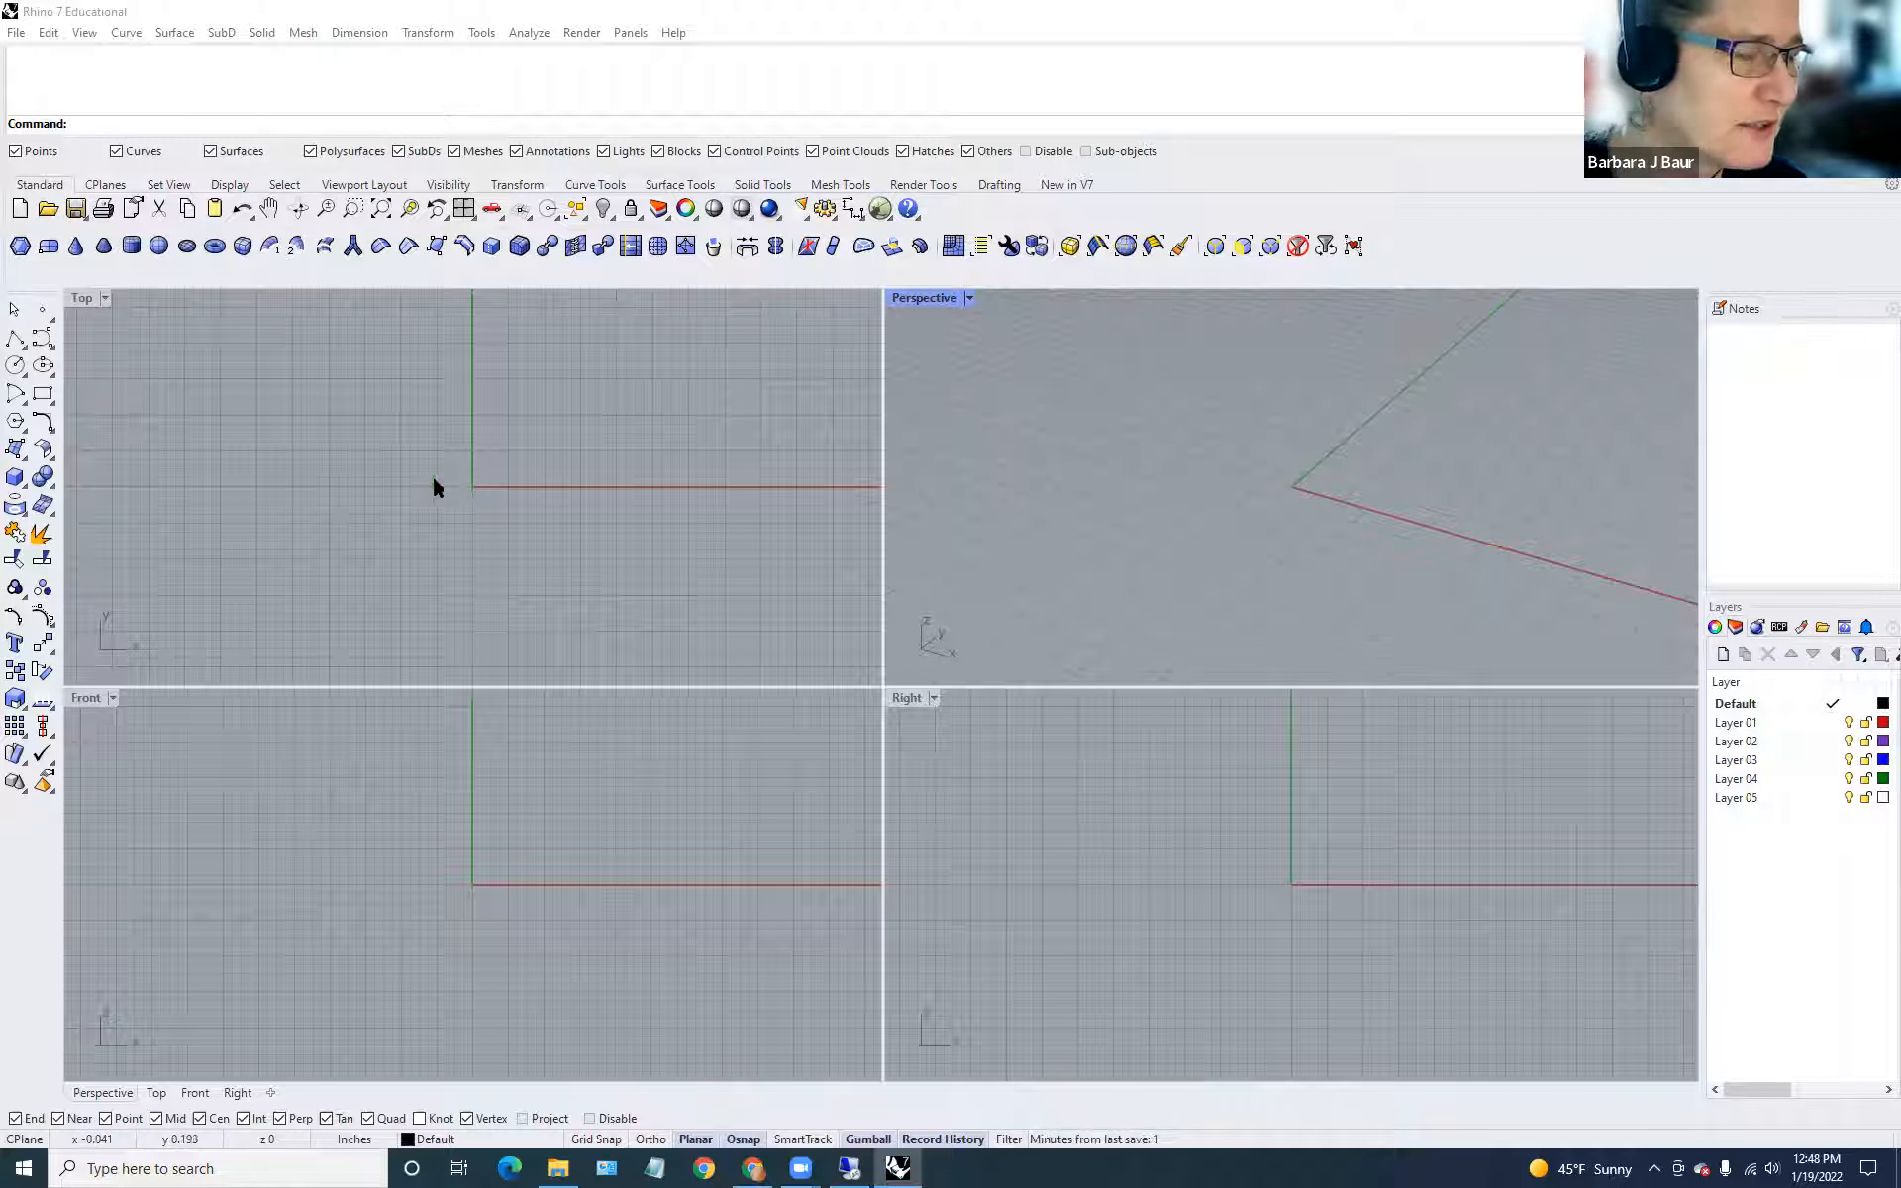
Draw an open S-shaped control-point curve with seven points around the origin in the Top view.
{"action": "left_click", "coordinate": [43, 338]}
{"action": "left_click", "coordinate": [364, 433]}
{"action": "left_click", "coordinate": [474, 411]}
{"action": "left_click", "coordinate": [593, 444]}
{"action": "left_click", "coordinate": [382, 541]}
{"action": "left_click", "coordinate": [612, 641]}
{"action": "left_click", "coordinate": [801, 571]}
{"action": "left_click", "coordinate": [782, 419]}
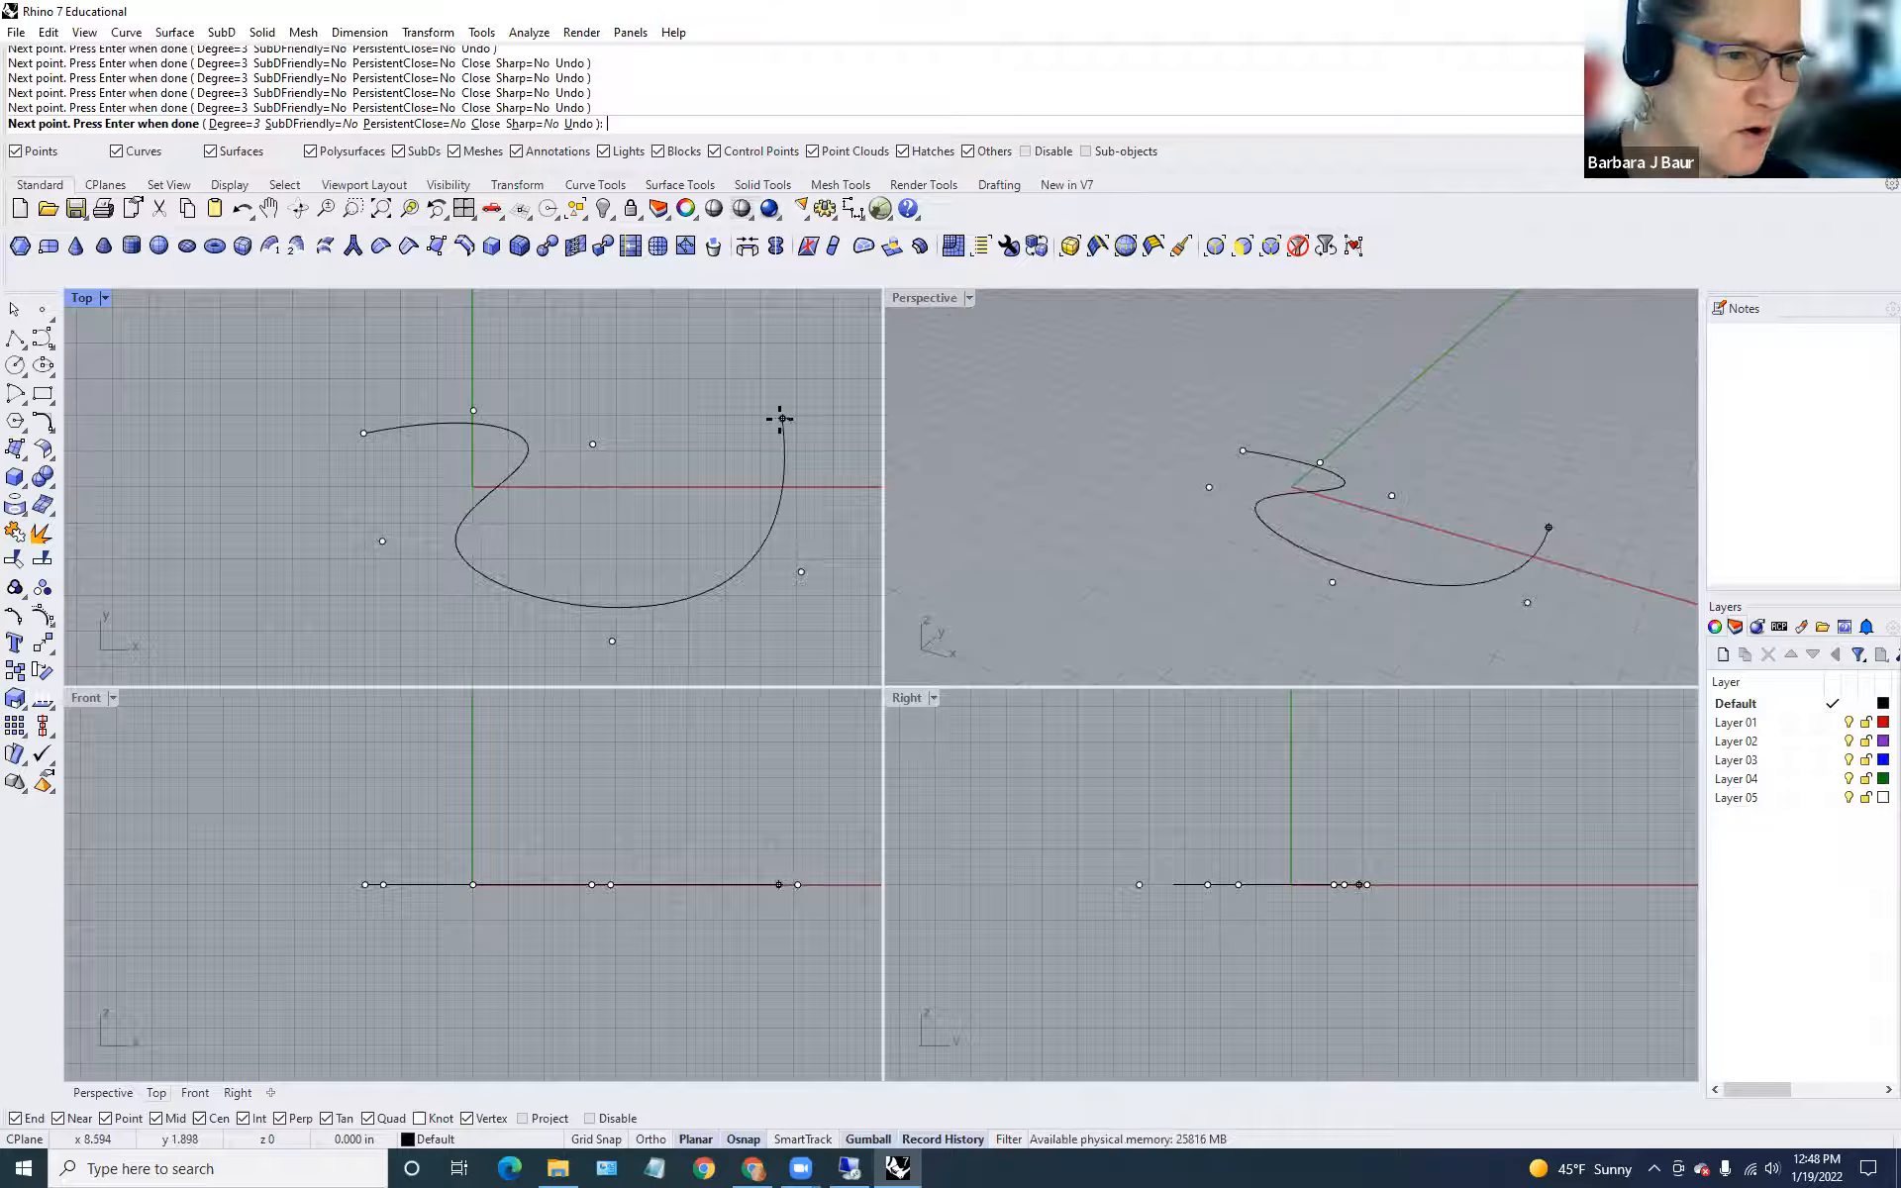
{"action": "key", "text": "Return"}
{"action": "right_click_drag", "start_coordinate": [1416, 570], "coordinate": [1376, 601]}
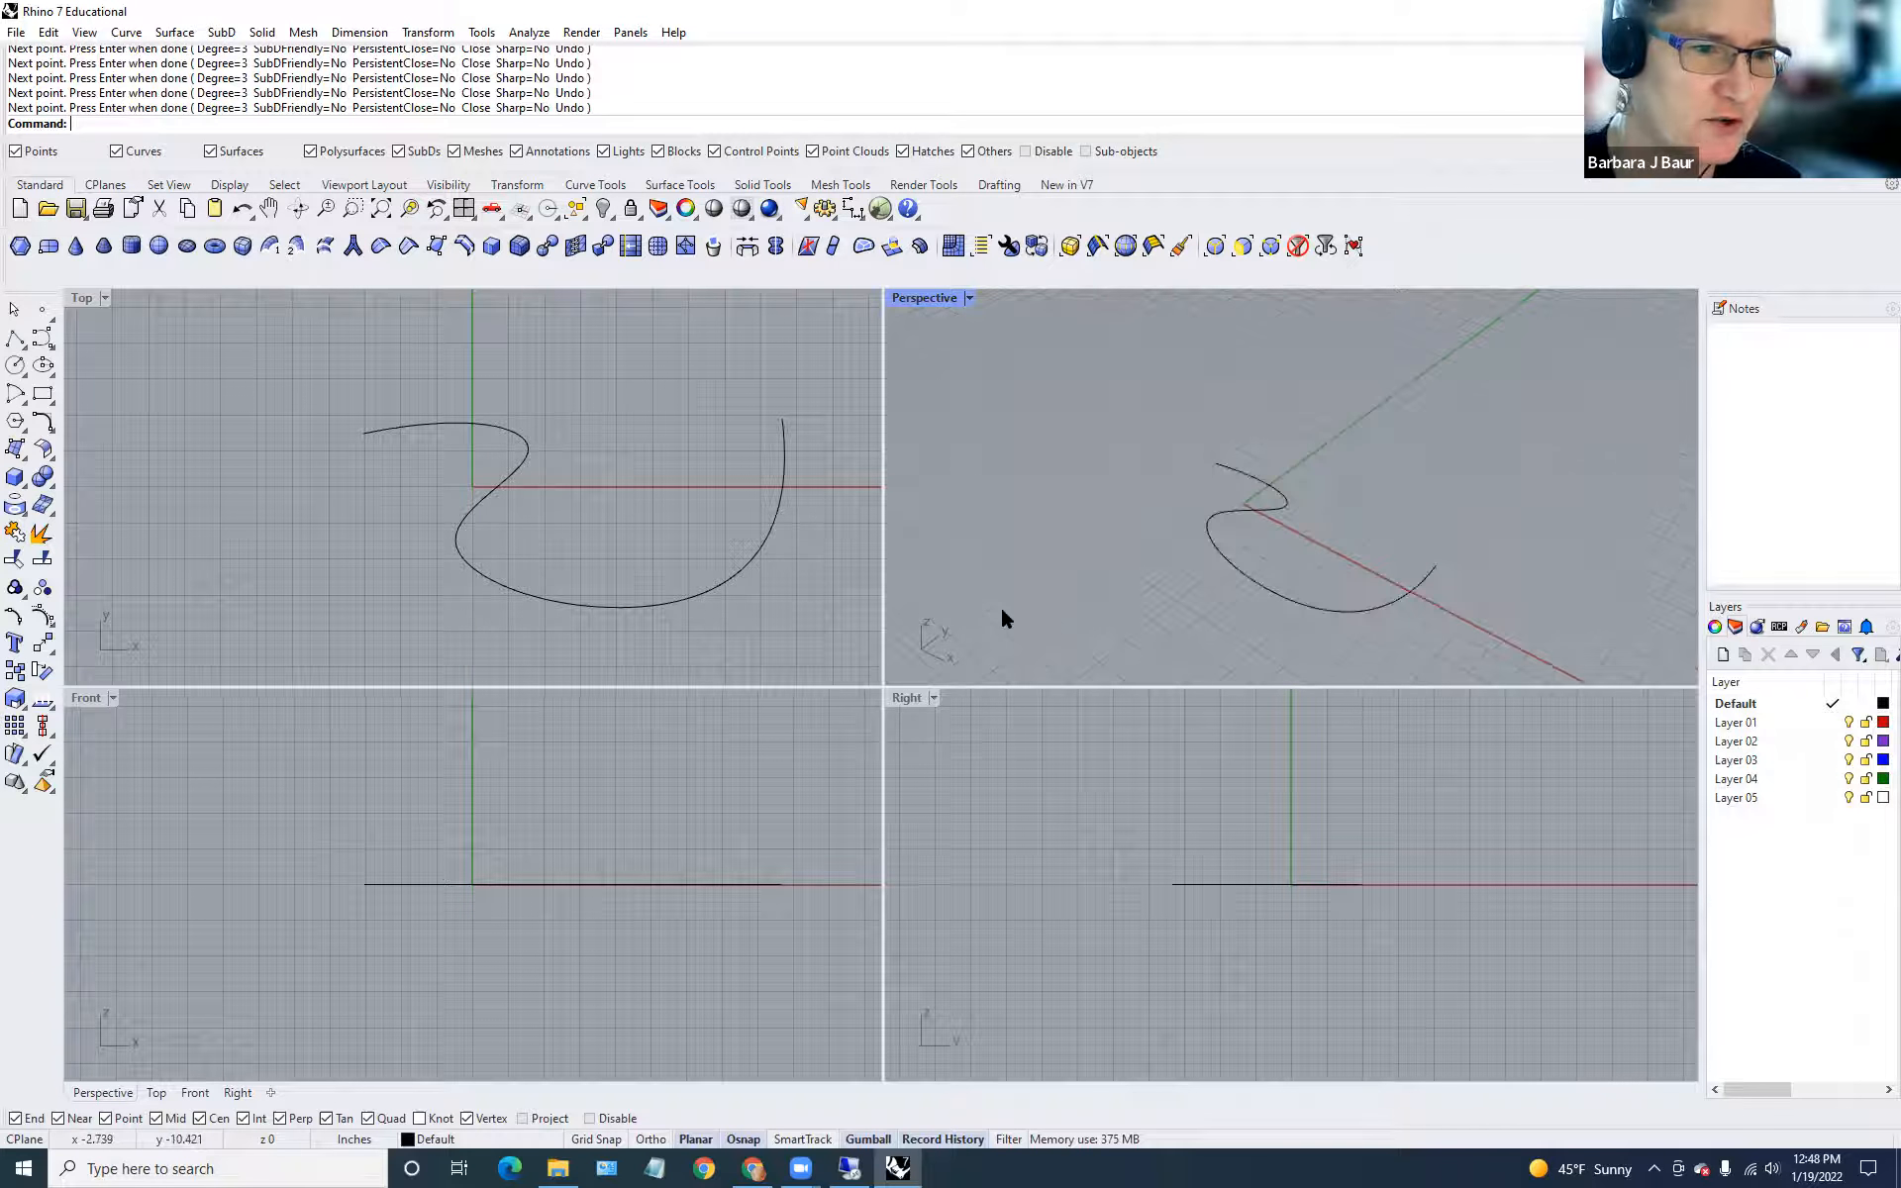
Draw an arc above the S-shaped curve by its start, end and a point on the arc in the Top view.
{"action": "left_click", "coordinate": [20, 396]}
{"action": "left_click", "coordinate": [292, 404]}
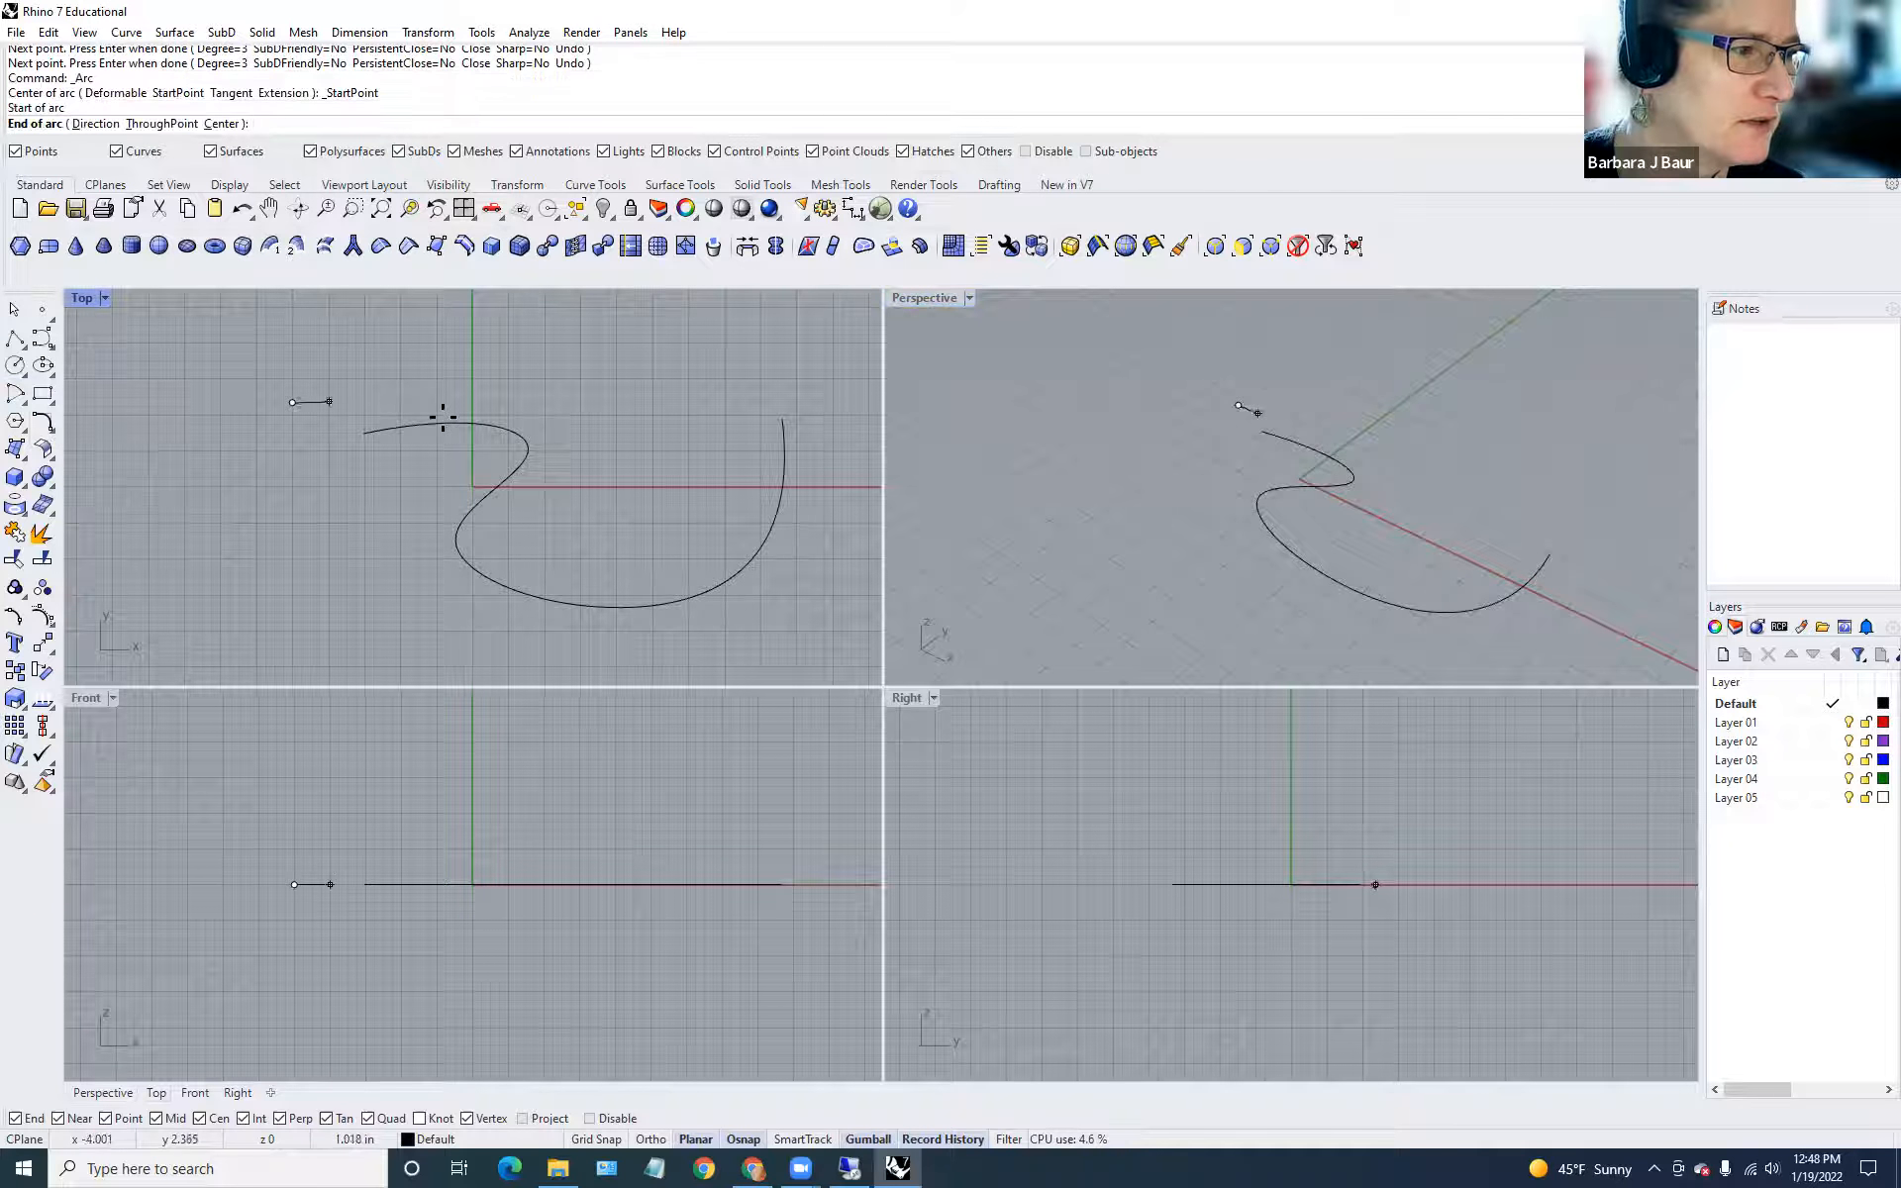
{"action": "left_click", "coordinate": [591, 459]}
{"action": "left_click", "coordinate": [518, 393]}
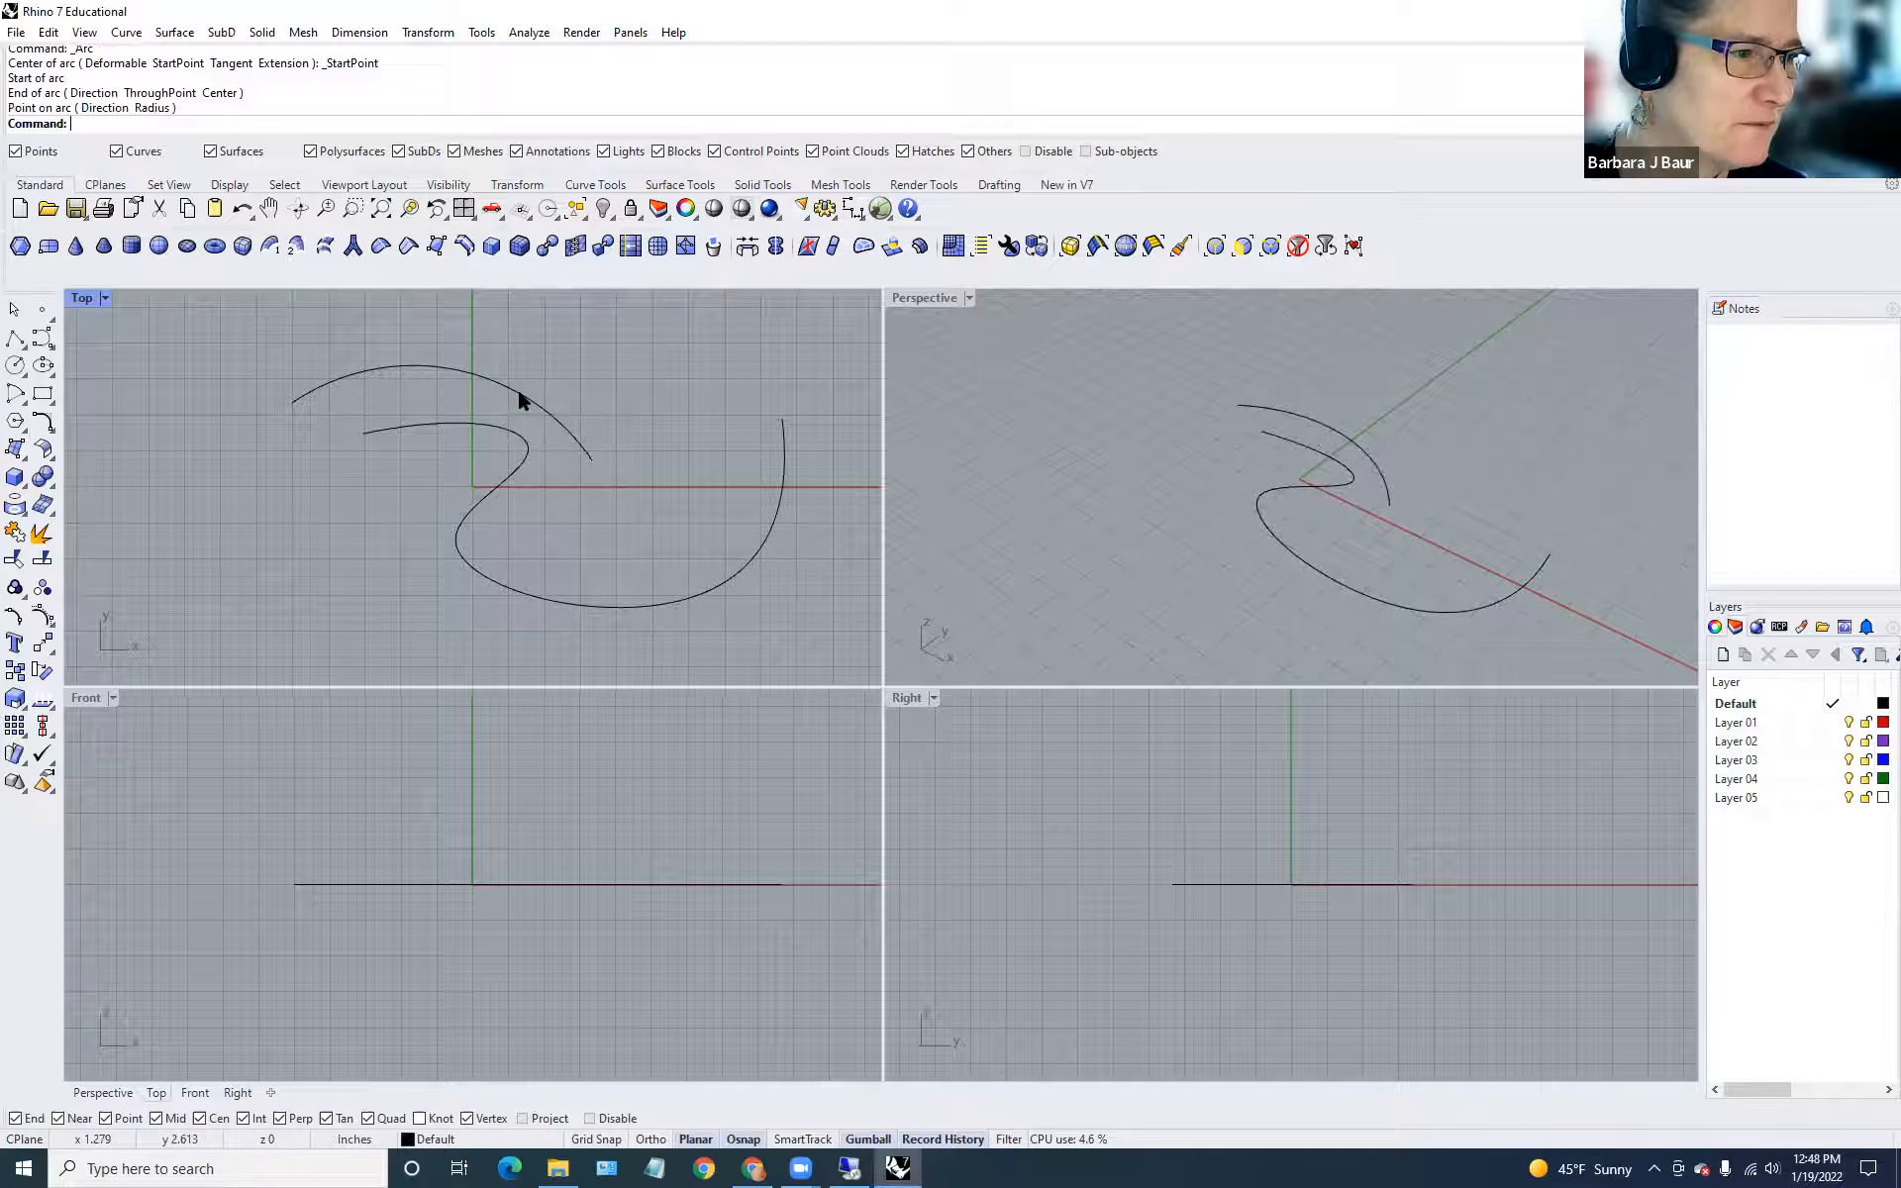
{"action": "mouse_move", "coordinate": [1150, 539]}
{"action": "right_mouse_down"}
{"action": "mouse_move", "coordinate": [1135, 375]}
{"action": "mouse_move", "coordinate": [1129, 534]}
{"action": "right_mouse_up"}
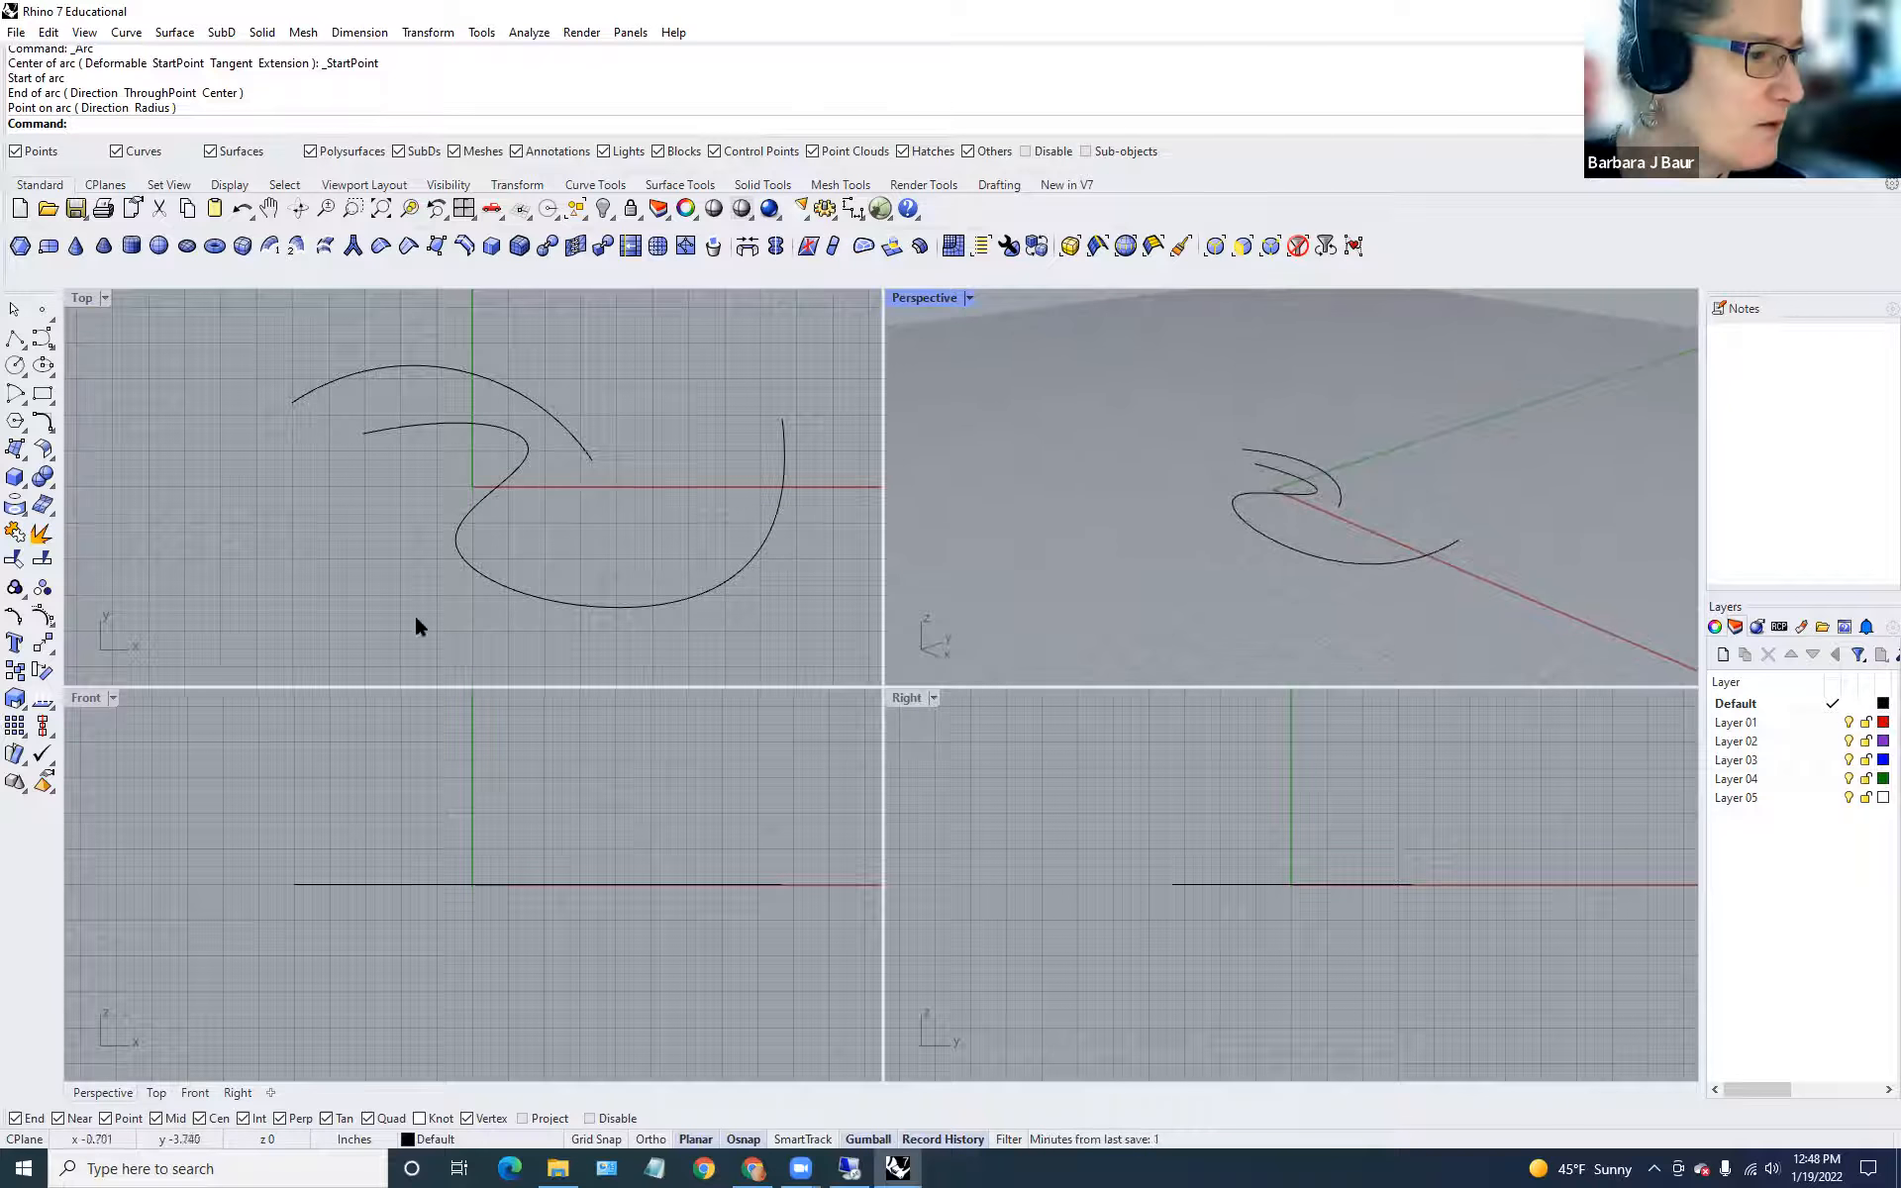
Draw a long horizontal corner-to-corner rectangle just below the X axis, overlapping the S-shaped curve.
{"action": "left_click", "coordinate": [40, 398]}
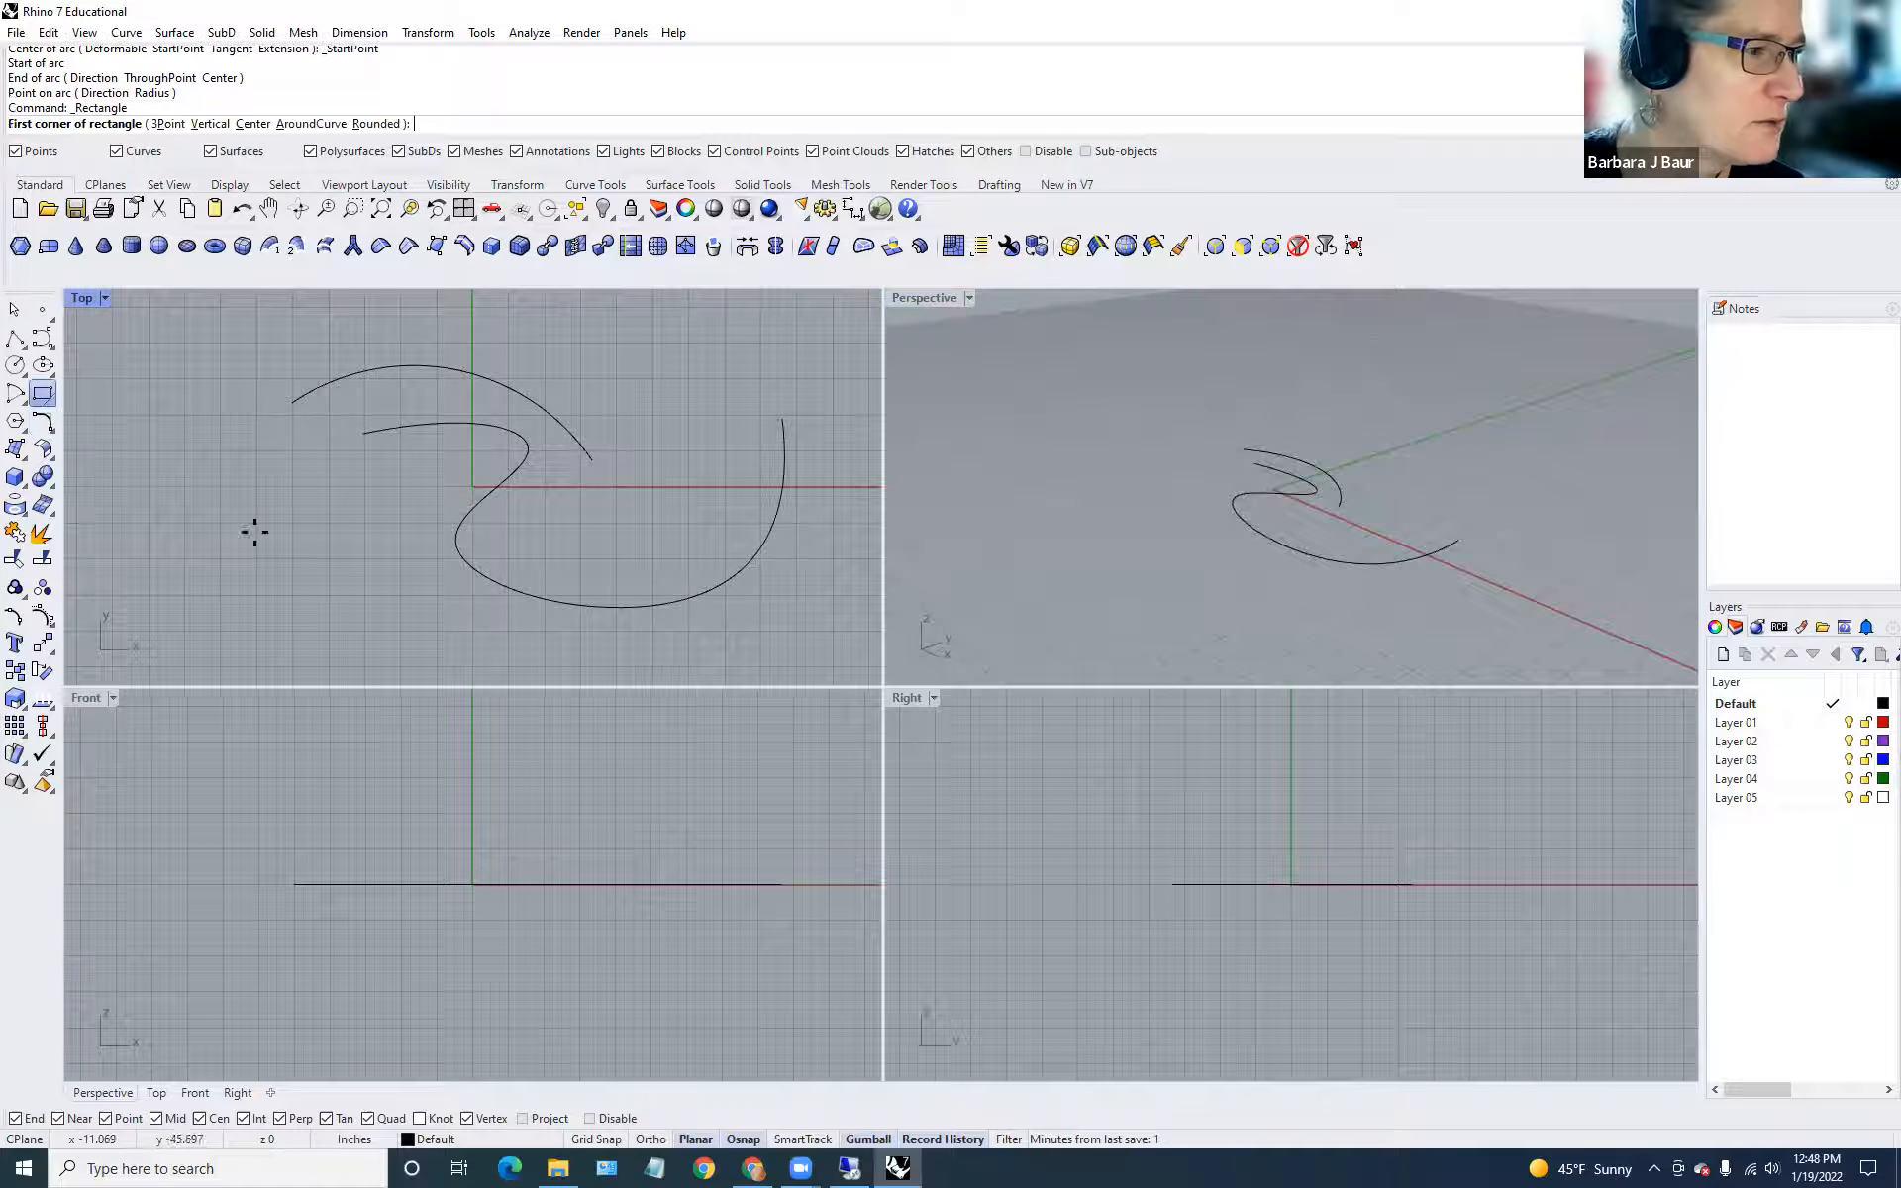
{"action": "left_click", "coordinate": [318, 494]}
{"action": "left_click", "coordinate": [683, 579]}
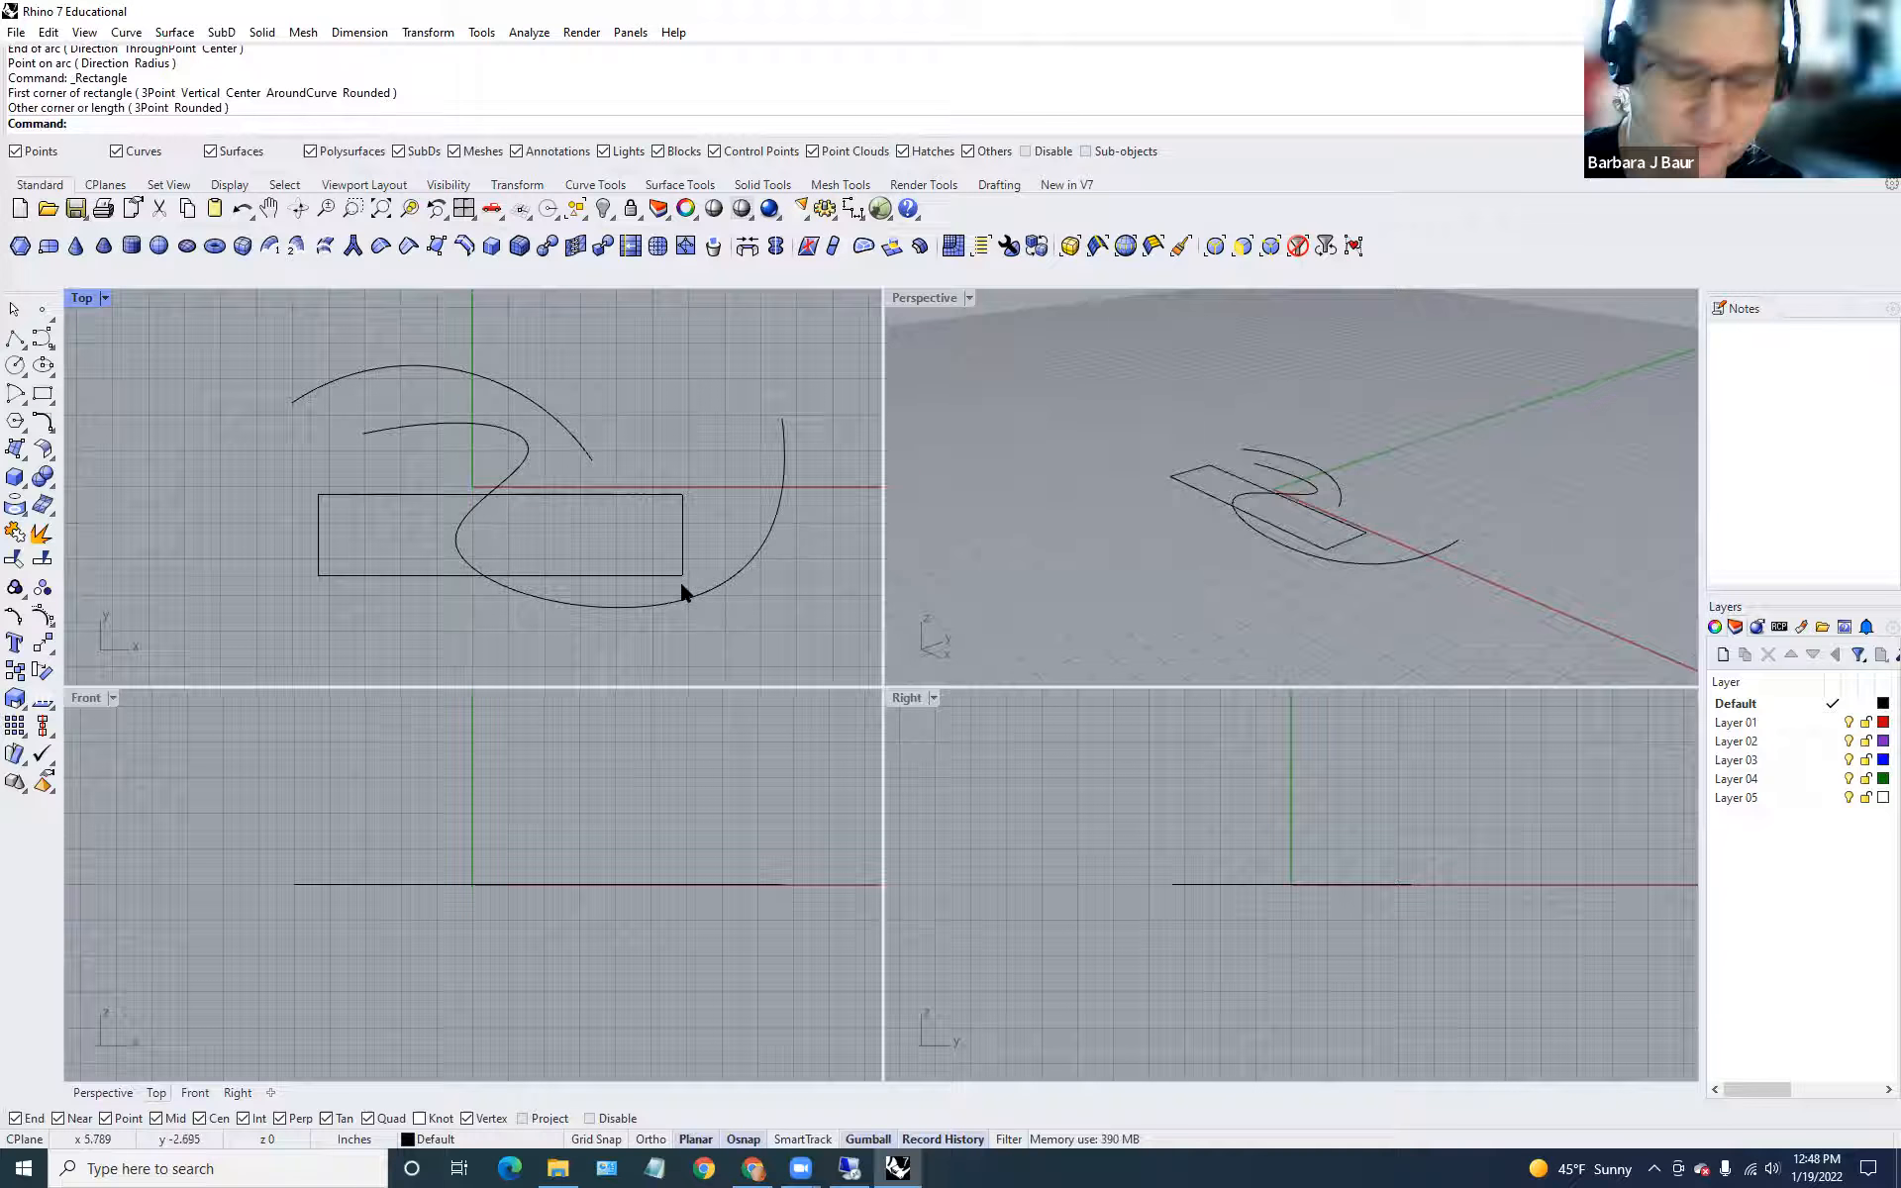
Maximize the Perspective view and examine the drawn curves from different angles and distances.
{"action": "key", "text": "Return"}
{"action": "scroll", "coordinate": [1199, 558], "scroll_direction": "down", "scroll_amount": 4}
{"action": "scroll", "coordinate": [1200, 558], "scroll_direction": "up", "scroll_amount": 4}
{"action": "right_click_drag", "start_coordinate": [1199, 557], "coordinate": [1231, 610]}
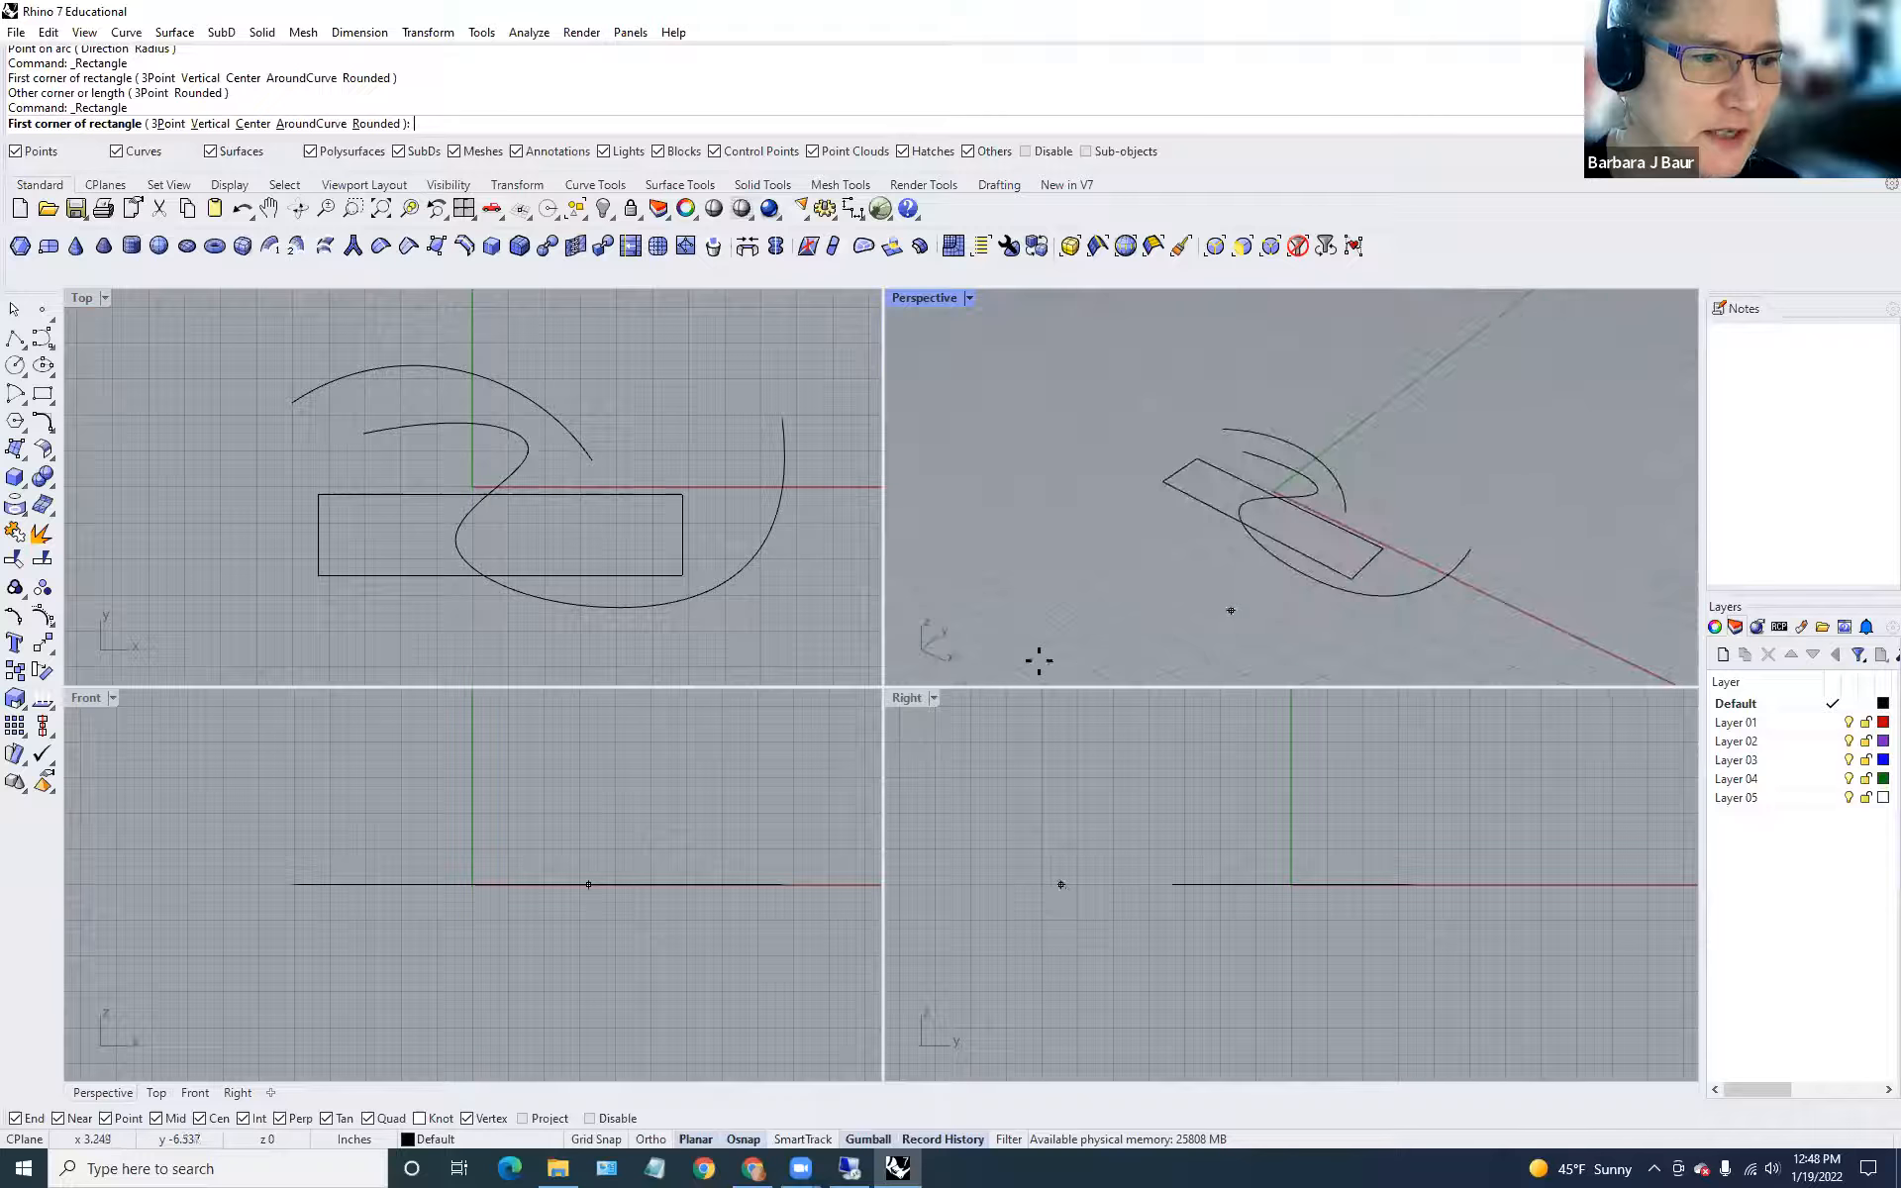
{"action": "scroll", "coordinate": [1184, 641], "scroll_direction": "up", "scroll_amount": 2}
{"action": "scroll", "coordinate": [932, 641], "scroll_direction": "up", "scroll_amount": 10}
{"action": "scroll", "coordinate": [932, 642], "scroll_direction": "down", "scroll_amount": 1}
{"action": "double_click", "coordinate": [916, 297]}
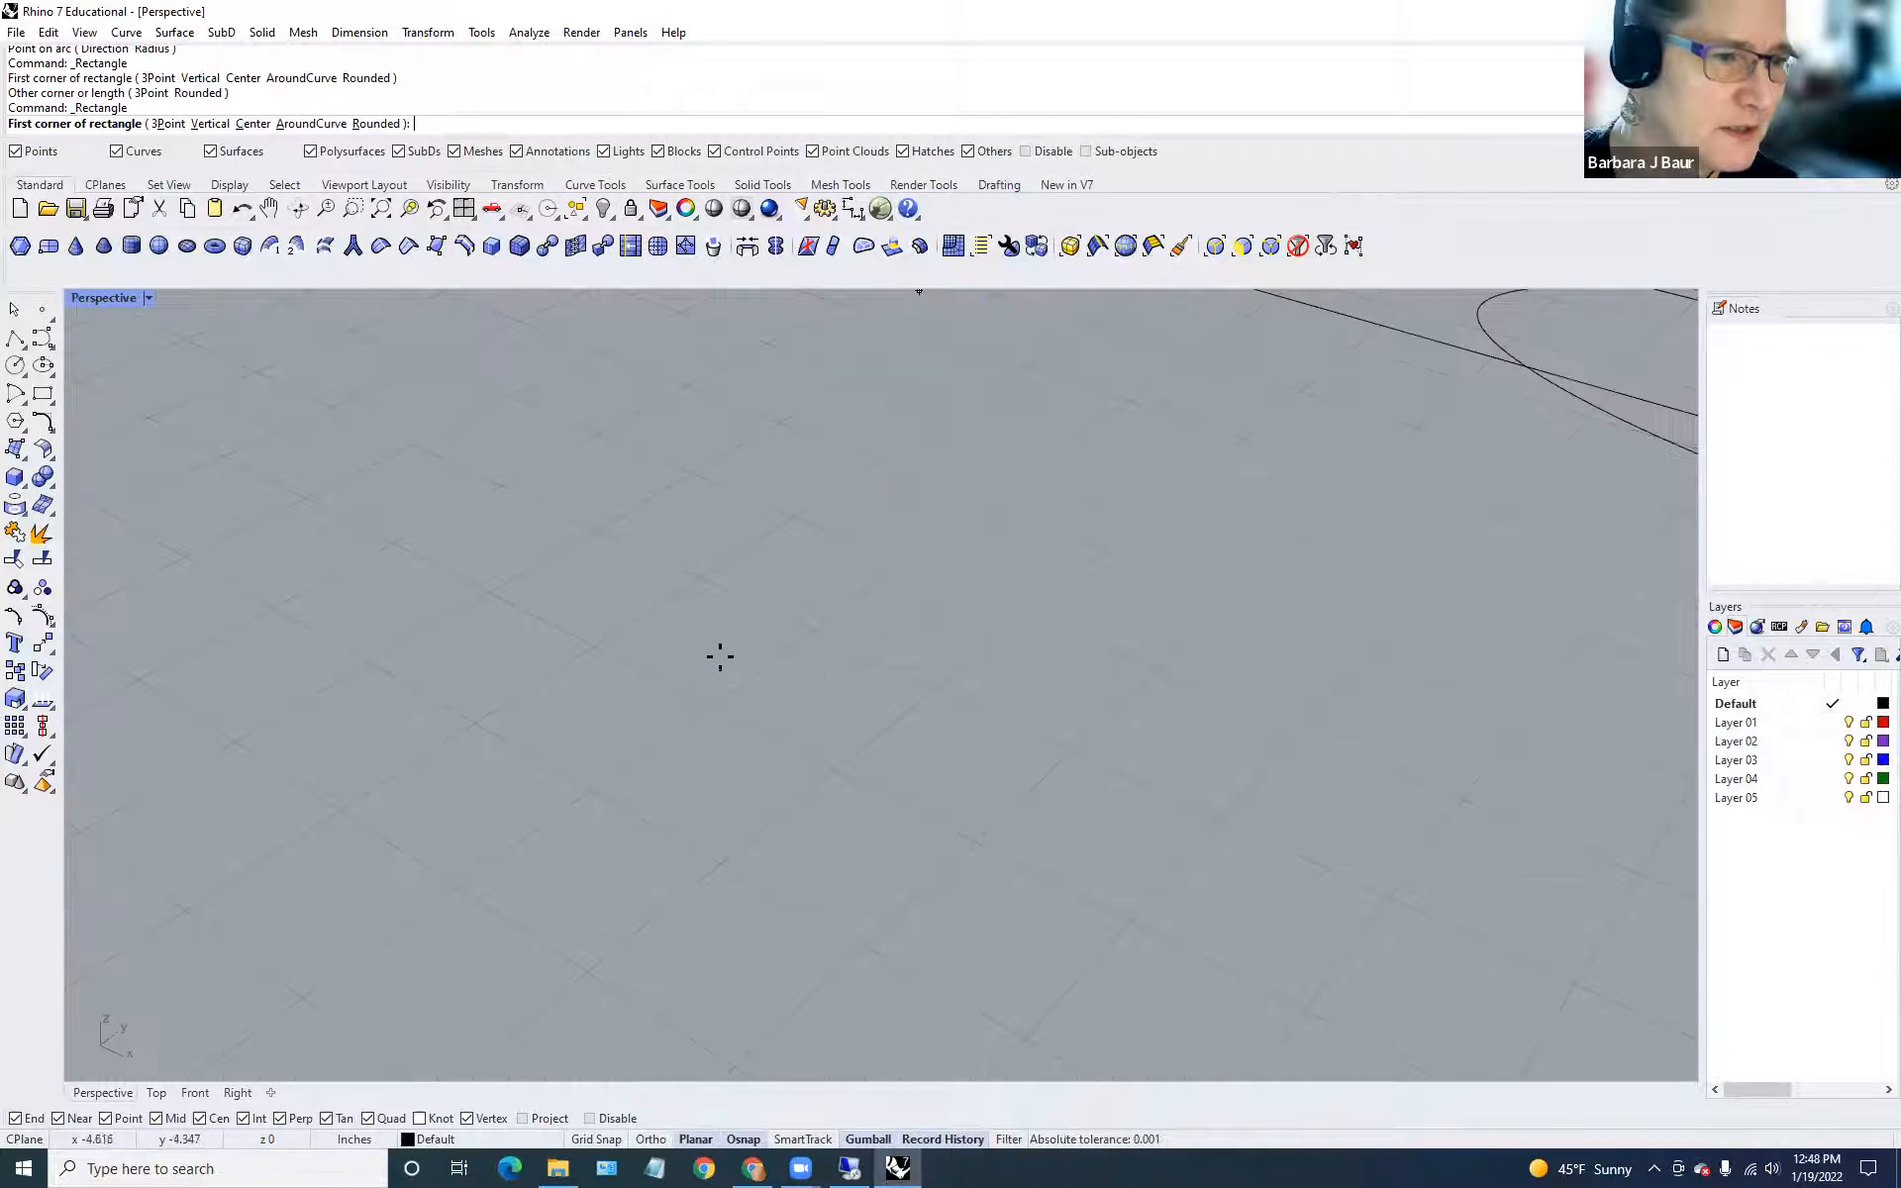
{"action": "scroll", "coordinate": [183, 1006], "scroll_direction": "down", "scroll_amount": 6}
{"action": "right_click_drag", "start_coordinate": [165, 1019], "coordinate": [591, 626]}
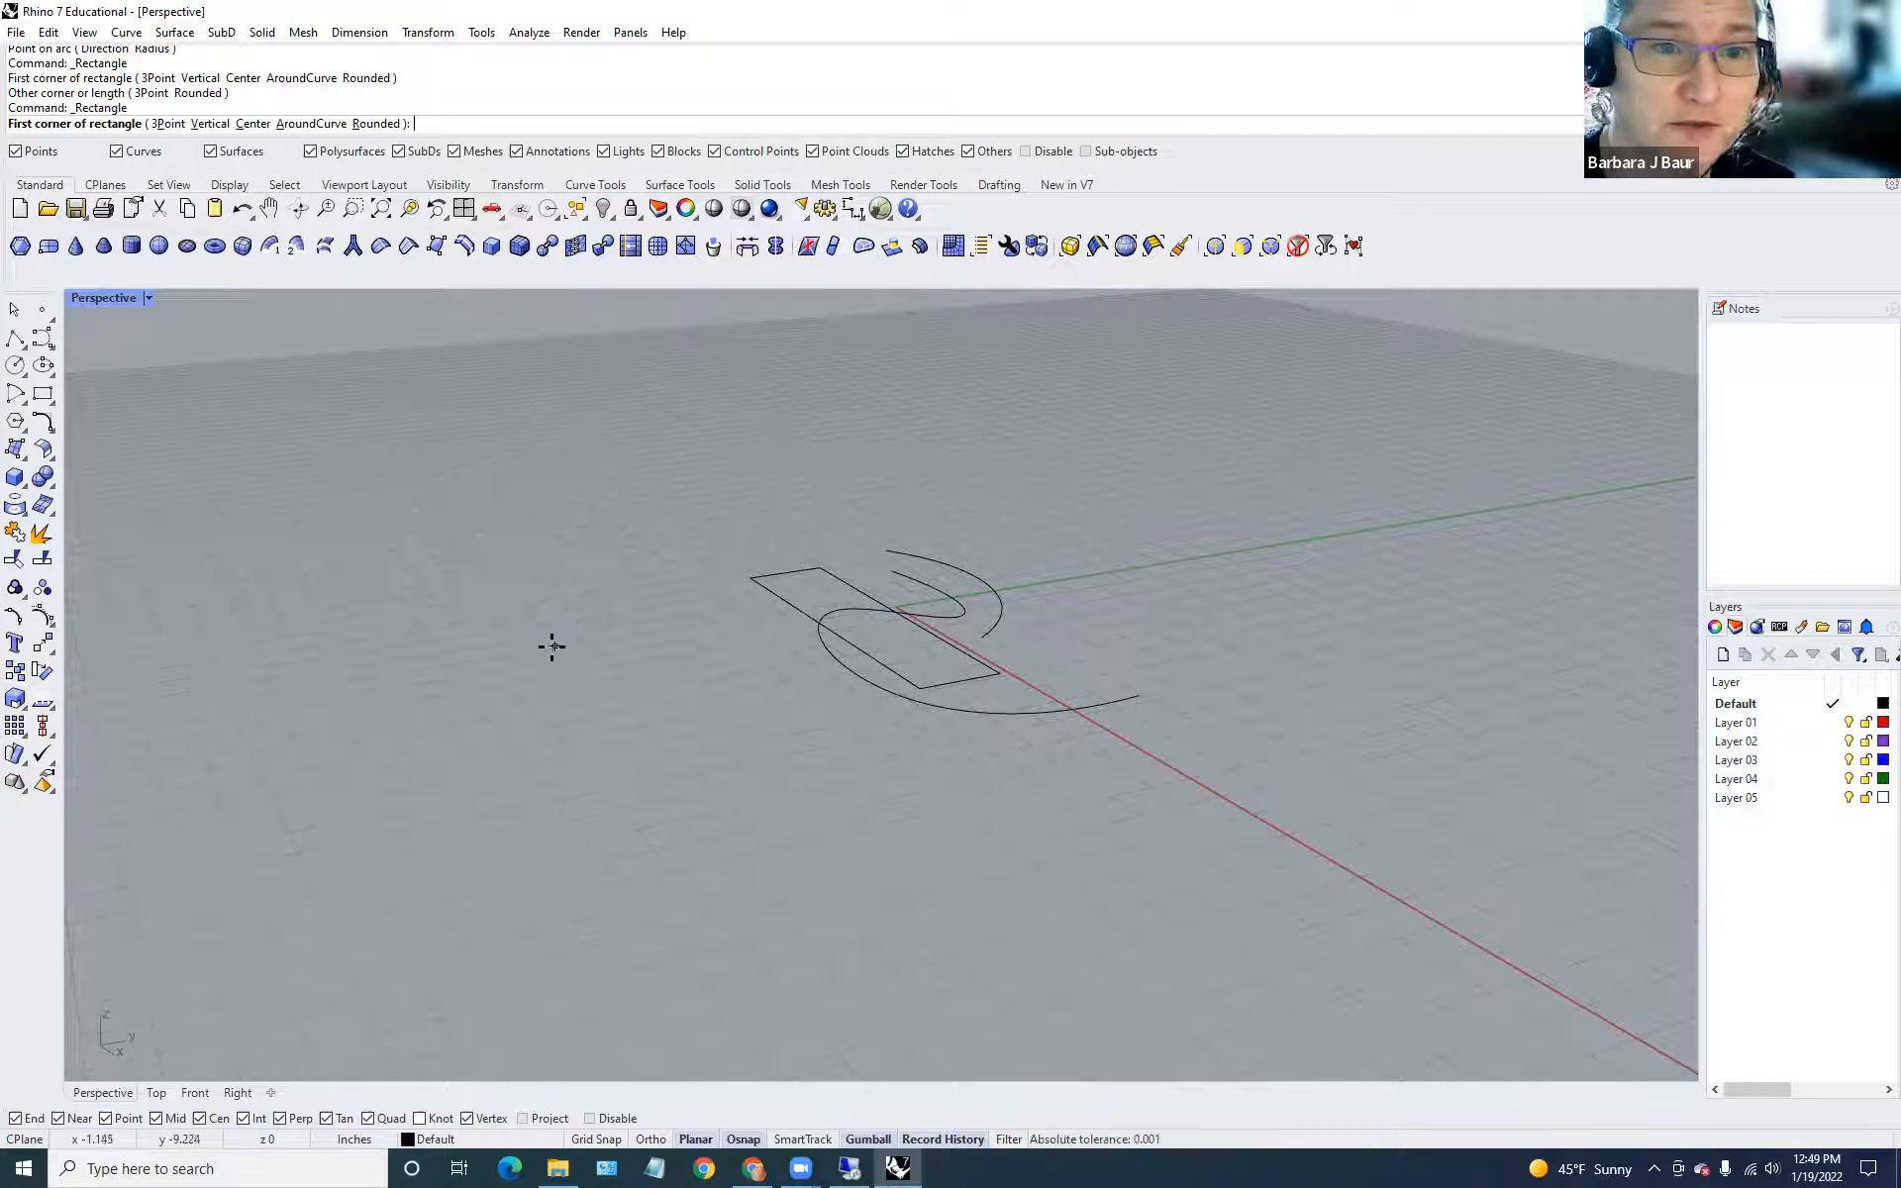
Review the Mouse settings in the Rhino options, including the available group selection methods, and keep Combo.
{"action": "left_click", "coordinate": [630, 32]}
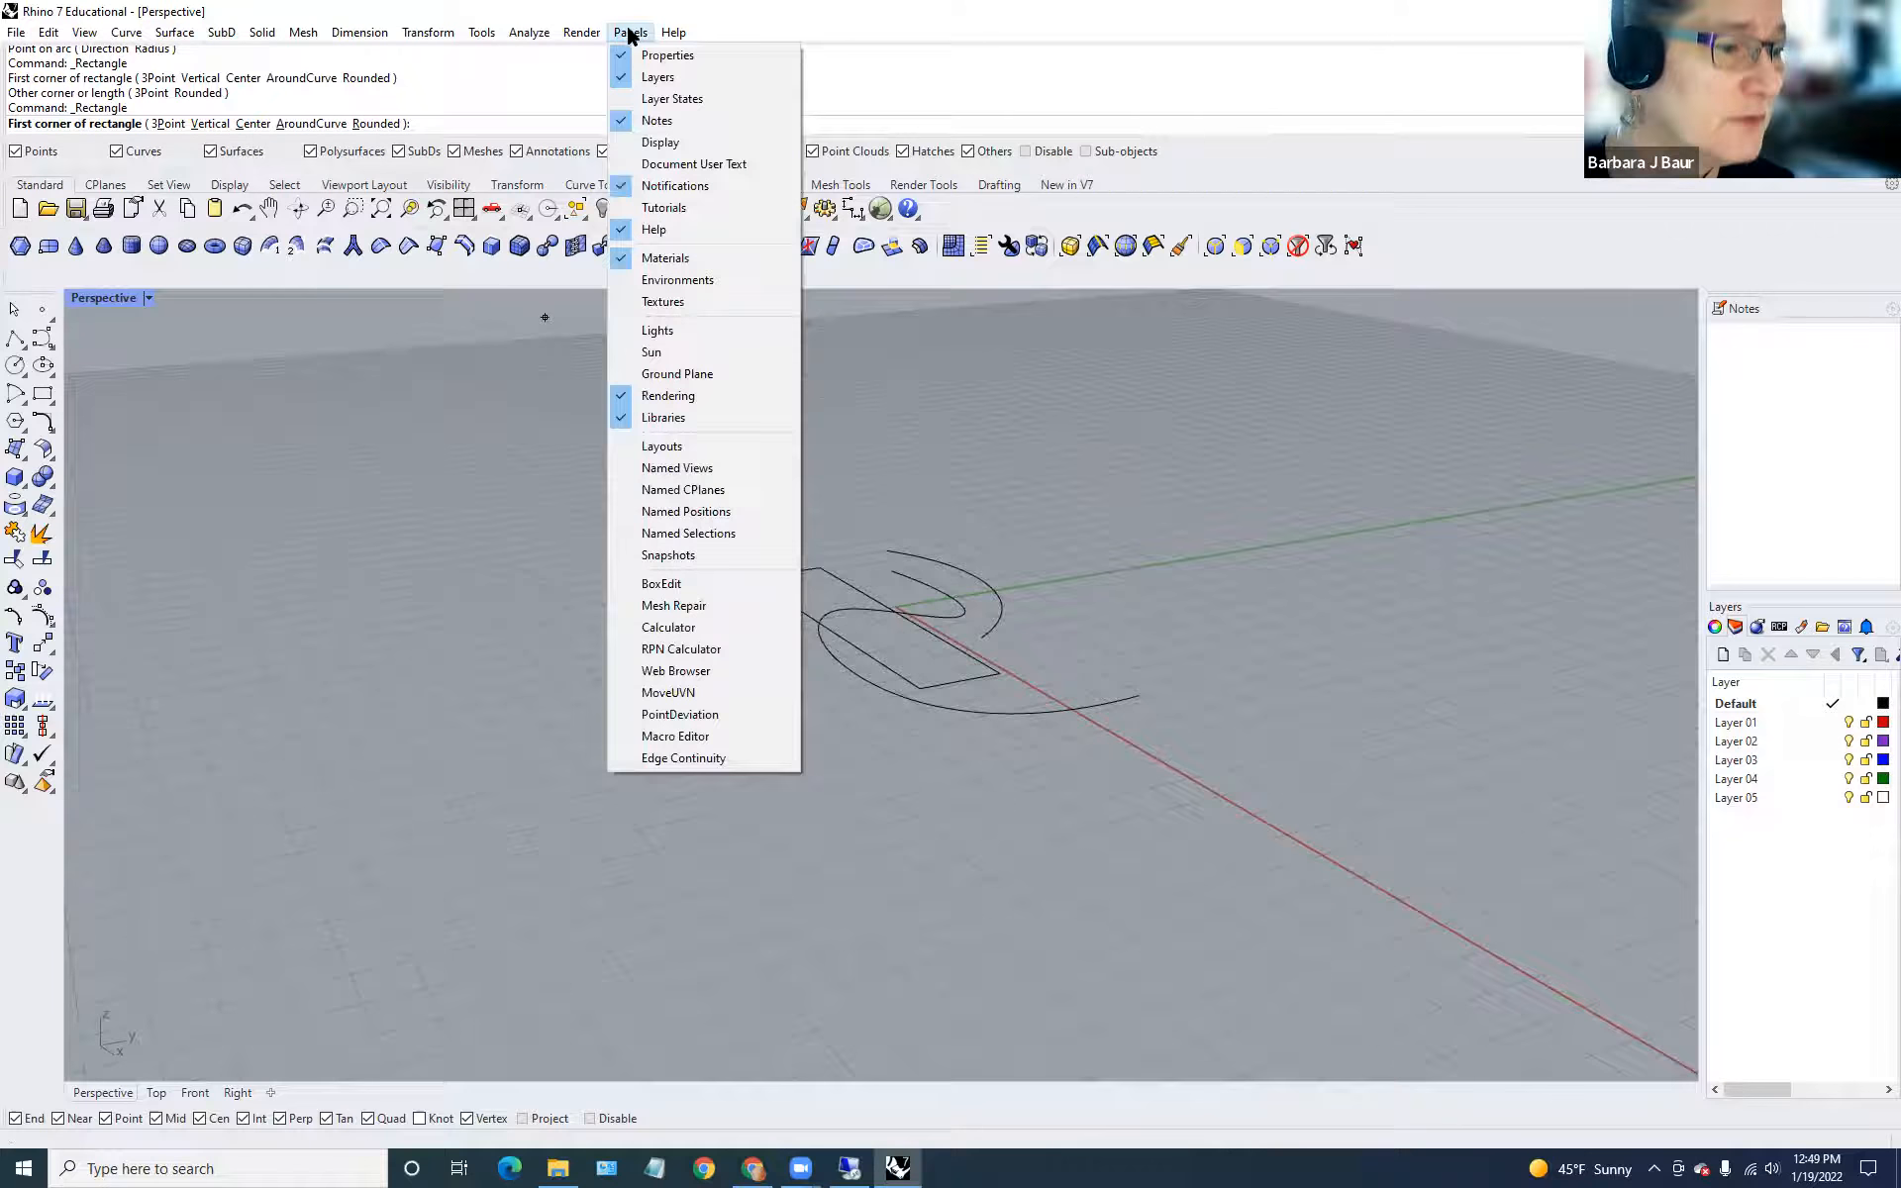
{"action": "left_click", "coordinate": [630, 32]}
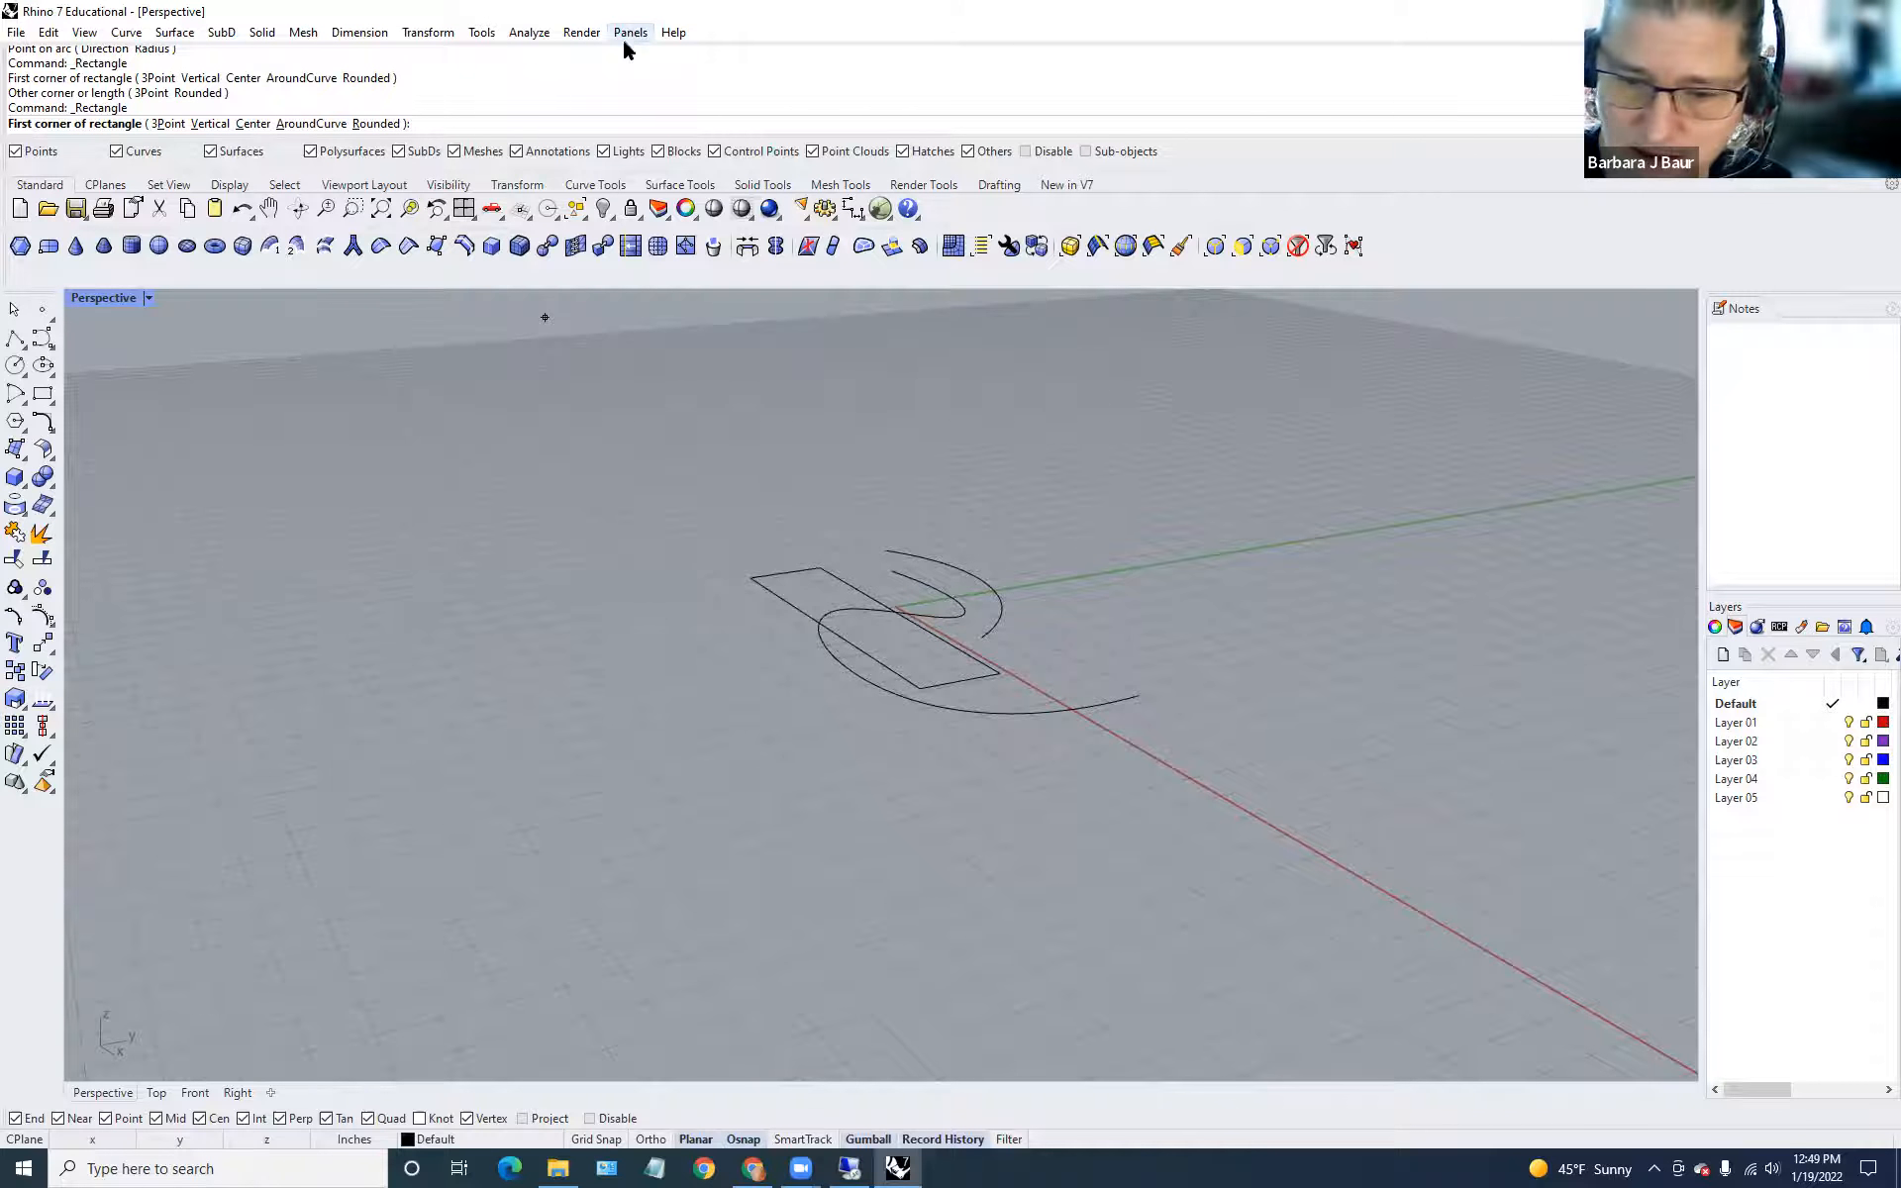
{"action": "left_click", "coordinate": [481, 31]}
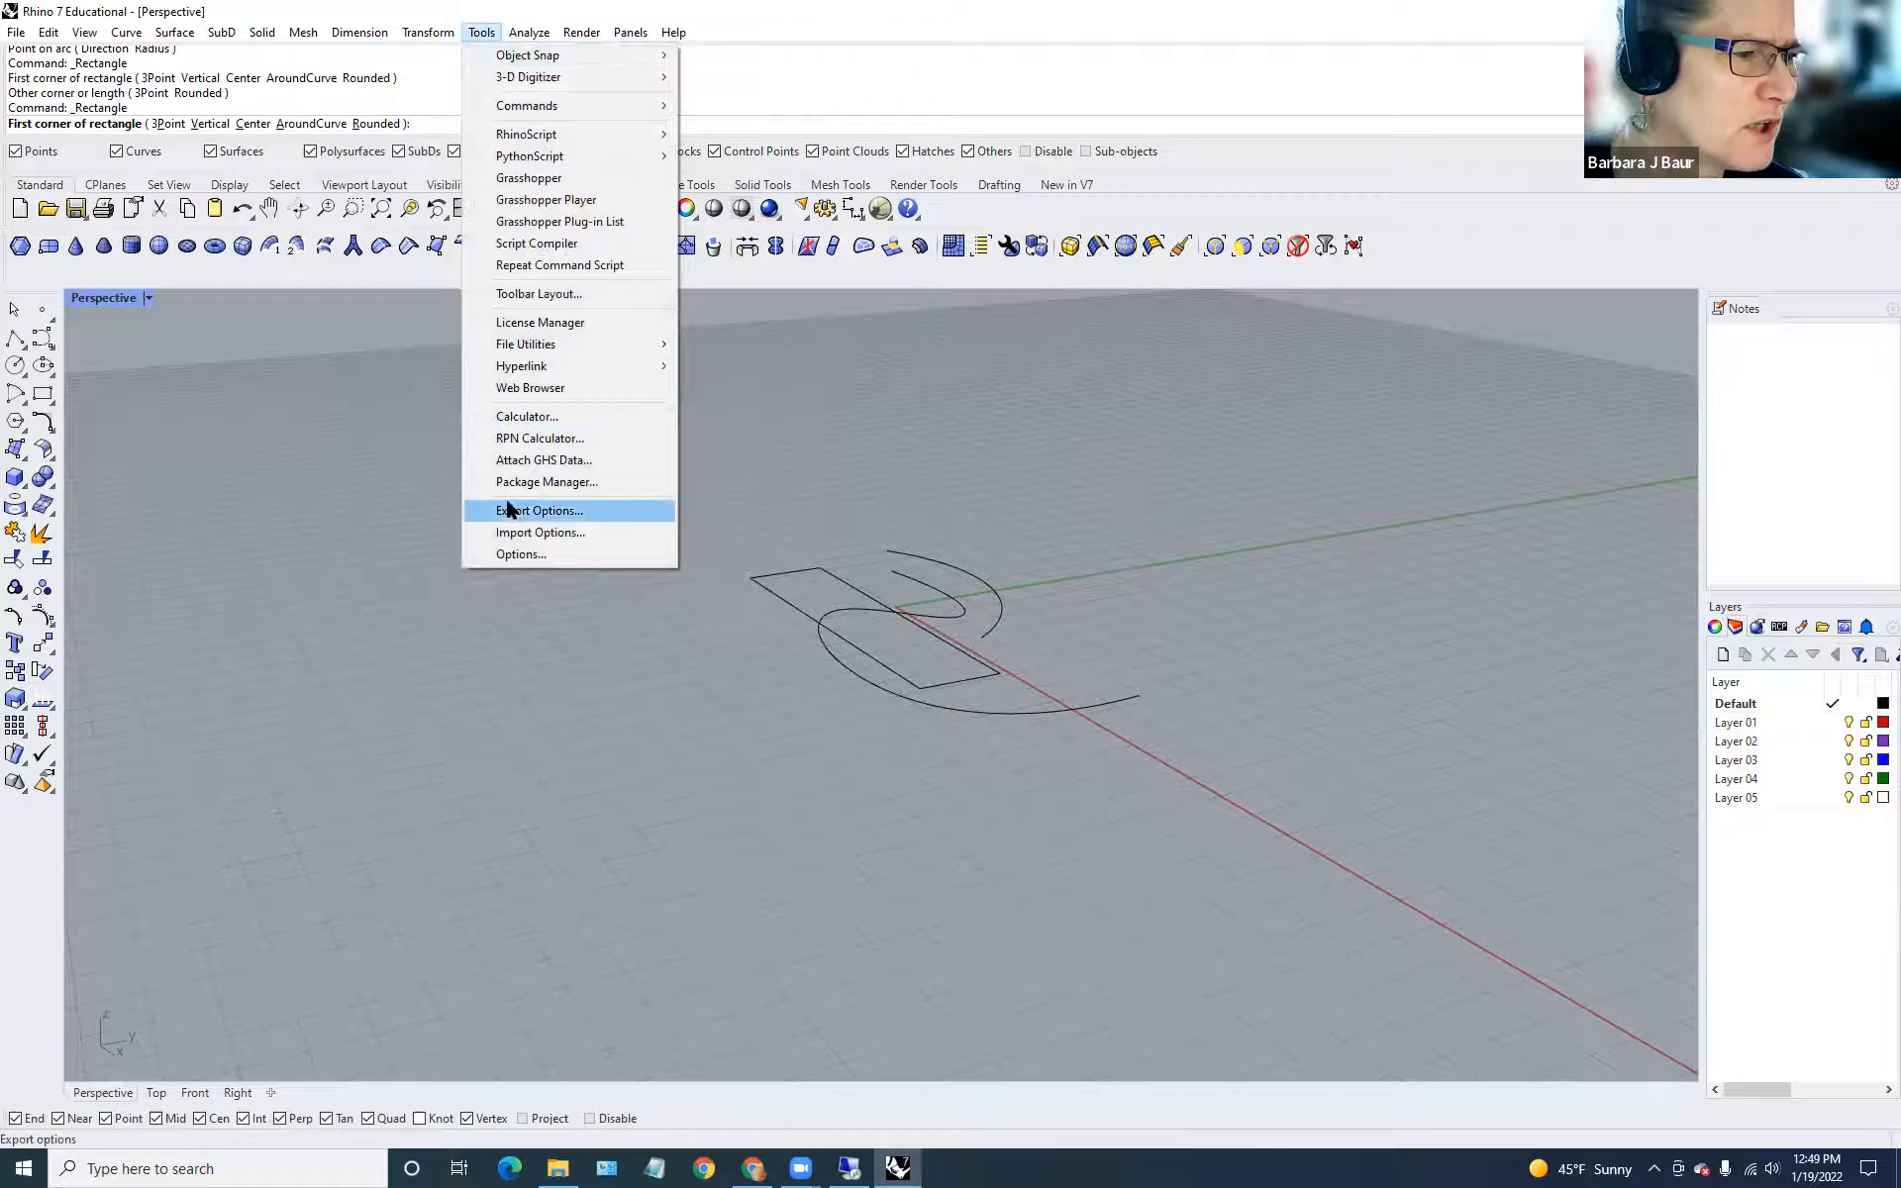
{"action": "left_click", "coordinate": [539, 554]}
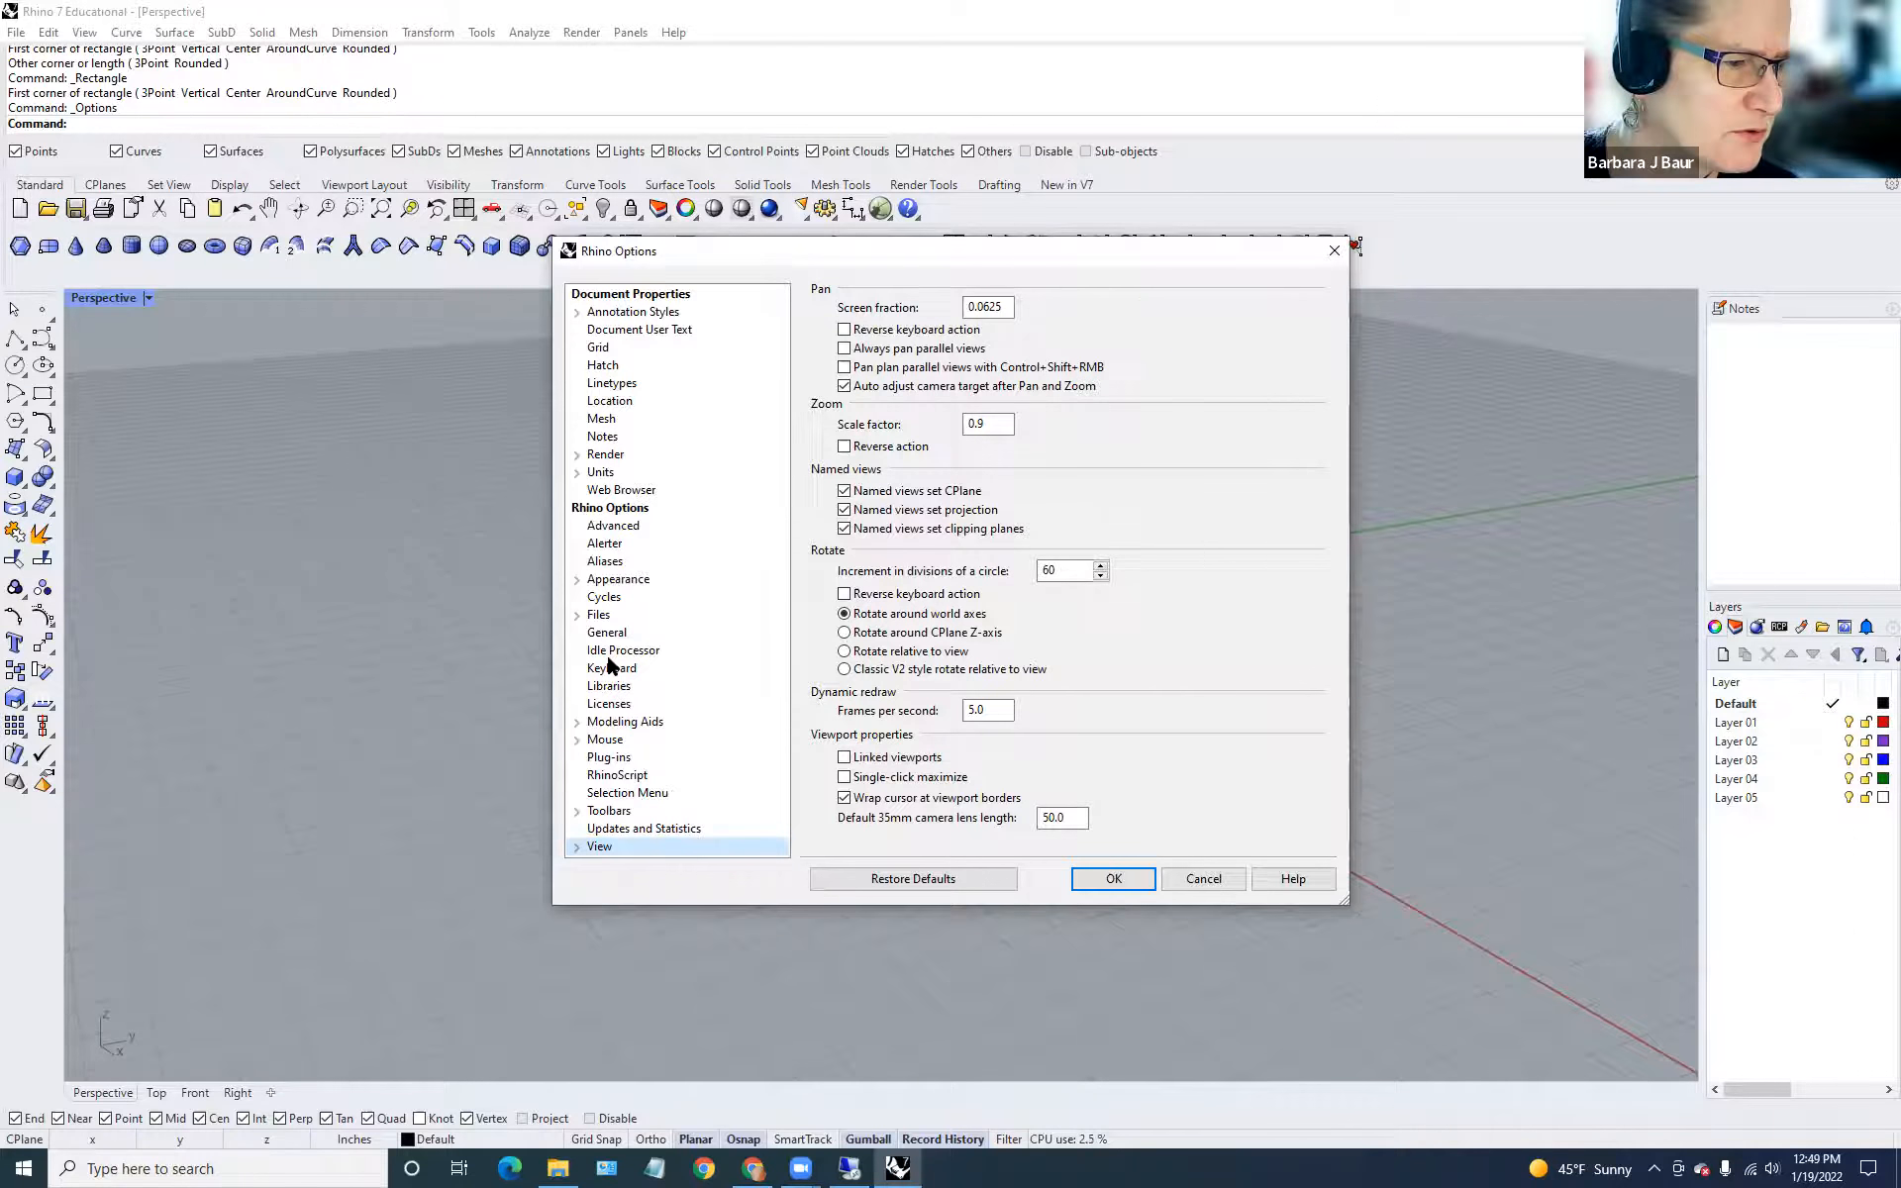
{"action": "left_click", "coordinate": [577, 740]}
{"action": "left_click", "coordinate": [608, 741]}
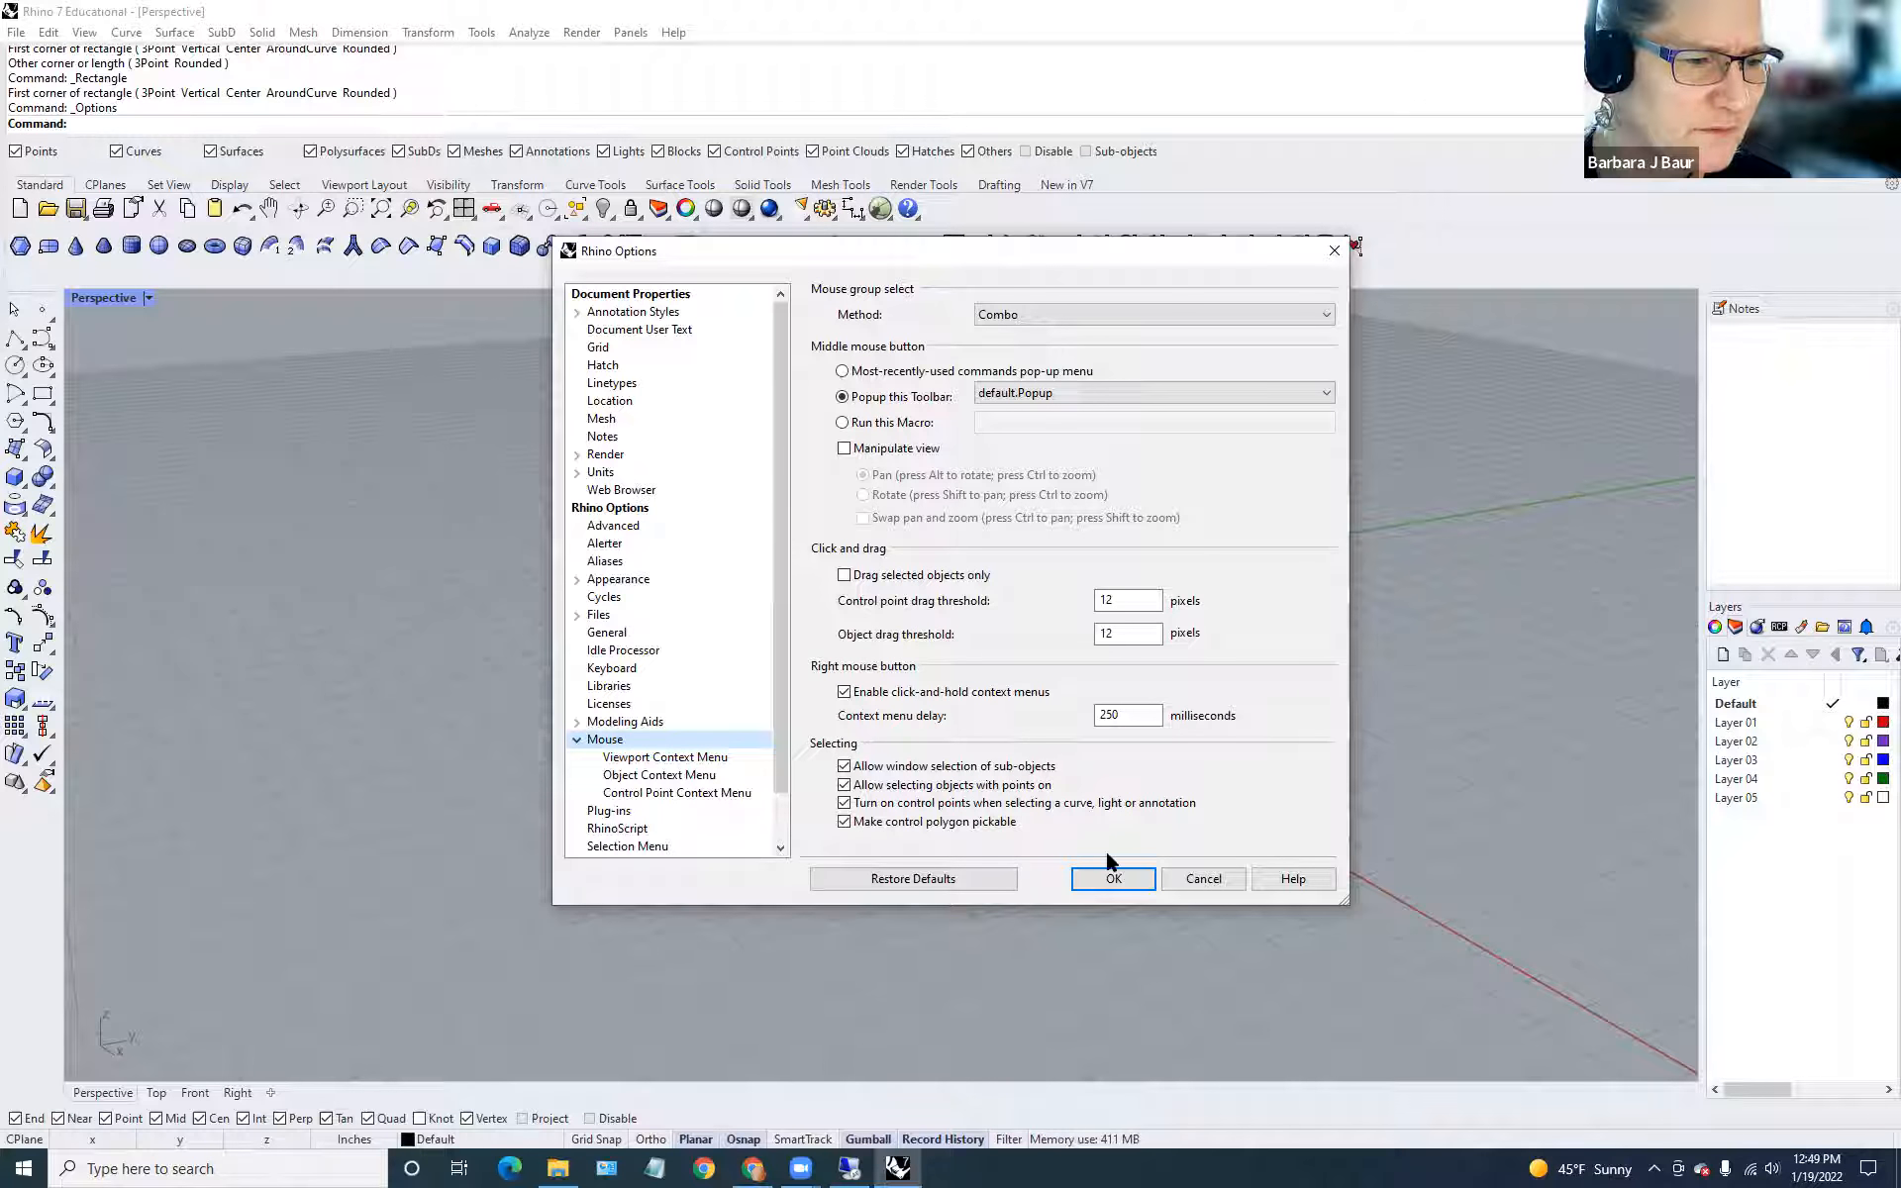
{"action": "left_click", "coordinate": [1055, 315]}
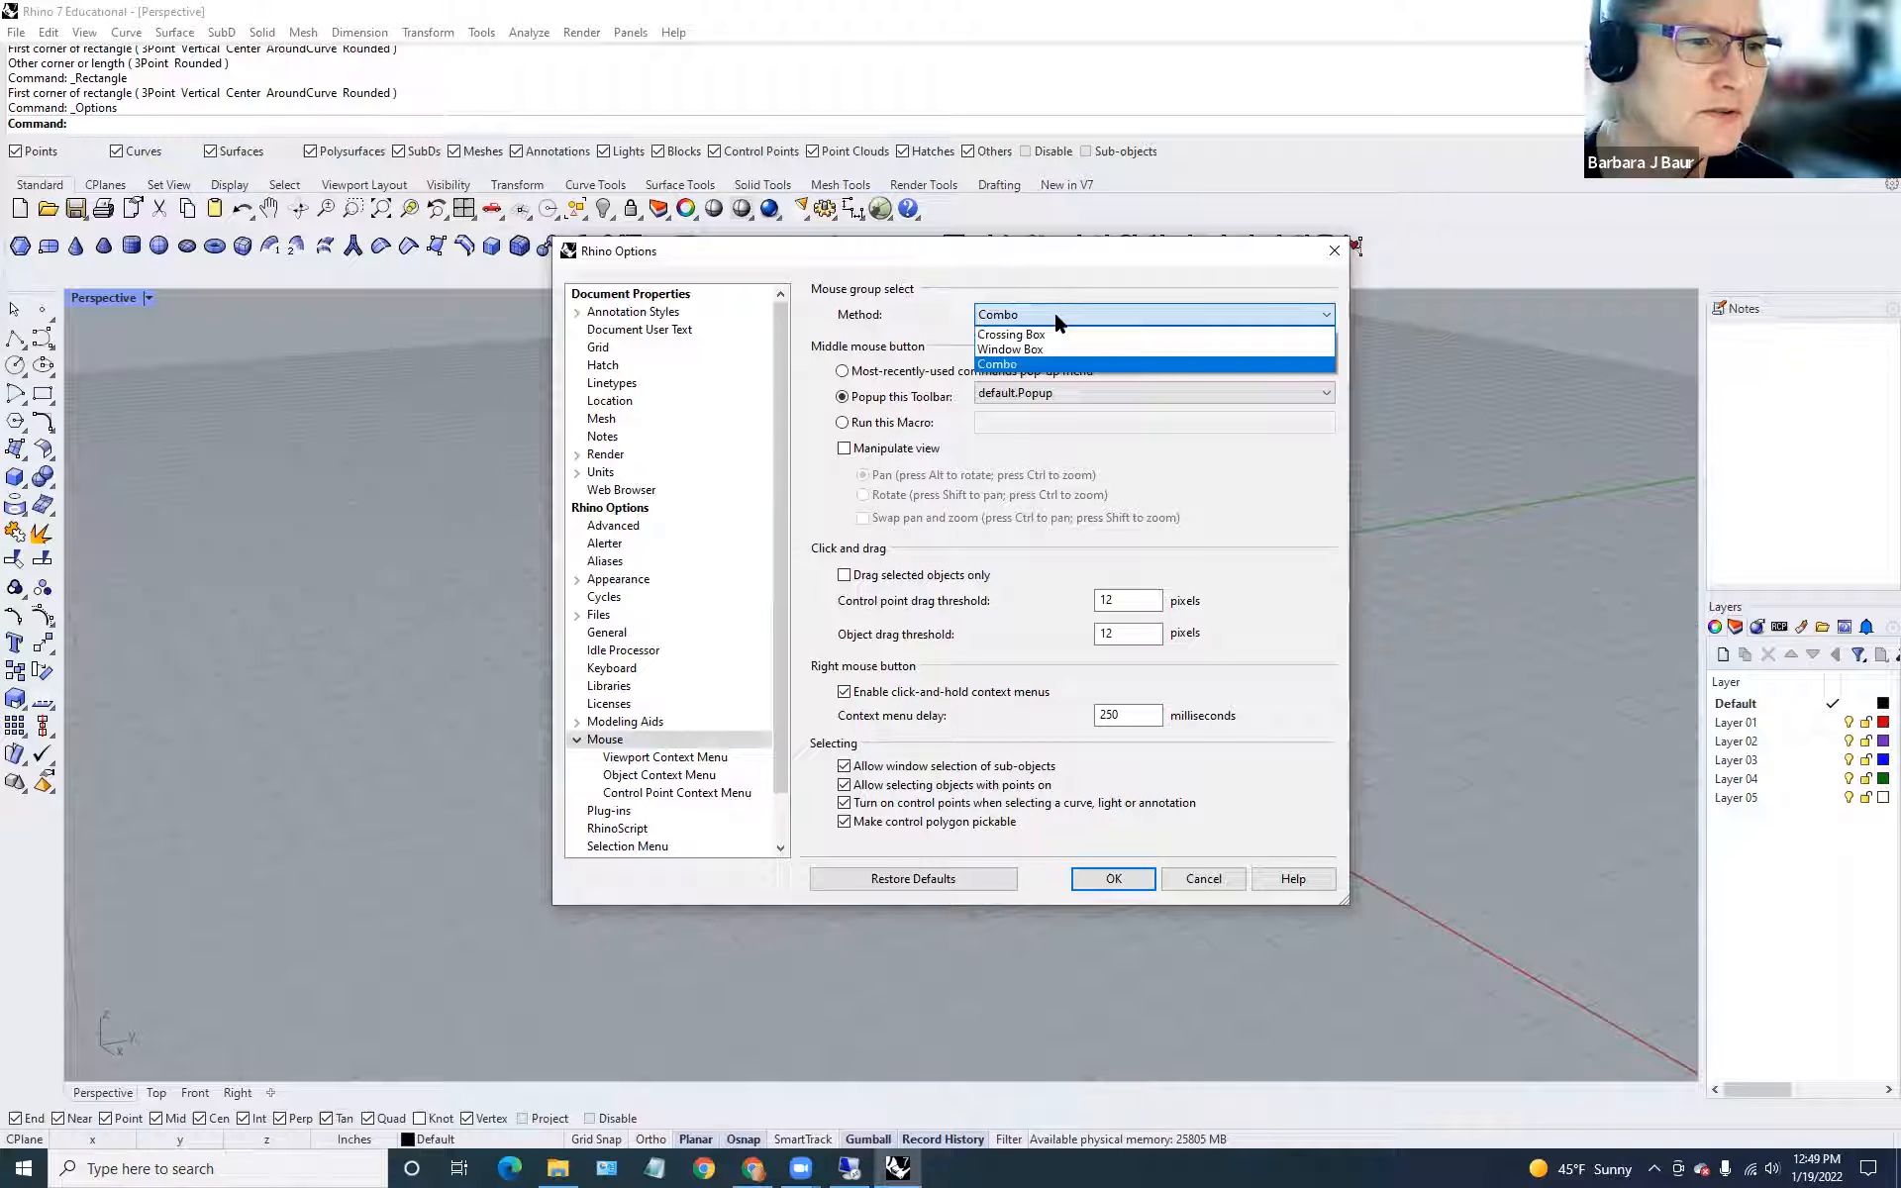
{"action": "left_click", "coordinate": [1056, 315]}
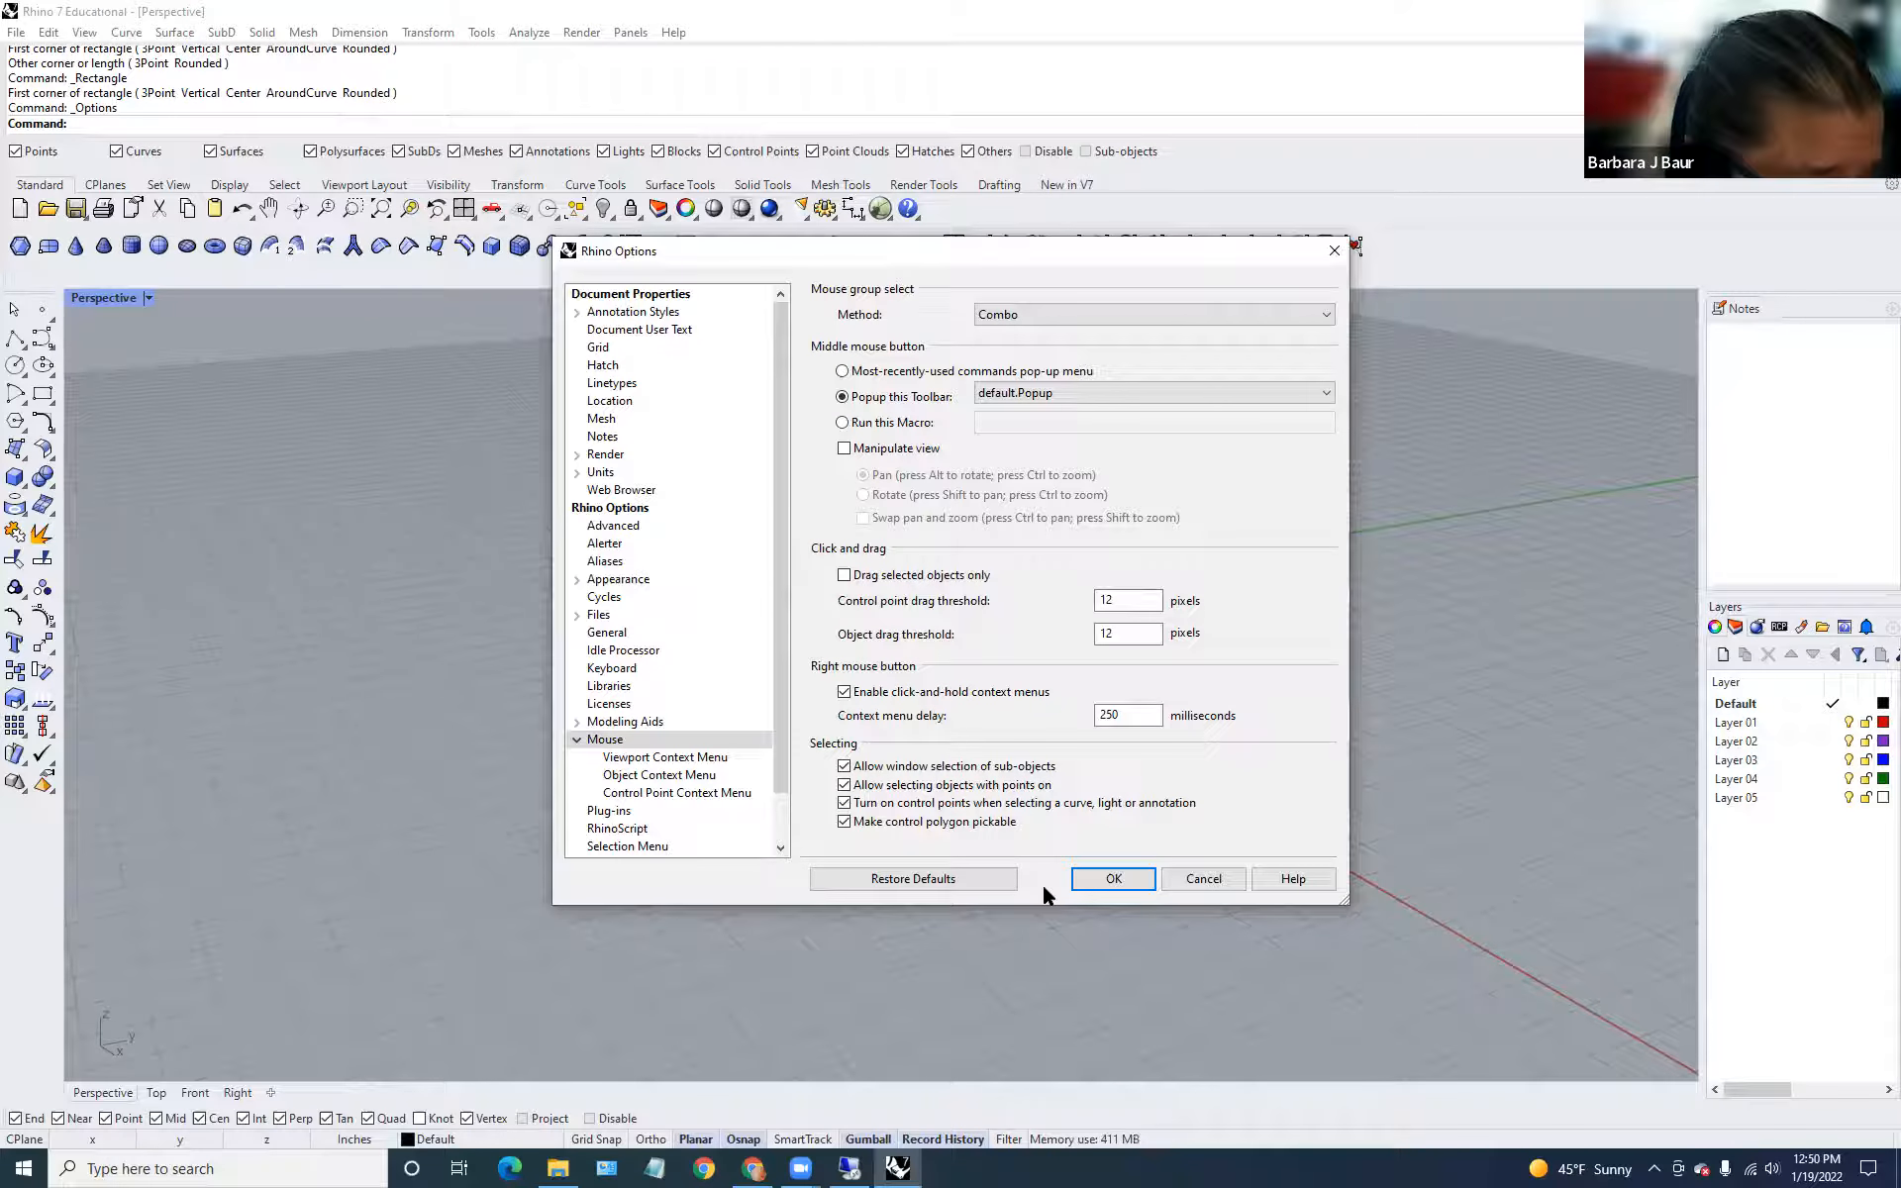
{"action": "left_click", "coordinate": [1116, 878]}
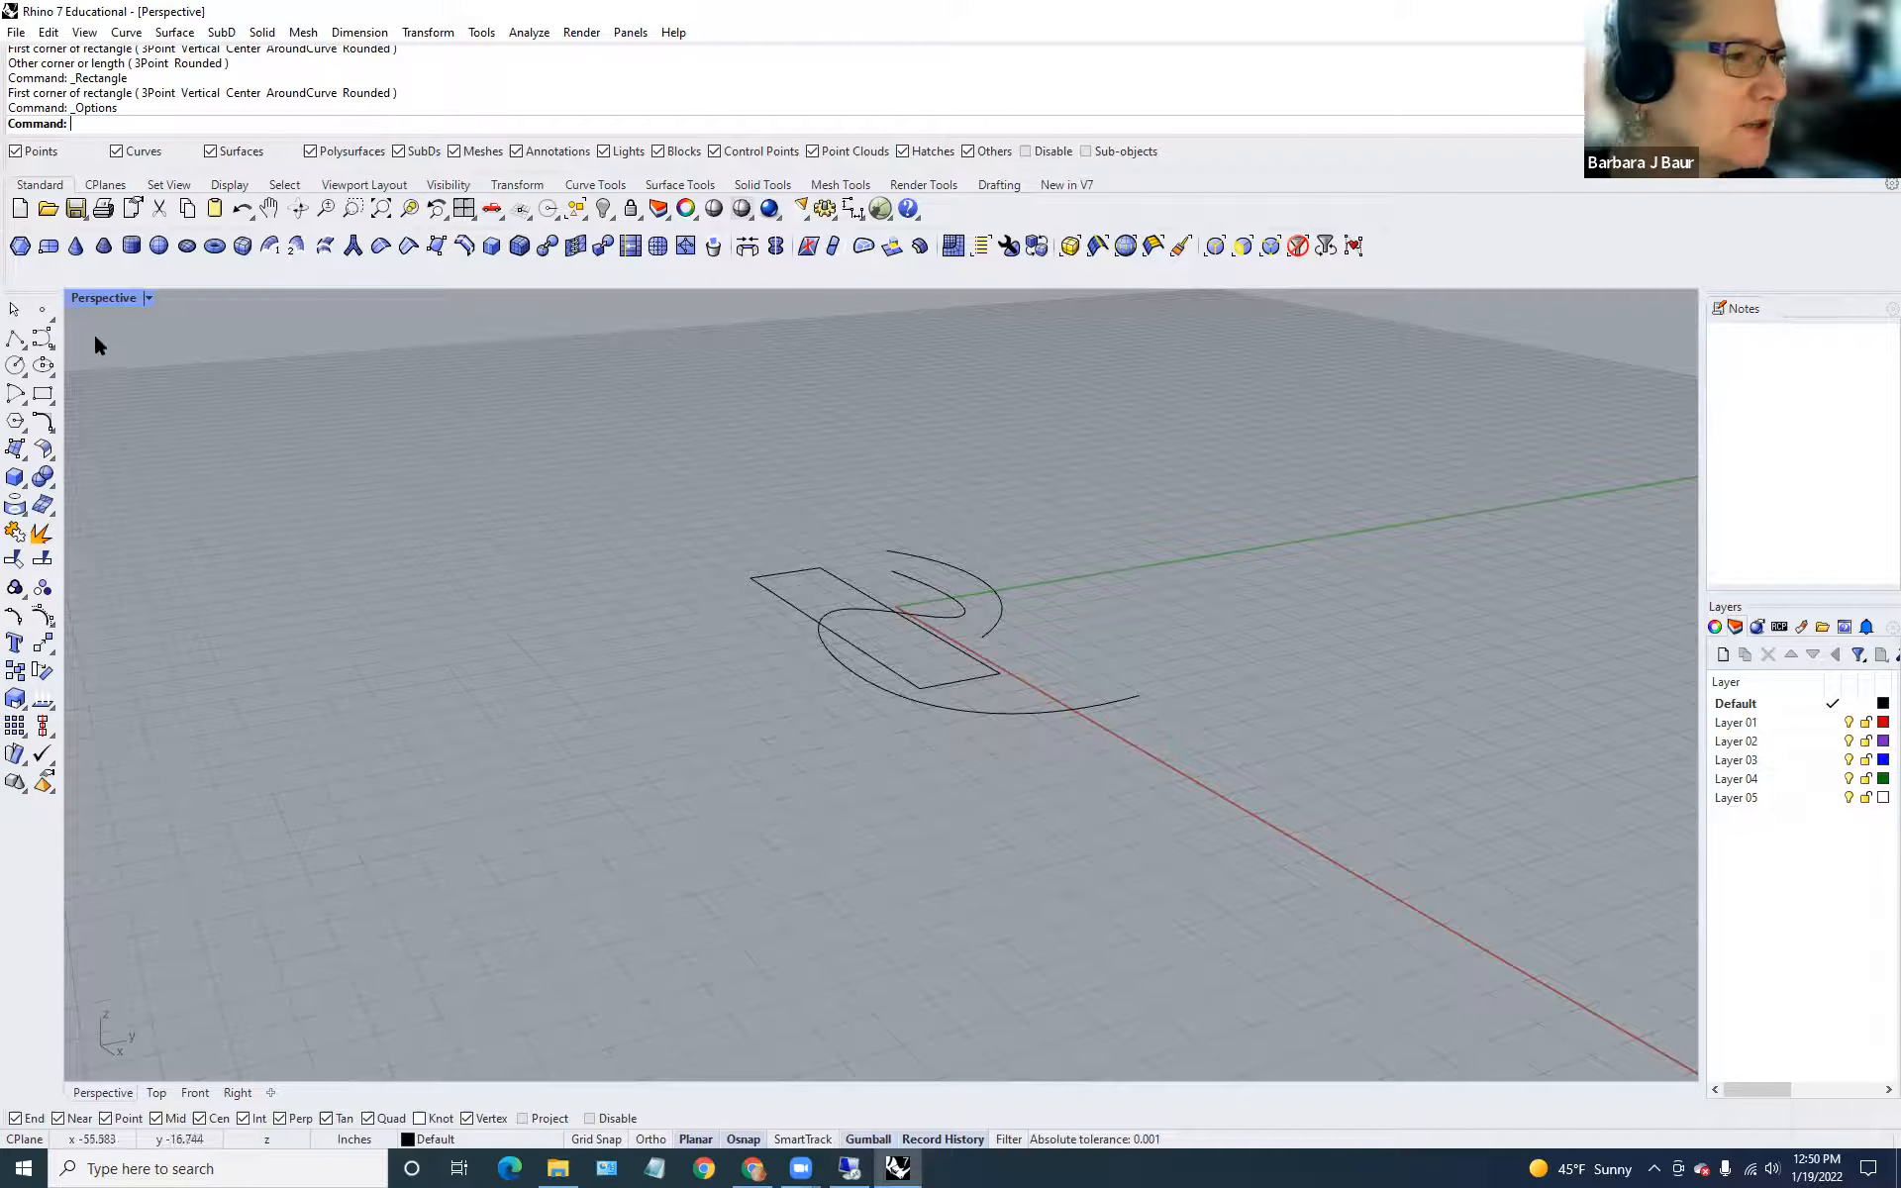
Maximize the Top view and delete the S-shaped curve, the arc and the rectangle.
{"action": "double_click", "coordinate": [95, 299]}
{"action": "scroll", "coordinate": [396, 455], "scroll_direction": "down", "scroll_amount": 3}
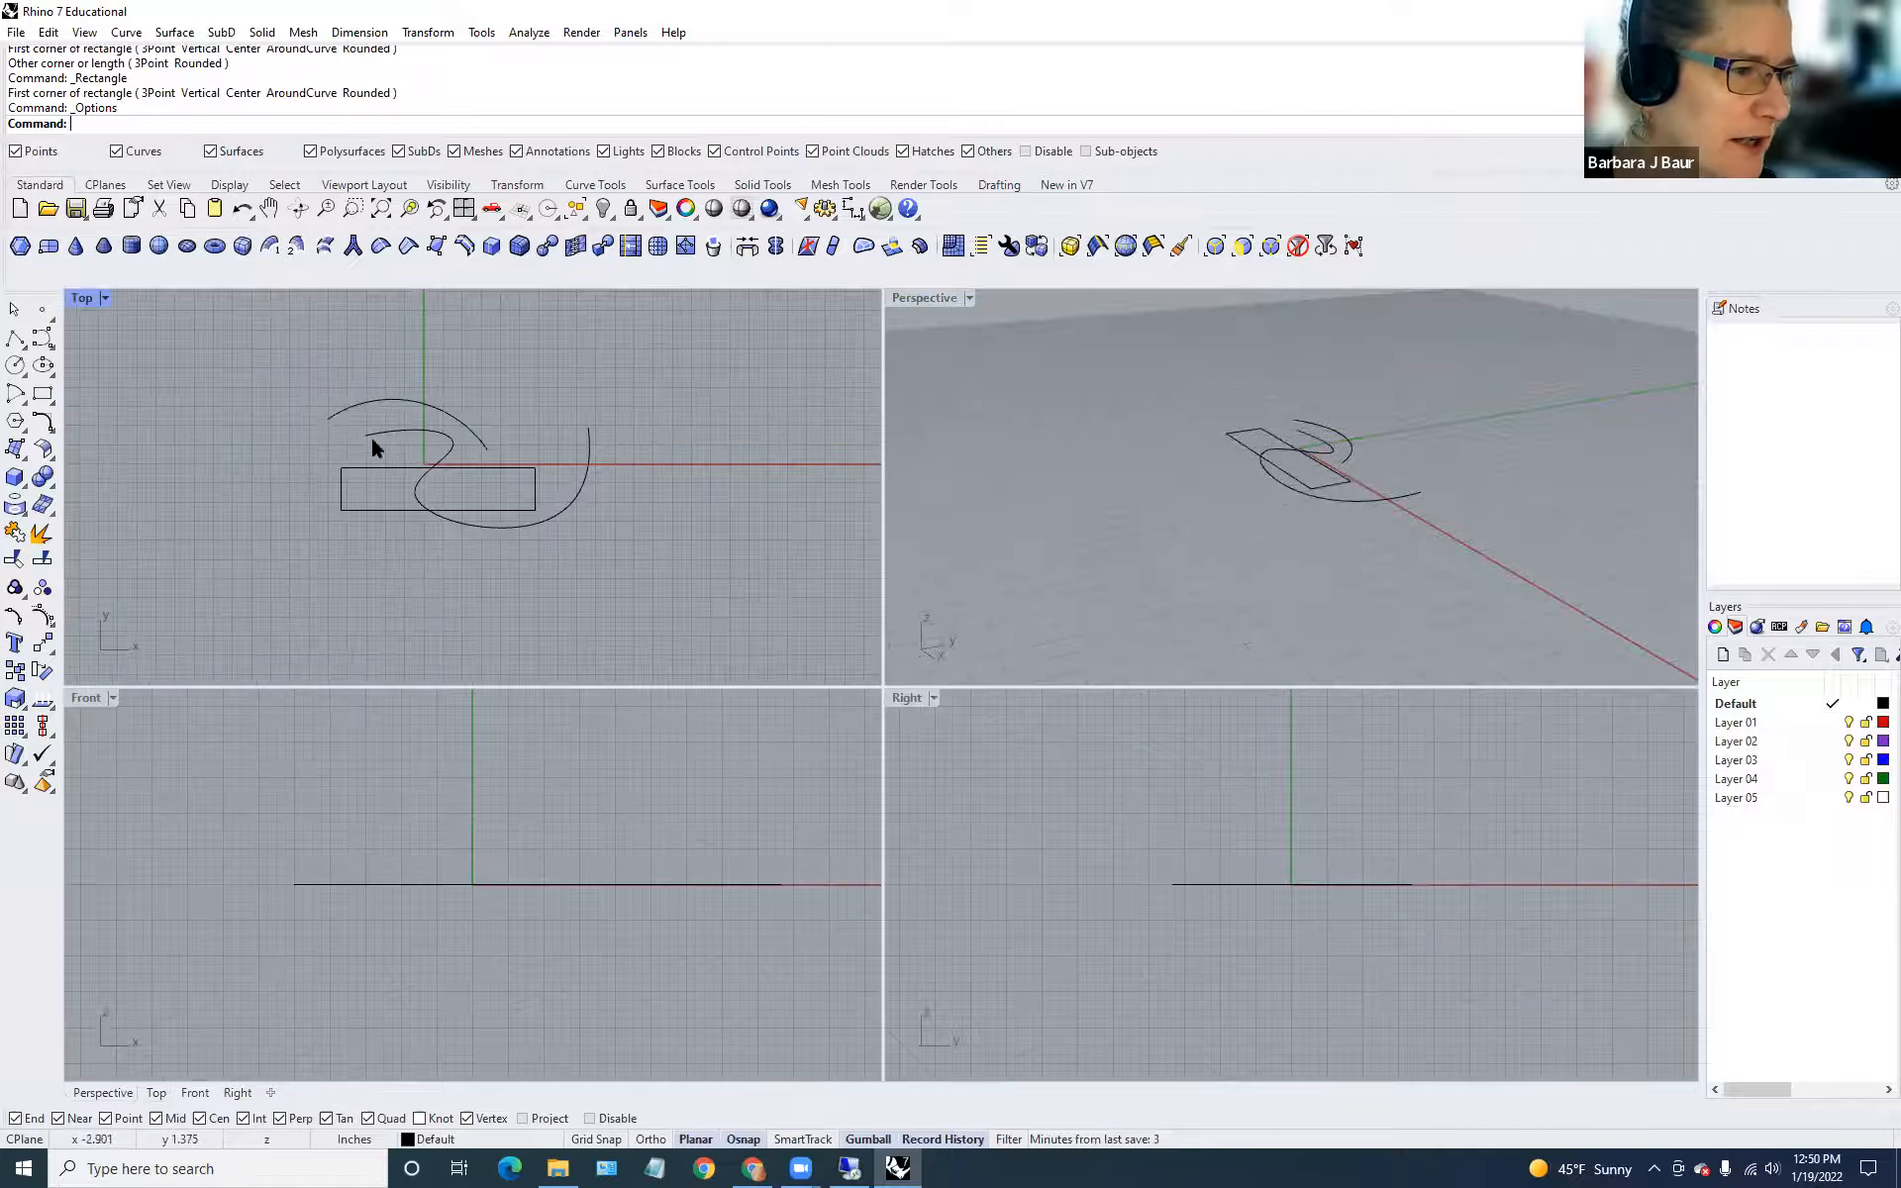
{"action": "left_click_drag", "start_coordinate": [289, 339], "coordinate": [681, 573]}
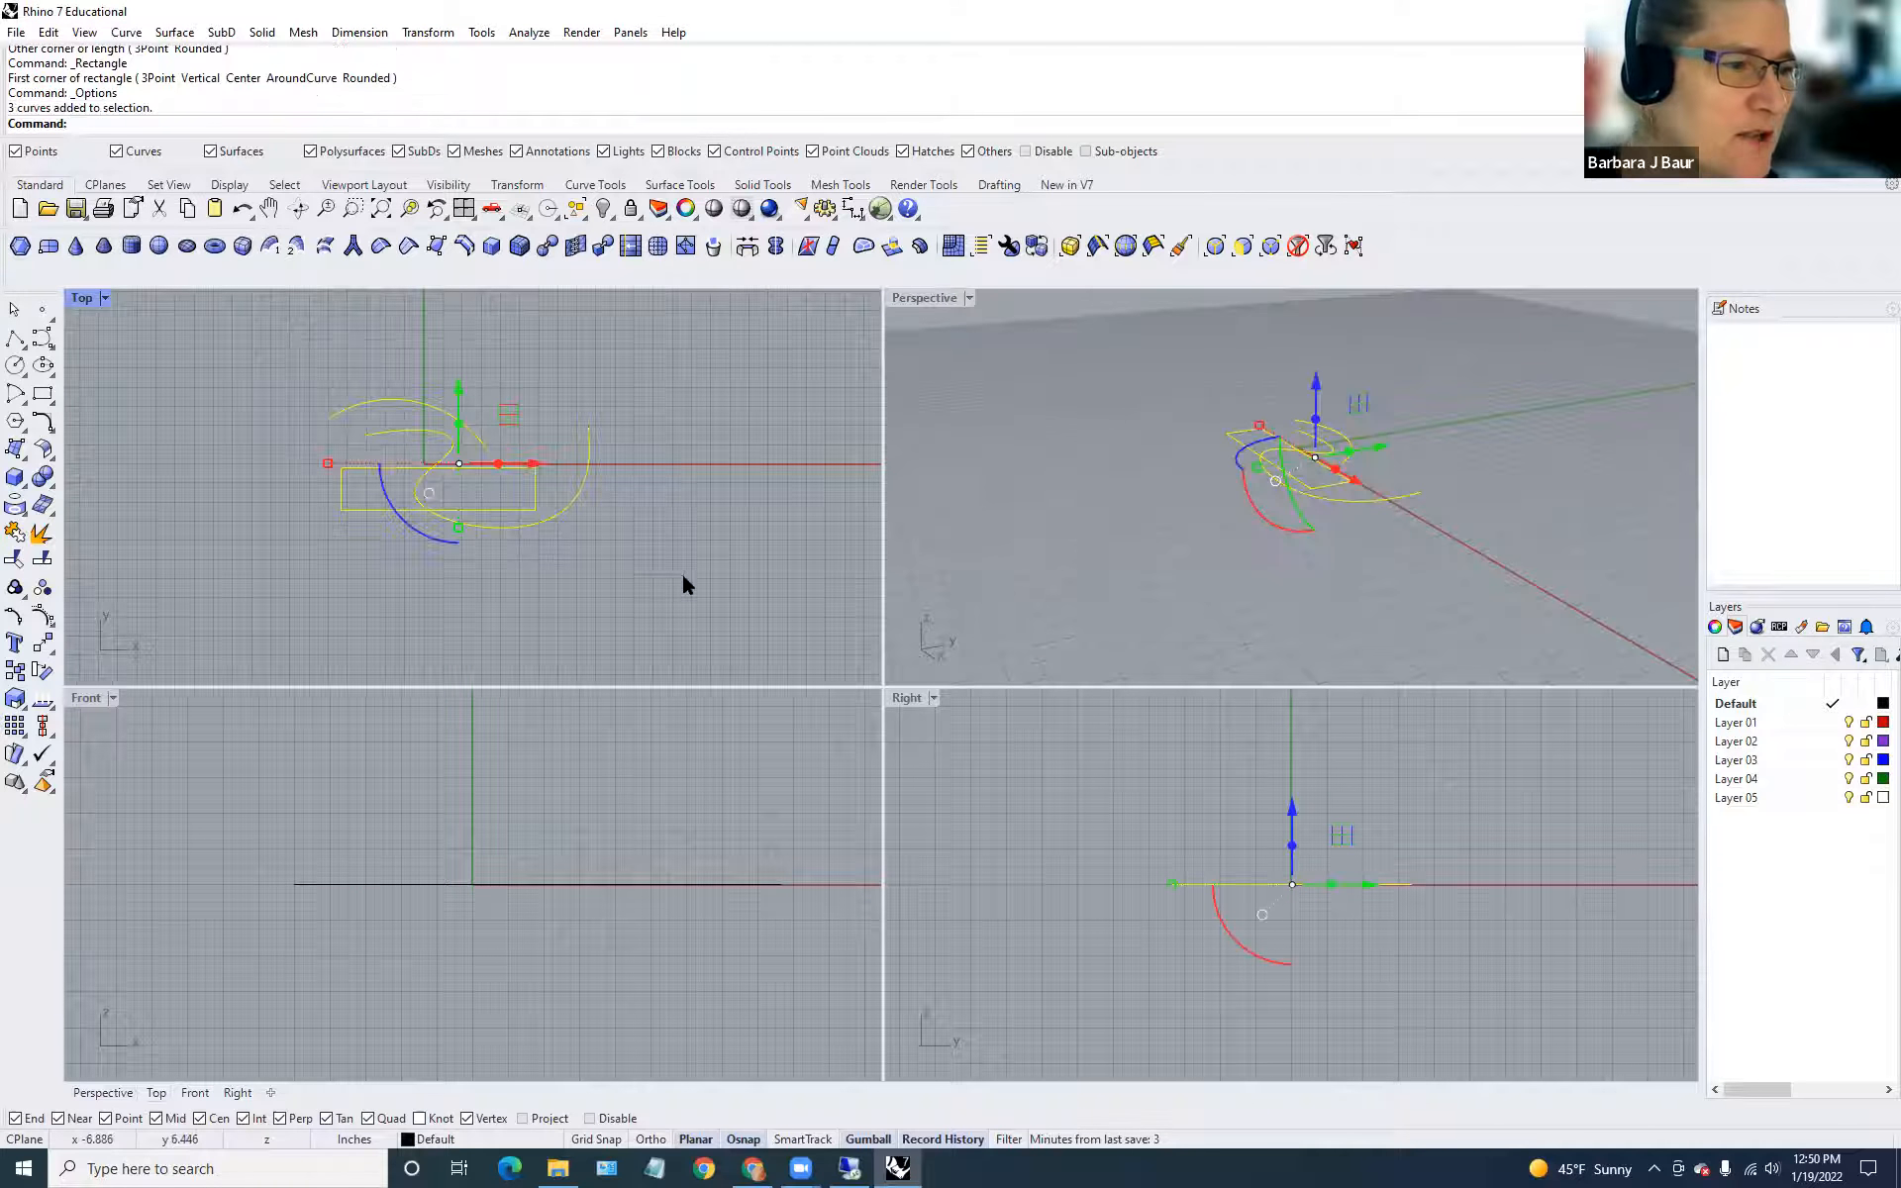
{"action": "right_click_drag", "start_coordinate": [1091, 626], "coordinate": [1226, 648]}
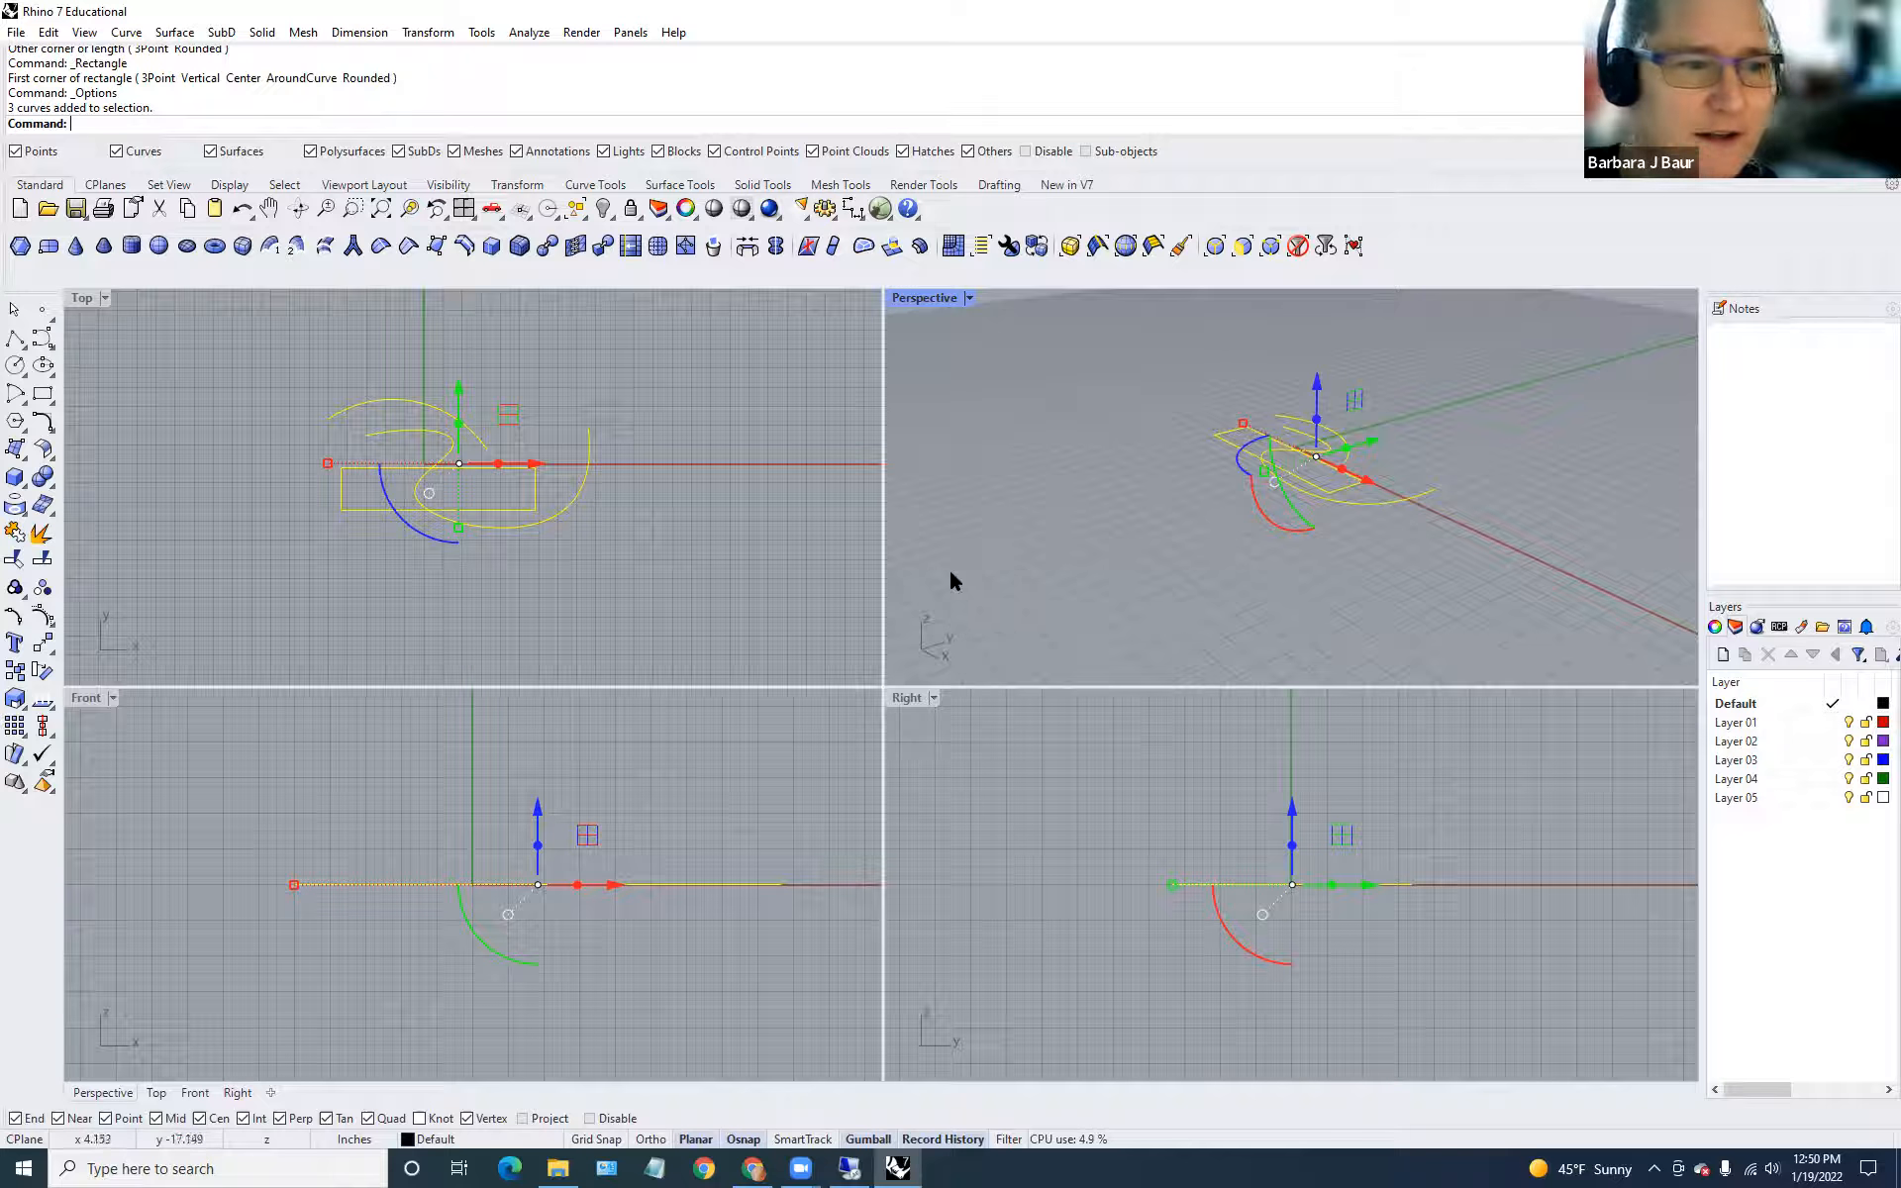
{"action": "double_click", "coordinate": [81, 297]}
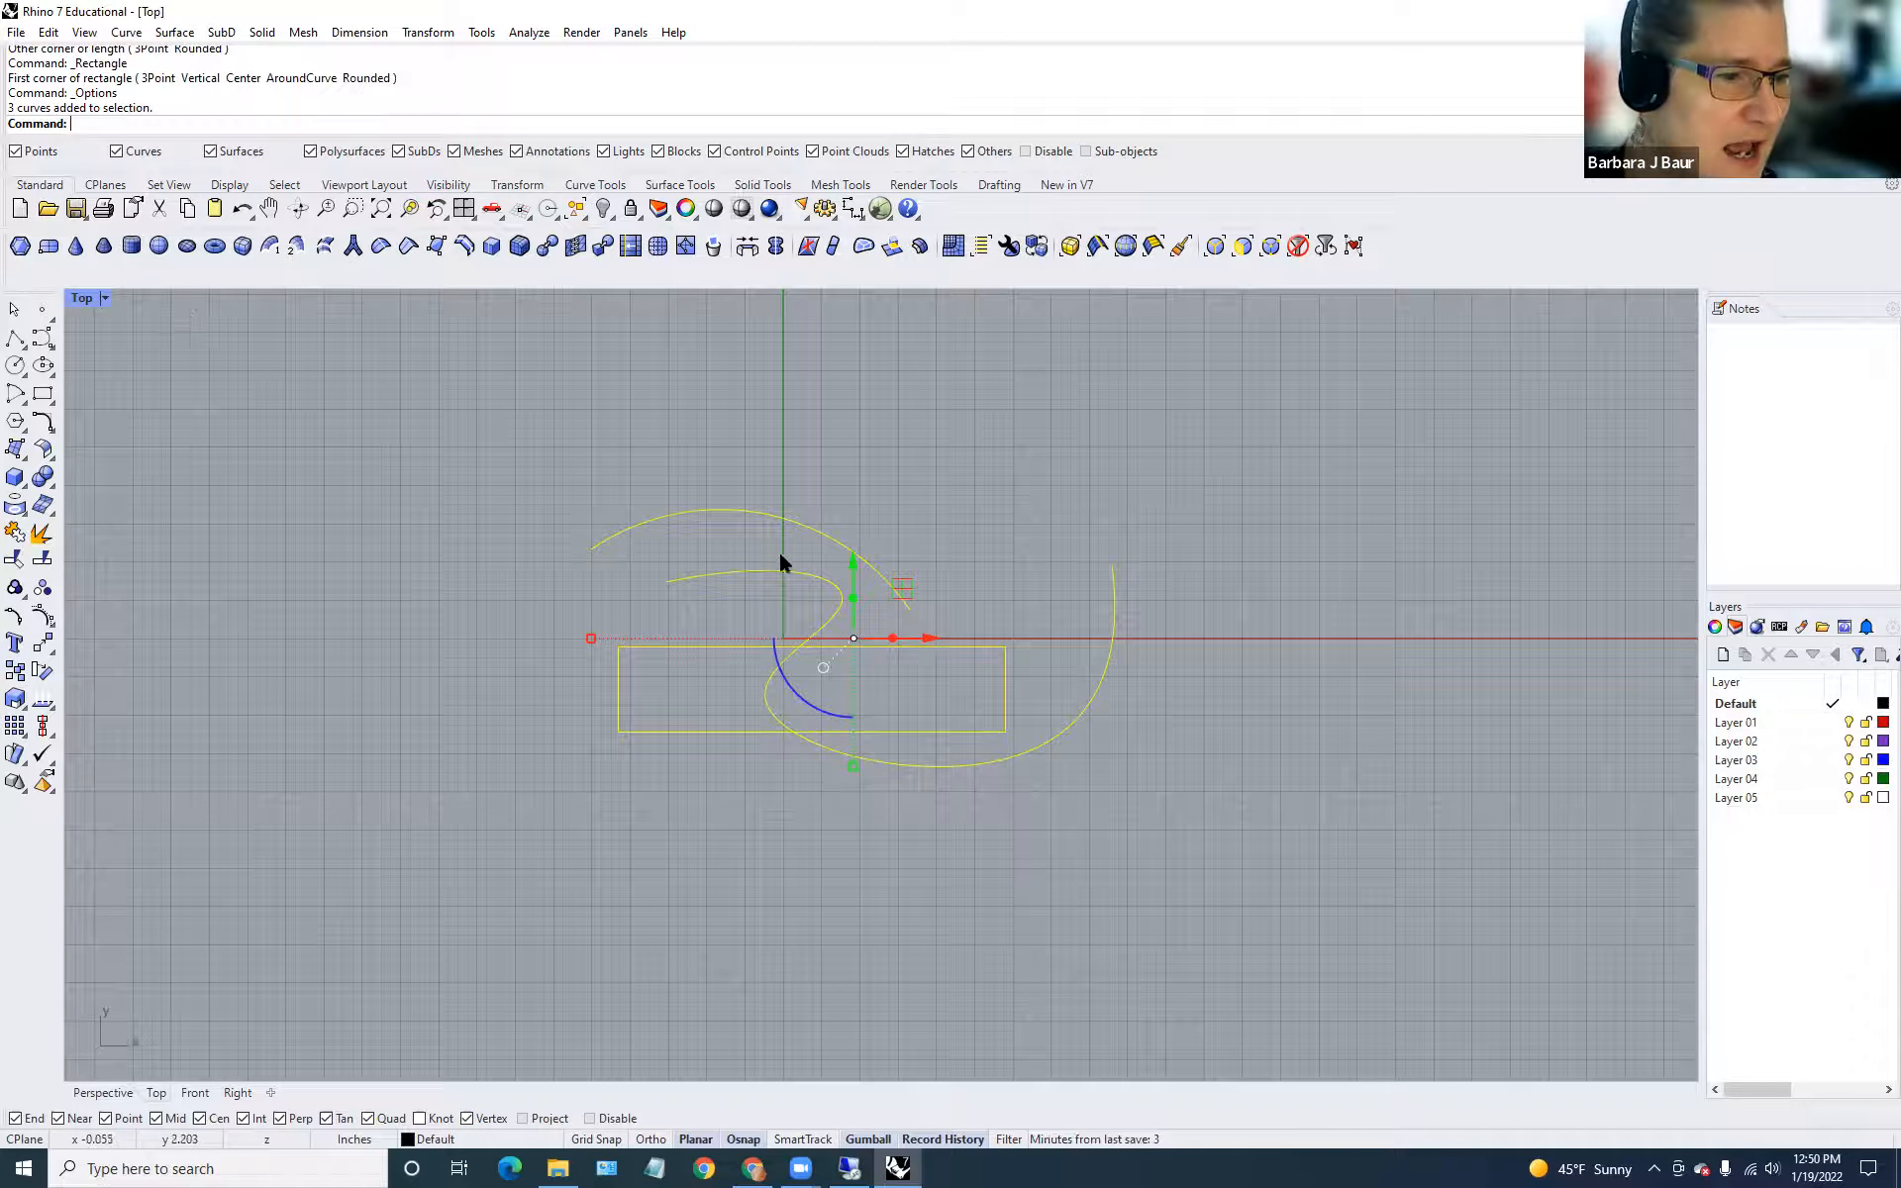
{"action": "left_click_drag", "start_coordinate": [552, 435], "coordinate": [1274, 918]}
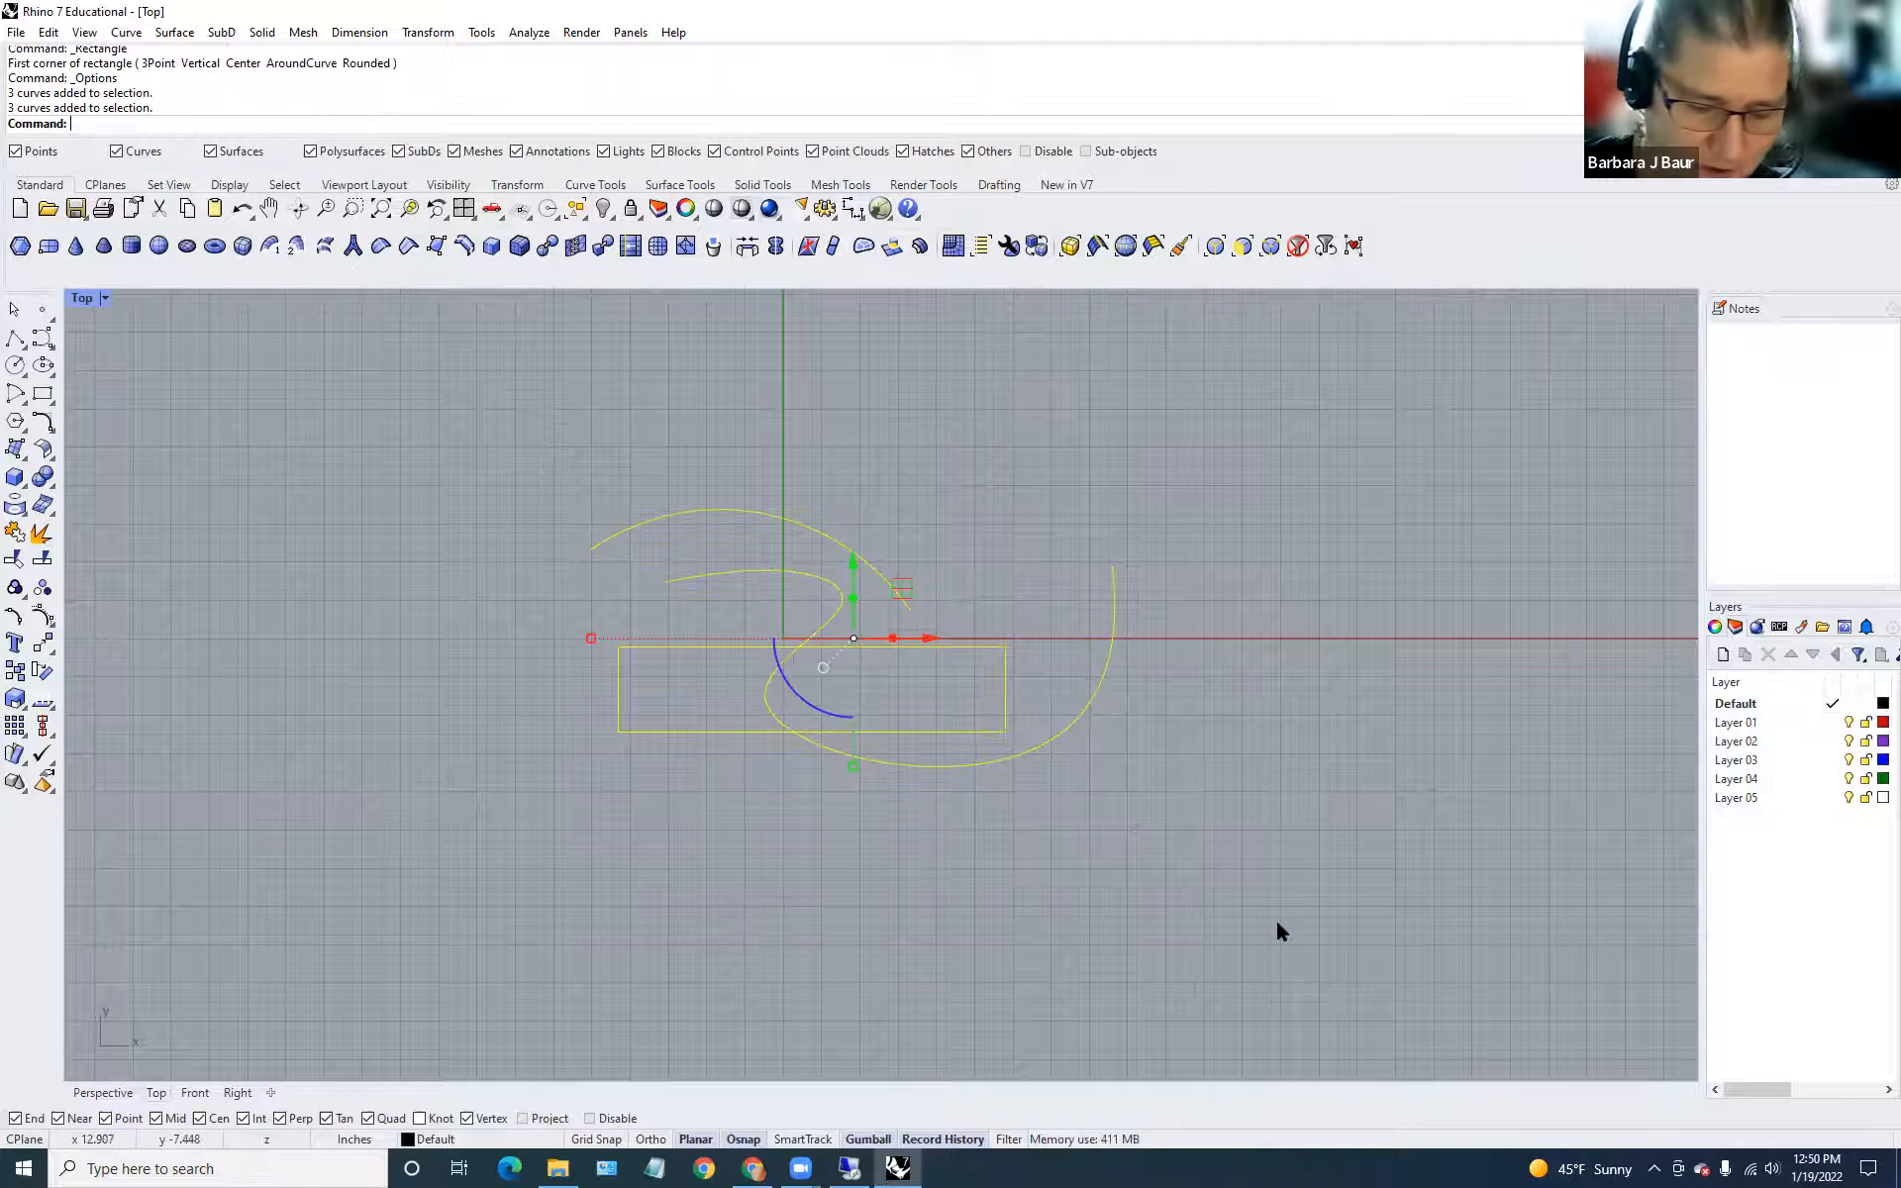
{"action": "key", "text": "Delete"}
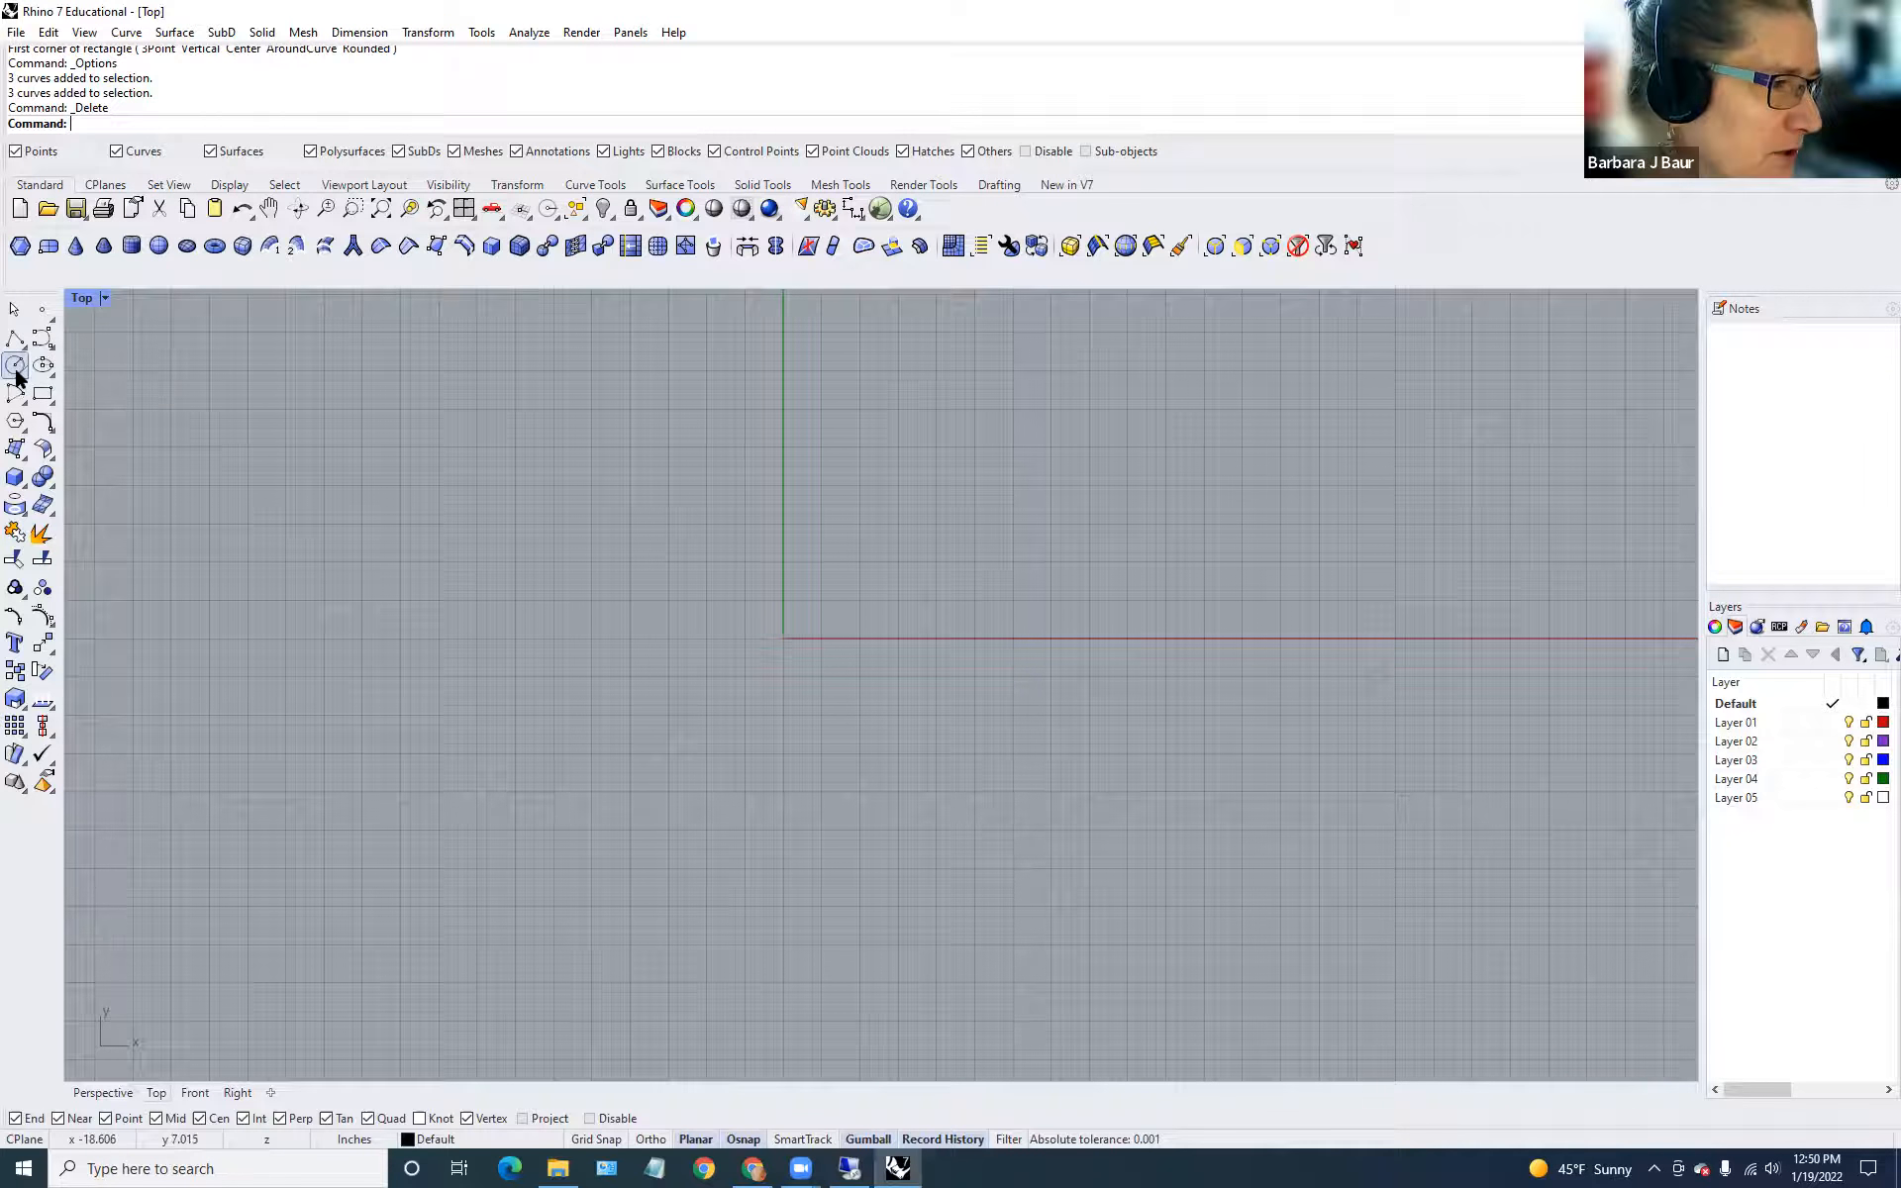
Draw a closed petal-shaped control-point curve with a notch at its upper end, starting and ending at the origin.
{"action": "left_click", "coordinate": [42, 341]}
{"action": "scroll", "coordinate": [794, 658], "scroll_direction": "up", "scroll_amount": 4}
{"action": "left_click", "coordinate": [767, 615]}
{"action": "left_click", "coordinate": [750, 578]}
{"action": "left_click", "coordinate": [753, 503]}
{"action": "left_click", "coordinate": [790, 440]}
{"action": "left_click", "coordinate": [879, 396]}
{"action": "left_click", "coordinate": [890, 436]}
{"action": "left_click", "coordinate": [905, 464]}
{"action": "left_click", "coordinate": [971, 471]}
{"action": "left_click", "coordinate": [980, 522]}
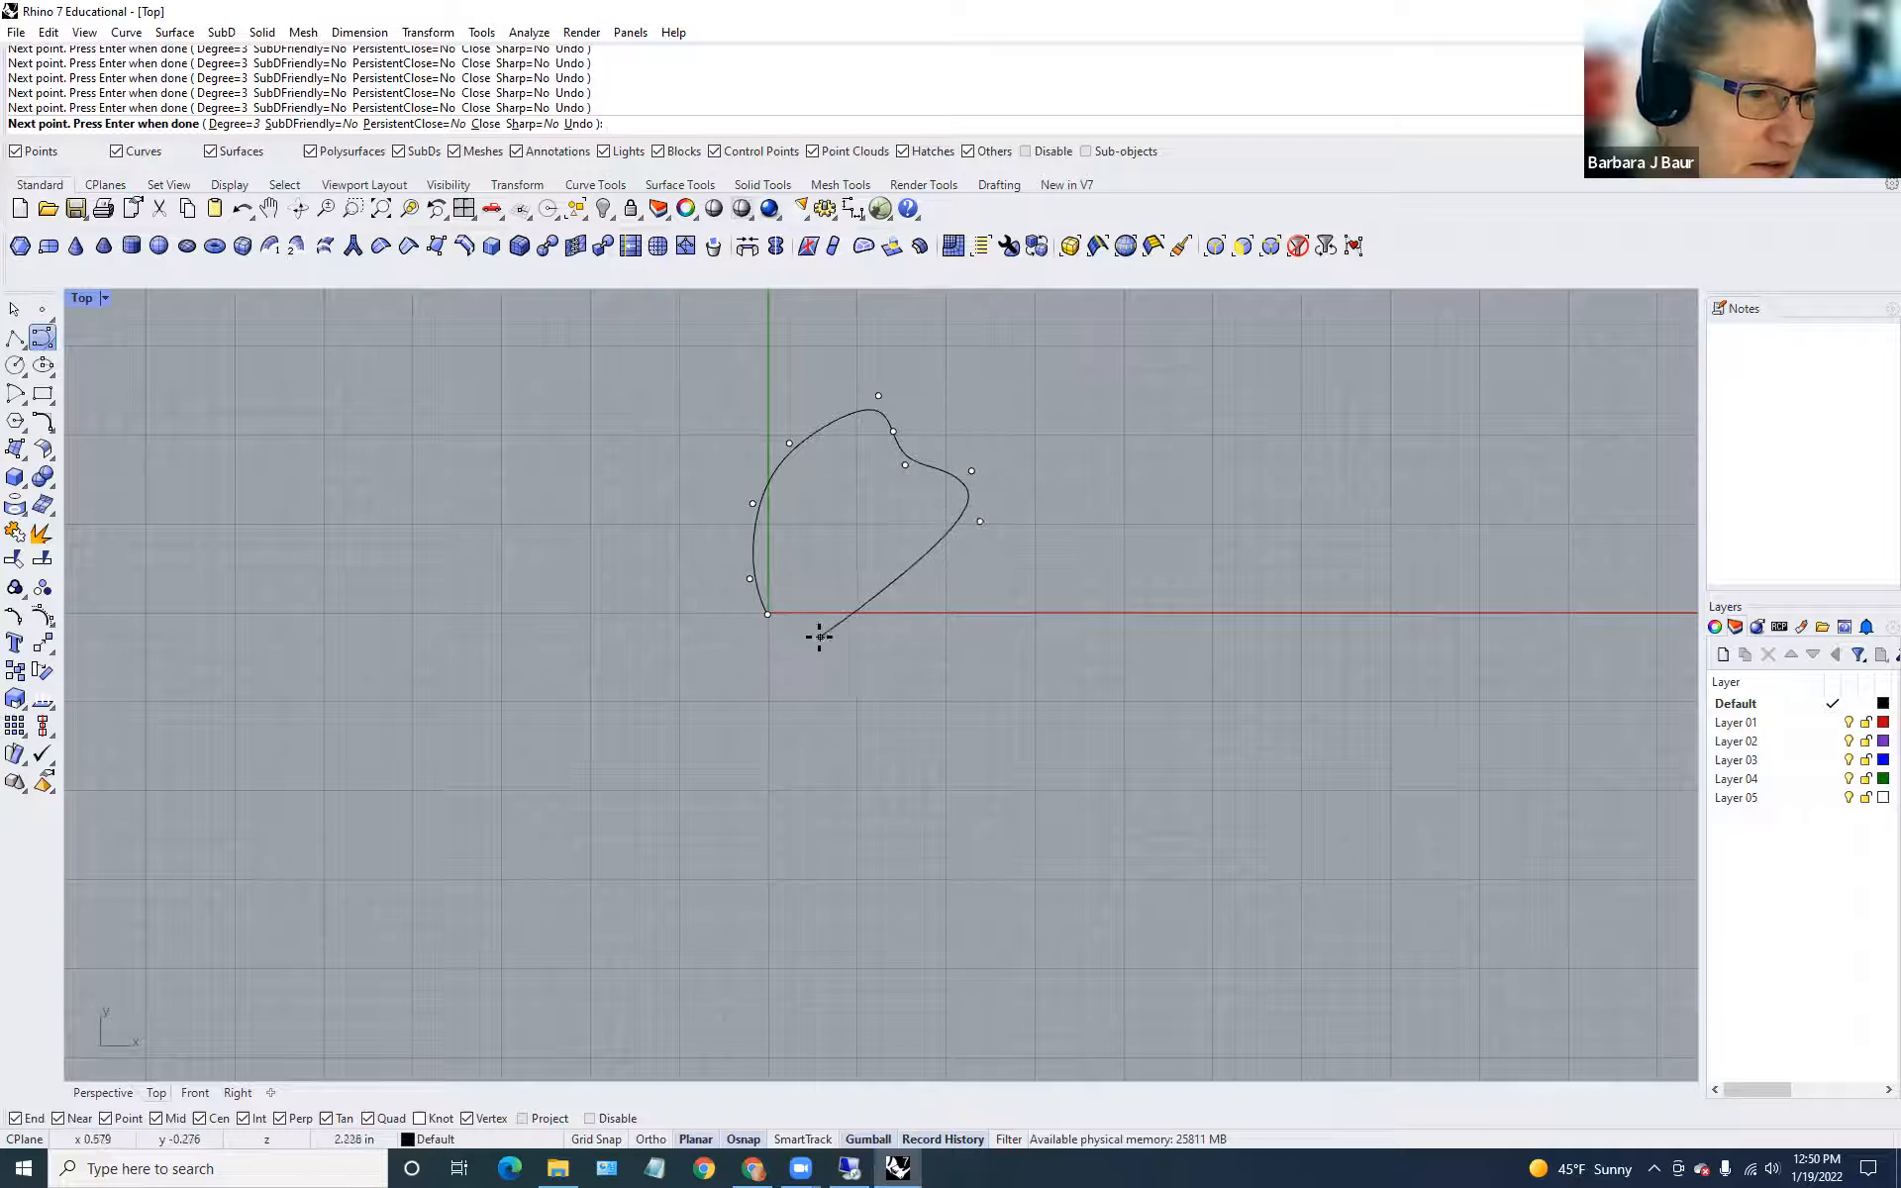
{"action": "left_click", "coordinate": [768, 614]}
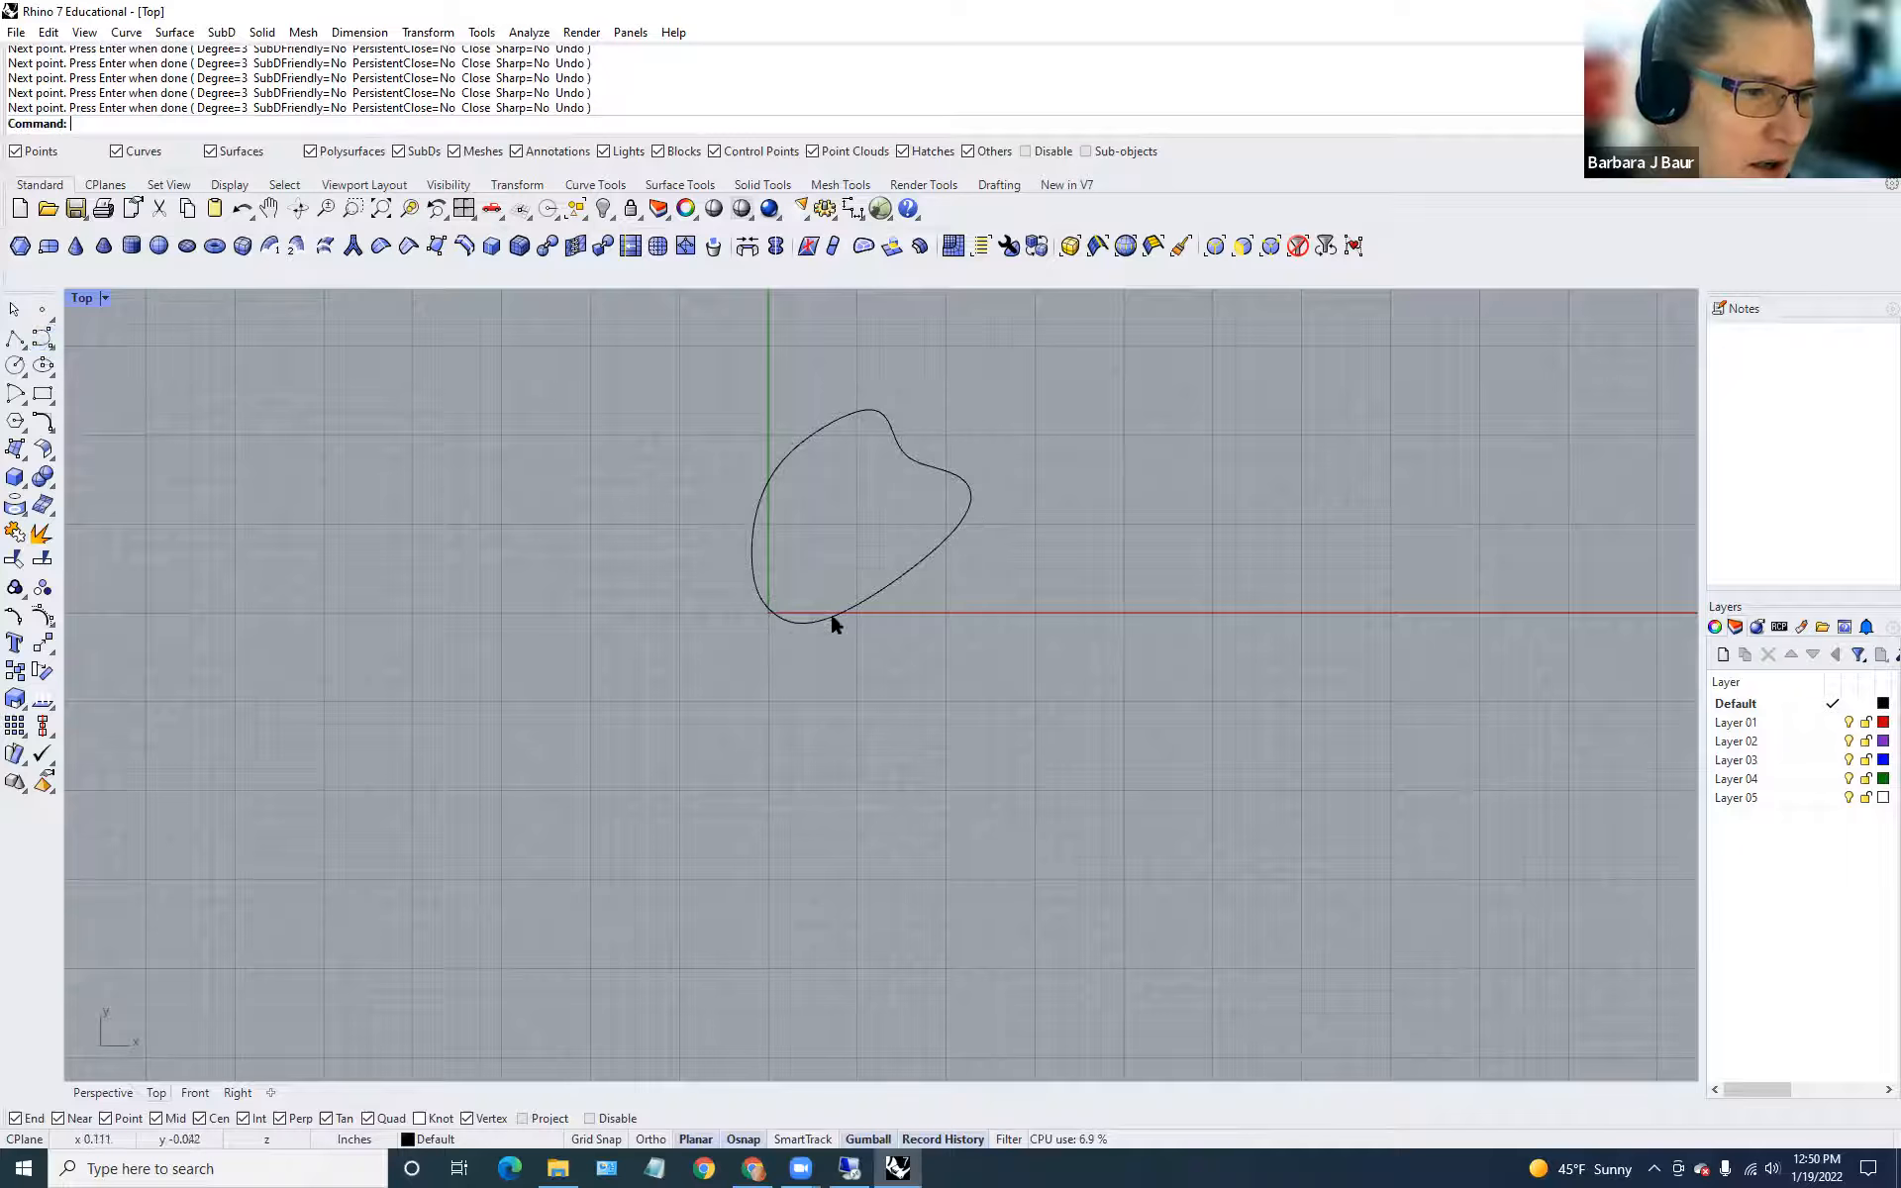
Reshape the petal curve by moving its lowest control point along positive X and the notch control point slightly down.
{"action": "left_click", "coordinate": [911, 582]}
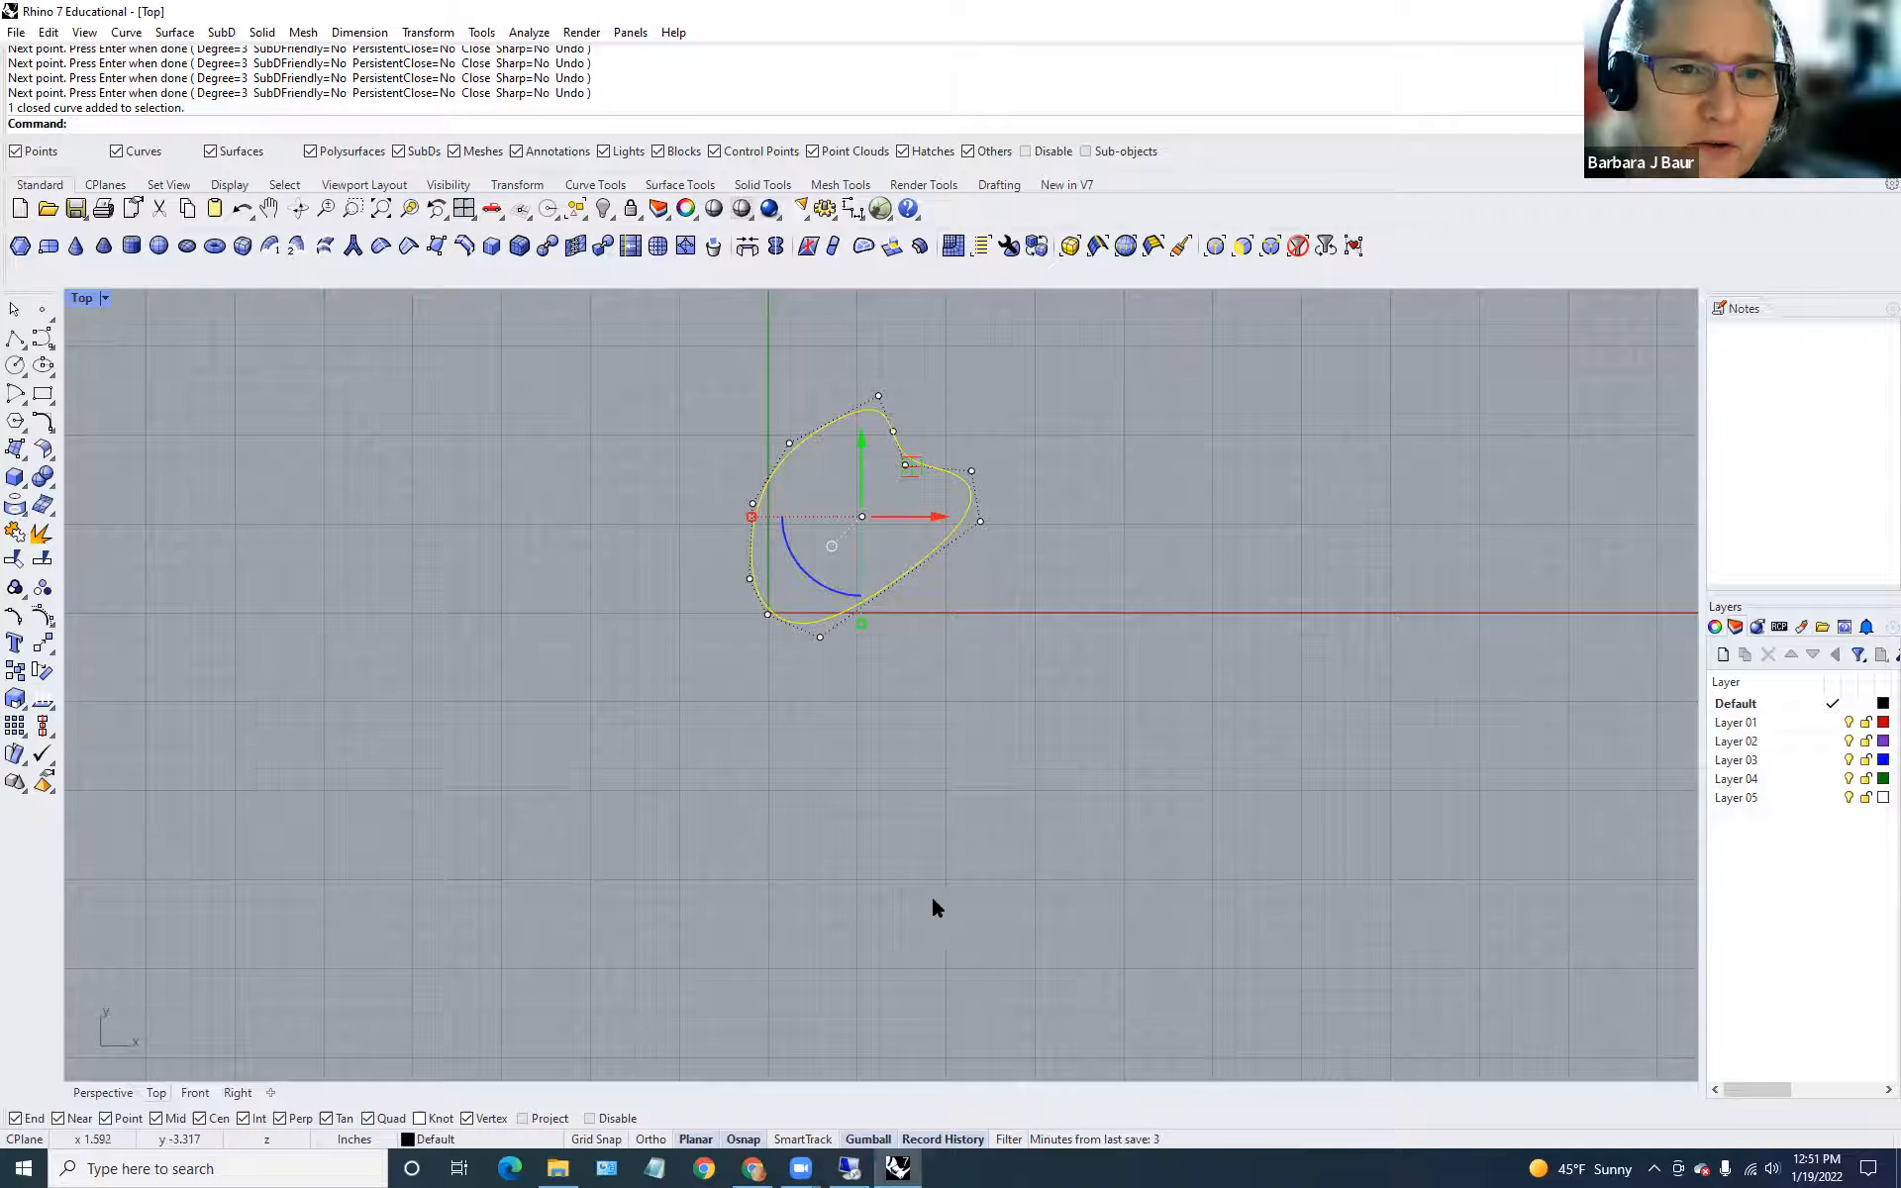
{"action": "left_click", "coordinate": [820, 636]}
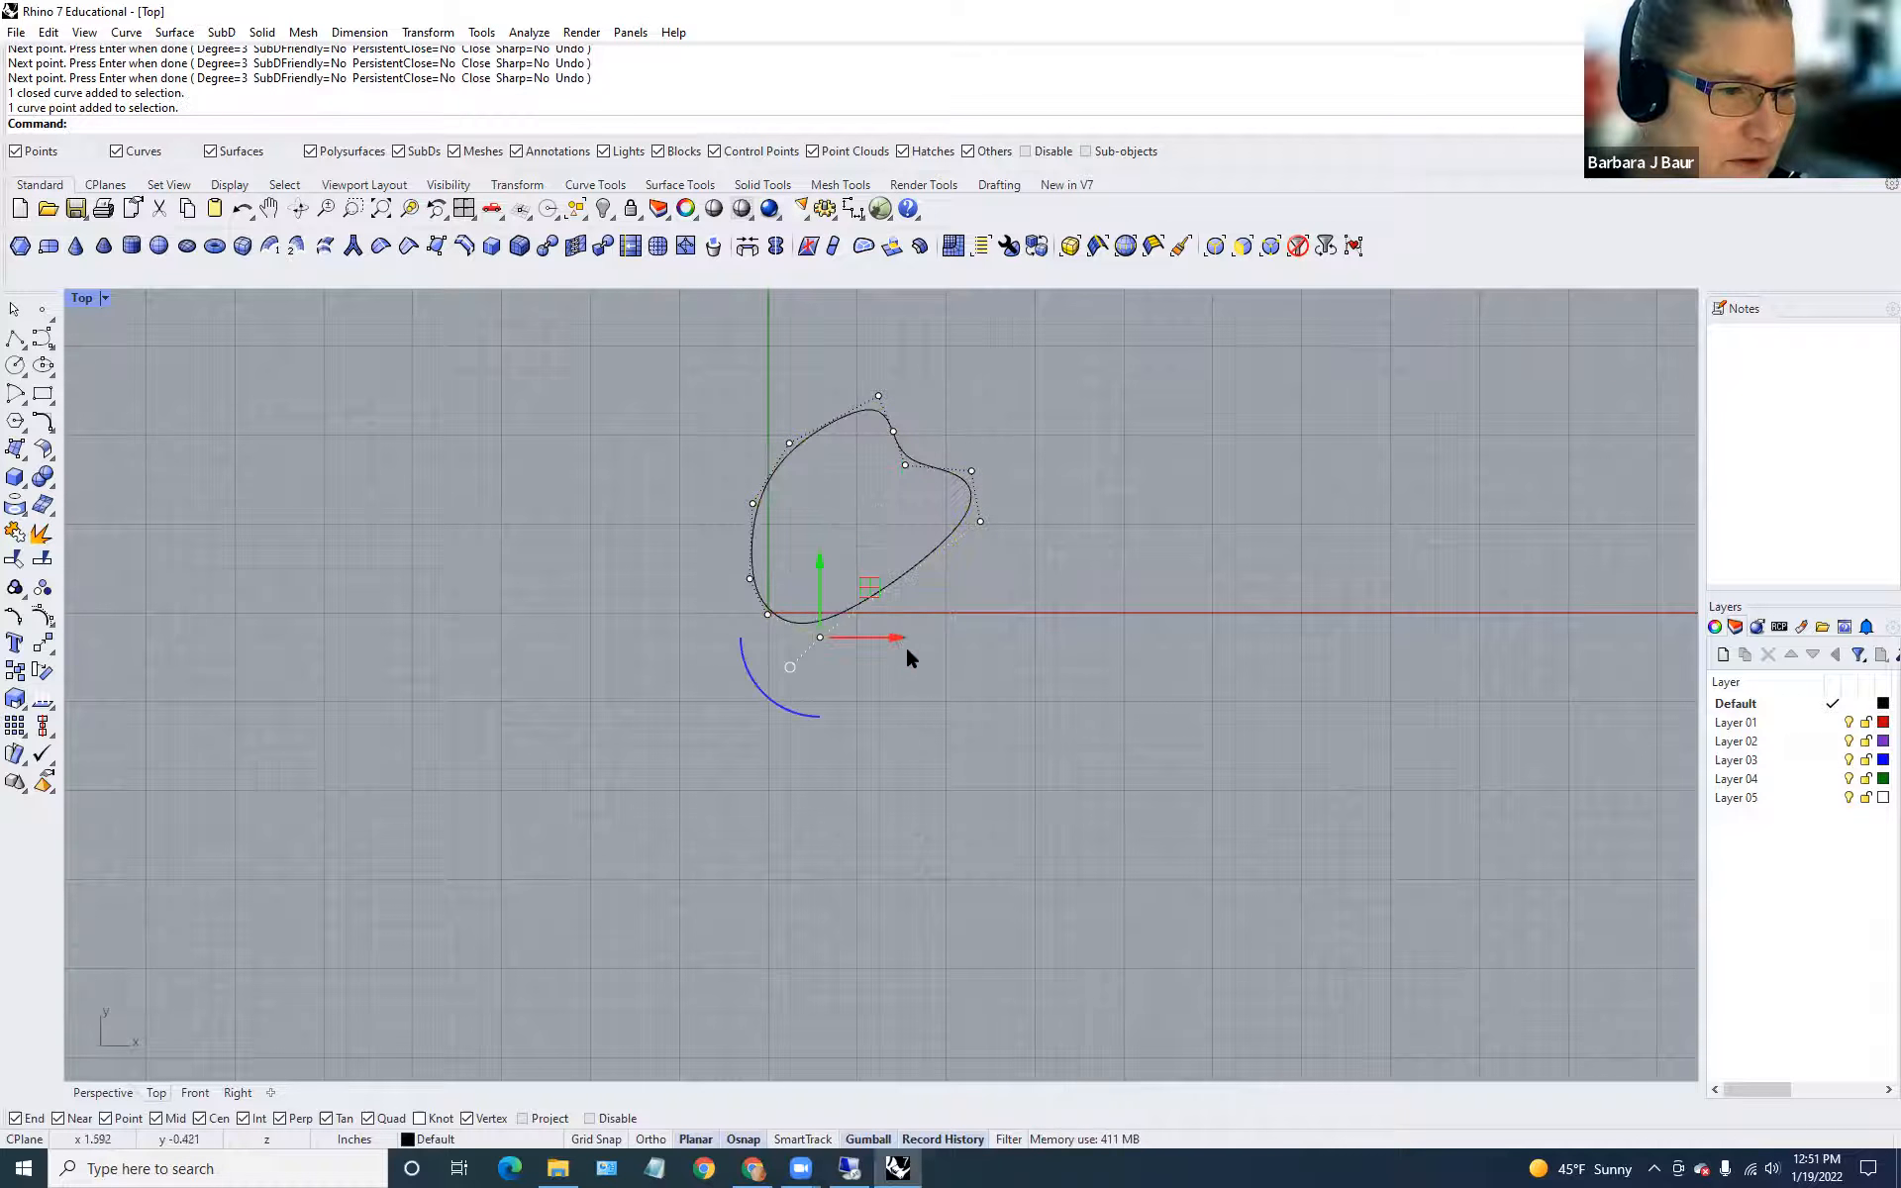
{"action": "left_click_drag", "start_coordinate": [903, 636], "coordinate": [939, 637]}
{"action": "left_click", "coordinate": [913, 458]}
{"action": "left_click_drag", "start_coordinate": [908, 392], "coordinate": [908, 410]}
{"action": "key", "text": "Escape"}
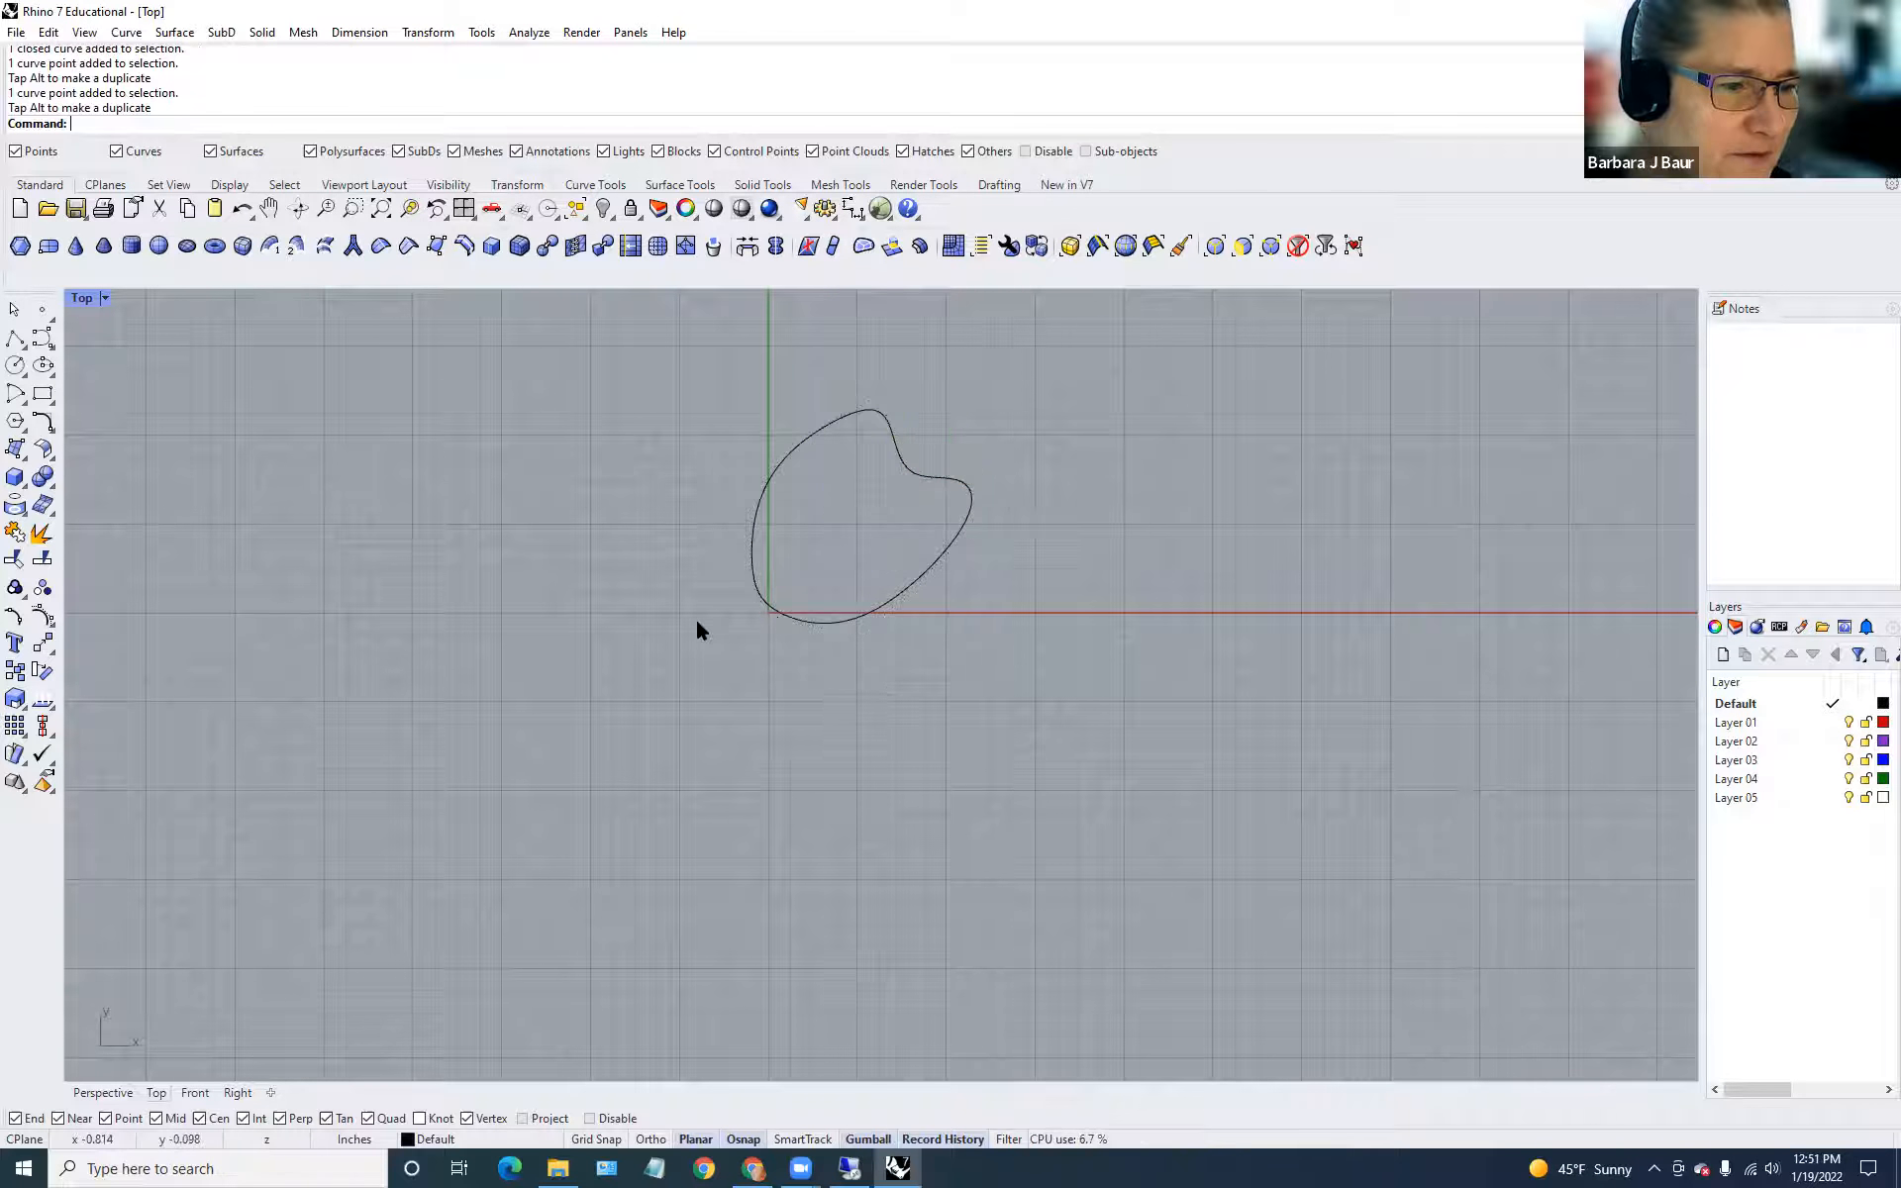
Widen the petal curve's base by moving the control point at the origin and the one just above it outward.
{"action": "left_click", "coordinate": [751, 575]}
{"action": "mouse_move", "coordinate": [750, 635]}
{"action": "left_mouse_down"}
{"action": "mouse_move", "coordinate": [808, 585]}
{"action": "mouse_move", "coordinate": [729, 670]}
{"action": "left_mouse_up"}
{"action": "left_click_drag", "start_coordinate": [751, 585], "coordinate": [729, 564]}
{"action": "key", "text": "Escape"}
{"action": "key", "text": "Escape"}
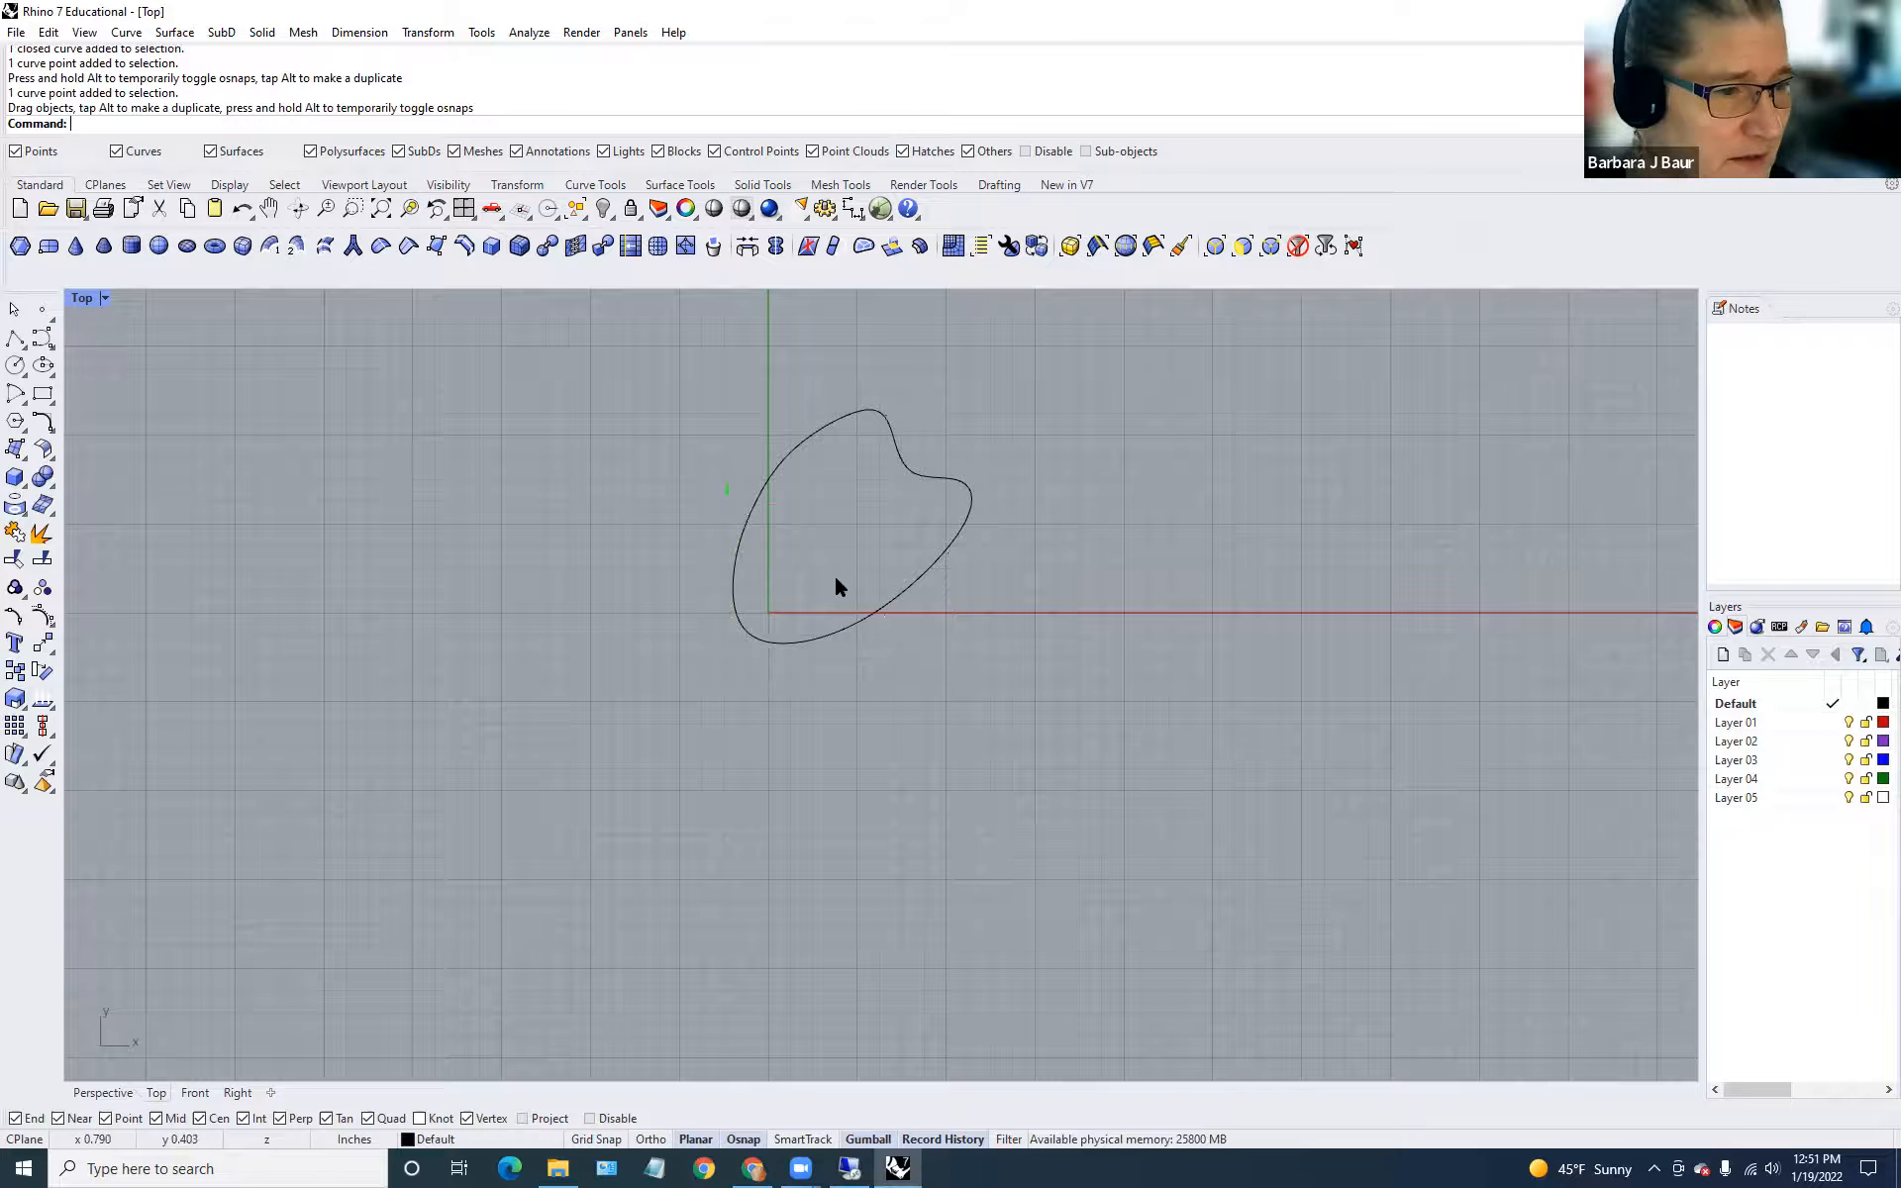
Array the petal curve around the CPlane origin with ArrayPolar, using 6 items and a 360-degree fill angle.
{"action": "scroll", "coordinate": [829, 572], "scroll_direction": "down", "scroll_amount": 6}
{"action": "scroll", "coordinate": [829, 573], "scroll_direction": "up", "scroll_amount": 4}
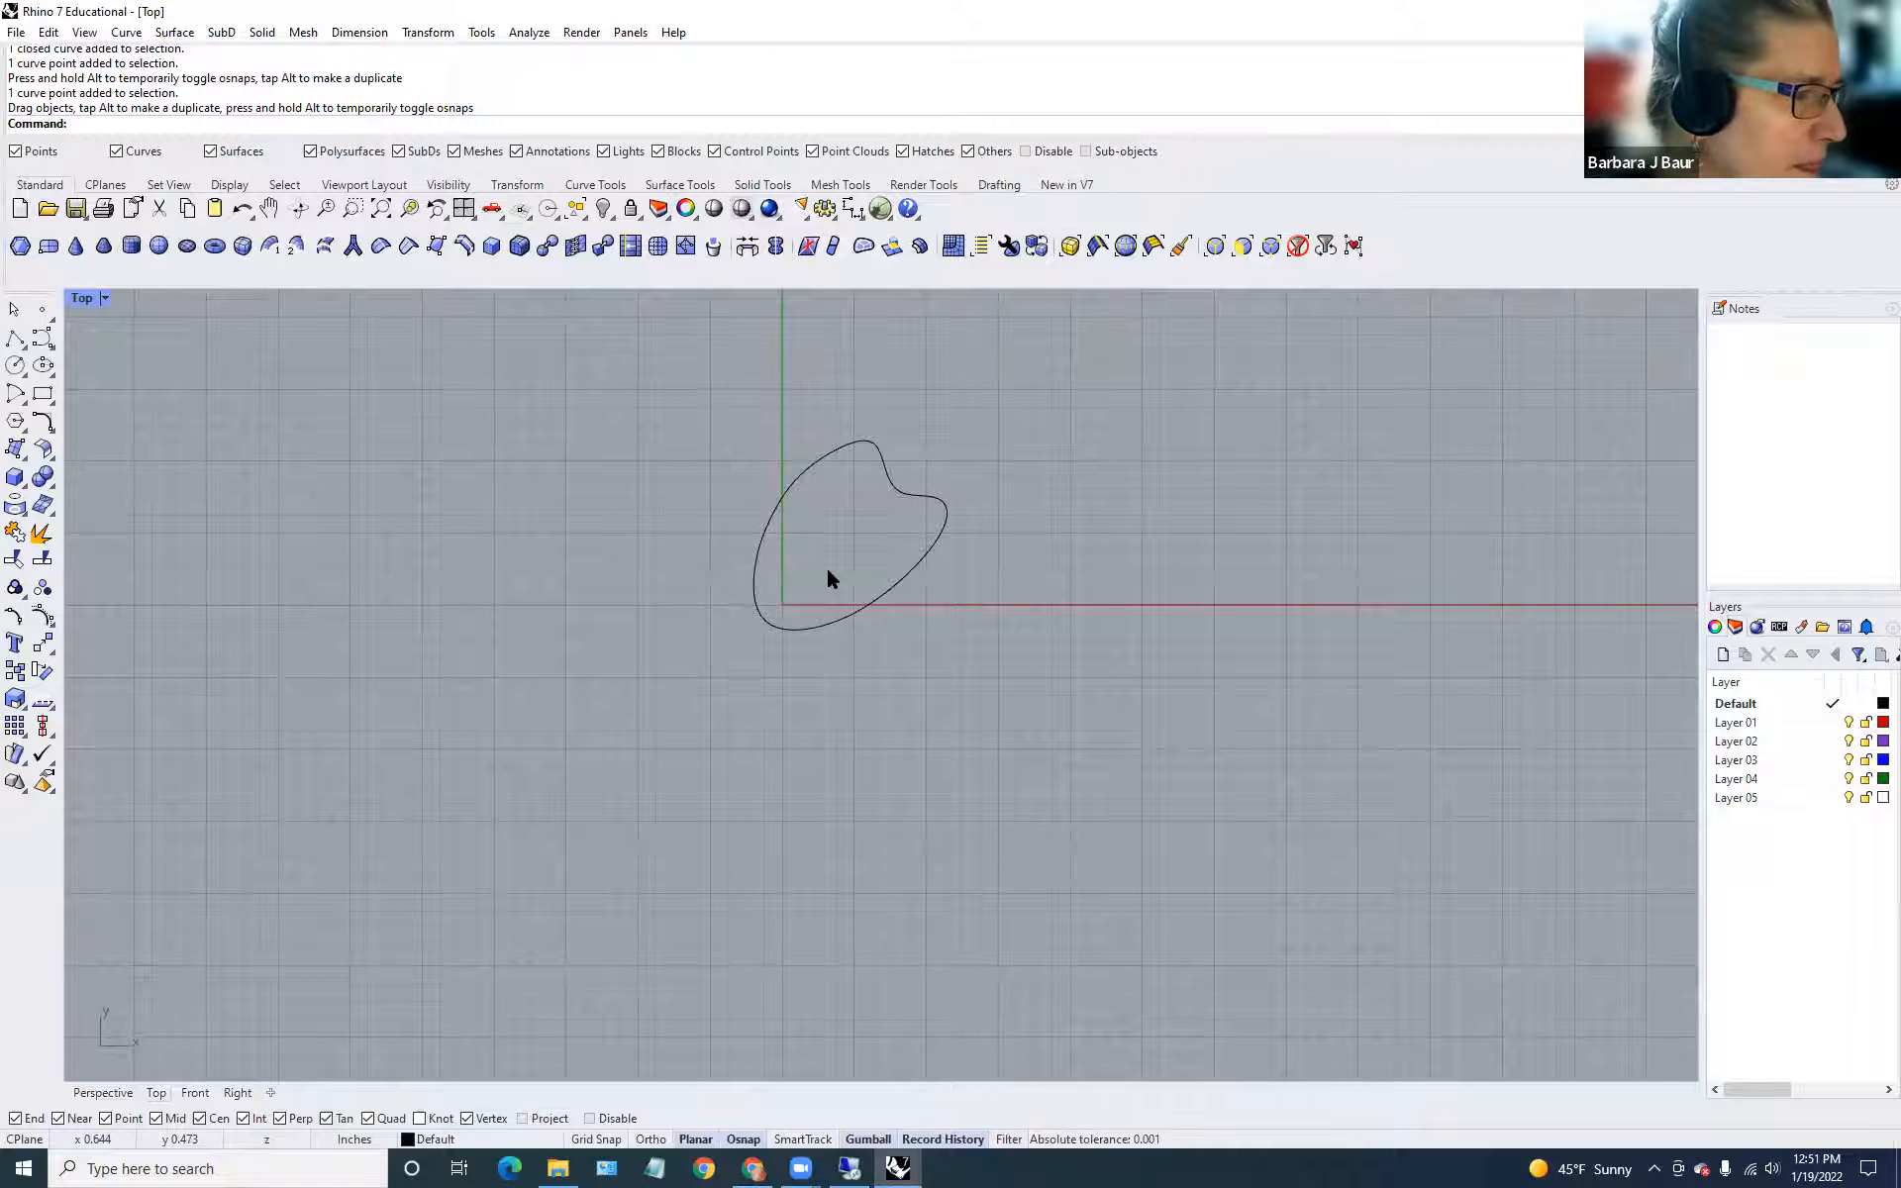
{"action": "left_click", "coordinate": [771, 517]}
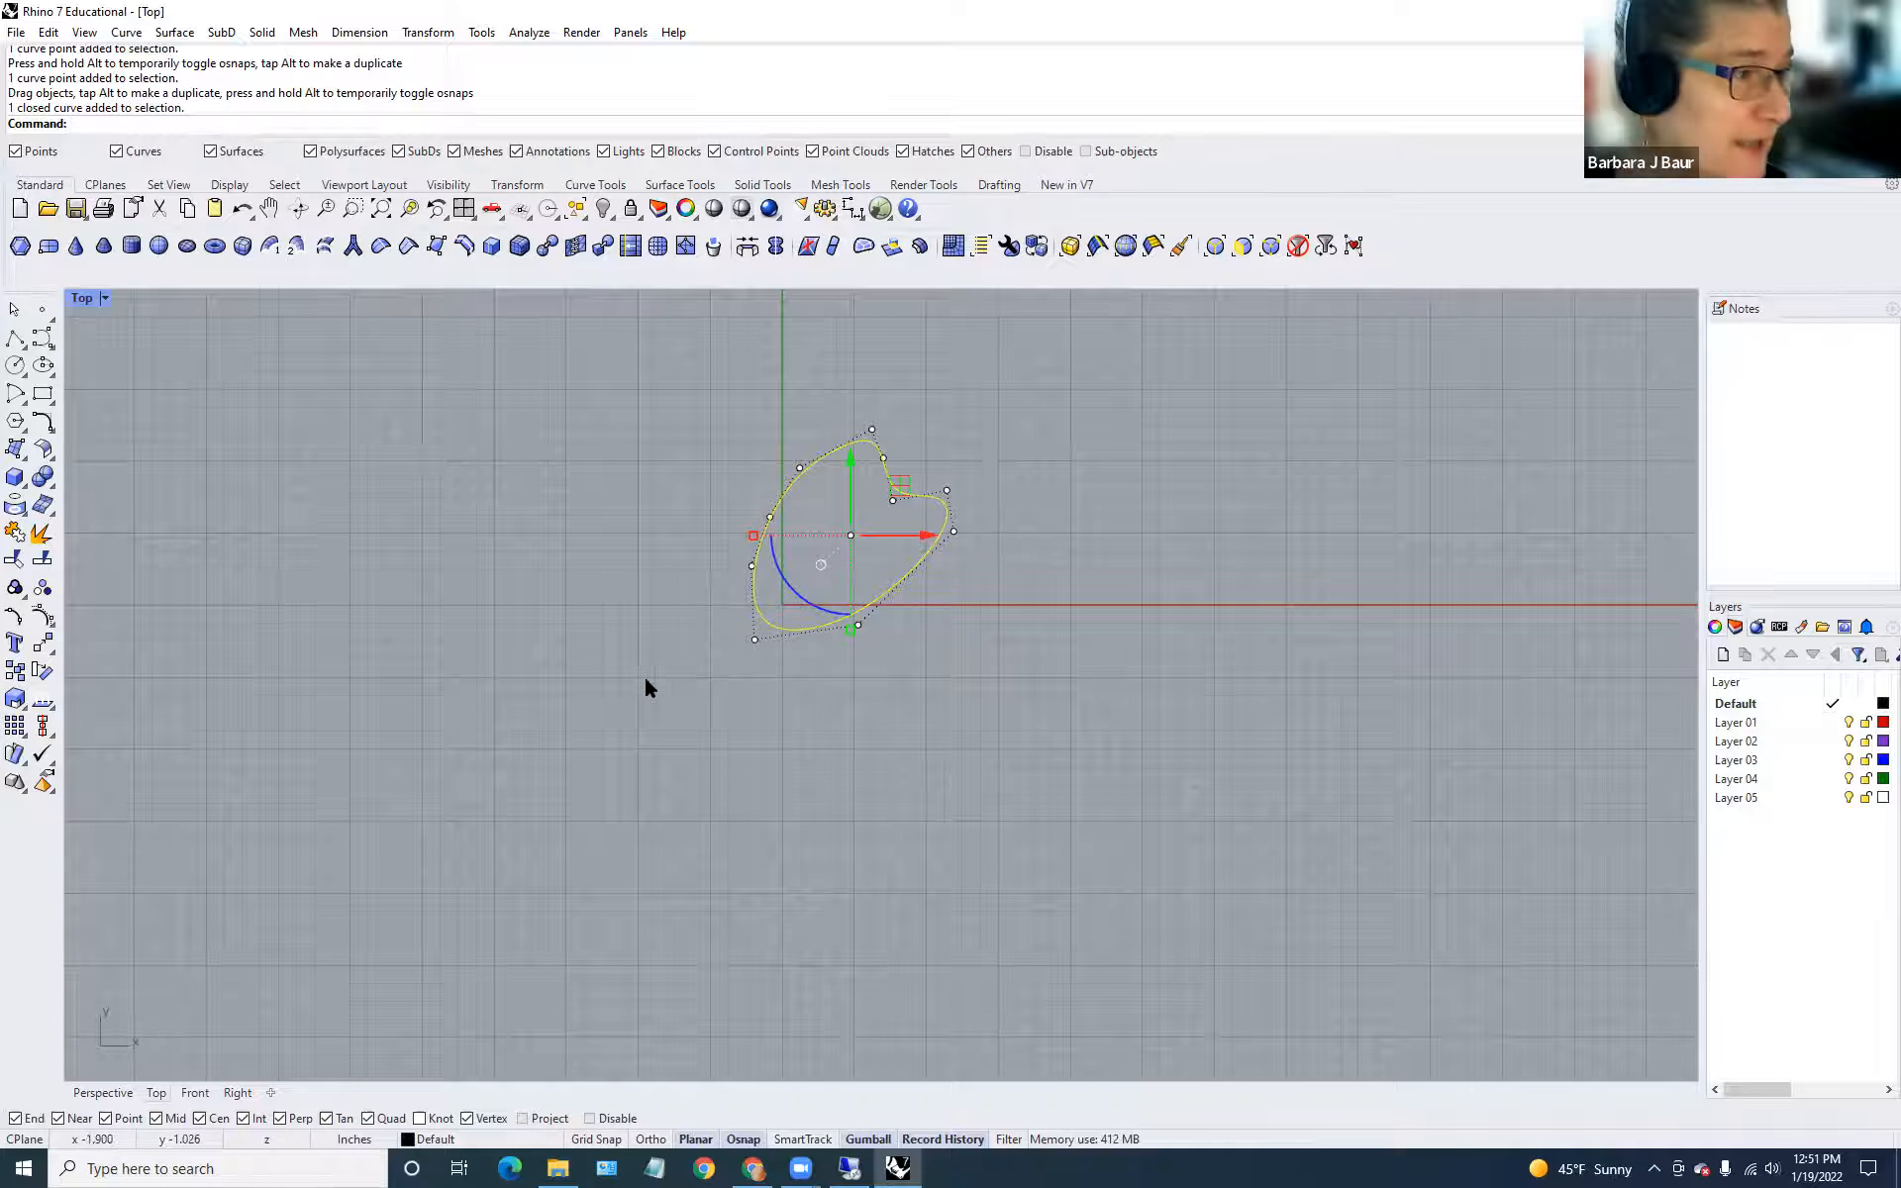
{"action": "type", "text": "Polar"}
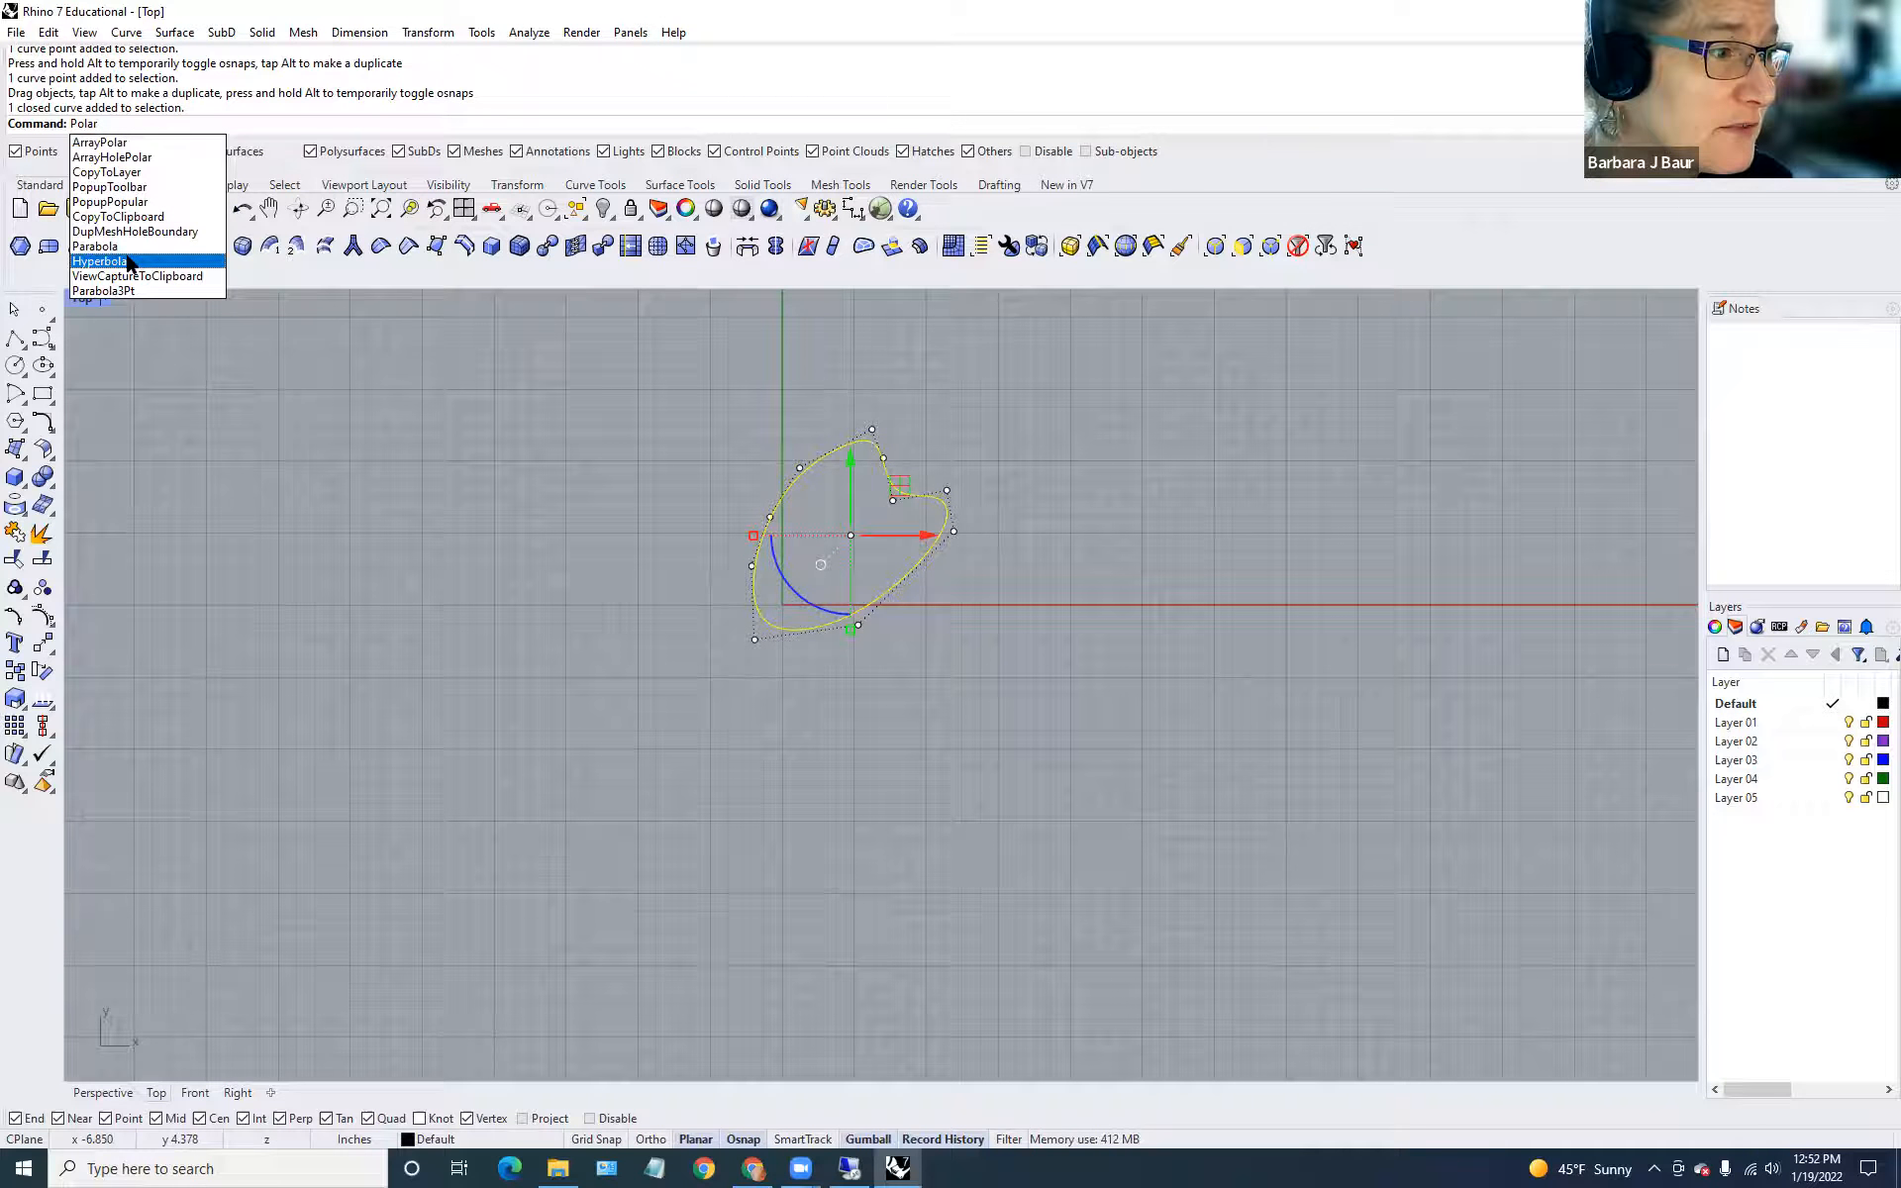
{"action": "left_click", "coordinate": [168, 144]}
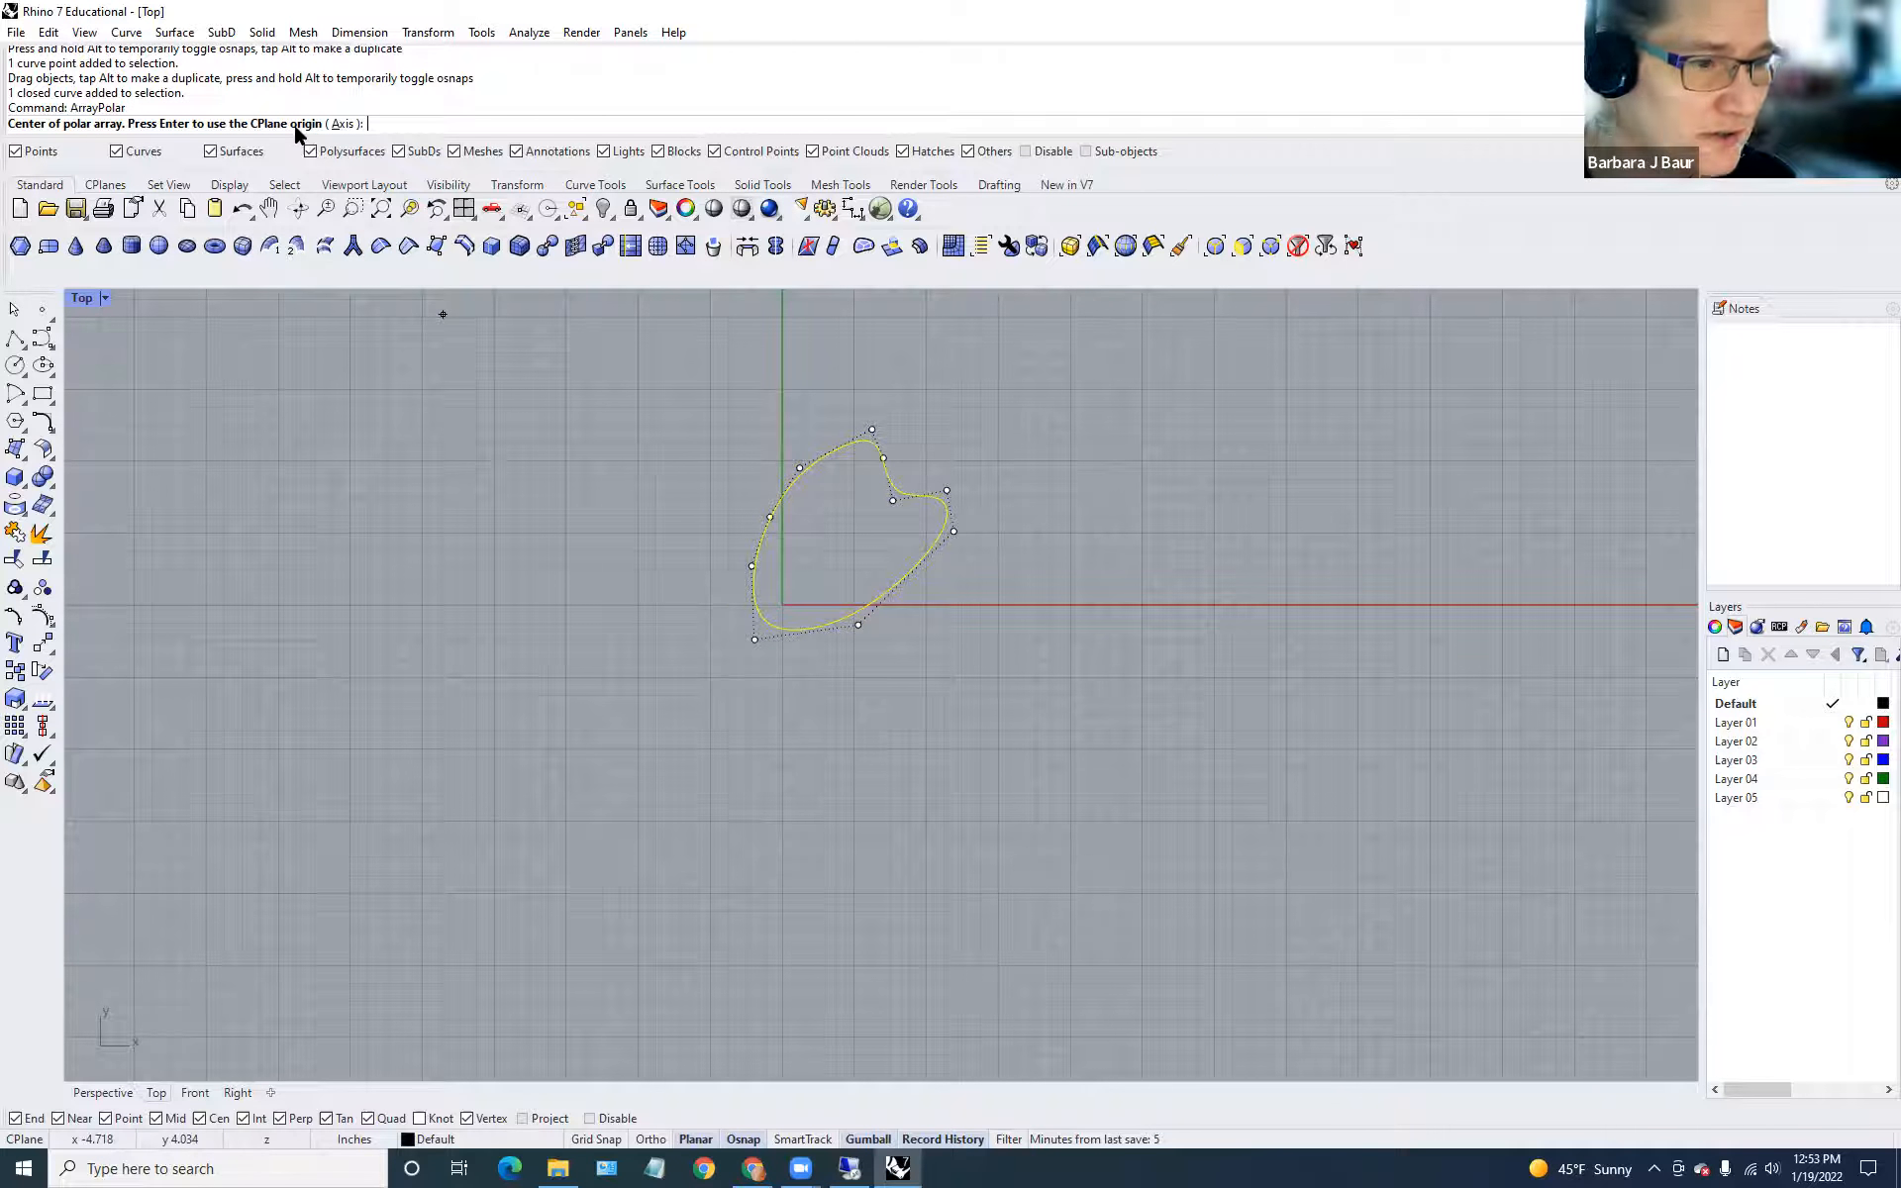
{"action": "key", "text": "Return"}
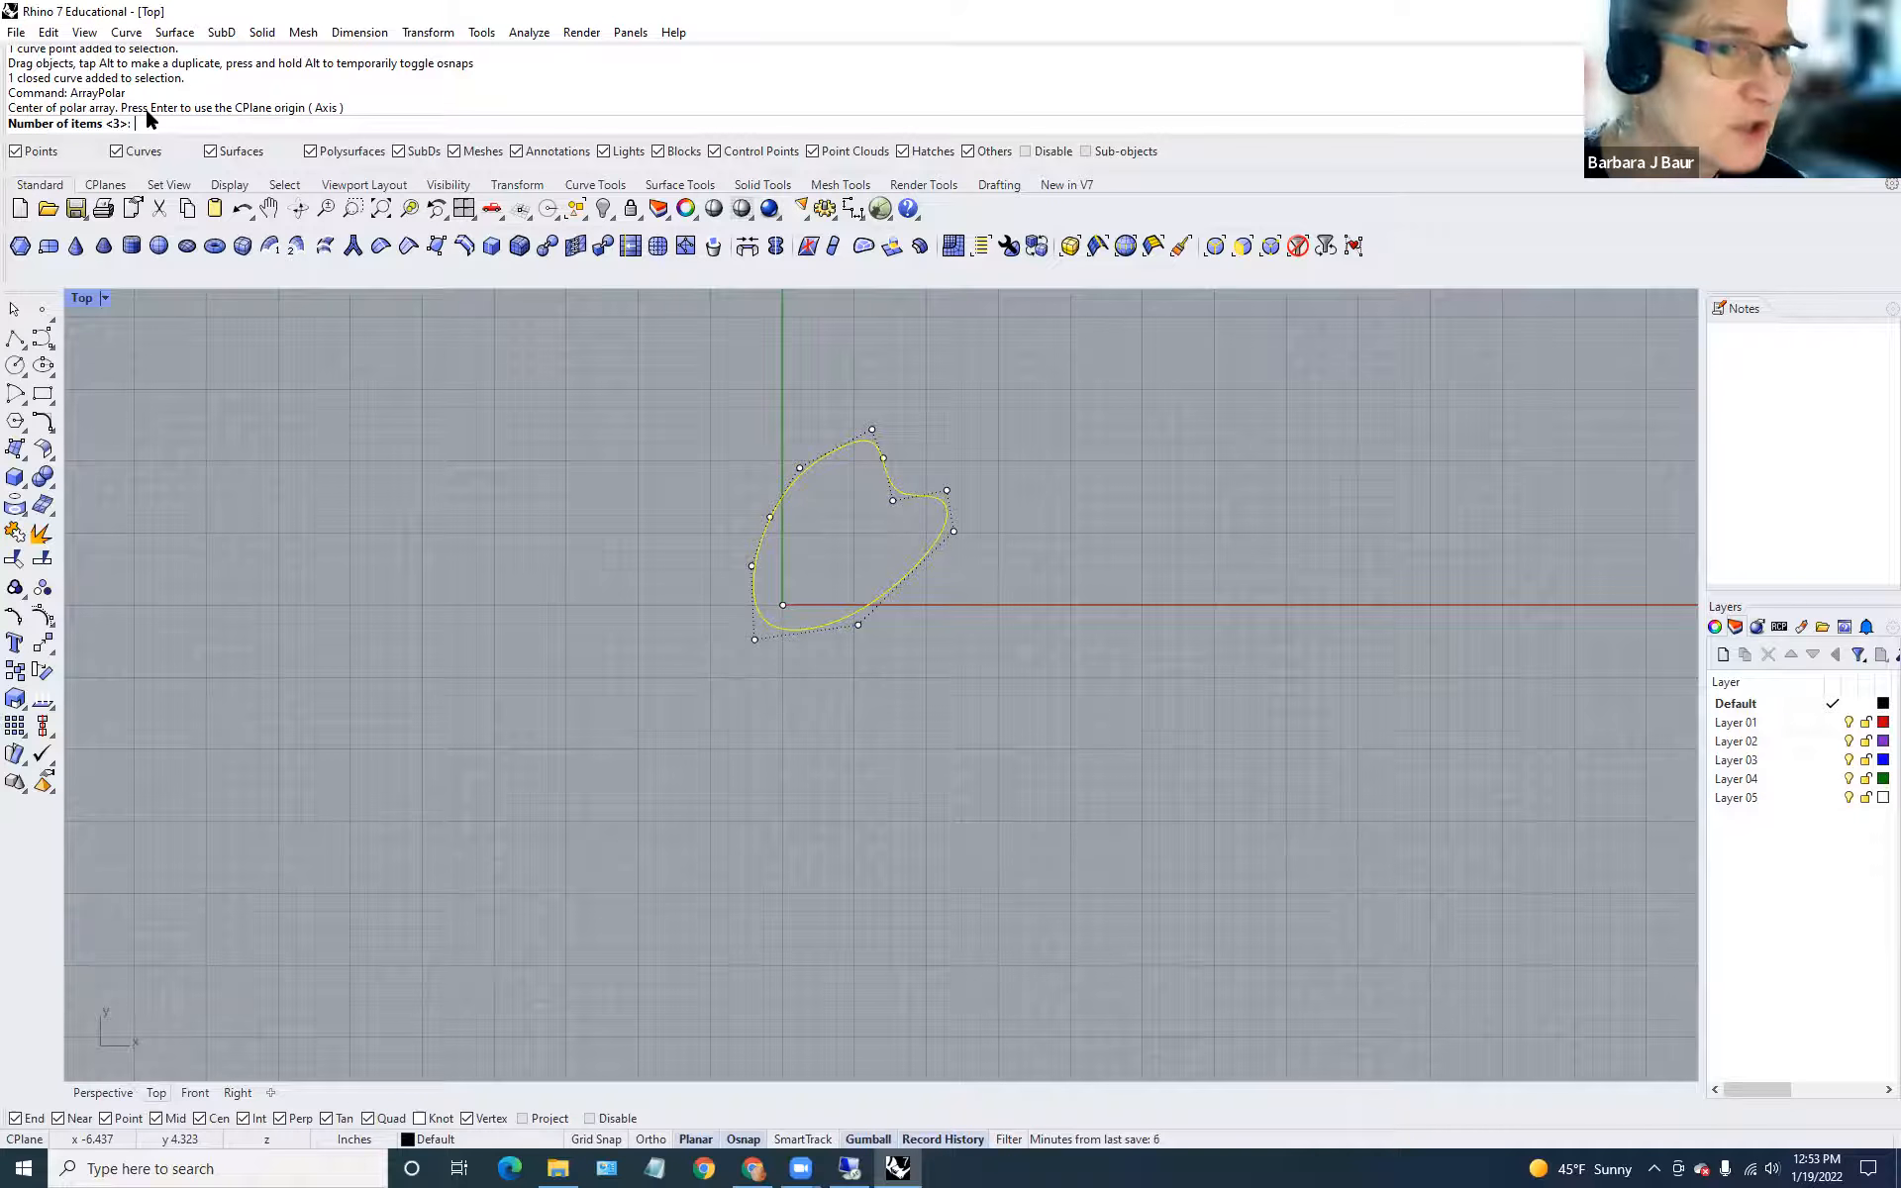
{"action": "type", "text": "6"}
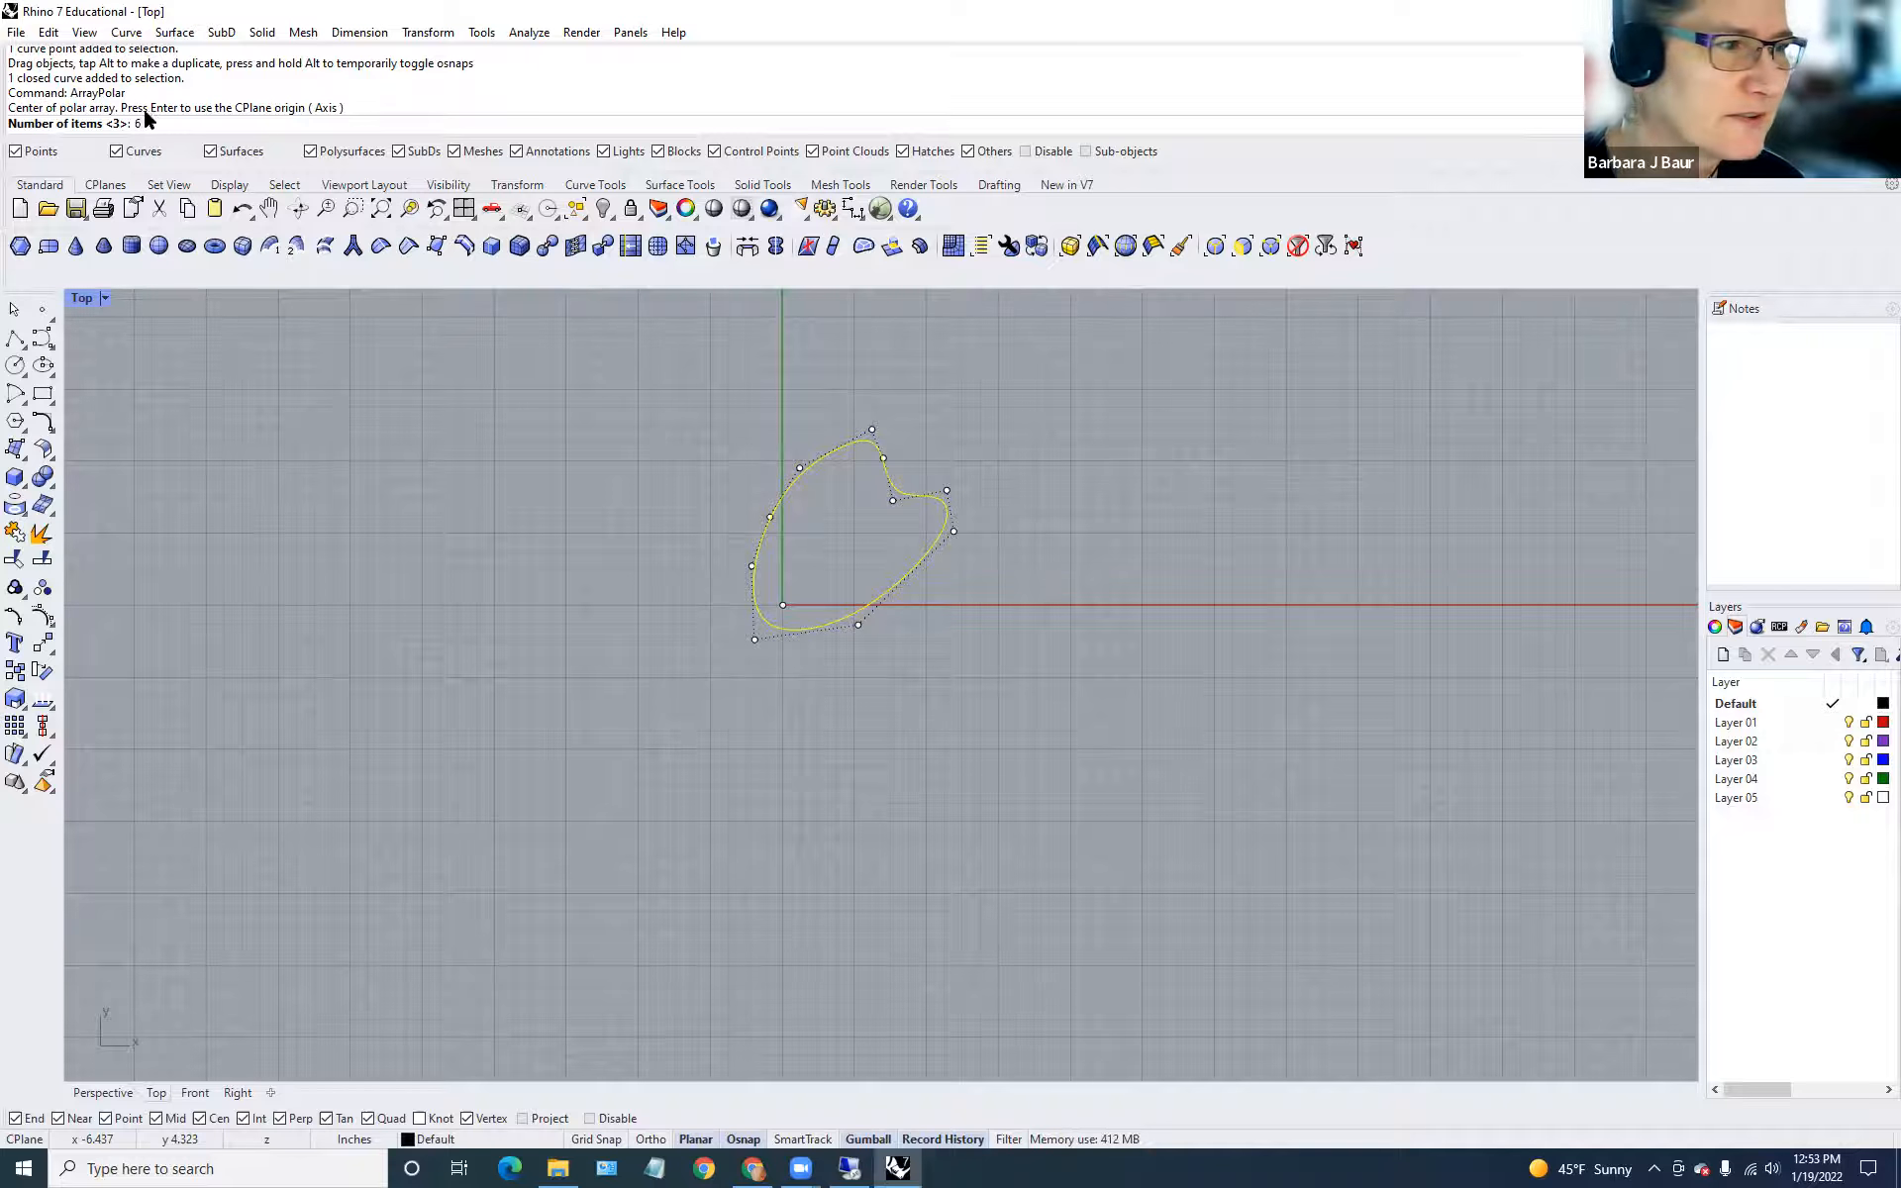
{"action": "key", "text": "Return"}
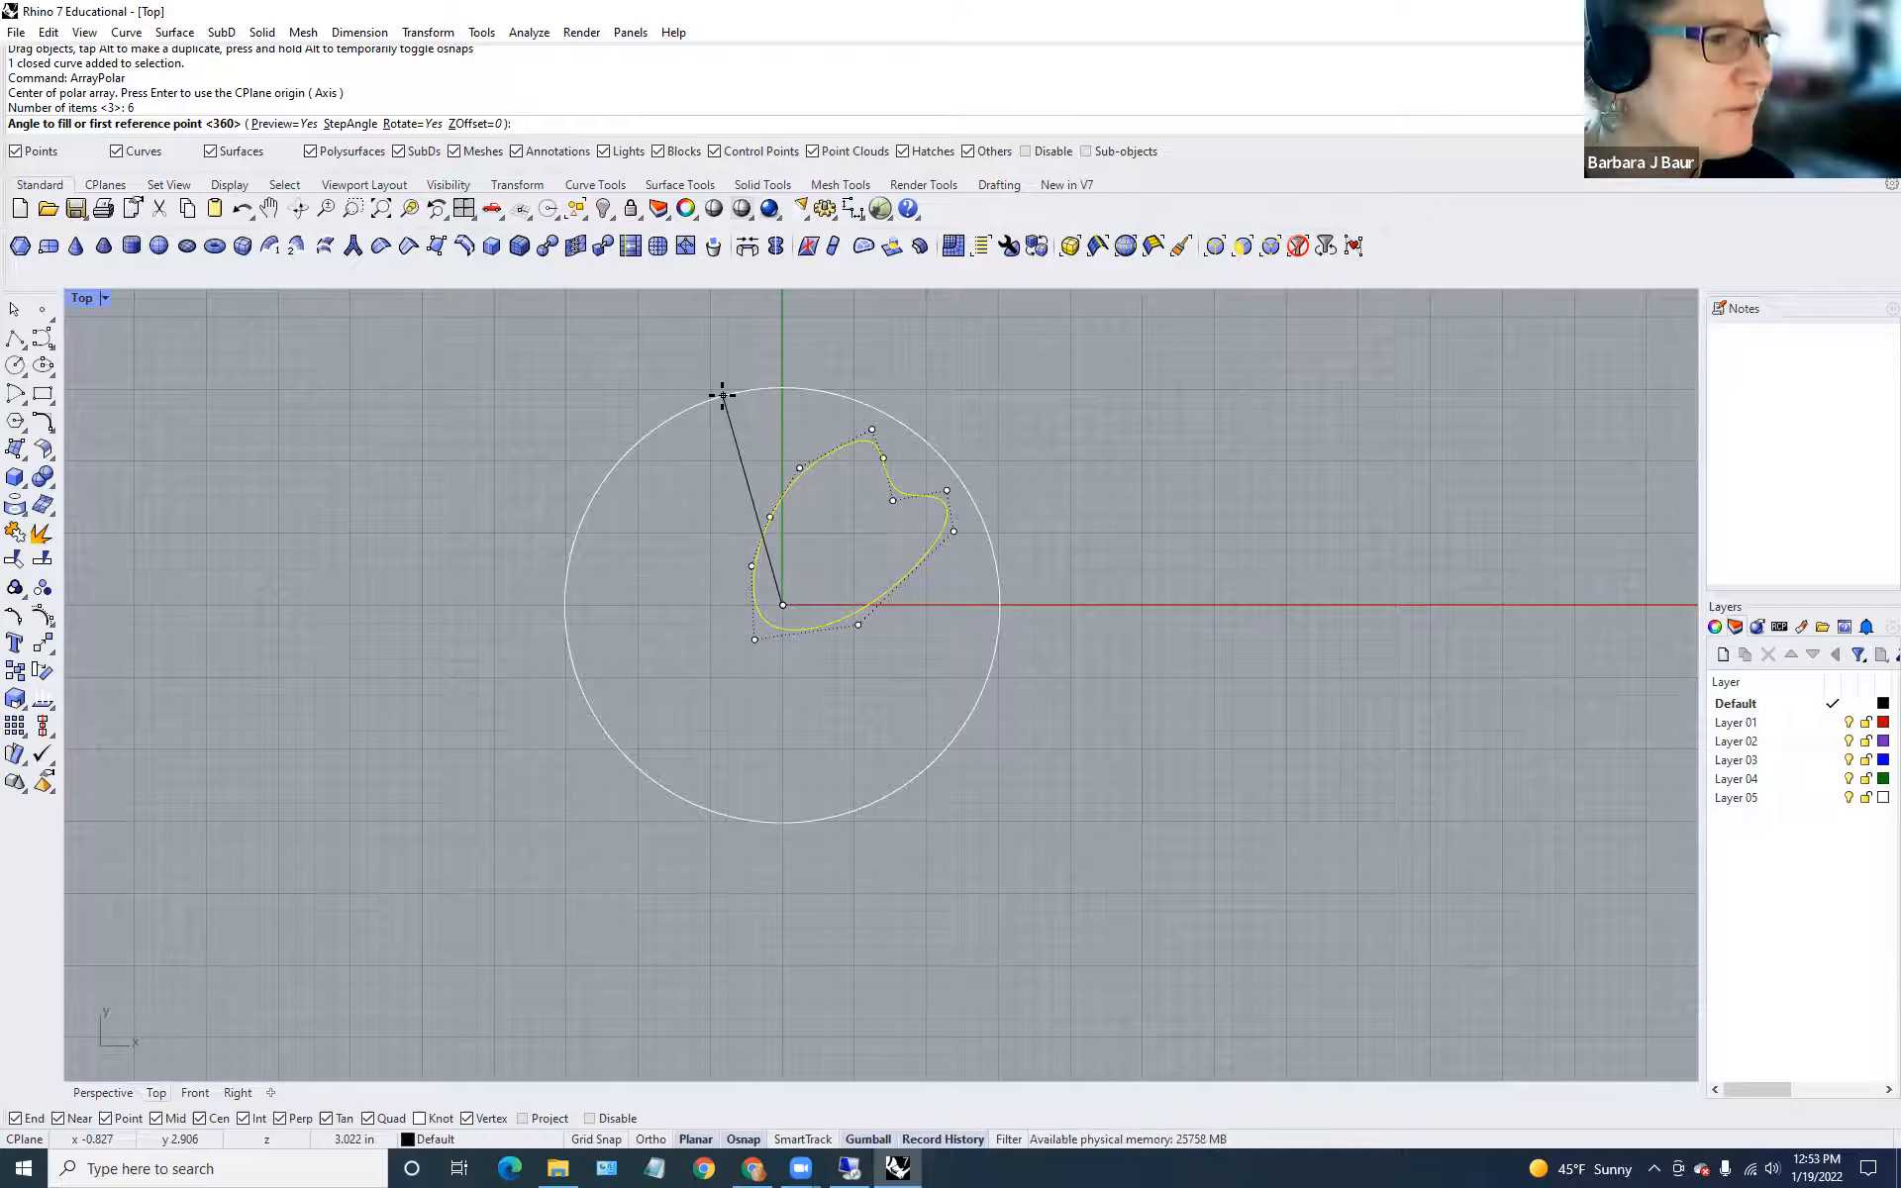
{"action": "key", "text": "Return"}
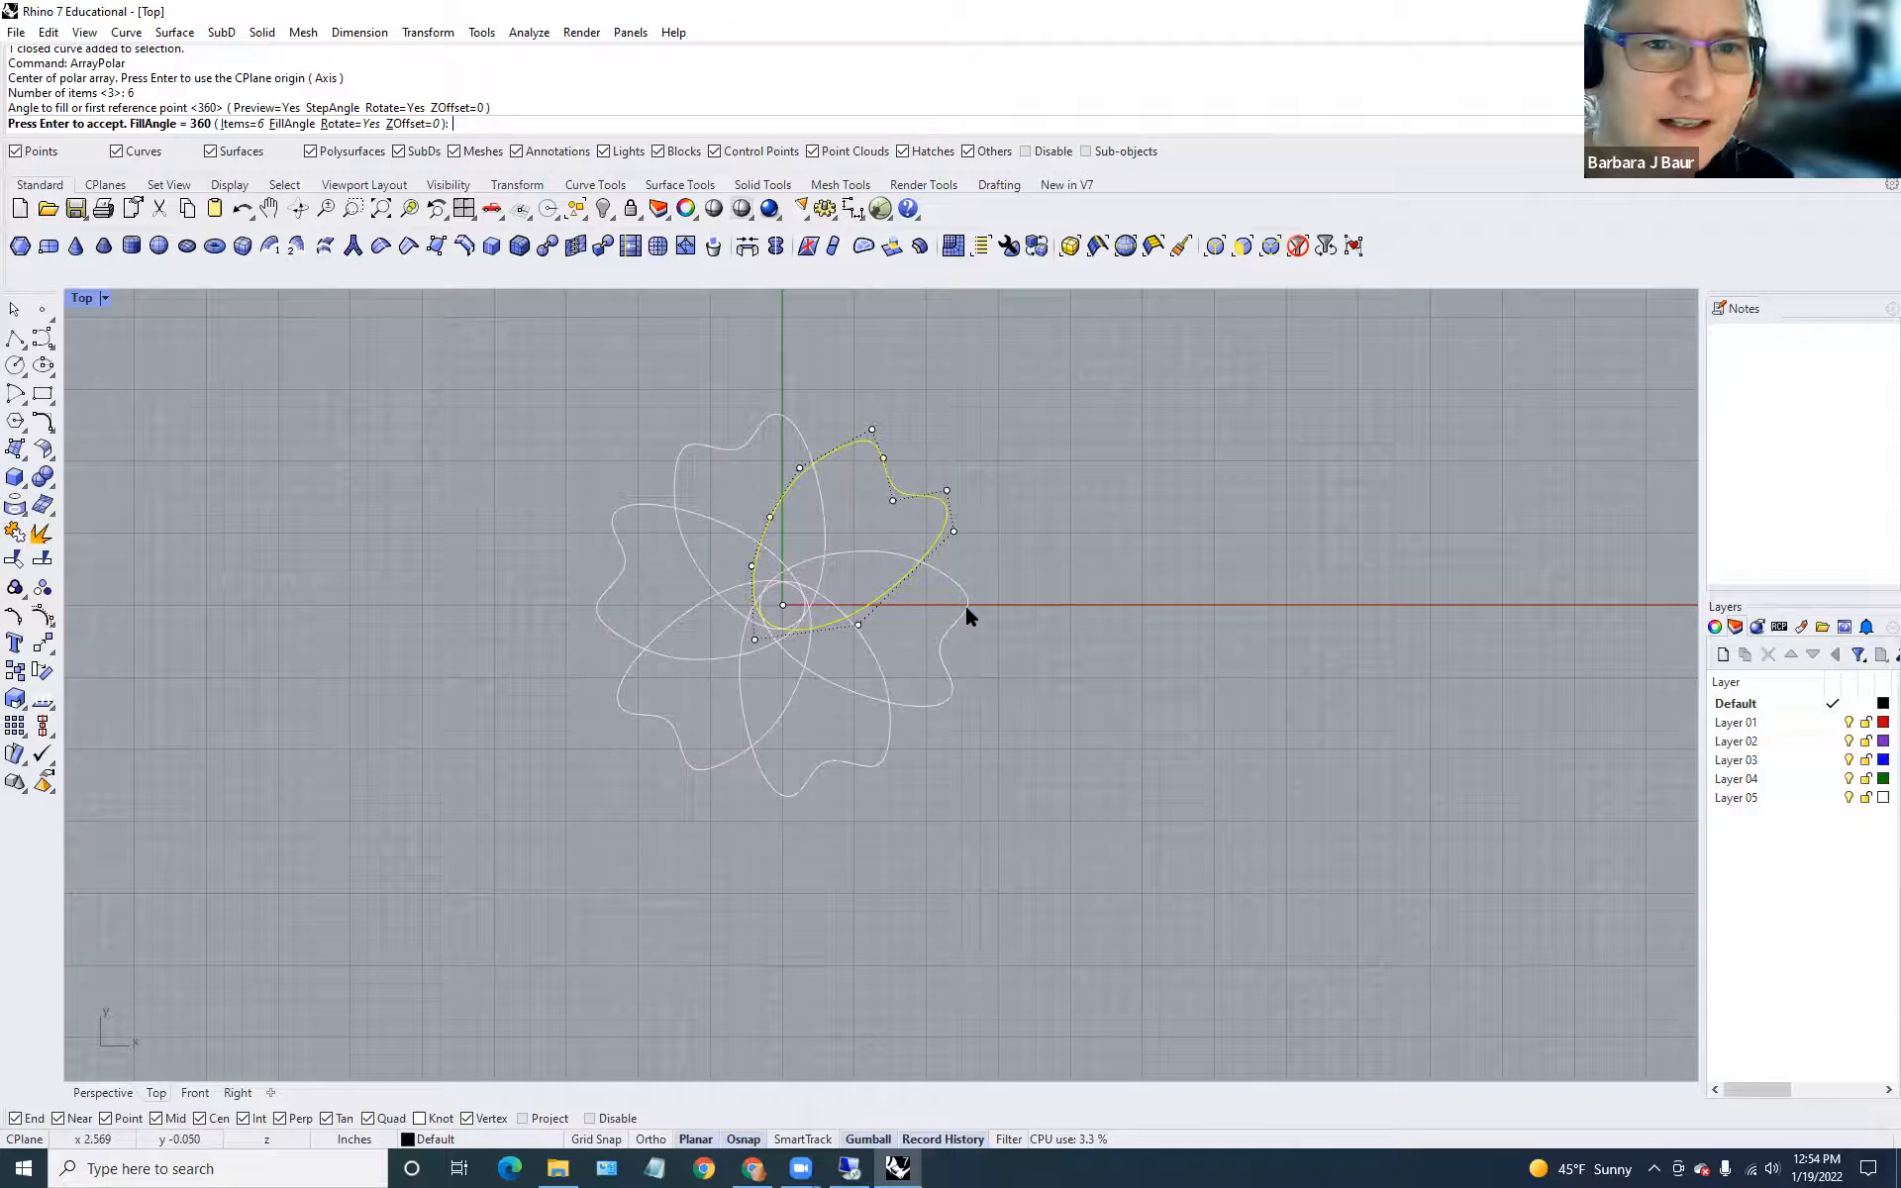
{"action": "key", "text": "Return"}
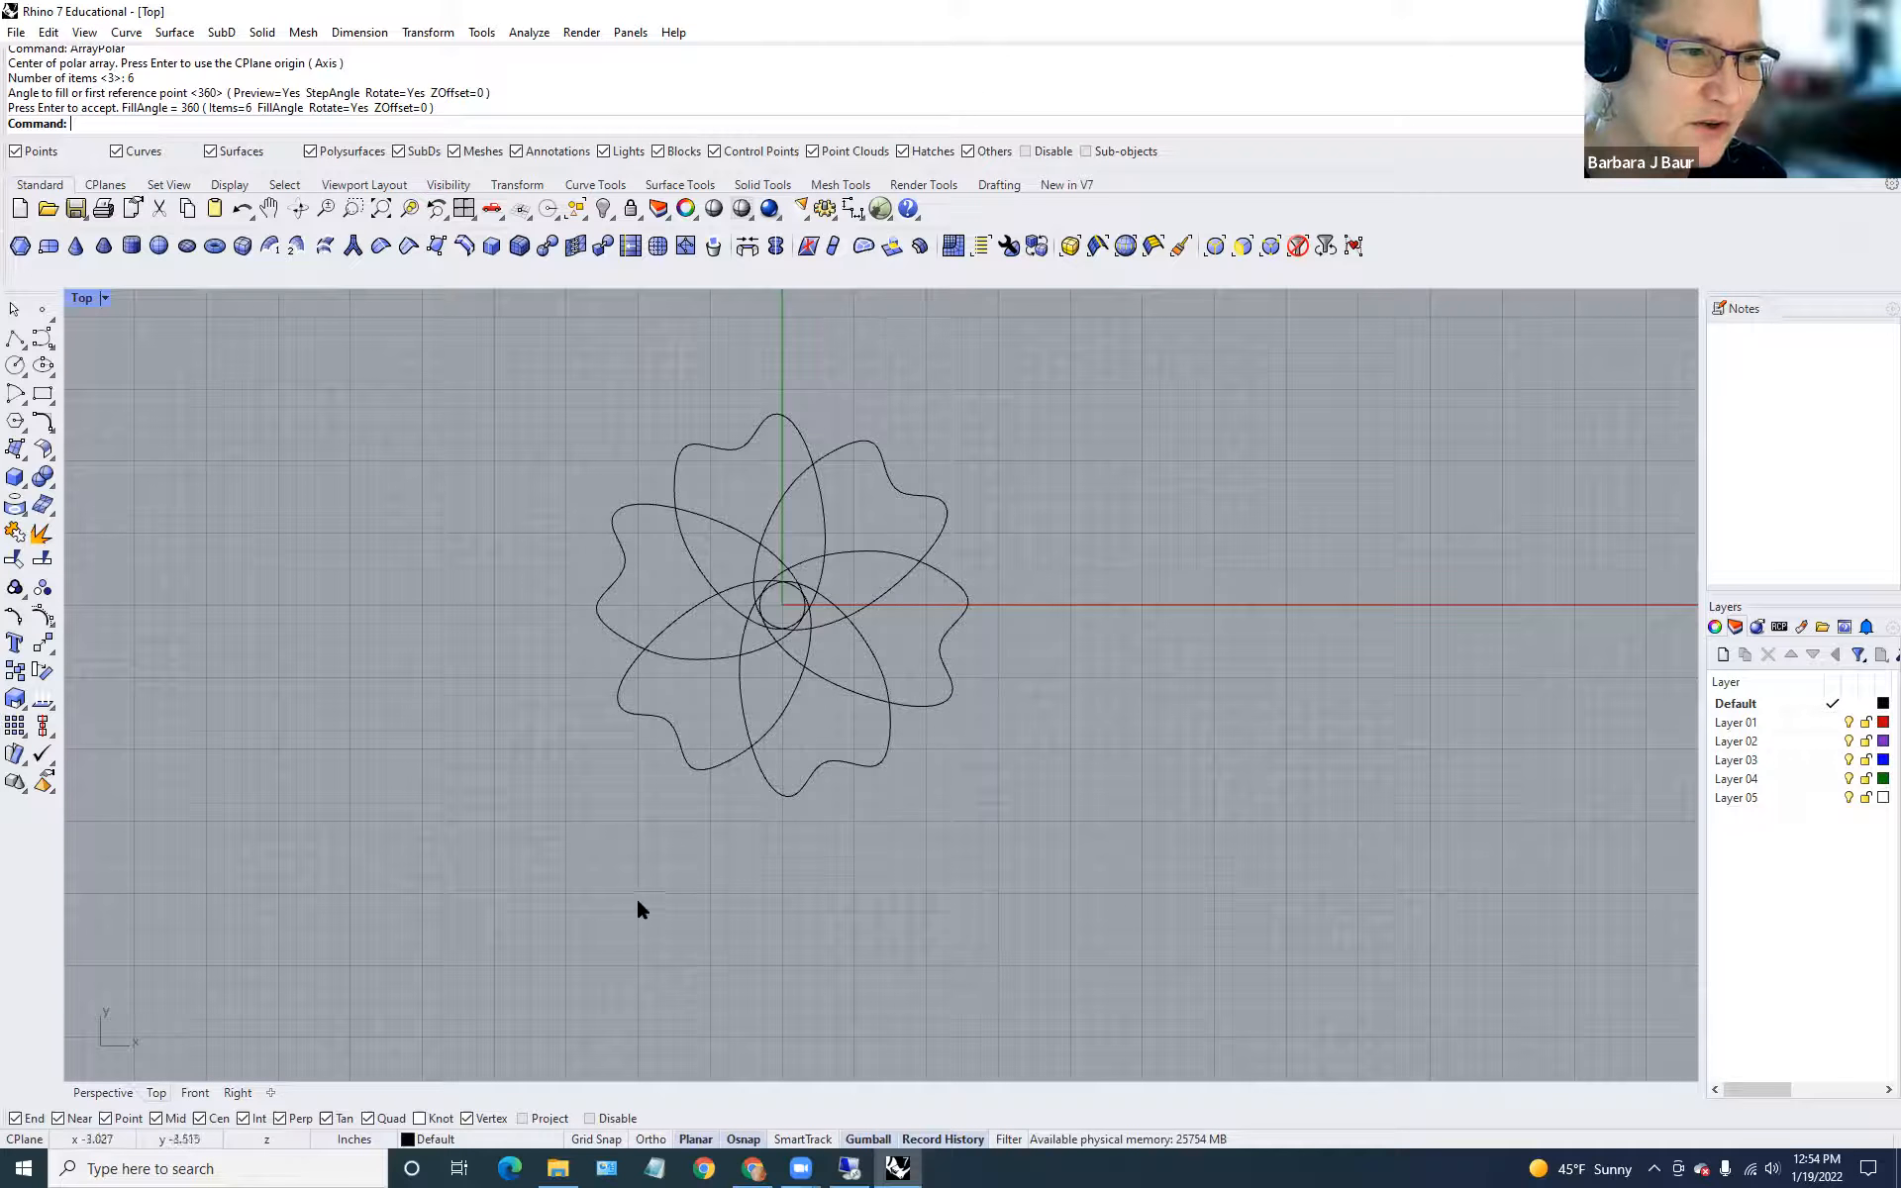
Examine how the arrayed petals overlap around the flower's center and along their neighbouring edges.
{"action": "scroll", "coordinate": [794, 561], "scroll_direction": "up", "scroll_amount": 6}
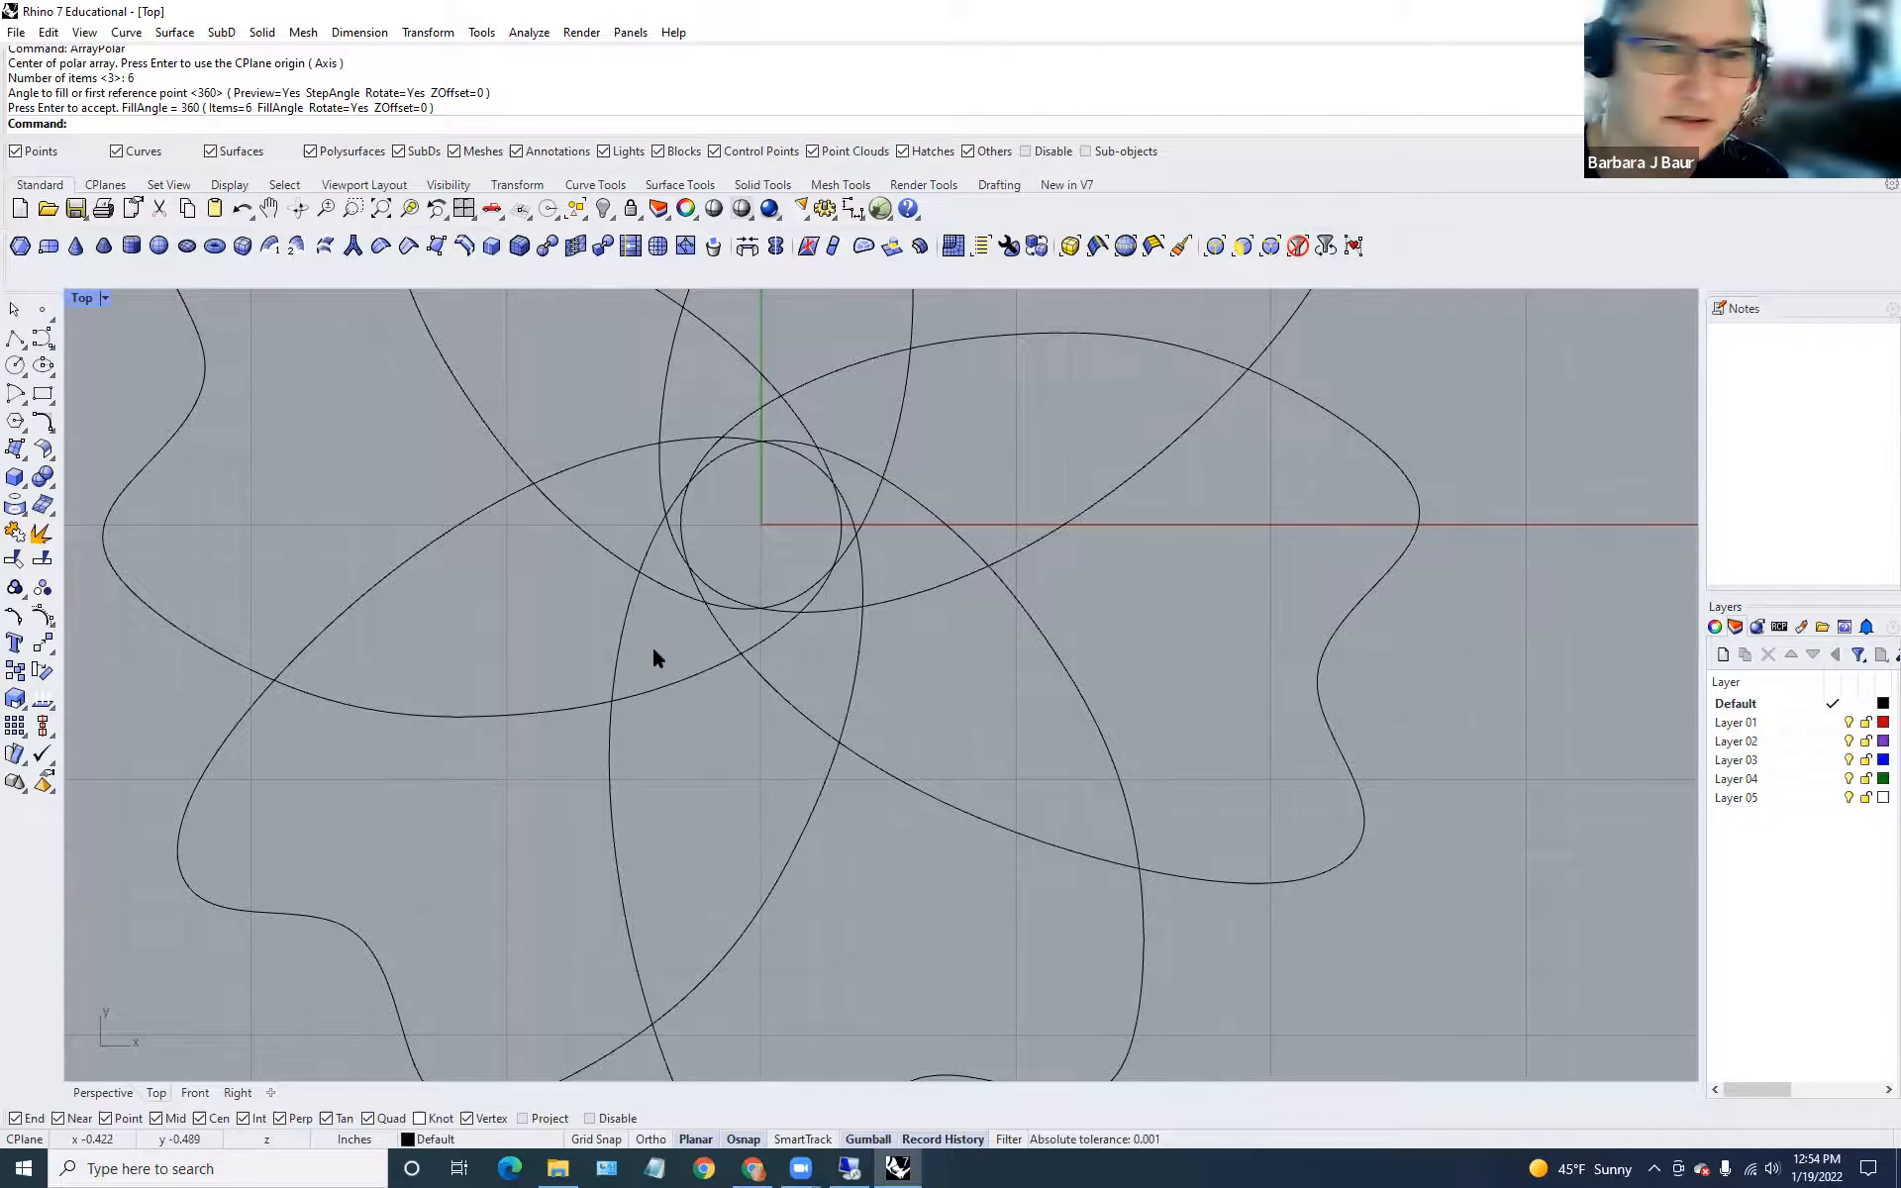
{"action": "scroll", "coordinate": [975, 778], "scroll_direction": "down", "scroll_amount": 3}
{"action": "scroll", "coordinate": [975, 785], "scroll_direction": "down", "scroll_amount": 1}
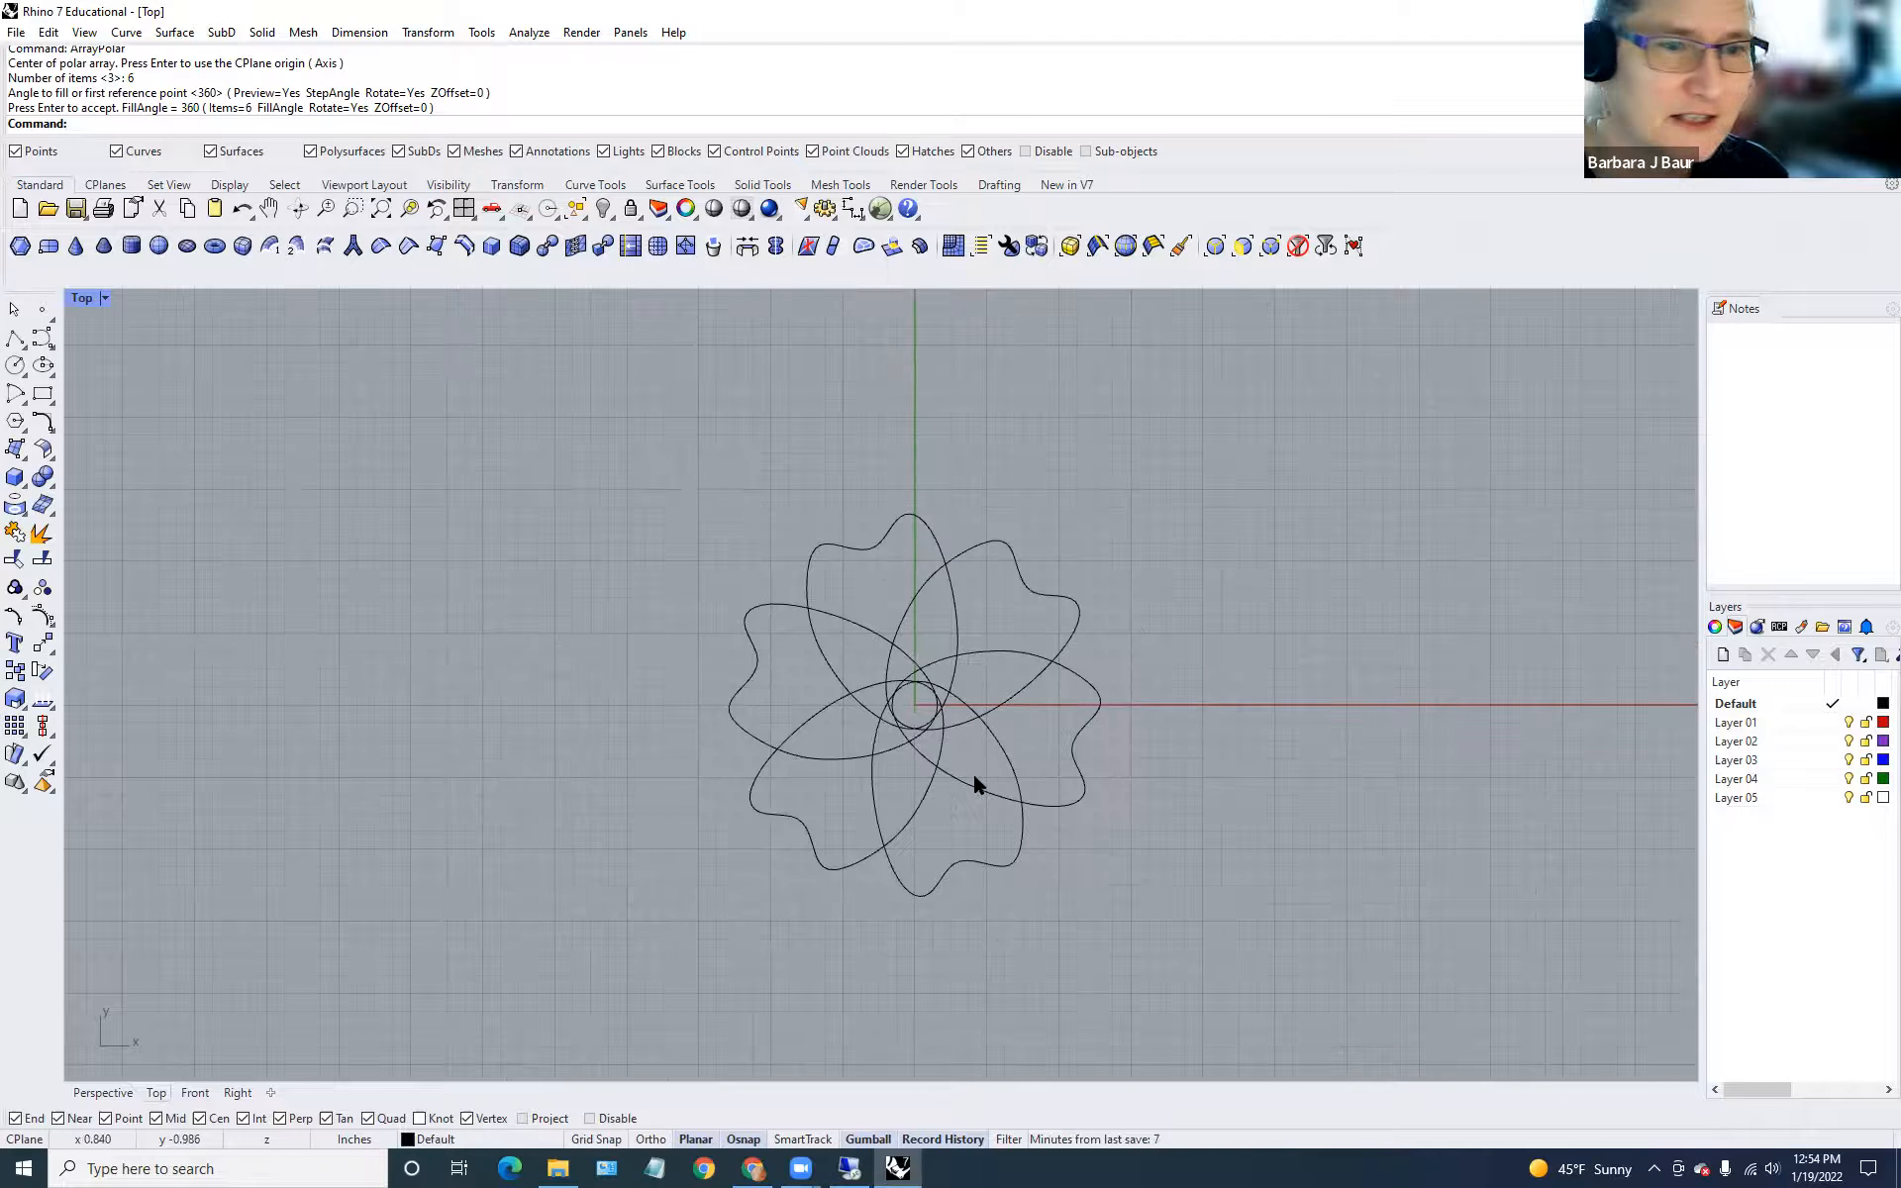
{"action": "scroll", "coordinate": [953, 738], "scroll_direction": "up", "scroll_amount": 3}
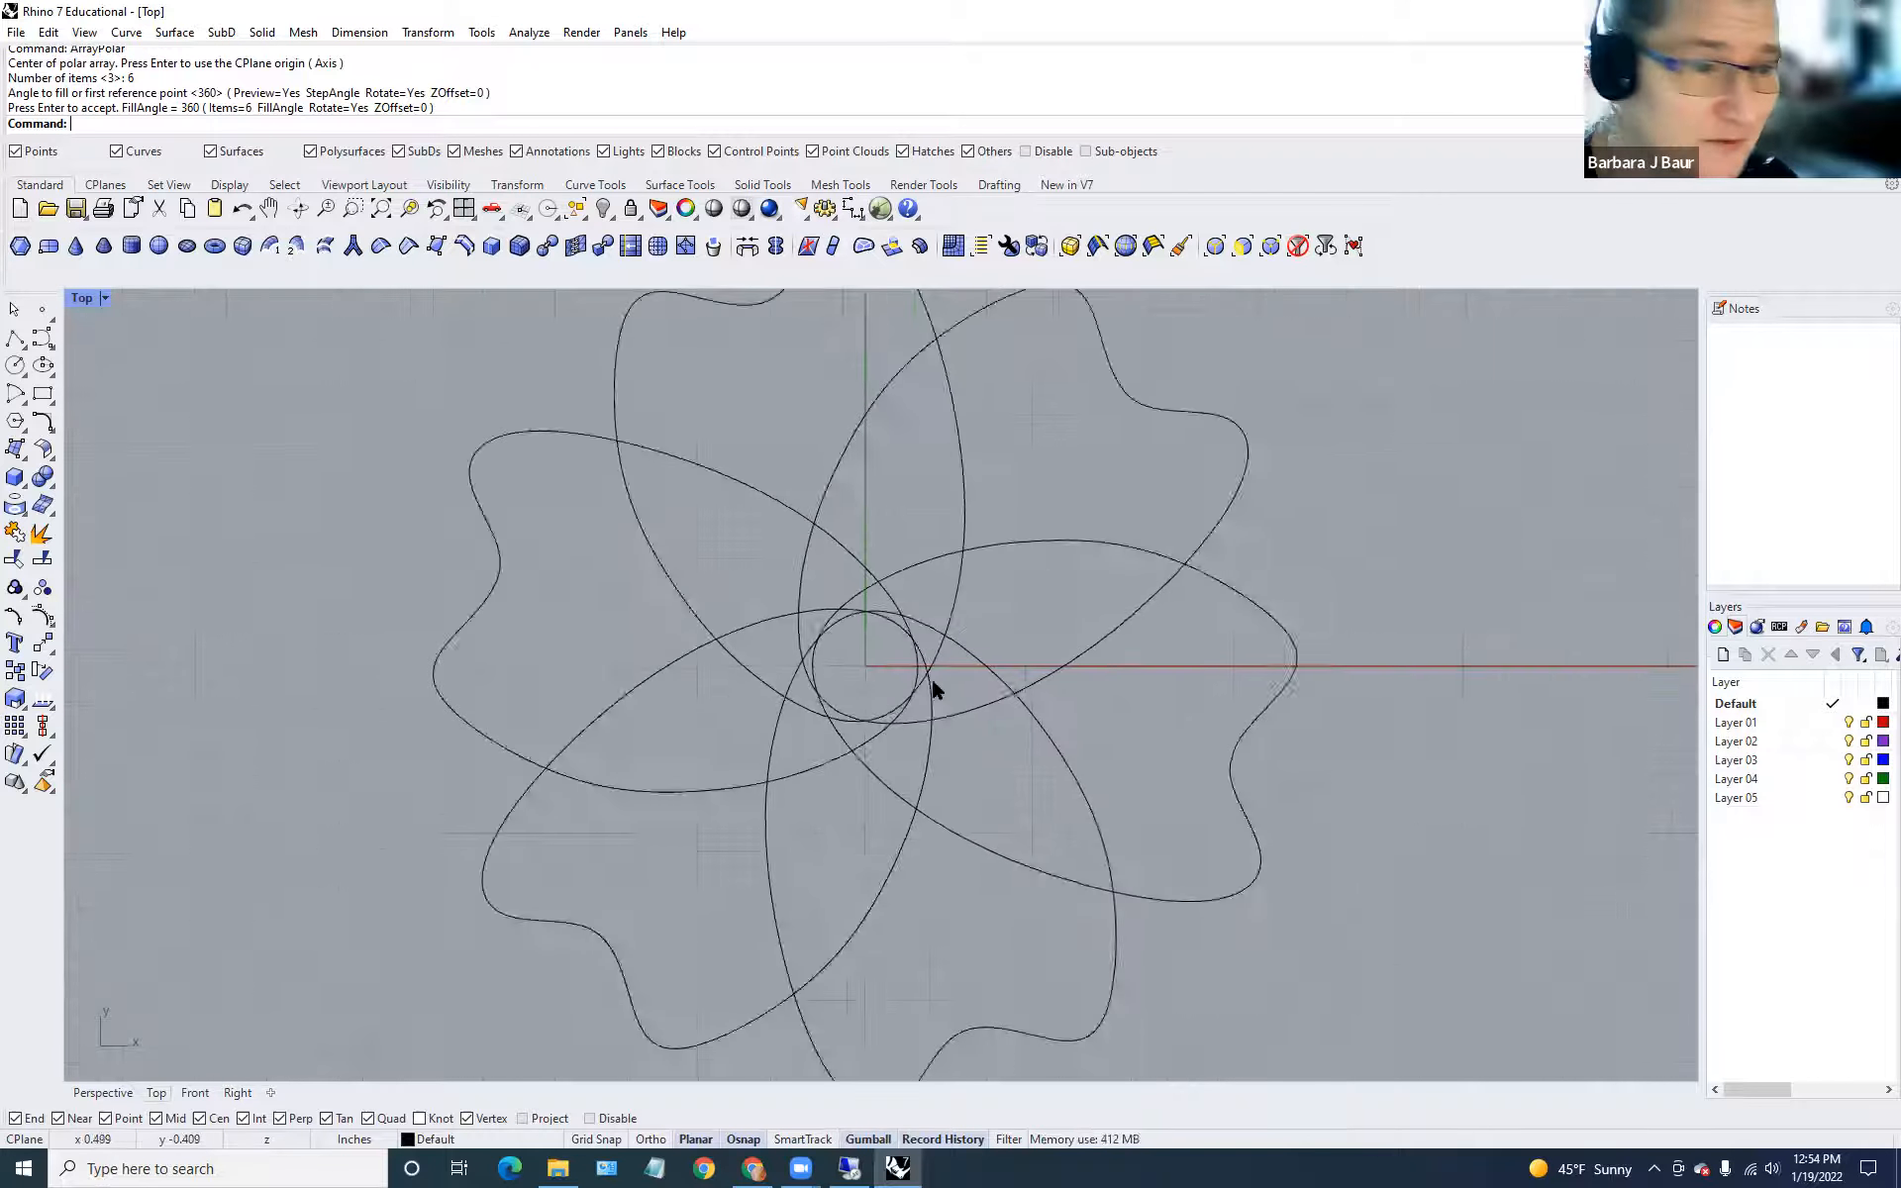
{"action": "scroll", "coordinate": [927, 817], "scroll_direction": "down", "scroll_amount": 3}
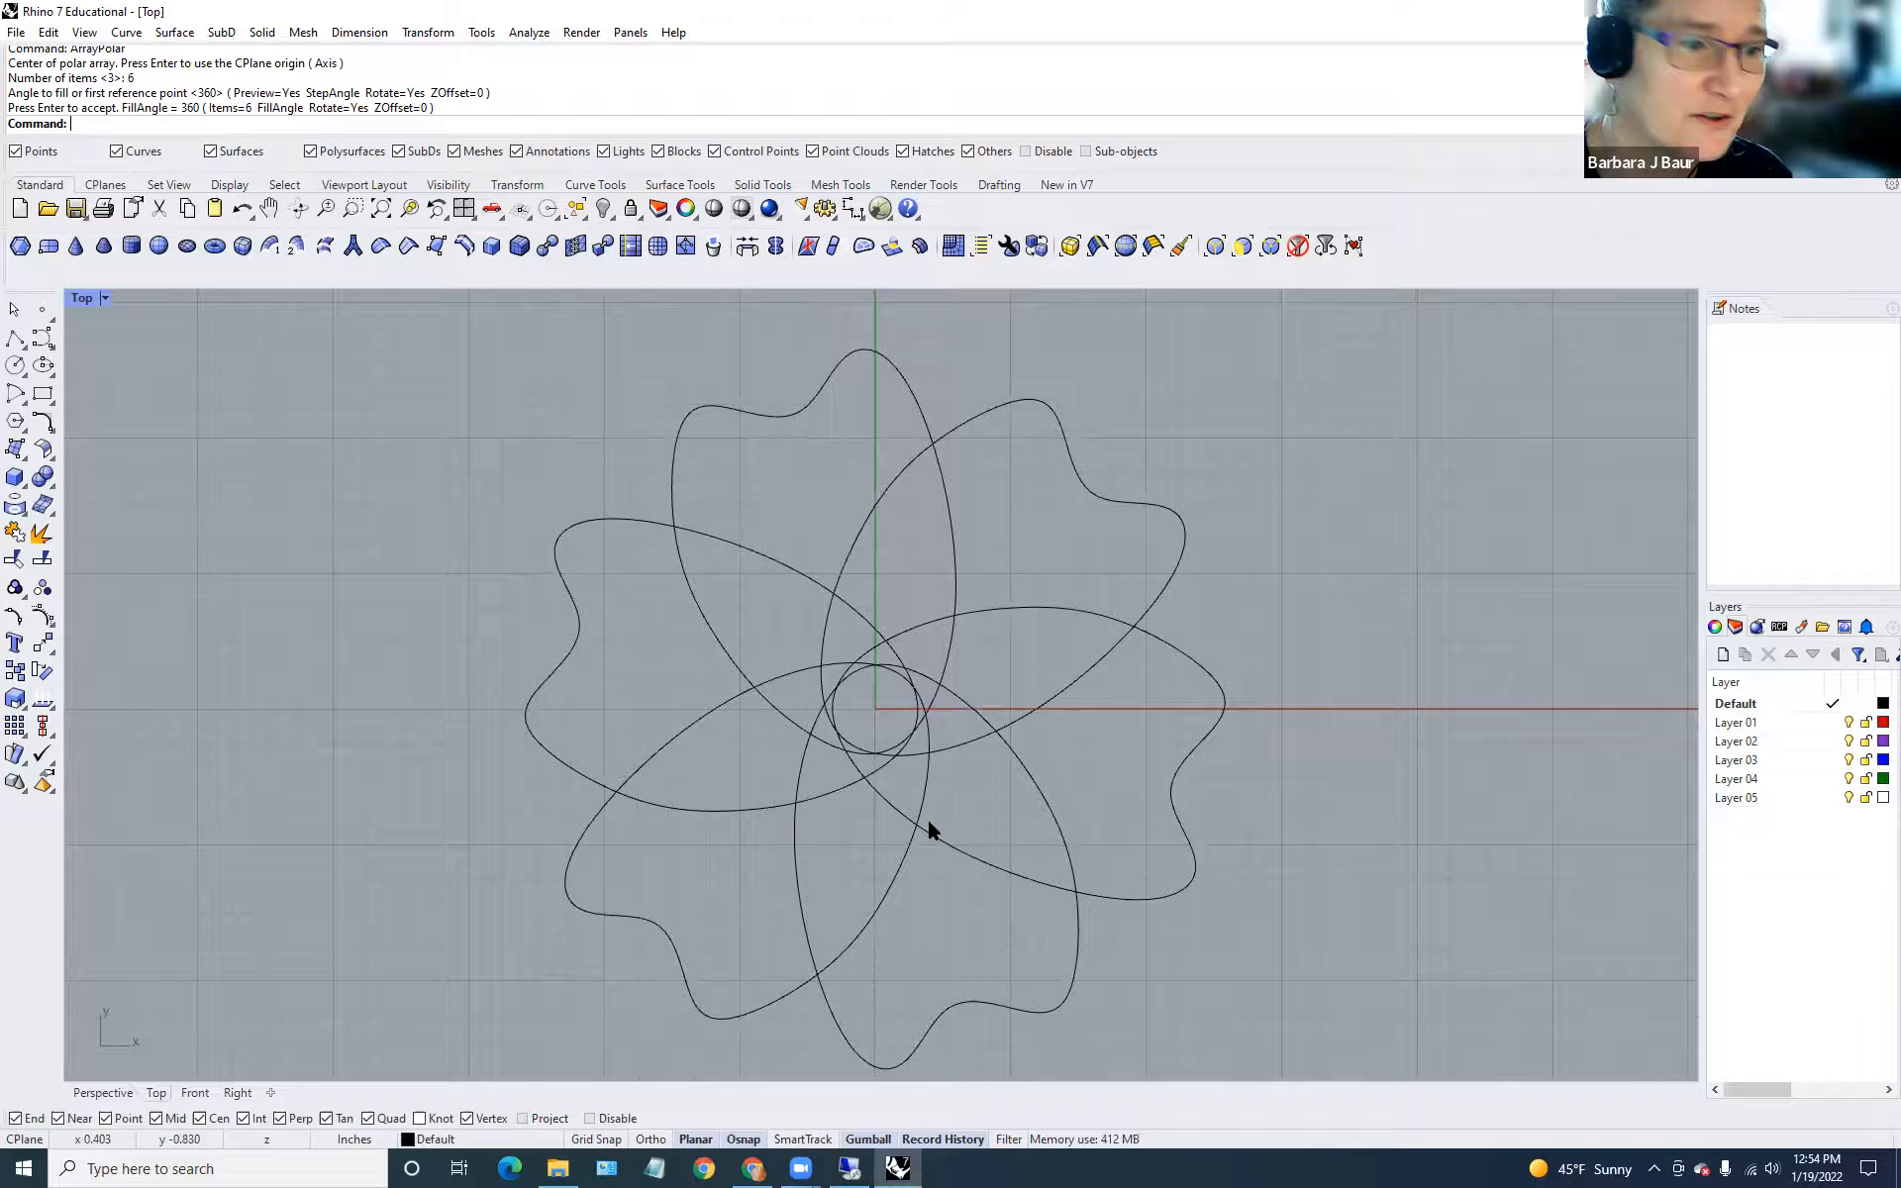
{"action": "scroll", "coordinate": [1192, 724], "scroll_direction": "down", "scroll_amount": 2}
{"action": "right_click_drag", "start_coordinate": [1177, 762], "coordinate": [1130, 657]}
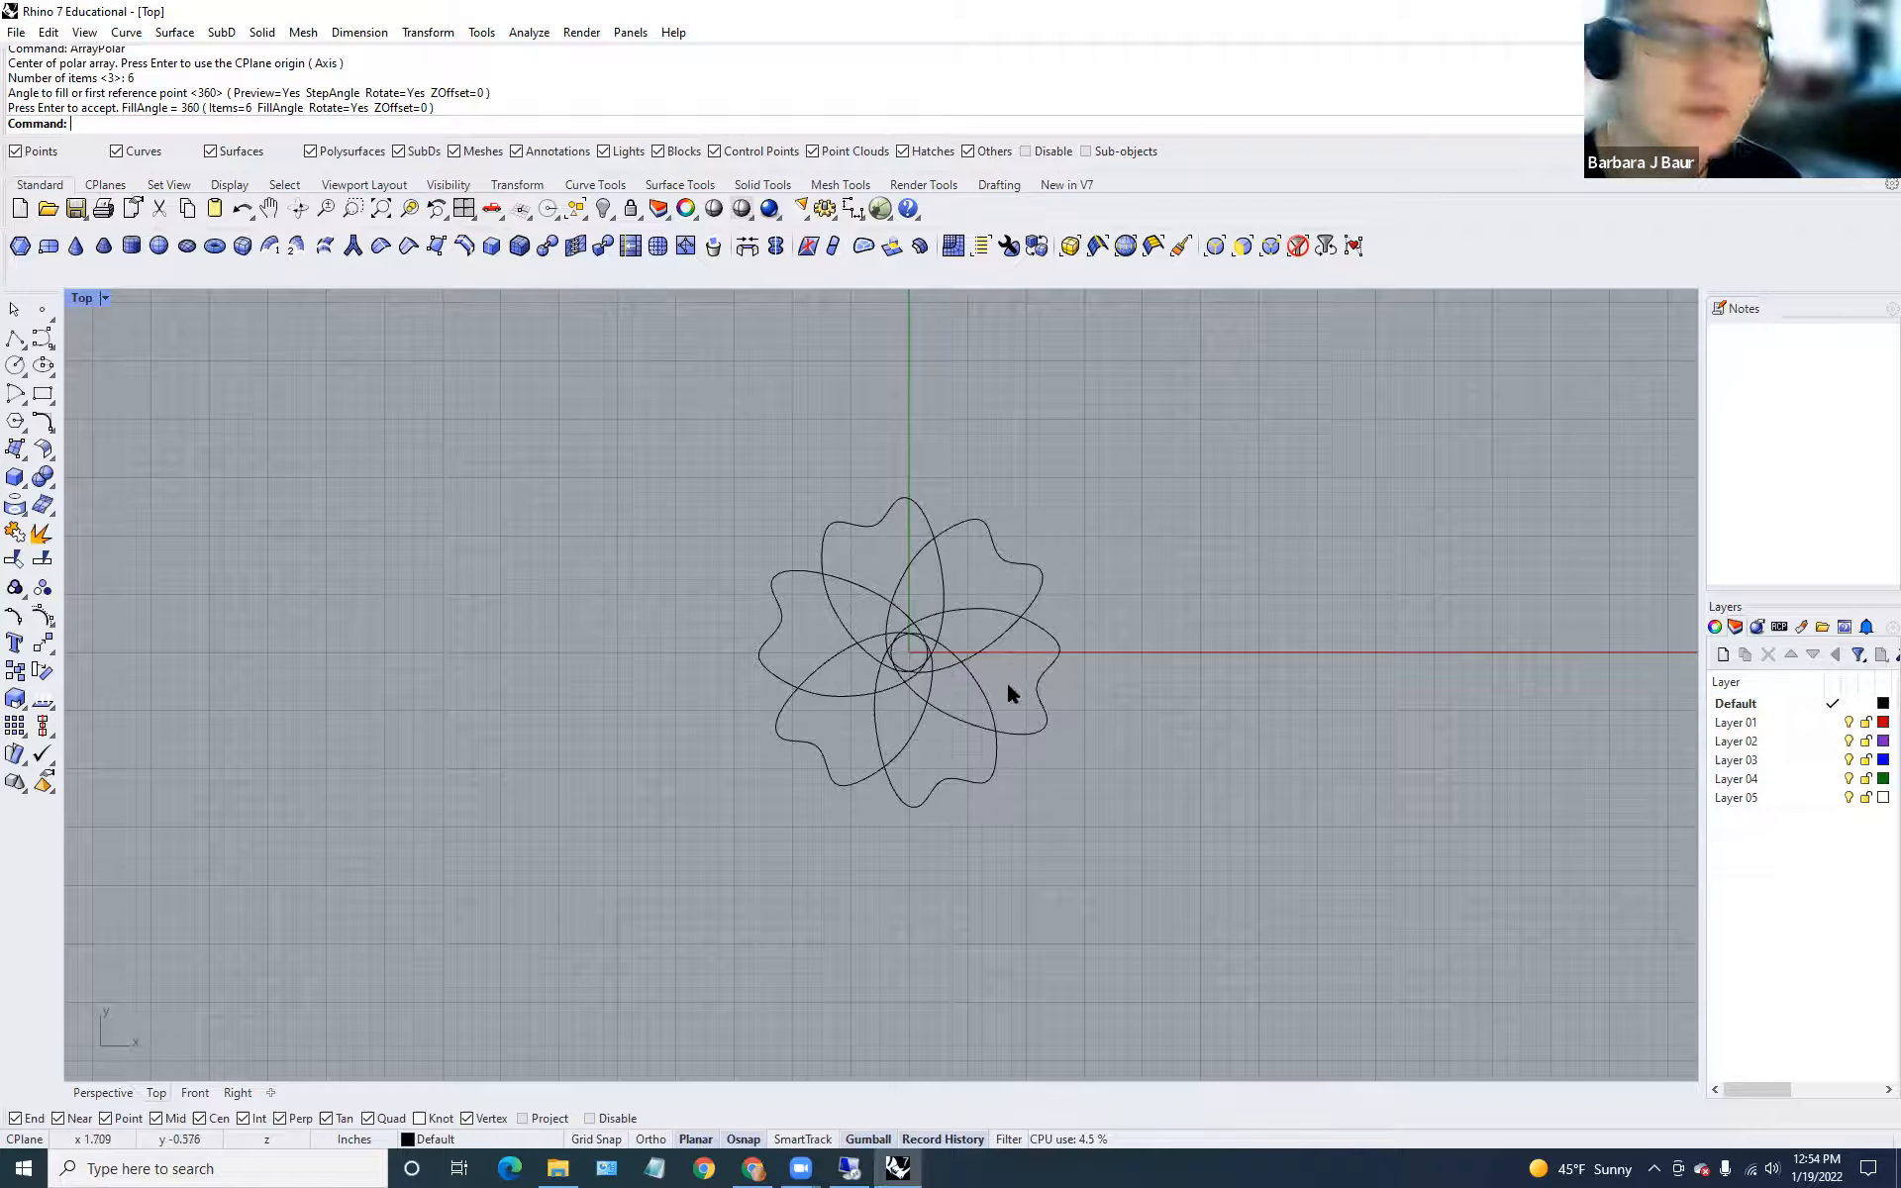
{"action": "scroll", "coordinate": [1009, 681], "scroll_direction": "down", "scroll_amount": 2}
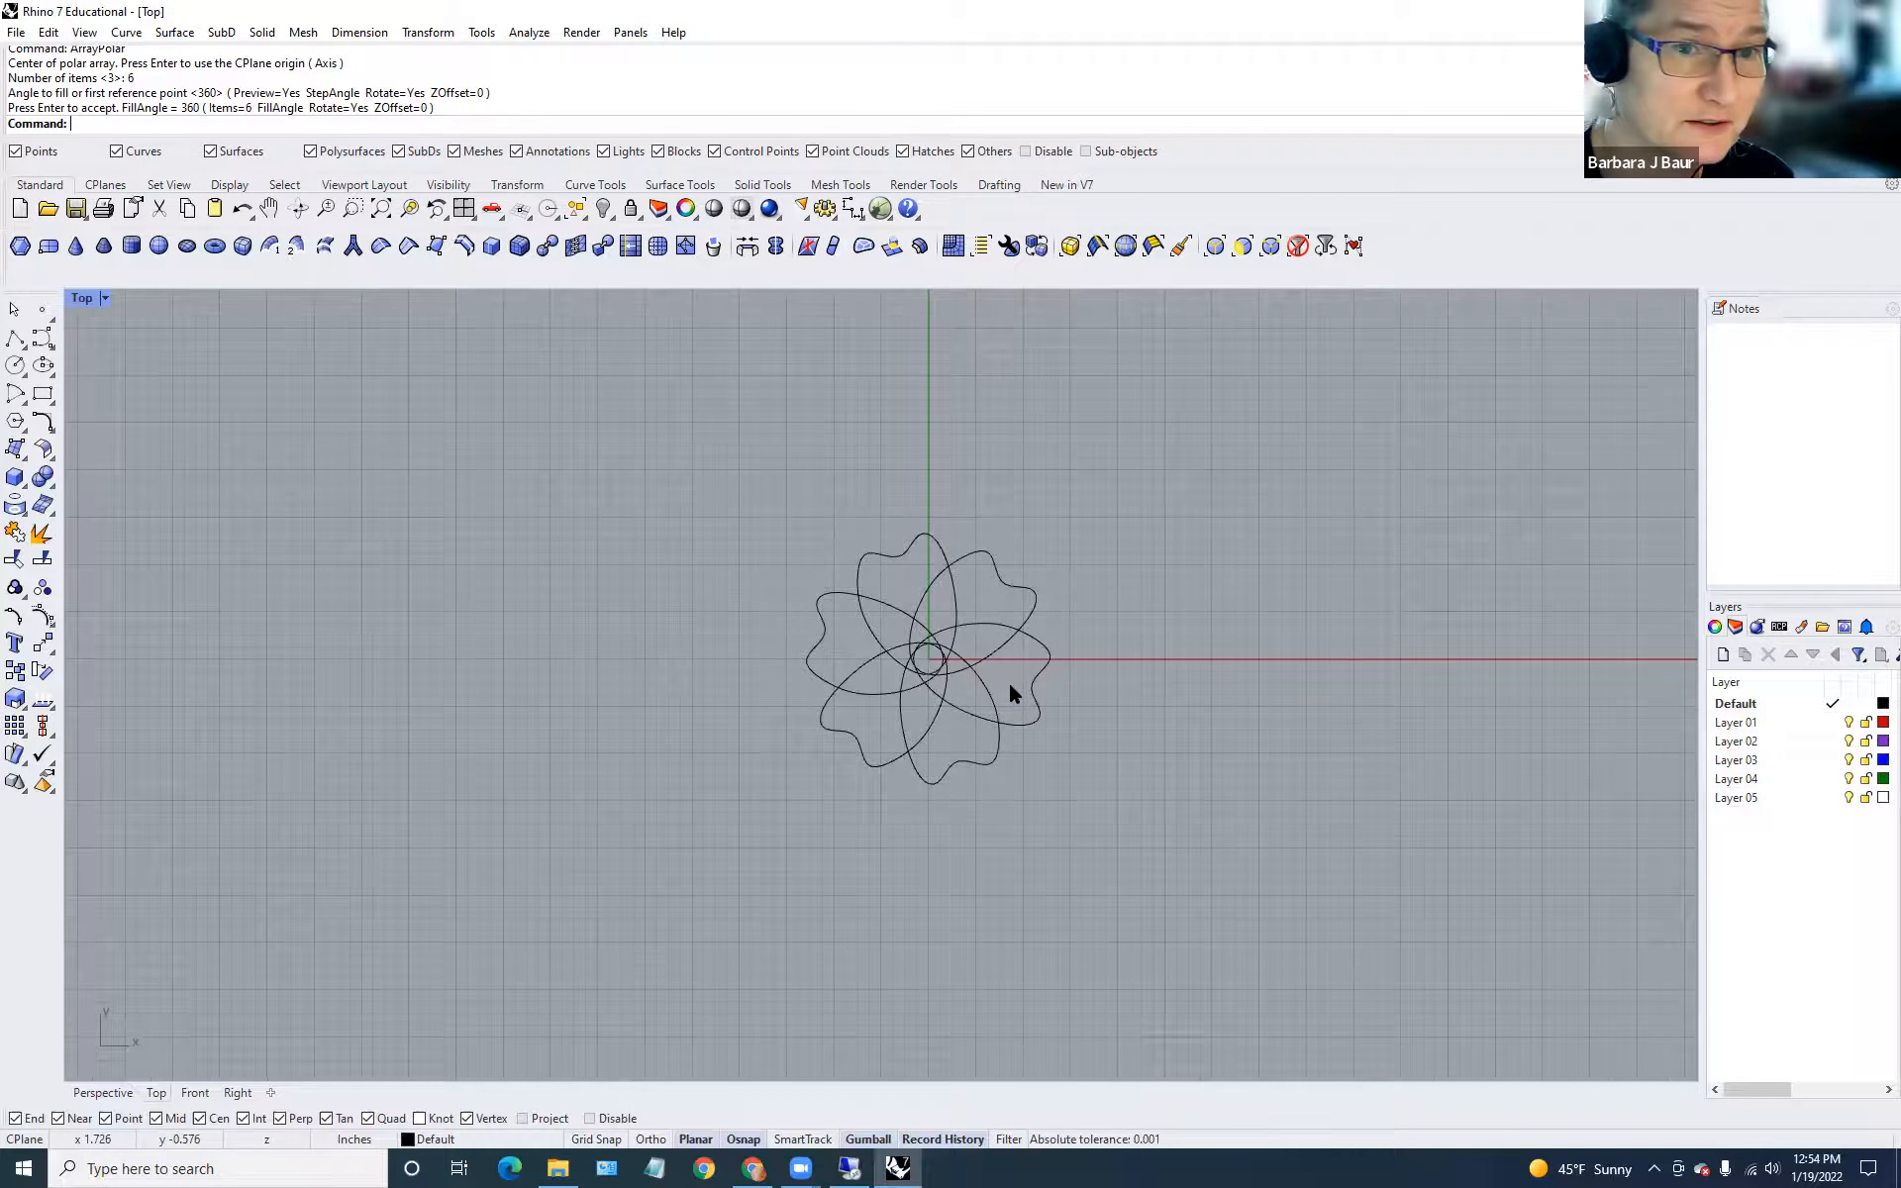
{"action": "scroll", "coordinate": [1022, 636], "scroll_direction": "up", "scroll_amount": 2}
{"action": "right_click_drag", "start_coordinate": [1107, 617], "coordinate": [1071, 632]}
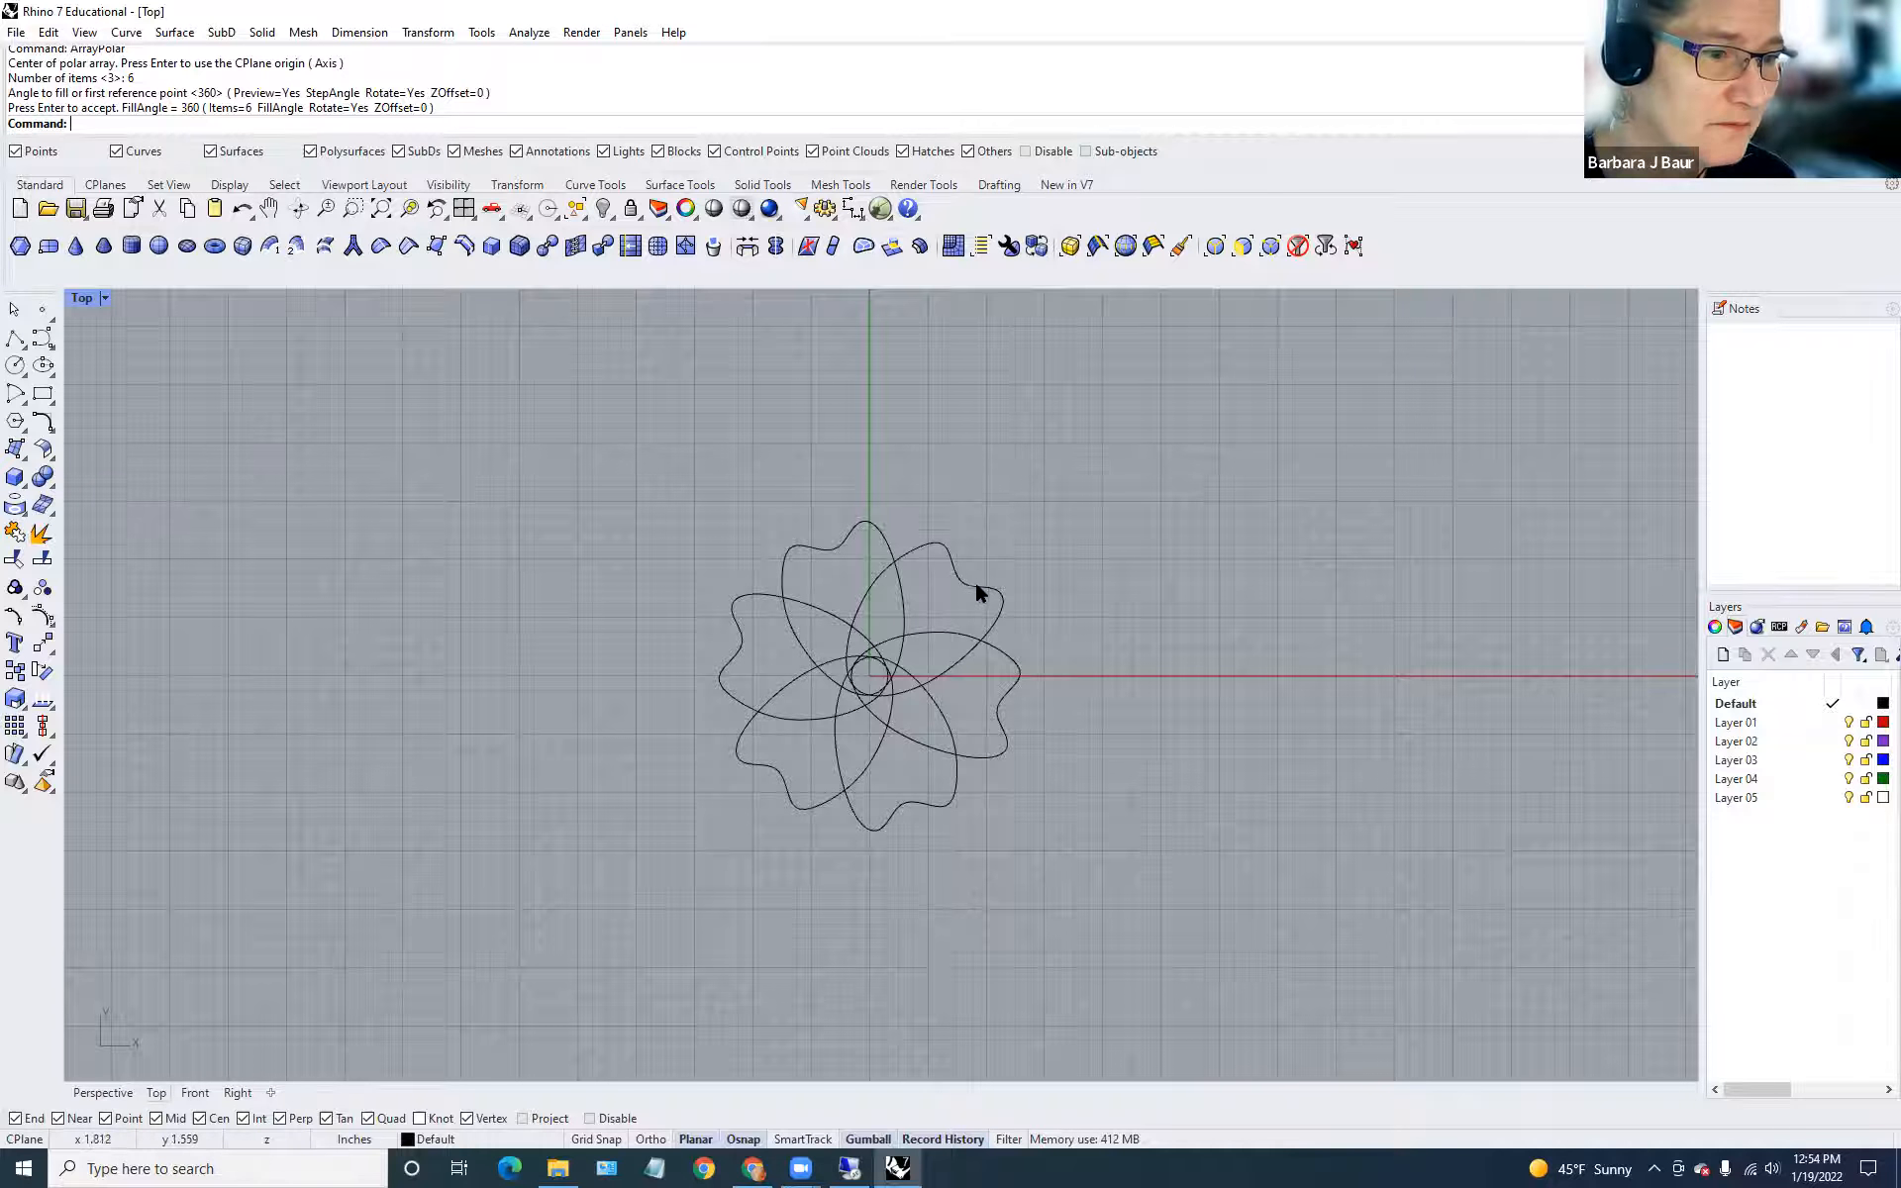
Try to trim the other petals inside the original petal with it as cutting object, plus the downward-pointing petal's outer part.
{"action": "left_click", "coordinate": [13, 561]}
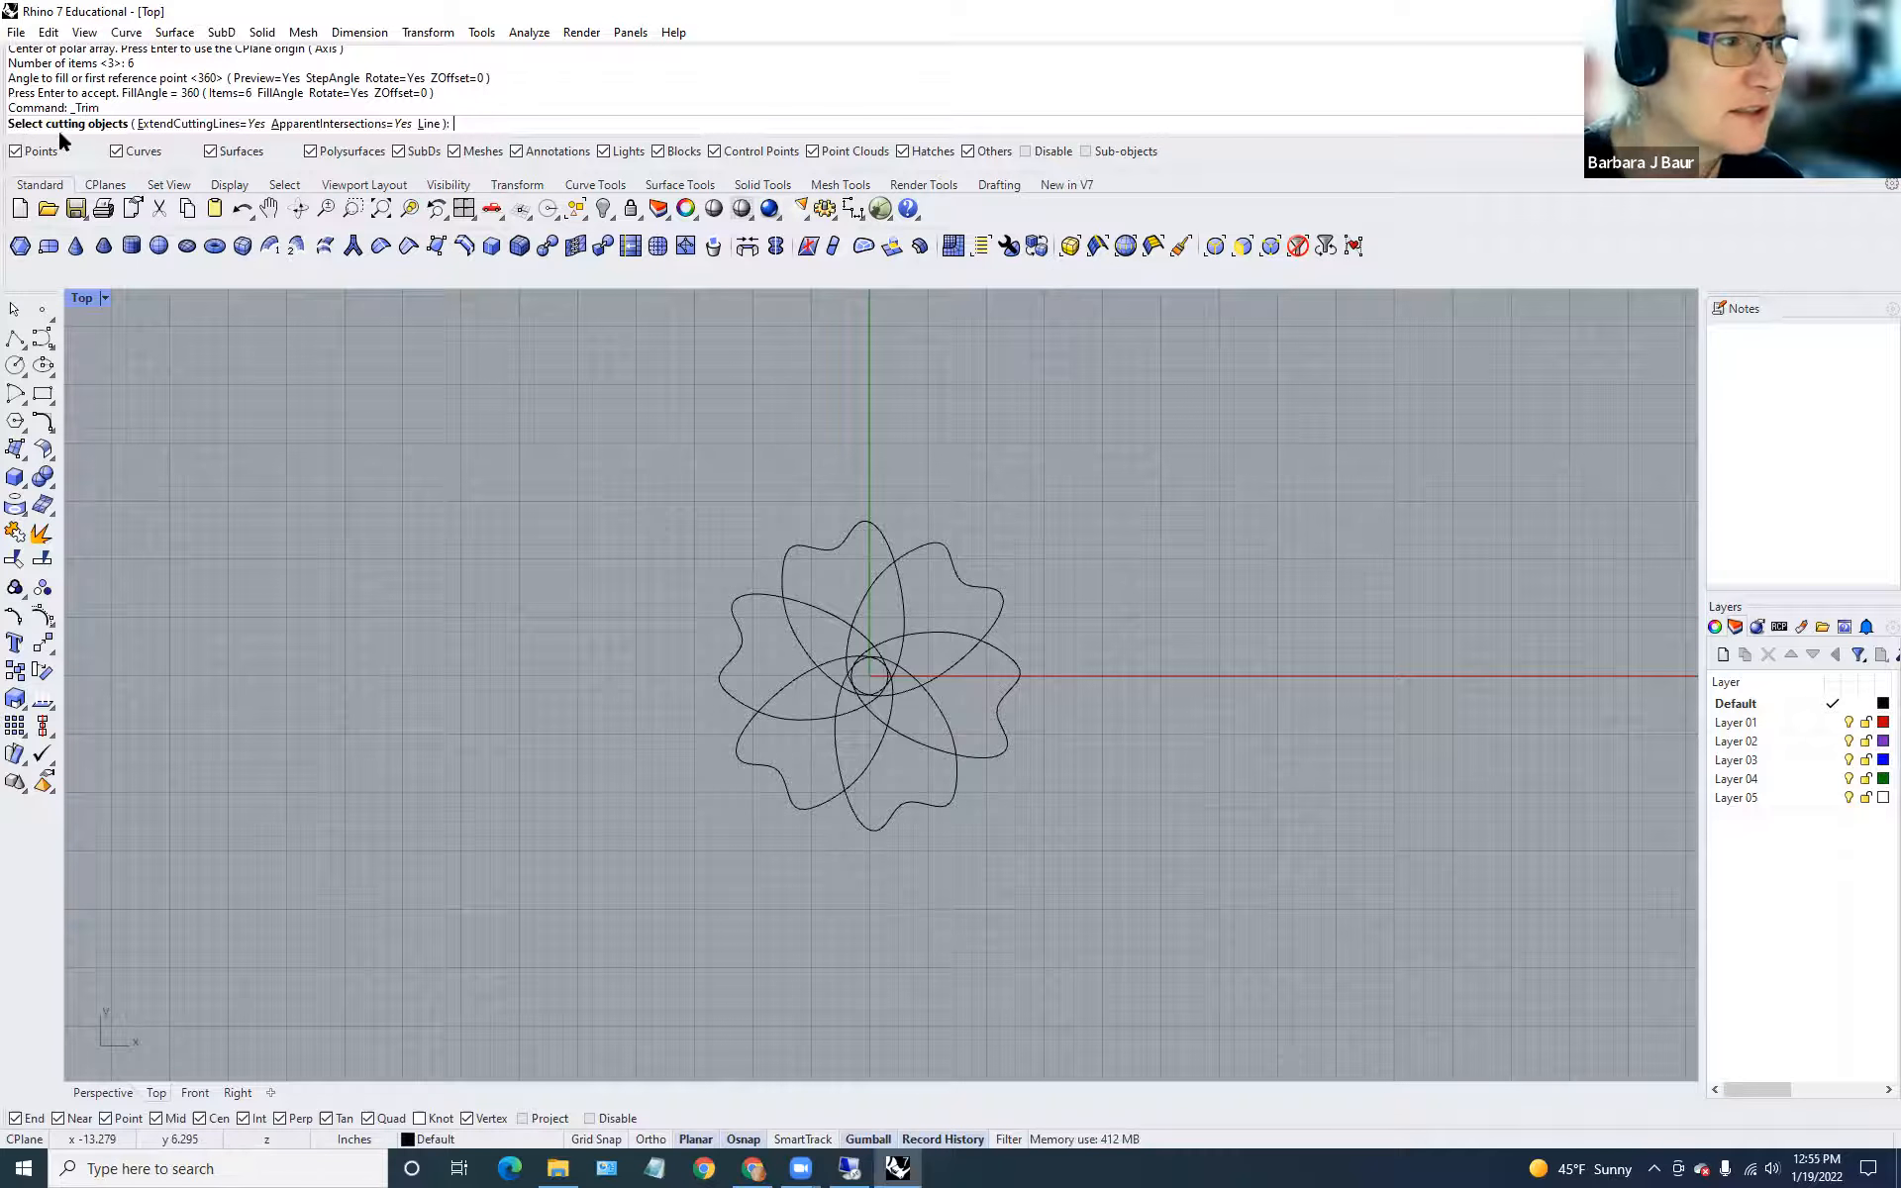
{"action": "left_click", "coordinate": [957, 578]}
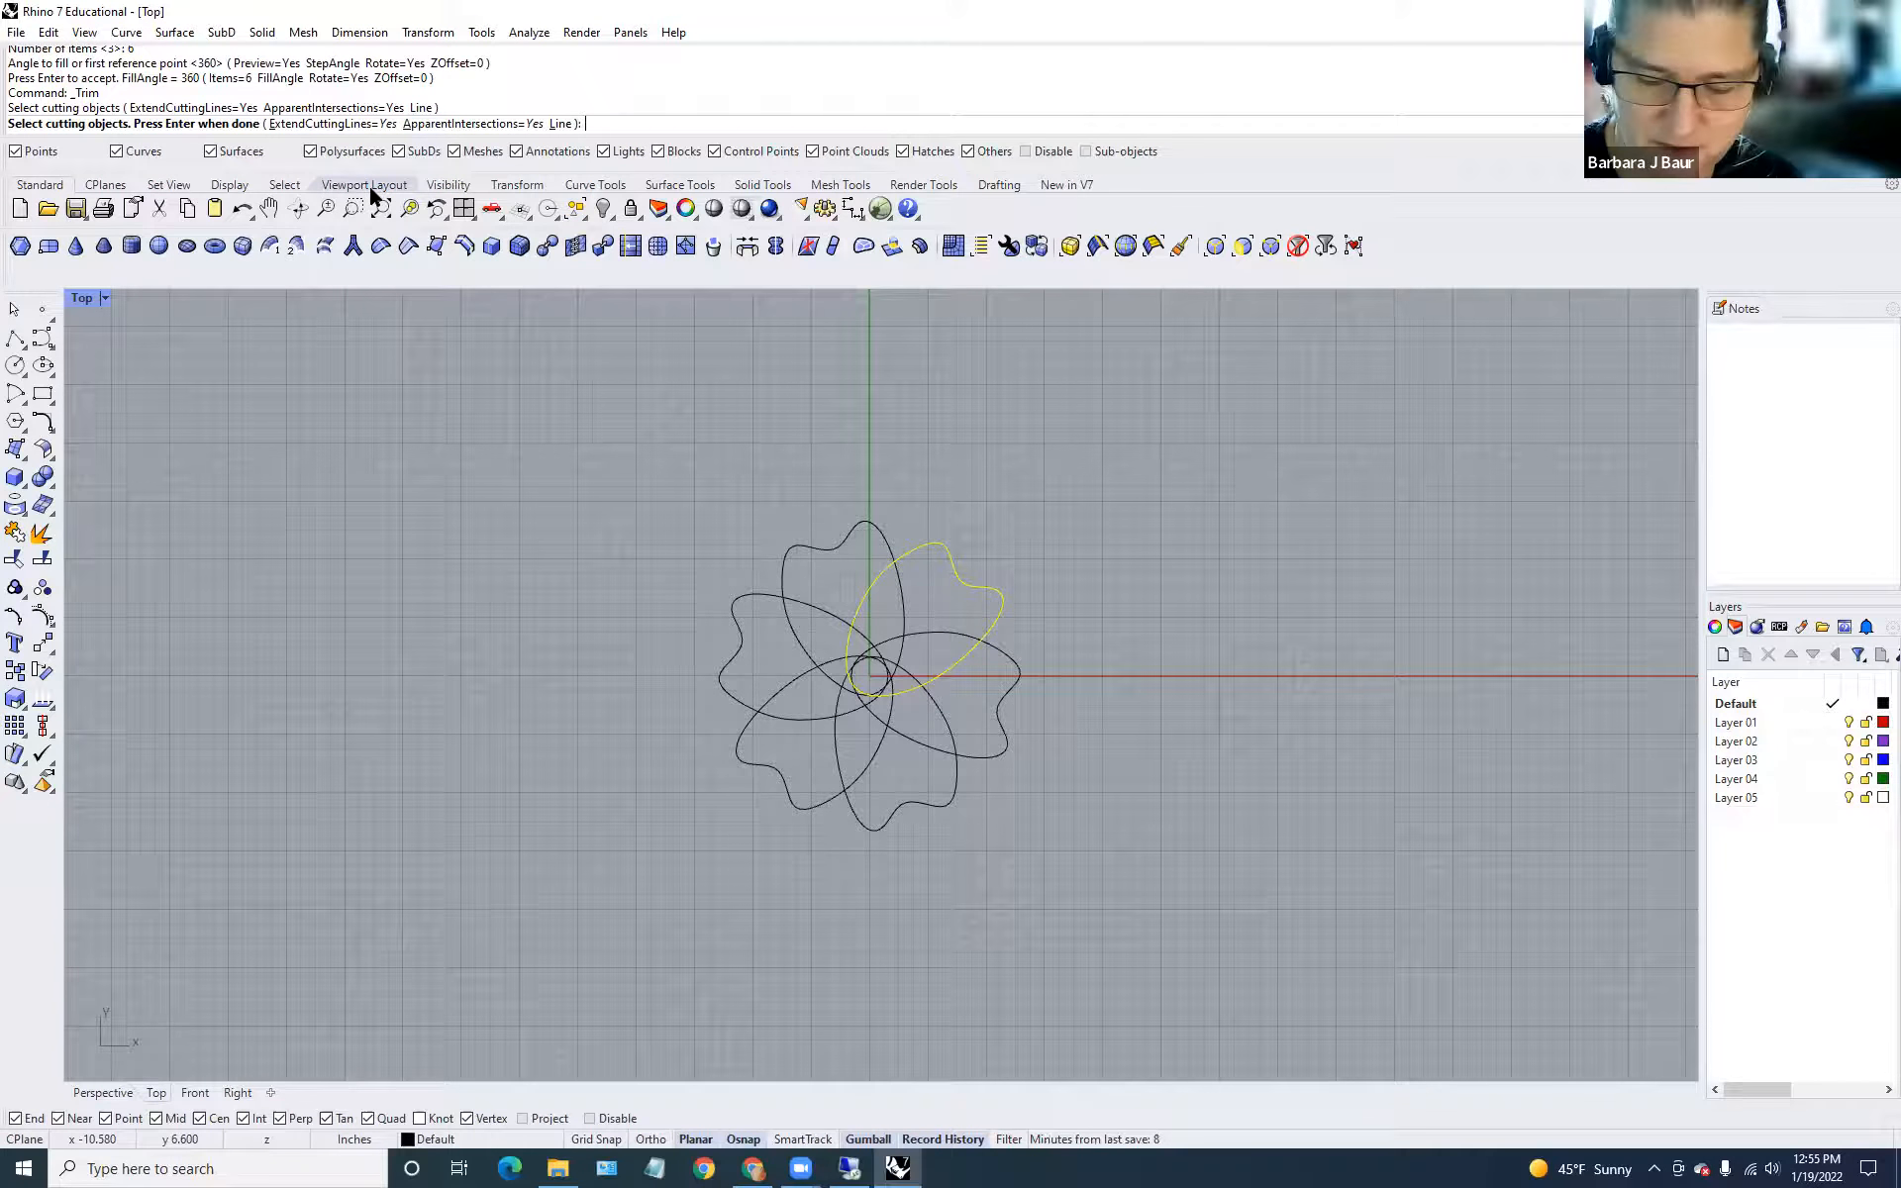
{"action": "key", "text": "Return"}
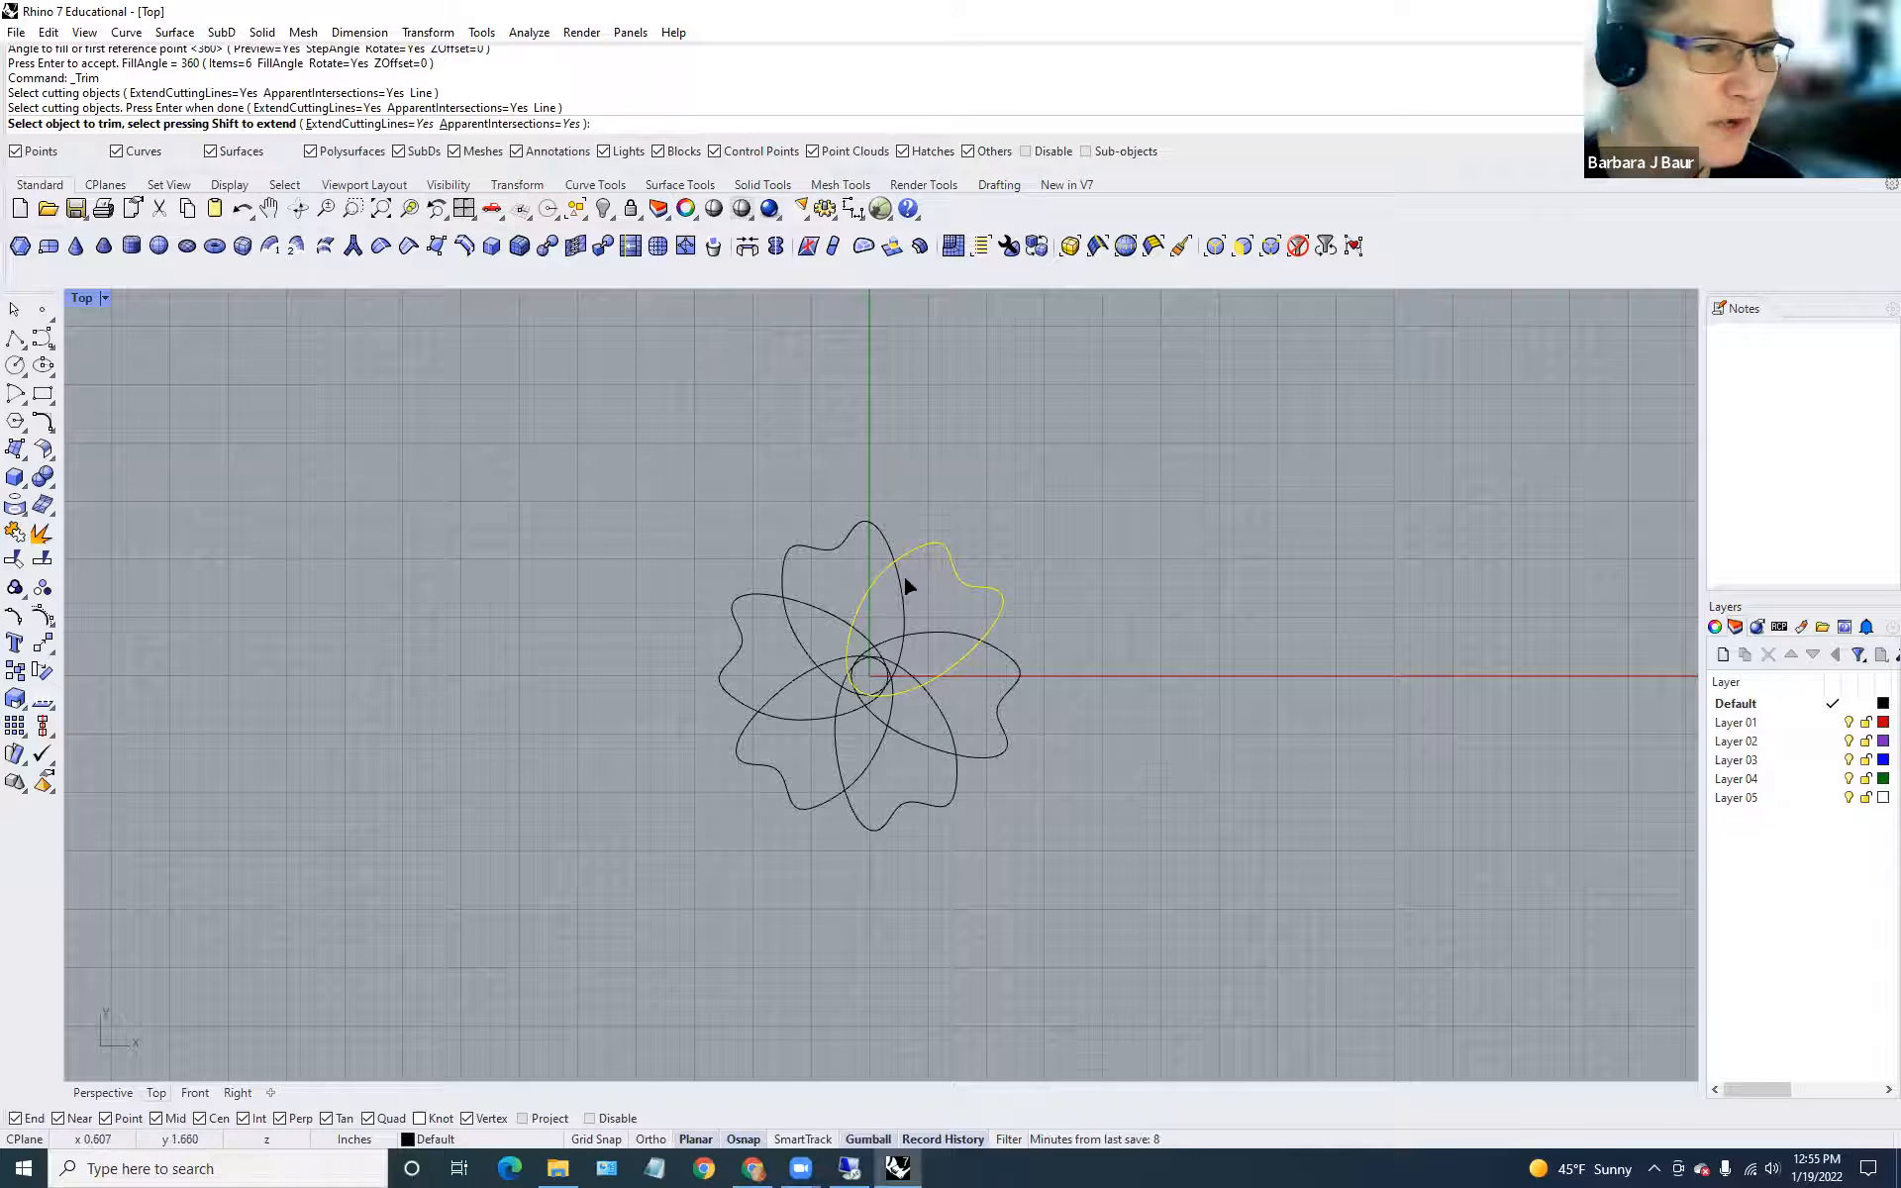
{"action": "scroll", "coordinate": [921, 625], "scroll_direction": "up", "scroll_amount": 4}
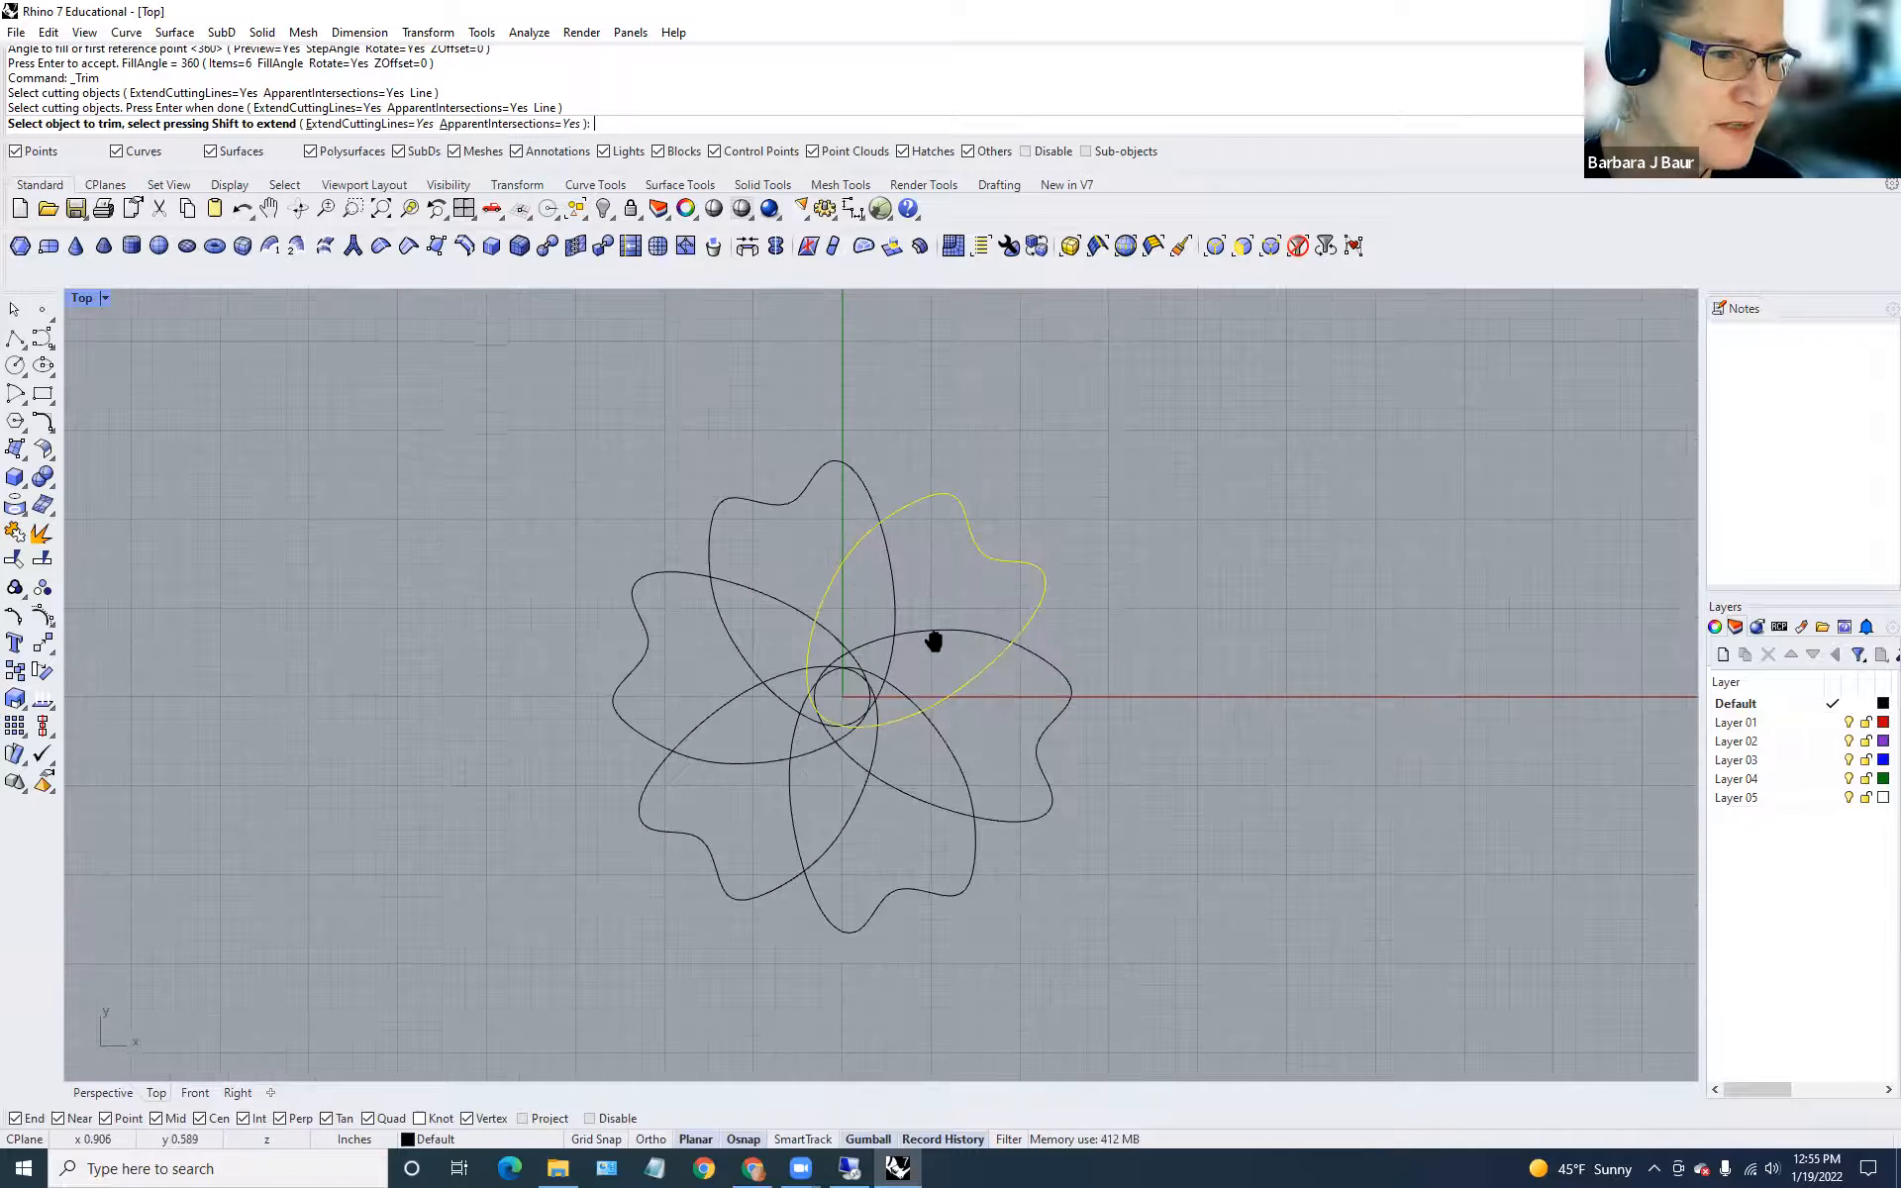
{"action": "left_click_drag", "start_coordinate": [941, 558], "coordinate": [848, 639]}
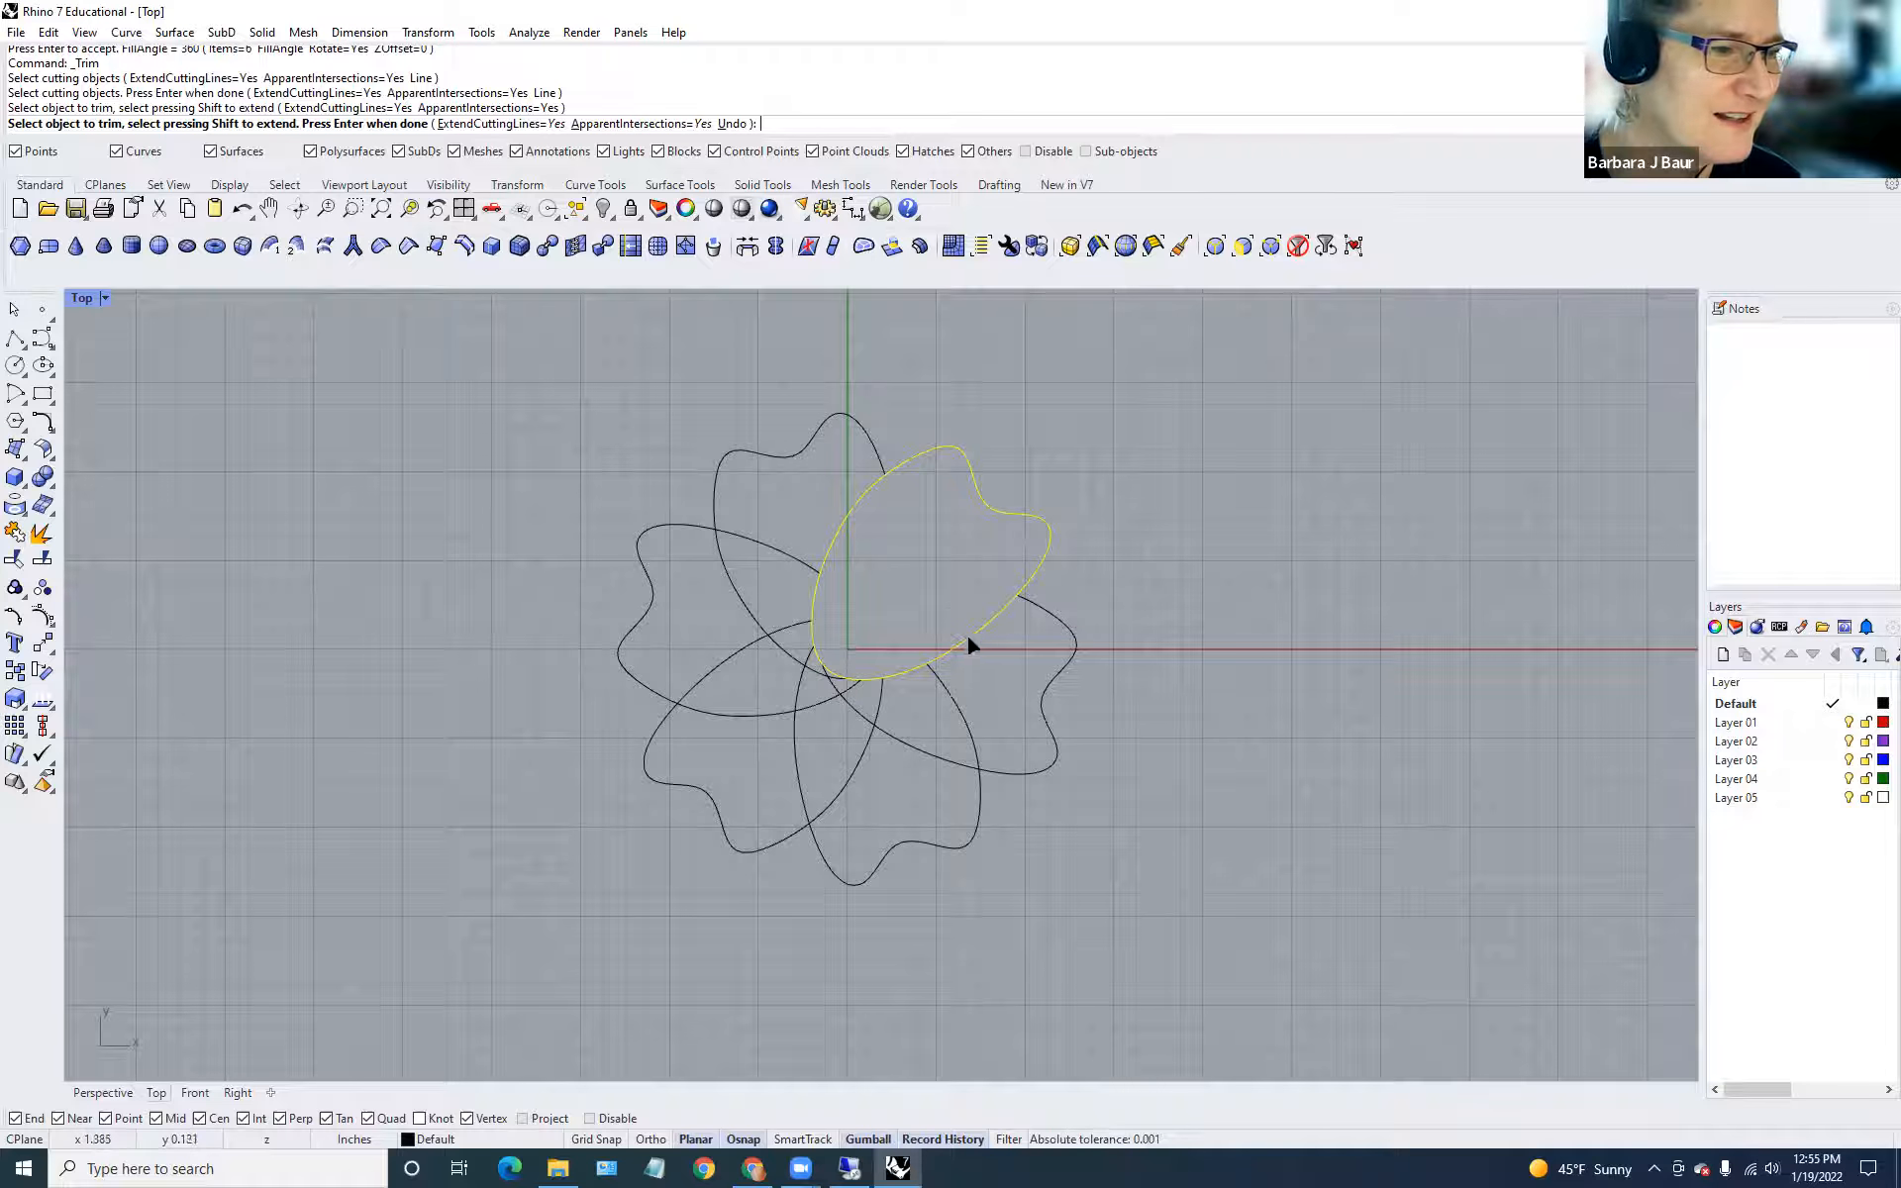
{"action": "left_click", "coordinate": [947, 707]}
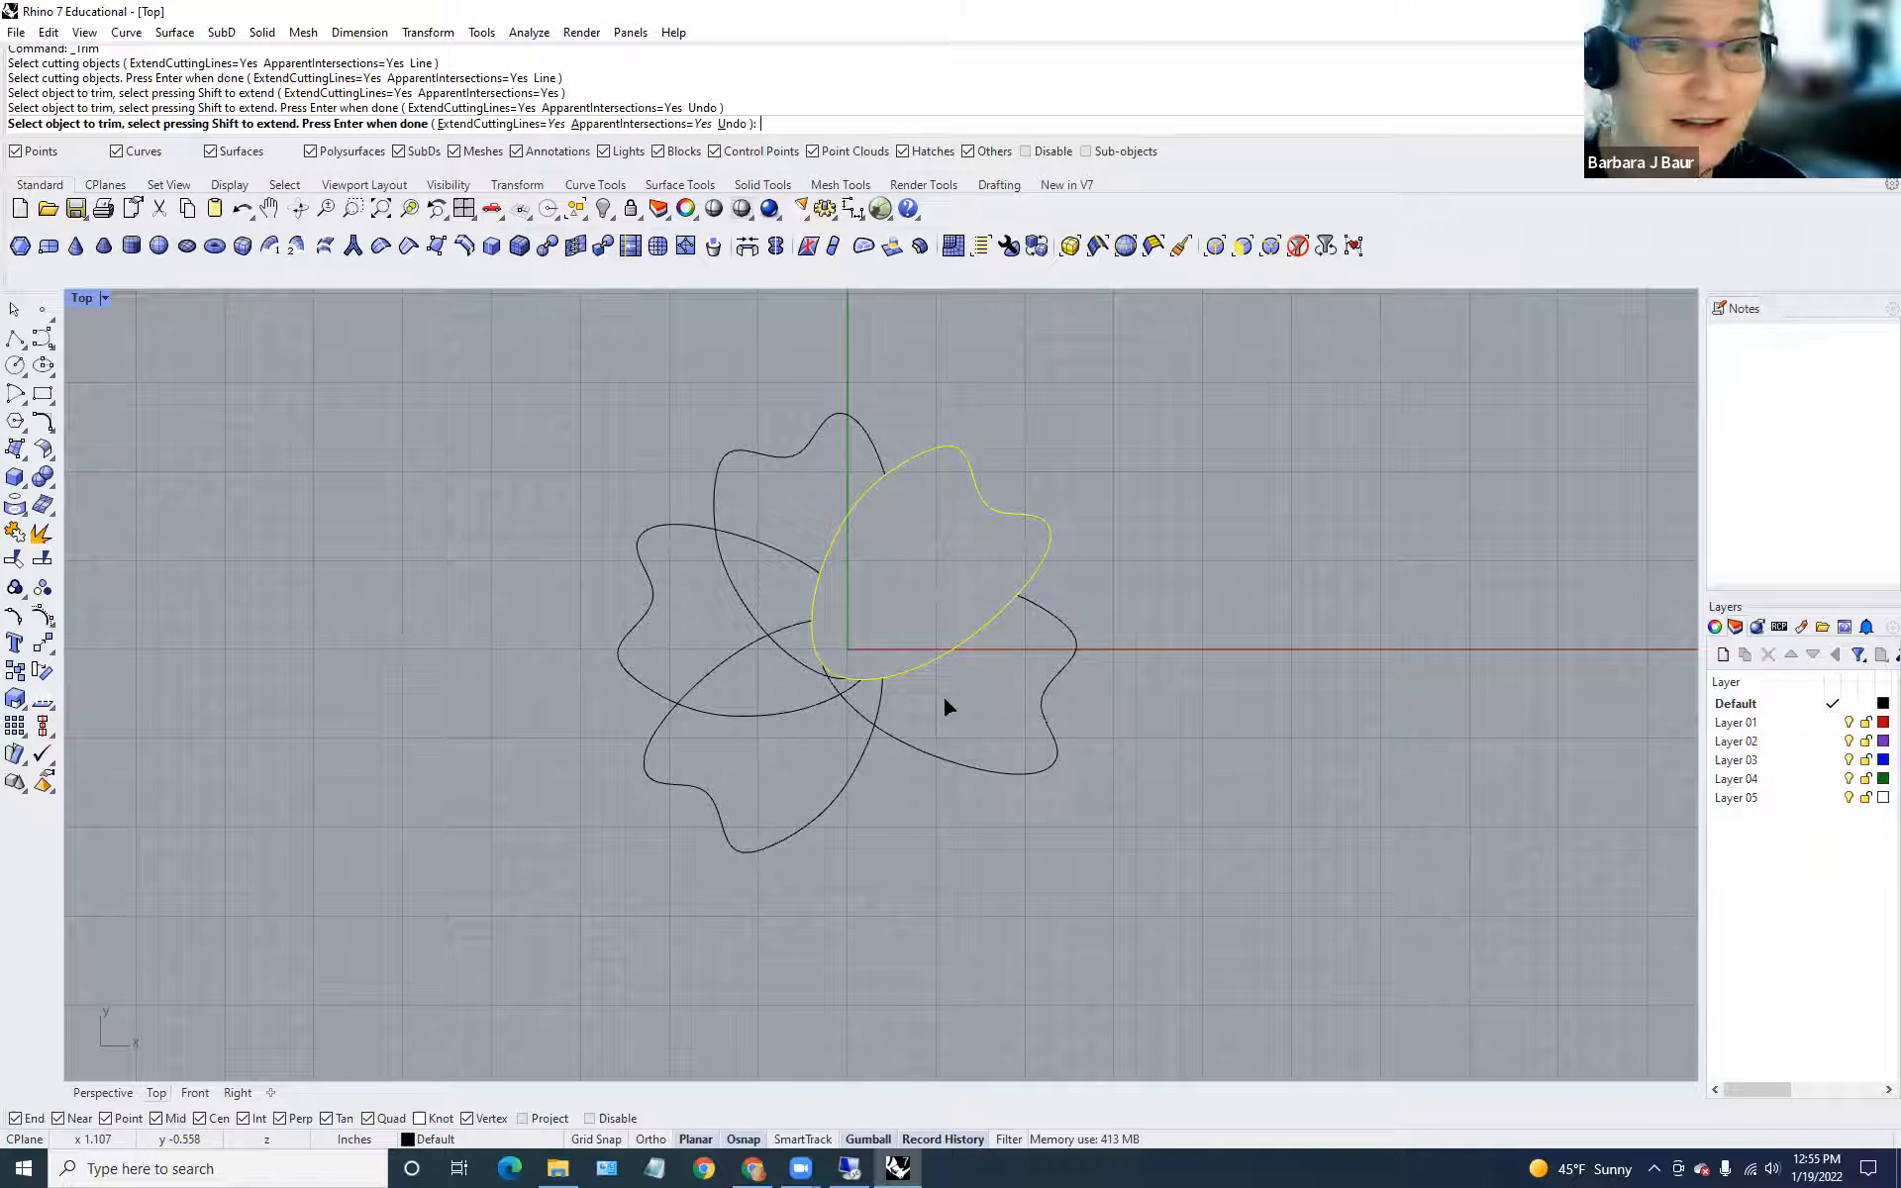
Undo both petal trims, end the Trim command and accept the history warning.
{"action": "key", "text": "ctrl+z"}
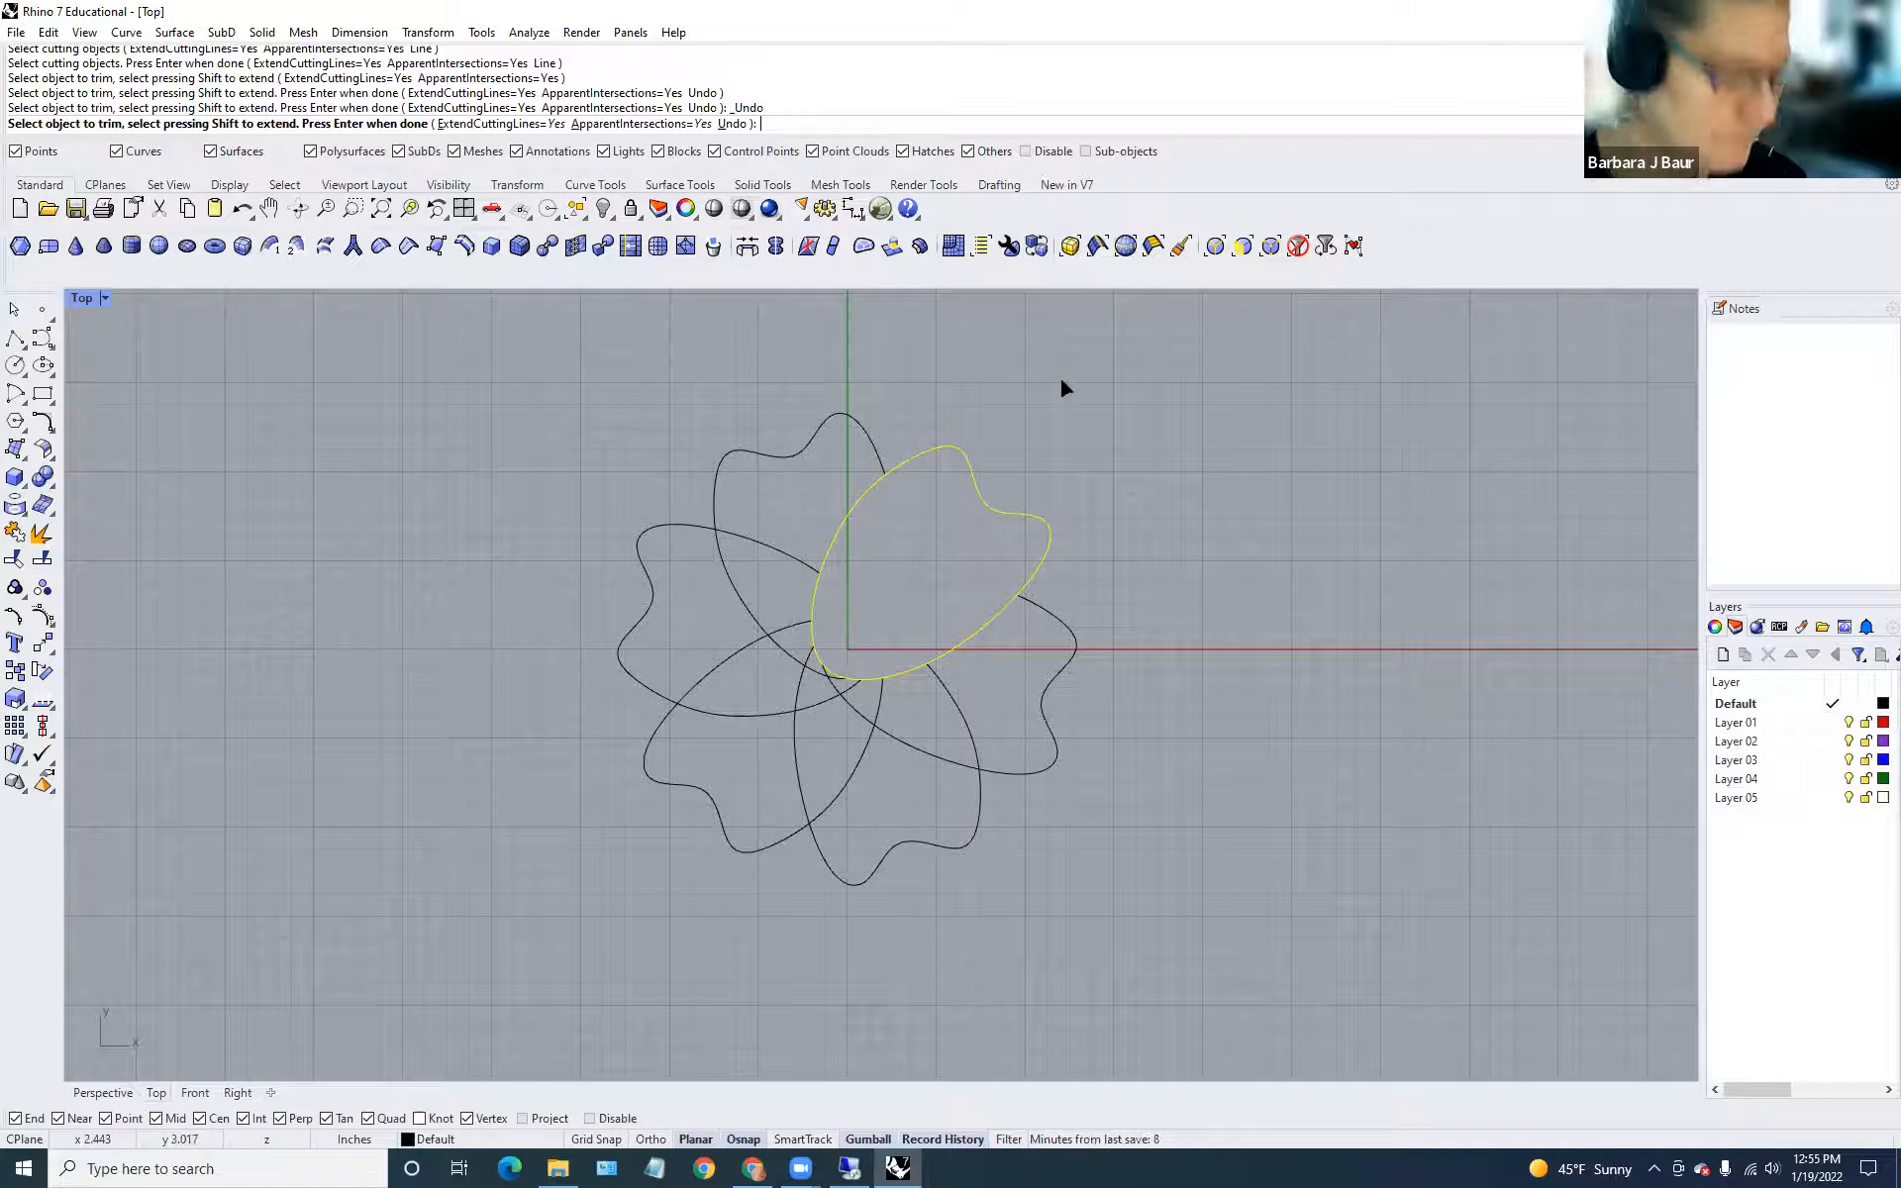
{"action": "key", "text": "ctrl+z"}
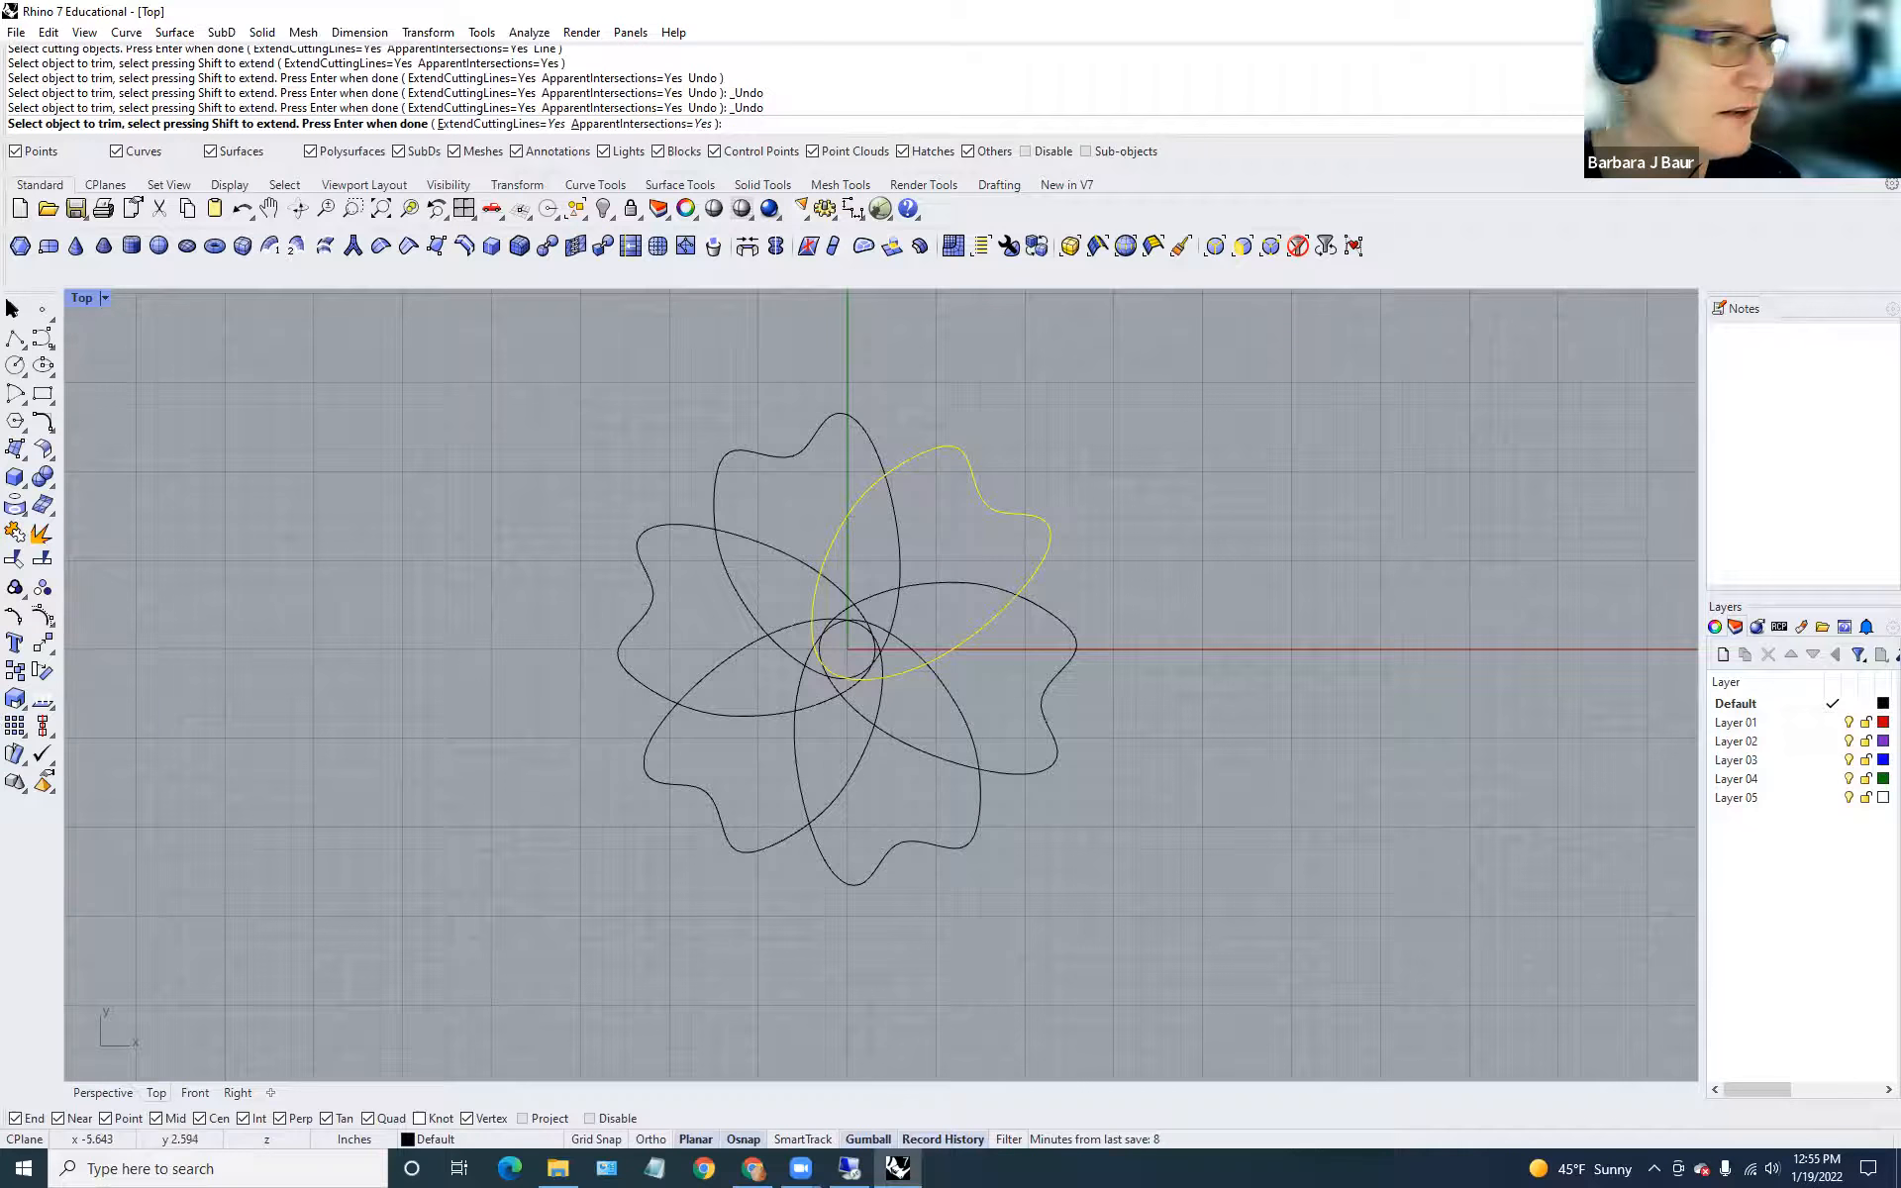
{"action": "key", "text": "Return"}
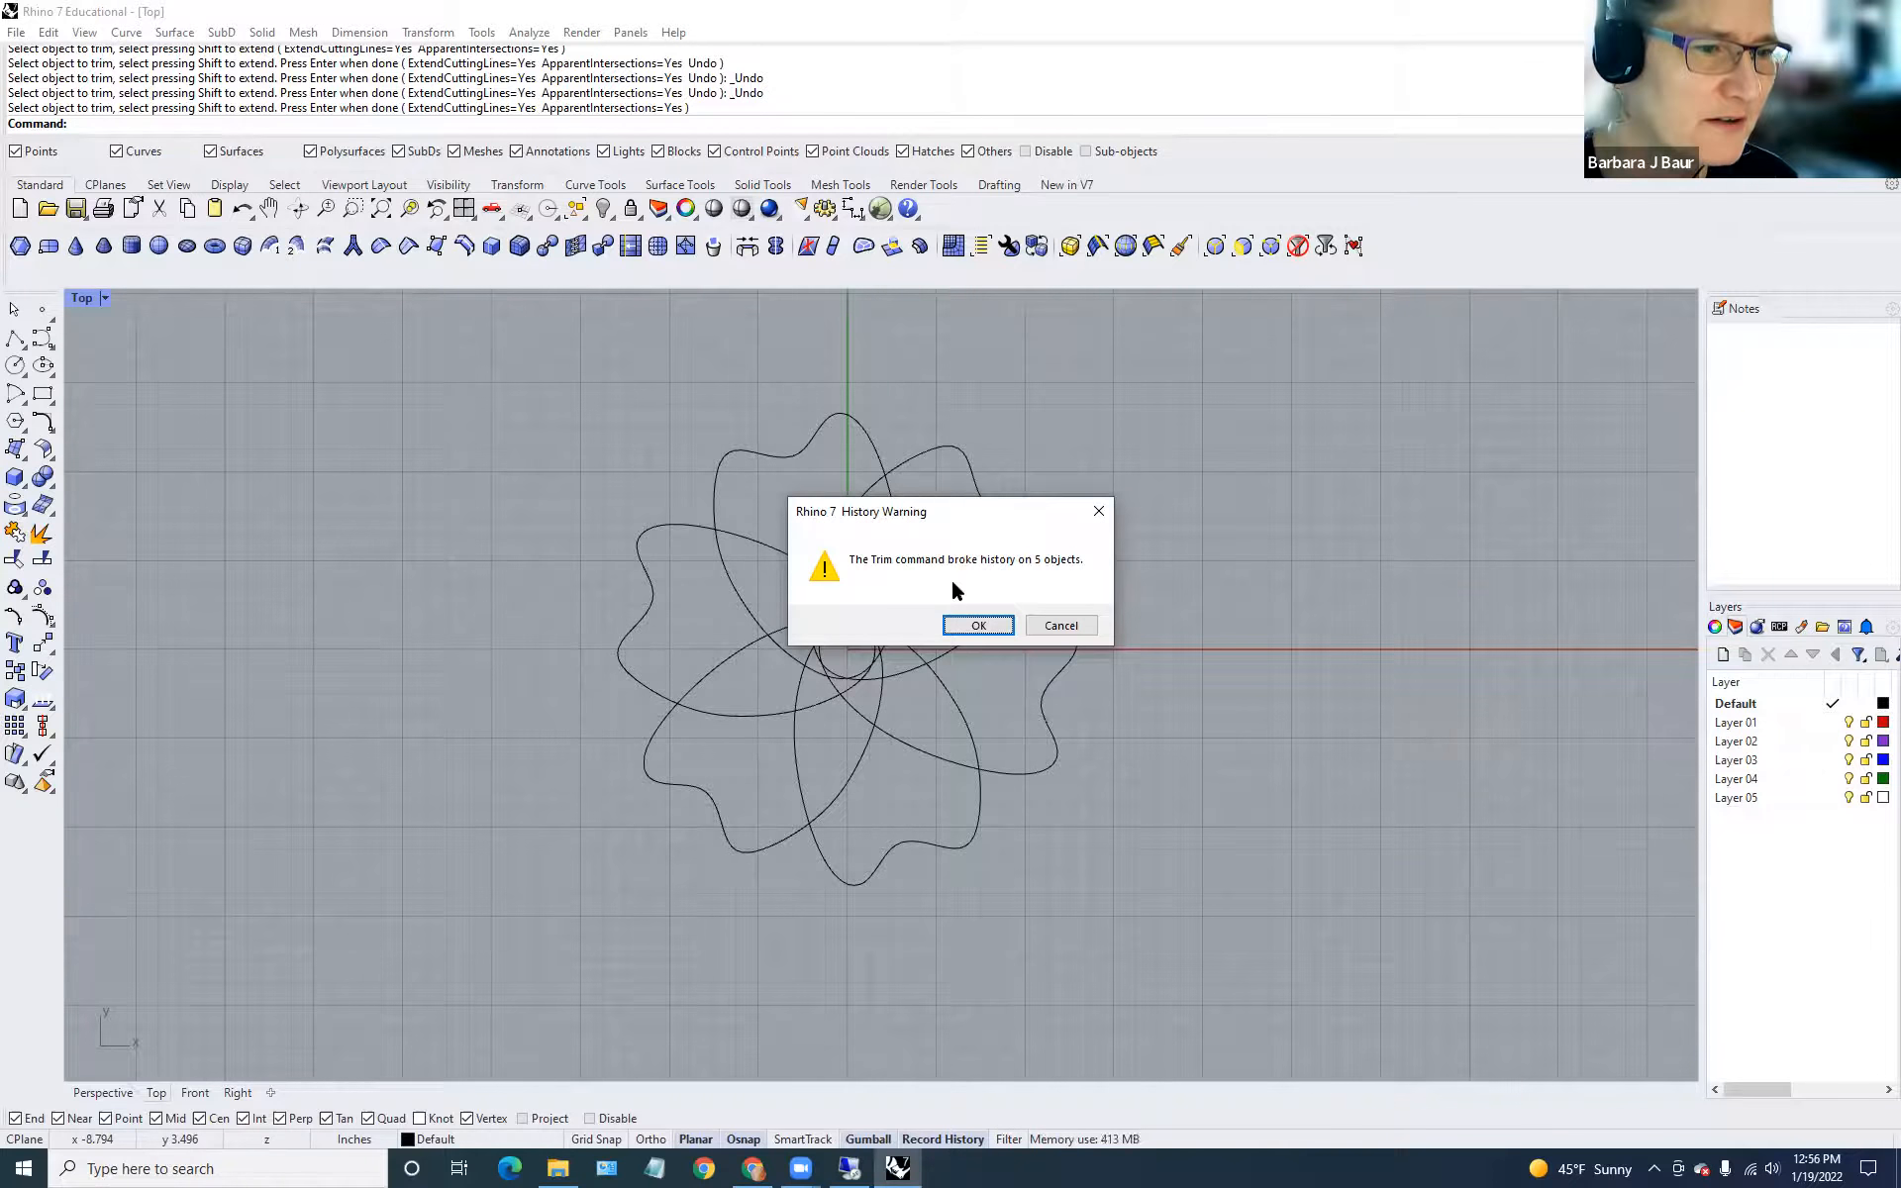
{"action": "left_click", "coordinate": [979, 626]}
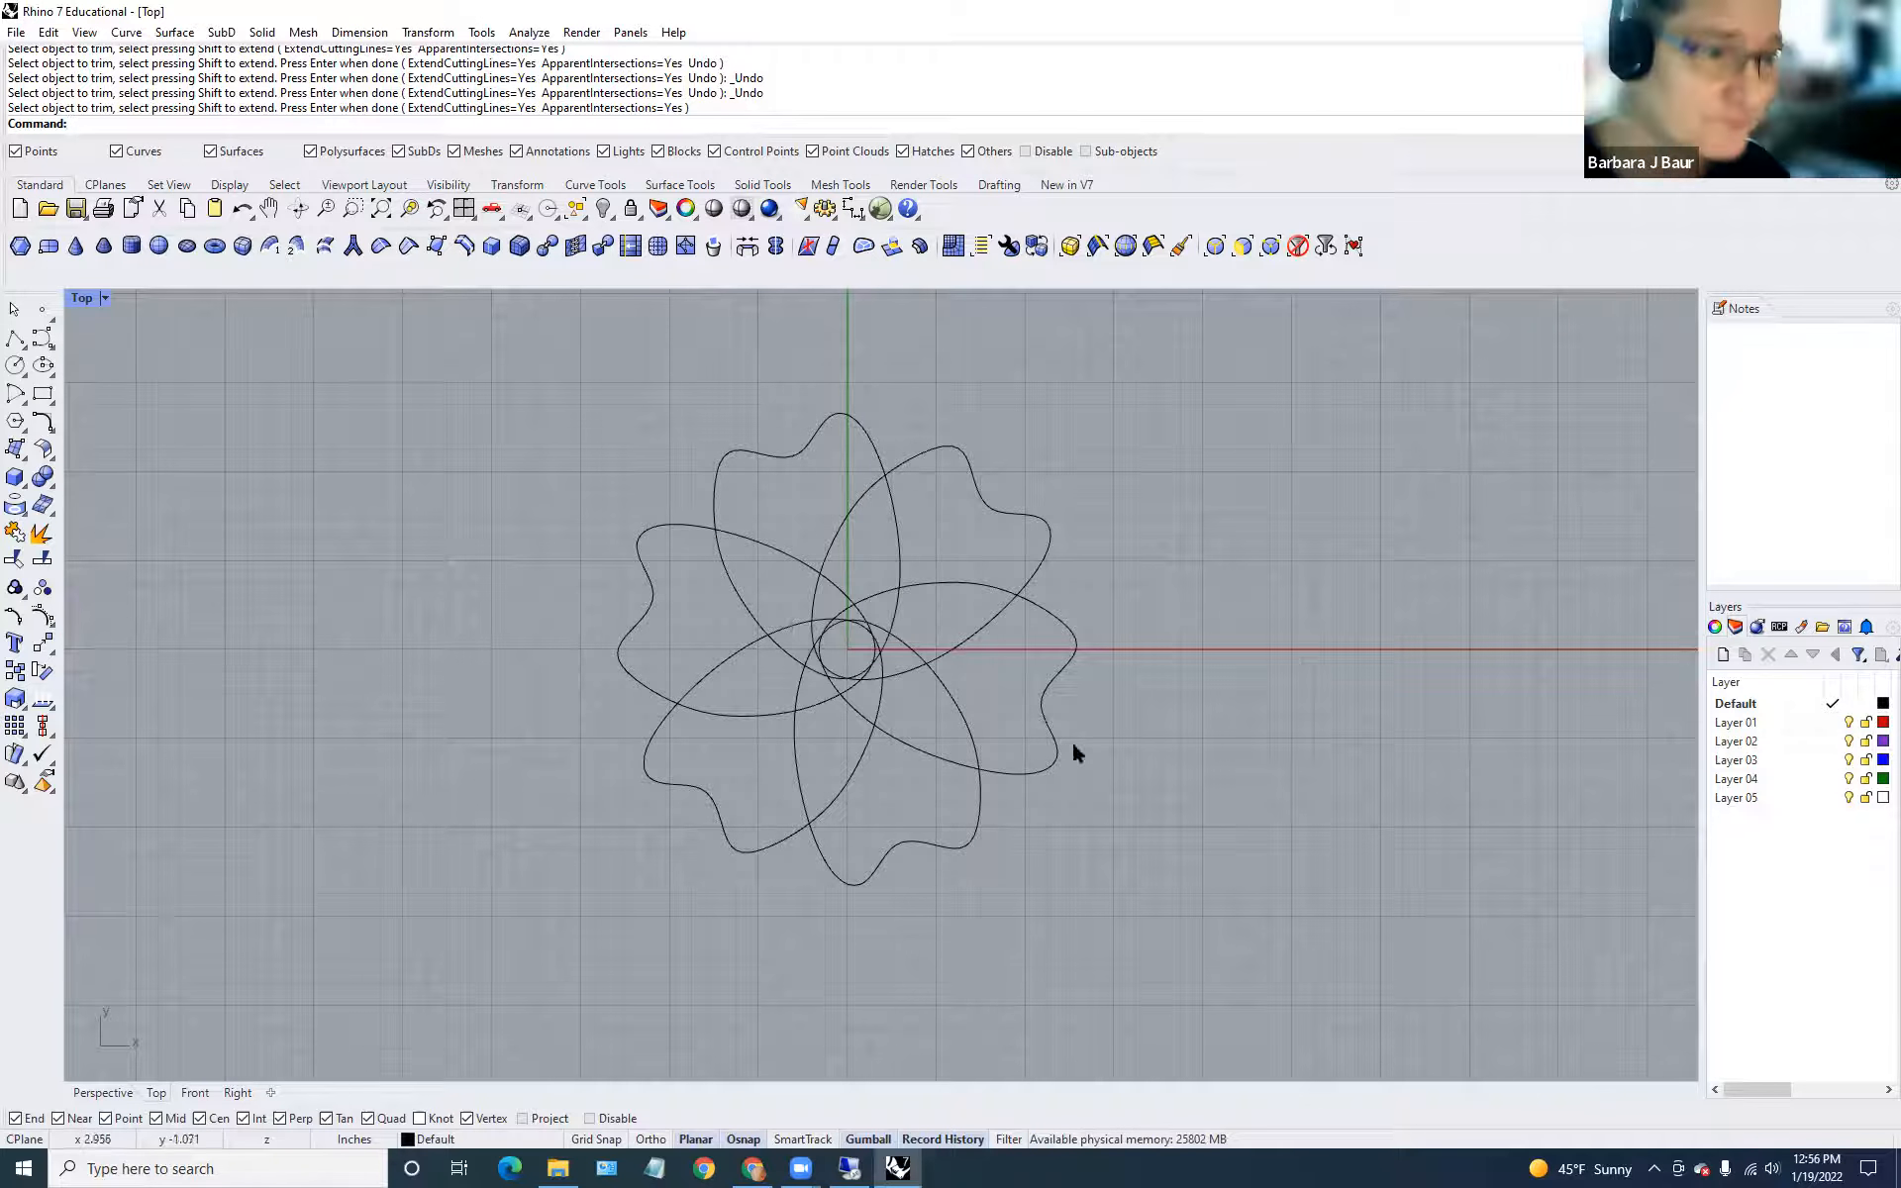
{"action": "left_click_drag", "start_coordinate": [345, 324], "coordinate": [1429, 986]}
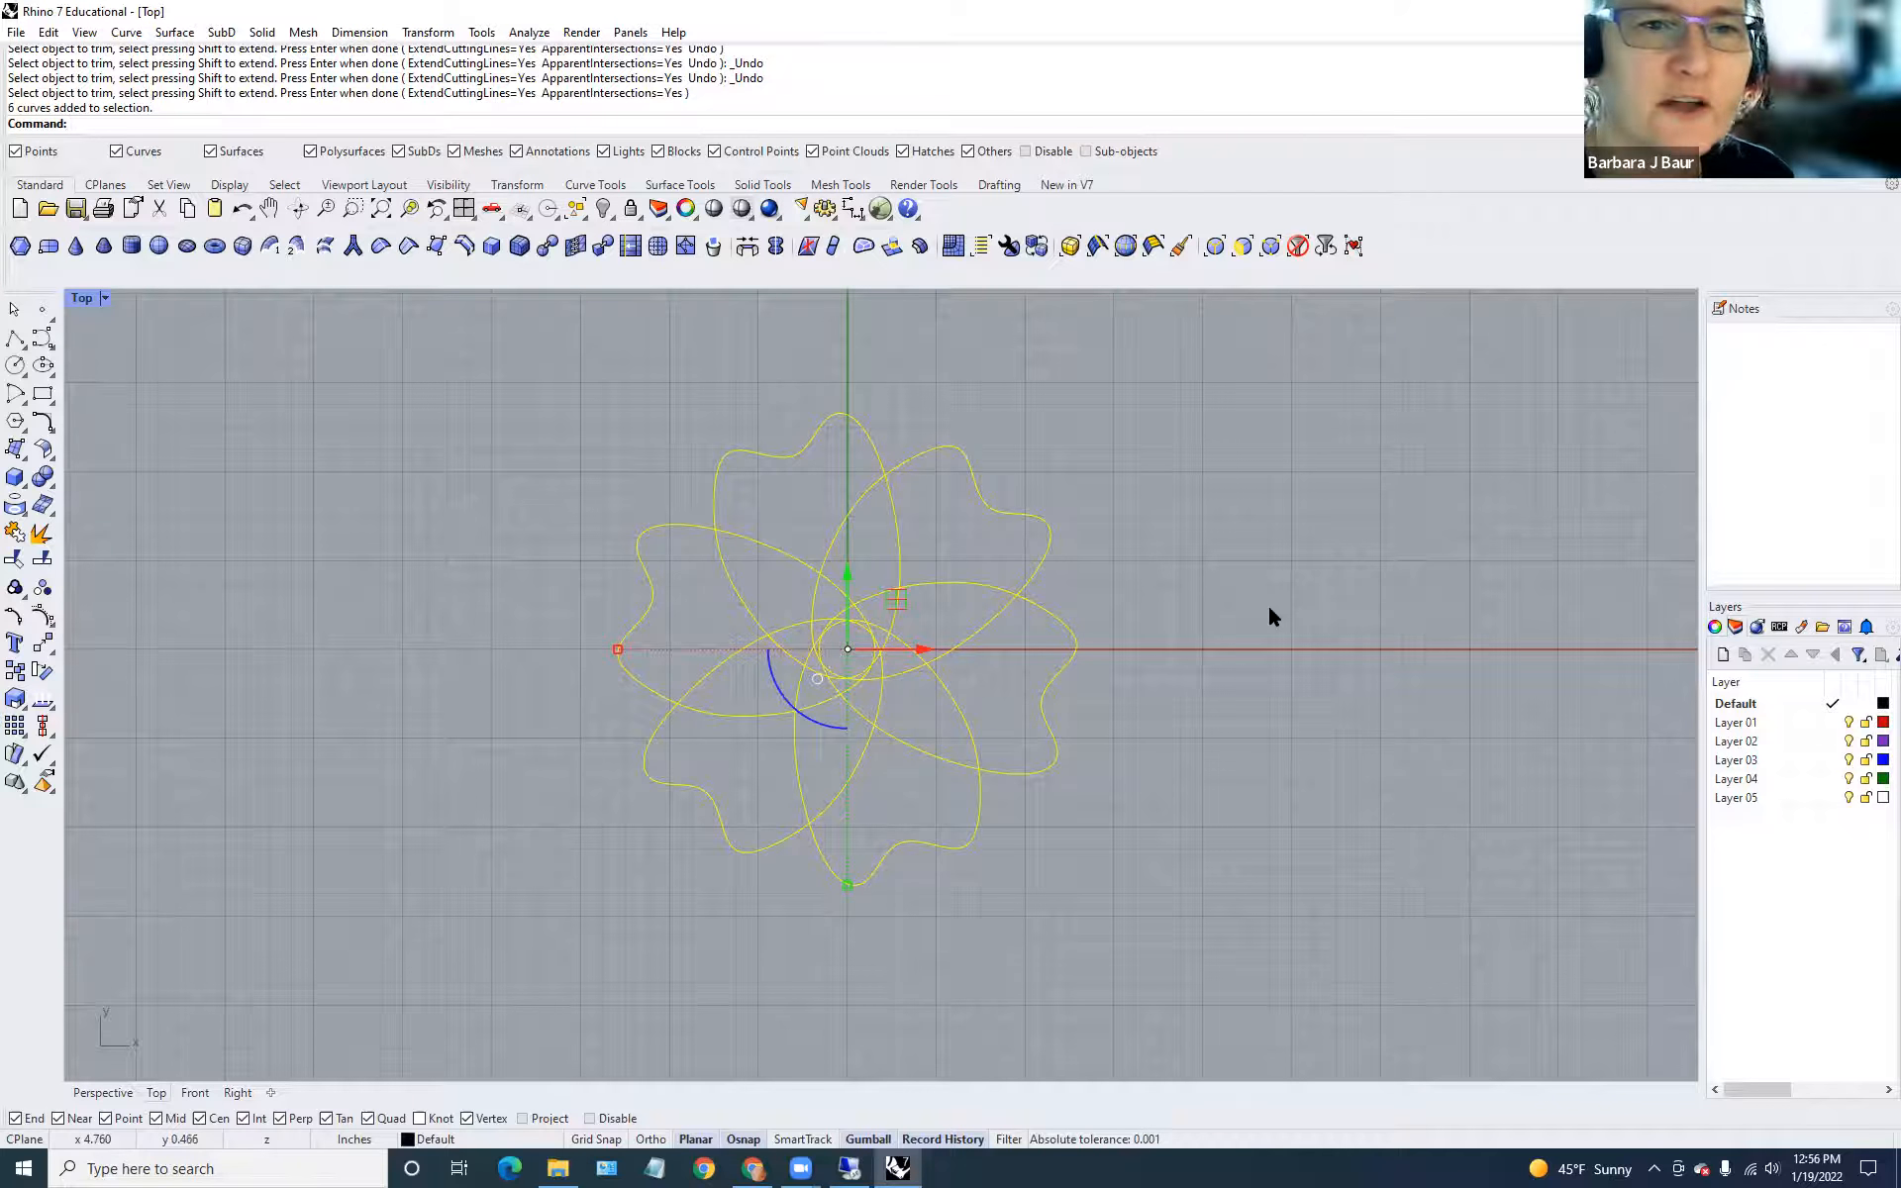
{"action": "key", "text": "Escape"}
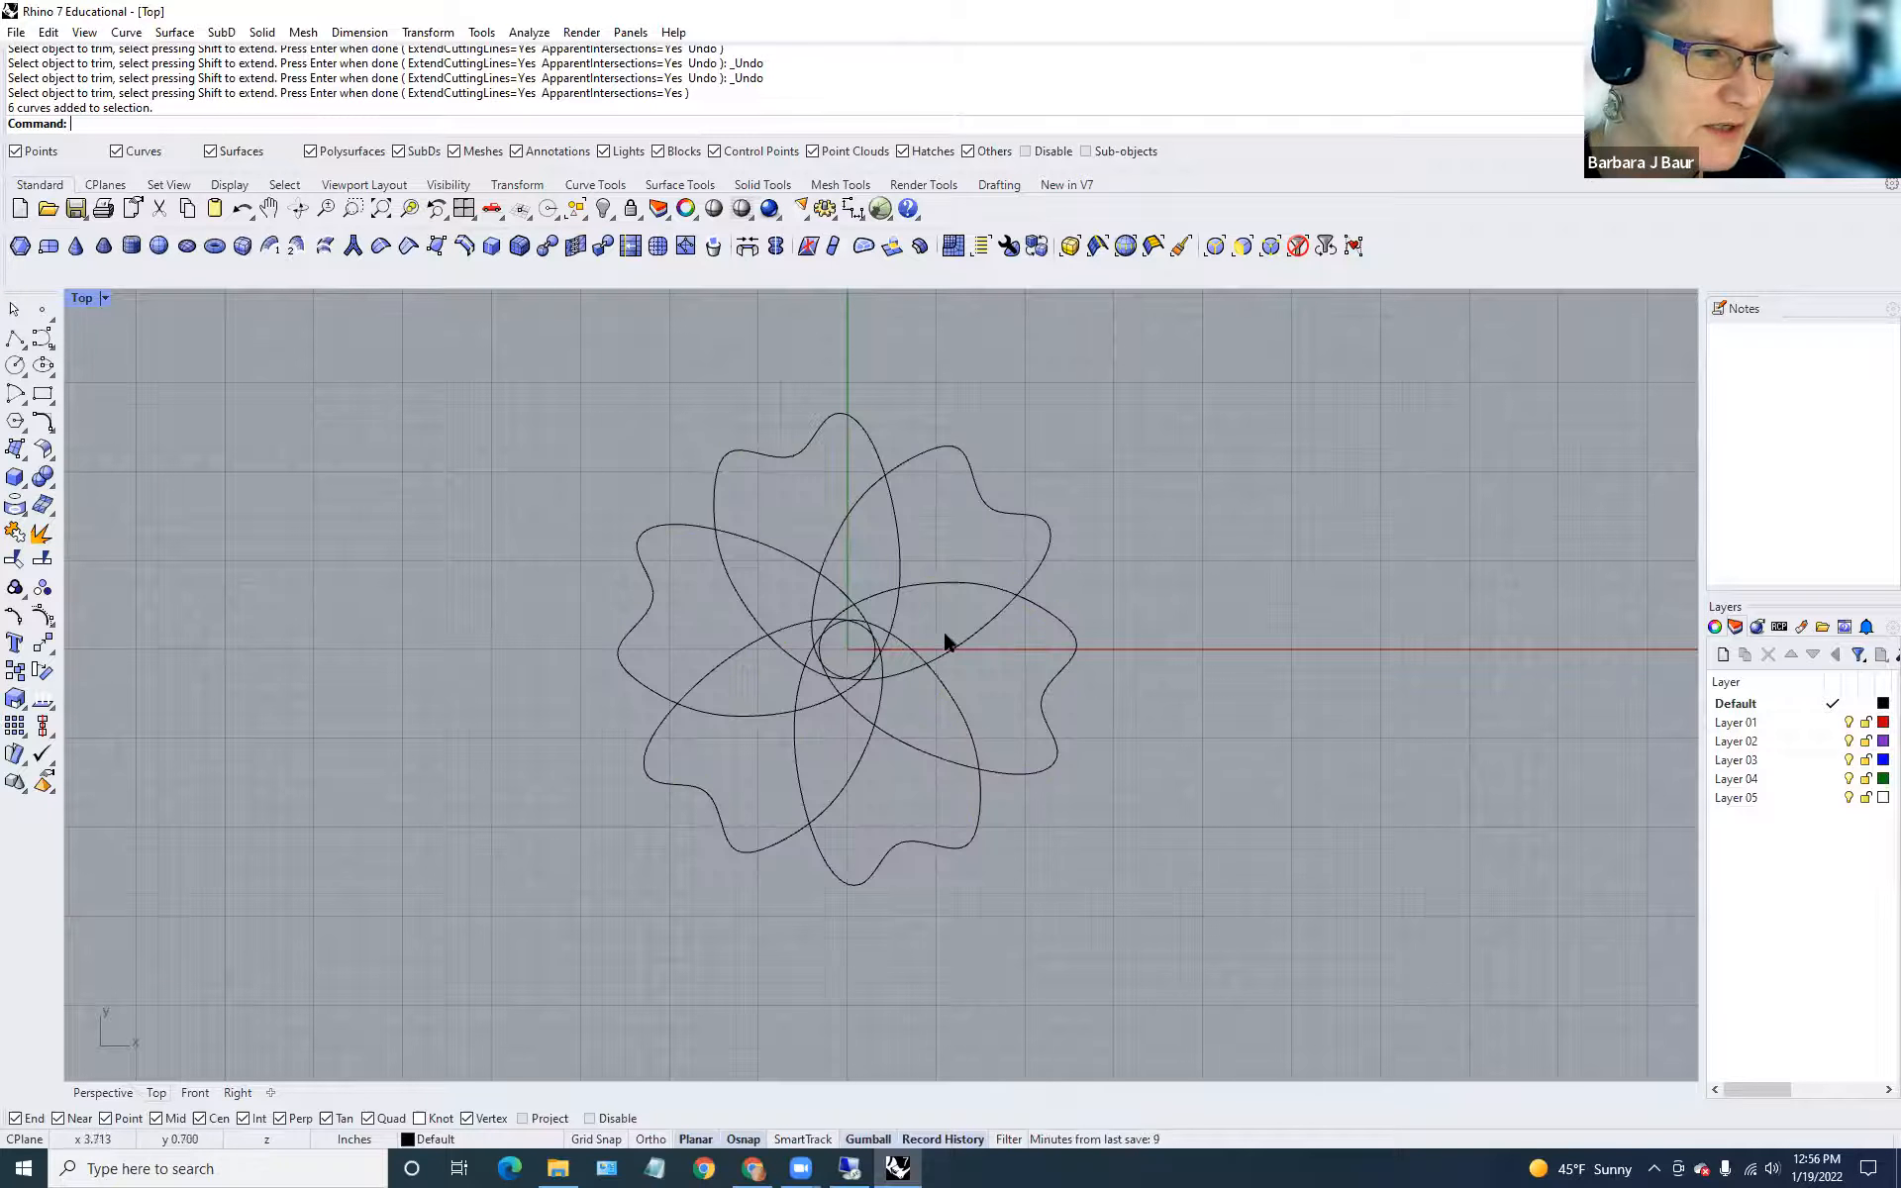
{"action": "left_click", "coordinate": [1032, 598]}
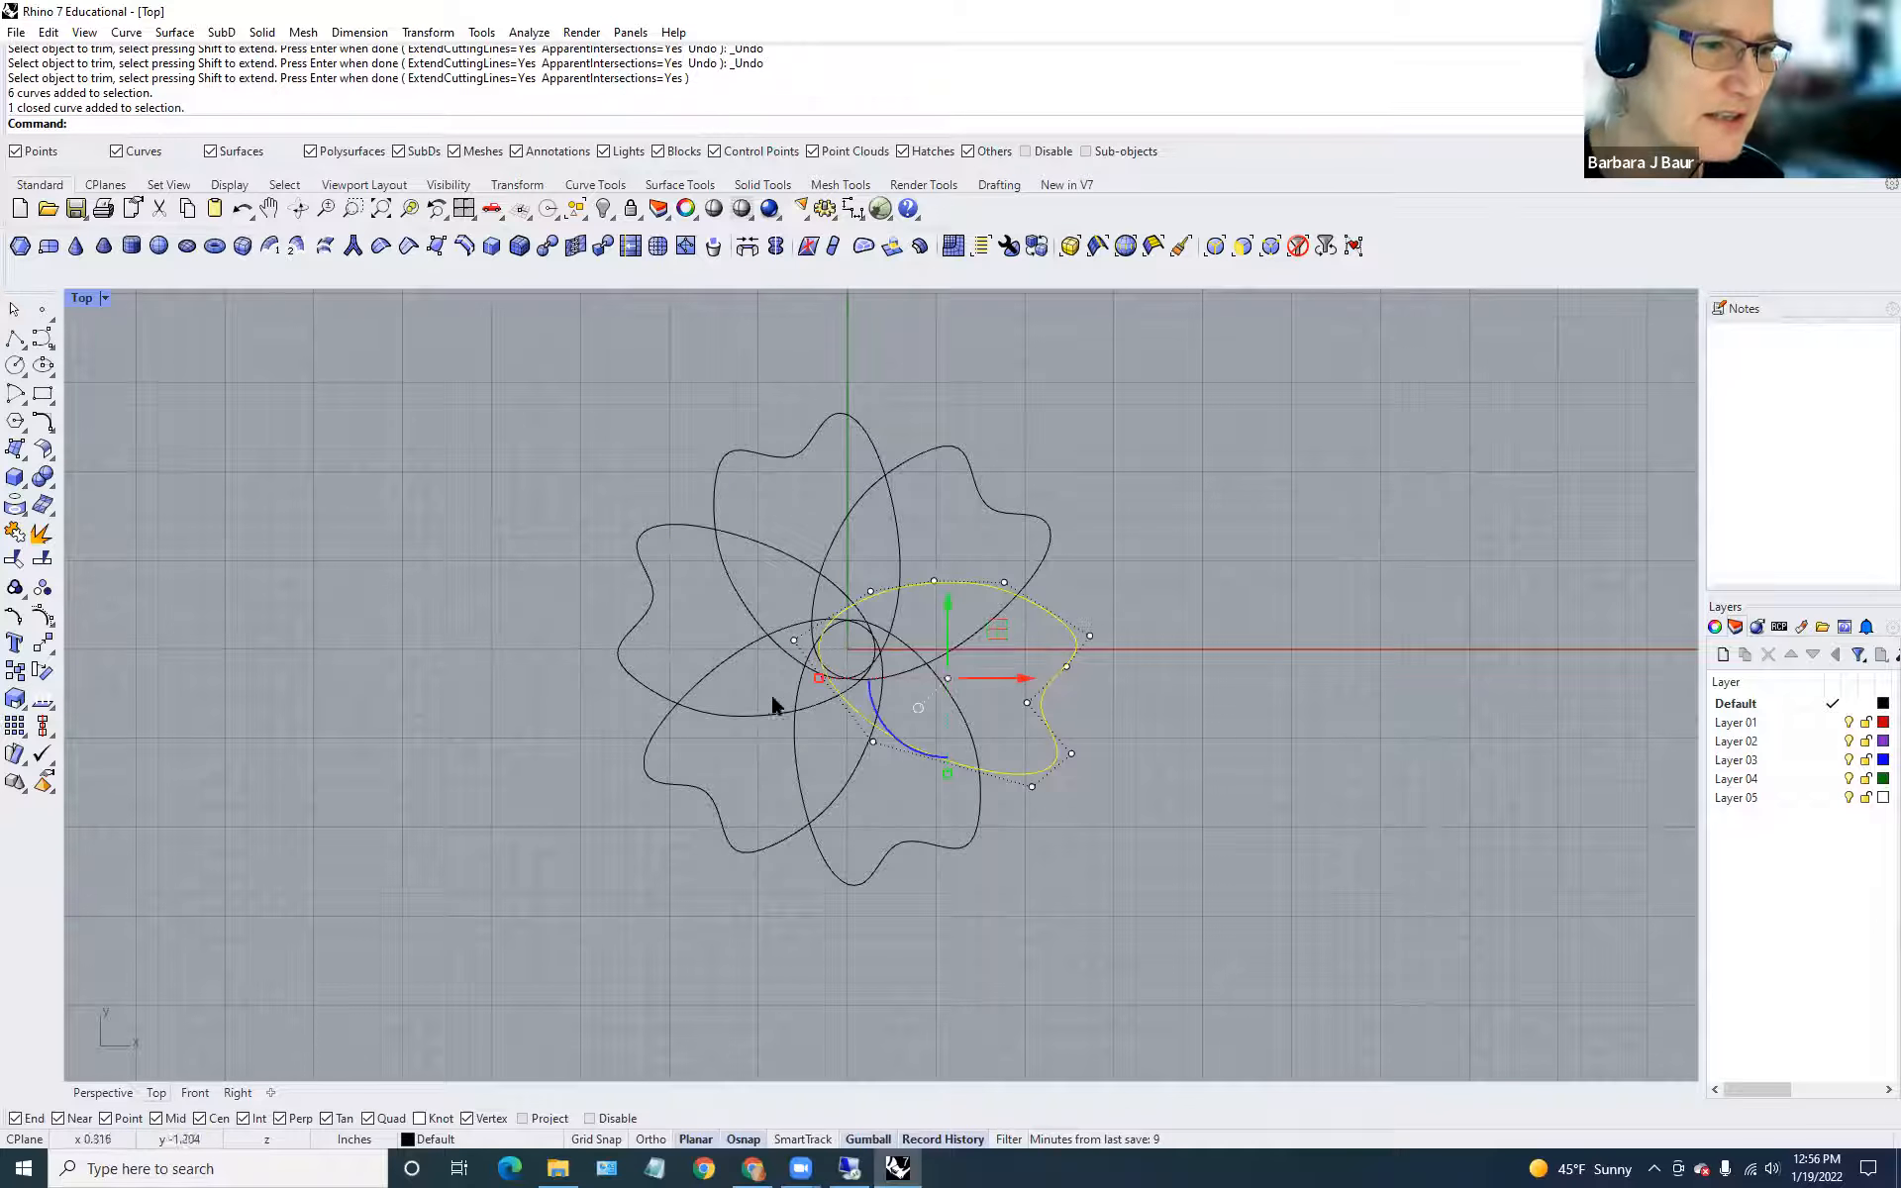
{"action": "left_click", "coordinate": [1134, 636]}
{"action": "key", "text": "Escape"}
{"action": "left_click_drag", "start_coordinate": [347, 335], "coordinate": [1410, 978]}
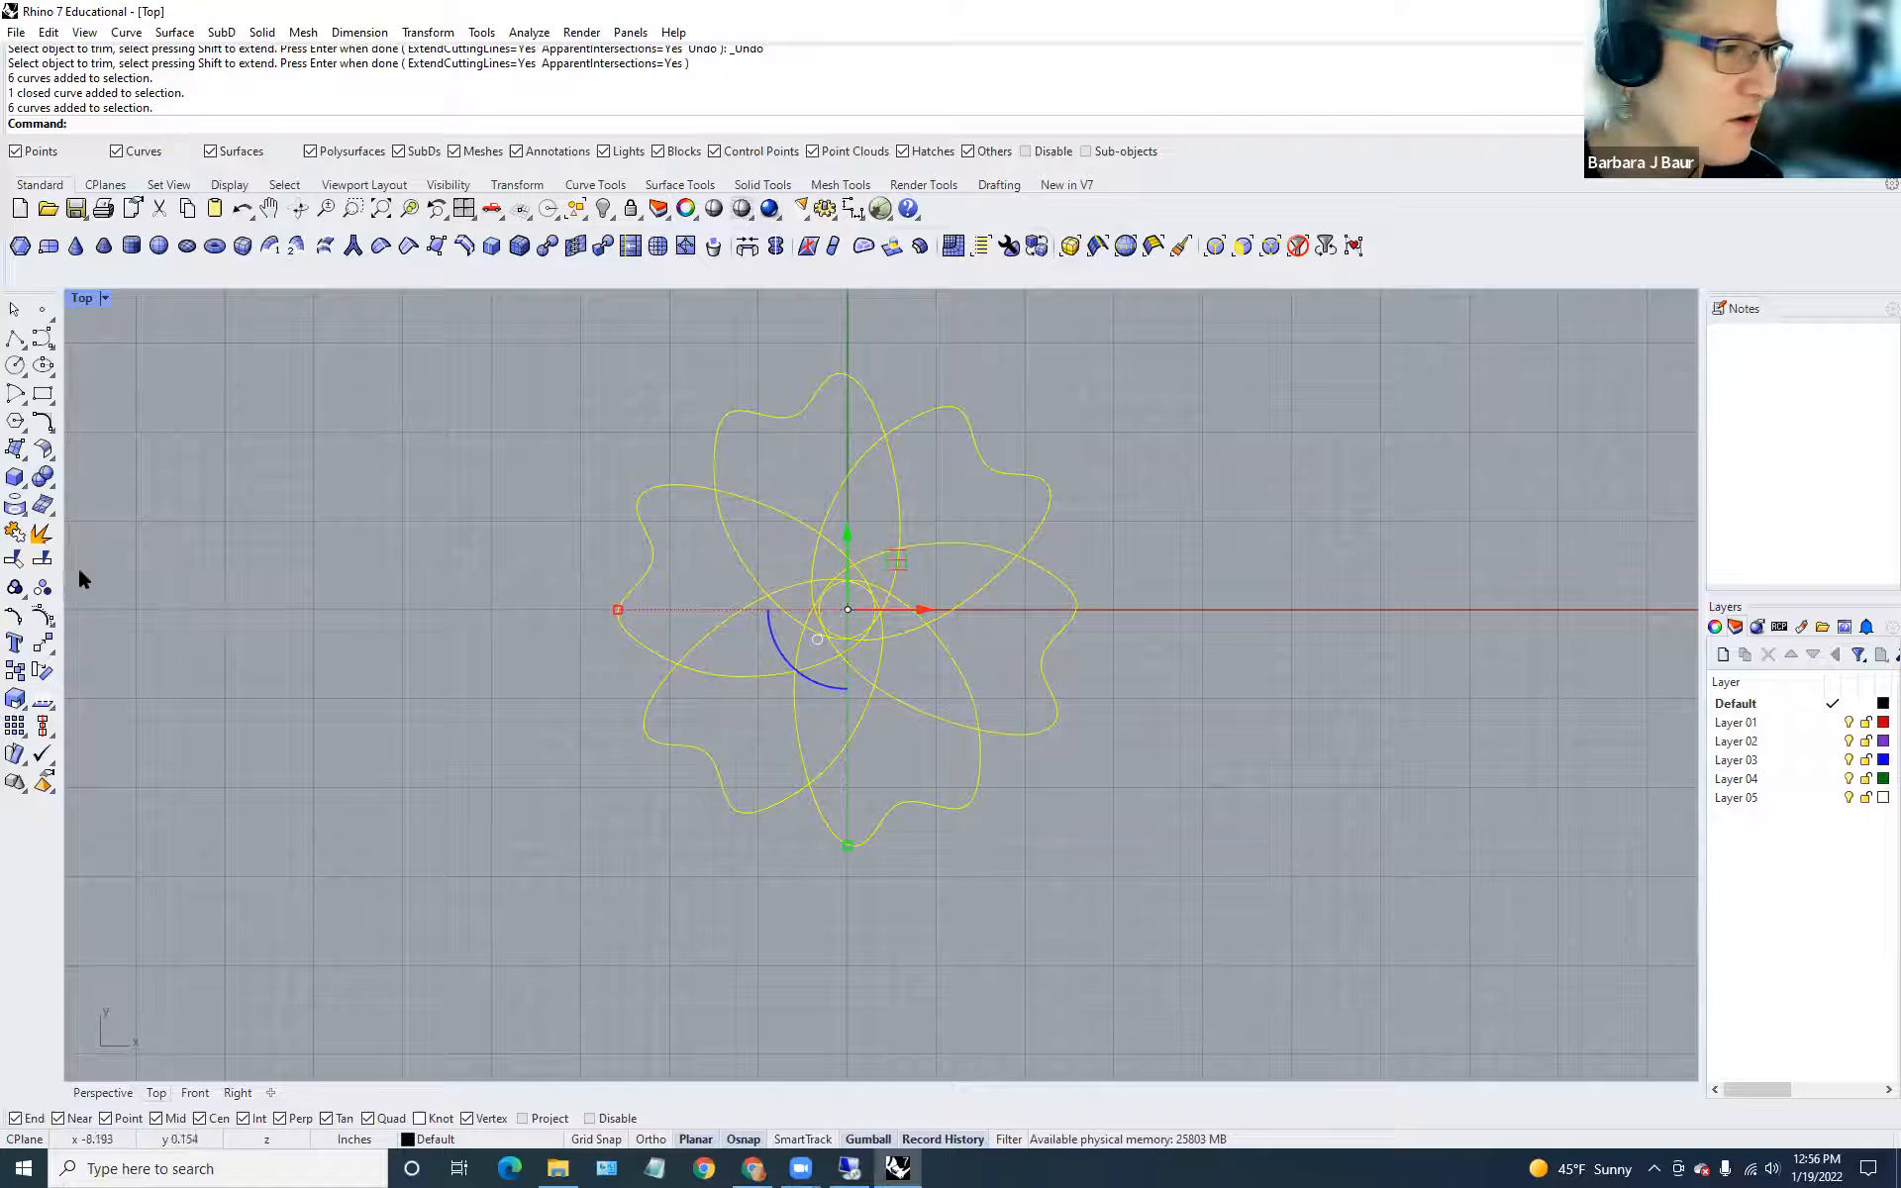
{"action": "left_click", "coordinate": [41, 558]}
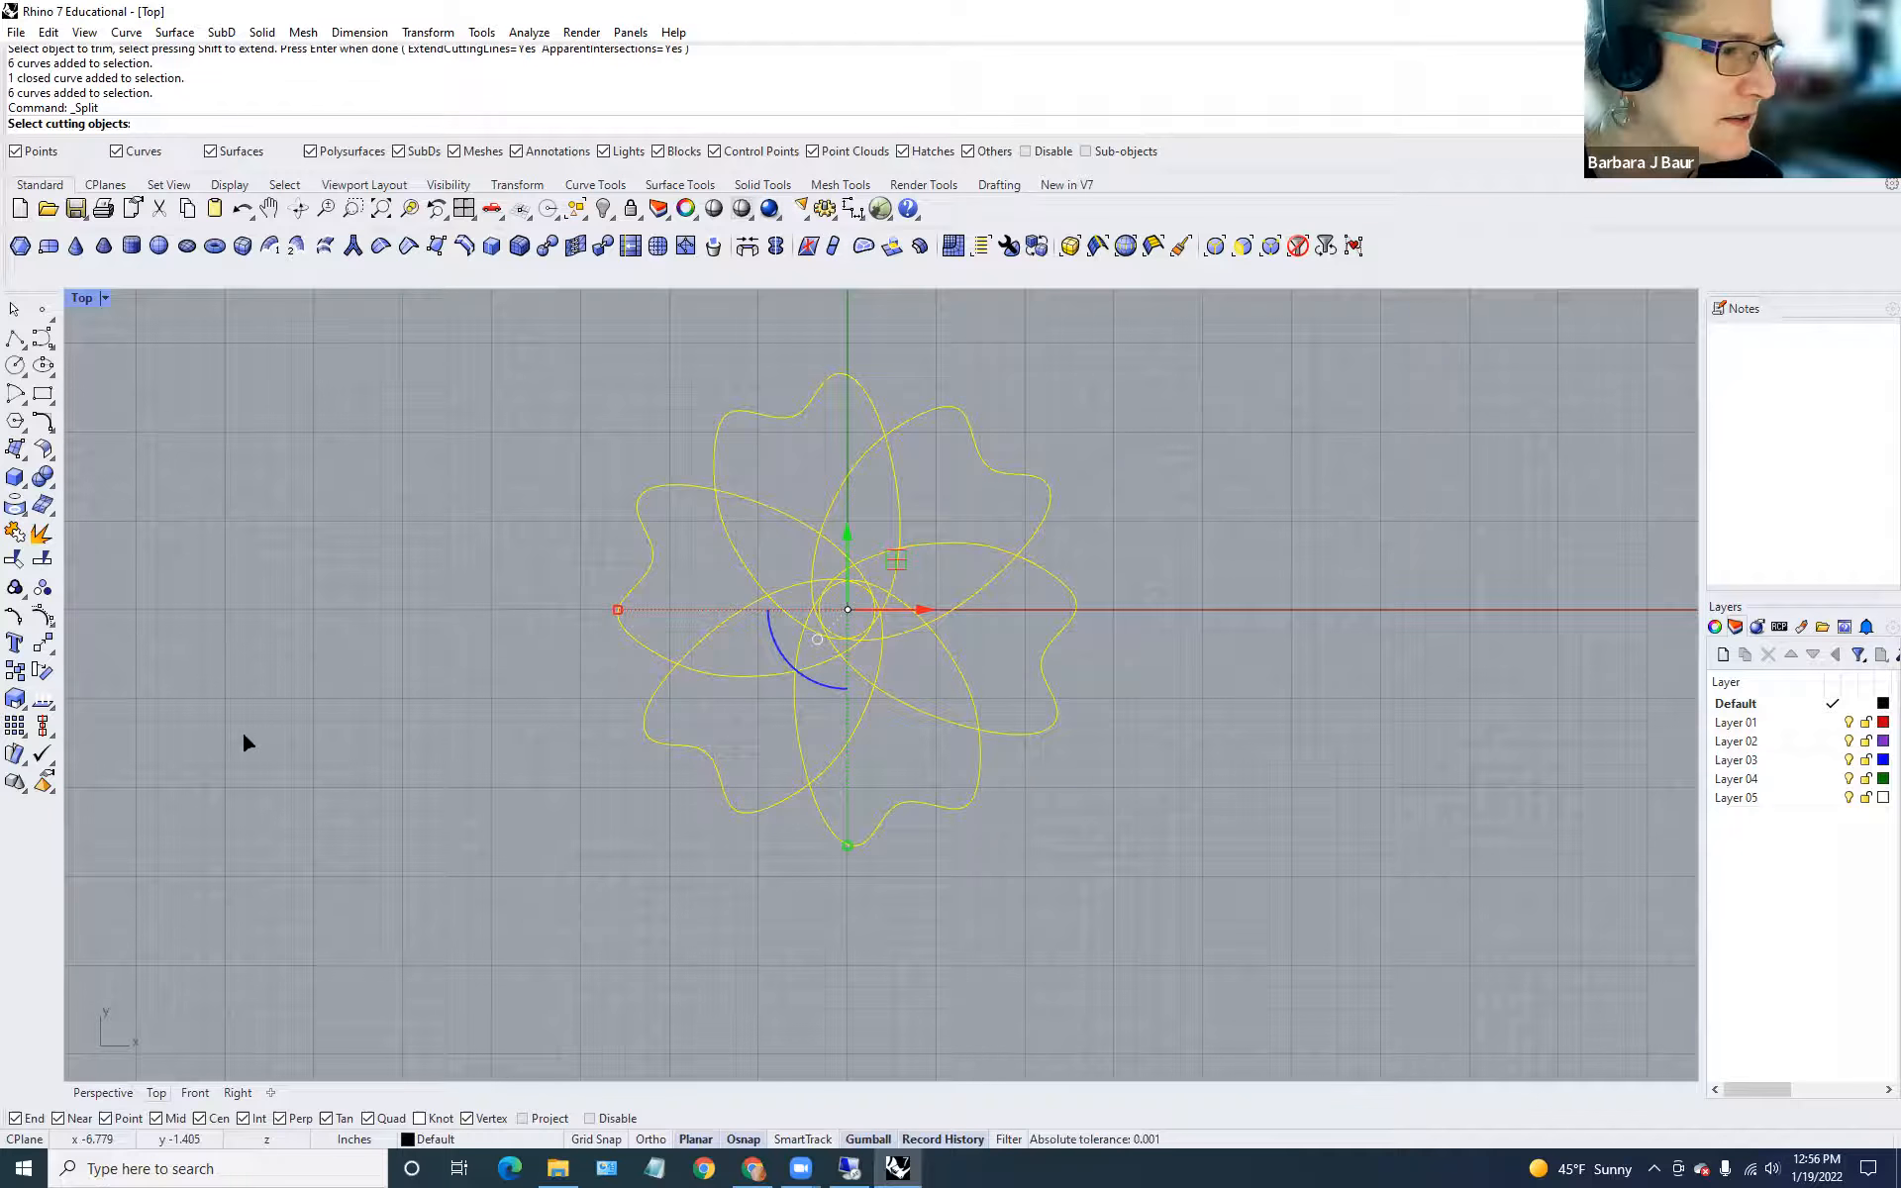
{"action": "key", "text": "Escape"}
{"action": "key", "text": "Escape"}
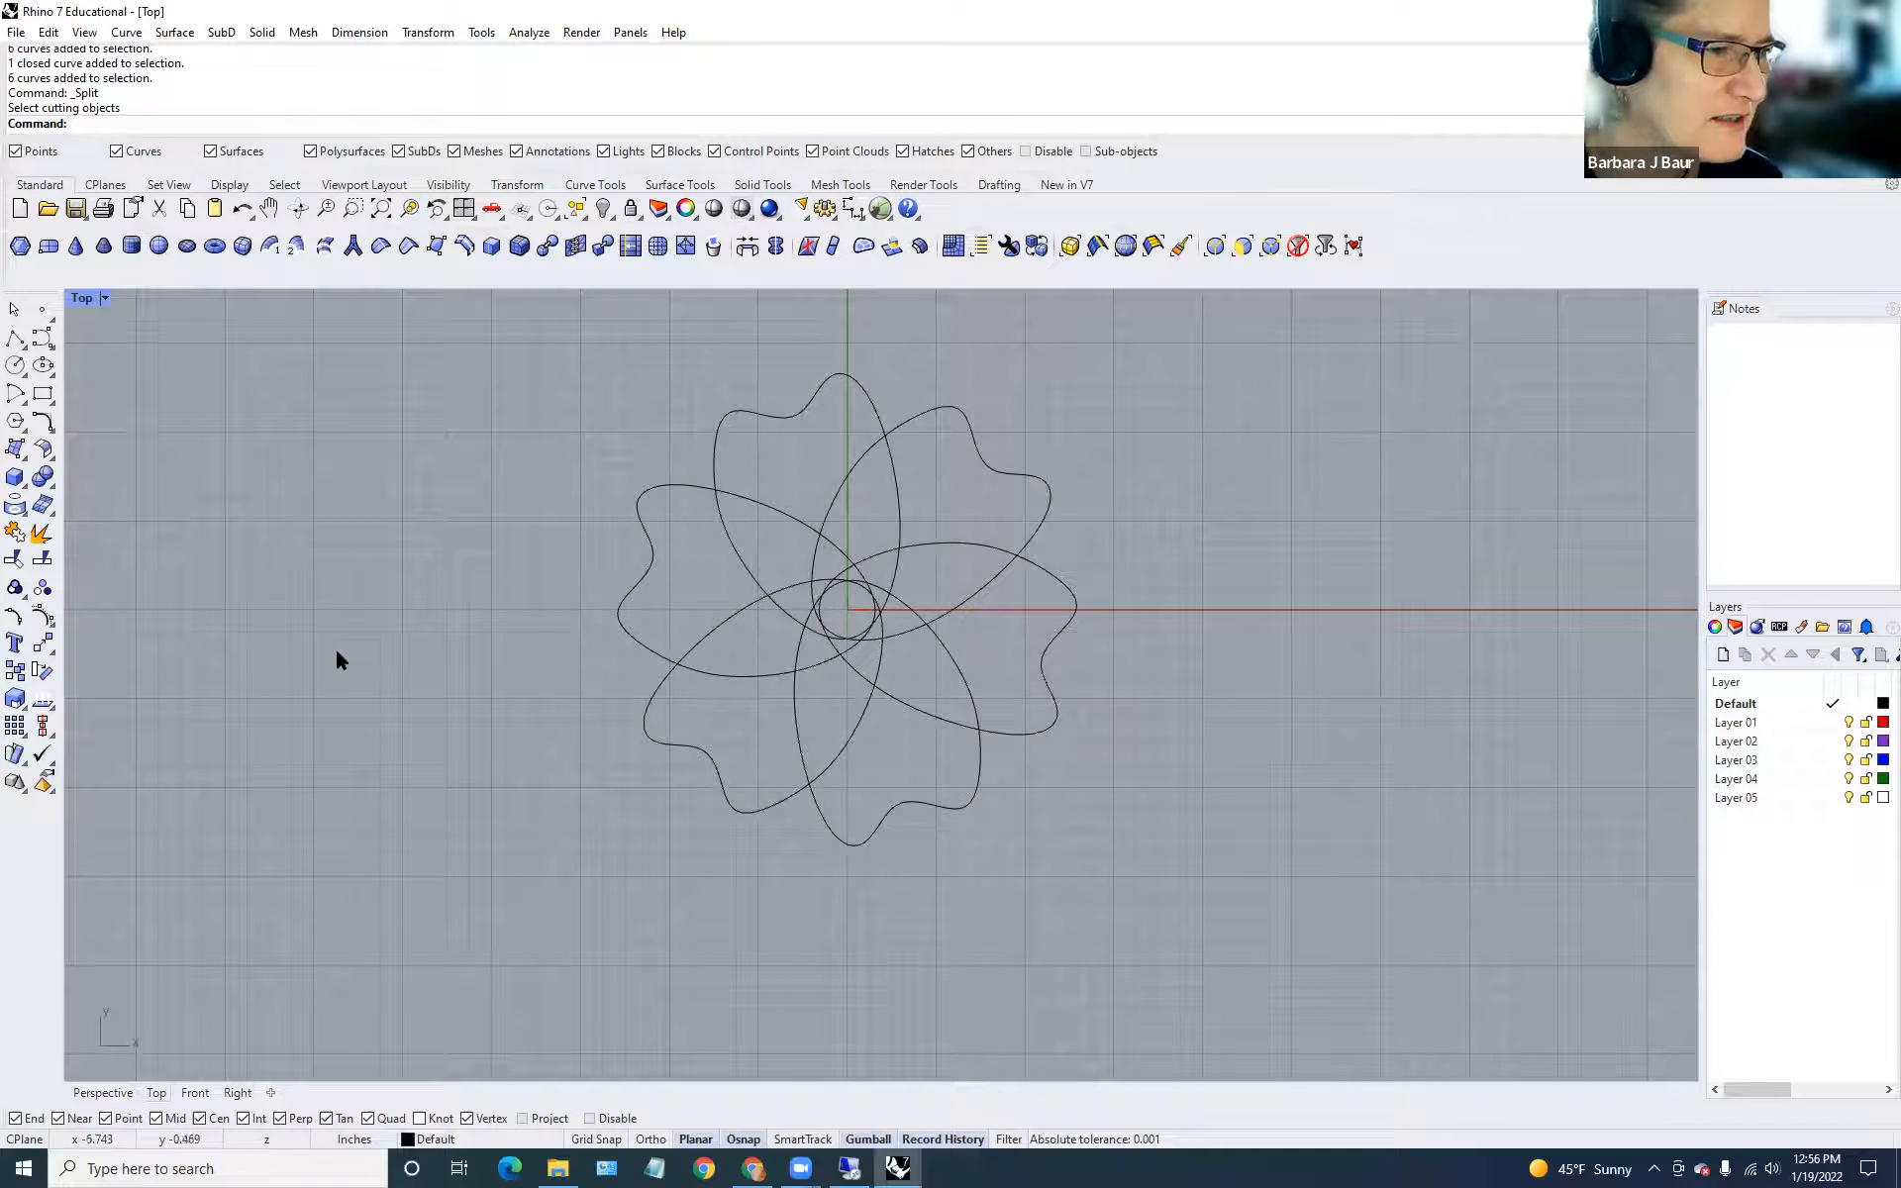
Try to split all six petal curves with Split, using the same six petals as the cutting objects.
{"action": "left_click", "coordinate": [41, 535]}
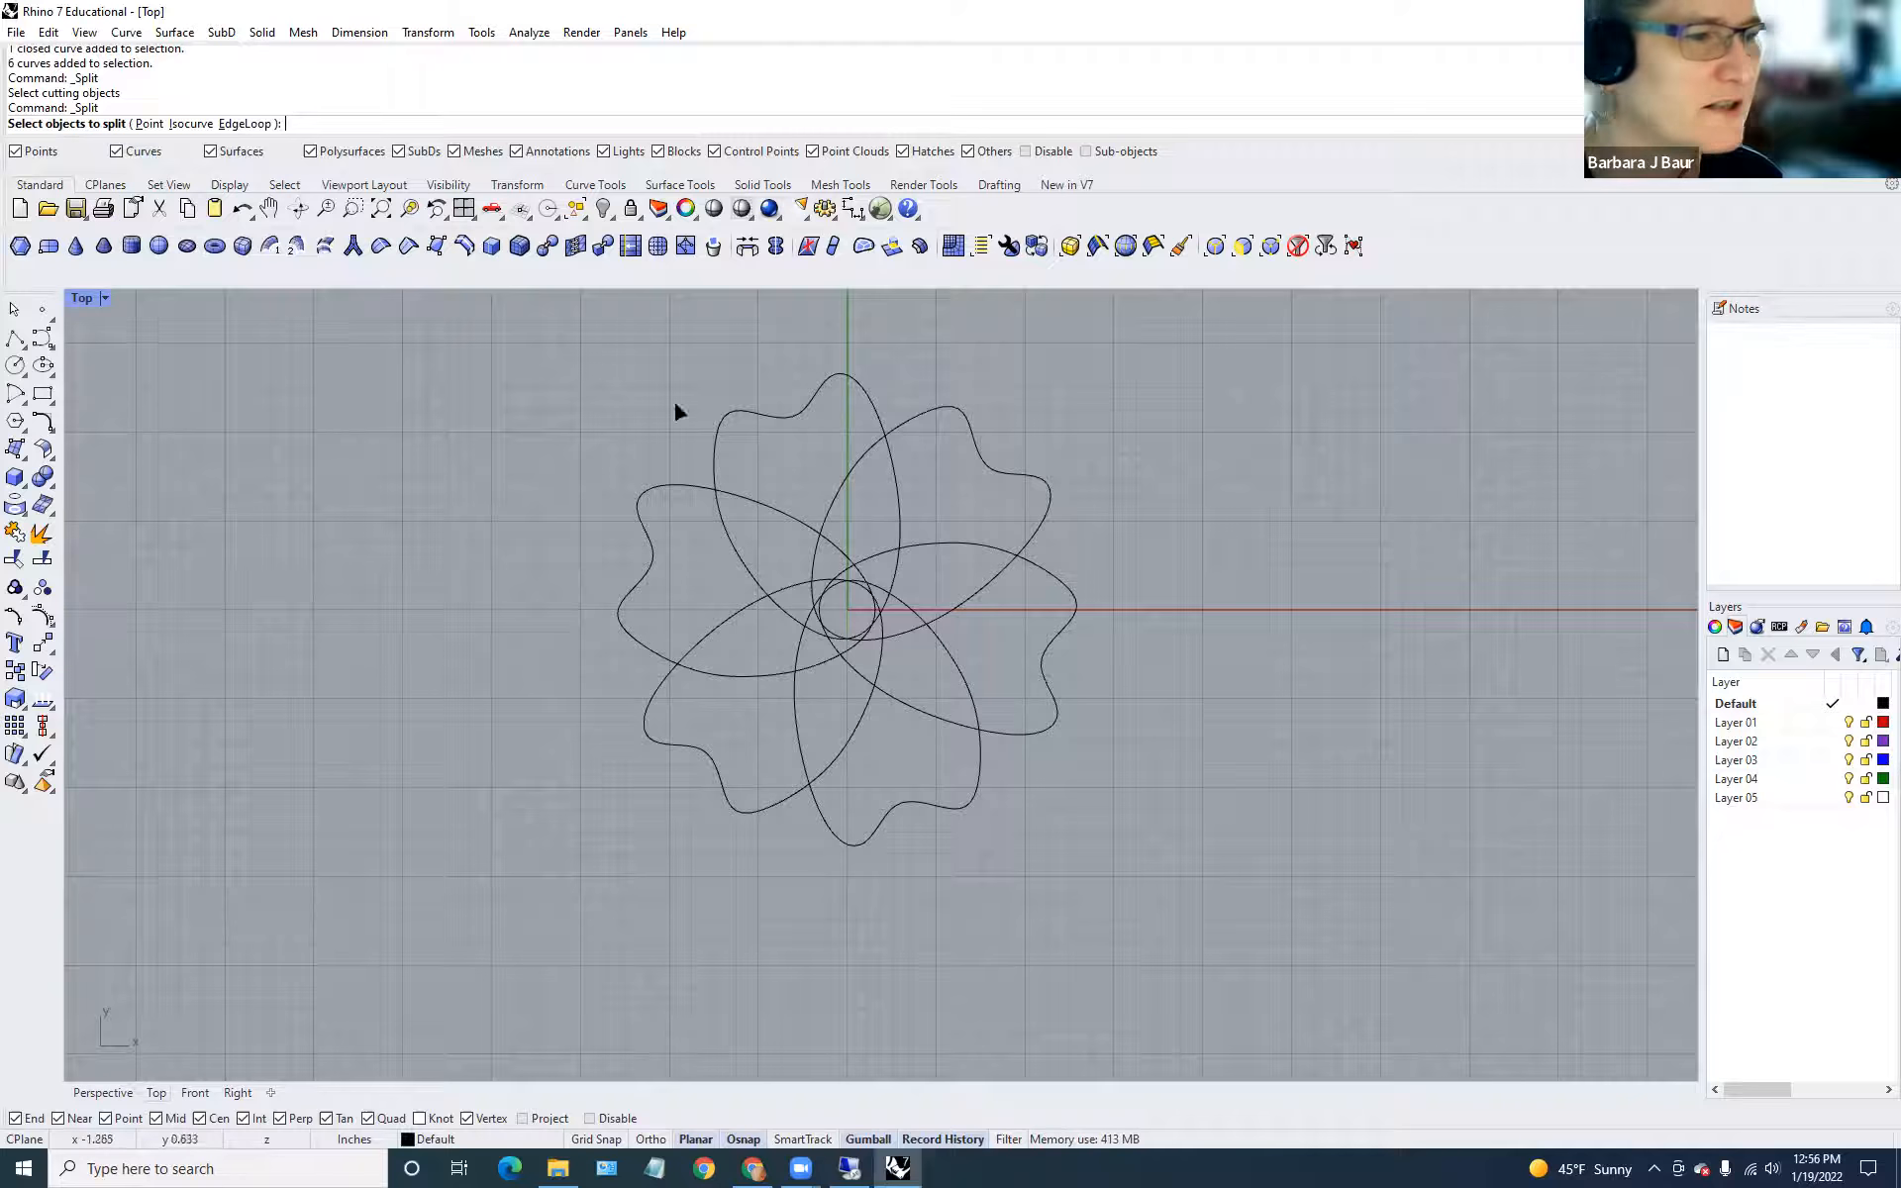
{"action": "left_click_drag", "start_coordinate": [496, 330], "coordinate": [1410, 930]}
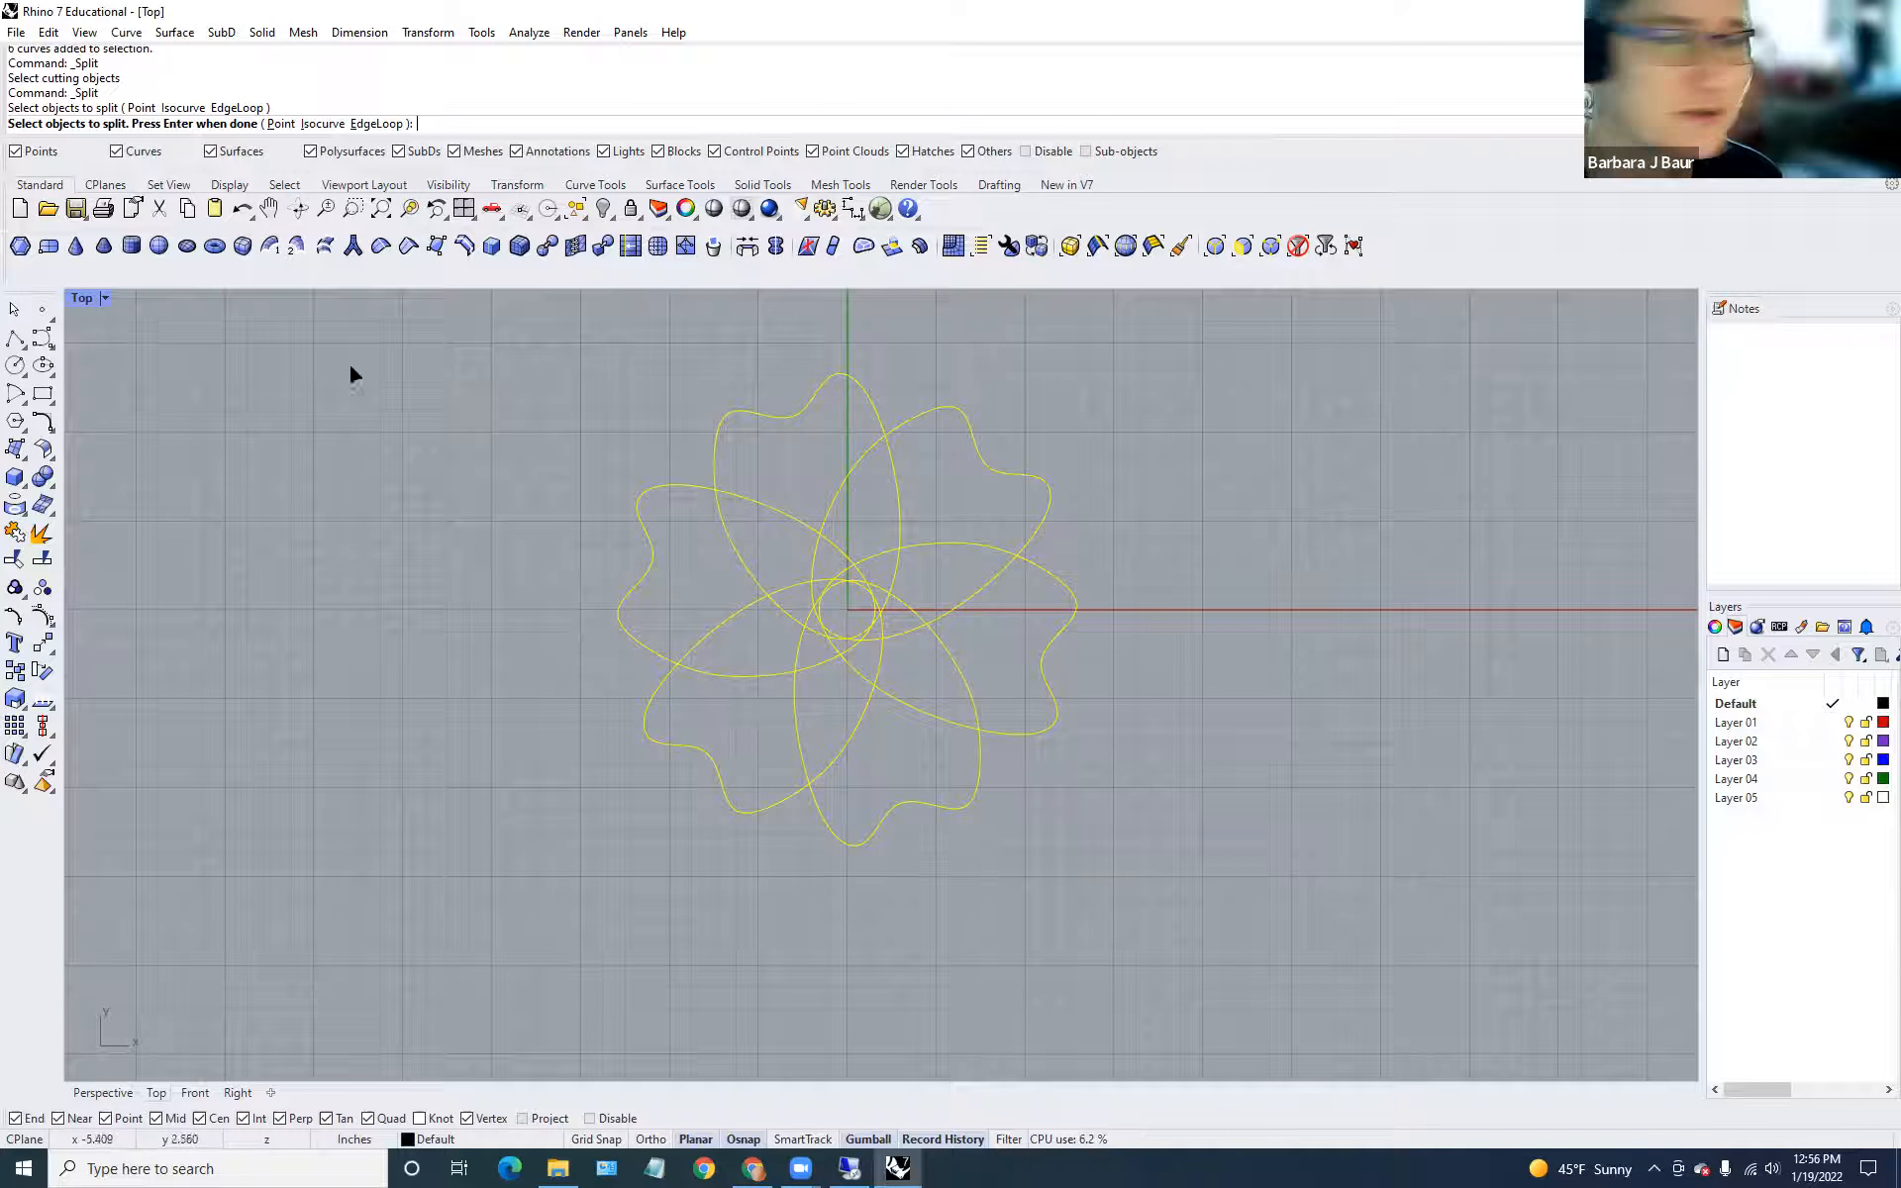
{"action": "key", "text": "Return"}
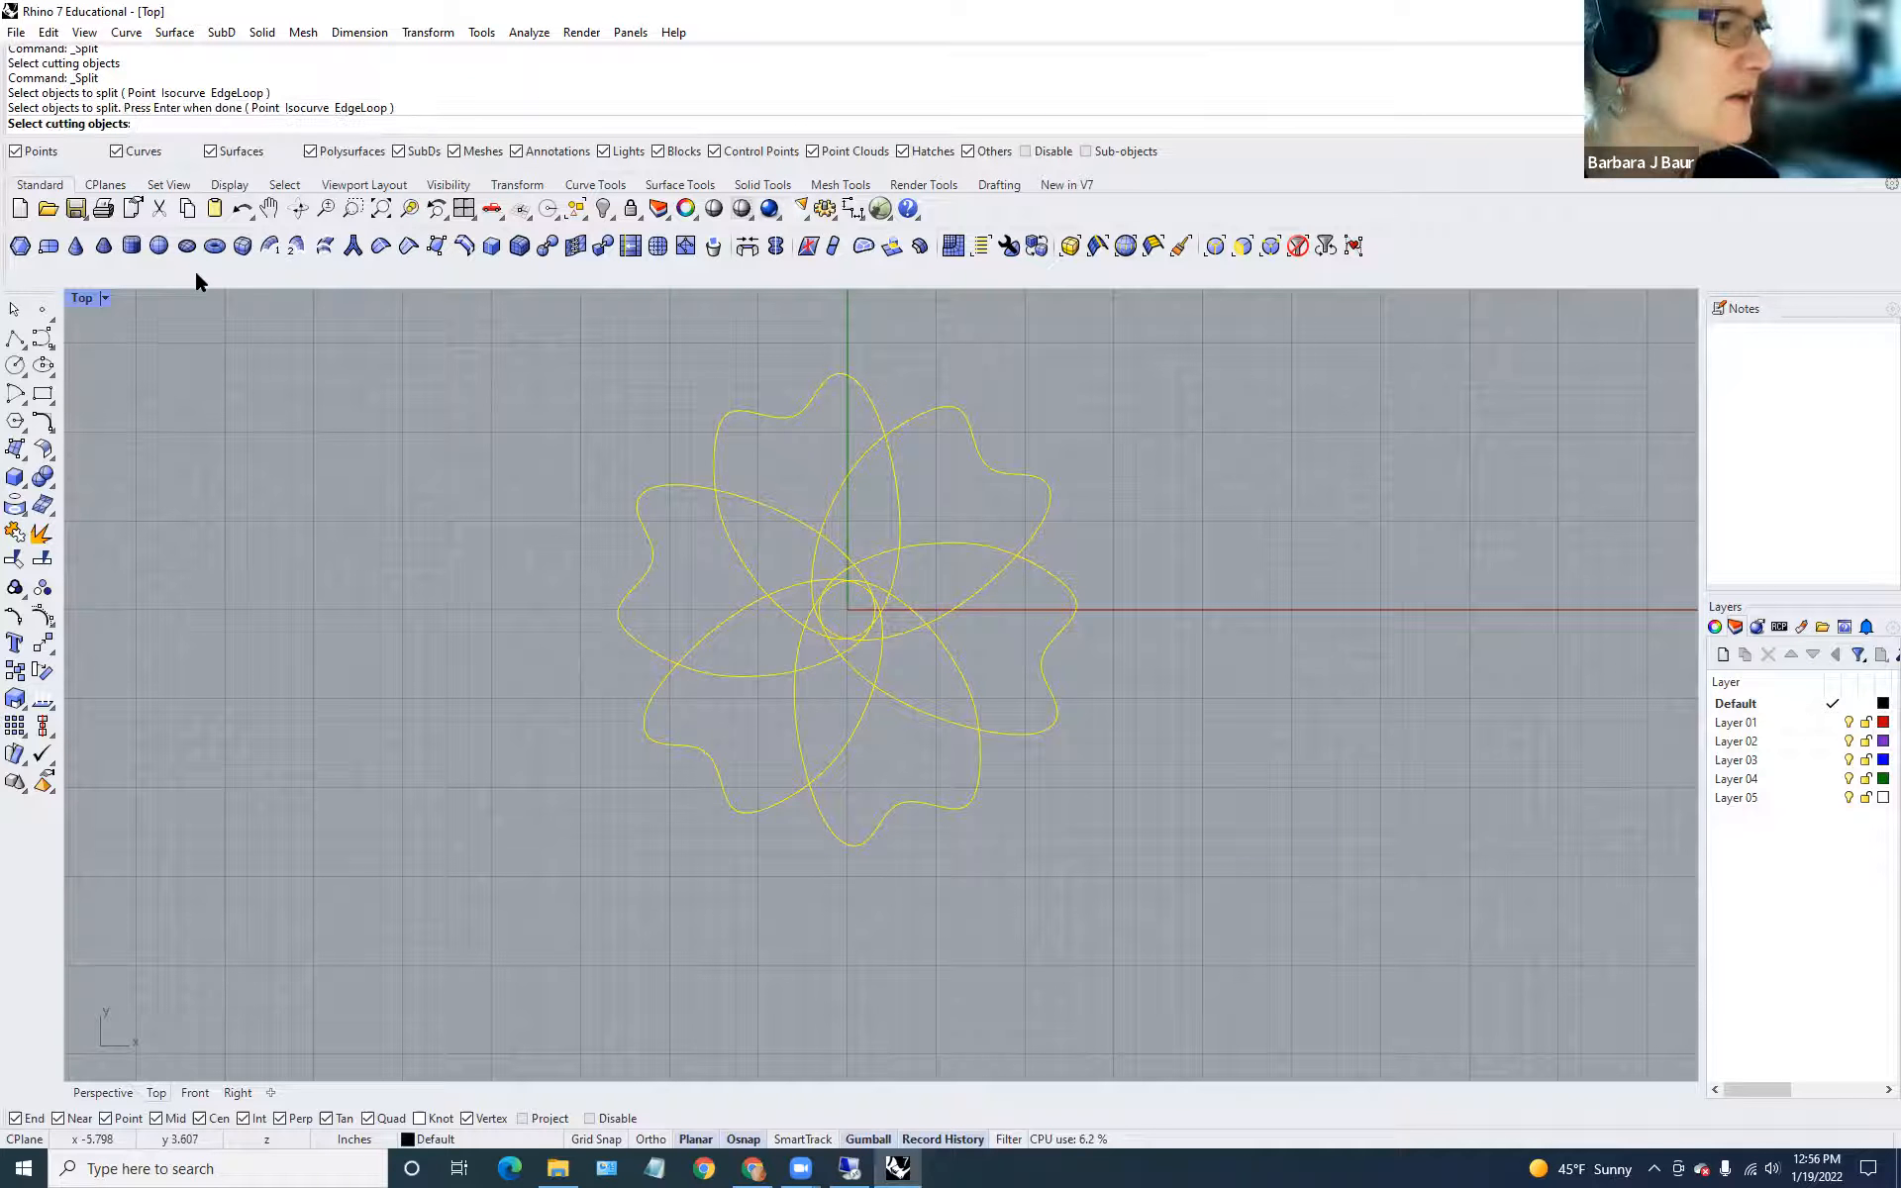
{"action": "left_click_drag", "start_coordinate": [558, 356], "coordinate": [1513, 1080]}
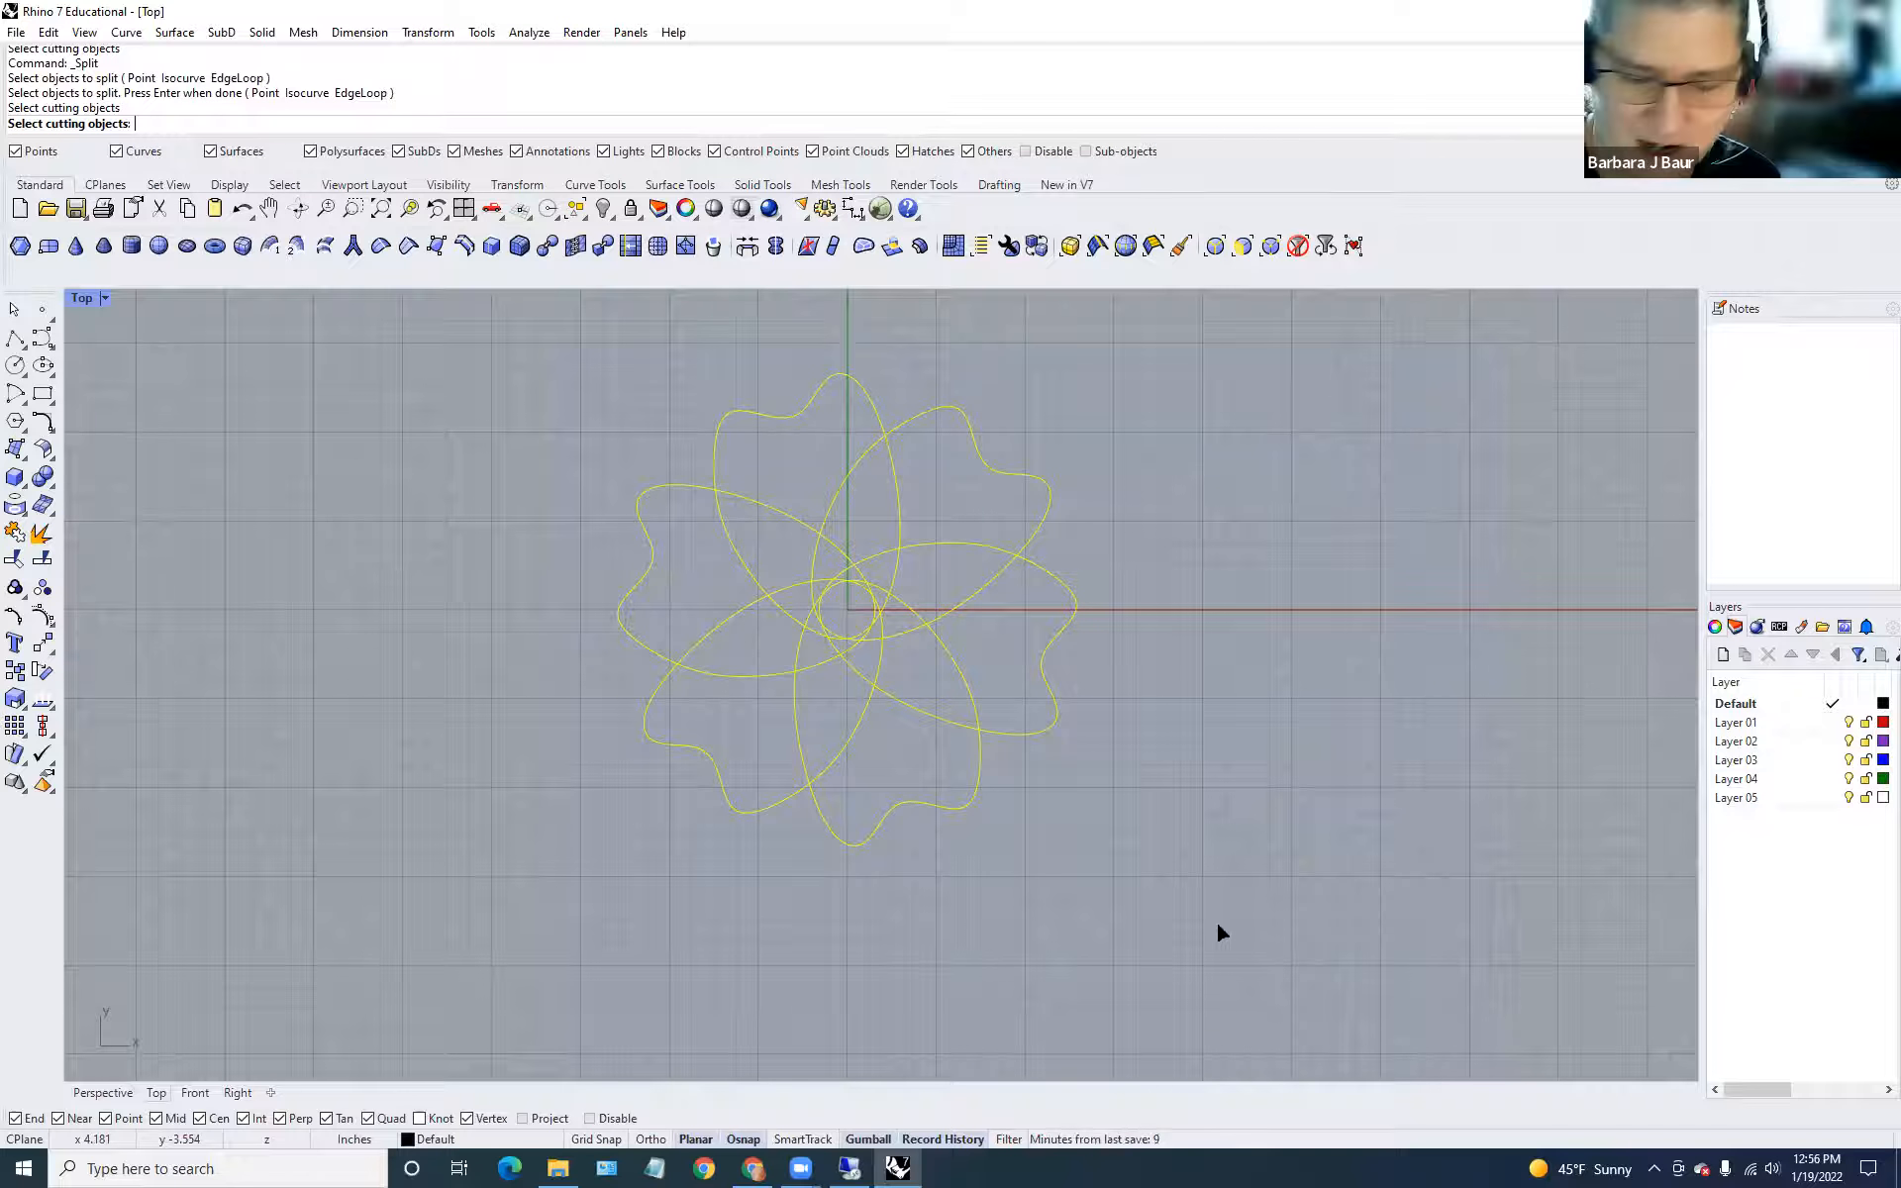
{"action": "key", "text": "Return"}
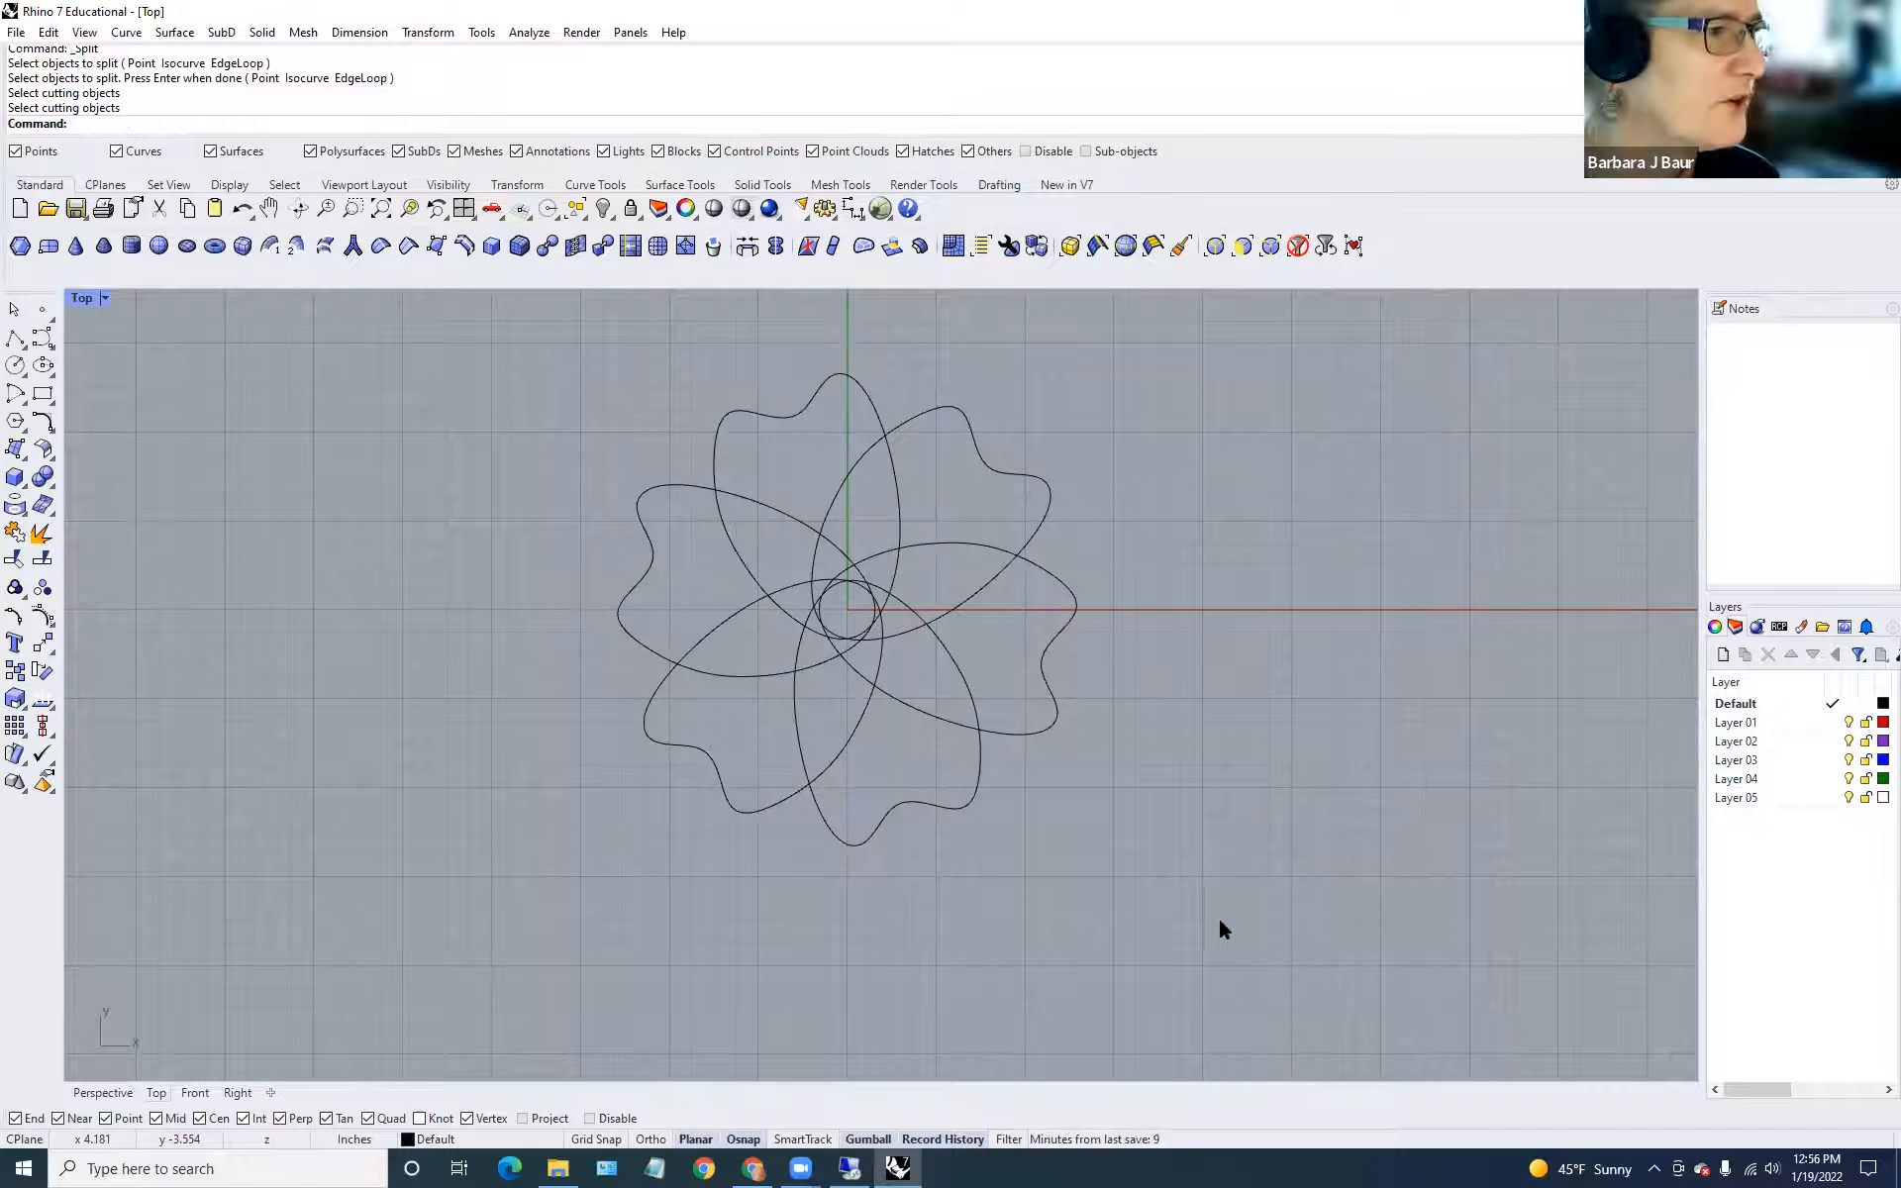
Check individual petals by selecting them to see whether they are divided at their overlaps.
{"action": "left_click", "coordinate": [966, 592]}
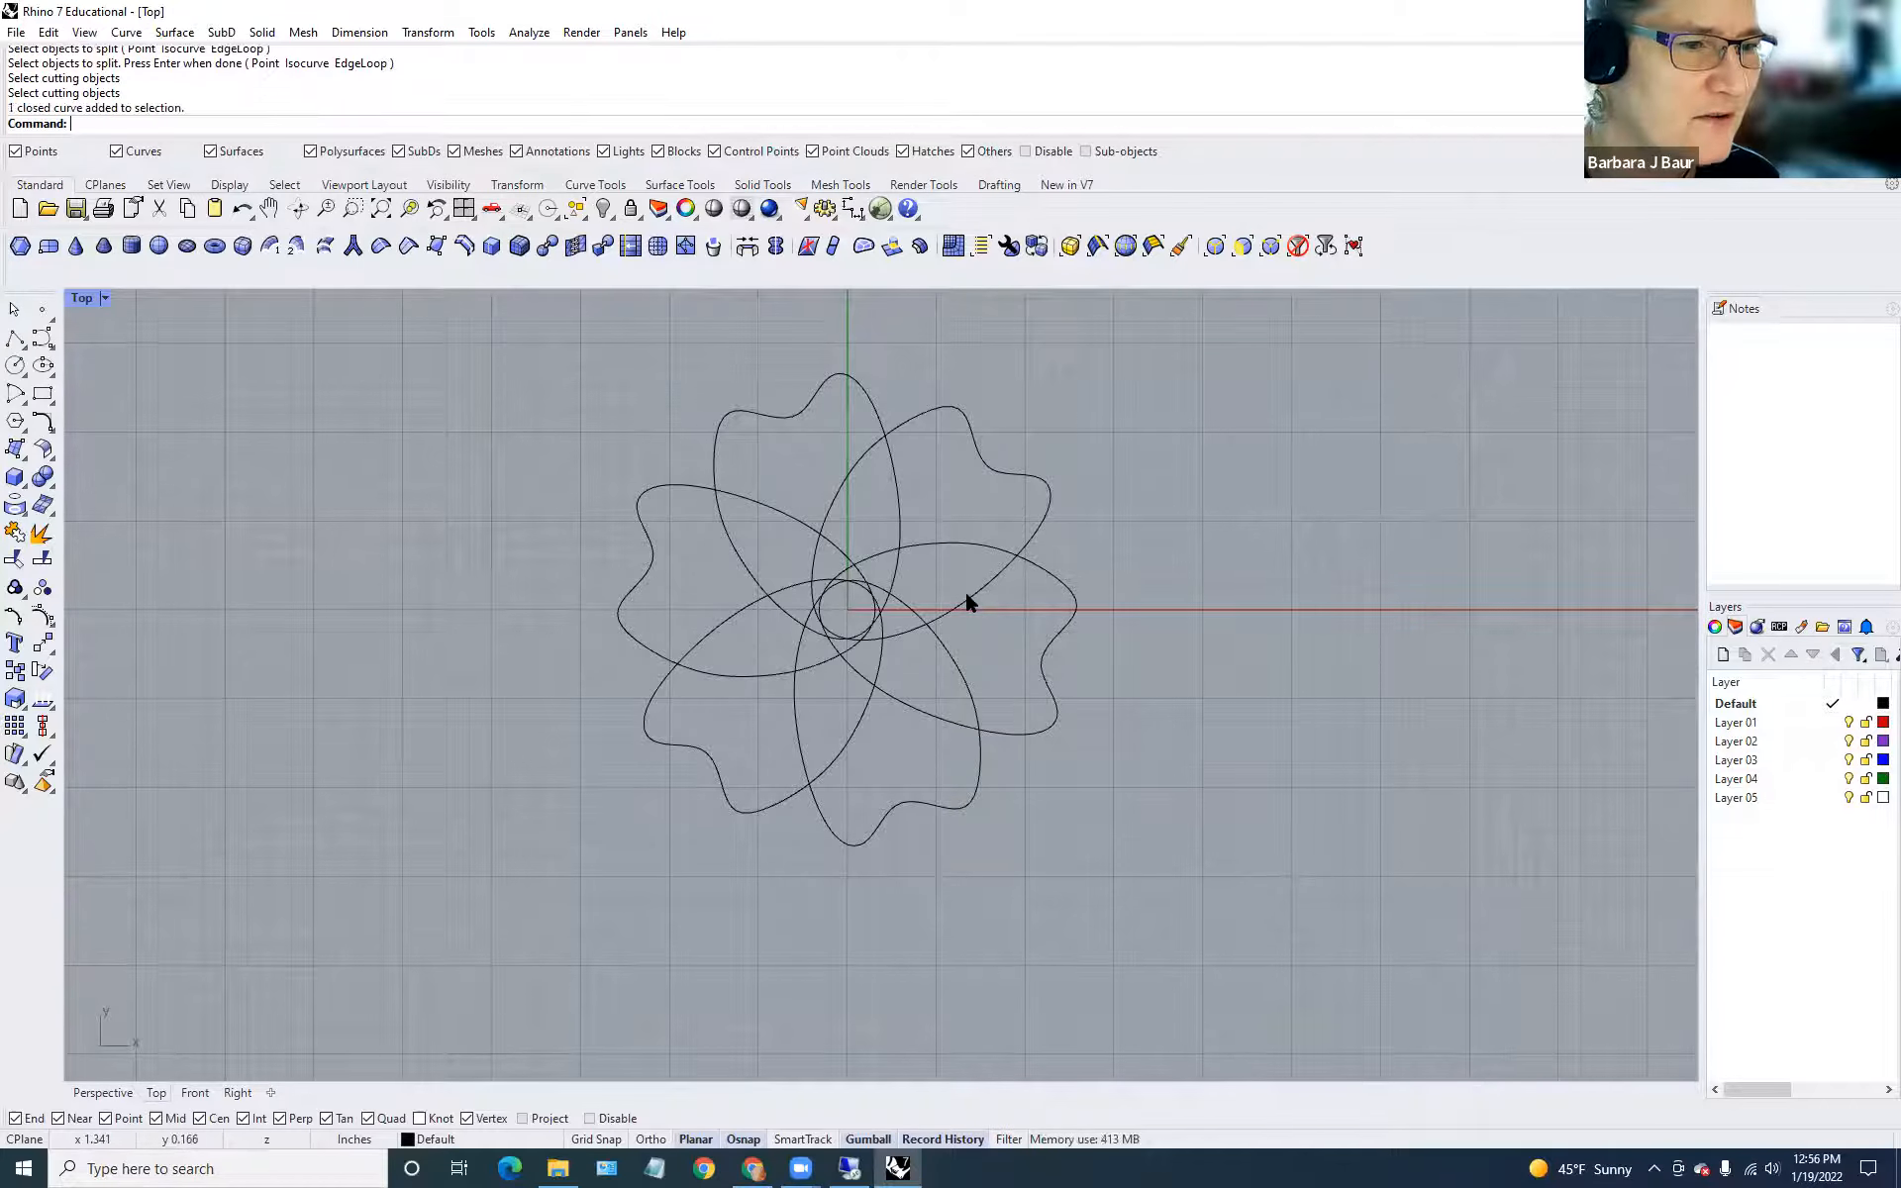
{"action": "left_click", "coordinate": [956, 716]}
{"action": "left_click", "coordinate": [838, 733]}
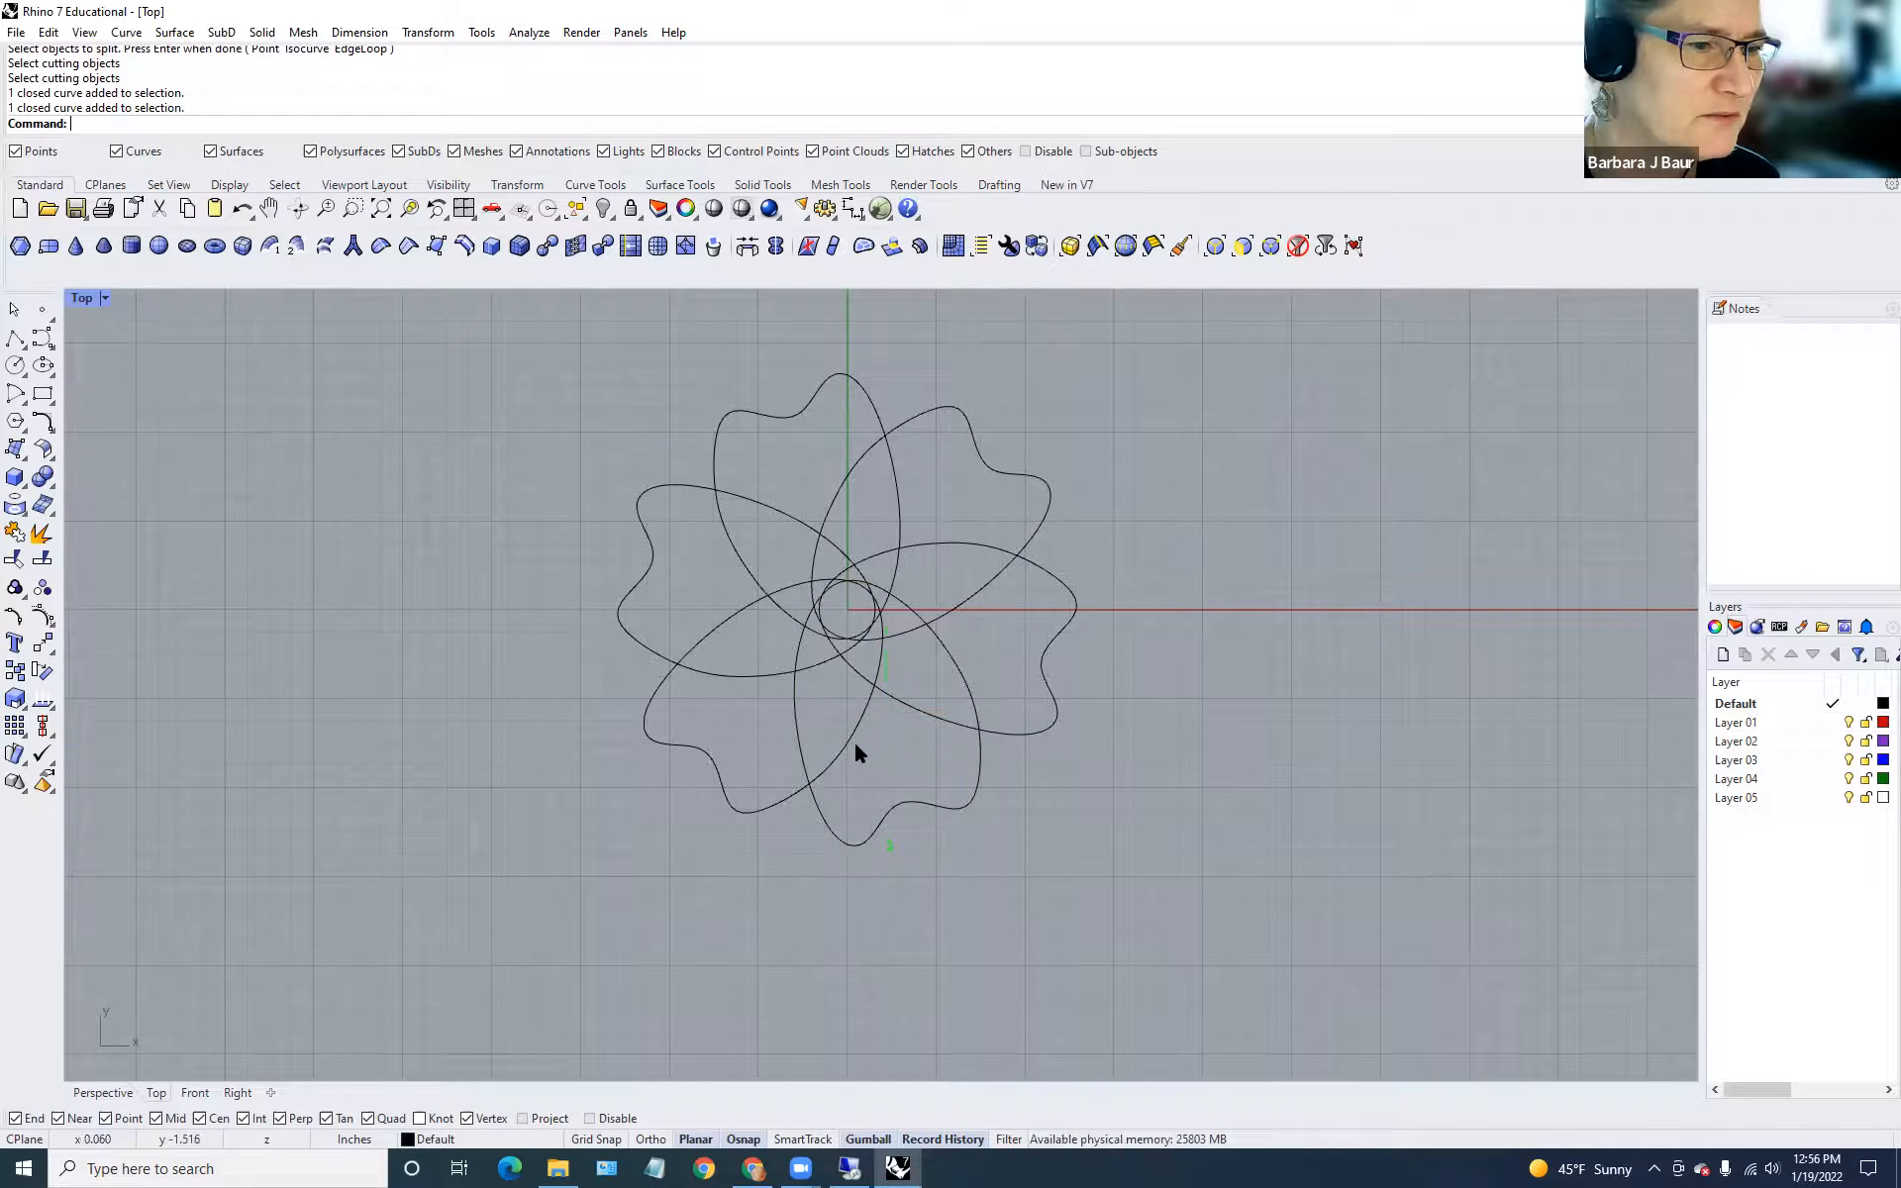
{"action": "left_click", "coordinate": [952, 731]}
{"action": "left_click", "coordinate": [1240, 796]}
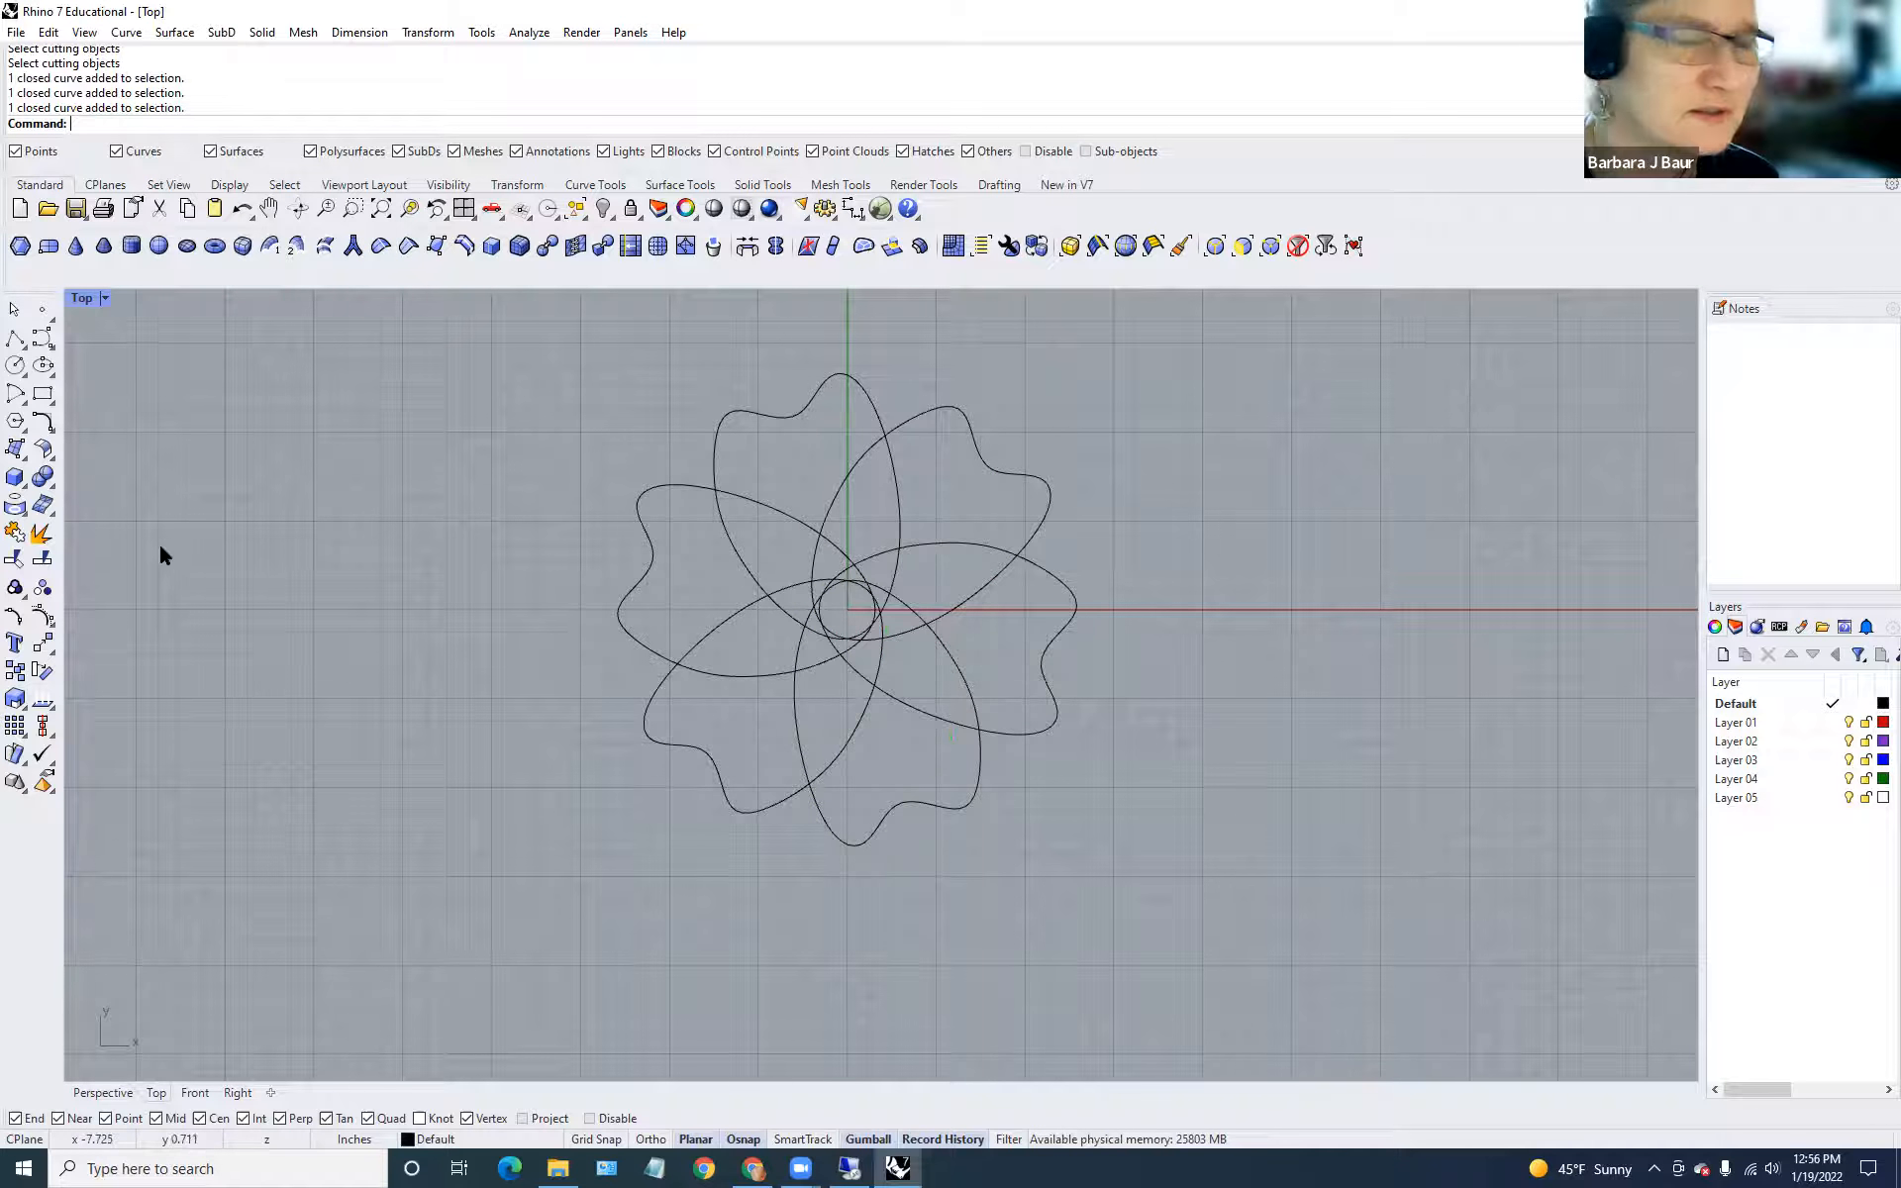
{"action": "left_click_drag", "start_coordinate": [426, 278], "coordinate": [971, 279]}
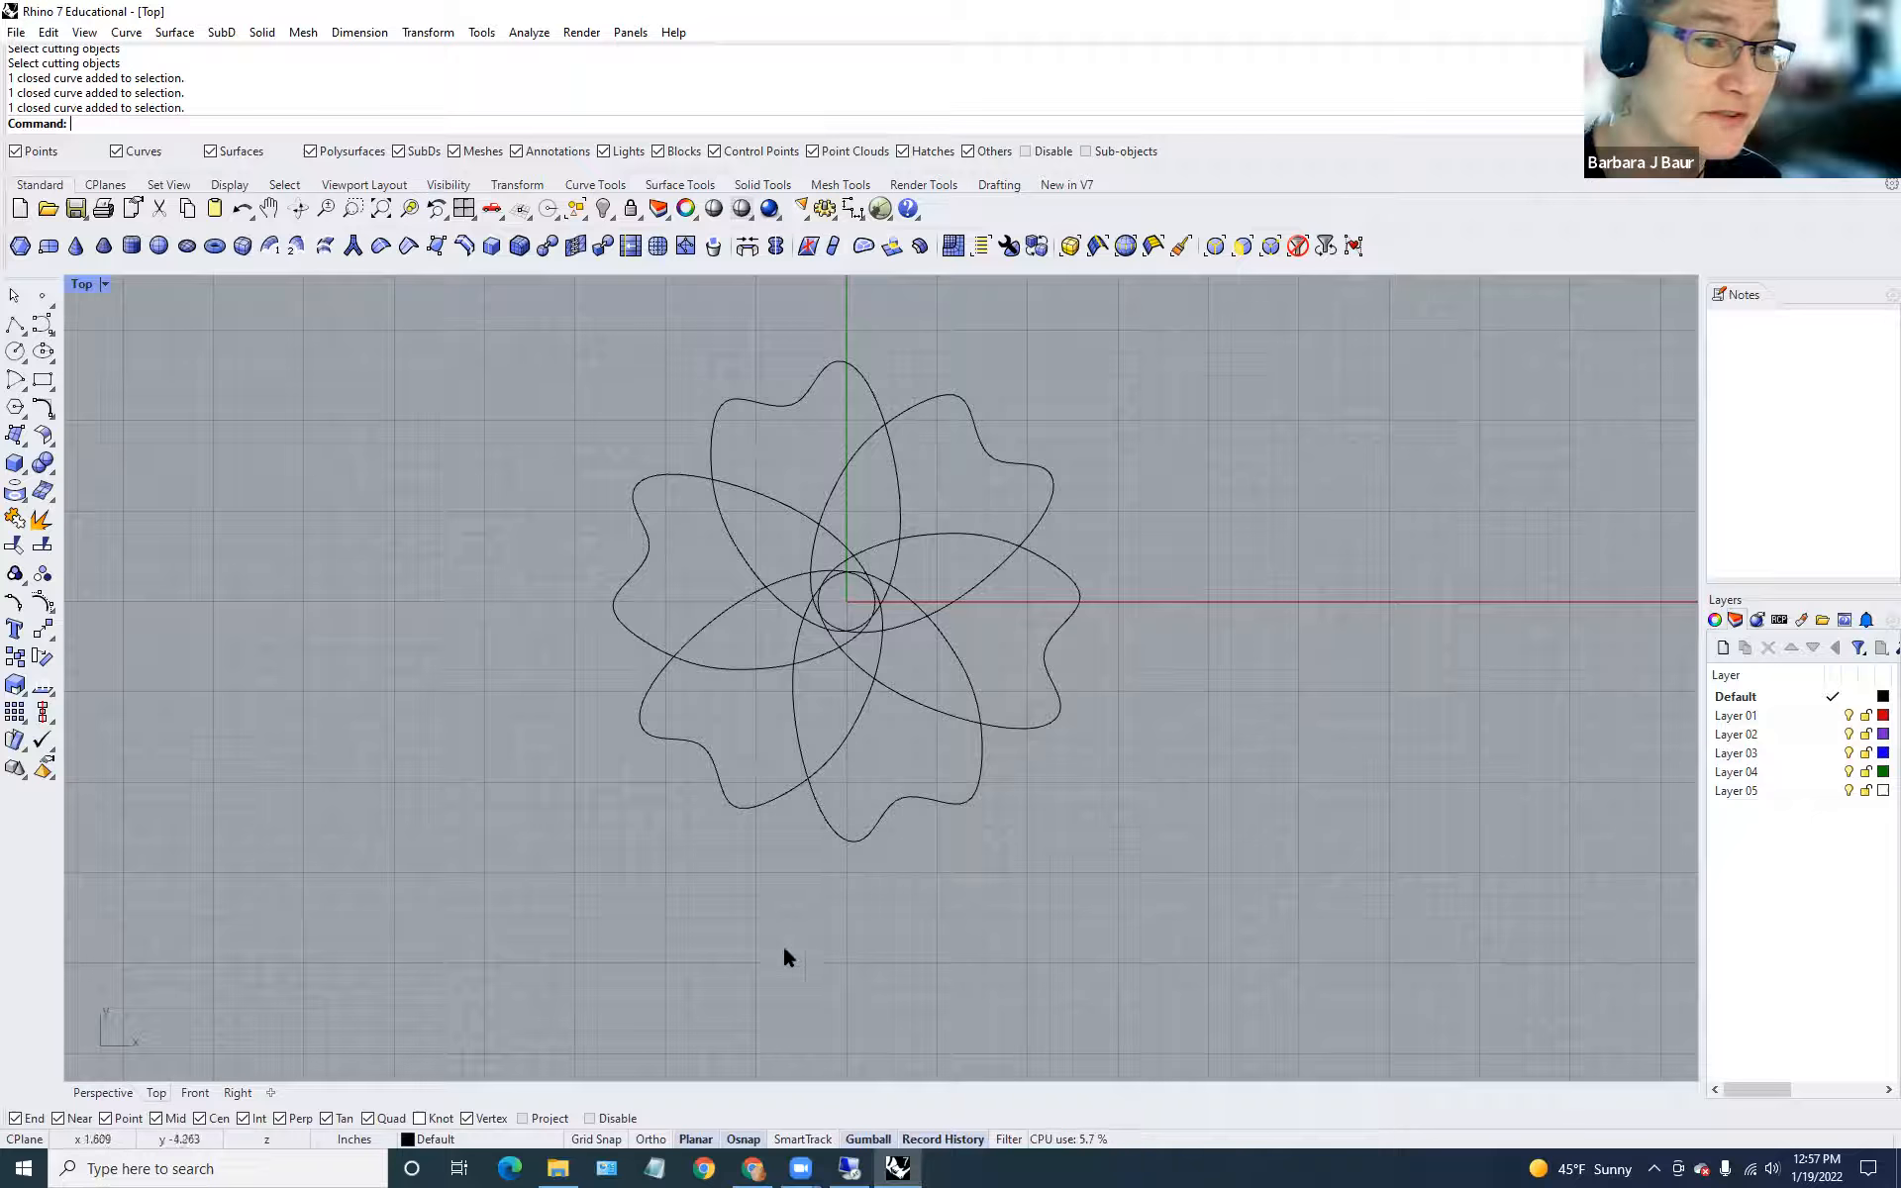
{"action": "left_click", "coordinate": [965, 596]}
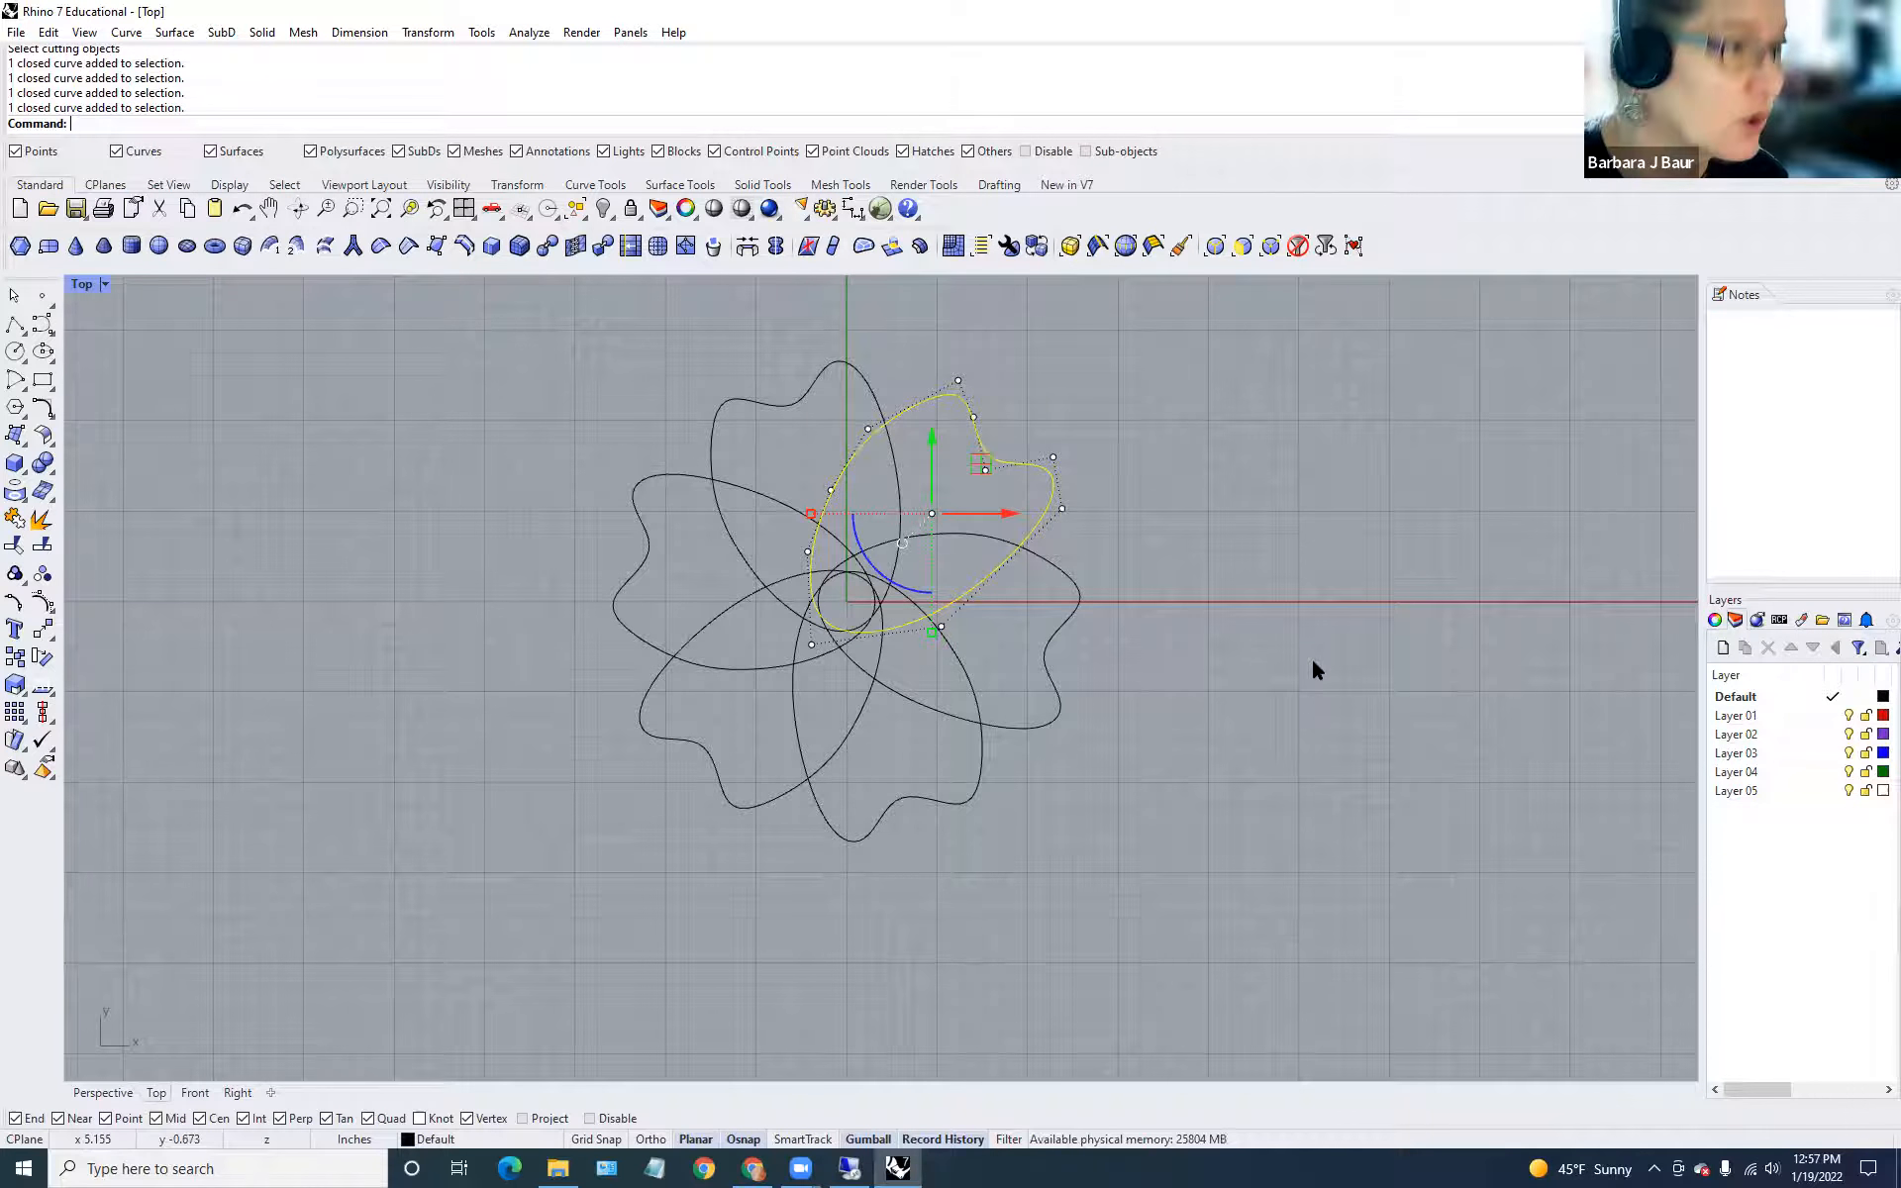
{"action": "type", "text": "Curve"}
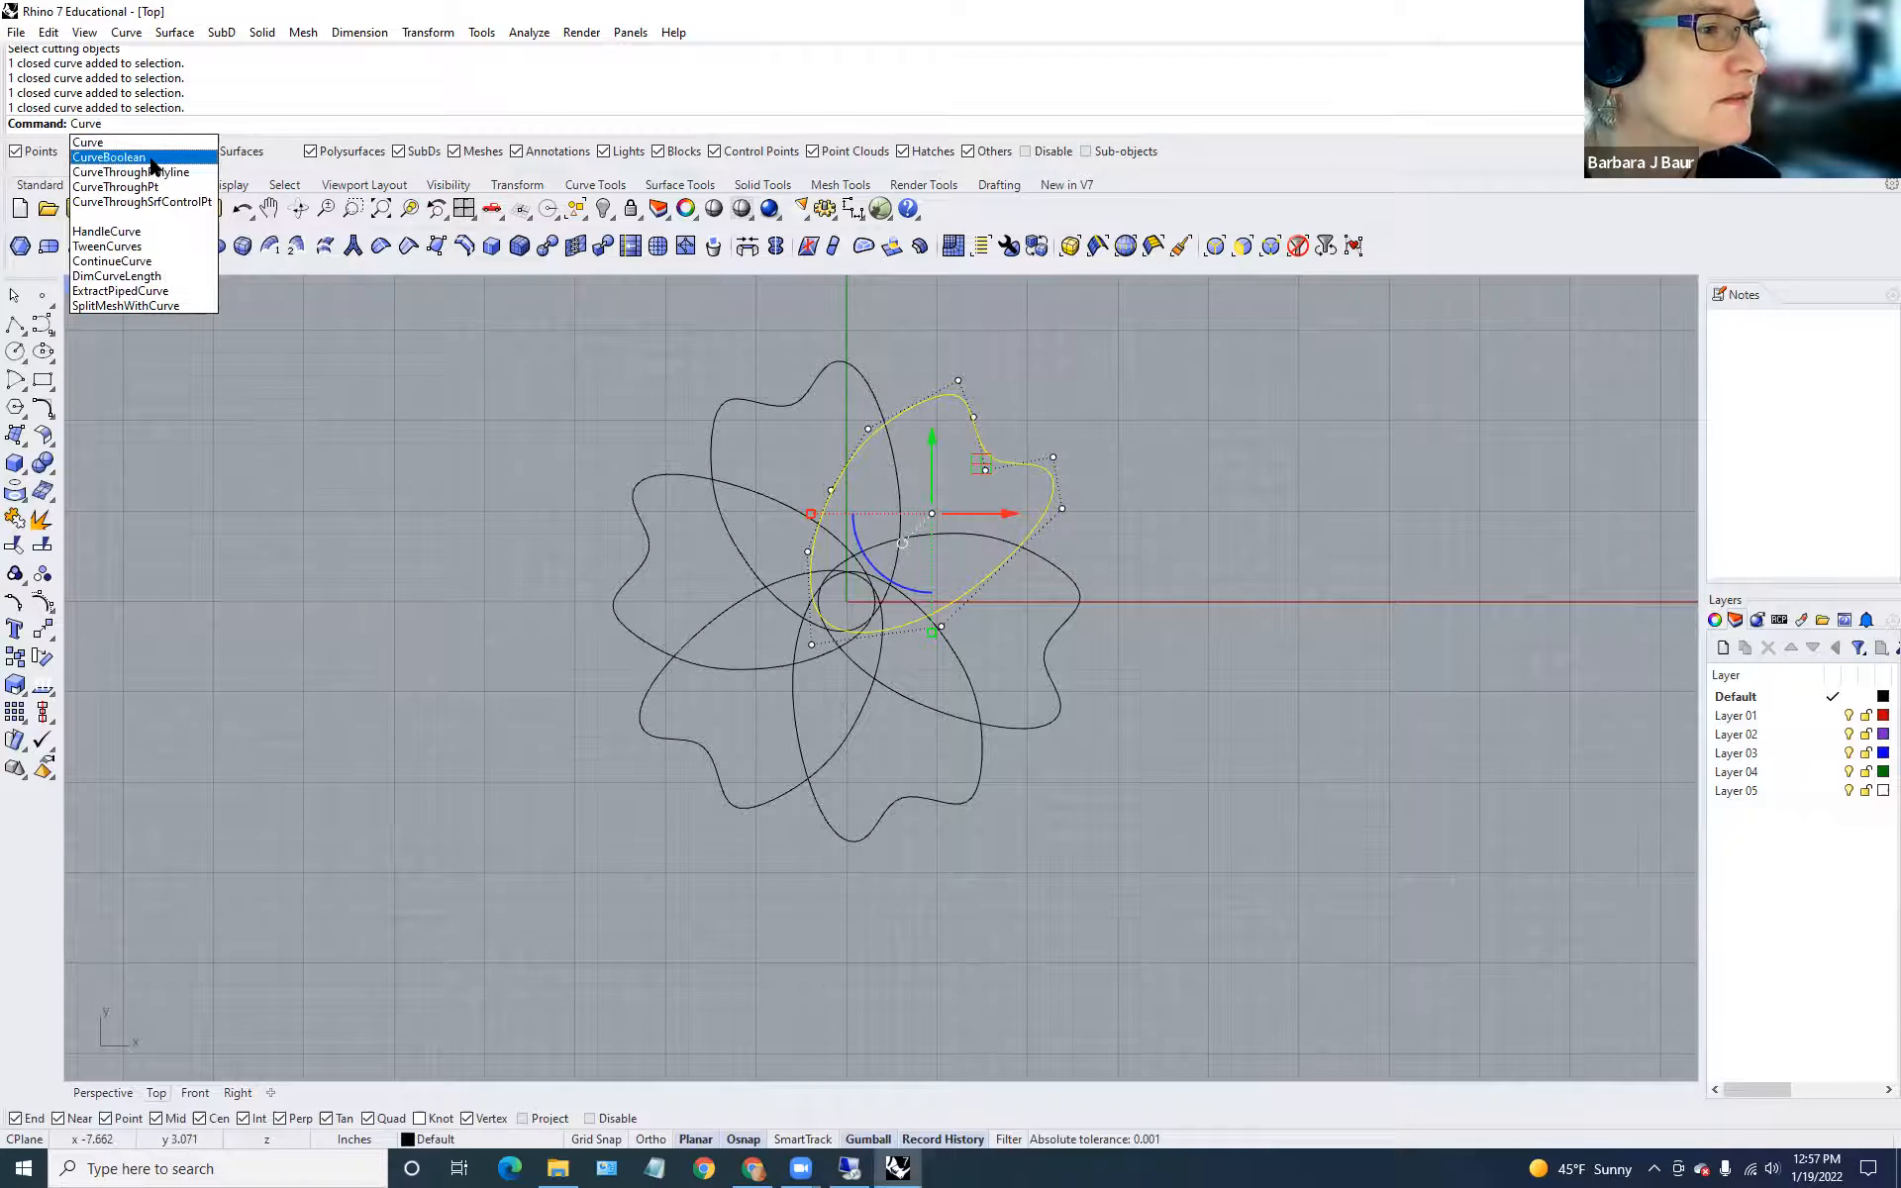
{"action": "left_click", "coordinate": [111, 157]}
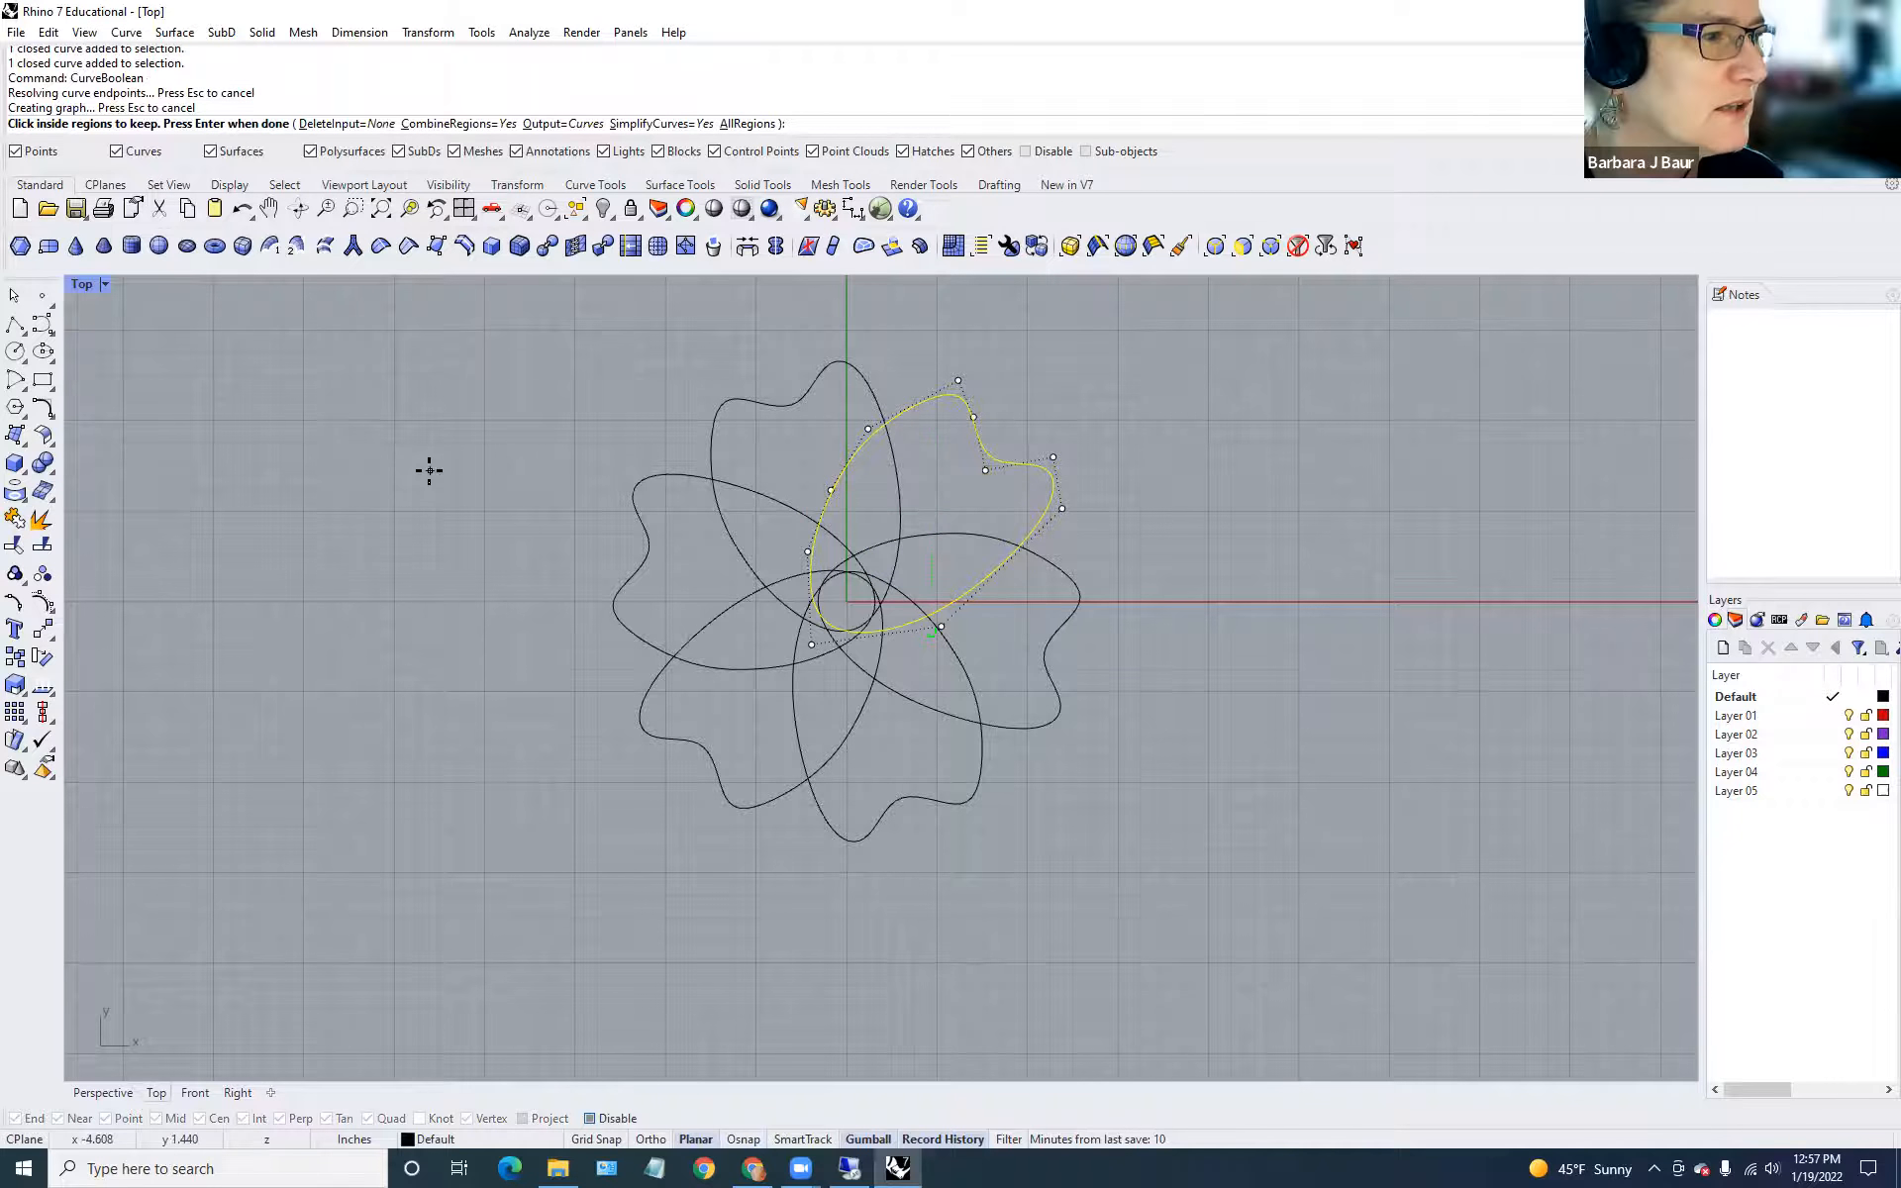
{"action": "key", "text": "Return"}
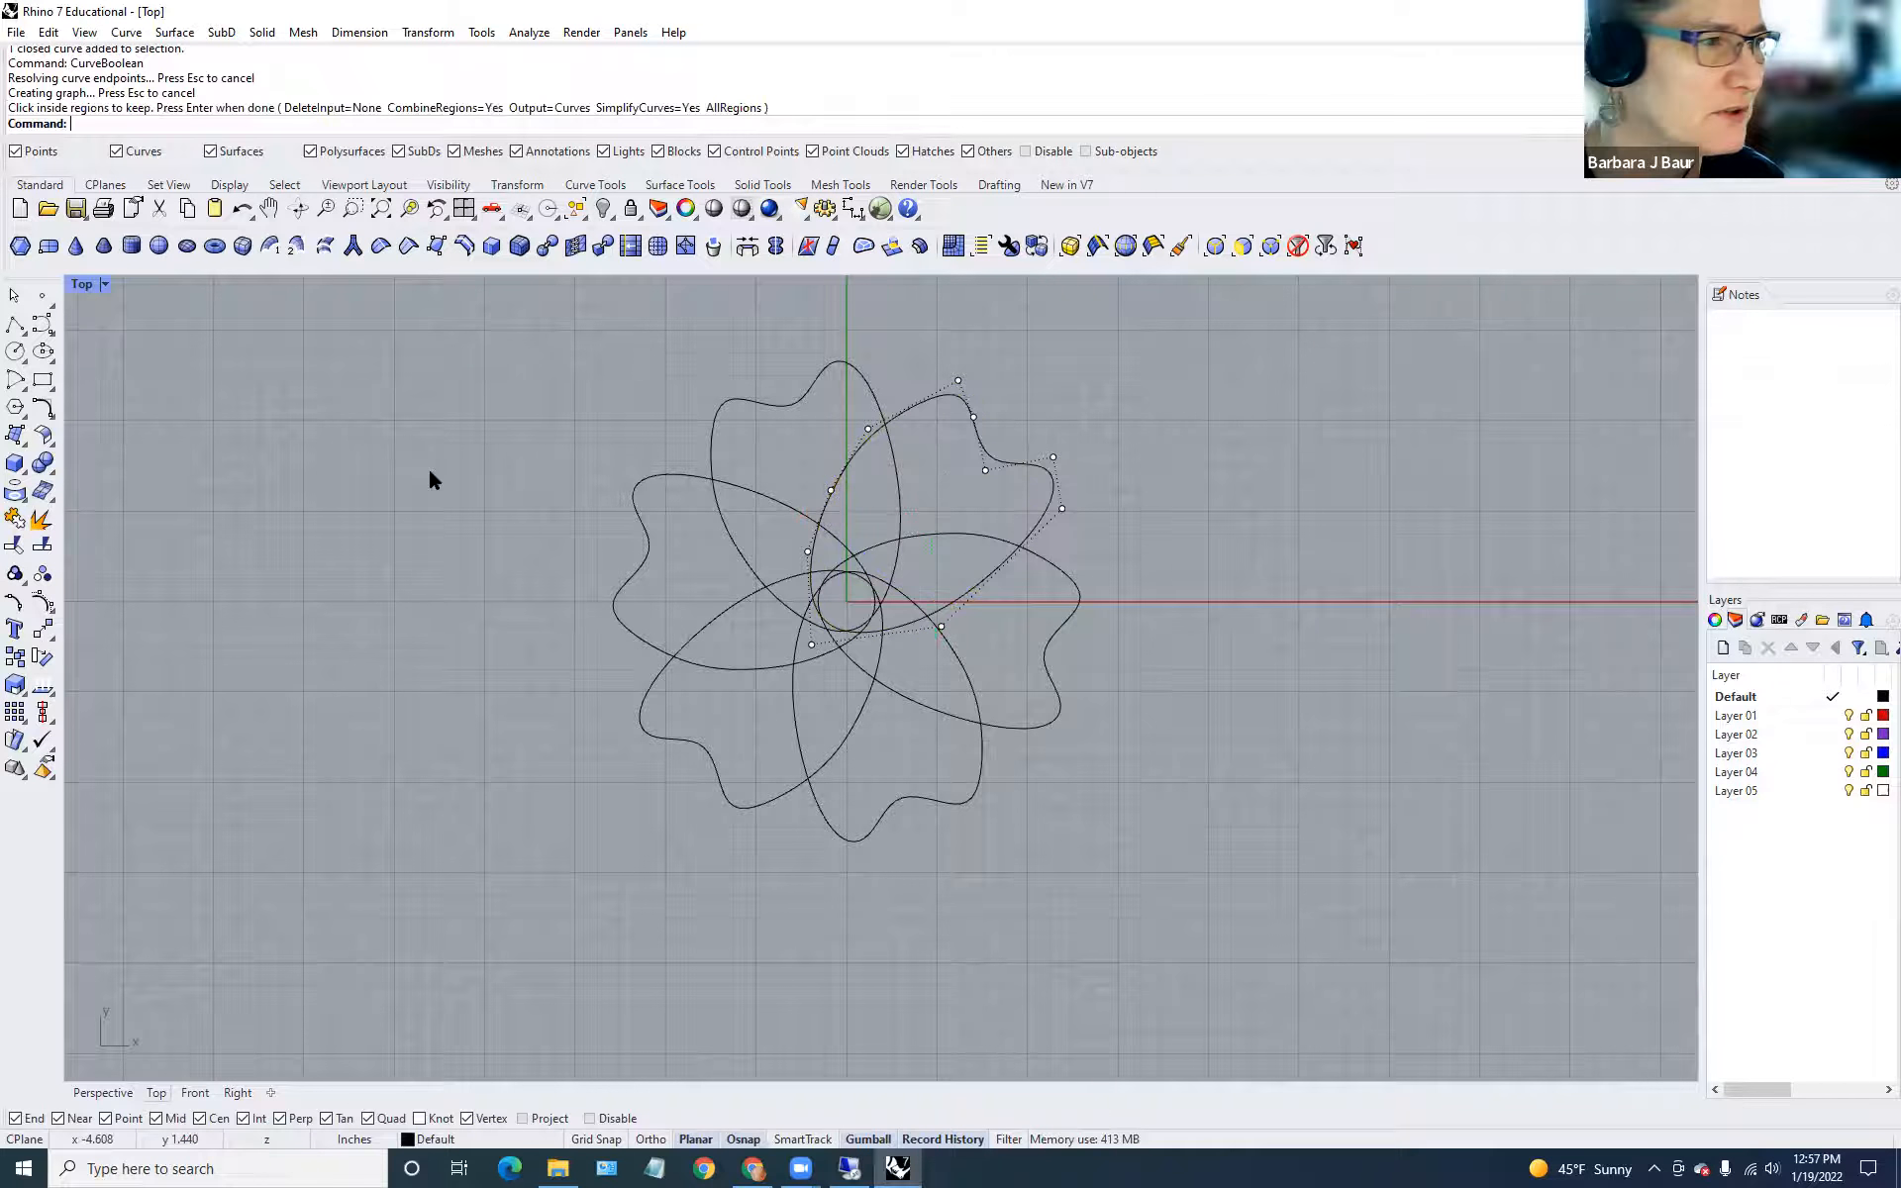
{"action": "left_click_drag", "start_coordinate": [475, 332], "coordinate": [483, 531]}
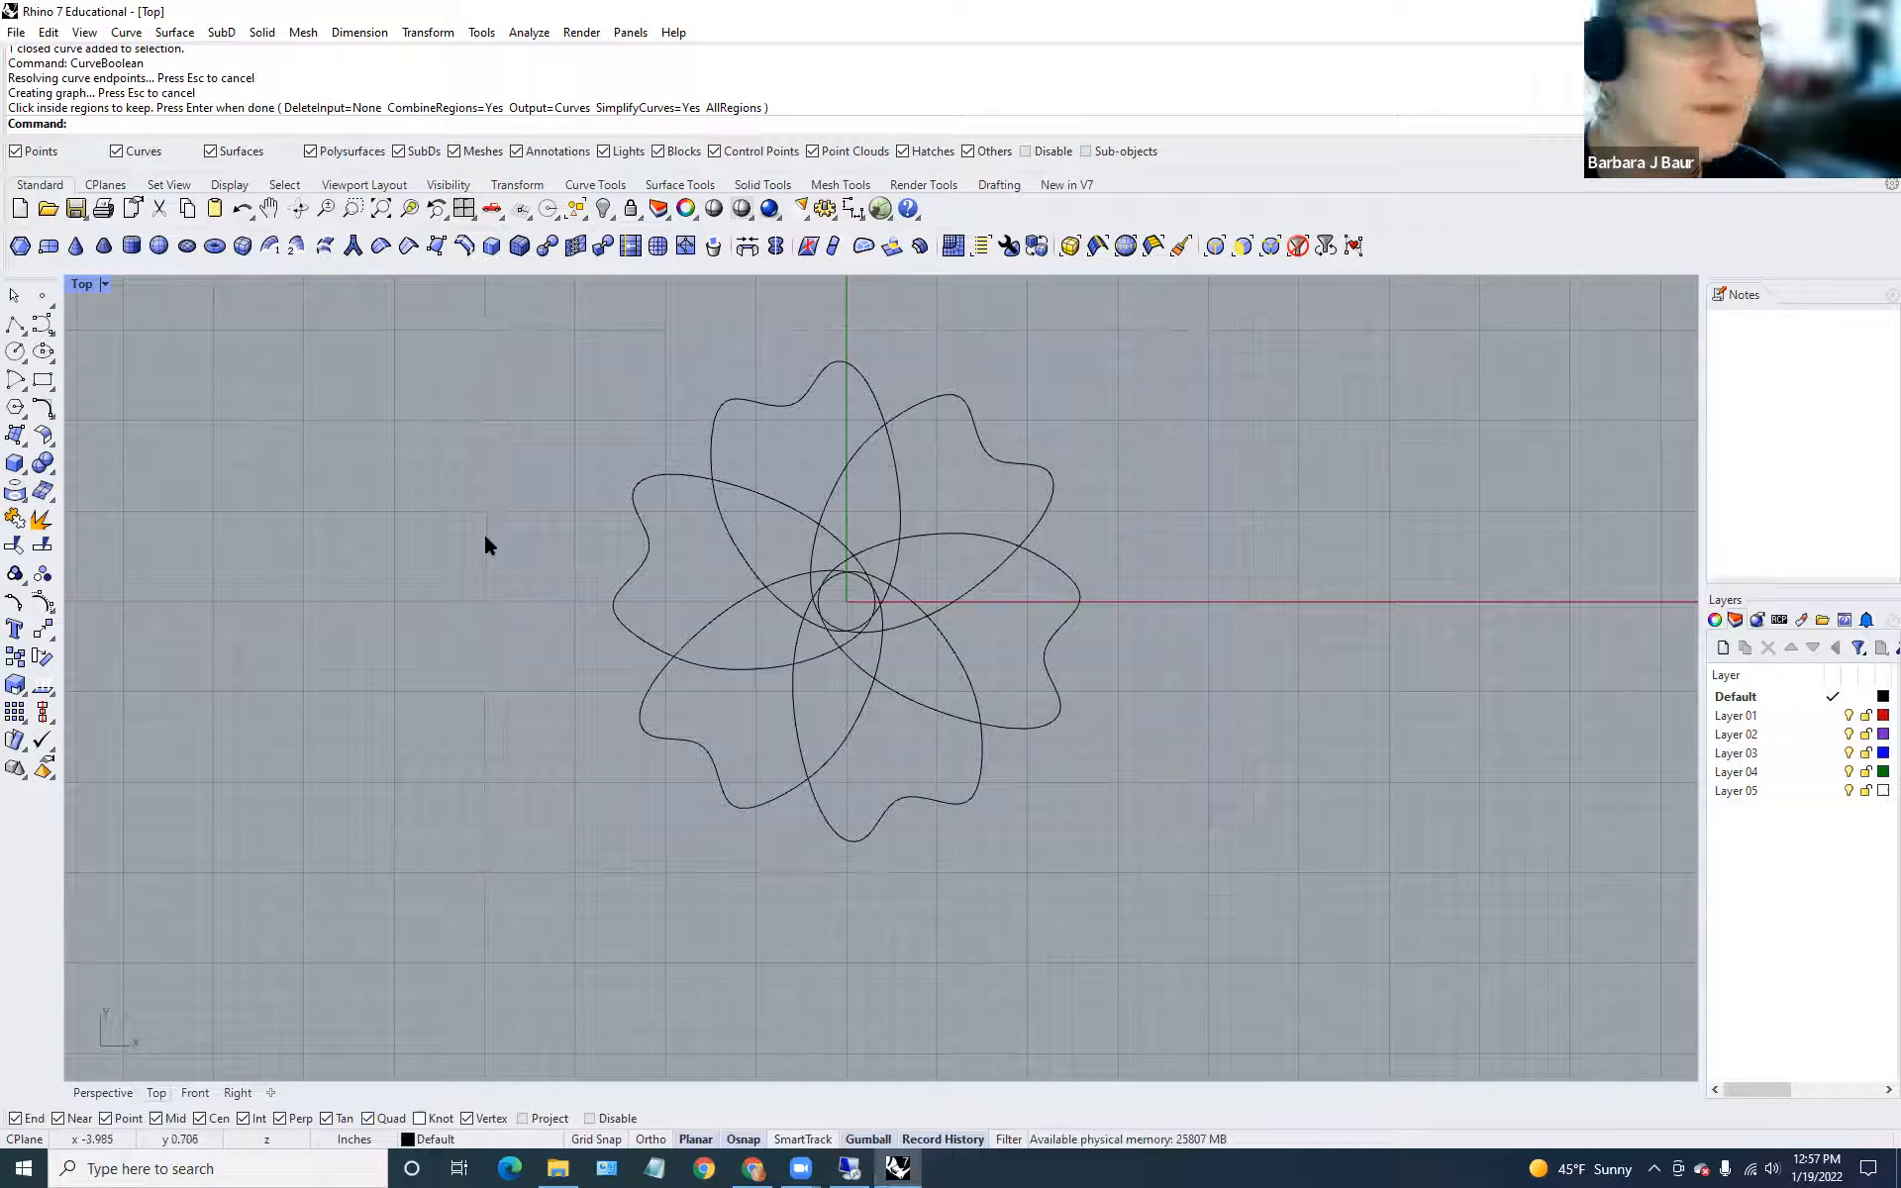
Shift the original petal along positive X so the bases of the arrayed petals meet at the origin.
{"action": "left_click", "coordinate": [990, 458]}
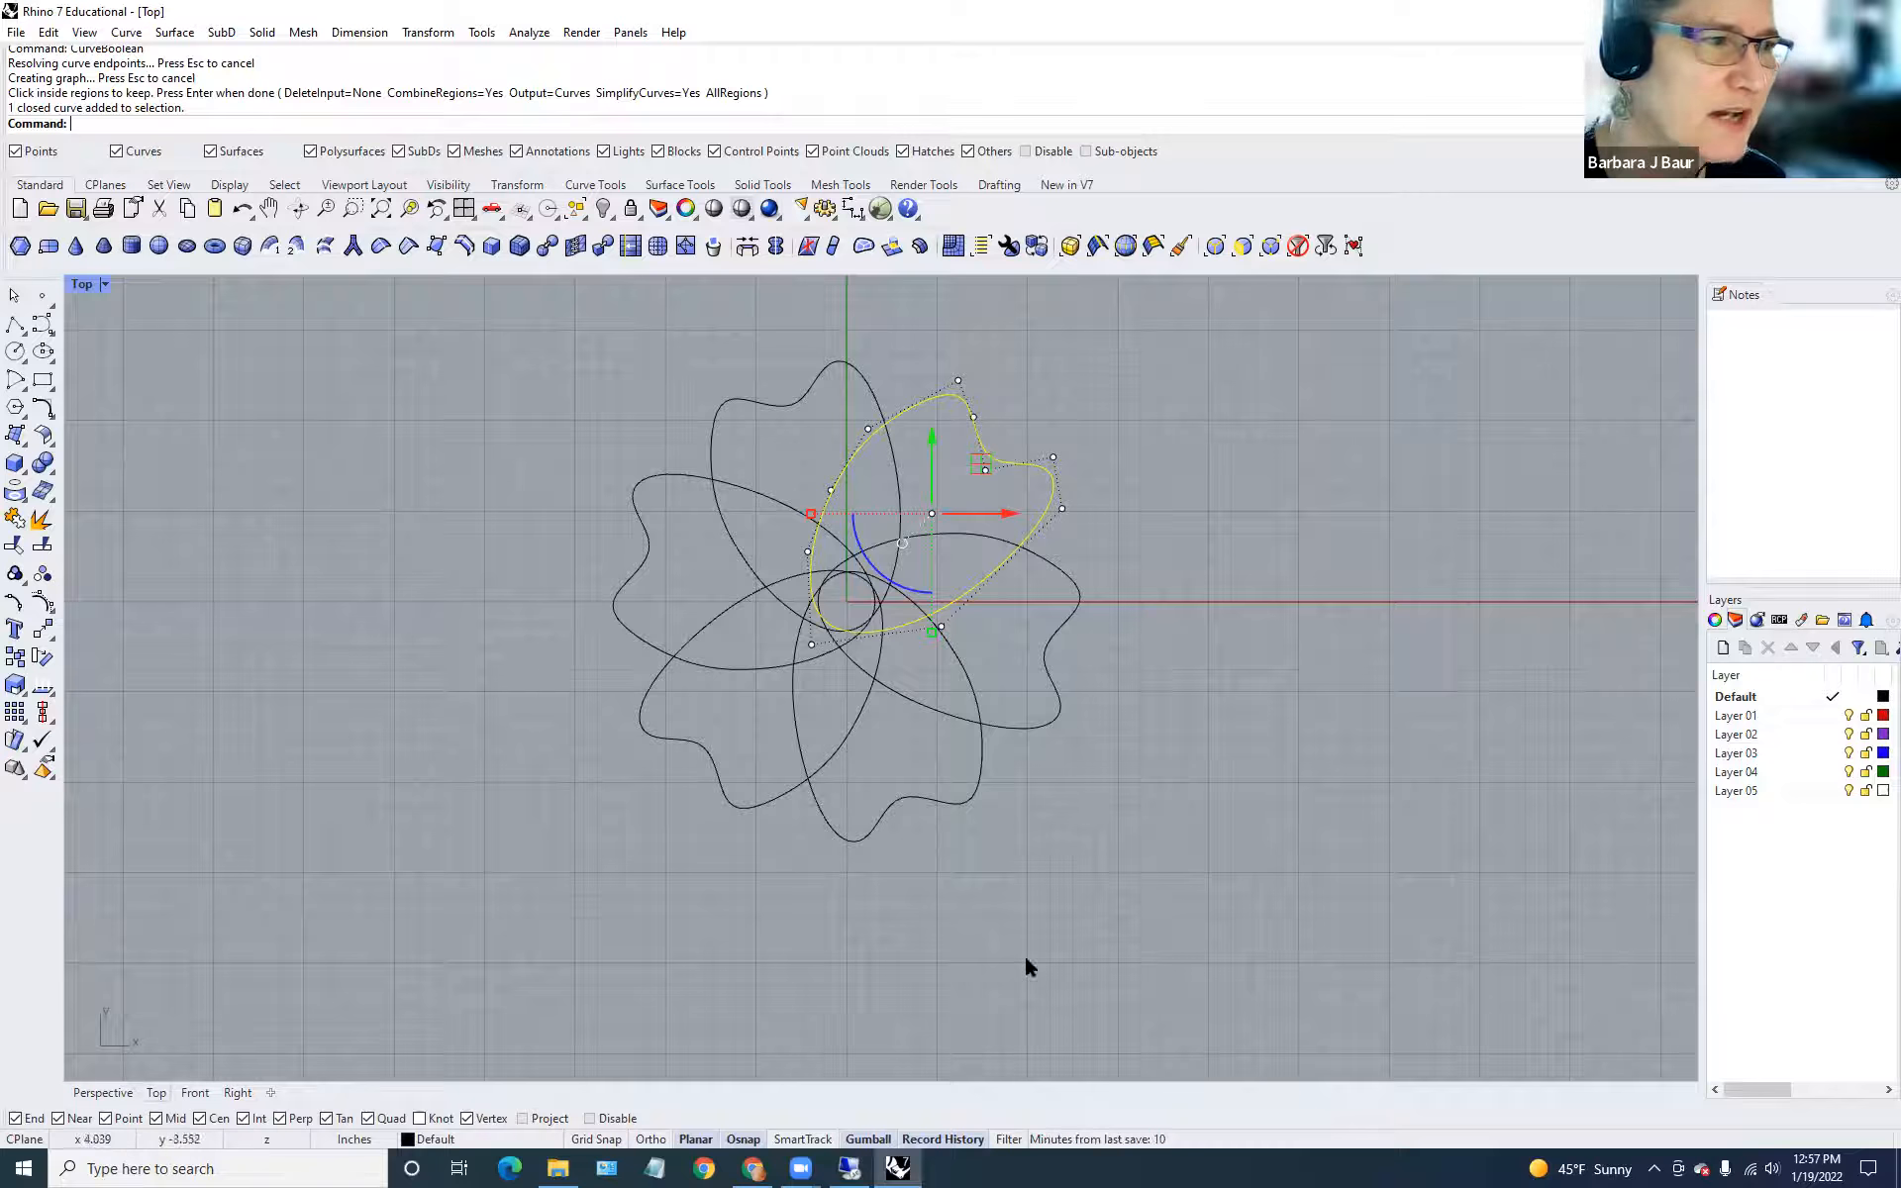
{"action": "scroll", "coordinate": [828, 596], "scroll_direction": "up", "scroll_amount": 4}
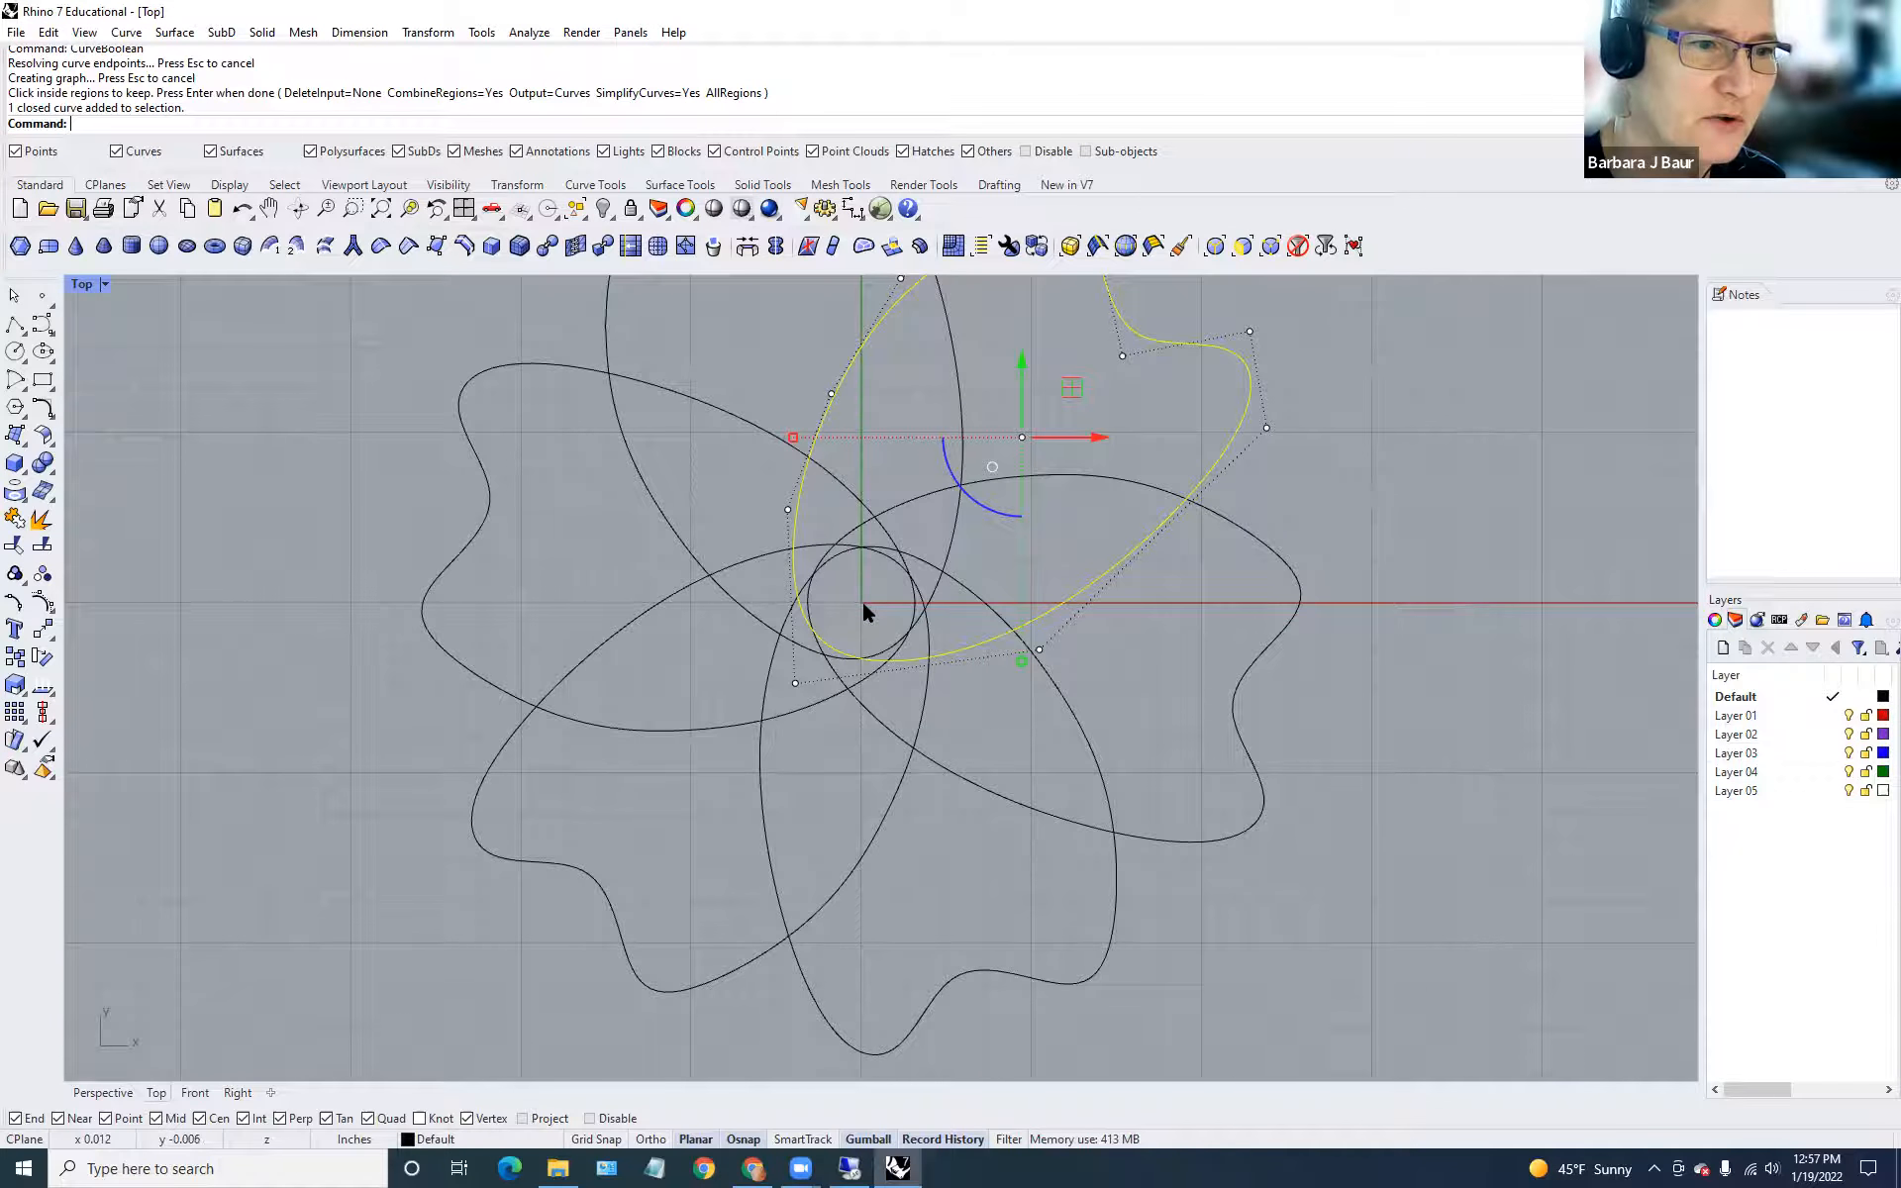
{"action": "scroll", "coordinate": [864, 606], "scroll_direction": "down", "scroll_amount": 1}
{"action": "left_click_drag", "start_coordinate": [1040, 460], "coordinate": [1109, 470]}
{"action": "scroll", "coordinate": [1267, 723], "scroll_direction": "down", "scroll_amount": 5}
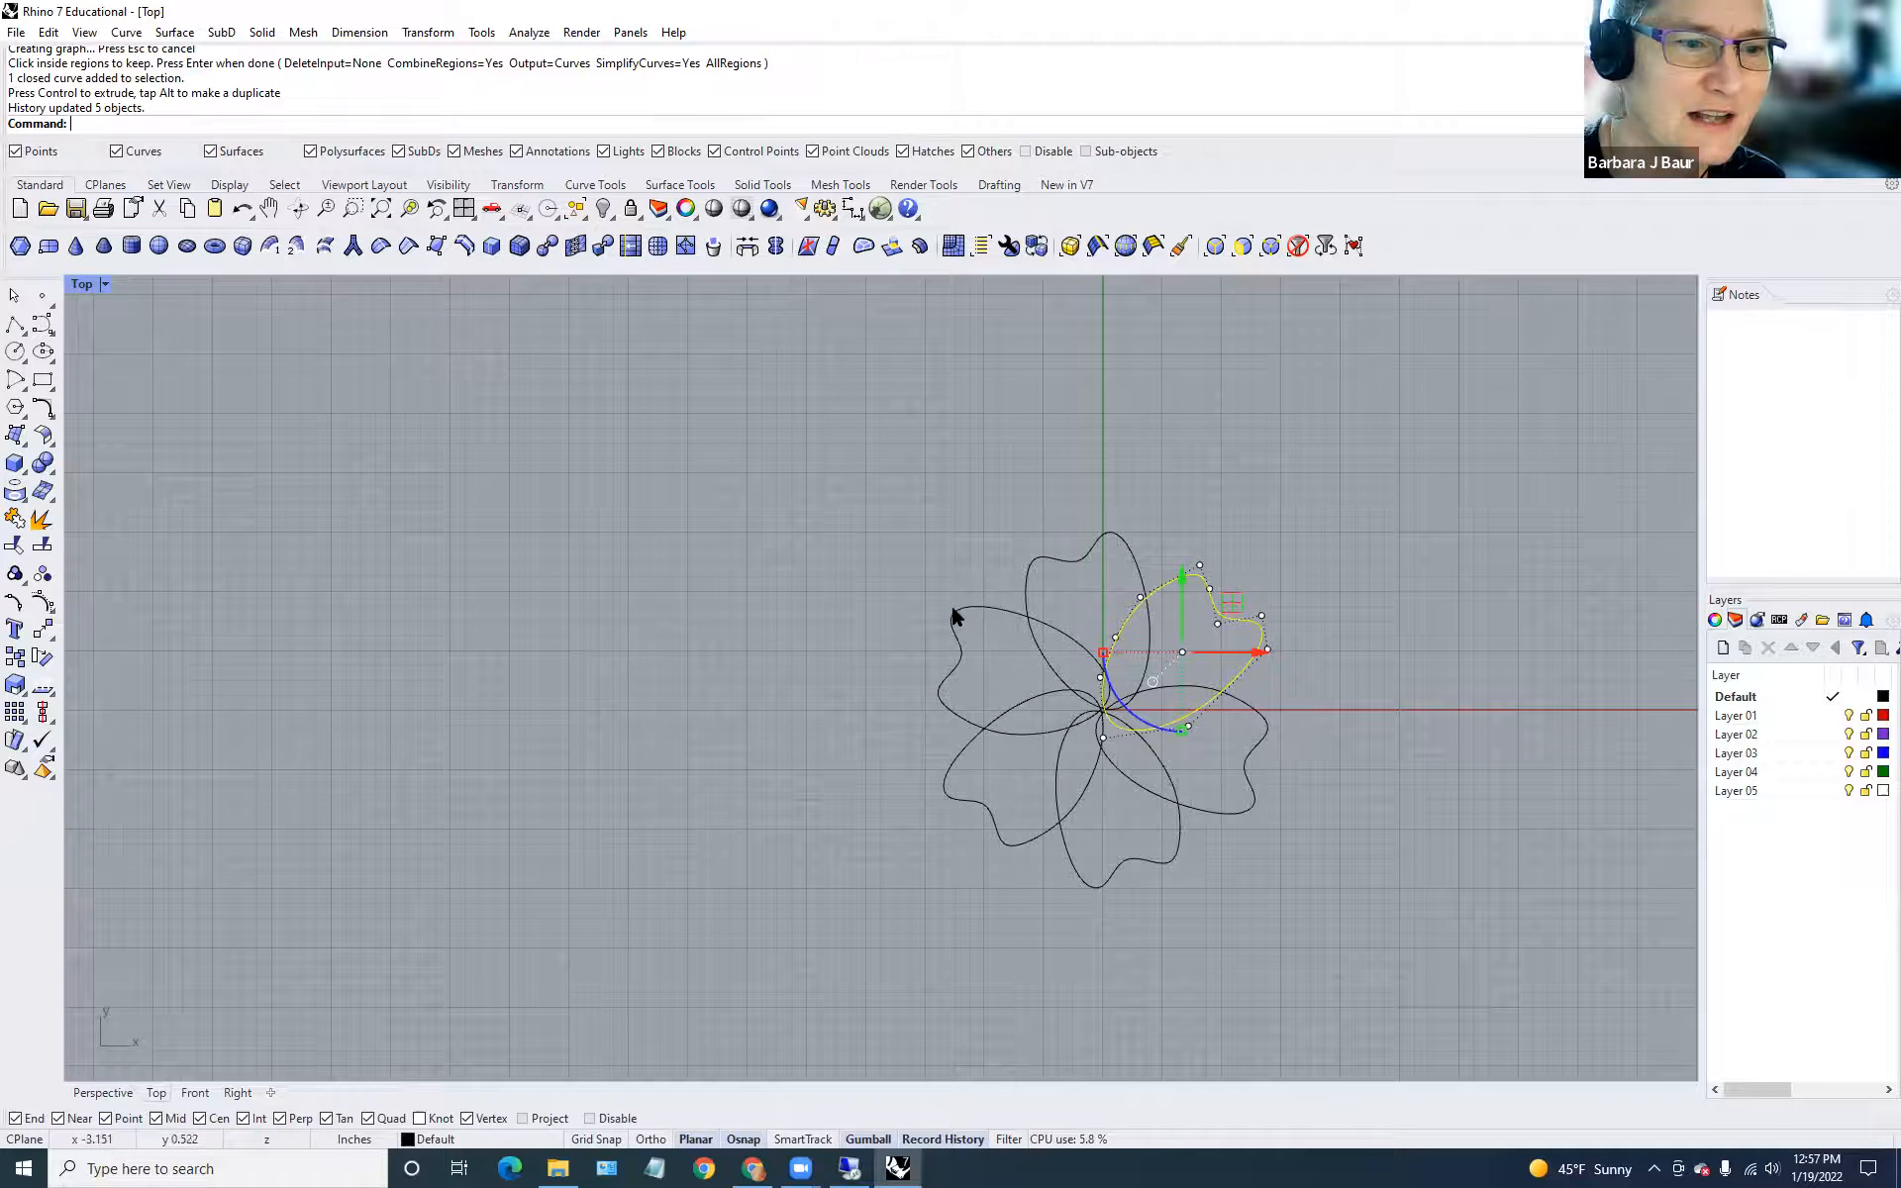
{"action": "scroll", "coordinate": [1317, 888], "scroll_direction": "up", "scroll_amount": 1}
{"action": "scroll", "coordinate": [1211, 854], "scroll_direction": "up", "scroll_amount": 3}
{"action": "scroll", "coordinate": [1018, 684], "scroll_direction": "up", "scroll_amount": 2}
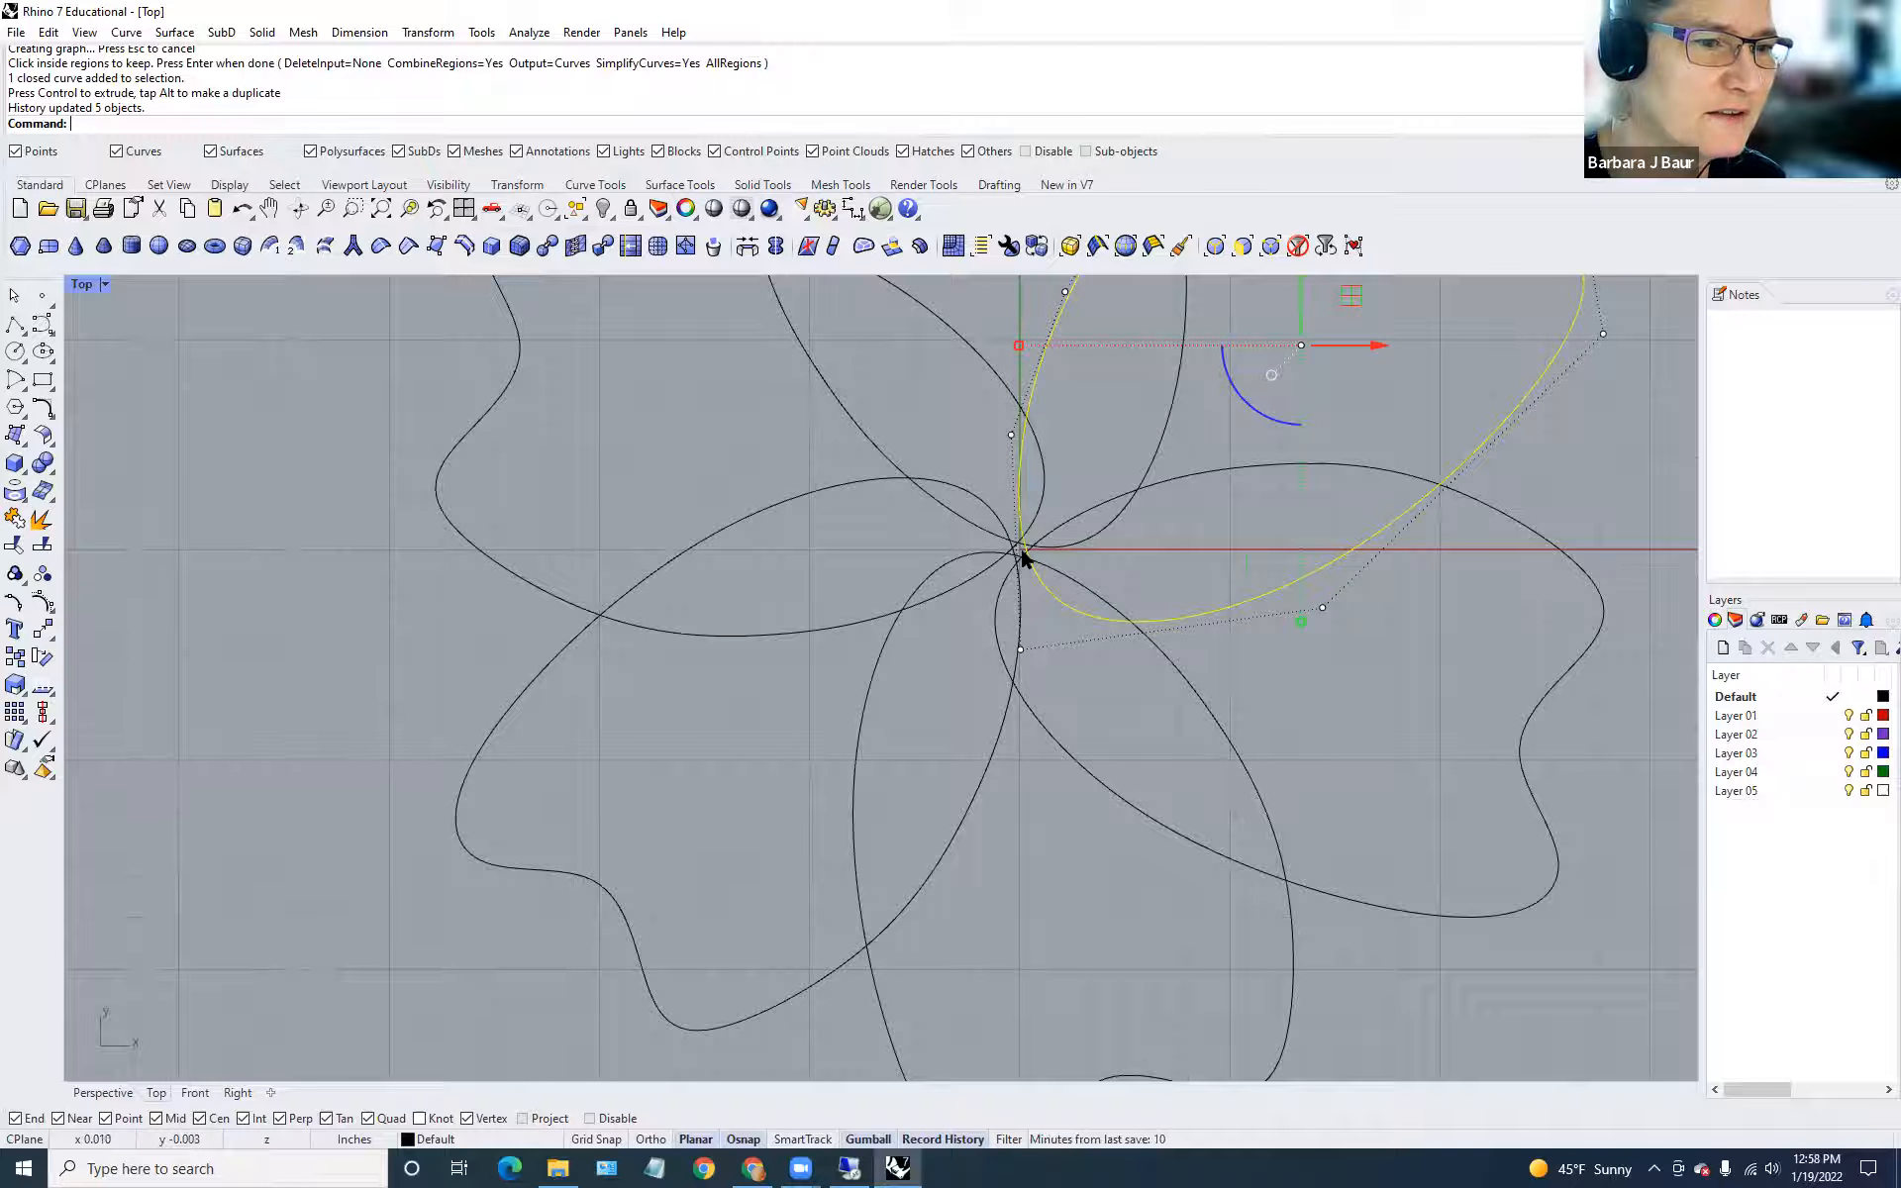
Rotate the original petal slightly about its center, scale it narrower and adjust its rotation again.
{"action": "scroll", "coordinate": [1094, 716], "scroll_direction": "down", "scroll_amount": 2}
{"action": "left_click_drag", "start_coordinate": [1198, 547], "coordinate": [1187, 539]}
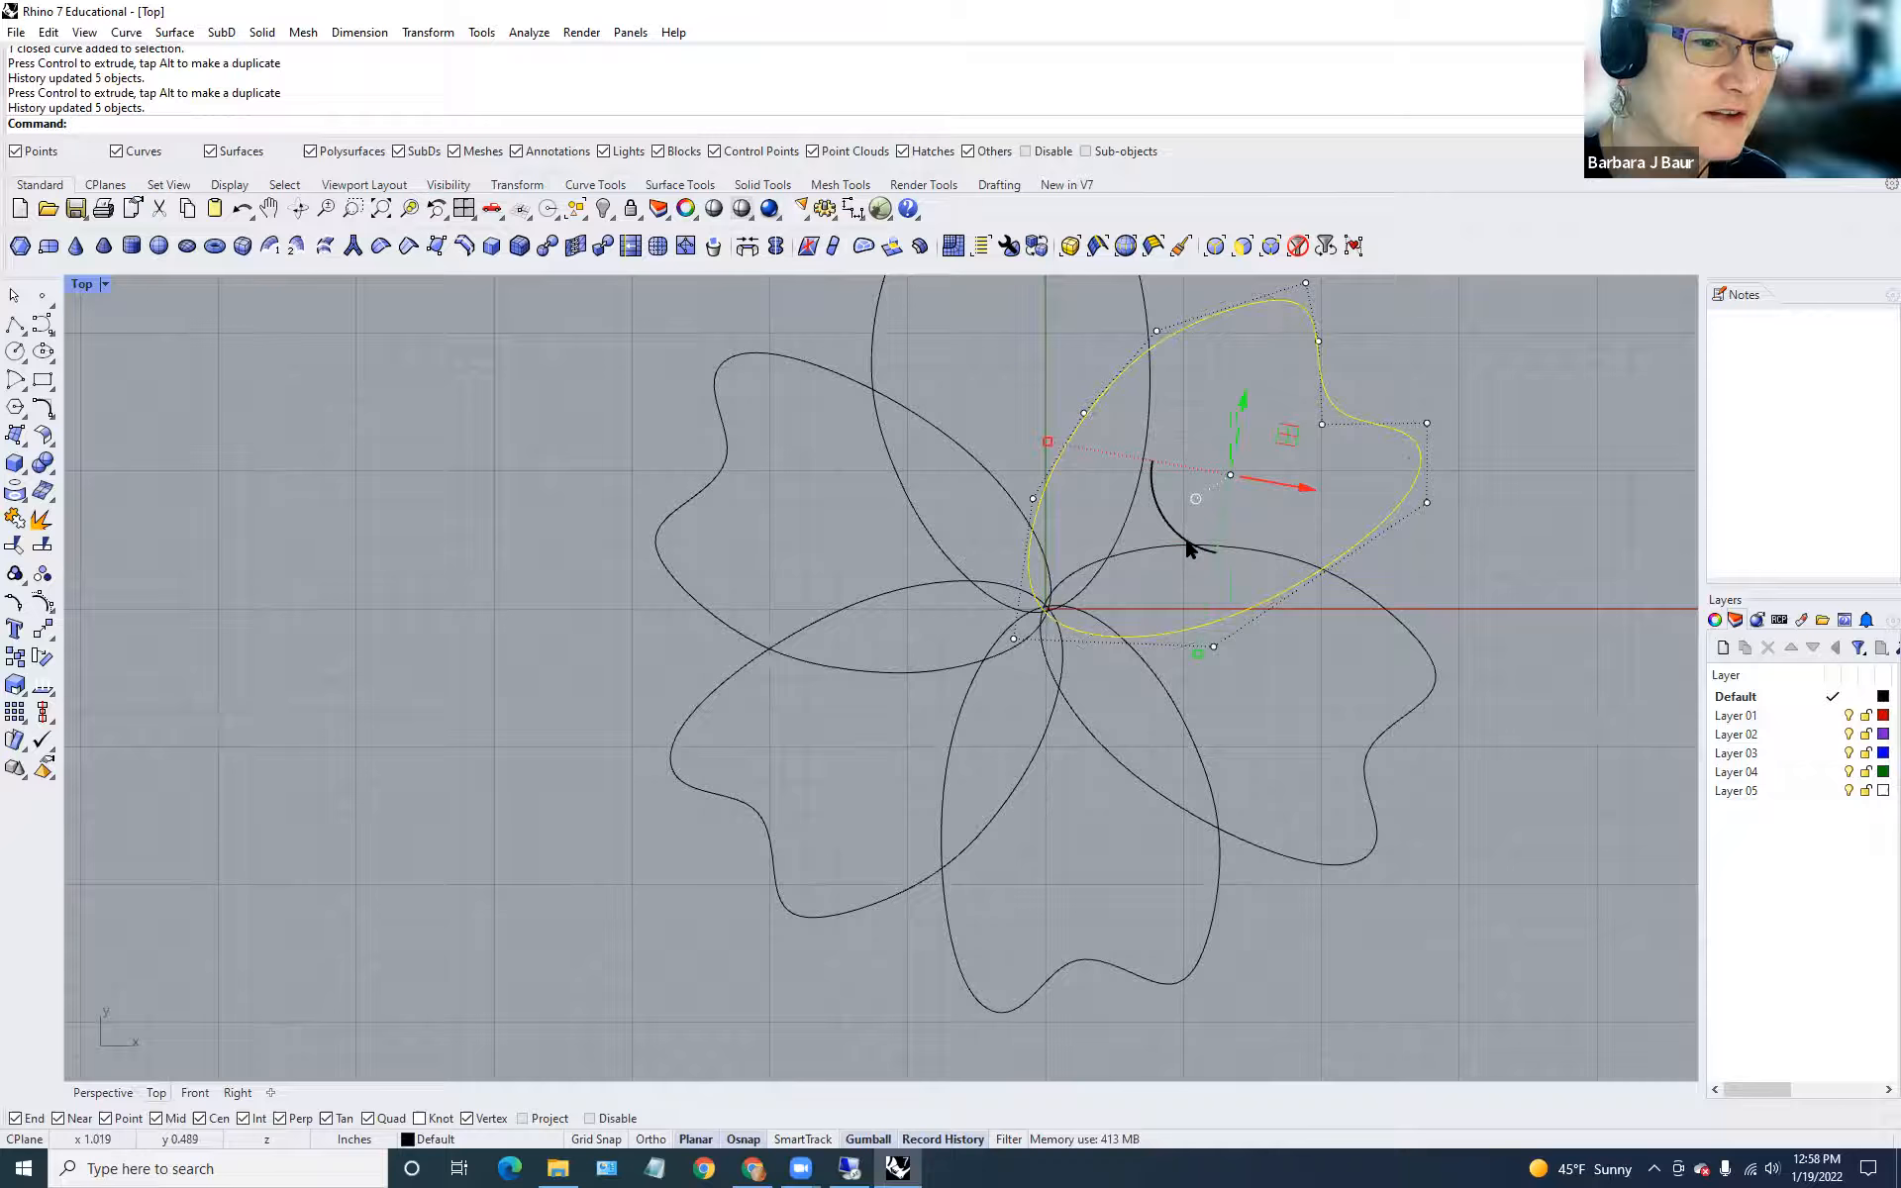
{"action": "scroll", "coordinate": [1188, 547], "scroll_direction": "down", "scroll_amount": 3}
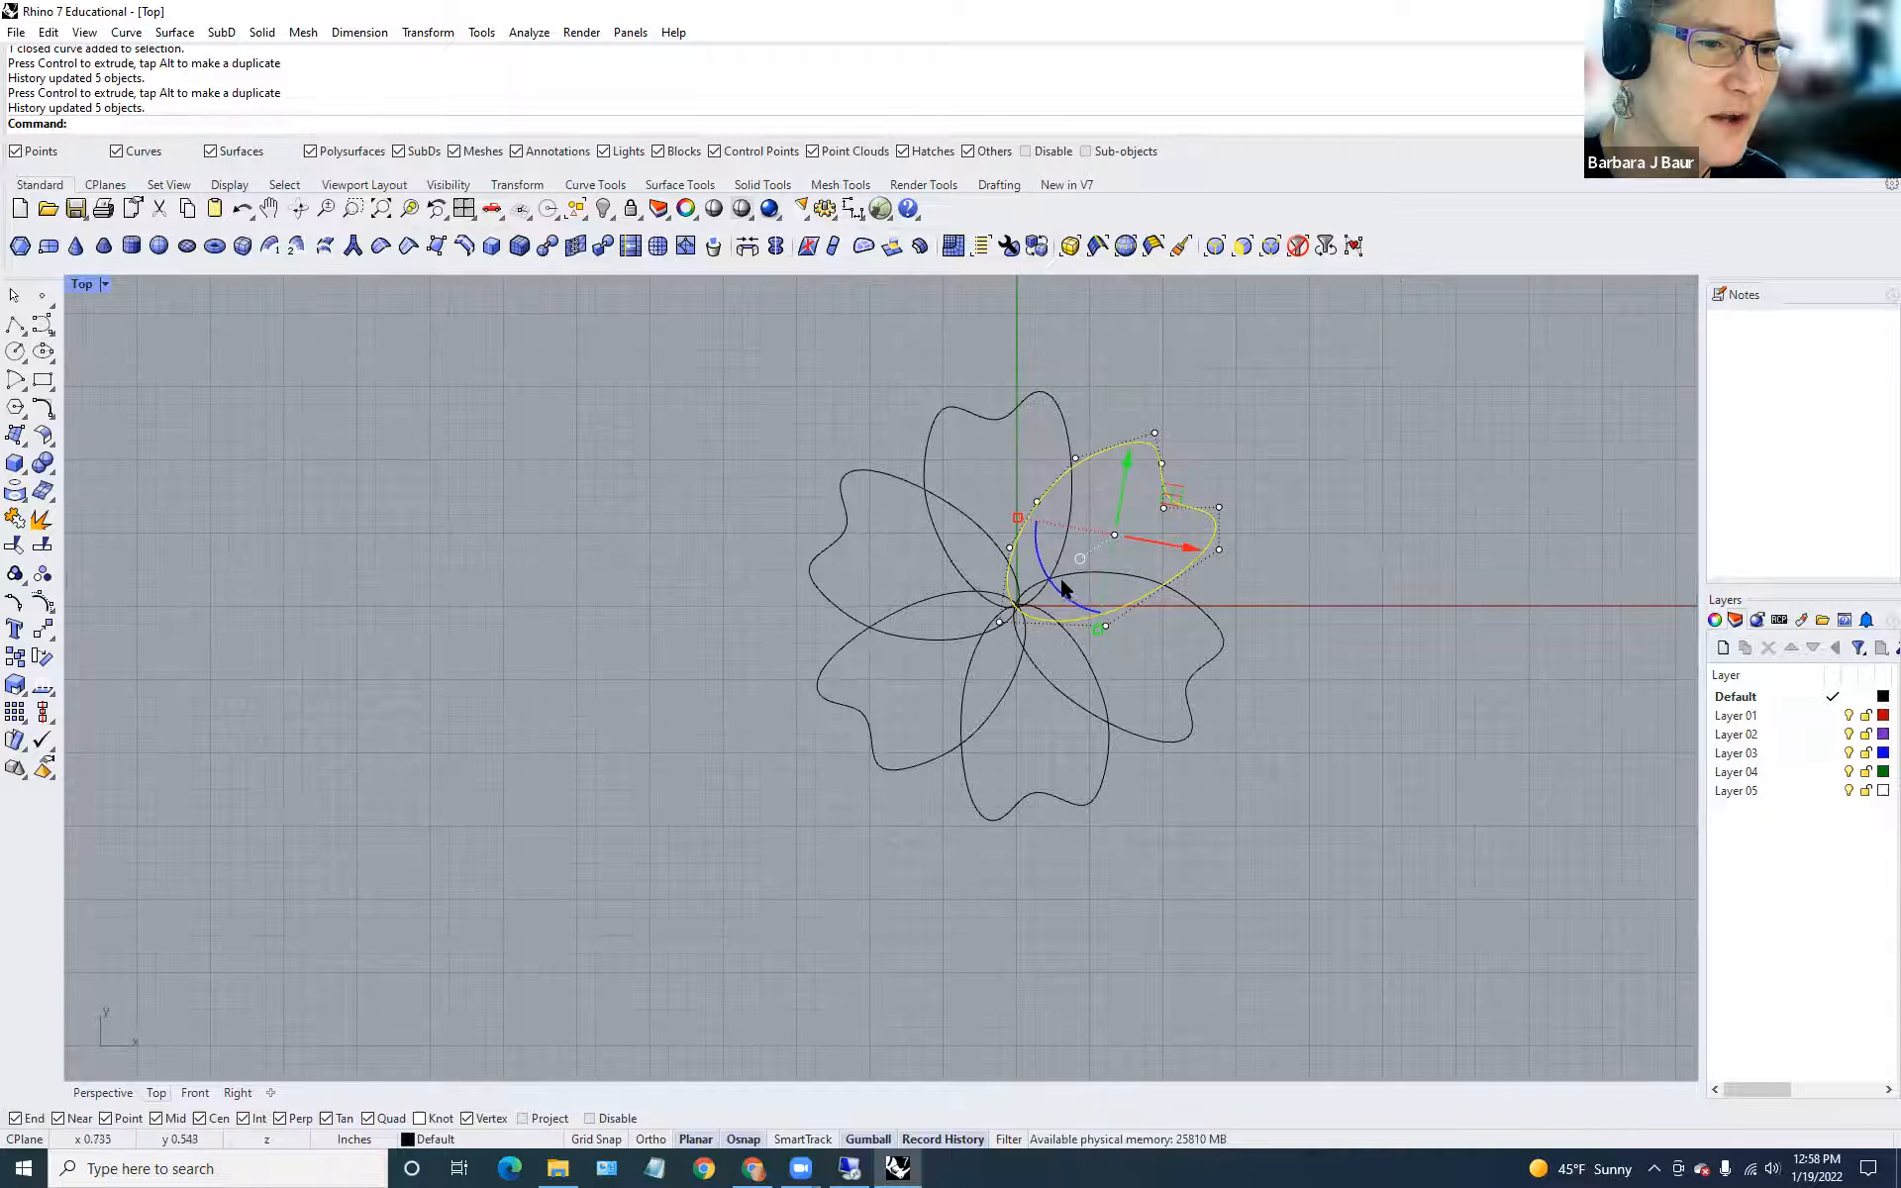
{"action": "left_click_drag", "start_coordinate": [1097, 628], "coordinate": [1058, 600]}
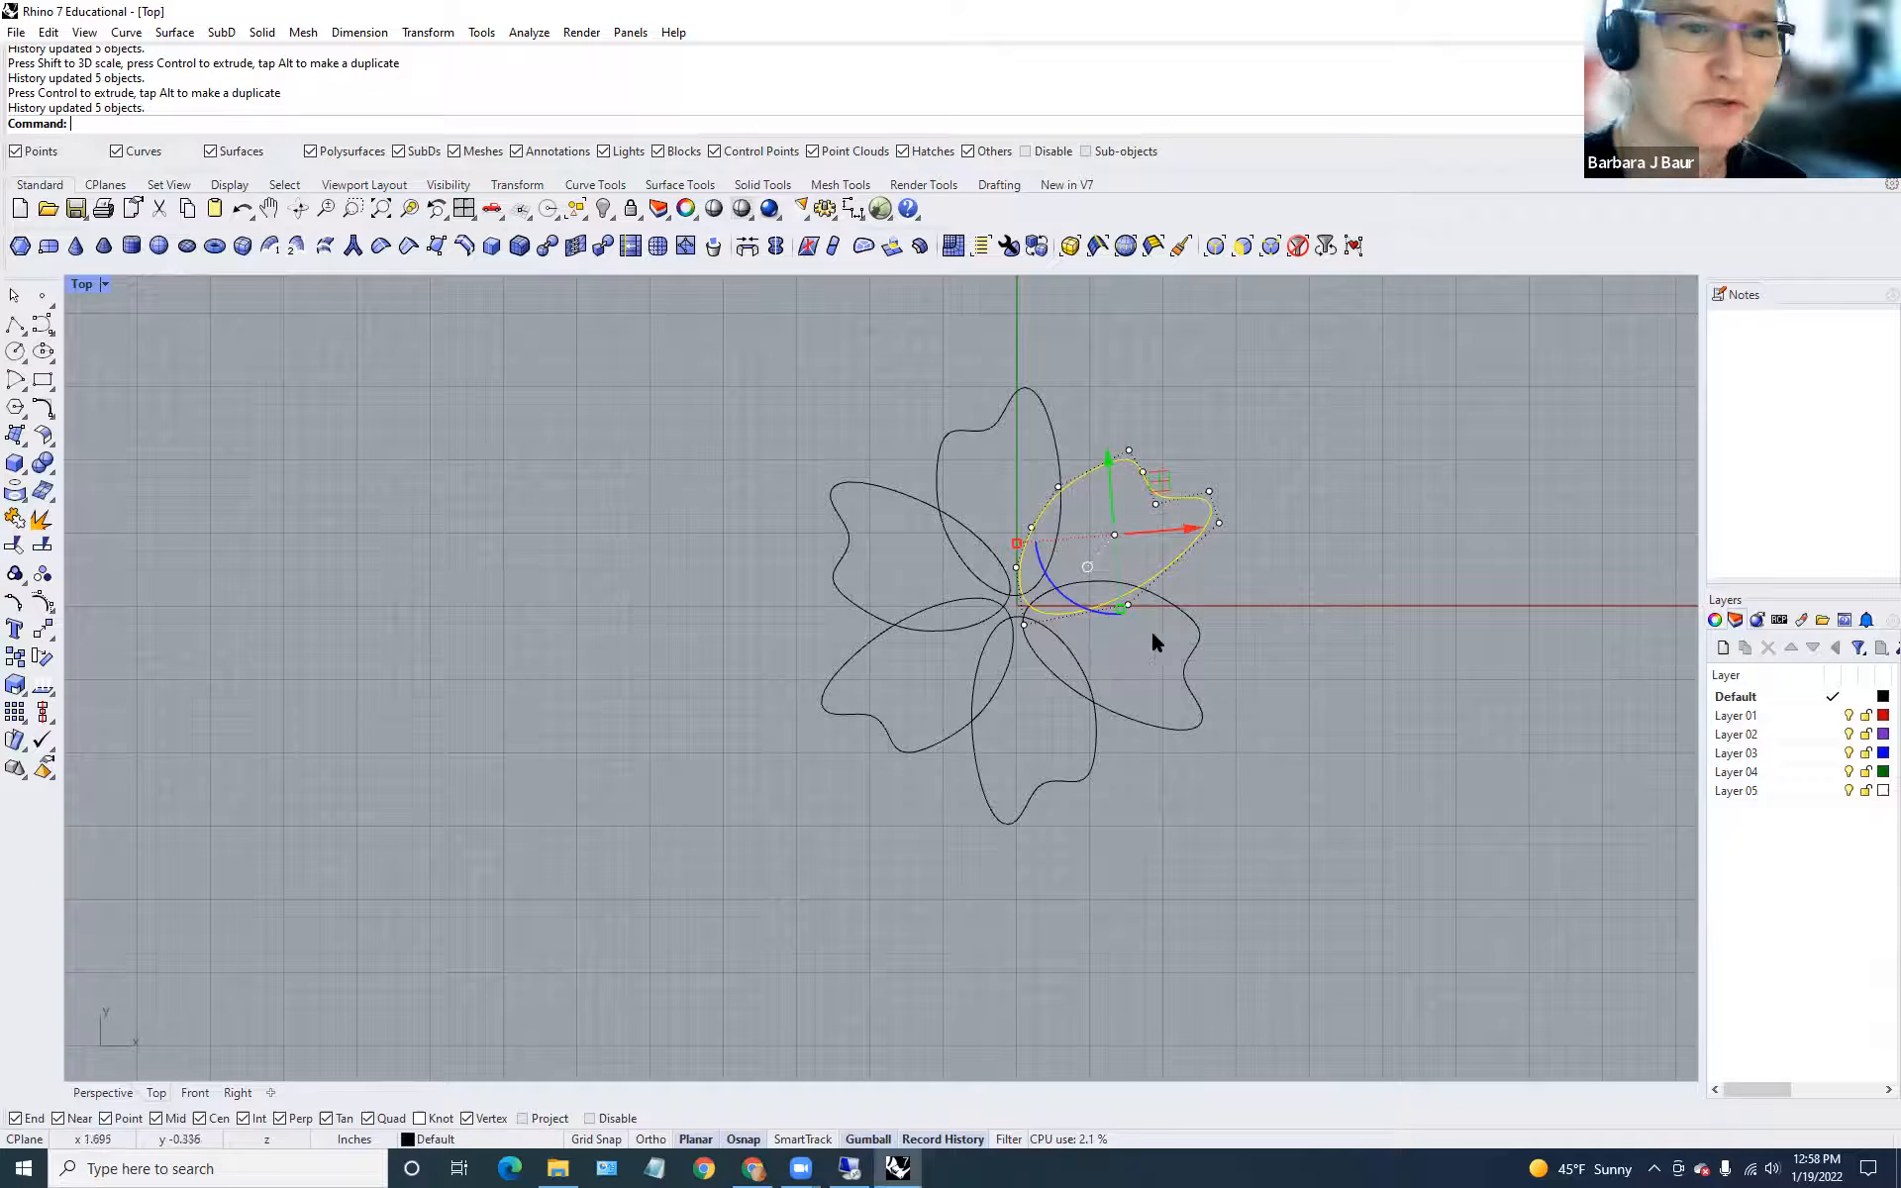
{"action": "scroll", "coordinate": [1090, 596], "scroll_direction": "up", "scroll_amount": 2}
{"action": "scroll", "coordinate": [1090, 596], "scroll_direction": "up", "scroll_amount": 1}
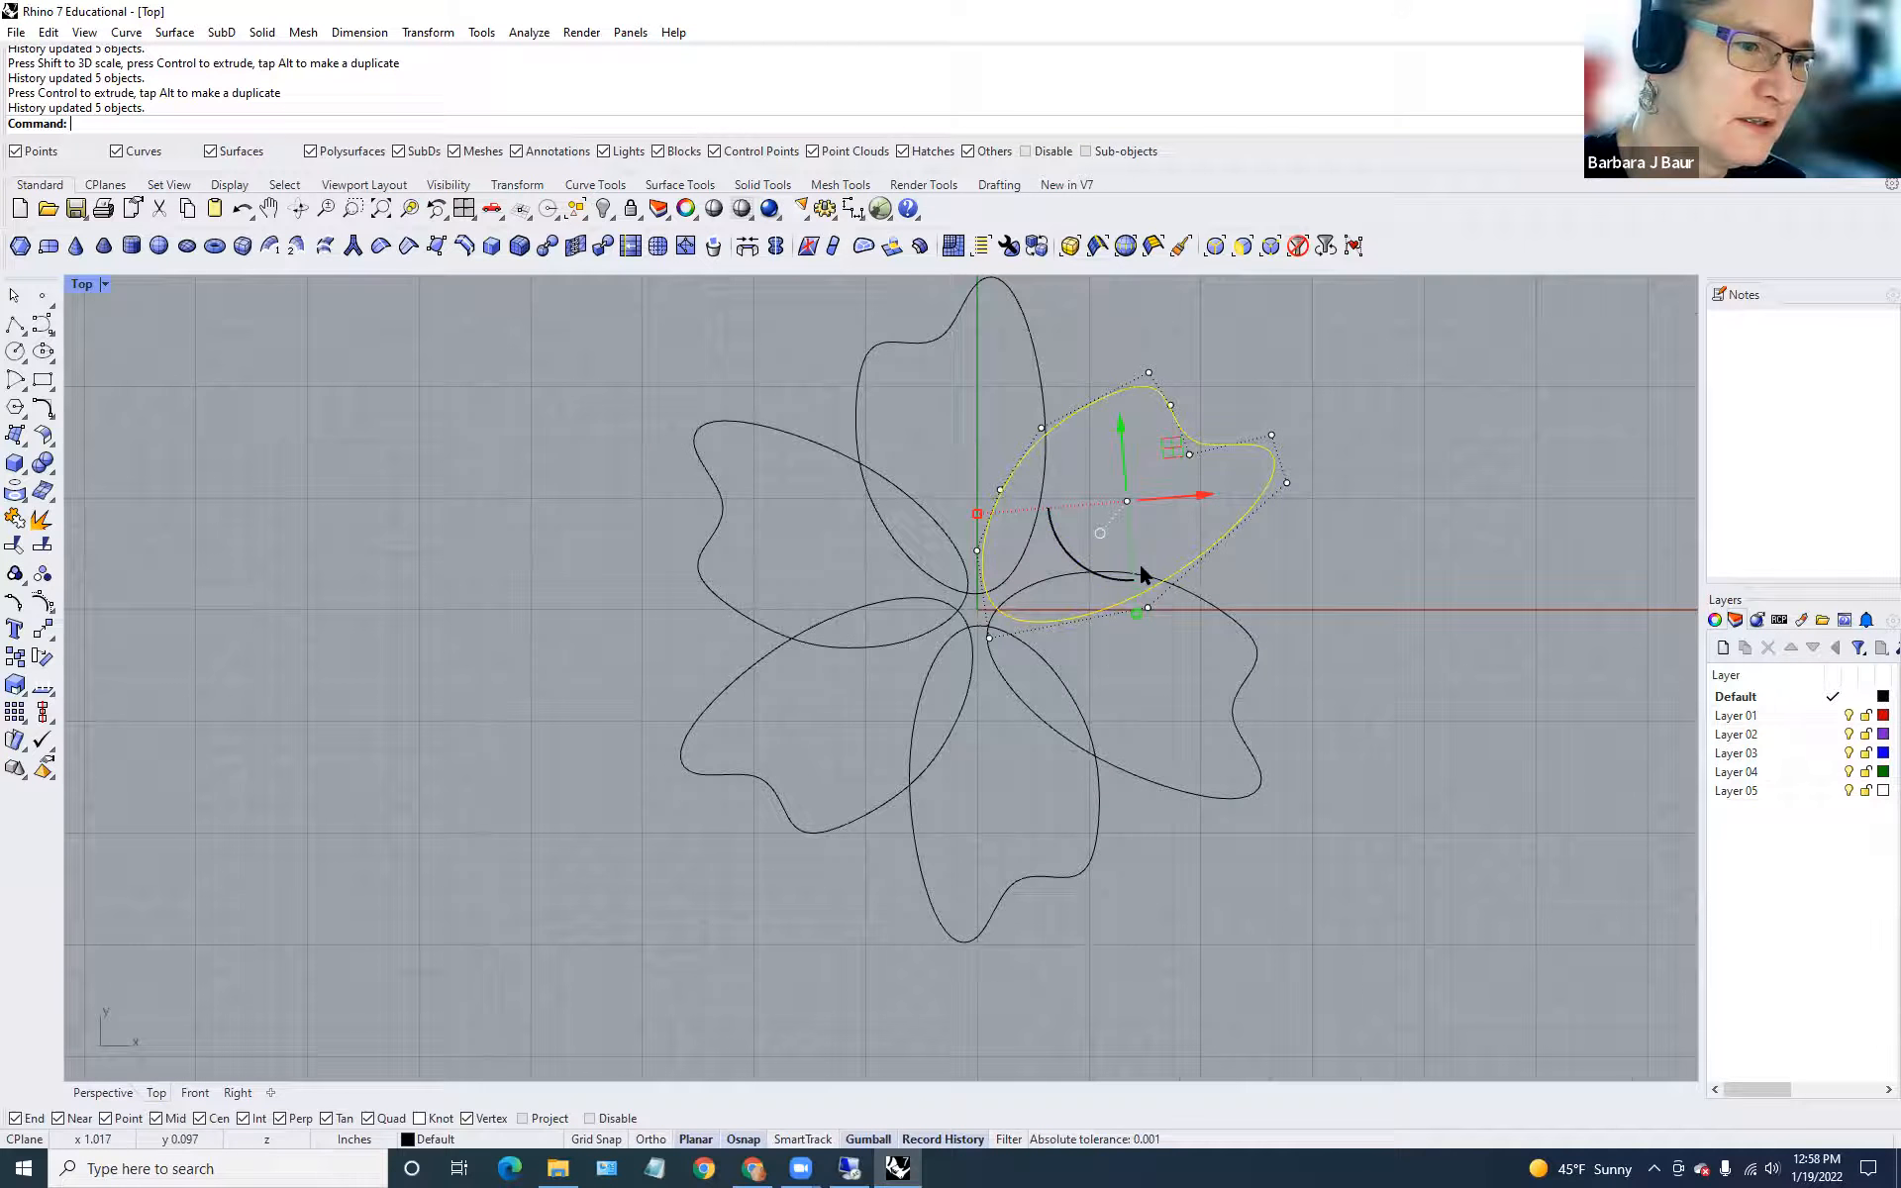
Undo the rotations, the scaling and the move of the original petal.
{"action": "key", "text": "ctrl+z"}
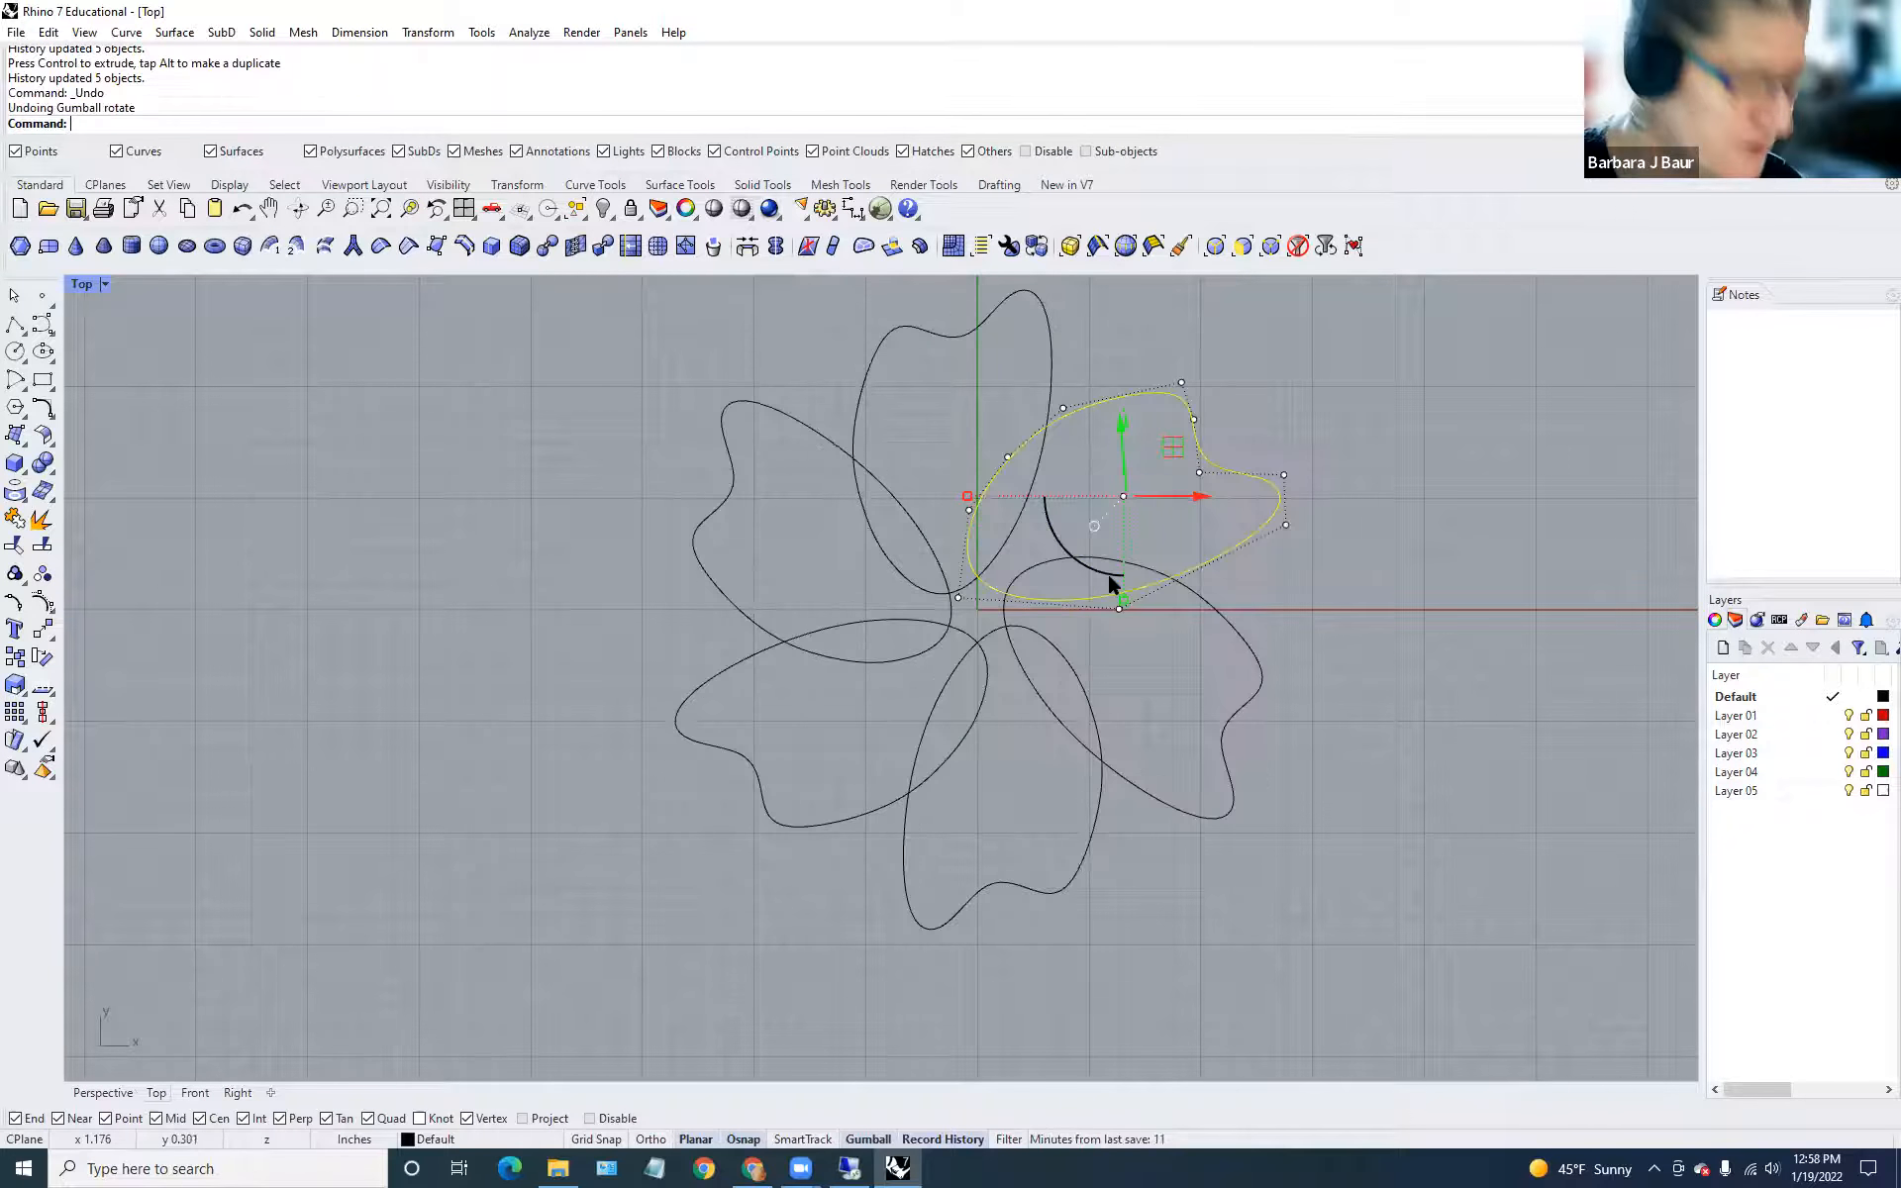
{"action": "key", "text": "ctrl+z"}
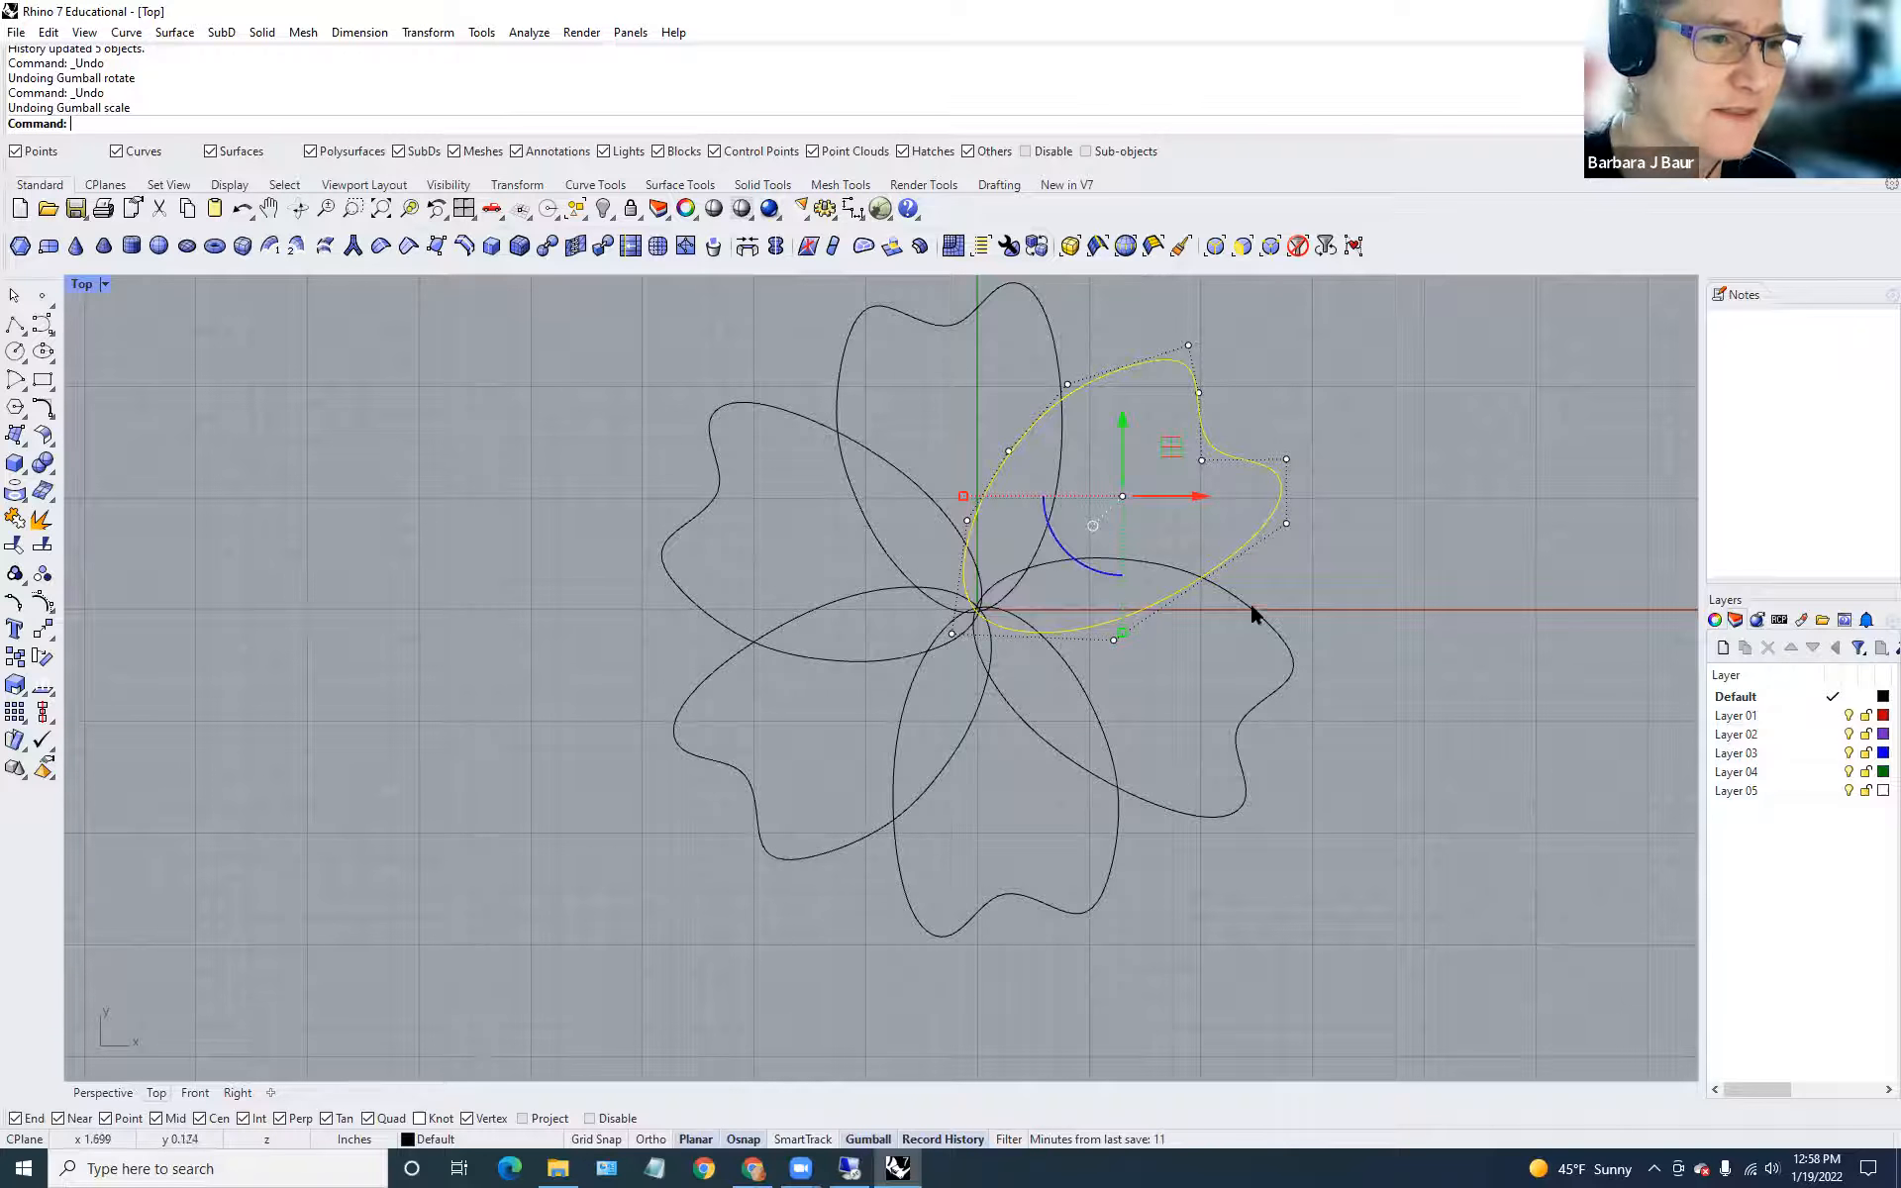
{"action": "key", "text": "ctrl+z"}
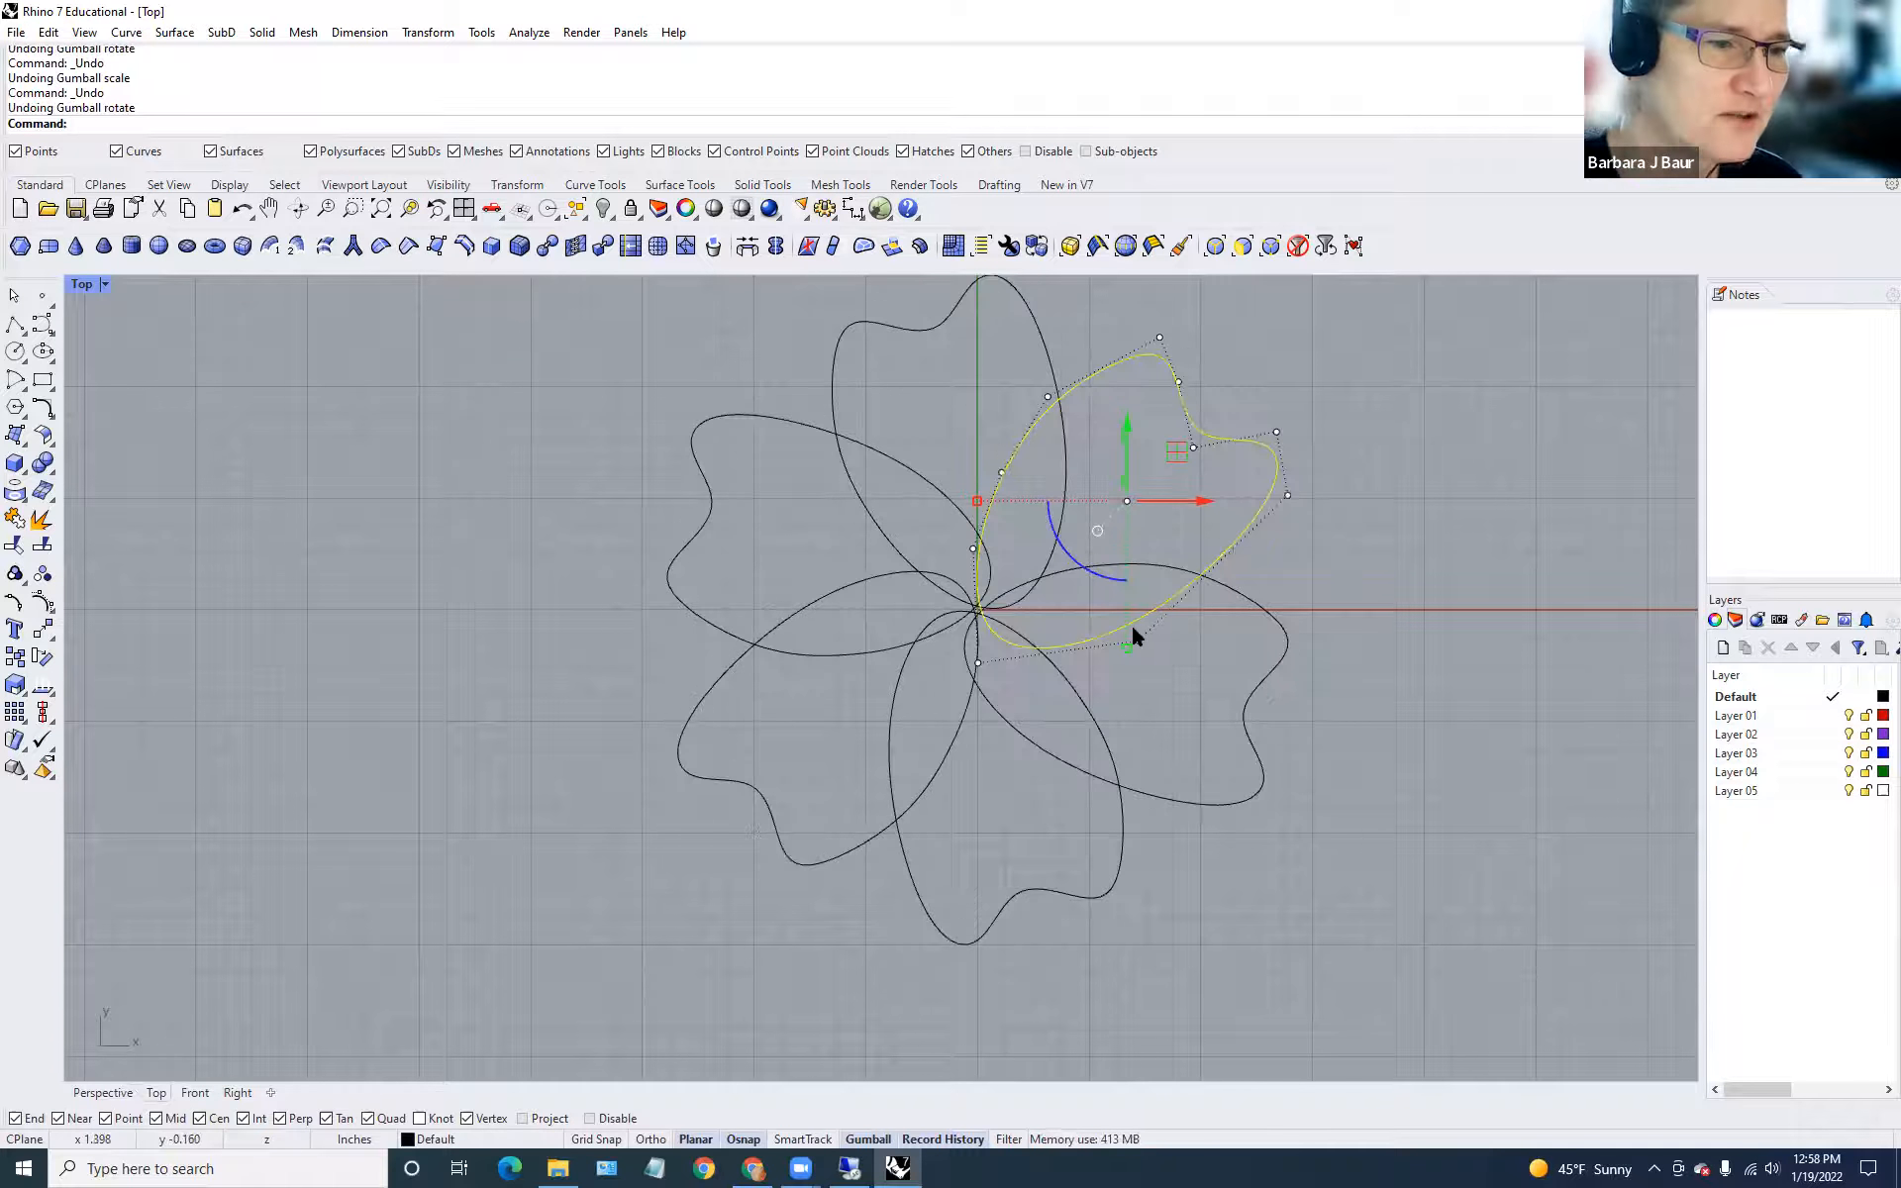
{"action": "key", "text": "ctrl+z"}
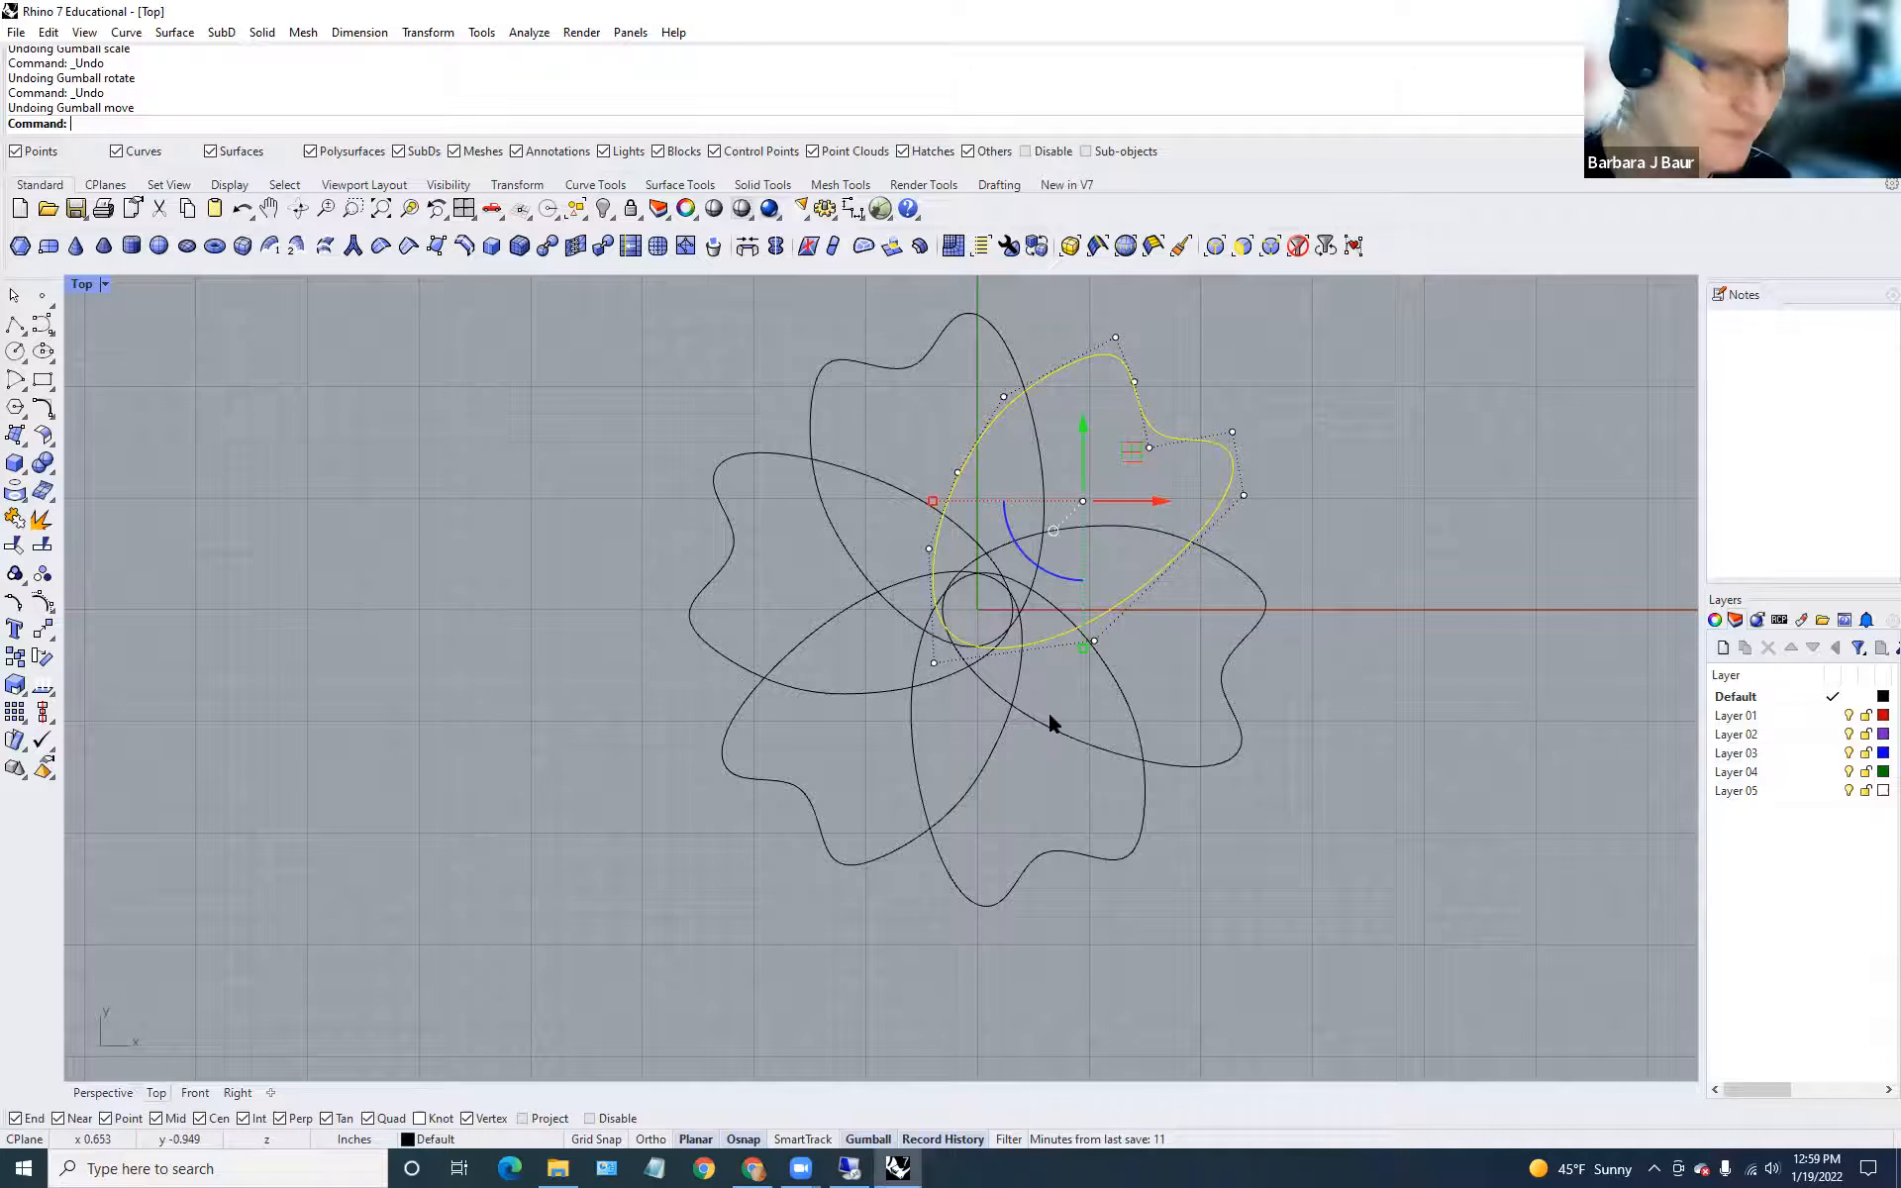
Move the original petal outward in positive X and Y to open a small gap at the flower's center, and deselect it.
{"action": "left_click_drag", "start_coordinate": [1143, 501], "coordinate": [1149, 424]}
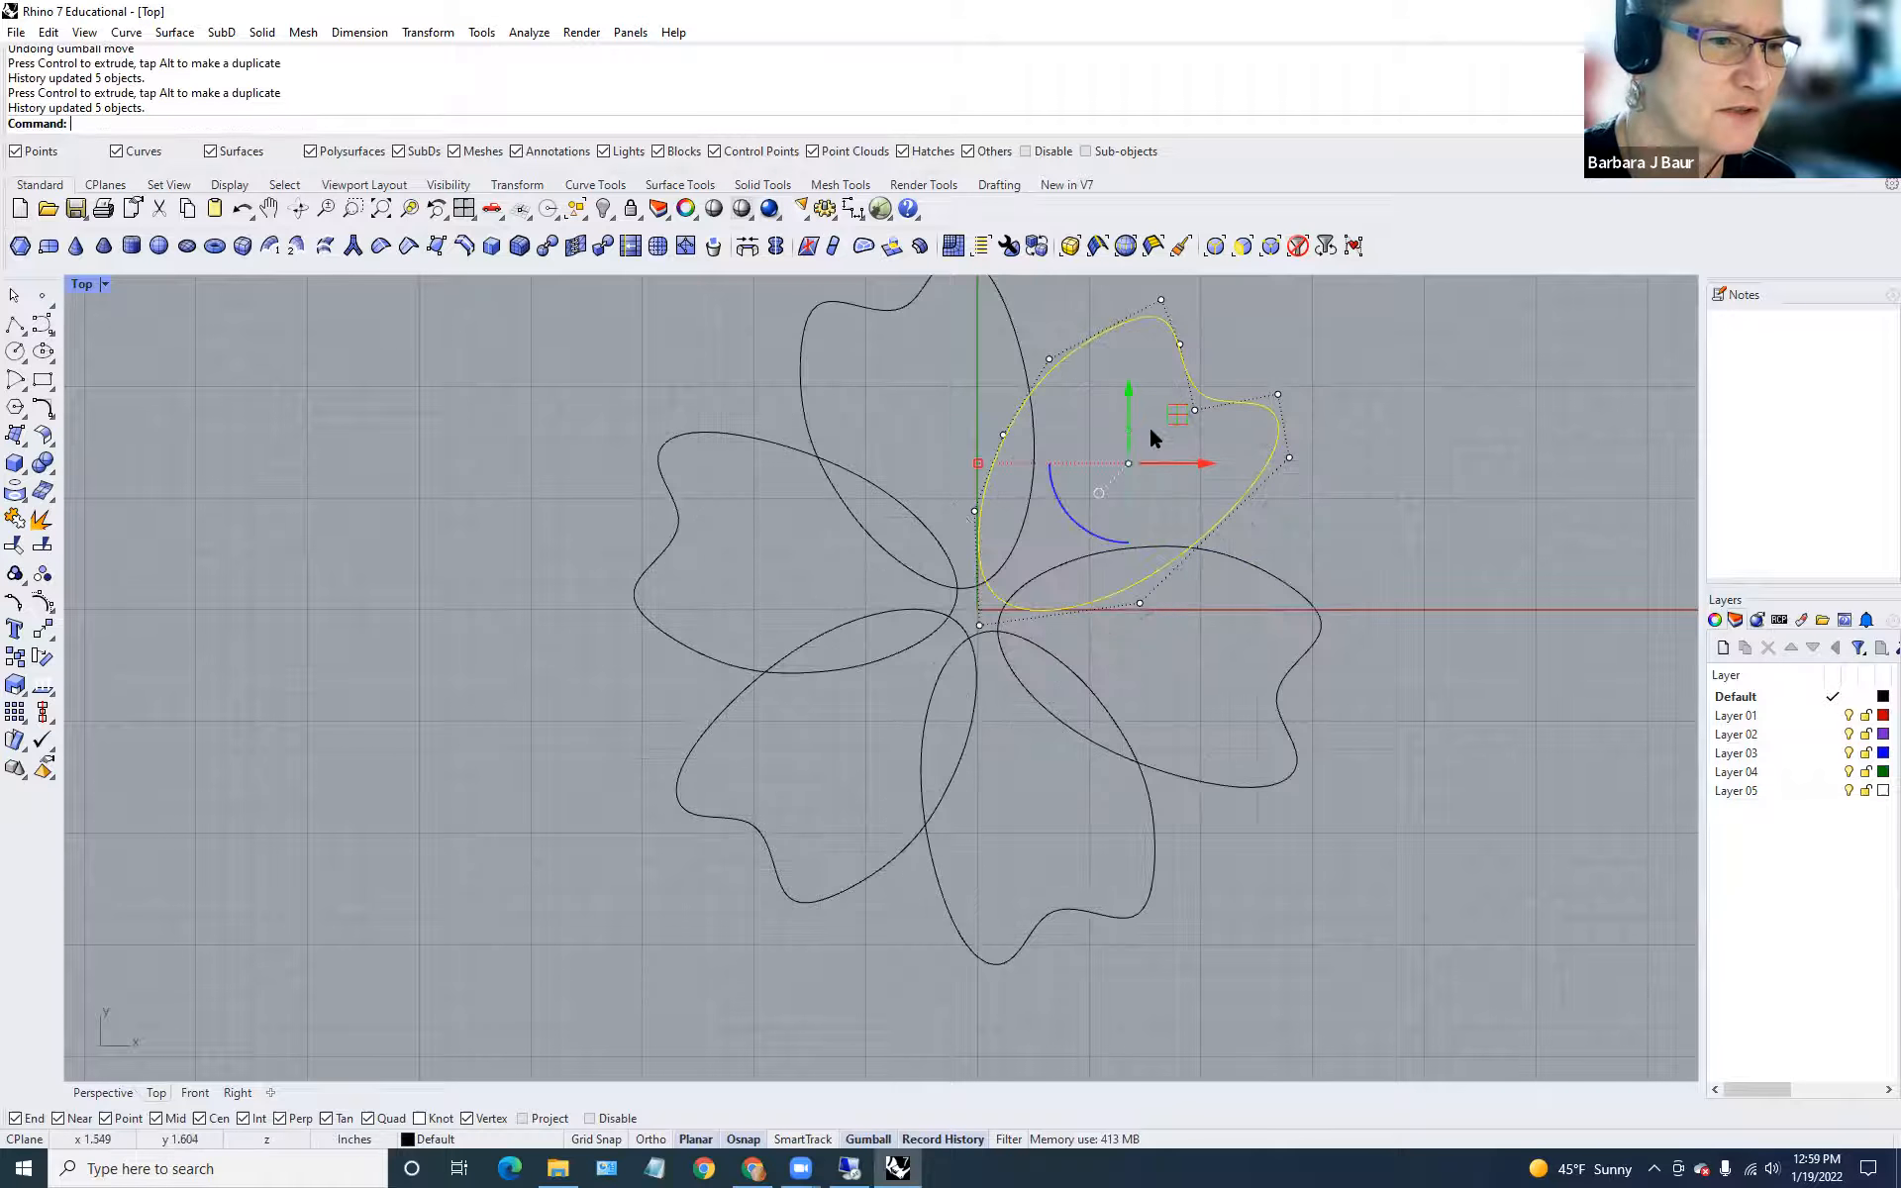
{"action": "scroll", "coordinate": [1124, 568], "scroll_direction": "down", "scroll_amount": 5}
{"action": "key", "text": "Escape"}
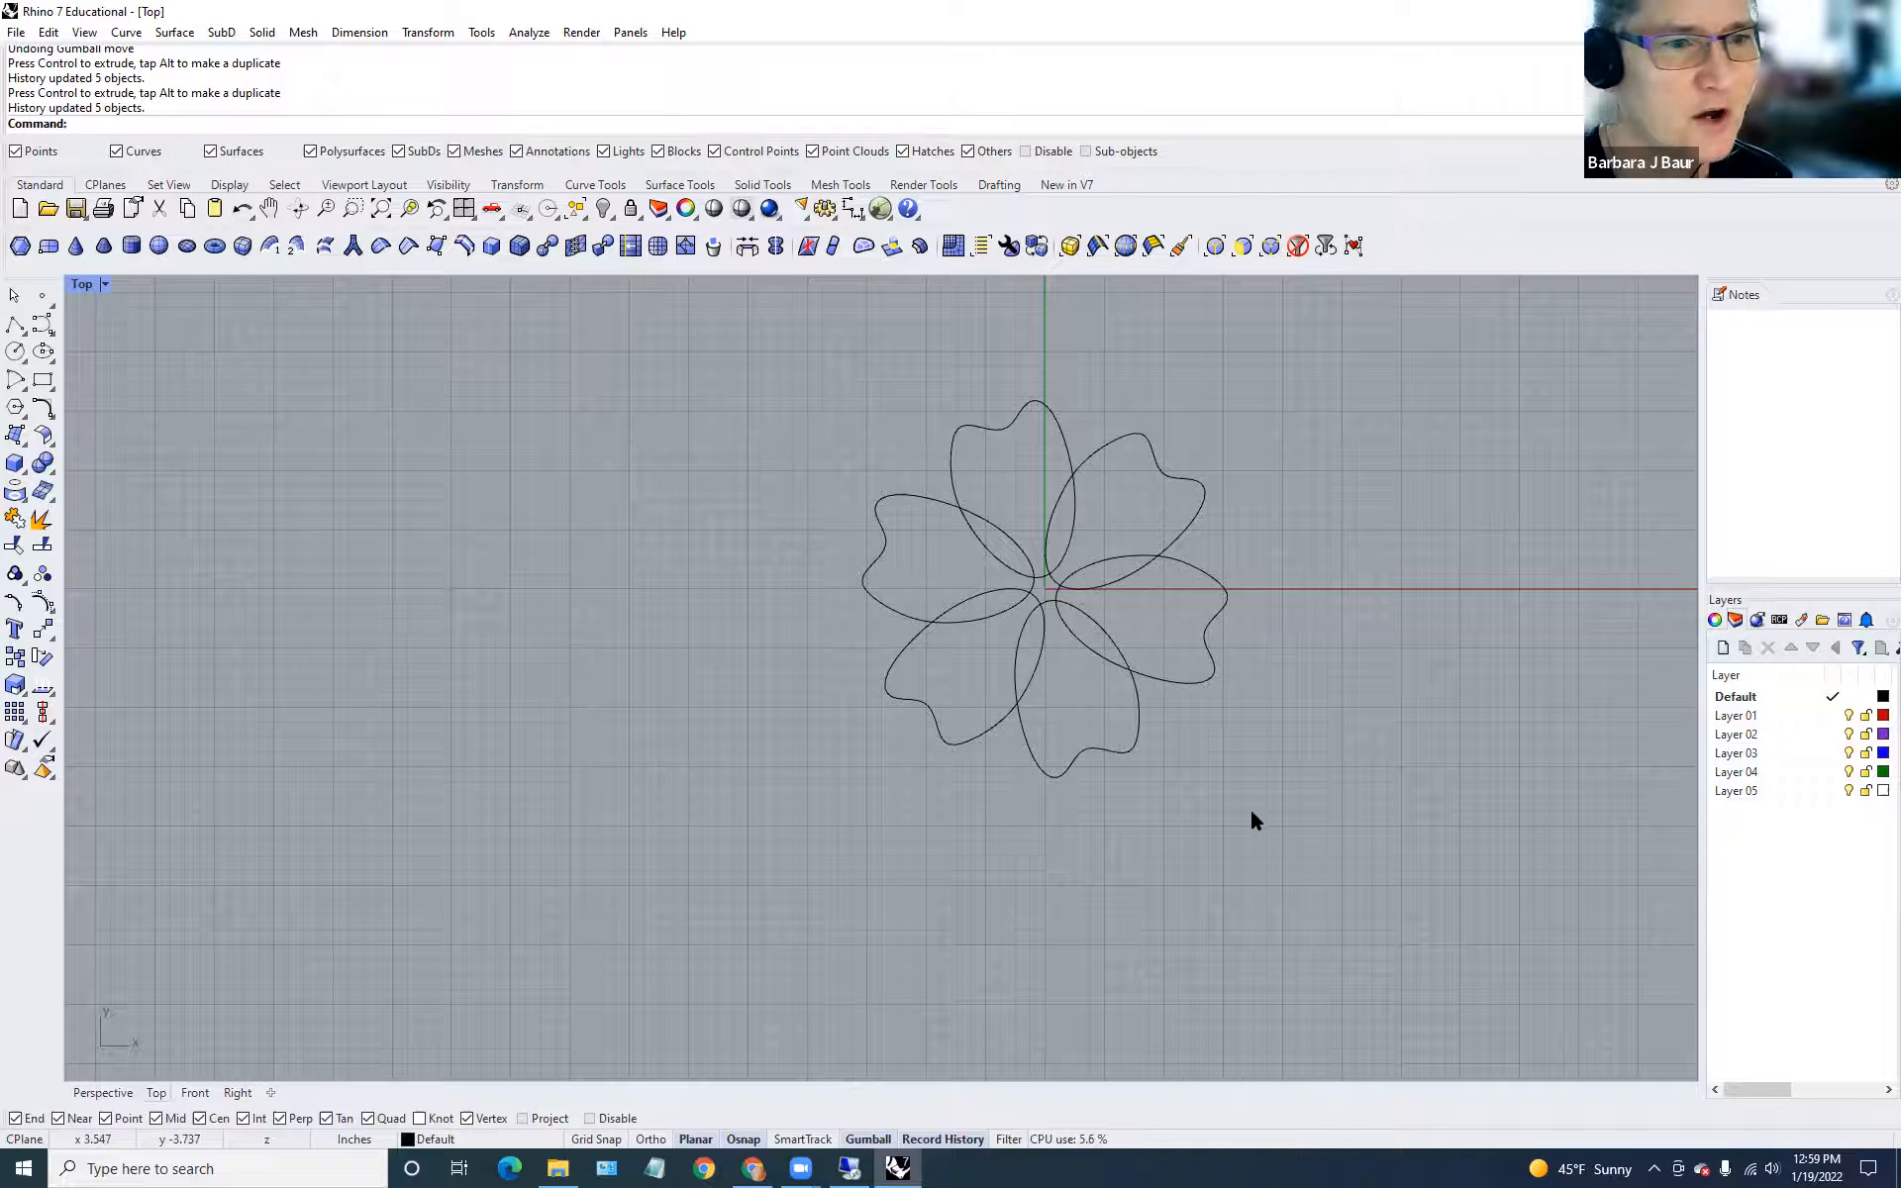
{"action": "left_click_drag", "start_coordinate": [784, 380], "coordinate": [1321, 835]}
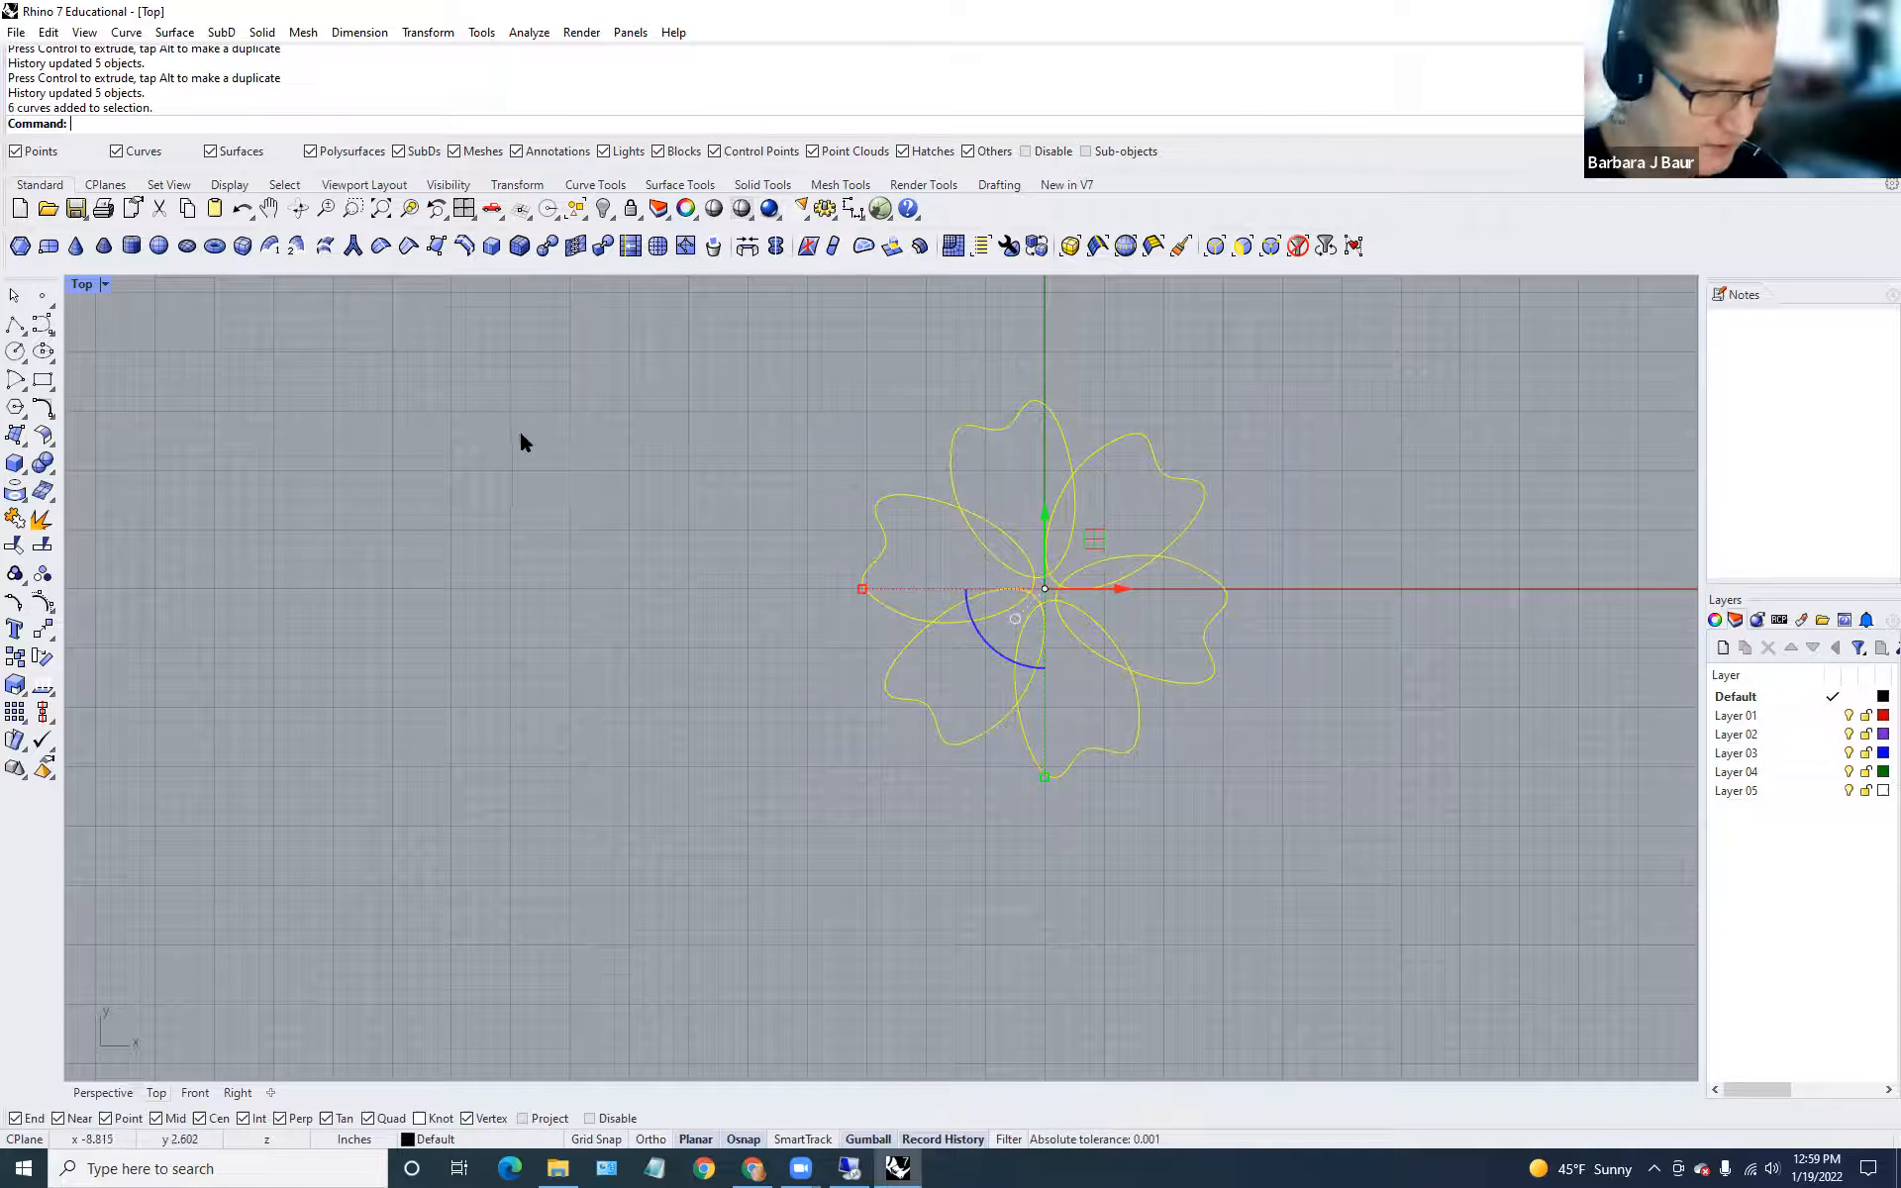
{"action": "type", "text": "urve"}
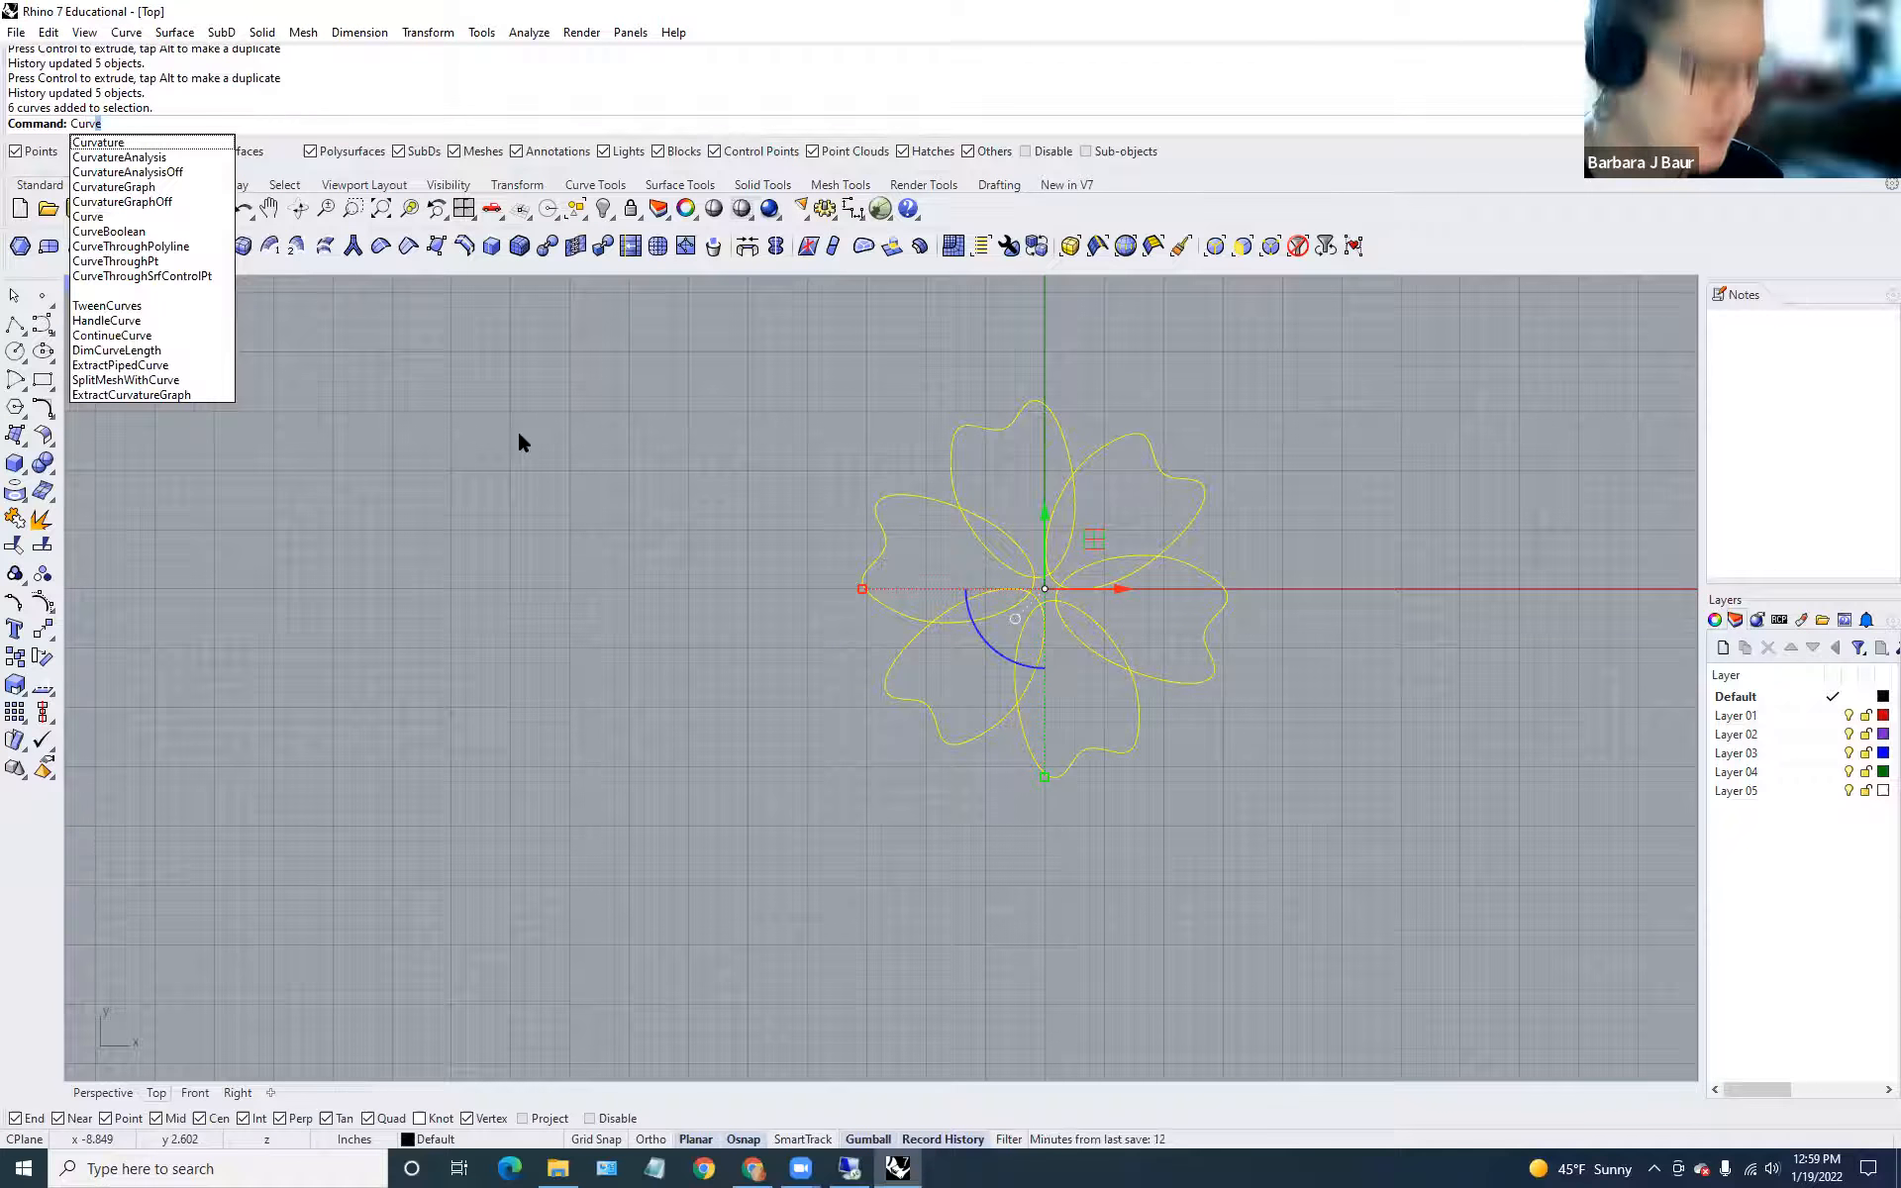
{"action": "key", "text": "Down"}
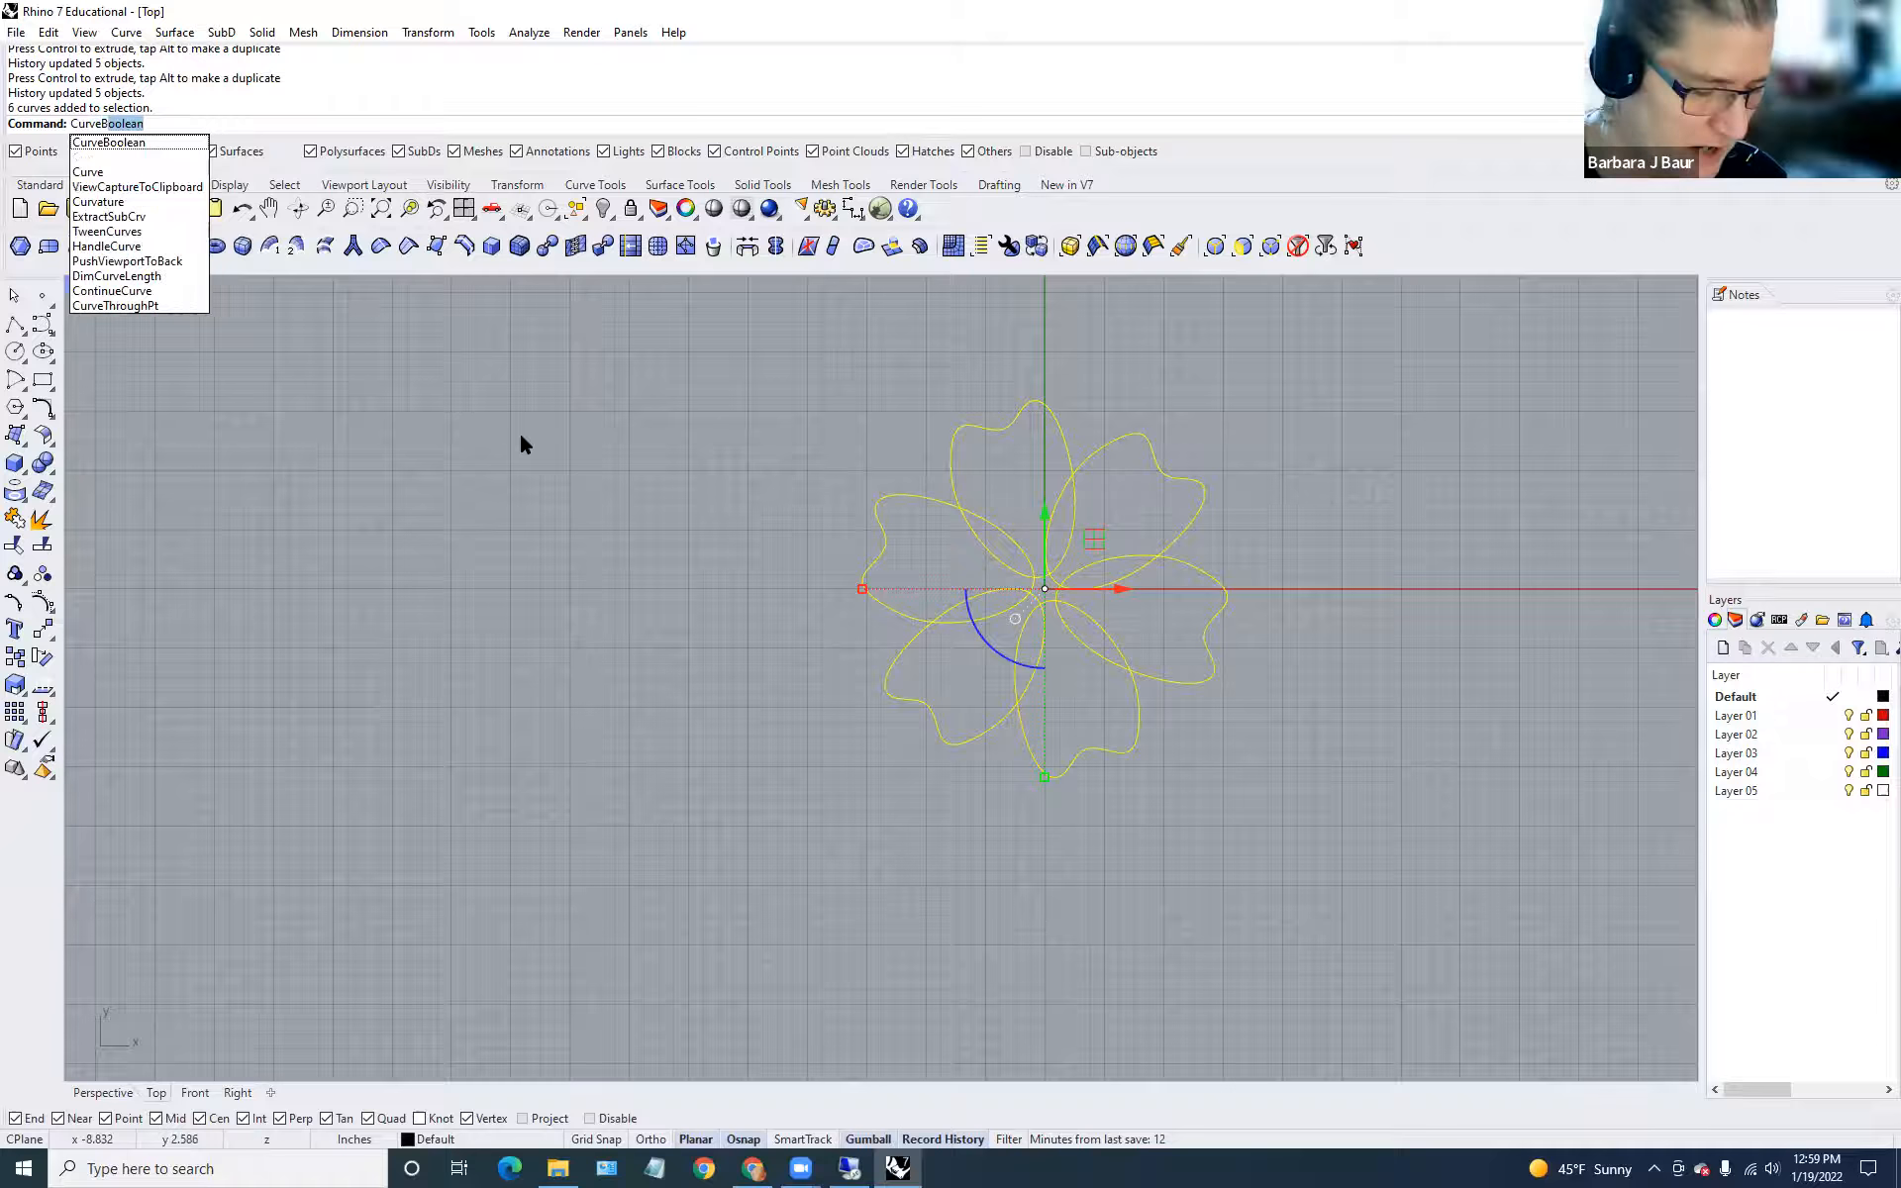
{"action": "key", "text": "Return"}
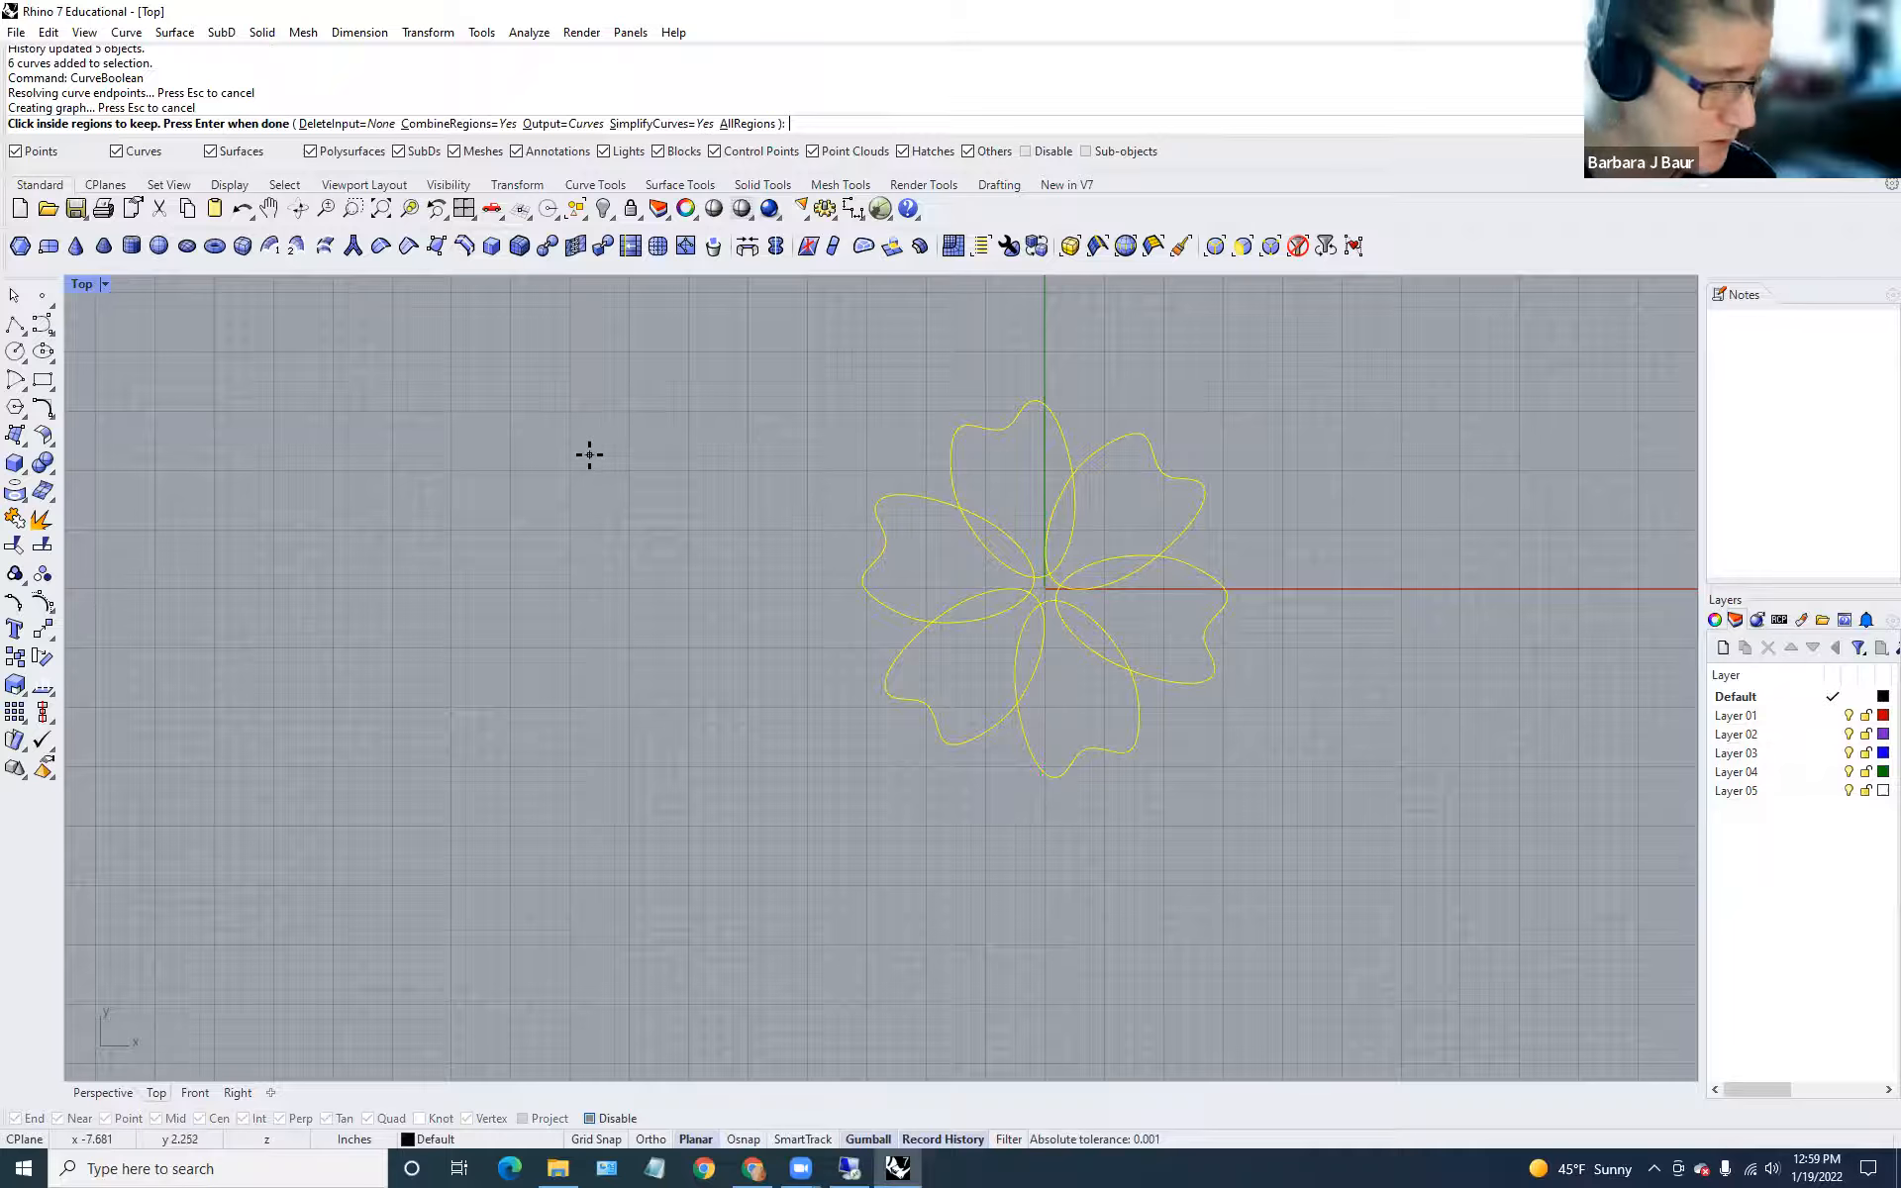
{"action": "key", "text": "Return"}
{"action": "key", "text": "Escape"}
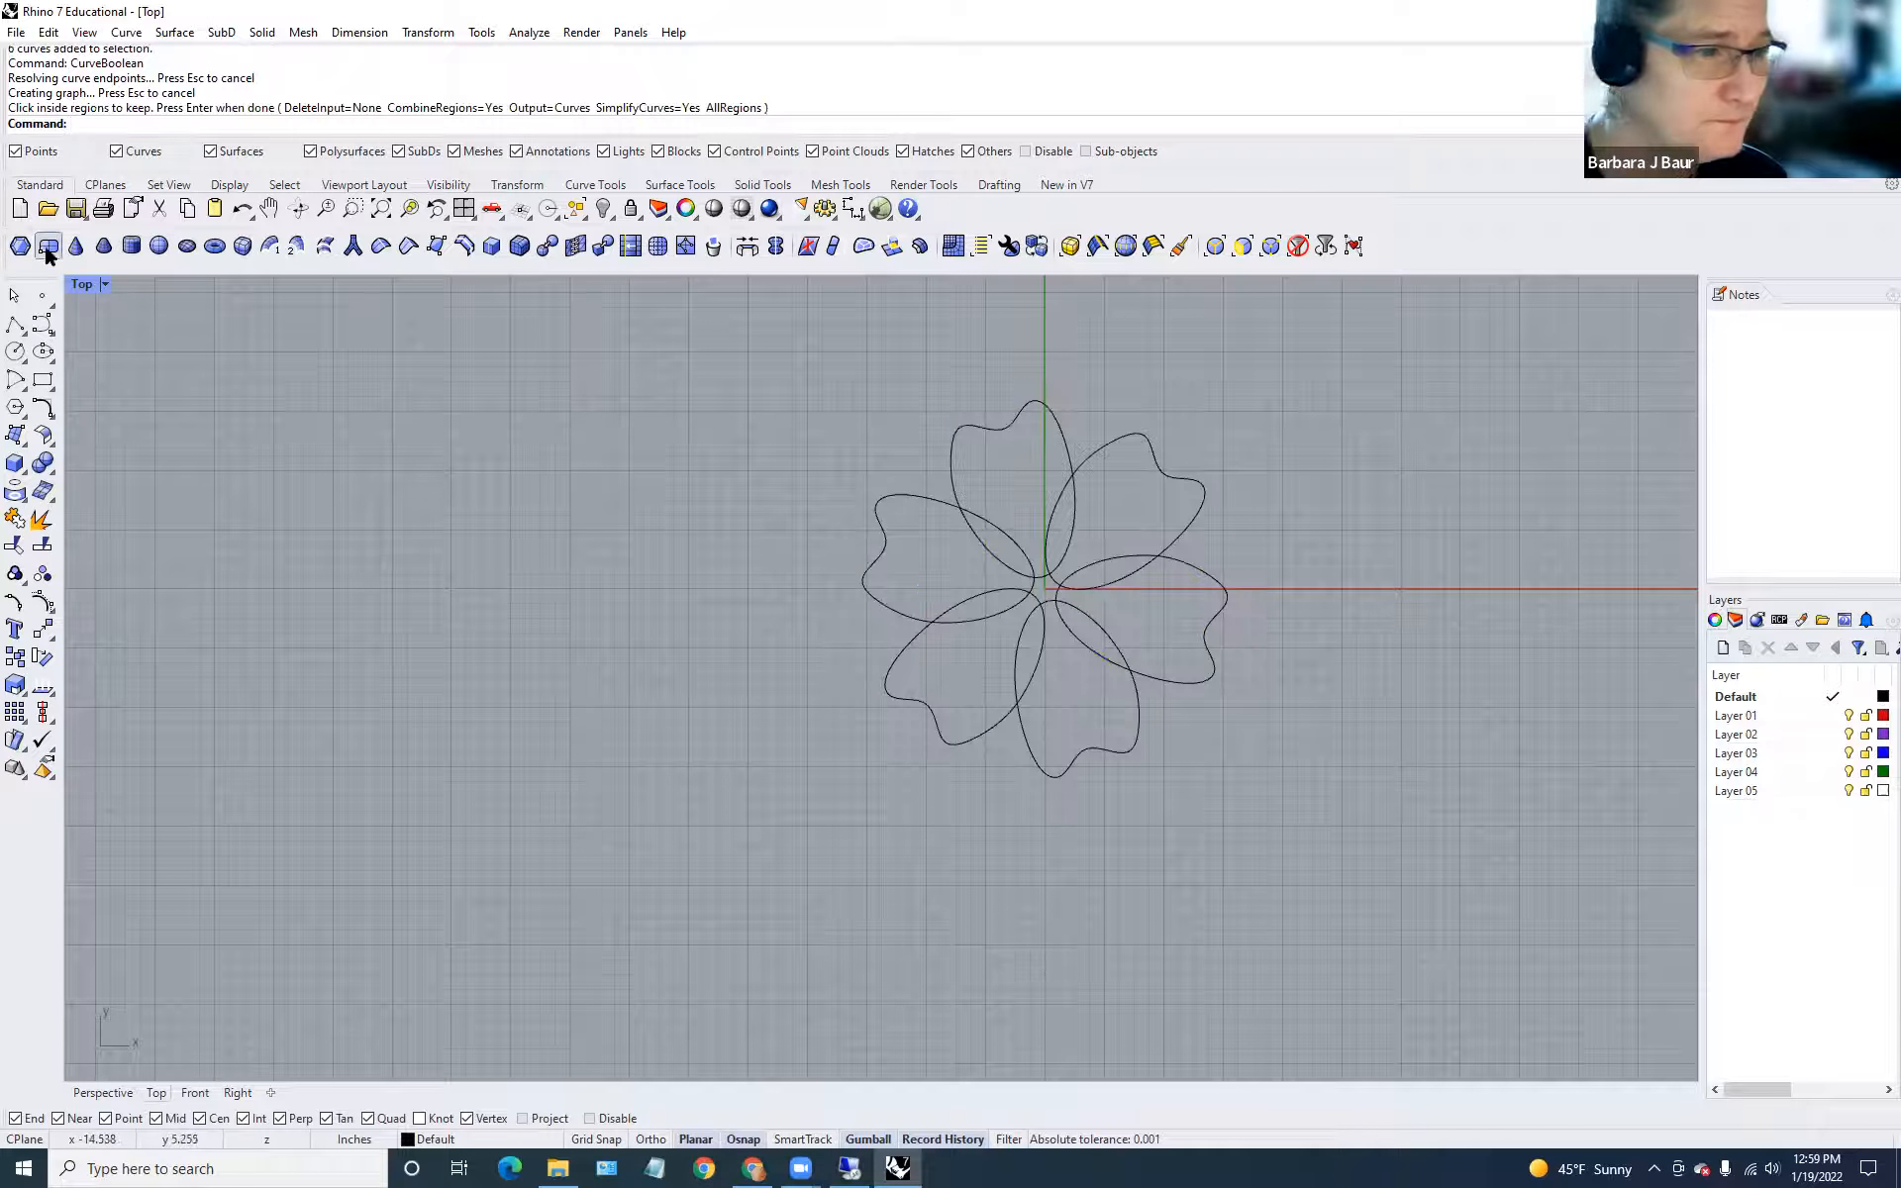
Start the CurveBoolean command and select all six petal curves of the flower at the origin.
{"action": "type", "text": "Curve"}
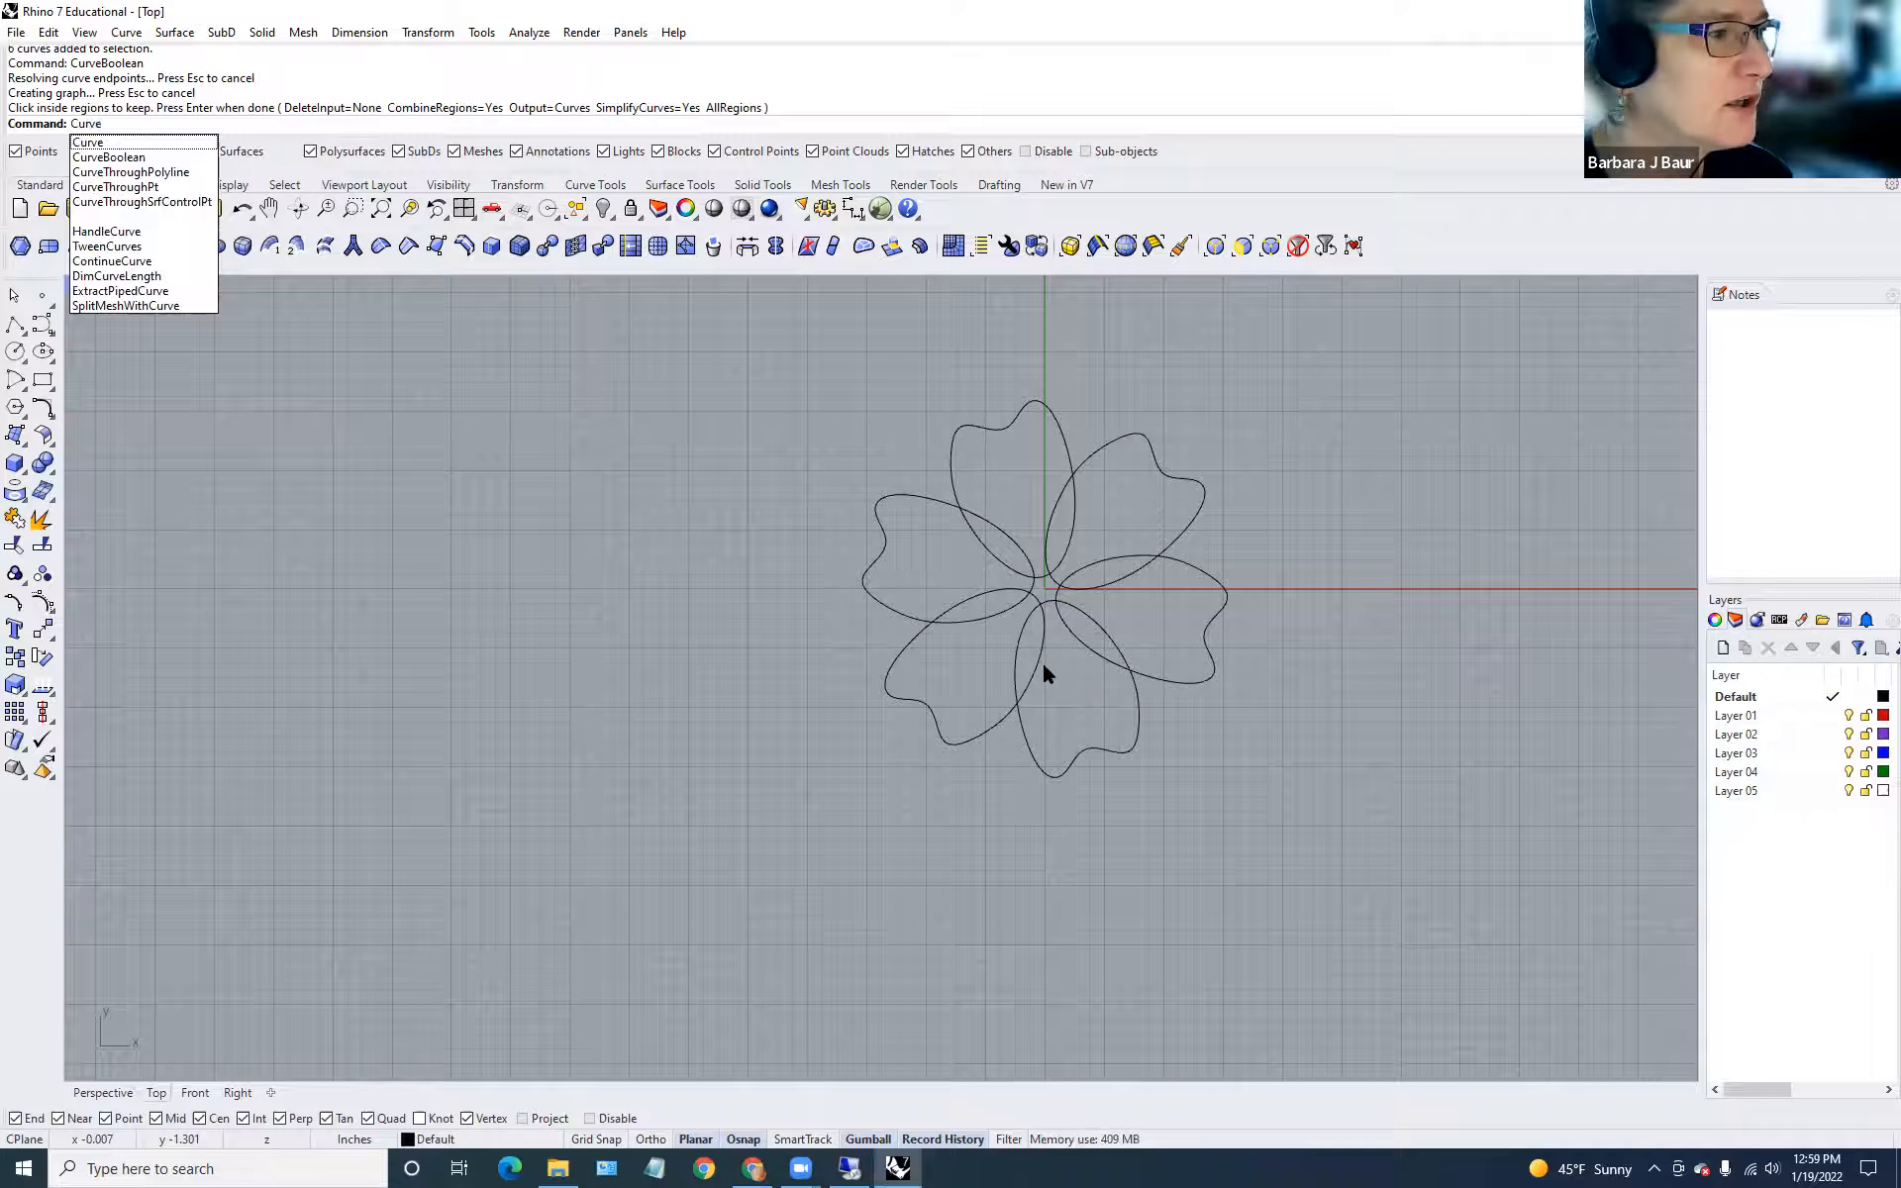
{"action": "key", "text": "Down"}
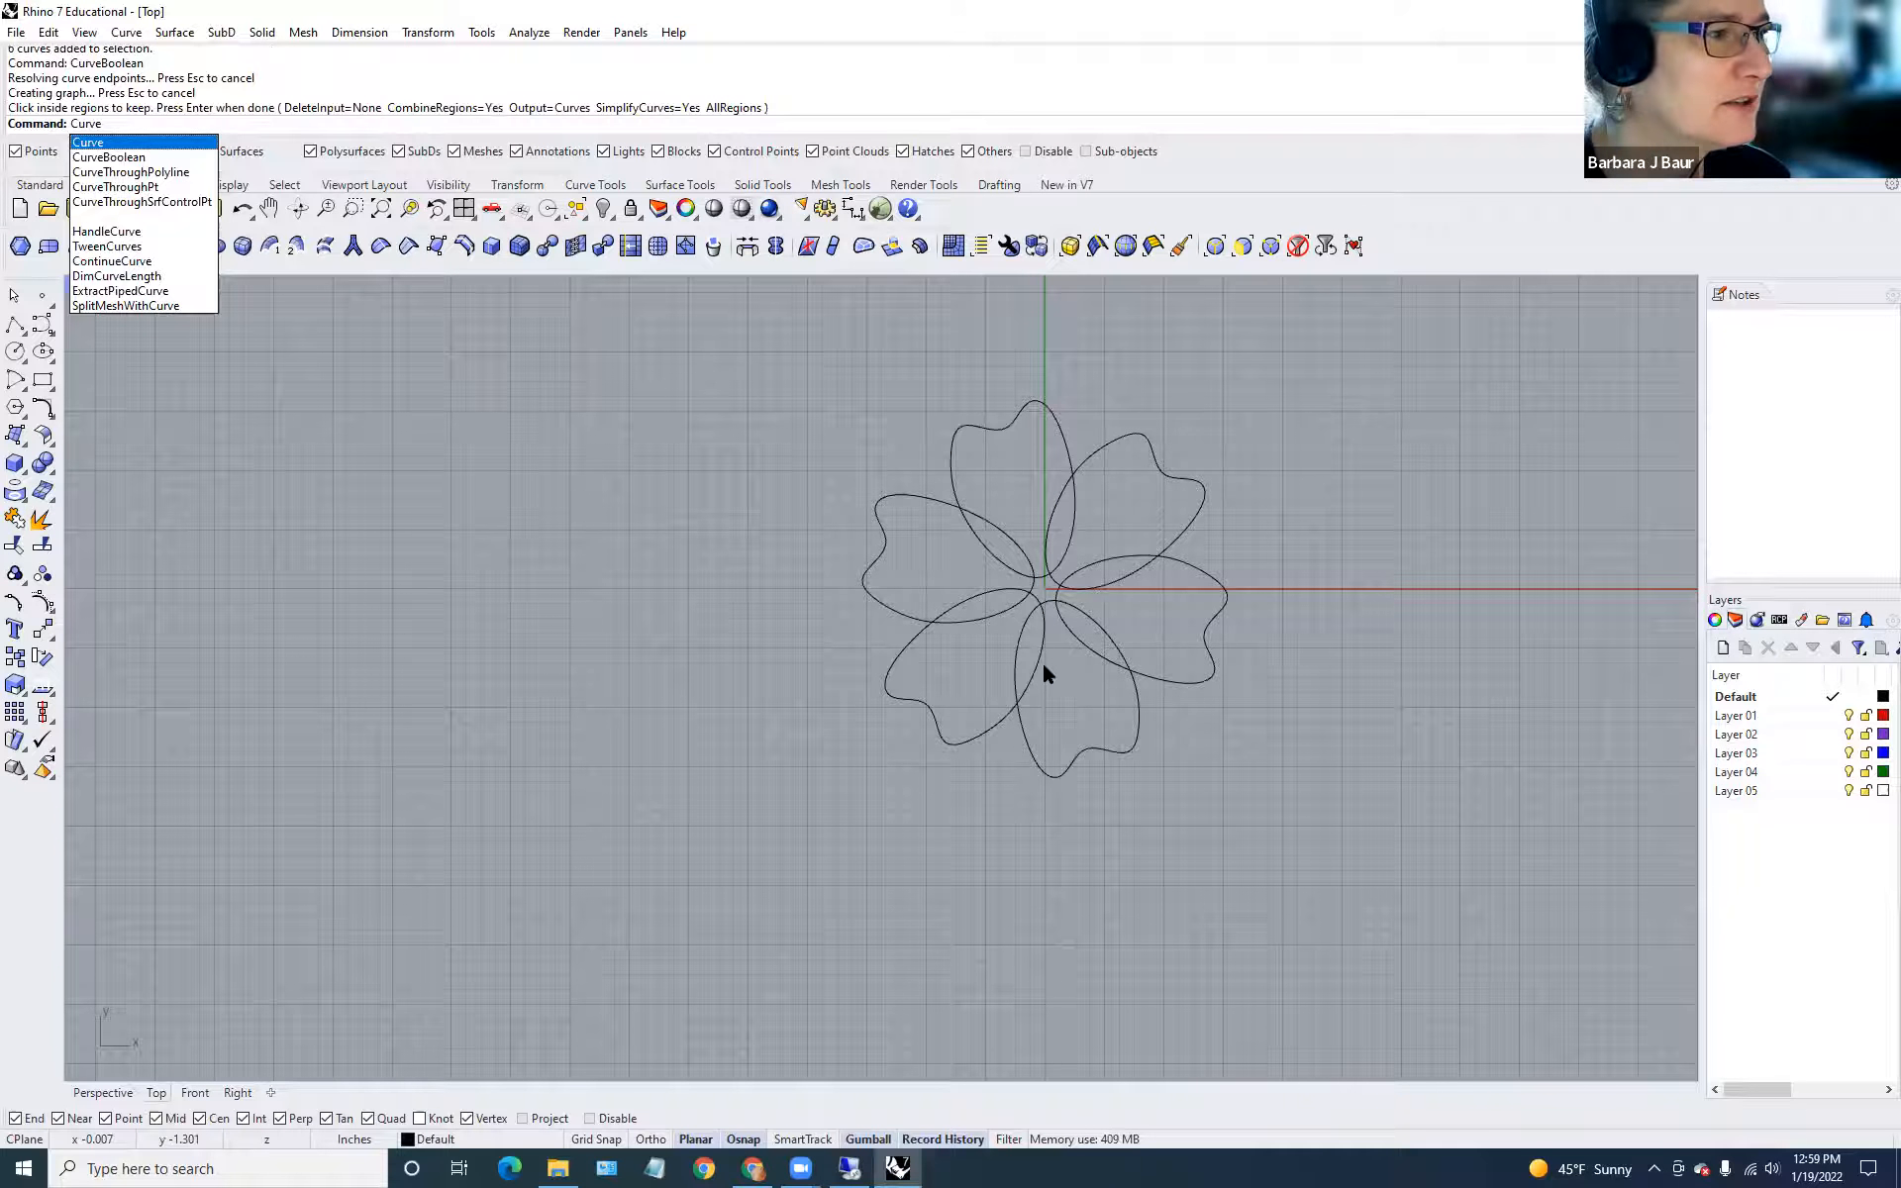
{"action": "key", "text": "Down"}
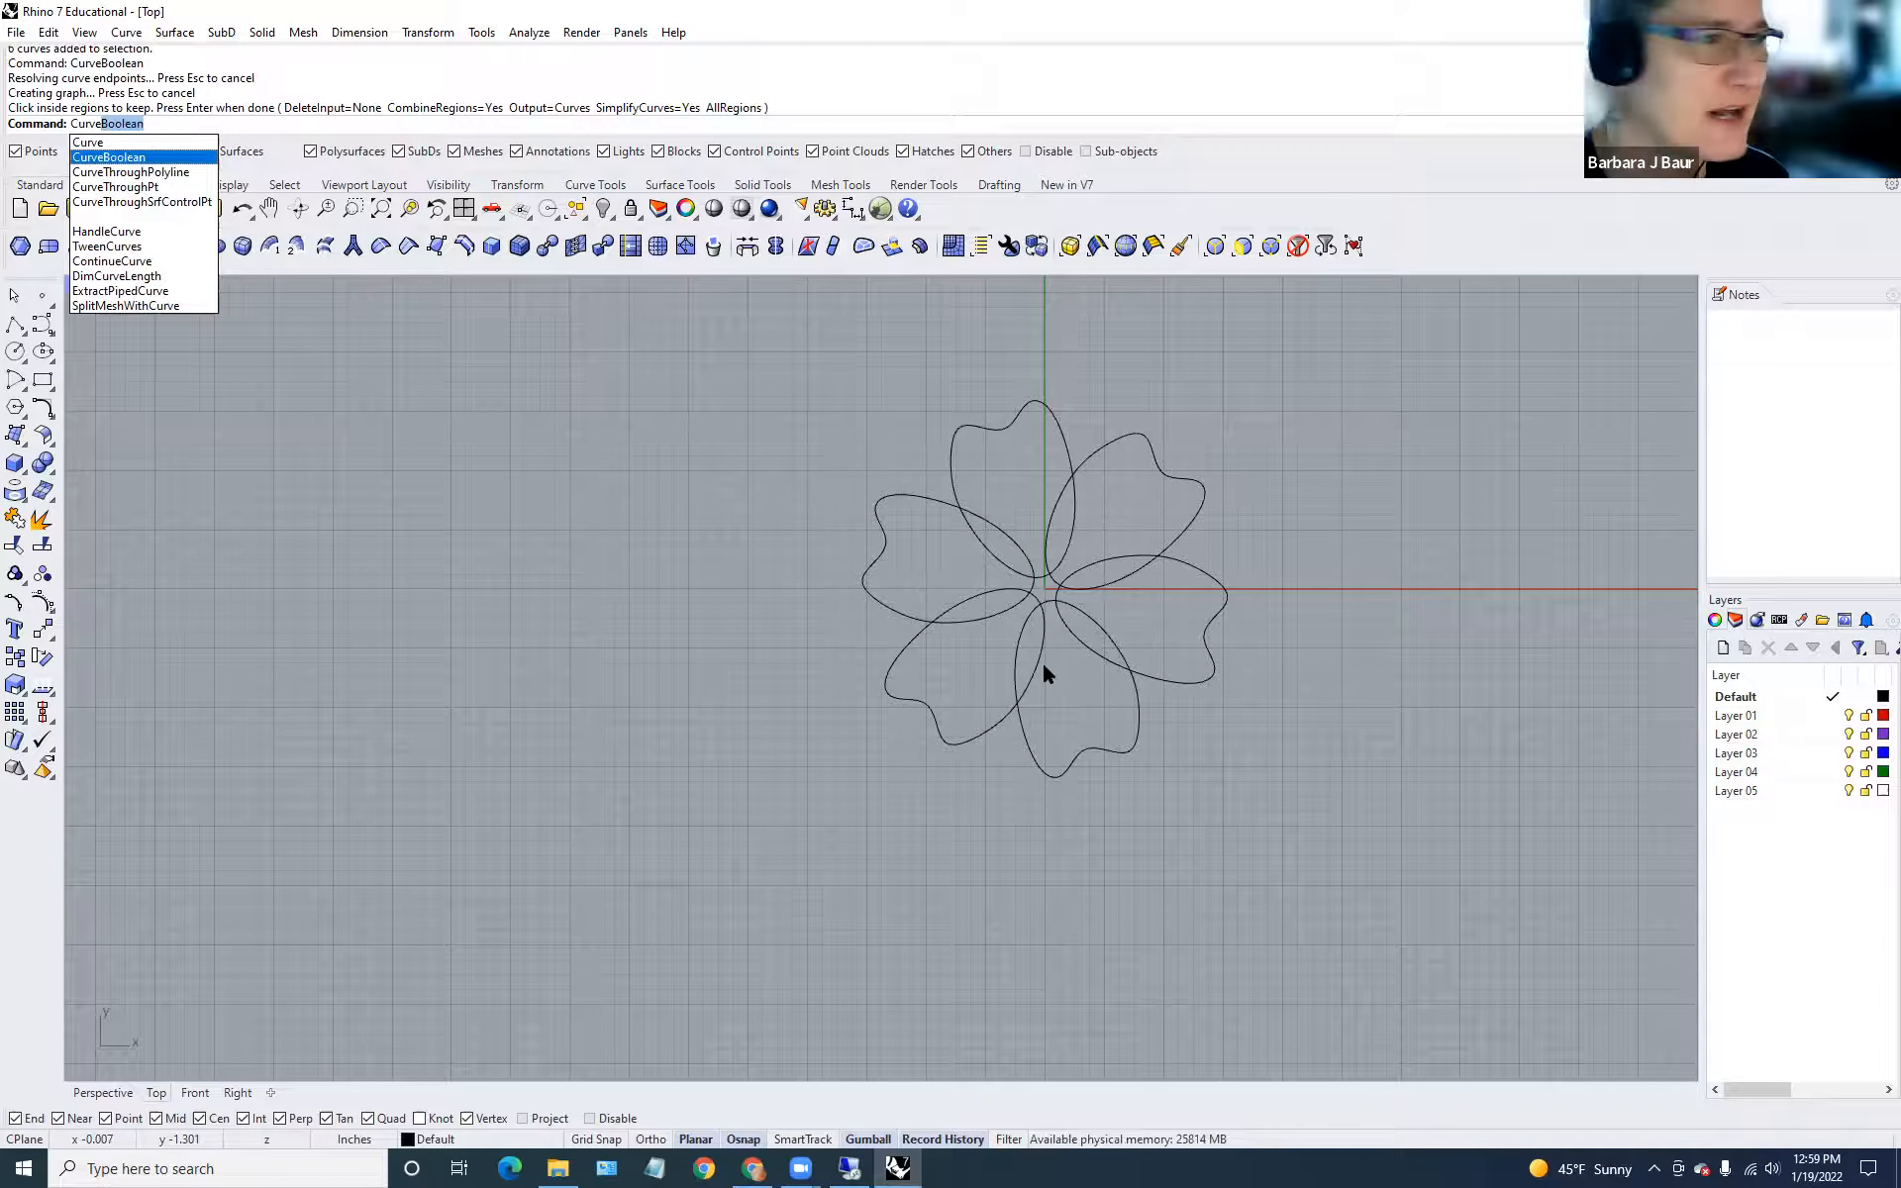
{"action": "key", "text": "Down"}
{"action": "key", "text": "Down"}
{"action": "key", "text": "Down"}
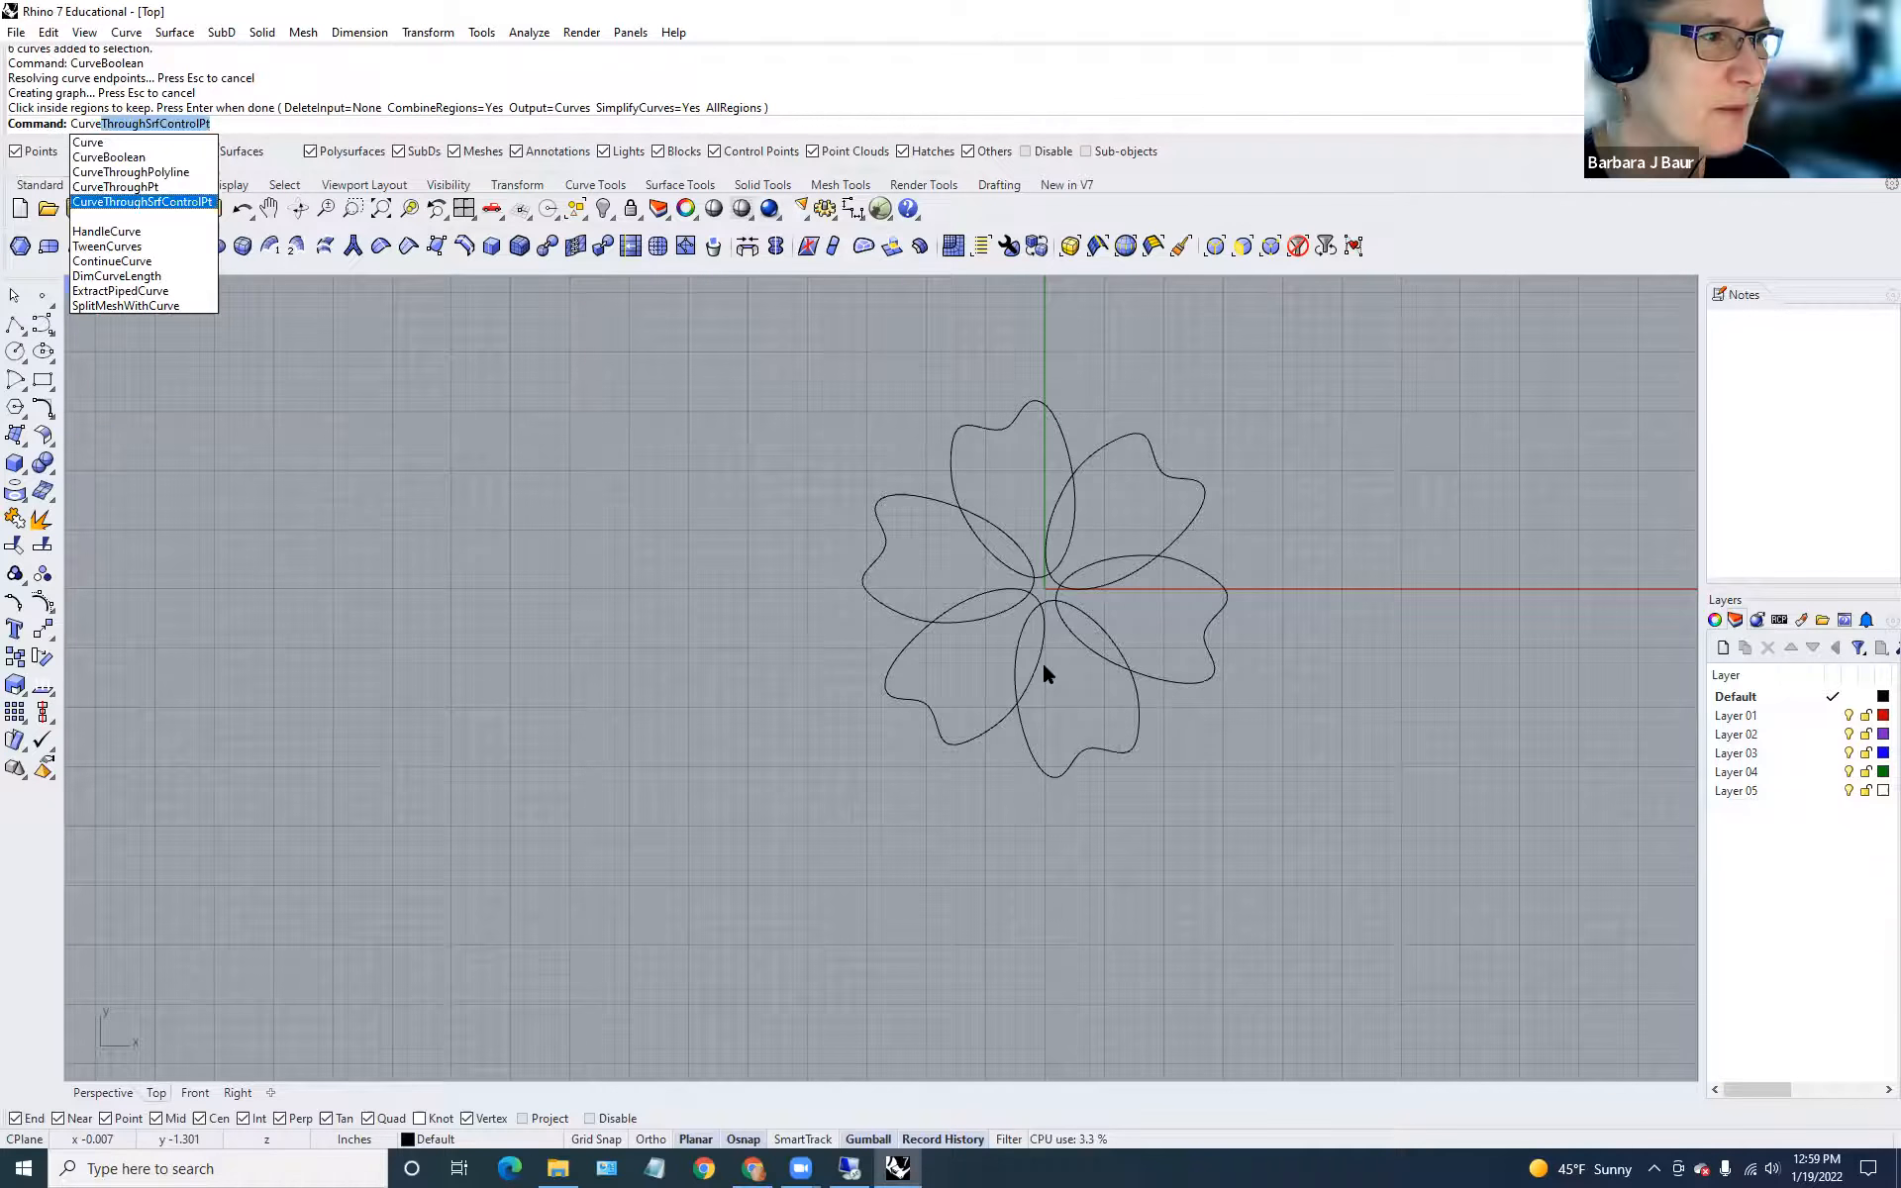
{"action": "key", "text": "Up"}
{"action": "key", "text": "Up"}
{"action": "key", "text": "Up"}
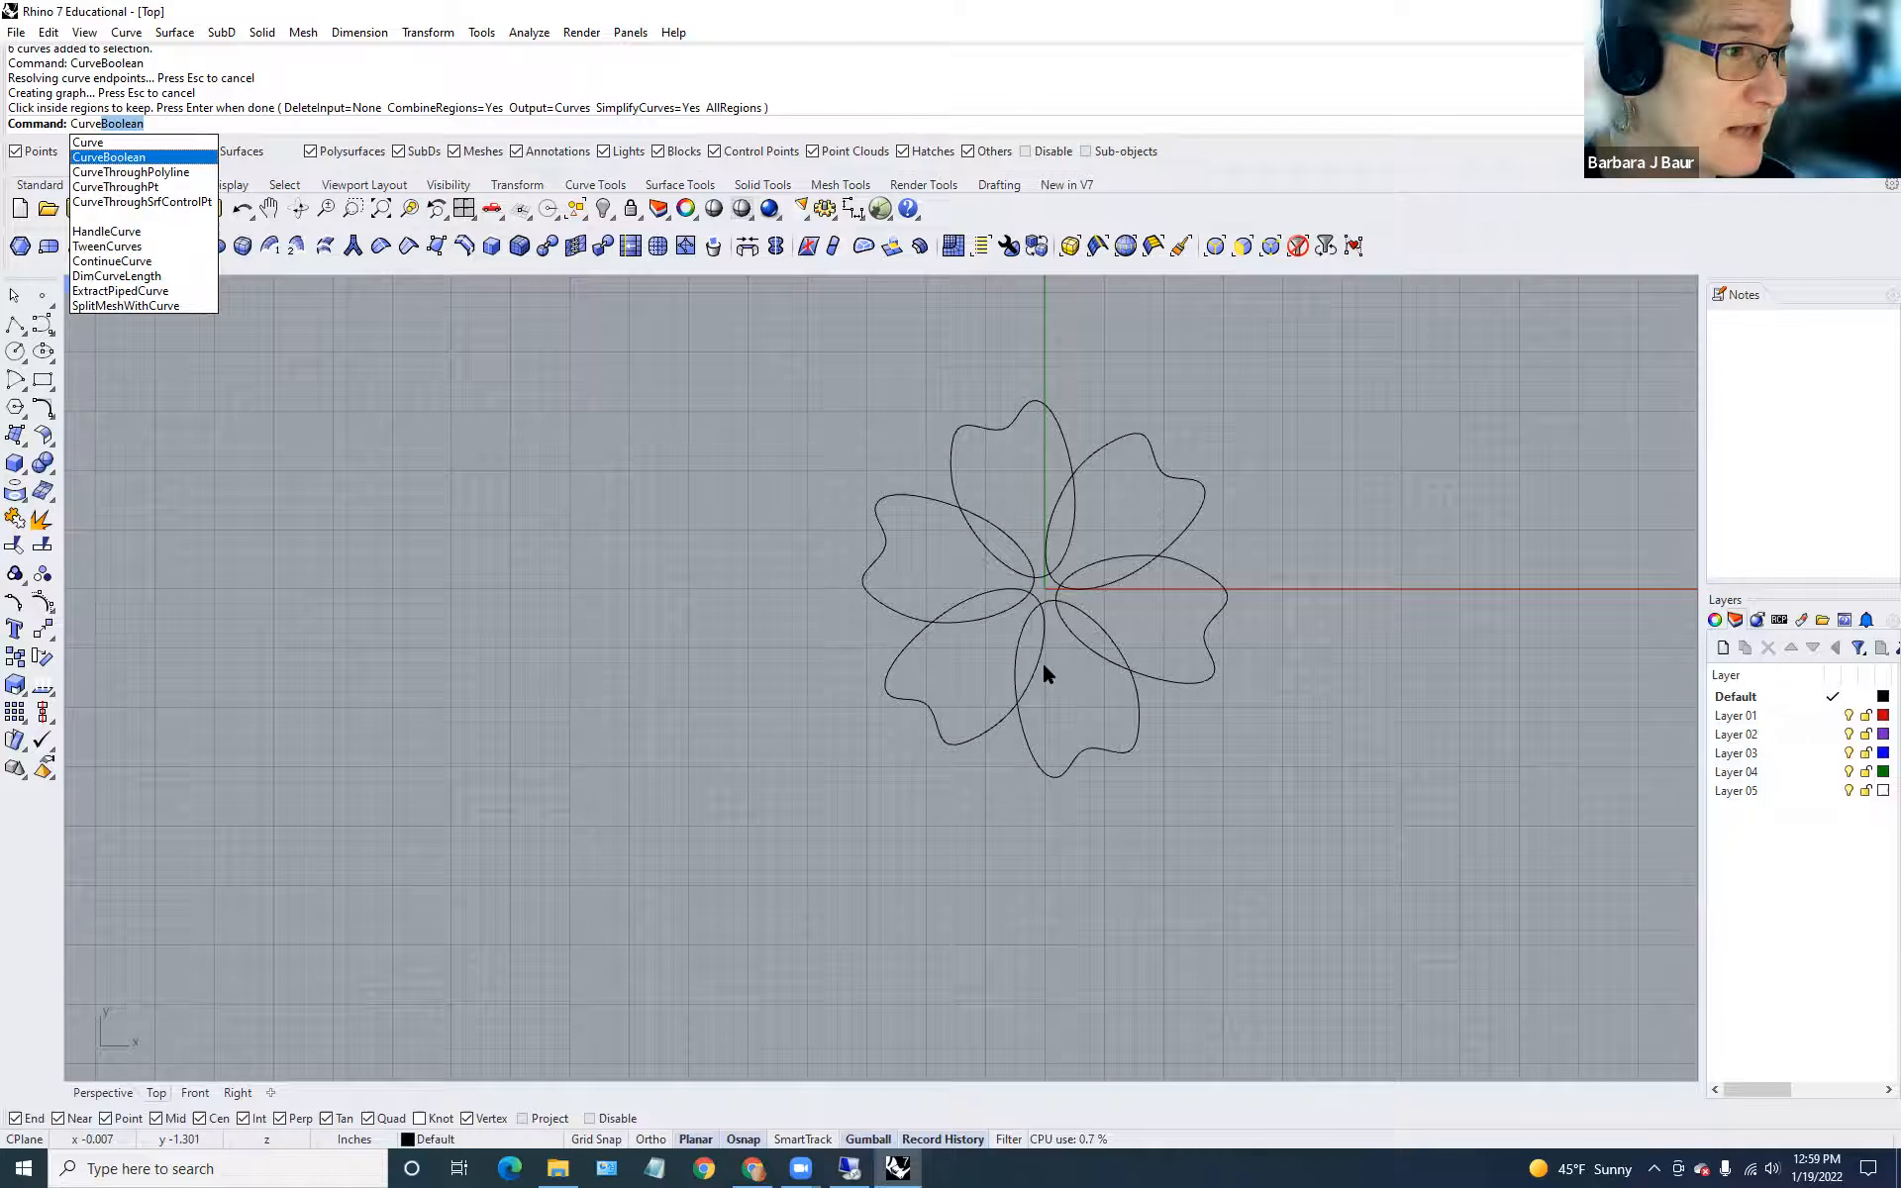
{"action": "left_click", "coordinate": [129, 157]}
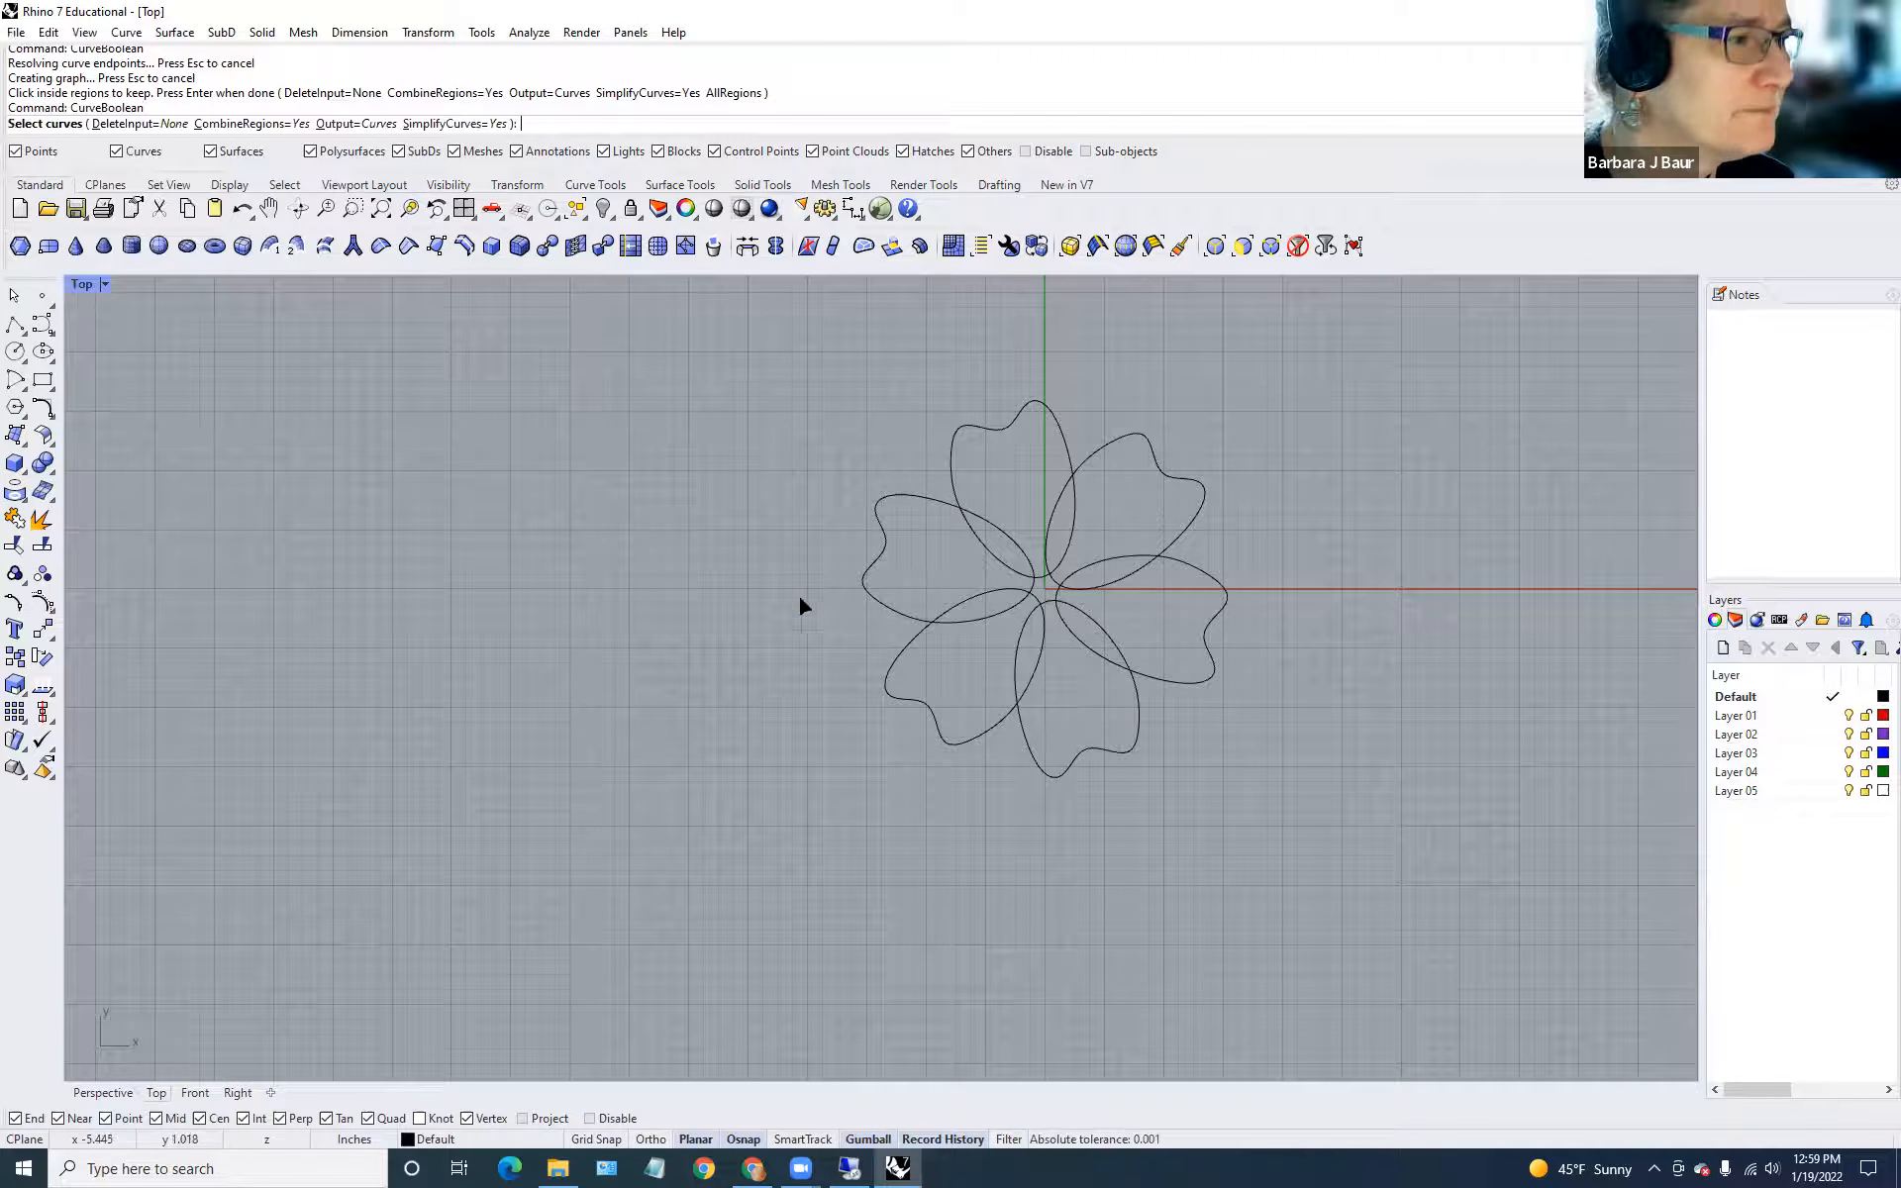
{"action": "left_click_drag", "start_coordinate": [713, 345], "coordinate": [1434, 1014]}
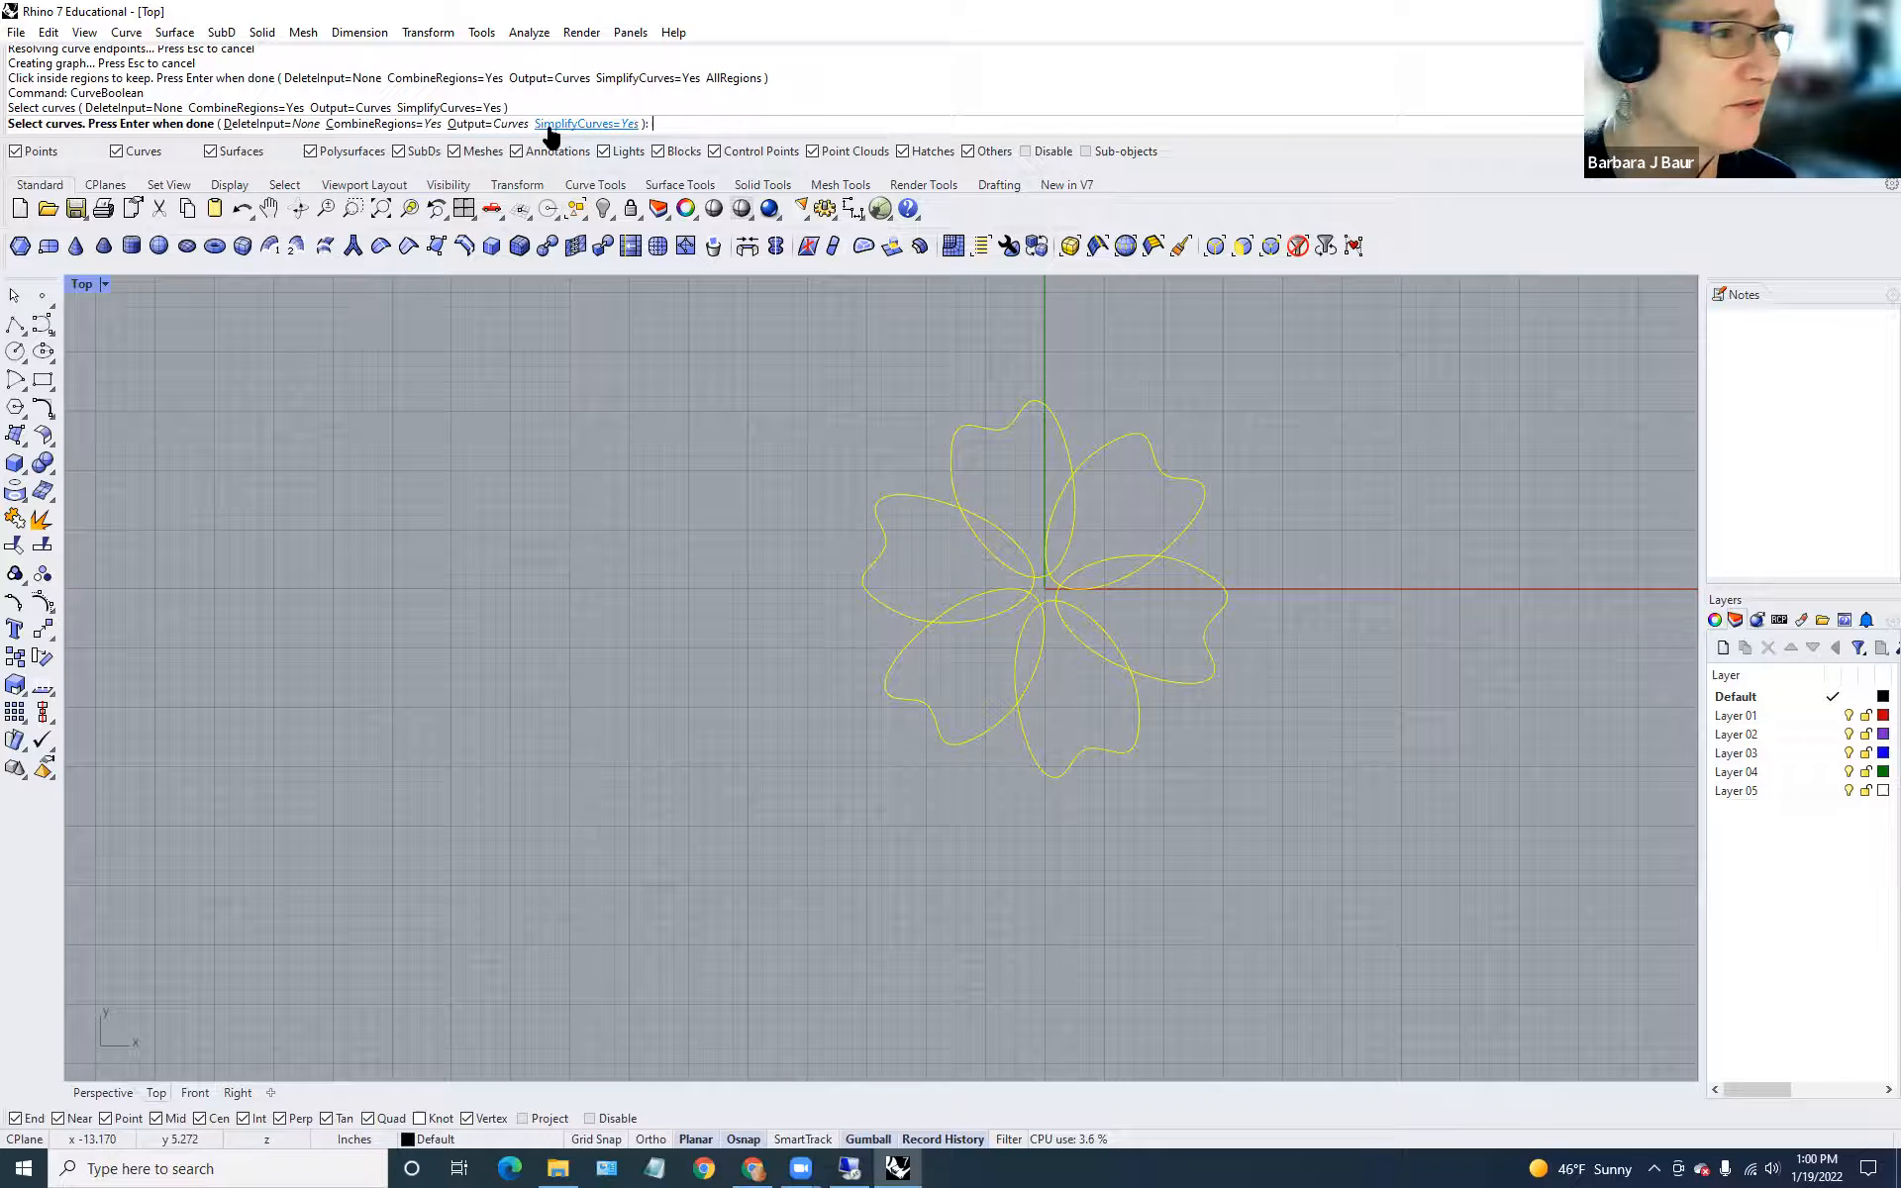
Set DeleteInput to None, keep CombineRegions=Yes and Output=Curves, and pick outside the petals to get the whole flower's outer outline.
{"action": "left_click", "coordinate": [293, 123]}
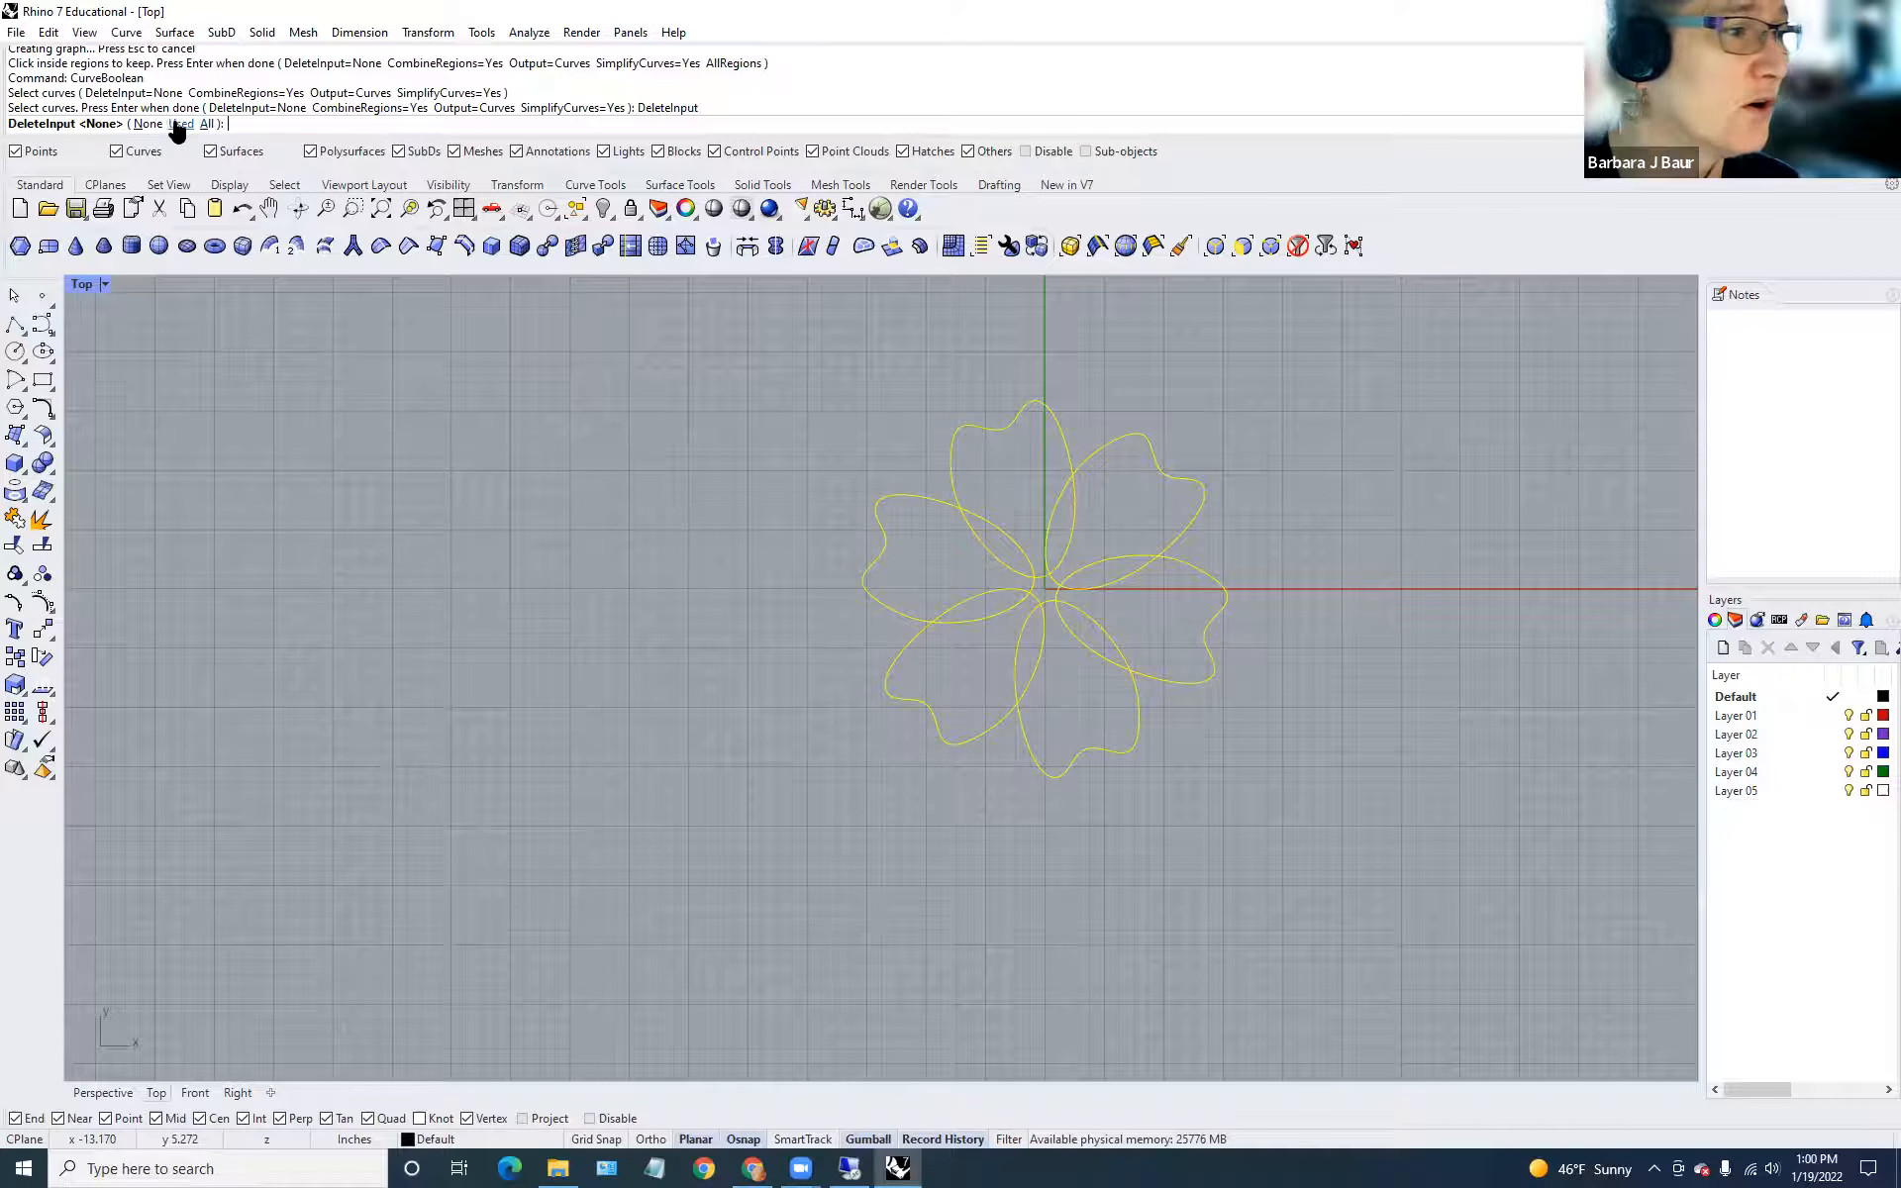
{"action": "left_click", "coordinate": [146, 124]}
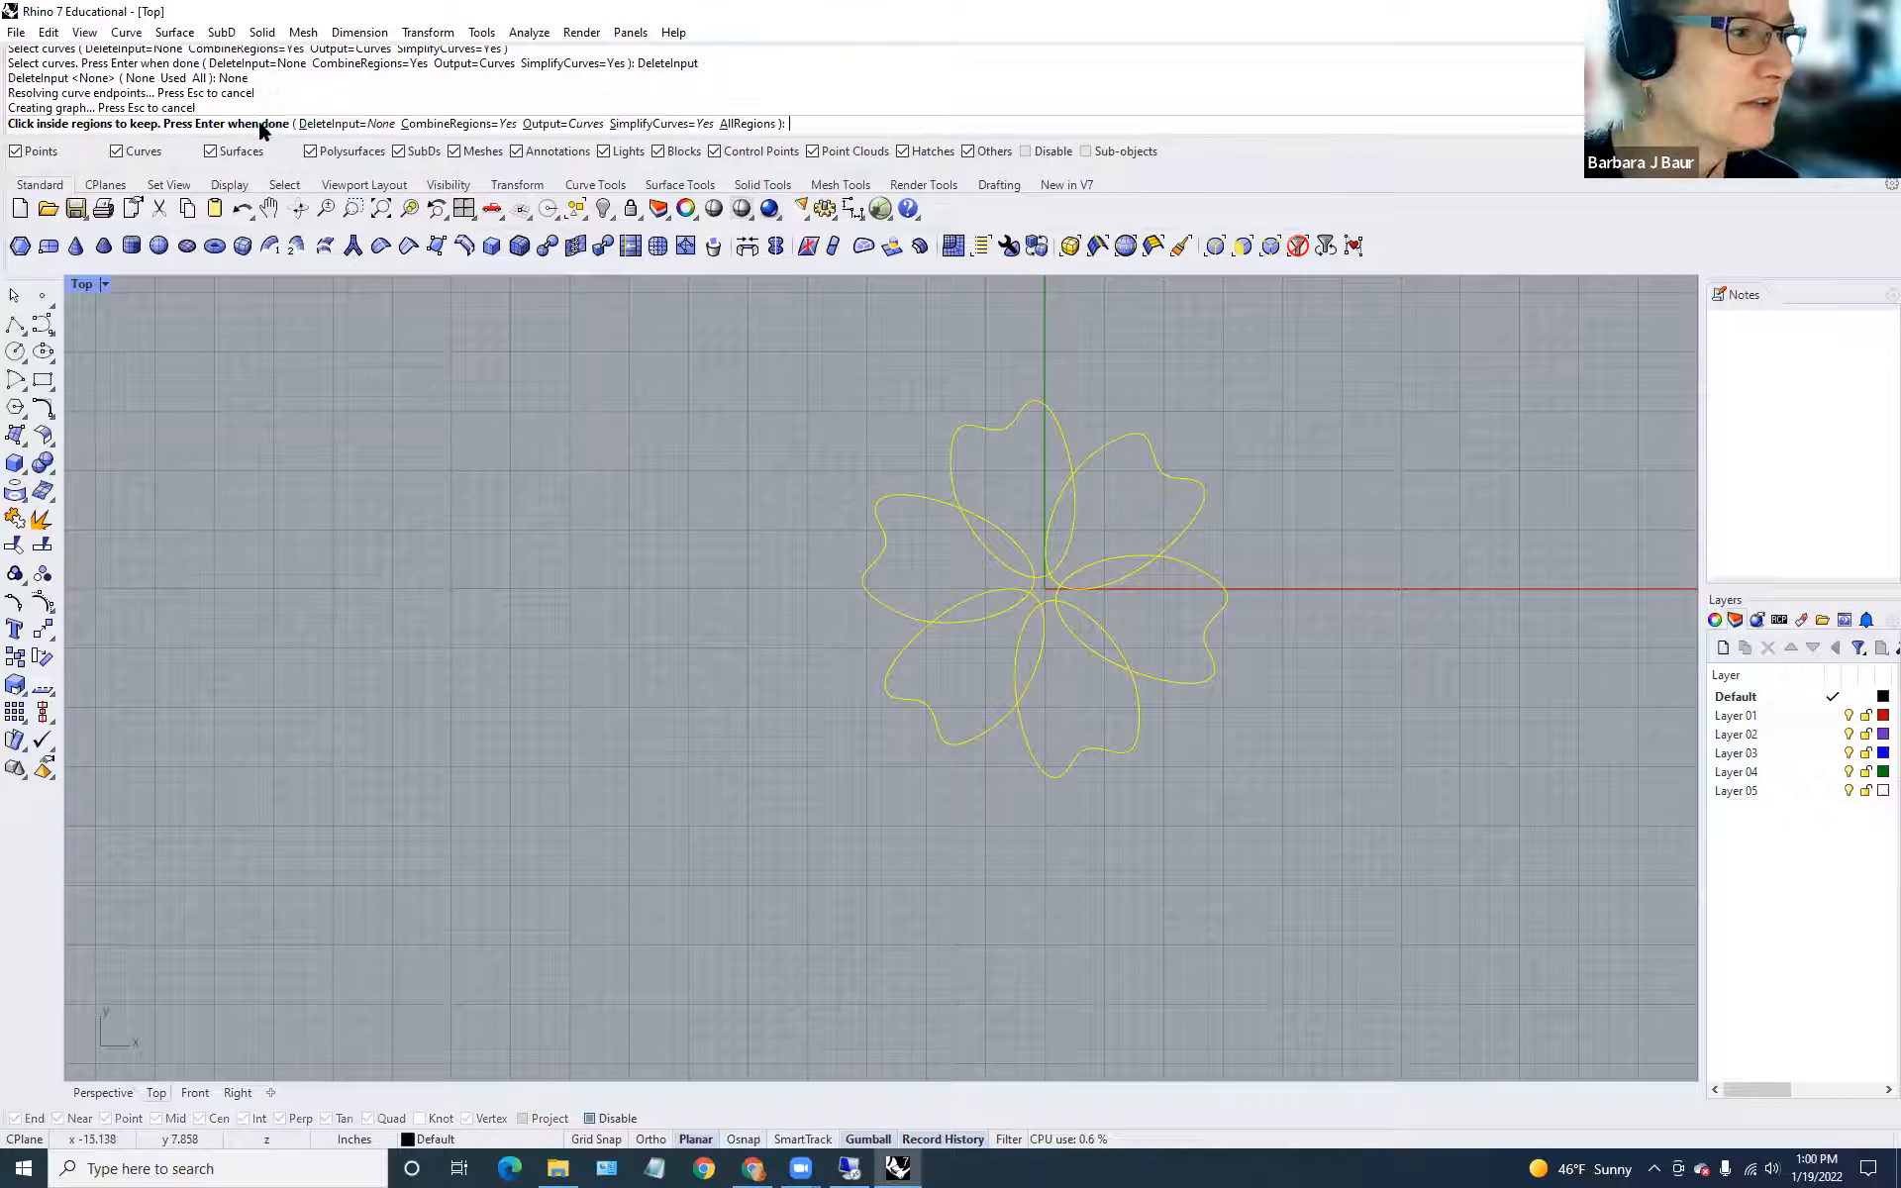
{"action": "left_click", "coordinate": [483, 125]}
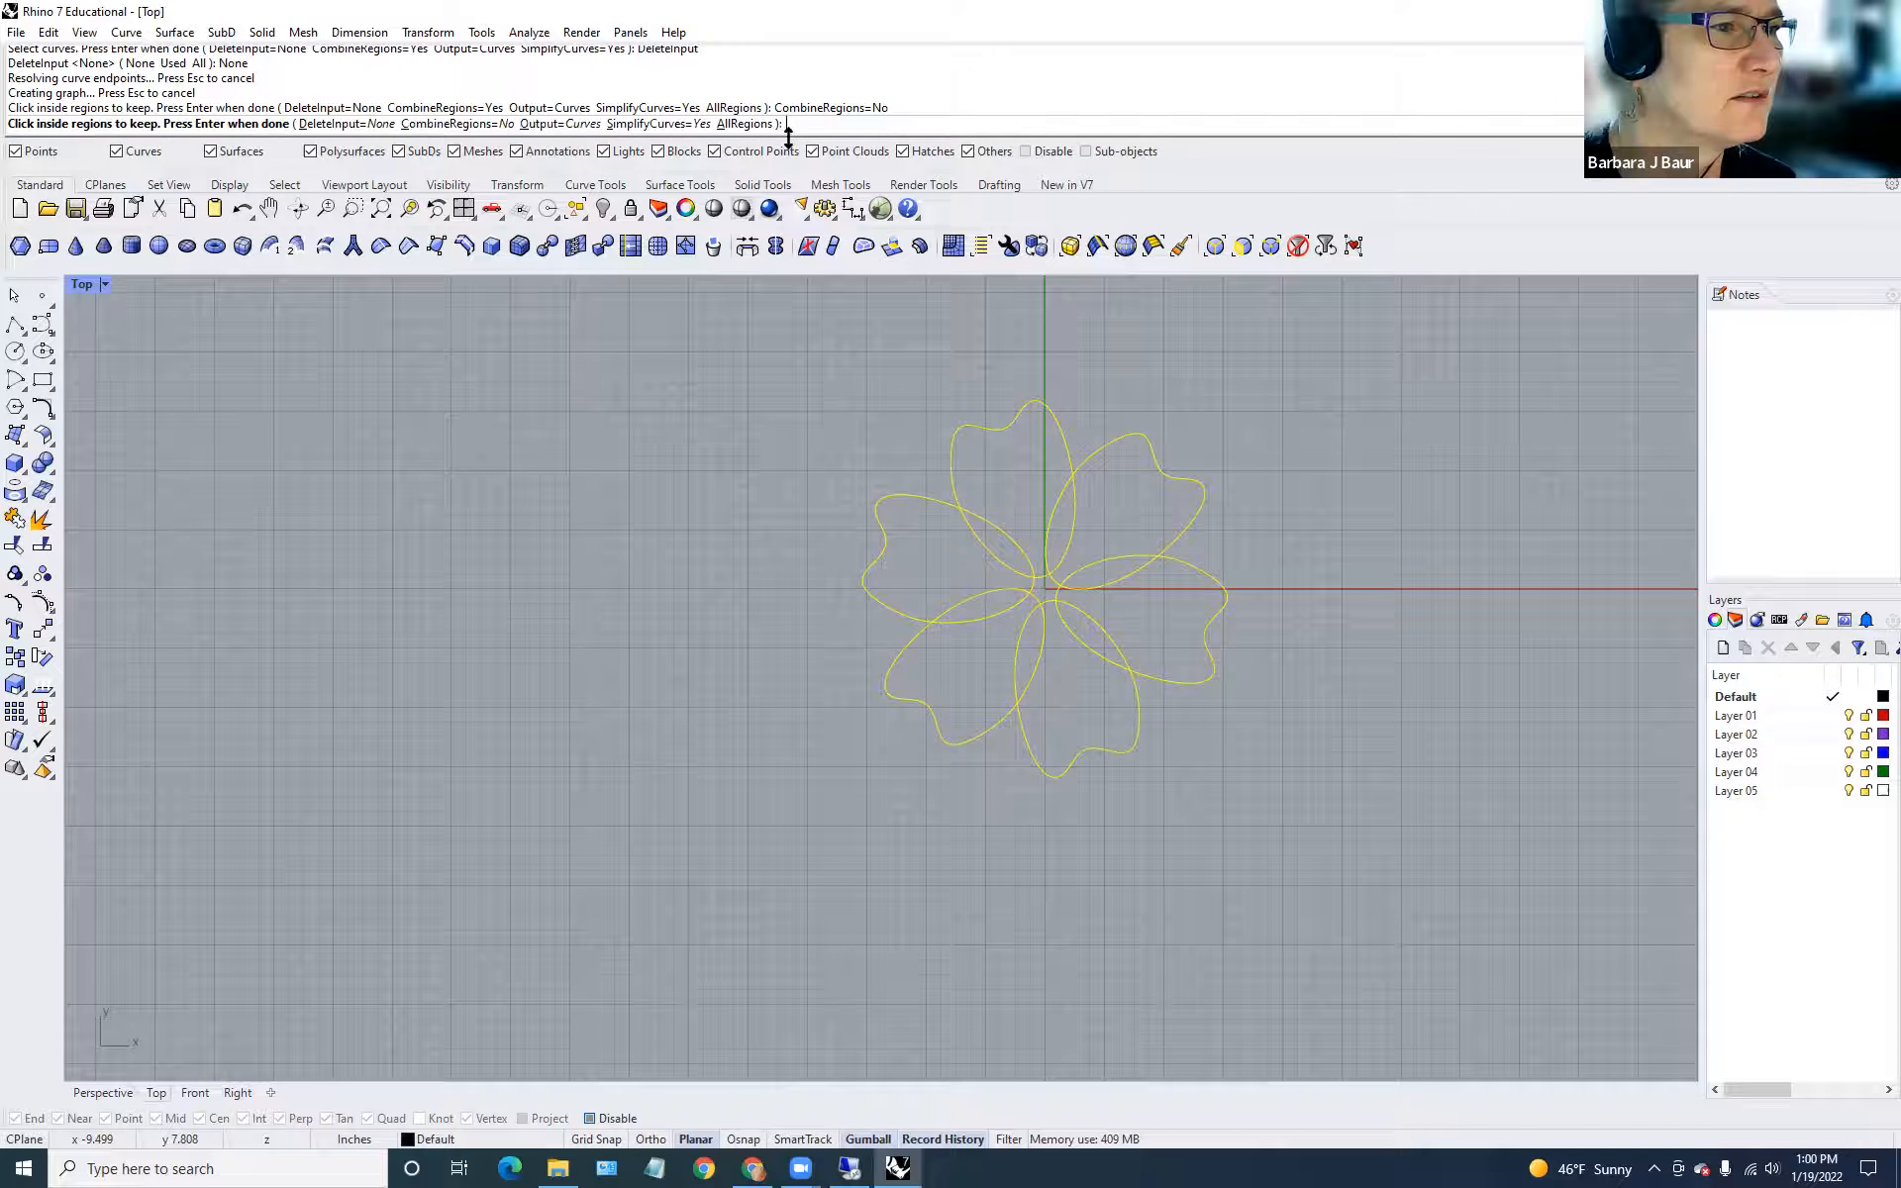
{"action": "left_click", "coordinate": [464, 125]}
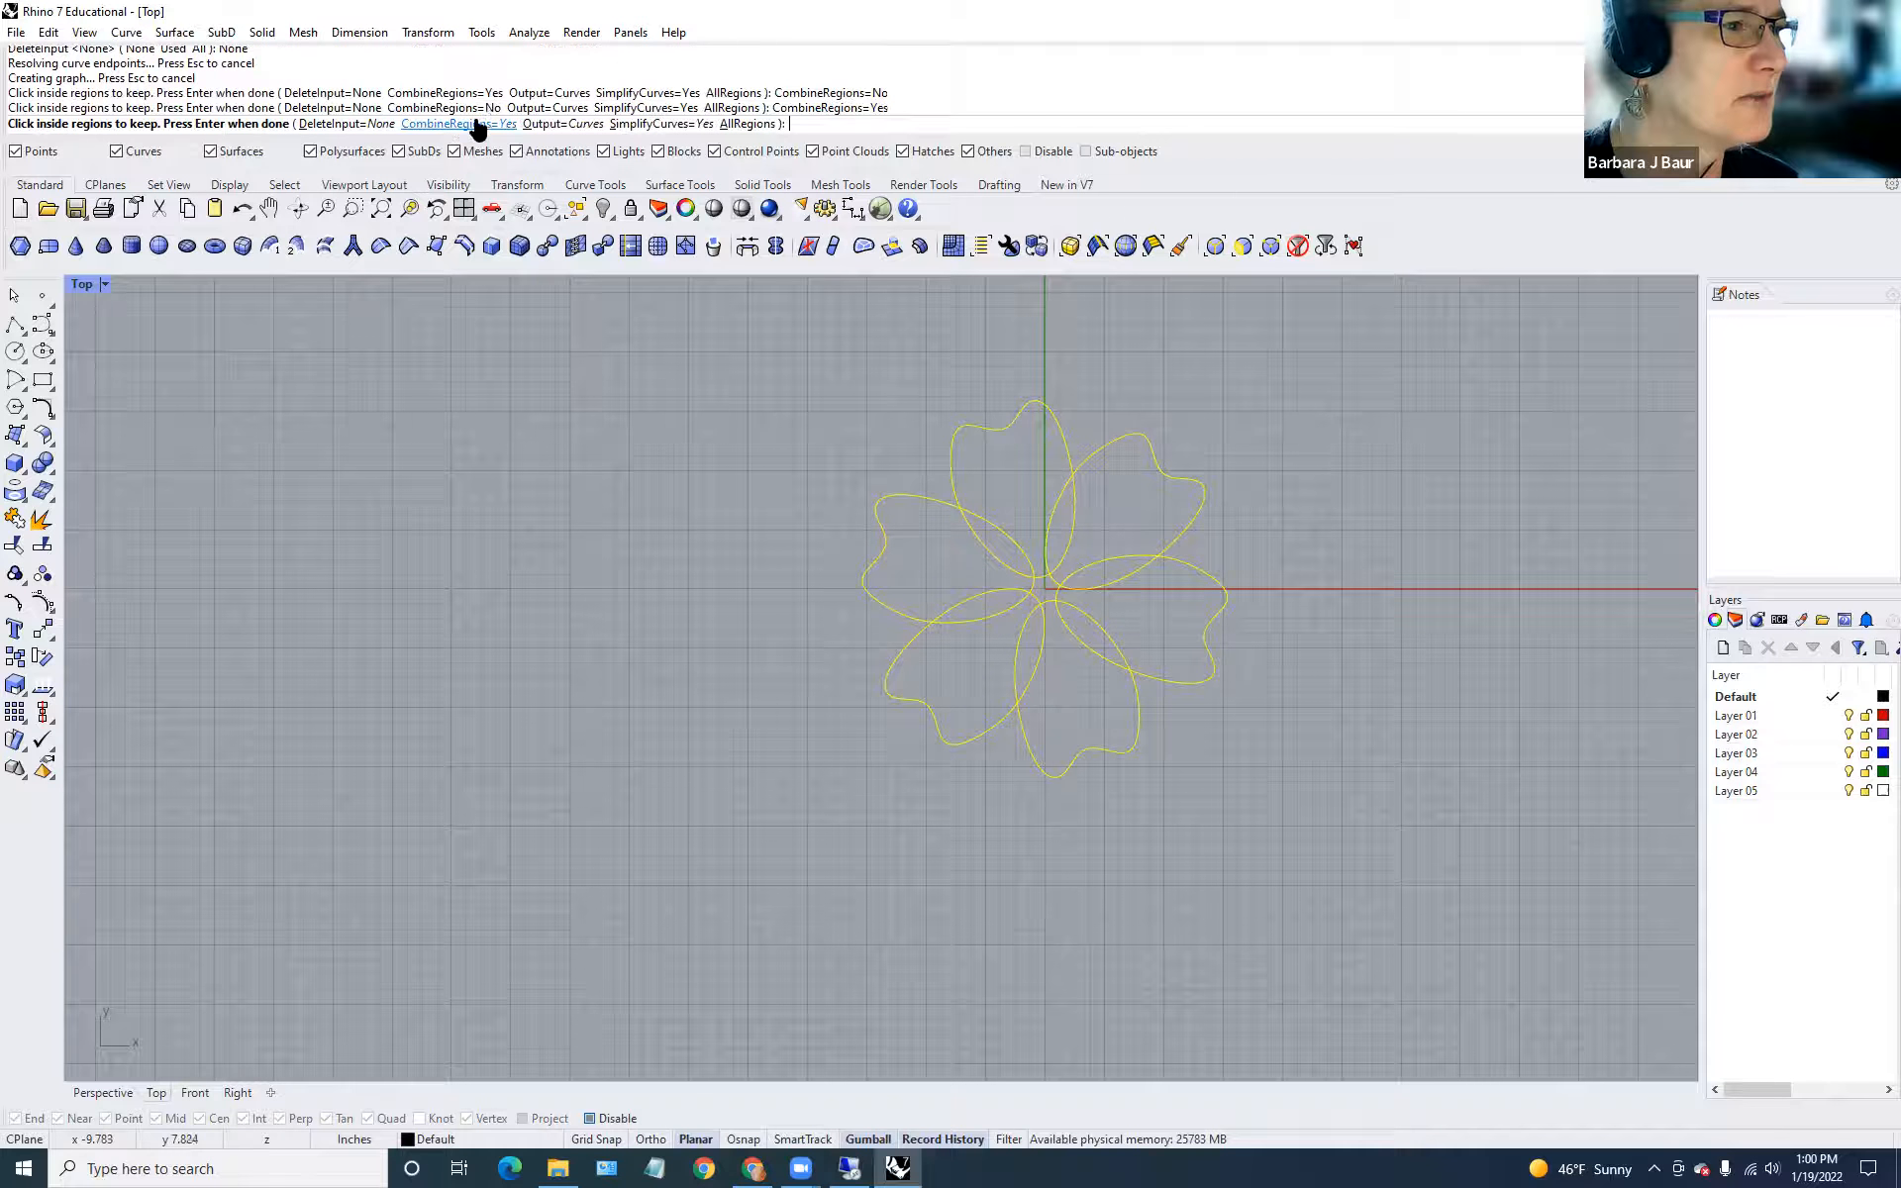
{"action": "left_click", "coordinate": [578, 126]}
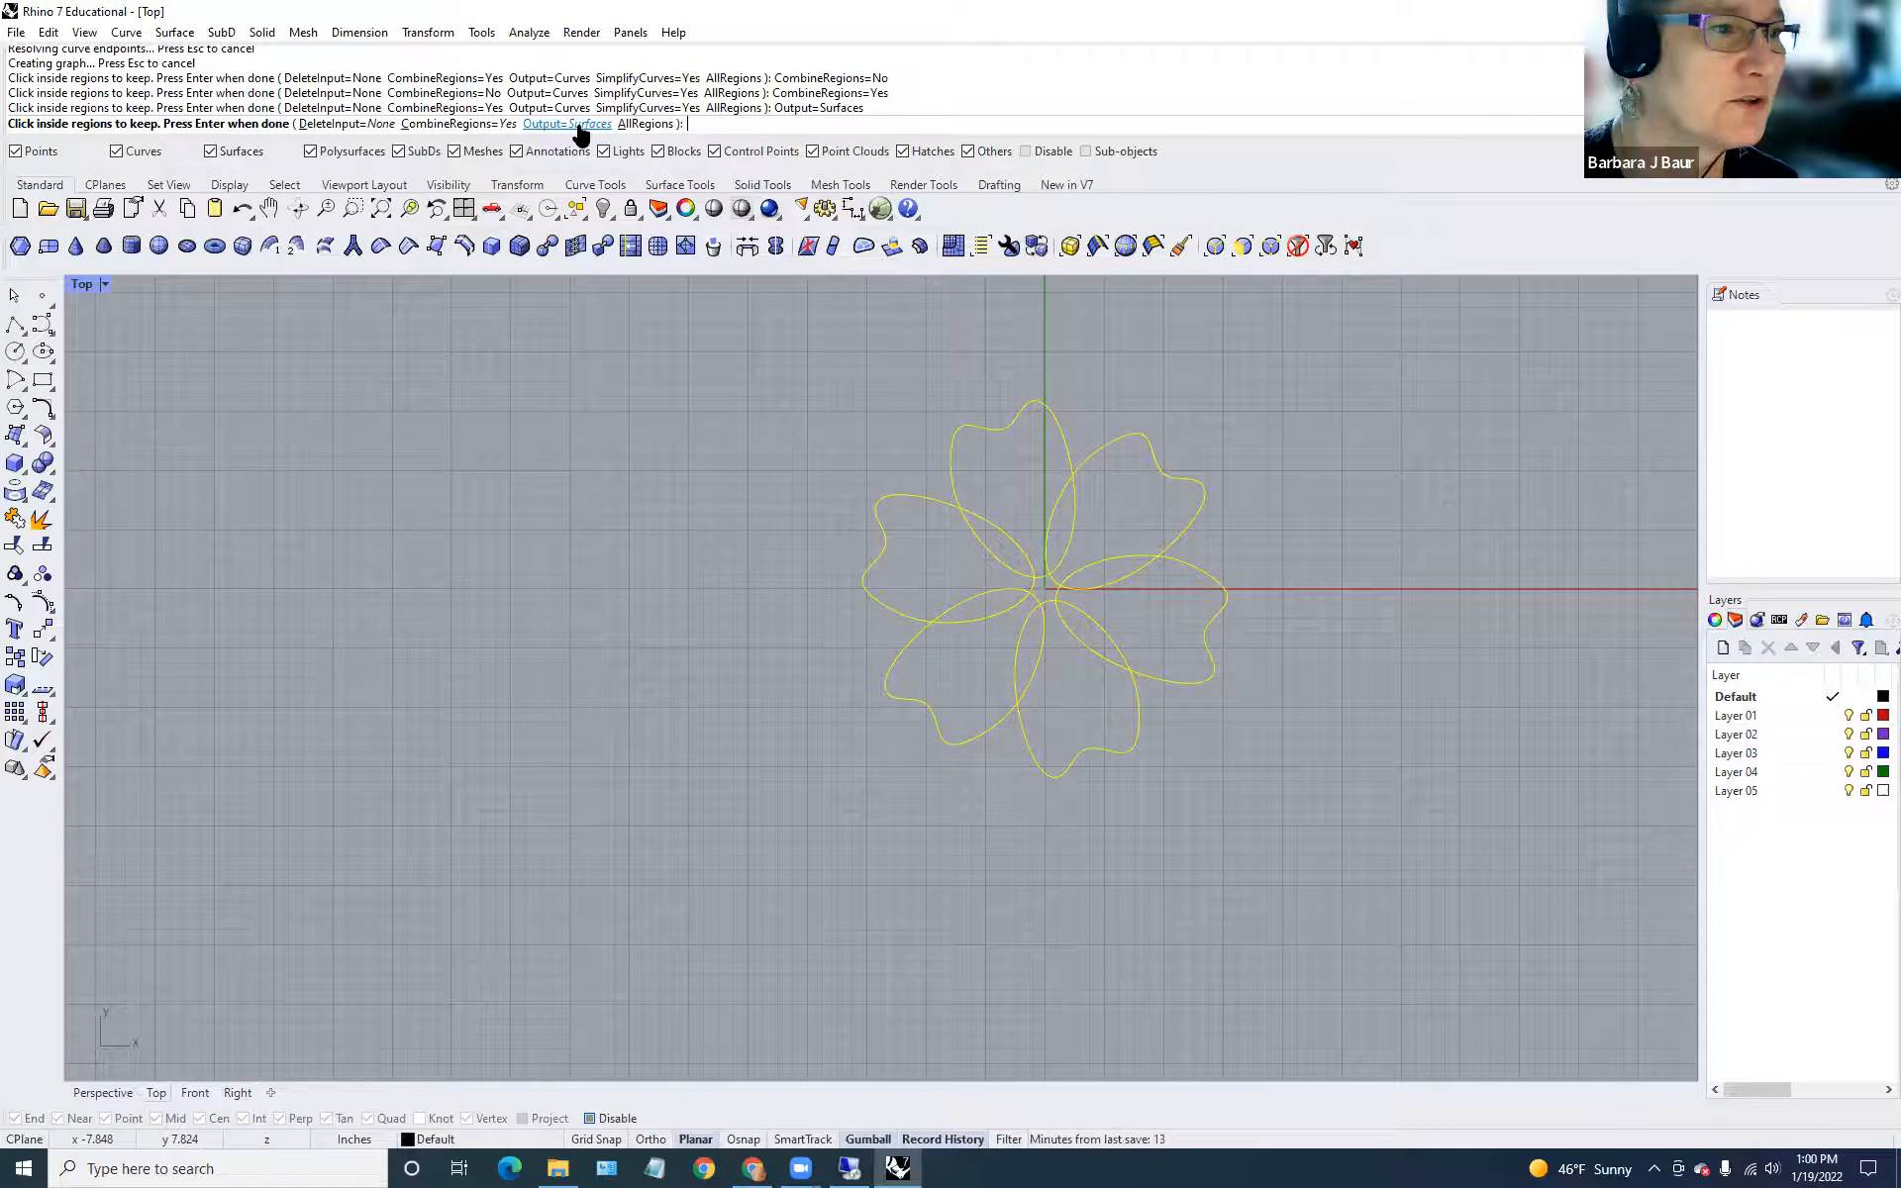
{"action": "left_click", "coordinate": [581, 126]}
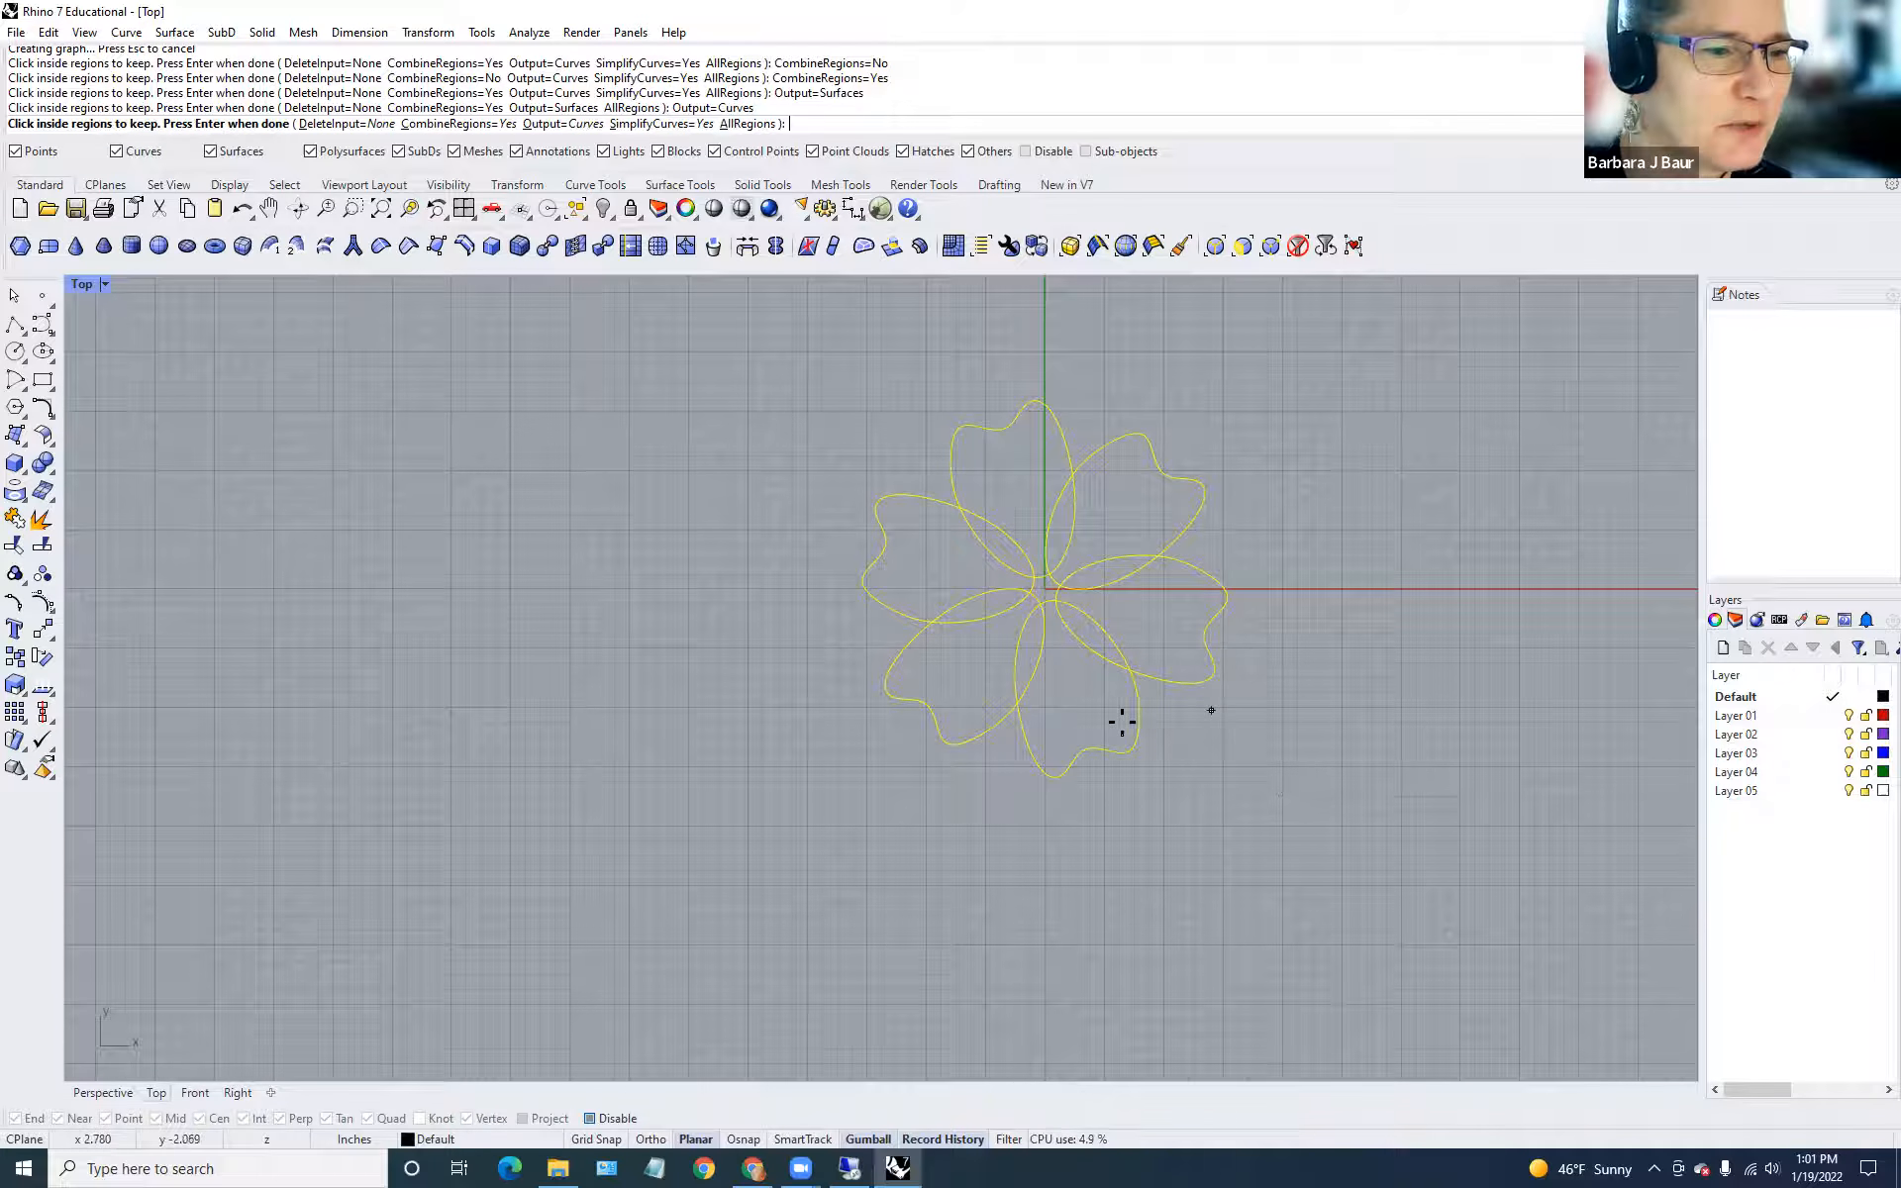
{"action": "left_click", "coordinate": [1075, 811]}
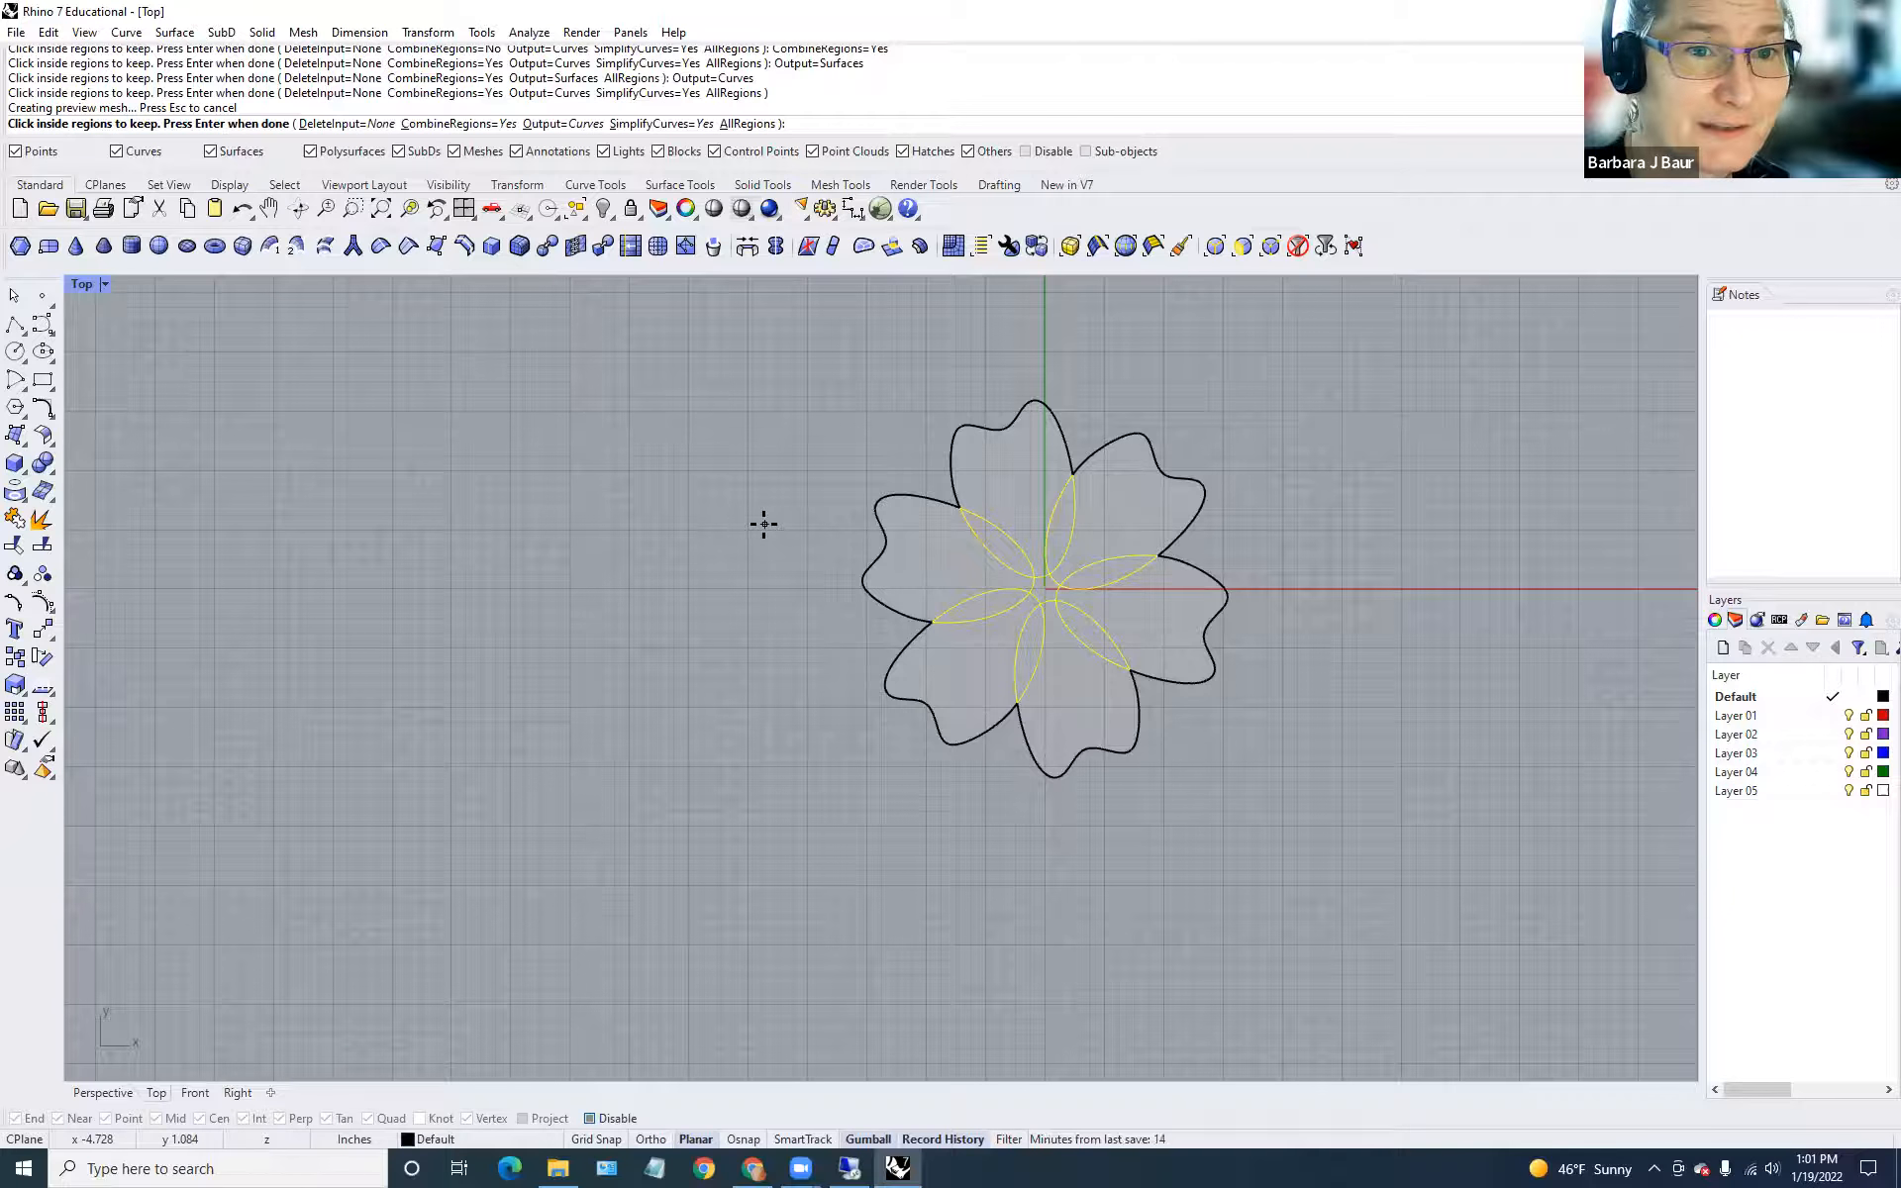
Separate the six overlaps between neighbouring petals from the combined flower region.
{"action": "left_click", "coordinate": [1035, 543]}
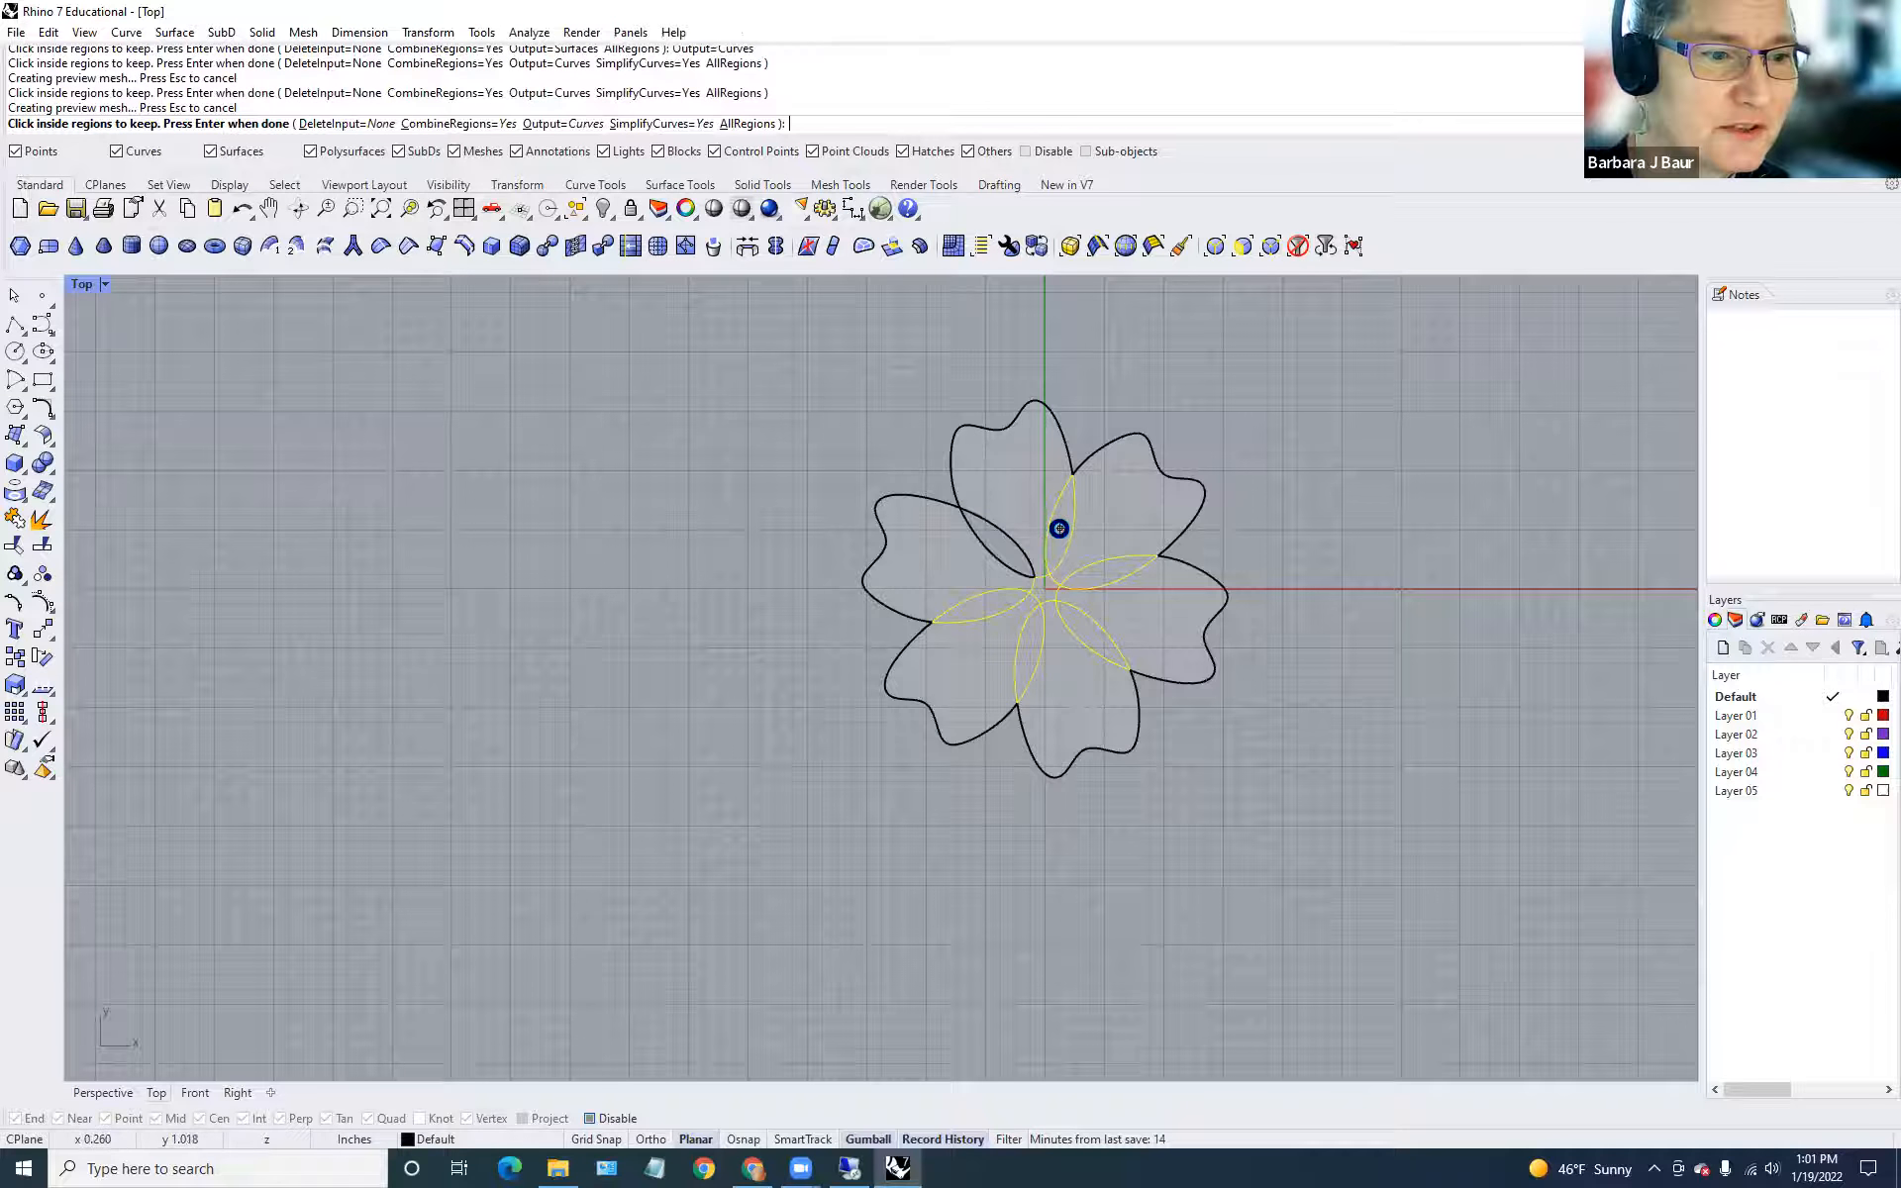
{"action": "left_click", "coordinate": [1060, 530]}
{"action": "left_click", "coordinate": [1097, 572]}
{"action": "left_click", "coordinate": [1074, 620]}
{"action": "left_click", "coordinate": [1024, 650]}
{"action": "left_click", "coordinate": [974, 607]}
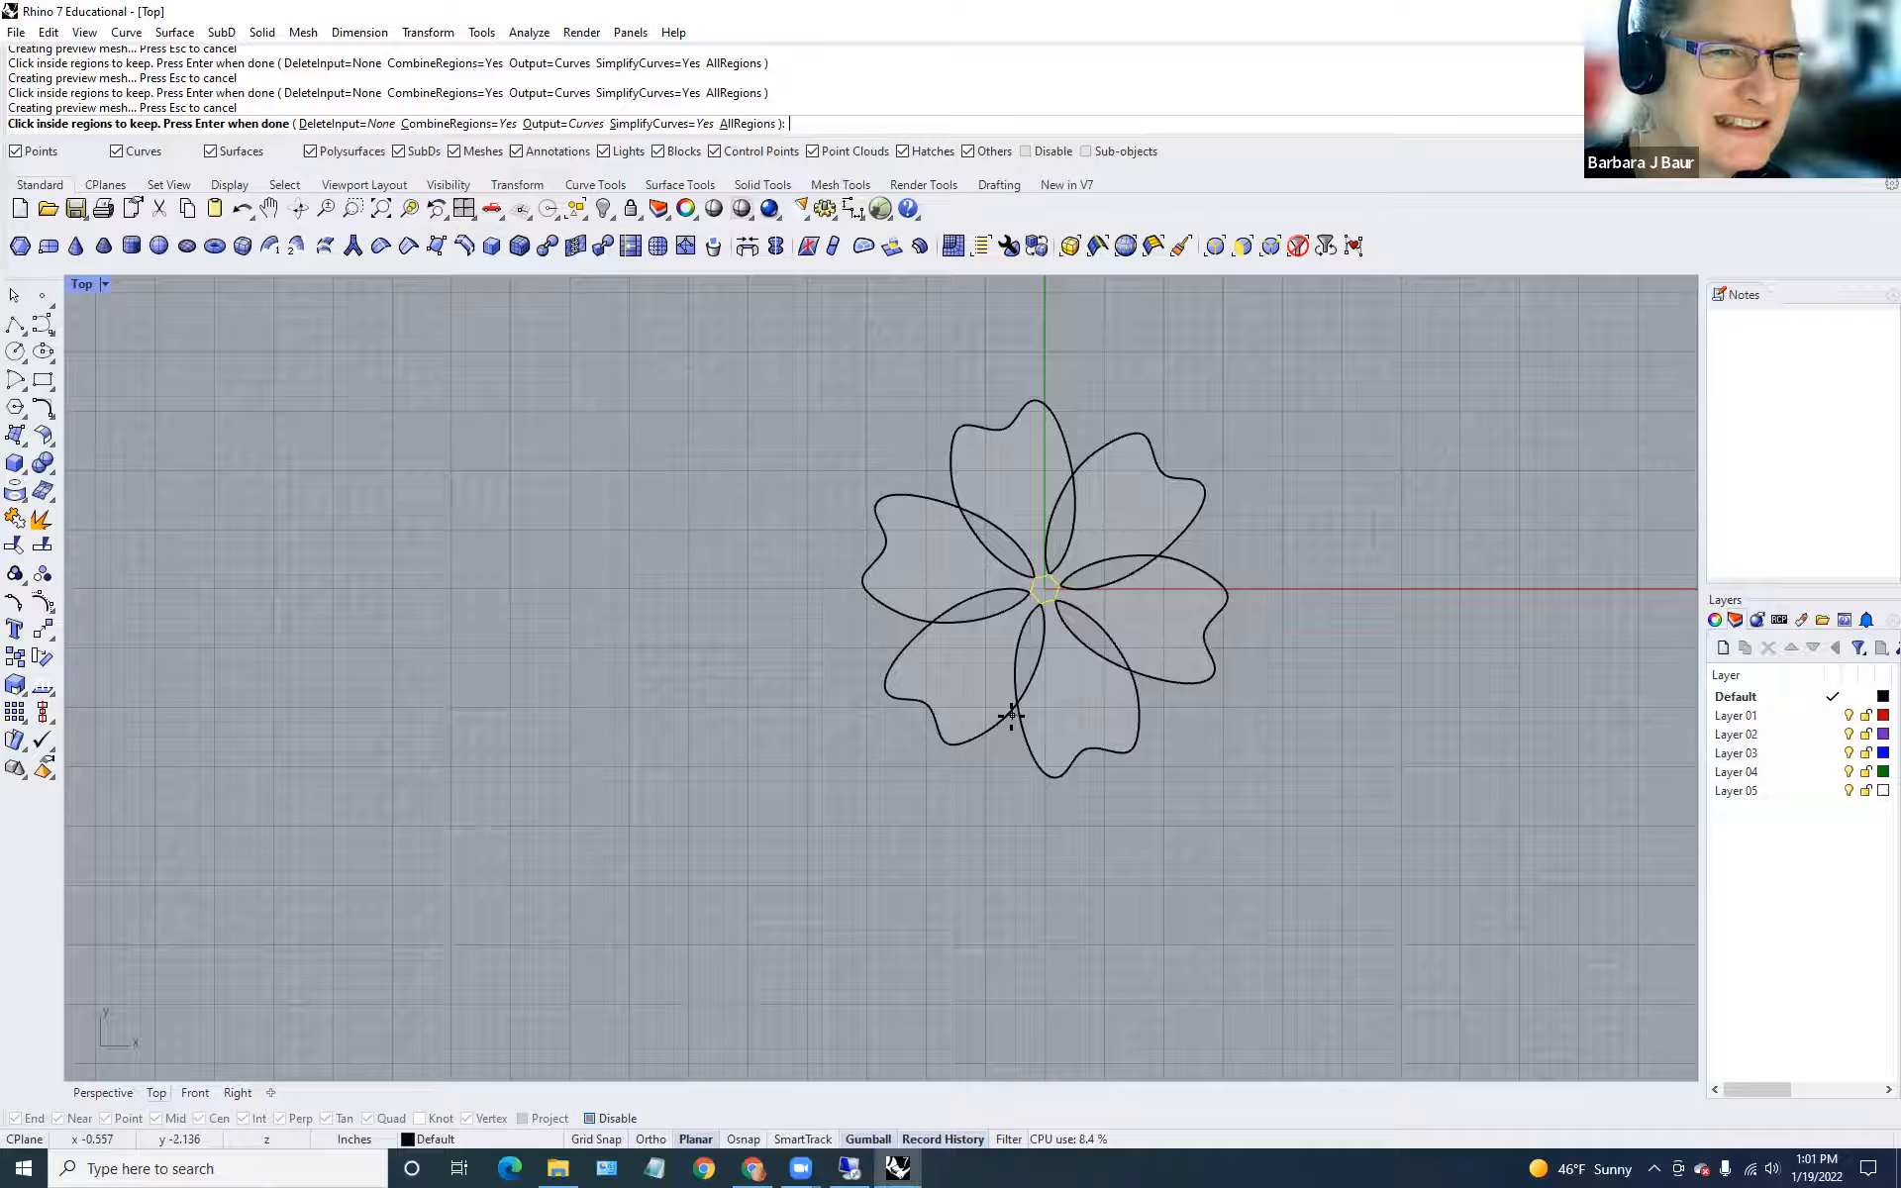
Merge the six petal overlaps back into the combined flower region.
{"action": "left_click", "coordinate": [1036, 606]}
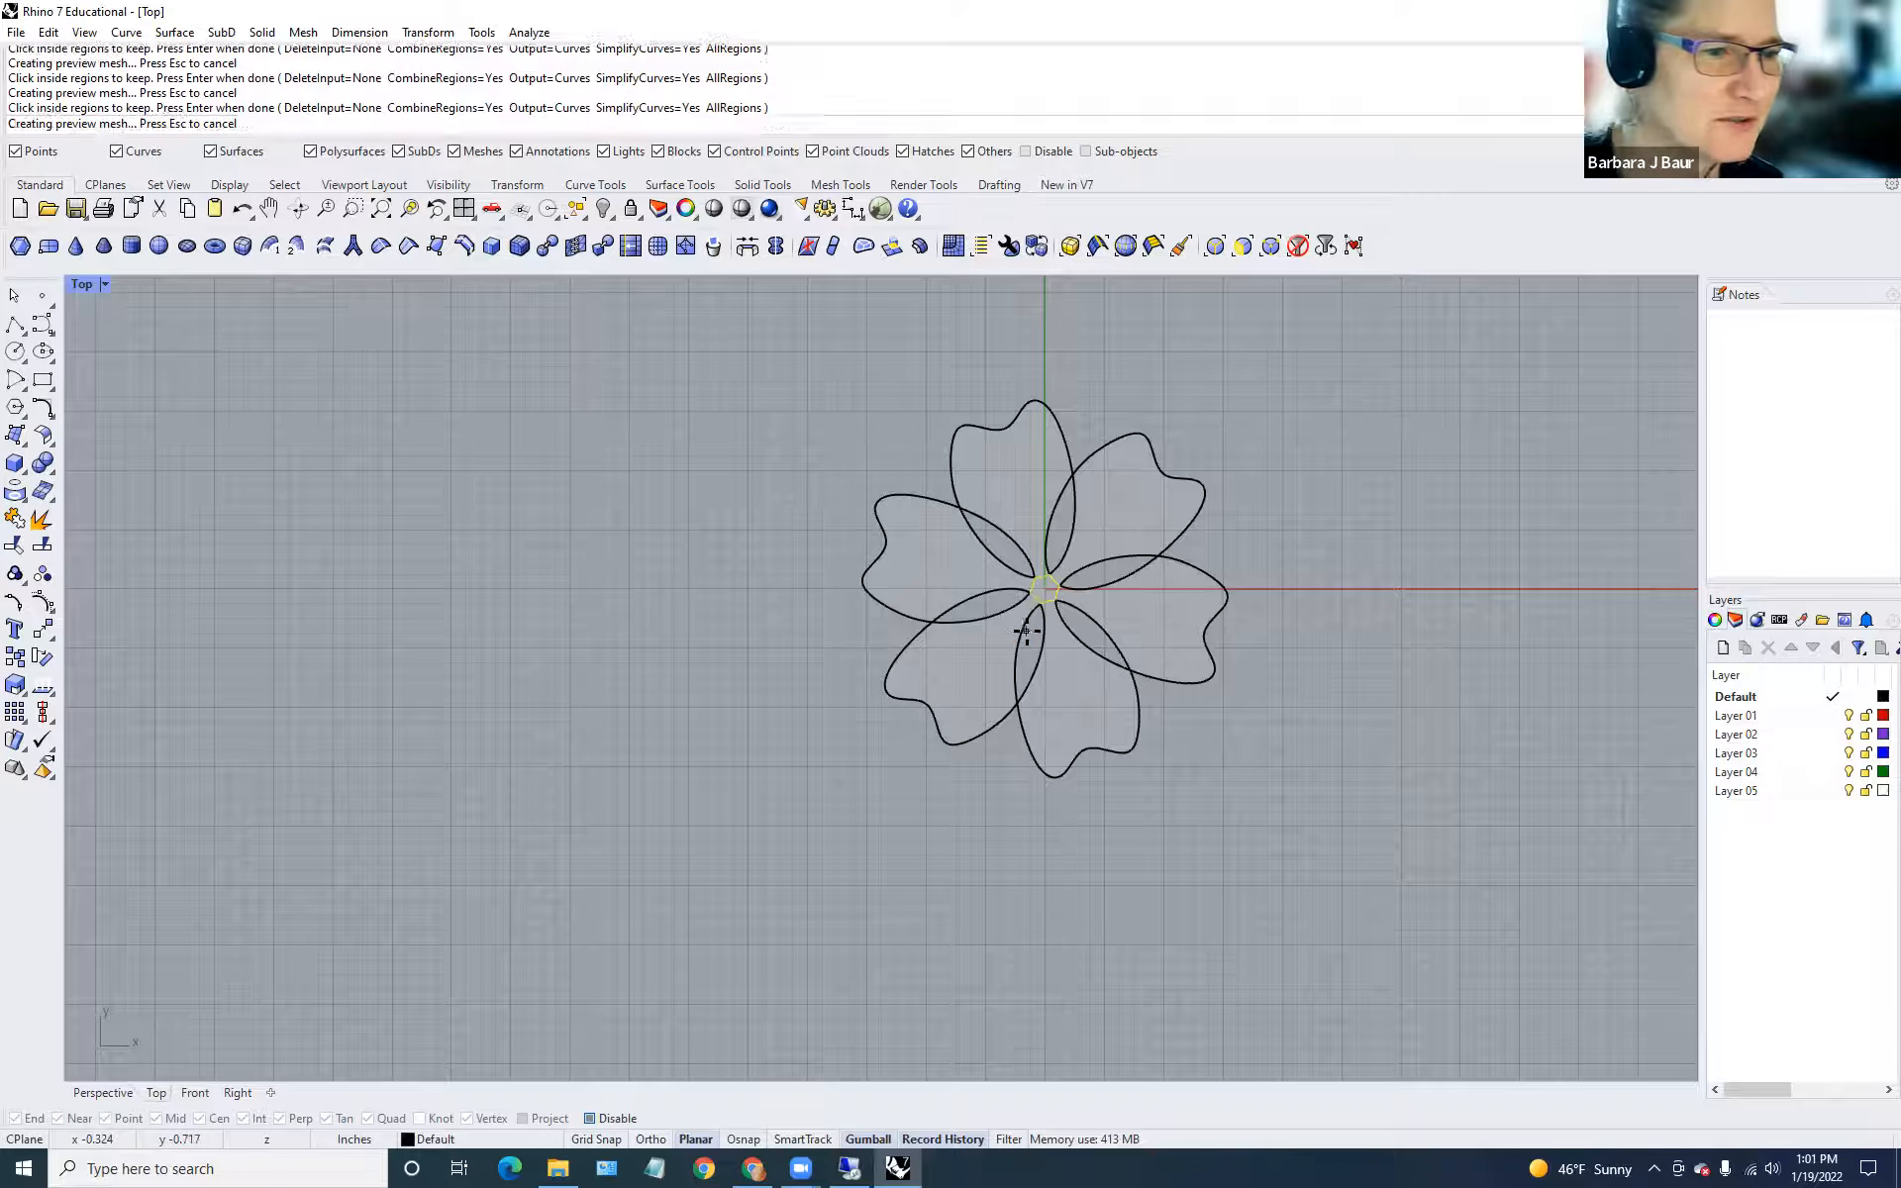
{"action": "left_click", "coordinate": [996, 601]}
{"action": "left_click", "coordinate": [1005, 545]}
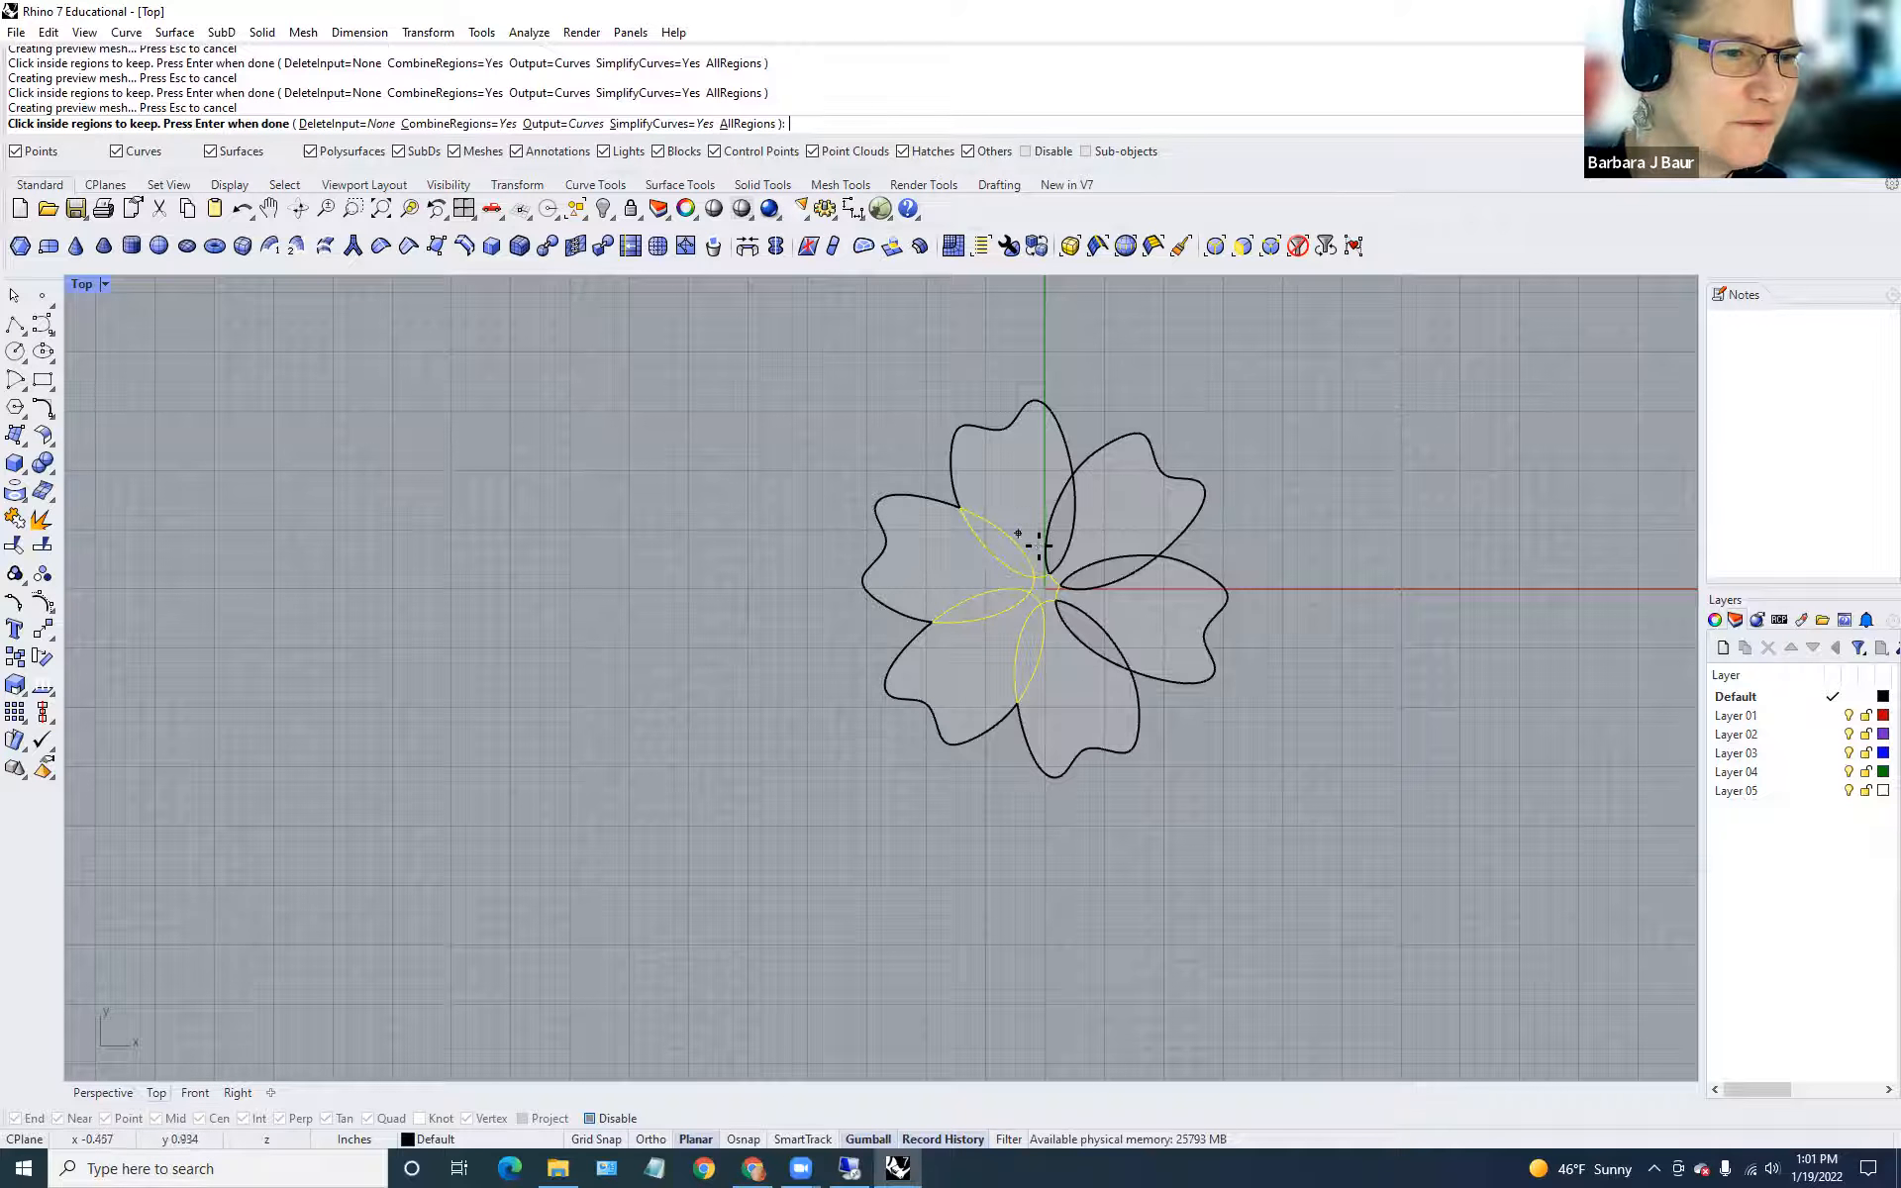
{"action": "left_click", "coordinate": [1060, 535]}
{"action": "left_click", "coordinate": [1097, 571]}
{"action": "left_click", "coordinate": [1073, 616]}
Cut the small hexagonal gap out of the flower's center, finish CurveBoolean, and move the resulting curves in negative X beside the petals.
{"action": "left_click", "coordinate": [1043, 589]}
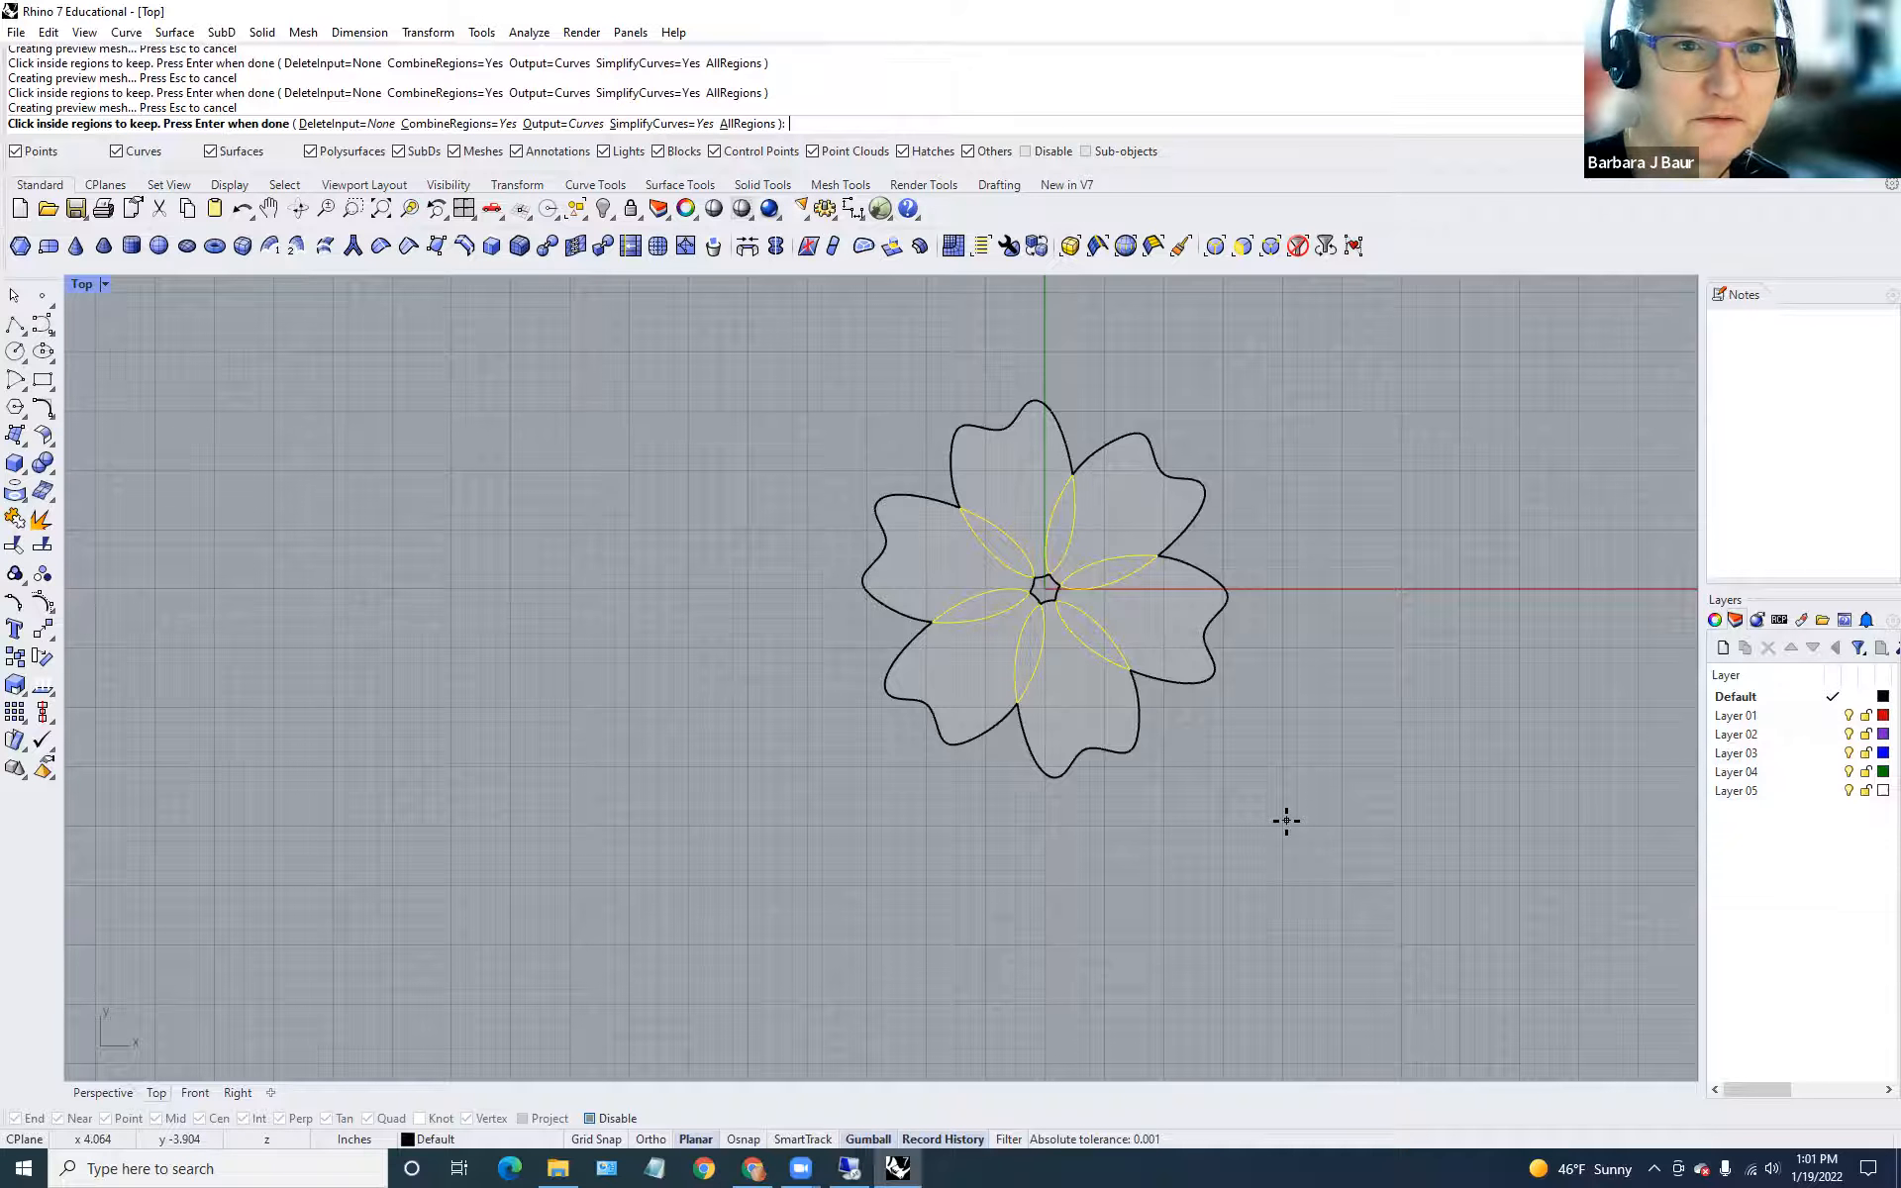
{"action": "key", "text": "Return"}
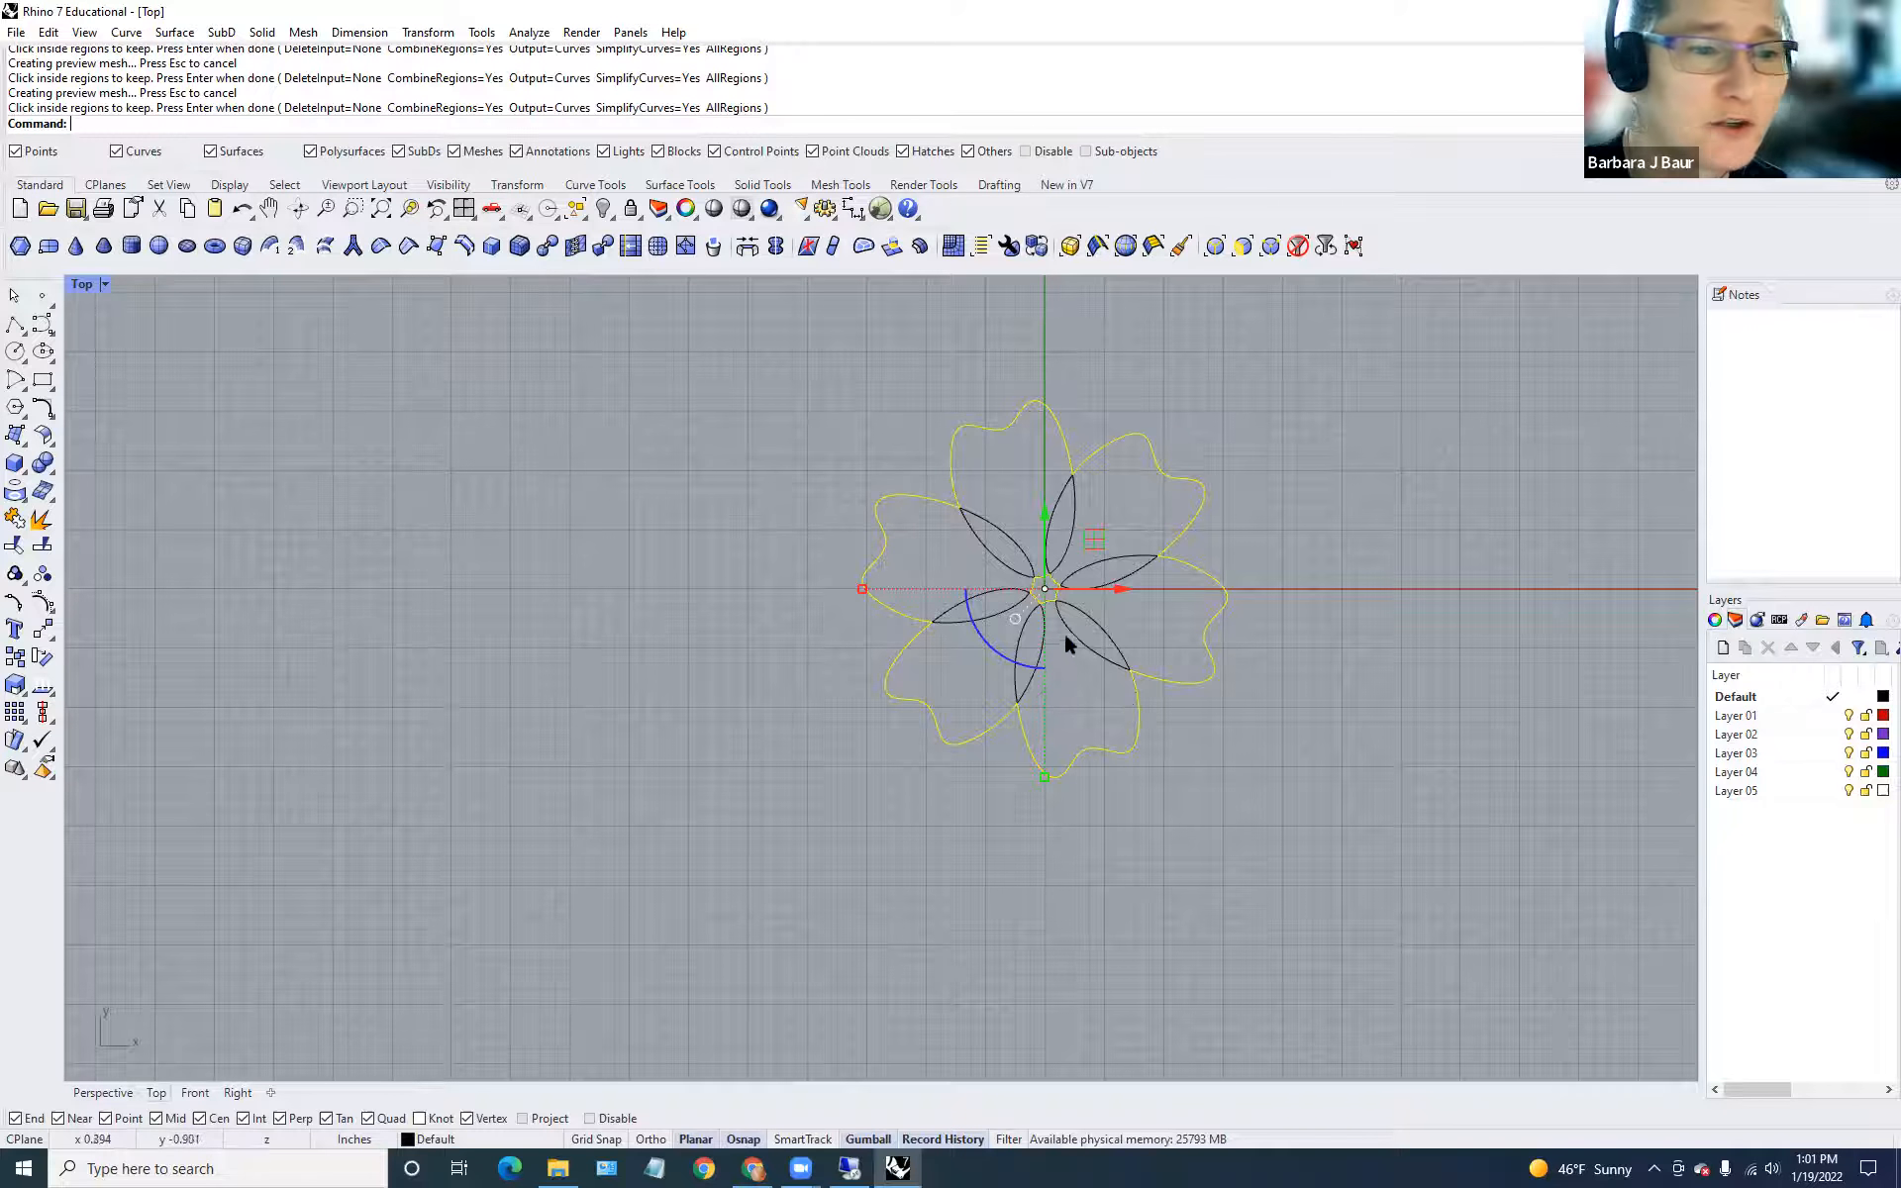
{"action": "left_click_drag", "start_coordinate": [1115, 588], "coordinate": [658, 584]}
{"action": "left_click", "coordinate": [763, 777]}
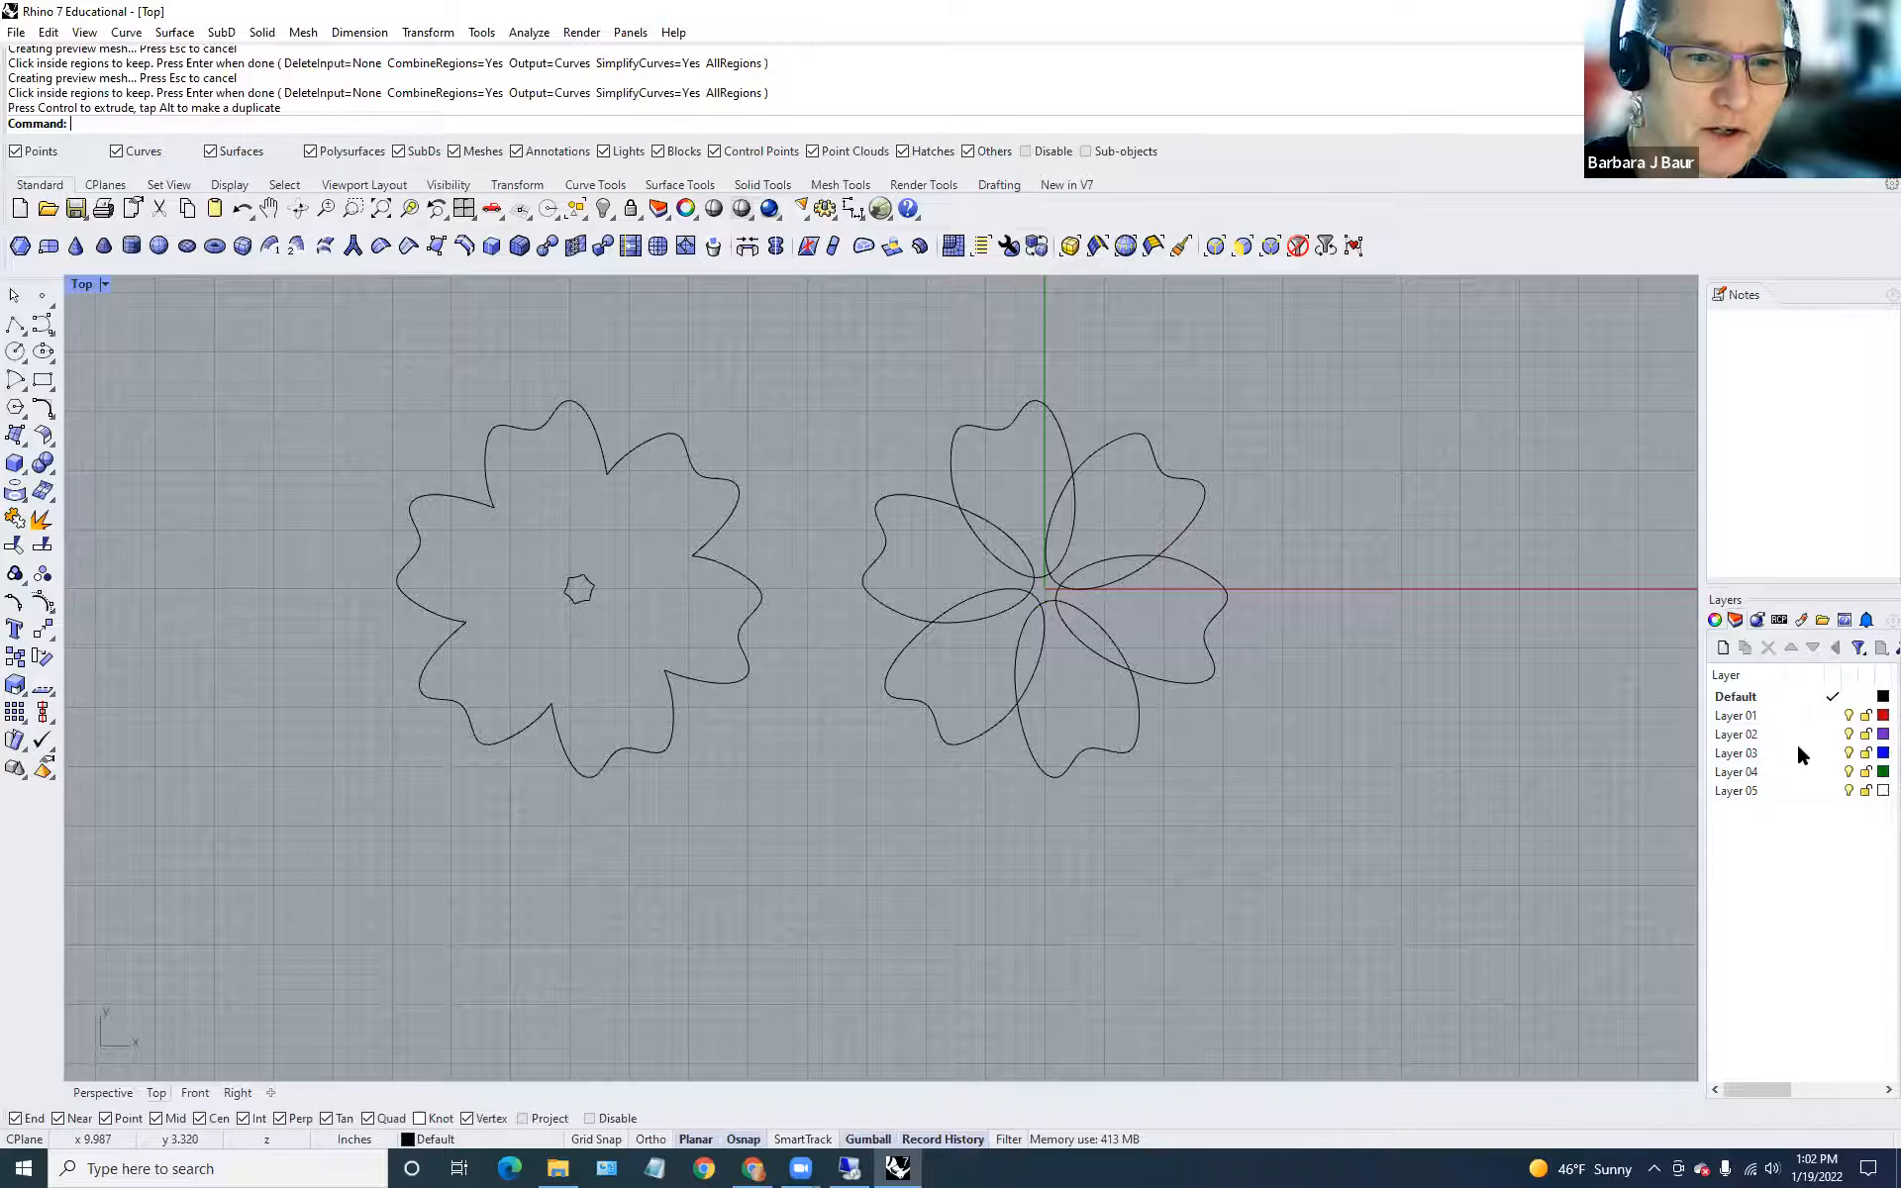
Rename Layer 01 as "cut layer back".
{"action": "double_click", "coordinate": [1744, 716]}
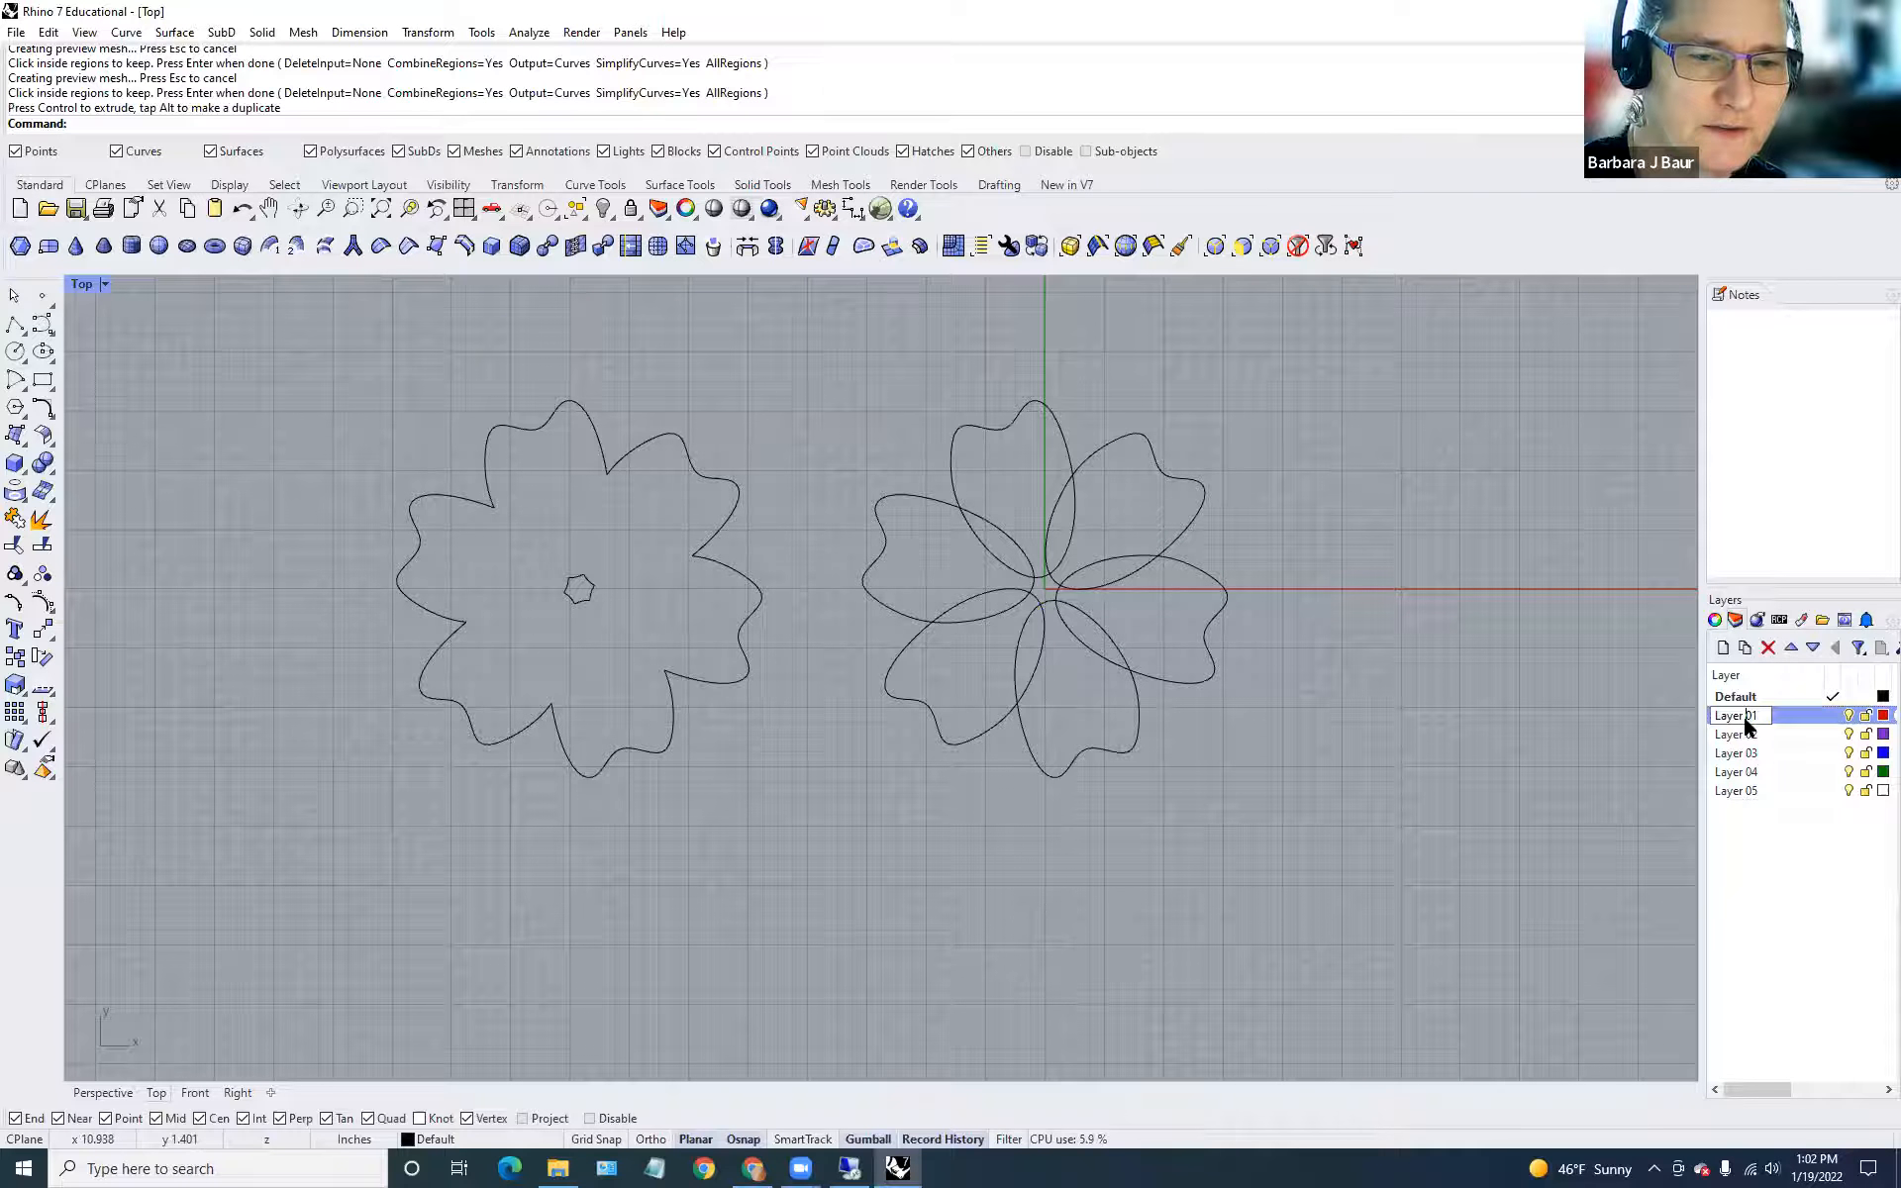
{"action": "type", "text": "cut l"}
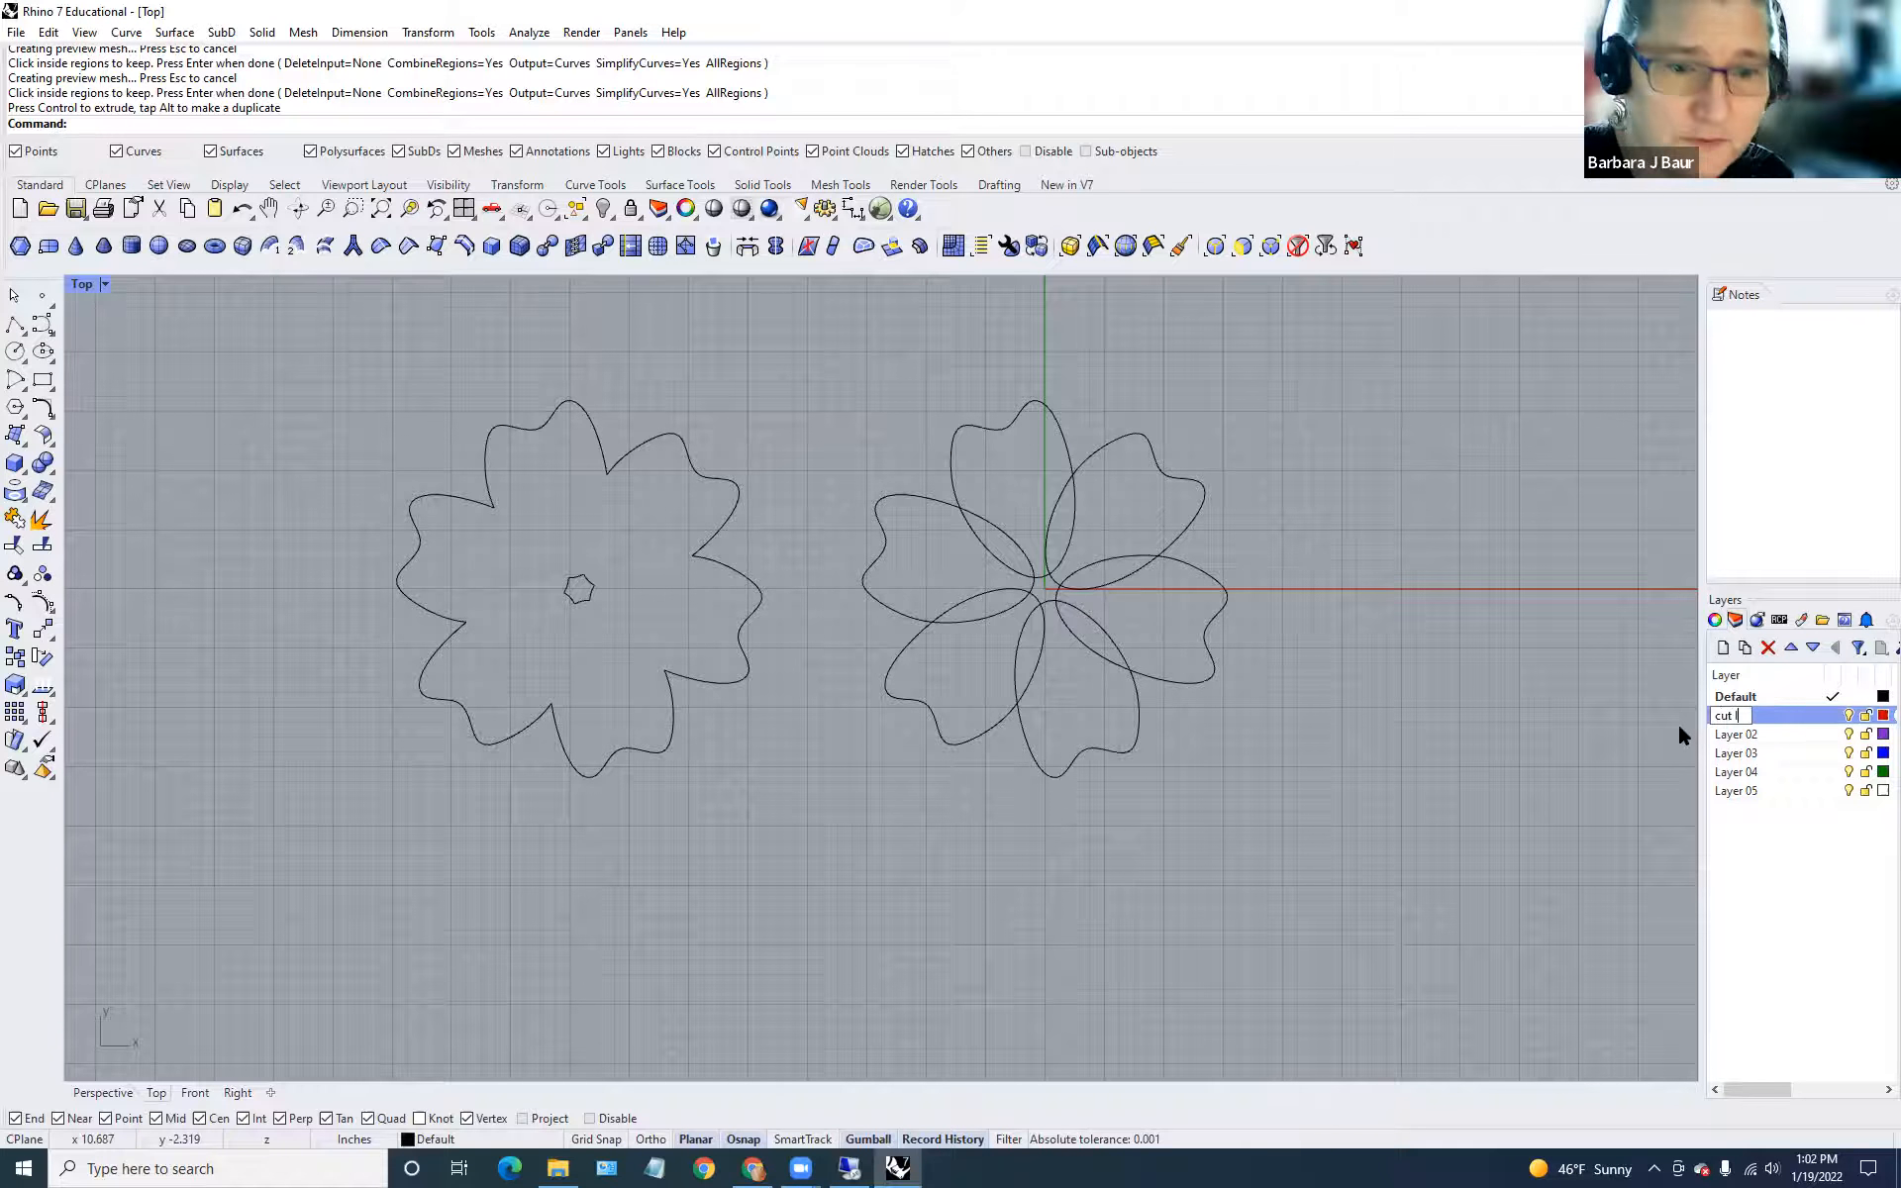
{"action": "type", "text": "ayer"}
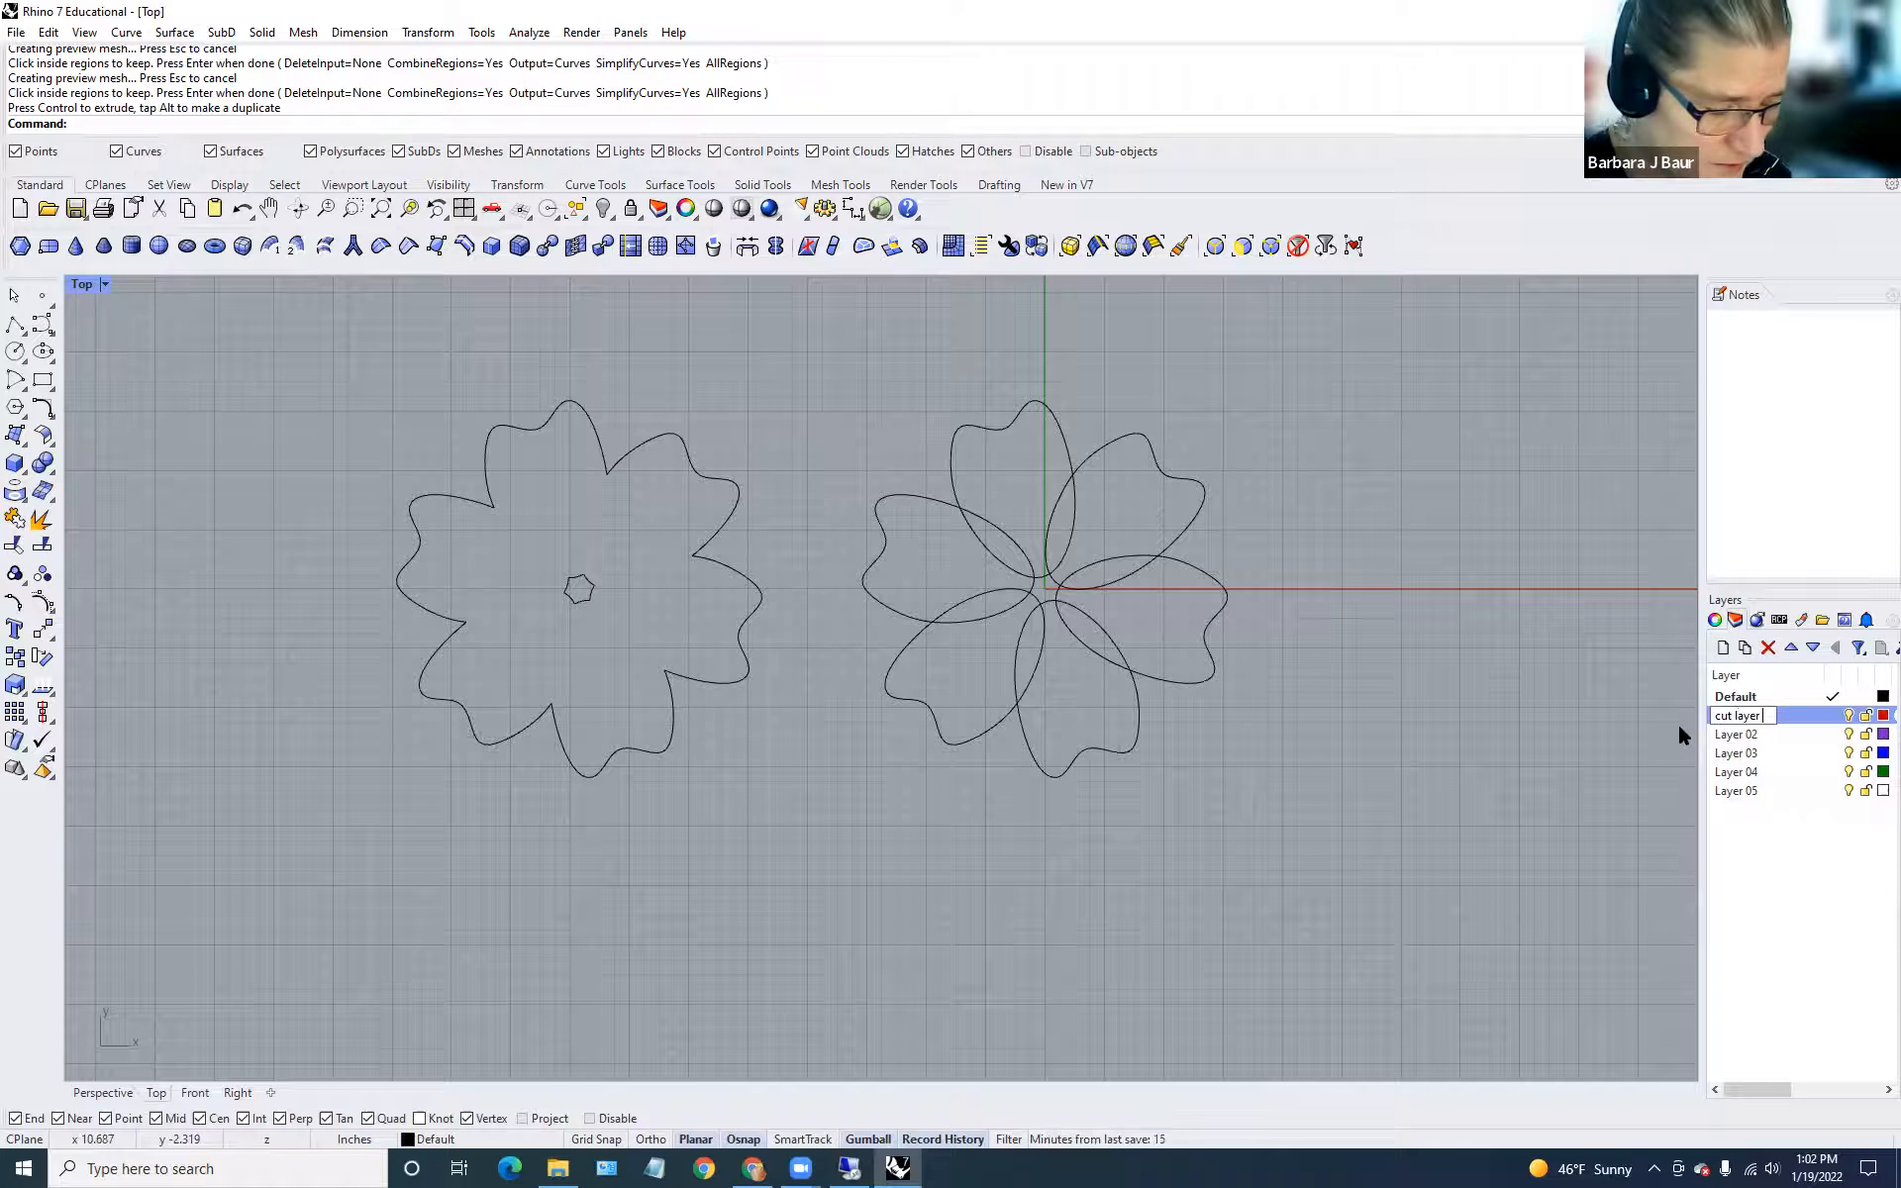
{"action": "type", "text": " back"}
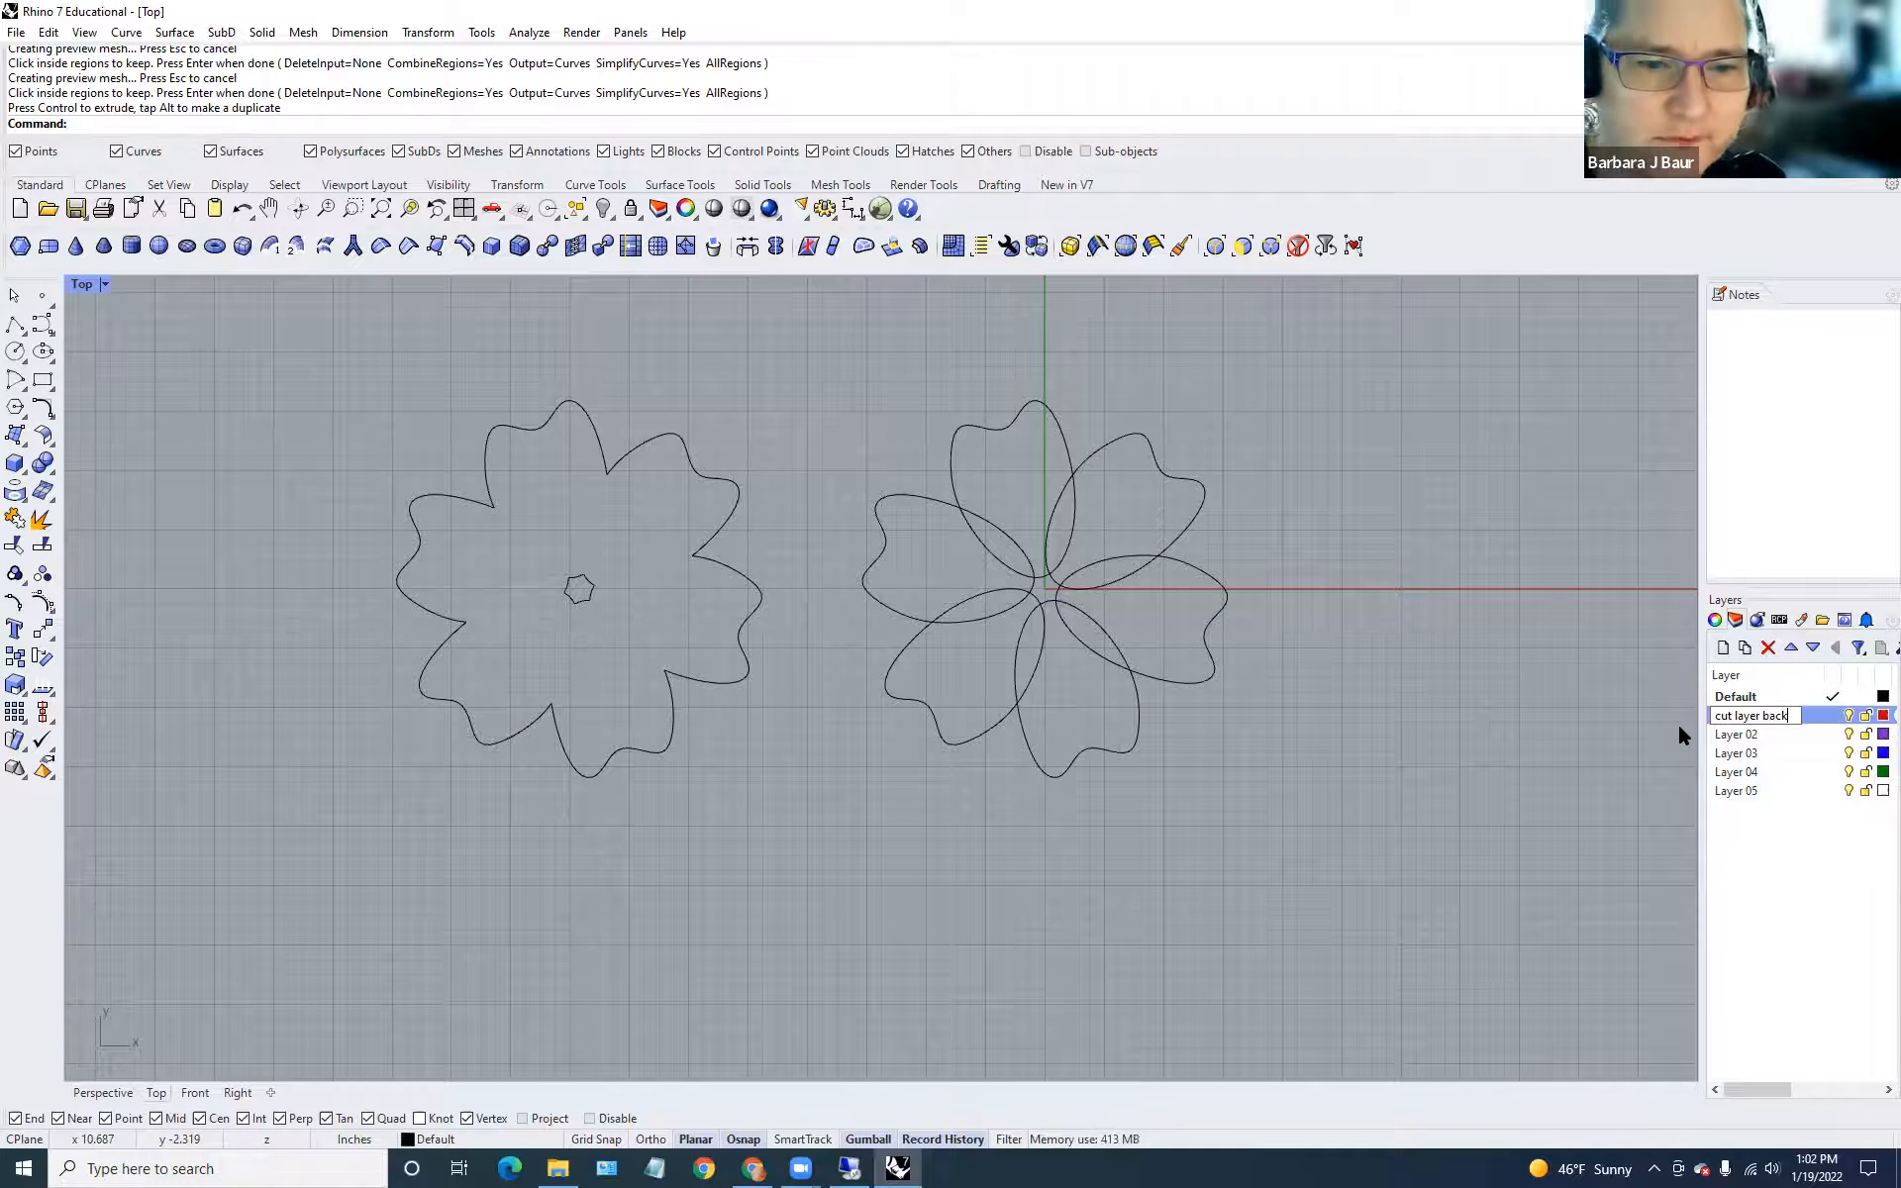
{"action": "key", "text": "Return"}
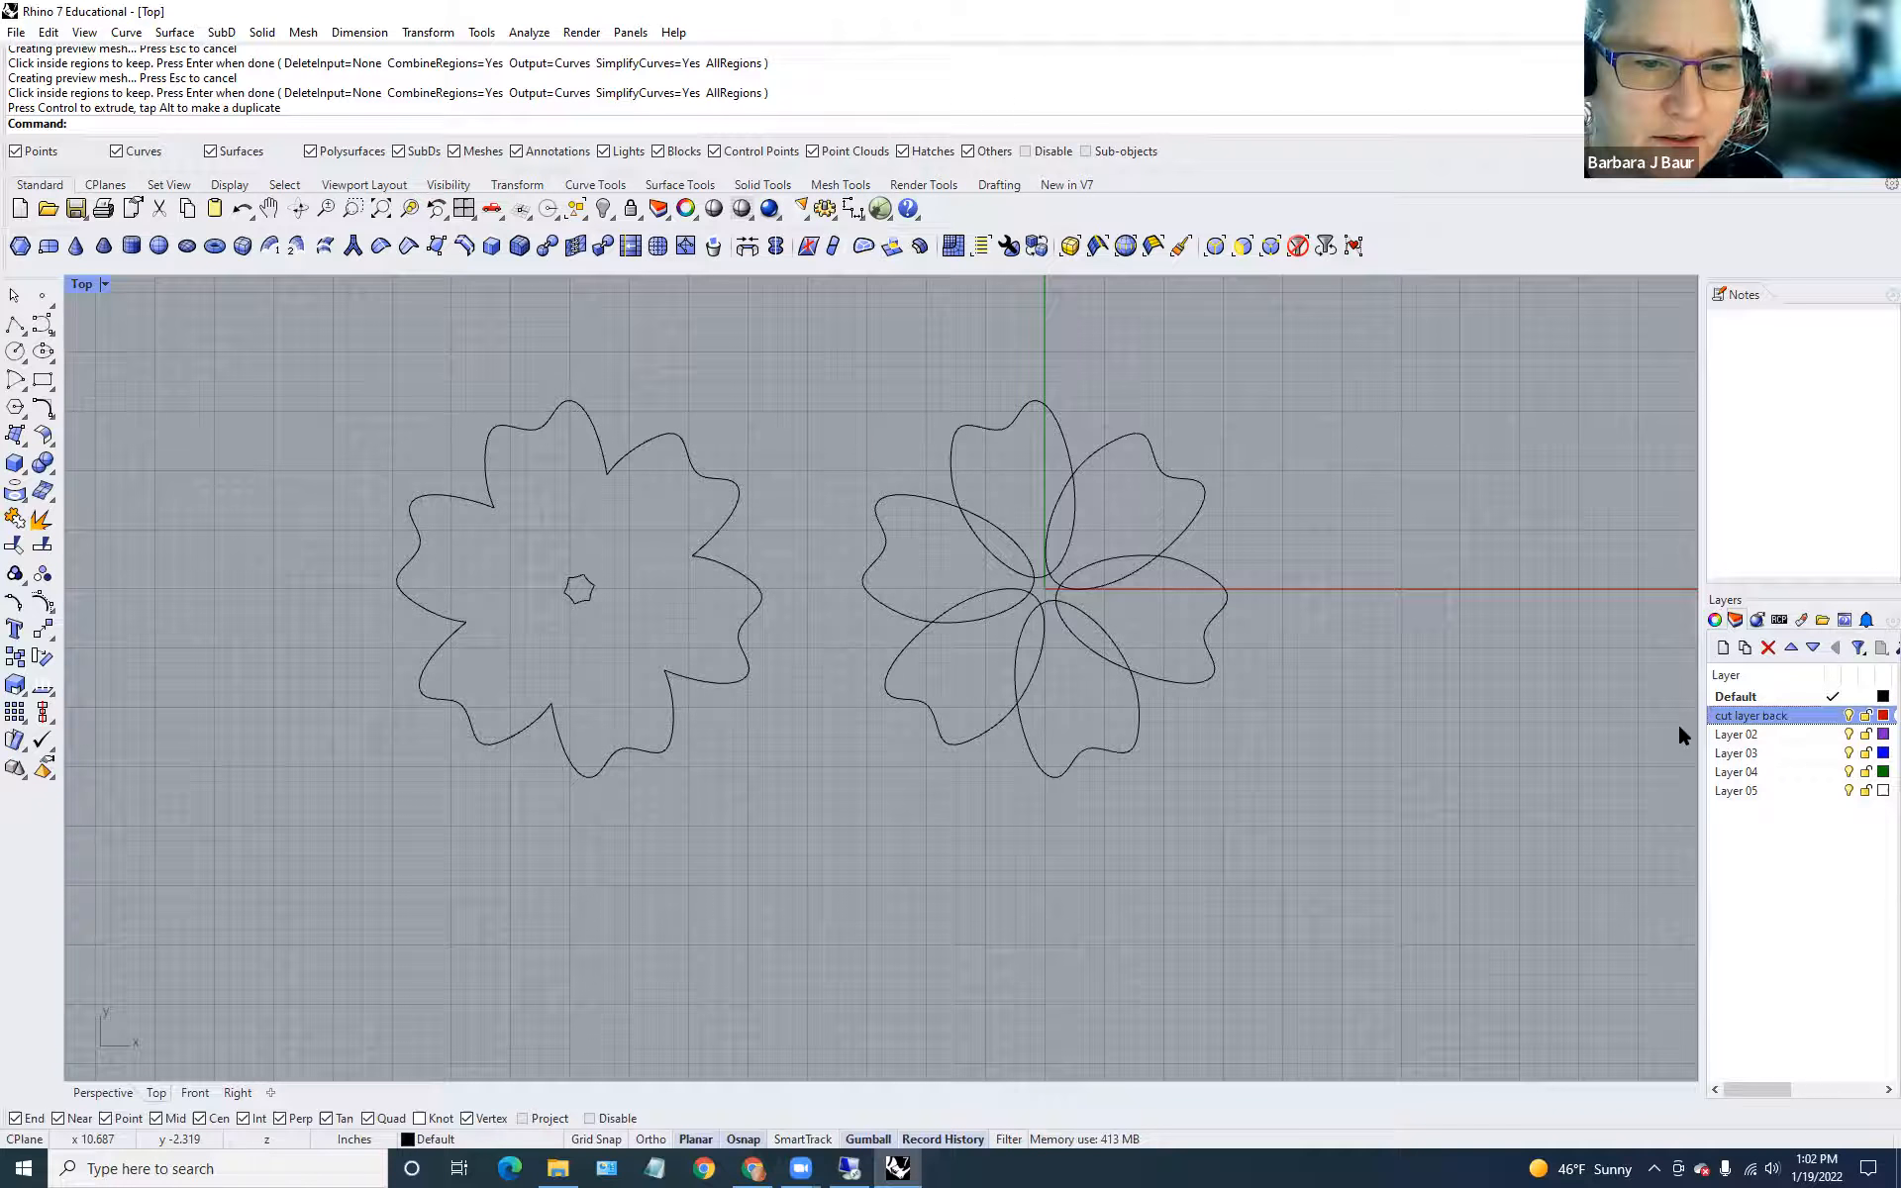
Rename Layer 05 as "work geometry".
{"action": "double_click", "coordinate": [1735, 792]}
{"action": "left_click", "coordinate": [1746, 792]}
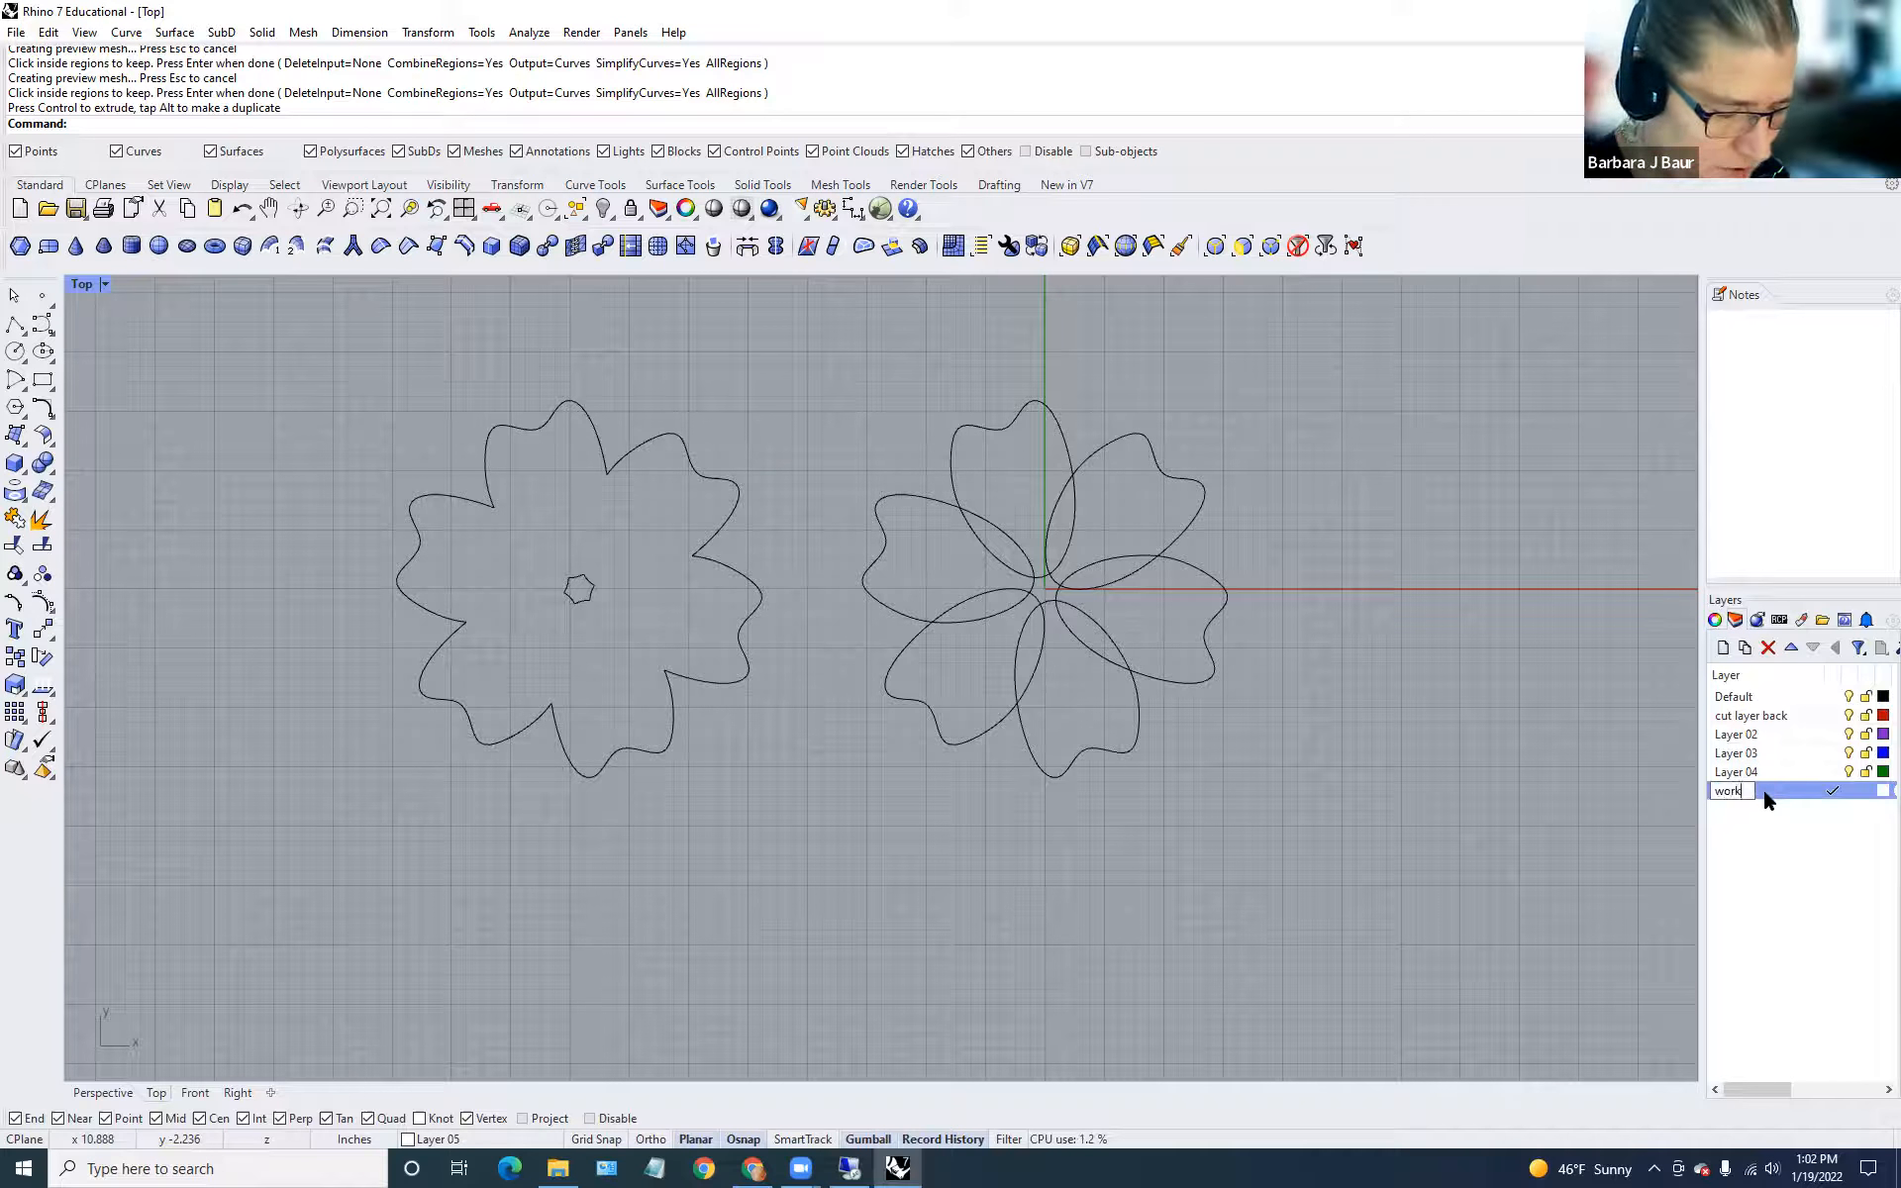
{"action": "type", "text": "work geometry"}
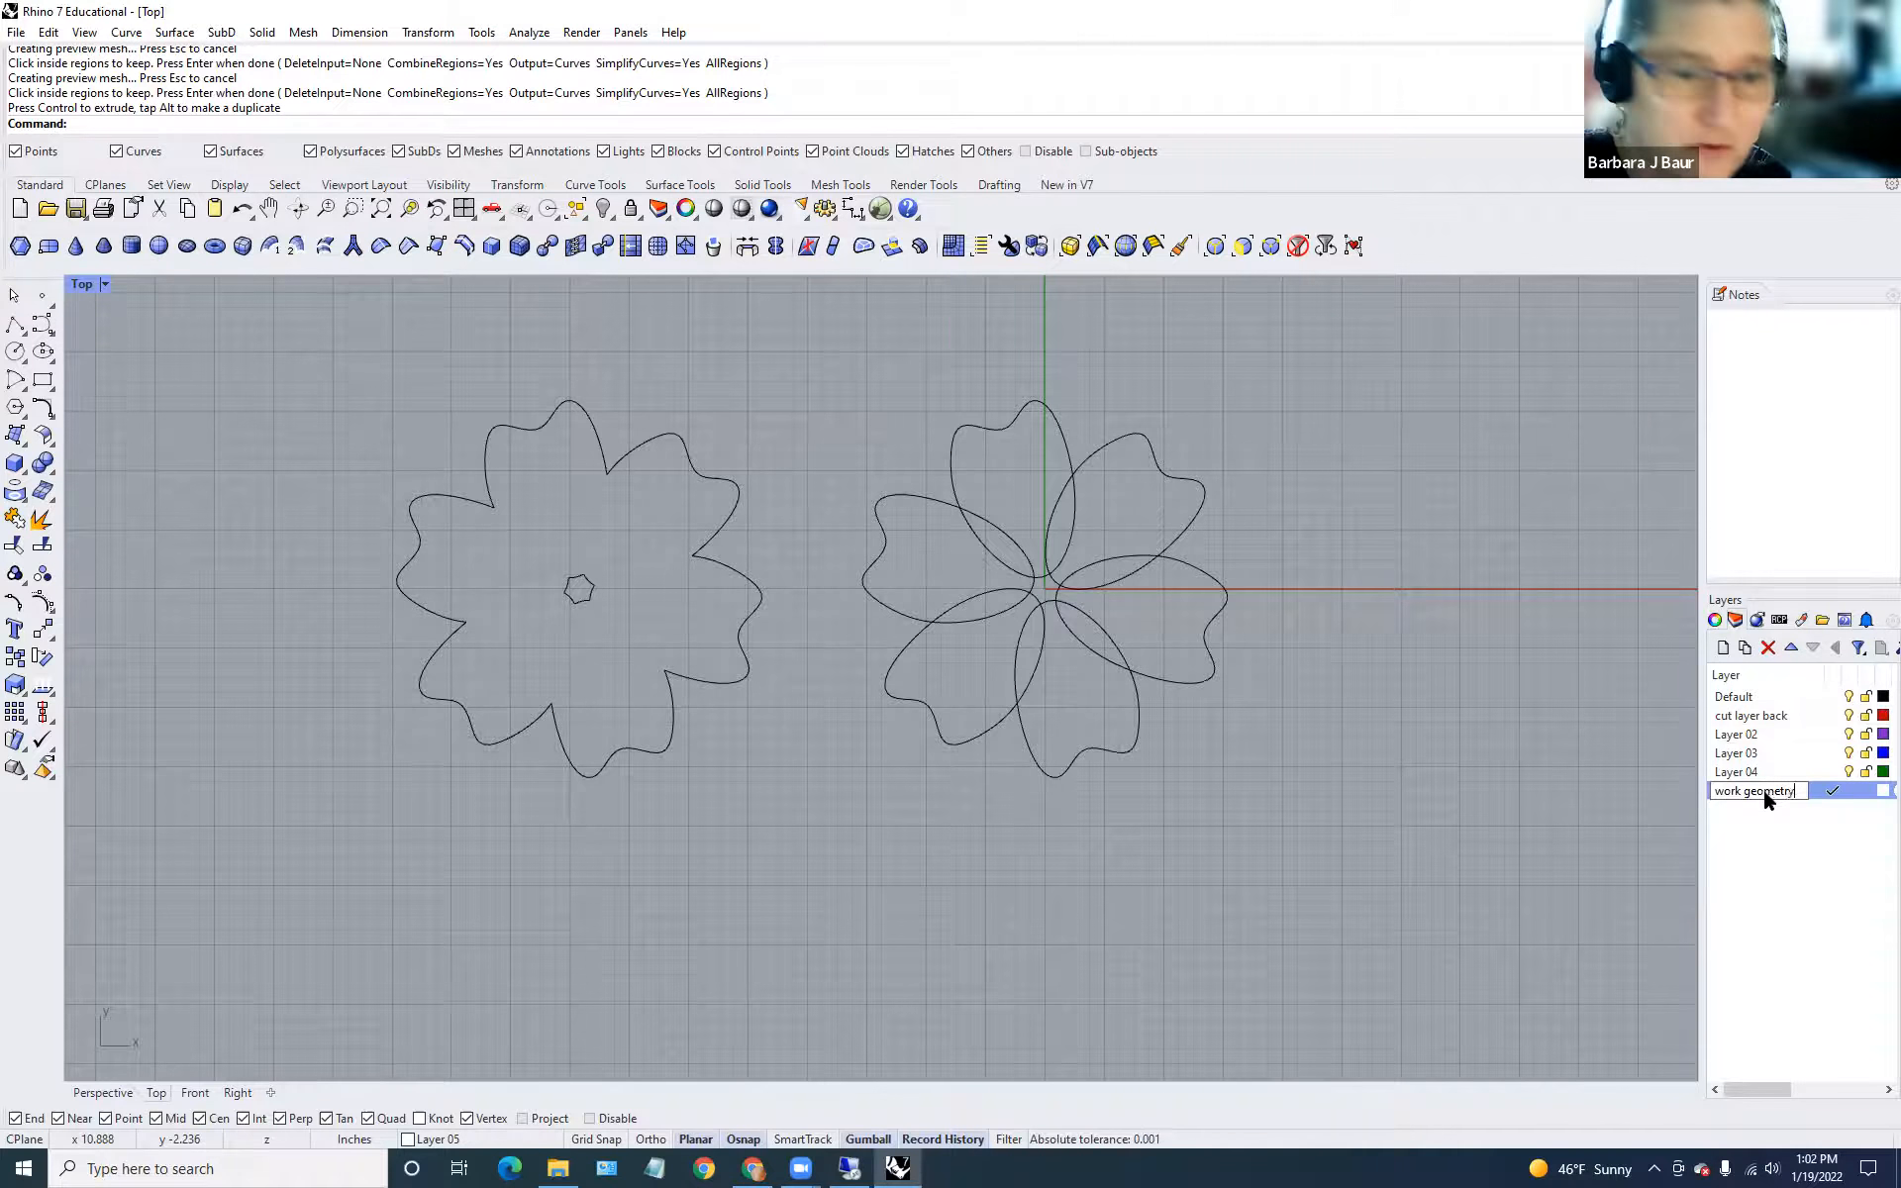
{"action": "key", "text": "Return"}
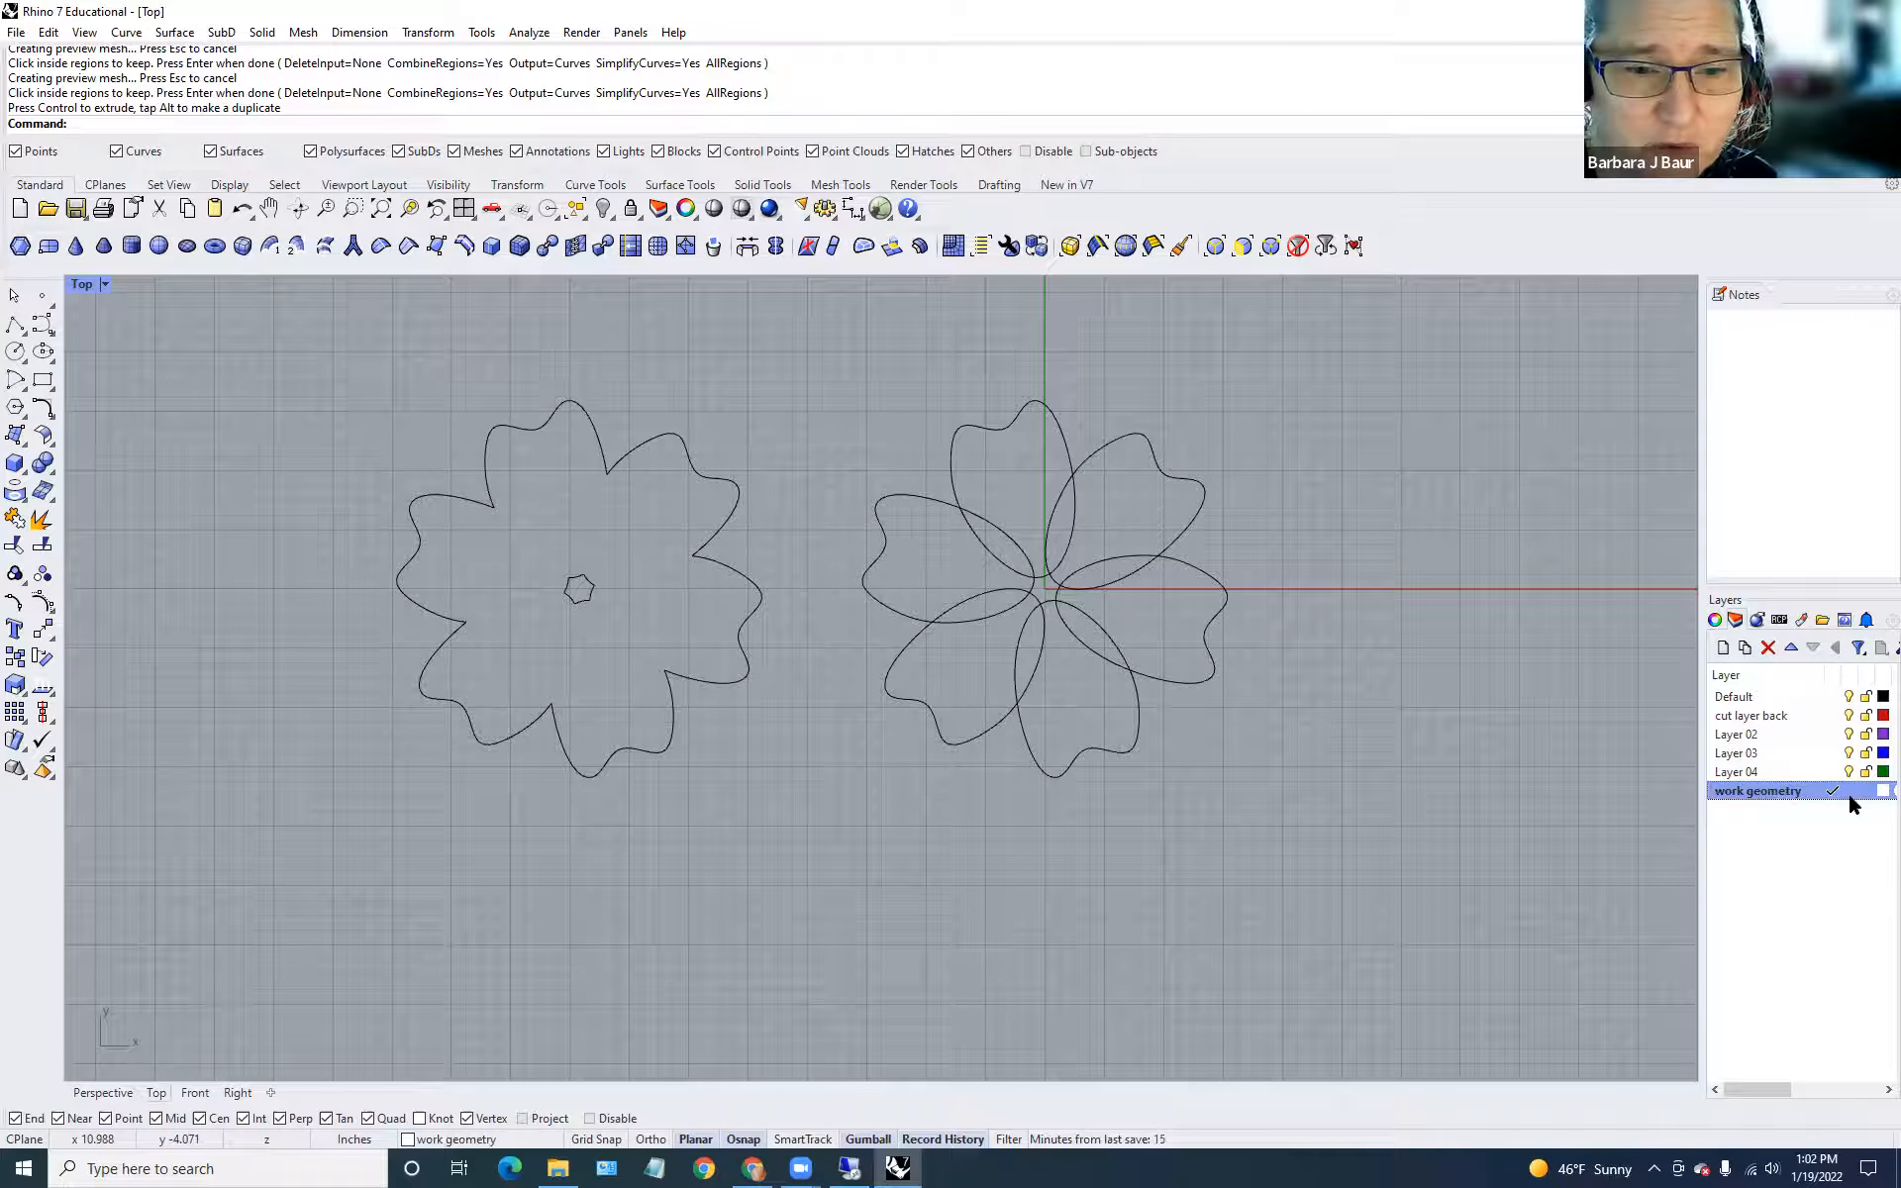
Make "cut layer back" the current layer and move the combined flower outline and its center hexagon onto it.
{"action": "left_click", "coordinate": [1832, 714]}
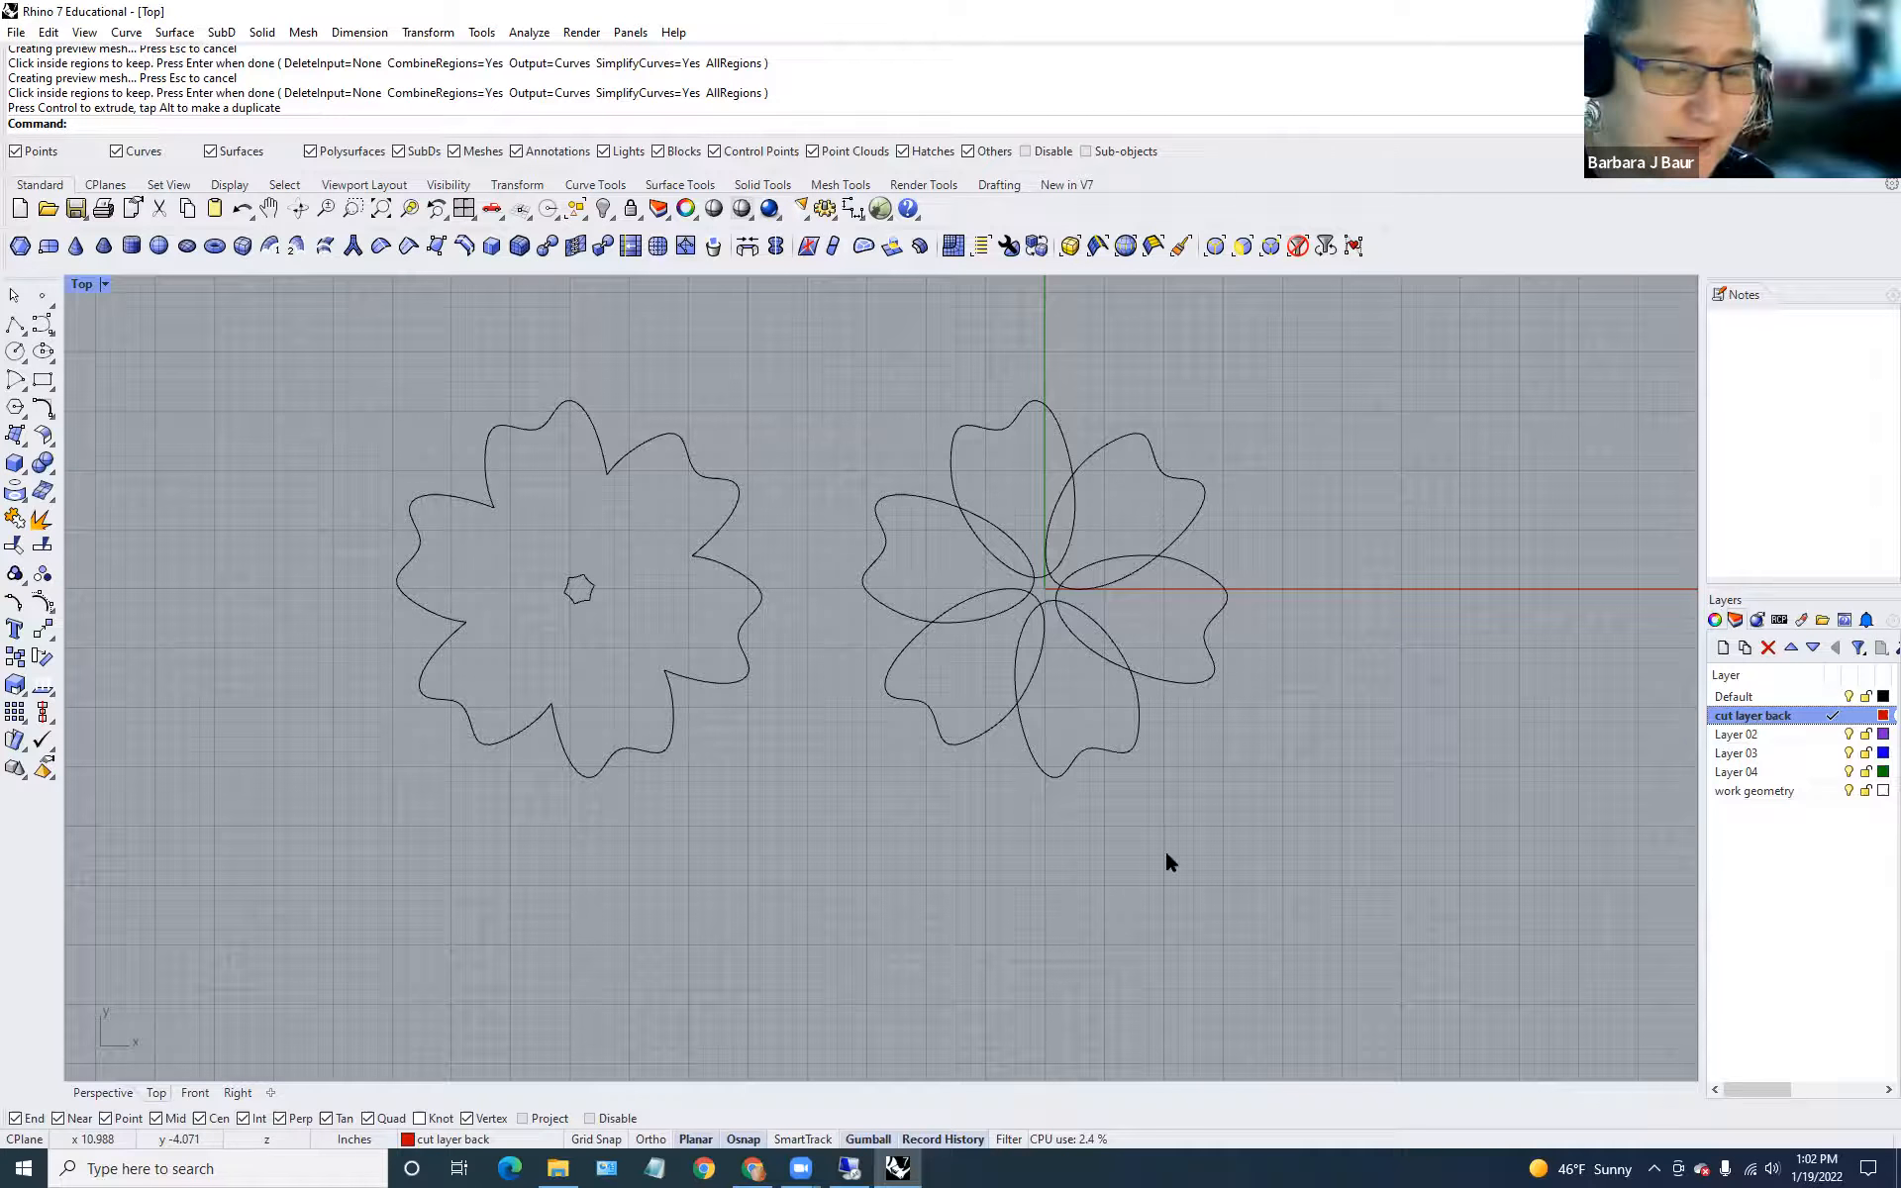
{"action": "left_click_drag", "start_coordinate": [262, 351], "coordinate": [847, 891]}
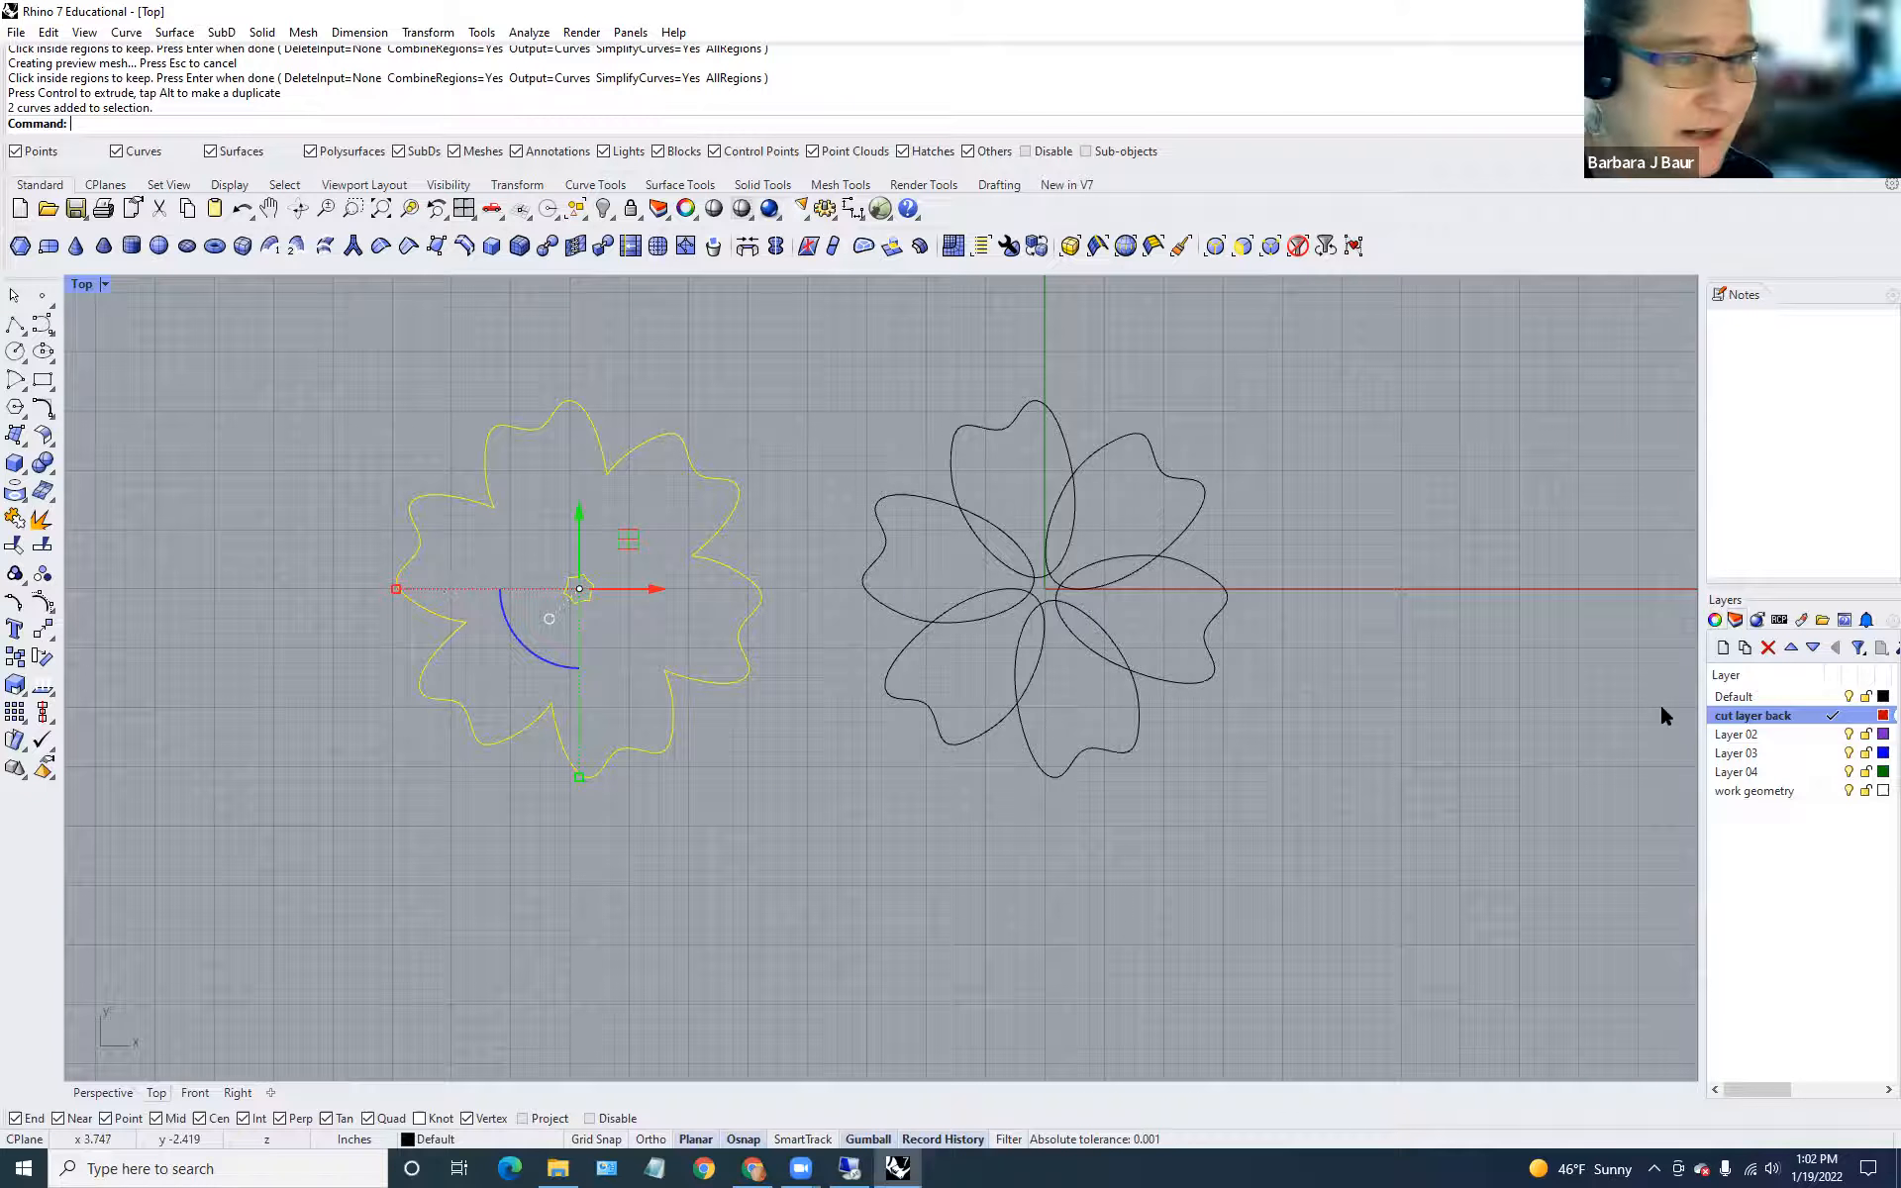
{"action": "right_click", "coordinate": [1763, 715]}
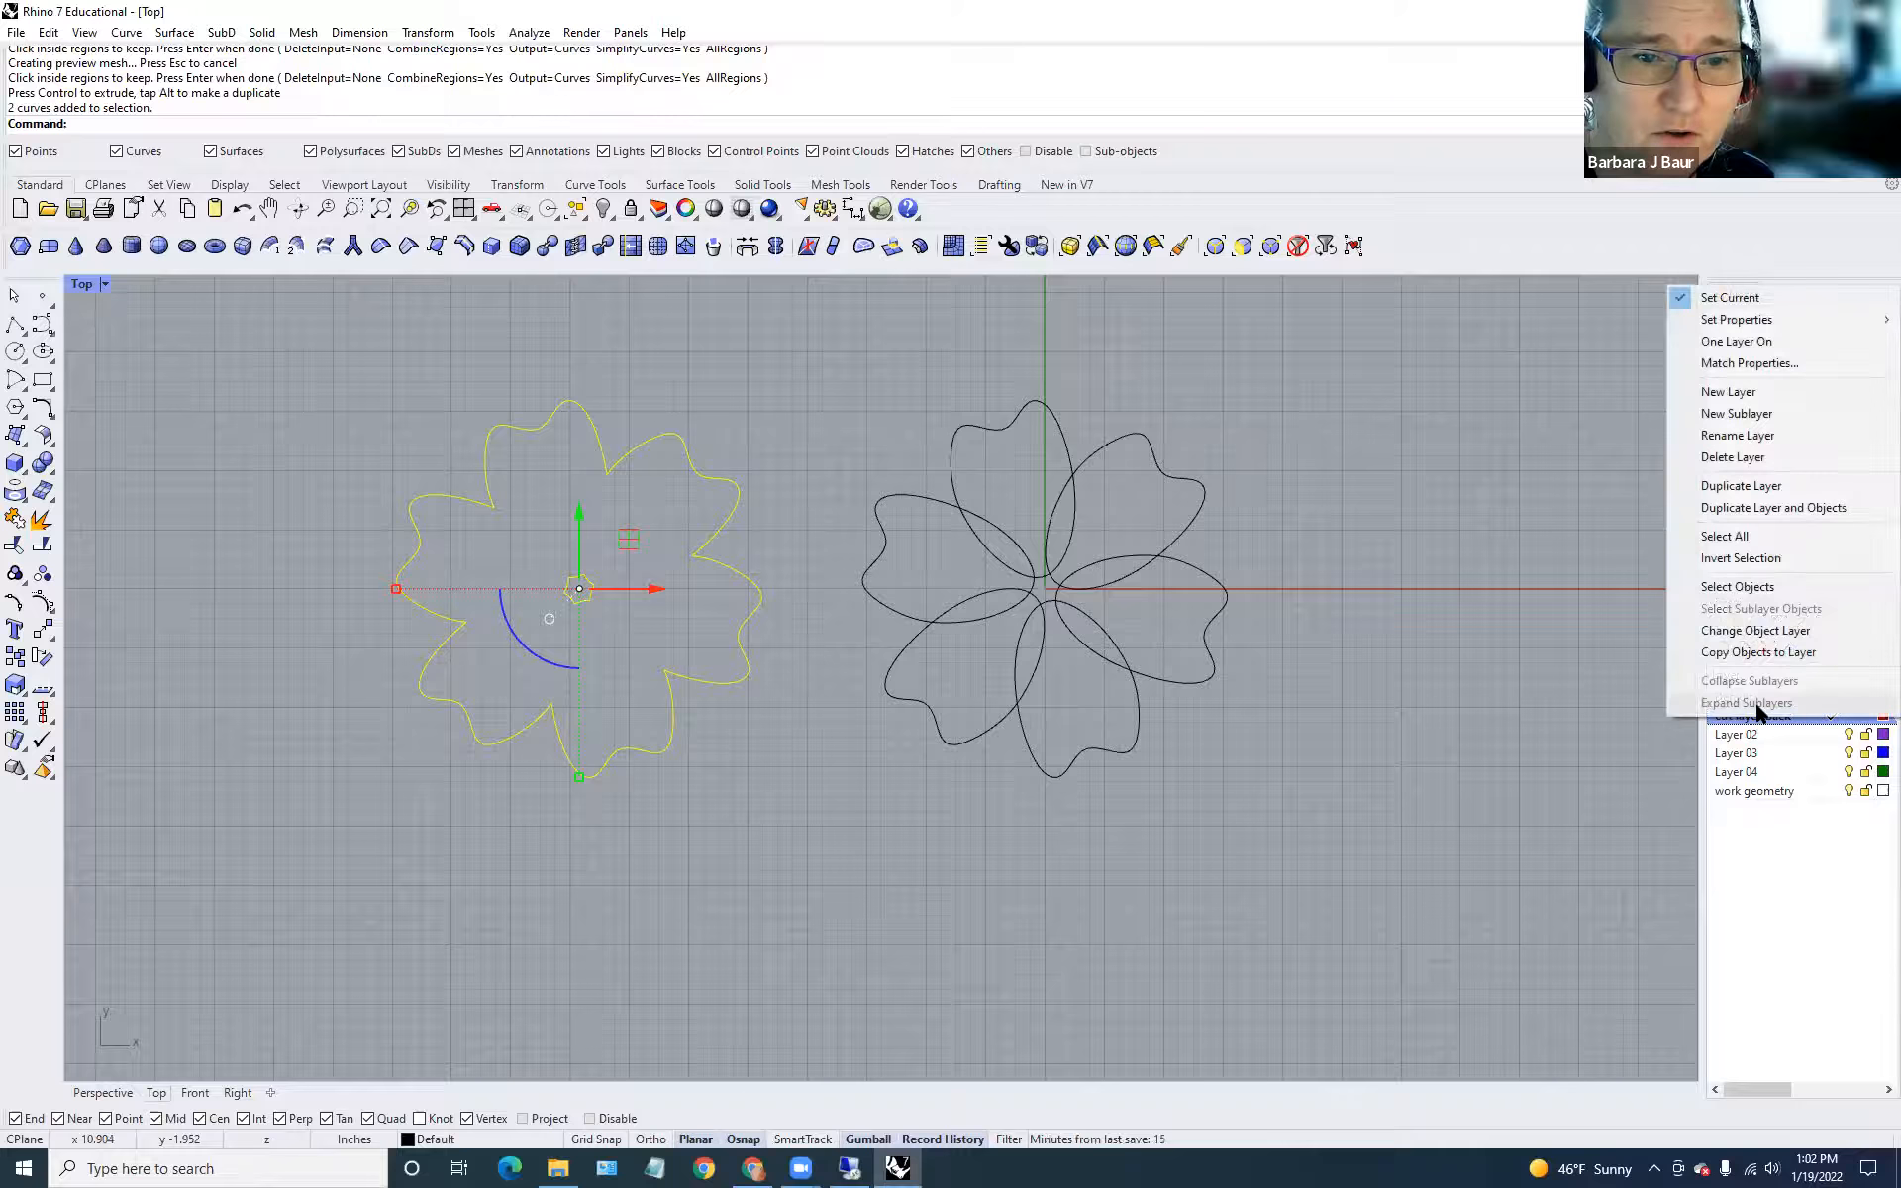
{"action": "left_click", "coordinate": [1747, 634]}
{"action": "key", "text": "Escape"}
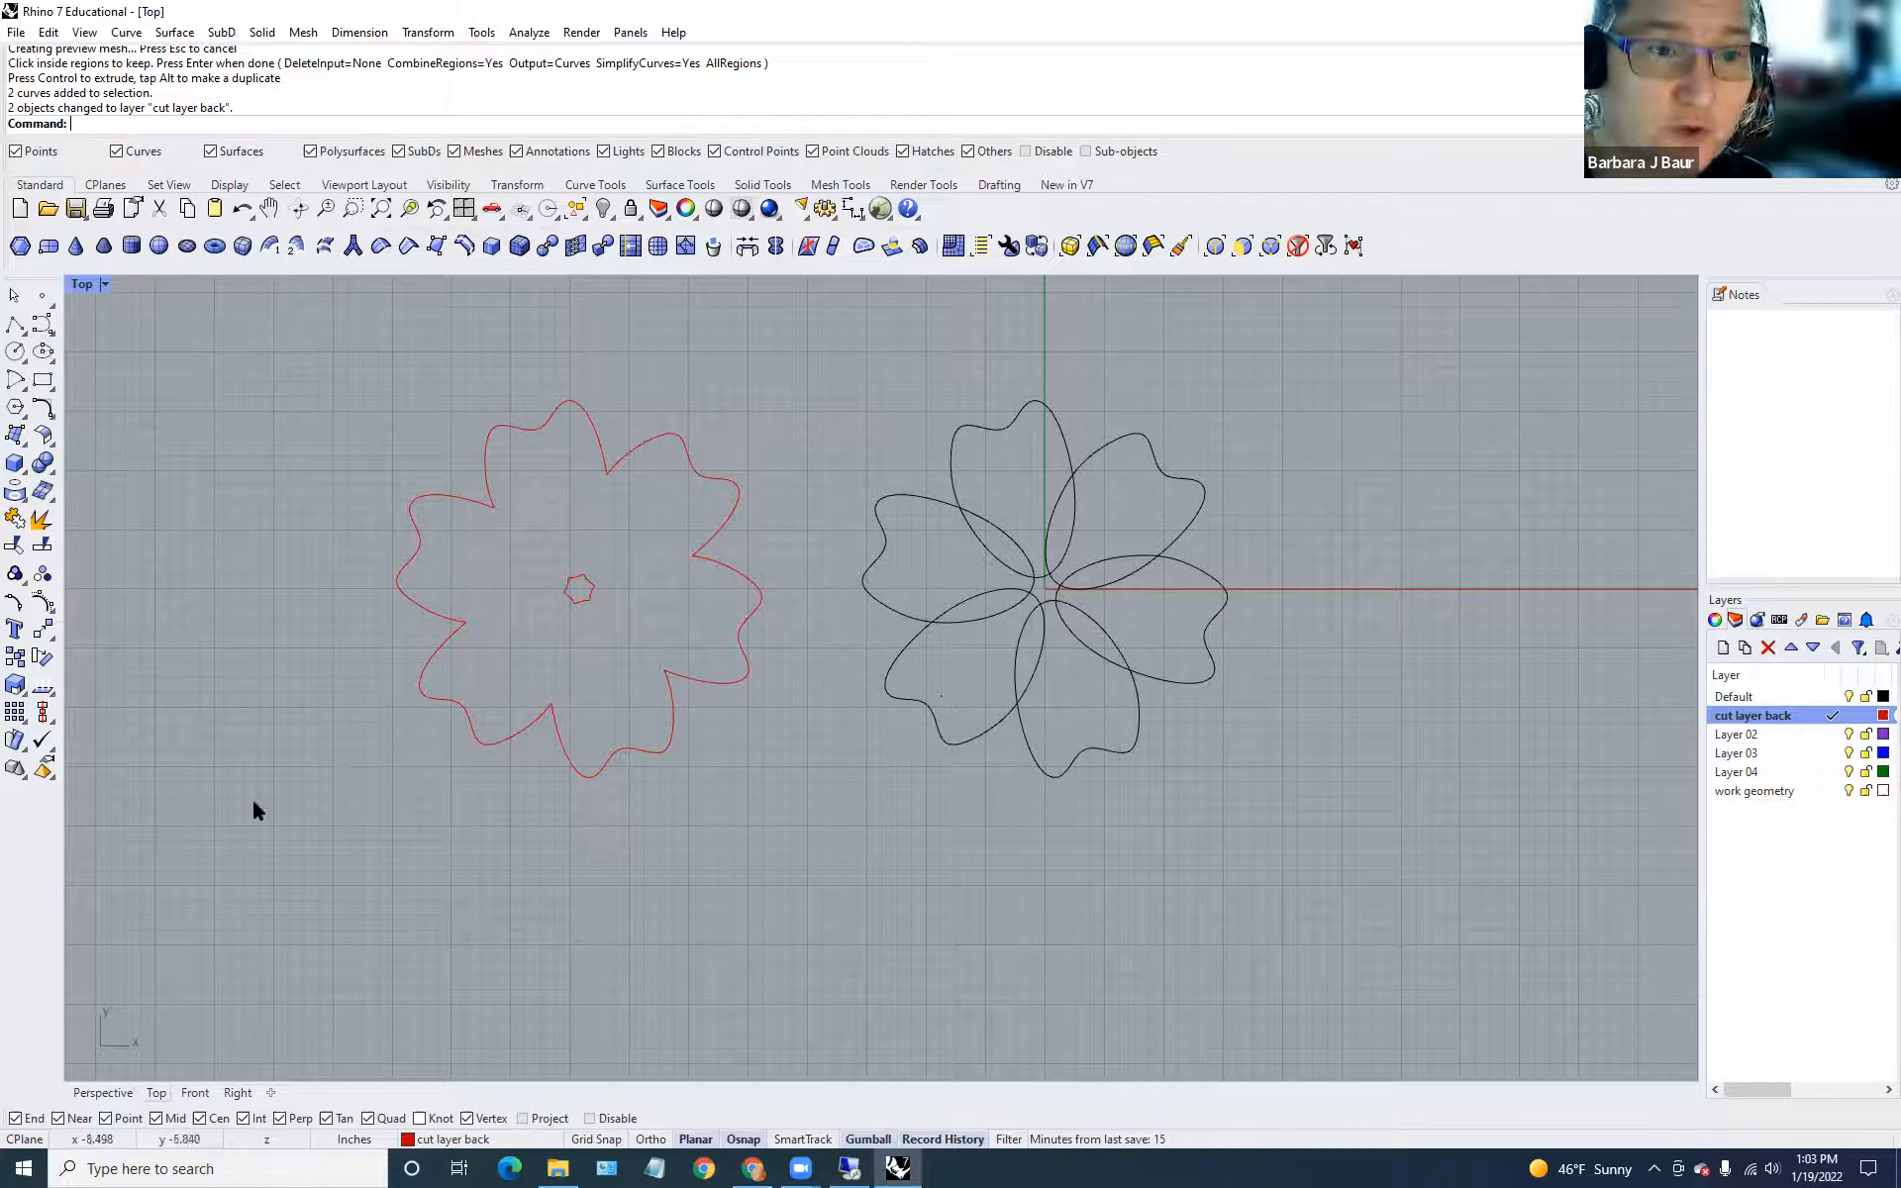
Move the six original petal curves onto the "work geometry" layer.
{"action": "left_click_drag", "start_coordinate": [842, 350], "coordinate": [1314, 925]}
{"action": "right_click", "coordinate": [1729, 791]}
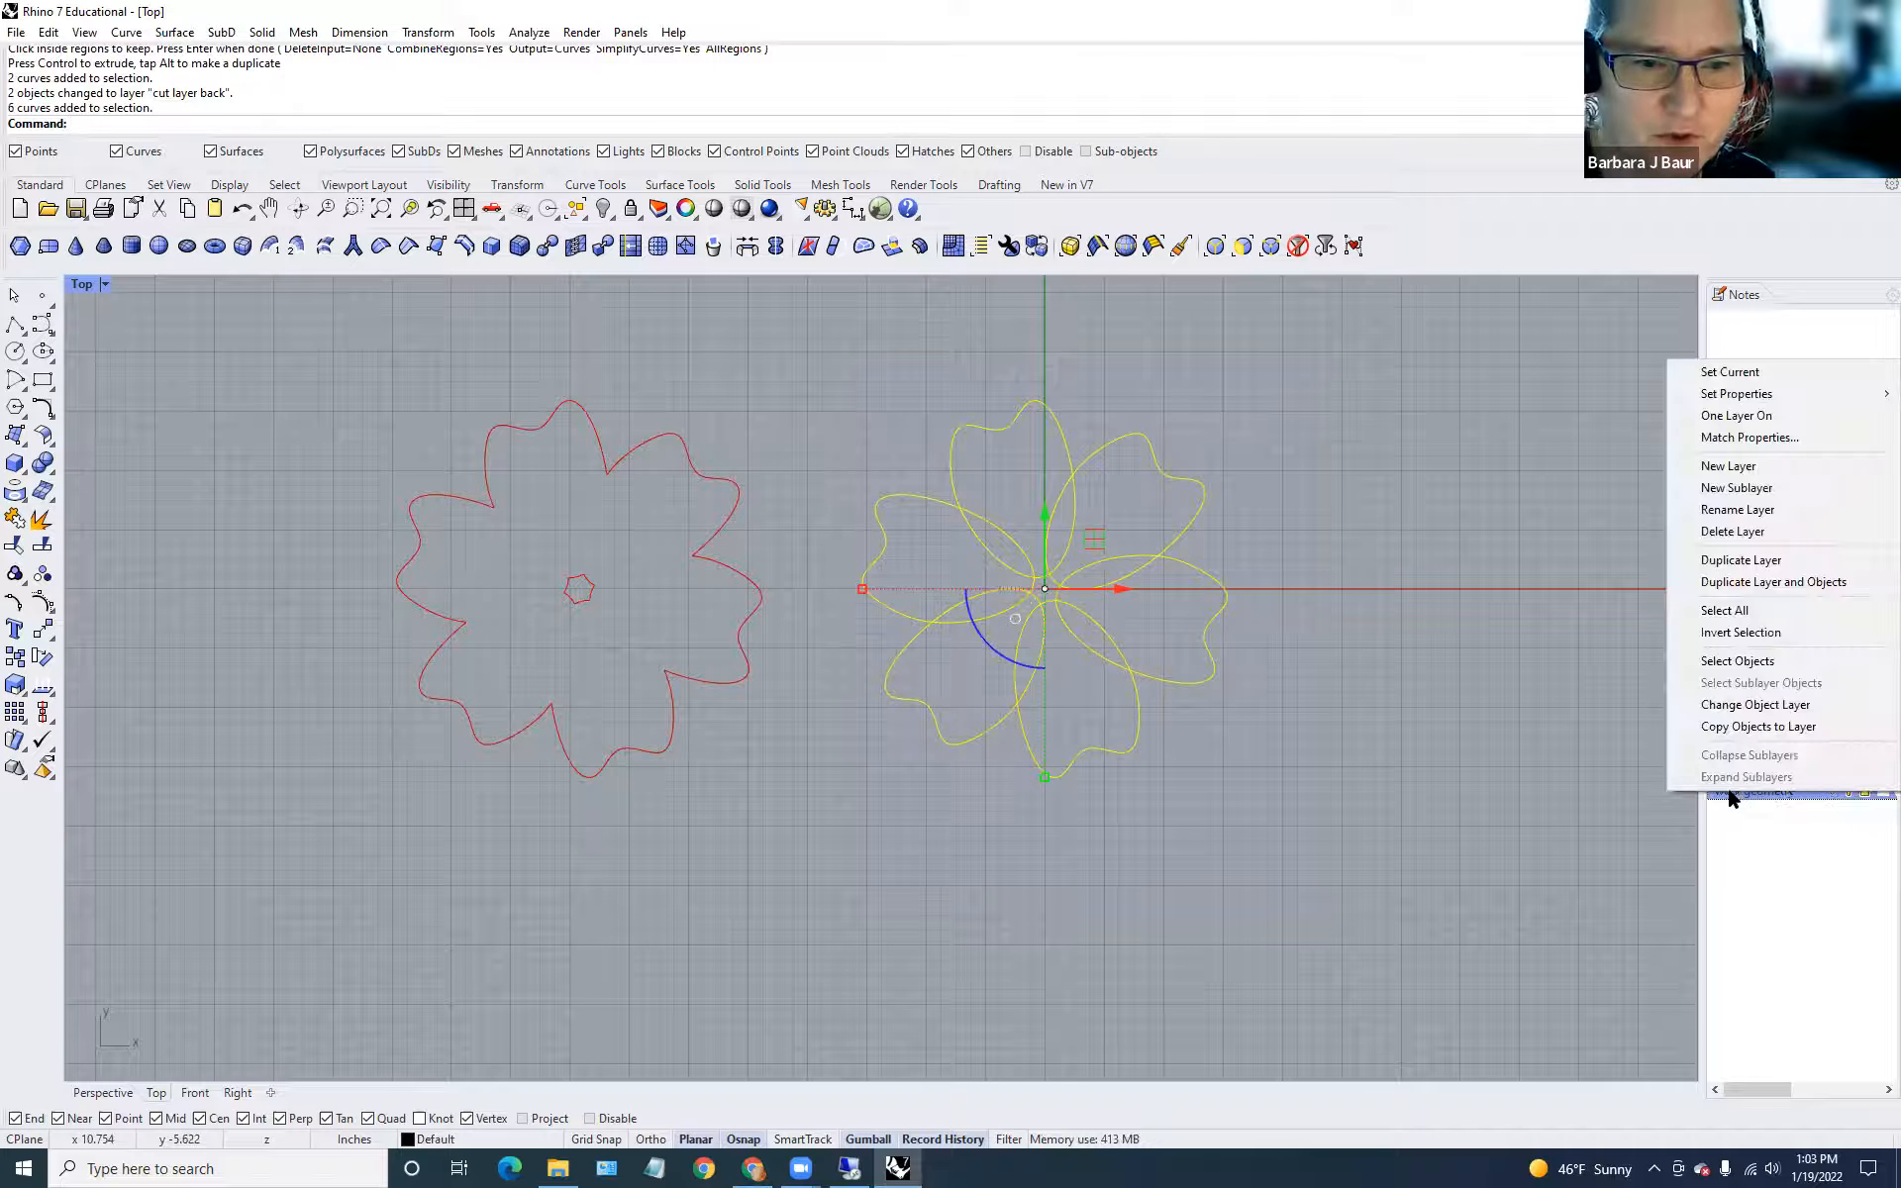
{"action": "left_click", "coordinate": [1760, 713]}
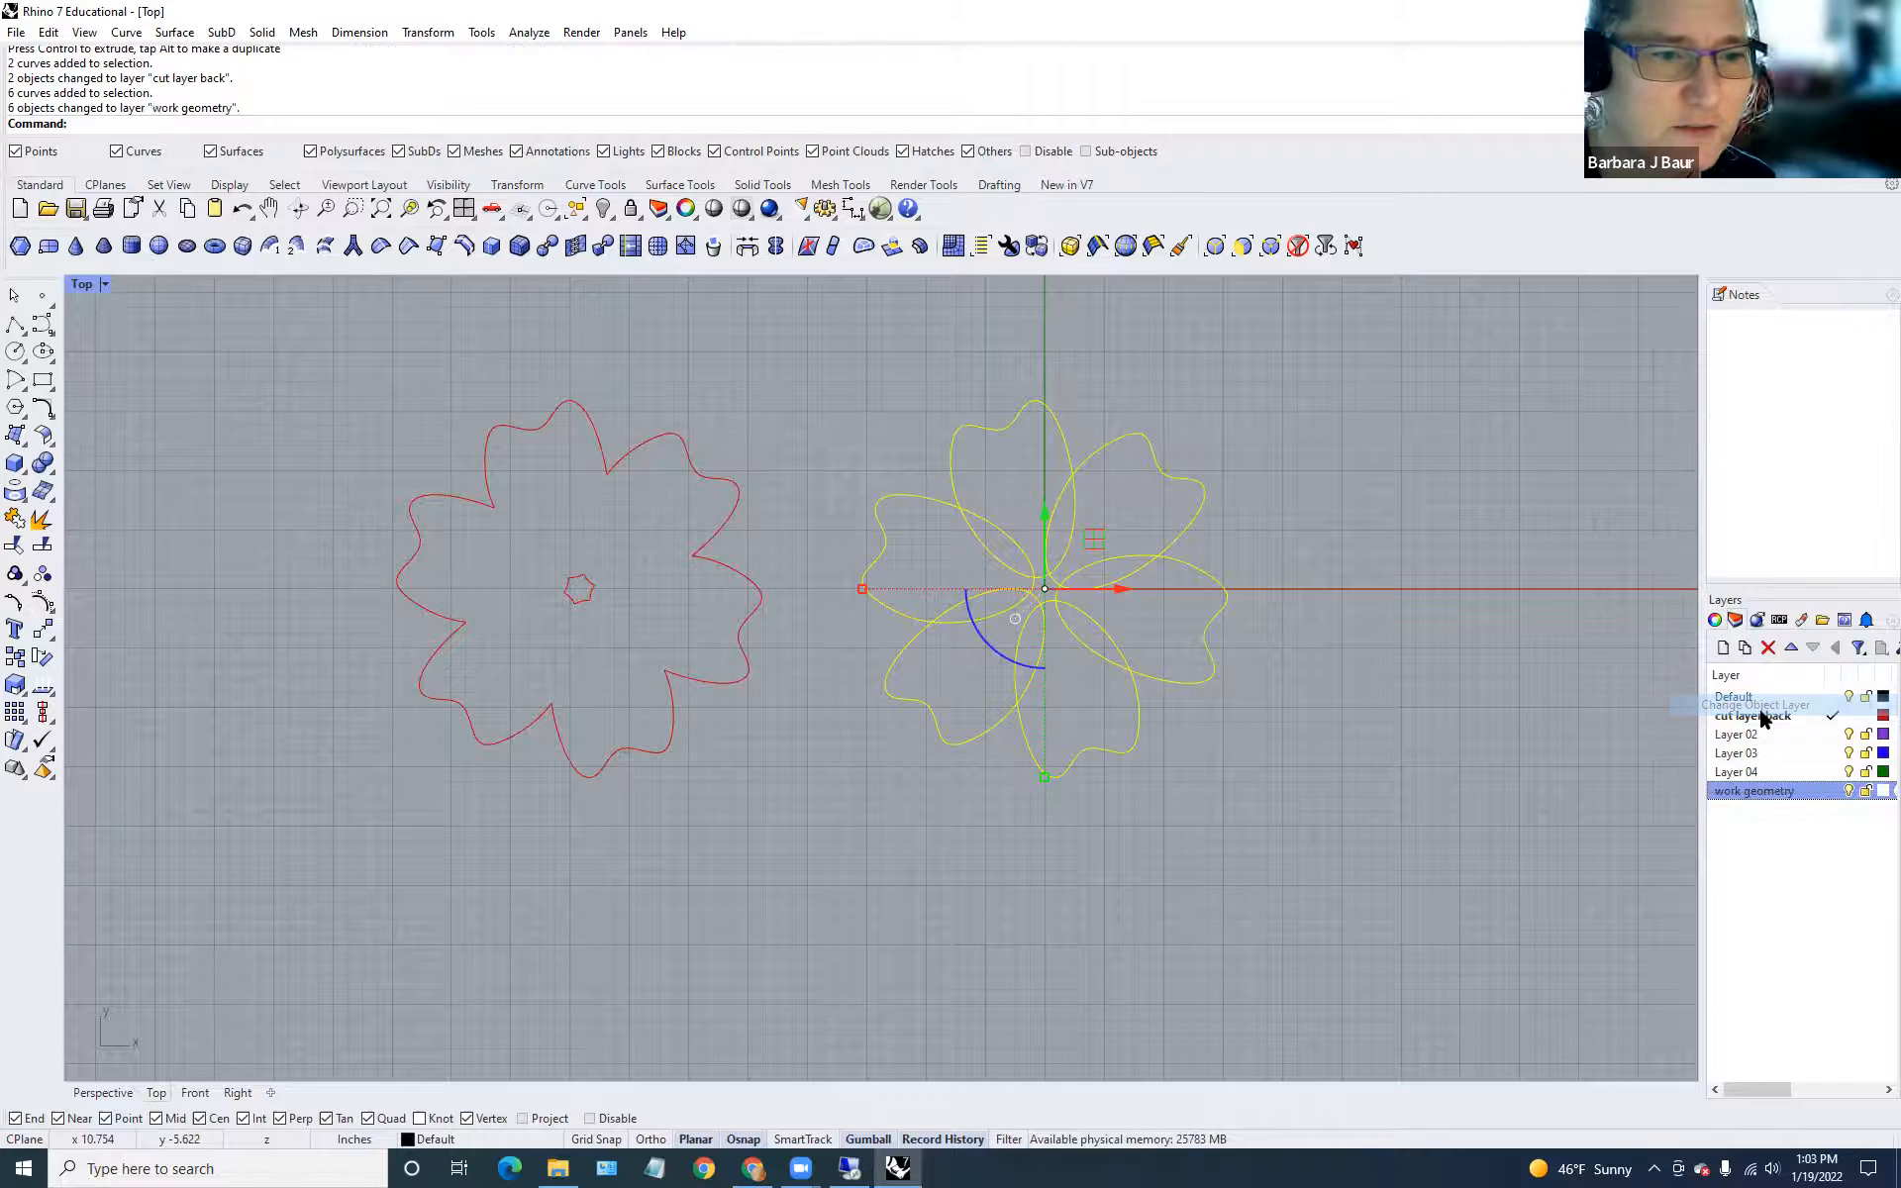
Hide the "work geometry" layer and move the flower outline with its center hexagon from its center to 0,0,0.
{"action": "left_click", "coordinate": [1849, 792]}
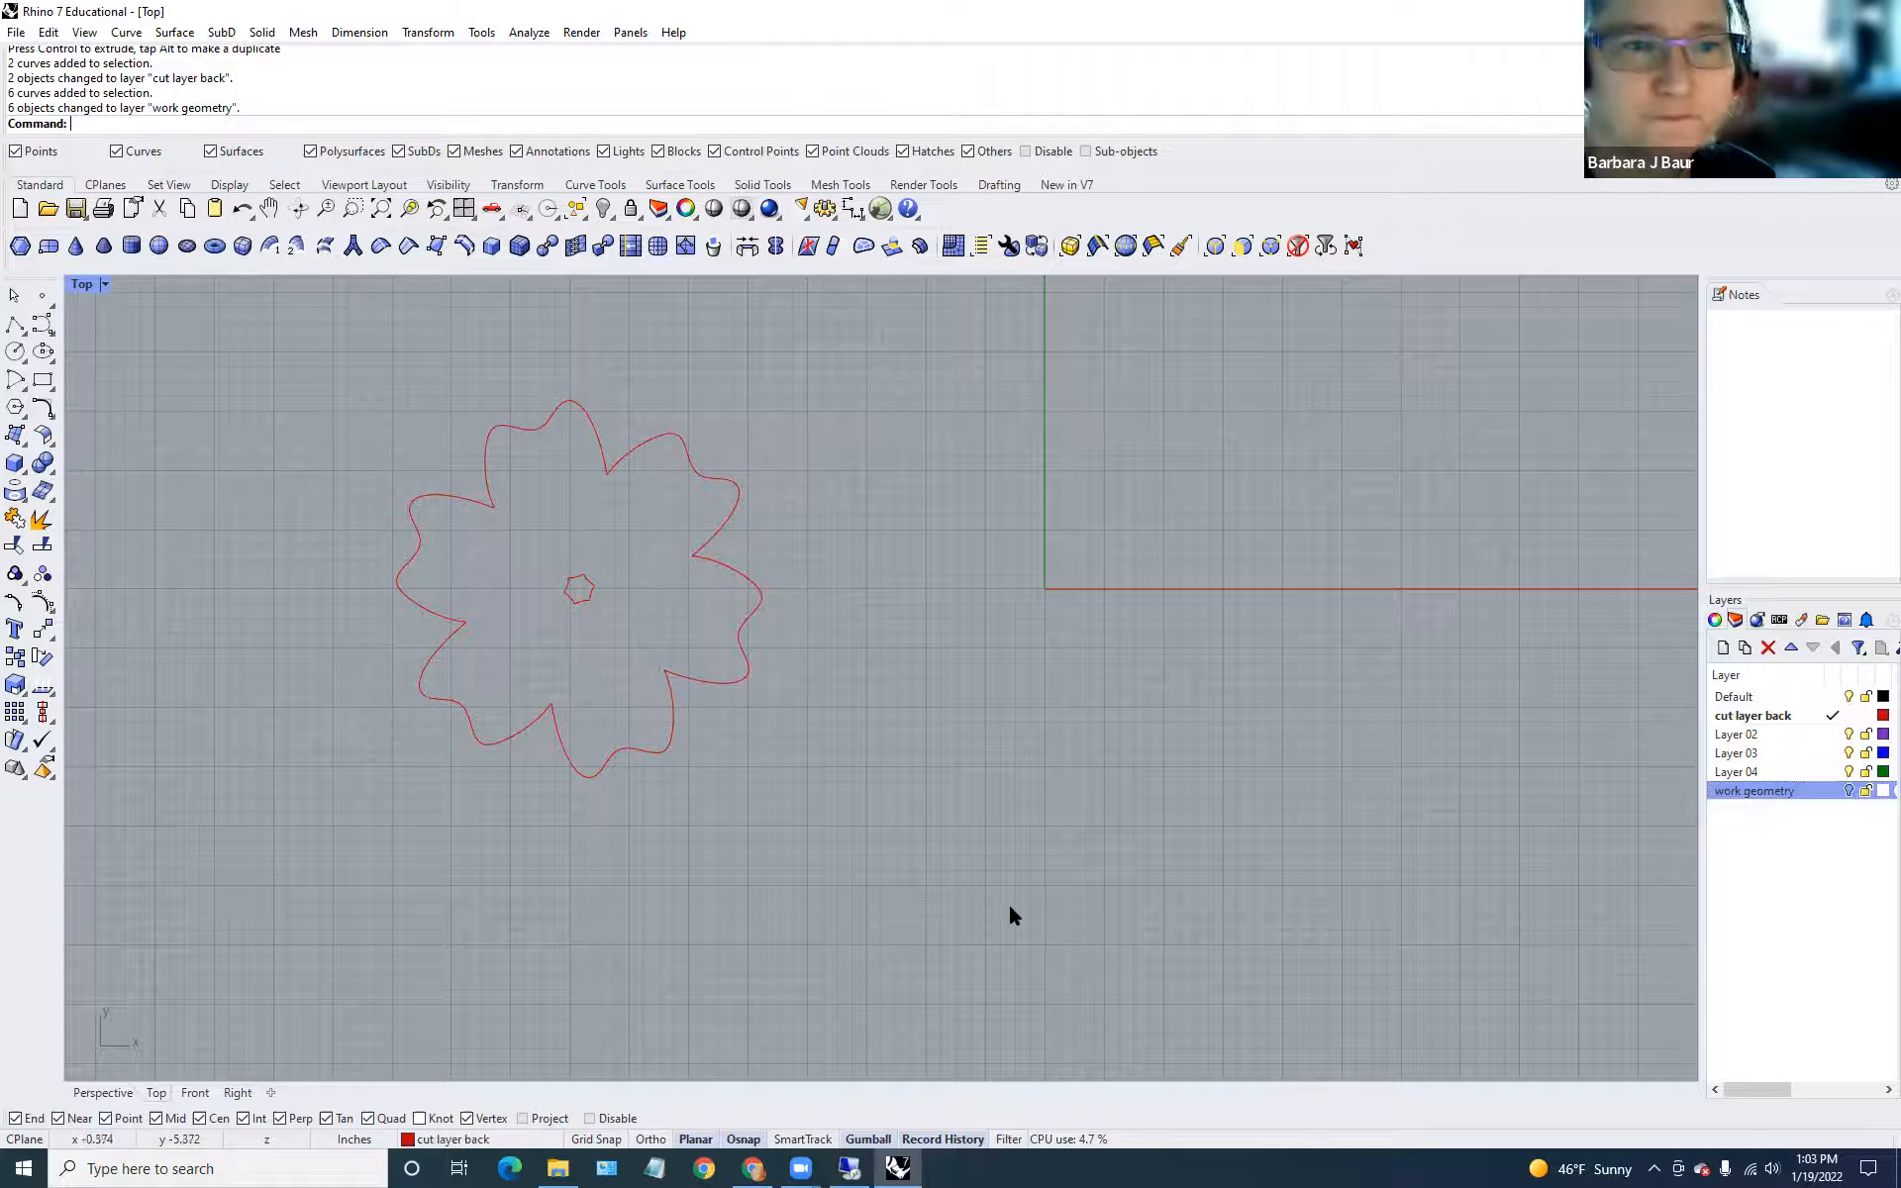
{"action": "left_click_drag", "start_coordinate": [339, 365], "coordinate": [910, 826]}
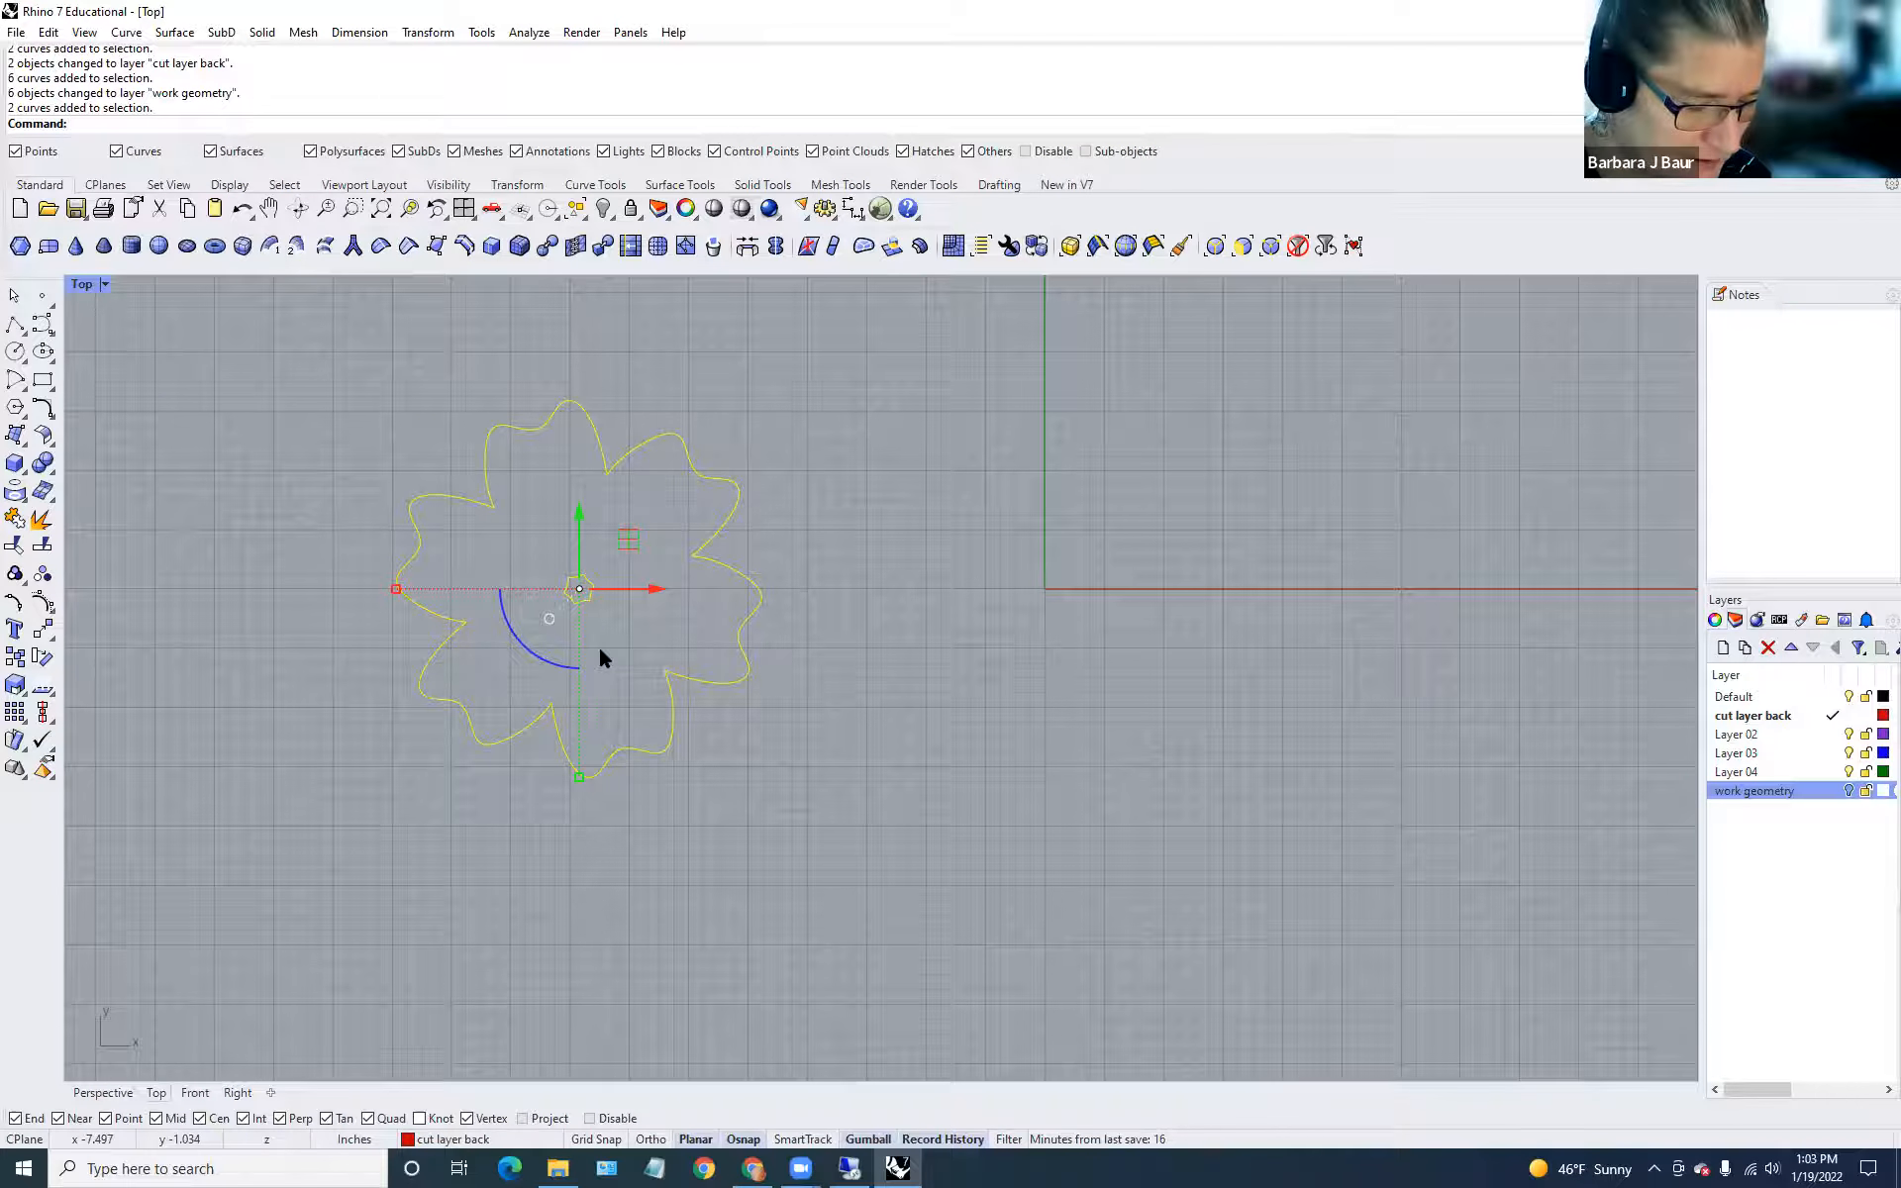
{"action": "type", "text": "Move"}
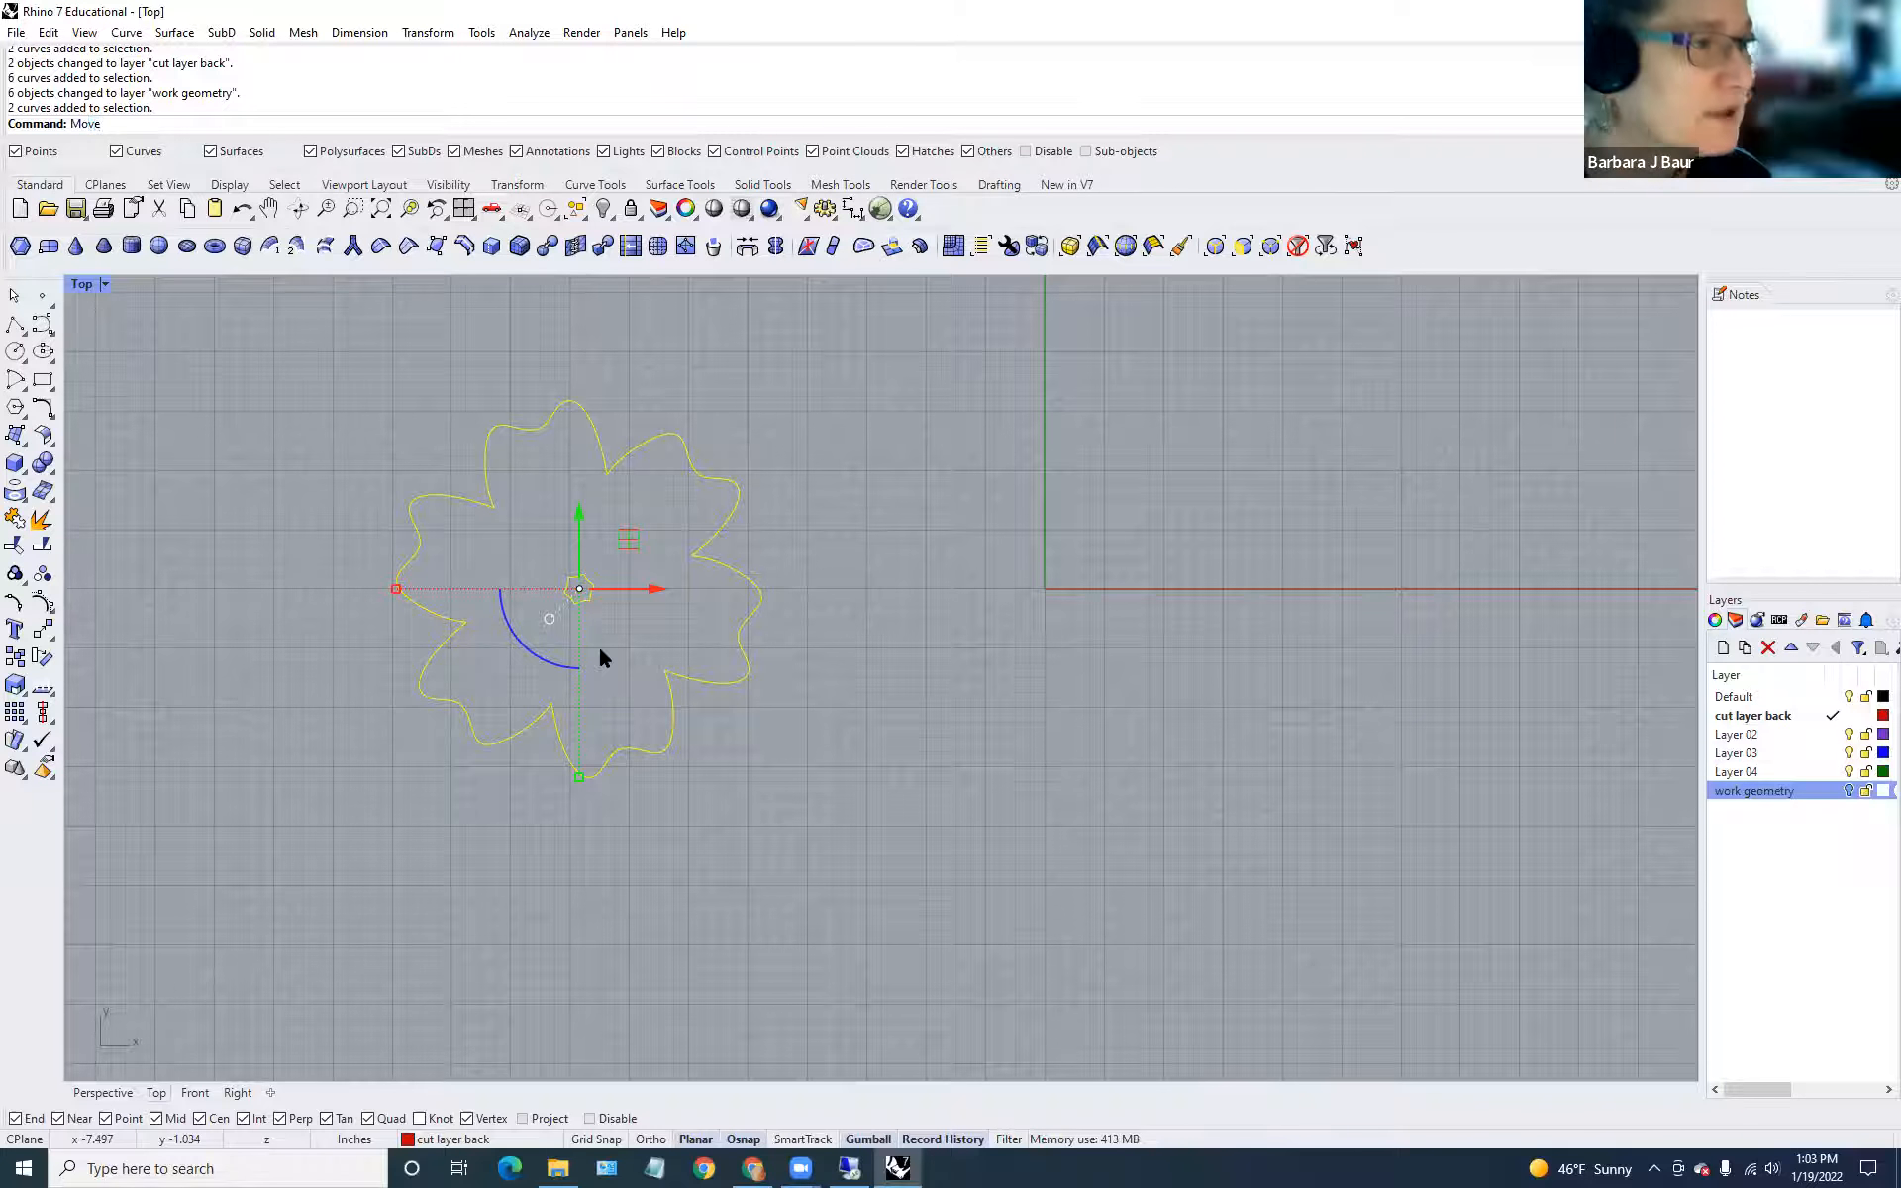
{"action": "key", "text": "Return"}
{"action": "scroll", "coordinate": [581, 576], "scroll_direction": "up", "scroll_amount": 5}
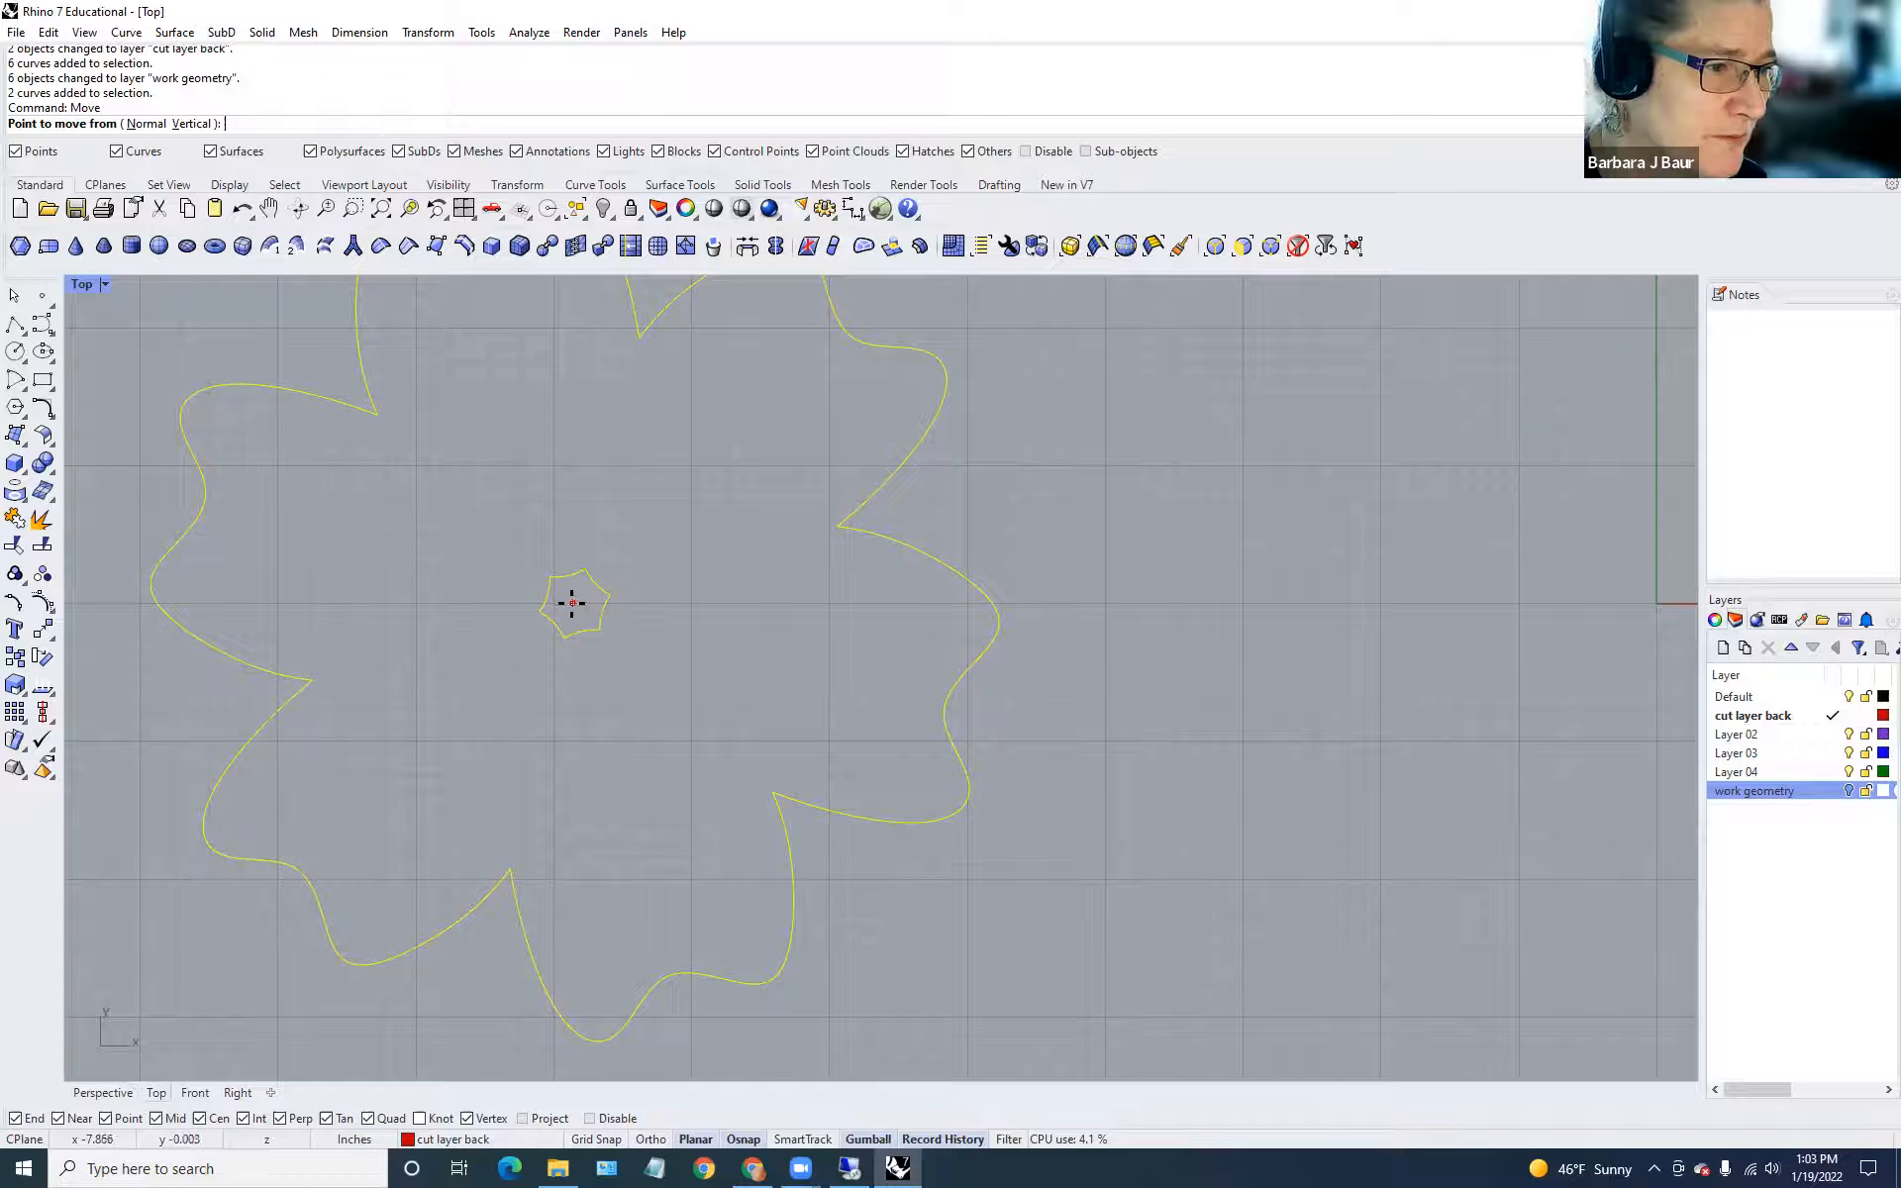
{"action": "left_click", "coordinate": [572, 603]}
{"action": "scroll", "coordinate": [897, 705], "scroll_direction": "down", "scroll_amount": 10}
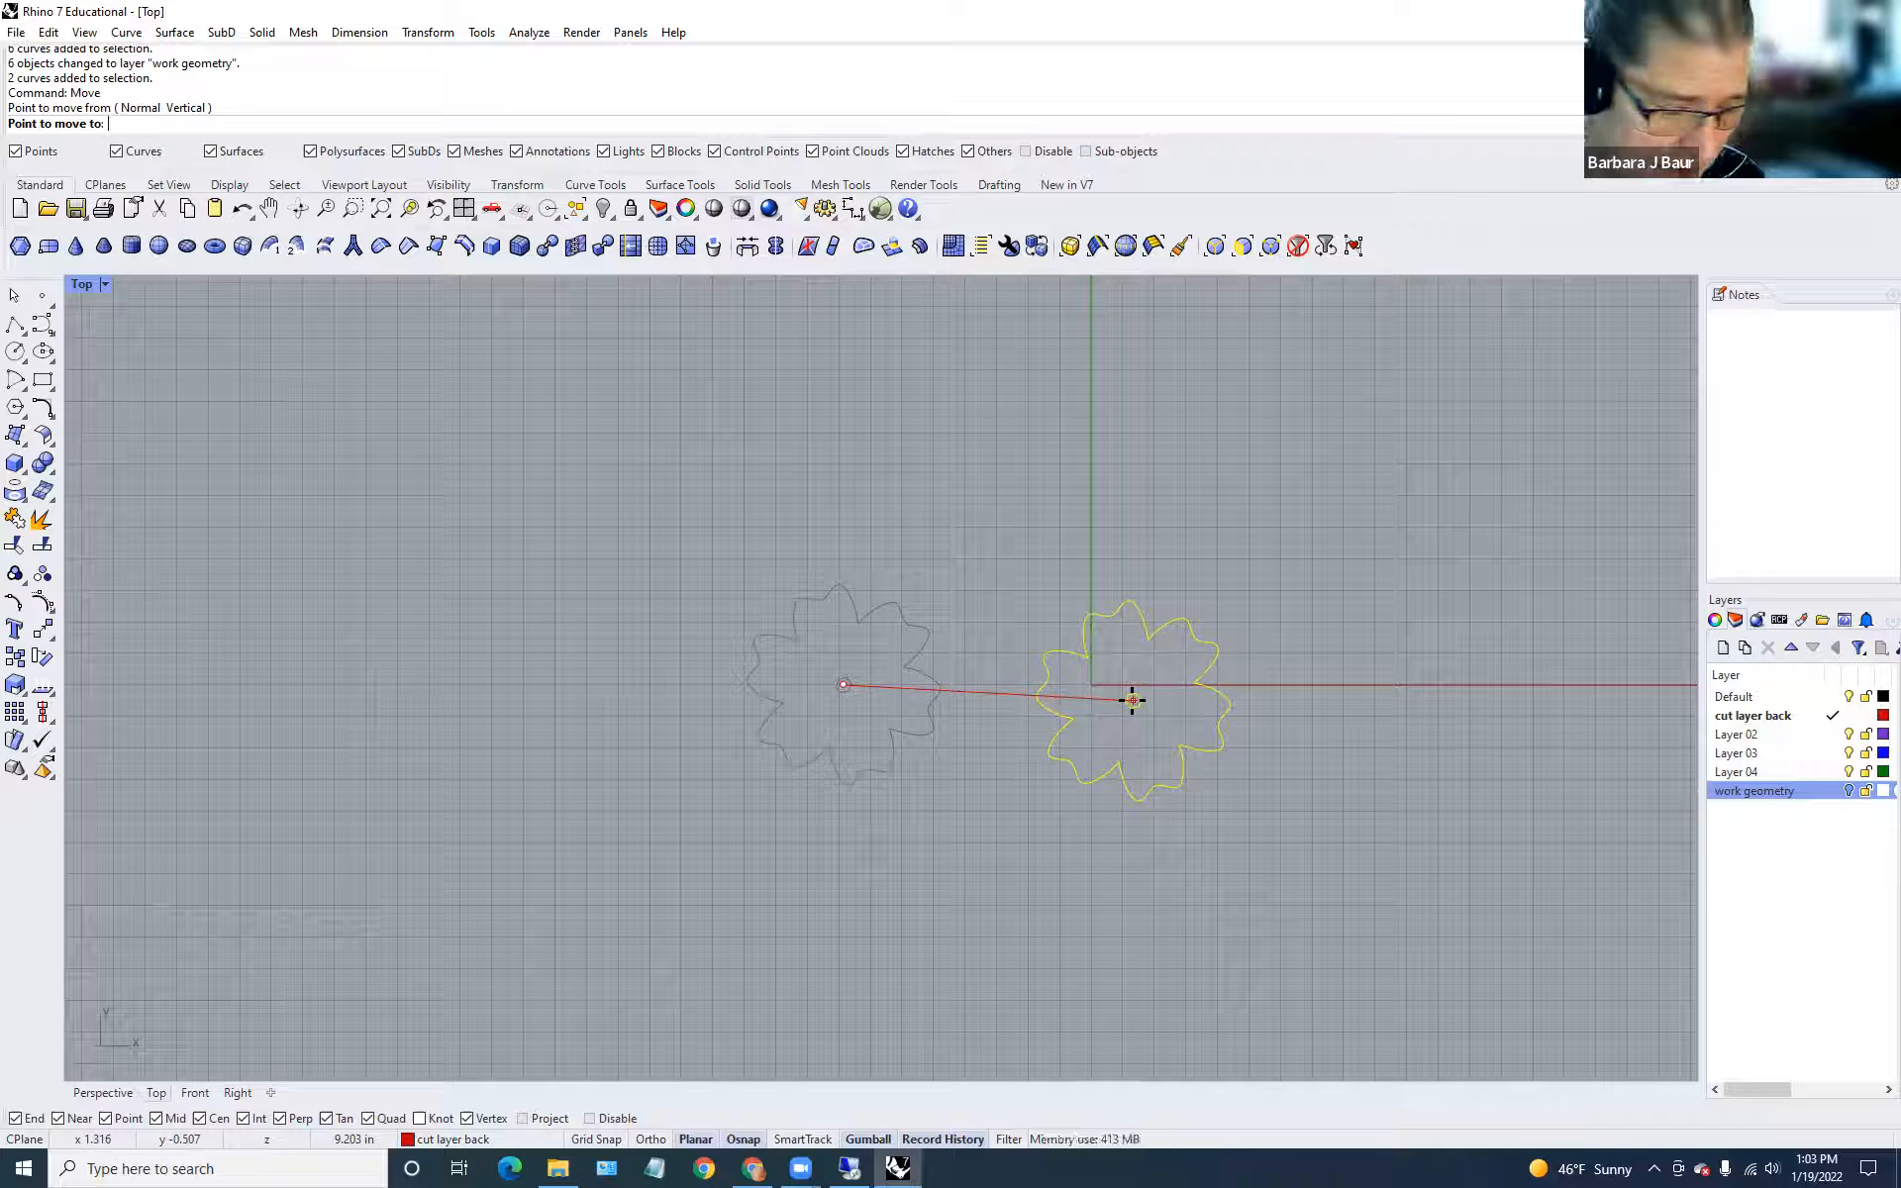
{"action": "type", "text": ",0,"}
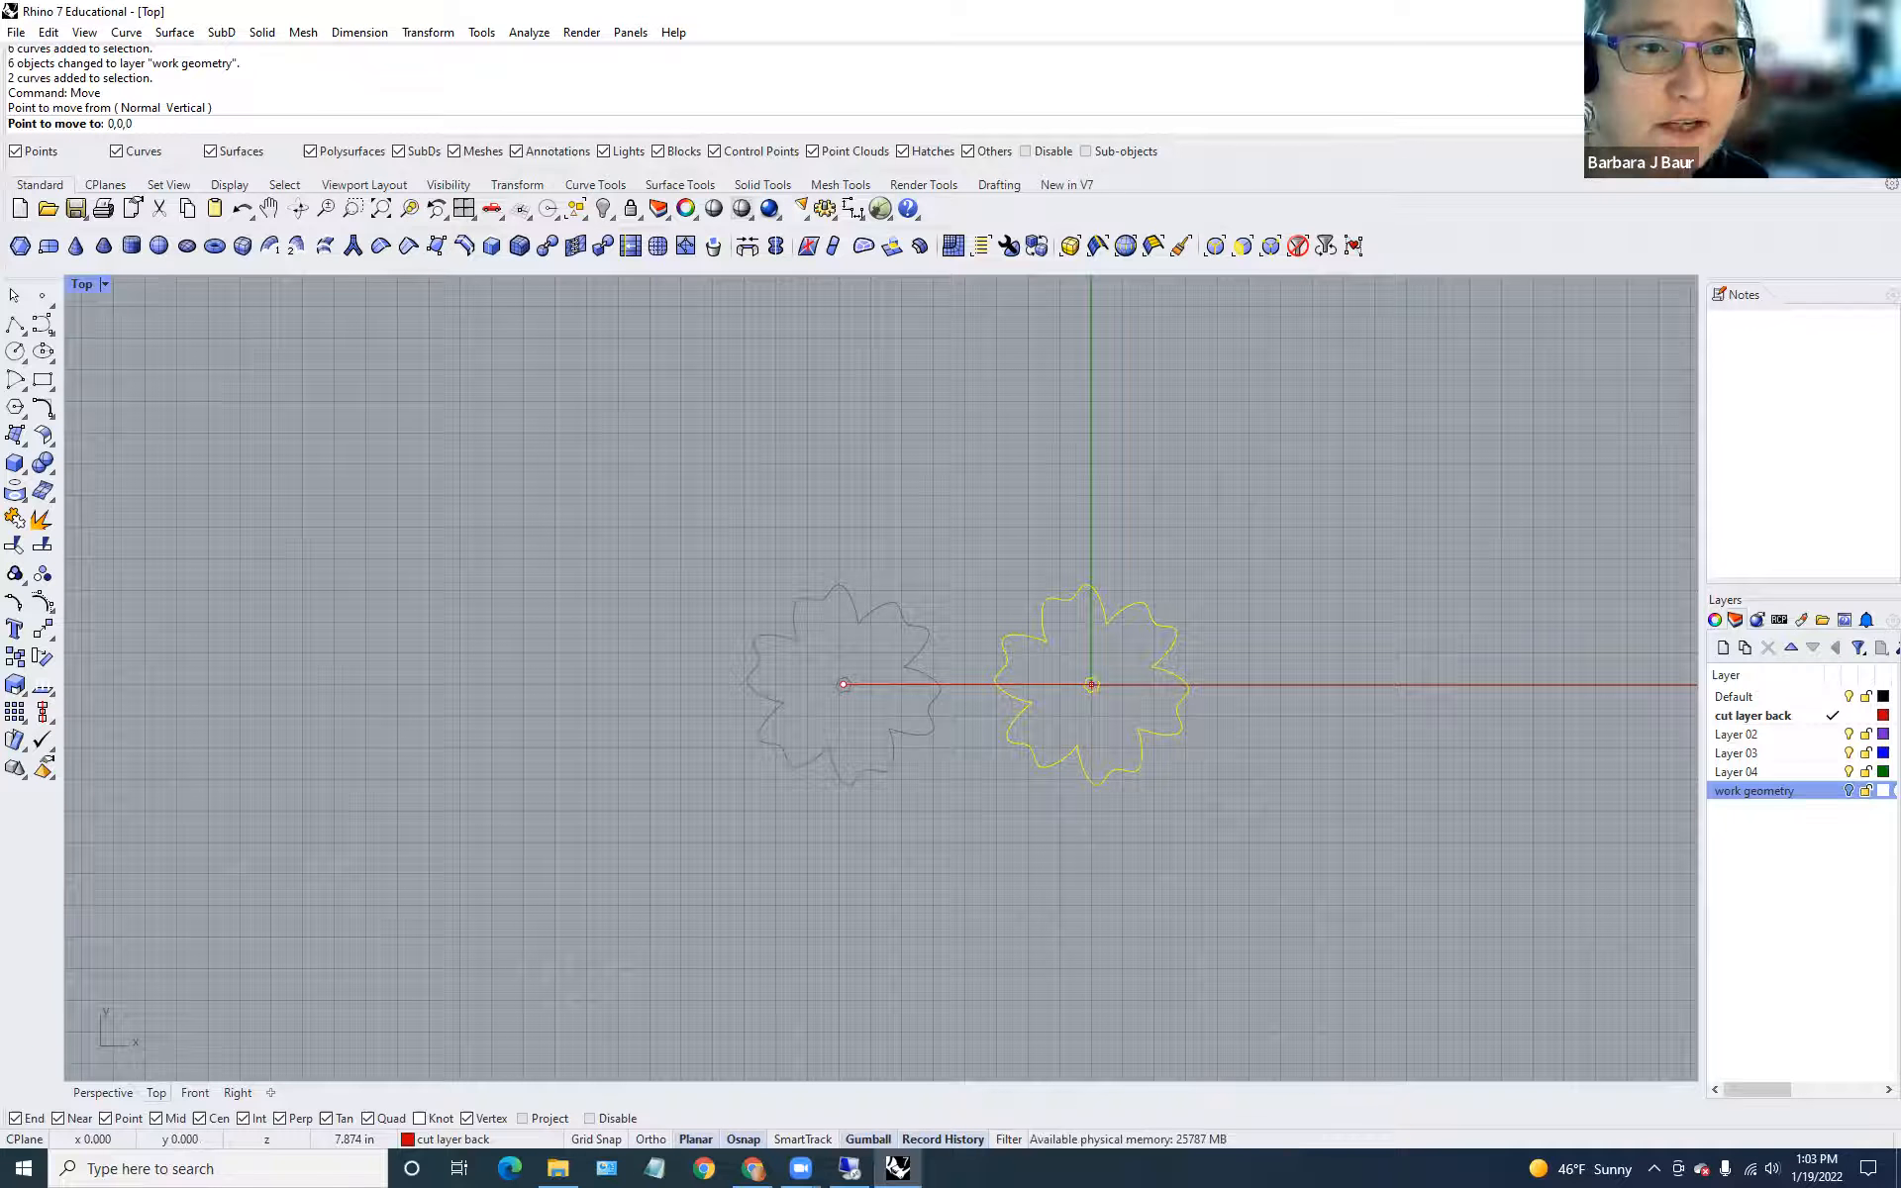
{"action": "type", "text": "0"}
{"action": "key", "text": "Return"}
{"action": "left_click", "coordinate": [1239, 798]}
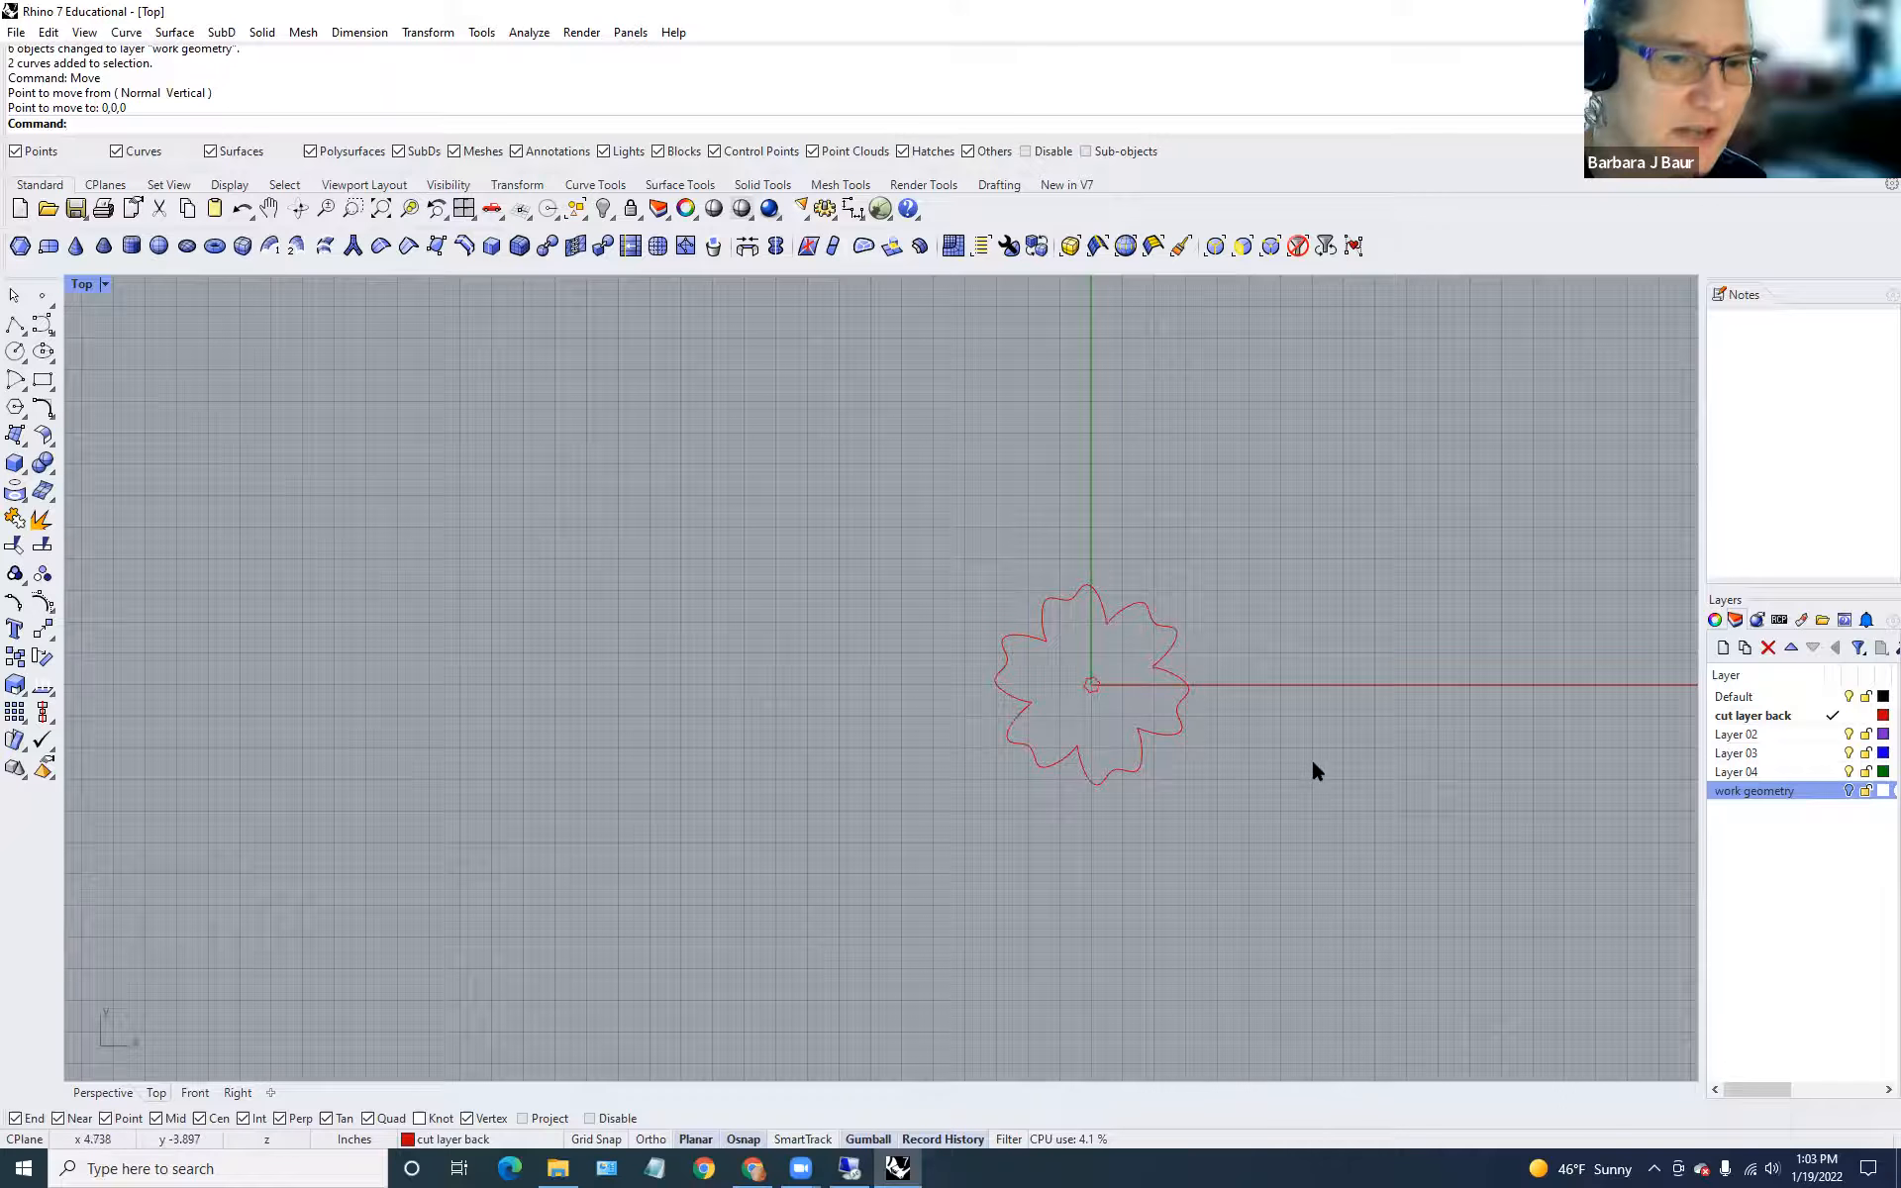
Rename Layer 02 as "middle layer" and make it the current layer, leaving "cut layer back" switched on.
{"action": "scroll", "coordinate": [1216, 762], "scroll_direction": "down", "scroll_amount": 2}
{"action": "scroll", "coordinate": [1369, 804], "scroll_direction": "up", "scroll_amount": 2}
{"action": "double_click", "coordinate": [1739, 735]}
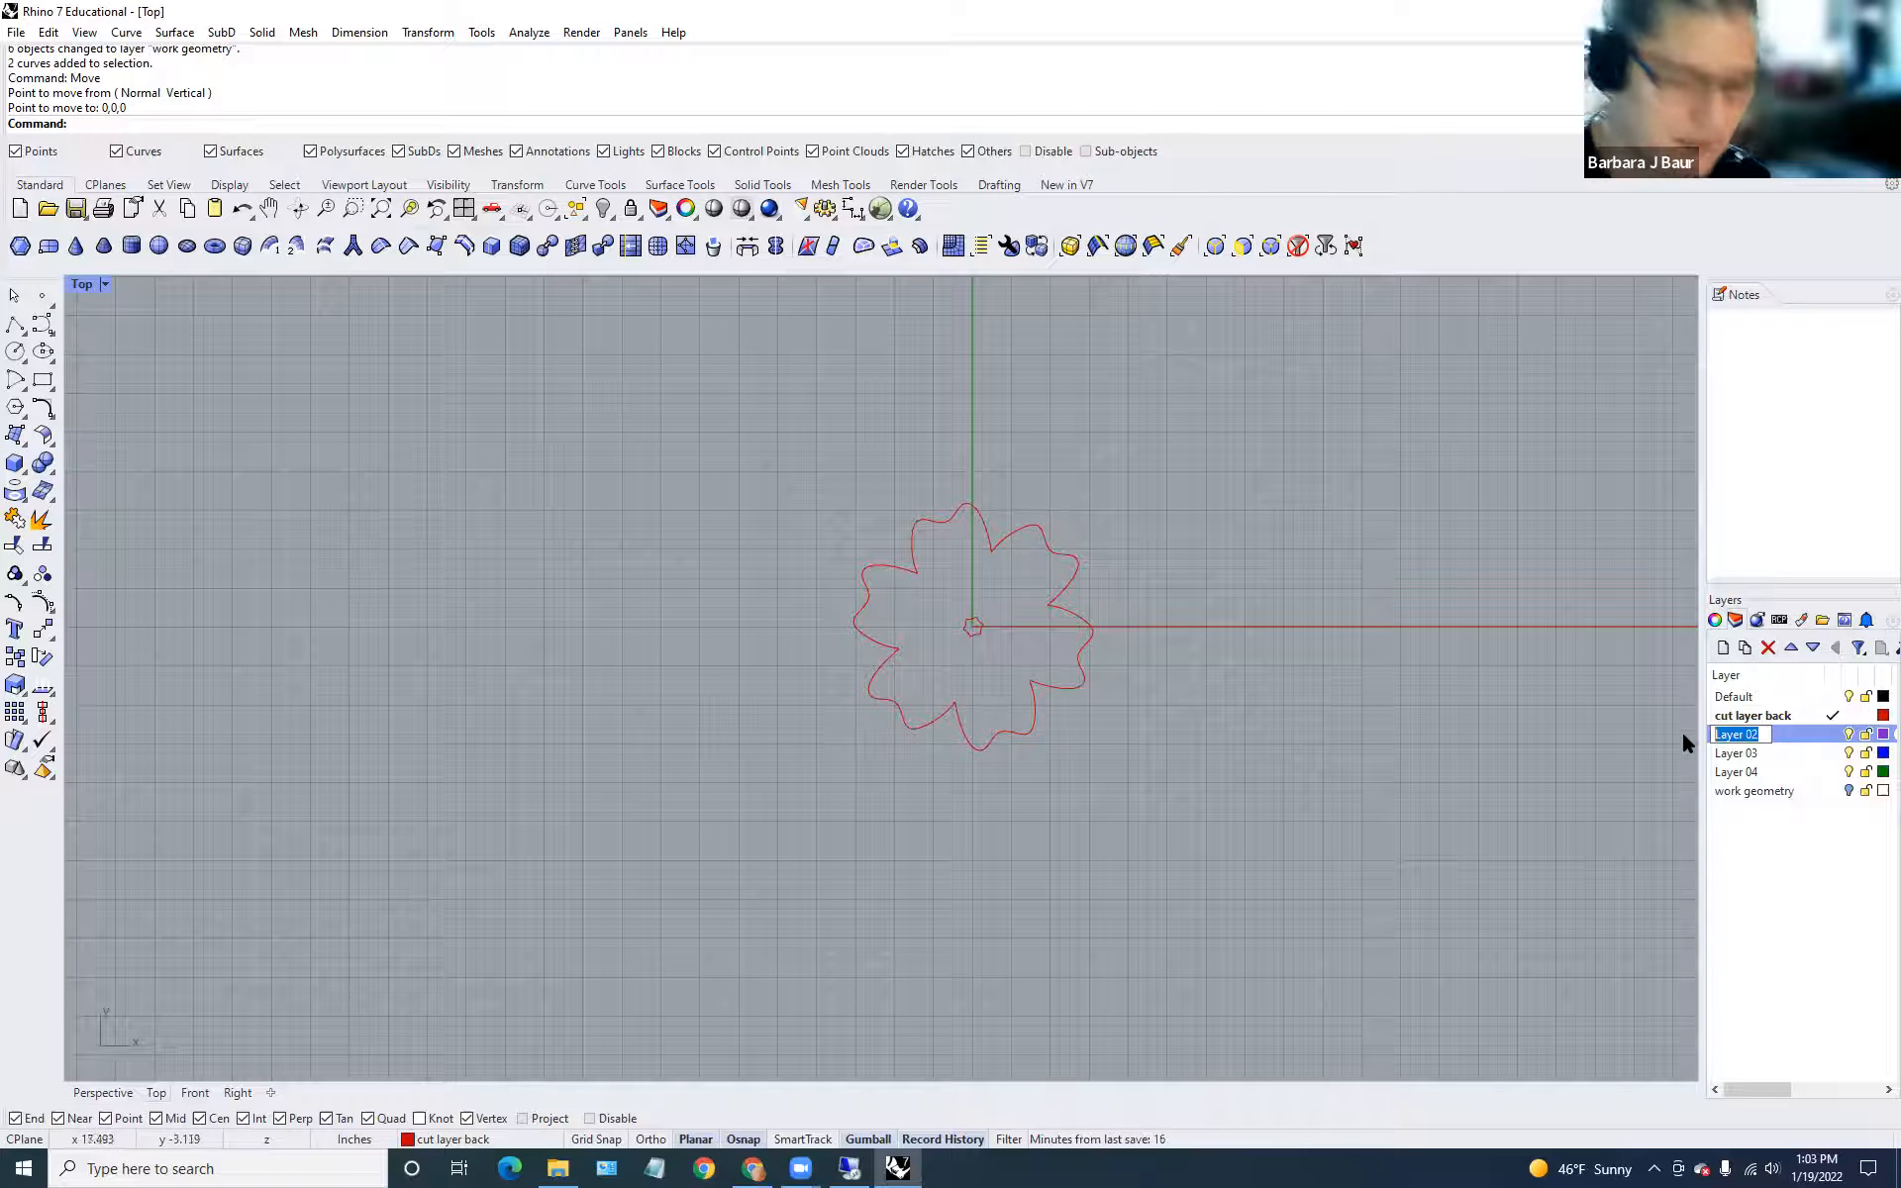
{"action": "type", "text": "middle"}
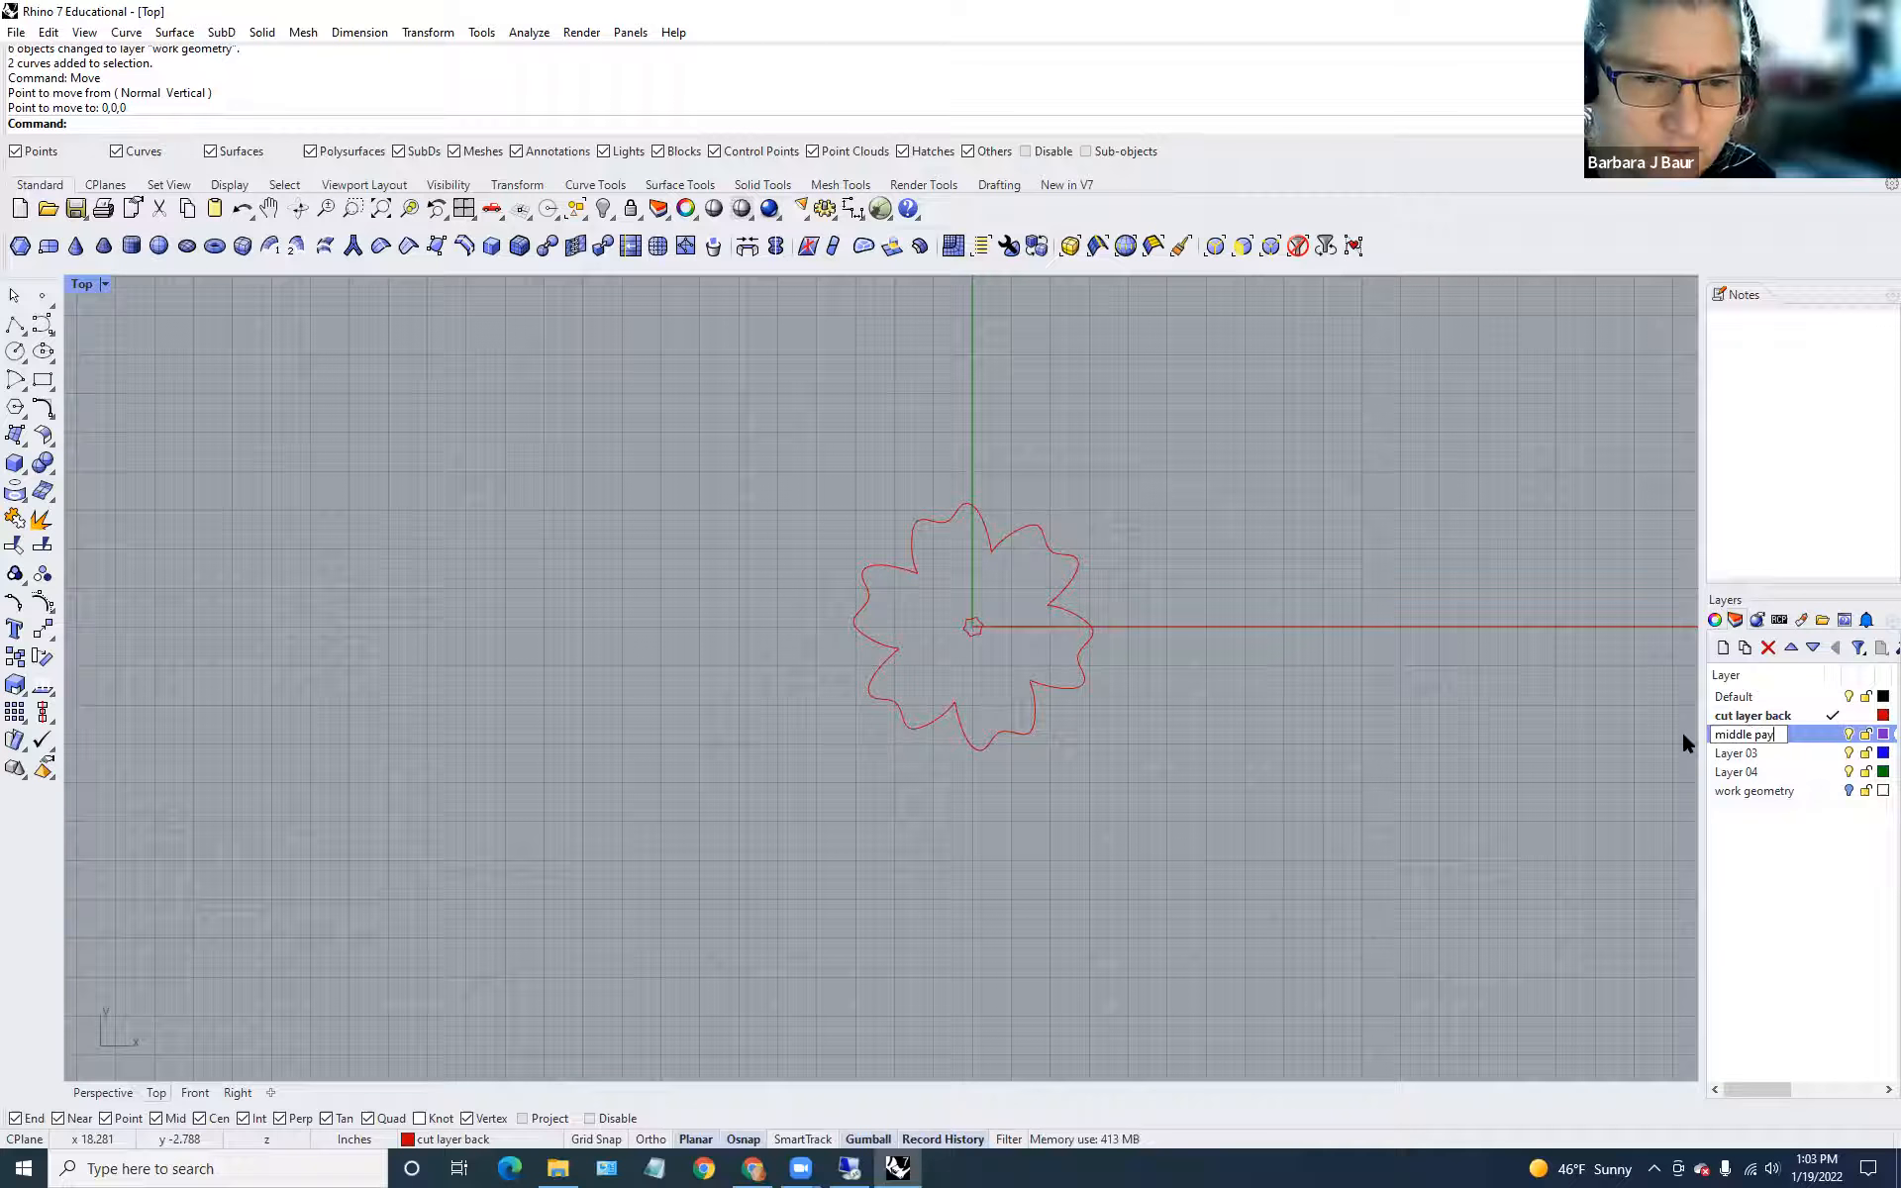
{"action": "type", "text": " layer"}
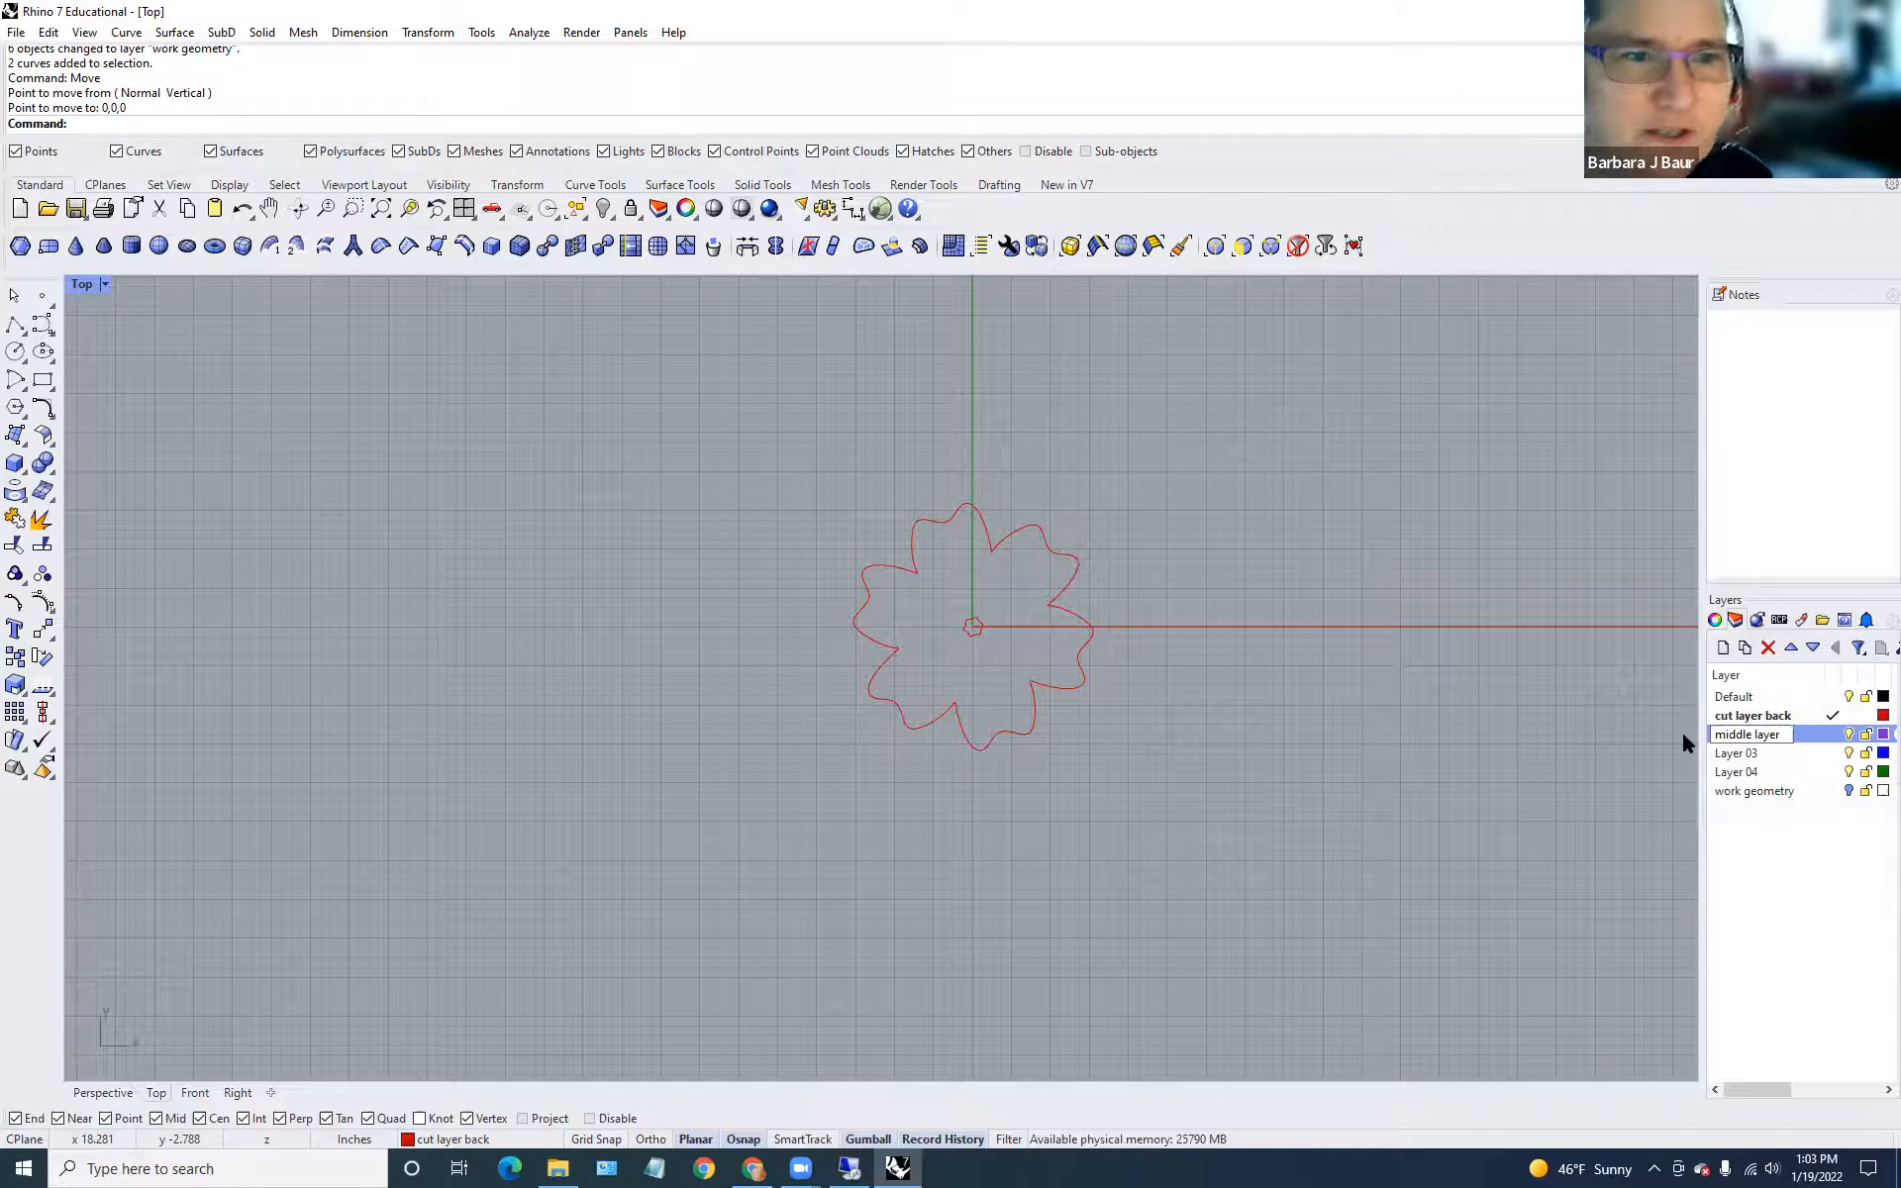
{"action": "key", "text": "Return"}
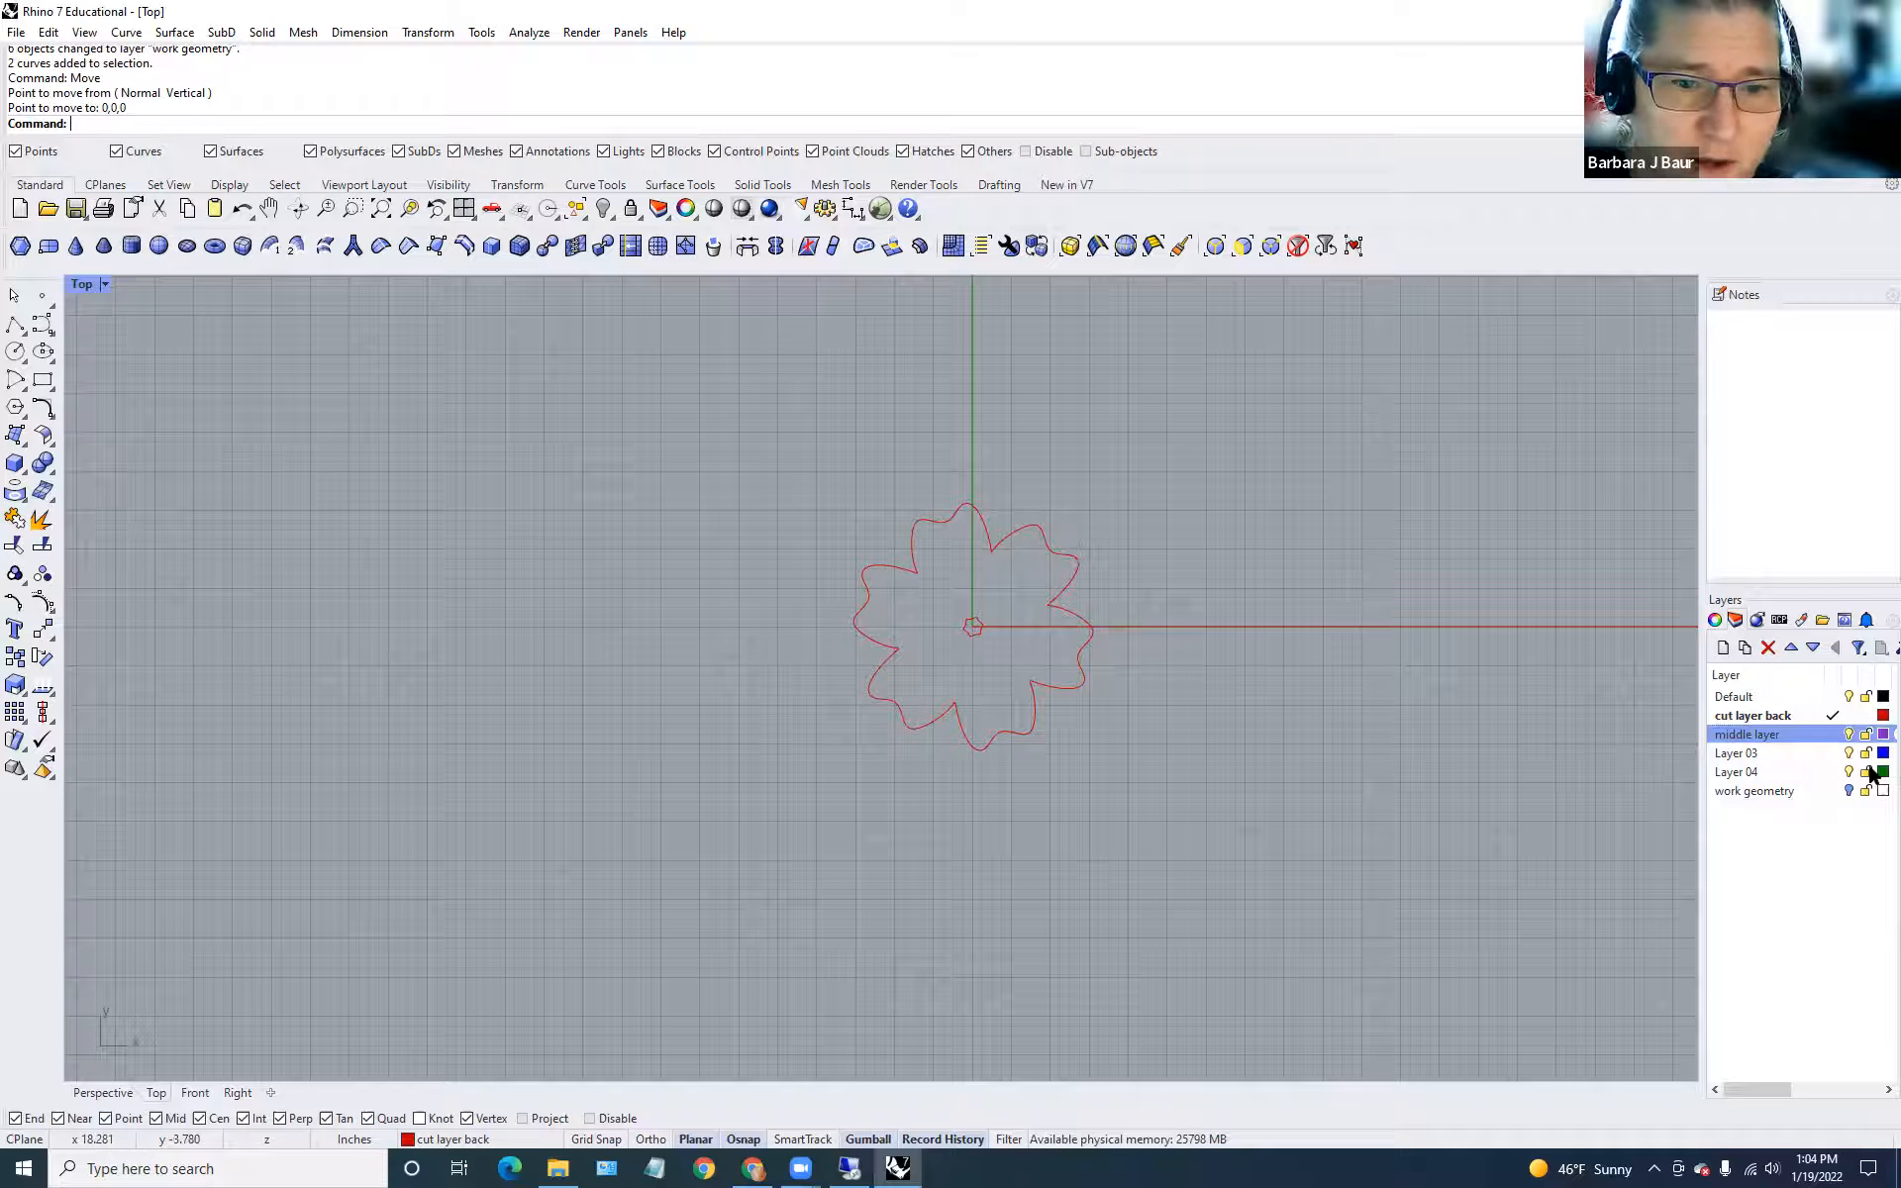
{"action": "left_click", "coordinate": [1833, 735]}
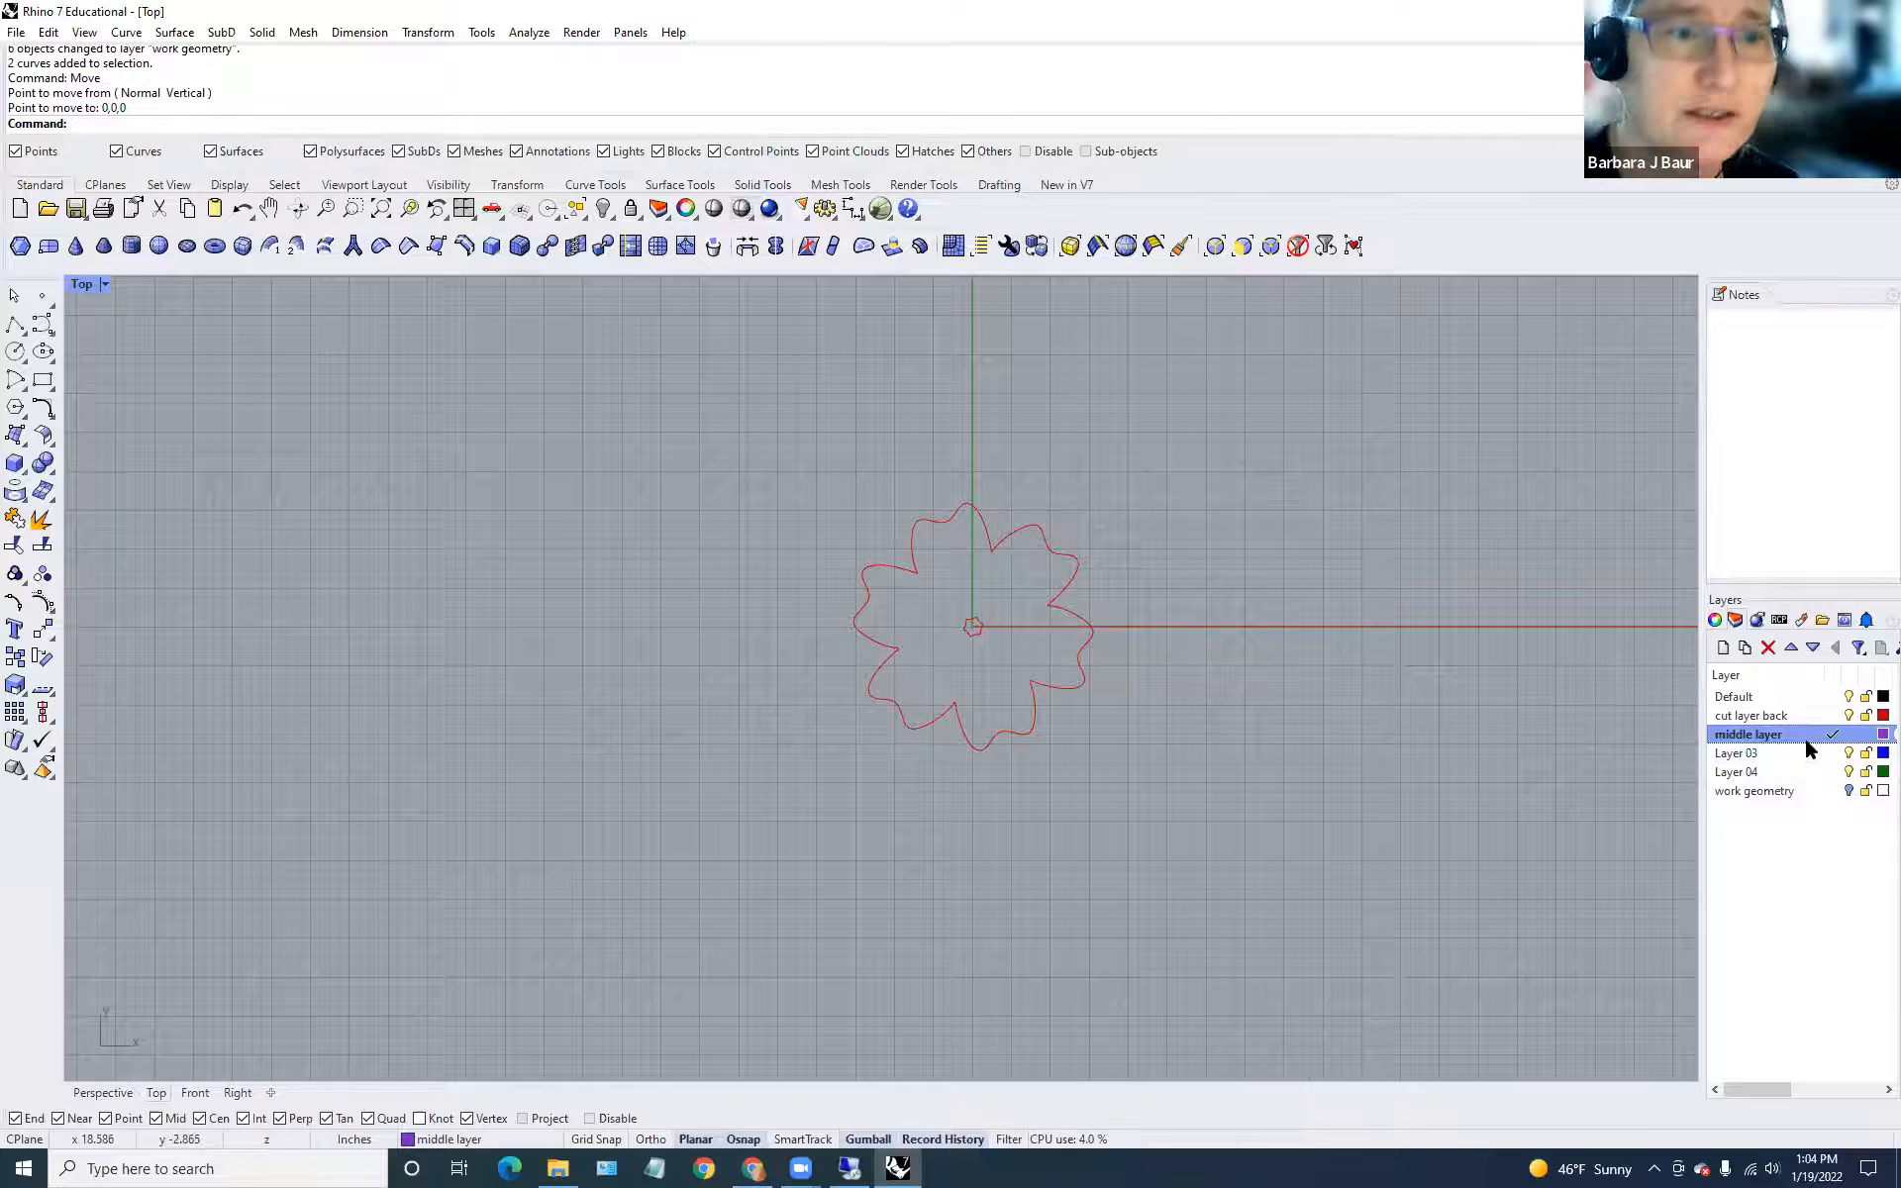
{"action": "left_click", "coordinate": [1848, 713]}
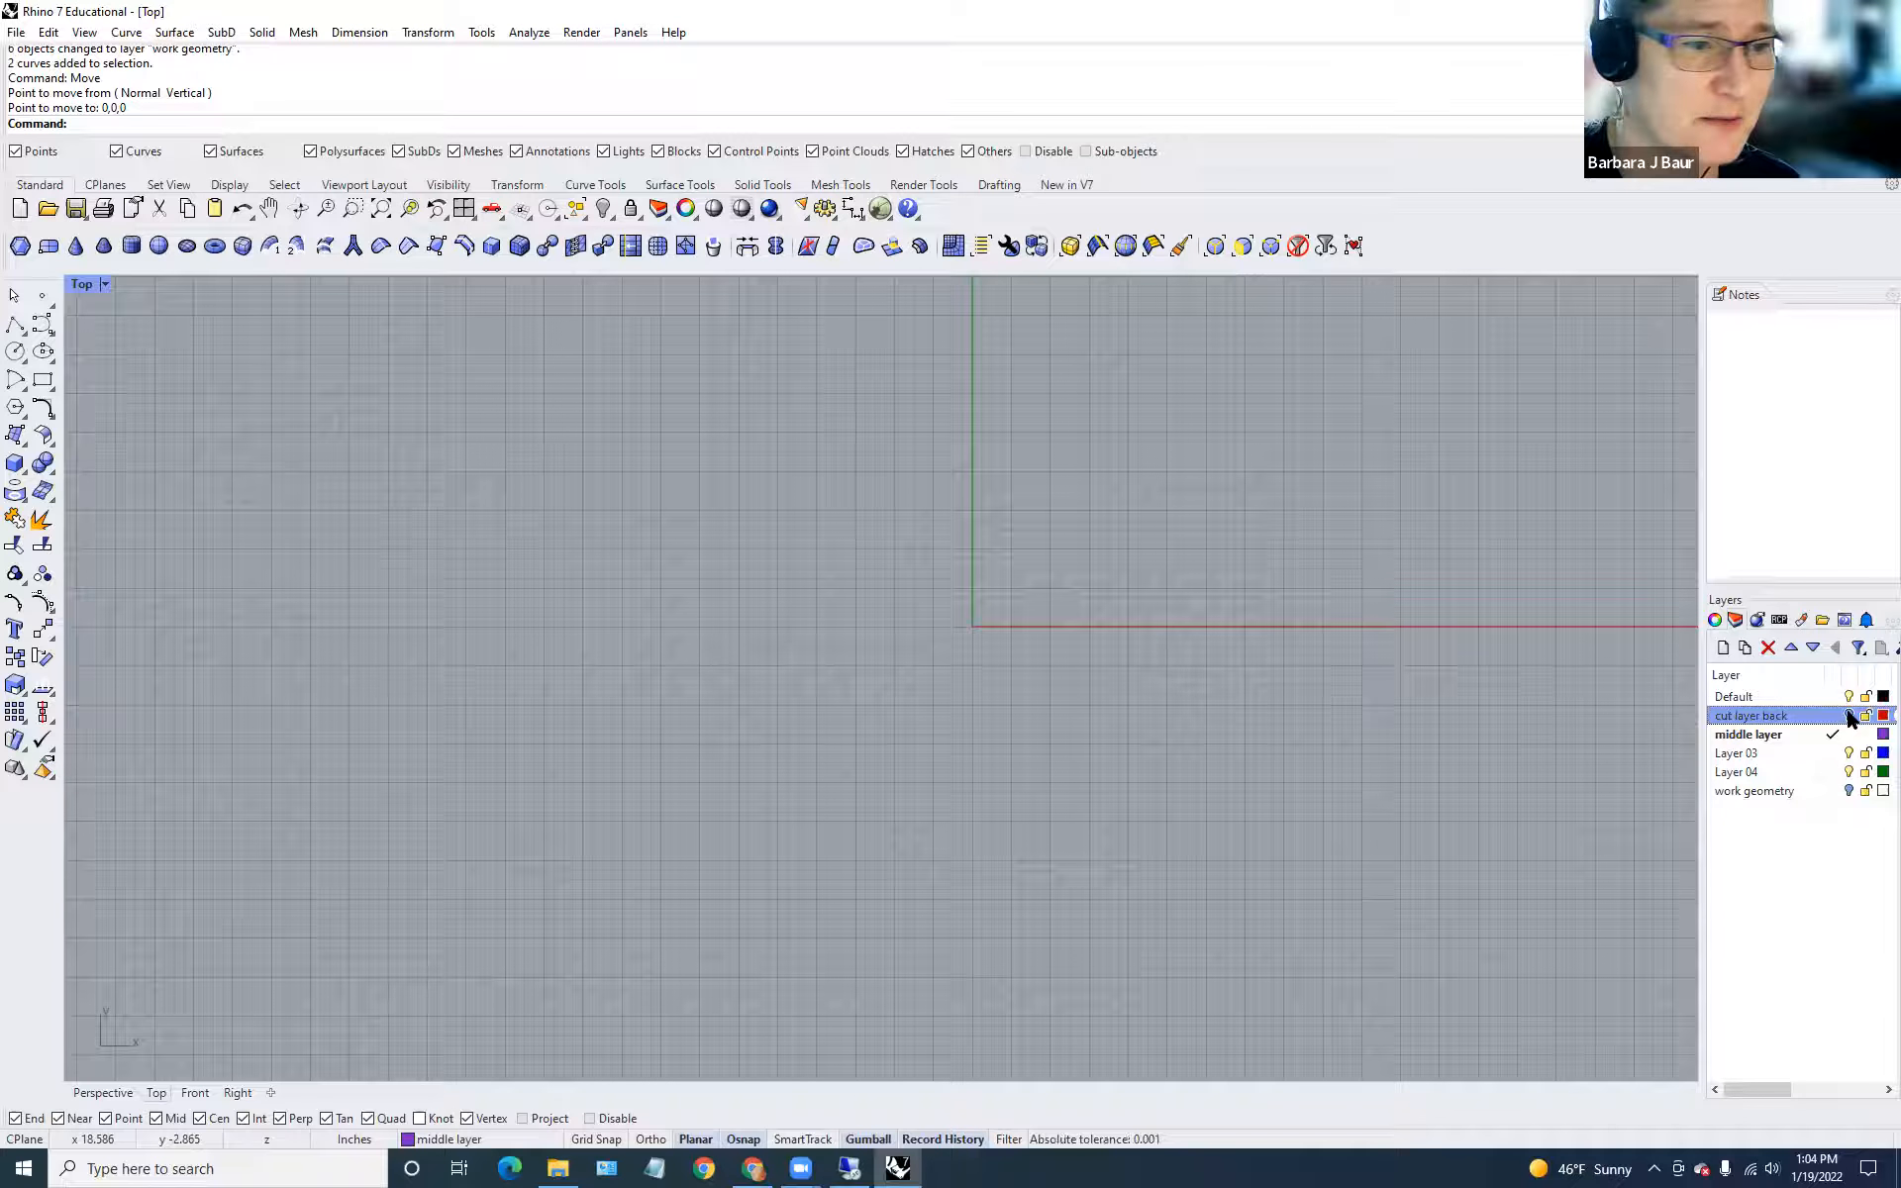
{"action": "left_click", "coordinate": [1848, 715]}
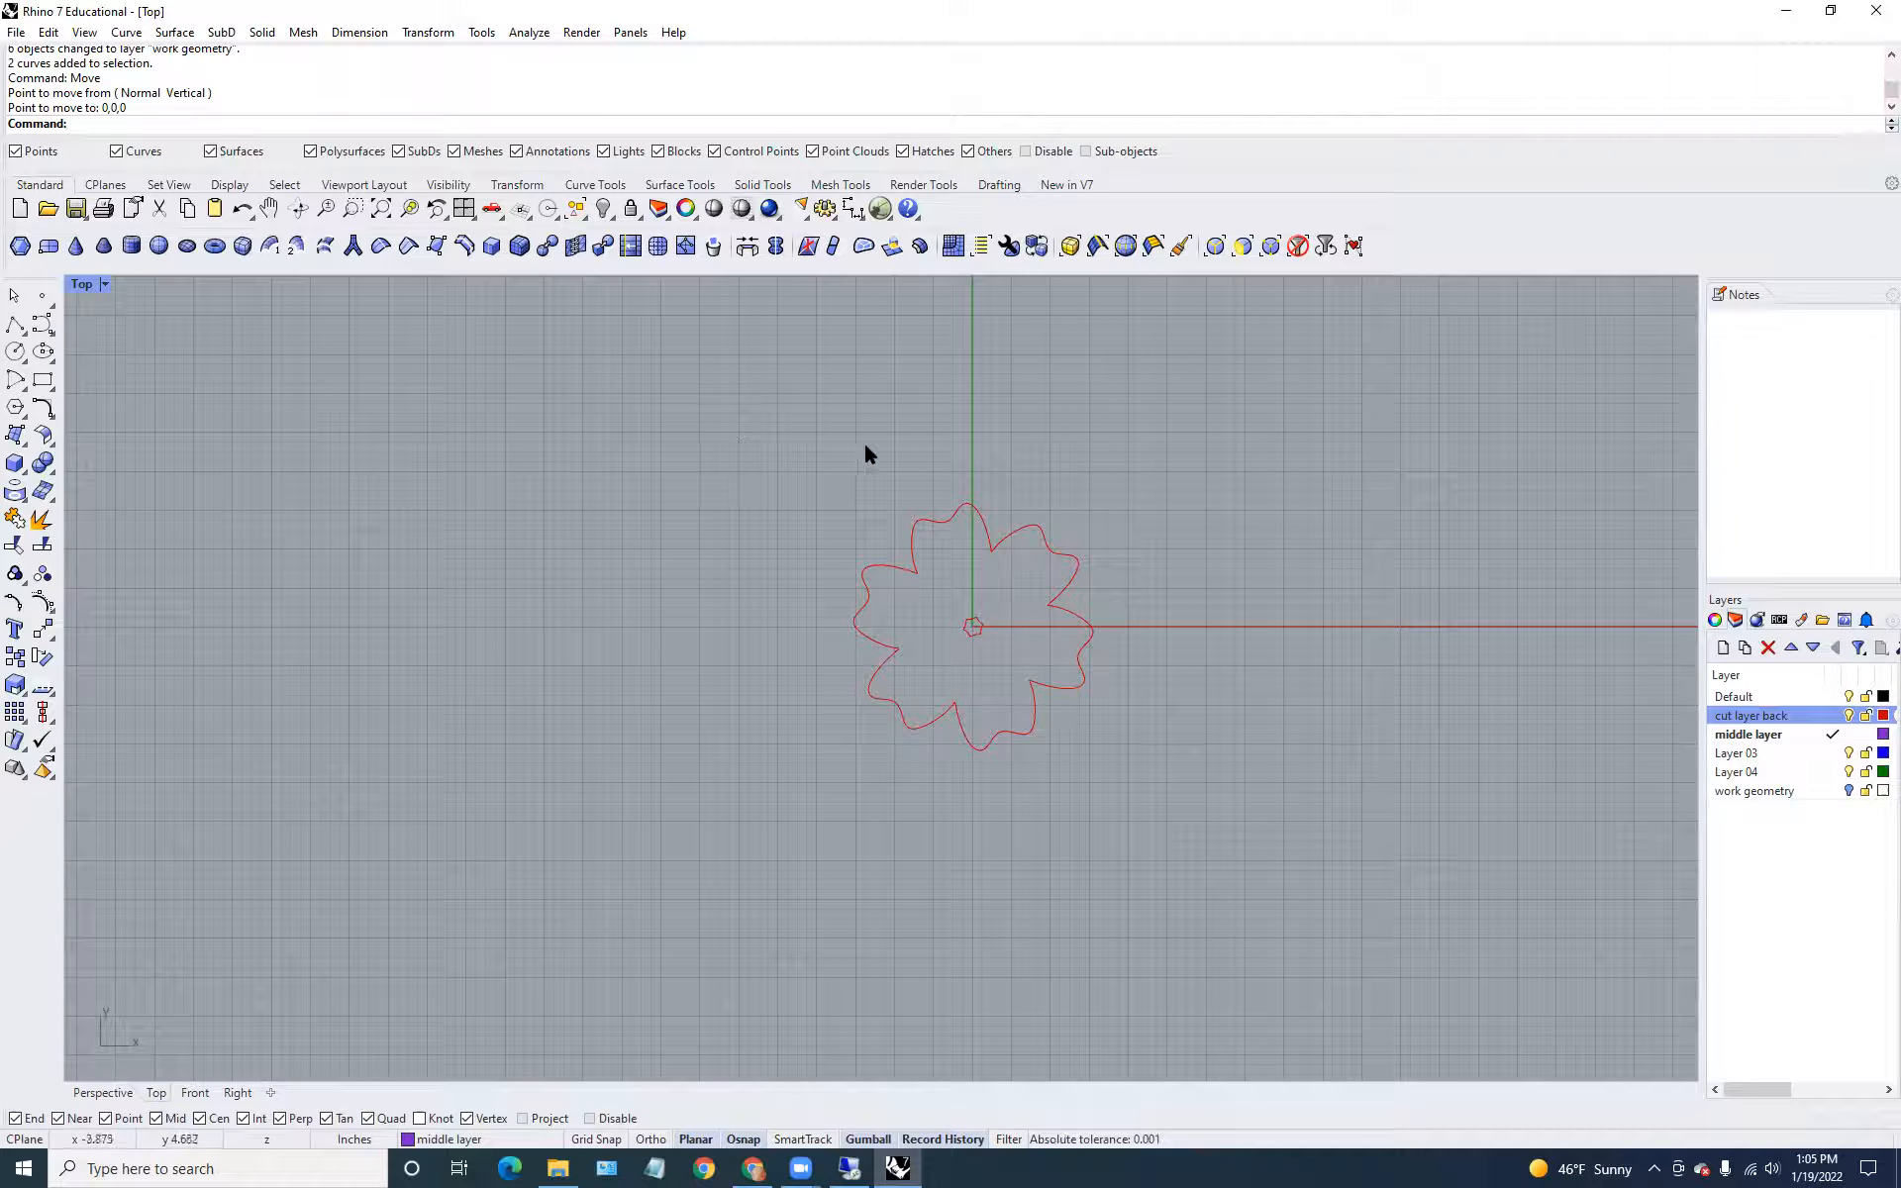
Generate a cumulative world-coordinate BoundingBox with curve output around the flower outline and its center hexagon.
{"action": "left_click_drag", "start_coordinate": [778, 433], "coordinate": [1238, 810]}
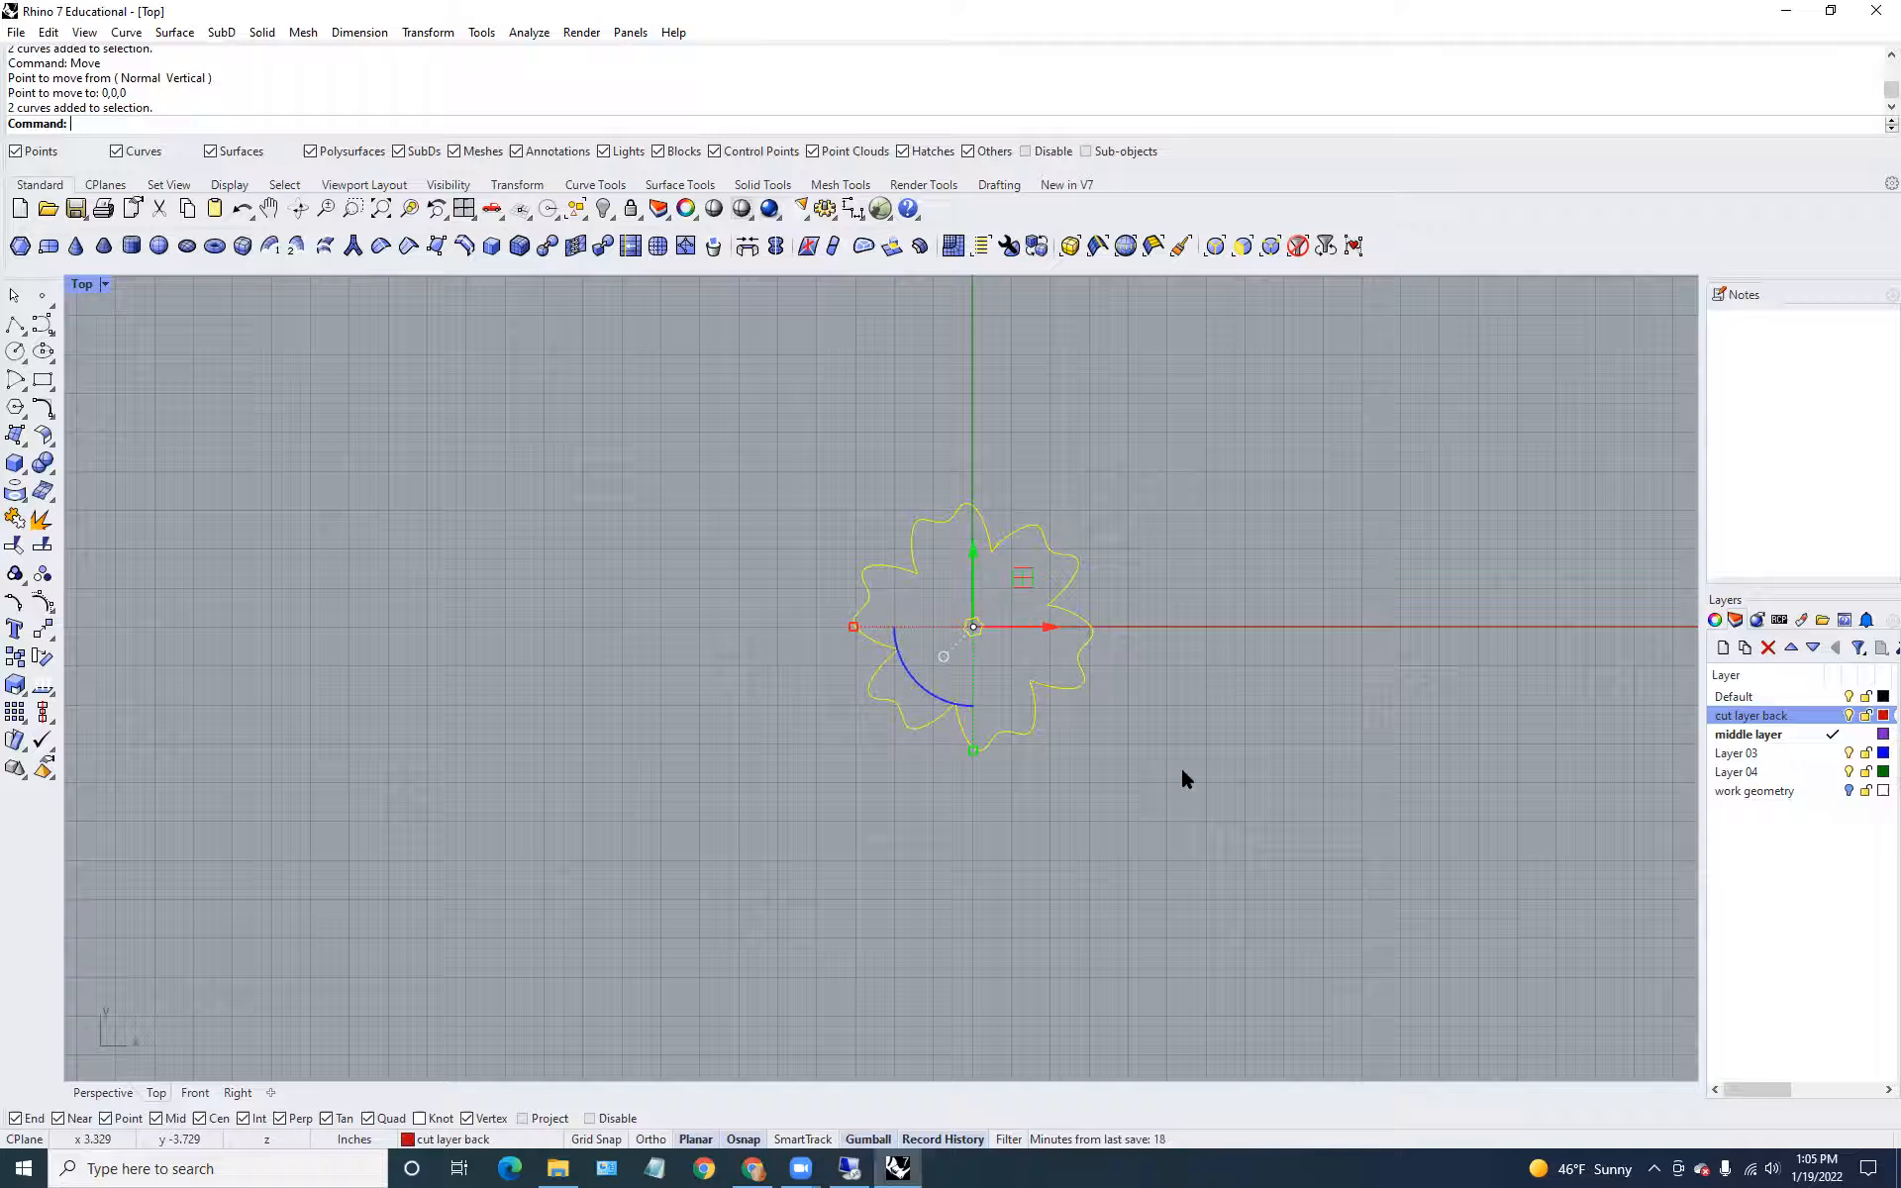
{"action": "scroll", "coordinate": [976, 667], "scroll_direction": "up", "scroll_amount": 3}
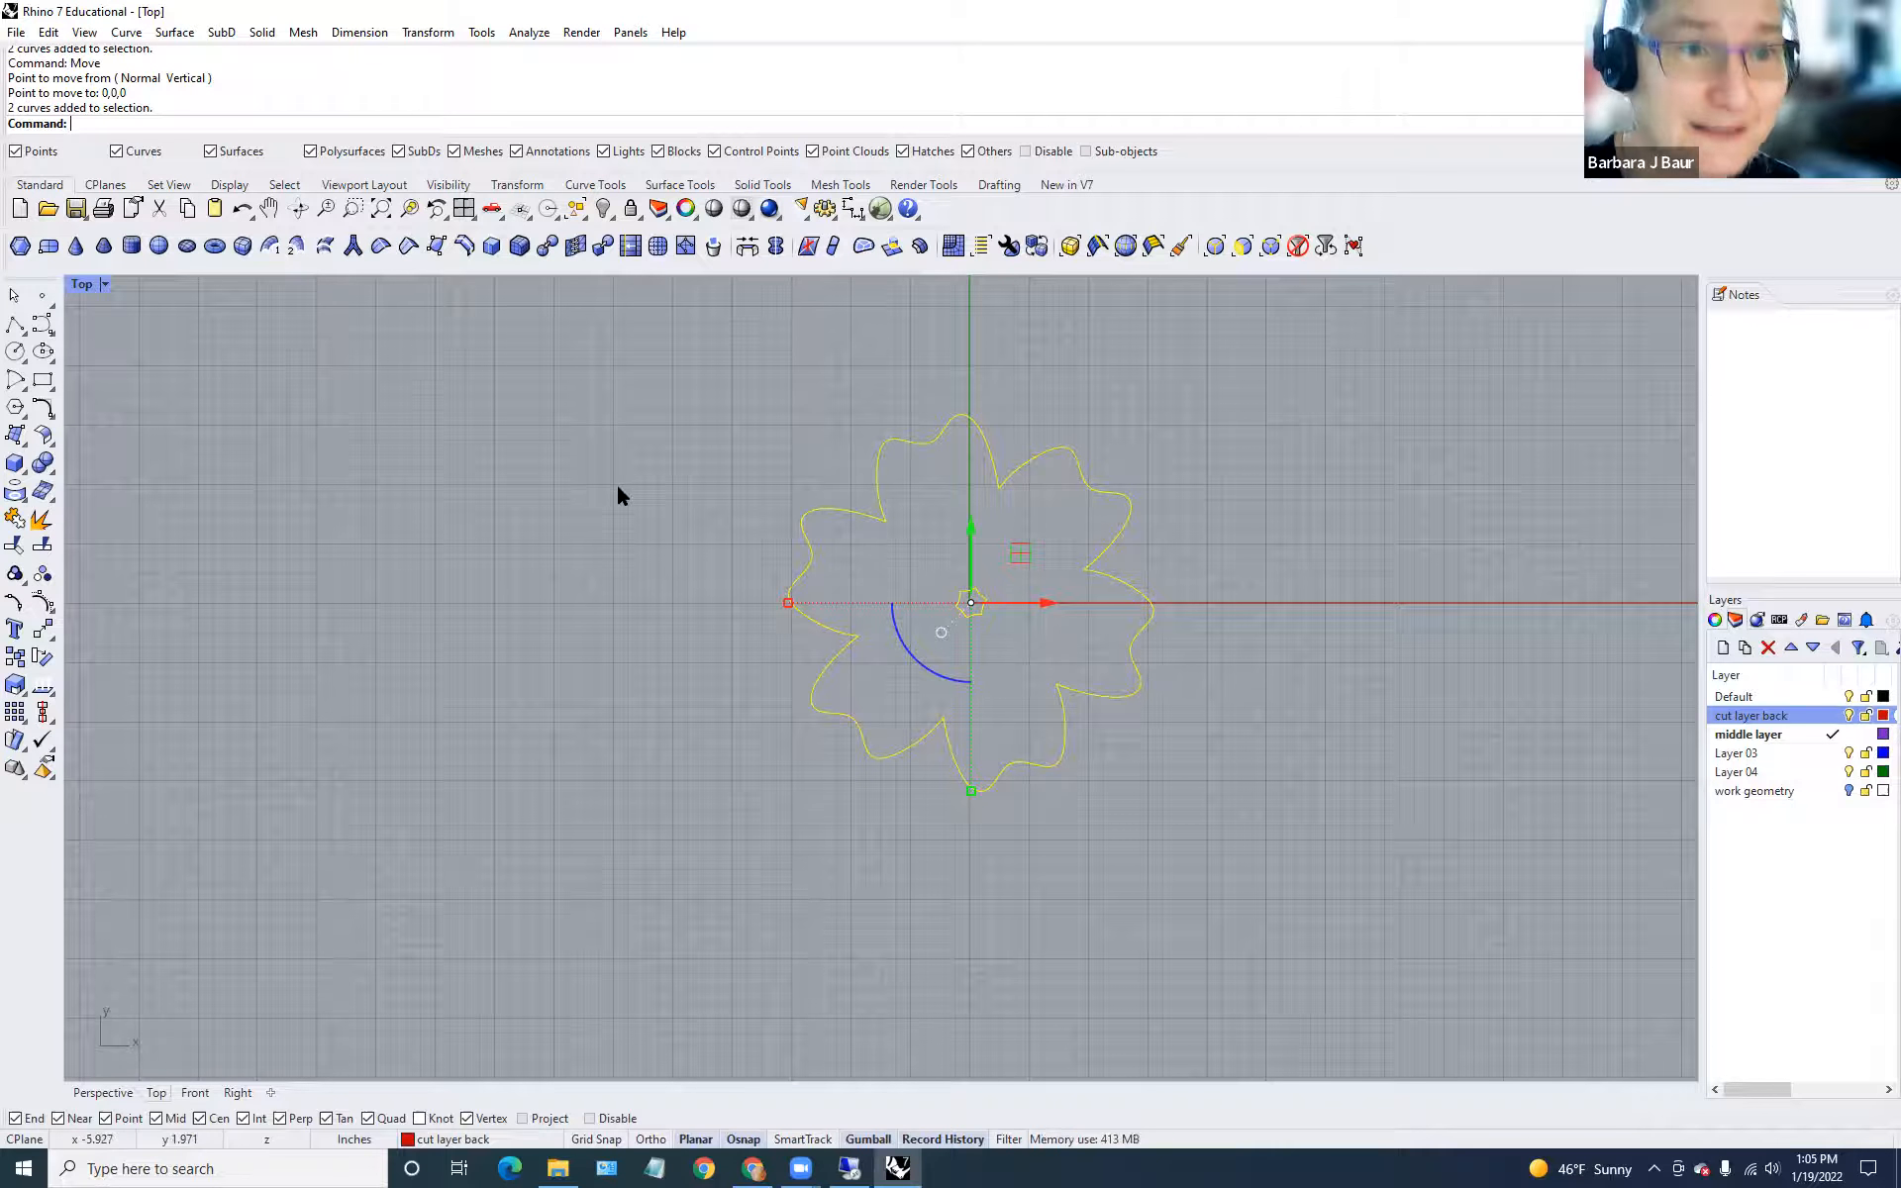
{"action": "left_click_drag", "start_coordinate": [713, 368], "coordinate": [1313, 916]}
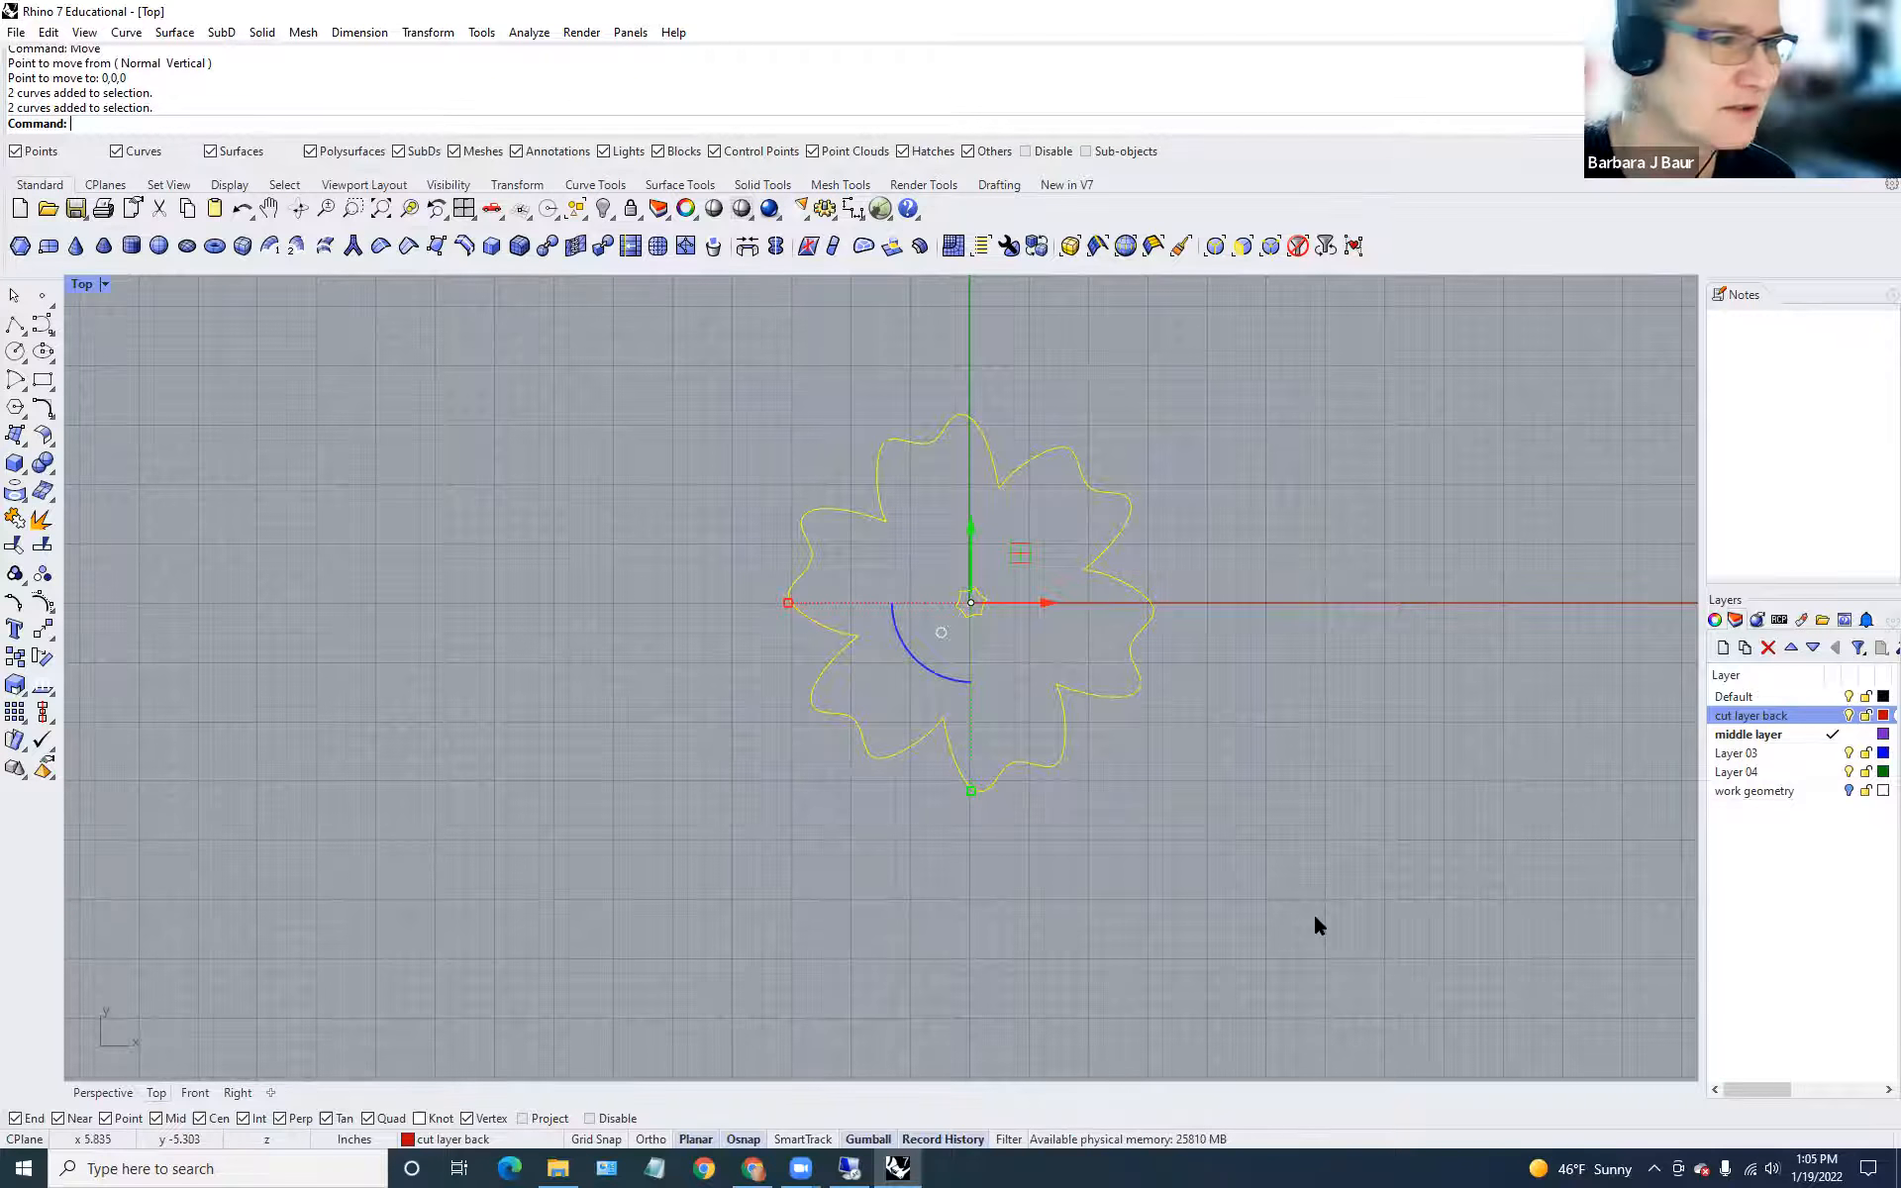
{"action": "type", "text": "BoundingBox"}
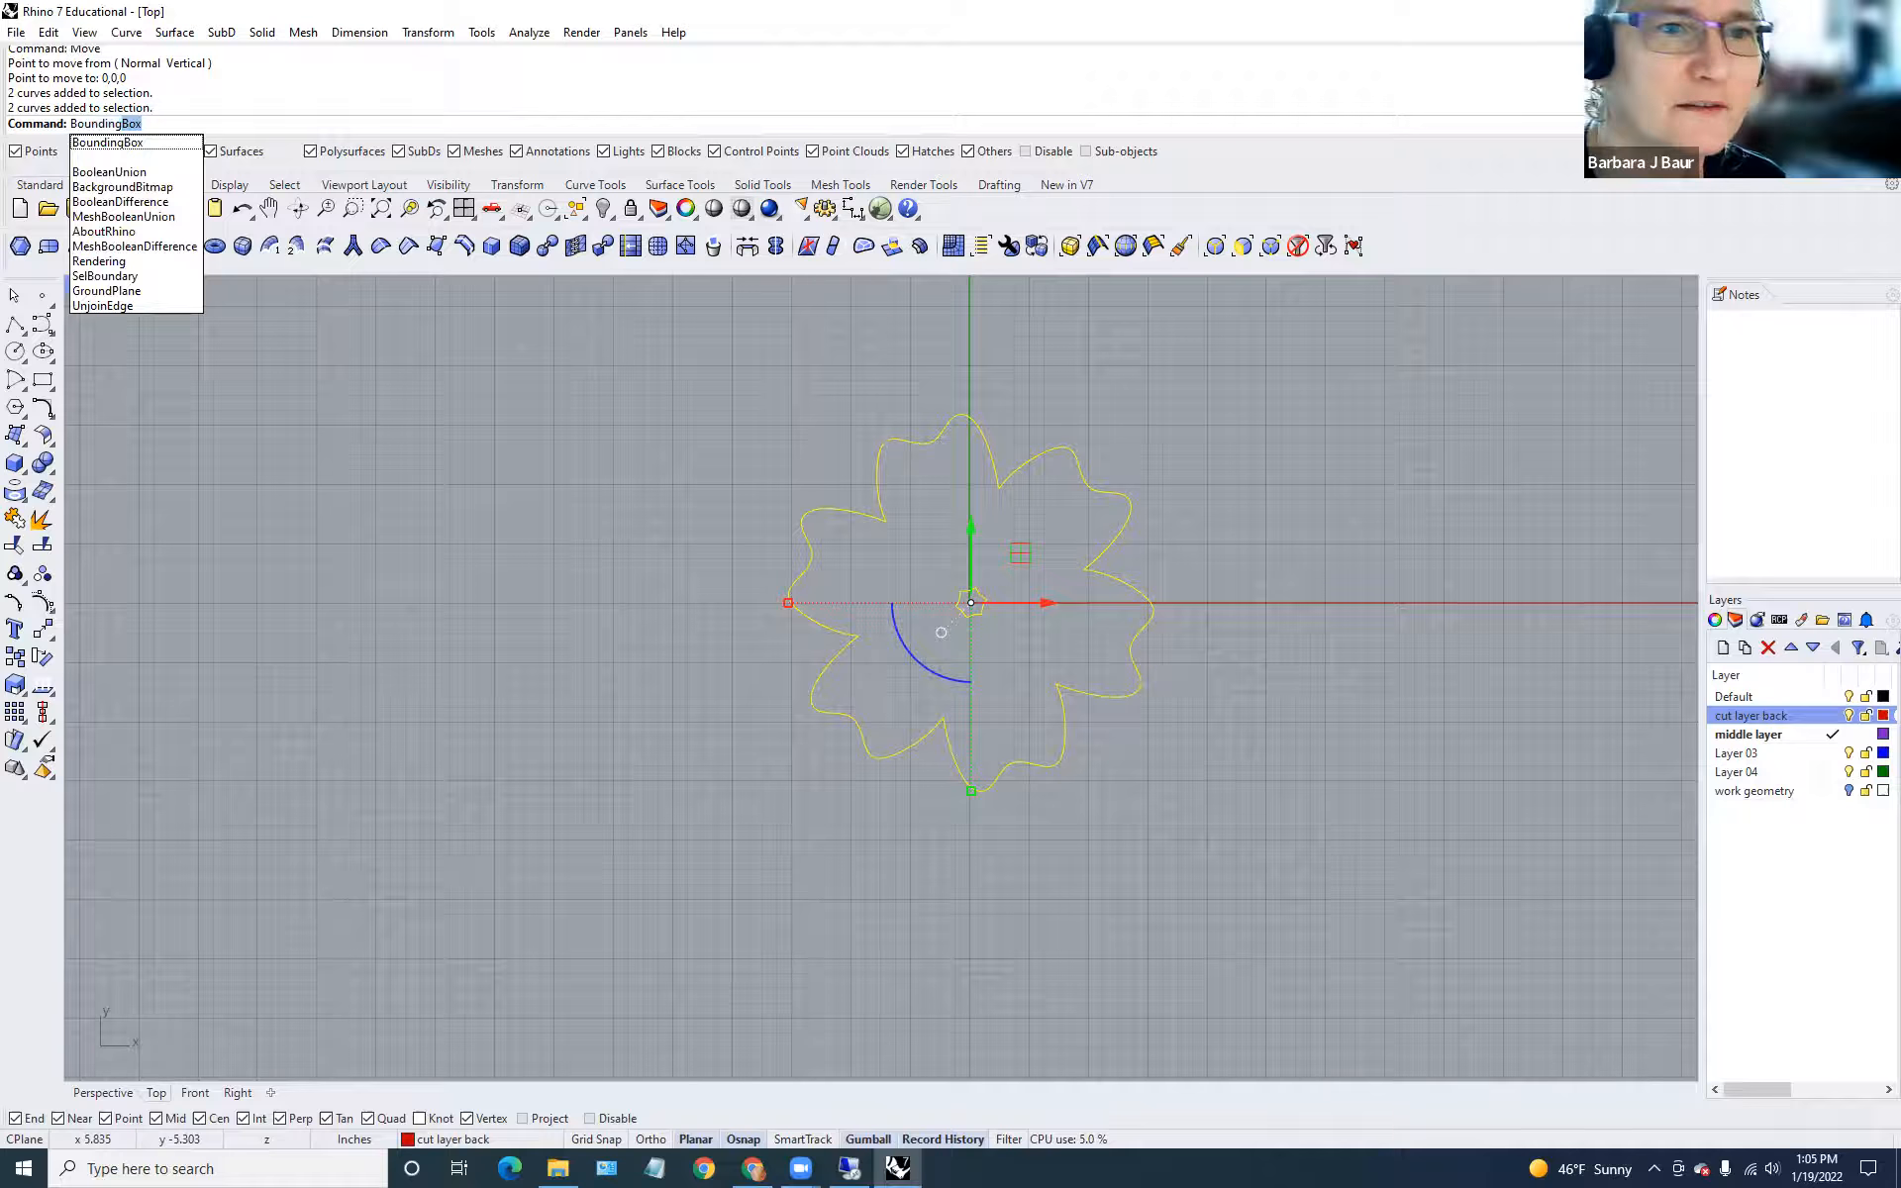
{"action": "key", "text": "Return"}
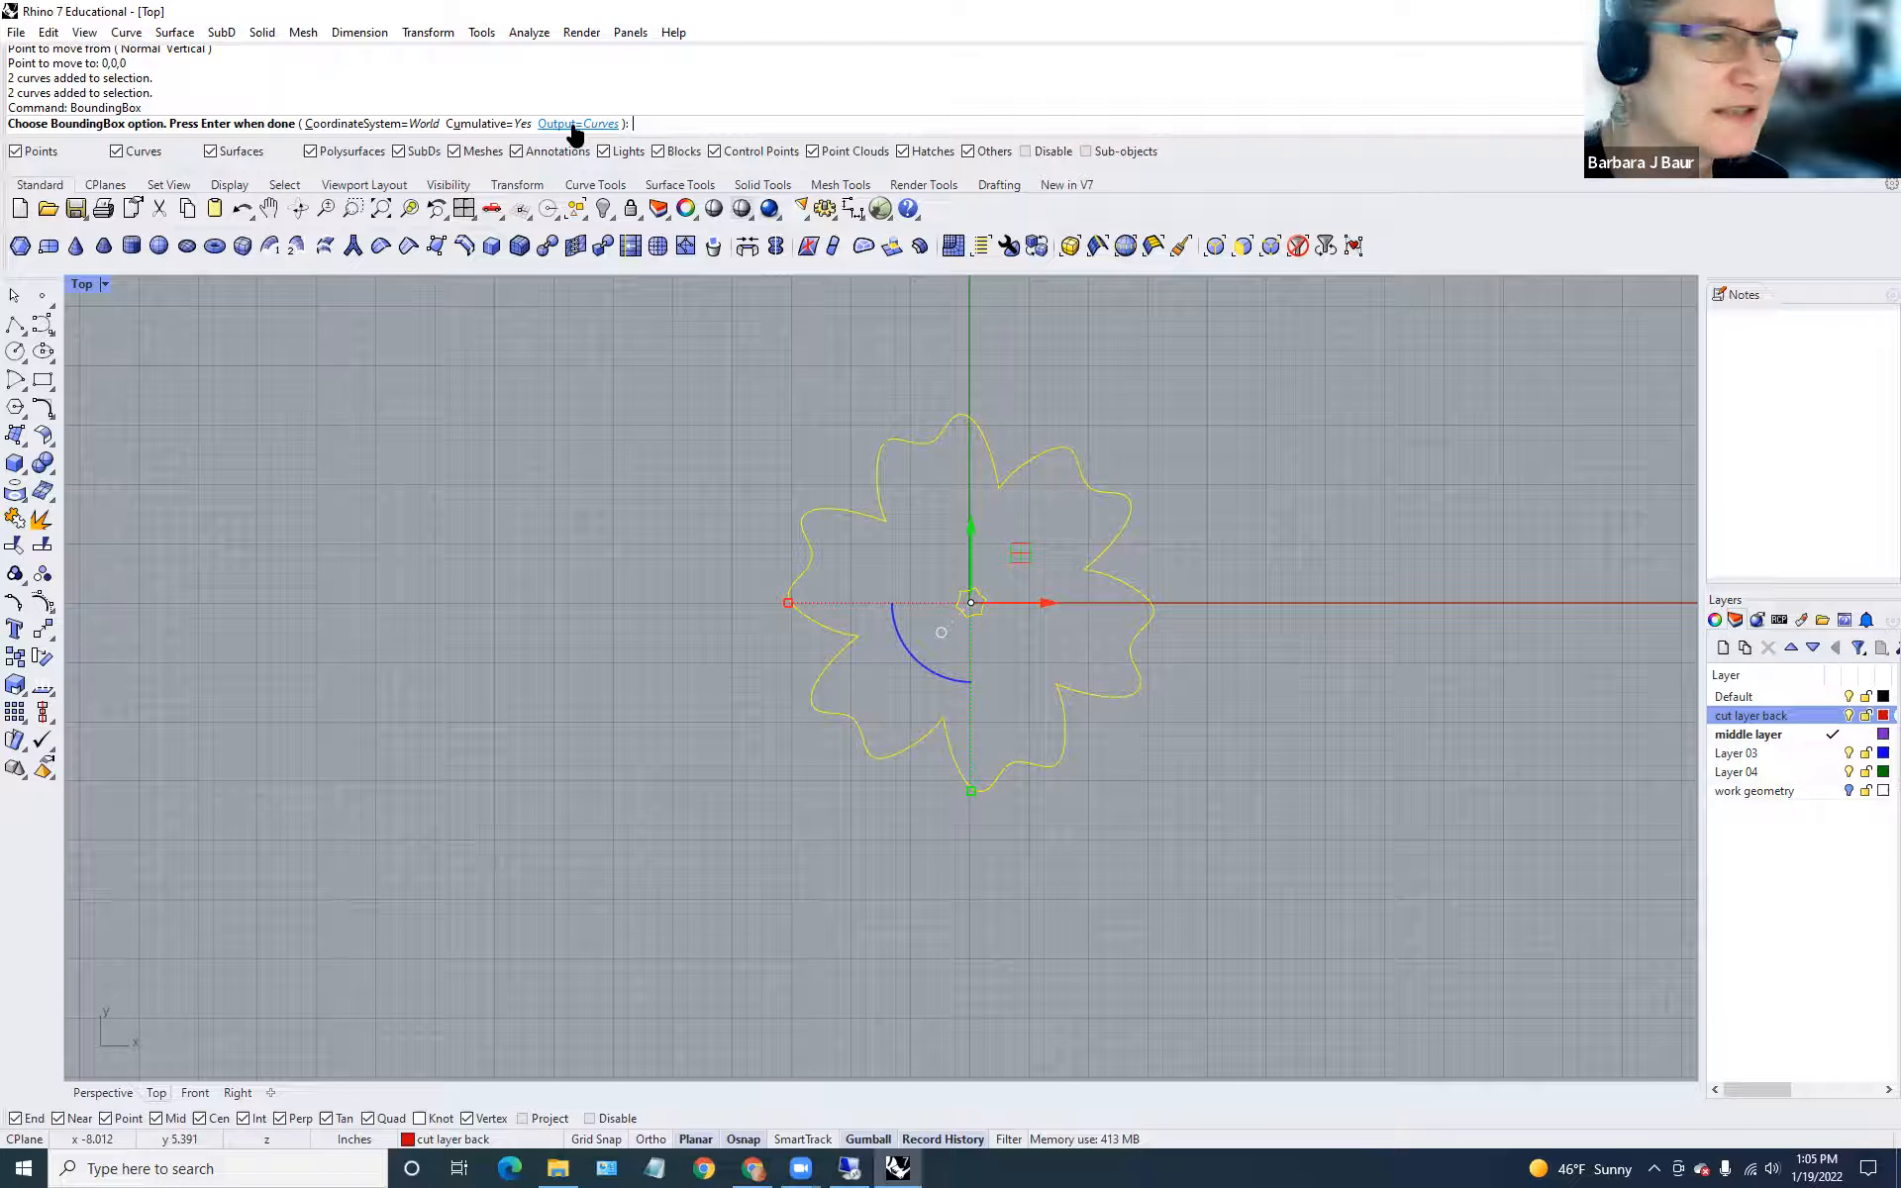
{"action": "key", "text": "Return"}
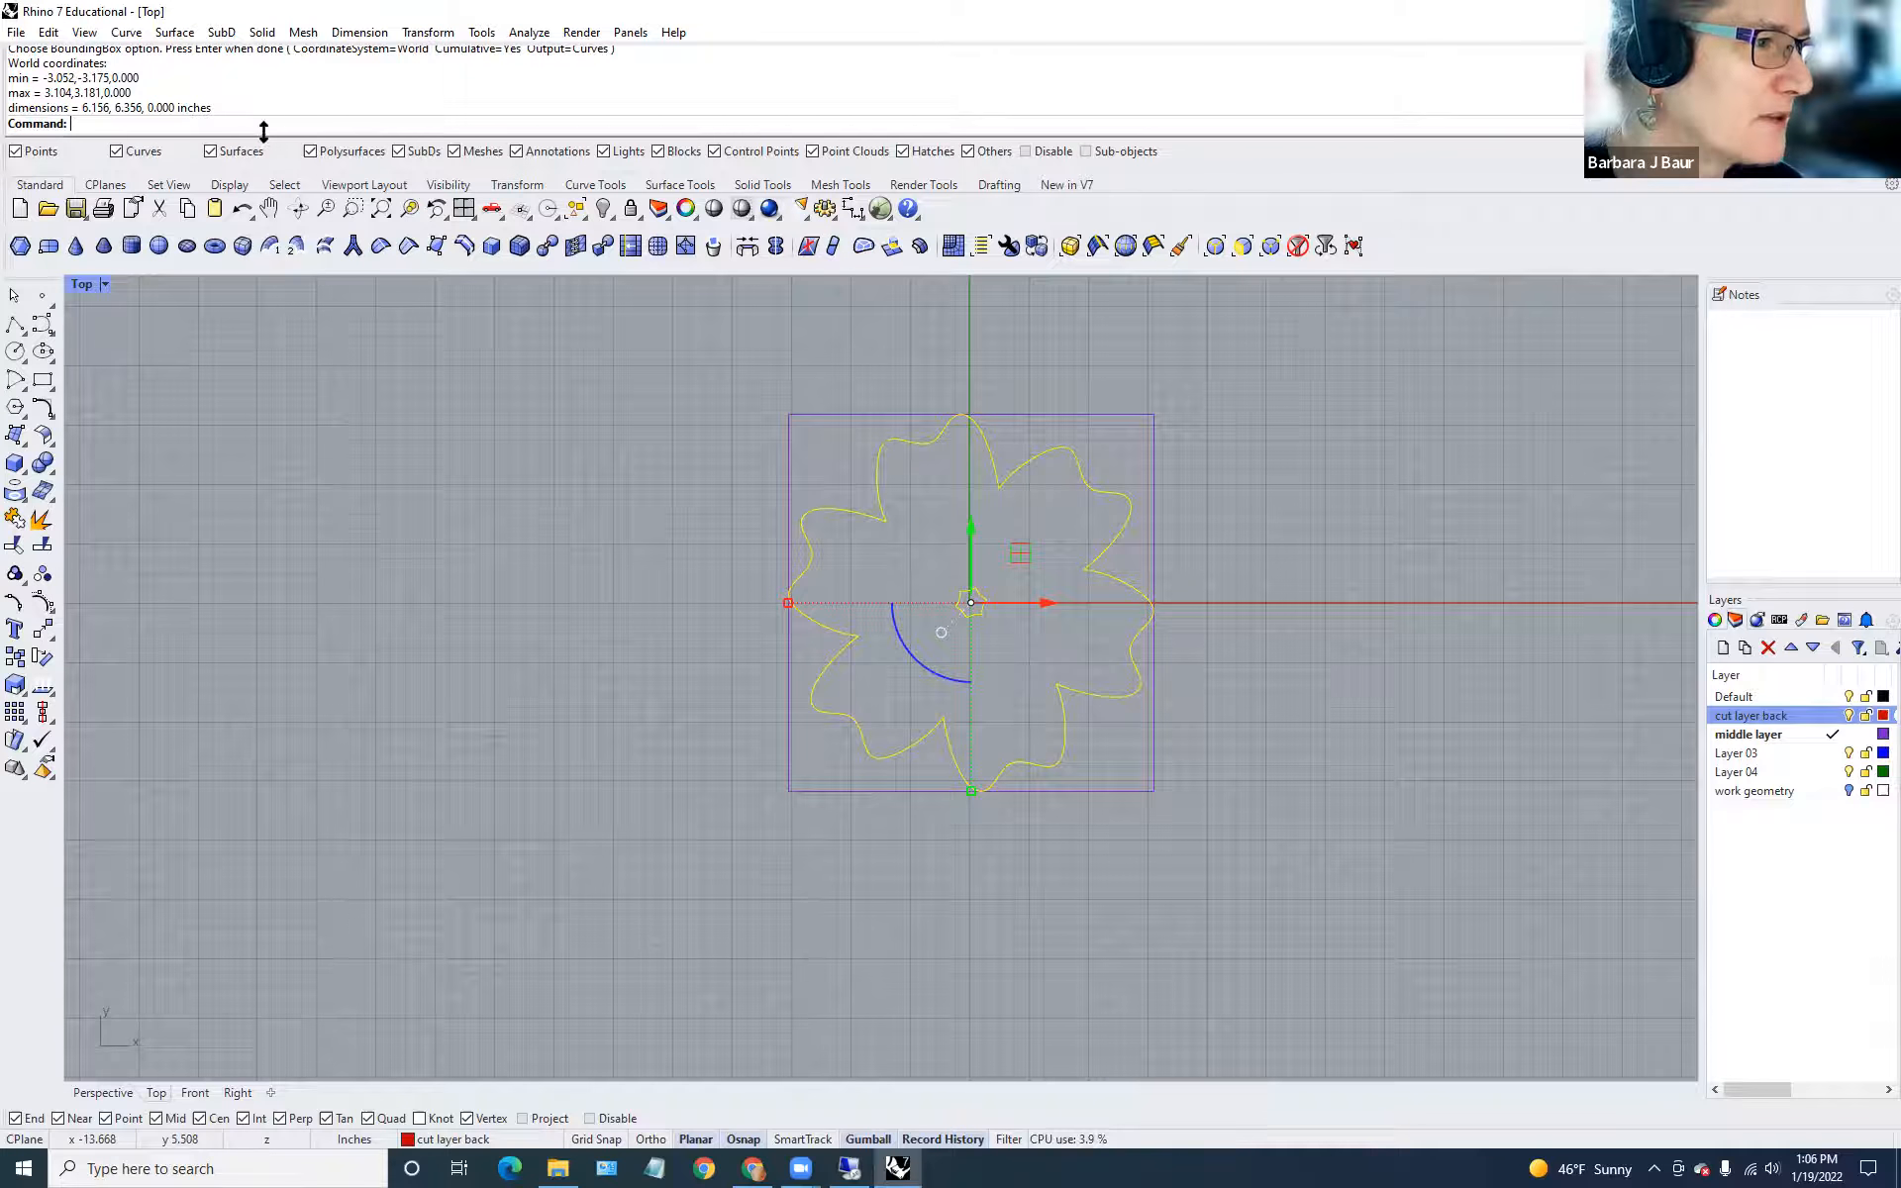
Enlarge the command history area and examine the bounding box's reported dimensions.
{"action": "left_click_drag", "start_coordinate": [271, 198], "coordinate": [282, 273]}
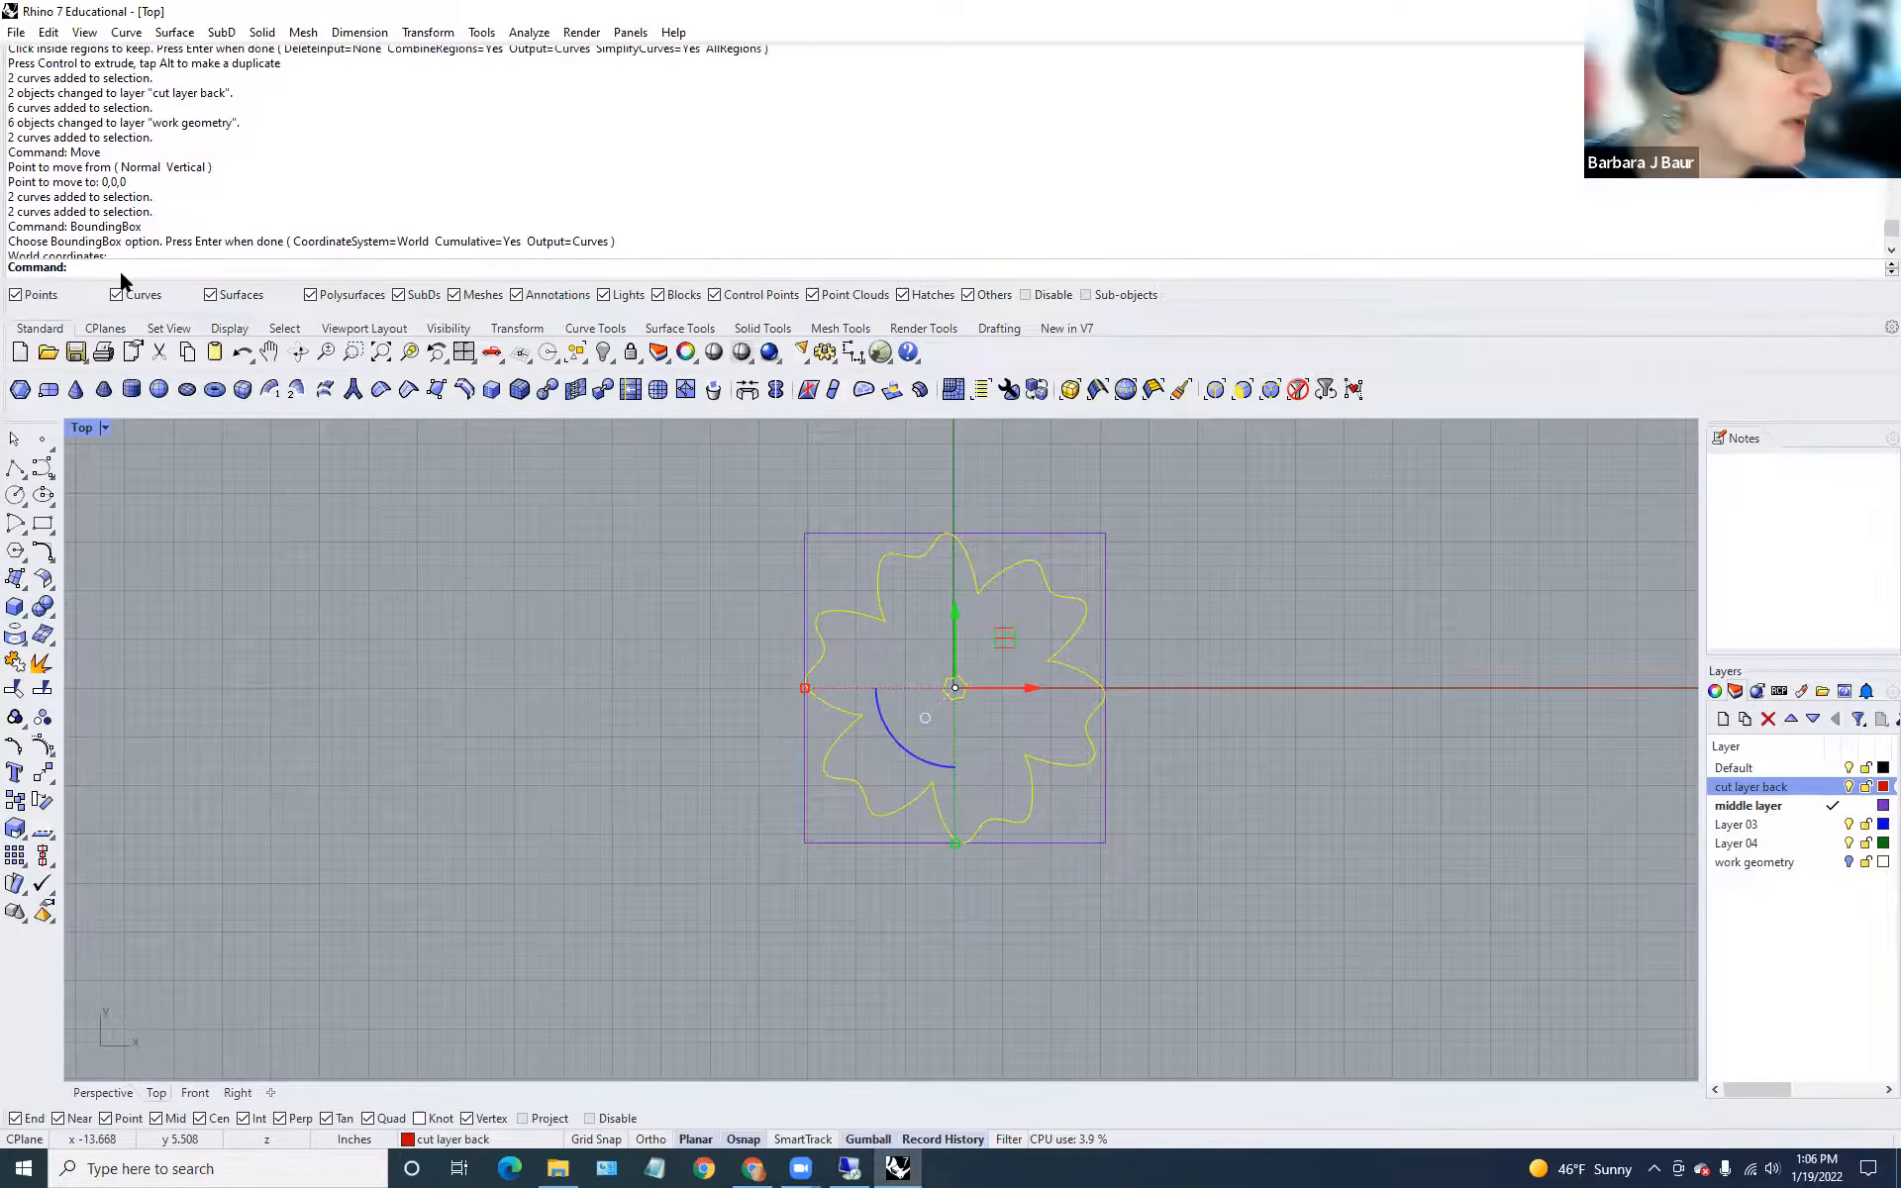
{"action": "scroll", "coordinate": [146, 135], "scroll_direction": "up", "scroll_amount": 3}
{"action": "scroll", "coordinate": [145, 135], "scroll_direction": "down", "scroll_amount": 5}
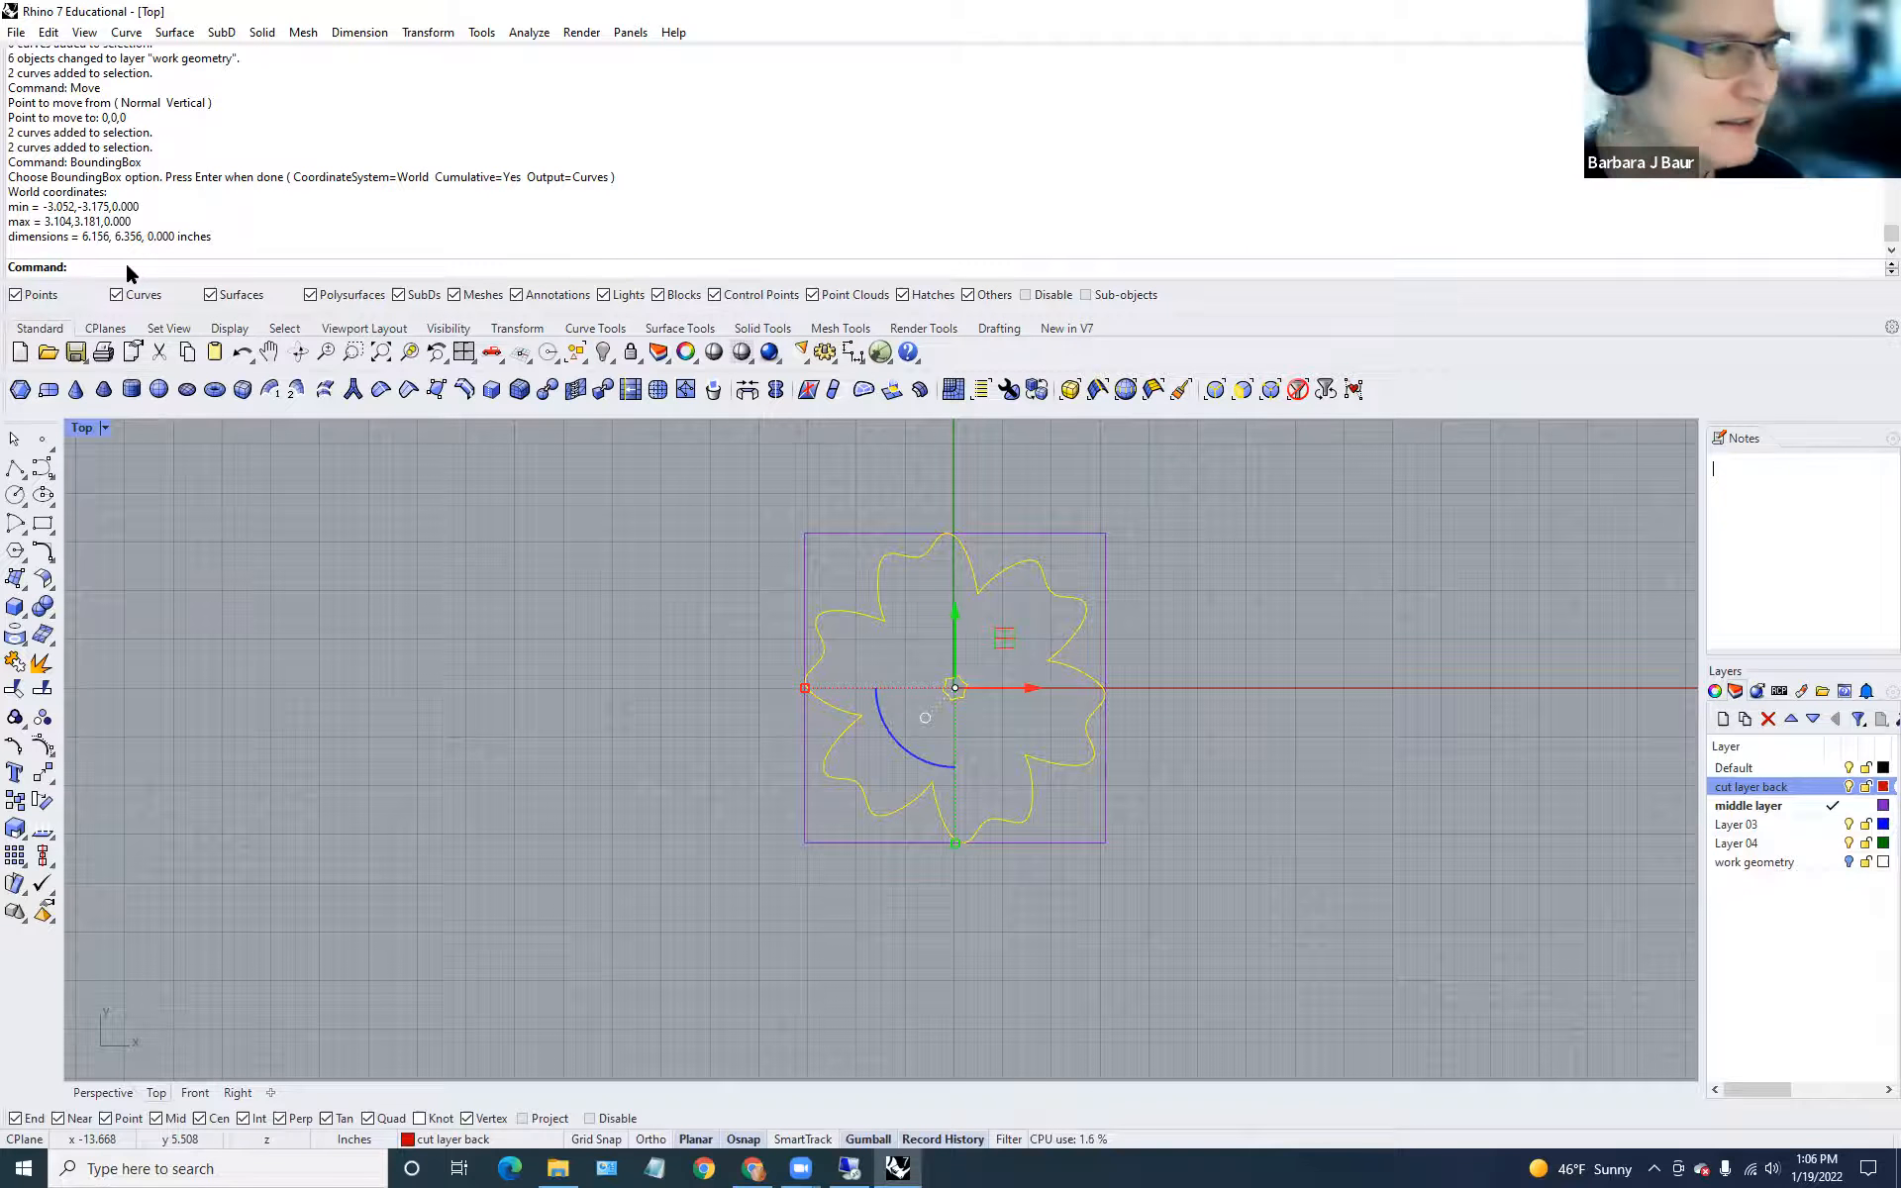
Switch to the Perspective view and delete the bounding box rectangle around the flower.
{"action": "double_click", "coordinate": [83, 427]}
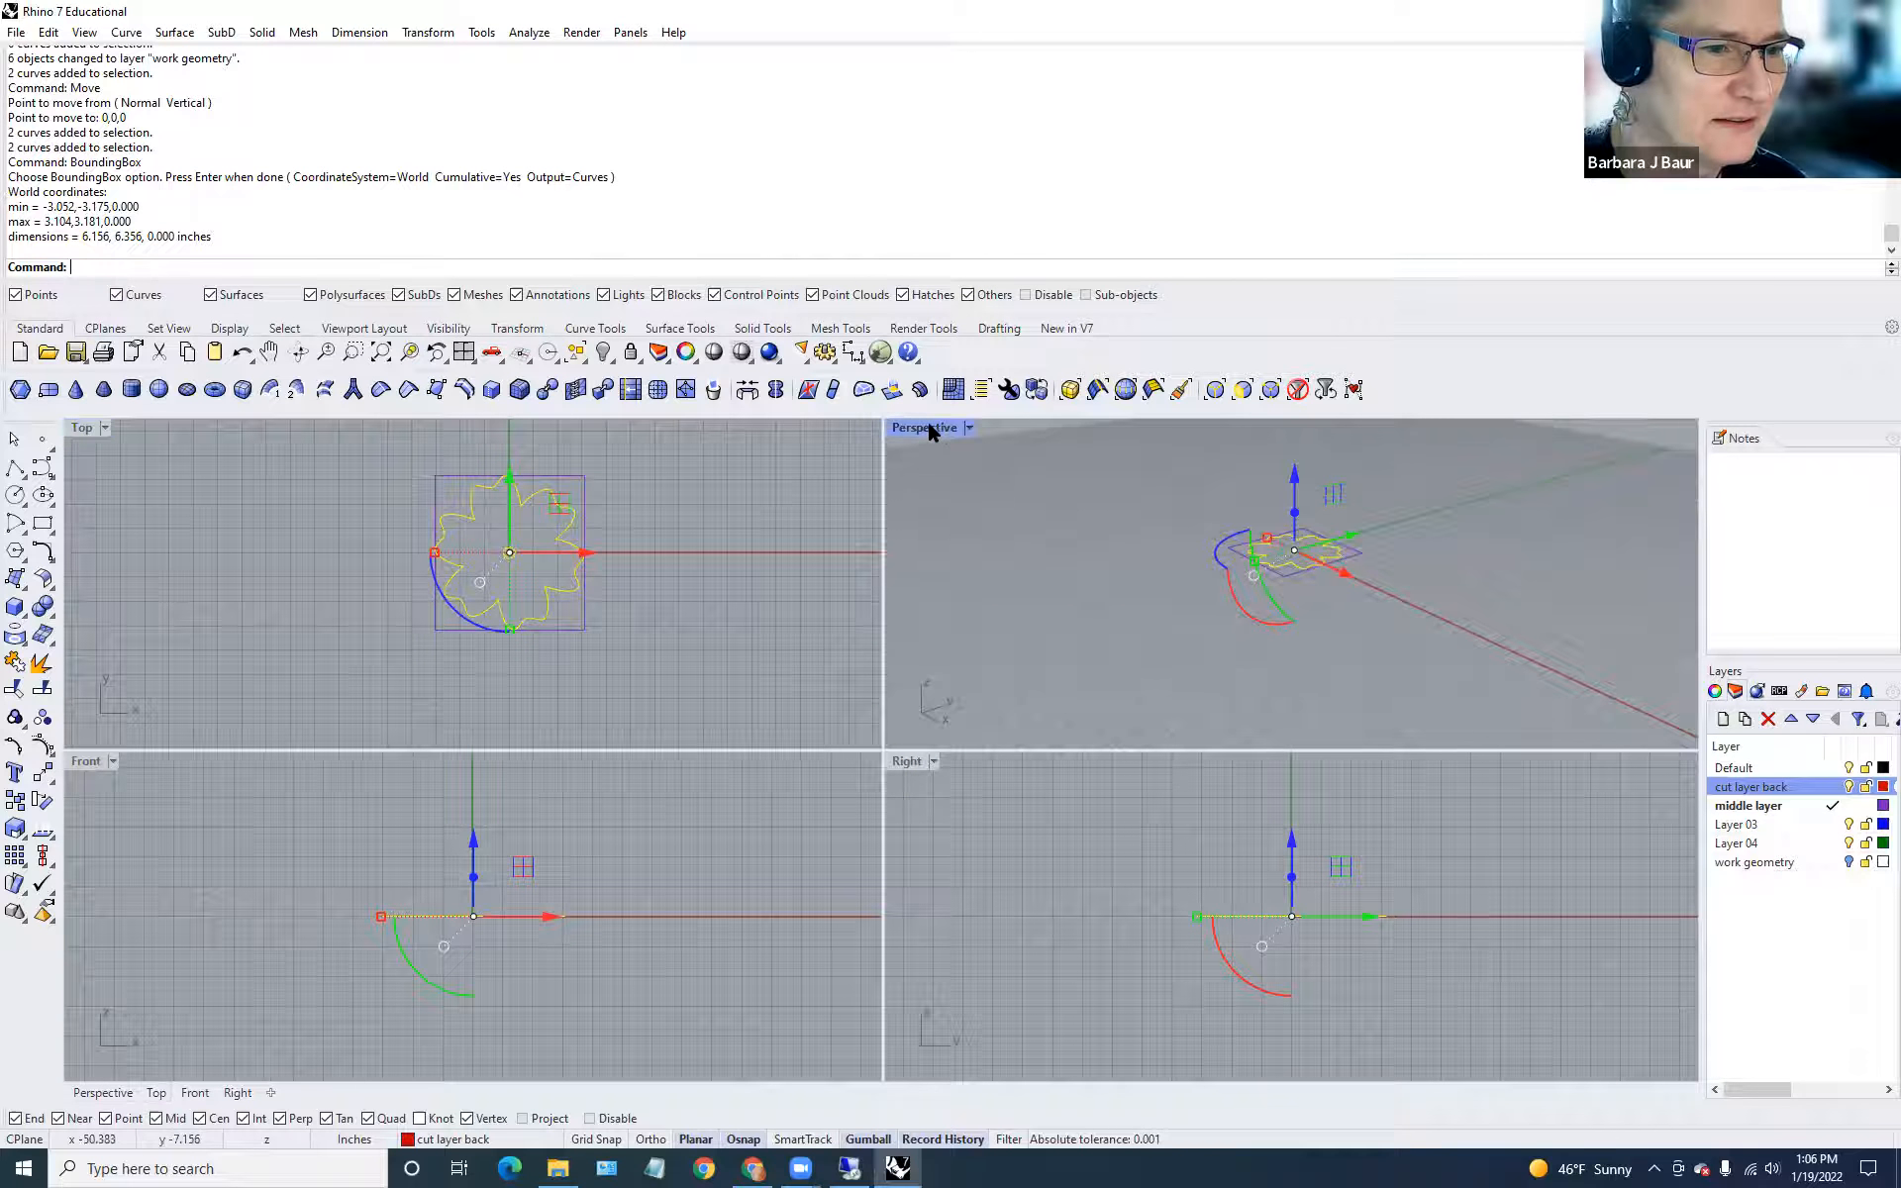
{"action": "double_click", "coordinate": [927, 428]}
{"action": "right_click_drag", "start_coordinate": [776, 829], "coordinate": [798, 896]}
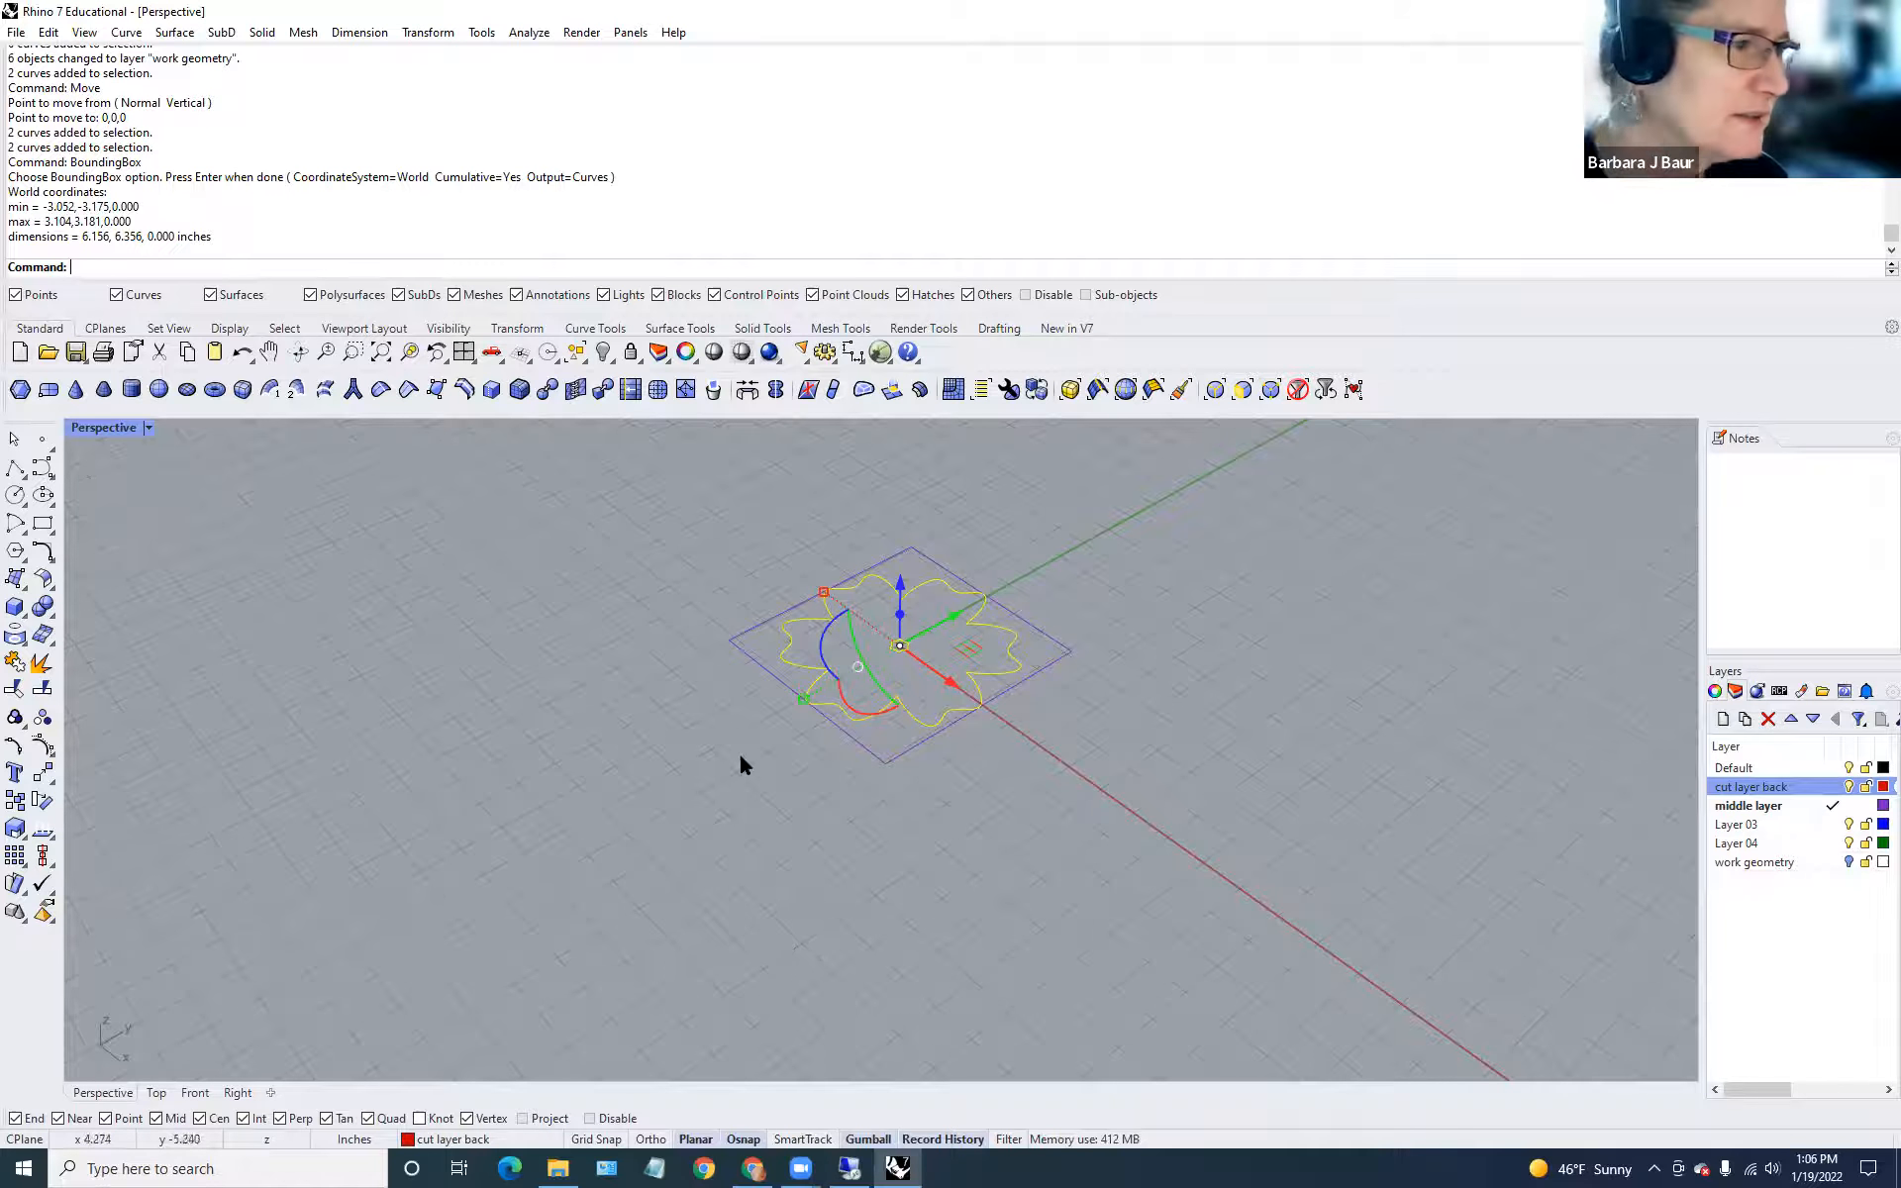
{"action": "scroll", "coordinate": [731, 728], "scroll_direction": "down", "scroll_amount": 2}
{"action": "right_click_drag", "start_coordinate": [731, 737], "coordinate": [896, 876]}
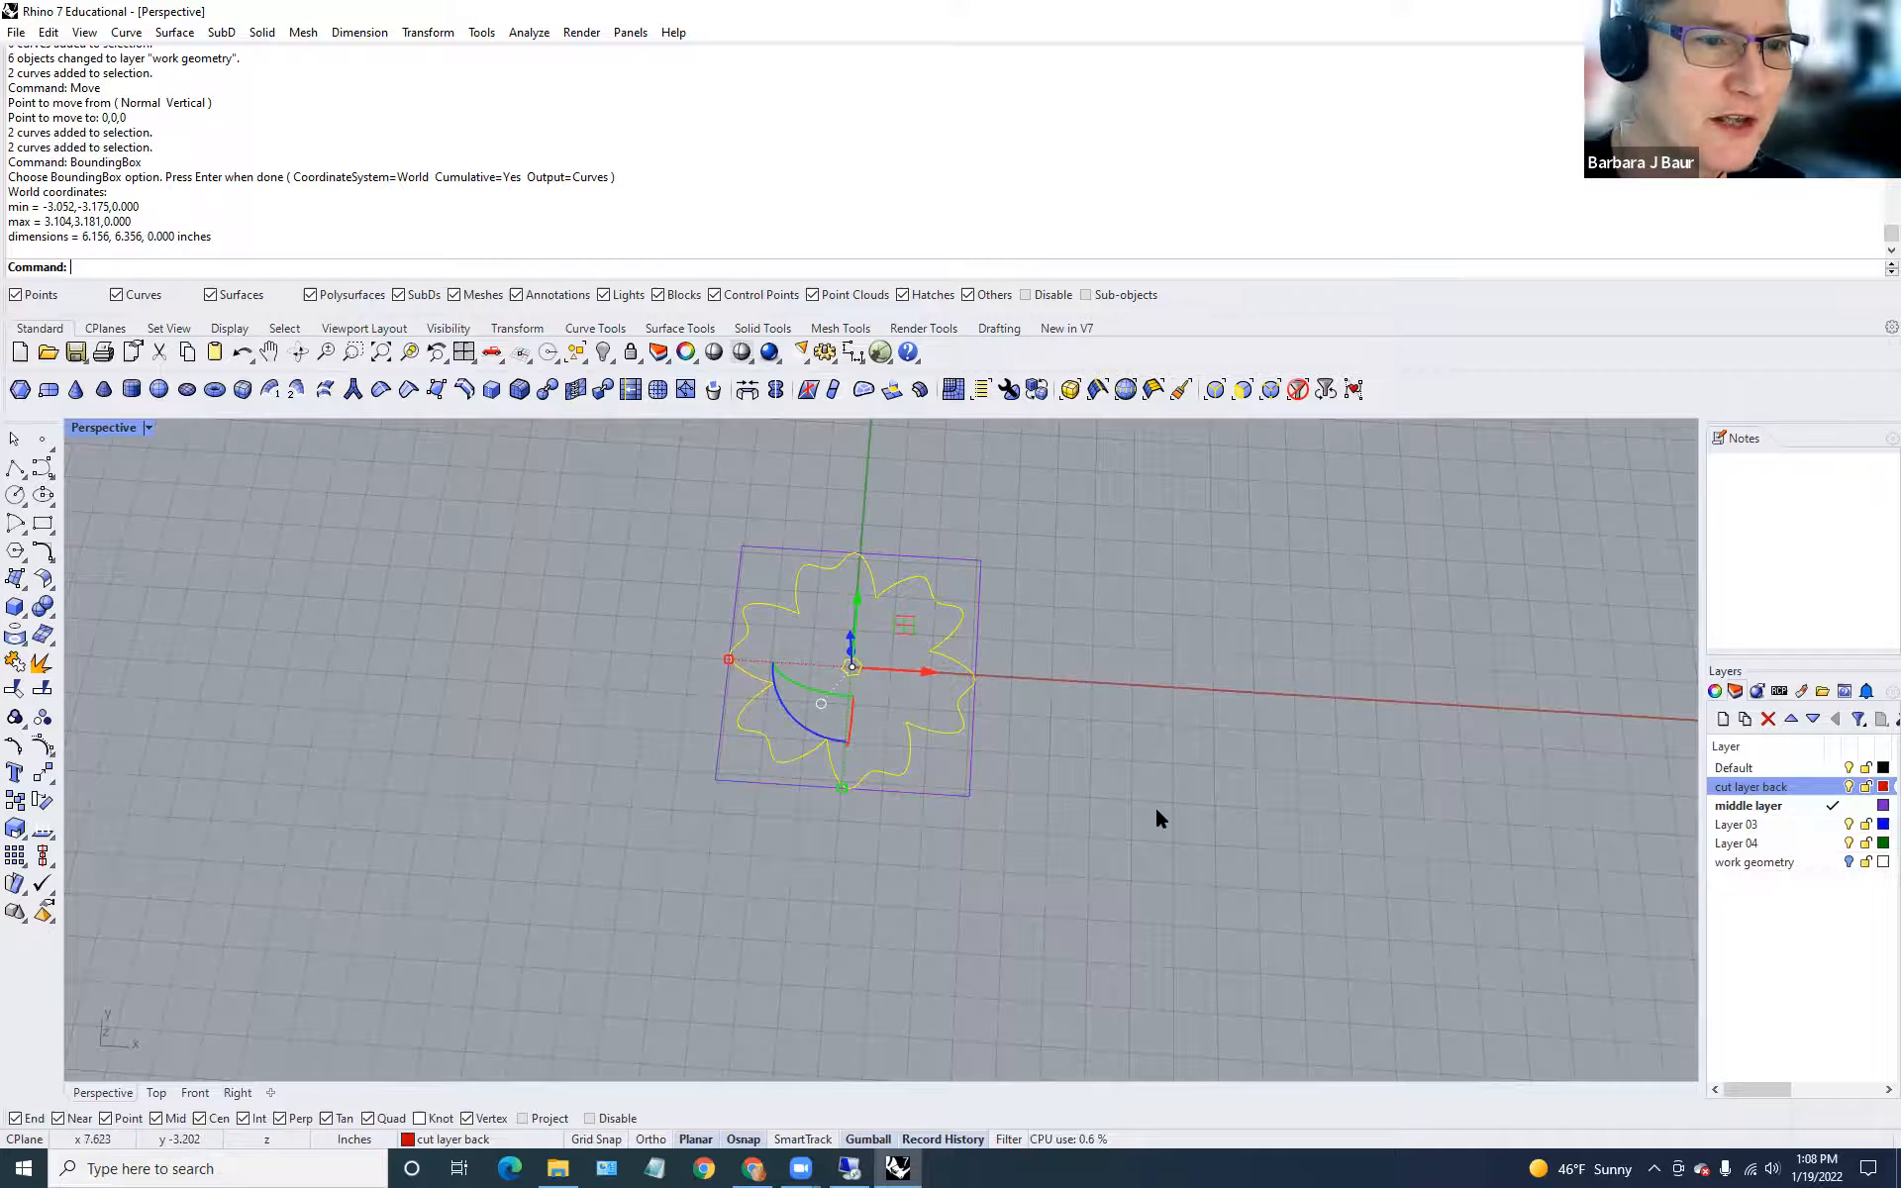
{"action": "scroll", "coordinate": [1157, 818], "scroll_direction": "down", "scroll_amount": 3}
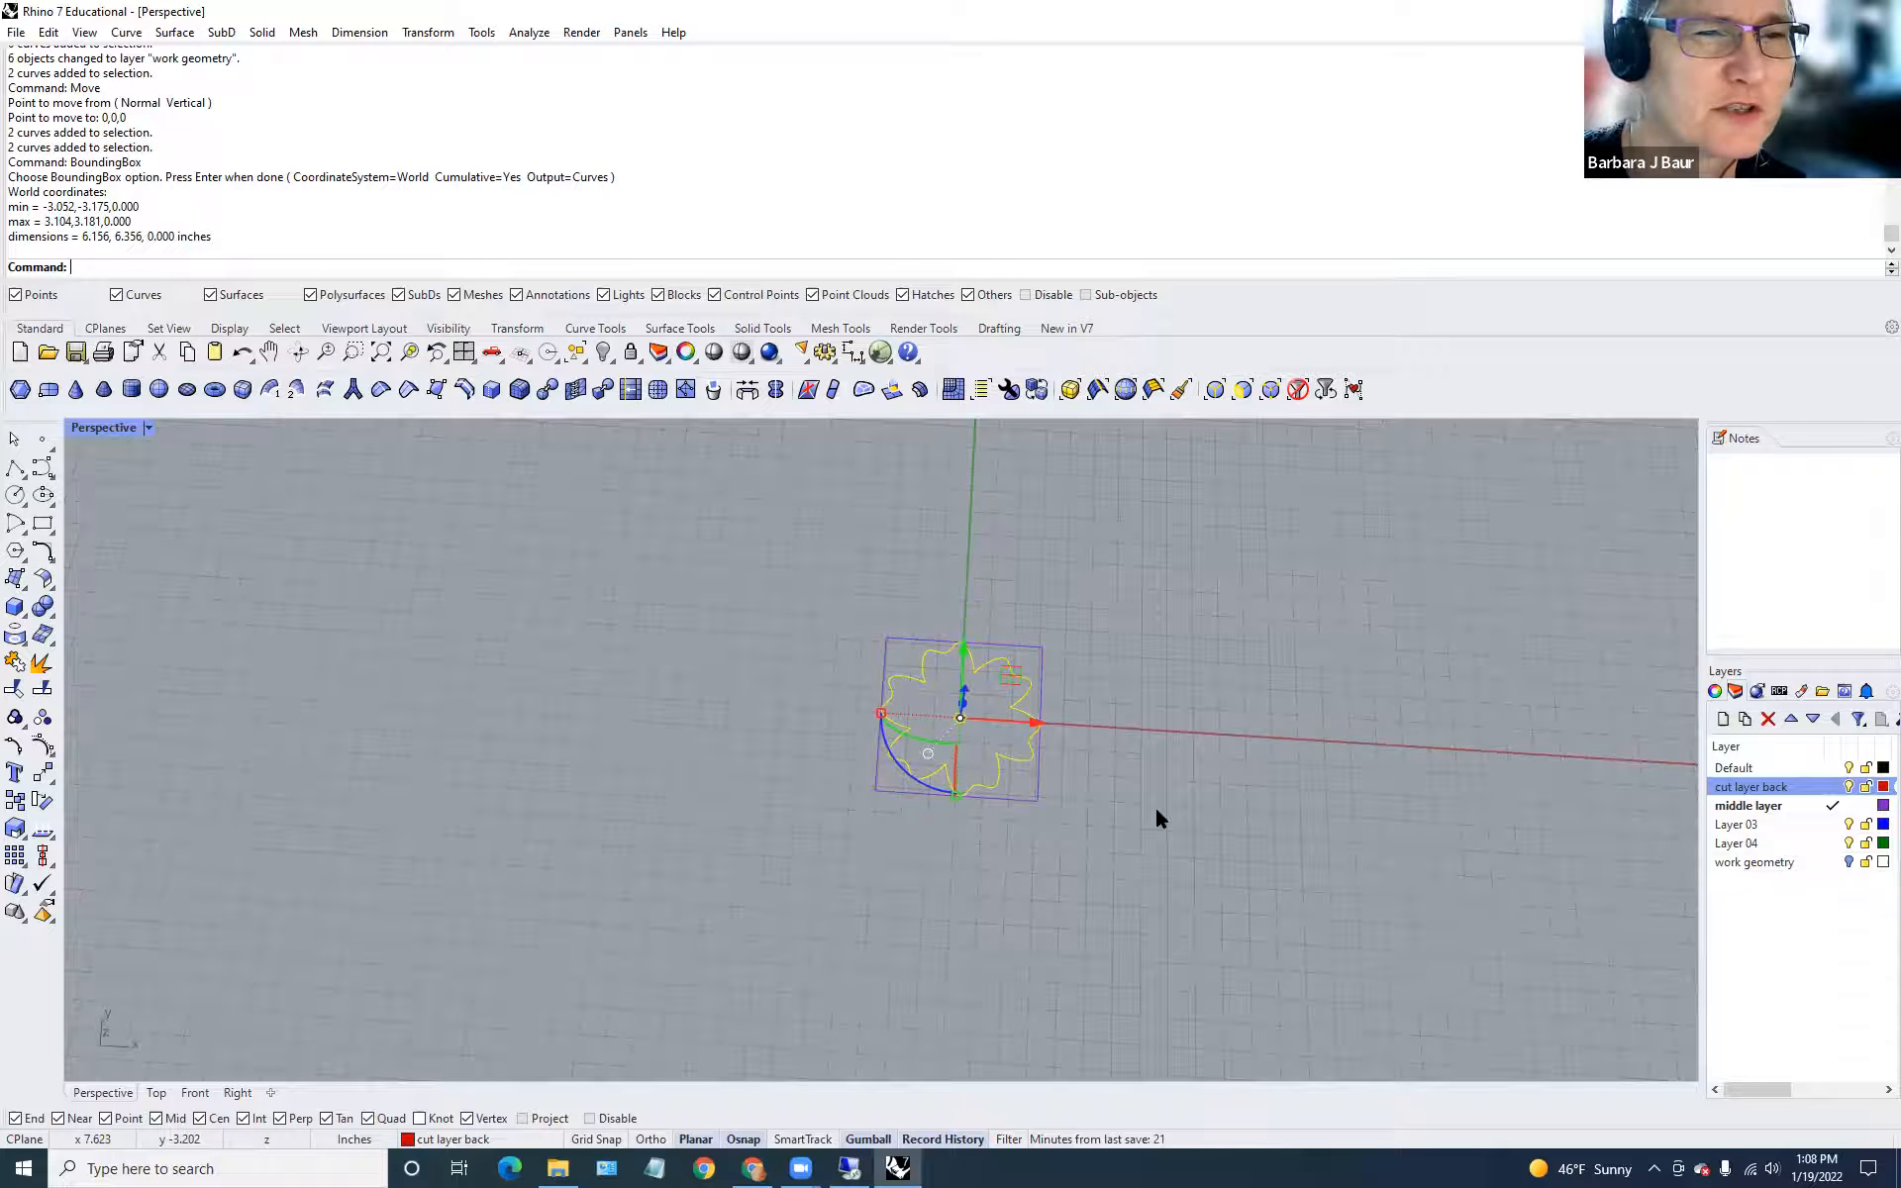
{"action": "left_click", "coordinate": [1030, 796]}
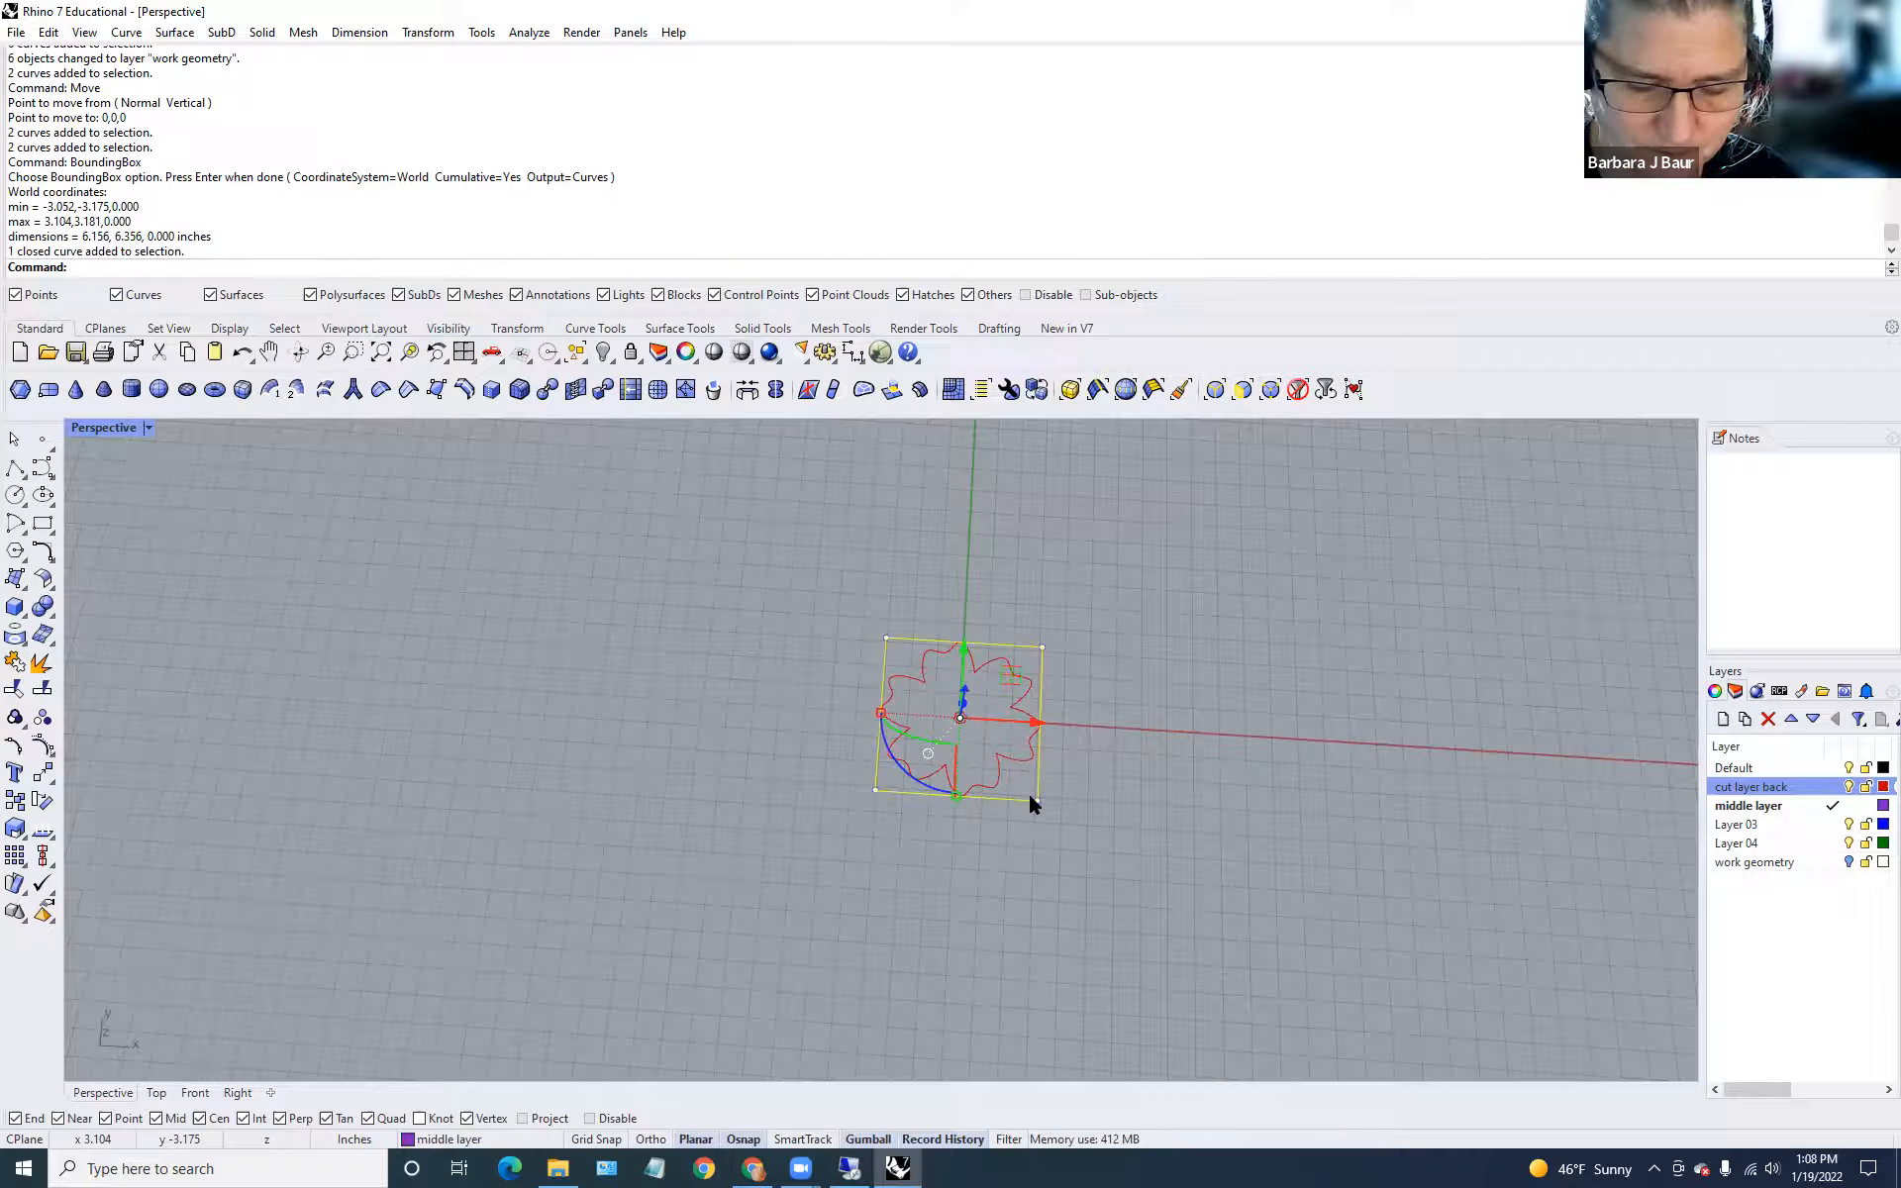
{"action": "key", "text": "Delete"}
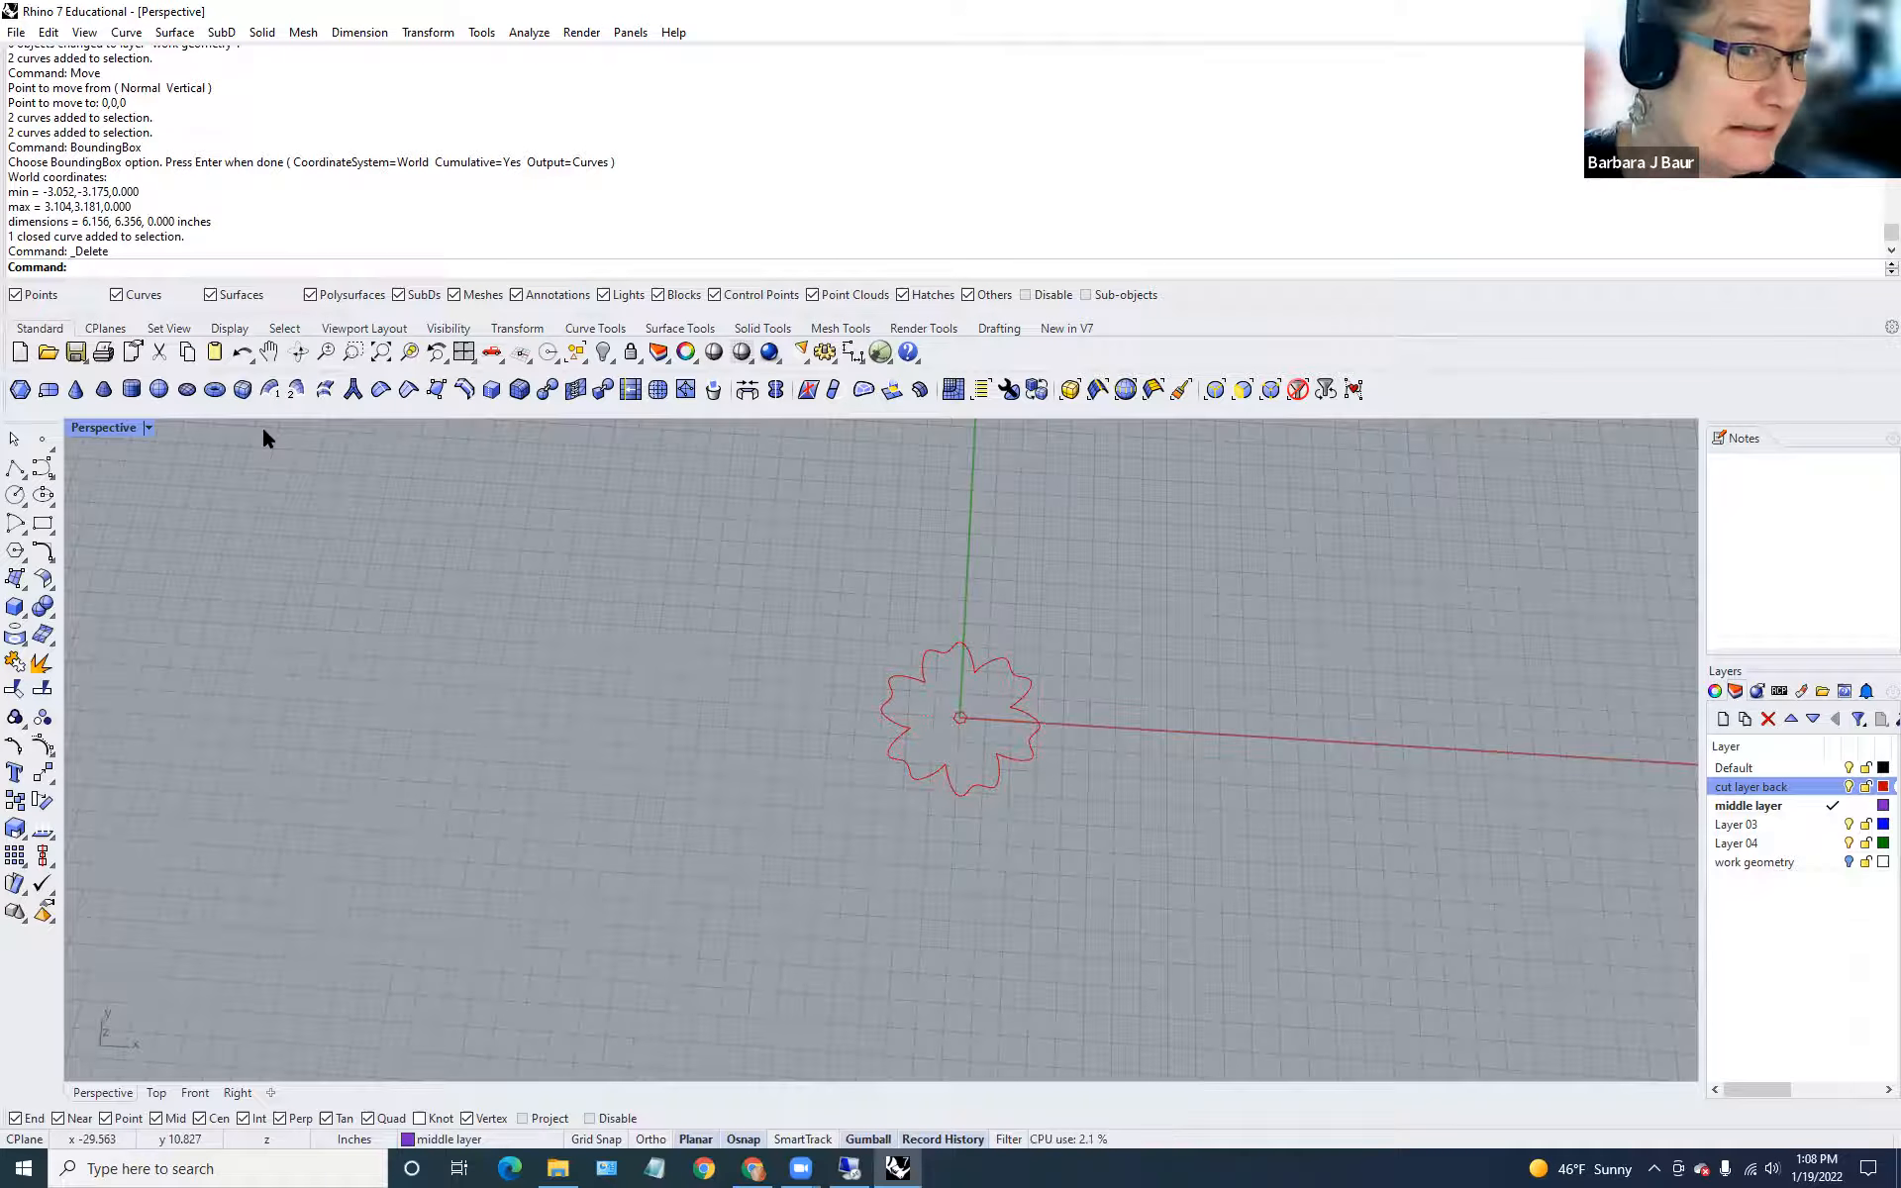
Draw a 16 by 12 inch rectangle in the Top view above the flower on the "middle layer".
{"action": "left_click", "coordinate": [43, 523]}
{"action": "scroll", "coordinate": [568, 509], "scroll_direction": "down", "scroll_amount": 1}
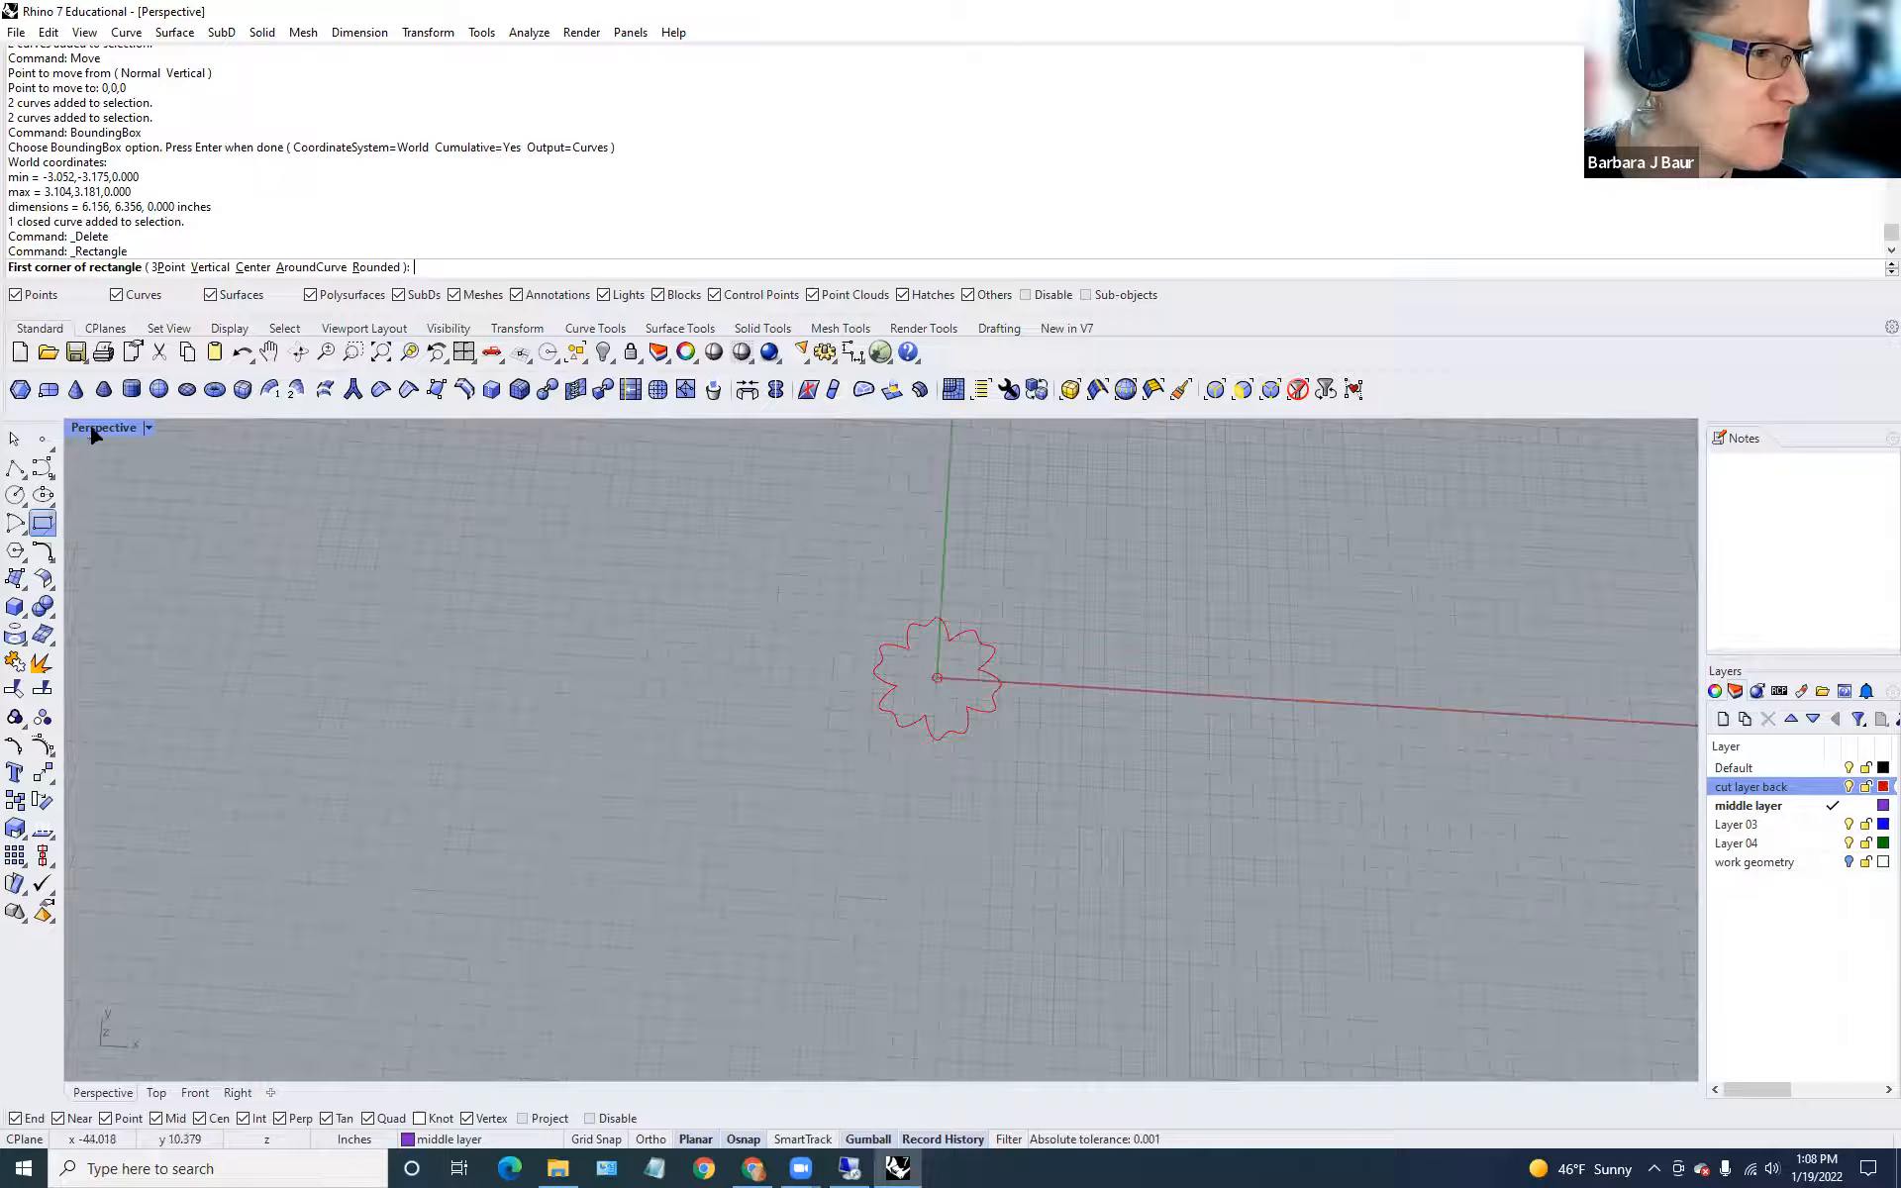
{"action": "double_click", "coordinate": [88, 431]}
{"action": "double_click", "coordinate": [88, 431]}
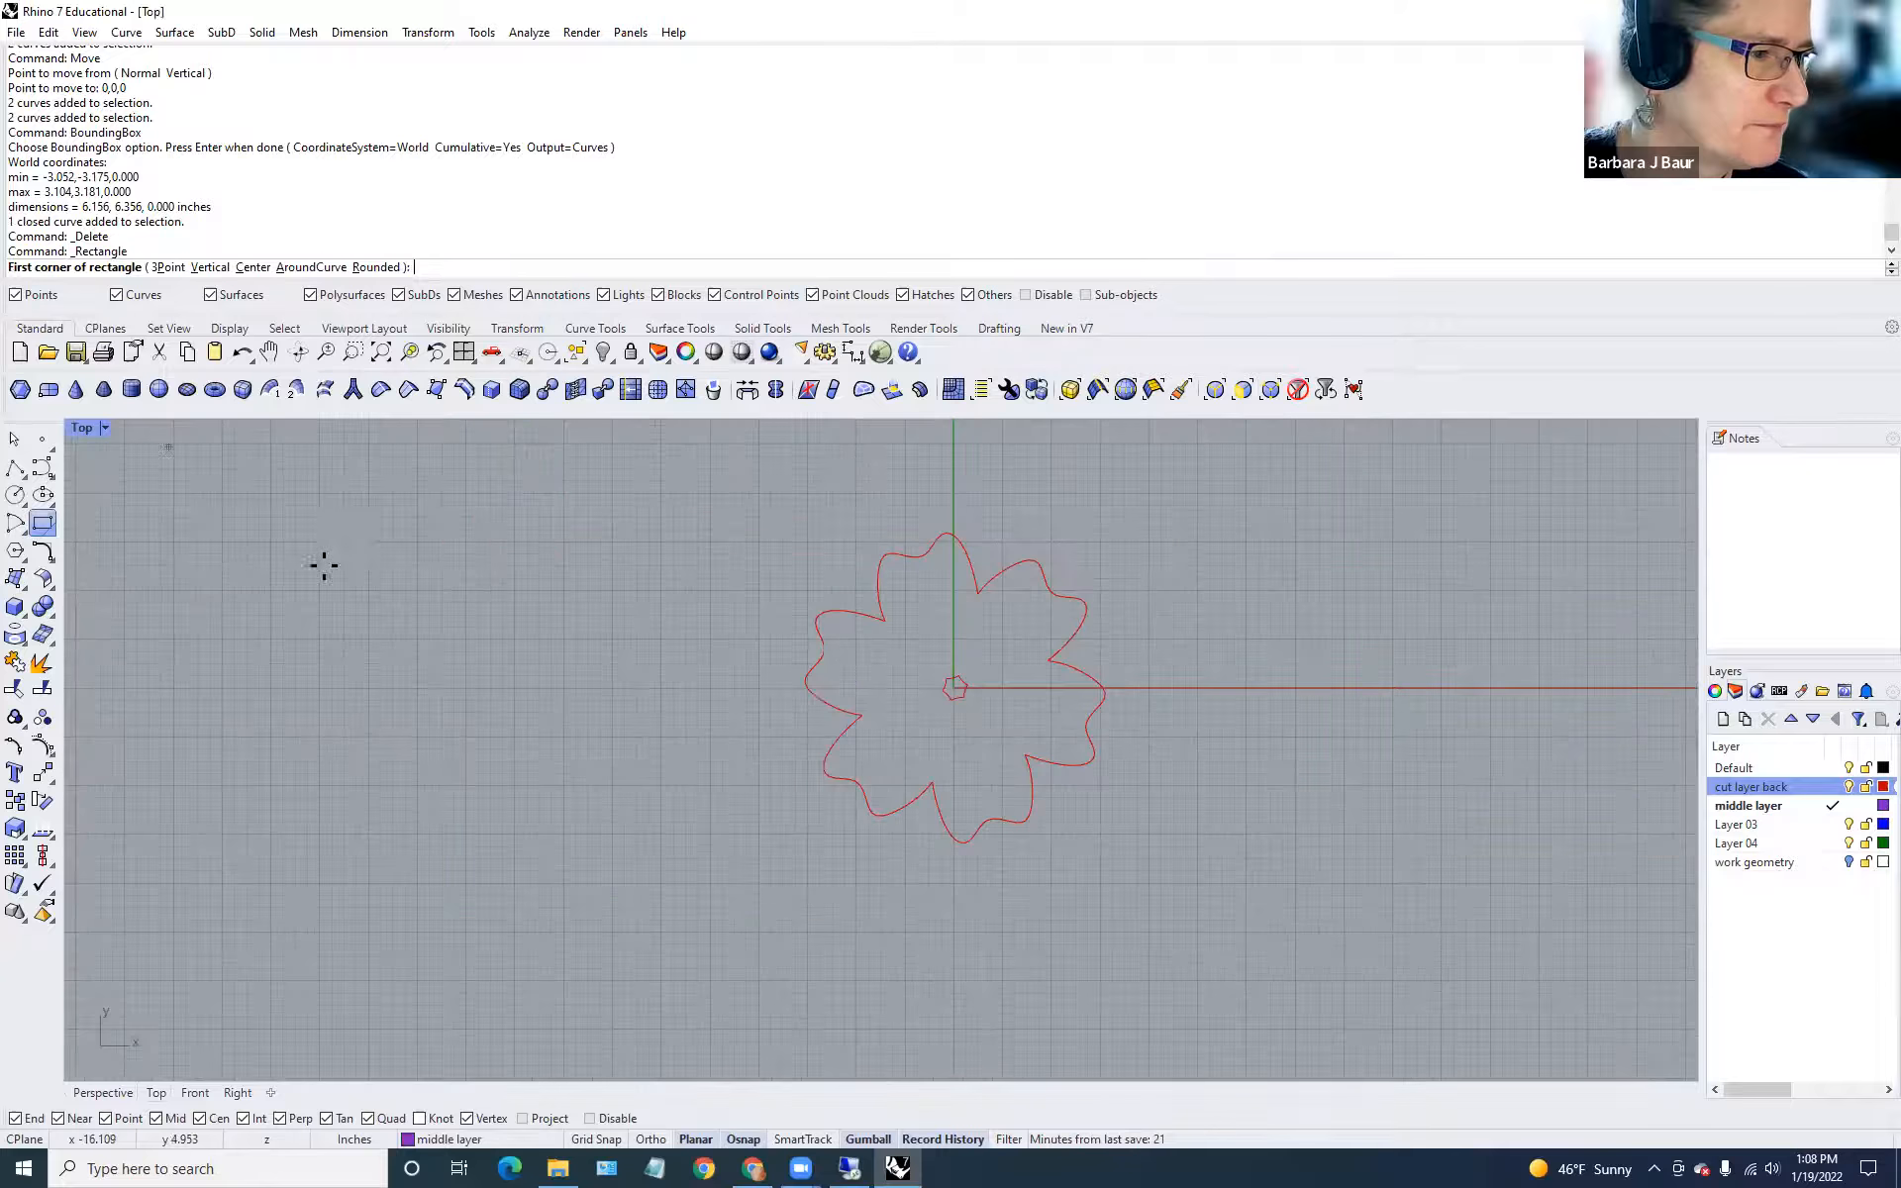
{"action": "scroll", "coordinate": [838, 658], "scroll_direction": "down", "scroll_amount": 3}
{"action": "right_click_drag", "start_coordinate": [720, 737], "coordinate": [587, 801]}
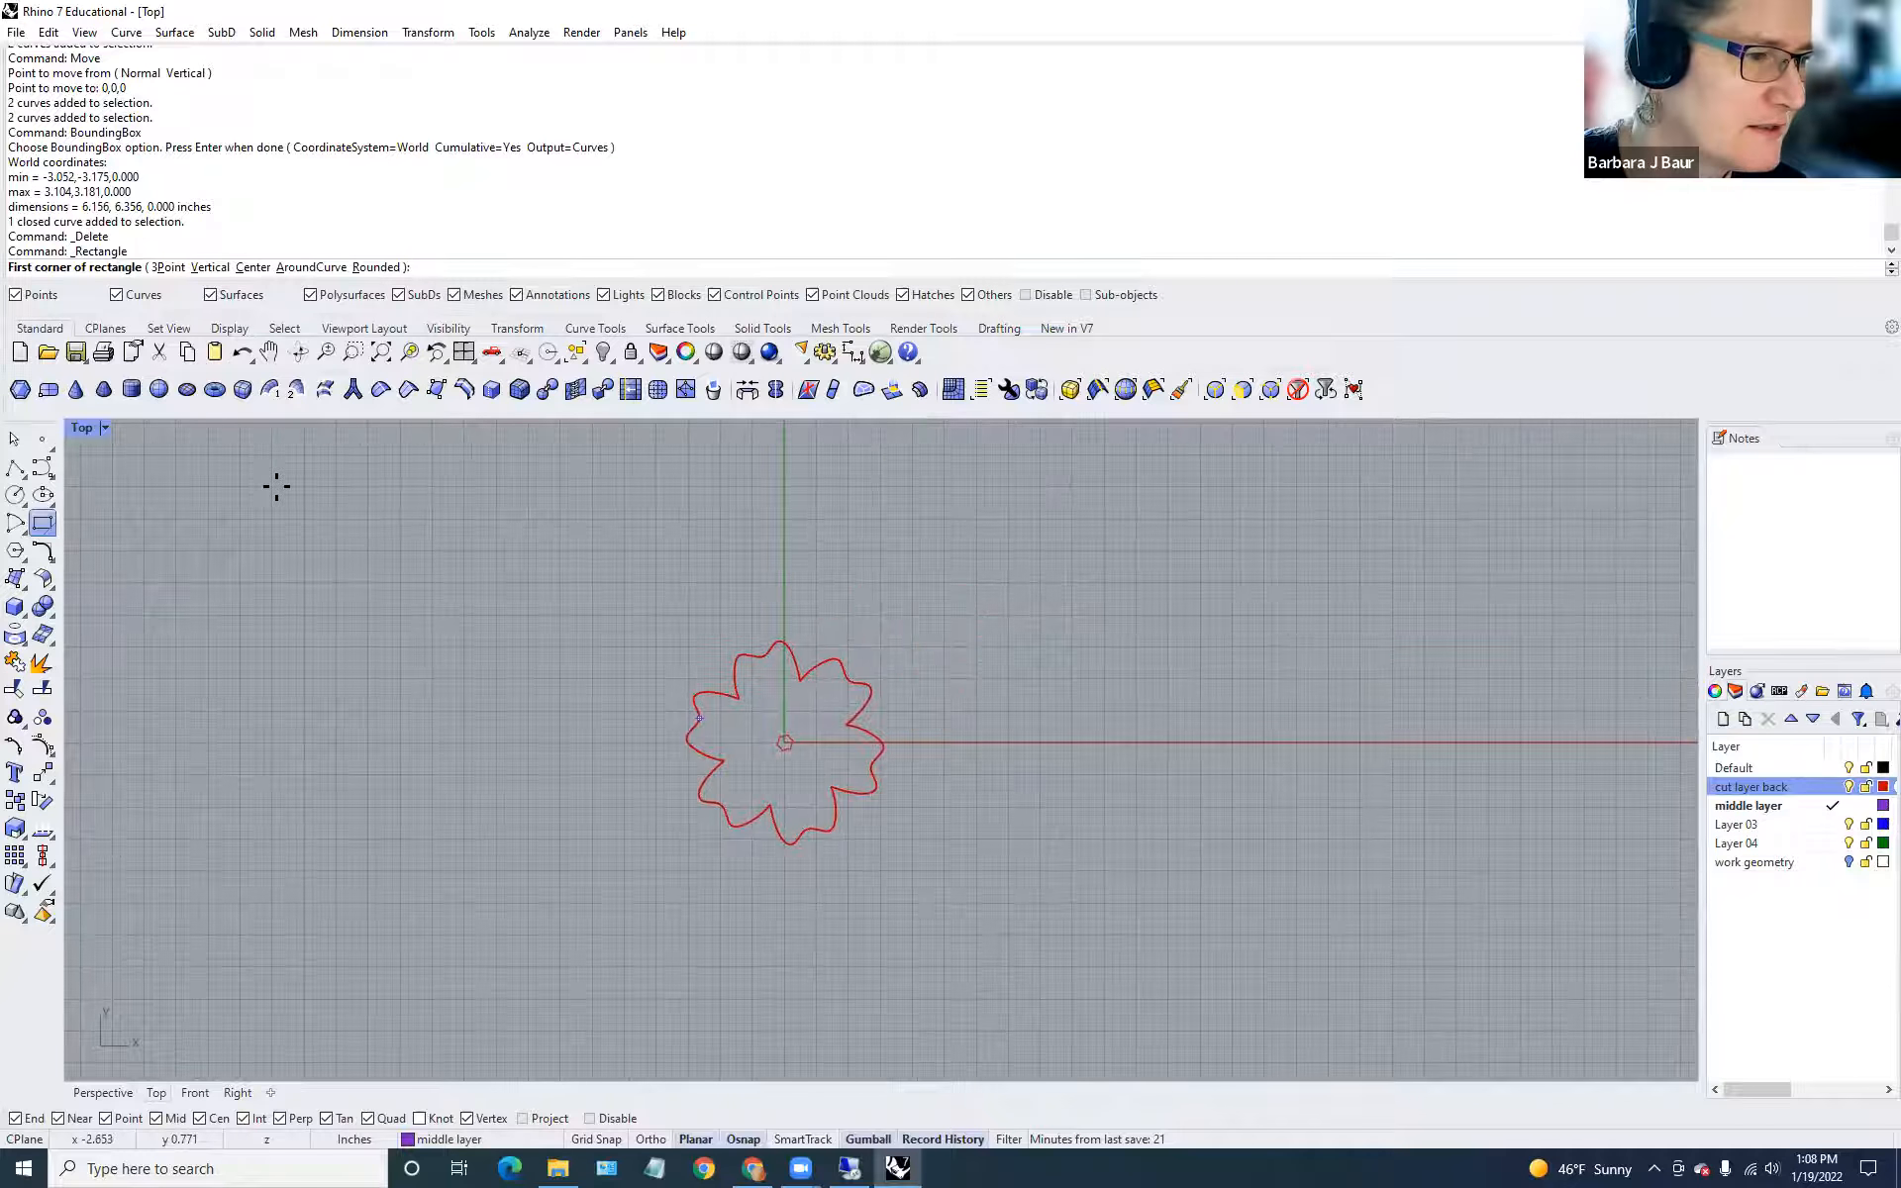
{"action": "left_click", "coordinate": [393, 538]}
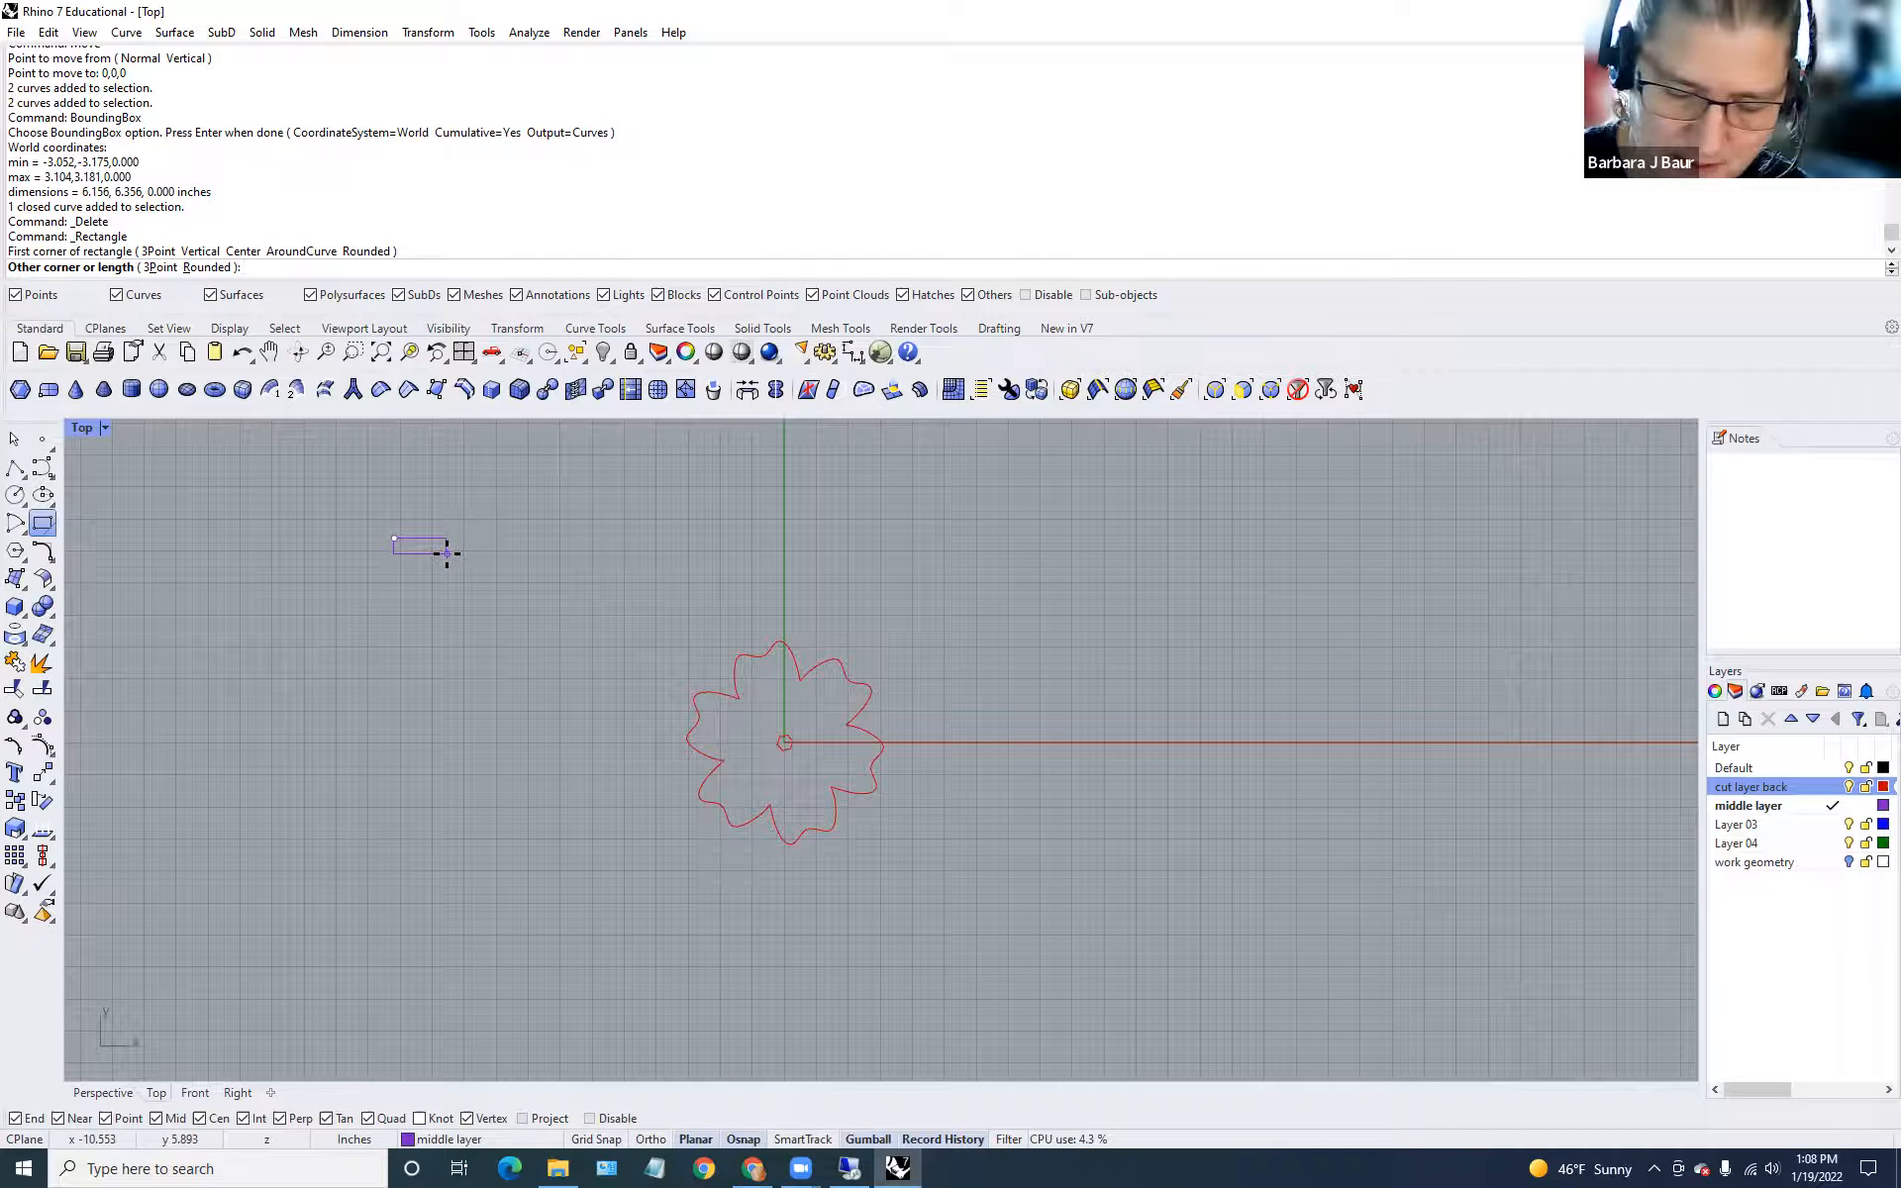
{"action": "type", "text": "16"}
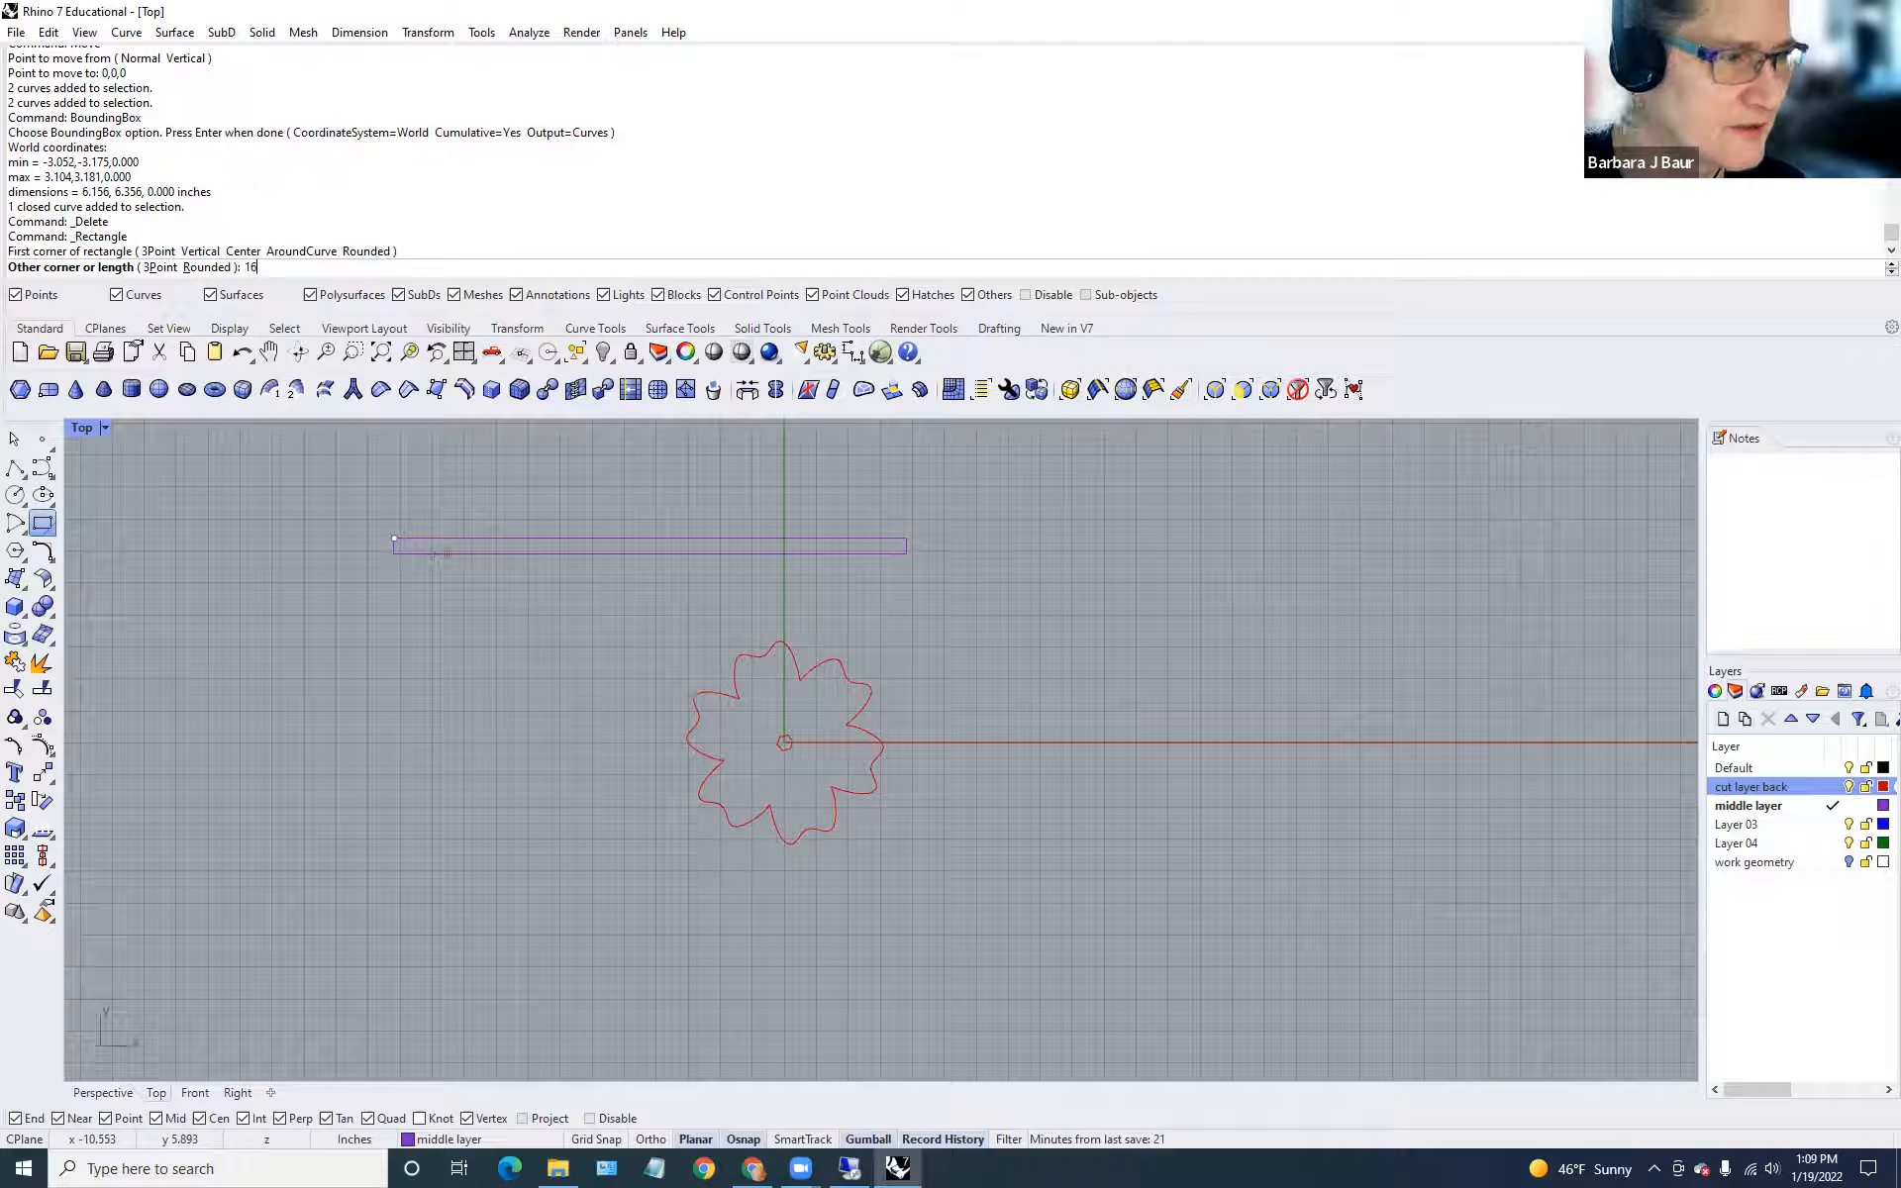
{"action": "key", "text": "Return"}
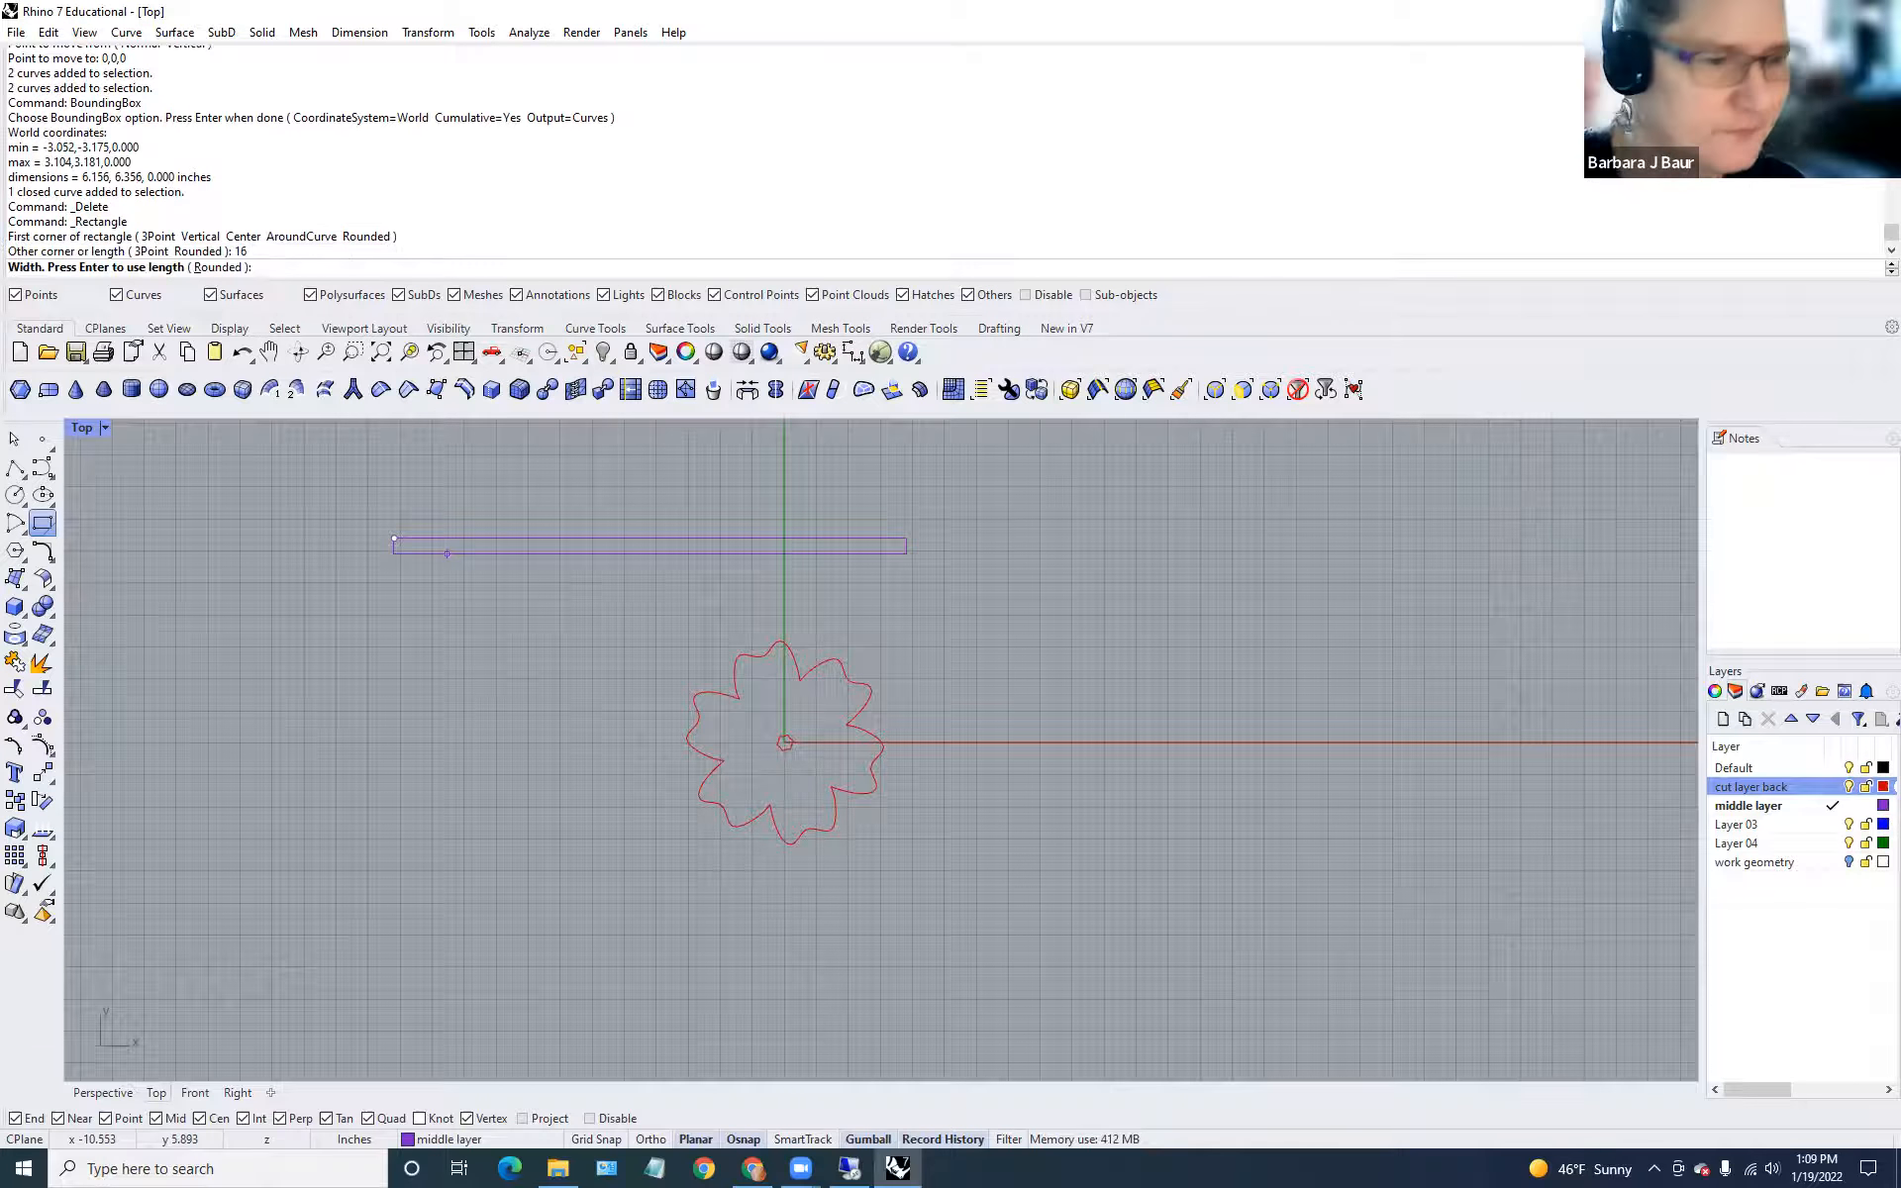
{"action": "type", "text": "12"}
{"action": "key", "text": "Return"}
{"action": "scroll", "coordinate": [649, 692], "scroll_direction": "down", "scroll_amount": 2}
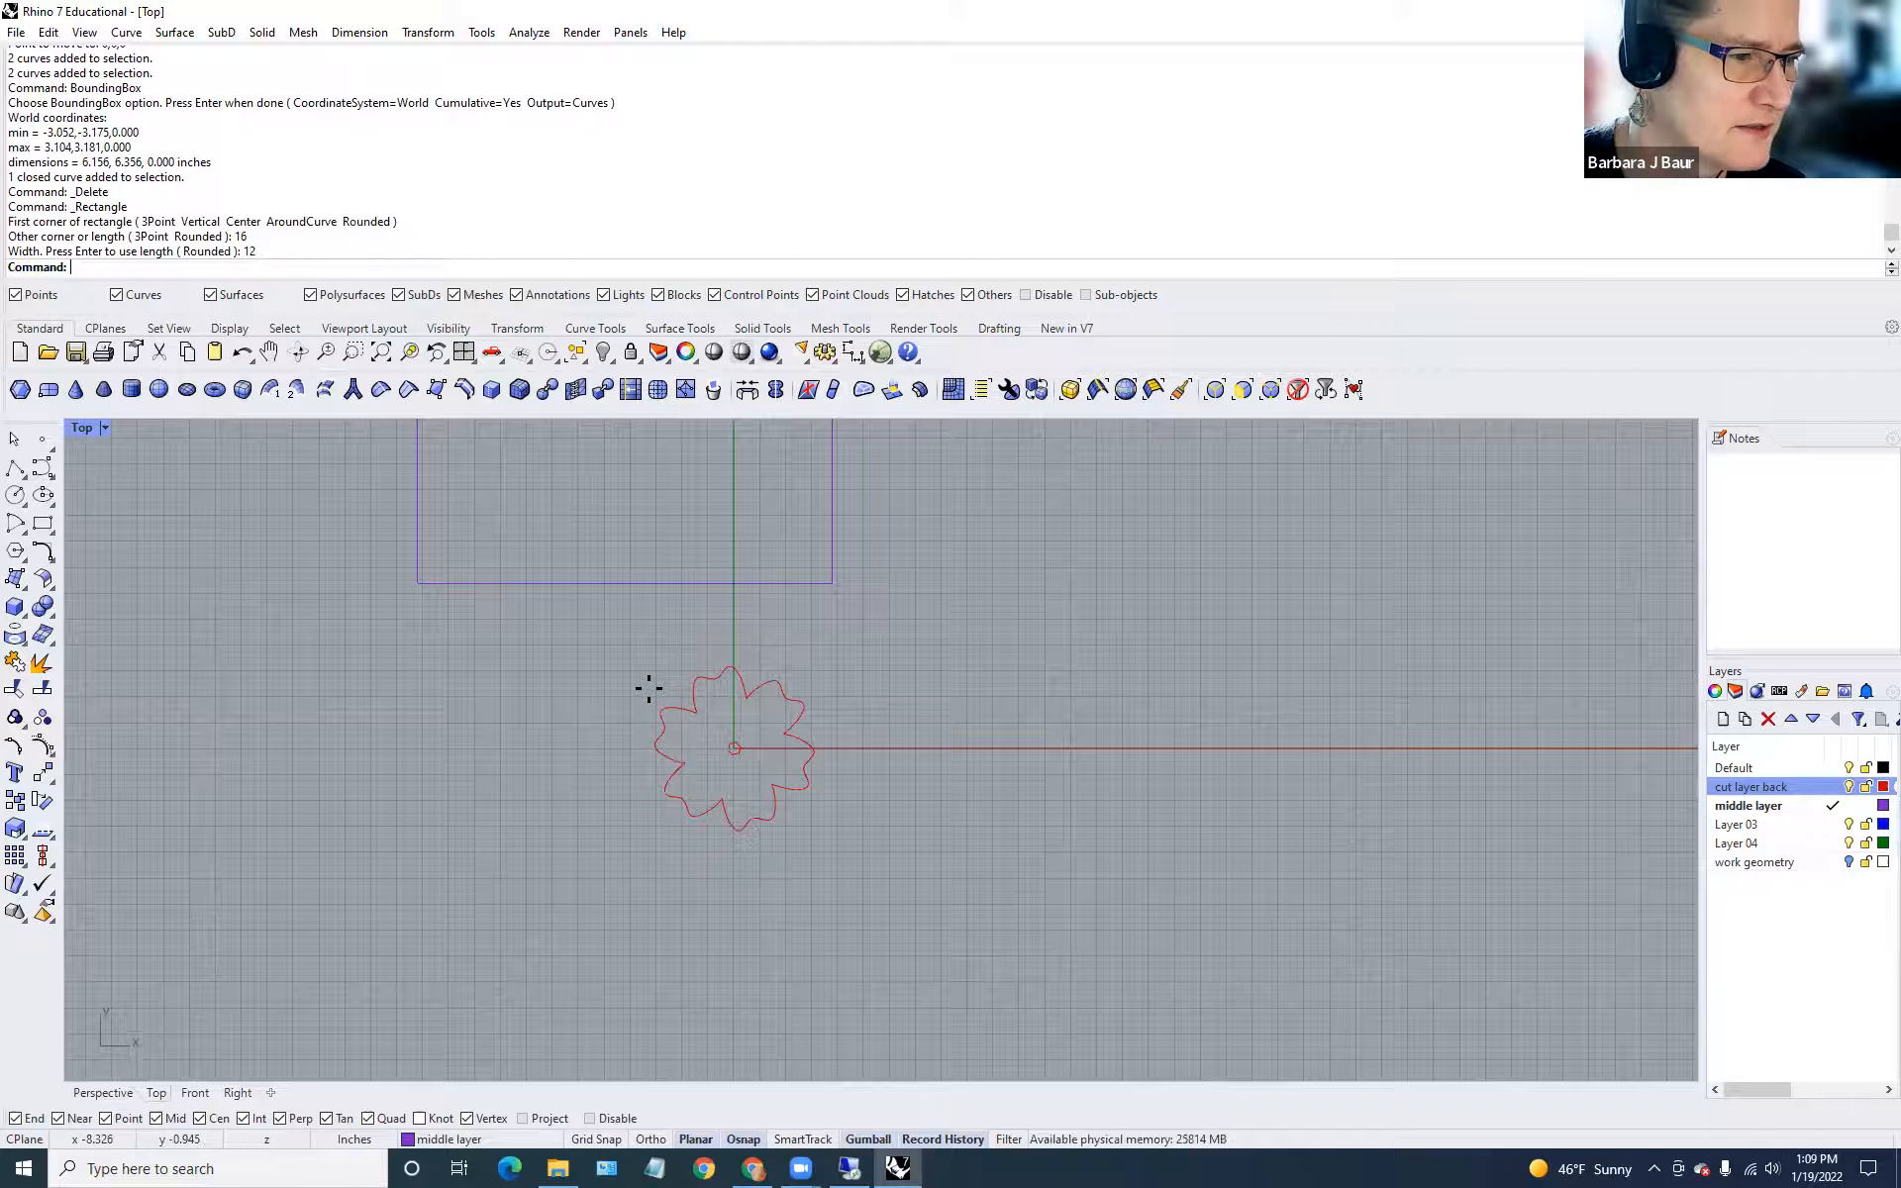
Move the 16 by 12 inch rectangle to the right of the flower, with its lower edge just above the x axis.
{"action": "left_click", "coordinate": [649, 587]}
{"action": "scroll", "coordinate": [647, 589], "scroll_direction": "down", "scroll_amount": 6}
{"action": "left_click_drag", "start_coordinate": [647, 588], "coordinate": [873, 641]}
{"action": "left_click", "coordinate": [914, 827]}
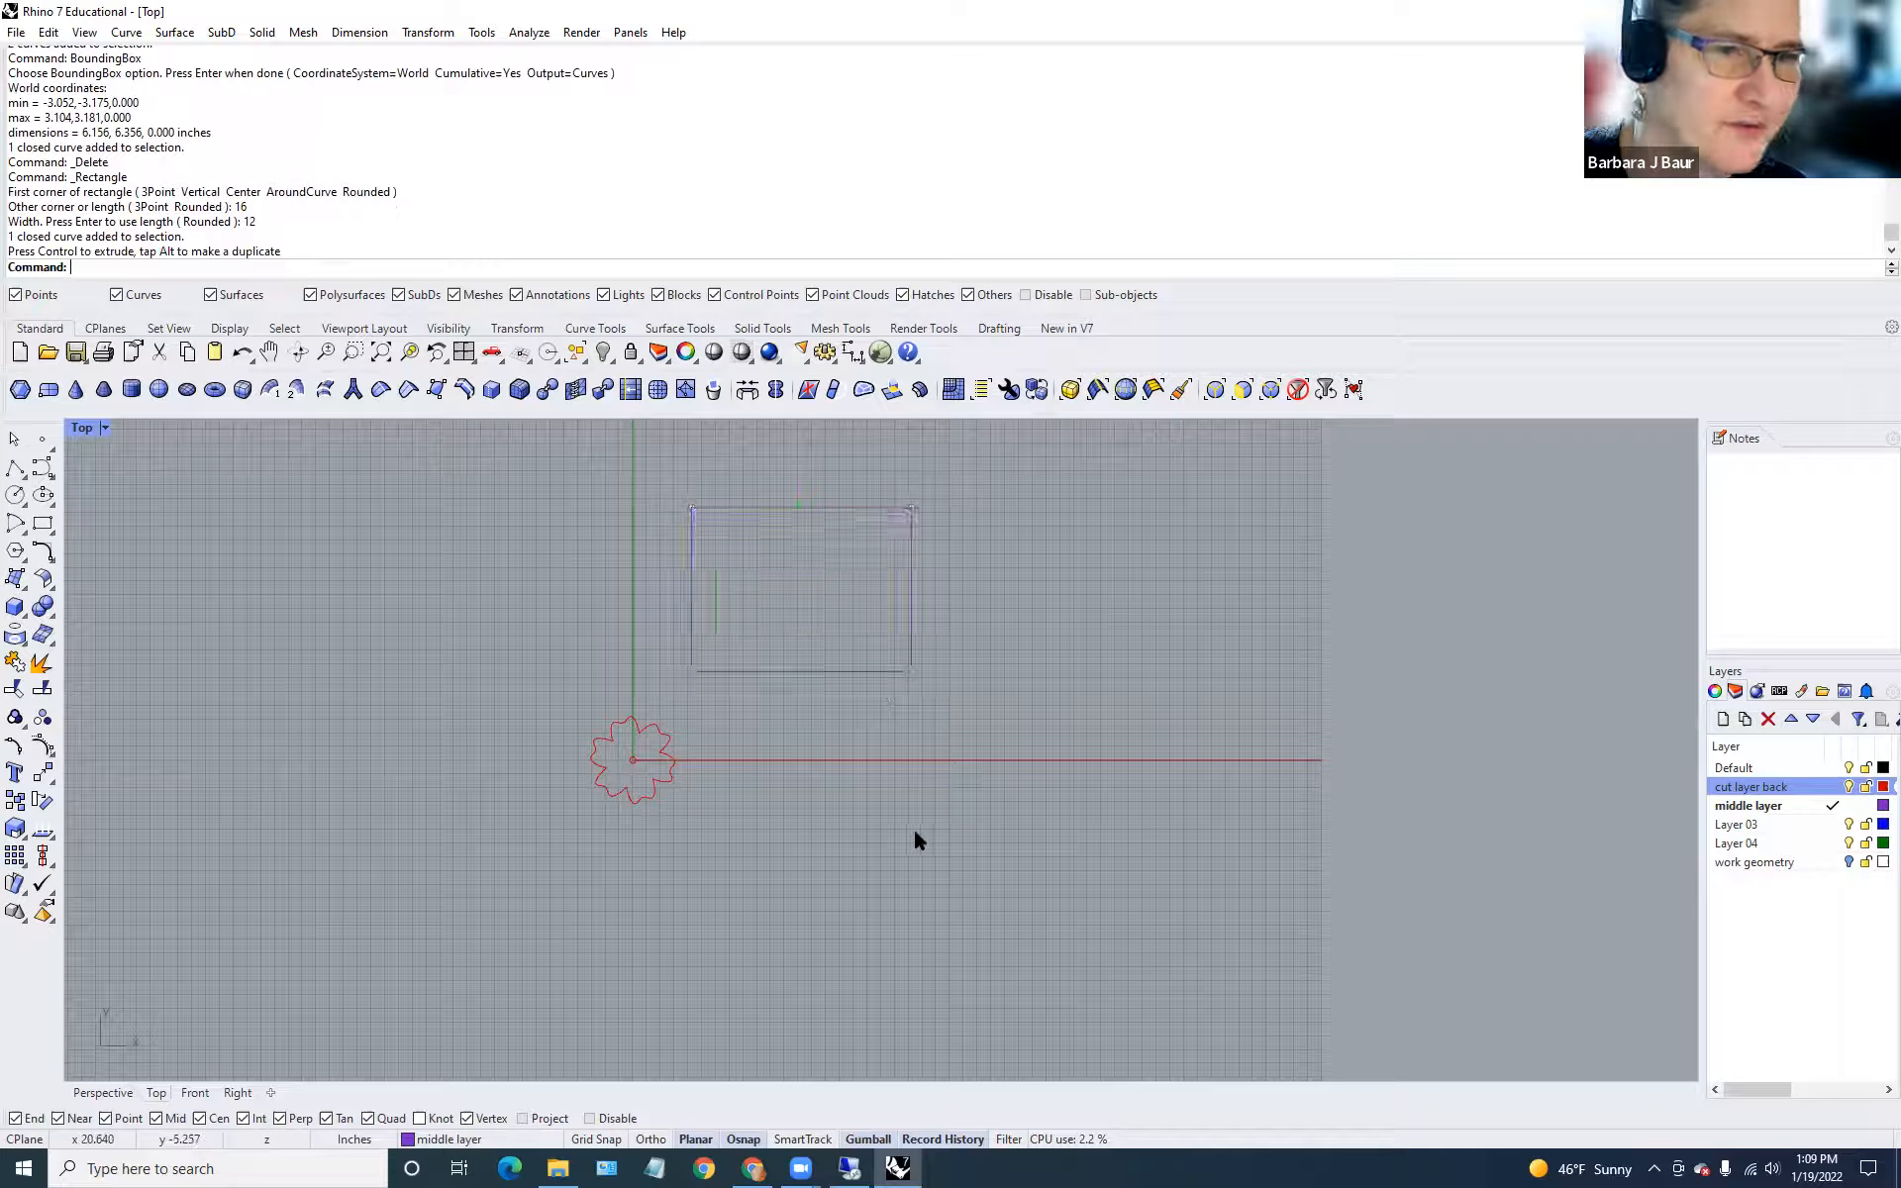
{"action": "scroll", "coordinate": [545, 774], "scroll_direction": "up", "scroll_amount": 2}
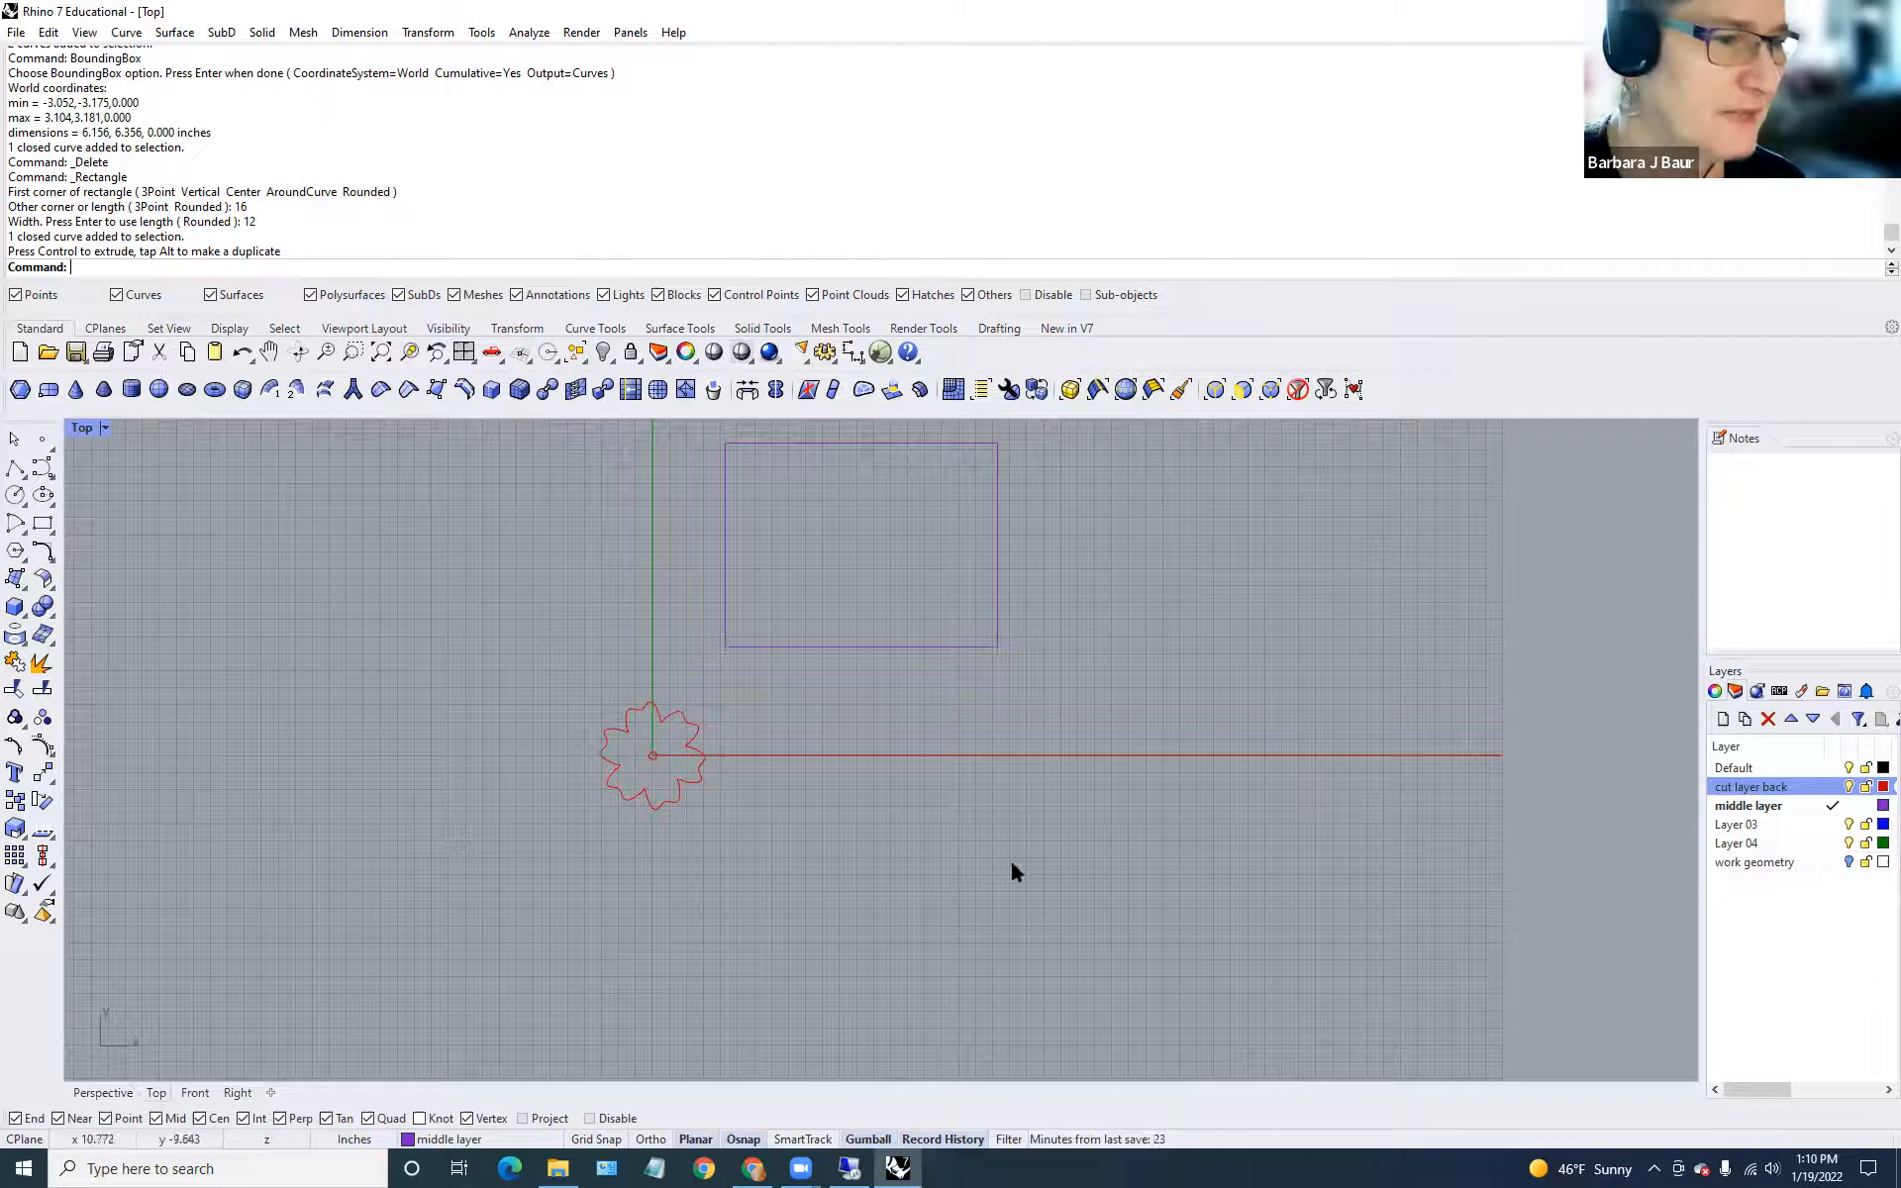
{"action": "left_click_drag", "start_coordinate": [929, 645], "coordinate": [985, 754]}
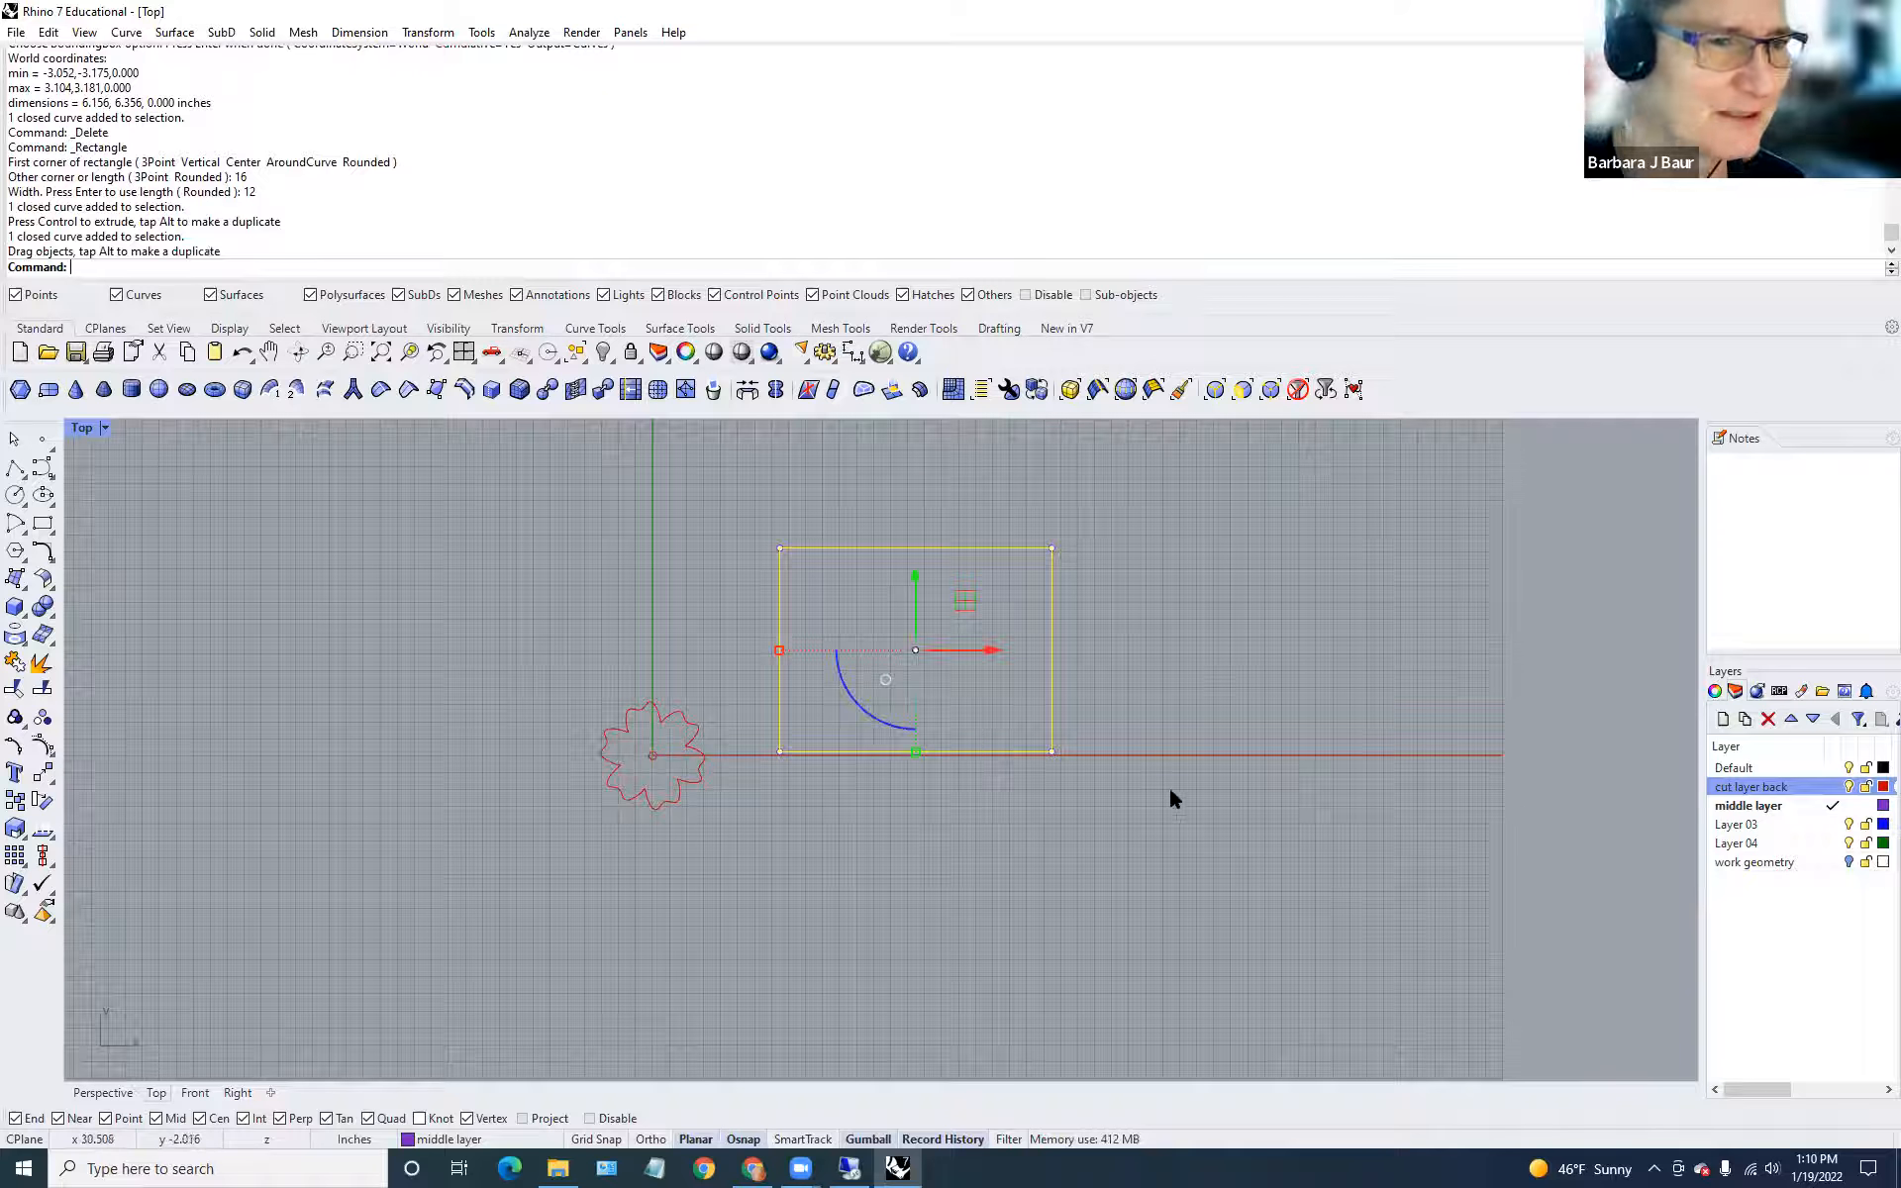
{"action": "left_click", "coordinate": [1198, 661]}
Rename Layer 04 as "Laser cutter bed" and change the 16 by 12 inch rectangle to that layer.
{"action": "left_click_drag", "start_coordinate": [911, 547], "coordinate": [912, 548]}
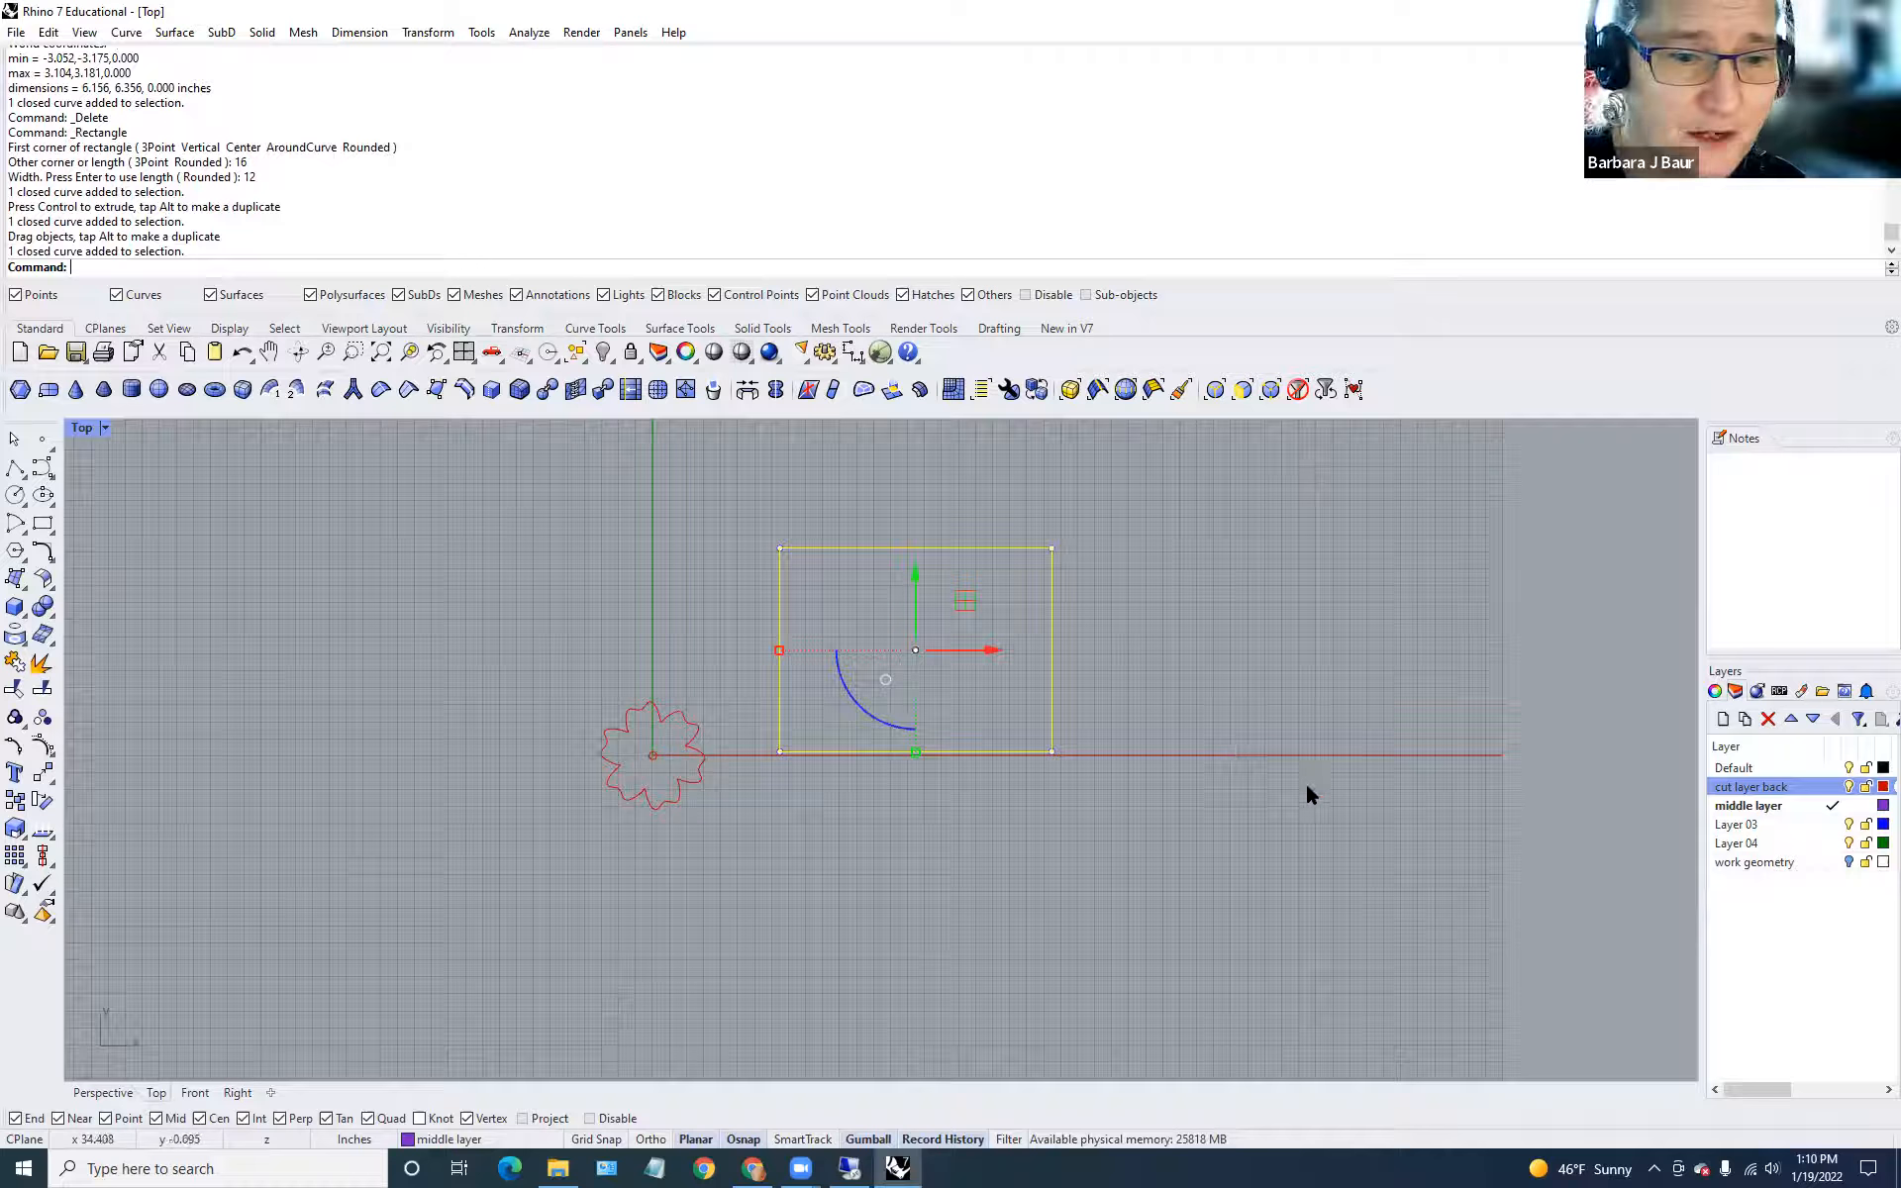
{"action": "left_click", "coordinate": [1738, 844]}
{"action": "left_click", "coordinate": [1738, 844]}
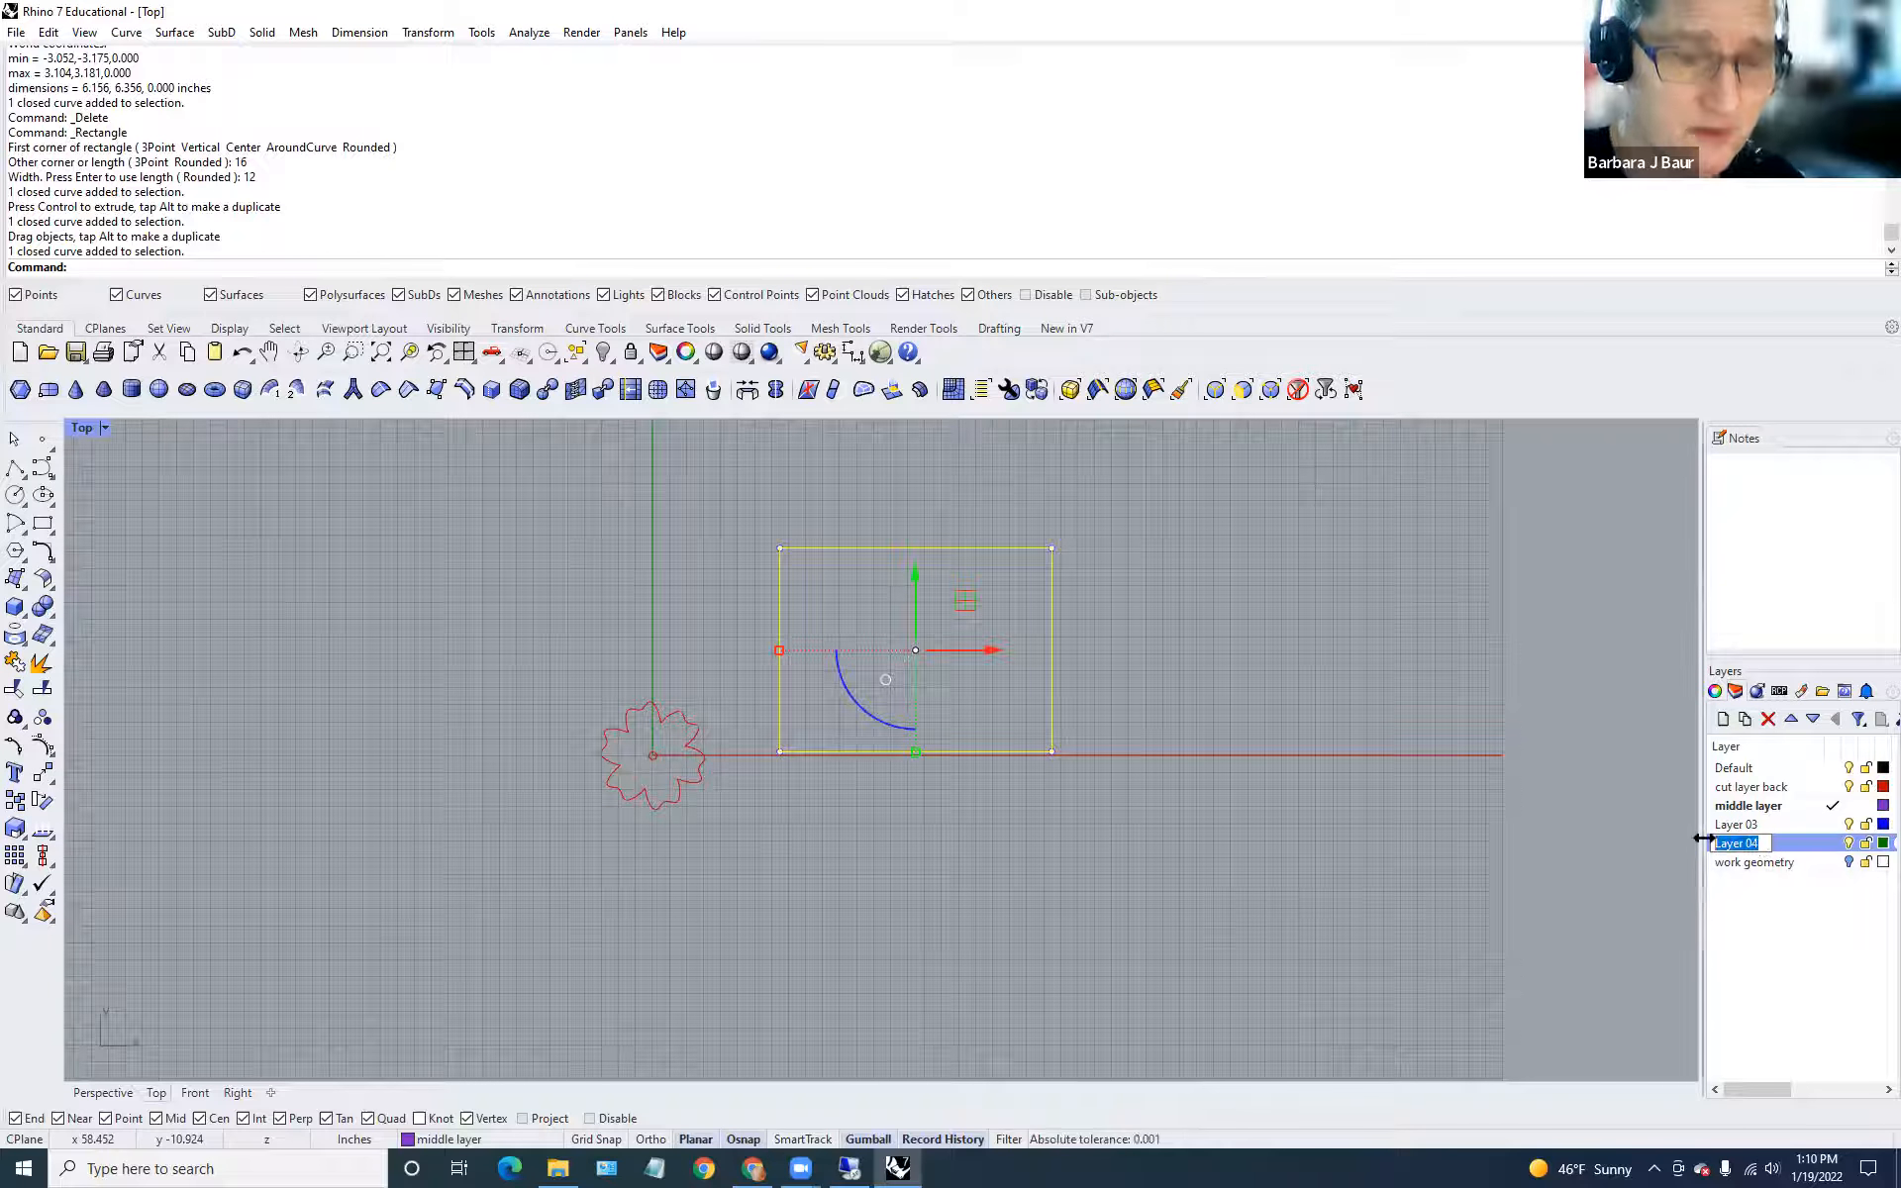
{"action": "type", "text": "Laser"}
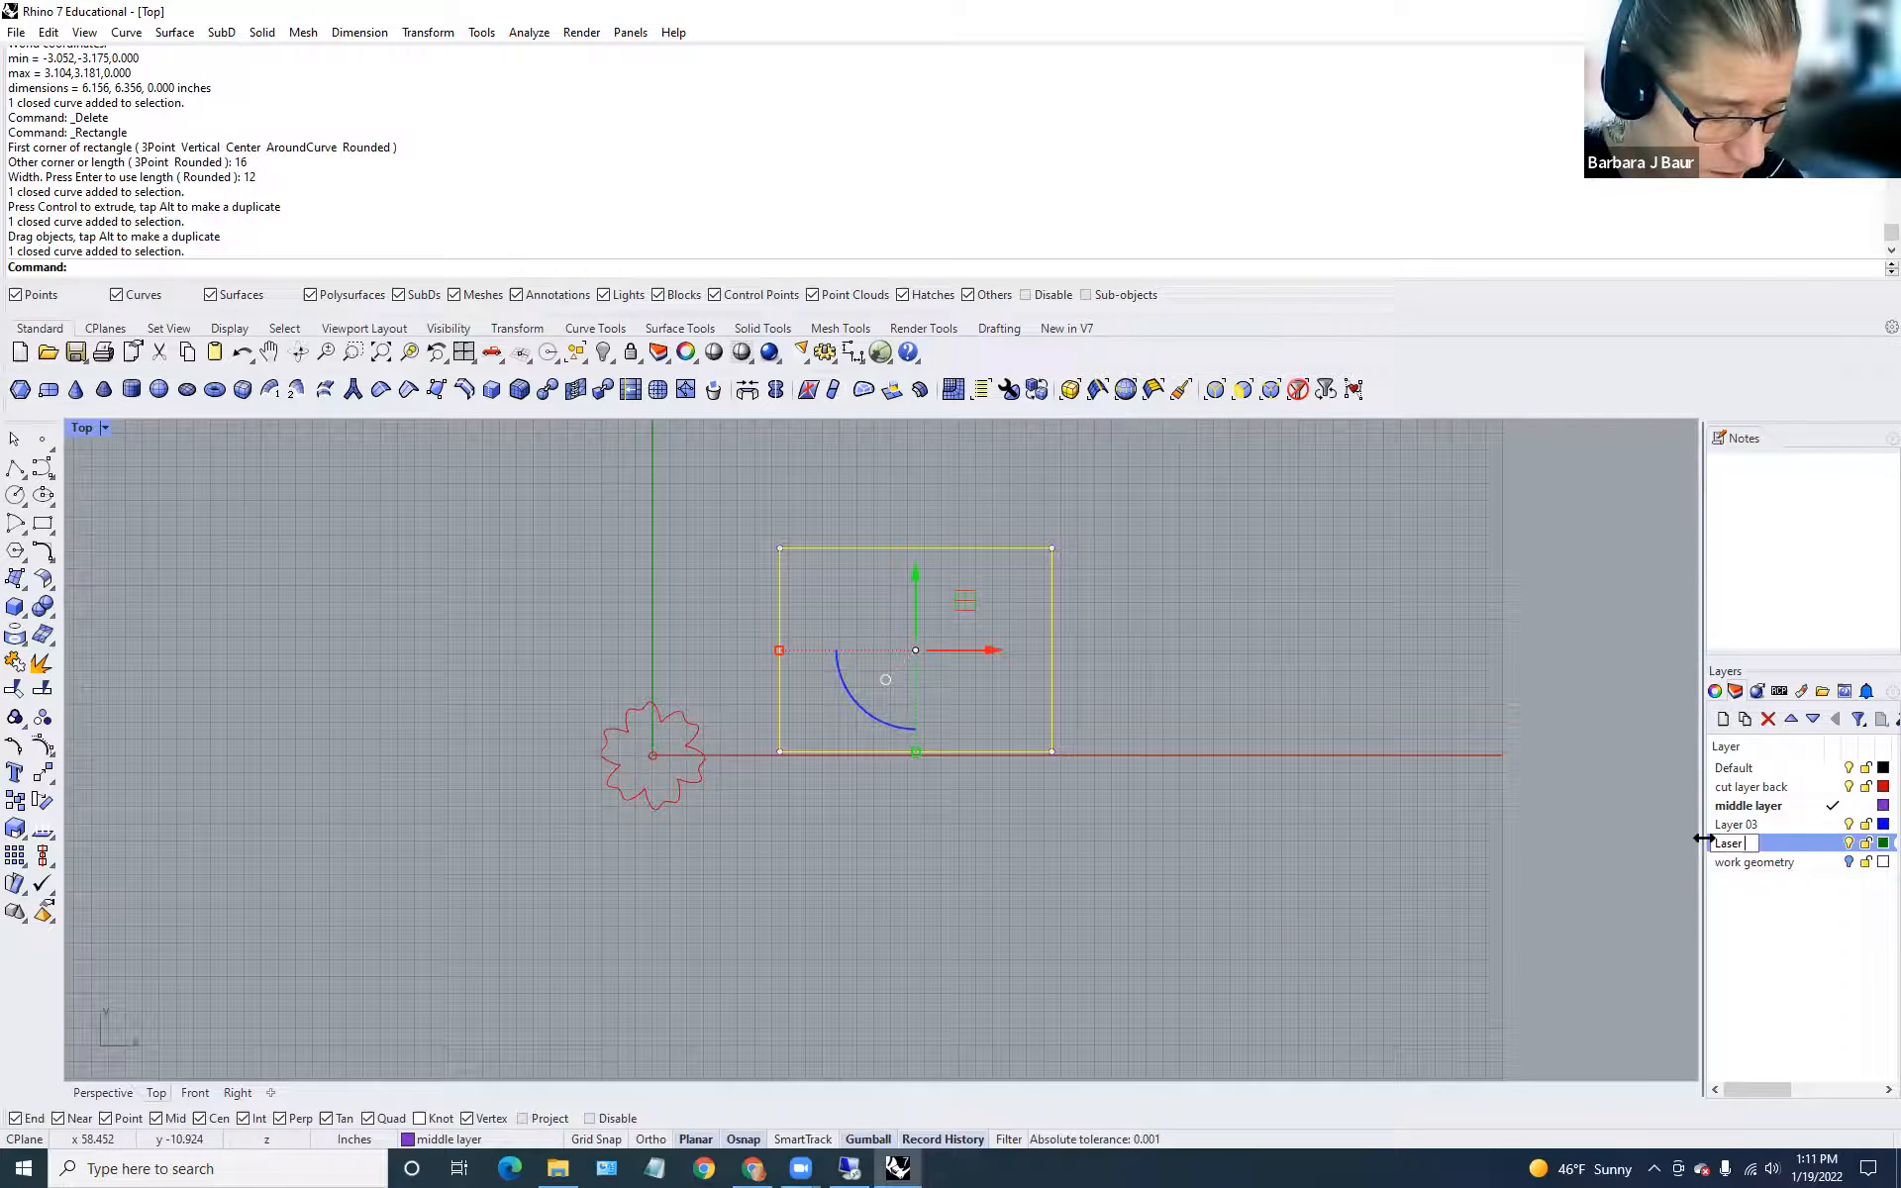
{"action": "type", "text": " cutter bed"}
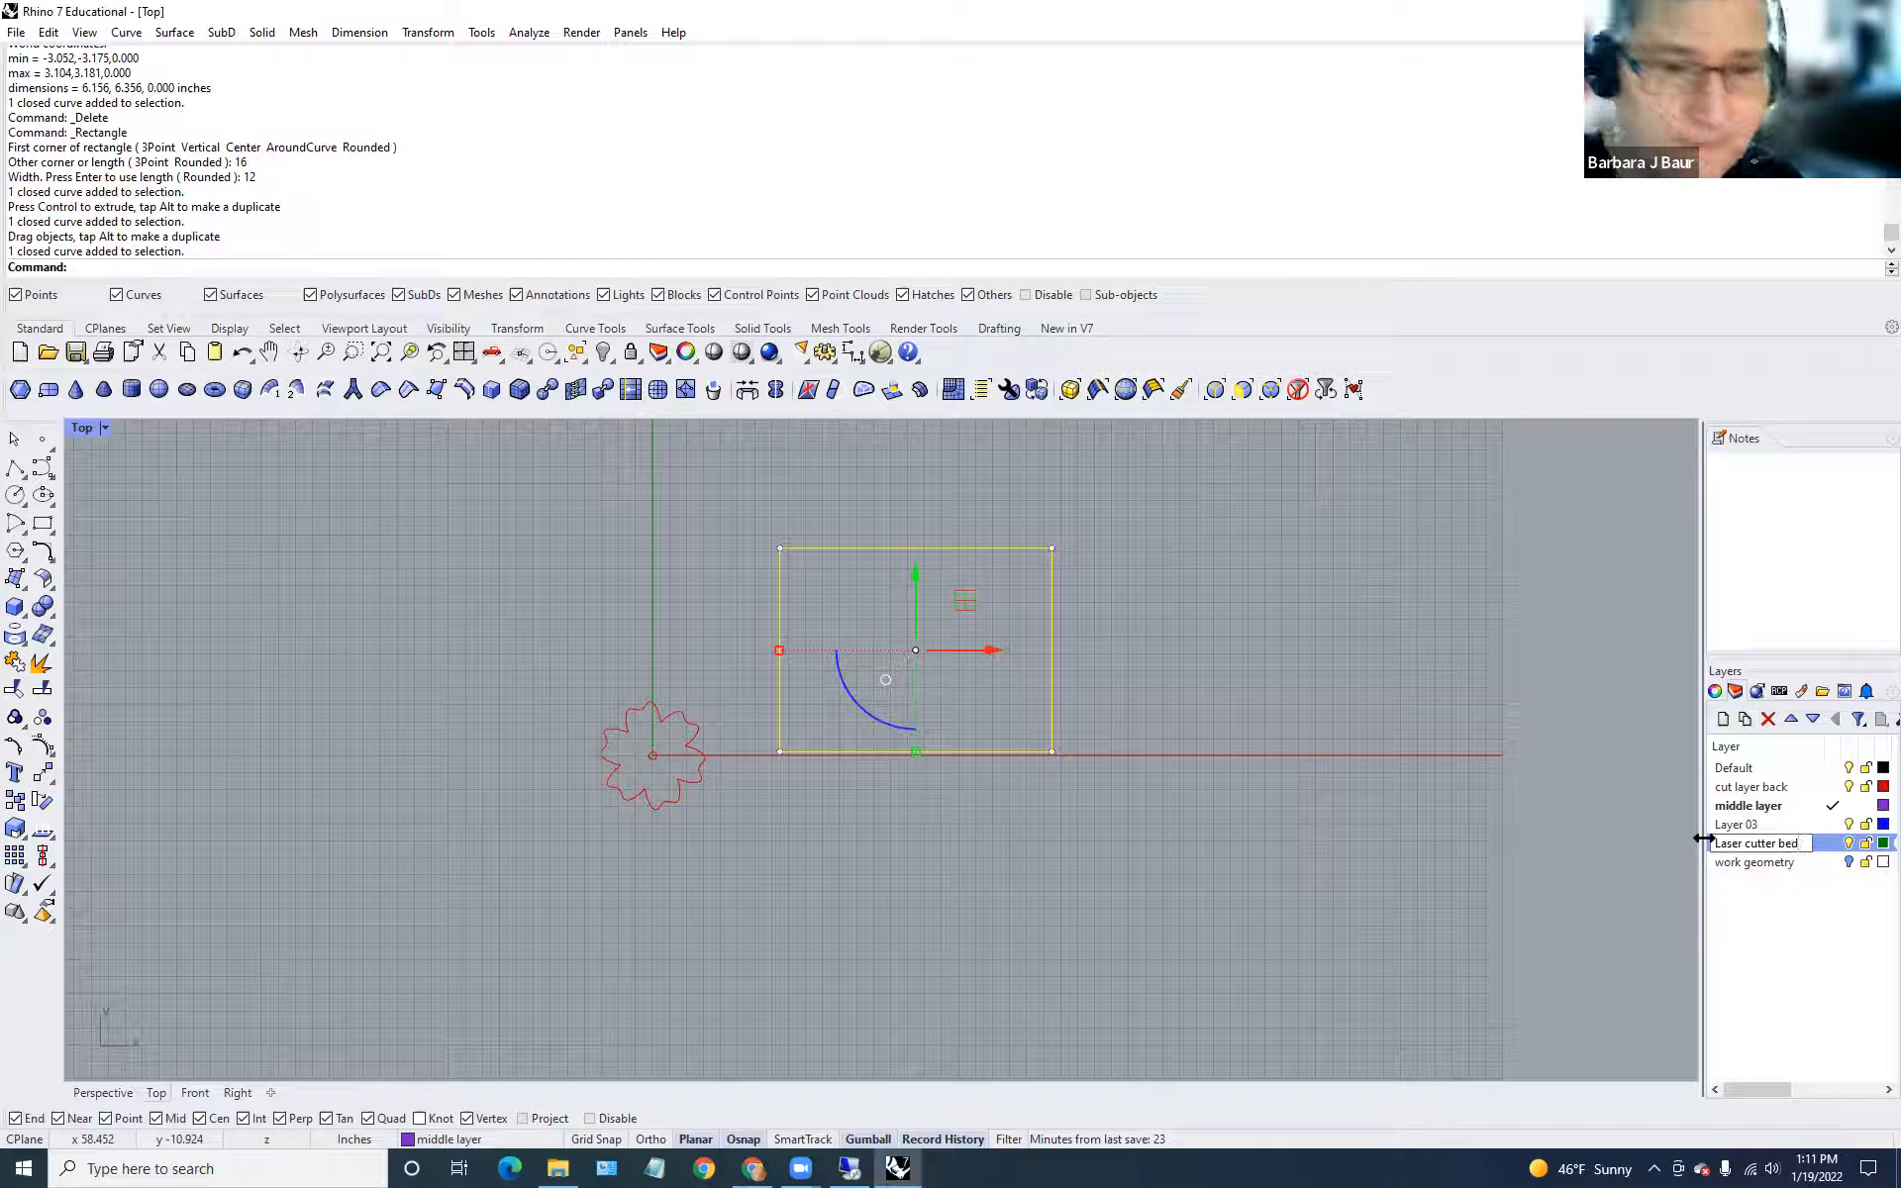
{"action": "key", "text": "Return"}
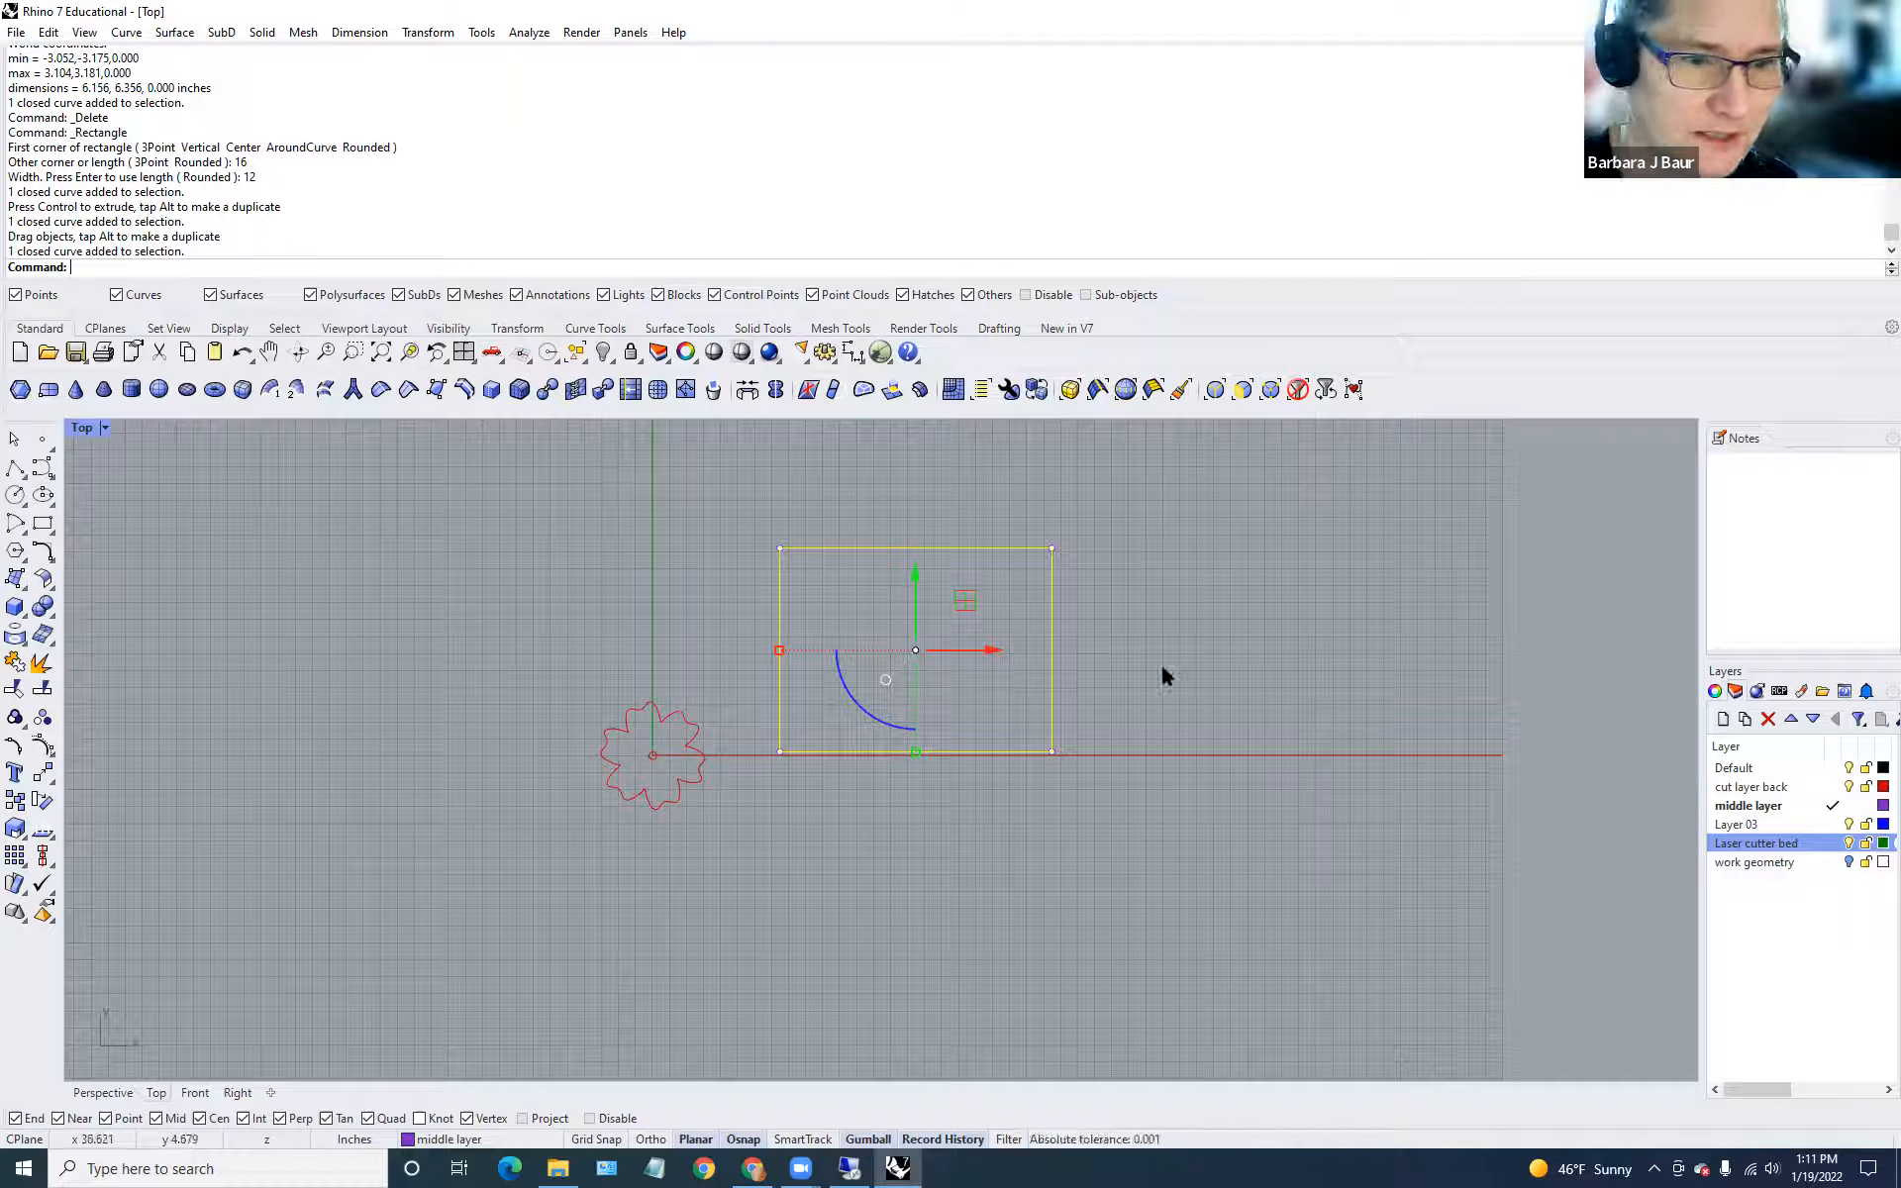
{"action": "right_click", "coordinate": [1773, 841]}
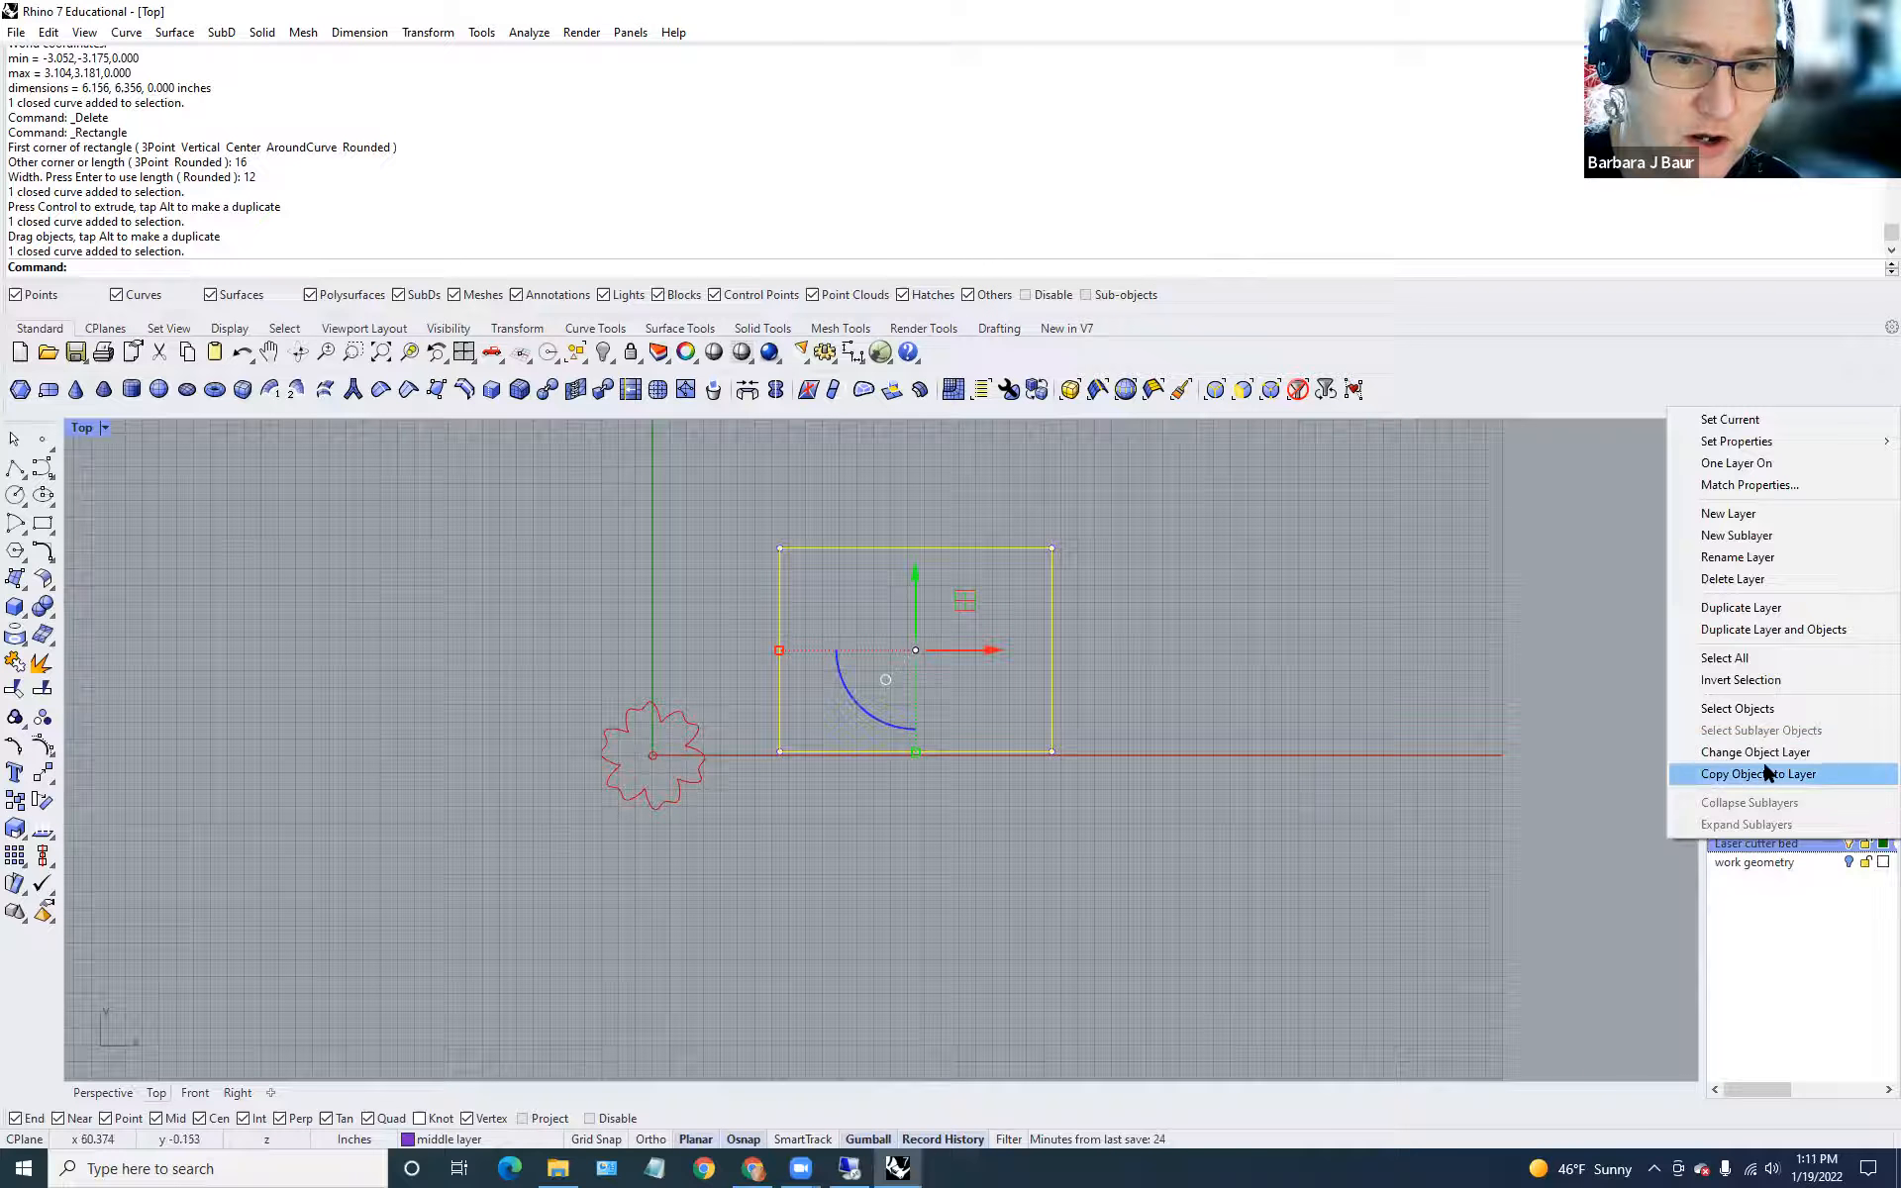
{"action": "left_click", "coordinate": [1761, 747]}
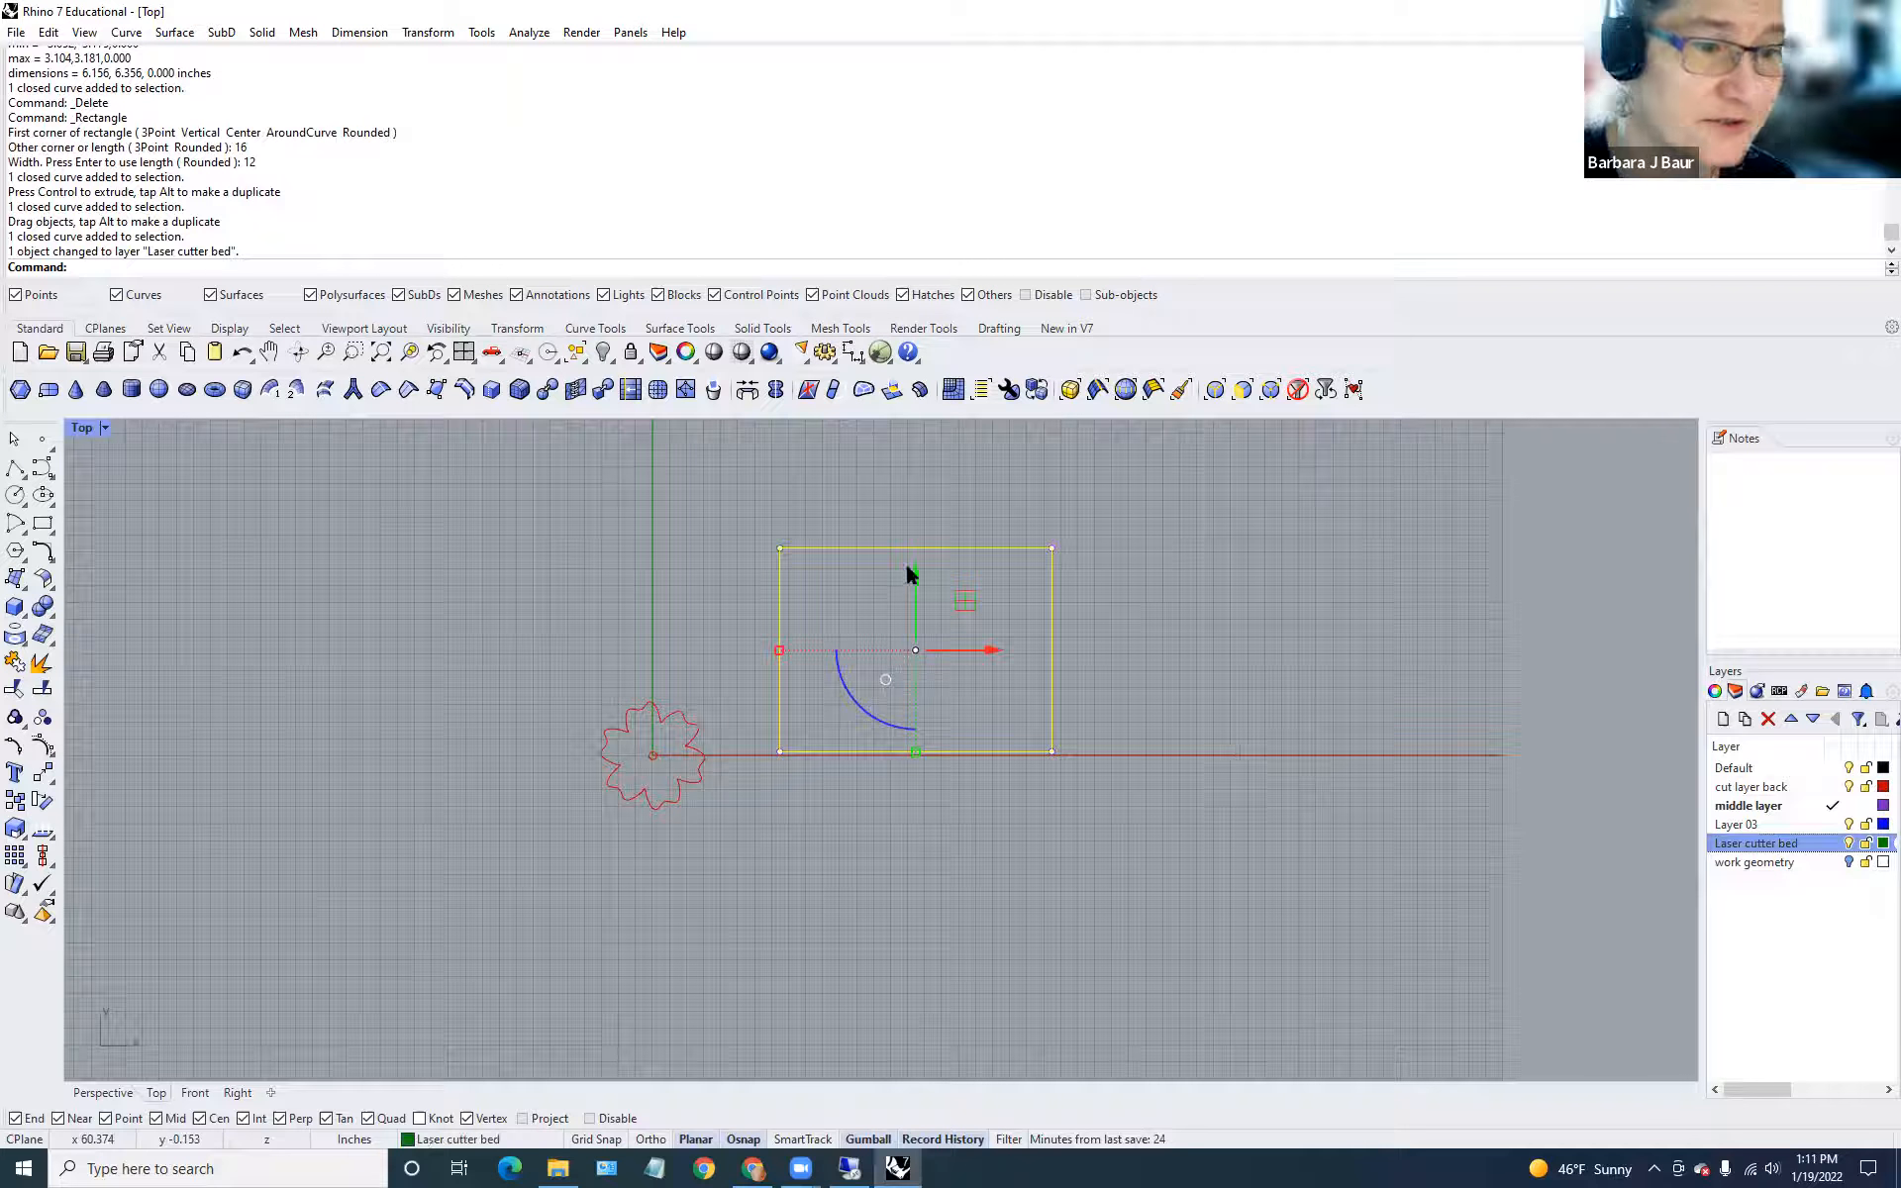
{"action": "left_click", "coordinate": [1196, 738]}
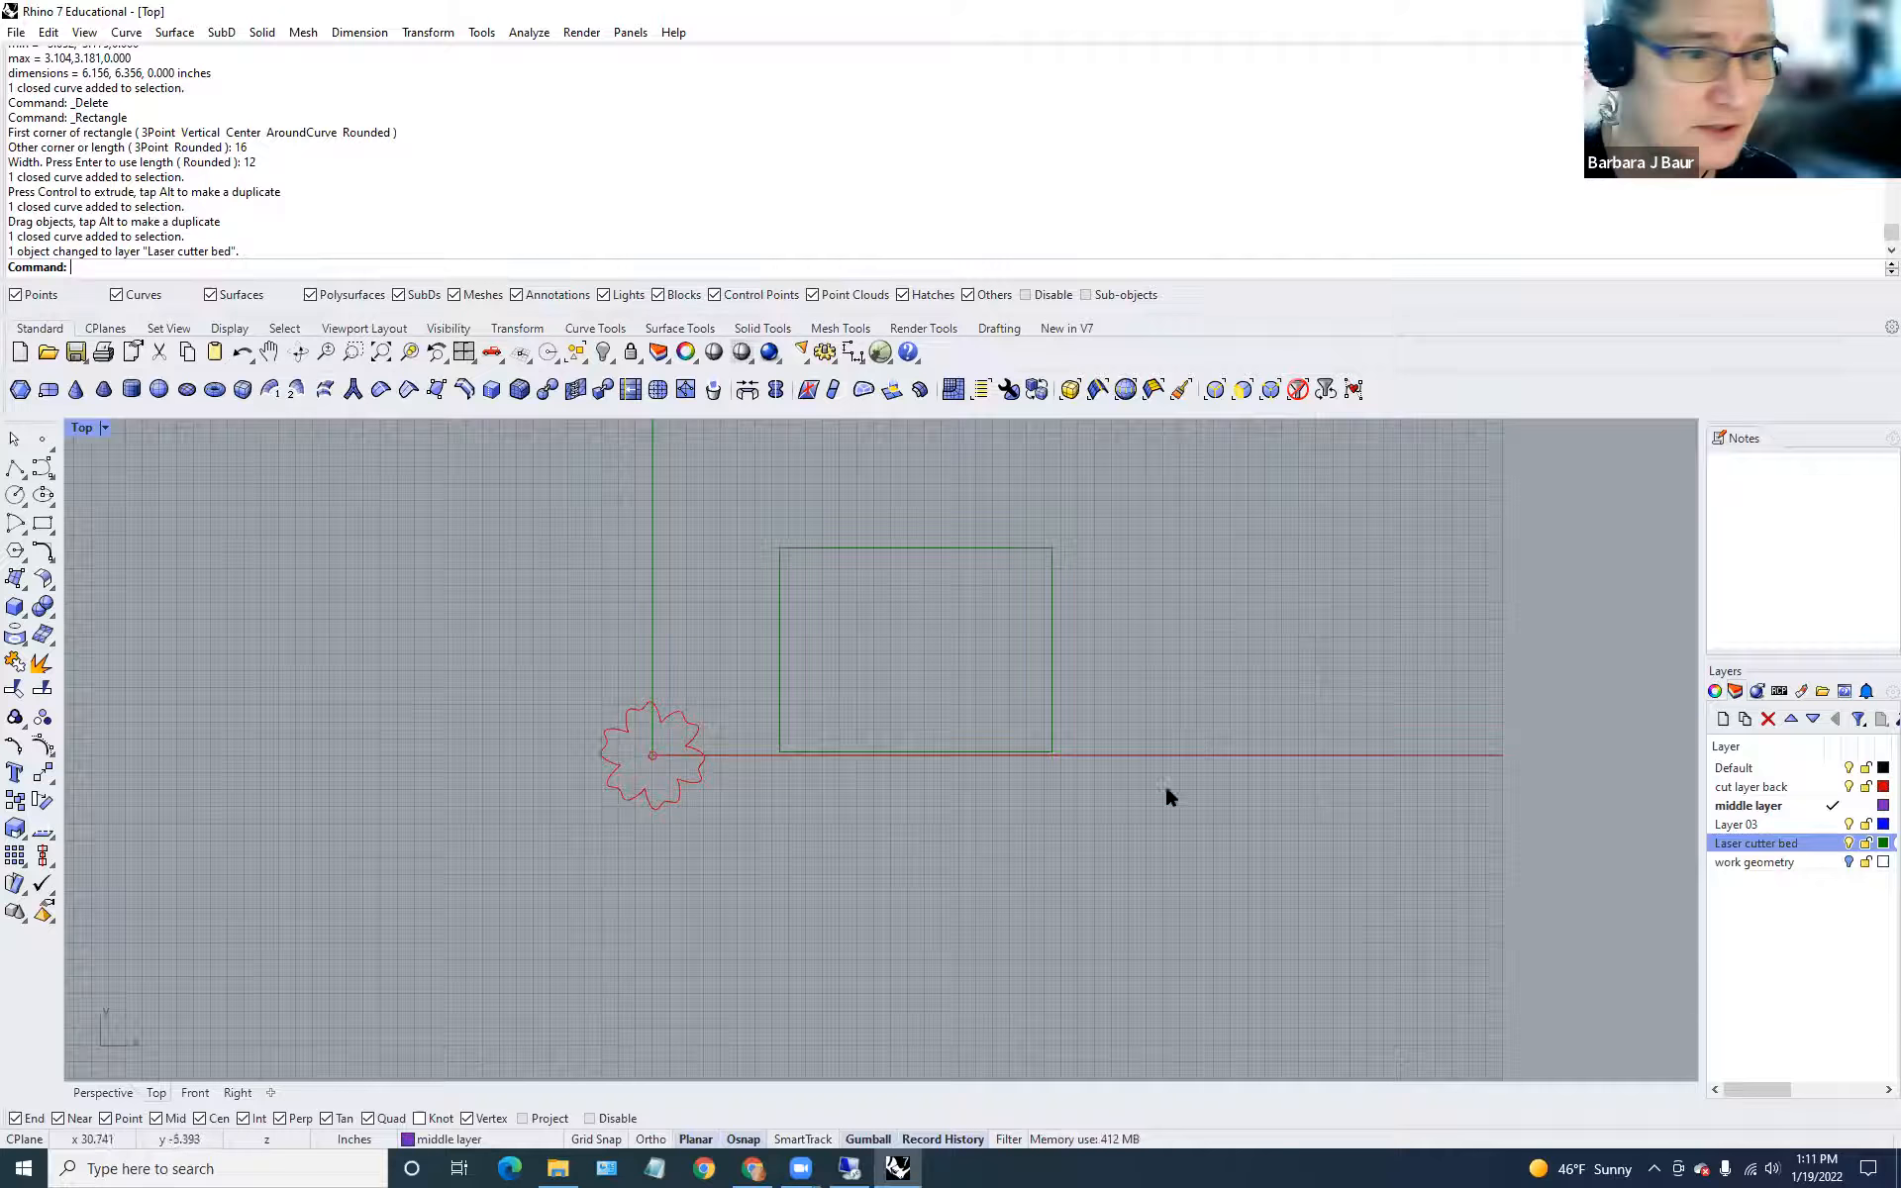
Move the rectangle so that it encloses the flower near its upper left corner, and hide the "Laser cutter bed" layer.
{"action": "left_click", "coordinate": [1053, 617]}
{"action": "left_click_drag", "start_coordinate": [1024, 639], "coordinate": [765, 693]}
{"action": "left_click_drag", "start_coordinate": [701, 568], "coordinate": [743, 718]}
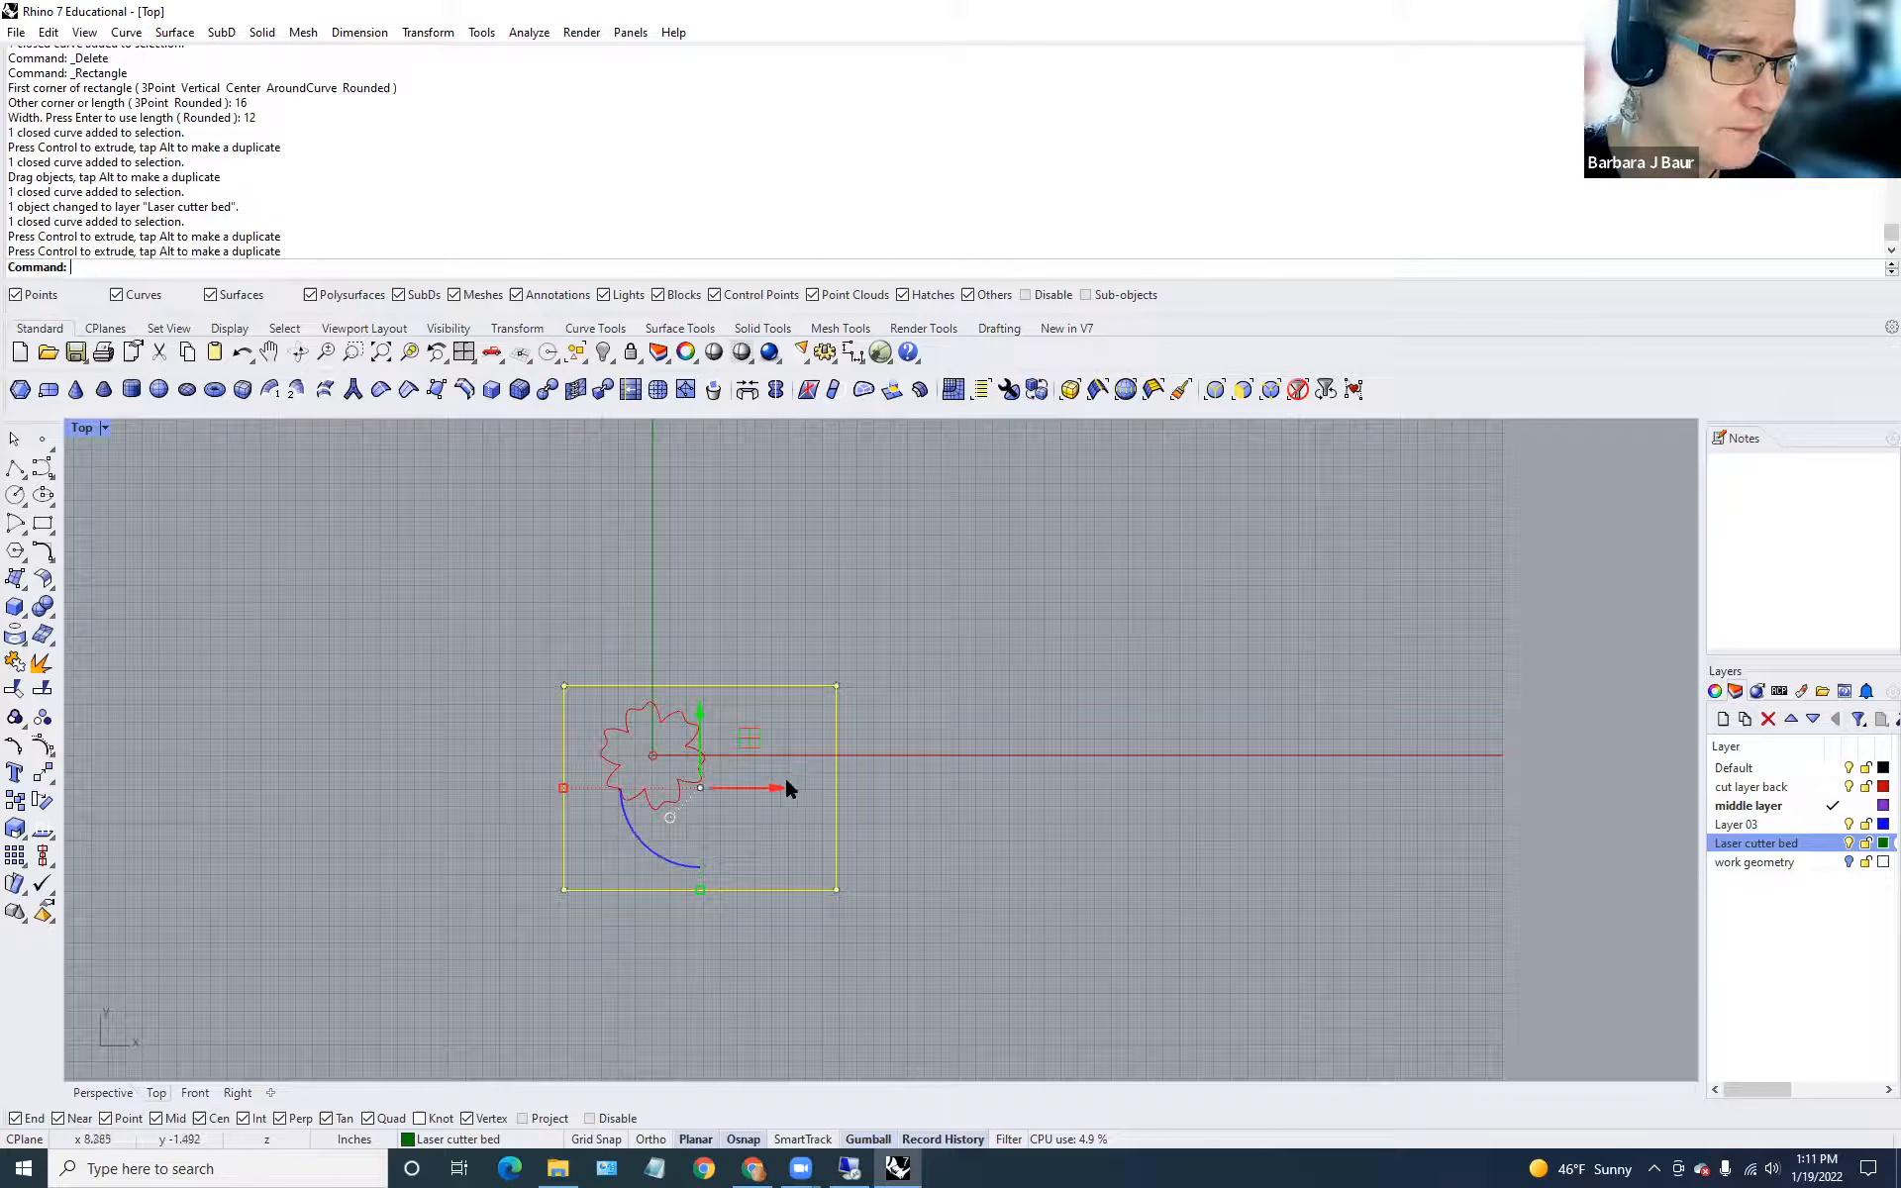
{"action": "left_click_drag", "start_coordinate": [789, 788], "coordinate": [806, 785]}
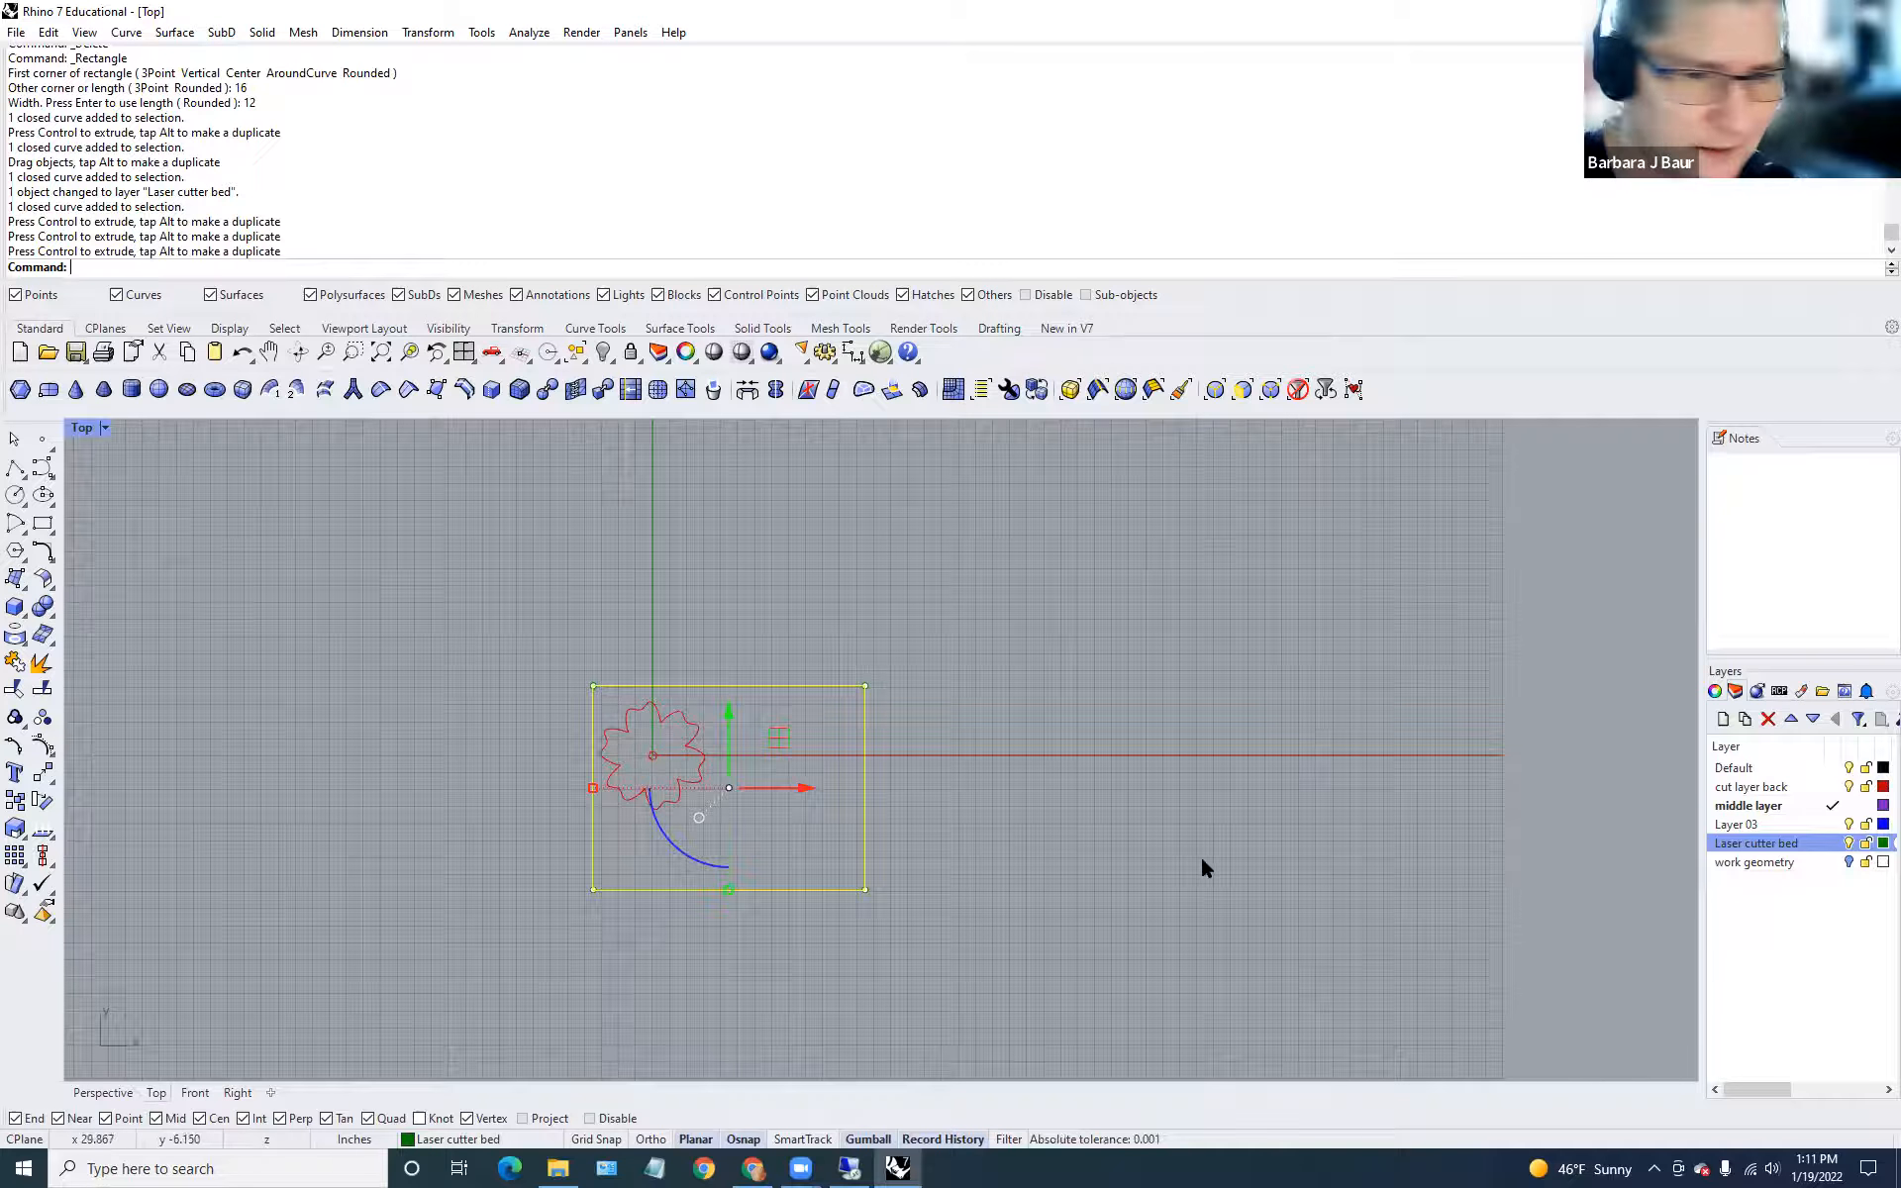
{"action": "left_click", "coordinate": [1849, 842]}
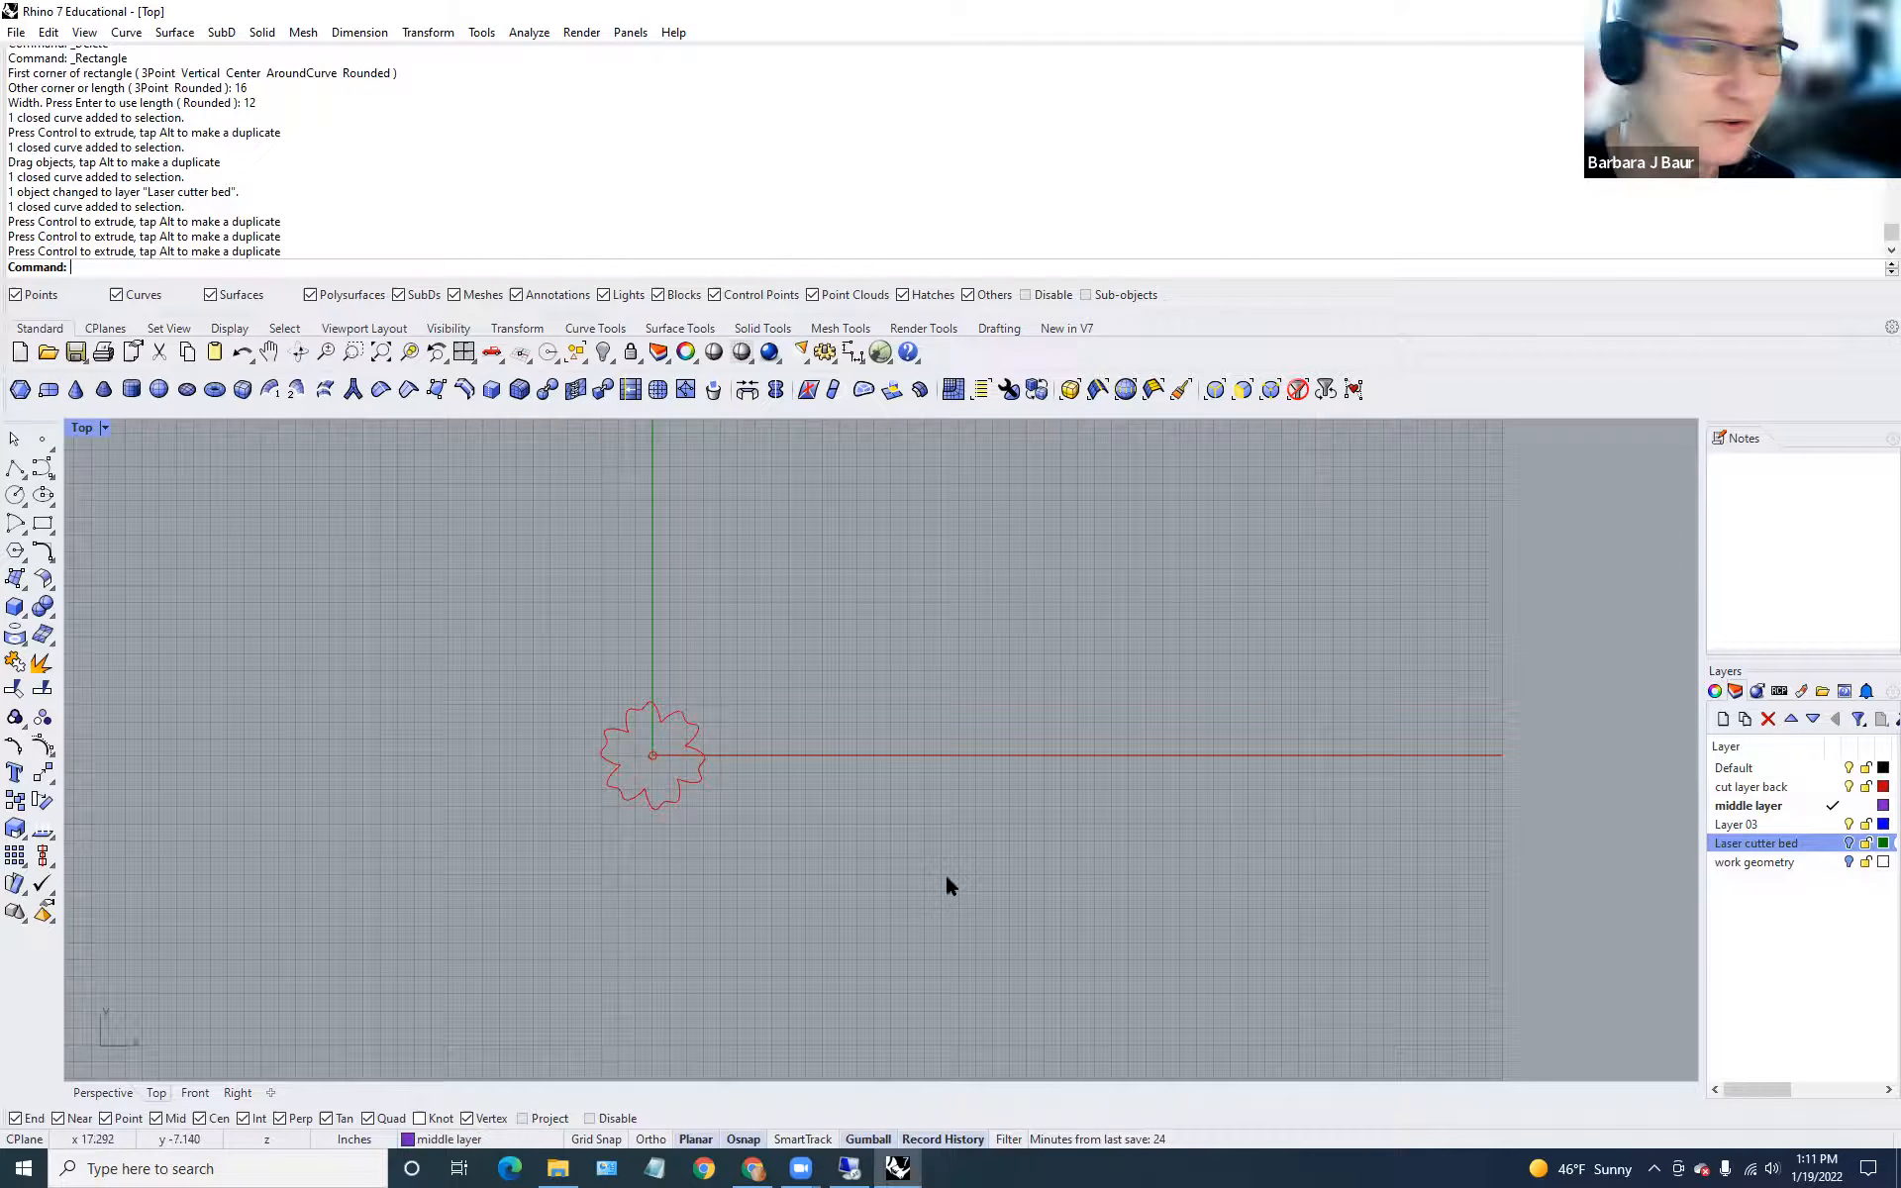
{"action": "scroll", "coordinate": [719, 757], "scroll_direction": "up", "scroll_amount": 1}
{"action": "right_click_drag", "start_coordinate": [880, 755], "coordinate": [1033, 730]}
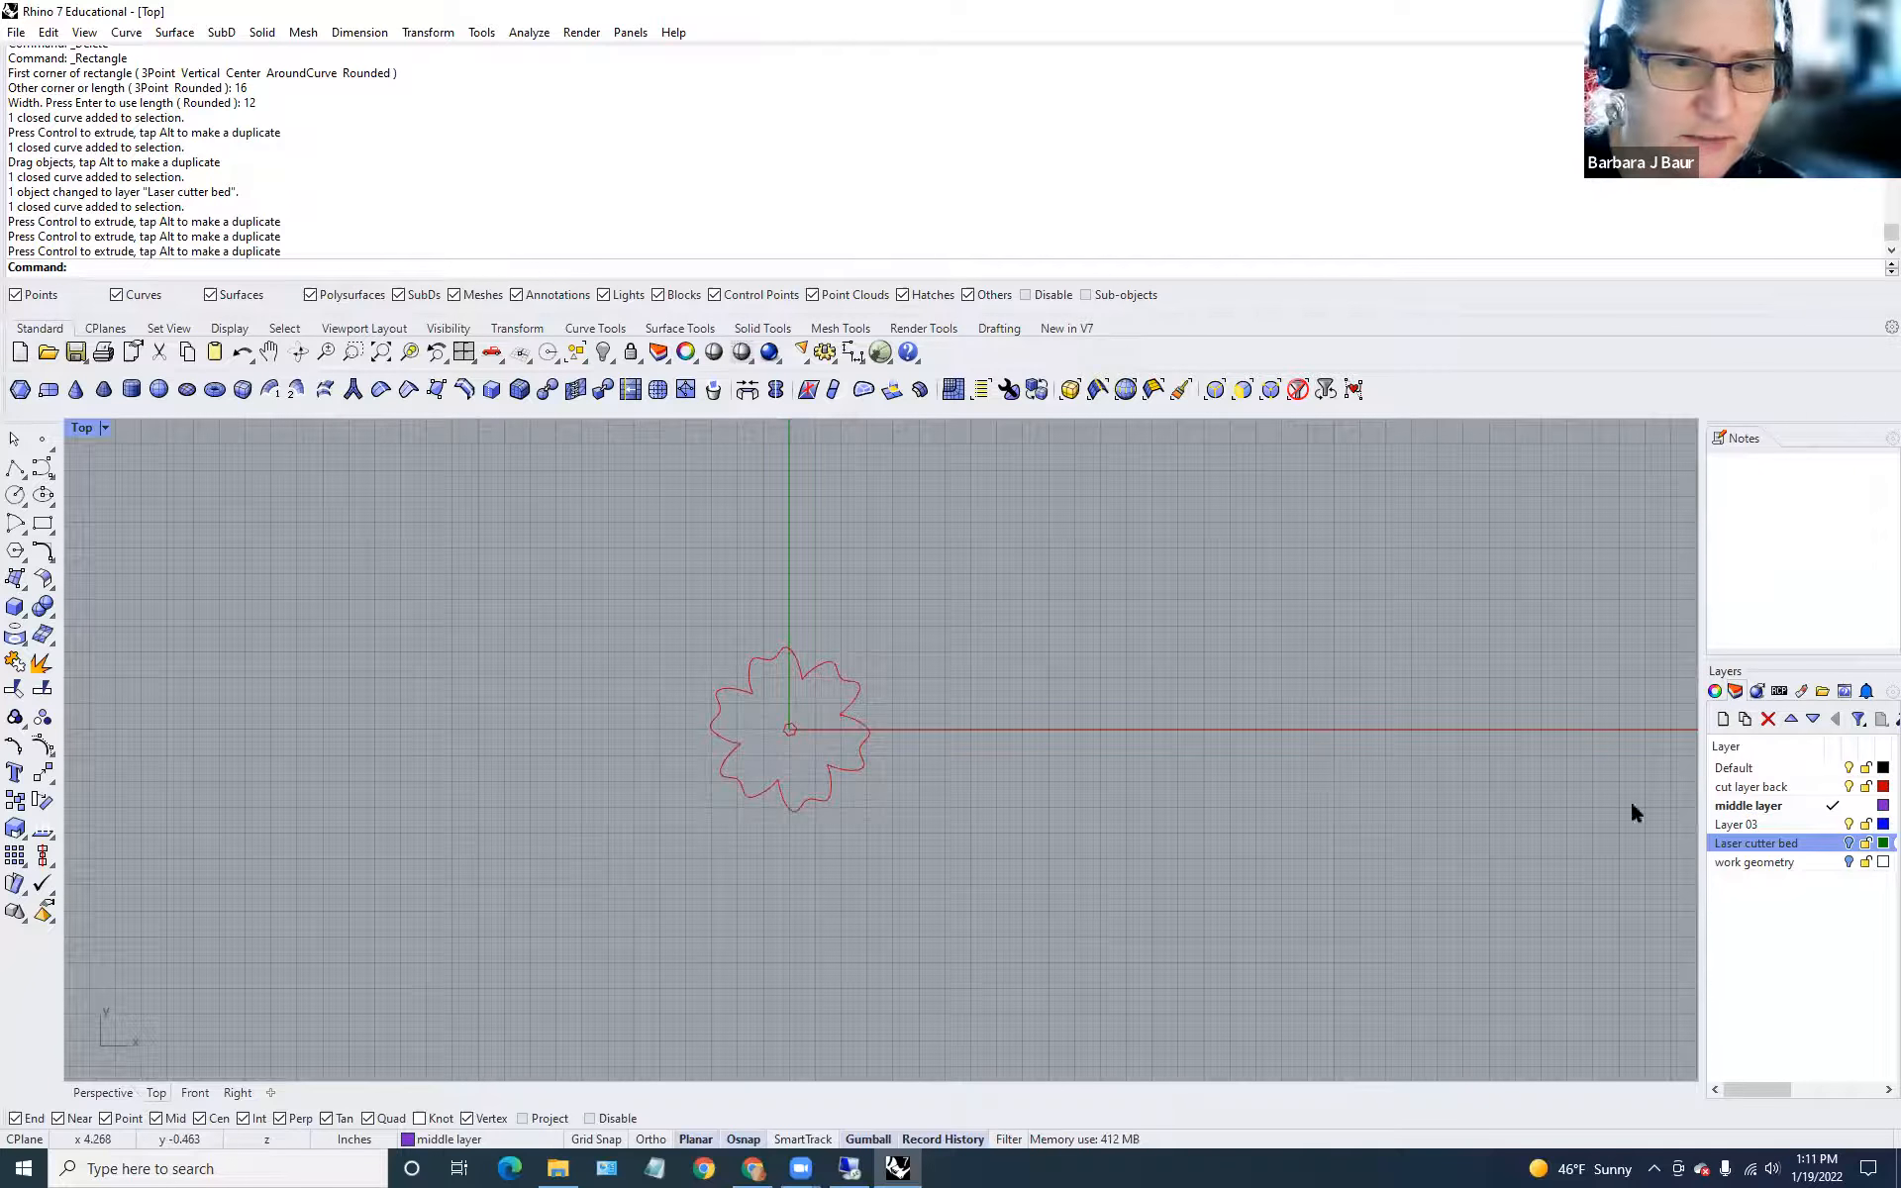
Draw a closed six-petal control point curve on the "middle layer", inside the red flower outline and around the center hexagon.
{"action": "left_click", "coordinate": [1782, 805]}
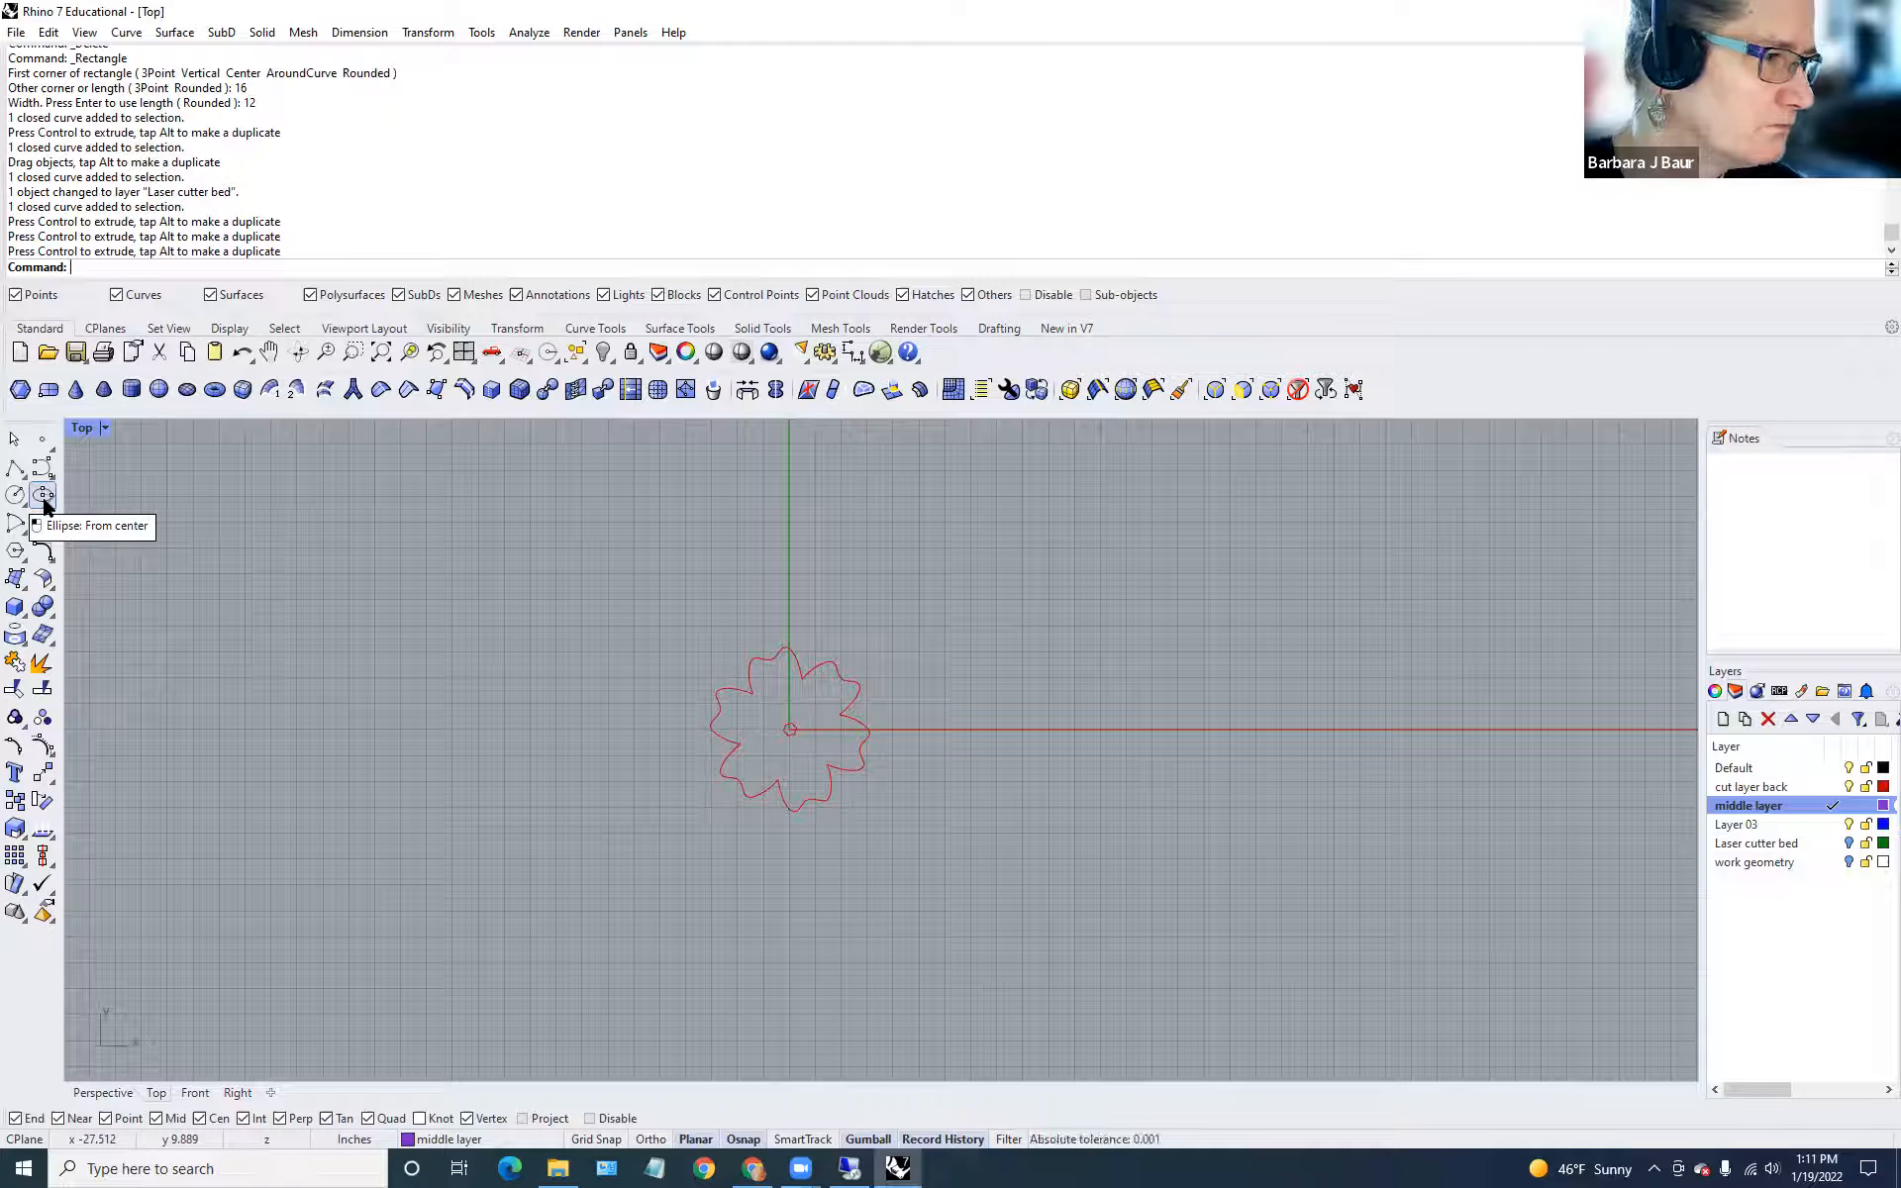
{"action": "left_click", "coordinate": [43, 467]}
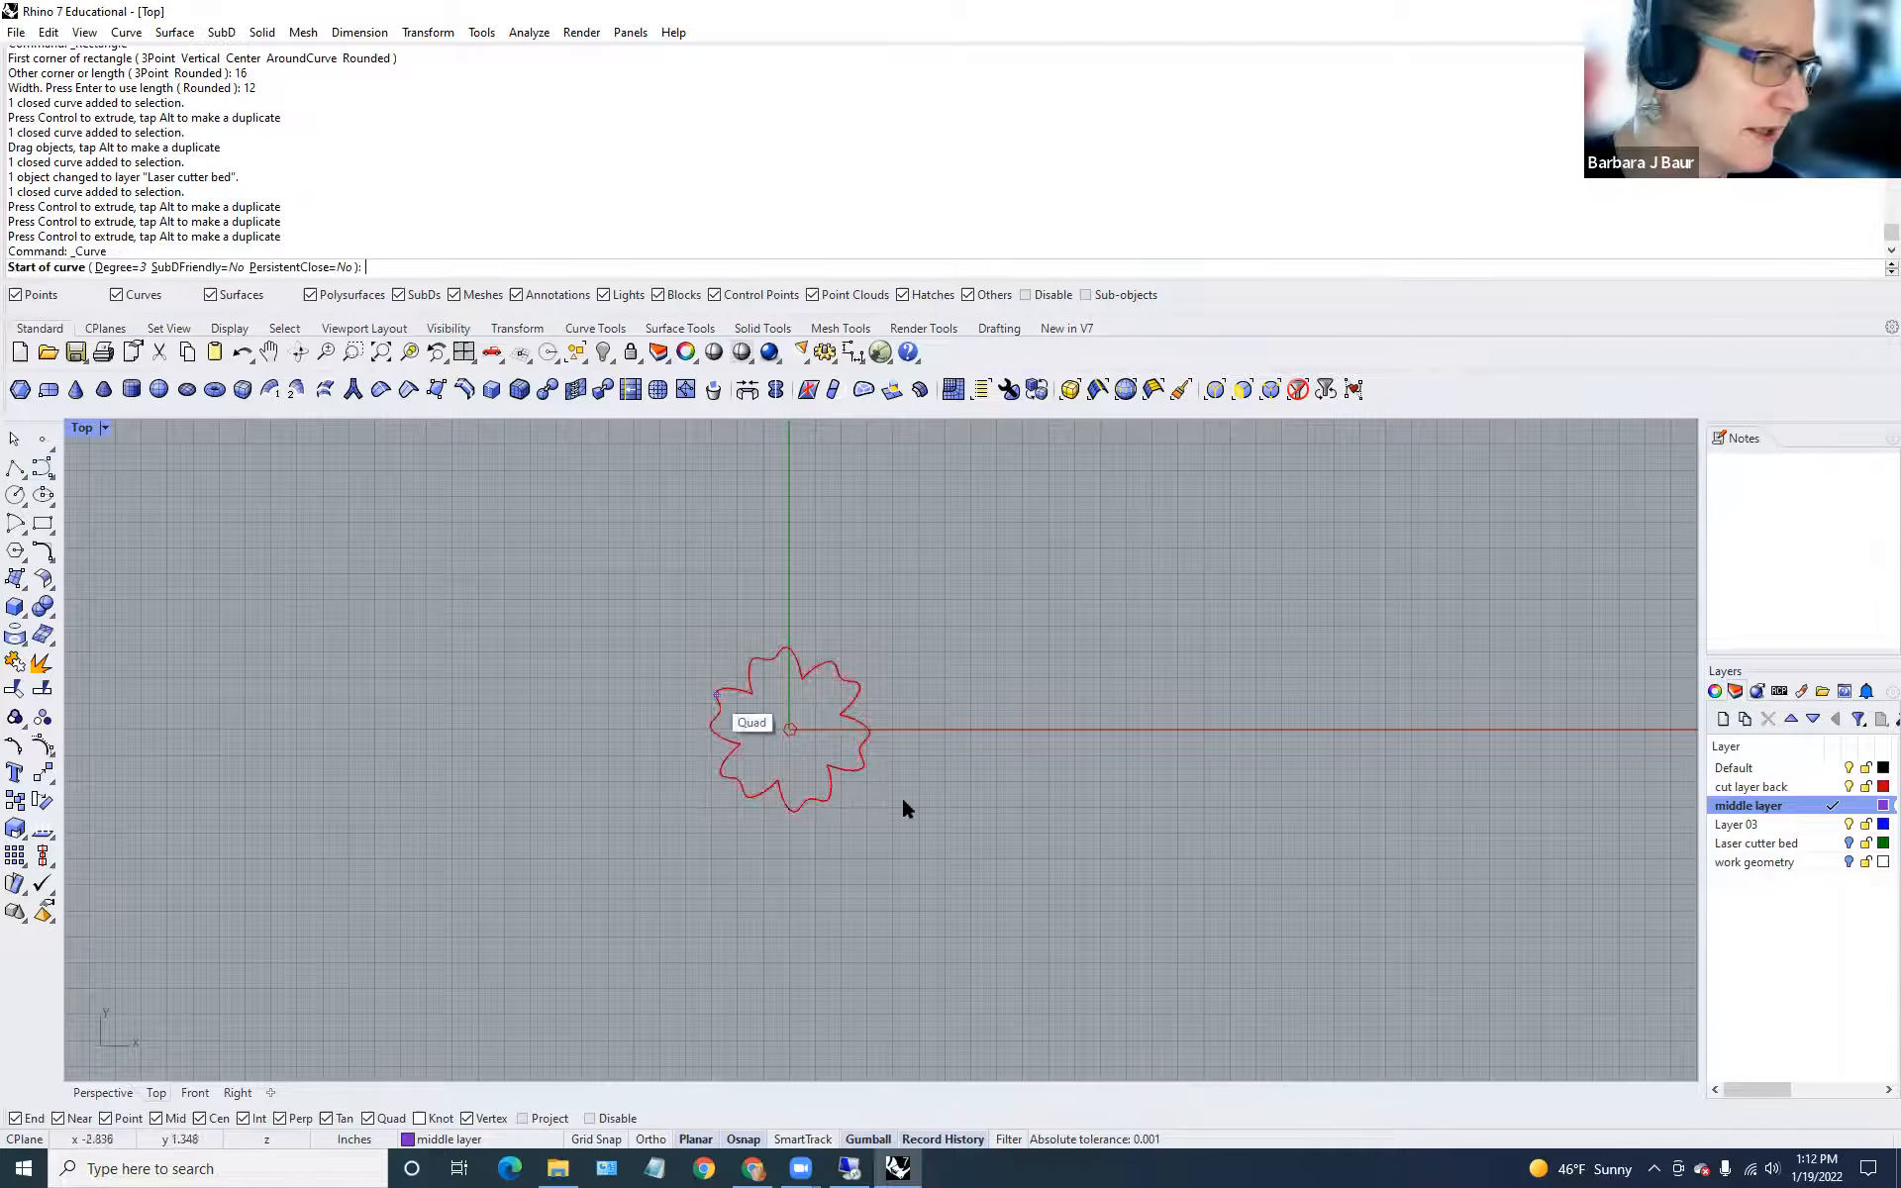
{"action": "scroll", "coordinate": [854, 753], "scroll_direction": "up", "scroll_amount": 6}
{"action": "right_click_drag", "start_coordinate": [857, 734], "coordinate": [848, 752]}
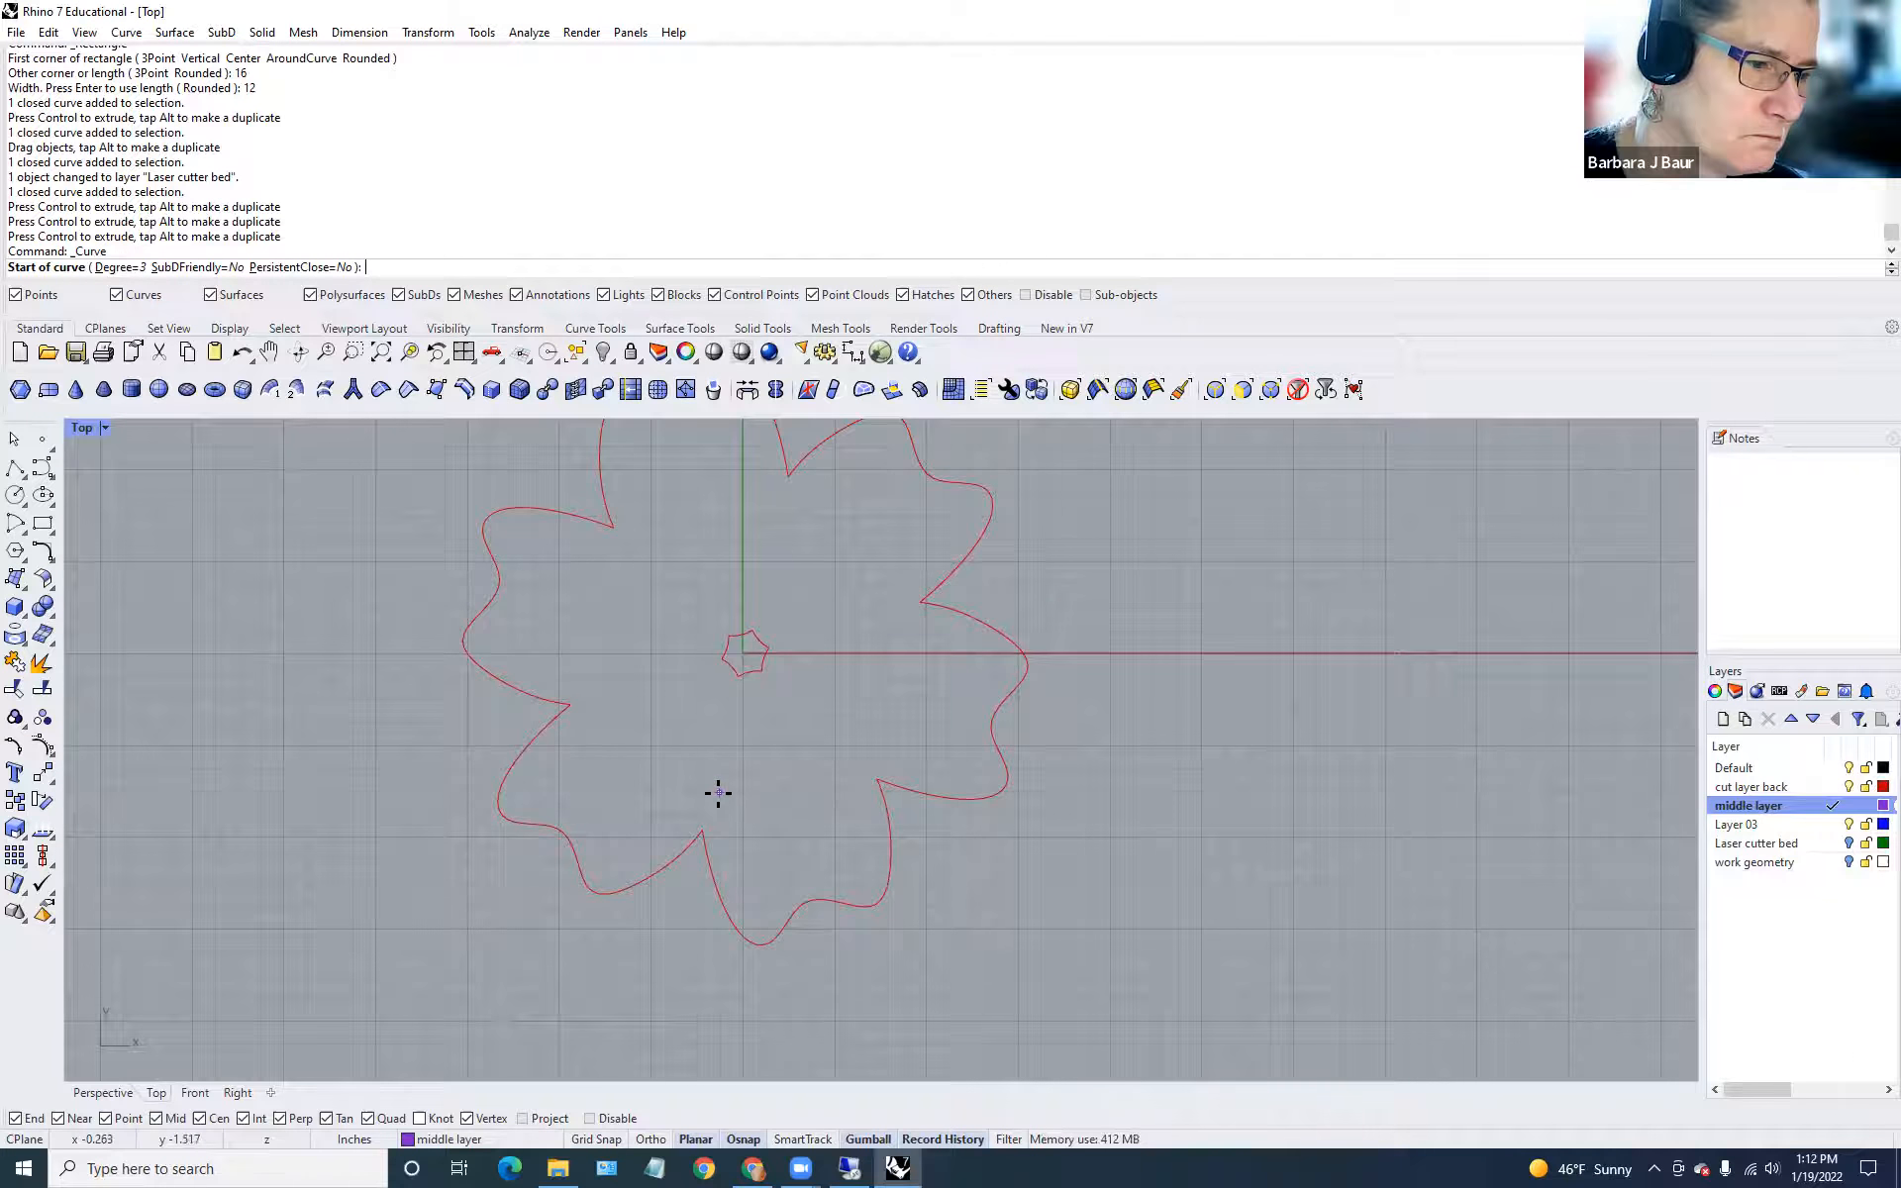
{"action": "left_click", "coordinate": [718, 795]}
{"action": "left_click", "coordinate": [782, 873]}
{"action": "left_click", "coordinate": [819, 832]}
{"action": "left_click", "coordinate": [823, 757]}
{"action": "left_click", "coordinate": [775, 706]}
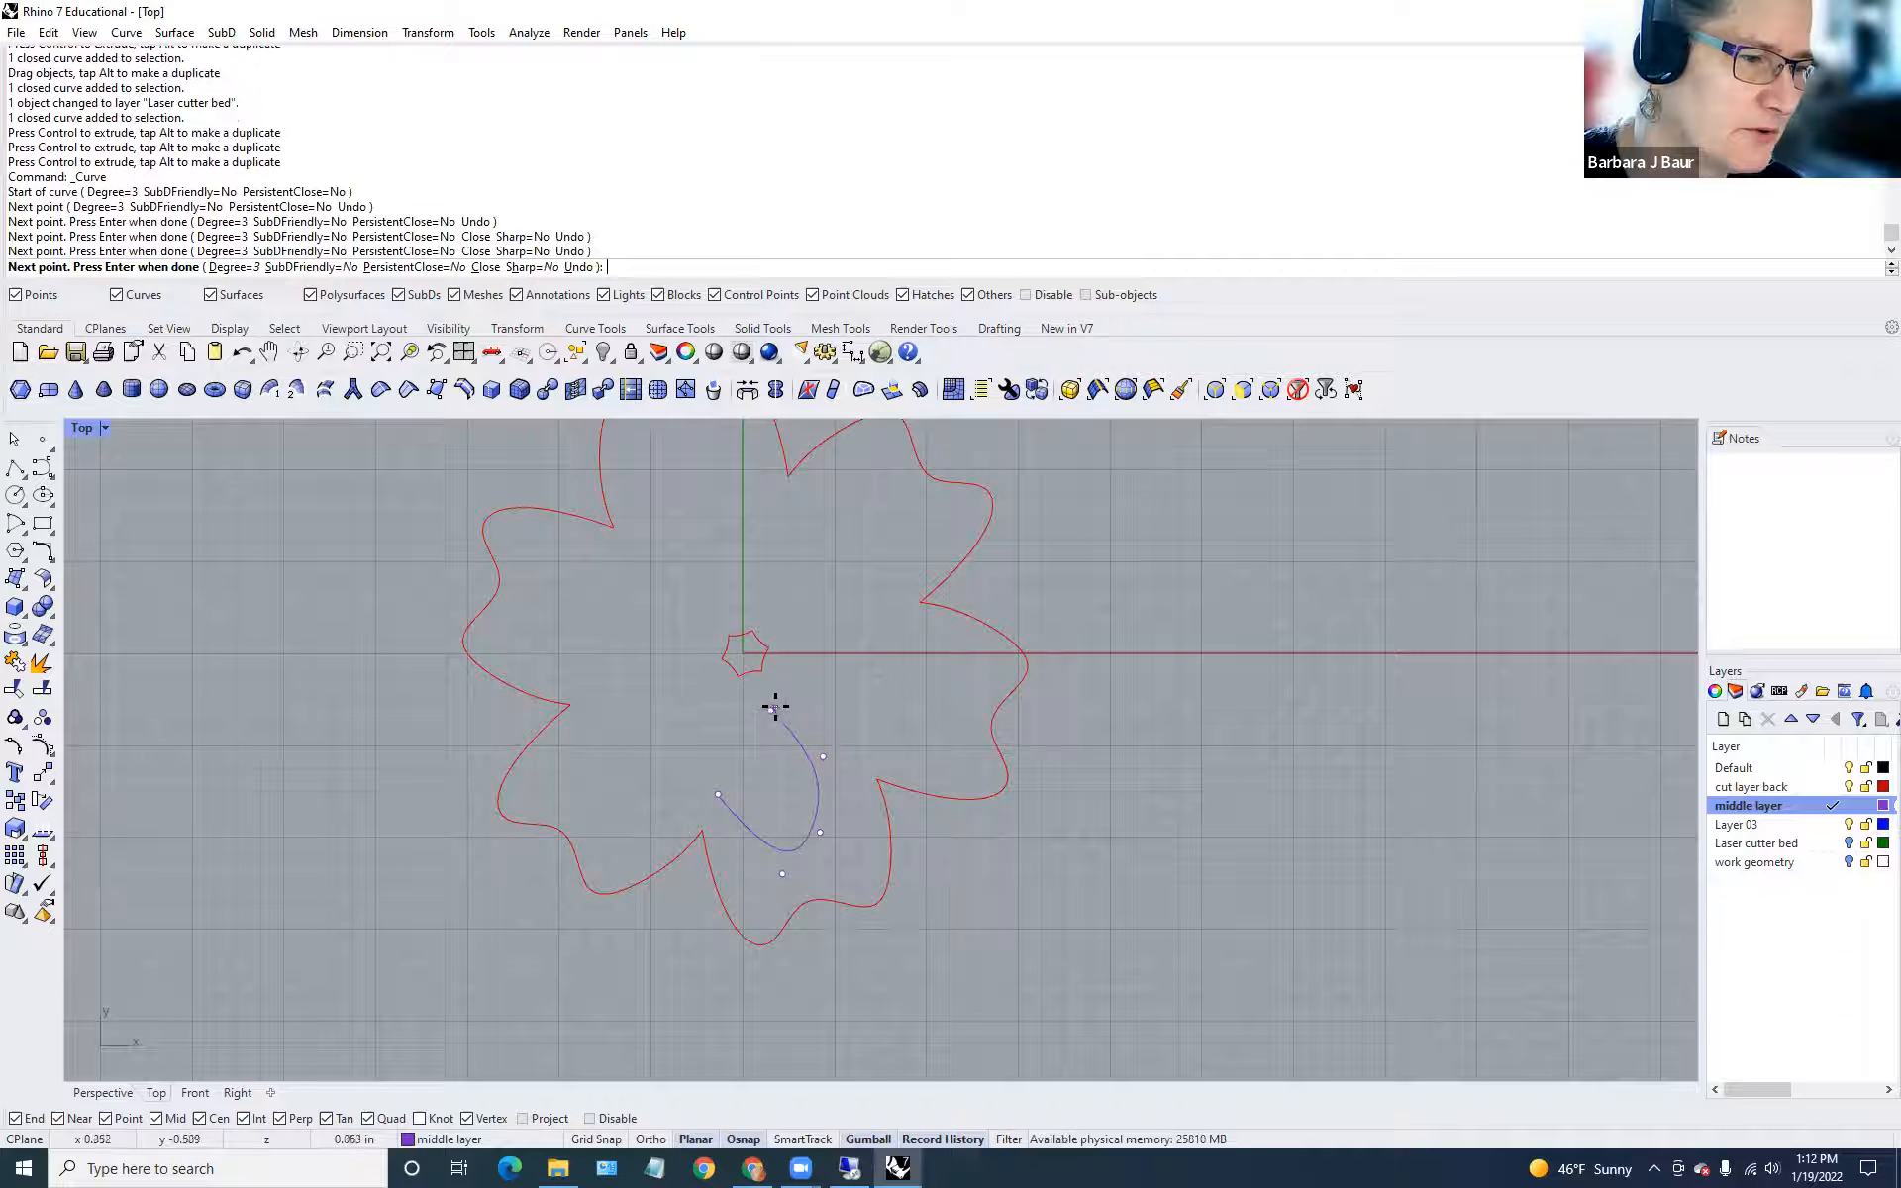
{"action": "left_click", "coordinate": [841, 728]}
{"action": "left_click", "coordinate": [948, 762]}
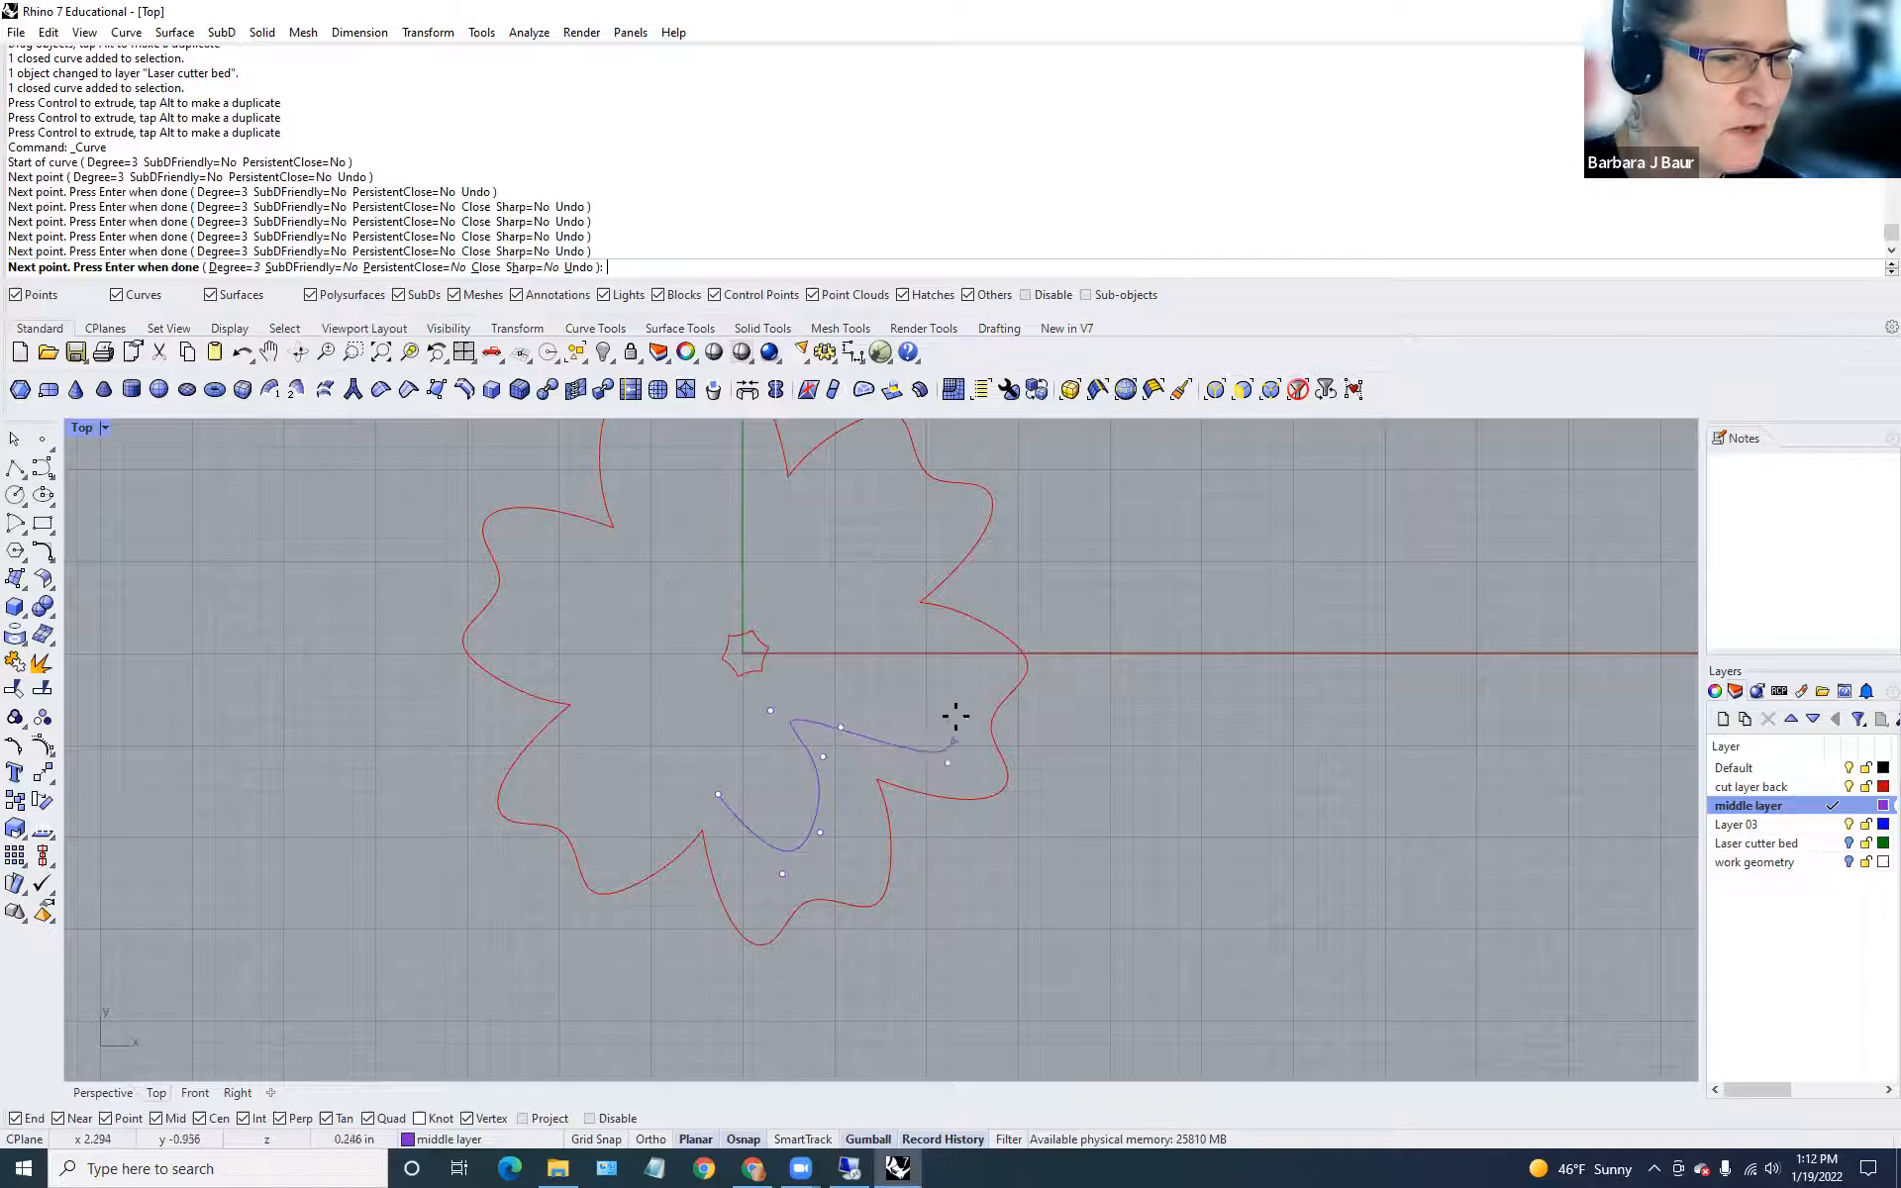
{"action": "left_click", "coordinate": [949, 651]}
{"action": "left_click", "coordinate": [913, 626]}
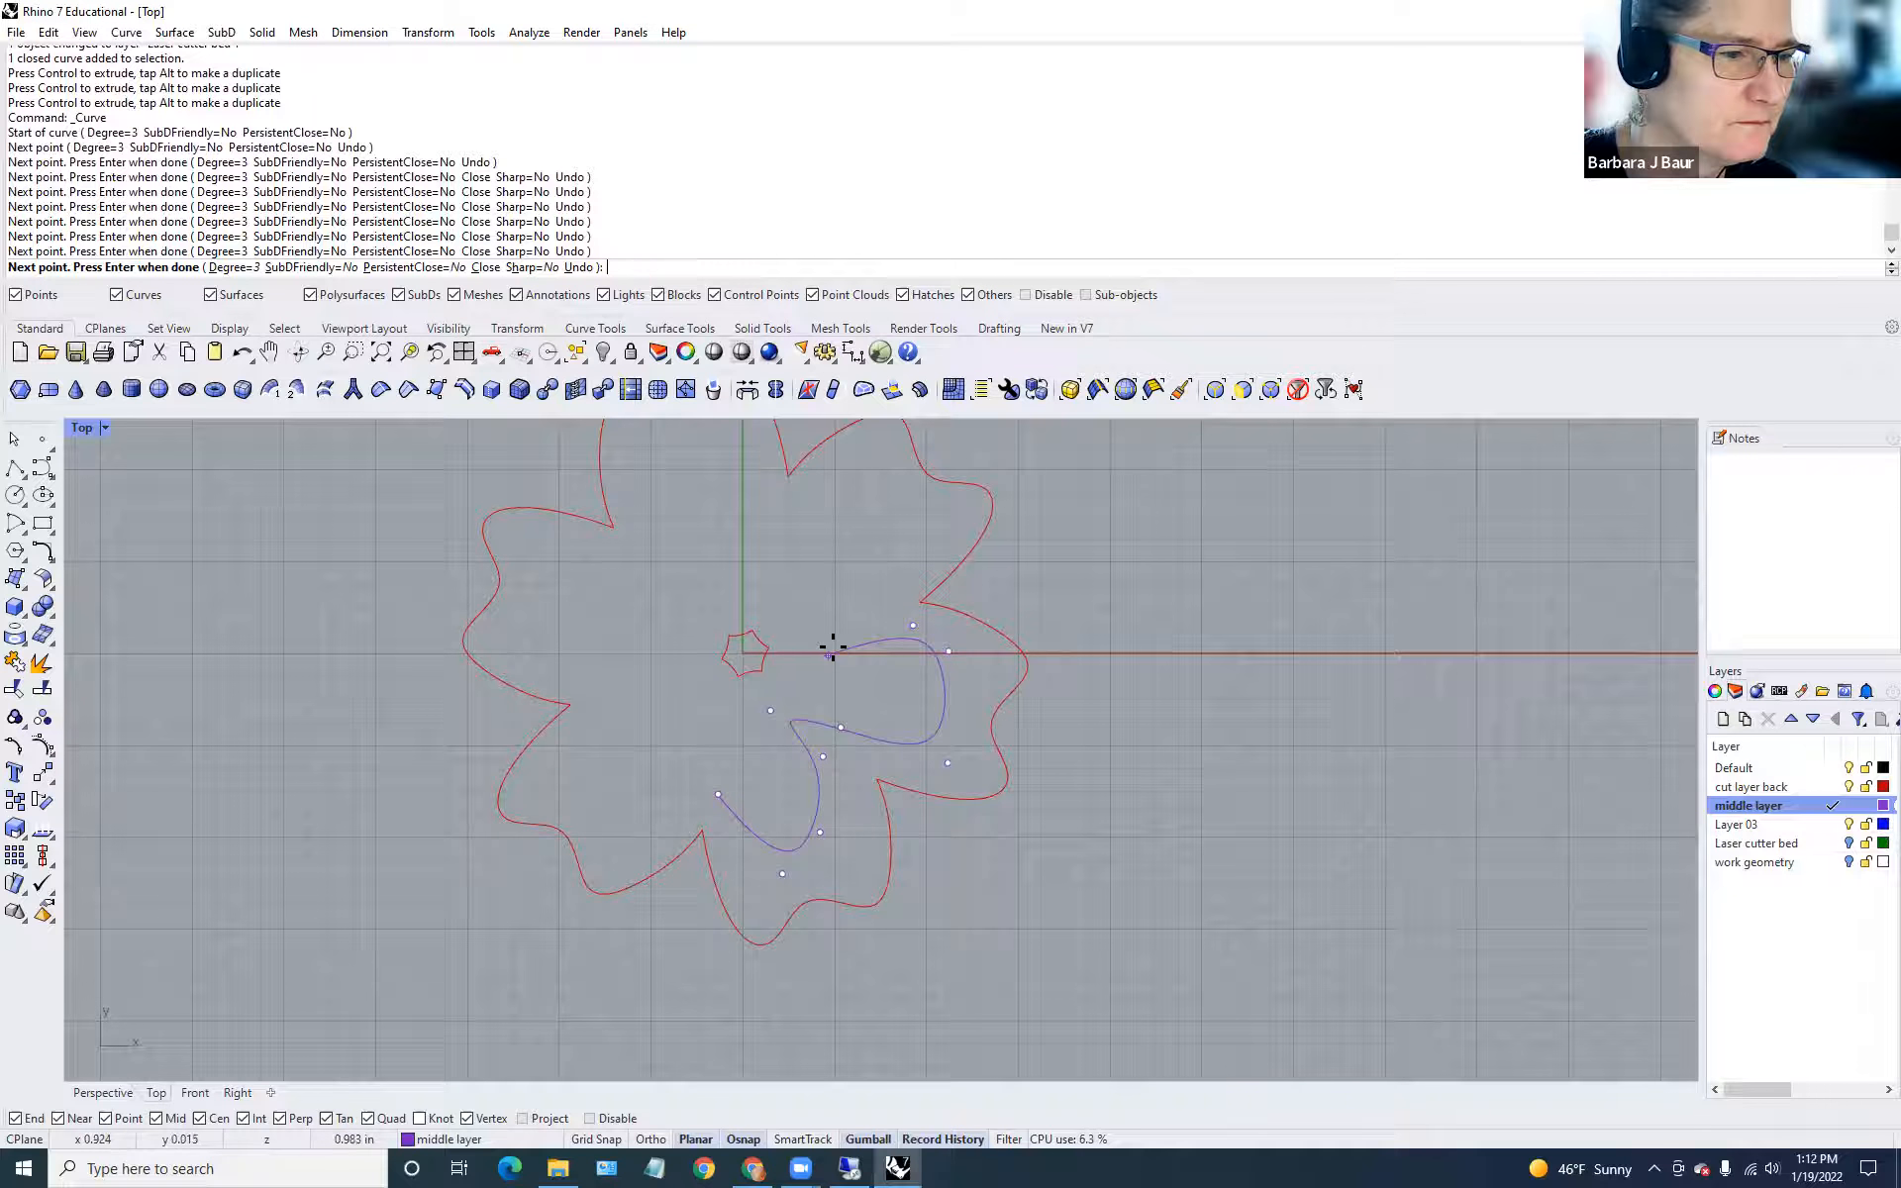
{"action": "left_click", "coordinate": [795, 661]}
{"action": "left_click", "coordinate": [792, 632]}
{"action": "left_click", "coordinate": [879, 580]}
{"action": "left_click", "coordinate": [896, 489]}
{"action": "left_click", "coordinate": [827, 481]}
{"action": "left_click", "coordinate": [786, 550]}
{"action": "left_click", "coordinate": [760, 605]}
{"action": "left_click", "coordinate": [758, 470]}
{"action": "right_click_drag", "start_coordinate": [765, 543], "coordinate": [795, 678]}
{"action": "left_click", "coordinate": [767, 555]}
{"action": "left_click", "coordinate": [655, 578]}
{"action": "left_click", "coordinate": [676, 665]}
{"action": "left_click", "coordinate": [656, 711]}
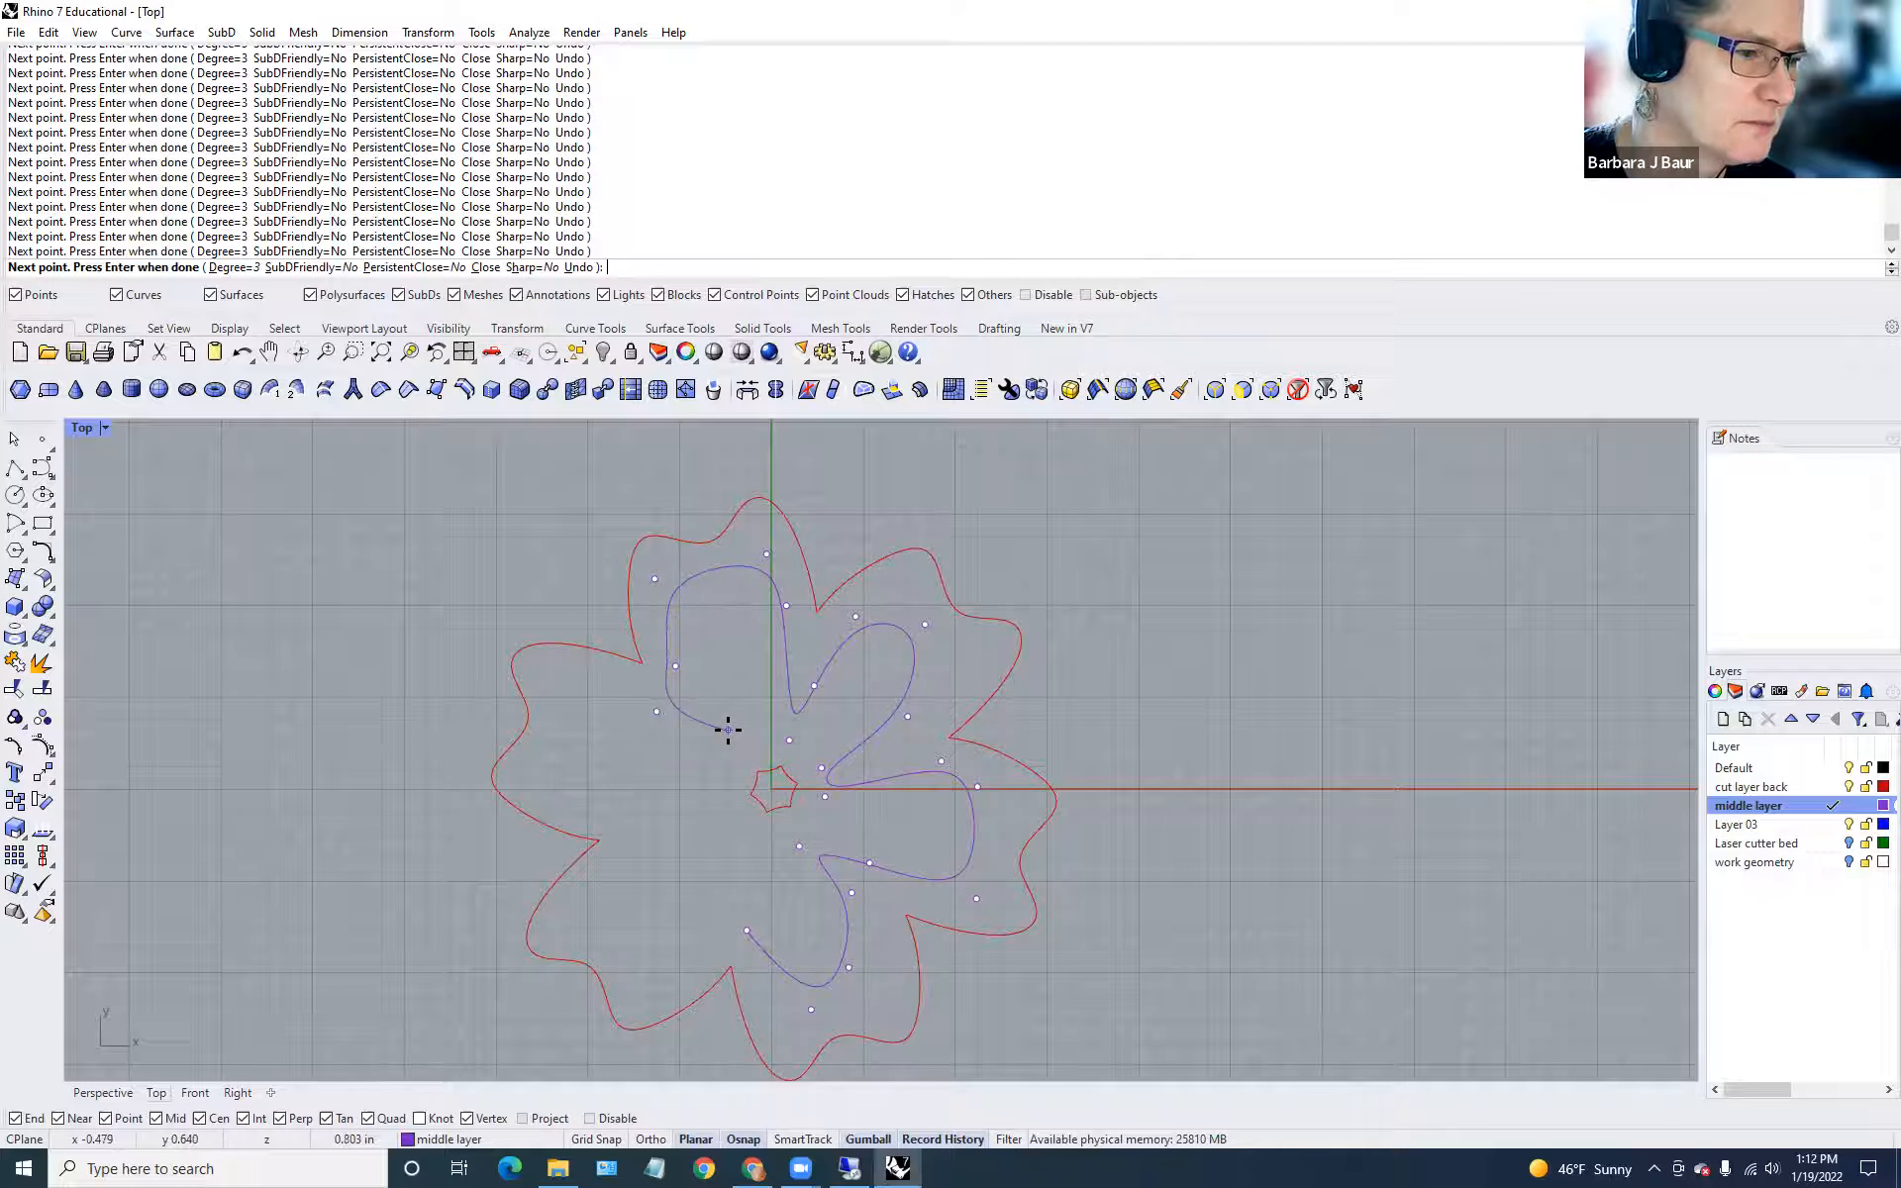
{"action": "left_click", "coordinate": [710, 768]}
{"action": "left_click", "coordinate": [612, 707]}
{"action": "left_click", "coordinate": [574, 695]}
{"action": "left_click", "coordinate": [556, 760]}
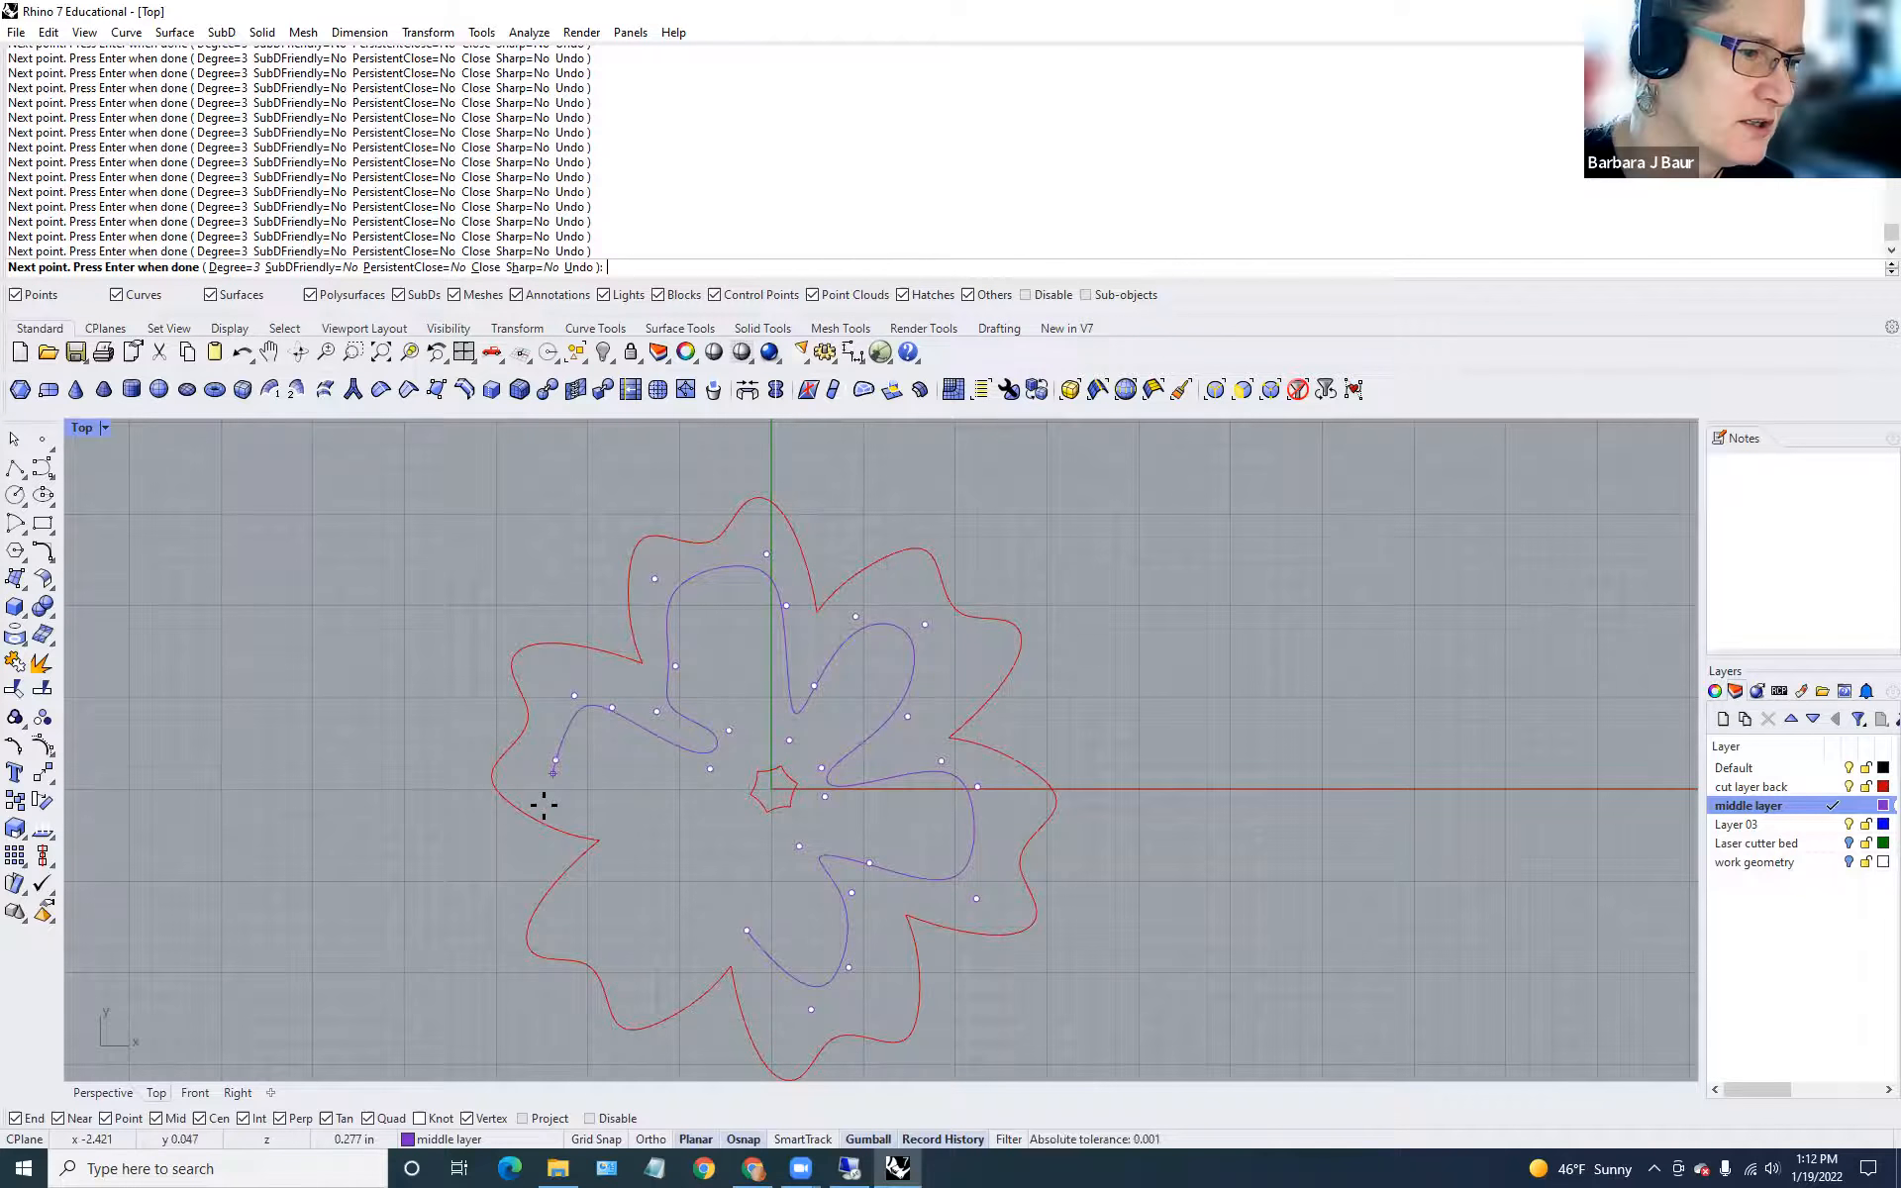
{"action": "left_click", "coordinate": [566, 807]}
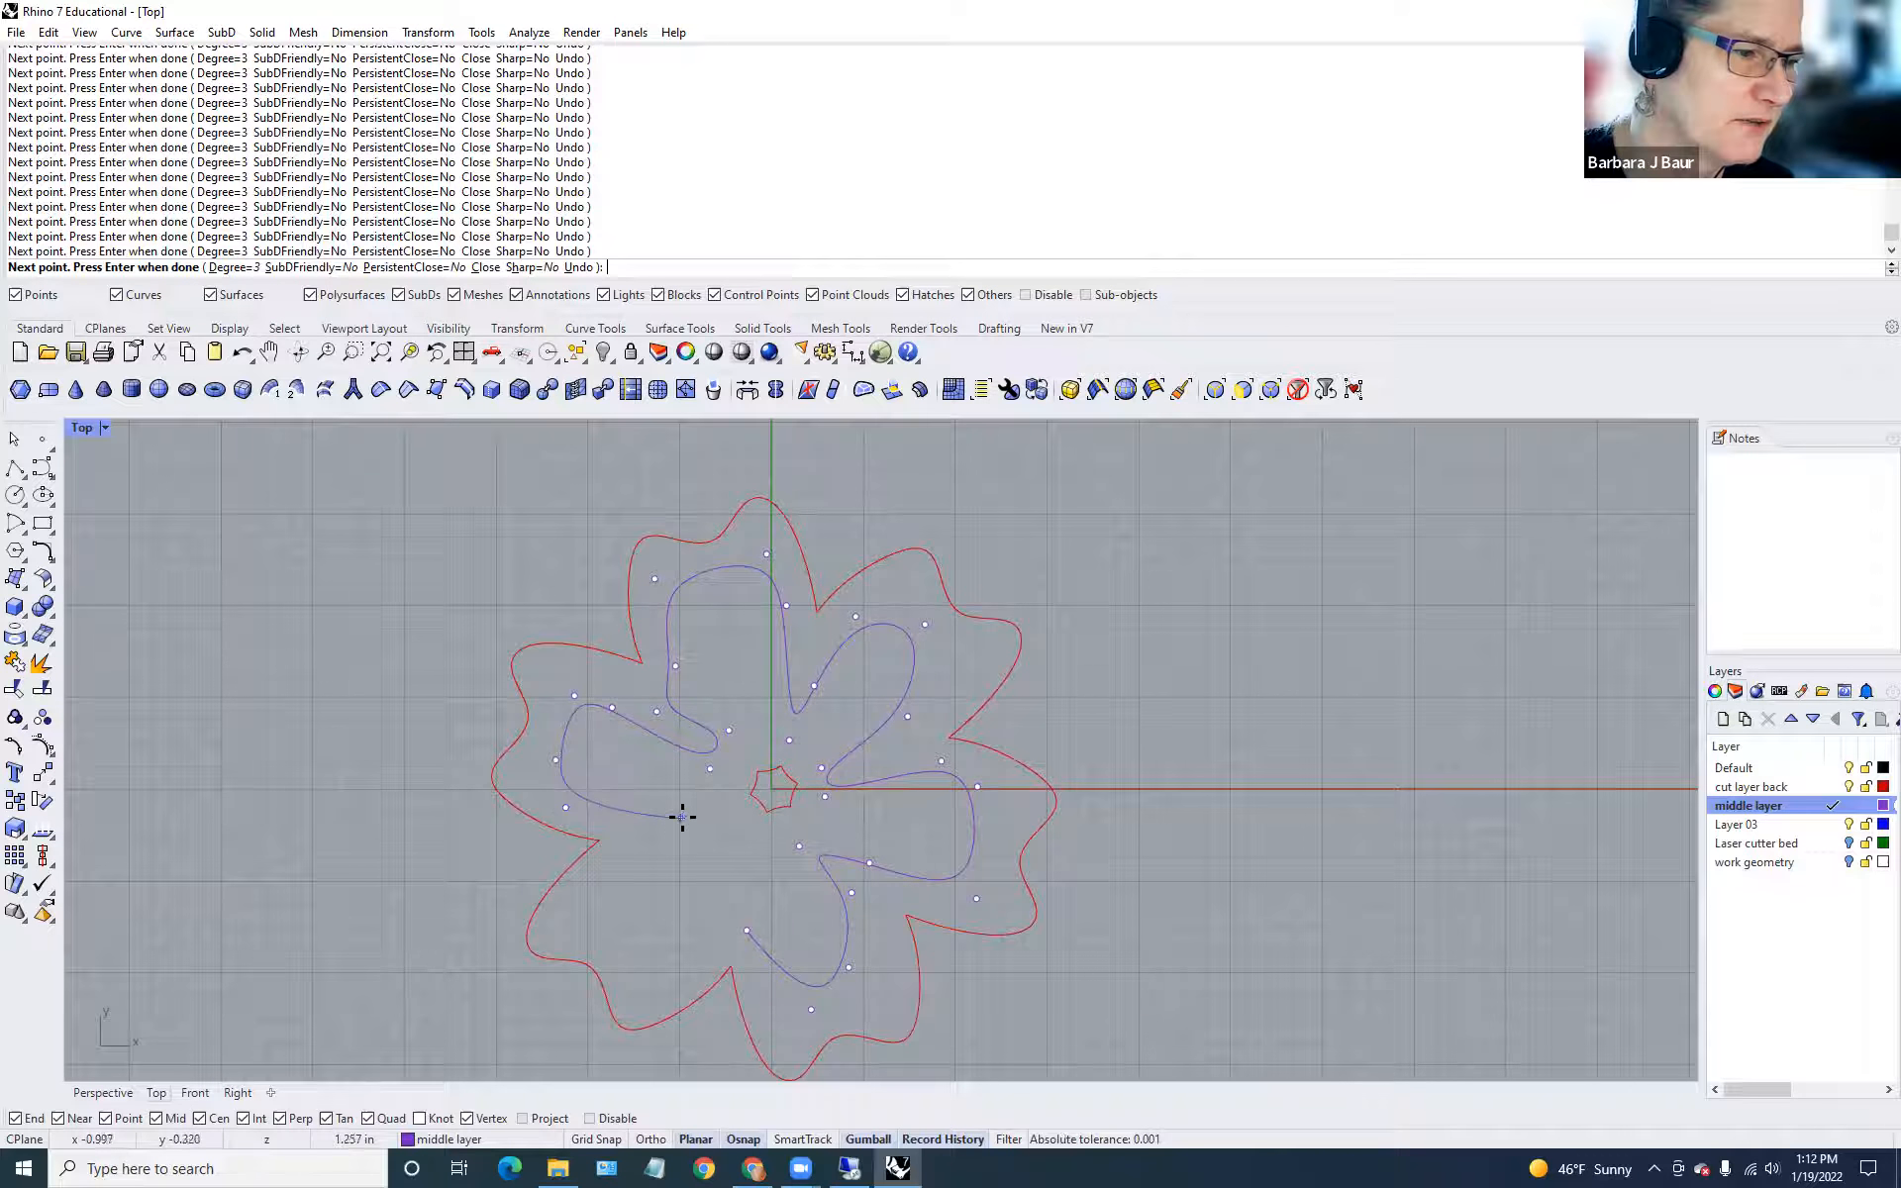
{"action": "left_click", "coordinate": [682, 817]}
{"action": "left_click", "coordinate": [700, 798]}
{"action": "left_click", "coordinate": [728, 847]}
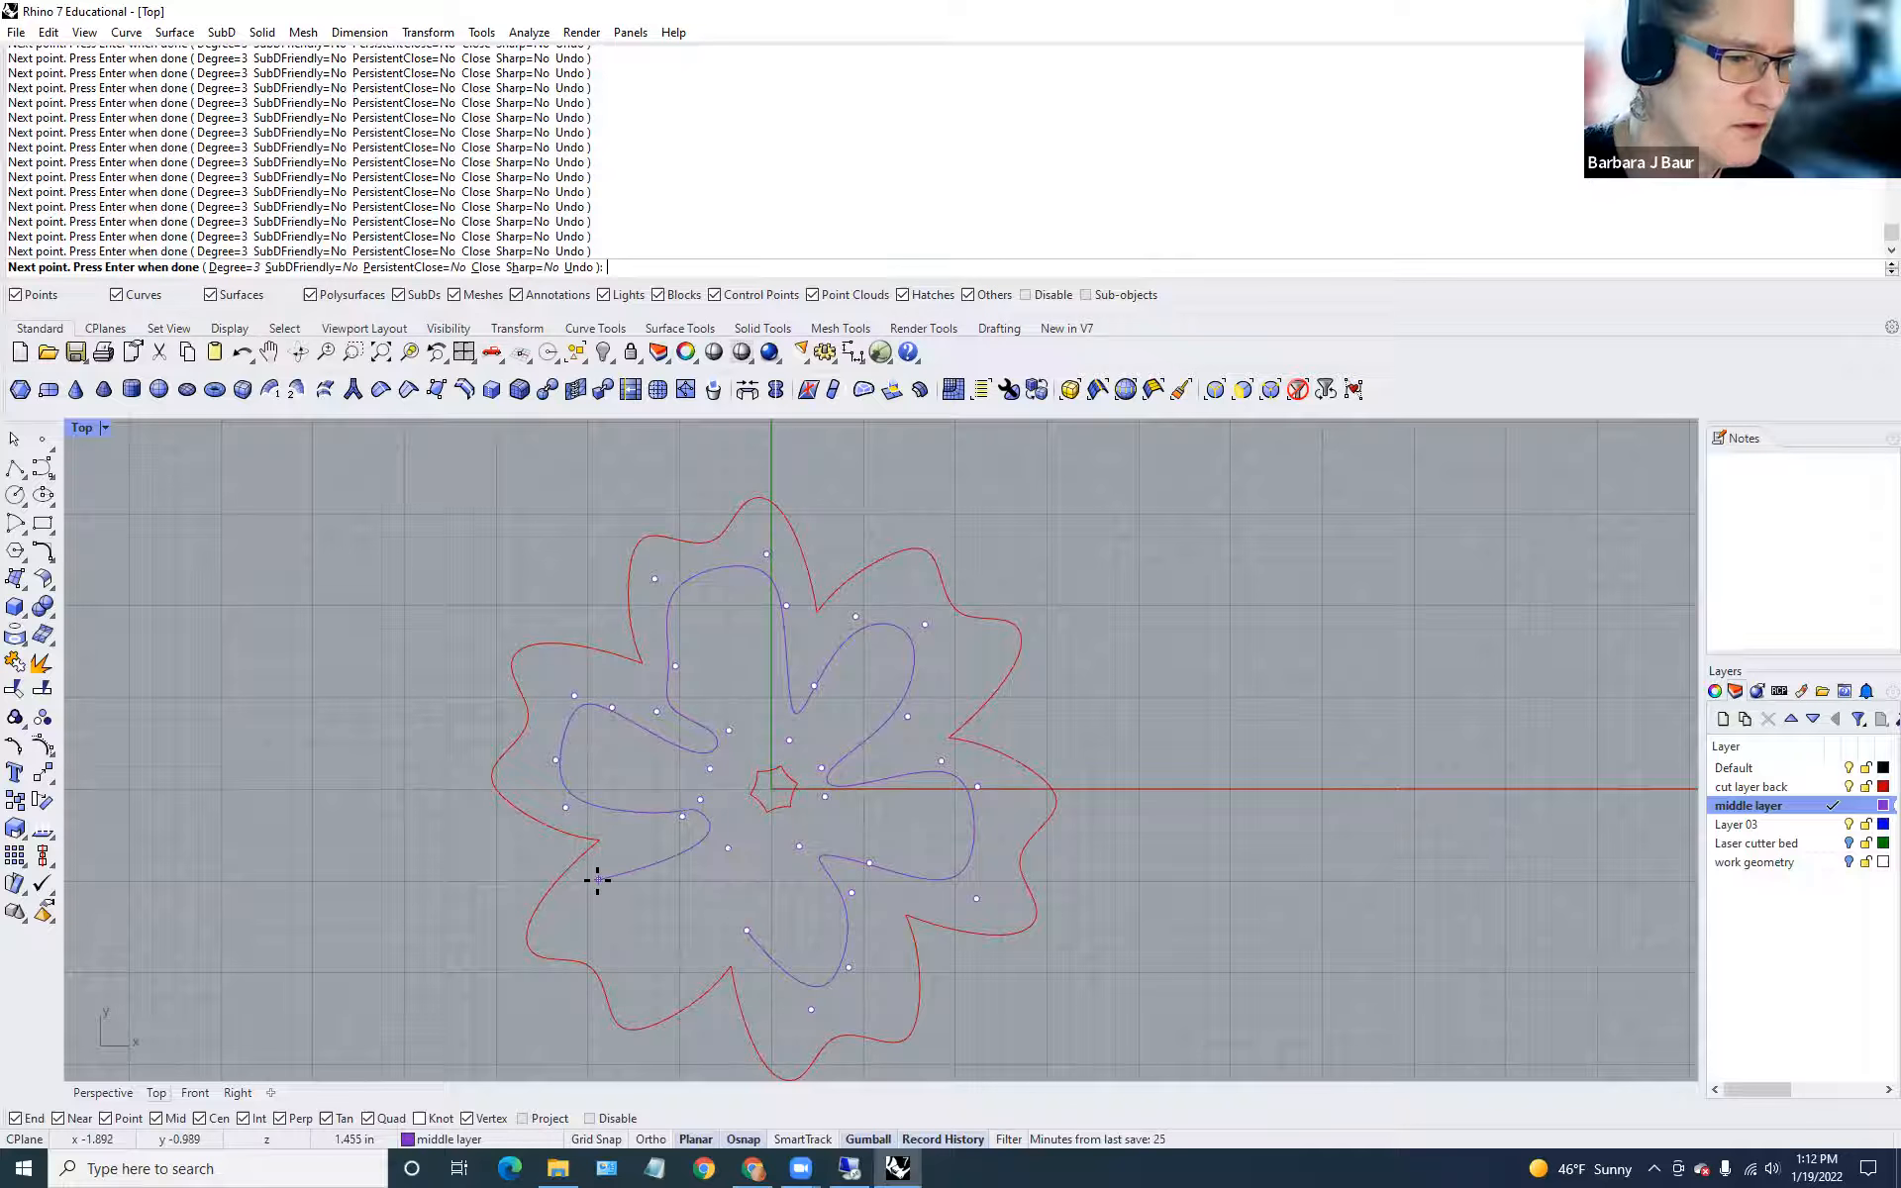
{"action": "left_click", "coordinate": [598, 880]}
{"action": "left_click", "coordinate": [618, 947]}
{"action": "left_click", "coordinate": [656, 986]}
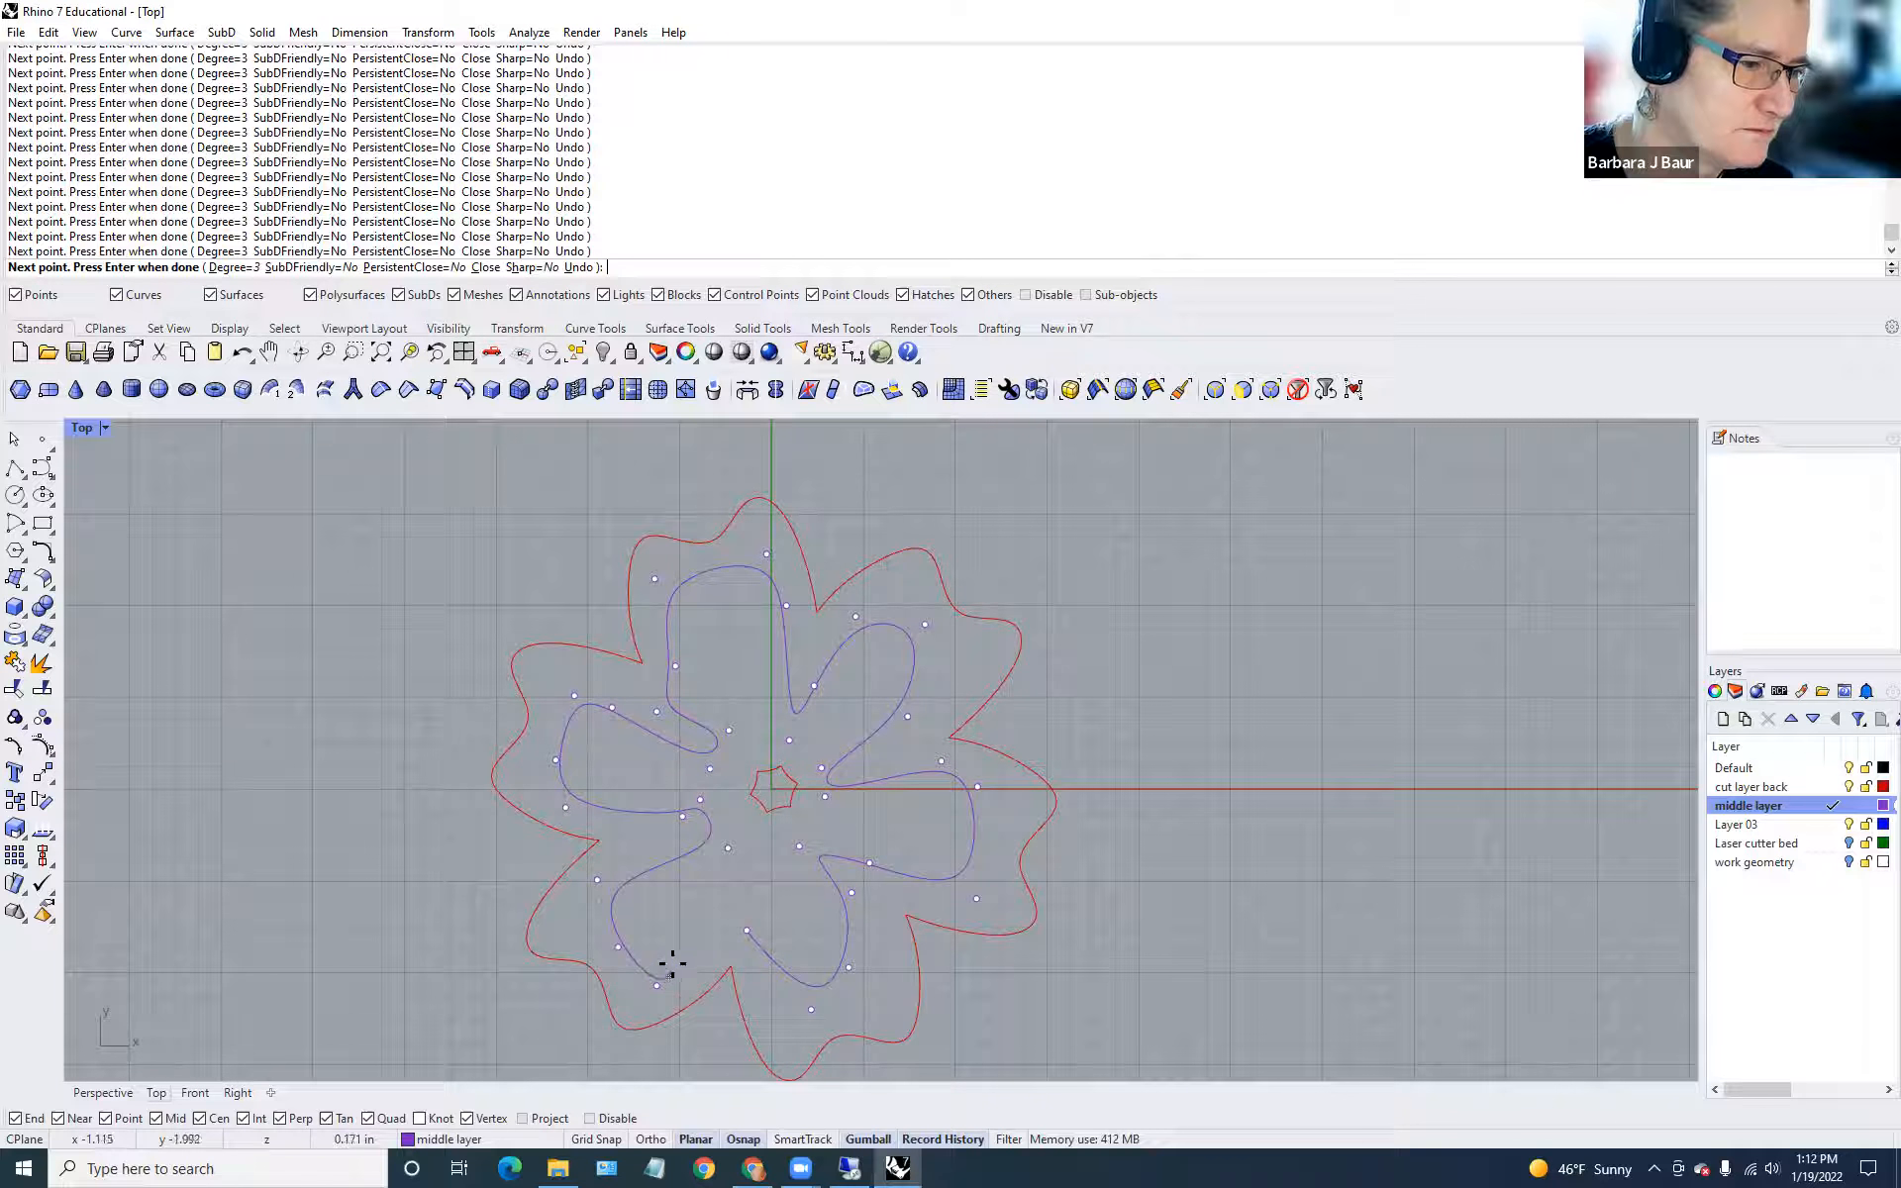
{"action": "left_click", "coordinate": [744, 930]}
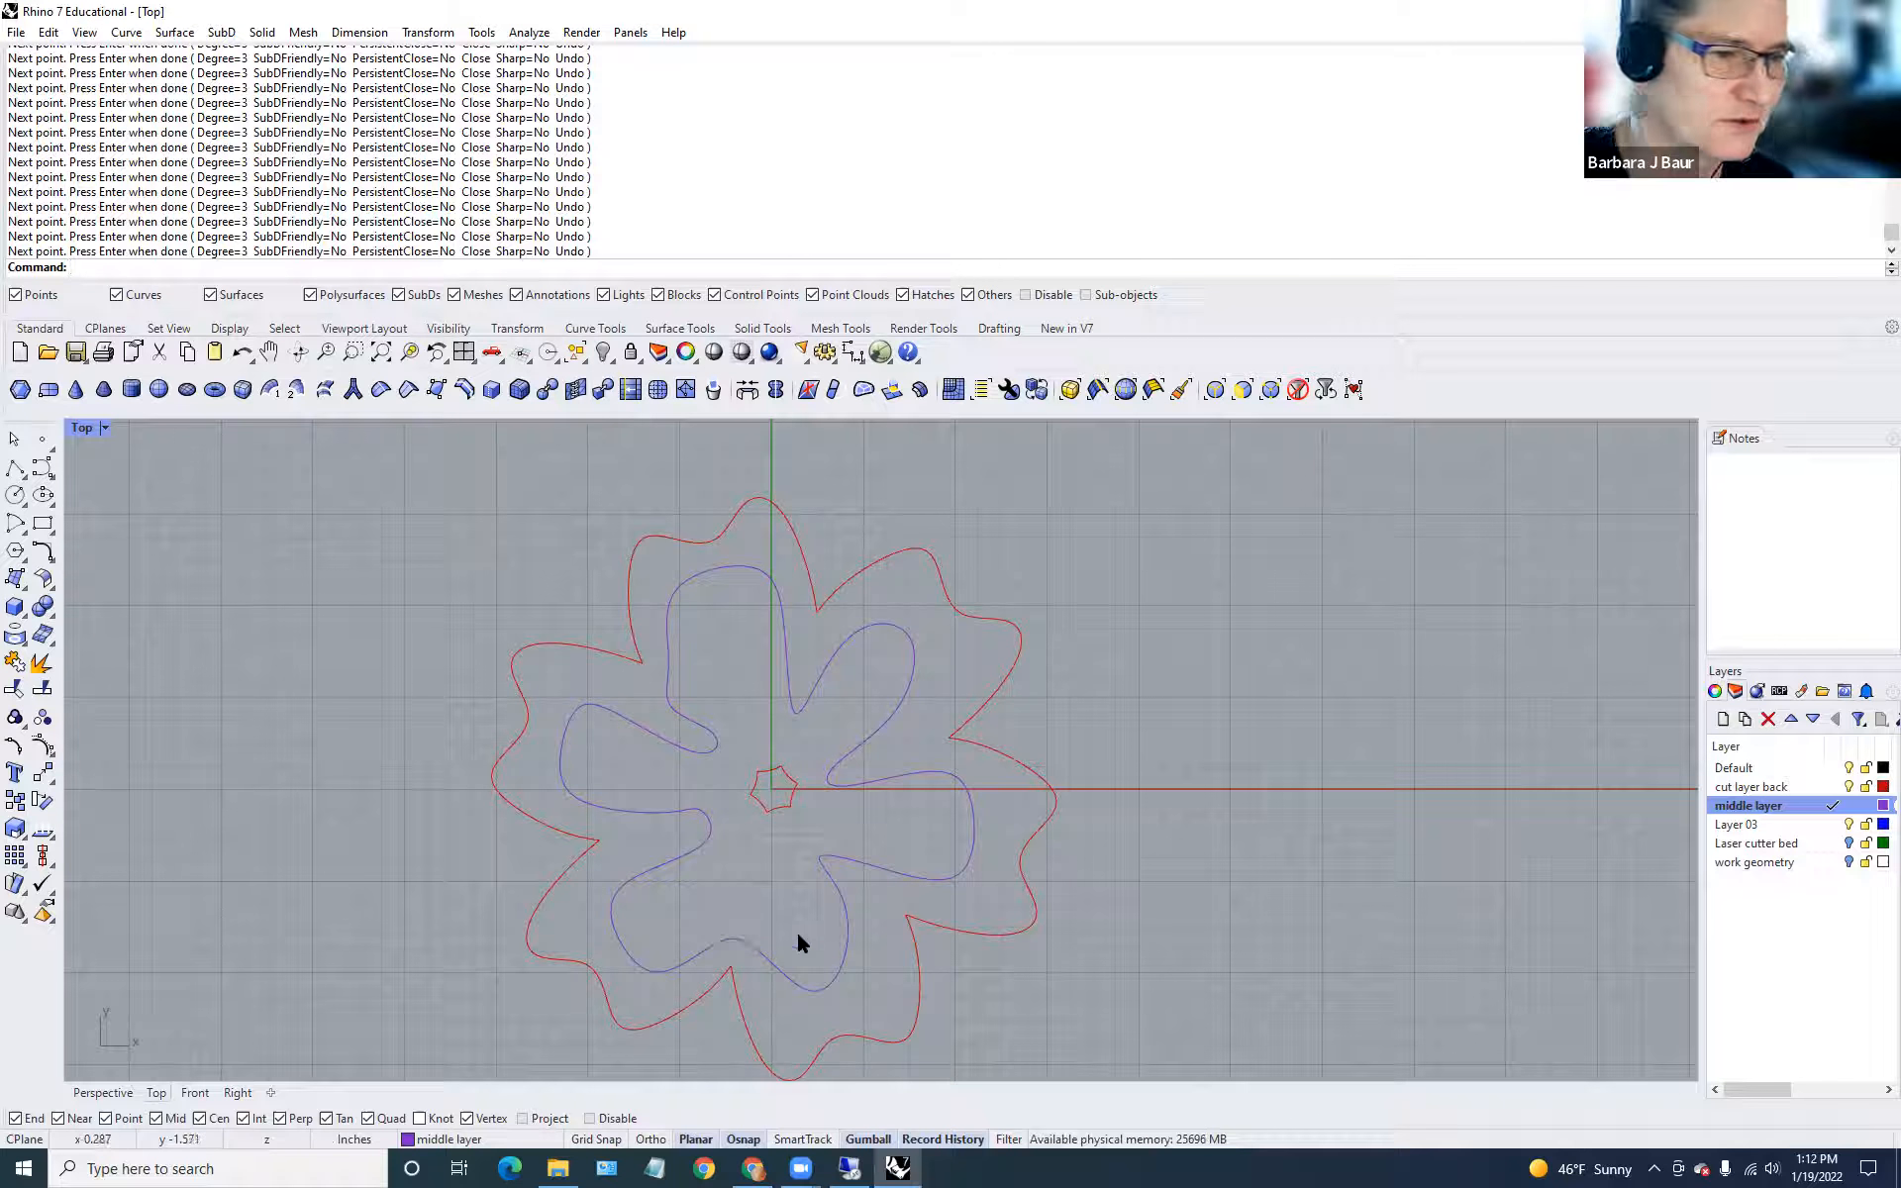
Move the petal curve's control points to deepen the notch between the two lower petals and adjust the notch below the left petal.
{"action": "left_click", "coordinate": [774, 971]}
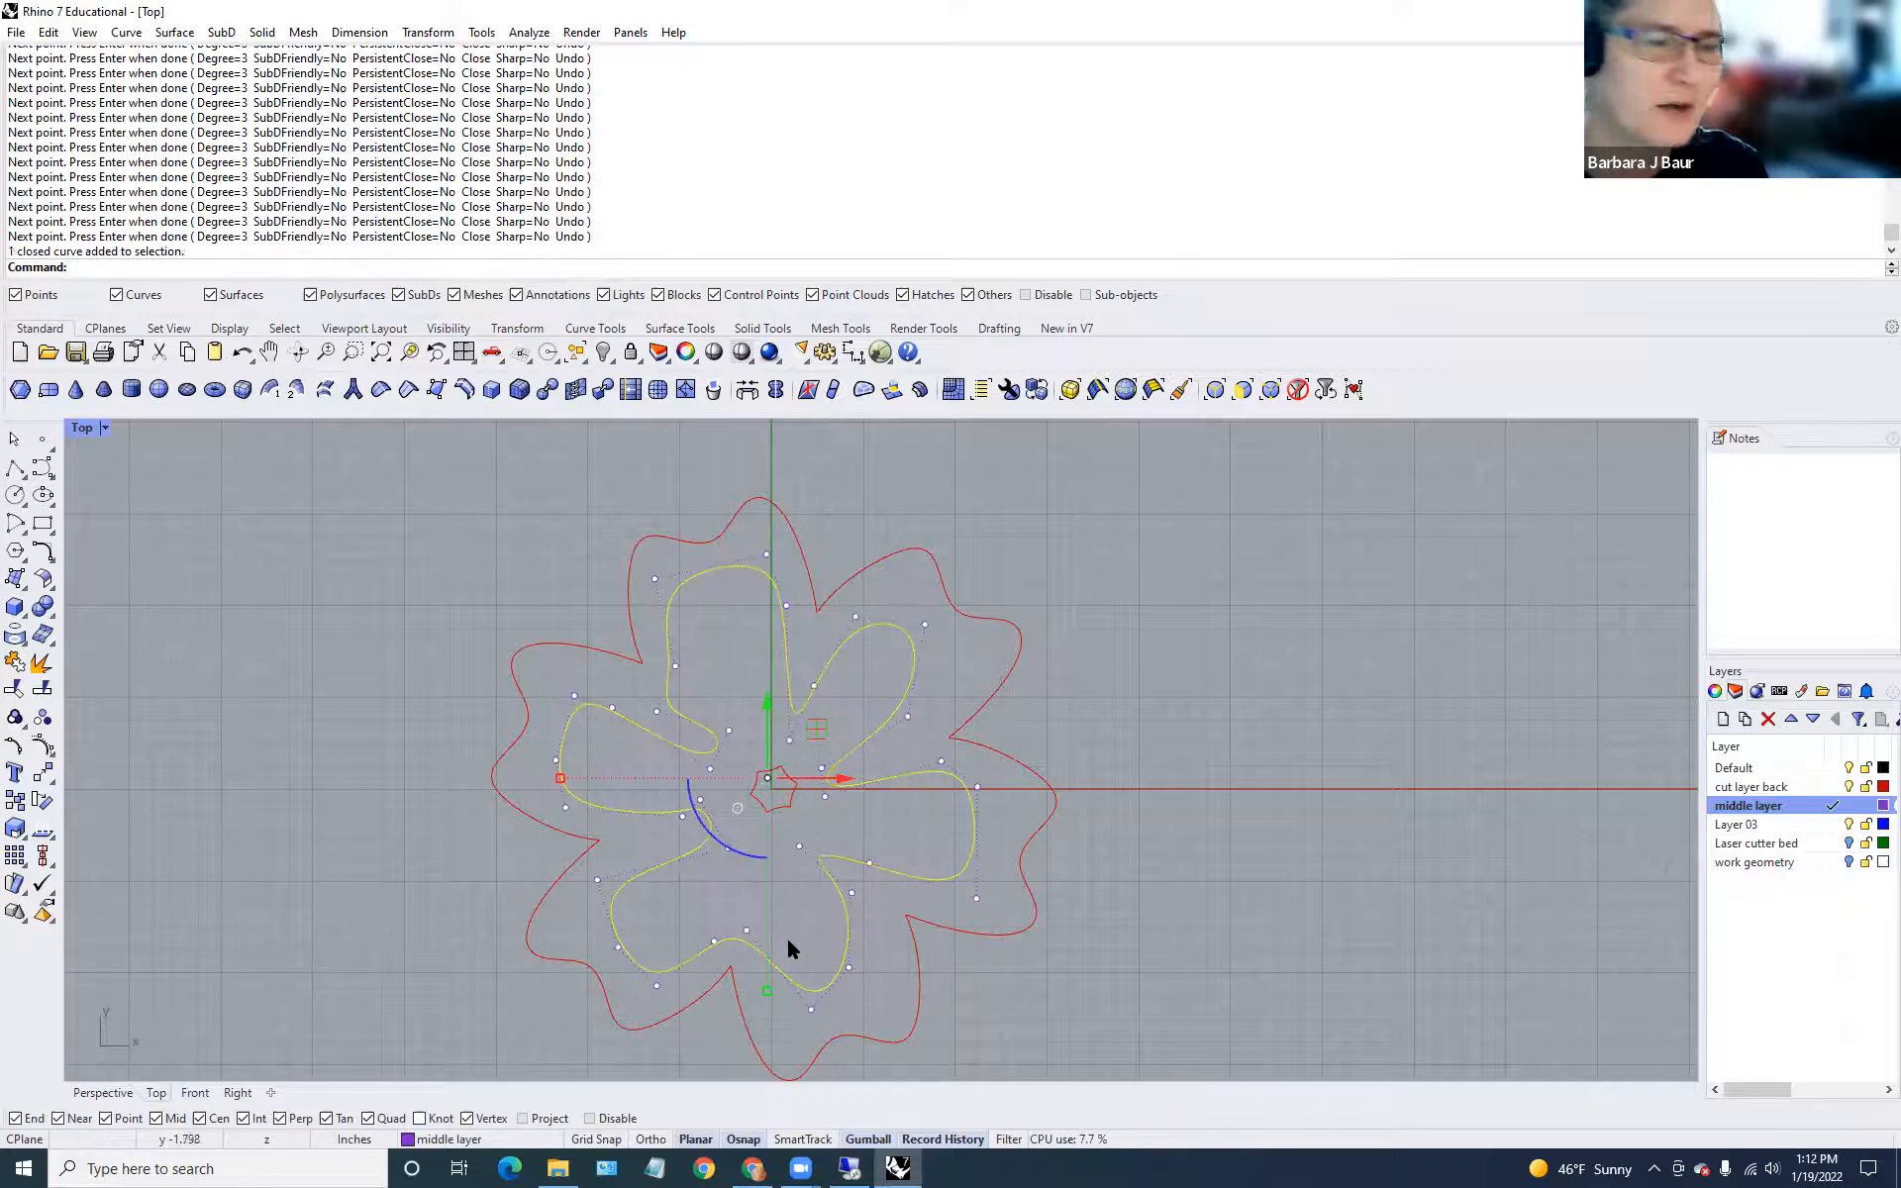
{"action": "left_click_drag", "start_coordinate": [703, 911], "coordinate": [790, 980]}
{"action": "left_click_drag", "start_coordinate": [730, 909], "coordinate": [808, 881]}
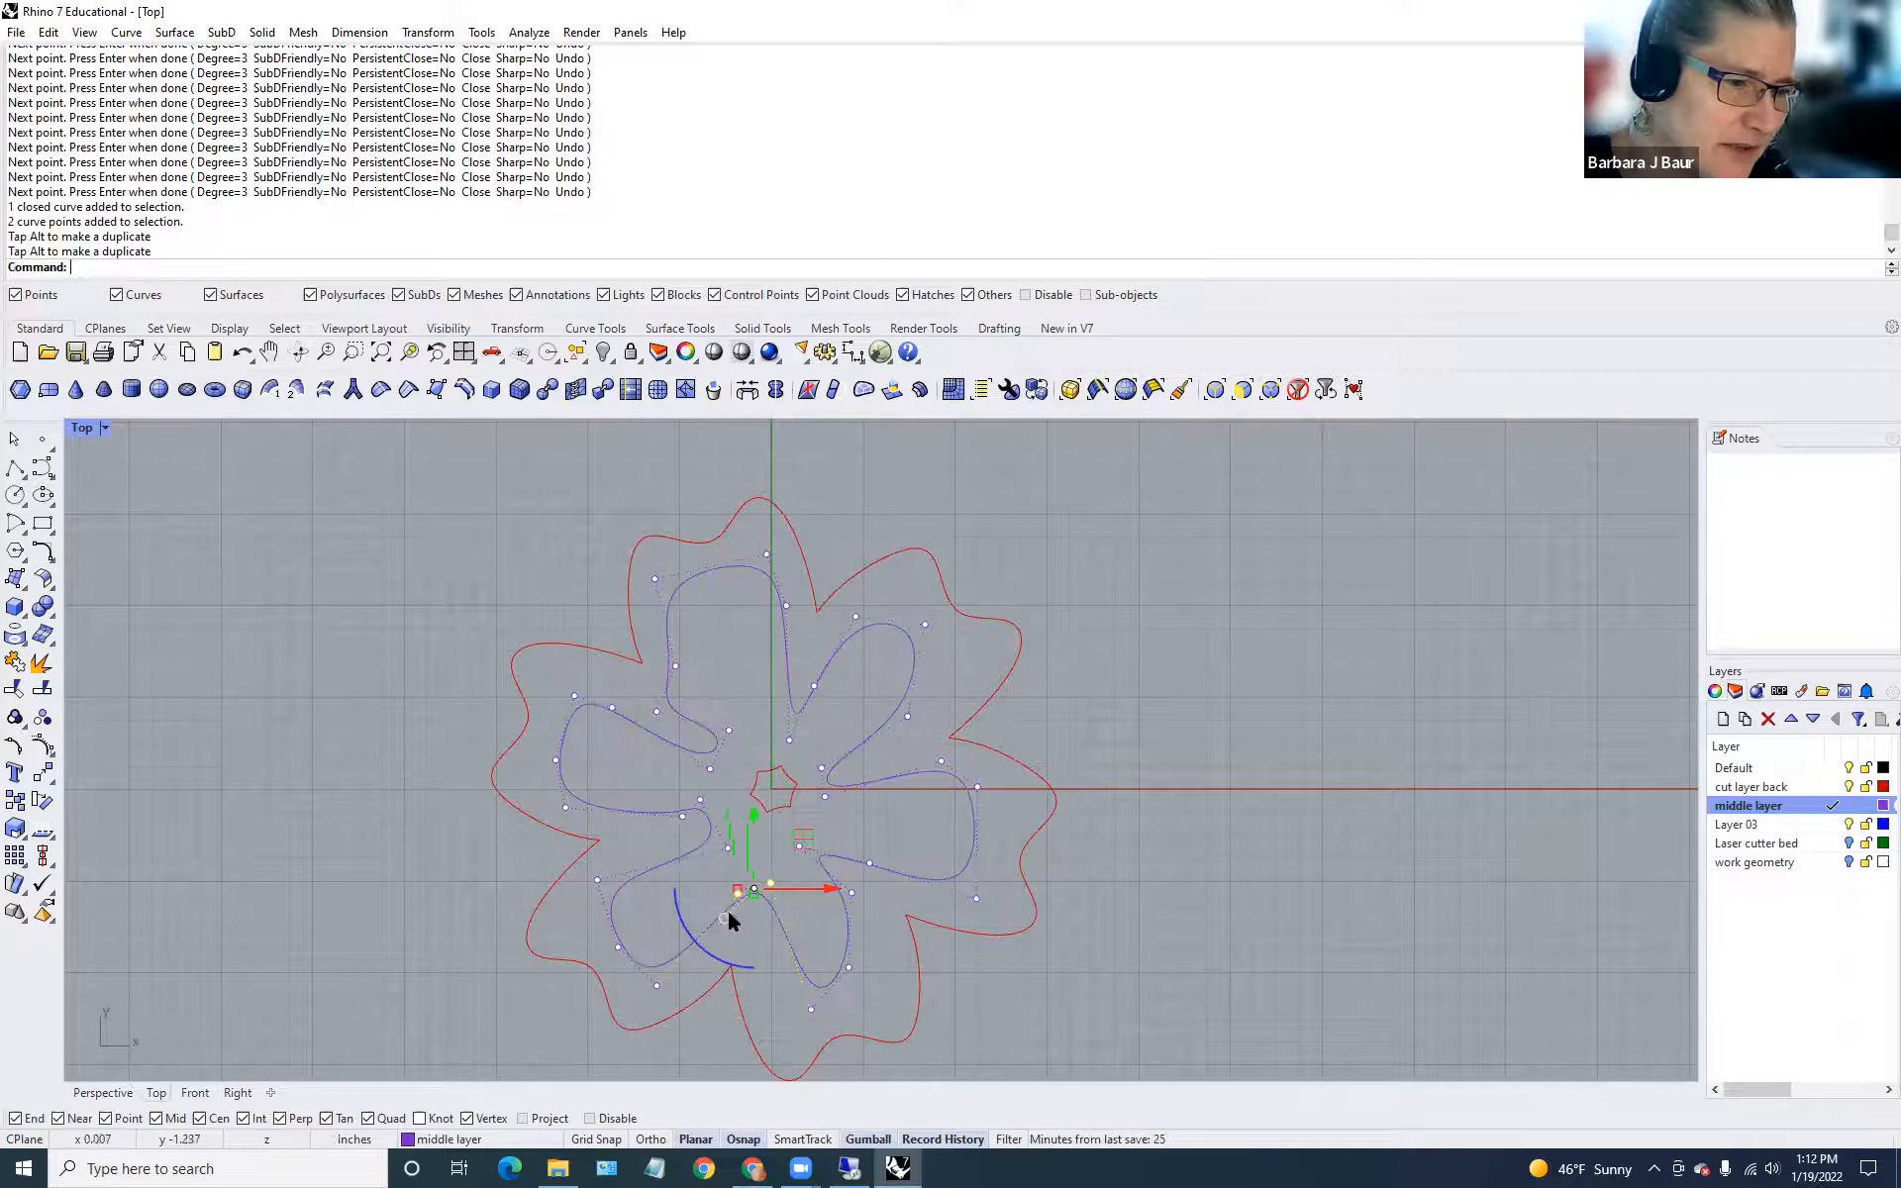
{"action": "left_click_drag", "start_coordinate": [707, 951], "coordinate": [741, 930]}
{"action": "left_click", "coordinate": [699, 839]}
{"action": "left_click", "coordinate": [728, 848]}
Scale the two control points at the inner end of the notch between the left and top petals closer together.
{"action": "left_click_drag", "start_coordinate": [751, 850], "coordinate": [784, 715]}
{"action": "scroll", "coordinate": [696, 741], "scroll_direction": "up", "scroll_amount": 5}
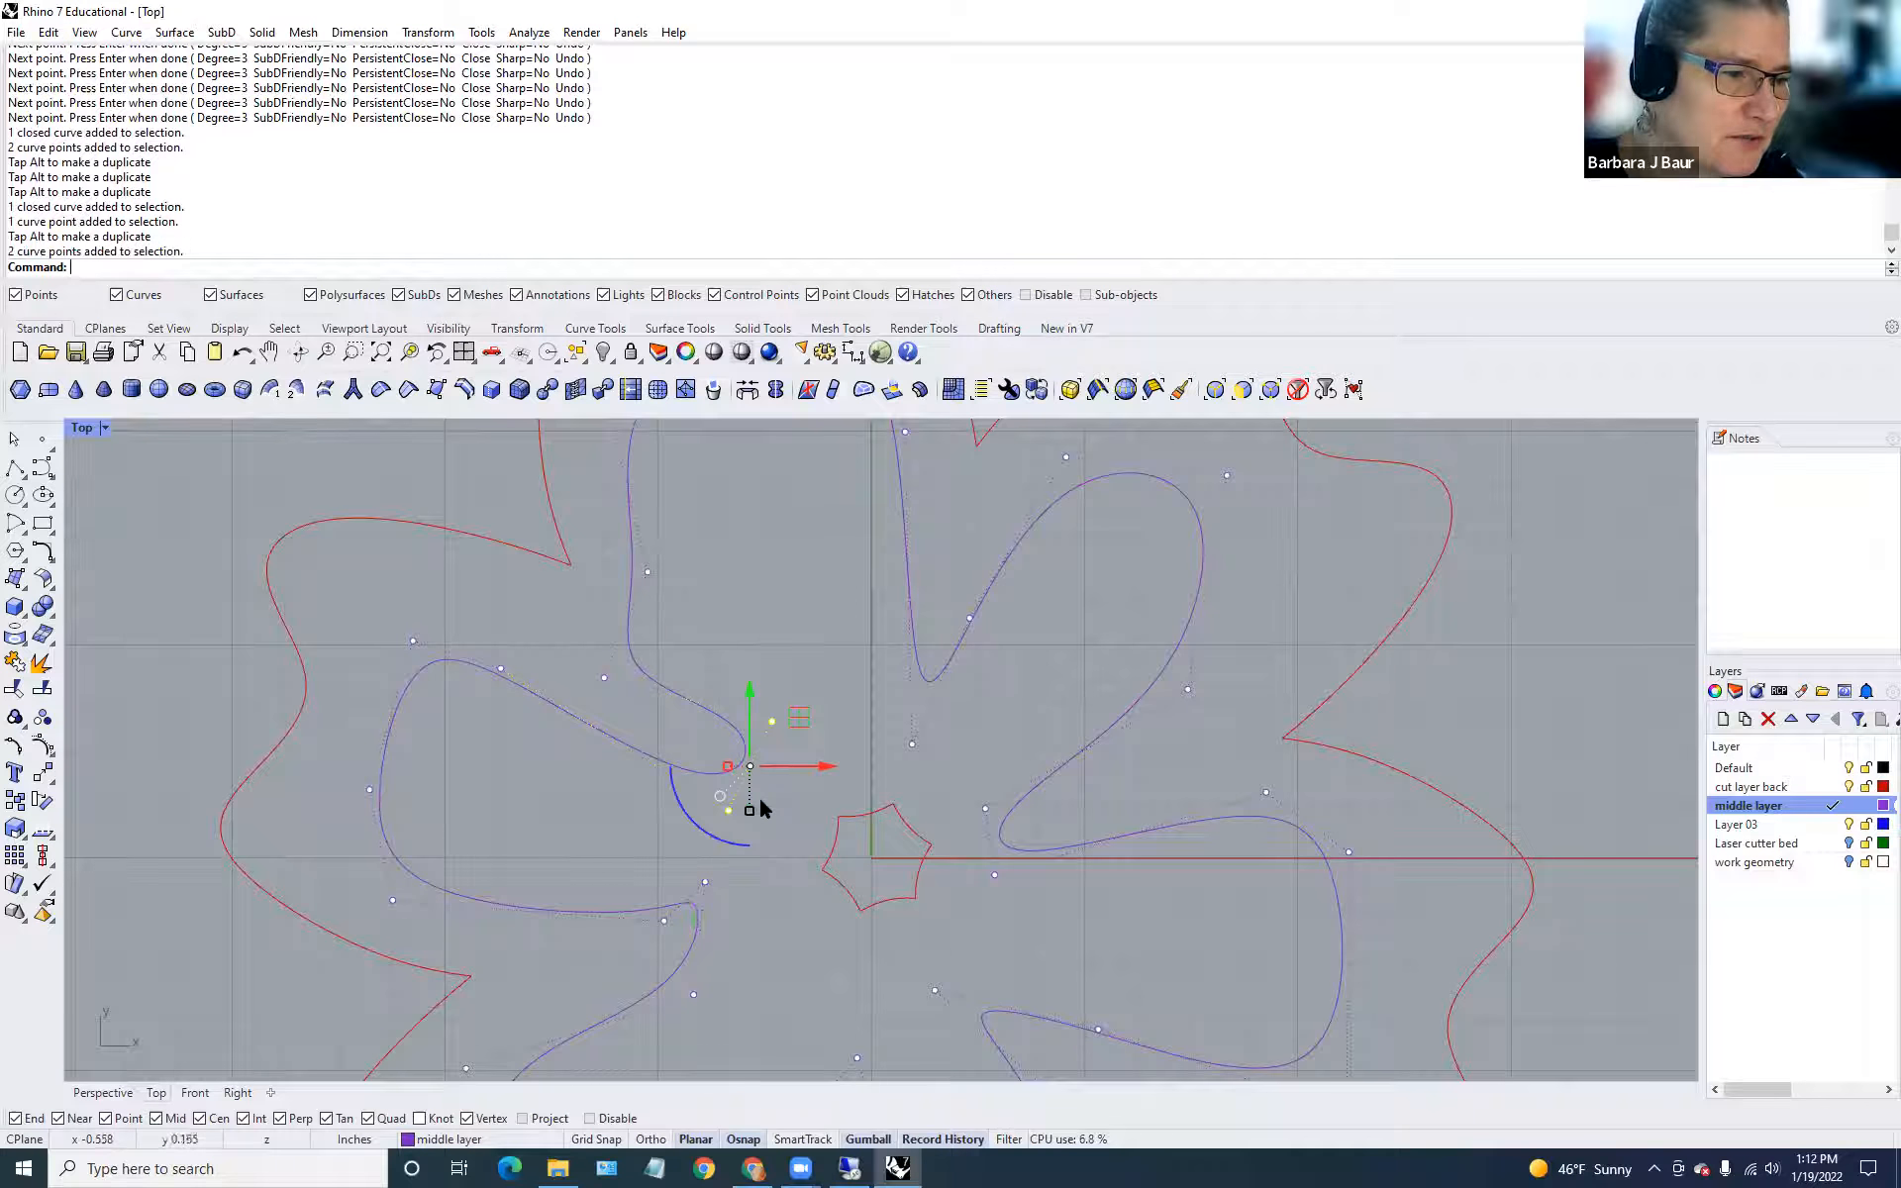
{"action": "scroll", "coordinate": [753, 827], "scroll_direction": "up", "scroll_amount": 5}
{"action": "left_click_drag", "start_coordinate": [746, 800], "coordinate": [743, 775]}
{"action": "left_click", "coordinate": [947, 660]}
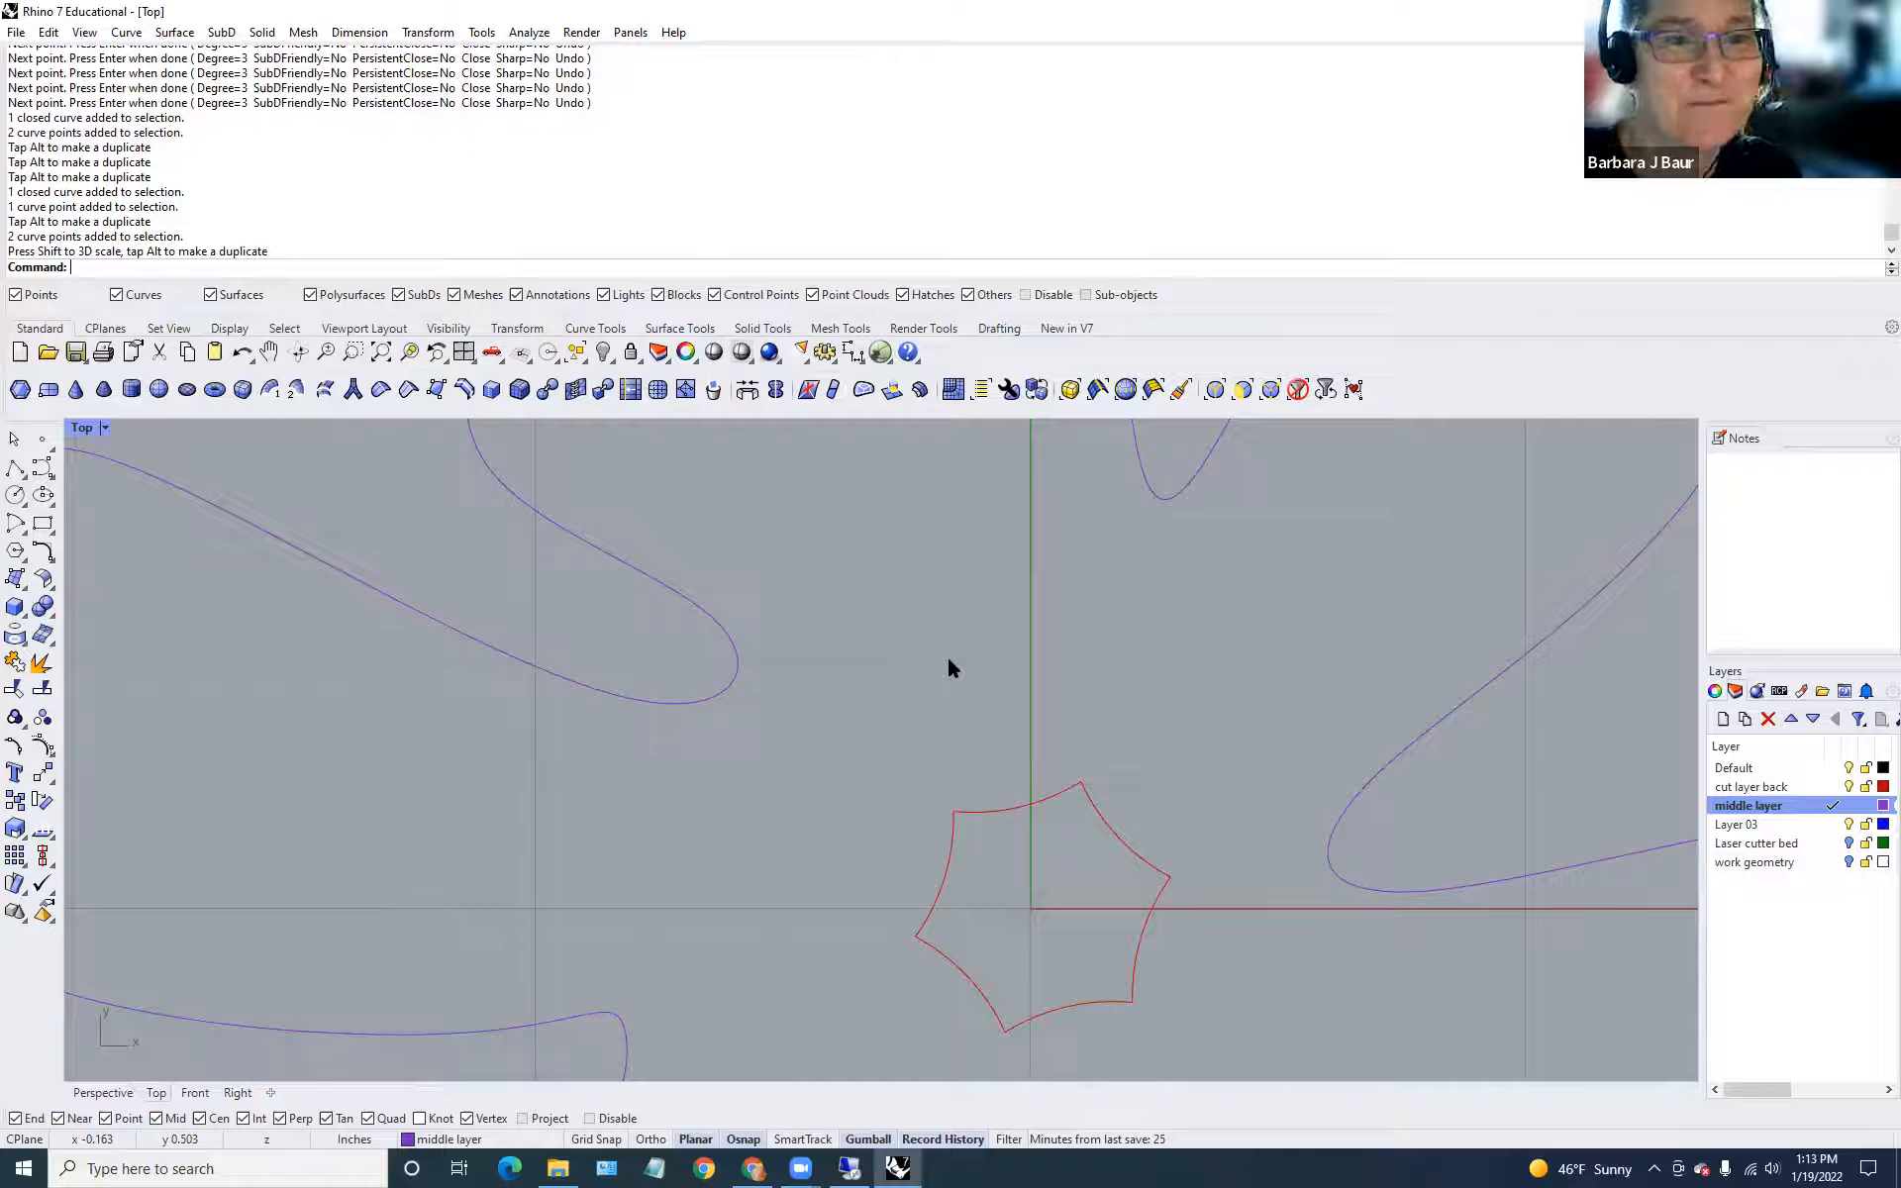
Move the control point on the lower left side of the petal curve's top petal inward, beside its notch with the left petal.
{"action": "scroll", "coordinate": [754, 735], "scroll_direction": "down", "scroll_amount": 5}
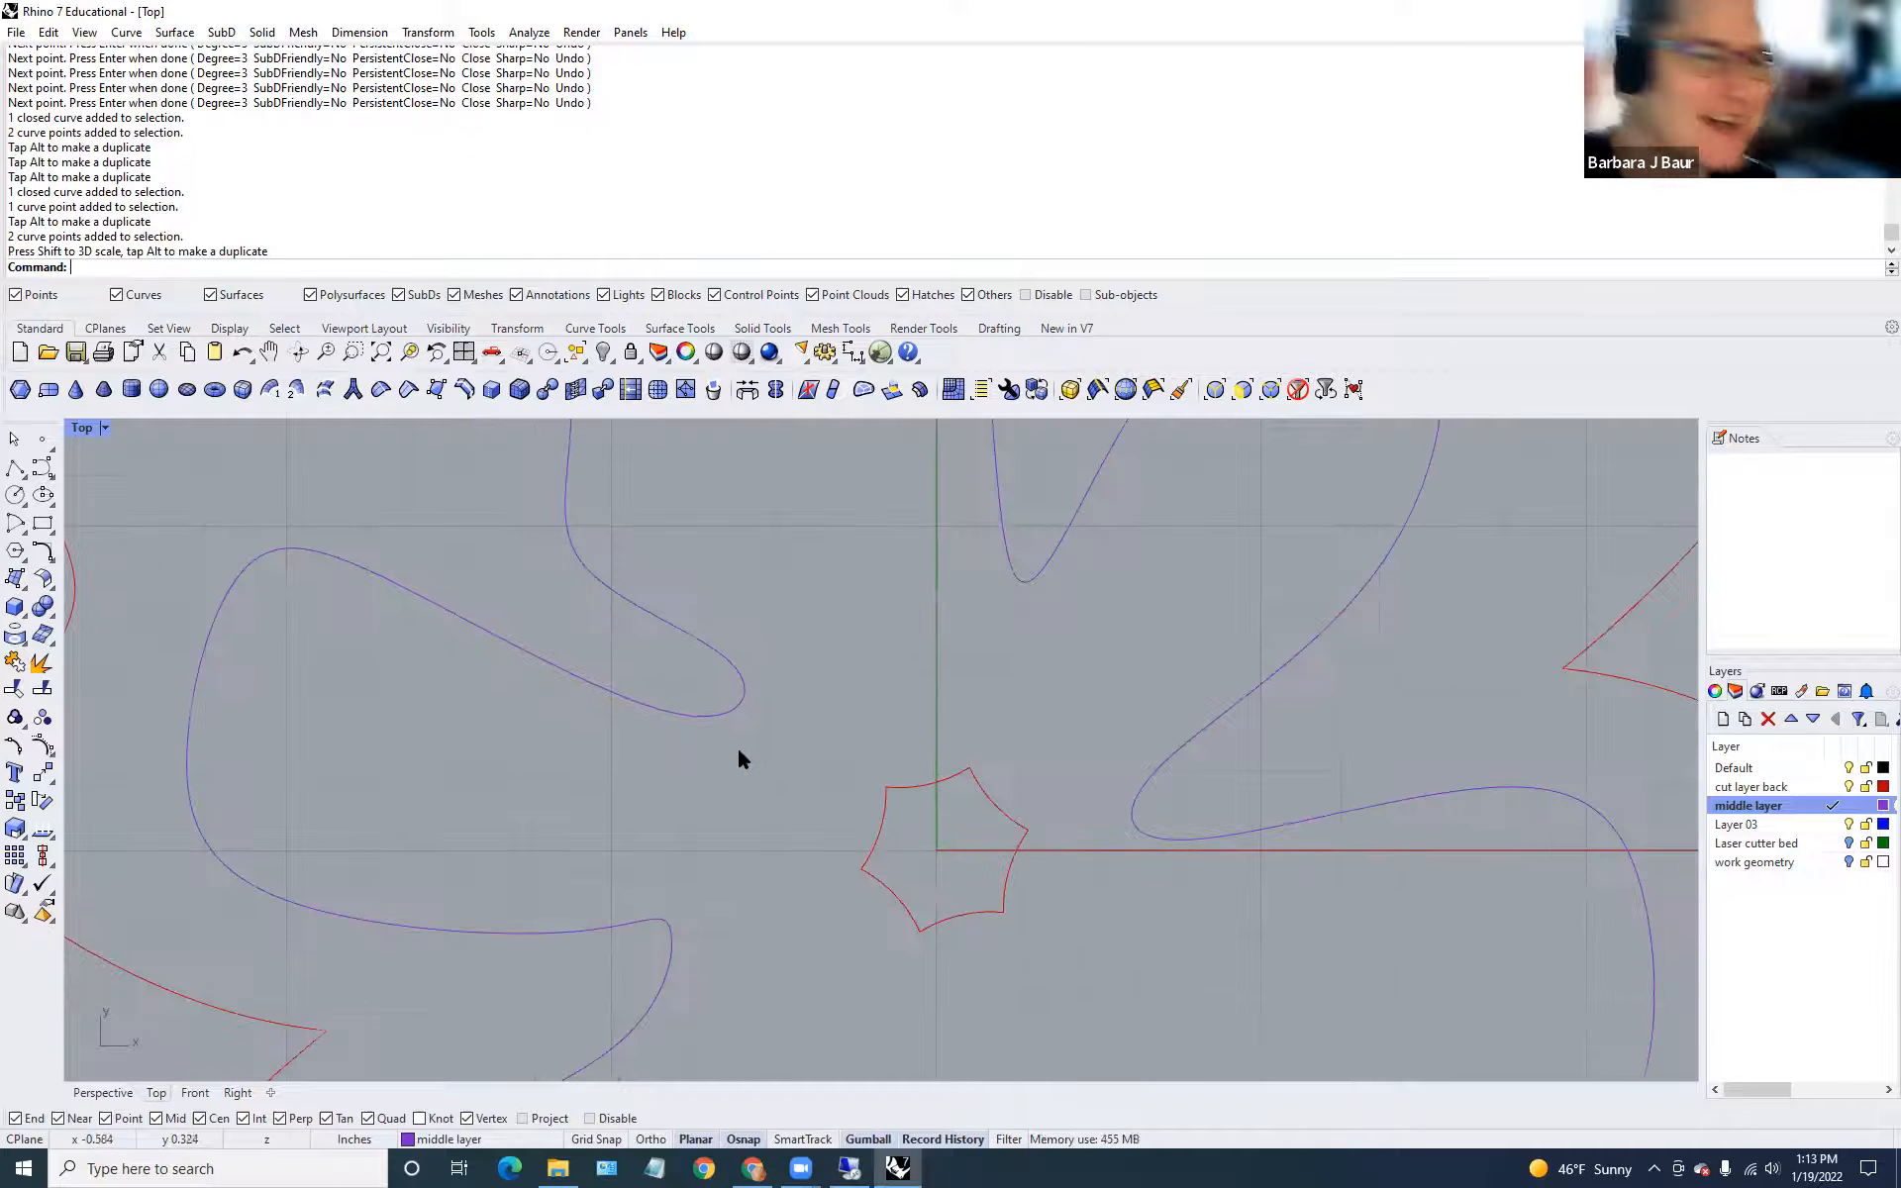
{"action": "scroll", "coordinate": [761, 721], "scroll_direction": "down", "scroll_amount": 4}
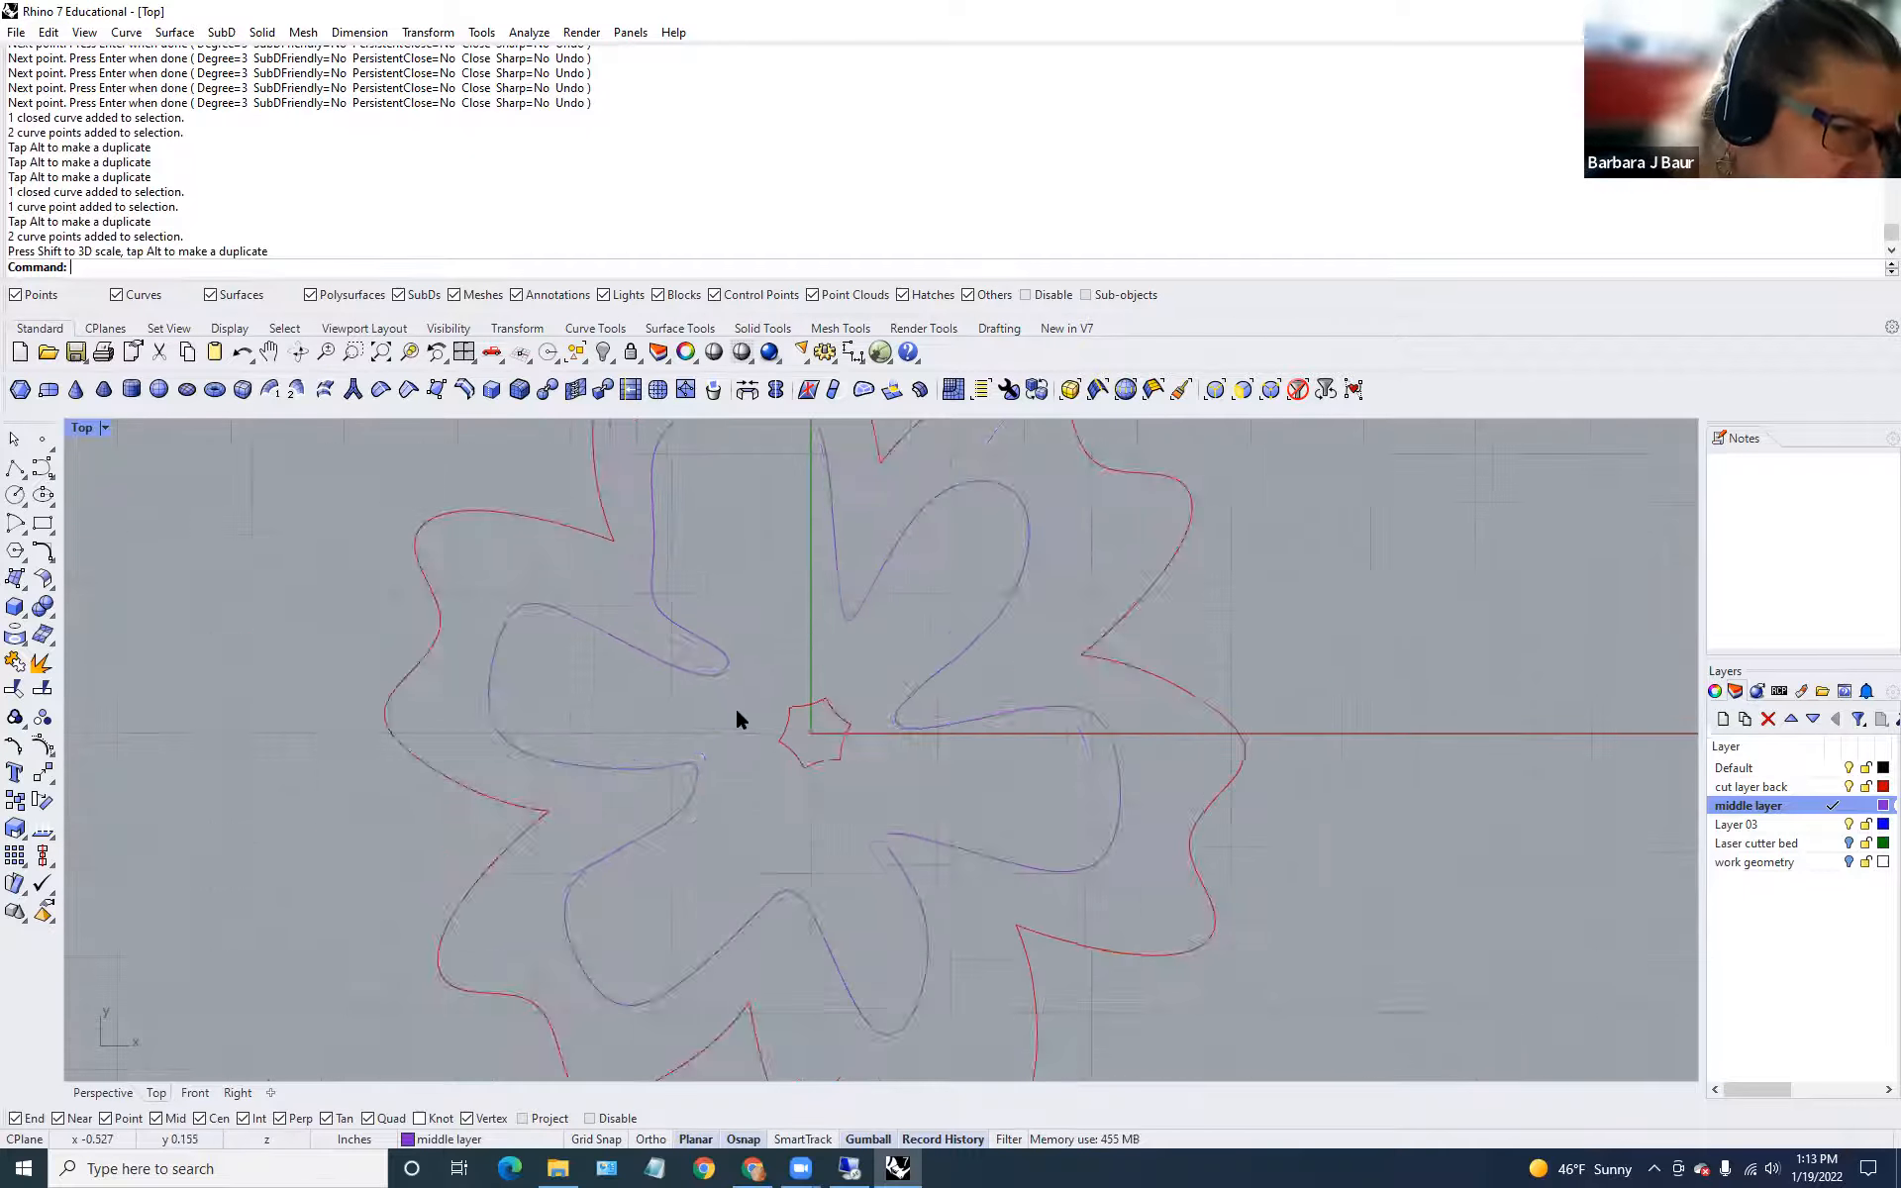
{"action": "scroll", "coordinate": [735, 683], "scroll_direction": "up", "scroll_amount": 4}
{"action": "left_click", "coordinate": [723, 646]}
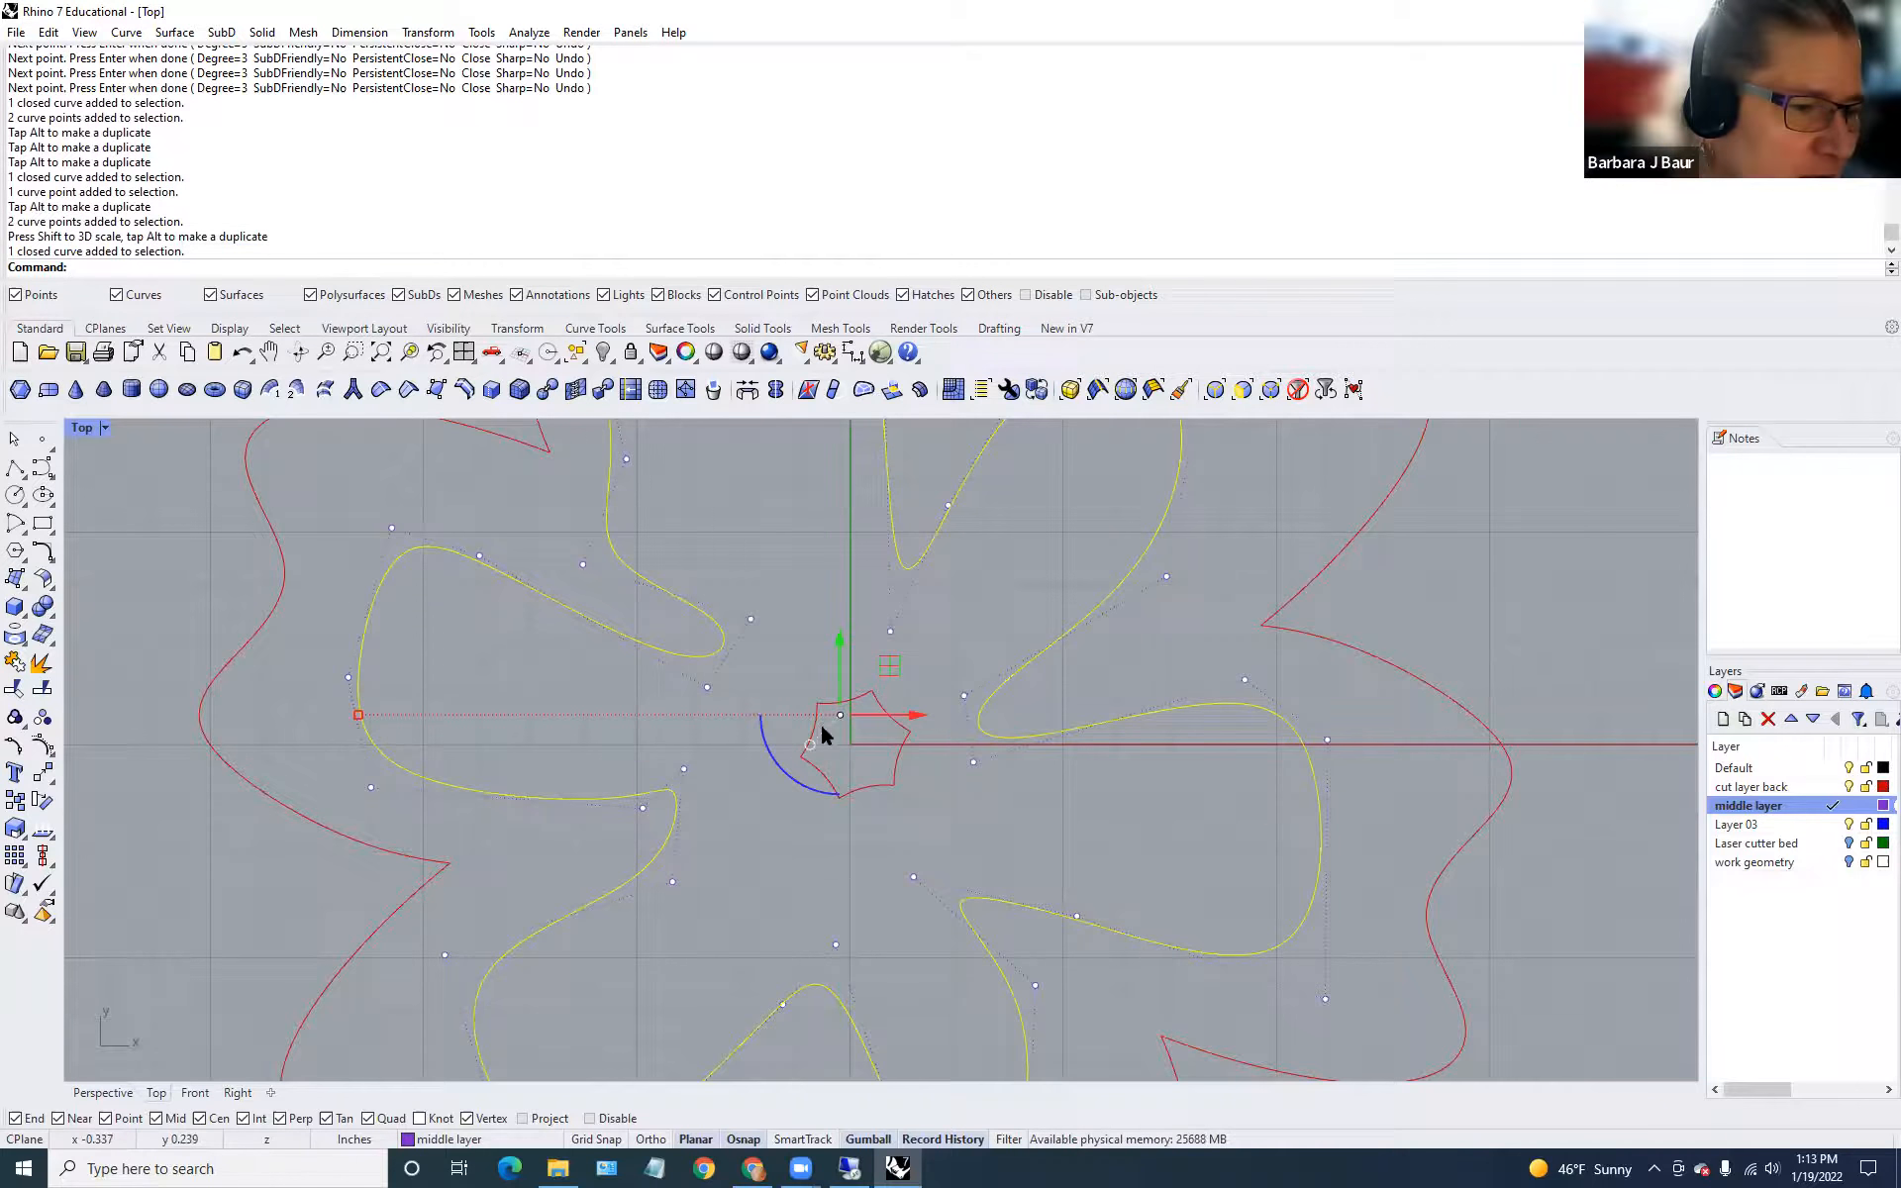
{"action": "scroll", "coordinate": [774, 740], "scroll_direction": "down", "scroll_amount": 3}
{"action": "key", "text": "Escape"}
{"action": "left_click_drag", "start_coordinate": [631, 600], "coordinate": [763, 627]}
{"action": "left_click", "coordinate": [678, 557]}
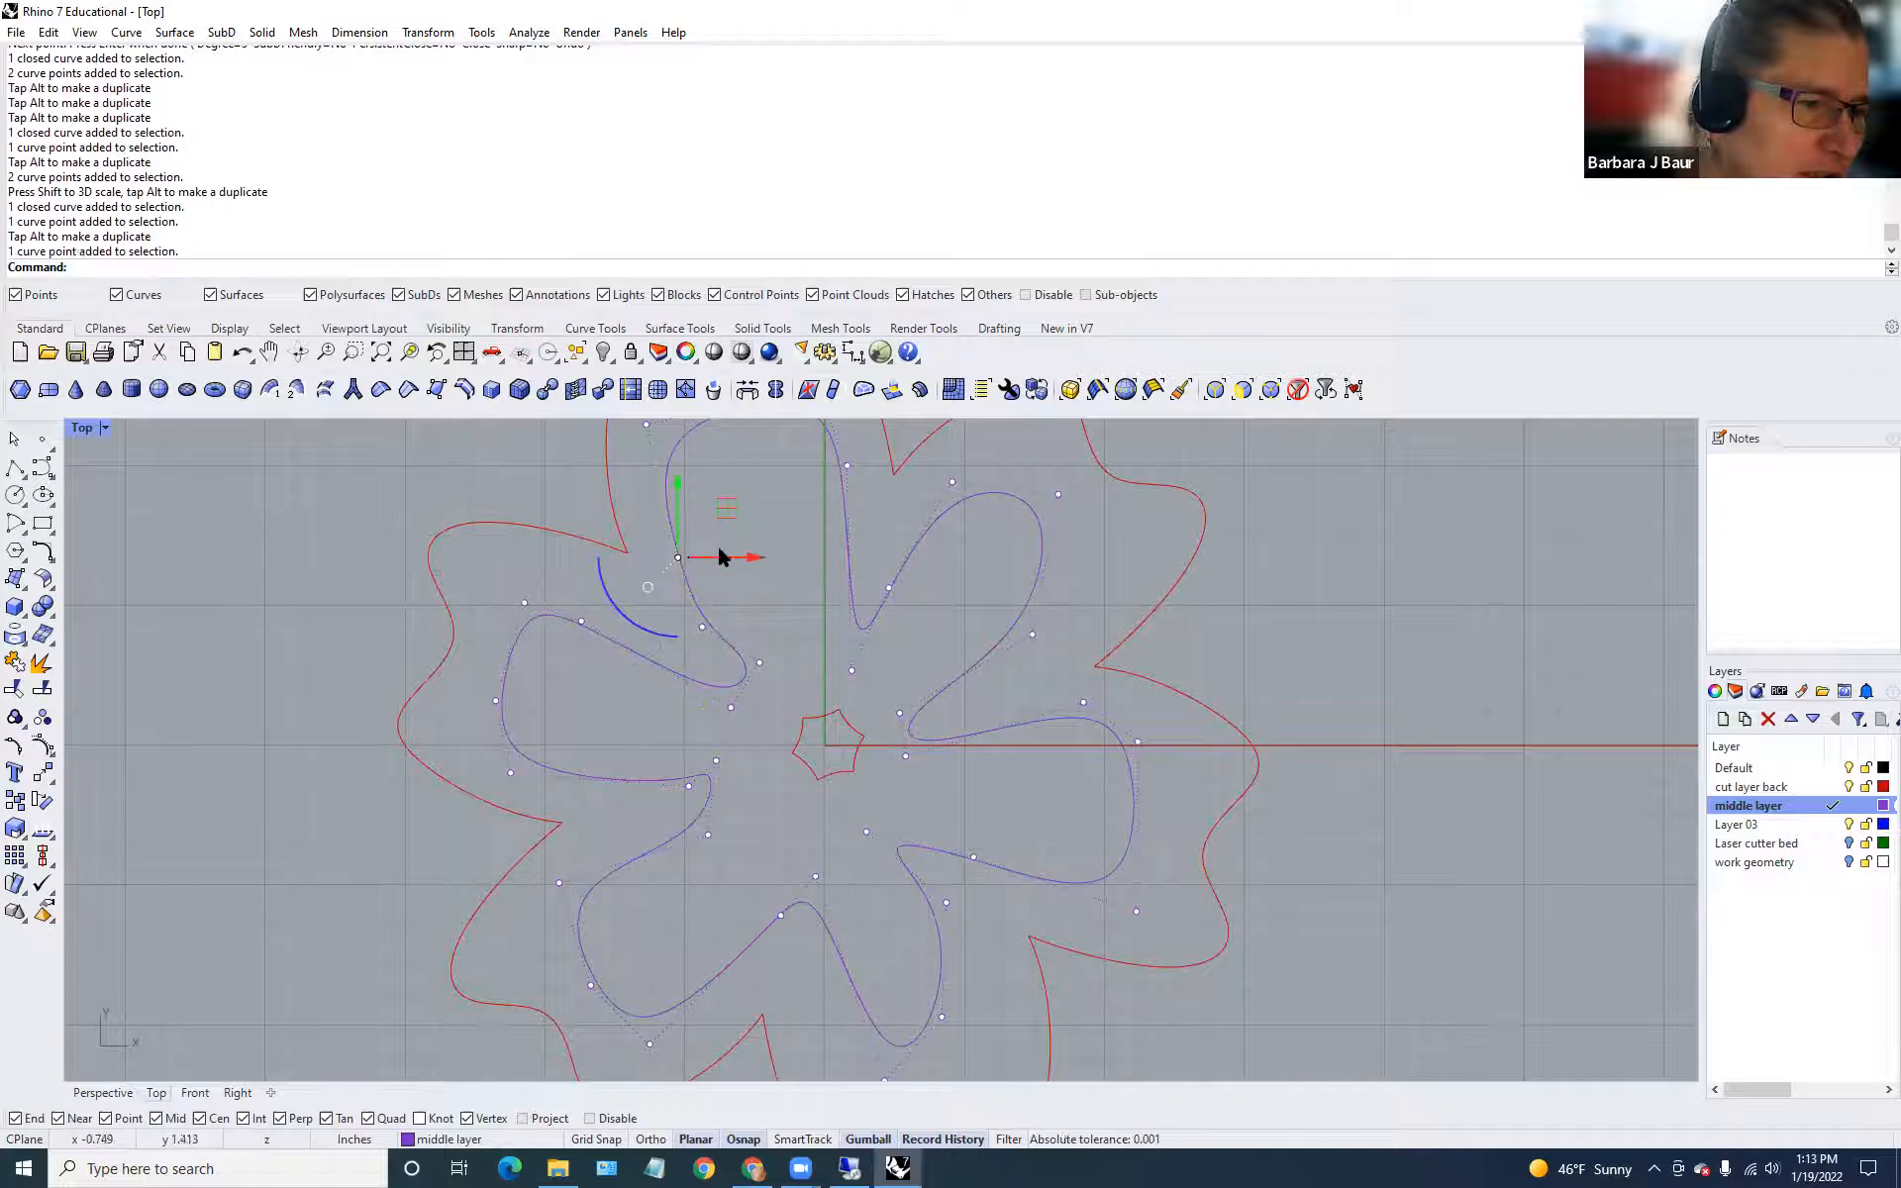
{"action": "left_click", "coordinate": [717, 560]}
{"action": "key", "text": "Escape"}
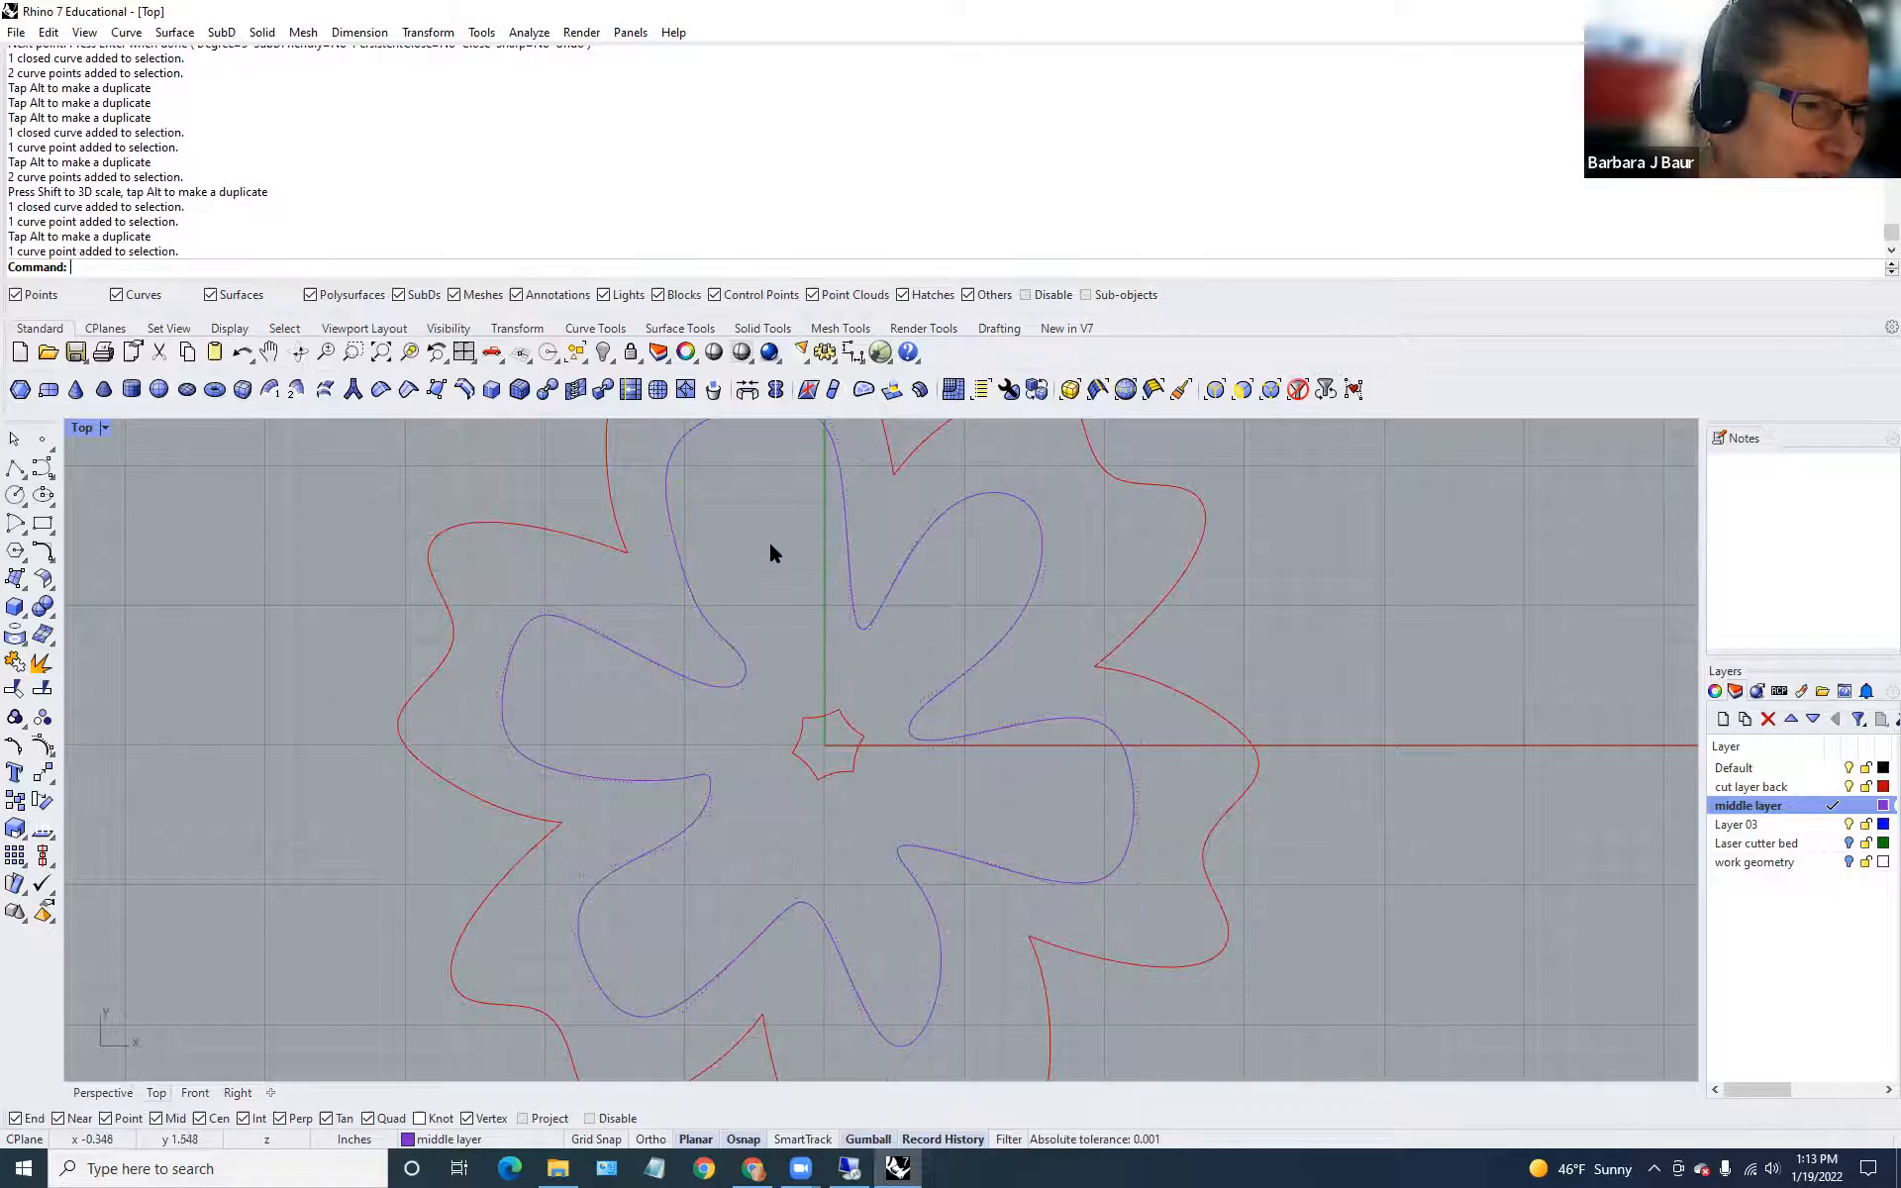
Adjust the control point halfway up the left side of the purple top petal.
{"action": "left_click", "coordinate": [686, 578]}
{"action": "left_click", "coordinate": [677, 557]}
{"action": "mouse_move", "coordinate": [753, 559]}
{"action": "left_mouse_down"}
{"action": "mouse_move", "coordinate": [715, 569]}
{"action": "mouse_move", "coordinate": [836, 548]}
{"action": "mouse_move", "coordinate": [594, 561]}
{"action": "mouse_move", "coordinate": [1074, 579]}
{"action": "mouse_move", "coordinate": [745, 592]}
{"action": "left_mouse_up"}
{"action": "scroll", "coordinate": [758, 683], "scroll_direction": "down", "scroll_amount": 5}
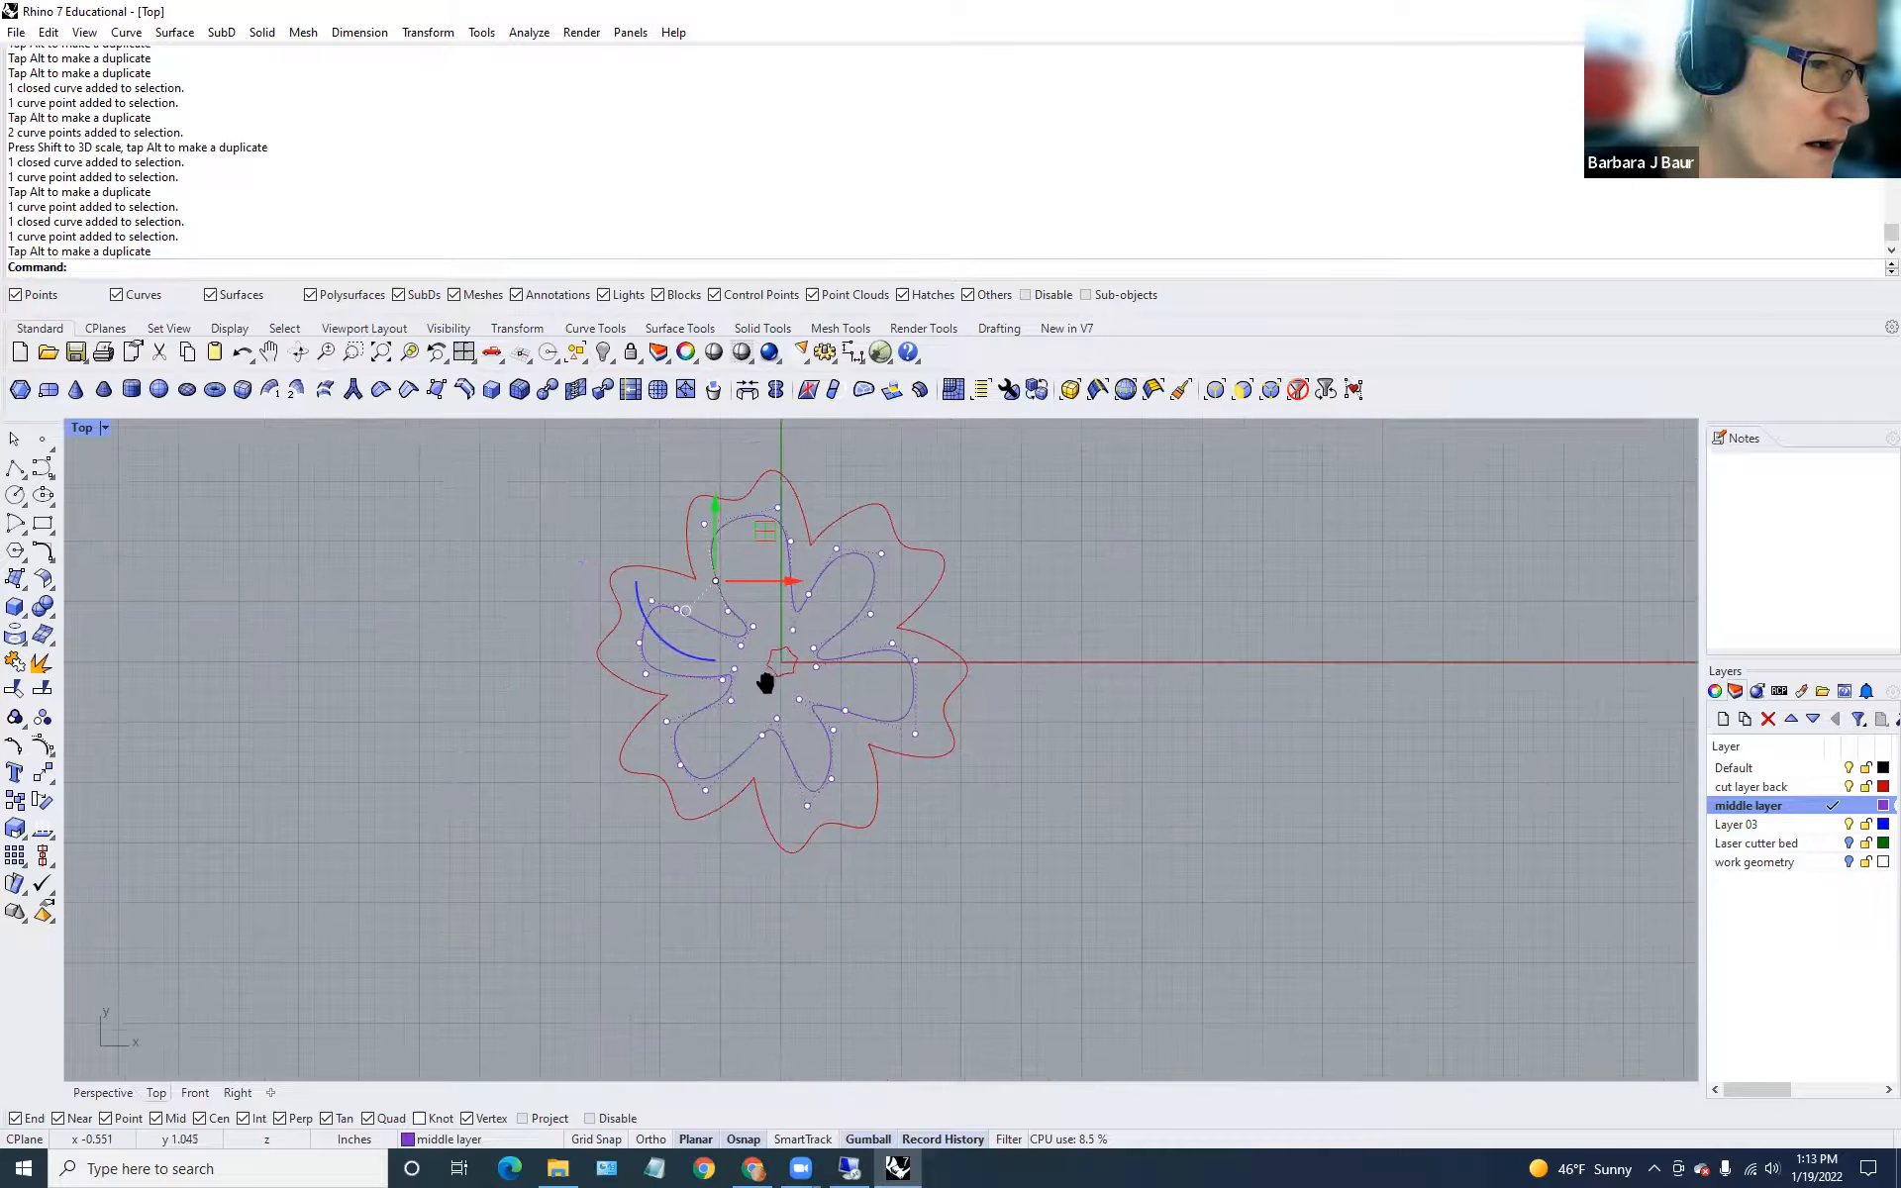
{"action": "scroll", "coordinate": [696, 577], "scroll_direction": "up", "scroll_amount": 5}
{"action": "key", "text": "Escape"}
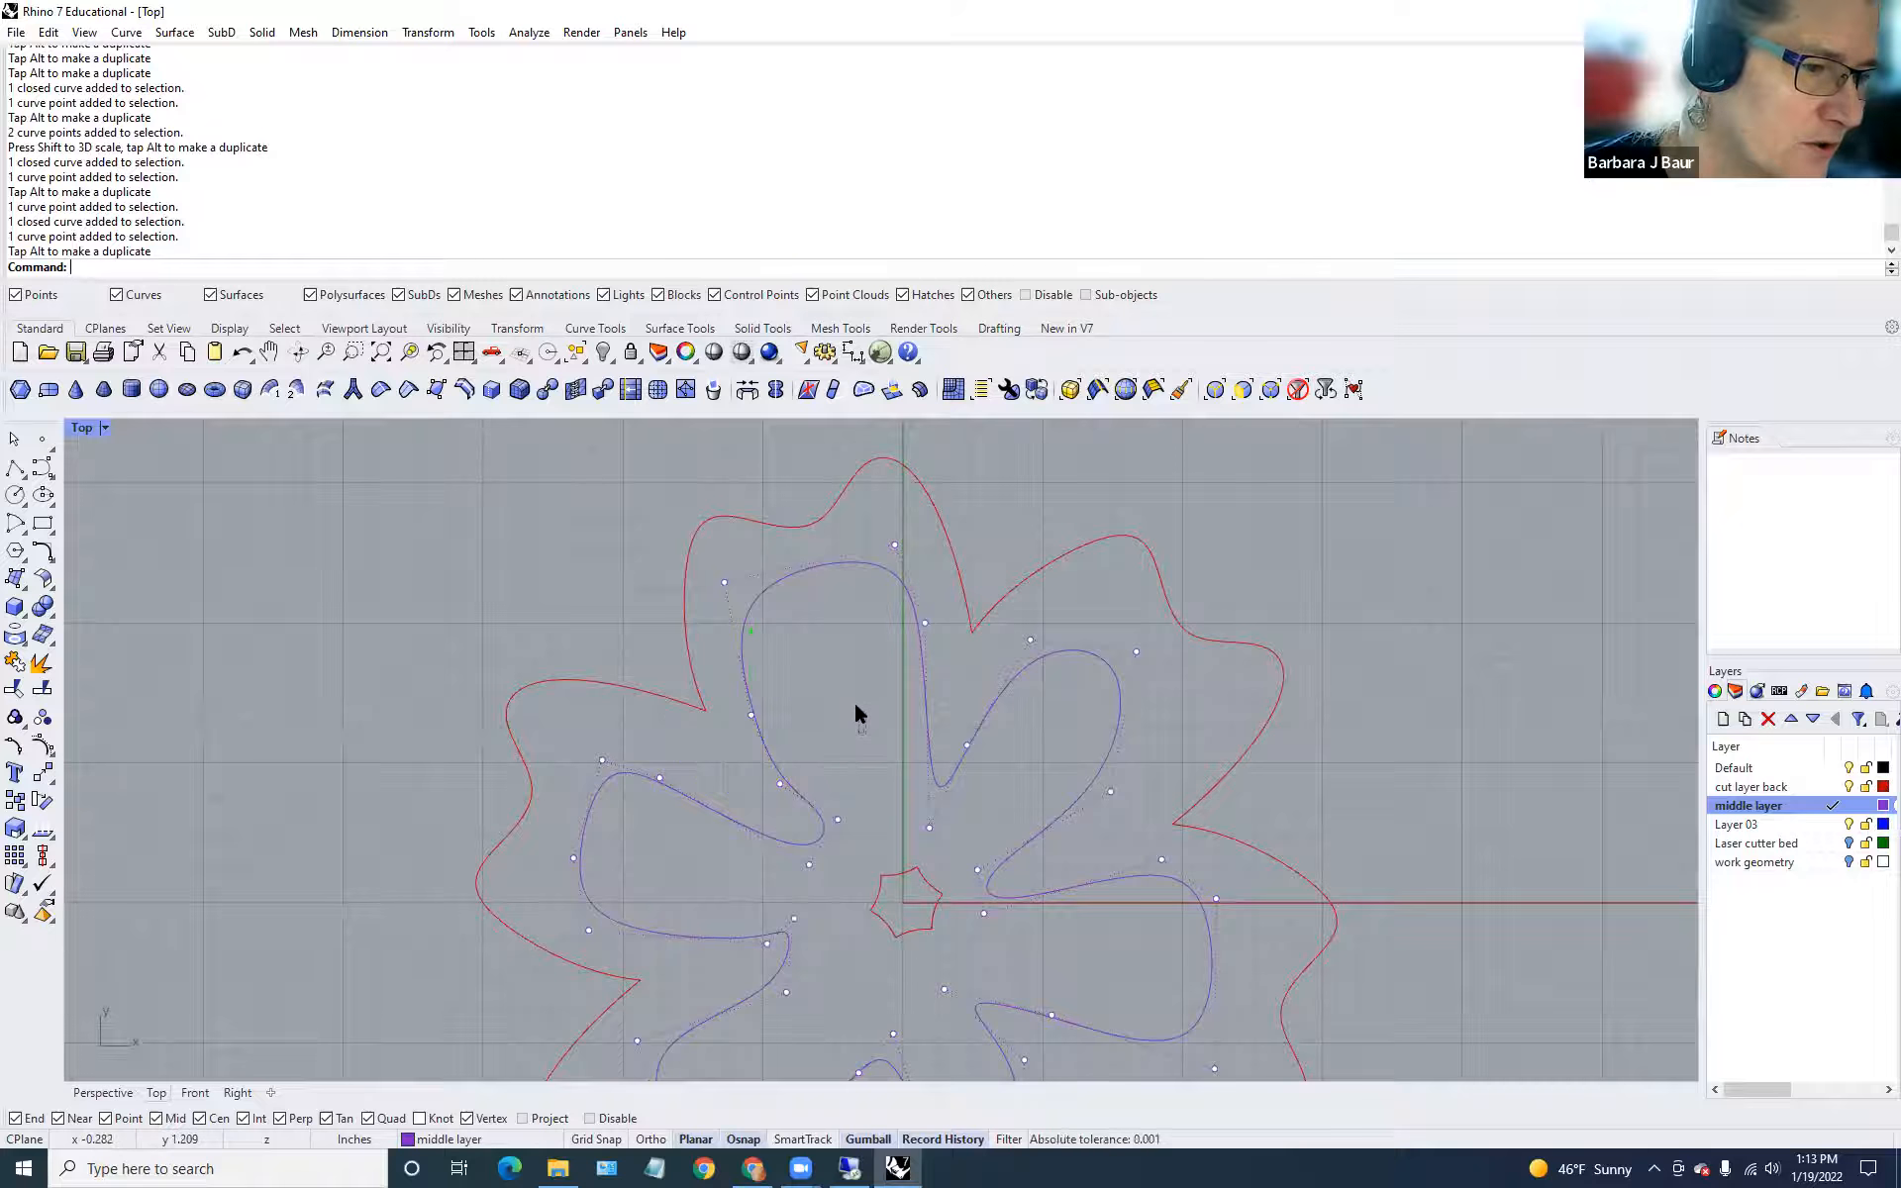
Scale the whole purple petal curve slightly within the red flower outline.
{"action": "right_click_drag", "start_coordinate": [854, 715], "coordinate": [806, 594]}
{"action": "left_click", "coordinate": [770, 713]}
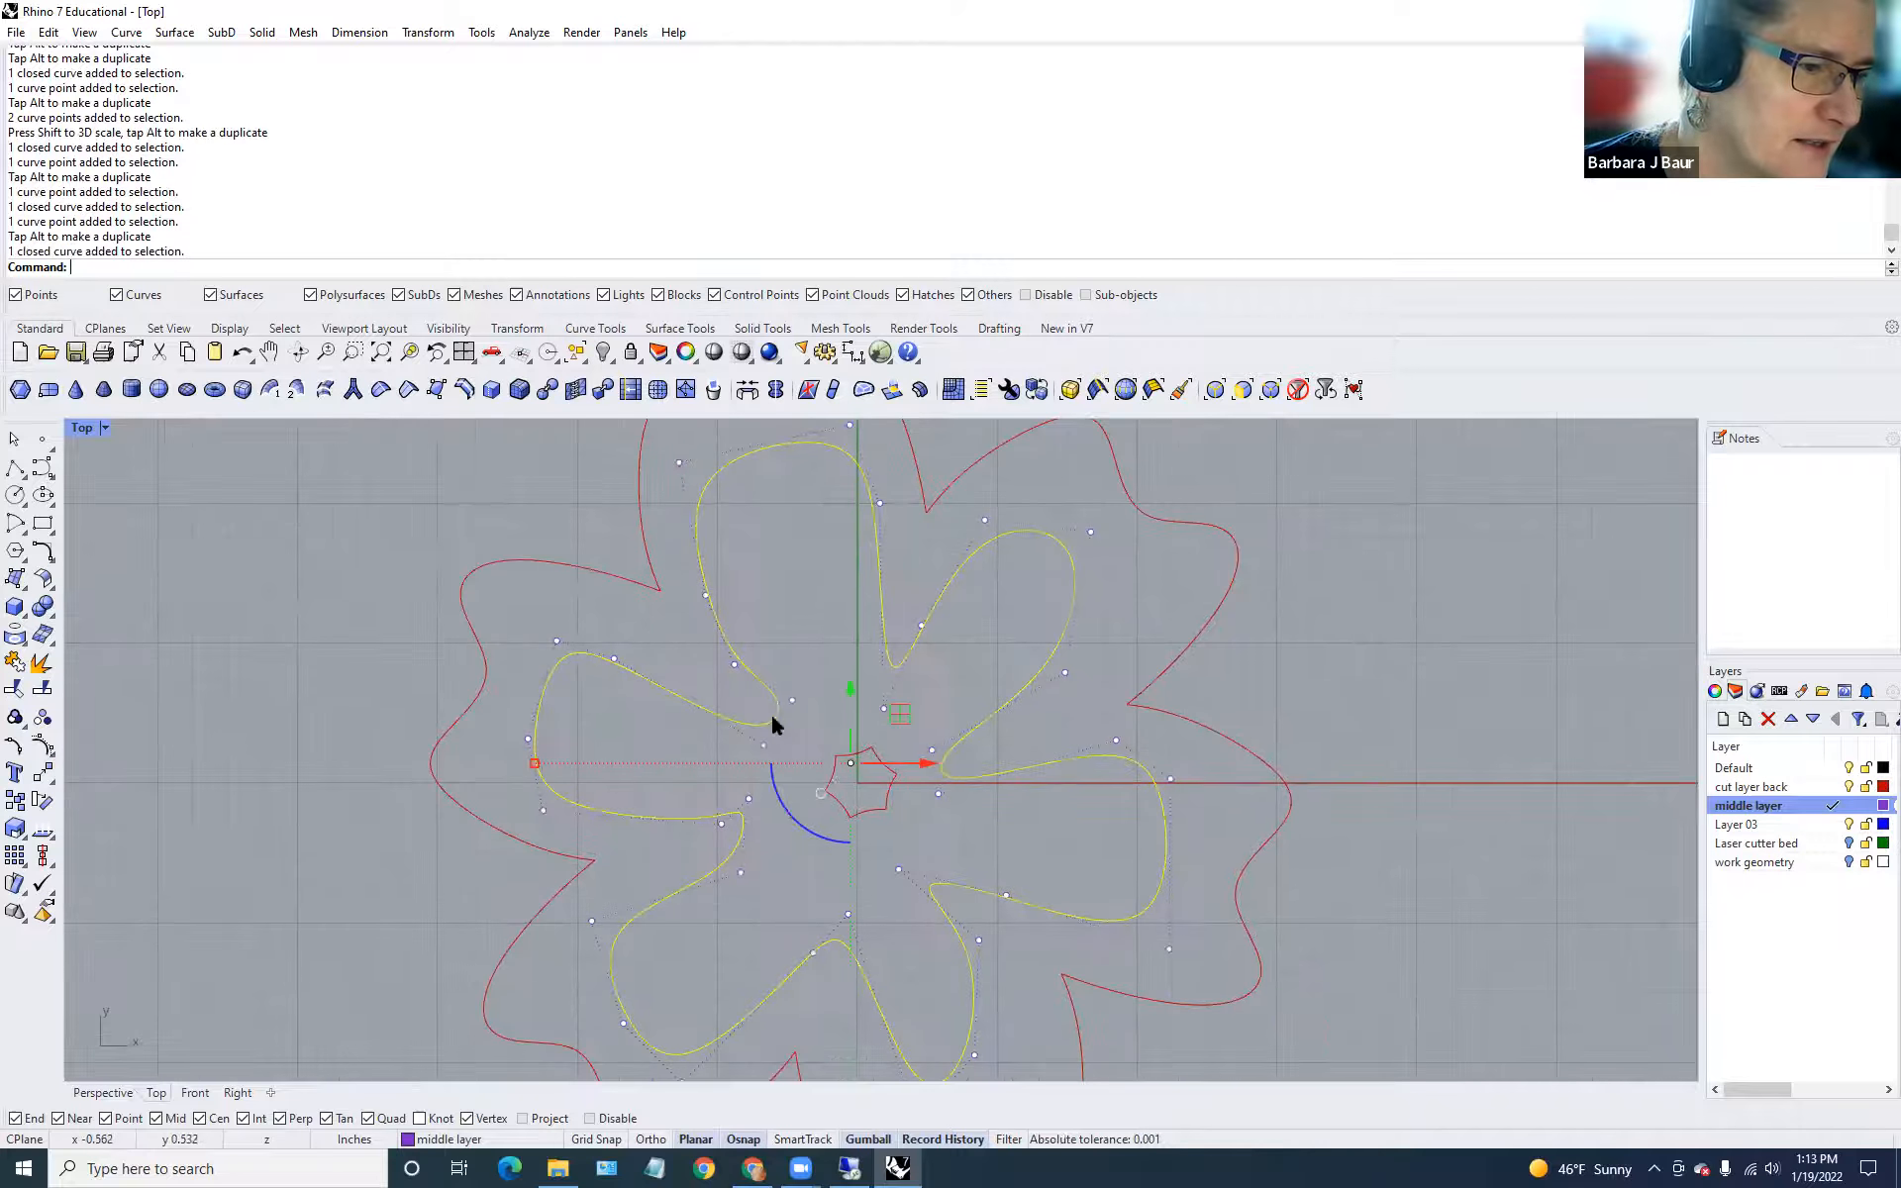
{"action": "scroll", "coordinate": [1002, 938], "scroll_direction": "down", "scroll_amount": 5}
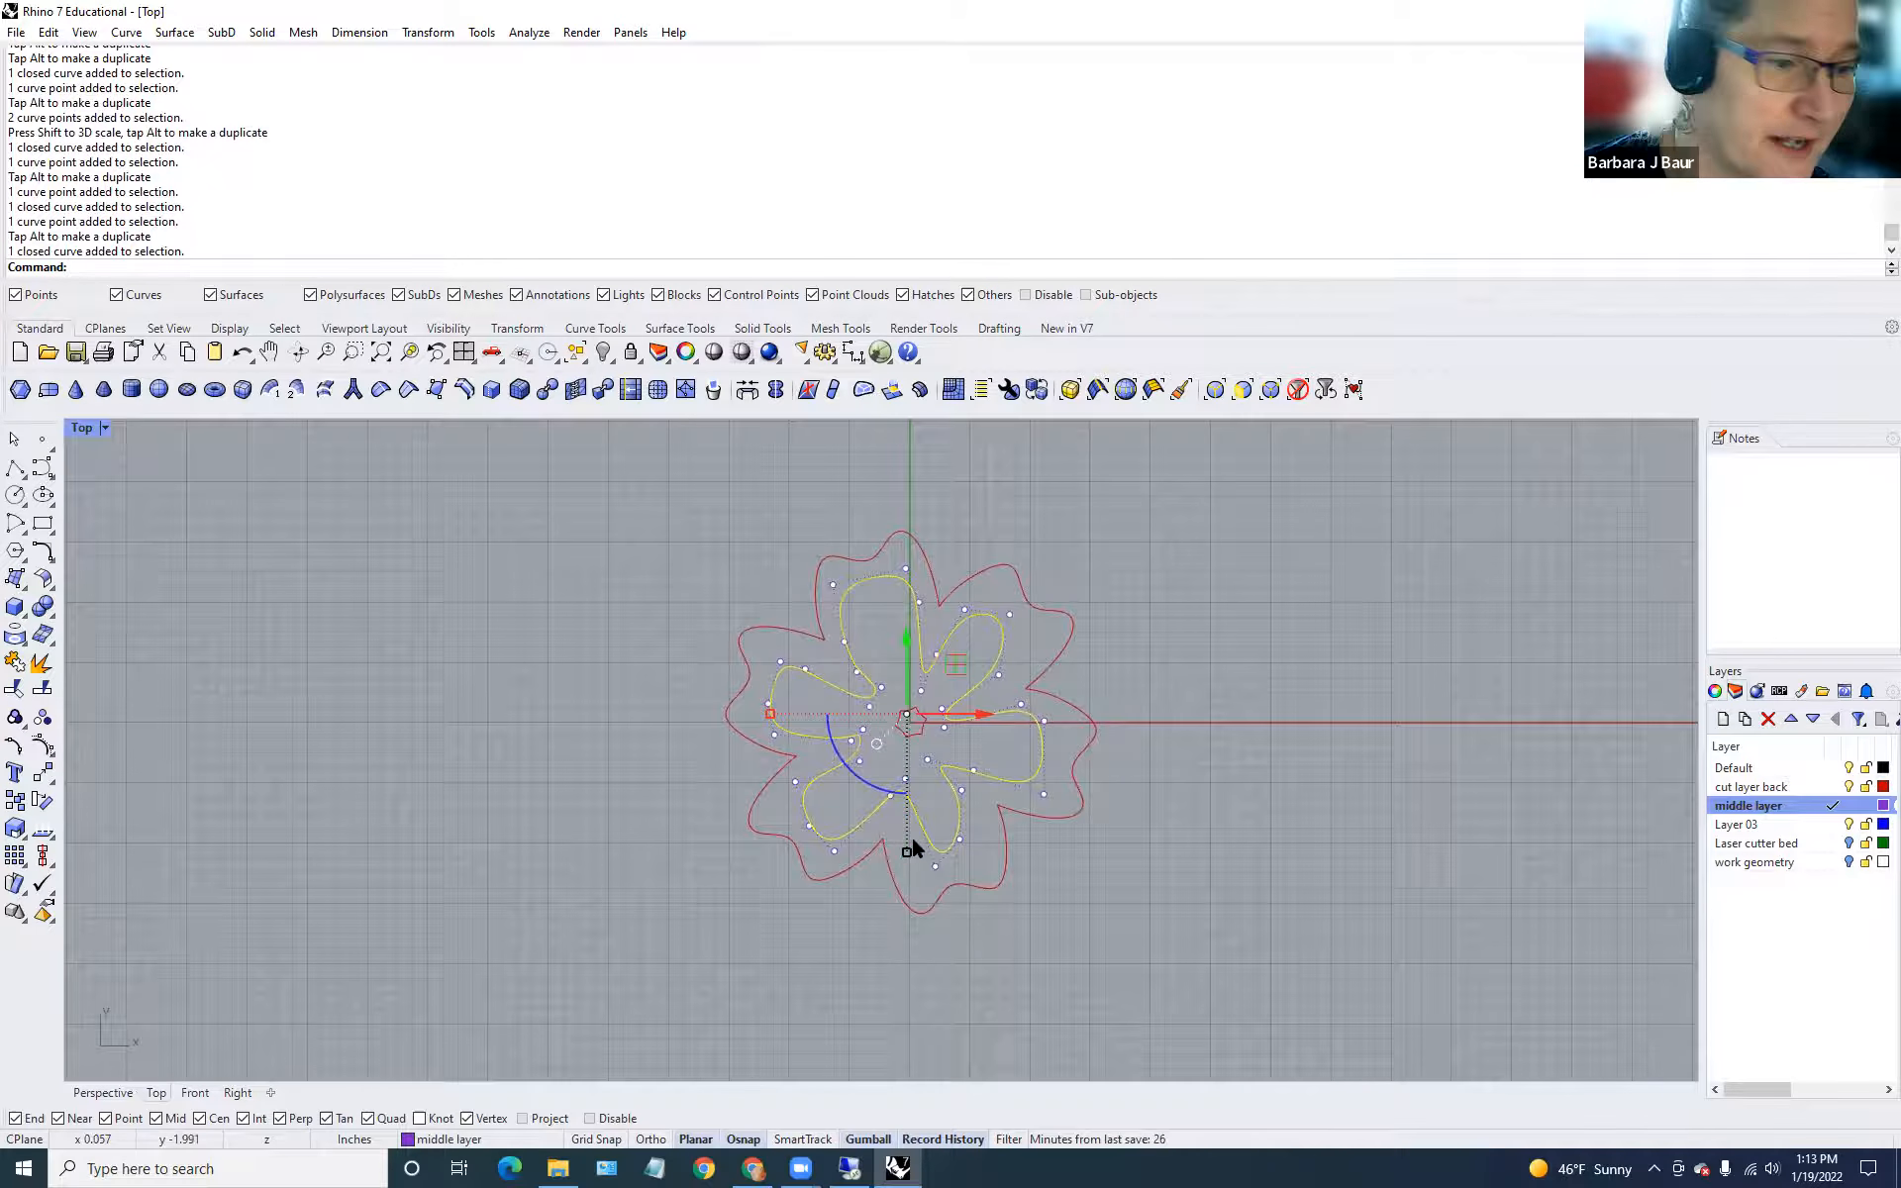
{"action": "scroll", "coordinate": [911, 840], "scroll_direction": "up", "scroll_amount": 3}
{"action": "mouse_move", "coordinate": [901, 863]}
{"action": "left_mouse_down"}
{"action": "mouse_move", "coordinate": [895, 756]}
{"action": "mouse_move", "coordinate": [923, 876]}
{"action": "mouse_move", "coordinate": [897, 869]}
{"action": "left_mouse_up"}
{"action": "left_click_drag", "start_coordinate": [649, 604], "coordinate": [649, 653]}
{"action": "key", "text": "Escape"}
{"action": "scroll", "coordinate": [1040, 841], "scroll_direction": "down", "scroll_amount": 4}
{"action": "scroll", "coordinate": [978, 835], "scroll_direction": "up", "scroll_amount": 6}
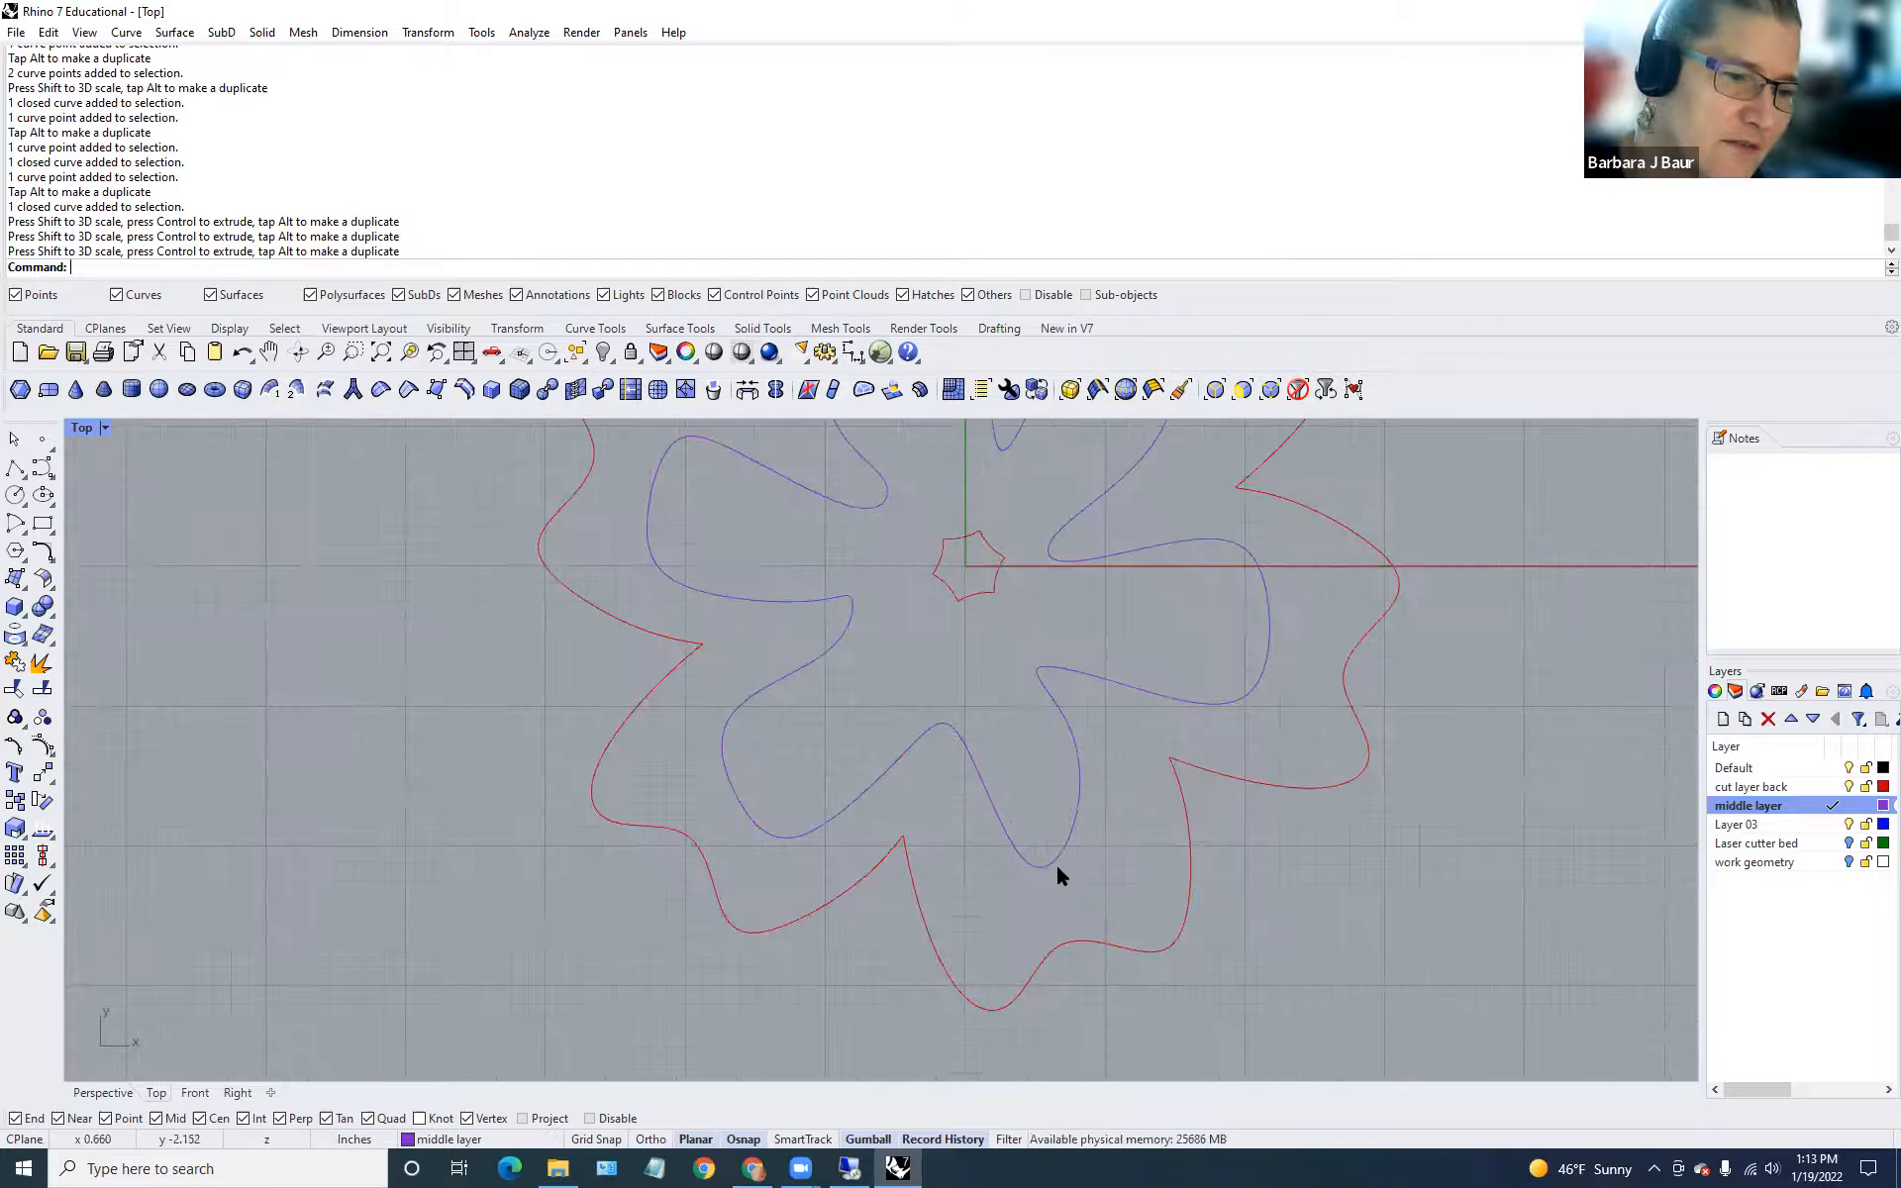
Rotate the two control points at the tip of the purple bottom petal clockwise and scale them farther apart.
{"action": "left_click", "coordinate": [1042, 863]}
{"action": "key", "text": "F10"}
{"action": "left_click_drag", "start_coordinate": [984, 951], "coordinate": [1107, 815]}
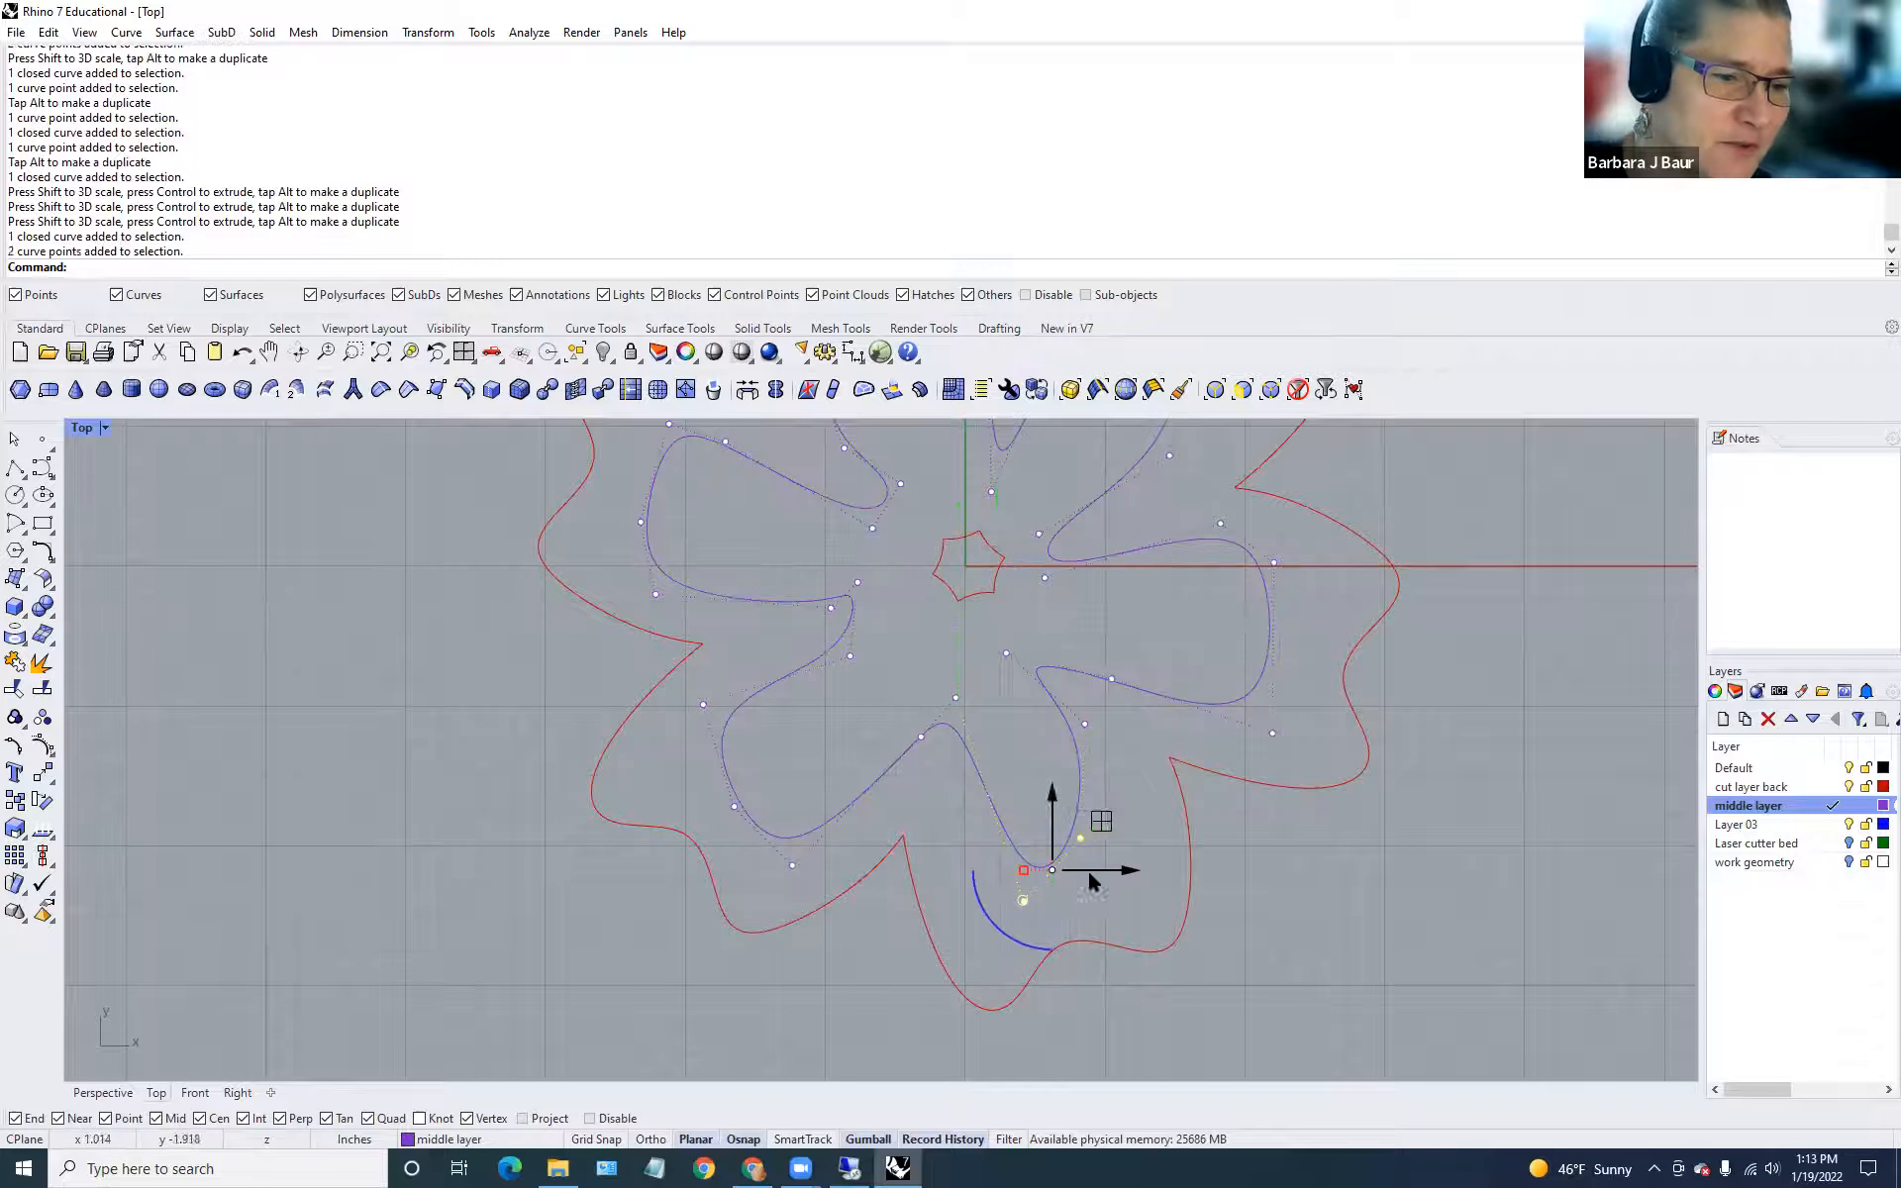
{"action": "mouse_move", "coordinate": [1038, 952]}
{"action": "left_mouse_down"}
{"action": "mouse_move", "coordinate": [982, 917]}
{"action": "mouse_move", "coordinate": [1025, 945]}
{"action": "mouse_move", "coordinate": [1004, 935]}
{"action": "left_mouse_up"}
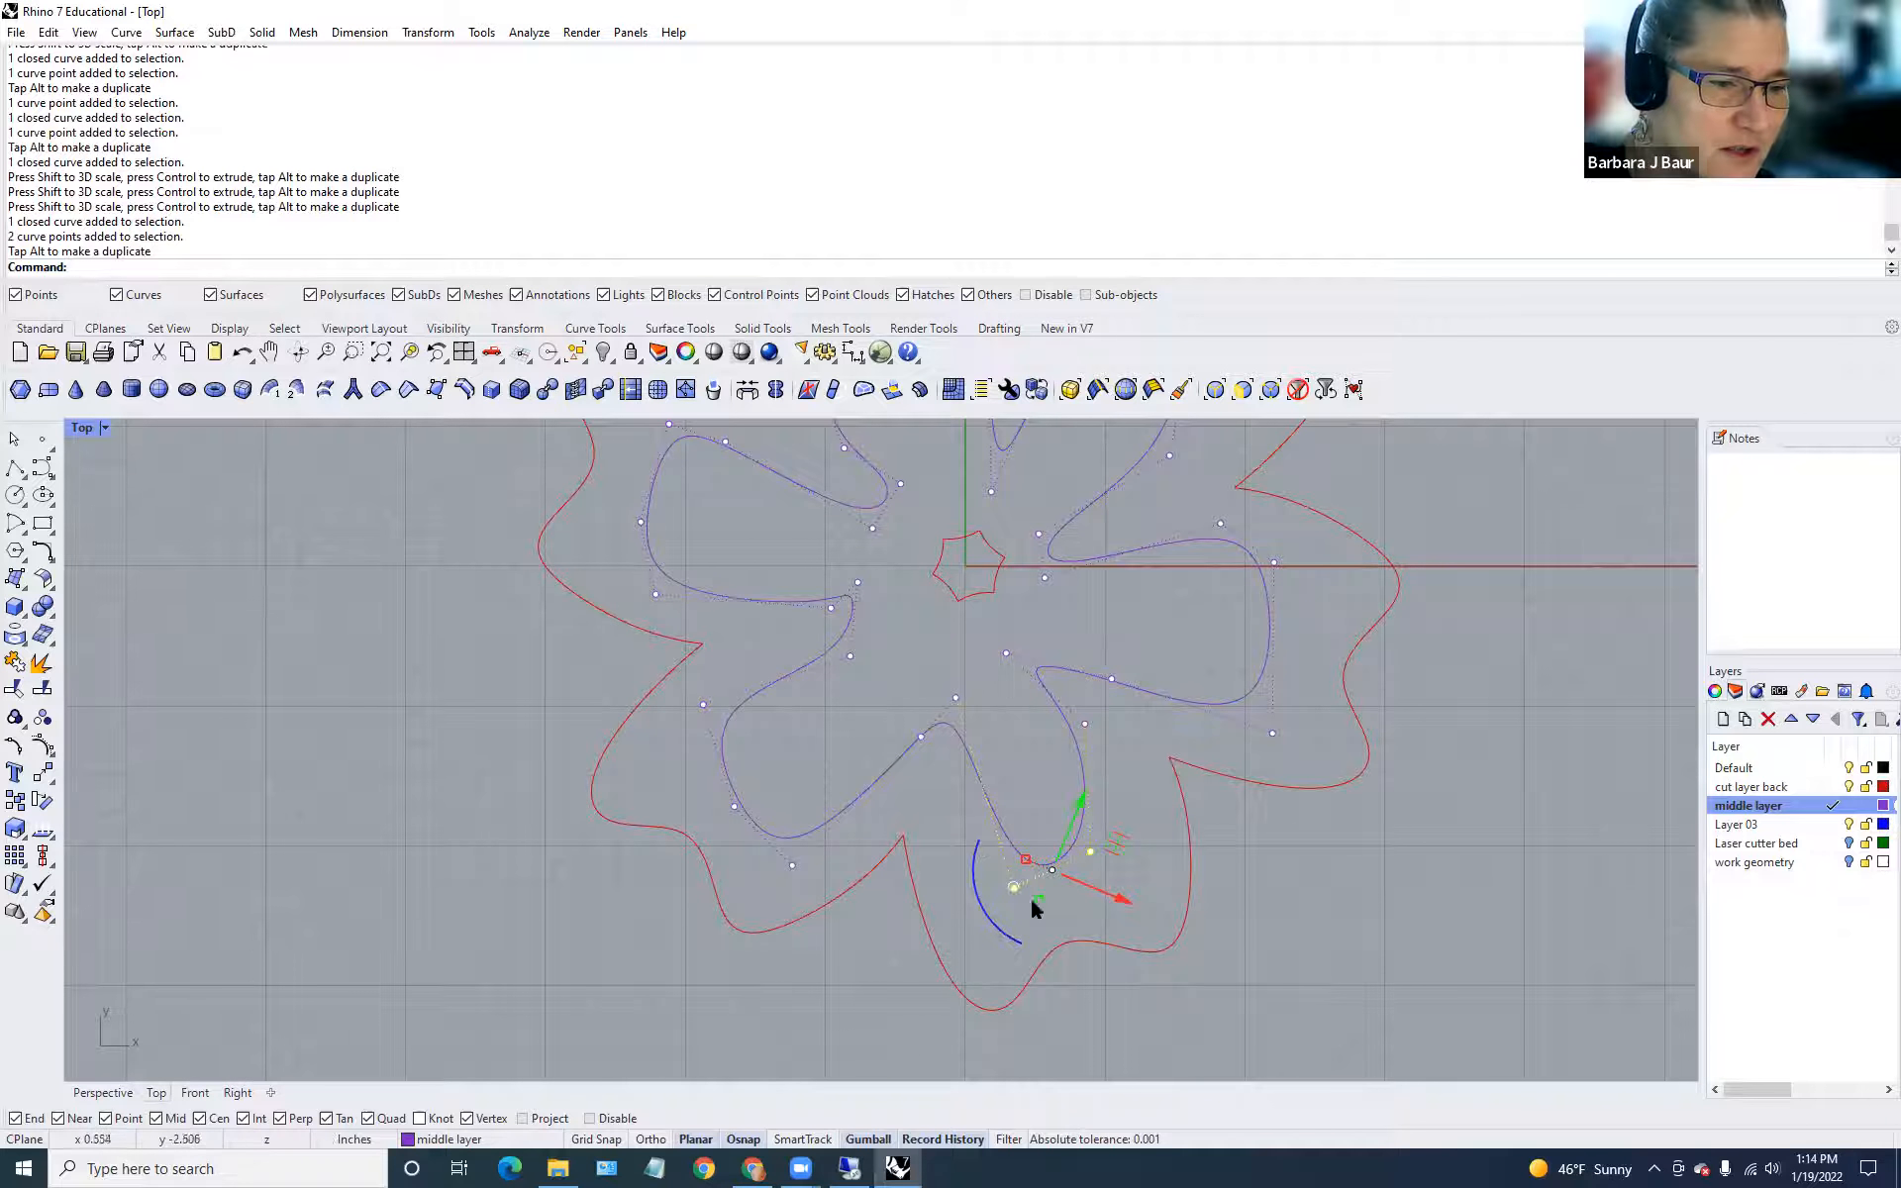
{"action": "mouse_move", "coordinate": [1038, 896]}
{"action": "left_mouse_down"}
{"action": "mouse_move", "coordinate": [1019, 937]}
{"action": "mouse_move", "coordinate": [1034, 933]}
{"action": "left_mouse_up"}
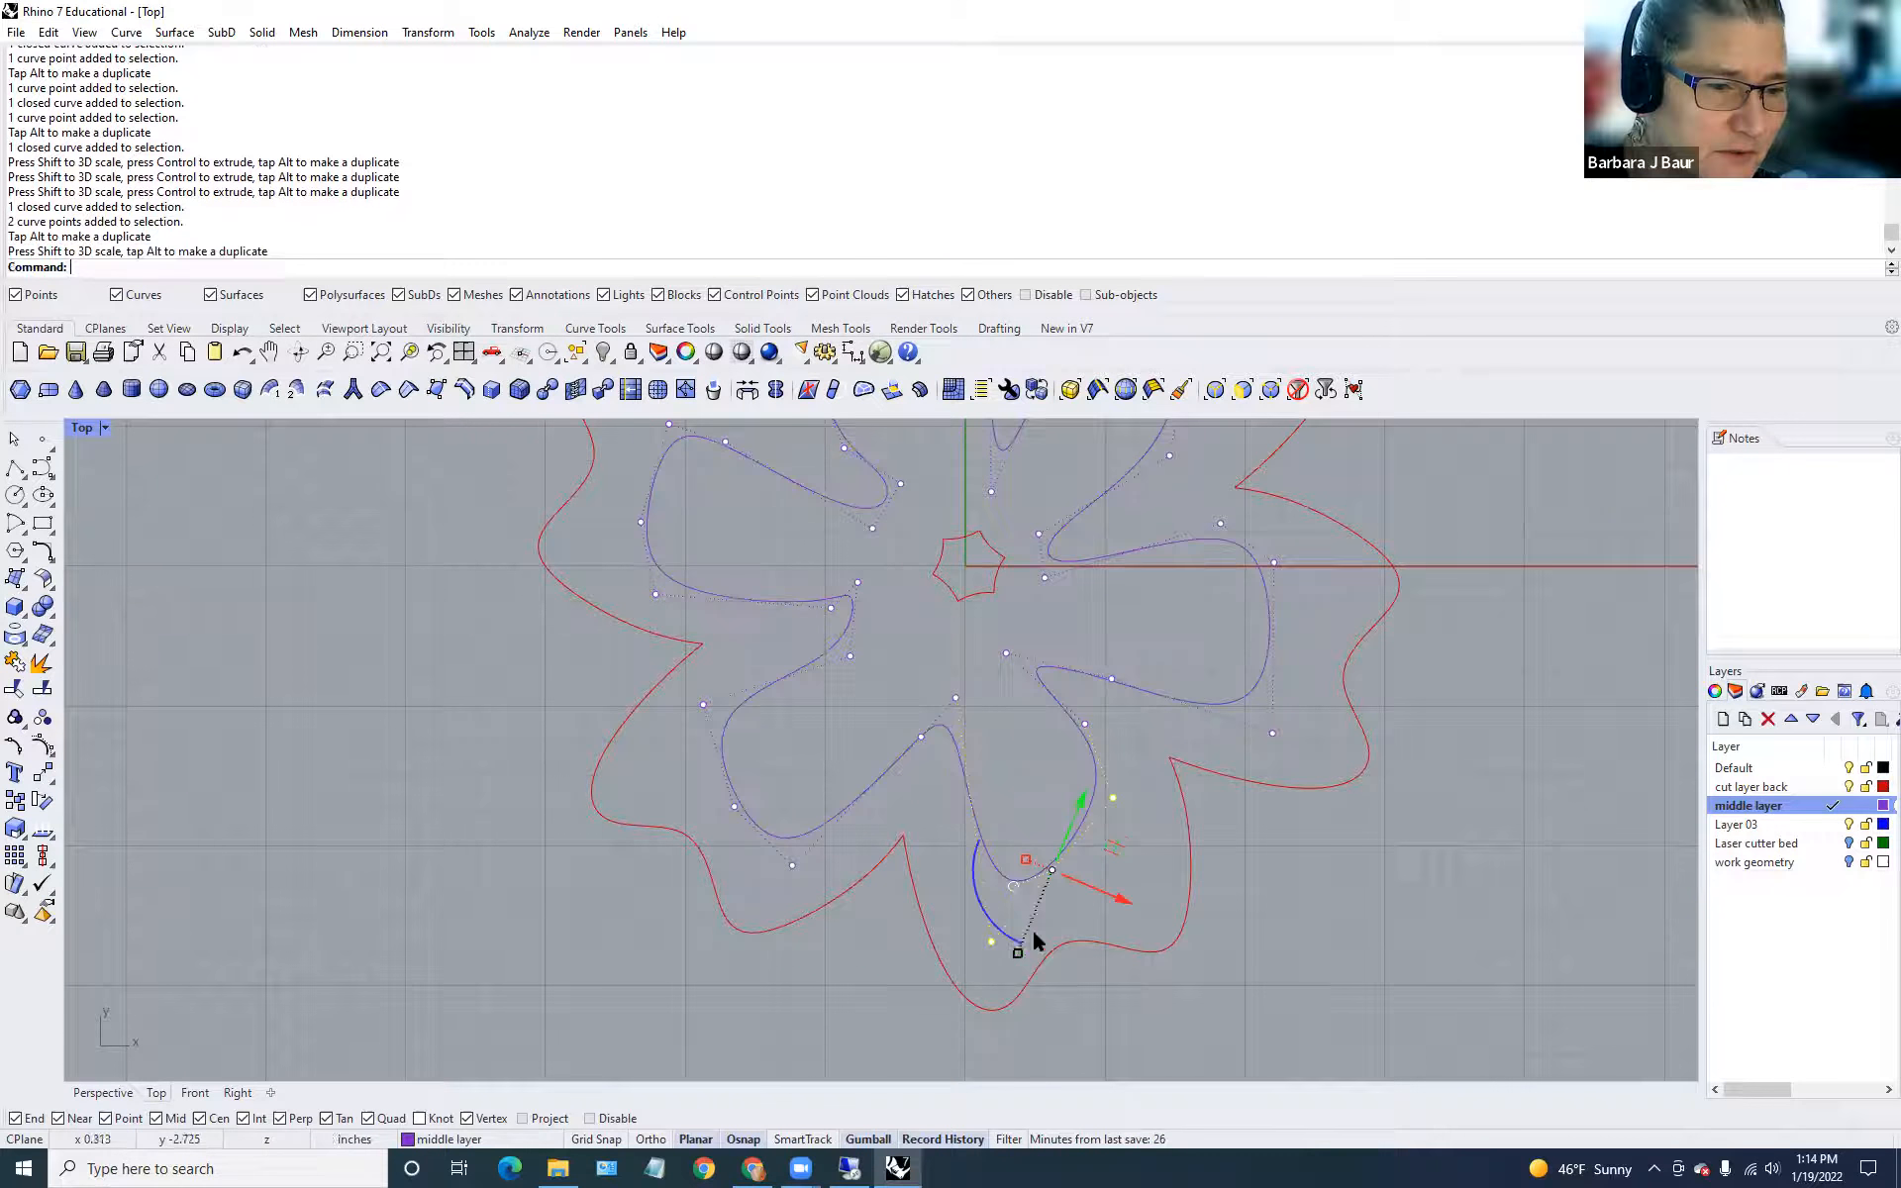
Move the control point on the right side of the purple bottom petal outward to widen the petal.
{"action": "left_click", "coordinate": [1112, 796]}
{"action": "left_click_drag", "start_coordinate": [1141, 795], "coordinate": [1195, 806]}
{"action": "key", "text": "Escape"}
{"action": "key", "text": "Escape"}
{"action": "scroll", "coordinate": [1016, 783], "scroll_direction": "down", "scroll_amount": 5}
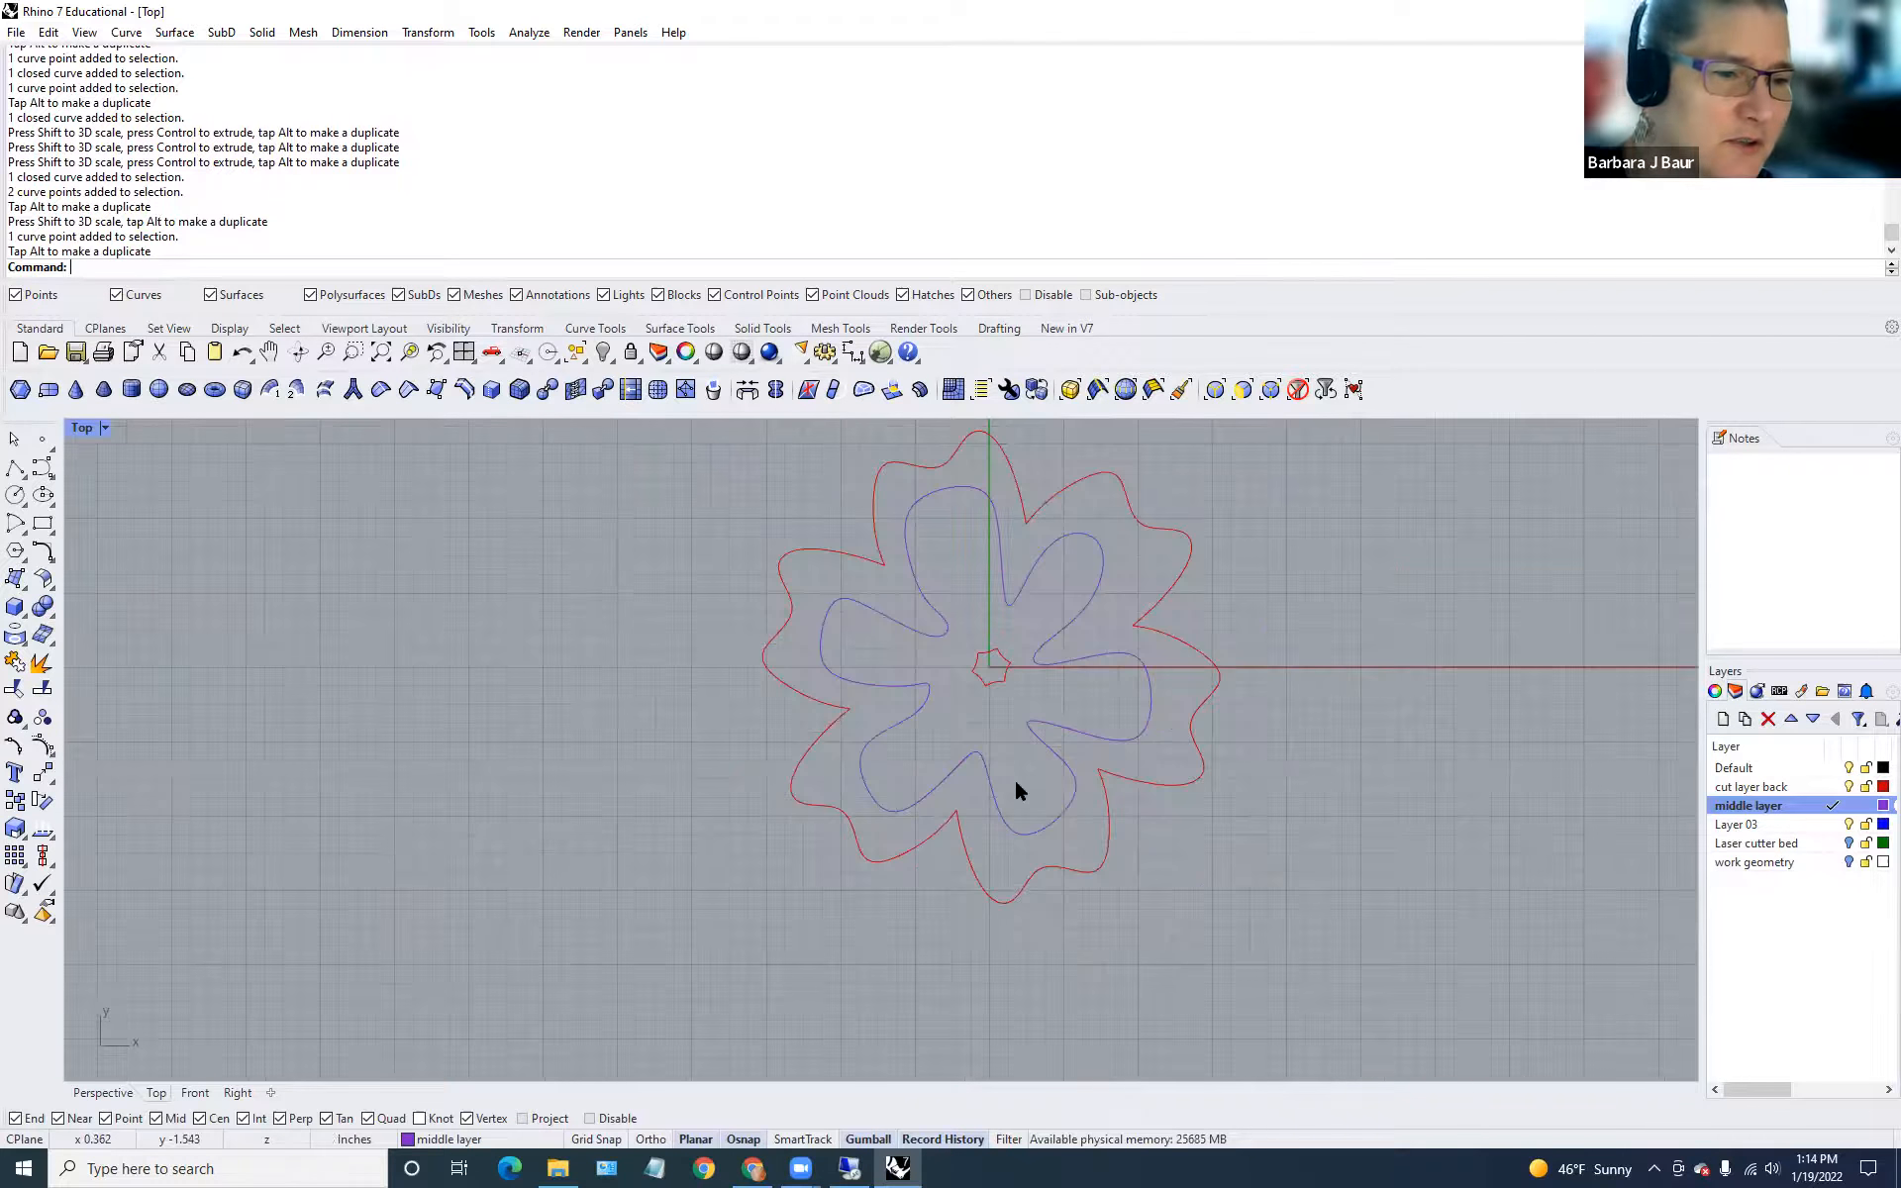
Move the control point at the lower left side of the purple top petal slightly to the right.
{"action": "left_click", "coordinate": [998, 580]}
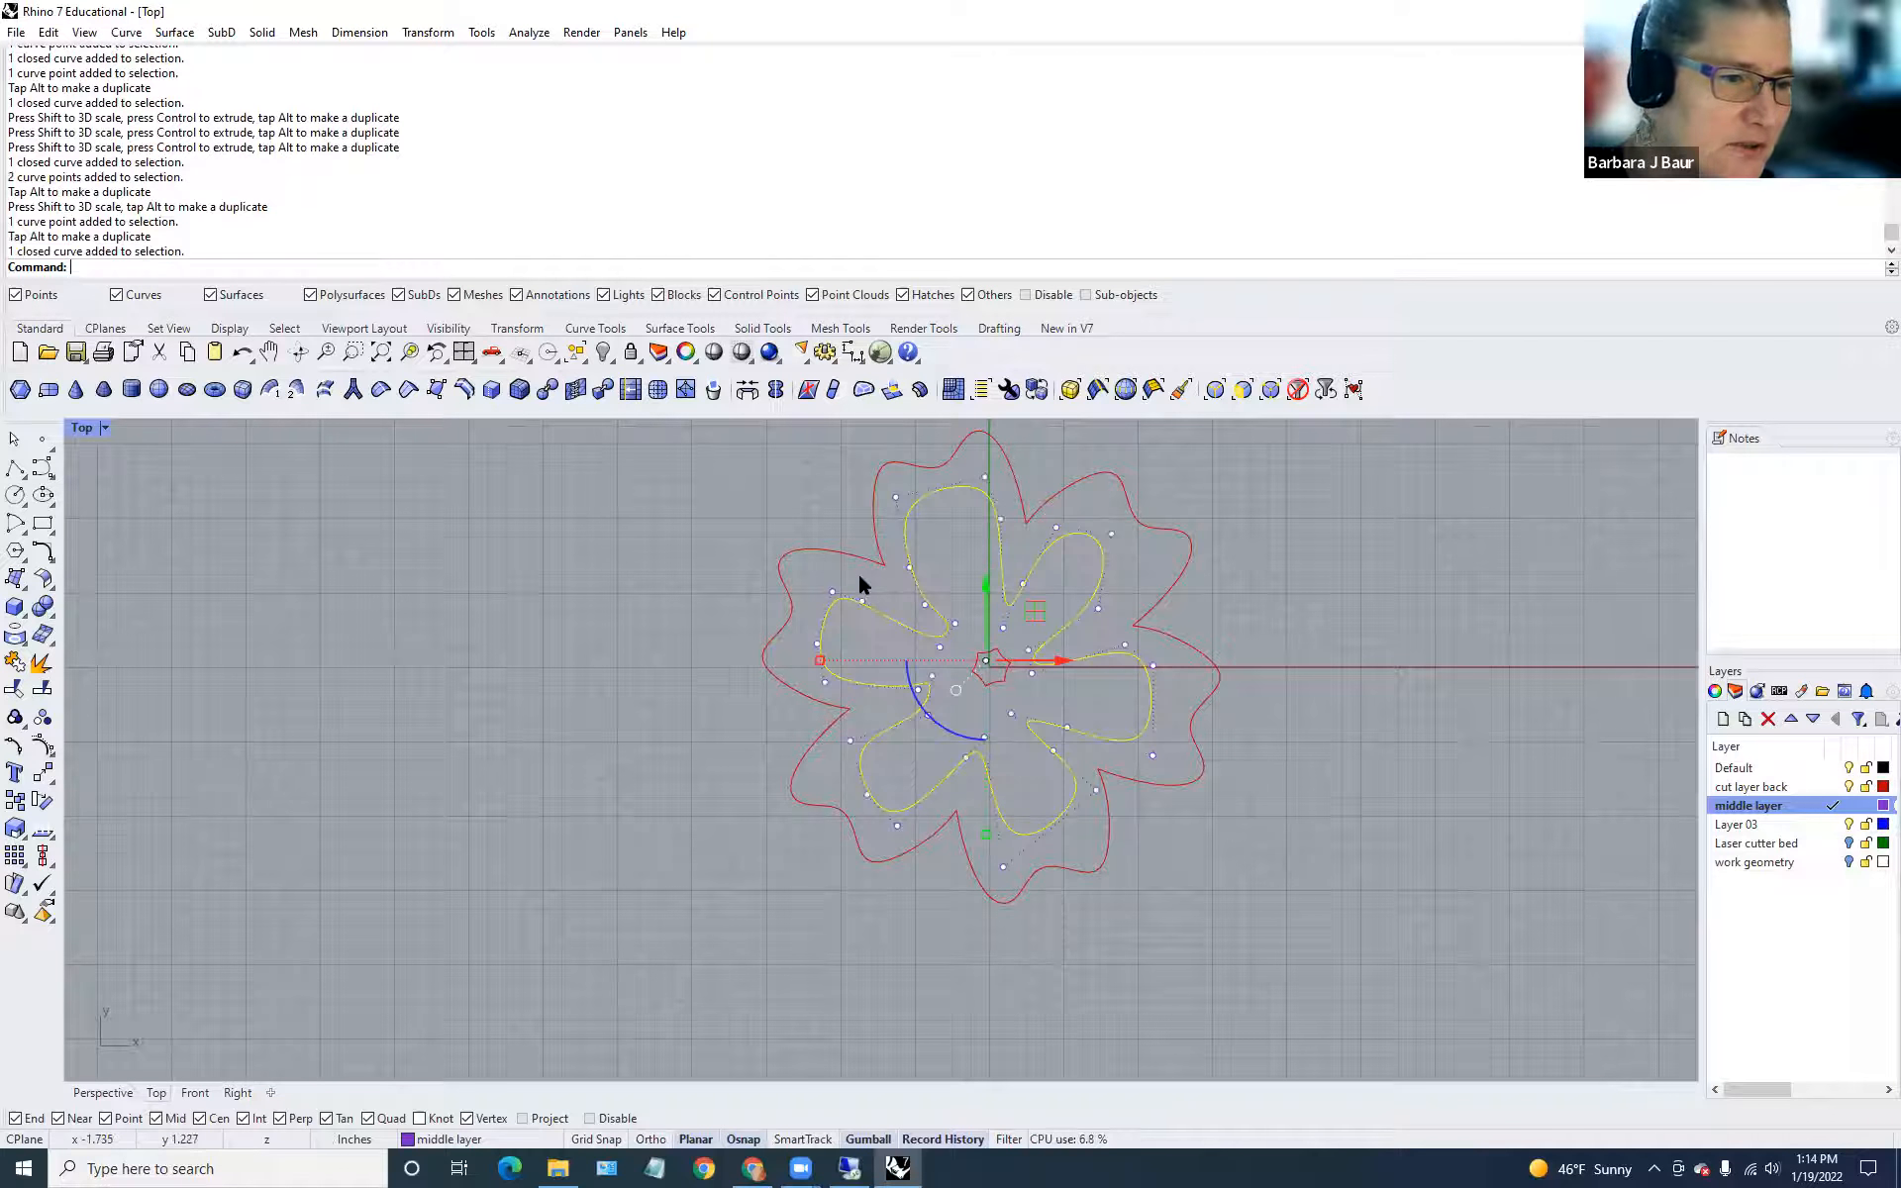
{"action": "key", "text": "Escape"}
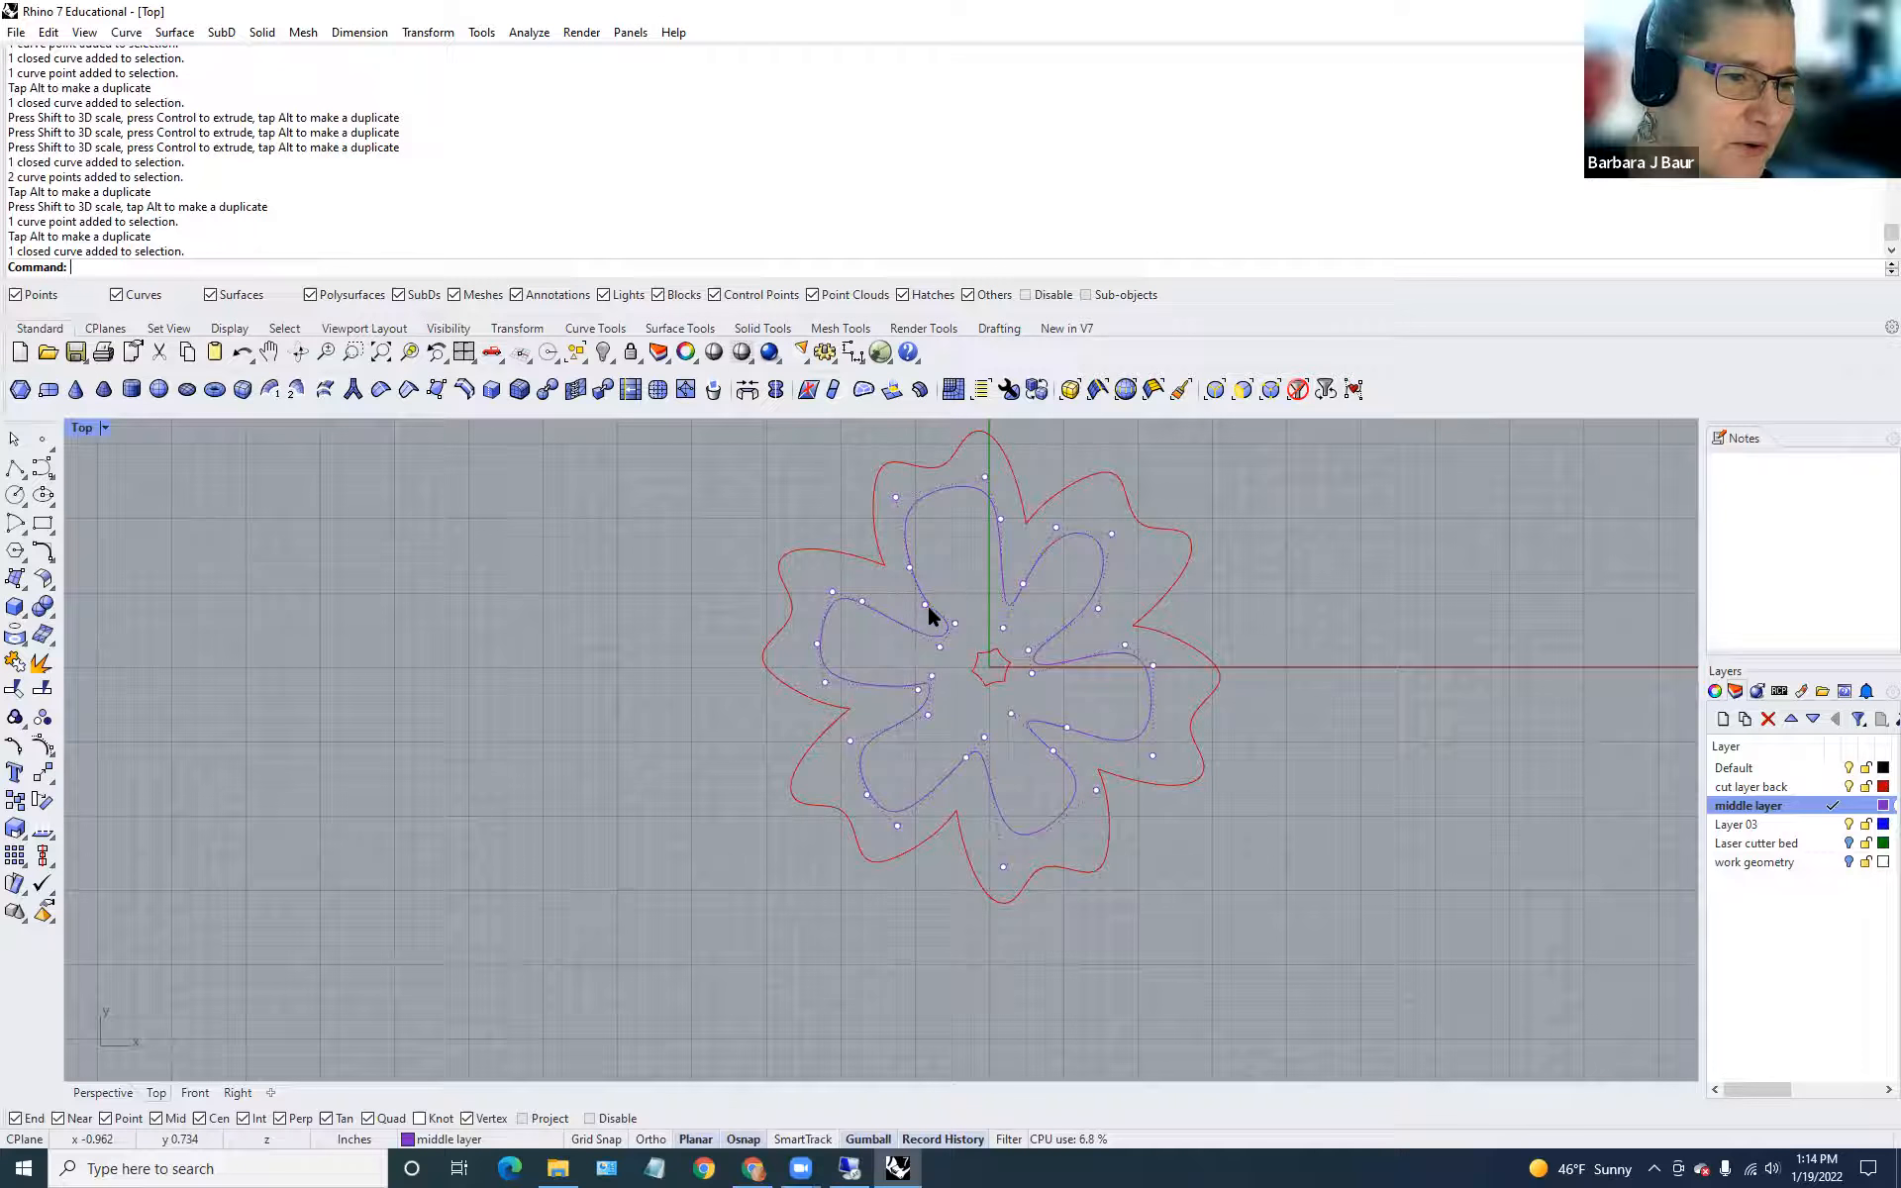
{"action": "left_click_drag", "start_coordinate": [950, 590], "coordinate": [974, 604]}
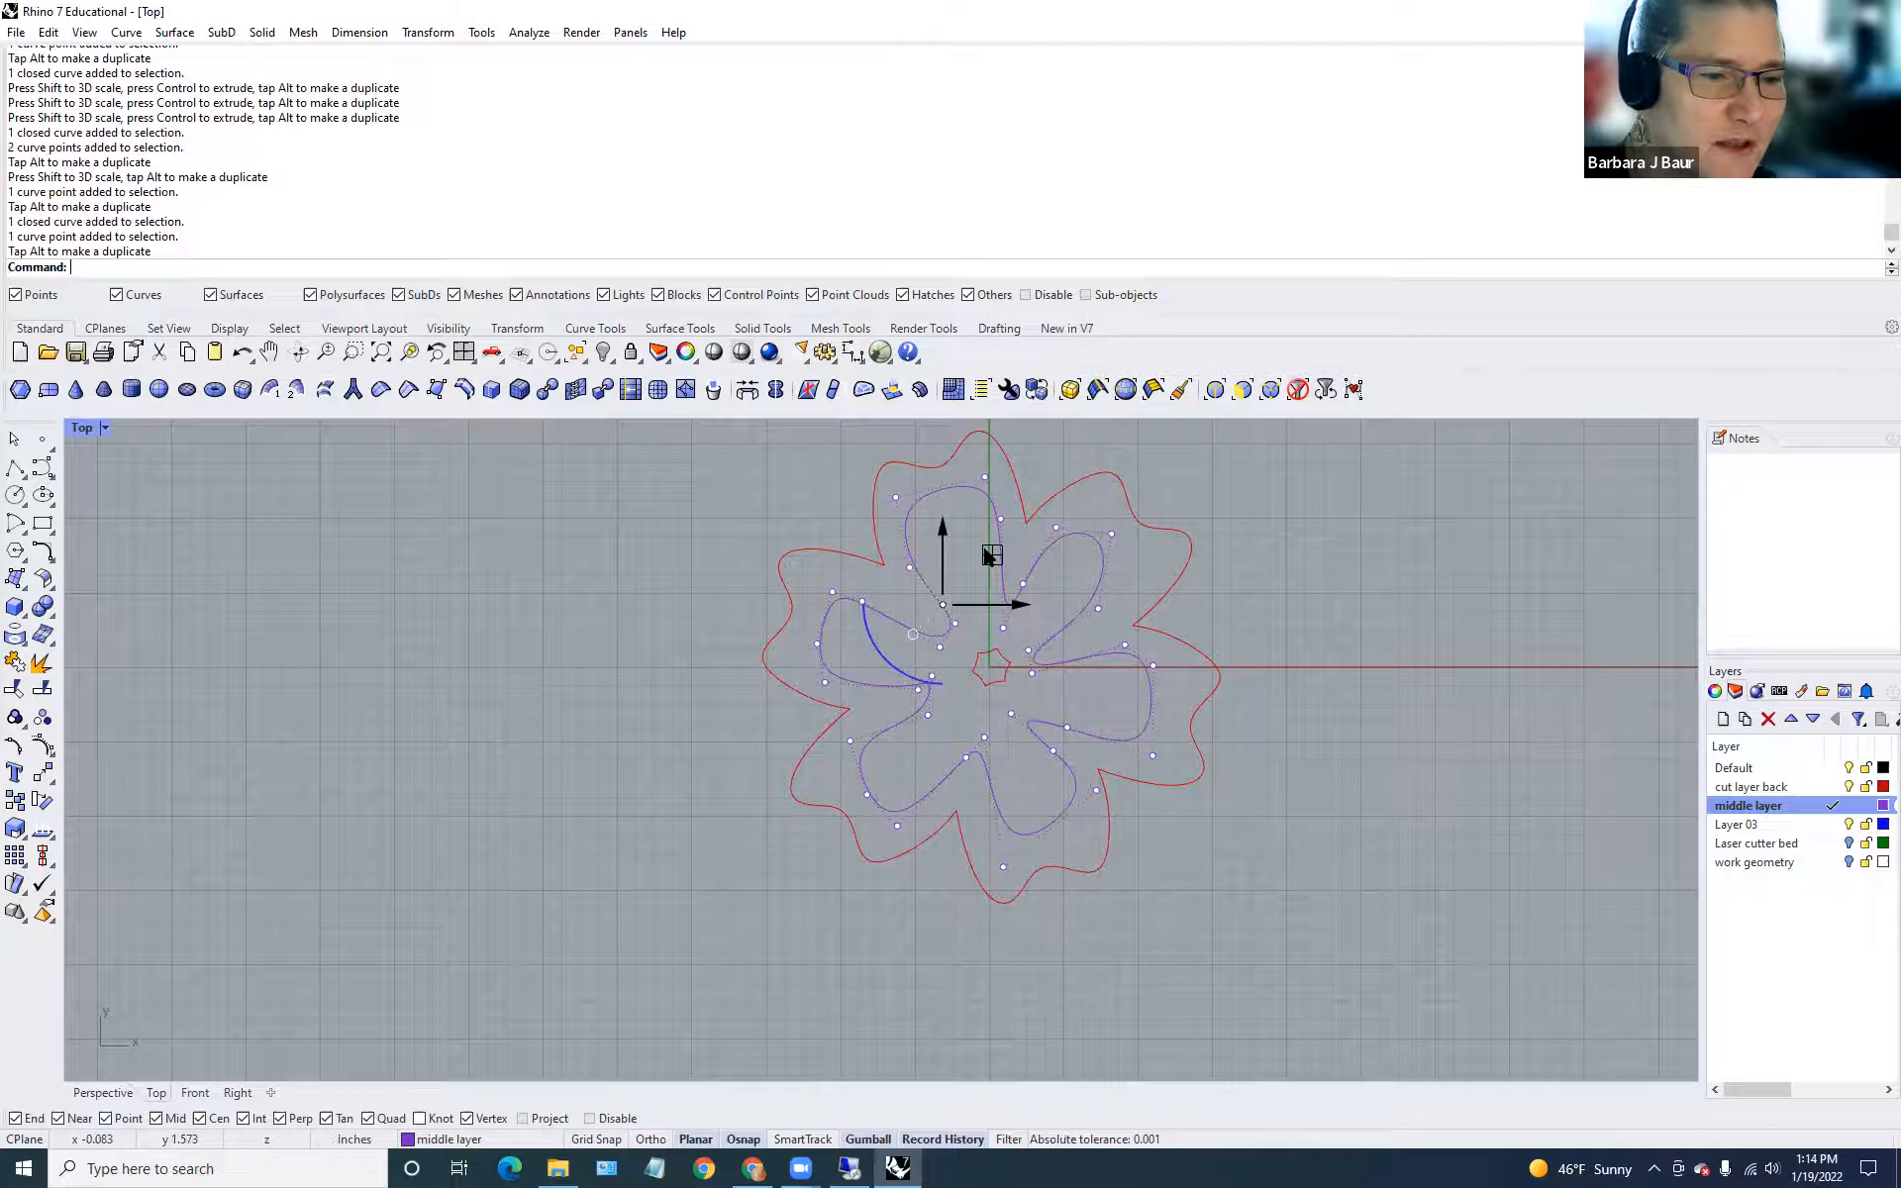
{"action": "key", "text": "Escape"}
{"action": "key", "text": "Escape"}
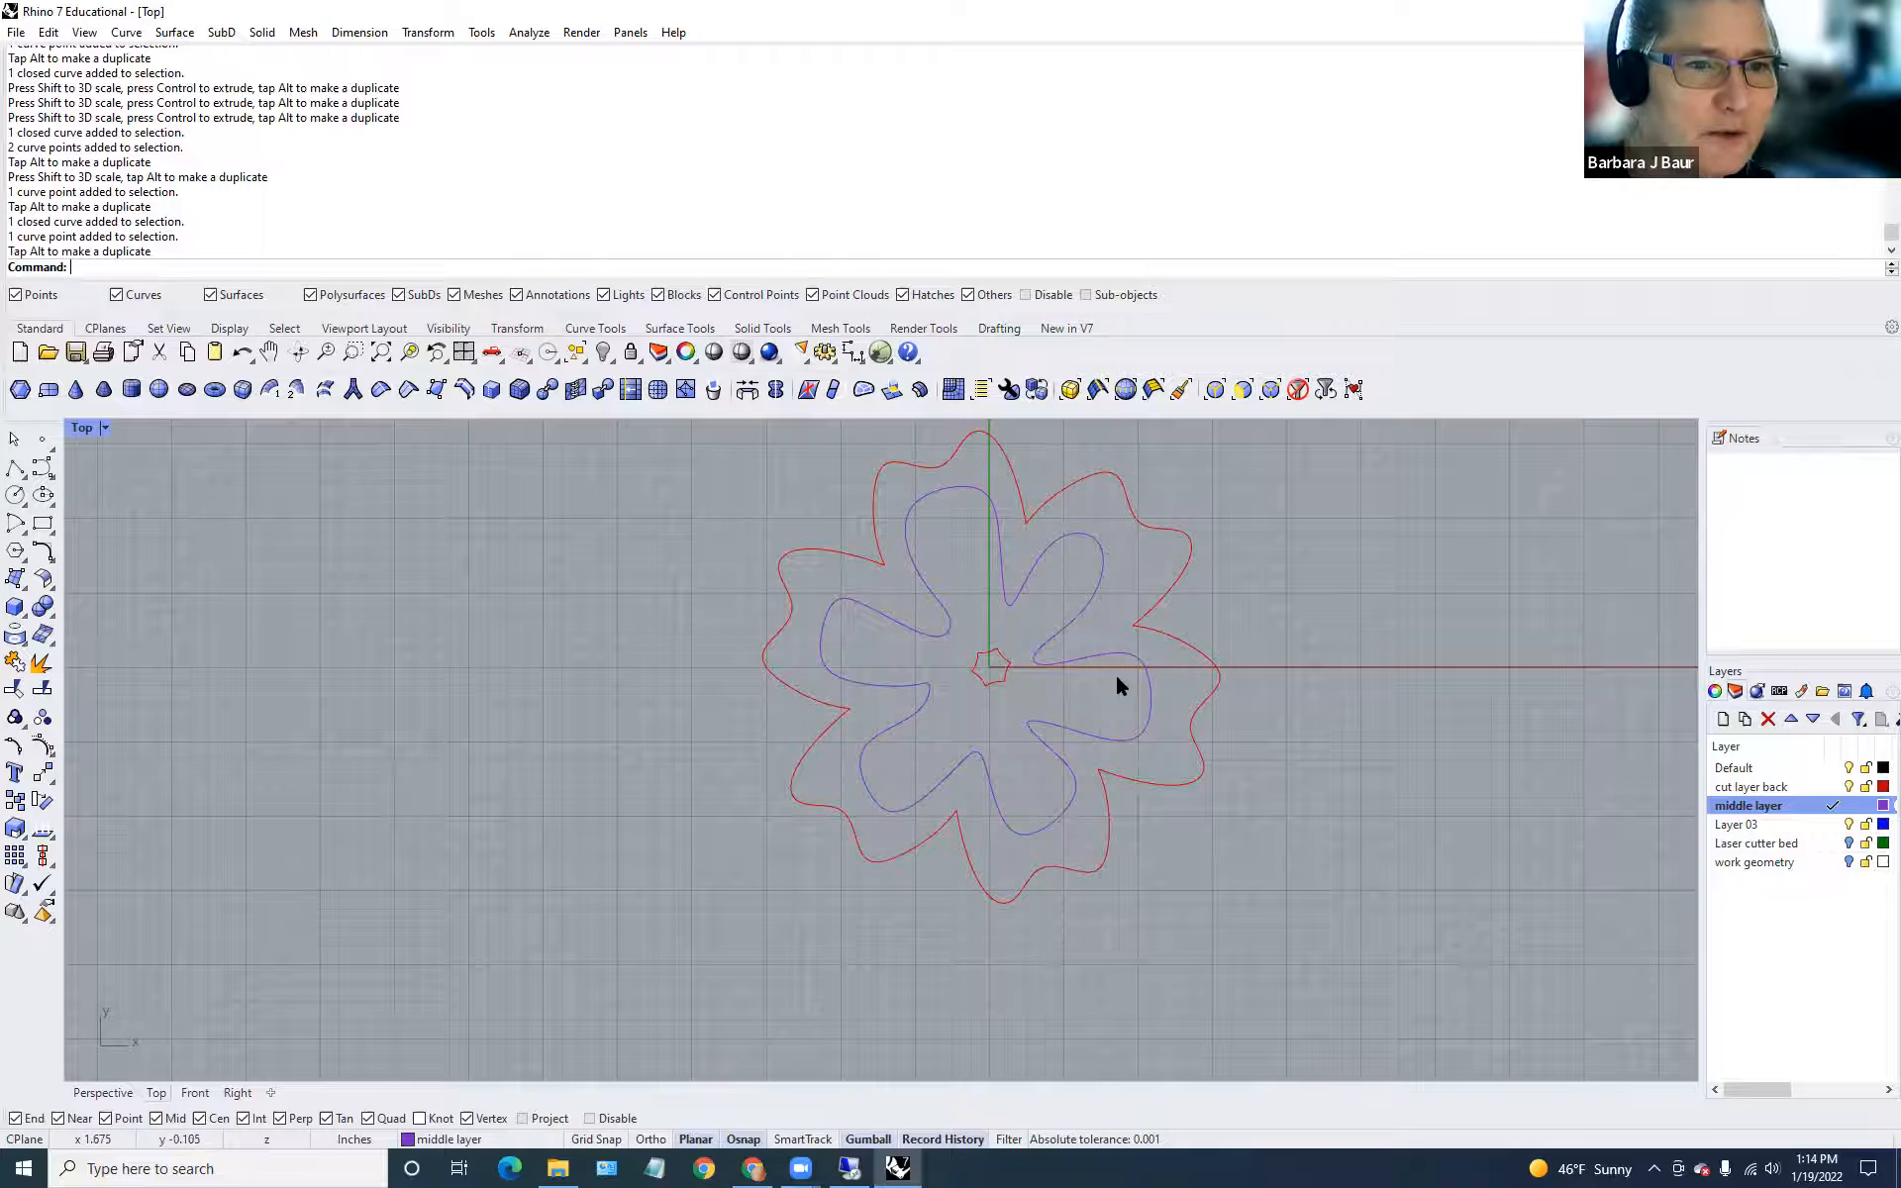
{"action": "left_click", "coordinate": [1149, 729]}
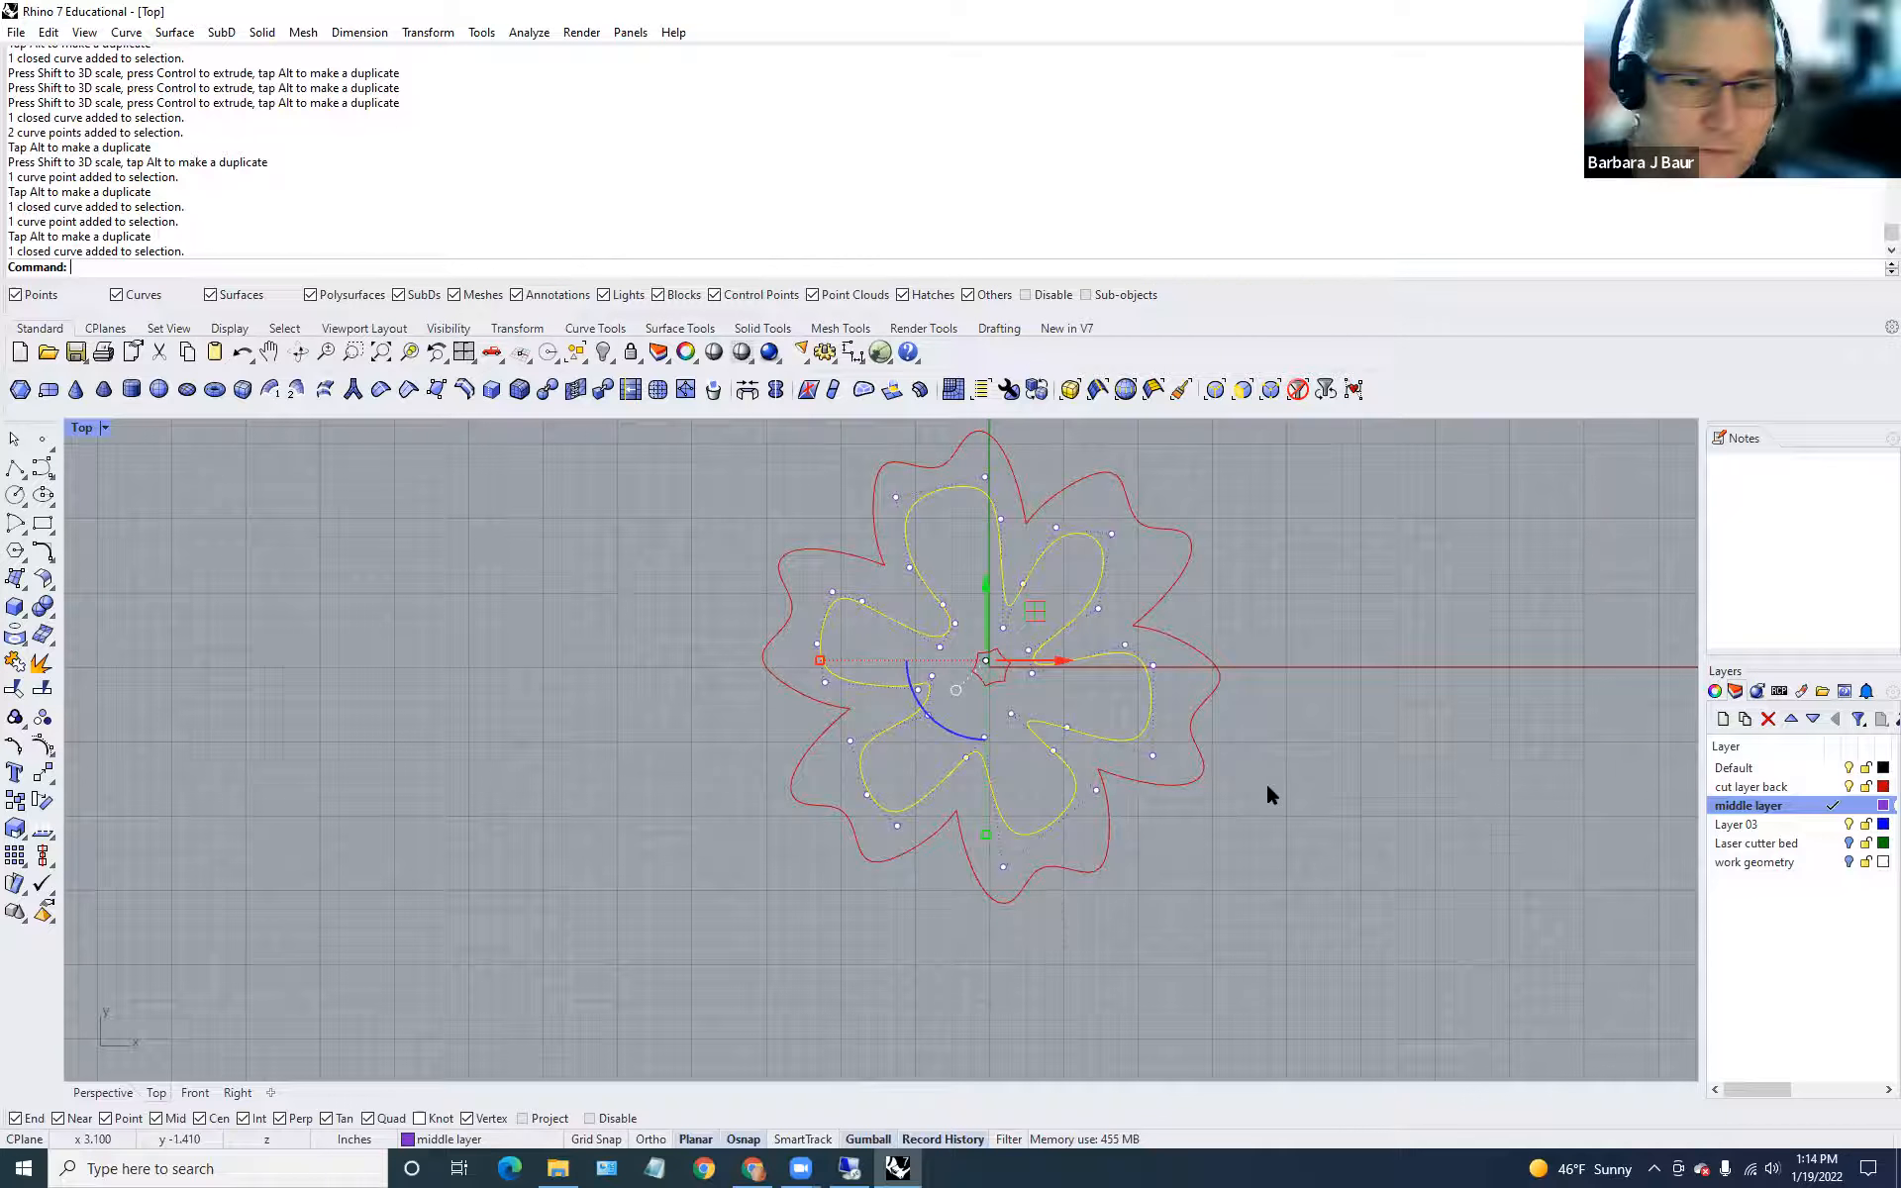
{"action": "left_click", "coordinate": [1267, 992]}
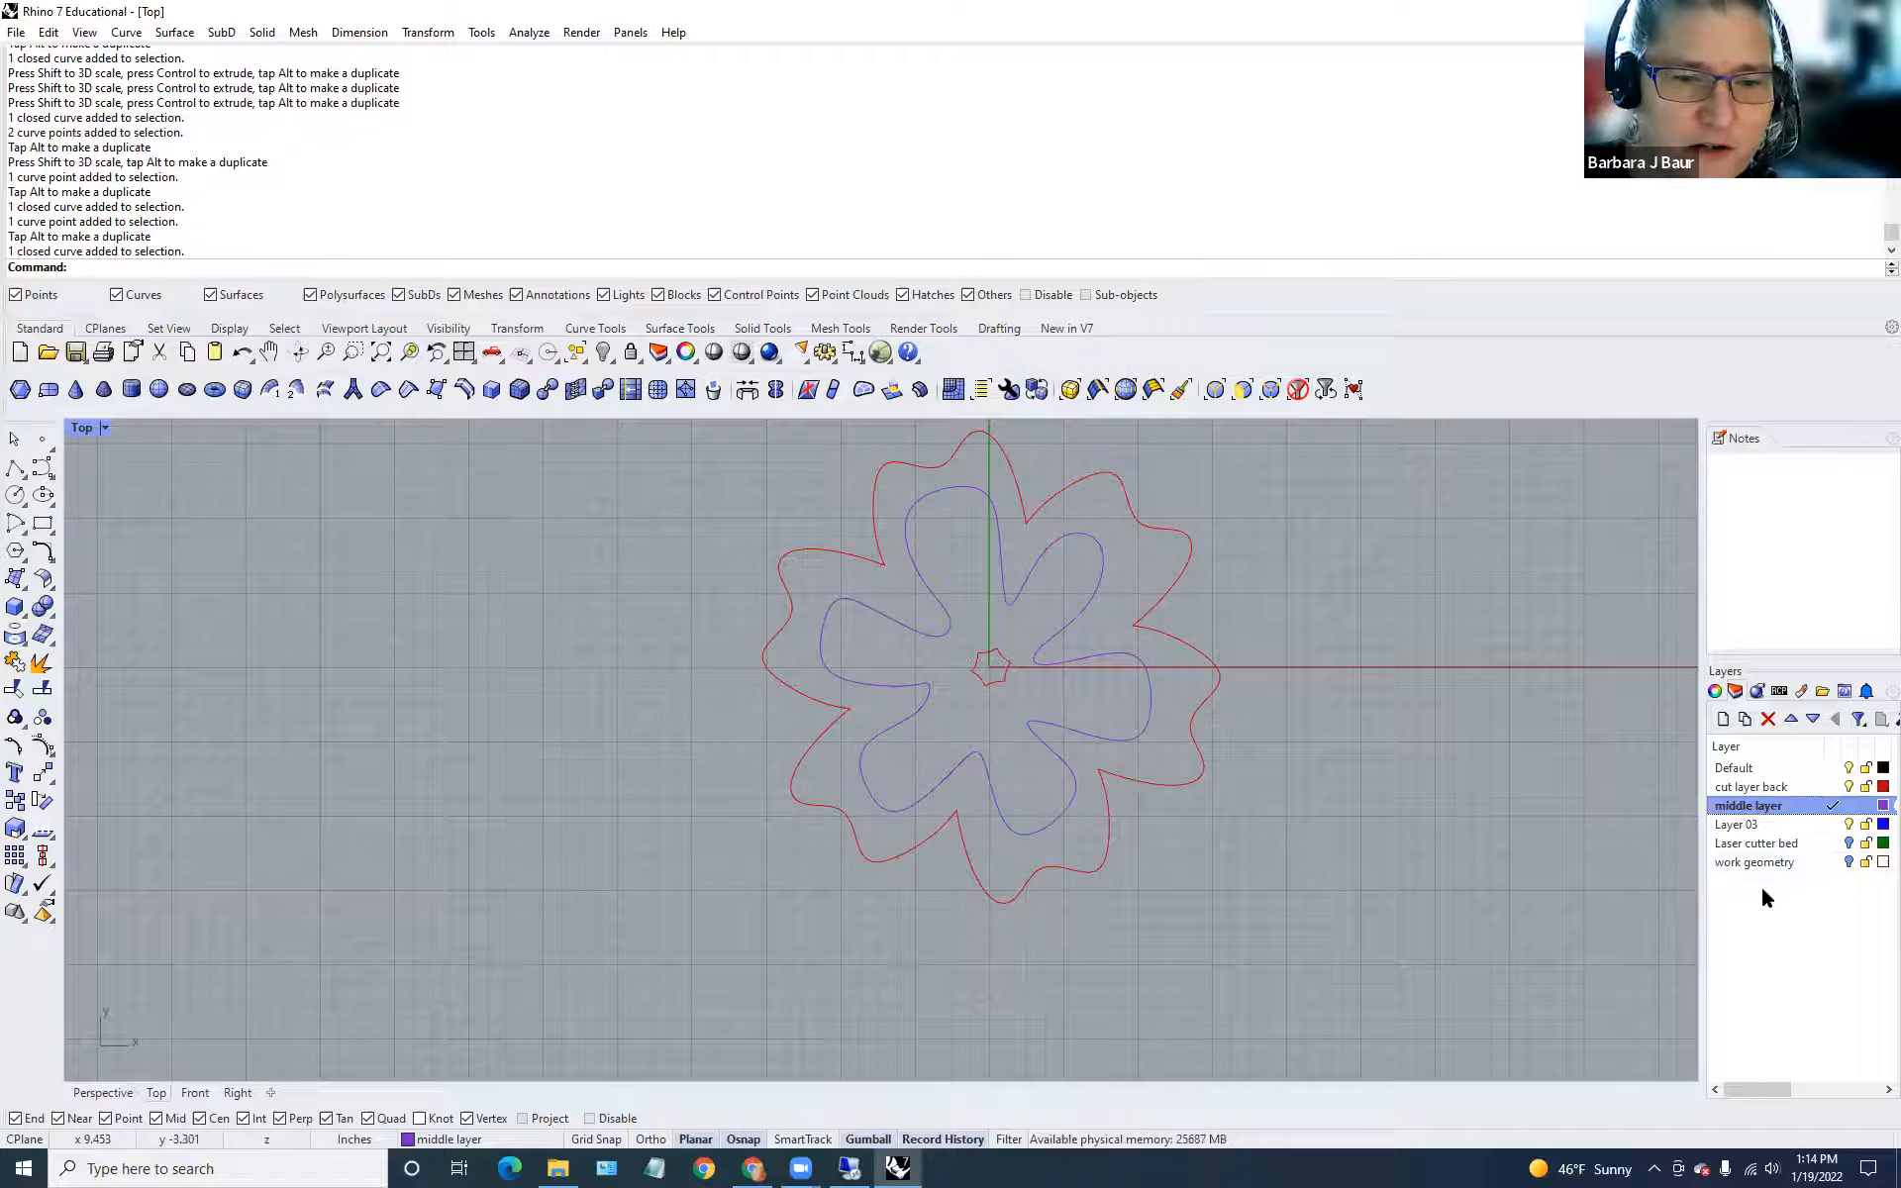
Make "Layer 03" the current layer and rename it "top layer".
{"action": "double_click", "coordinate": [1751, 824]}
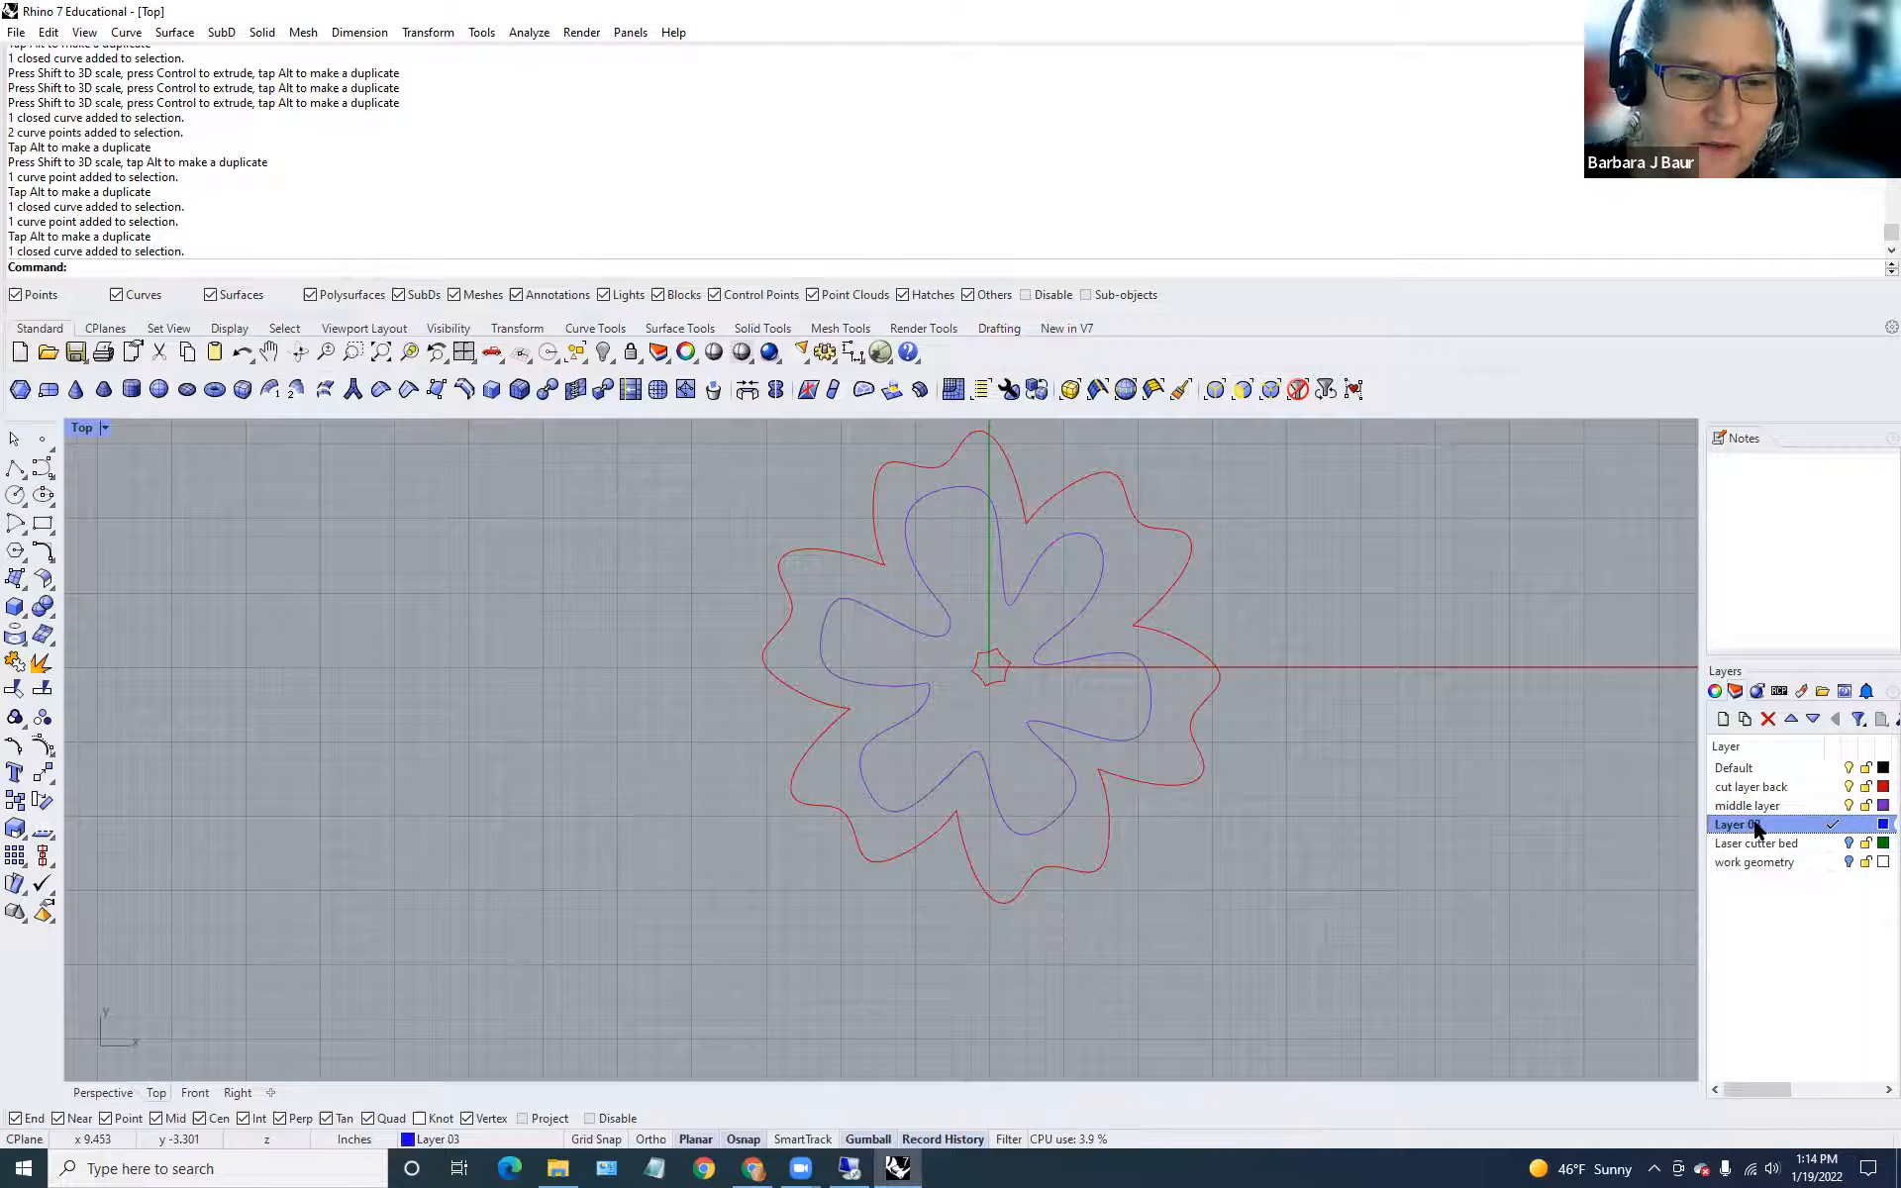
{"action": "type", "text": "top"}
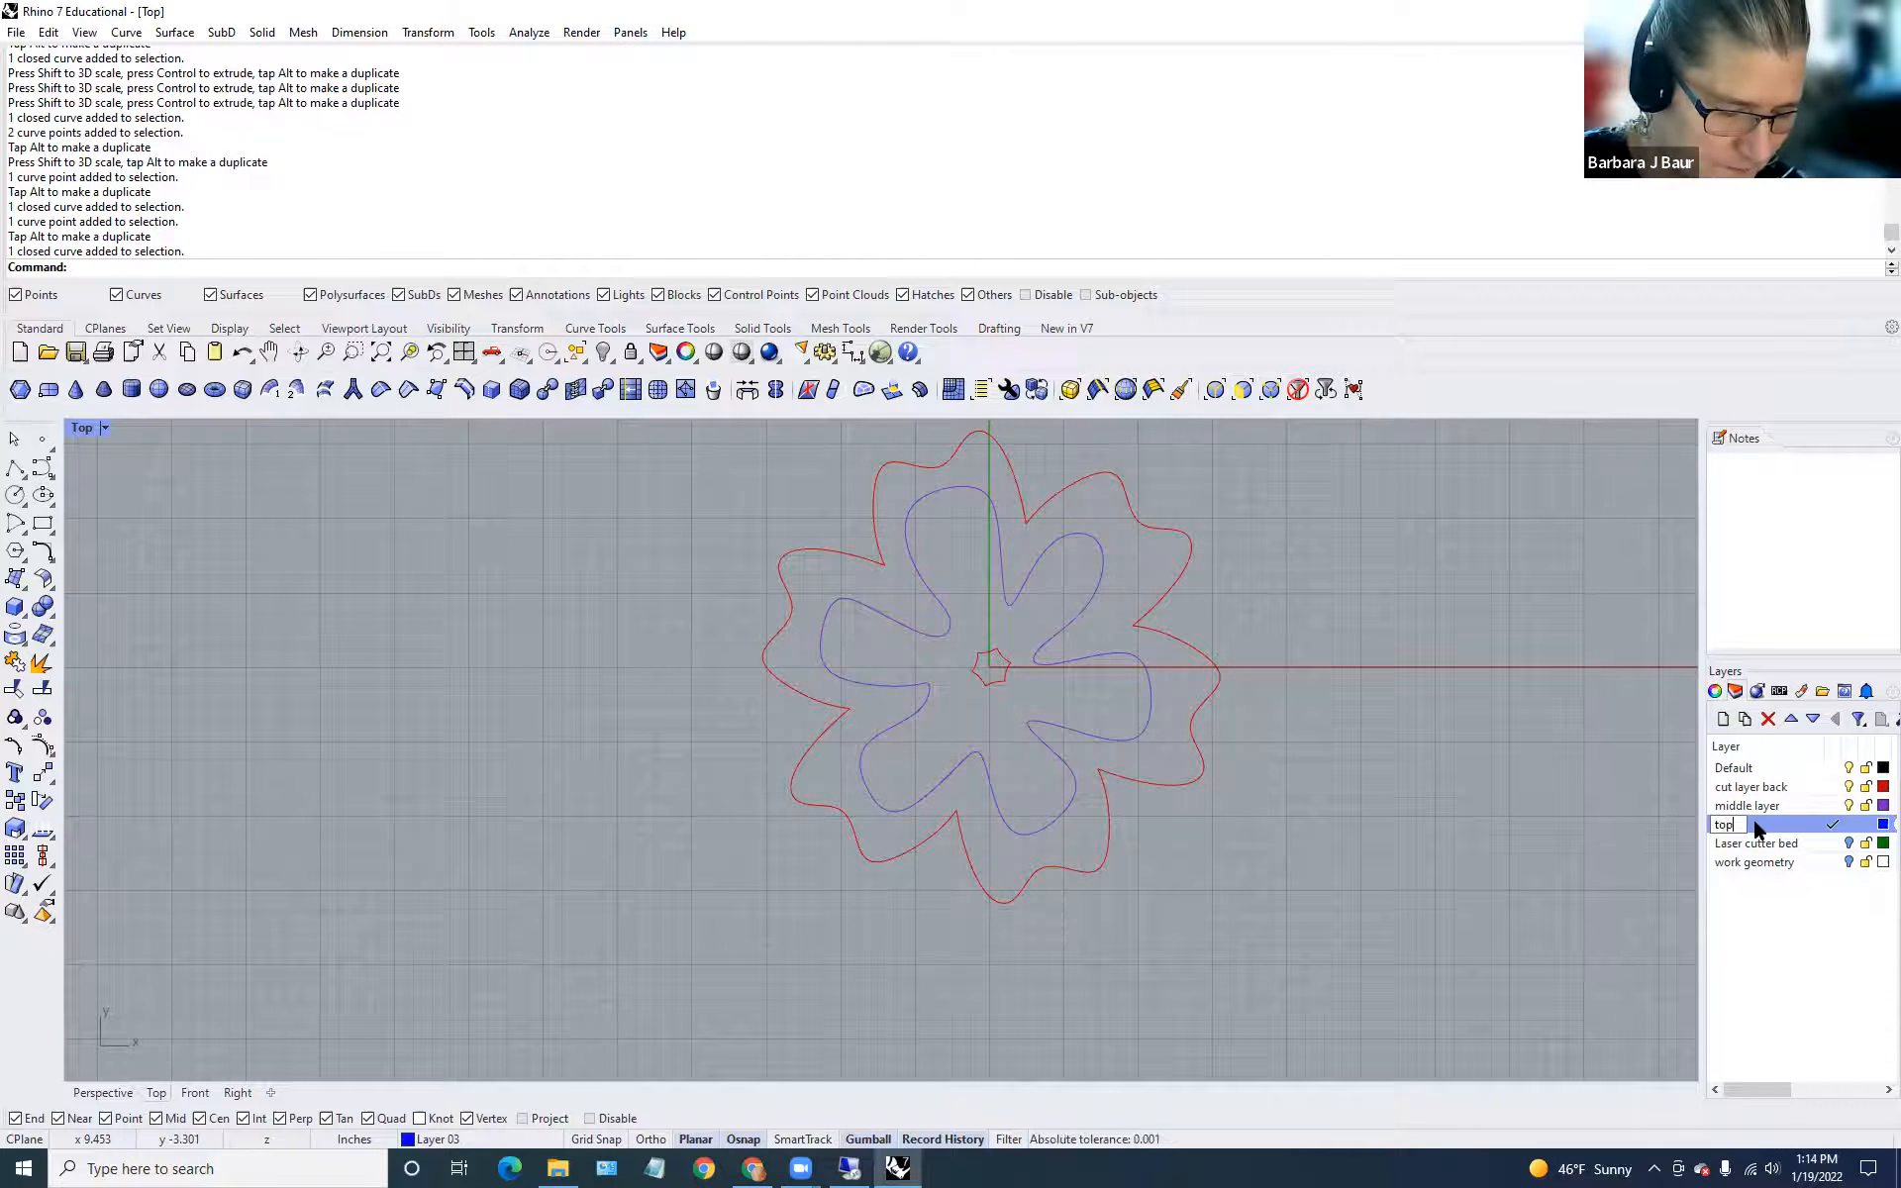
{"action": "type", "text": " layer"}
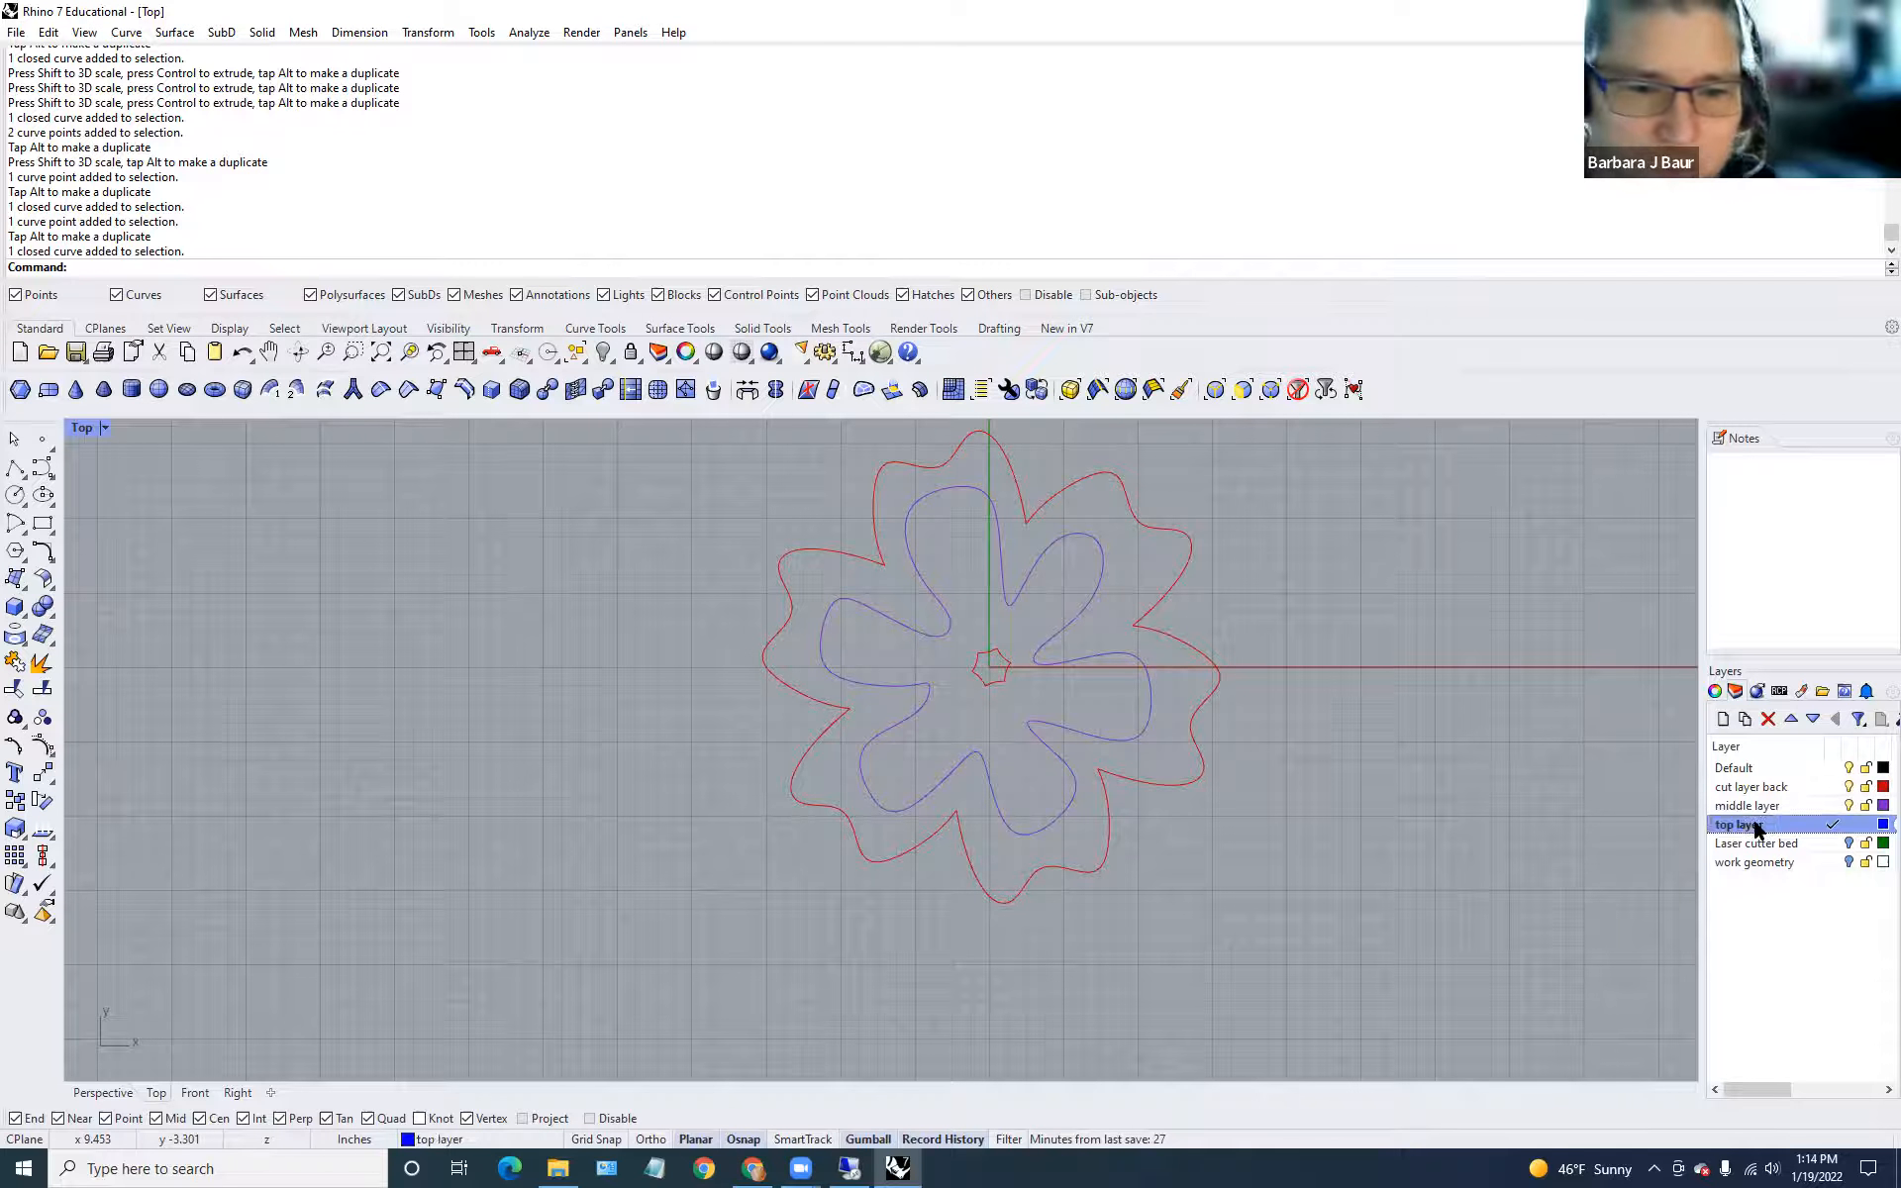
Draw a circle about 1.1 inches in diameter centered at 0,0,0 on the "top layer", enclosing the center hexagon.
{"action": "left_click", "coordinate": [15, 496]}
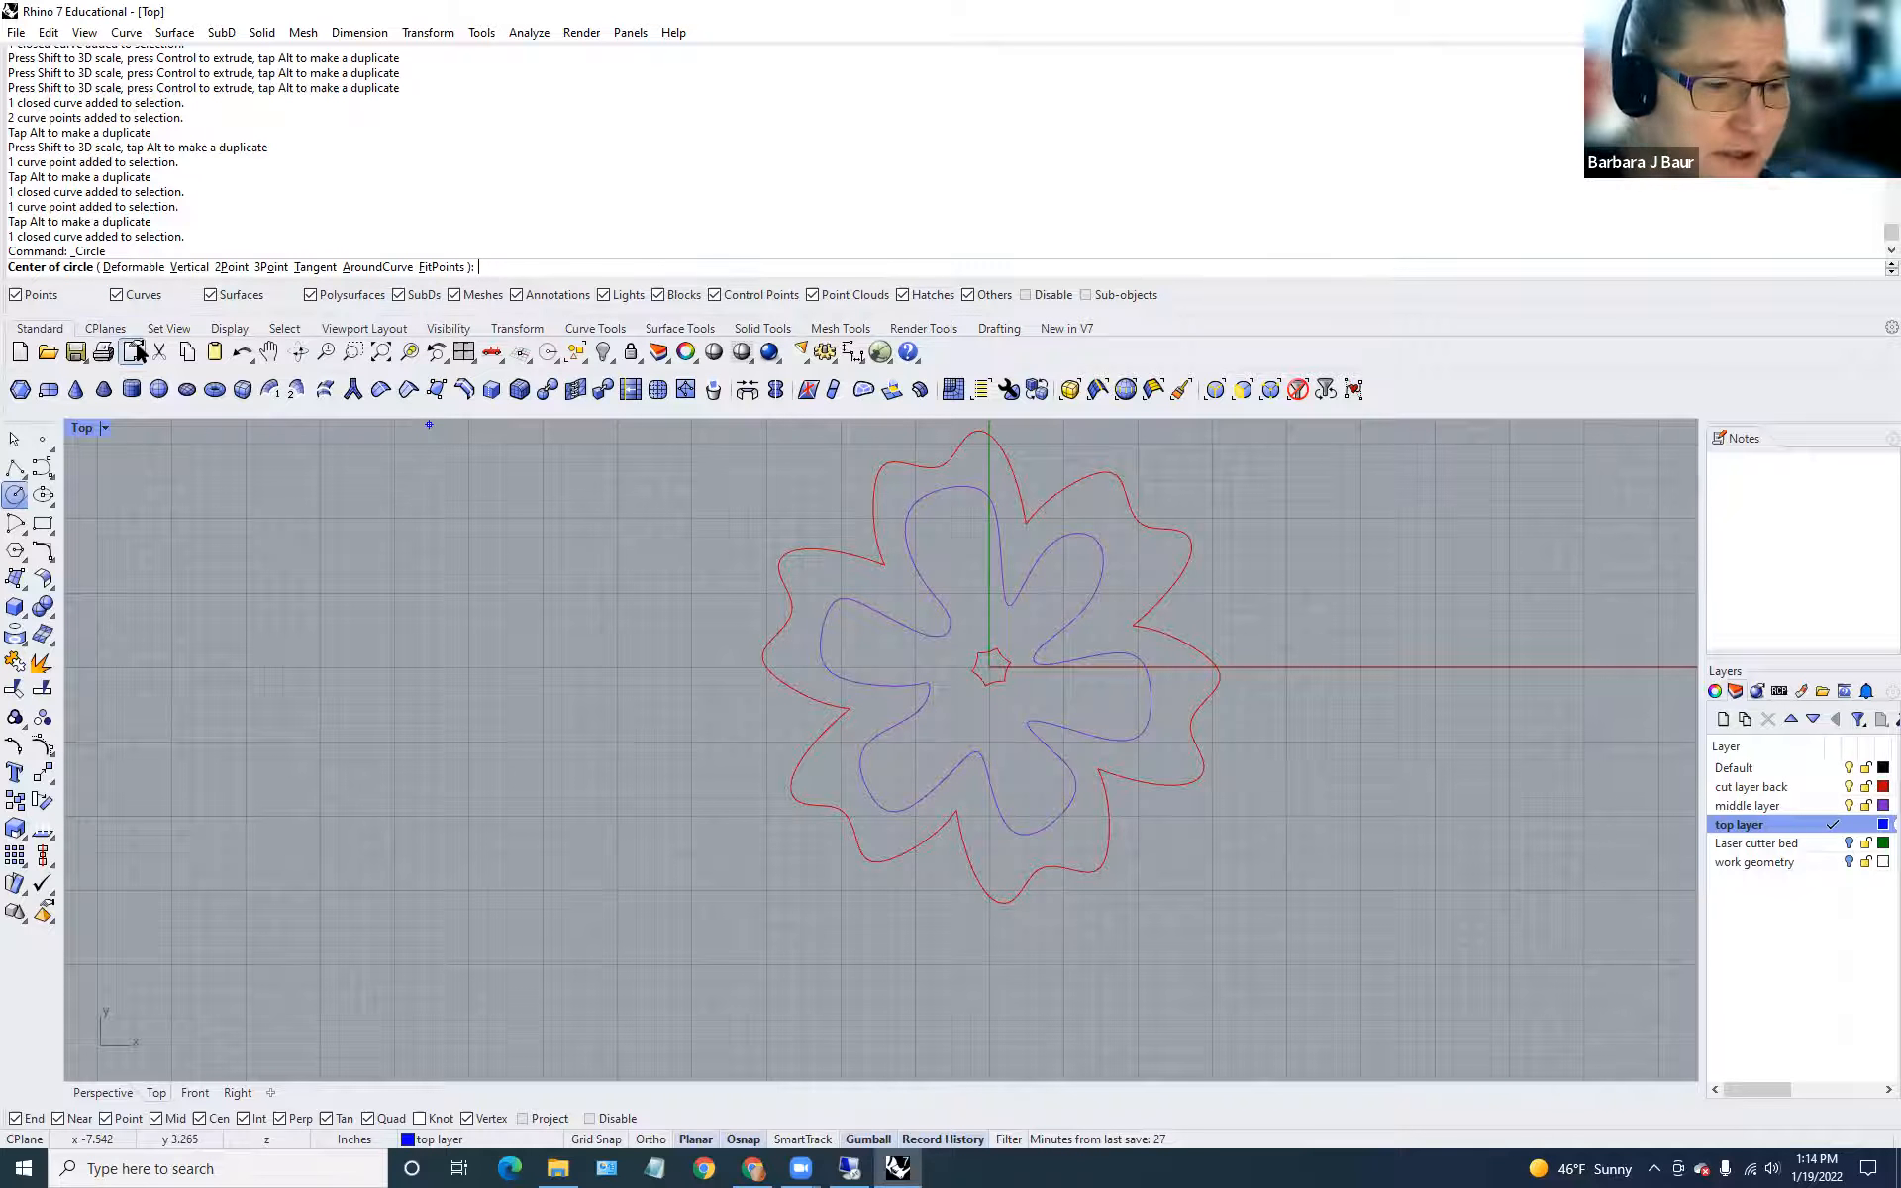
{"action": "type", "text": "0,0,0"}
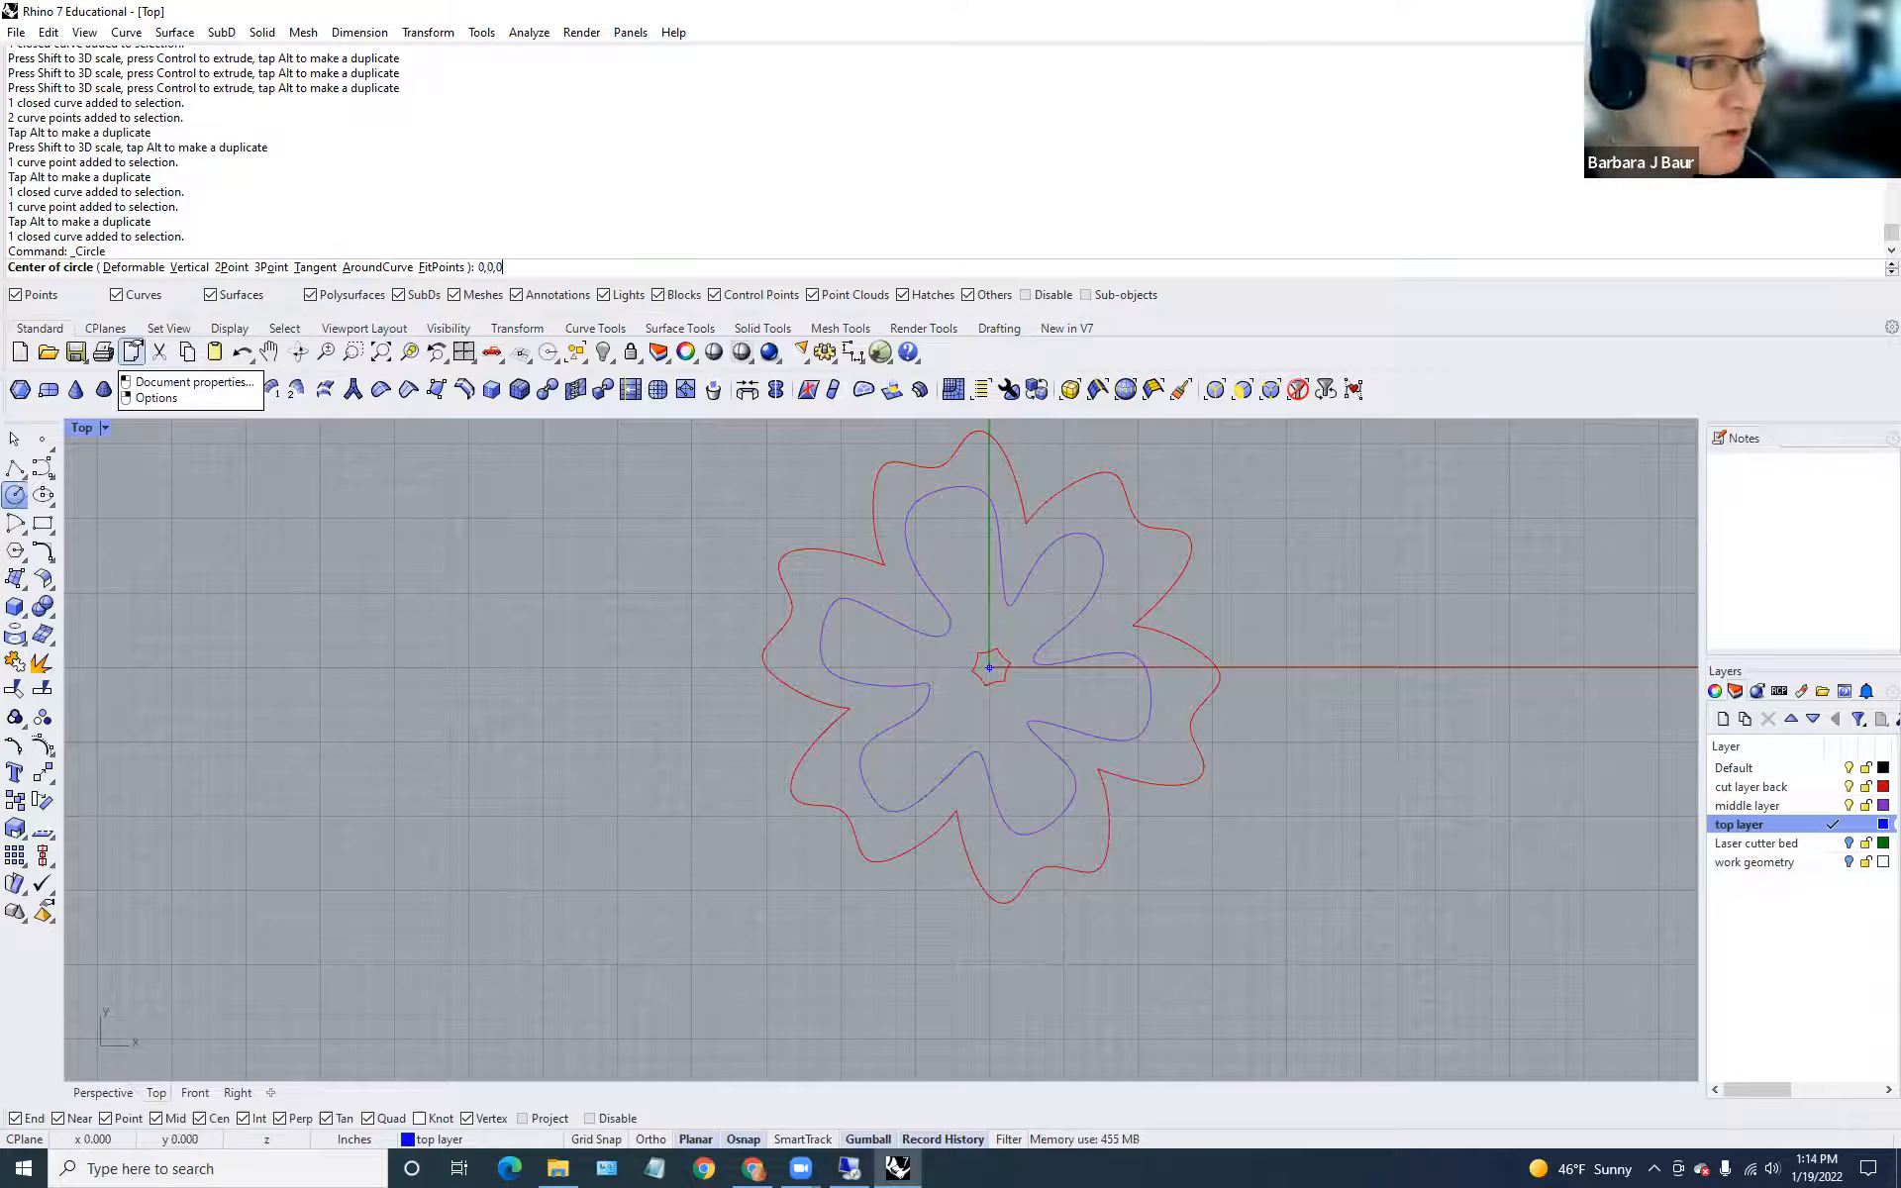
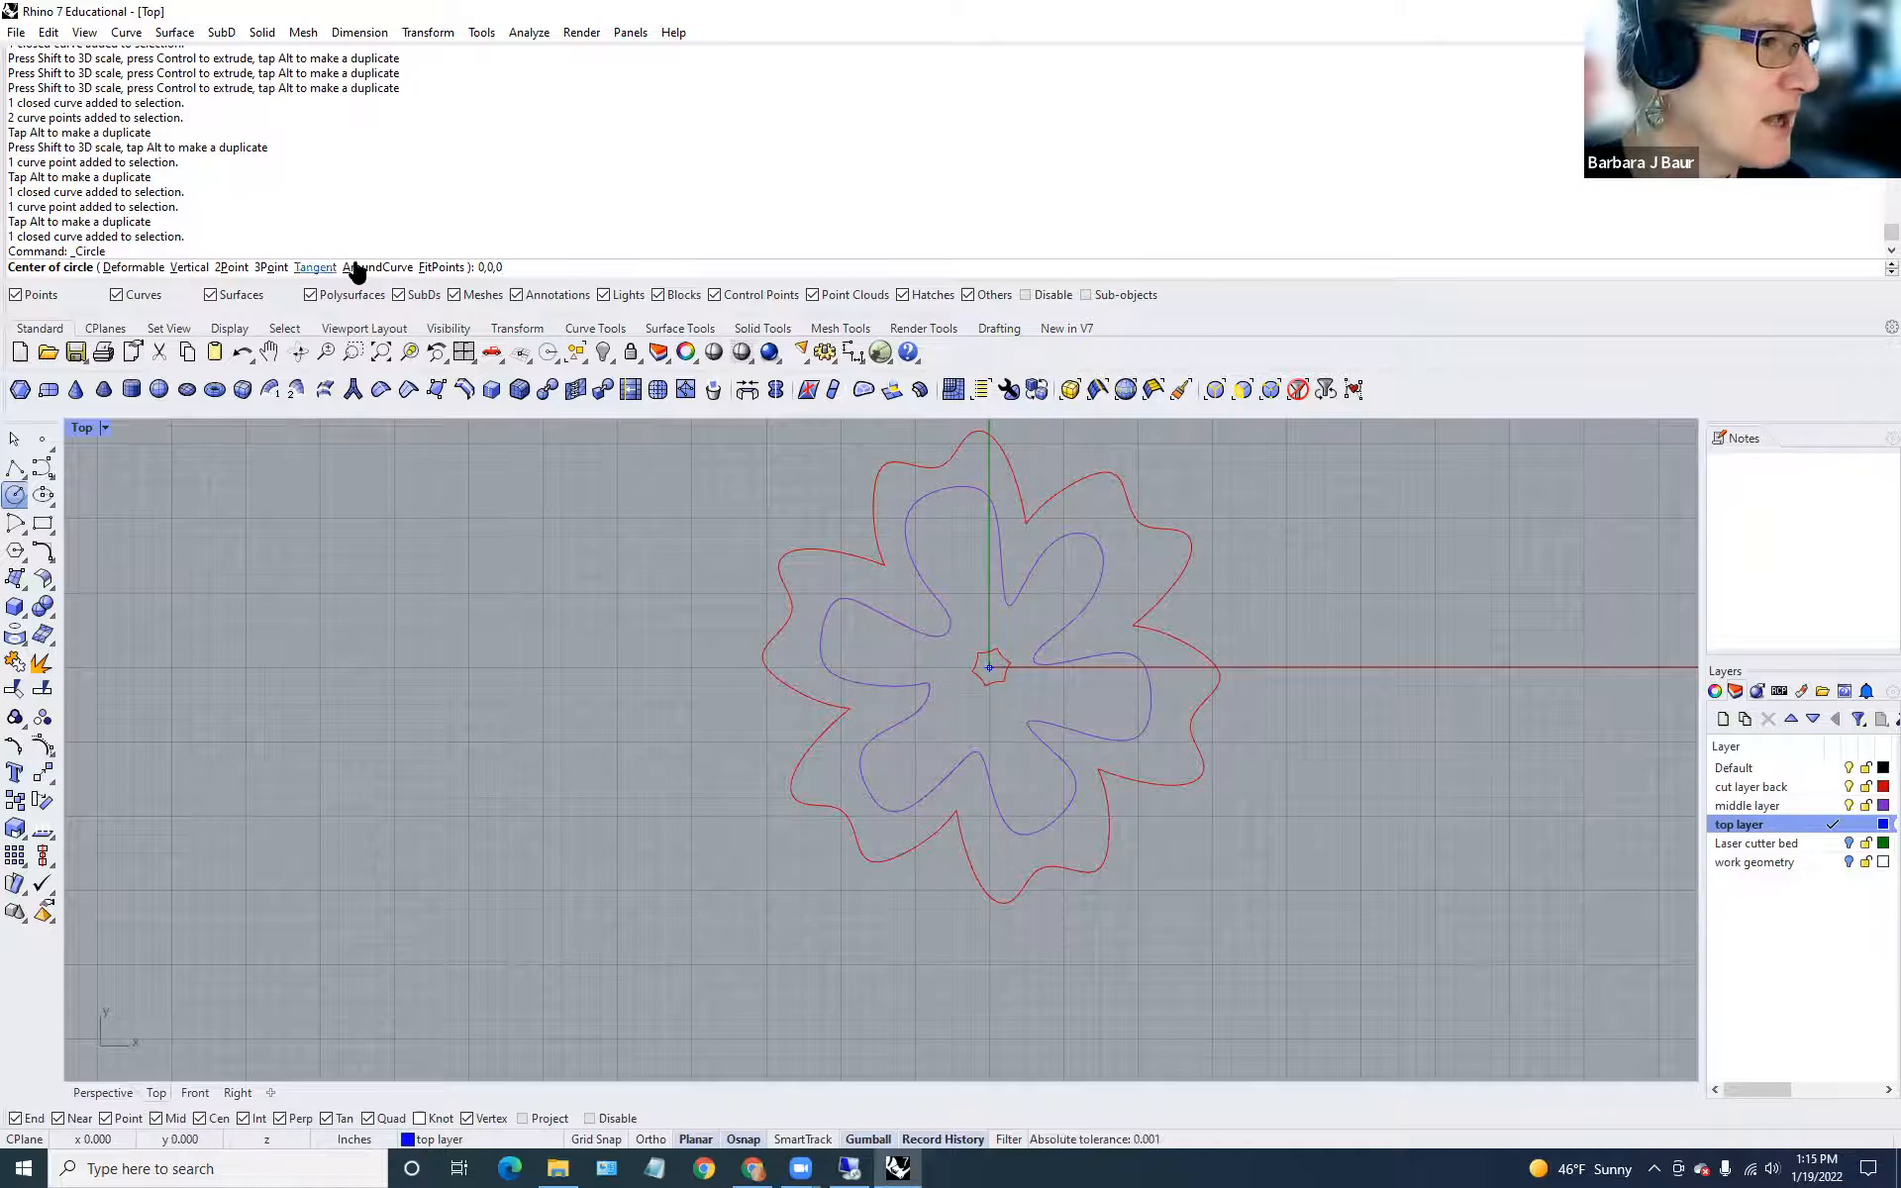
{"action": "key", "text": "Return"}
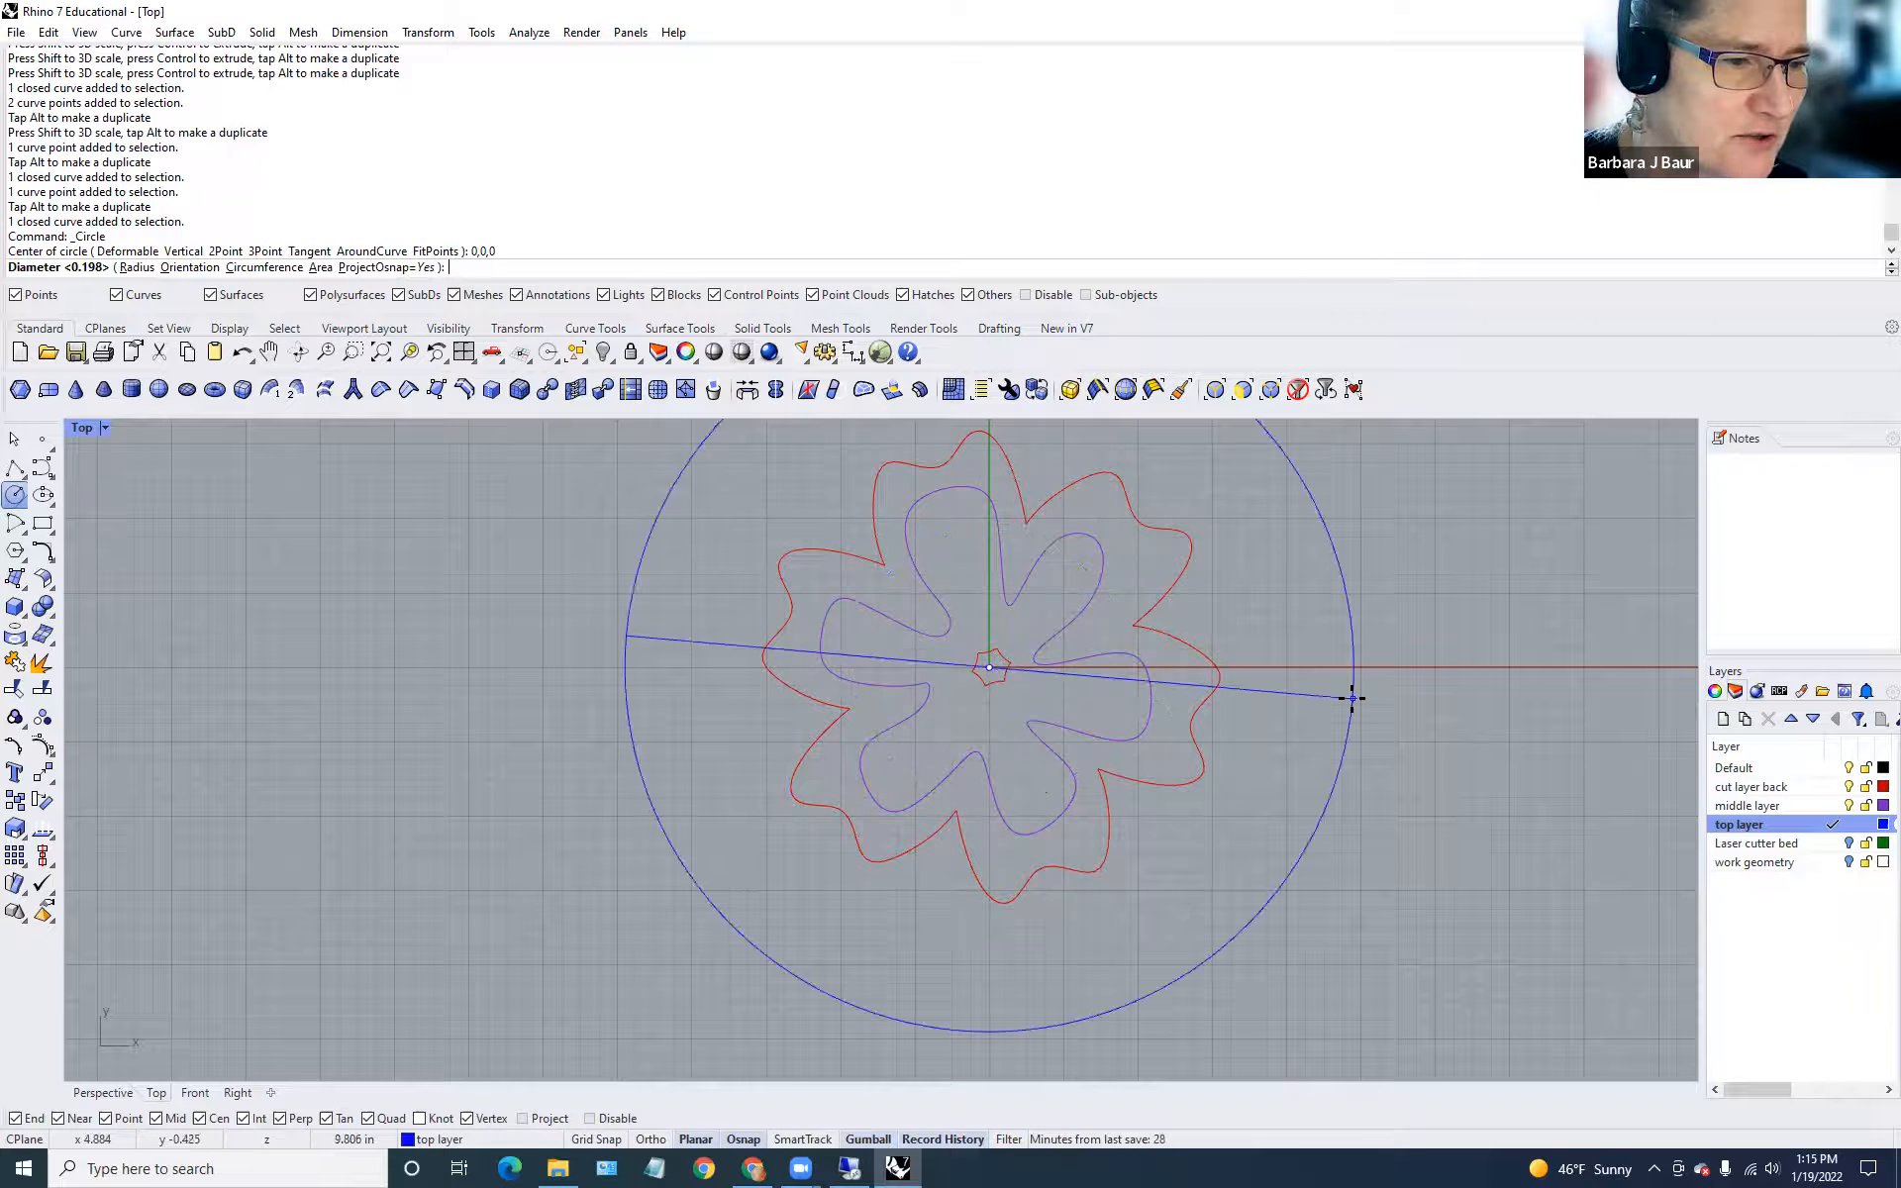
{"action": "scroll", "coordinate": [1049, 694], "scroll_direction": "up", "scroll_amount": 2}
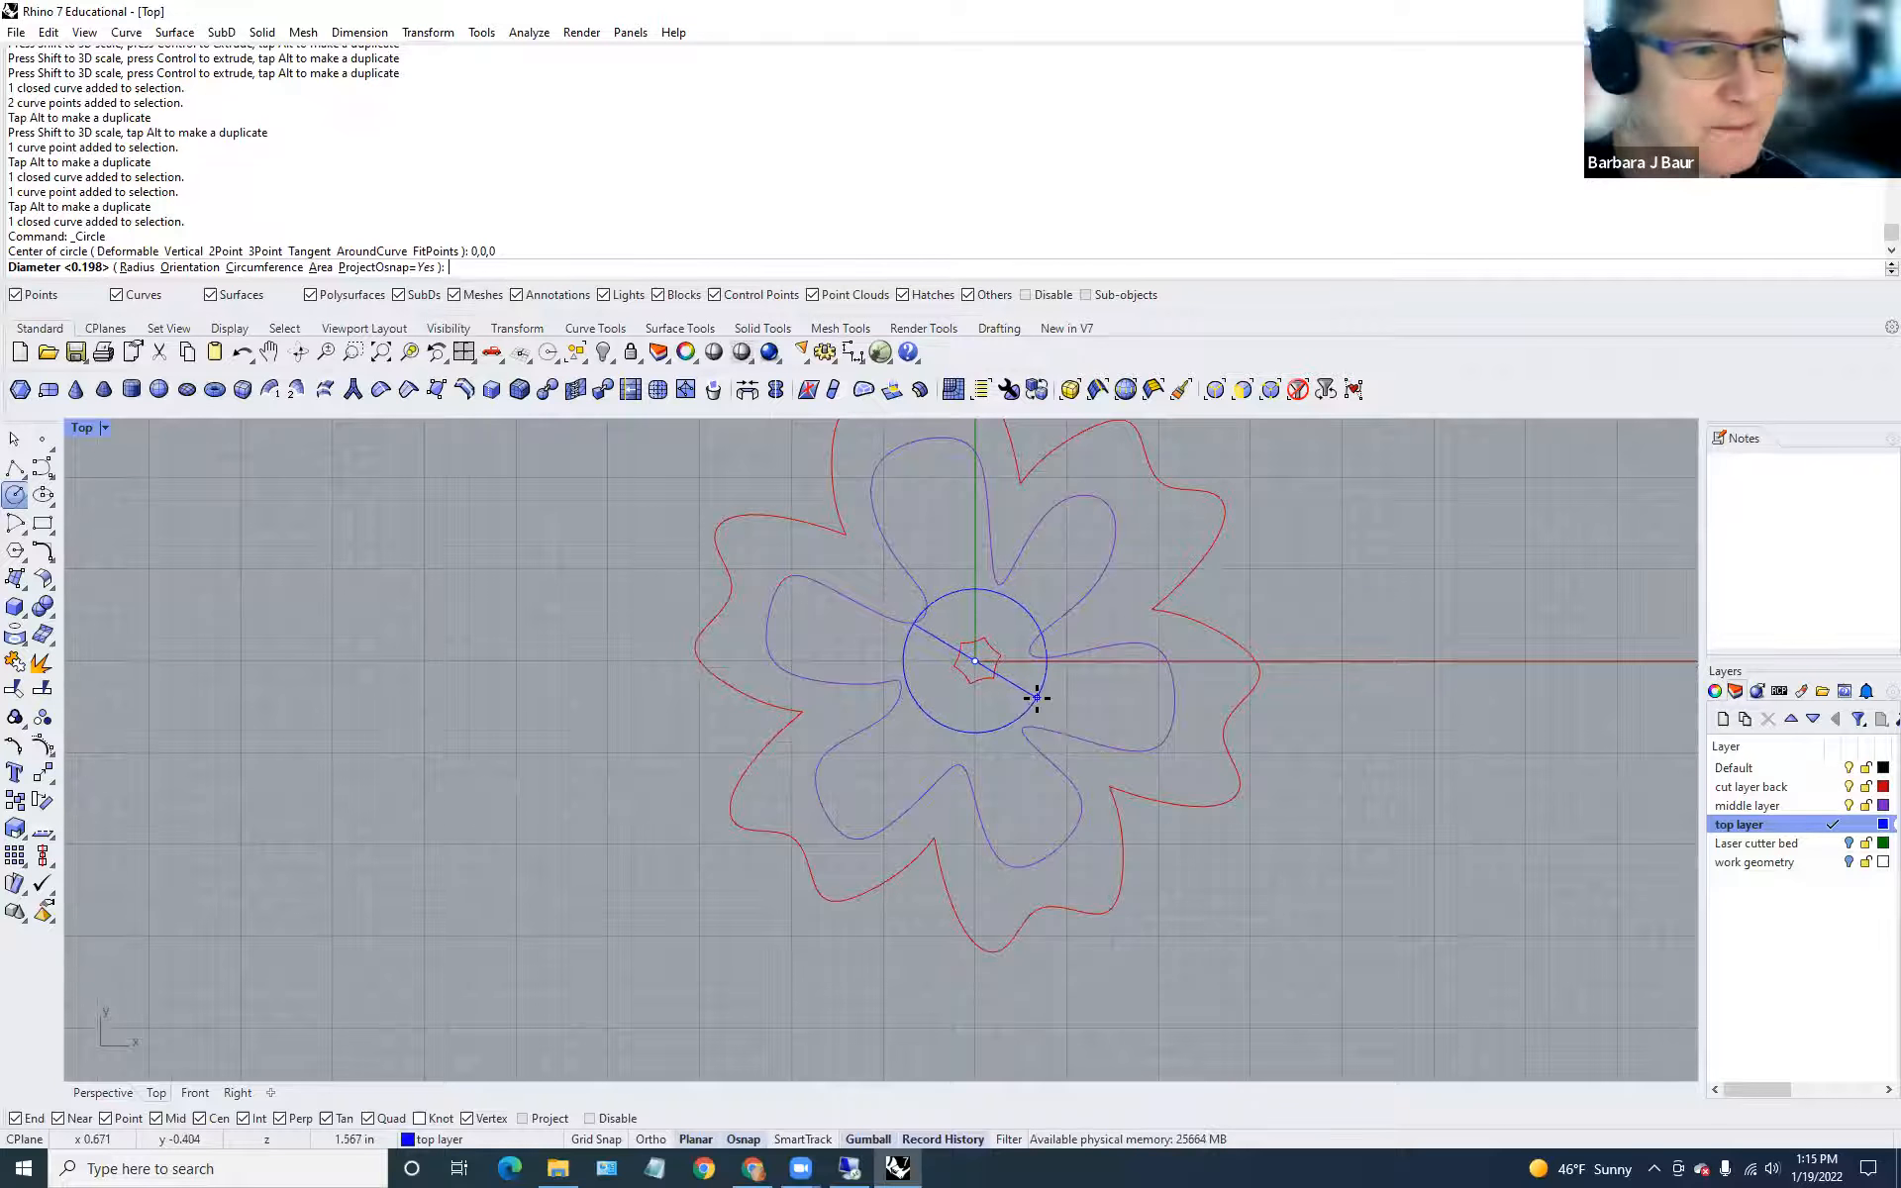
{"action": "left_click", "coordinate": [1010, 687]}
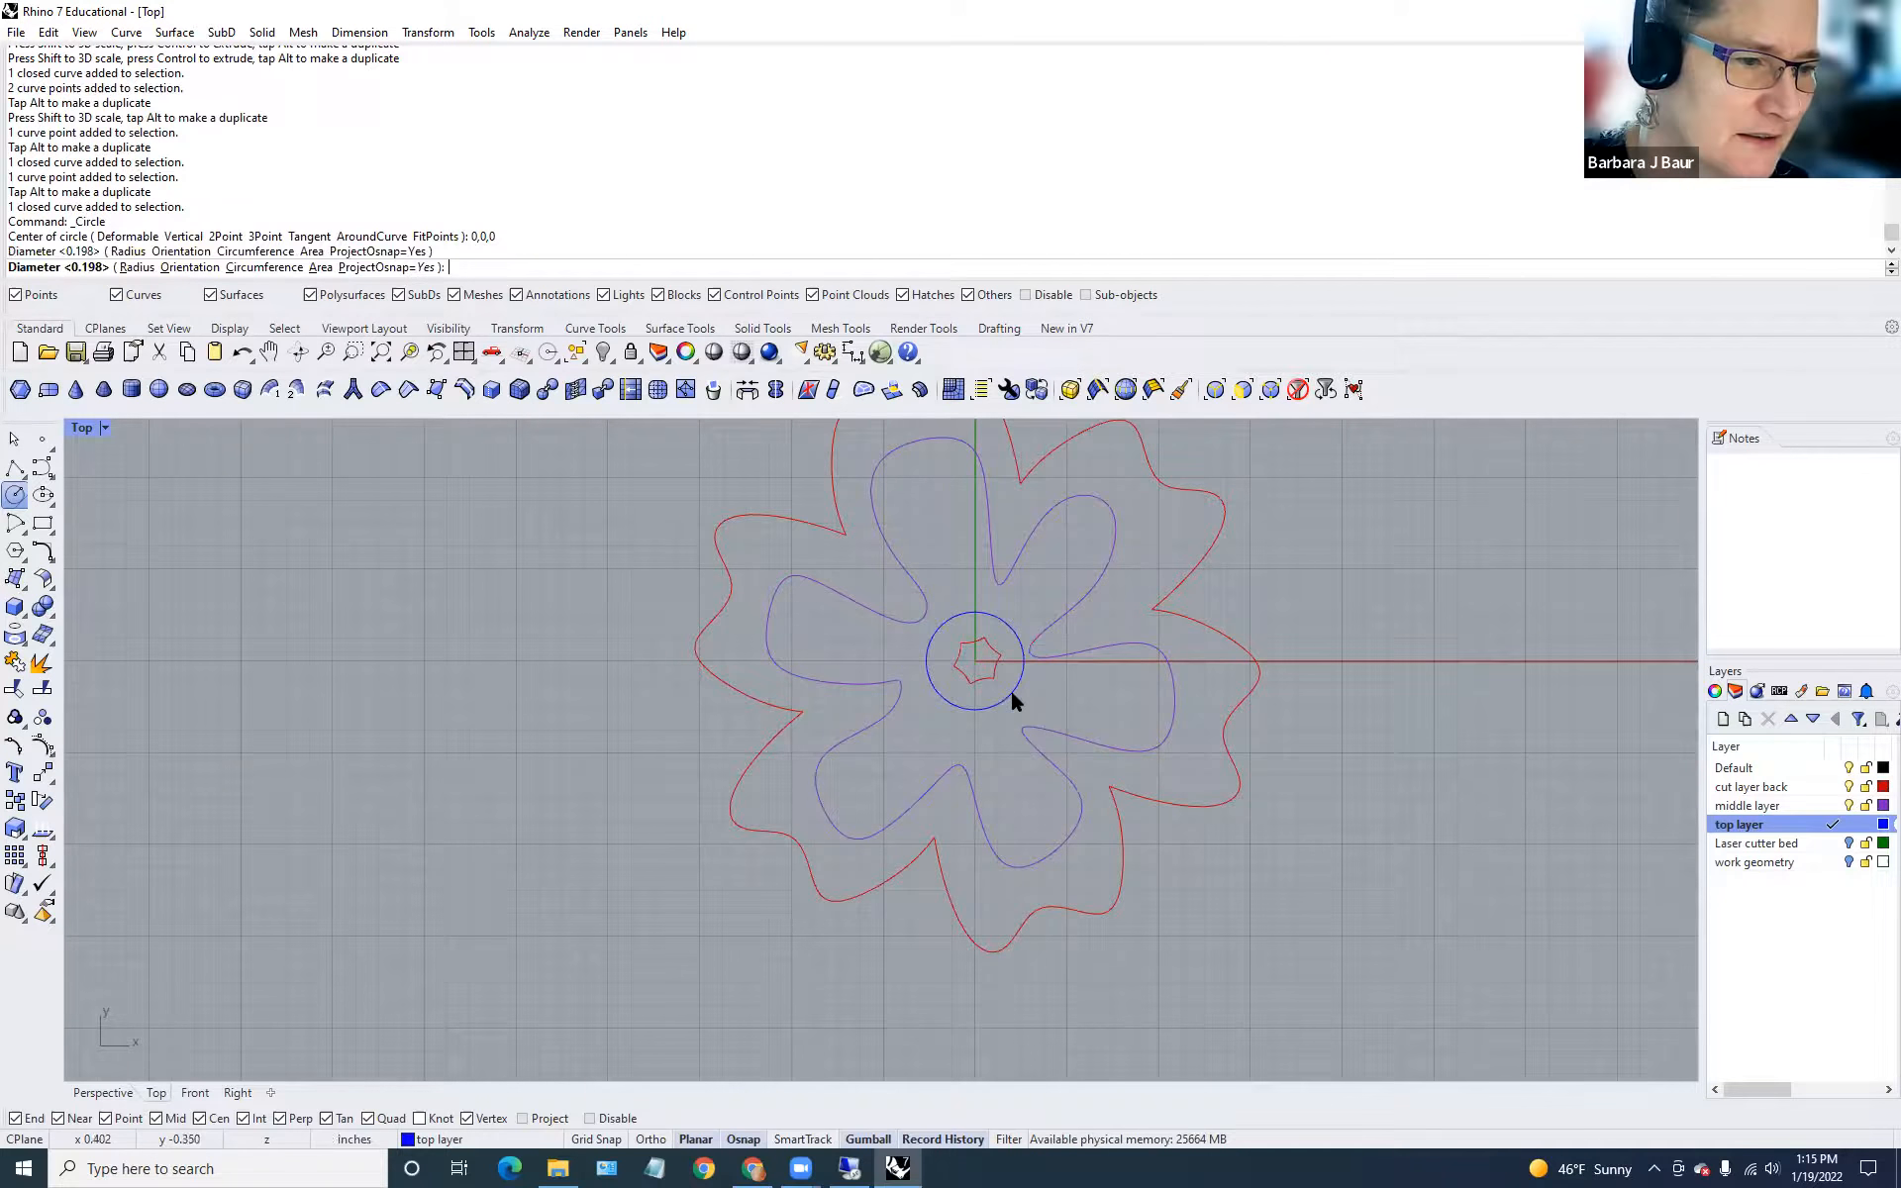
{"action": "scroll", "coordinate": [1238, 828], "scroll_direction": "down", "scroll_amount": 2}
{"action": "right_click_drag", "start_coordinate": [1238, 830], "coordinate": [1033, 905]}
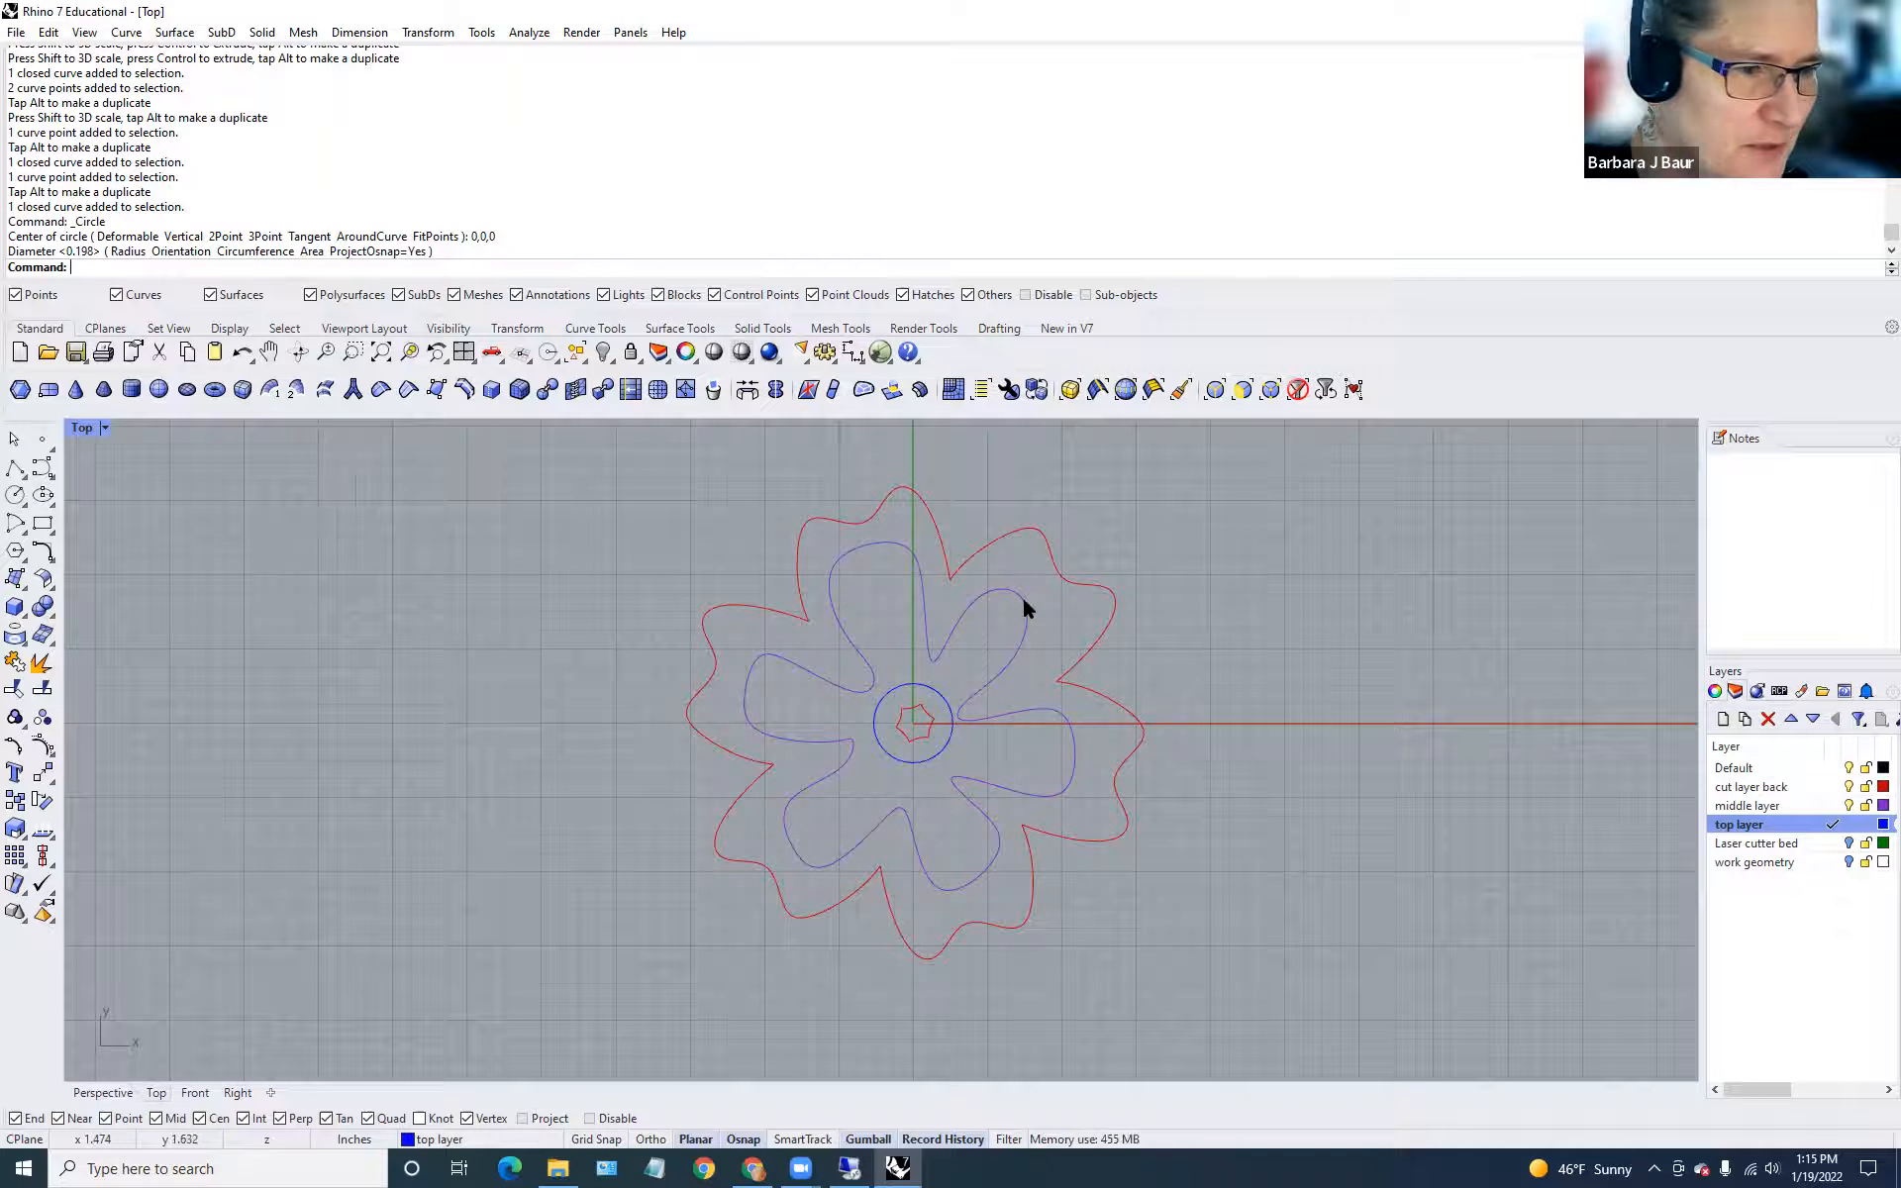
Scale two control points at the tip of the red outline's top petal farther apart and delete a control point on its right side.
{"action": "scroll", "coordinate": [1029, 595], "scroll_direction": "down", "scroll_amount": 1}
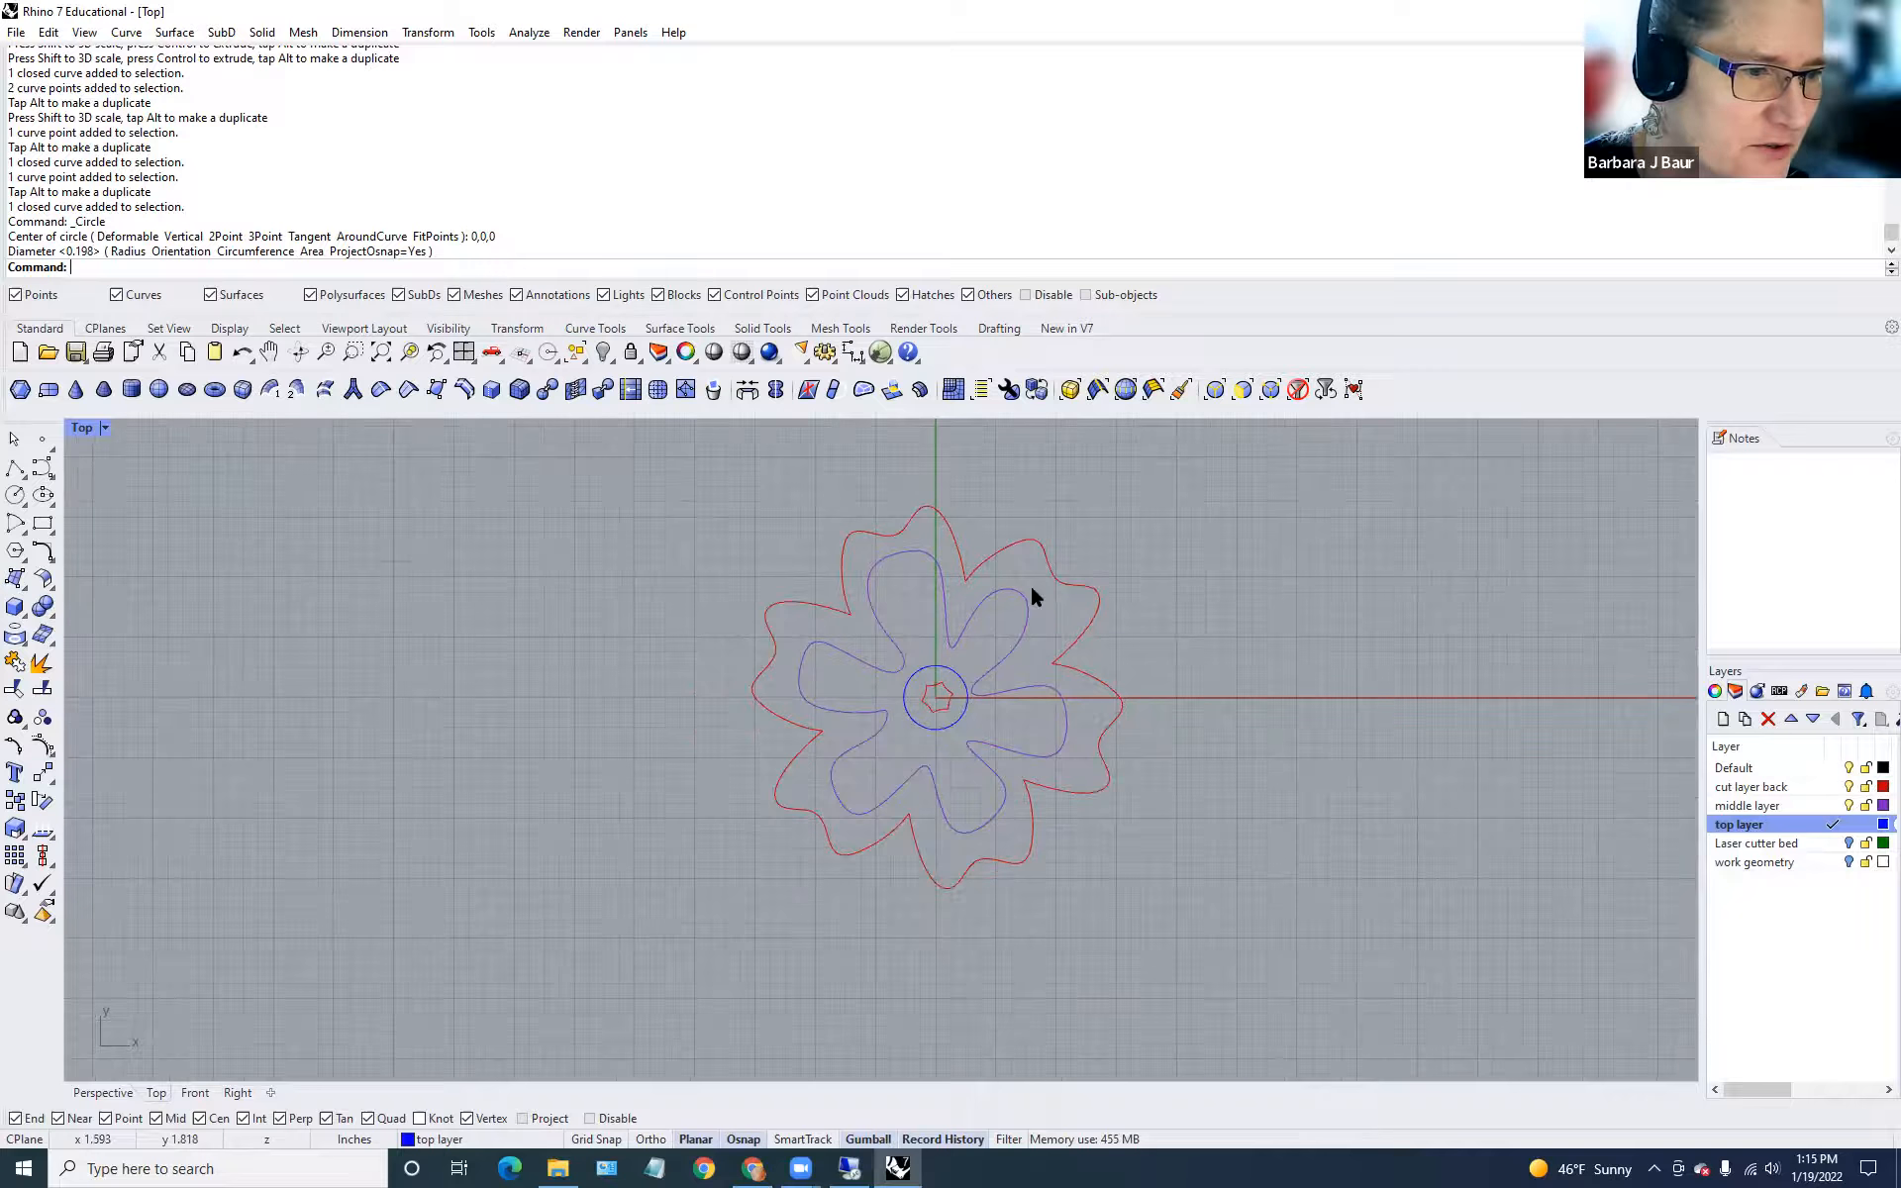
{"action": "scroll", "coordinate": [1029, 594], "scroll_direction": "up", "scroll_amount": 1}
{"action": "left_click_drag", "start_coordinate": [1092, 548], "coordinate": [1149, 601]}
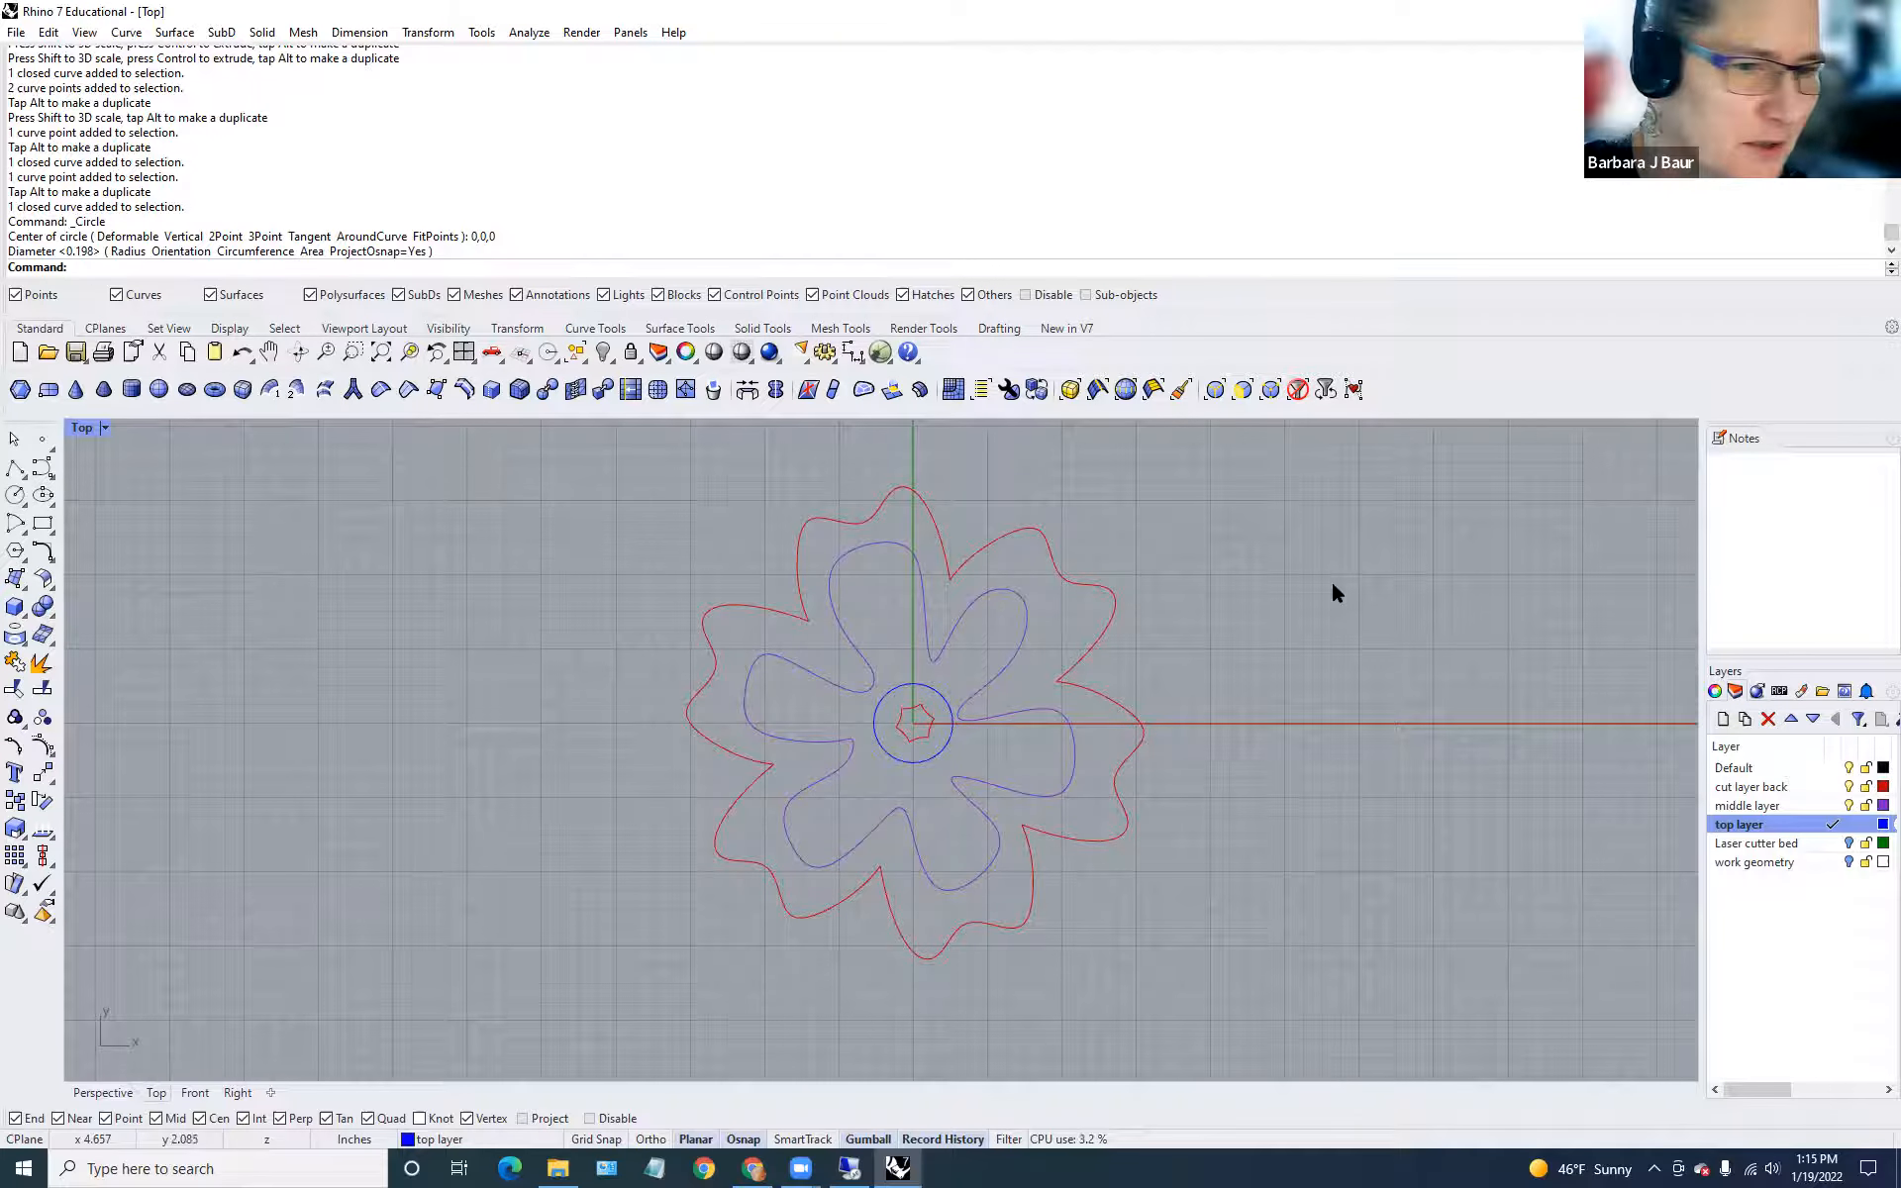
{"action": "left_click", "coordinate": [1014, 536]}
{"action": "mouse_move", "coordinate": [866, 450]}
{"action": "left_mouse_down"}
{"action": "mouse_move", "coordinate": [946, 507]}
{"action": "mouse_move", "coordinate": [853, 483]}
{"action": "left_mouse_up"}
{"action": "scroll", "coordinate": [937, 596], "scroll_direction": "up", "scroll_amount": 2}
{"action": "scroll", "coordinate": [944, 592], "scroll_direction": "up", "scroll_amount": 2}
{"action": "left_click_drag", "start_coordinate": [972, 553], "coordinate": [990, 566]}
{"action": "key", "text": "Delete"}
Move the red outline's control point near the notch to the right of the top petal slightly outward.
{"action": "scroll", "coordinate": [1008, 591], "scroll_direction": "down", "scroll_amount": 1}
{"action": "scroll", "coordinate": [1010, 594], "scroll_direction": "down", "scroll_amount": 2}
{"action": "scroll", "coordinate": [1001, 623], "scroll_direction": "up", "scroll_amount": 1}
{"action": "left_click_drag", "start_coordinate": [1020, 614], "coordinate": [1045, 605]}
{"action": "left_click", "coordinate": [985, 587]}
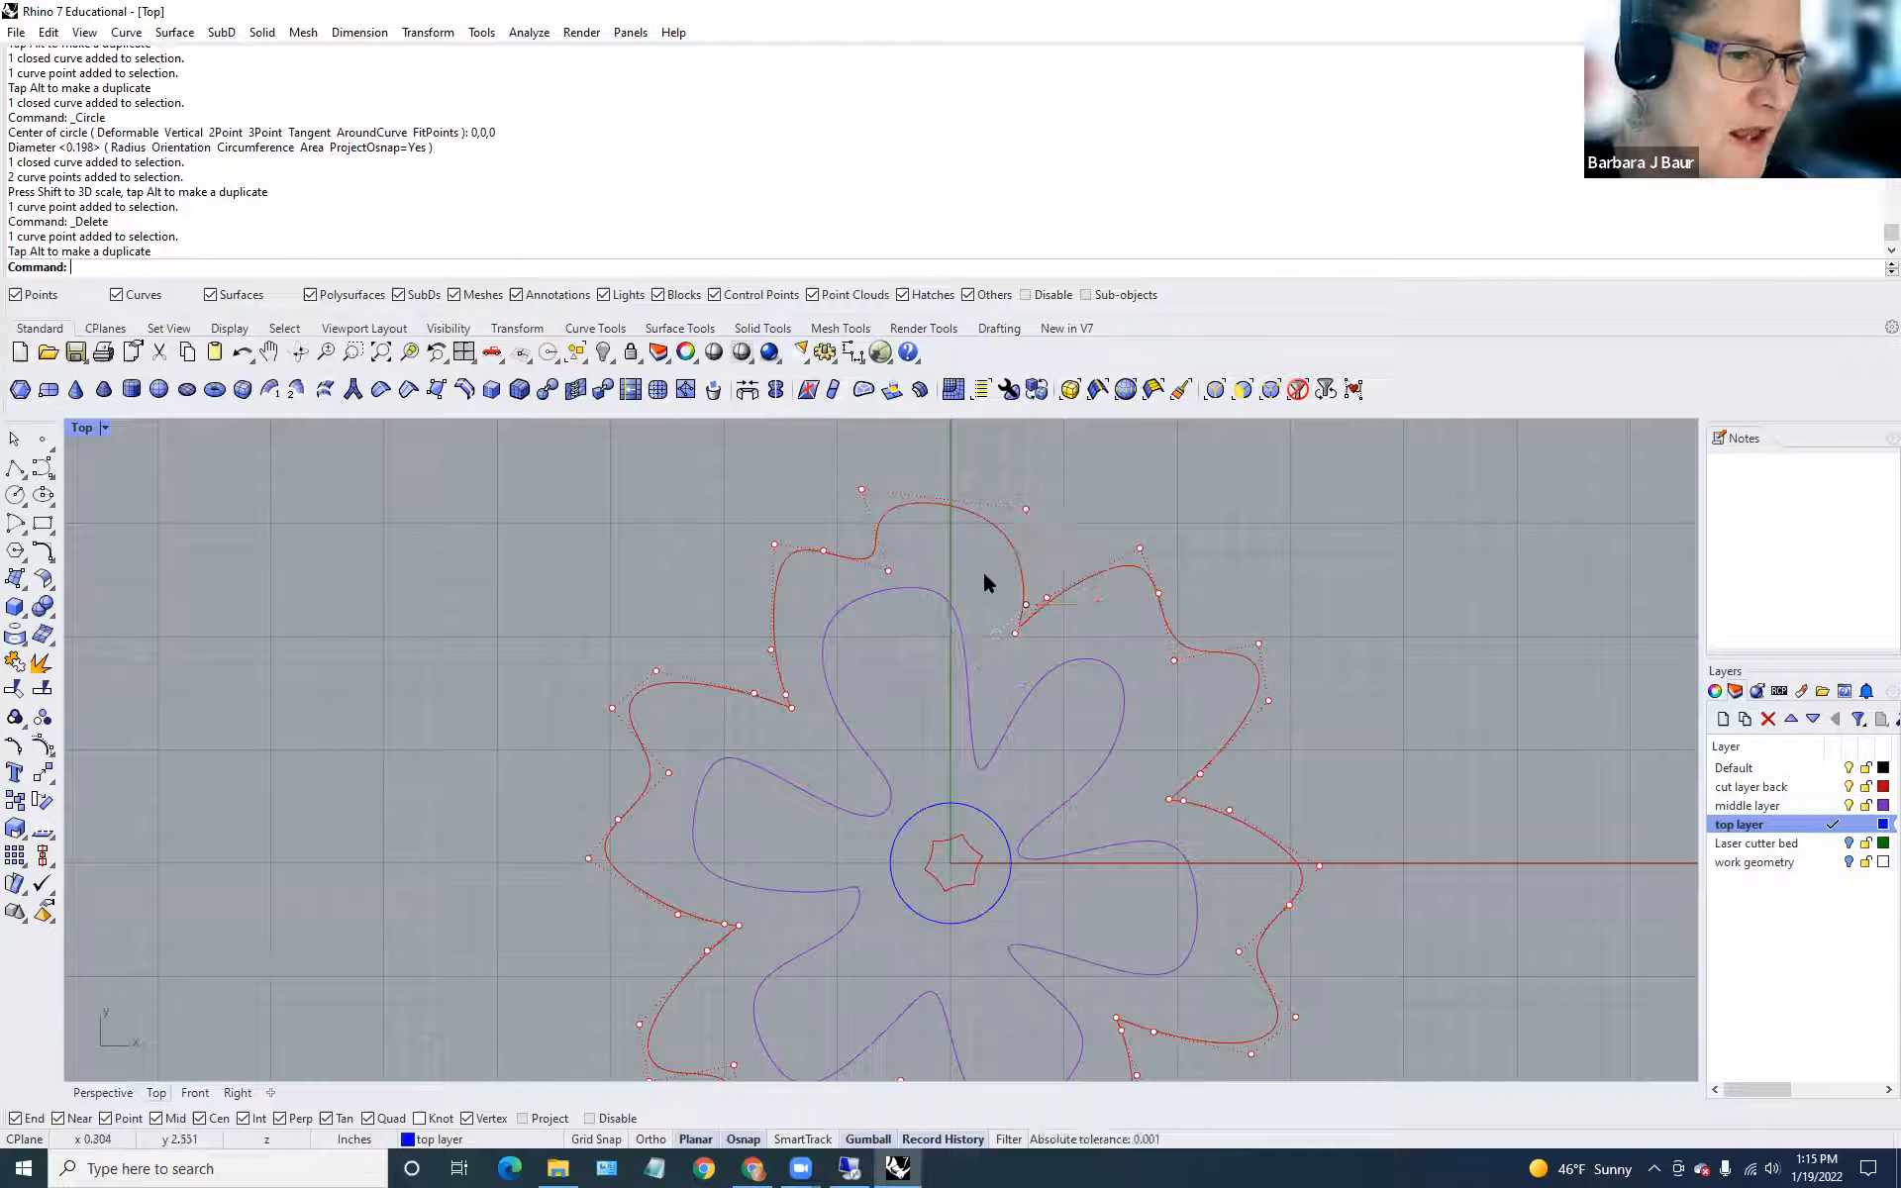
Make "cut layer back" the current layer and draw a 0.25 inch diameter circle inside the tip of the red outline's top petal.
{"action": "left_click", "coordinate": [1832, 790]}
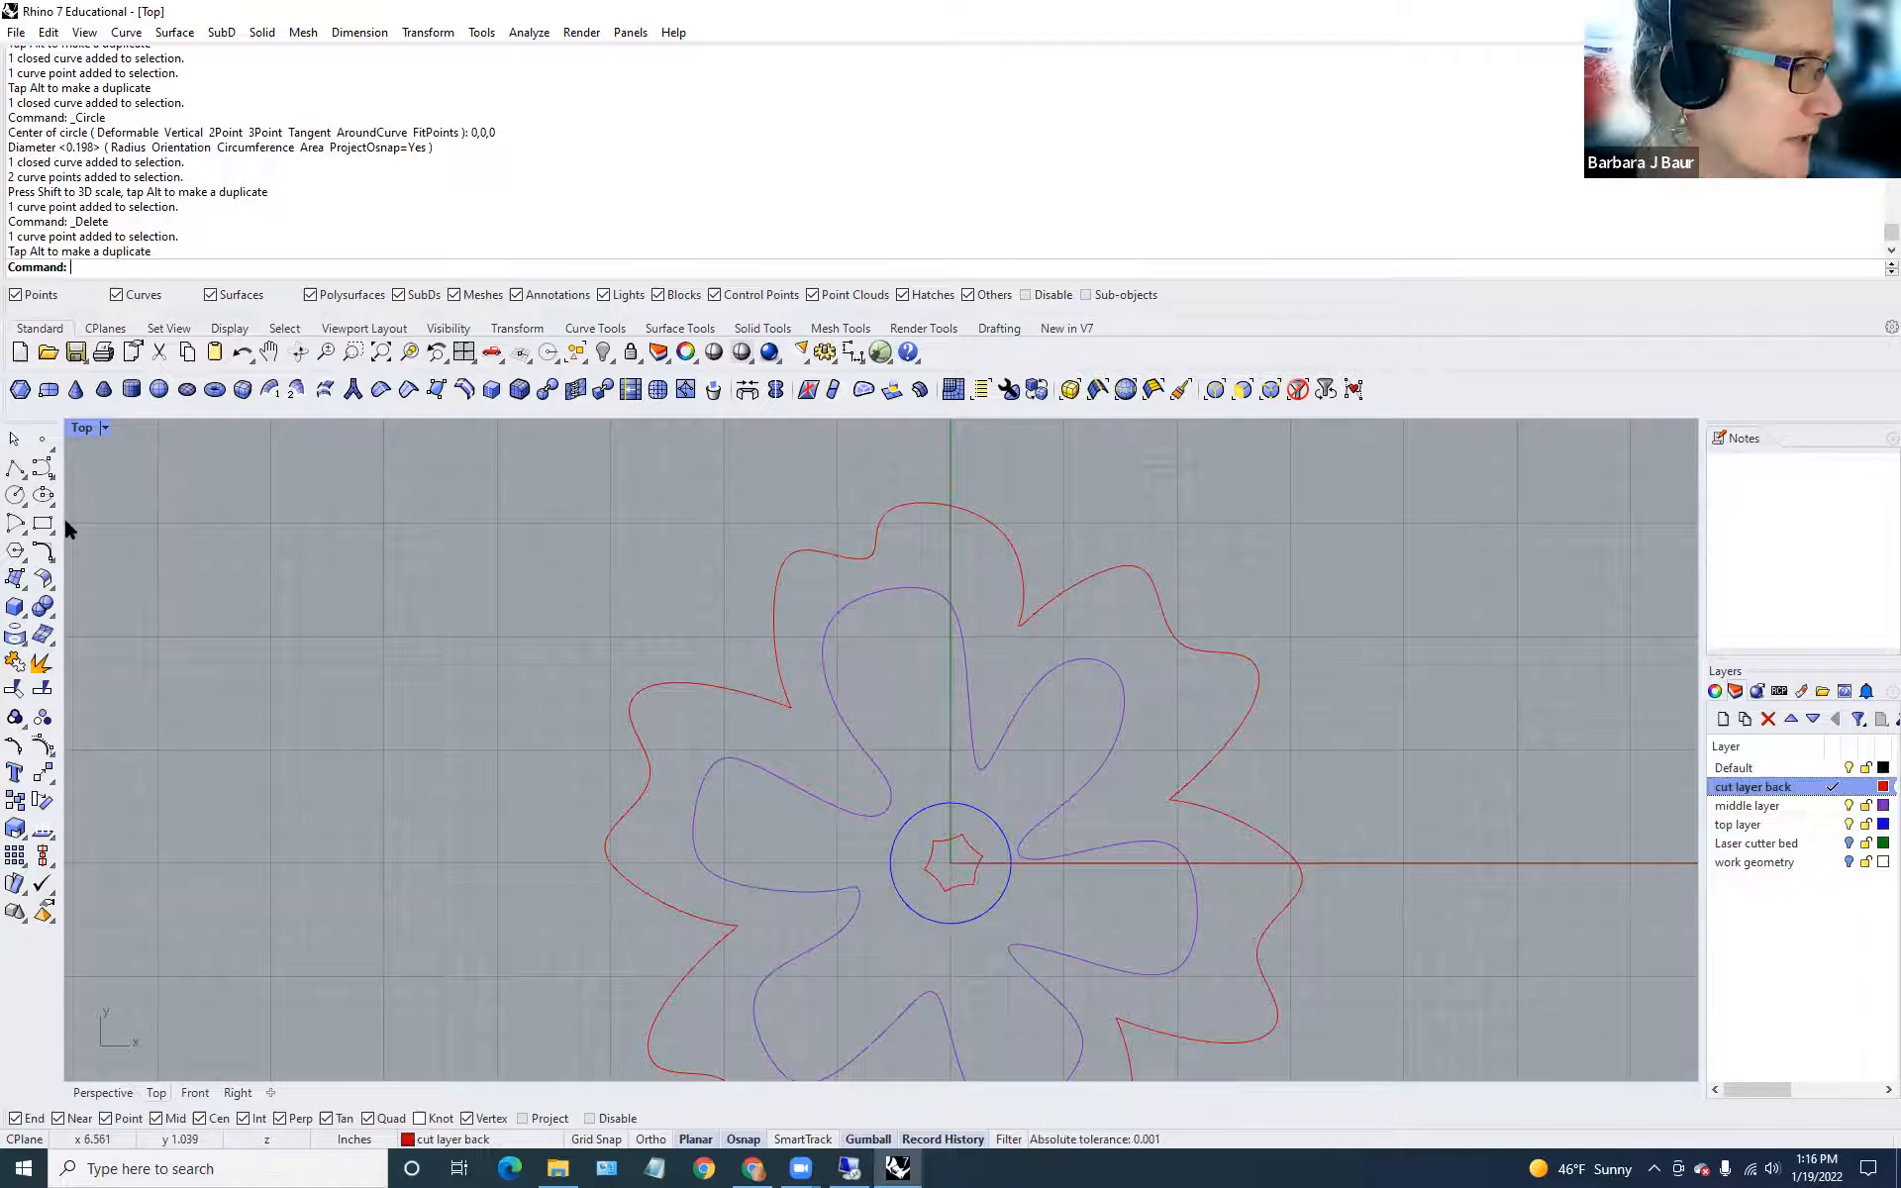
{"action": "key", "text": "Return"}
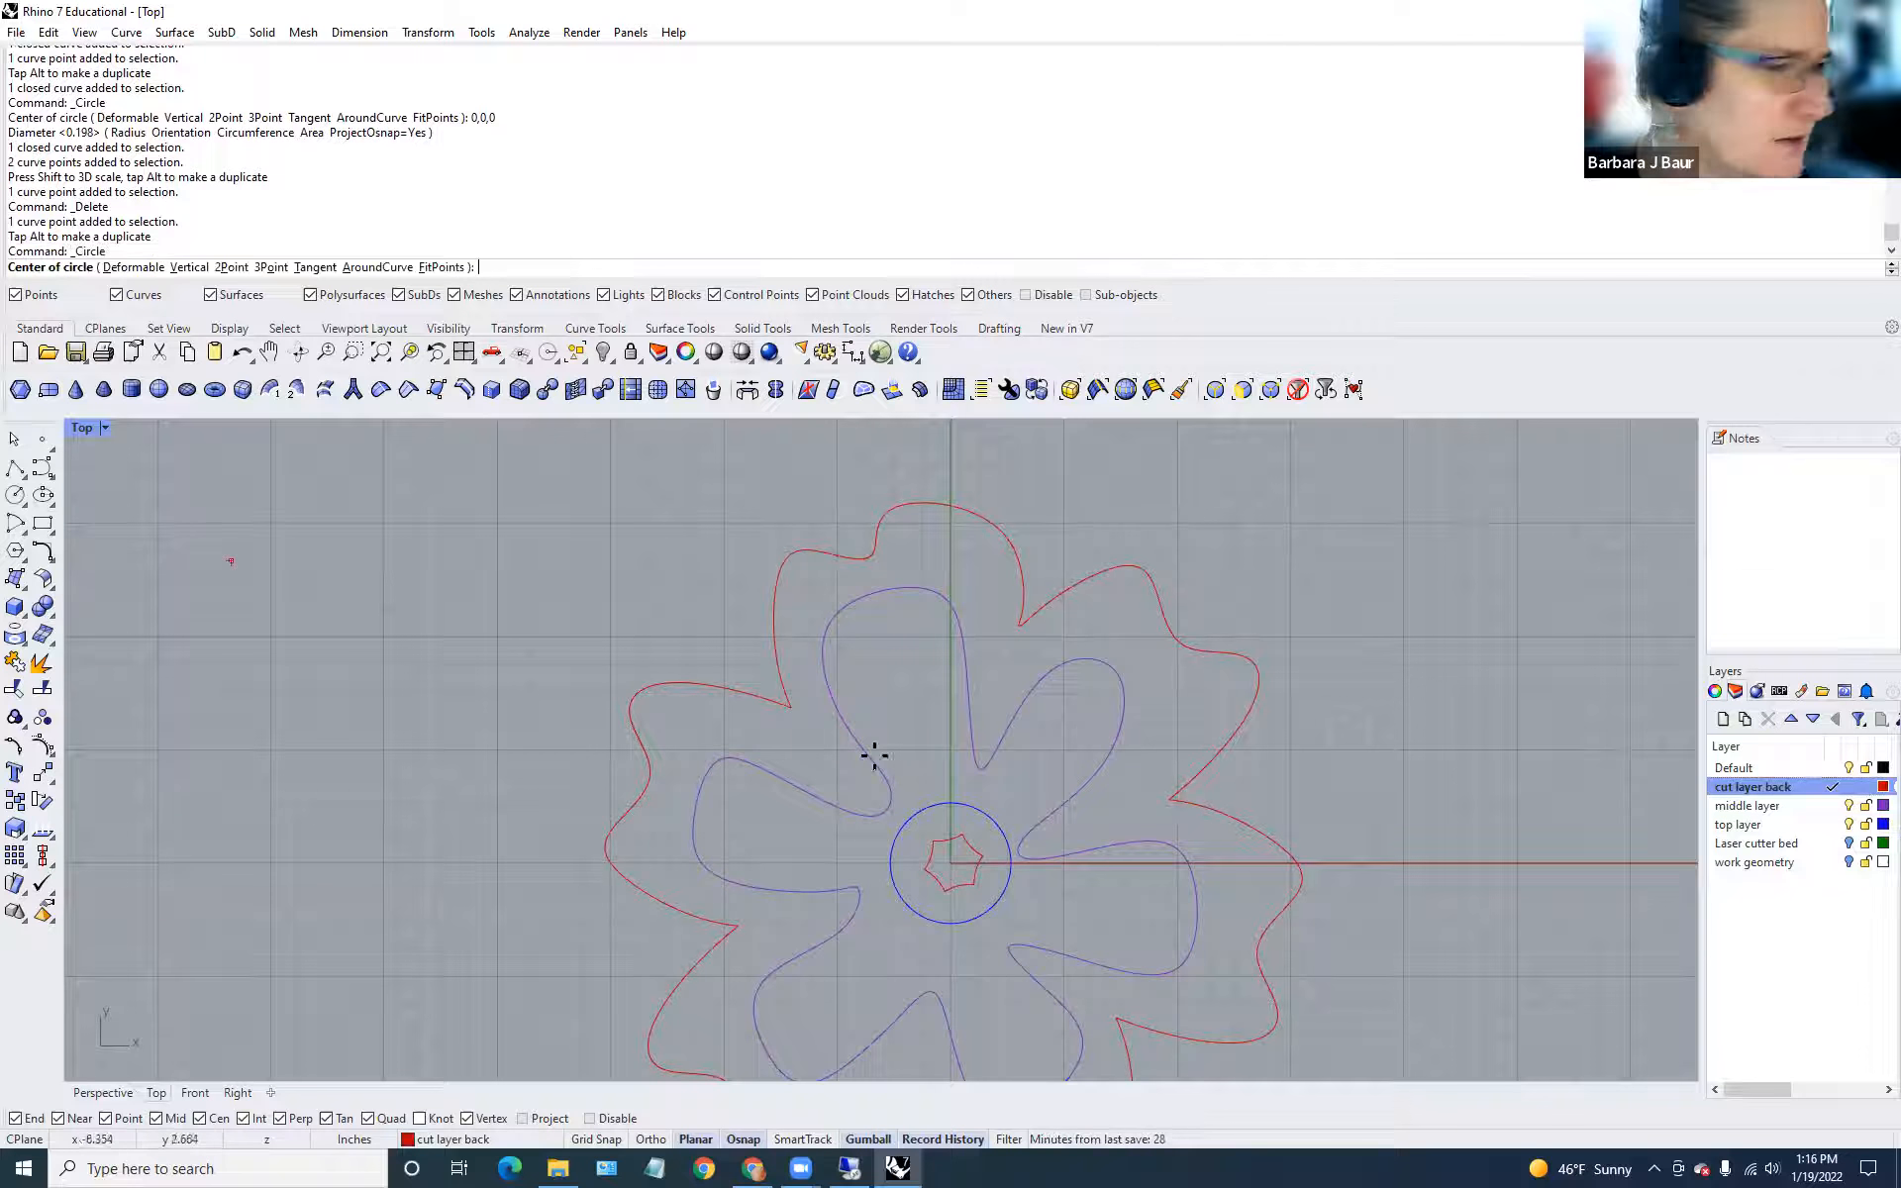
{"action": "left_click", "coordinate": [962, 551]}
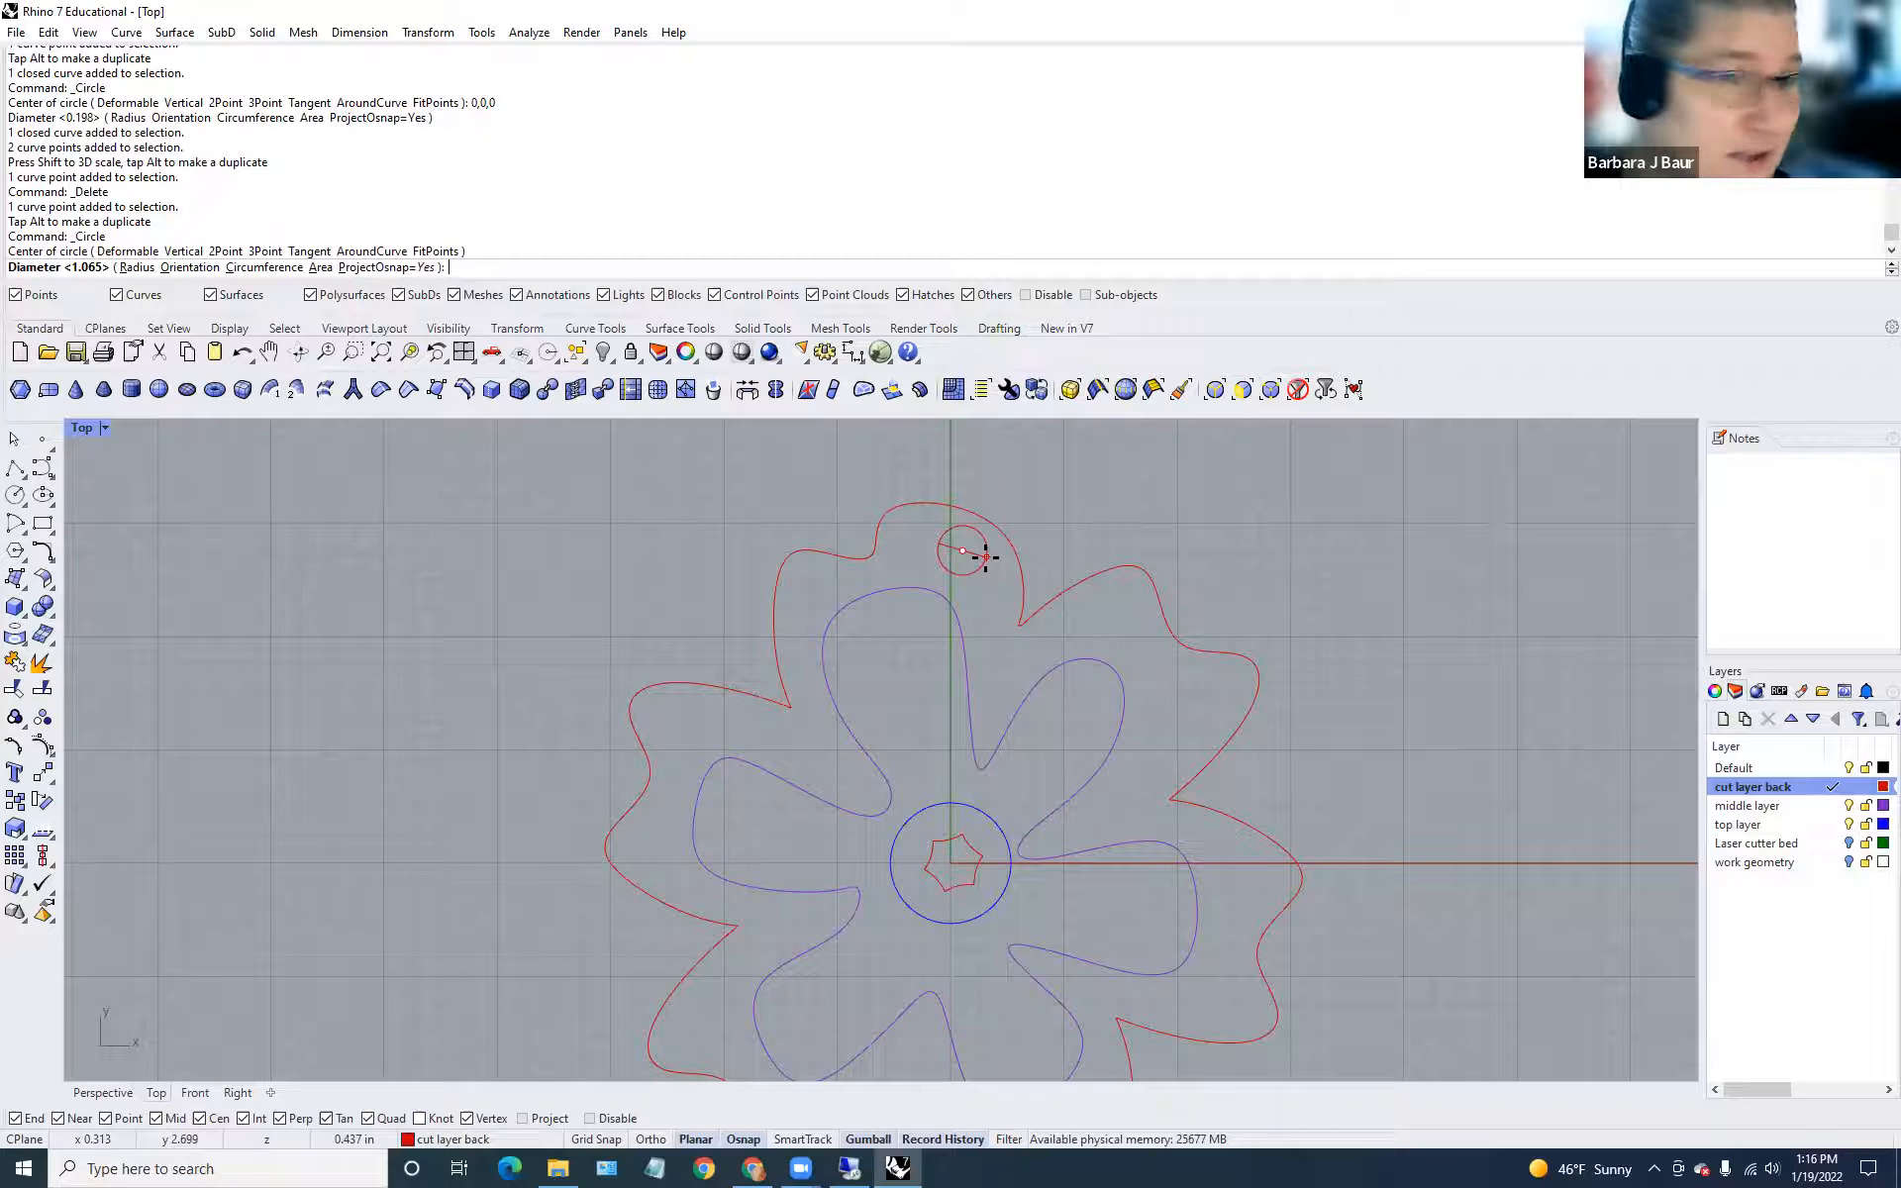
{"action": "type", "text": ".25"}
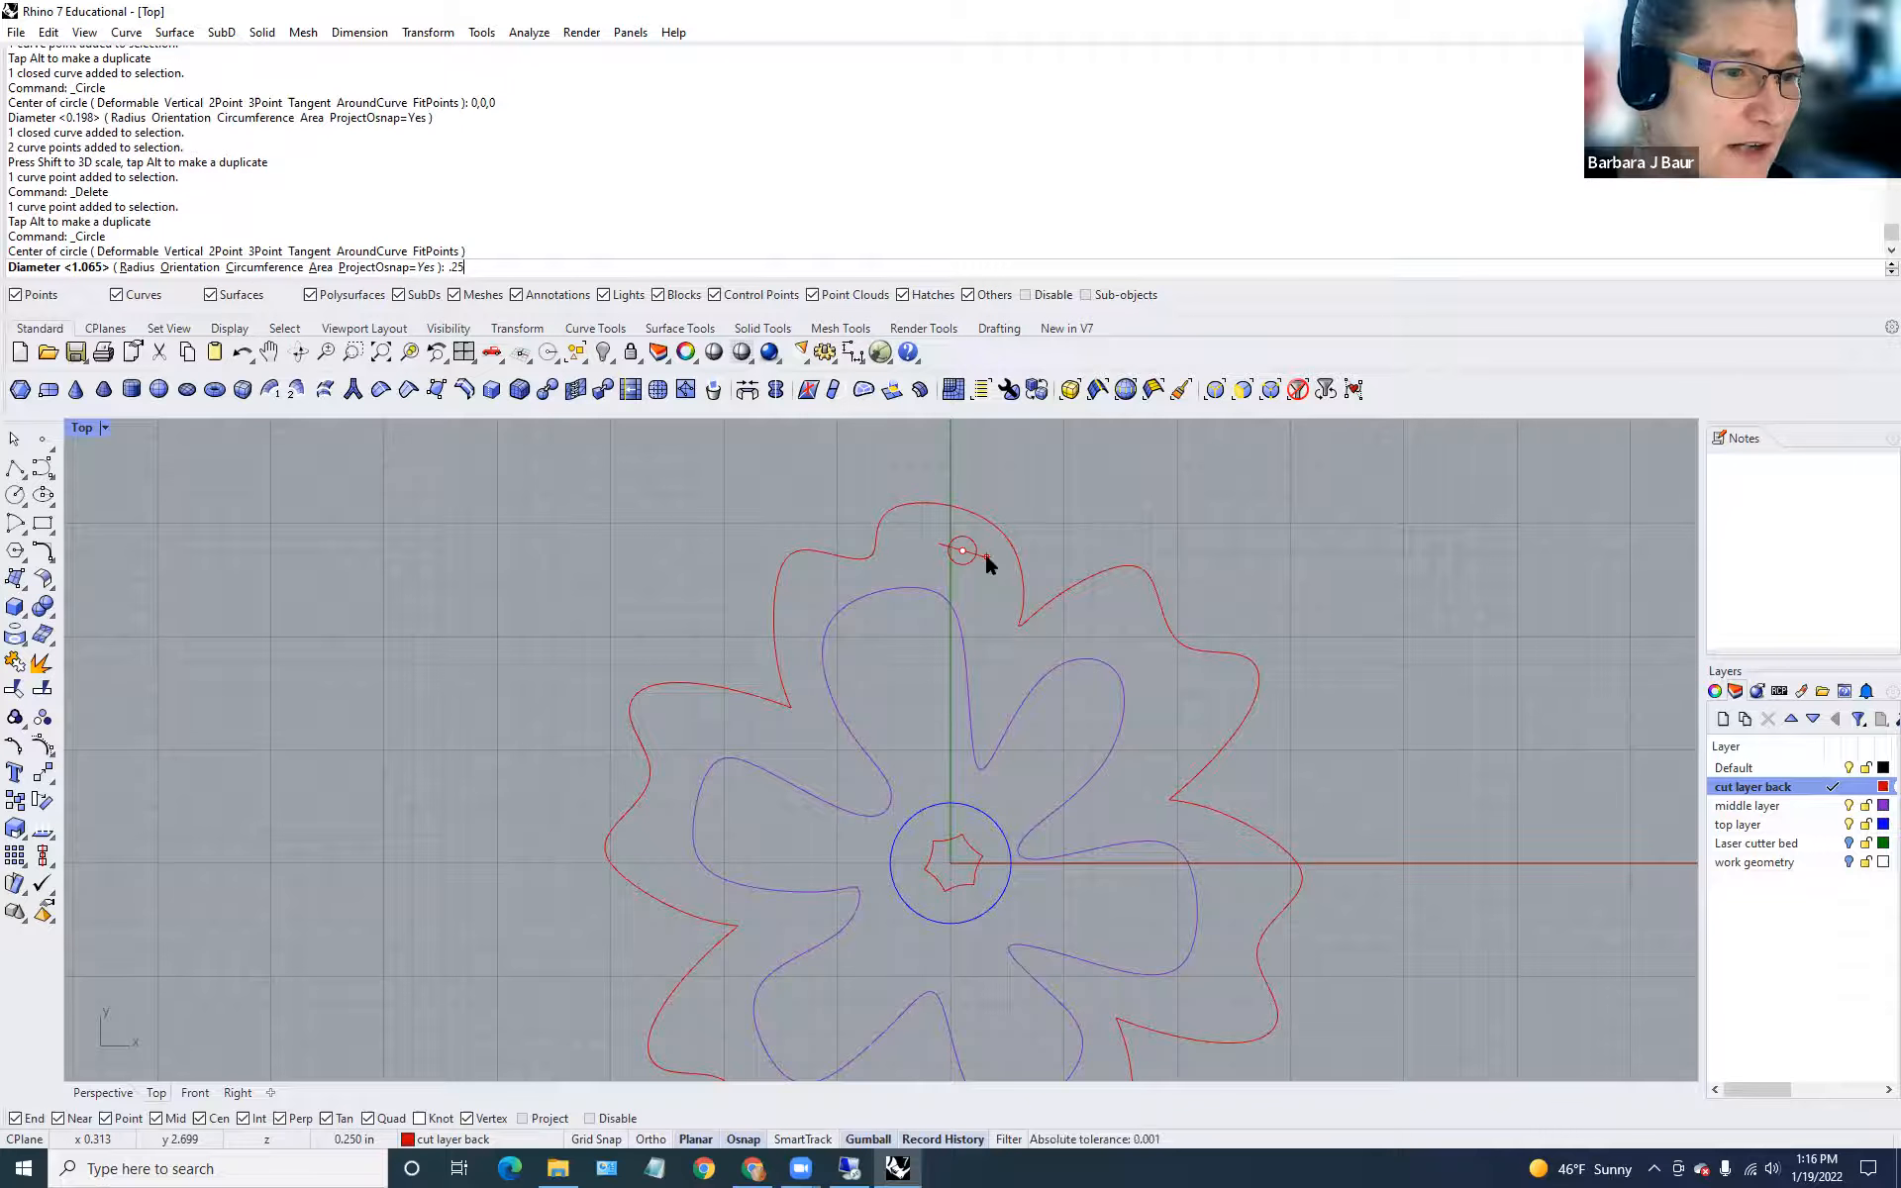
{"action": "key", "text": "Return"}
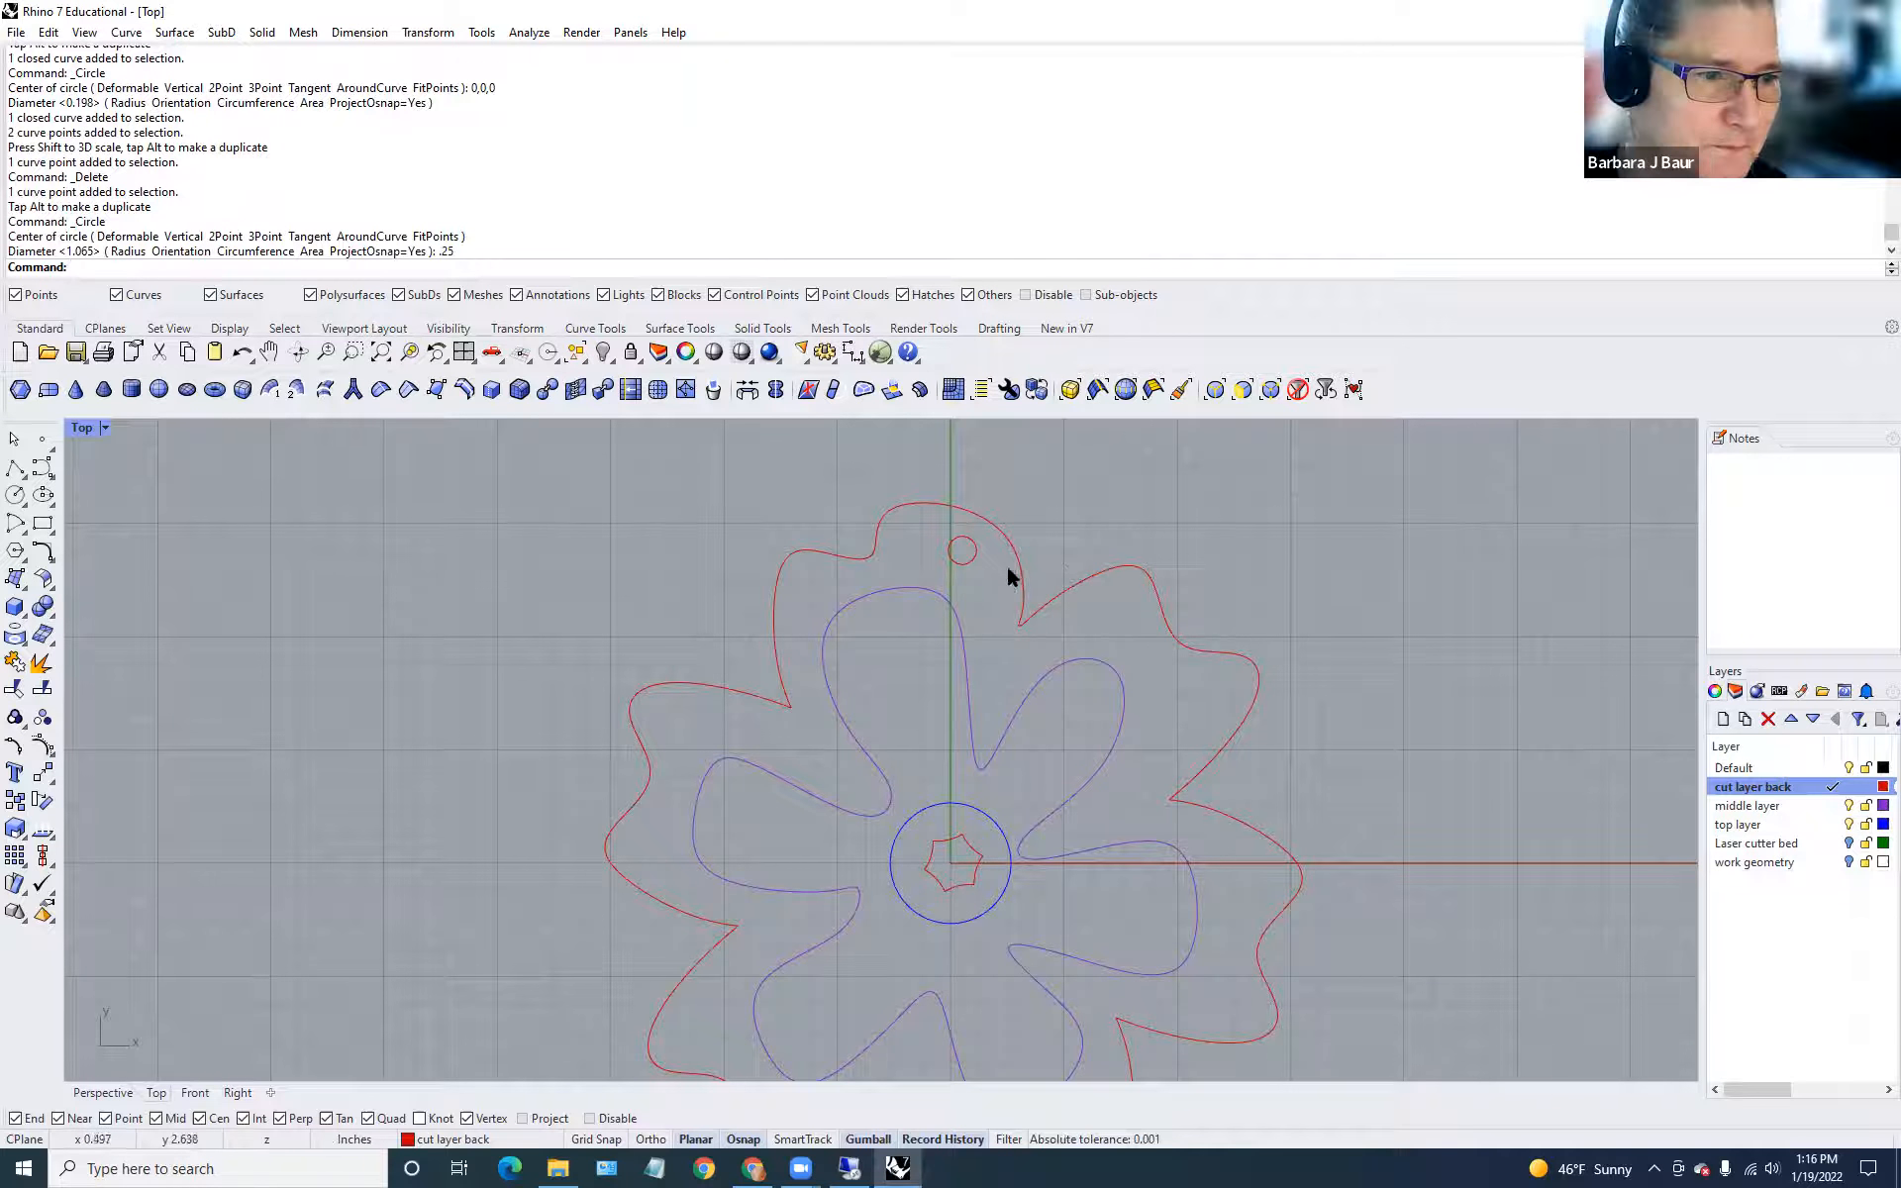
Move the small hole circle slightly upward toward the tip of the red outline's top petal.
{"action": "left_click", "coordinate": [974, 550]}
{"action": "left_click_drag", "start_coordinate": [960, 472], "coordinate": [960, 461]}
{"action": "left_click", "coordinate": [1093, 509]}
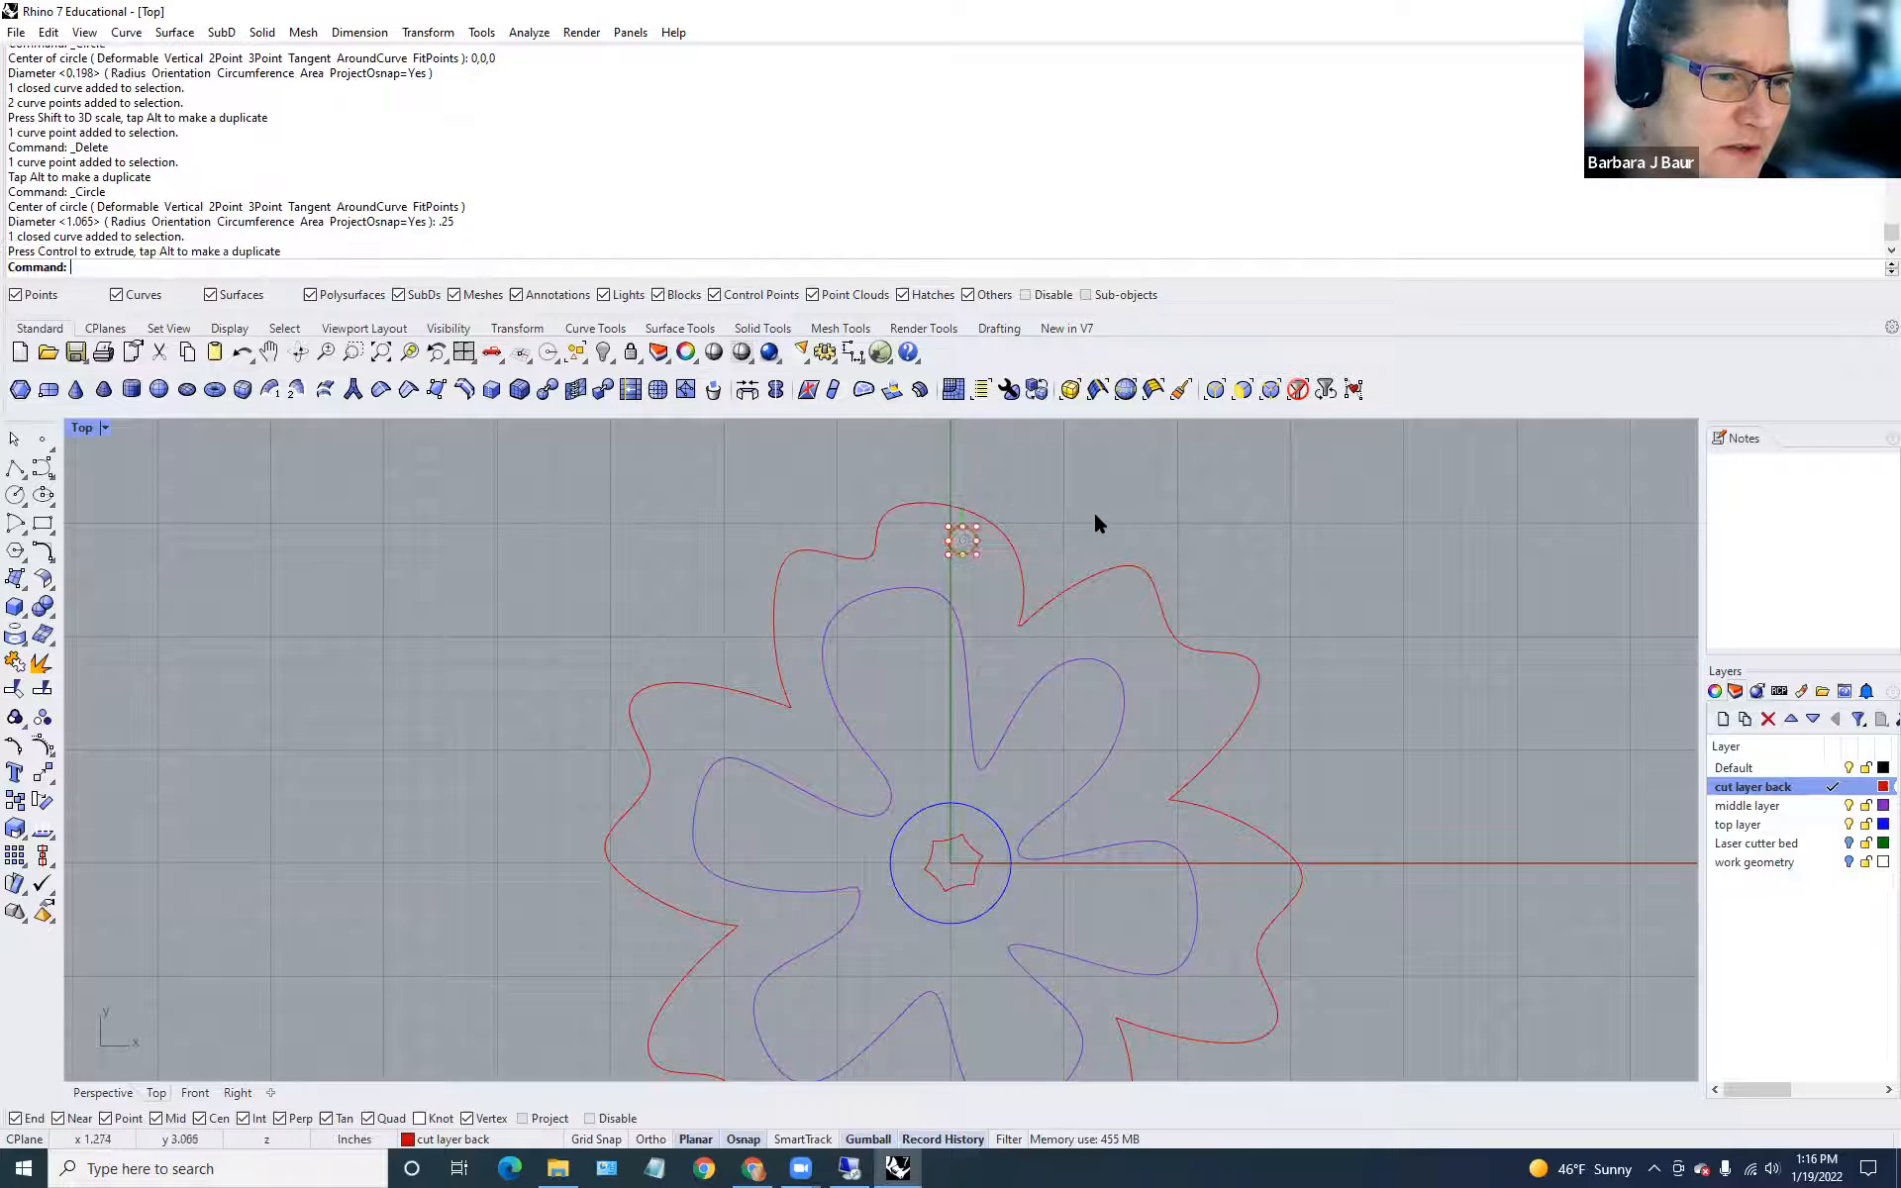
{"action": "scroll", "coordinate": [1093, 669], "scroll_direction": "down", "scroll_amount": 8}
{"action": "scroll", "coordinate": [1060, 867], "scroll_direction": "up", "scroll_amount": 3}
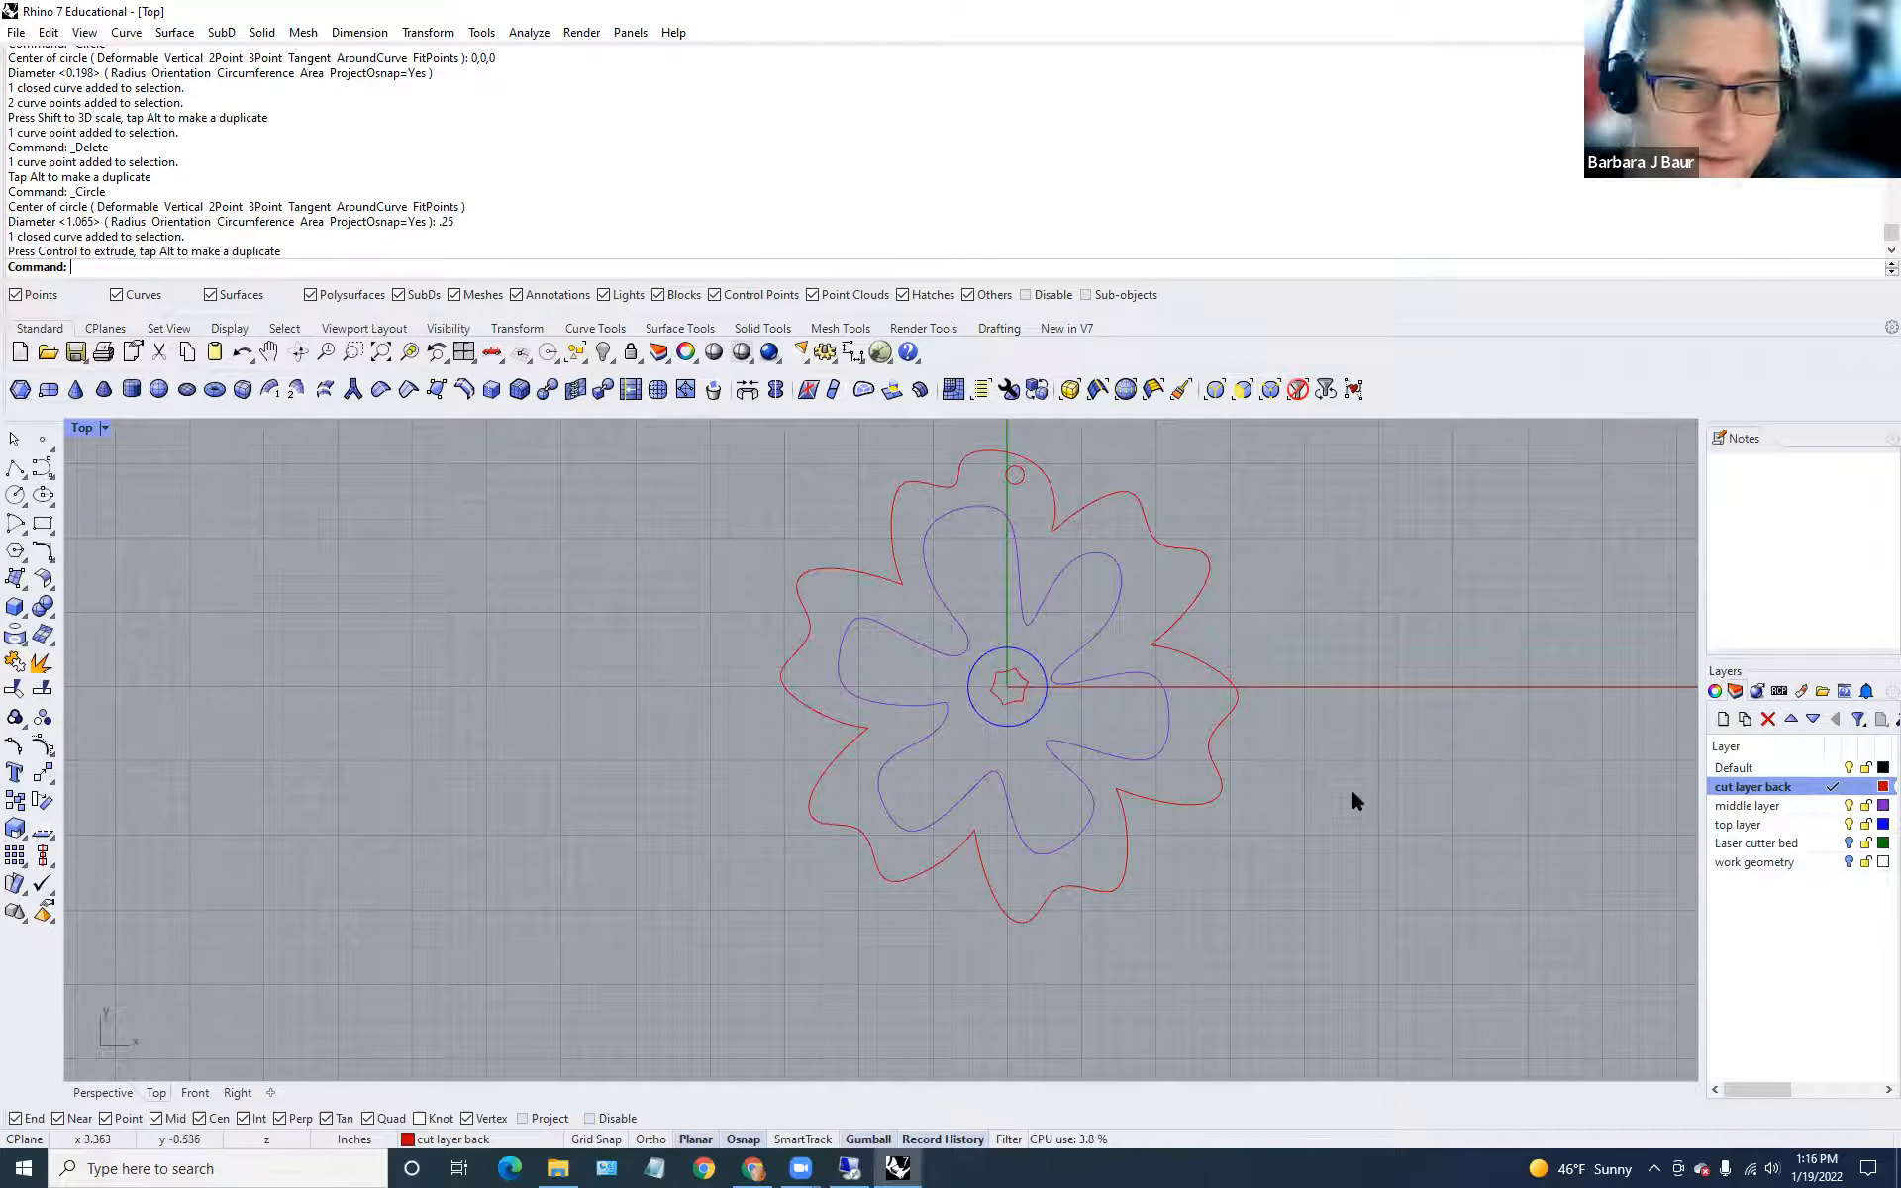
Restore the four-viewport layout and set the Perspective view to an angled, closer look at the flower.
{"action": "double_click", "coordinate": [77, 430]}
{"action": "left_click", "coordinate": [1339, 893]}
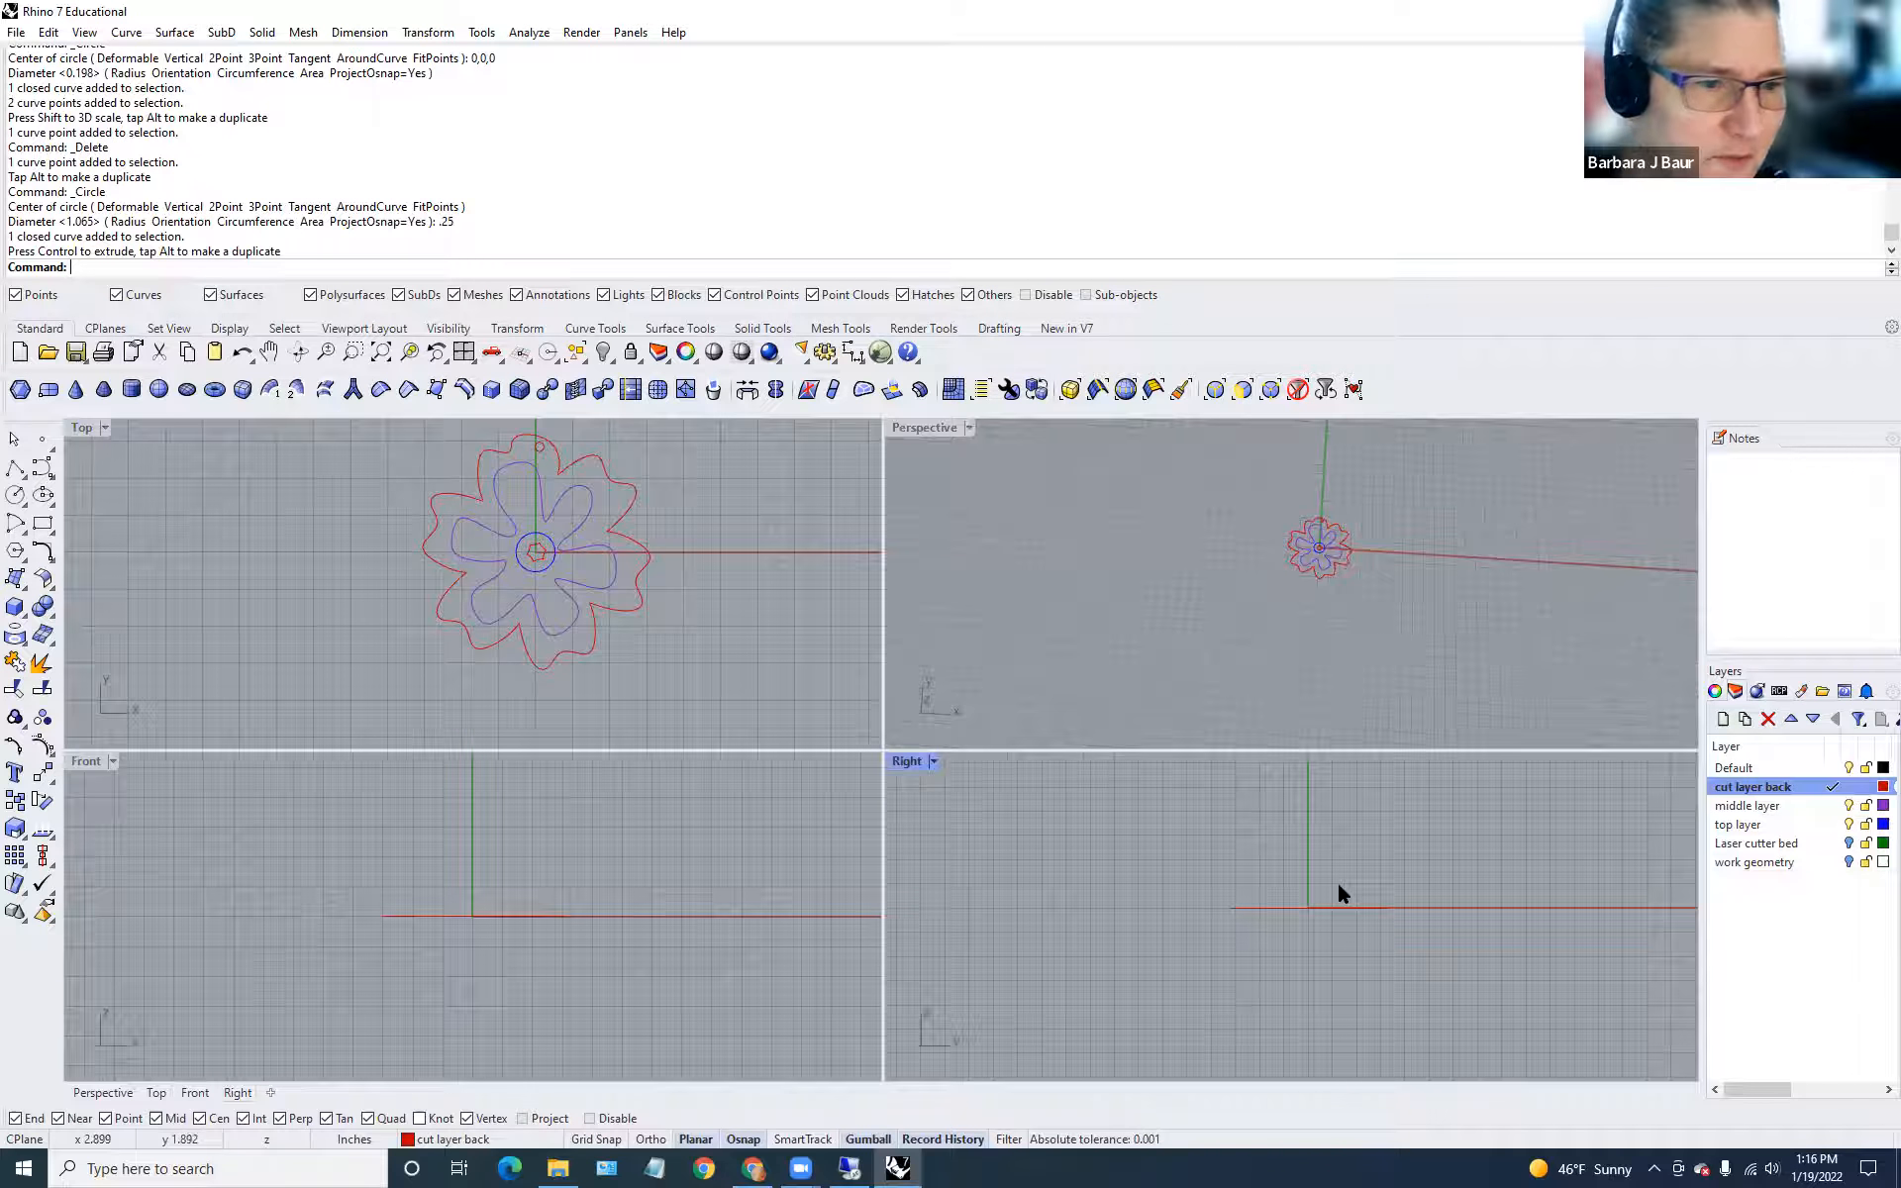
{"action": "right_click_drag", "start_coordinate": [1246, 623], "coordinate": [1179, 535]}
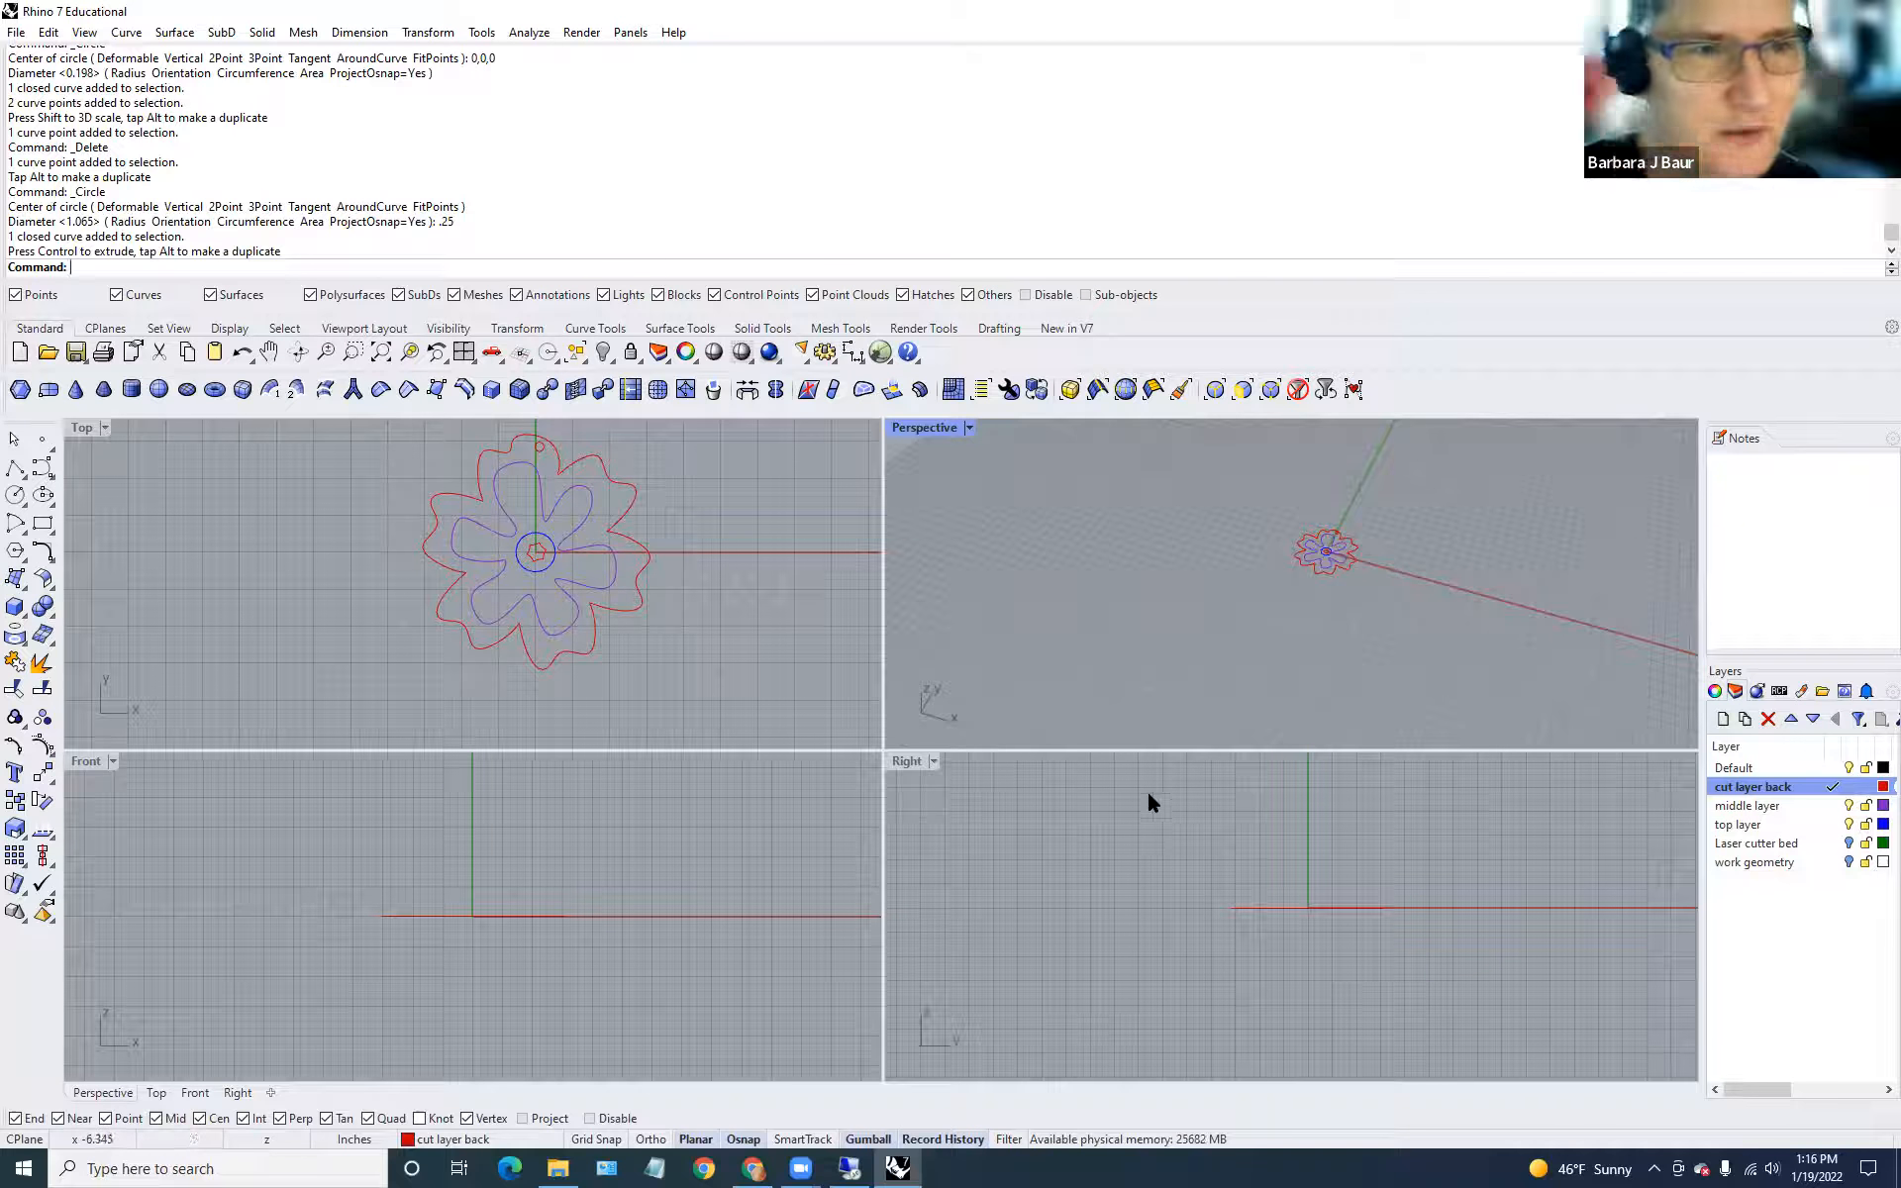
{"action": "scroll", "coordinate": [1107, 684], "scroll_direction": "down", "scroll_amount": 2}
{"action": "scroll", "coordinate": [1106, 686], "scroll_direction": "up", "scroll_amount": 2}
{"action": "right_click_drag", "start_coordinate": [1107, 693], "coordinate": [939, 459], "text": "shift"}
{"action": "scroll", "coordinate": [1162, 687], "scroll_direction": "up", "scroll_amount": 5}
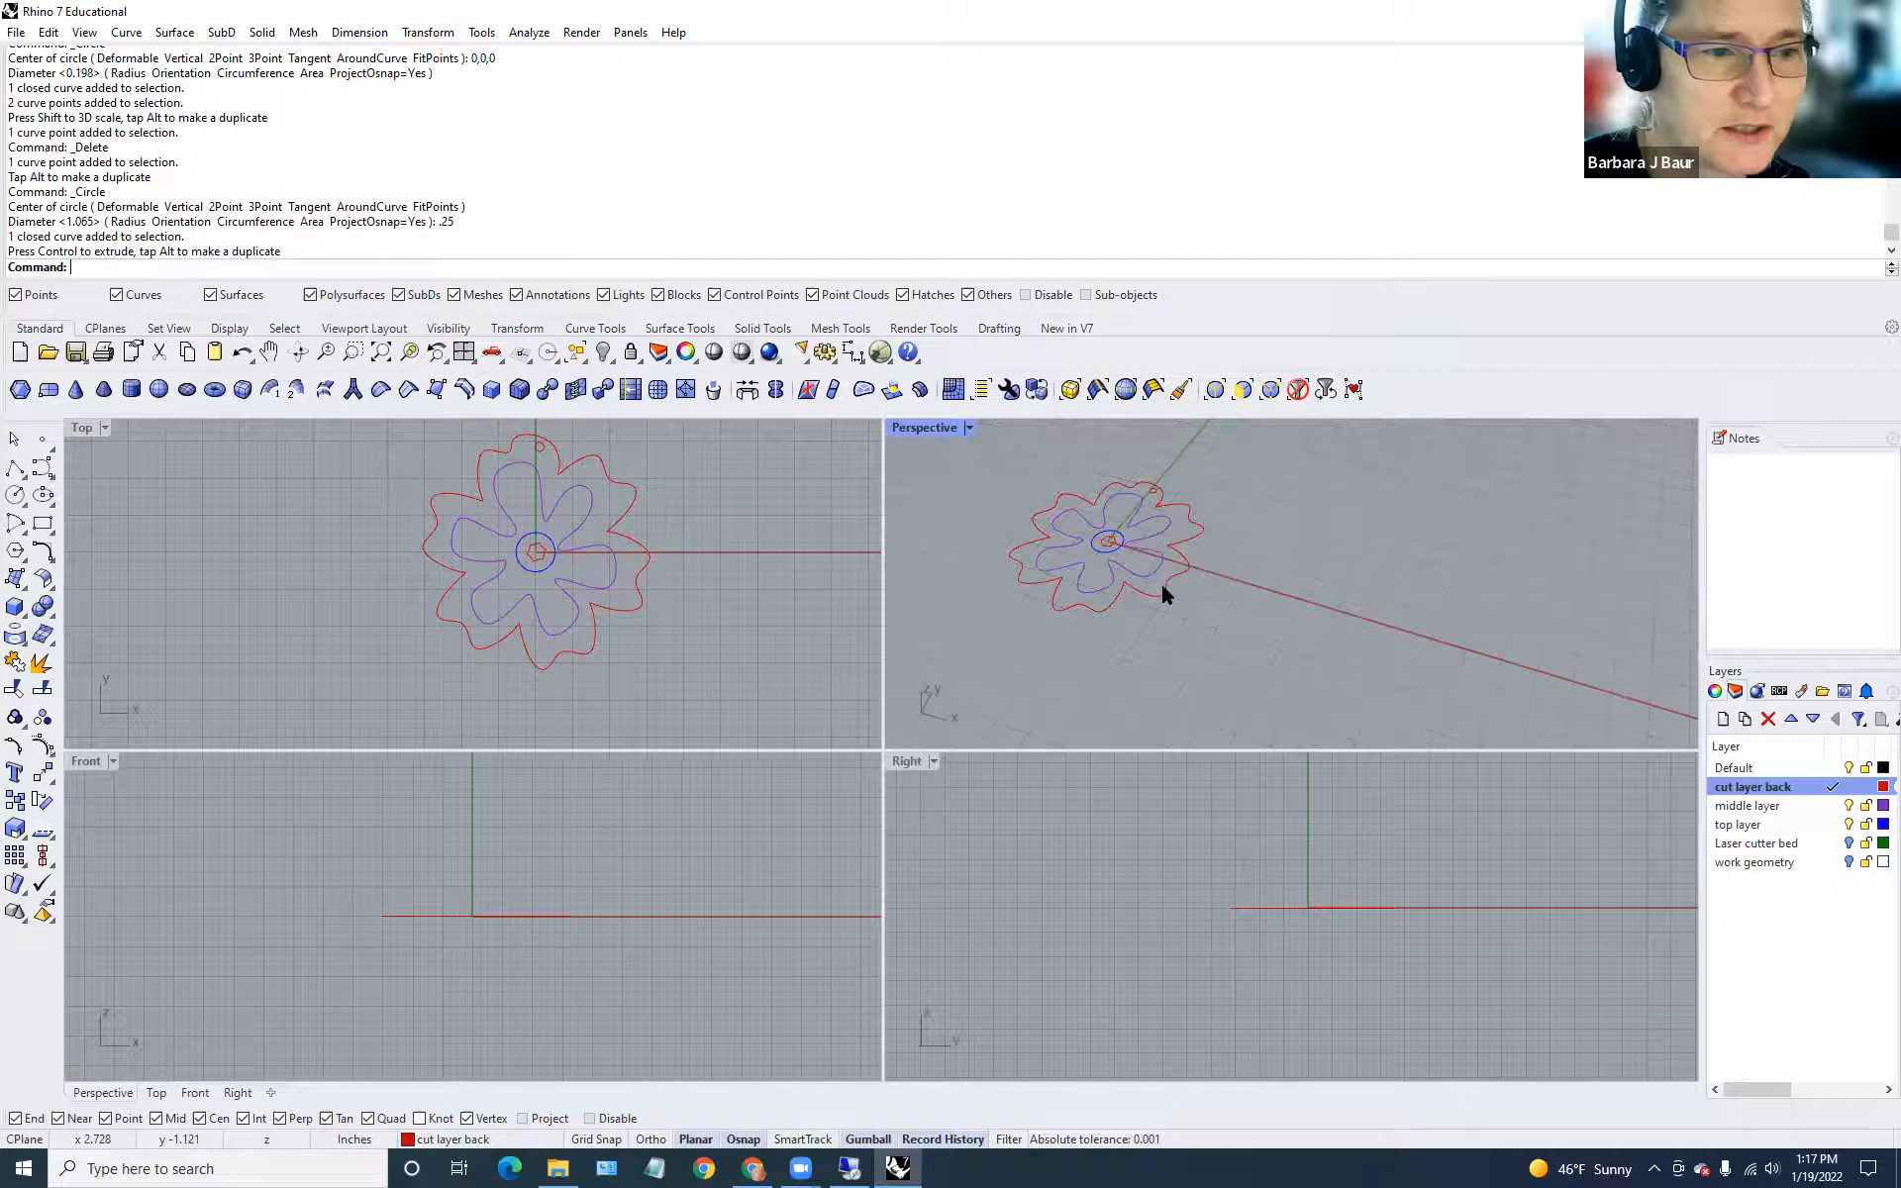
Examine the red back outline, the purple middle outline and the blue center circle one after another in the Perspective view.
{"action": "left_click", "coordinate": [1163, 587]}
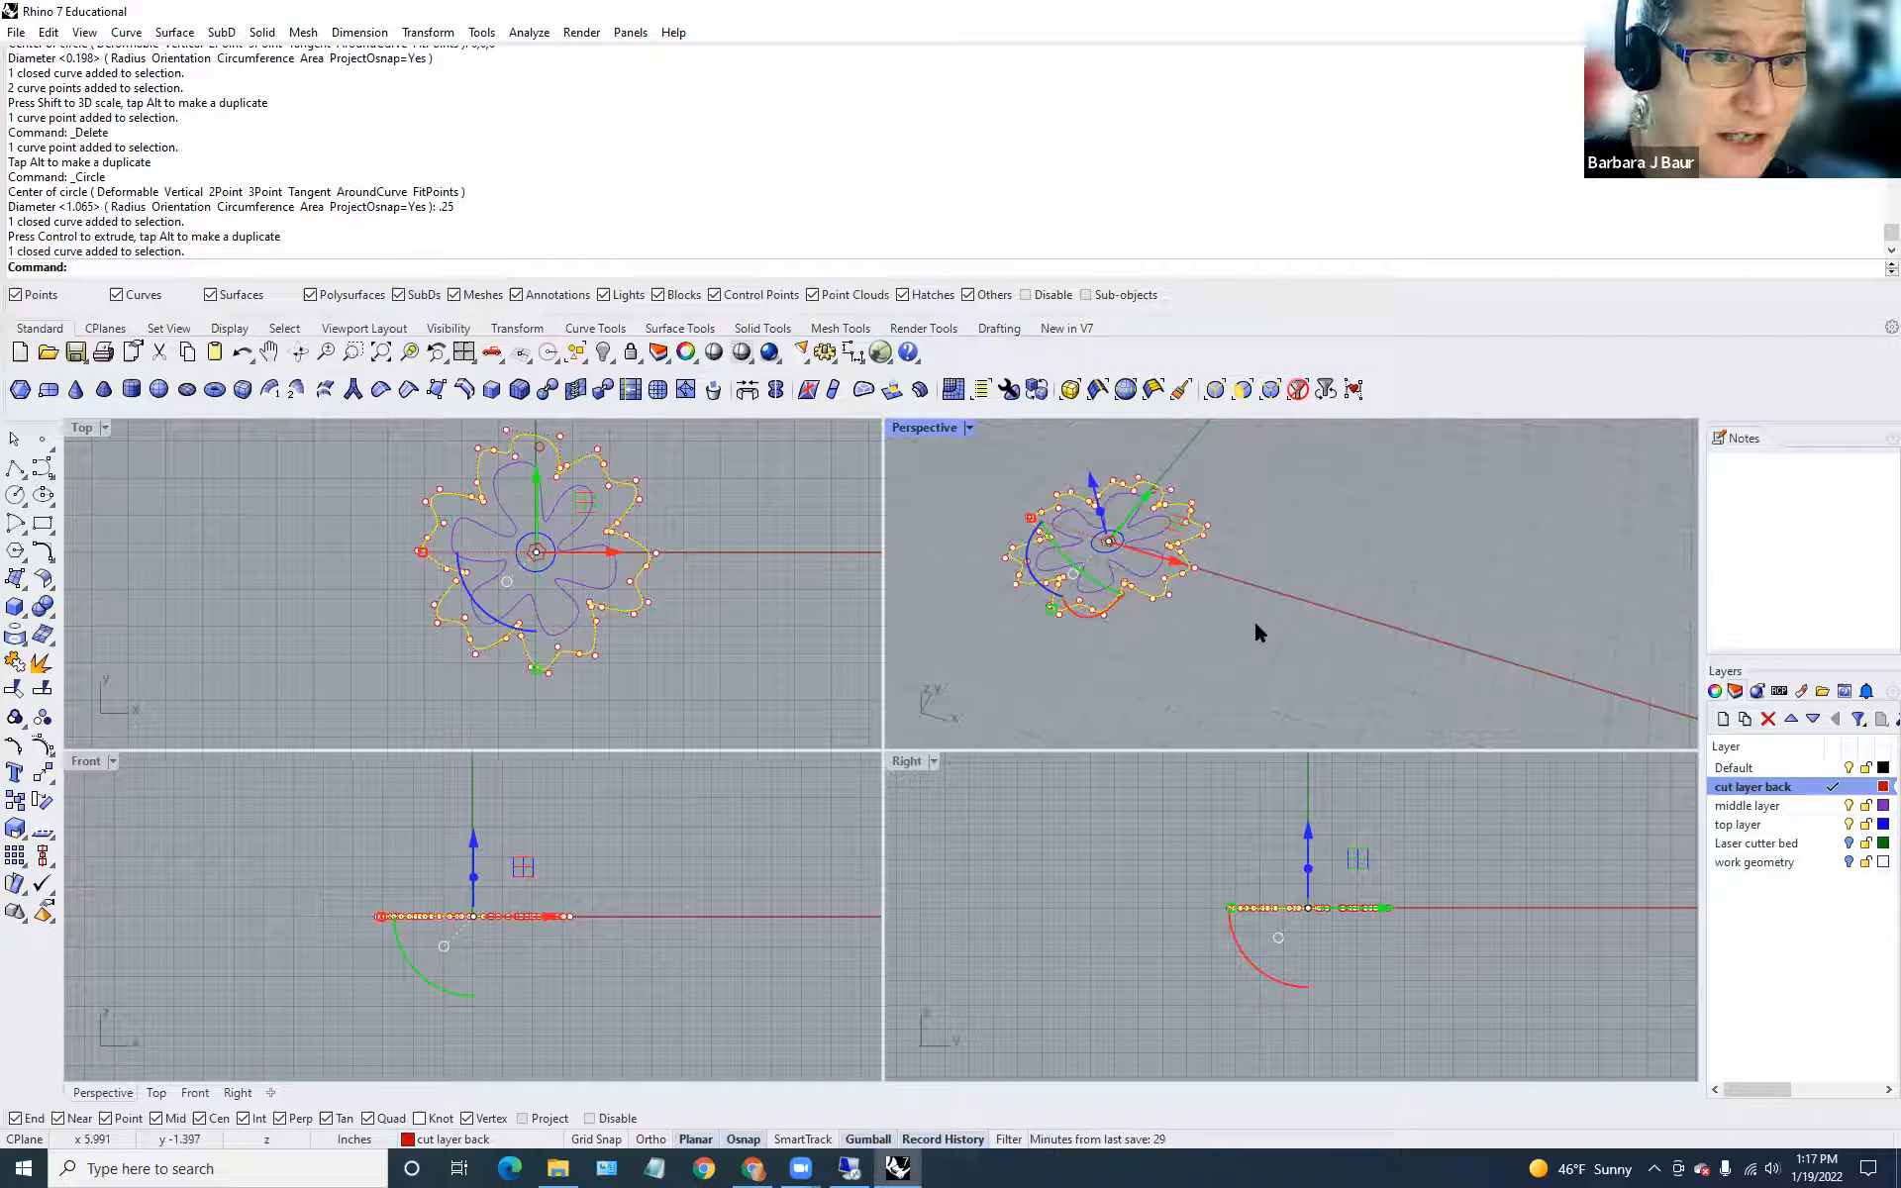
{"action": "left_click", "coordinate": [1152, 571]}
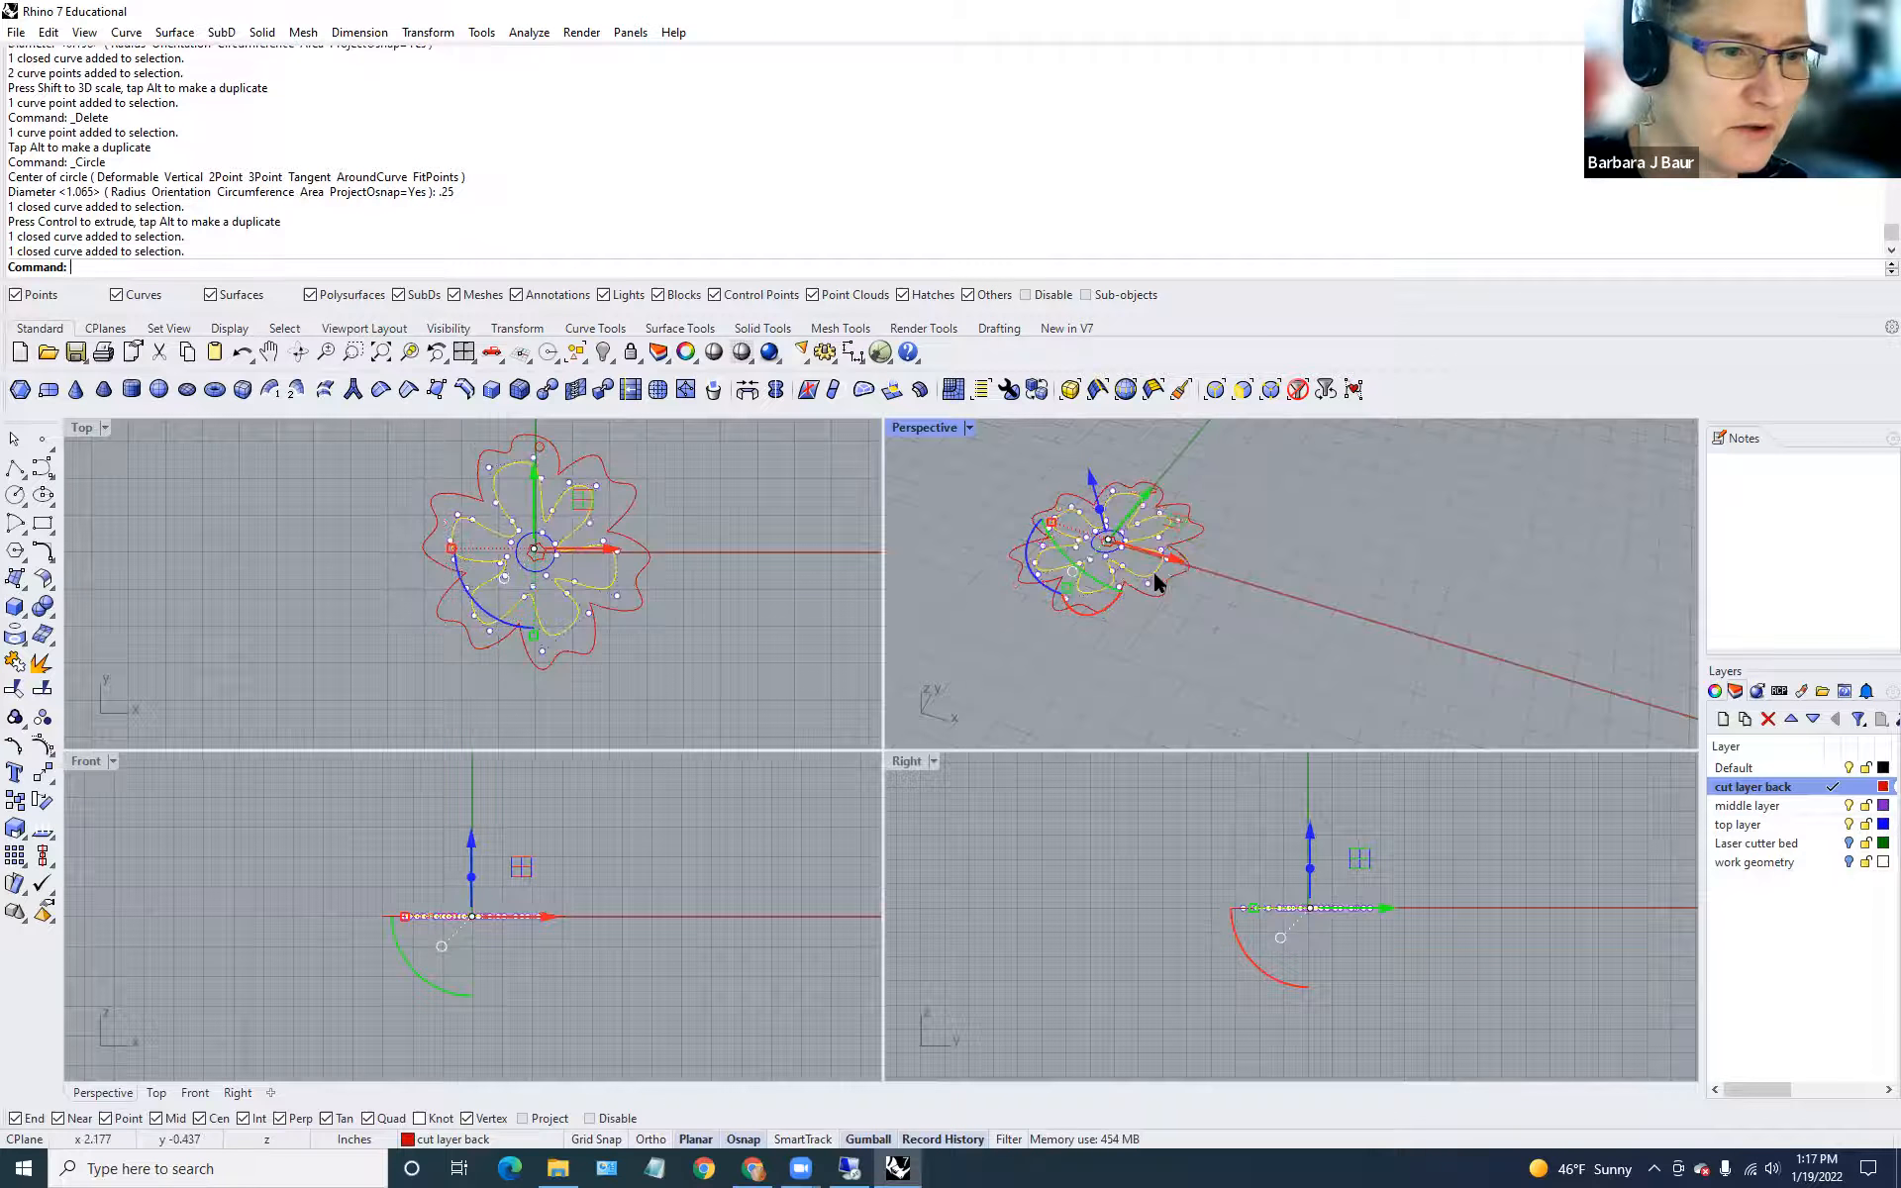
{"action": "scroll", "coordinate": [1129, 547], "scroll_direction": "up", "scroll_amount": 4}
{"action": "left_click", "coordinate": [1120, 547]}
{"action": "scroll", "coordinate": [1126, 549], "scroll_direction": "down", "scroll_amount": 3}
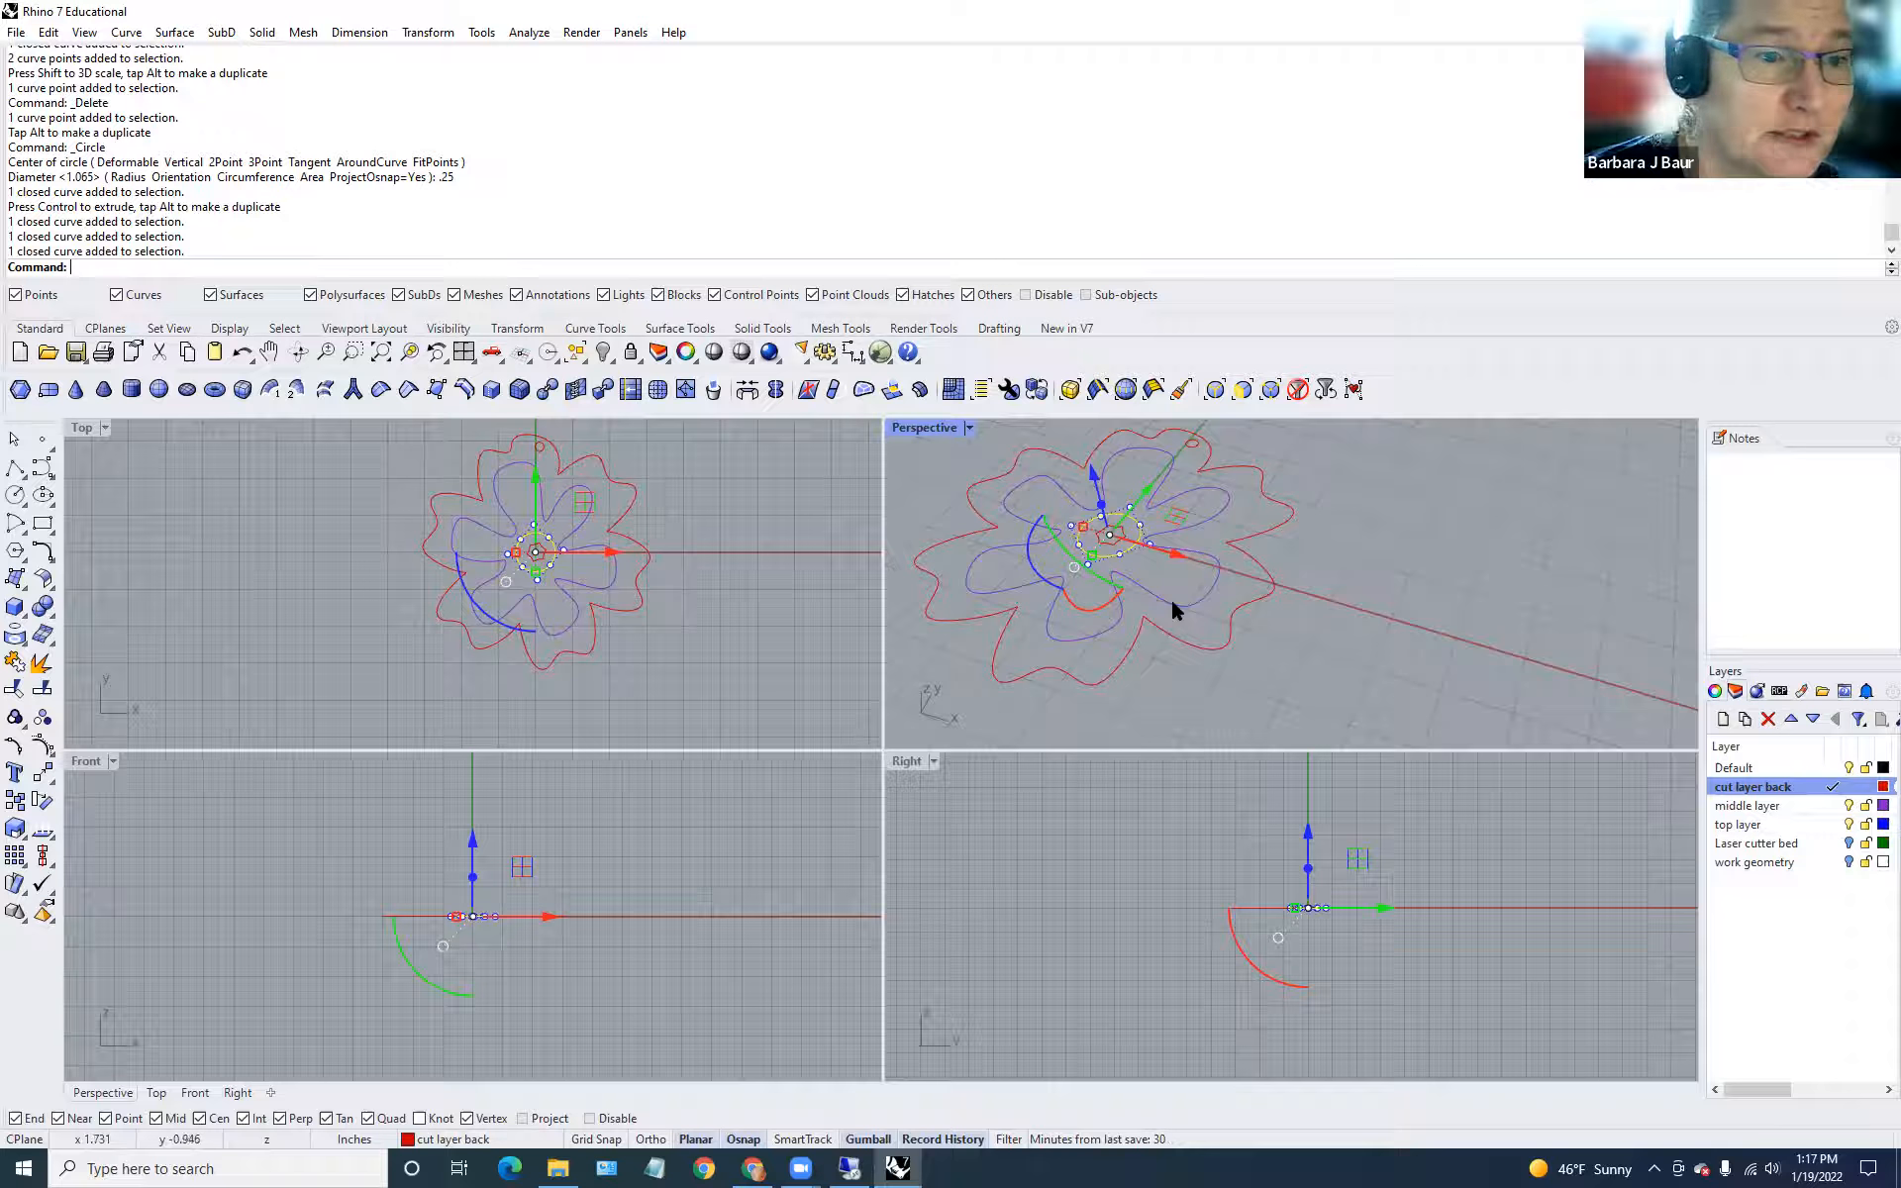
{"action": "left_click", "coordinate": [1321, 494]}
{"action": "left_click", "coordinate": [1122, 563]}
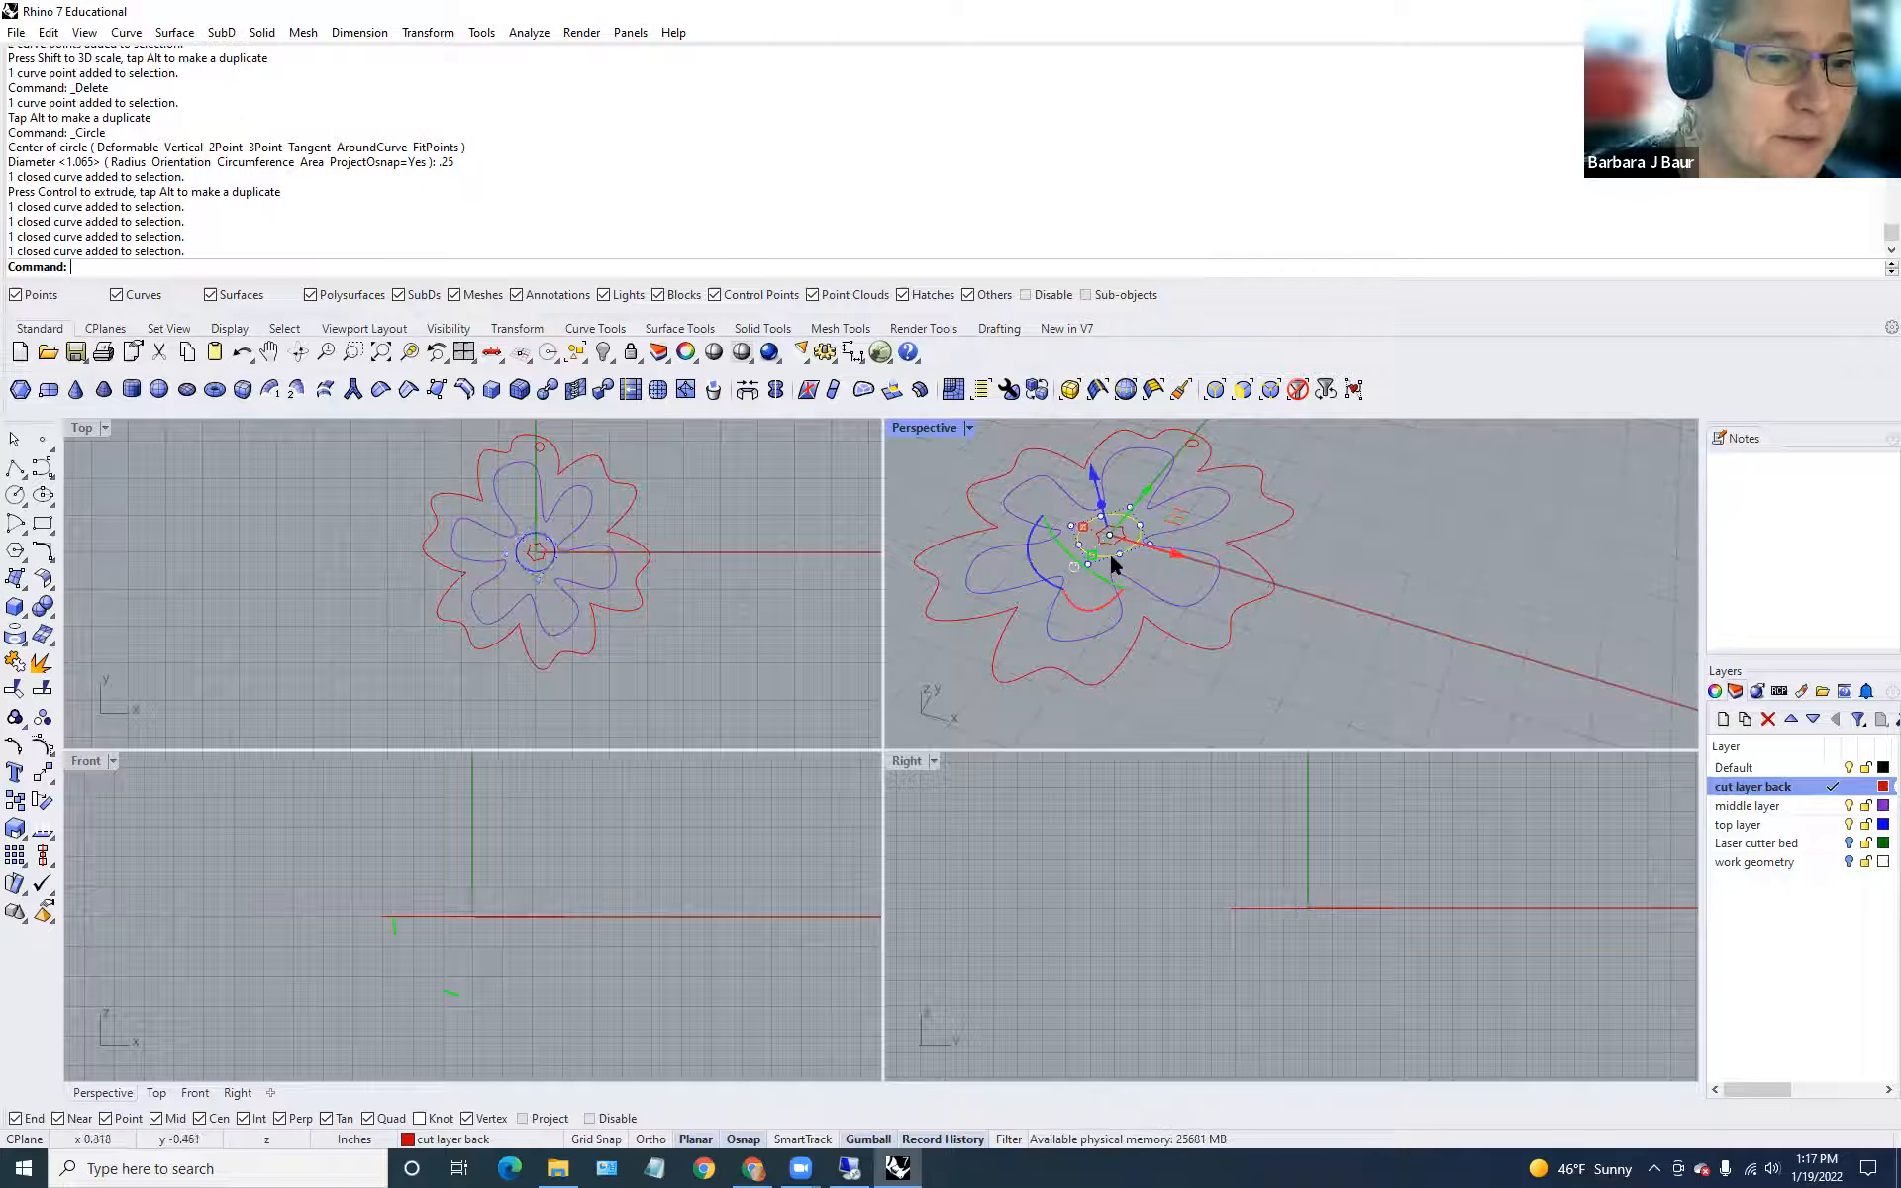
{"action": "left_click", "coordinate": [1341, 461]}
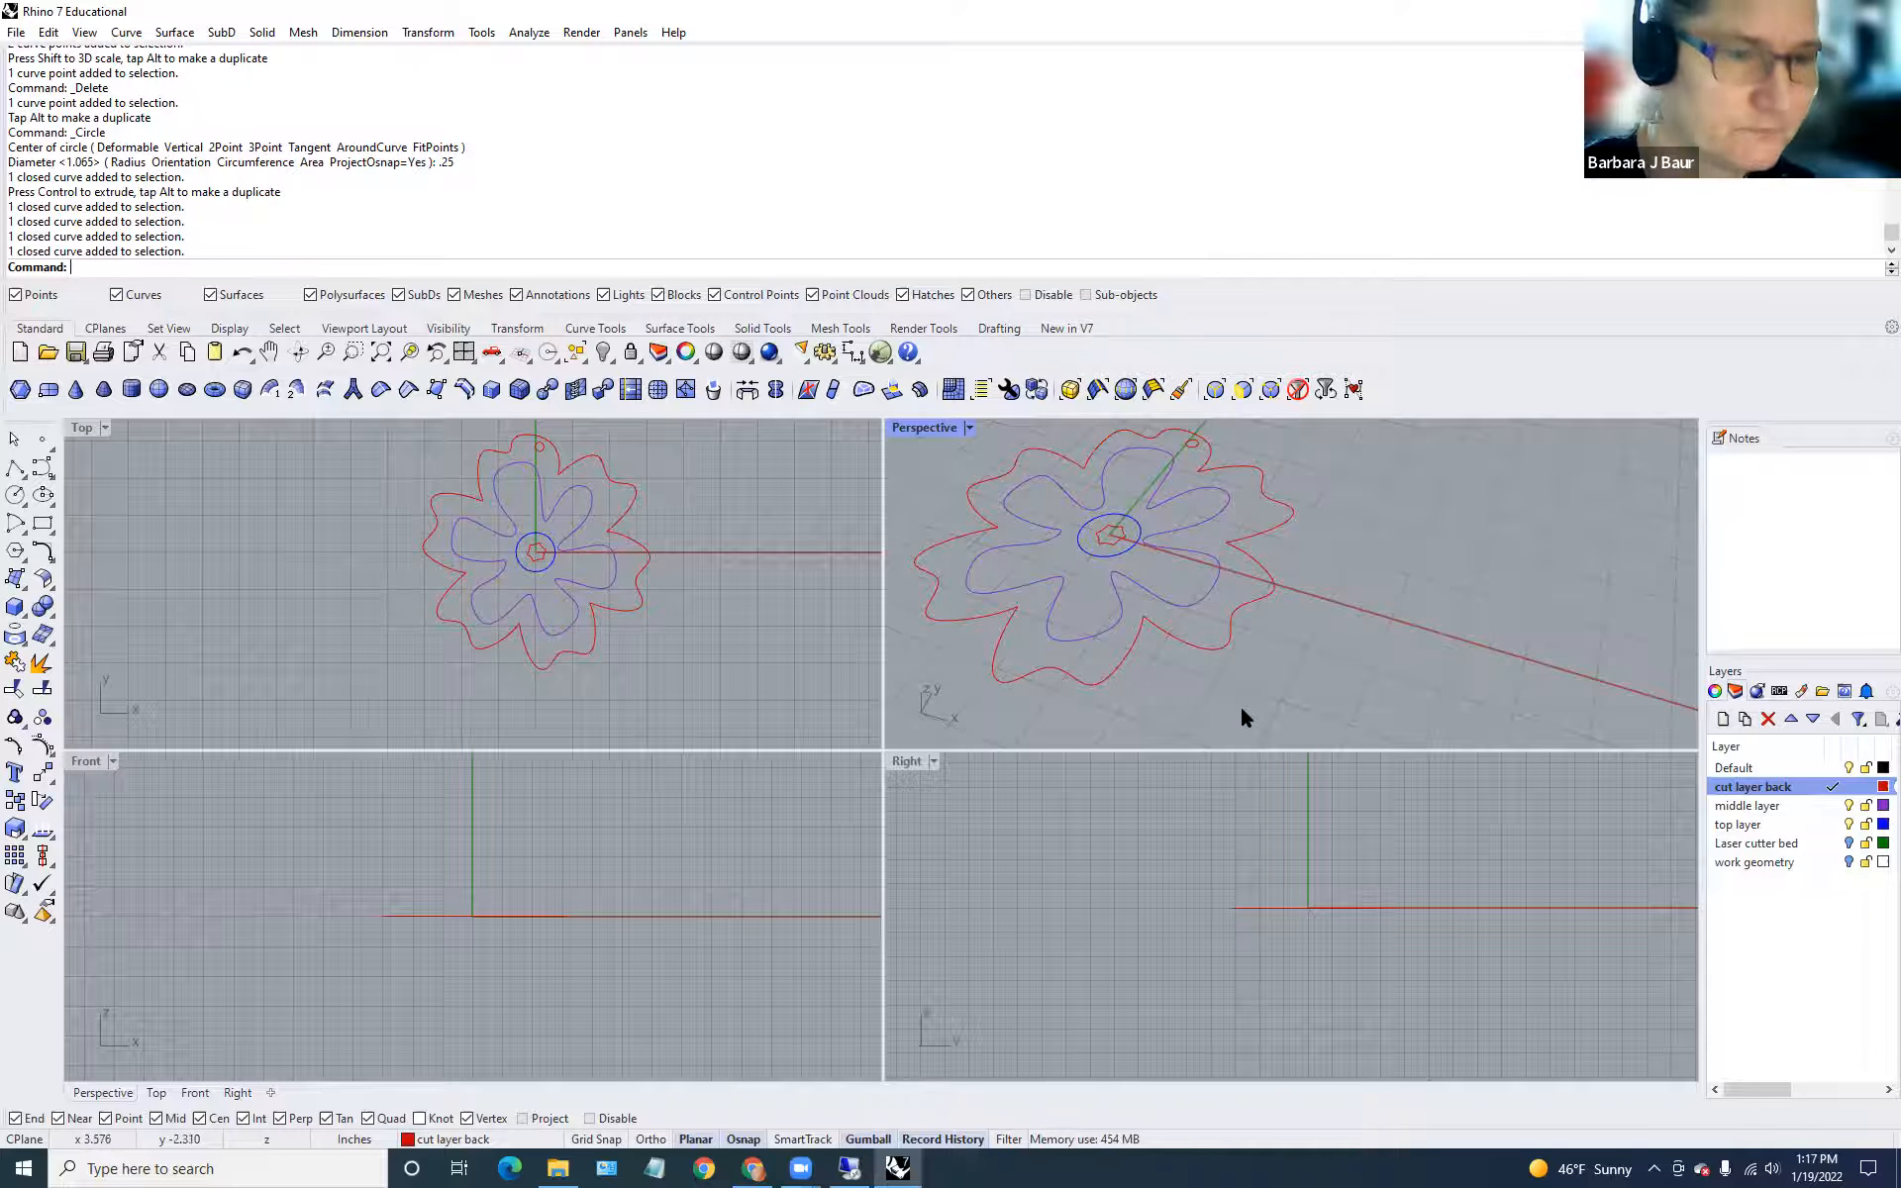
Write "opaque red back" as the first line of the document notes.
{"action": "left_click", "coordinate": [1793, 532]}
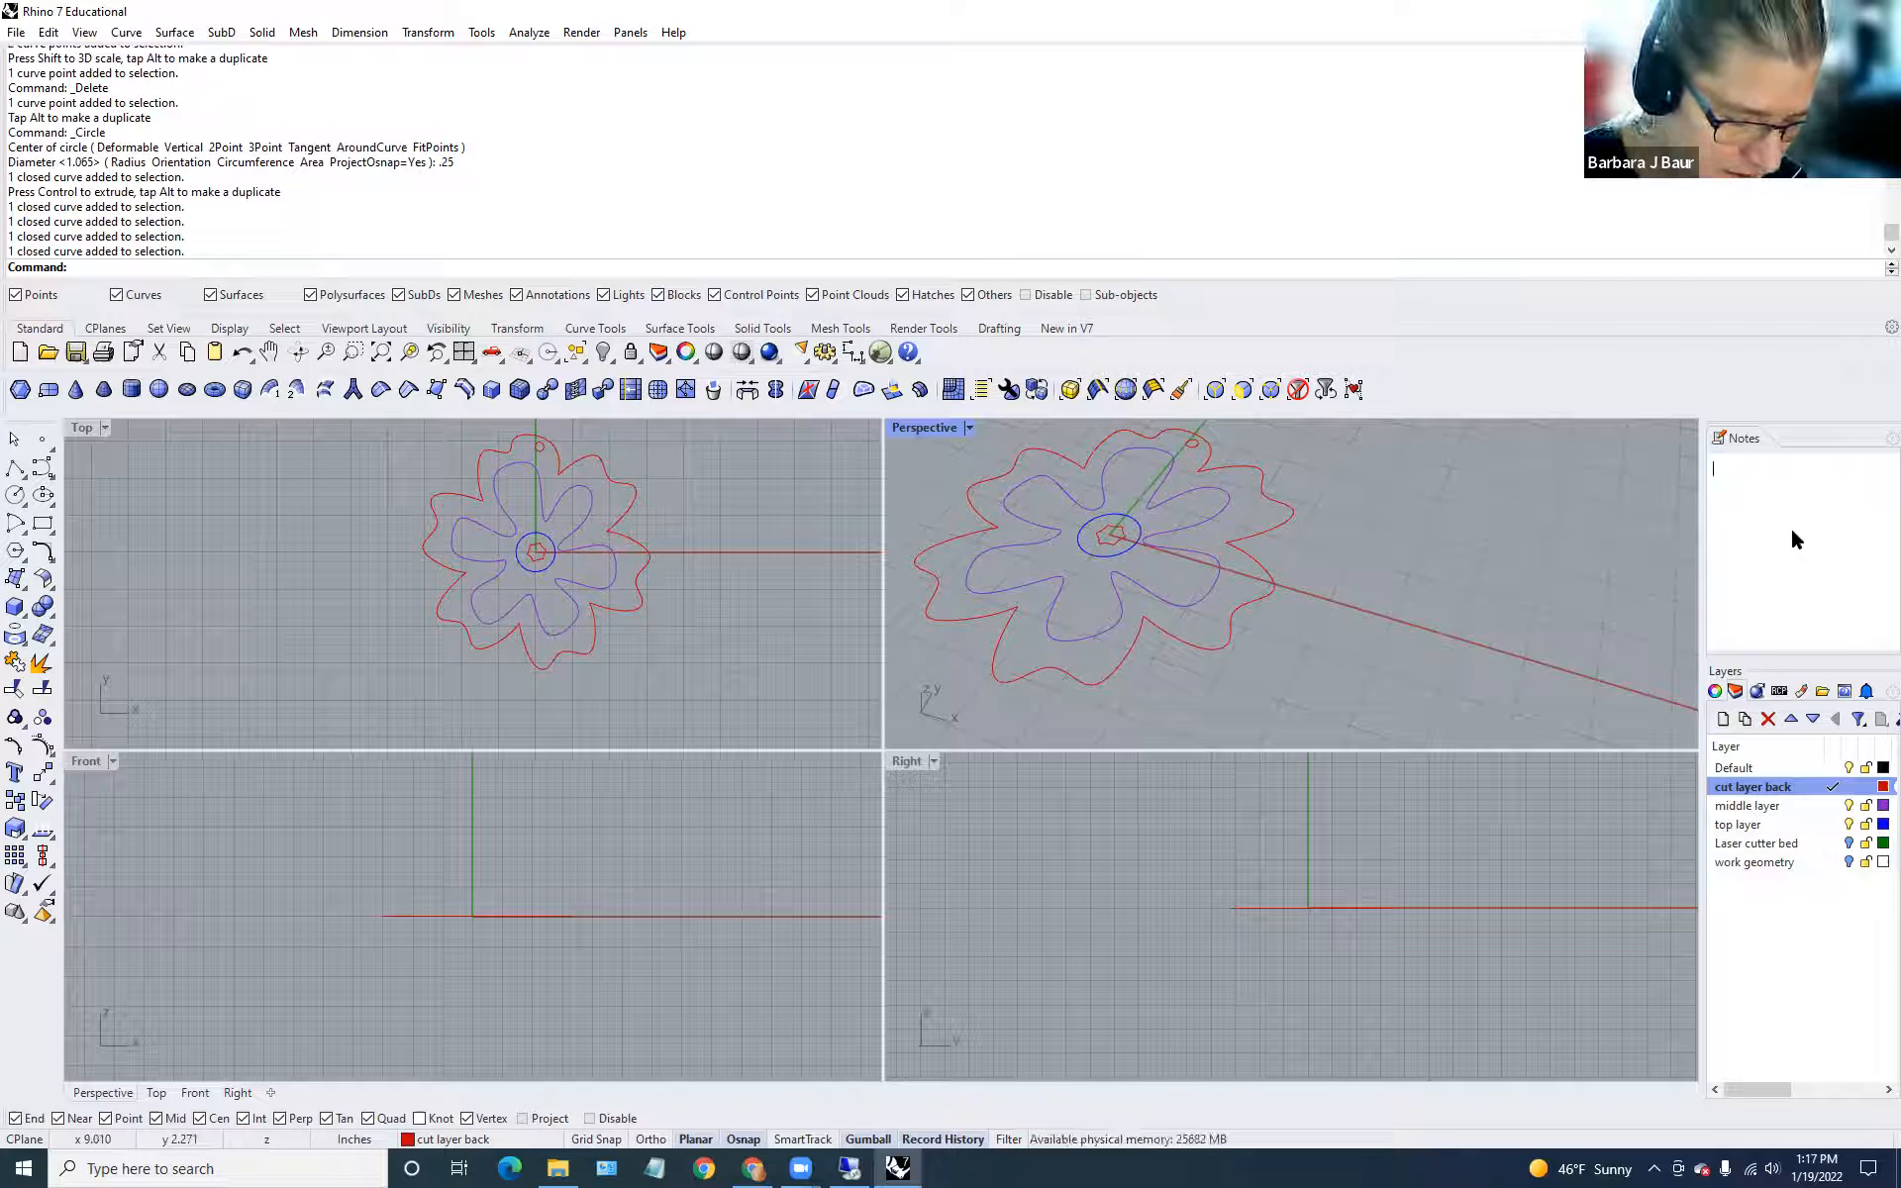
{"action": "type", "text": "oapque"}
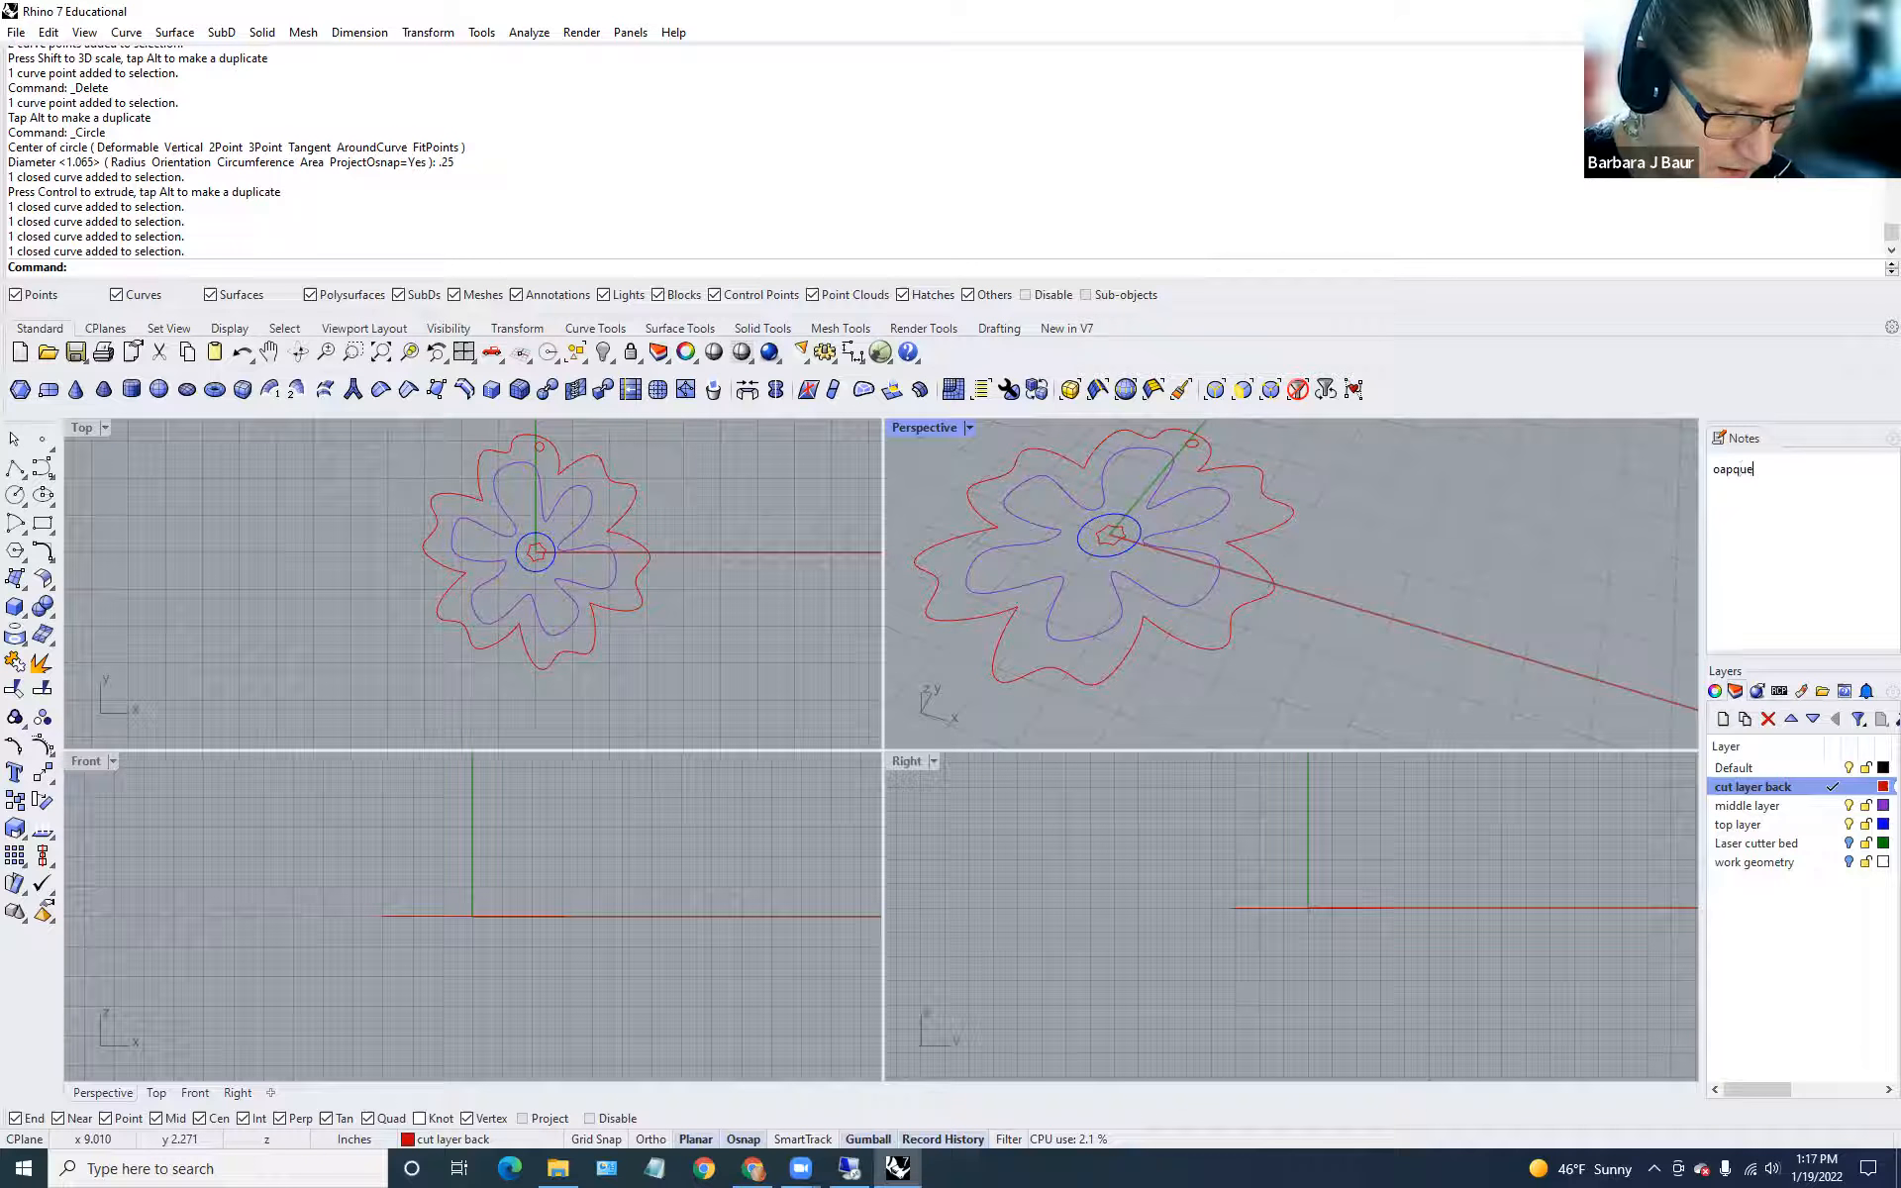
{"action": "type", "text": " red back"}
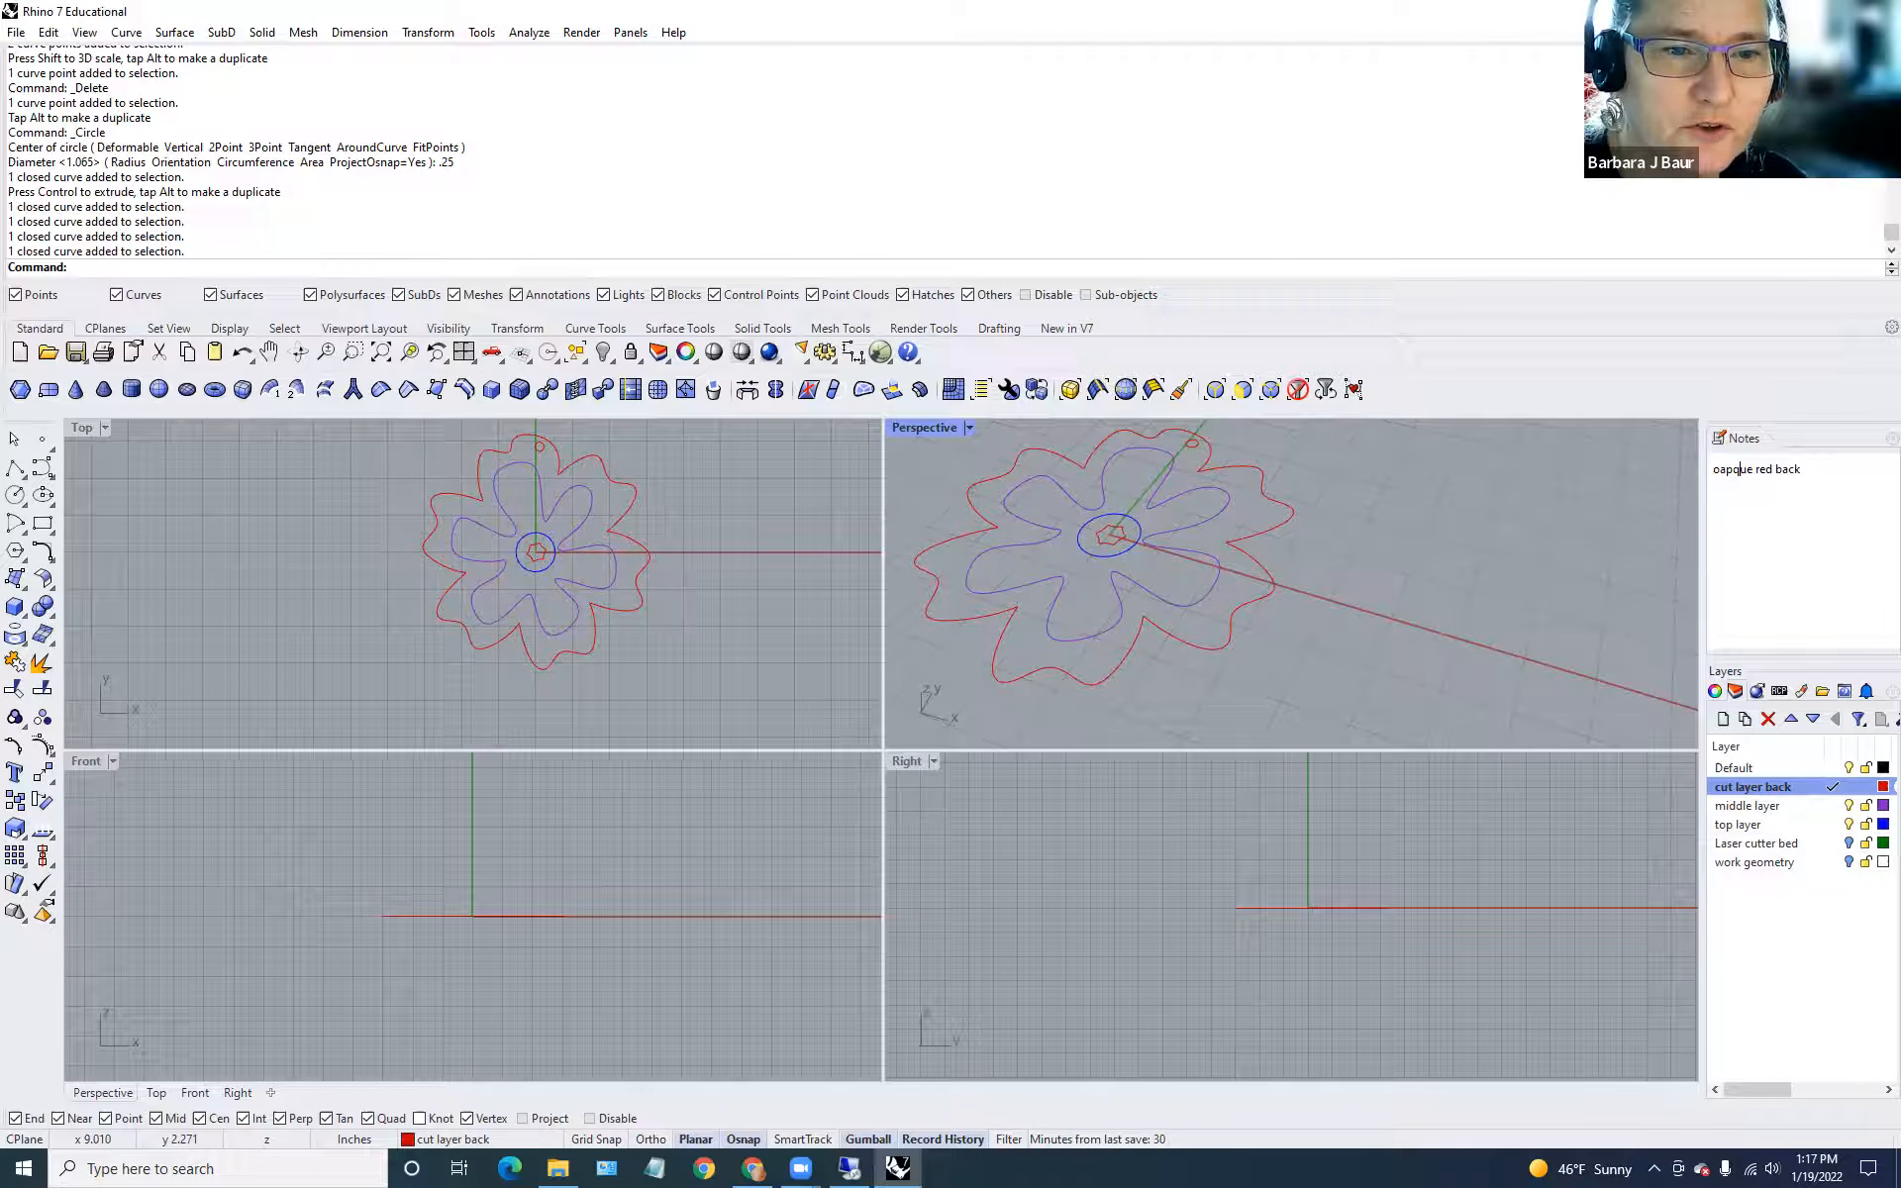
{"action": "key", "text": "BackSpace"}
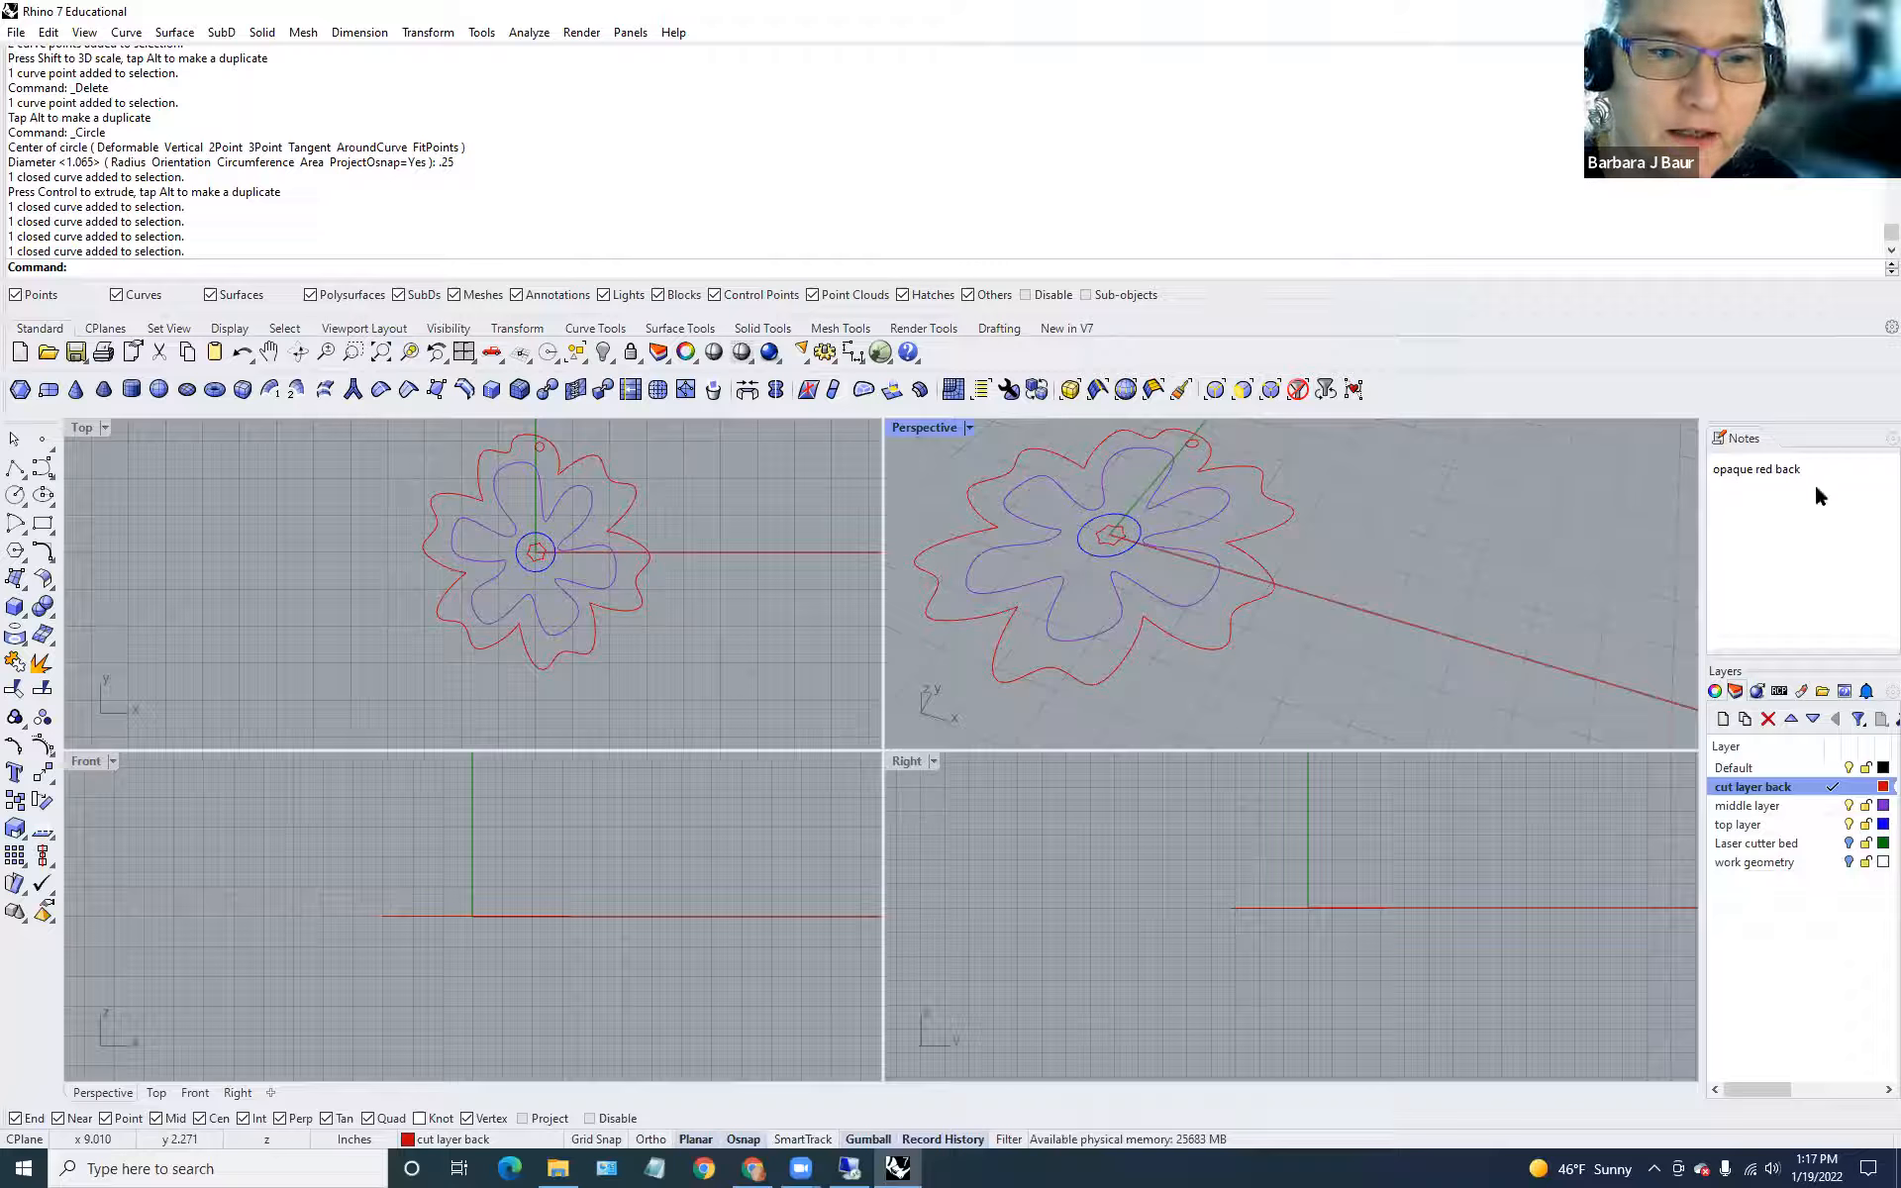
Add the line "Middle transparent purple" to the document notes.
{"action": "type", "text": "M"}
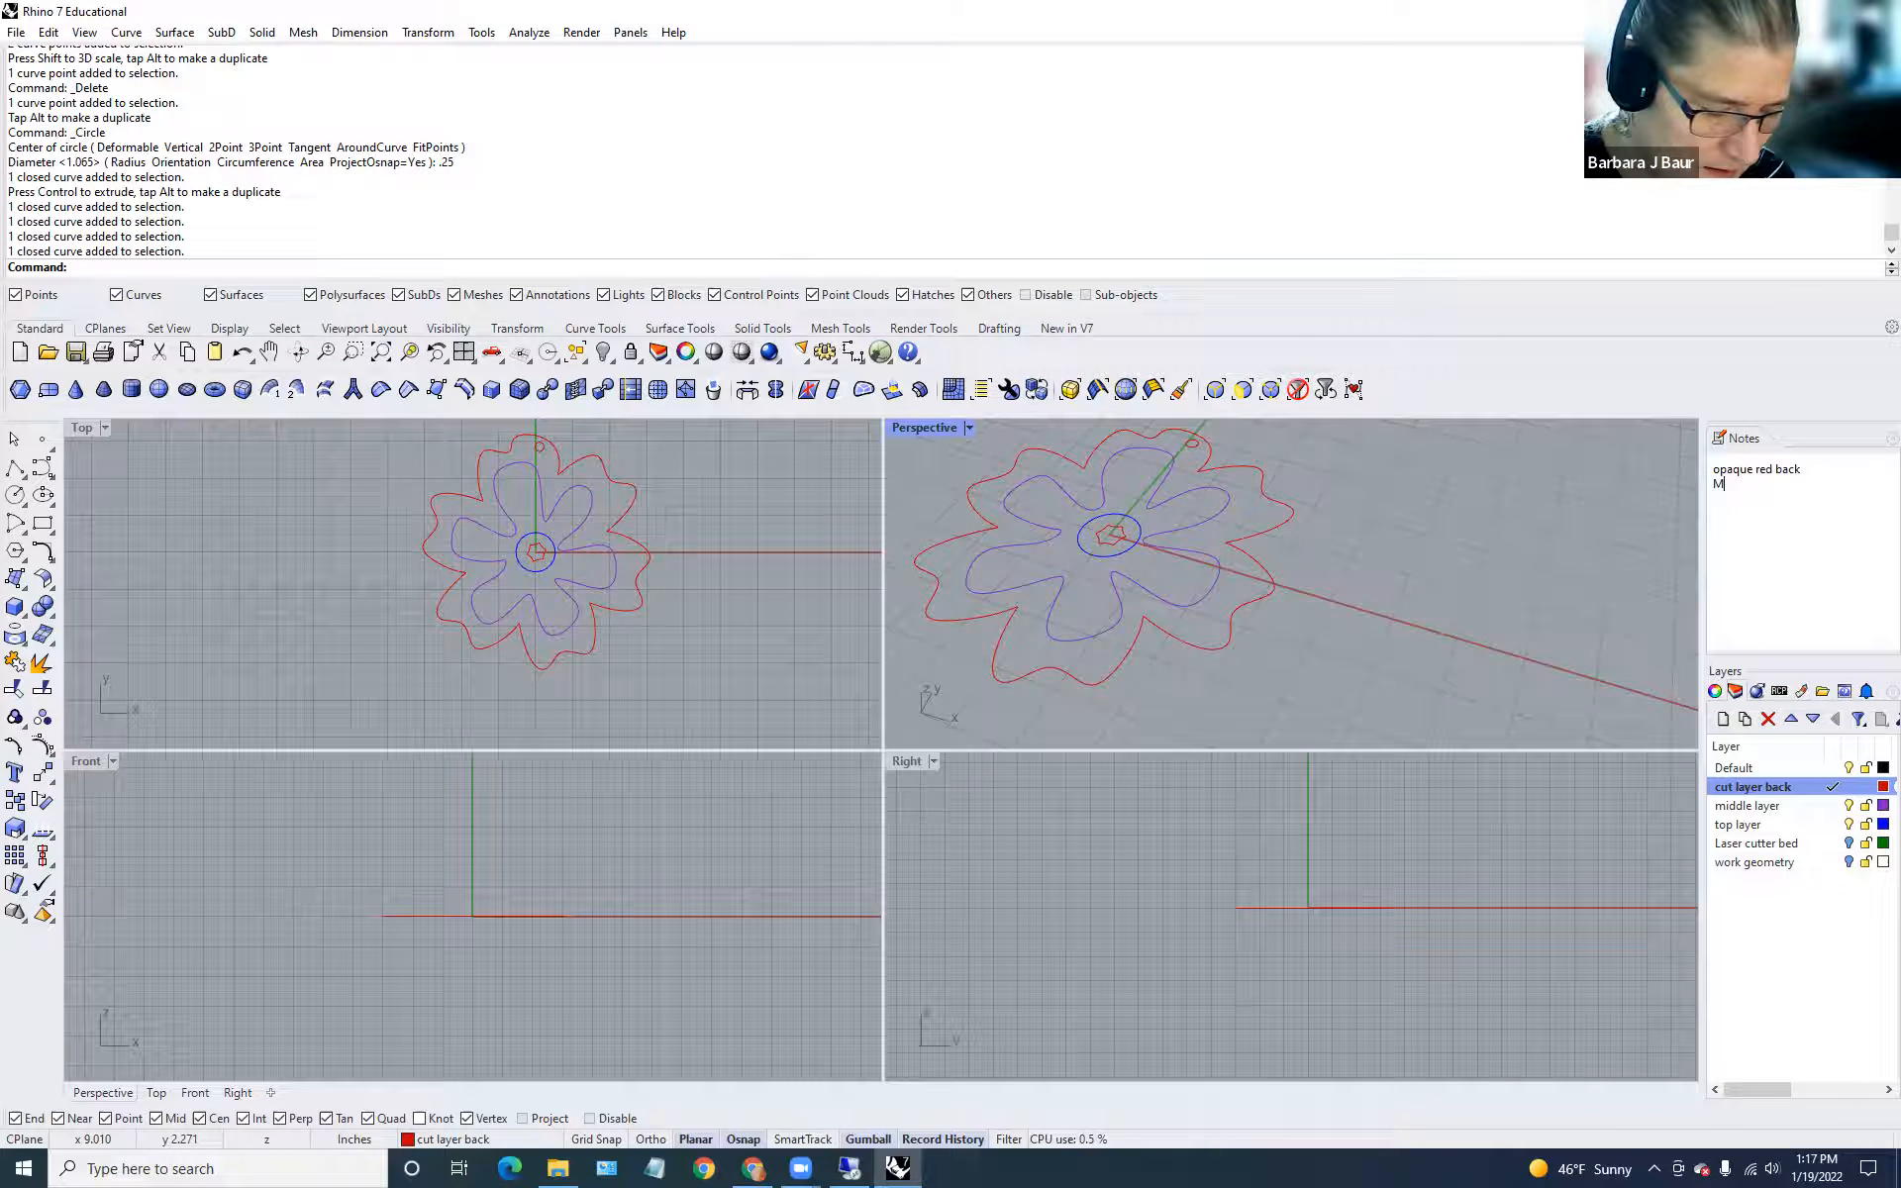
{"action": "type", "text": "iddle tran"}
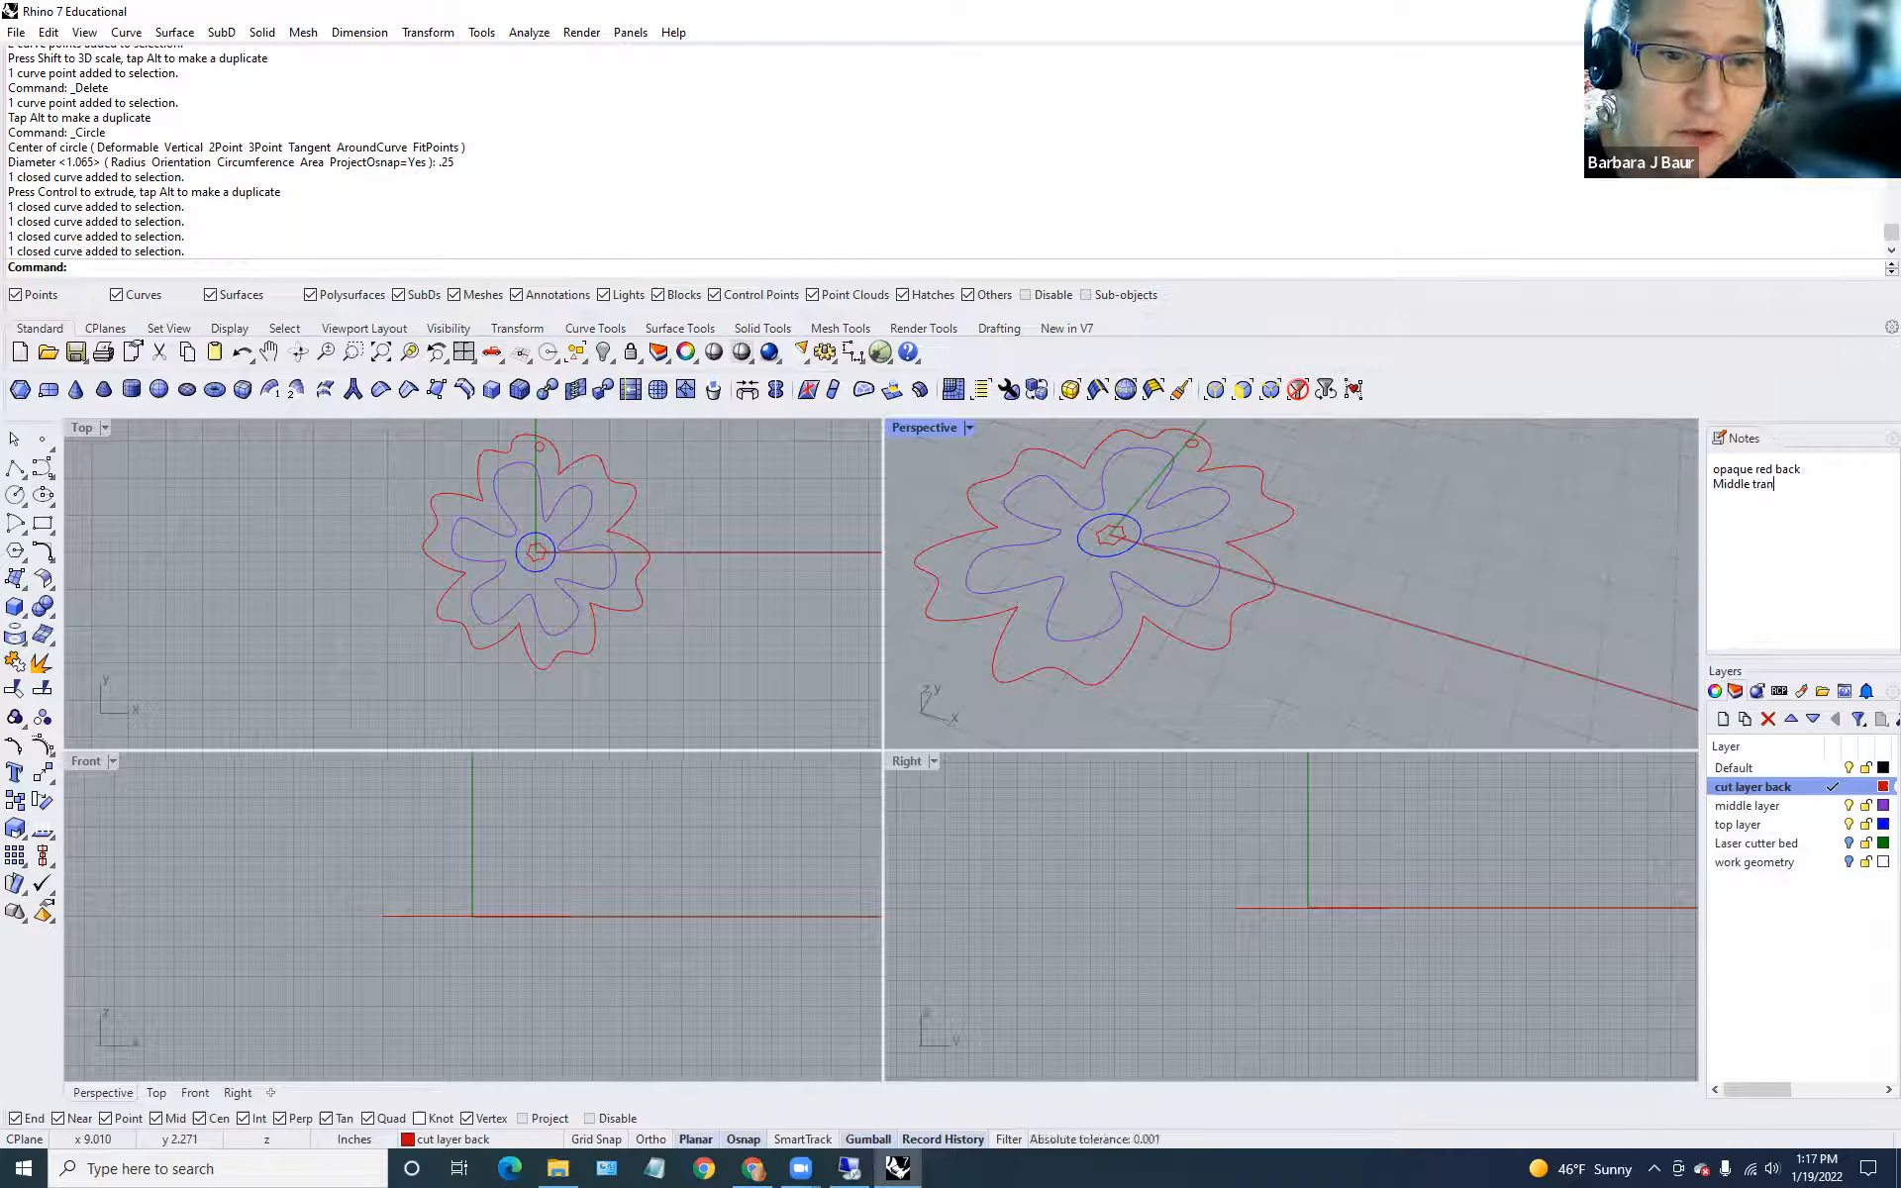
{"action": "type", "text": "spar"}
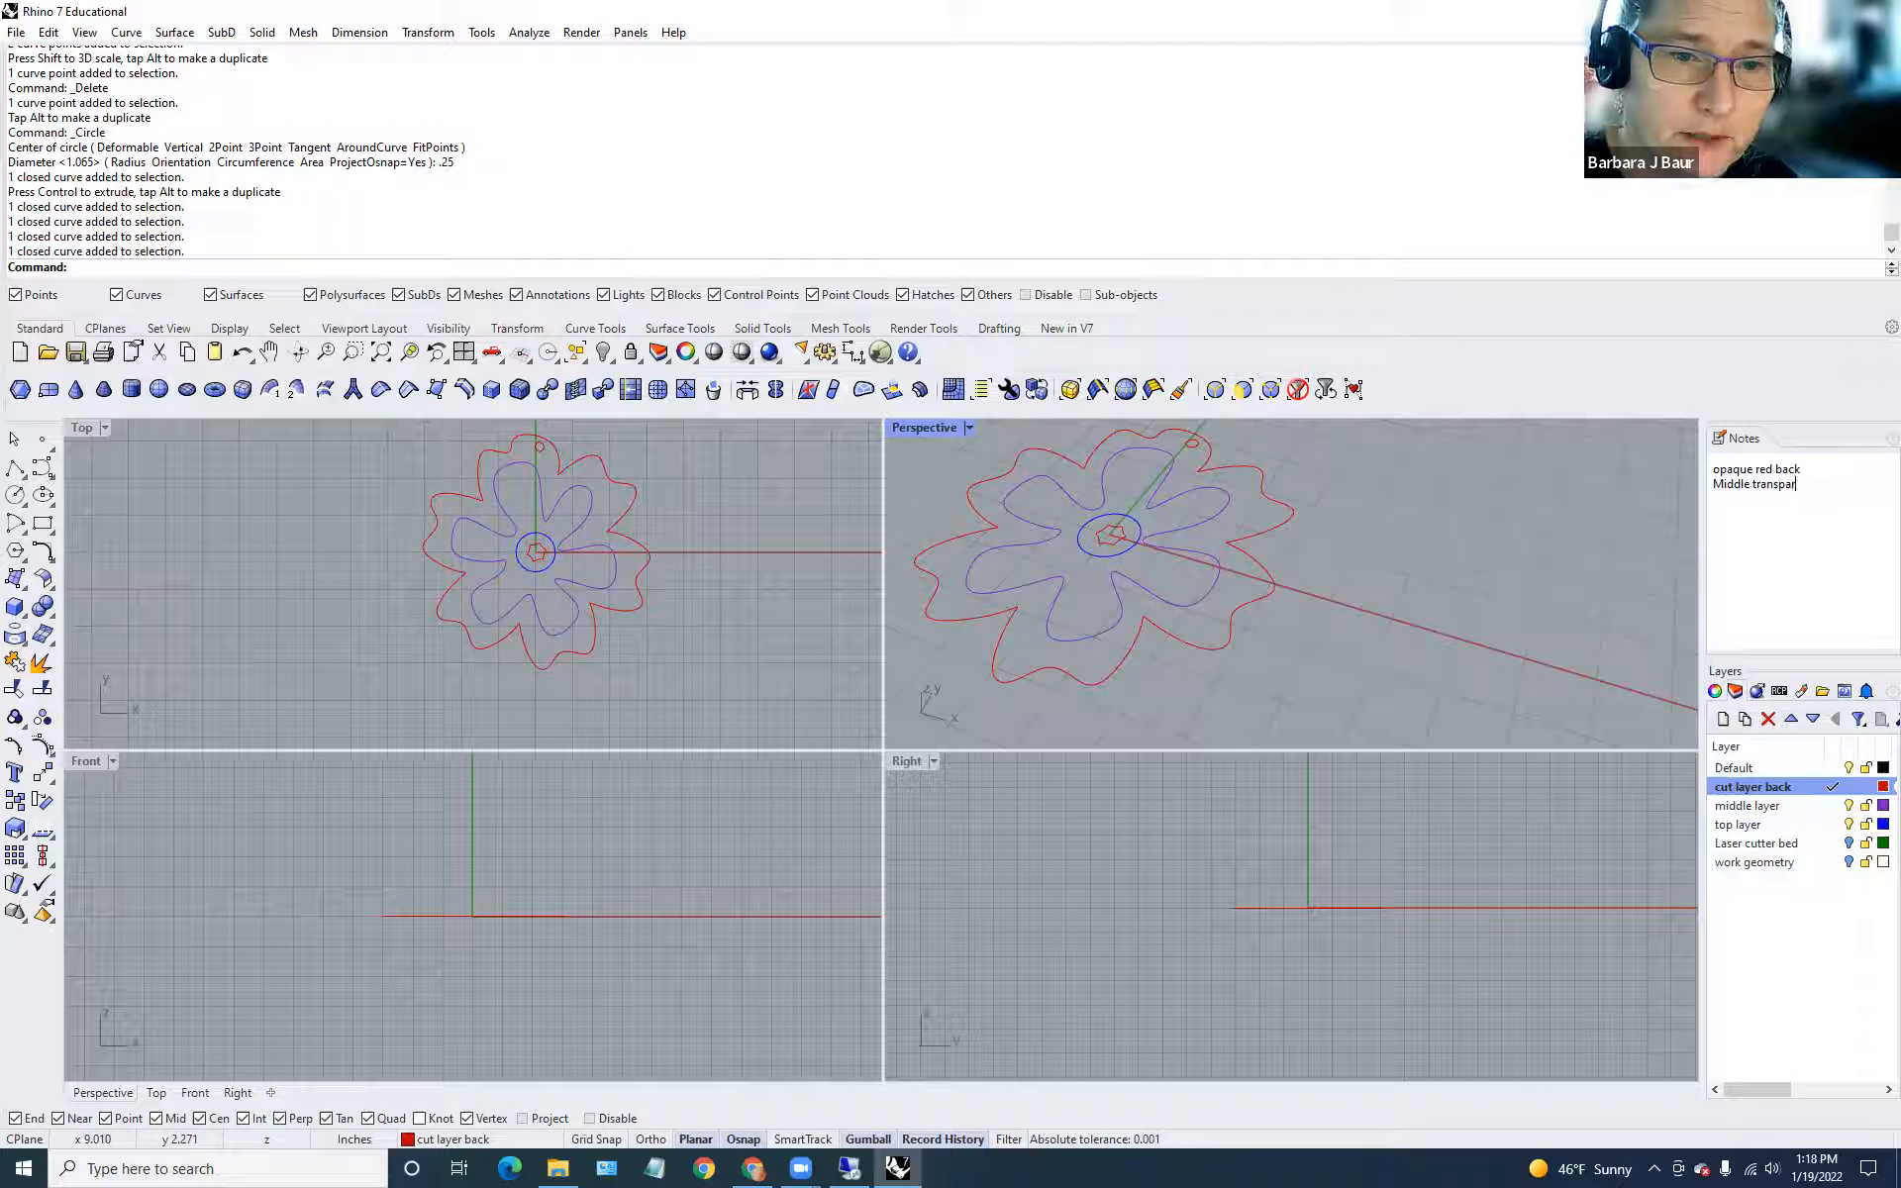
{"action": "type", "text": "ent purple"}
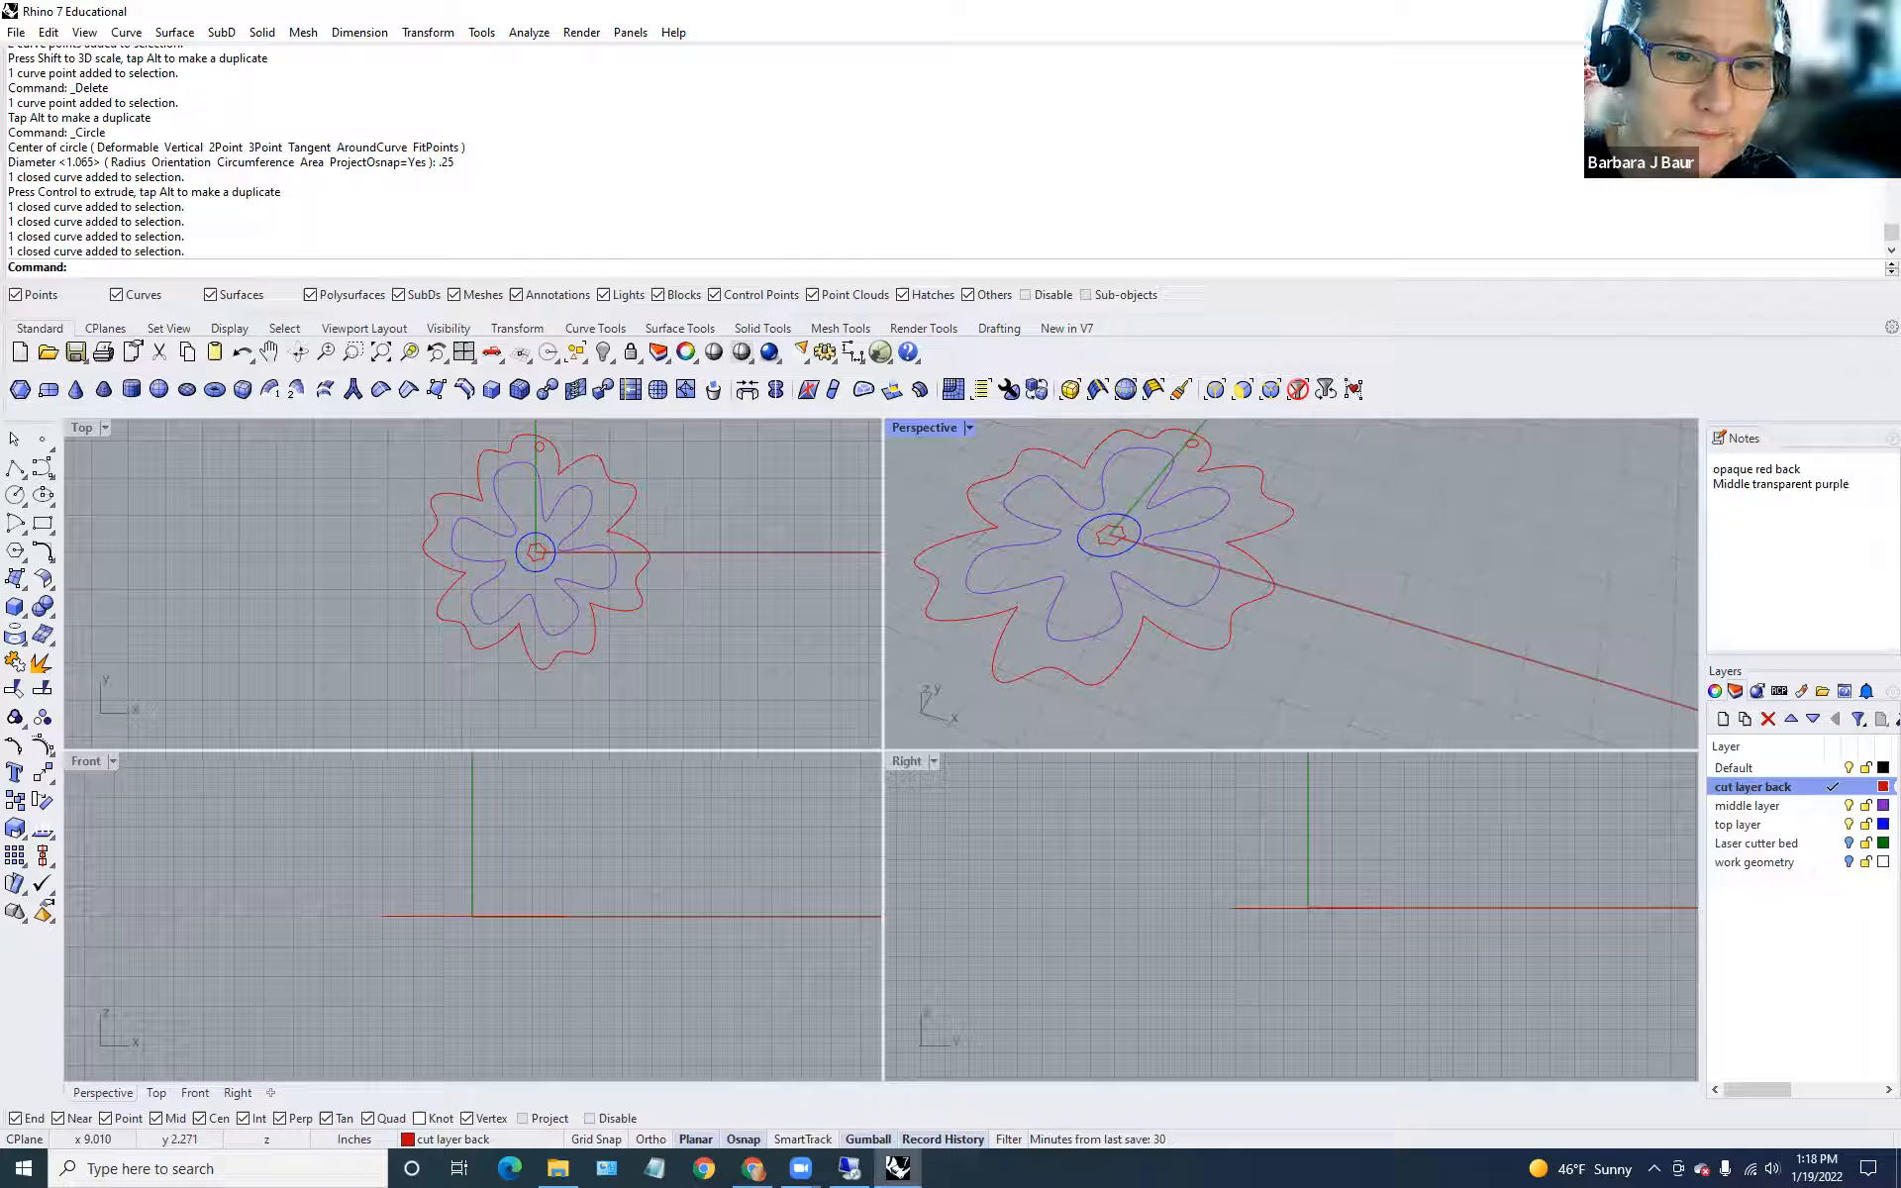
{"action": "key", "text": "Return"}
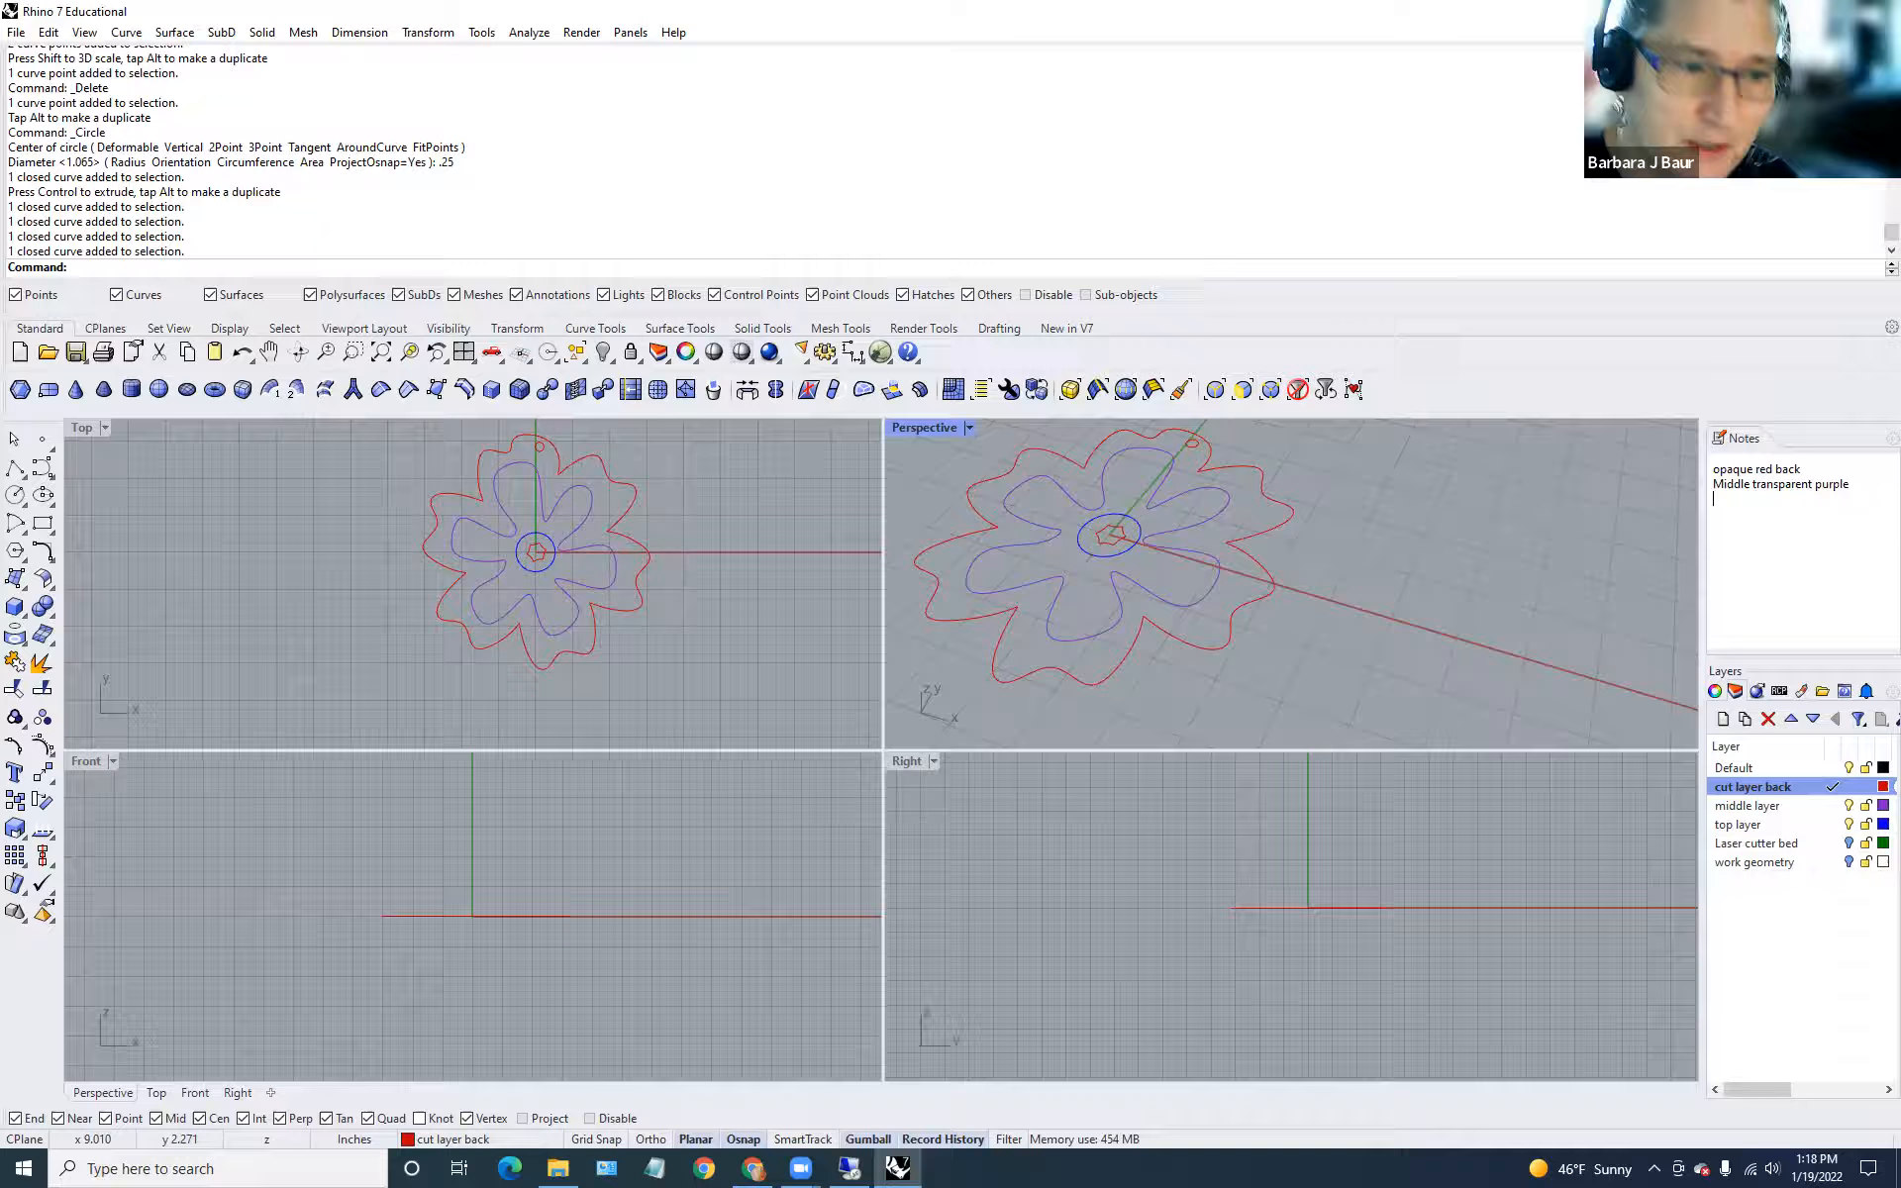
Add the line "Middle top is transparent blue" to the document notes.
{"action": "type", "text": "Mi"}
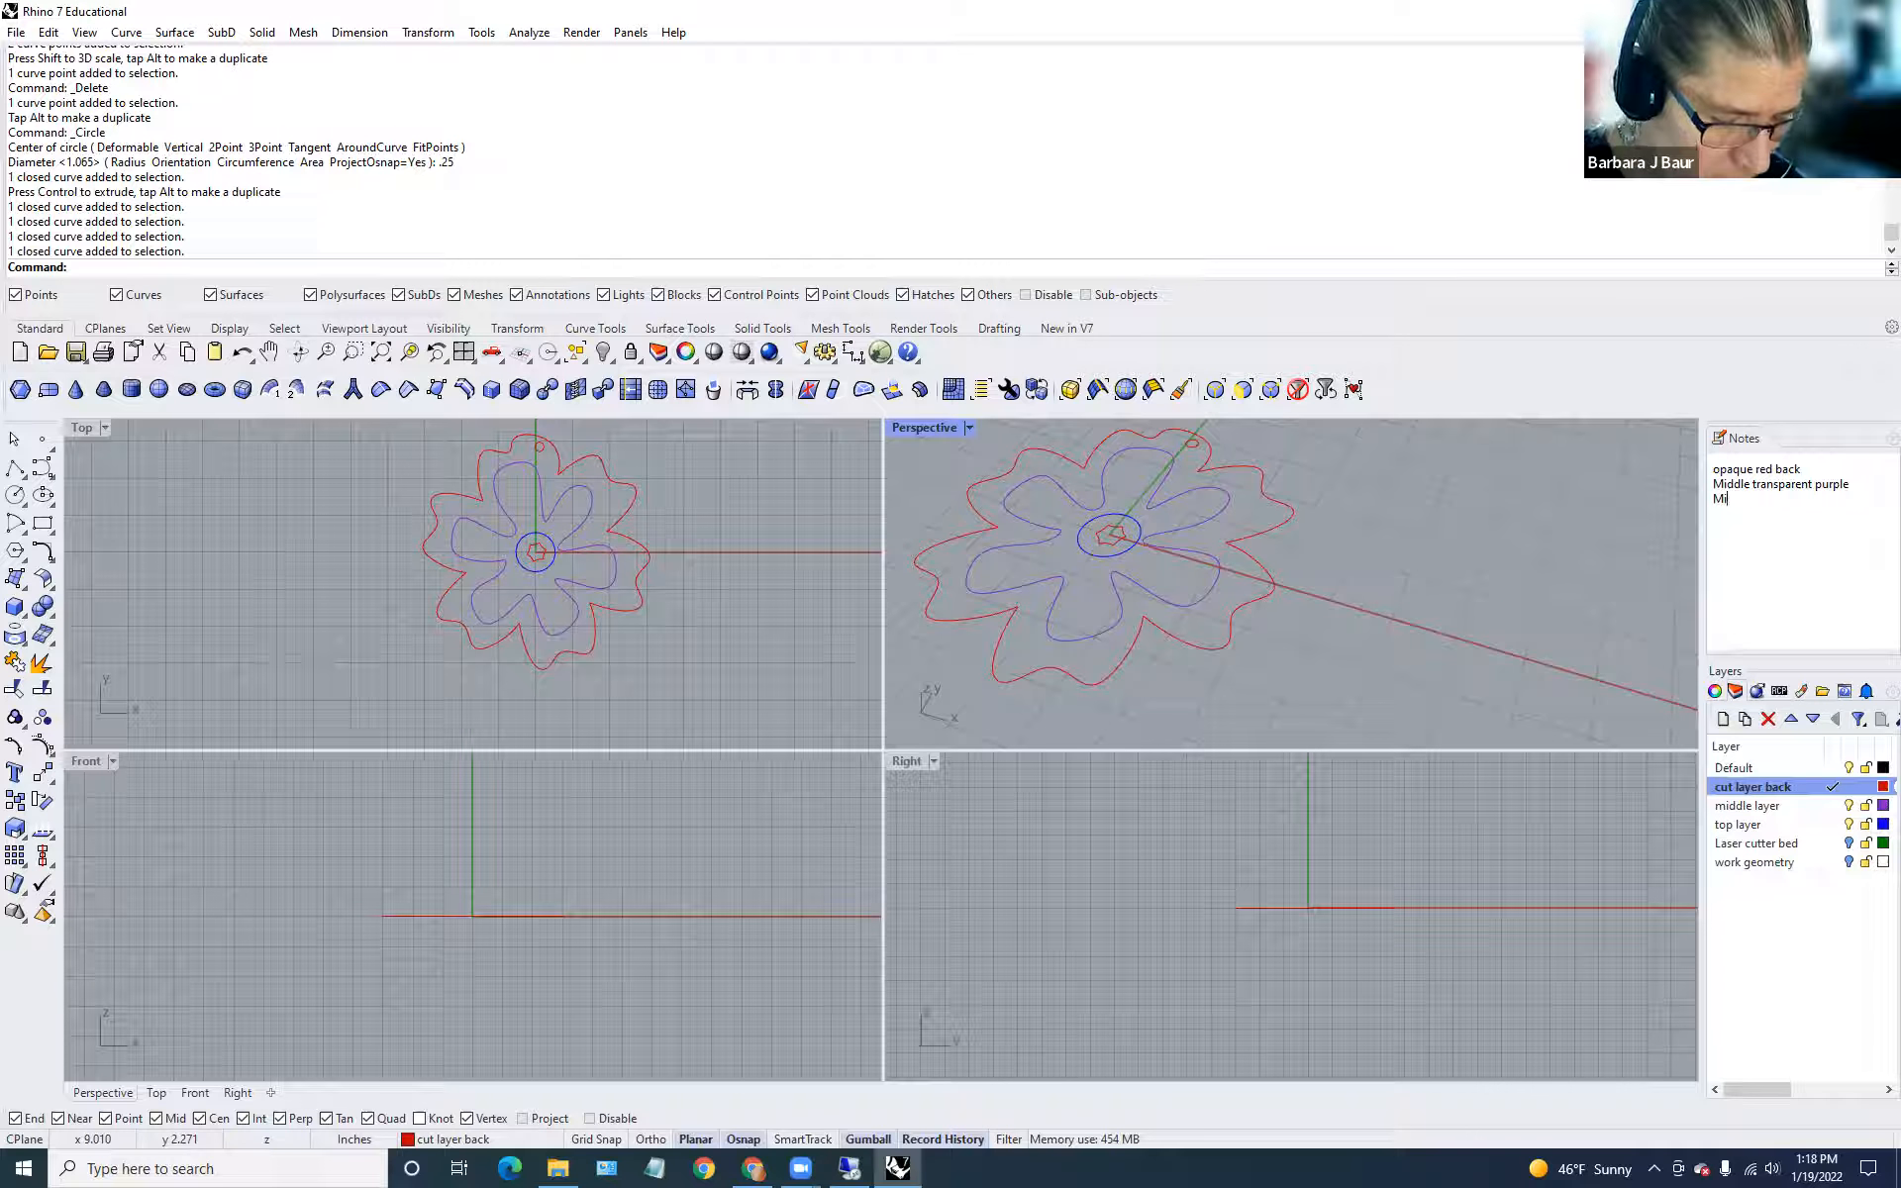
{"action": "type", "text": "ddle top i"}
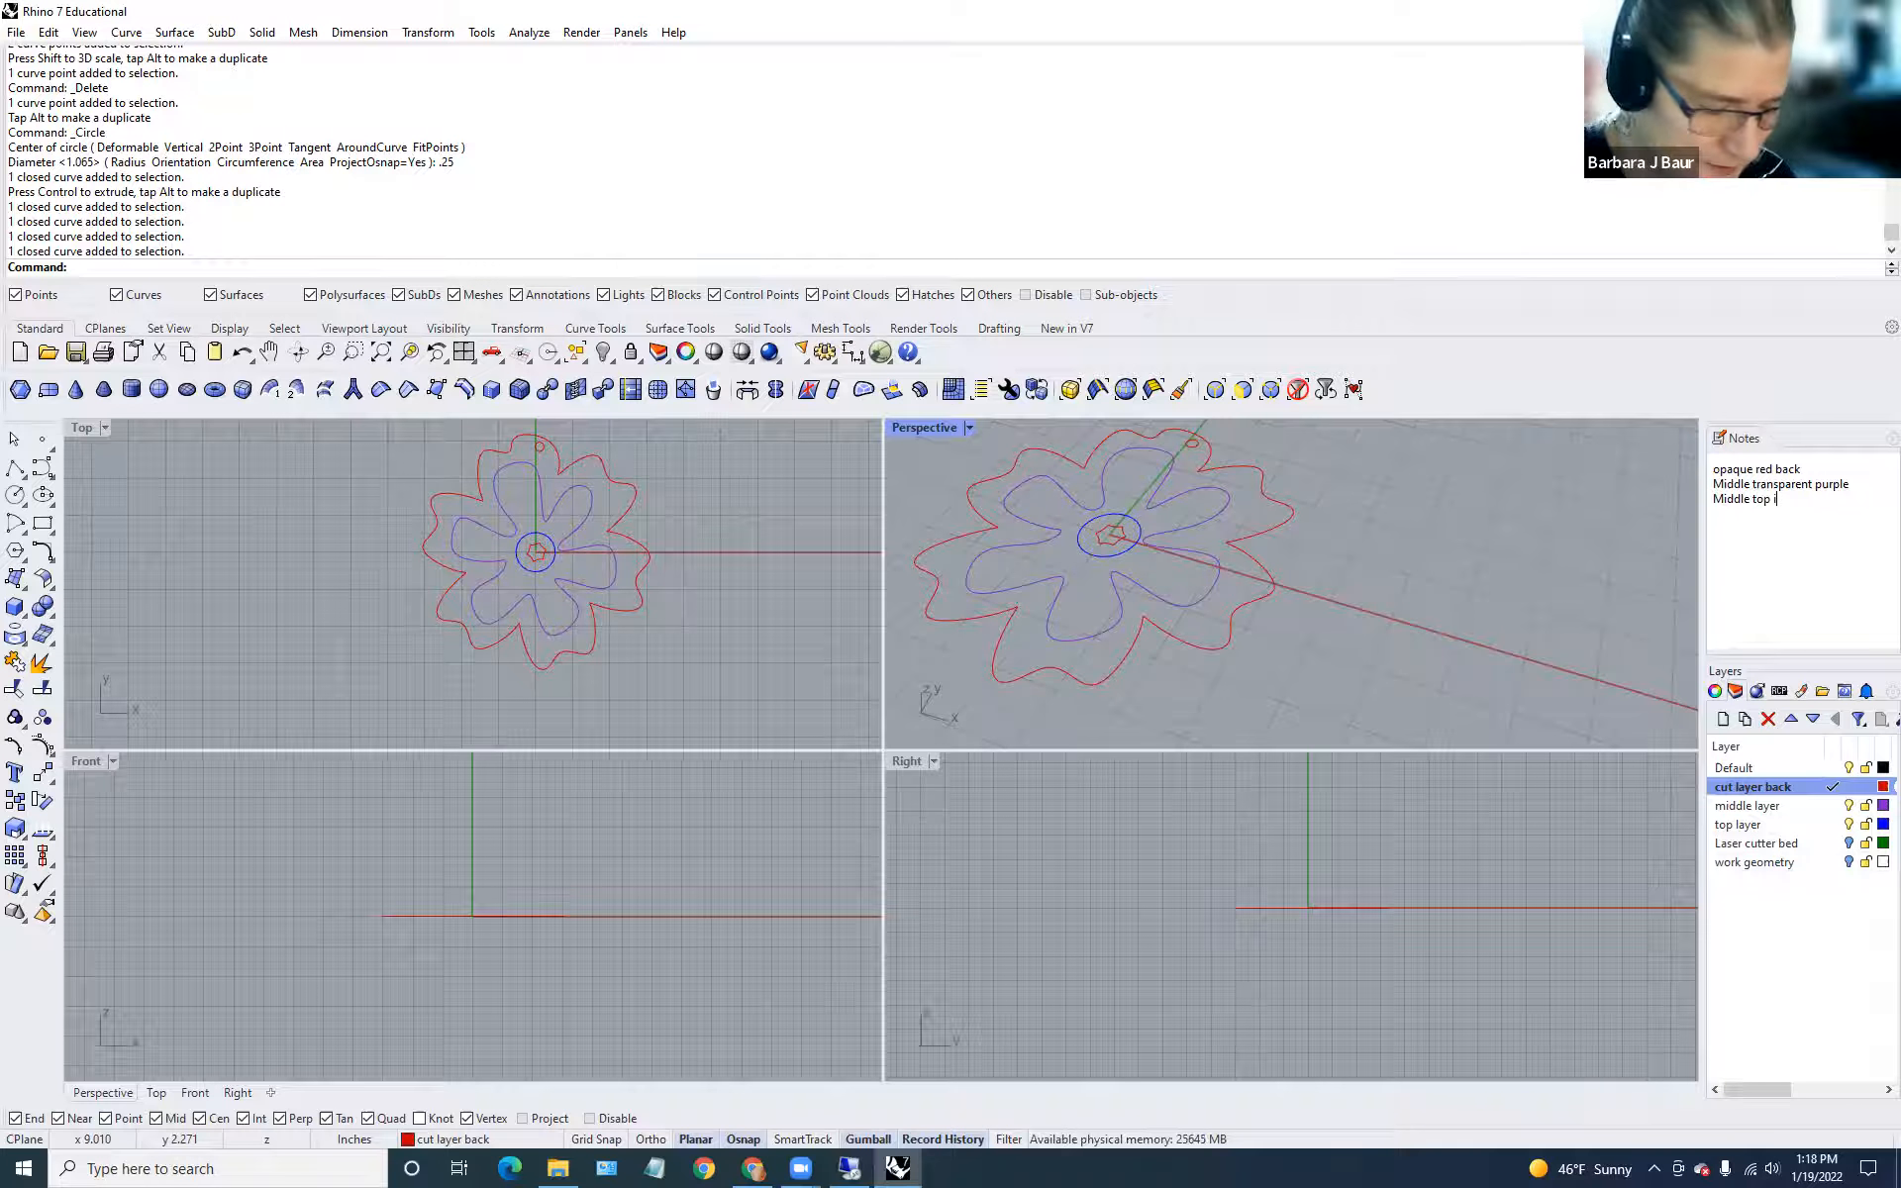
{"action": "type", "text": "s transparent bluy"}
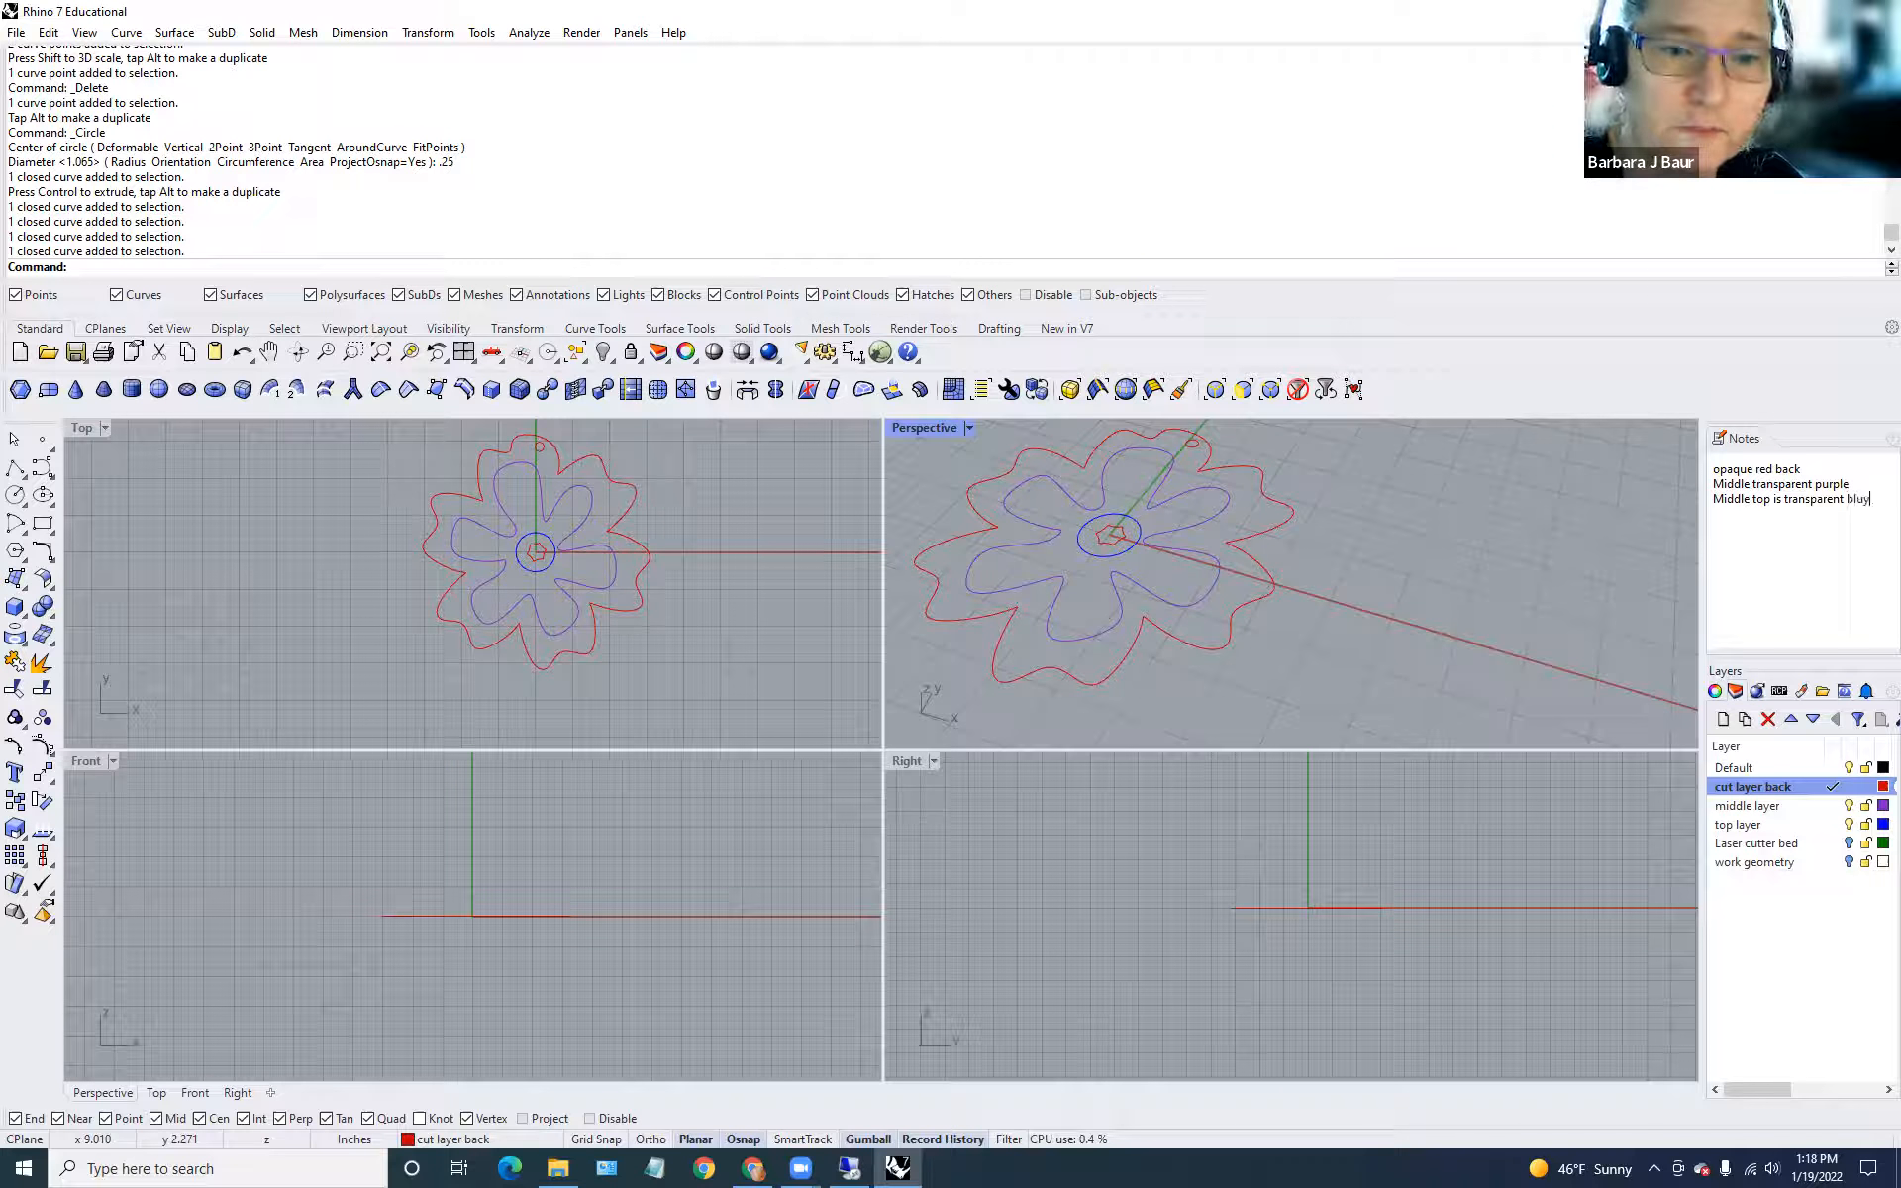
{"action": "key", "text": "BackSpace"}
{"action": "type", "text": "e"}
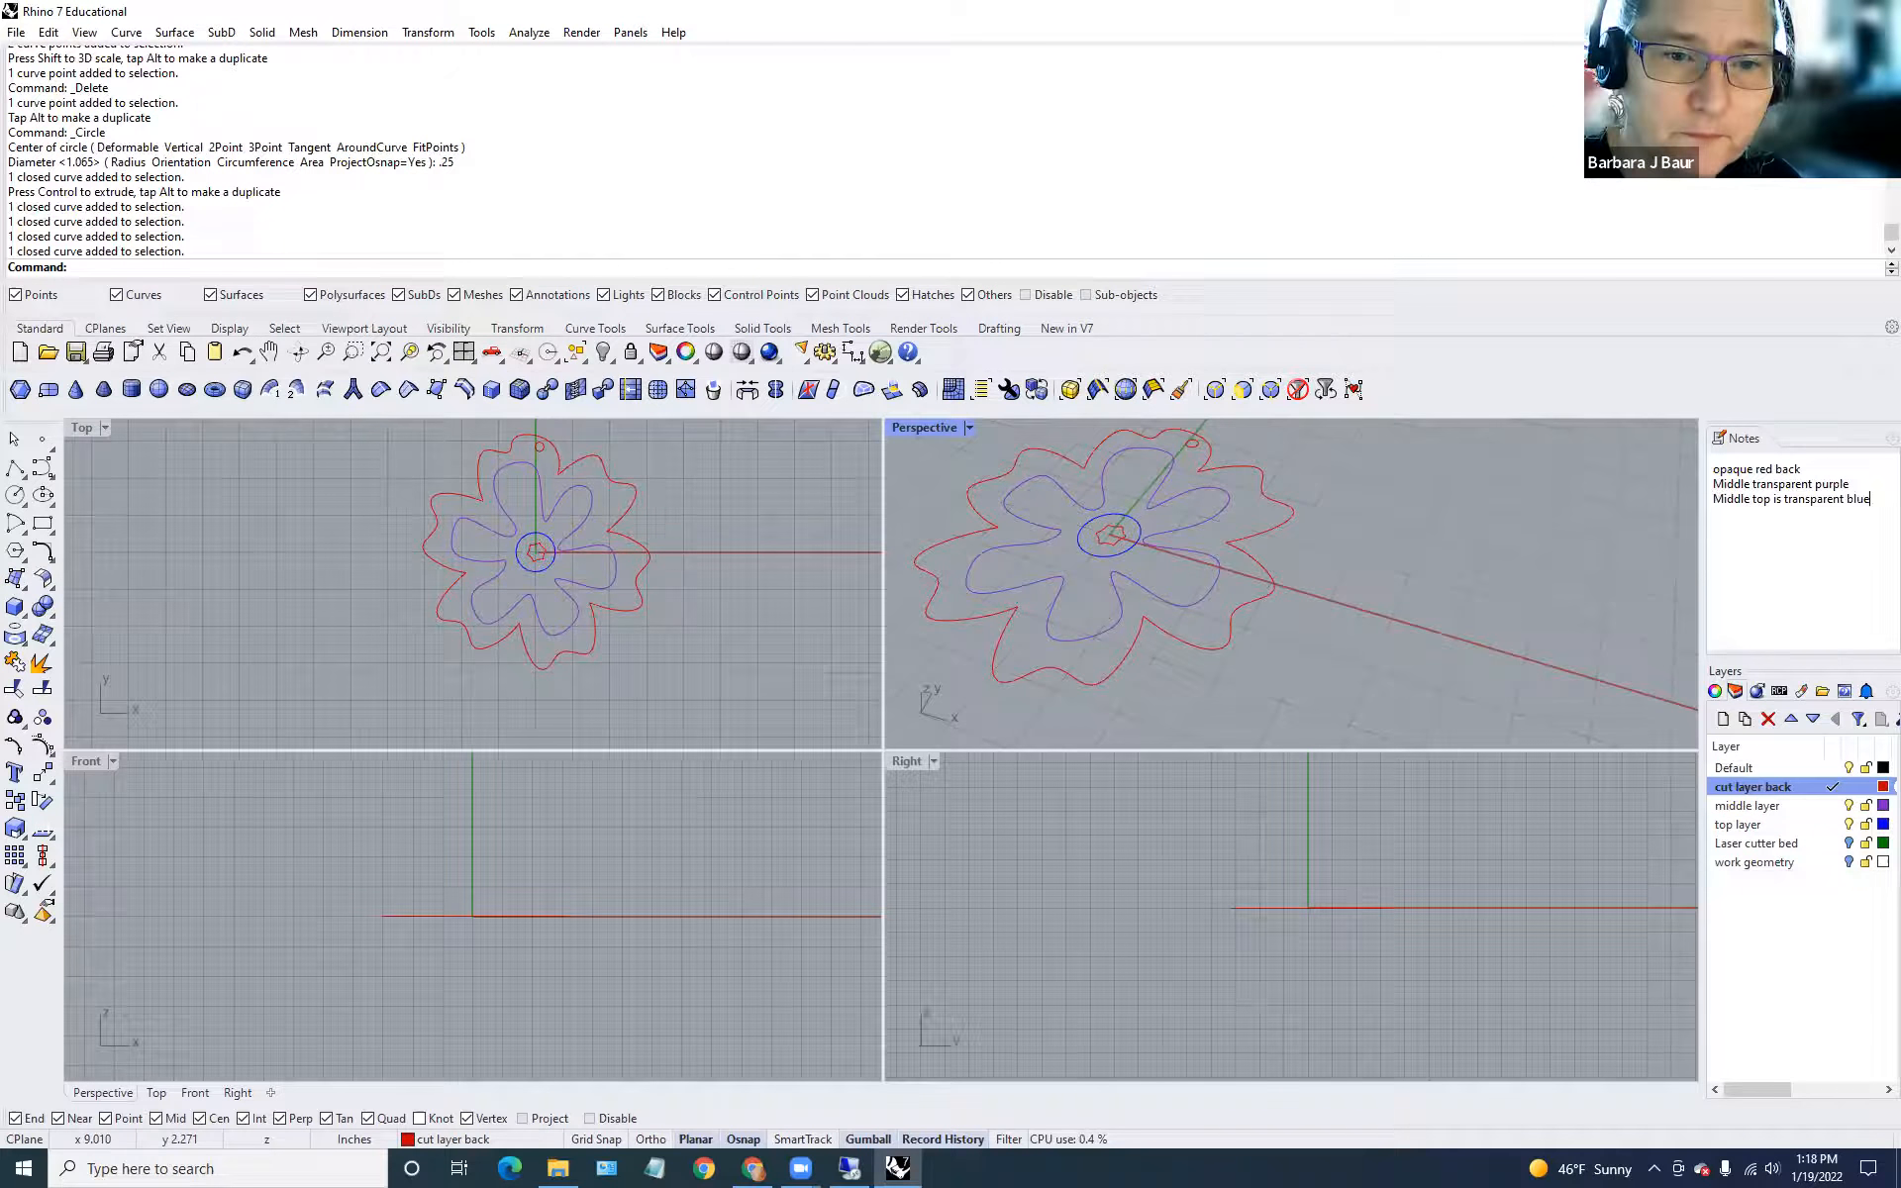
{"action": "key", "text": "Return"}
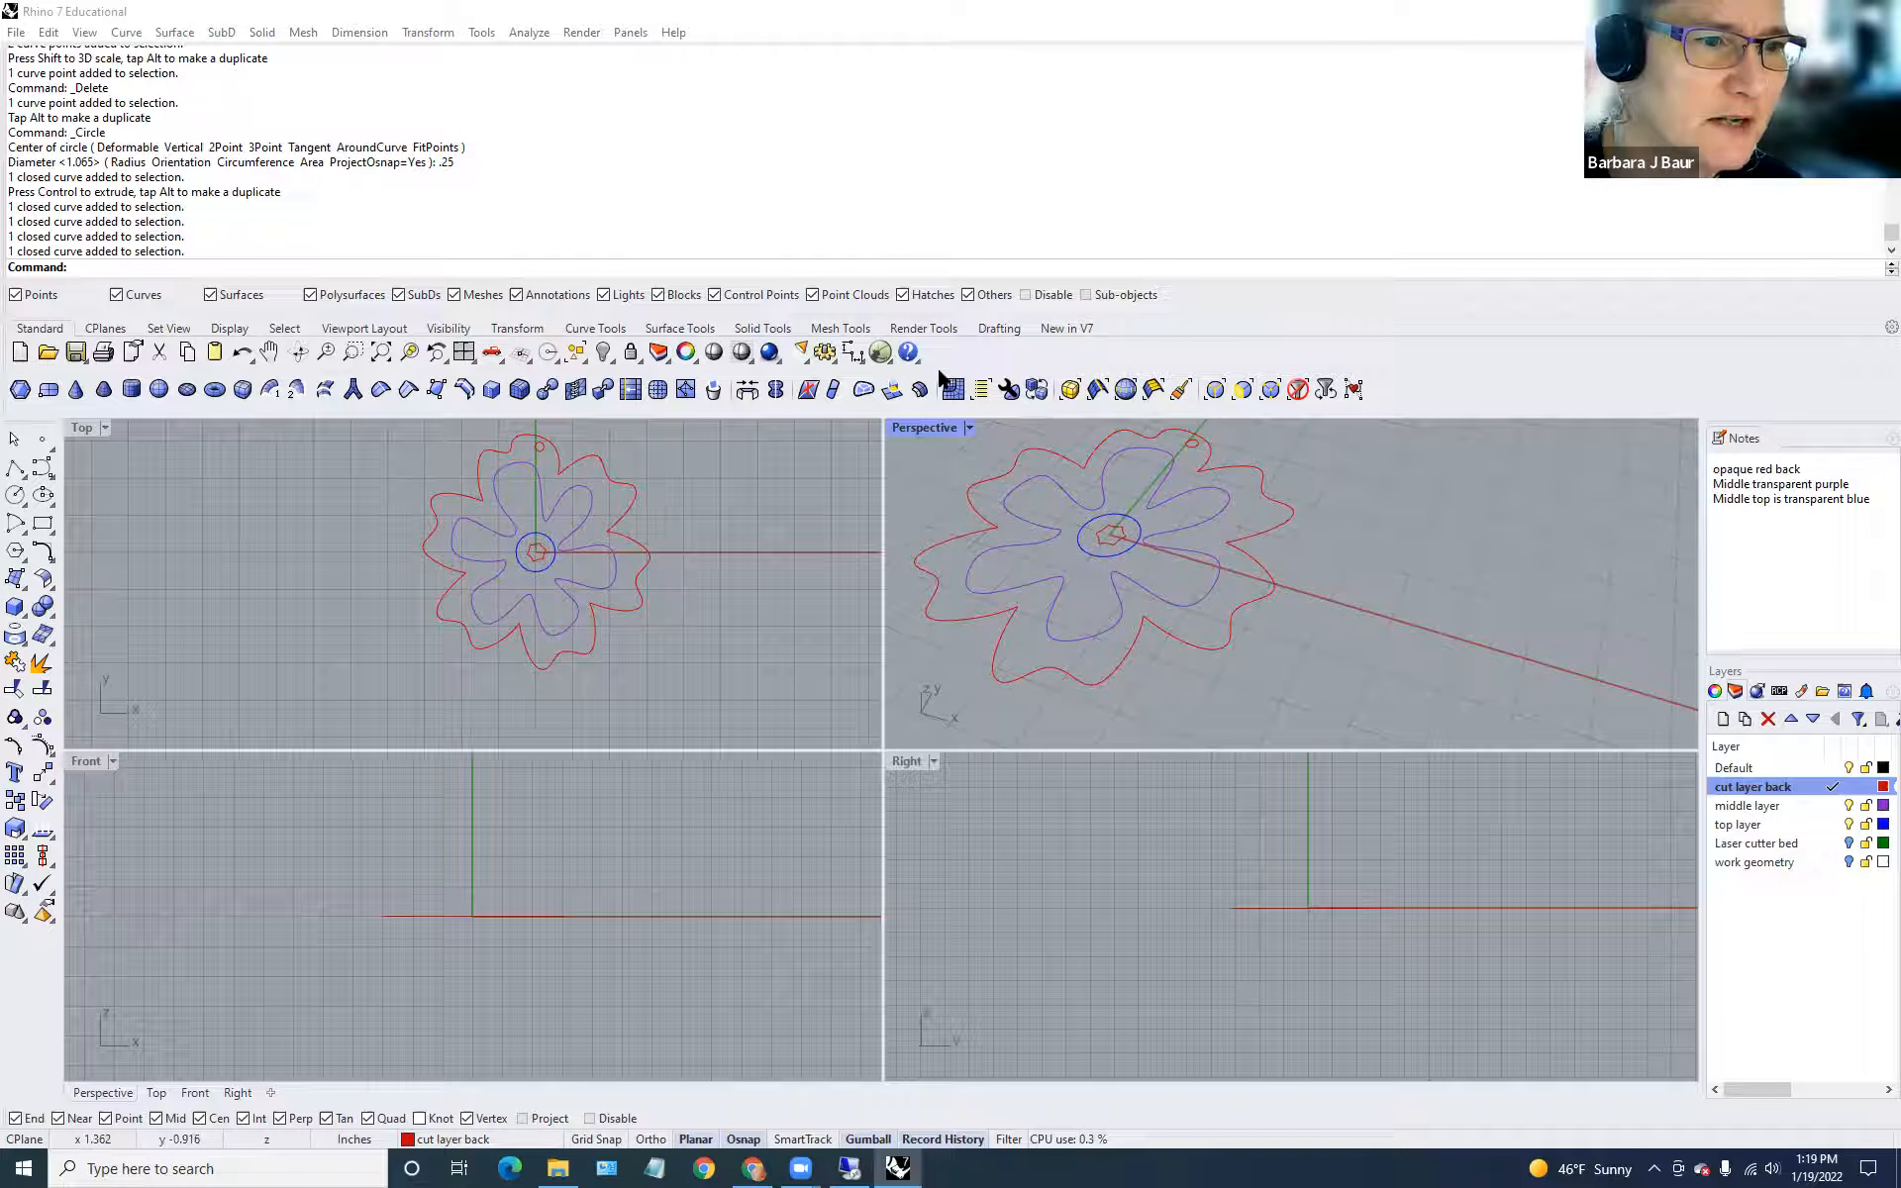
{"action": "scroll", "coordinate": [1218, 681], "scroll_direction": "down", "scroll_amount": 2}
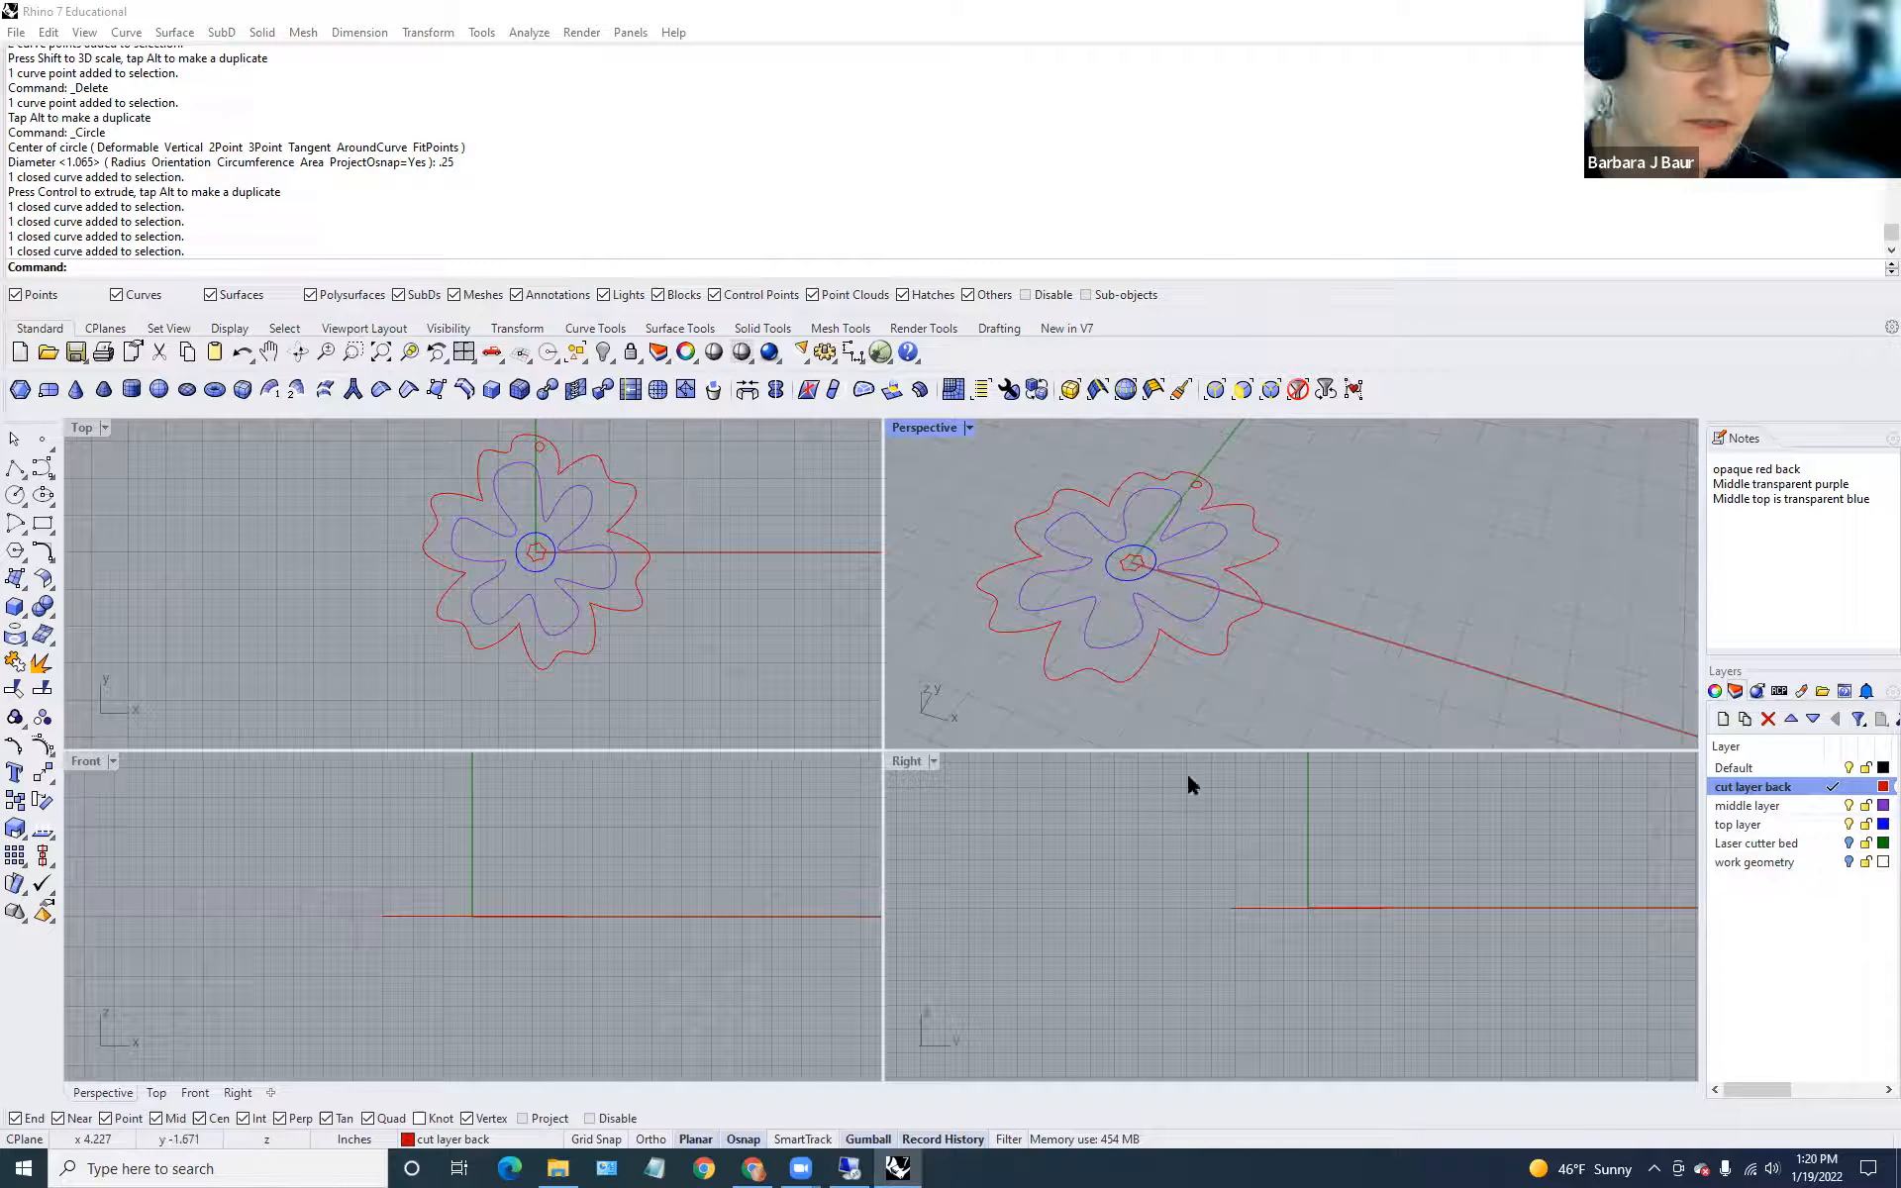
{"action": "left_click", "coordinate": [1139, 670]}
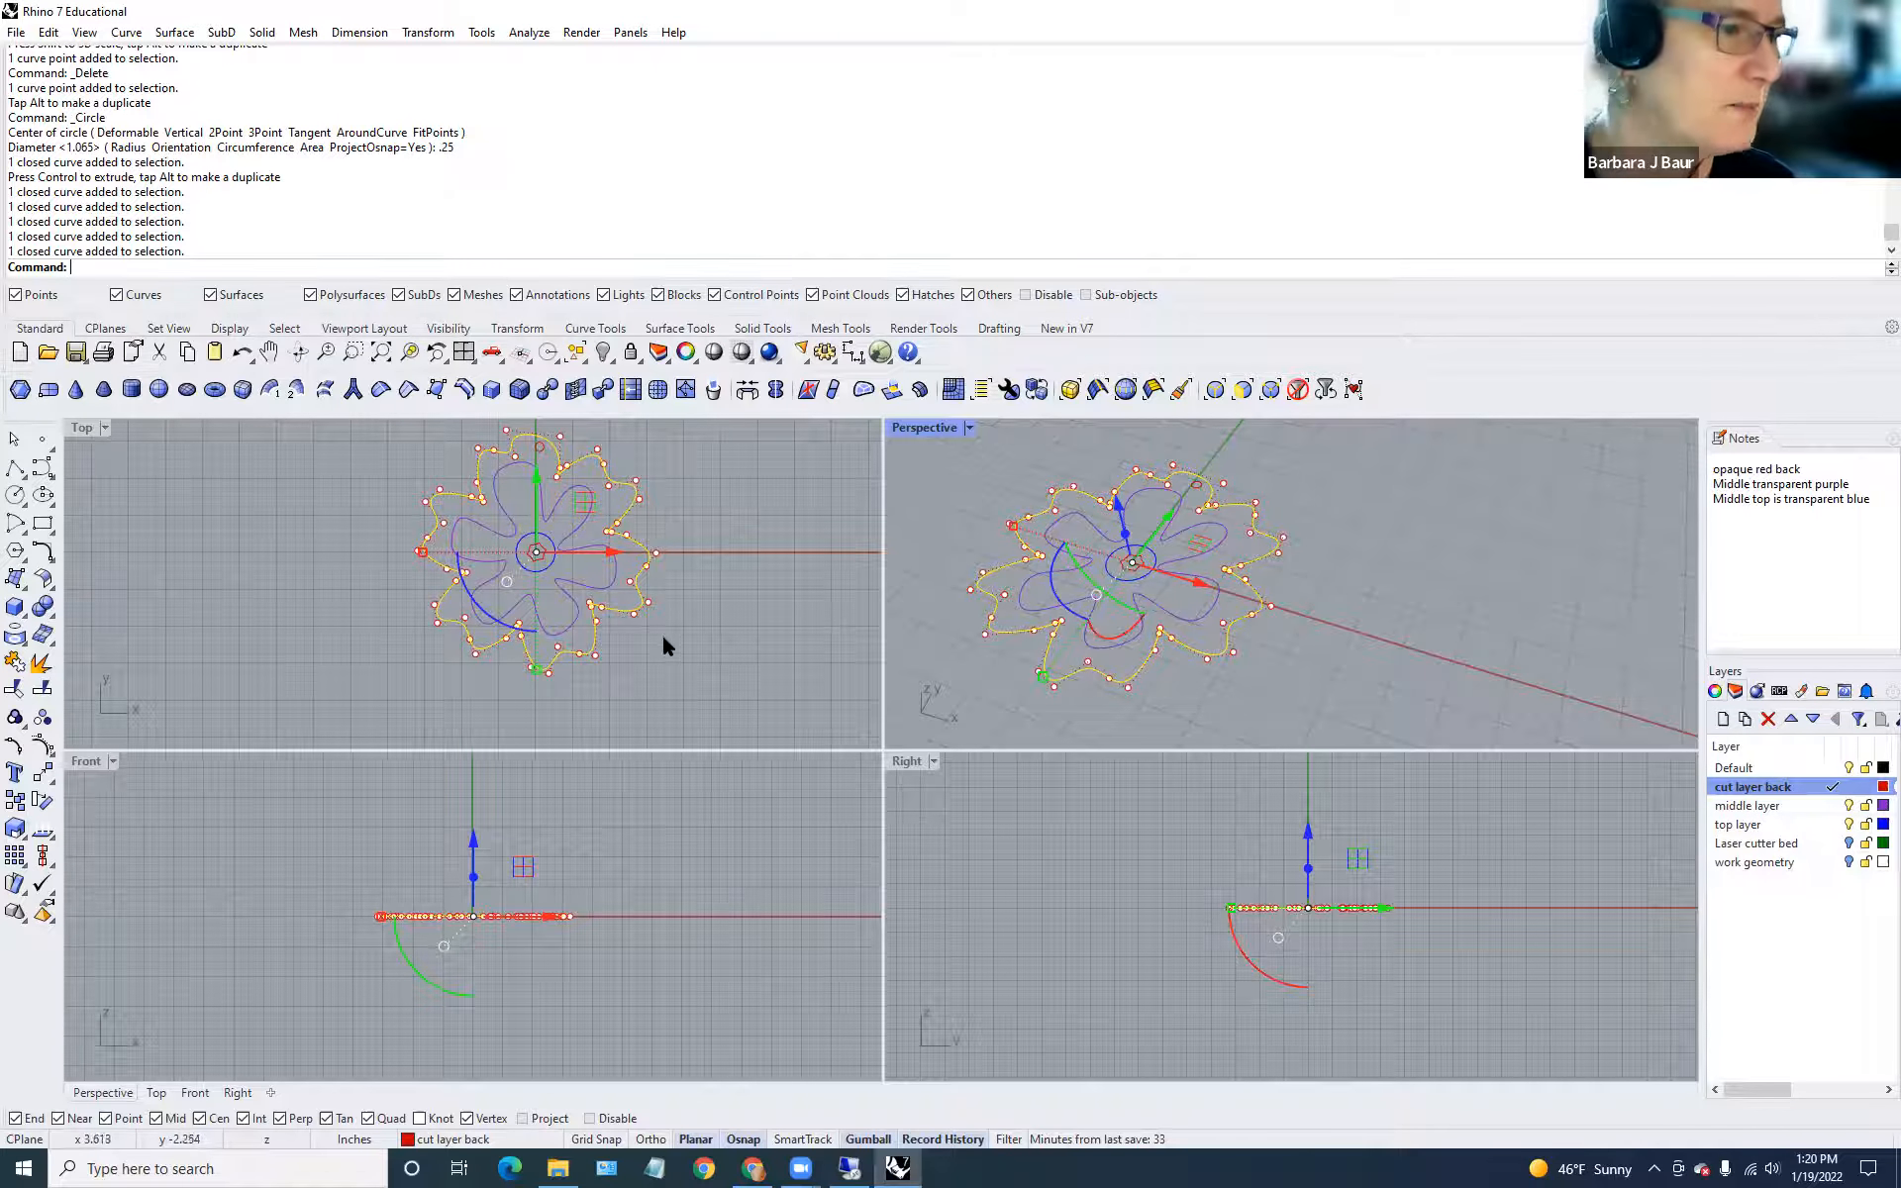
{"action": "scroll", "coordinate": [636, 655], "scroll_direction": "up", "scroll_amount": 3}
{"action": "key", "text": "Escape"}
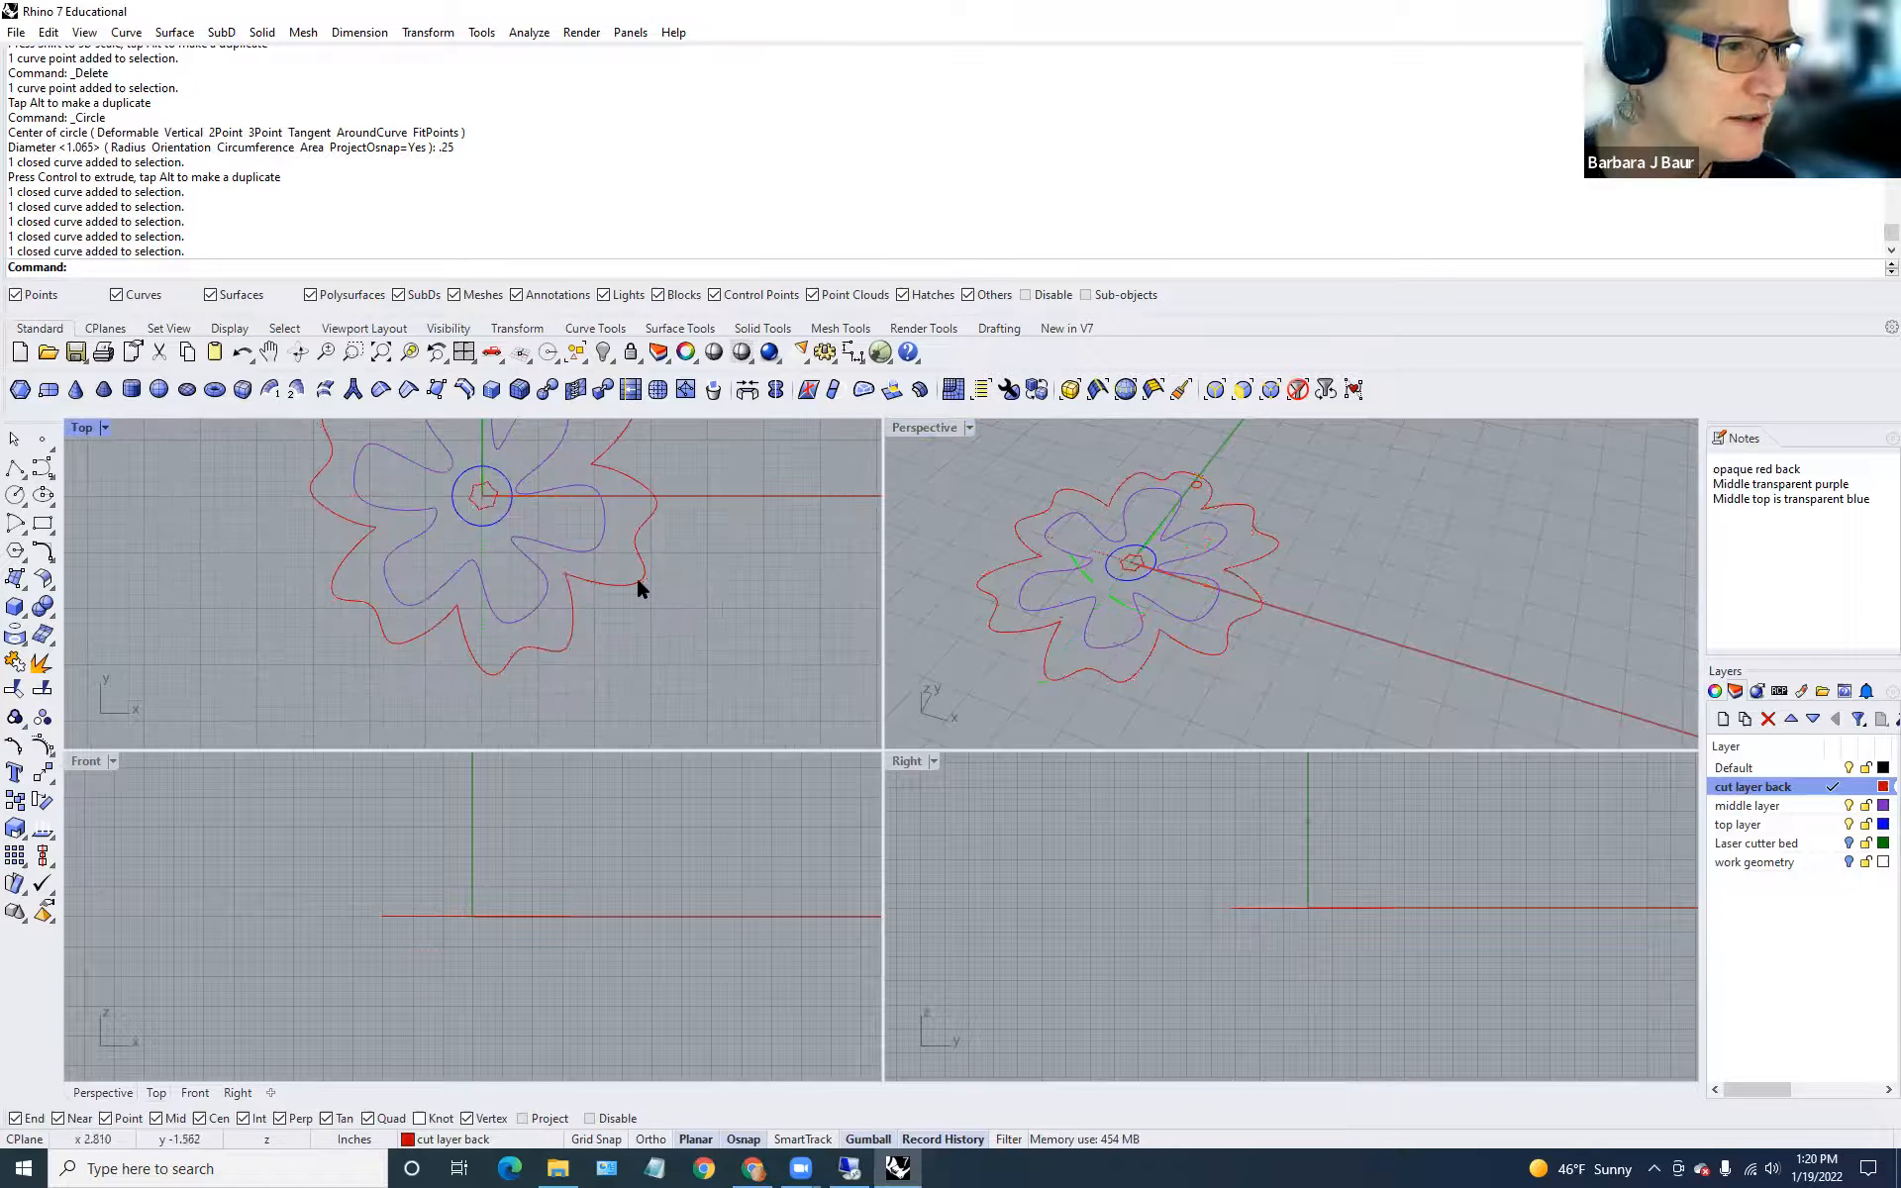
Extrude the red back flower outline straight into a solid with a distance of .125 inches.
{"action": "left_click", "coordinate": [638, 573]}
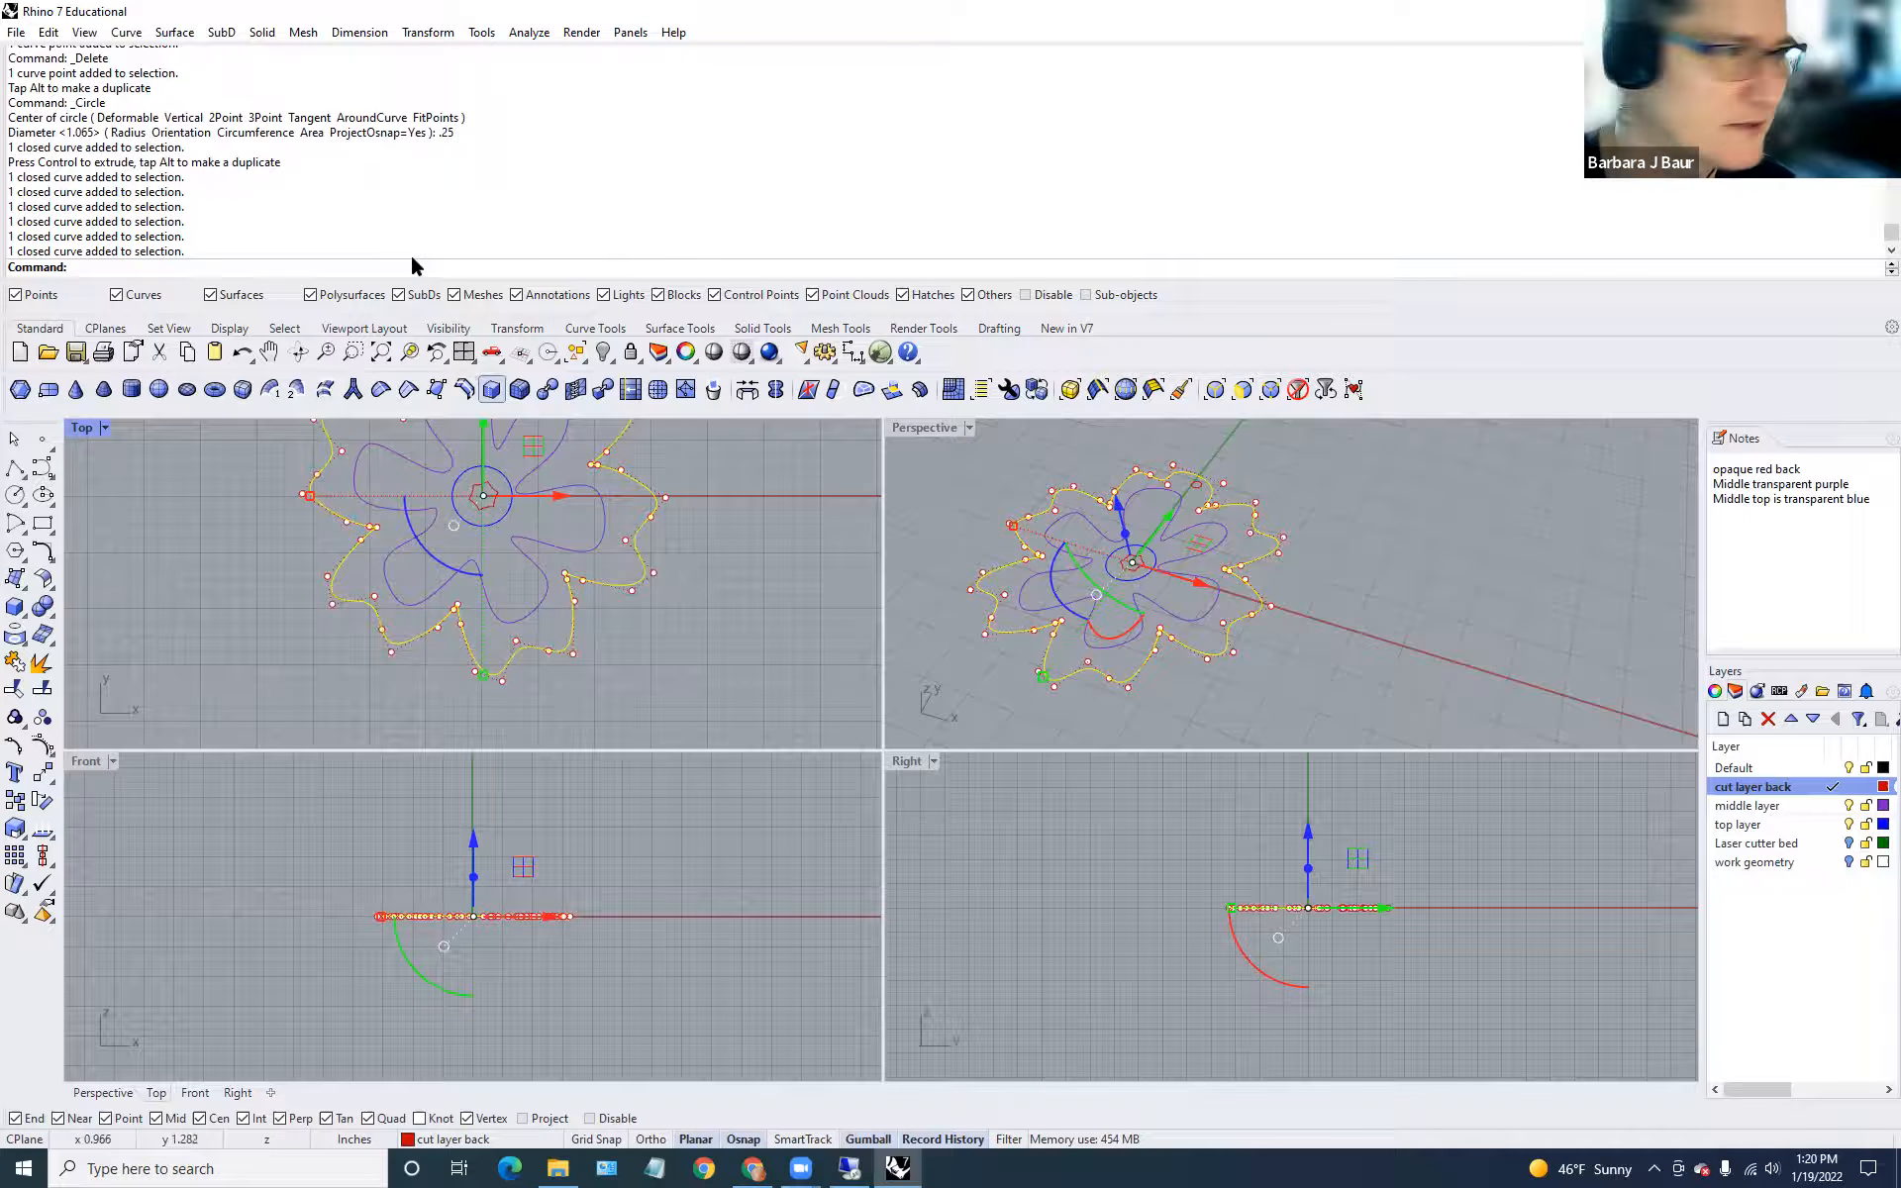
{"action": "left_click", "coordinate": [261, 32]}
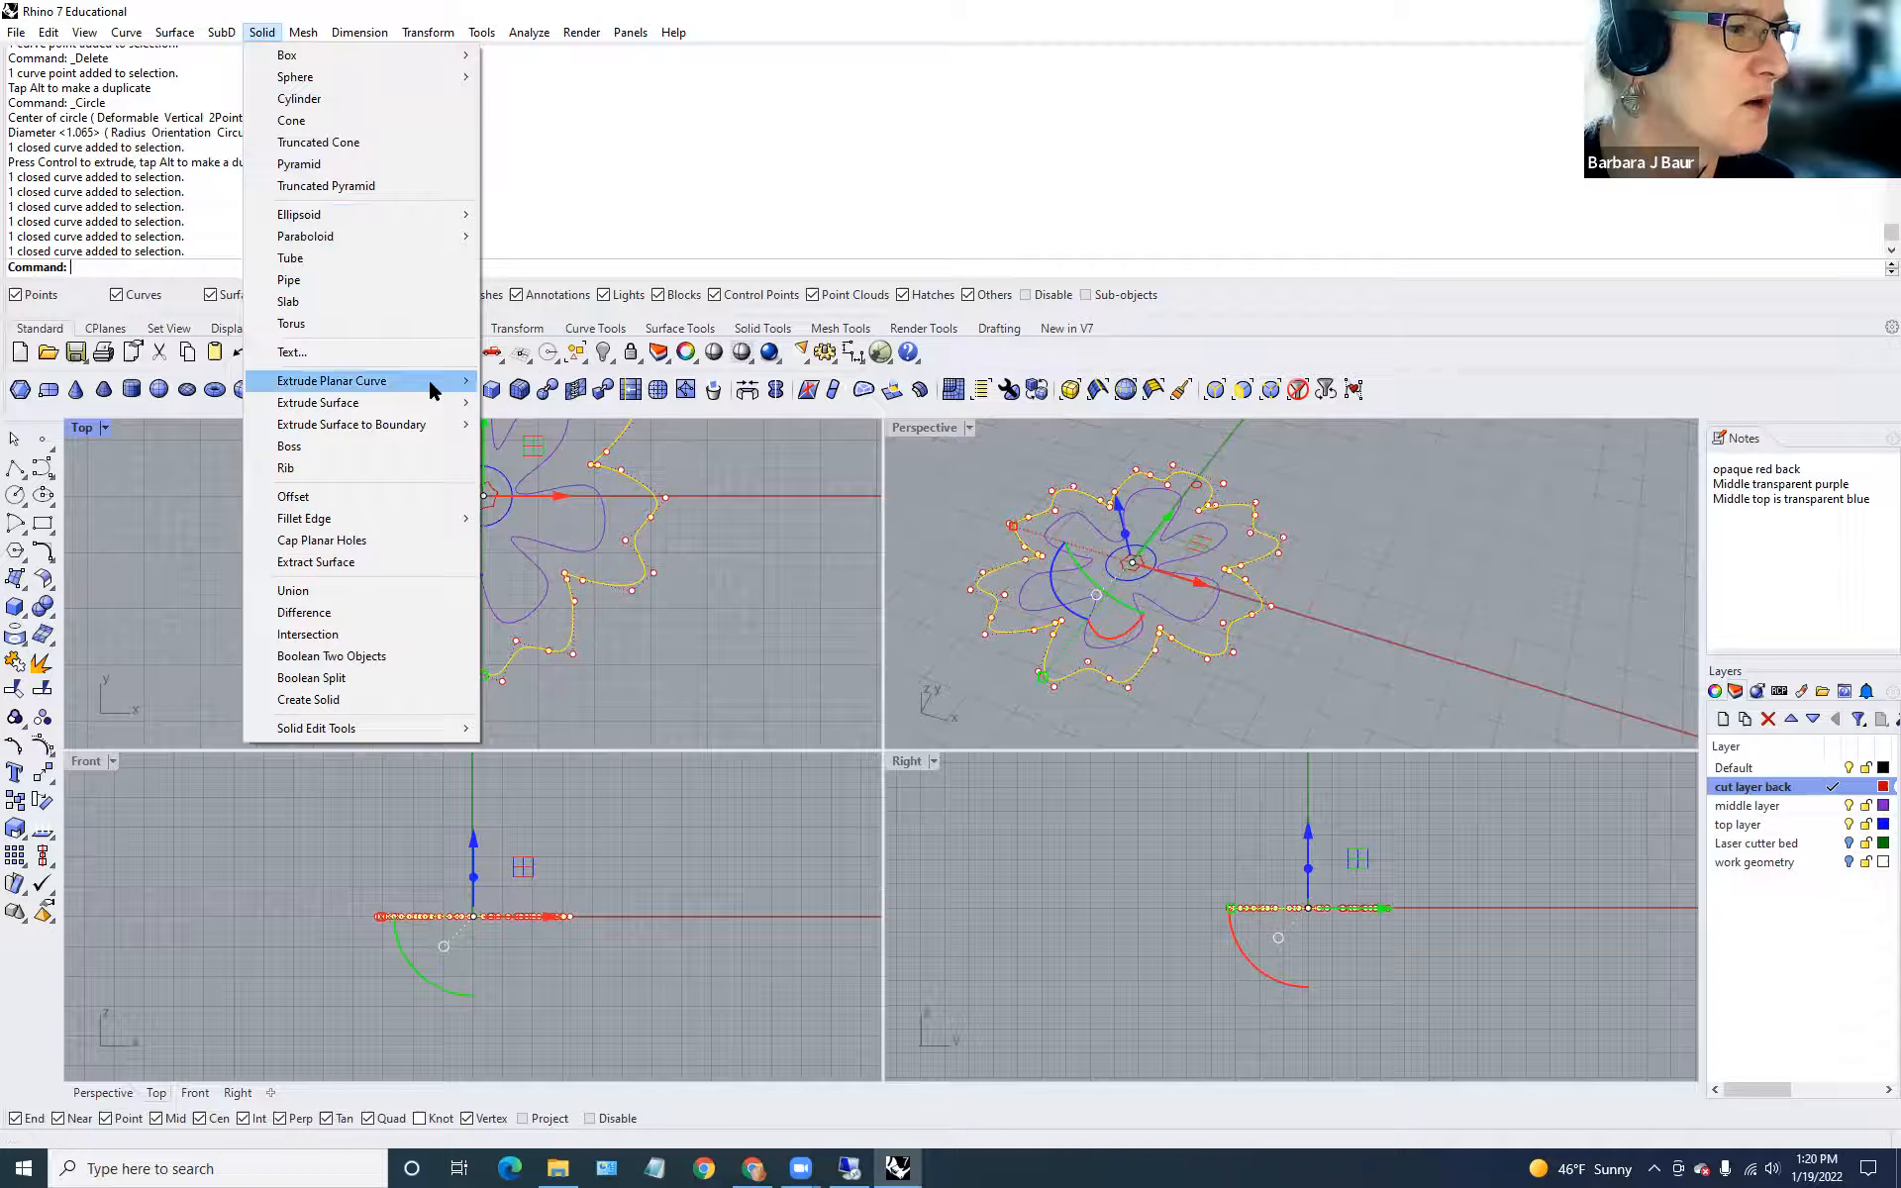
{"action": "mouse_move", "coordinate": [434, 390]}
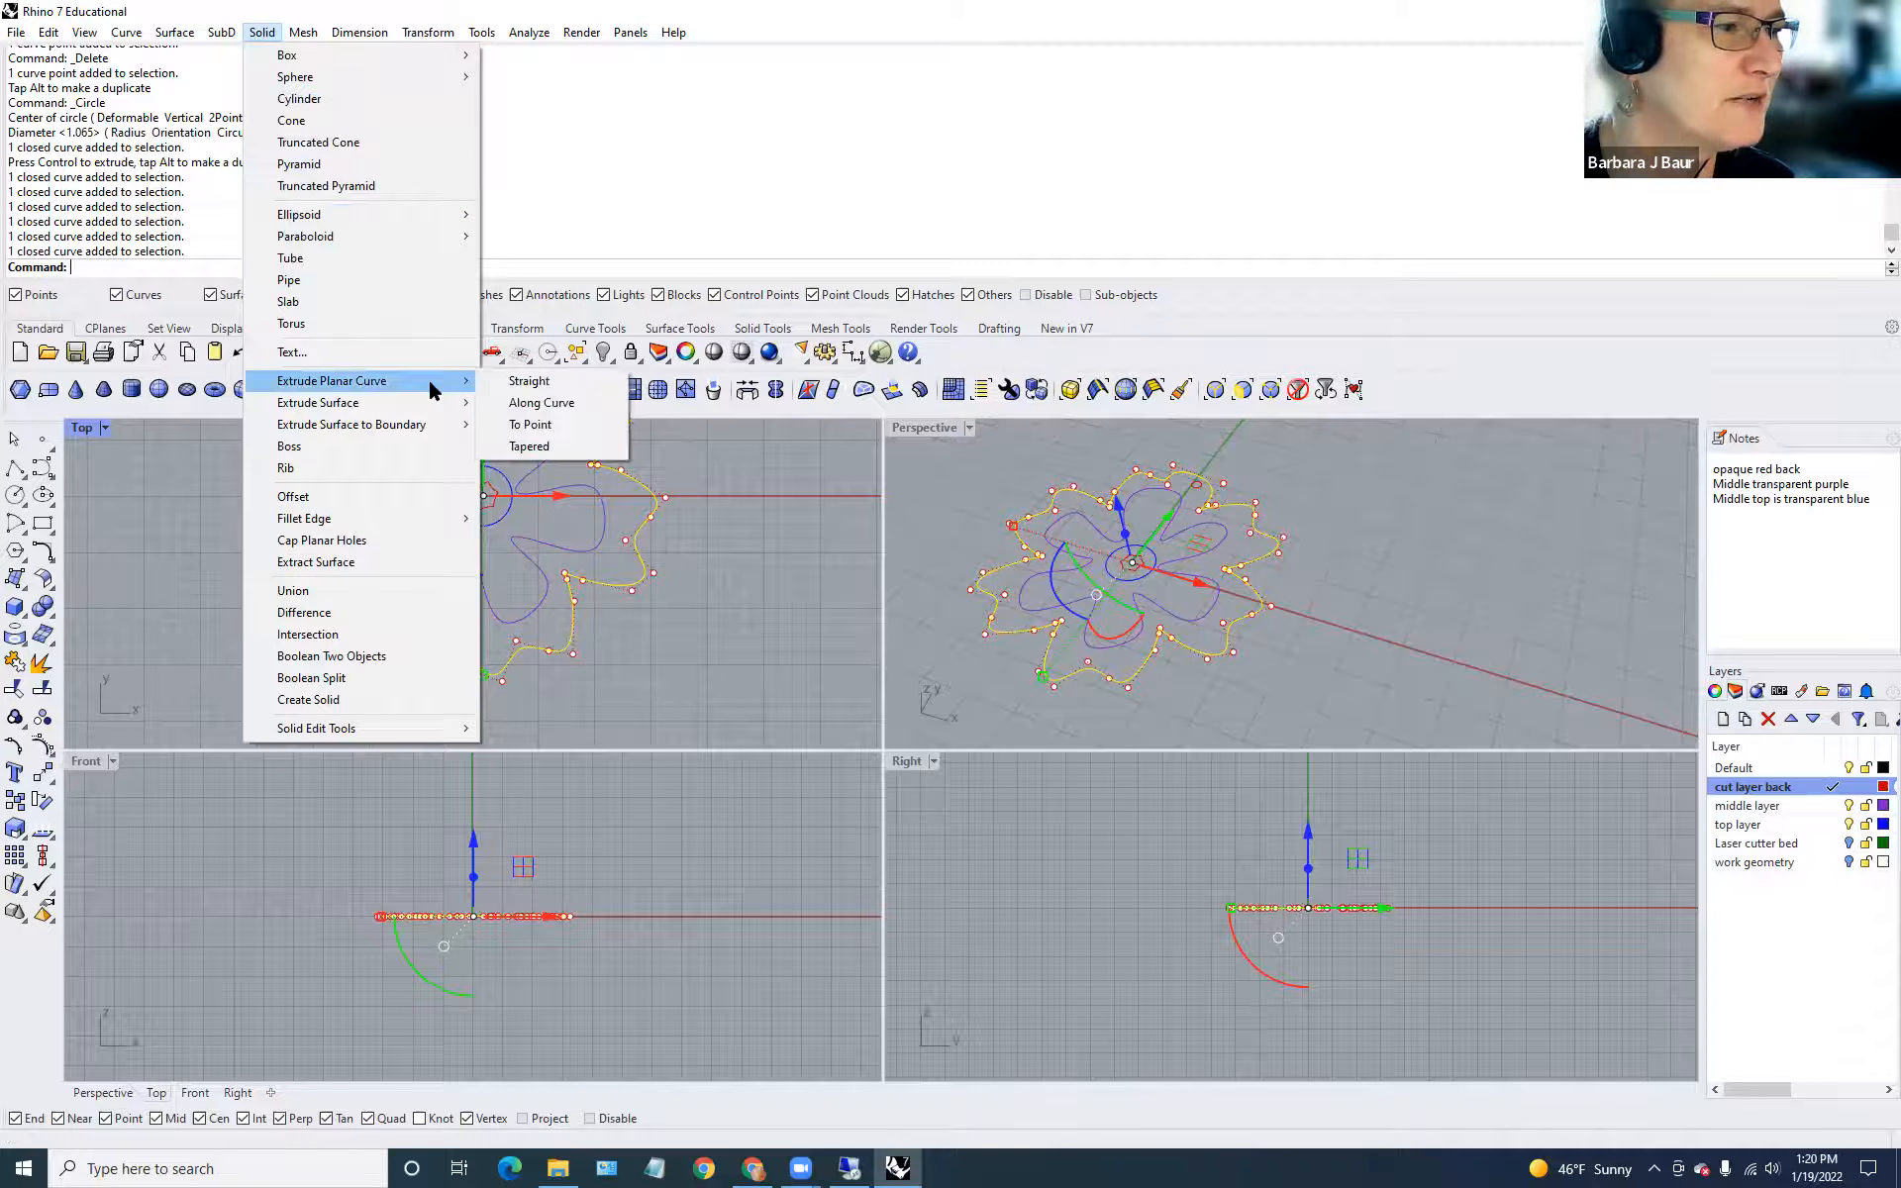
{"action": "left_click", "coordinate": [514, 381]}
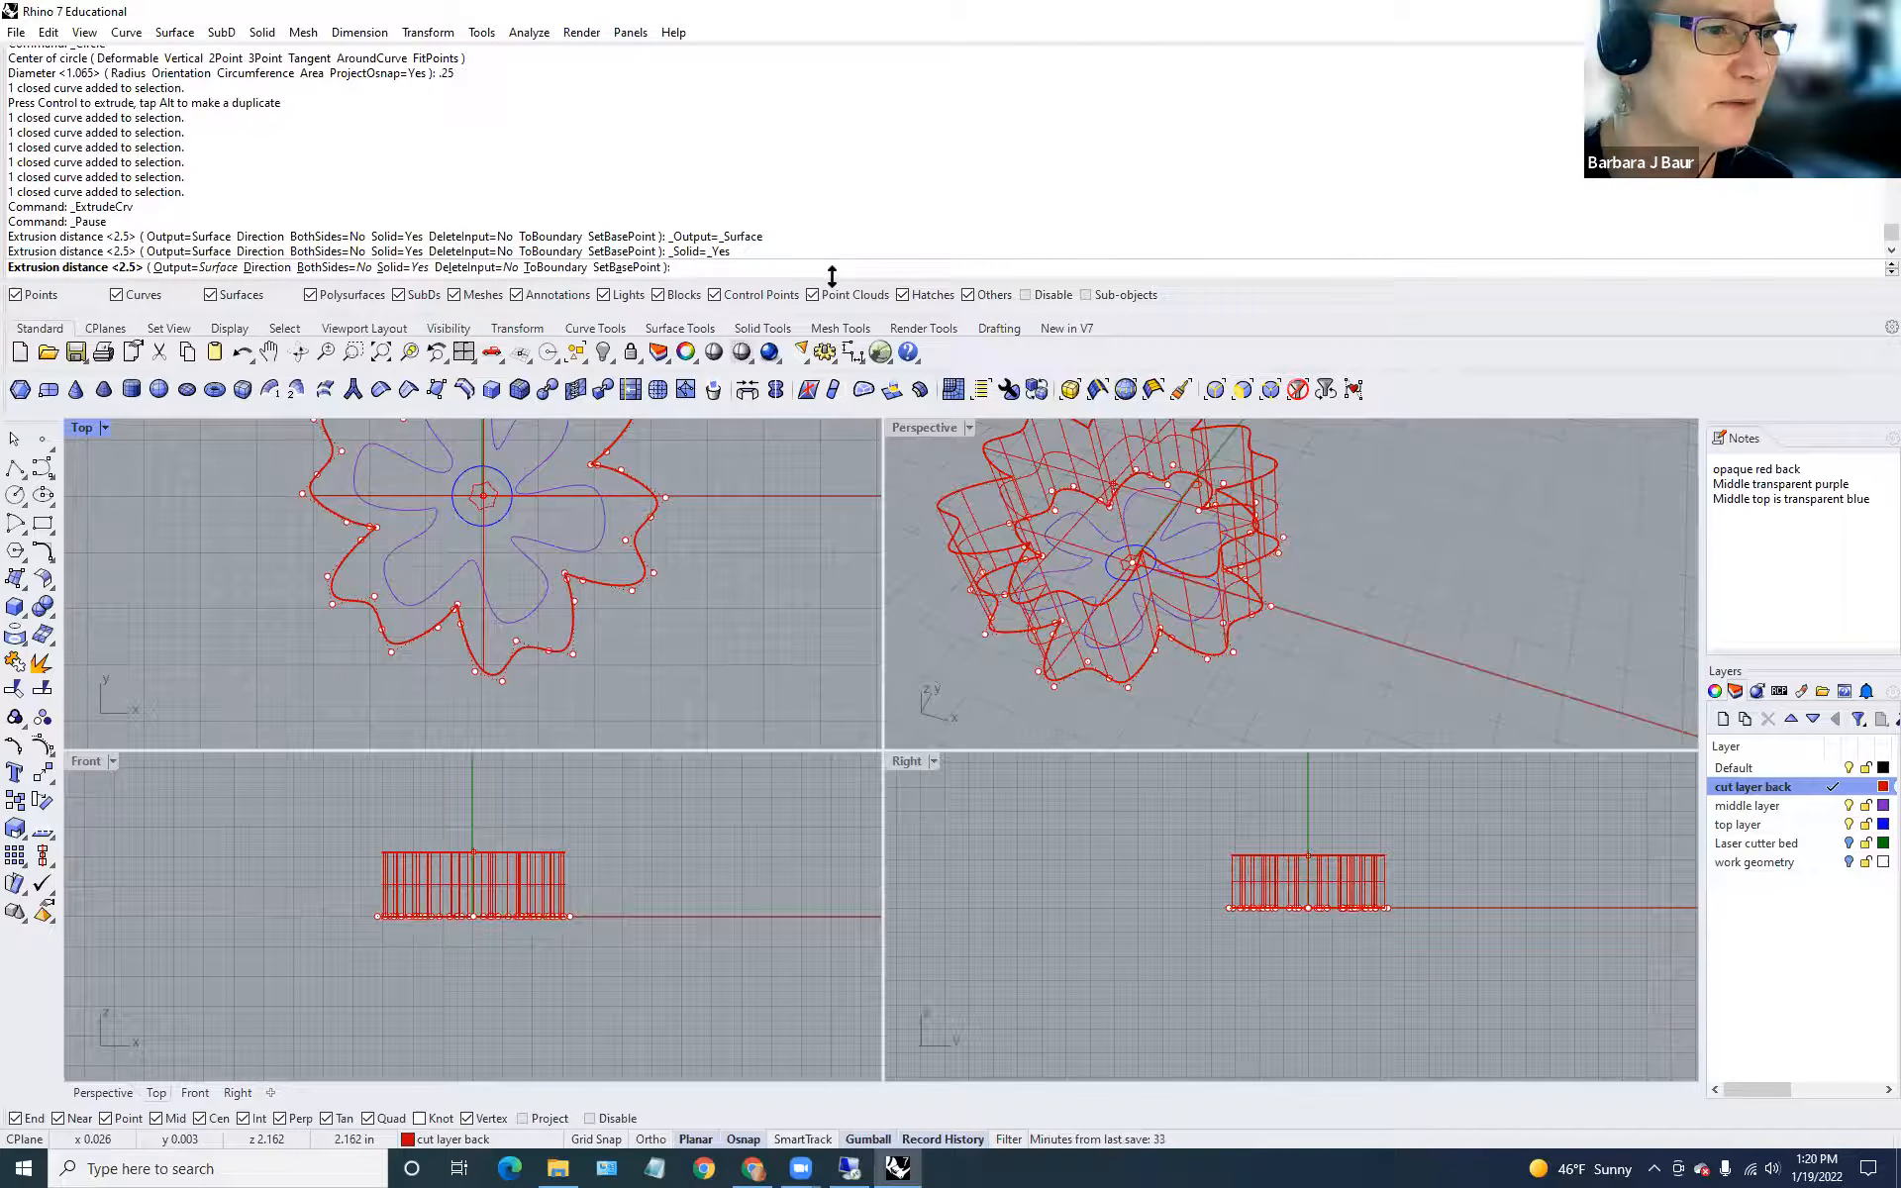
{"action": "left_click_drag", "start_coordinate": [834, 278], "coordinate": [811, 93]}
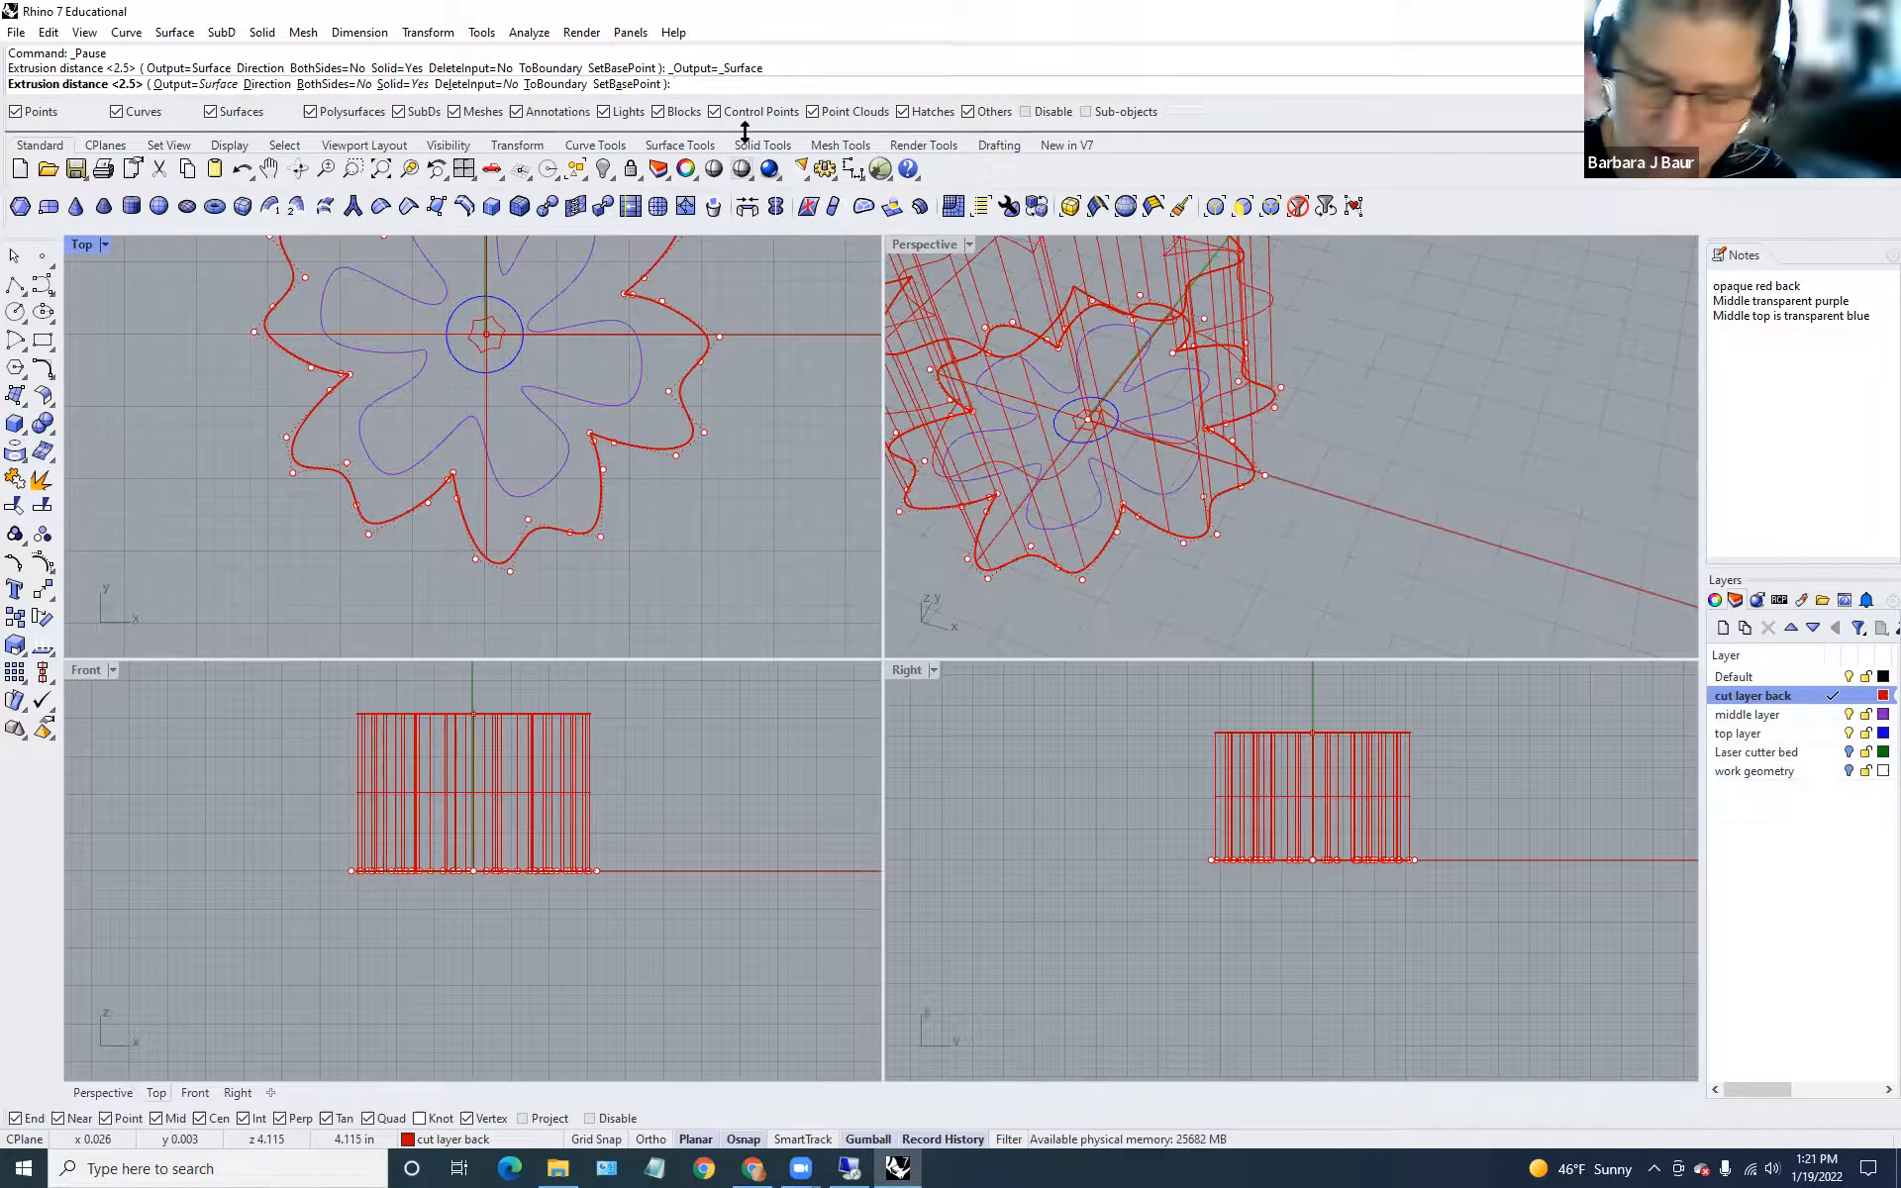
{"action": "type", "text": ".125"}
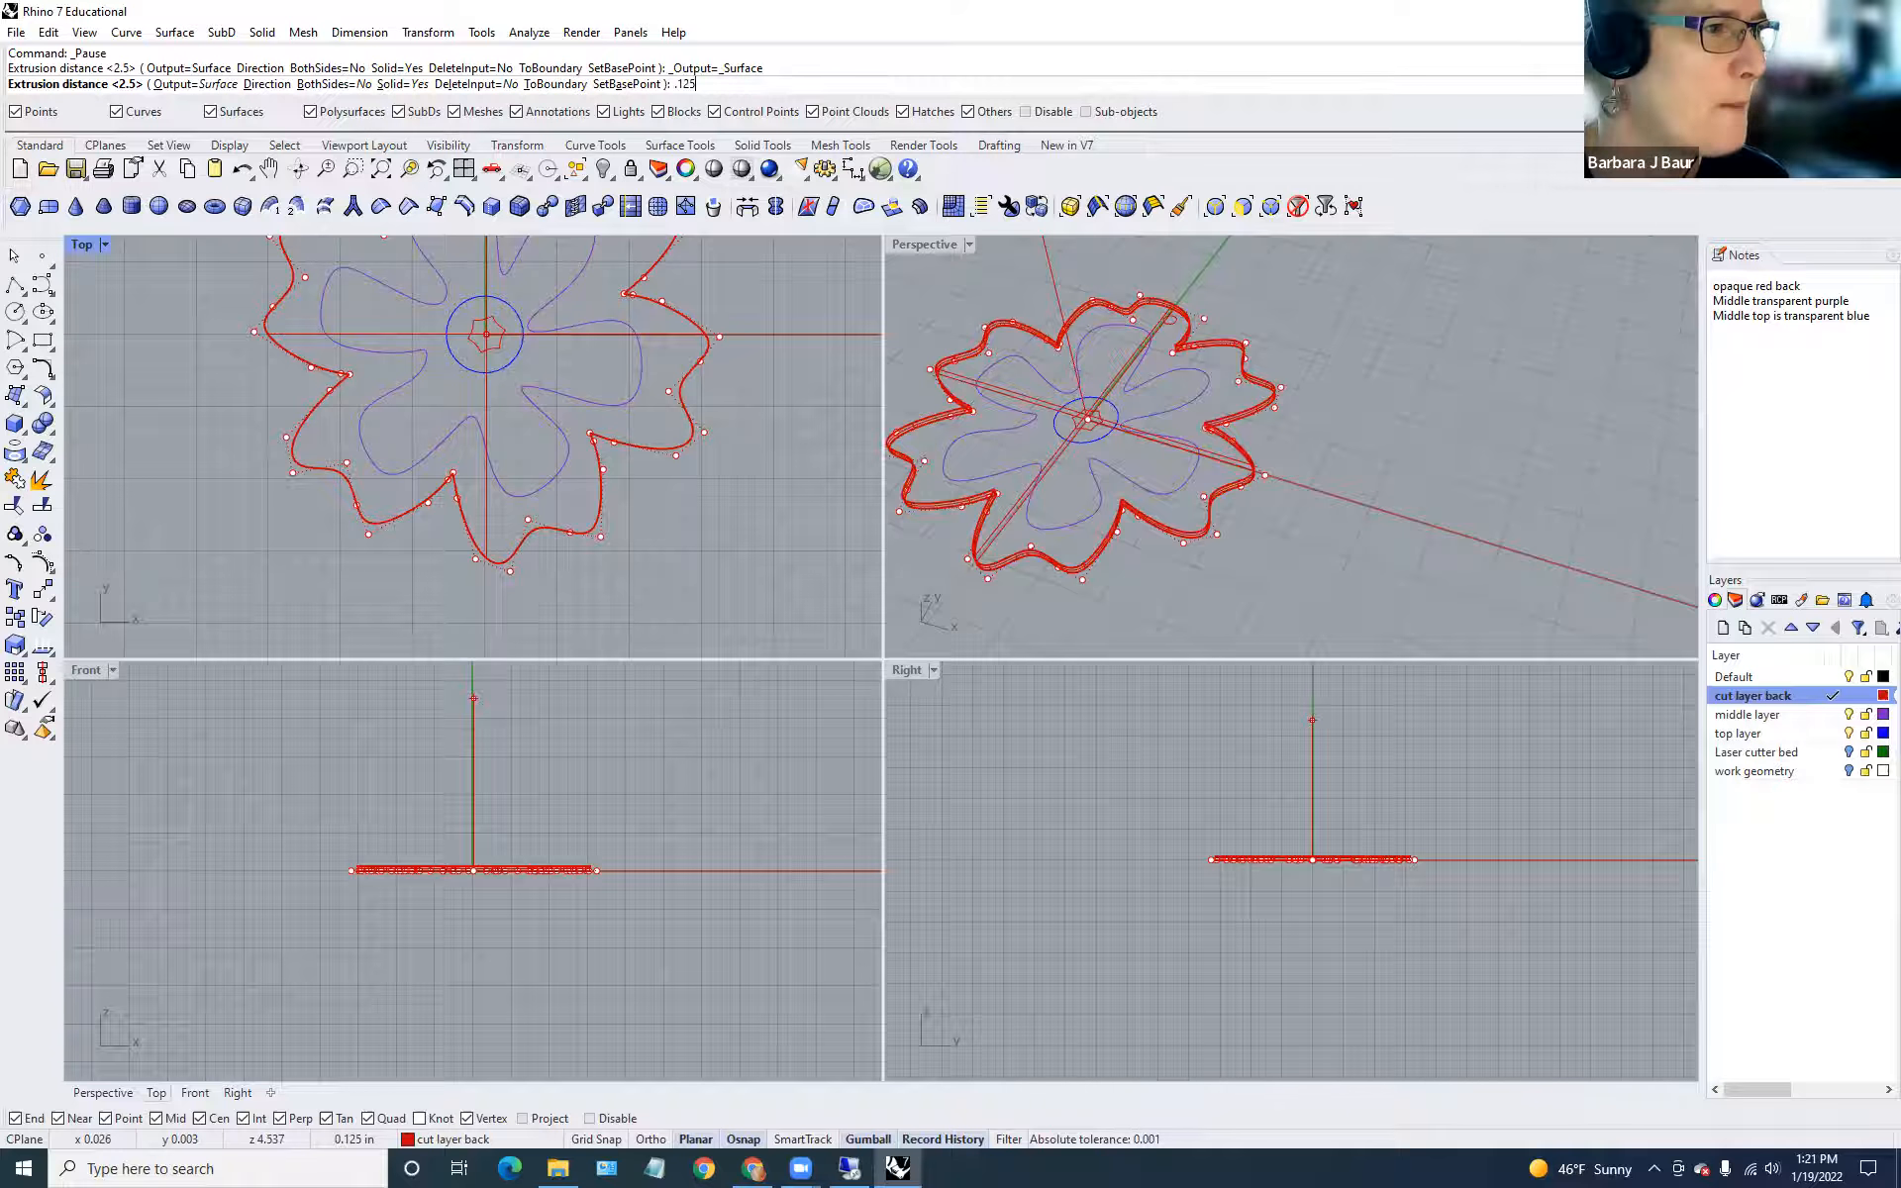
{"action": "key", "text": "Return"}
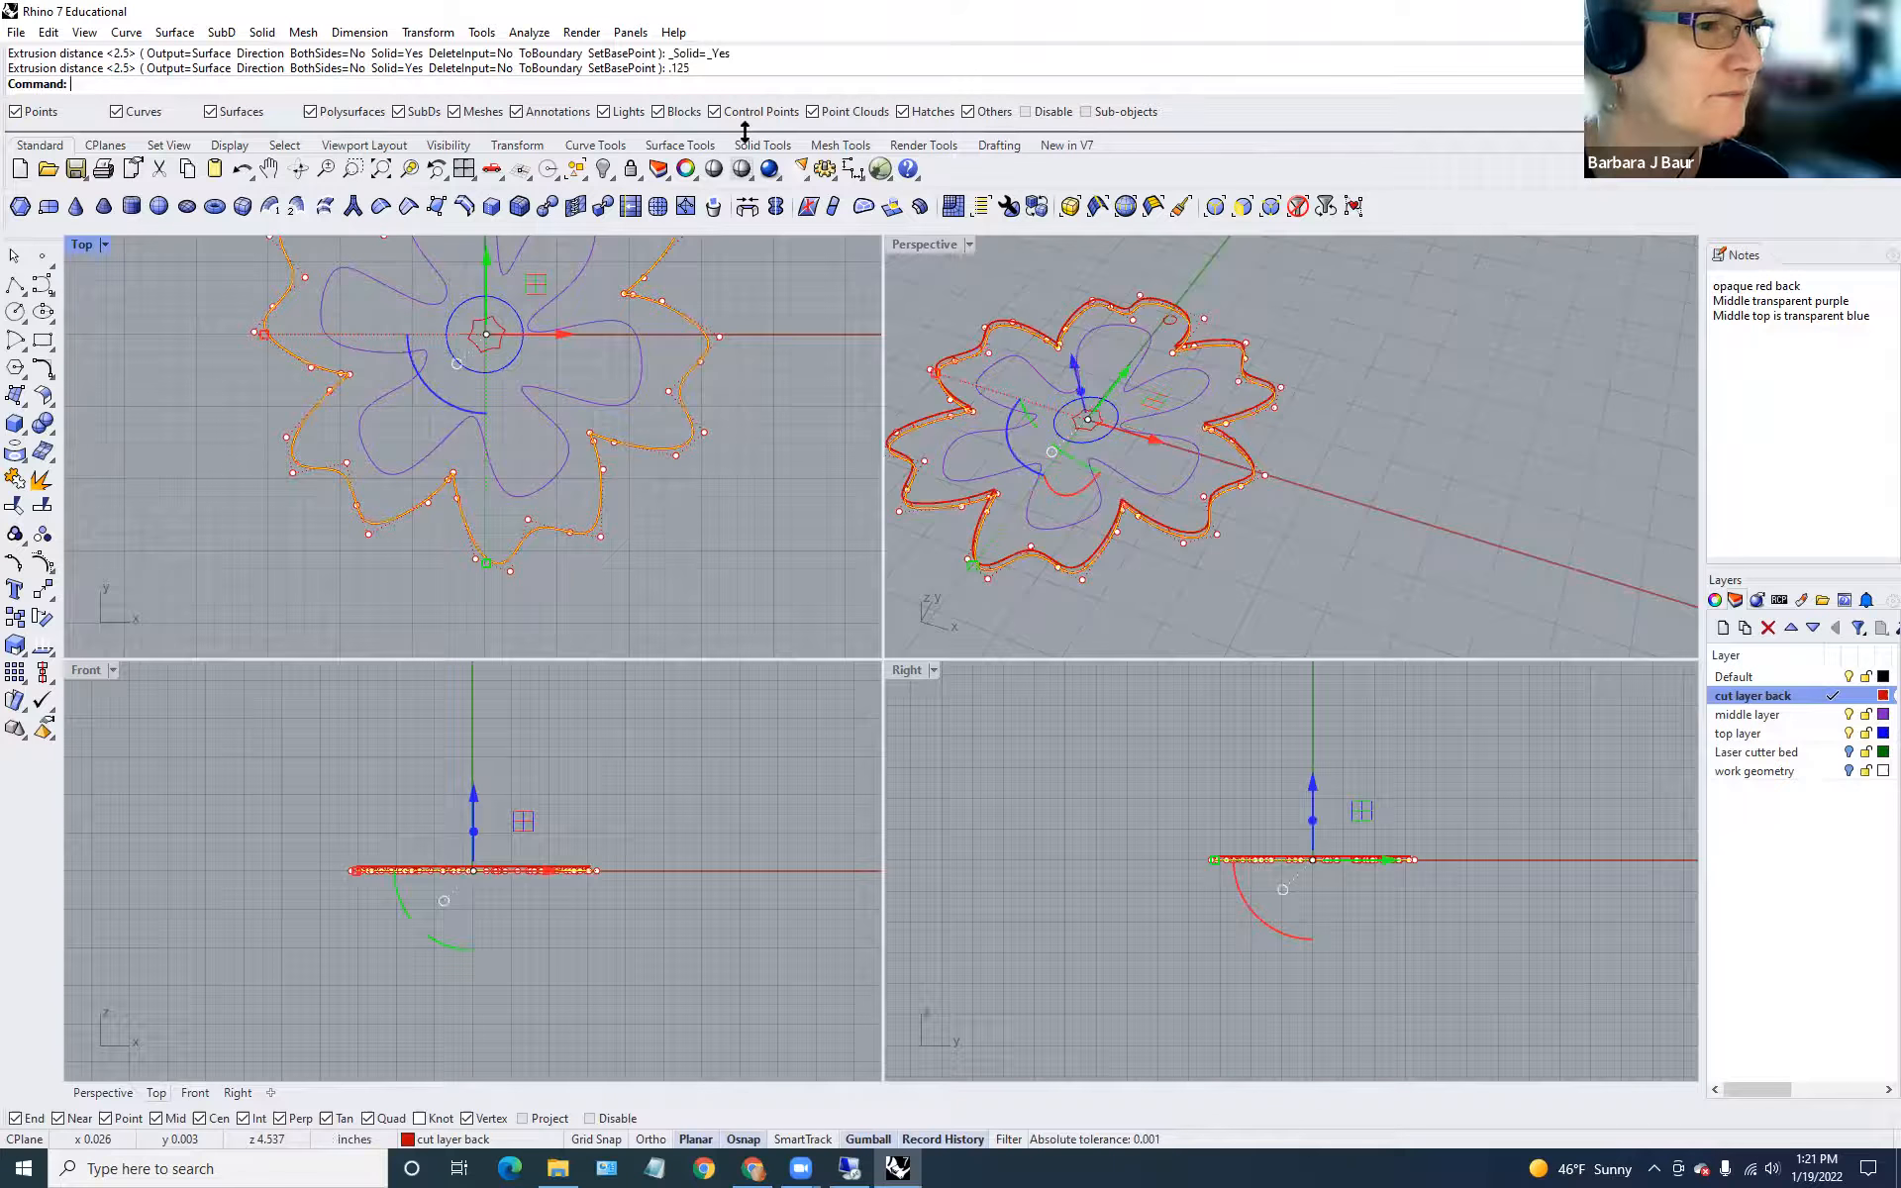
{"action": "left_click", "coordinate": [1225, 604]}
Set the Perspective view to the Ghosted display mode and view the red back solid at an angle.
{"action": "left_click", "coordinate": [903, 241]}
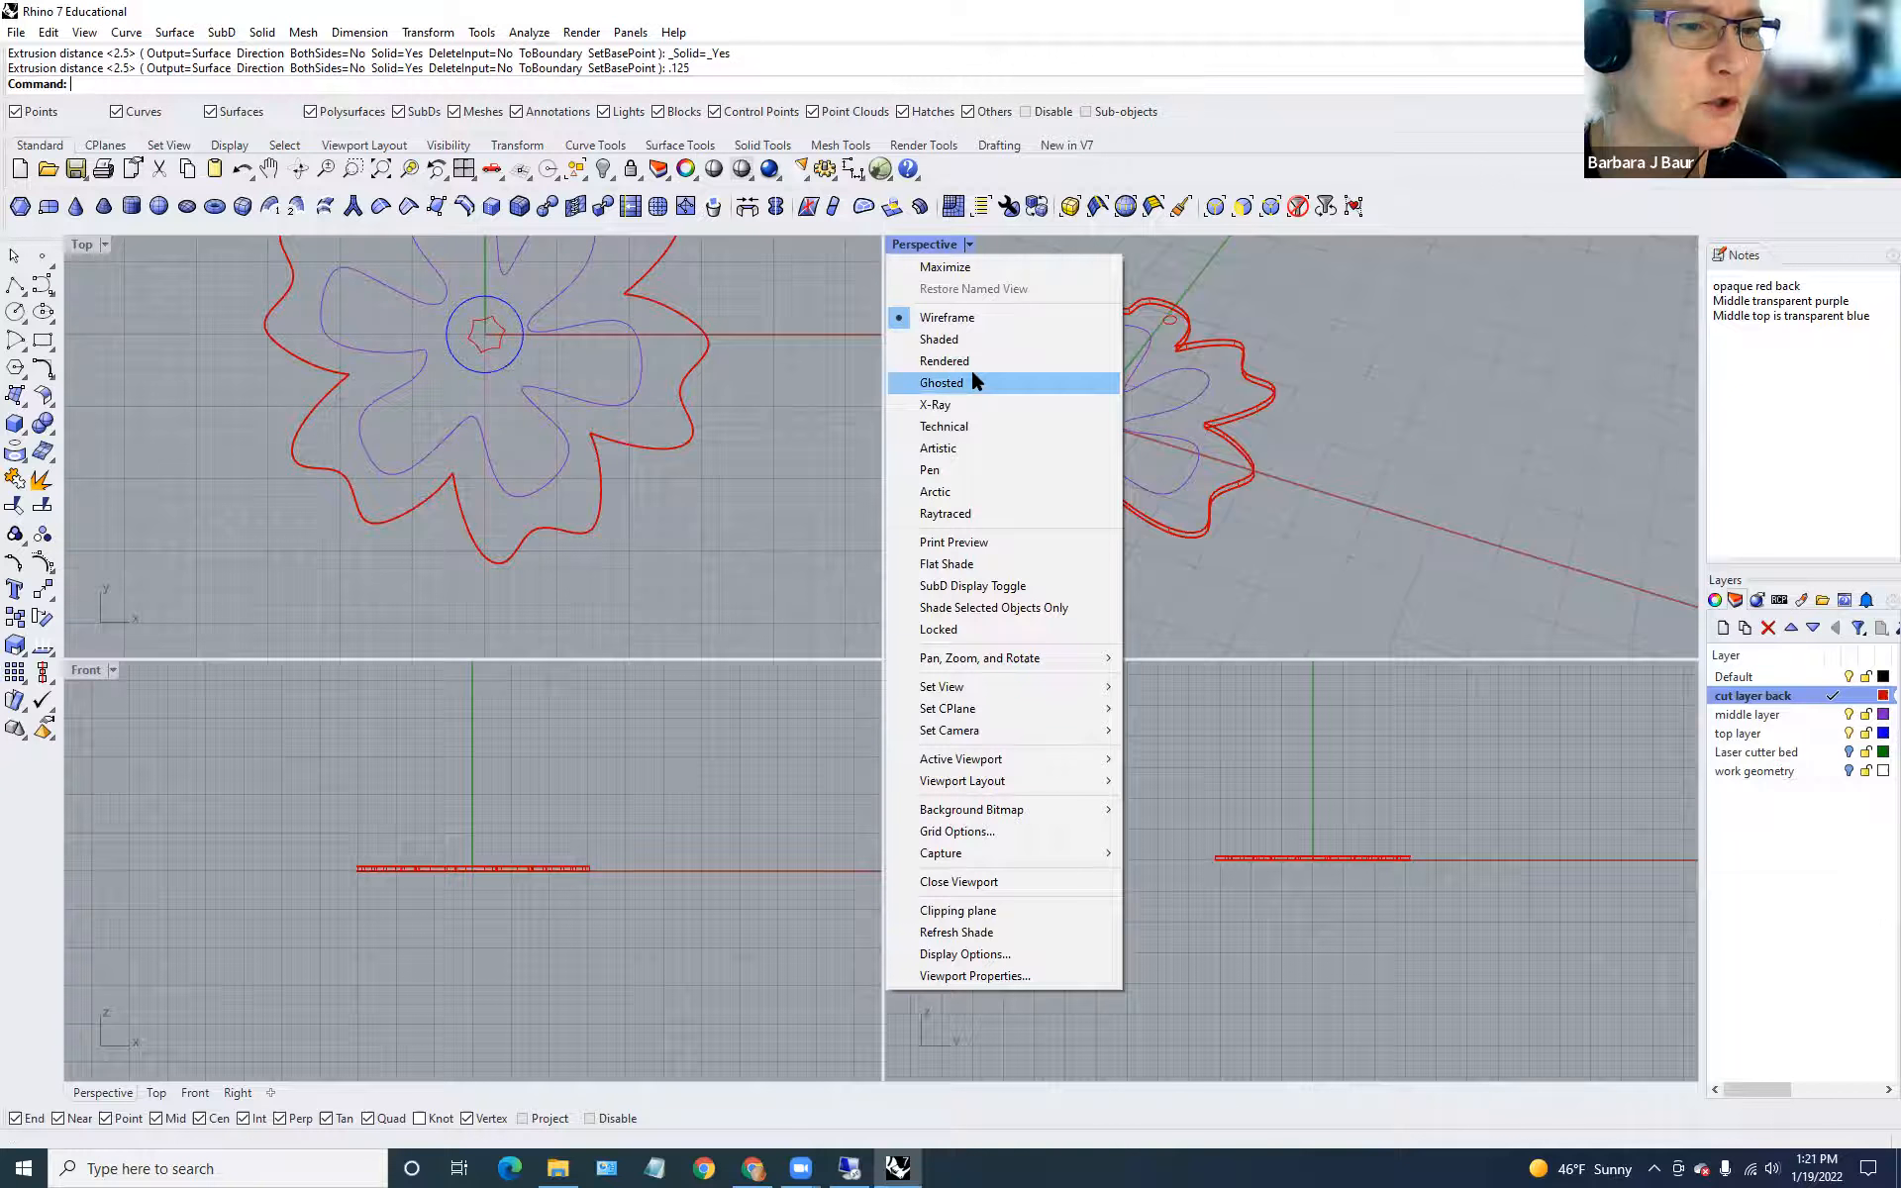
{"action": "left_click", "coordinate": [972, 381]}
{"action": "right_click_drag", "start_coordinate": [1266, 592], "coordinate": [1226, 461]}
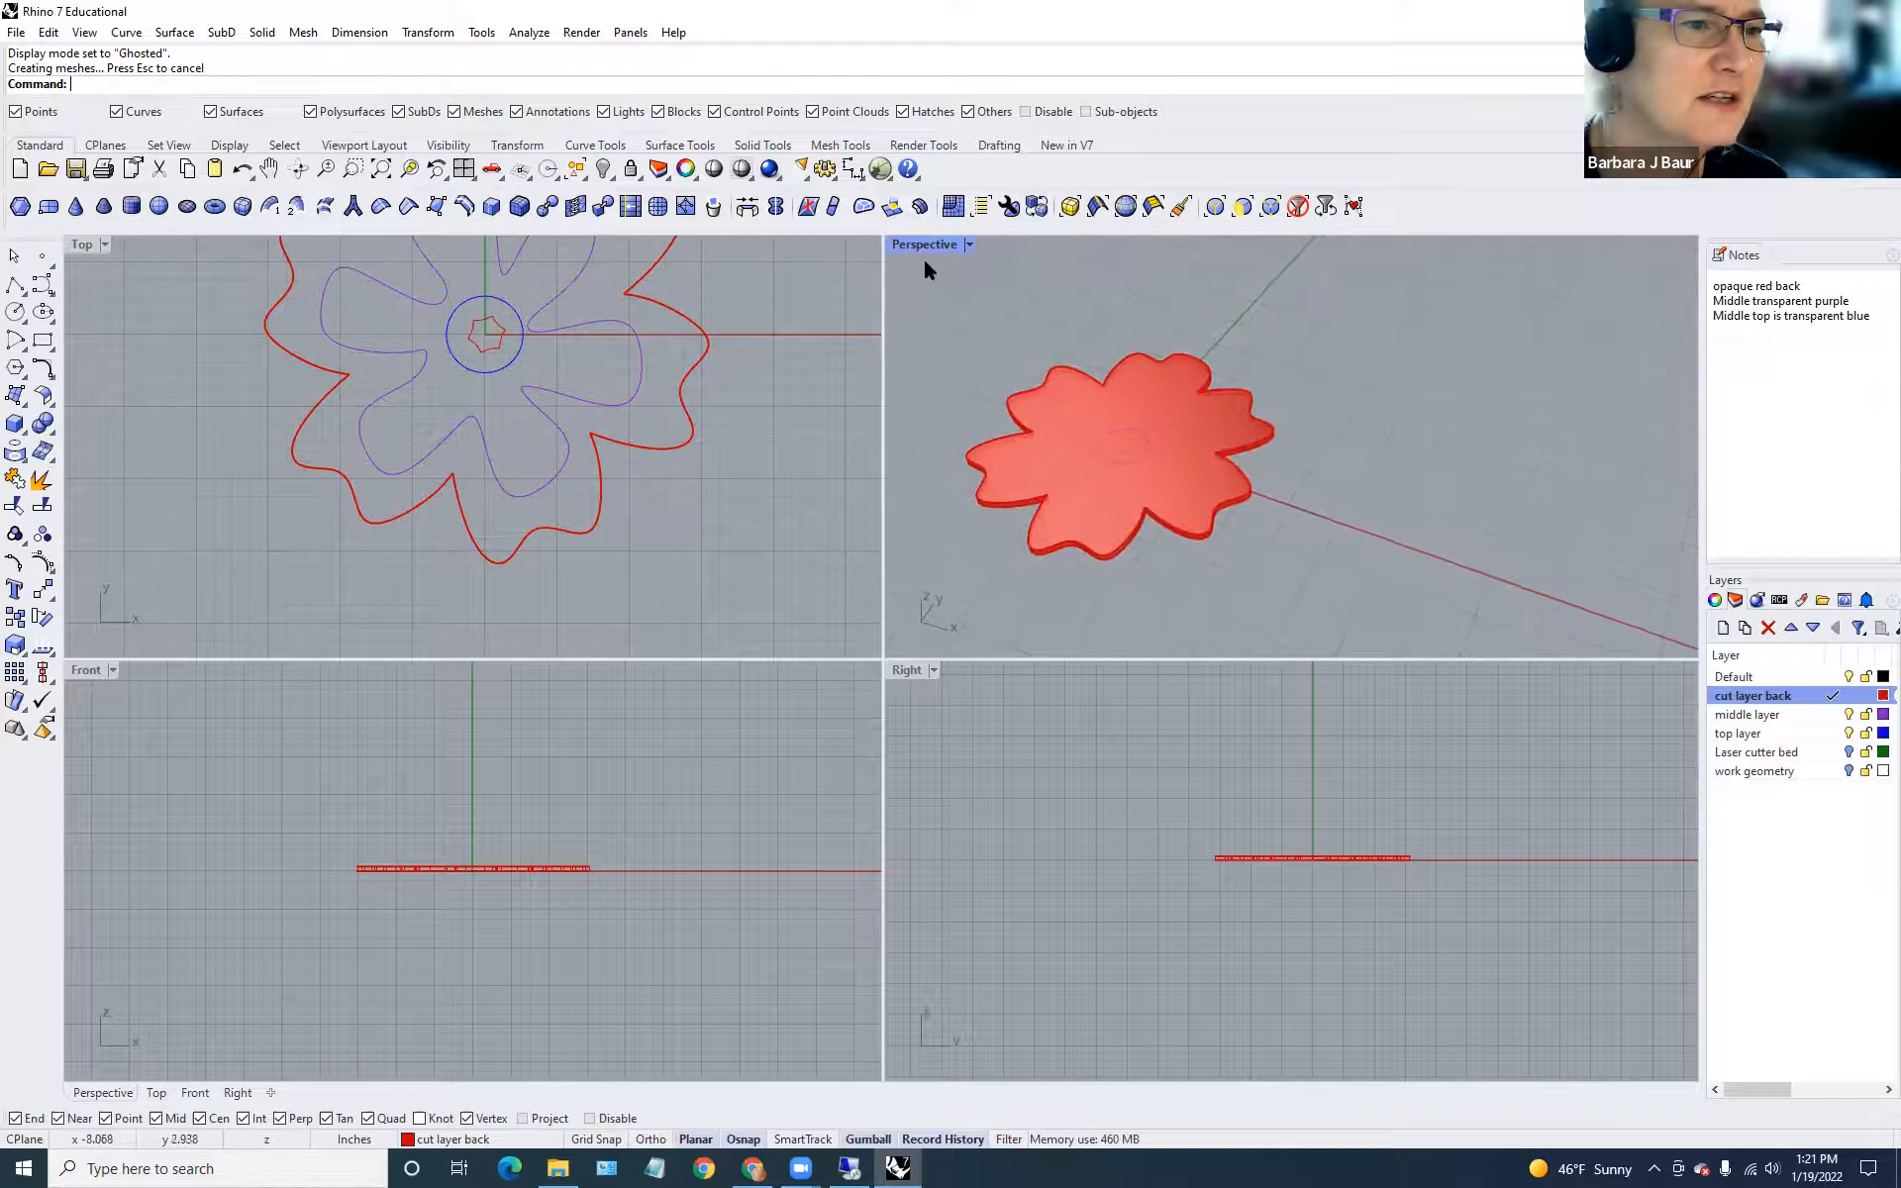
Compare the red back solid in the Wireframe and Ghosted display modes of the Perspective view.
{"action": "left_click", "coordinate": [917, 242]}
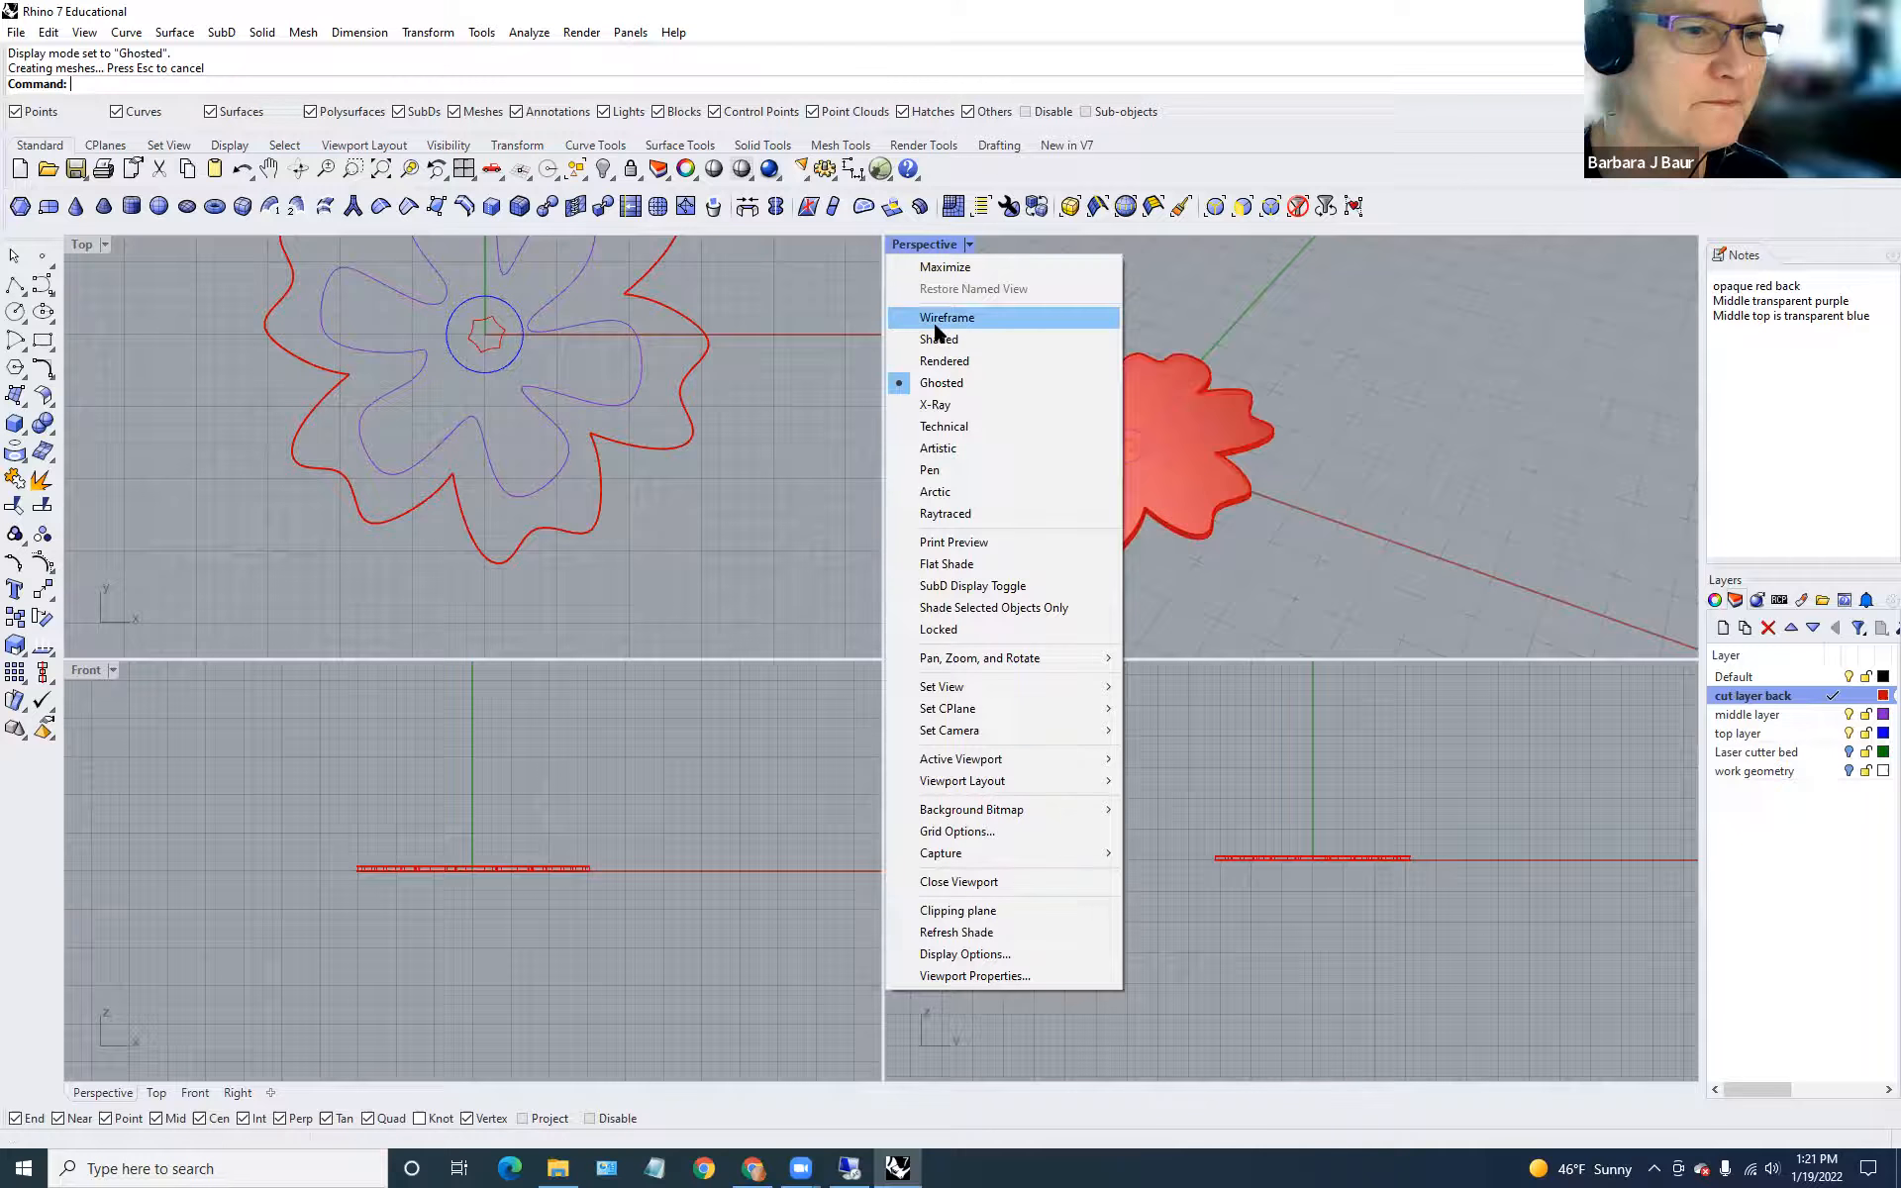
{"action": "left_click", "coordinate": [933, 321]}
{"action": "right_click_drag", "start_coordinate": [1278, 646], "coordinate": [894, 275]}
{"action": "left_click", "coordinate": [913, 248]}
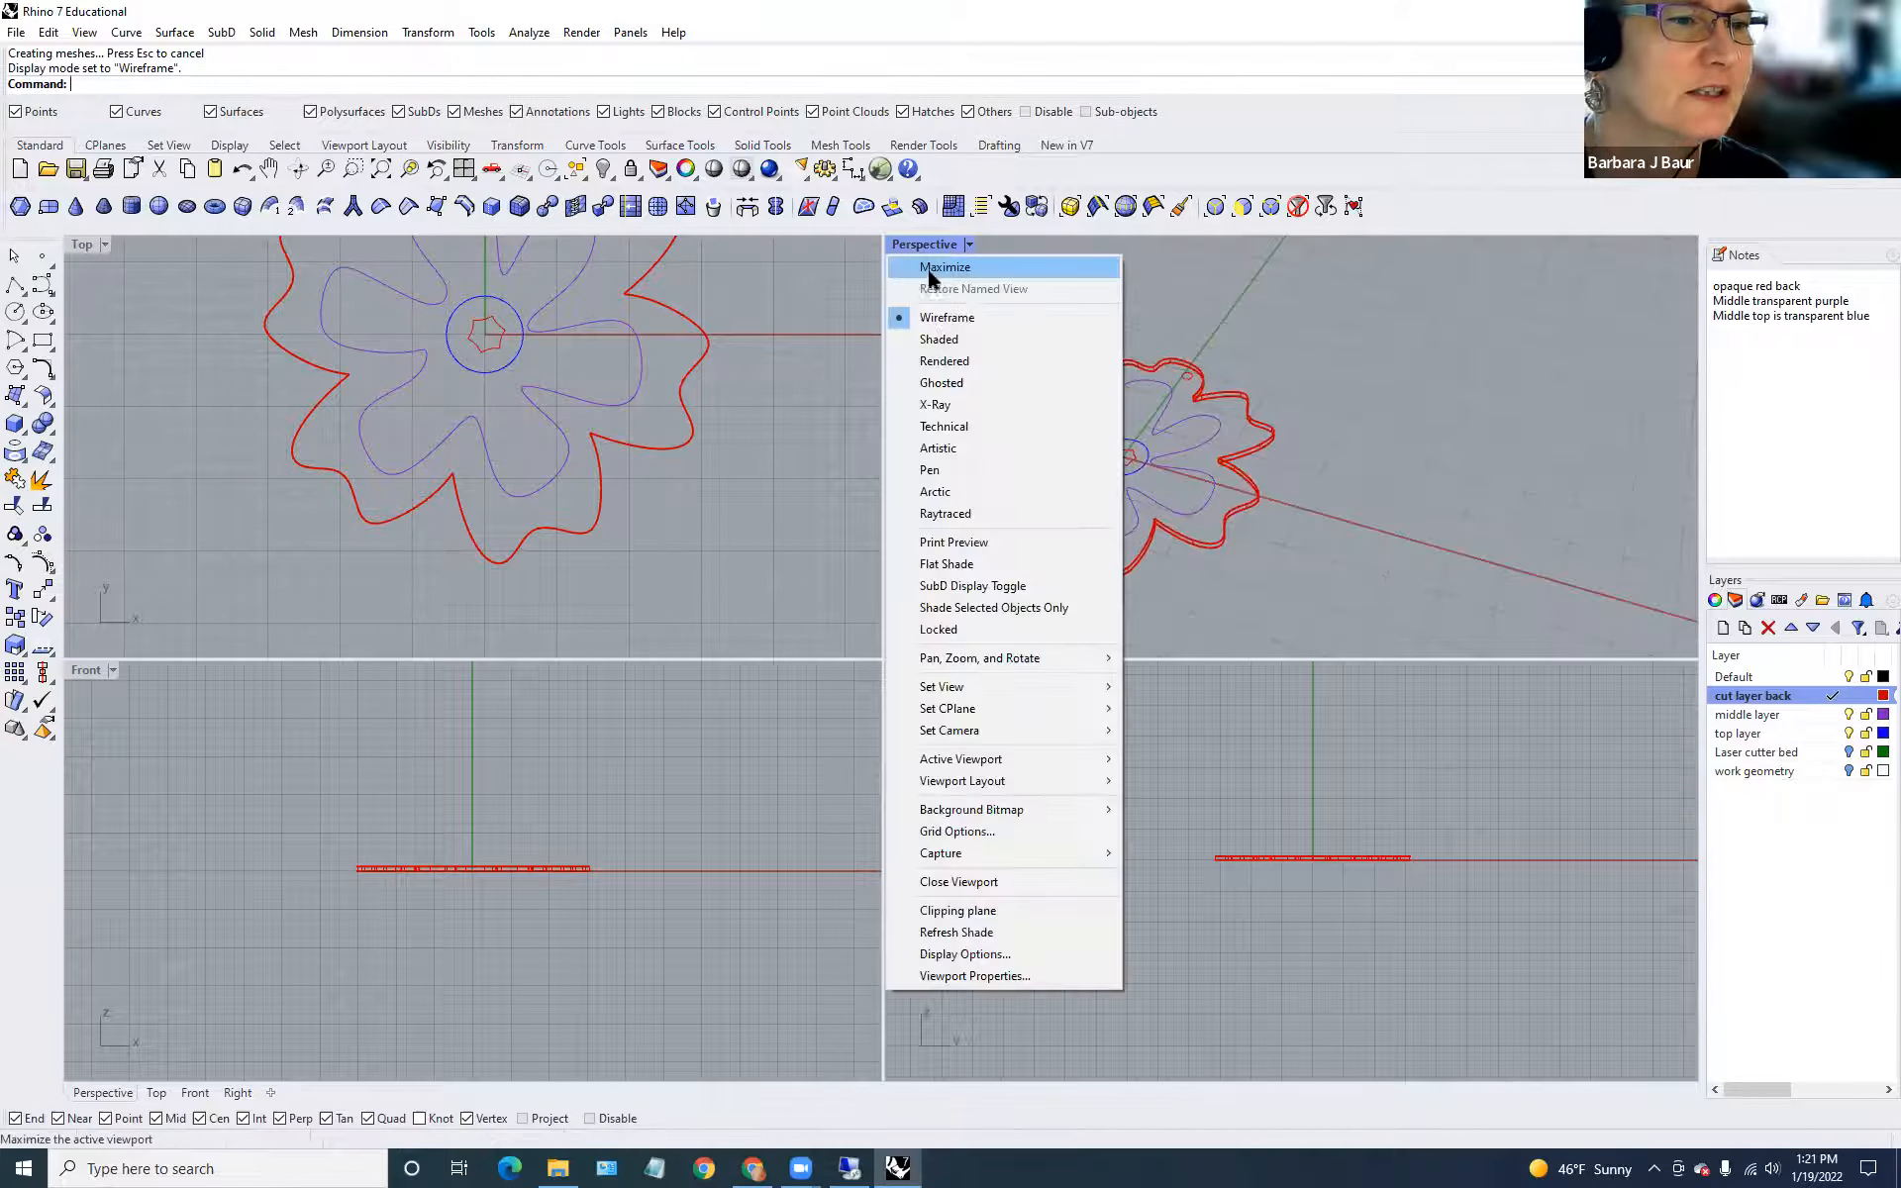
{"action": "left_click", "coordinate": [949, 386]}
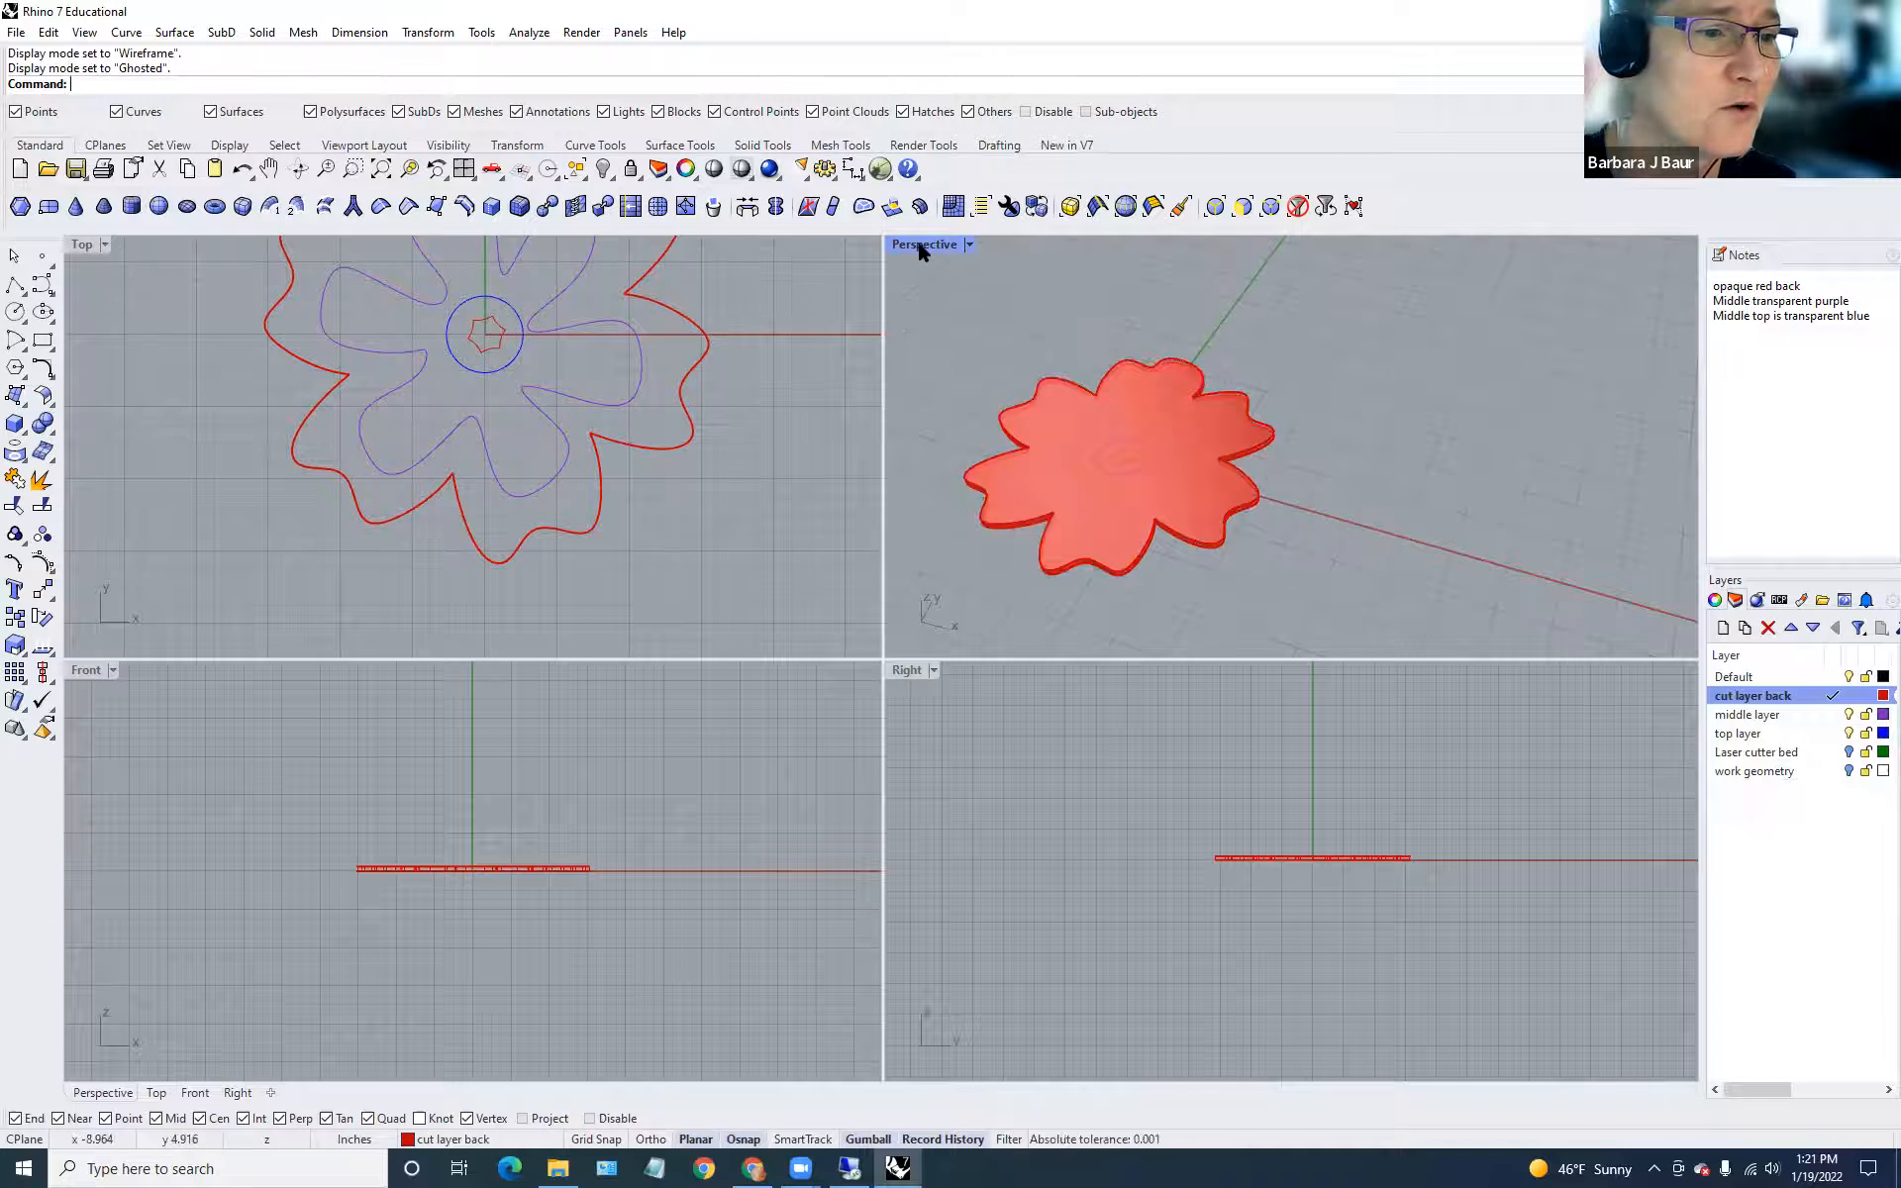
{"action": "left_click", "coordinate": [917, 242]}
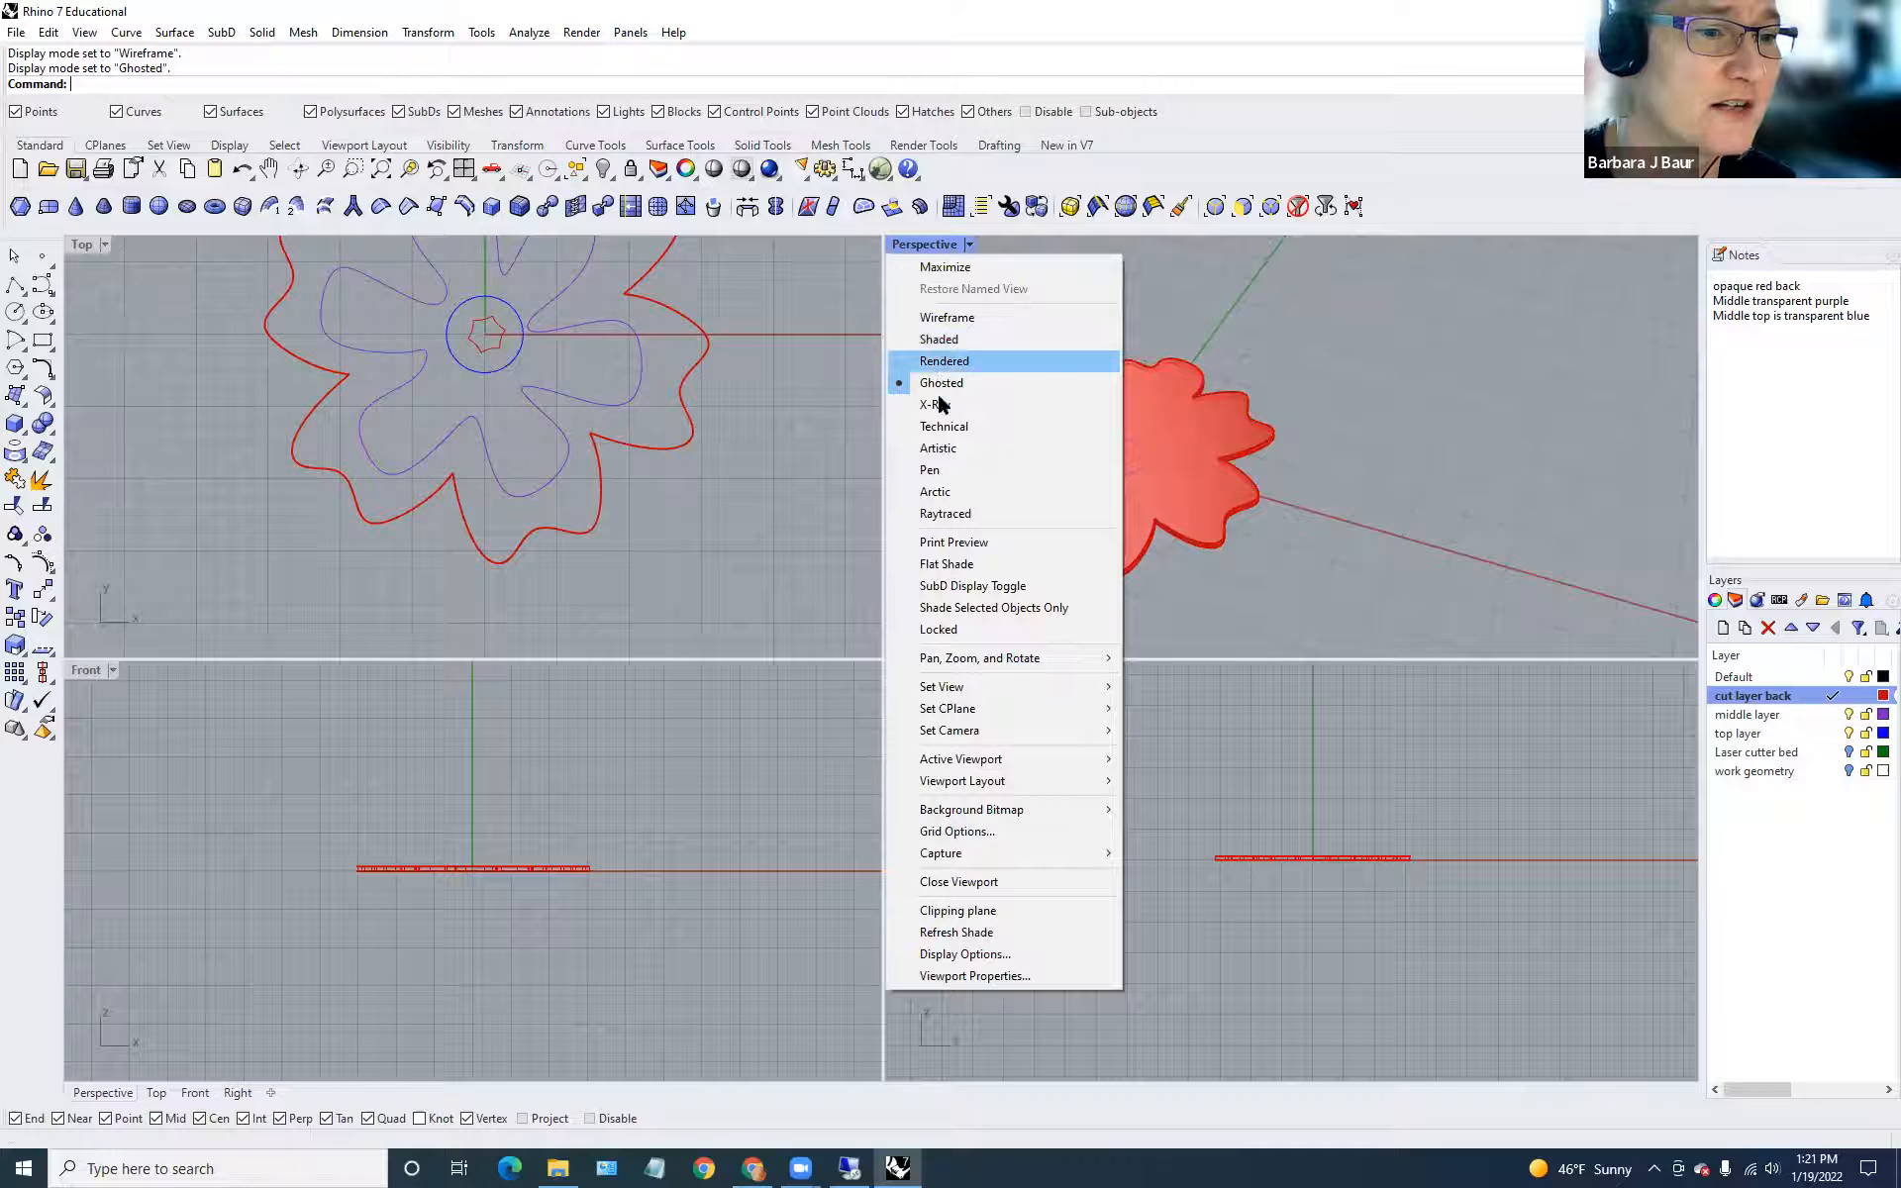
Compare the flower back in the Perspective view using Shaded and Rendered display, and return that view to Ghosted.
{"action": "left_click", "coordinate": [943, 340]}
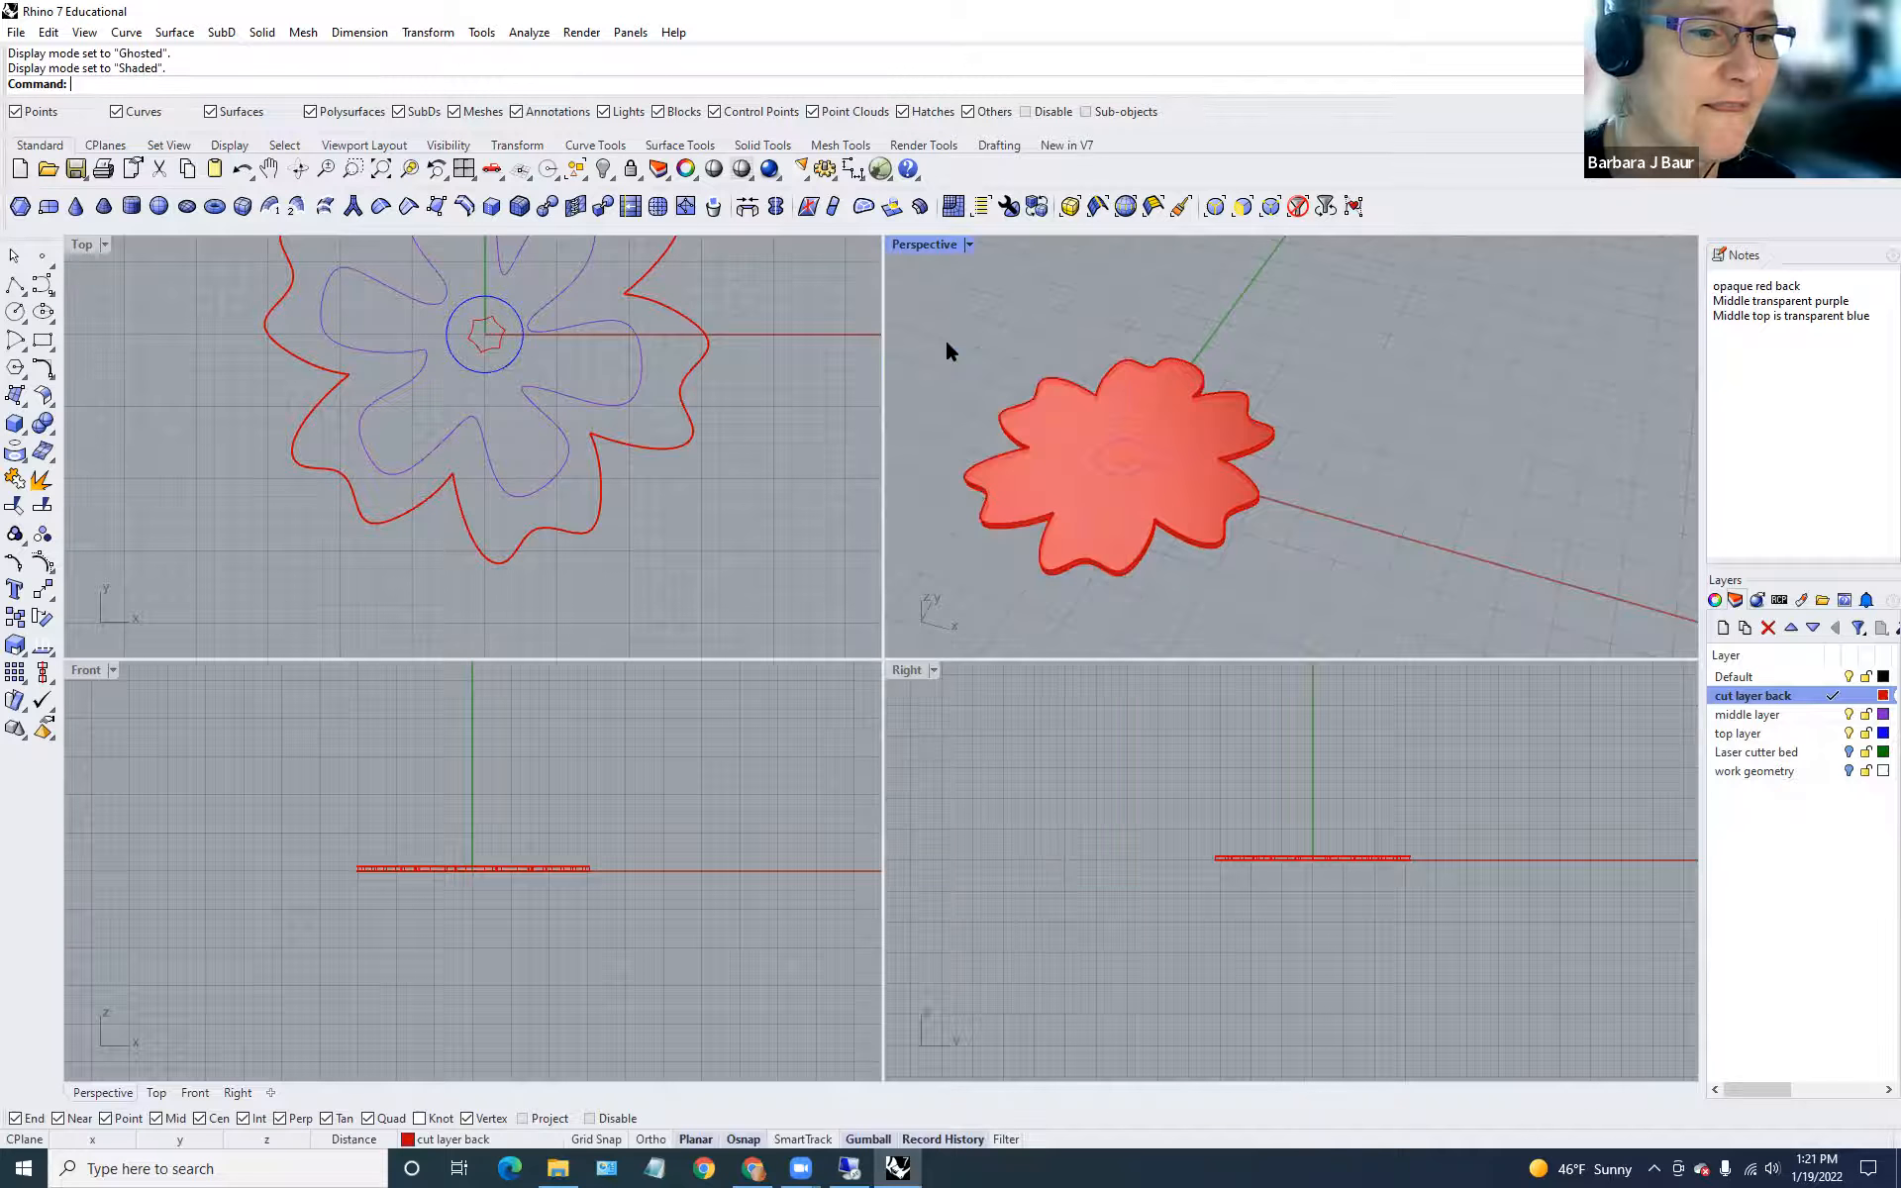
{"action": "left_click", "coordinate": [919, 245]}
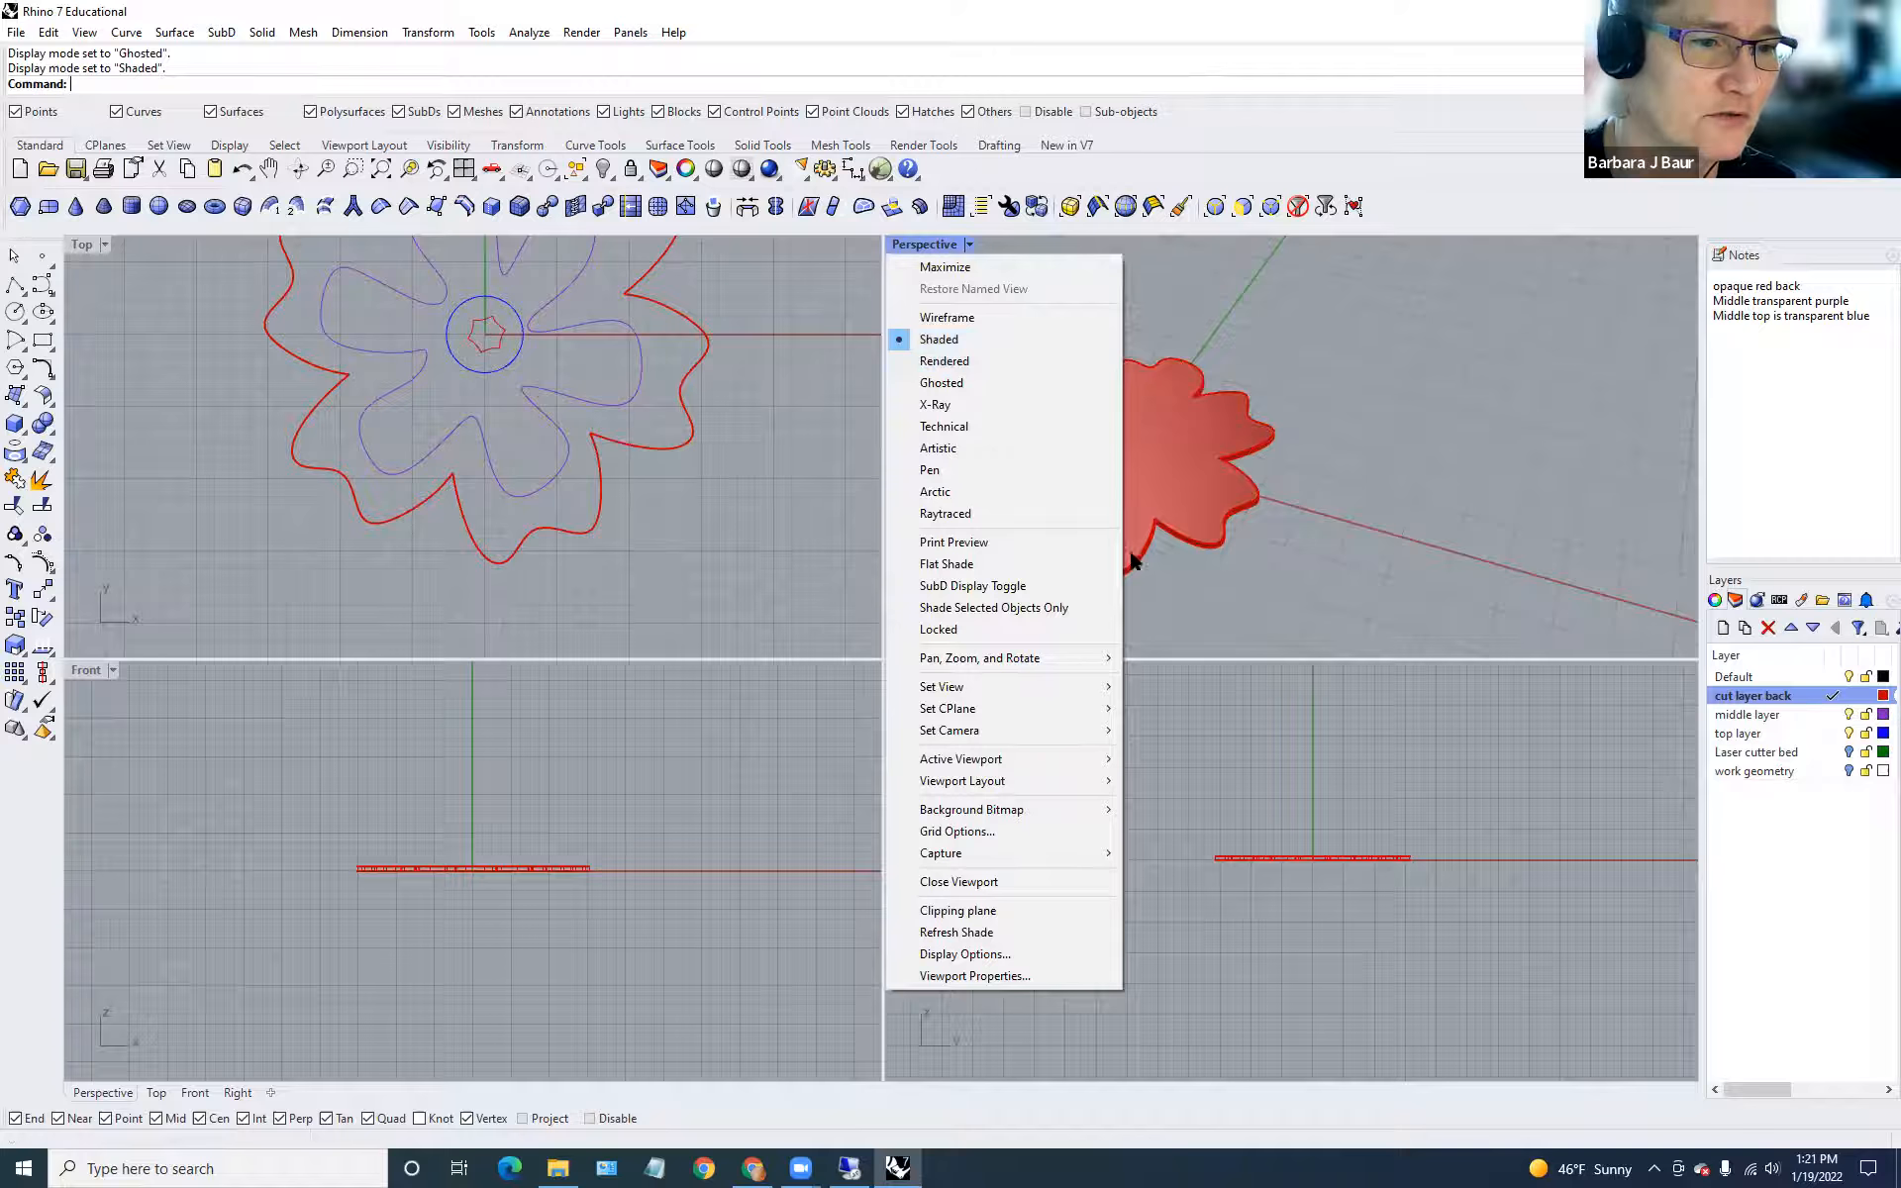
{"action": "right_click_drag", "start_coordinate": [1187, 616], "coordinate": [1164, 581]}
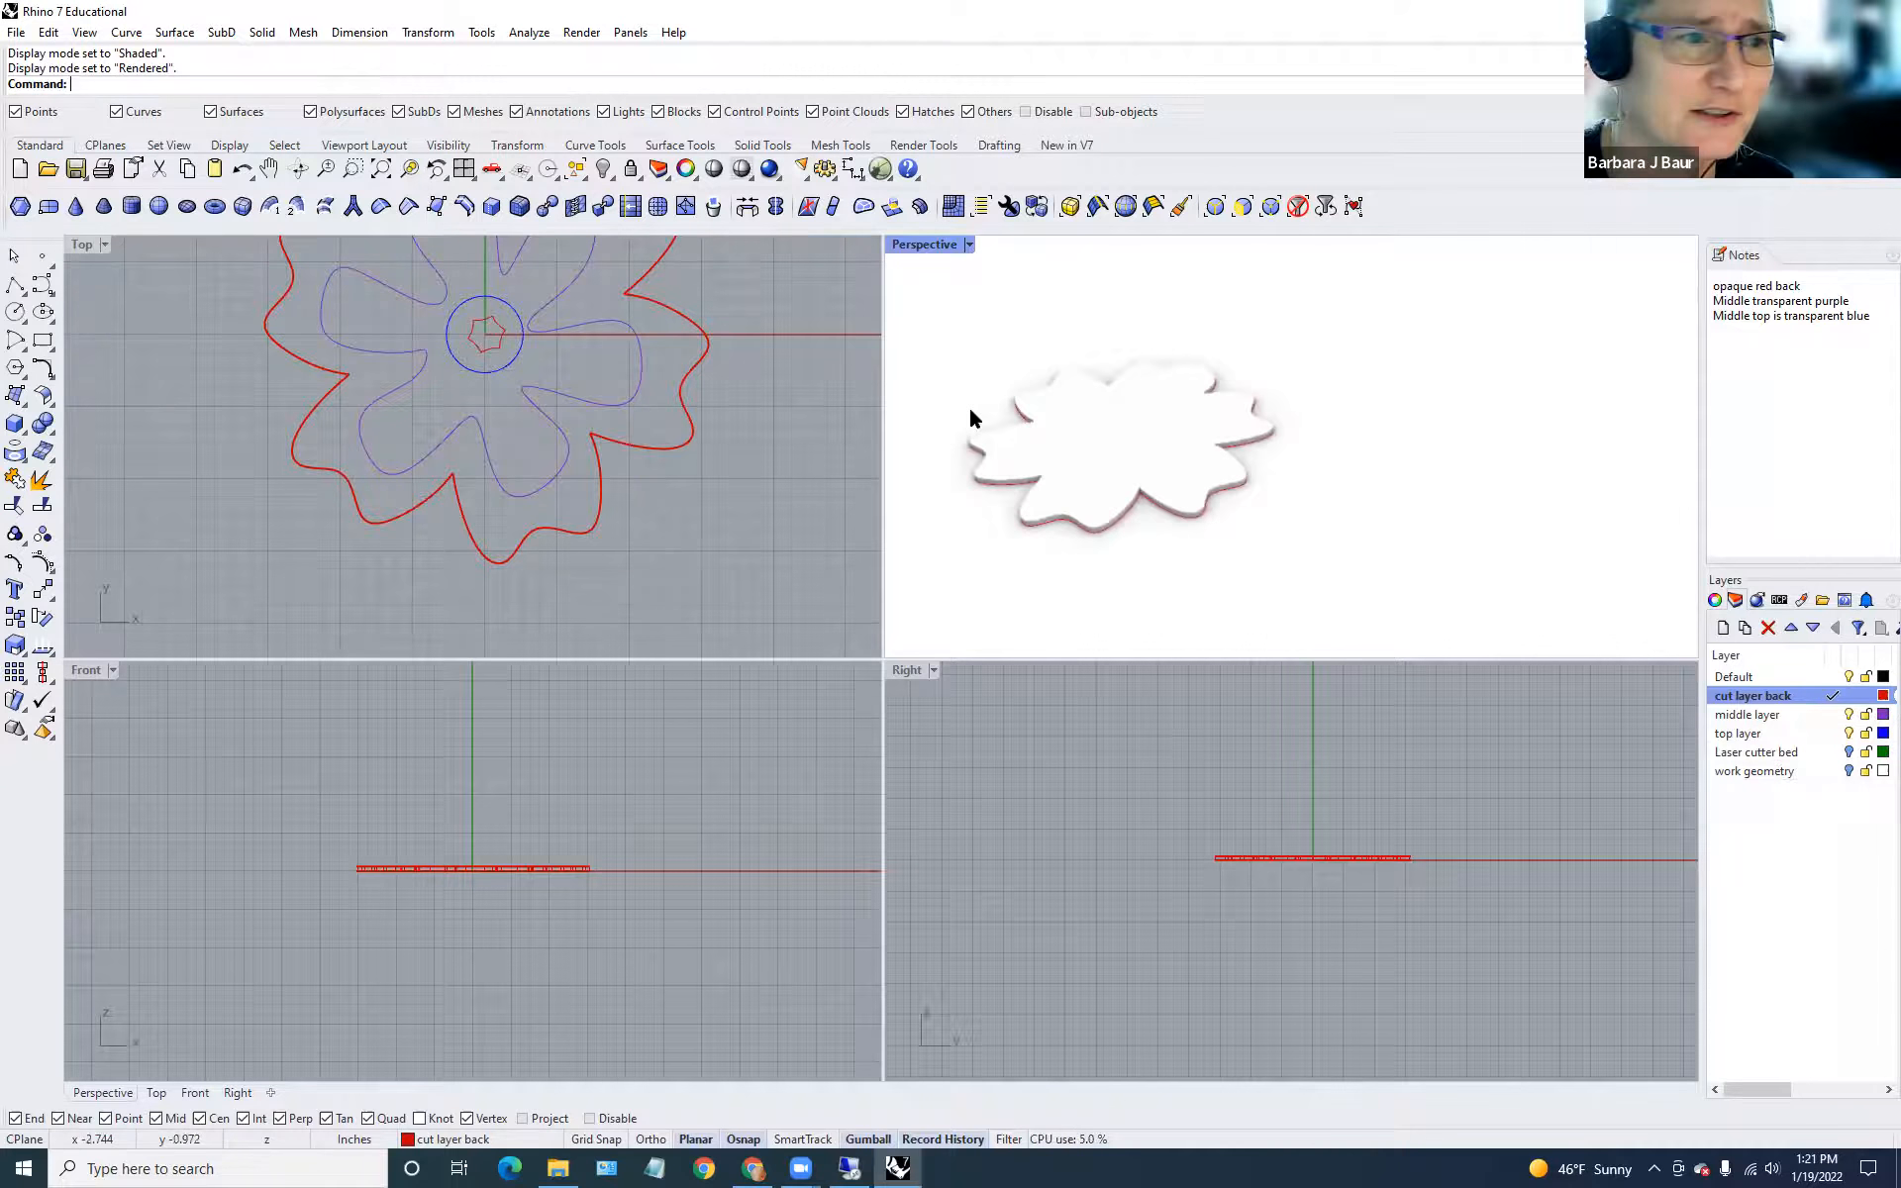
{"action": "left_click", "coordinate": [901, 247]}
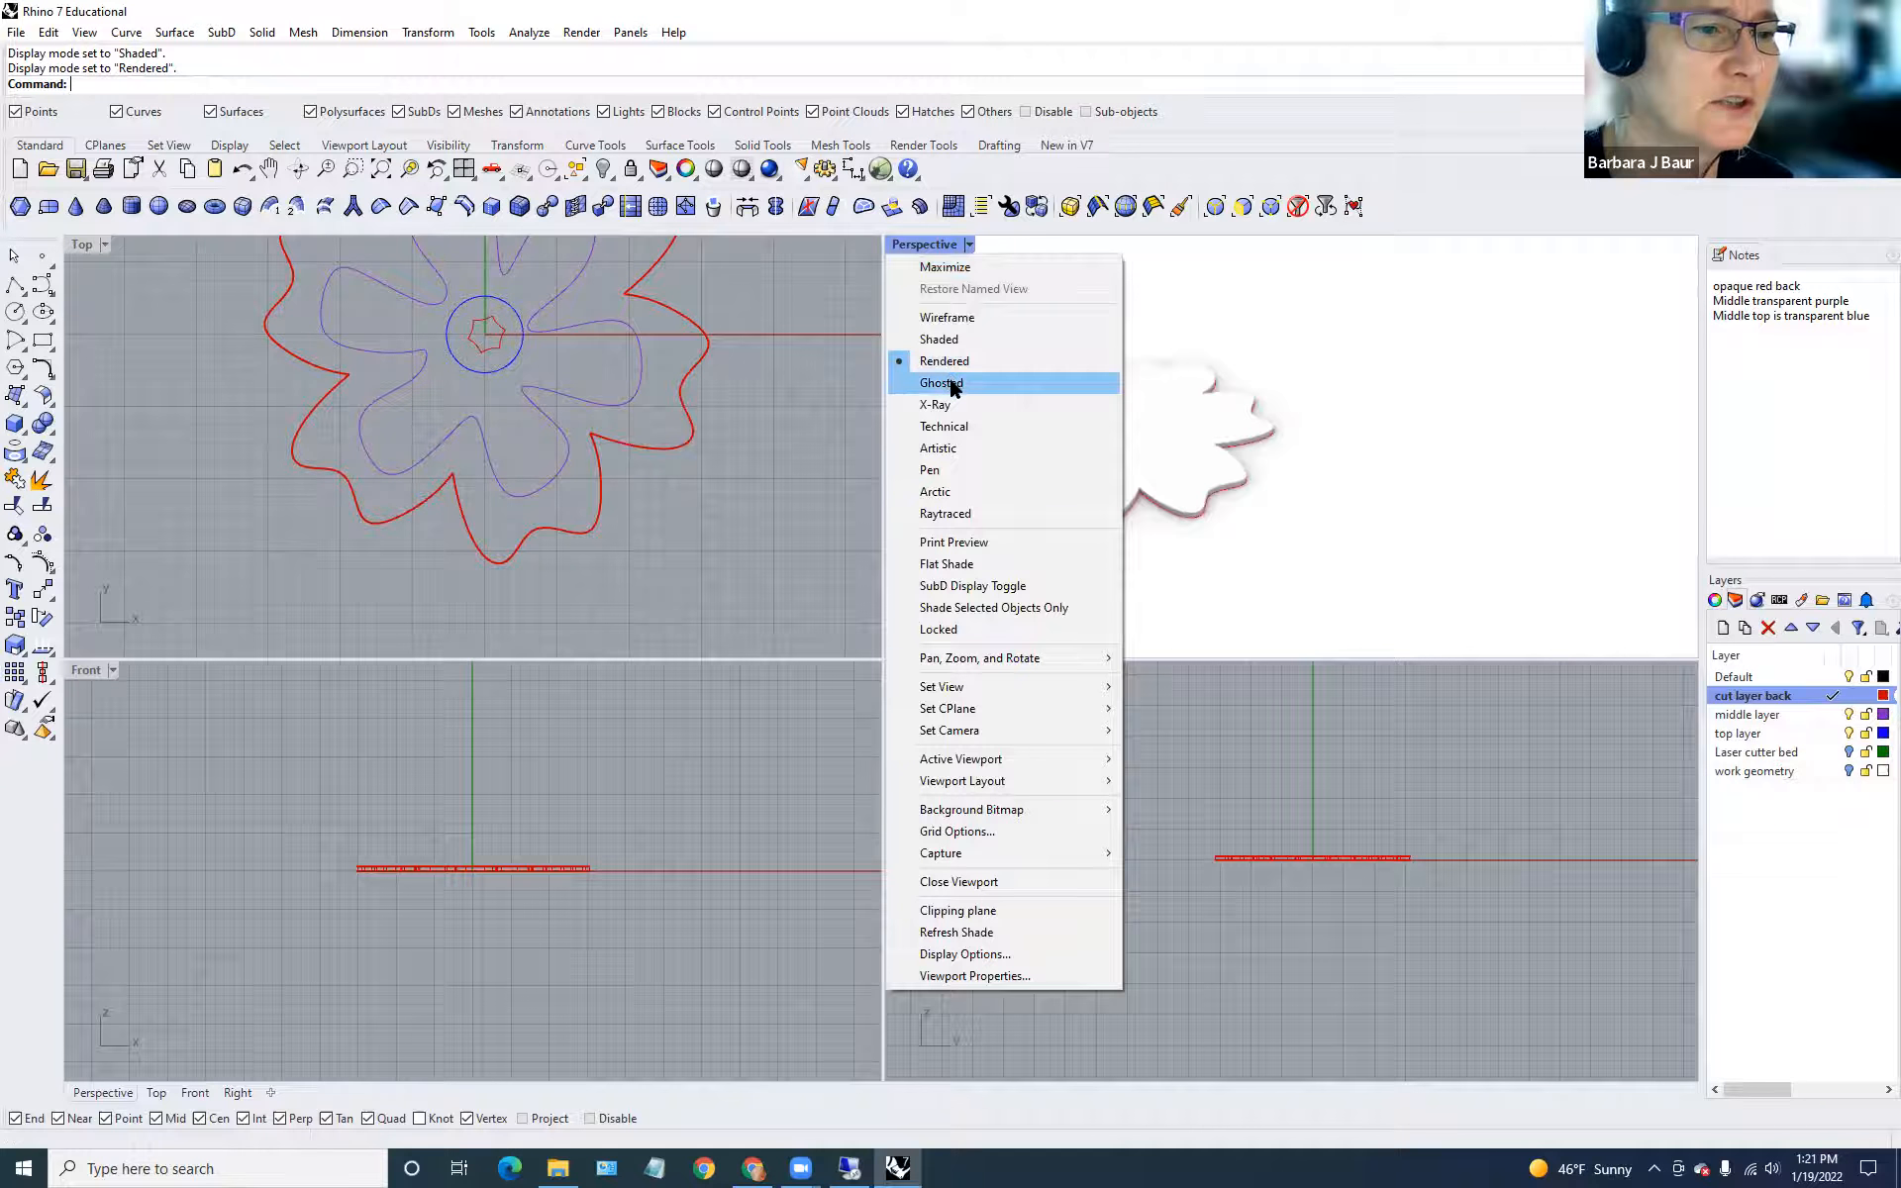
{"action": "left_click", "coordinate": [953, 379]}
{"action": "scroll", "coordinate": [1158, 567], "scroll_direction": "up", "scroll_amount": 2}
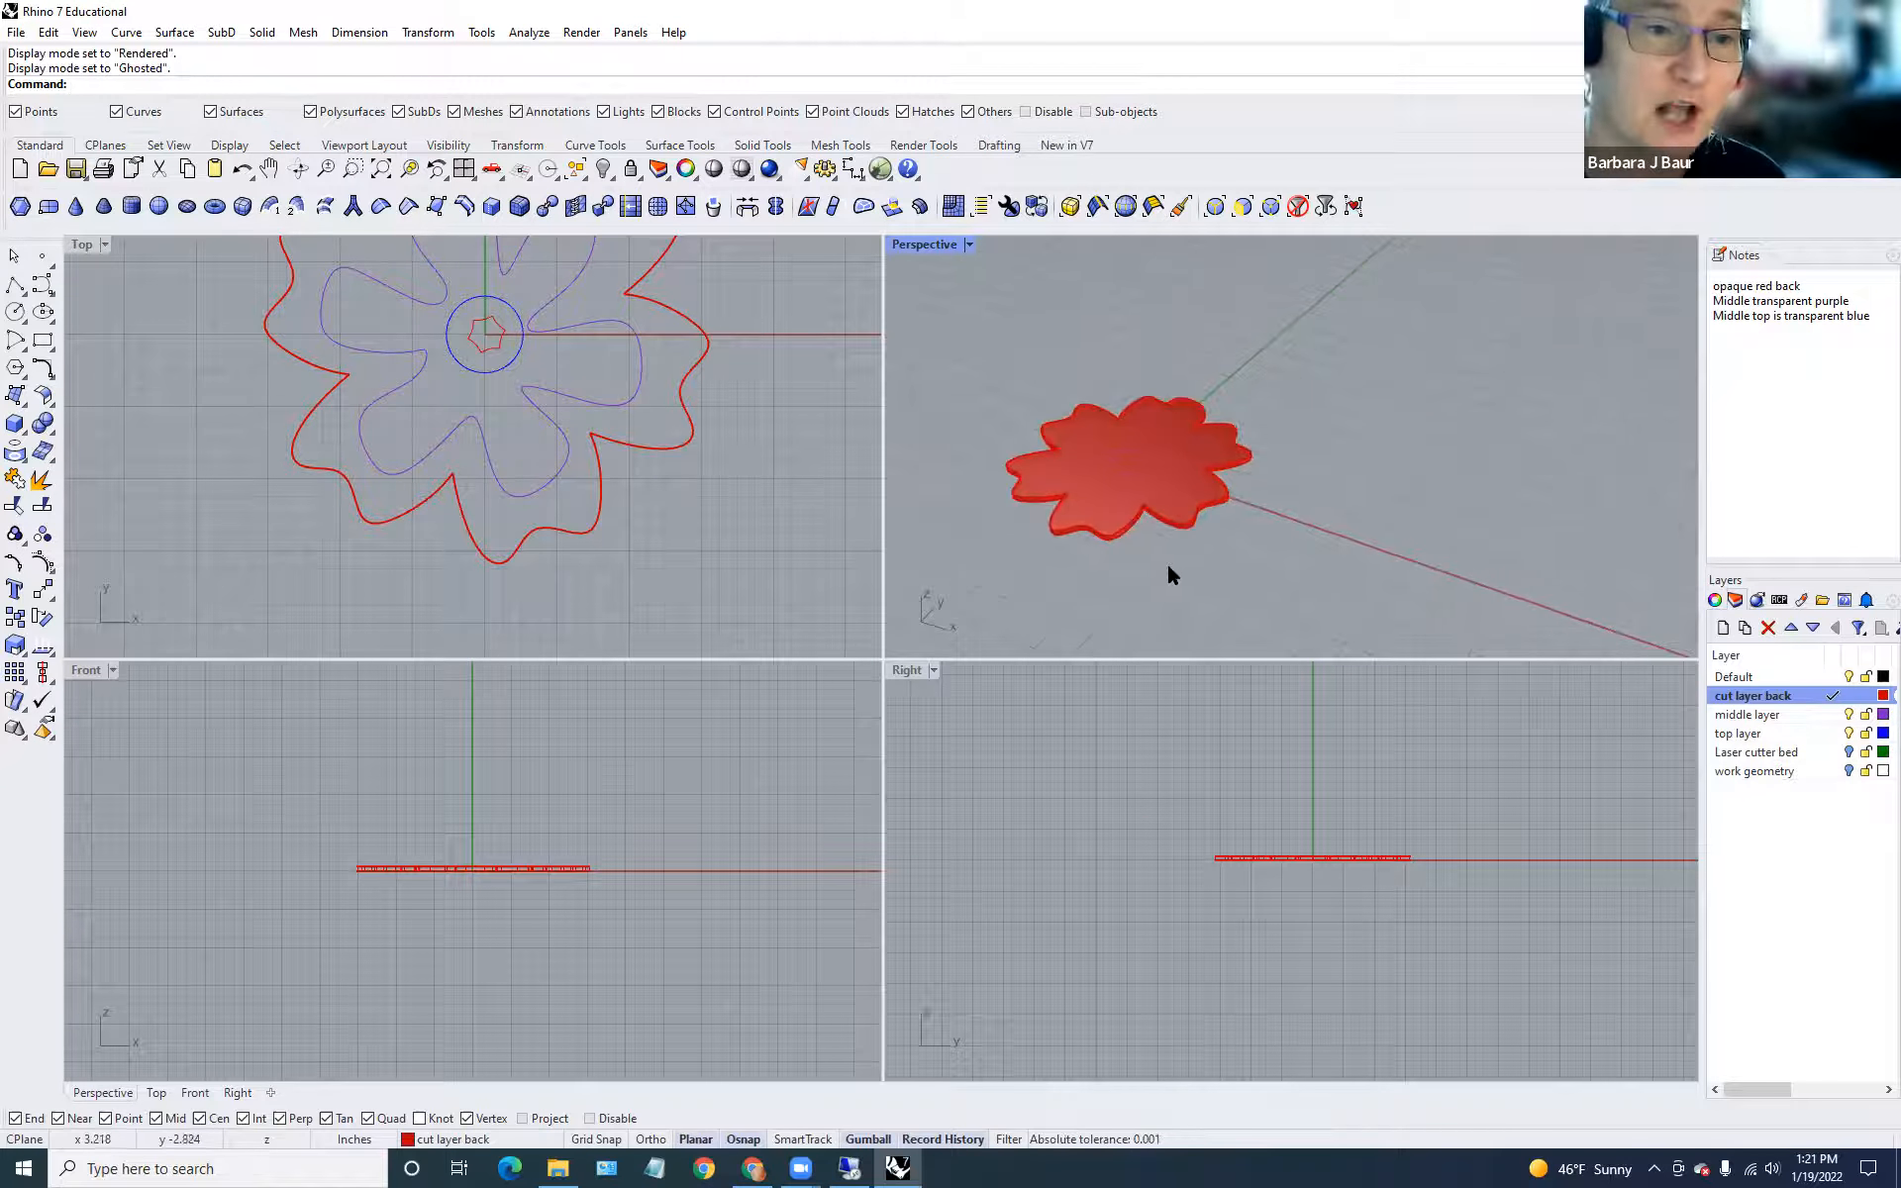
{"action": "right_click_drag", "start_coordinate": [1190, 605], "coordinate": [1193, 679], "text": "shift"}
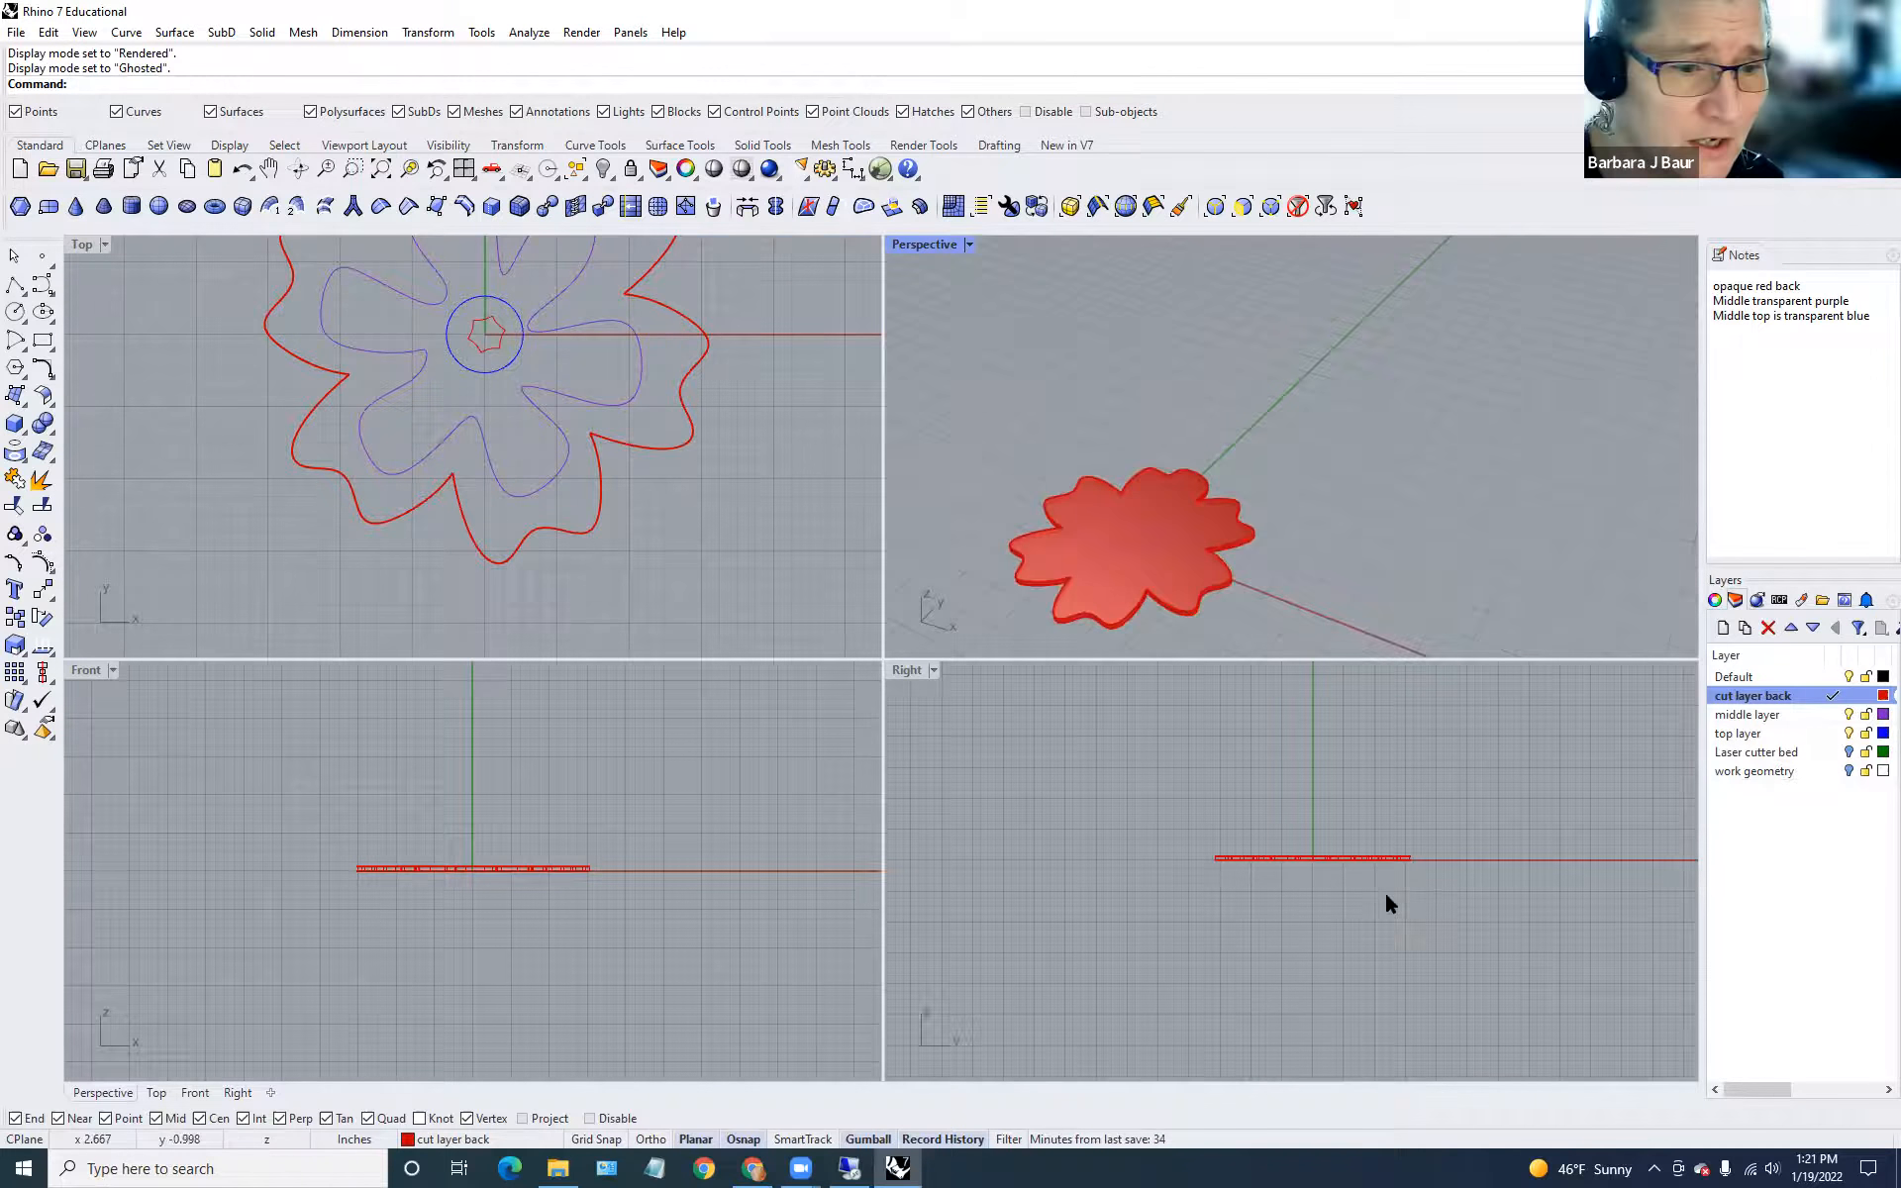
Move the red back extrusion straight down until its upper face lies on the construction plane.
{"action": "left_click", "coordinate": [1230, 869]}
{"action": "scroll", "coordinate": [1223, 876], "scroll_direction": "up", "scroll_amount": 3}
{"action": "scroll", "coordinate": [1226, 844], "scroll_direction": "up", "scroll_amount": 2}
{"action": "left_click", "coordinate": [1234, 852]}
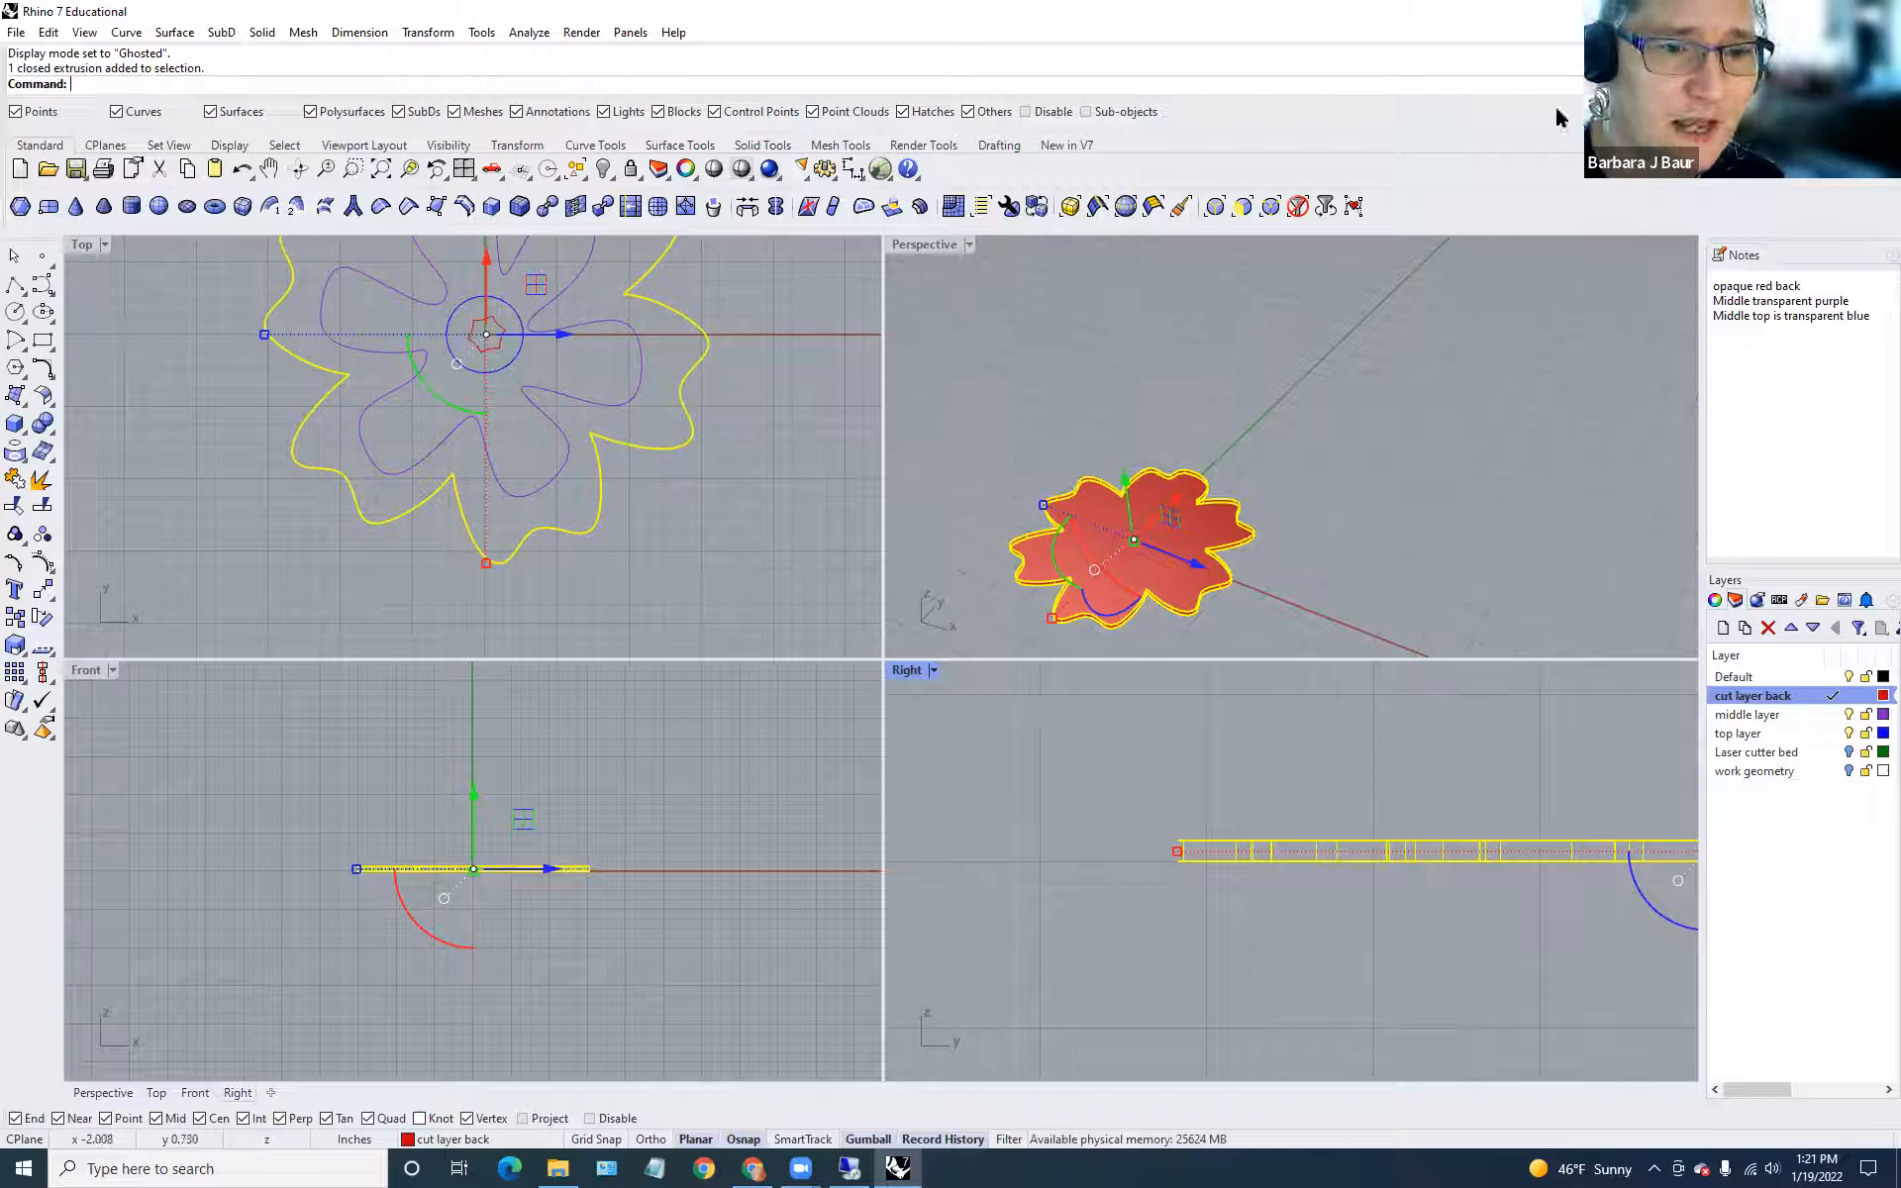
{"action": "right_click_drag", "start_coordinate": [1429, 1015], "coordinate": [1234, 1007]}
{"action": "scroll", "coordinate": [1430, 848], "scroll_direction": "down", "scroll_amount": 4}
{"action": "left_click_drag", "start_coordinate": [1414, 812], "coordinate": [1412, 835]}
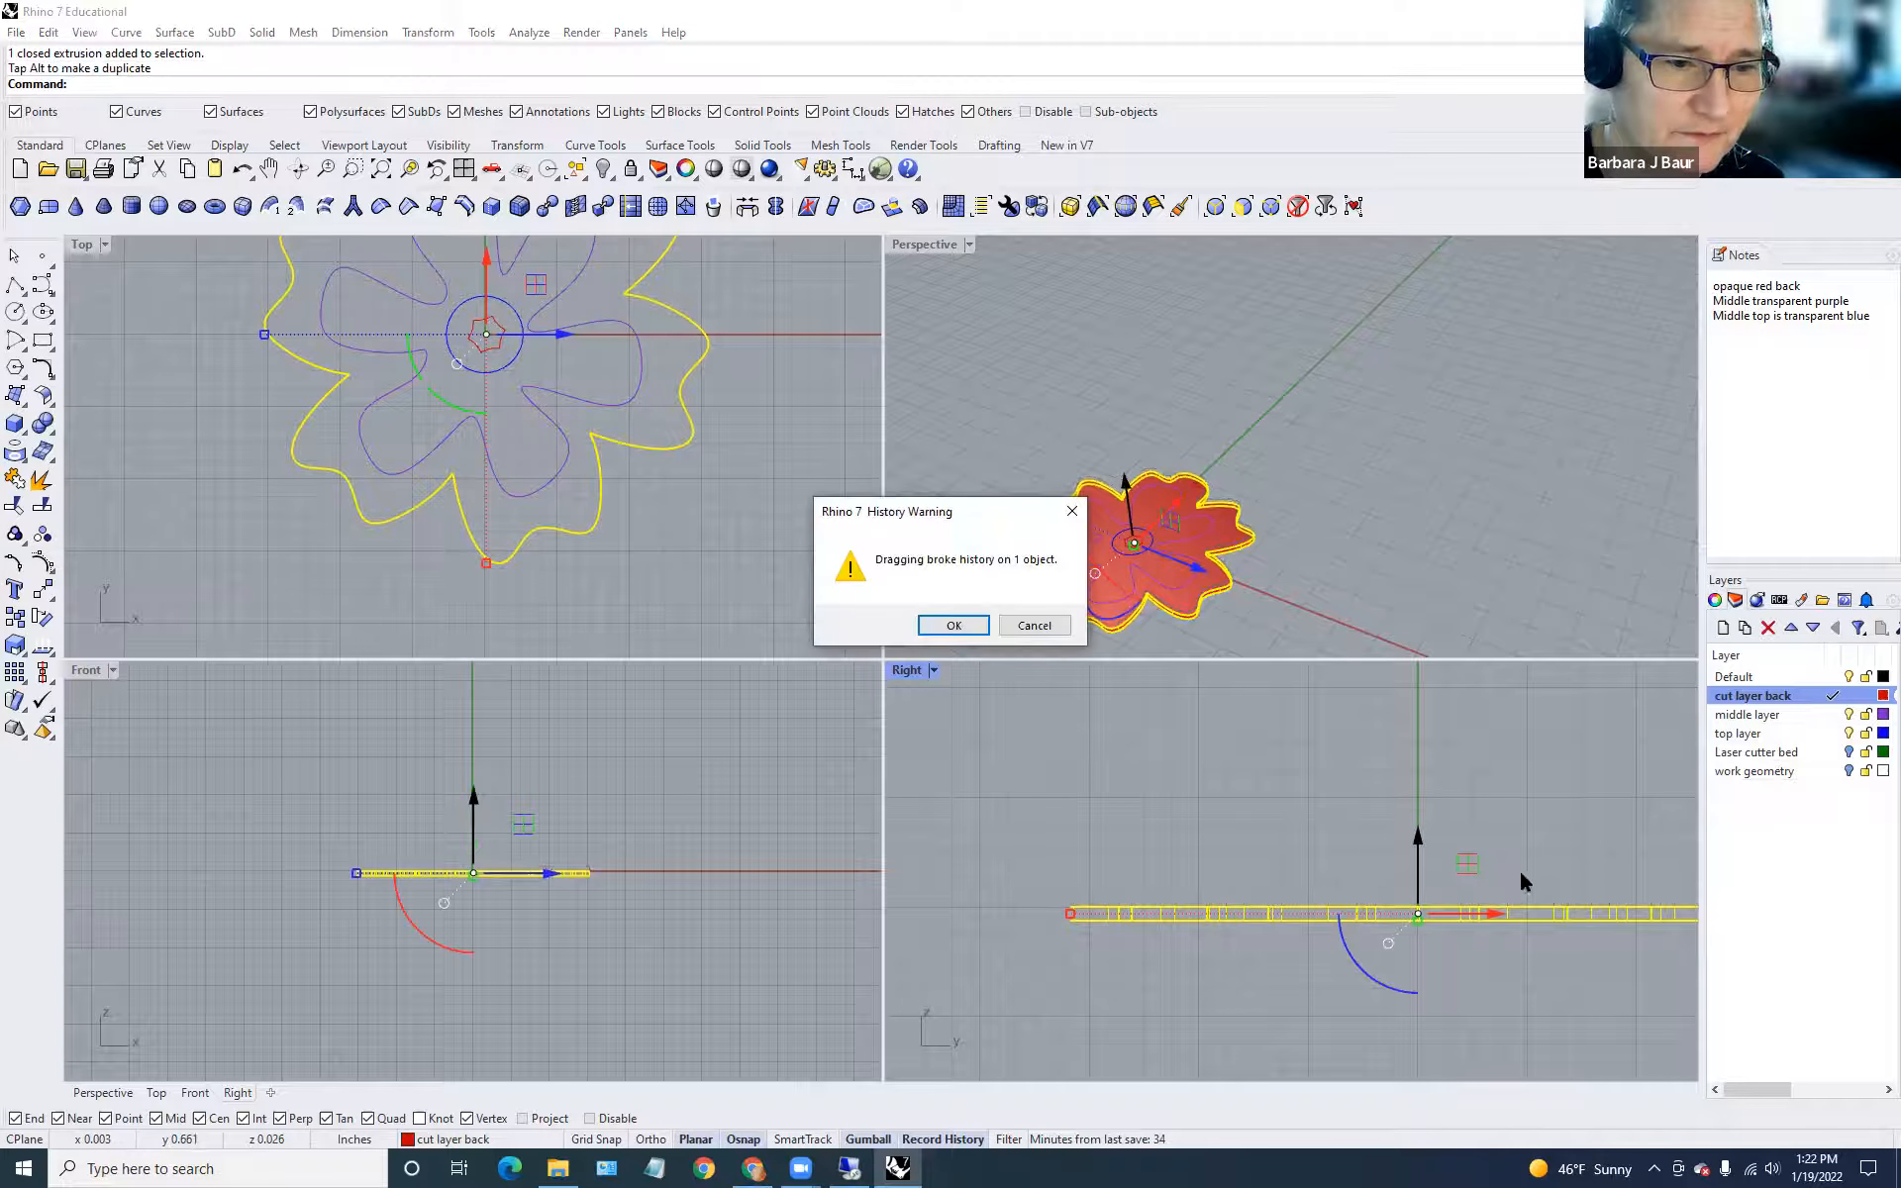
{"action": "left_click", "coordinate": [953, 628]}
{"action": "left_click", "coordinate": [1151, 798]}
{"action": "scroll", "coordinate": [1141, 585], "scroll_direction": "down", "scroll_amount": 5}
{"action": "scroll", "coordinate": [1141, 584], "scroll_direction": "up", "scroll_amount": 3}
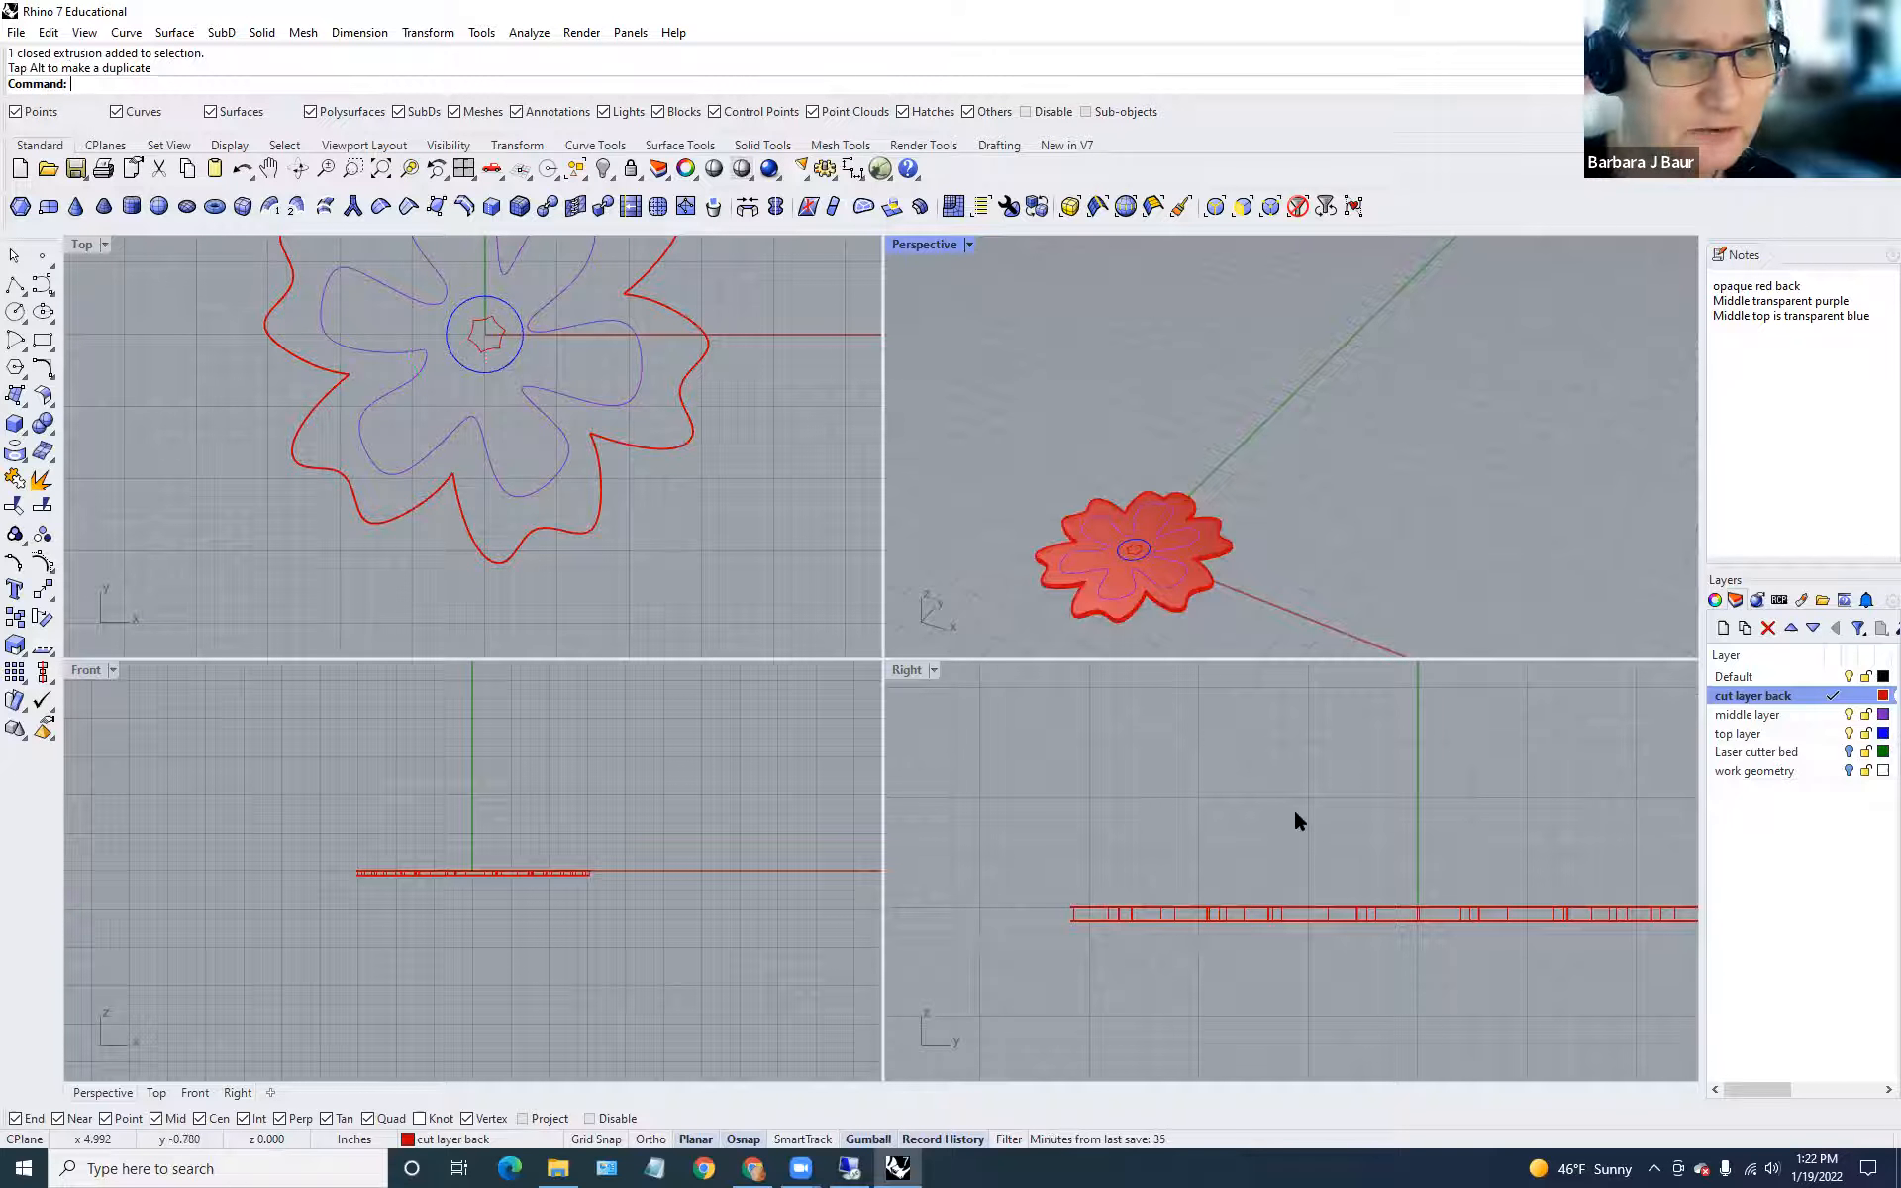
Extrude the middle petal curve straight up into a solid with a distance of 0.125.
{"action": "left_click", "coordinate": [1158, 584]}
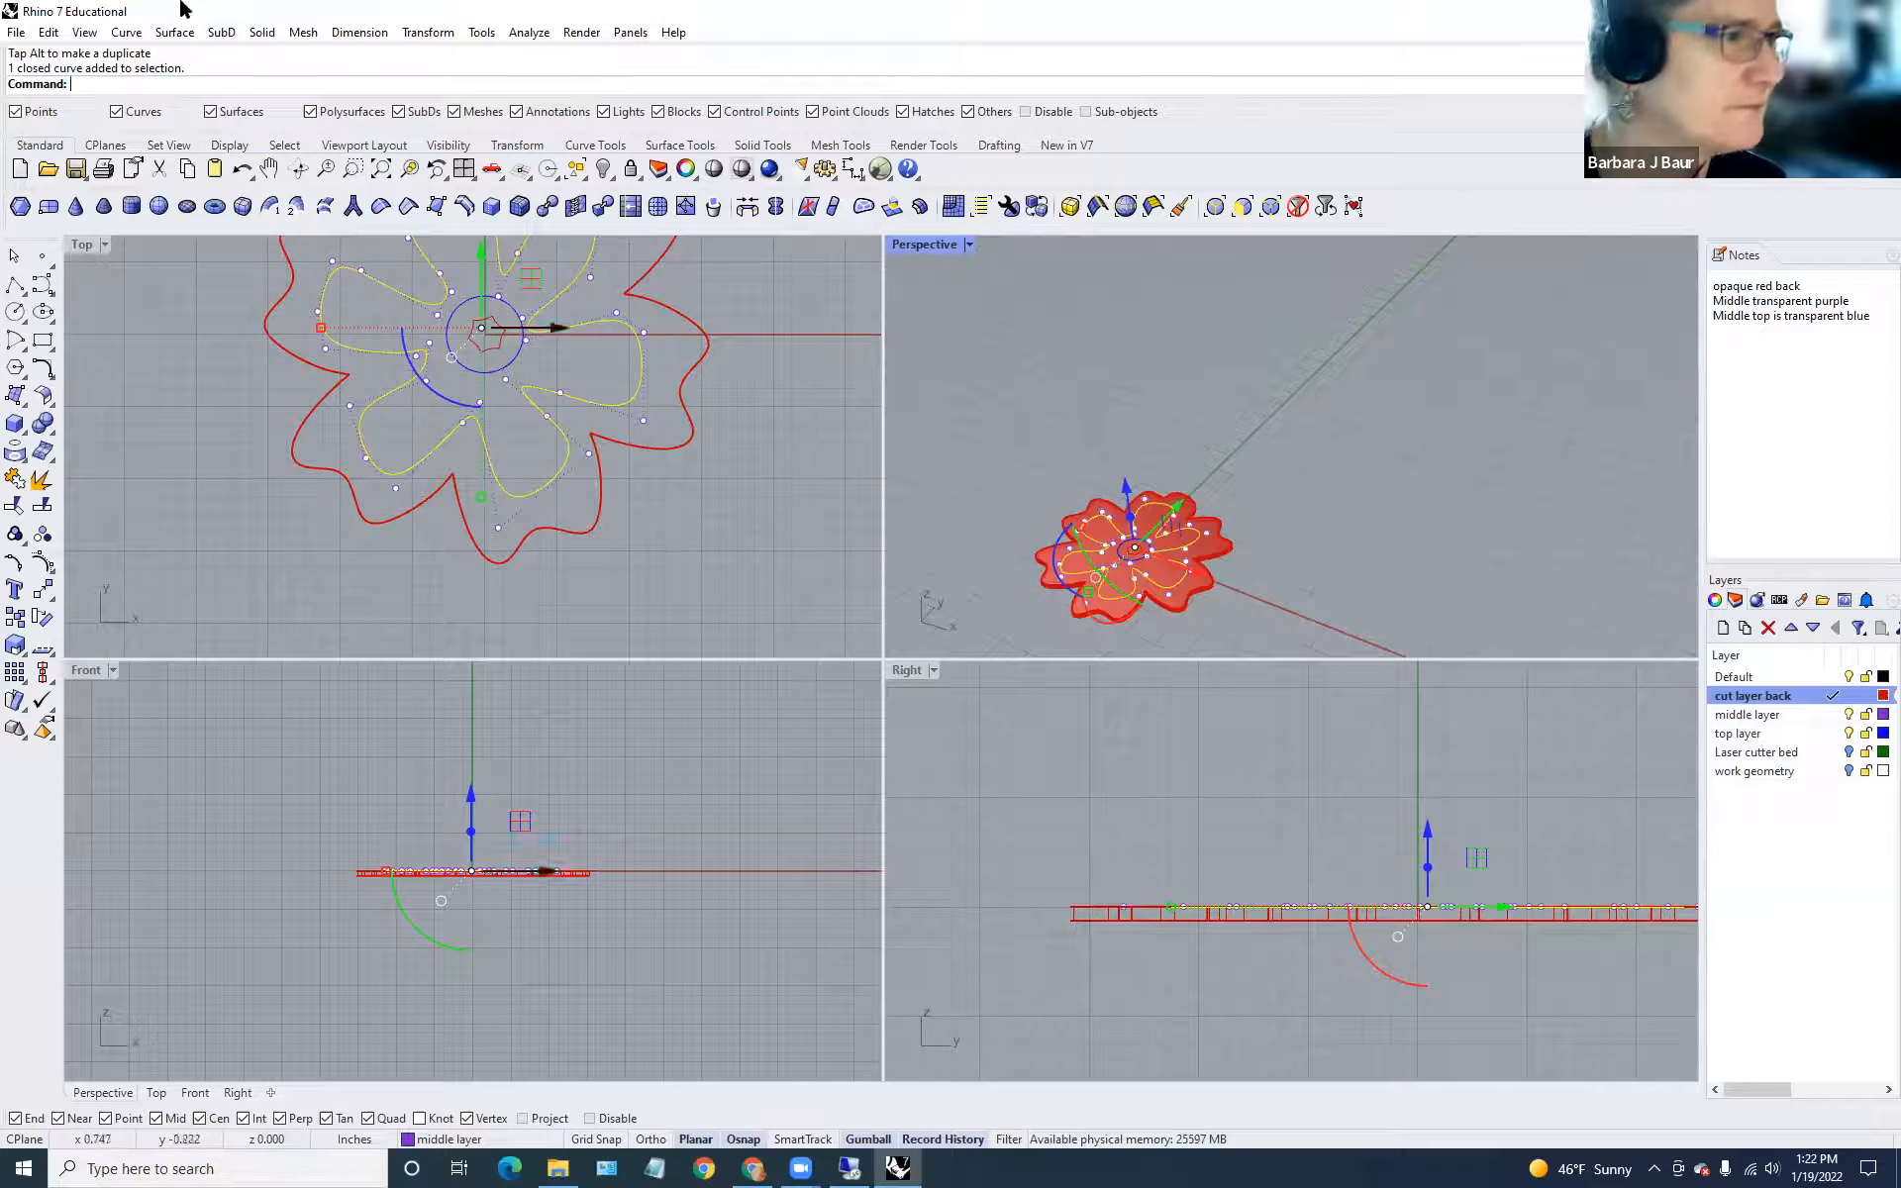
{"action": "left_click", "coordinate": [262, 33]}
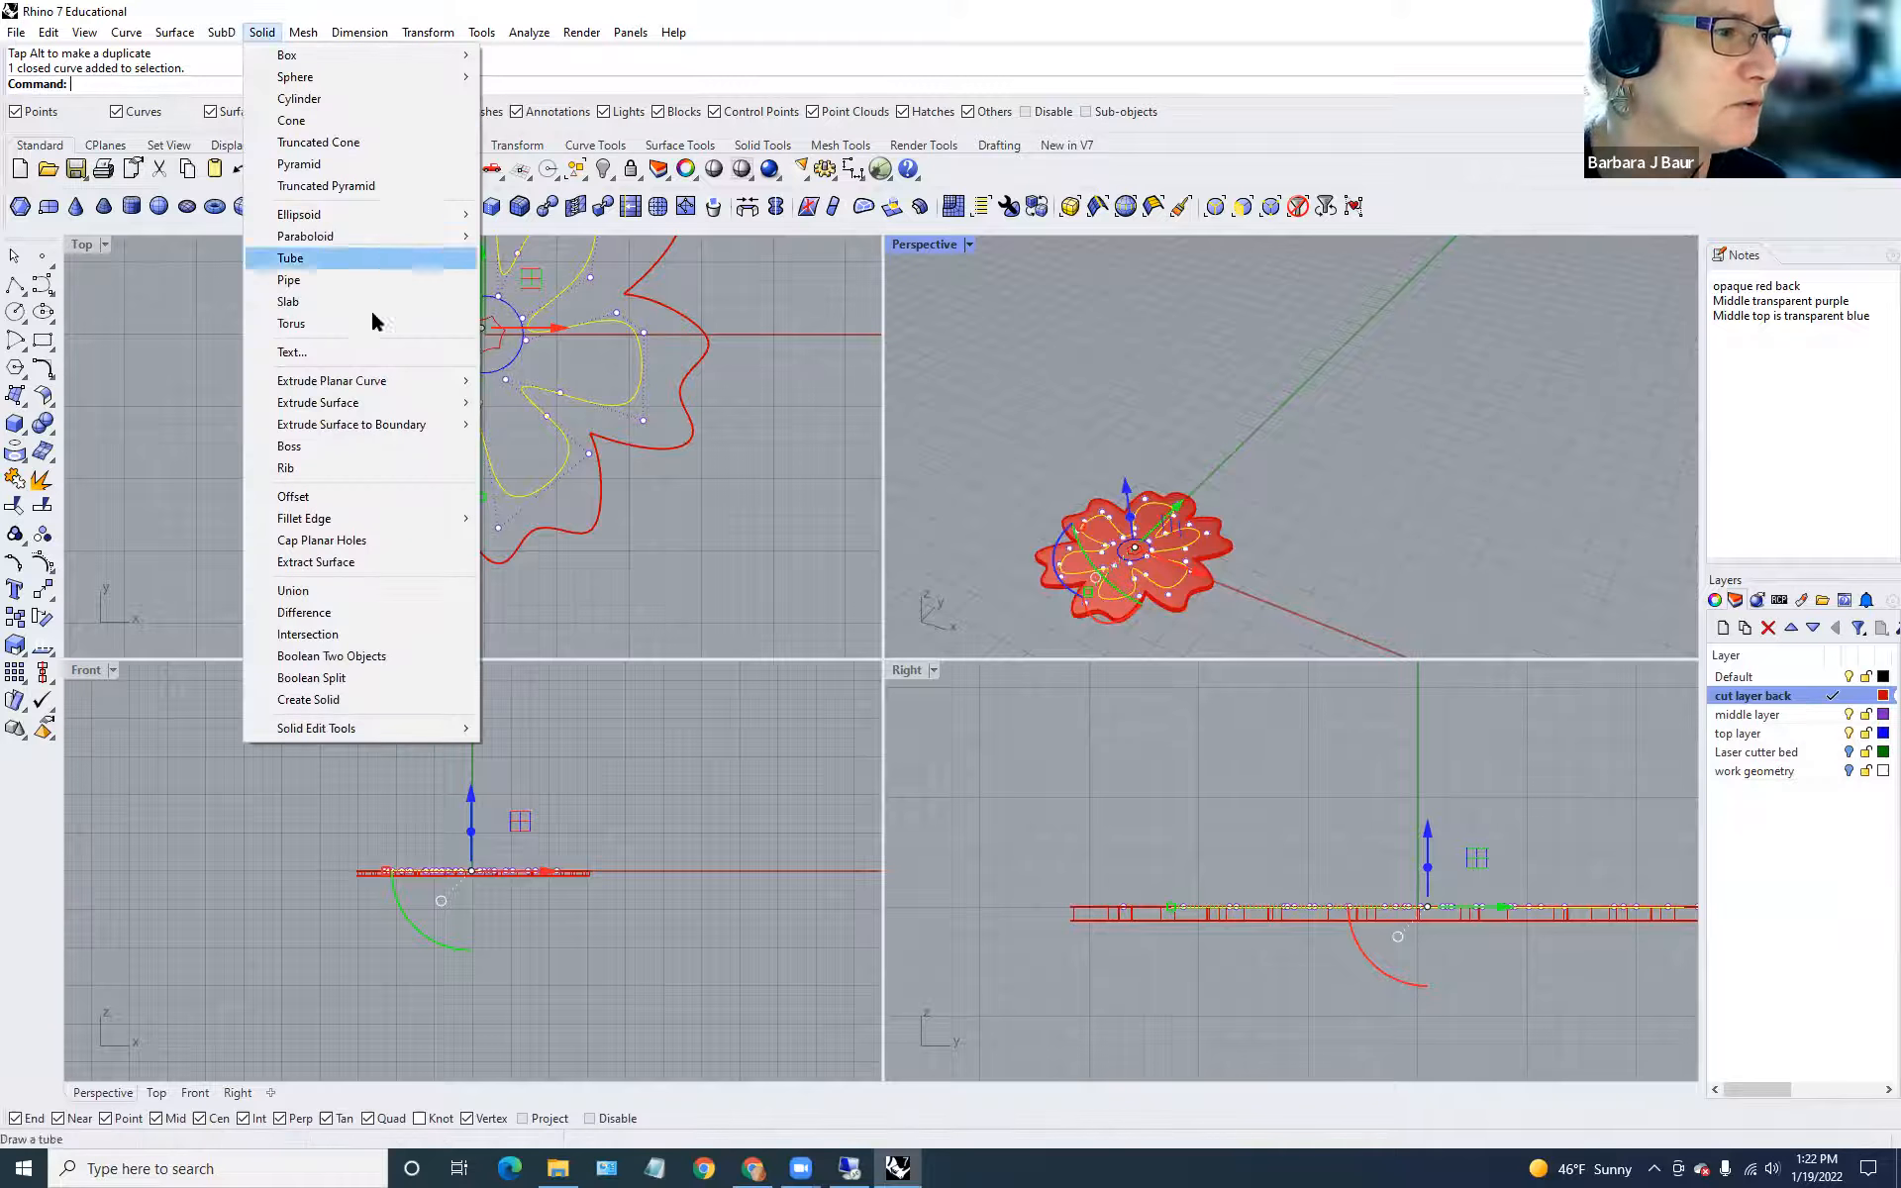
{"action": "mouse_move", "coordinate": [392, 380]}
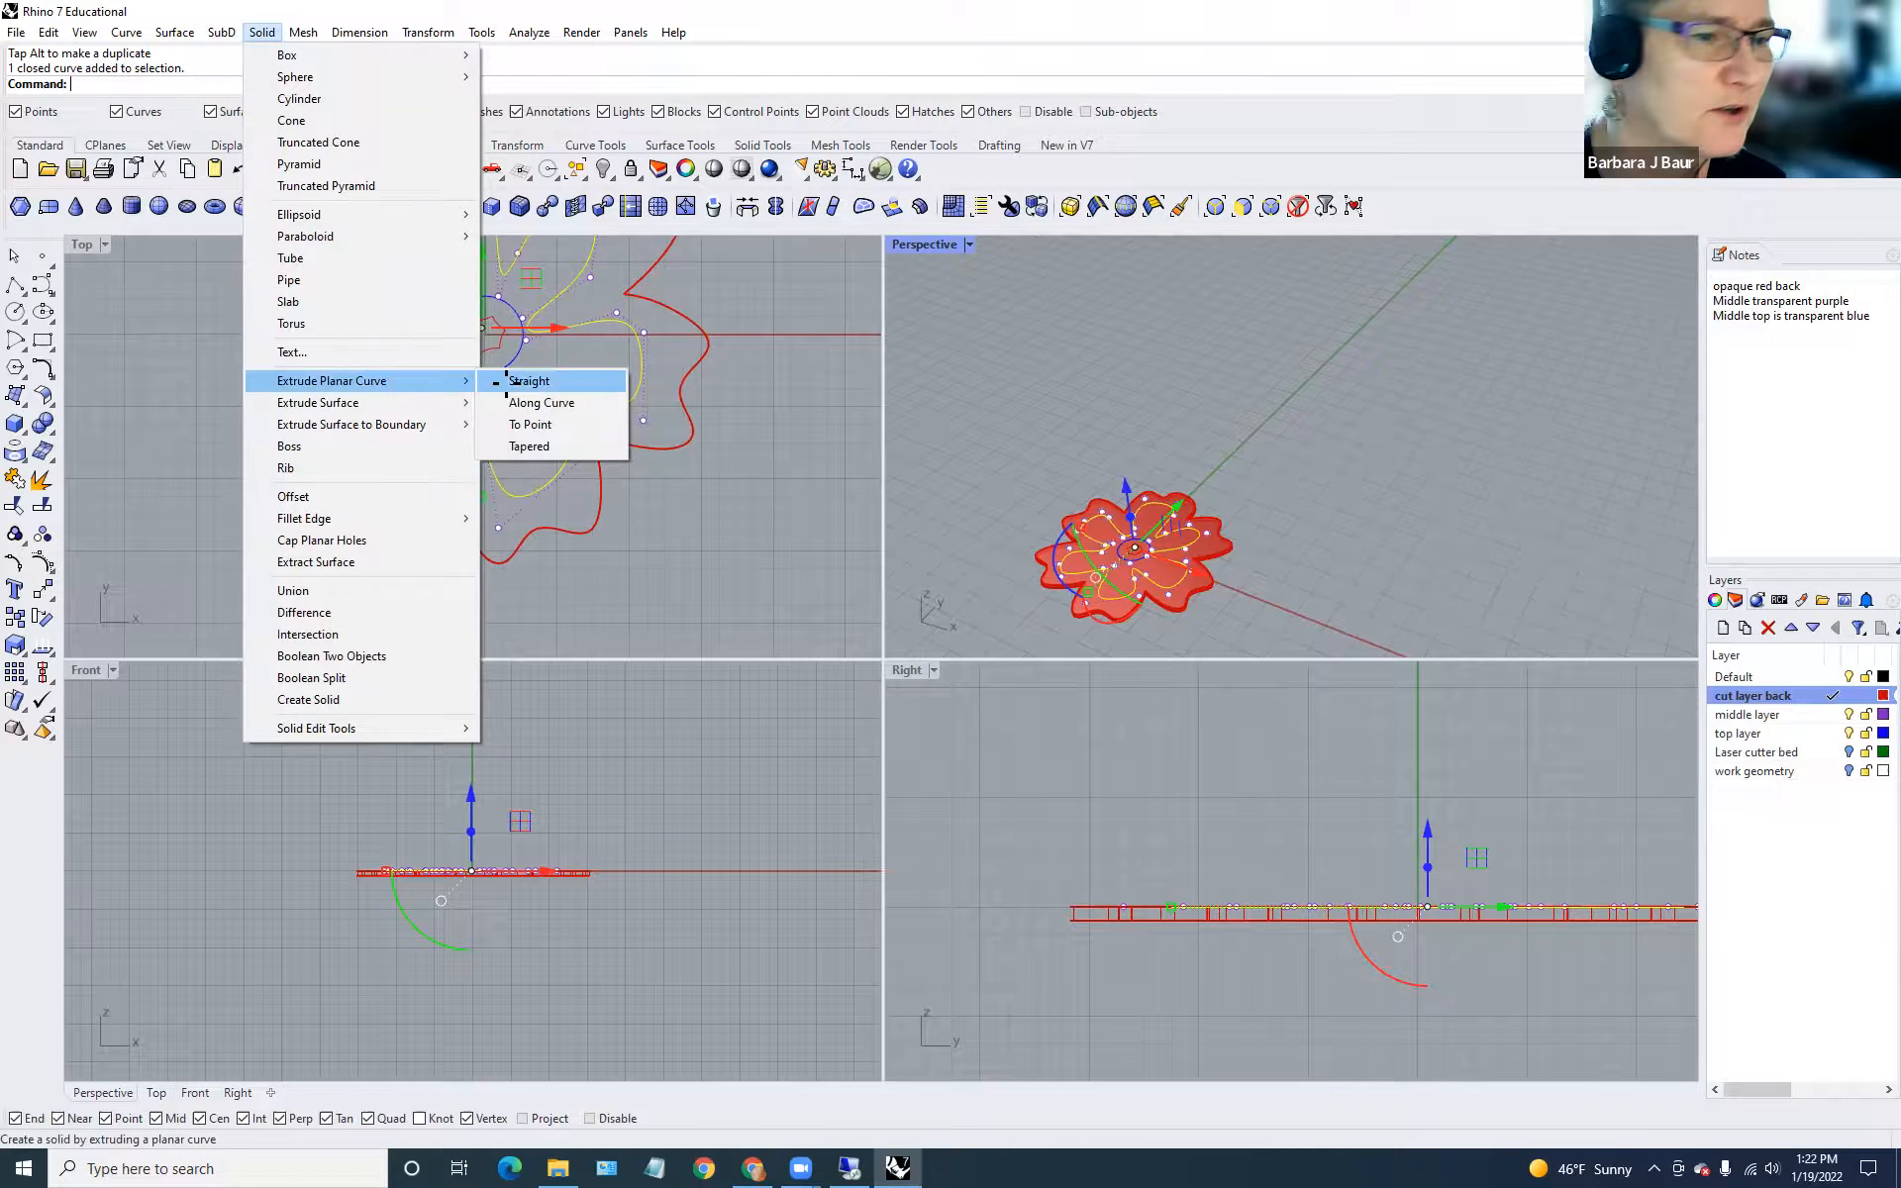
{"action": "left_click", "coordinate": [506, 380]}
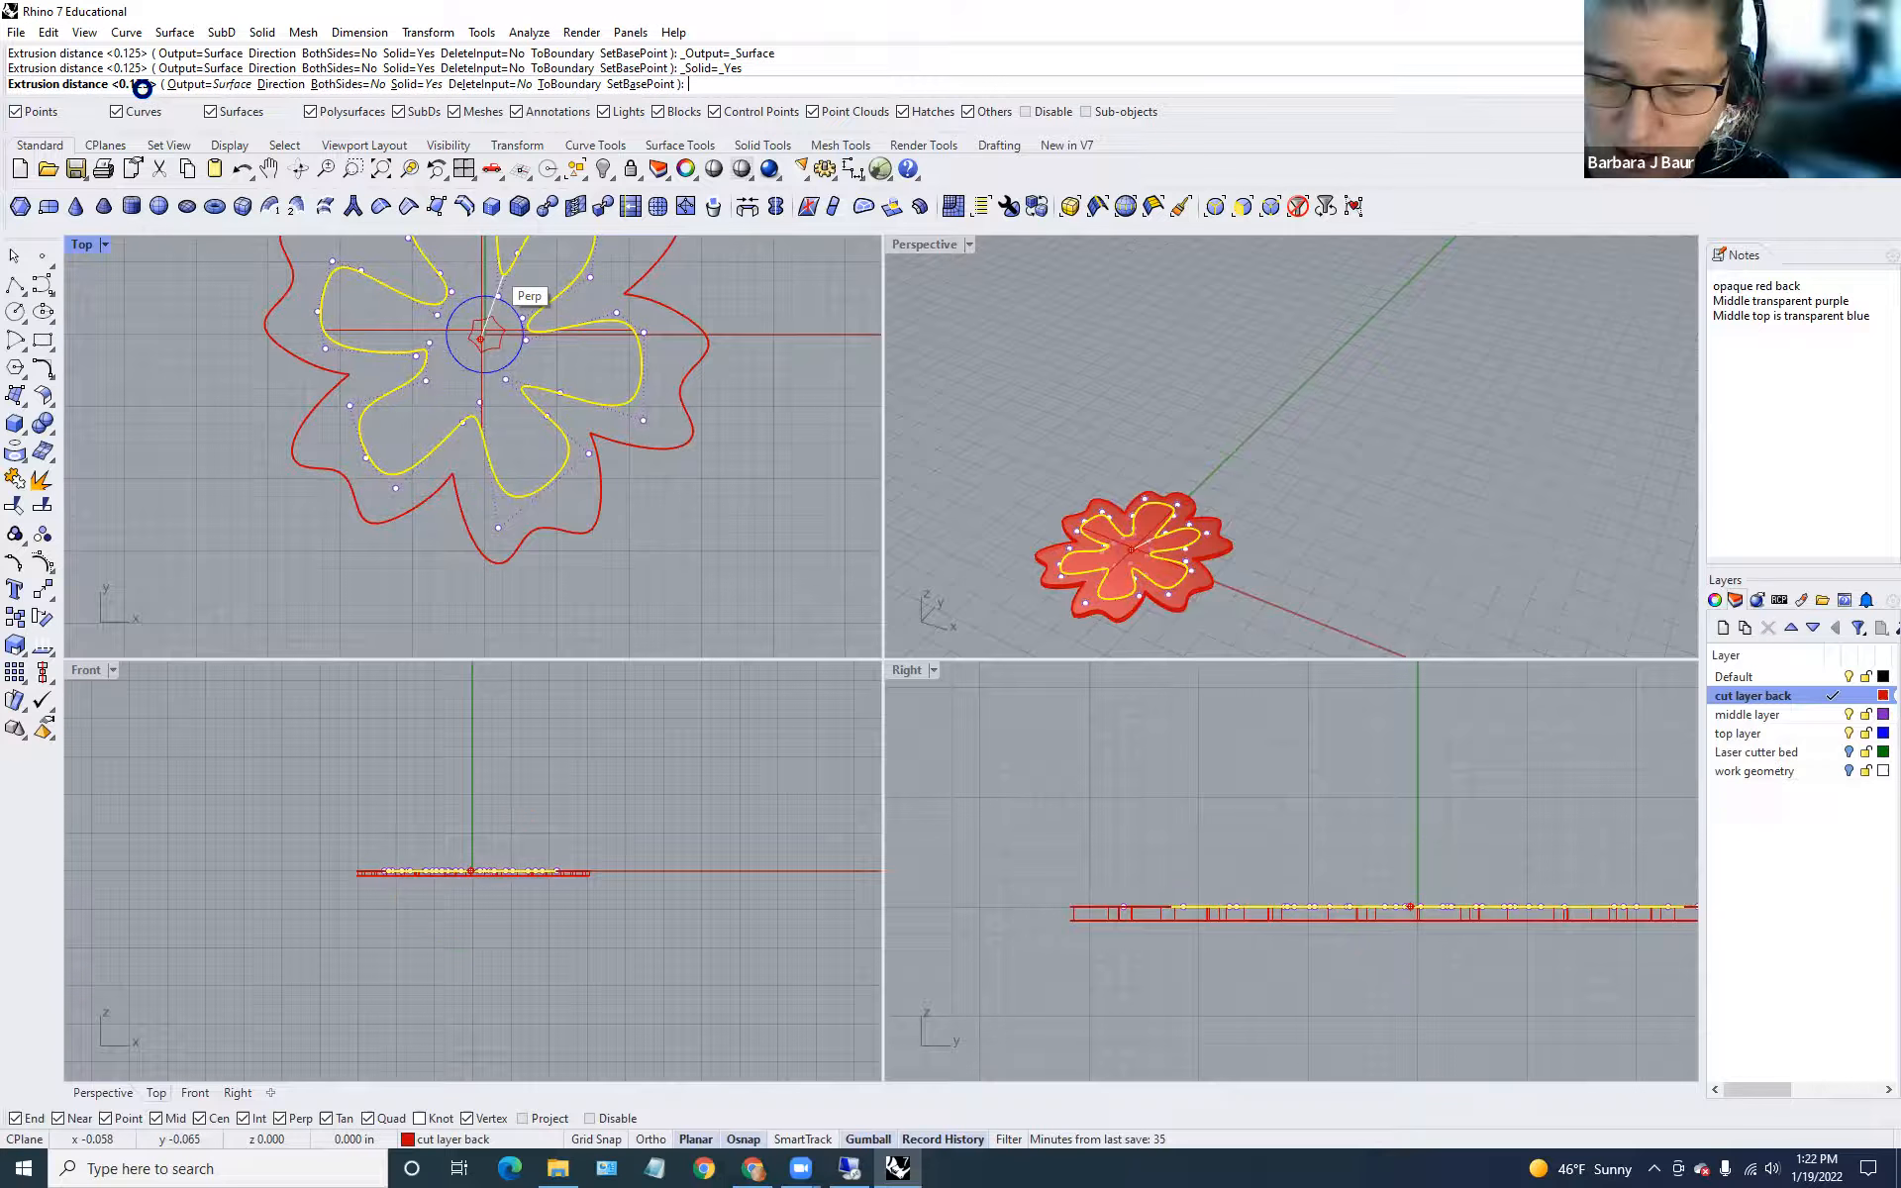
{"action": "key", "text": "Return"}
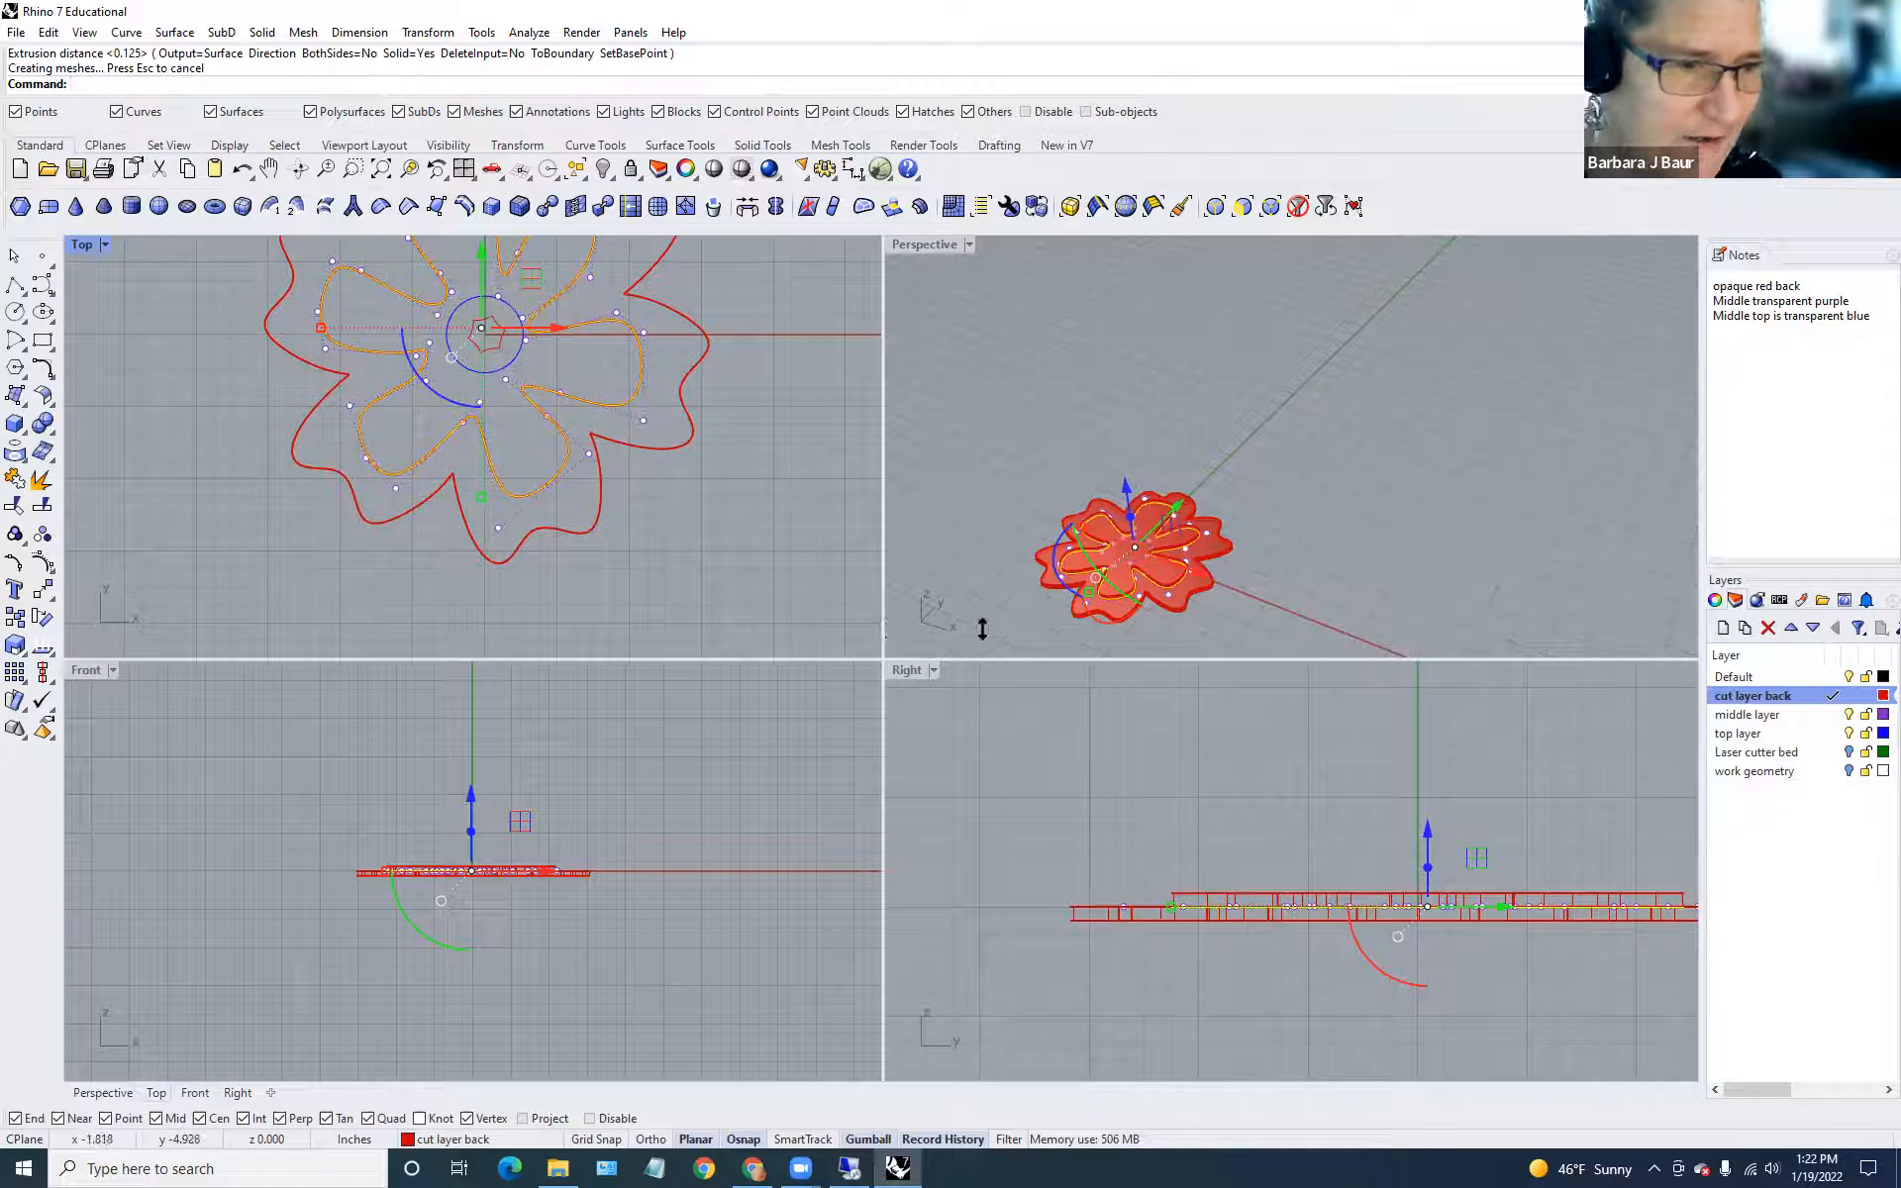
{"action": "left_click", "coordinate": [1198, 705]}
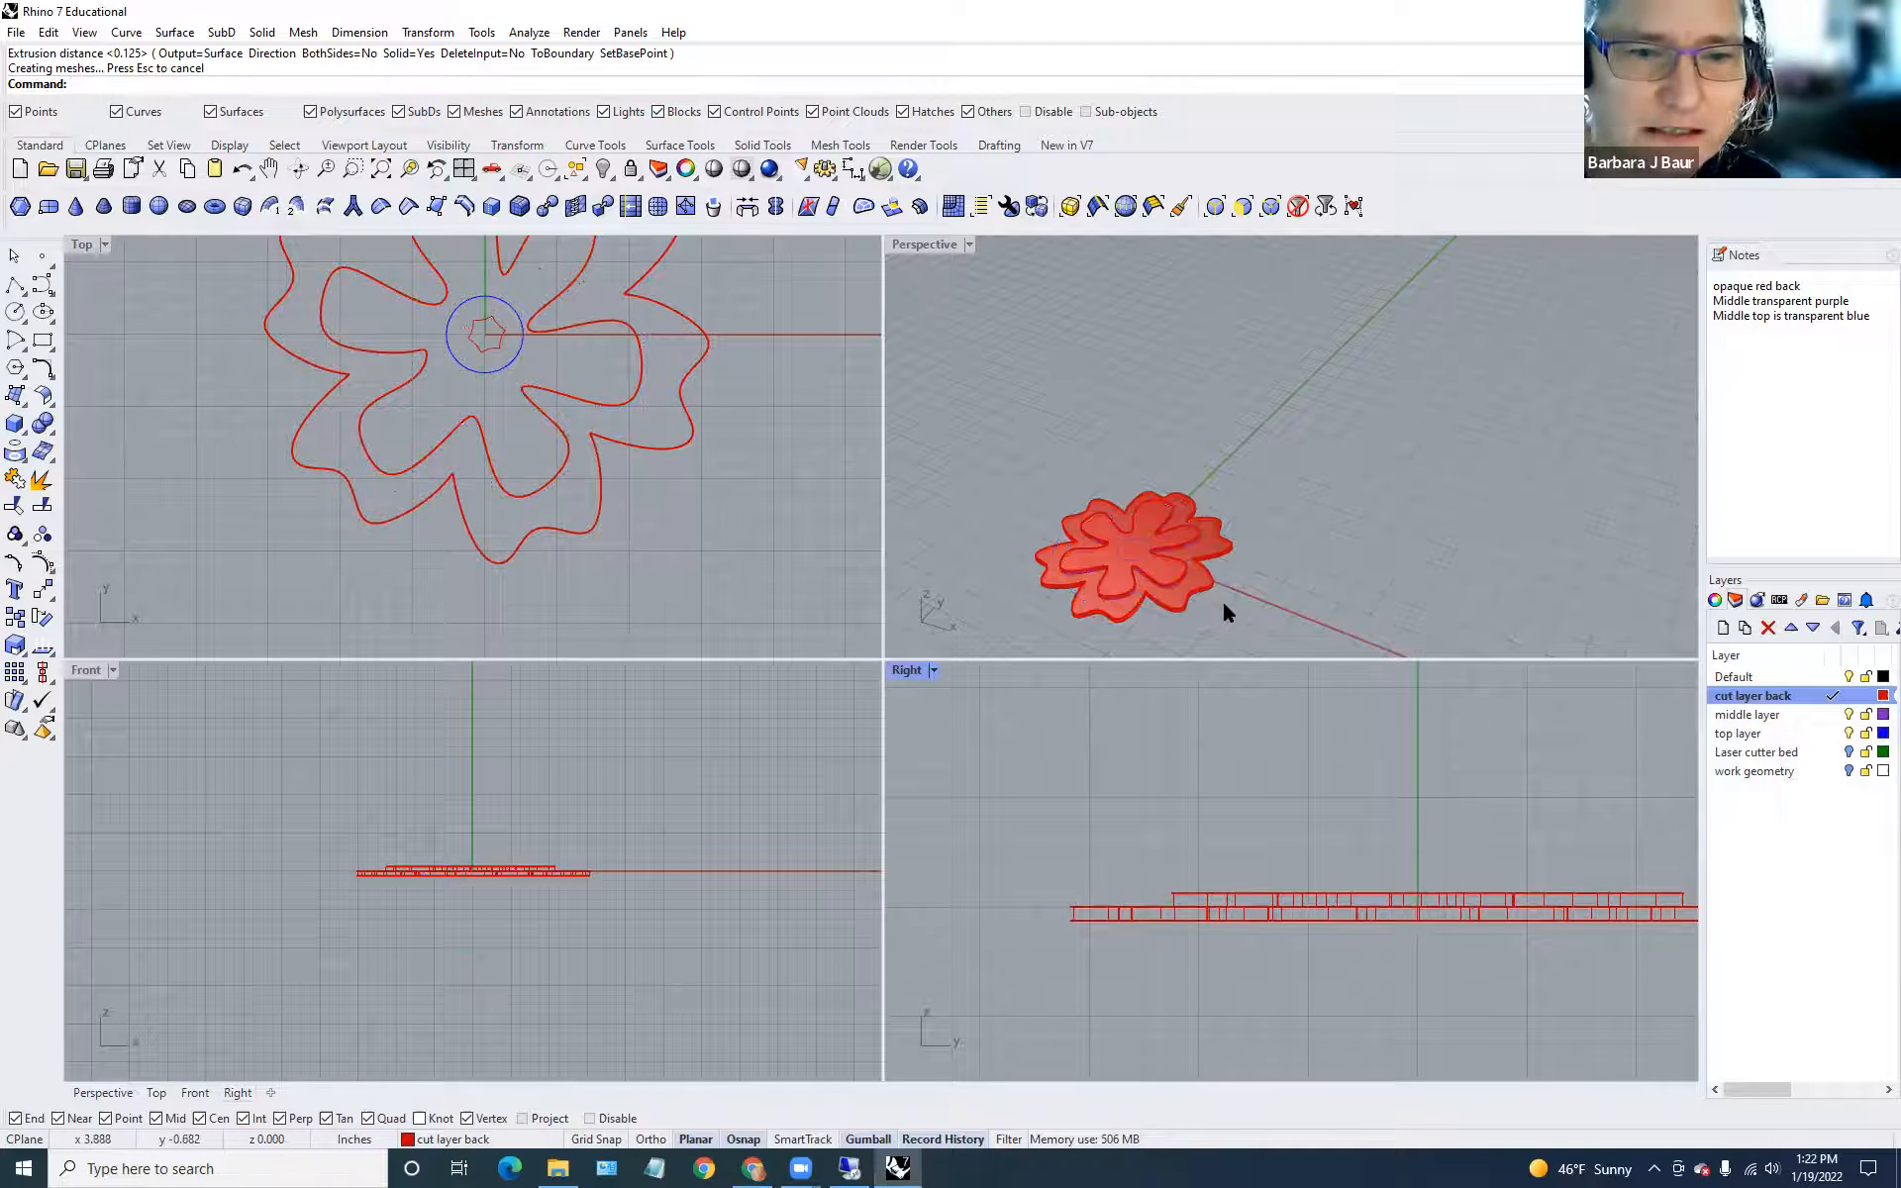
Make the middle layer current and reassign the new petal extrusion to it.
{"action": "left_click", "coordinate": [1834, 713]}
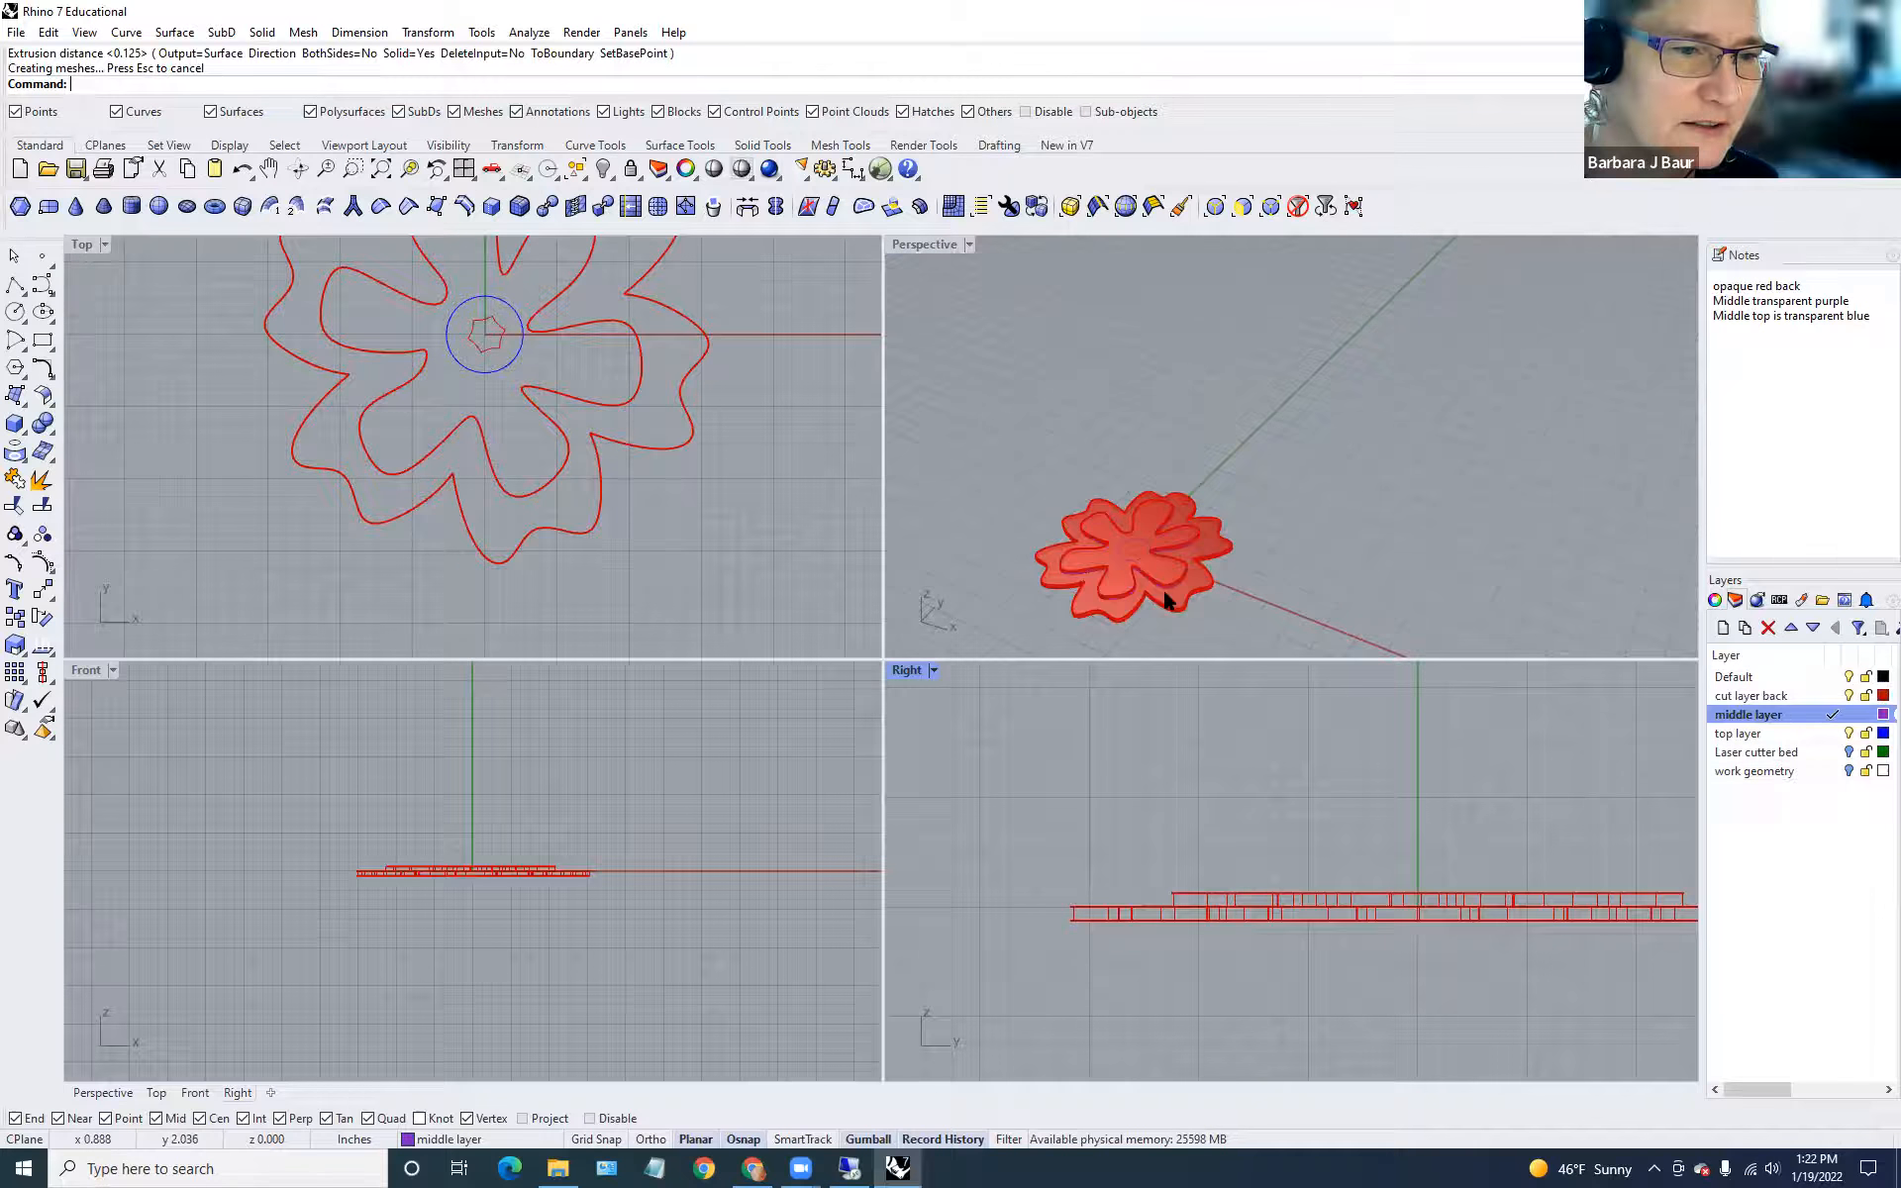
{"action": "scroll", "coordinate": [1171, 594], "scroll_direction": "up", "scroll_amount": 5}
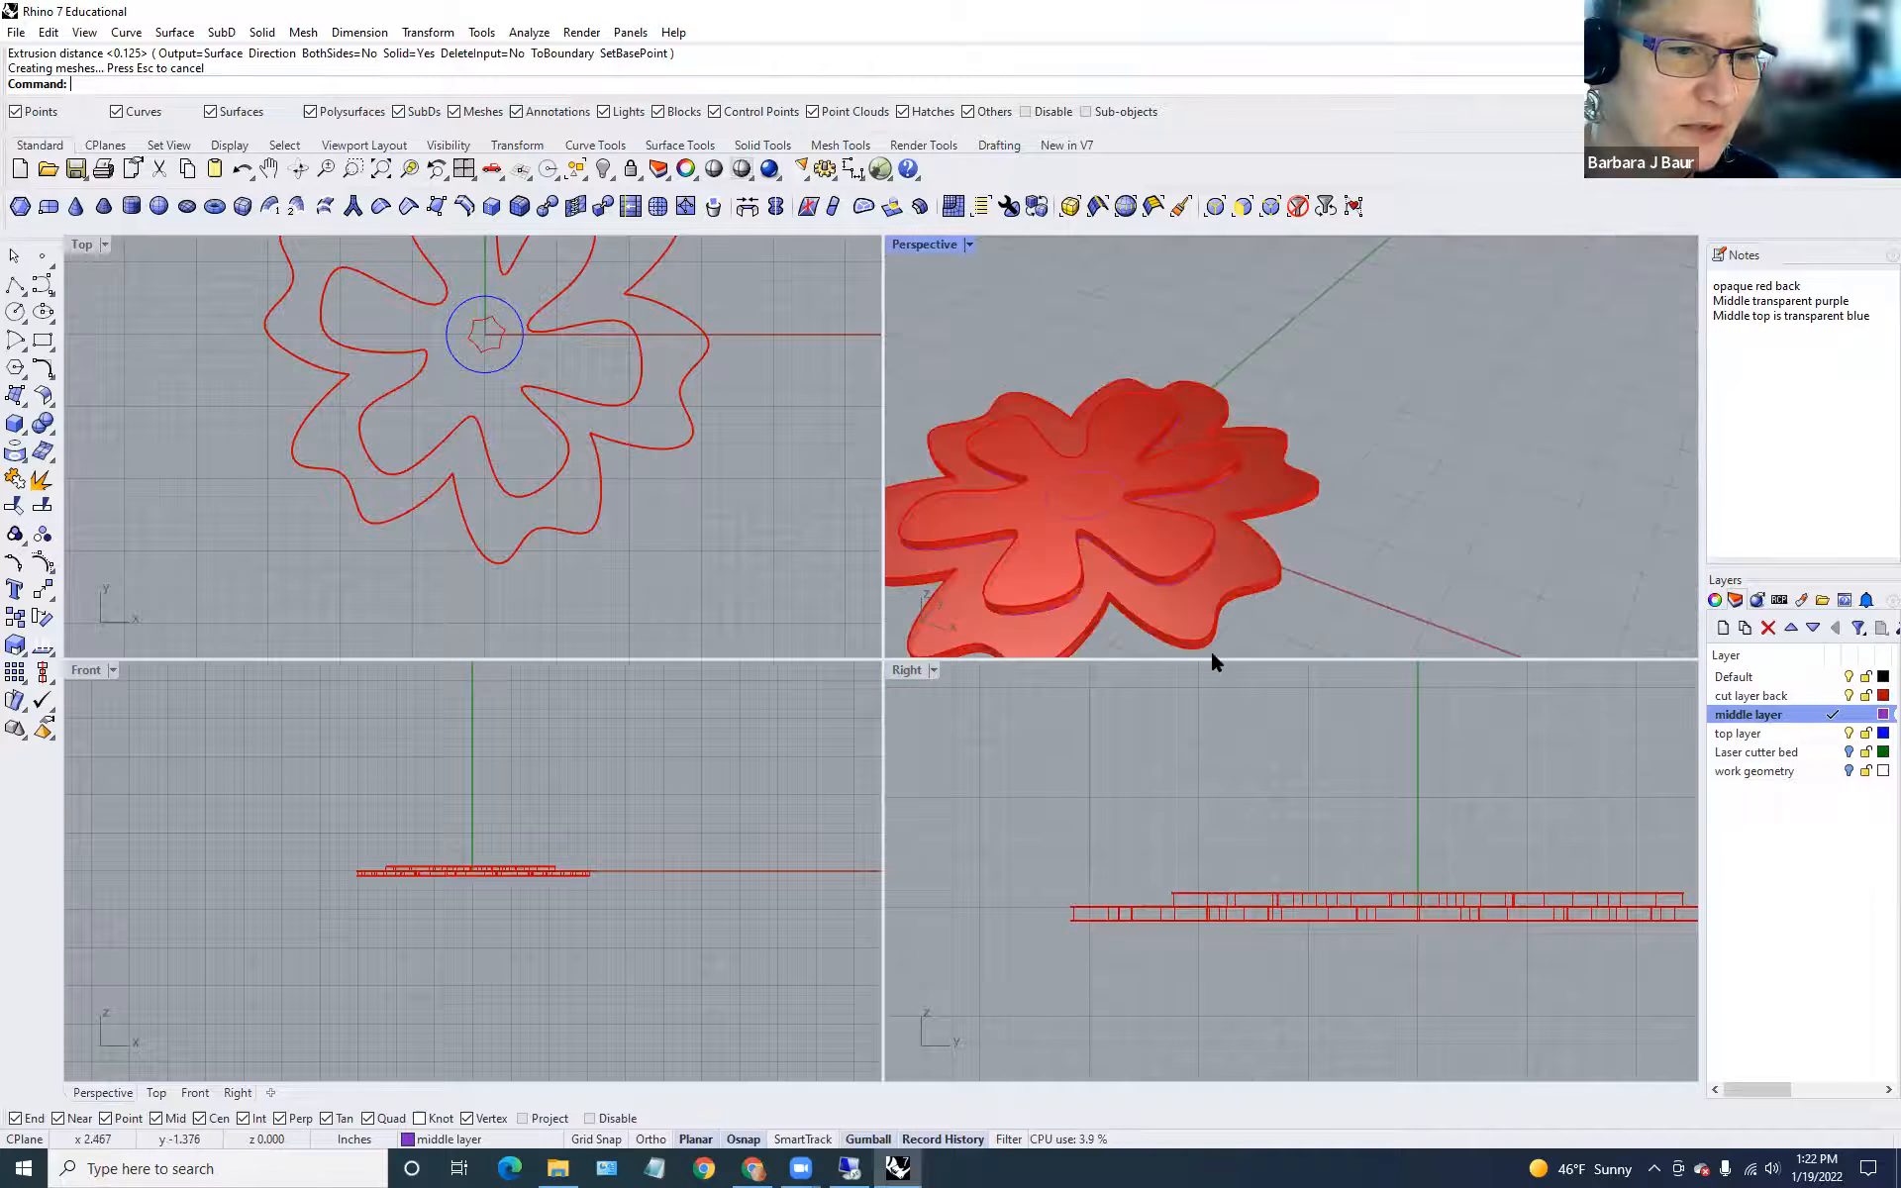
{"action": "left_click", "coordinate": [1292, 899]}
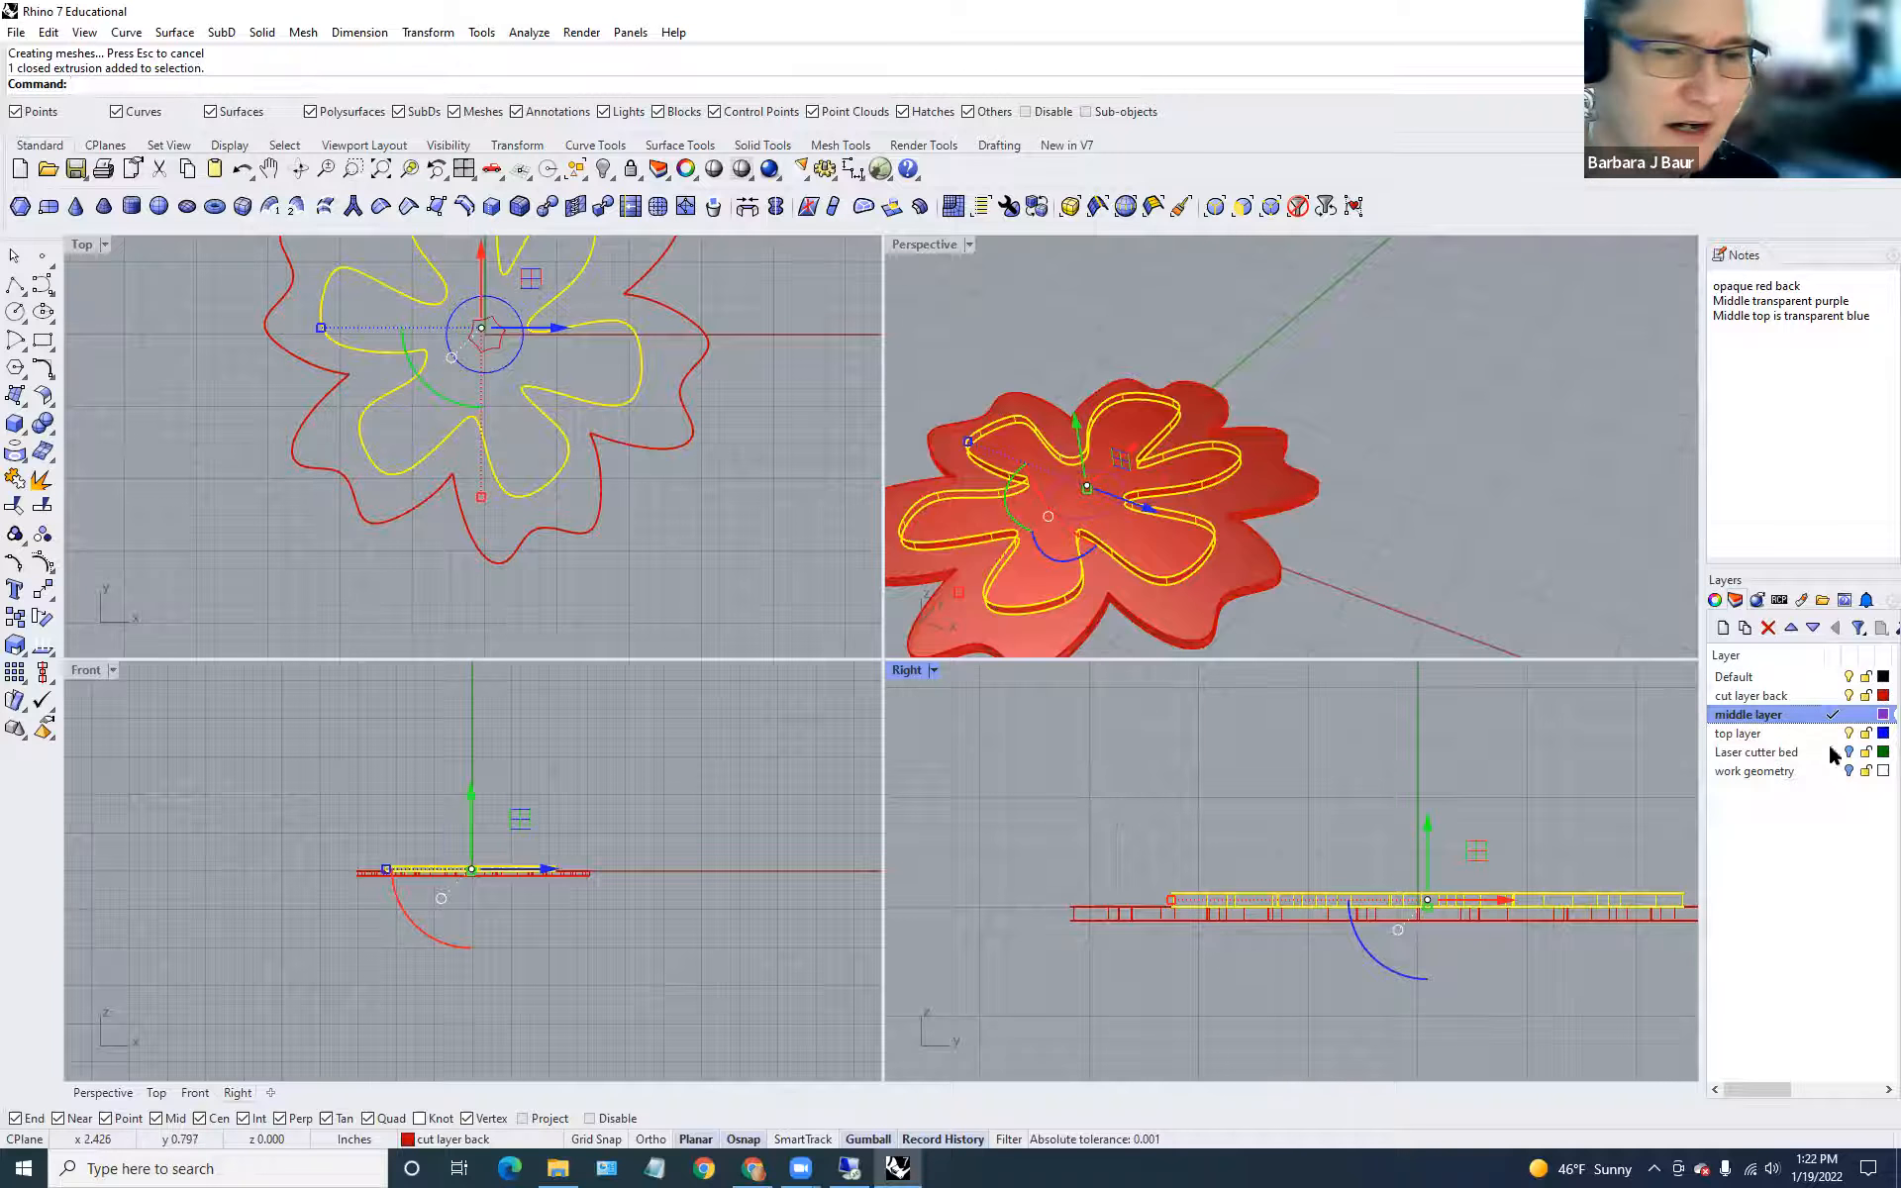
{"action": "right_click", "coordinate": [1780, 716]}
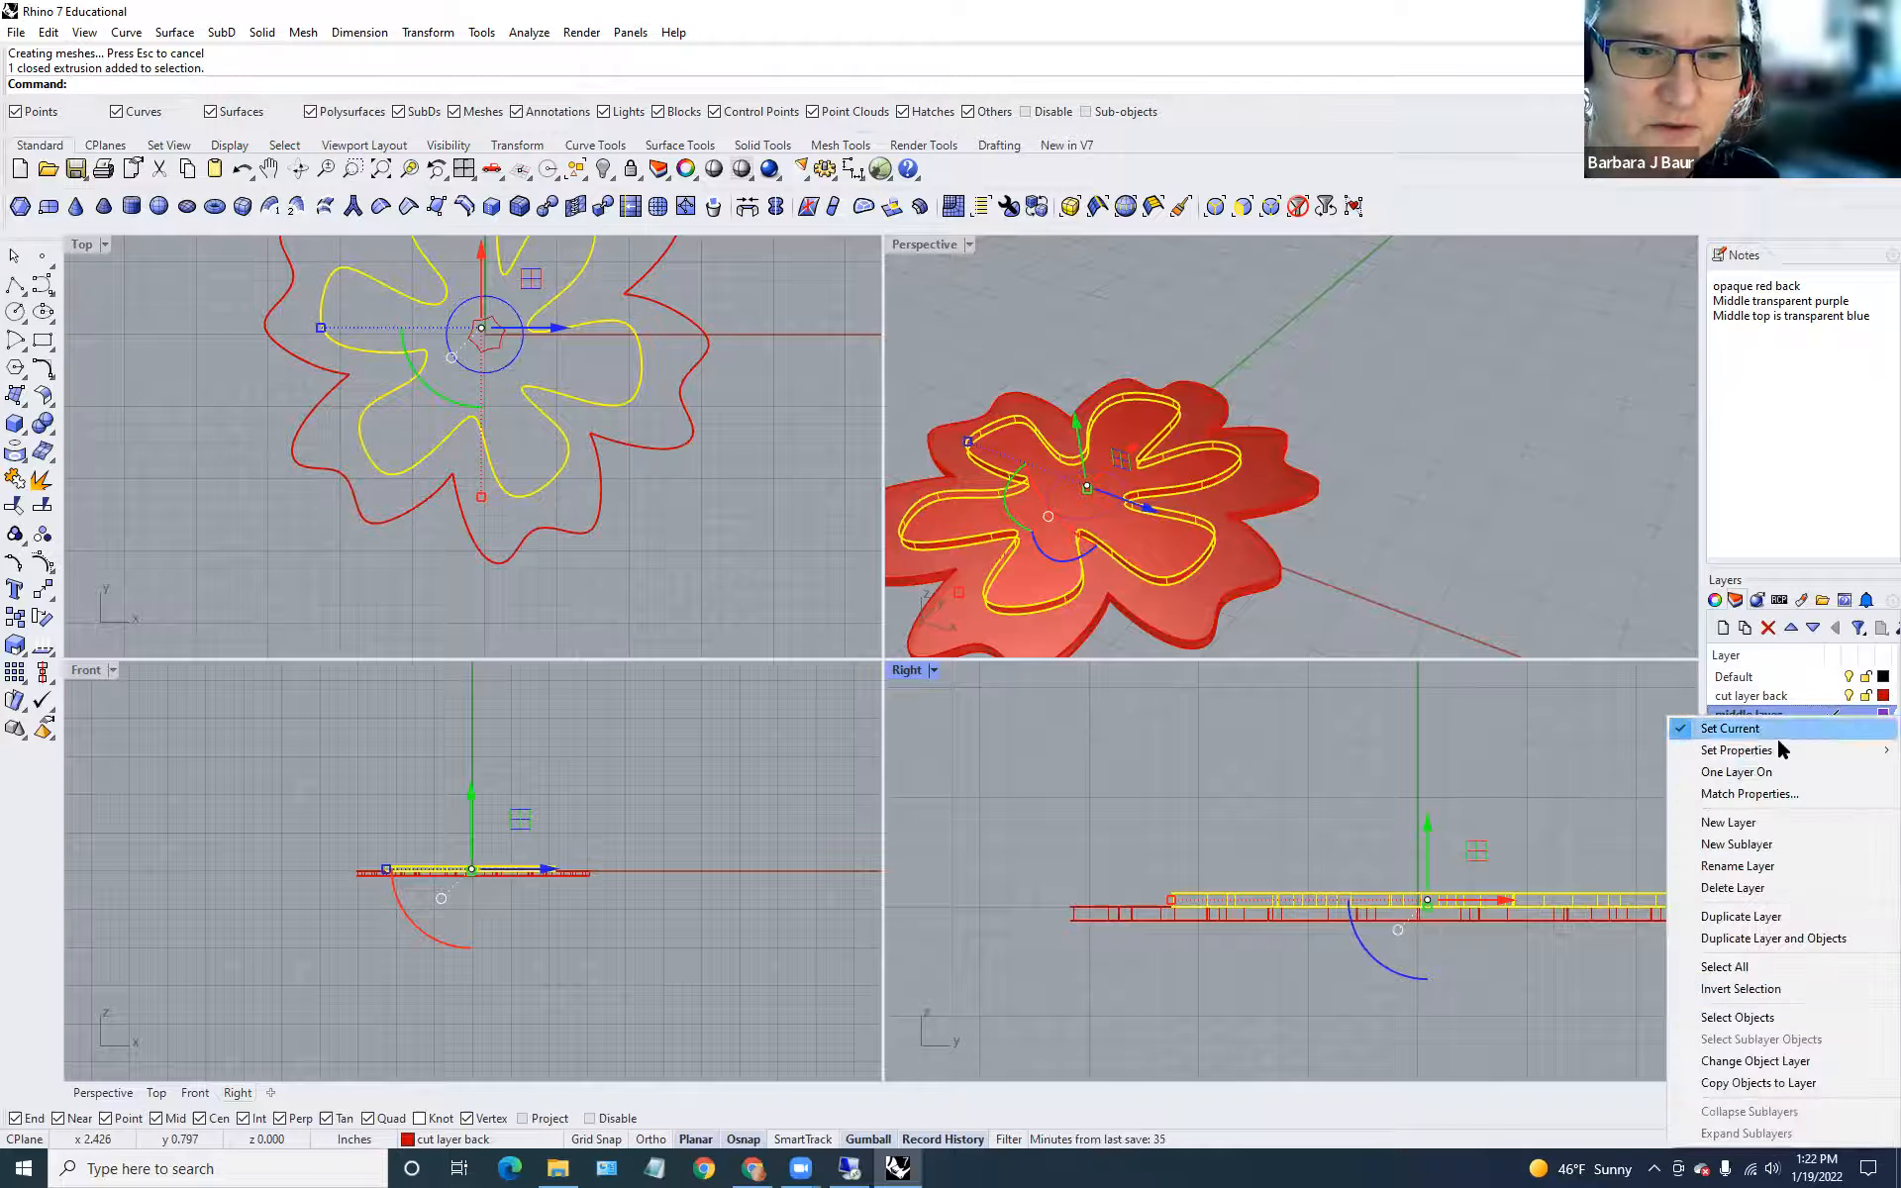
{"action": "left_click", "coordinate": [1778, 1063]}
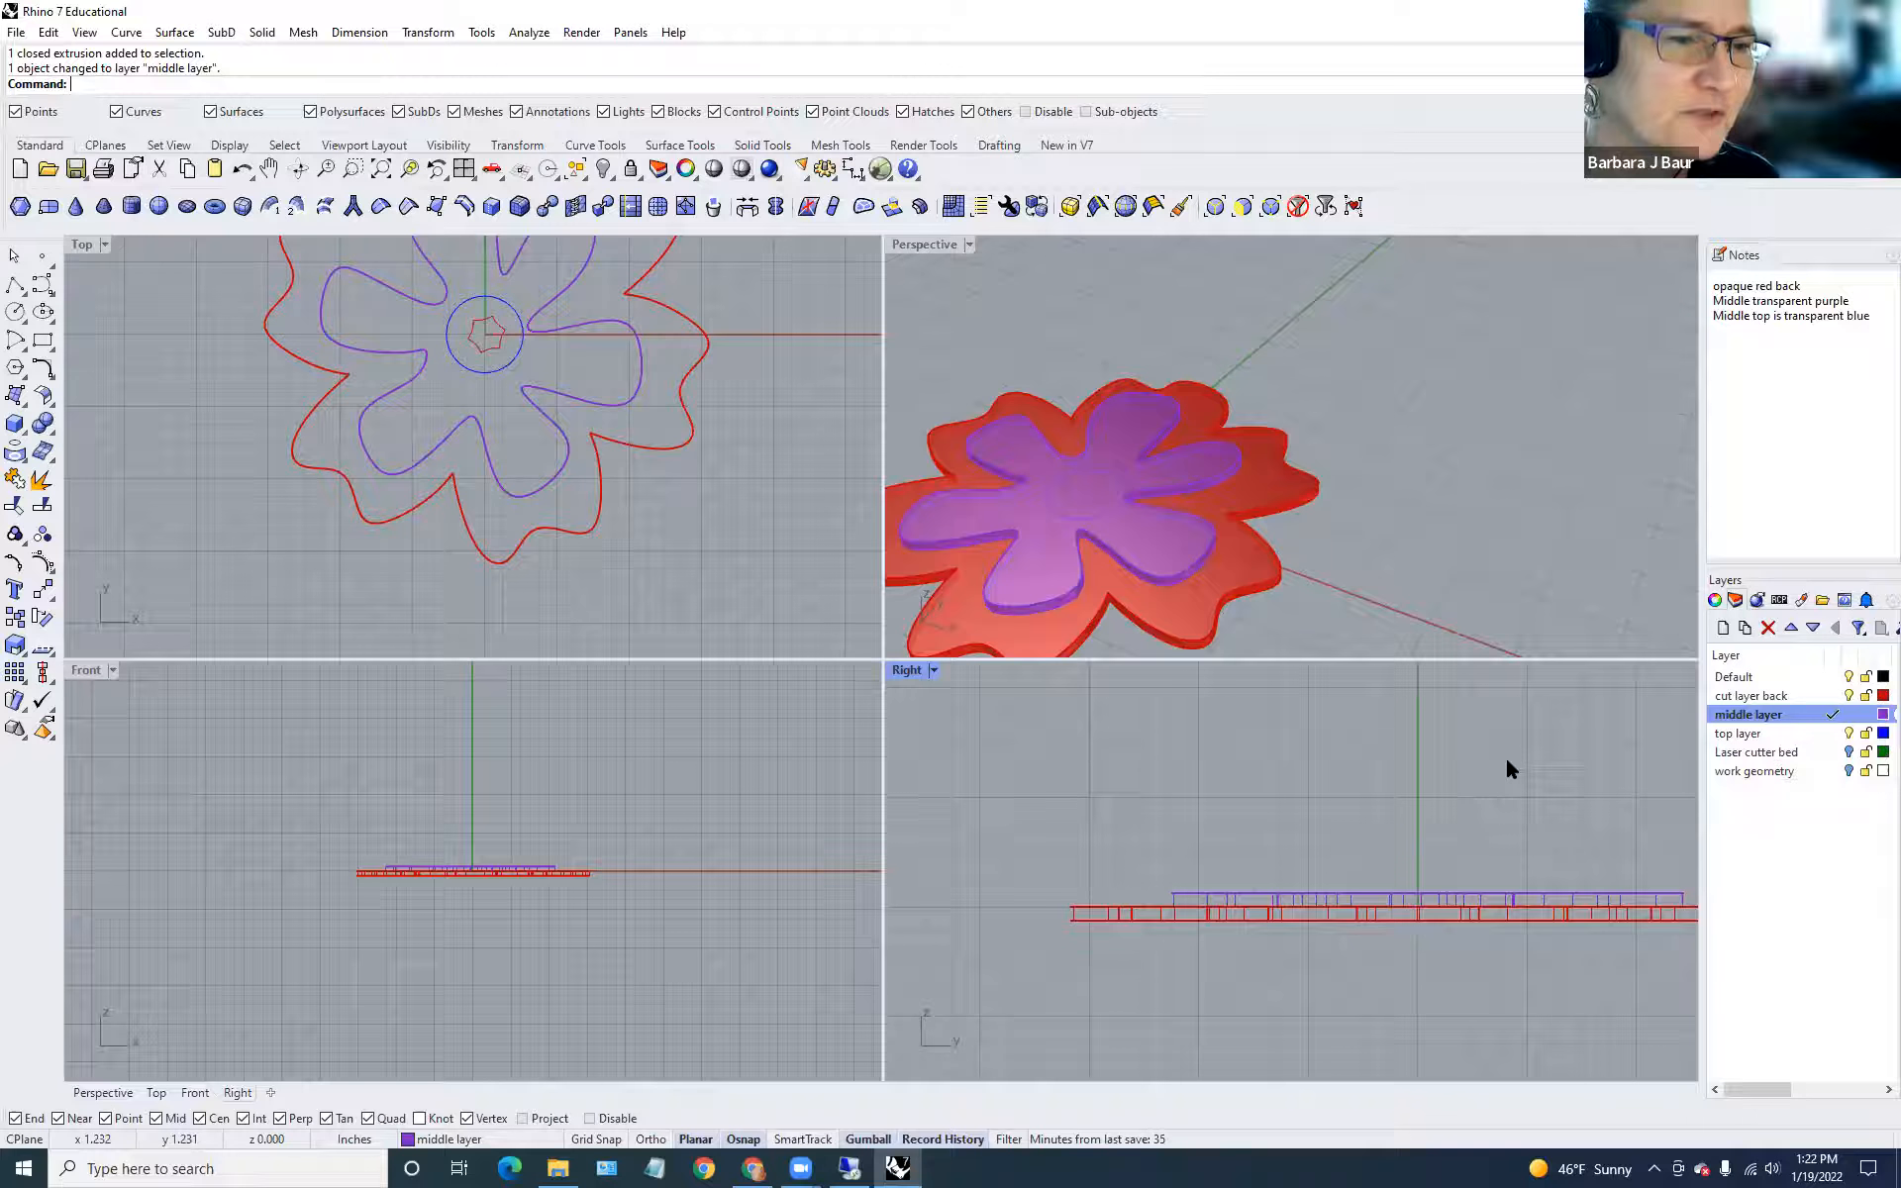
Move the central circle from 0,0,0 straight up onto the upper face of the middle petal extrusion, with Ortho on.
{"action": "scroll", "coordinate": [1105, 515], "scroll_direction": "up", "scroll_amount": 2}
{"action": "left_click", "coordinate": [1101, 507]}
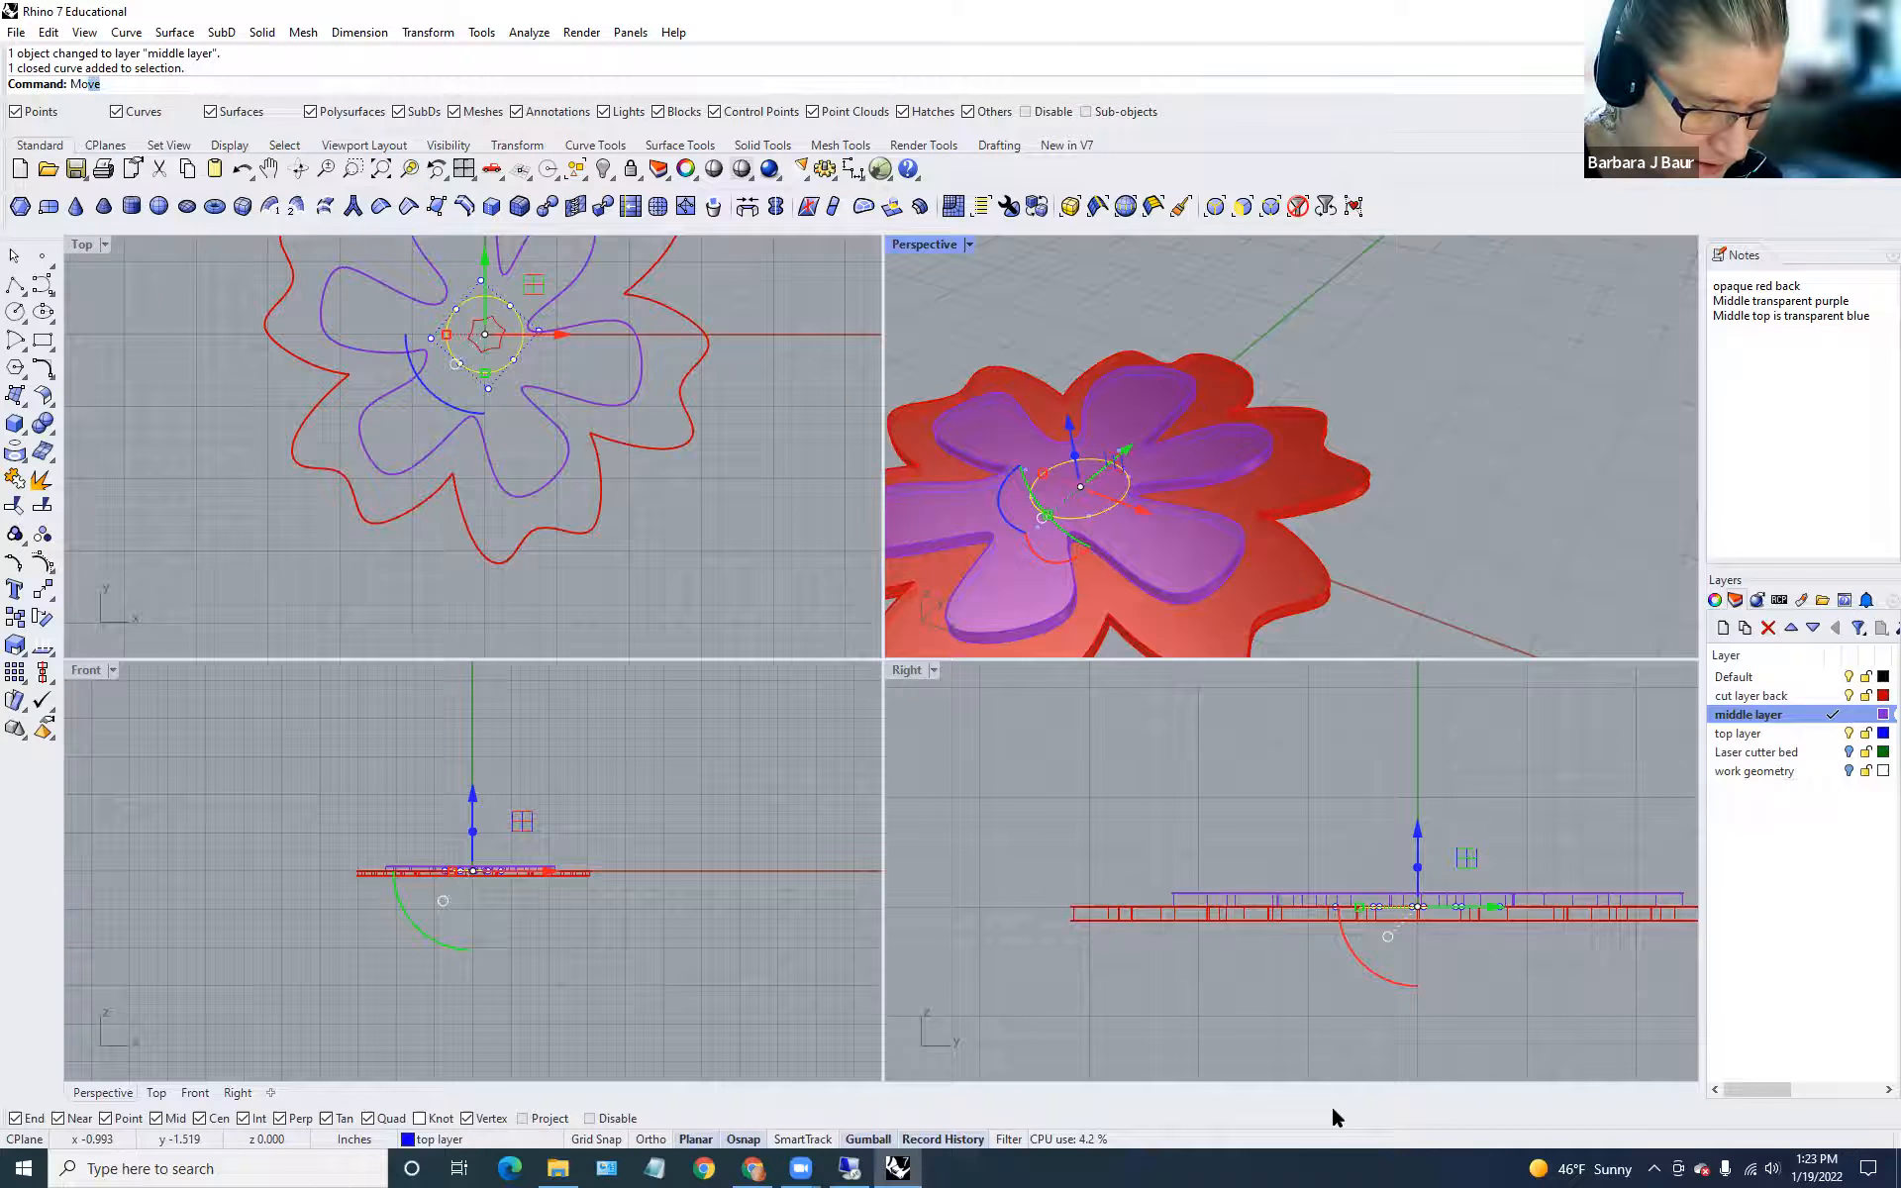
{"action": "type", "text": "Move"}
{"action": "key", "text": "Return"}
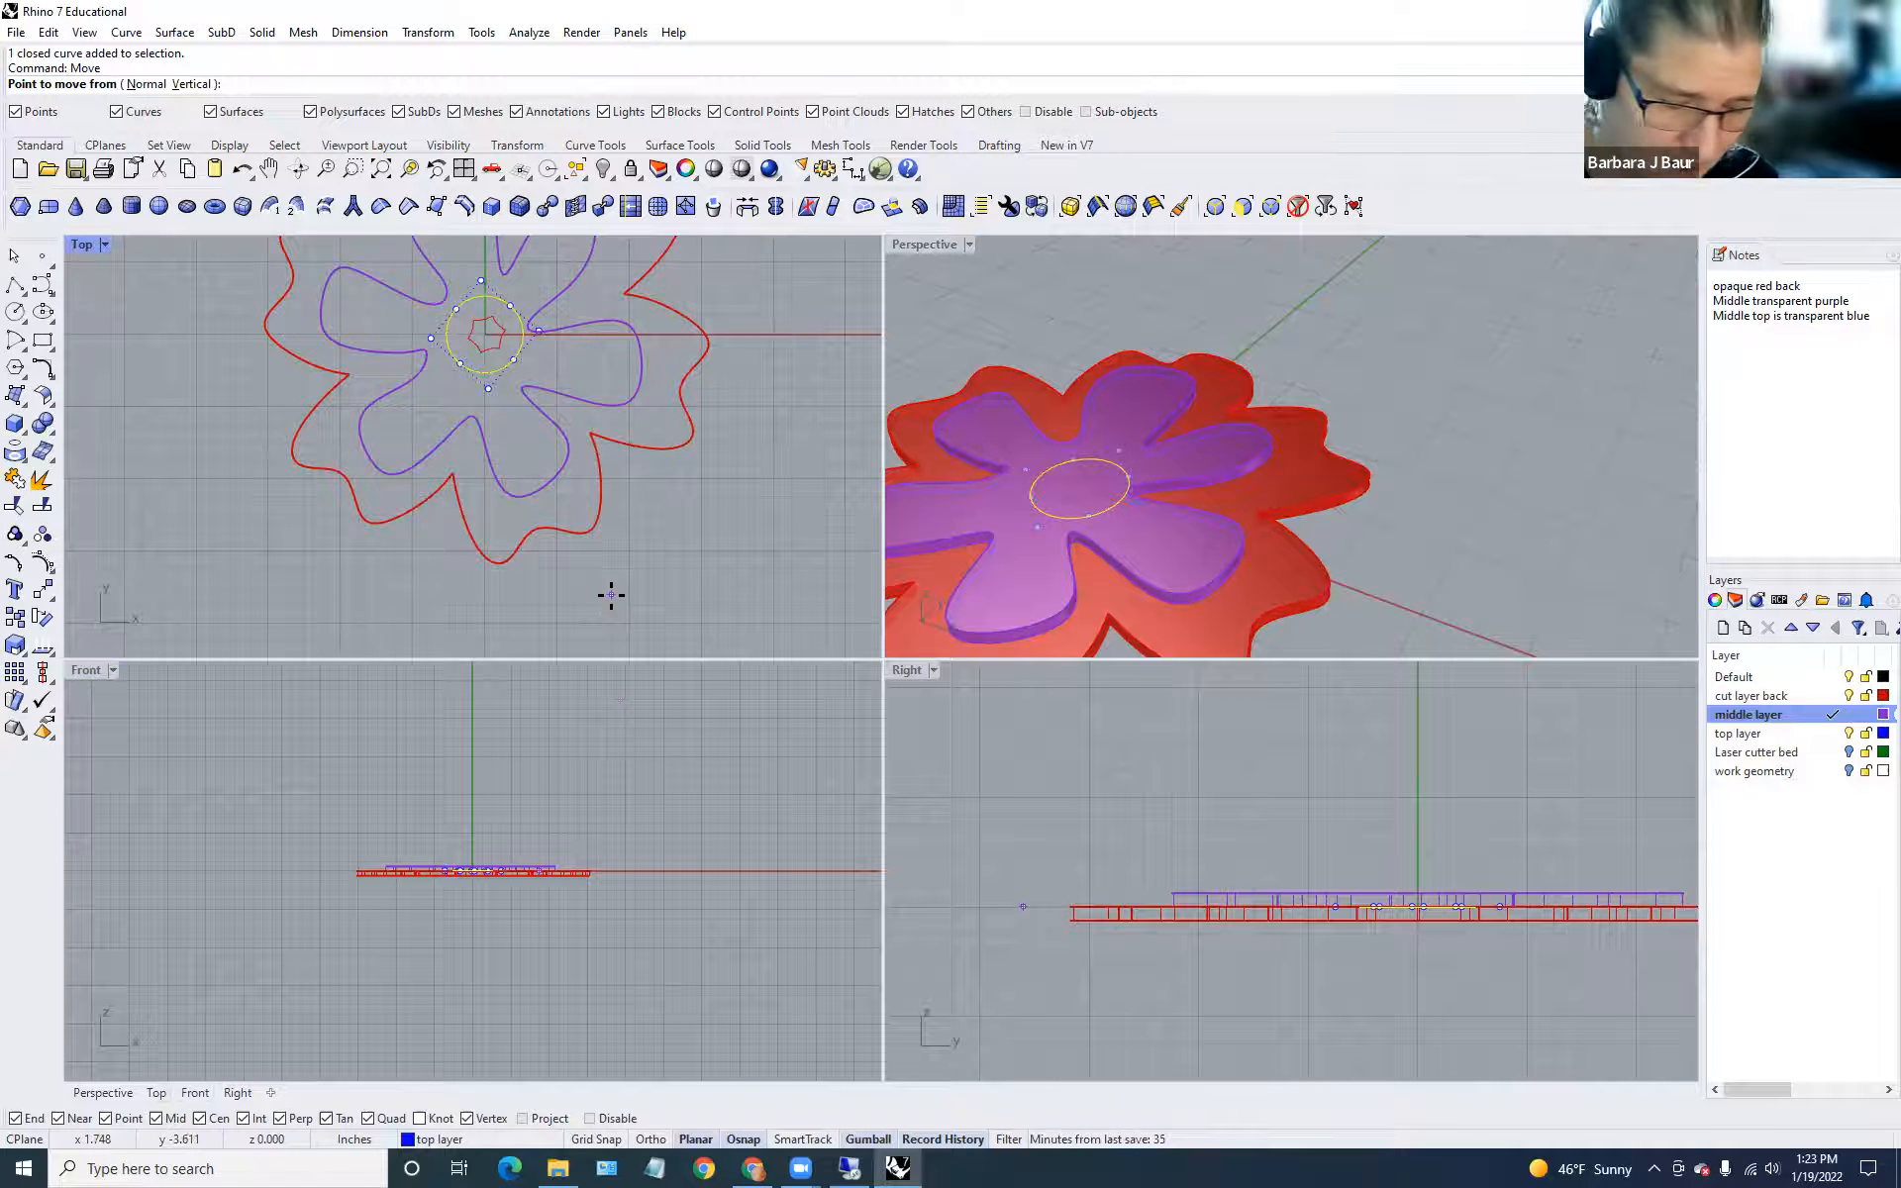
{"action": "type", "text": "0,0,"}
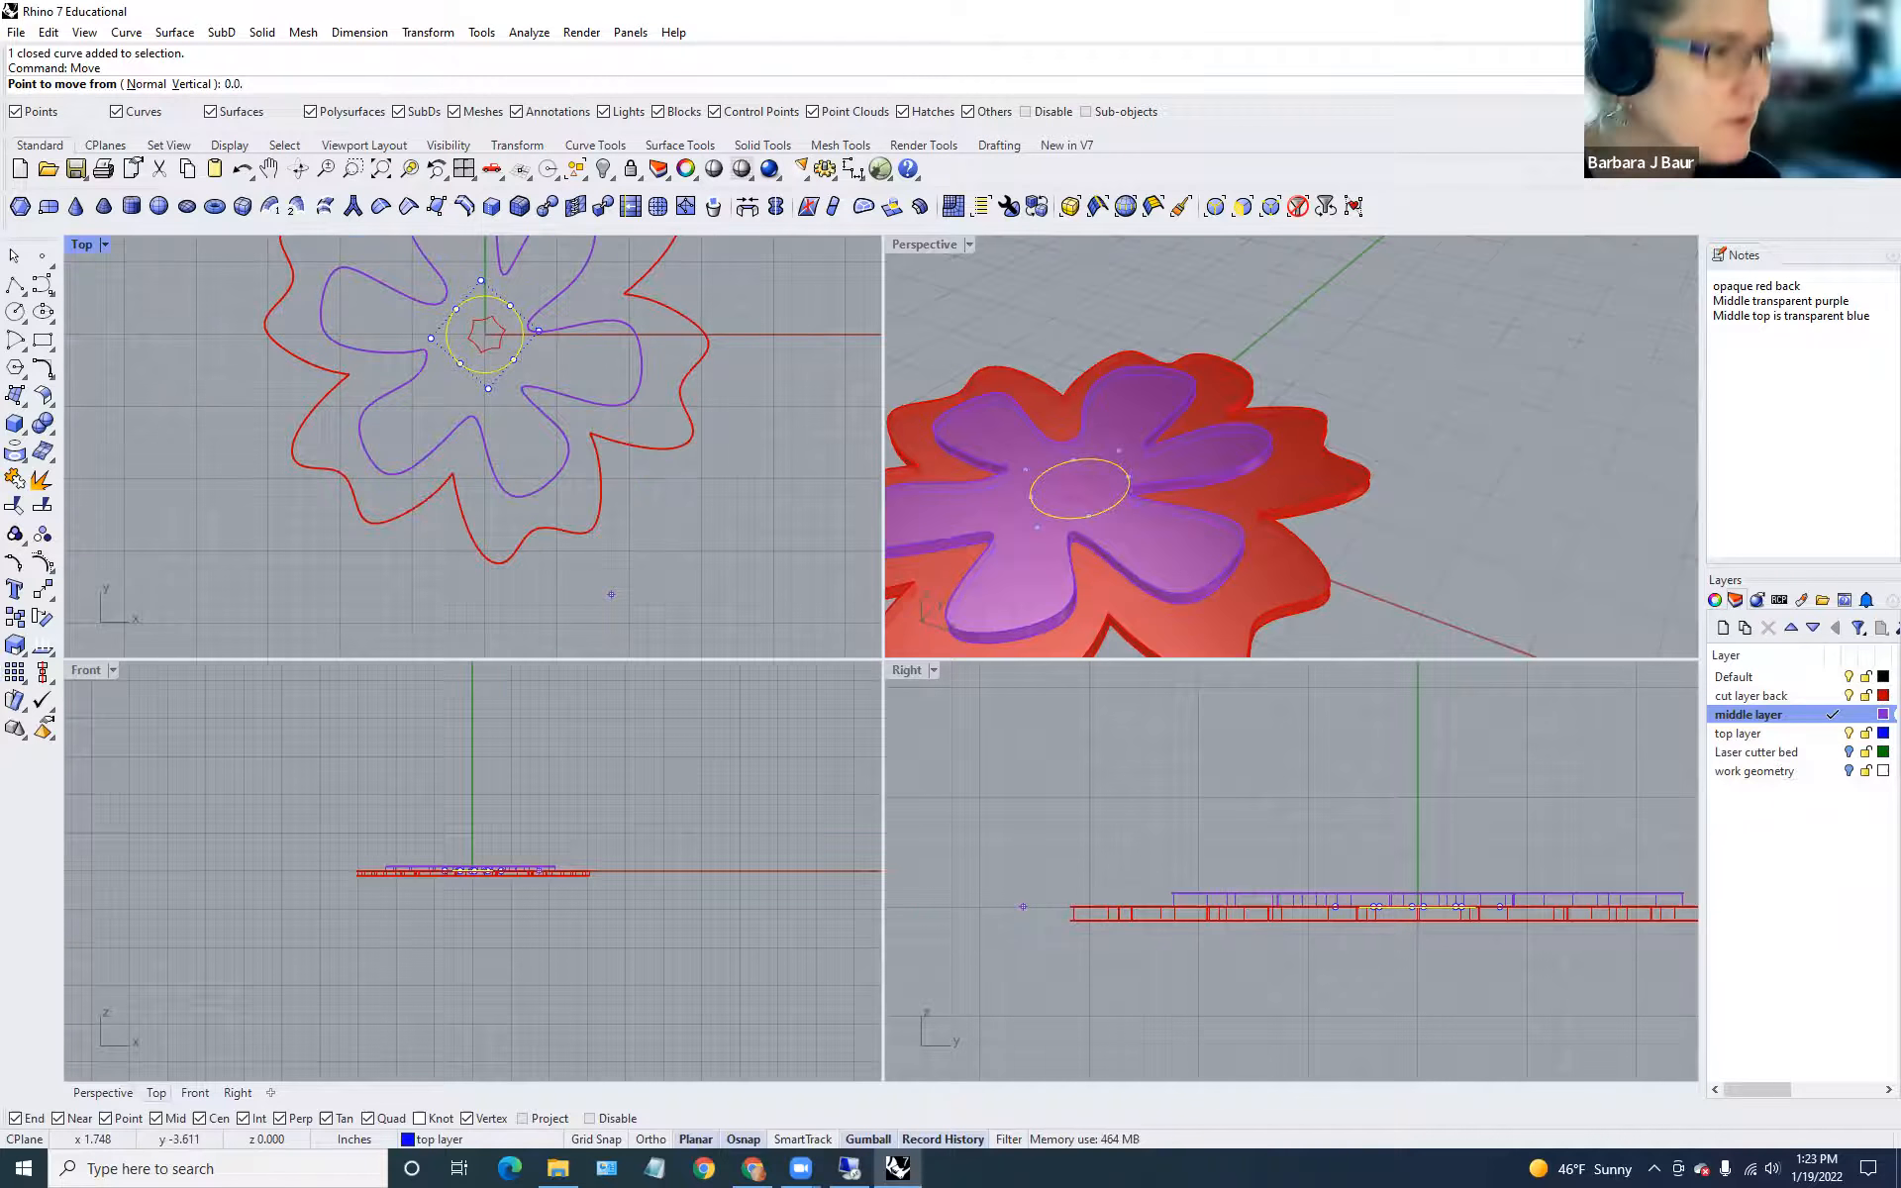
{"action": "key", "text": "BackSpace"}
{"action": "key", "text": "BackSpace"}
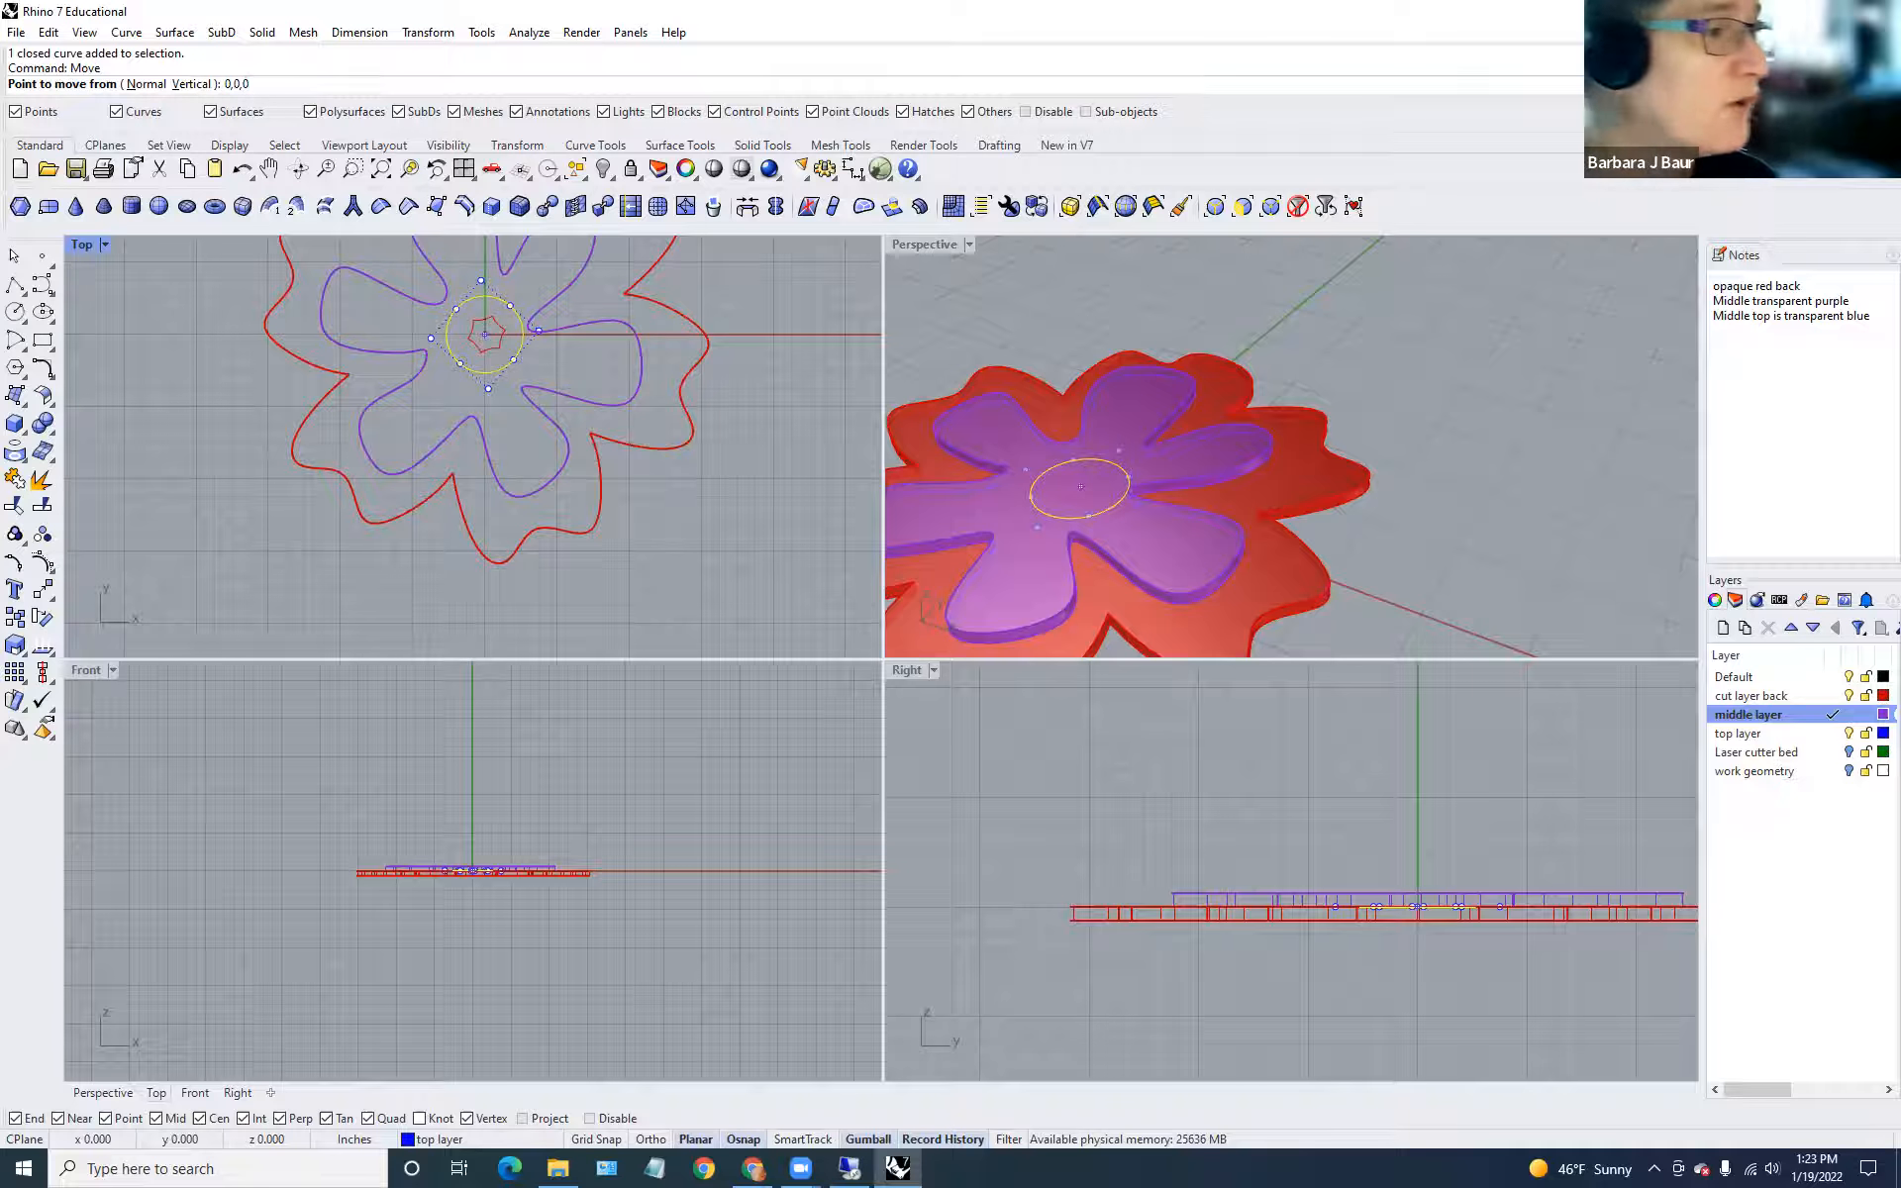
{"action": "key", "text": "Return"}
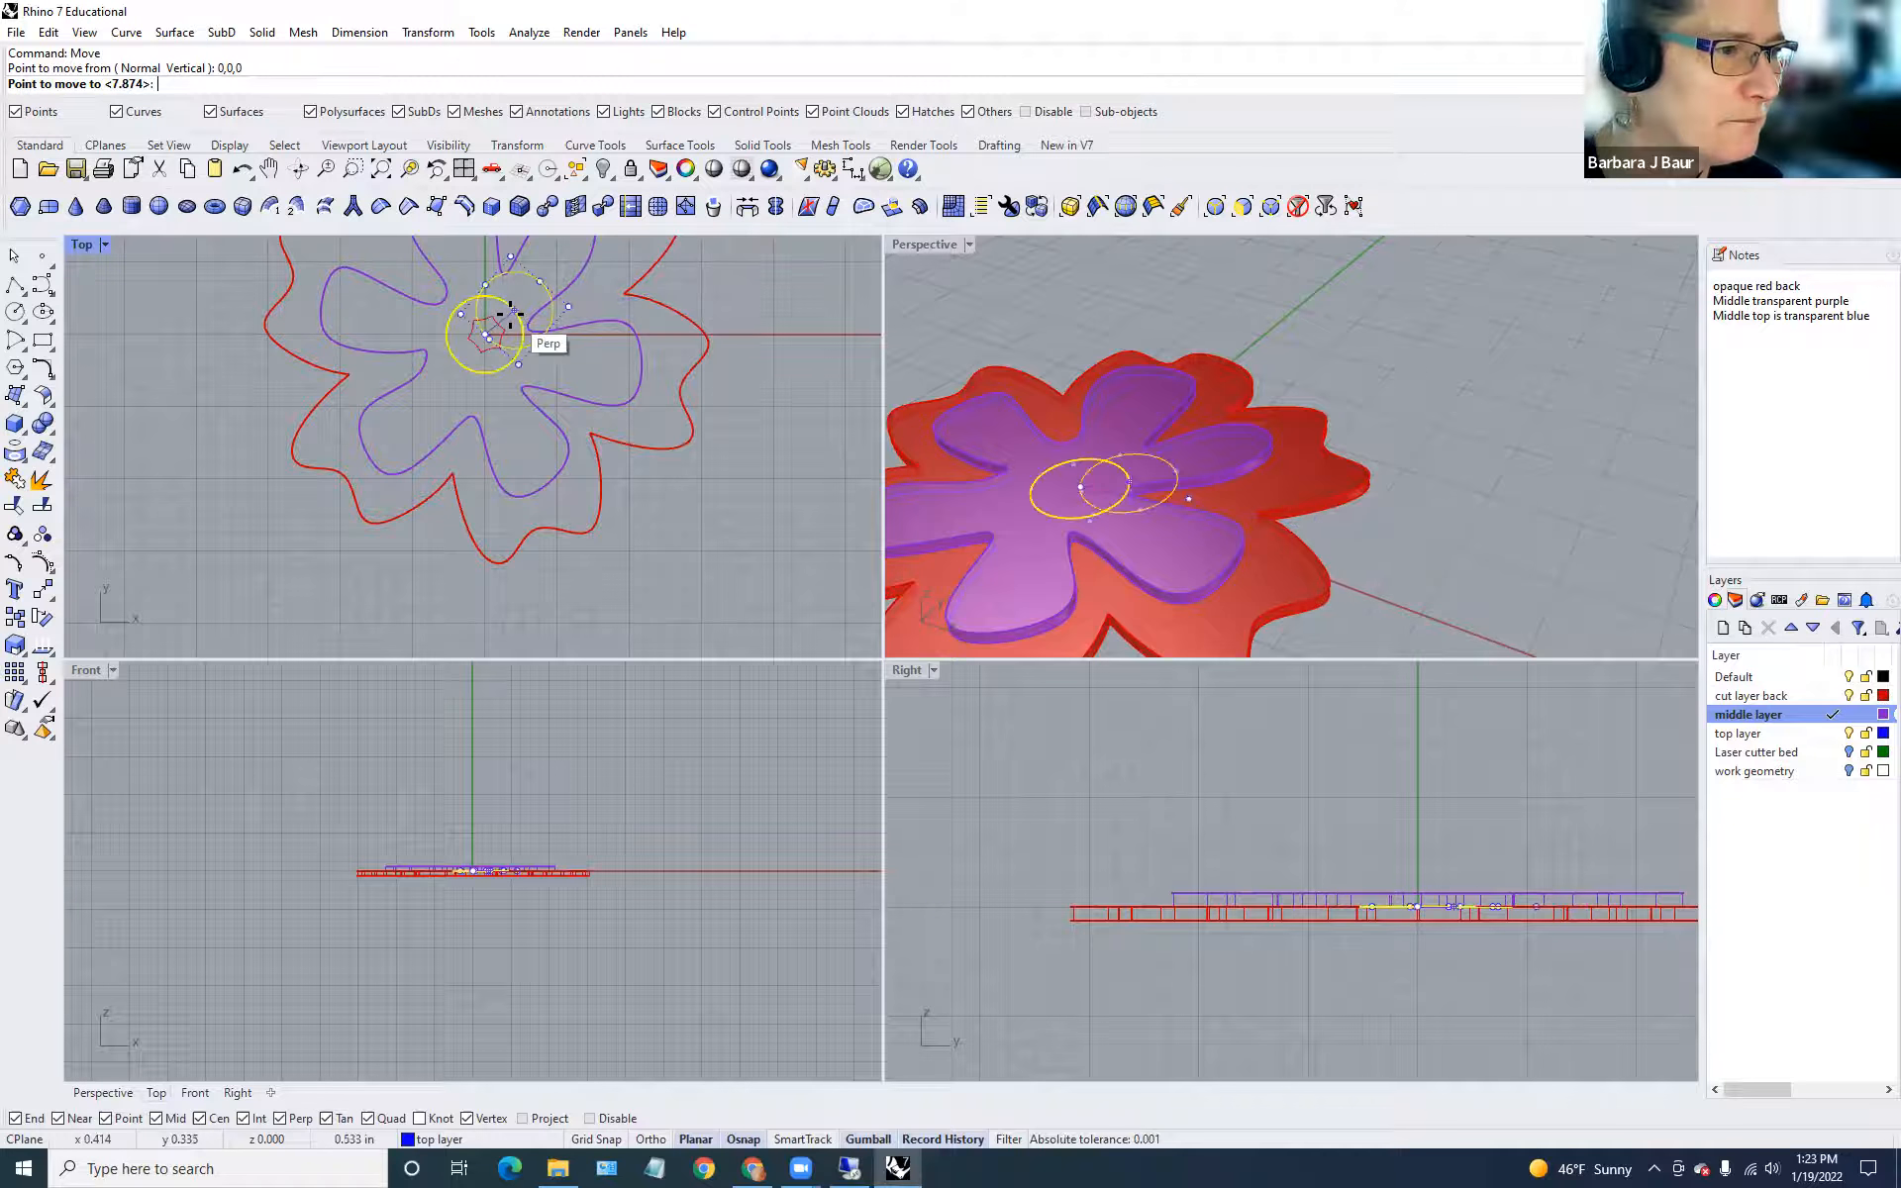
{"action": "scroll", "coordinate": [1403, 916], "scroll_direction": "up", "scroll_amount": 3}
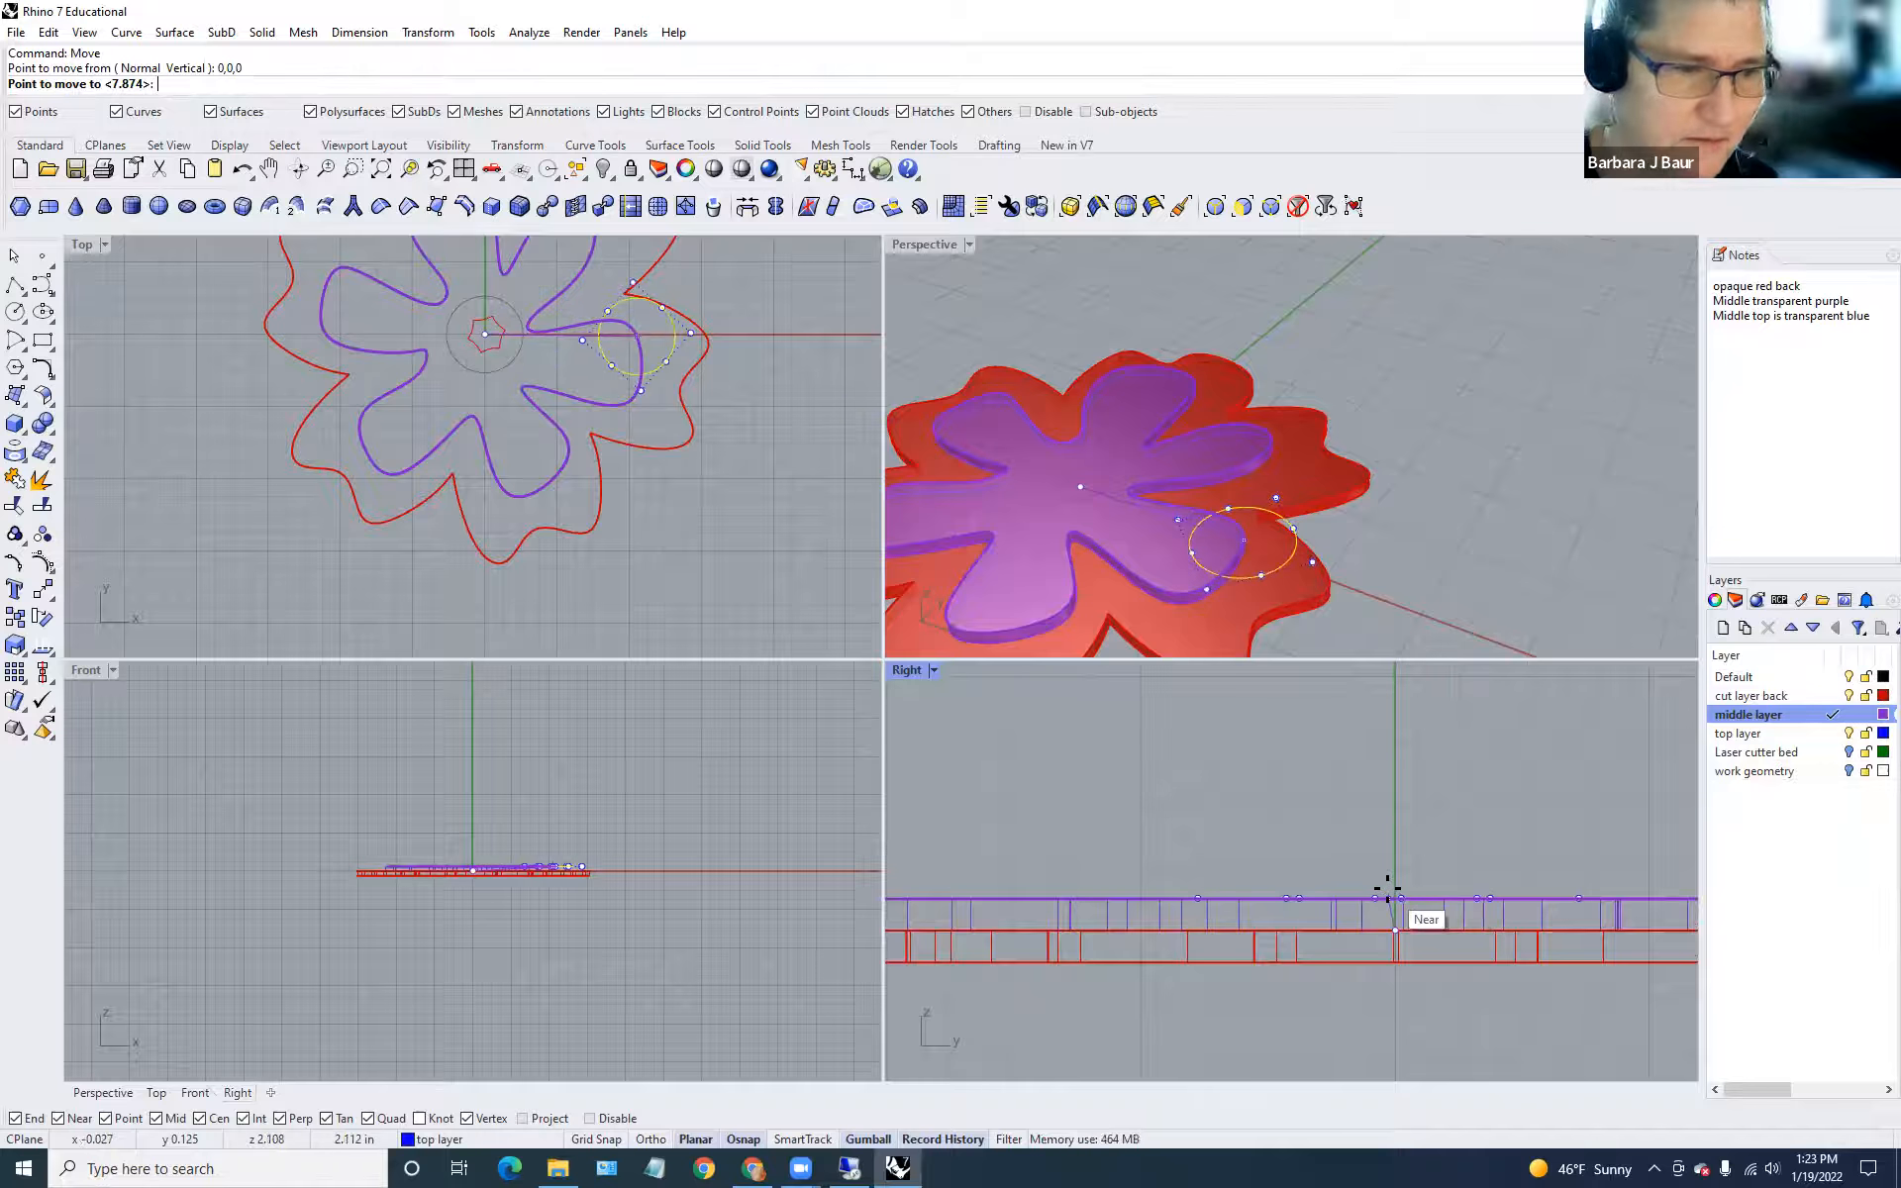
{"action": "key", "text": "F8"}
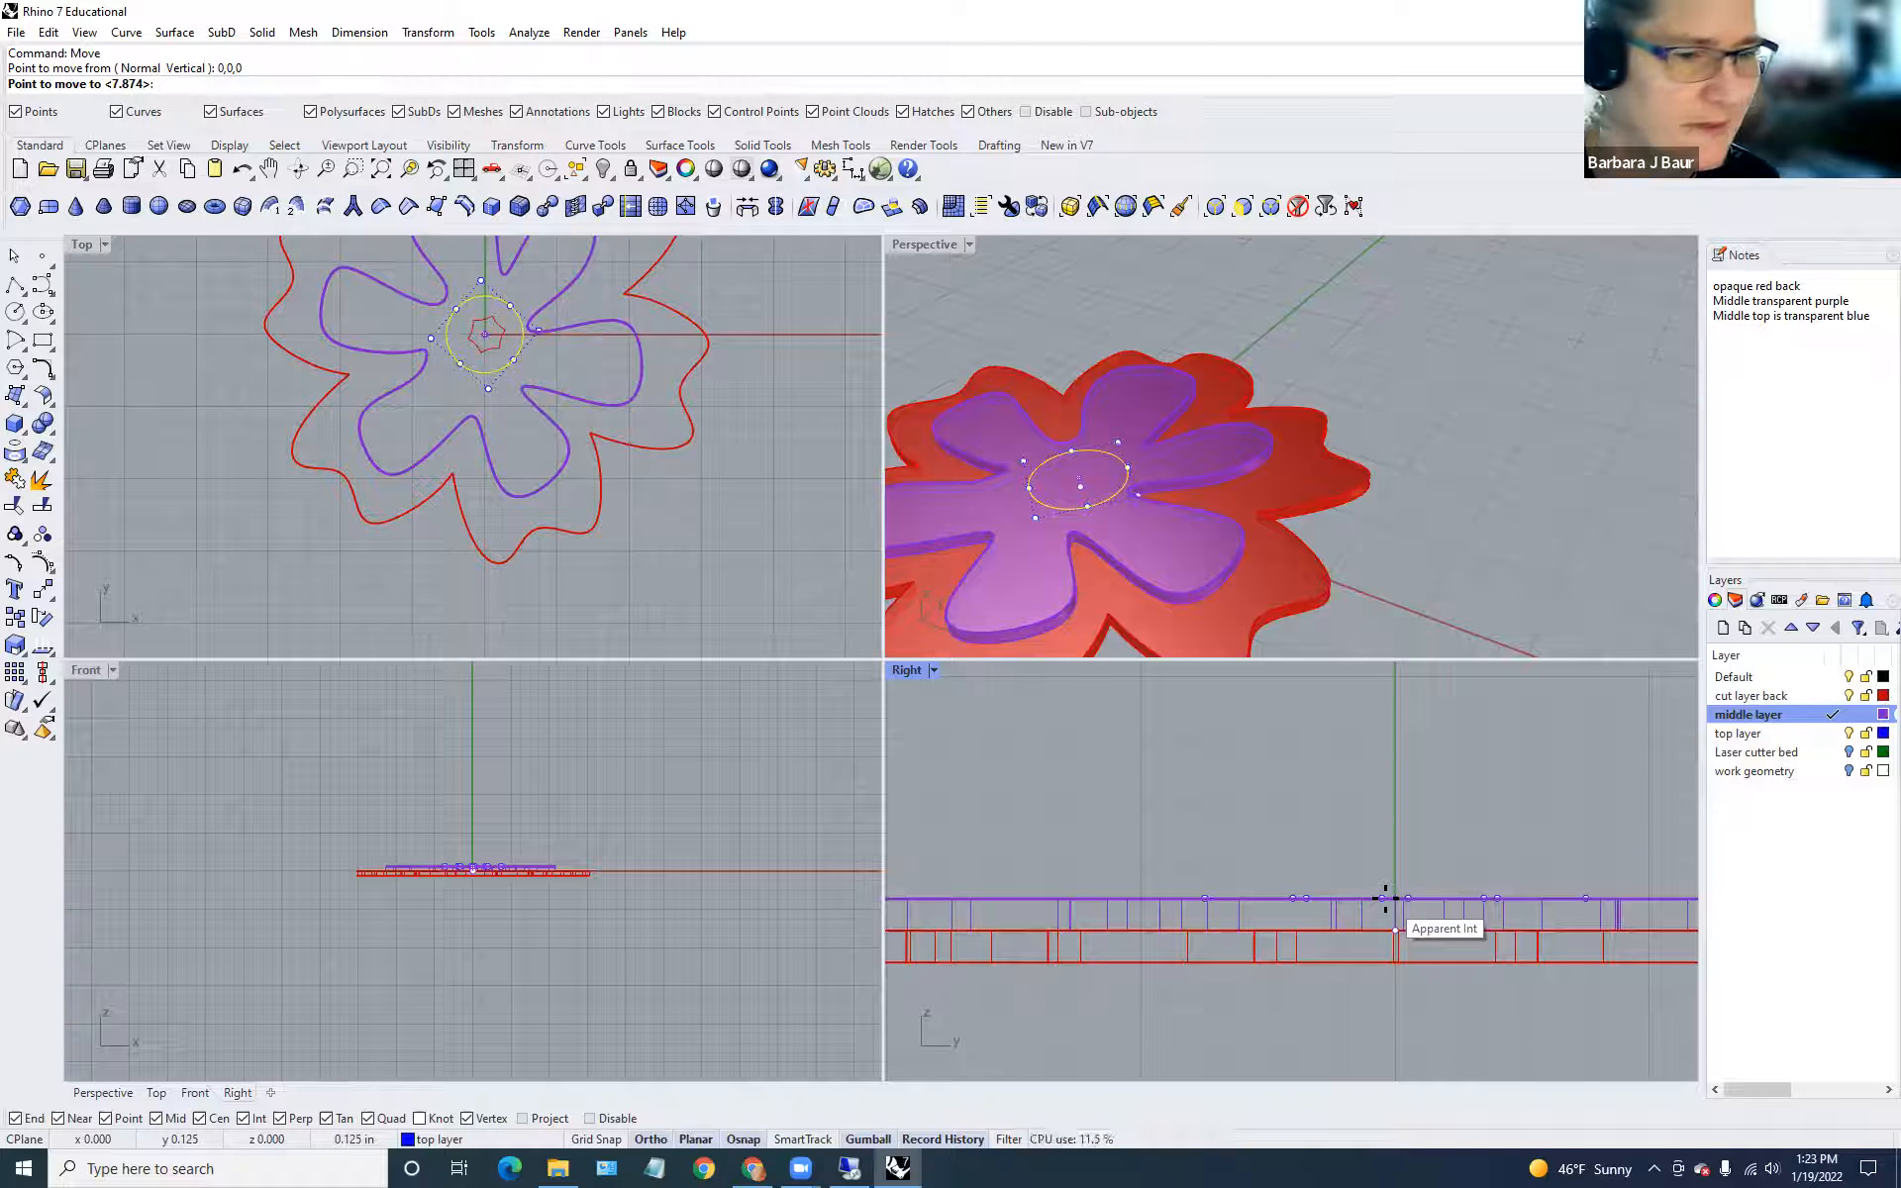
{"action": "left_click", "coordinate": [1389, 906]}
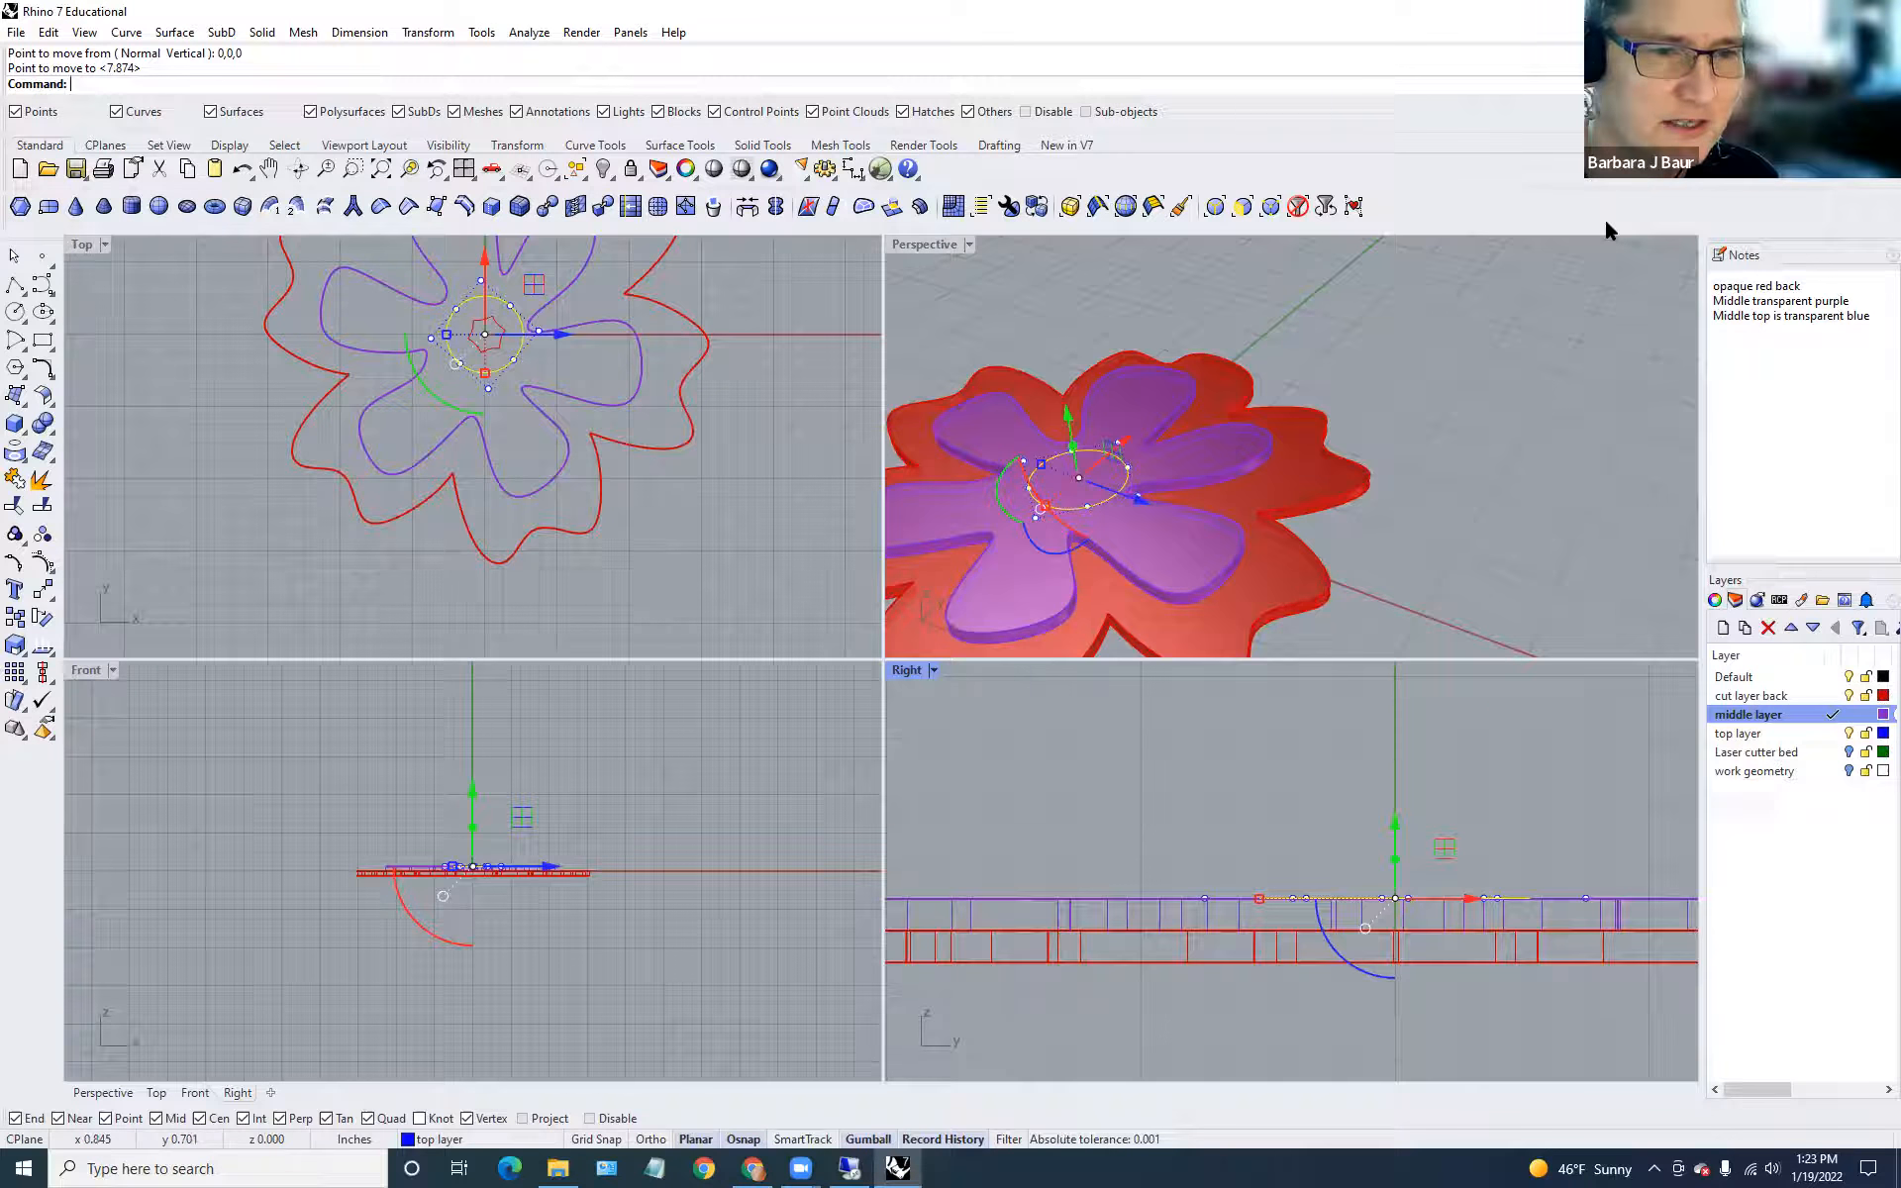
{"action": "left_click", "coordinate": [1616, 352]}
Make the top layer current and extrude the central circle straight up into a solid reaching about z 0.62 in.
{"action": "scroll", "coordinate": [1533, 480], "scroll_direction": "up", "scroll_amount": 4}
{"action": "mouse_move", "coordinate": [1101, 484]}
{"action": "right_mouse_down"}
{"action": "mouse_move", "coordinate": [1091, 607]}
{"action": "mouse_move", "coordinate": [1095, 489]}
{"action": "right_mouse_up"}
{"action": "scroll", "coordinate": [1101, 495], "scroll_direction": "up", "scroll_amount": 5}
{"action": "scroll", "coordinate": [1104, 497], "scroll_direction": "down", "scroll_amount": 9}
{"action": "right_click_drag", "start_coordinate": [1118, 562], "coordinate": [1129, 495]}
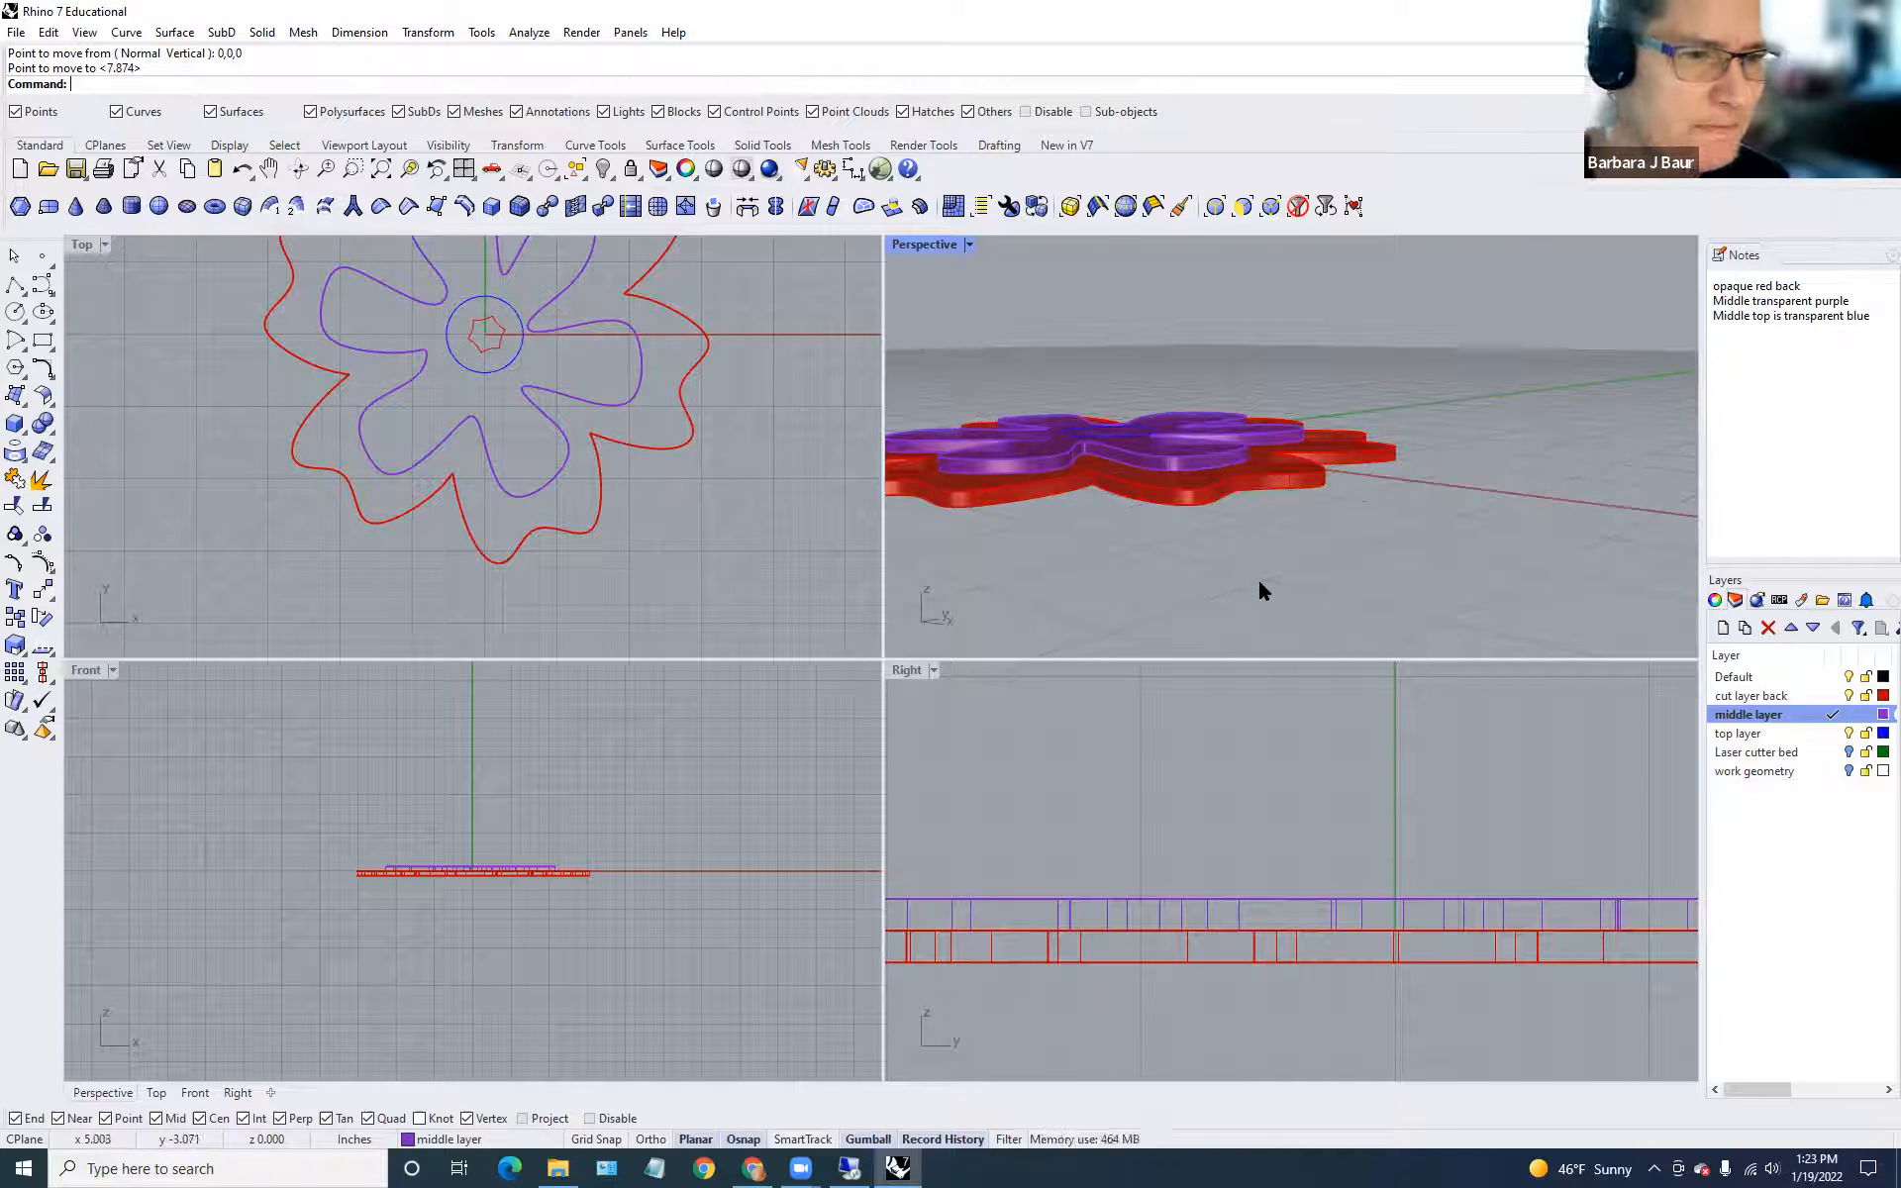
{"action": "left_click", "coordinate": [1127, 441]}
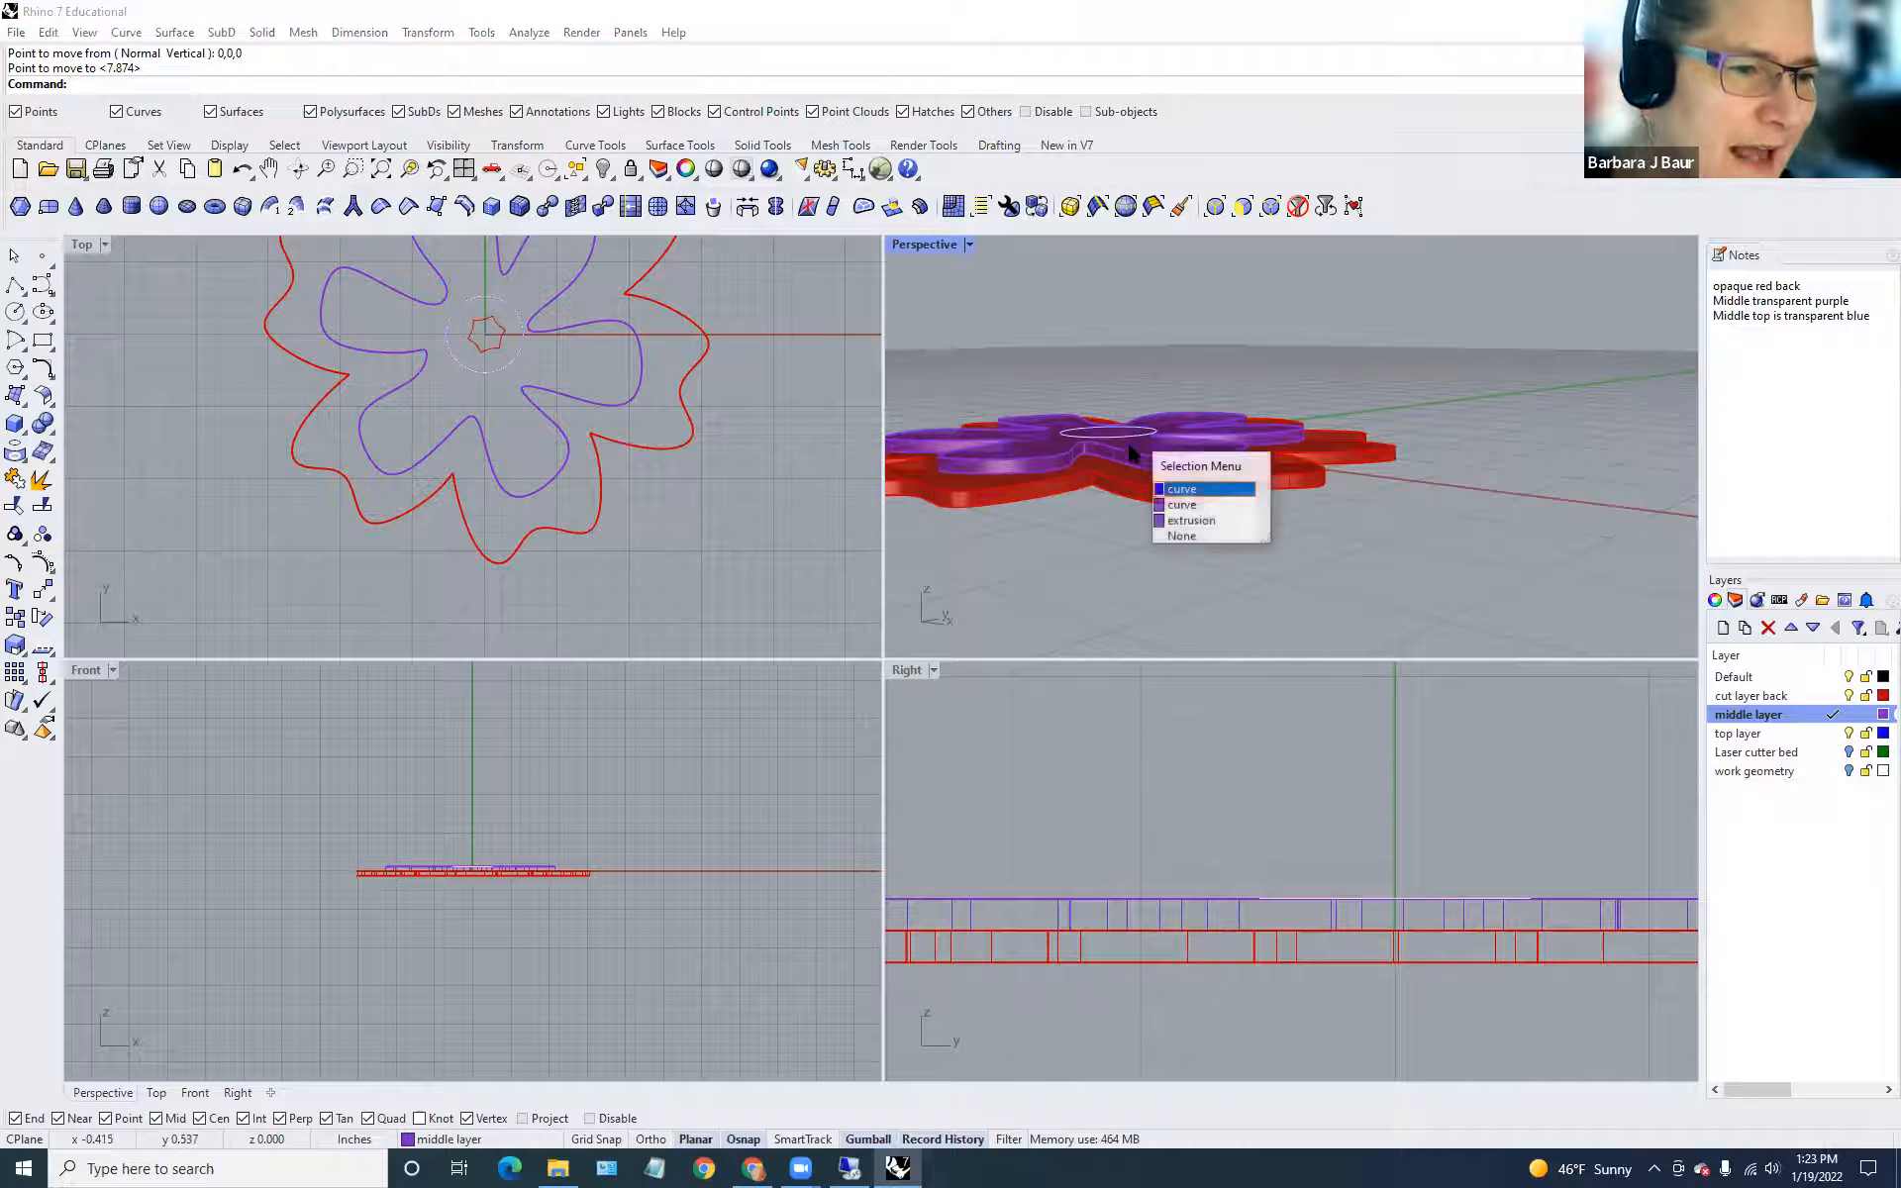
{"action": "left_click", "coordinate": [1217, 490]}
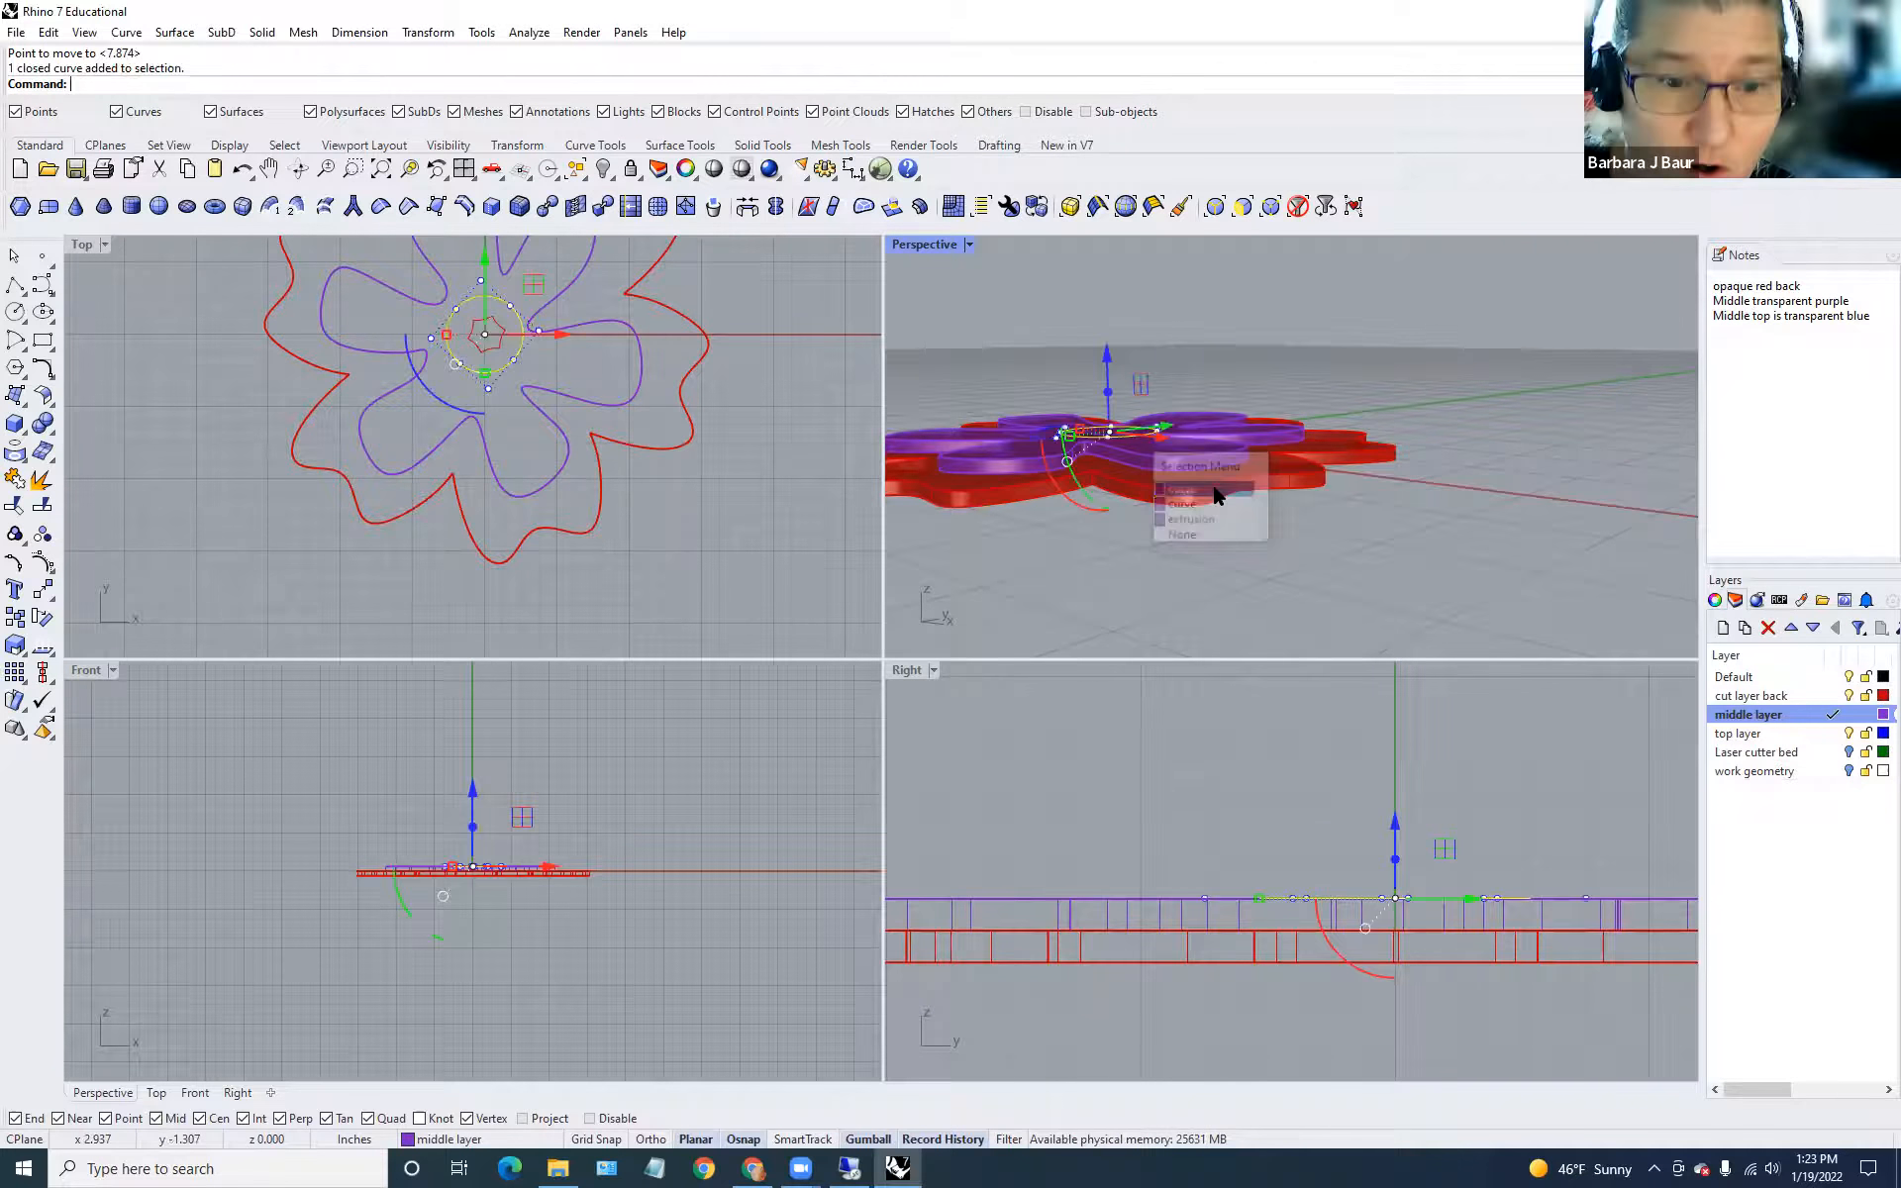
{"action": "left_click", "coordinate": [262, 33]}
{"action": "mouse_move", "coordinate": [362, 384]}
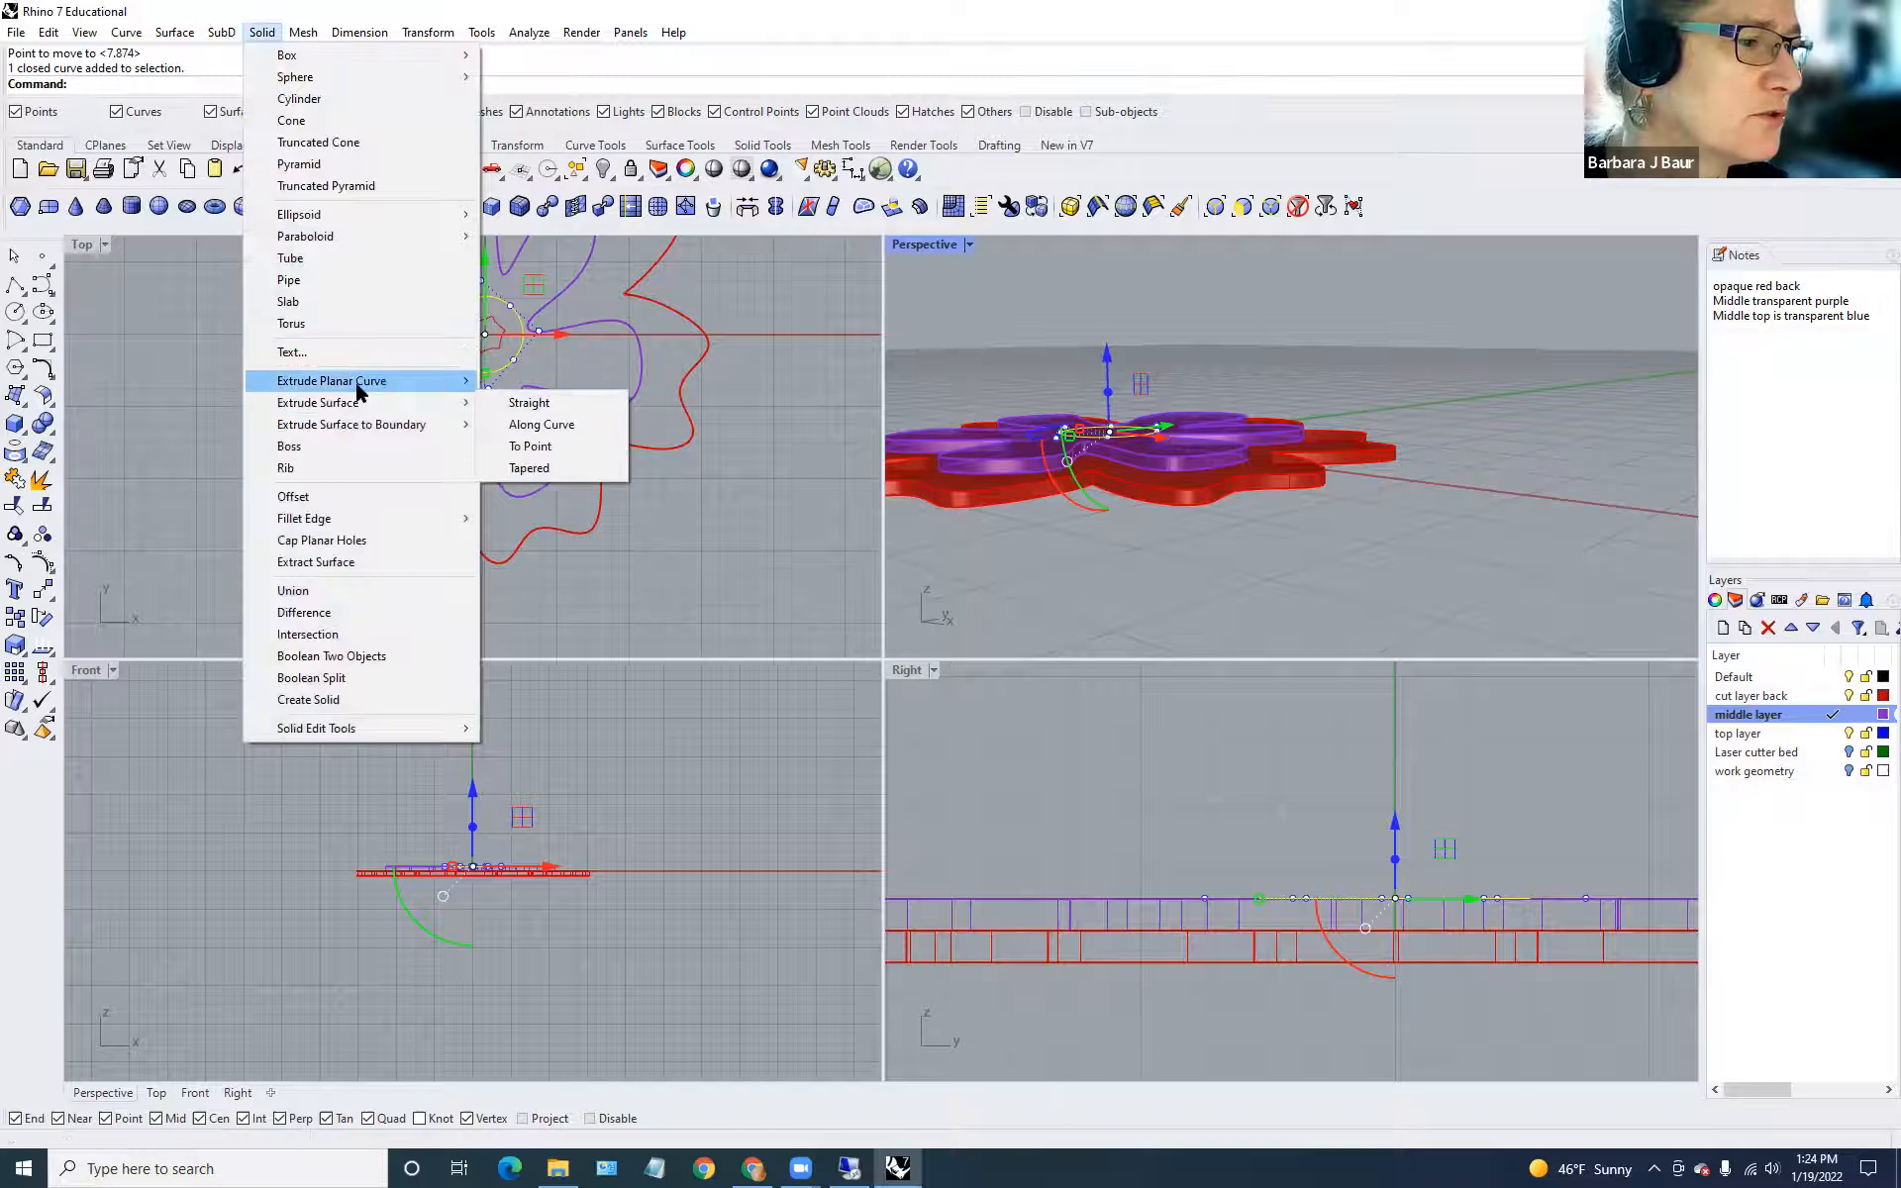
{"action": "left_click", "coordinate": [505, 386]}
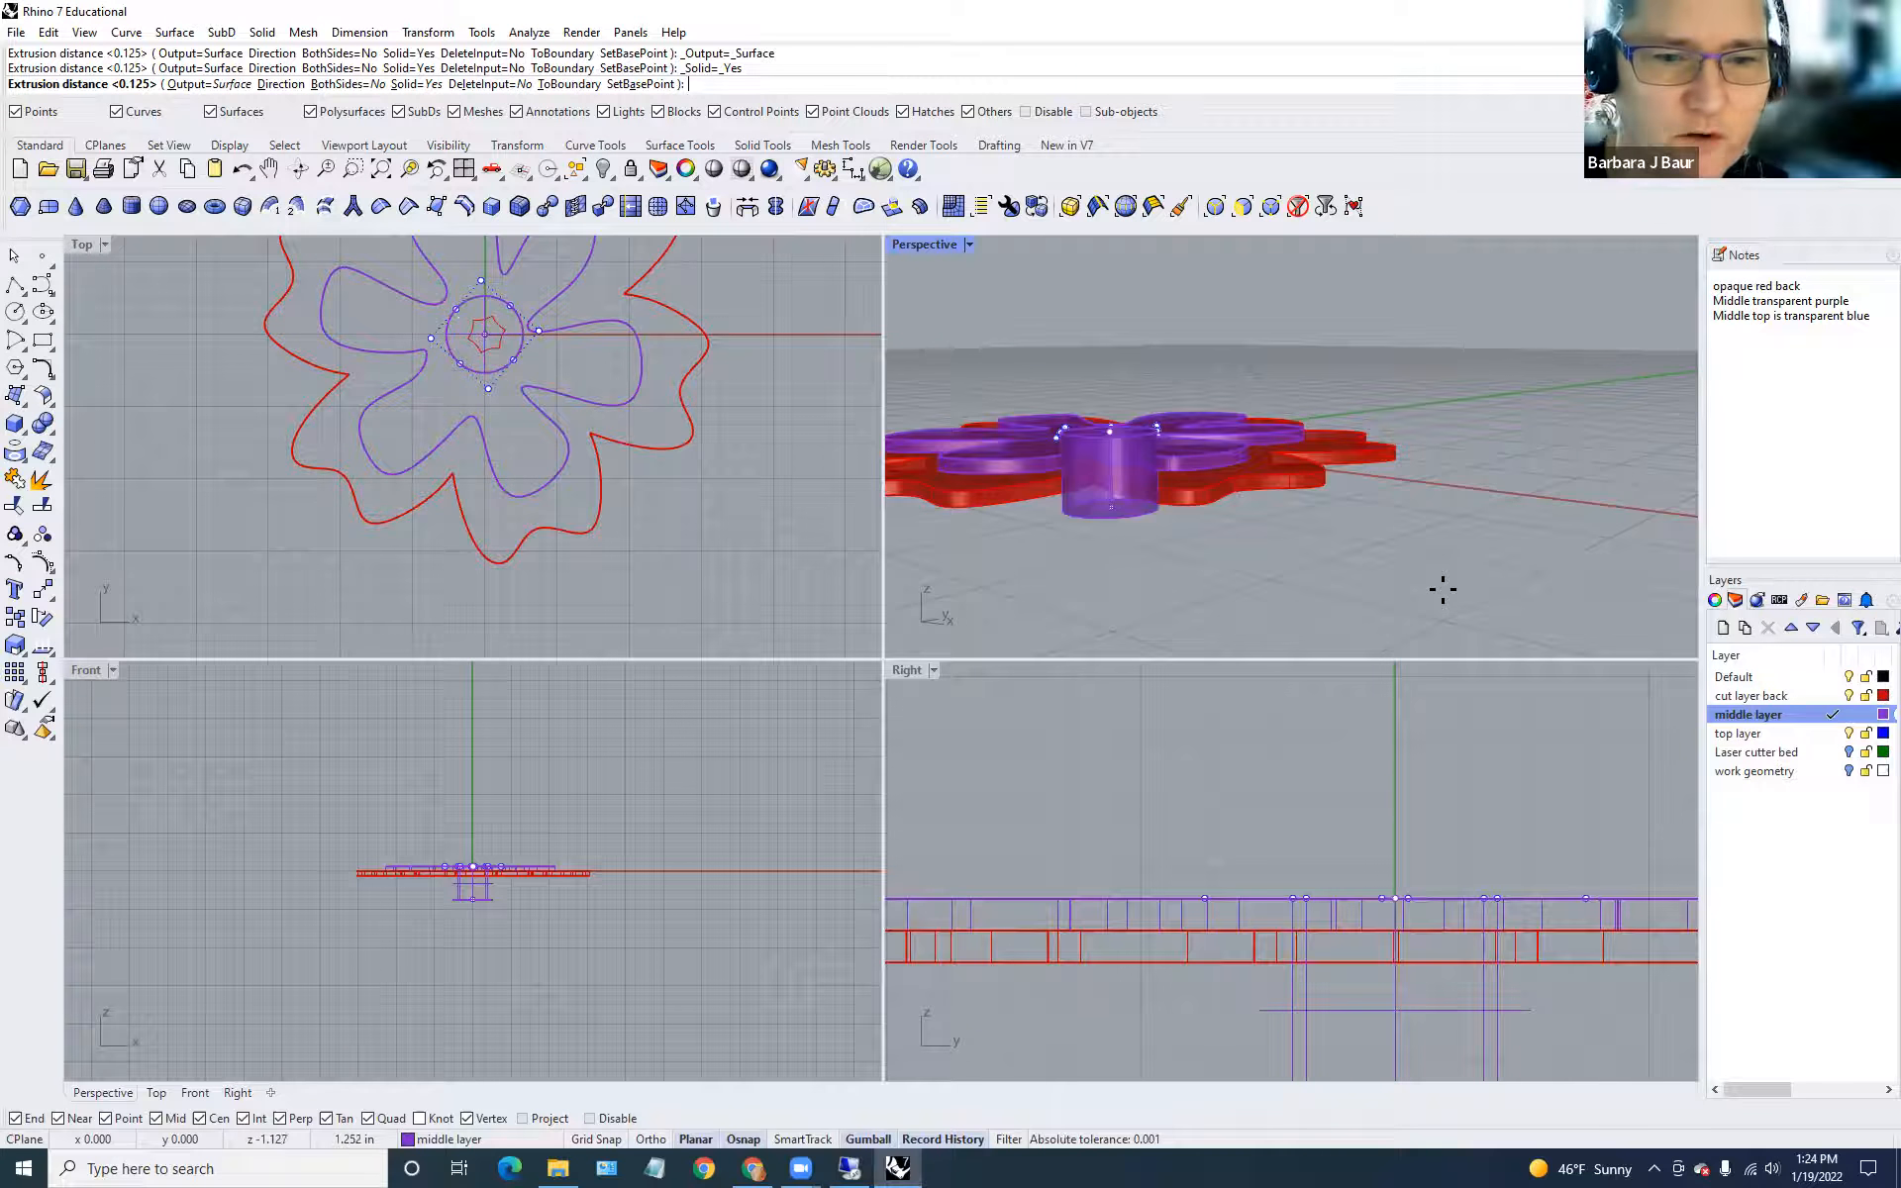
{"action": "left_click", "coordinate": [1833, 733]}
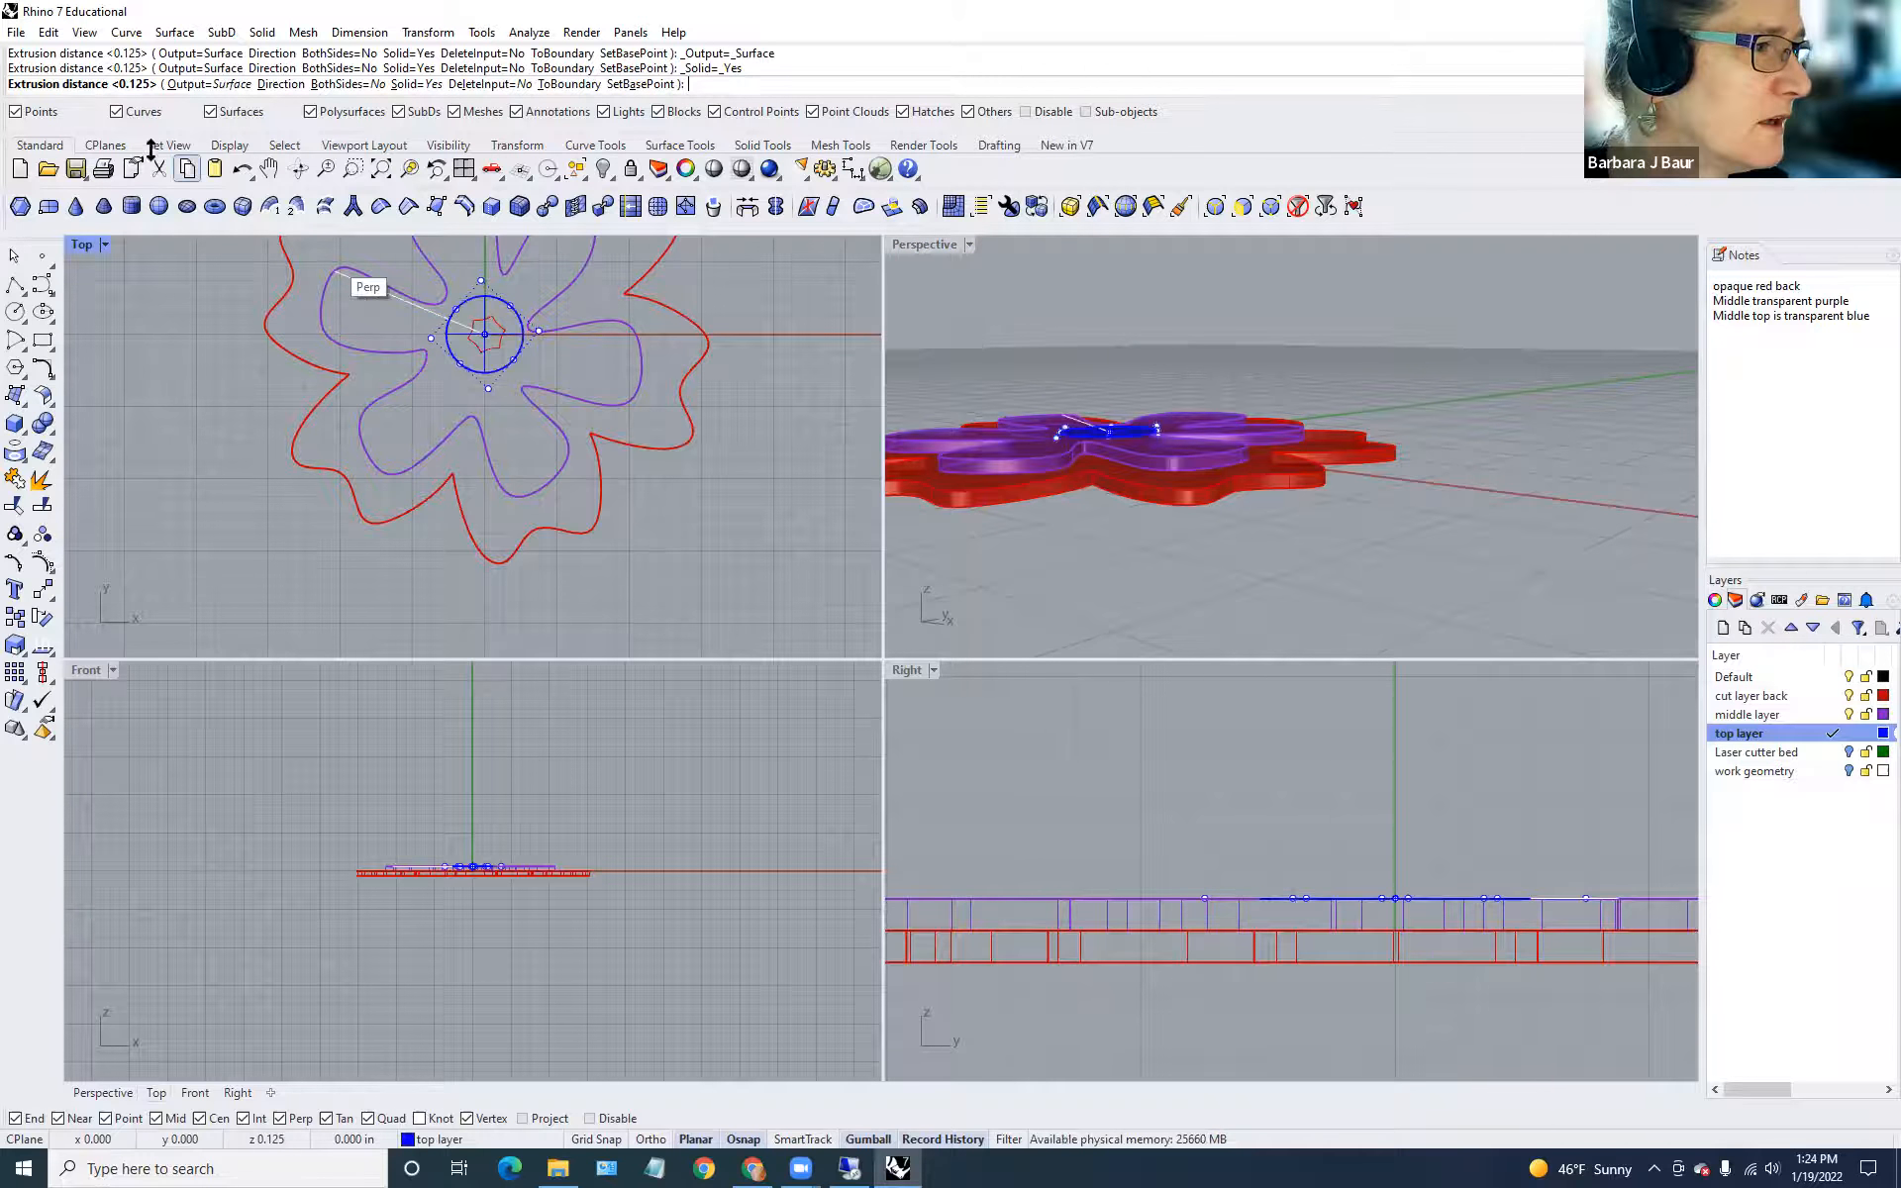
{"action": "left_click", "coordinate": [903, 393]}
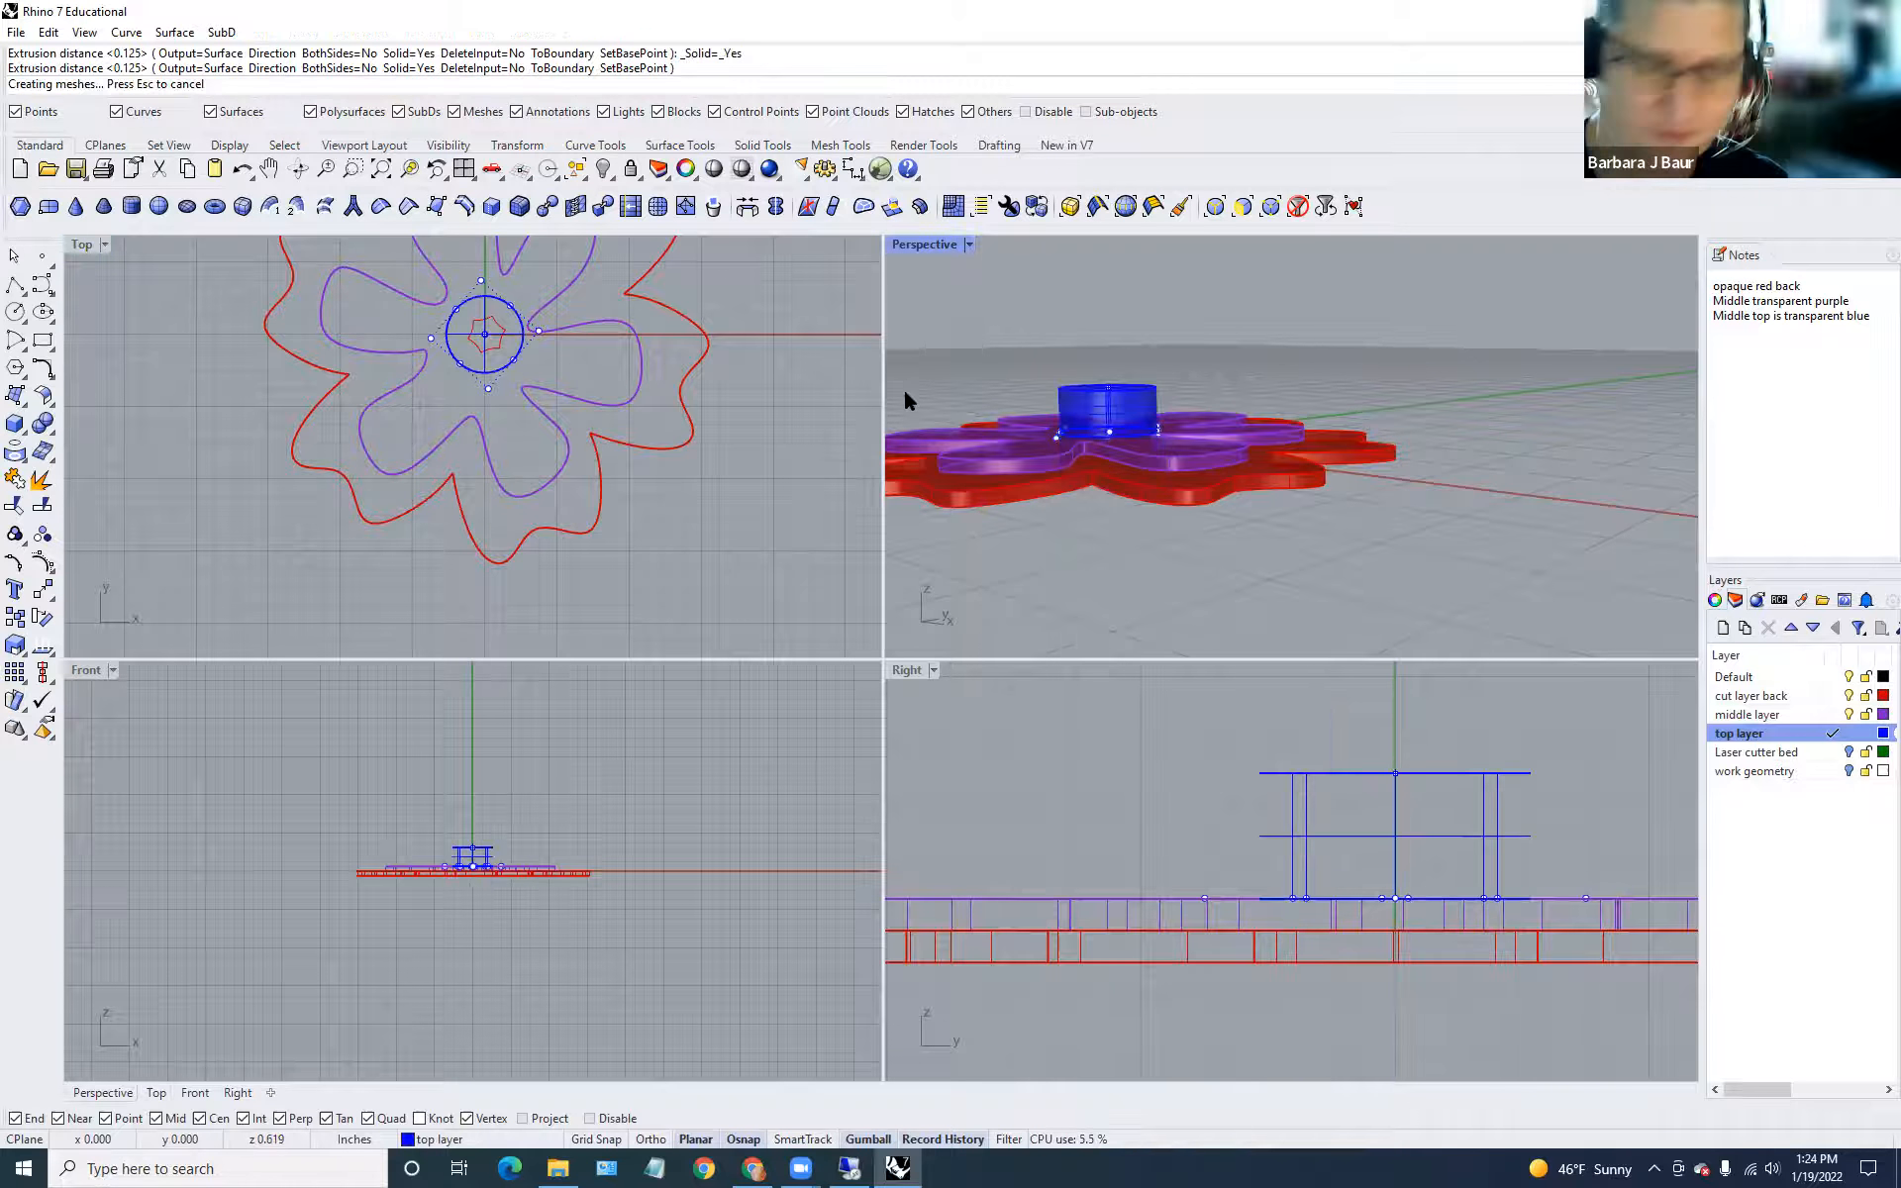
Delete the red back petal extrusion while keeping its outline curves.
{"action": "left_click", "coordinate": [1256, 774]}
{"action": "double_click", "coordinate": [913, 244]}
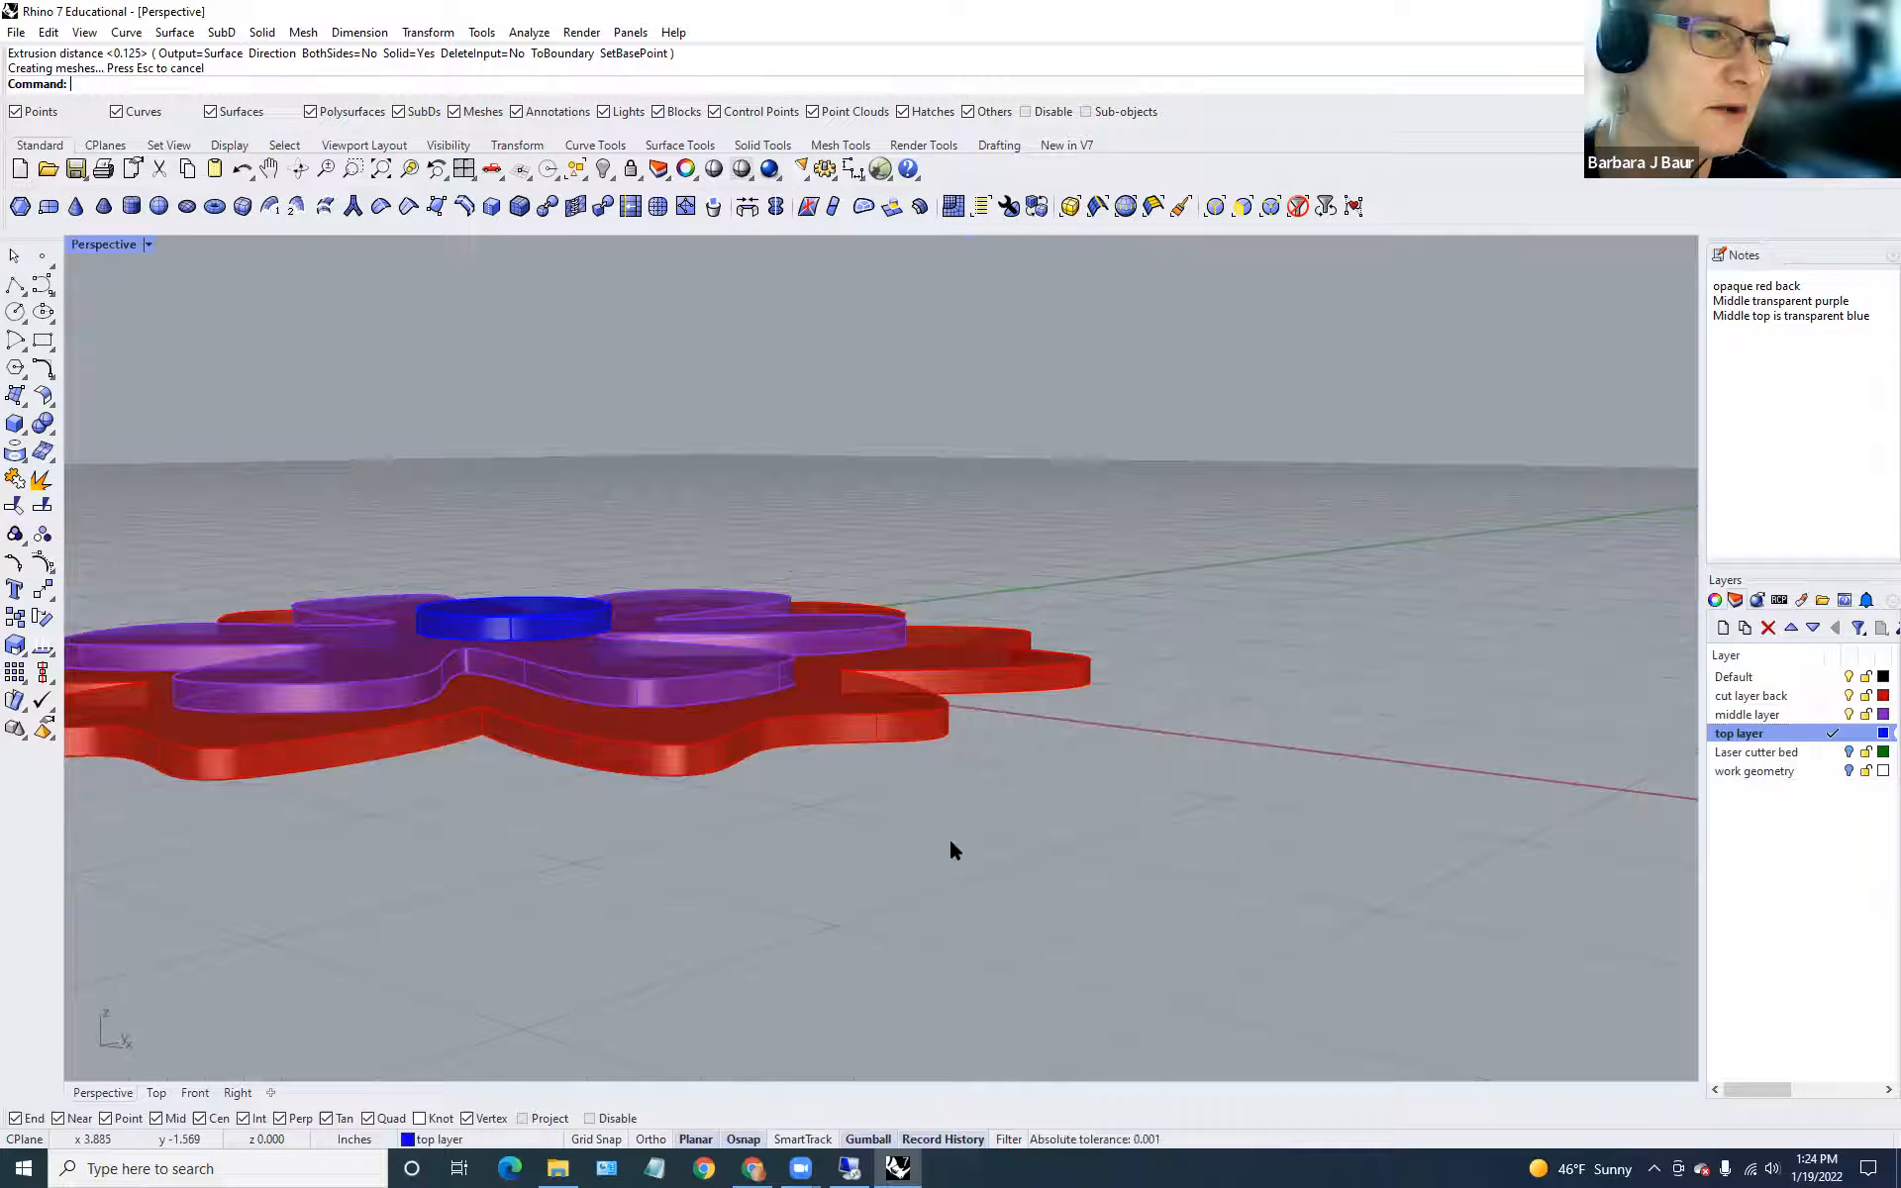
{"action": "right_click_drag", "start_coordinate": [738, 841], "coordinate": [717, 1017]}
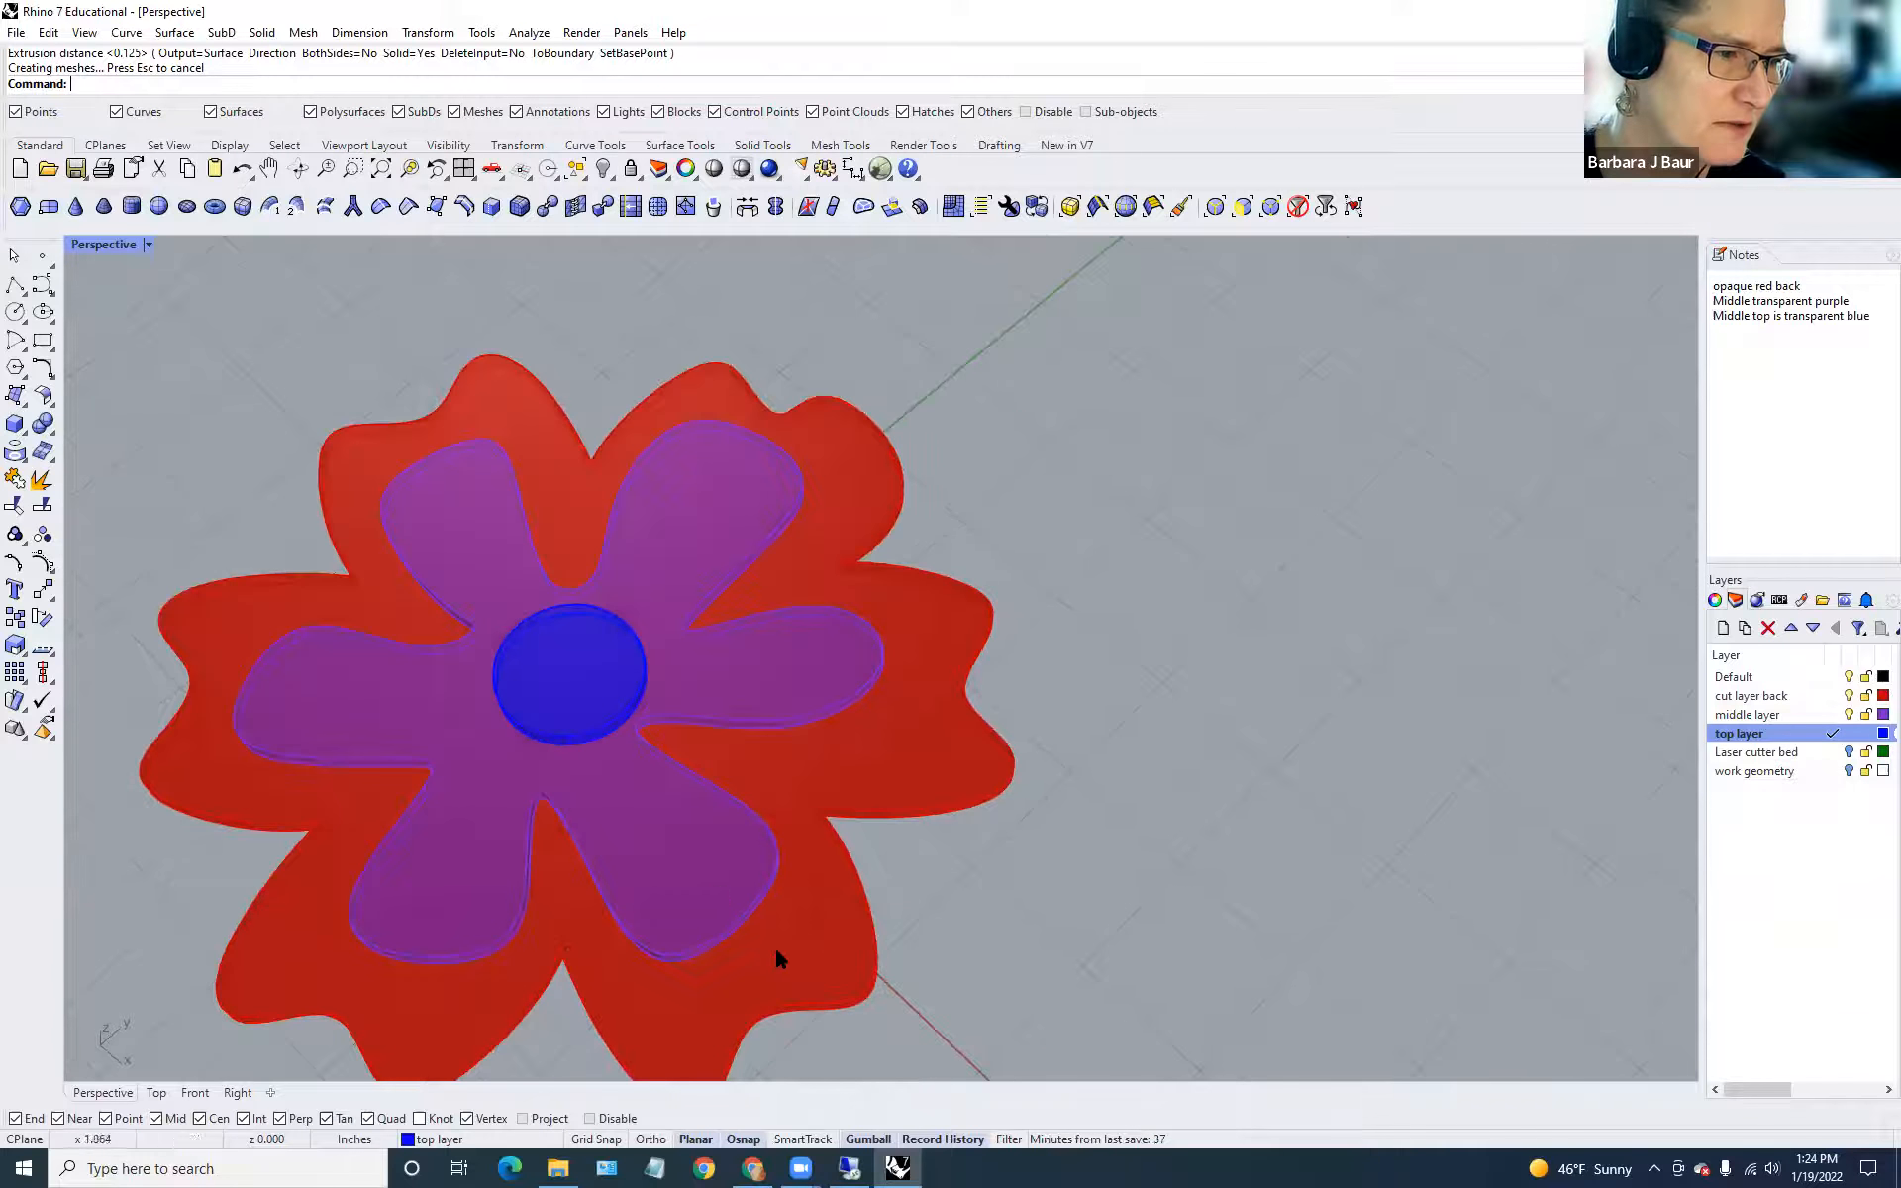
{"action": "scroll", "coordinate": [776, 950], "scroll_direction": "down", "scroll_amount": 4}
{"action": "scroll", "coordinate": [777, 949], "scroll_direction": "up", "scroll_amount": 2}
{"action": "right_click_drag", "start_coordinate": [852, 921], "coordinate": [766, 871]}
{"action": "left_click", "coordinate": [746, 877]}
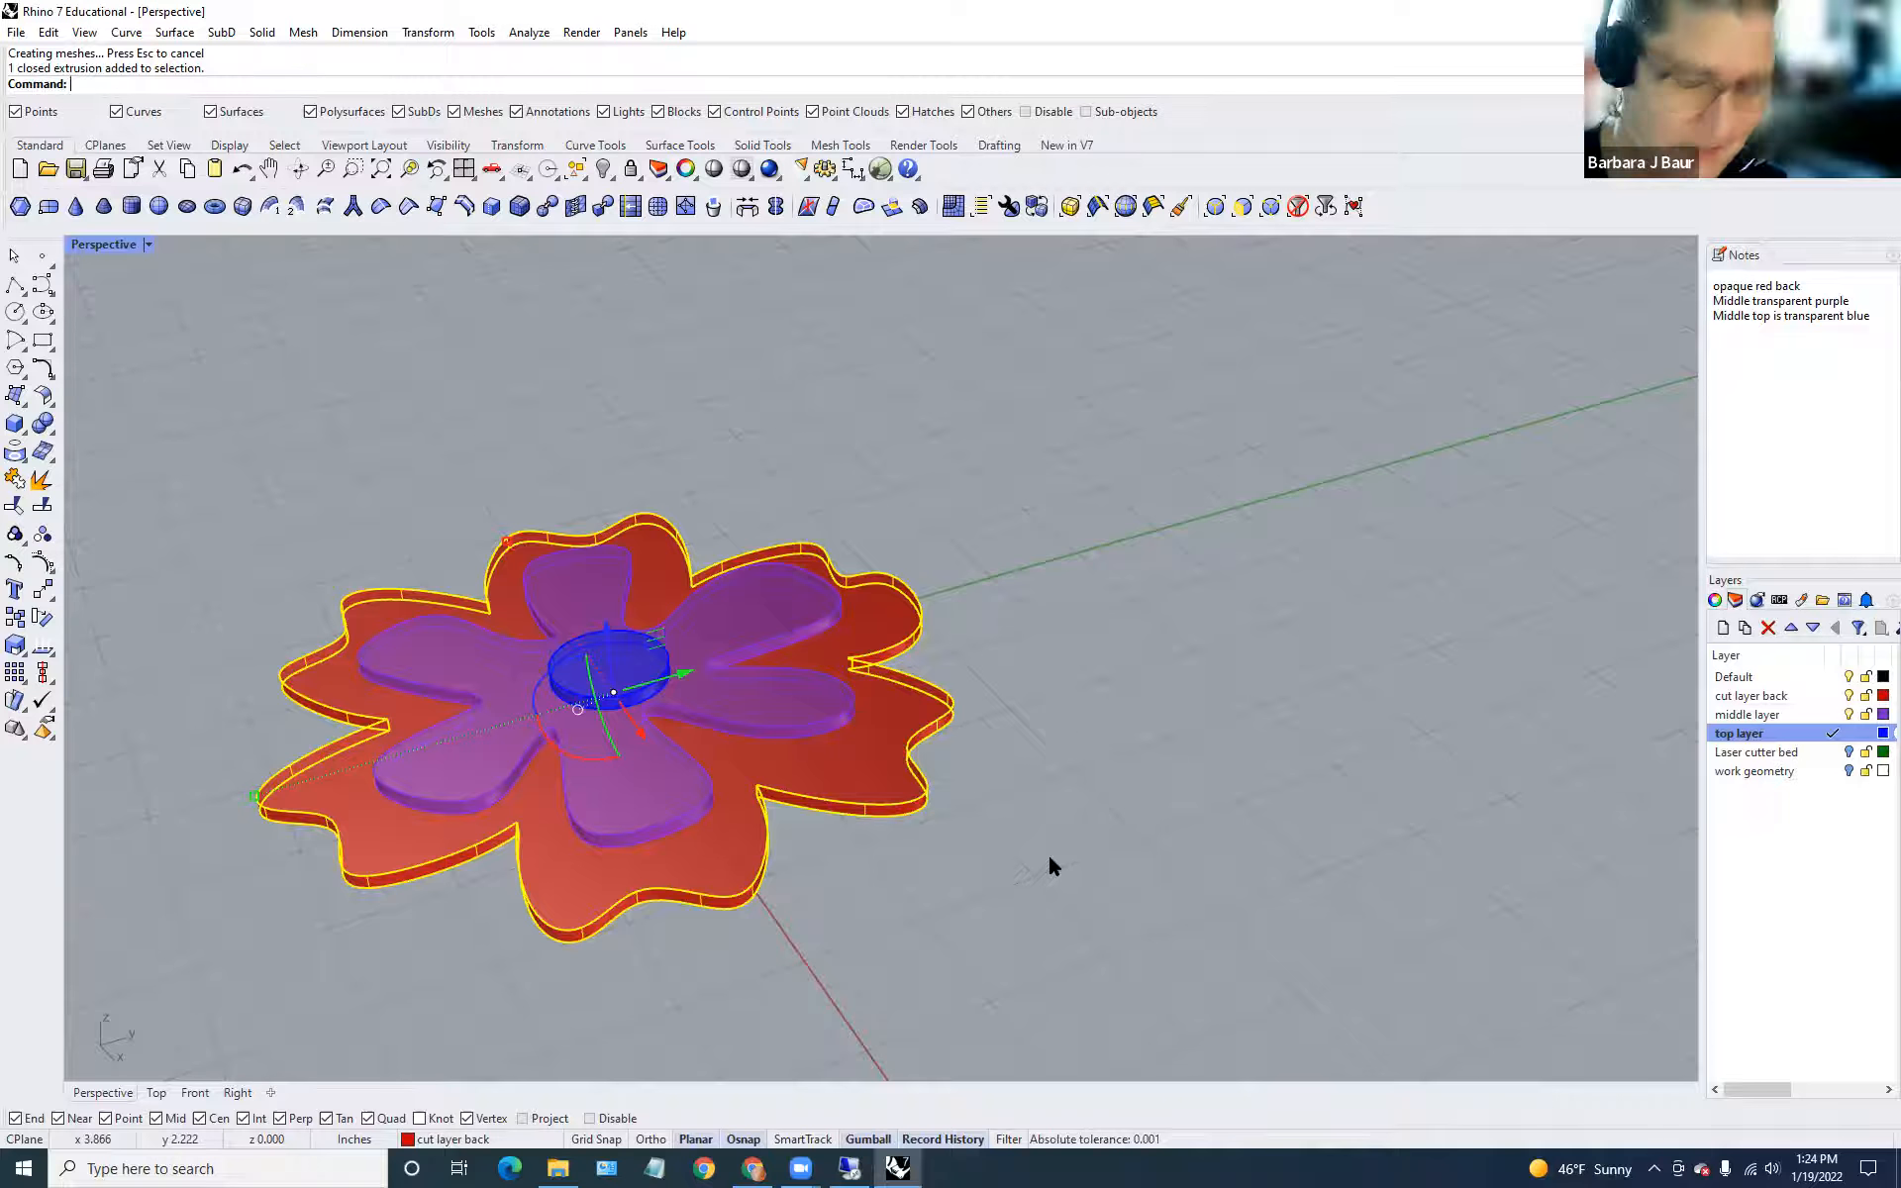
{"action": "key", "text": "Delete"}
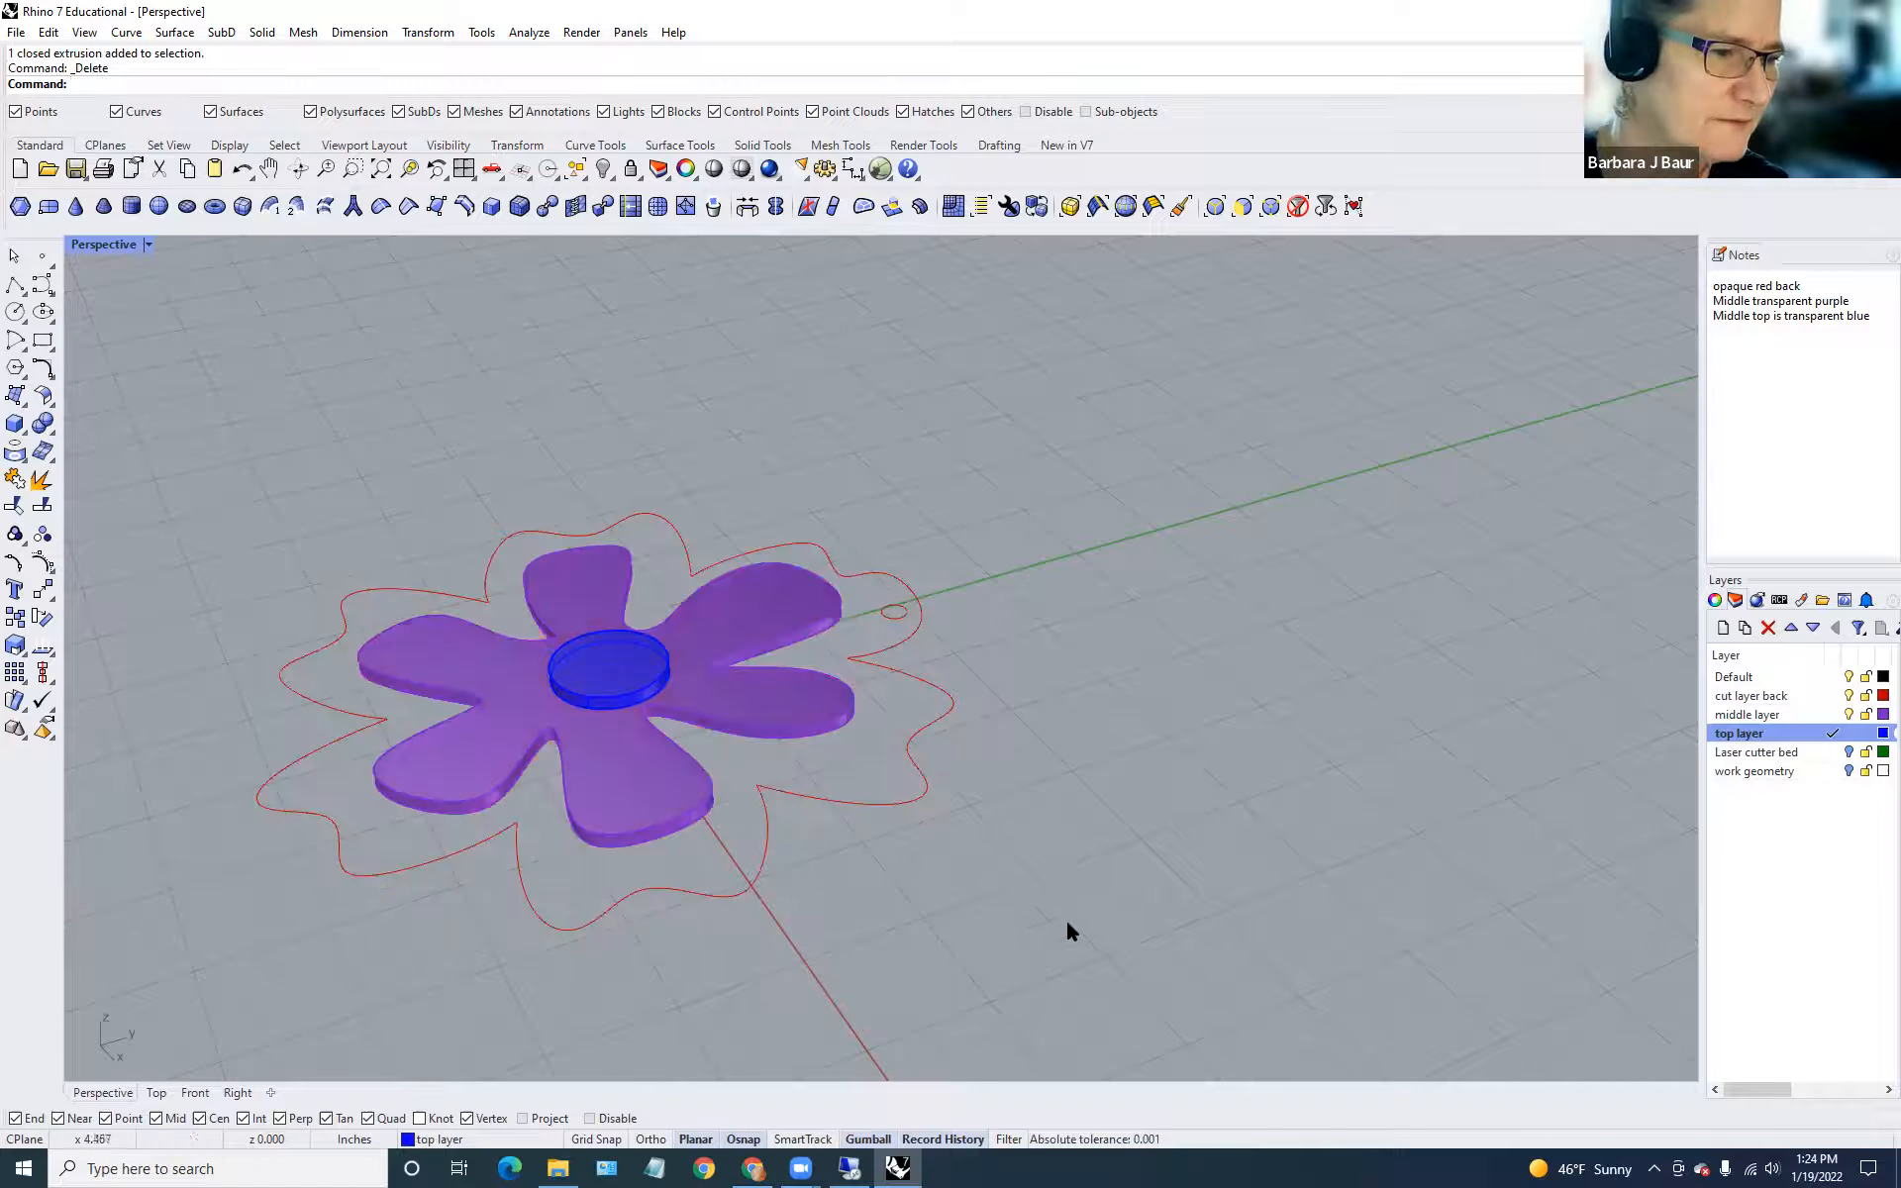
Extrude the red petal outline, central star-shaped curve and small hole circle together as a straight solid, distance -.1255, on cut layer back.
{"action": "left_click", "coordinate": [769, 799]}
{"action": "right_click_drag", "start_coordinate": [888, 734], "coordinate": [840, 492]}
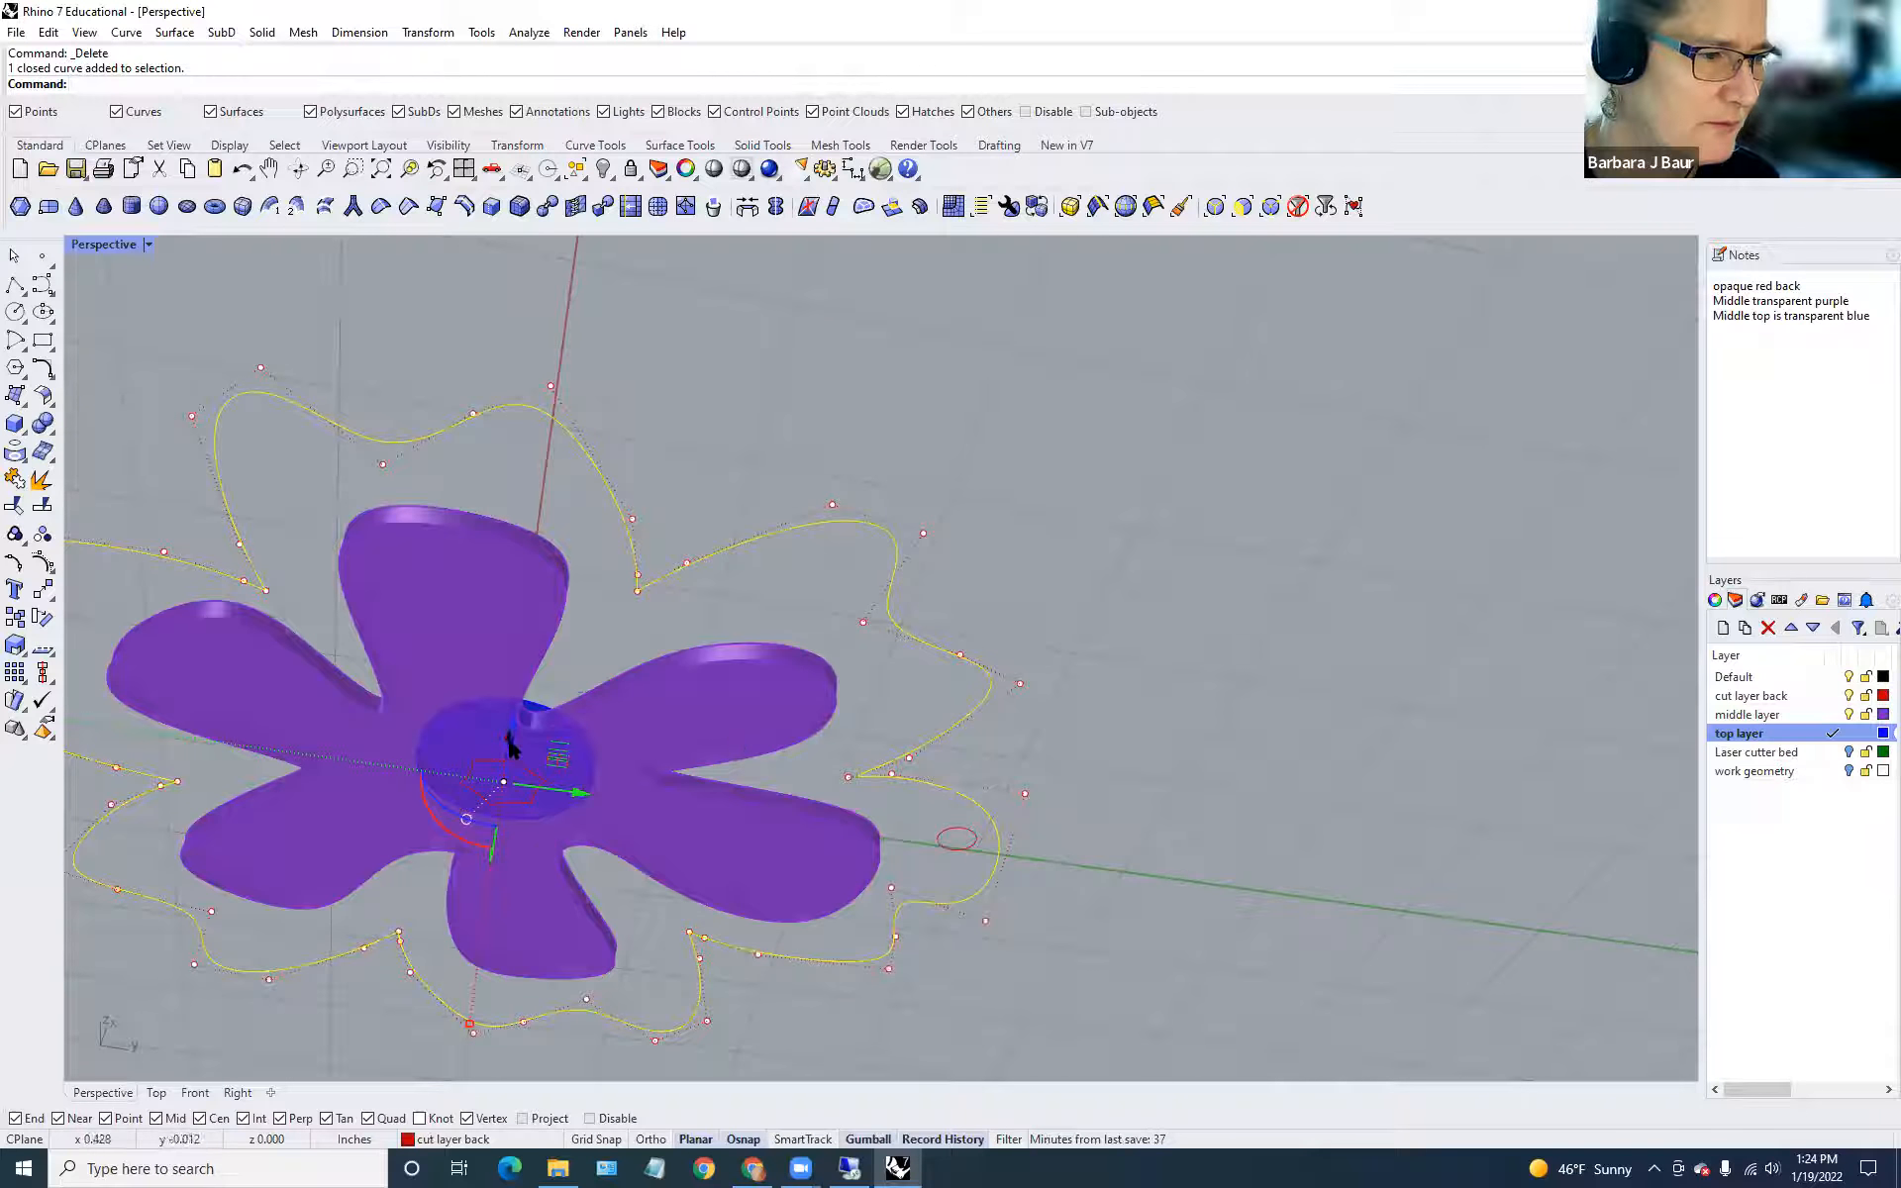
{"action": "left_click", "coordinate": [526, 769], "text": "shift"}
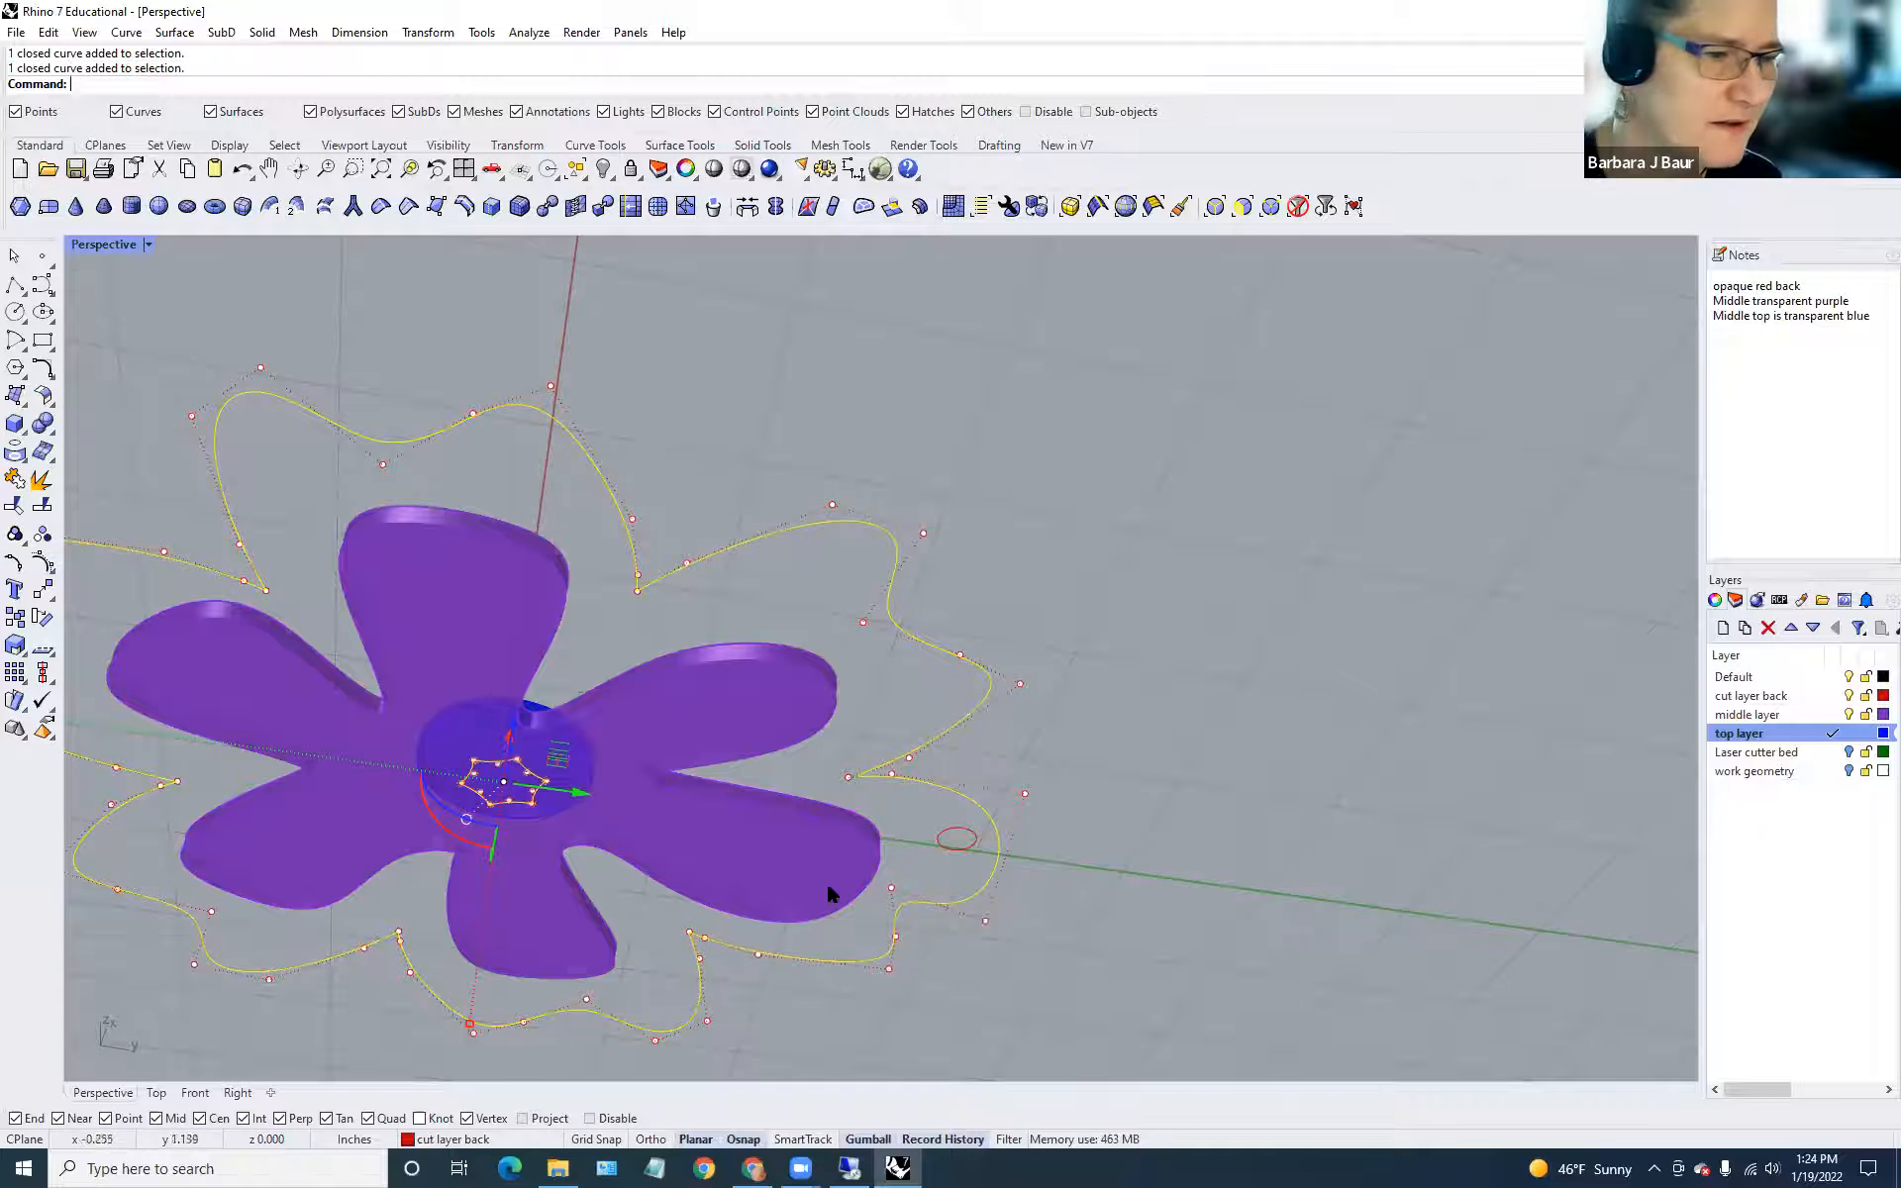
{"action": "left_click", "coordinate": [942, 842], "text": "shift"}
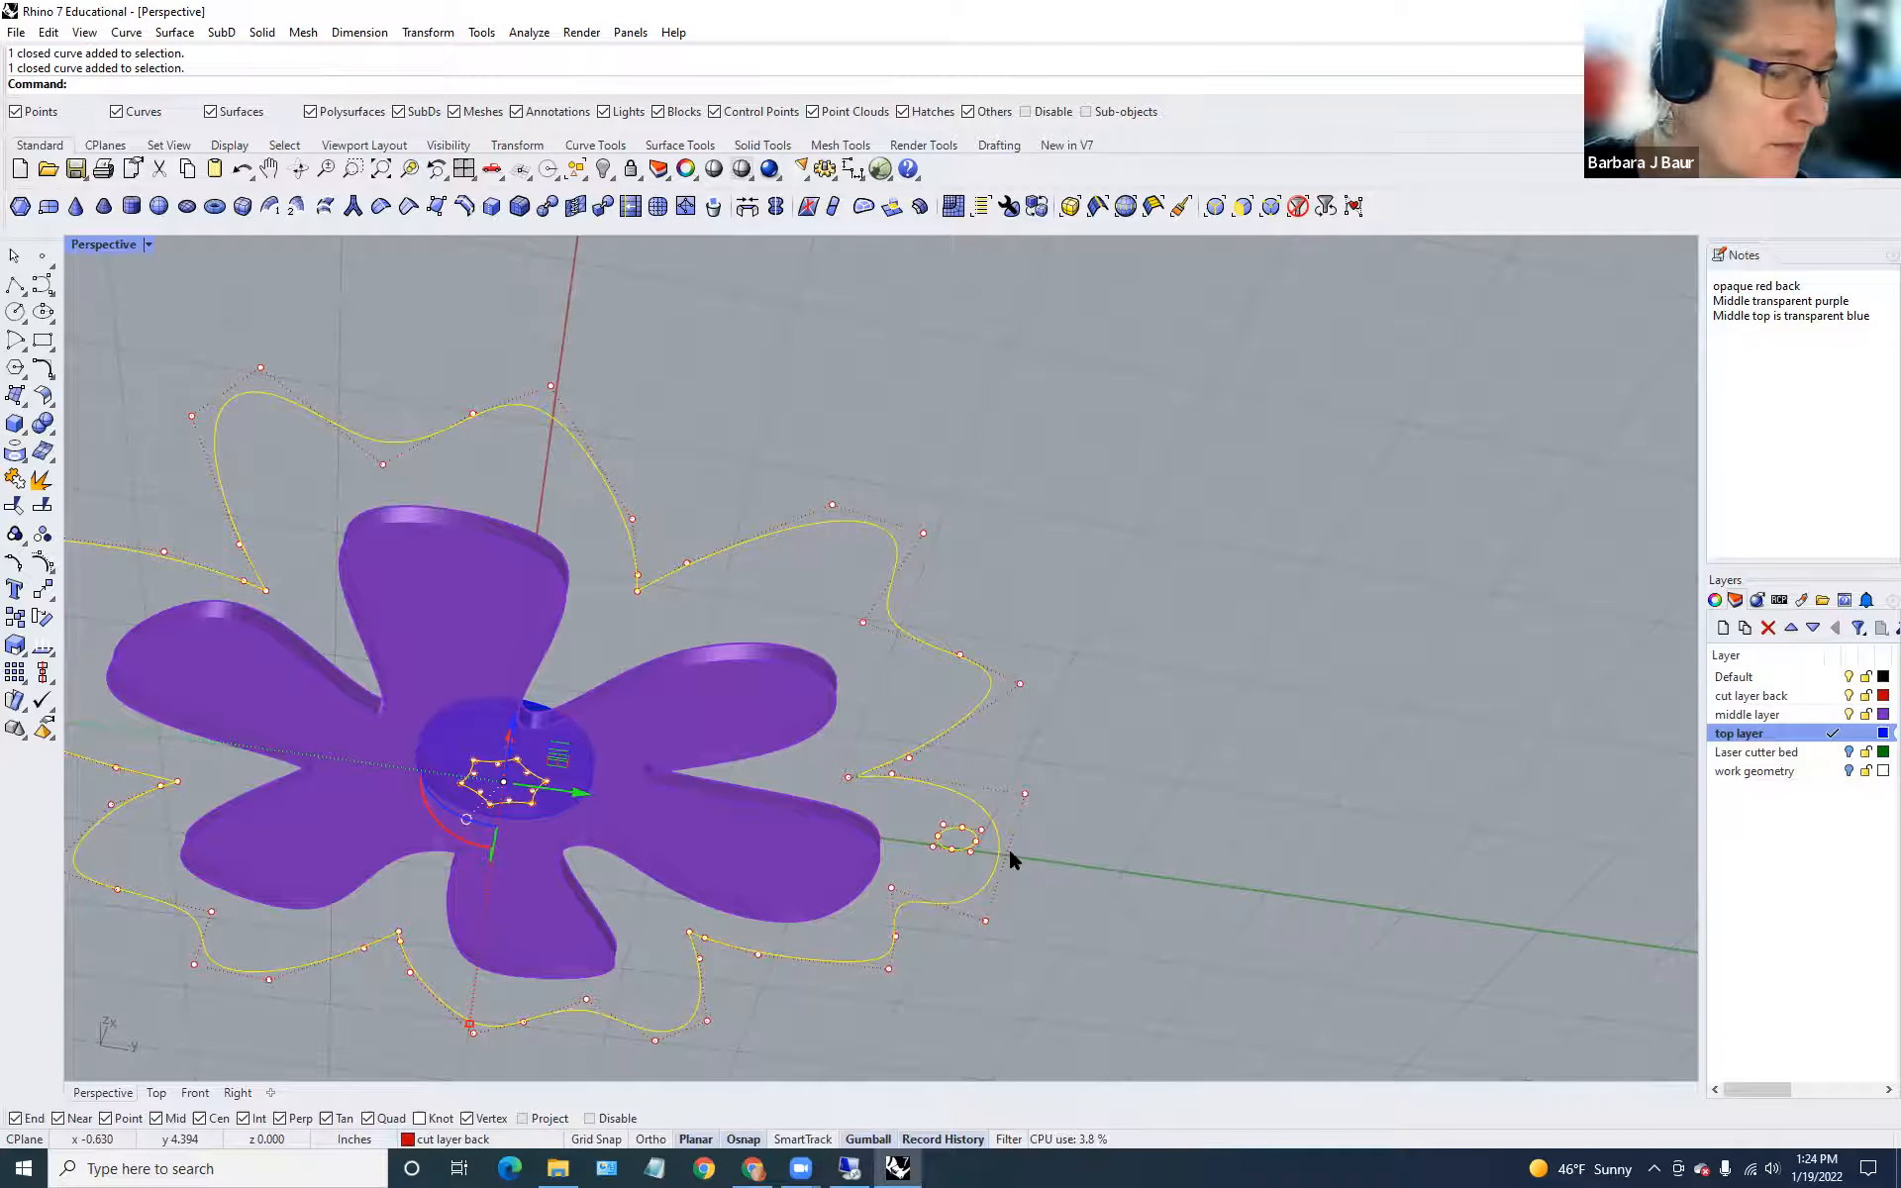
{"action": "right_click_drag", "start_coordinate": [1081, 768], "coordinate": [250, 115]}
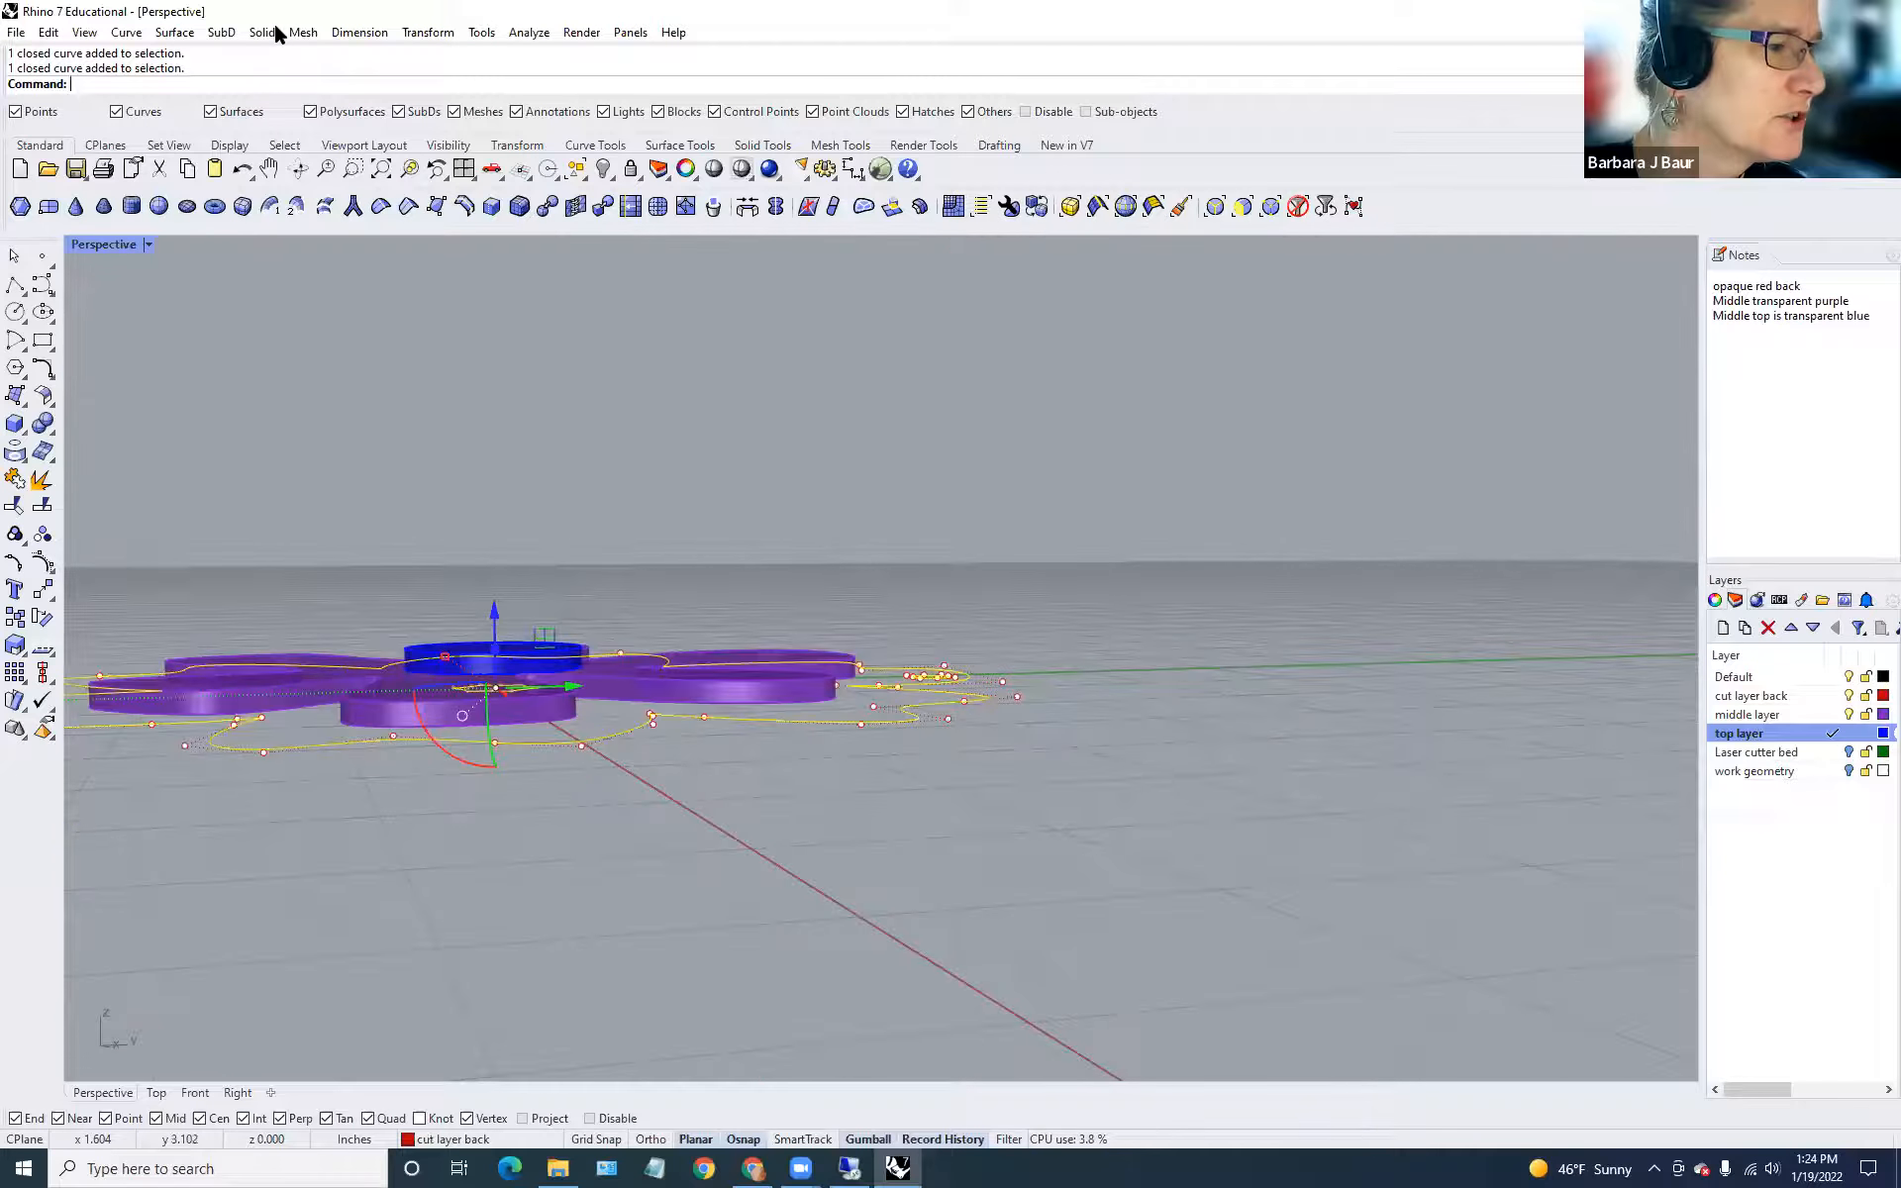
{"action": "left_click", "coordinate": [271, 32]}
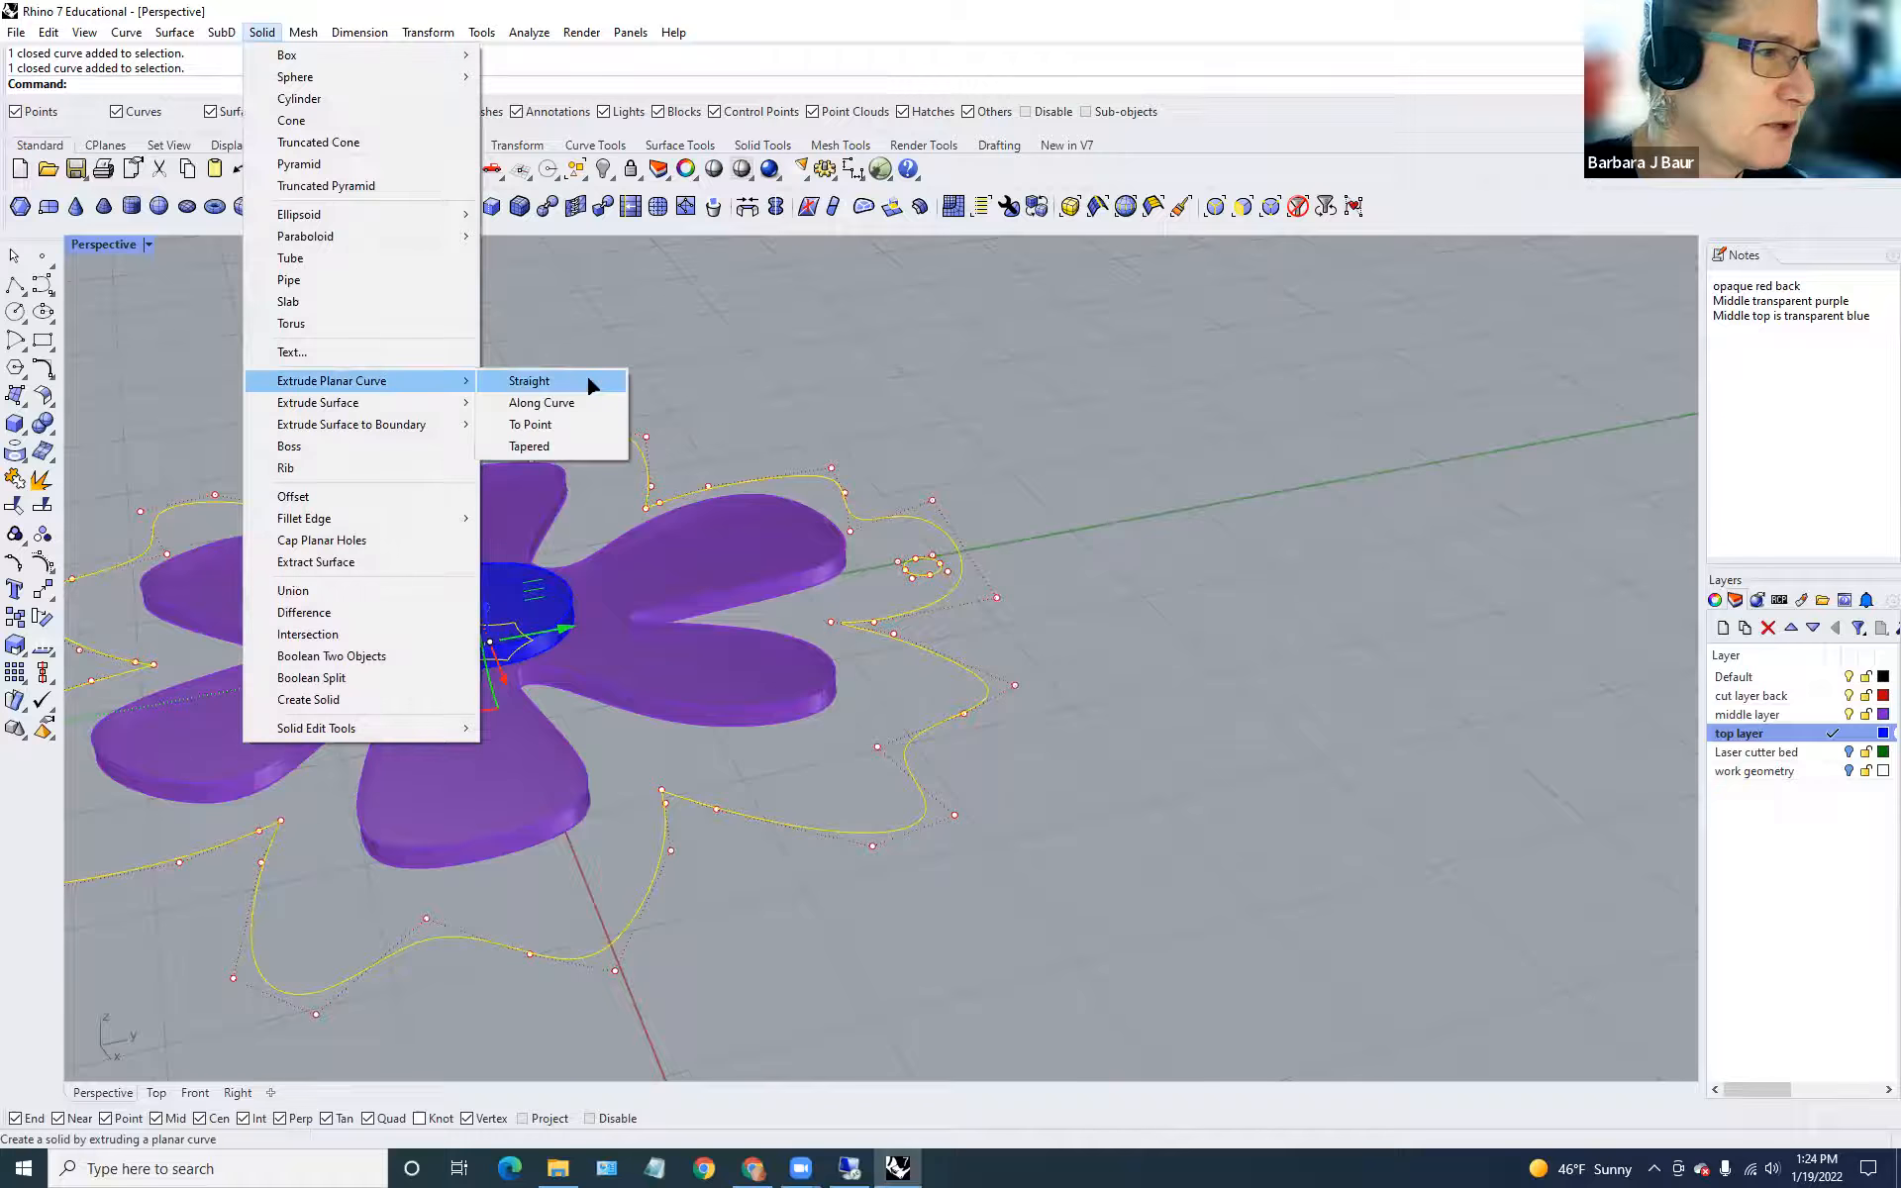
{"action": "left_click", "coordinate": [586, 382]}
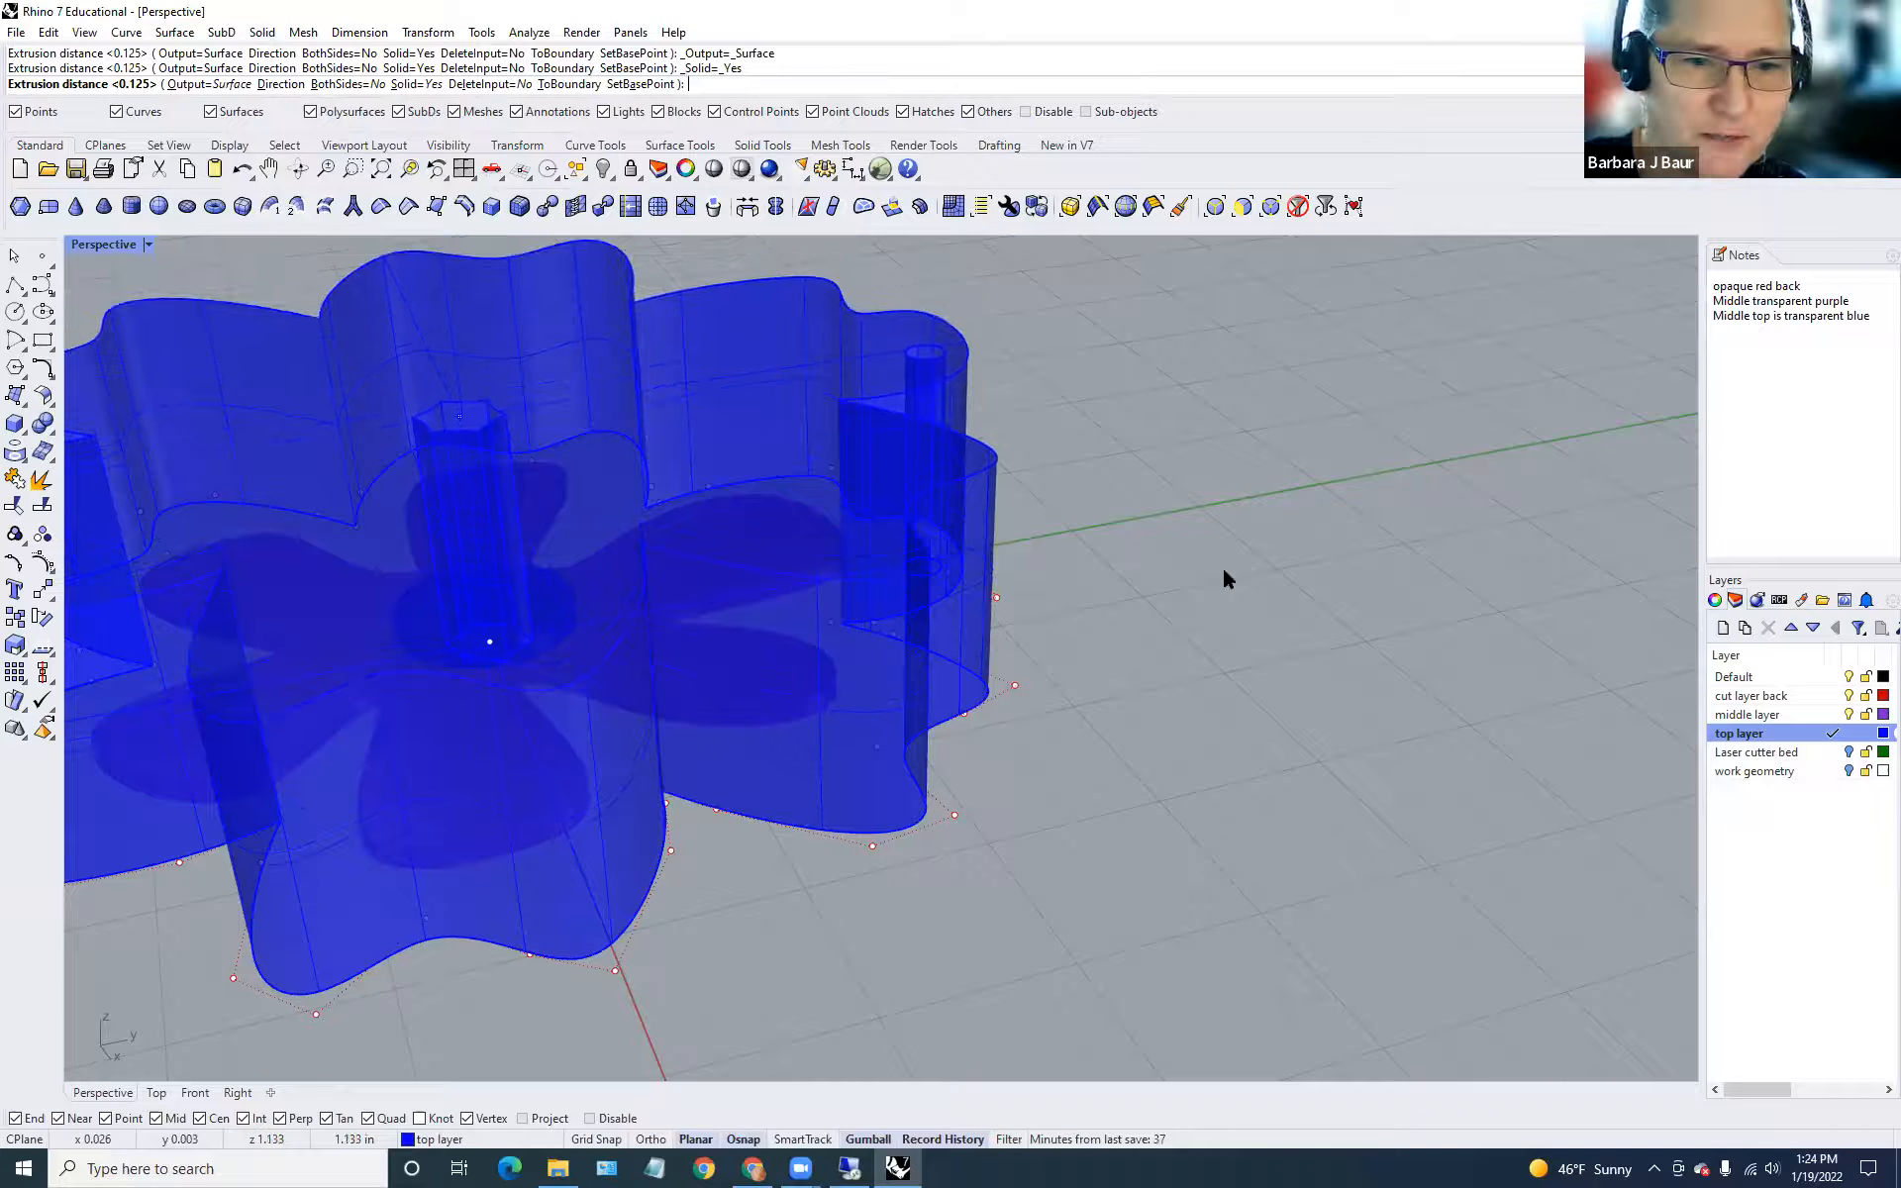
{"action": "left_click", "coordinate": [1833, 695]}
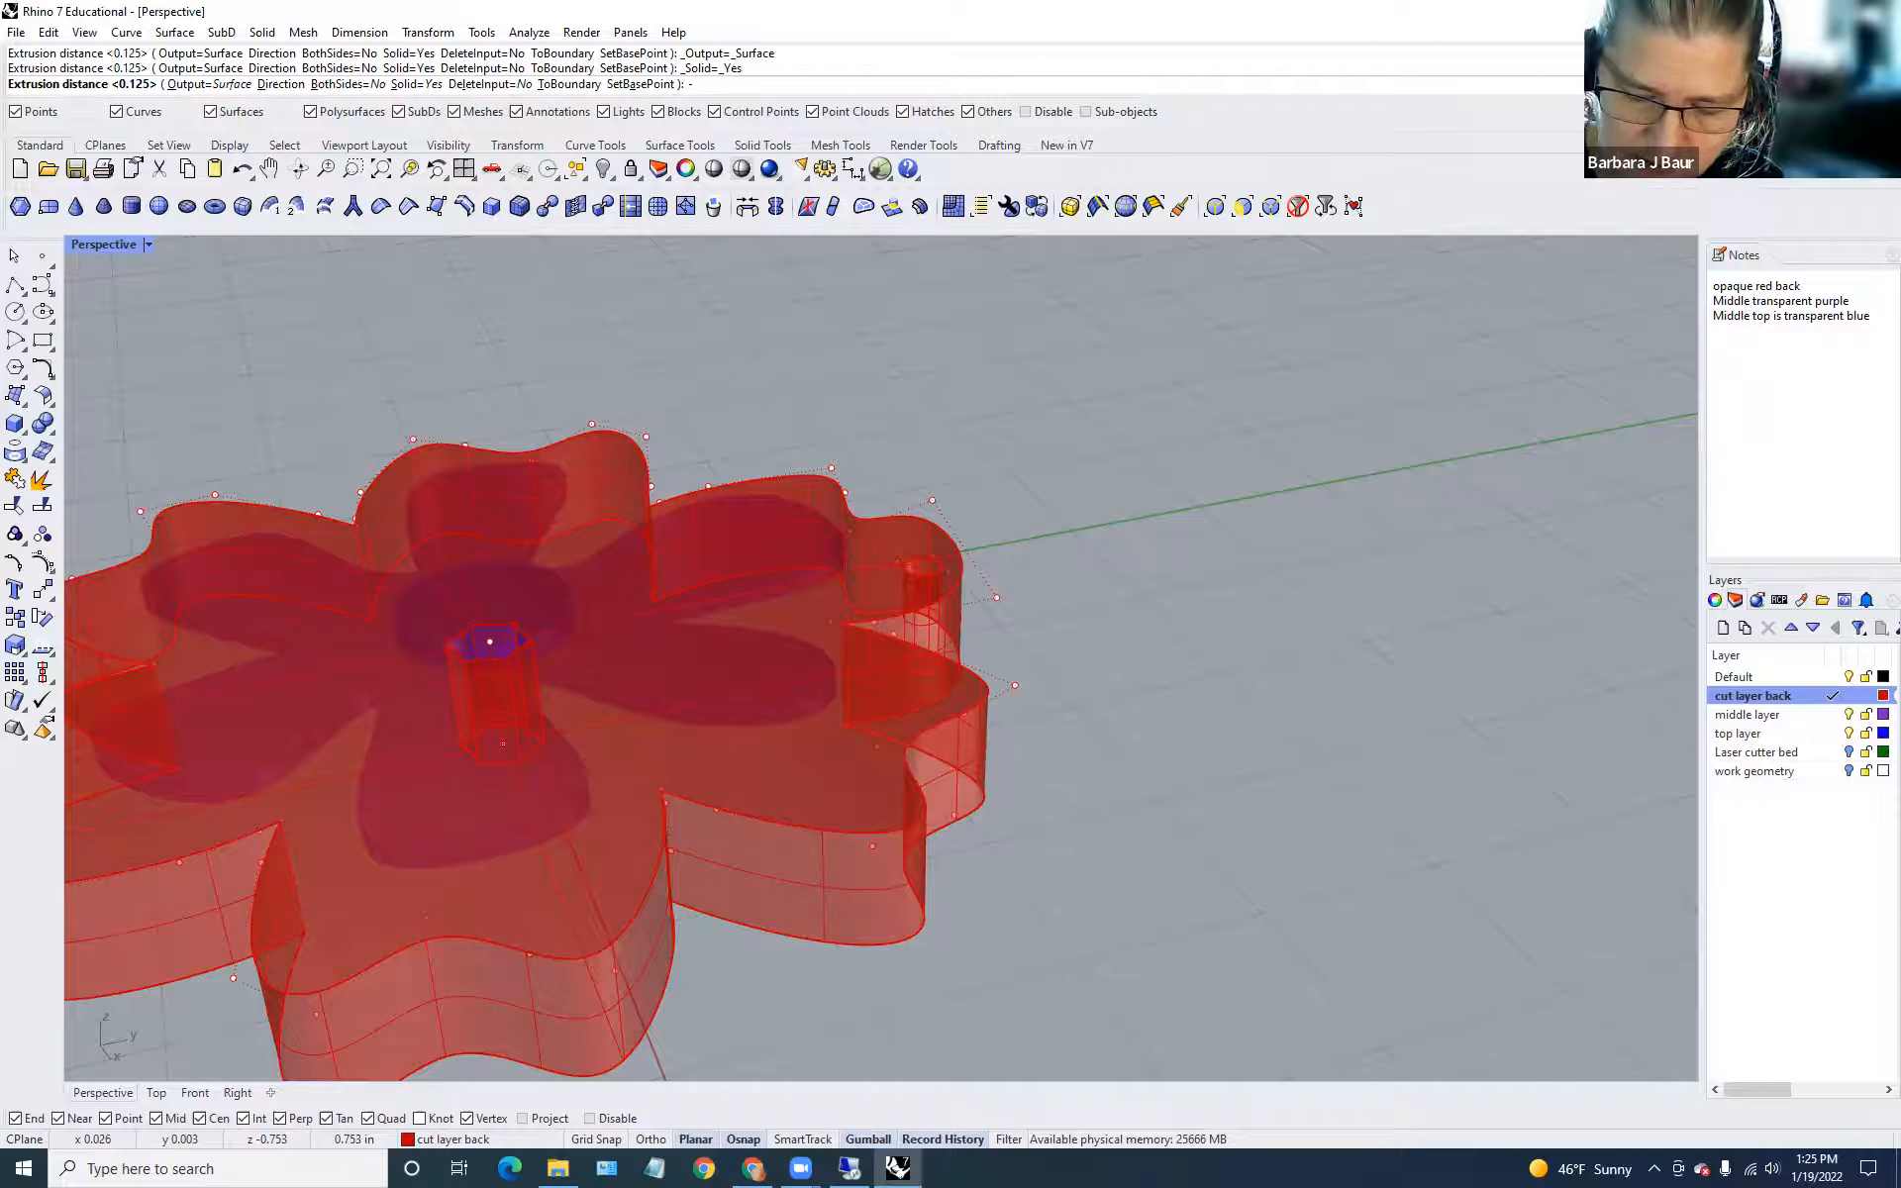
{"action": "type", "text": ".1255"}
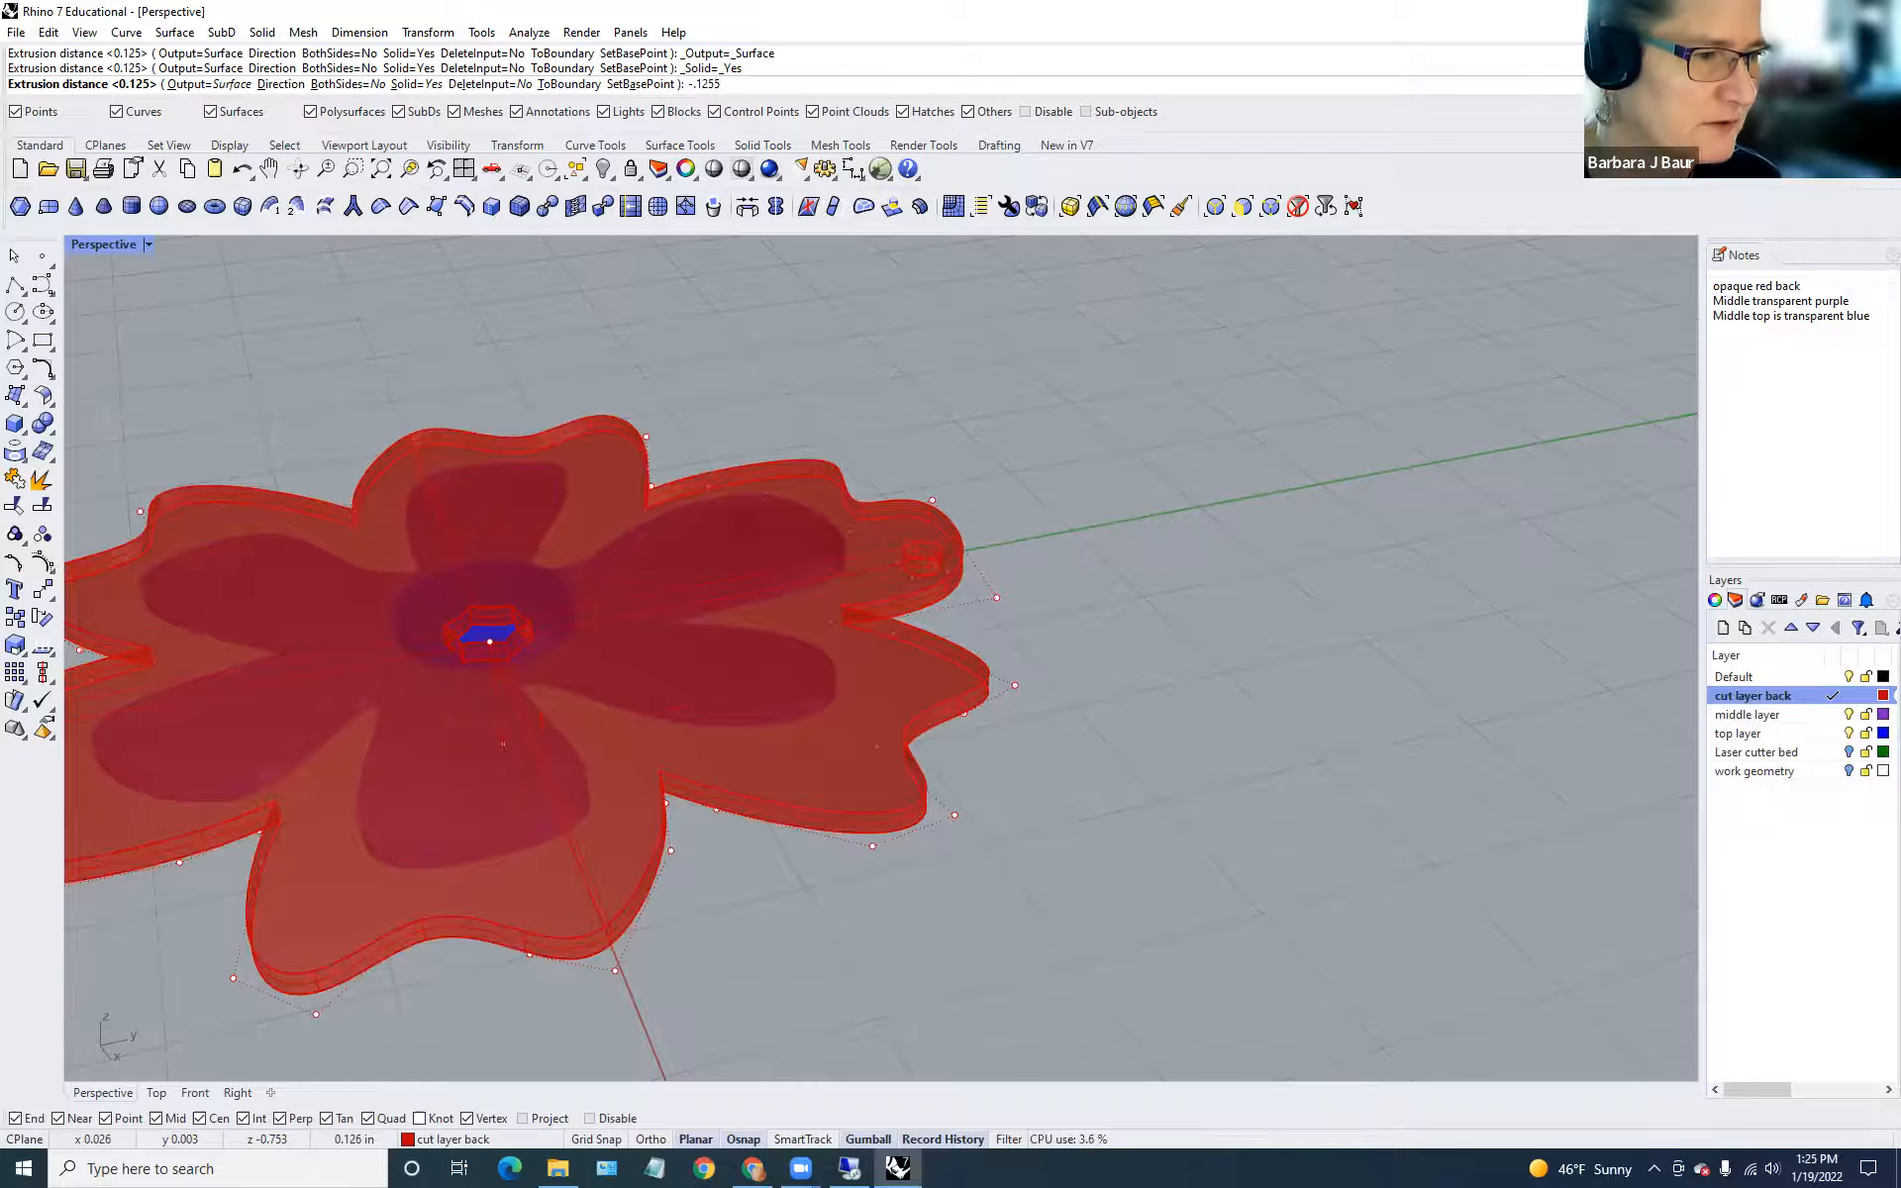
{"action": "key", "text": "Return"}
{"action": "left_click", "coordinate": [1077, 852]}
Nudge the new red back extrusion slightly downward so it sits just beneath the purple petal piece.
{"action": "scroll", "coordinate": [1081, 856], "scroll_direction": "down", "scroll_amount": 5}
{"action": "scroll", "coordinate": [1081, 856], "scroll_direction": "up", "scroll_amount": 5}
{"action": "right_click_drag", "start_coordinate": [1028, 887], "coordinate": [1005, 807]}
{"action": "left_click", "coordinate": [844, 715]}
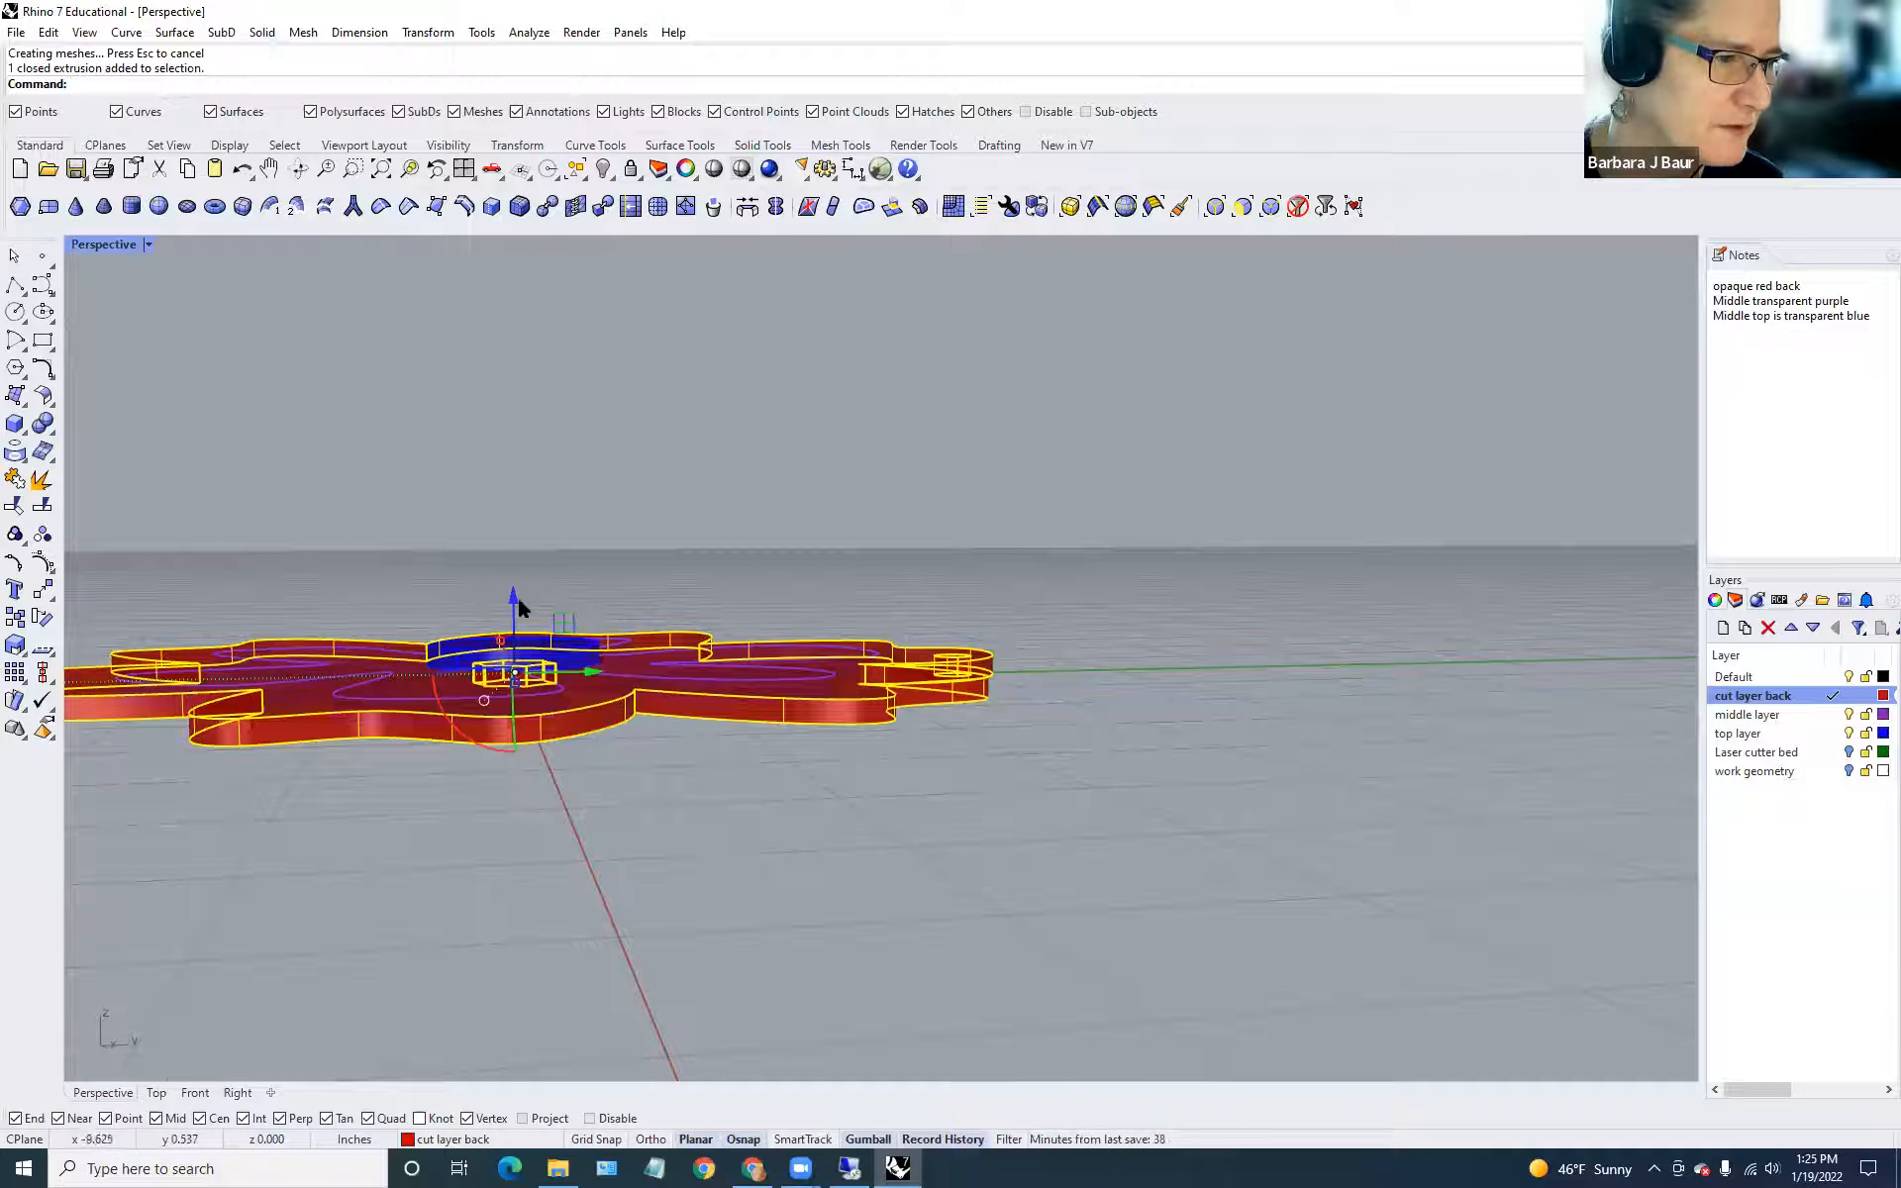
{"action": "mouse_move", "coordinate": [514, 598]}
{"action": "left_mouse_down"}
{"action": "mouse_move", "coordinate": [511, 634]}
{"action": "mouse_move", "coordinate": [514, 616]}
{"action": "left_mouse_up"}
{"action": "left_click", "coordinate": [953, 625]}
{"action": "double_click", "coordinate": [103, 245]}
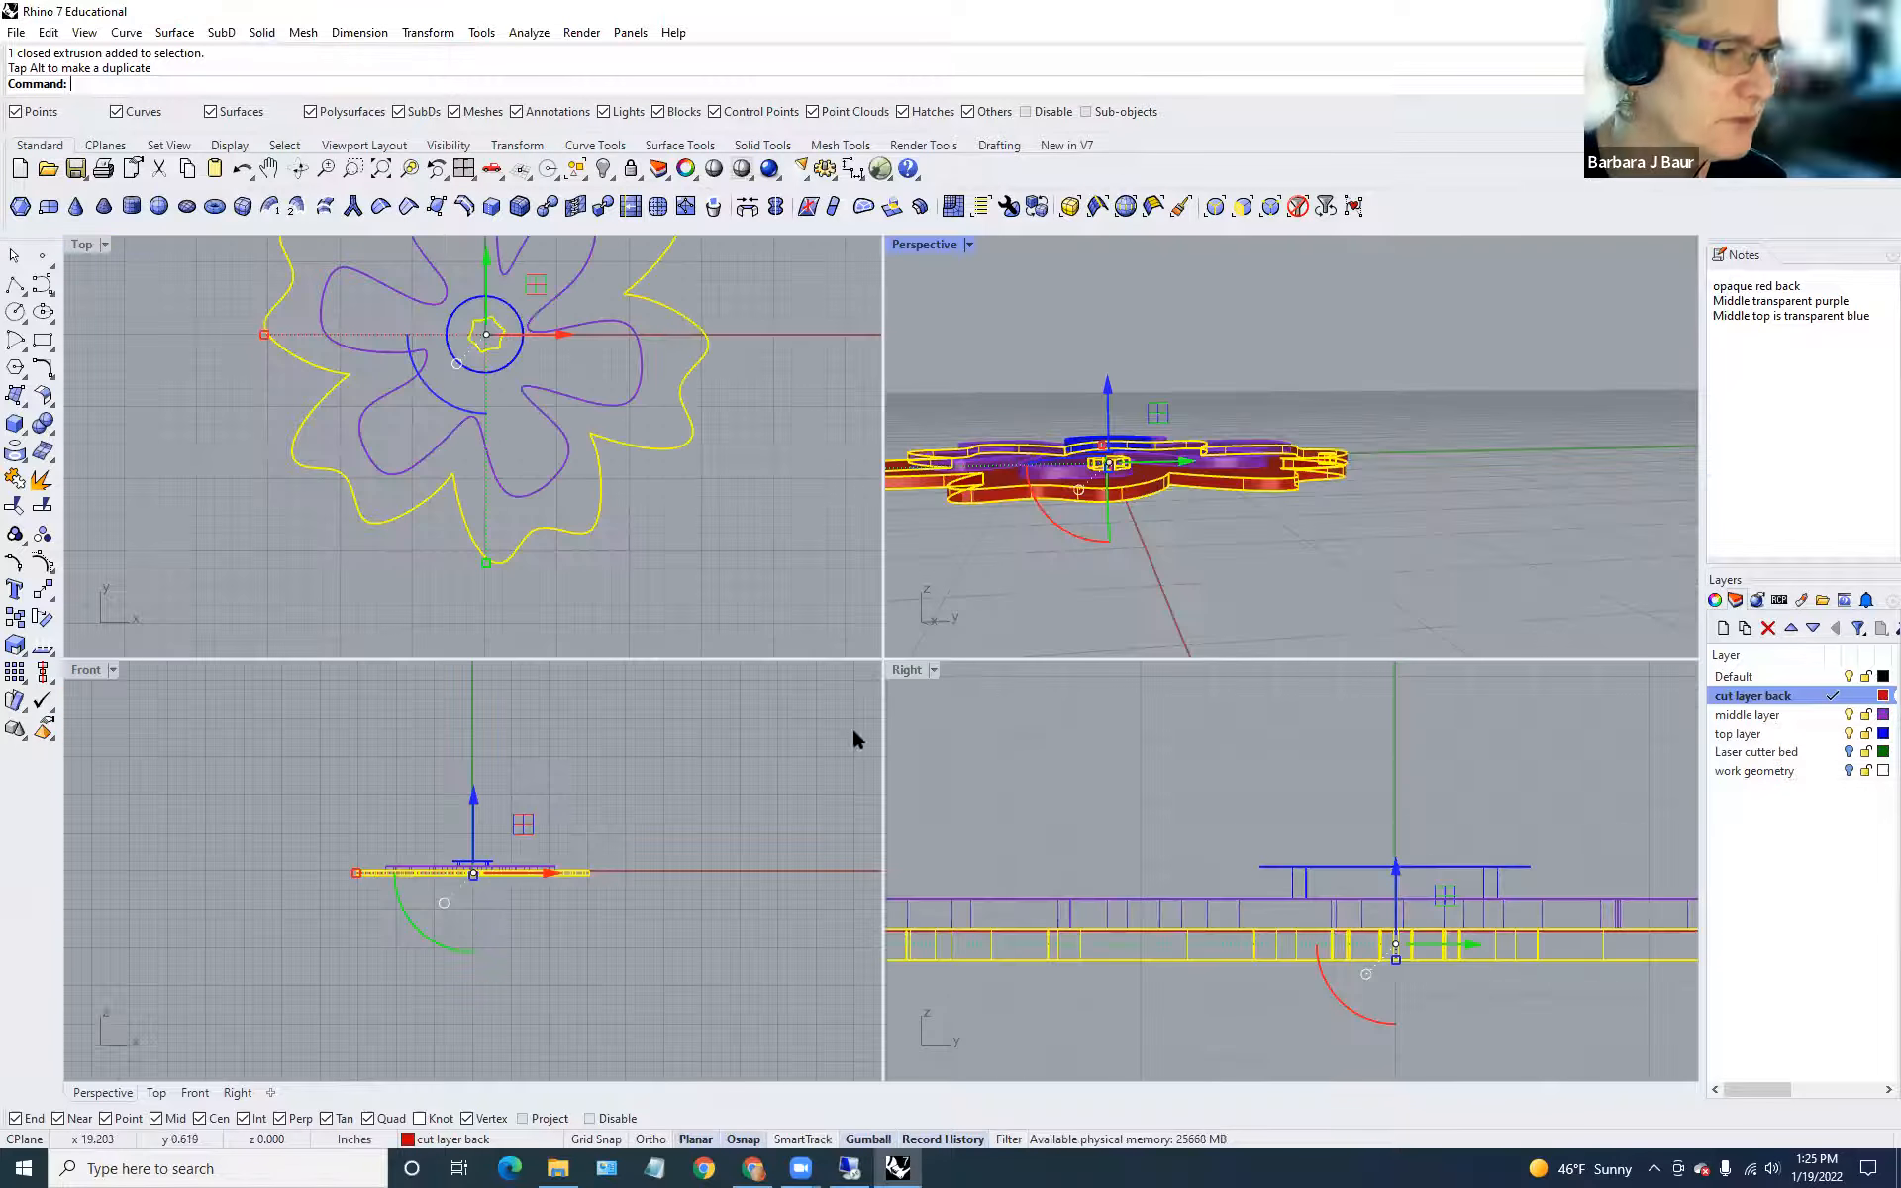
{"action": "left_click_drag", "start_coordinate": [1395, 864], "coordinate": [1366, 864]}
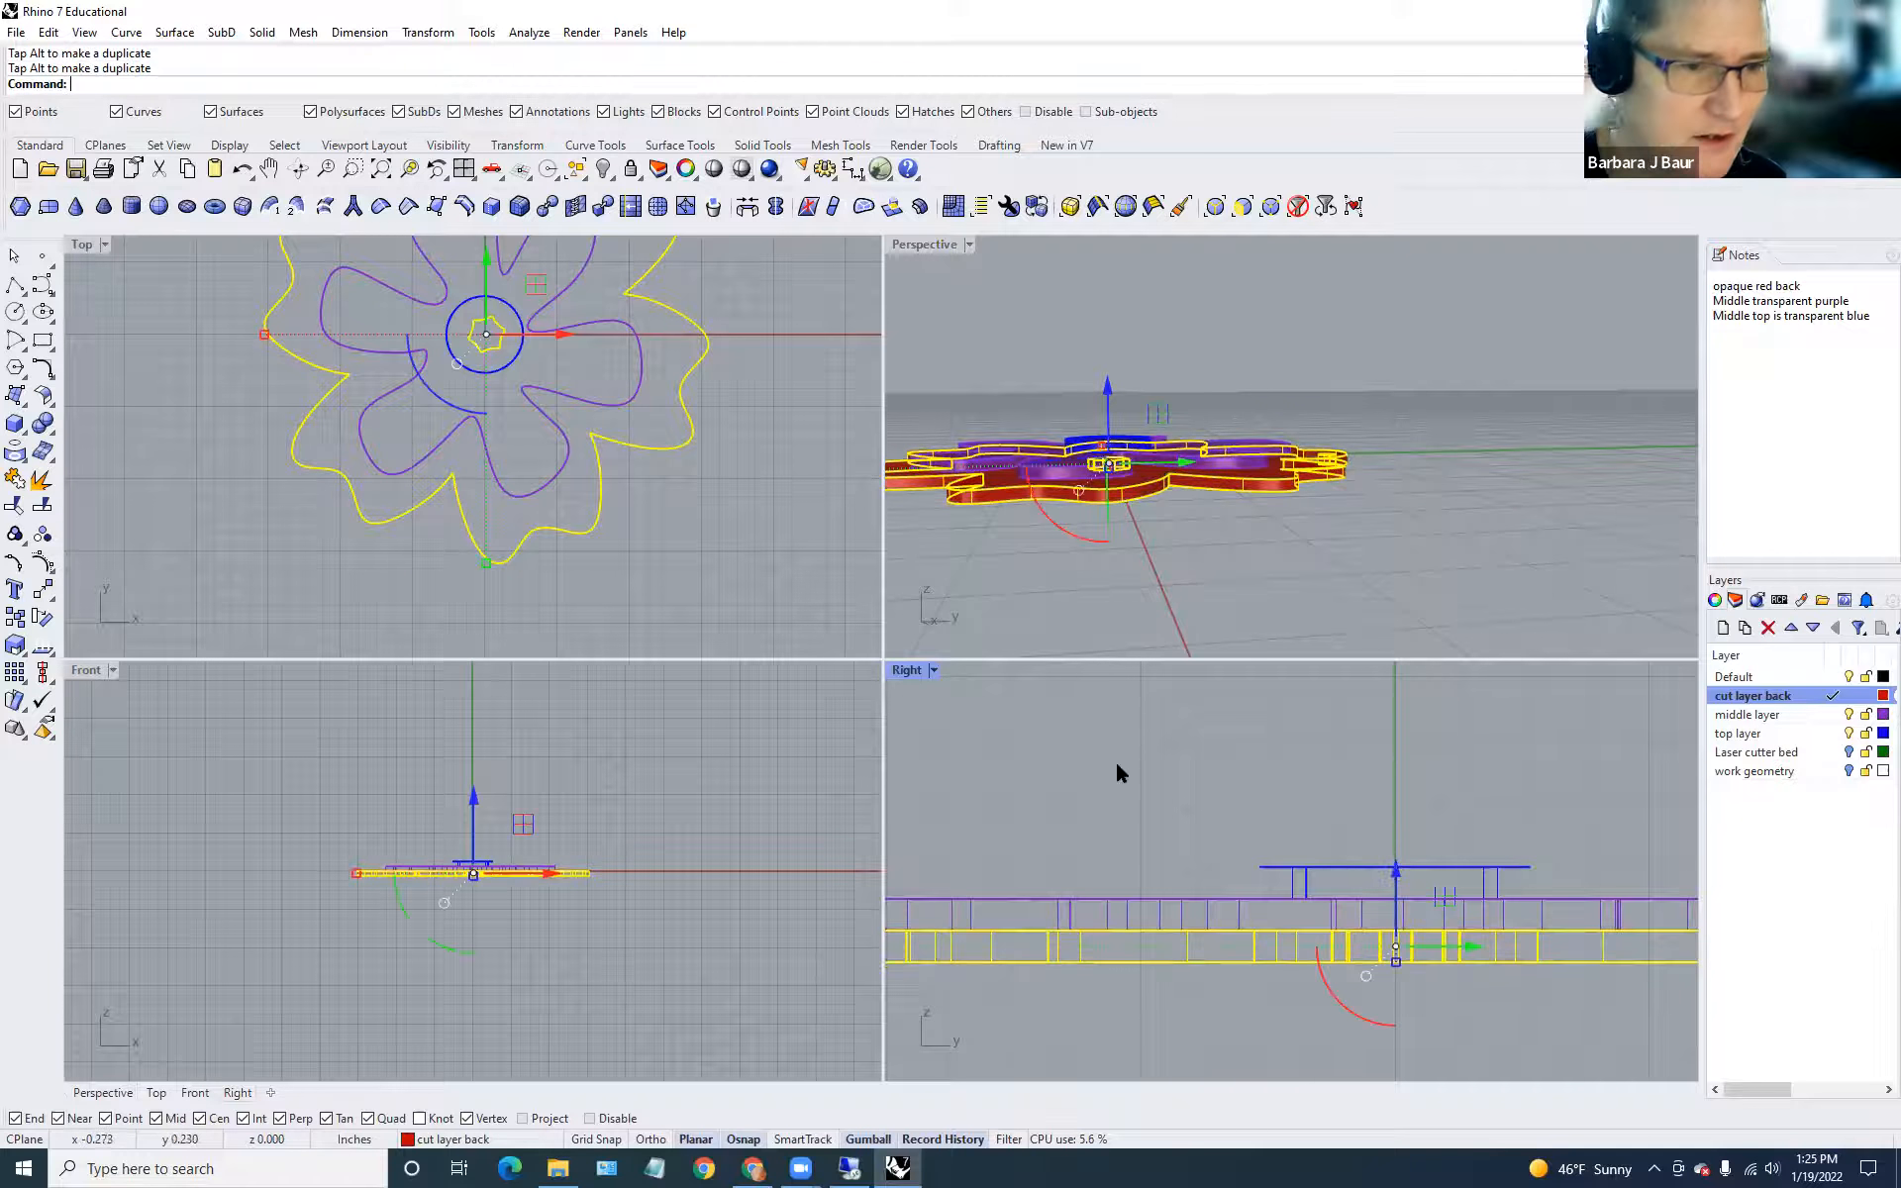
{"action": "left_click", "coordinate": [1114, 759]}
Examine the stacked flower from above and below, including the hanging hole and the cutout behind the blue centre.
{"action": "double_click", "coordinate": [899, 240]}
{"action": "scroll", "coordinate": [624, 783], "scroll_direction": "down", "scroll_amount": 5}
{"action": "scroll", "coordinate": [622, 781], "scroll_direction": "up", "scroll_amount": 4}
{"action": "right_click_drag", "start_coordinate": [624, 784], "coordinate": [654, 940]}
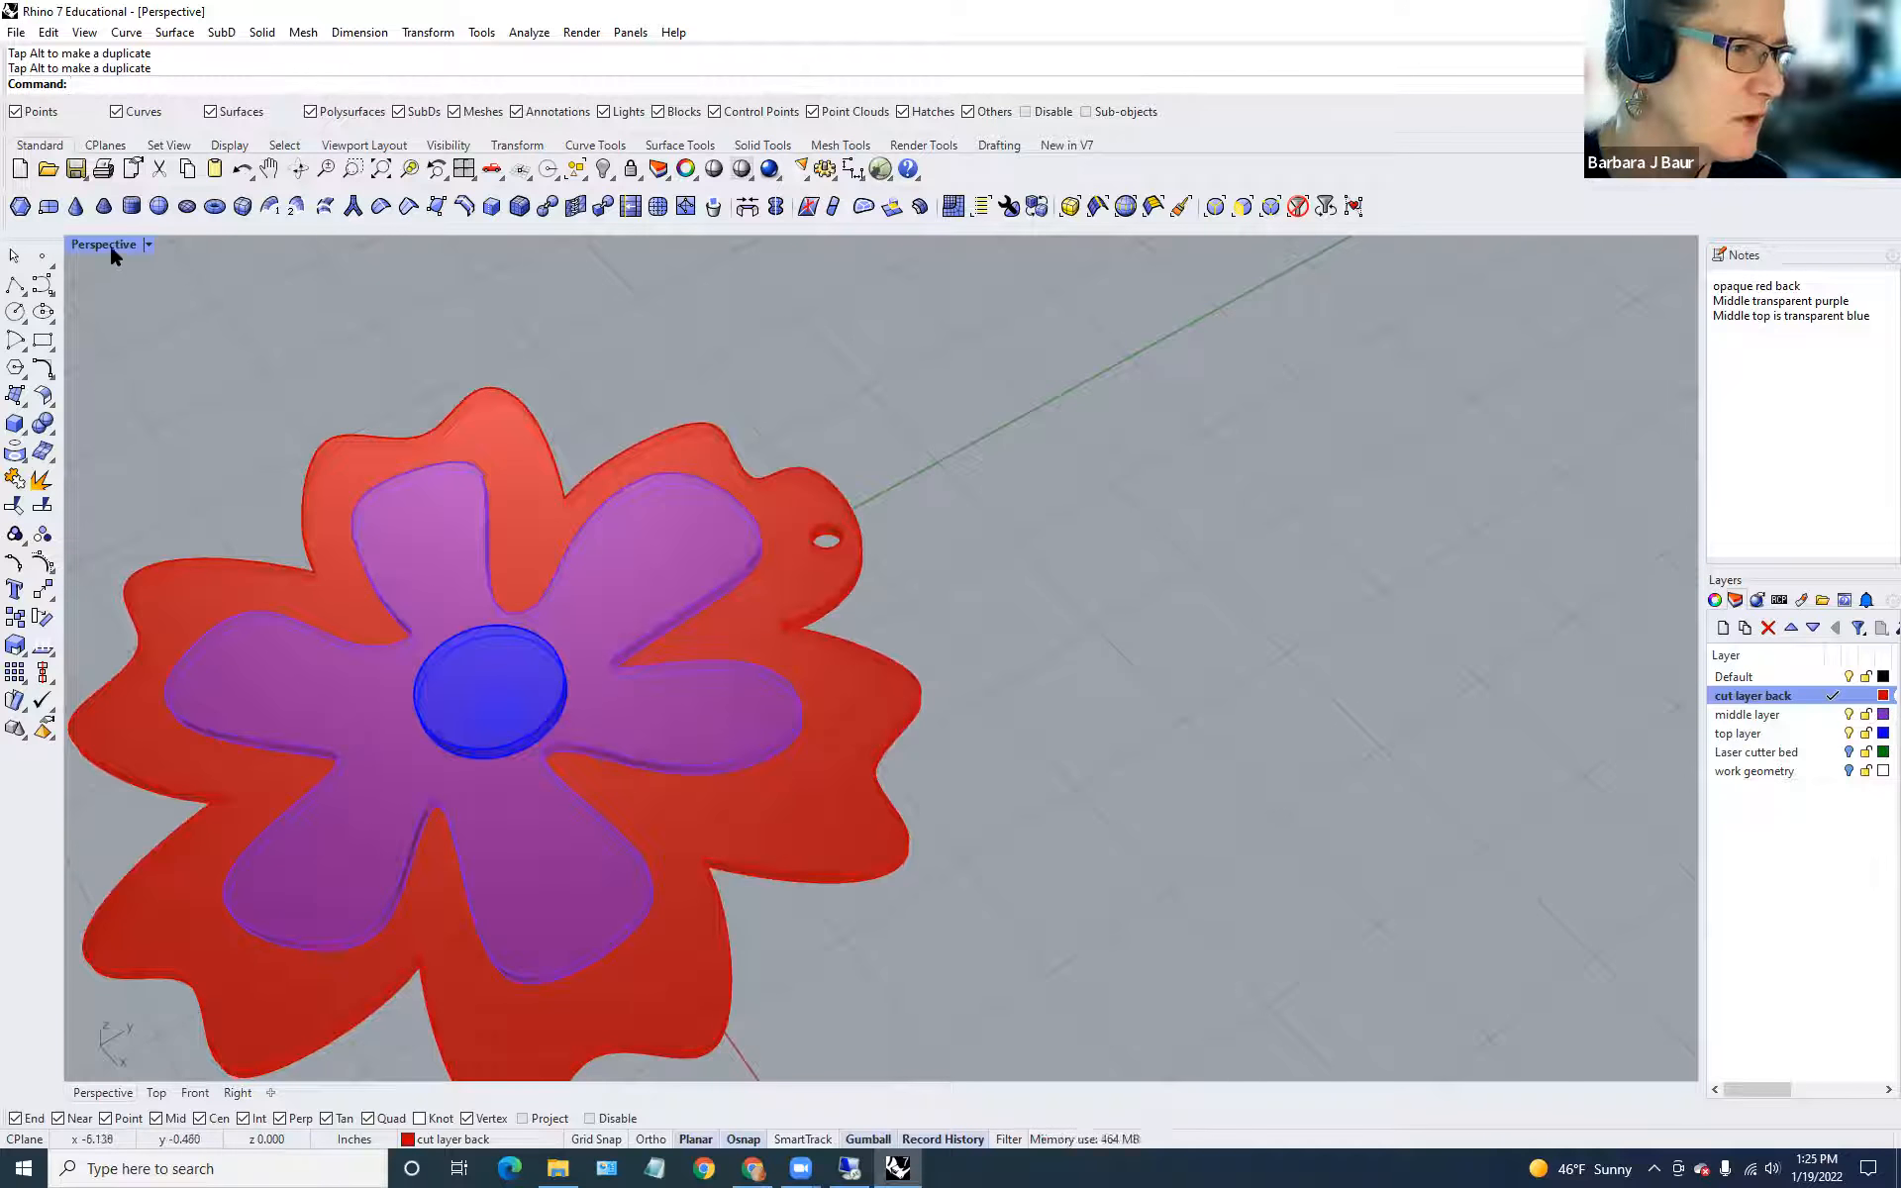
{"action": "scroll", "coordinate": [476, 711], "scroll_direction": "down", "scroll_amount": 3}
{"action": "scroll", "coordinate": [476, 710], "scroll_direction": "up", "scroll_amount": 4}
{"action": "right_click_drag", "start_coordinate": [528, 717], "coordinate": [688, 624], "text": "shift"}
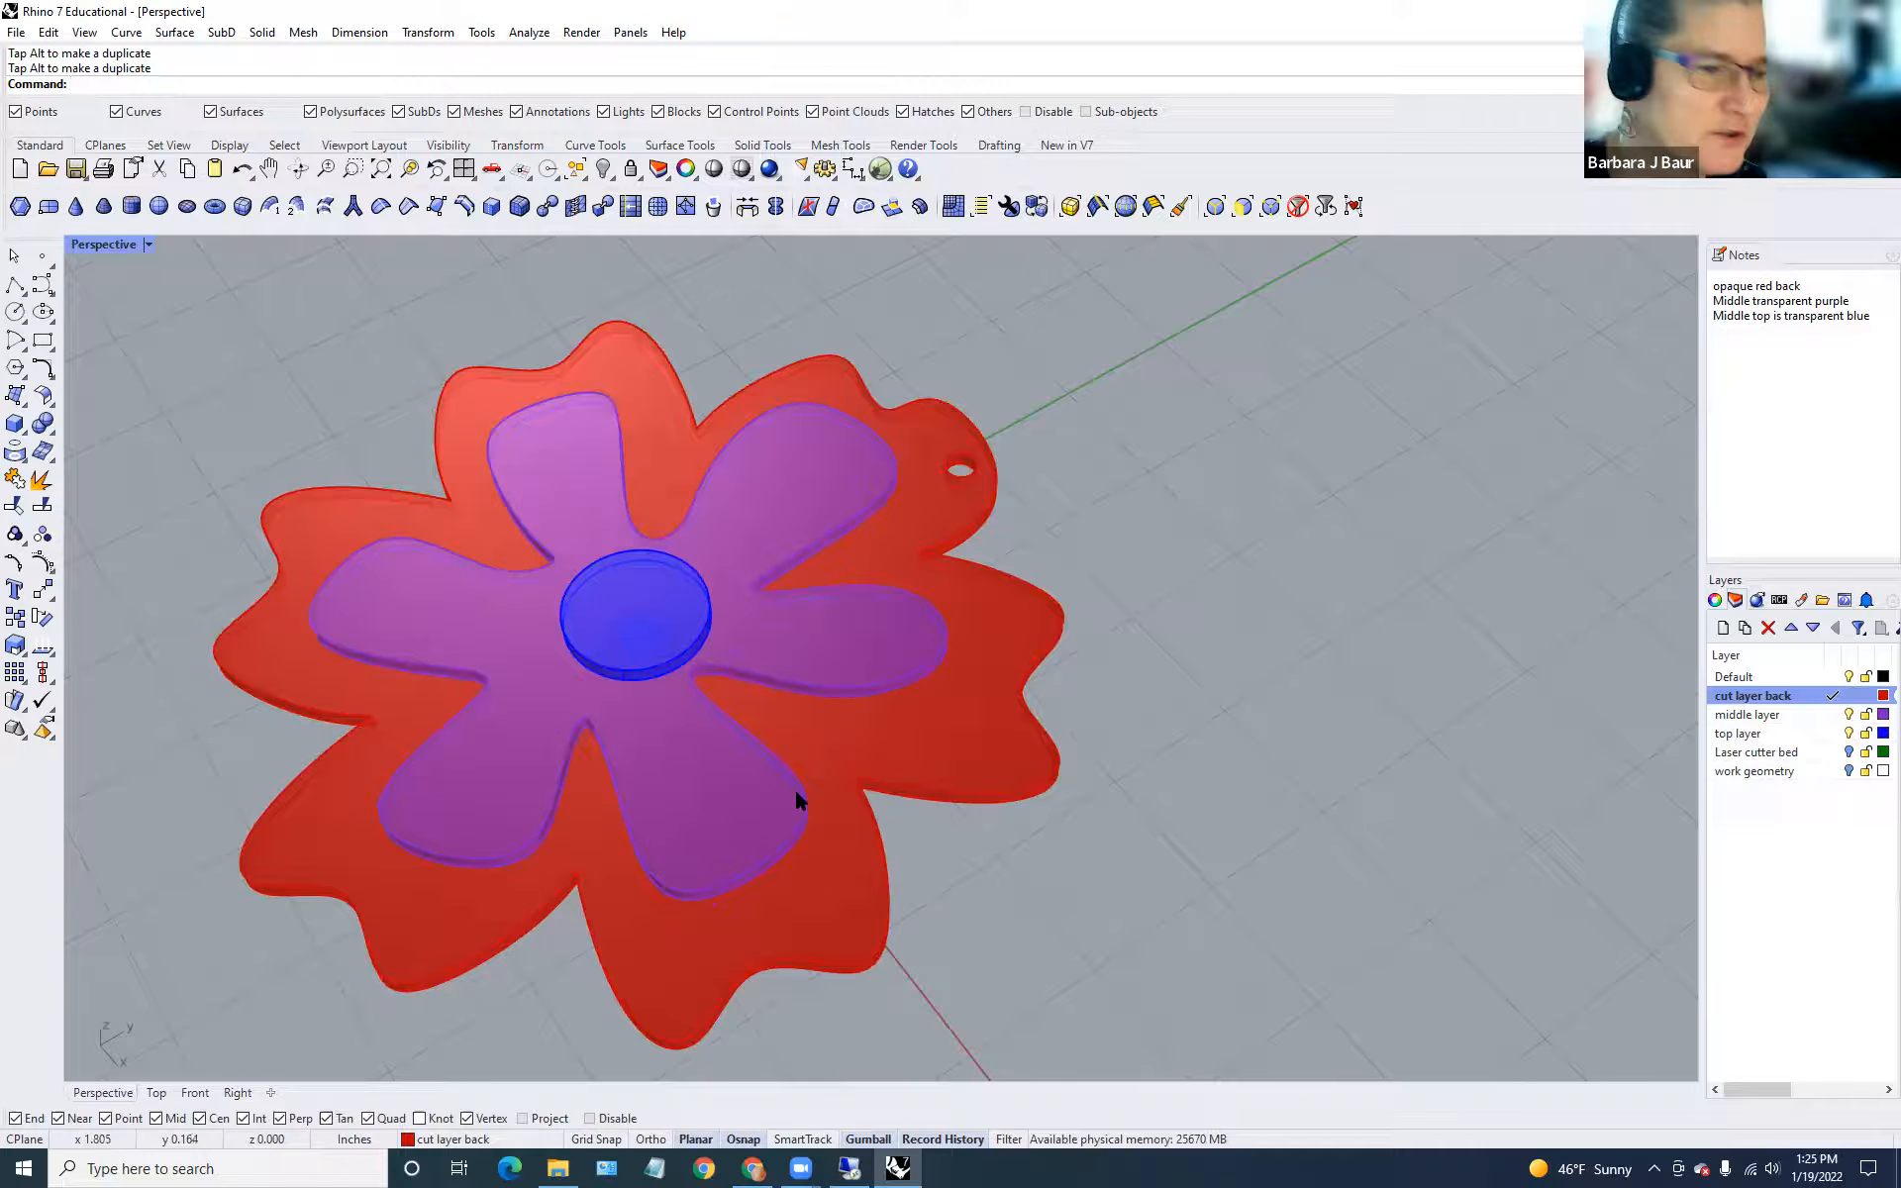
{"action": "left_click", "coordinate": [796, 798]}
{"action": "left_click", "coordinate": [619, 611]}
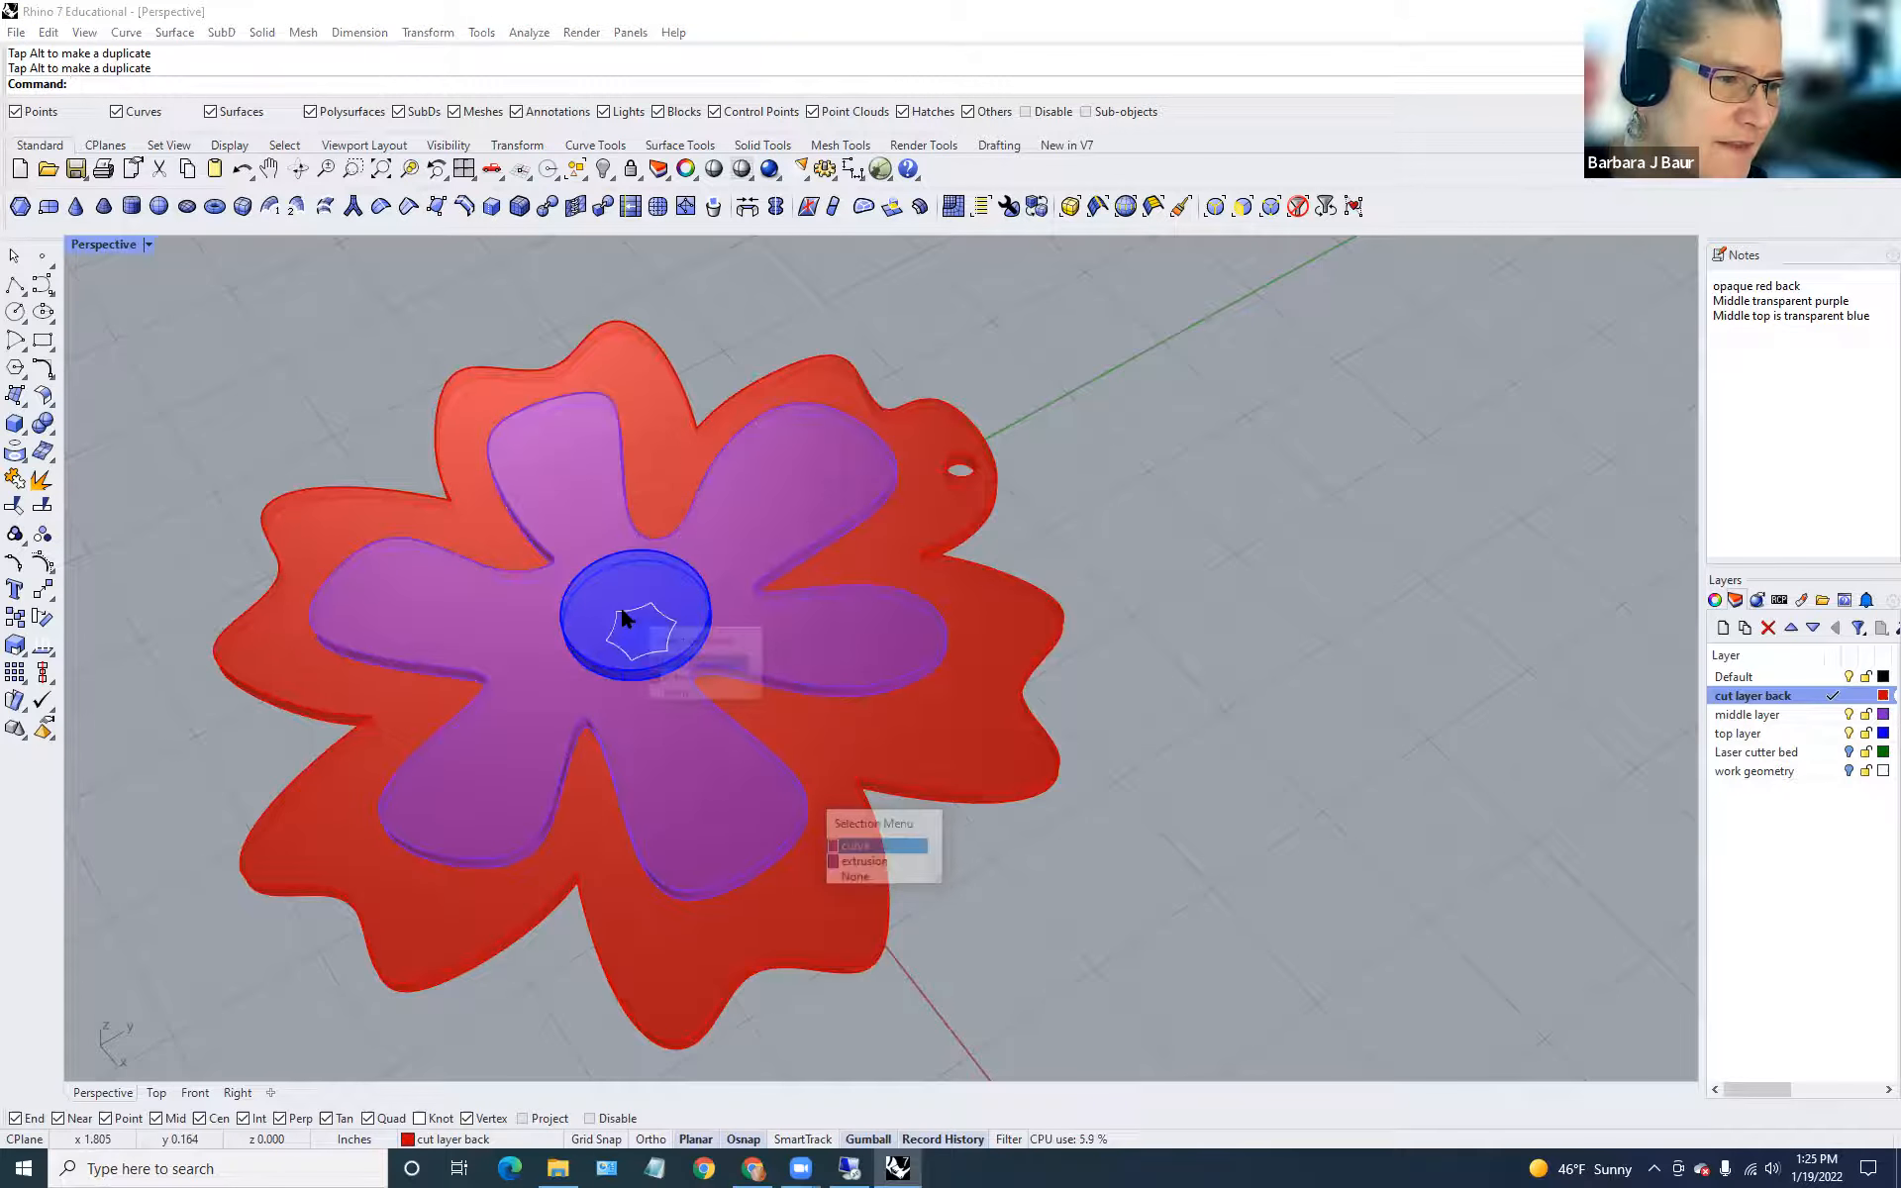
{"action": "left_click", "coordinate": [1258, 798]}
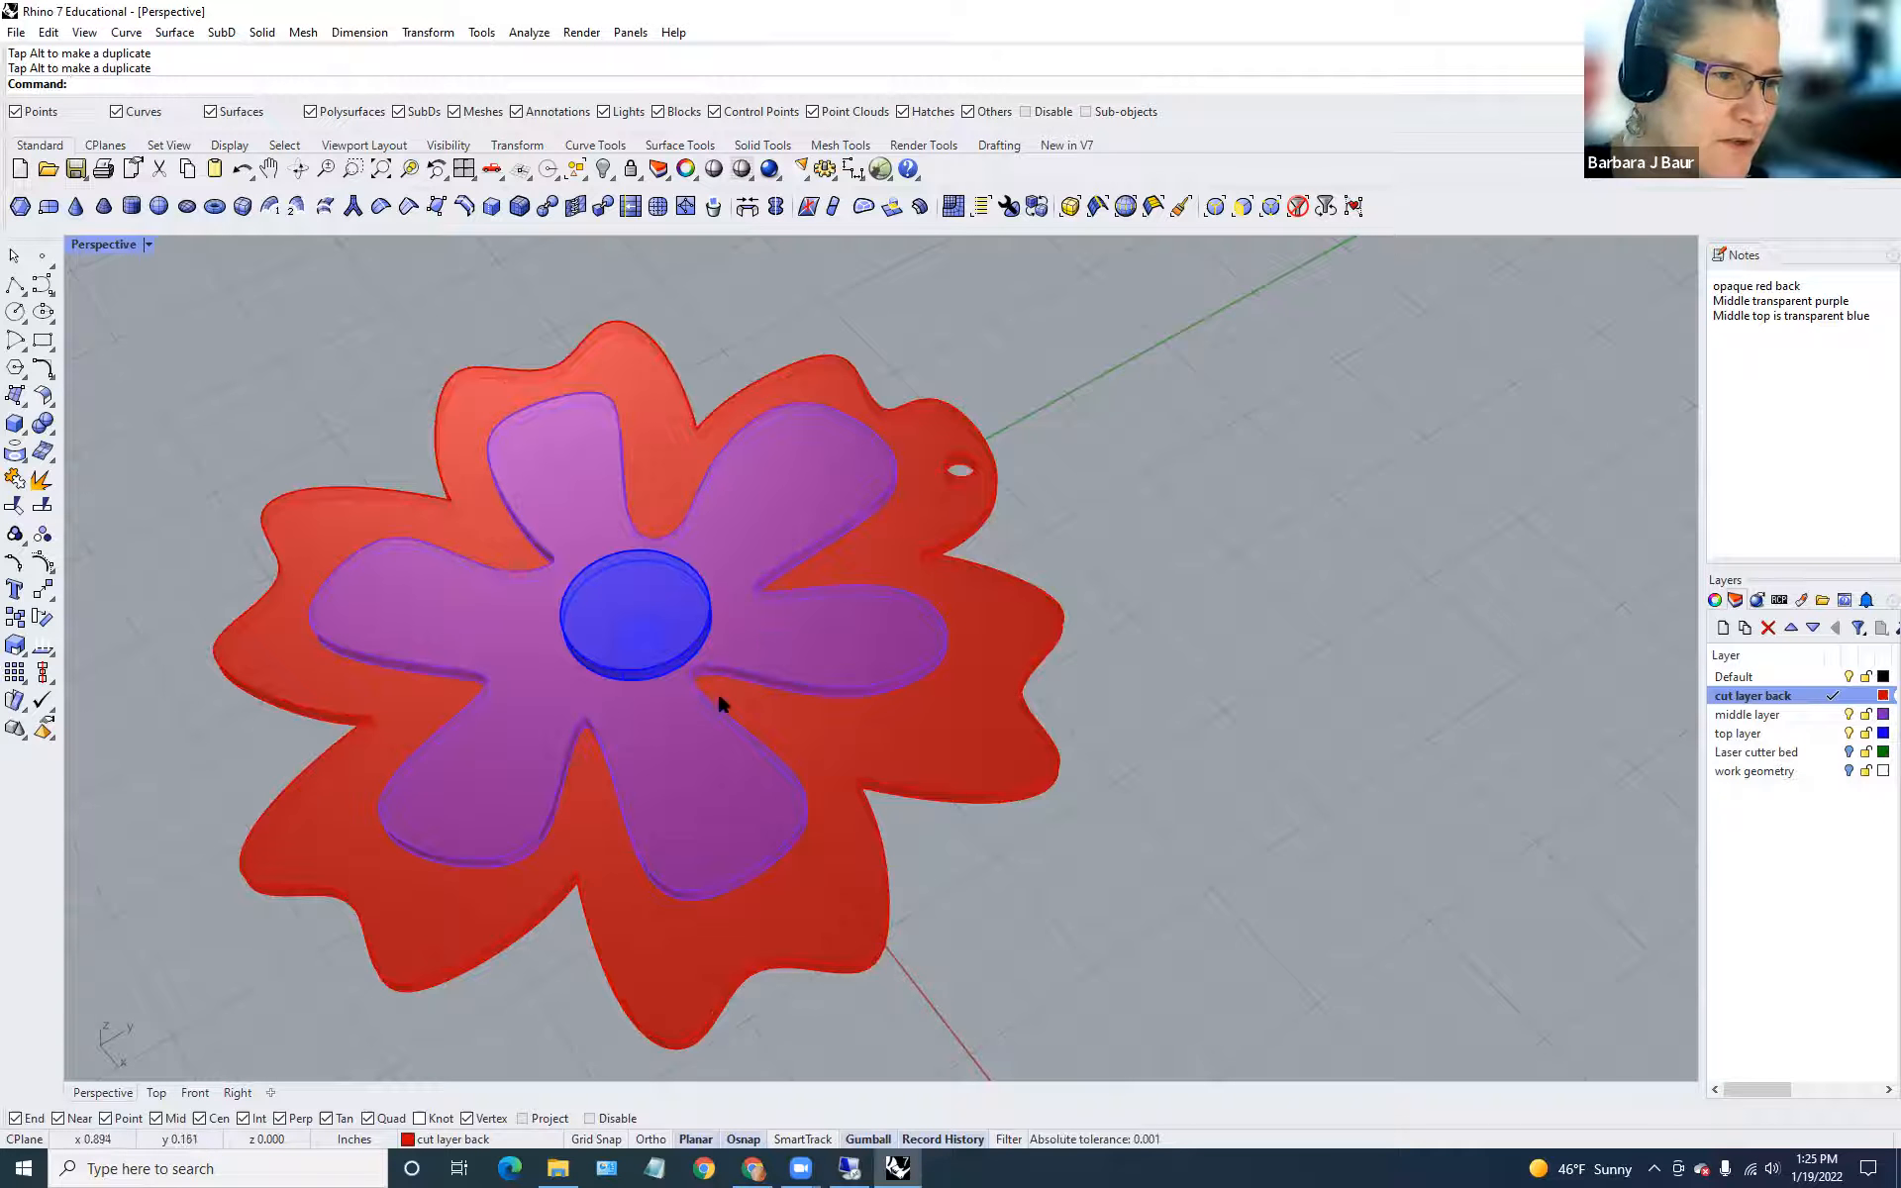
{"action": "mouse_move", "coordinate": [590, 1019]}
{"action": "right_mouse_down"}
{"action": "mouse_move", "coordinate": [614, 259]}
{"action": "mouse_move", "coordinate": [598, 941]}
{"action": "mouse_move", "coordinate": [551, 657]}
{"action": "mouse_move", "coordinate": [554, 503]}
{"action": "mouse_move", "coordinate": [534, 713]}
{"action": "mouse_move", "coordinate": [645, 989]}
{"action": "mouse_move", "coordinate": [654, 234]}
{"action": "right_mouse_up"}
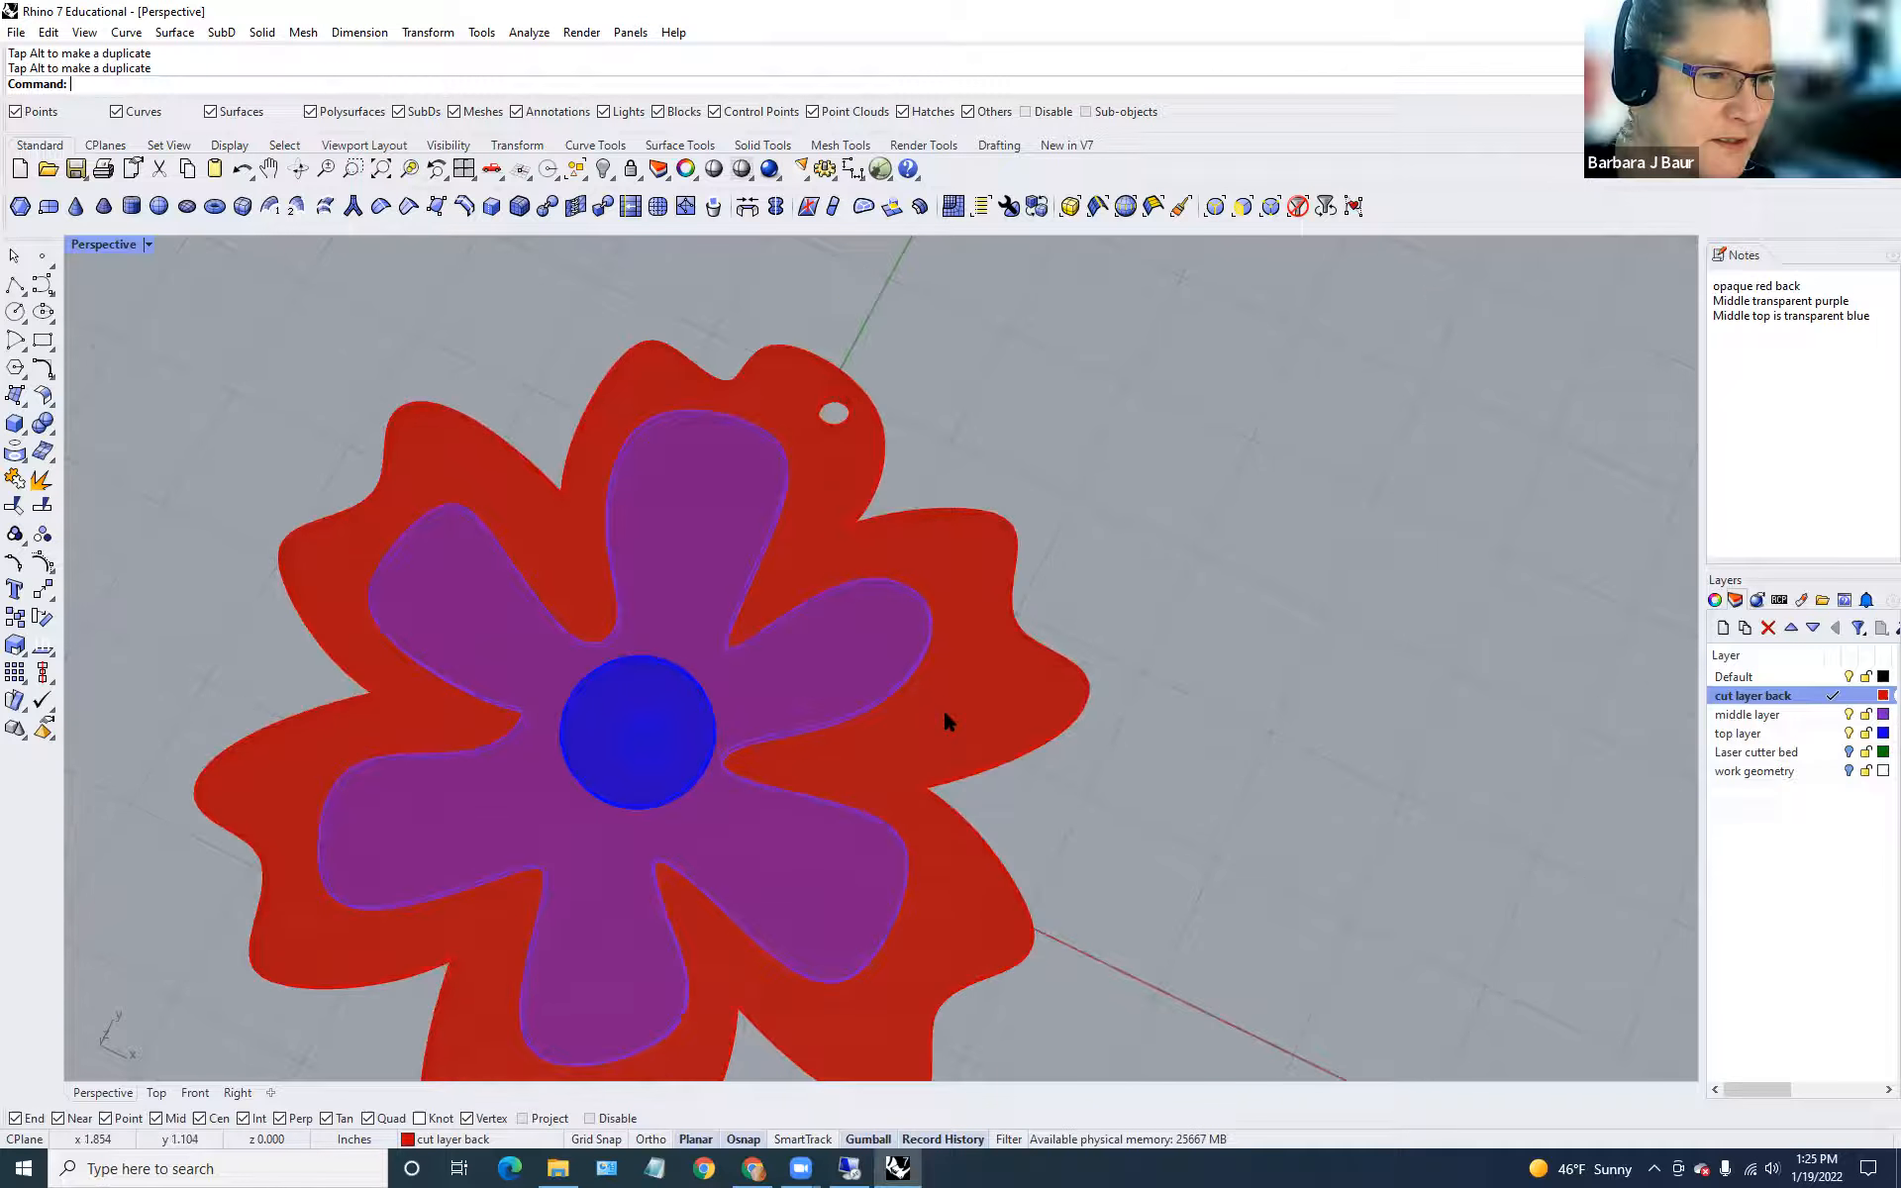
{"action": "scroll", "coordinate": [921, 604], "scroll_direction": "down", "scroll_amount": 2}
{"action": "scroll", "coordinate": [927, 563], "scroll_direction": "up", "scroll_amount": 1}
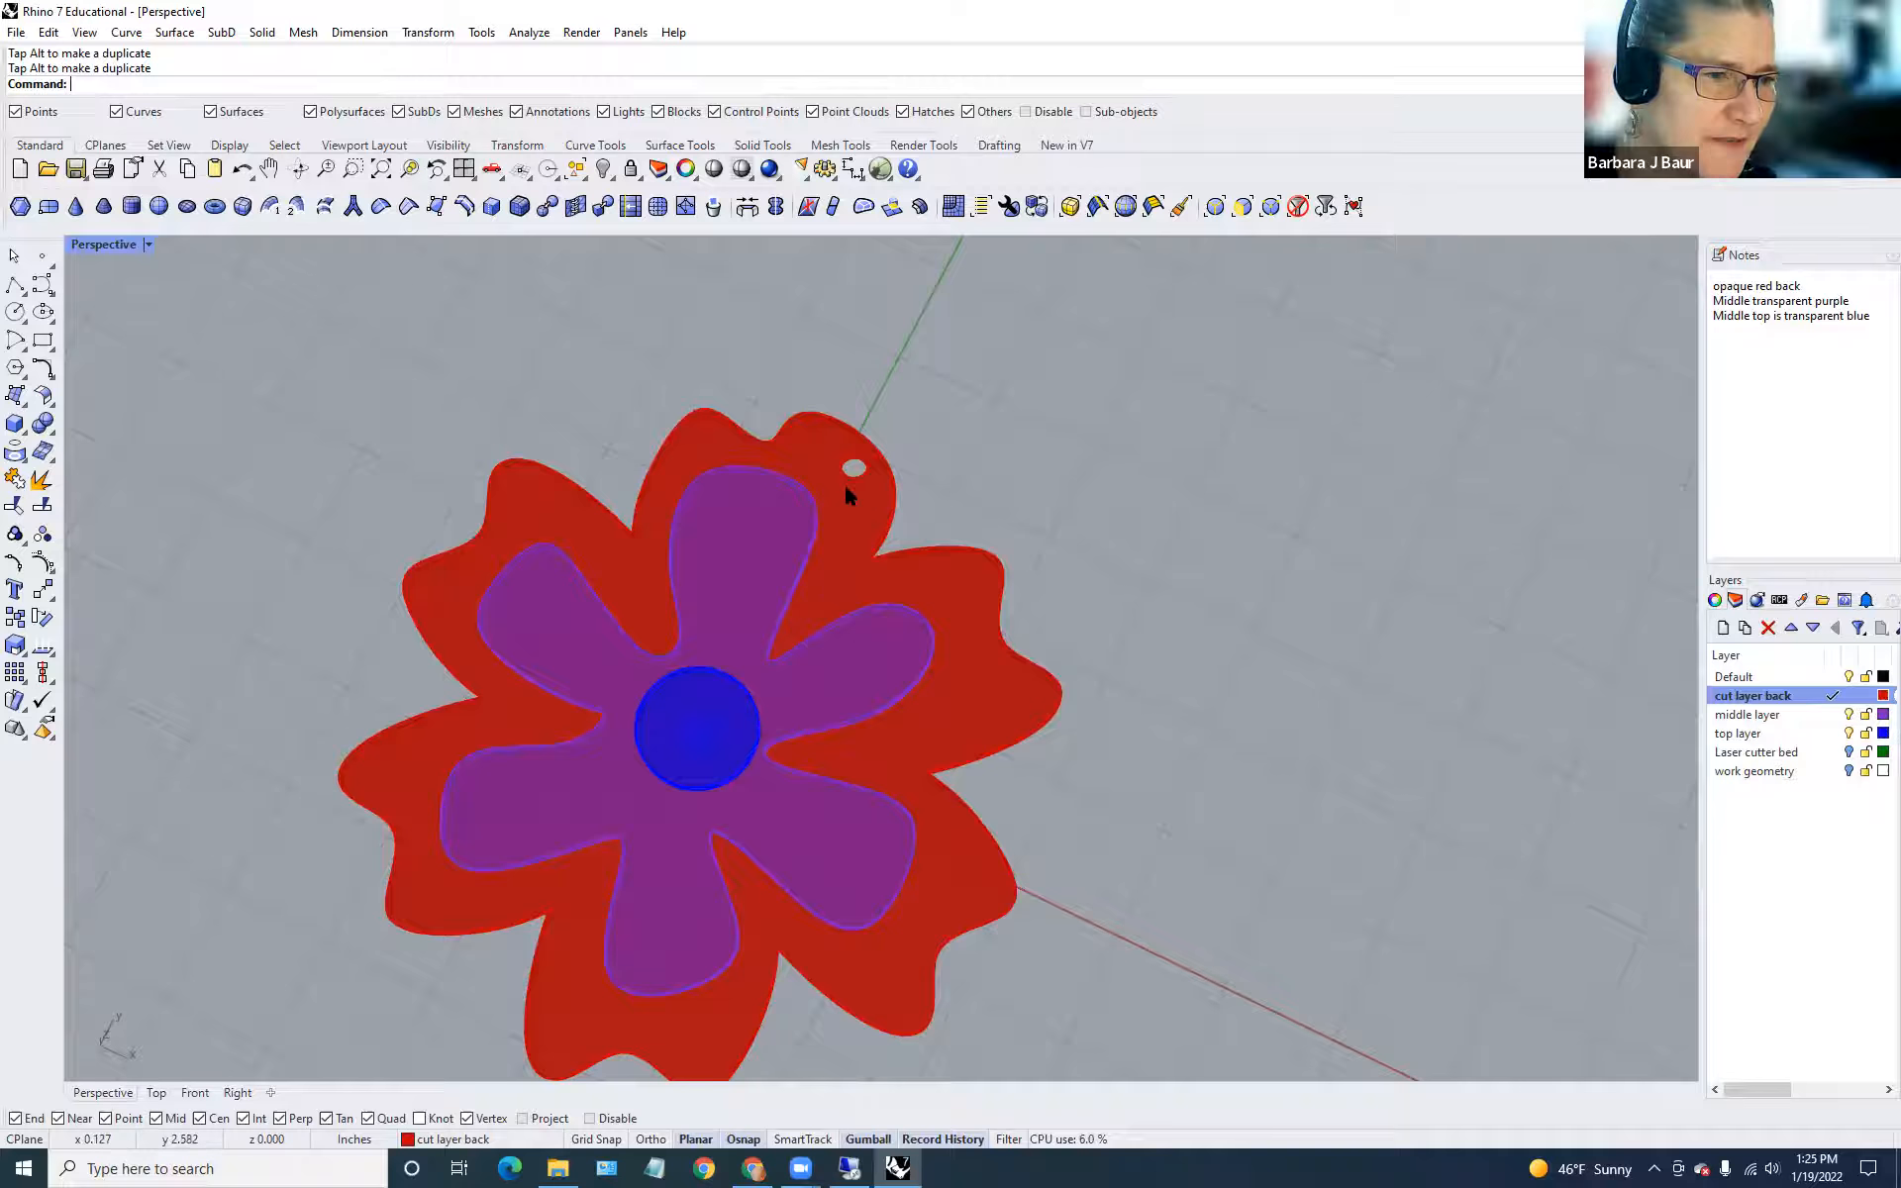
{"action": "right_click_drag", "start_coordinate": [997, 828], "coordinate": [810, 624]}
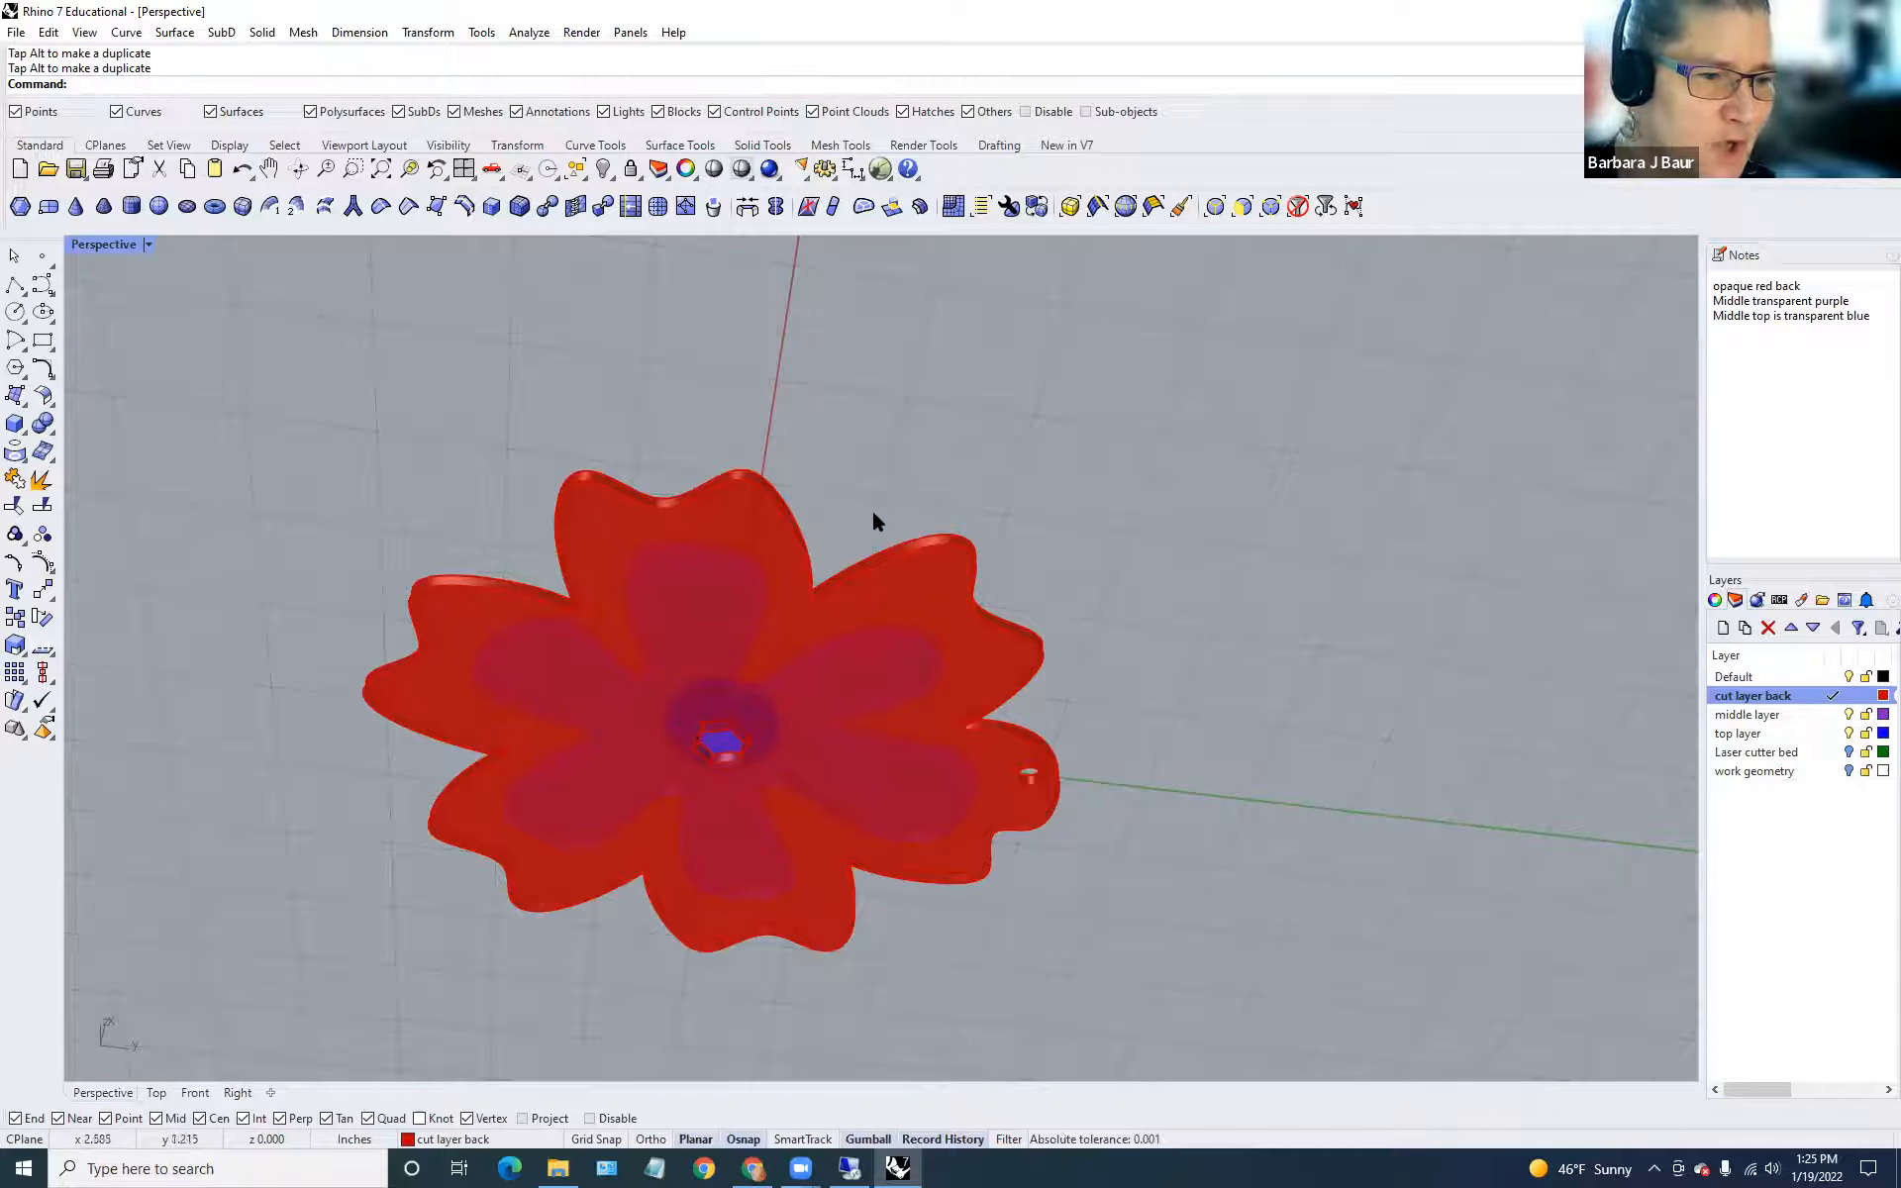
{"action": "right_click_drag", "start_coordinate": [878, 619], "coordinate": [899, 745]}
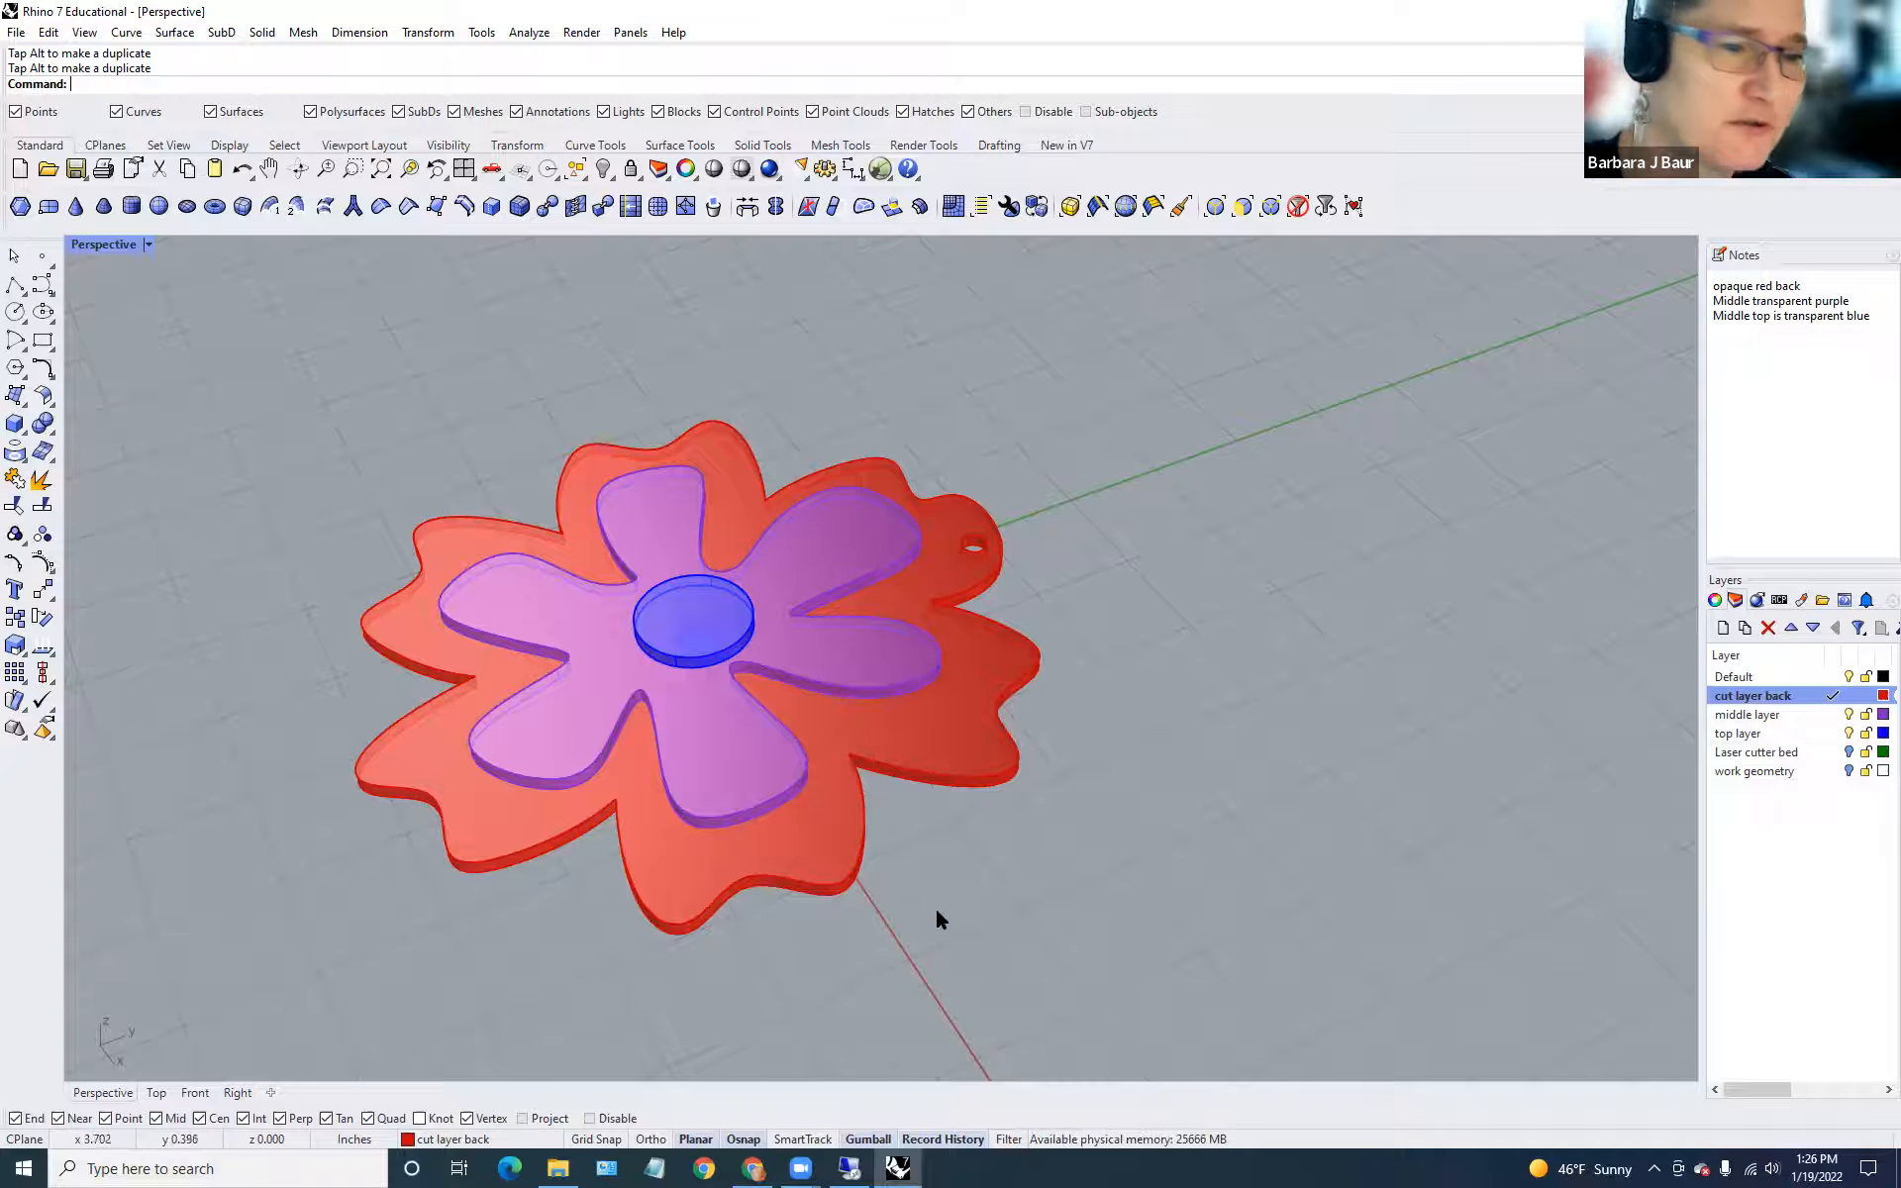
{"action": "mouse_move", "coordinate": [939, 919]}
{"action": "right_mouse_down"}
{"action": "mouse_move", "coordinate": [956, 1026]}
{"action": "mouse_move", "coordinate": [941, 1083]}
{"action": "mouse_move", "coordinate": [908, 793]}
{"action": "mouse_move", "coordinate": [947, 1040]}
{"action": "mouse_move", "coordinate": [947, 923]}
{"action": "right_mouse_up"}
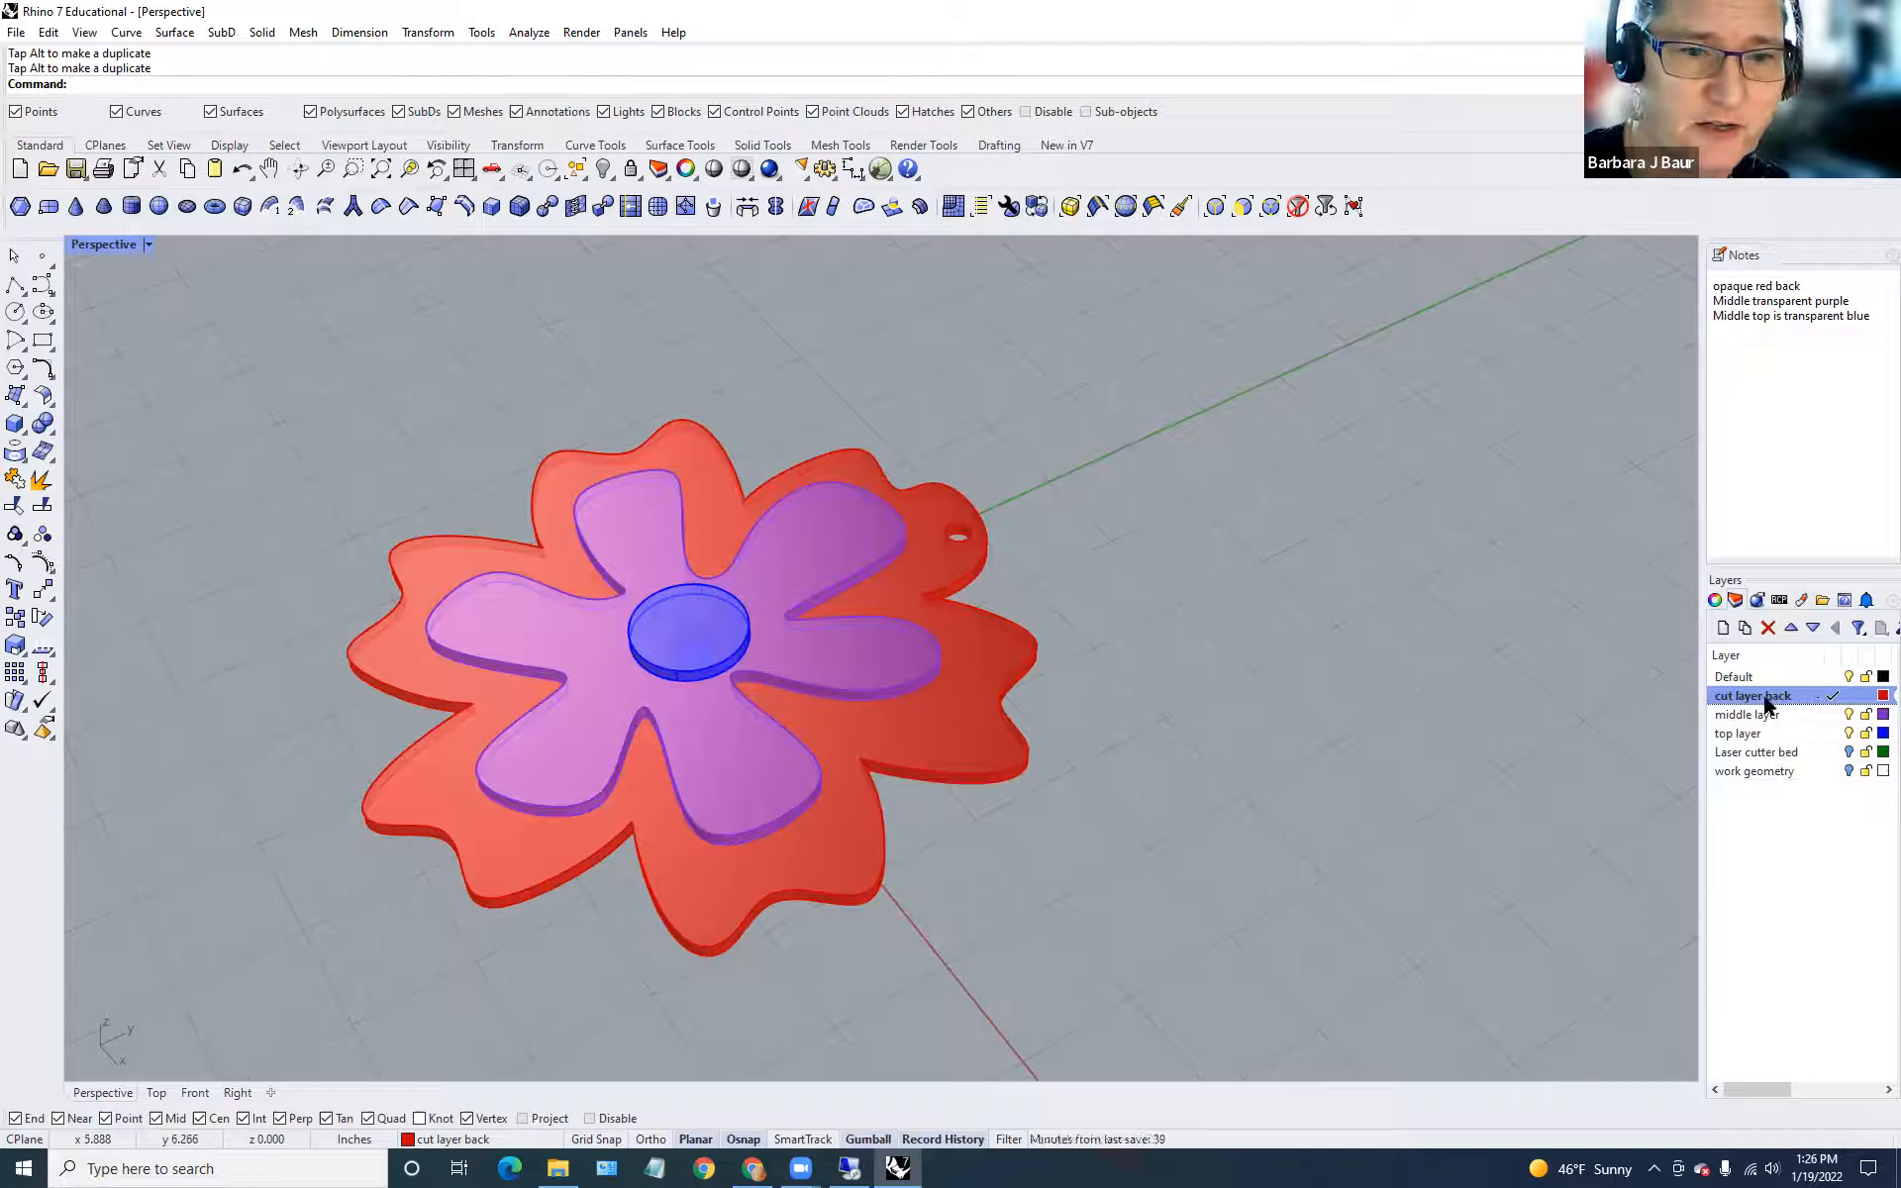
Create a sublayer named solid under cut layer back and reassign the red back extrusion to it.
{"action": "left_click", "coordinate": [1745, 628]}
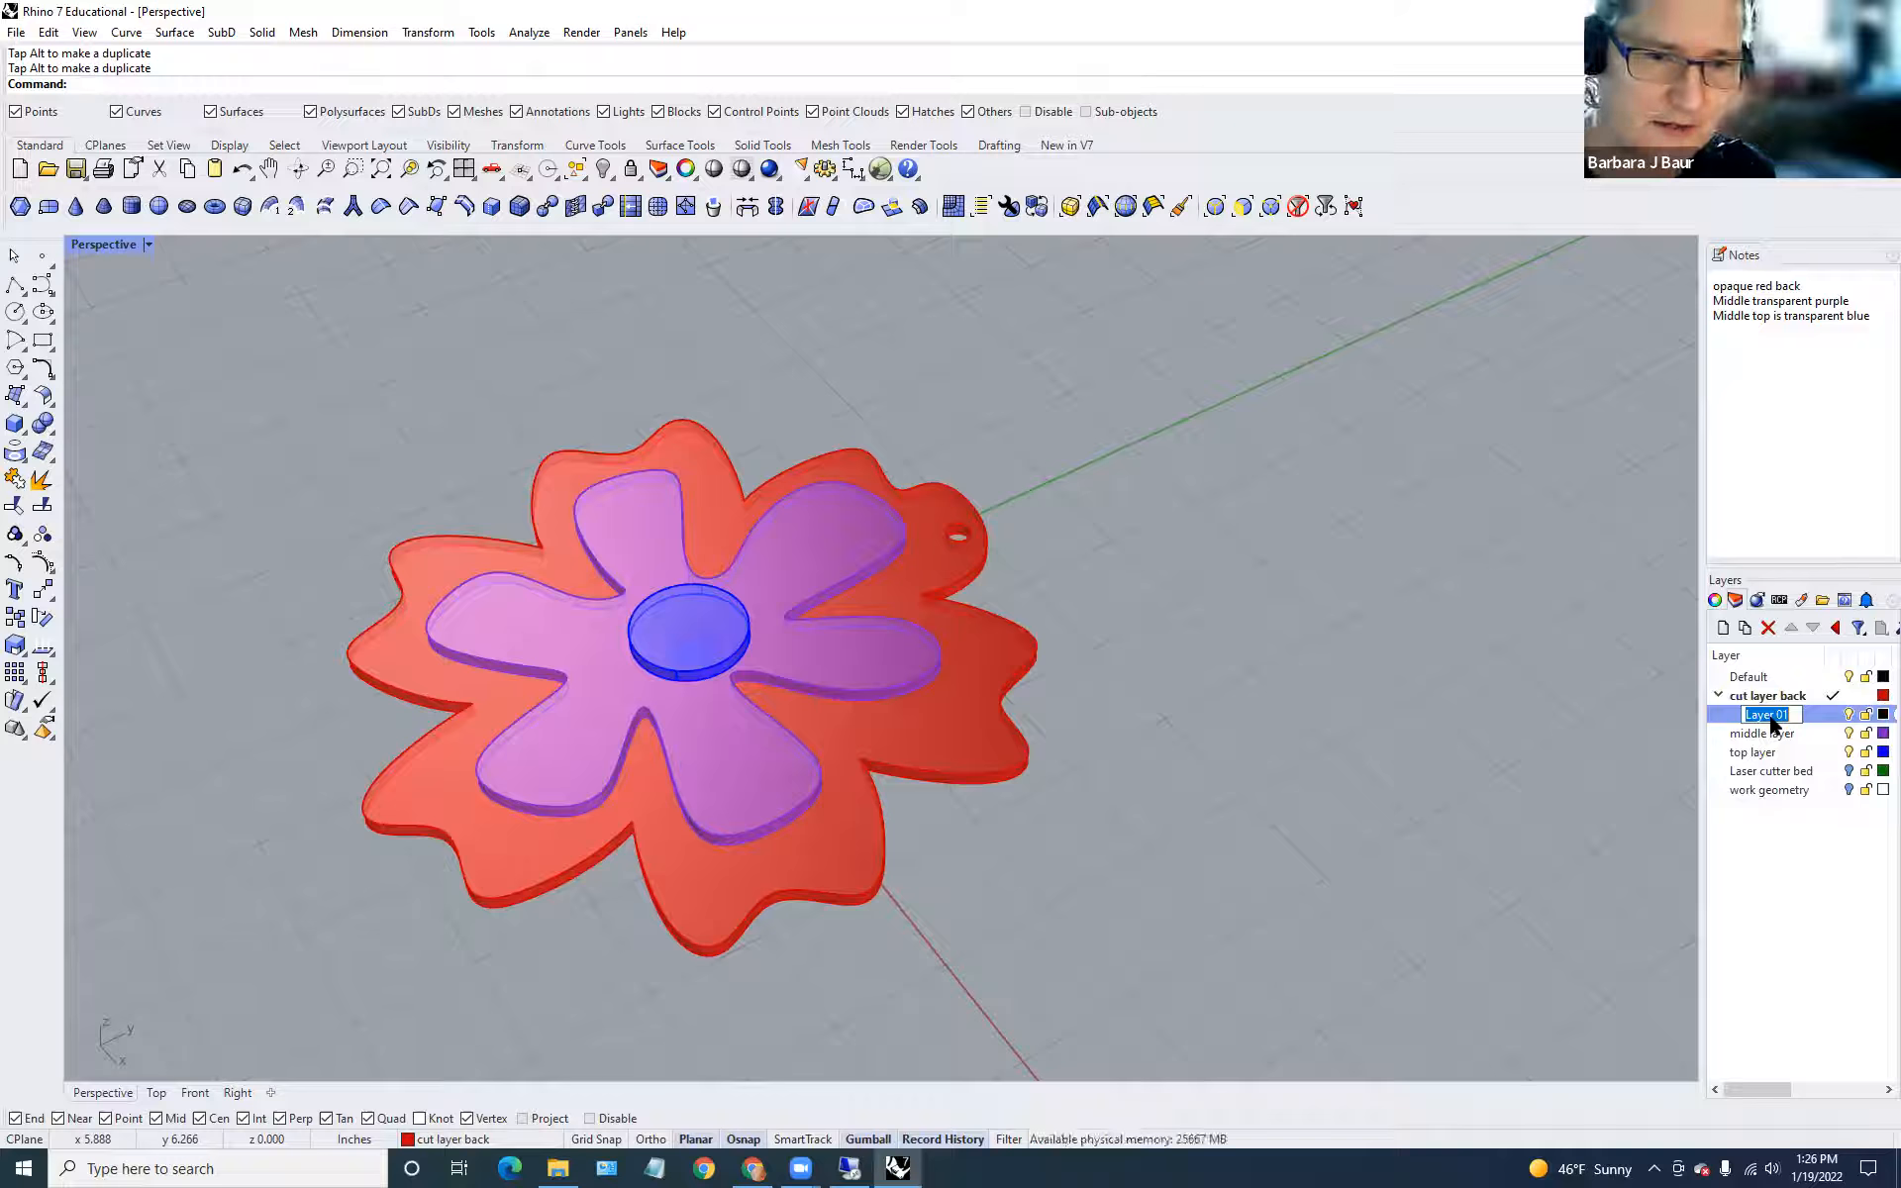
{"action": "type", "text": "solid"}
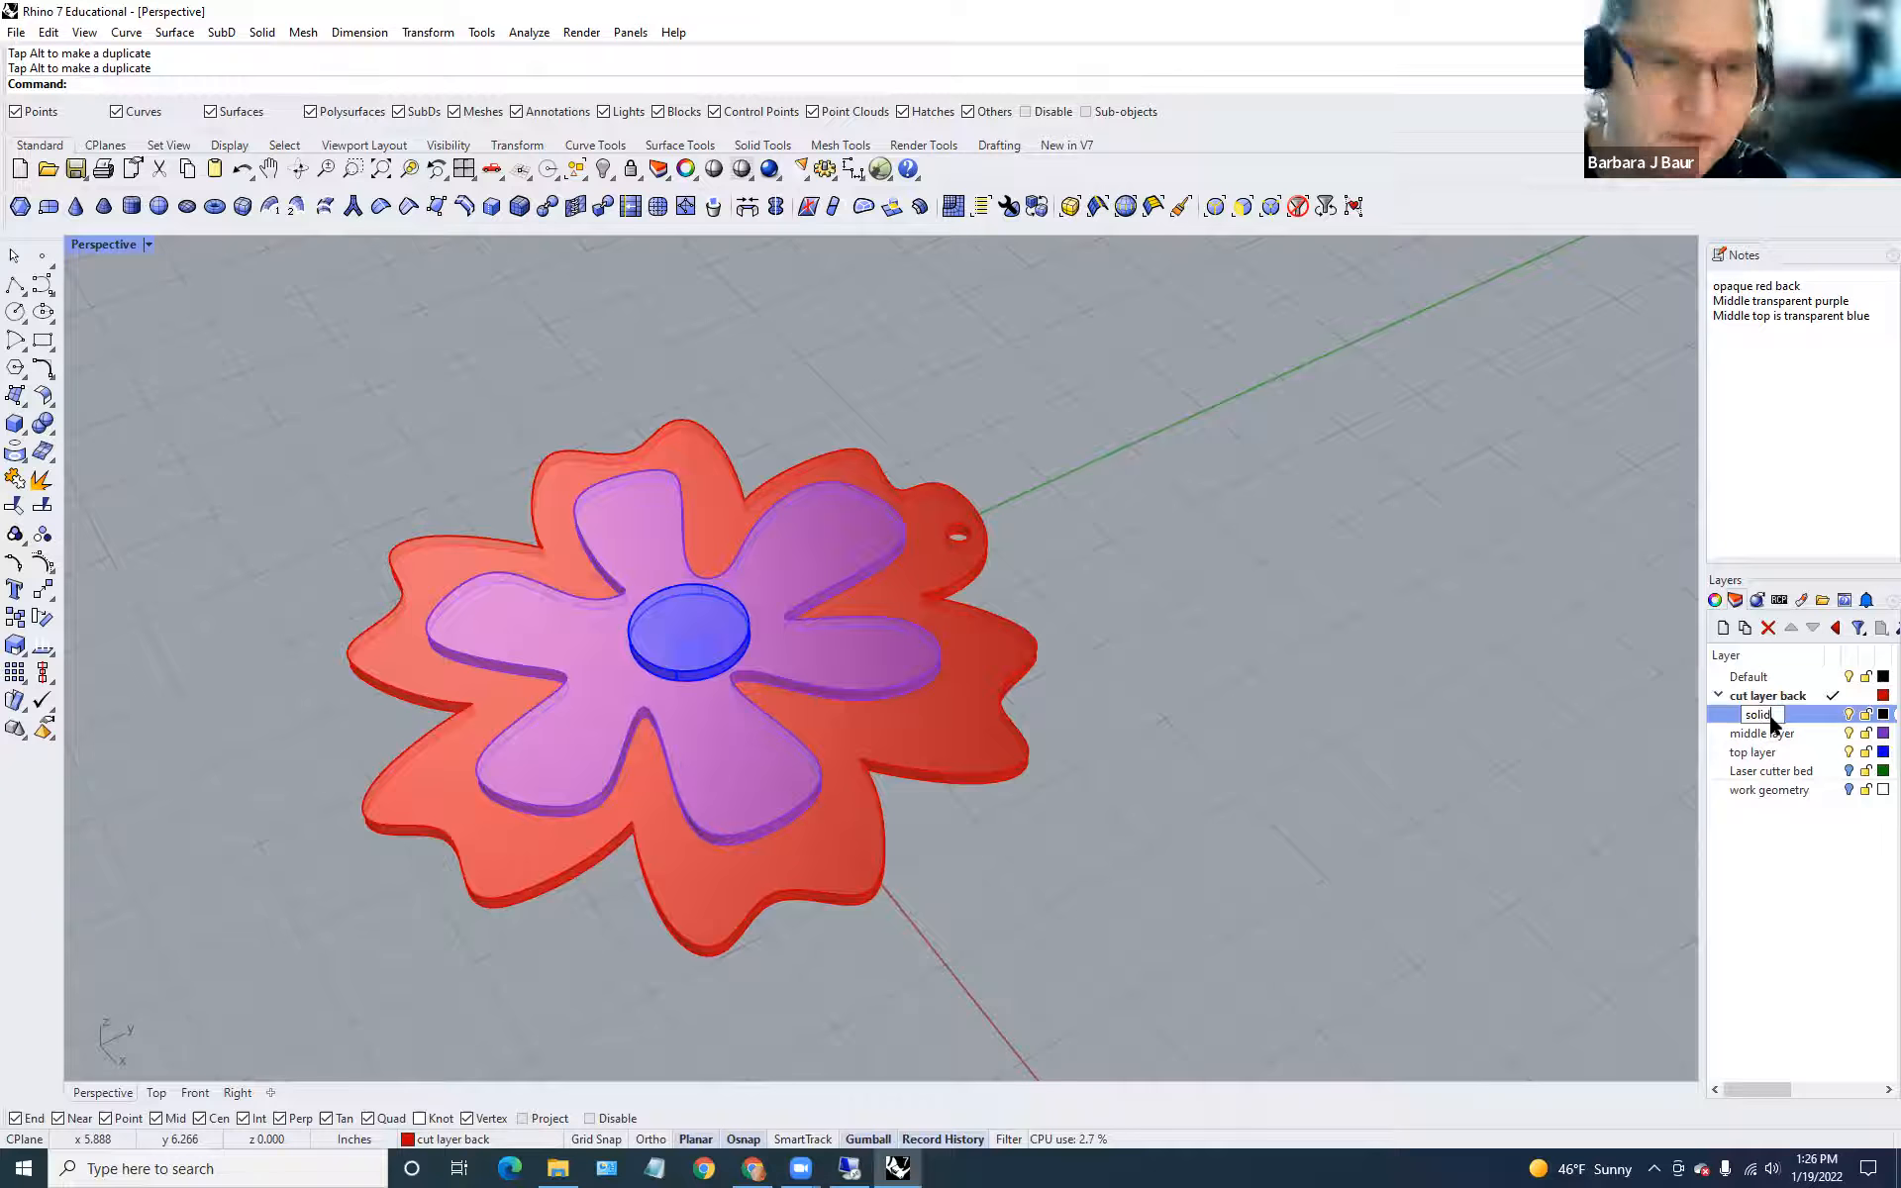
{"action": "key", "text": "Return"}
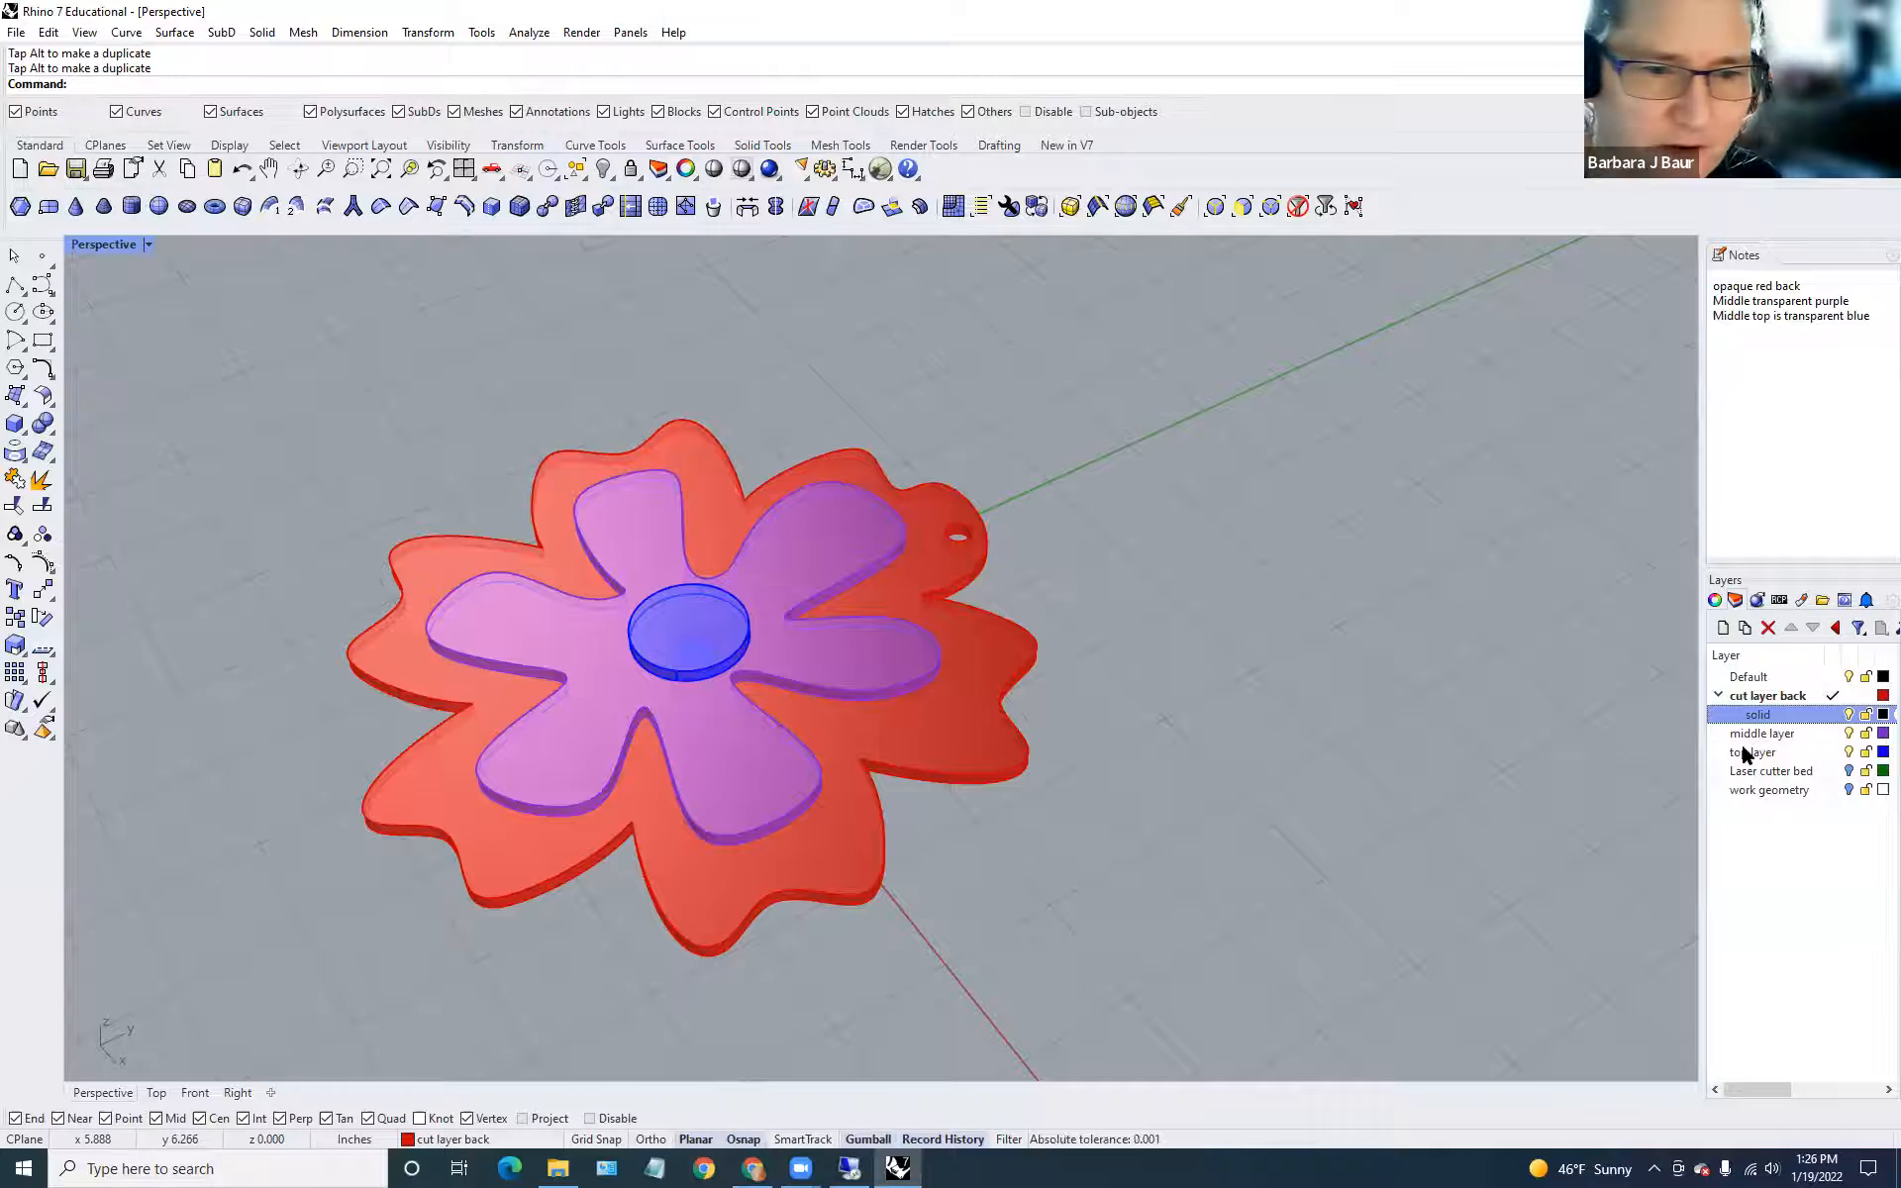
{"action": "right_click", "coordinate": [1792, 719]}
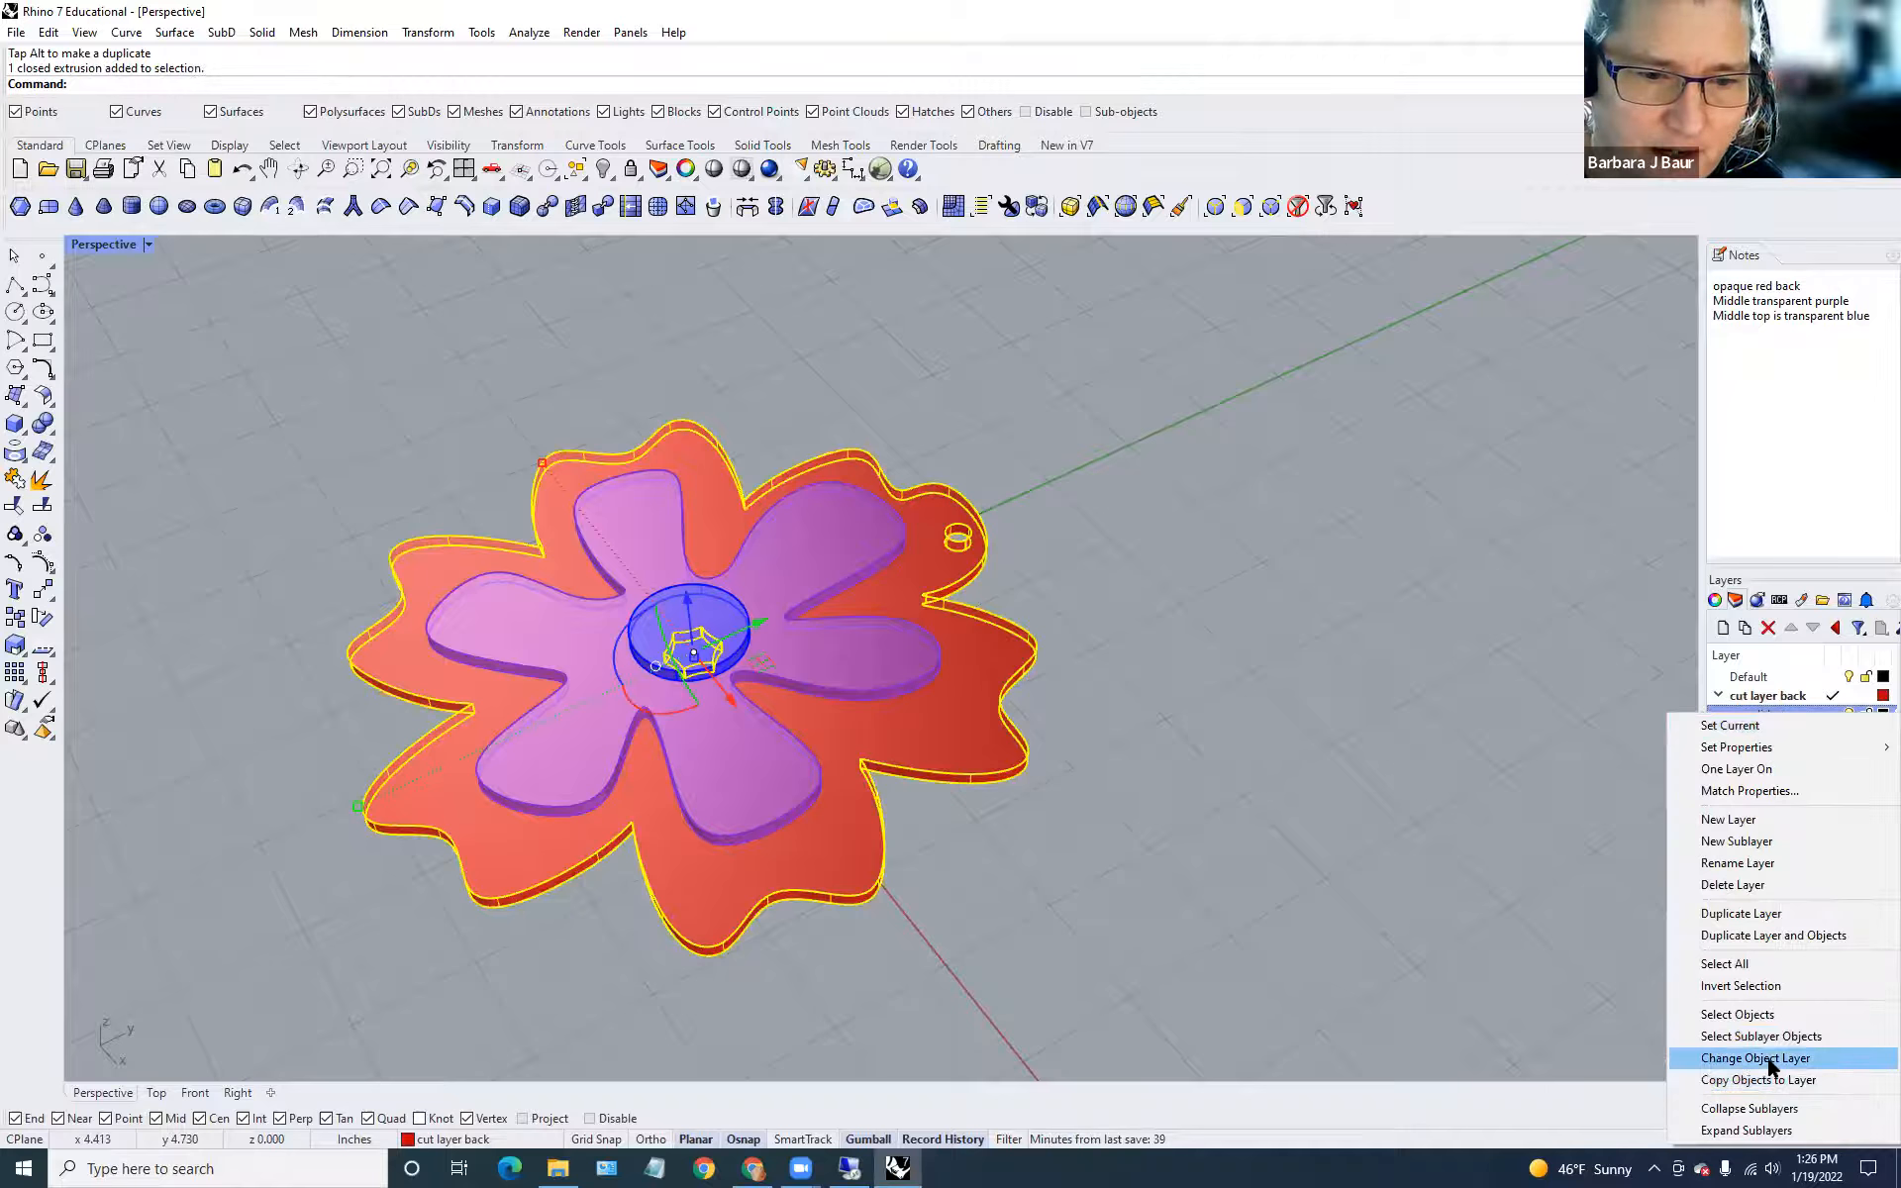
{"action": "left_click", "coordinate": [1769, 1061]}
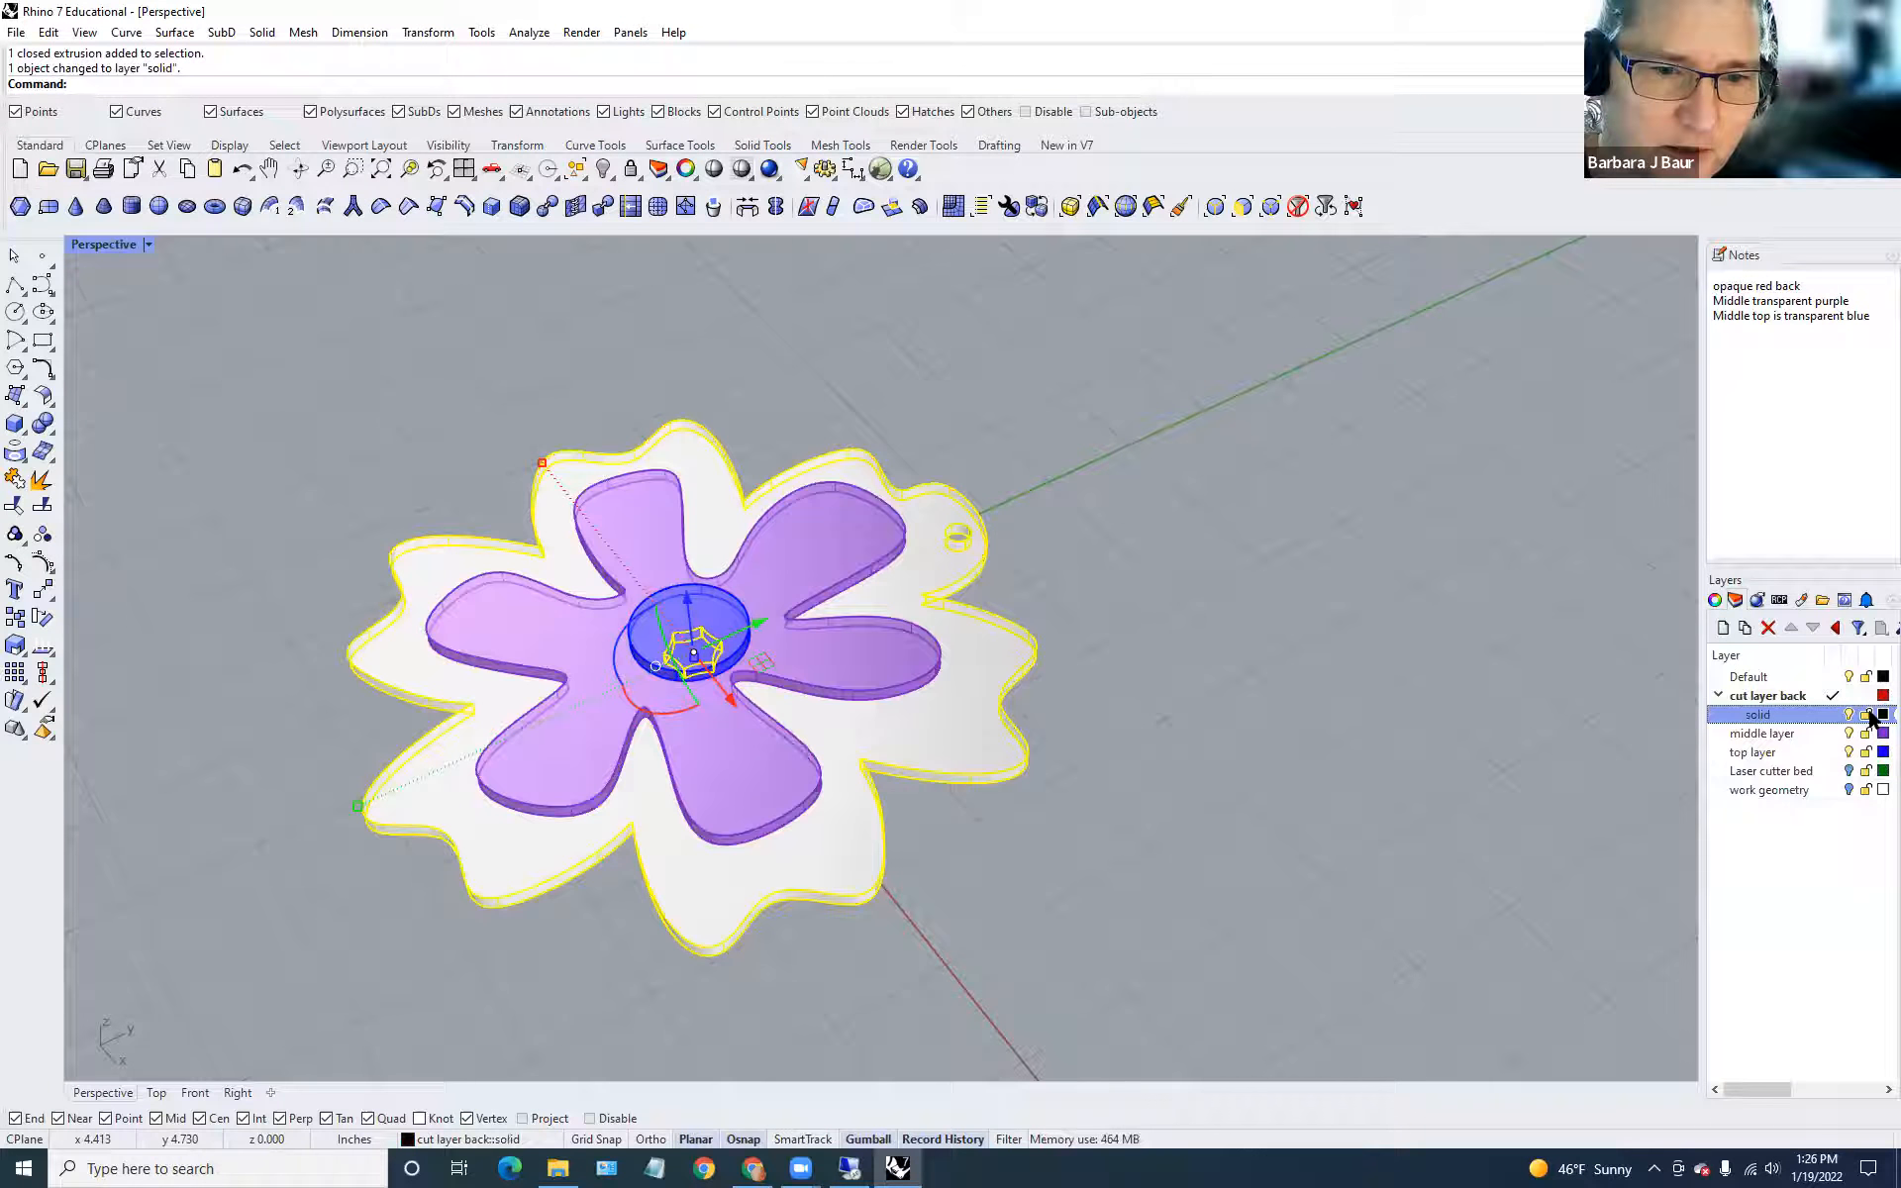
Set the solid sublayer's colour to a lighter red, R 249, G 50, B 50.
{"action": "left_click", "coordinate": [1880, 715]}
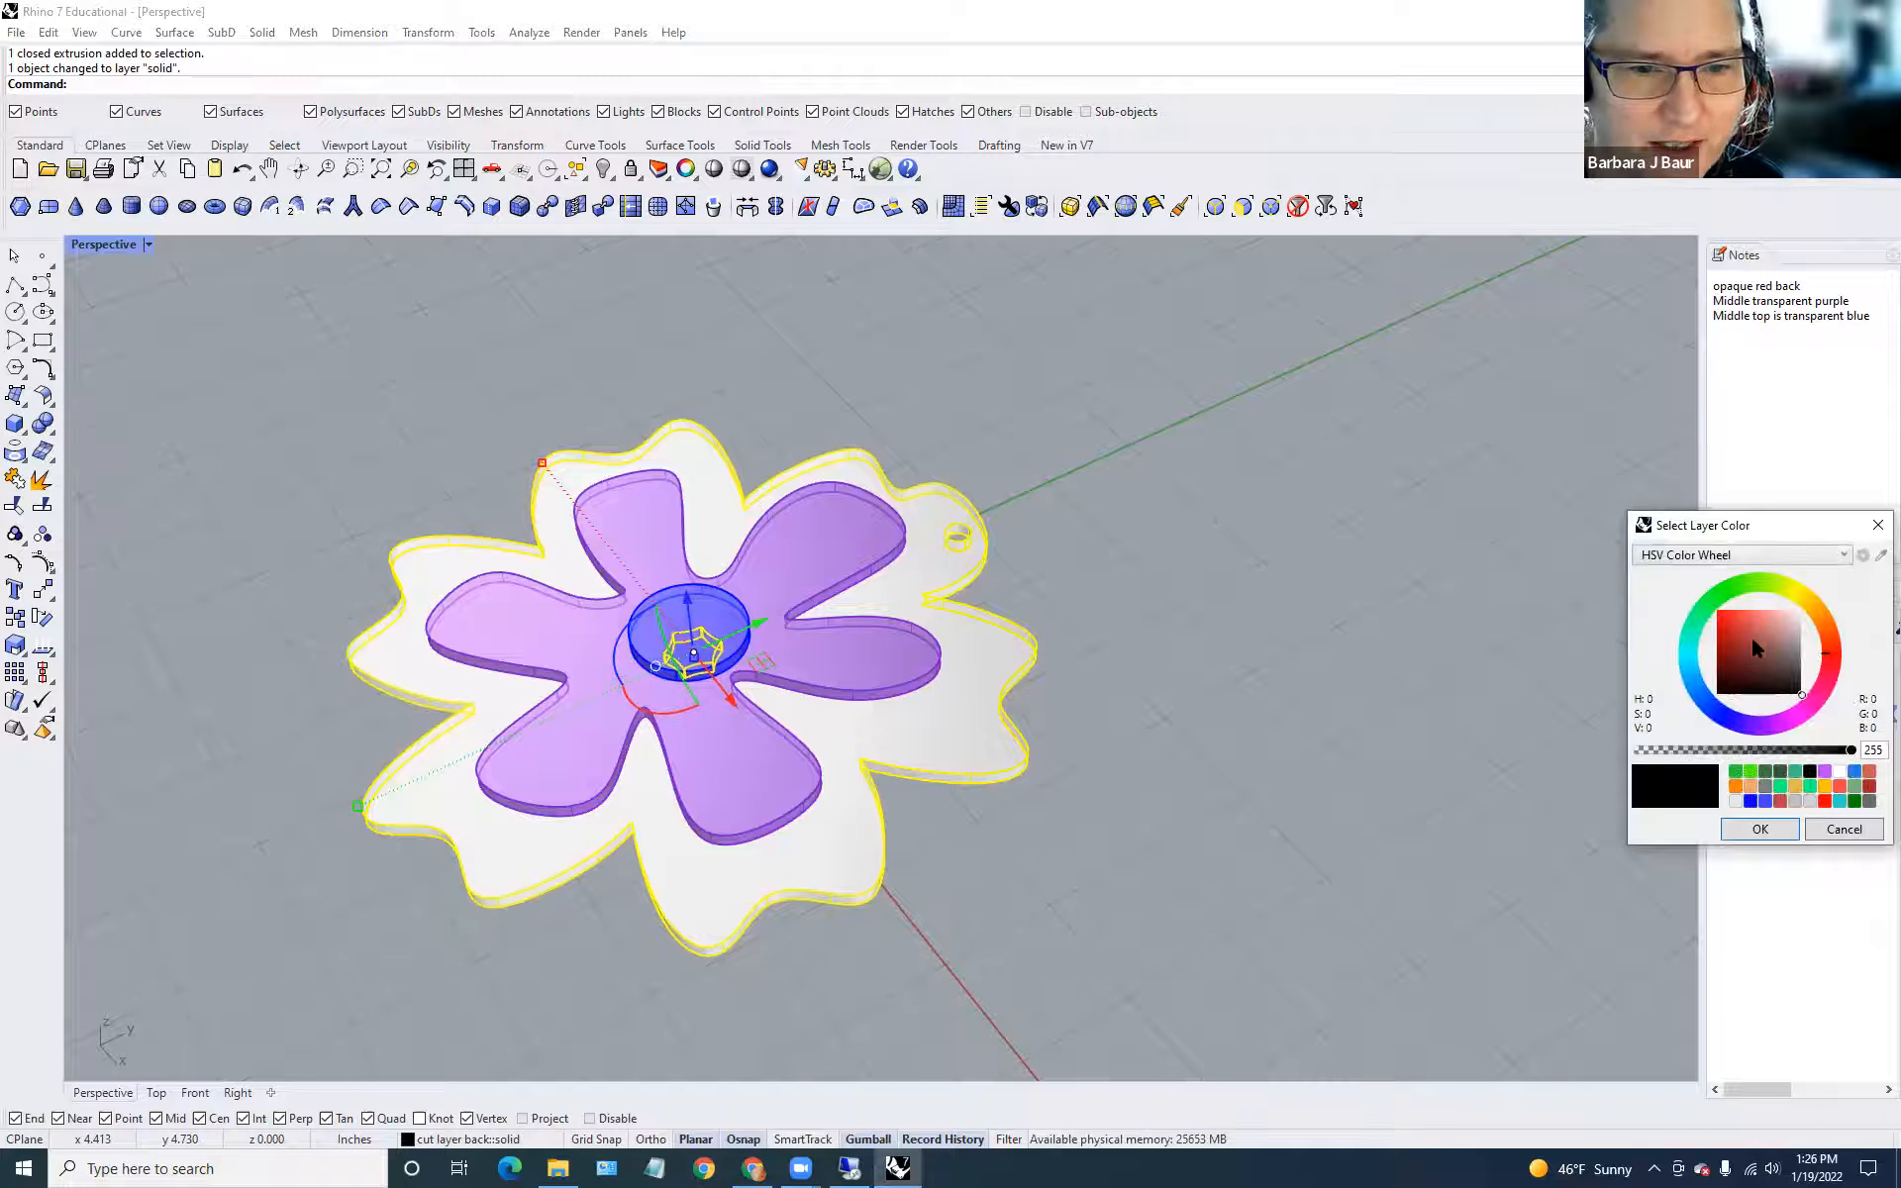
{"action": "left_click", "coordinate": [1735, 613]}
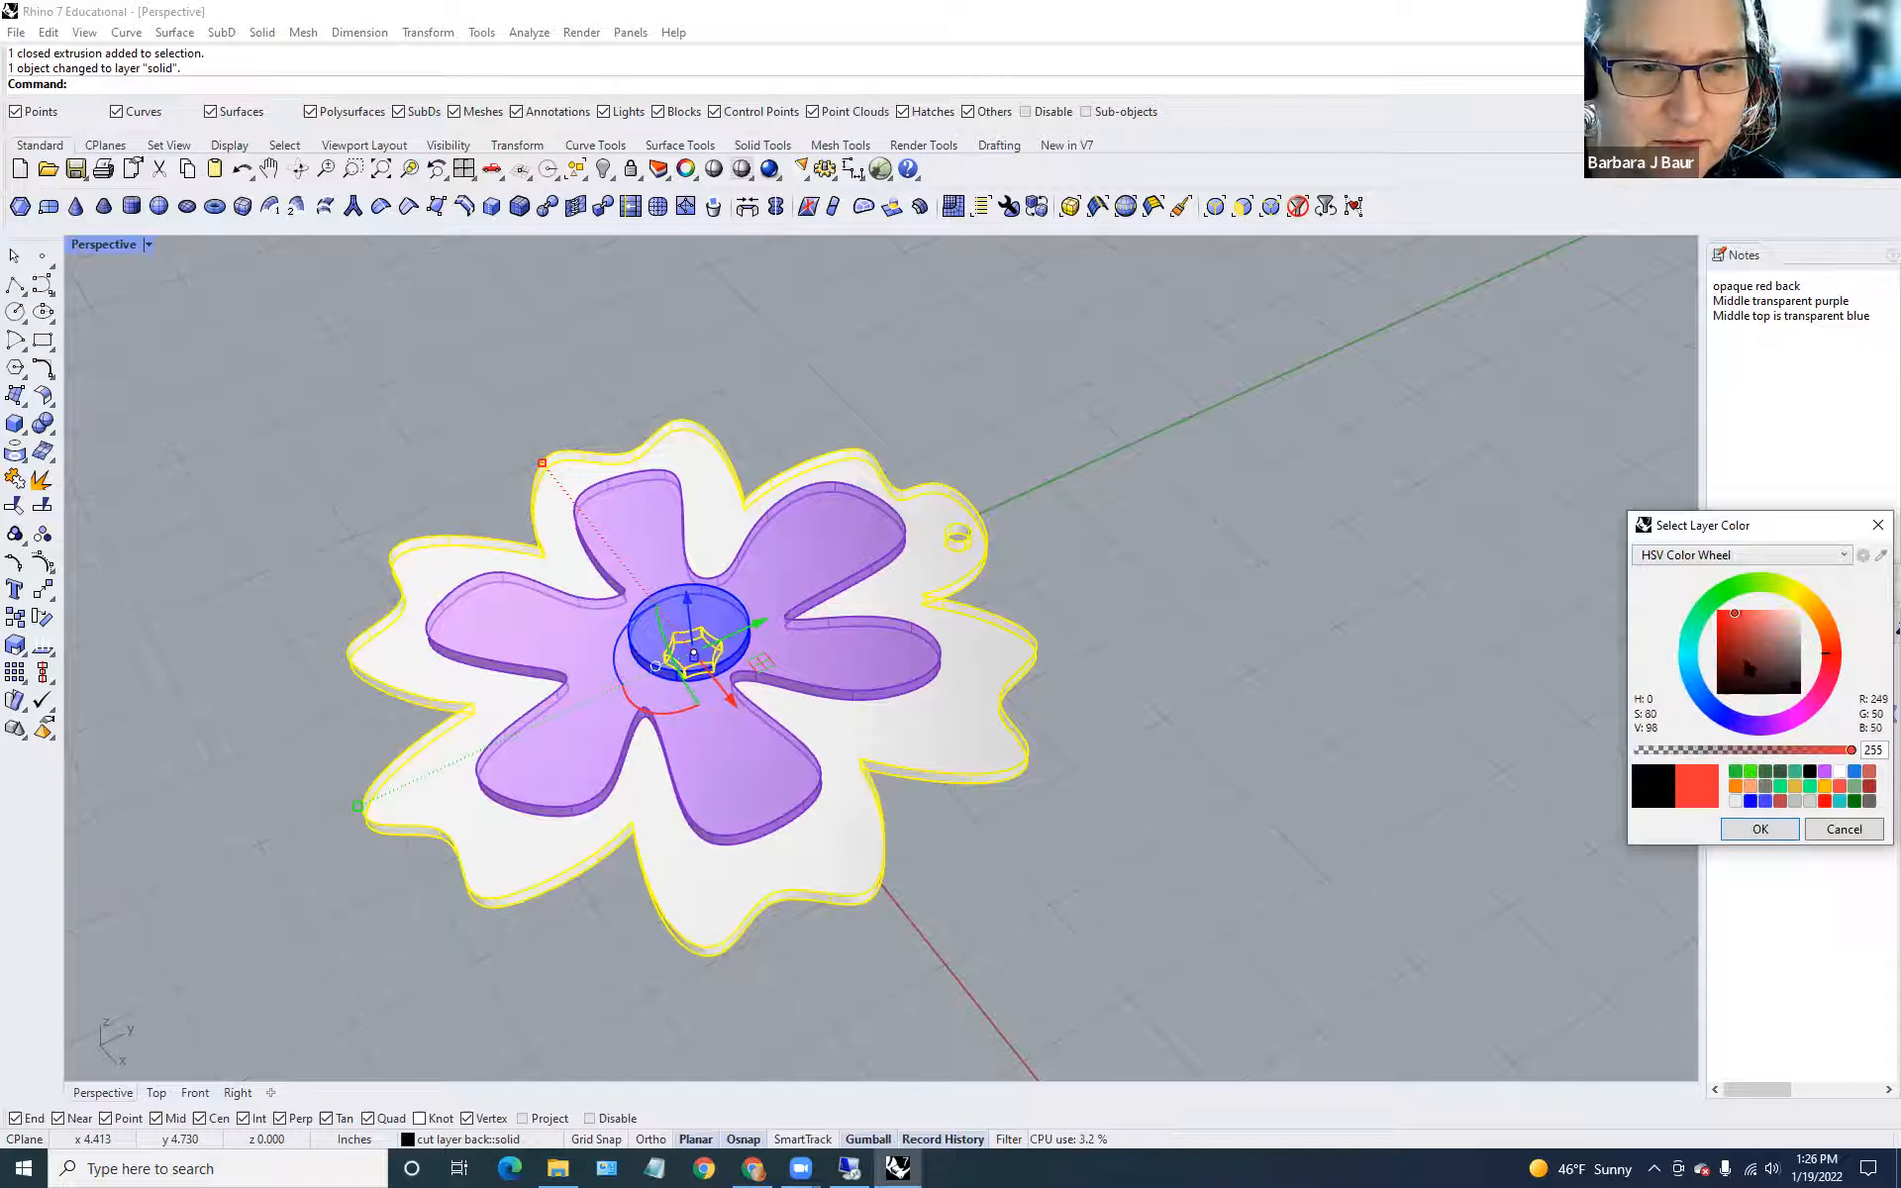
{"action": "left_click", "coordinate": [1759, 829]}
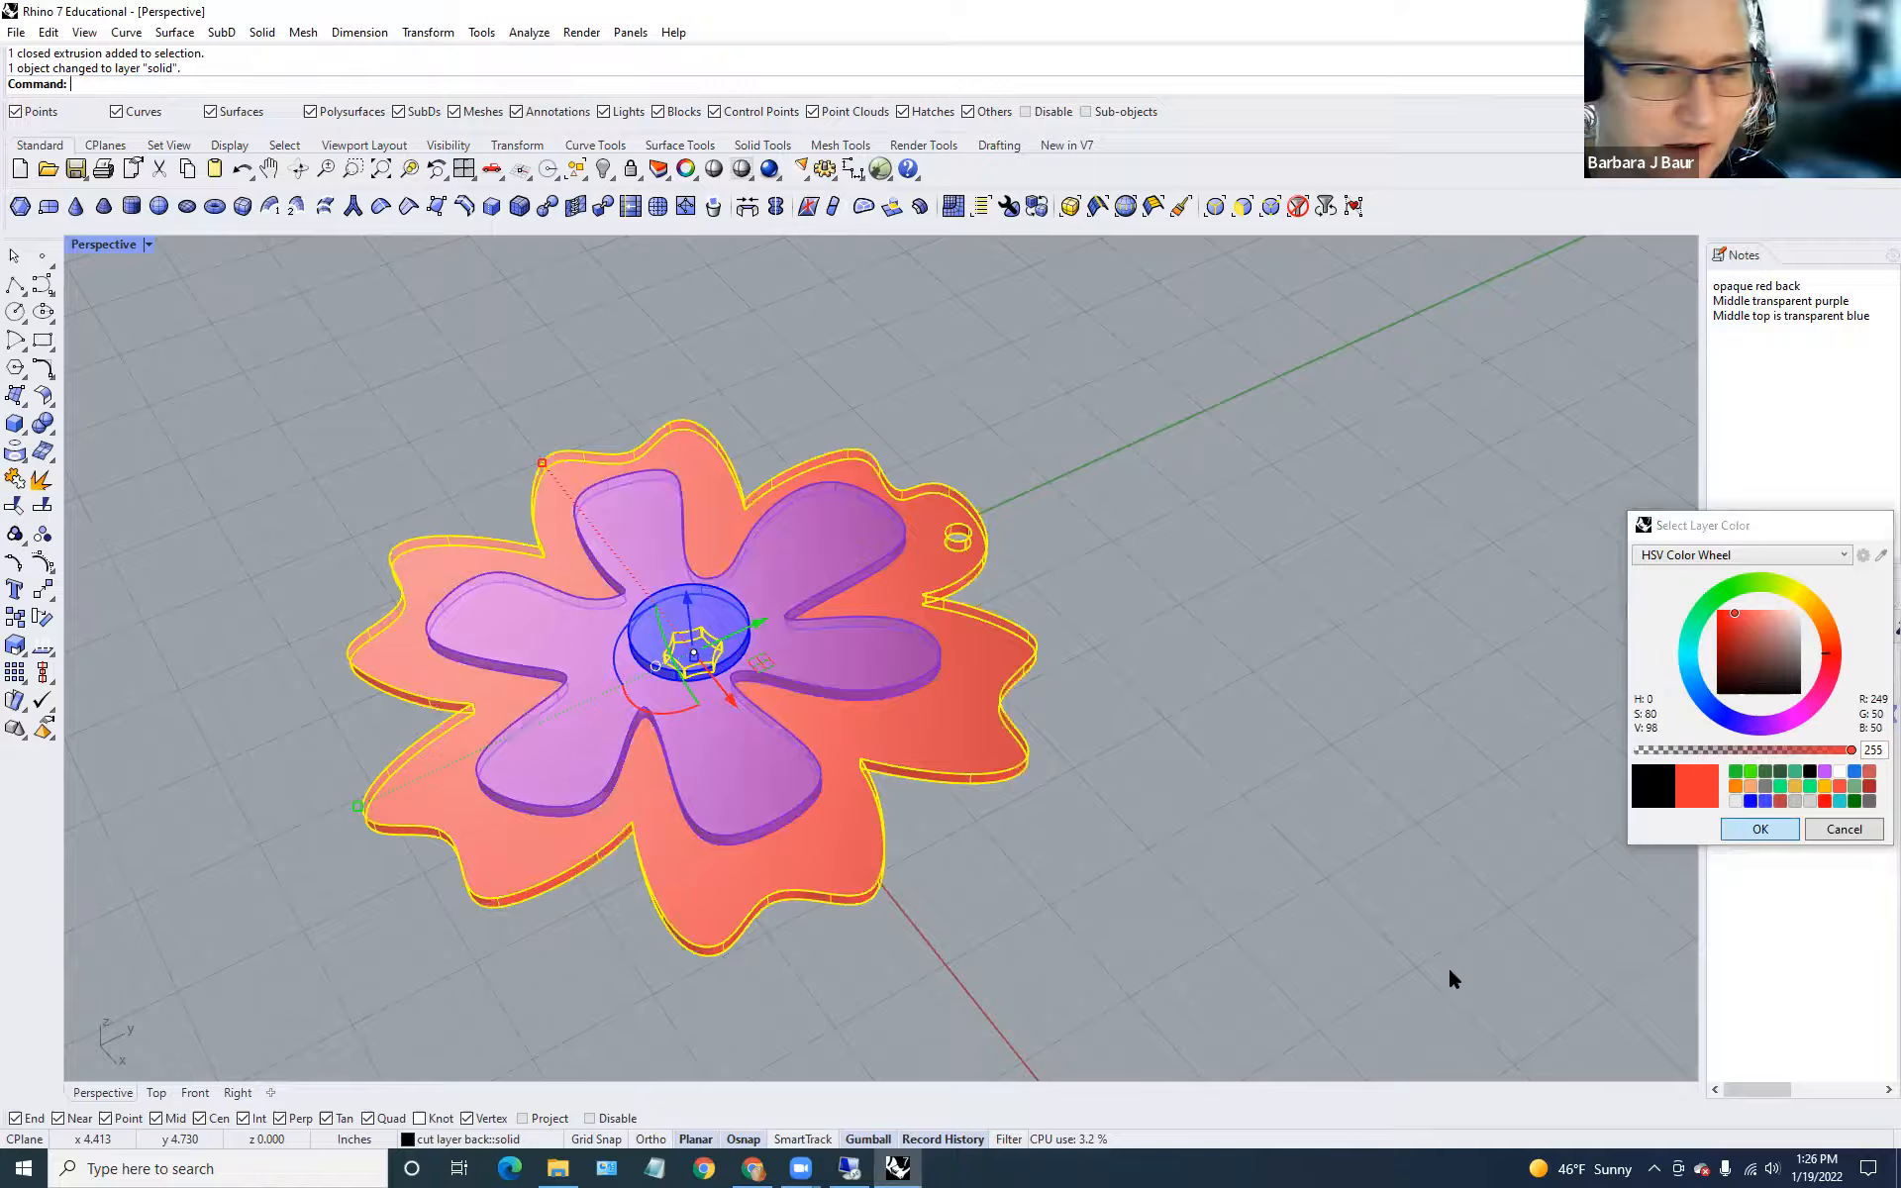
{"action": "left_click", "coordinate": [1436, 921]}
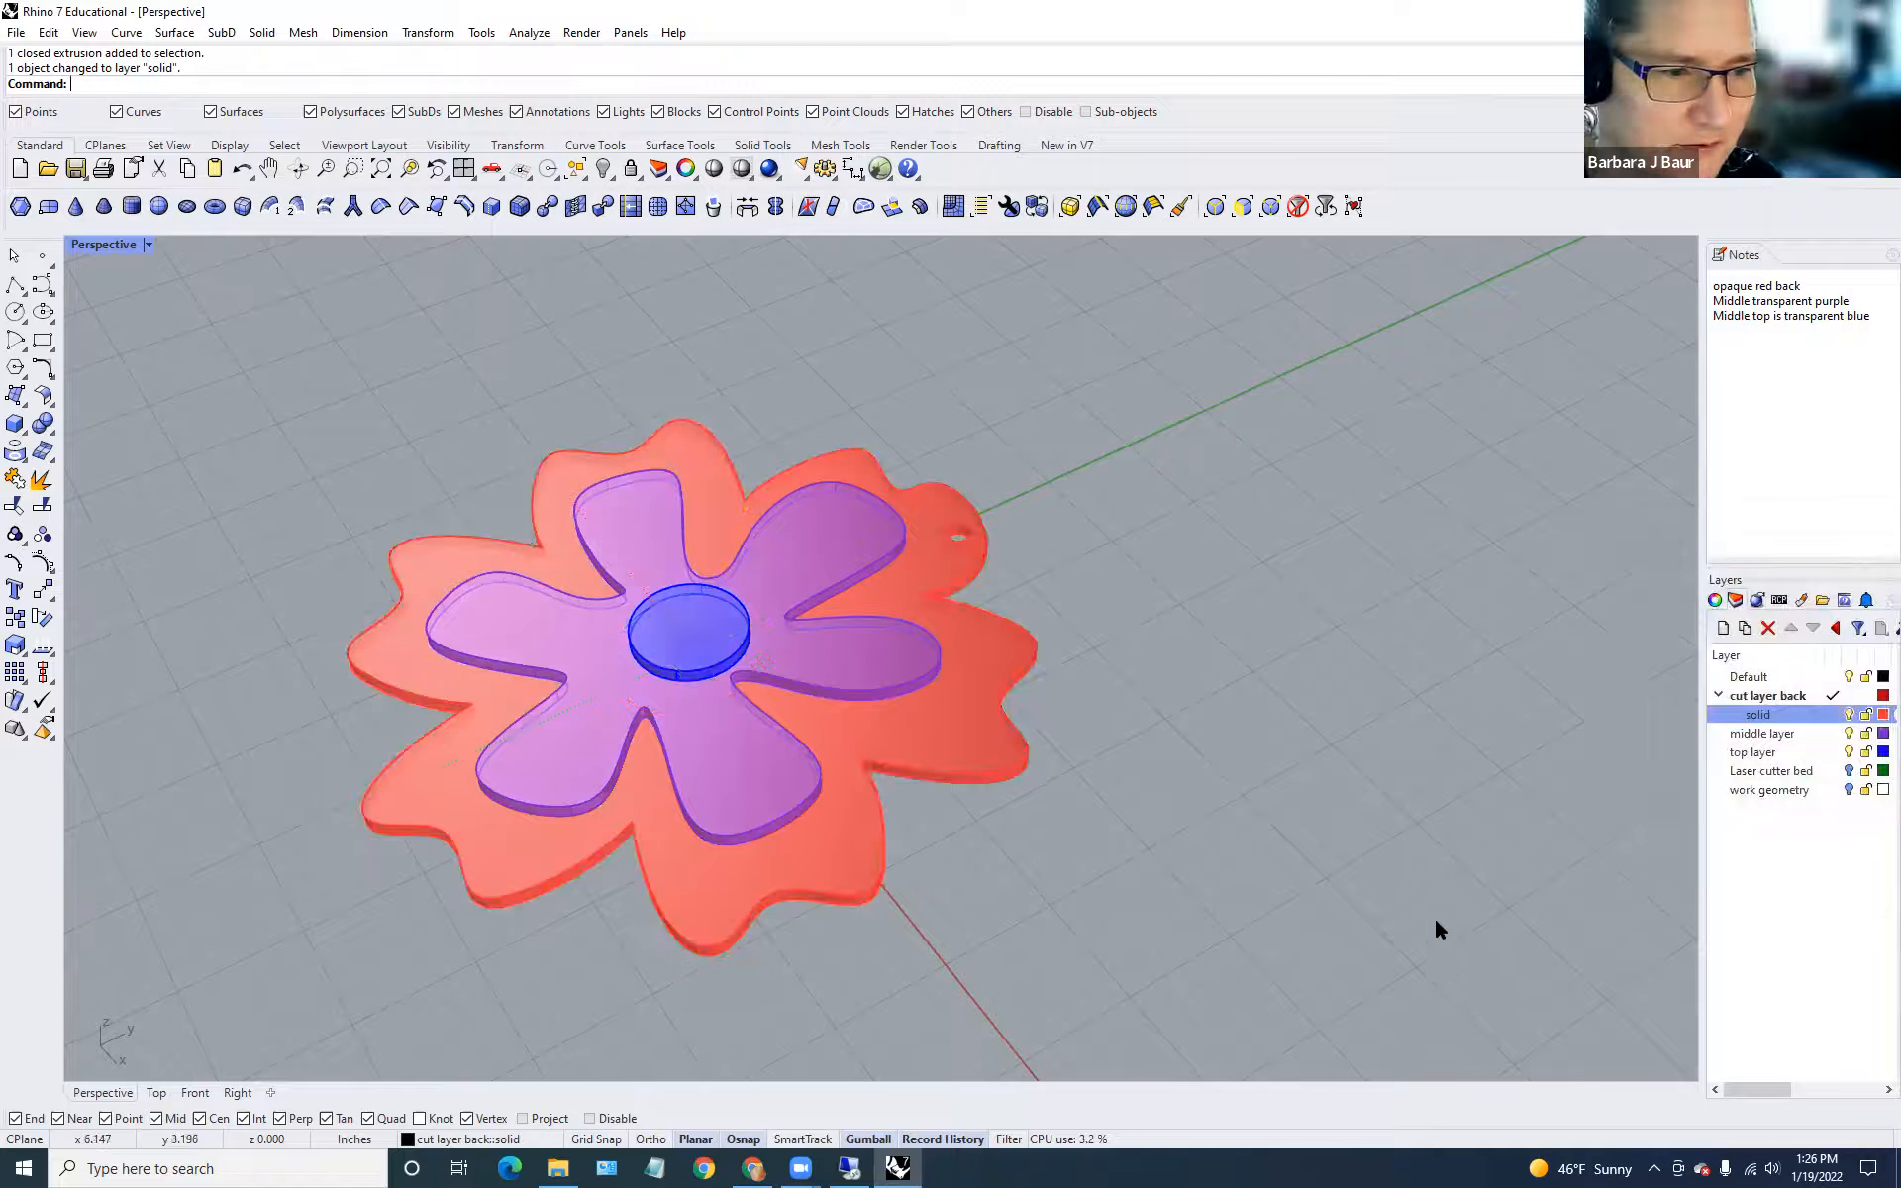
Add a sublayer under the middle layer with the default name Layer 01.
{"action": "left_click", "coordinate": [1794, 733]}
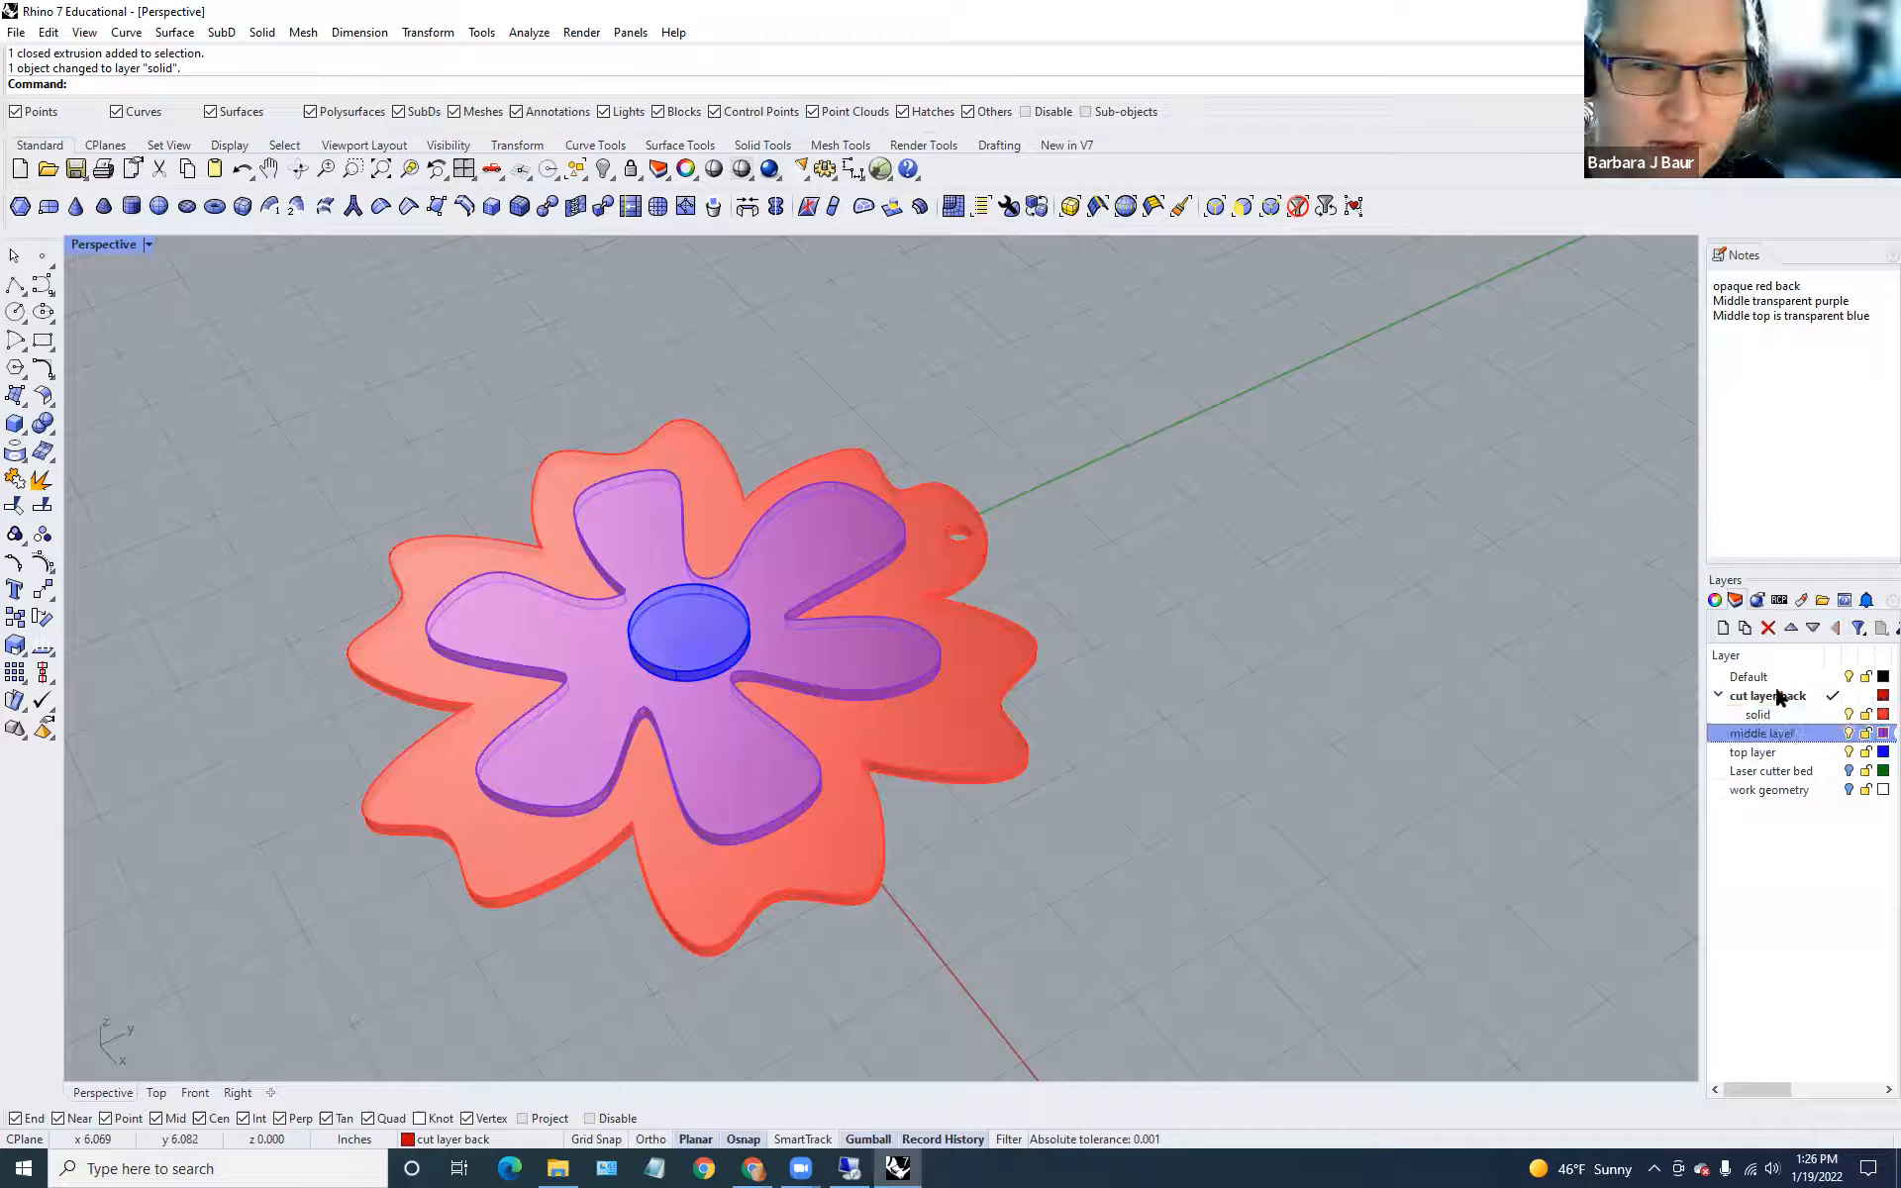
{"action": "left_click", "coordinate": [1745, 628]}
{"action": "key", "text": "Return"}
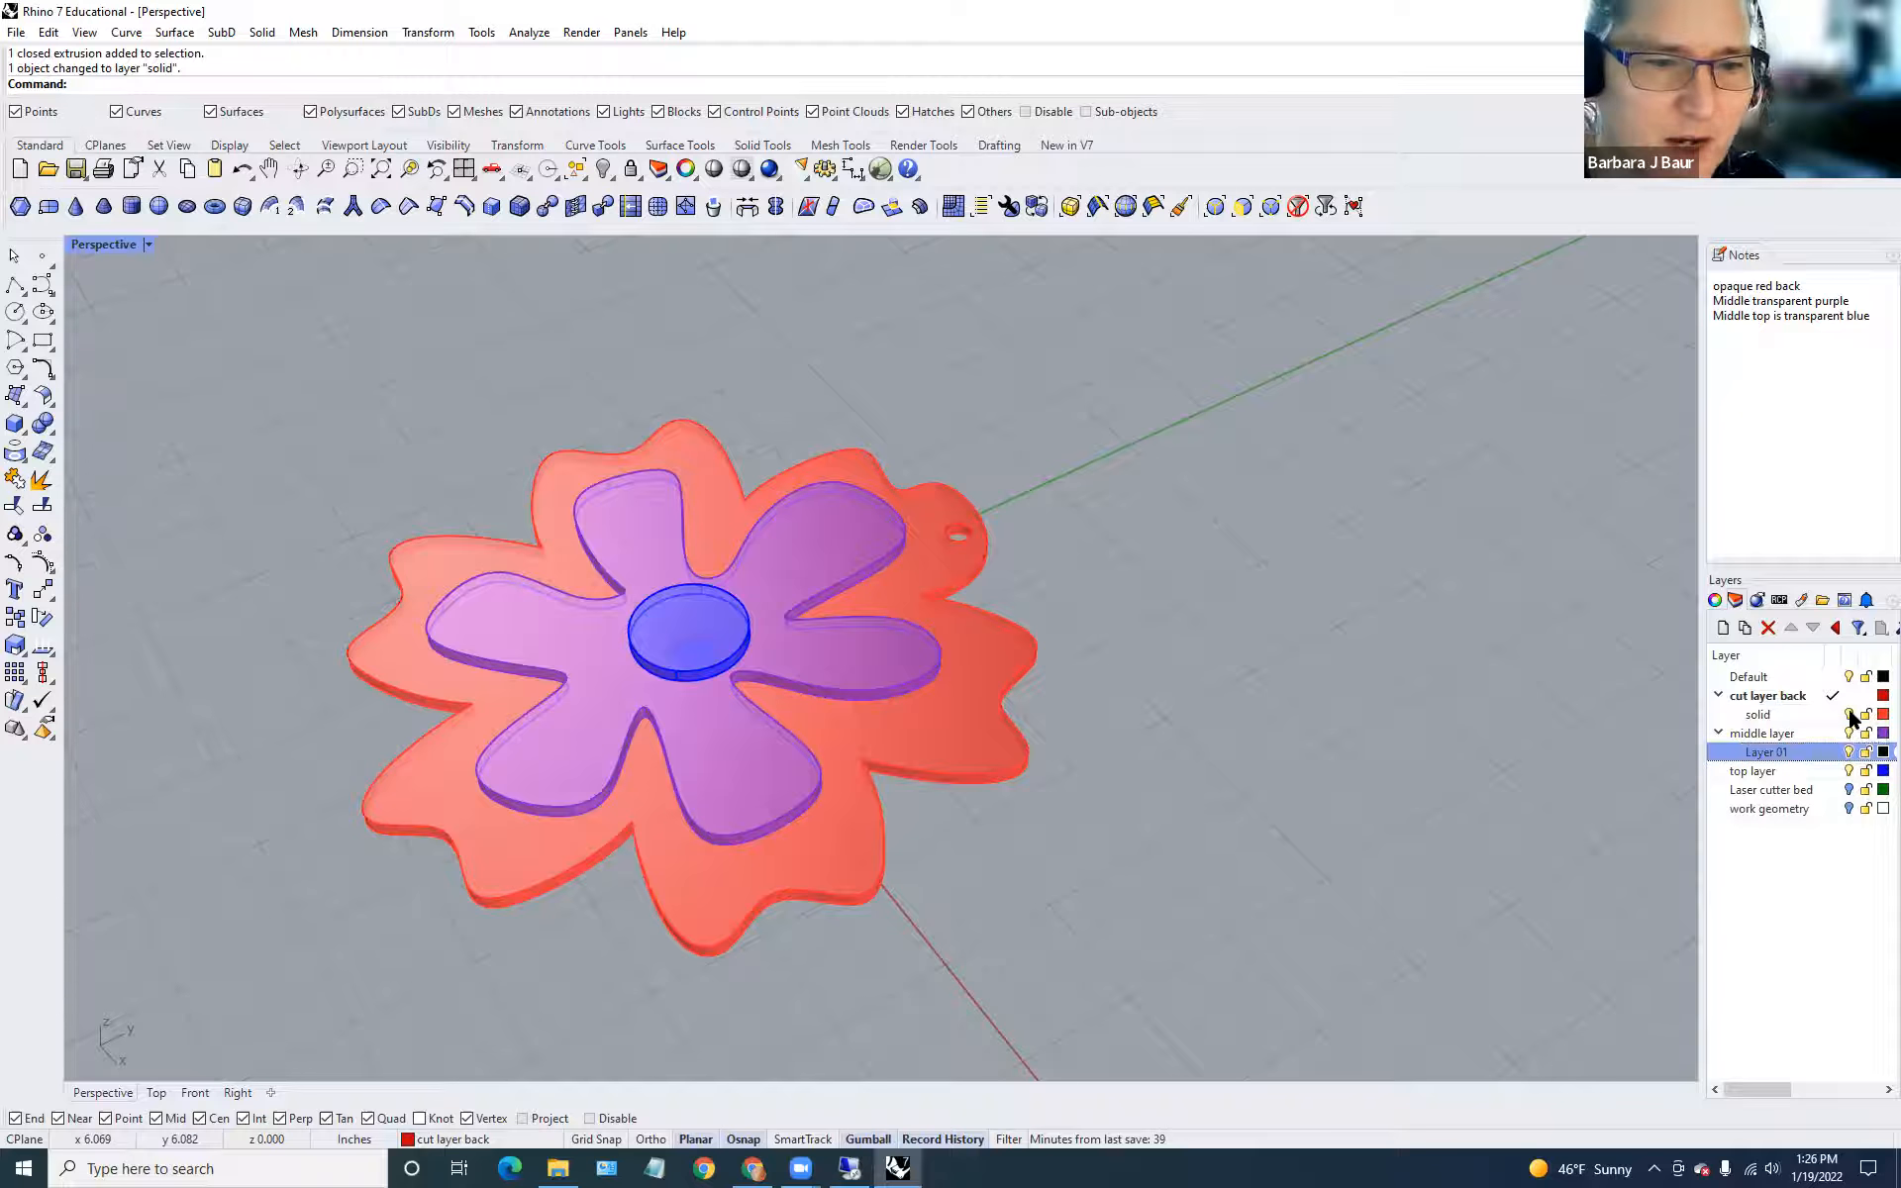
Turn the back layer's solid sublayer off and on again, and rename the middle layer's sublayer as solid.
{"action": "left_click", "coordinate": [1849, 713]}
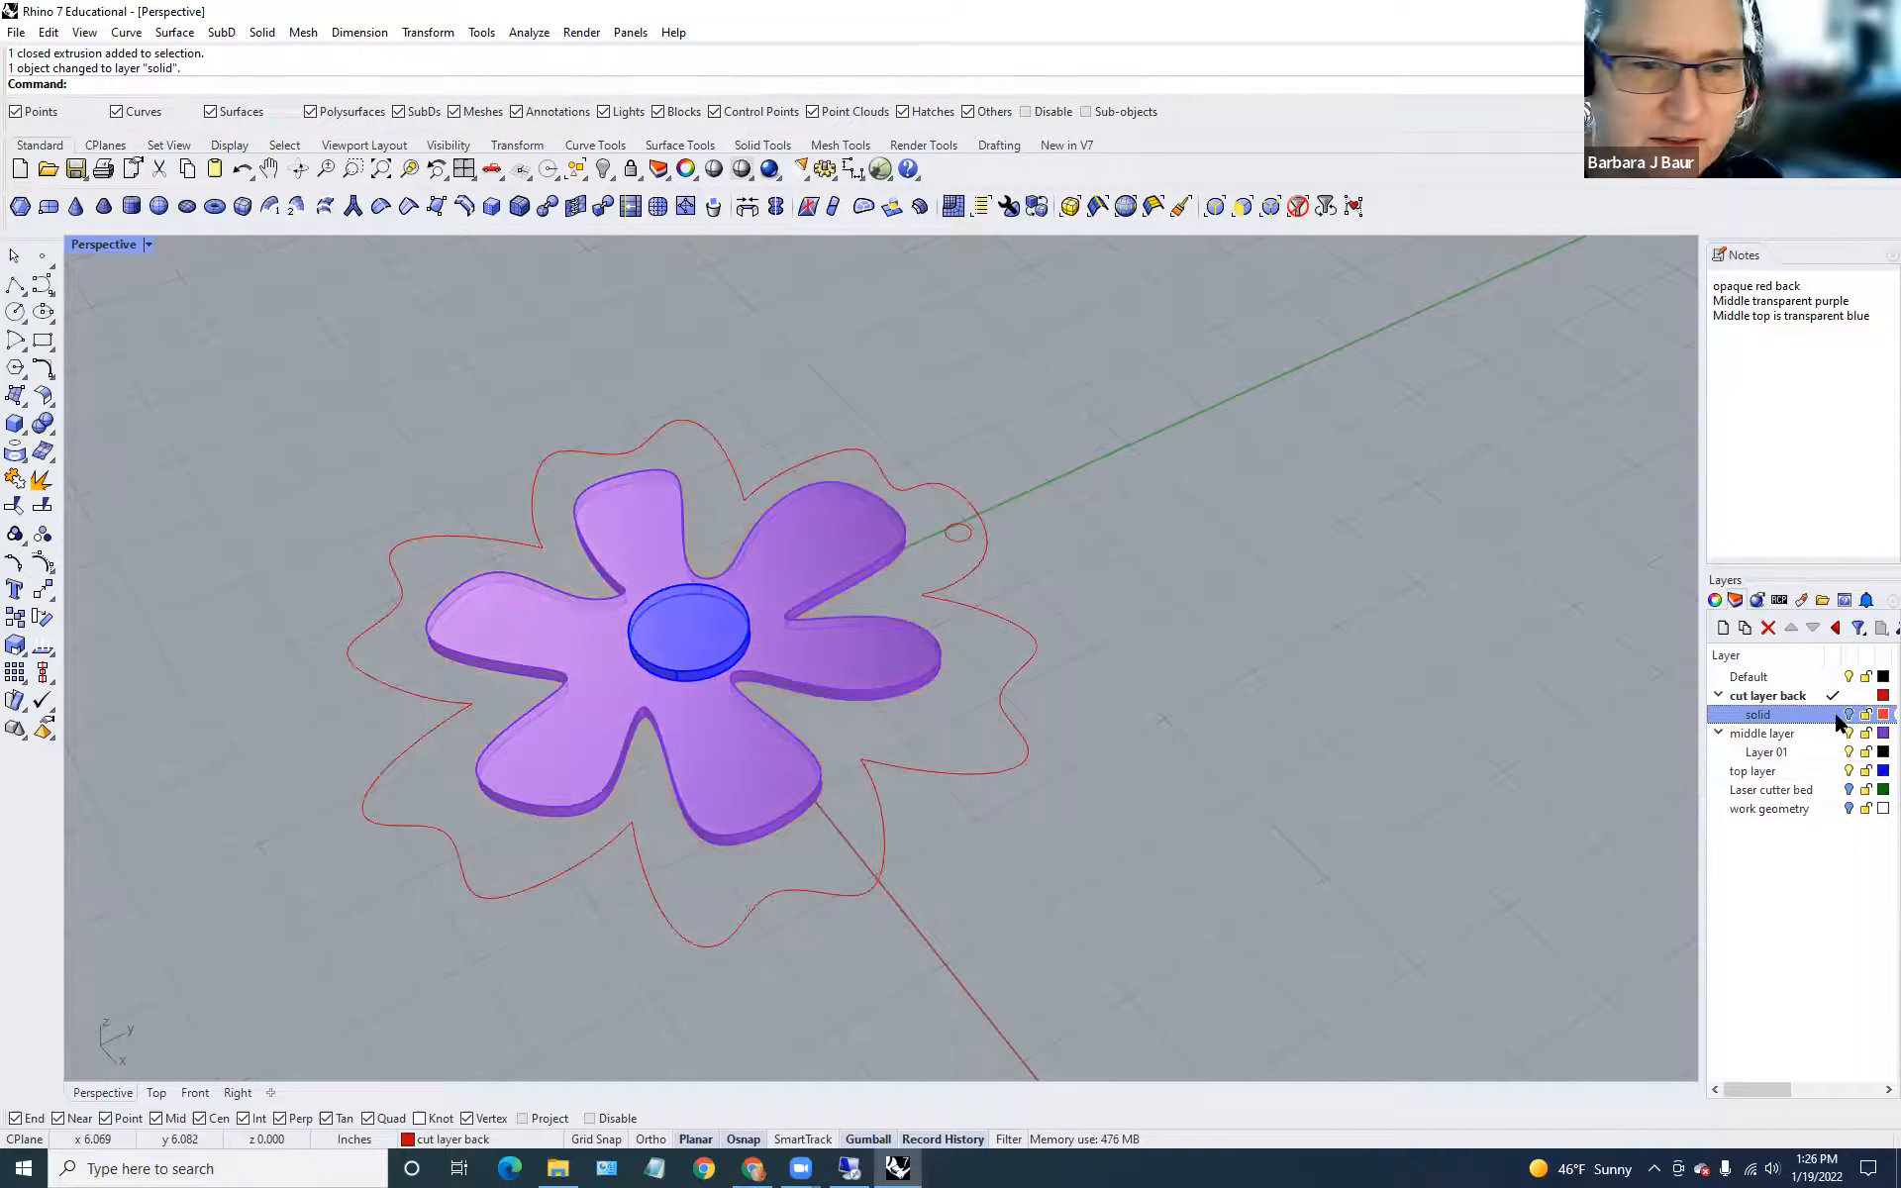
{"action": "left_click", "coordinate": [1848, 715]}
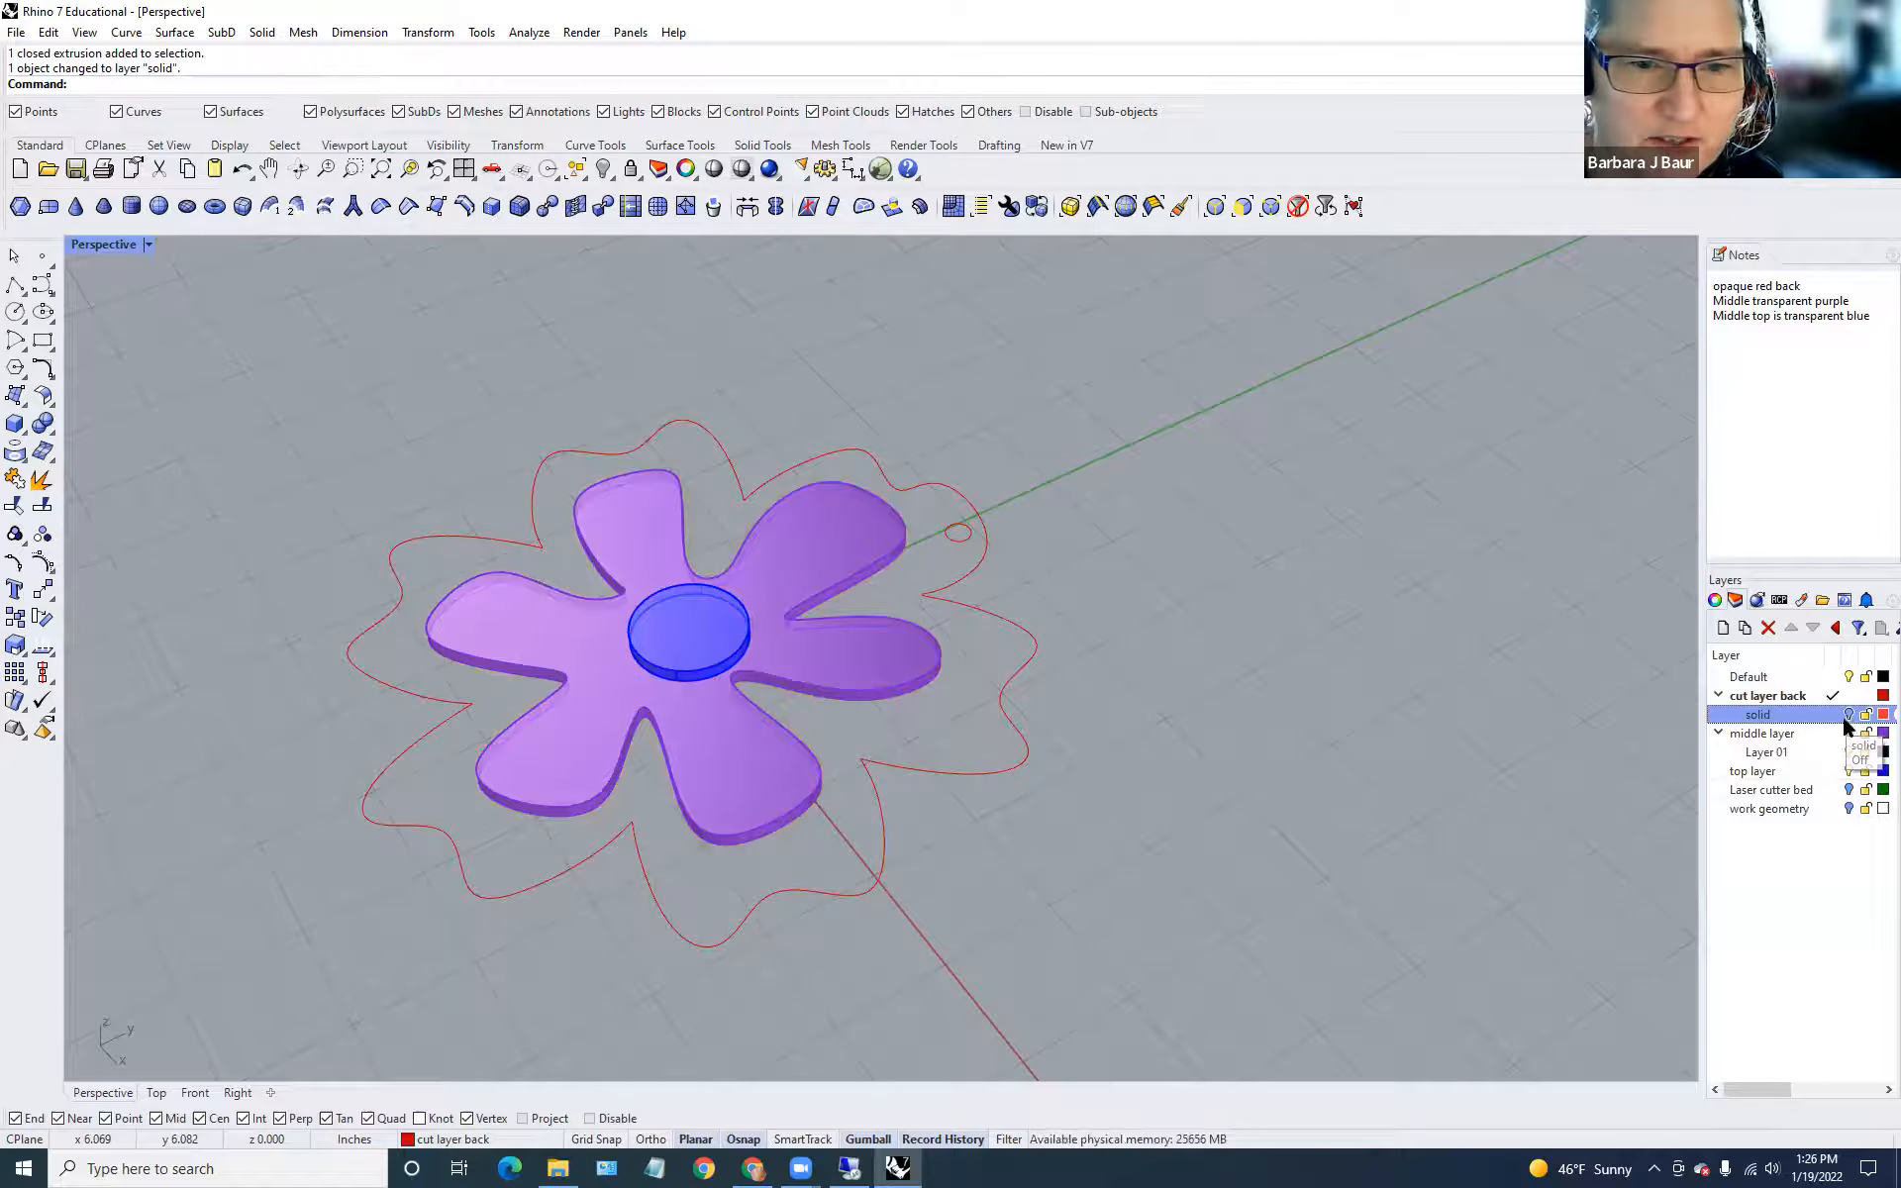
{"action": "double_click", "coordinate": [1773, 753]}
{"action": "left_click", "coordinate": [1773, 753]}
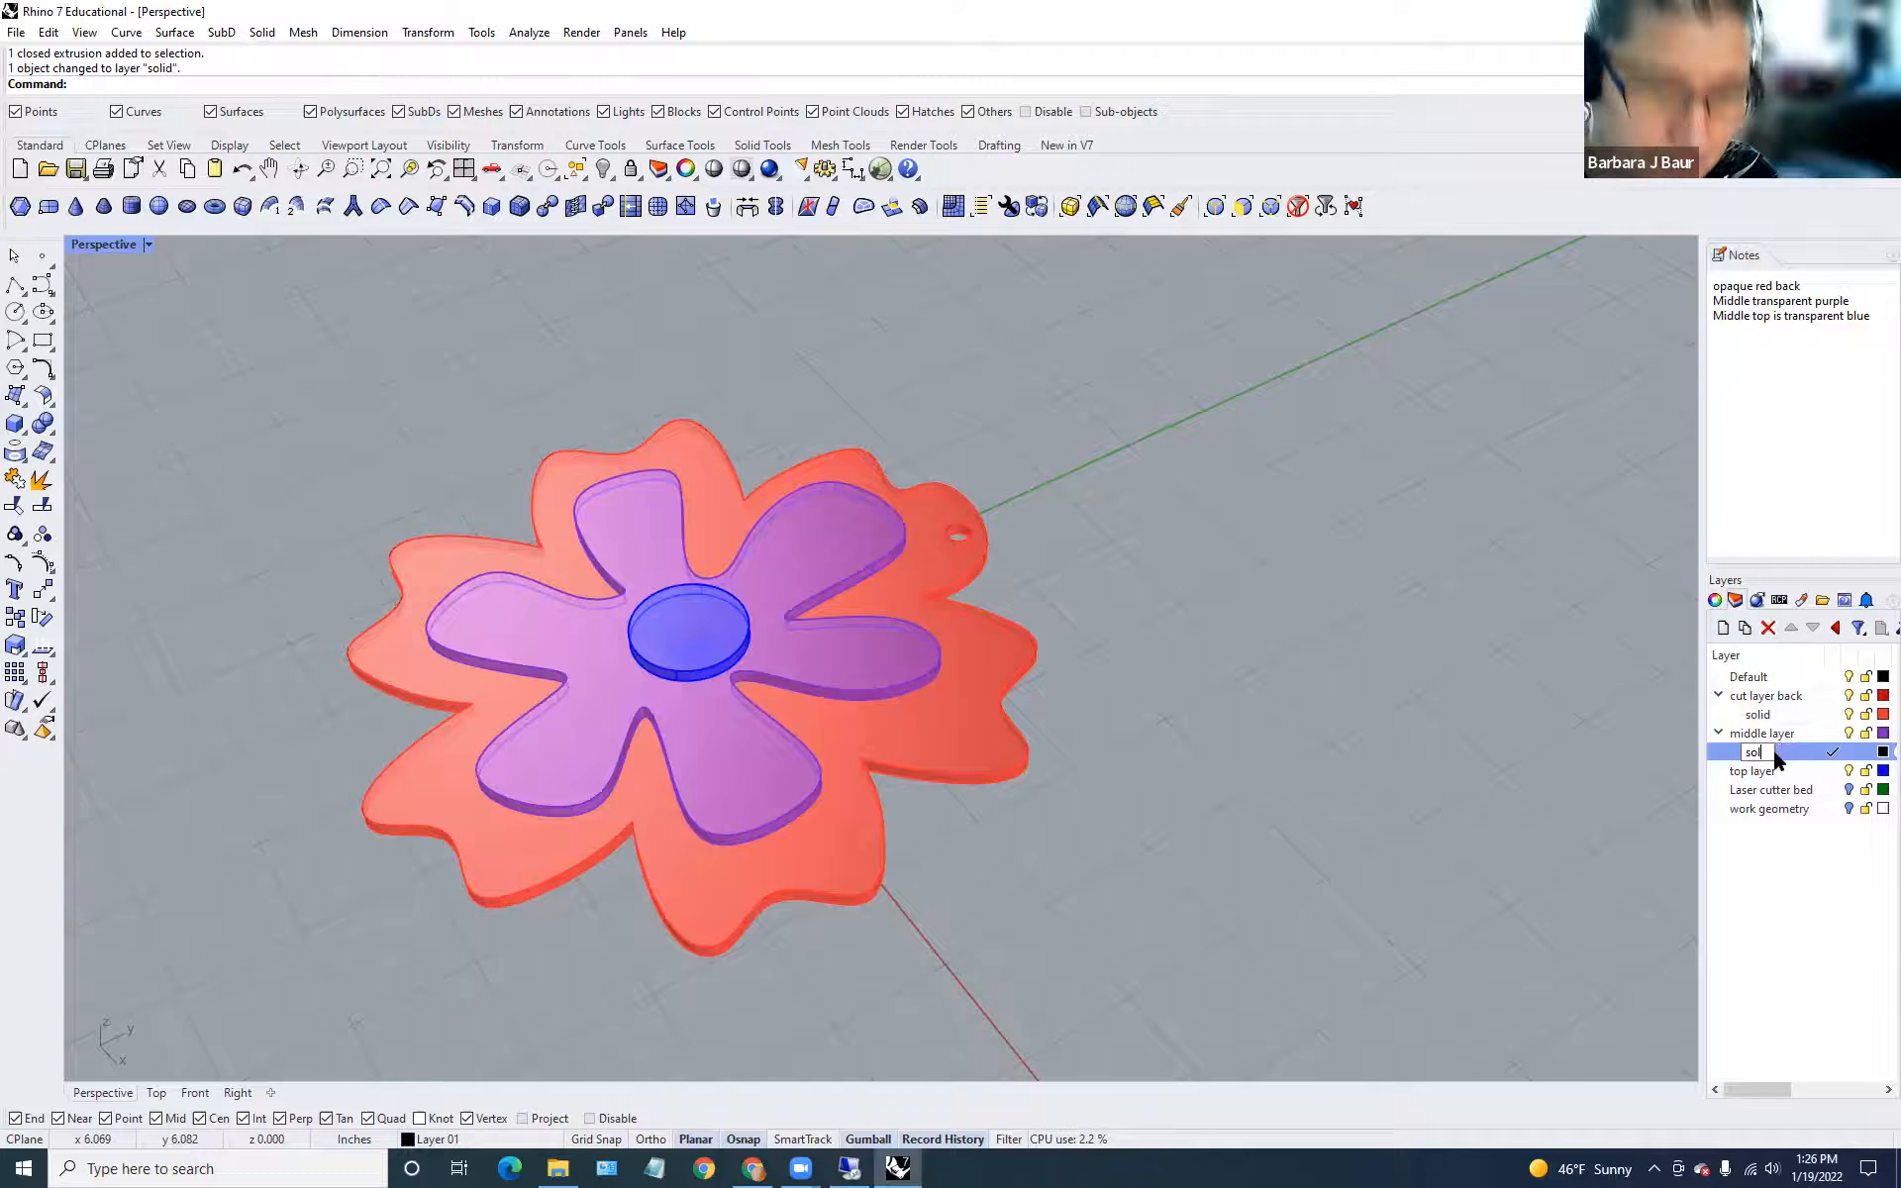
{"action": "key", "text": "Return"}
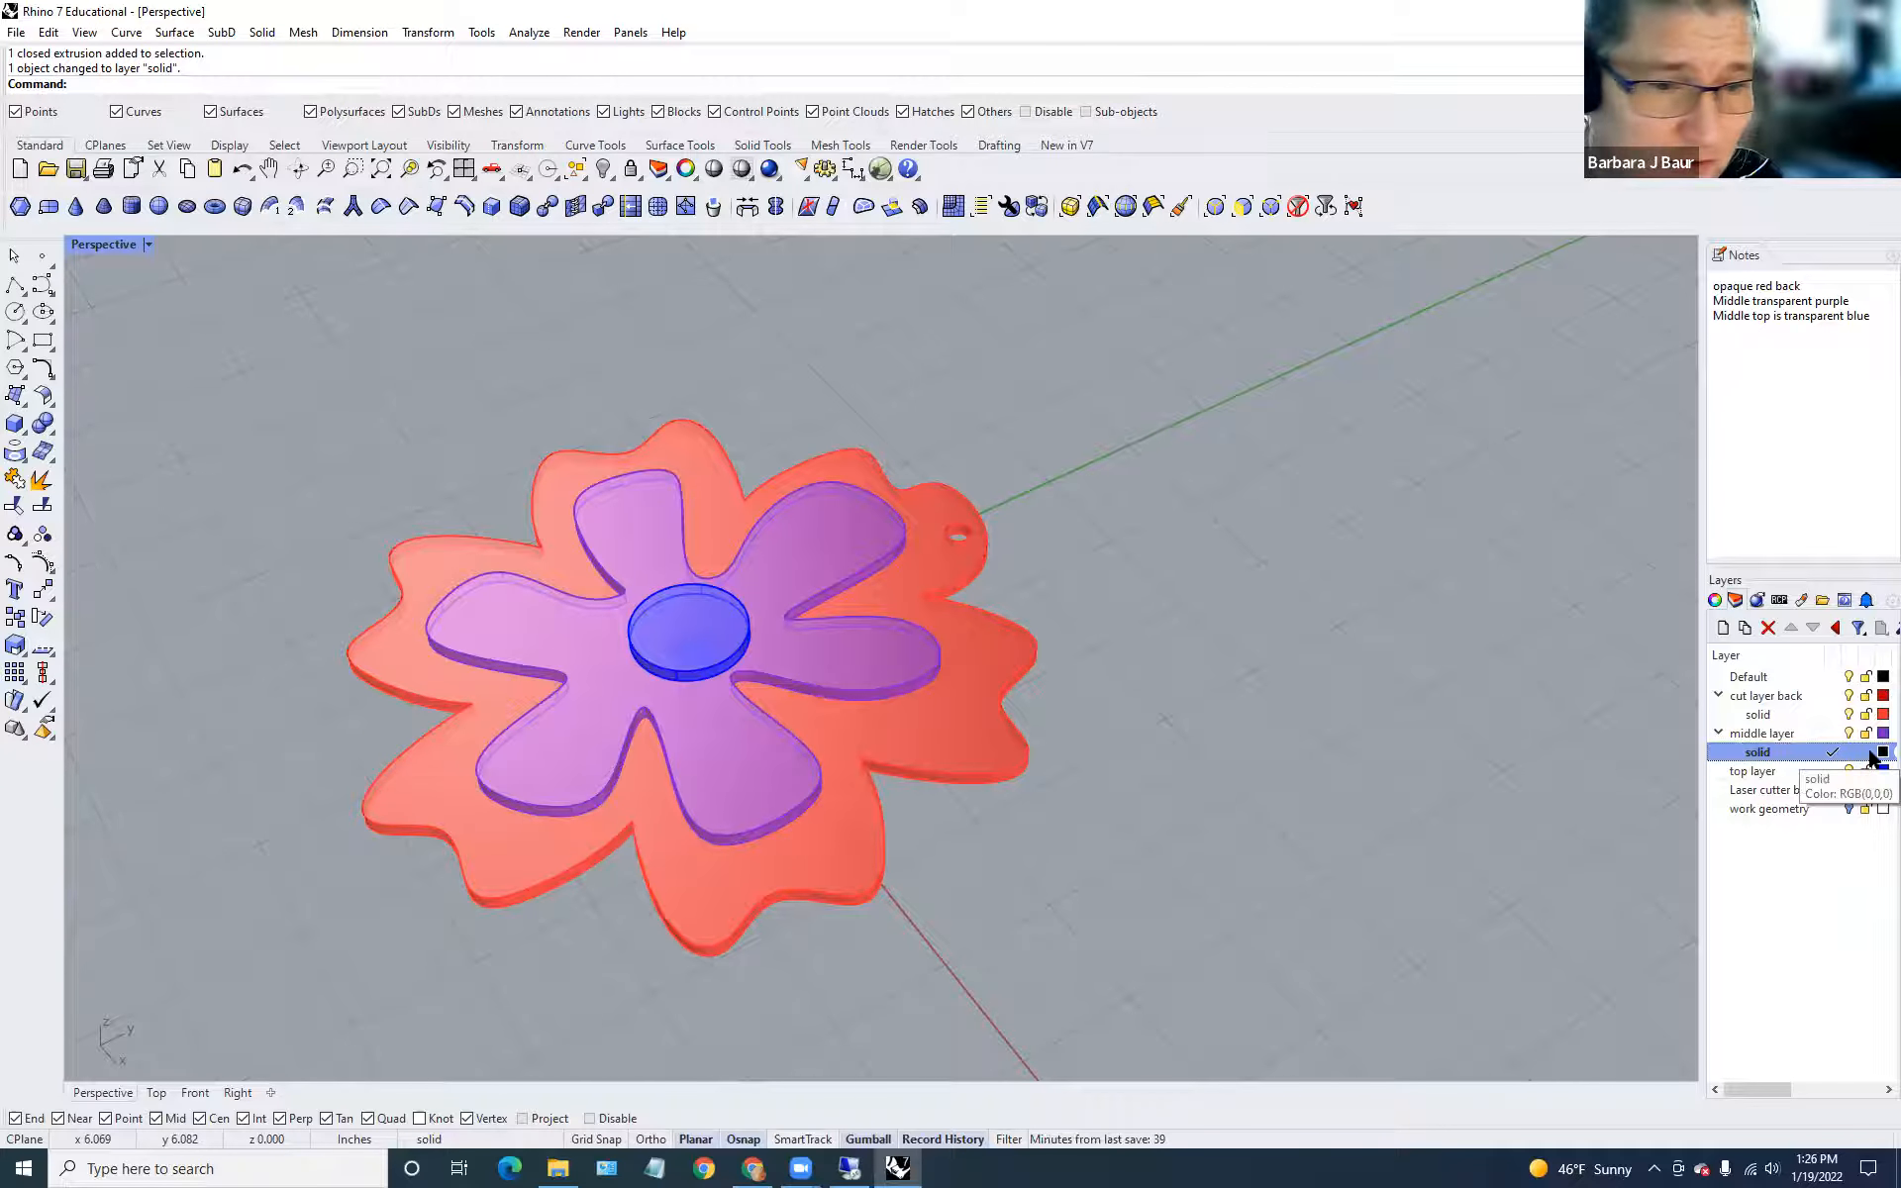
Set the colour of the middle layer's solid sublayer to purple.
{"action": "left_click", "coordinate": [1871, 753]}
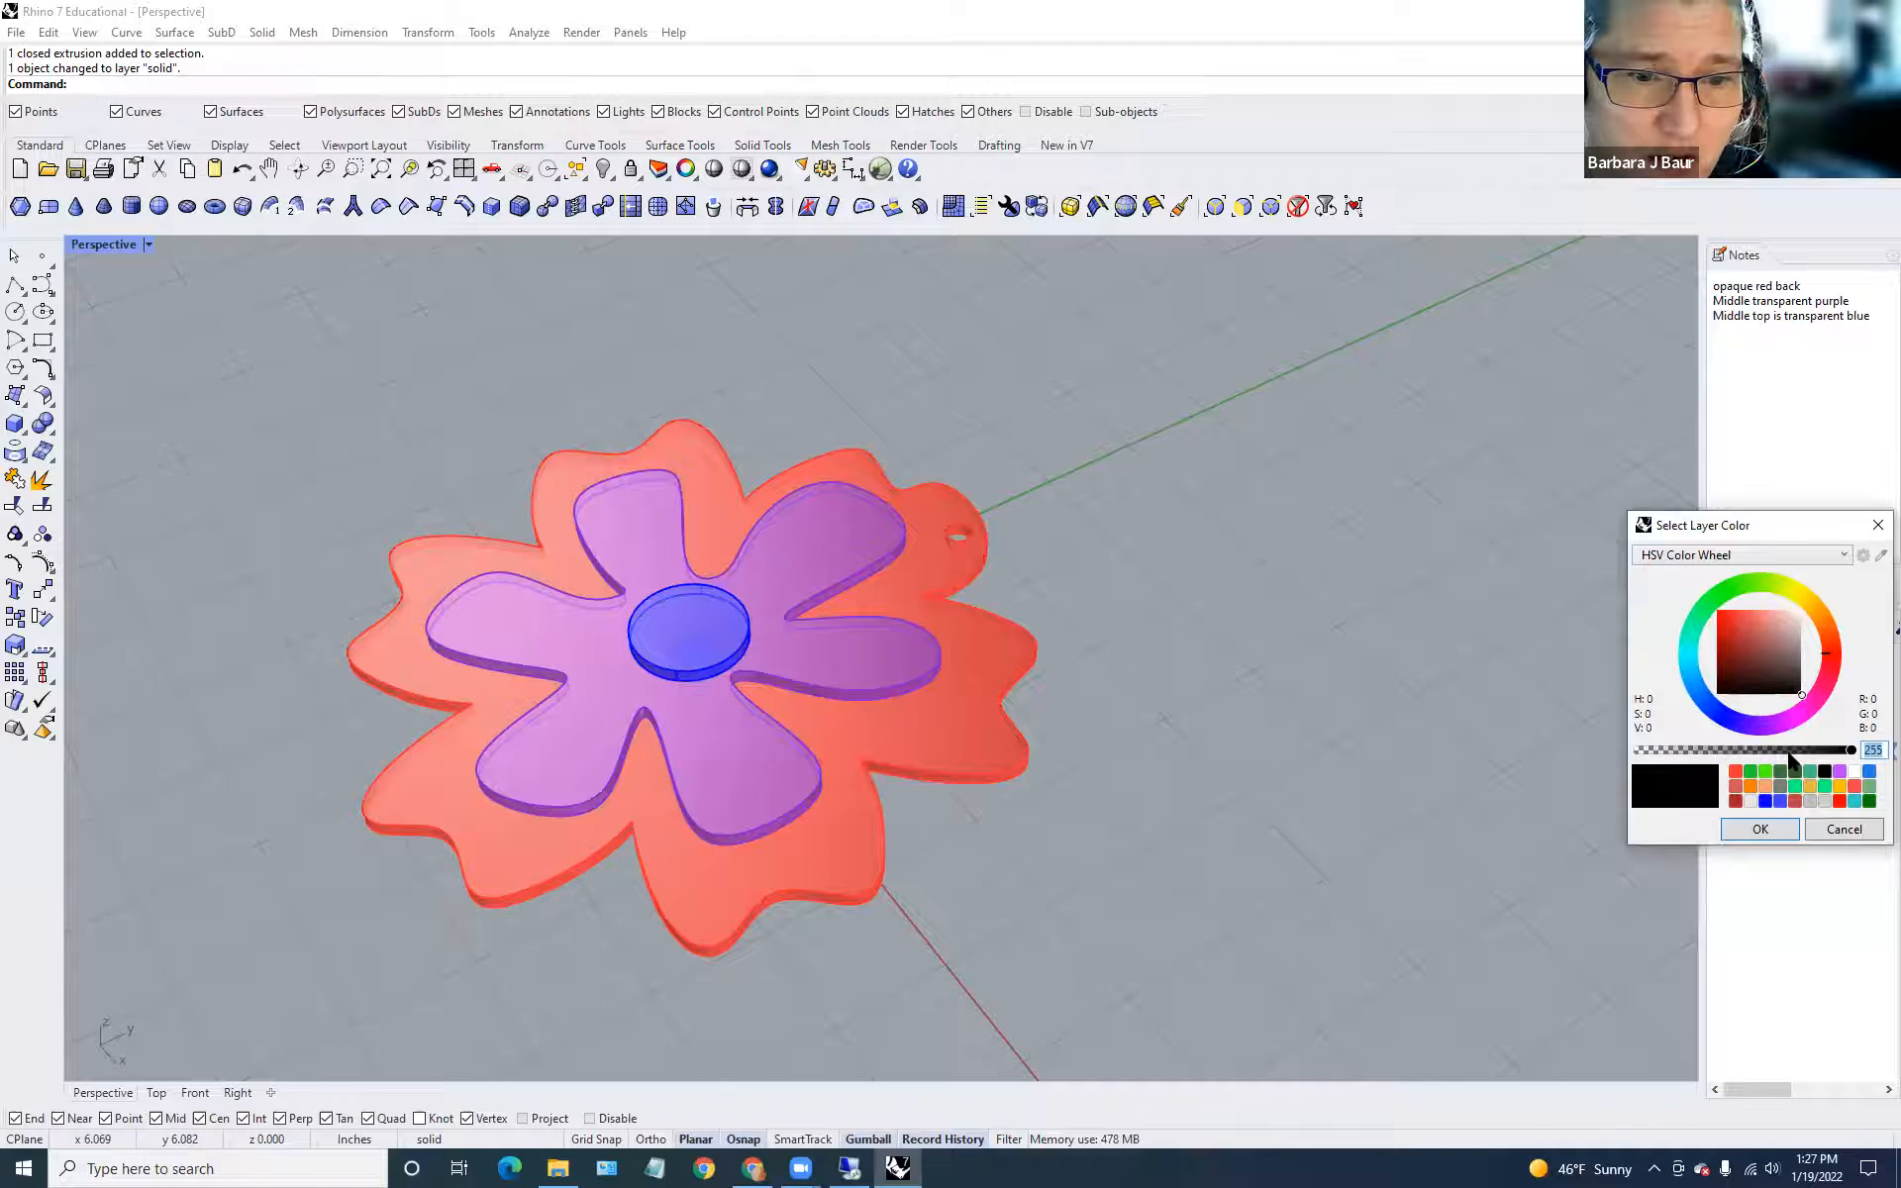
{"action": "left_click", "coordinate": [1840, 771]}
{"action": "mouse_move", "coordinate": [1737, 621]}
{"action": "left_mouse_down"}
{"action": "mouse_move", "coordinate": [1723, 659]}
{"action": "mouse_move", "coordinate": [1729, 618]}
{"action": "mouse_move", "coordinate": [1746, 636]}
{"action": "left_mouse_up"}
{"action": "left_click", "coordinate": [1771, 823]}
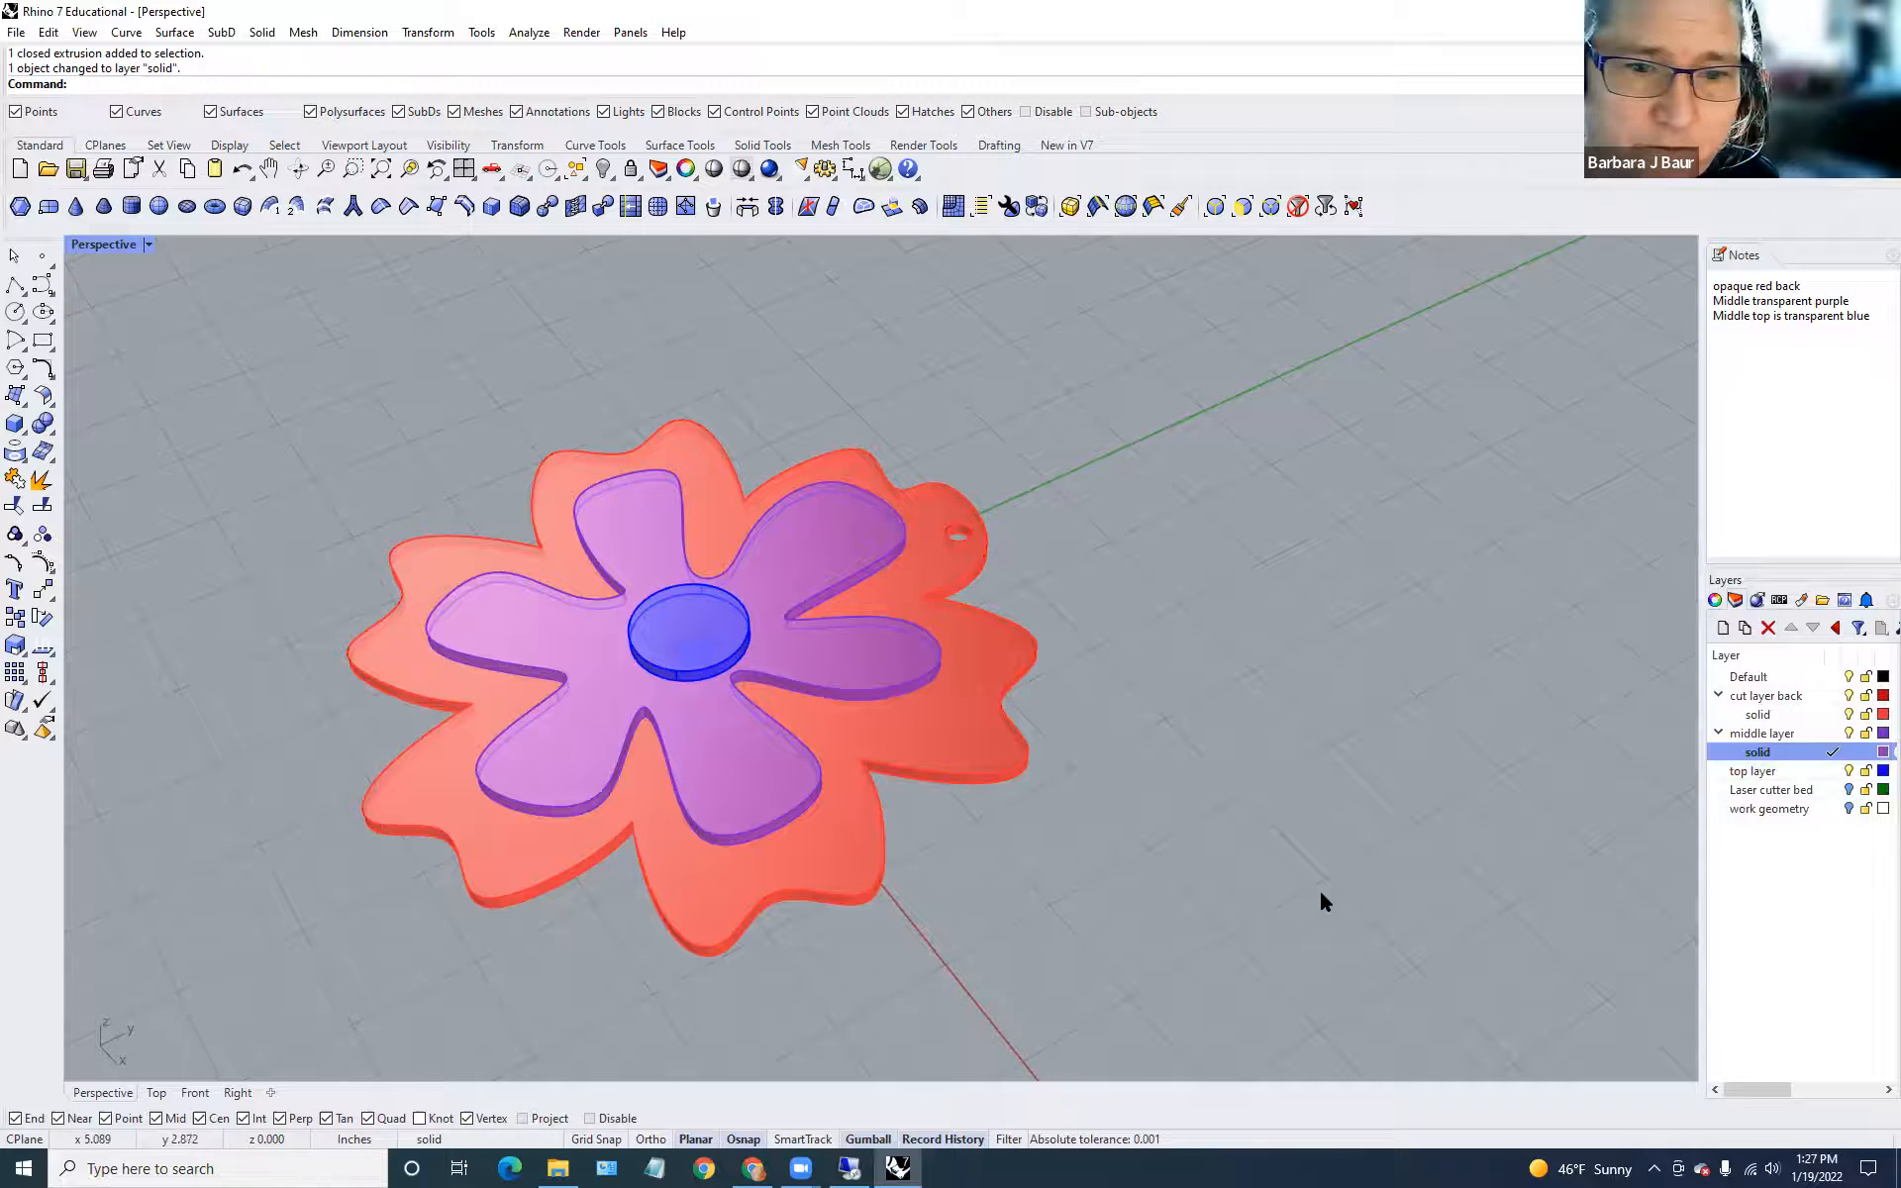
Reassign the purple middle flower extrusion to the solid sublayer under the middle layer.
{"action": "left_click", "coordinate": [830, 669]}
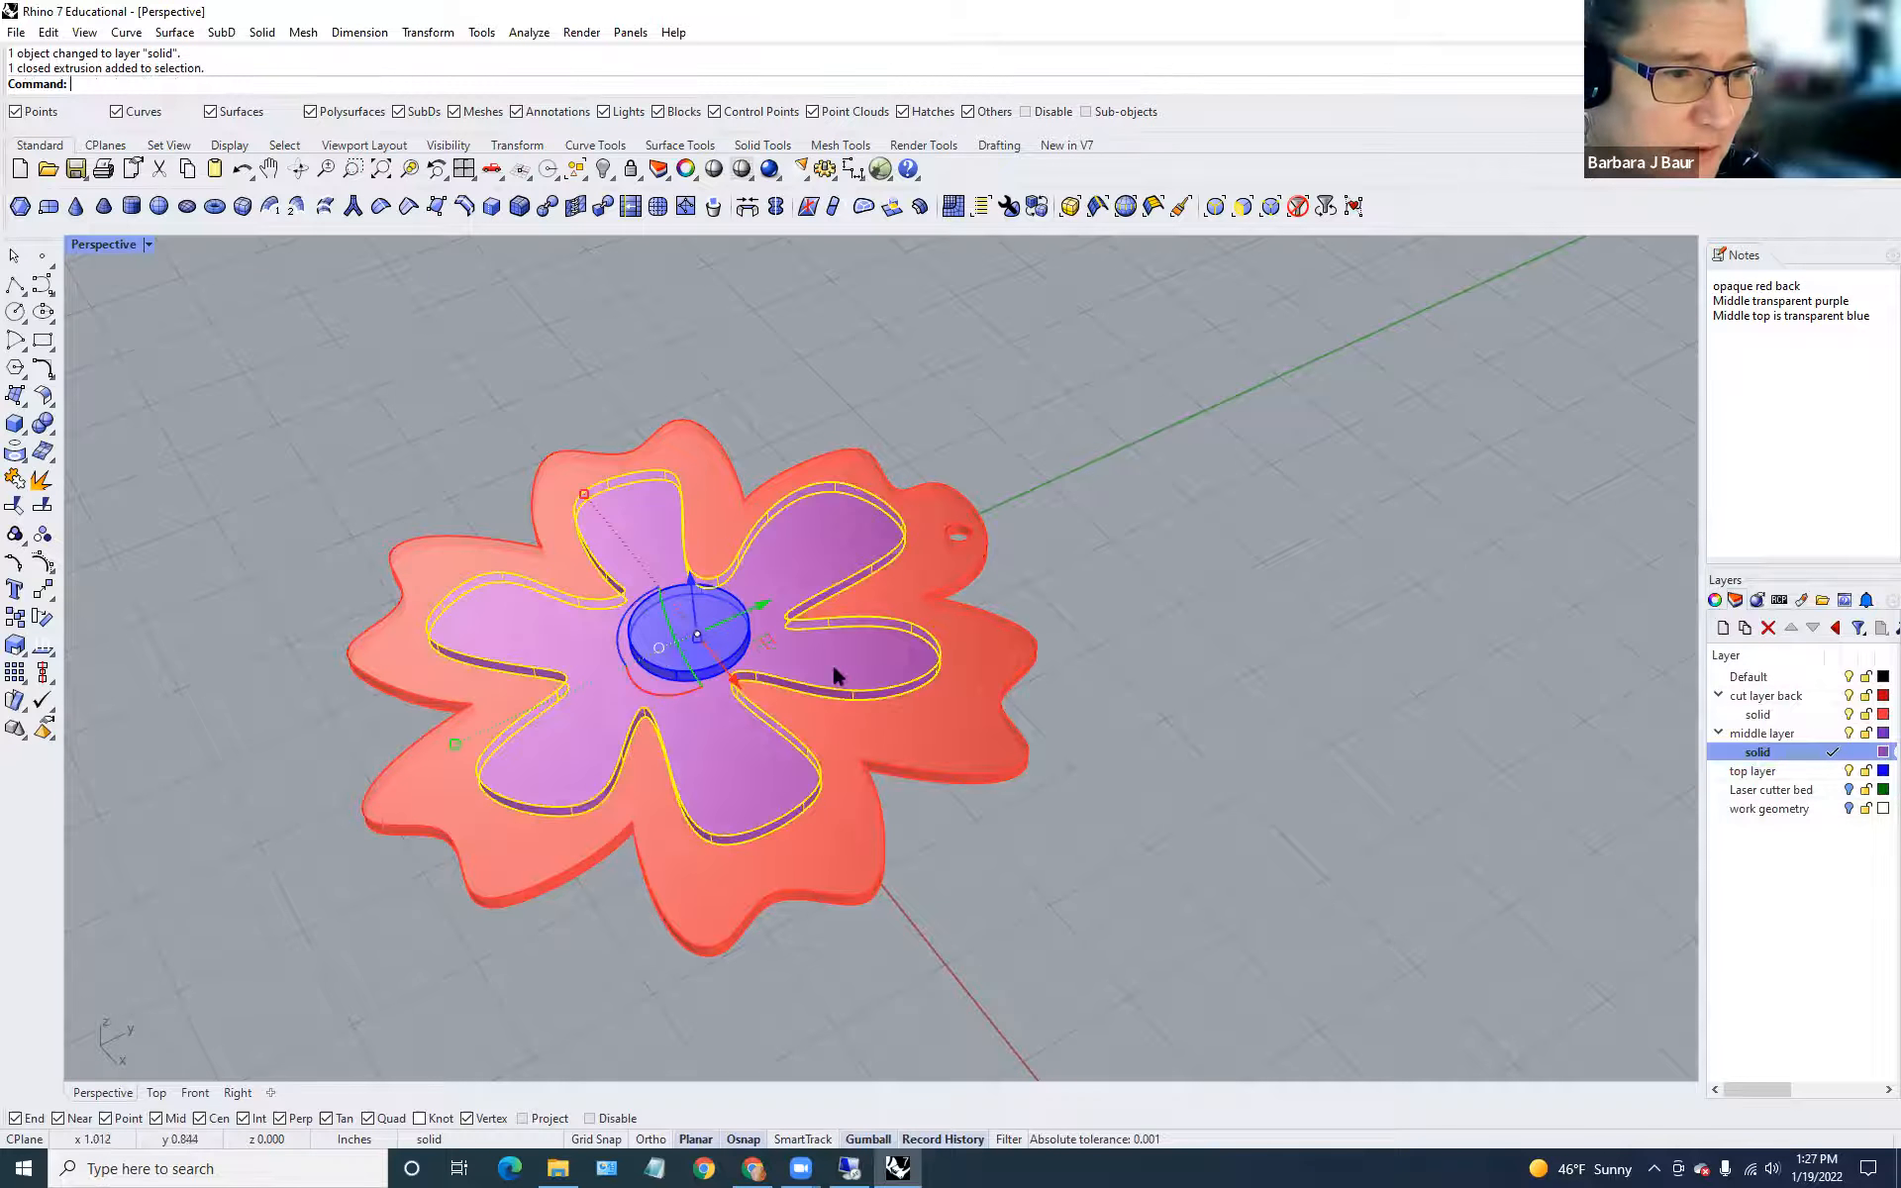
{"action": "right_click", "coordinate": [1788, 752]}
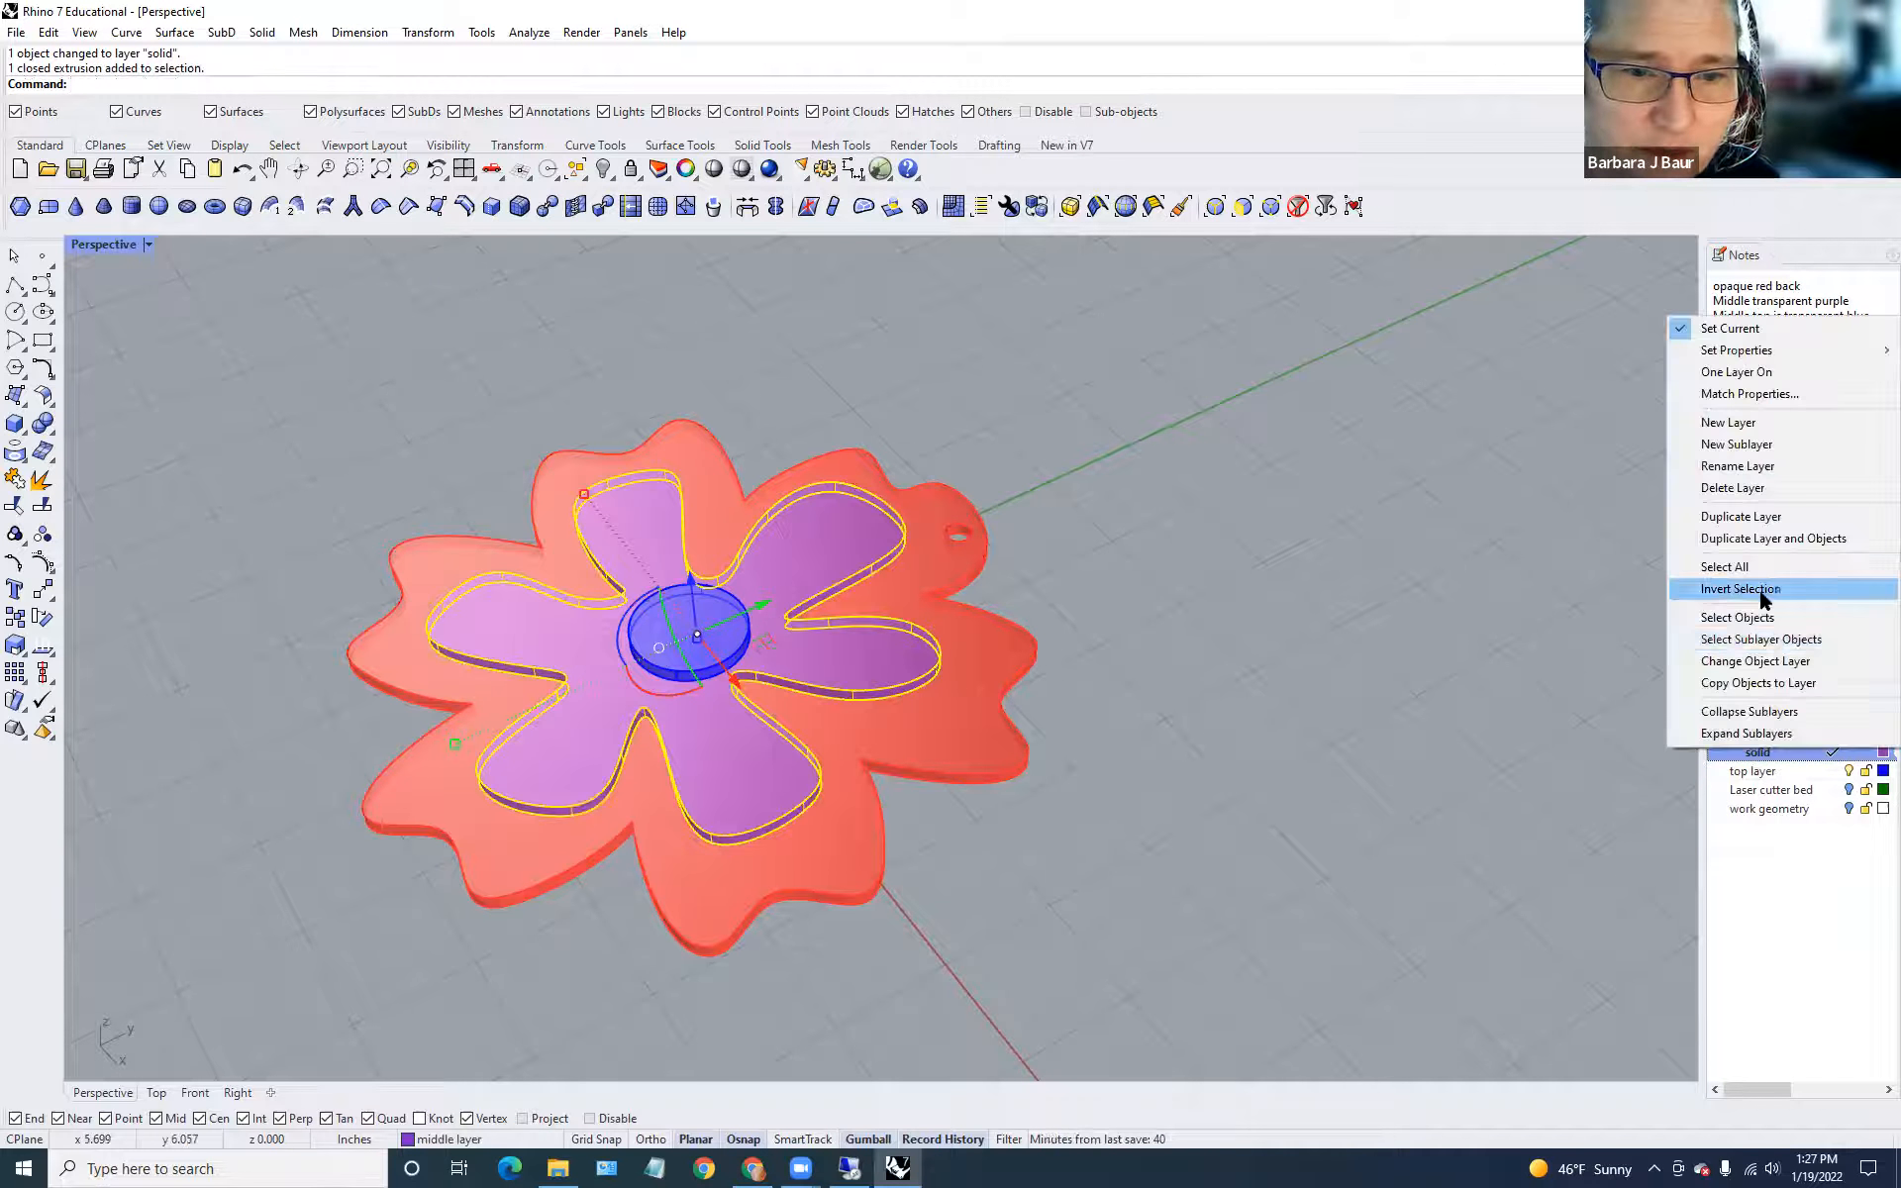
{"action": "left_click", "coordinate": [1756, 662]}
{"action": "left_click", "coordinate": [1323, 760]}
{"action": "scroll", "coordinate": [1323, 760], "scroll_direction": "down", "scroll_amount": 2}
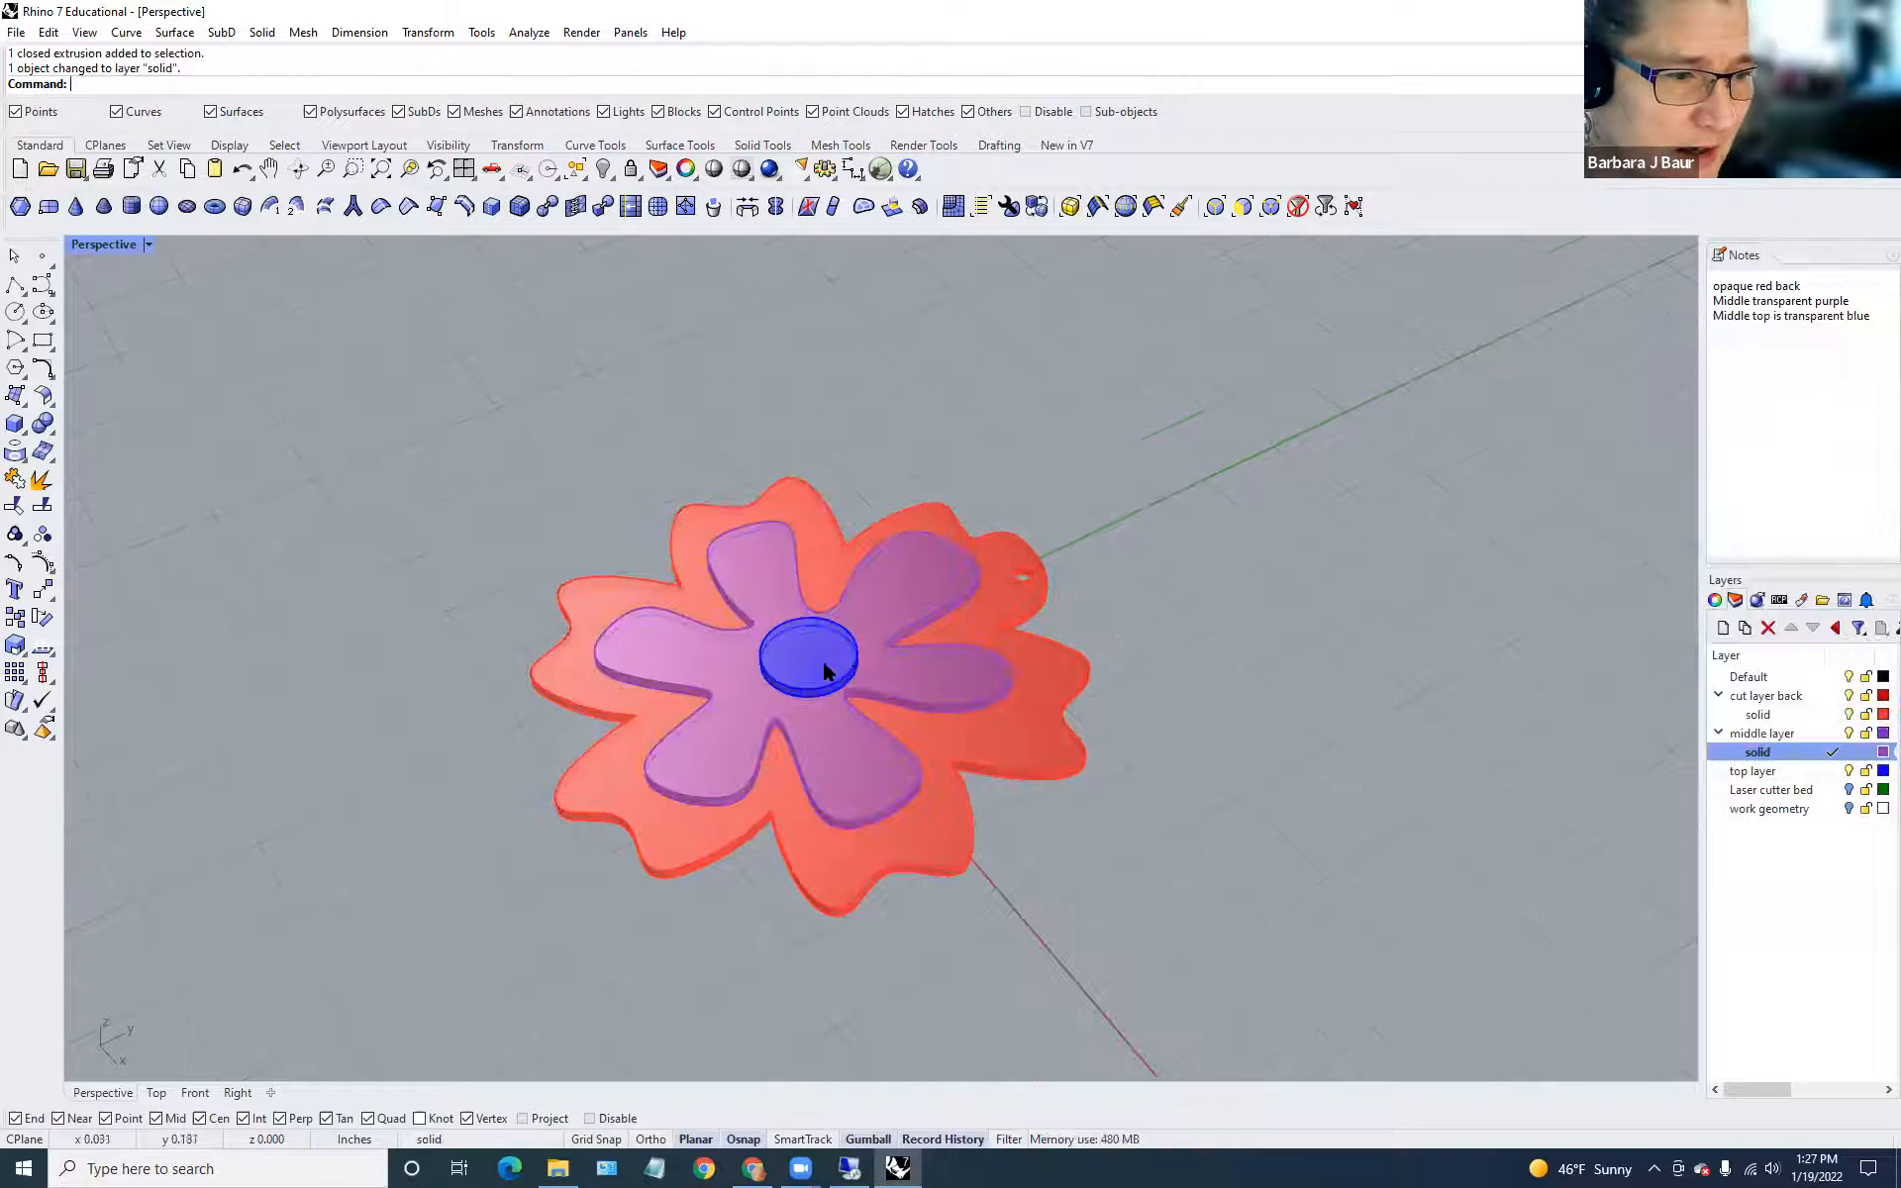
Create a sublayer named solid under top layer and reassign the blue centre disc to it.
{"action": "left_click", "coordinate": [843, 654]}
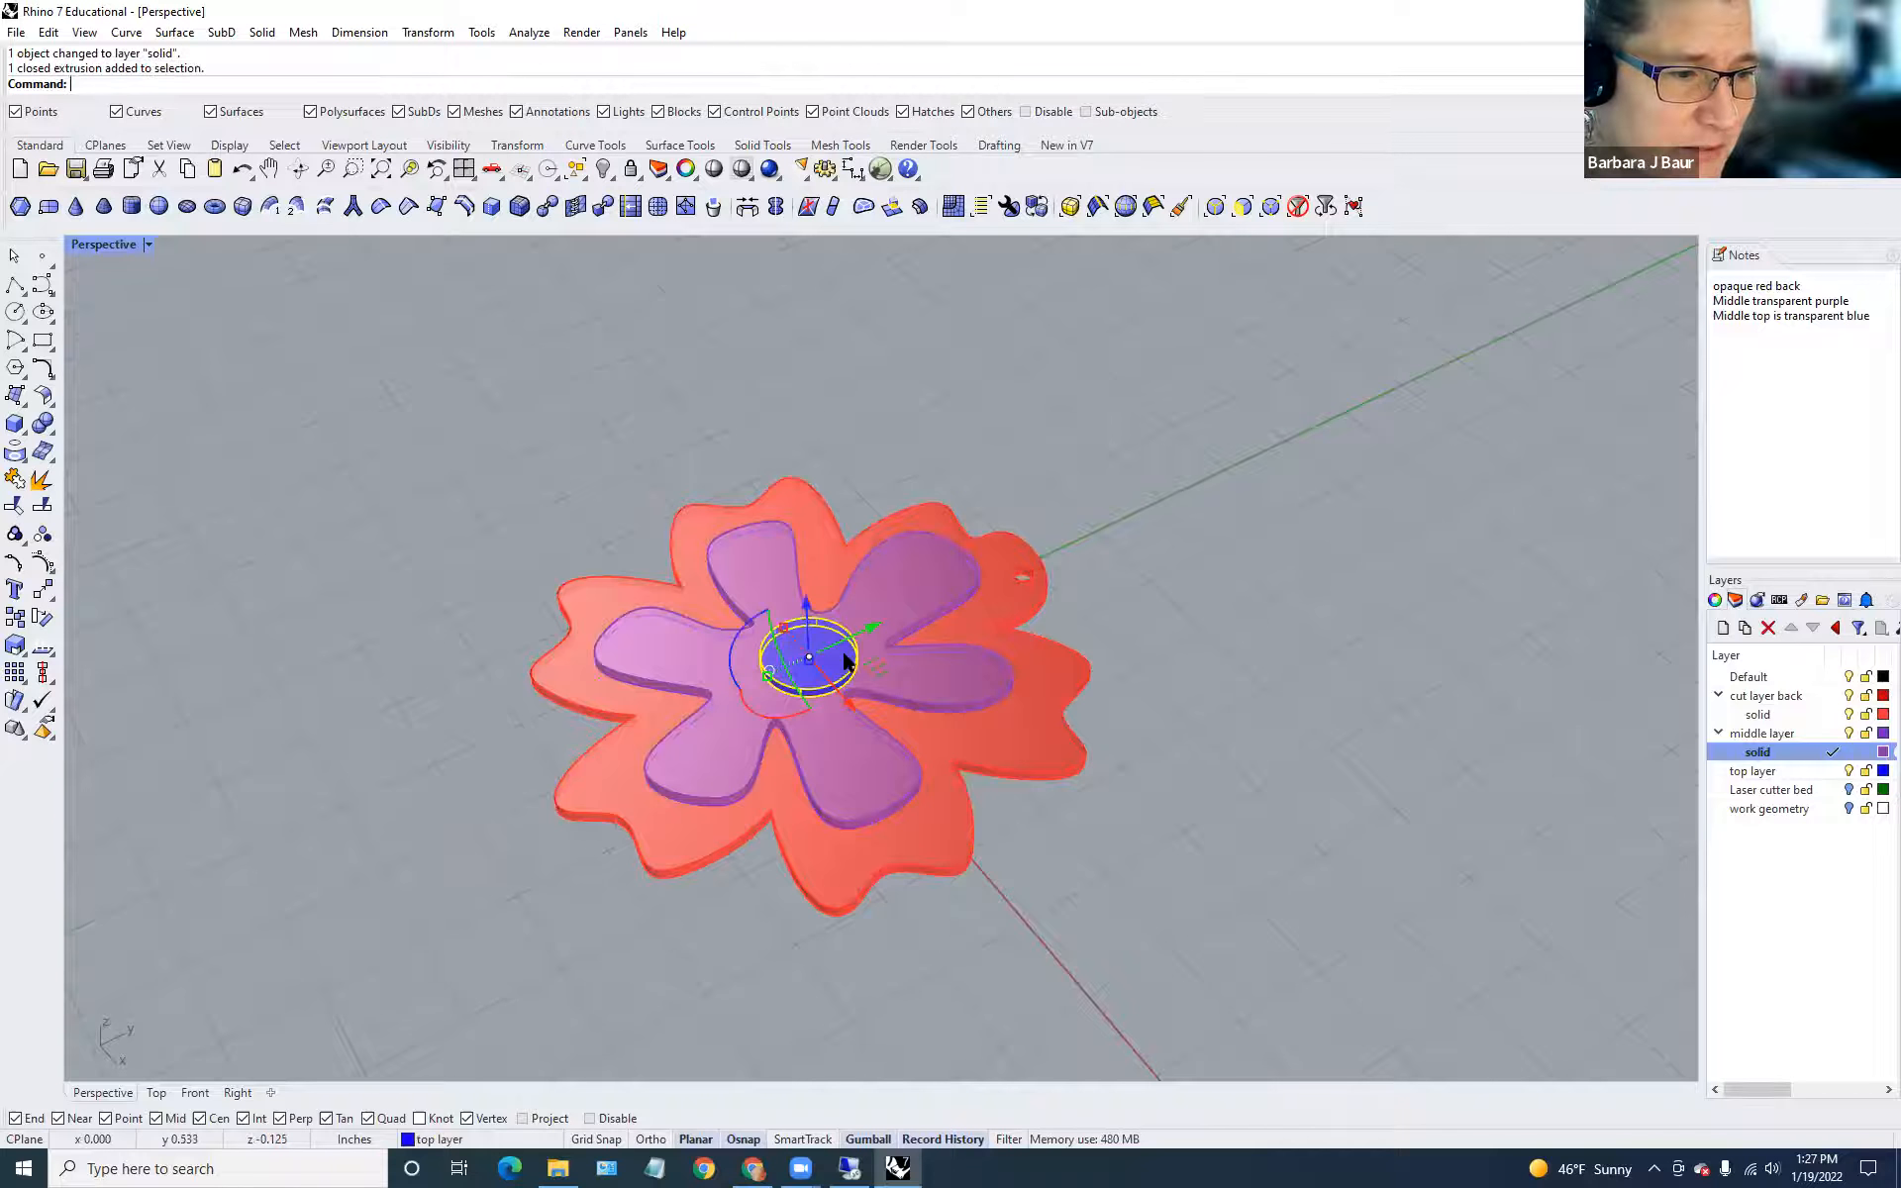
{"action": "left_click", "coordinate": [1772, 772]}
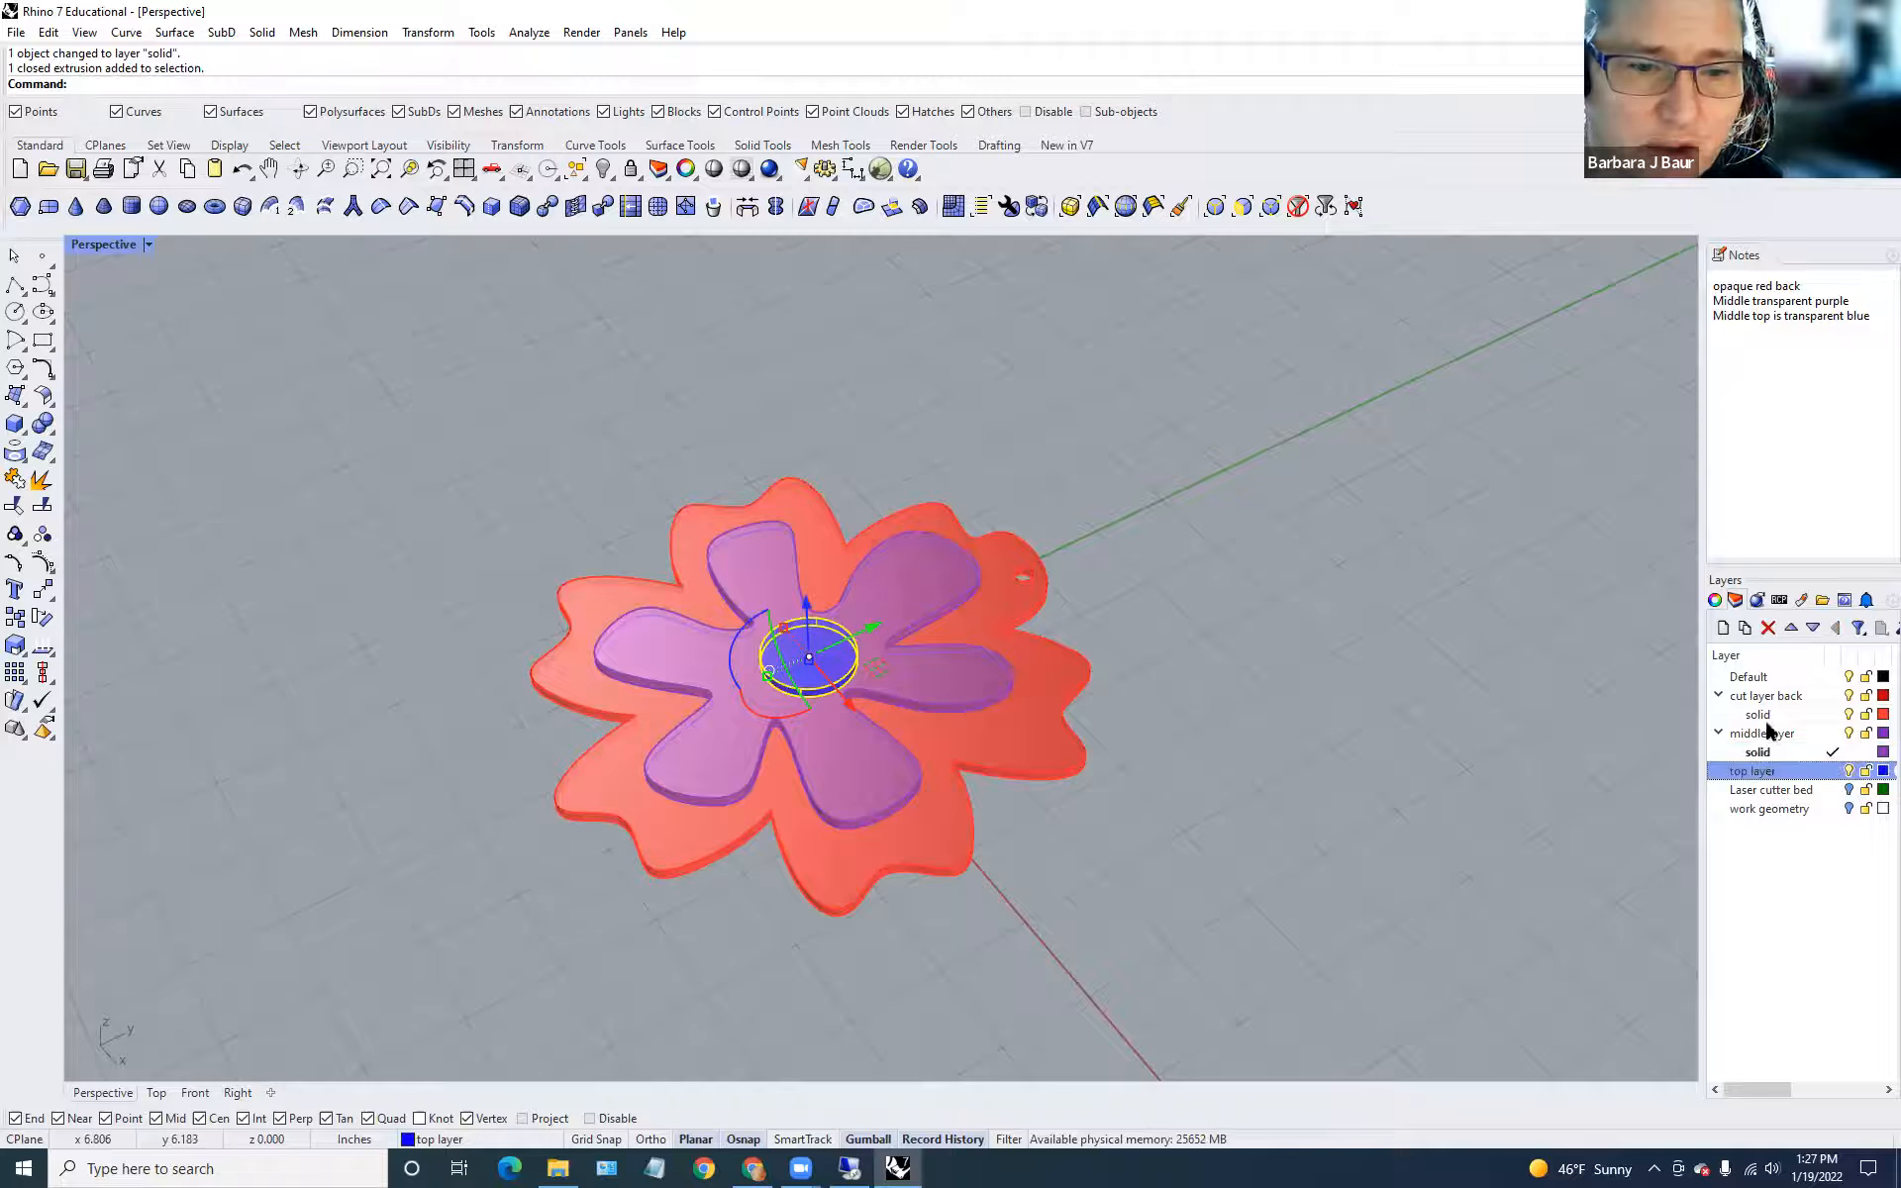
{"action": "left_click", "coordinate": [1745, 628]}
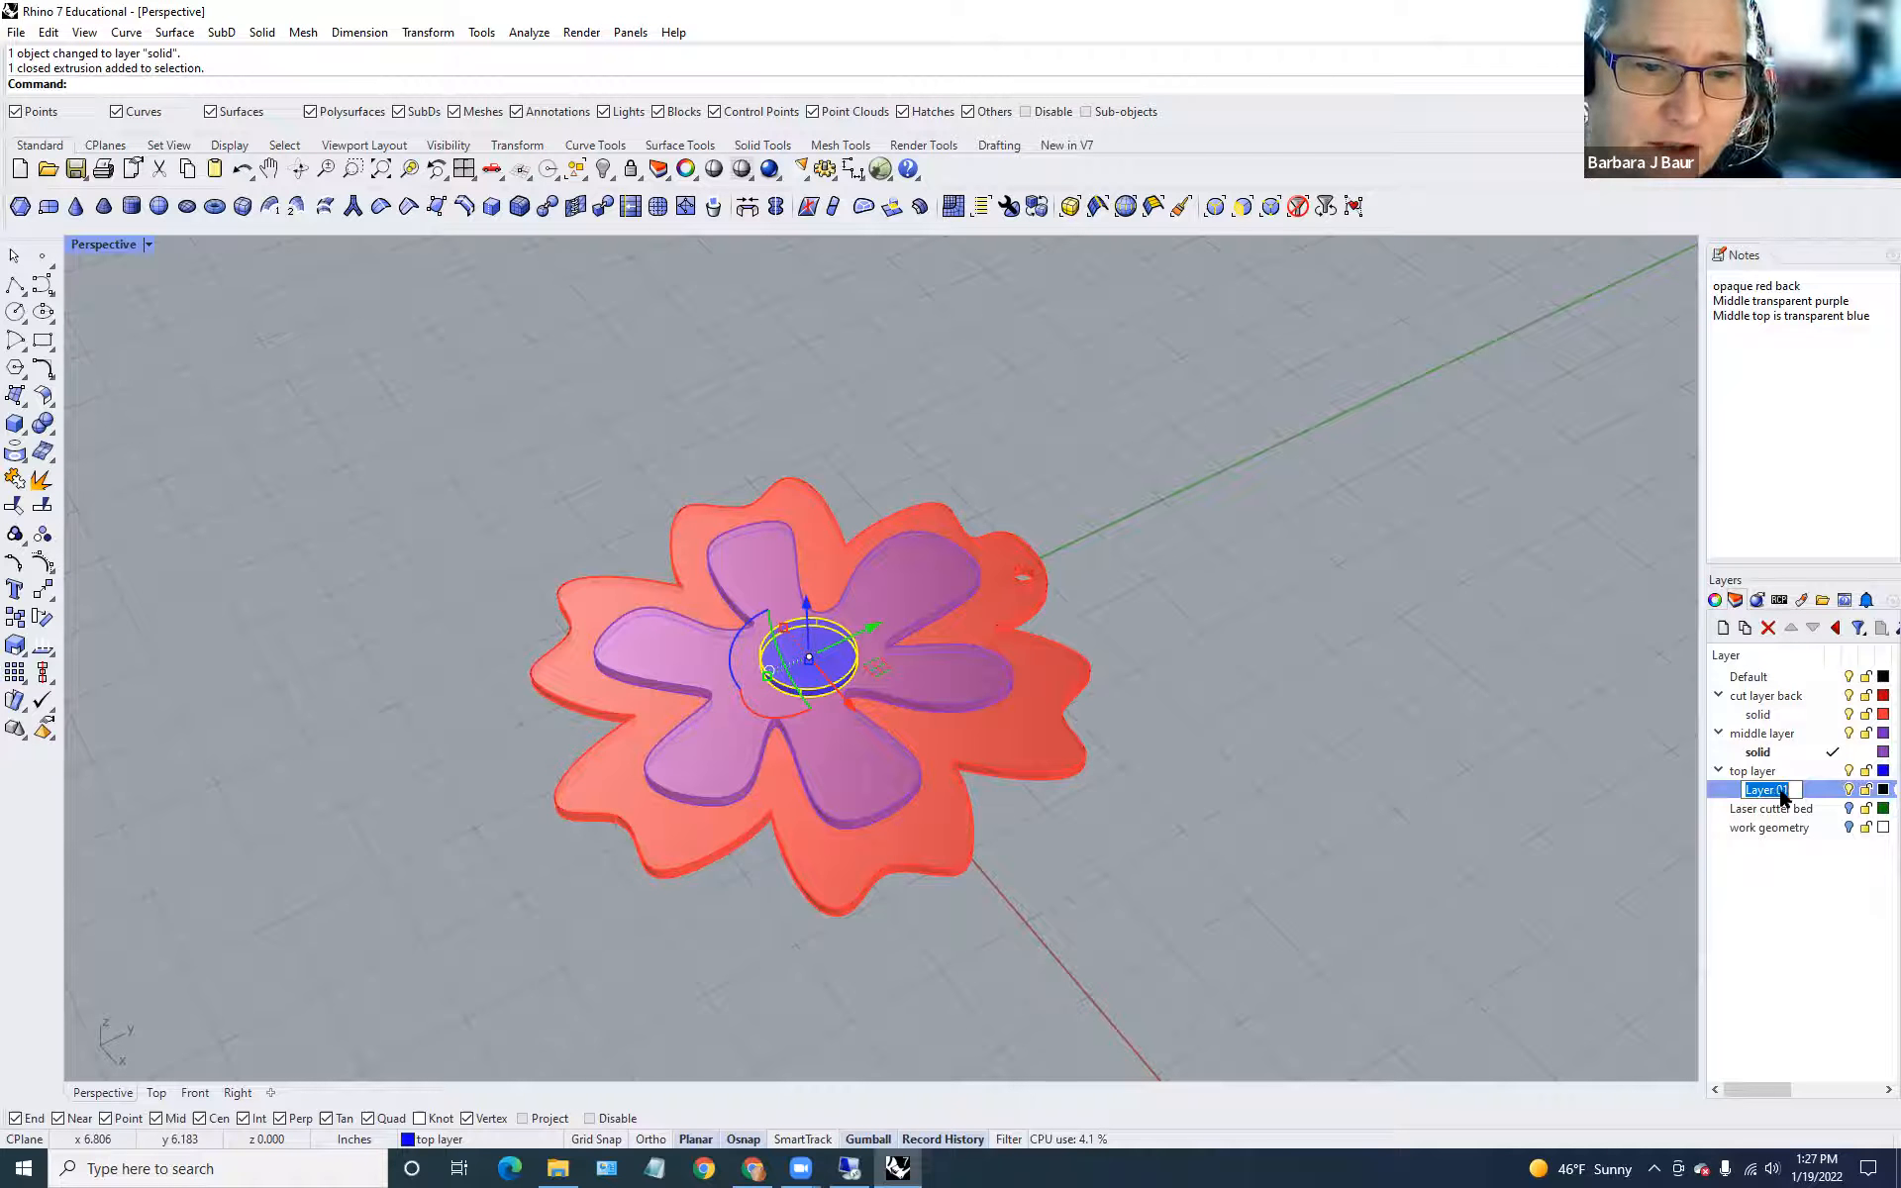
{"action": "type", "text": "soli"}
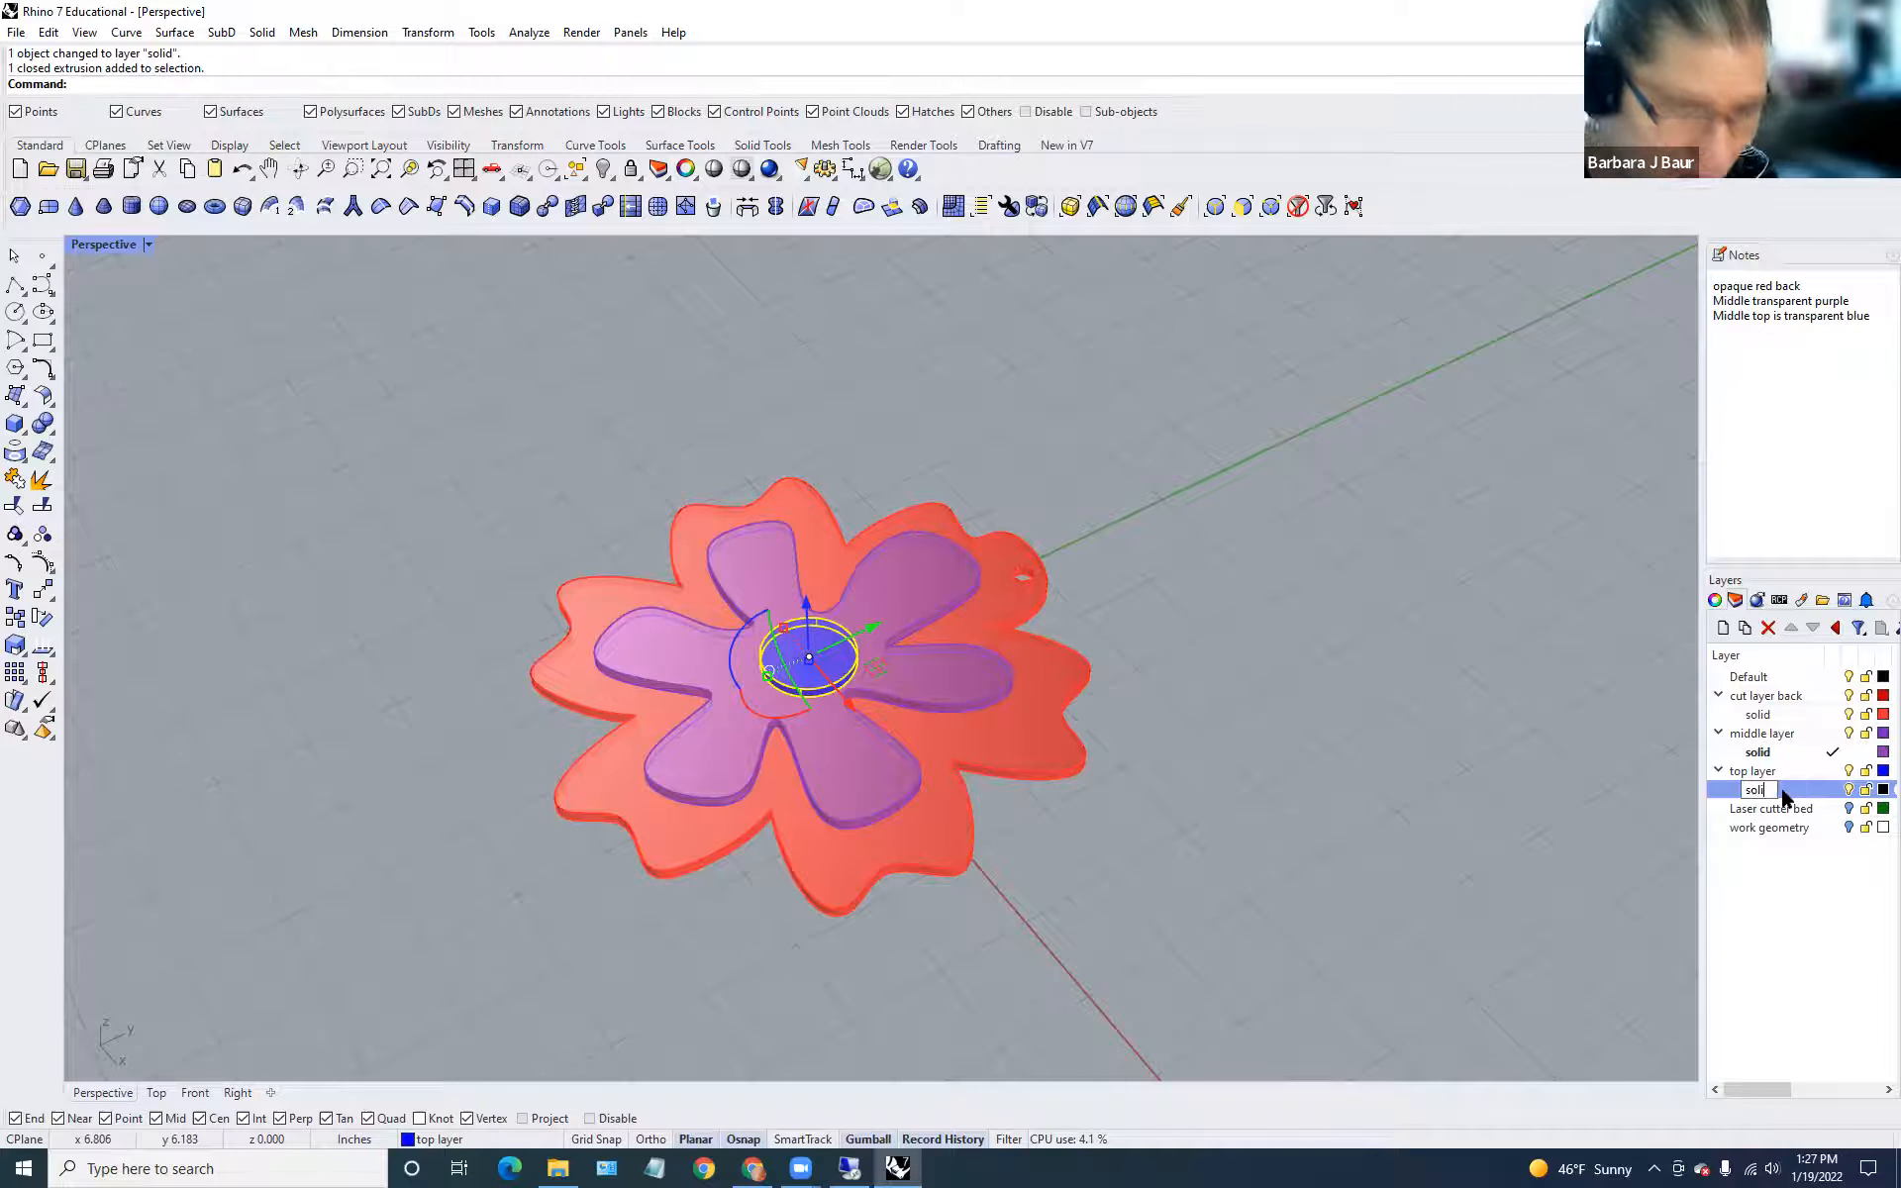
{"action": "type", "text": "d"}
{"action": "key", "text": "Return"}
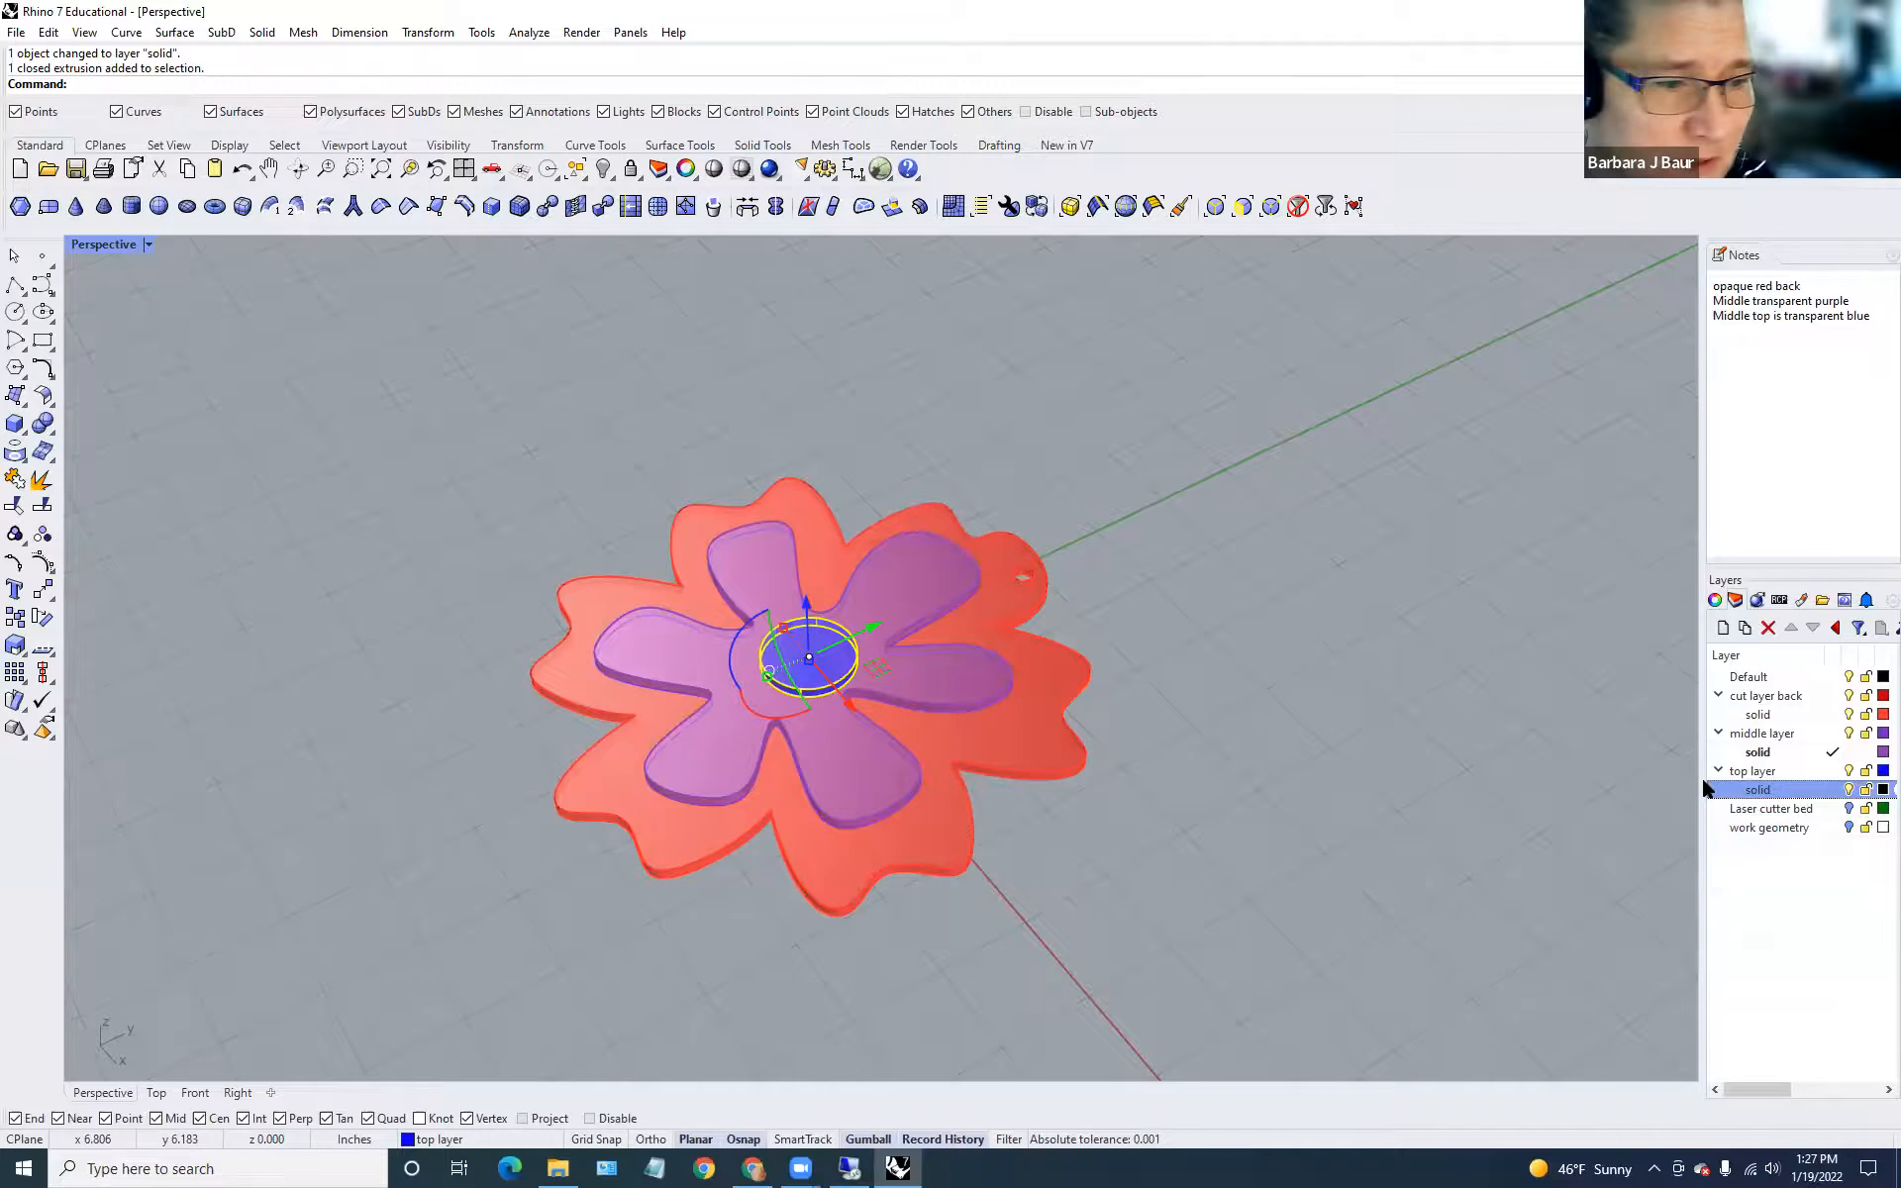
{"action": "right_click", "coordinate": [1771, 790]}
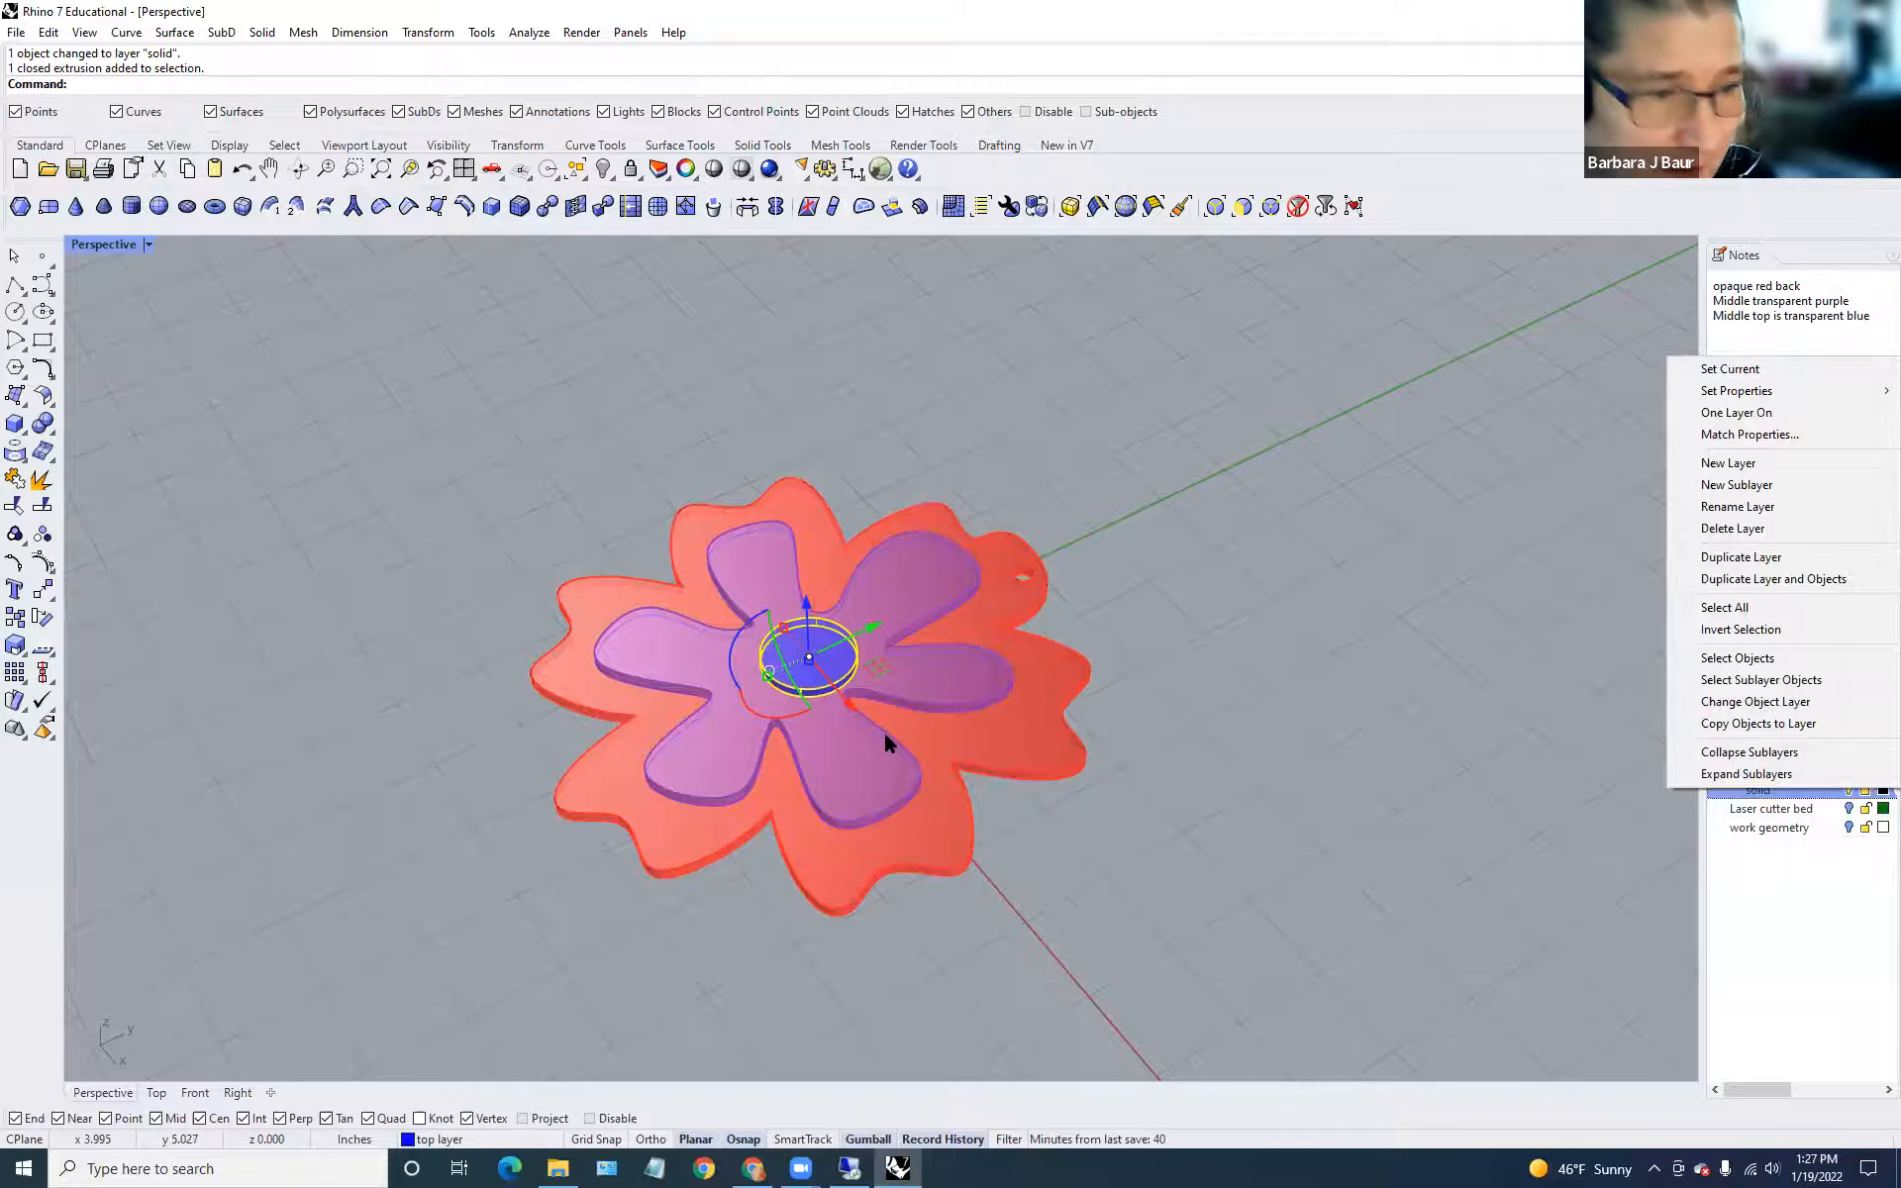
{"action": "left_click", "coordinate": [1754, 701]}
Set the colour of the top layer's solid sublayer to blue.
{"action": "left_click", "coordinate": [1882, 789]}
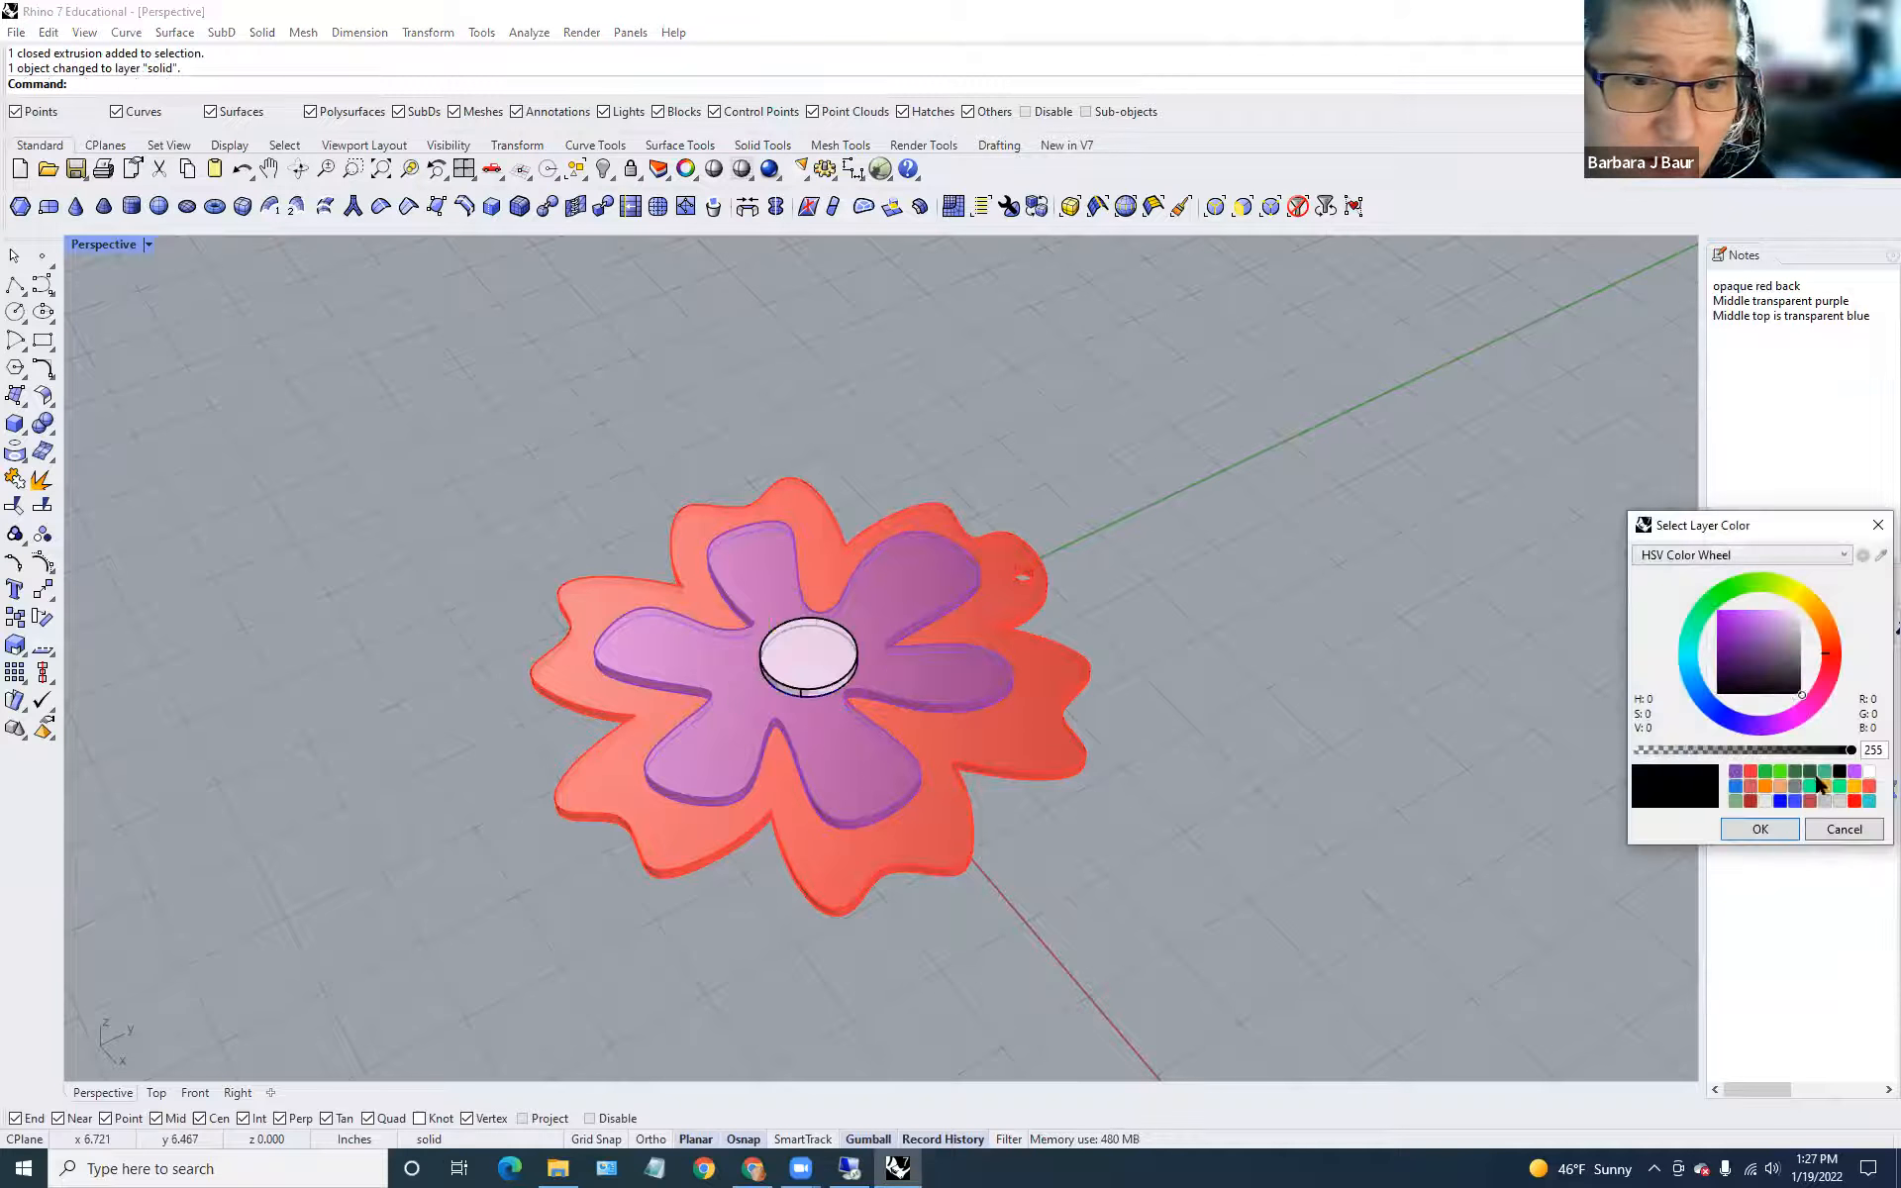
{"action": "left_click", "coordinate": [1782, 801]}
{"action": "left_click", "coordinate": [1771, 828]}
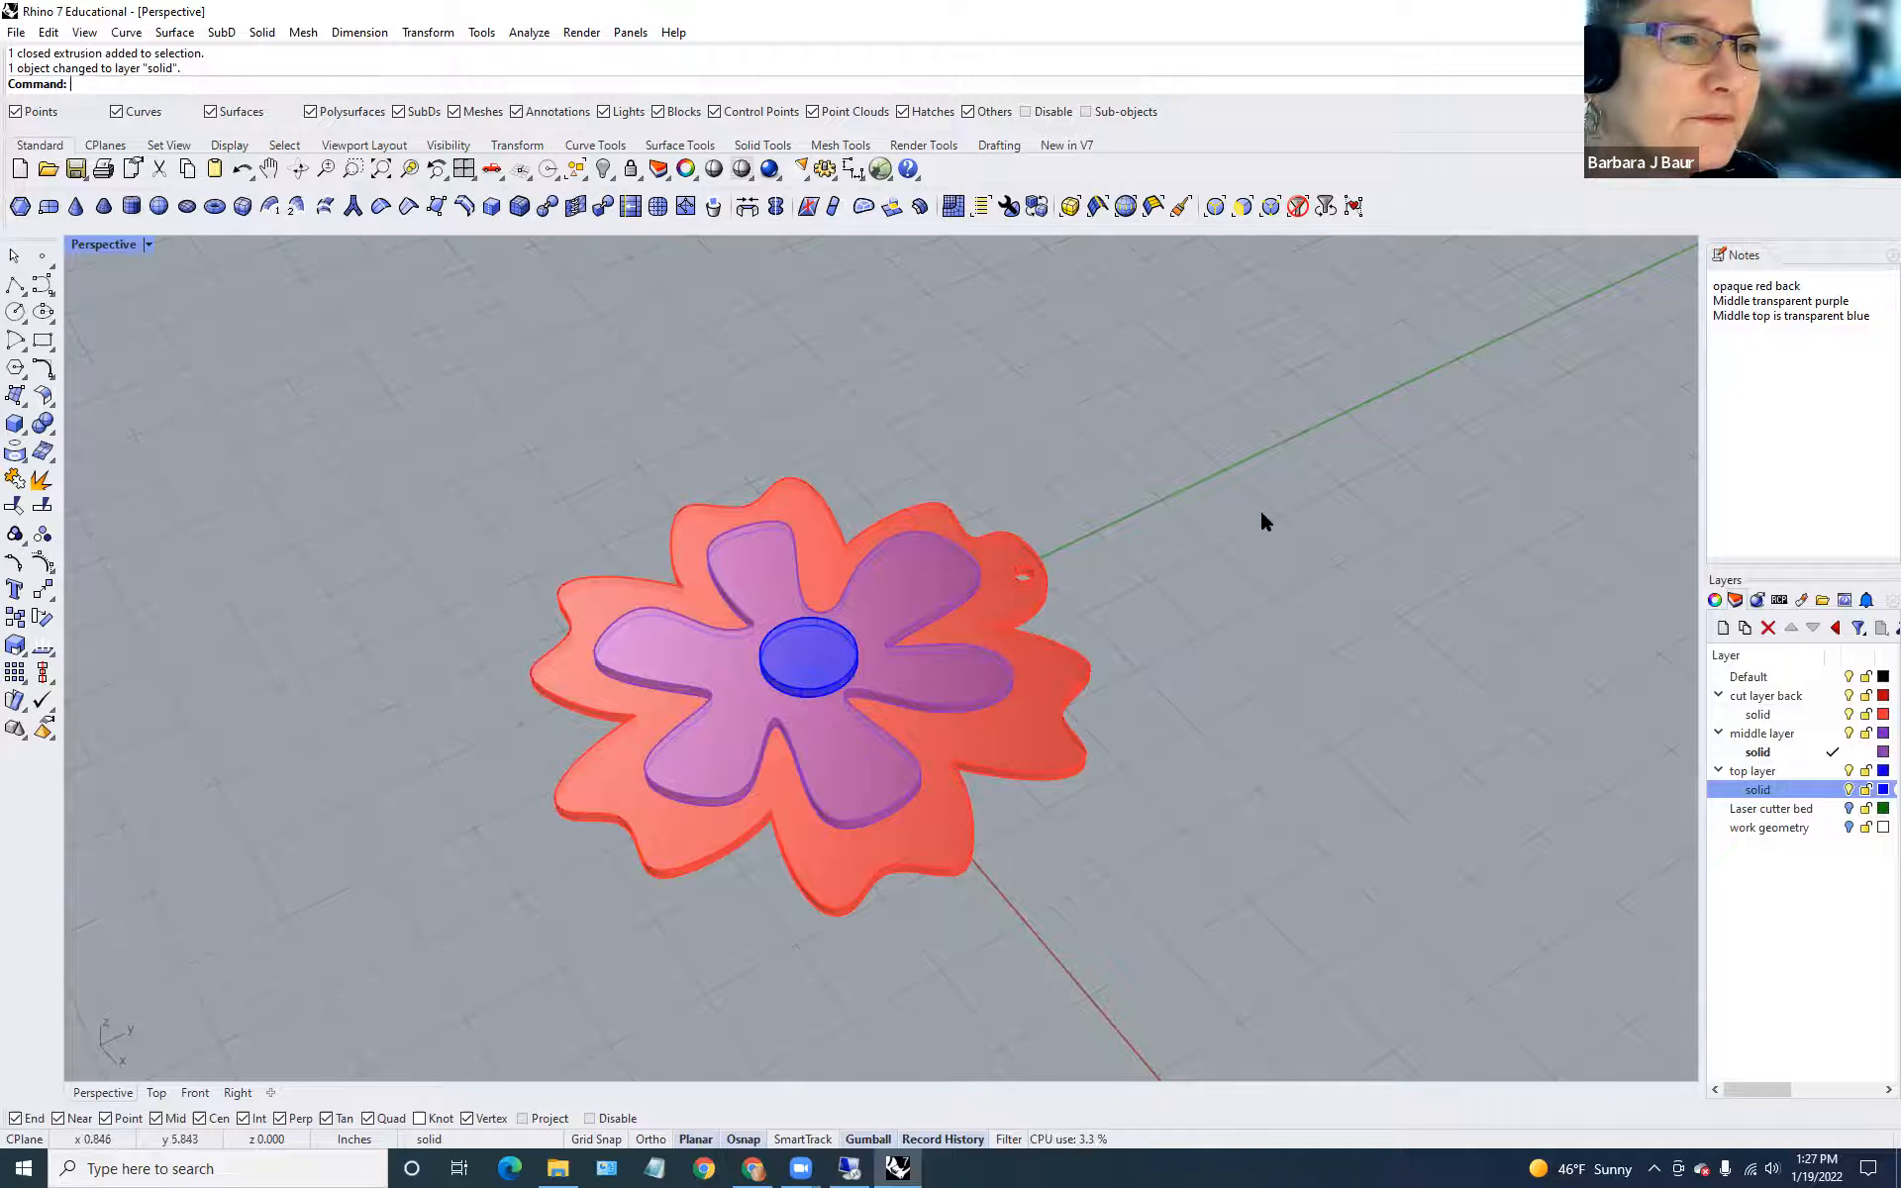
Hide the solid sublayers of the back, middle and top layers, and make cut layer back current.
{"action": "right_click_drag", "start_coordinate": [1209, 594], "coordinate": [1269, 766]}
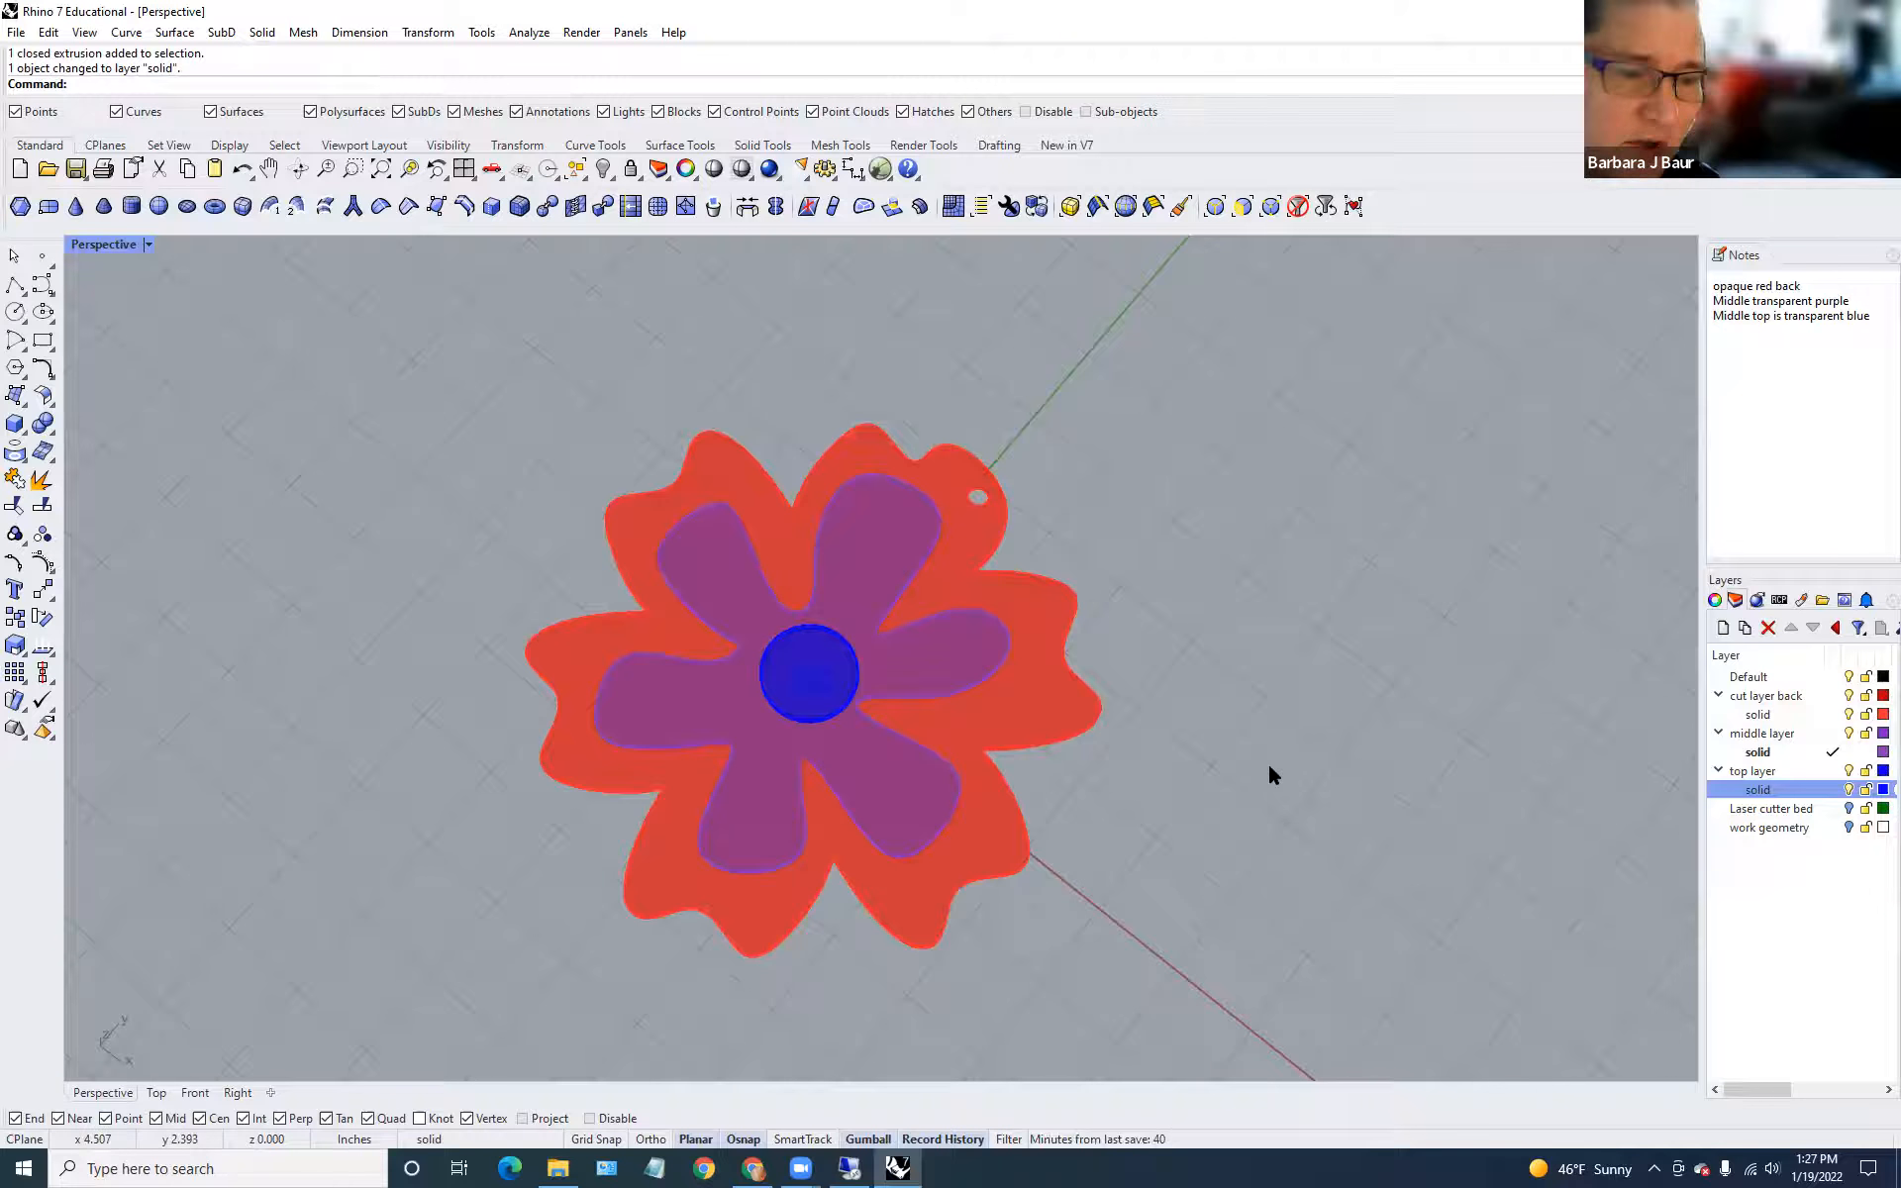
{"action": "right_click_drag", "start_coordinate": [1226, 692], "coordinate": [1317, 742]}
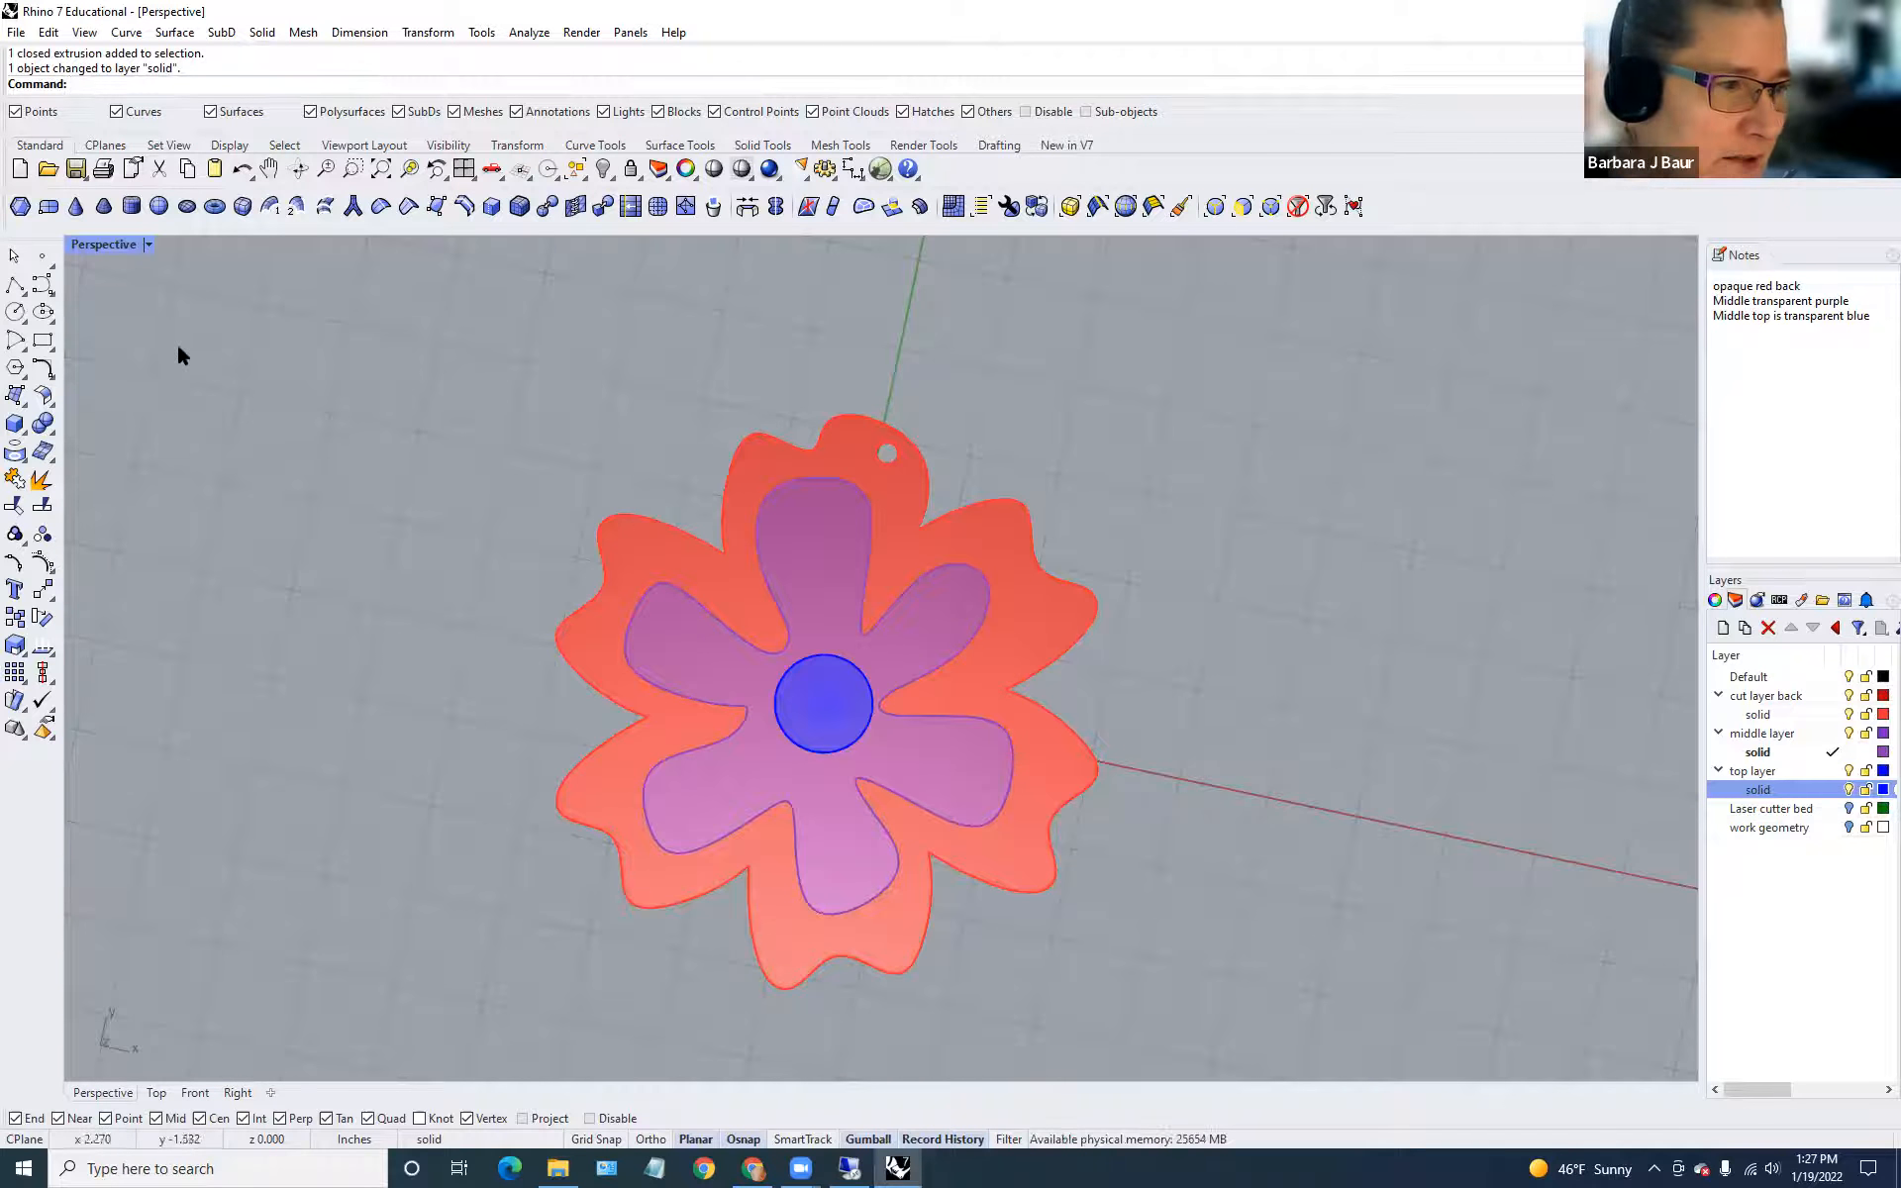
{"action": "right_click_drag", "start_coordinate": [452, 499], "coordinate": [472, 875]}
{"action": "right_click_drag", "start_coordinate": [458, 337], "coordinate": [487, 561]}
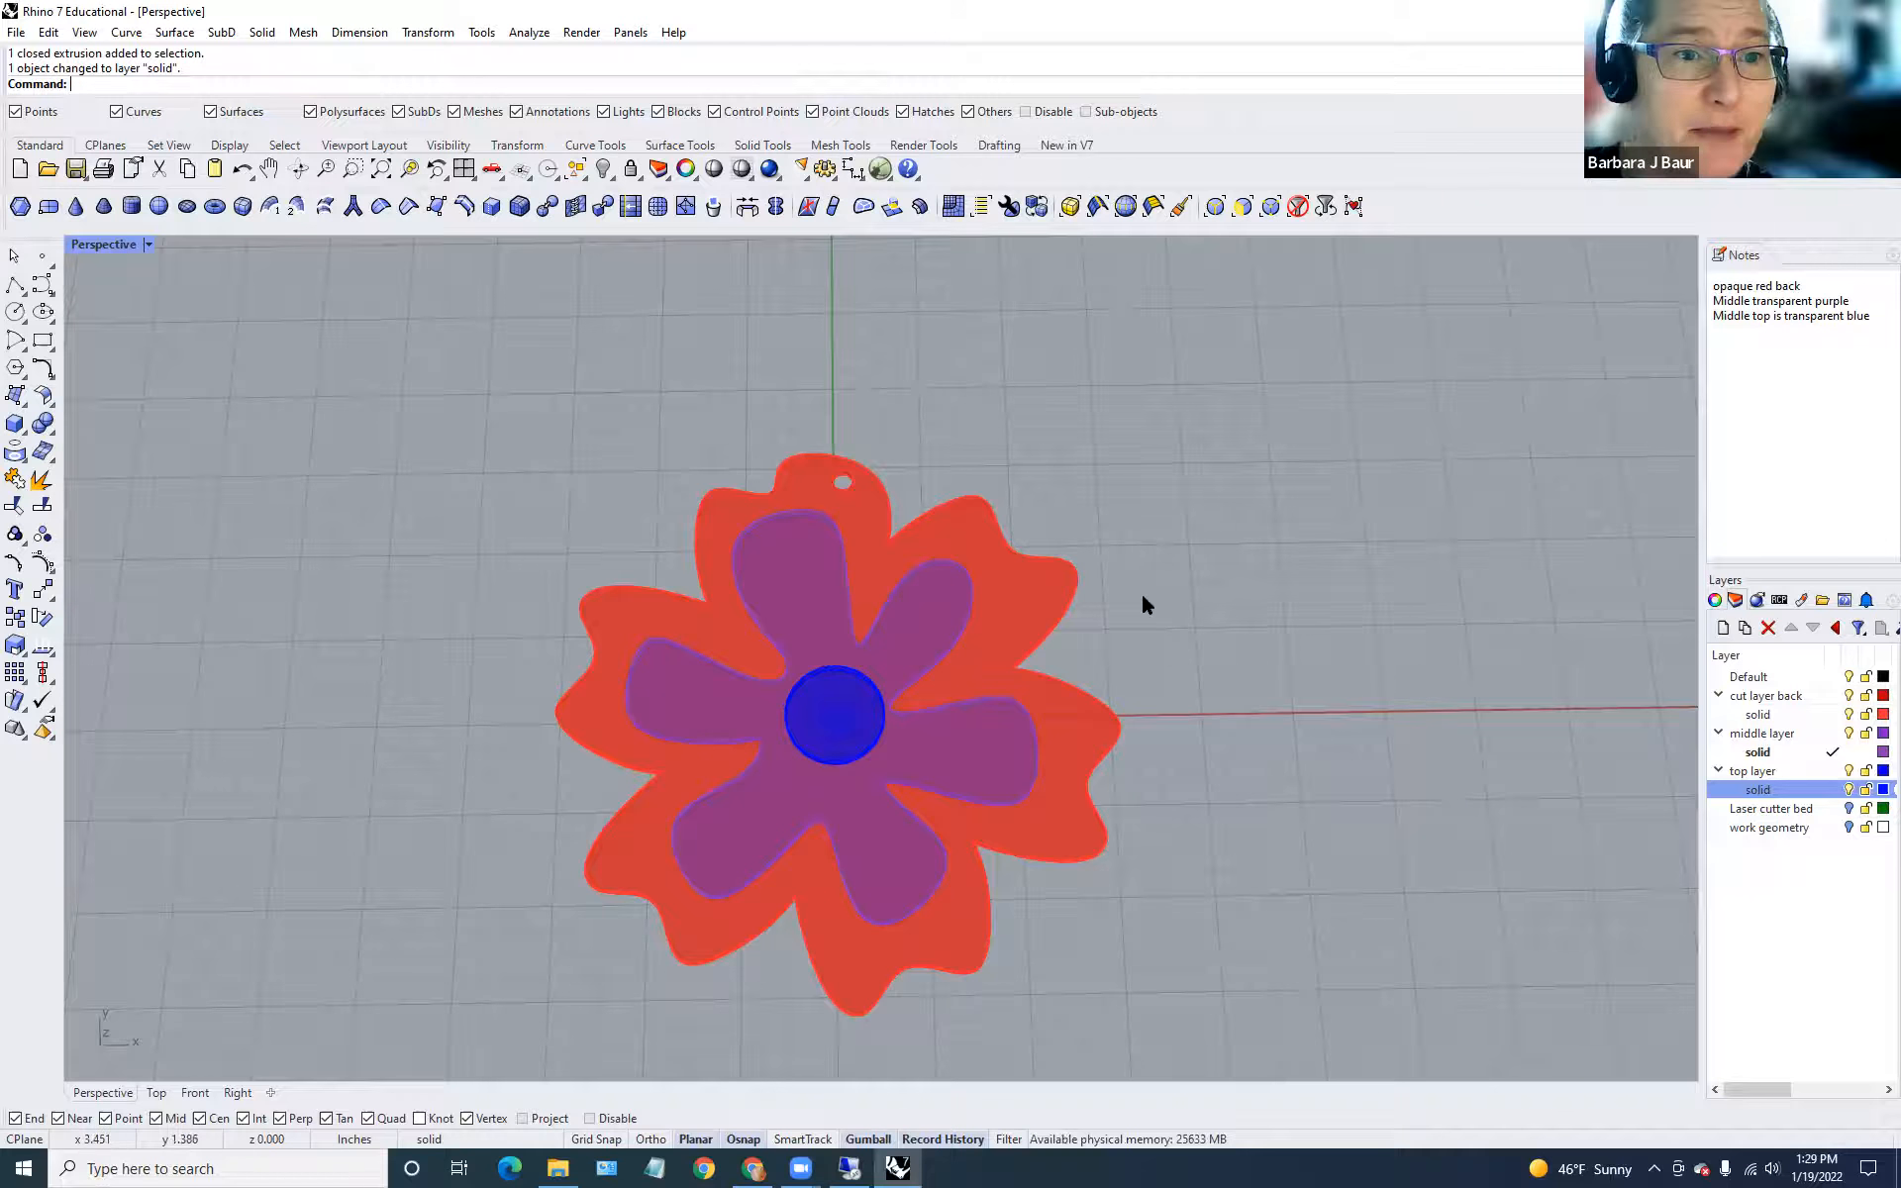
{"action": "scroll", "coordinate": [1174, 599], "scroll_direction": "down", "scroll_amount": 2}
{"action": "right_click_drag", "start_coordinate": [1197, 679], "coordinate": [1166, 650]}
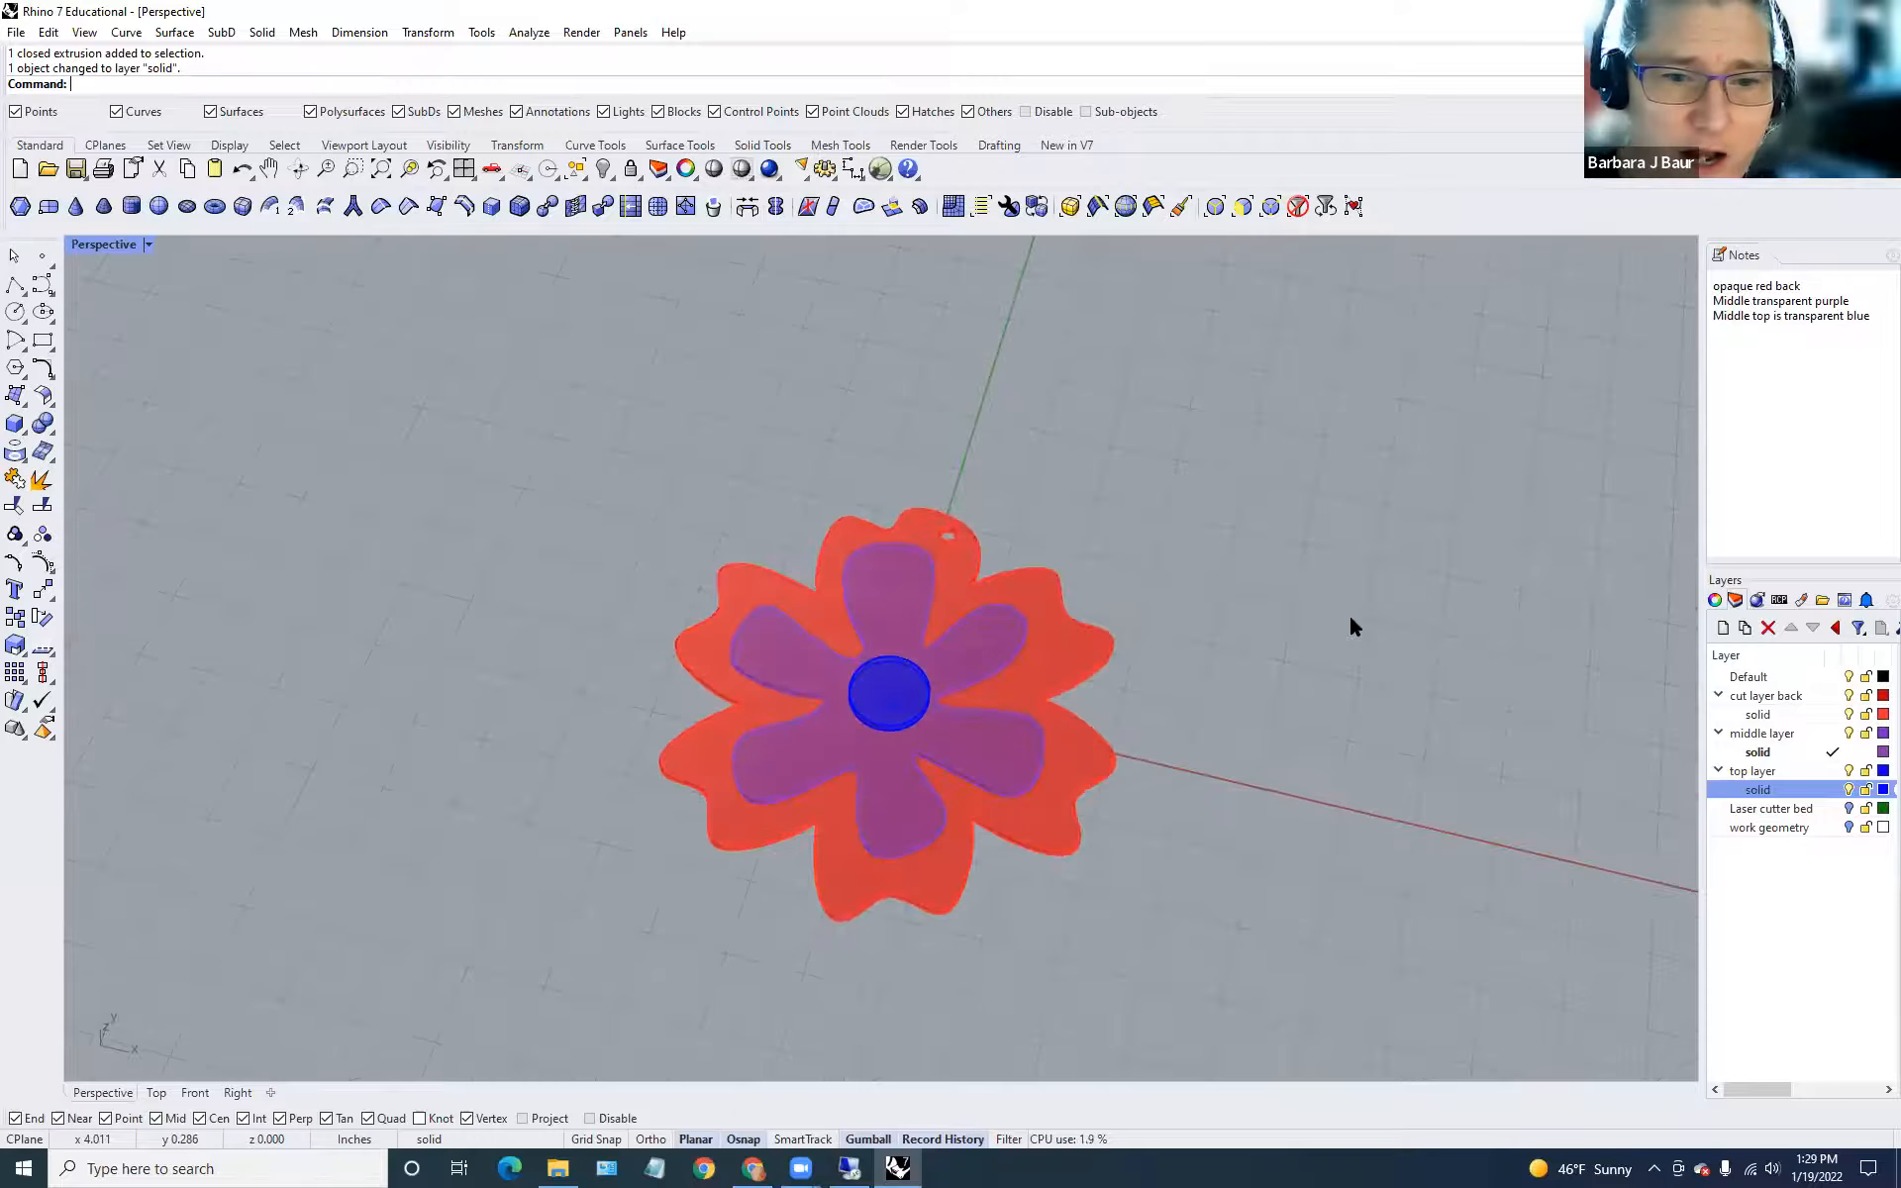
{"action": "left_click", "coordinate": [1849, 715]}
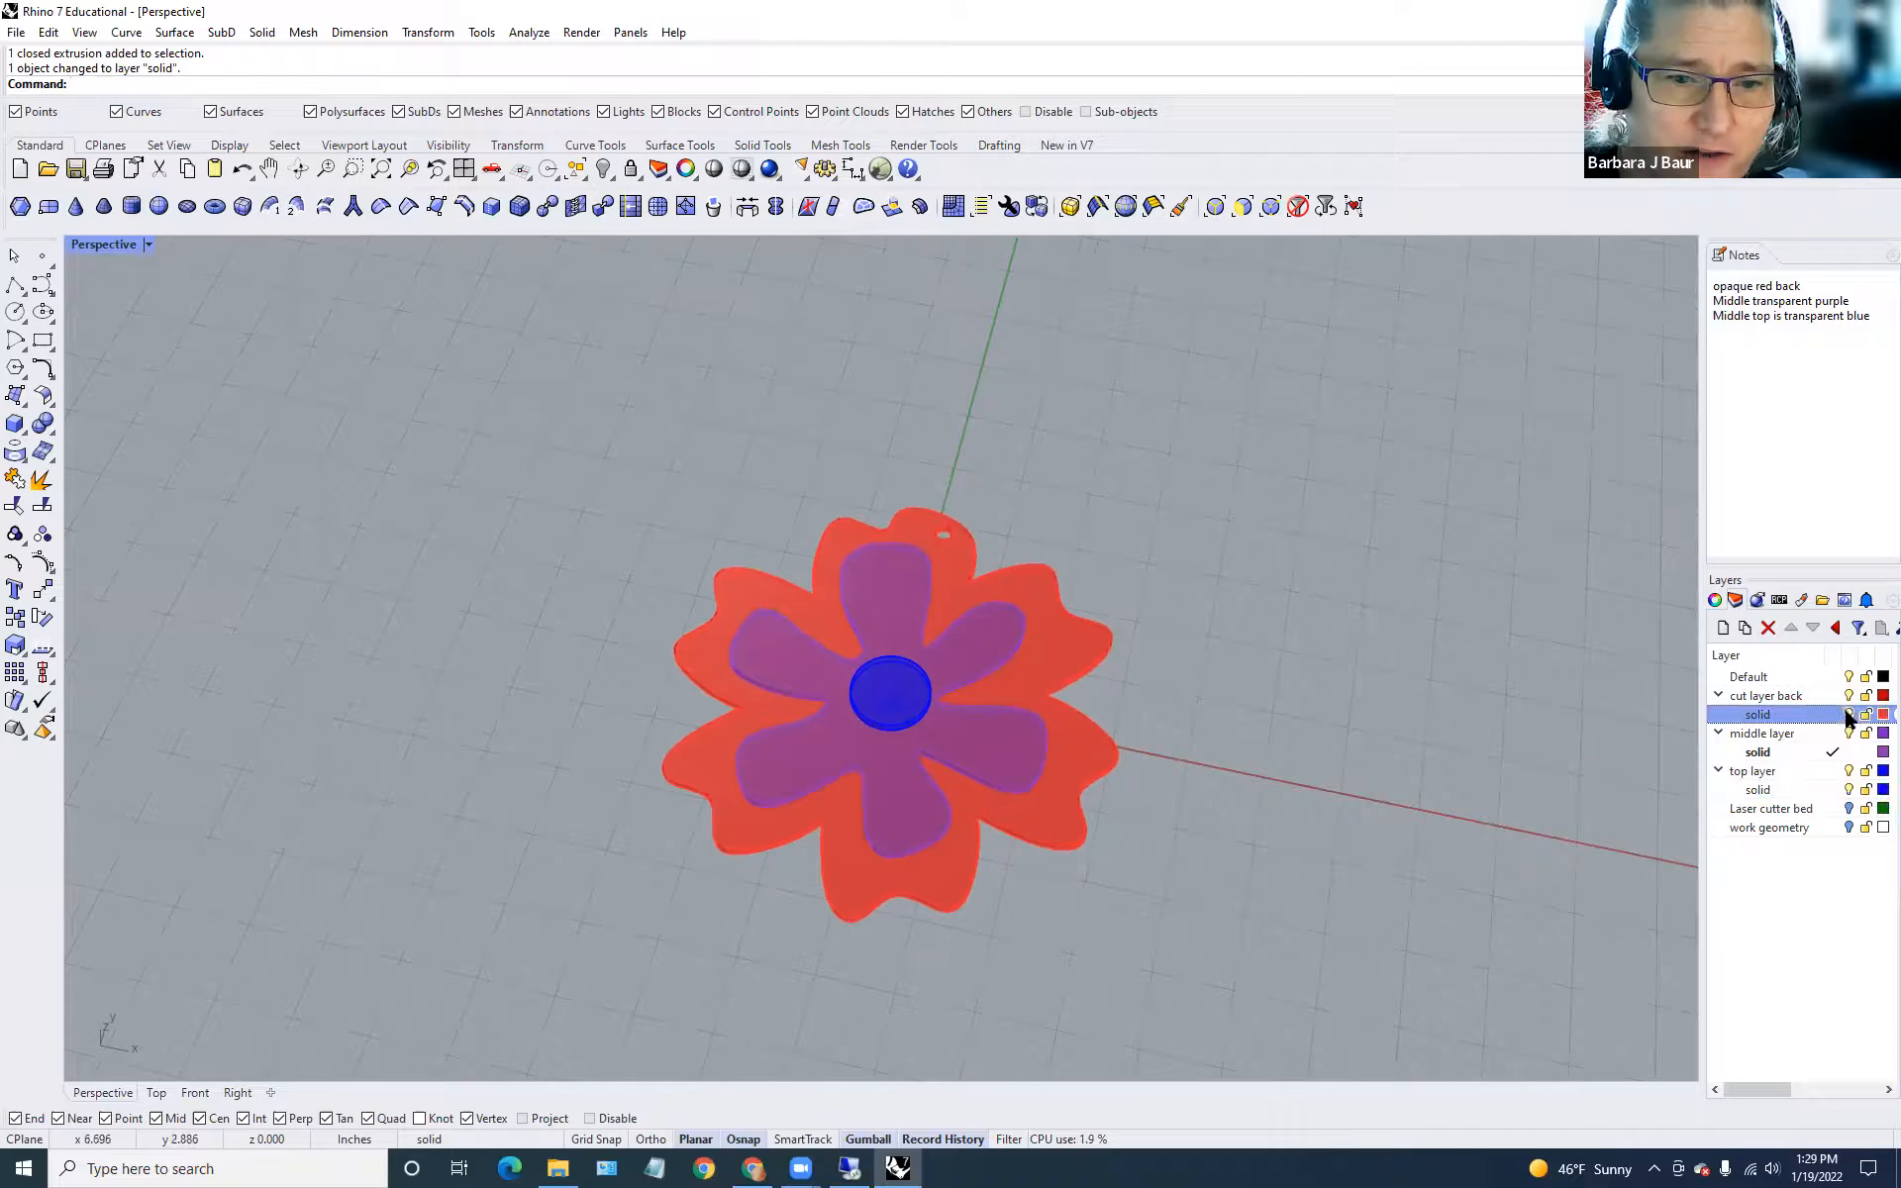
{"action": "left_click", "coordinate": [1849, 789]}
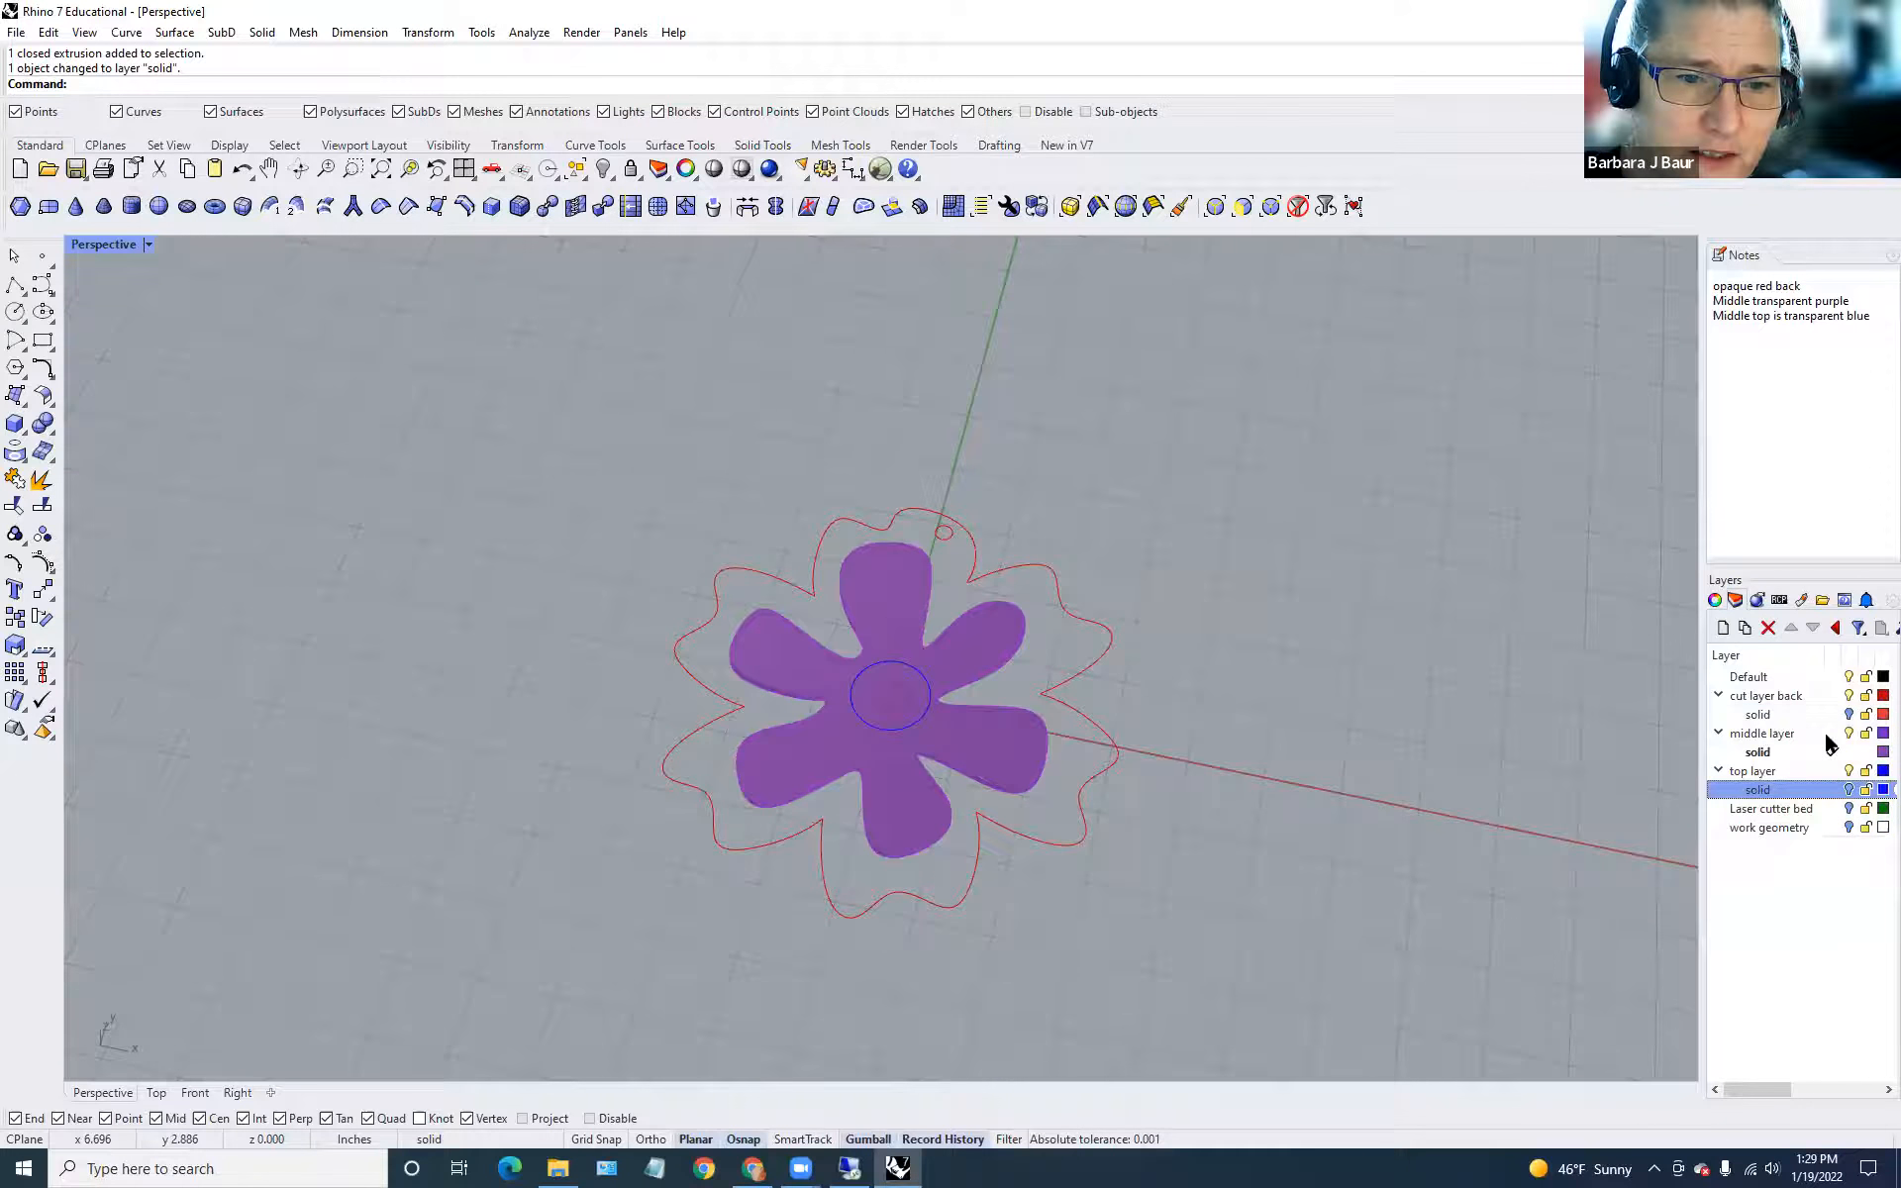
{"action": "left_click", "coordinate": [1831, 696]}
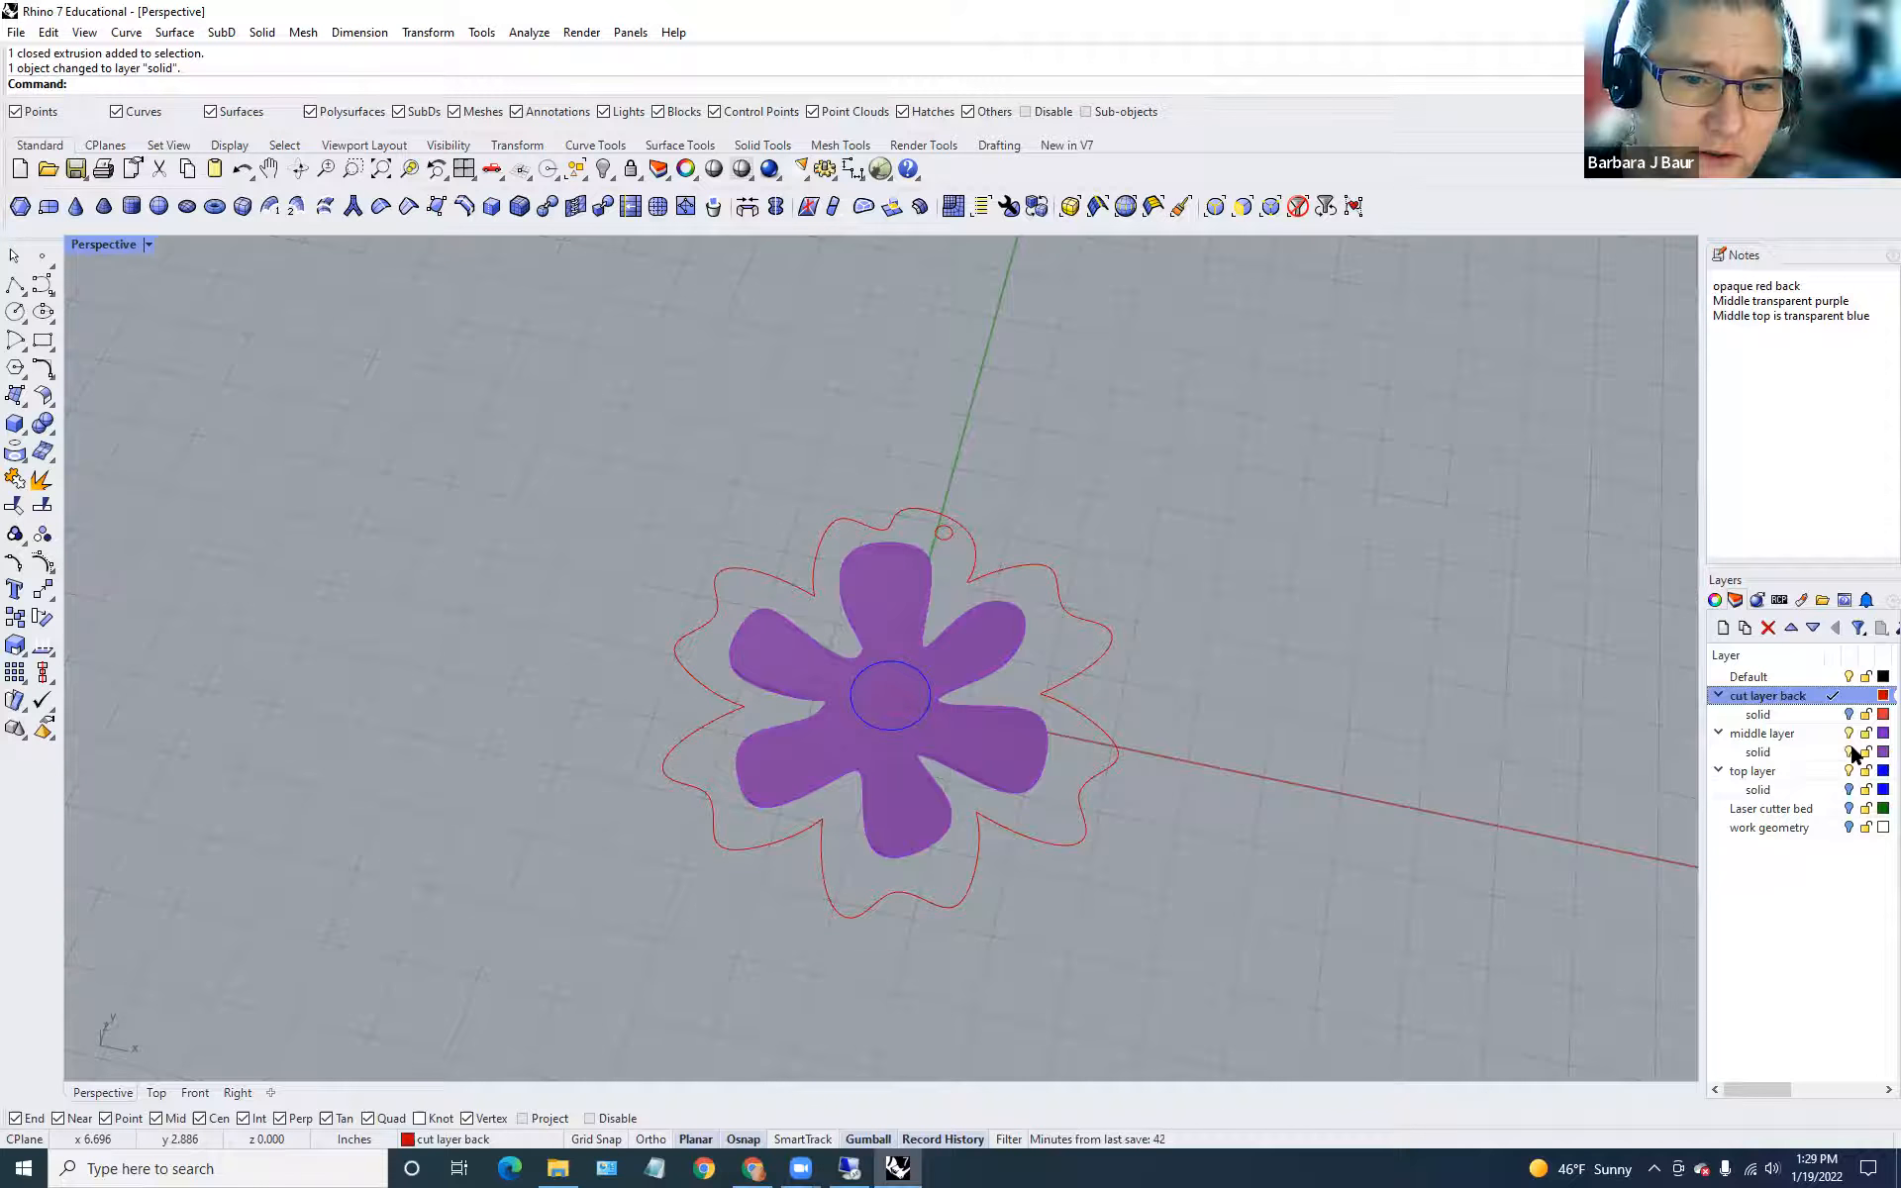
{"action": "left_click", "coordinate": [1848, 752]}
Extrude the outer red petal outline, the small centre cutout and the hanging-hole circle together upward as a solid.
{"action": "right_click_drag", "start_coordinate": [1239, 812], "coordinate": [1071, 798]}
{"action": "left_click", "coordinate": [1062, 794]}
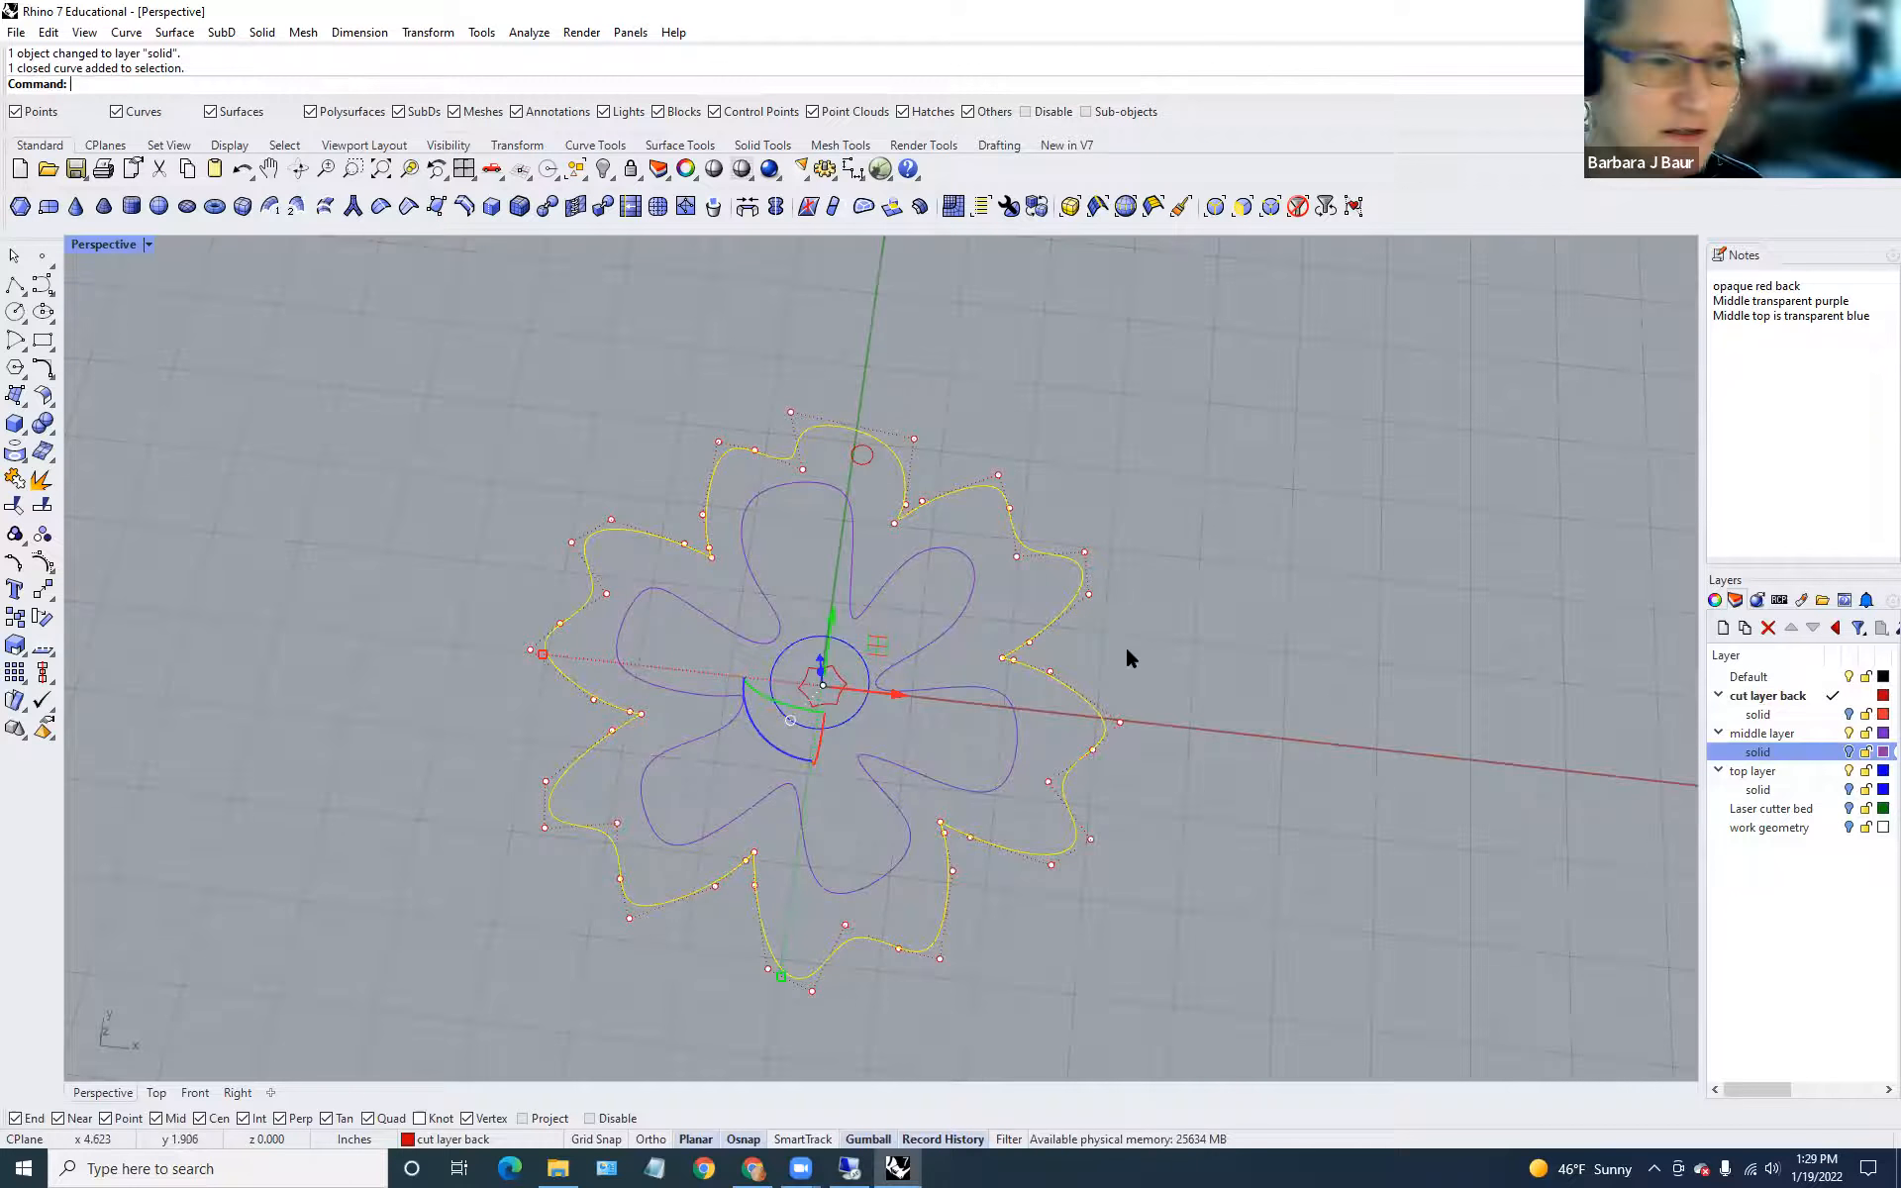
{"action": "left_click", "coordinate": [838, 701], "text": "shift"}
{"action": "left_click", "coordinate": [864, 455], "text": "shift"}
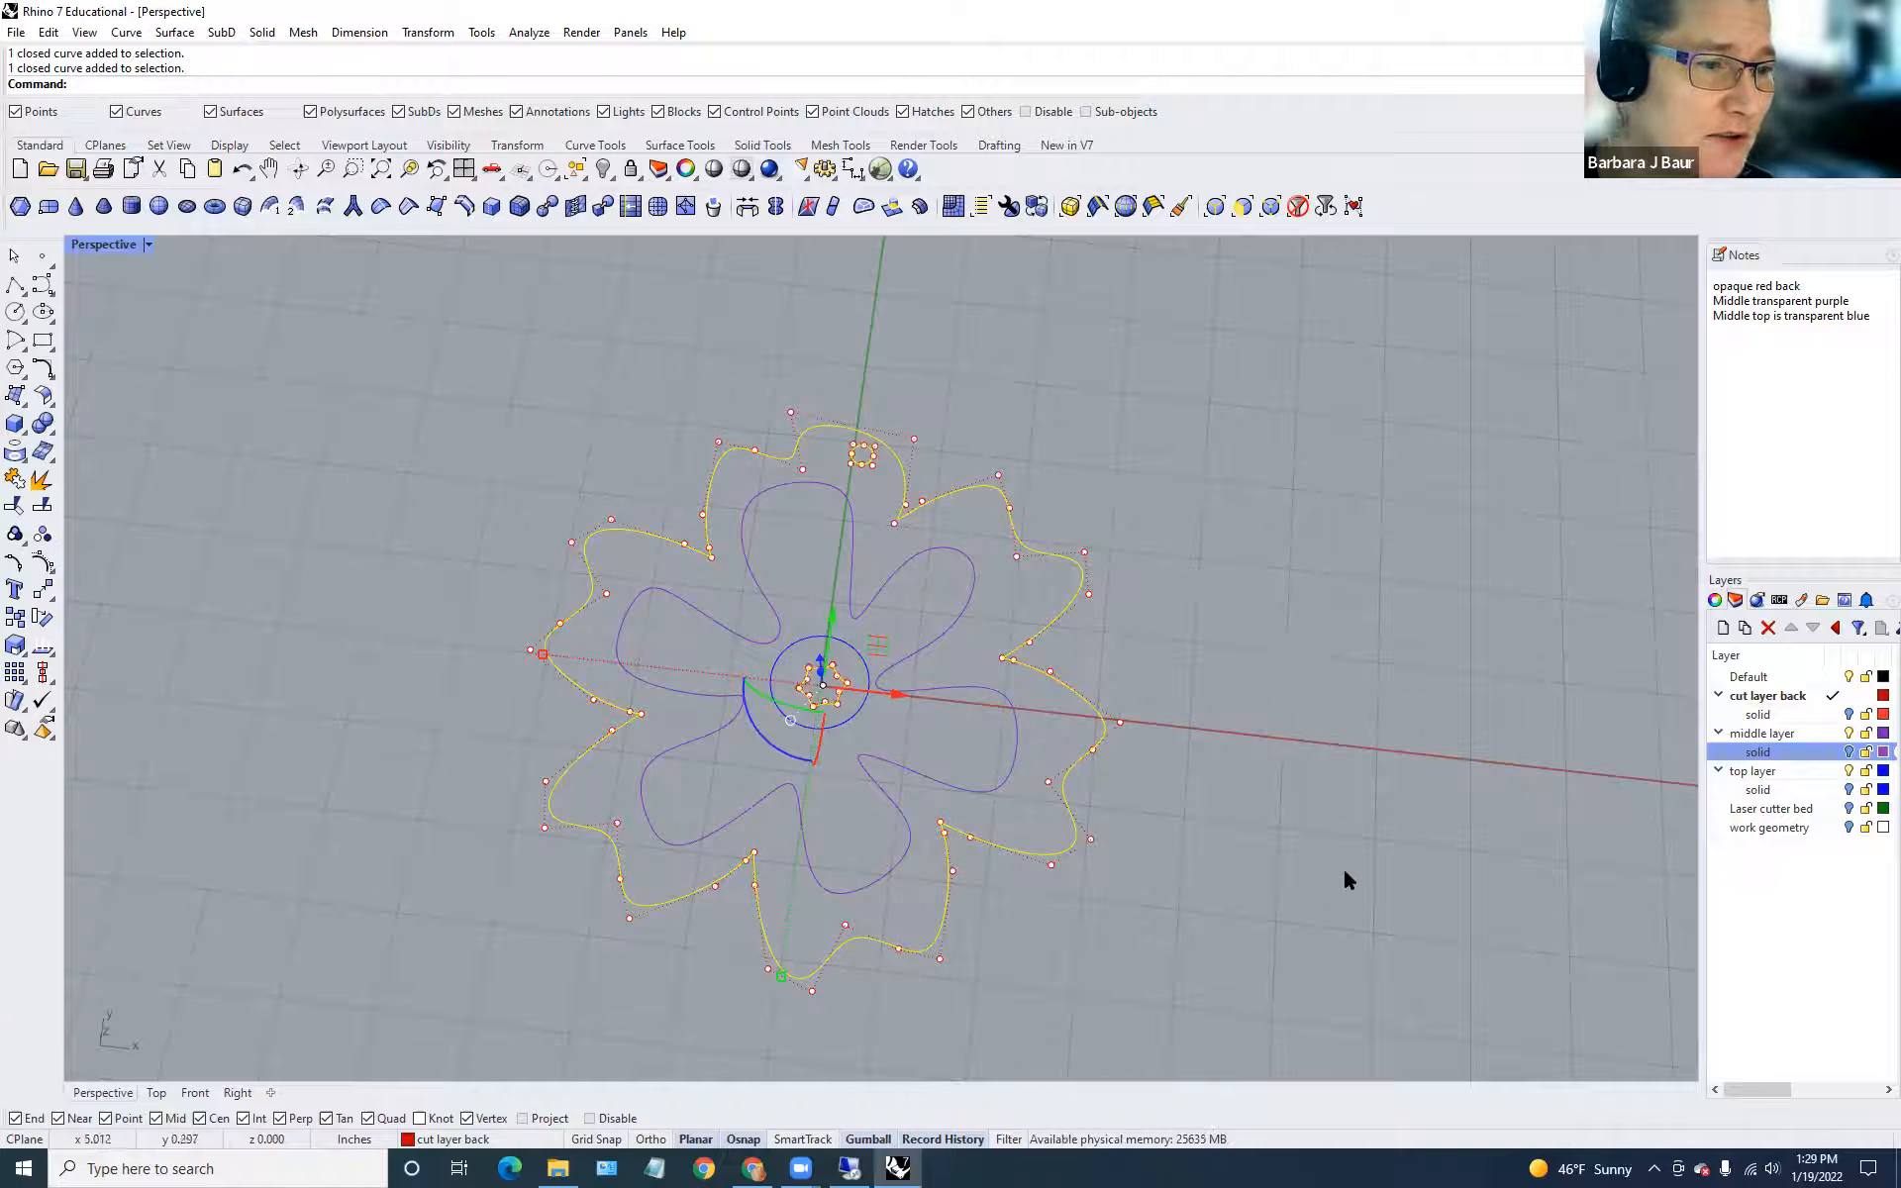
{"action": "right_click_drag", "start_coordinate": [1273, 891], "coordinate": [1163, 836]}
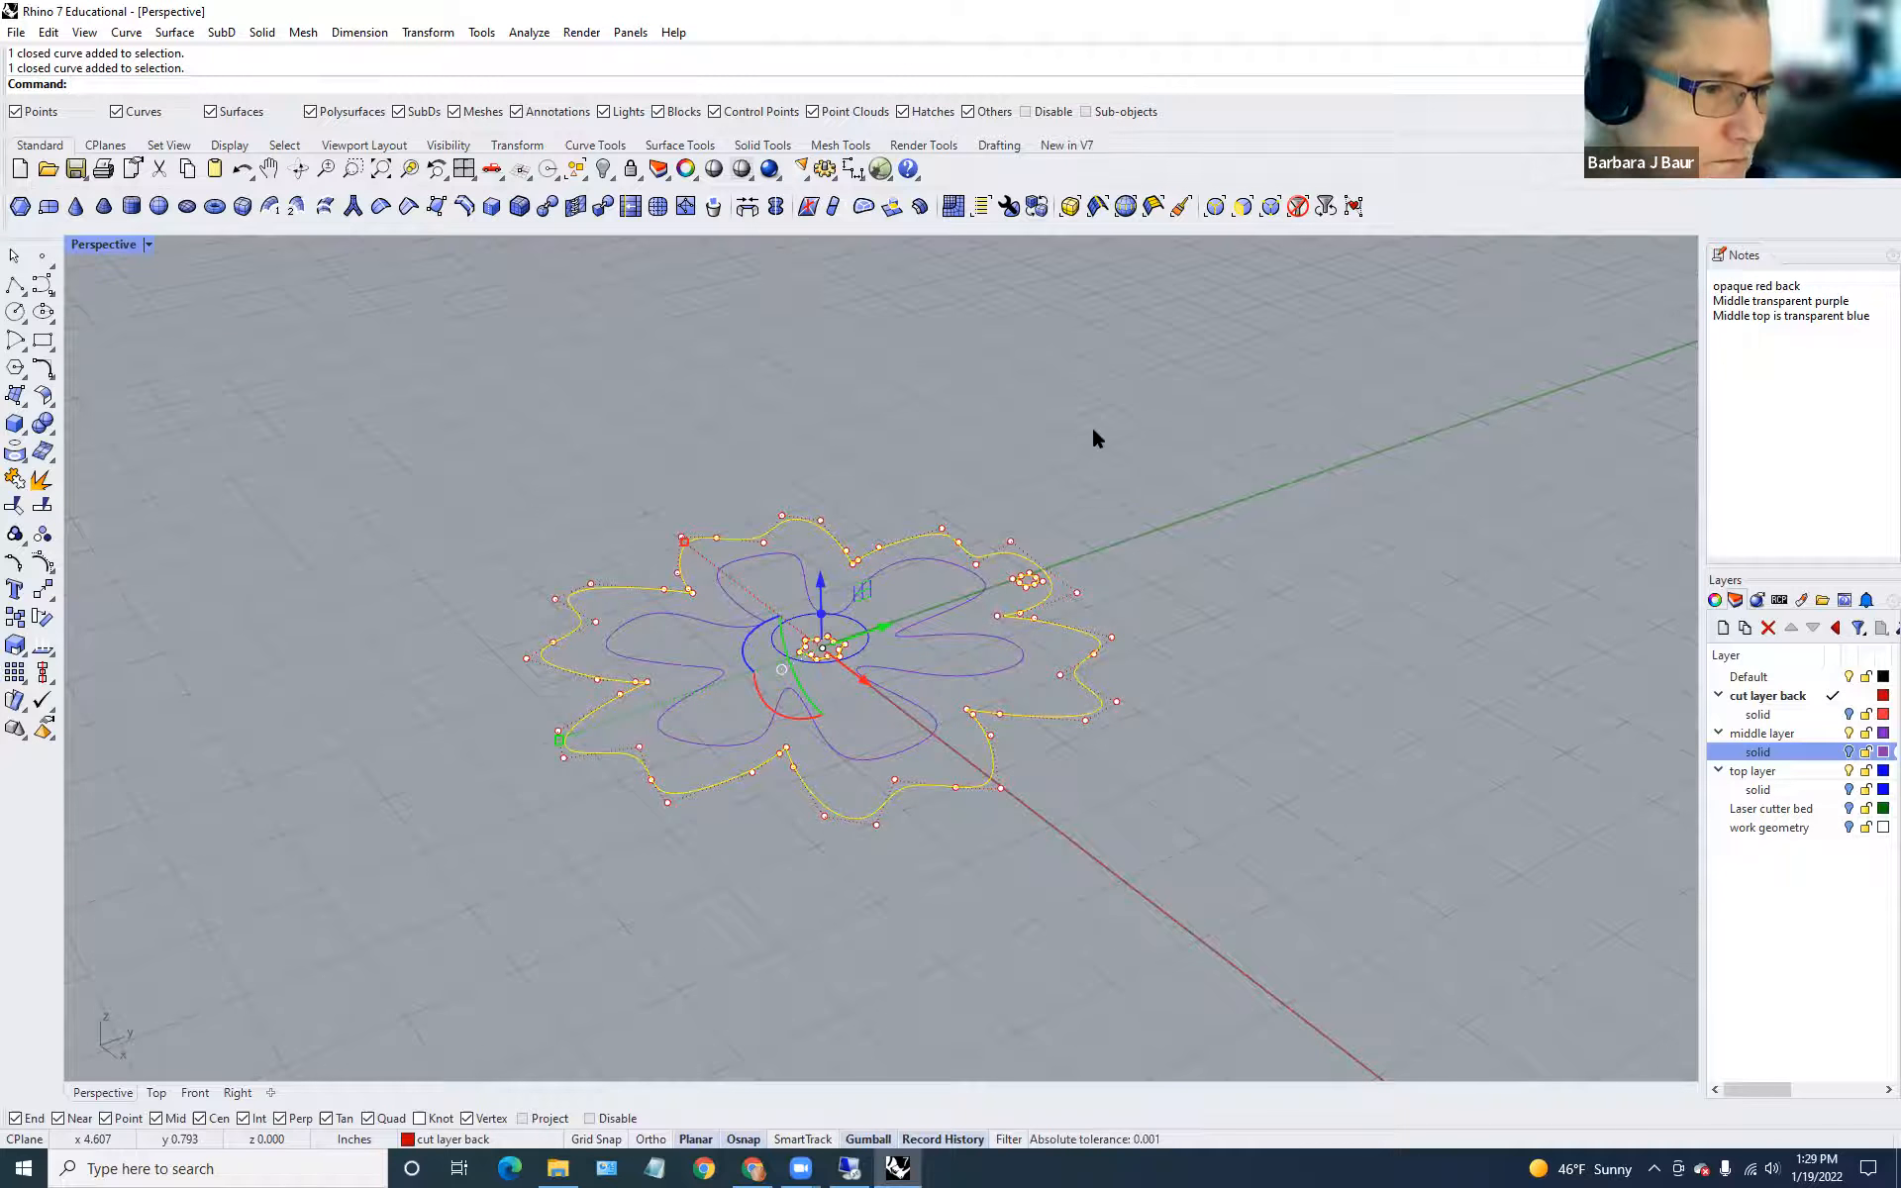
{"action": "right_click_drag", "start_coordinate": [1238, 763], "coordinate": [1222, 634]}
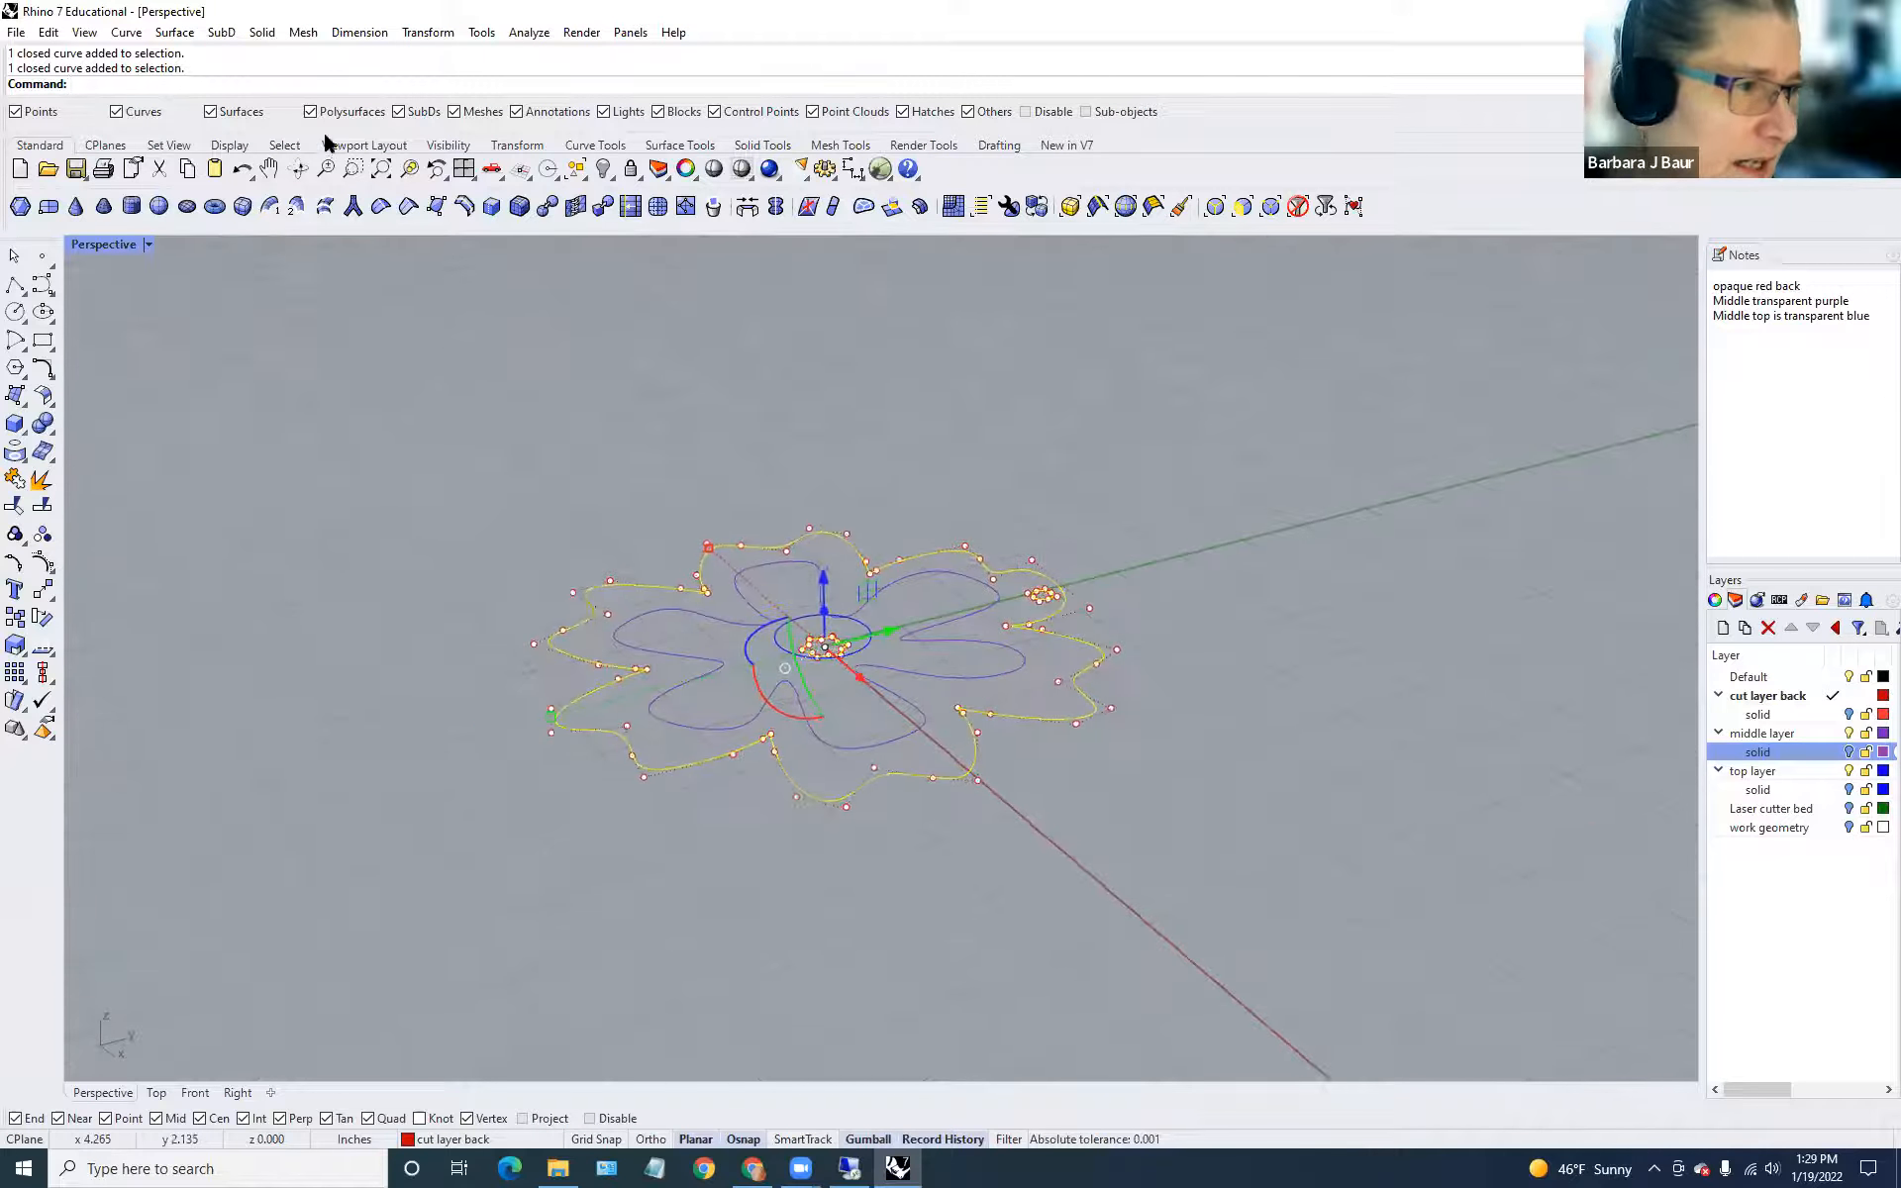
{"action": "left_click", "coordinate": [265, 30]}
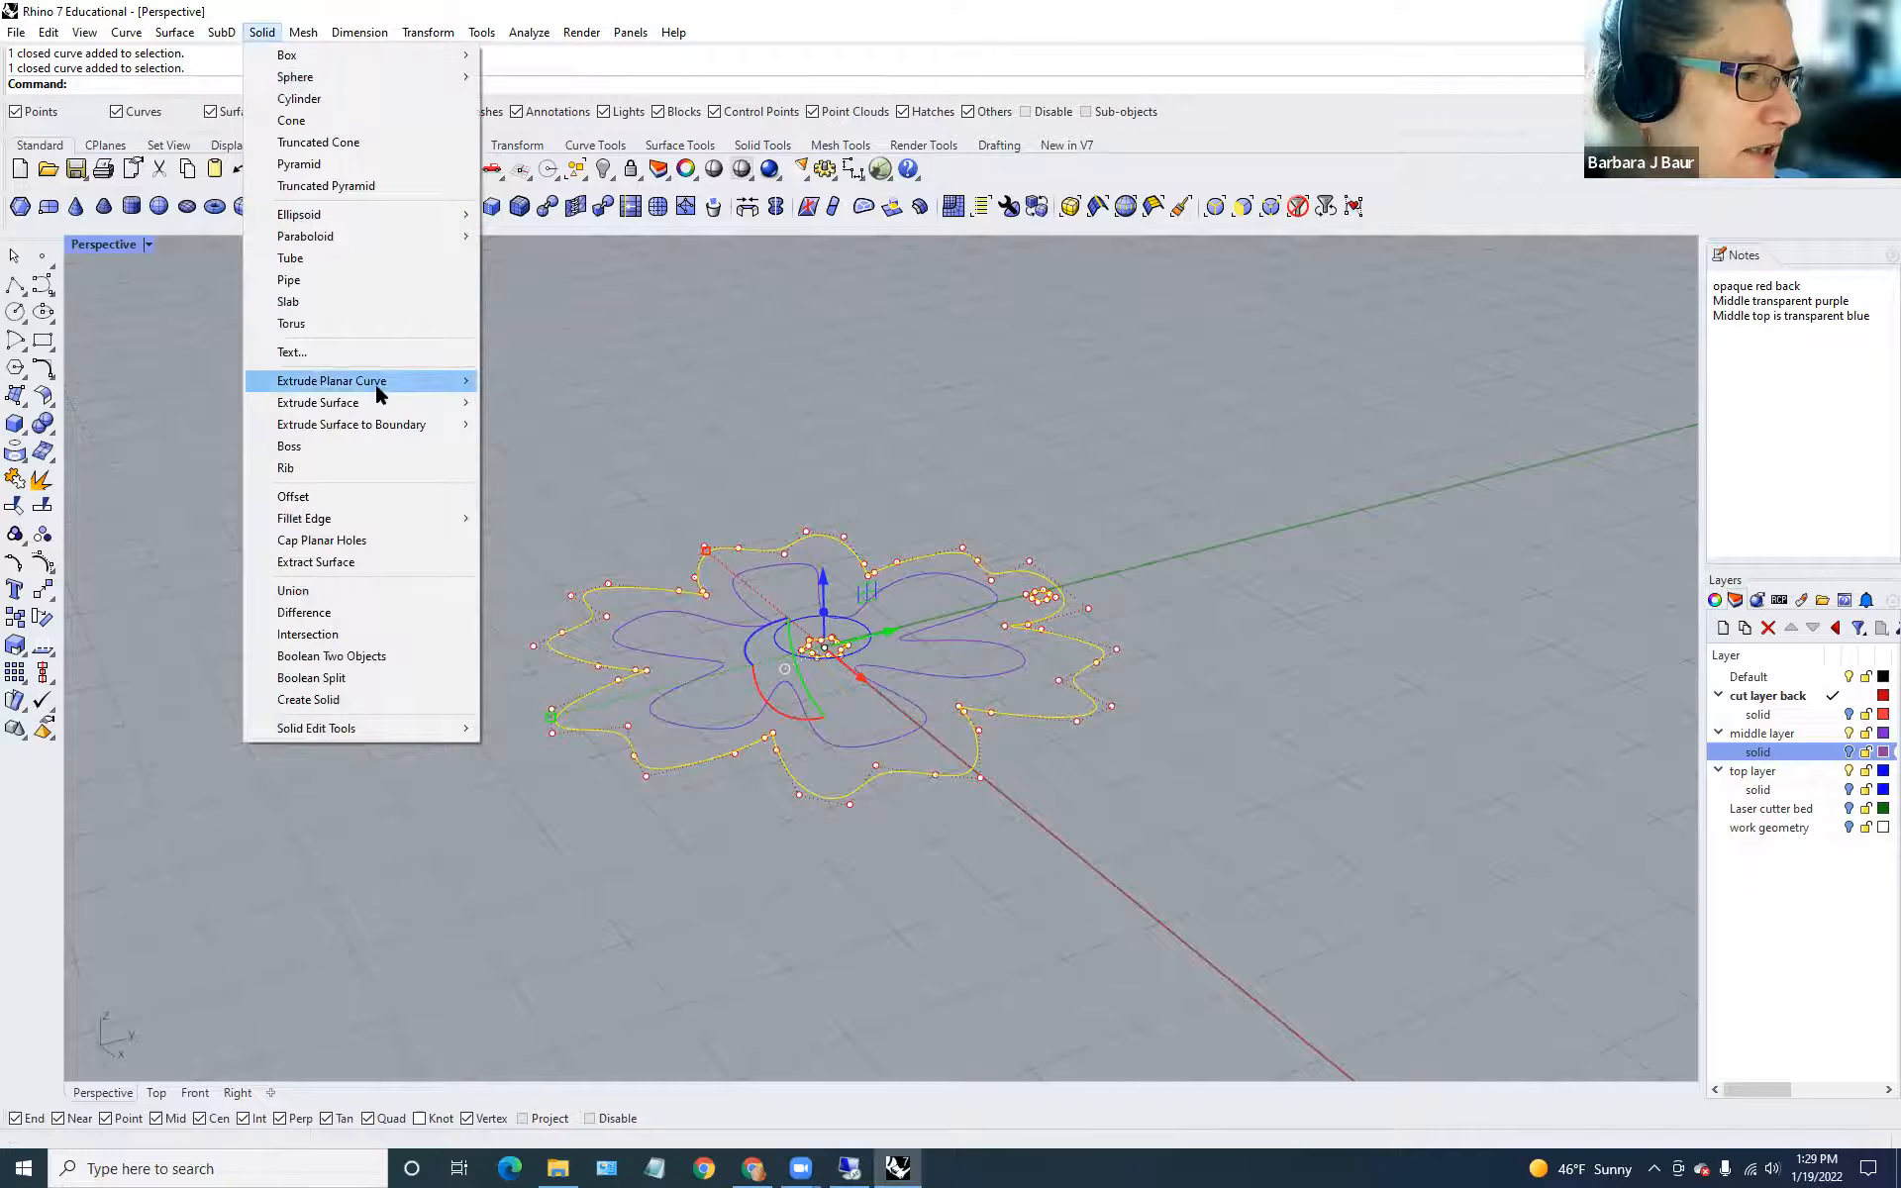
{"action": "mouse_move", "coordinate": [374, 382]}
{"action": "left_click", "coordinate": [580, 384]}
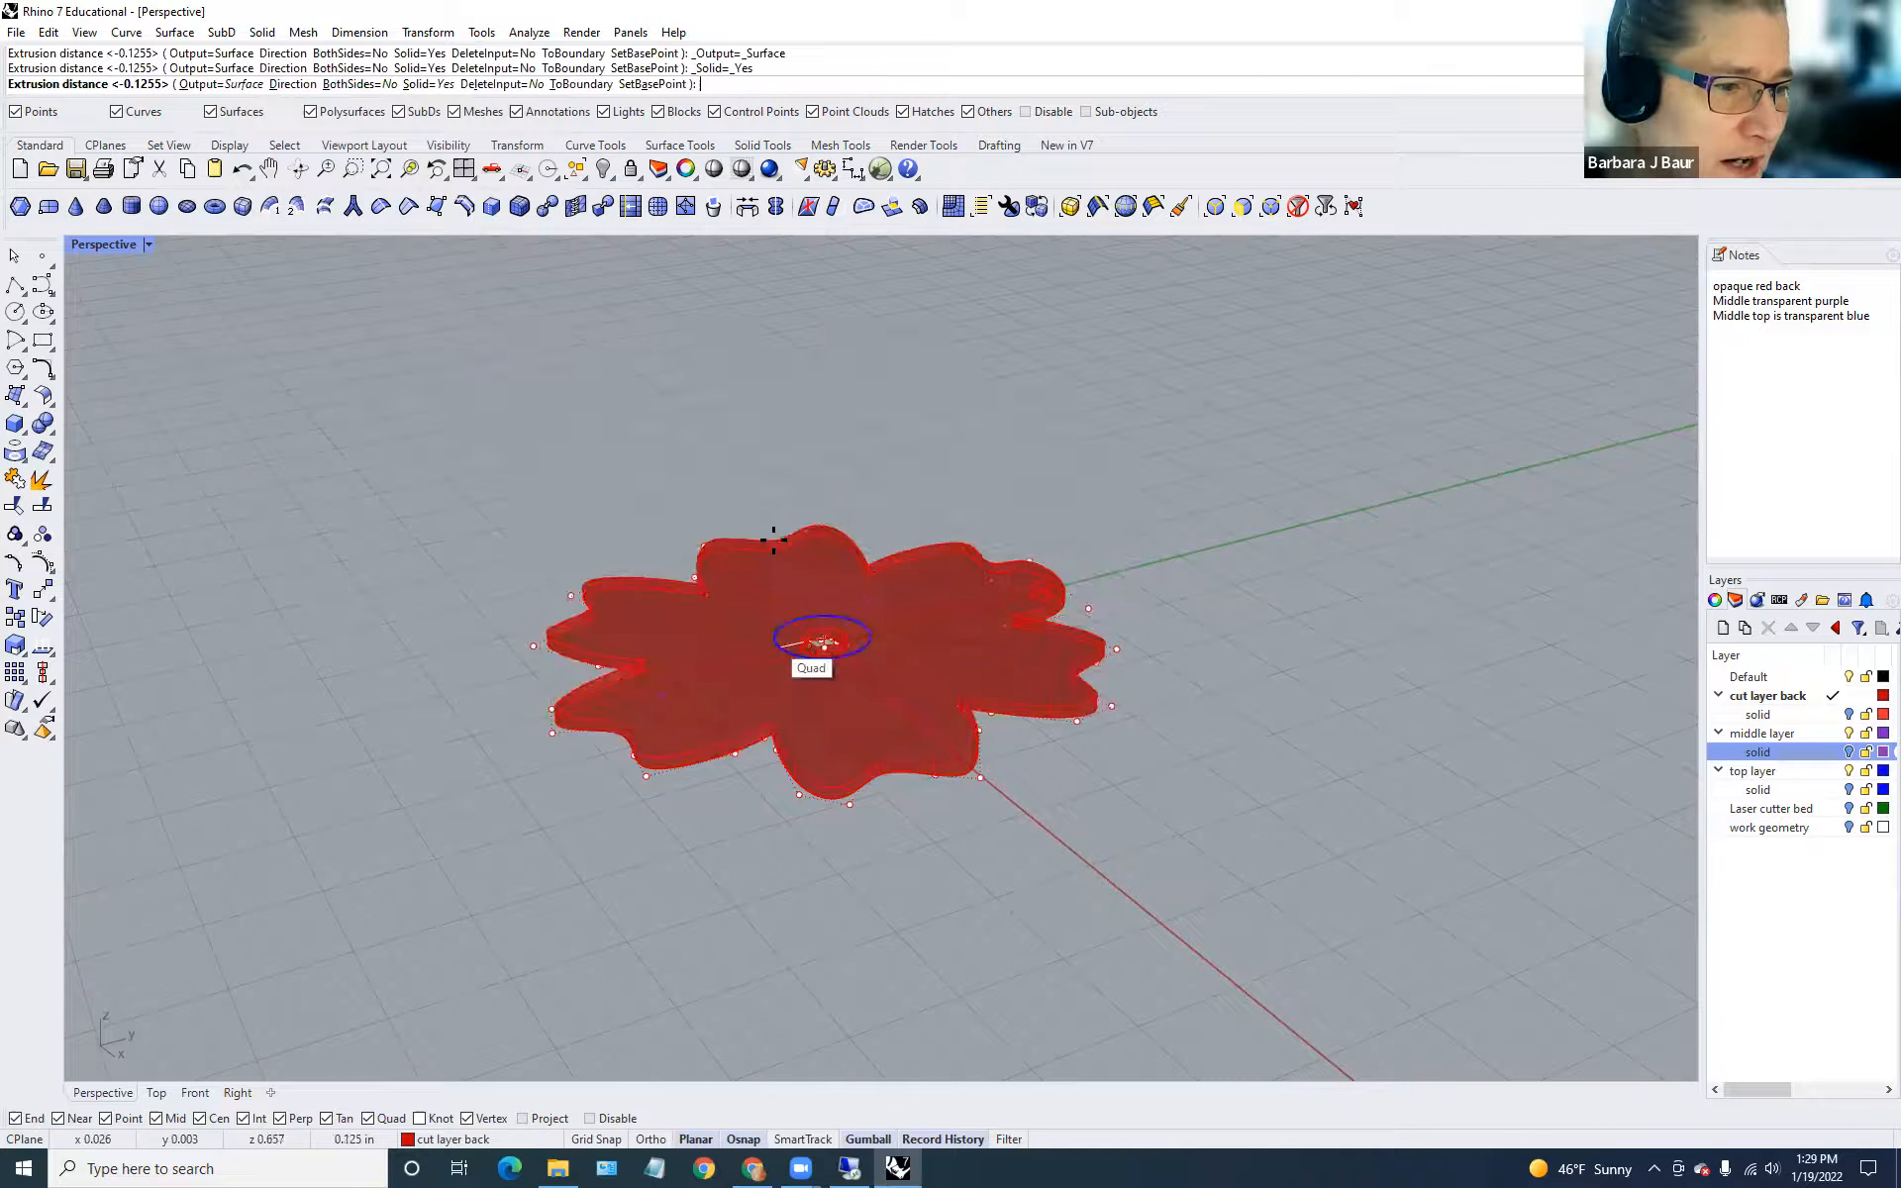
{"action": "left_click", "coordinate": [775, 499]}
{"action": "left_click", "coordinate": [1327, 587]}
Inspect the newly extruded red flower from several angles, checking its centre cutout and hanging hole.
{"action": "right_click_drag", "start_coordinate": [1305, 610], "coordinate": [1013, 572]}
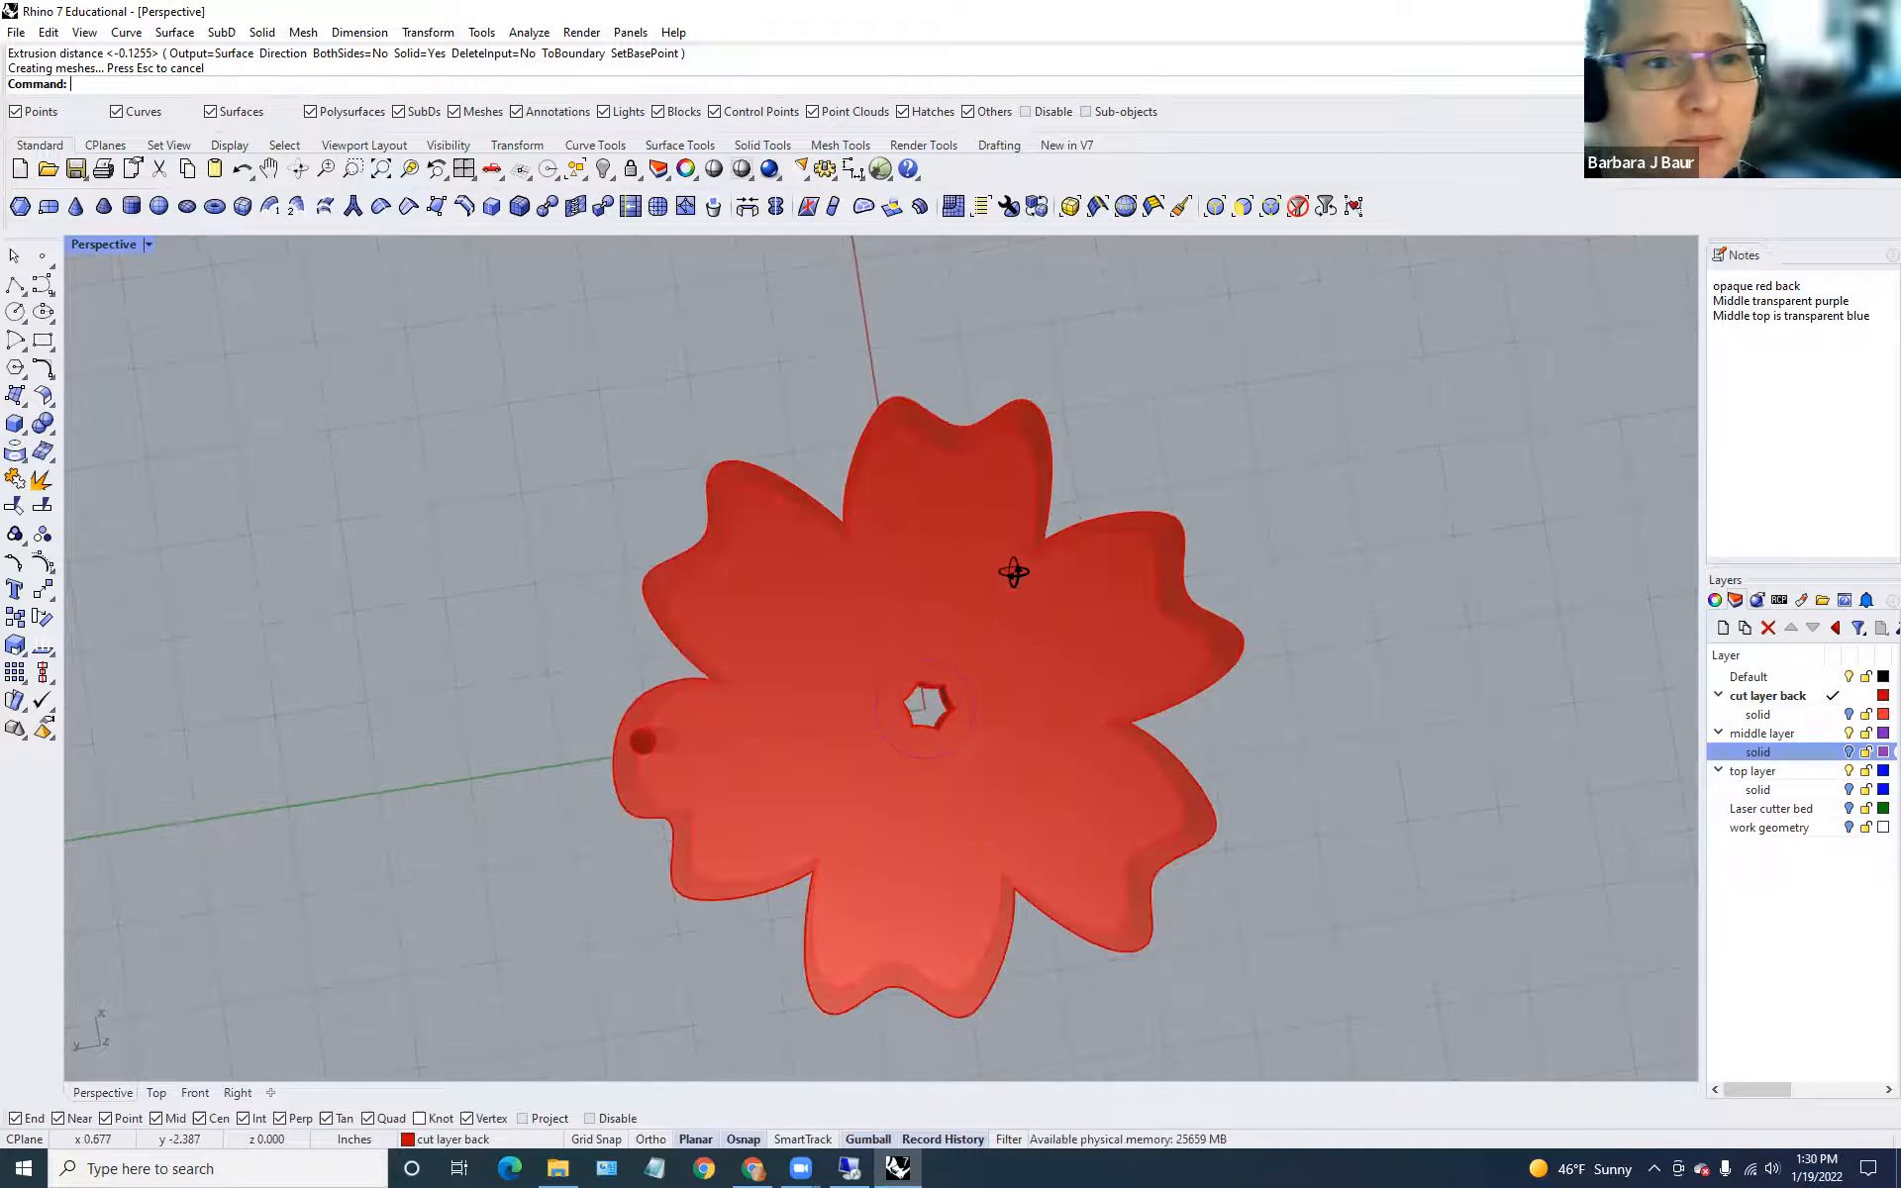
{"action": "left_click", "coordinate": [1079, 581]}
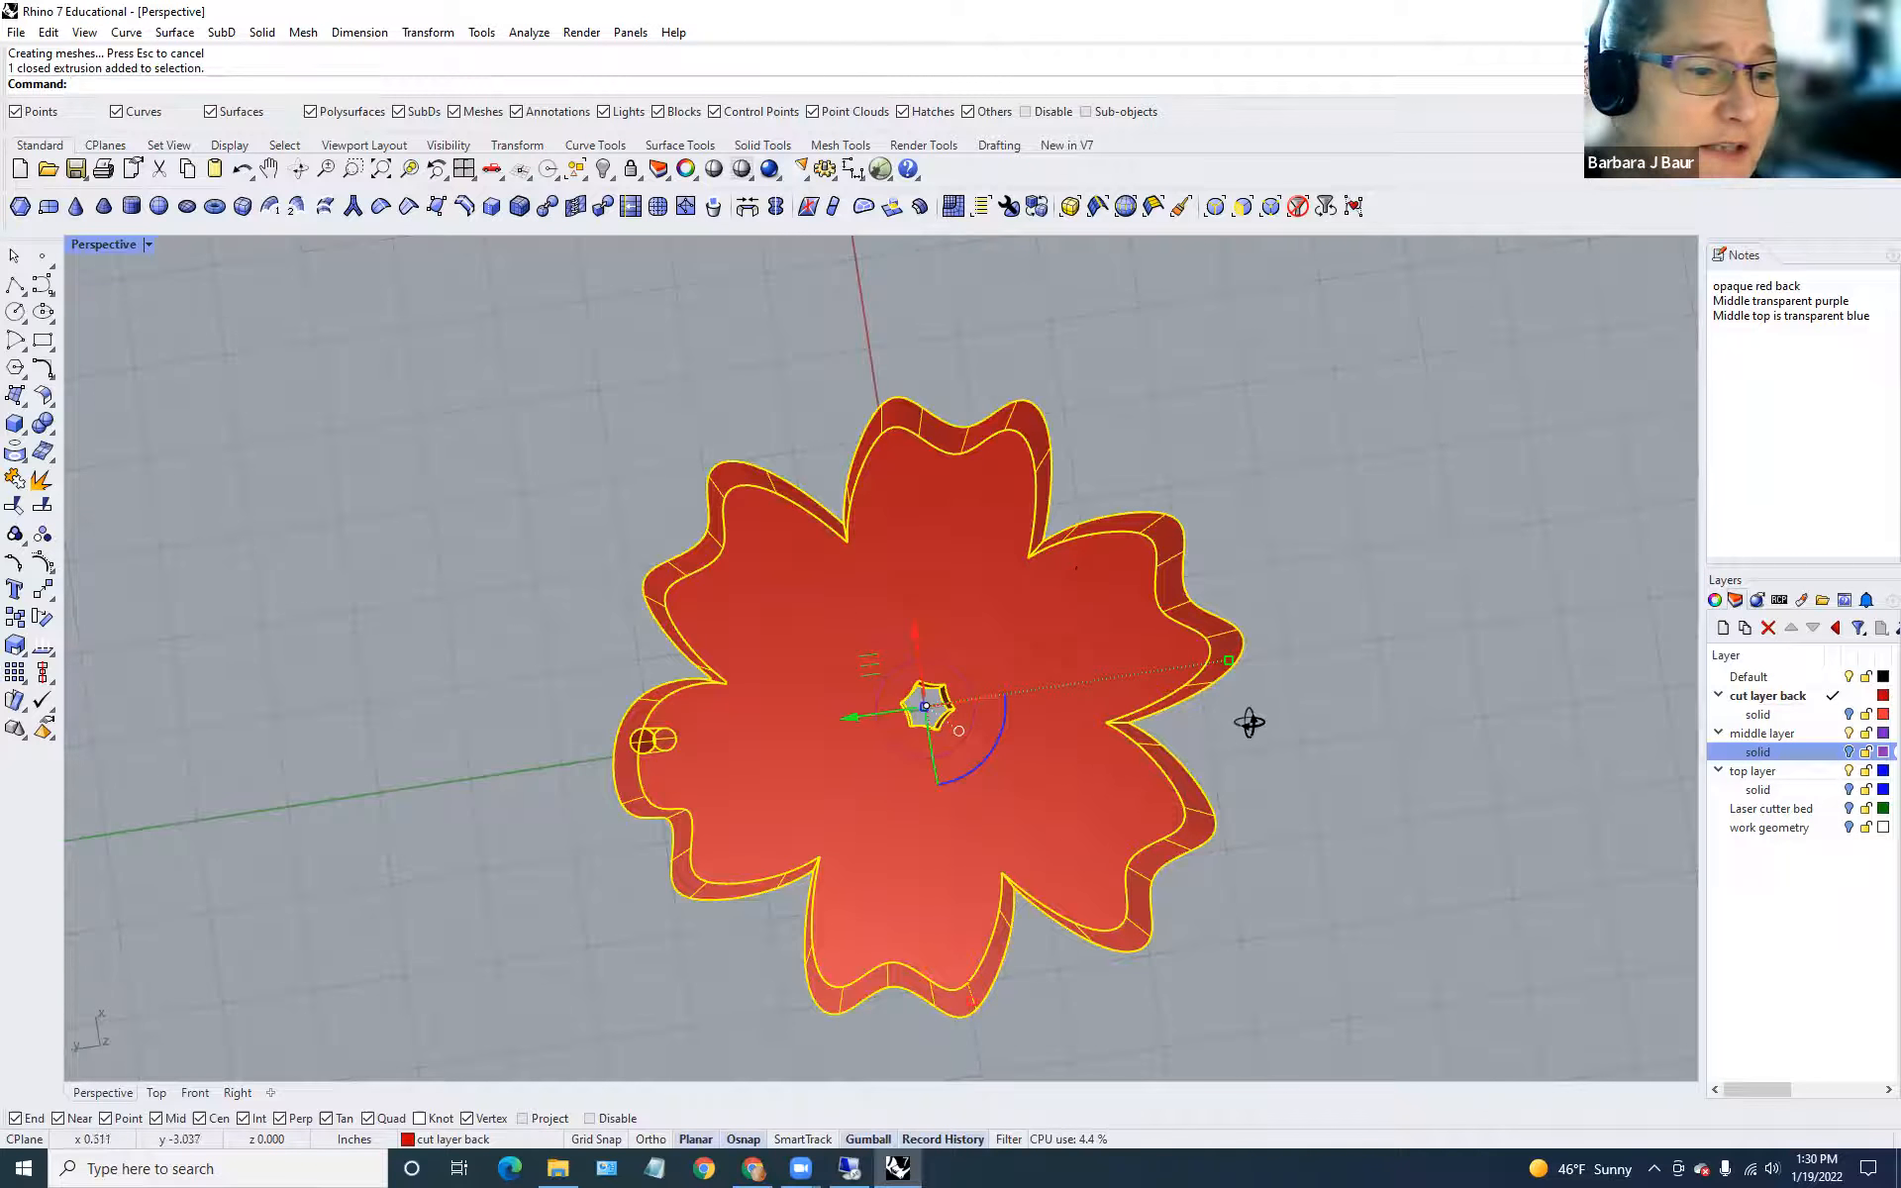
{"action": "right_click_drag", "start_coordinate": [1103, 564], "coordinate": [1089, 693]}
{"action": "left_click", "coordinate": [281, 460]}
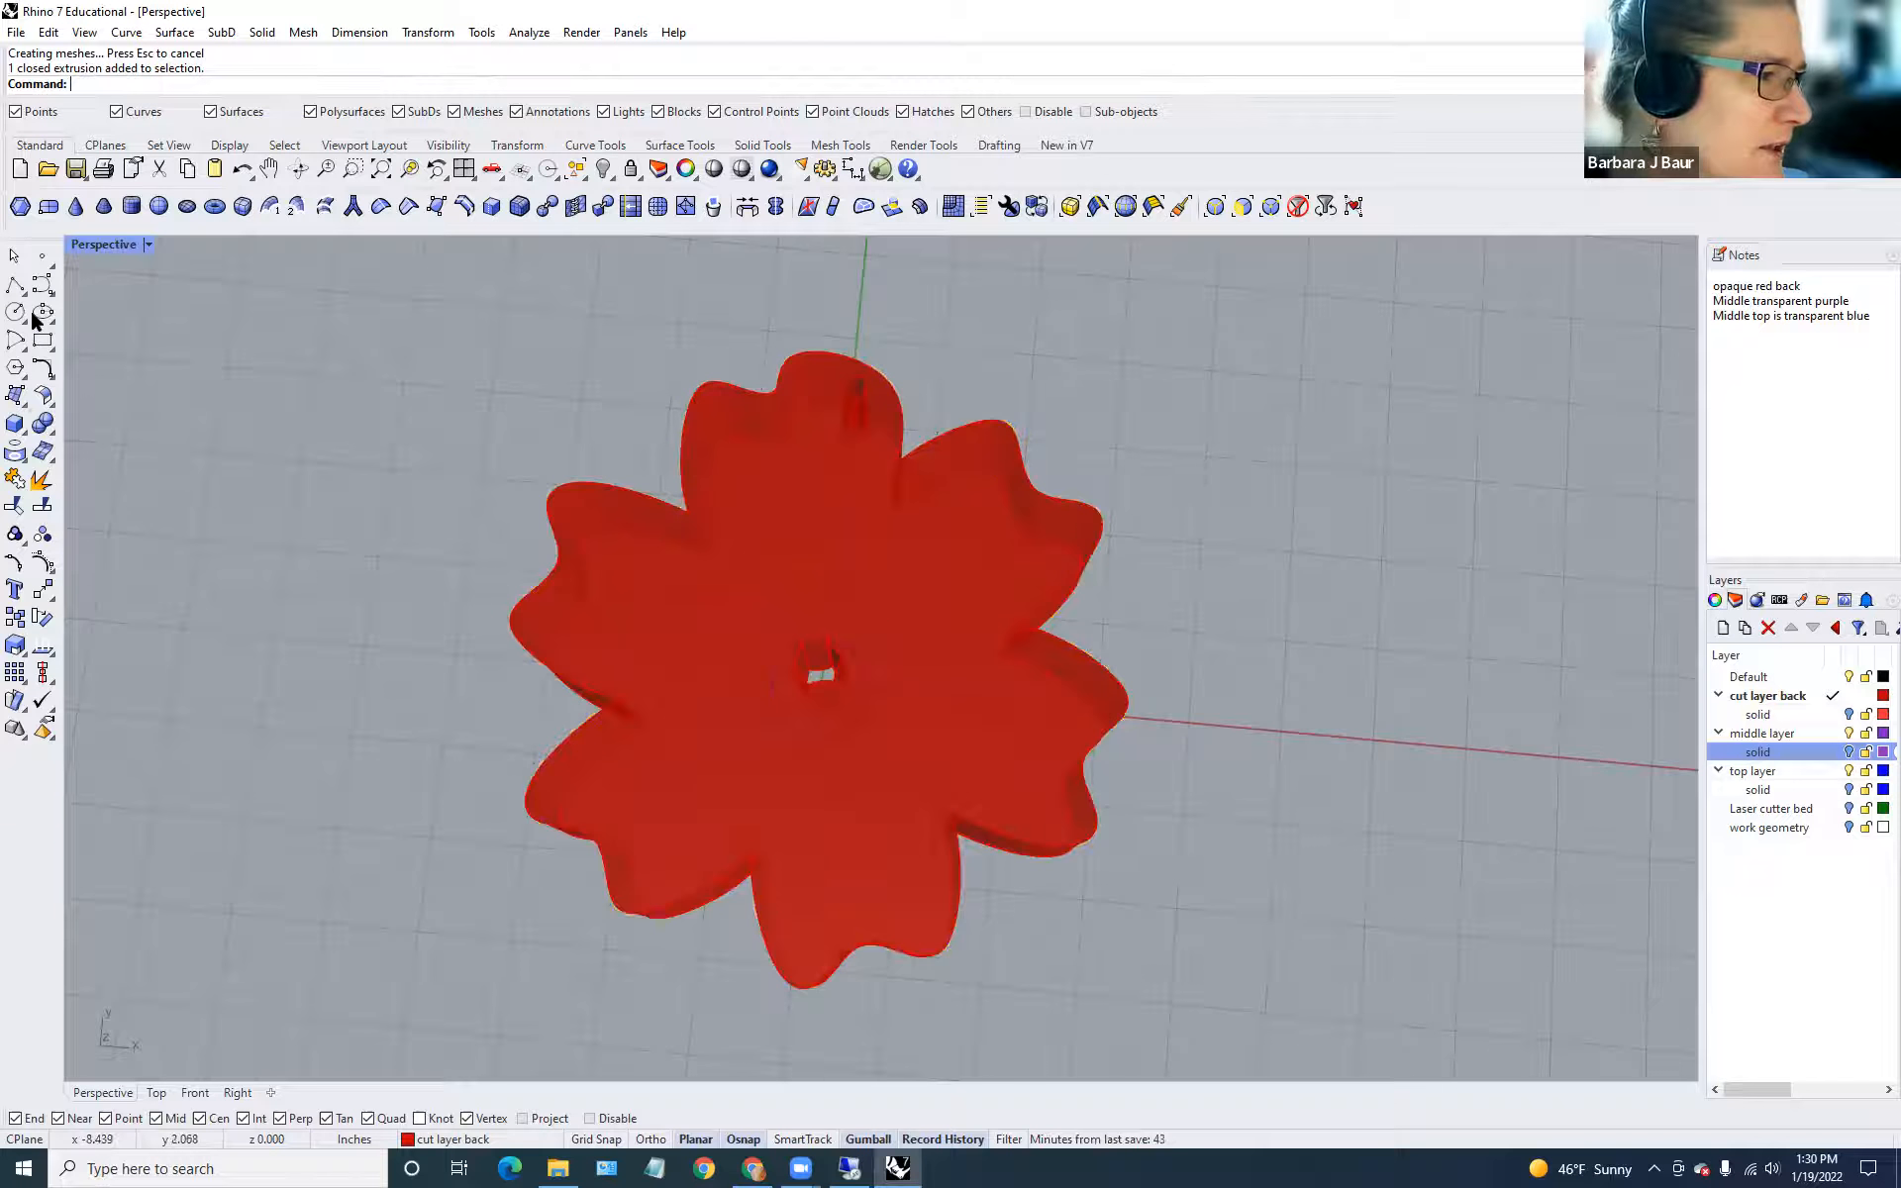
Draw an open J-shaped degree-3 control-point curve through five points in the empty area beside the red flower.
{"action": "left_click", "coordinate": [256, 398]}
{"action": "left_click", "coordinate": [161, 497]}
{"action": "left_click", "coordinate": [261, 641]}
{"action": "left_click", "coordinate": [408, 559]}
{"action": "left_click", "coordinate": [582, 315]}
{"action": "key", "text": "Return"}
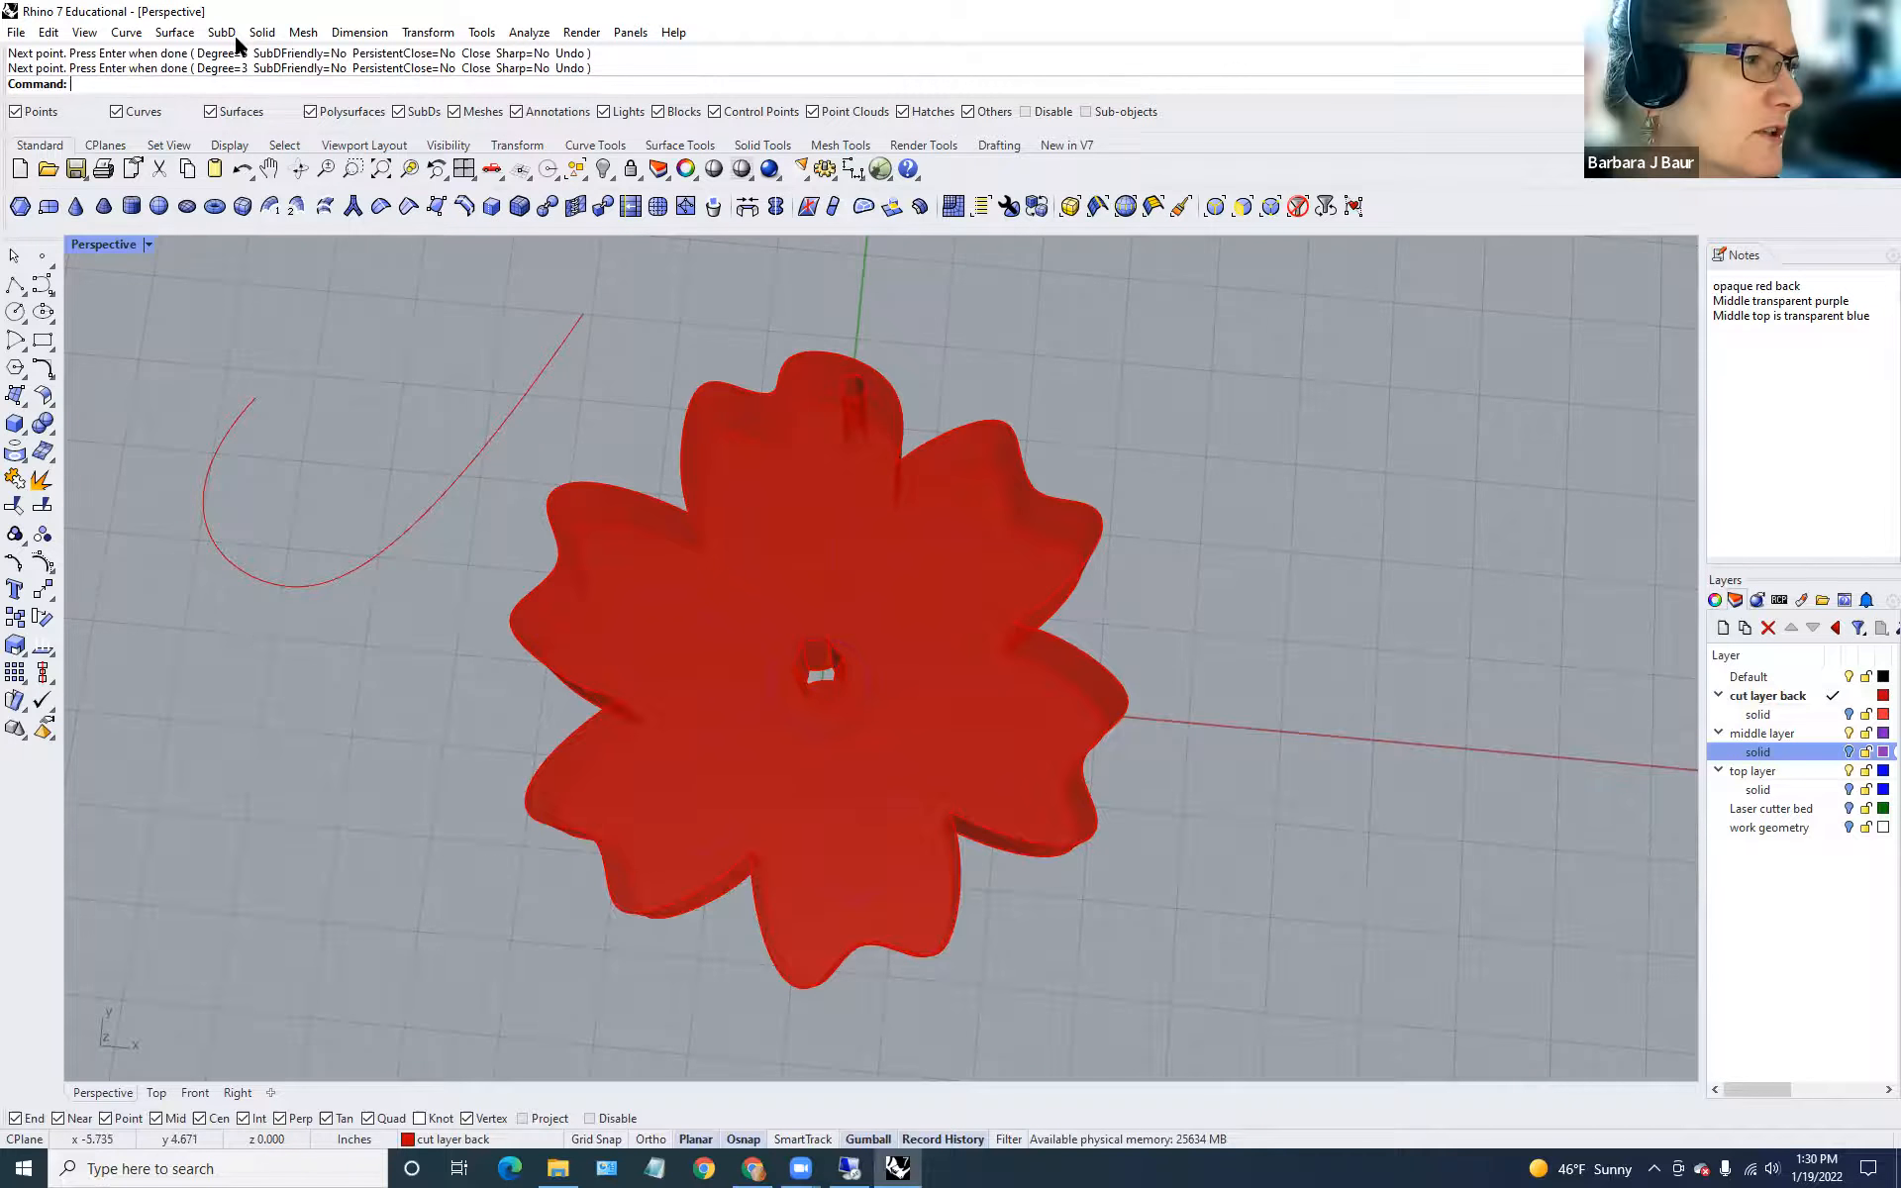
Extrude the open J-shaped curve straight with Extrude Planar Curve, and delete the resulting surface while keeping its curve.
{"action": "left_click", "coordinate": [263, 34]}
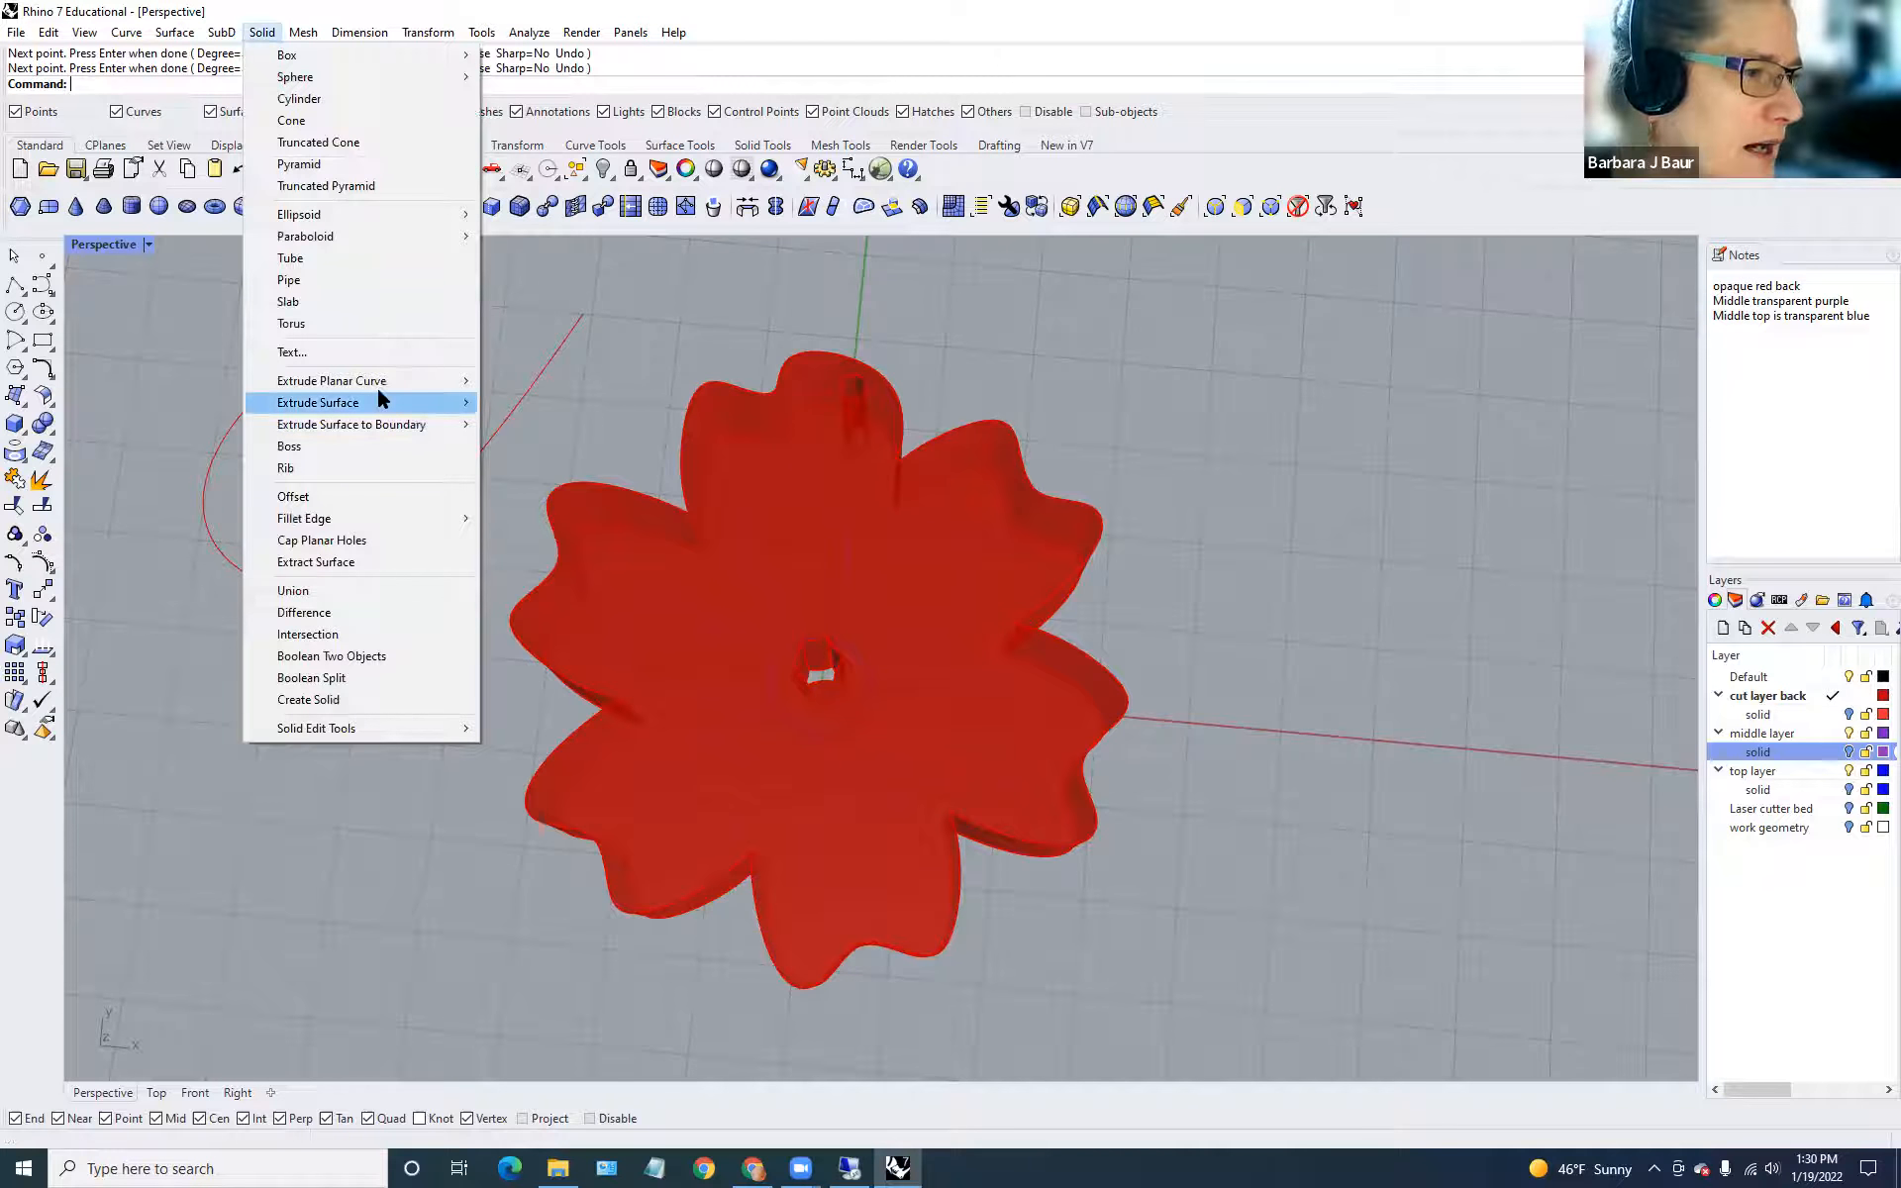
{"action": "mouse_move", "coordinate": [376, 384]}
{"action": "left_click", "coordinate": [556, 380]}
{"action": "left_click", "coordinate": [535, 389]}
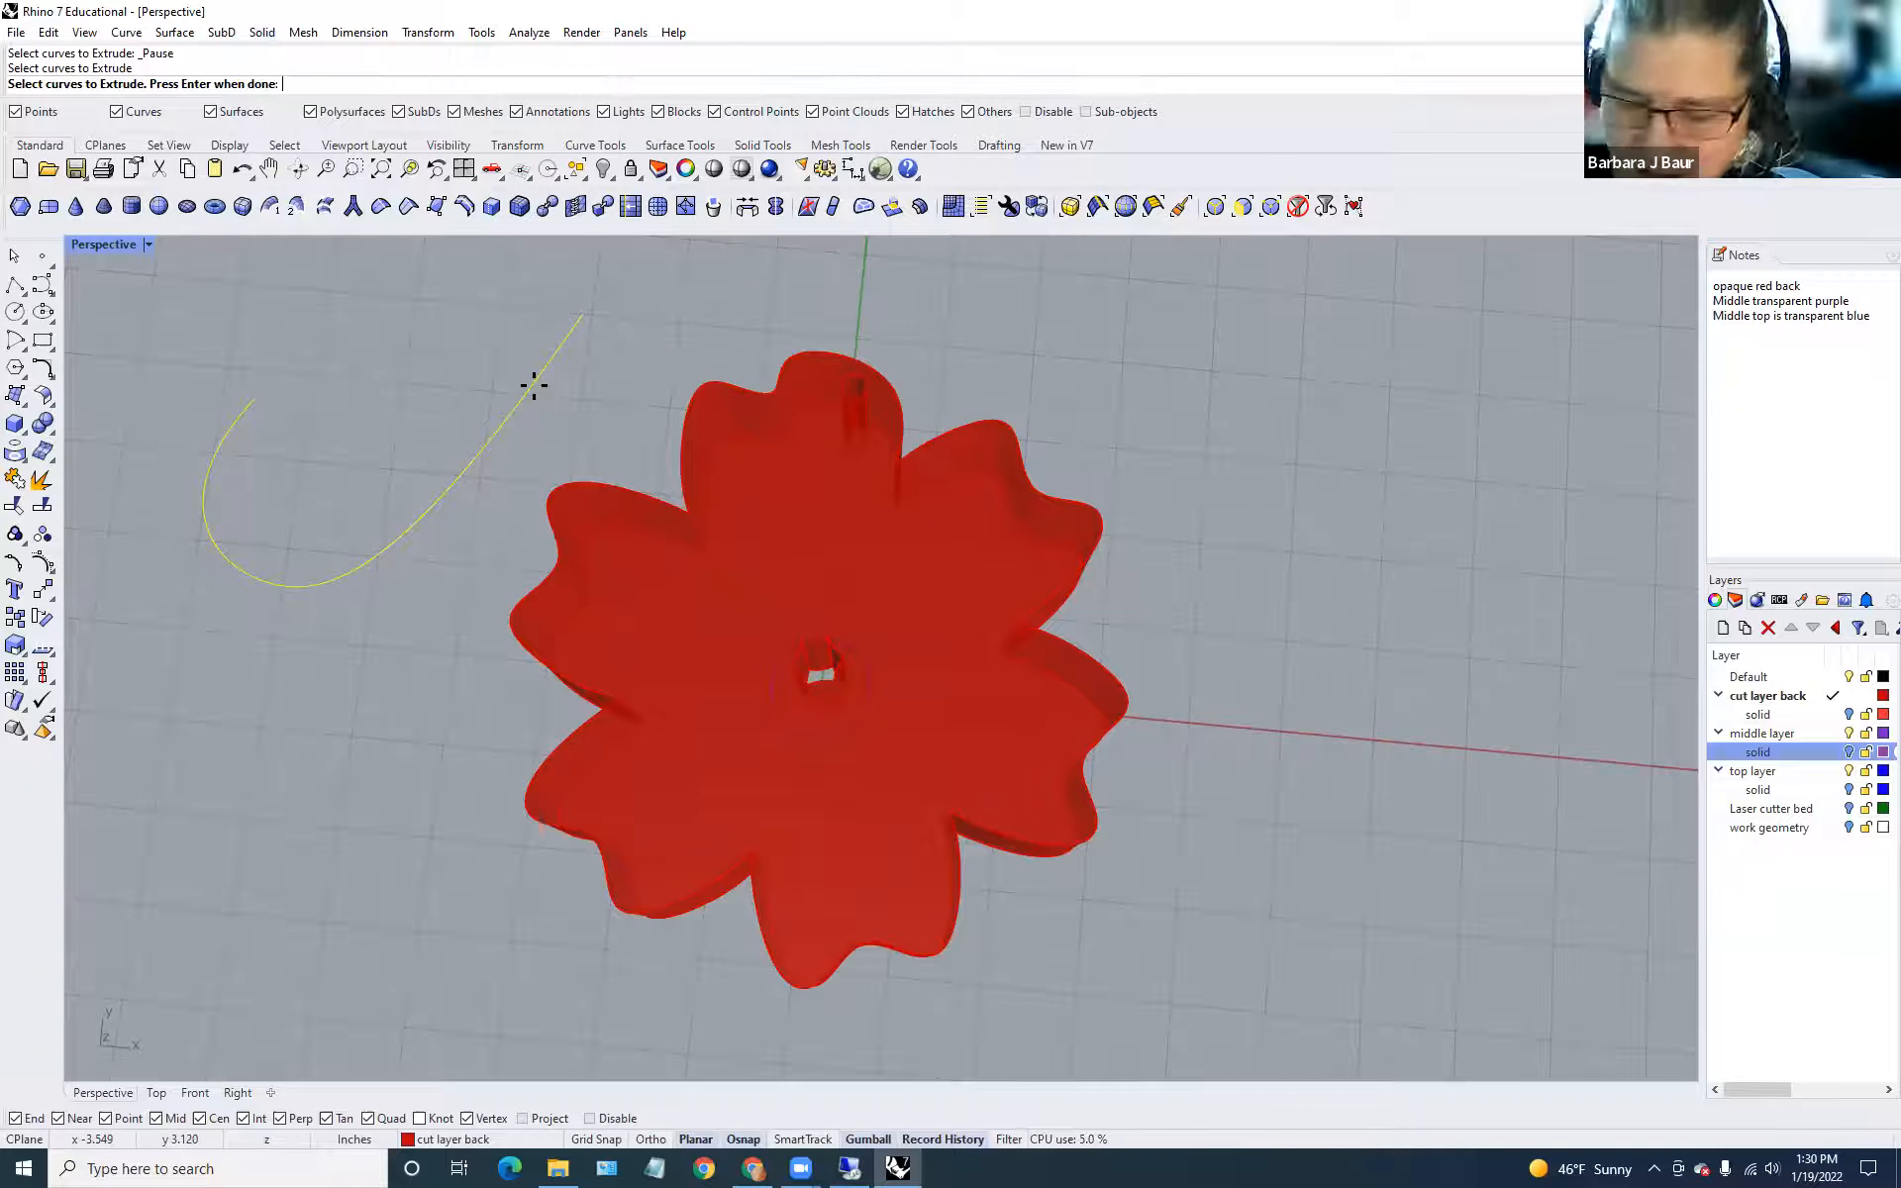
{"action": "key", "text": "Return"}
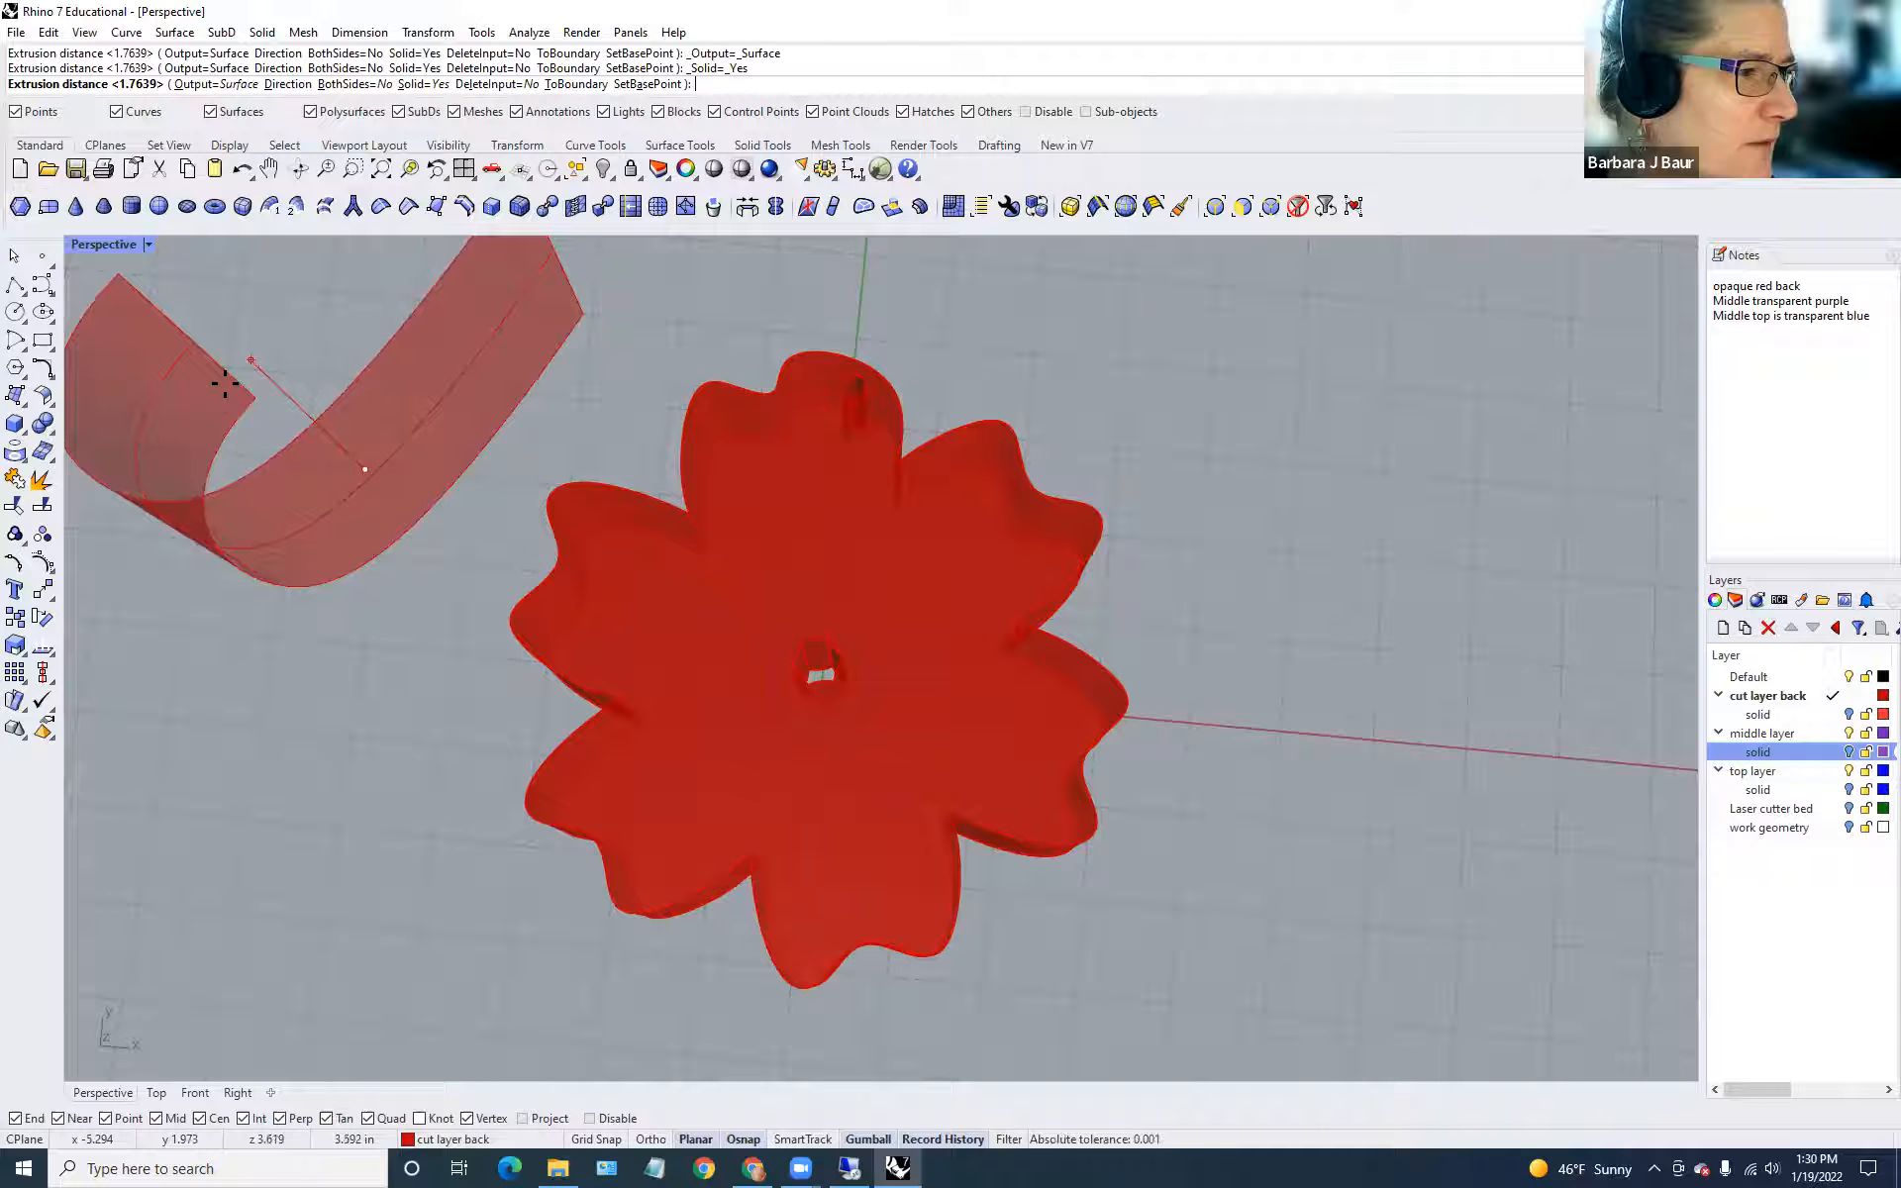
{"action": "left_click", "coordinate": [213, 369]}
{"action": "mouse_move", "coordinate": [358, 766]}
{"action": "right_mouse_down"}
{"action": "mouse_move", "coordinate": [509, 687]}
{"action": "mouse_move", "coordinate": [674, 496]}
{"action": "mouse_move", "coordinate": [895, 598]}
{"action": "mouse_move", "coordinate": [588, 735]}
{"action": "mouse_move", "coordinate": [493, 726]}
{"action": "mouse_move", "coordinate": [383, 773]}
{"action": "mouse_move", "coordinate": [342, 736]}
{"action": "right_mouse_up"}
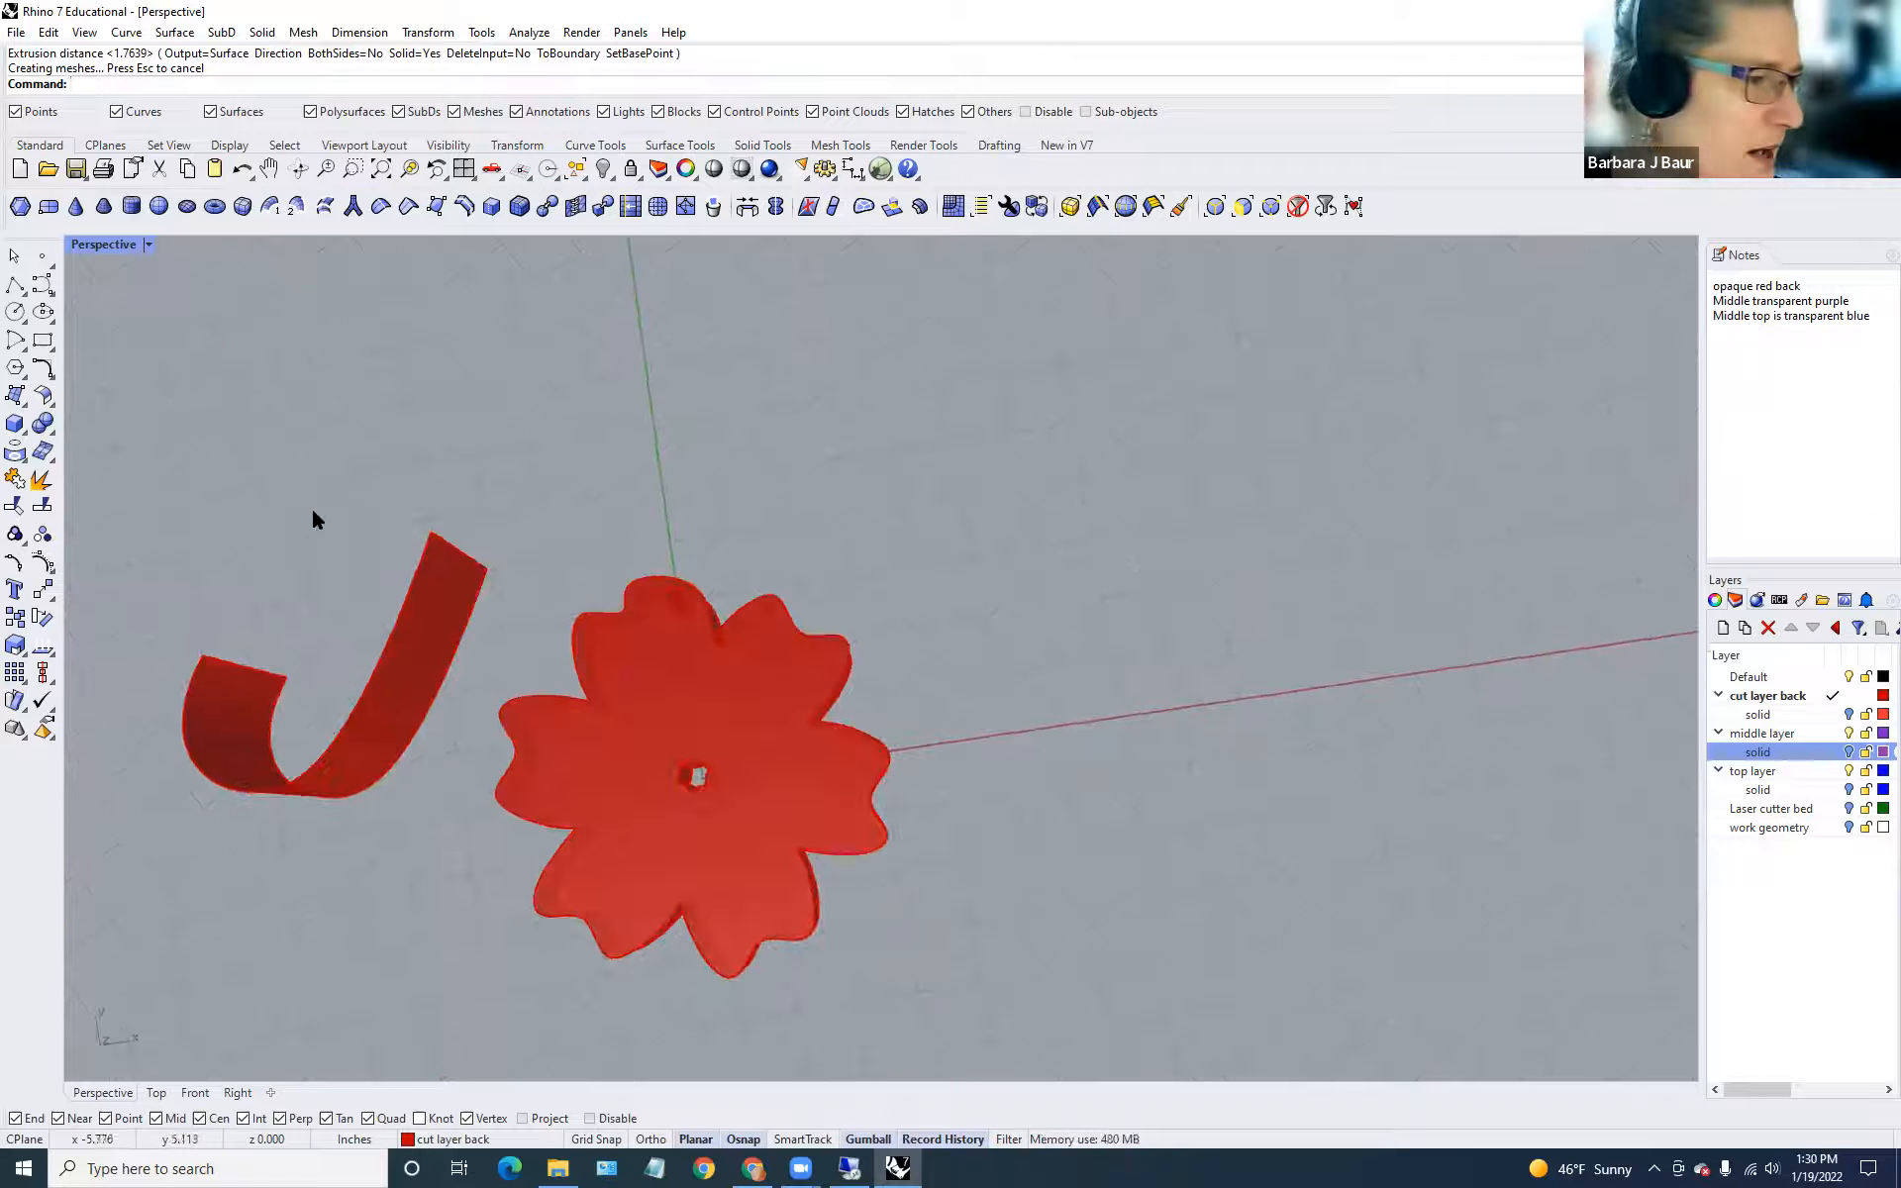
{"action": "left_click", "coordinate": [424, 638]}
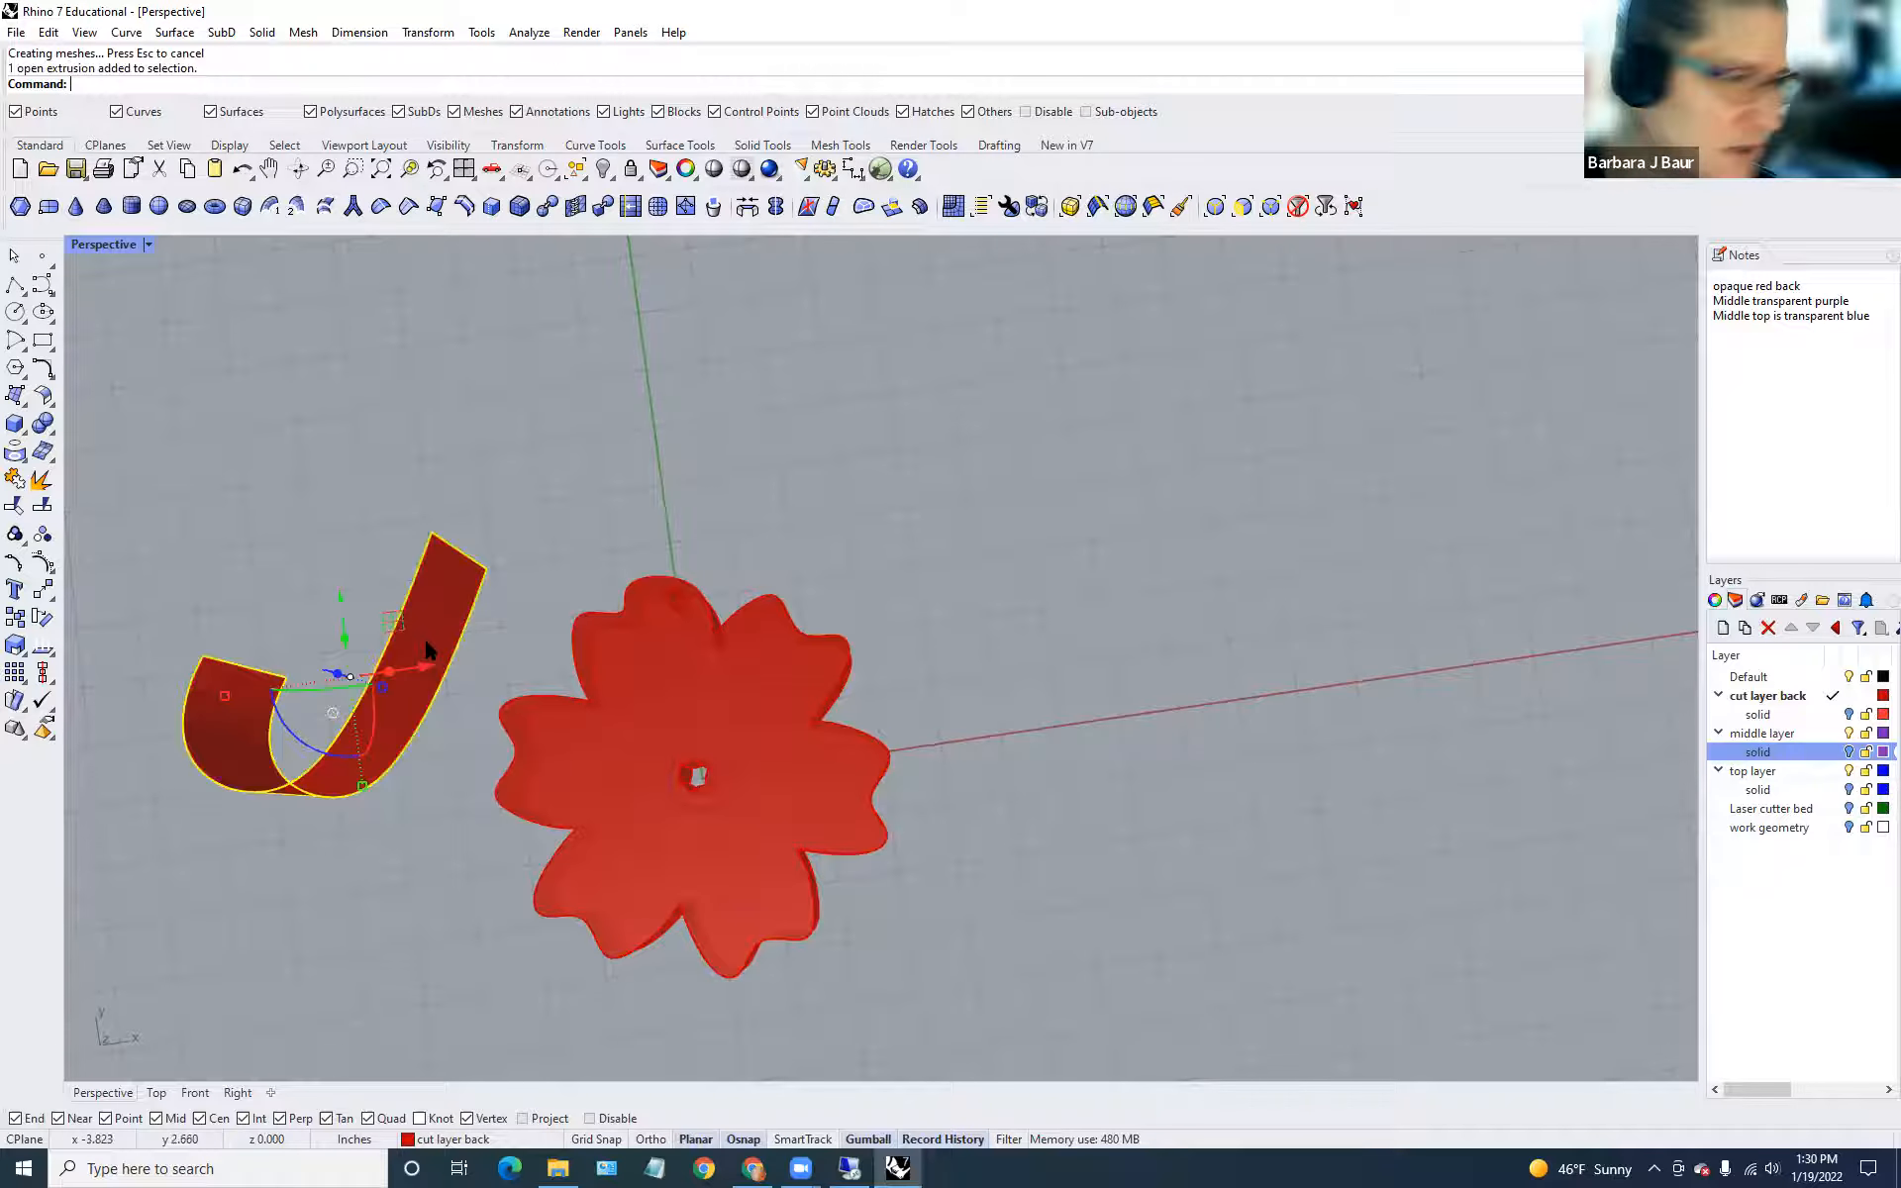
{"action": "key", "text": "Delete"}
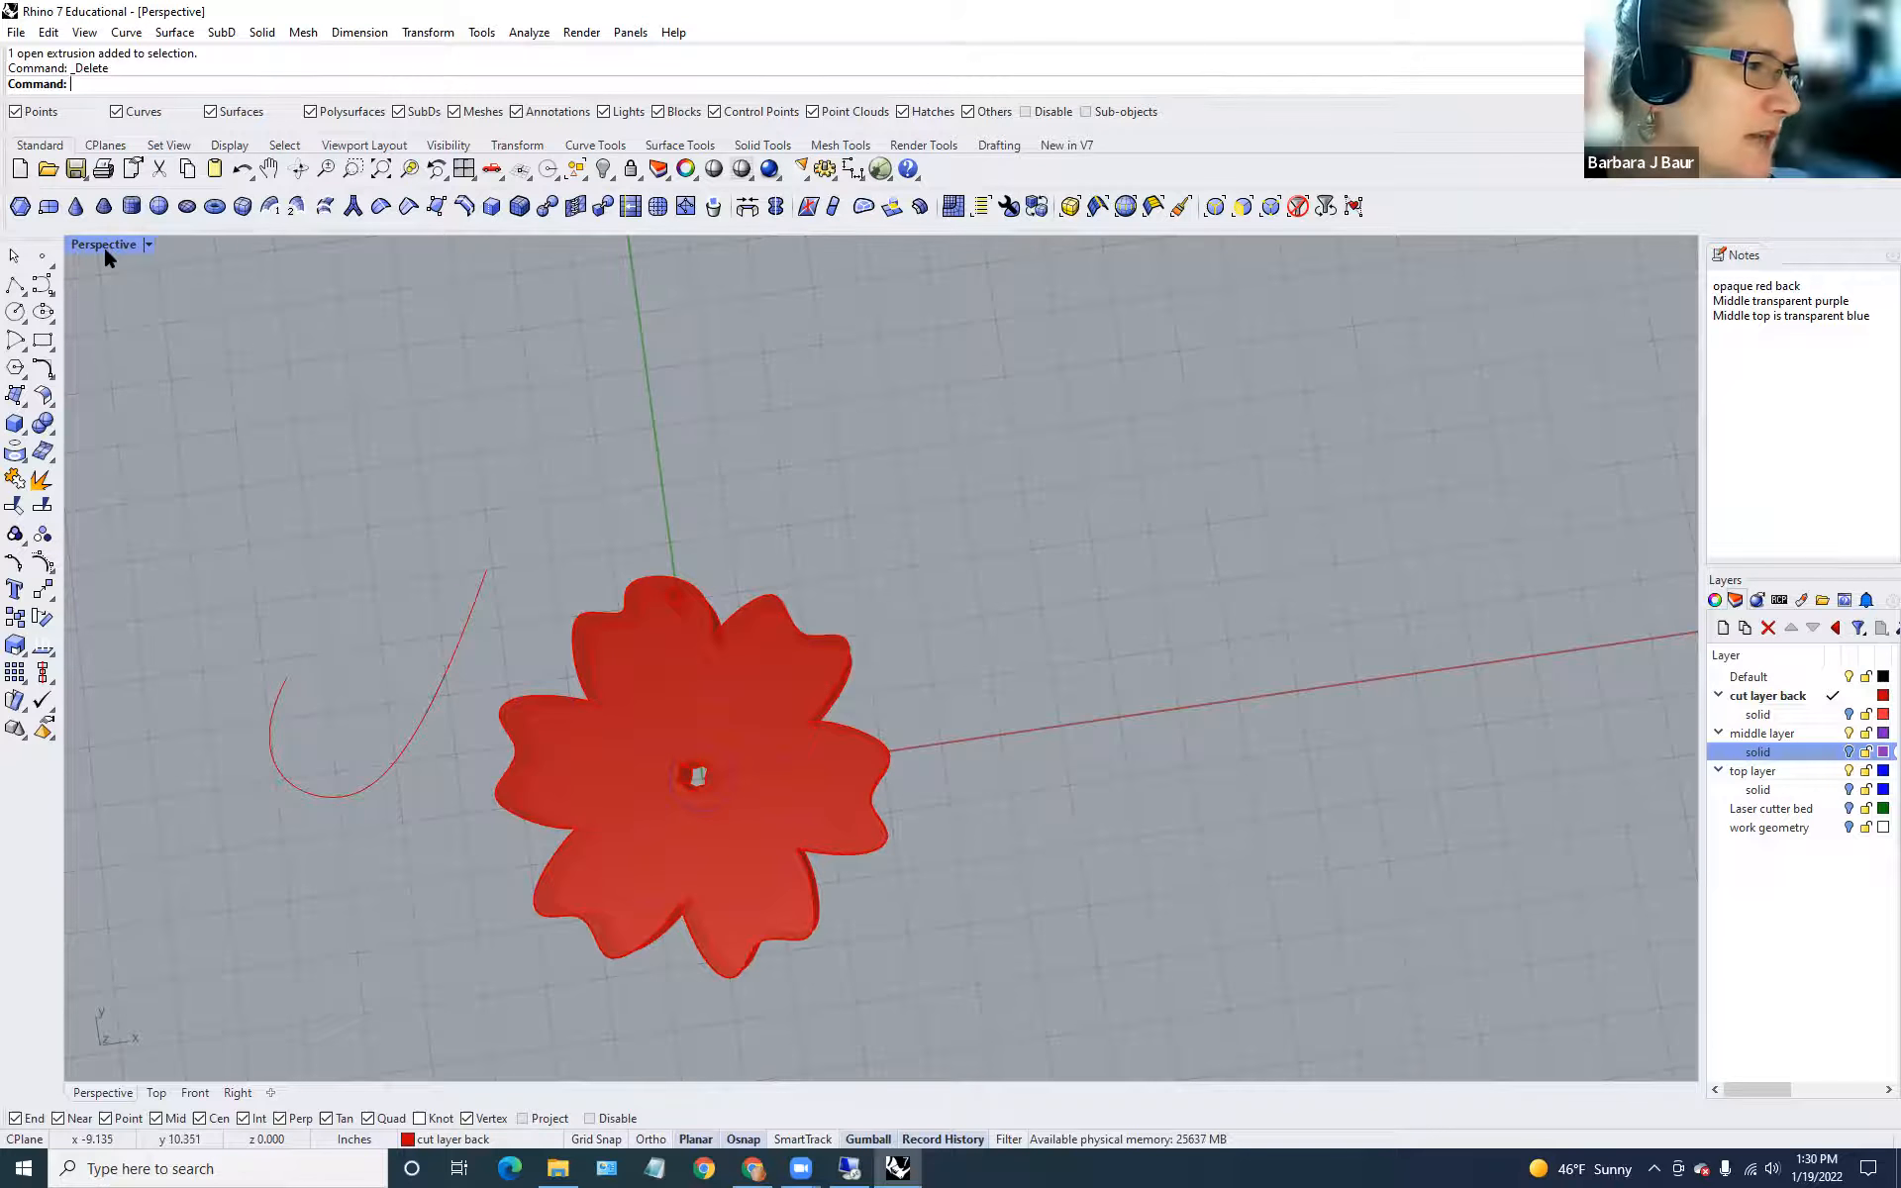
Restore the four-viewport layout and mirror a copy of the open curve across the line between its two endpoints to form a heart.
{"action": "double_click", "coordinate": [103, 244]}
{"action": "scroll", "coordinate": [426, 495], "scroll_direction": "down", "scroll_amount": 3}
{"action": "right_click_drag", "start_coordinate": [688, 621], "coordinate": [923, 750]}
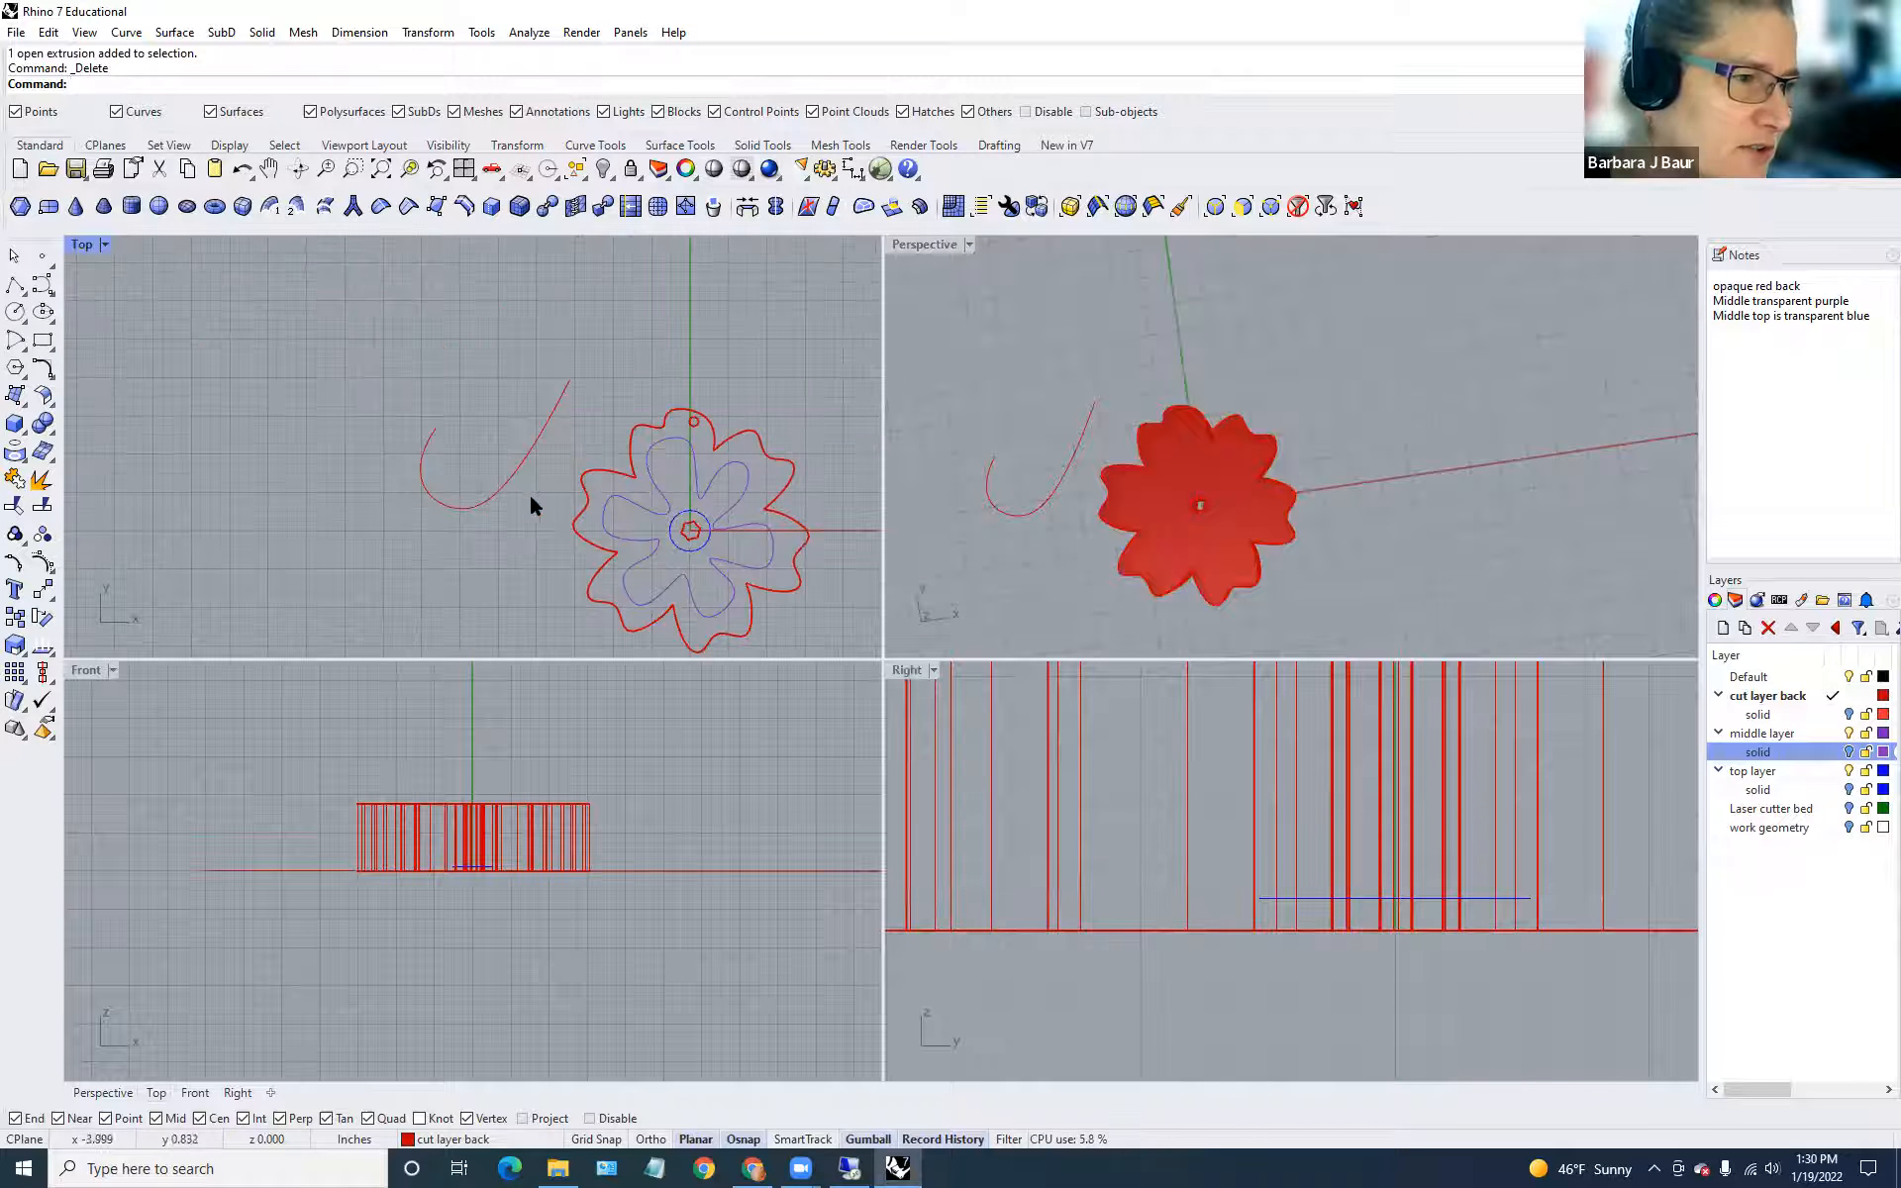
{"action": "left_click", "coordinate": [509, 486]}
{"action": "type", "text": "Mirror"}
{"action": "key", "text": "Return"}
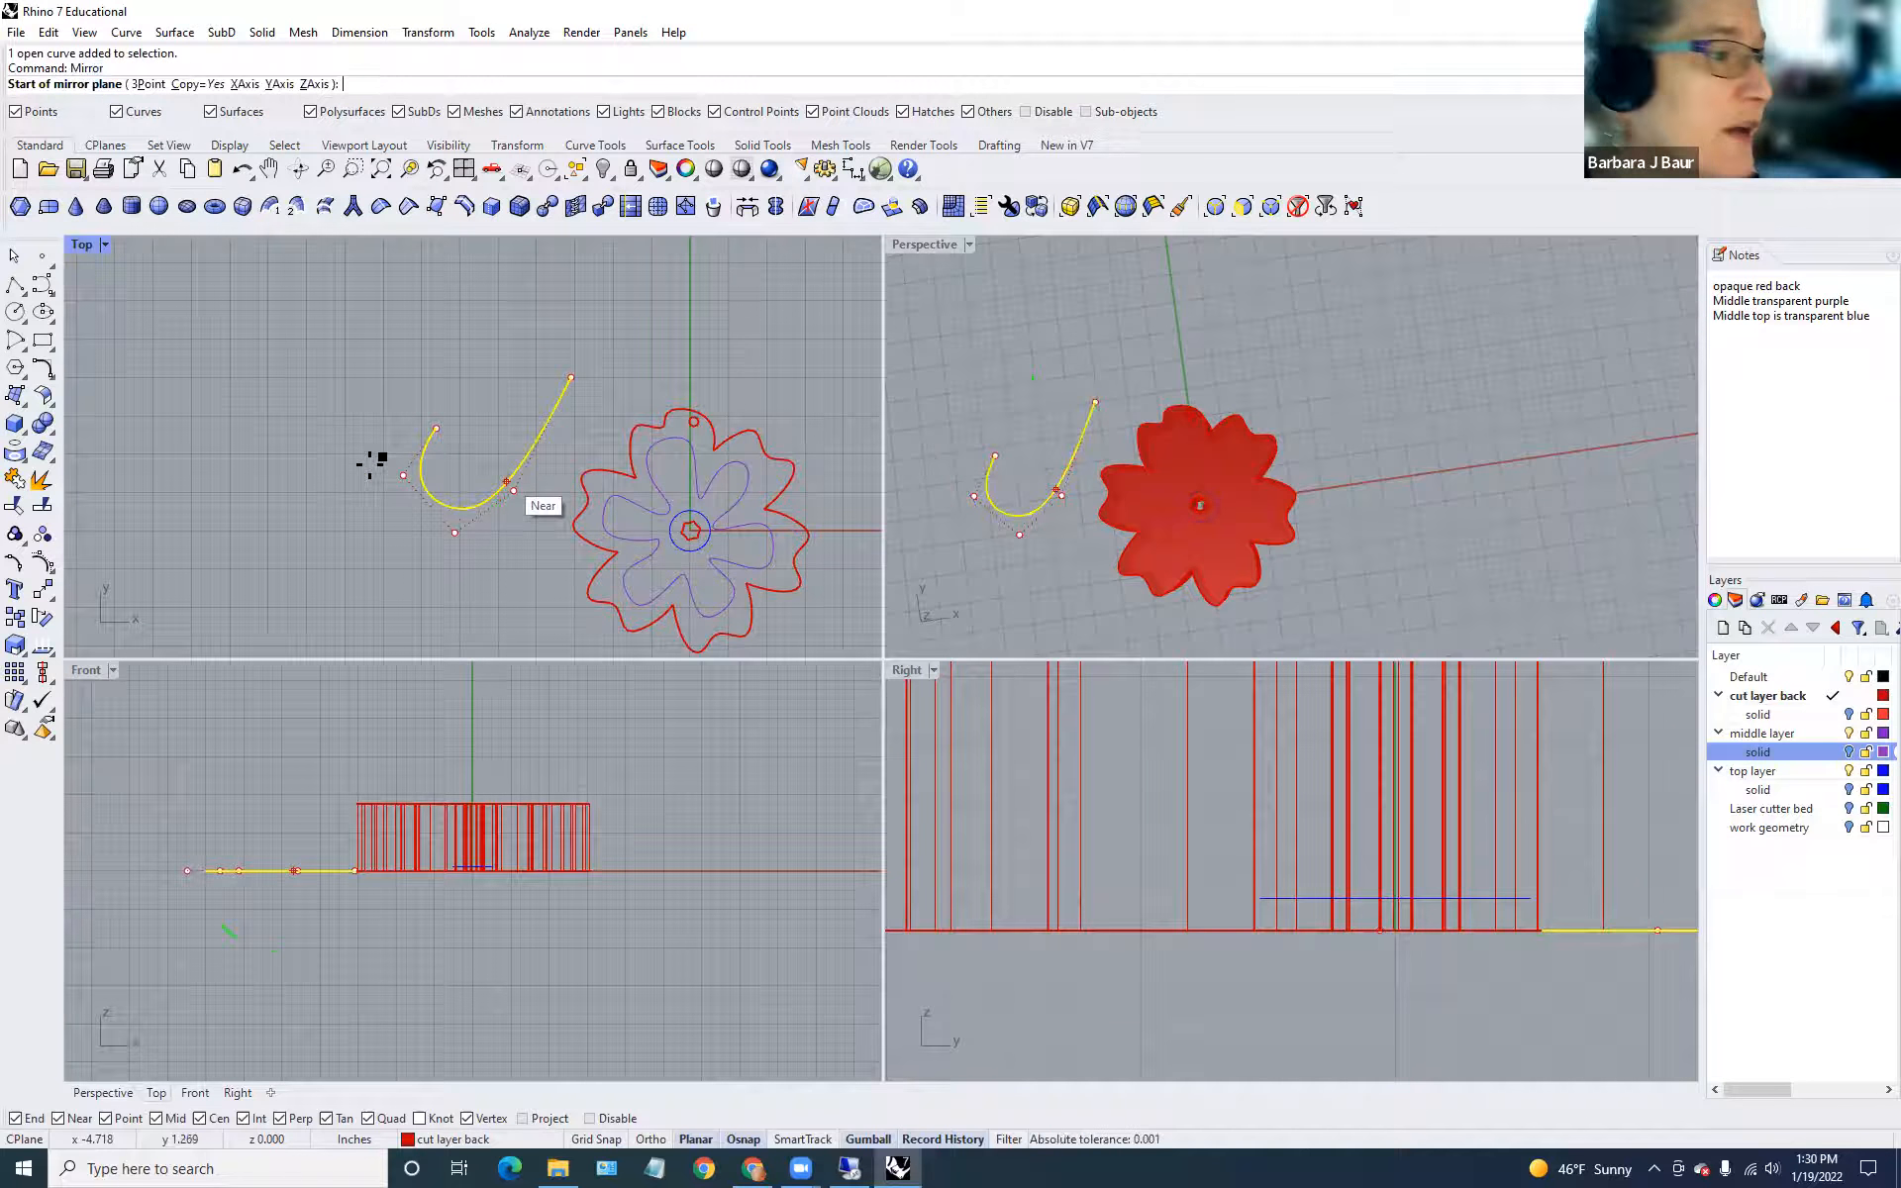
{"action": "left_click", "coordinate": [436, 428]}
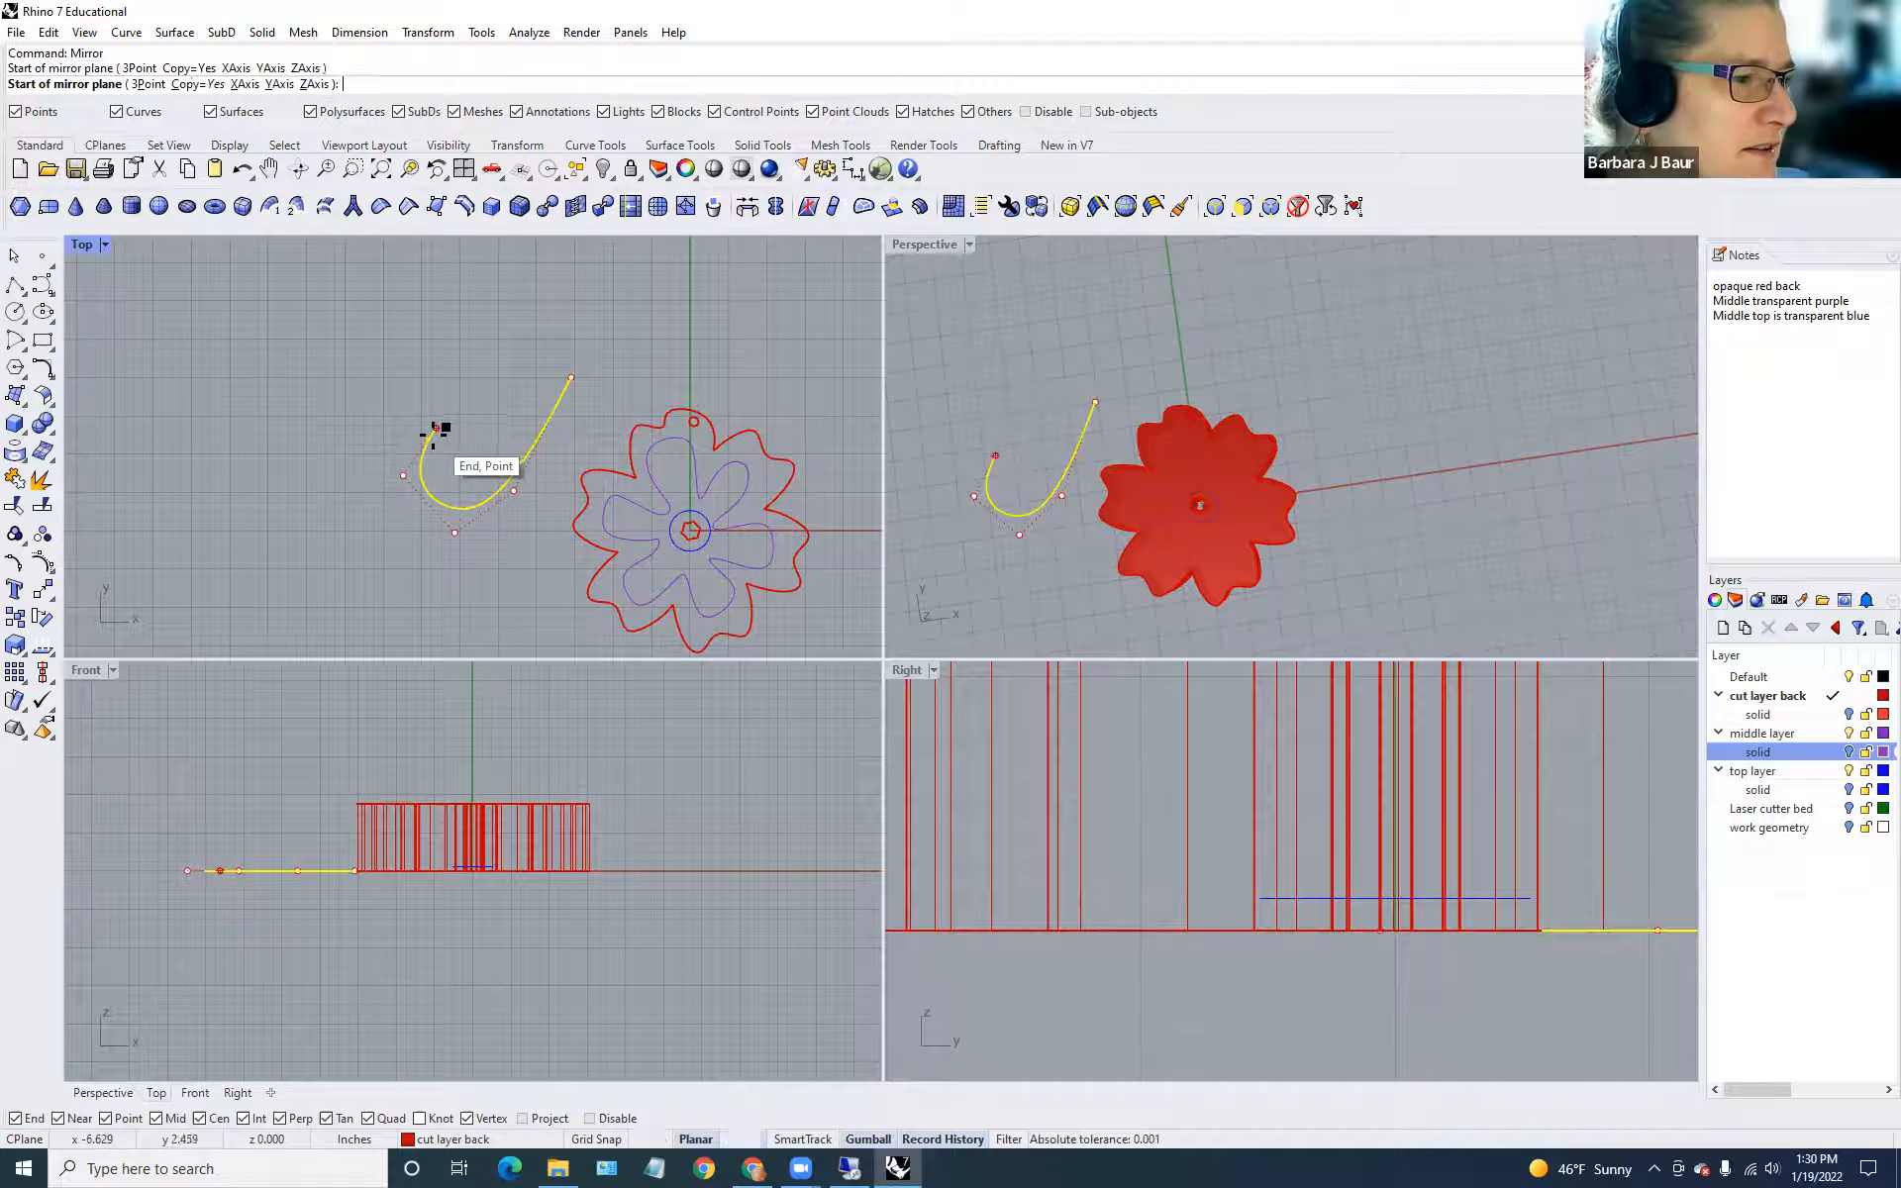
{"action": "left_click", "coordinate": [572, 376]}
{"action": "left_click", "coordinate": [643, 364]}
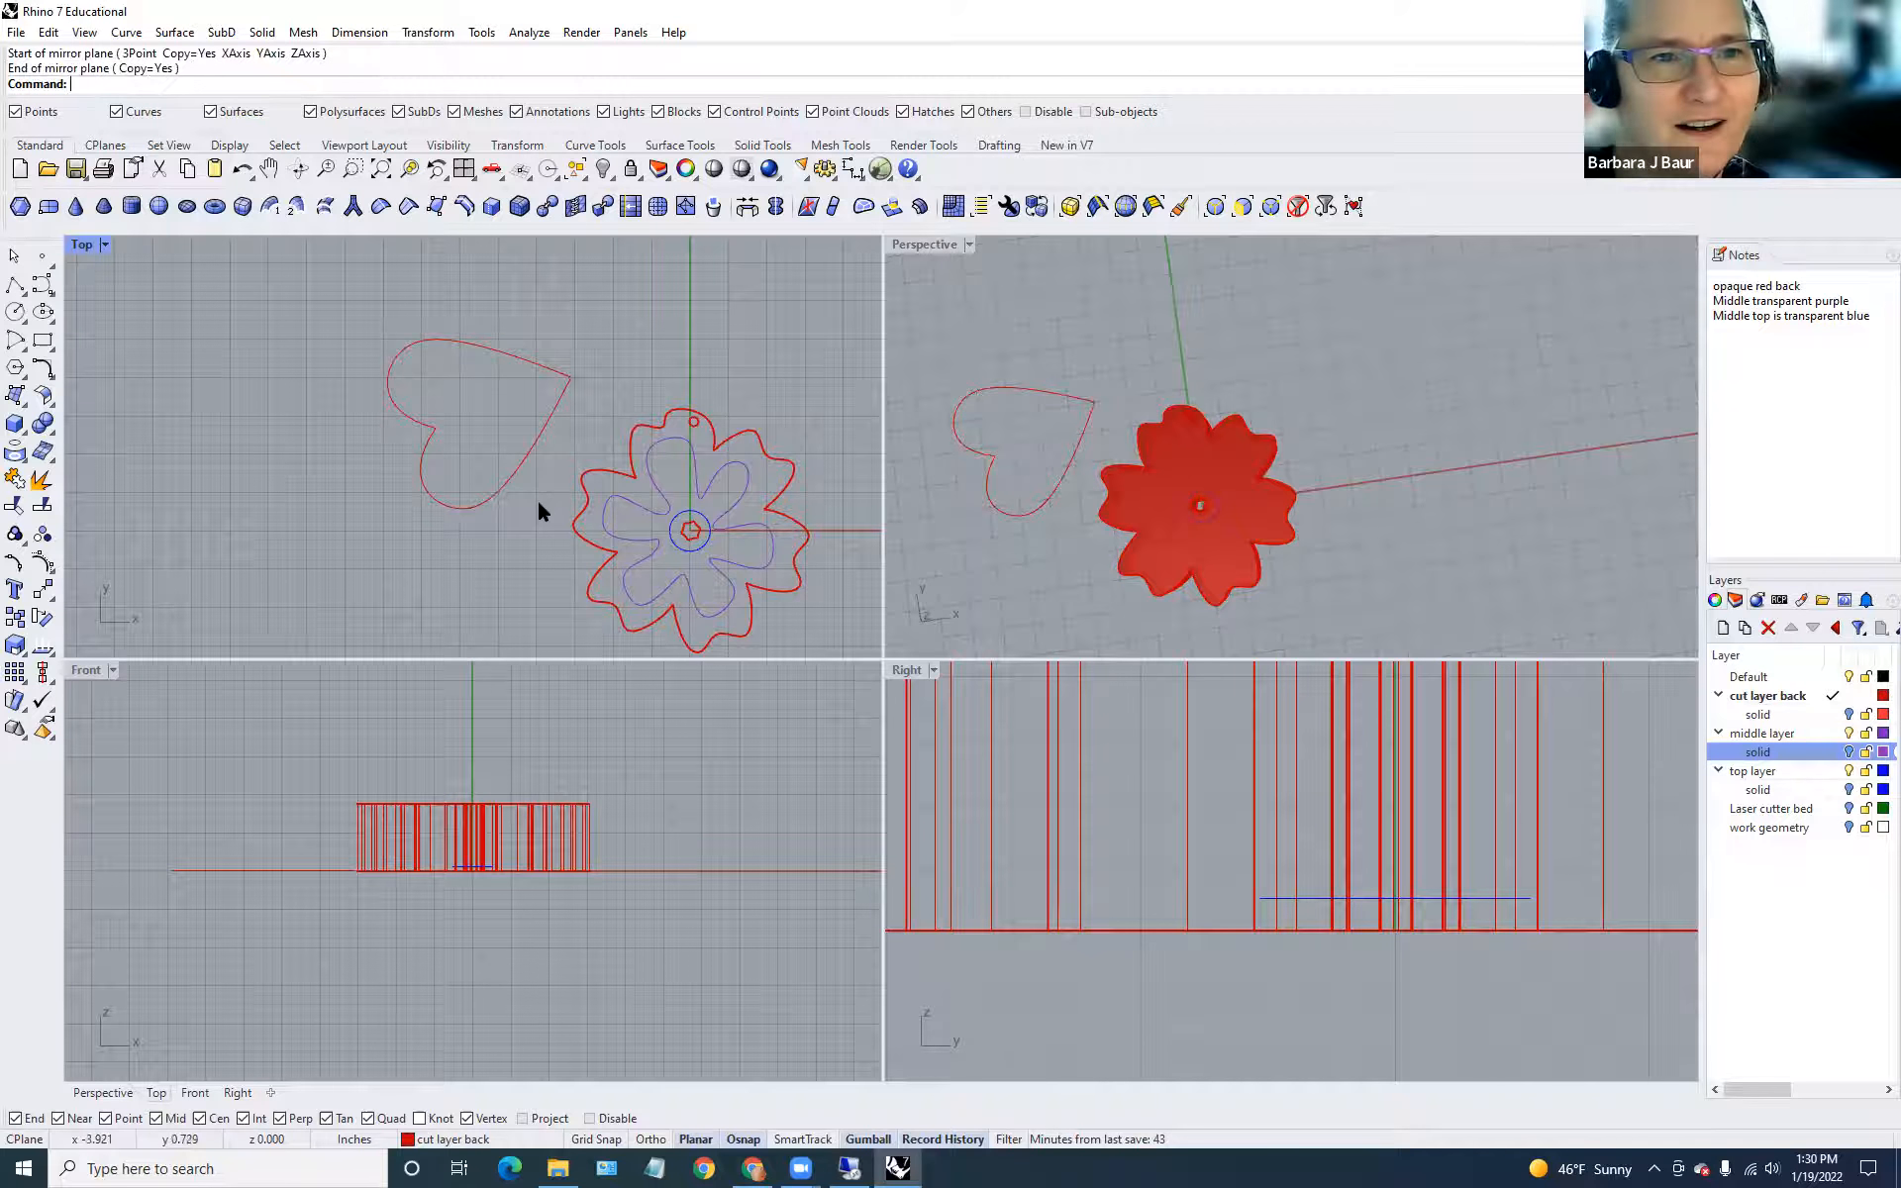
Rotate the two heart curves so the point faces down, and move them farther away from the flower.
{"action": "left_click_drag", "start_coordinate": [604, 301], "coordinate": [292, 287]}
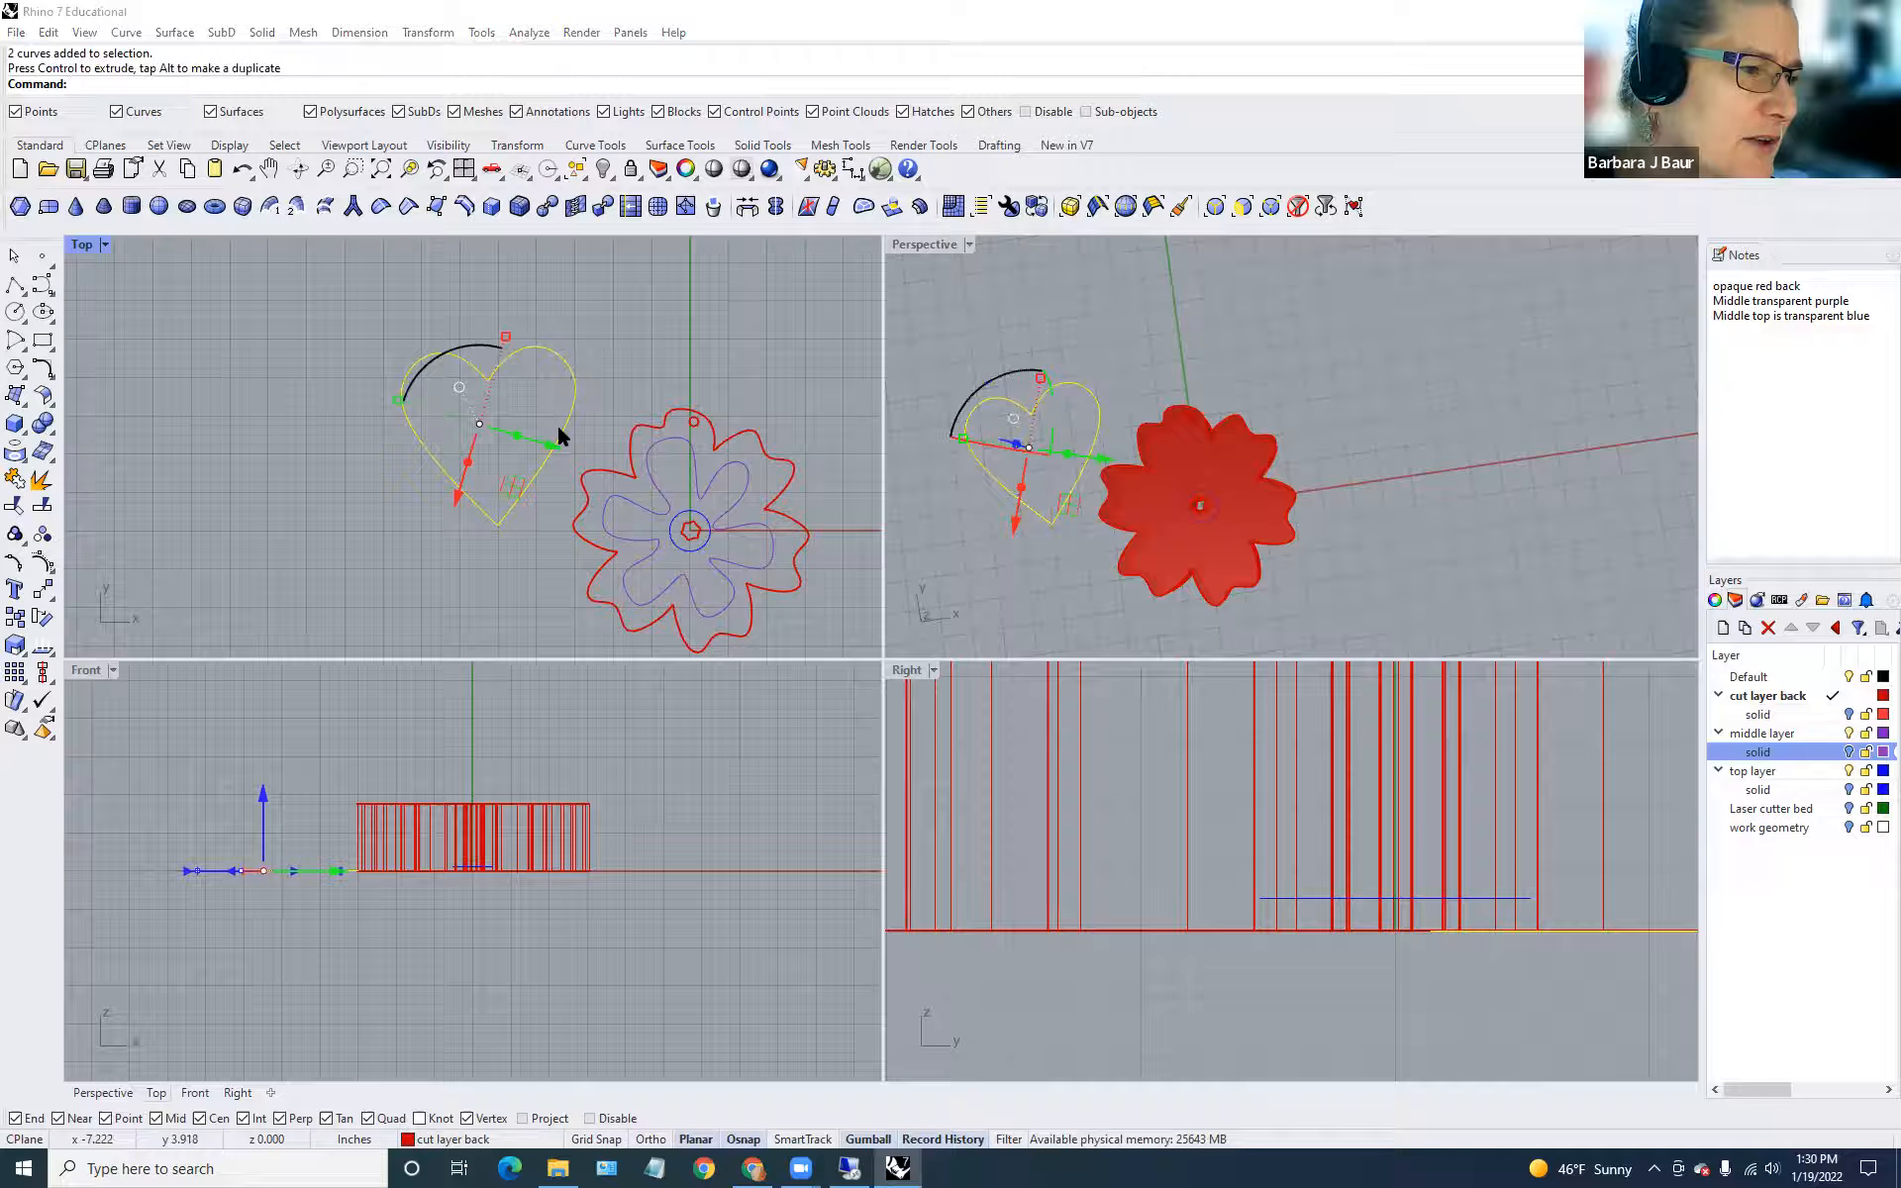
{"action": "left_click", "coordinate": [951, 624]}
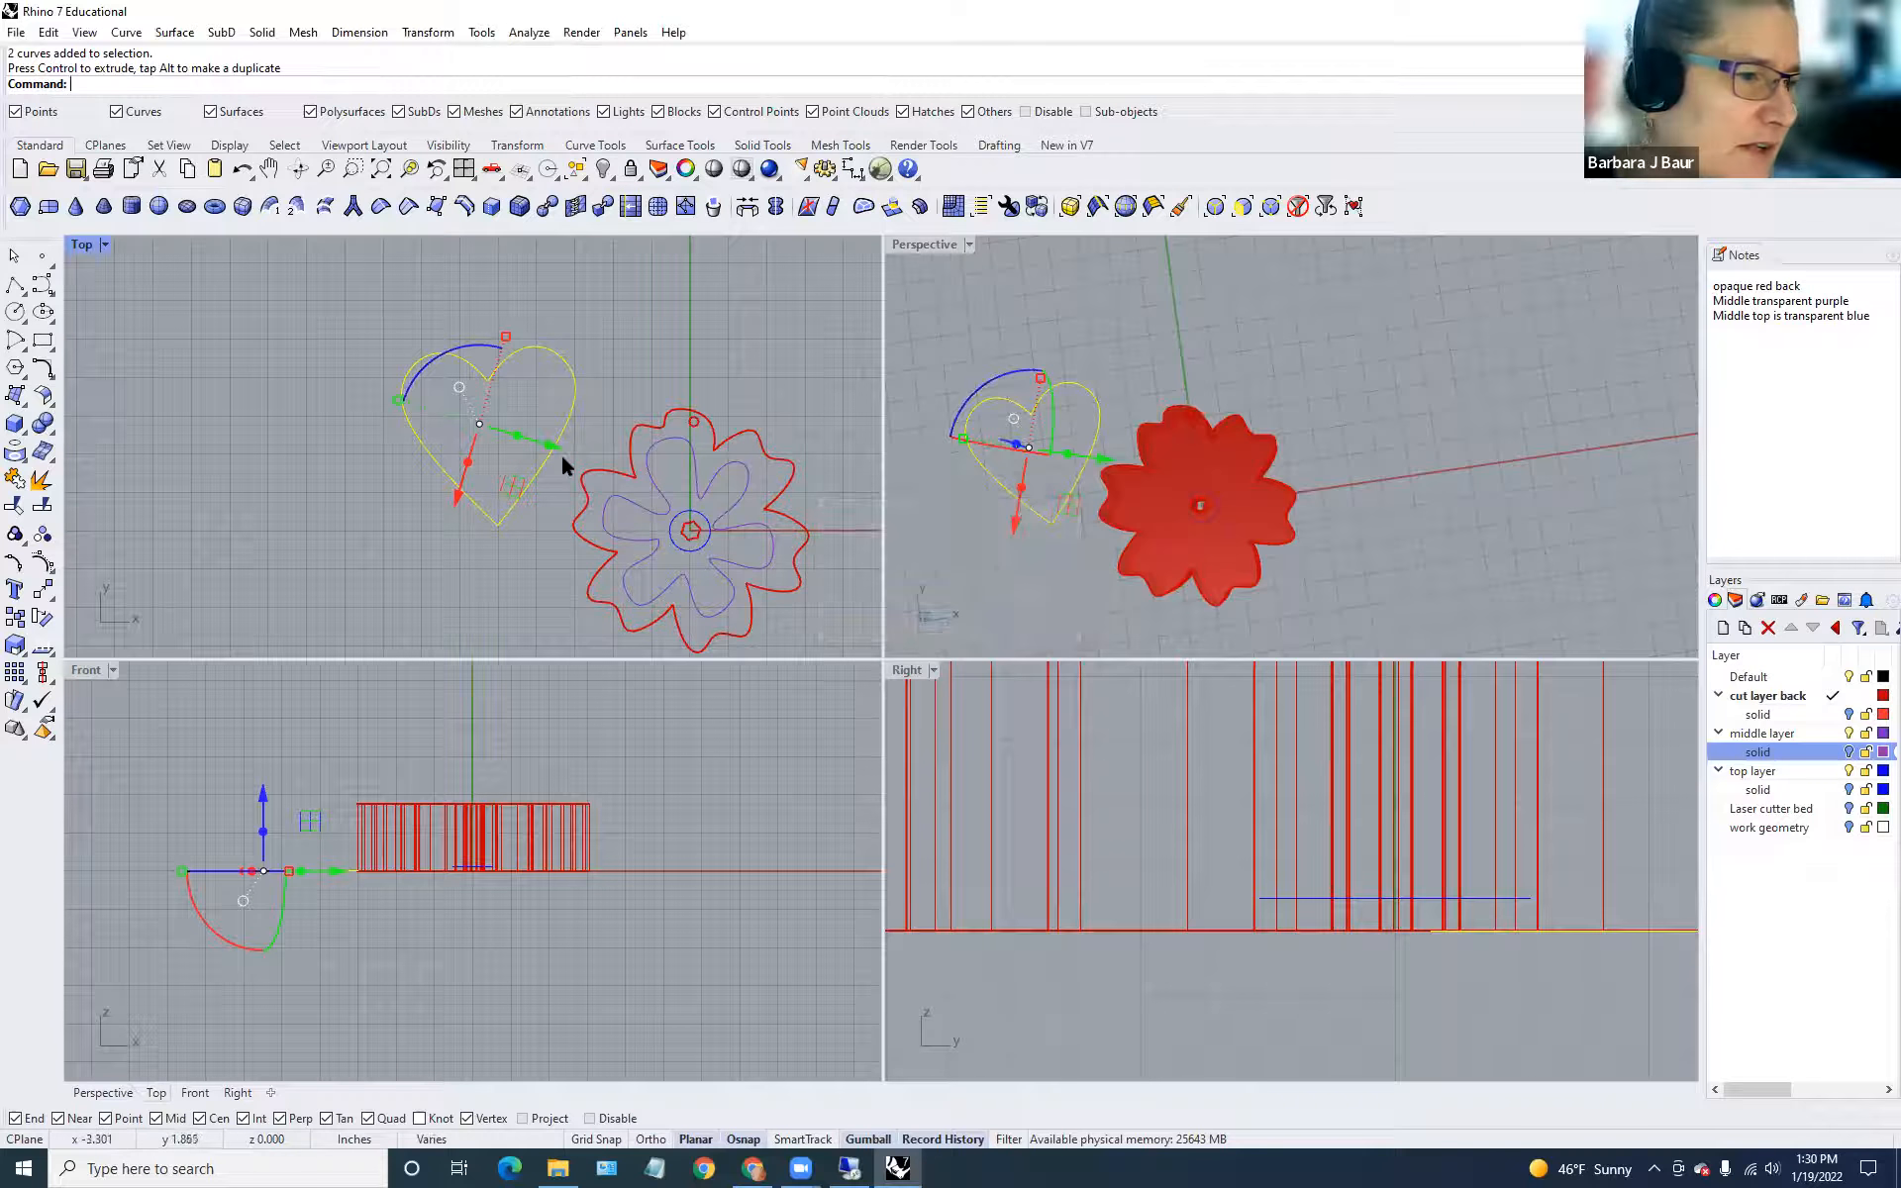
{"action": "left_click_drag", "start_coordinate": [559, 450], "coordinate": [478, 422]}
{"action": "left_click", "coordinate": [582, 412]}
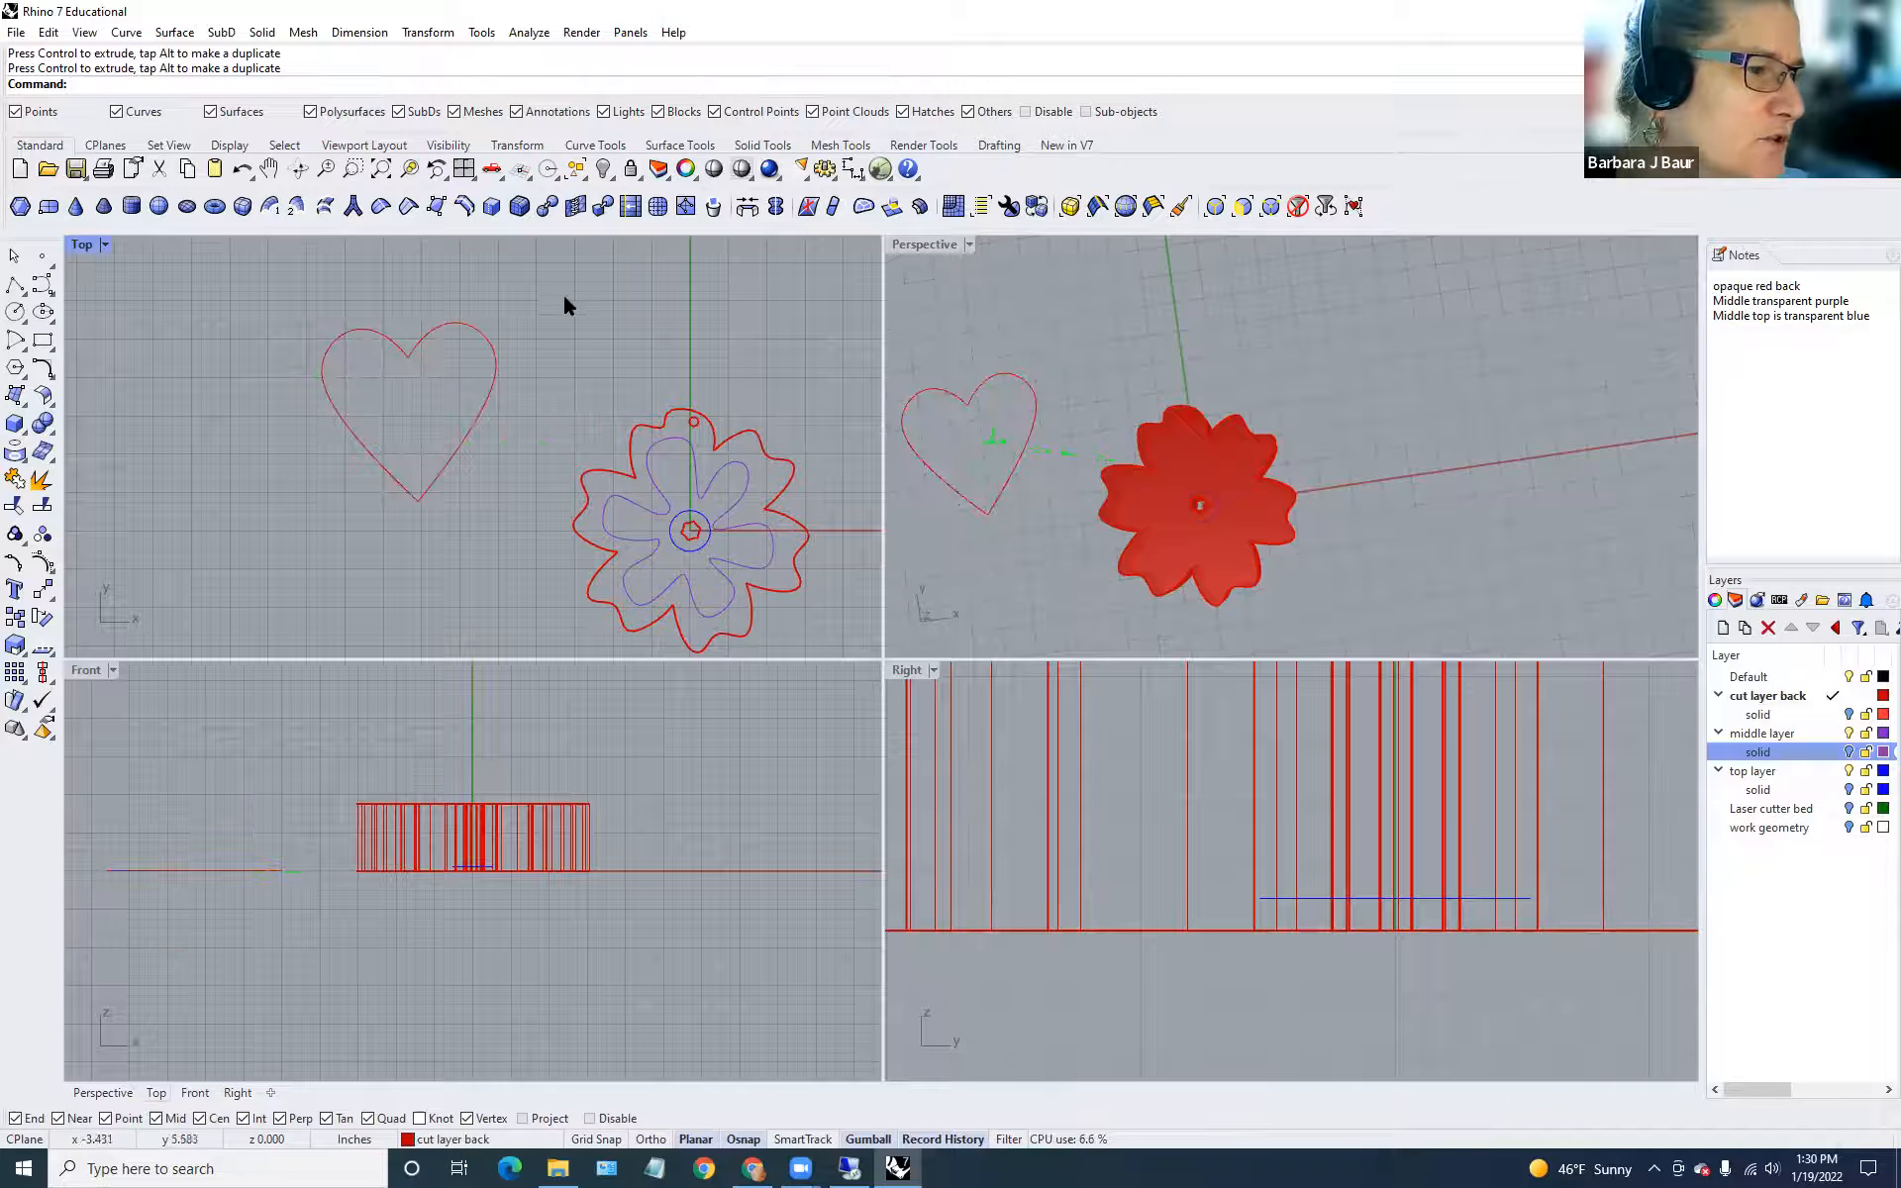
Extrude both heart curves together straight upward about 4.2 inches as a solid.
{"action": "left_click_drag", "start_coordinate": [243, 285], "coordinate": [527, 533]}
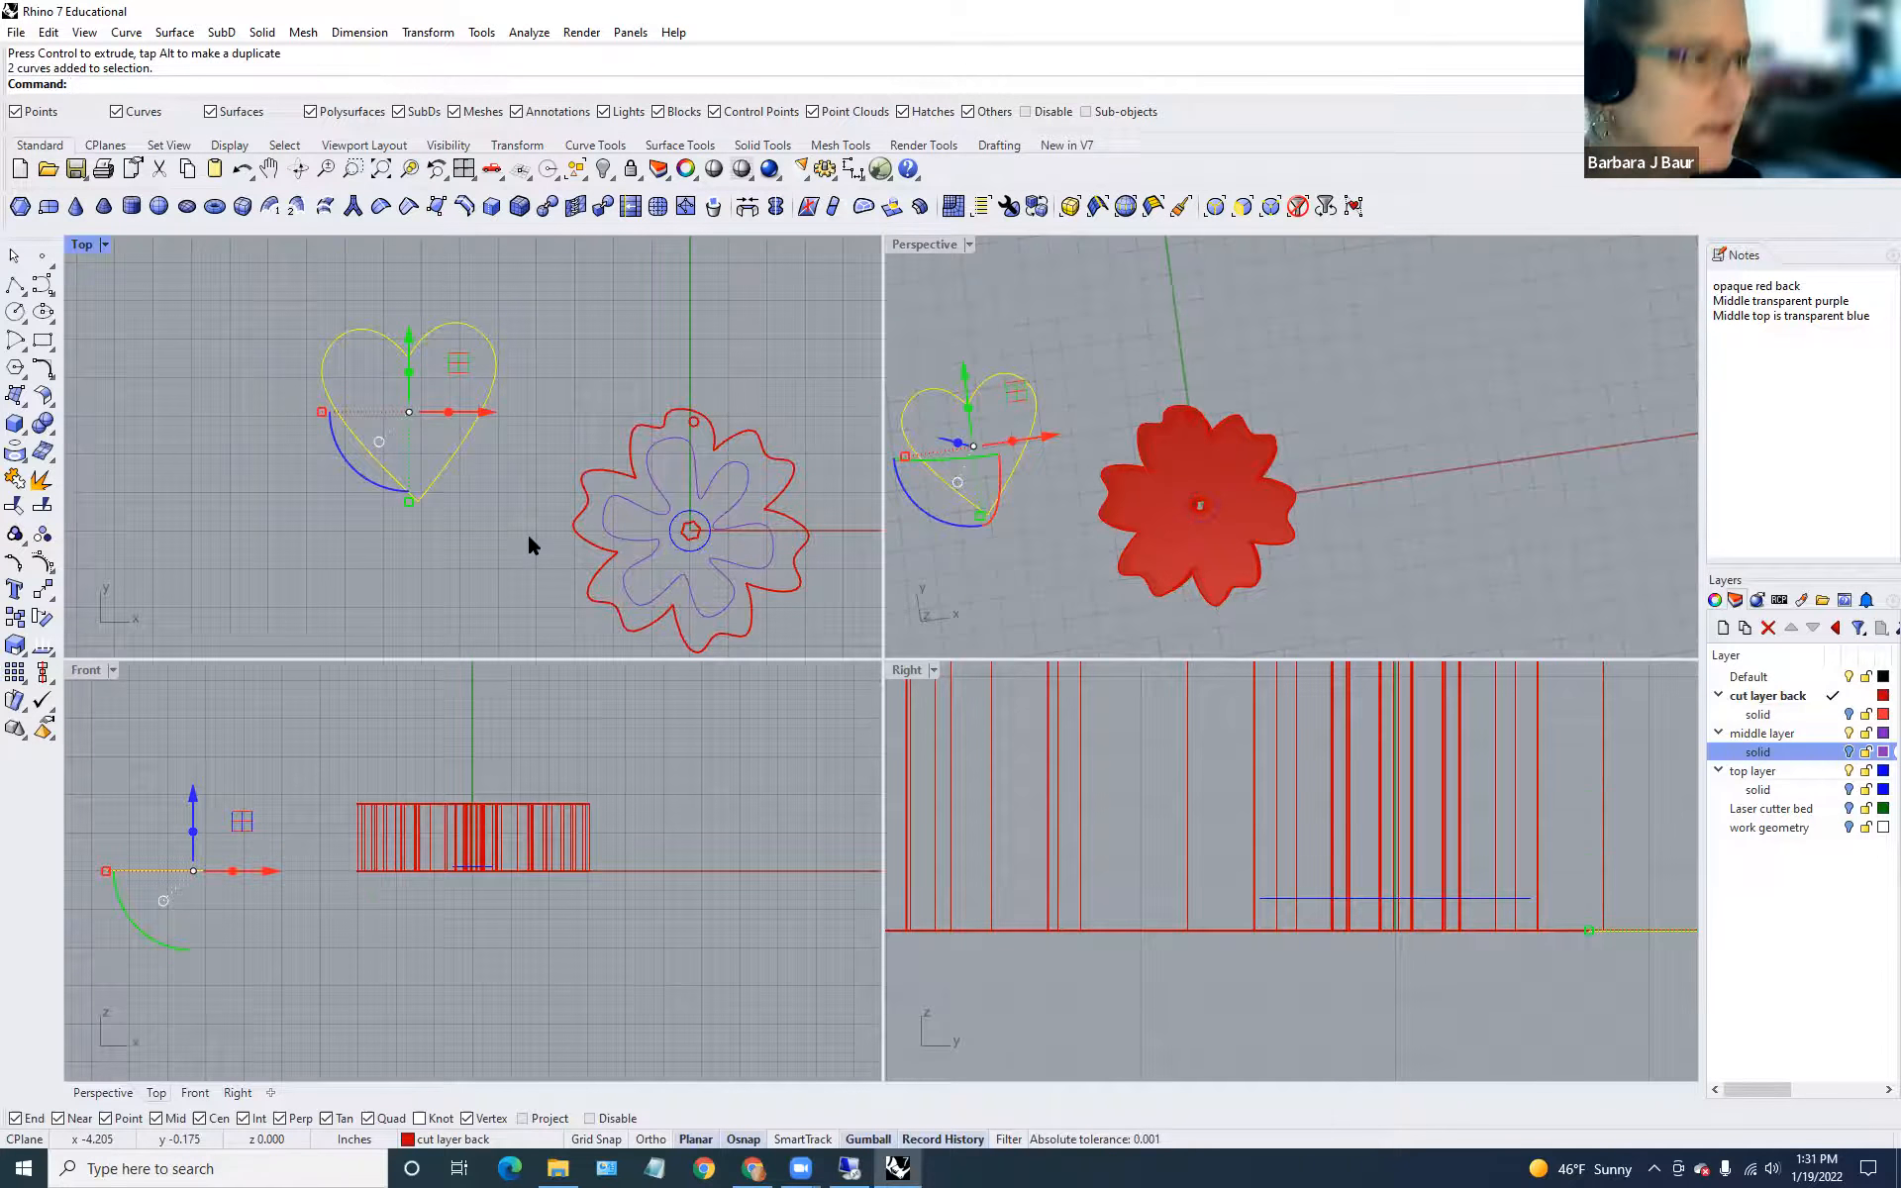
{"action": "left_click", "coordinate": [262, 31]}
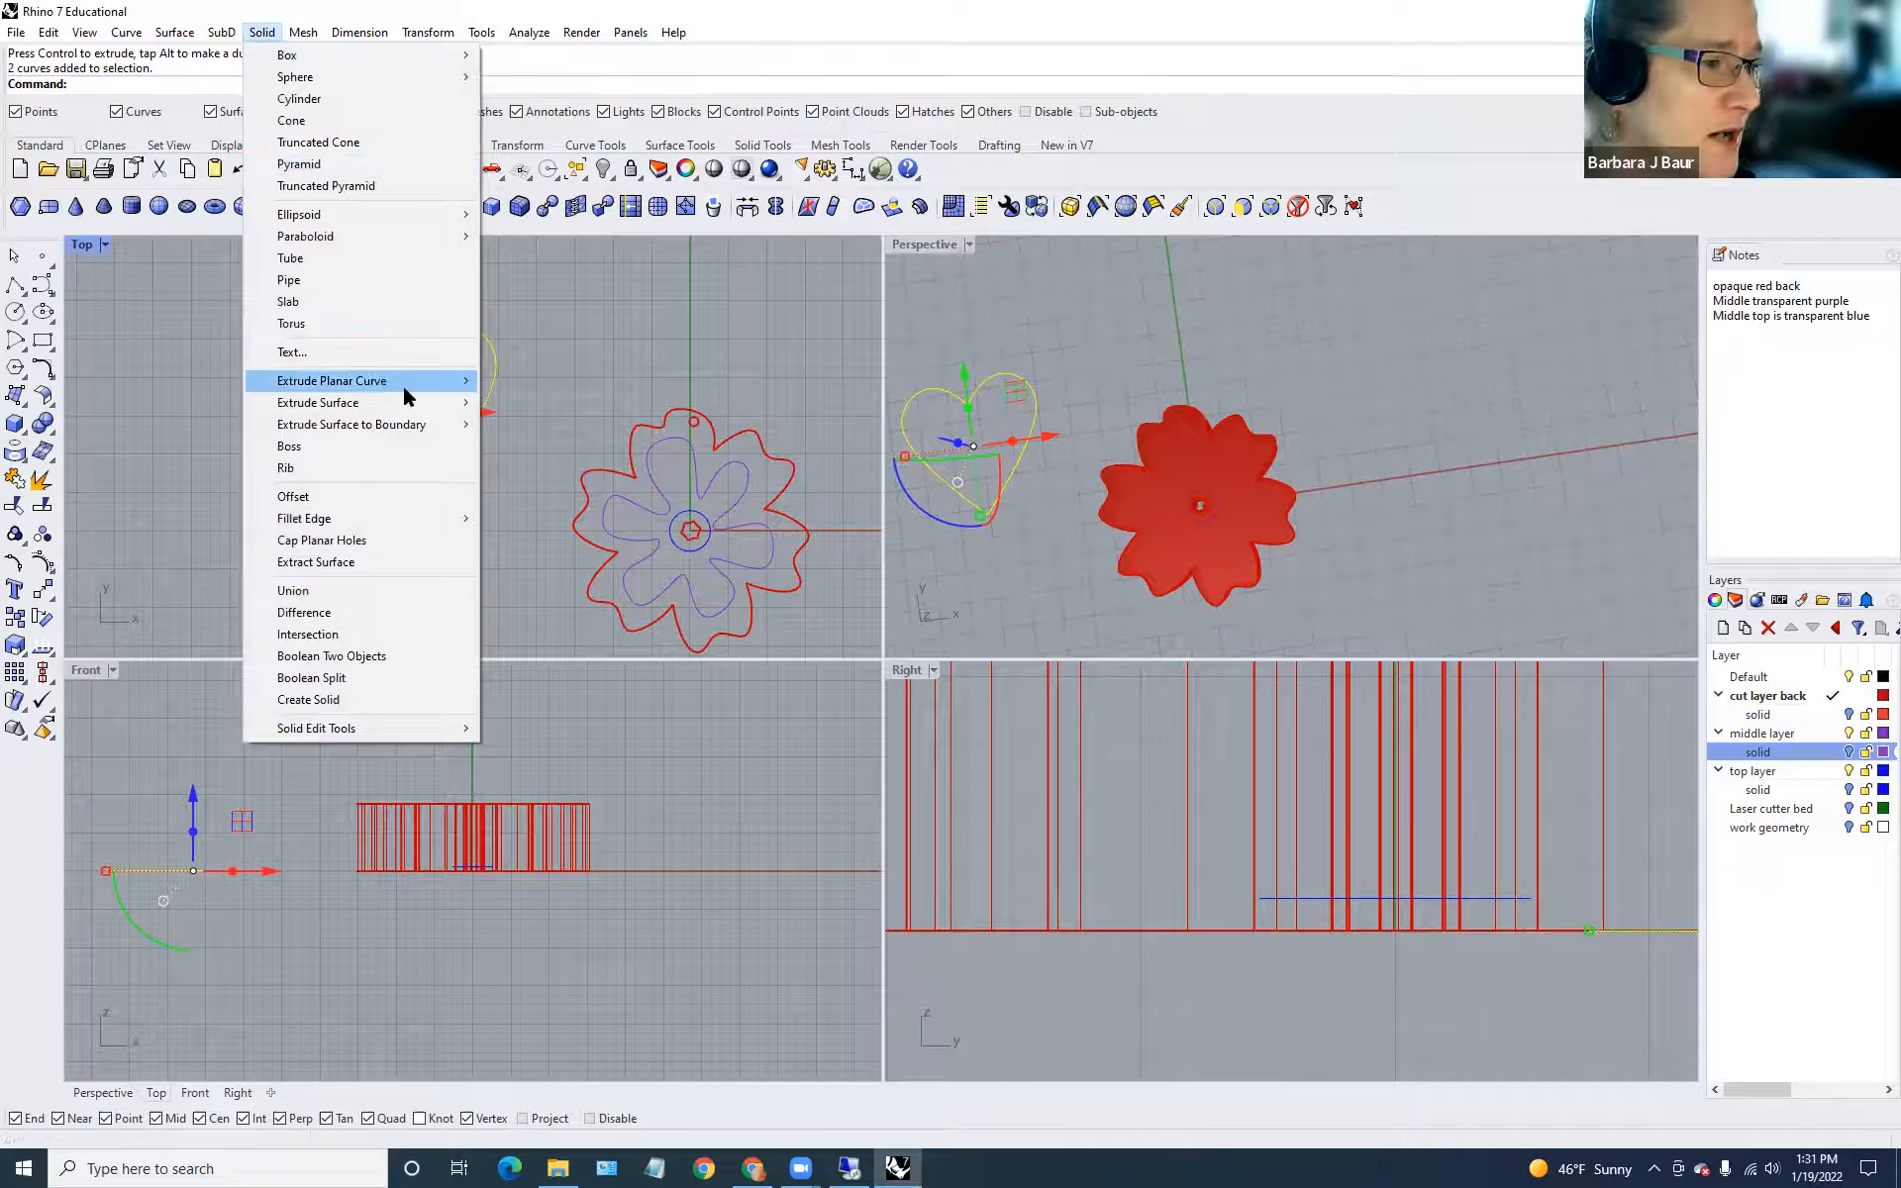
{"action": "mouse_move", "coordinate": [406, 383]}
{"action": "left_click", "coordinate": [555, 386]}
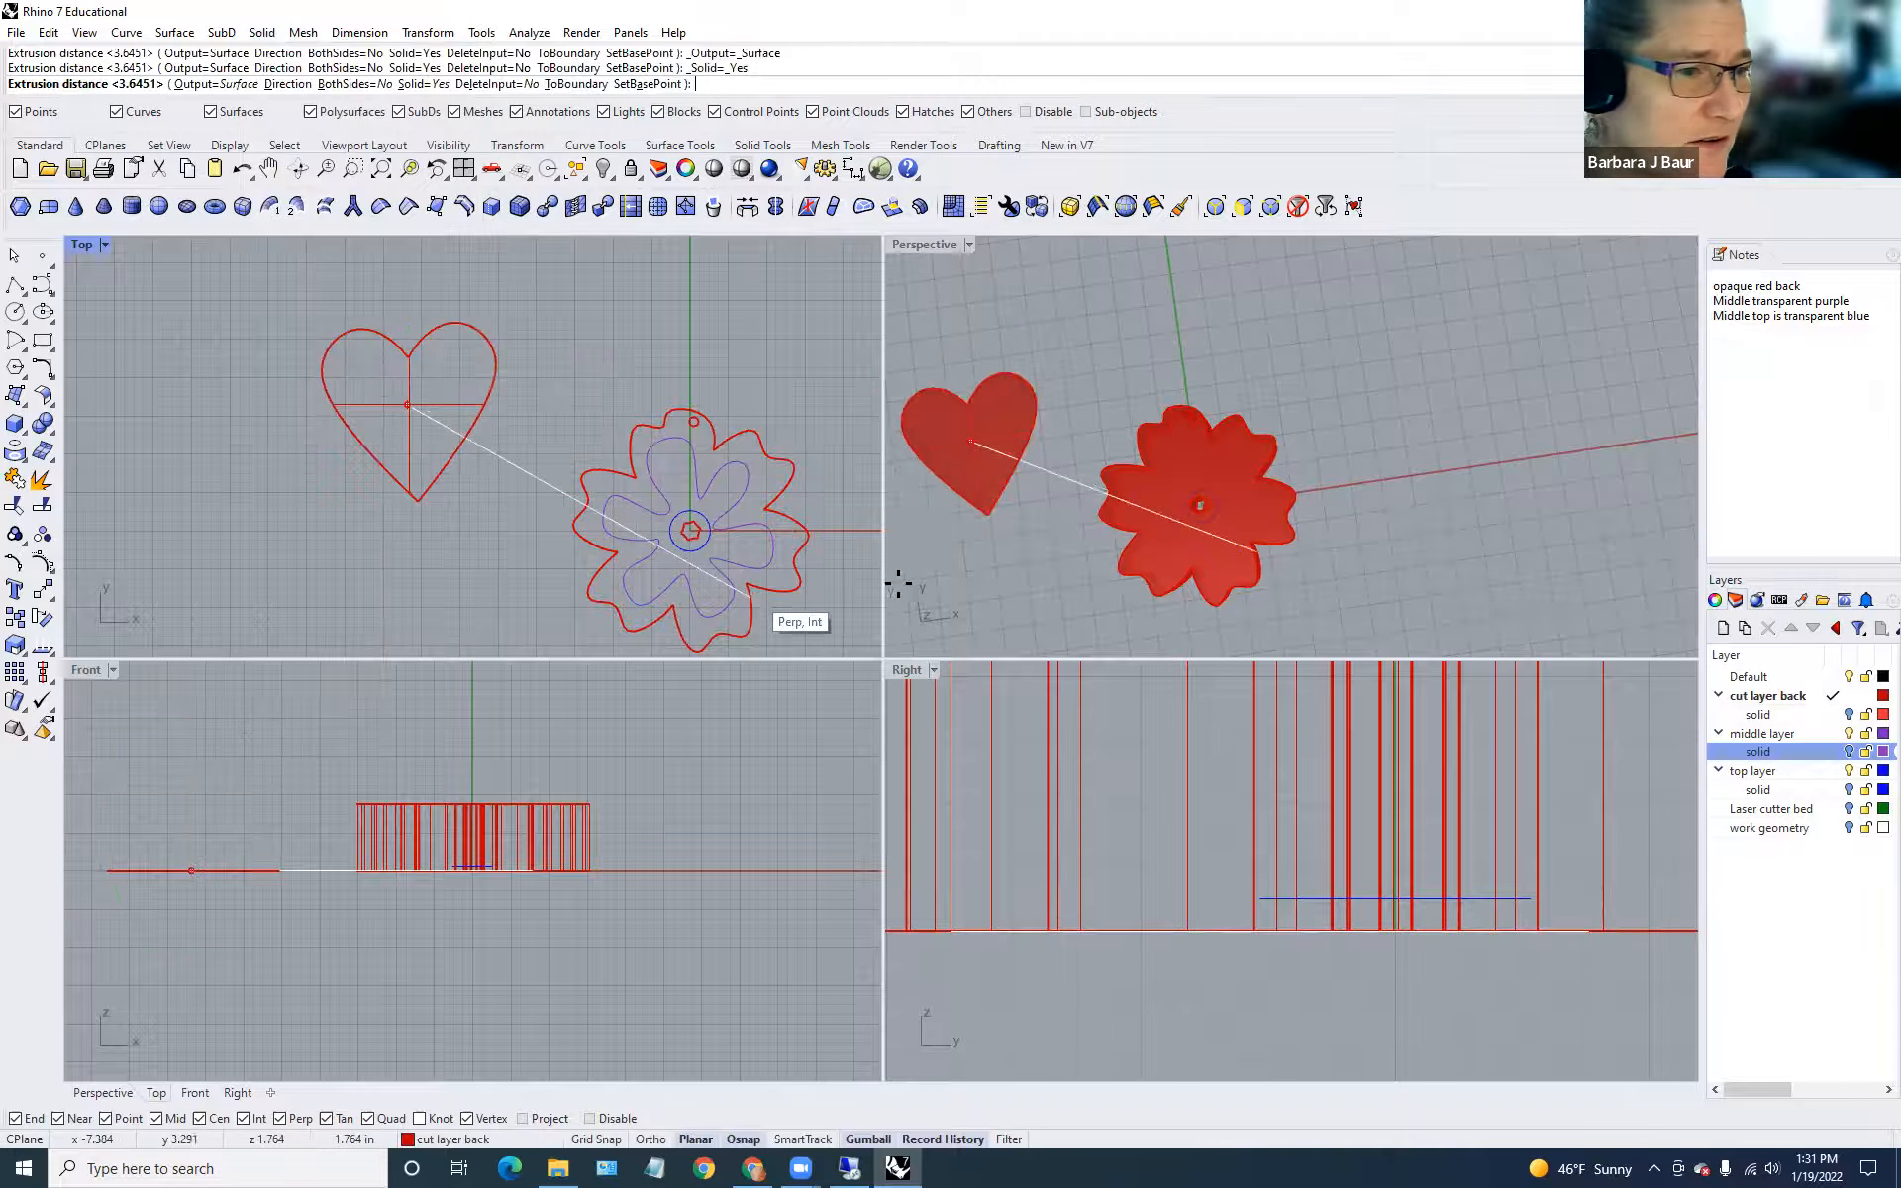
{"action": "scroll", "coordinate": [998, 585], "scroll_direction": "down", "scroll_amount": 6}
{"action": "right_click_drag", "start_coordinate": [955, 535], "coordinate": [945, 427]}
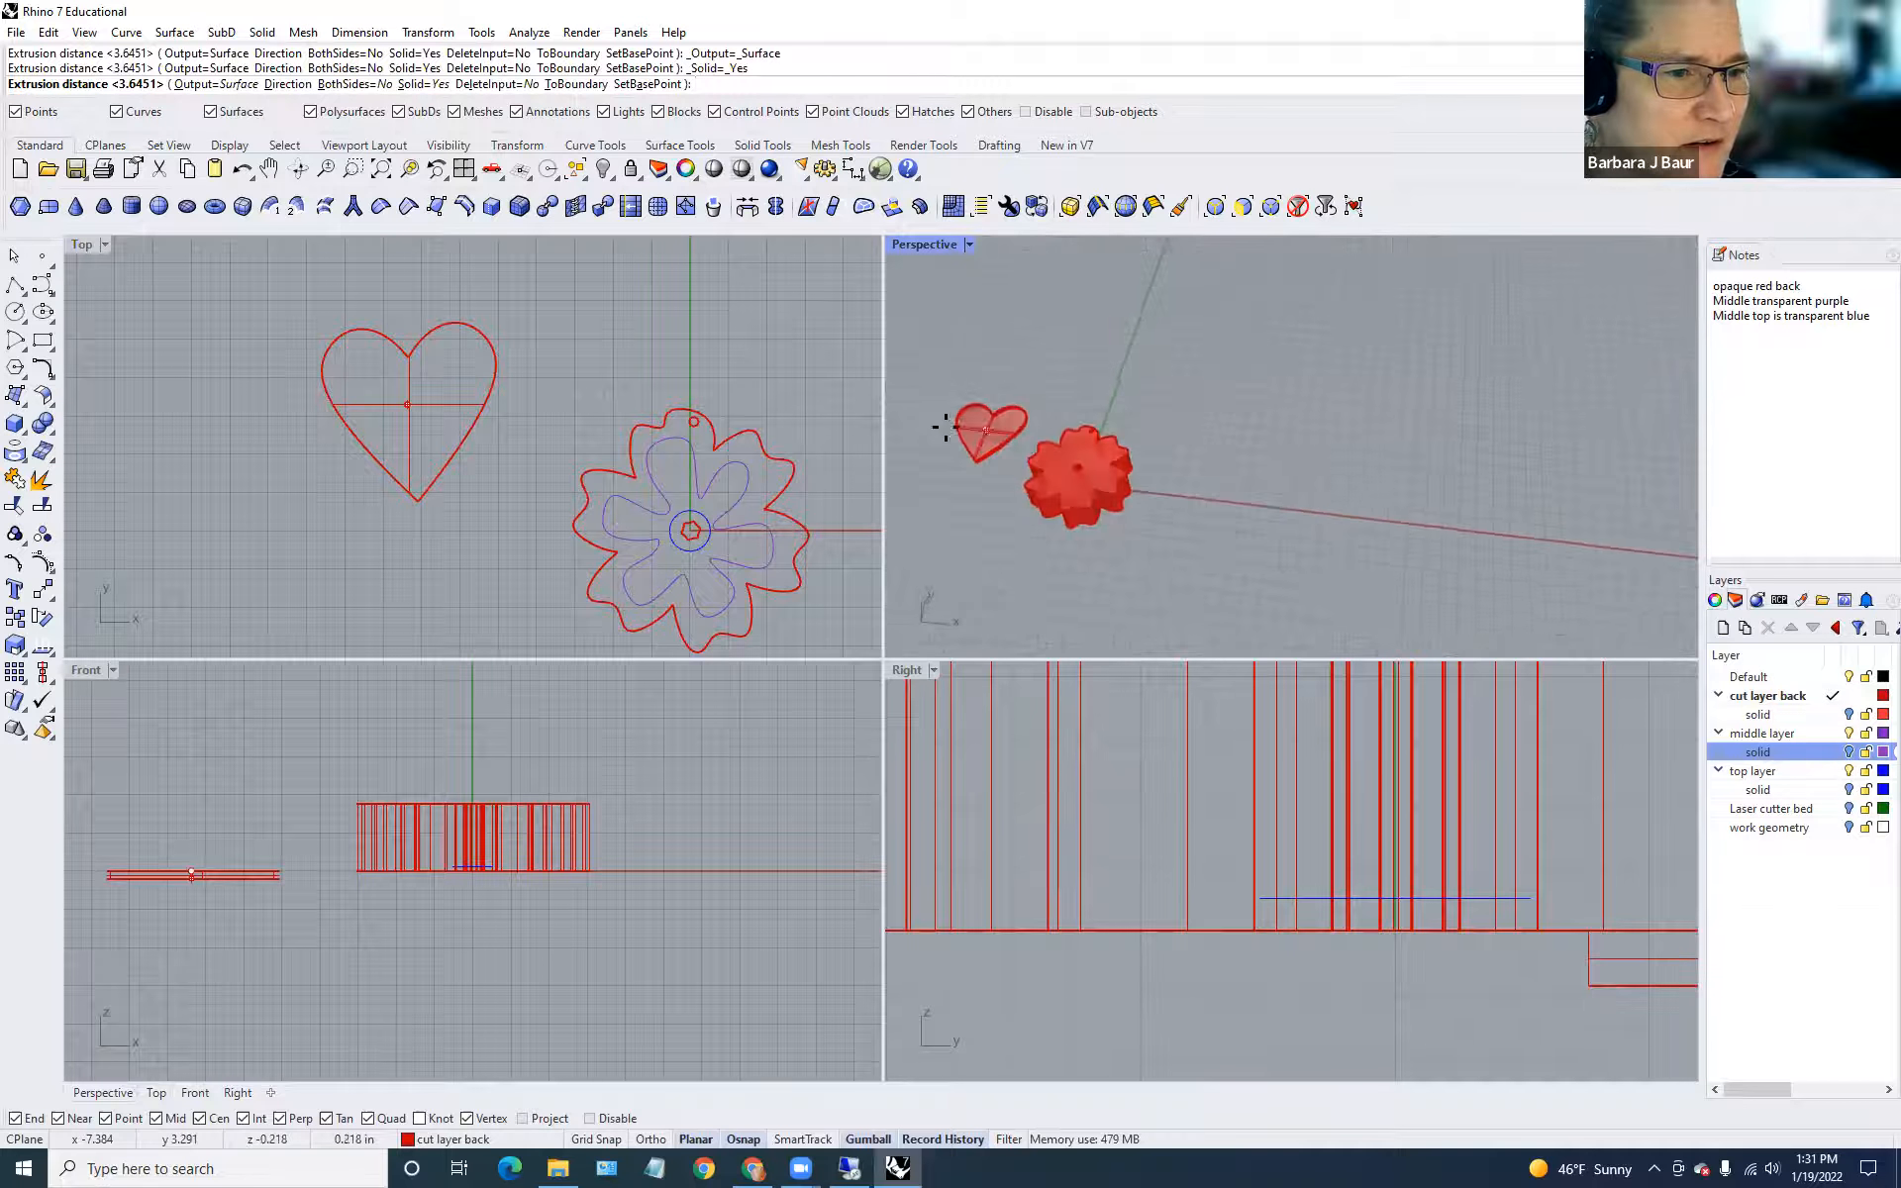
{"action": "left_click", "coordinate": [923, 396]}
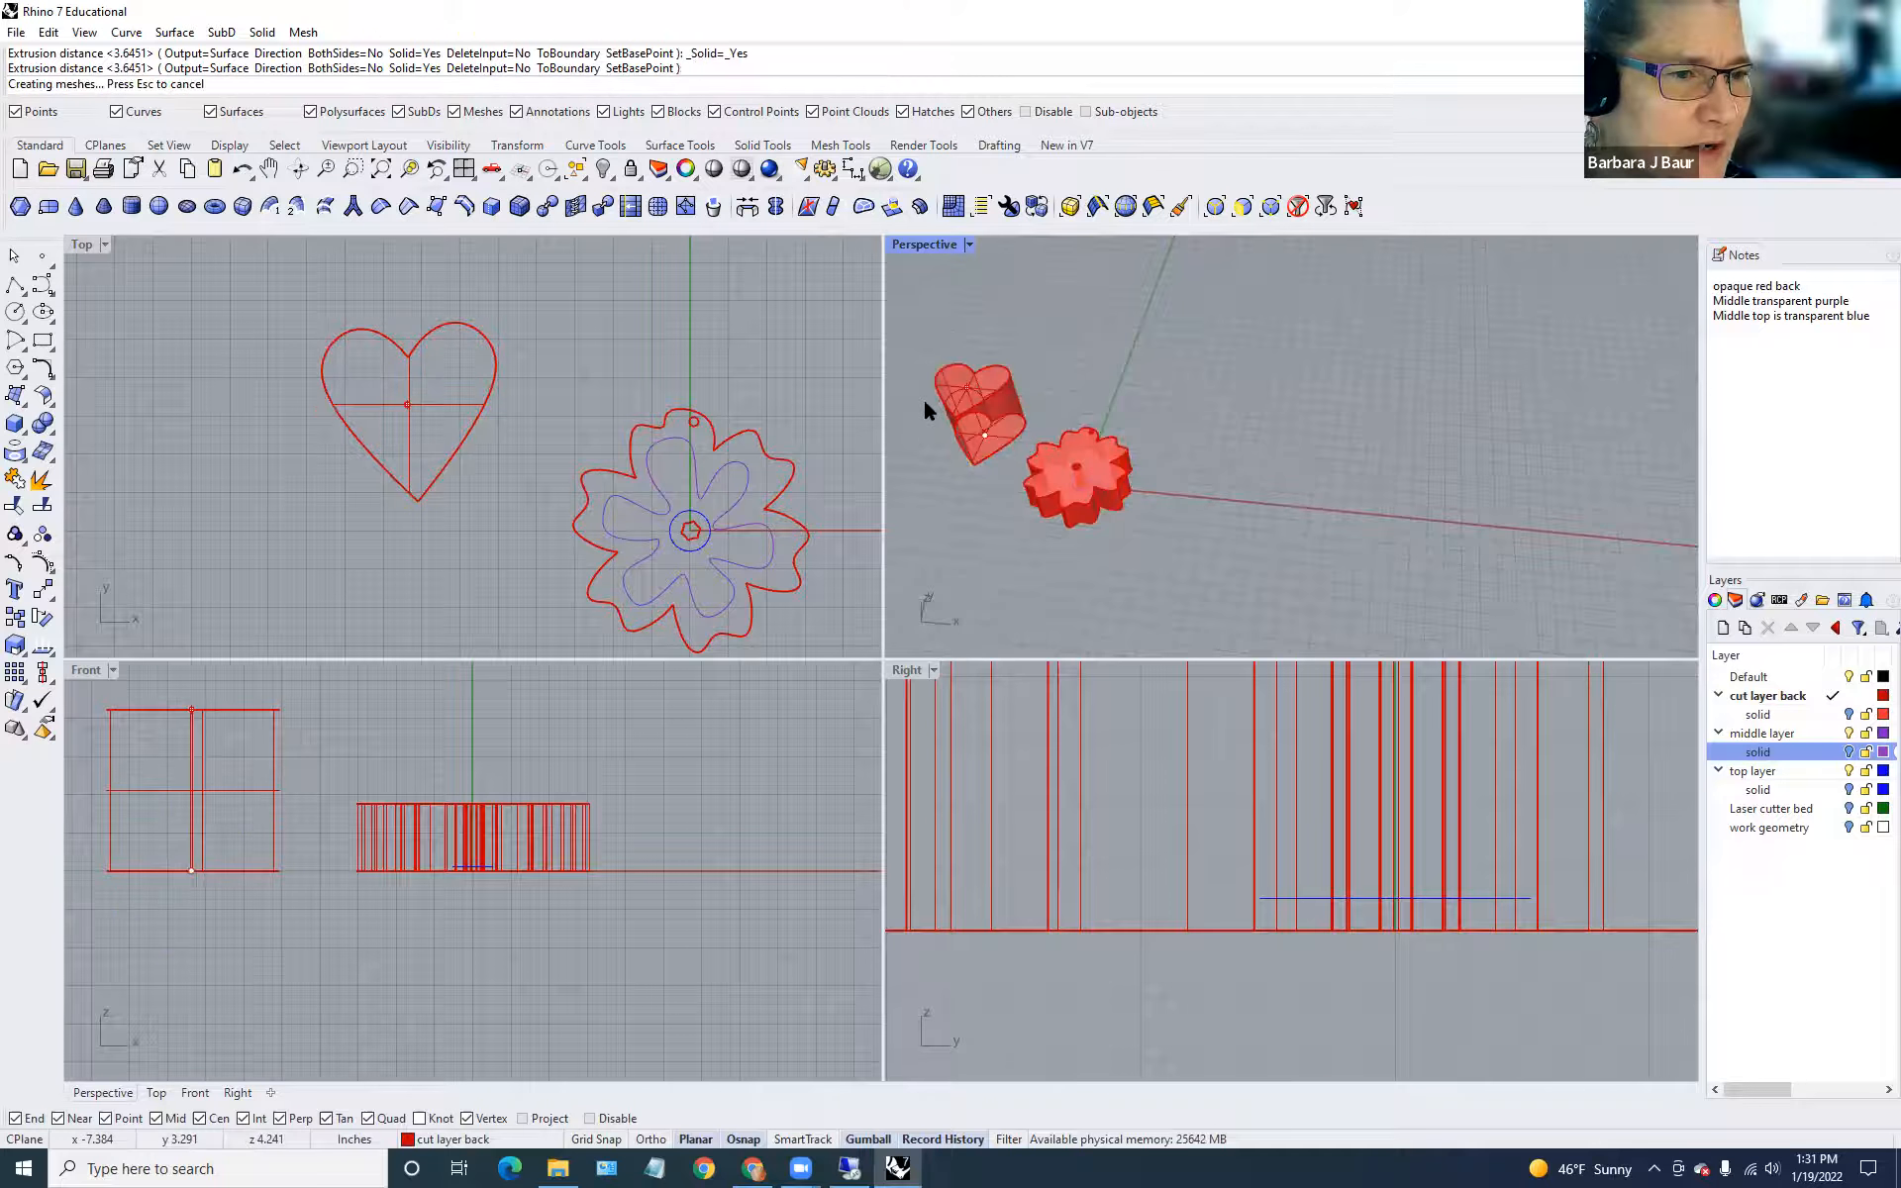
Inspect the extruded heart in perspective, selecting the extrusion and one half curve separately to compare their object types.
{"action": "key", "text": "Escape"}
{"action": "scroll", "coordinate": [906, 421], "scroll_direction": "down", "scroll_amount": 2}
{"action": "right_click_drag", "start_coordinate": [909, 425], "coordinate": [990, 566]}
{"action": "scroll", "coordinate": [977, 565], "scroll_direction": "up", "scroll_amount": 8}
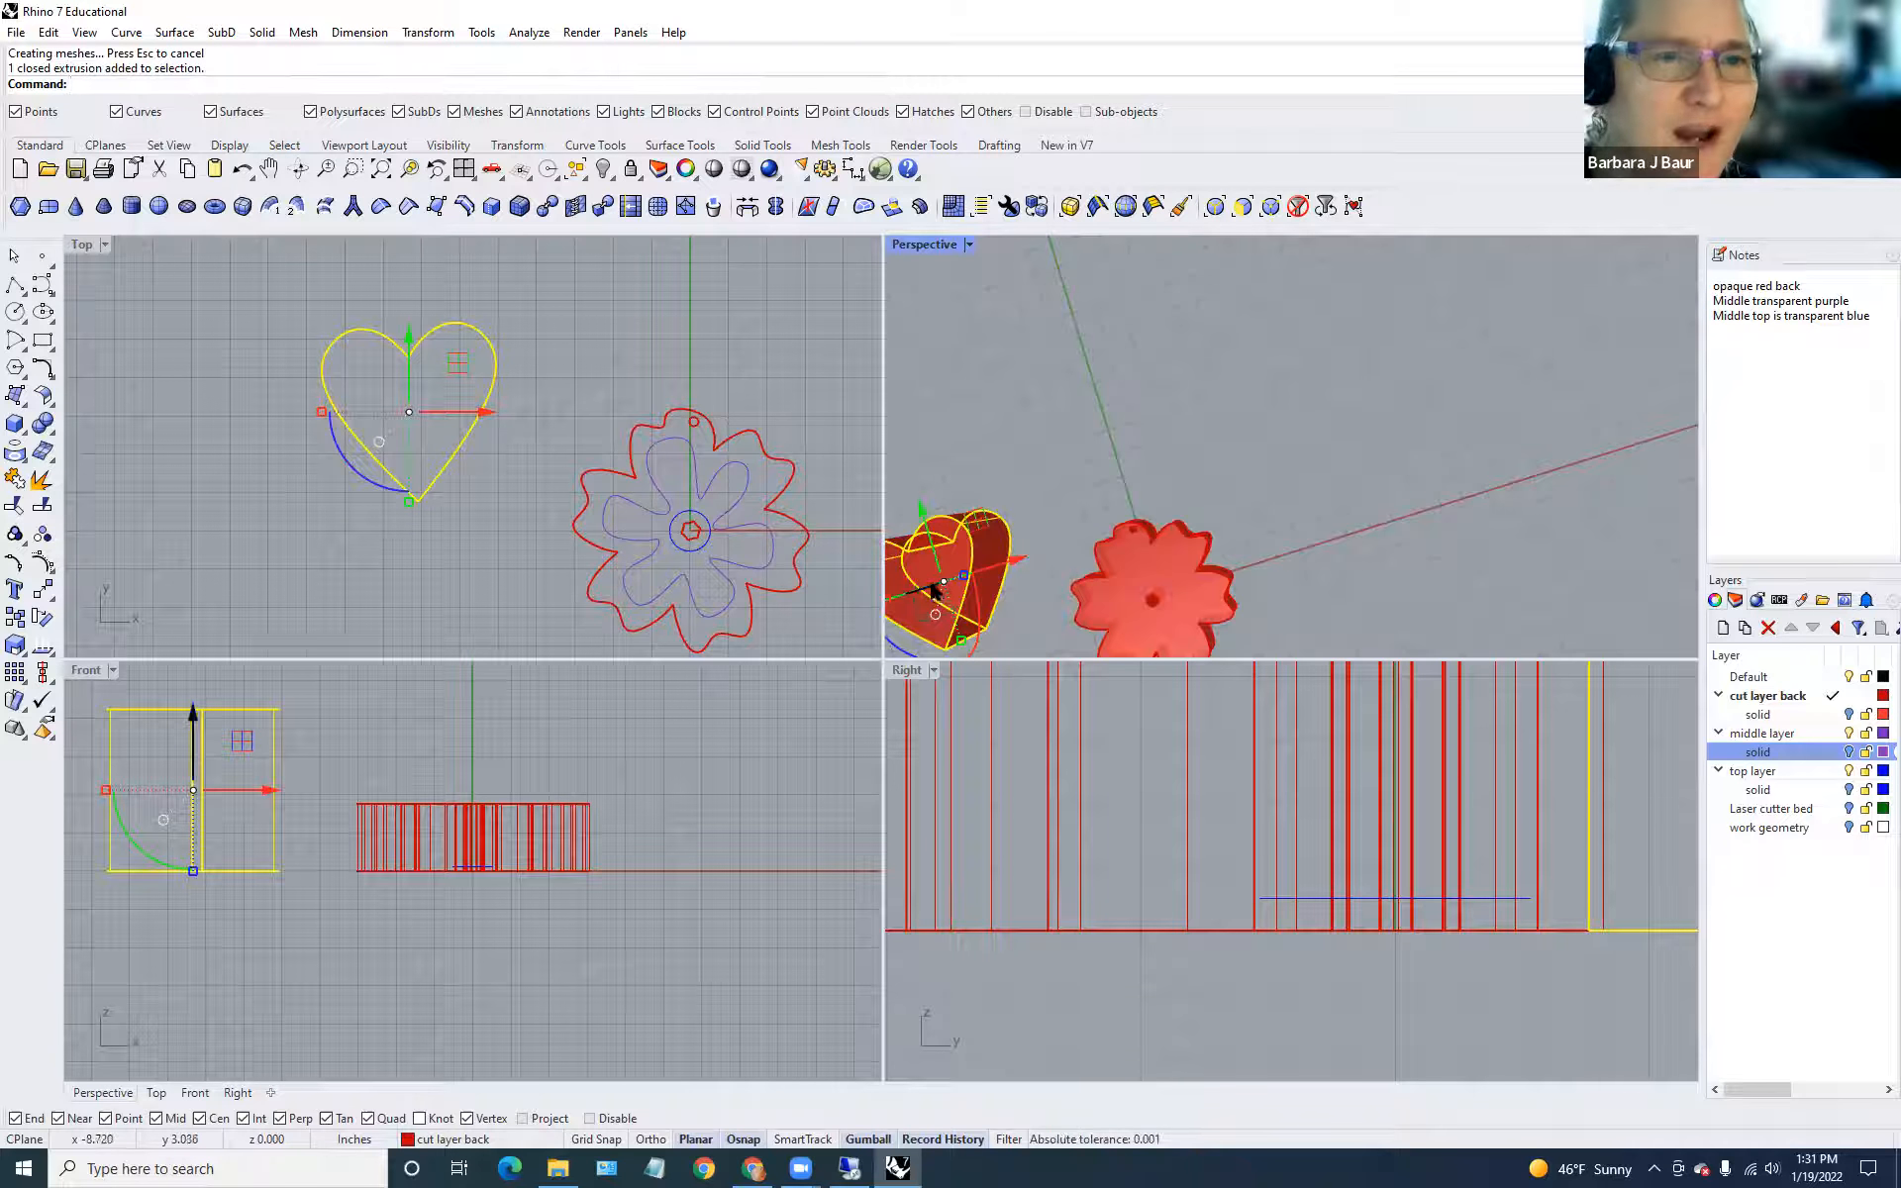
{"action": "left_click", "coordinate": [483, 400]}
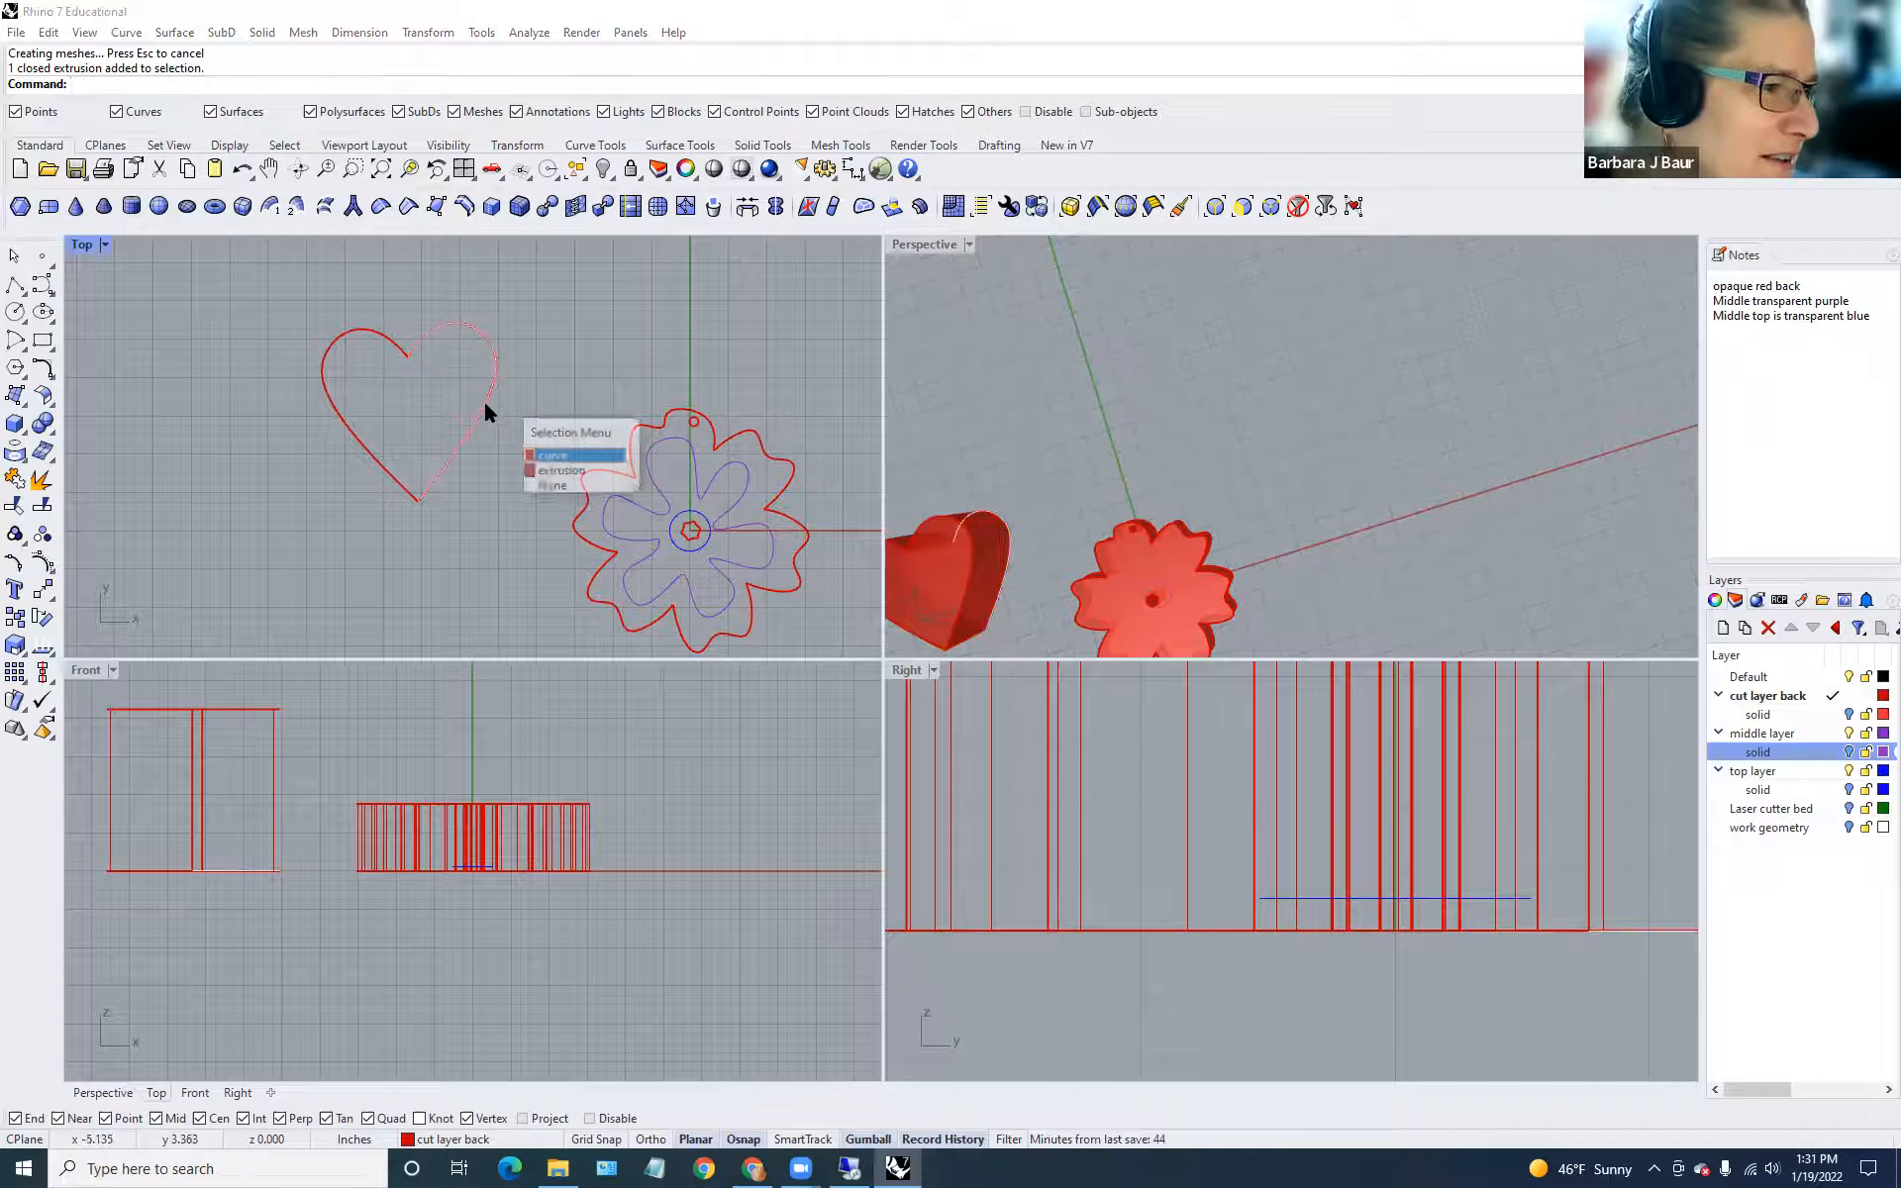
{"action": "left_click", "coordinate": [557, 458]}
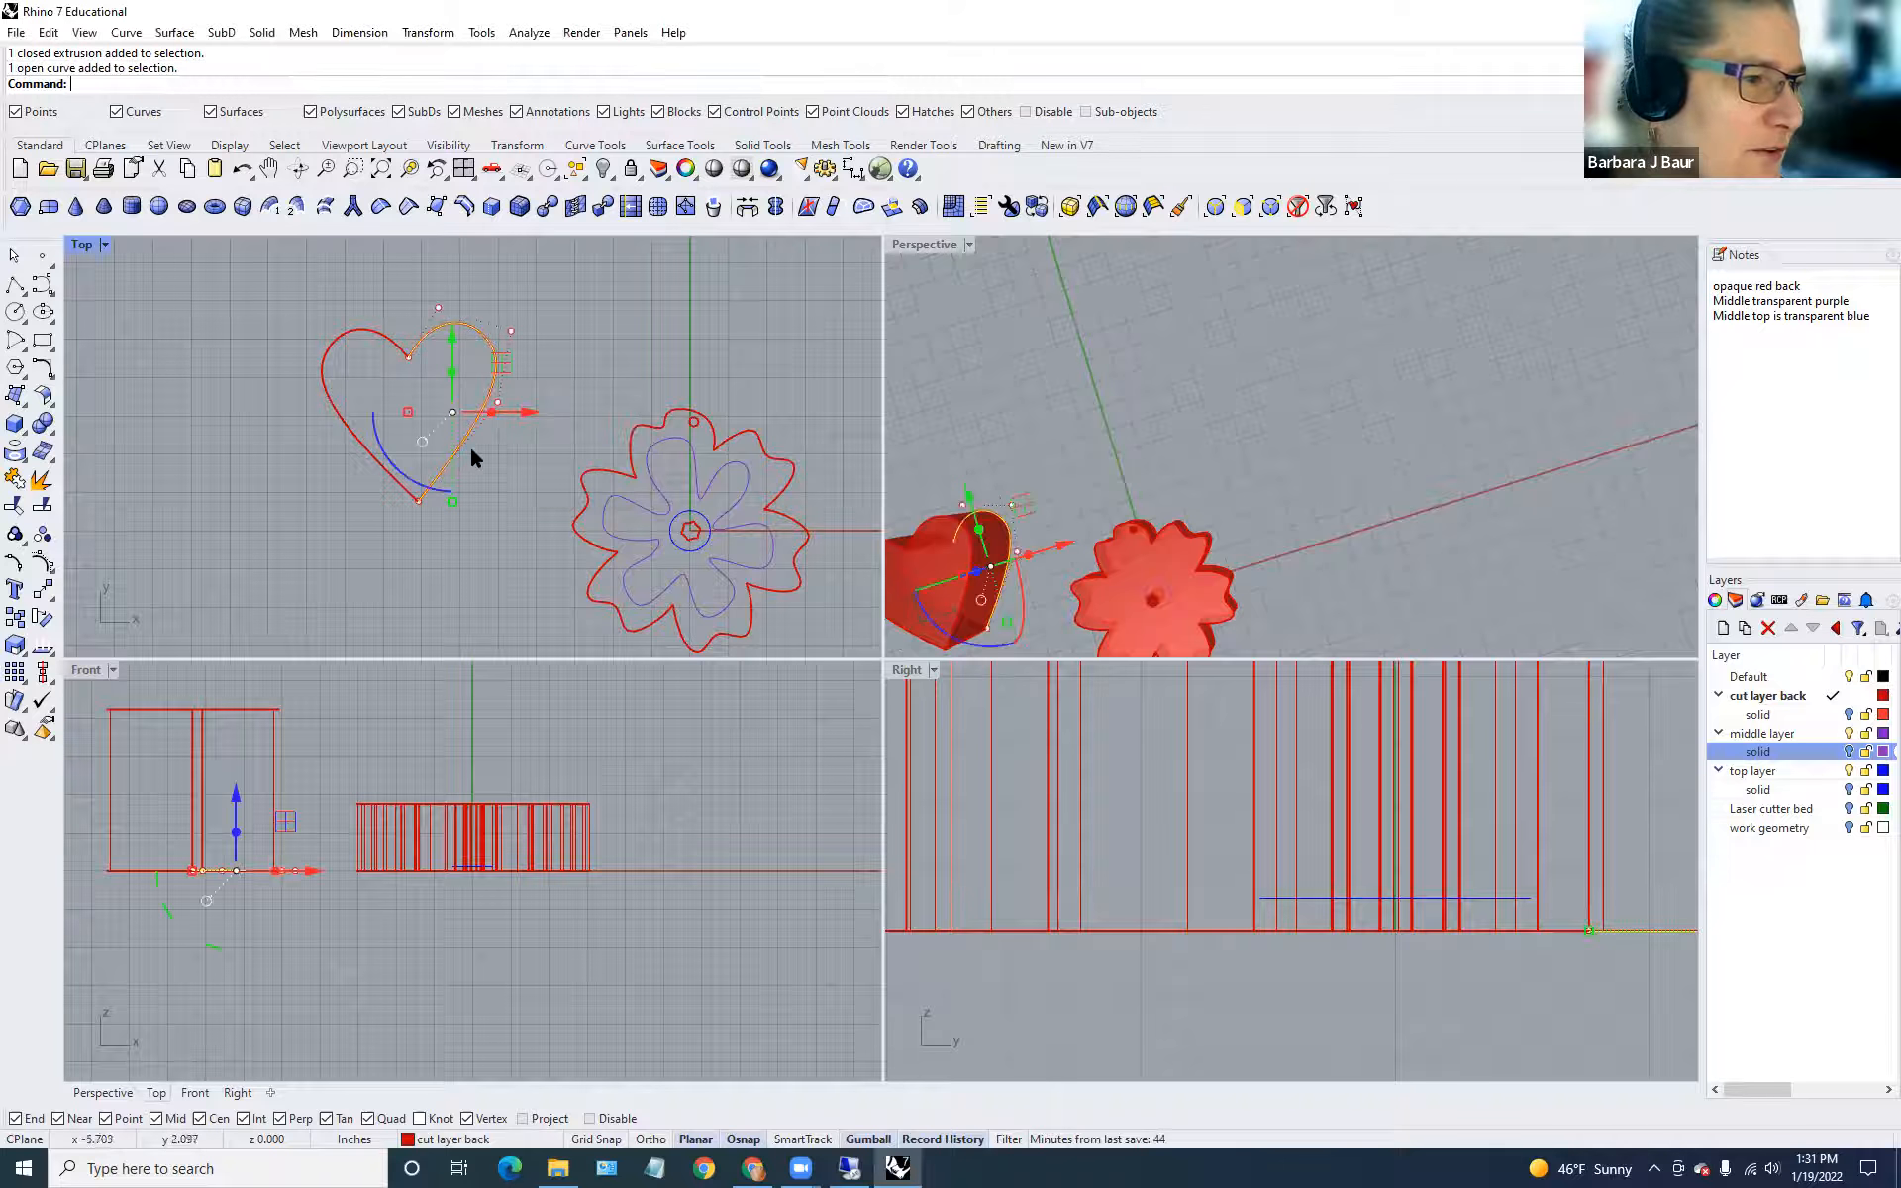
{"action": "scroll", "coordinate": [959, 580], "scroll_direction": "up", "scroll_amount": 2}
{"action": "left_click", "coordinate": [958, 580]}
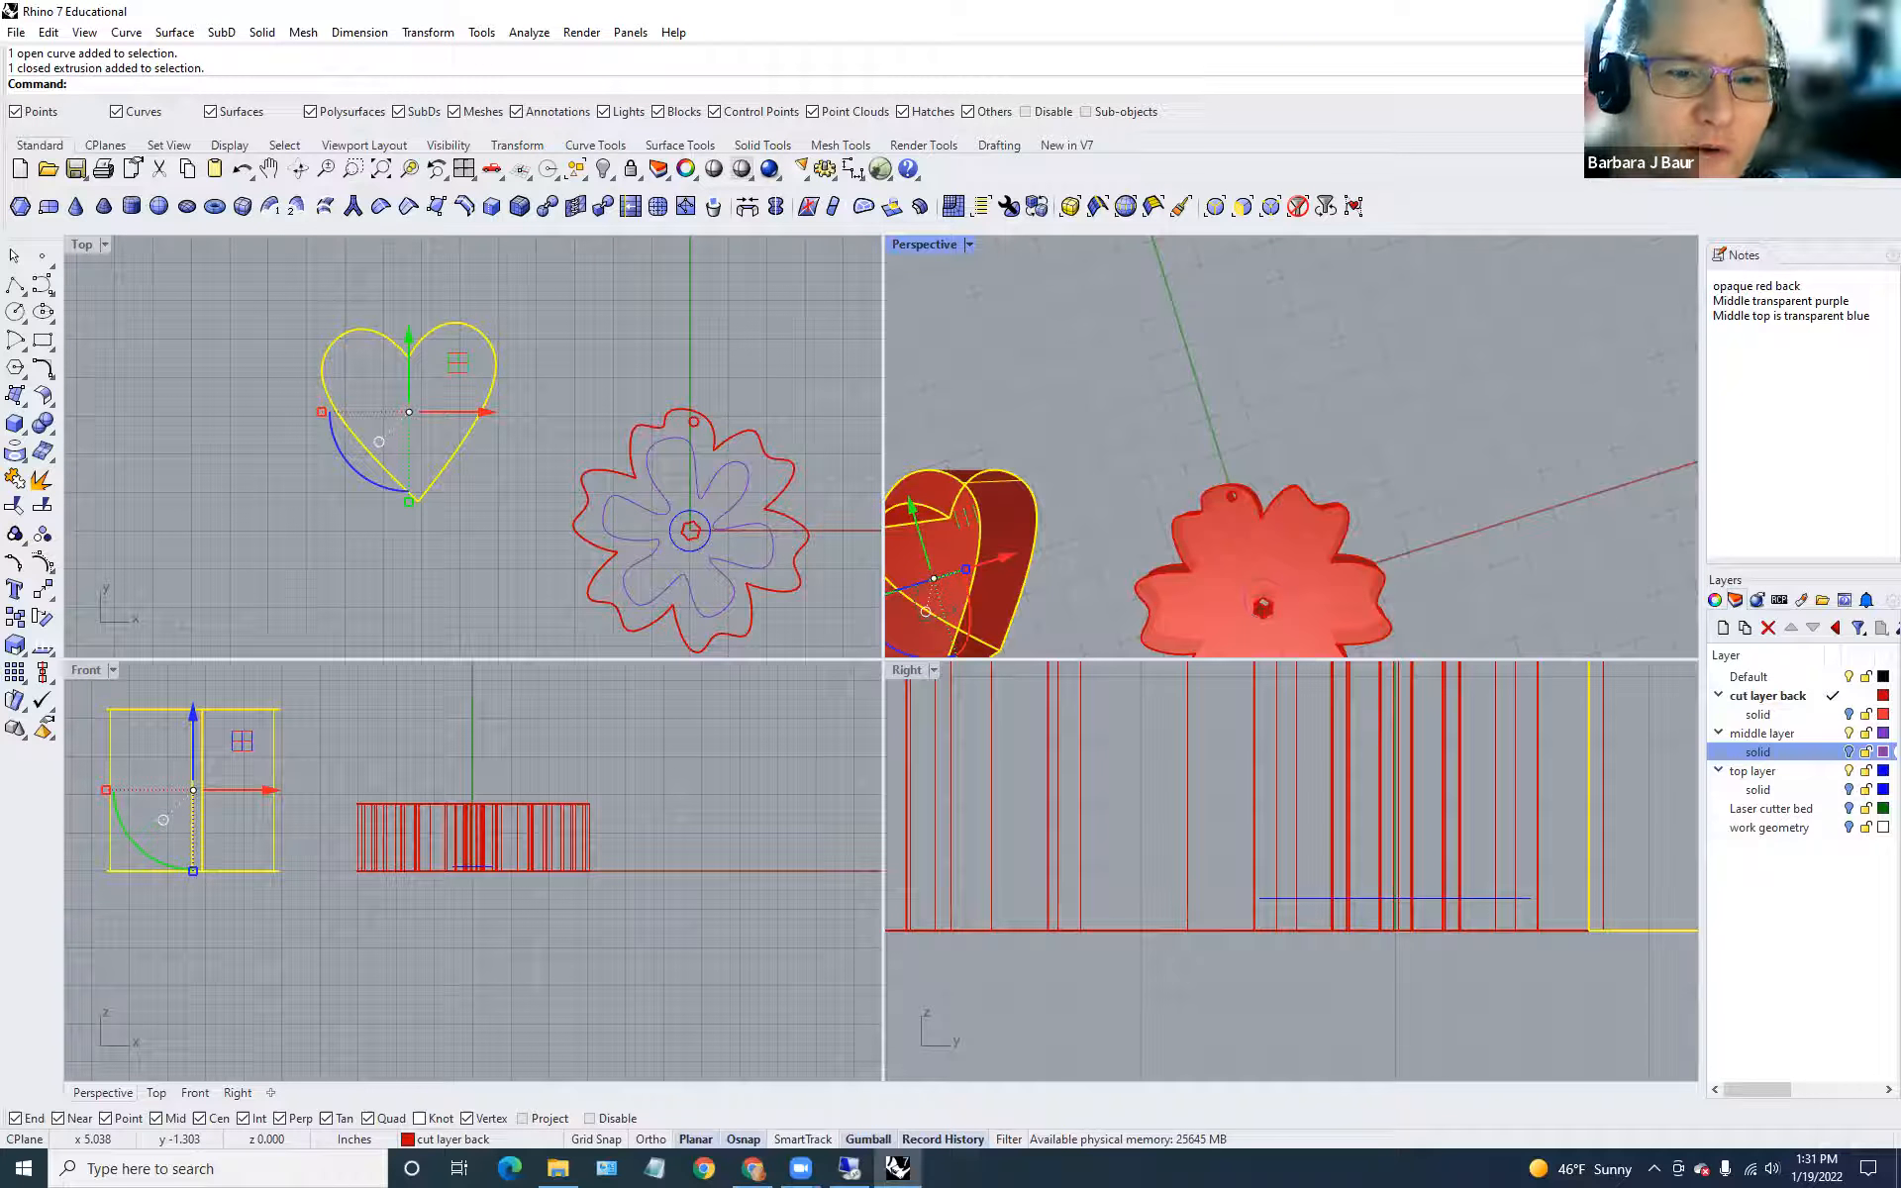
Check the object type of the heart extrusion and of one half curve in the object properties.
{"action": "left_click", "coordinate": [1715, 600]}
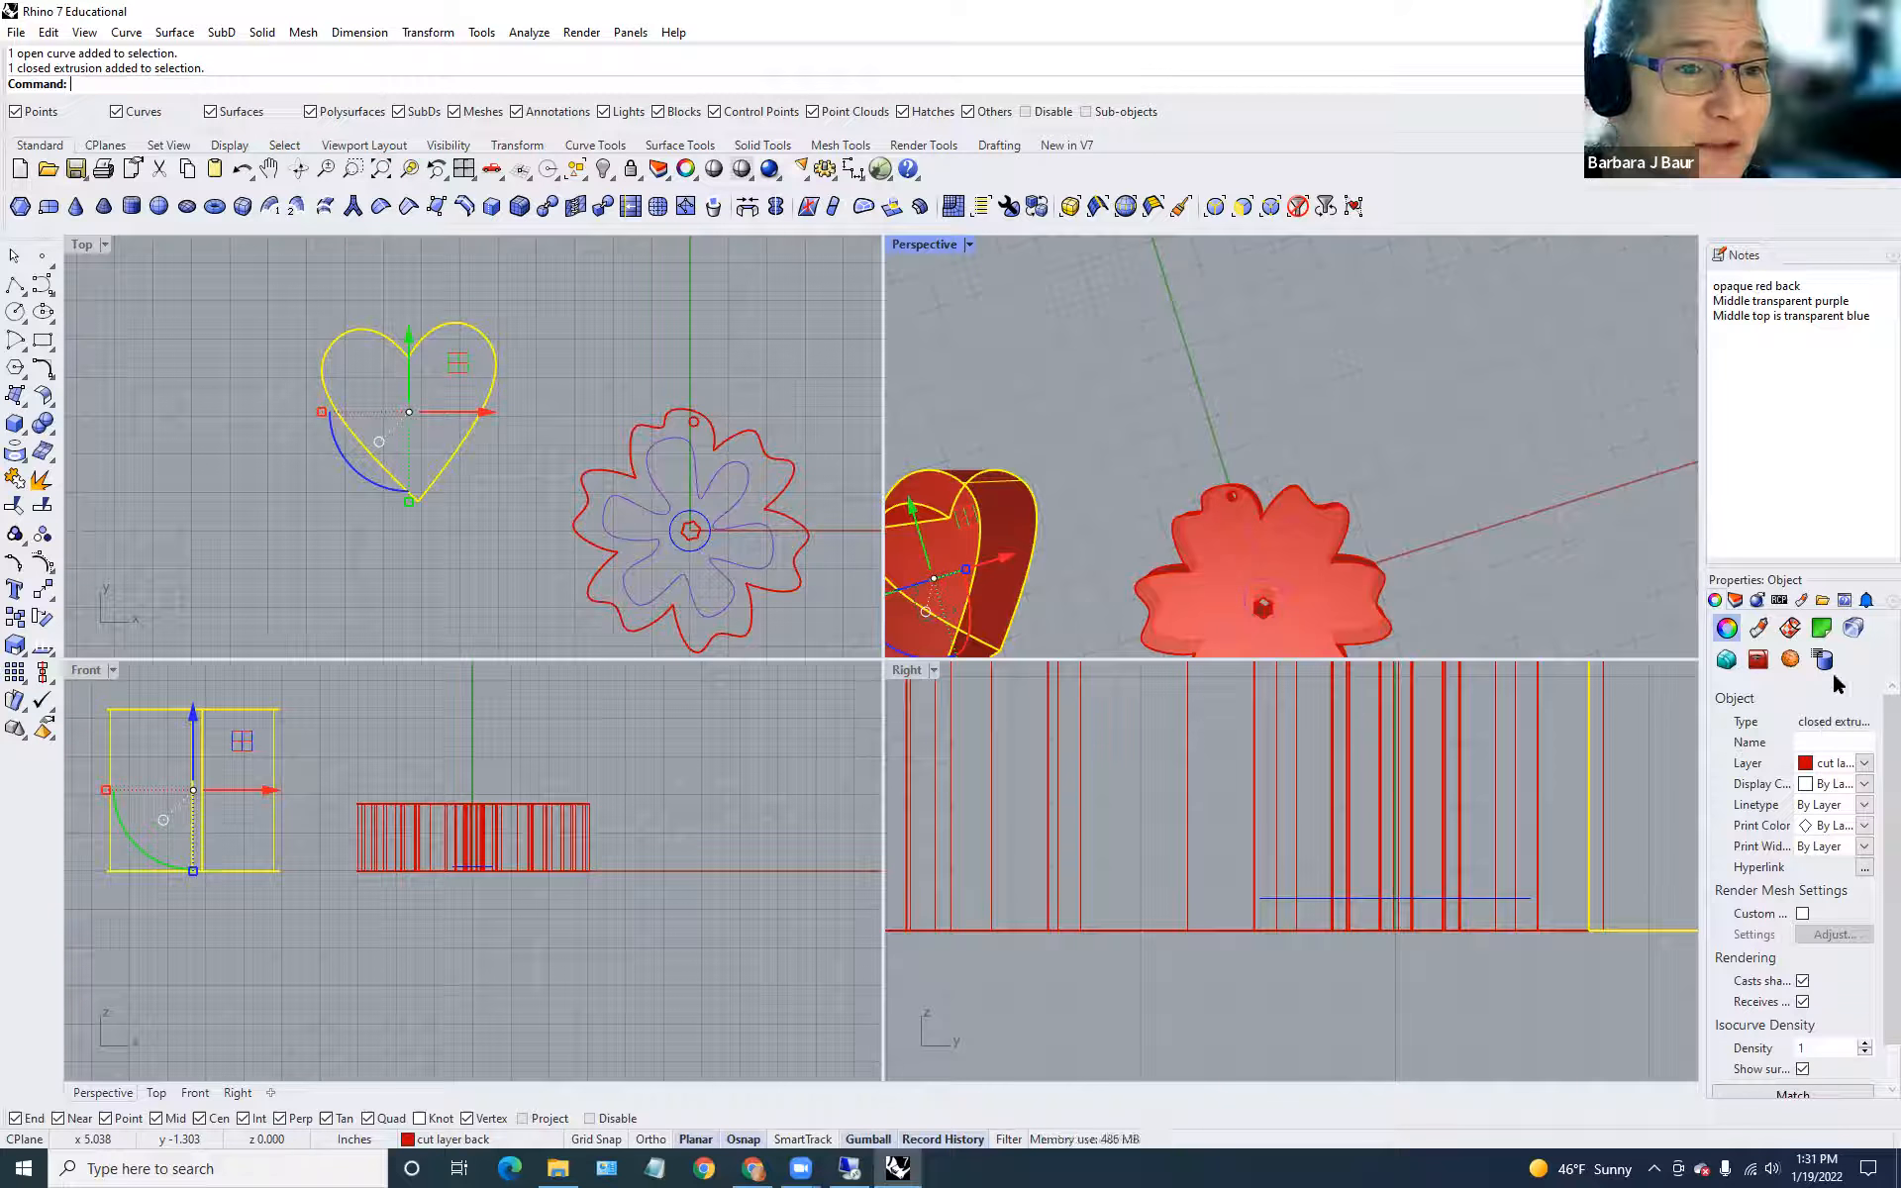
{"action": "left_click", "coordinate": [489, 435]}
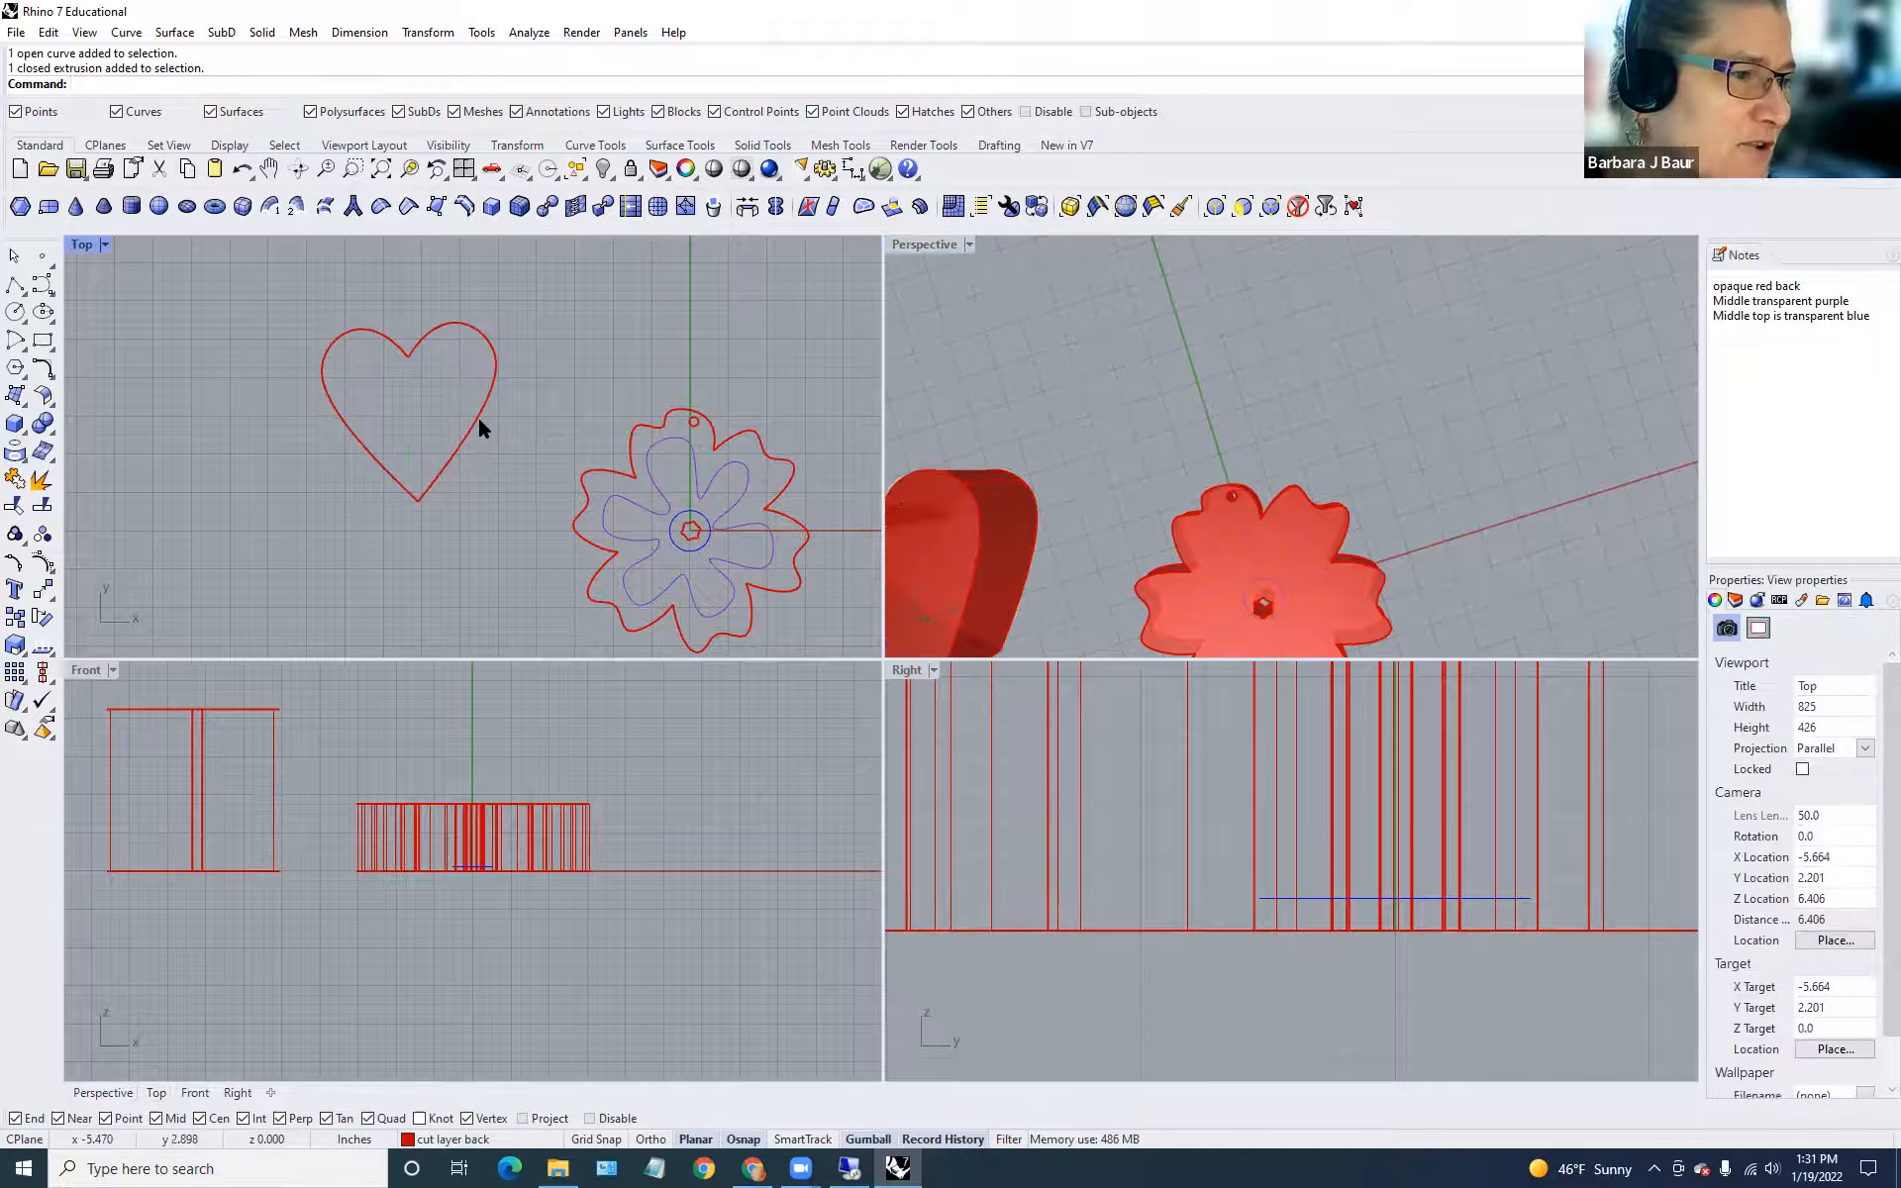
{"action": "left_click", "coordinate": [477, 414]}
{"action": "left_click", "coordinate": [555, 473]}
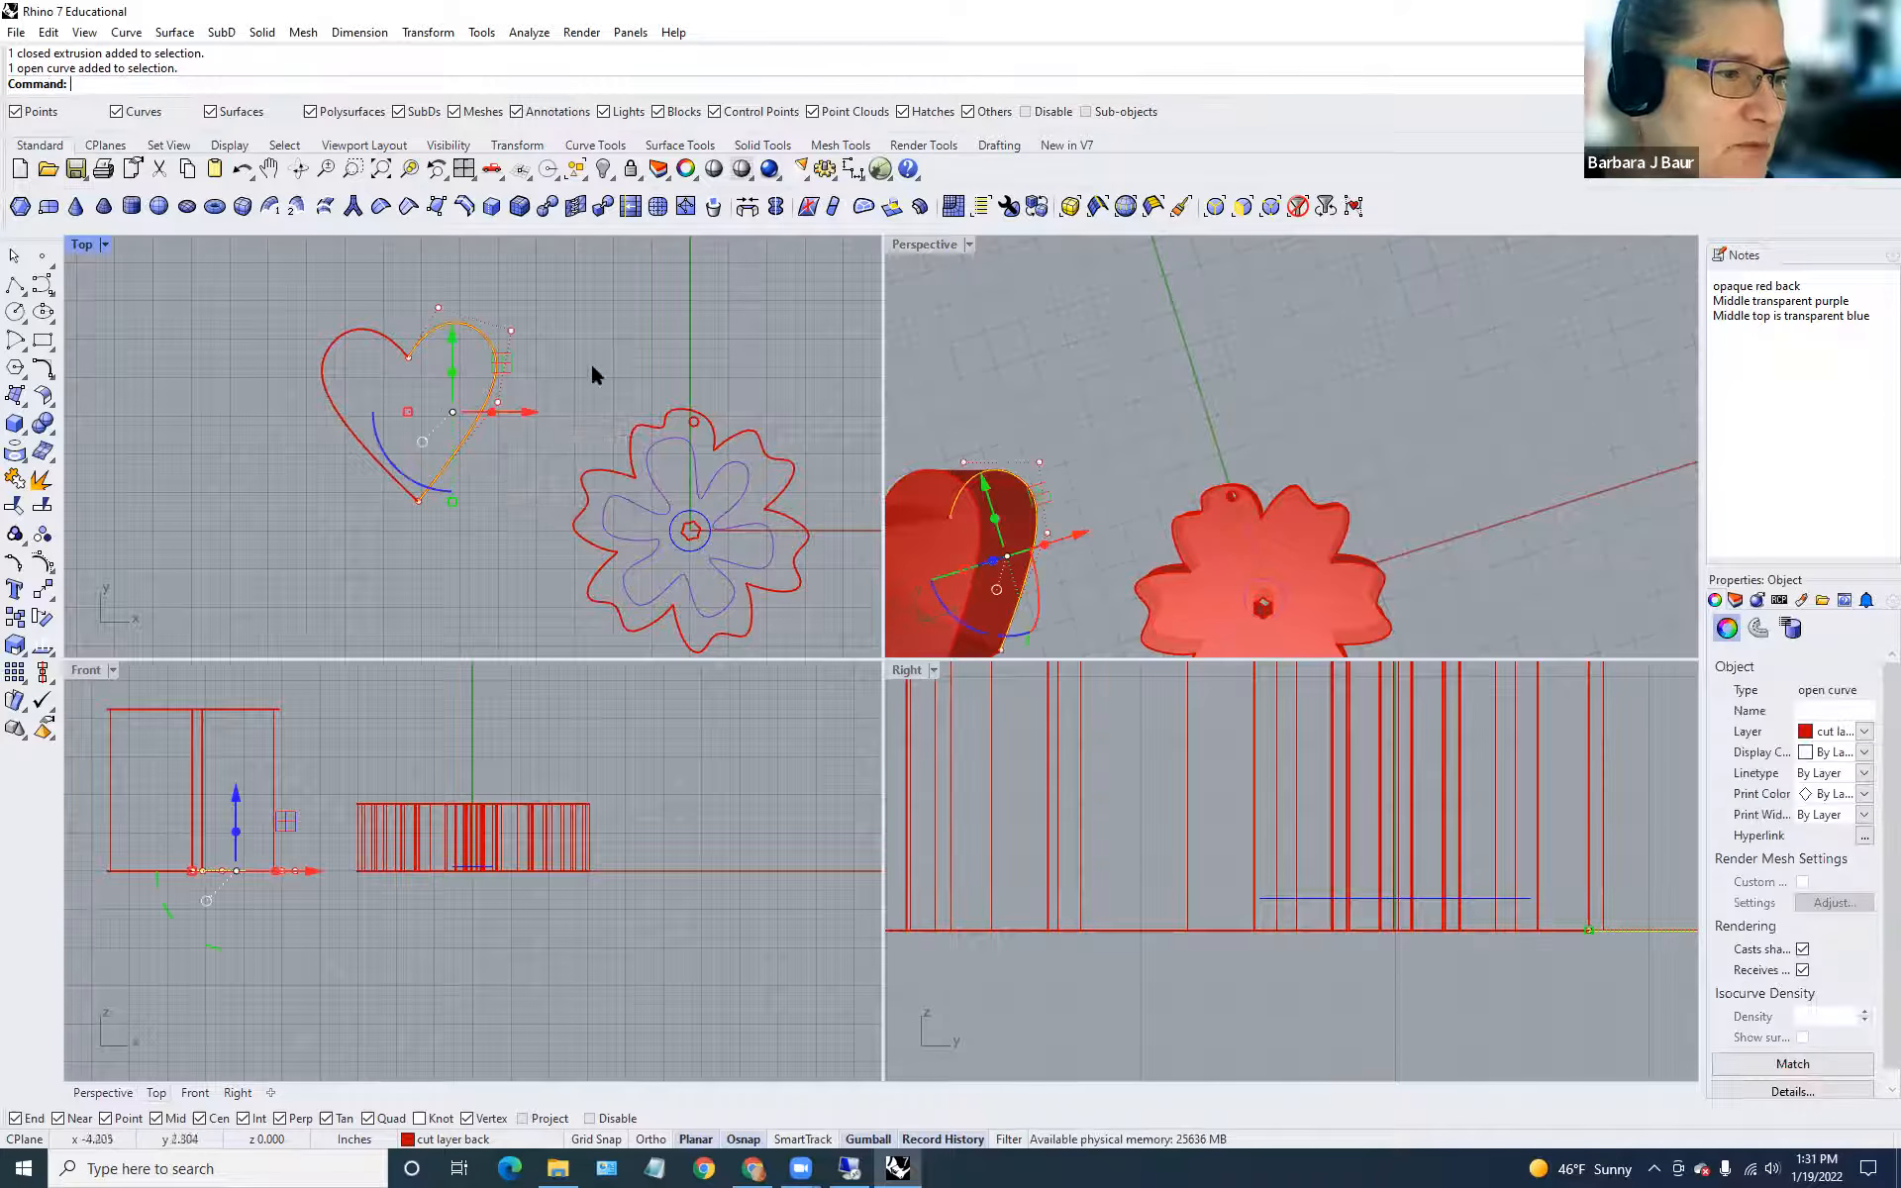
Delete the heart extrusion together with both of its curves, and undo that deletion.
{"action": "left_click_drag", "start_coordinate": [503, 374], "coordinate": [200, 479]}
{"action": "left_click", "coordinate": [625, 354]}
{"action": "left_click_drag", "start_coordinate": [602, 301], "coordinate": [279, 453]}
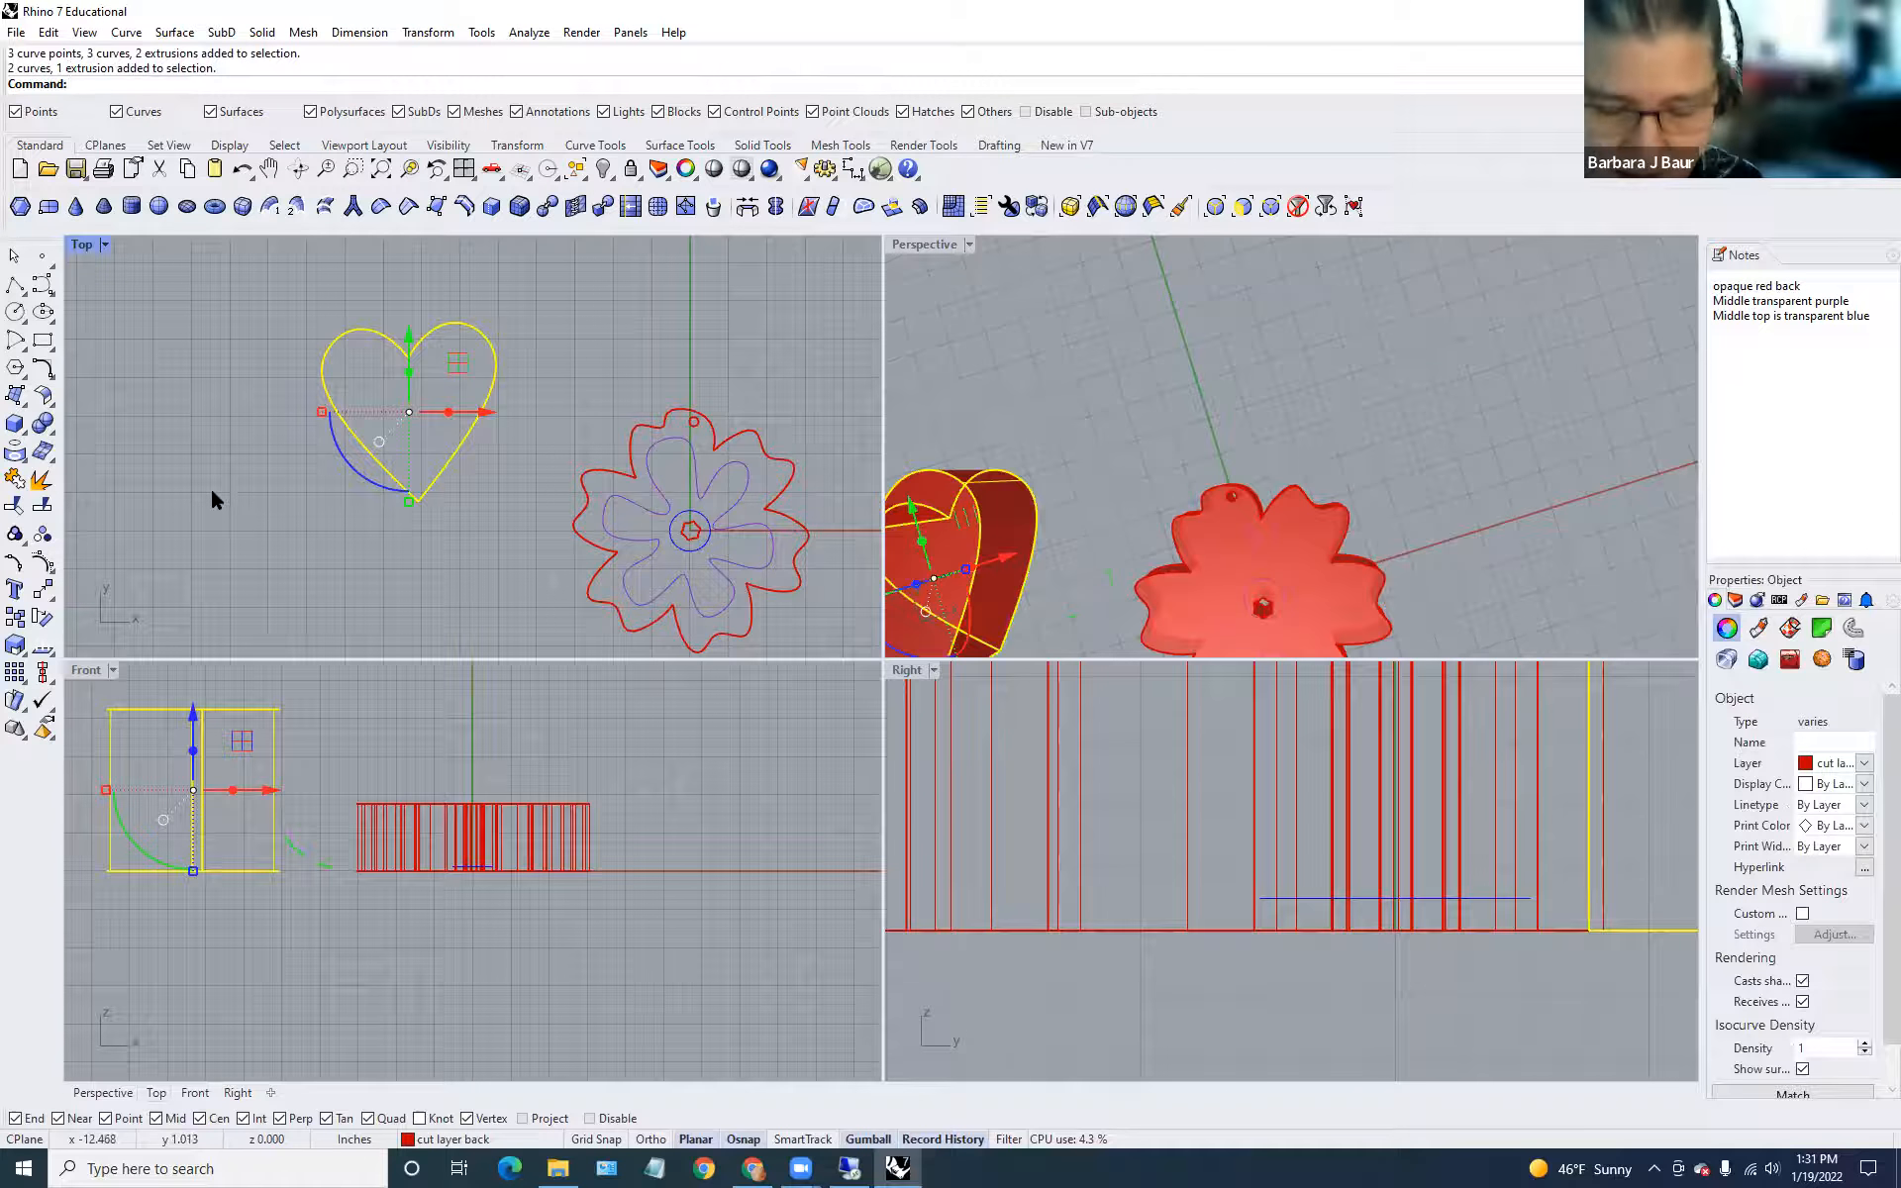
{"action": "key", "text": "Delete"}
{"action": "key", "text": "Return"}
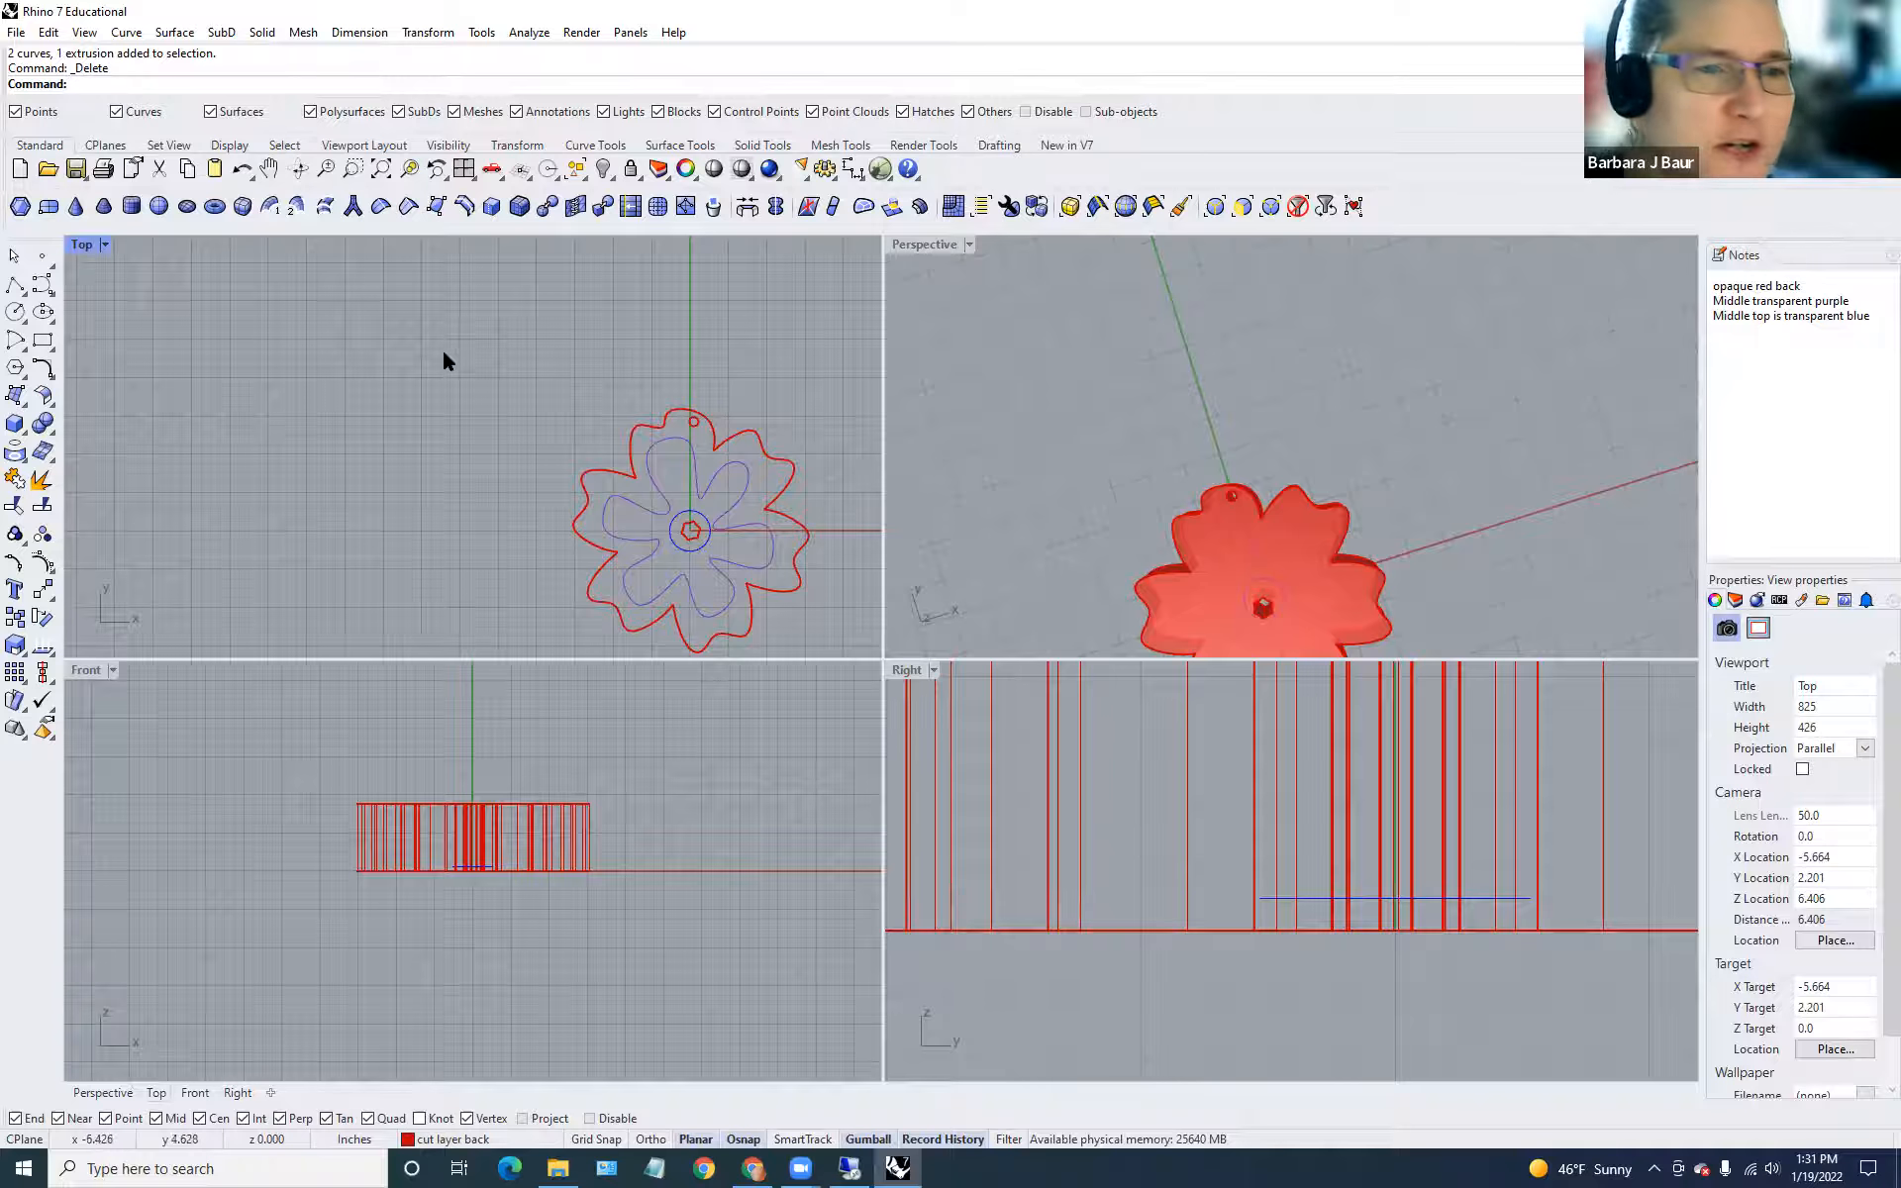
{"action": "key", "text": "ctrl+z"}
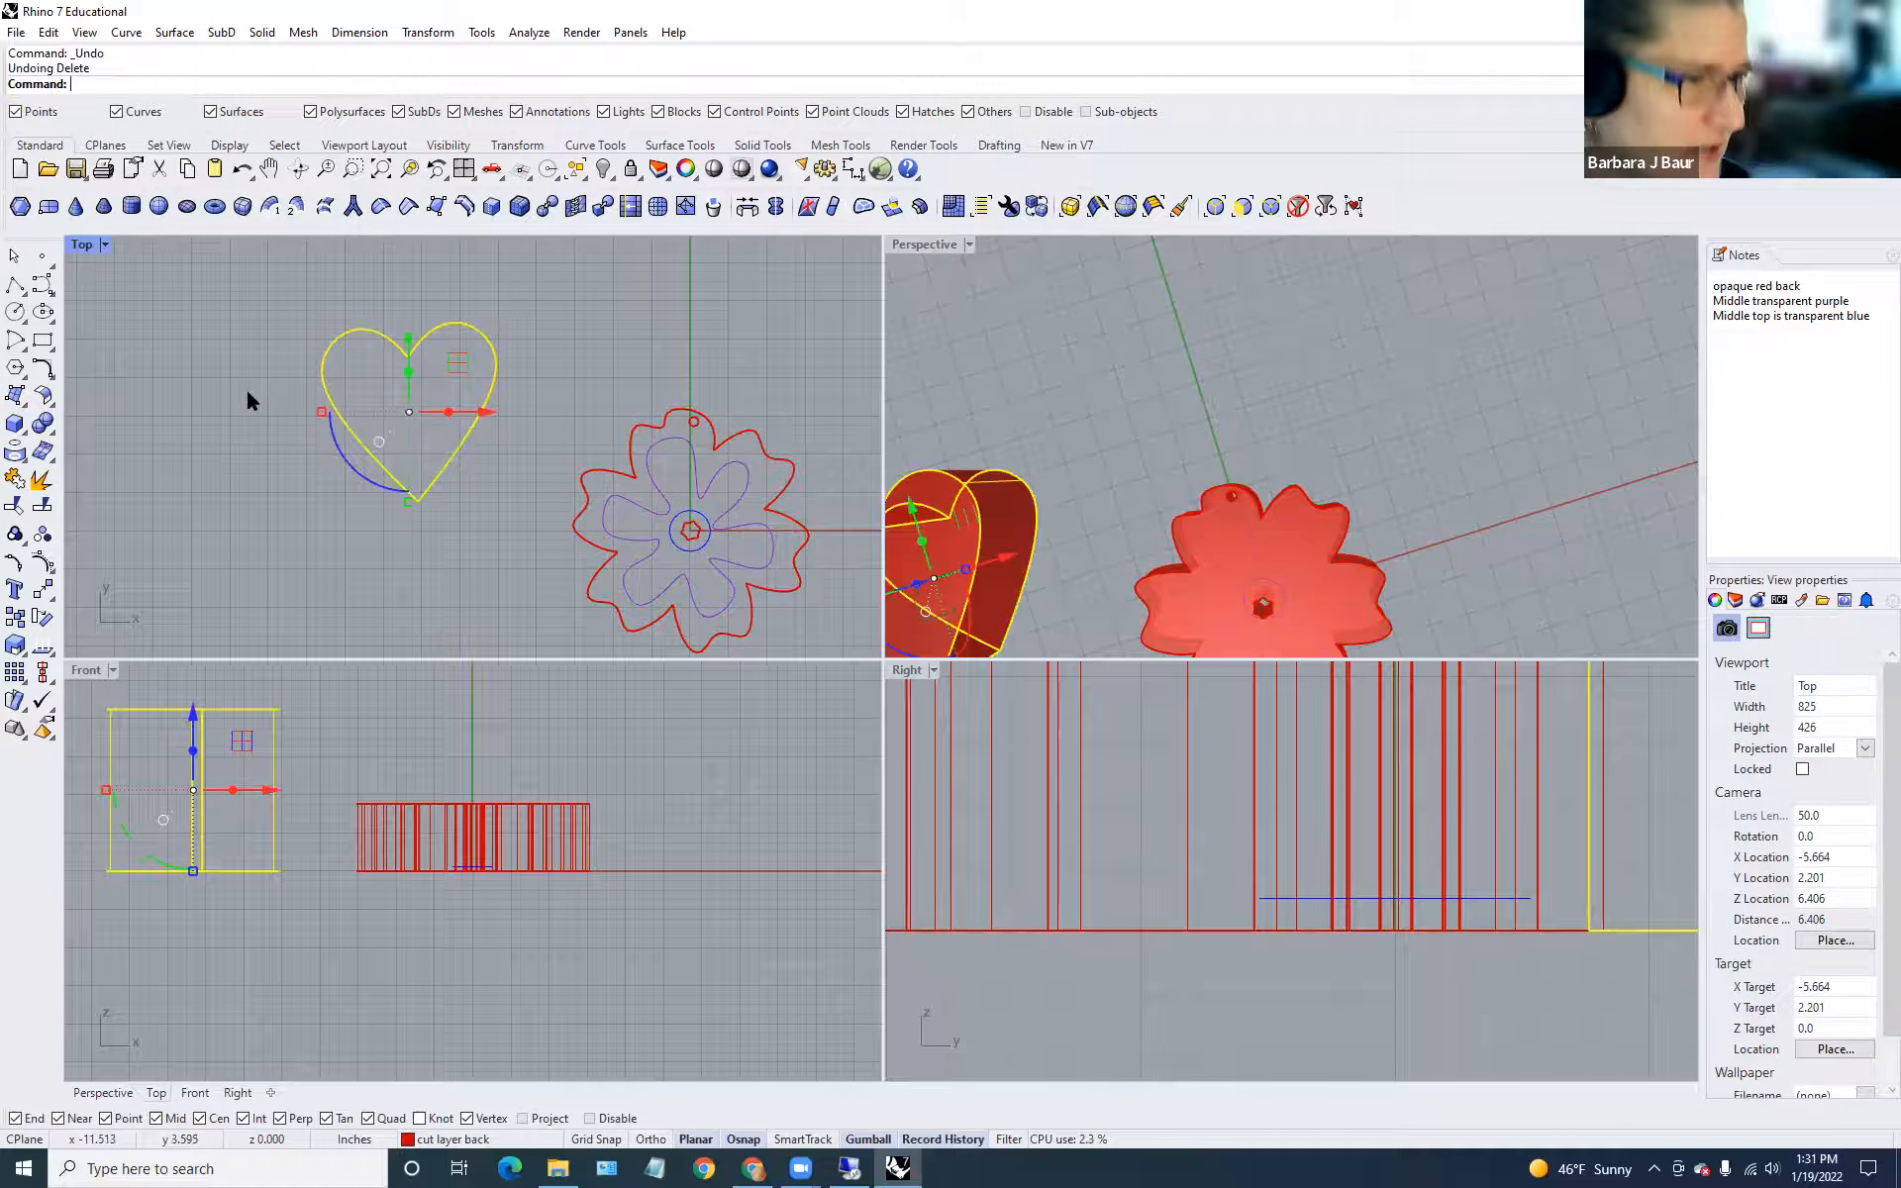
{"action": "key", "text": "Escape"}
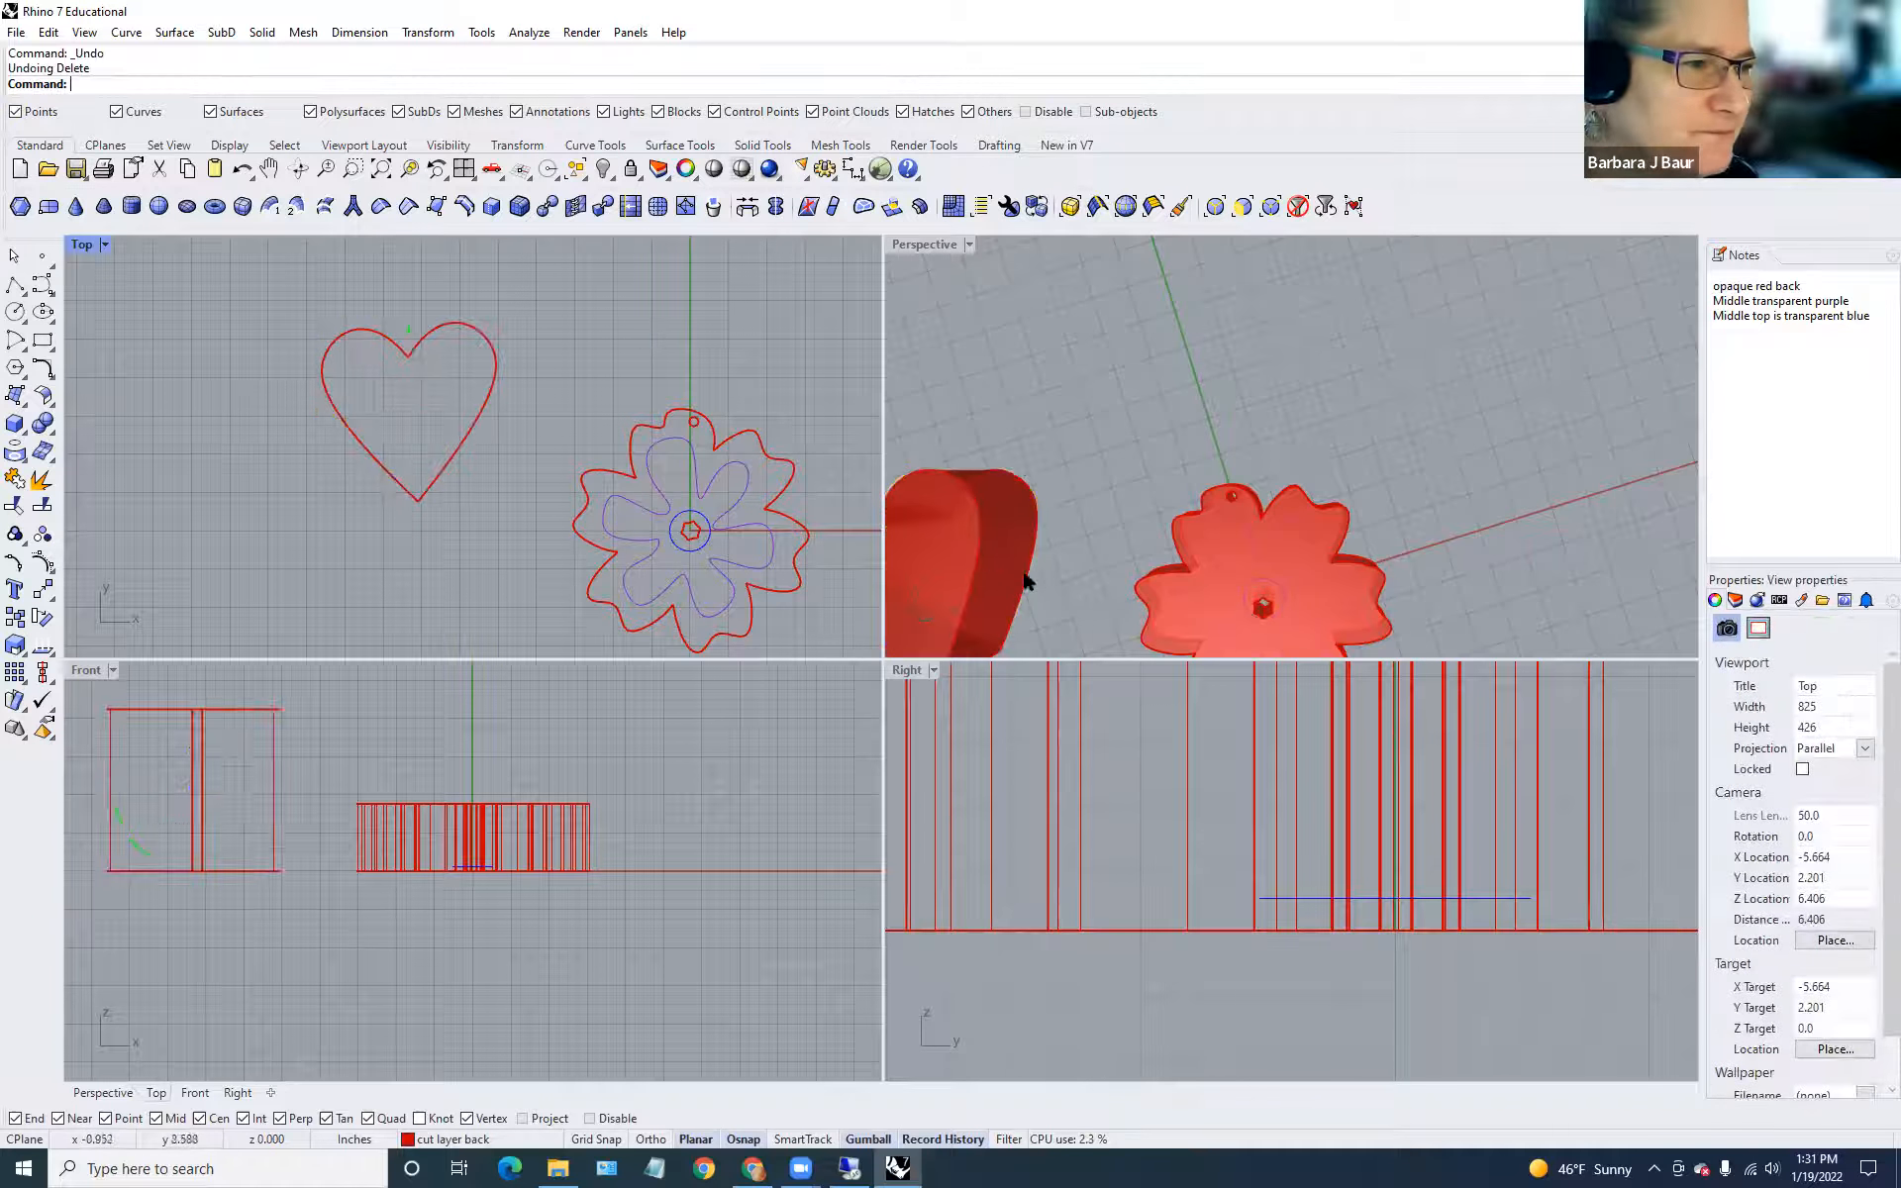
Delete only the heart extrusion, keeping its two outline curves.
{"action": "left_click", "coordinate": [986, 519]}
{"action": "key", "text": "Delete"}
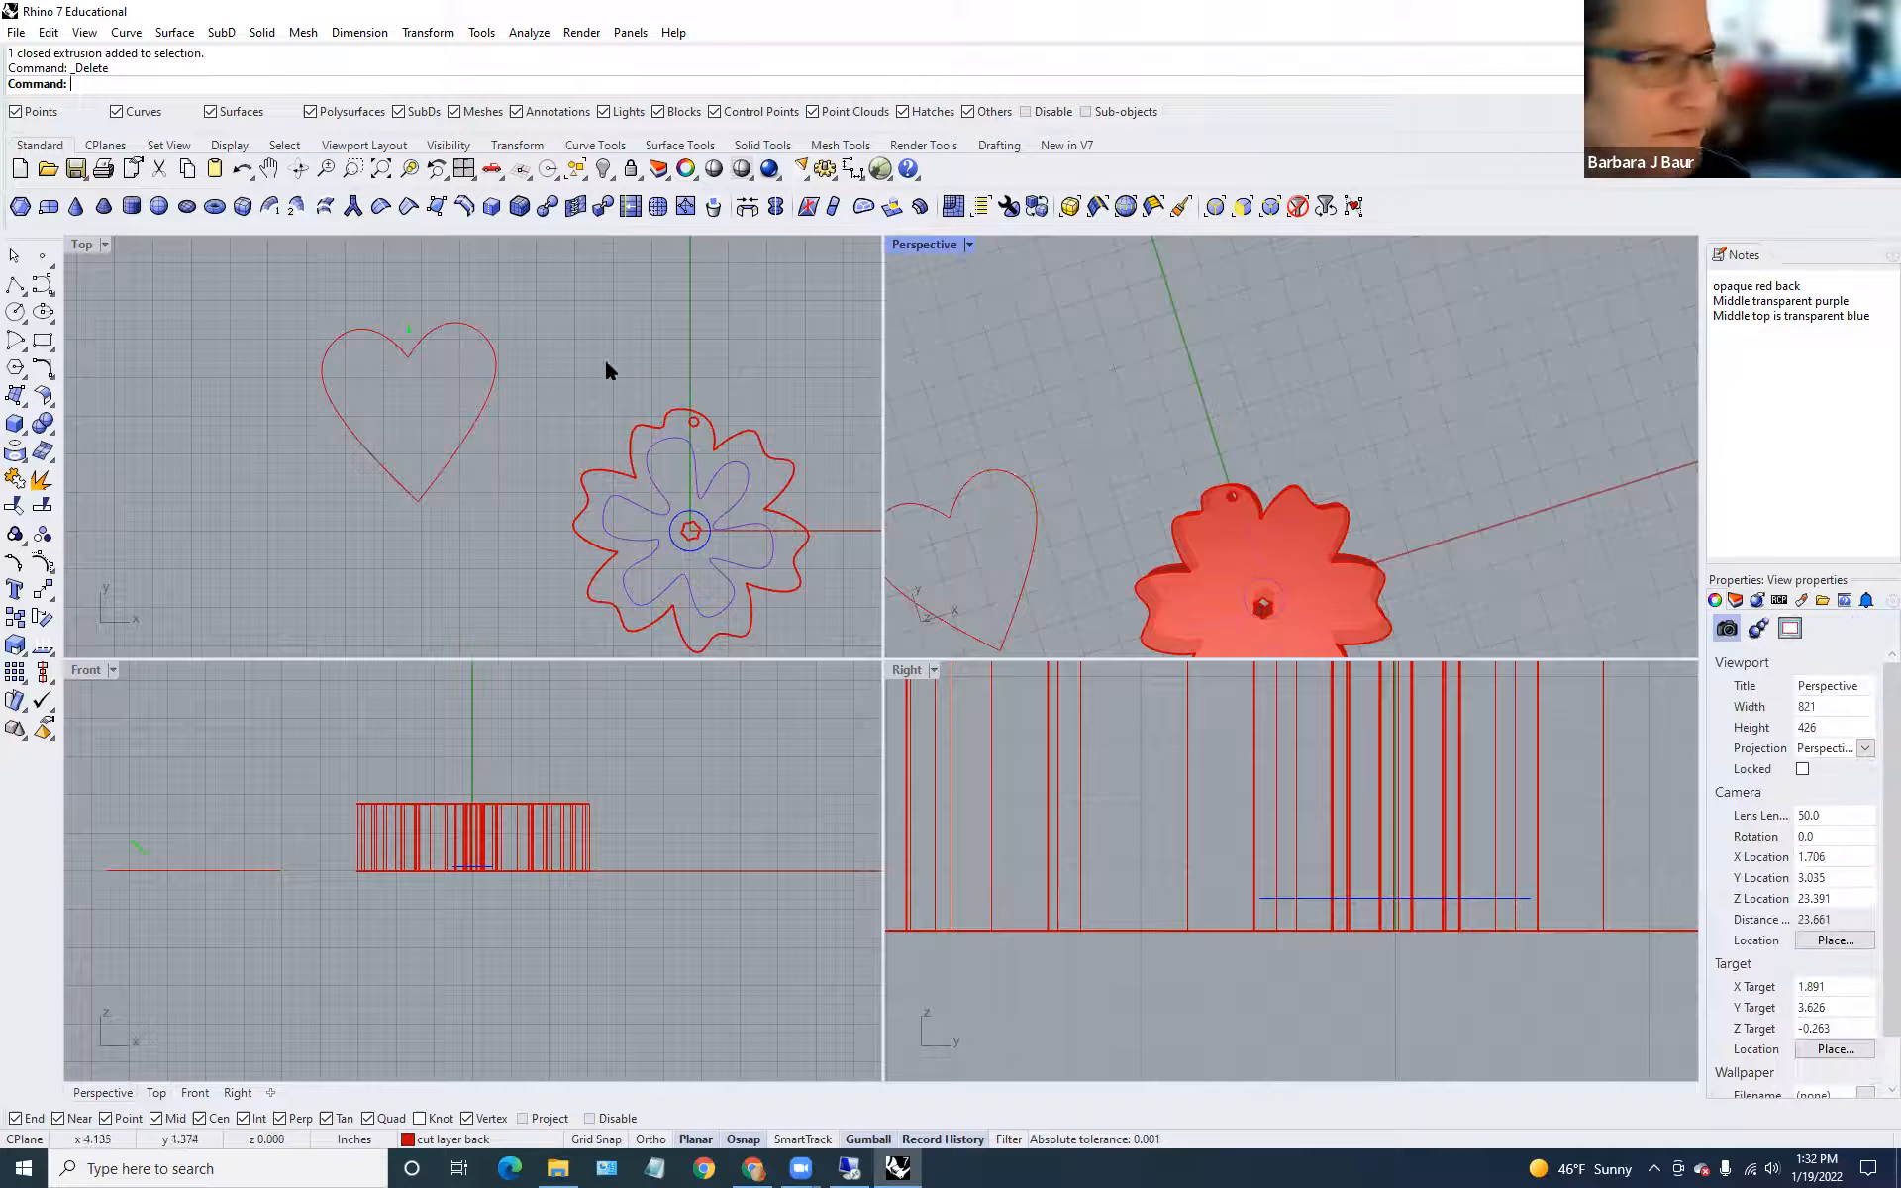
{"action": "left_click", "coordinate": [466, 428]}
{"action": "left_click", "coordinate": [663, 311]}
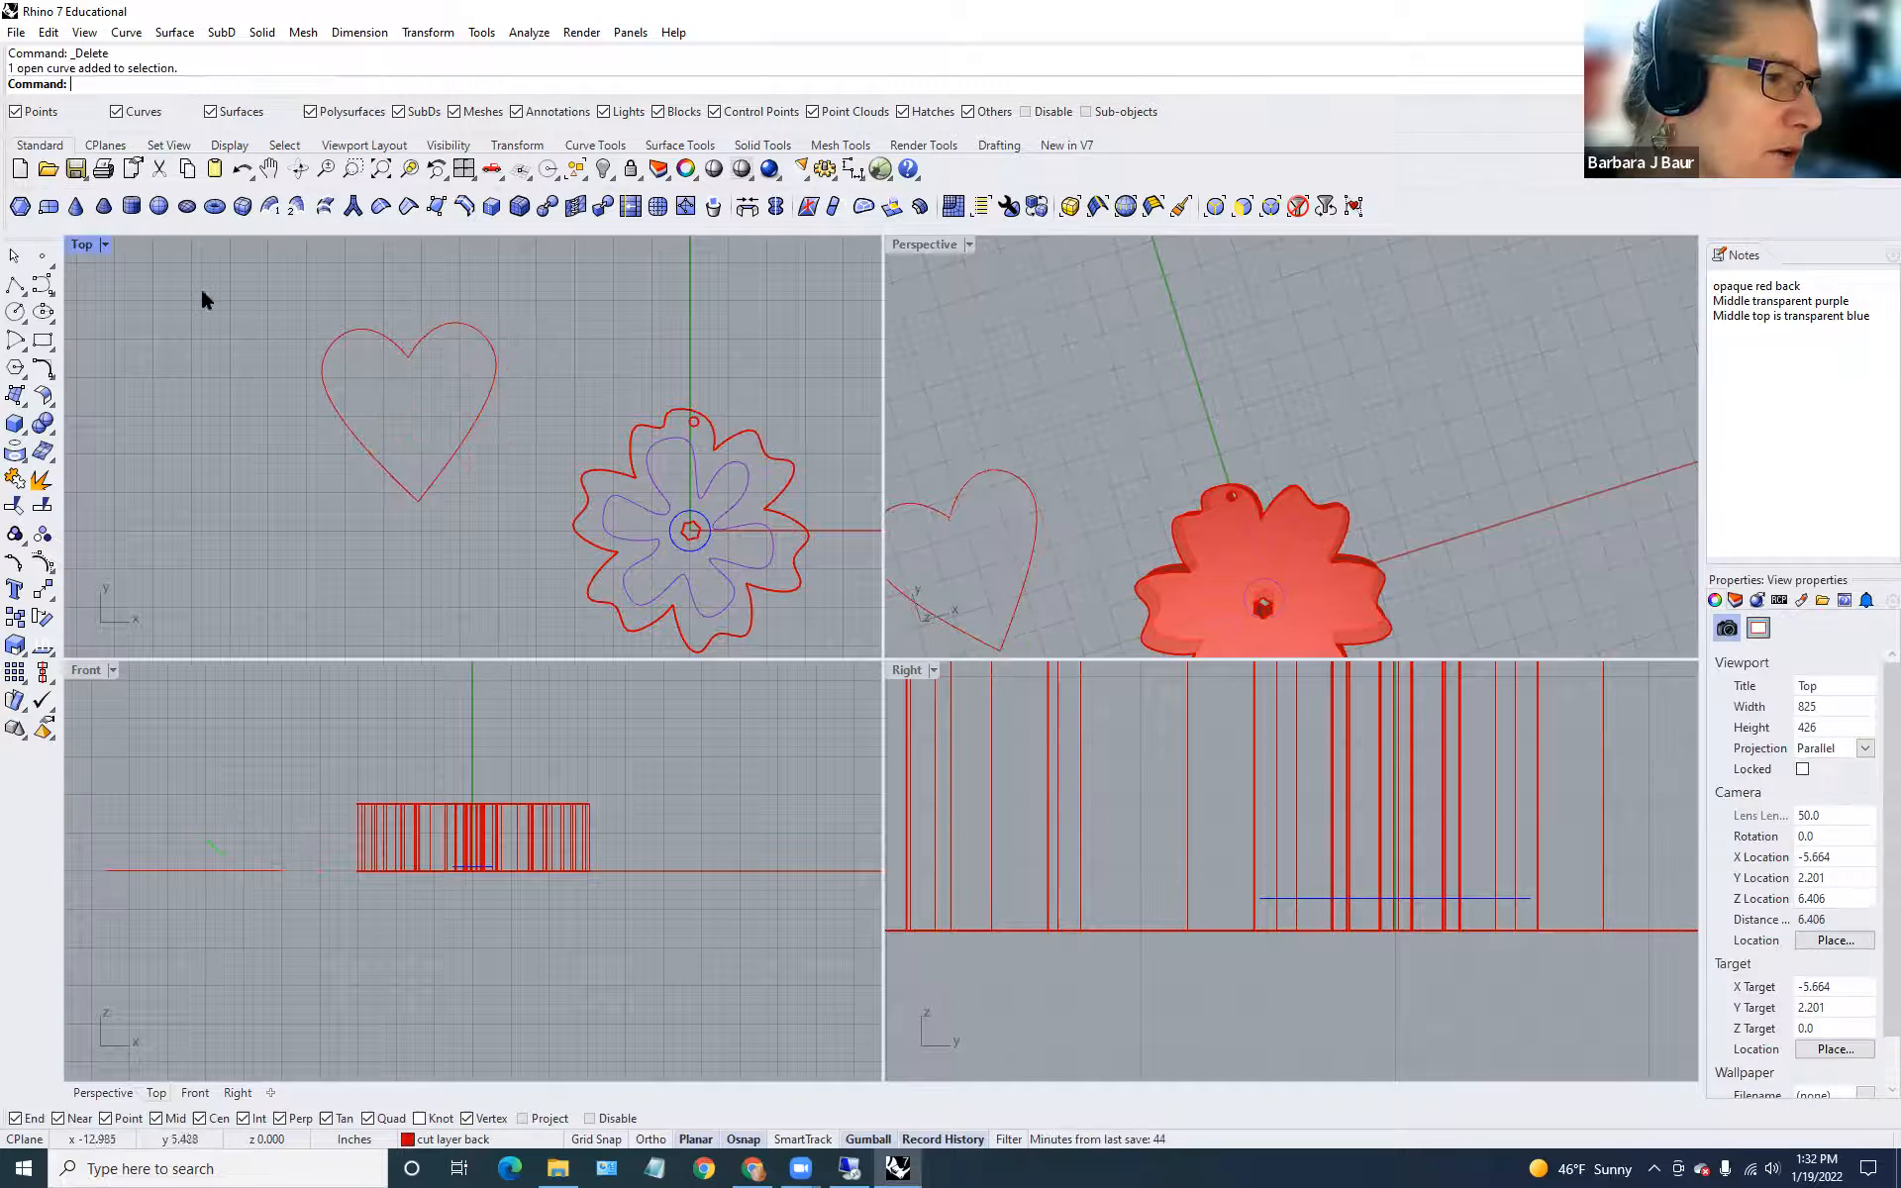
{"action": "left_click", "coordinate": [260, 33]}
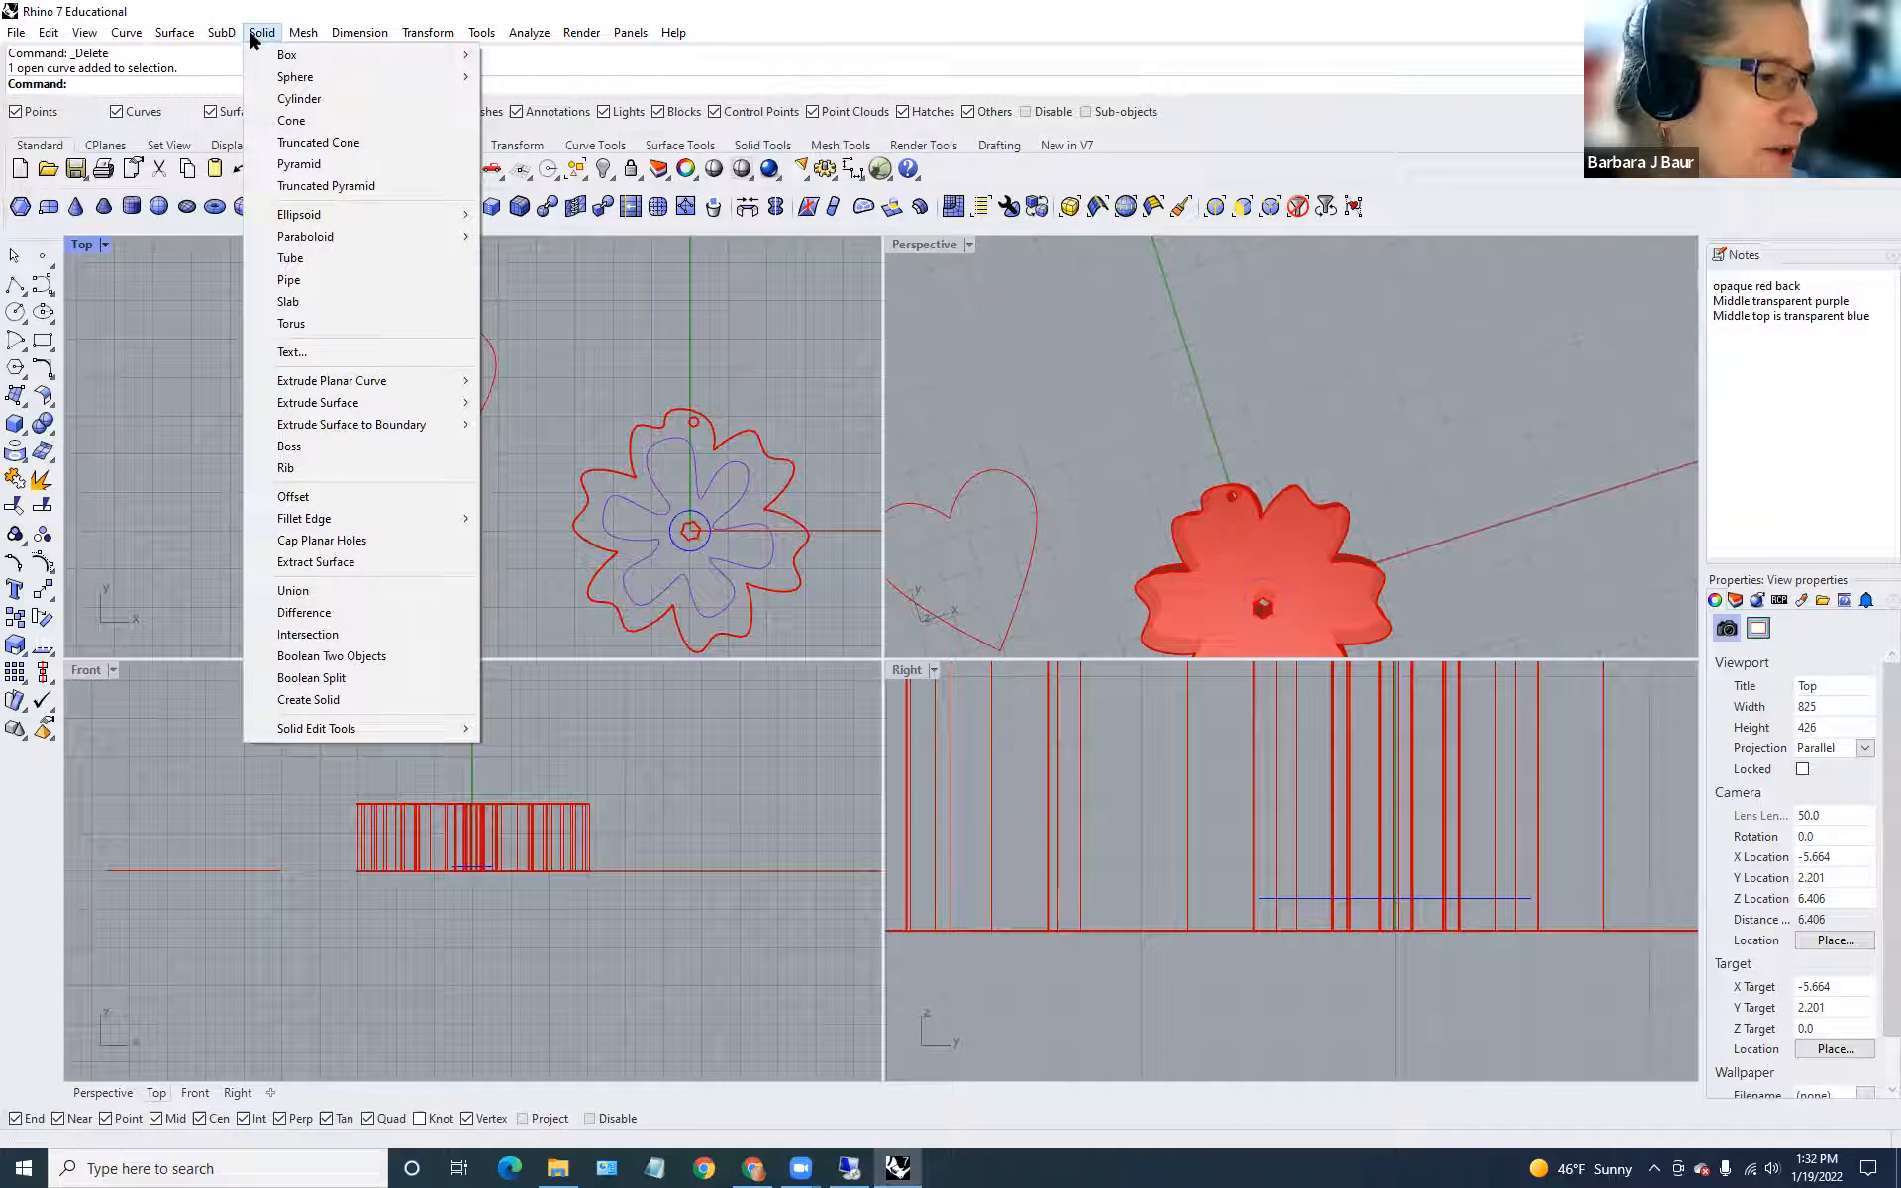
{"action": "mouse_move", "coordinate": [188, 38]}
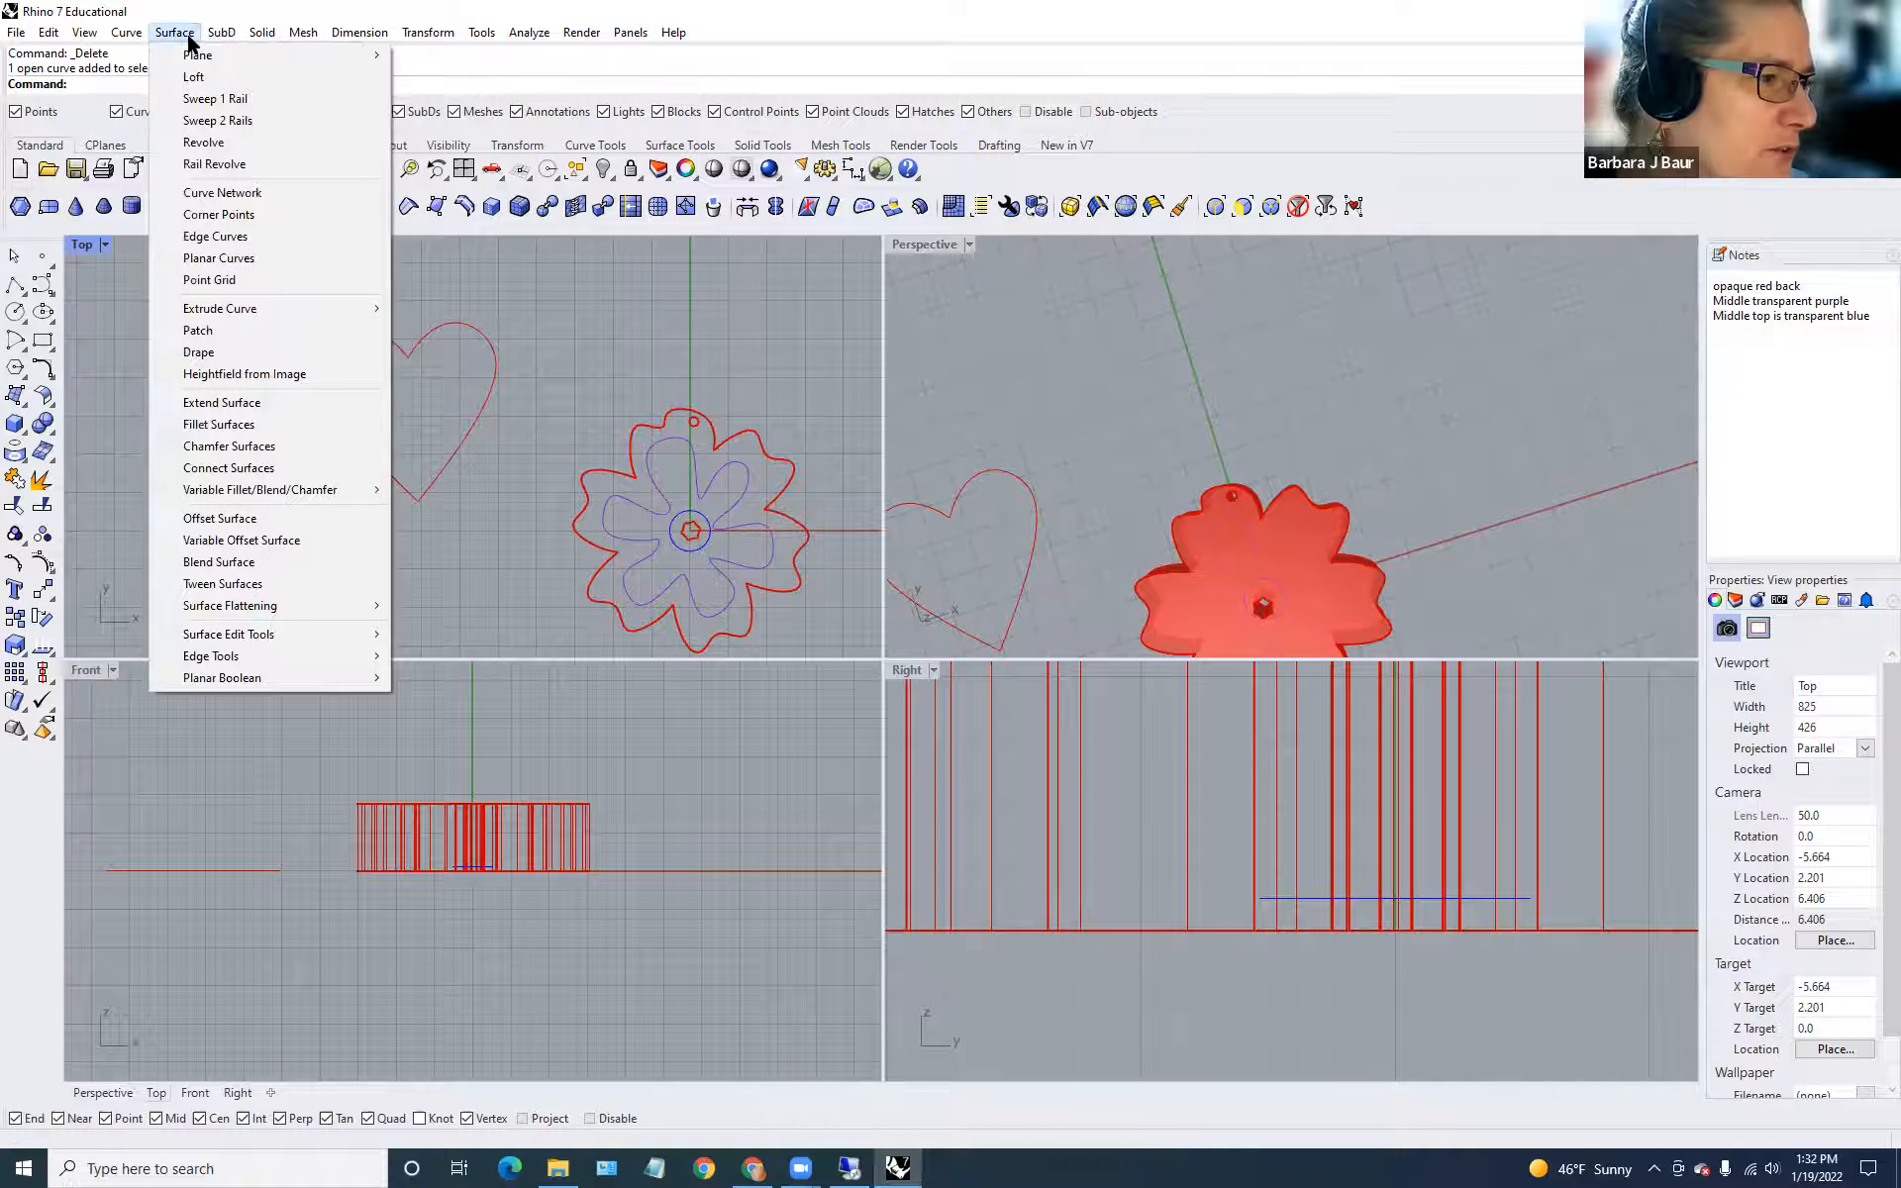
{"action": "mouse_move", "coordinate": [268, 314]}
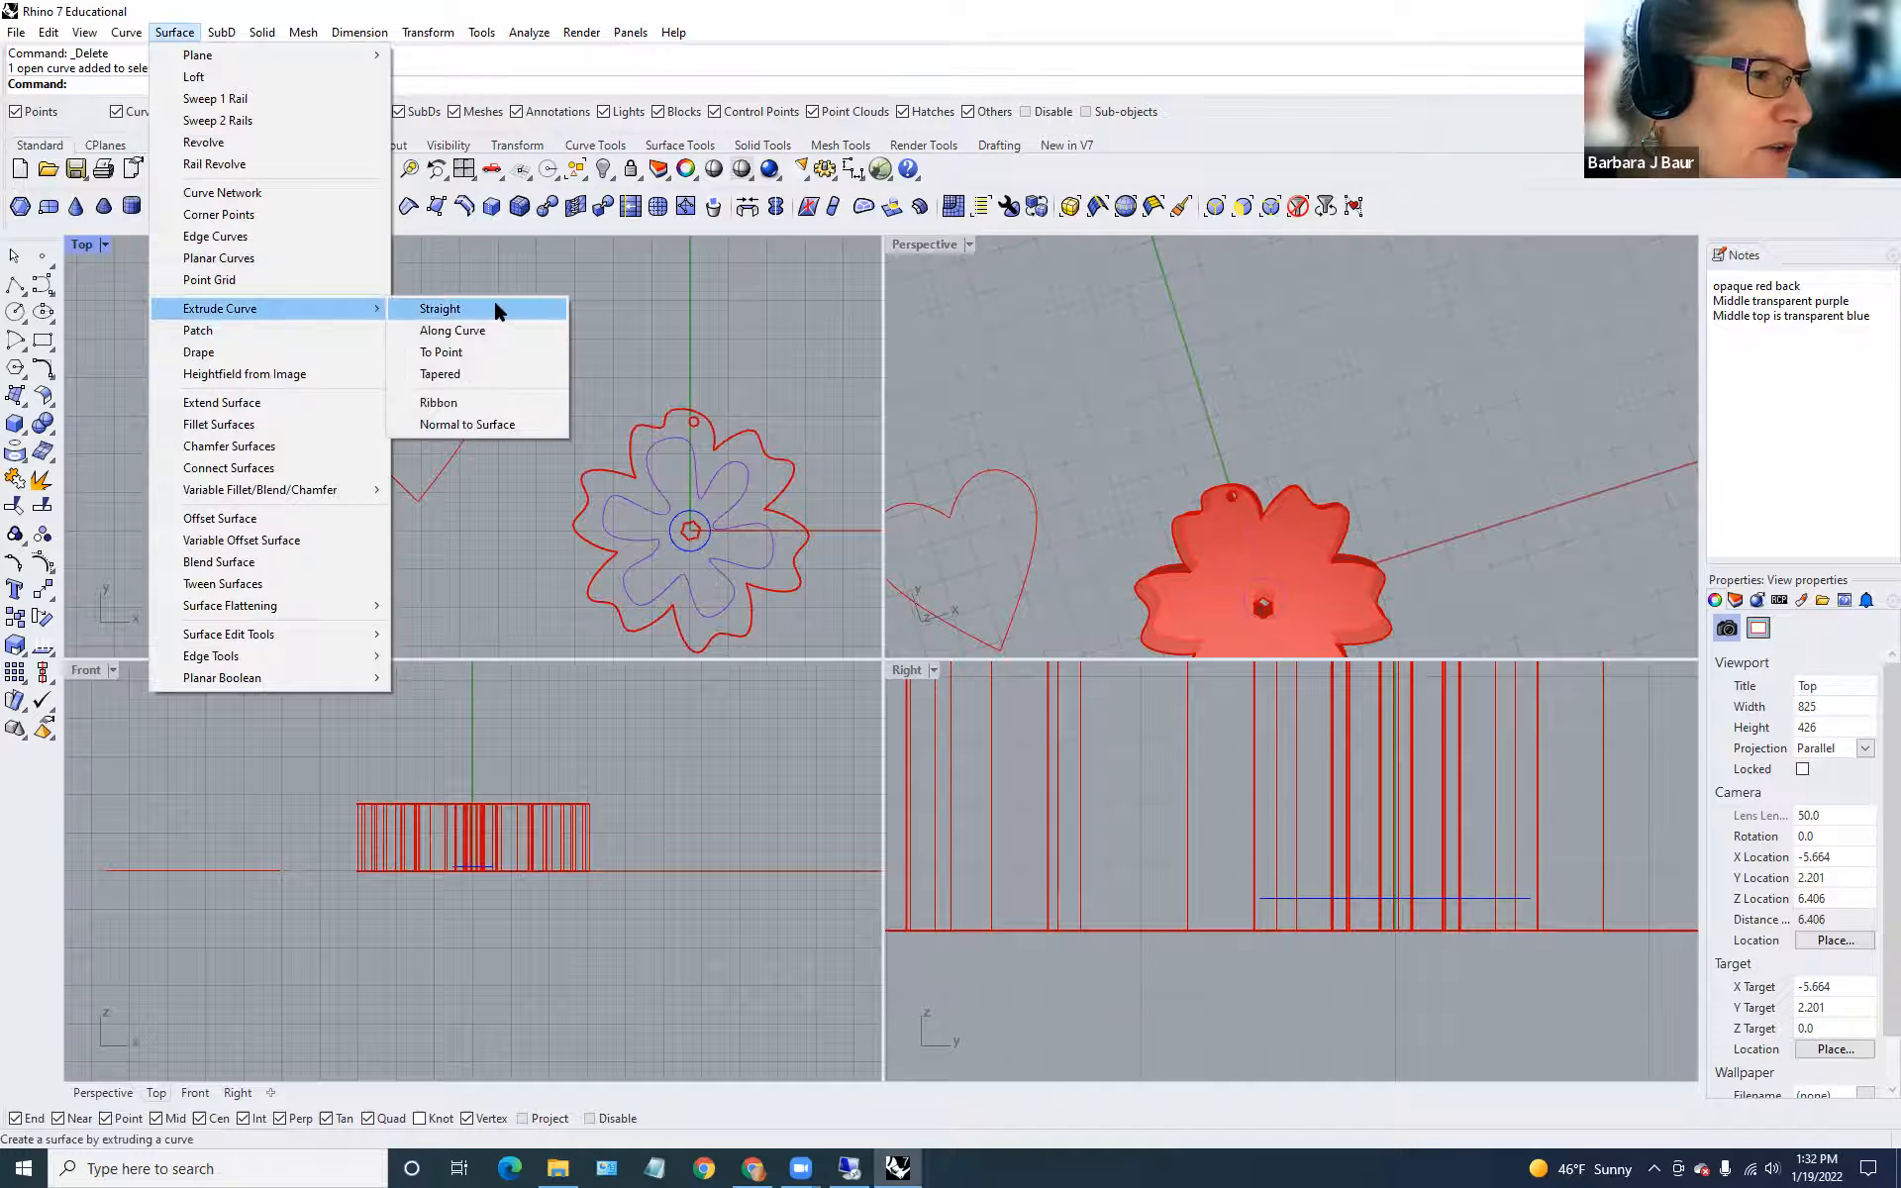
{"action": "mouse_move", "coordinate": [262, 32]}
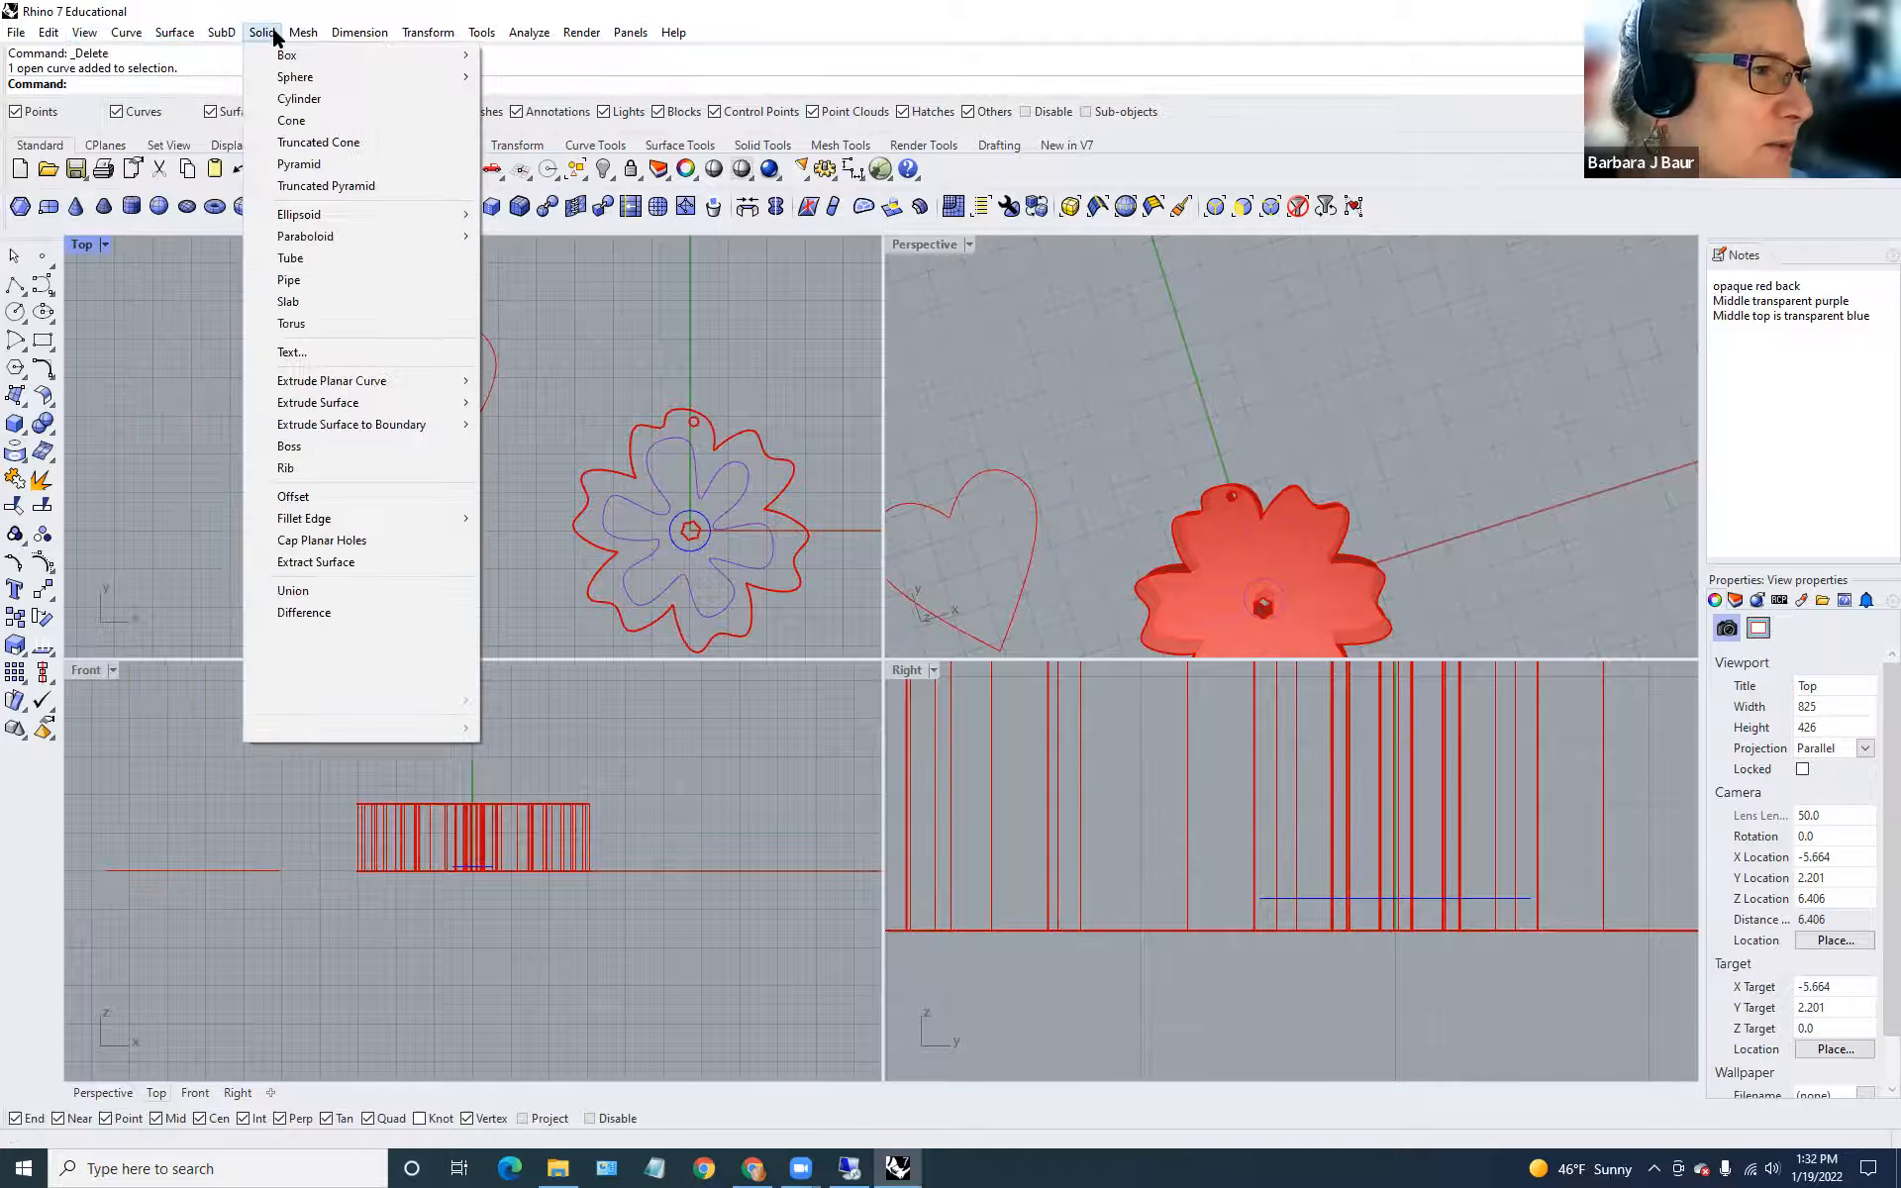
{"action": "mouse_move", "coordinate": [388, 380]}
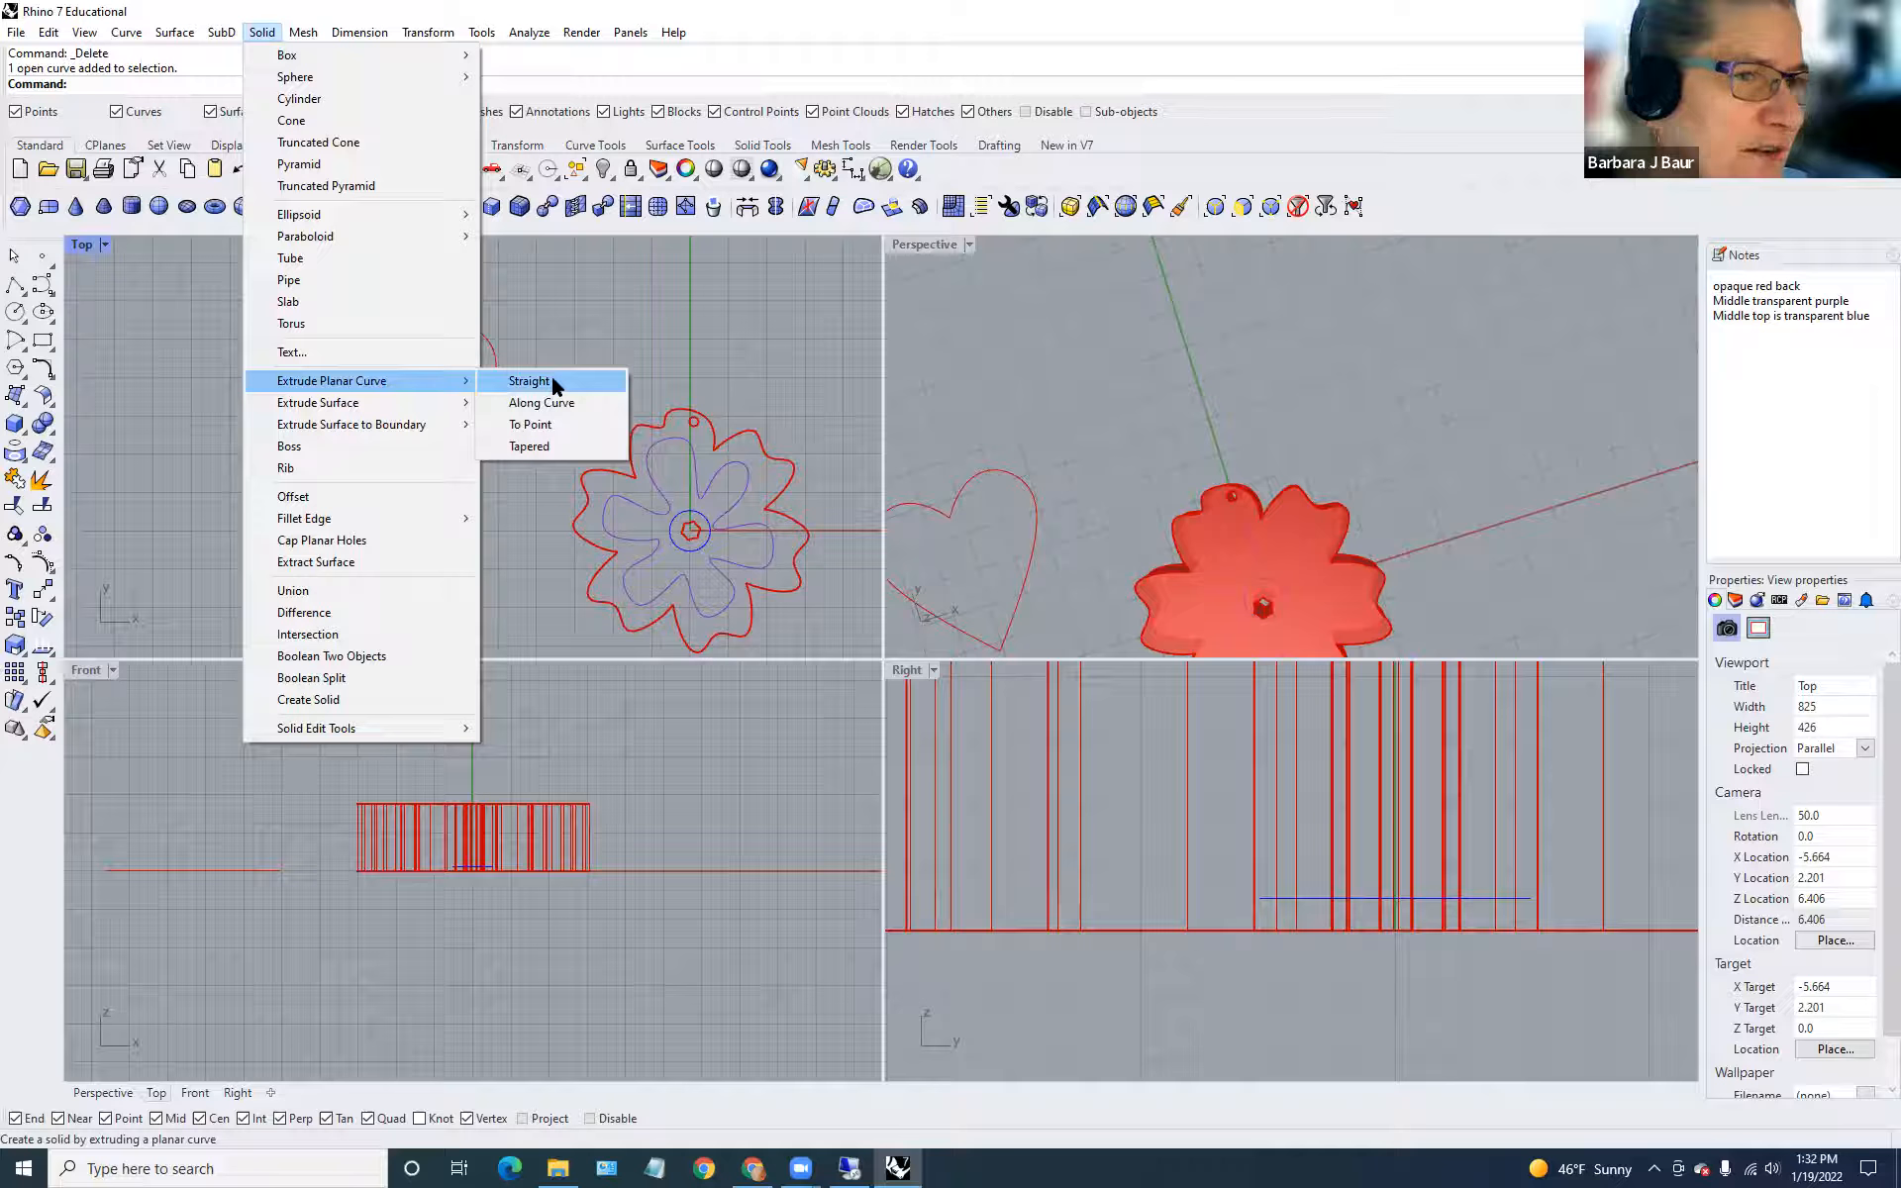
{"action": "left_click", "coordinate": [576, 294]}
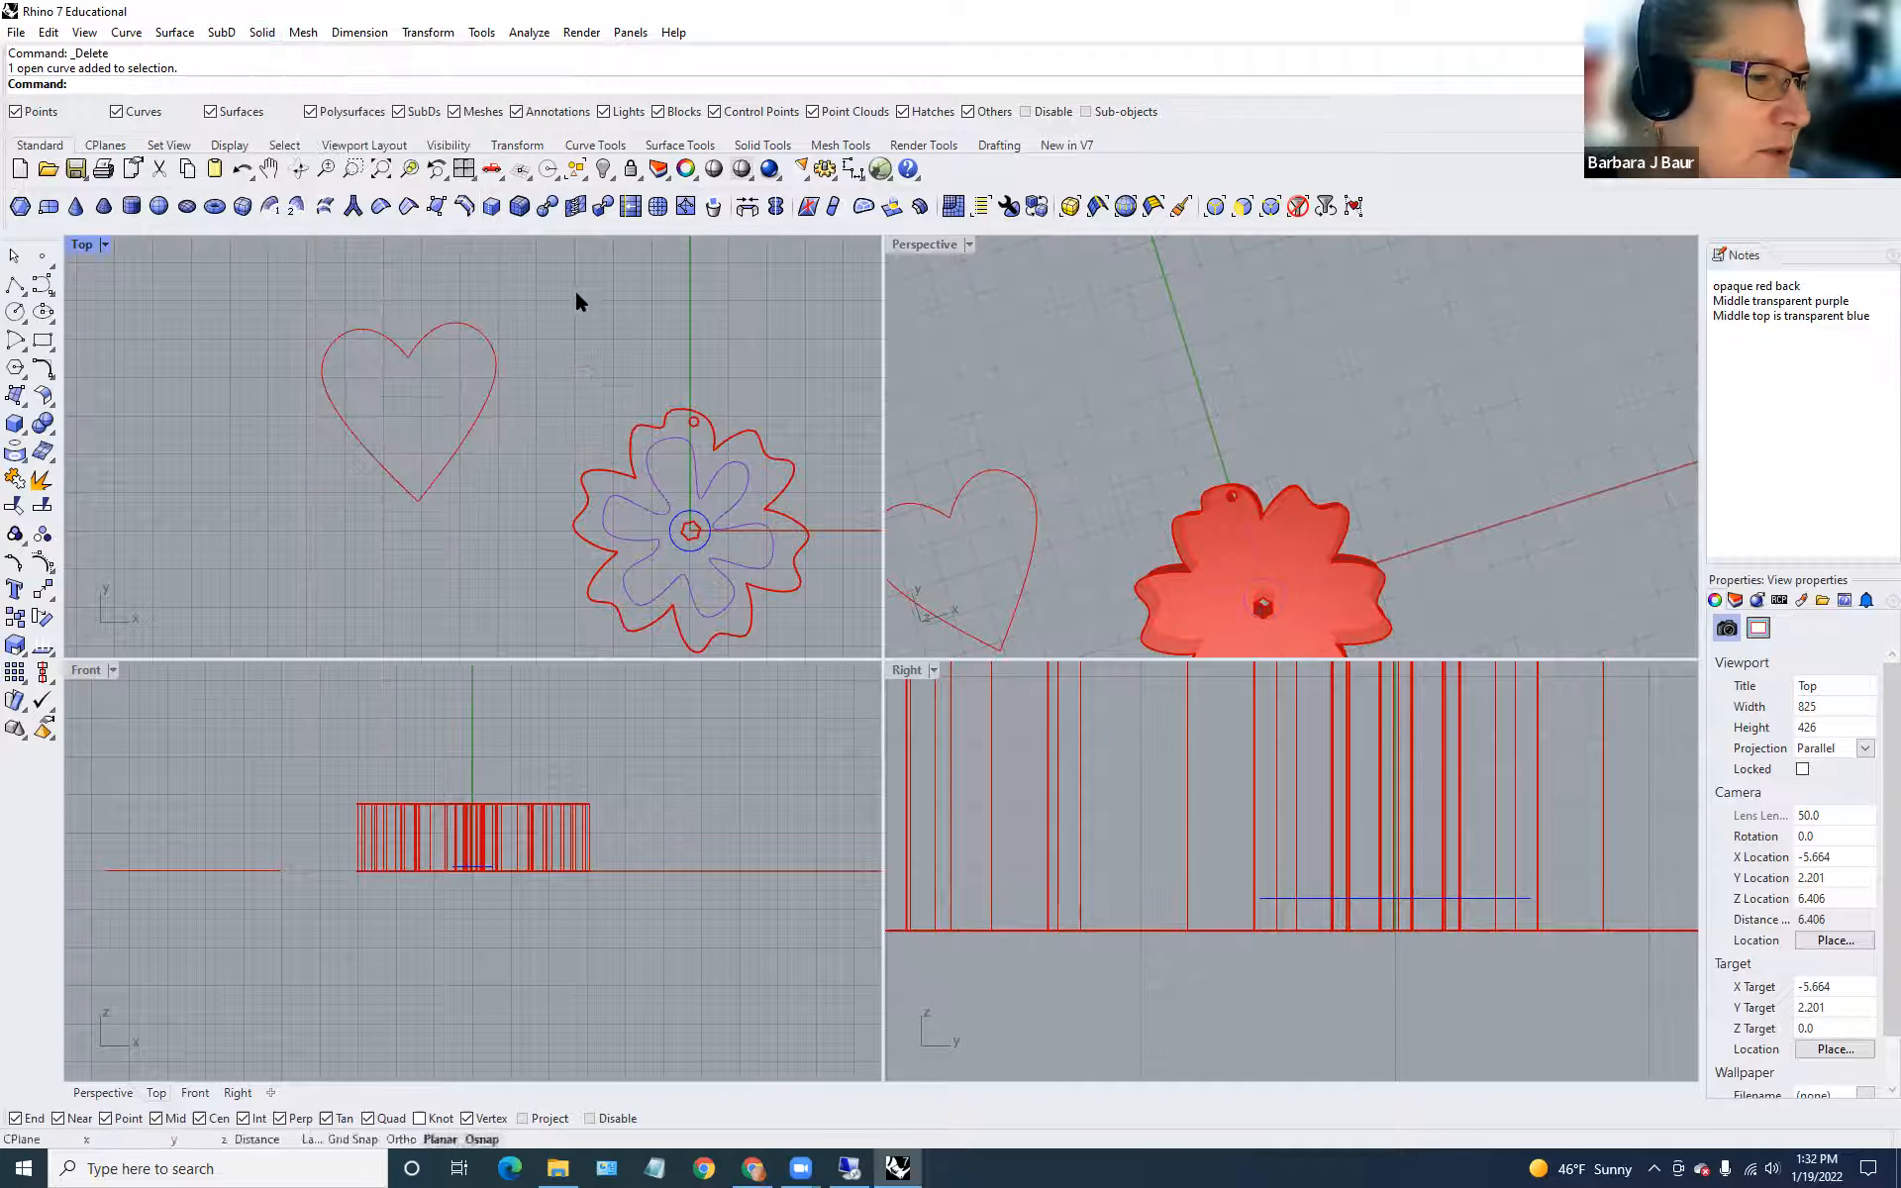
Extrude the two heart outline curves straight by about 15.4 inches below the construction plane as surfaces, with the solid option off.
{"action": "left_click_drag", "start_coordinate": [320, 457], "coordinate": [286, 457]}
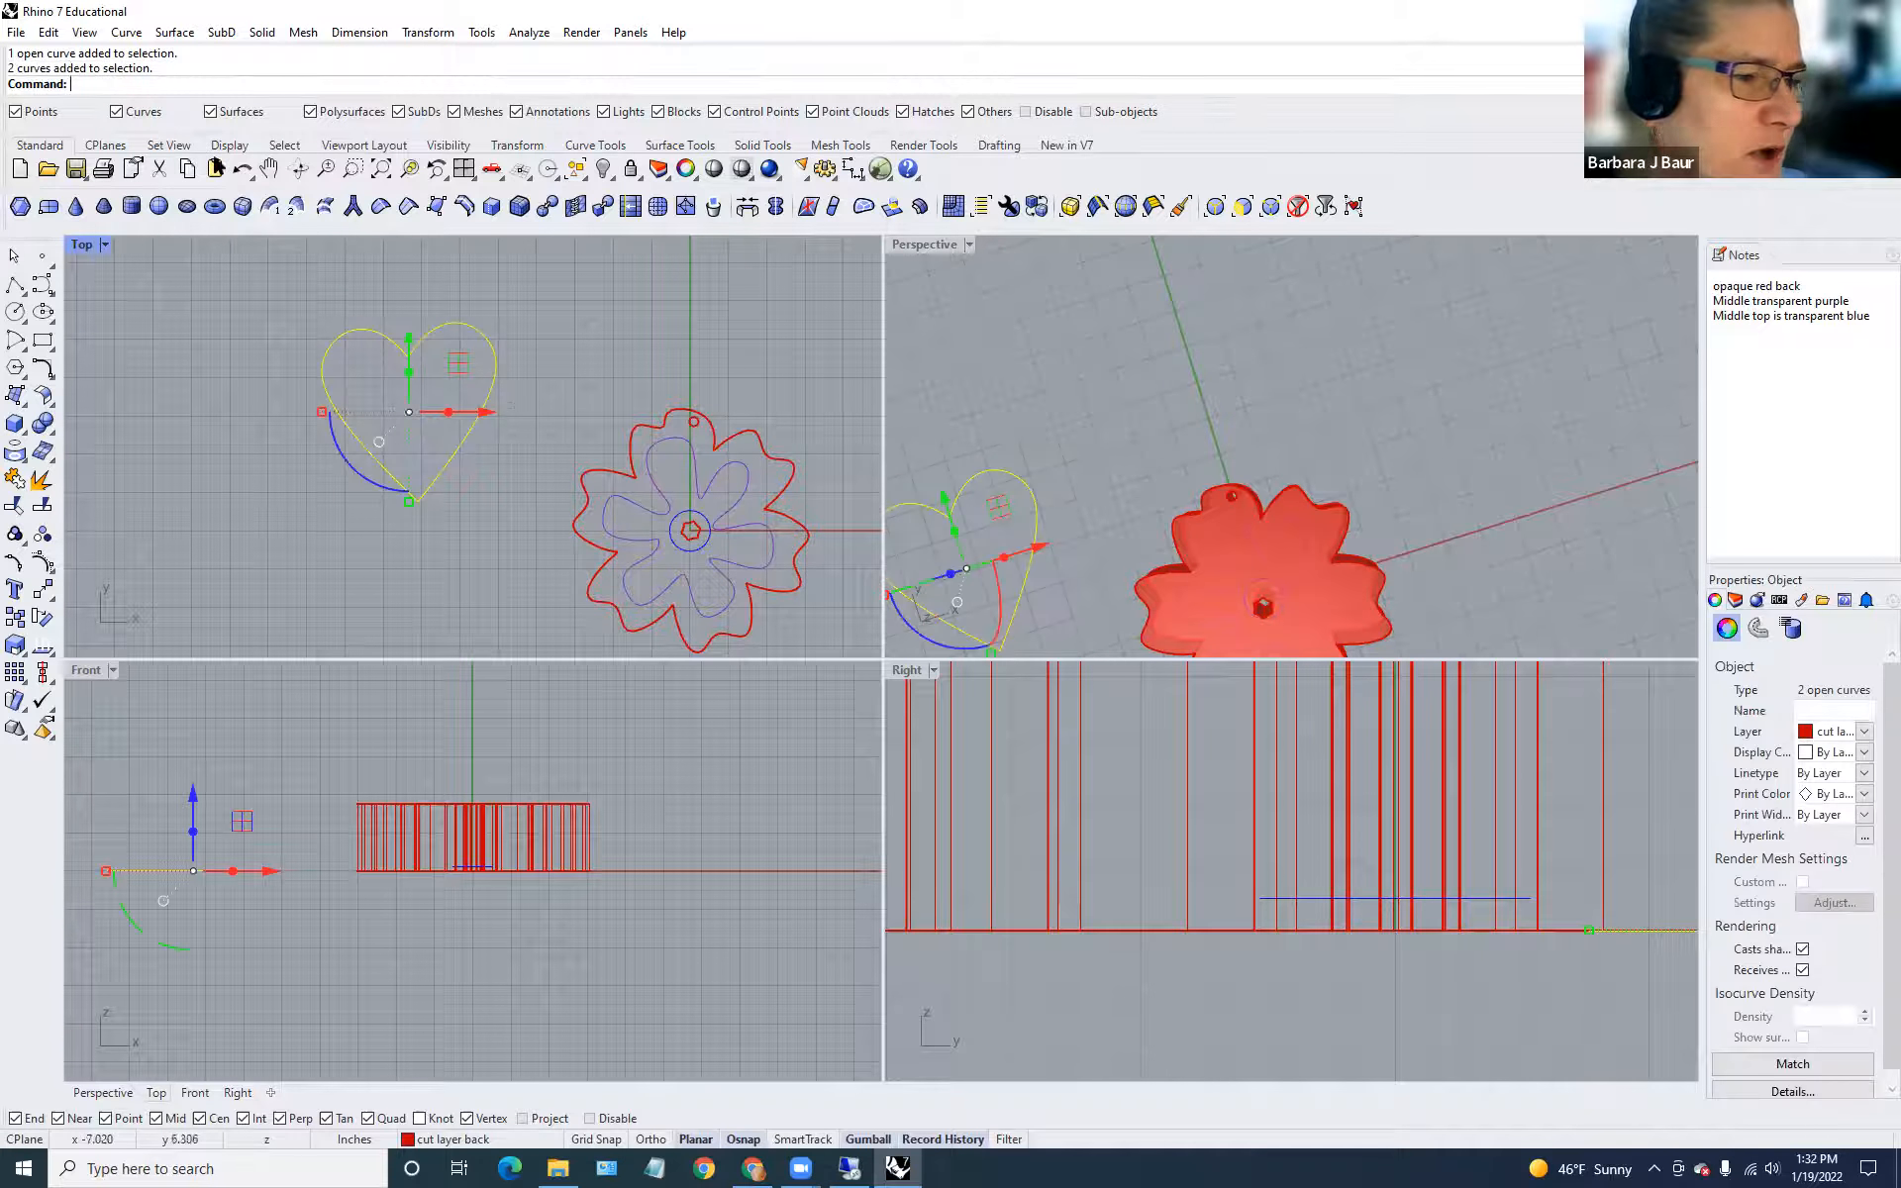
{"action": "left_click", "coordinate": [174, 32]}
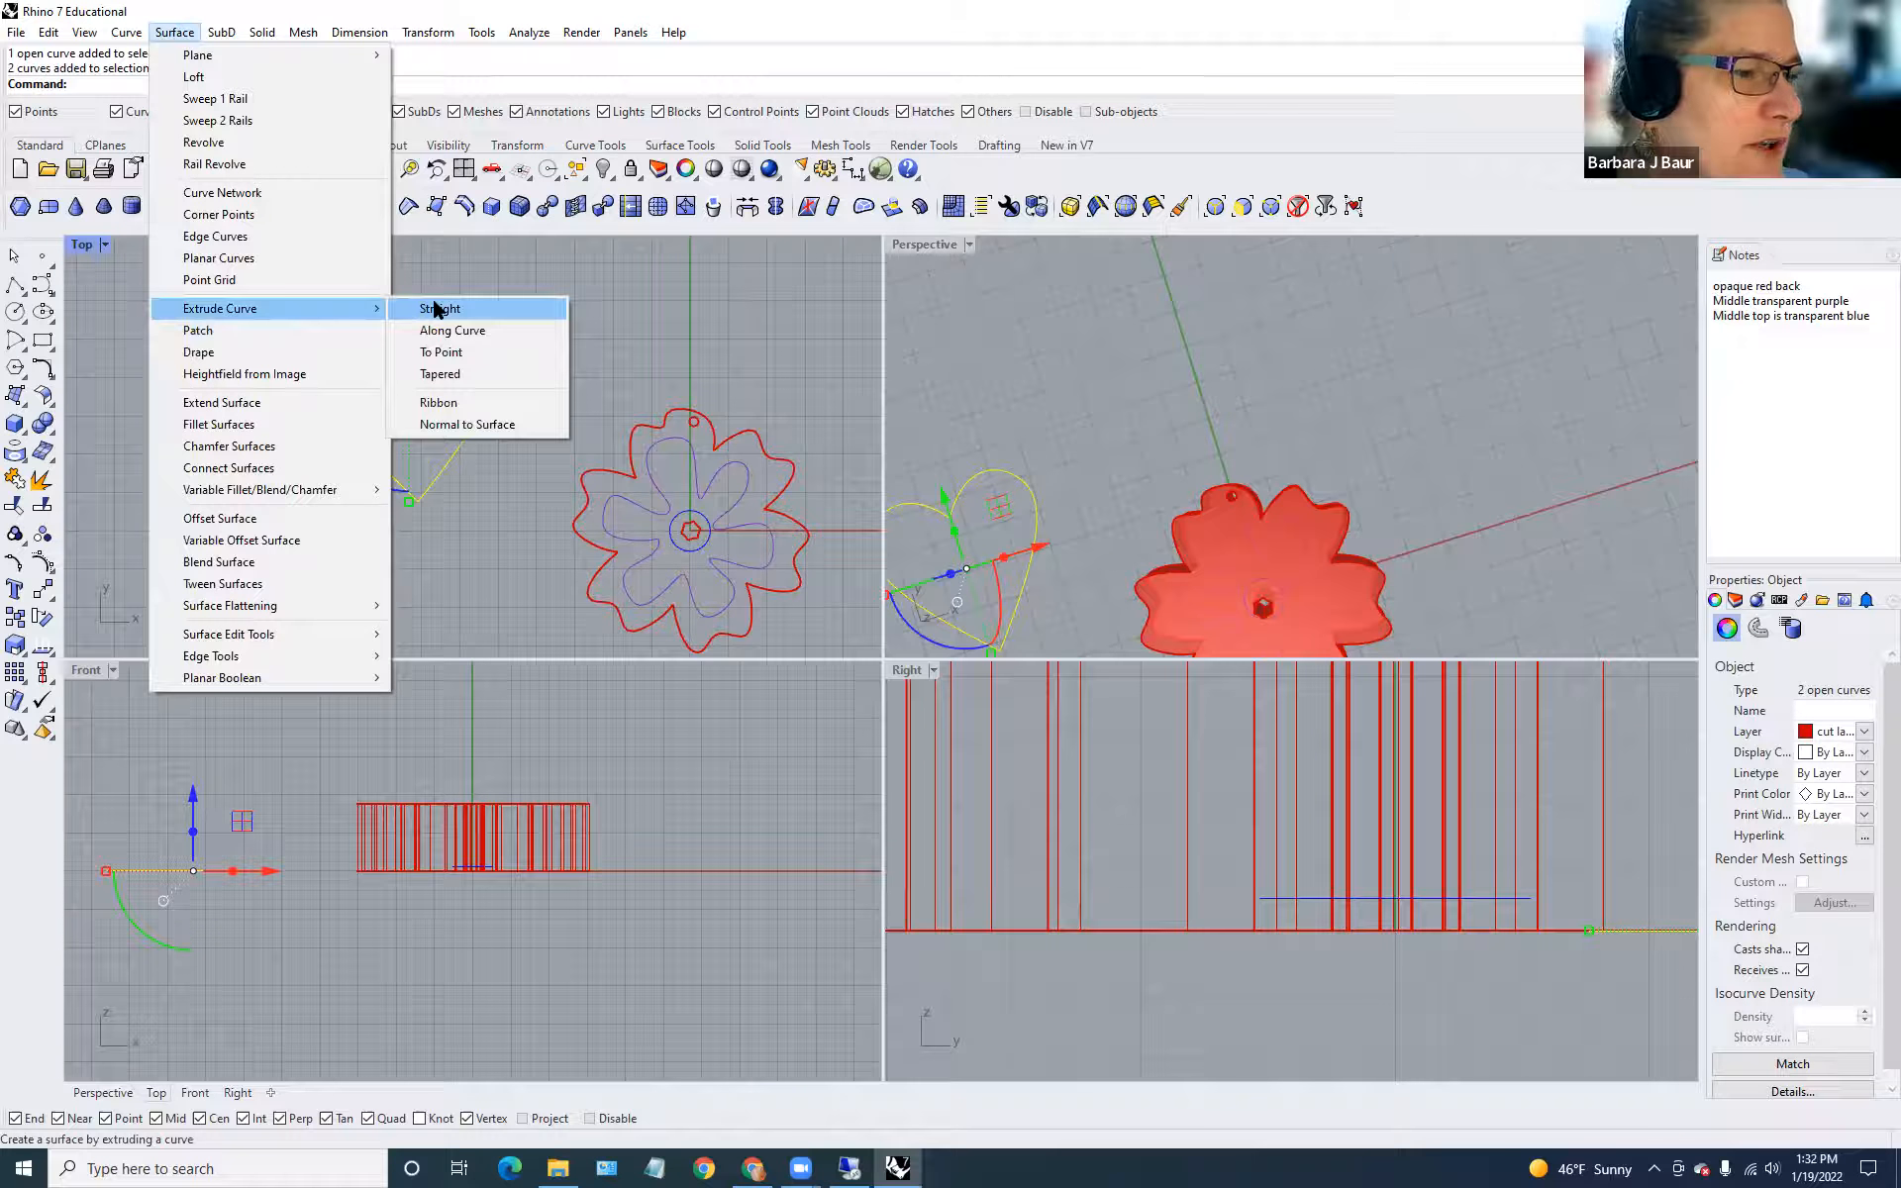
{"action": "left_click", "coordinate": [436, 309]}
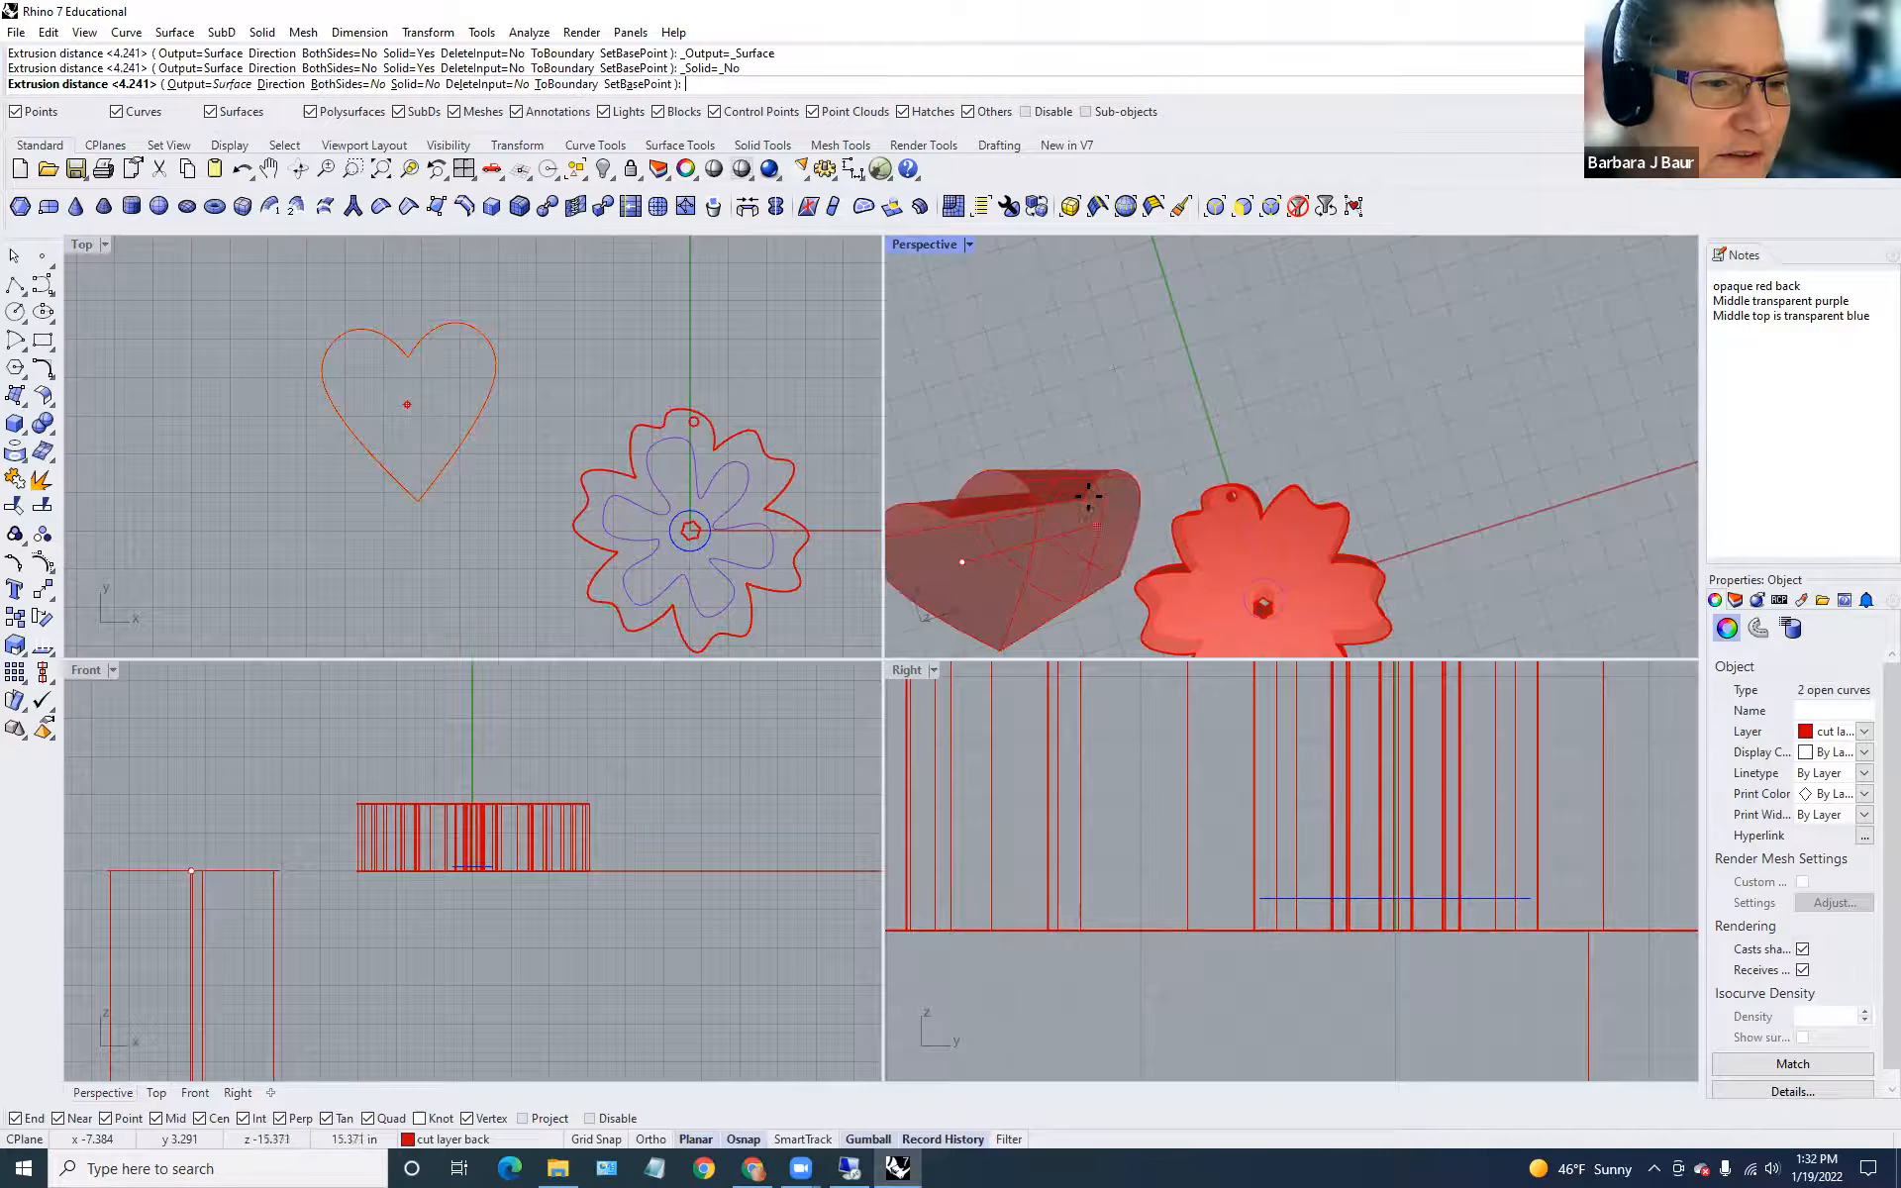
{"action": "left_click", "coordinate": [1088, 496]}
{"action": "left_click", "coordinate": [943, 436]}
Delete both halves of the heart extrusion along with the two heart outline curves.
{"action": "right_click_drag", "start_coordinate": [986, 519], "coordinate": [1047, 495]}
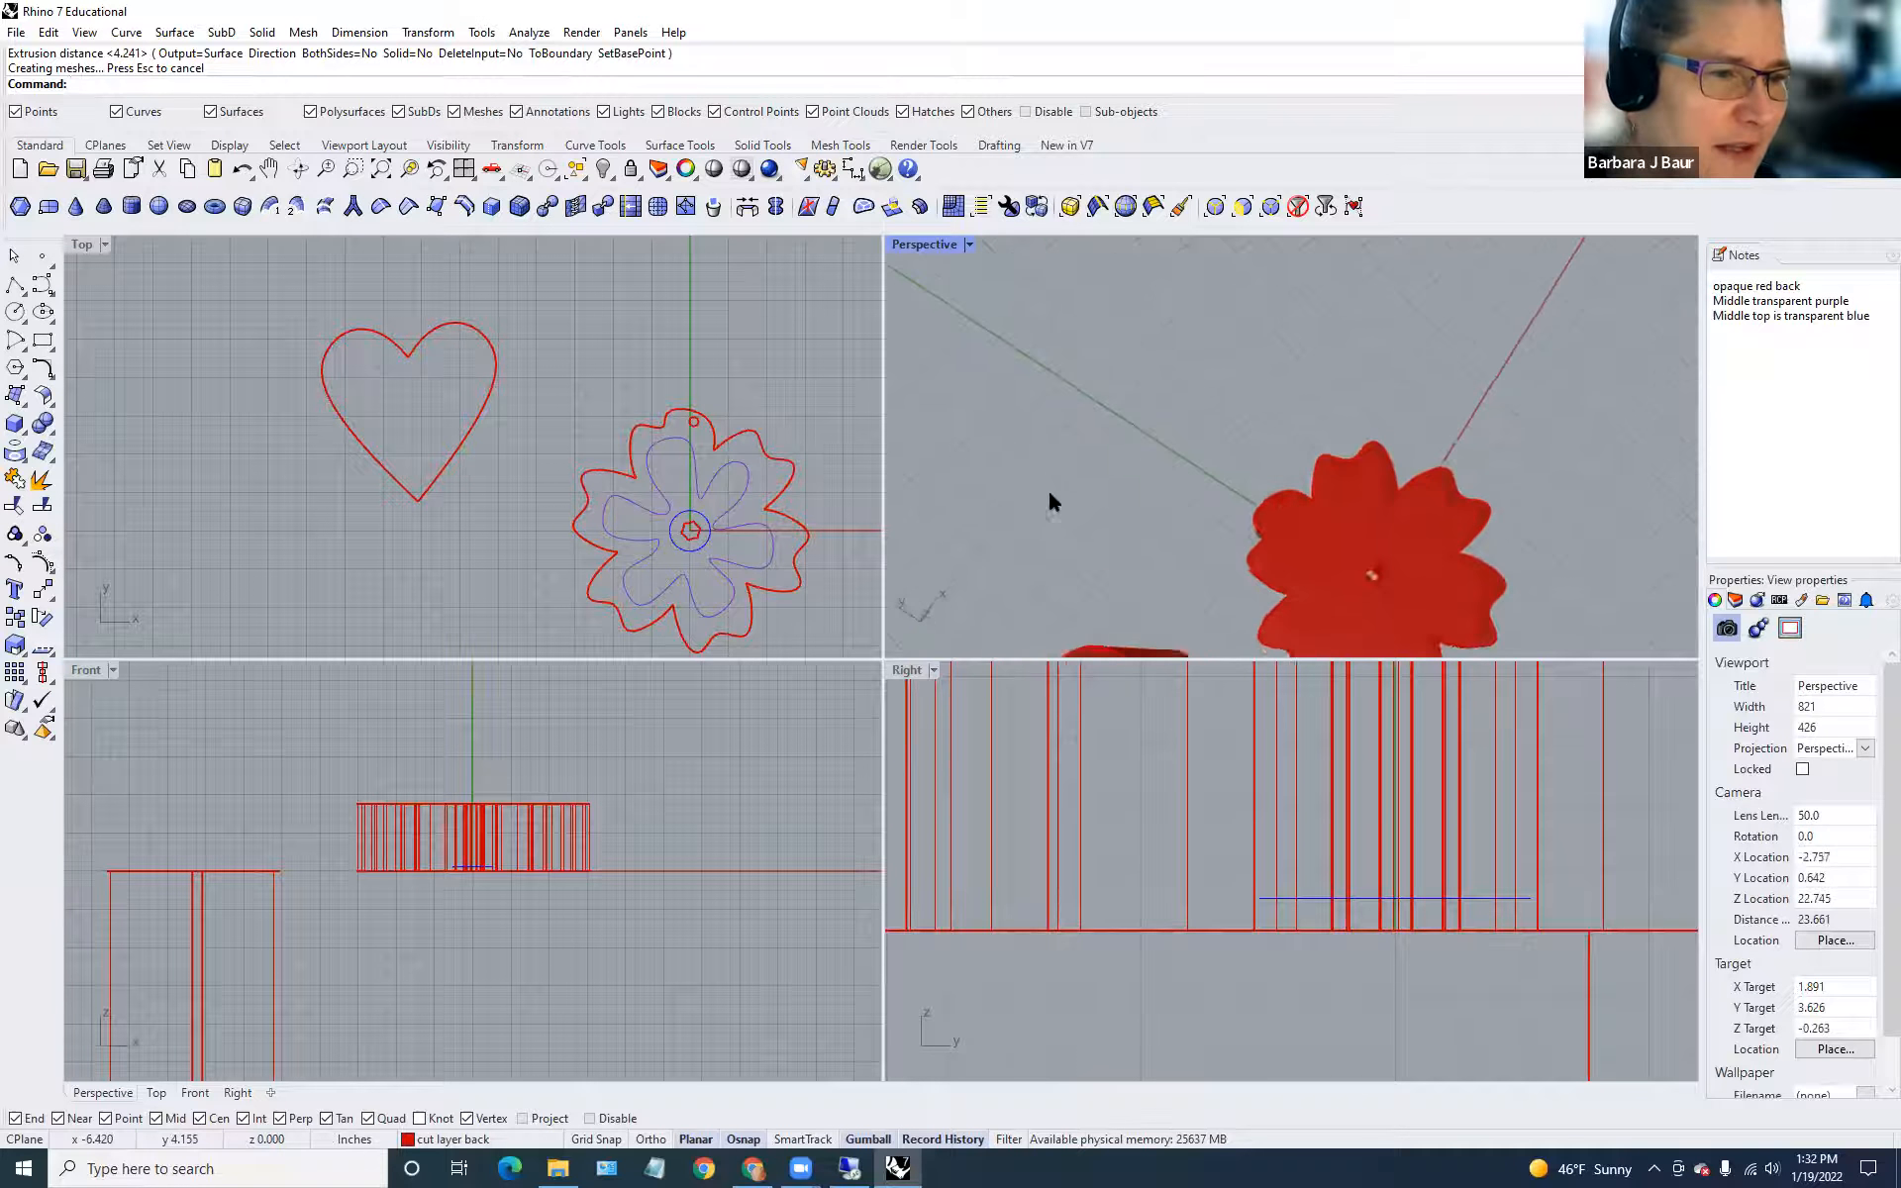
{"action": "double_click", "coordinate": [901, 244]}
{"action": "scroll", "coordinate": [780, 774], "scroll_direction": "down", "scroll_amount": 5}
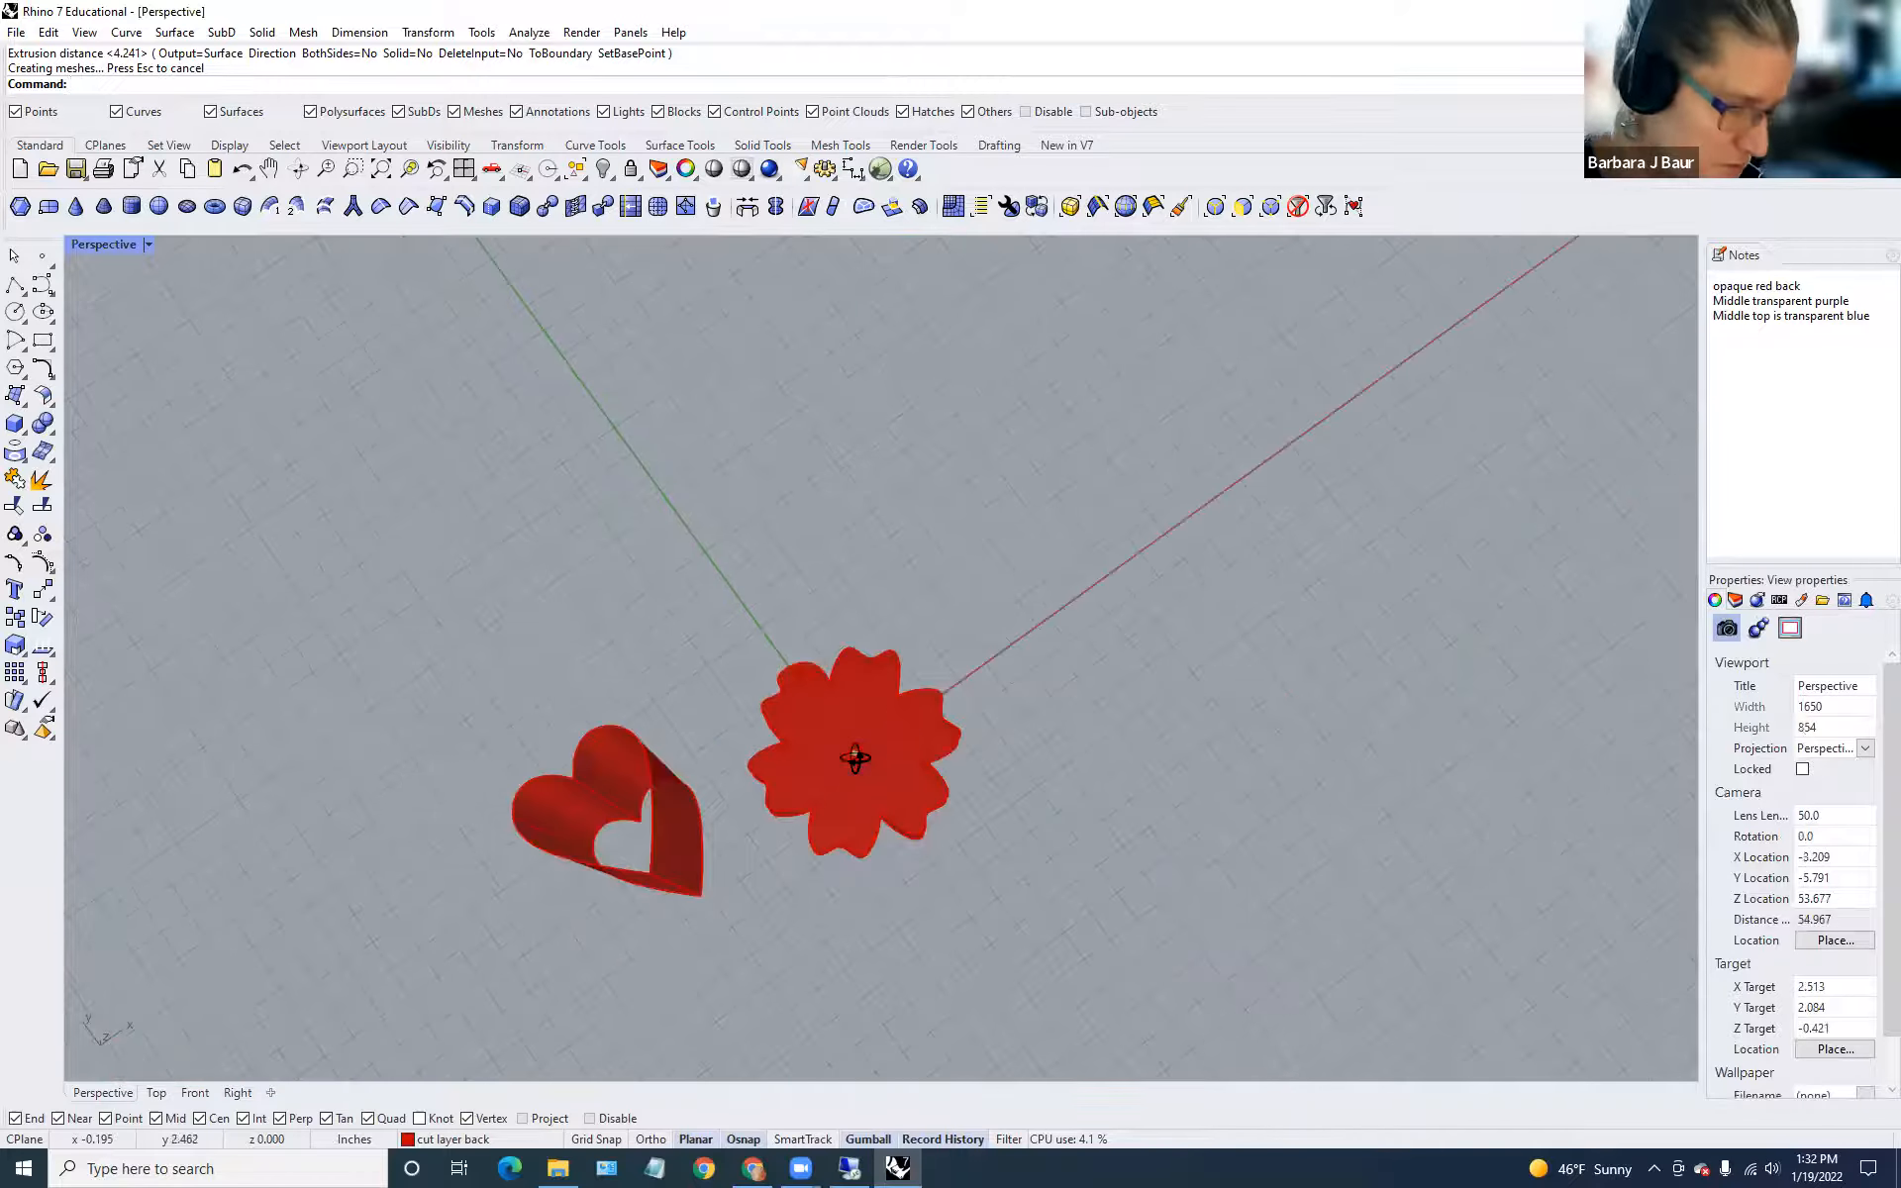
{"action": "right_click_drag", "start_coordinate": [925, 607], "coordinate": [663, 758]}
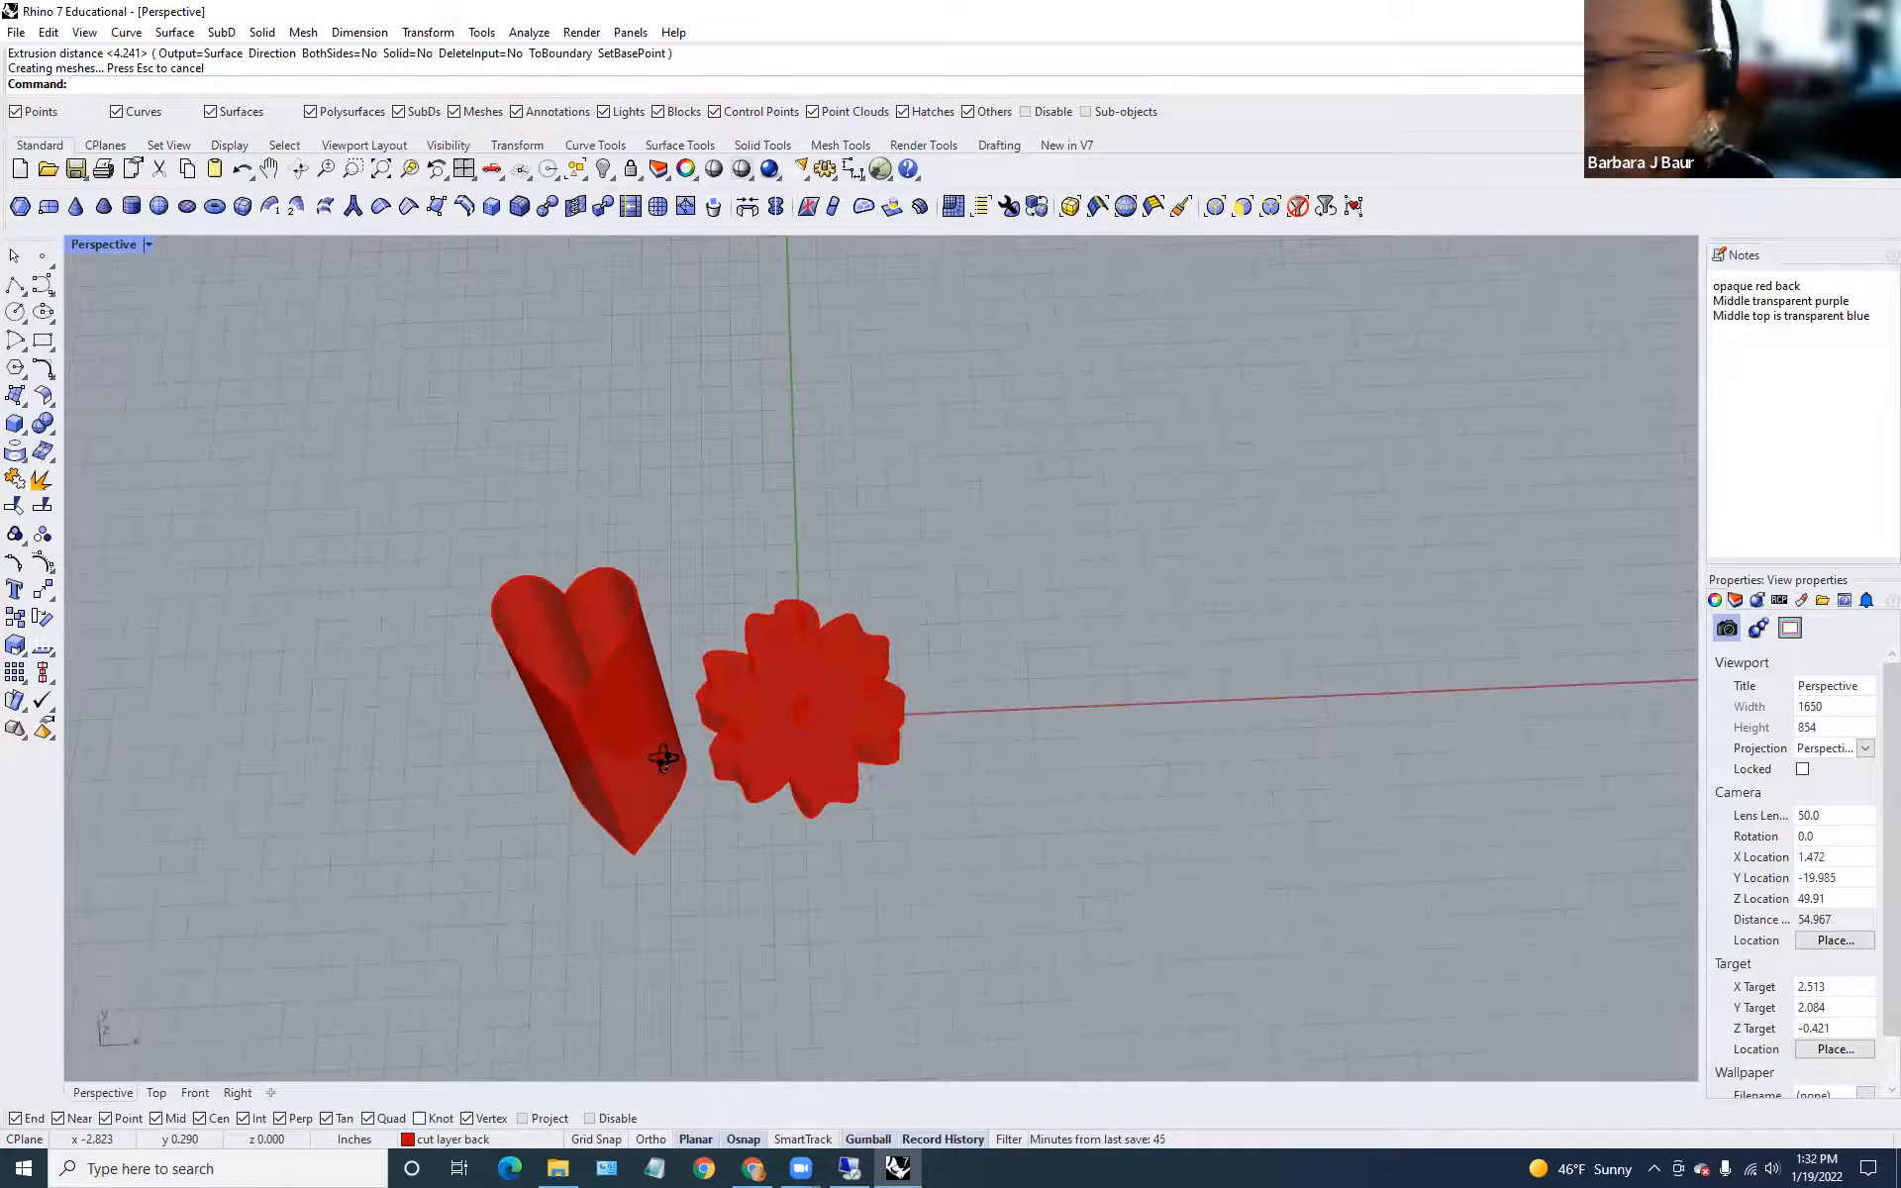
{"action": "right_click_drag", "start_coordinate": [671, 688], "coordinate": [650, 716]}
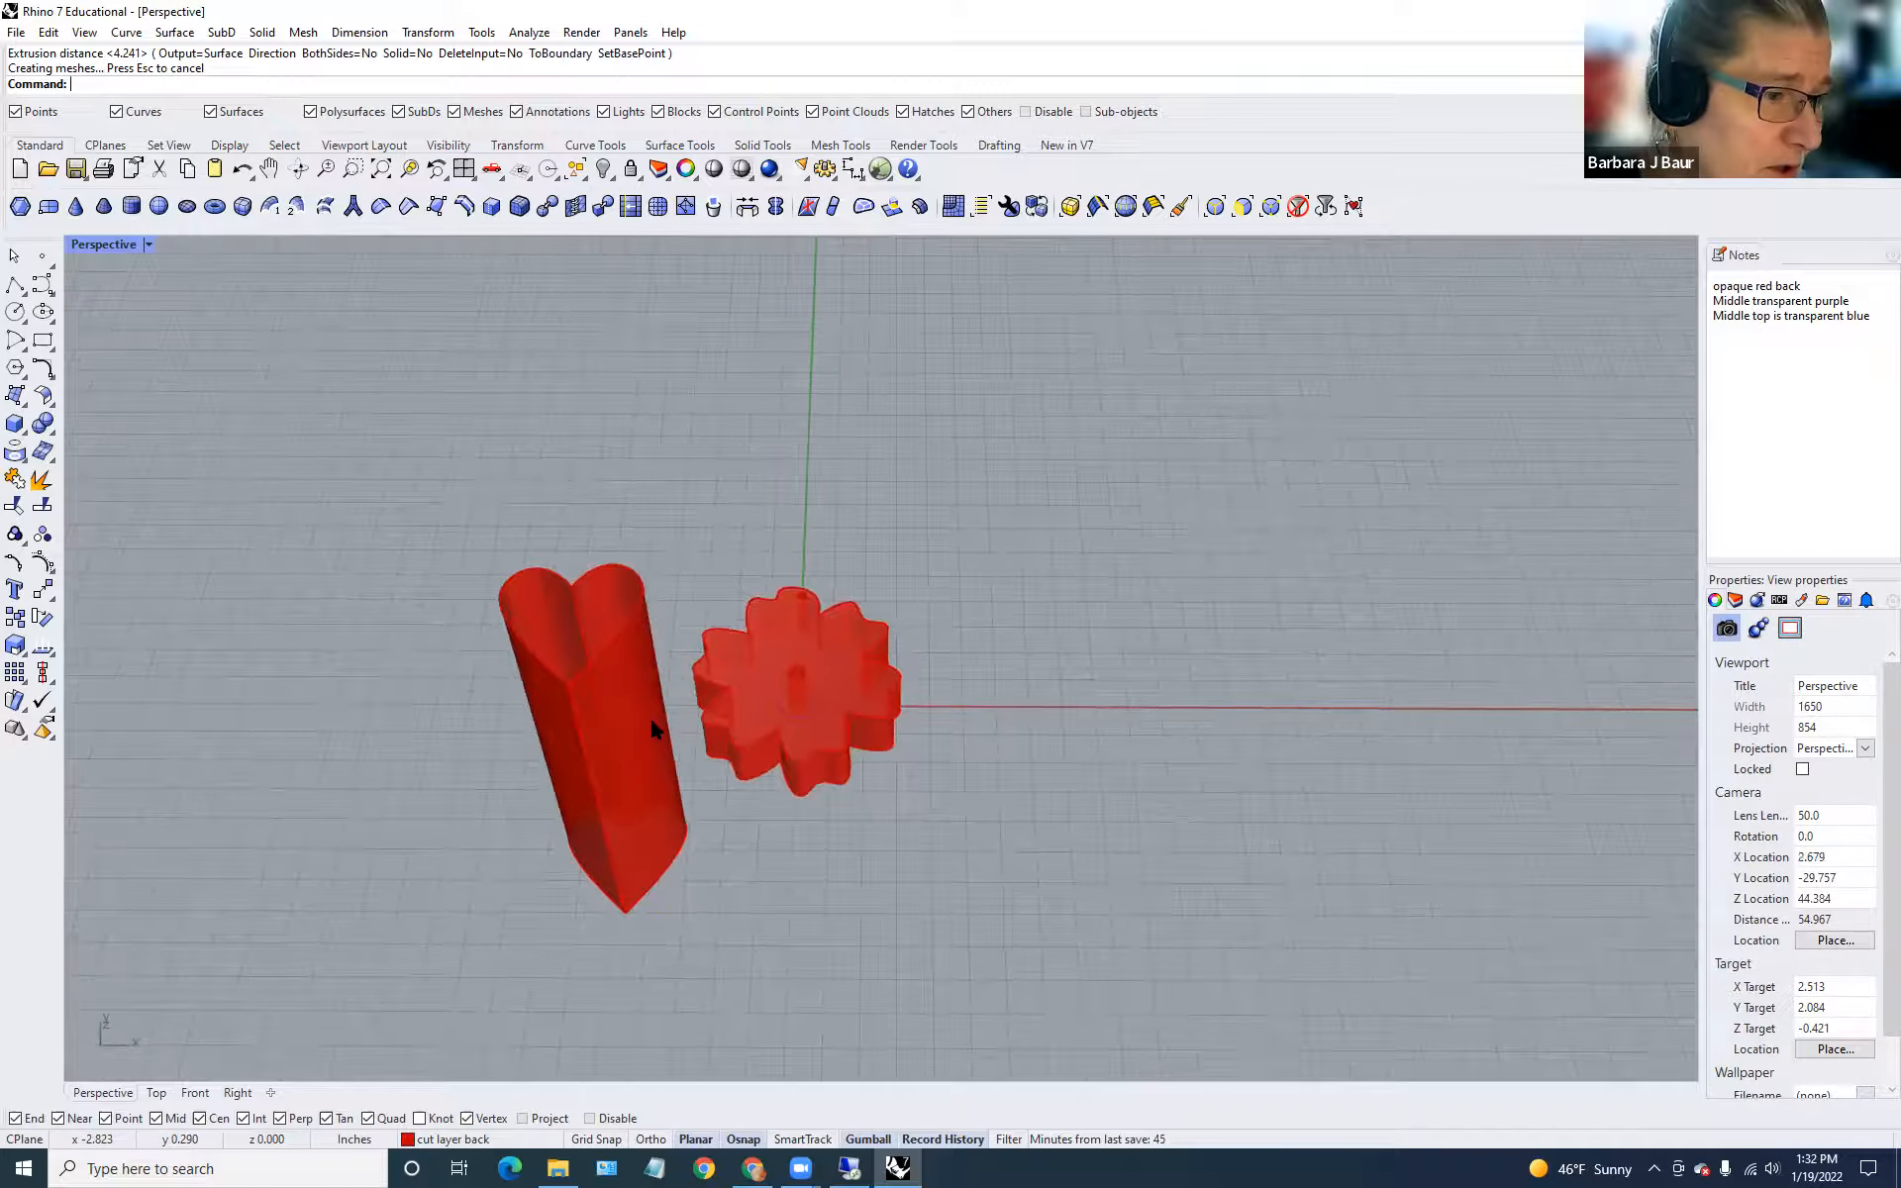
{"action": "left_click", "coordinate": [650, 717]}
{"action": "key", "text": "Delete"}
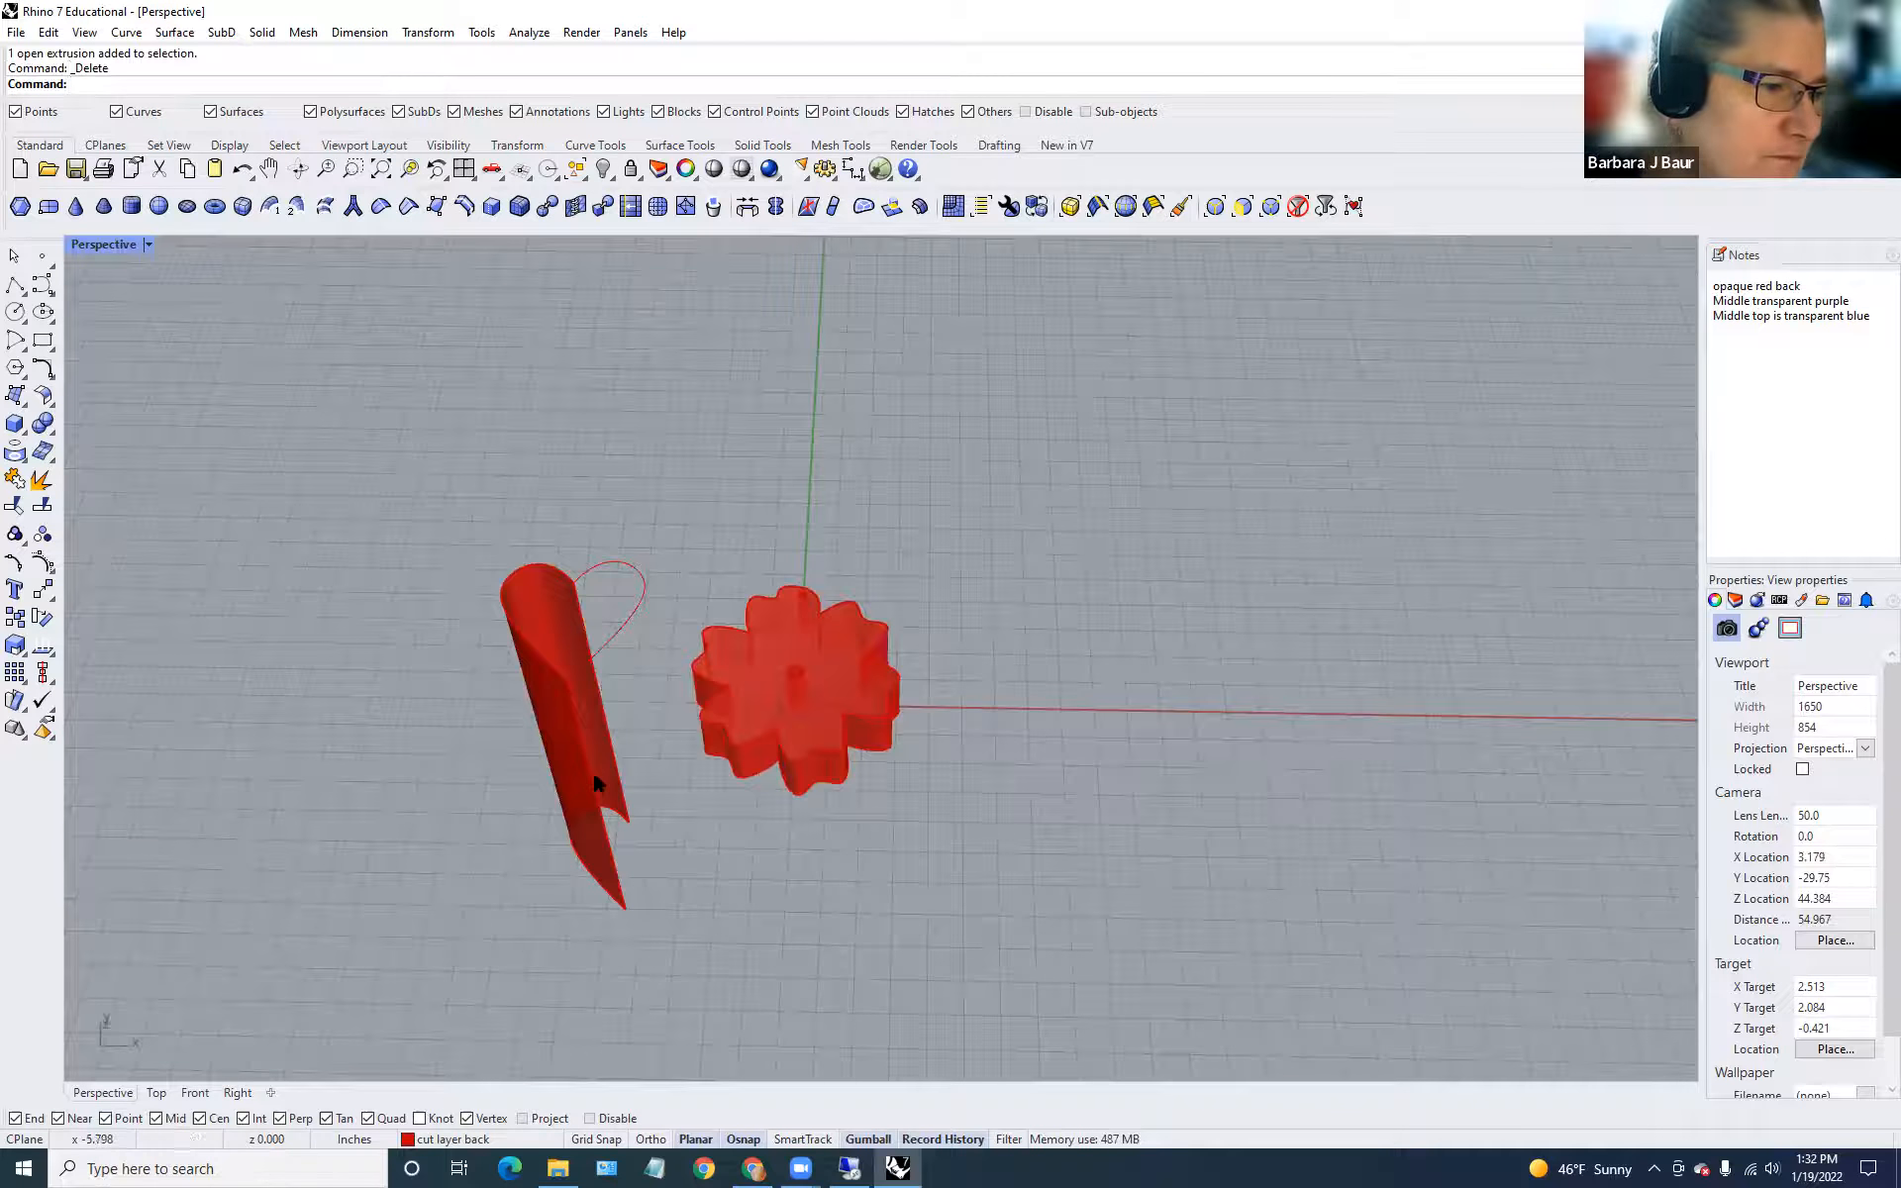
{"action": "right_click_drag", "start_coordinate": [615, 756], "coordinate": [578, 716]}
{"action": "left_click", "coordinate": [582, 729]}
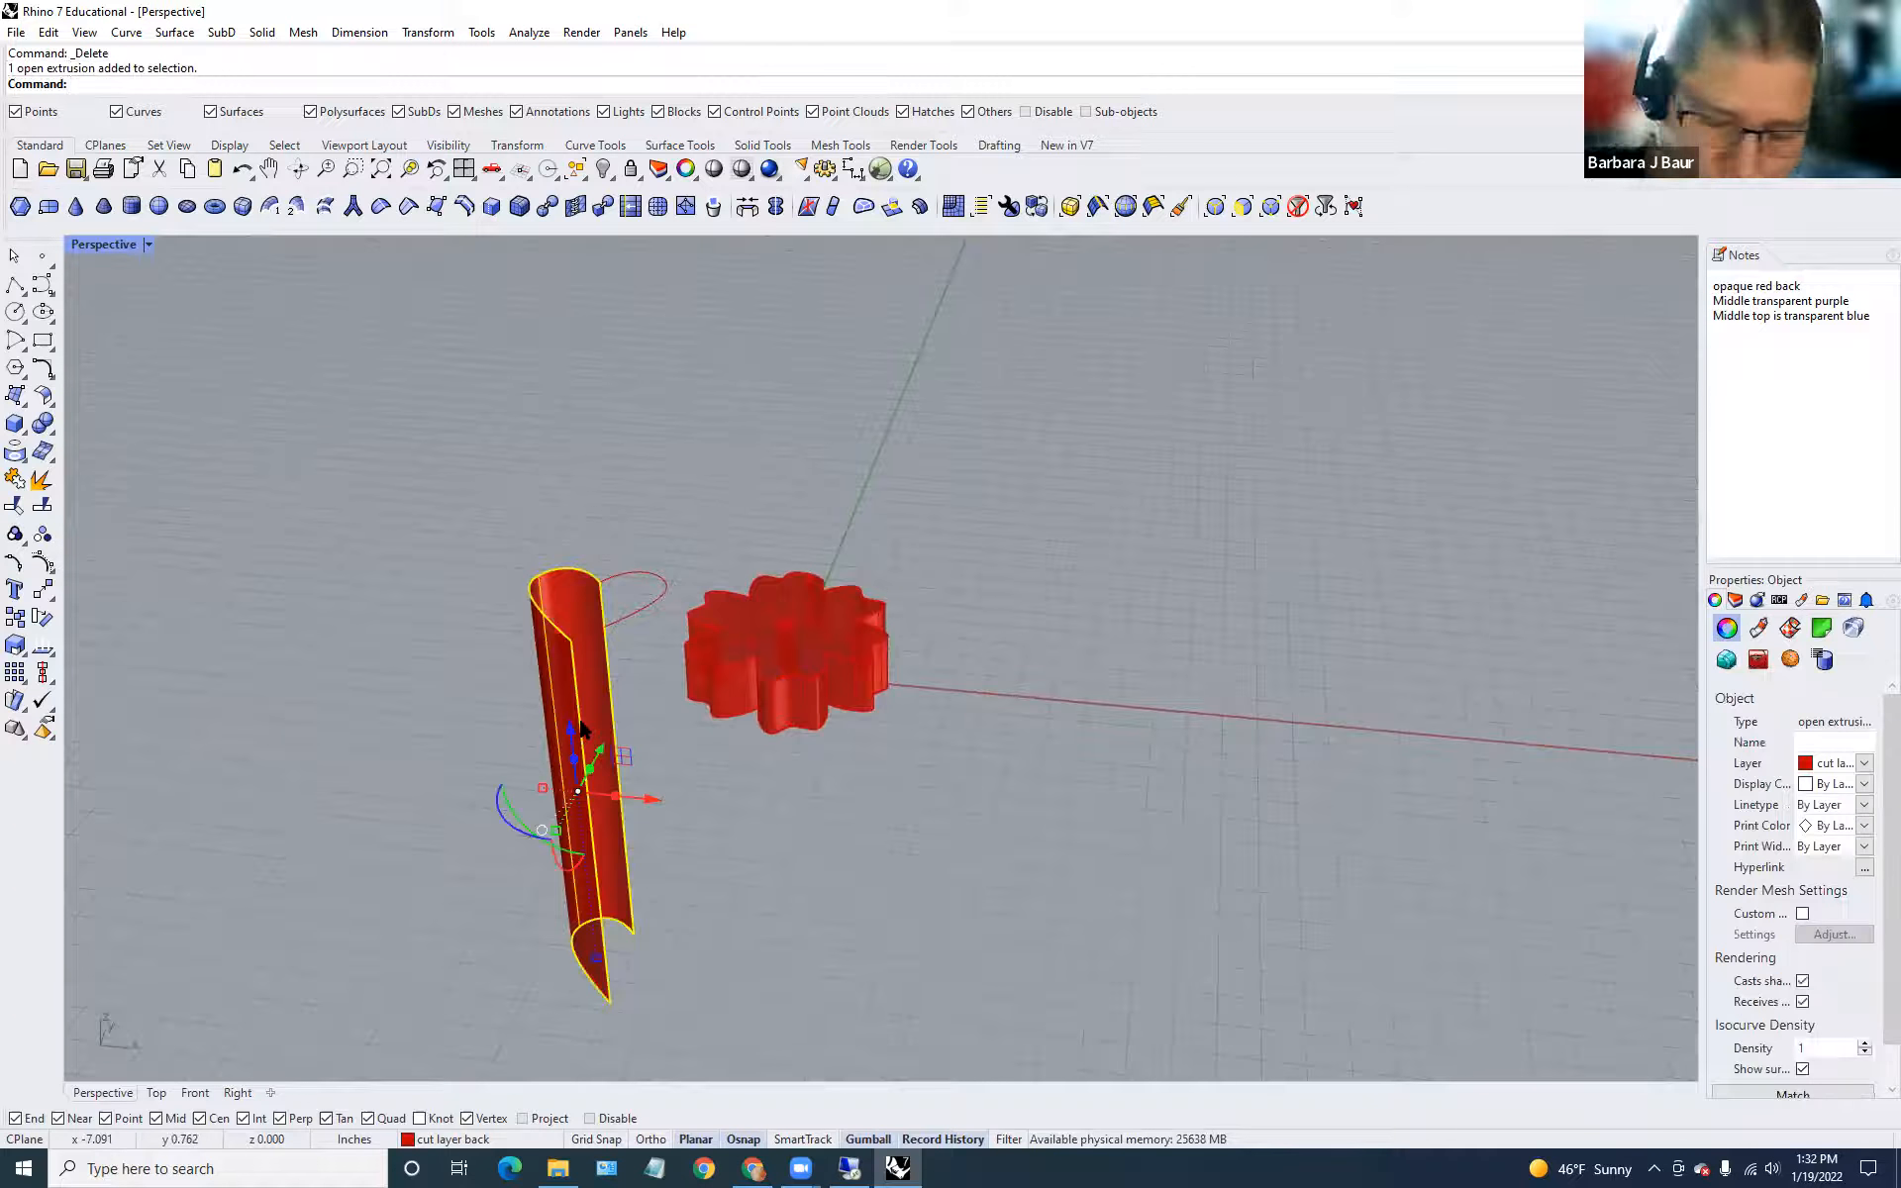
{"action": "key", "text": "Delete"}
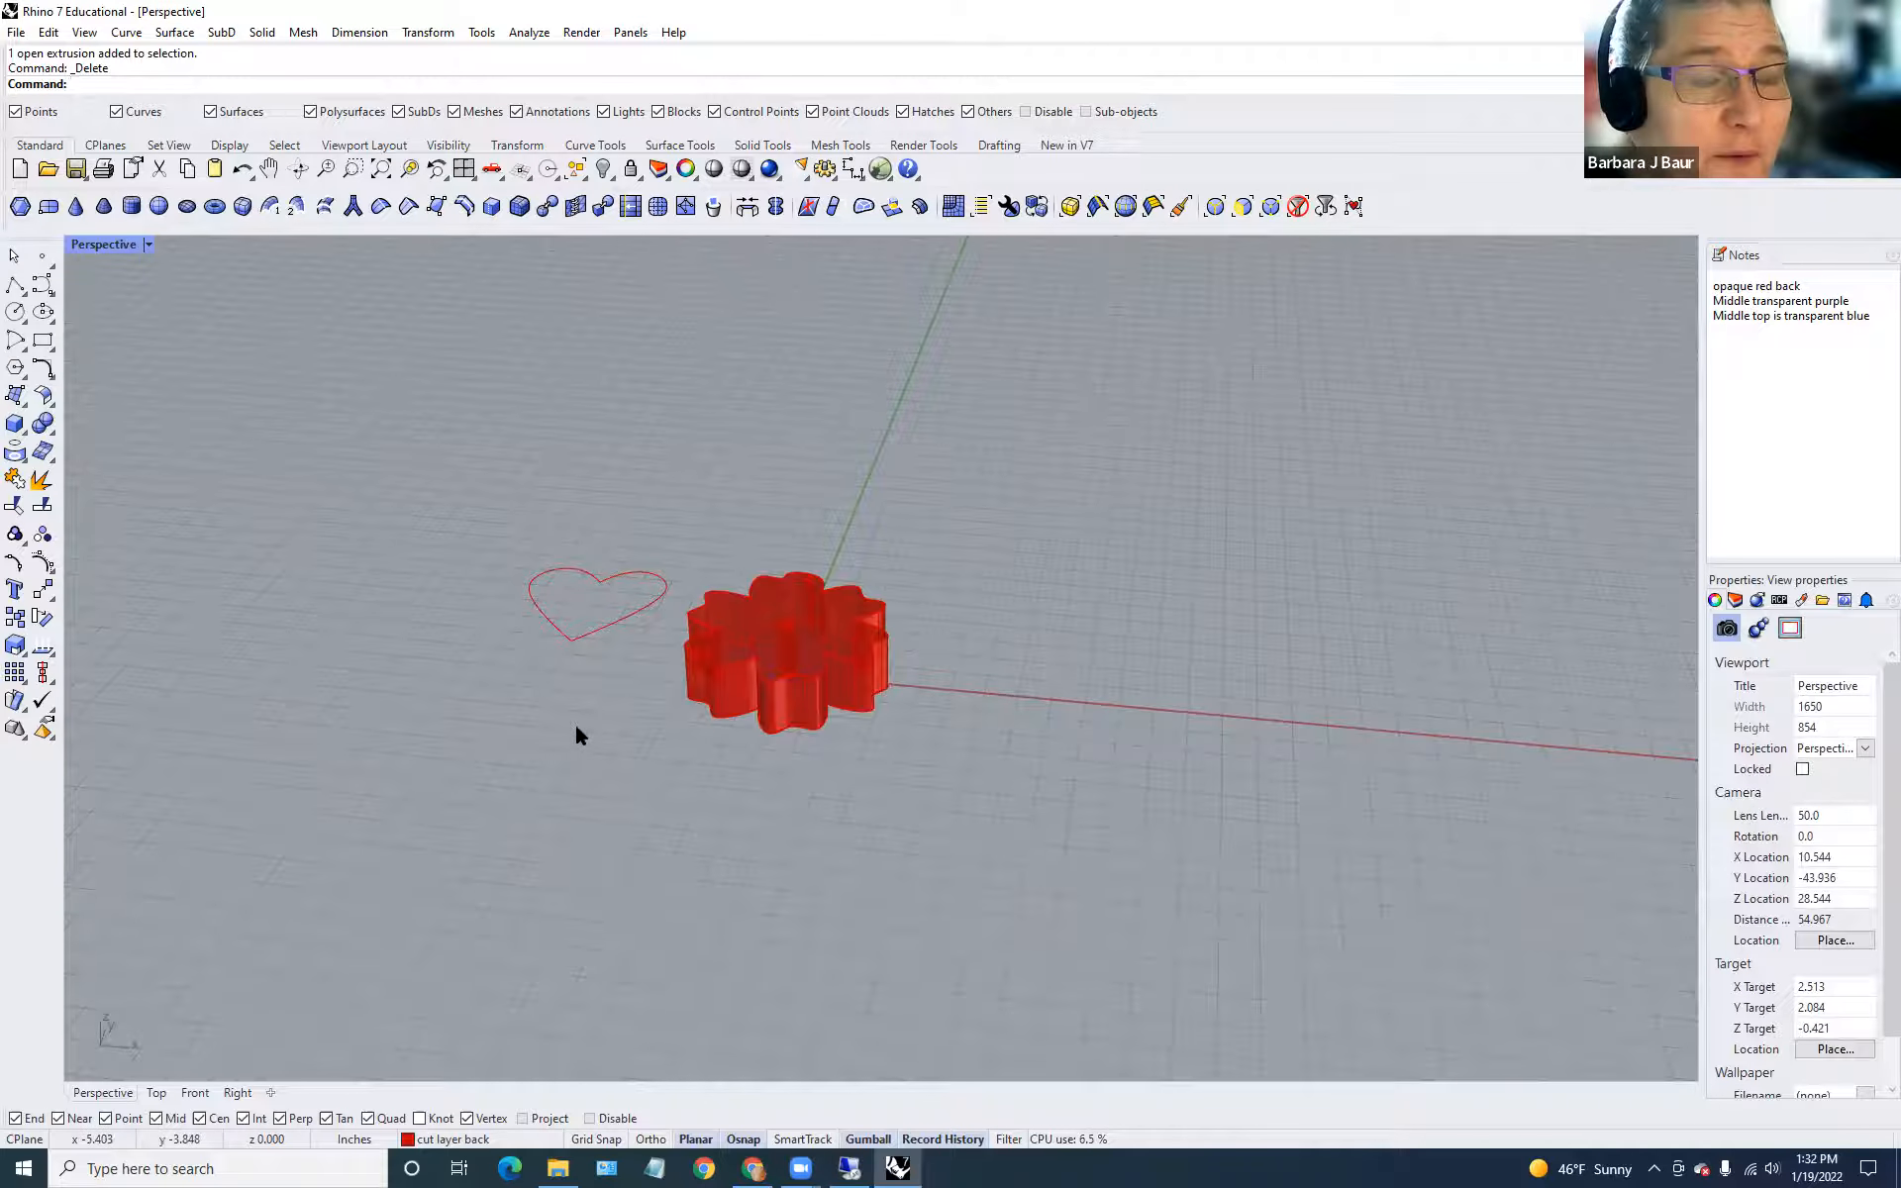
{"action": "left_click_drag", "start_coordinate": [616, 500], "coordinate": [525, 673]}
{"action": "key", "text": "Delete"}
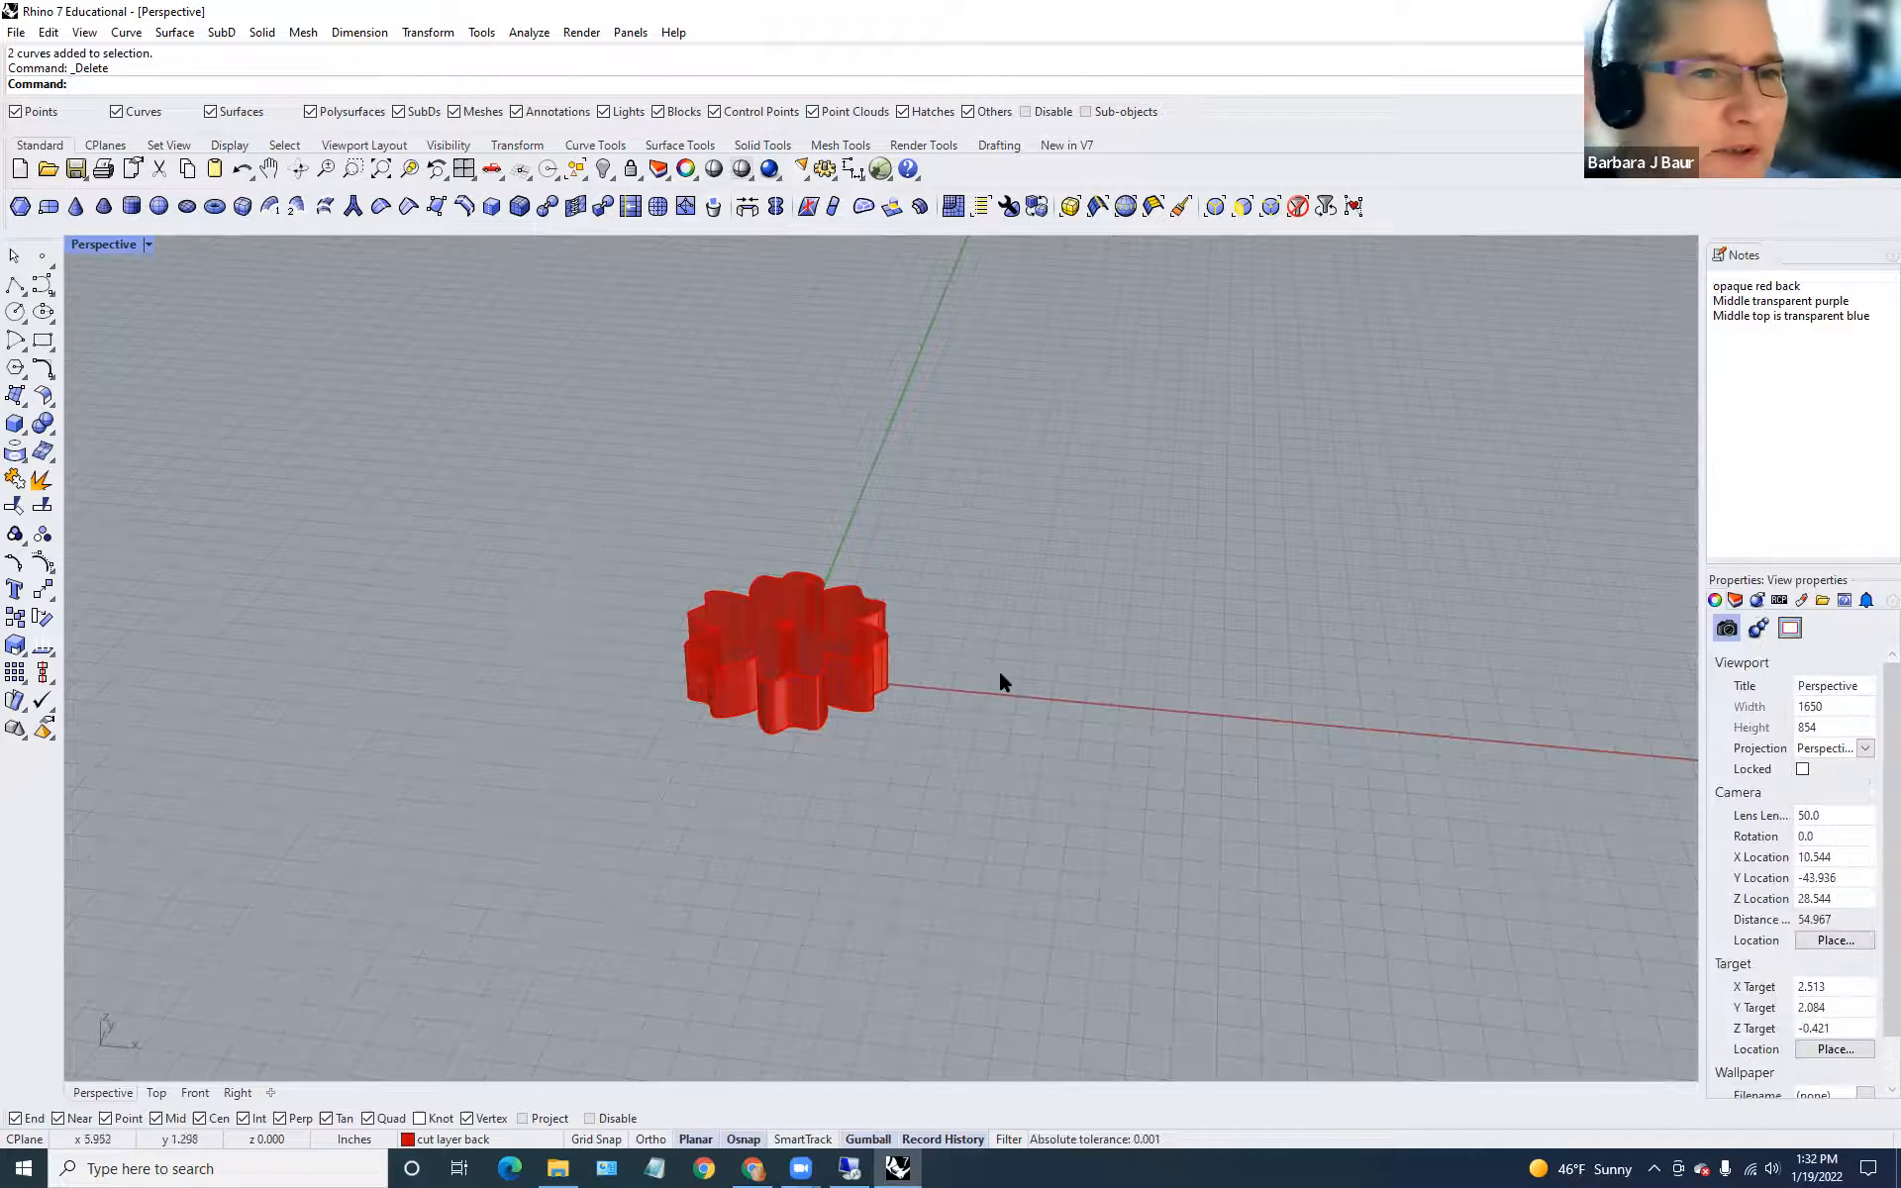
Delete the red flower extrusion, keeping all of the flat flower curves.
{"action": "scroll", "coordinate": [1172, 578], "scroll_direction": "down", "scroll_amount": 4}
{"action": "scroll", "coordinate": [1168, 580], "scroll_direction": "up", "scroll_amount": 4}
{"action": "right_click_drag", "start_coordinate": [1162, 594], "coordinate": [861, 633]}
{"action": "left_click", "coordinate": [863, 632]}
{"action": "key", "text": "Down"}
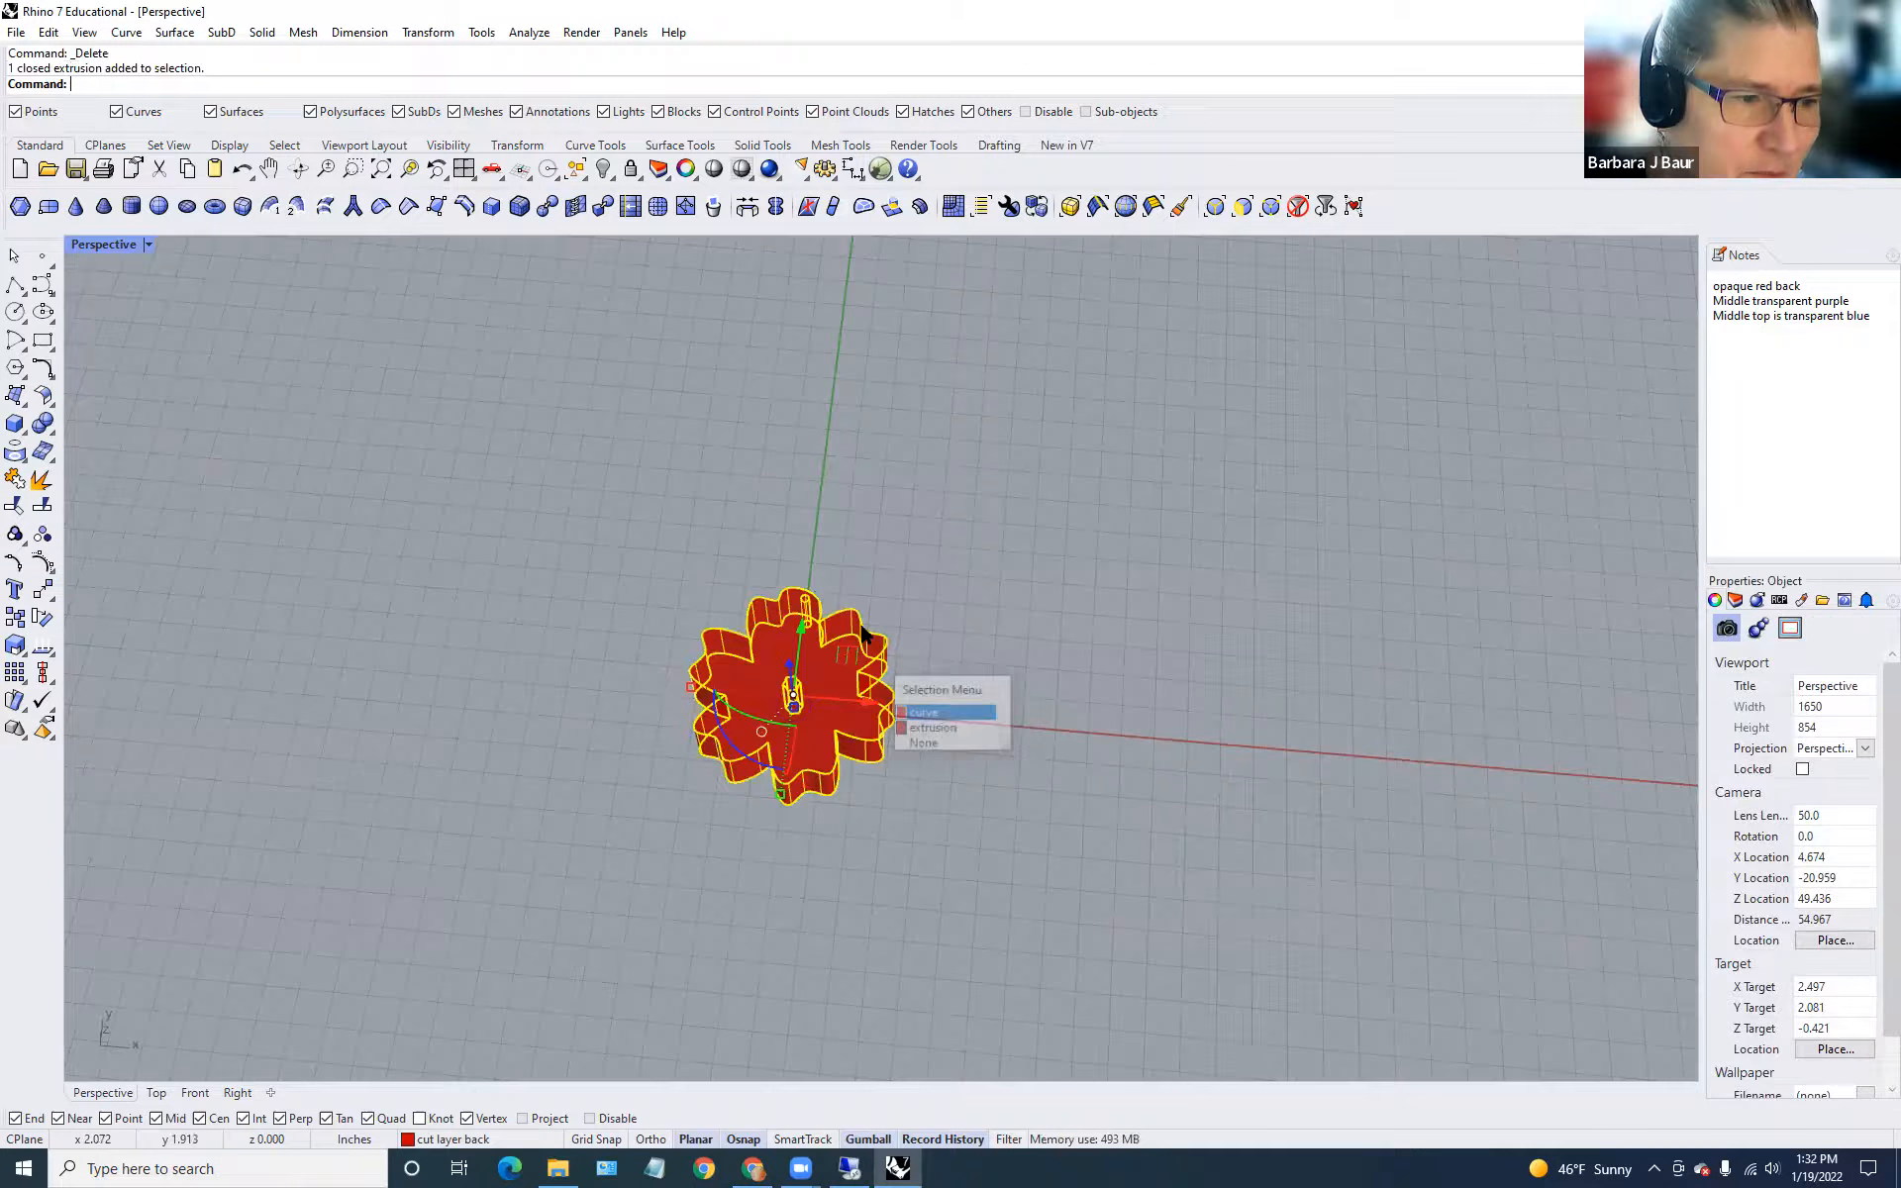
{"action": "key", "text": "Return"}
{"action": "key", "text": "Delete"}
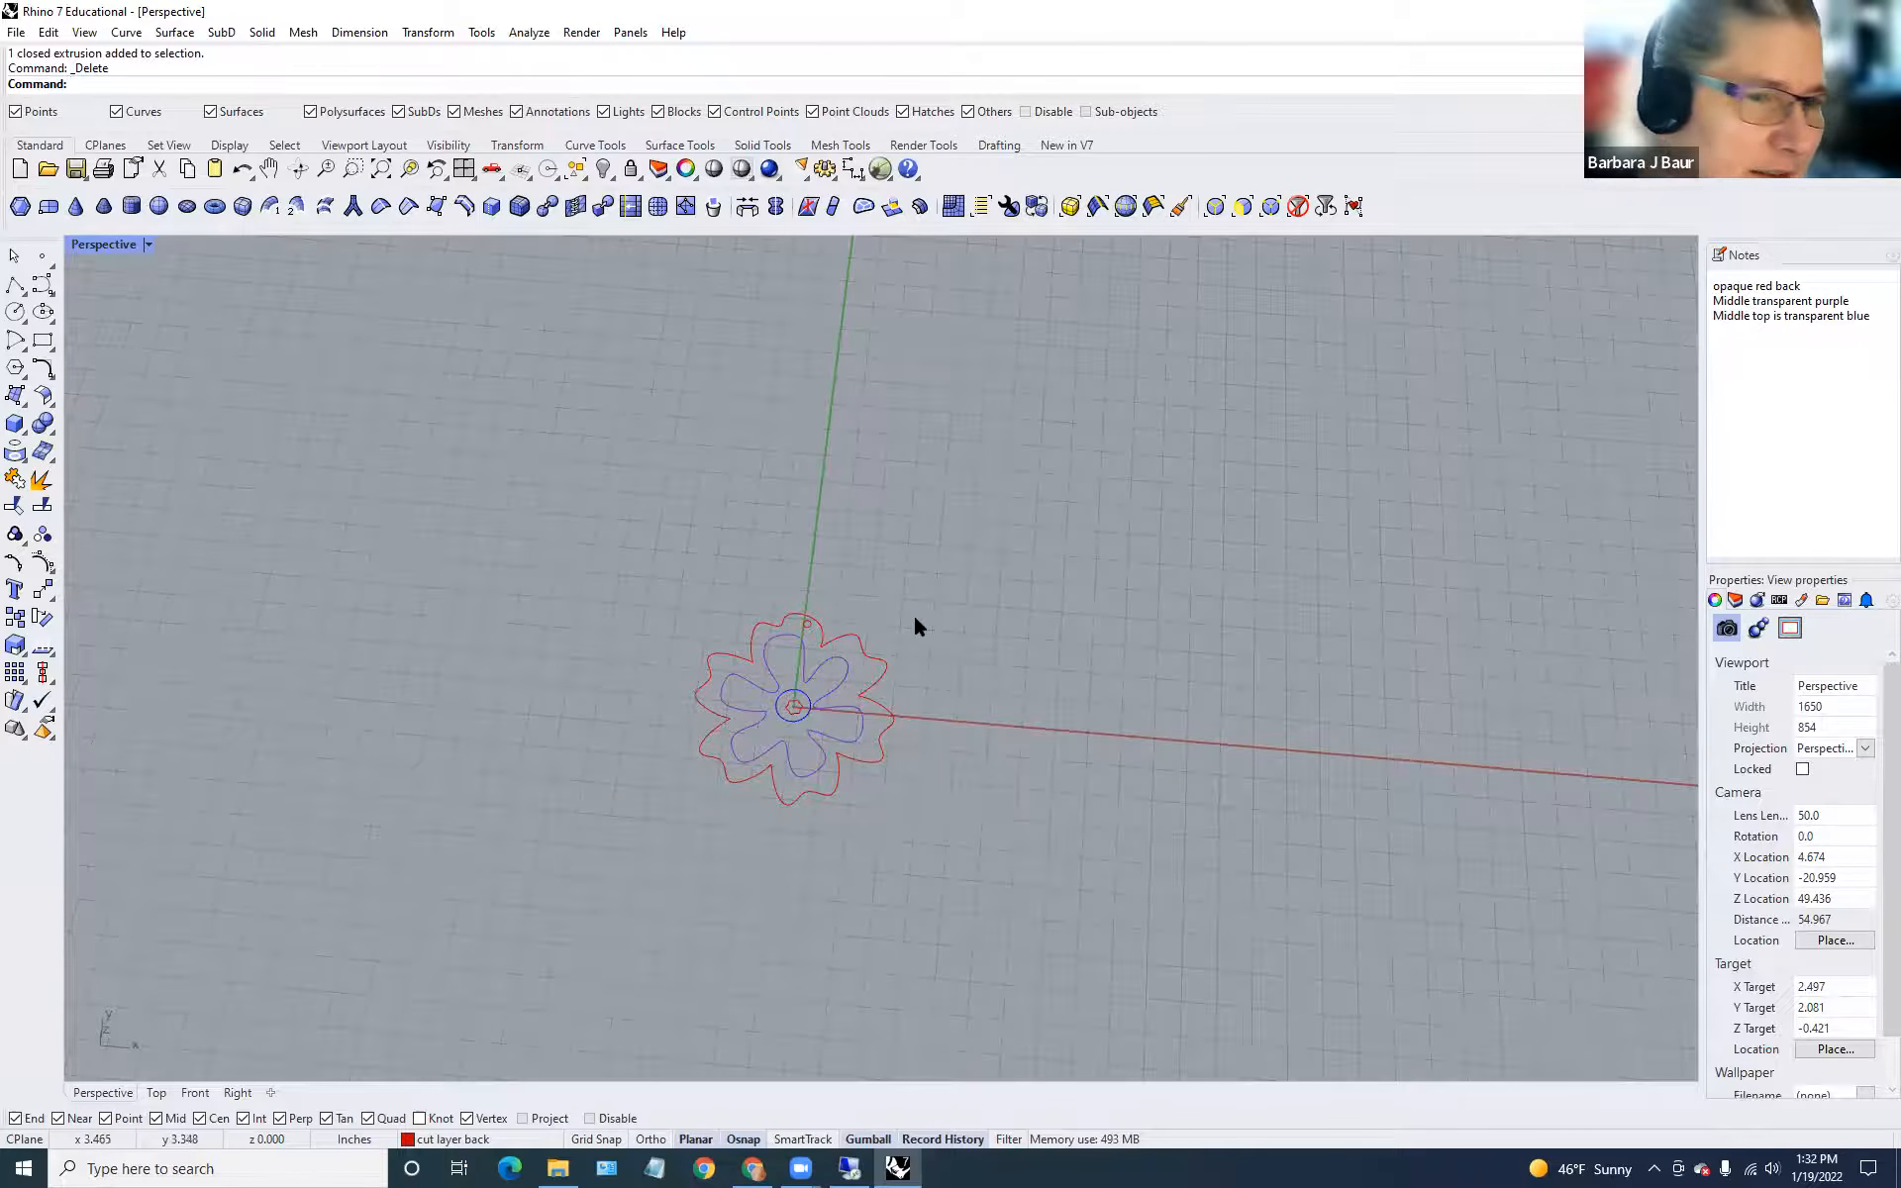
Show the Laser cutter bed layer, and hide the middle layer and top layer curves.
{"action": "scroll", "coordinate": [935, 635], "scroll_direction": "up", "scroll_amount": 4}
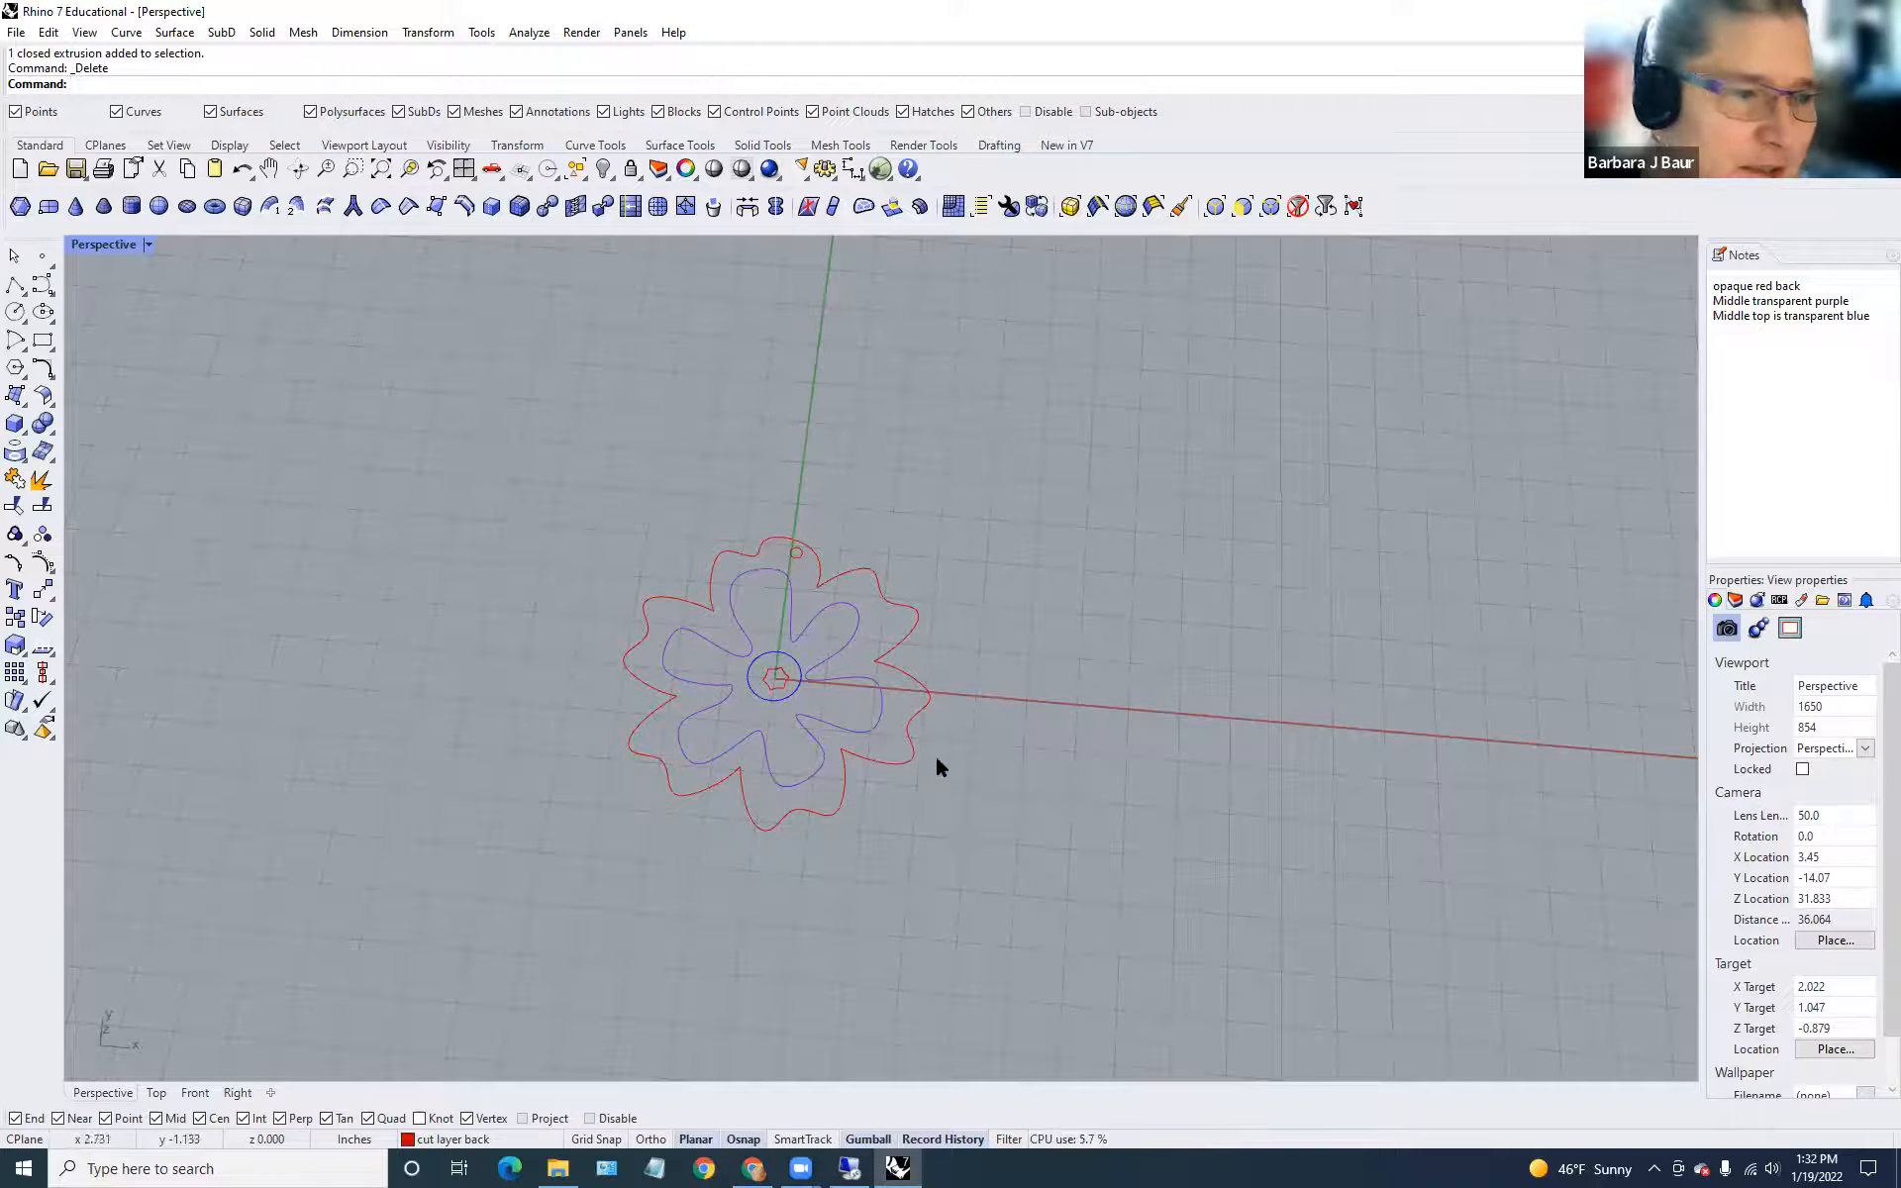
{"action": "scroll", "coordinate": [950, 728], "scroll_direction": "up", "scroll_amount": 4}
{"action": "right_click_drag", "start_coordinate": [1133, 841], "coordinate": [1309, 842]}
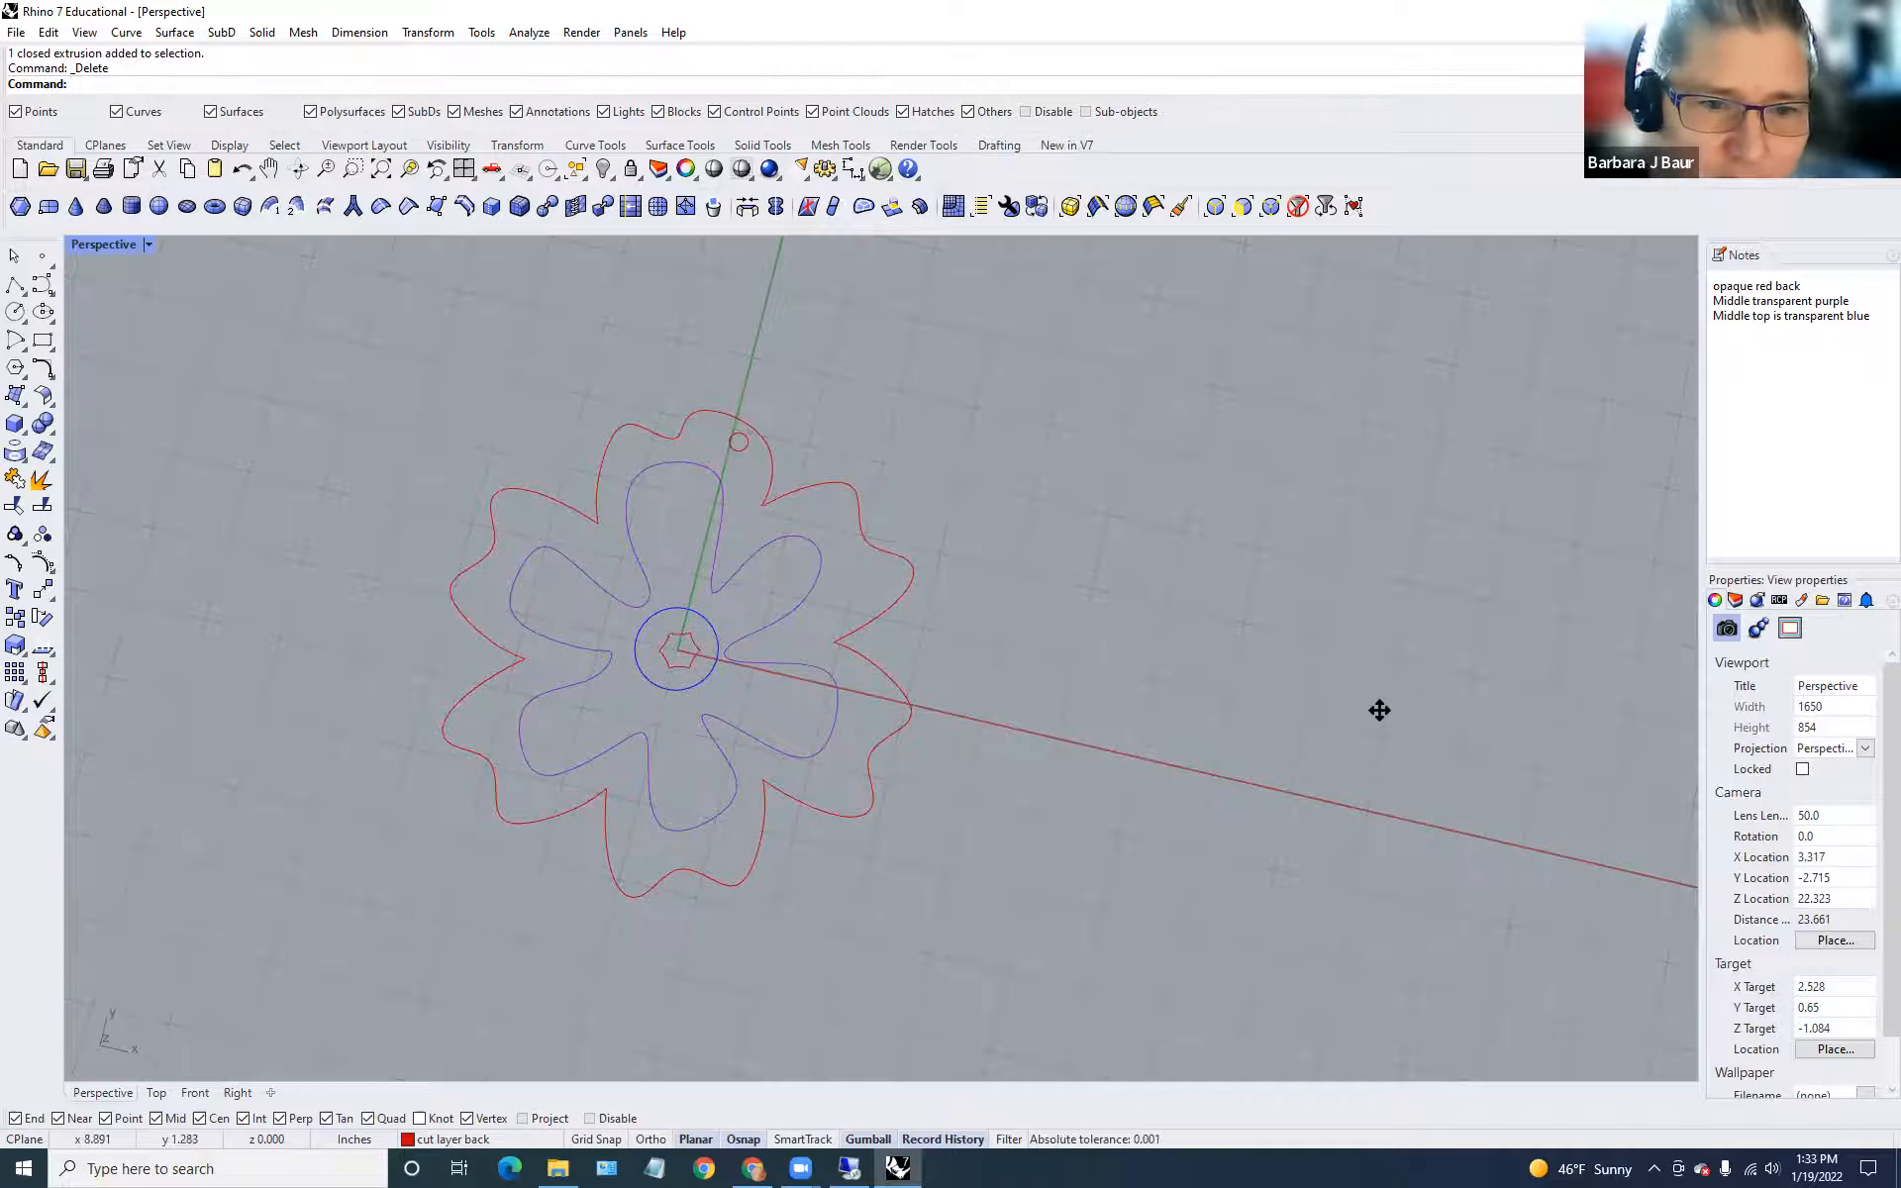
{"action": "left_click", "coordinate": [1736, 601]}
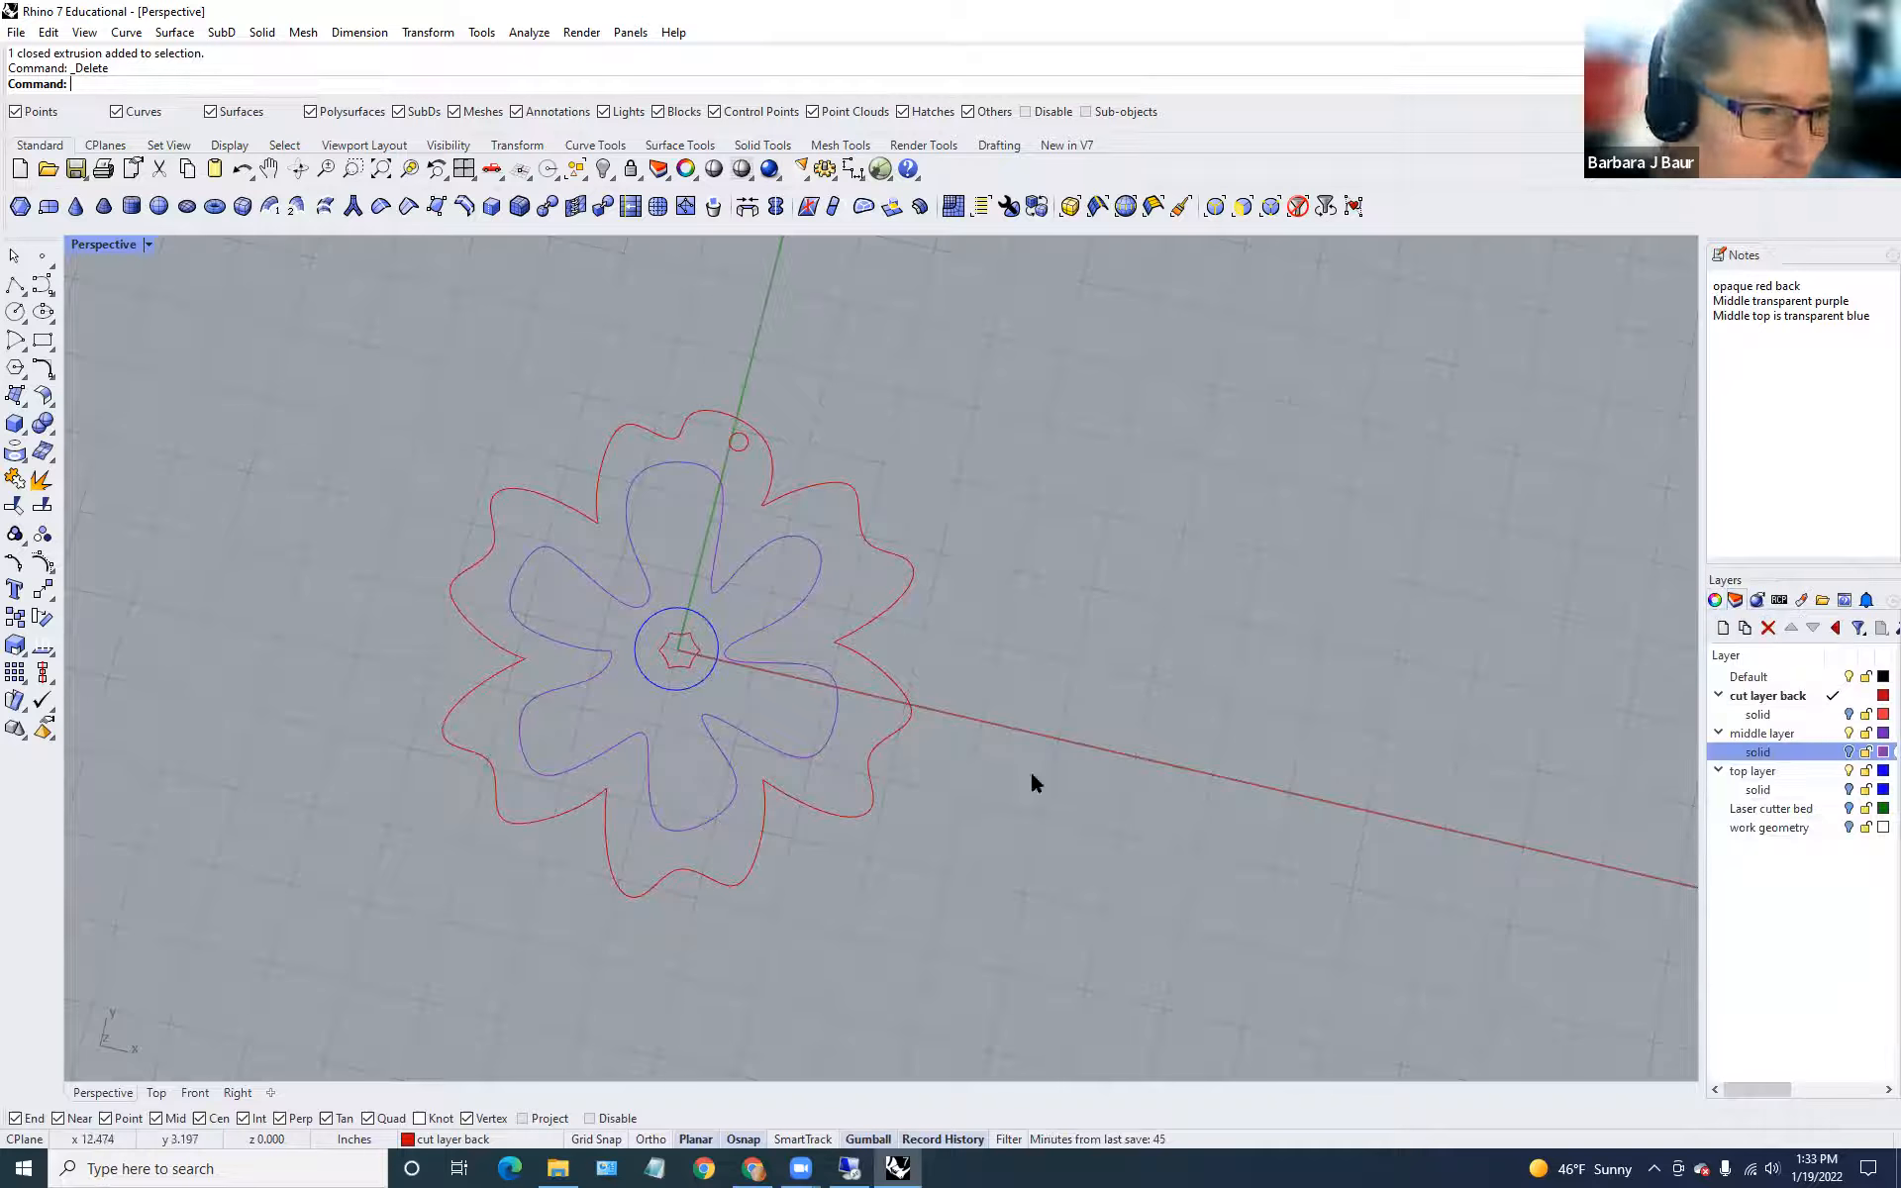
{"action": "mouse_move", "coordinate": [1061, 776]}
{"action": "right_mouse_down"}
{"action": "mouse_move", "coordinate": [1108, 742]}
{"action": "mouse_move", "coordinate": [1061, 764]}
{"action": "right_mouse_up"}
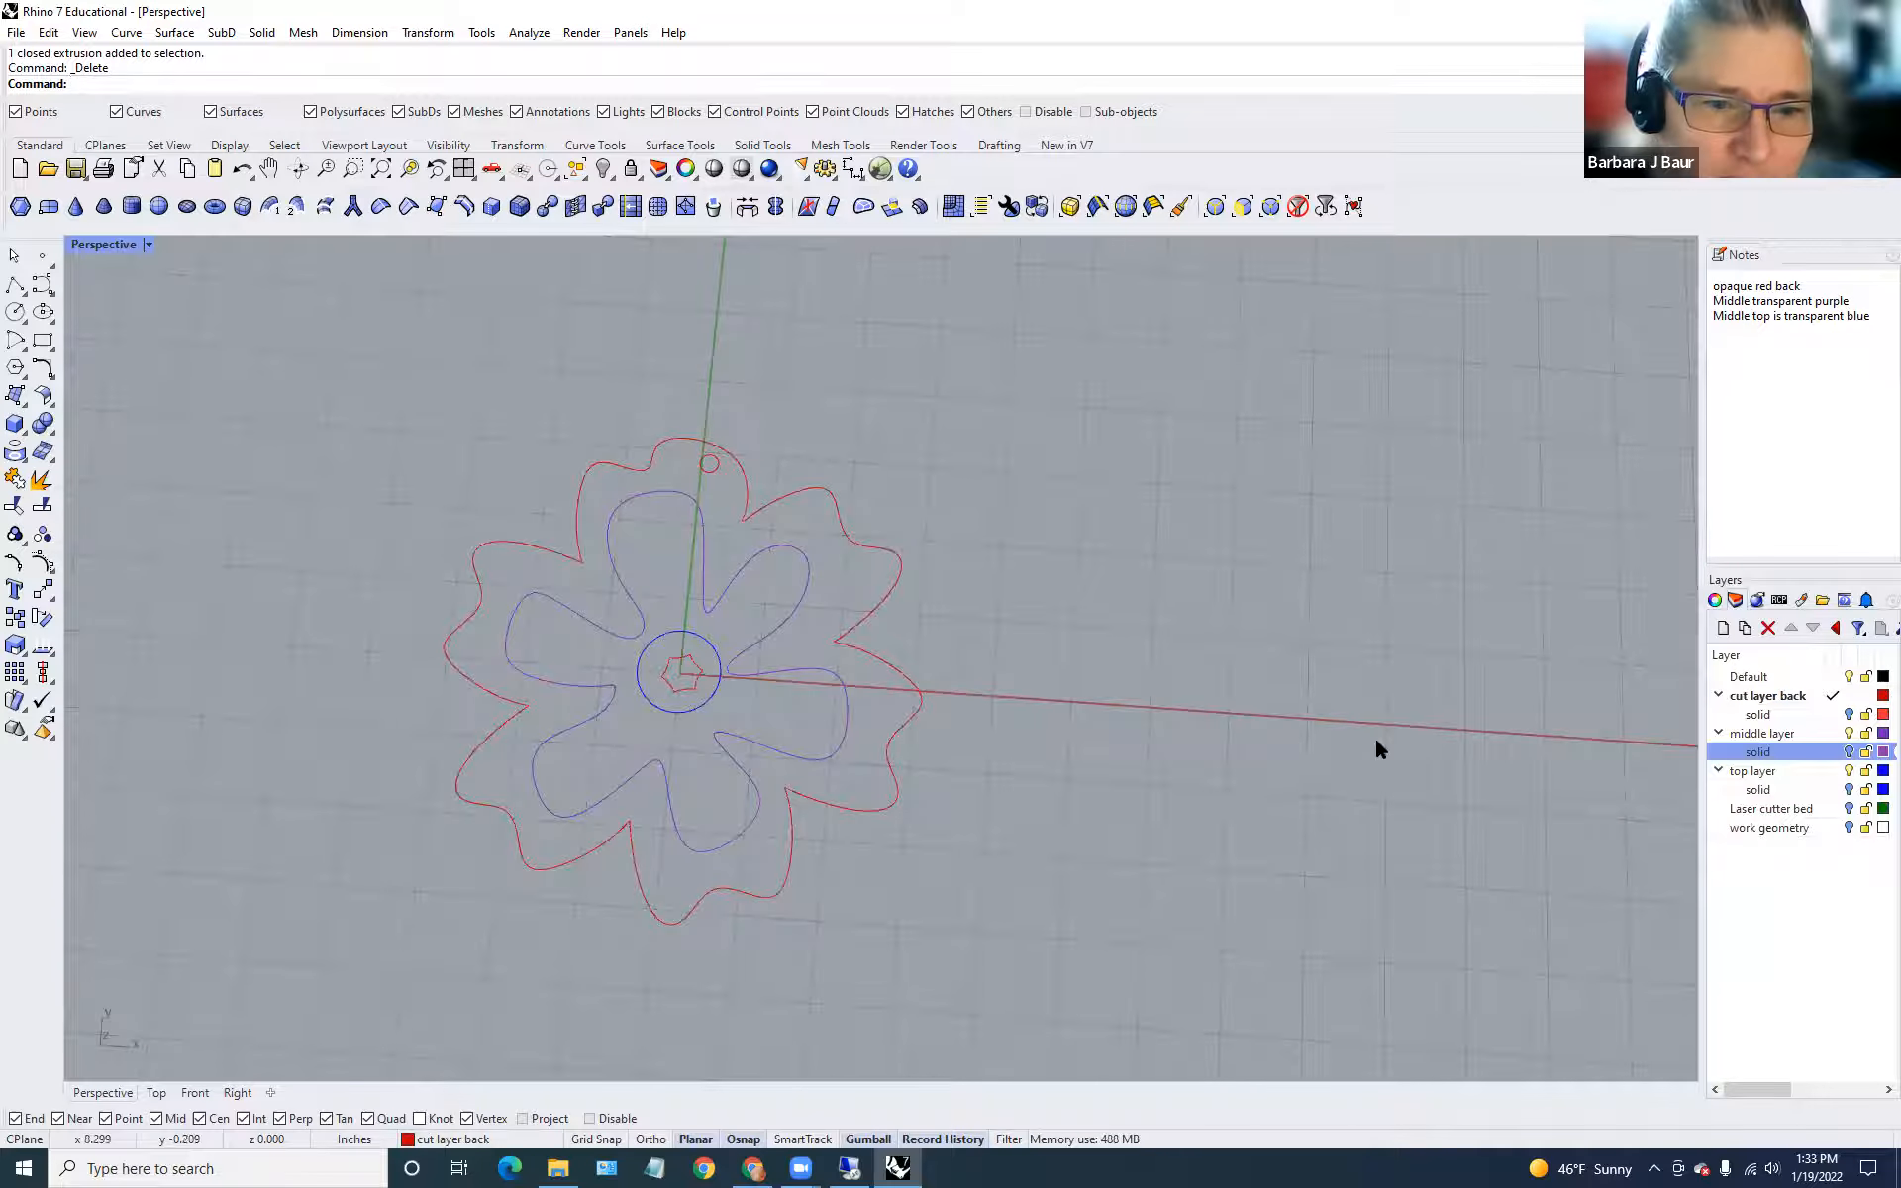
{"action": "left_click", "coordinate": [1849, 809]}
{"action": "scroll", "coordinate": [895, 799], "scroll_direction": "down", "scroll_amount": 5}
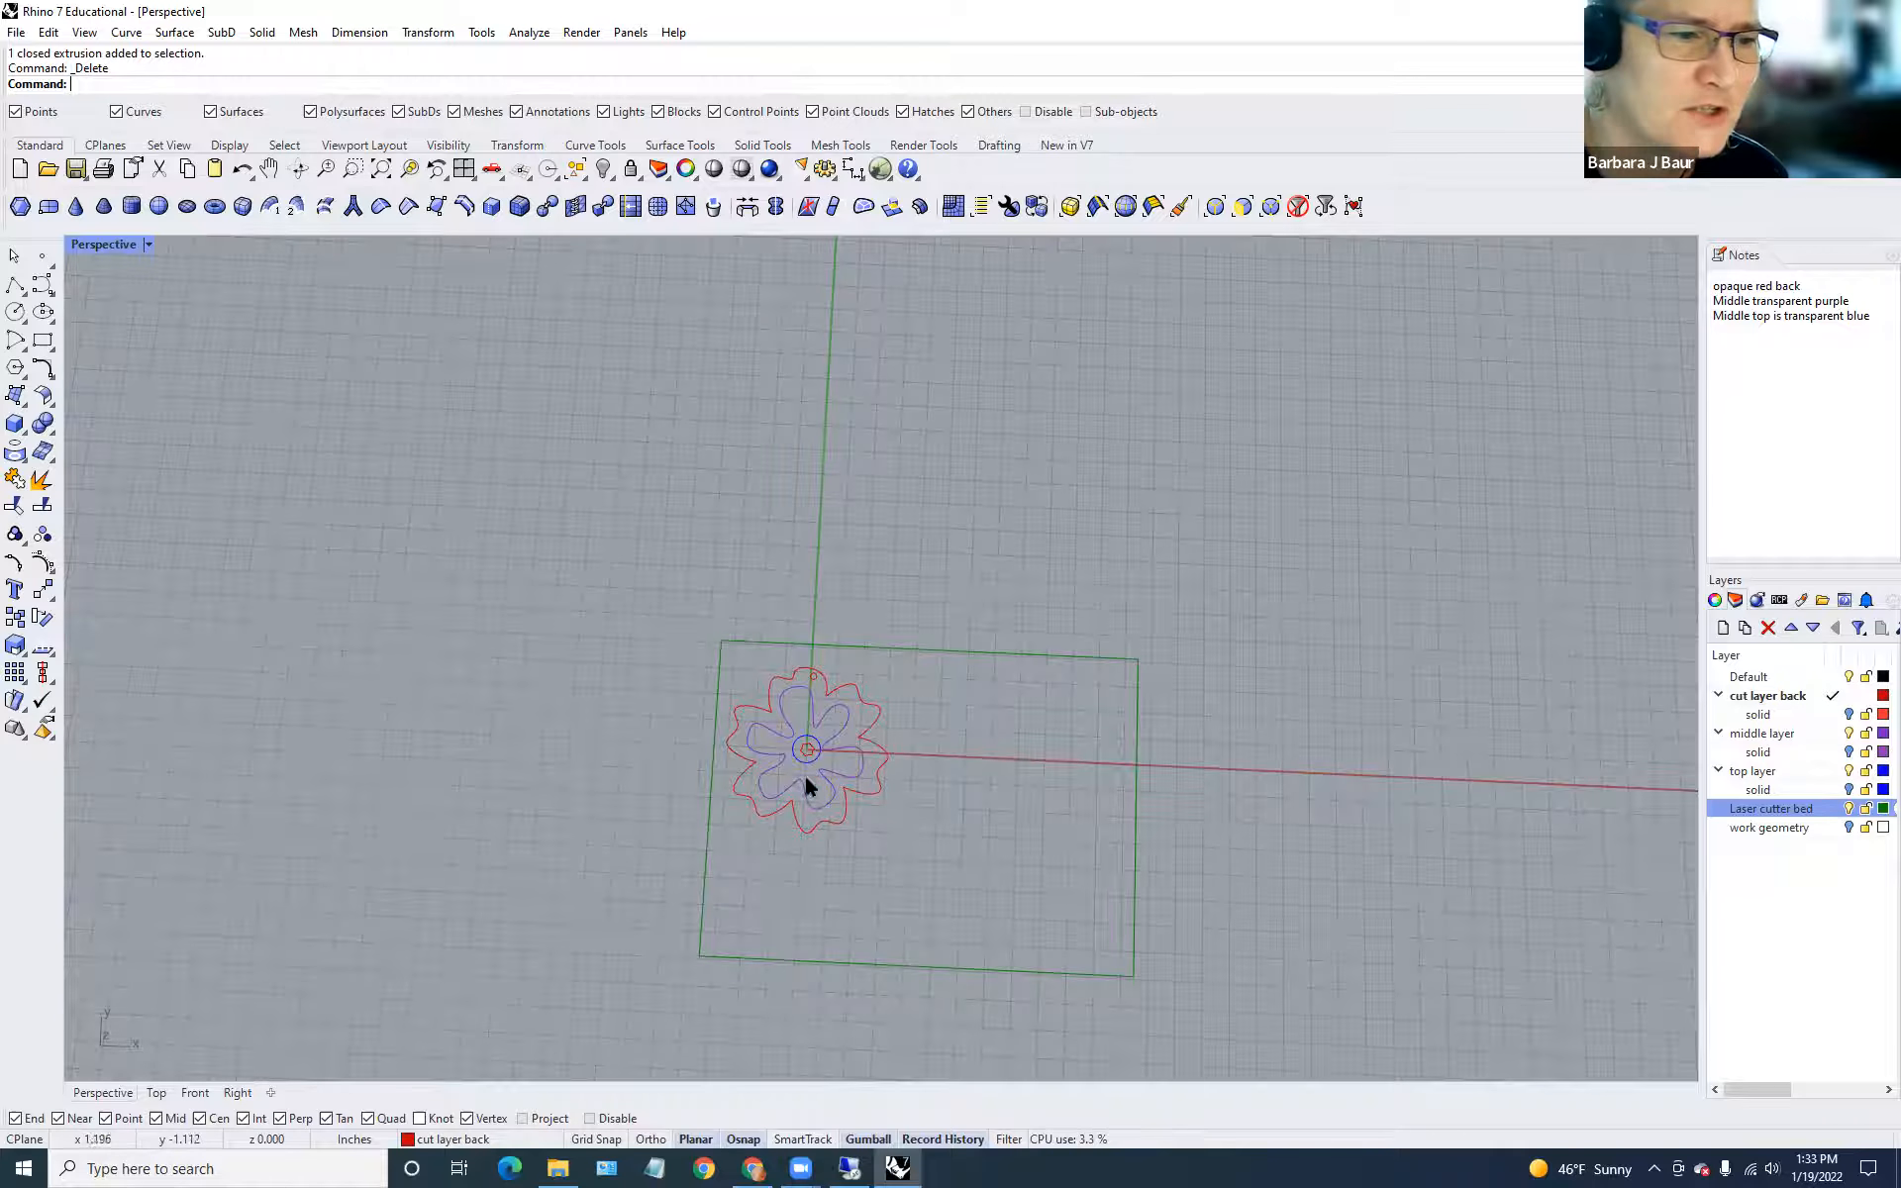
{"action": "left_click", "coordinate": [1849, 734]}
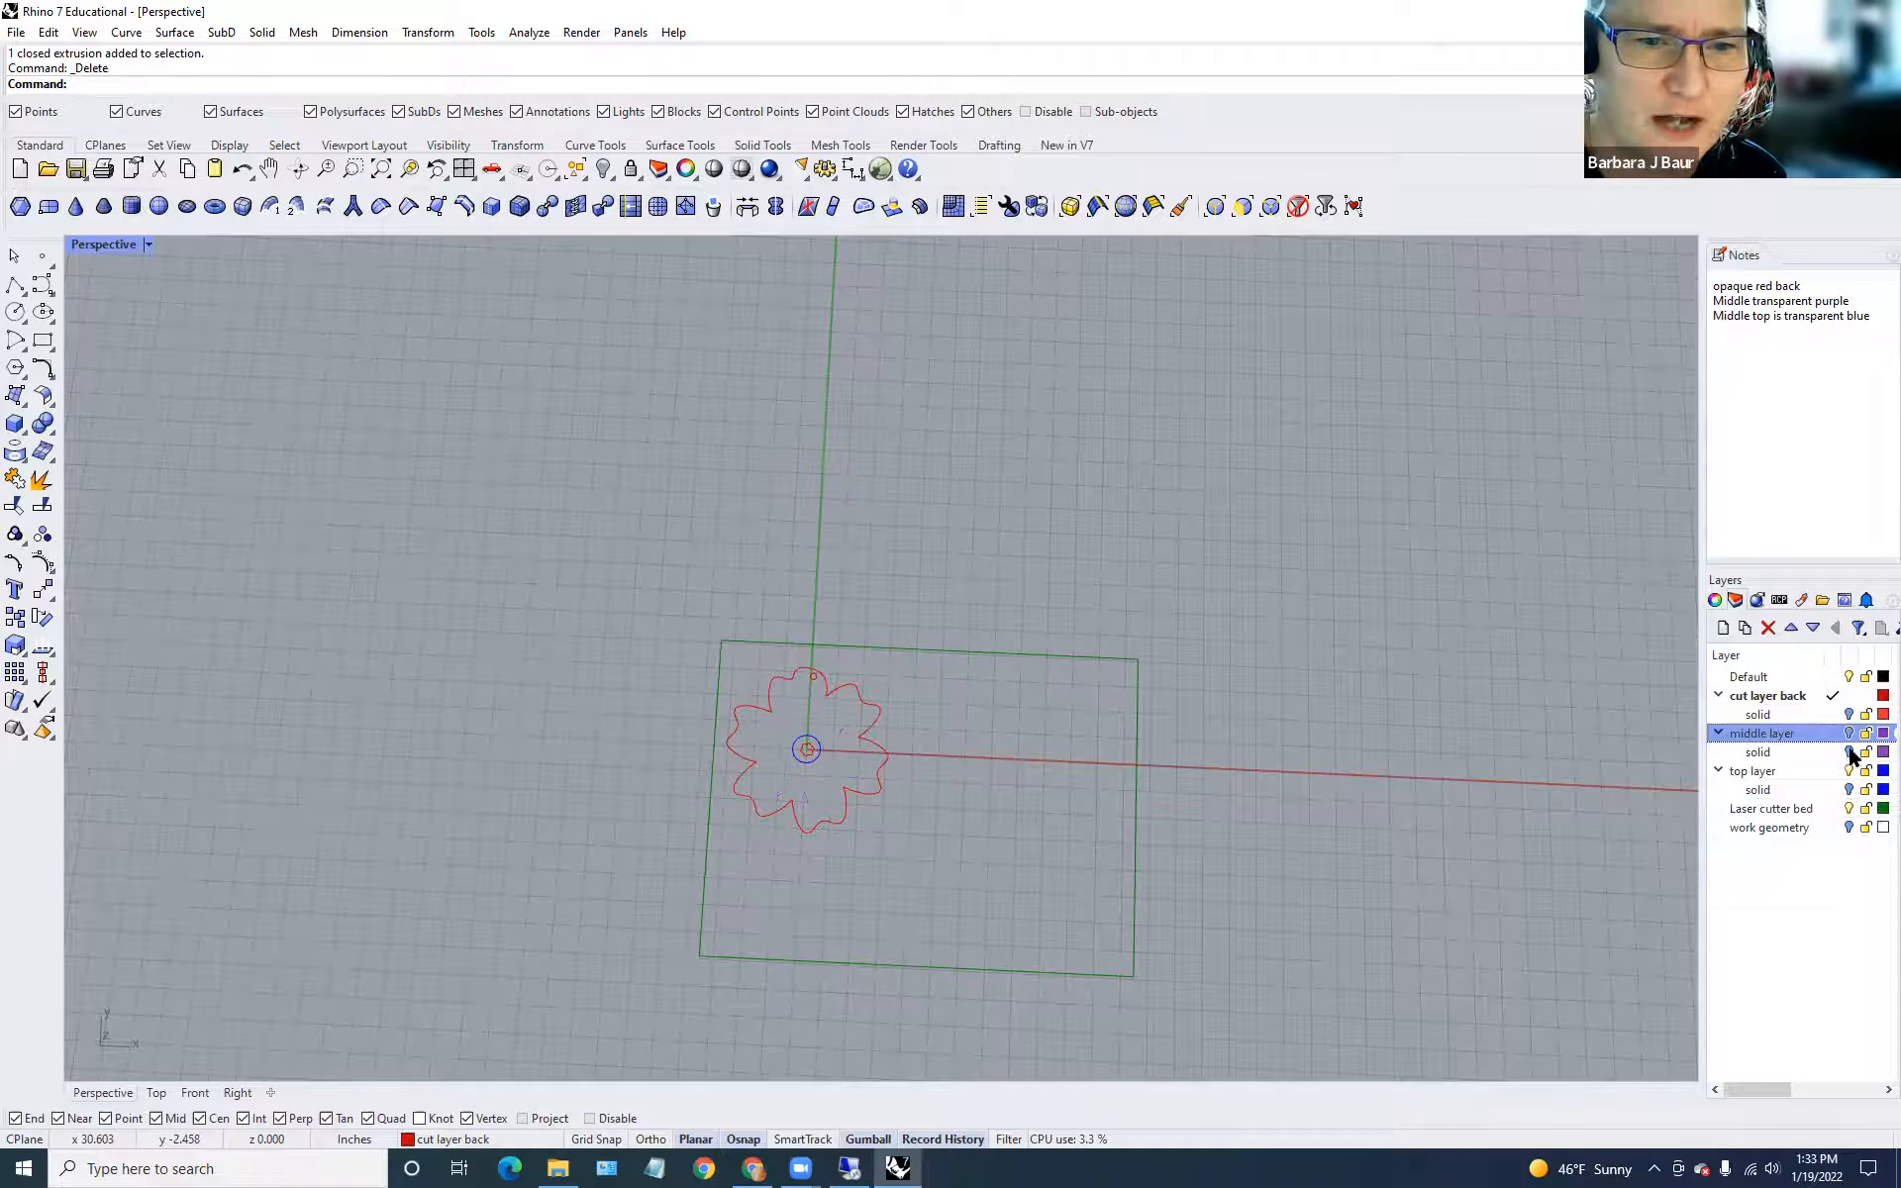
{"action": "left_click", "coordinate": [1851, 769]}
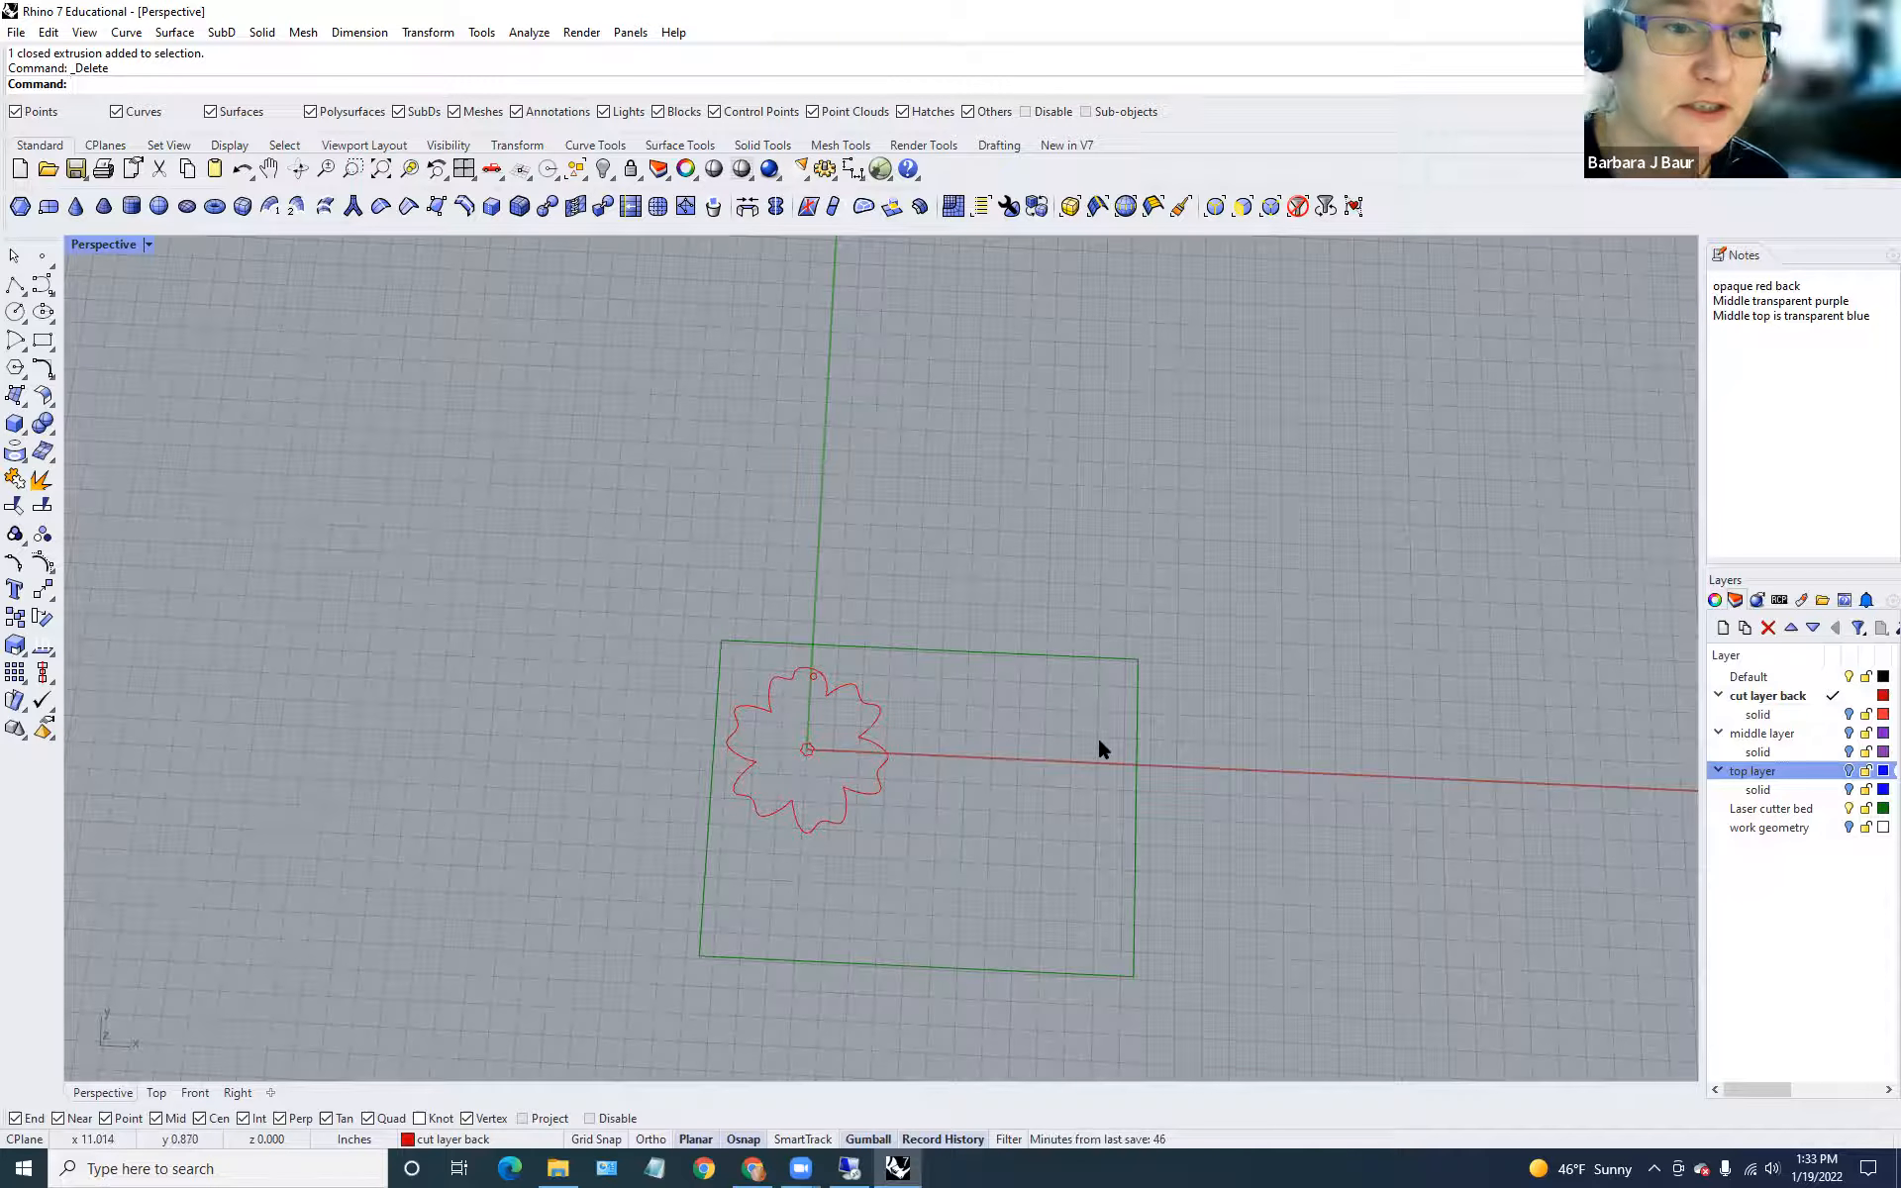
{"action": "right_click_drag", "start_coordinate": [1089, 755], "coordinate": [1097, 782]}
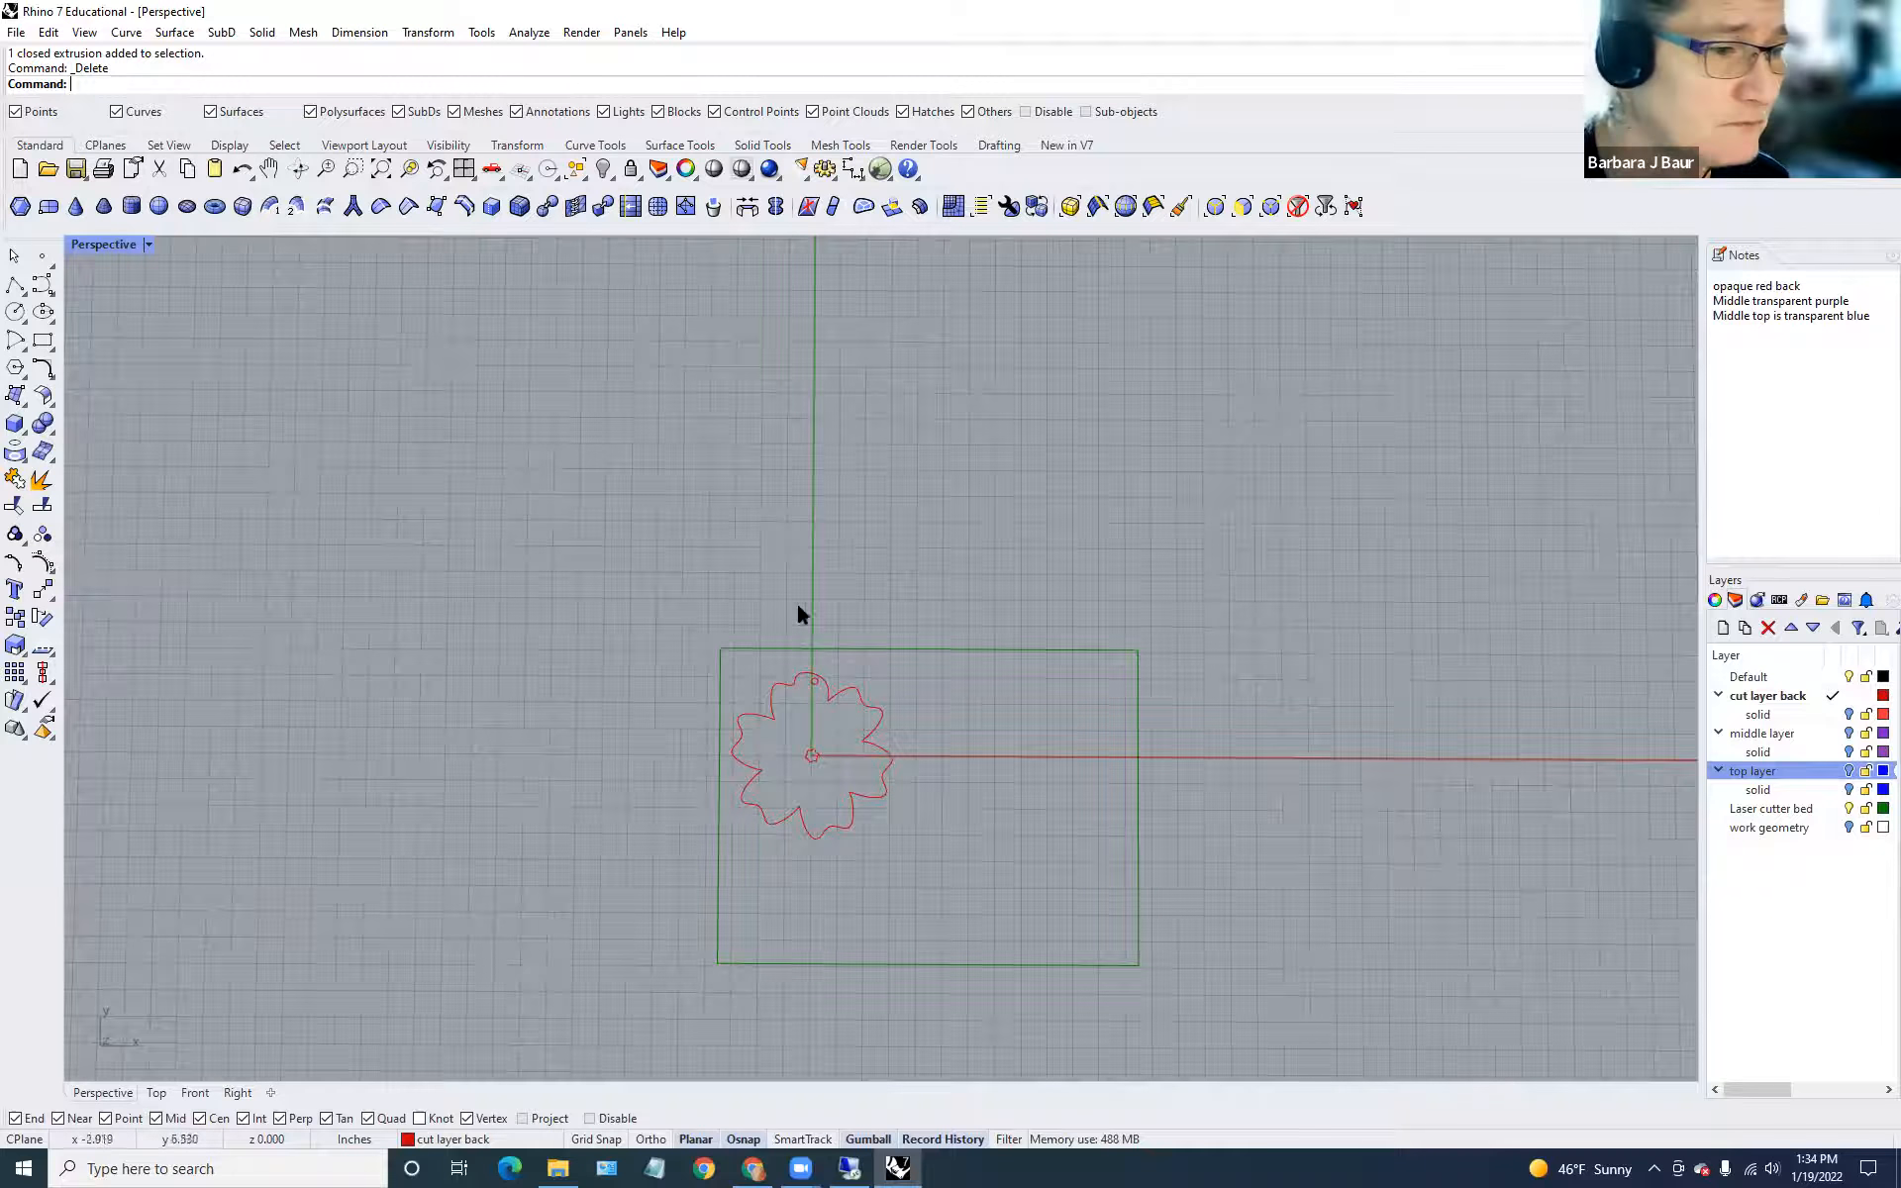
Open the print setup and expand its View and Output Scale settings in an enlarged dialog.
{"action": "left_click", "coordinate": [16, 32]}
{"action": "left_click", "coordinate": [180, 438]}
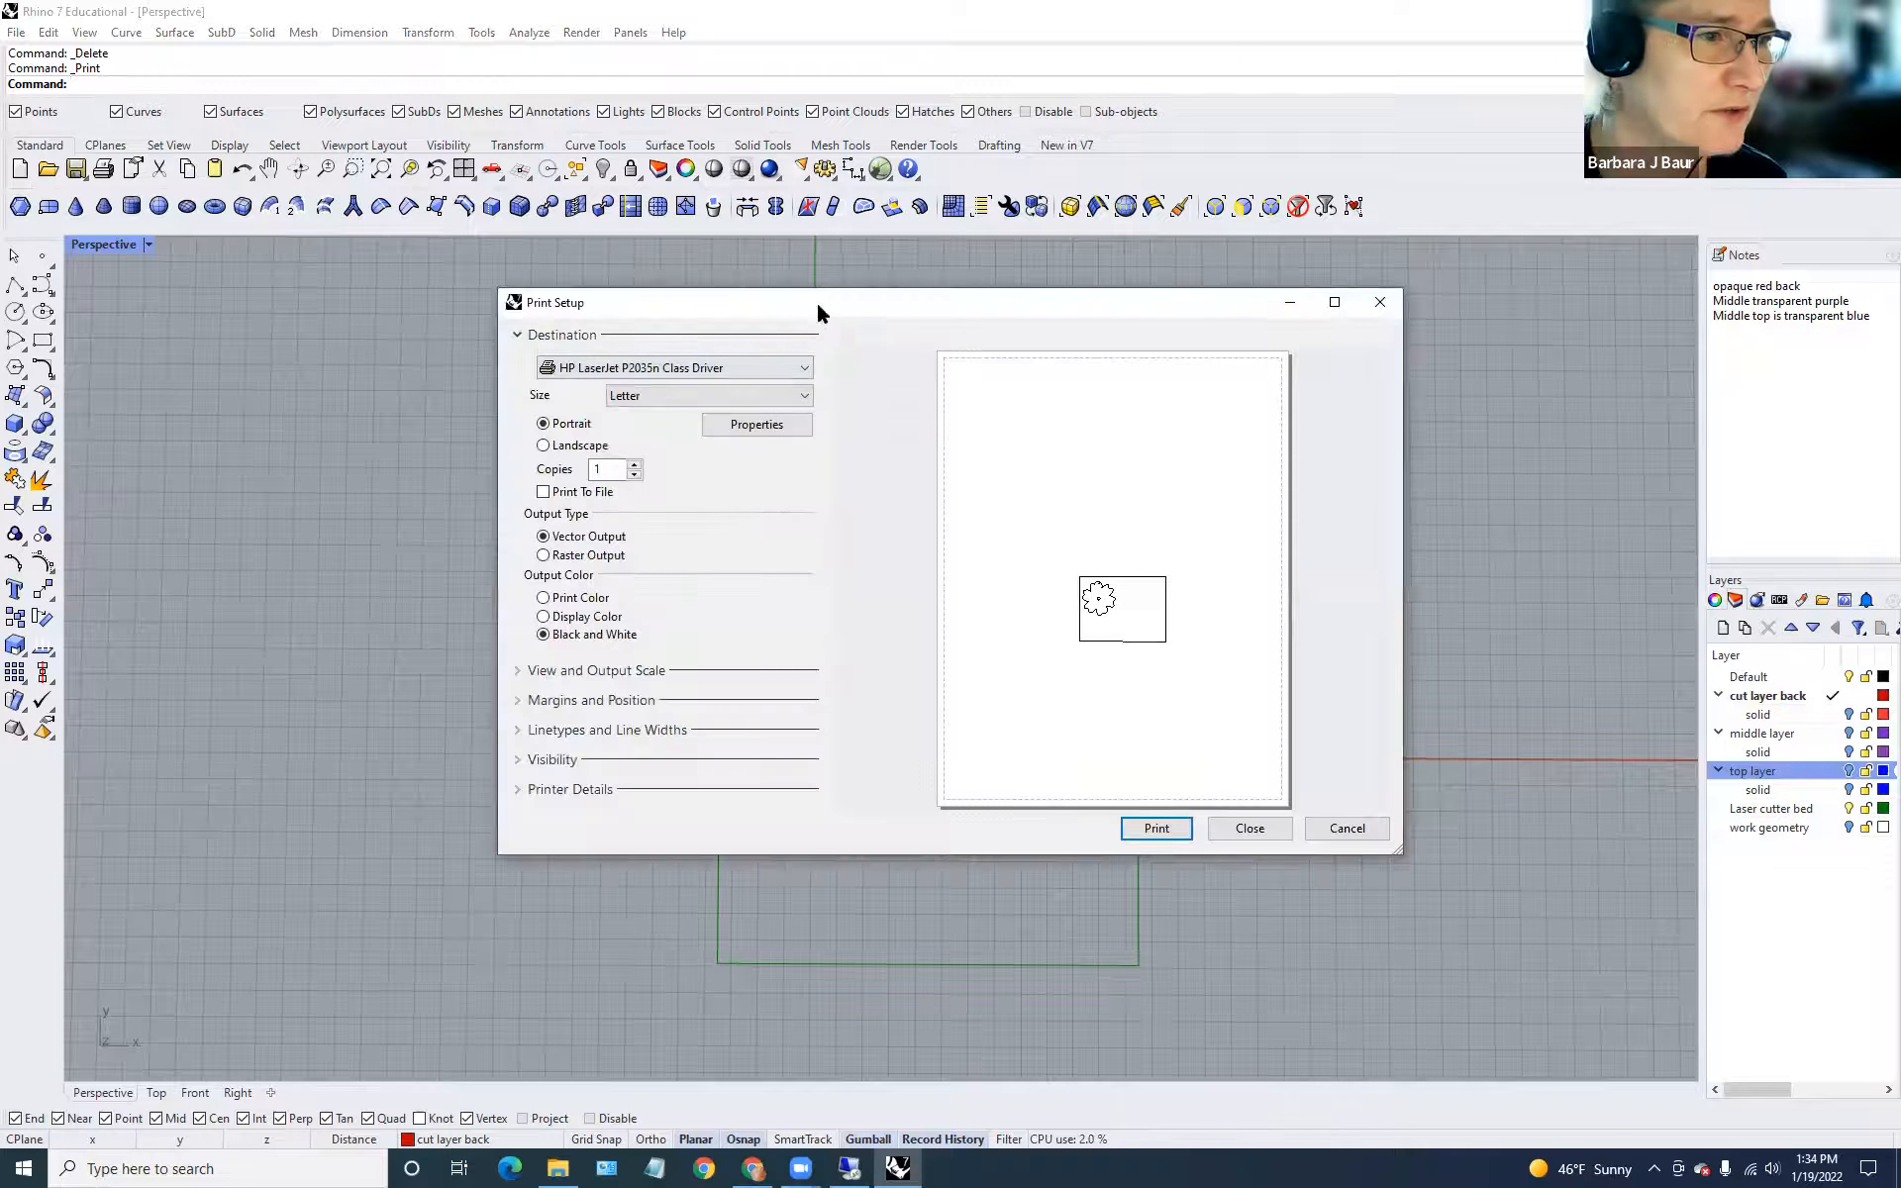
{"action": "left_click_drag", "start_coordinate": [810, 302], "coordinate": [504, 418]}
{"action": "left_click", "coordinate": [498, 483]}
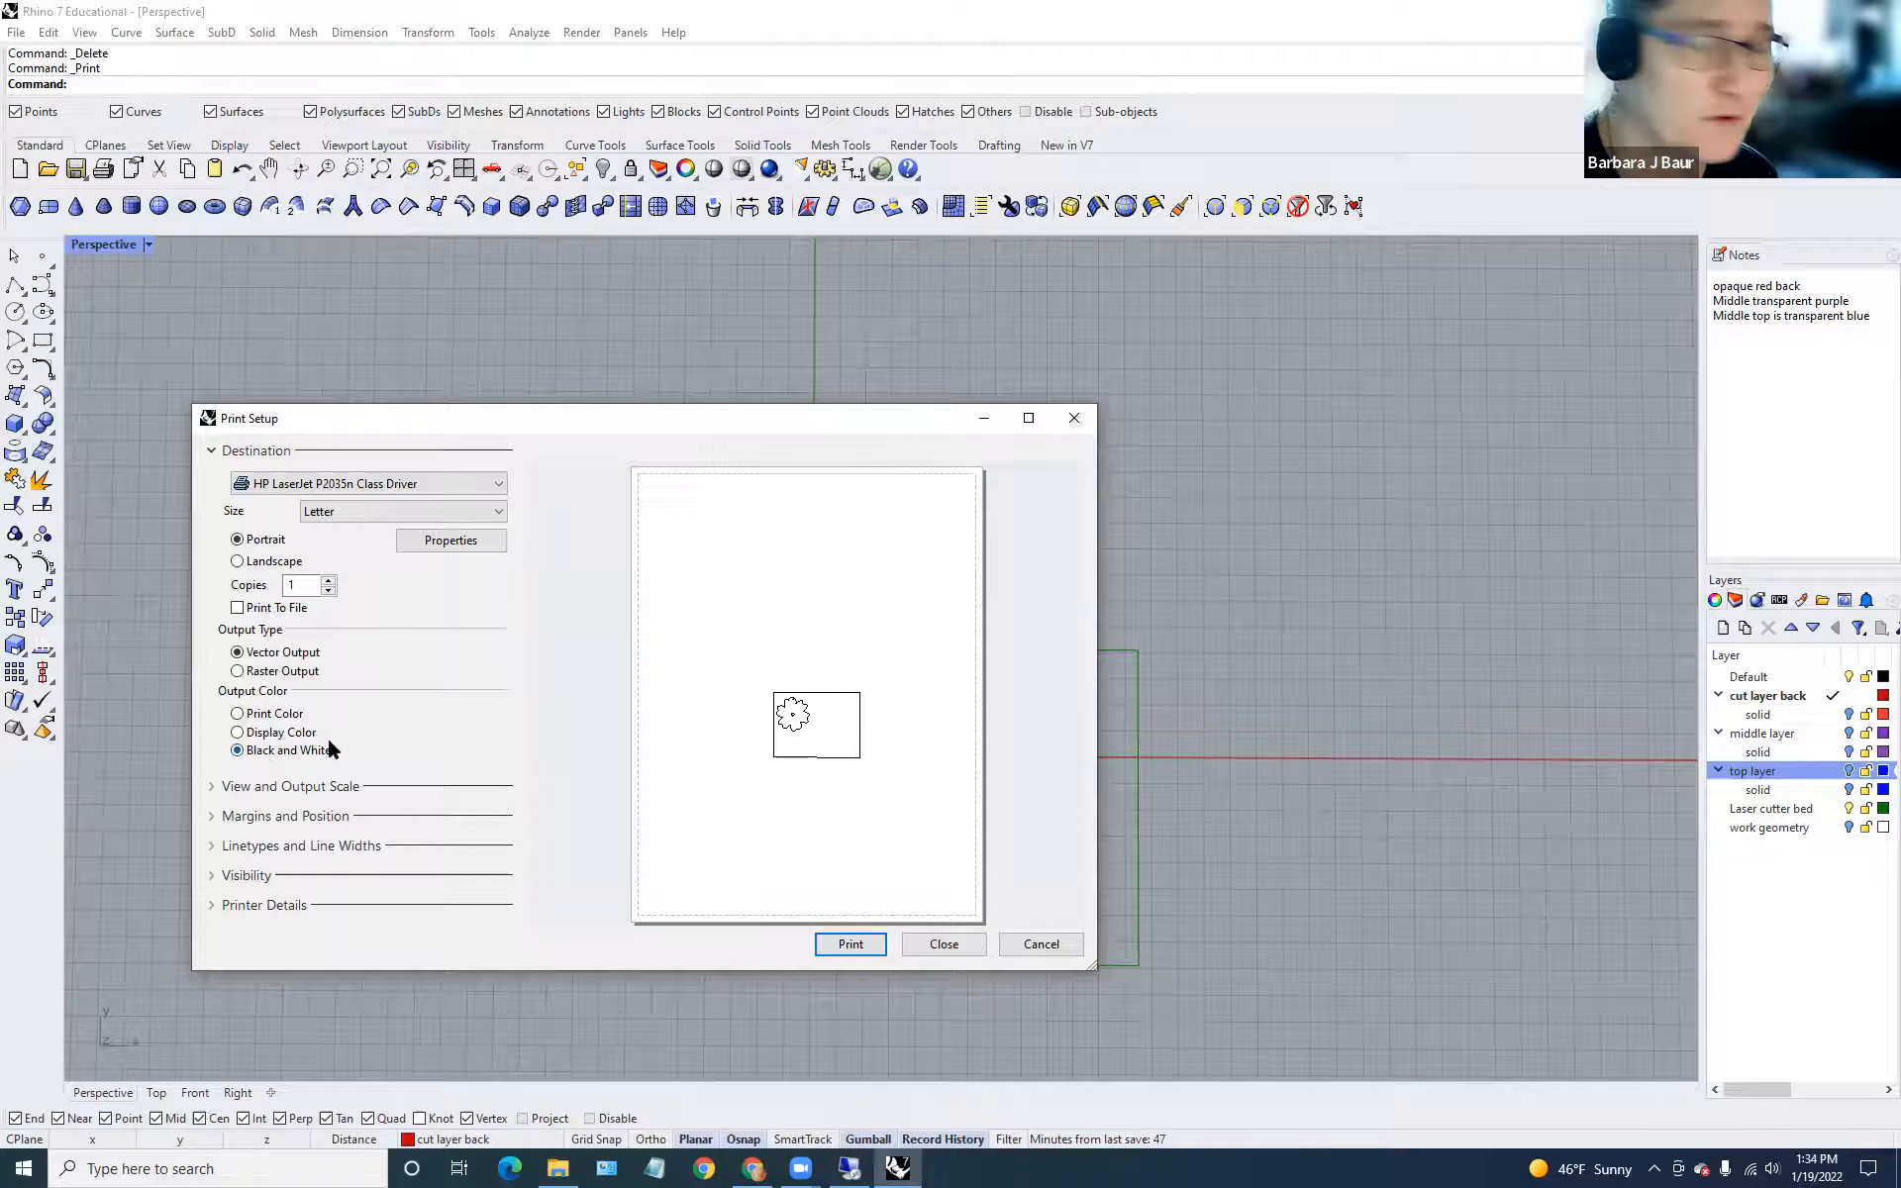
{"action": "left_click", "coordinate": [214, 785]}
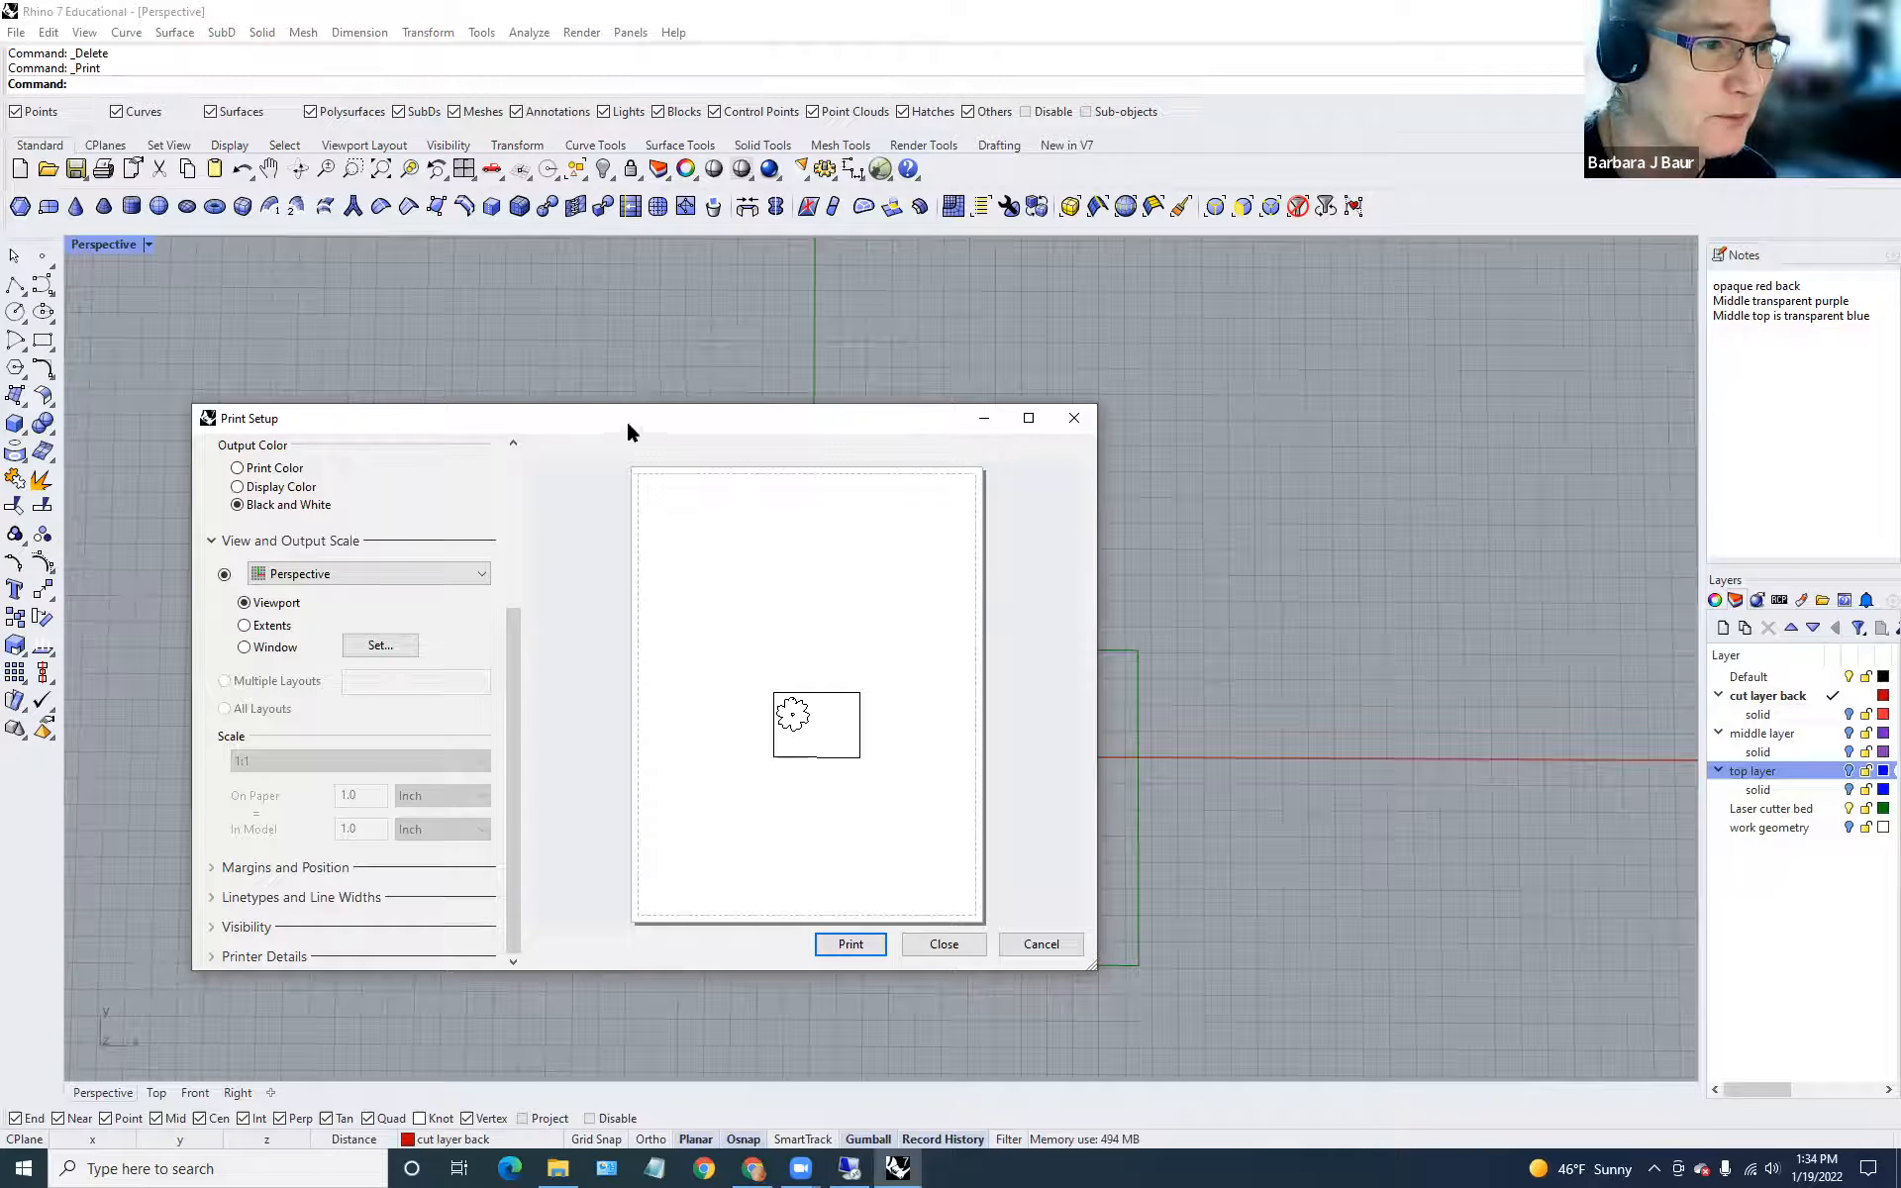
{"action": "left_click_drag", "start_coordinate": [628, 431], "coordinate": [602, 228]}
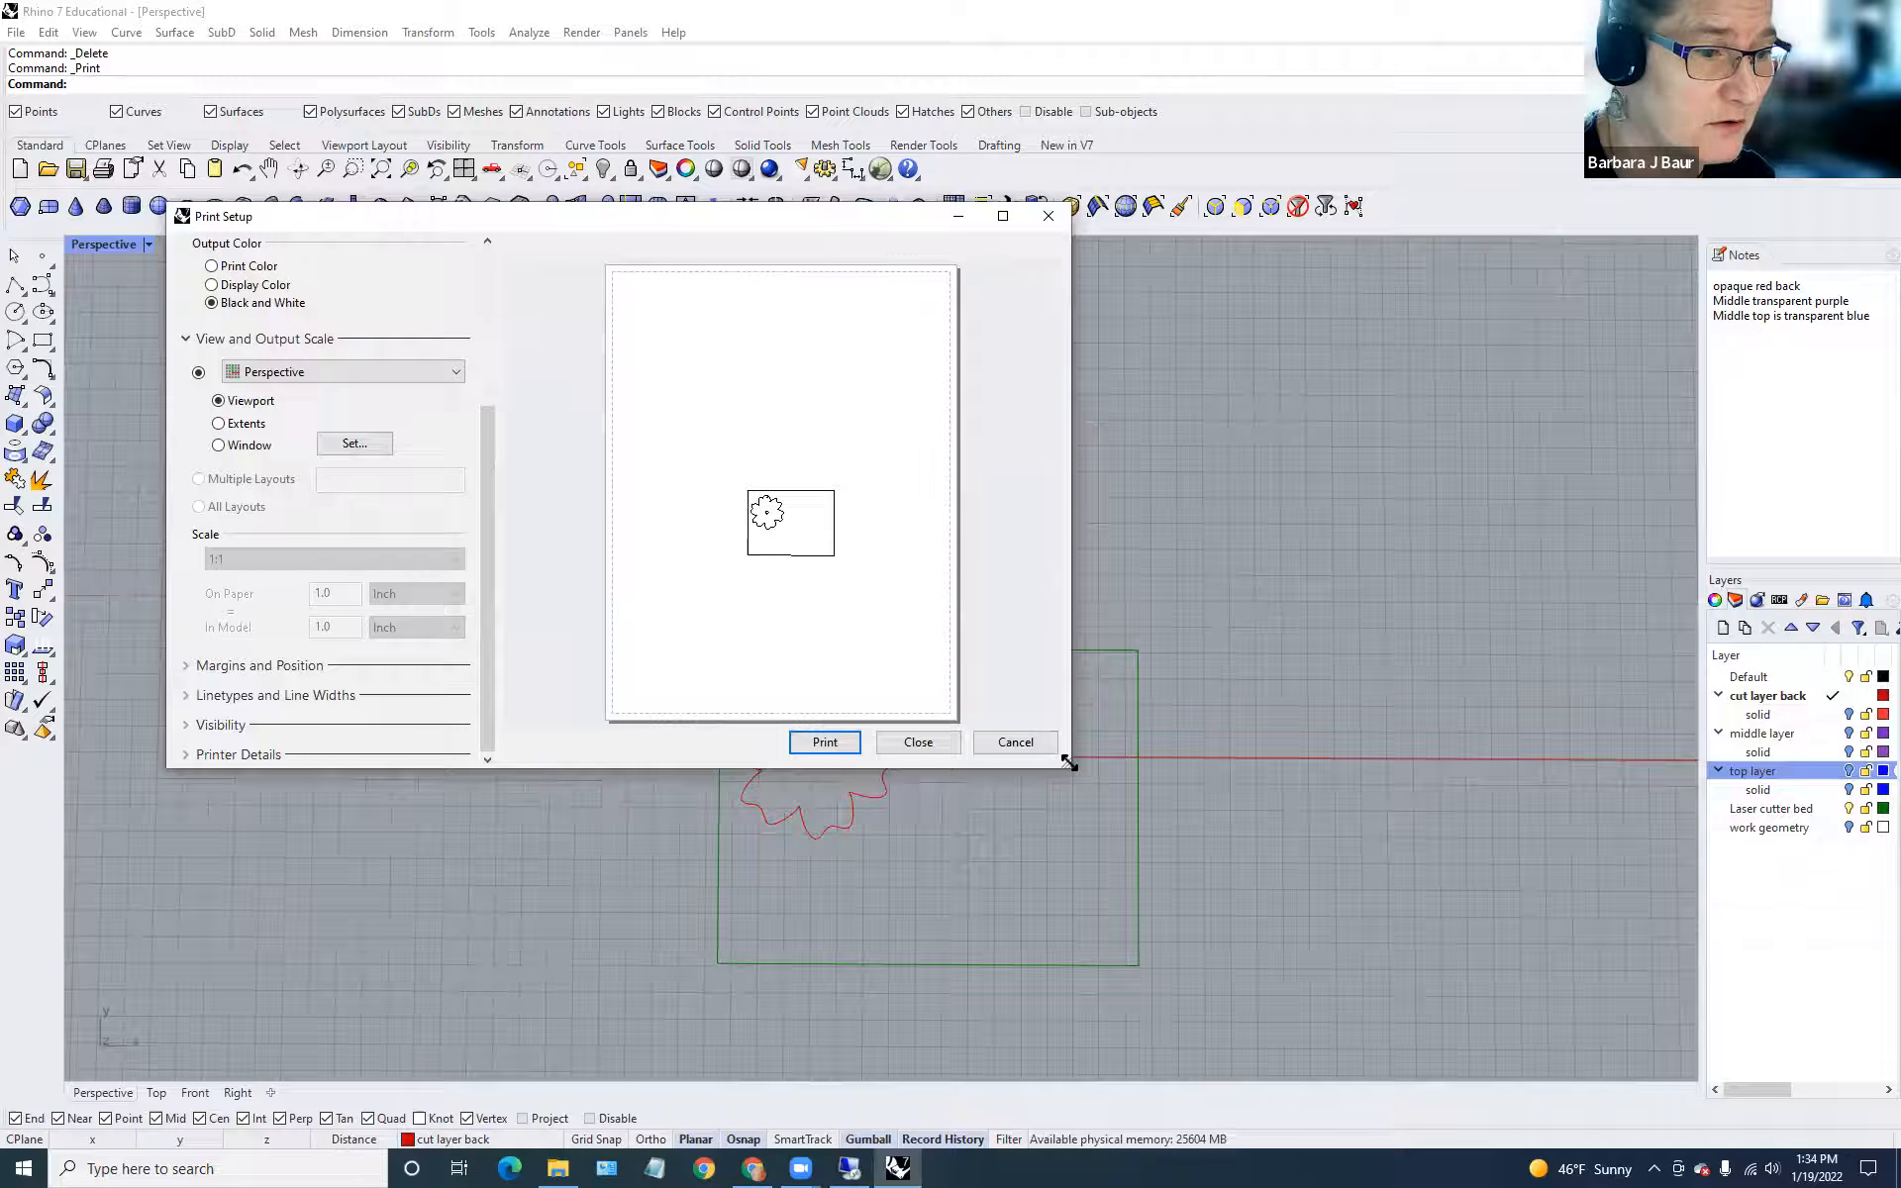
{"action": "left_click_drag", "start_coordinate": [1069, 763], "coordinate": [1404, 1015]}
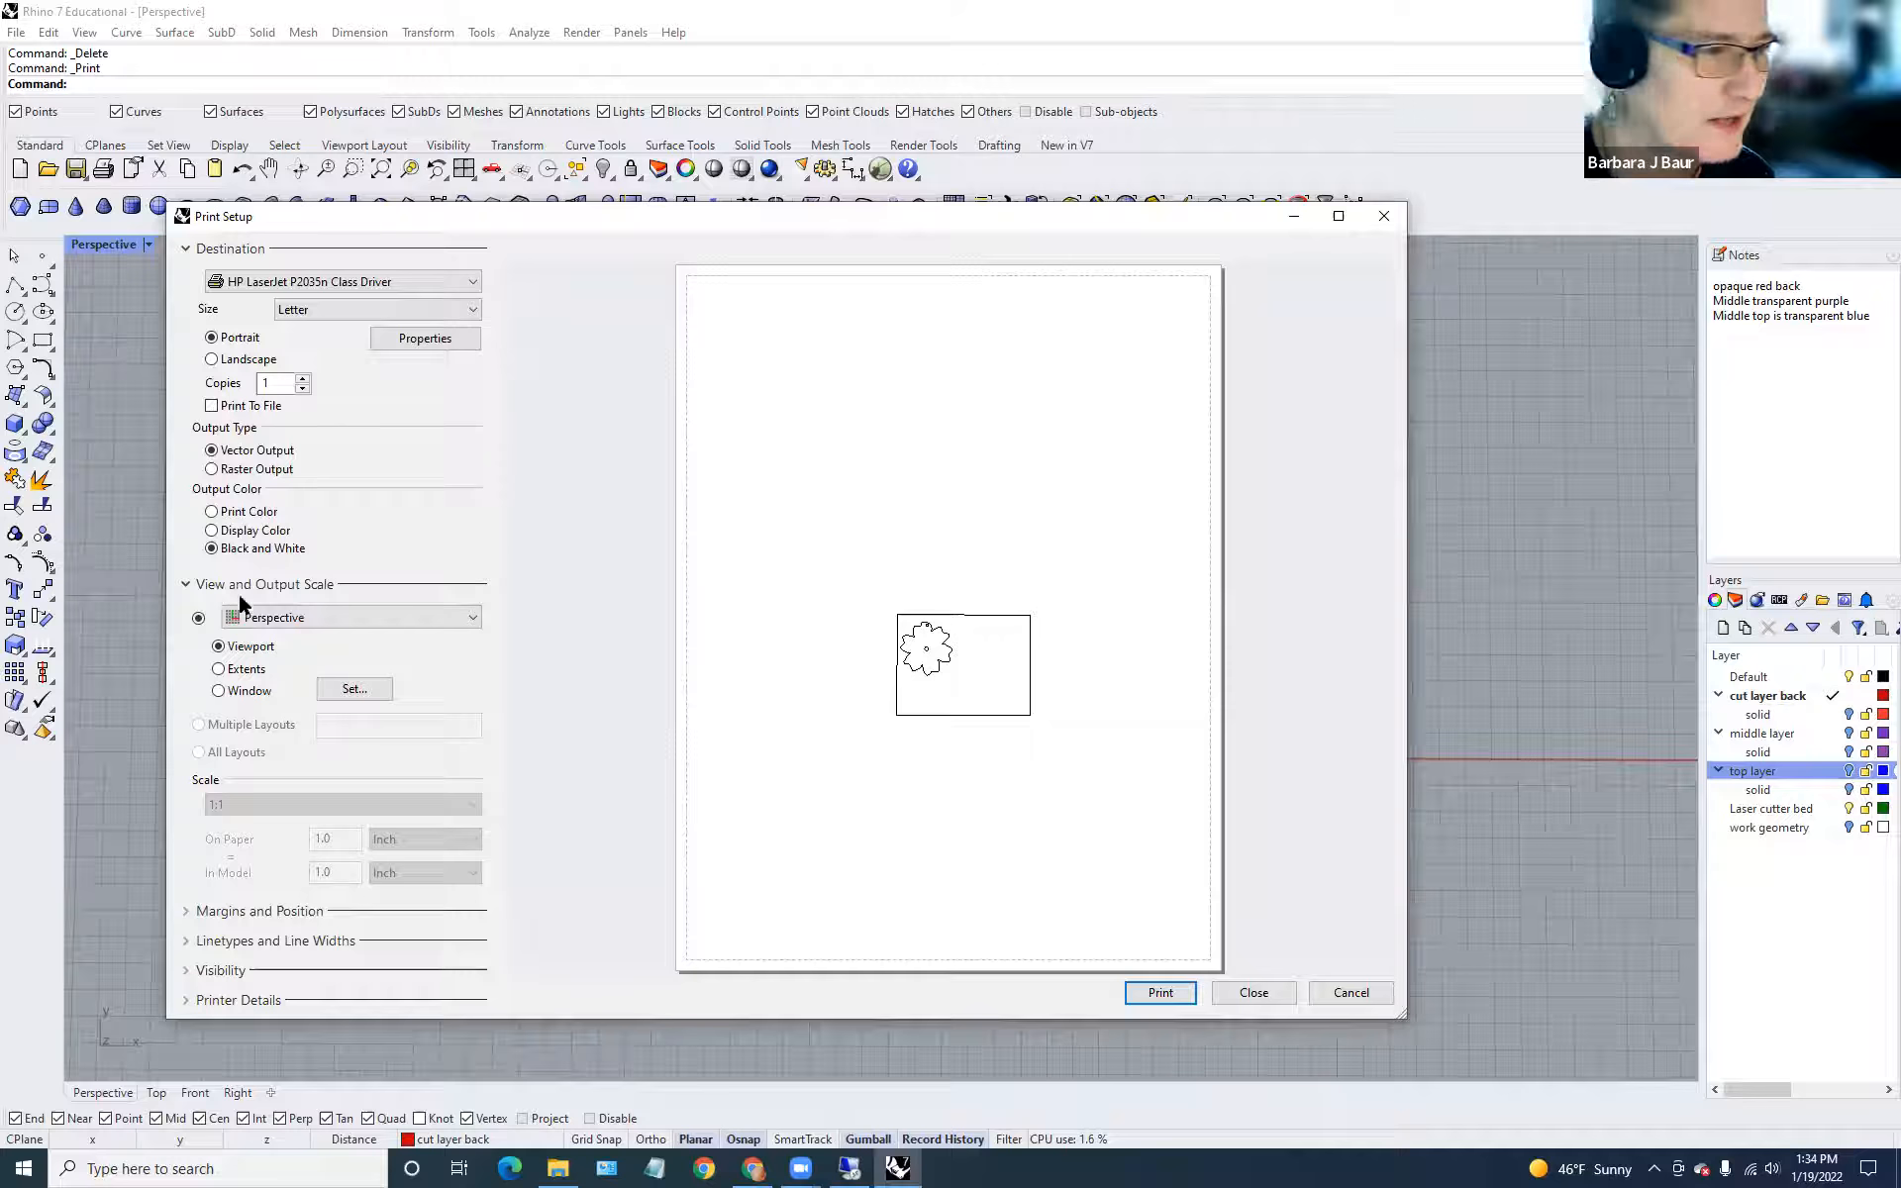
Set the print view to Top and review the available output scales, keeping 1:1.
{"action": "left_click", "coordinate": [408, 617]}
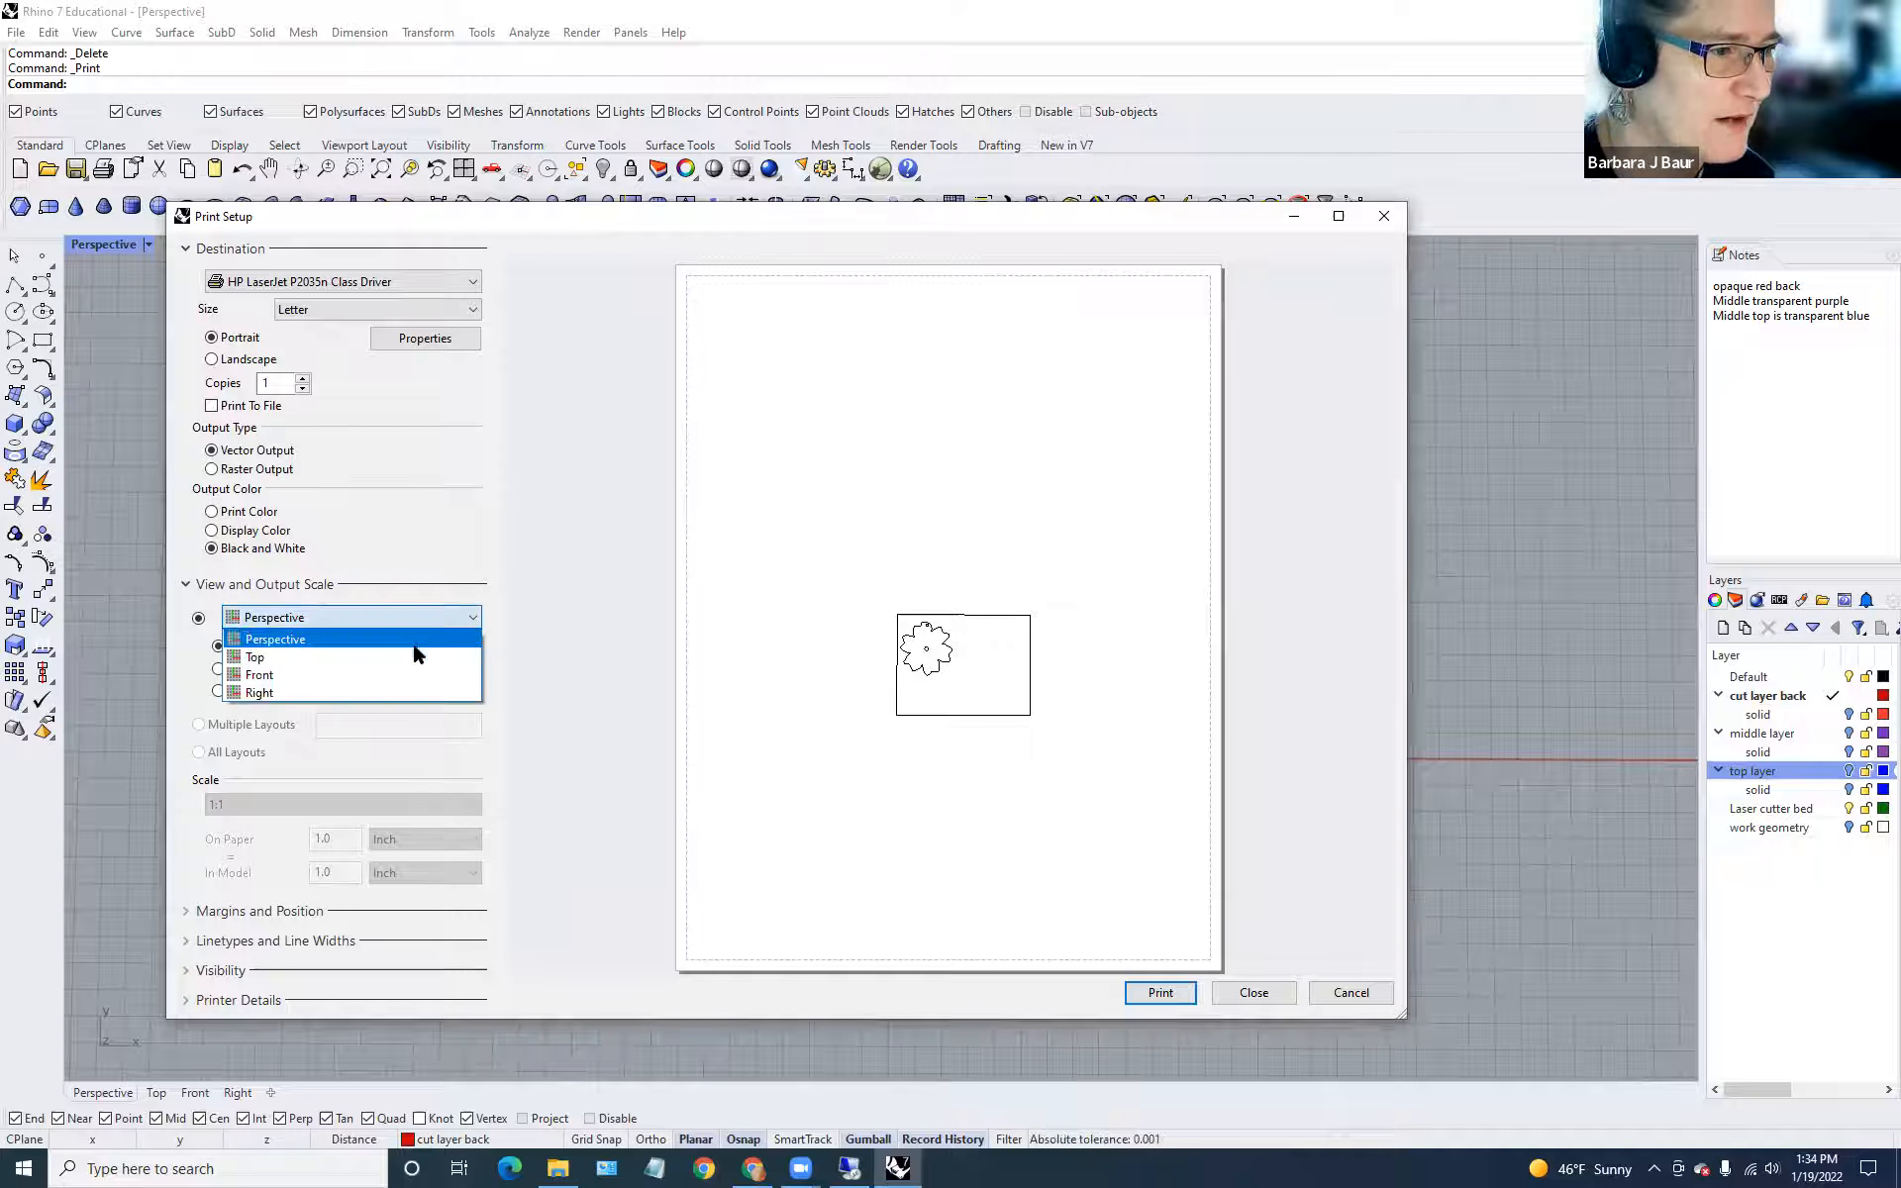
{"action": "left_click", "coordinate": [412, 650]}
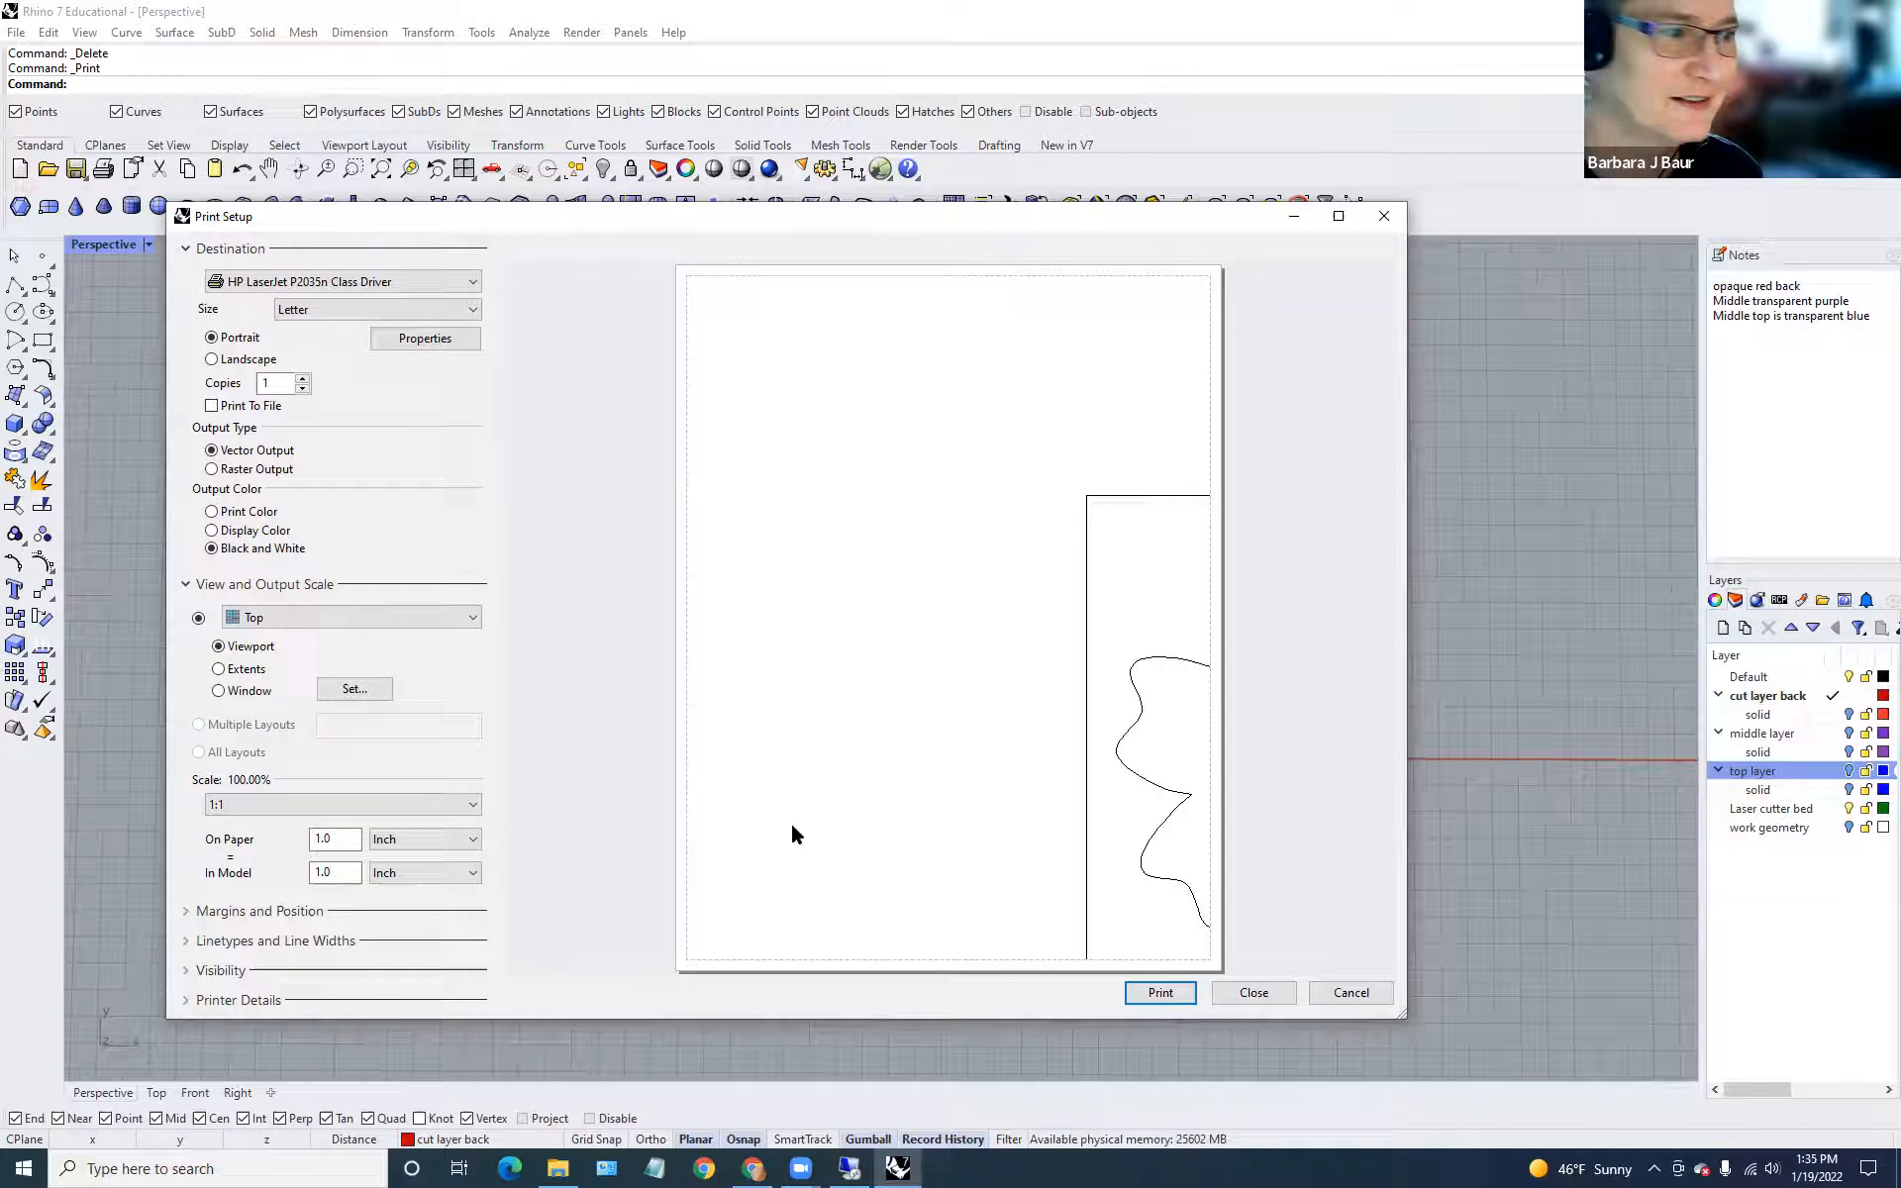
{"action": "left_click", "coordinate": [463, 802]}
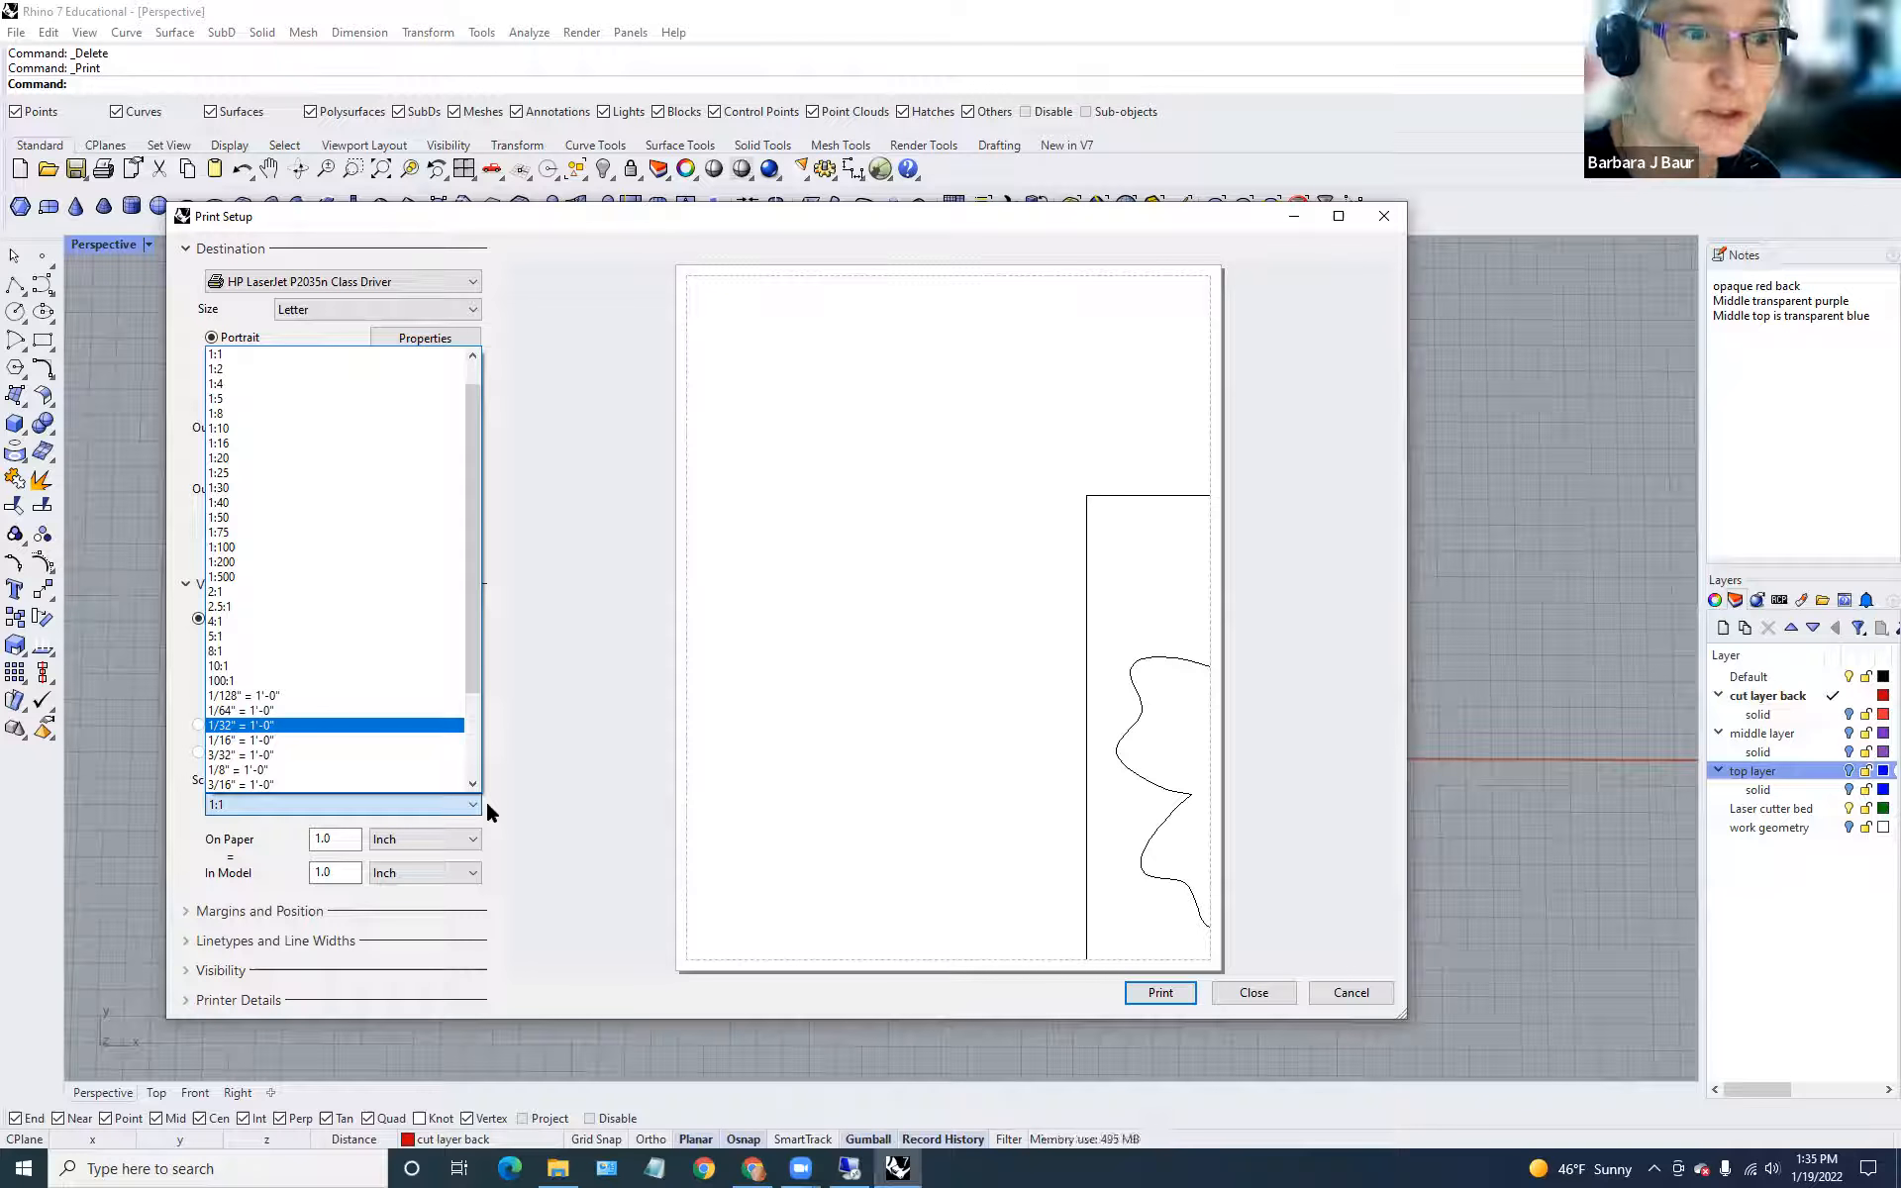
{"action": "left_click_drag", "start_coordinate": [475, 624], "coordinate": [476, 670]}
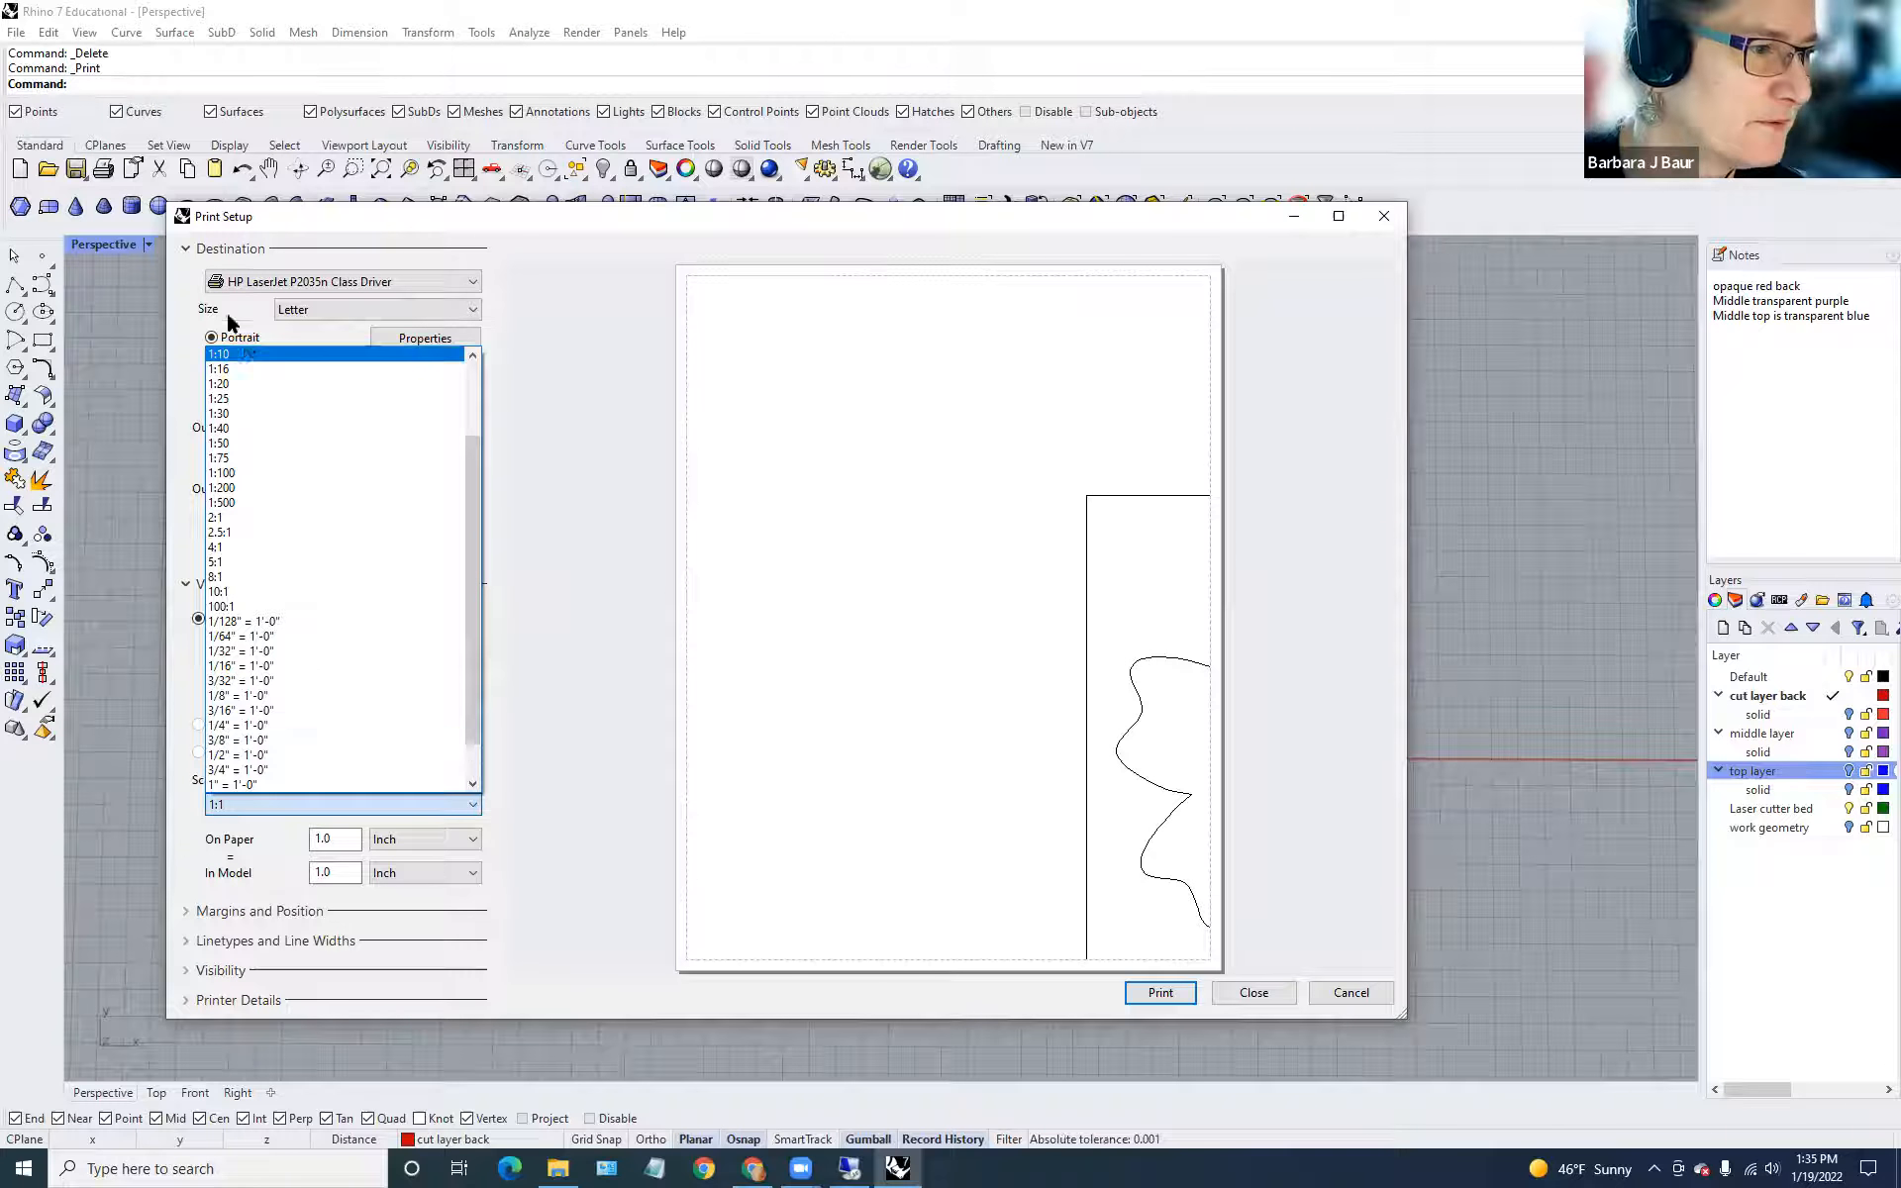
{"action": "left_click_drag", "start_coordinate": [469, 424], "coordinate": [472, 368]}
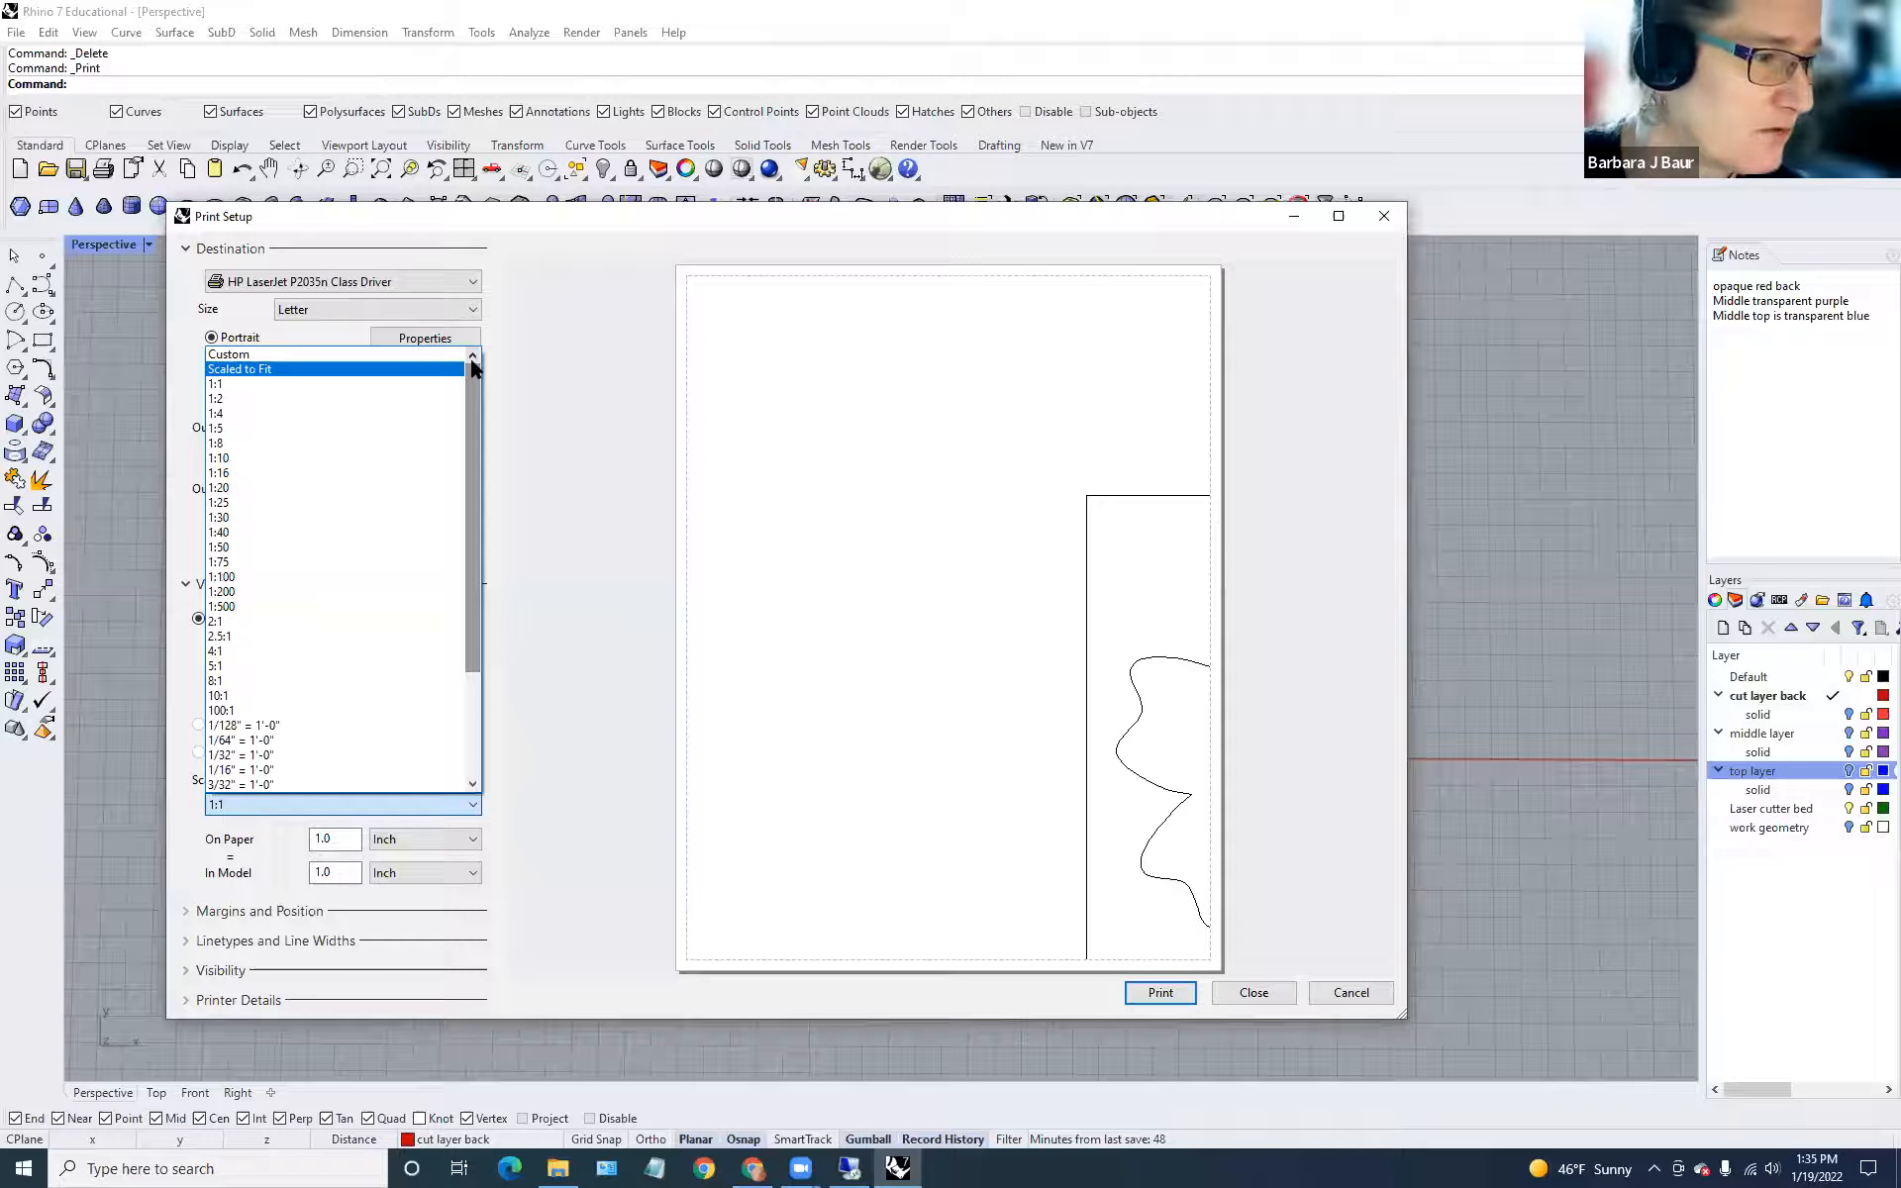
{"action": "key", "text": "Escape"}
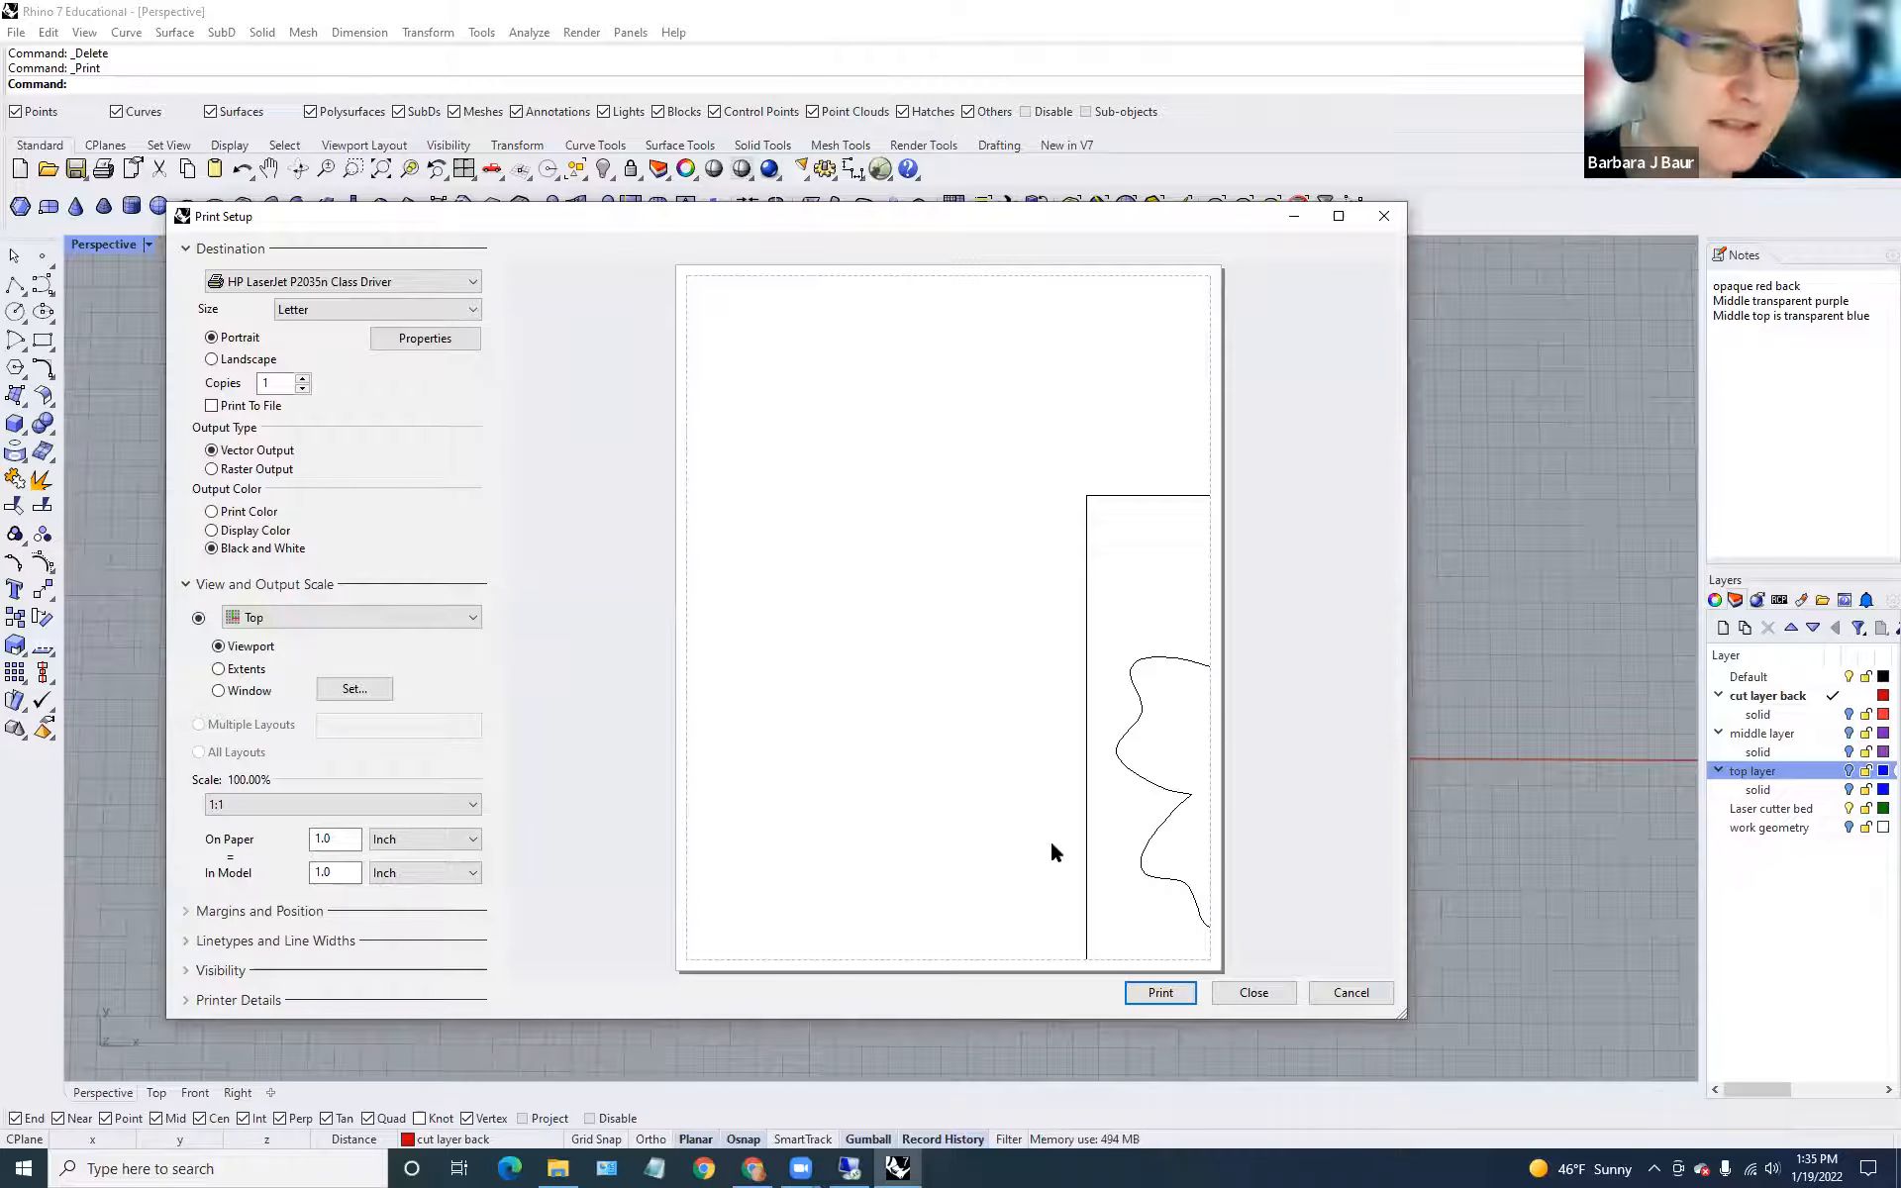
{"action": "left_click", "coordinate": [355, 689]}
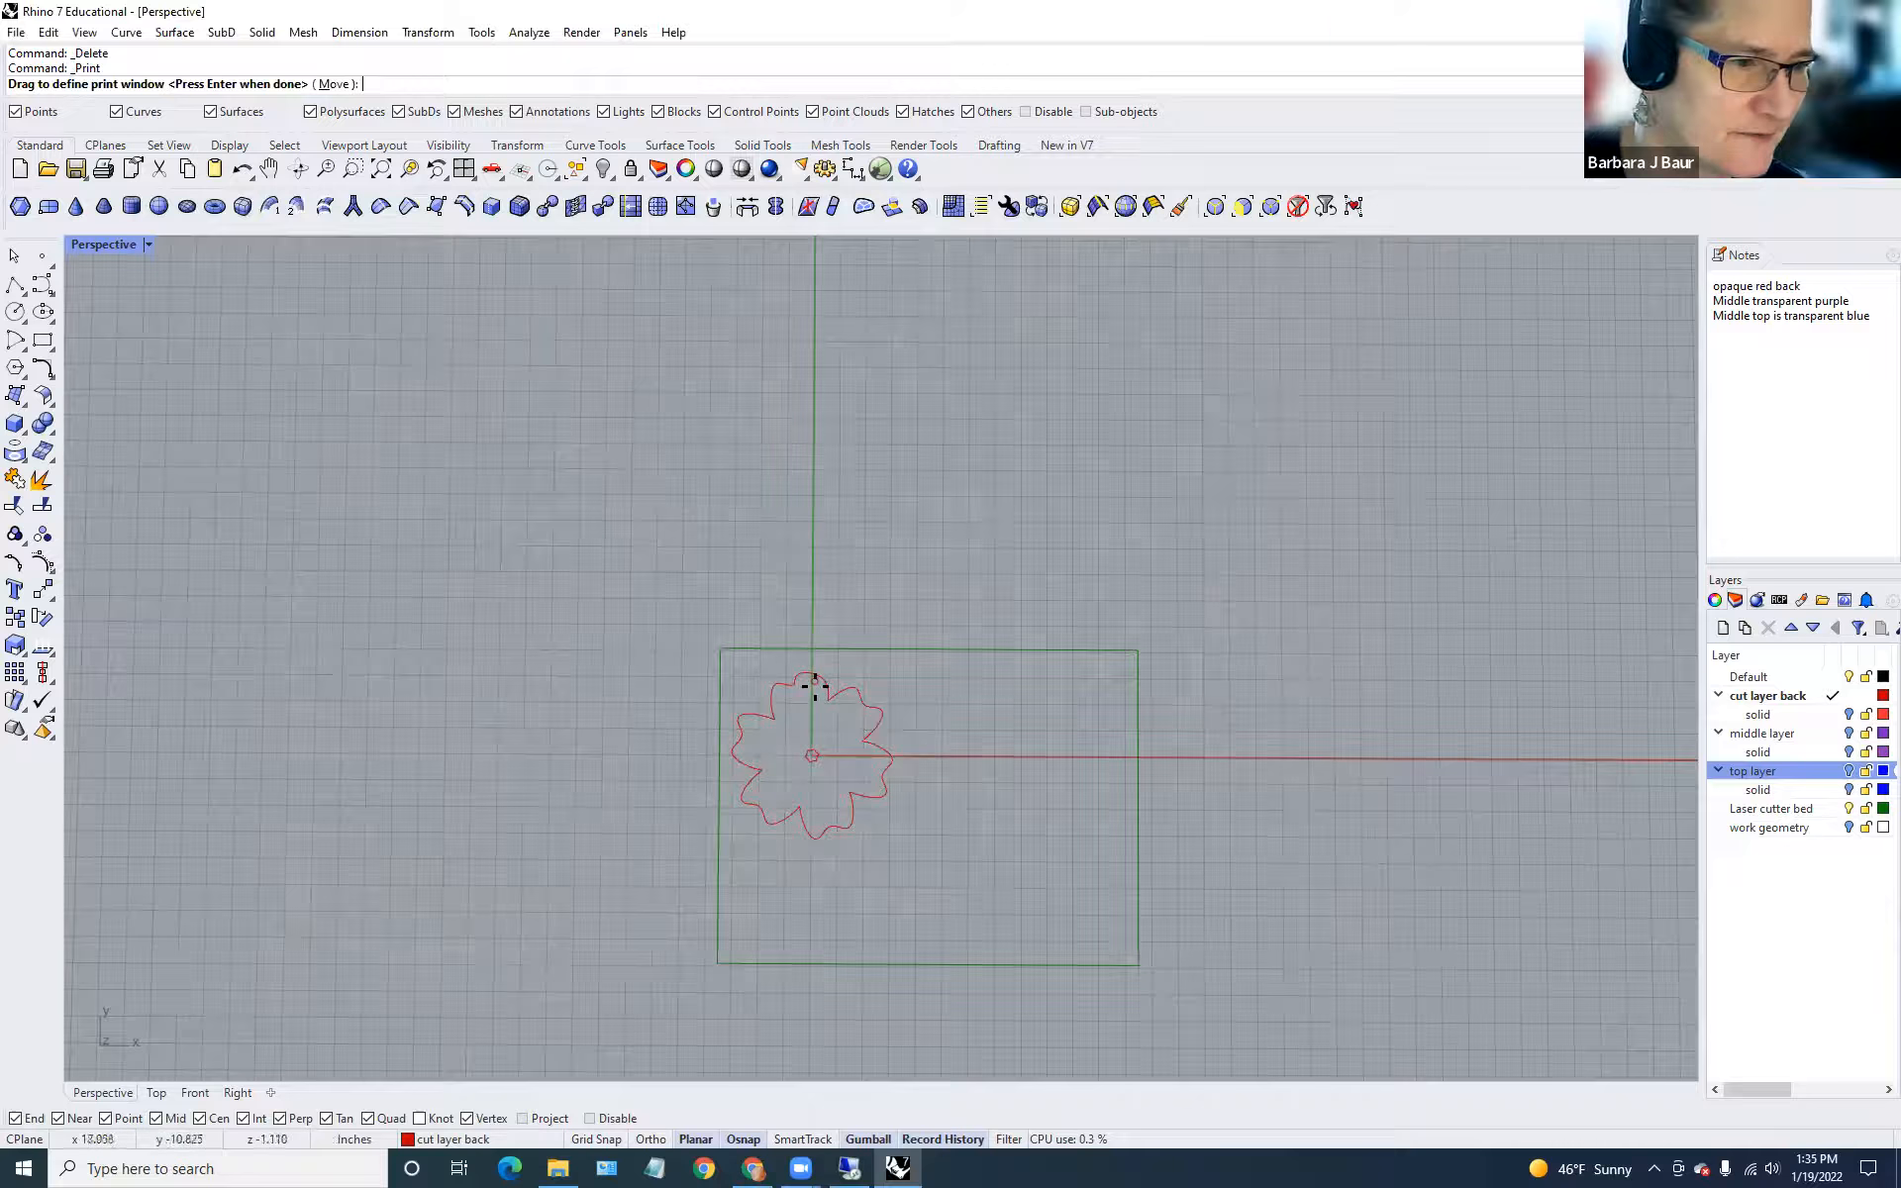
{"action": "scroll", "coordinate": [827, 705], "scroll_direction": "down", "scroll_amount": 5}
{"action": "scroll", "coordinate": [813, 765], "scroll_direction": "up", "scroll_amount": 4}
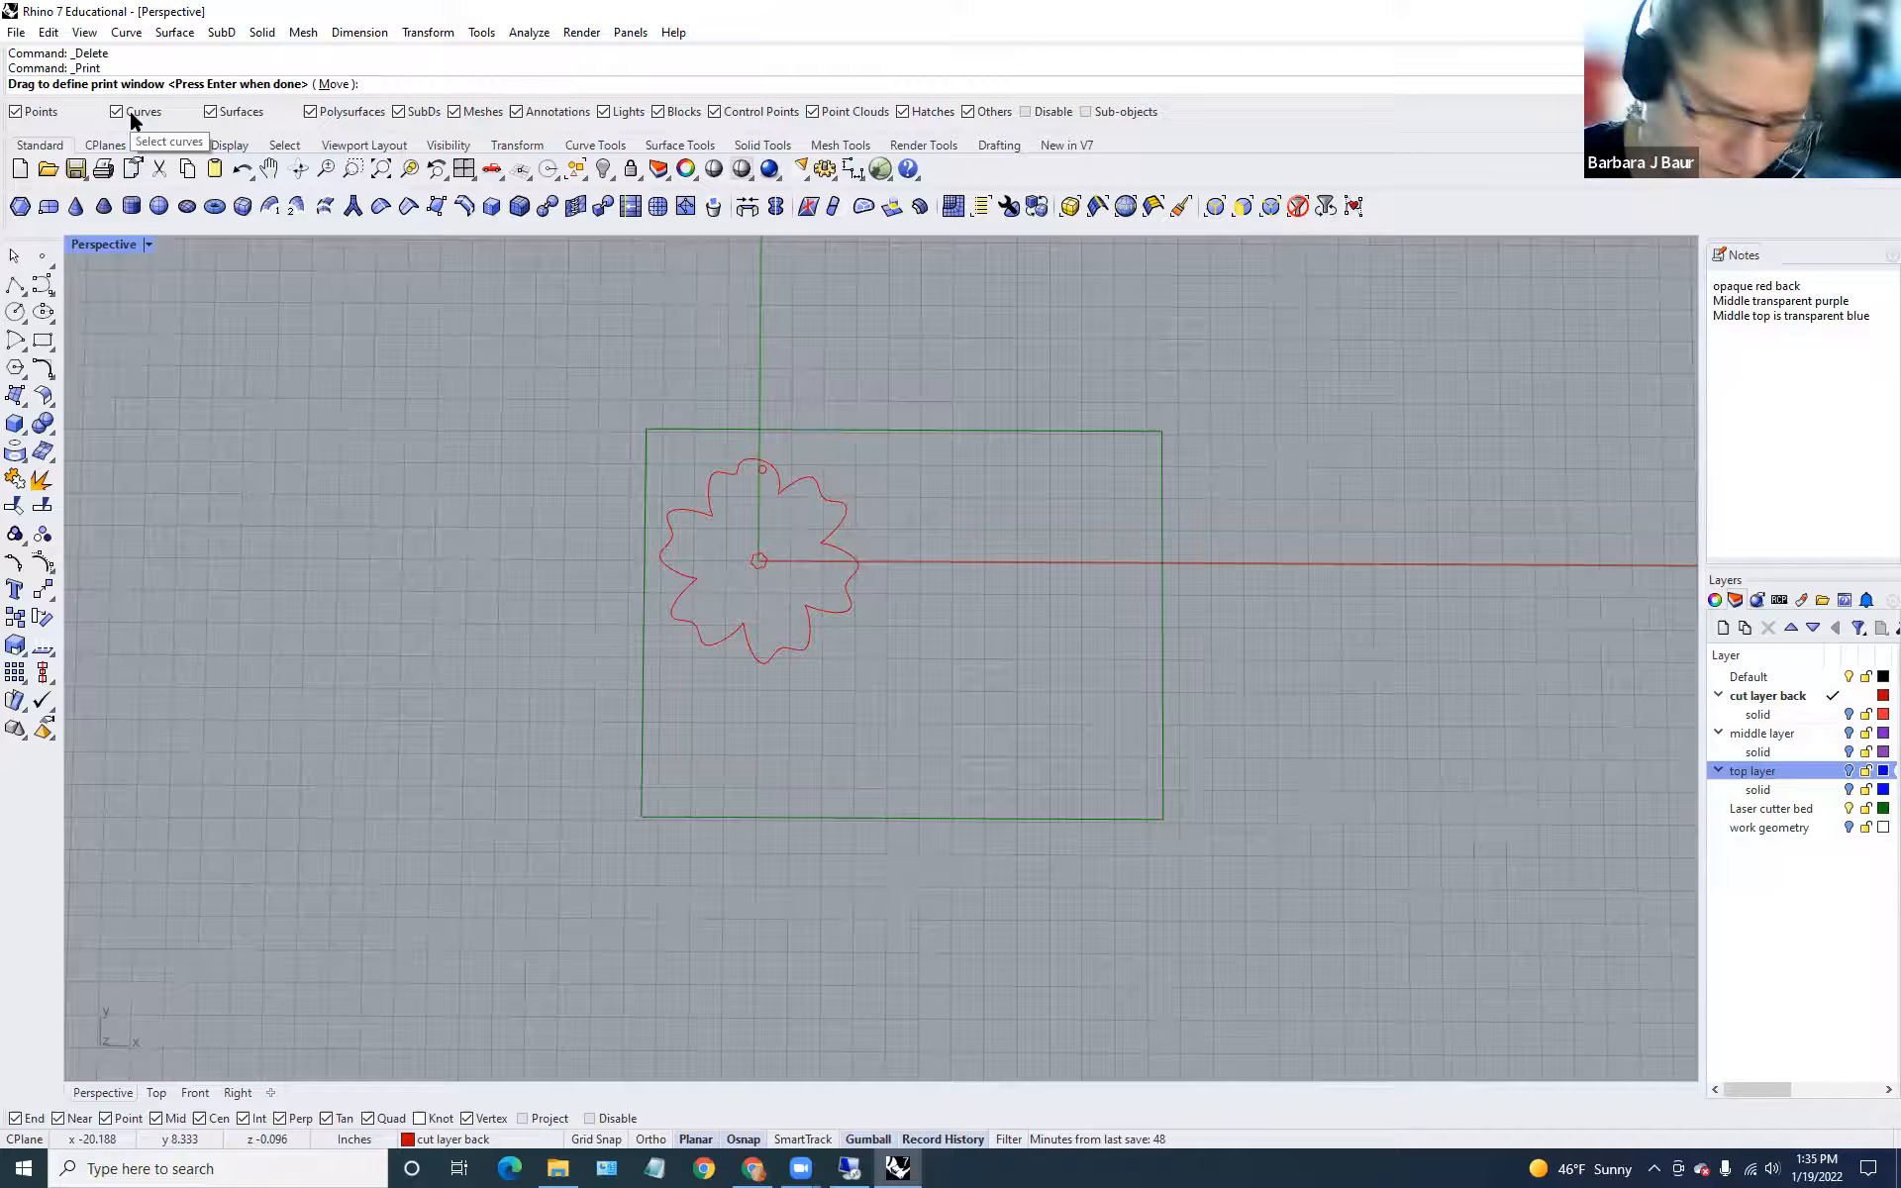
{"action": "key", "text": "Return"}
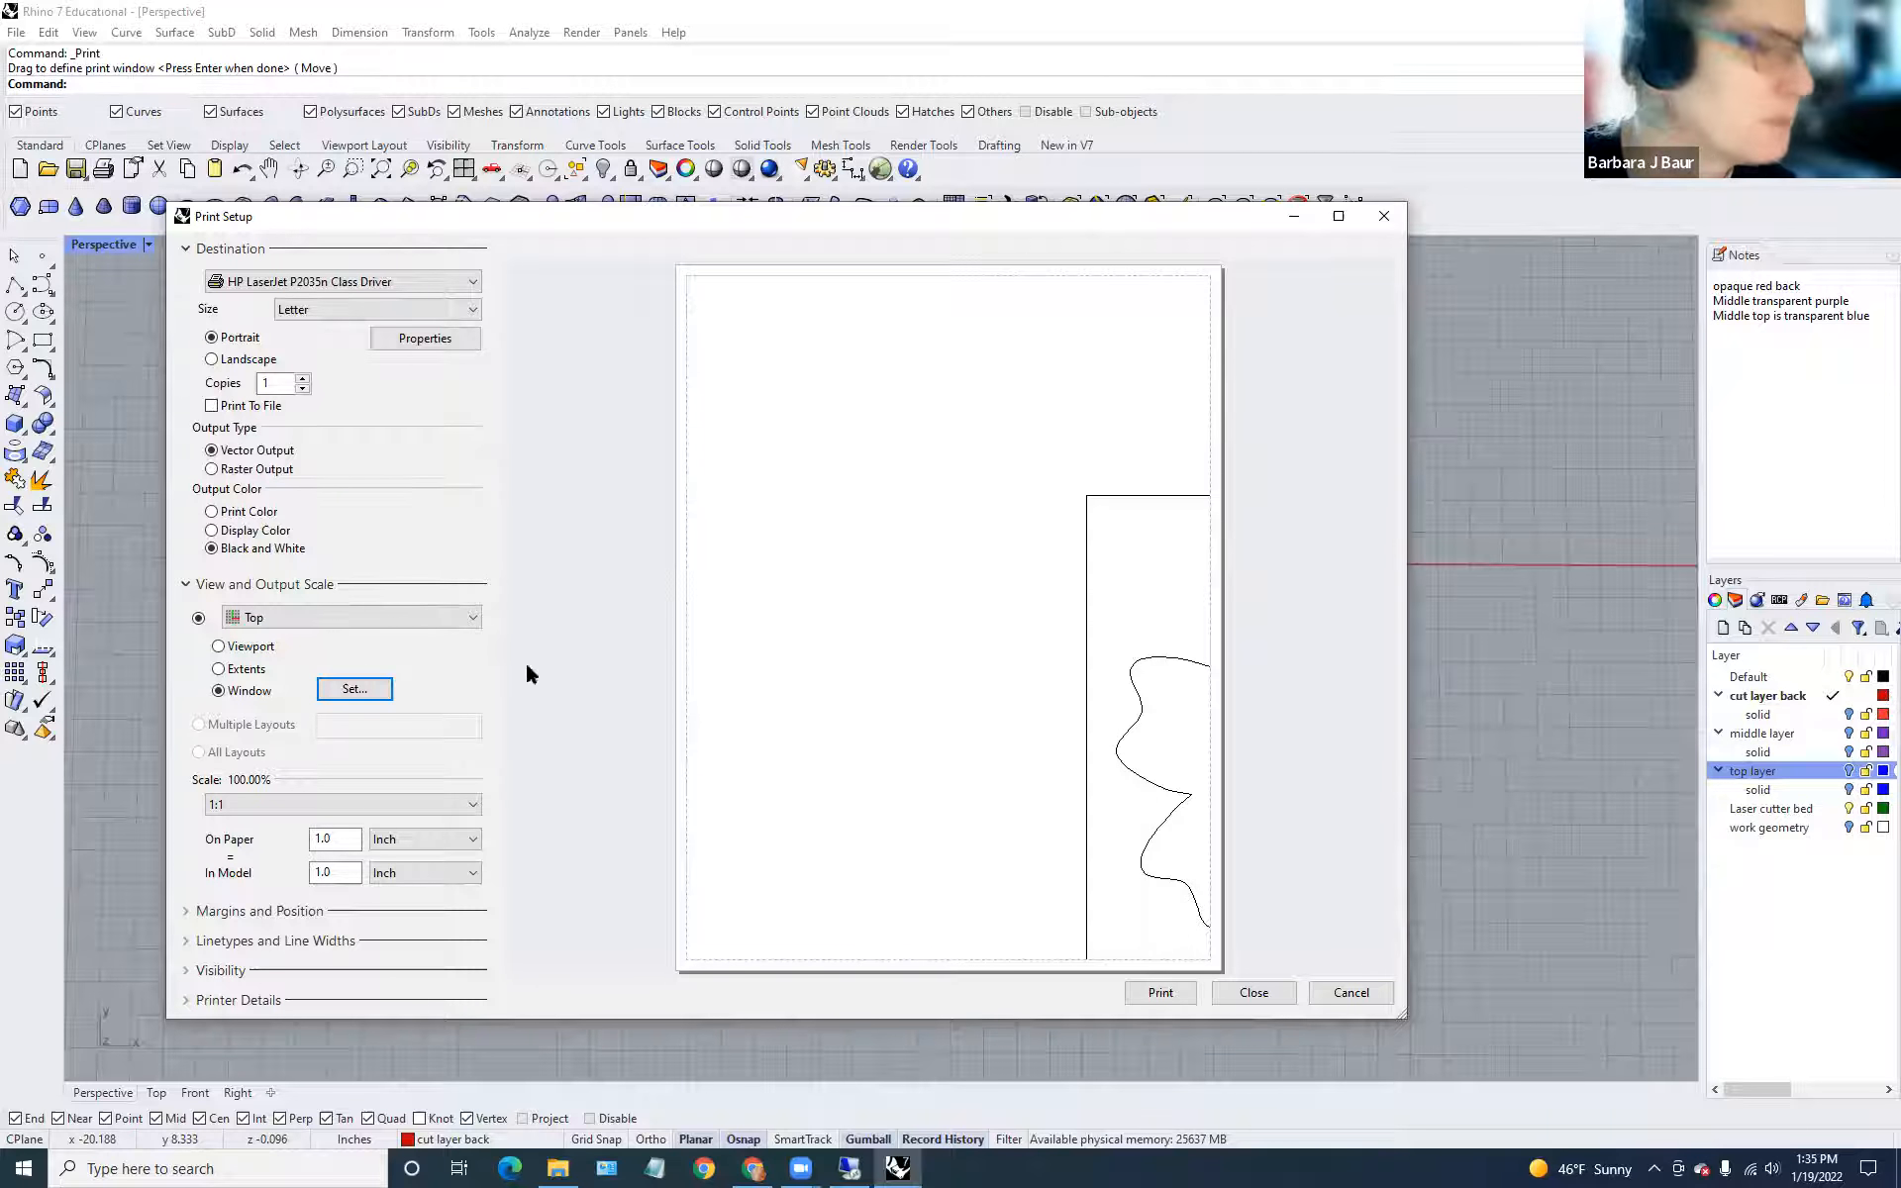
Define a portrait print window in the Perspective viewport, shift it to frame the red flower, and cancel the print setup.
{"action": "left_click", "coordinate": [332, 689]}
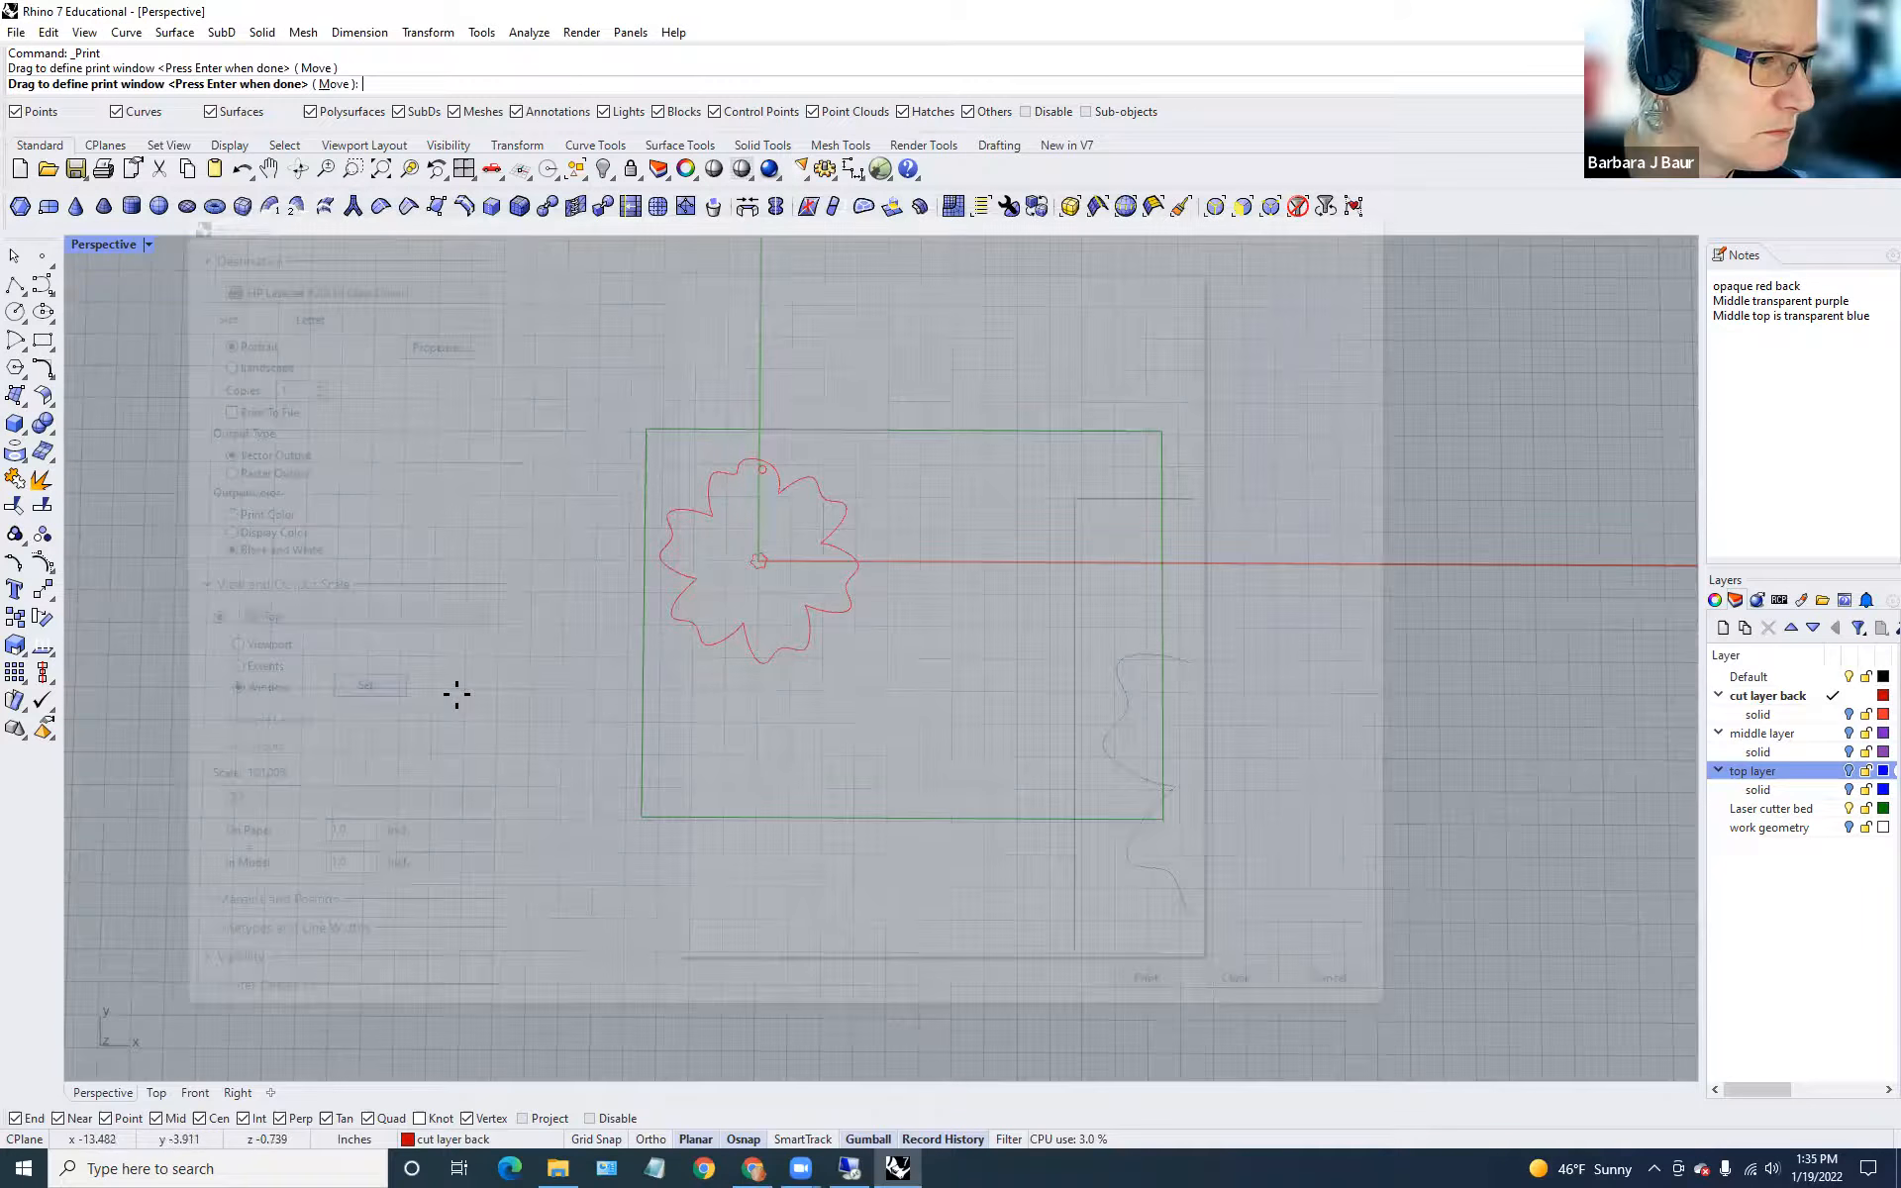
{"action": "scroll", "coordinate": [619, 525], "scroll_direction": "down", "scroll_amount": 4}
{"action": "left_click_drag", "start_coordinate": [614, 528], "coordinate": [811, 786]}
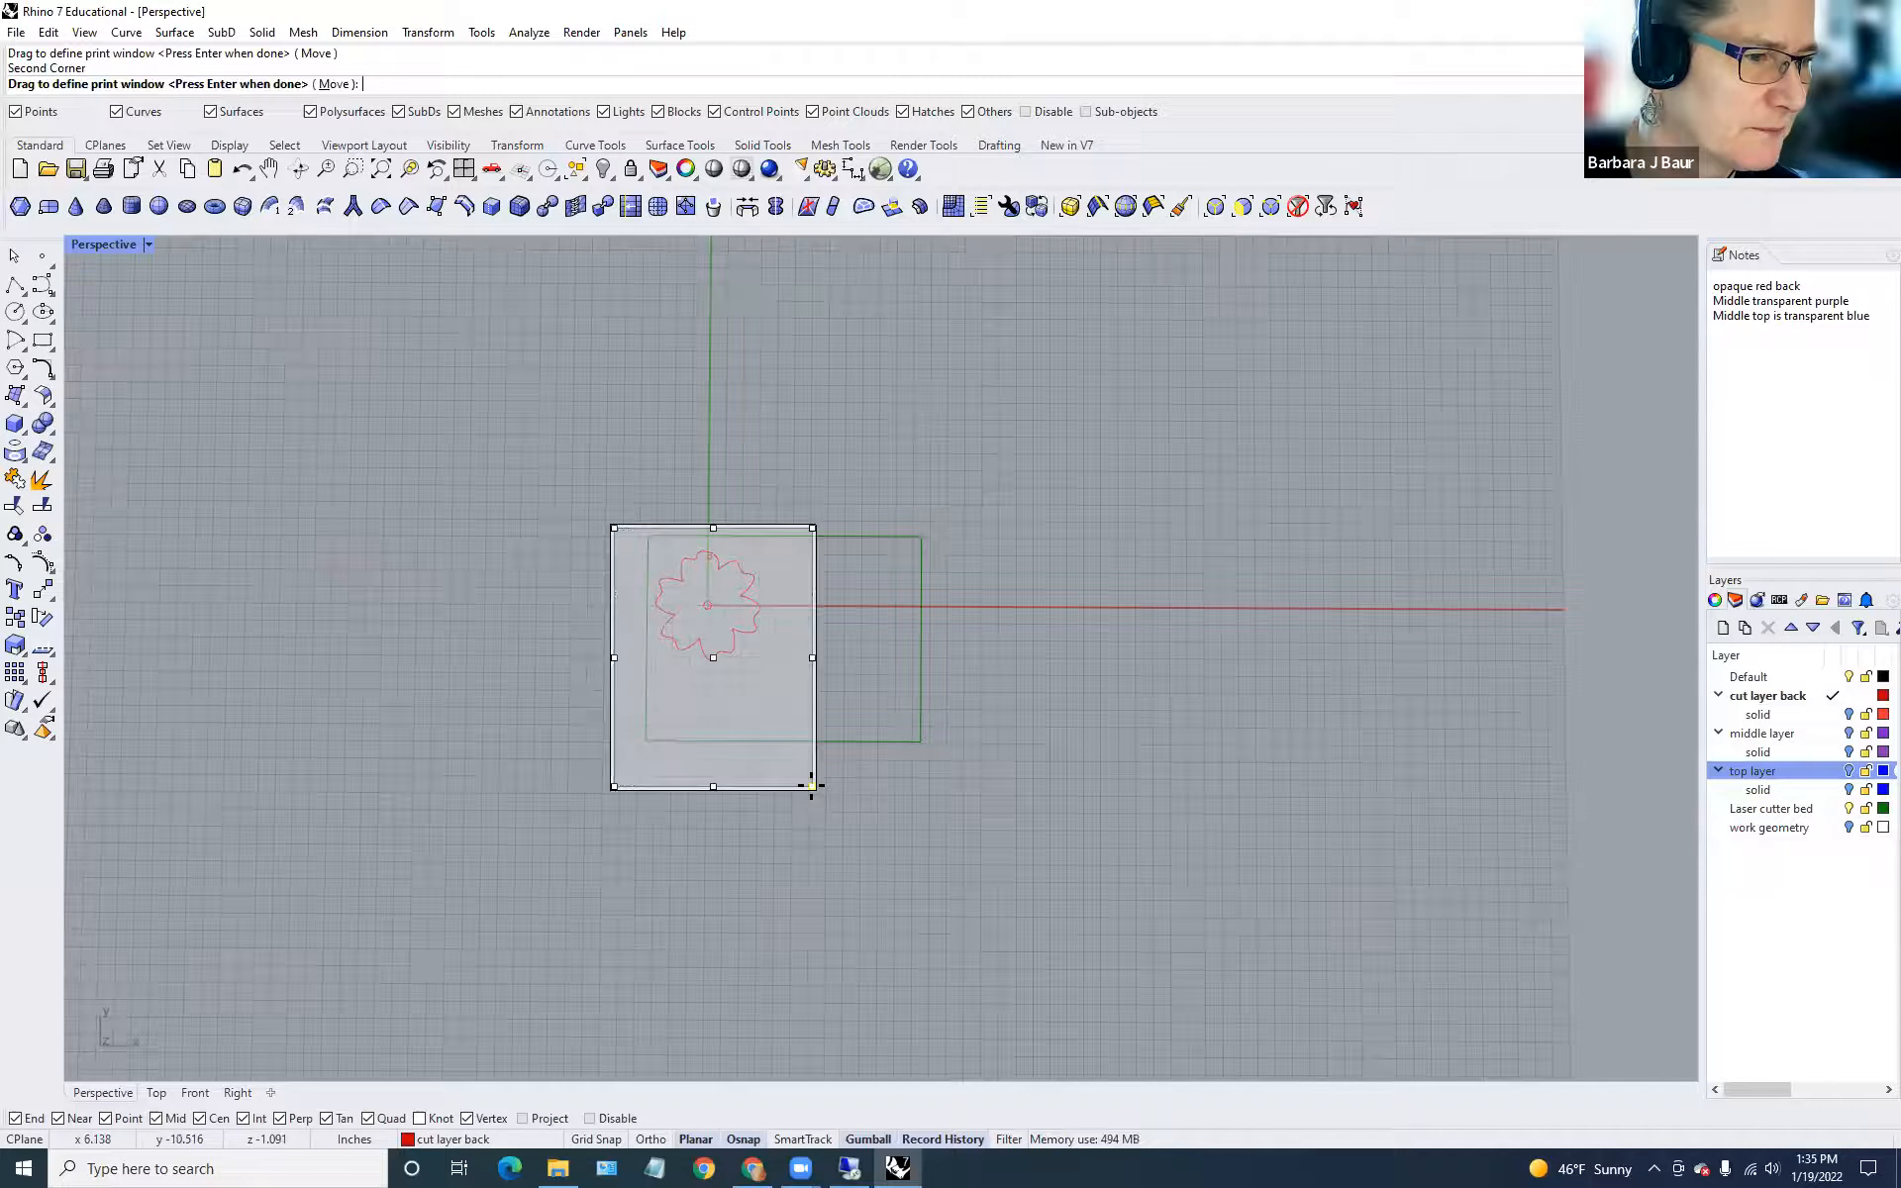
{"action": "left_click", "coordinate": [709, 655]}
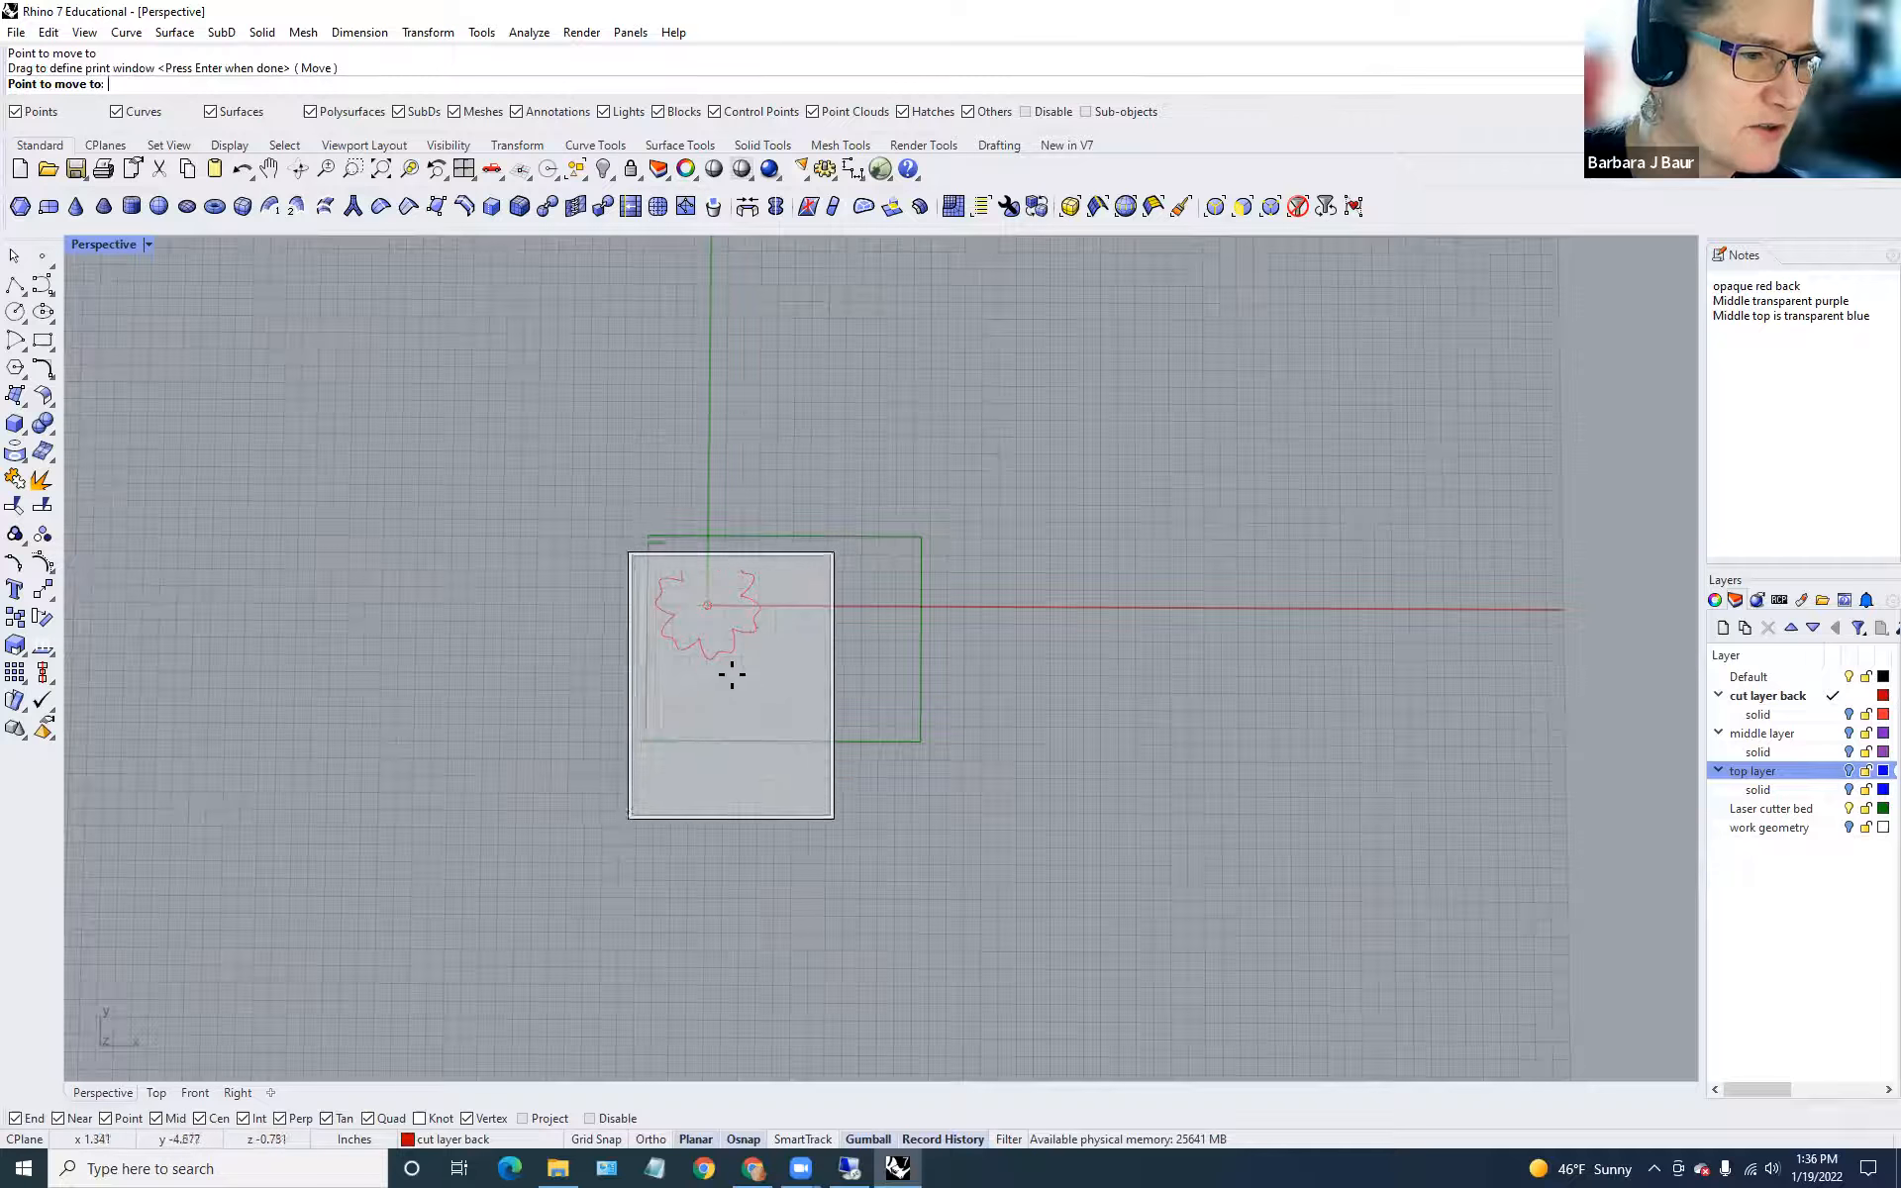
{"action": "left_click", "coordinate": [724, 656]}
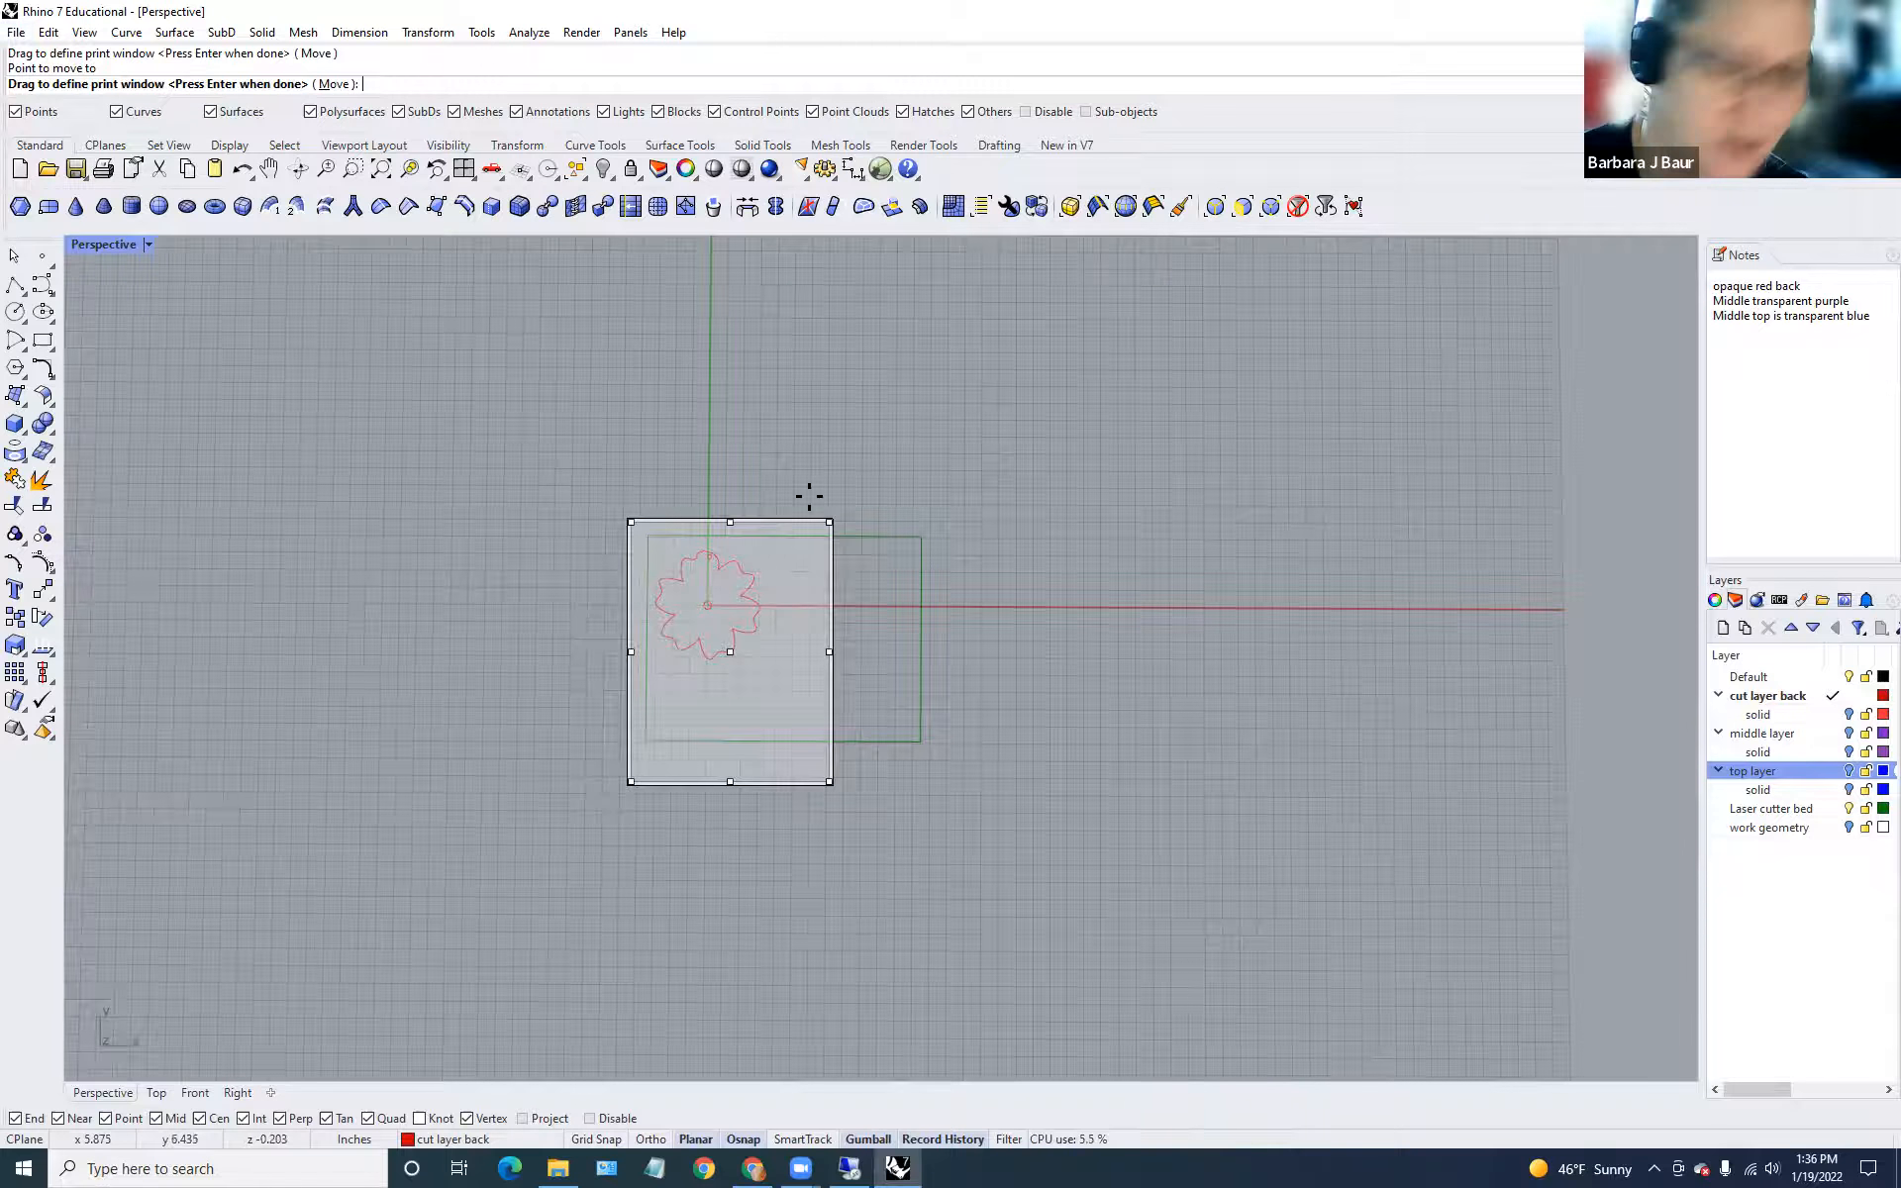
{"action": "key", "text": "Return"}
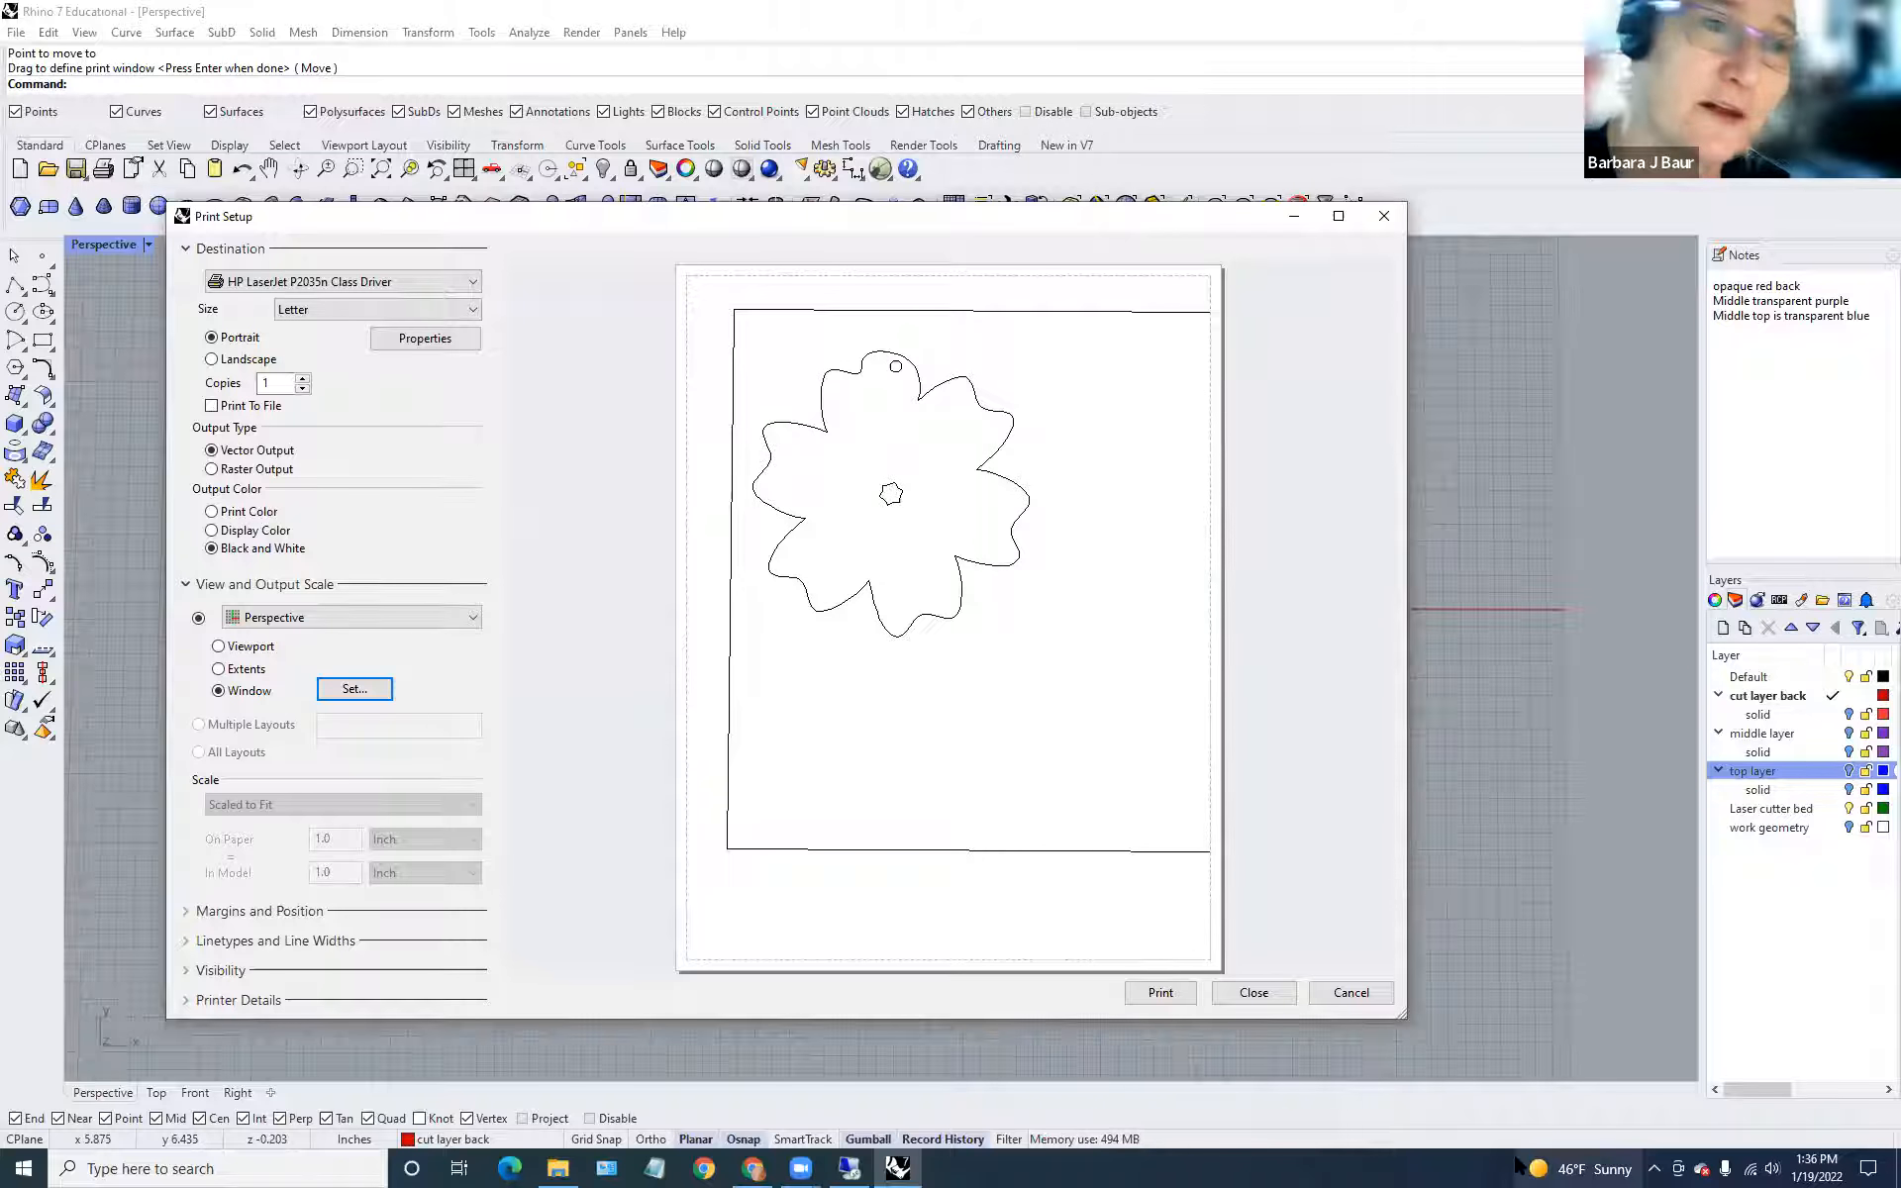
{"action": "mouse_move", "coordinate": [1525, 1166]}
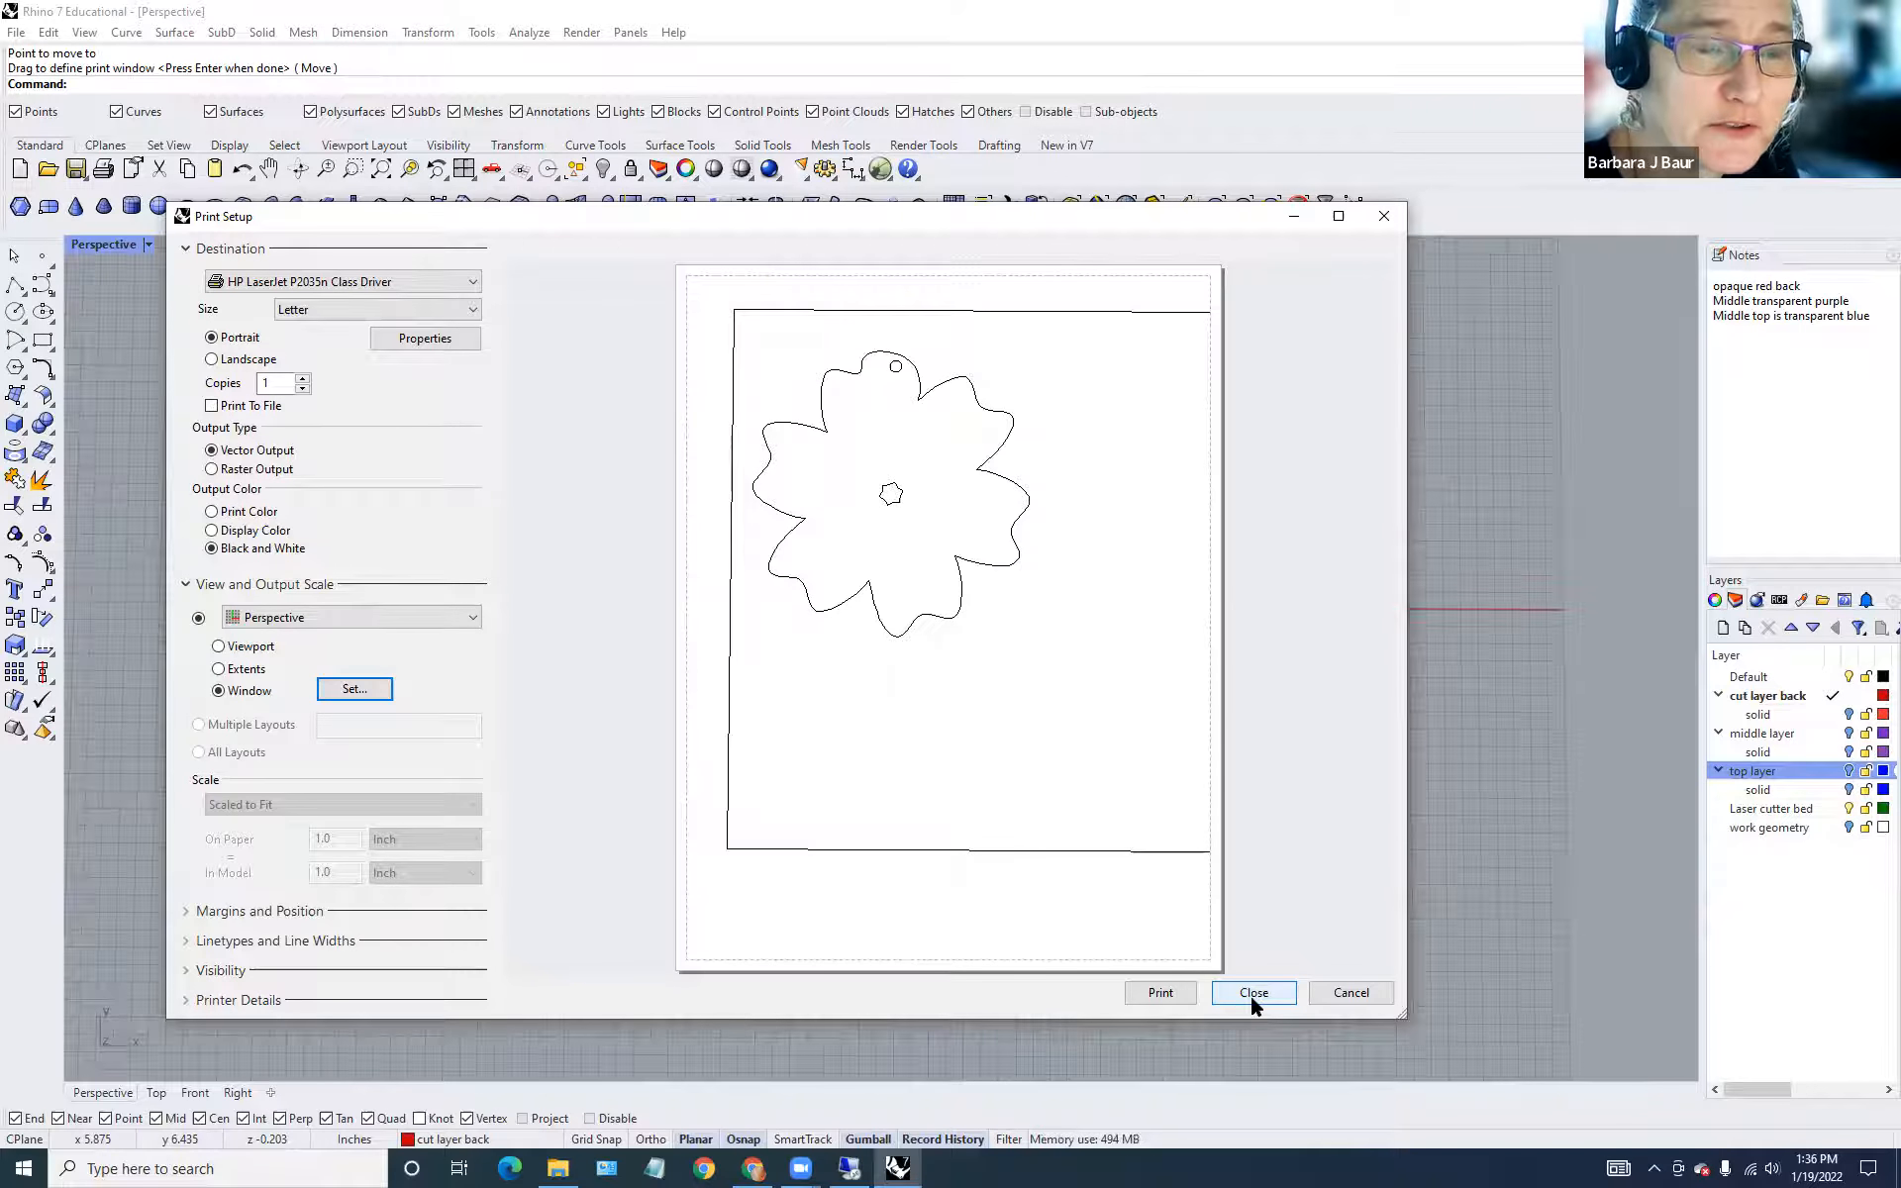
{"action": "left_click", "coordinate": [1343, 994]}
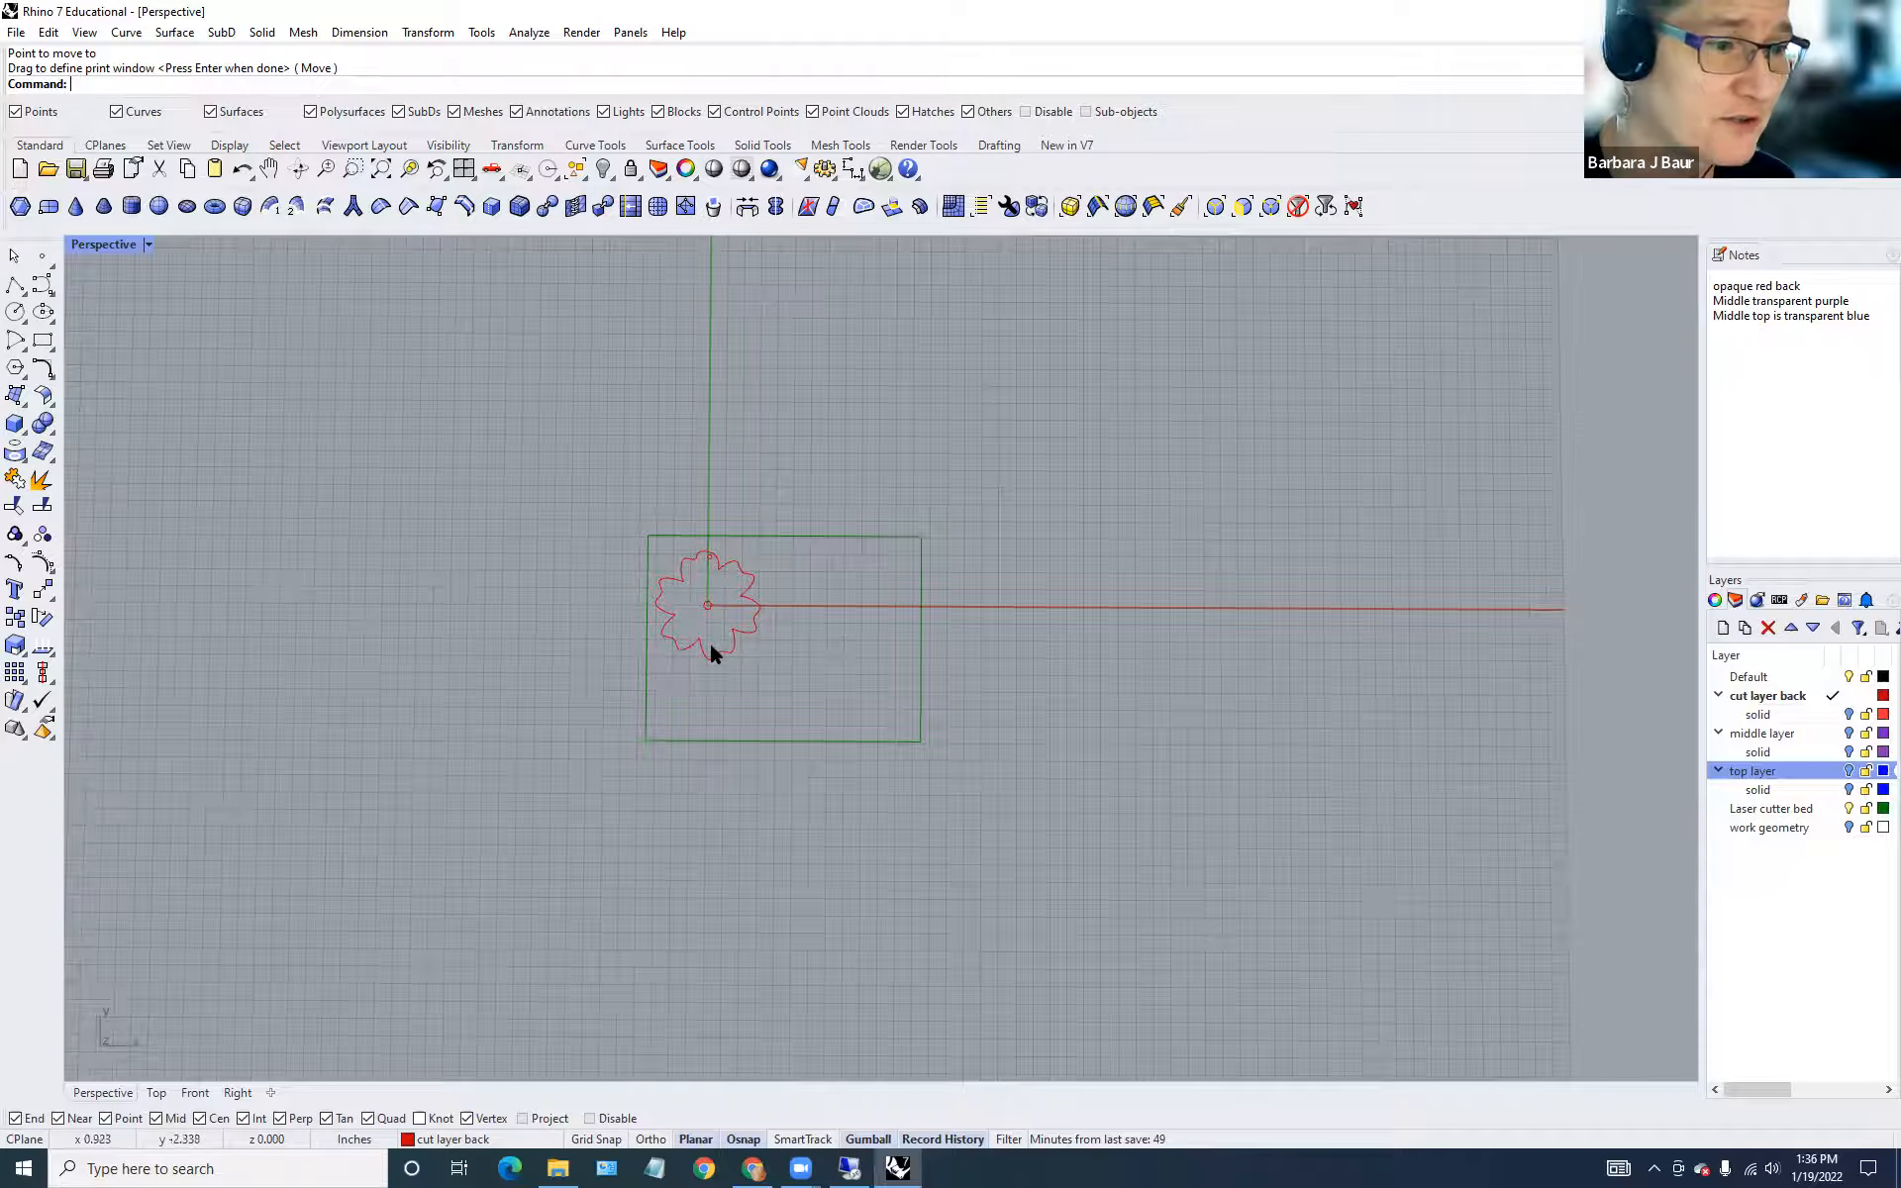
Make the middle layer current and hide the cut layer back so the purple flower shows alone in the bed.
{"action": "left_click", "coordinate": [1849, 715]}
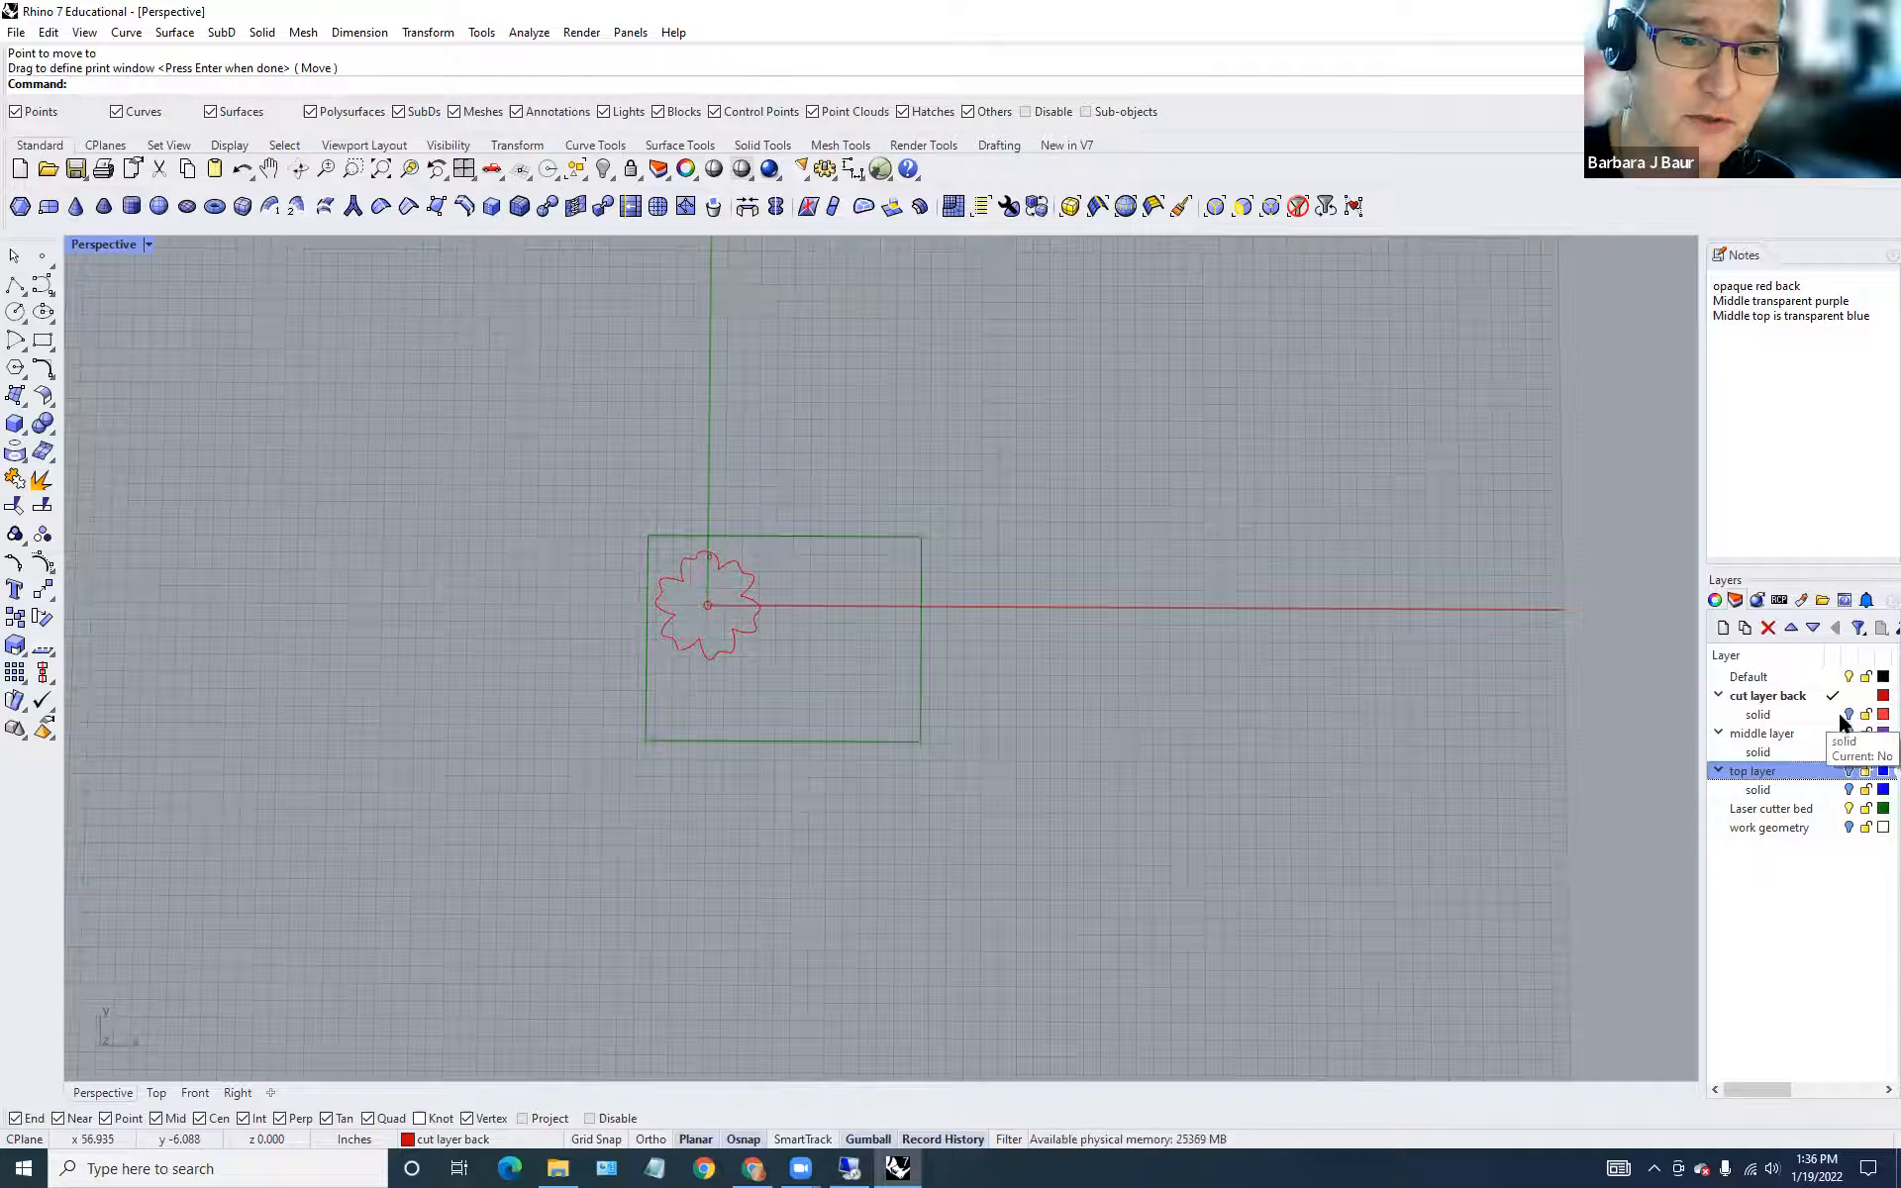
{"action": "left_click", "coordinate": [1834, 731]}
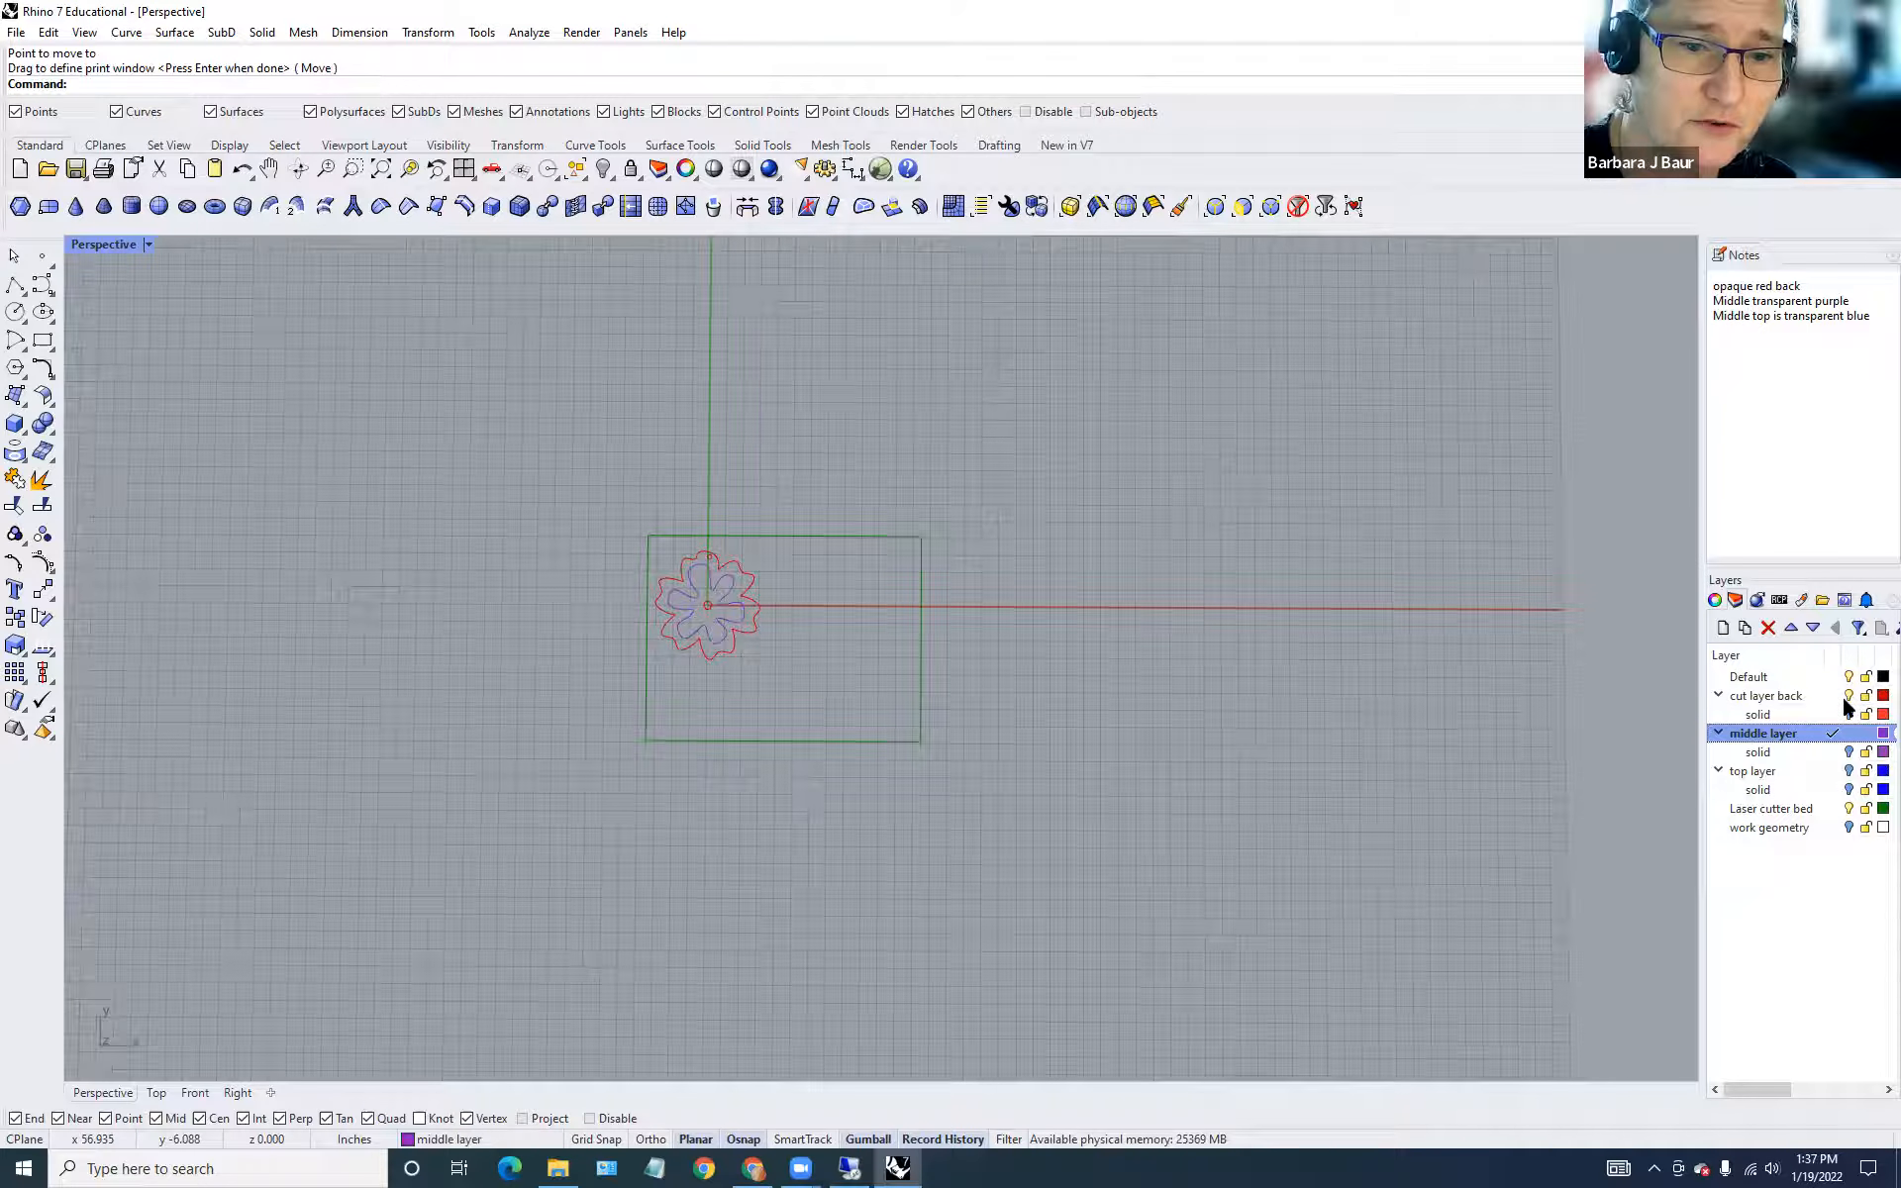
{"action": "left_click", "coordinate": [1849, 695]}
{"action": "scroll", "coordinate": [670, 630], "scroll_direction": "up", "scroll_amount": 5}
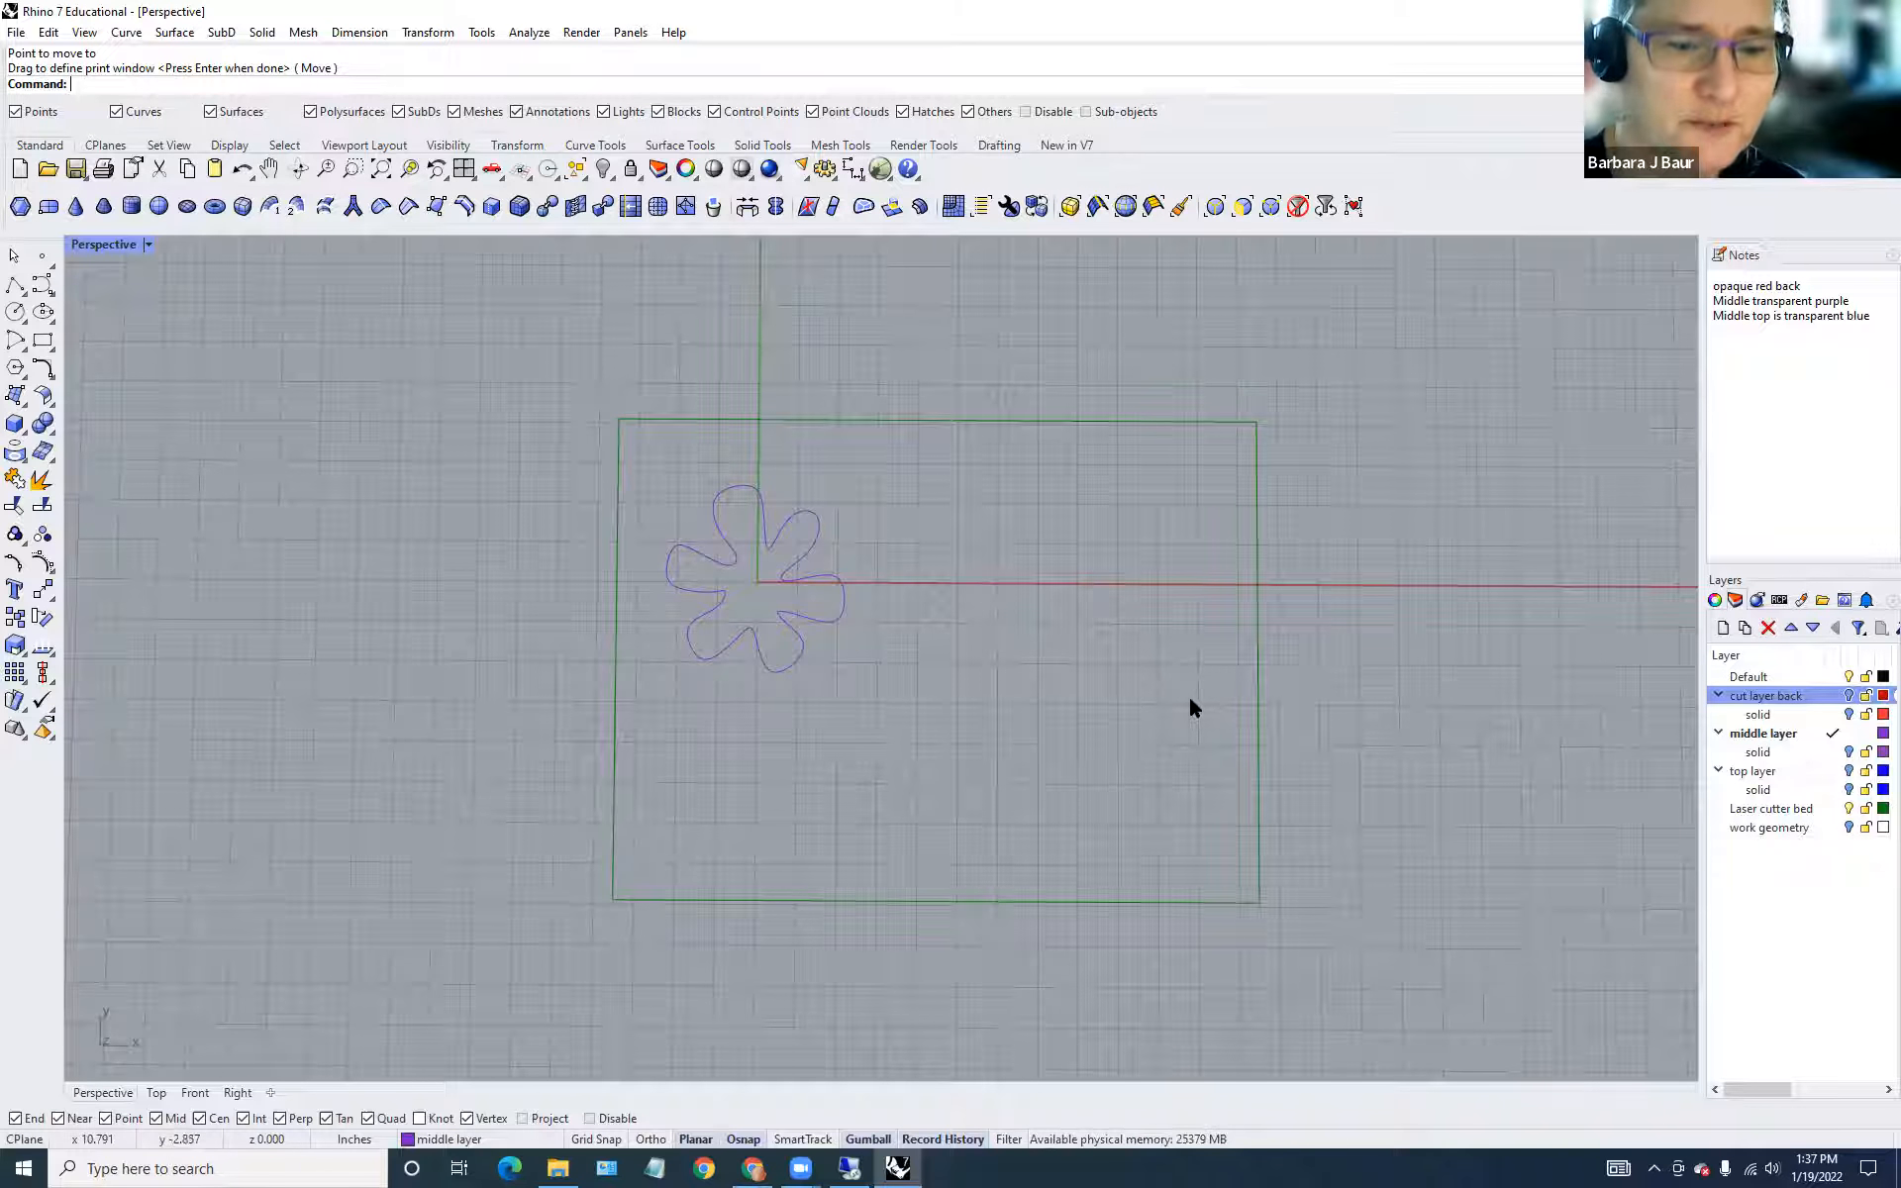
Show the top layer, make it current, and hide the middle layer.
{"action": "left_click", "coordinate": [1847, 772]}
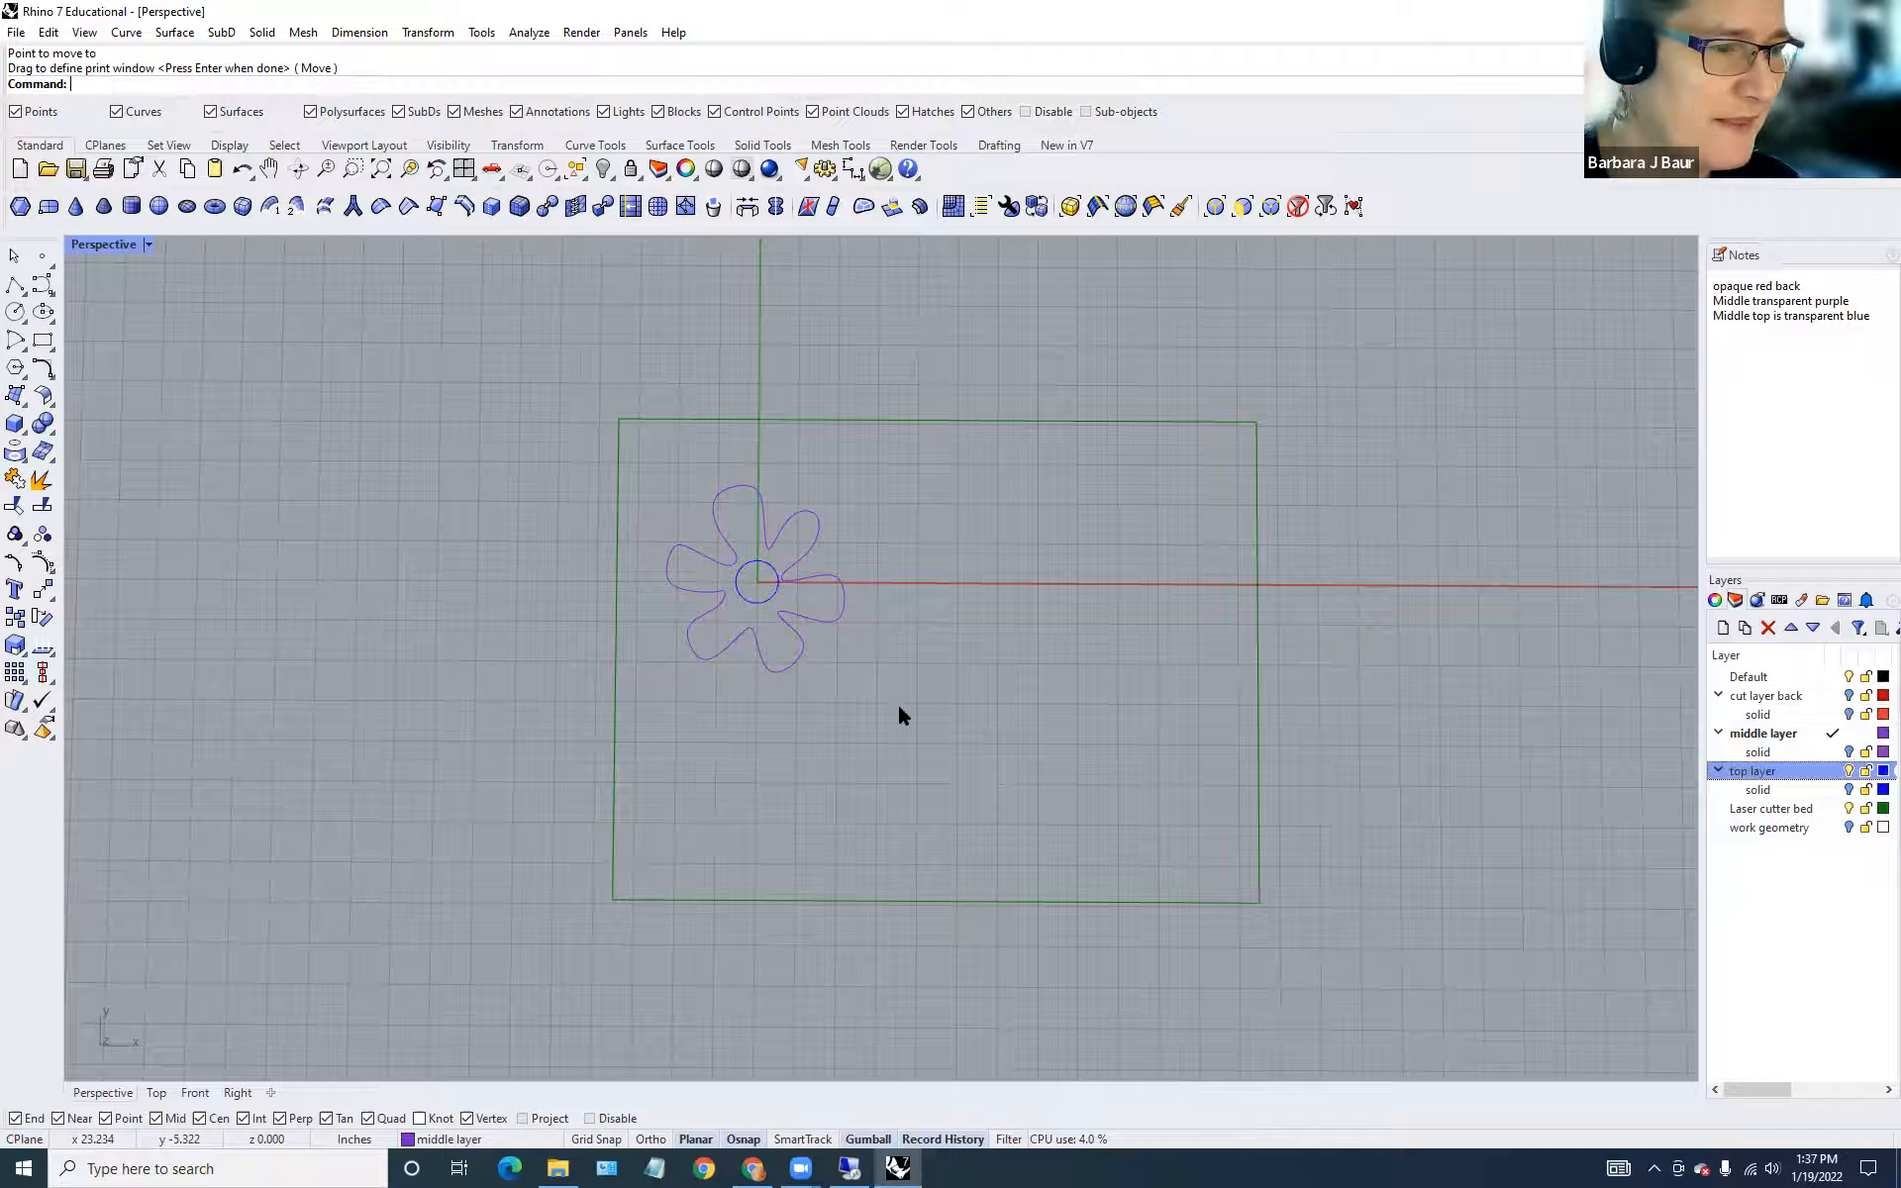
{"action": "left_click", "coordinate": [1833, 771]}
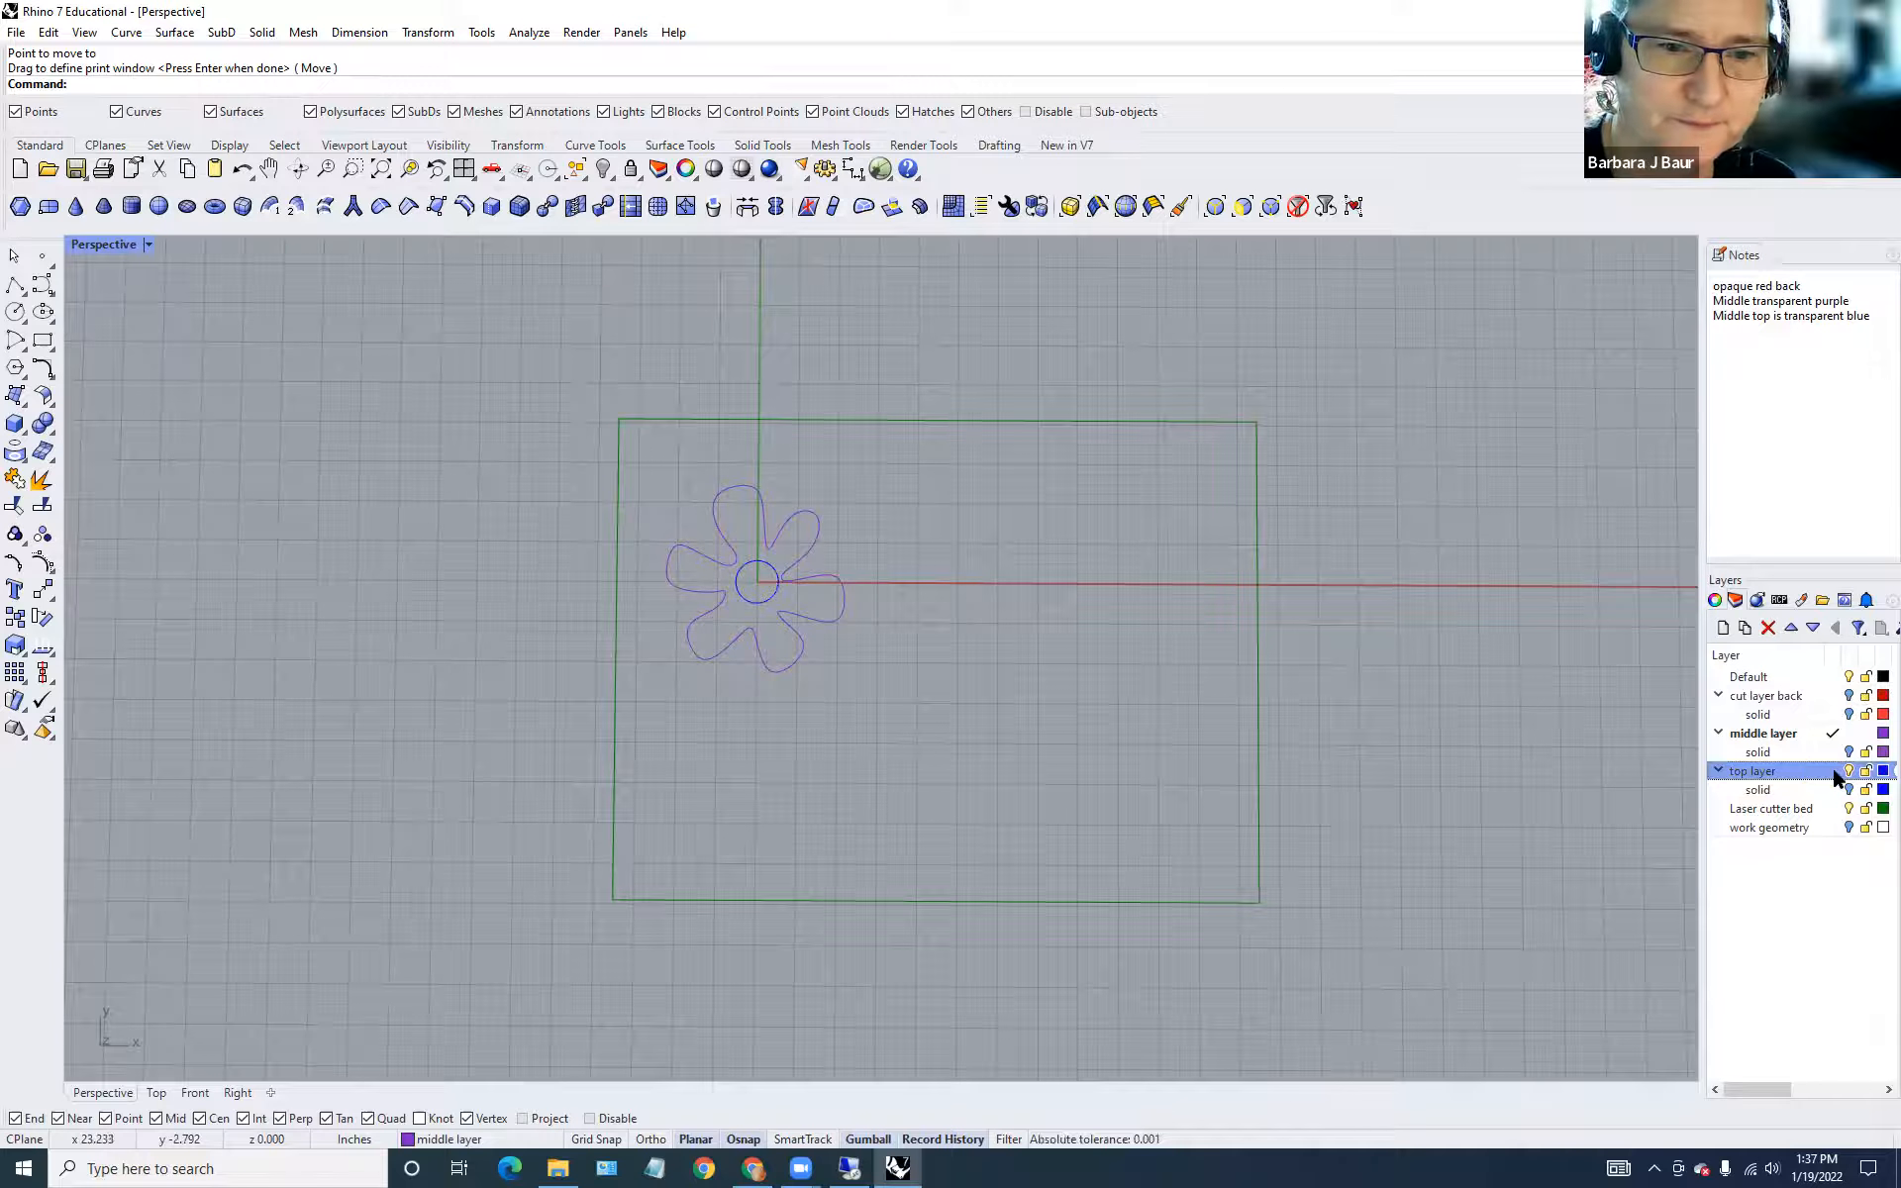
{"action": "left_click", "coordinate": [1847, 733]}
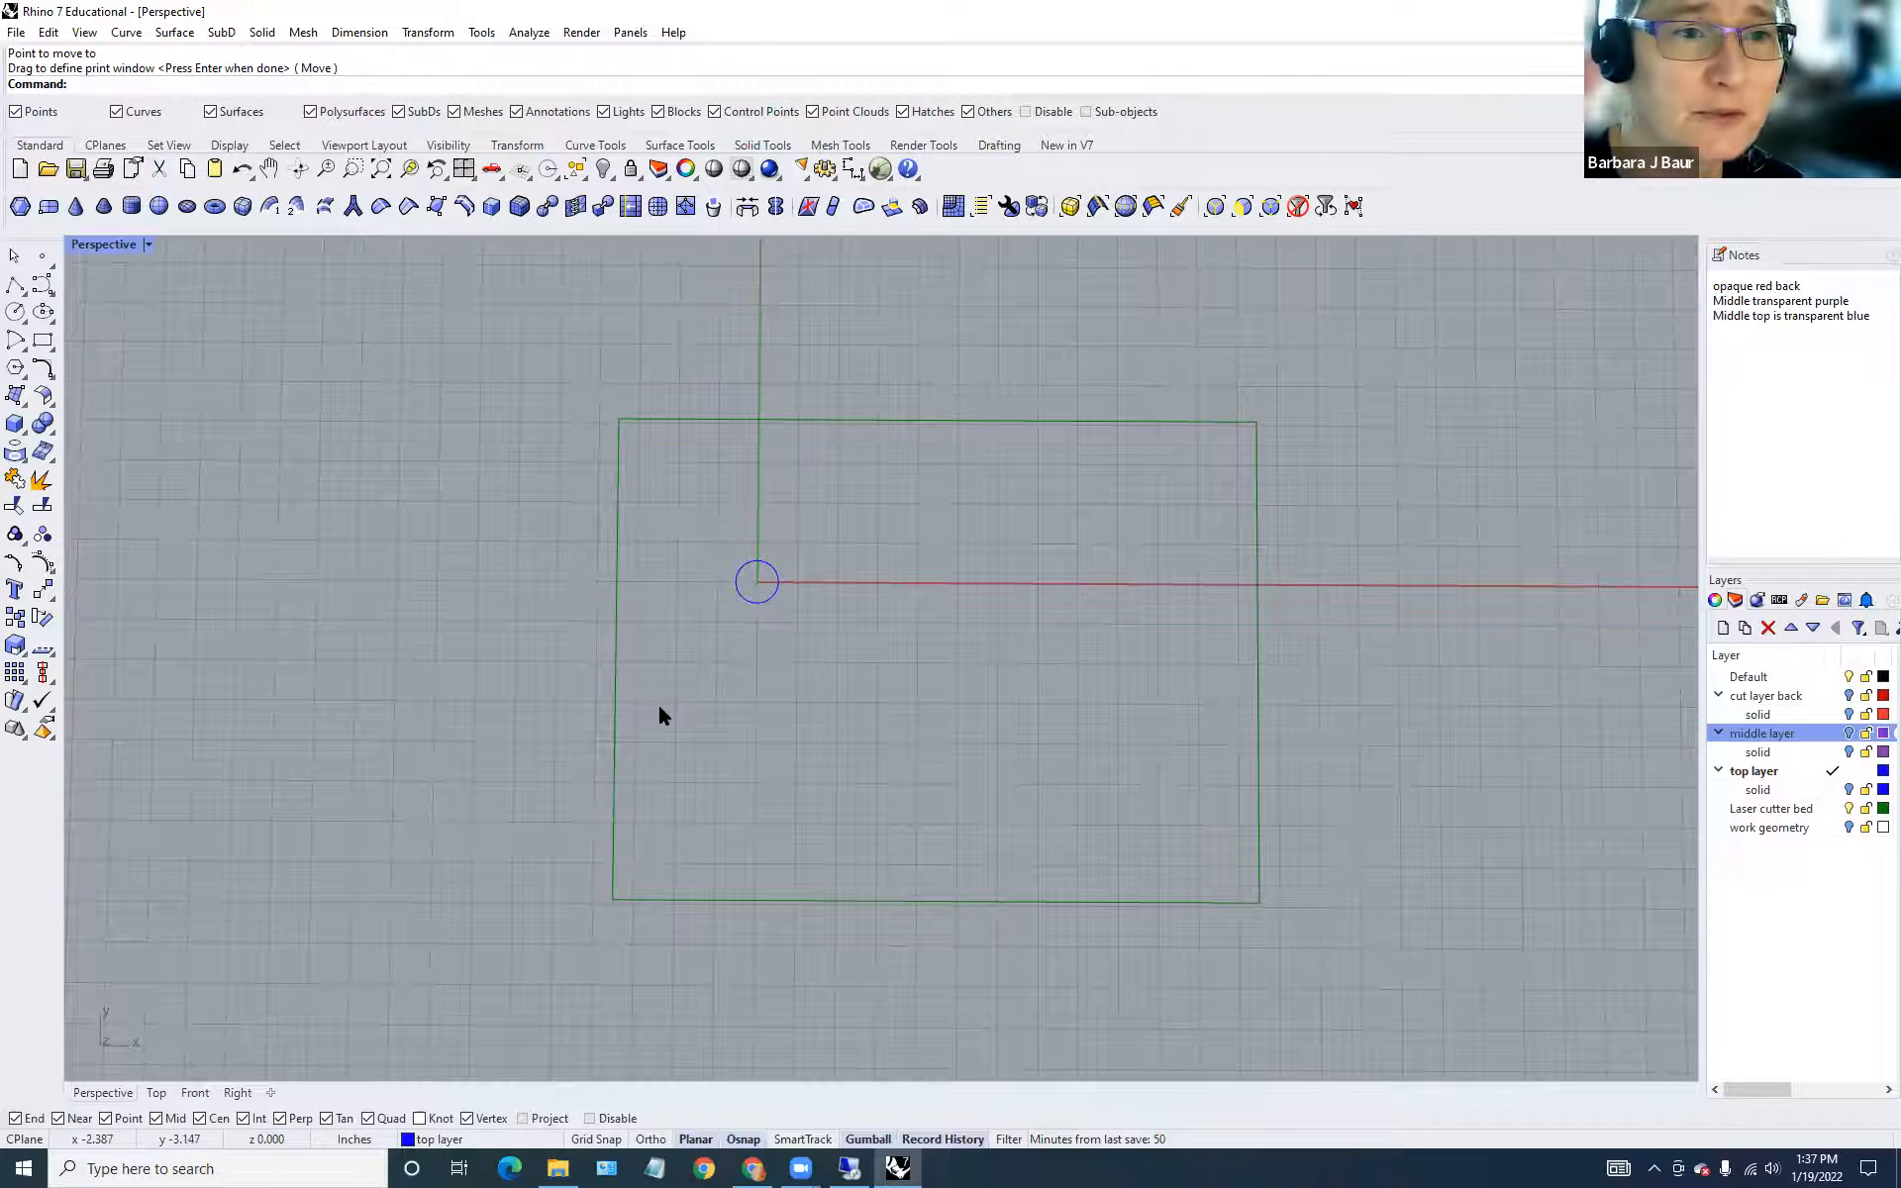
Move the laser cutter bed rectangle so the blue circle sits just inside its upper-left corner.
{"action": "left_click", "coordinate": [824, 421]}
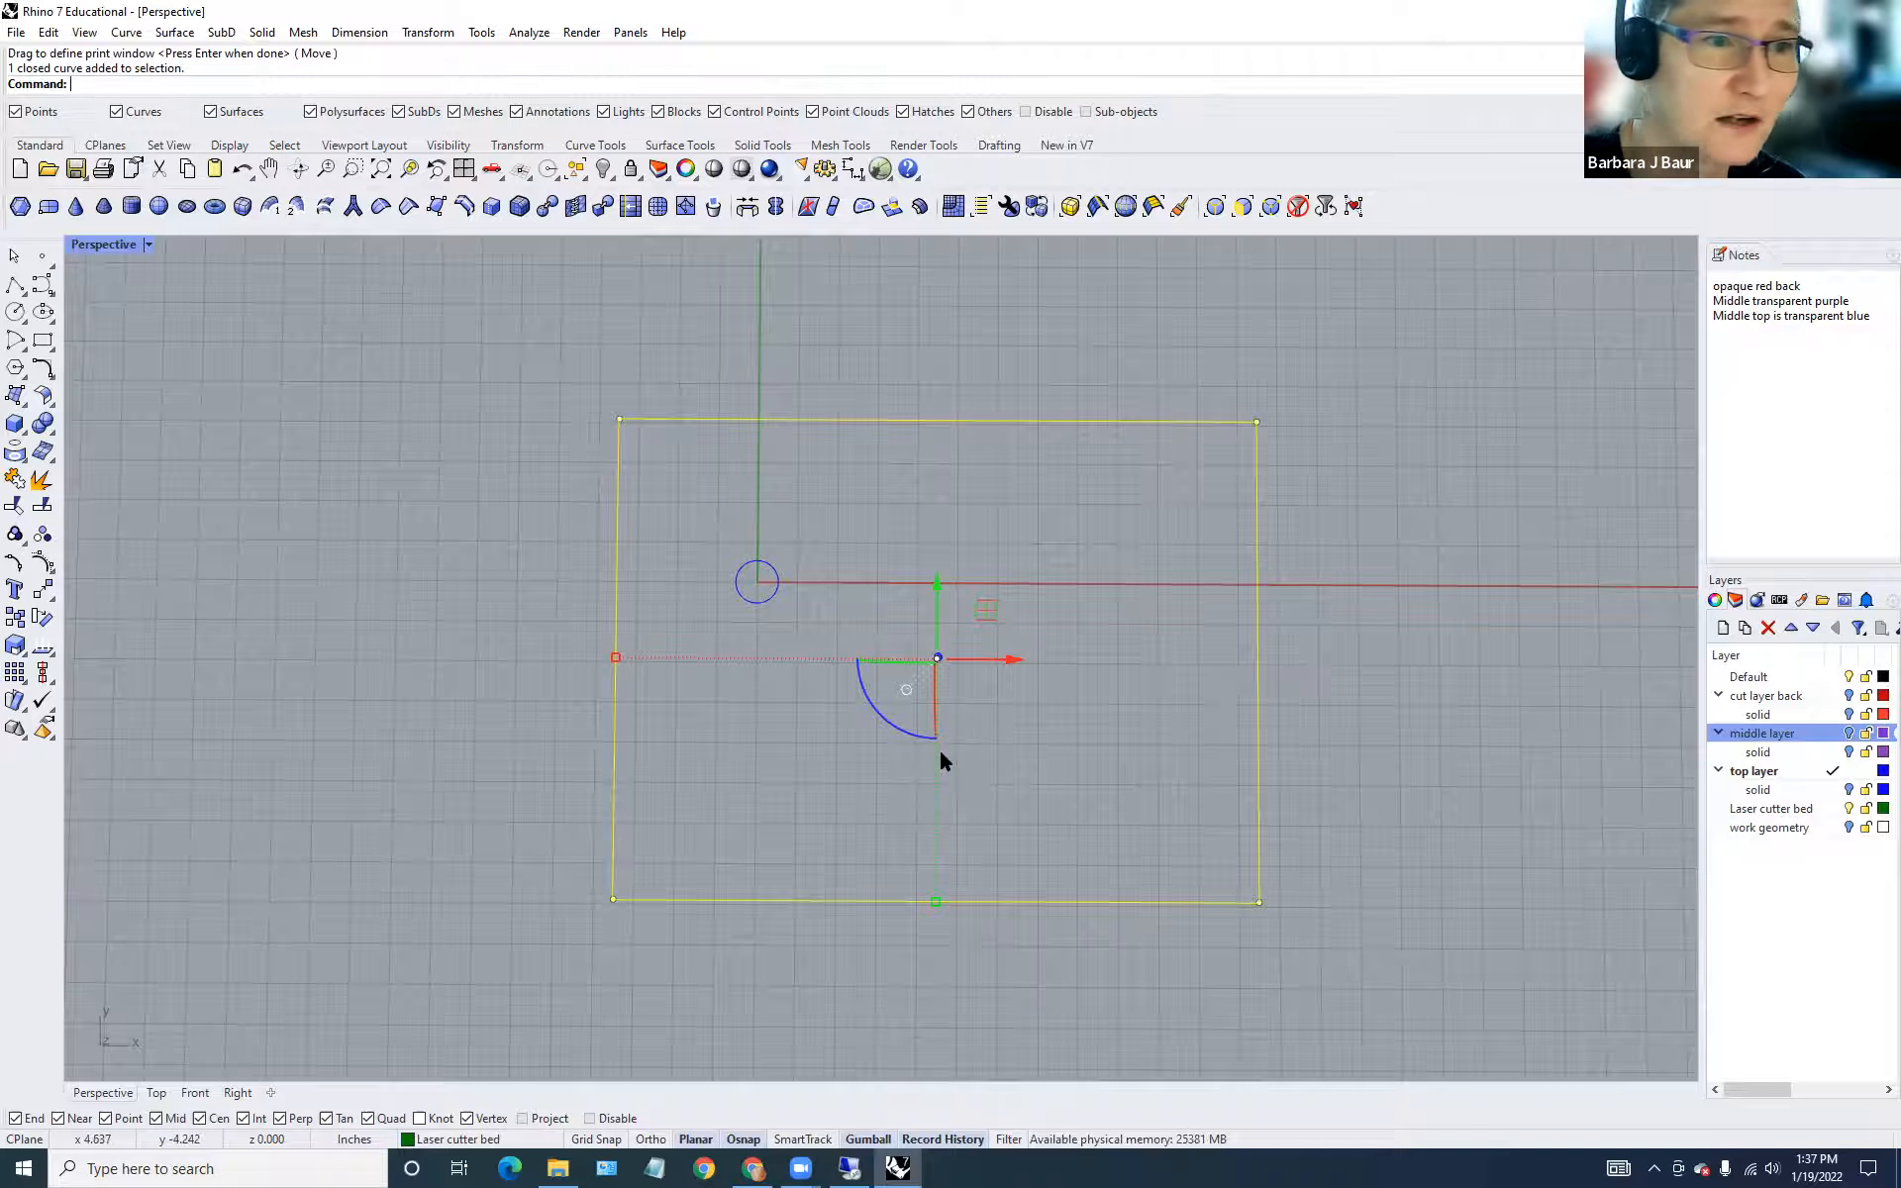
{"action": "left_click_drag", "start_coordinate": [1179, 900], "coordinate": [1295, 1036]}
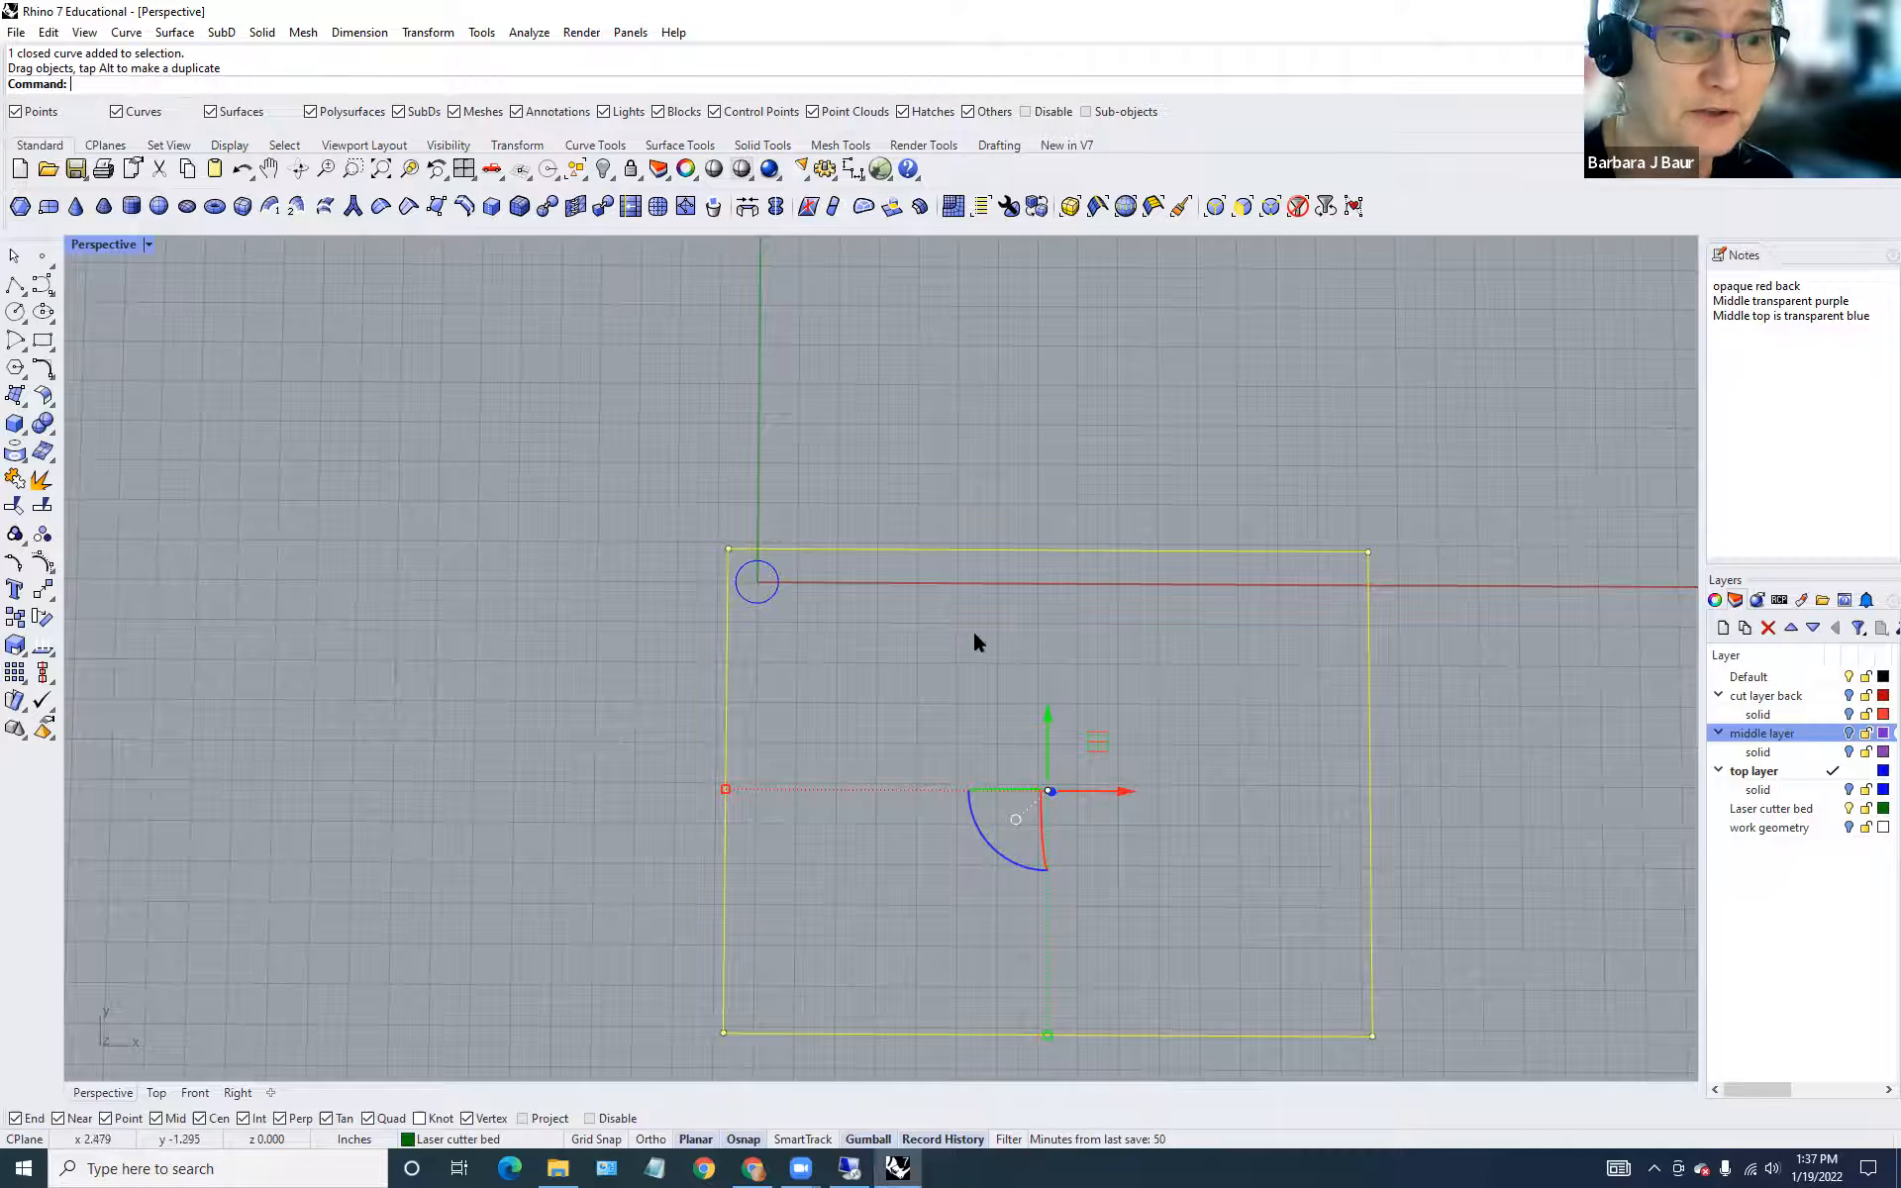
Draw a 12 by 12 inch square above the laser cutter bed on the top layer.
{"action": "left_click", "coordinate": [49, 339]}
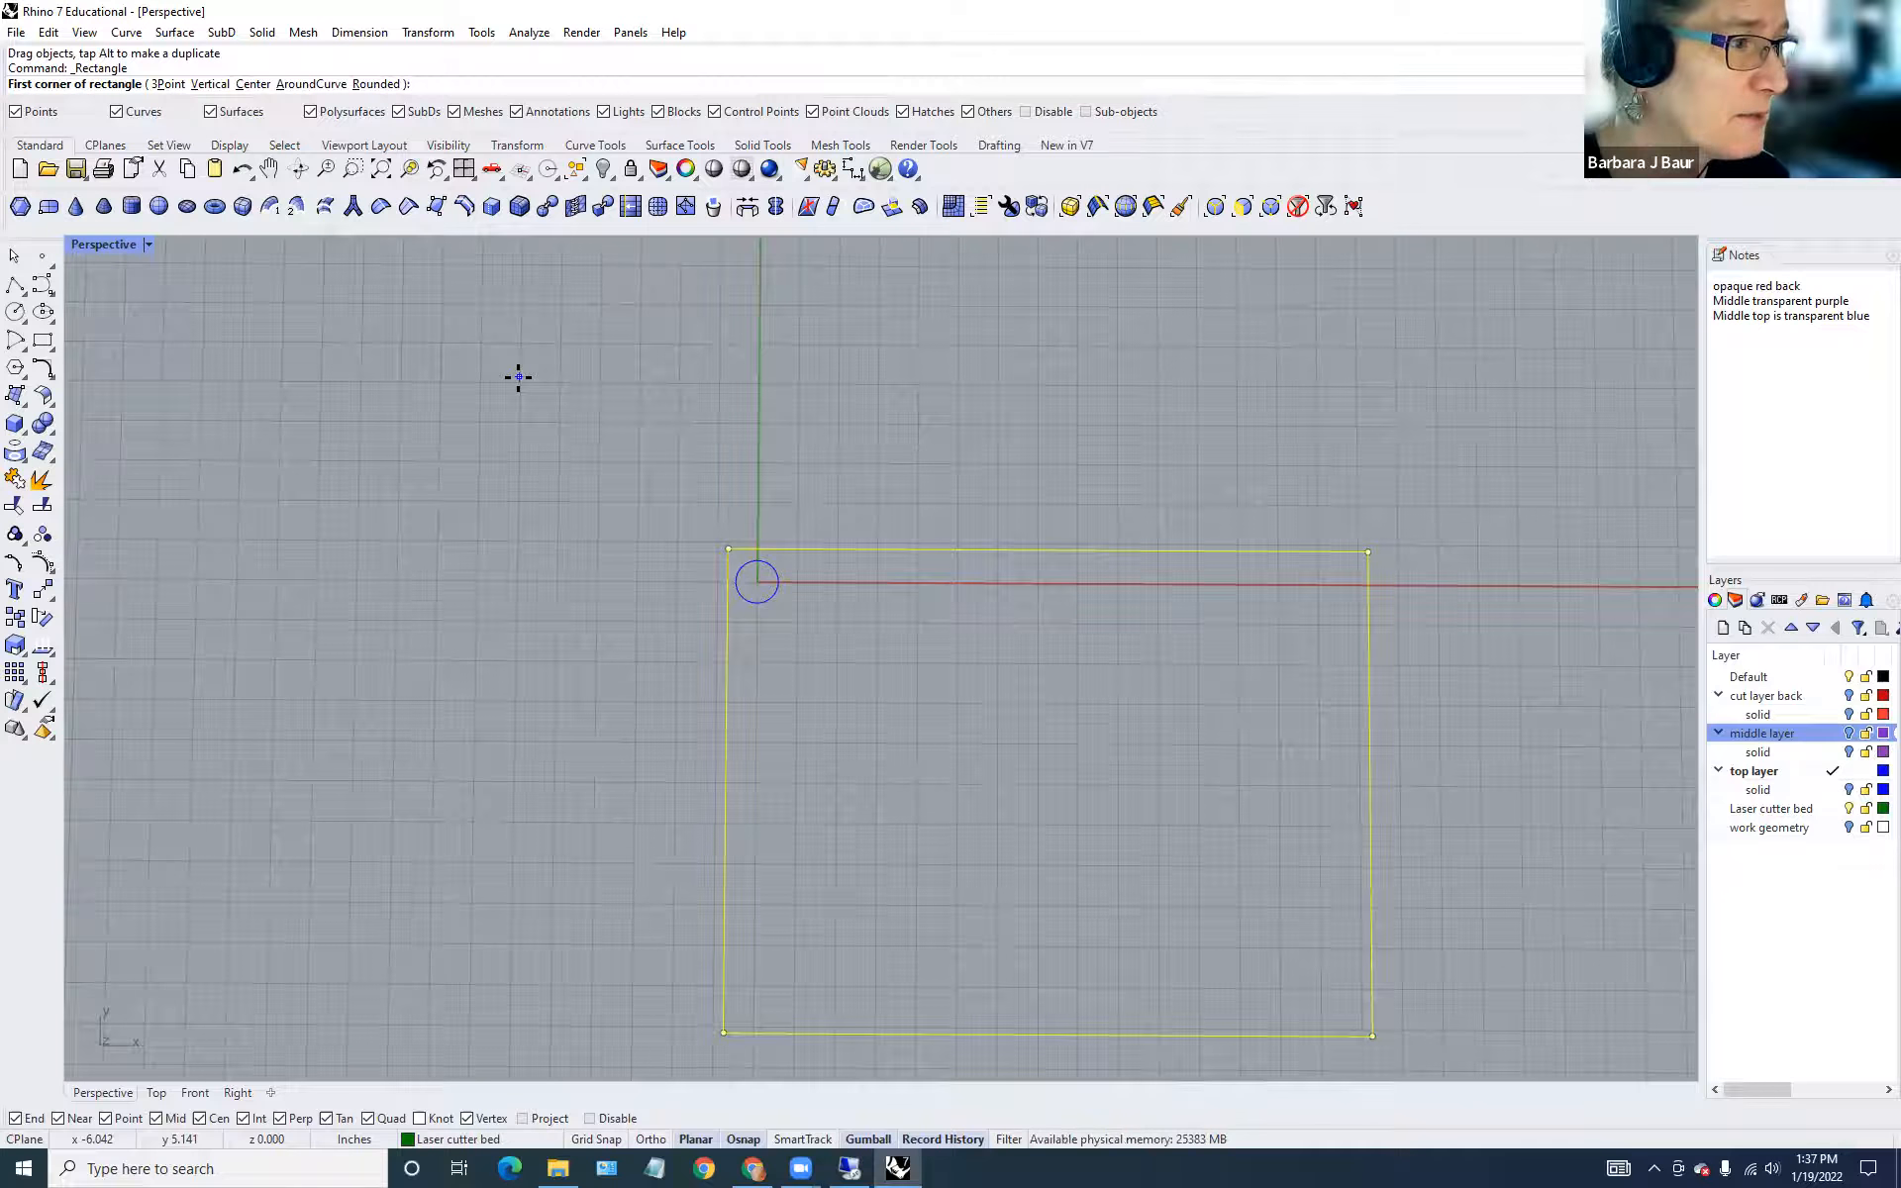
{"action": "left_click", "coordinate": [517, 377]}
{"action": "type", "text": "12"}
{"action": "key", "text": "Return"}
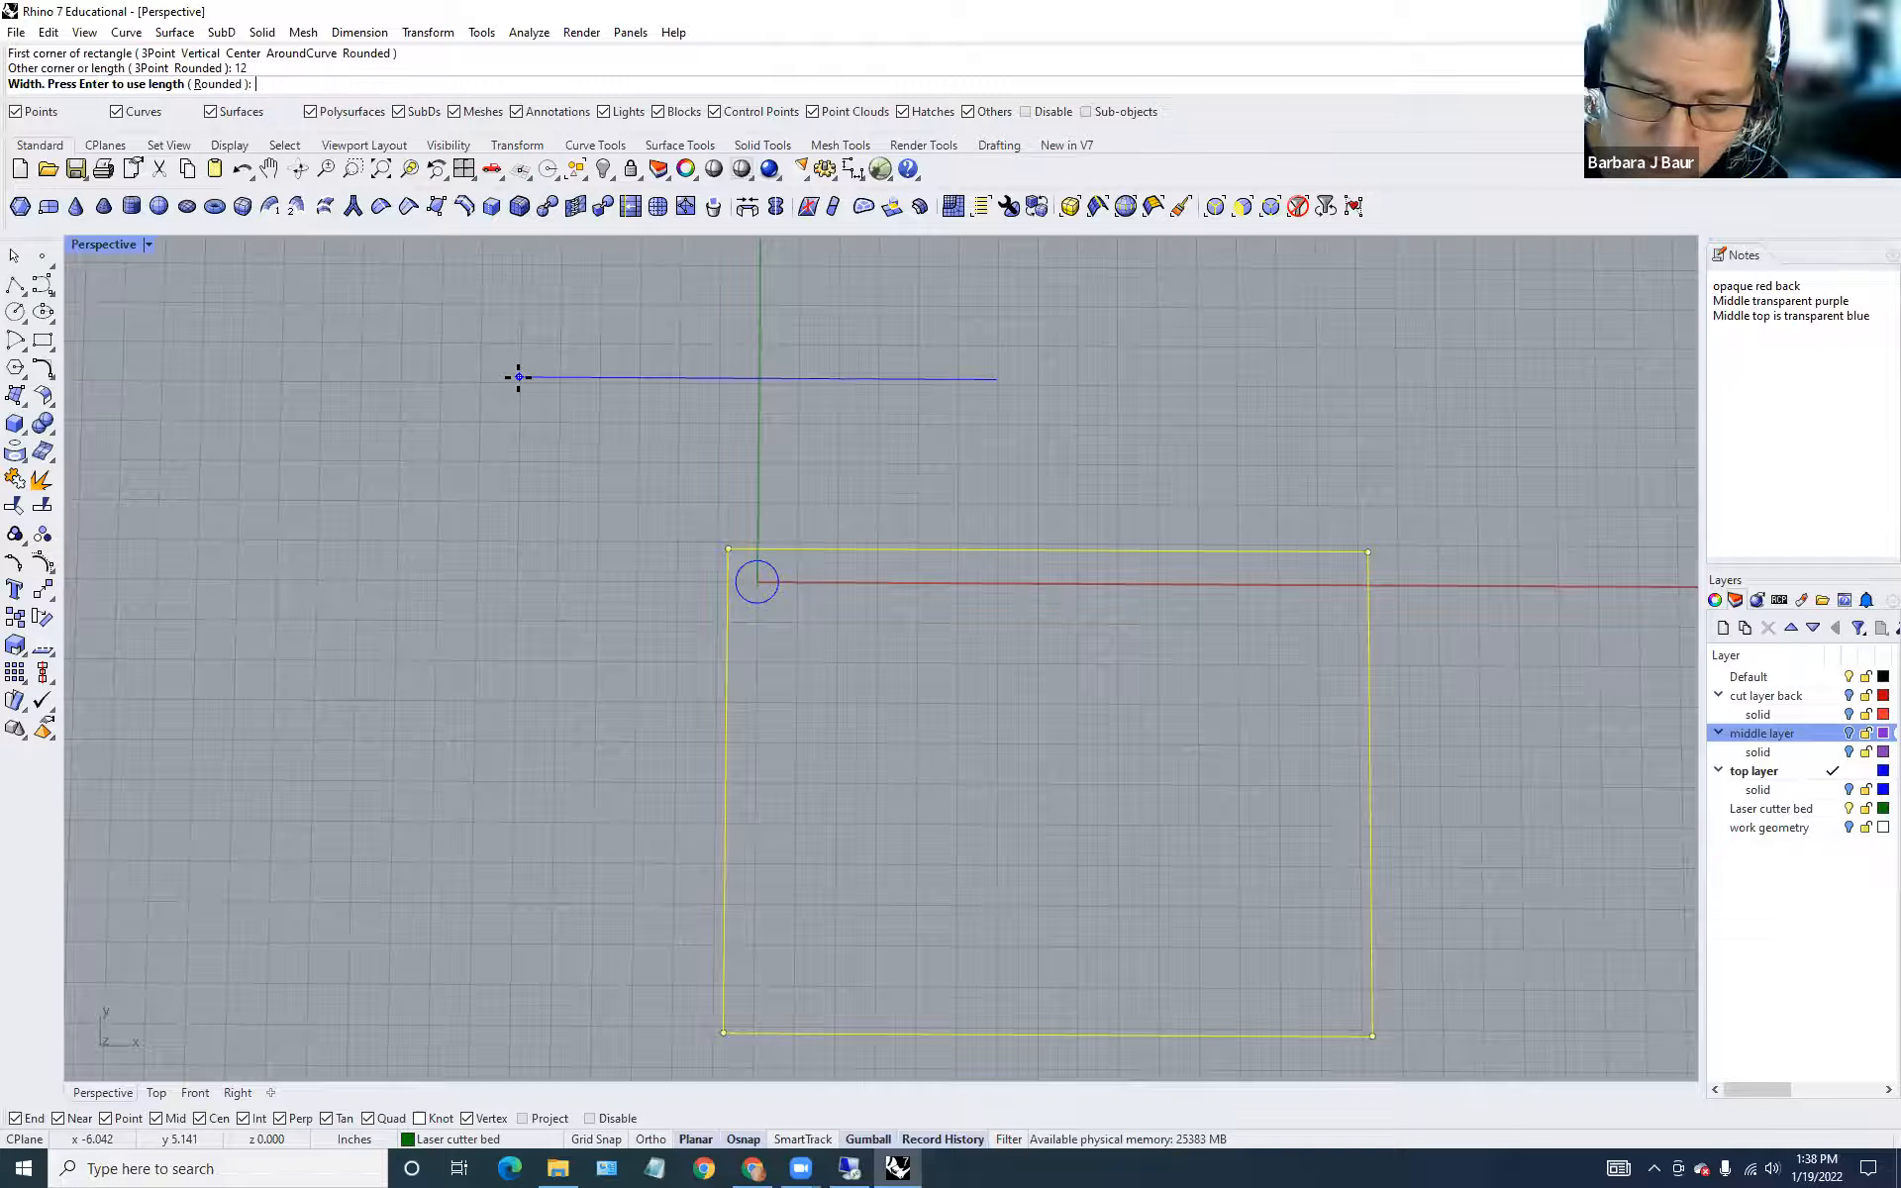
{"action": "key", "text": "Return"}
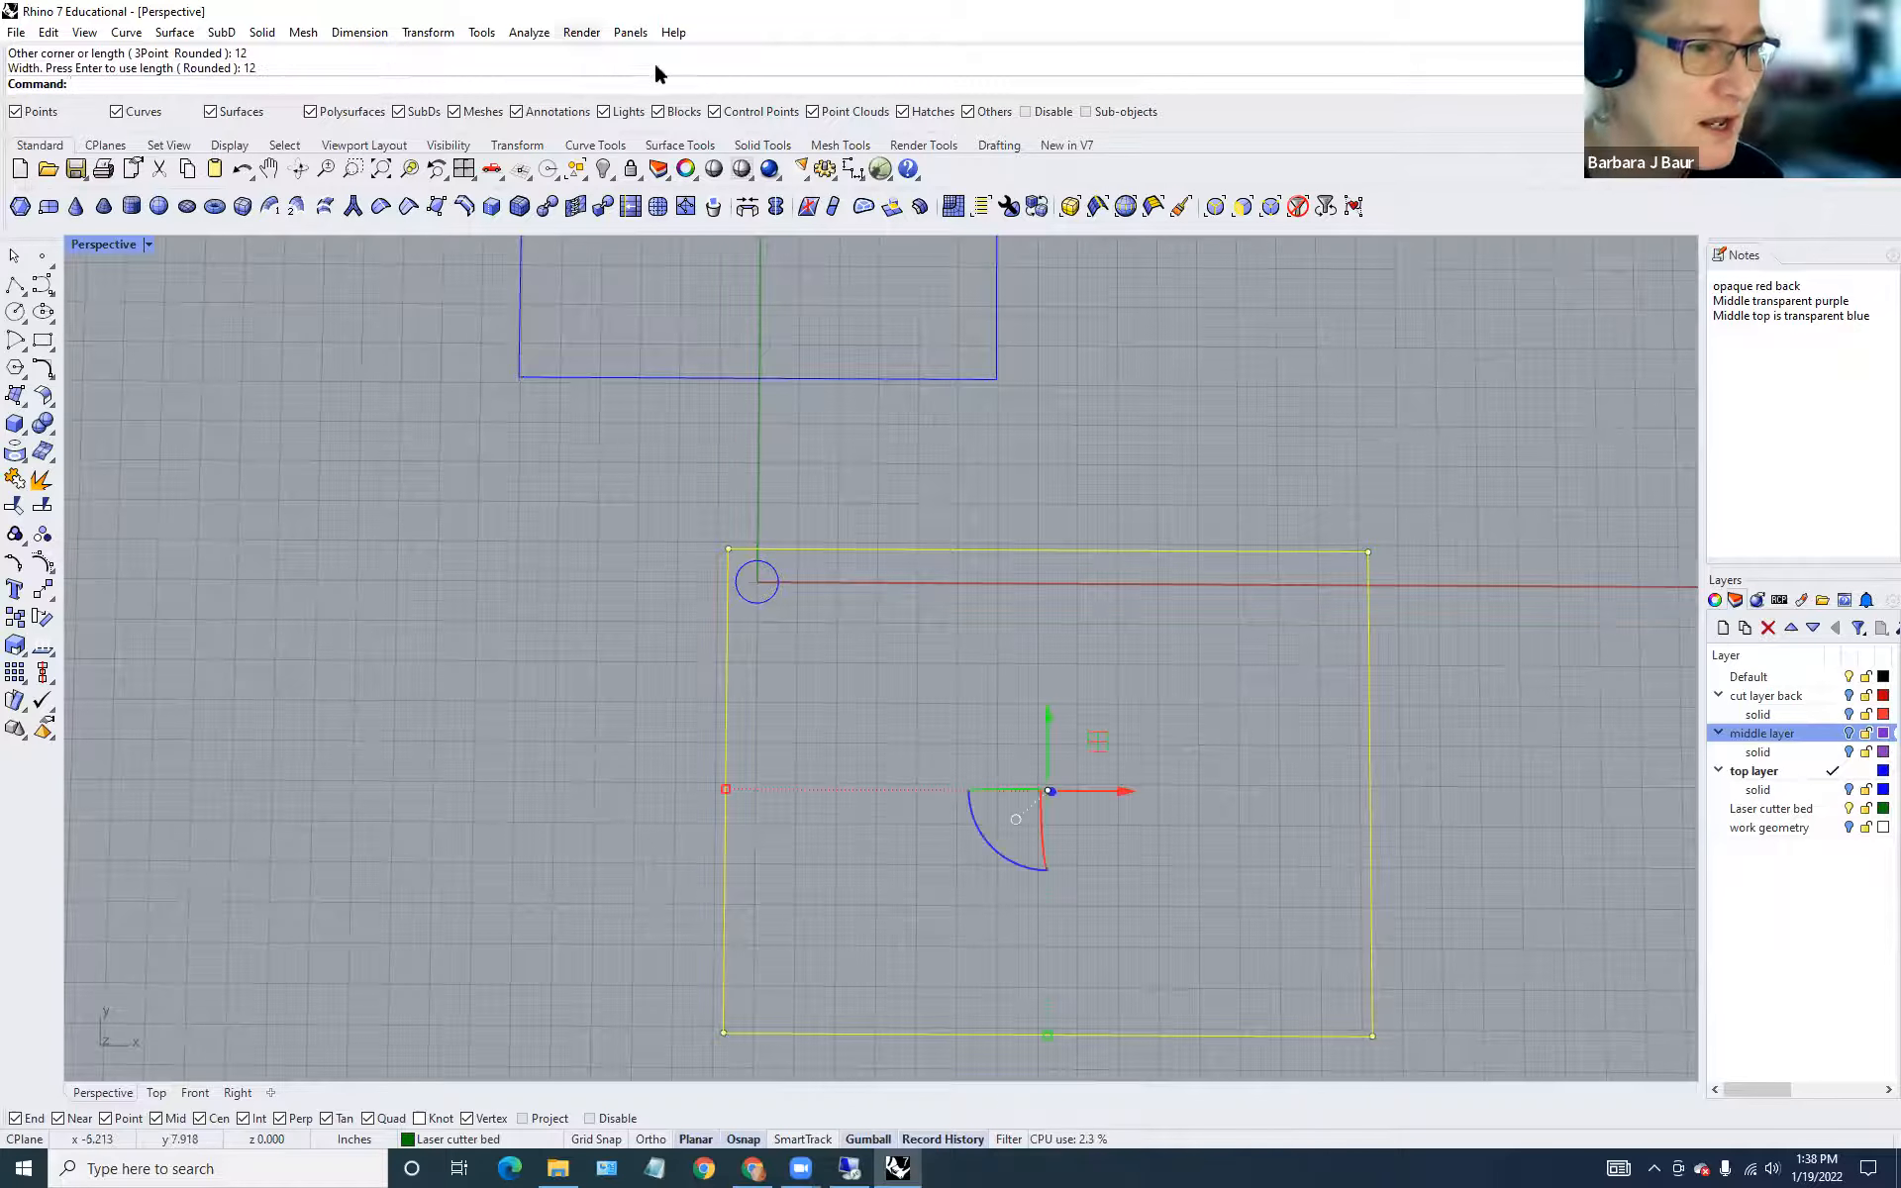
Move the 12 inch square into the upper-left corner of the laser cutter bed in the Top viewport.
{"action": "scroll", "coordinate": [839, 315], "scroll_direction": "down", "scroll_amount": 3}
{"action": "right_click_drag", "start_coordinate": [755, 420], "coordinate": [615, 290]}
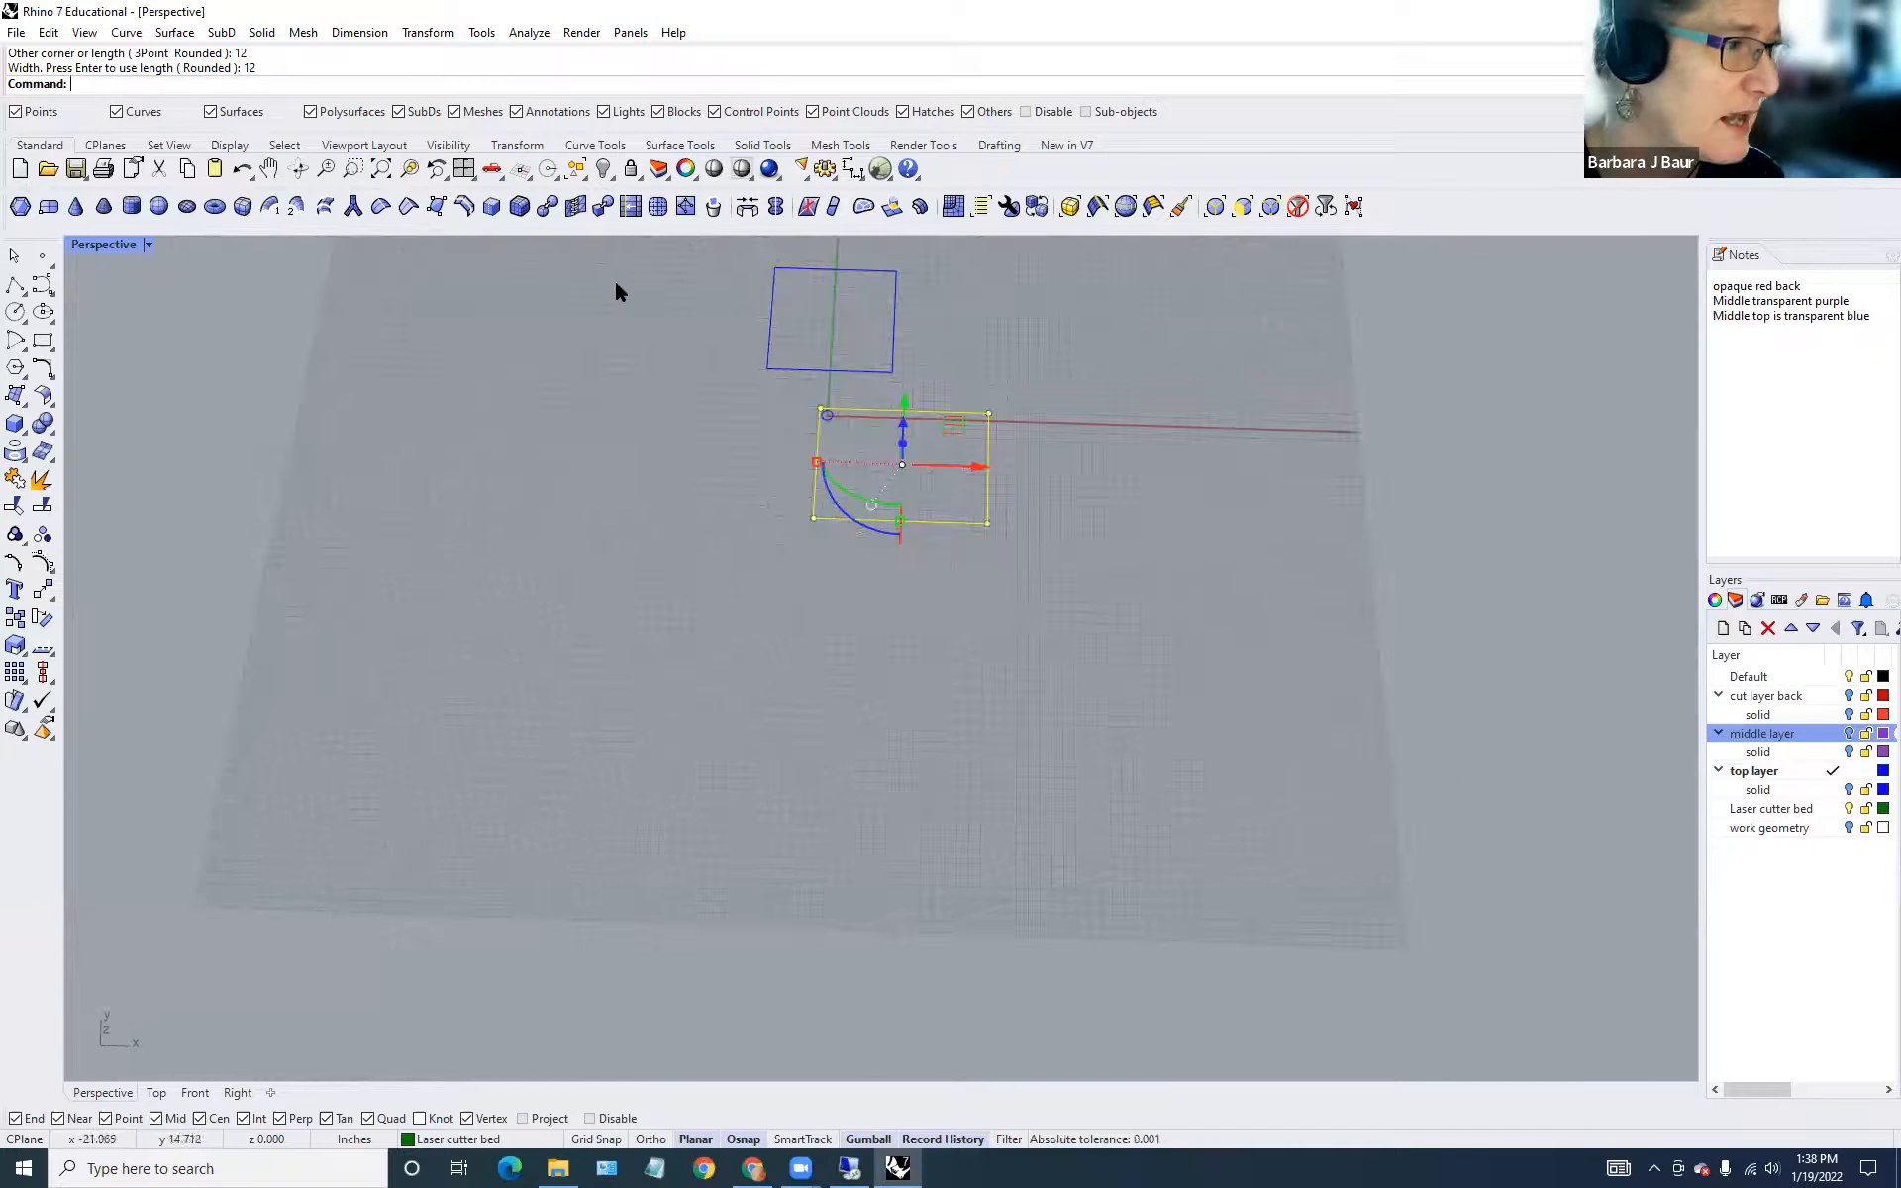
{"action": "double_click", "coordinate": [103, 244]}
{"action": "right_click_drag", "start_coordinate": [832, 610], "coordinate": [526, 471]}
{"action": "left_click_drag", "start_coordinate": [527, 328], "coordinate": [621, 599]}
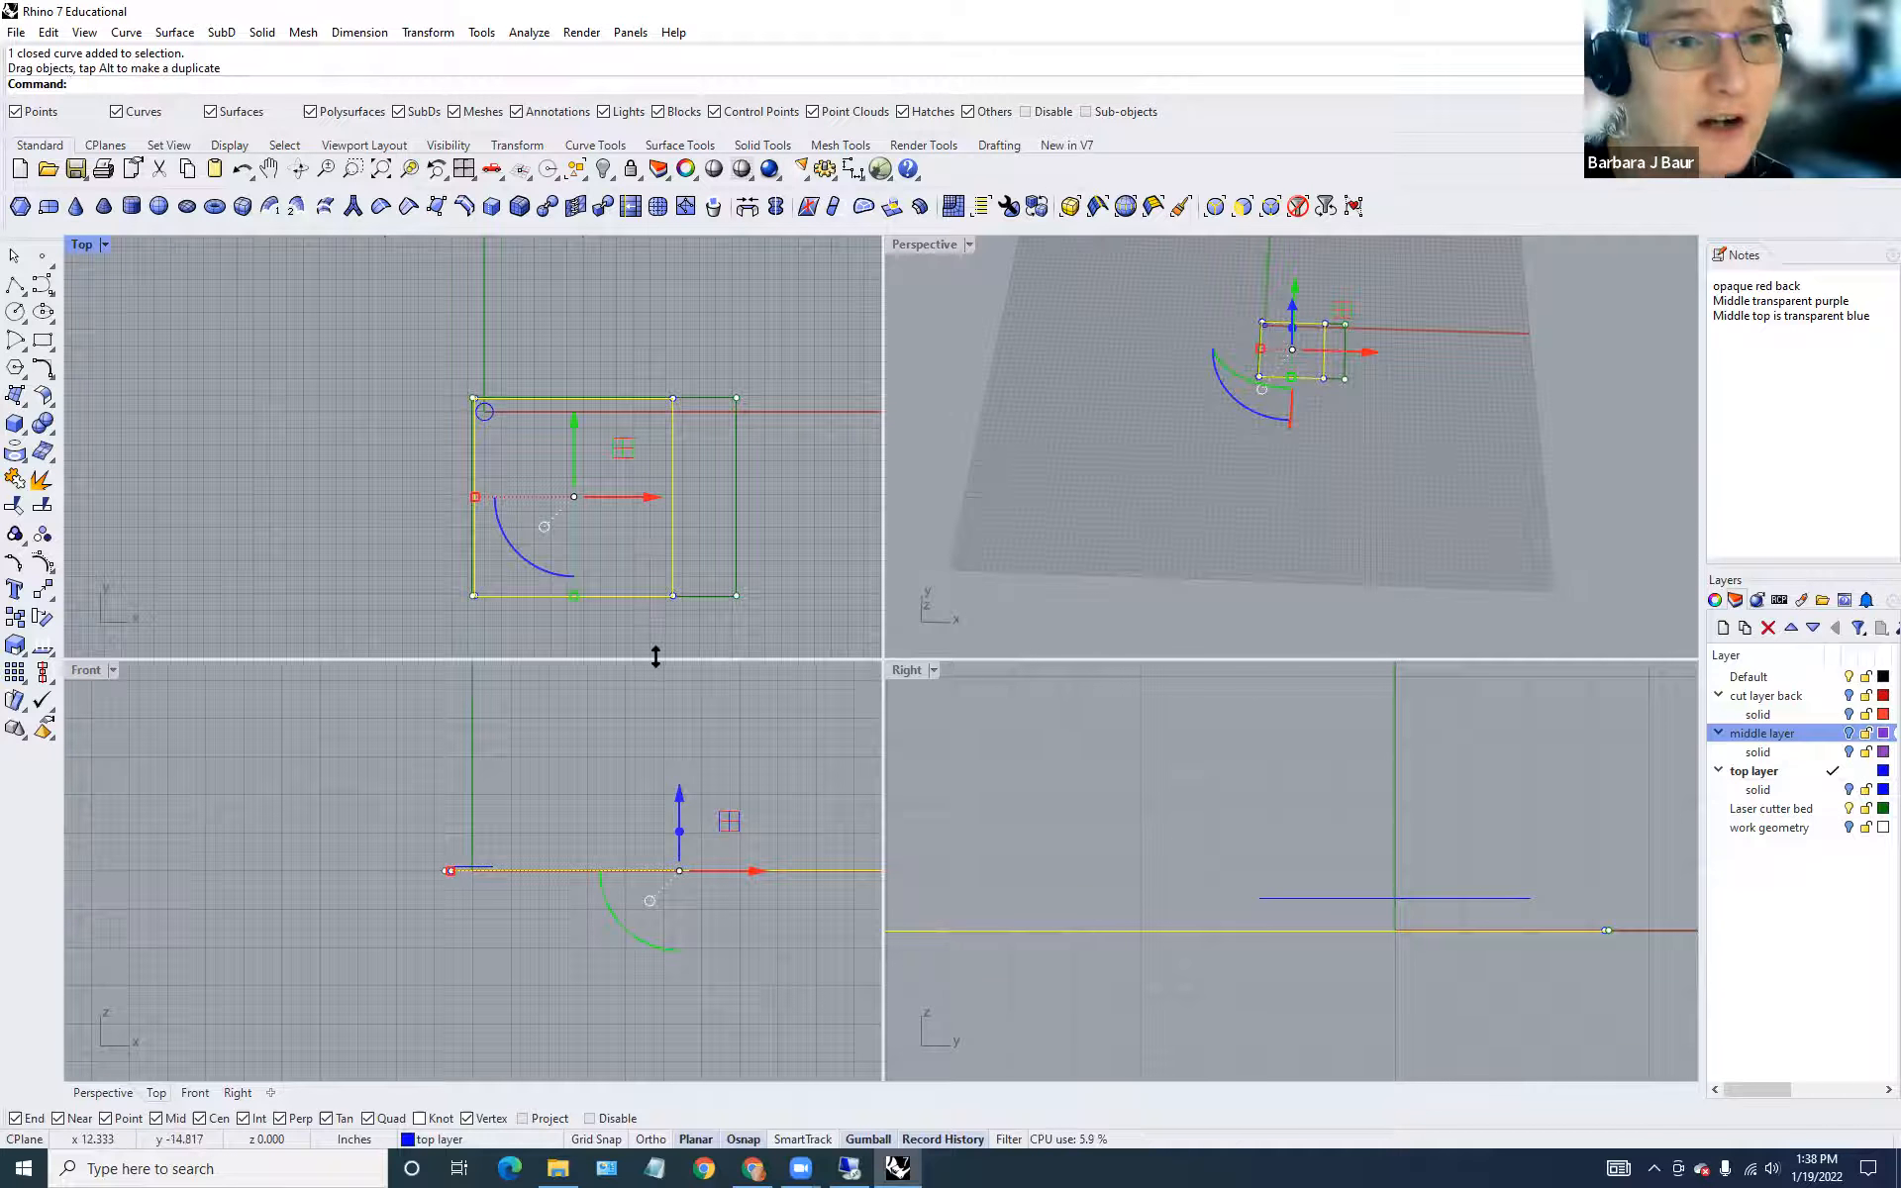
Draw a smaller rectangle freehand inside the 12 inch square in the Top viewport.
{"action": "scroll", "coordinate": [520, 458], "scroll_direction": "up", "scroll_amount": 6}
{"action": "scroll", "coordinate": [530, 476], "scroll_direction": "down", "scroll_amount": 6}
{"action": "right_click_drag", "start_coordinate": [608, 524], "coordinate": [599, 466]}
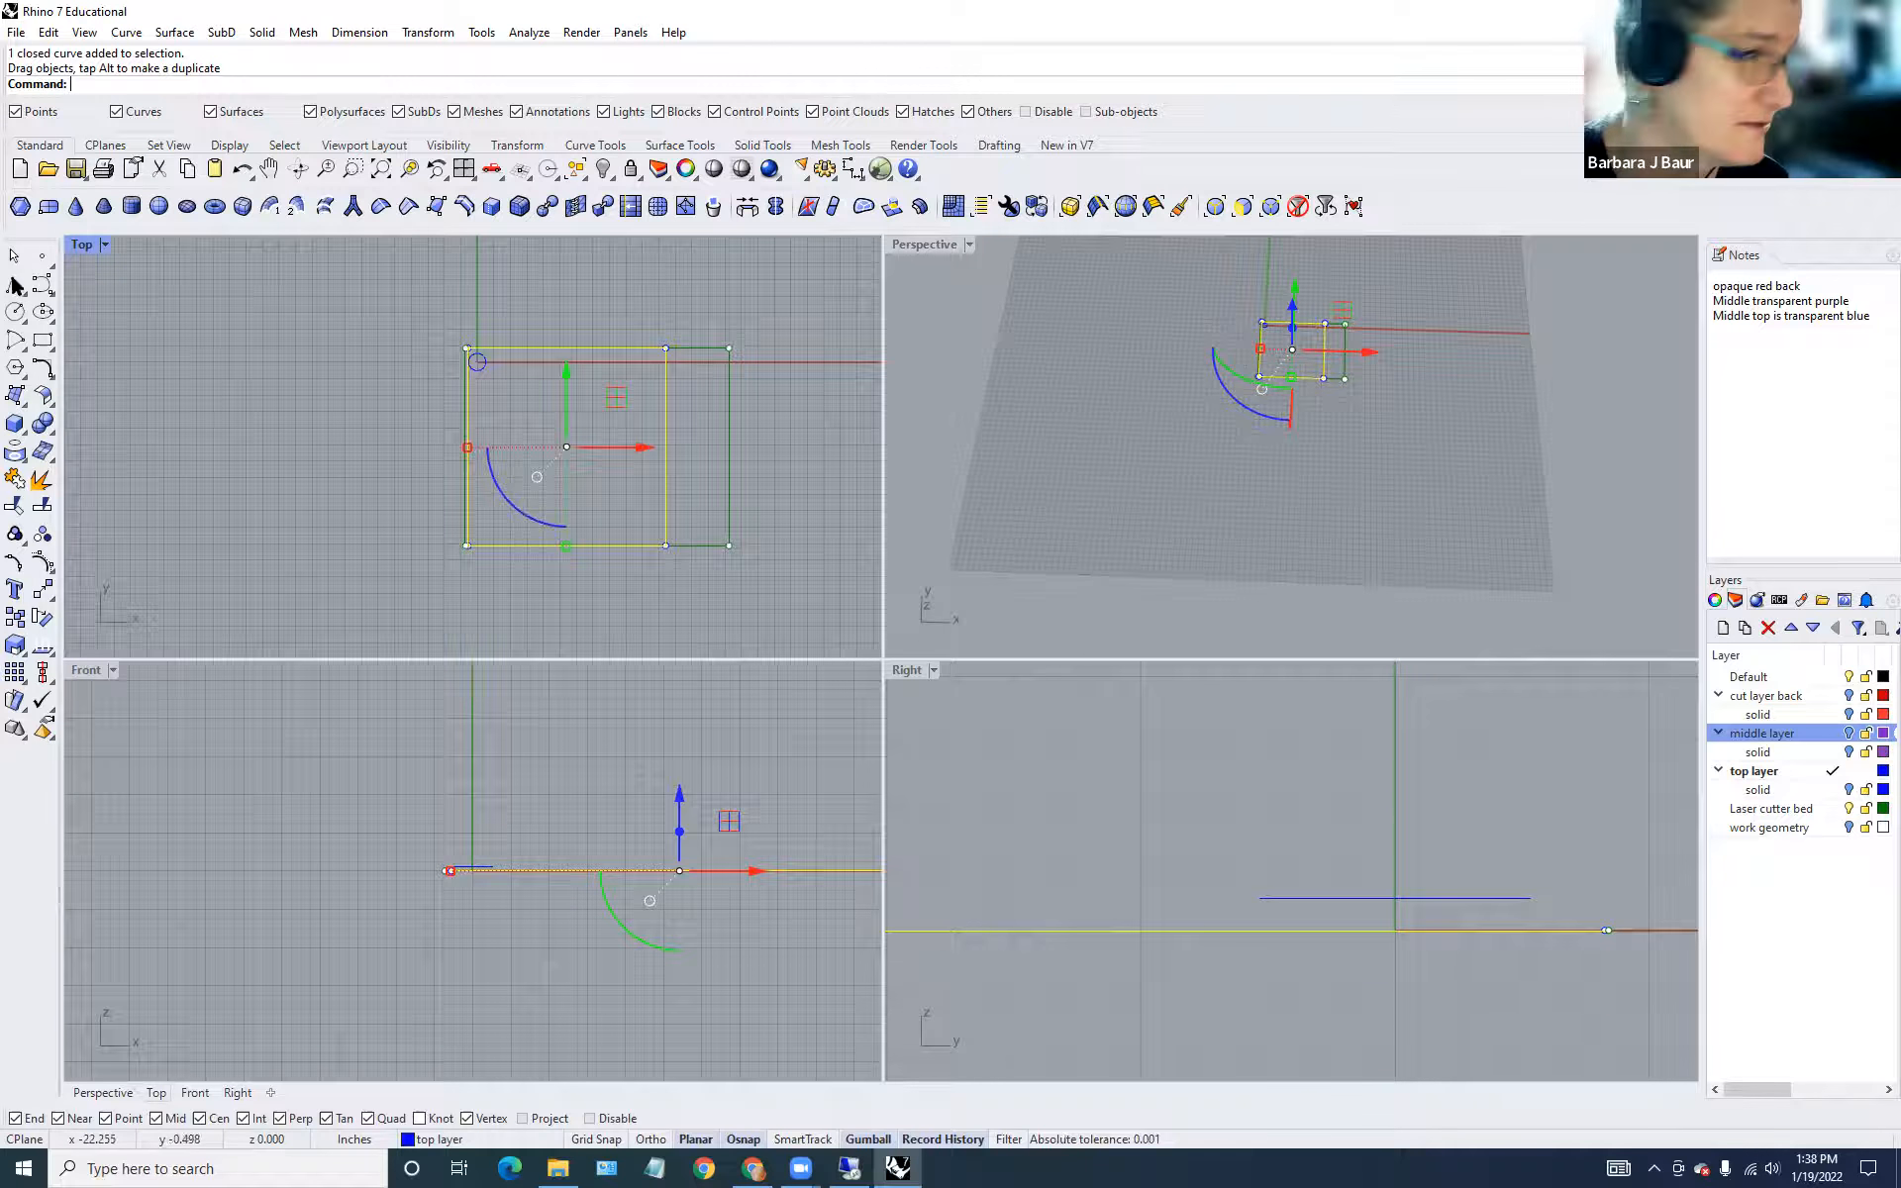
{"action": "left_click", "coordinate": [43, 339]}
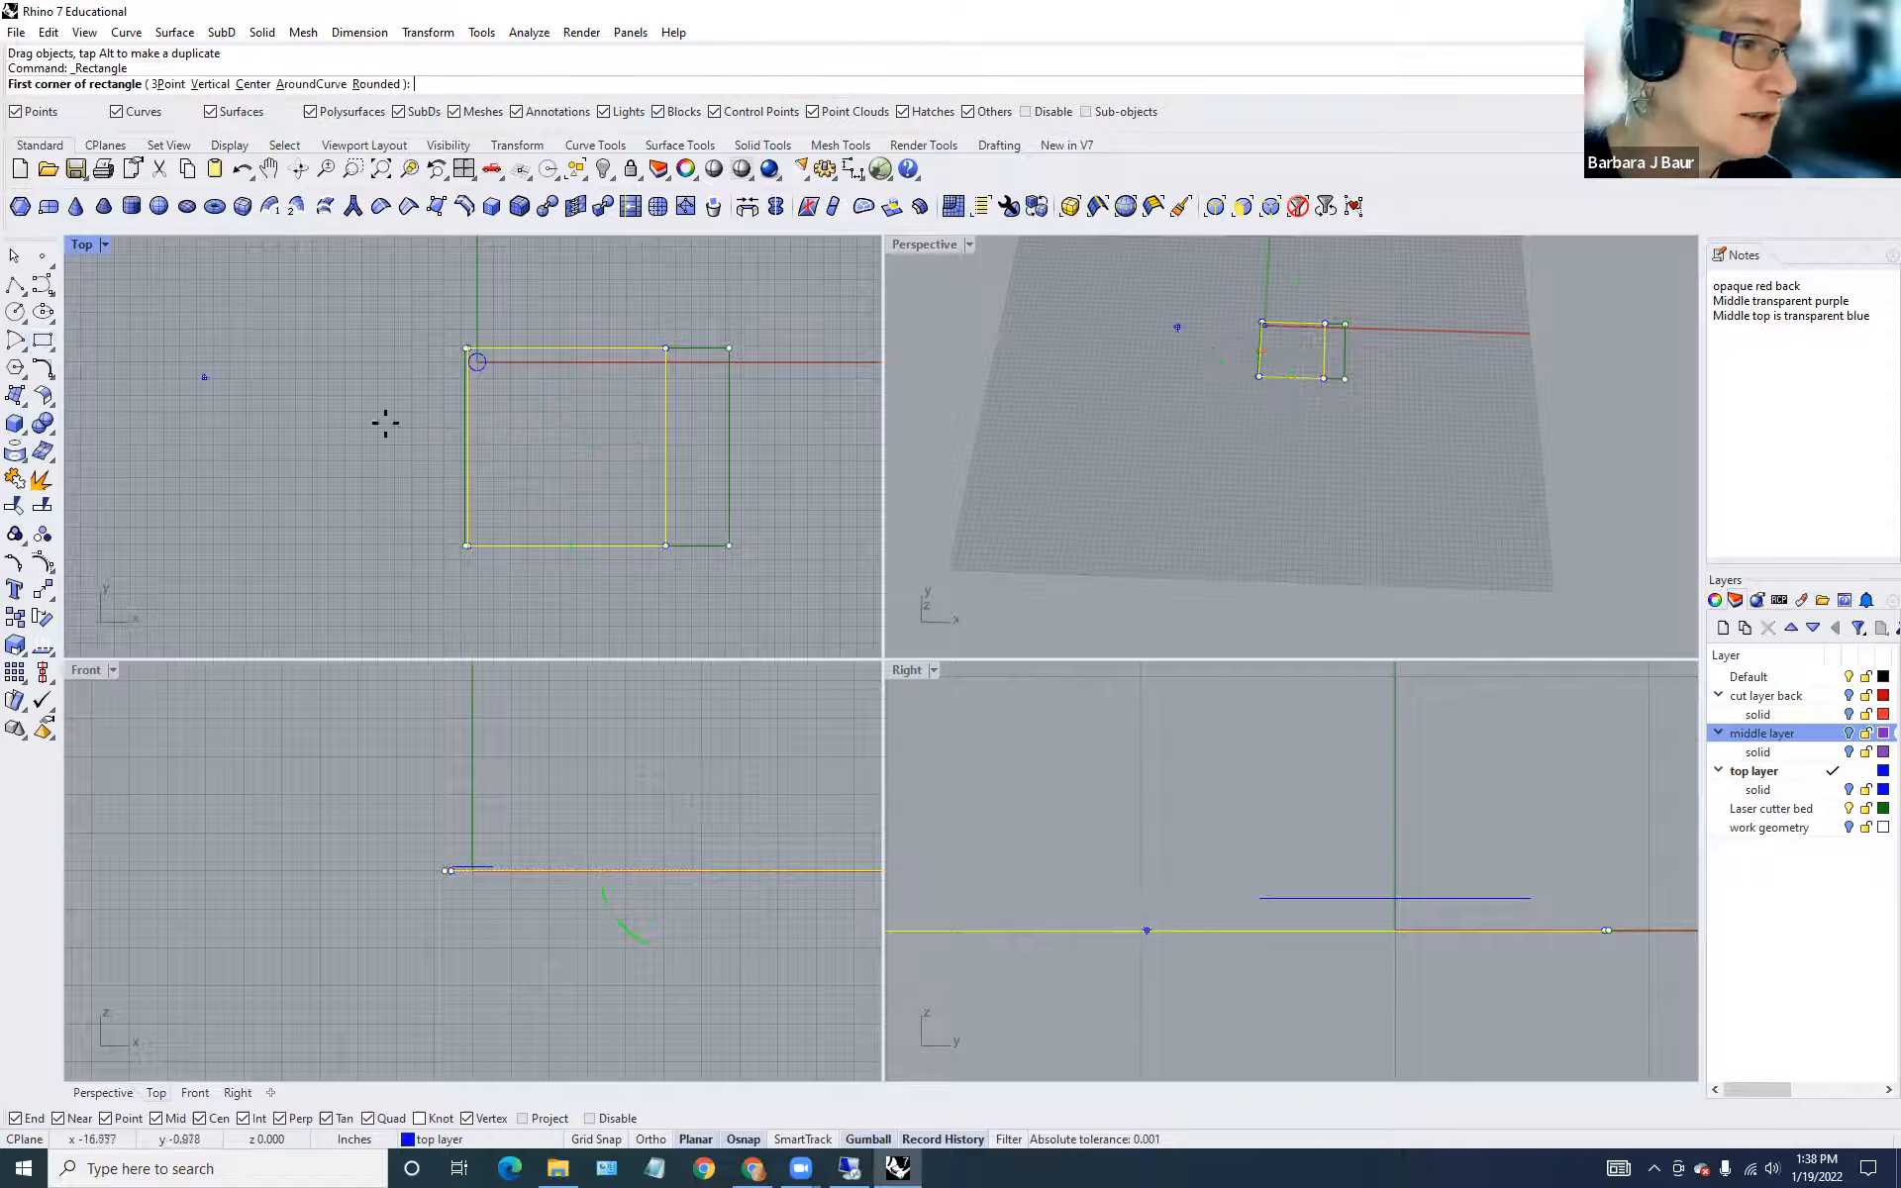
{"action": "left_click", "coordinate": [492, 395]}
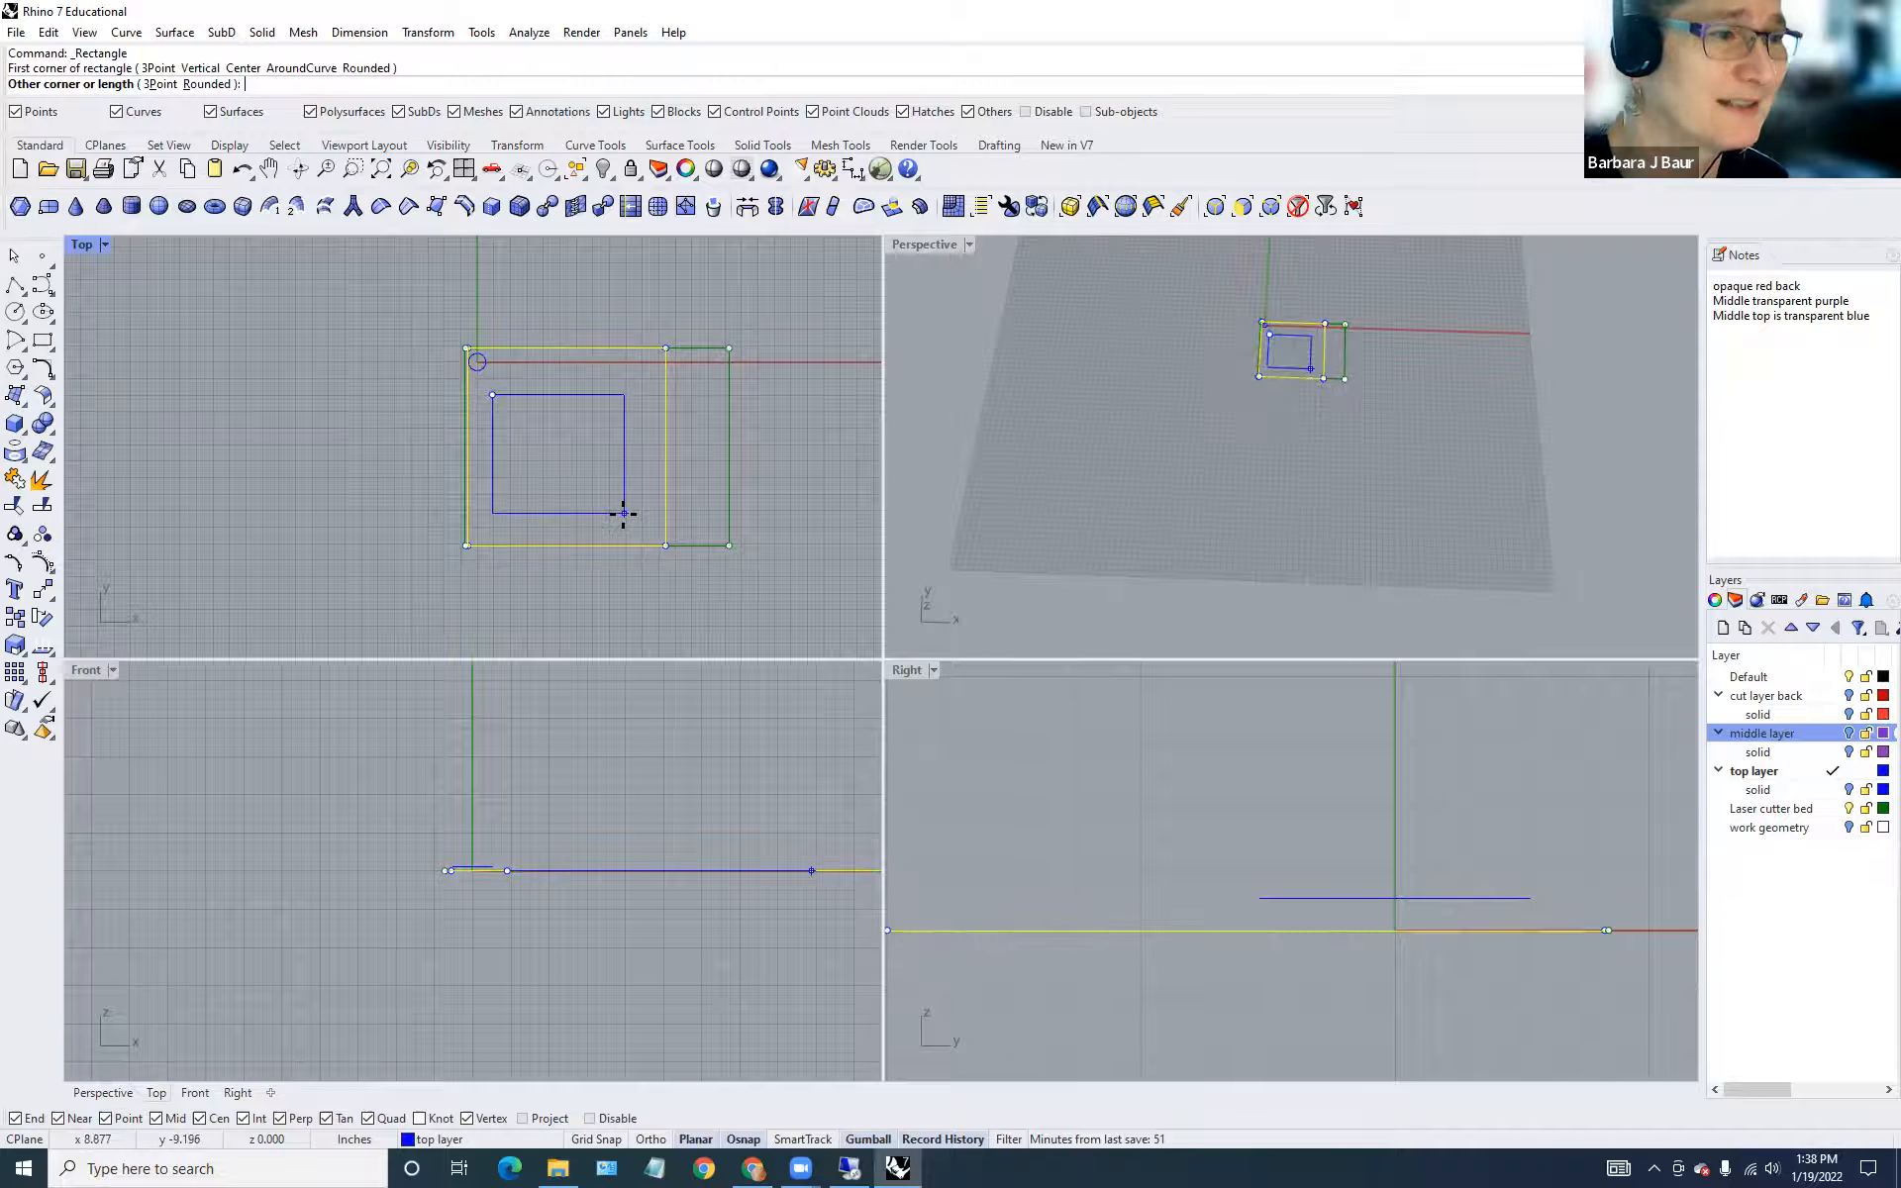
{"action": "left_click", "coordinate": [623, 513]}
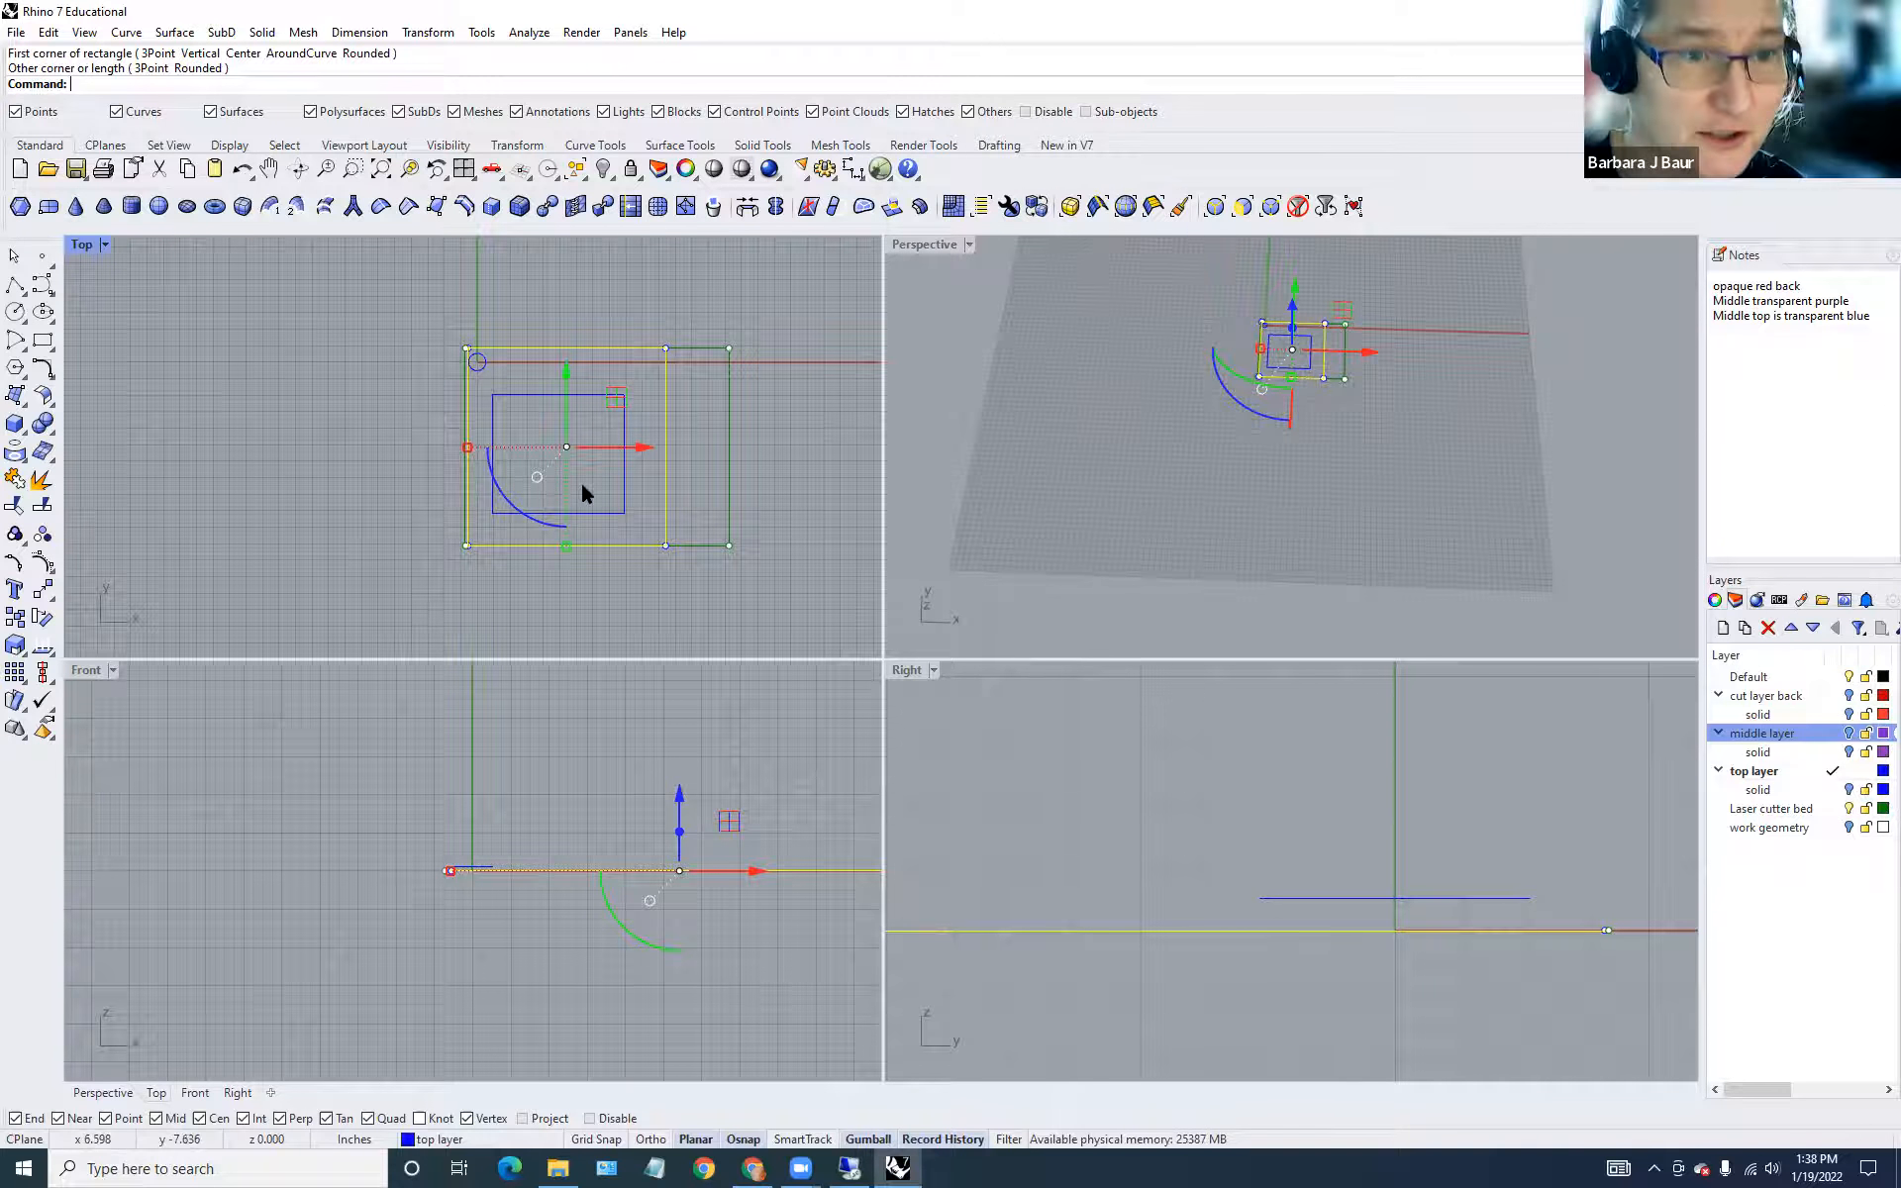
Undo the inner rectangle, the move of the 12 inch square, and the square itself.
{"action": "left_click", "coordinate": [757, 580]}
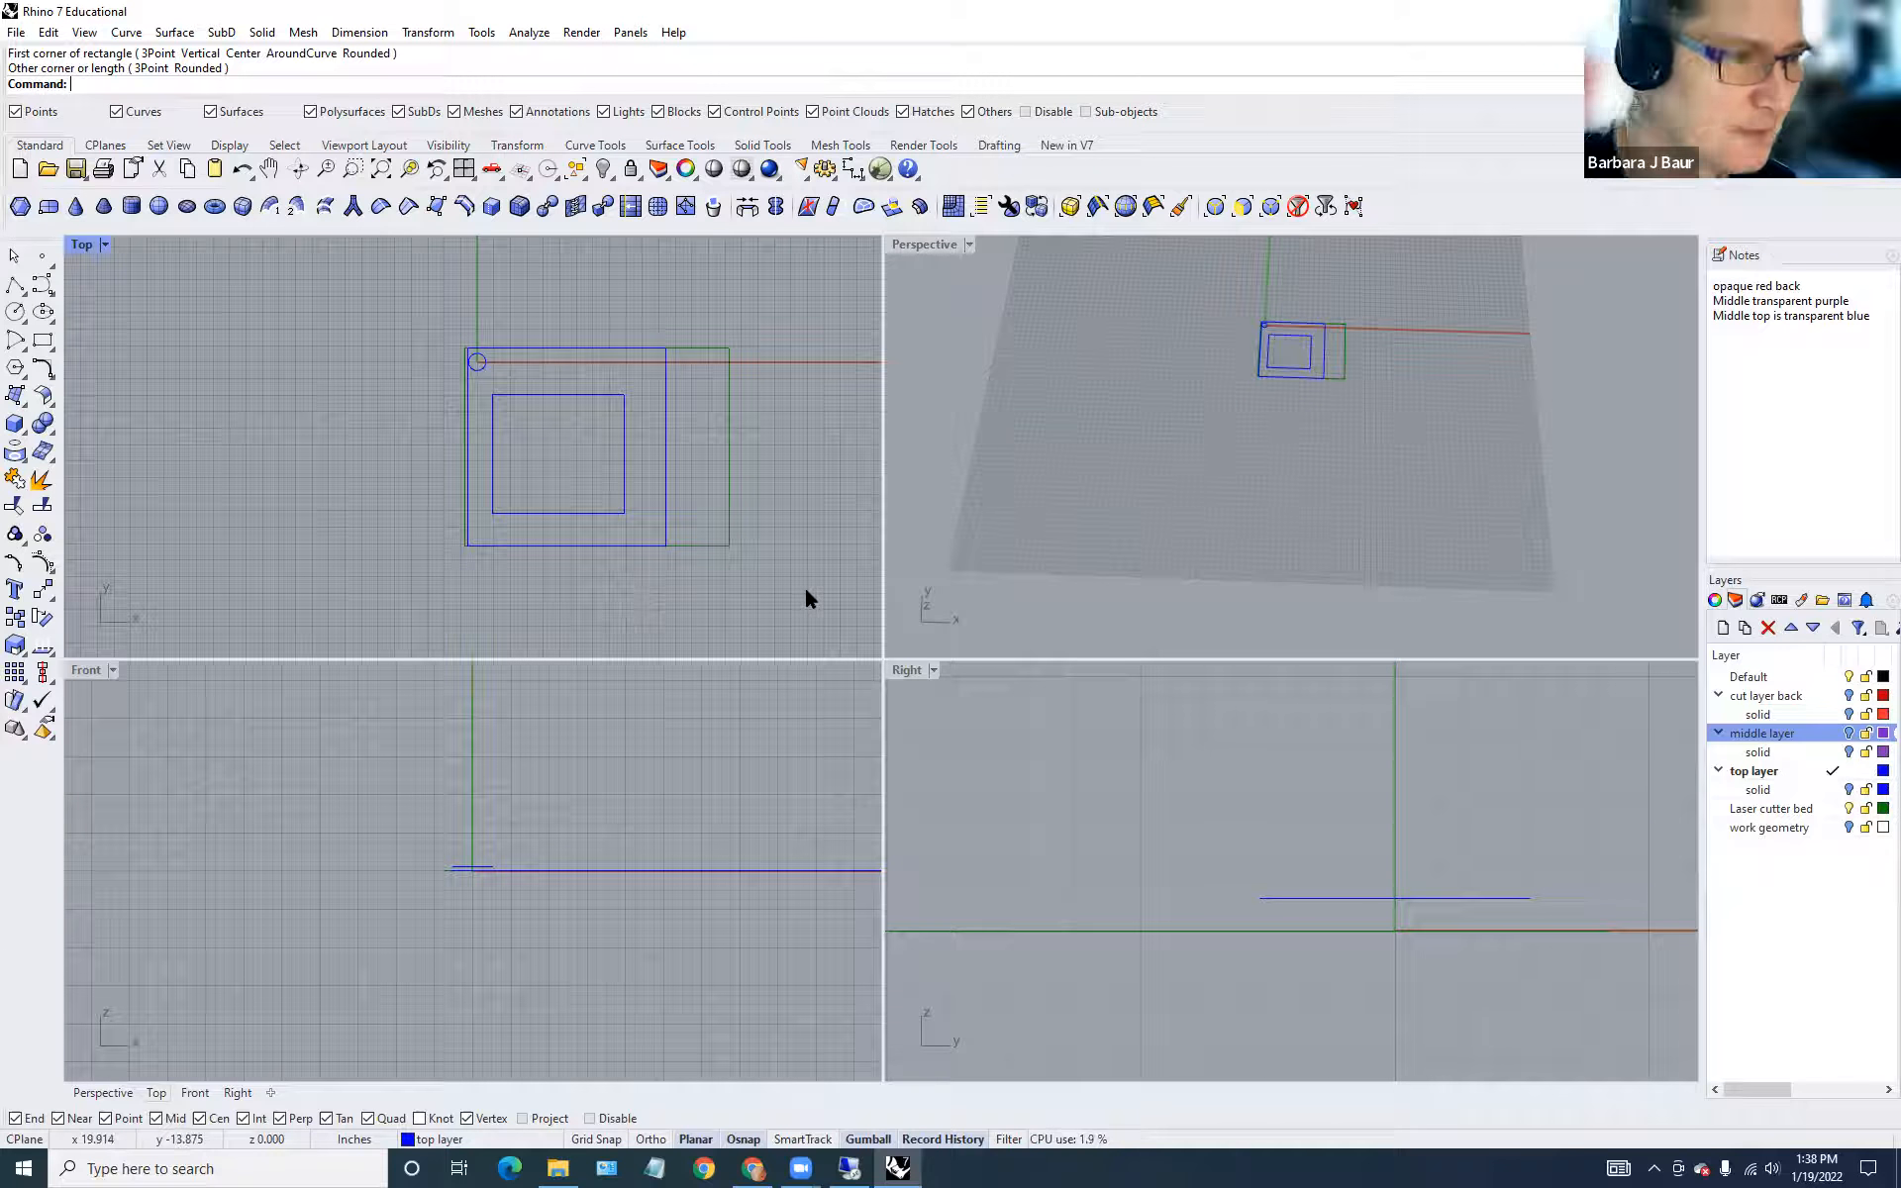
{"action": "key", "text": "ctrl+z"}
{"action": "key", "text": "ctrl+z"}
{"action": "key", "text": "ctrl+z"}
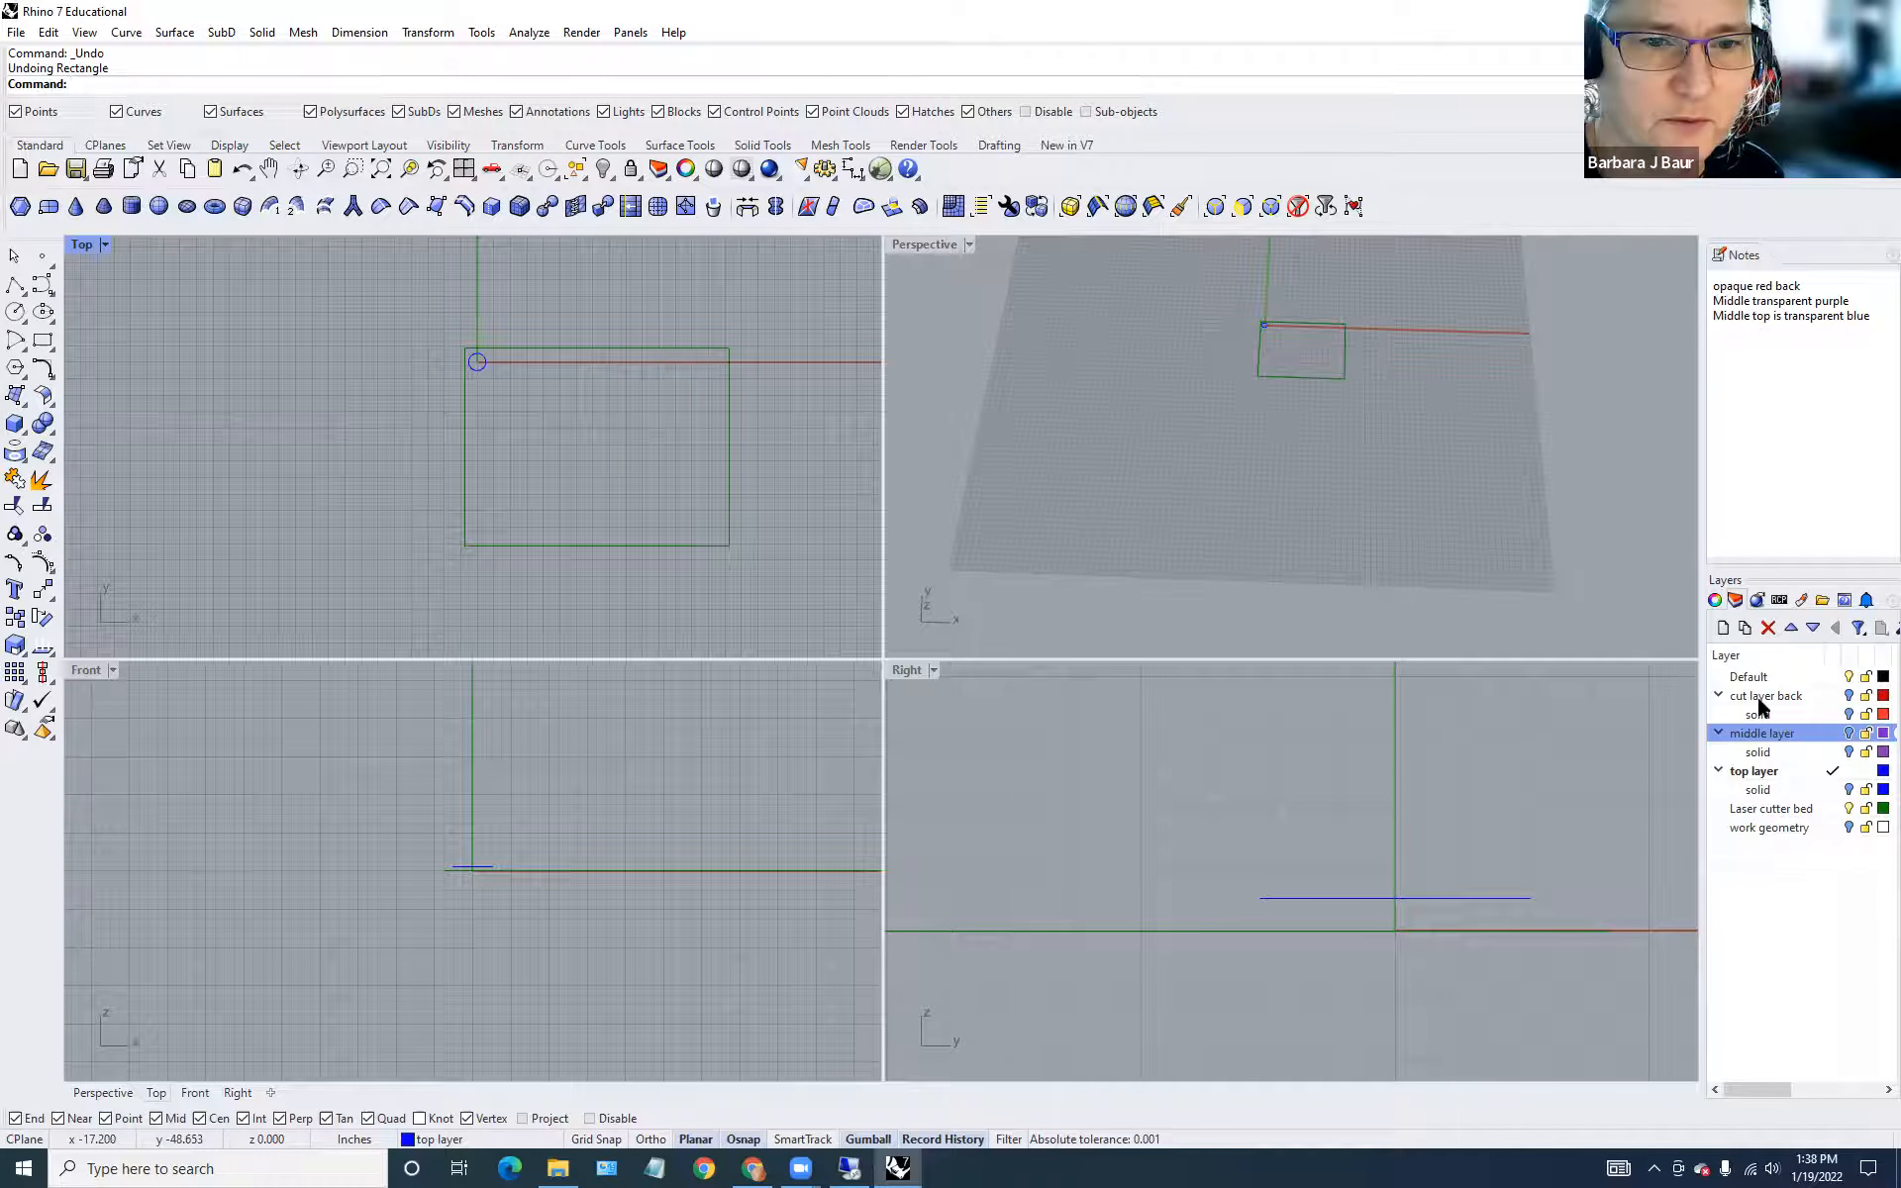
Turn the visibility of the cut layer back and middle layer curves back on.
{"action": "left_click", "coordinate": [1849, 695]}
{"action": "left_click", "coordinate": [1849, 733]}
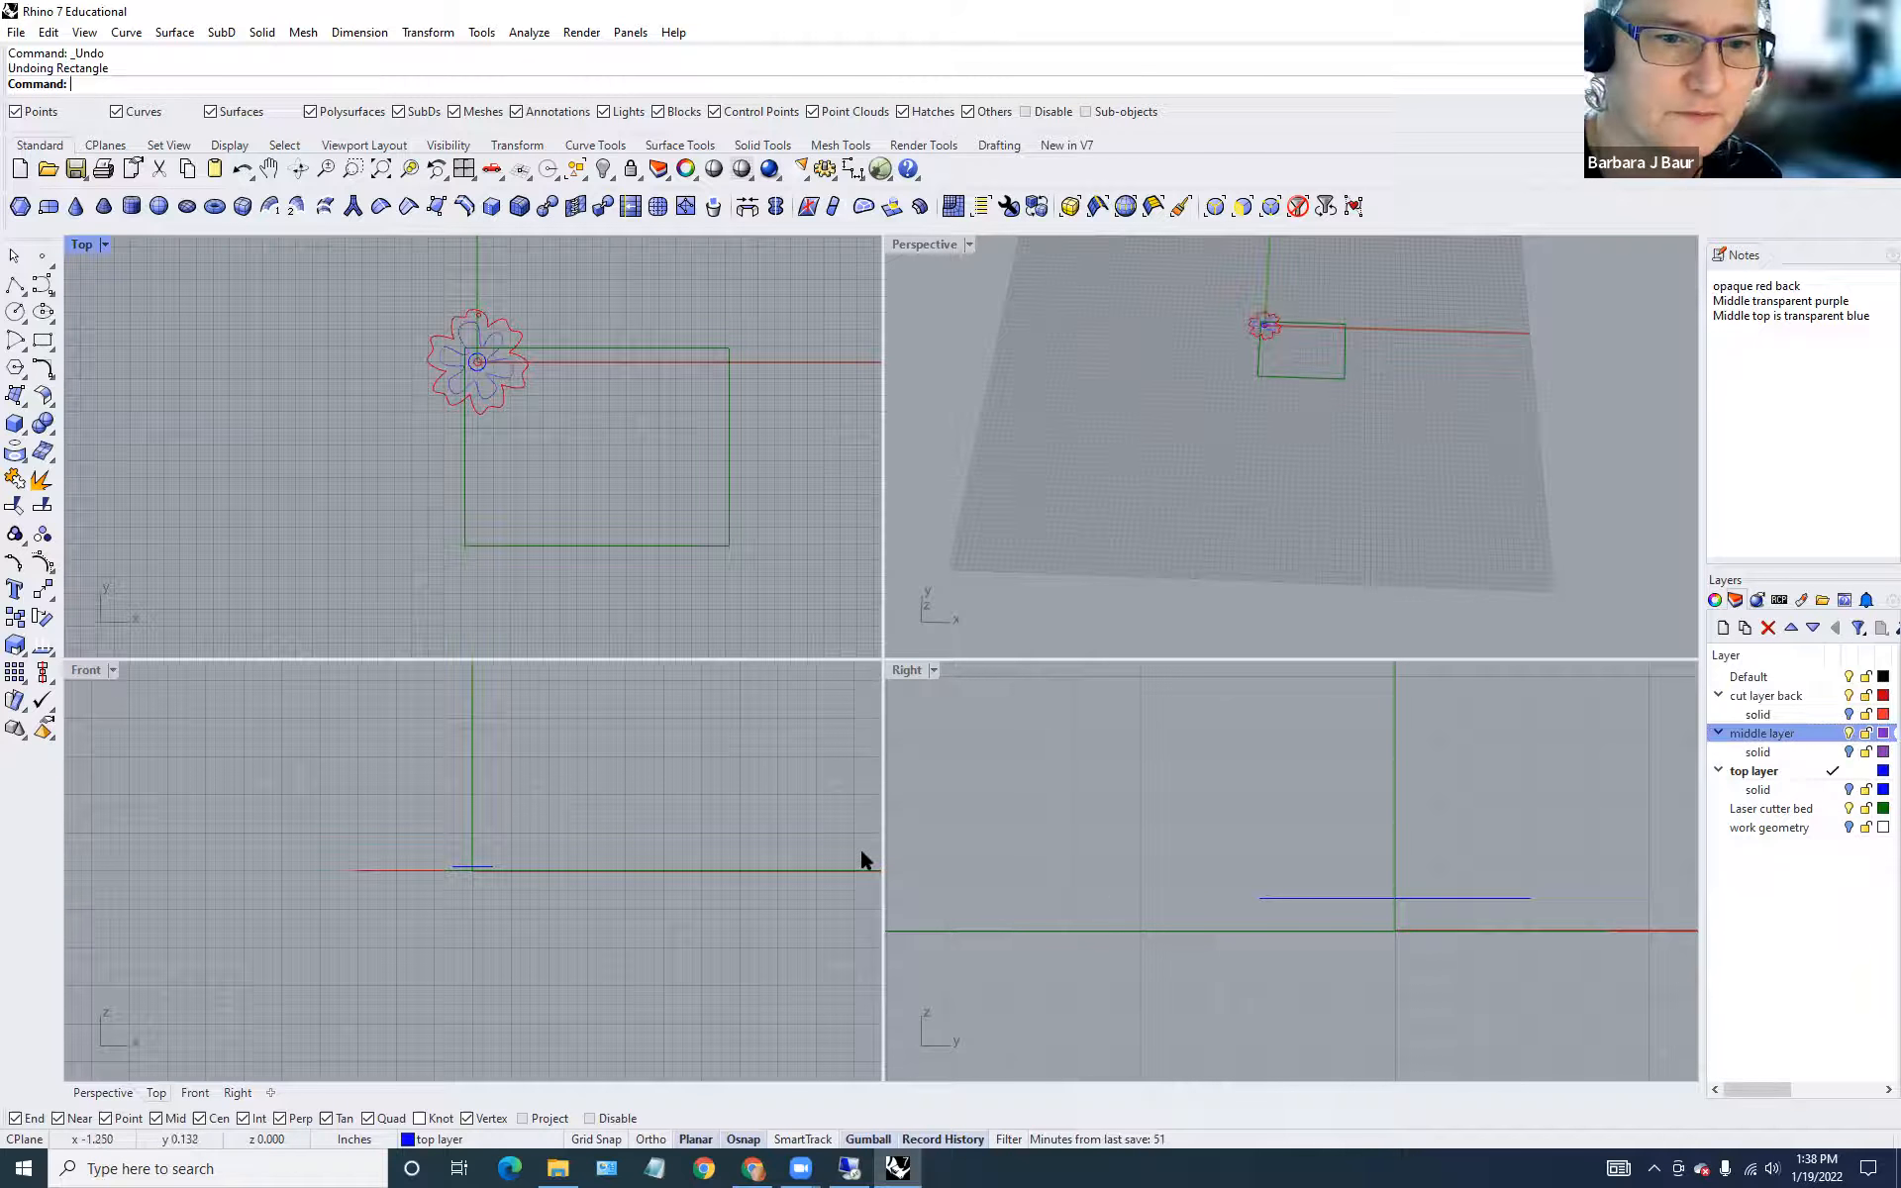
Save the model to the Desktop as flower layers example.3dm in Rhino 7 format.
{"action": "left_click", "coordinate": [75, 169]}
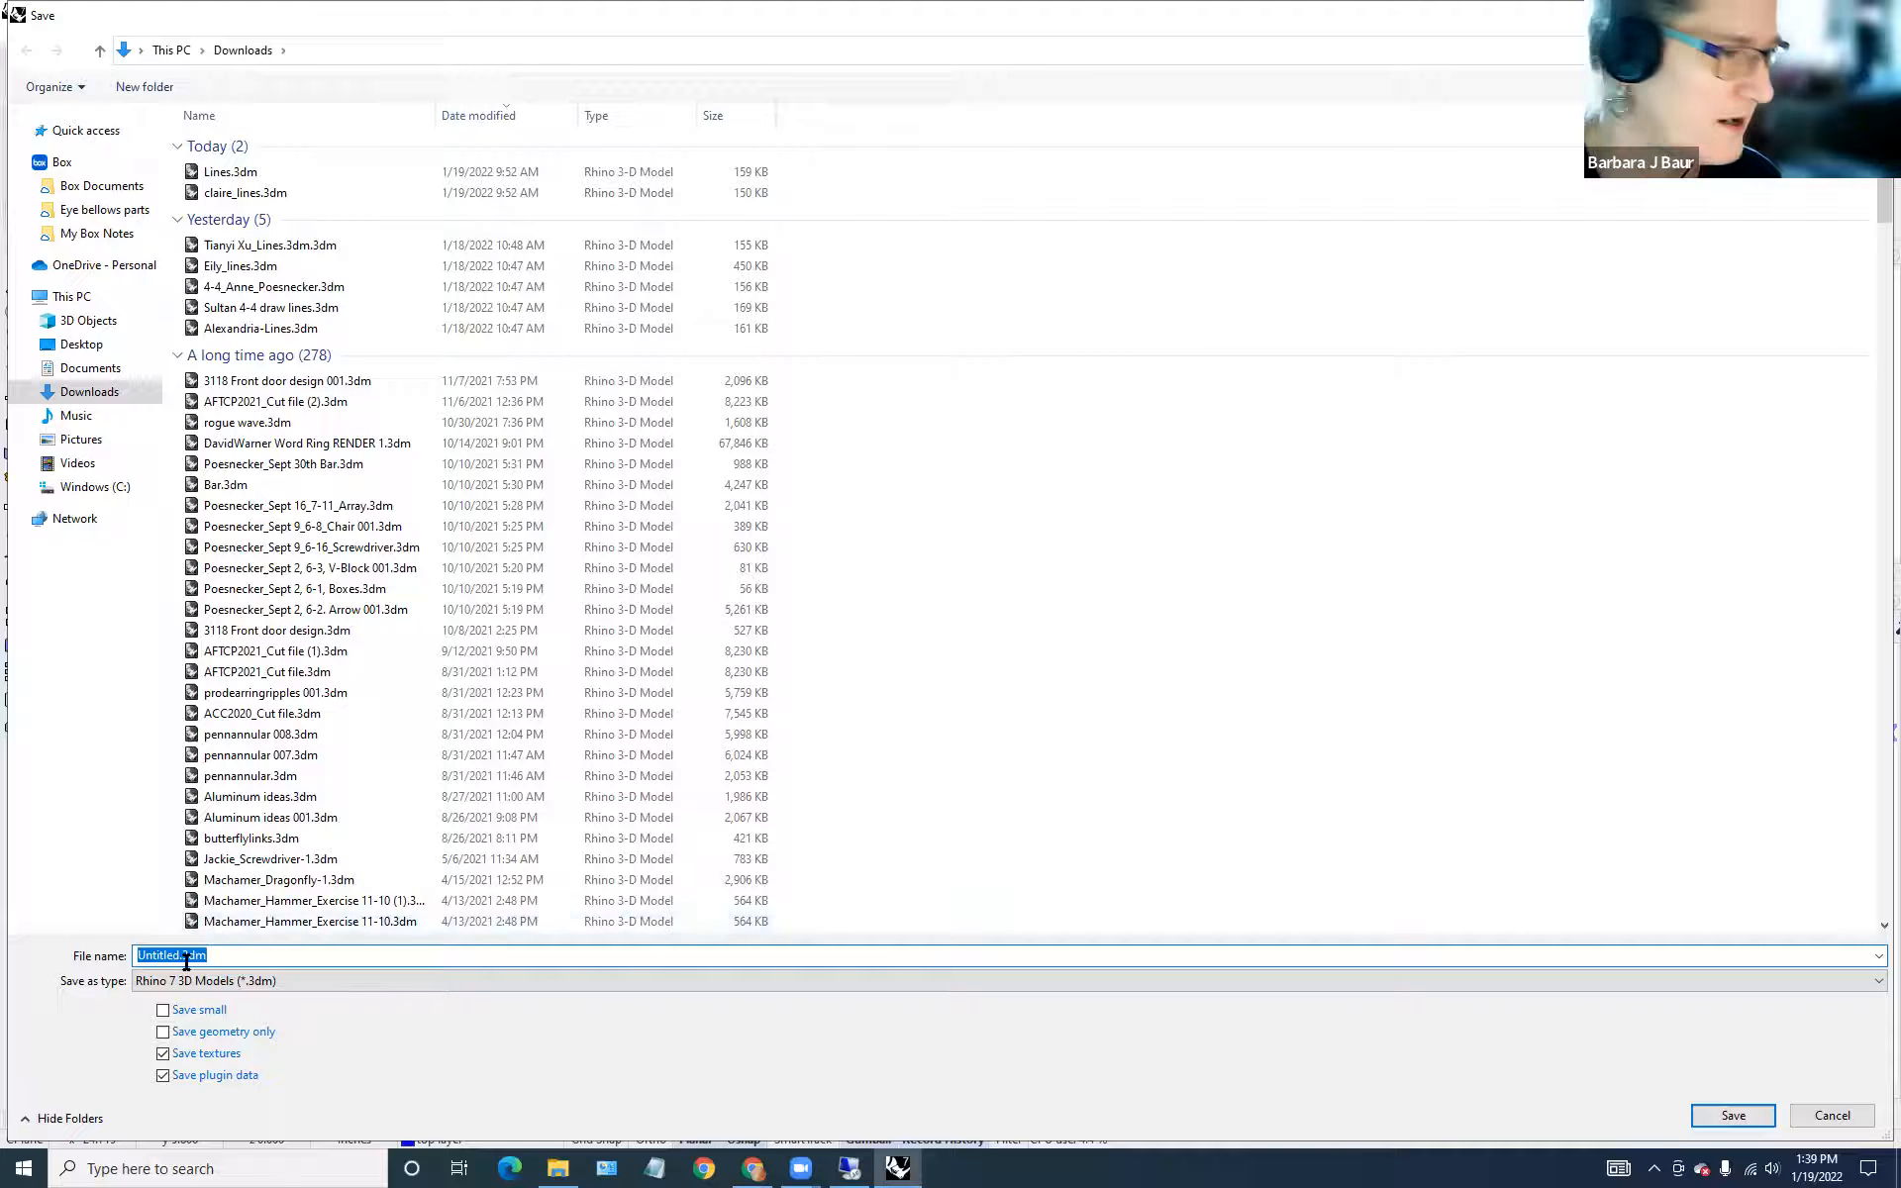
{"action": "left_click_drag", "start_coordinate": [179, 954], "coordinate": [109, 966]}
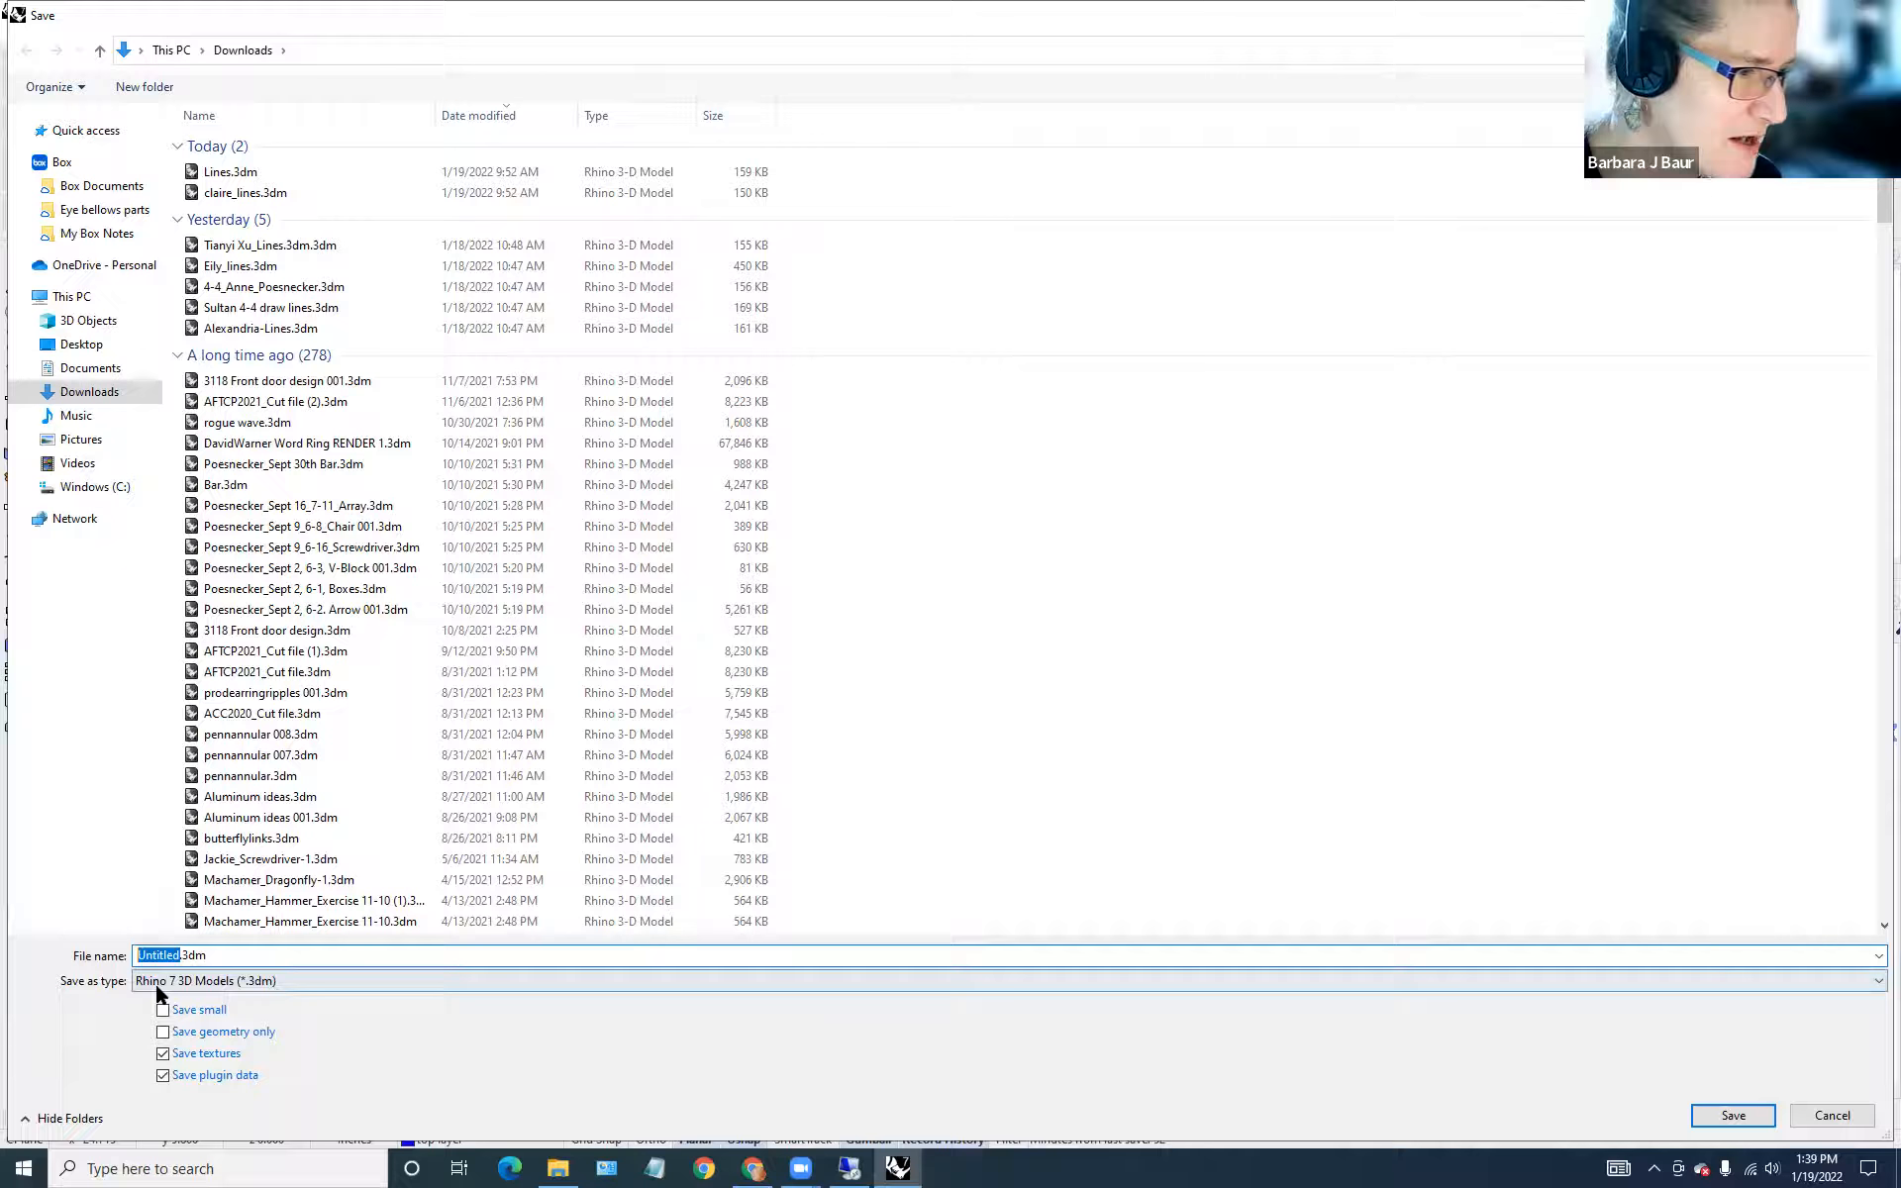
{"action": "type", "text": "flowe"}
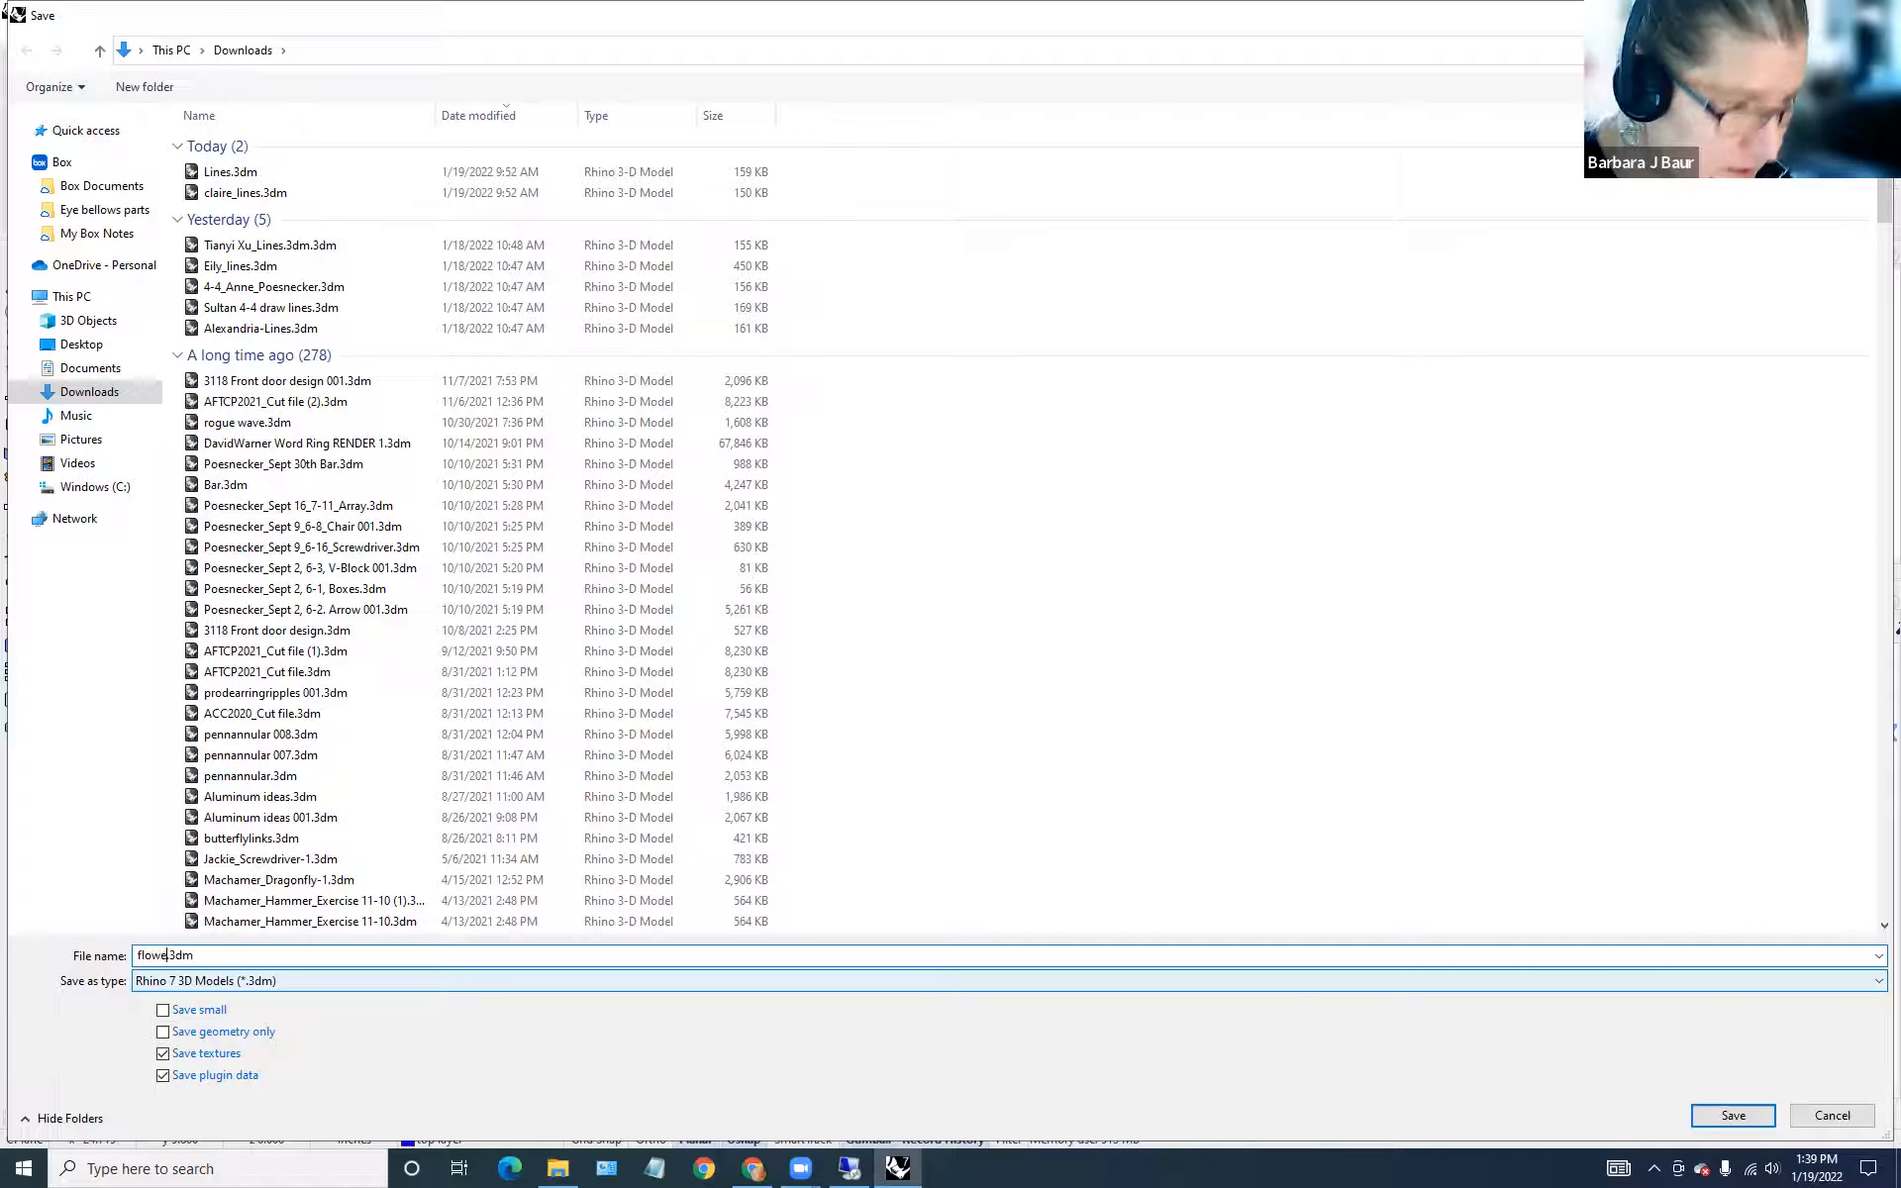
{"action": "type", "text": "r layer"}
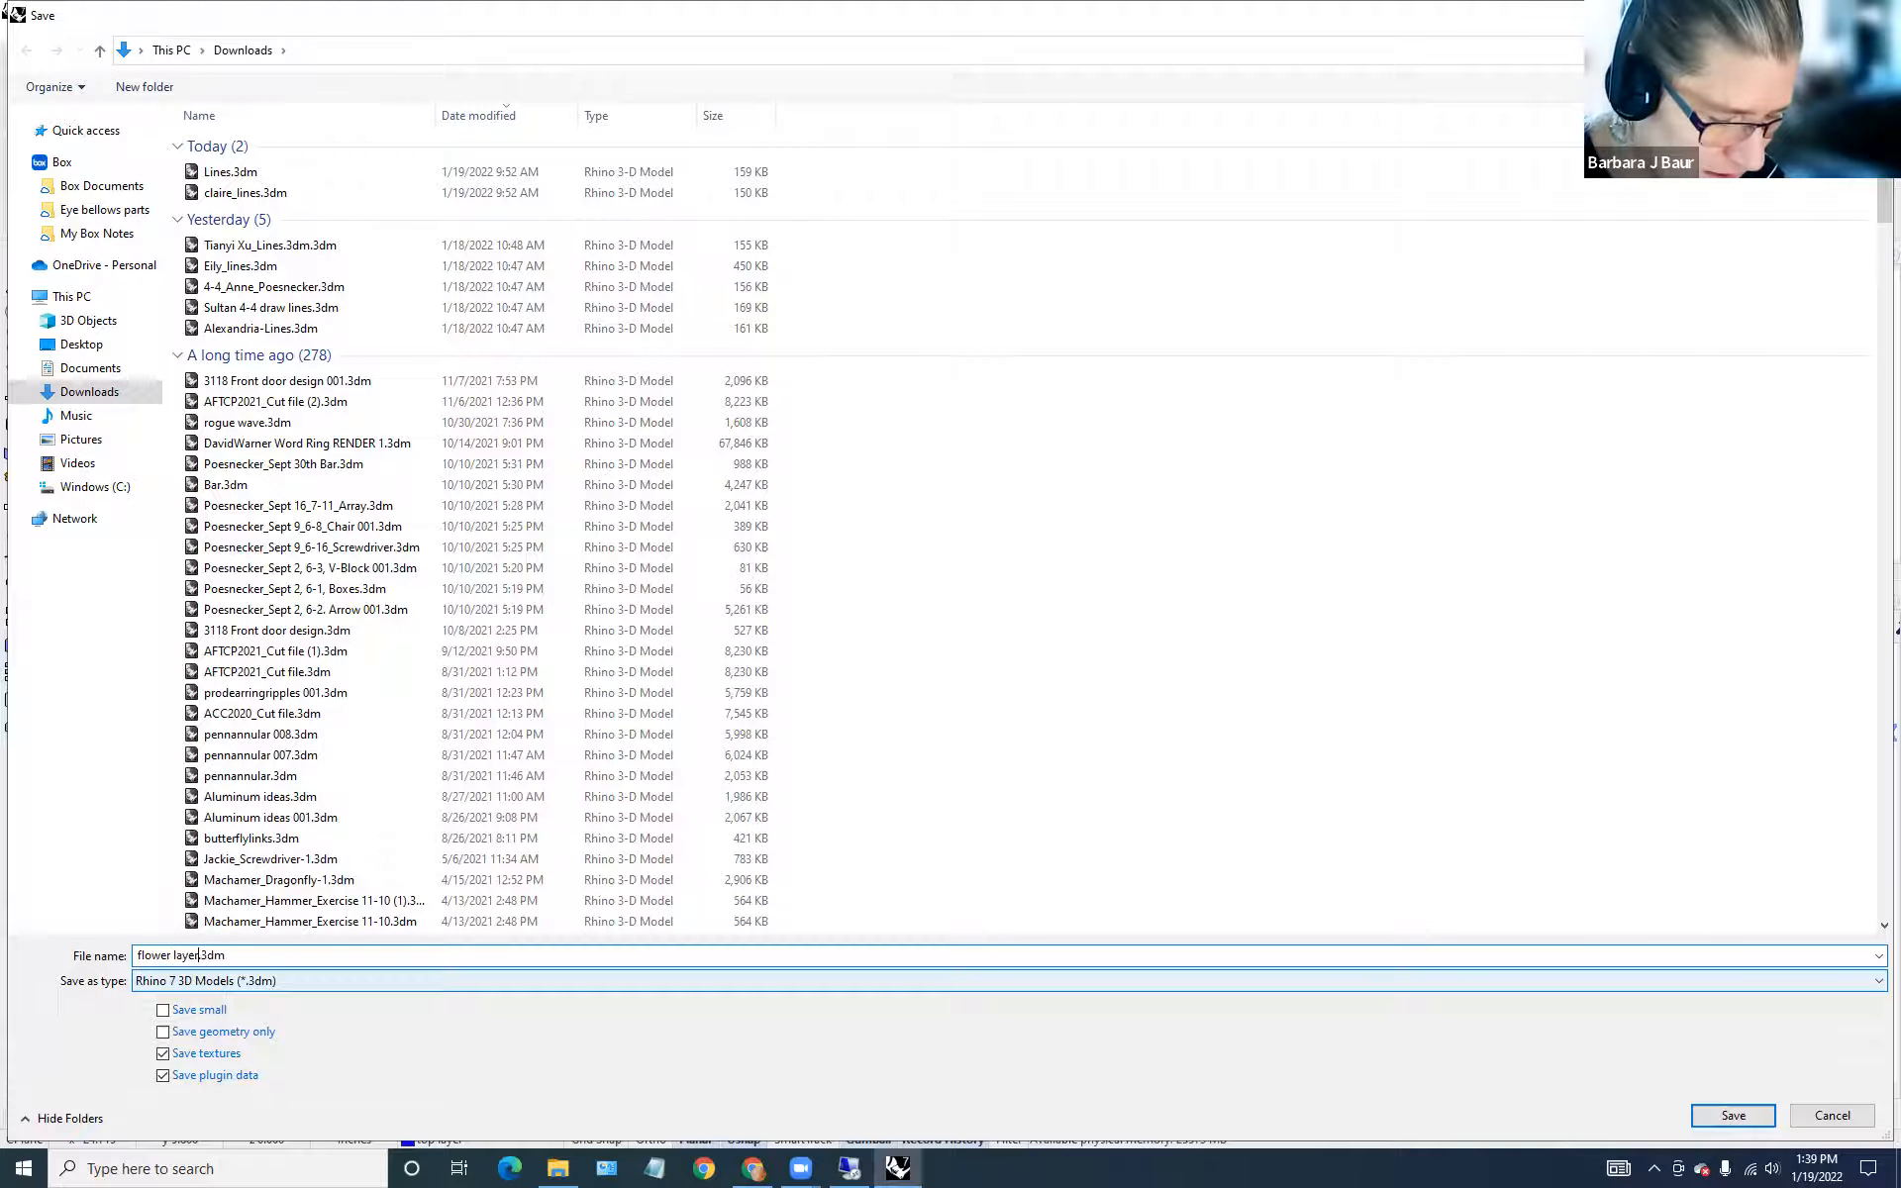
{"action": "type", "text": "s example"}
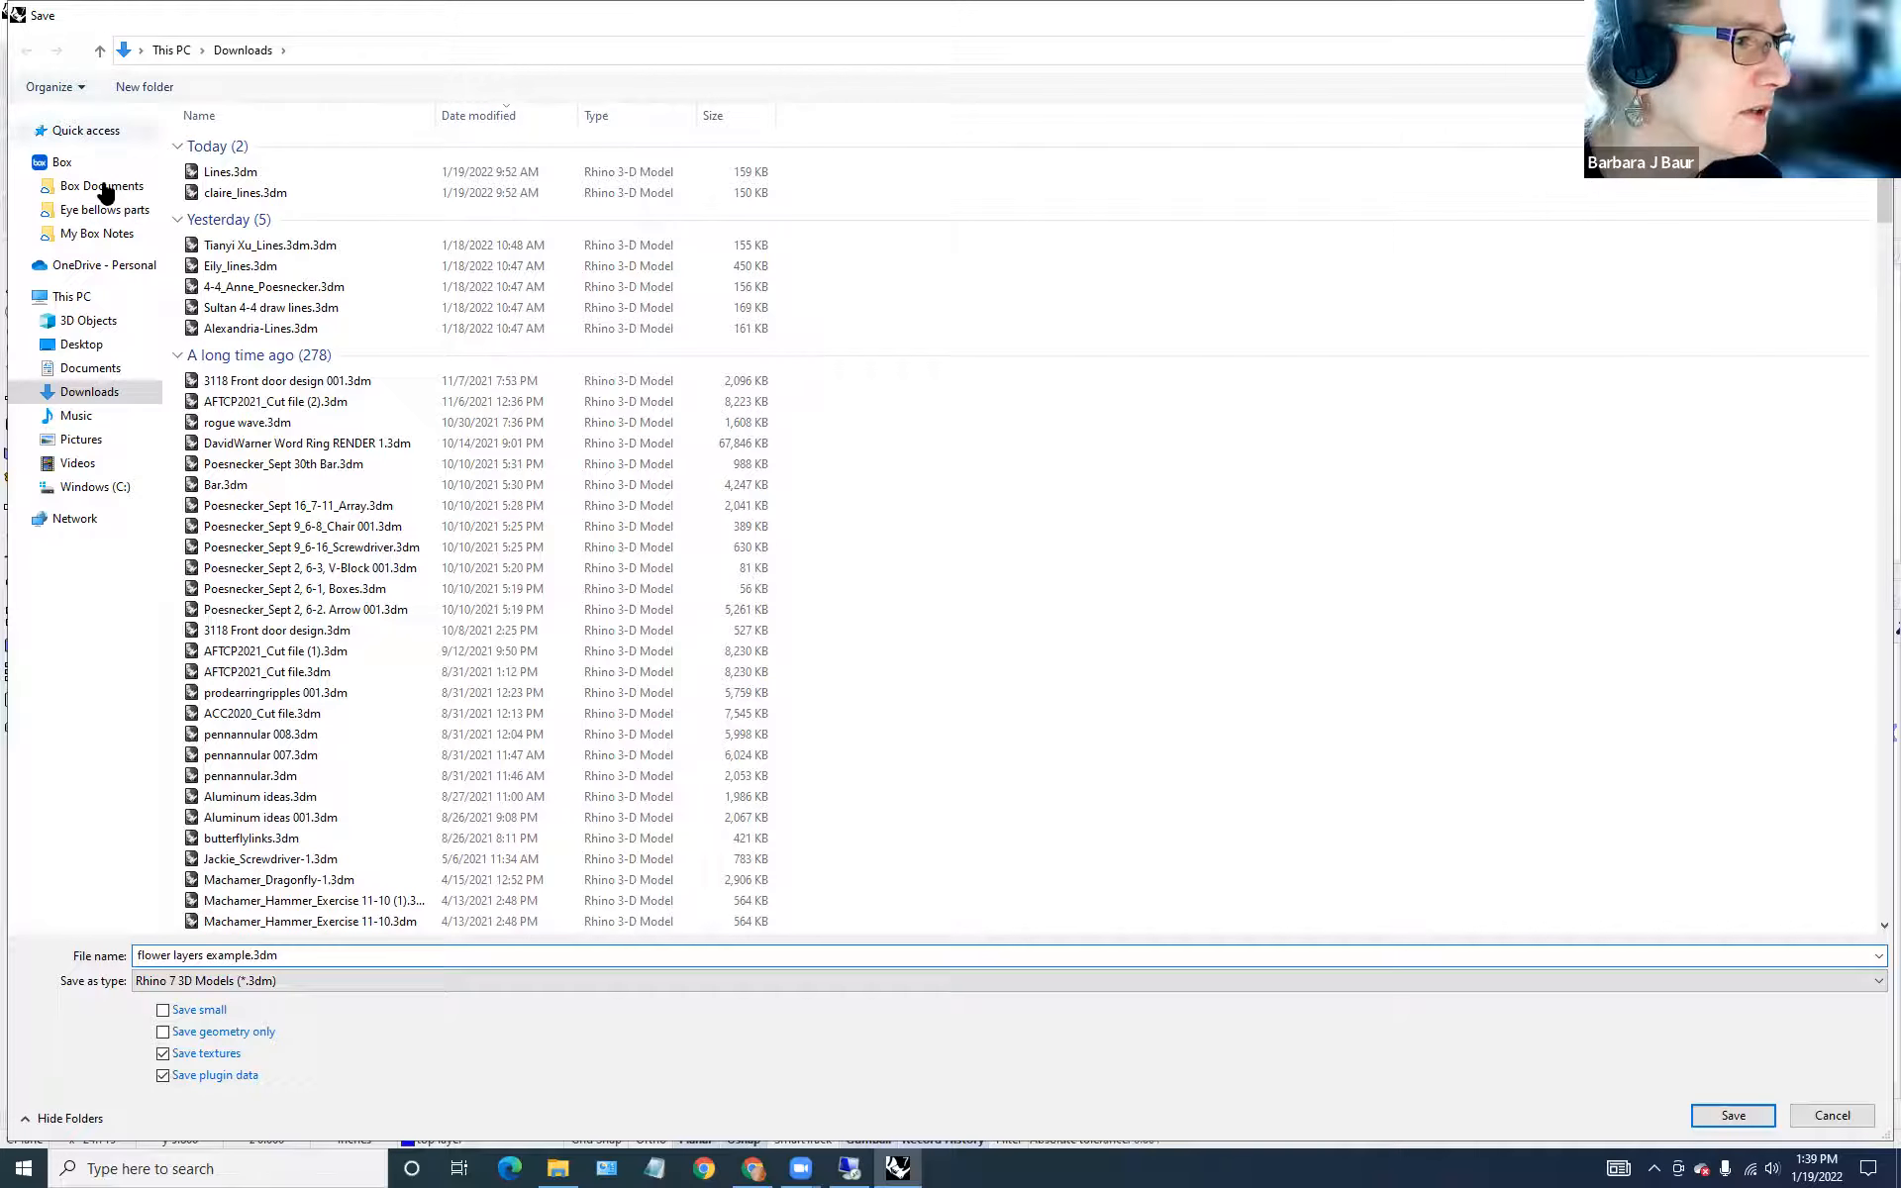
{"action": "left_click", "coordinate": [83, 344]}
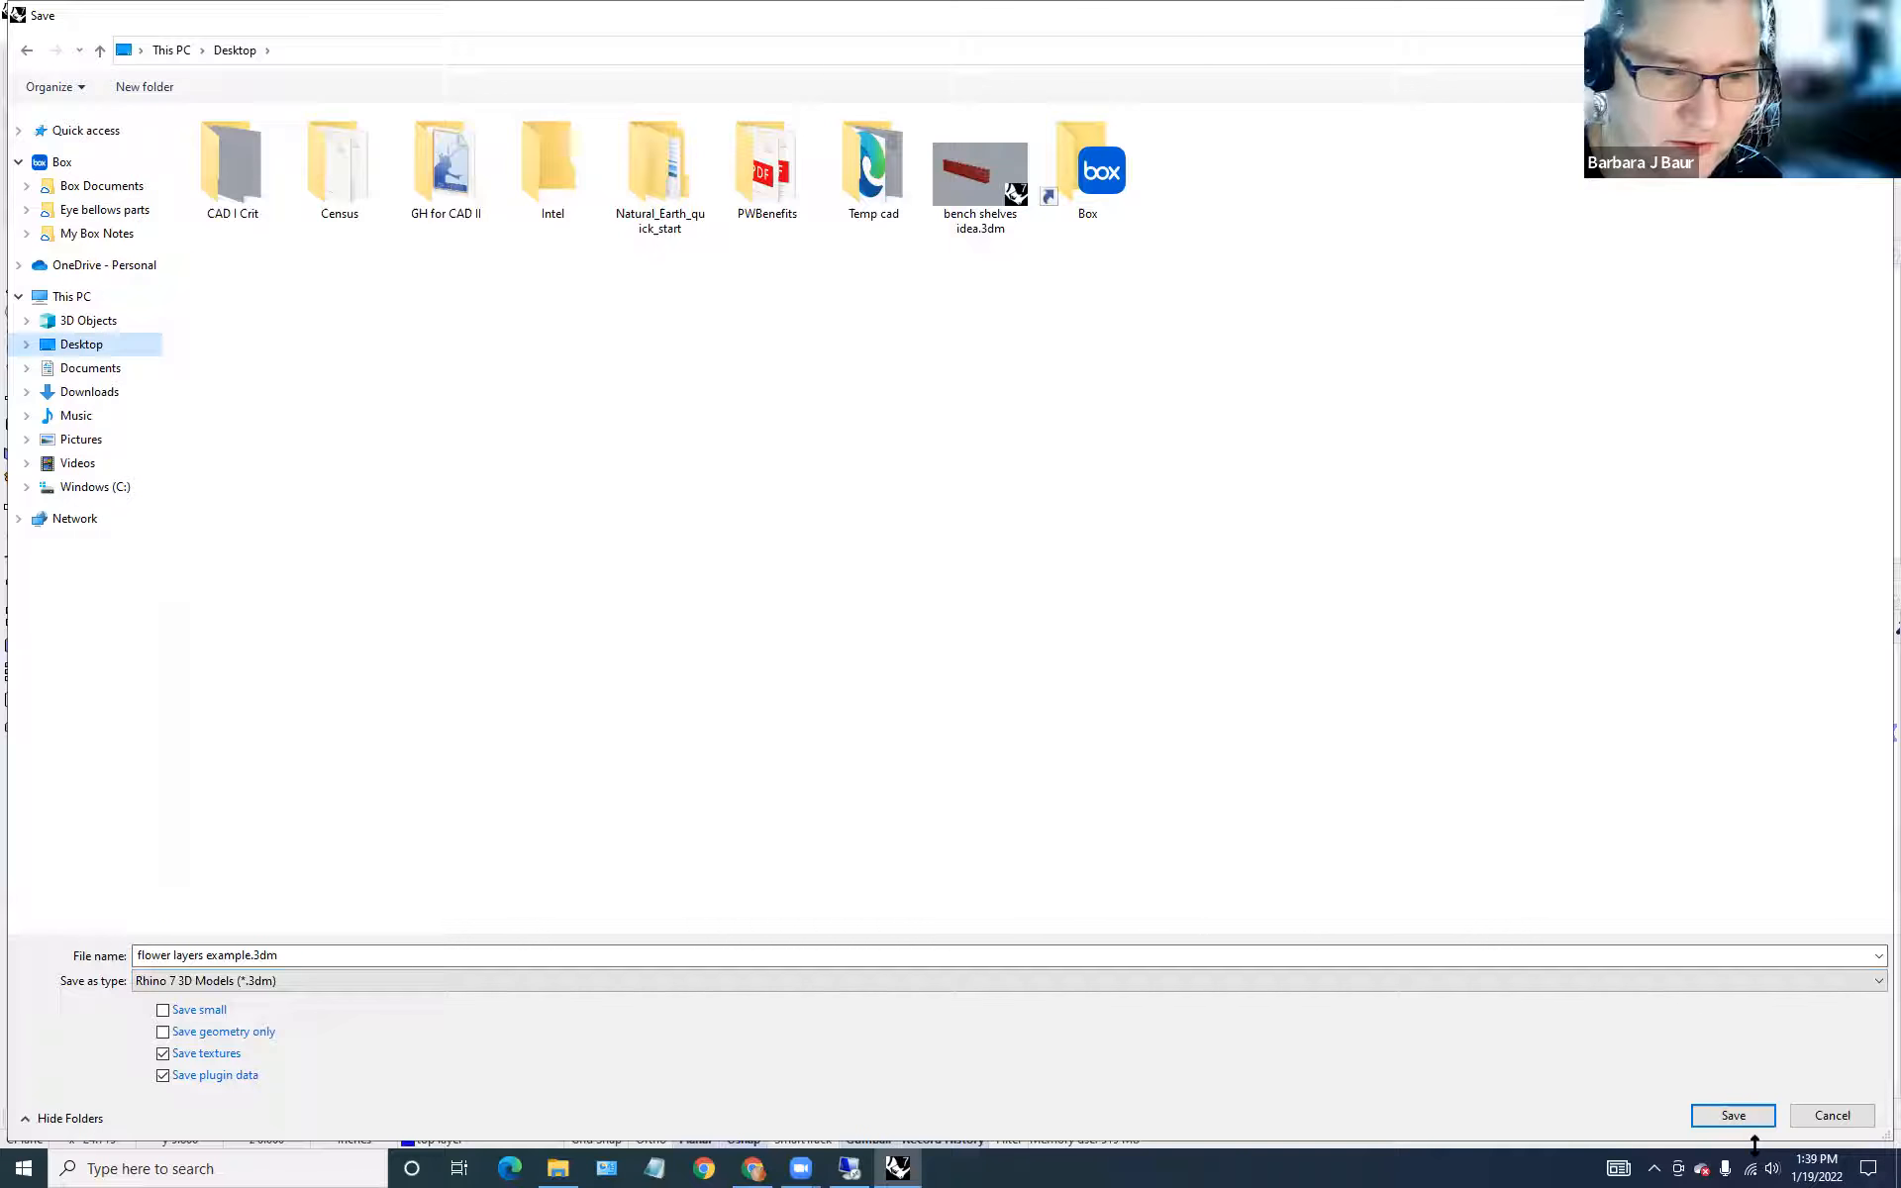
{"action": "left_click", "coordinate": [1744, 1111]}
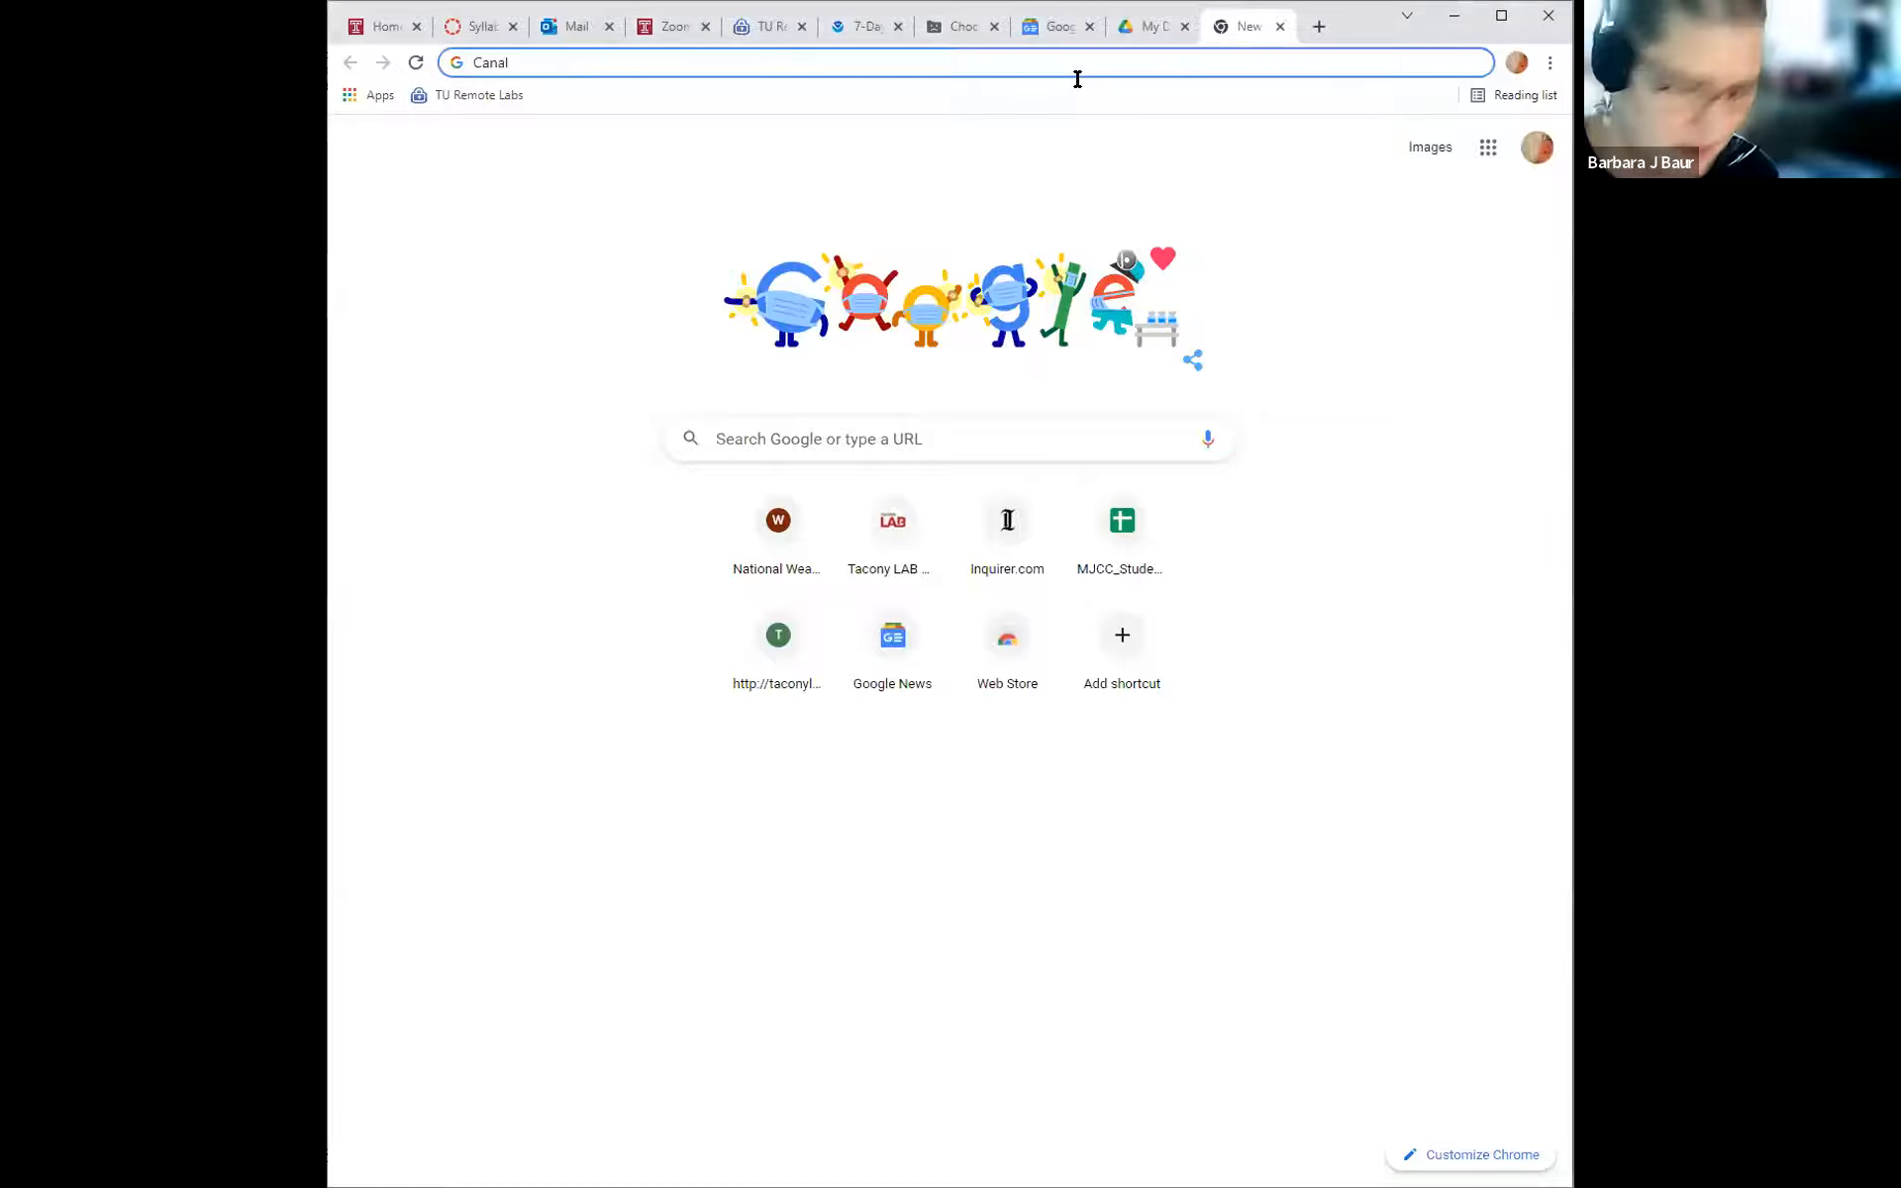
In Chrome, search the web for Canalplastics and open the Canal Plastics Center acrylic sheets collection.
{"action": "type", "text": "plastic"}
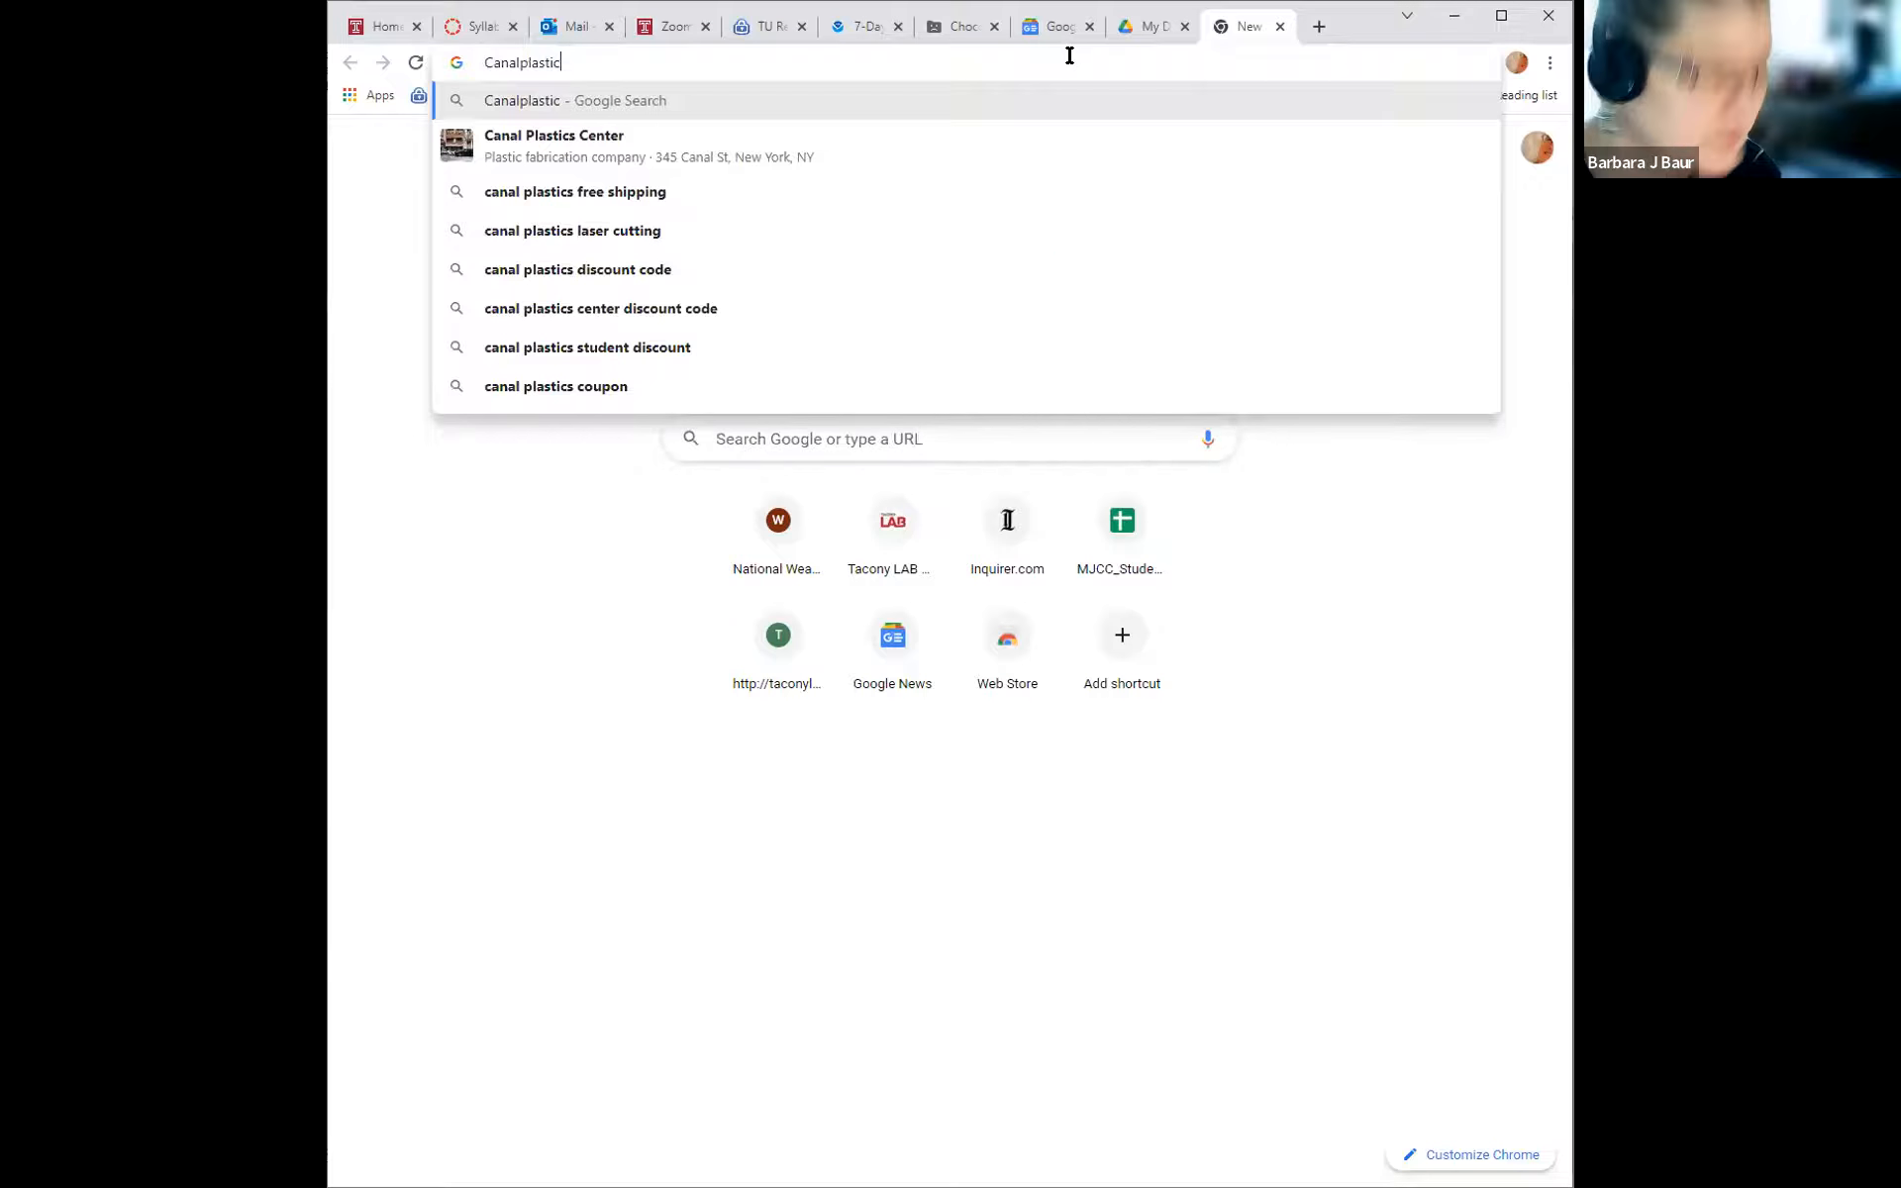
{"action": "type", "text": "s"}
{"action": "key", "text": "Return"}
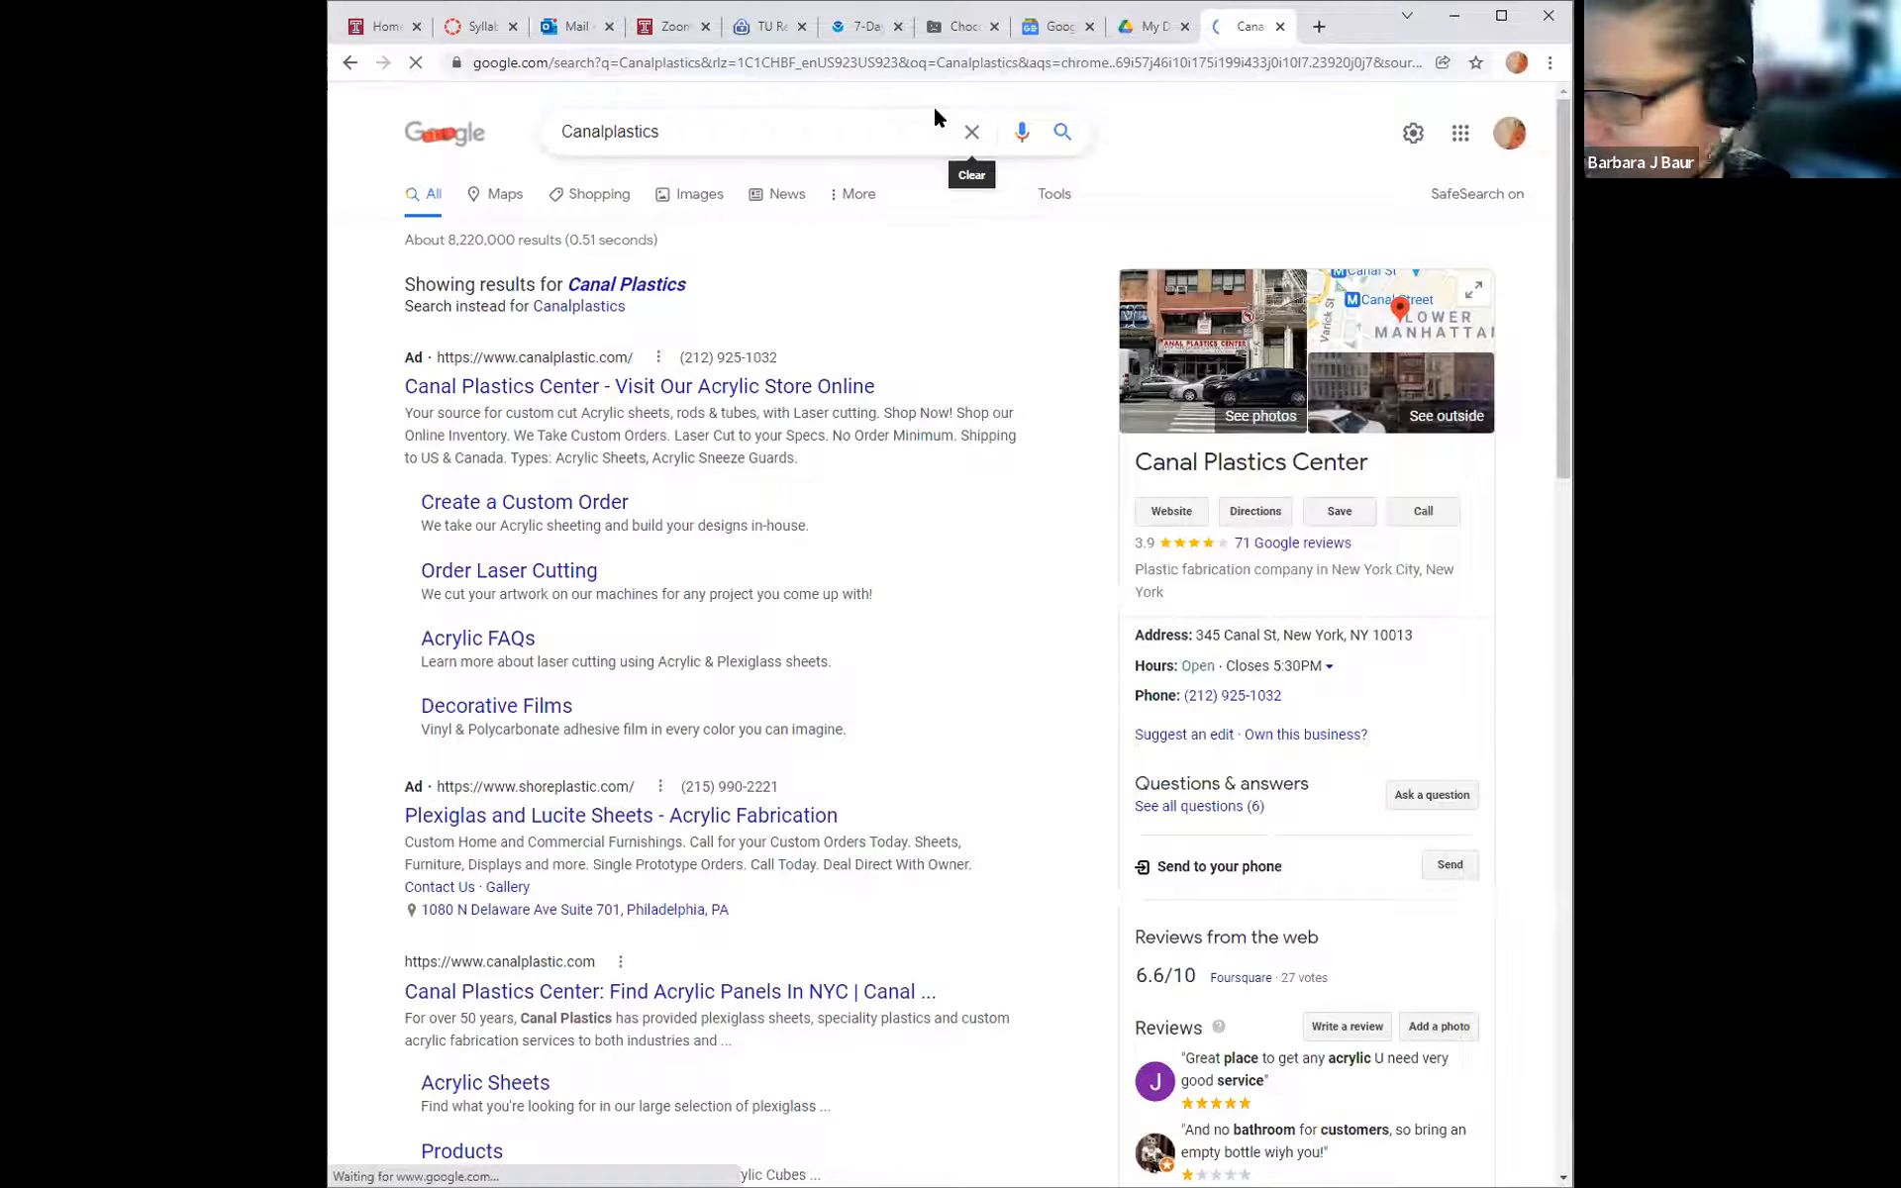
{"action": "left_click", "coordinate": [595, 386]}
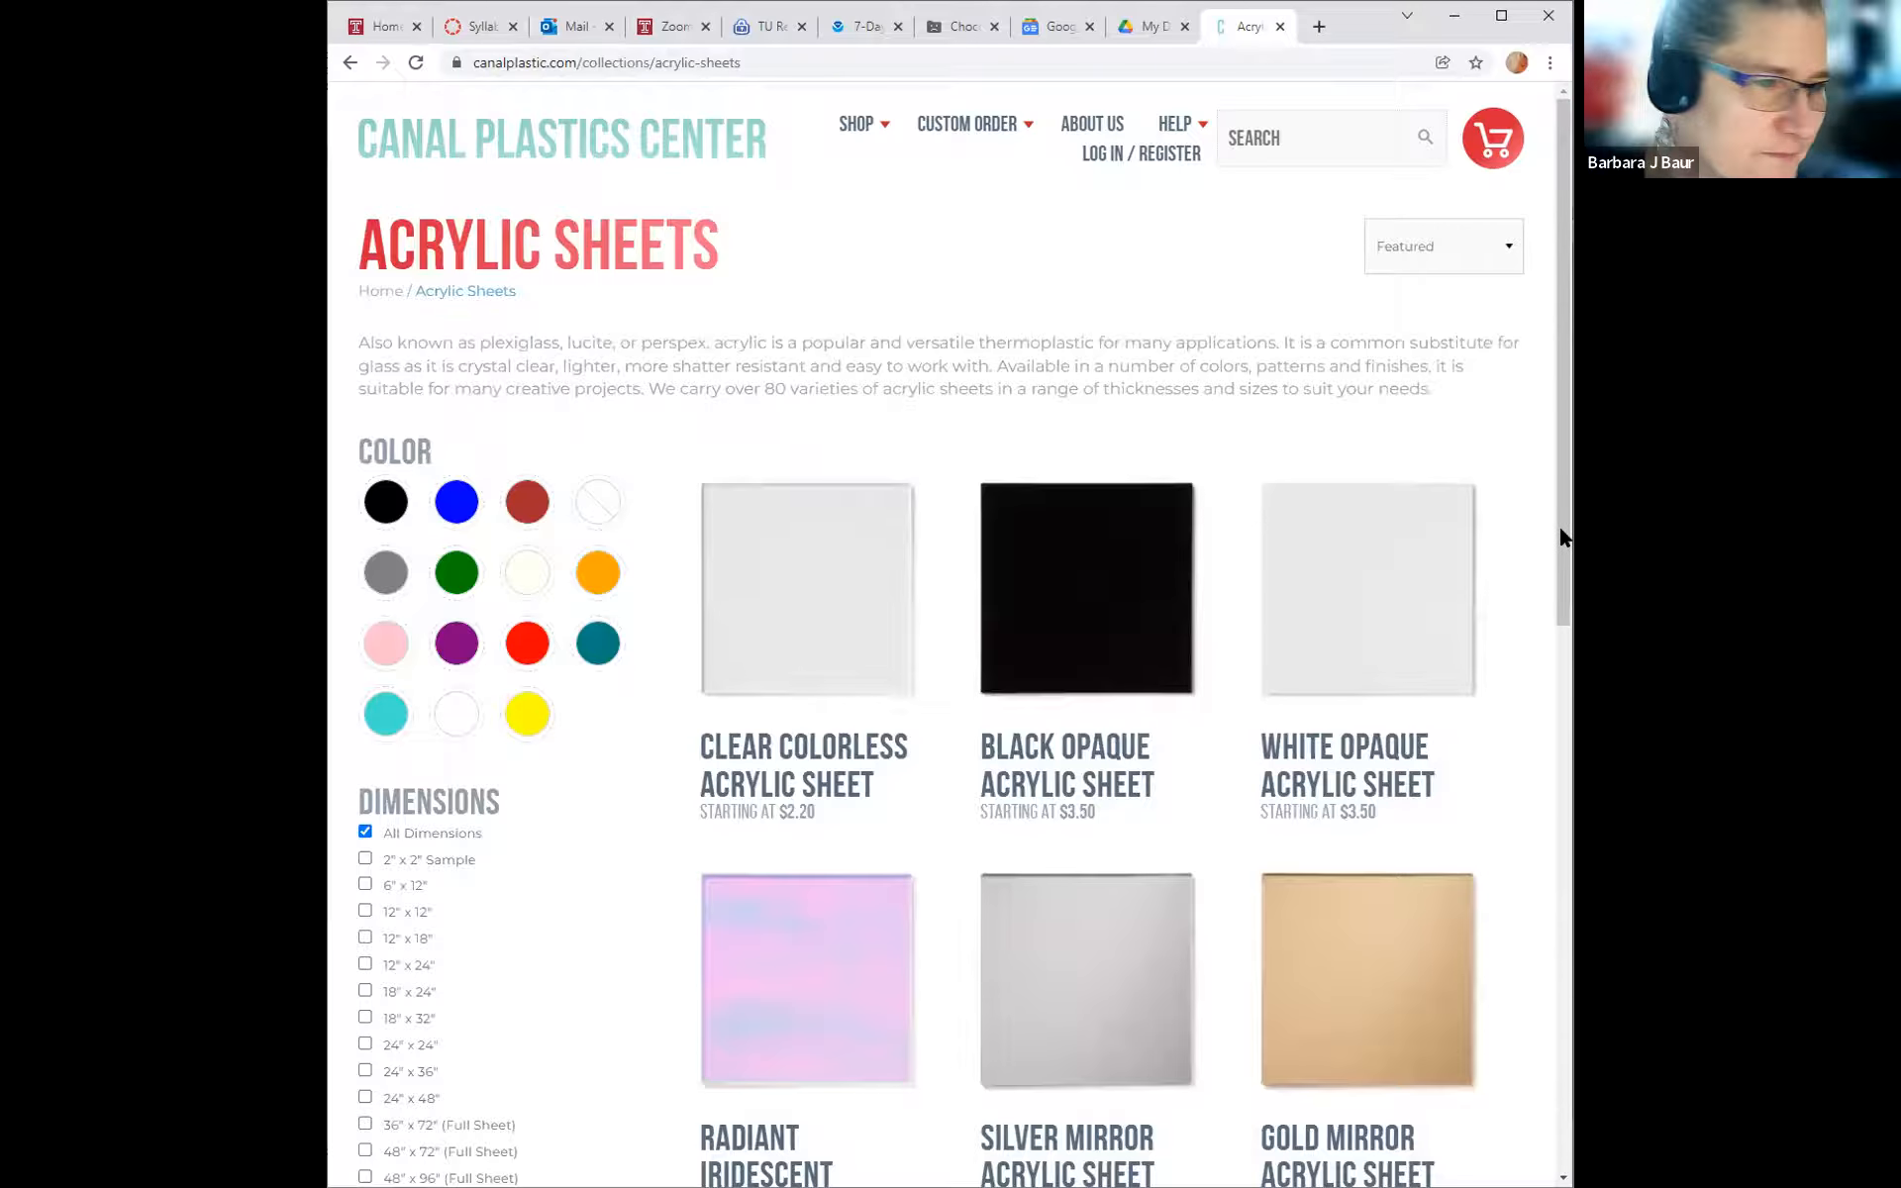
Open the Radiant Iridescent Acrylic Sheet from the collection and review its size options, keeping 6" x 12".
{"action": "mouse_move", "coordinate": [1561, 532]}
{"action": "left_mouse_down"}
{"action": "mouse_move", "coordinate": [1563, 679]}
{"action": "mouse_move", "coordinate": [1564, 525]}
{"action": "left_mouse_up"}
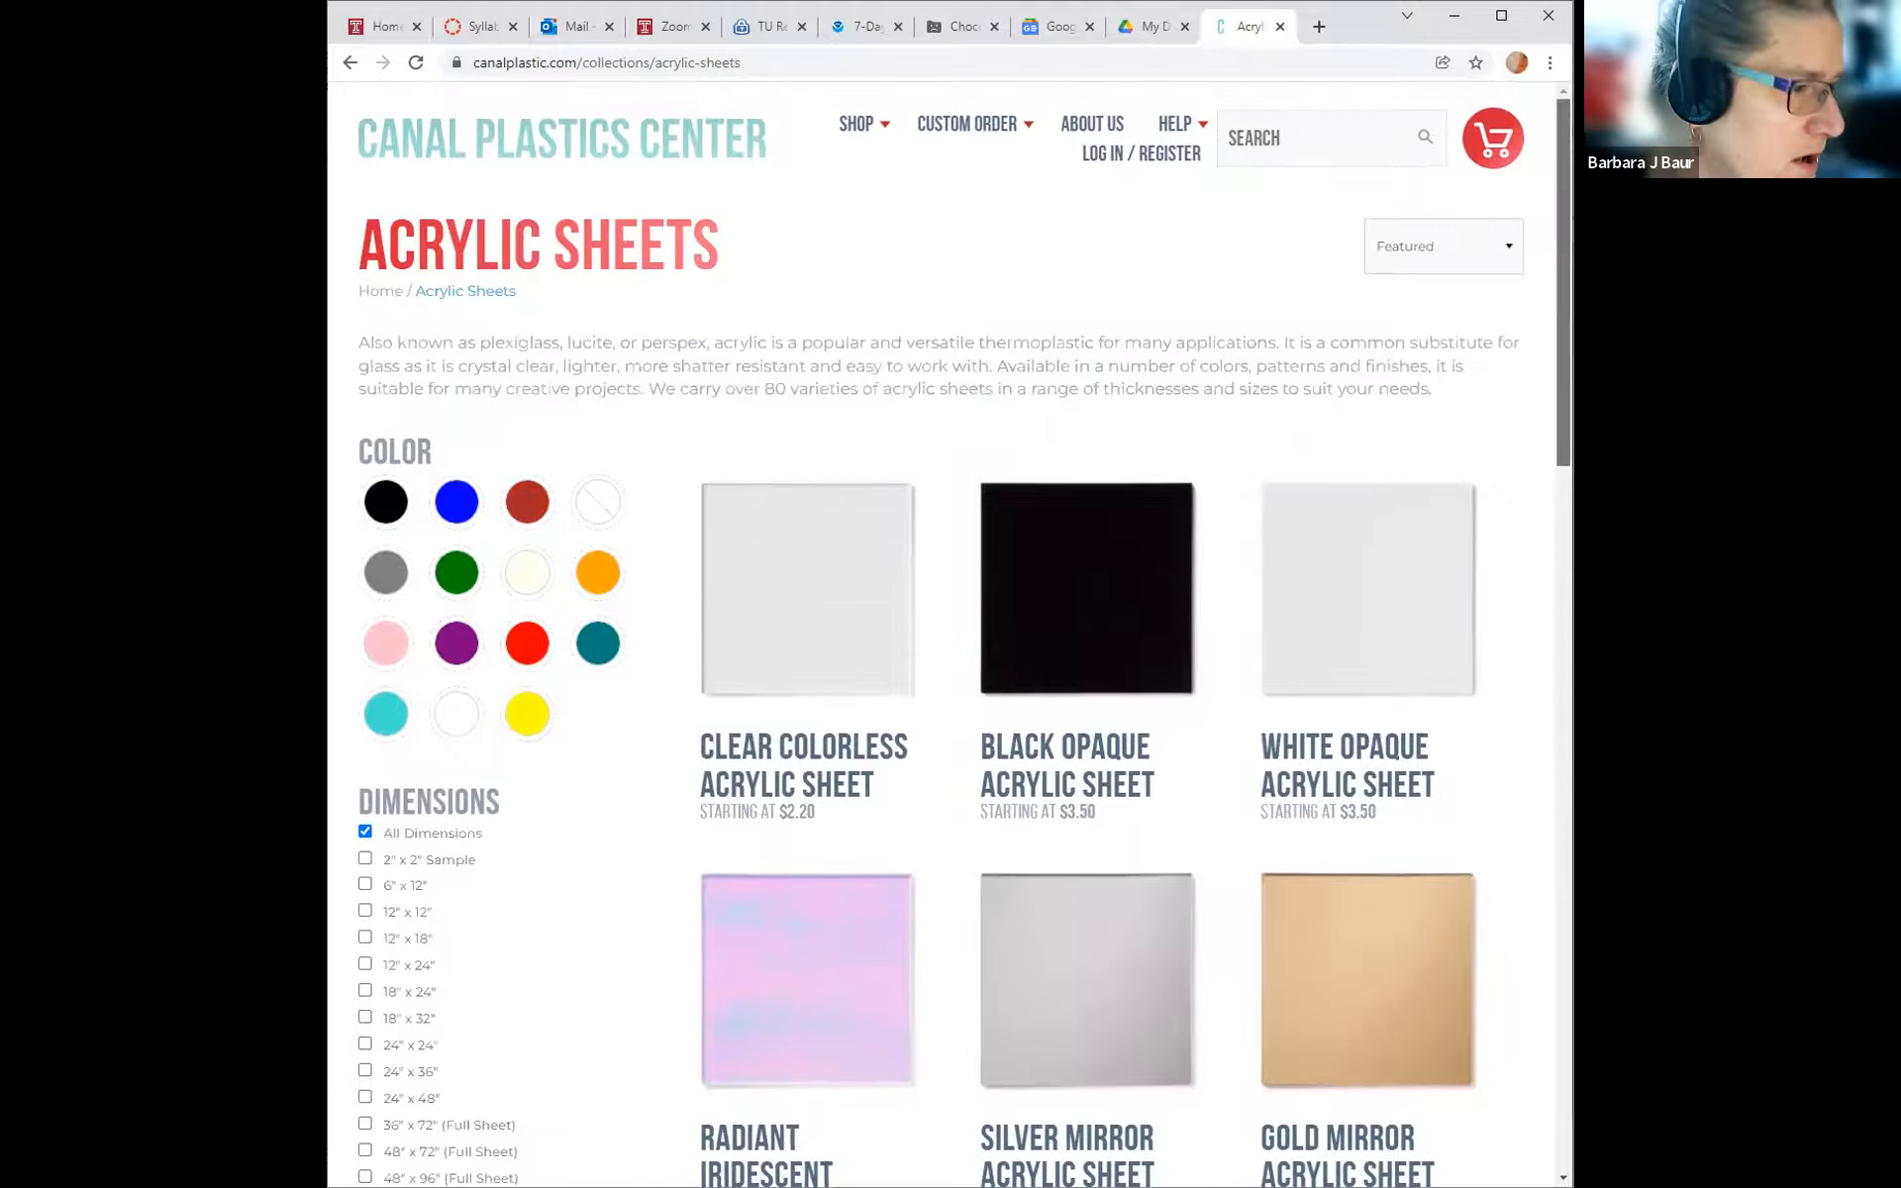
{"action": "scroll", "coordinate": [619, 950], "scroll_direction": "down", "scroll_amount": 2}
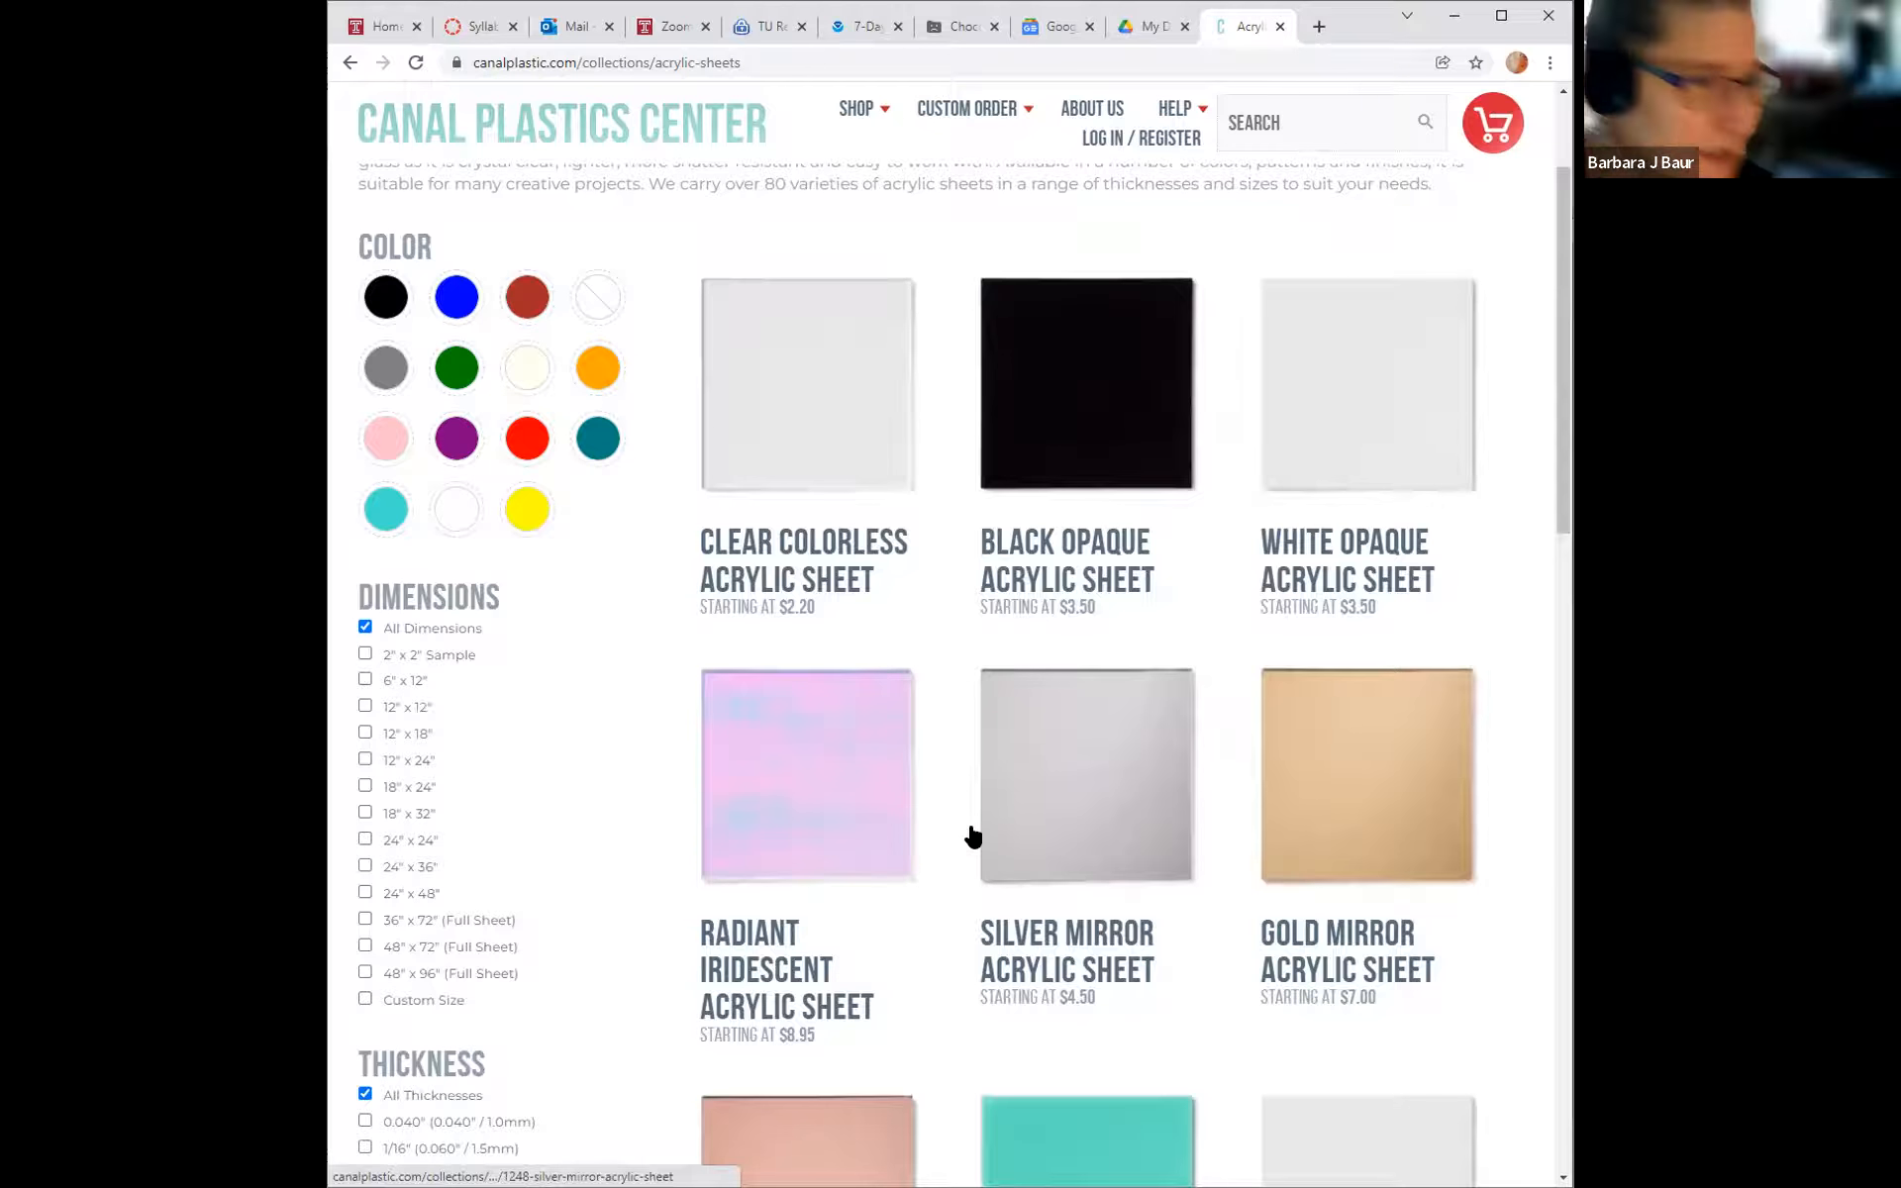
{"action": "scroll", "coordinate": [845, 852], "scroll_direction": "down", "scroll_amount": 2}
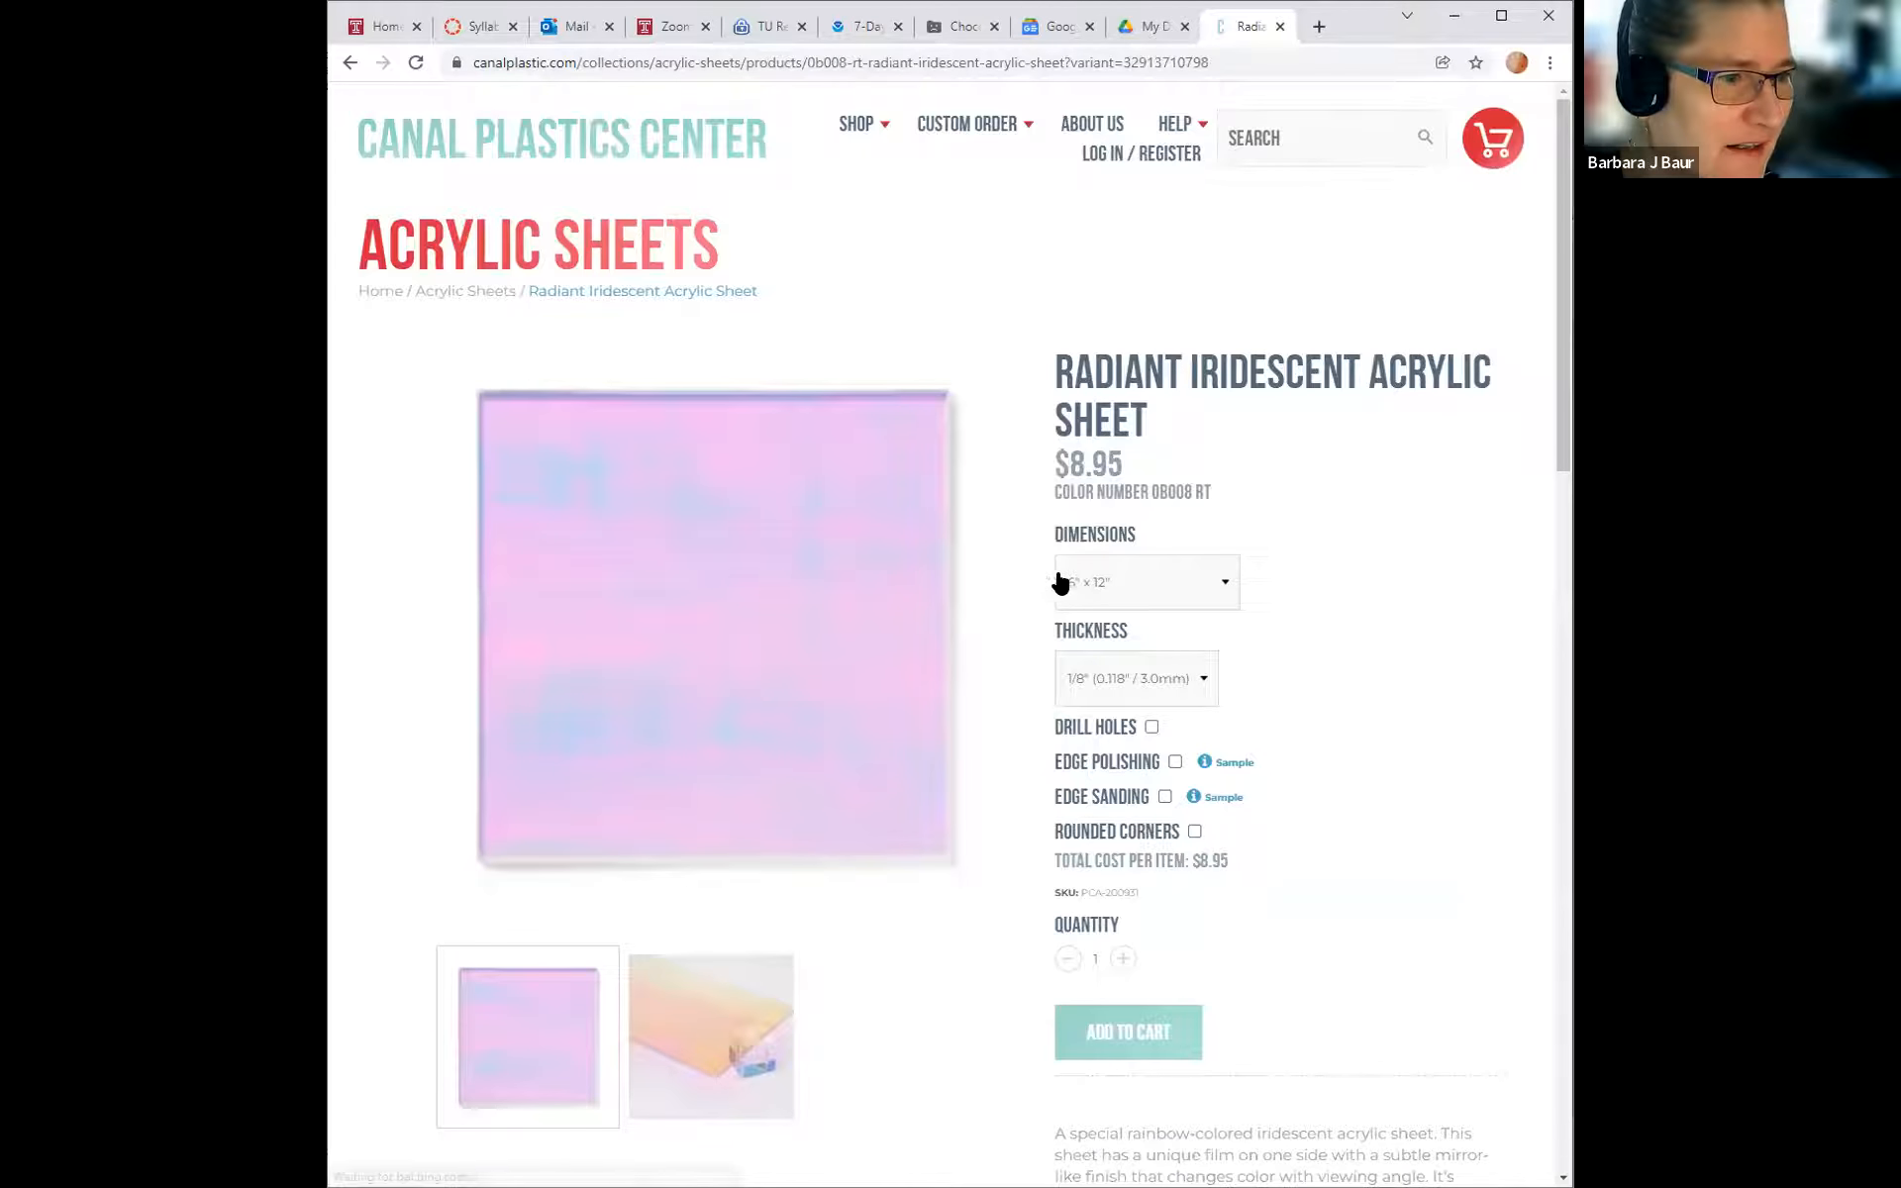
{"action": "left_click", "coordinate": [1225, 588]}
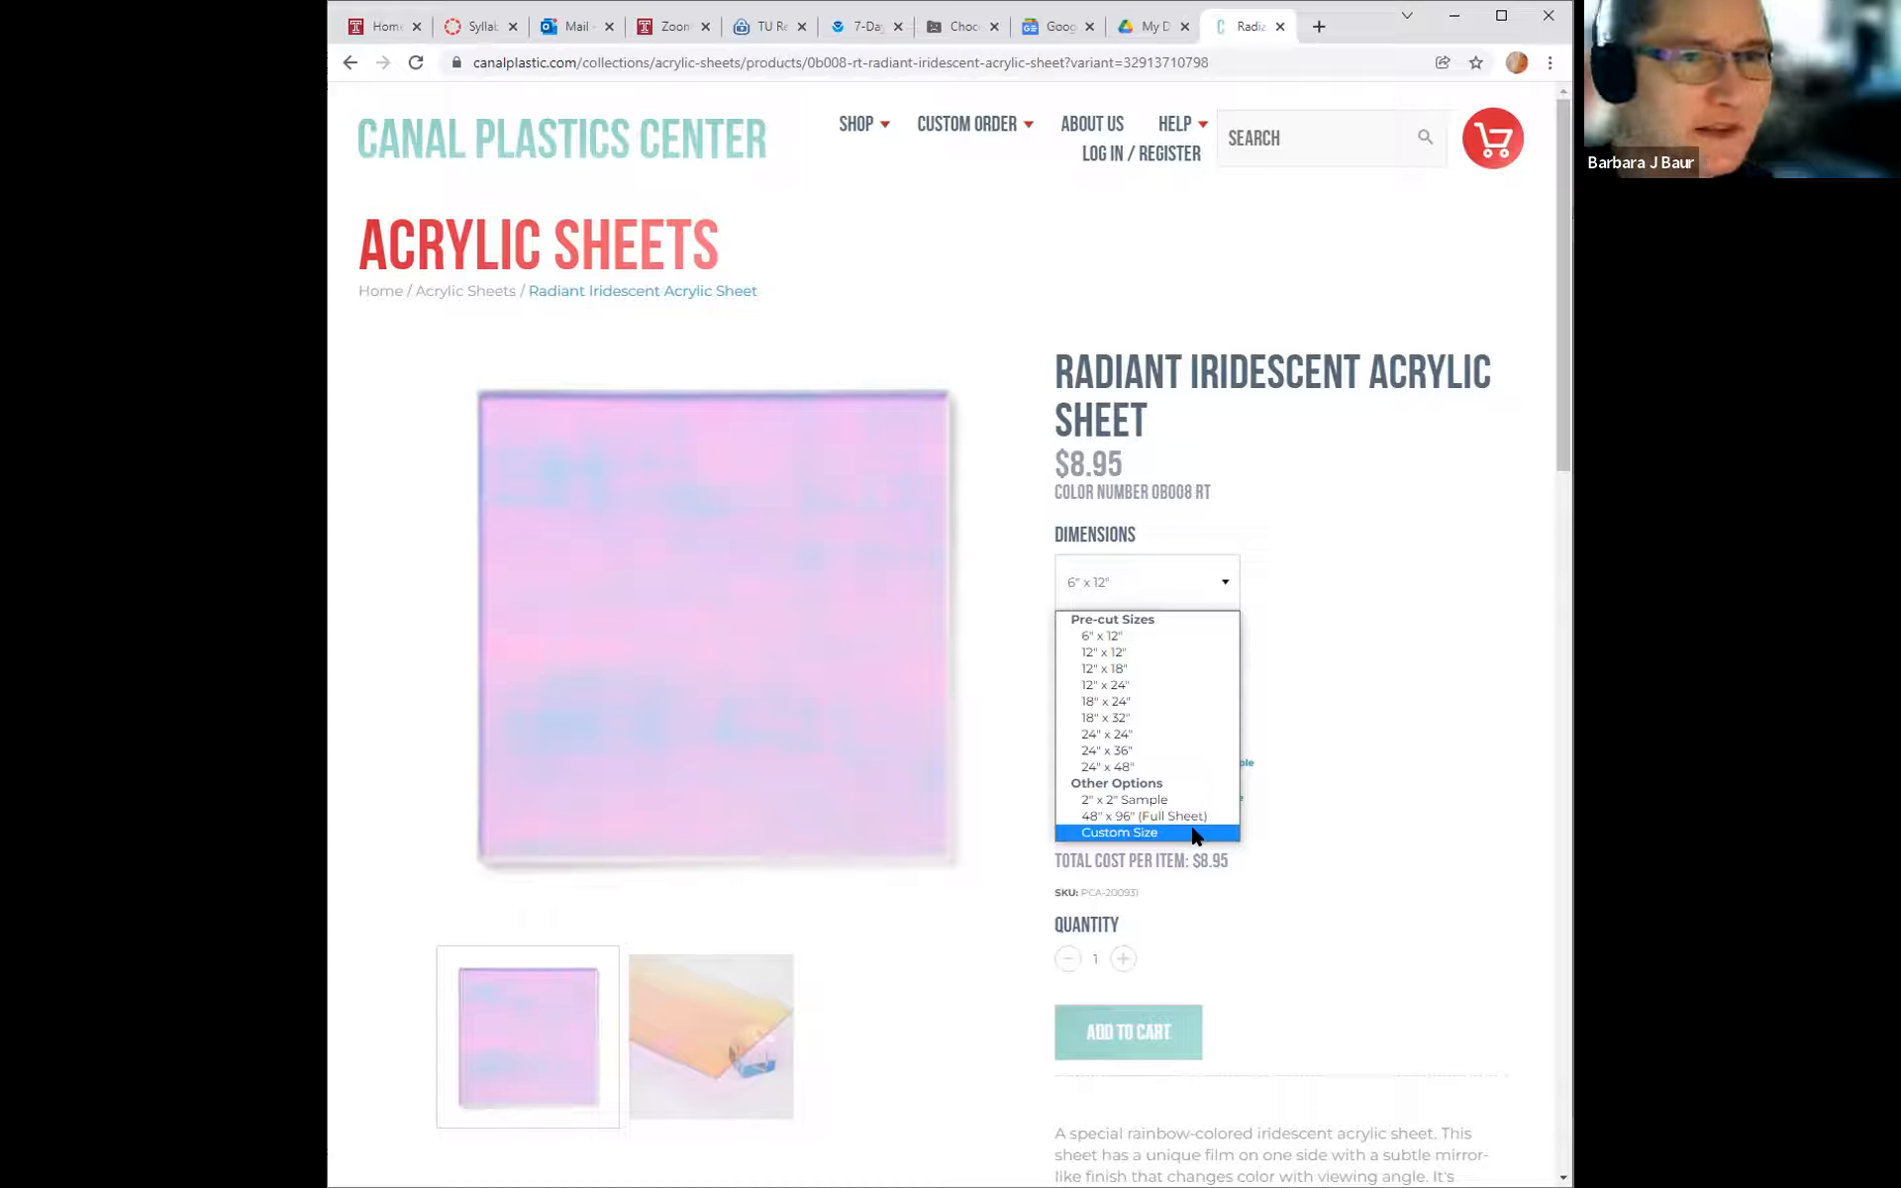
{"action": "left_click", "coordinate": [1158, 636]}
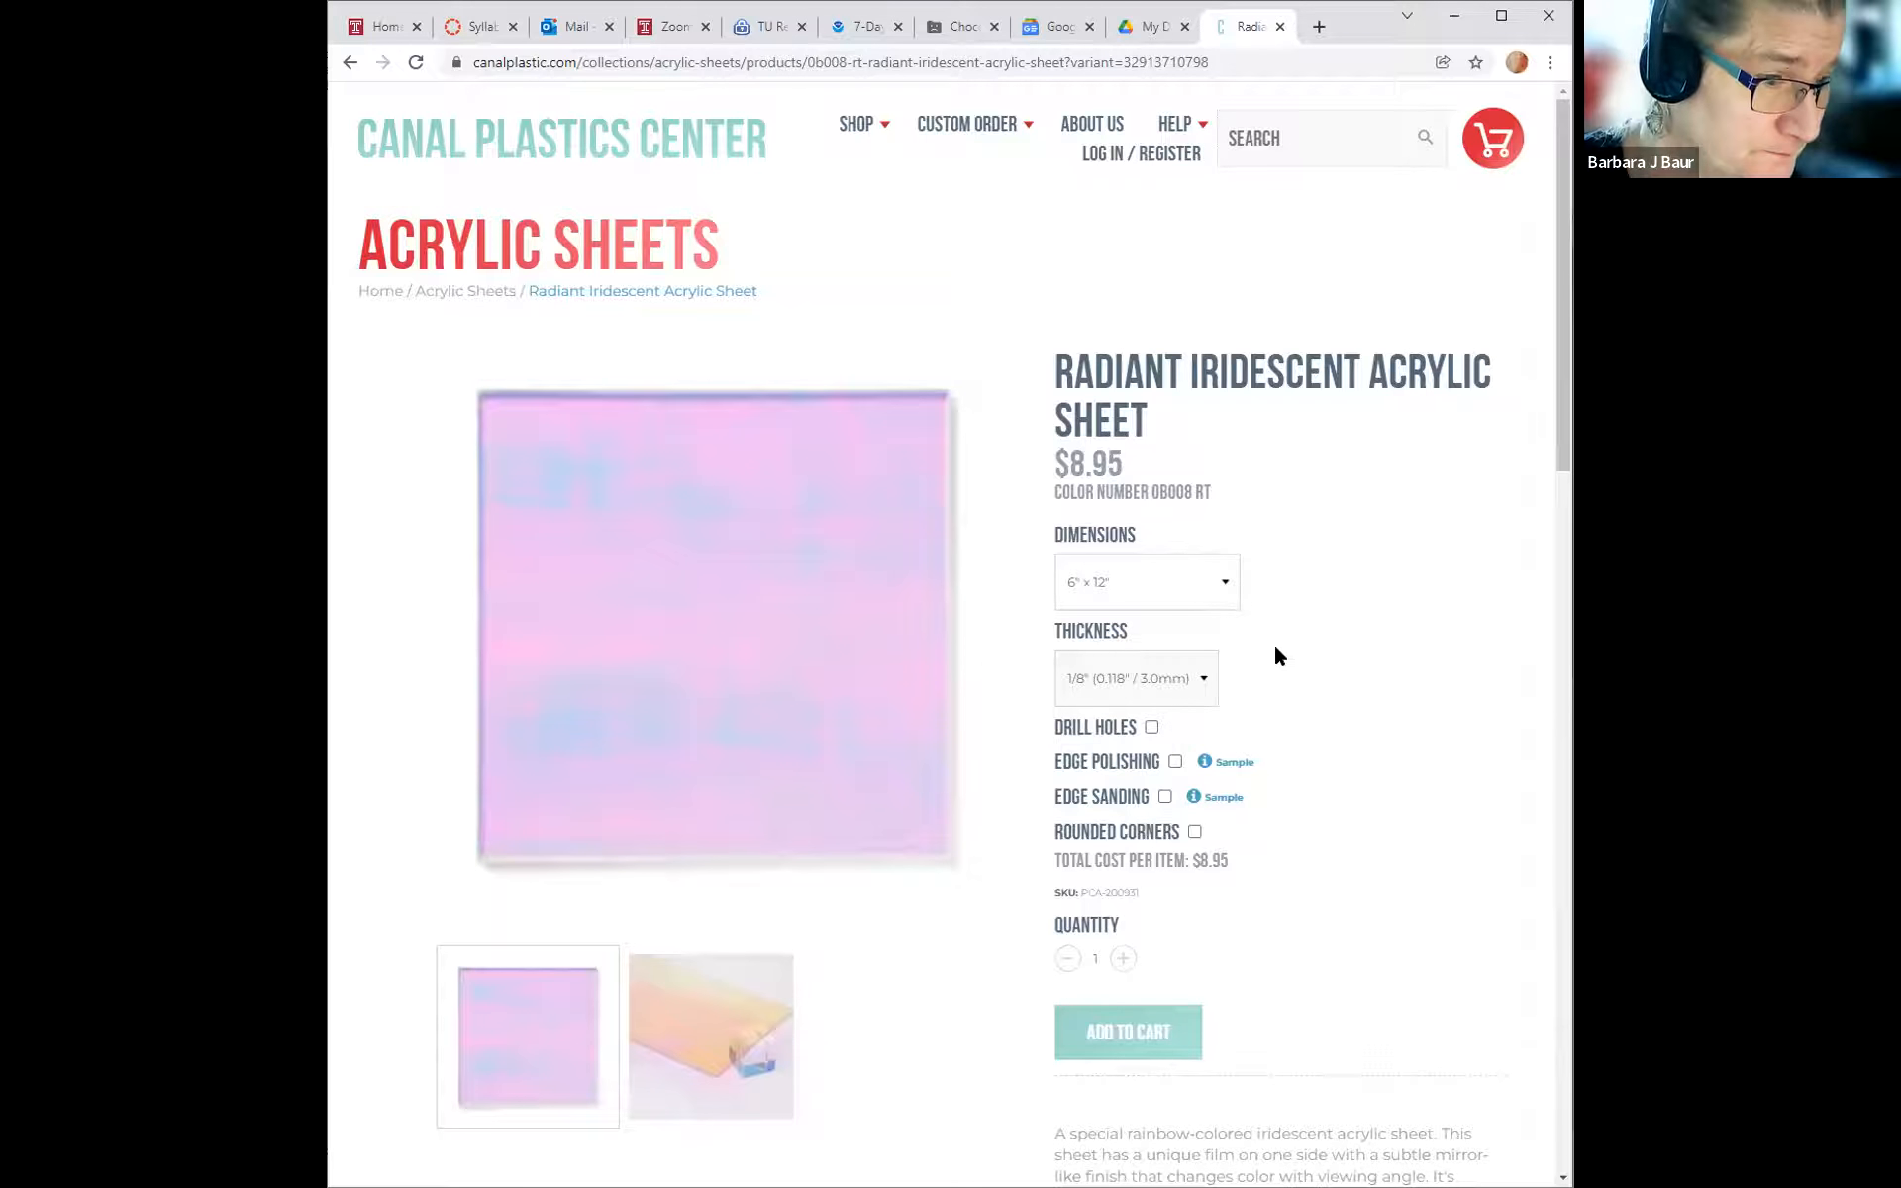
Try a quantity of 2 for the iridescent sheet, check its thickness options, and return the quantity to 1.
{"action": "scroll", "coordinate": [1397, 891], "scroll_direction": "down", "scroll_amount": 2}
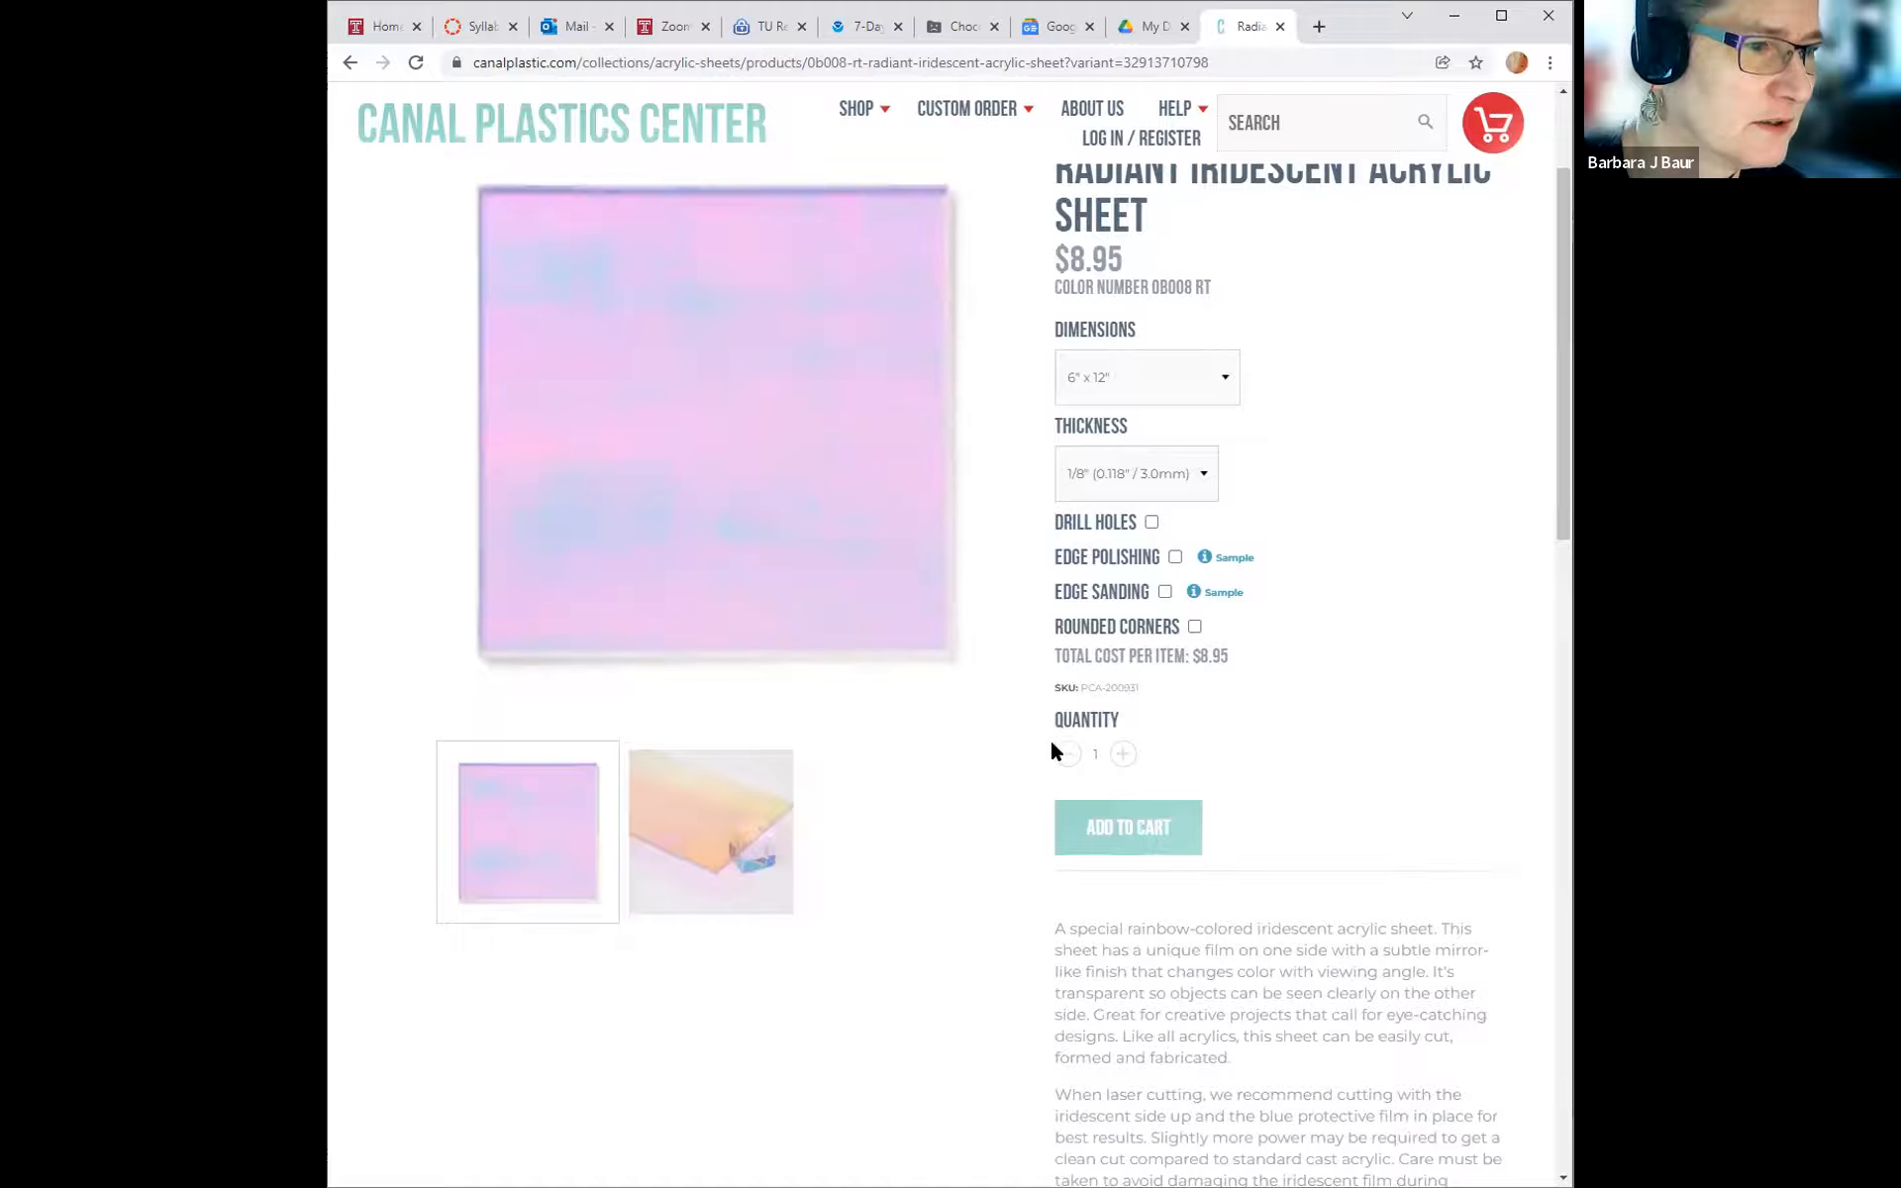
{"action": "left_click", "coordinate": [1123, 755]}
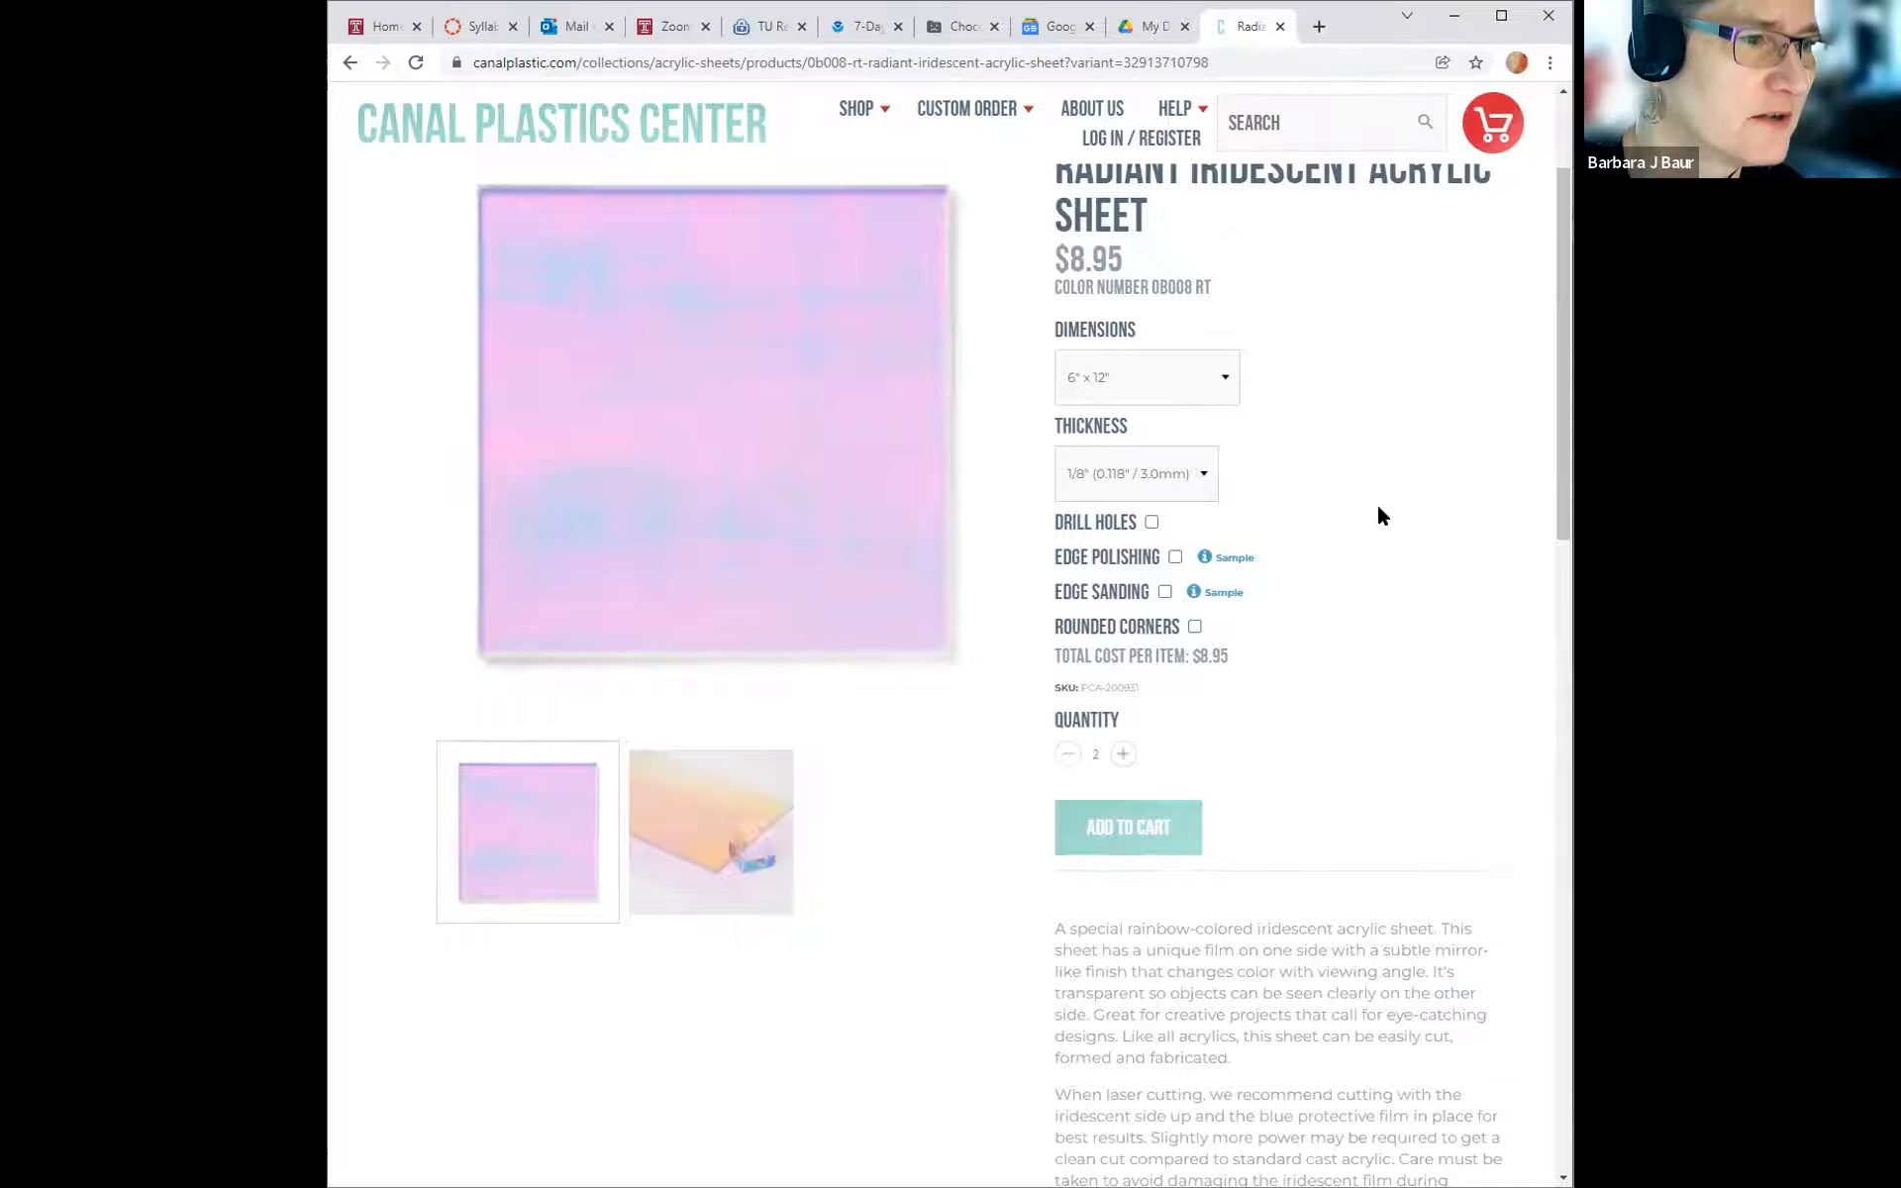
{"action": "left_click", "coordinate": [1201, 477]}
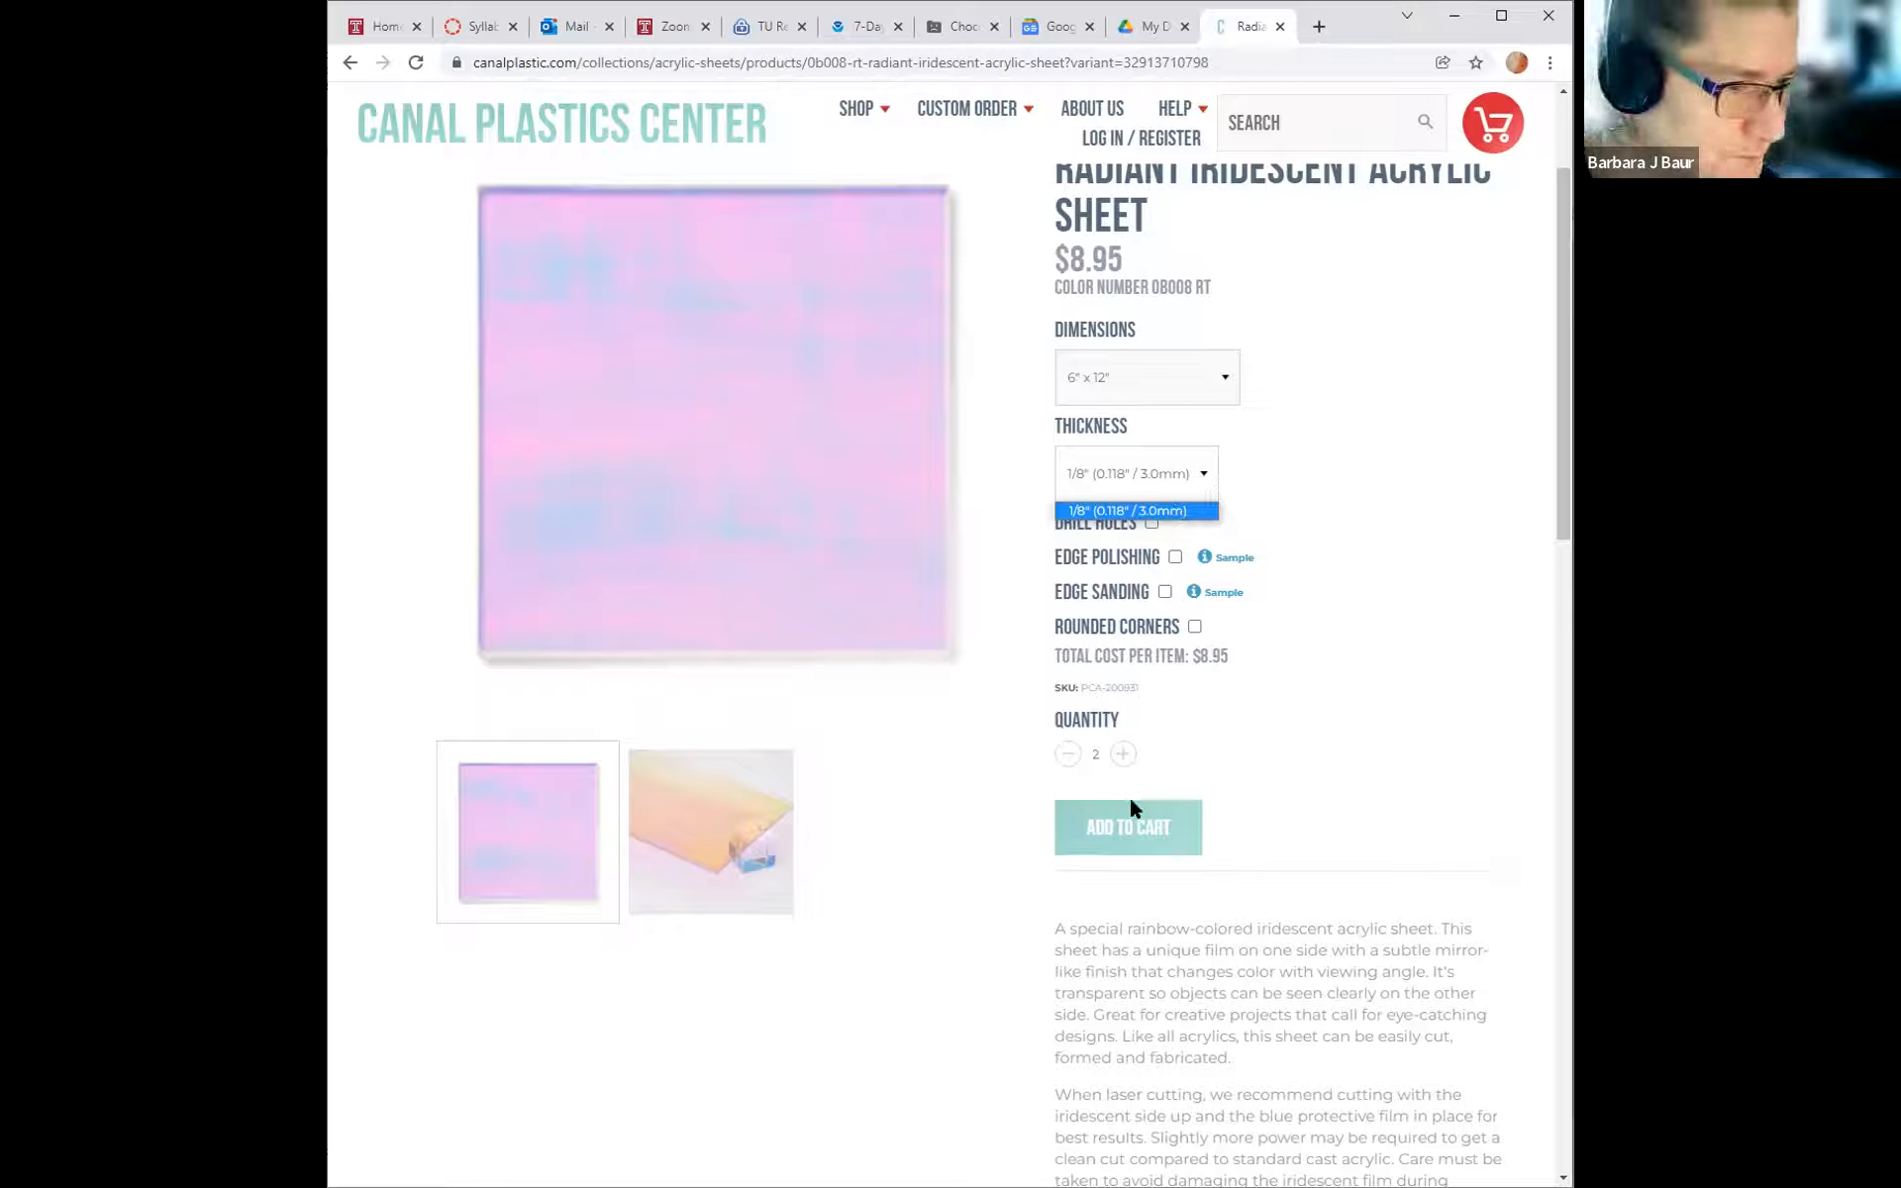
{"action": "left_click", "coordinate": [1067, 754]}
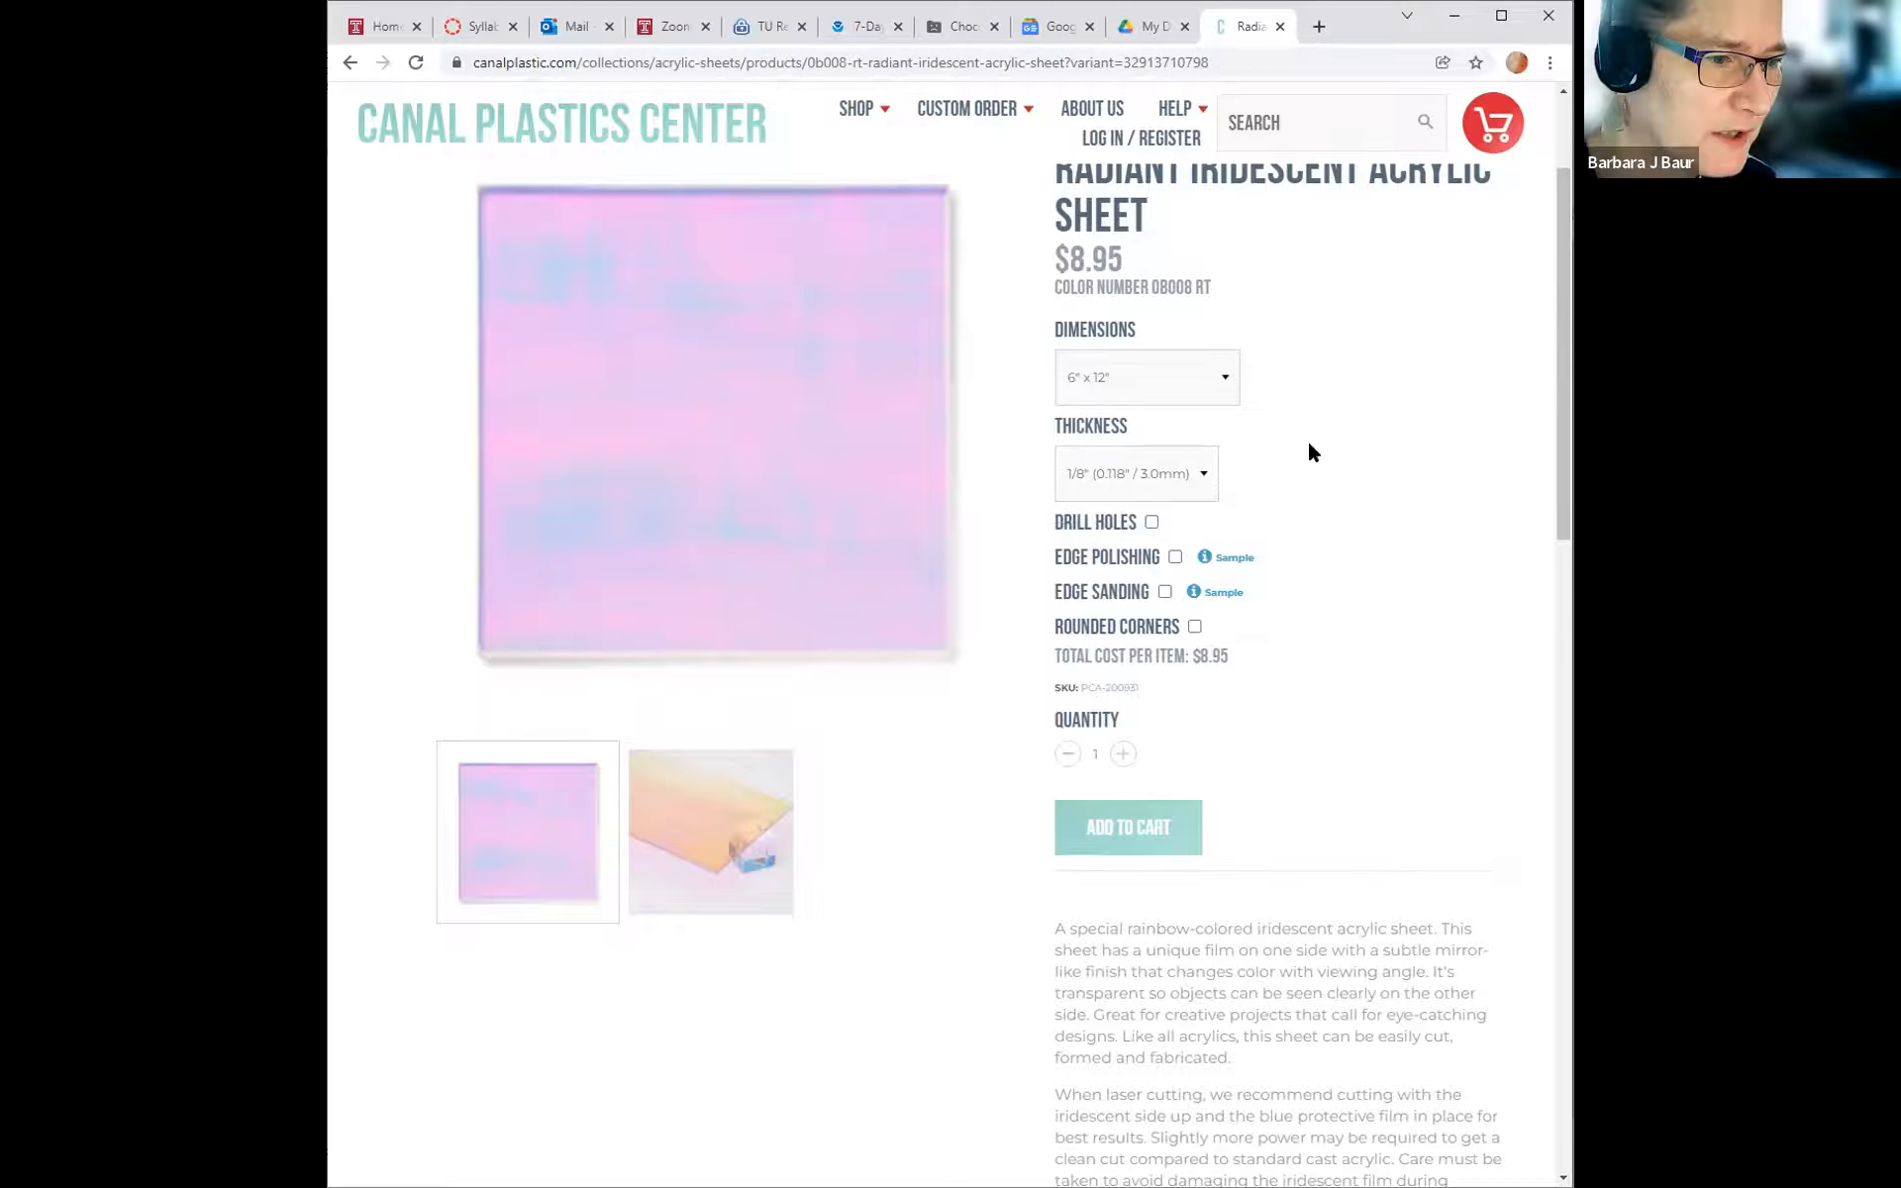
Compare the iridescent sheet's price at 12" x 12" with its price at 6" x 12", leaving 6" x 12" selected.
{"action": "scroll", "coordinate": [1364, 467], "scroll_direction": "down", "scroll_amount": 2}
{"action": "scroll", "coordinate": [1364, 466], "scroll_direction": "up", "scroll_amount": 3}
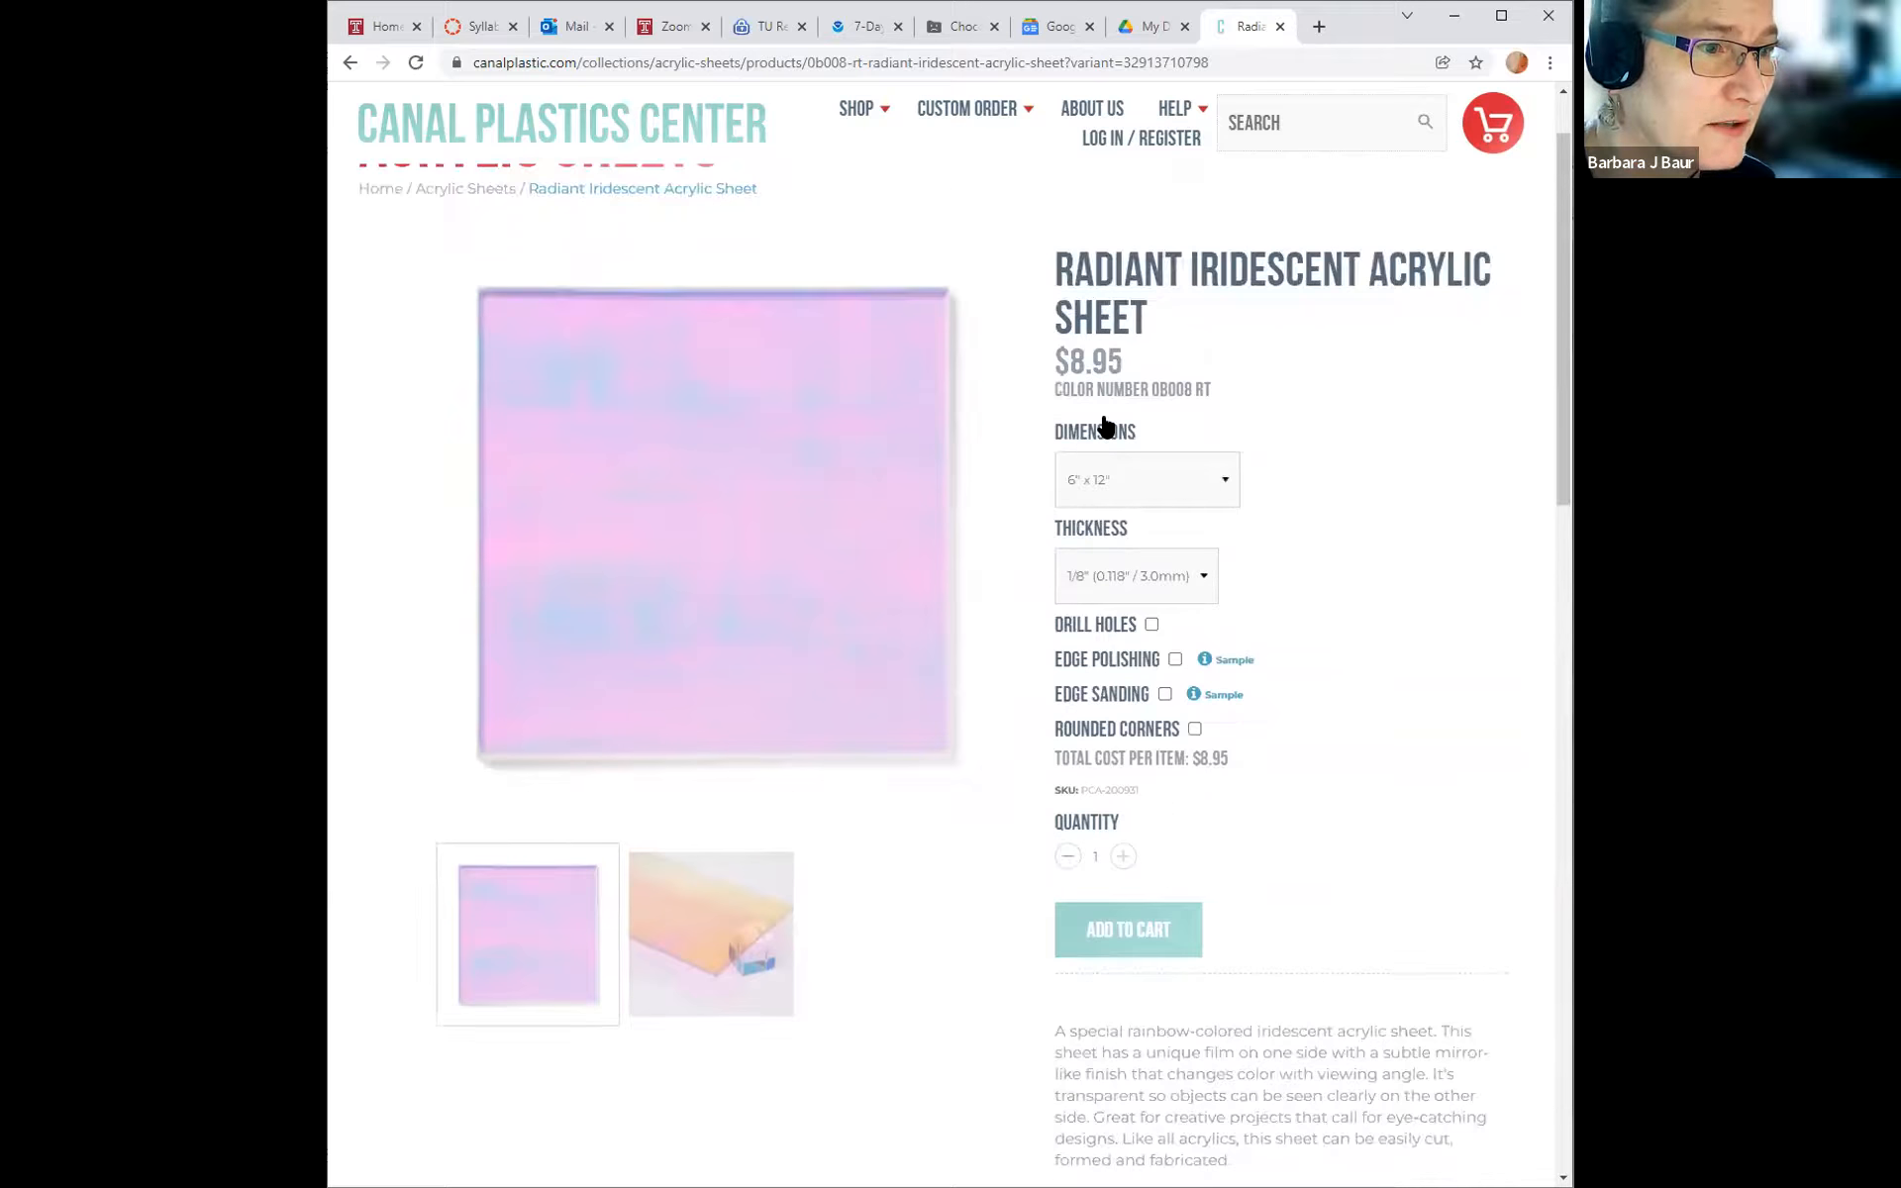
{"action": "mouse_move", "coordinate": [1562, 388]}
{"action": "left_mouse_down"}
{"action": "mouse_move", "coordinate": [1547, 841]}
{"action": "mouse_move", "coordinate": [1525, 385]}
{"action": "left_mouse_up"}
{"action": "left_click", "coordinate": [1219, 354]}
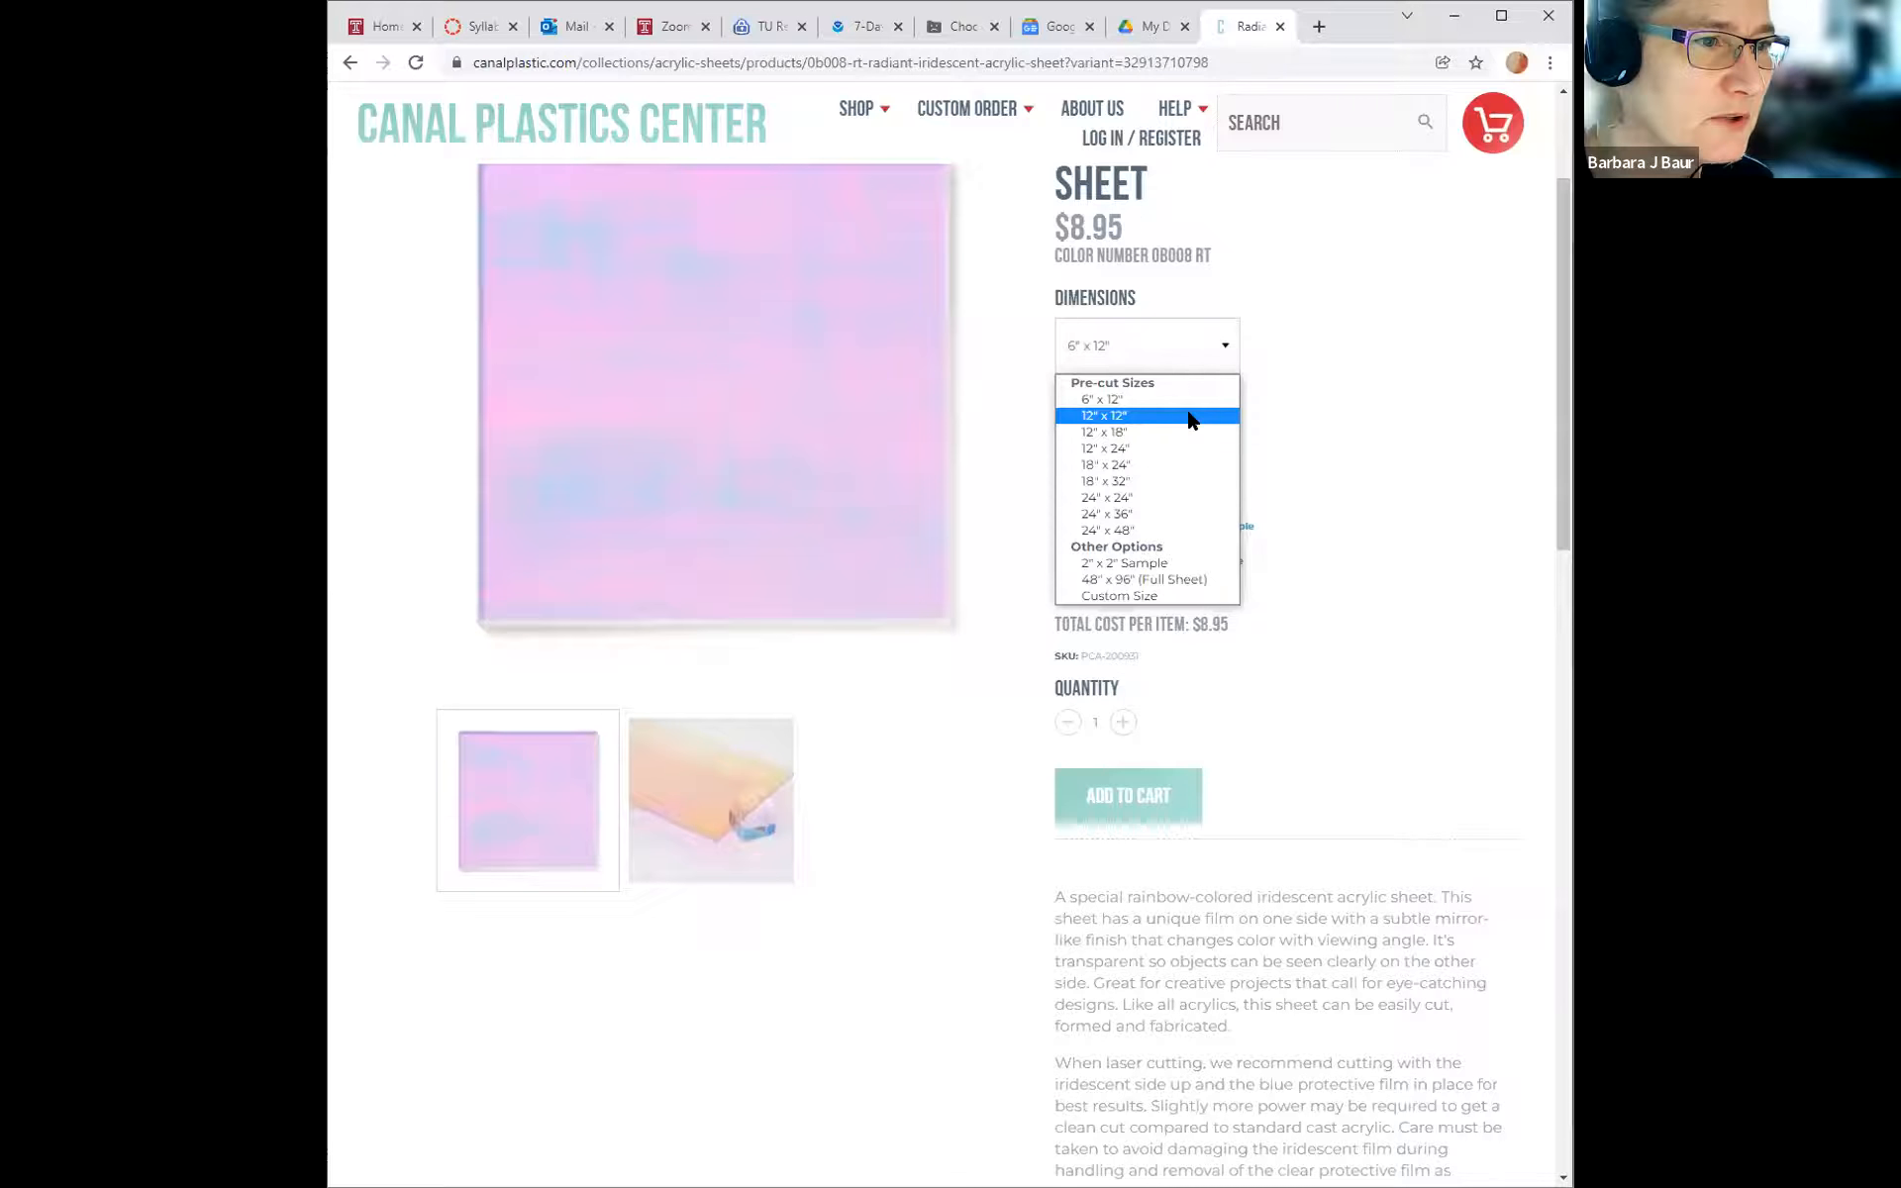
{"action": "left_click", "coordinate": [1193, 416]}
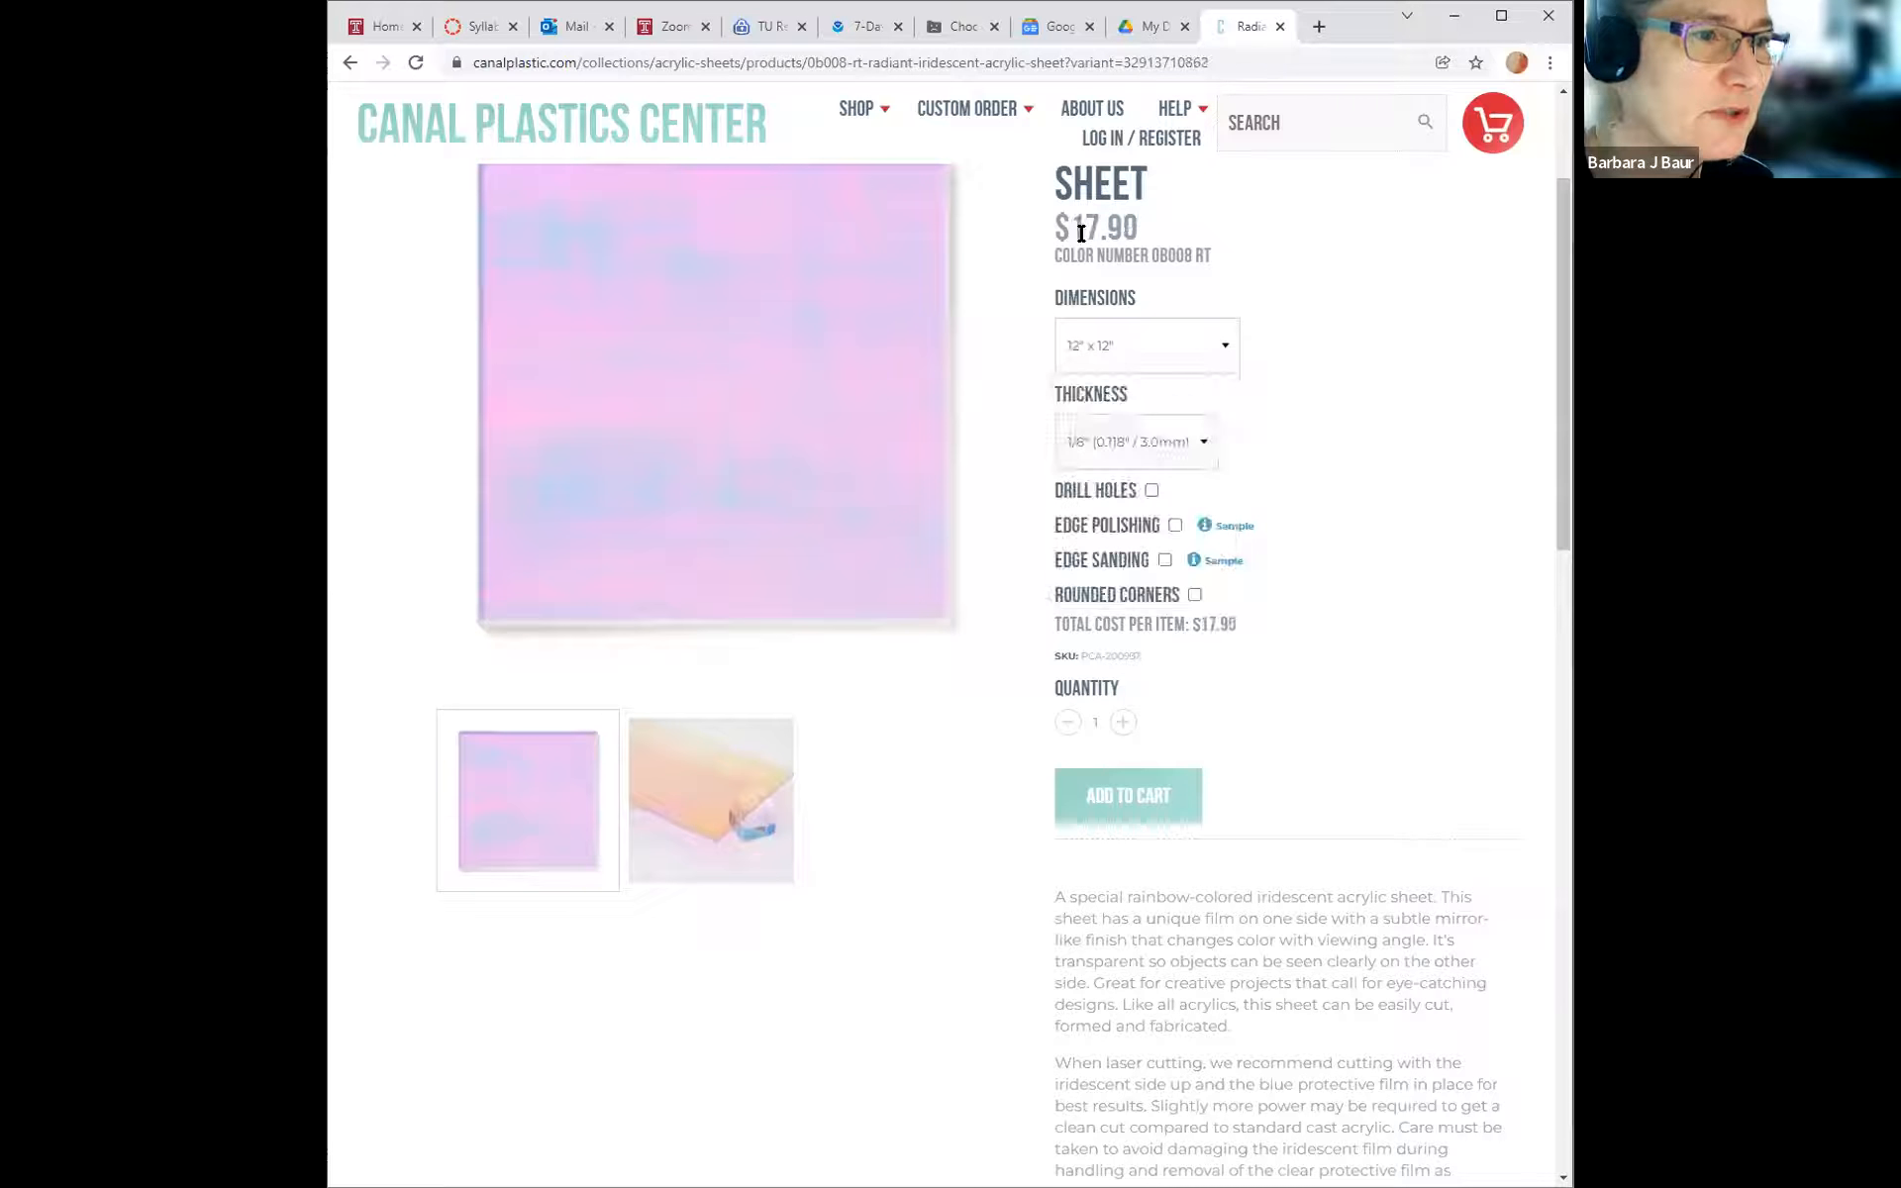
{"action": "left_click", "coordinate": [1202, 335]}
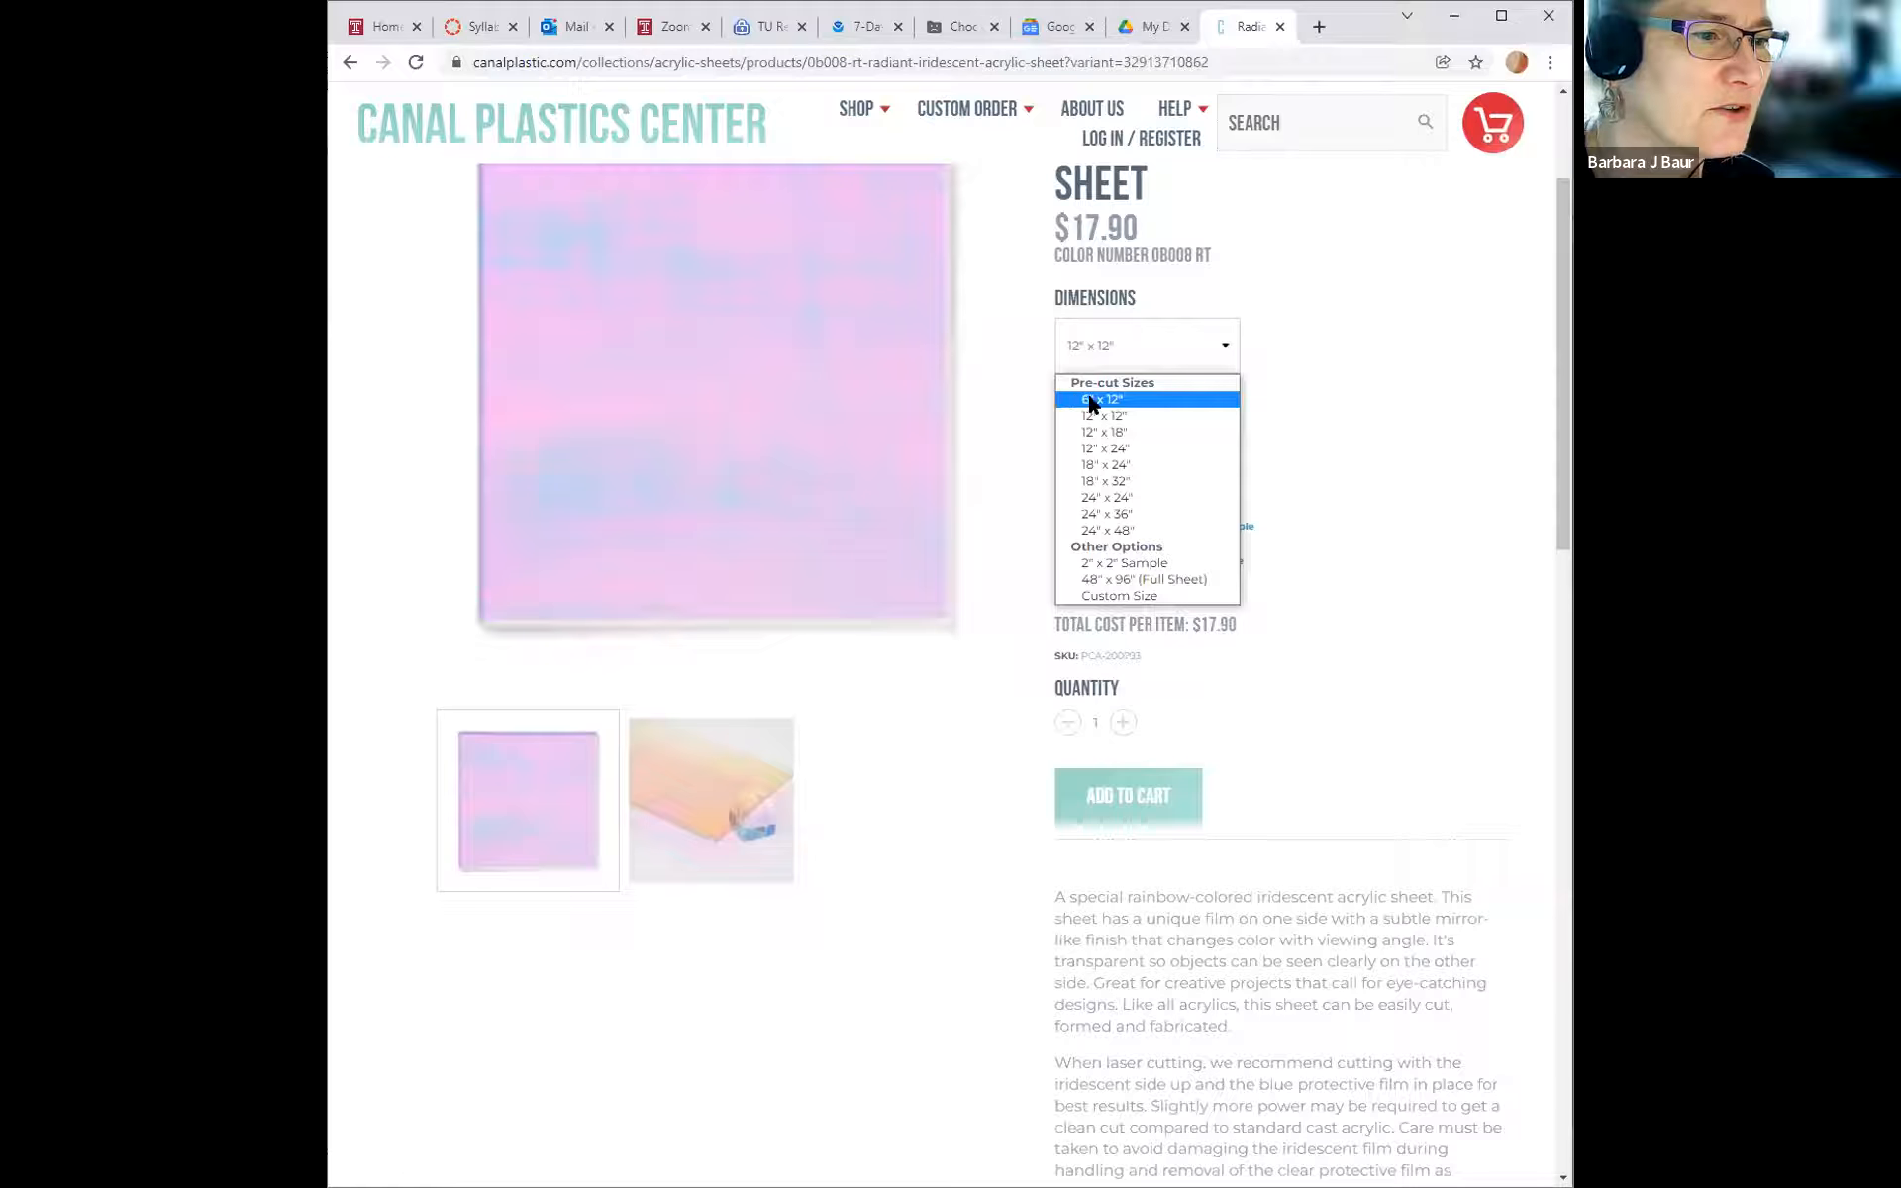
{"action": "left_click", "coordinate": [1089, 400]}
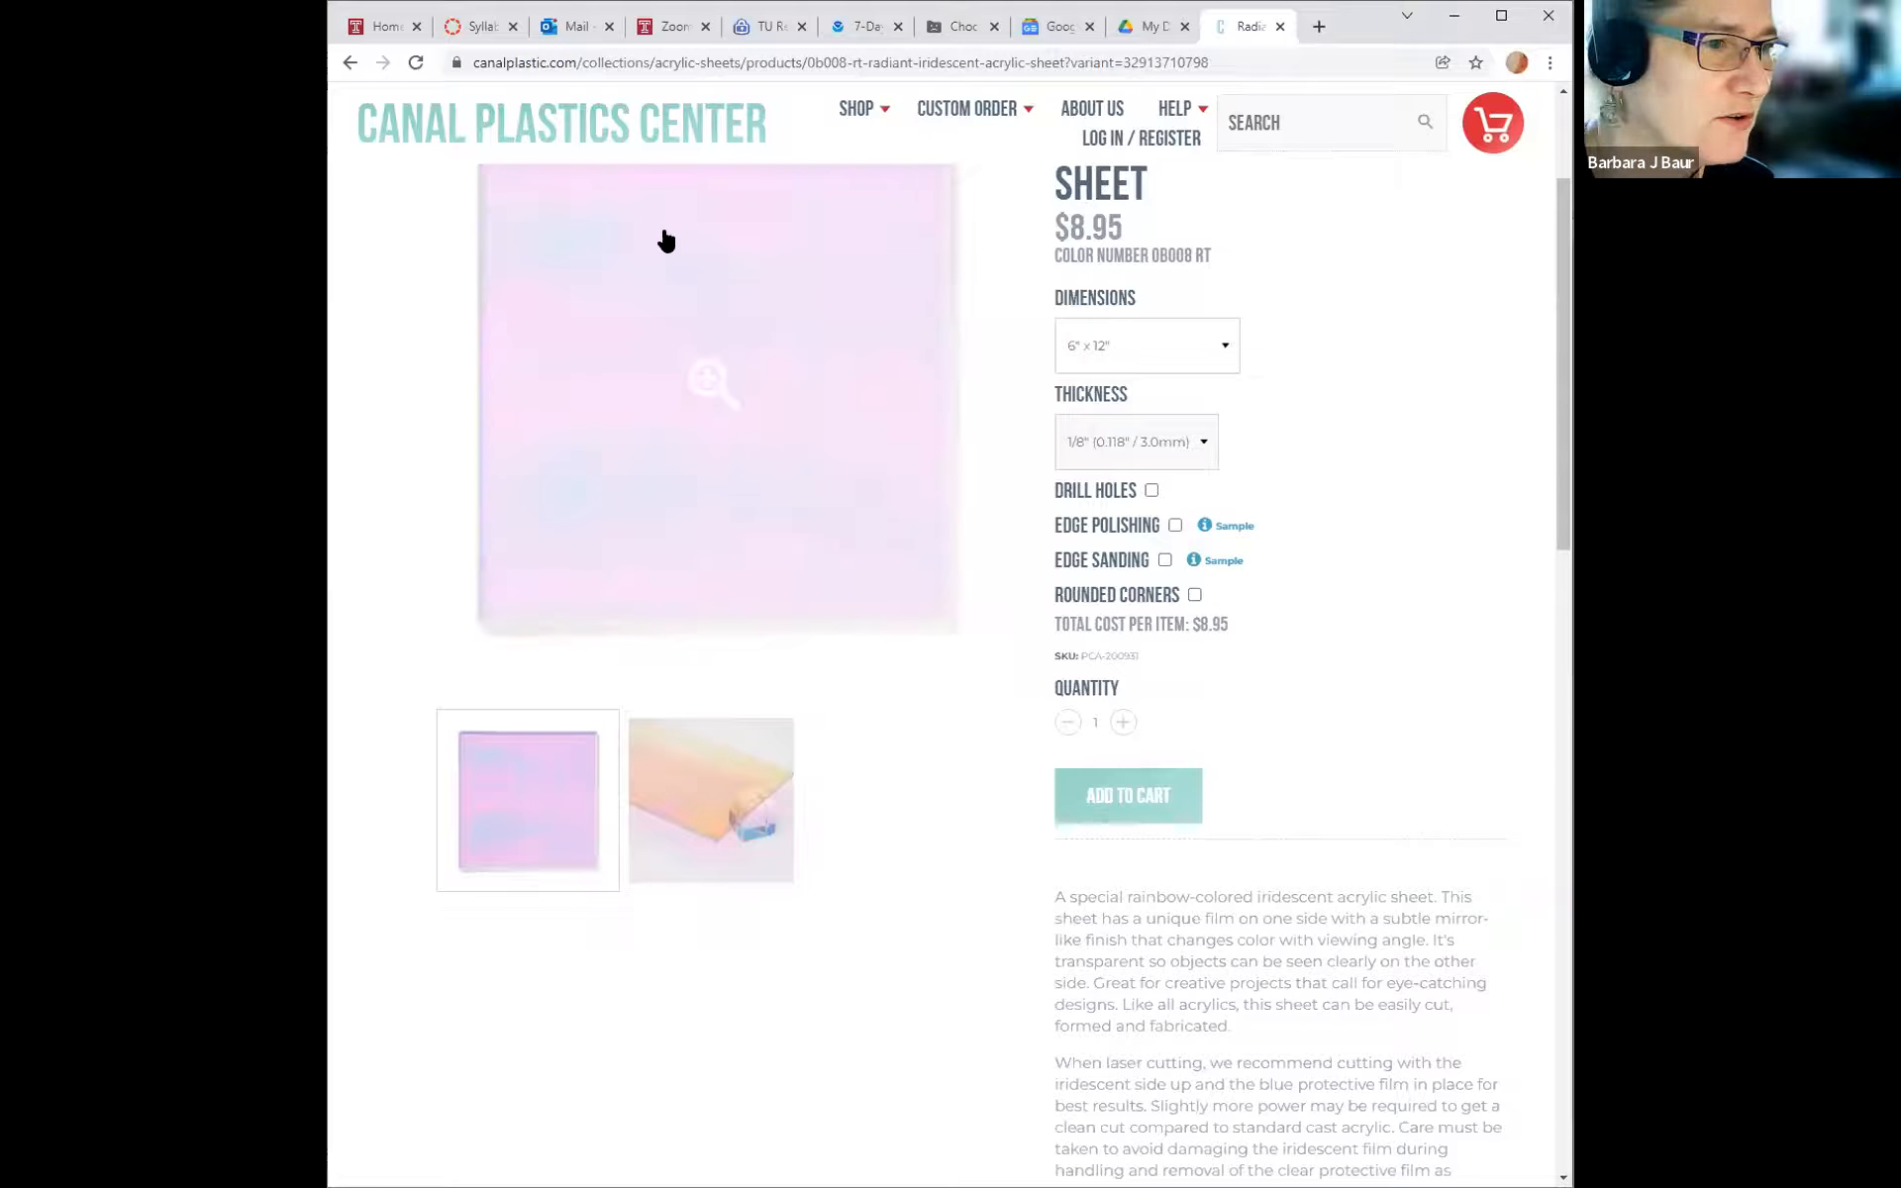
Return to the acrylic sheets collection and open the Silver Mirror Acrylic Sheet for its price and options.
{"action": "scroll", "coordinate": [1523, 432], "scroll_direction": "up", "scroll_amount": 3}
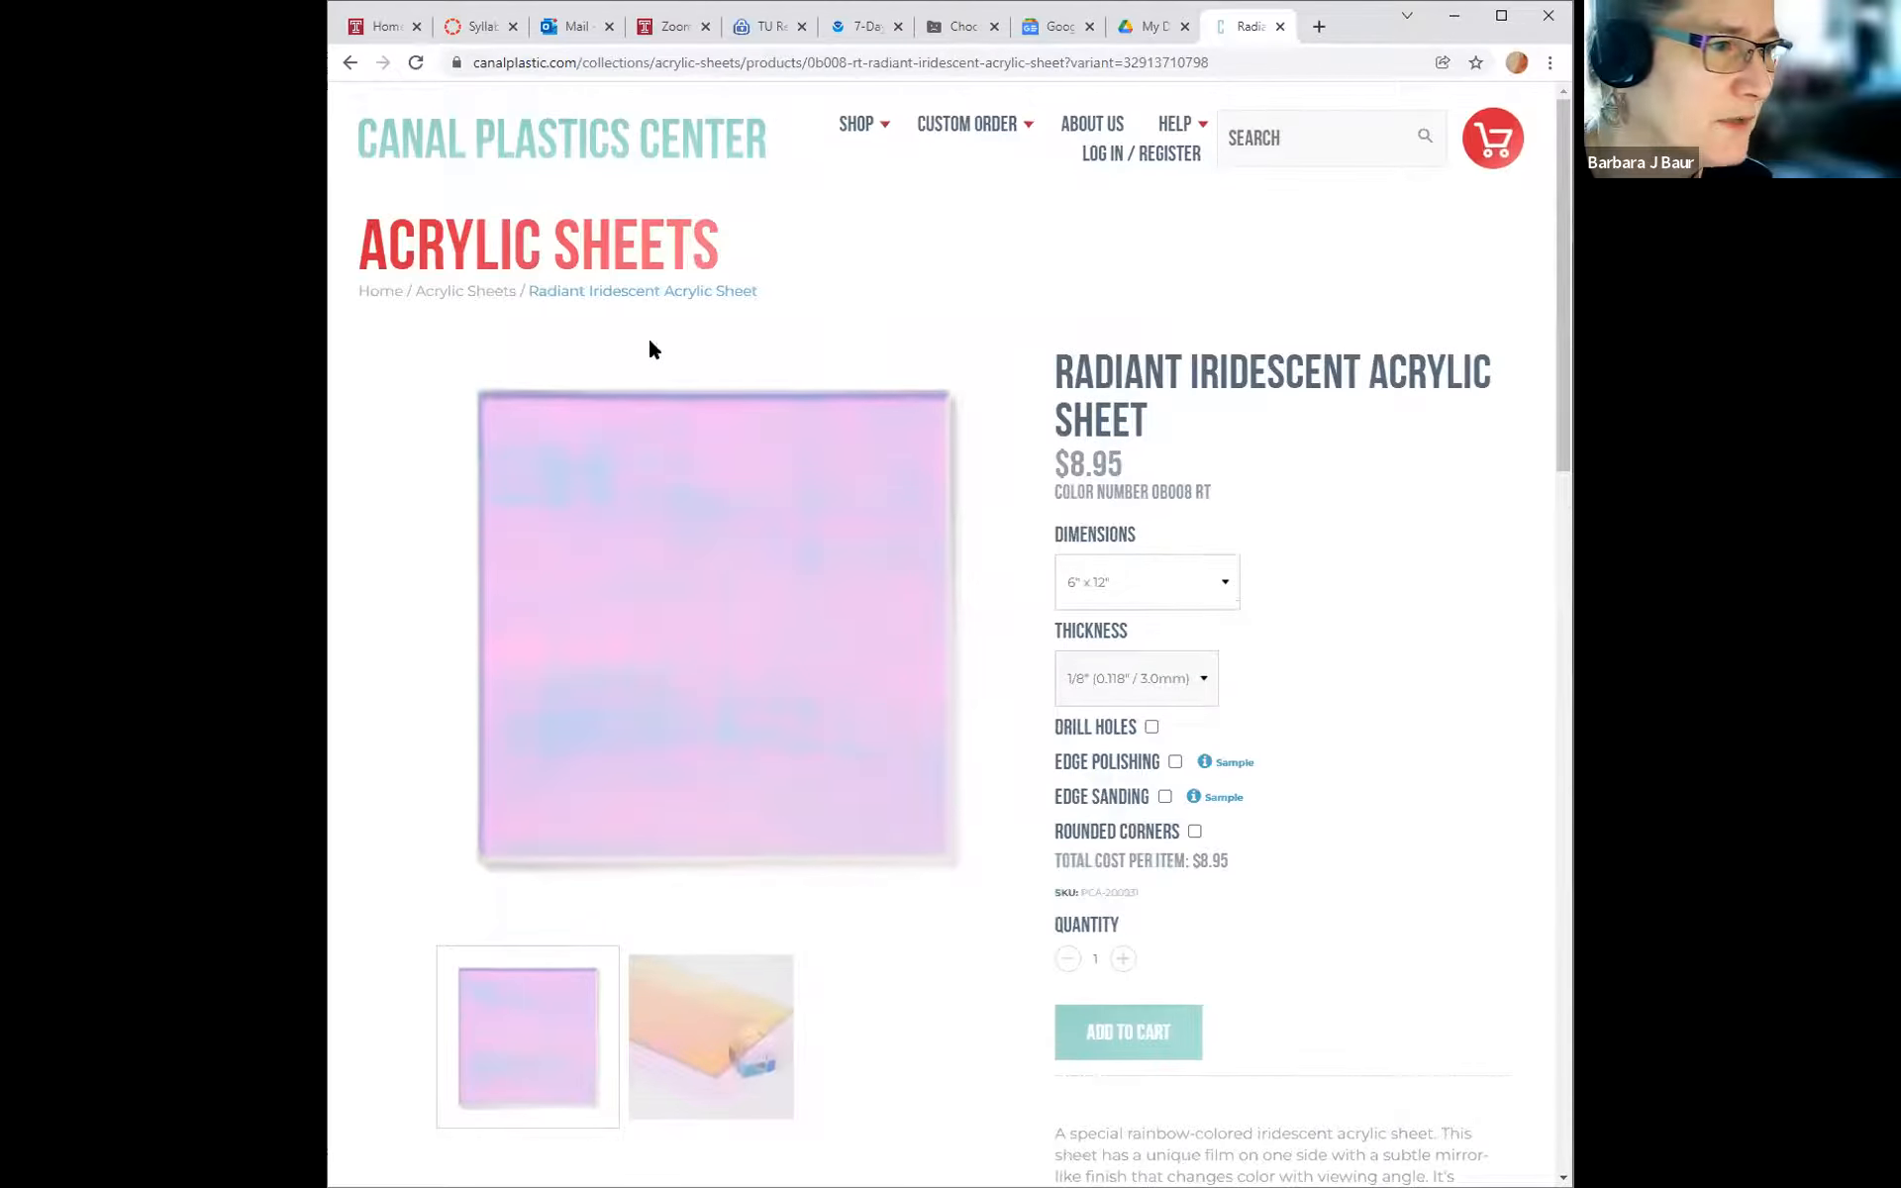
{"action": "left_click", "coordinate": [445, 292]}
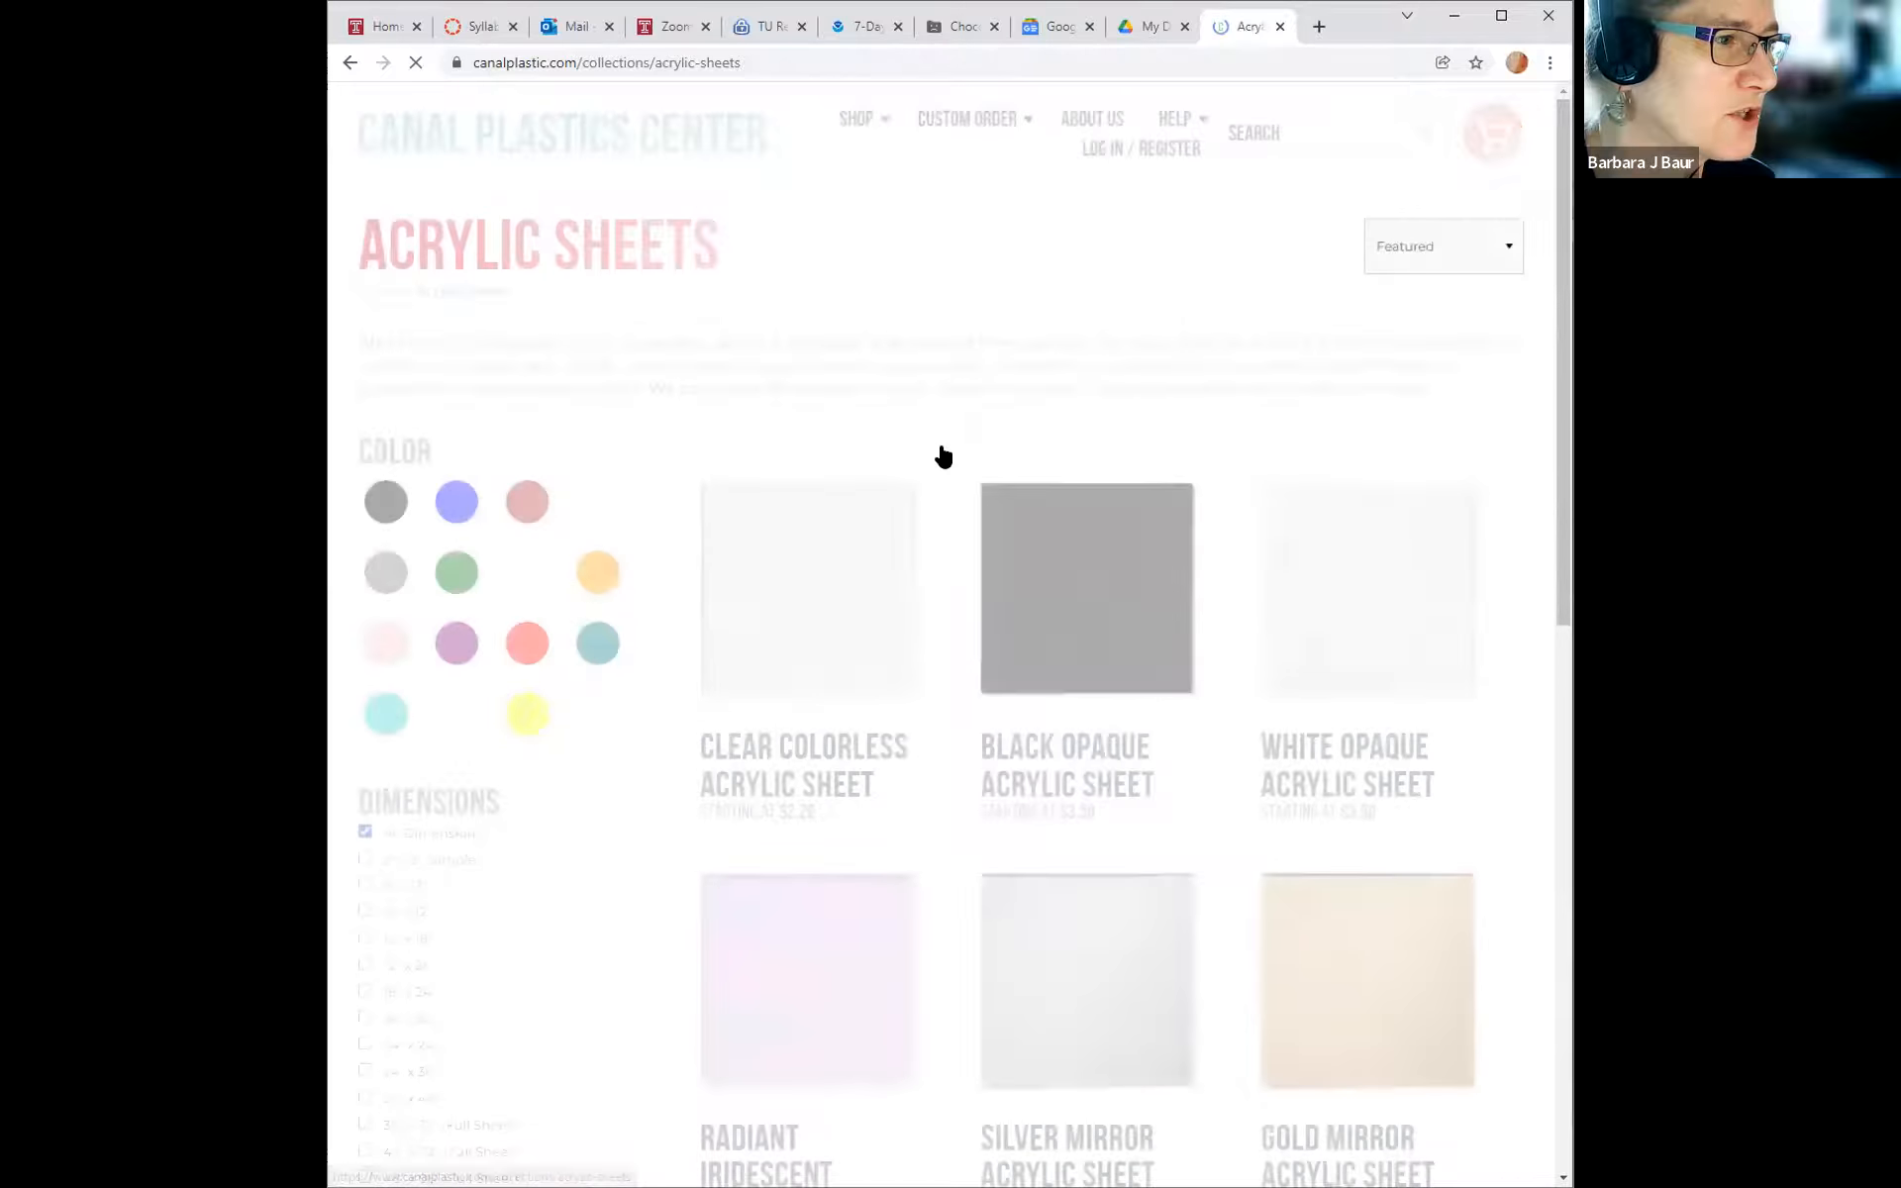
{"action": "scroll", "coordinate": [1186, 683], "scroll_direction": "down", "scroll_amount": 7}
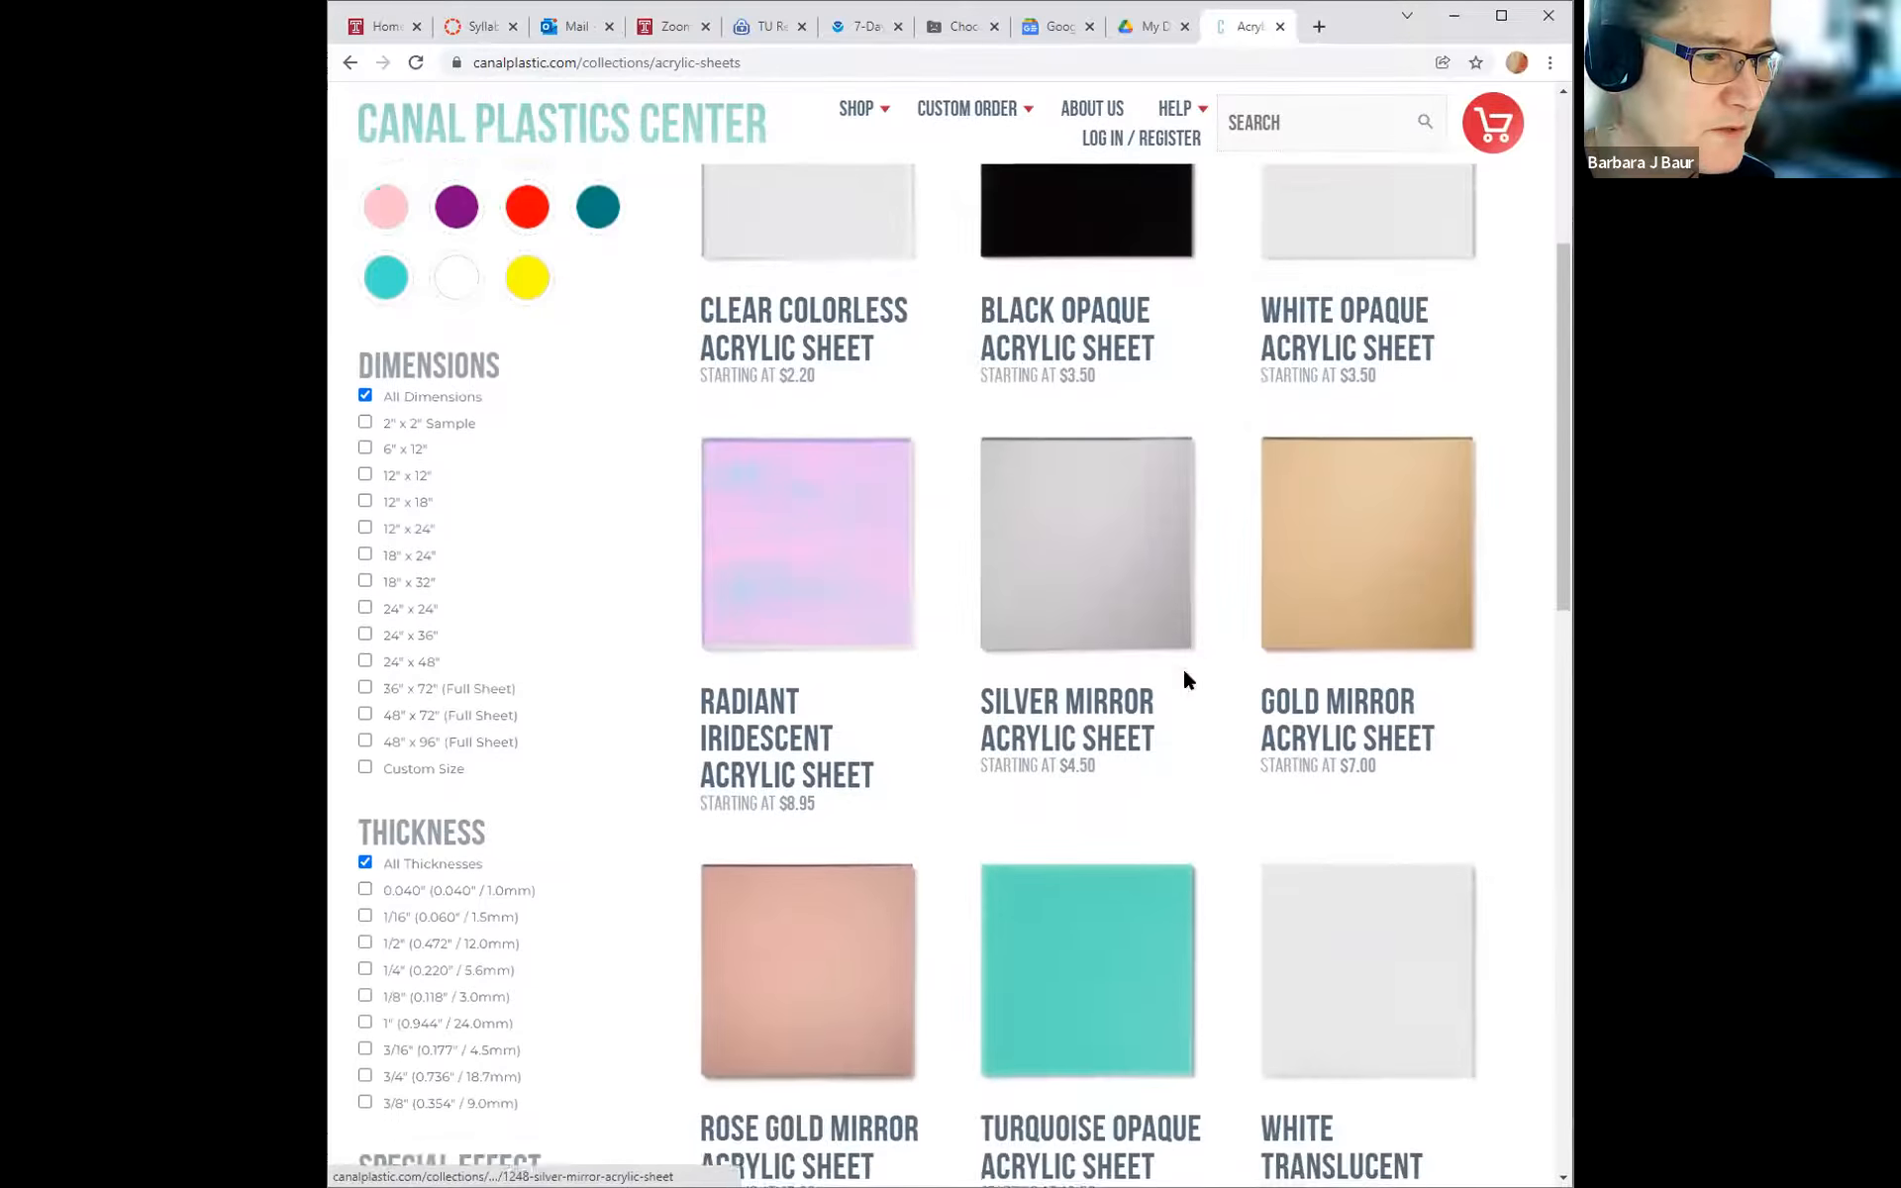
{"action": "left_click", "coordinate": [1062, 282]}
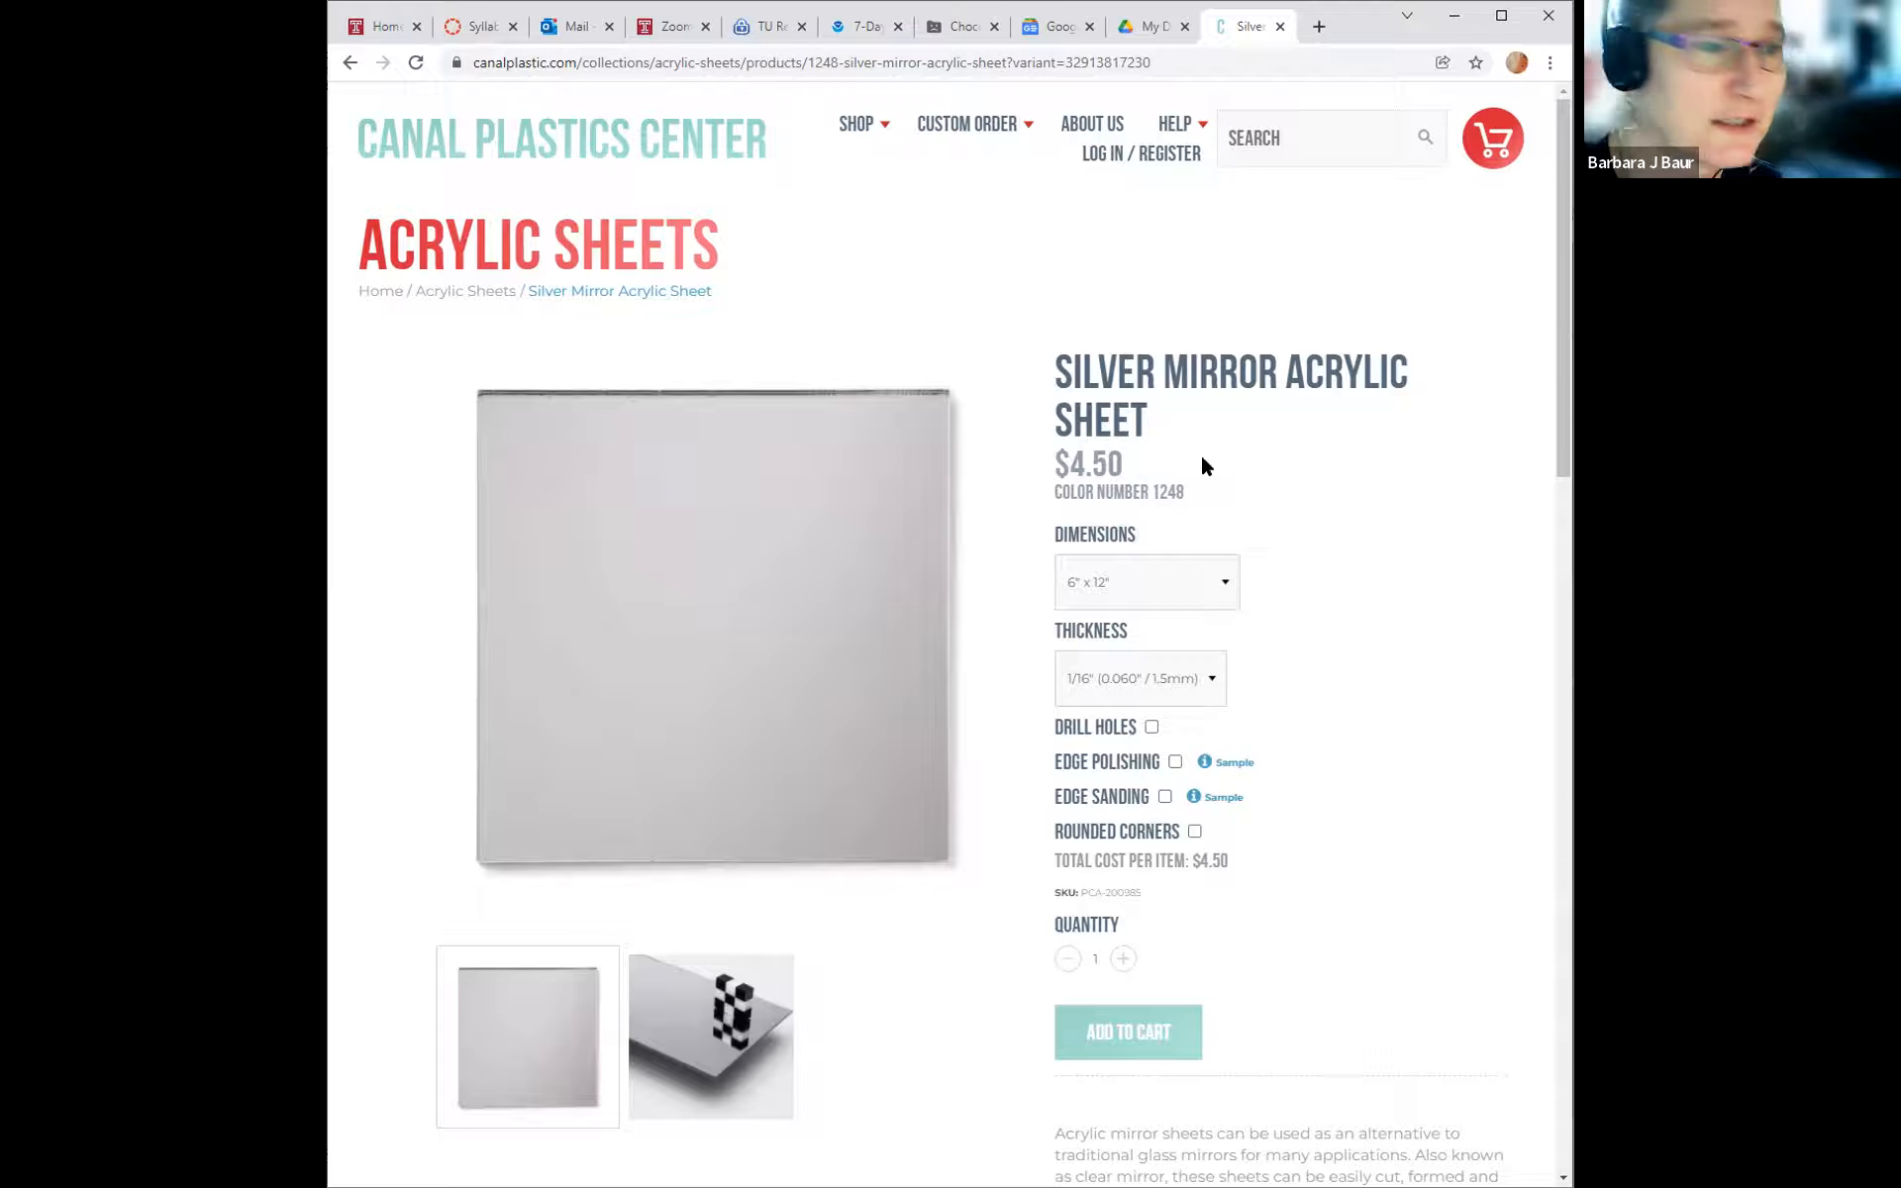
Go back to the collection, open the Turquoise Opaque Acrylic Sheet and check its available thicknesses.
{"action": "left_click", "coordinate": [482, 294]}
{"action": "scroll", "coordinate": [1144, 673], "scroll_direction": "down", "scroll_amount": 4}
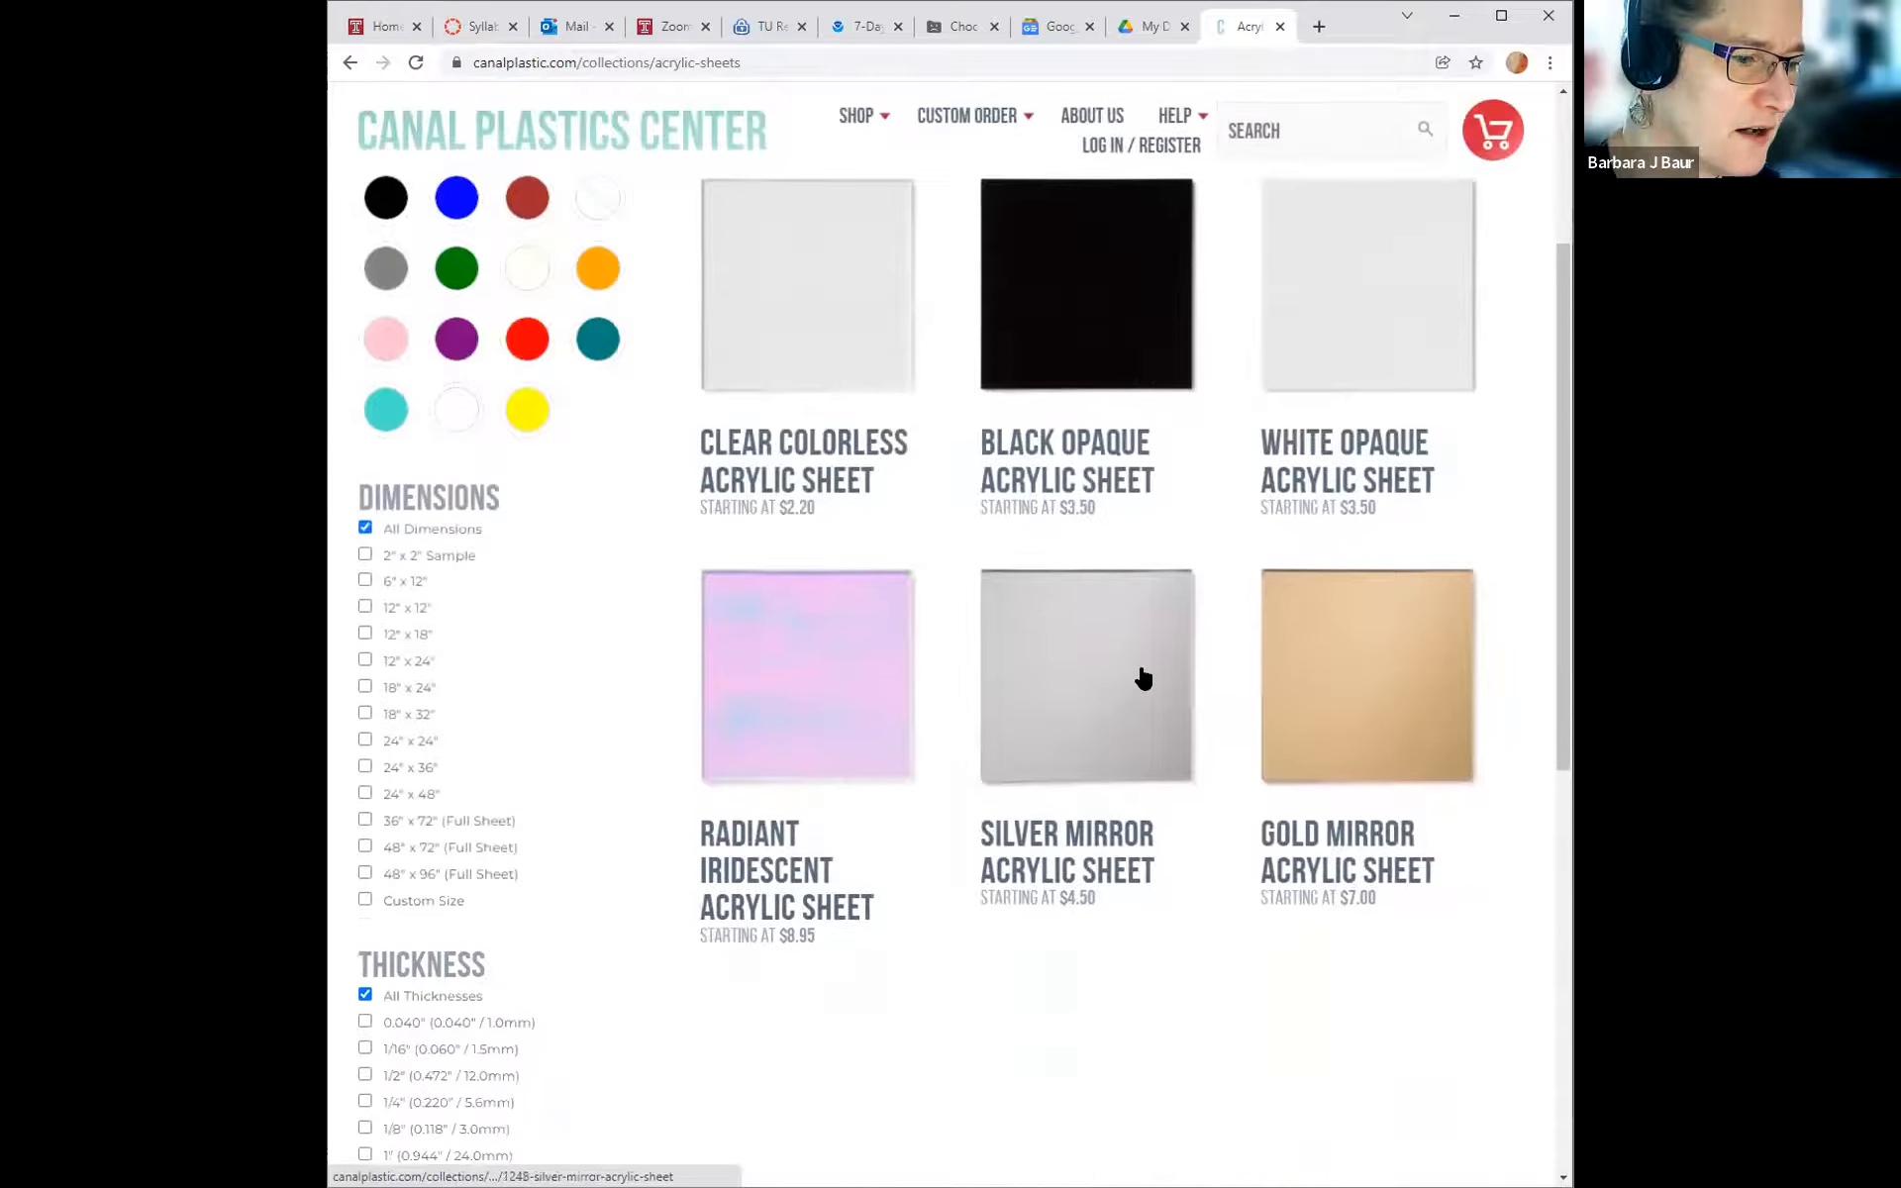
{"action": "scroll", "coordinate": [1144, 678], "scroll_direction": "down", "scroll_amount": 3}
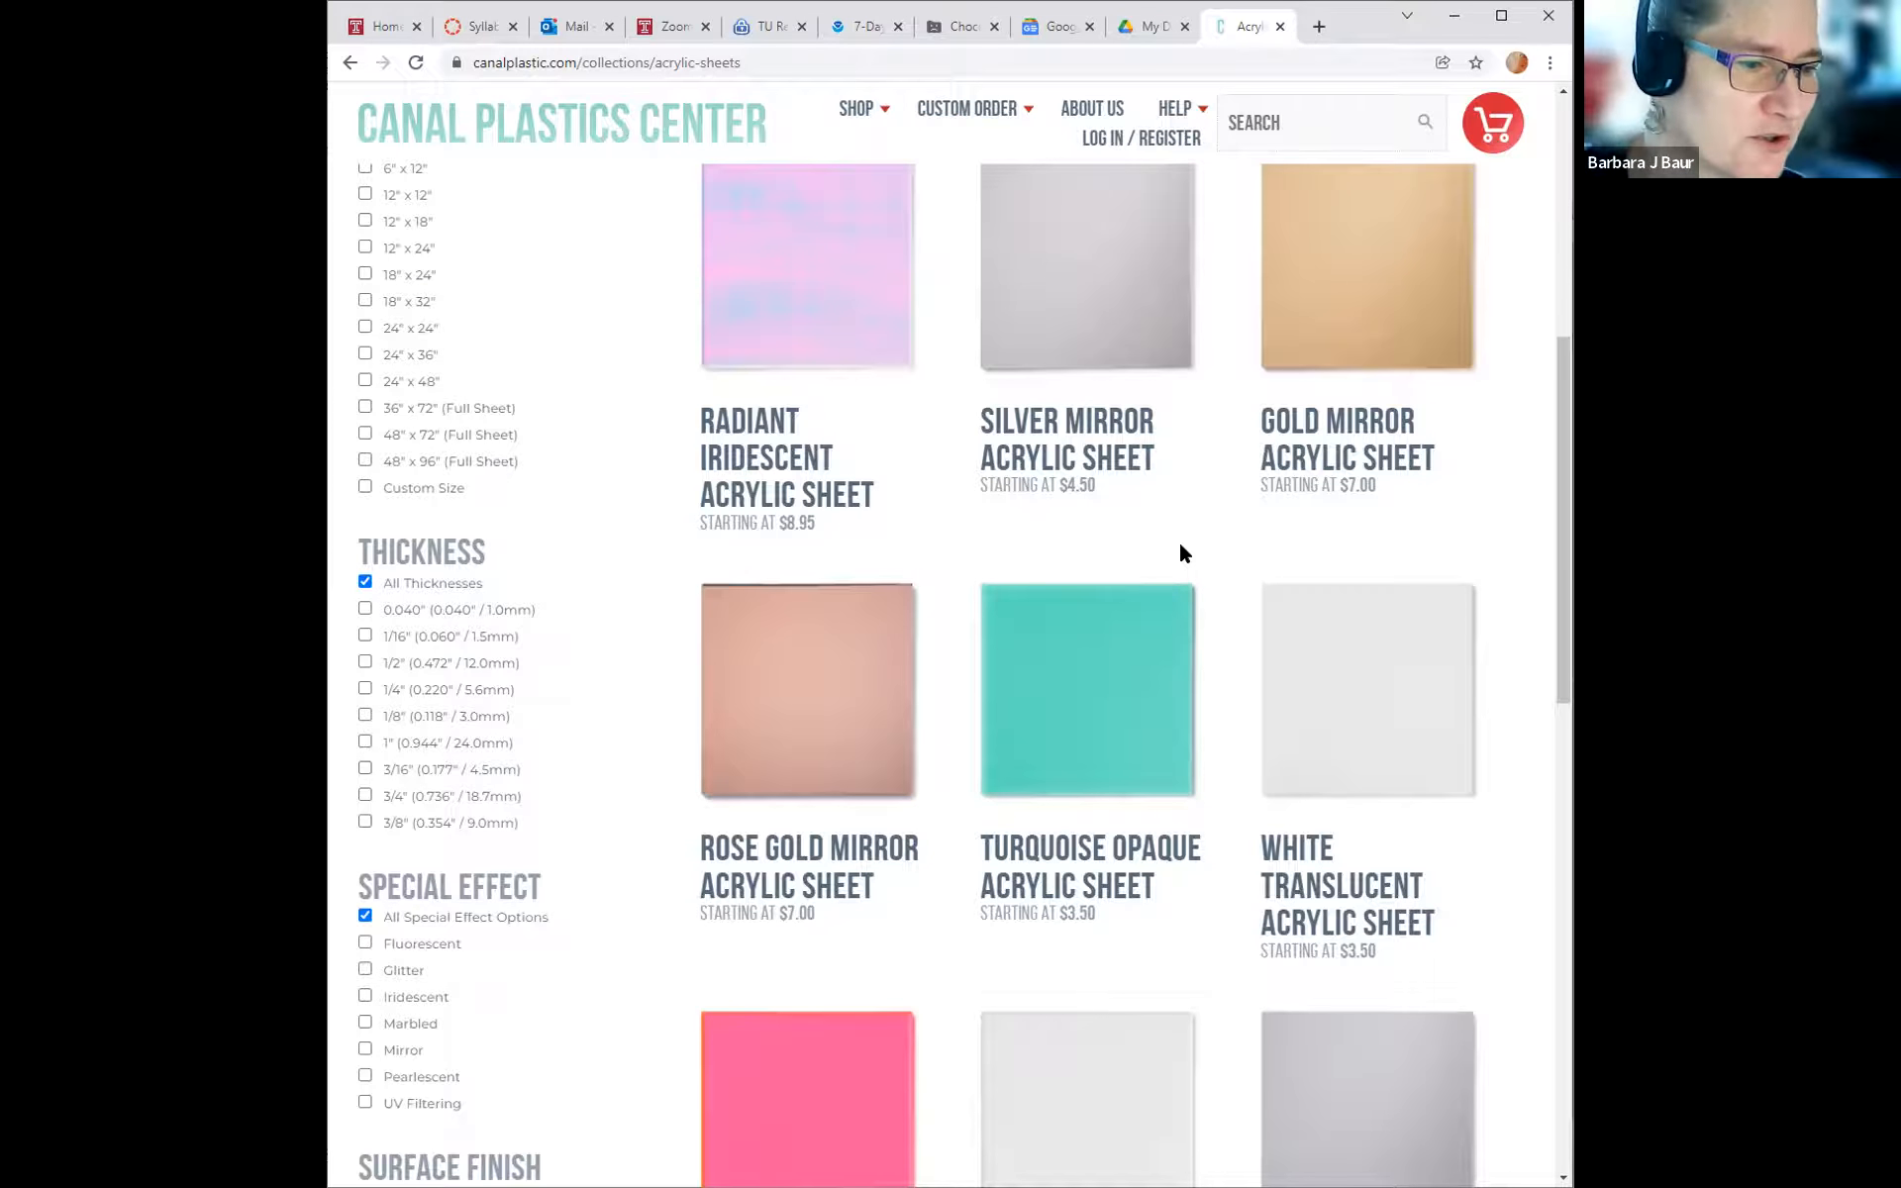
{"action": "left_click", "coordinate": [1154, 711]}
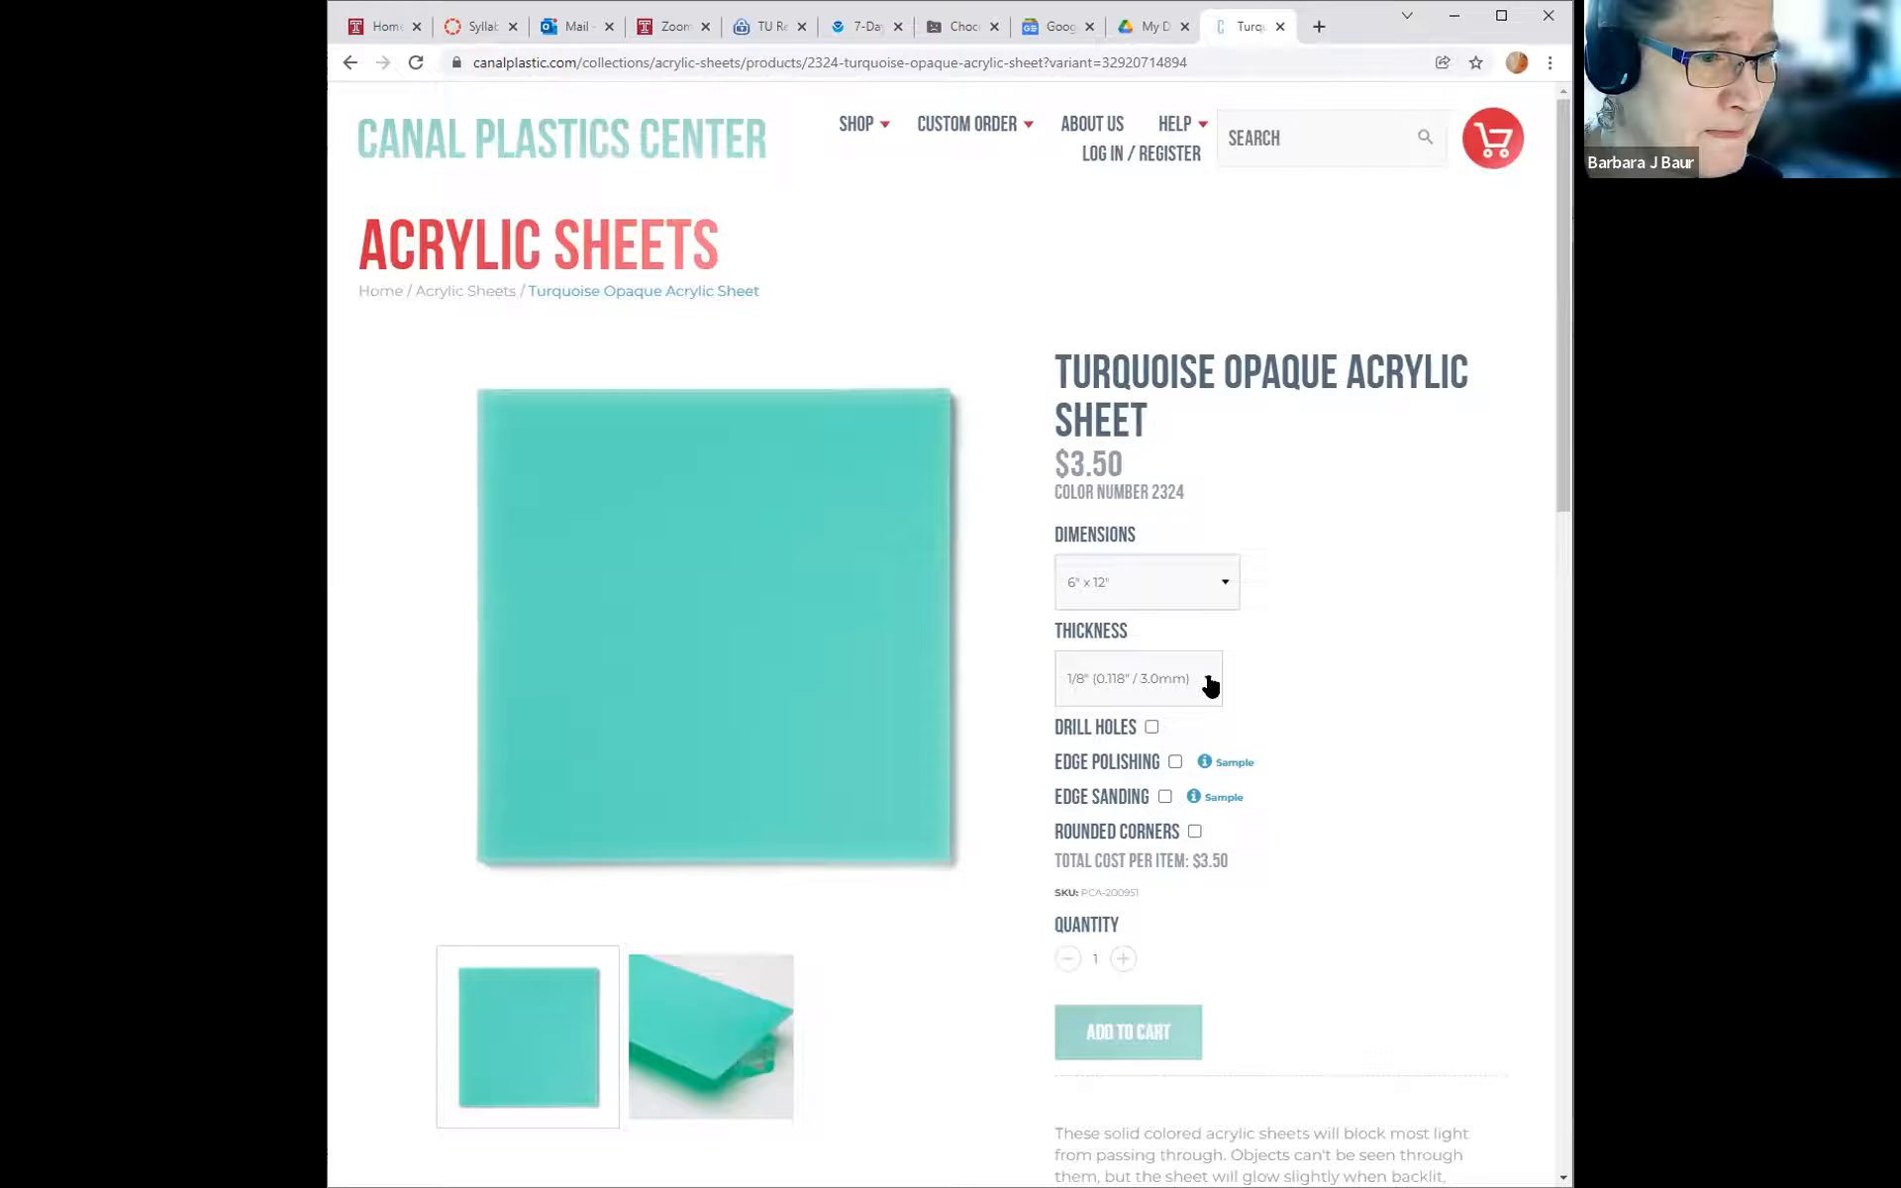
{"action": "left_click", "coordinate": [1209, 685]}
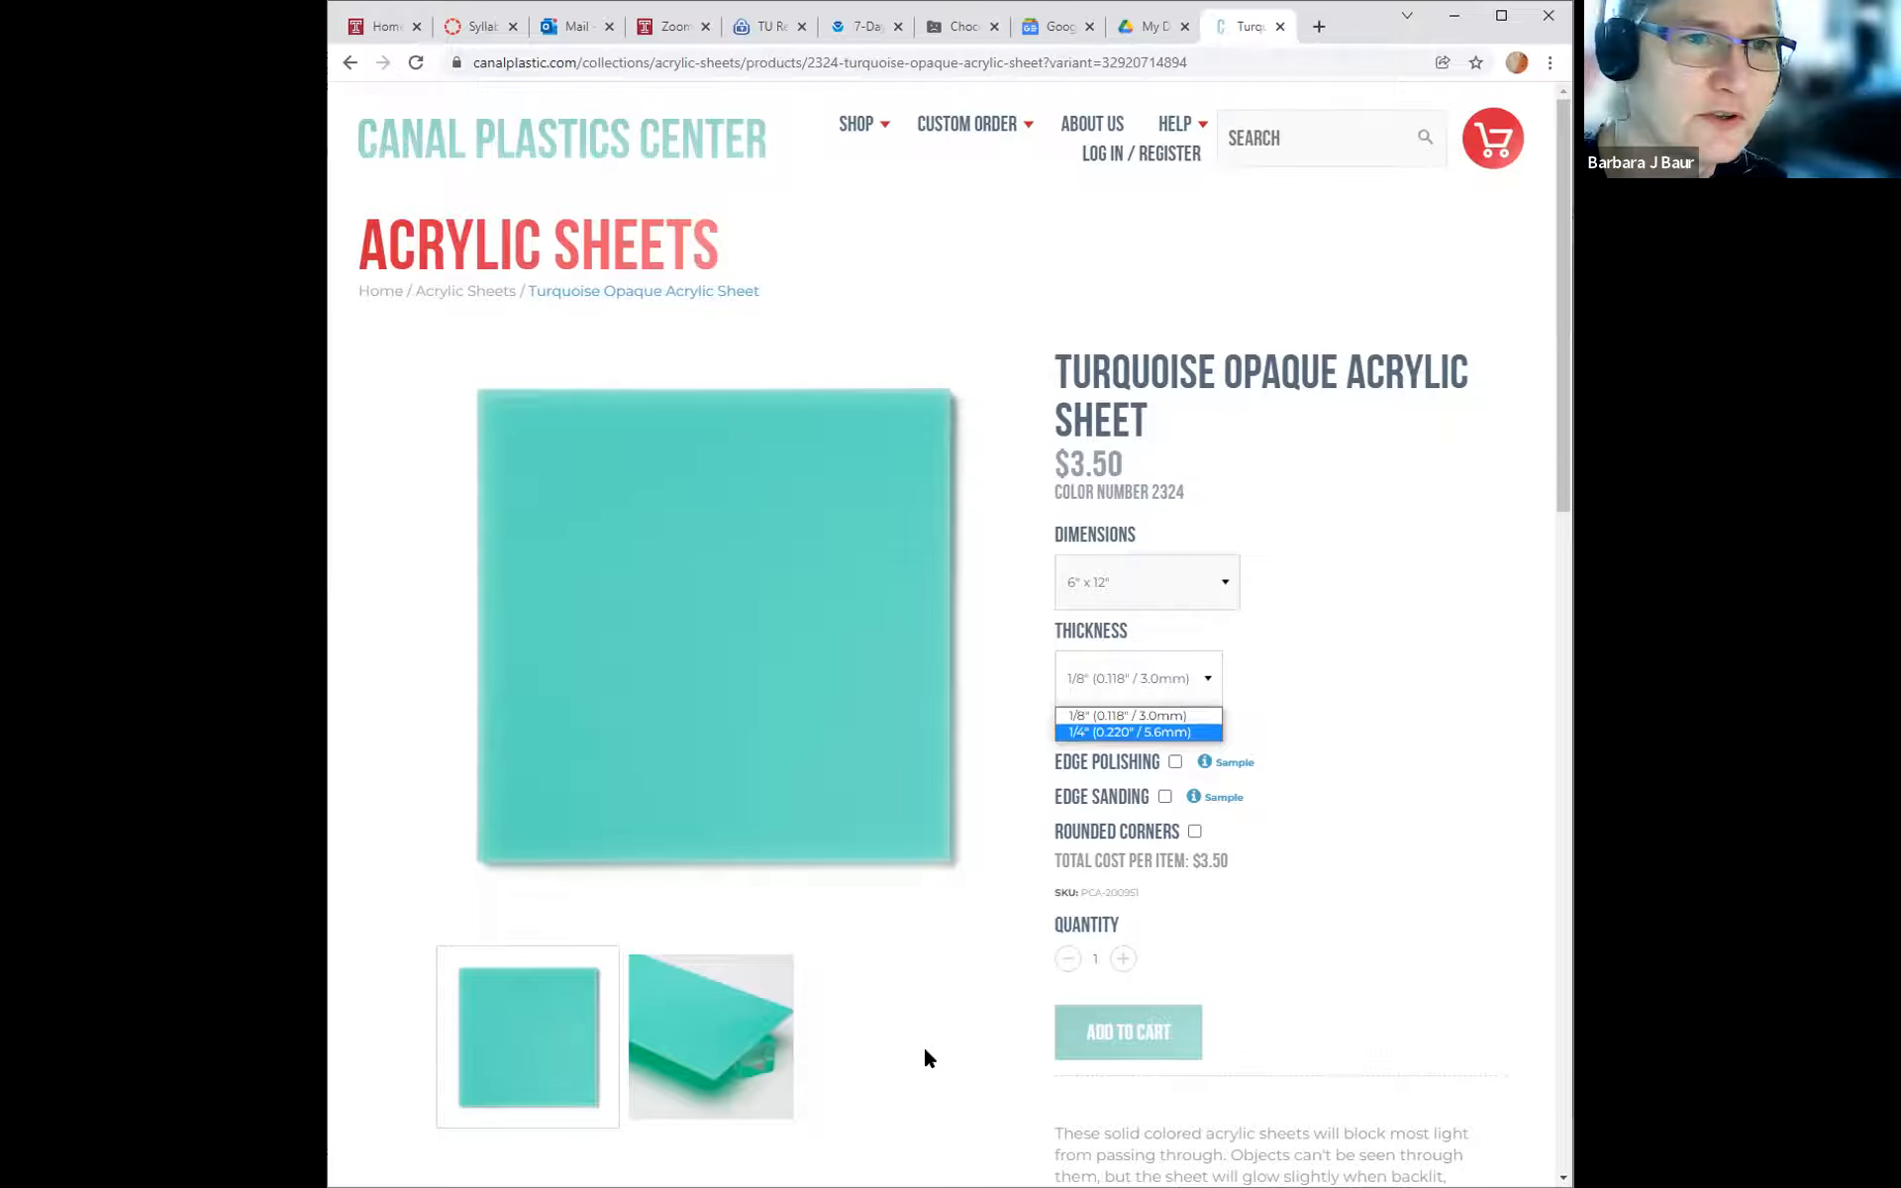
{"action": "left_click", "coordinate": [1521, 464]}
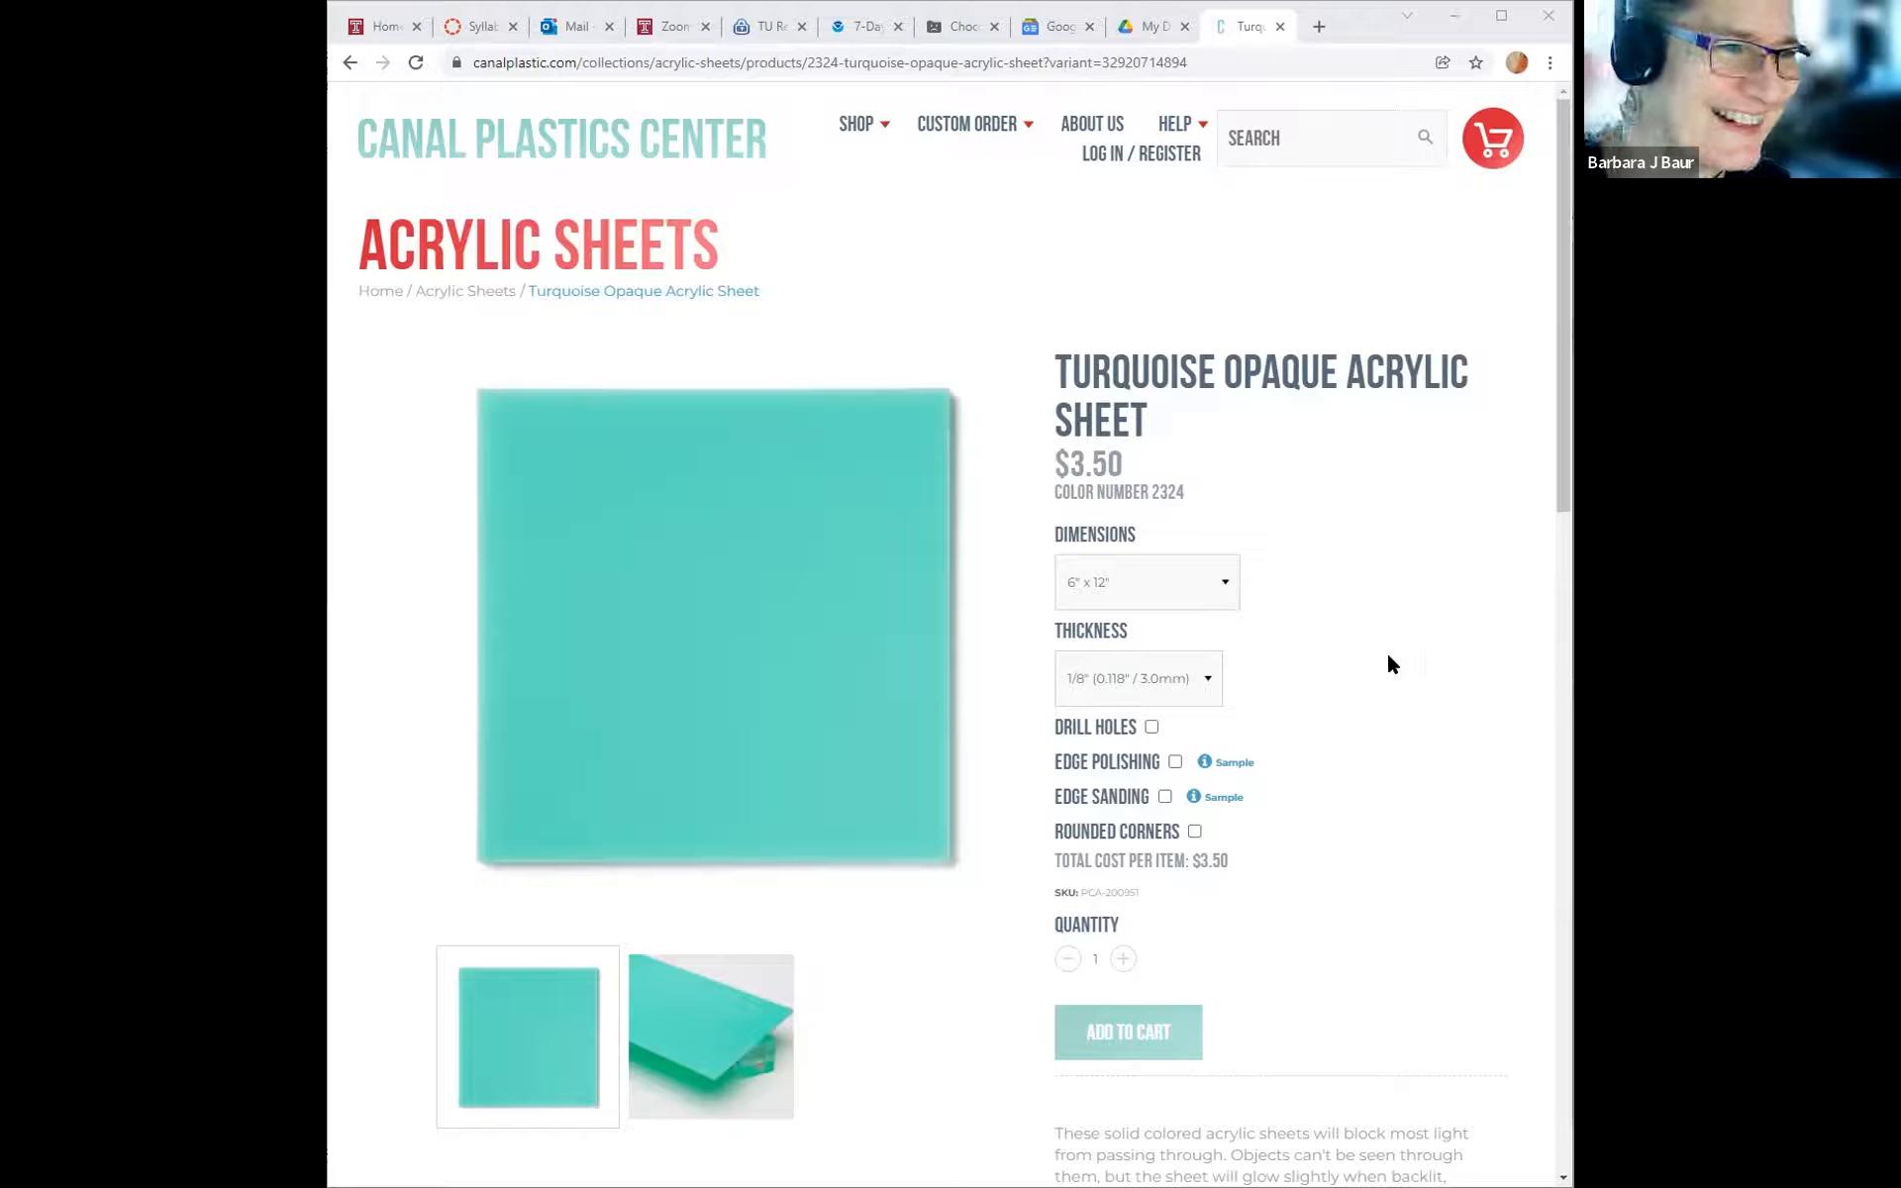
{"action": "left_click", "coordinate": [1310, 660]}
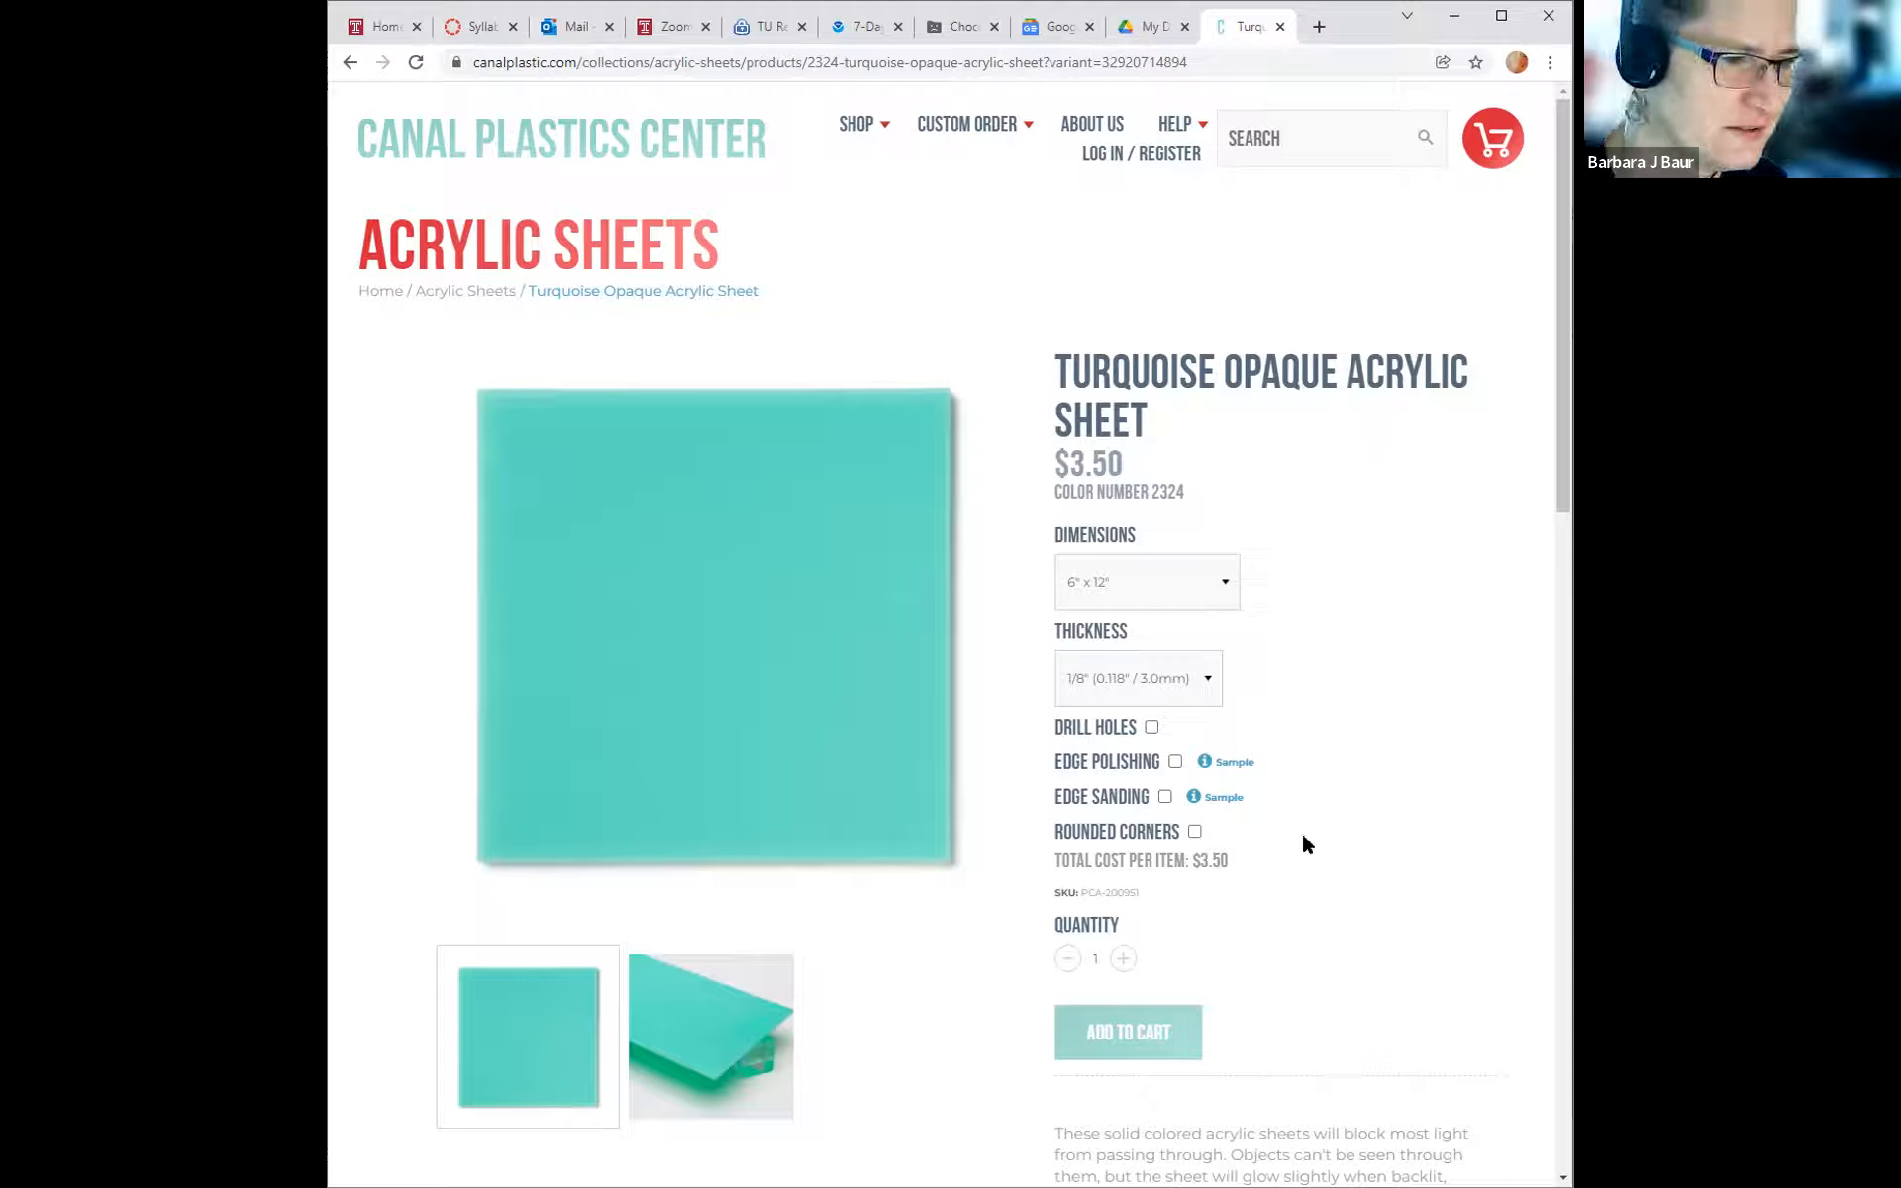
Check the available dimensions of the Turquoise Opaque Acrylic Sheet, then return to the acrylic sheets collection.
{"action": "left_click", "coordinate": [1215, 590]}
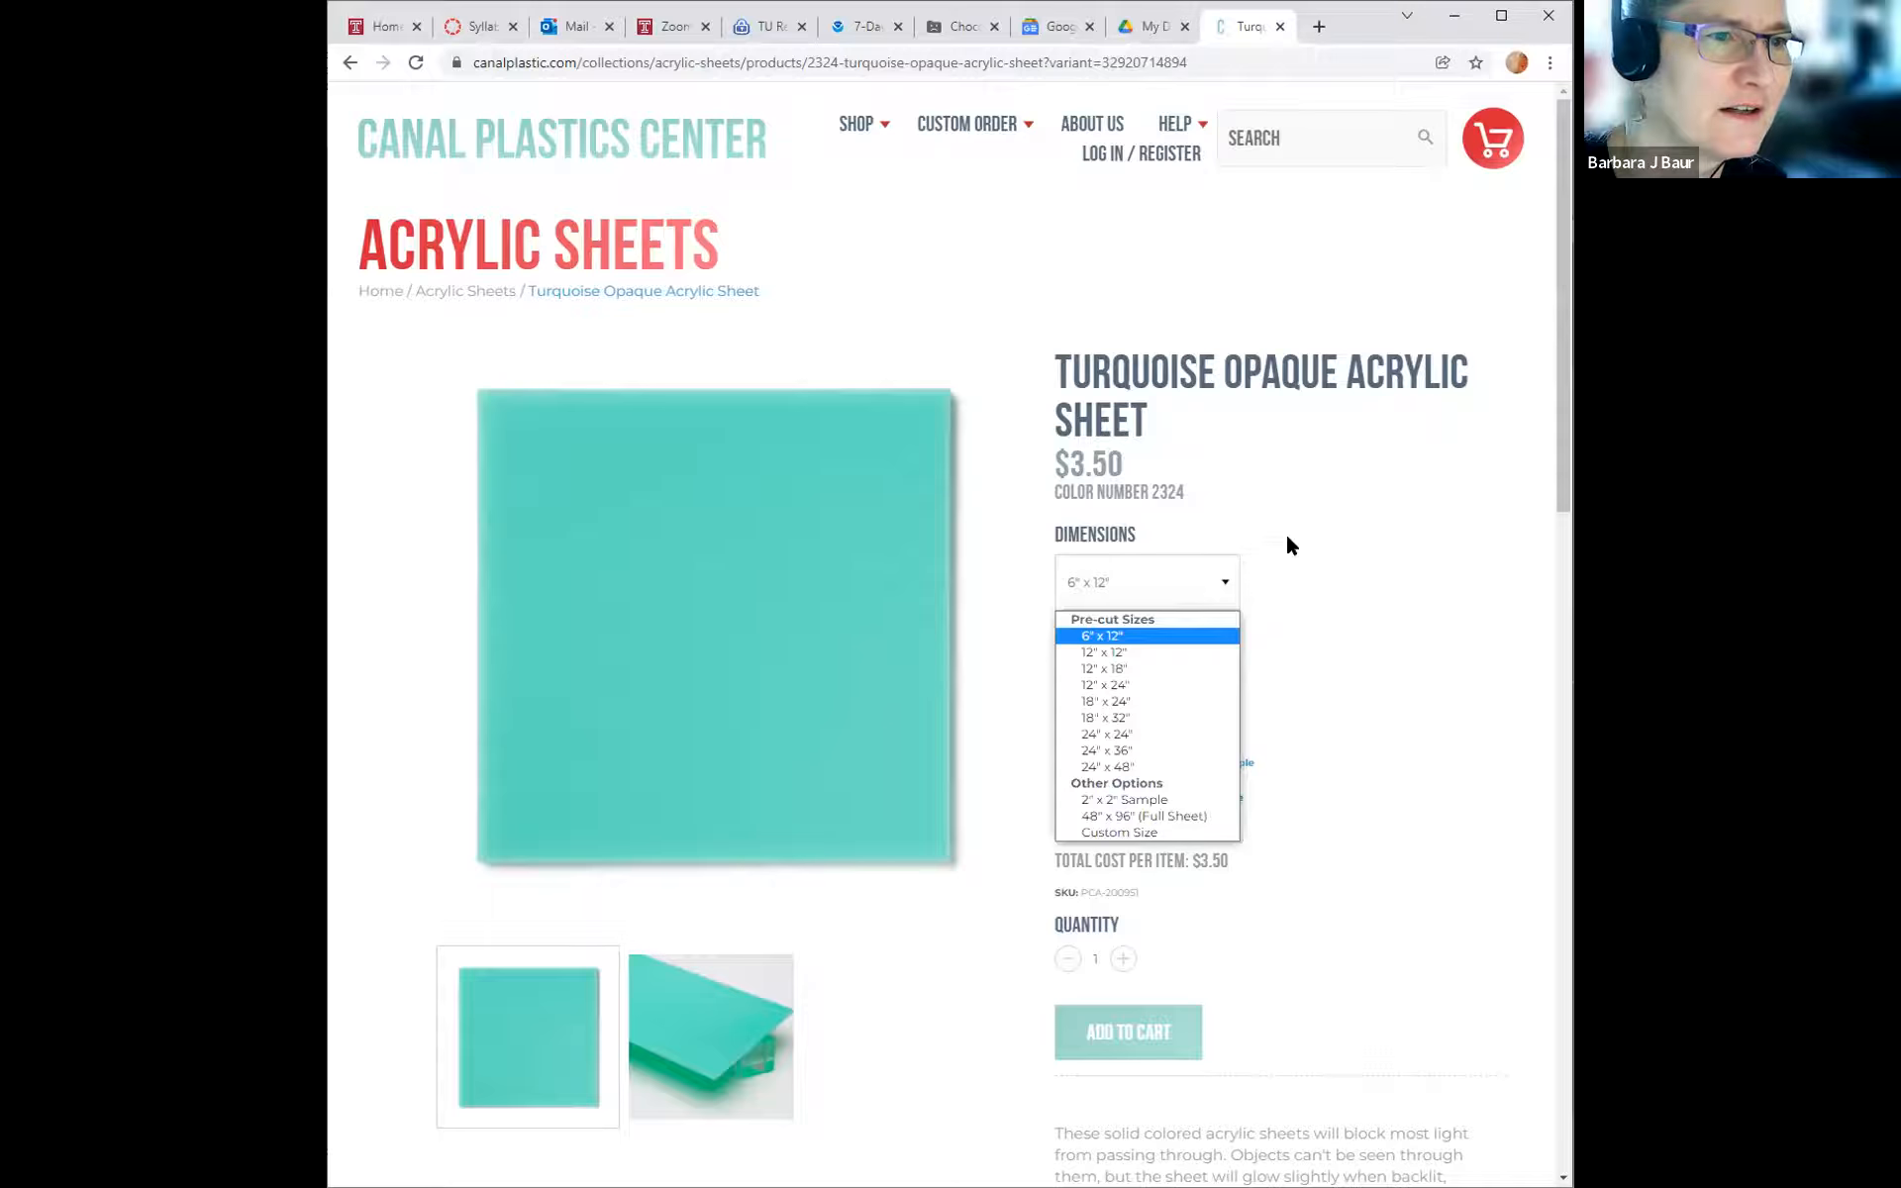
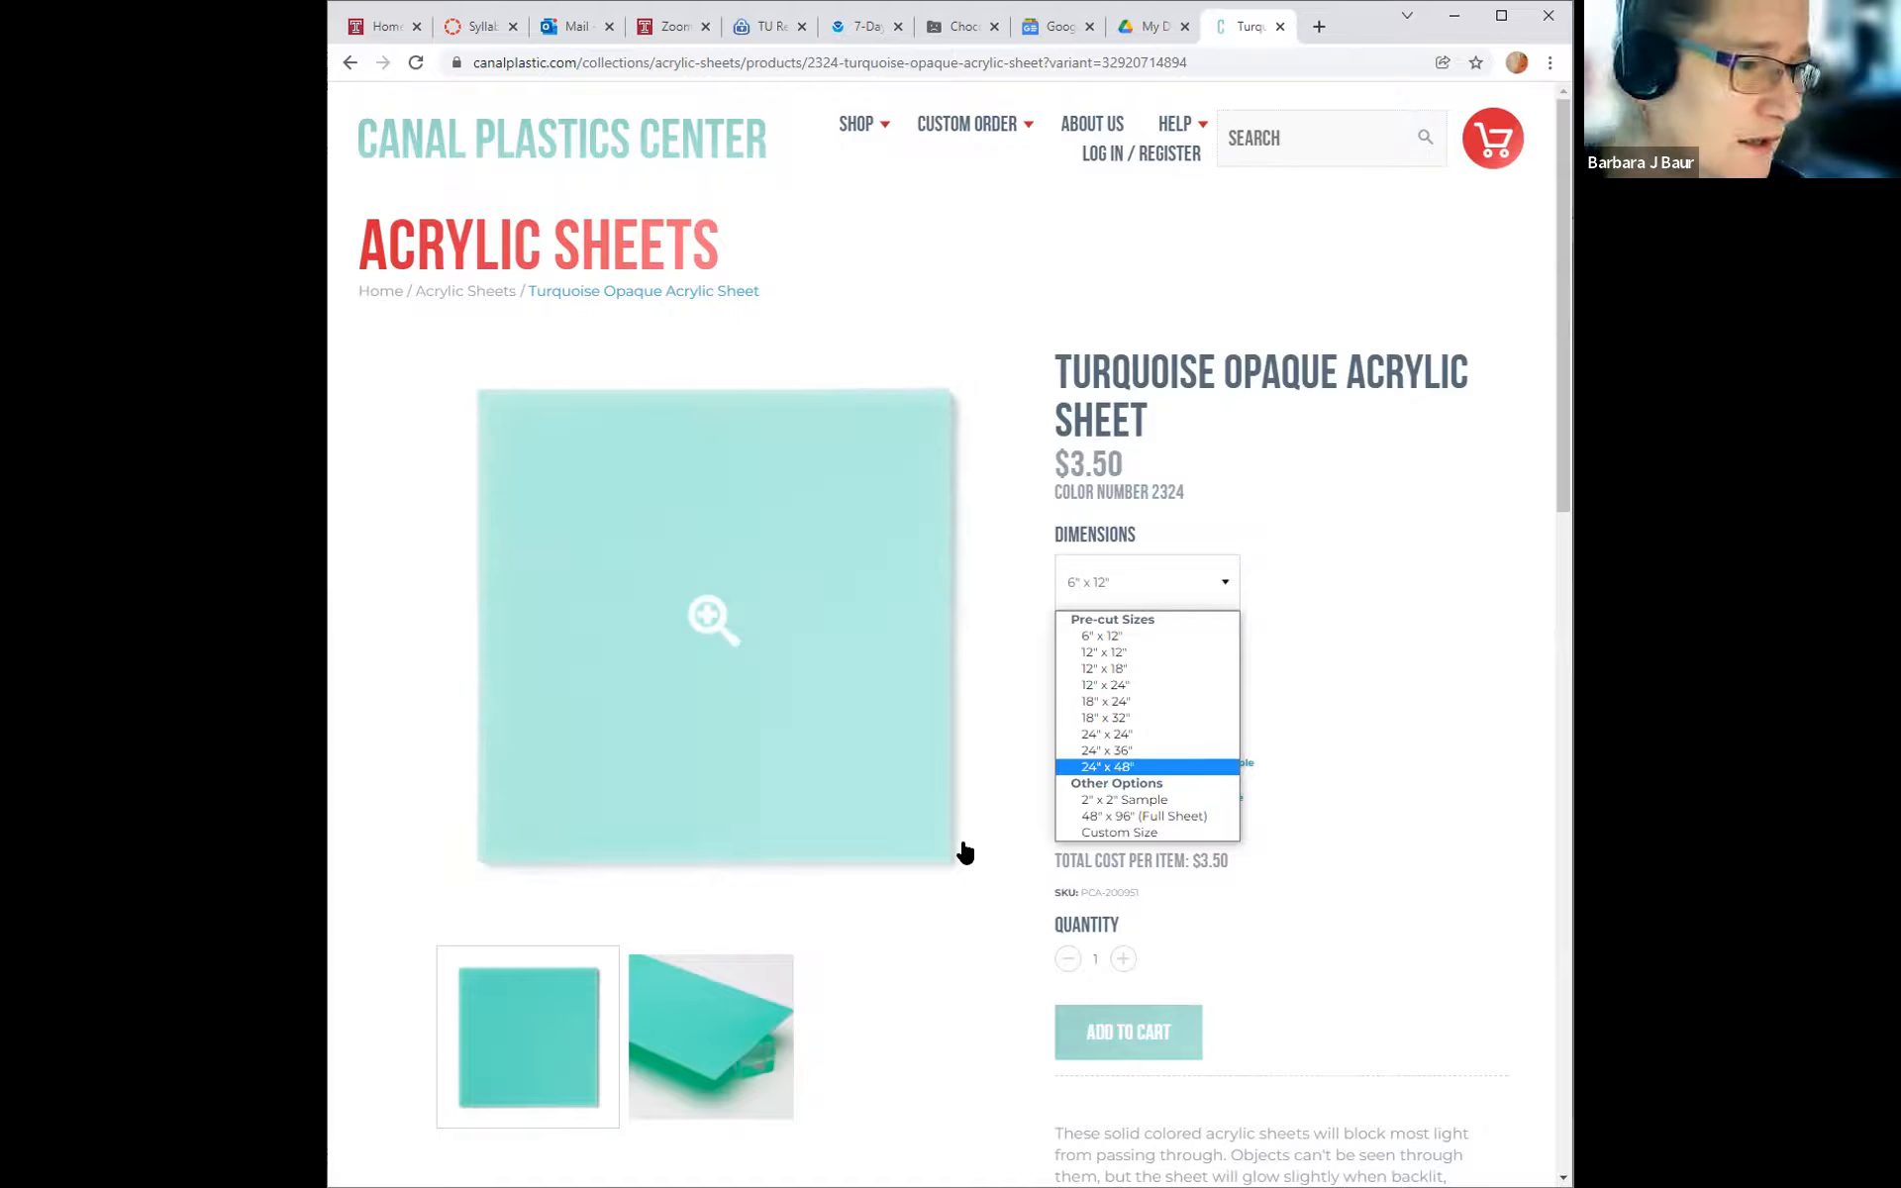
{"action": "left_click", "coordinate": [451, 297]}
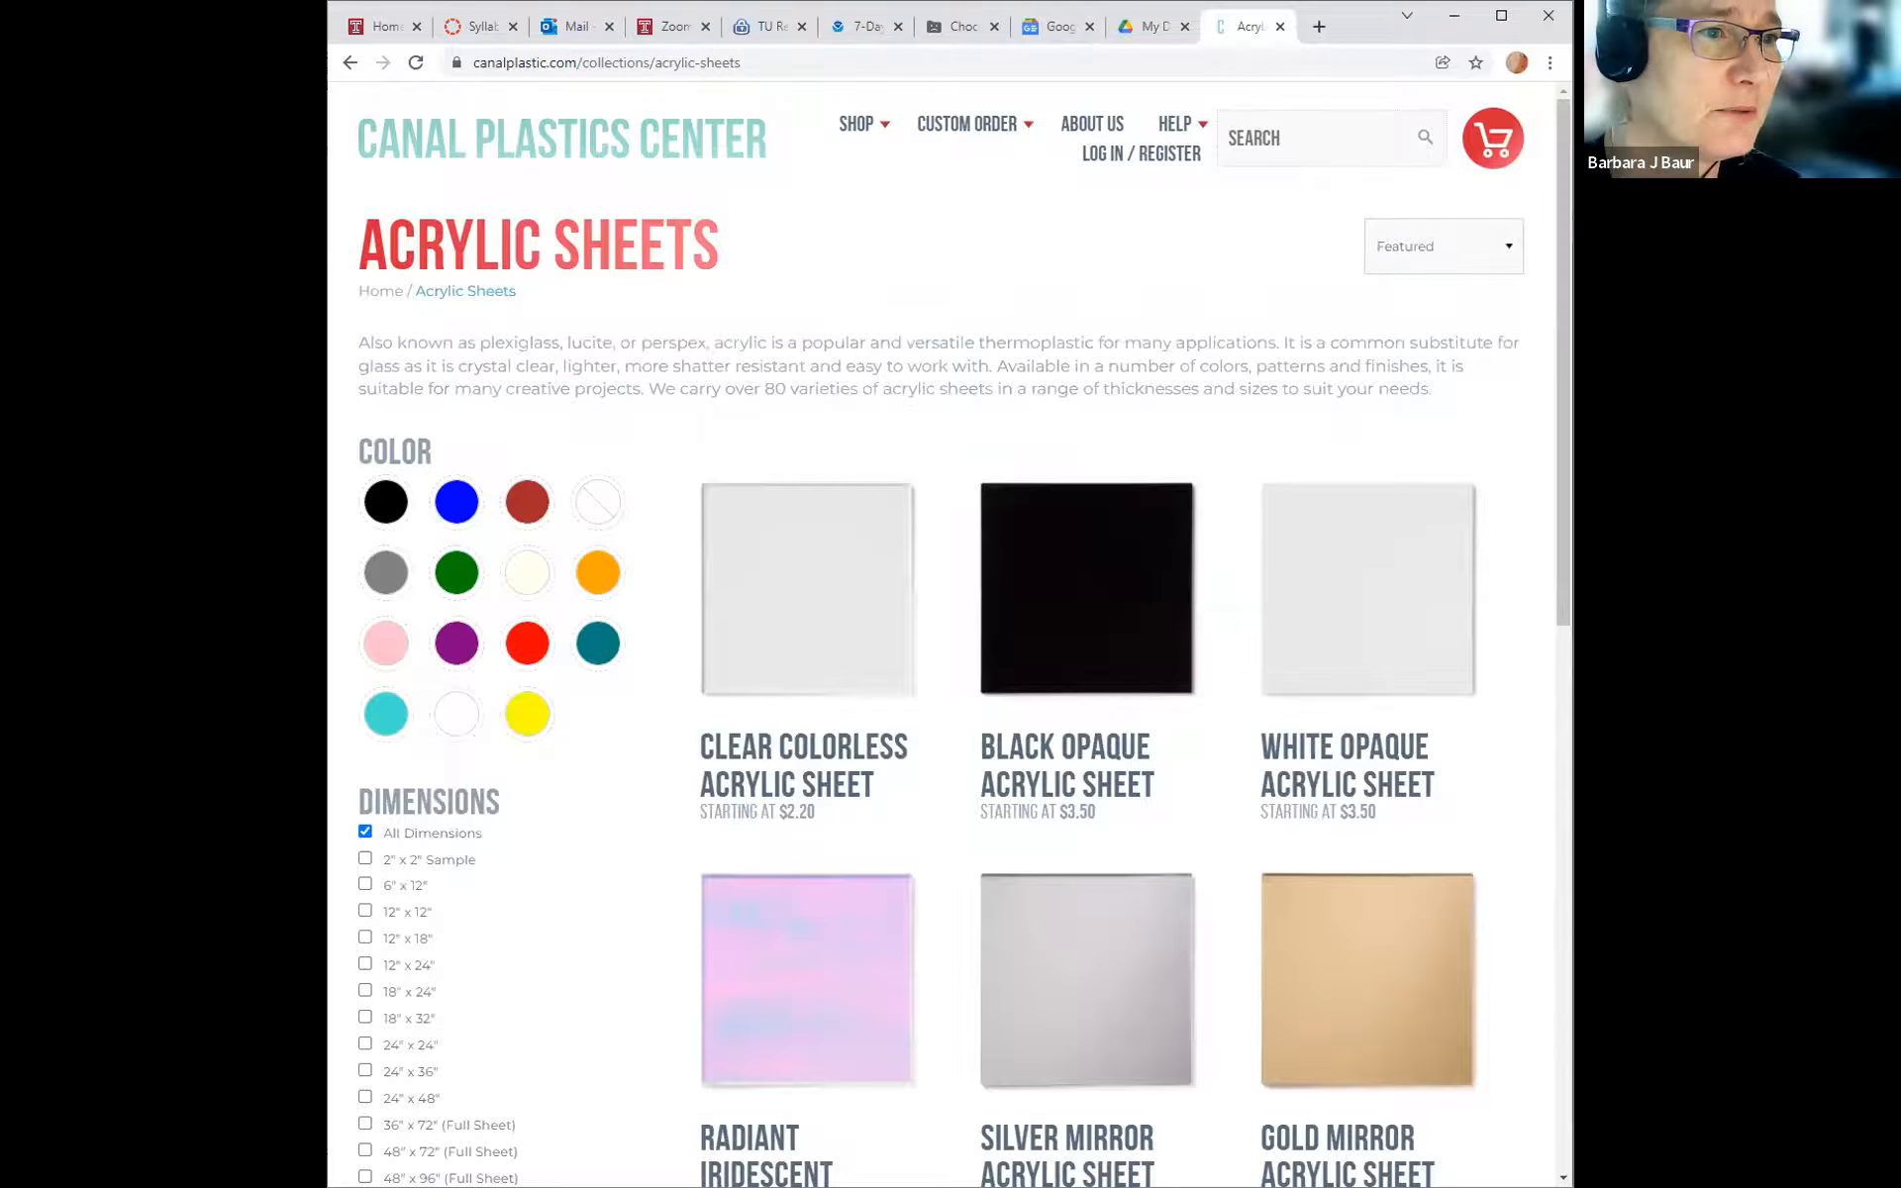
Search the web for "Everything plastic" and open the company's Yelp listing.
{"action": "left_click", "coordinate": [1255, 56]}
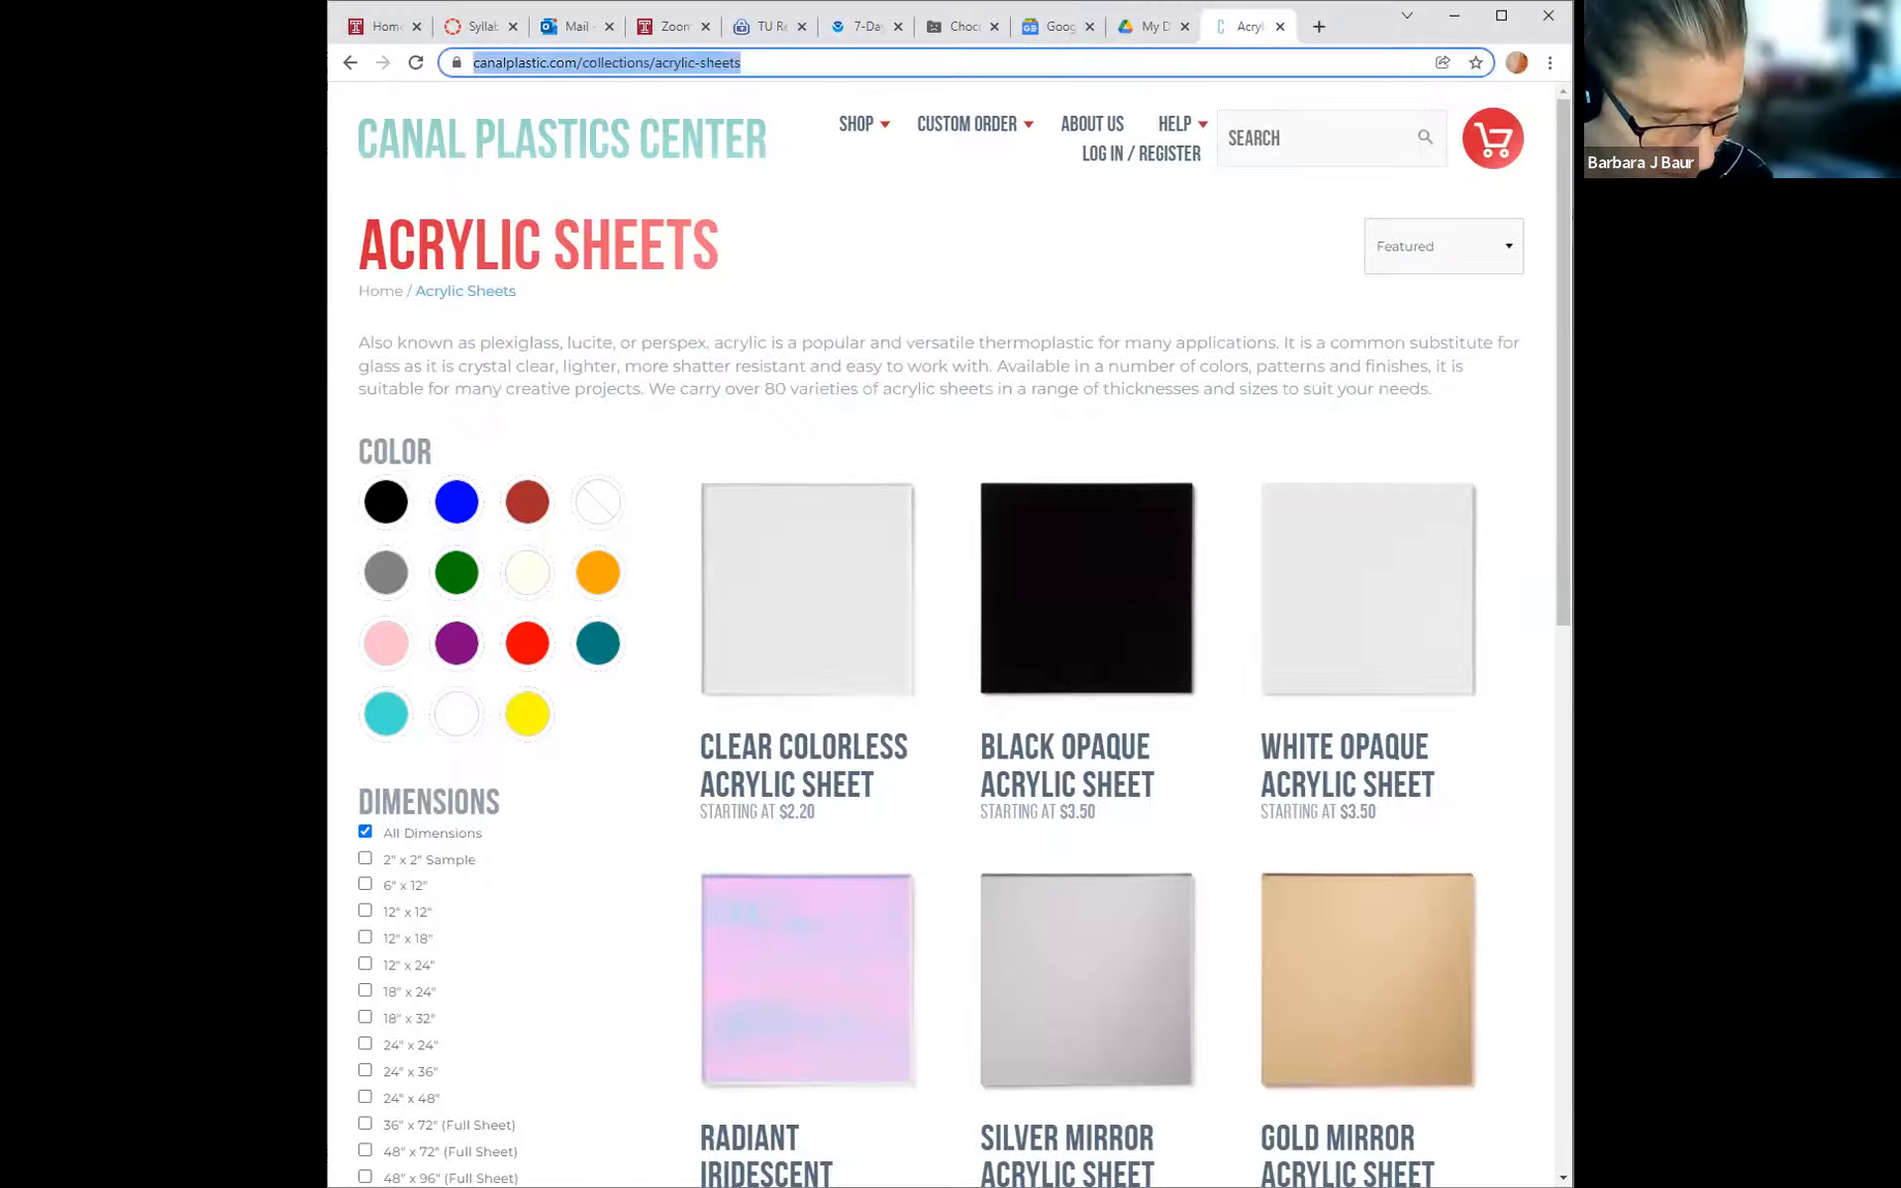
{"action": "type", "text": "Everything plastic"}
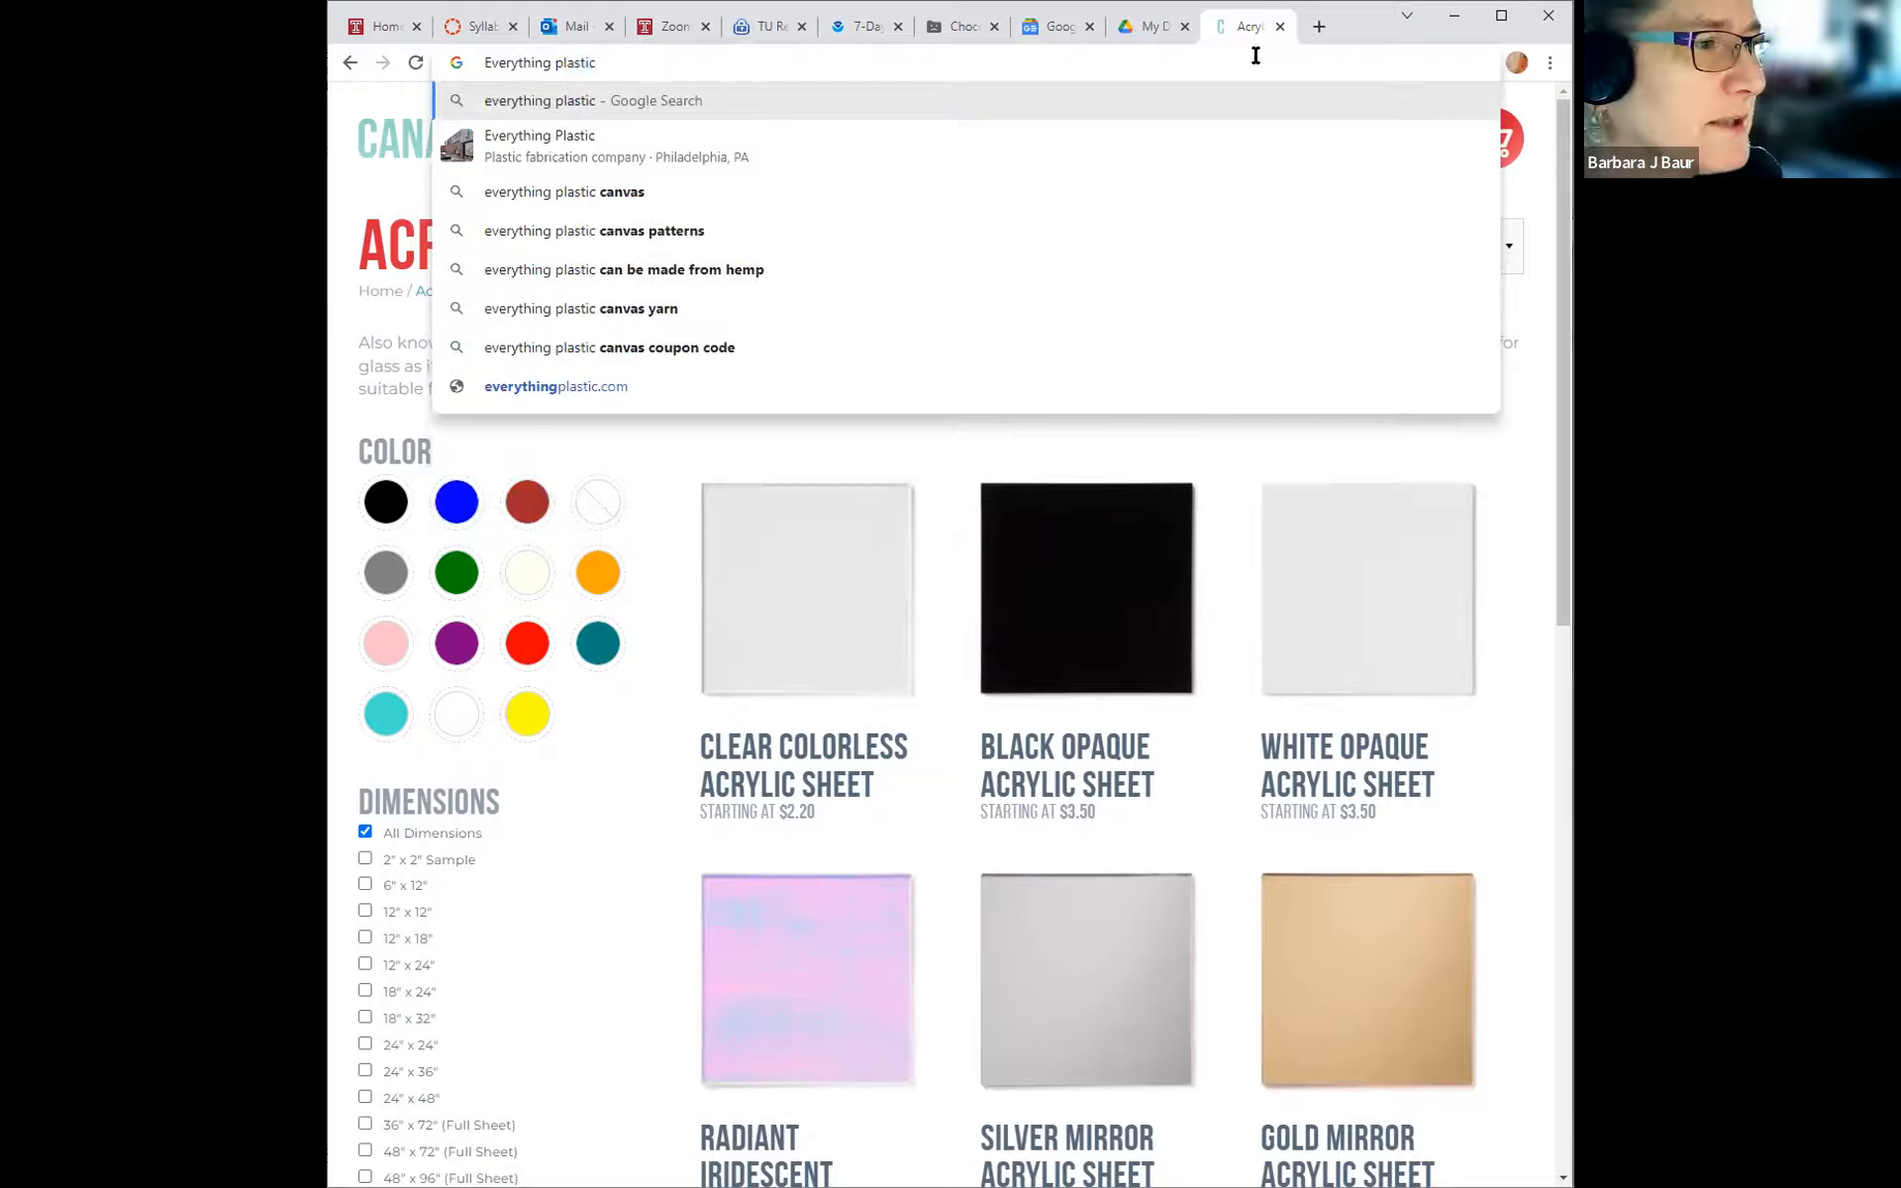
{"action": "key", "text": "Return"}
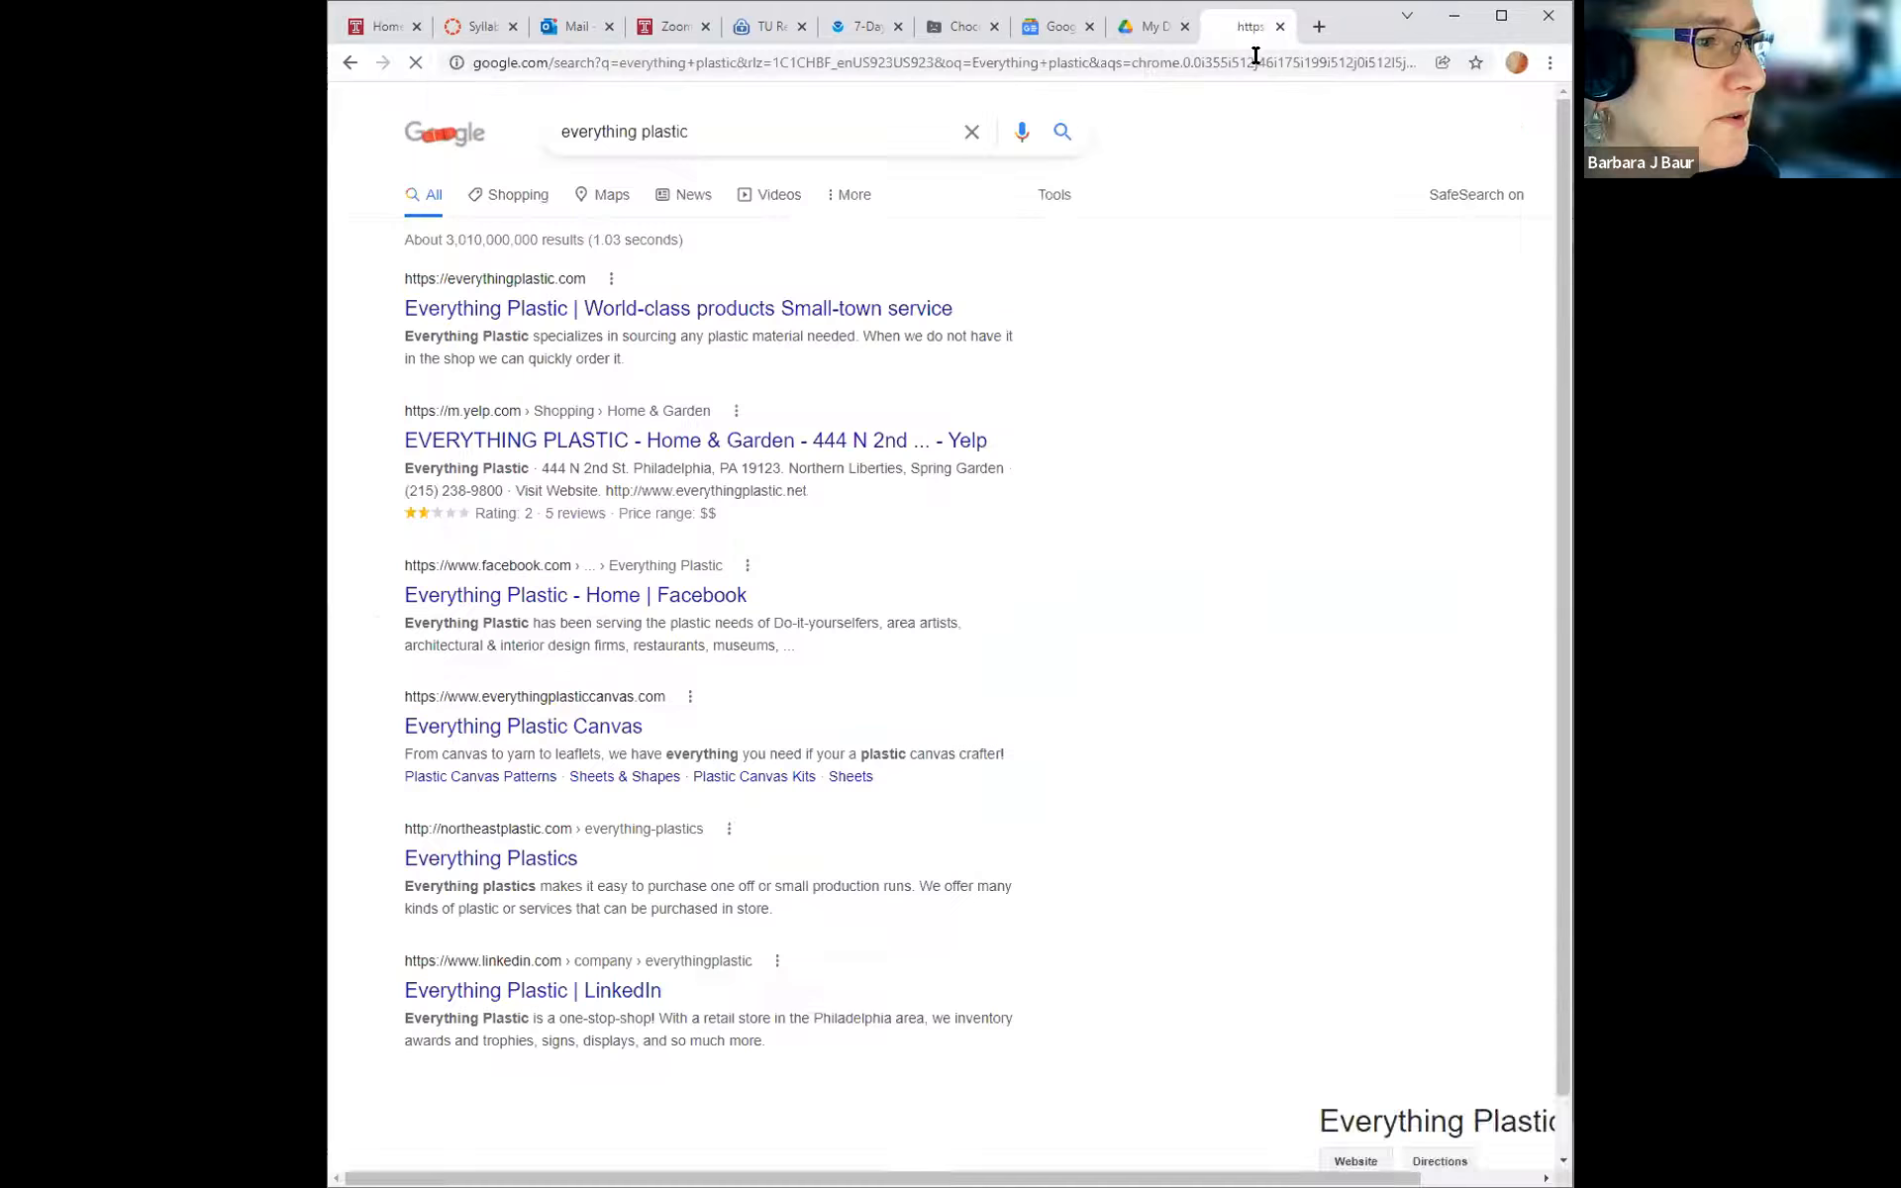
{"action": "left_click", "coordinate": [730, 444]}
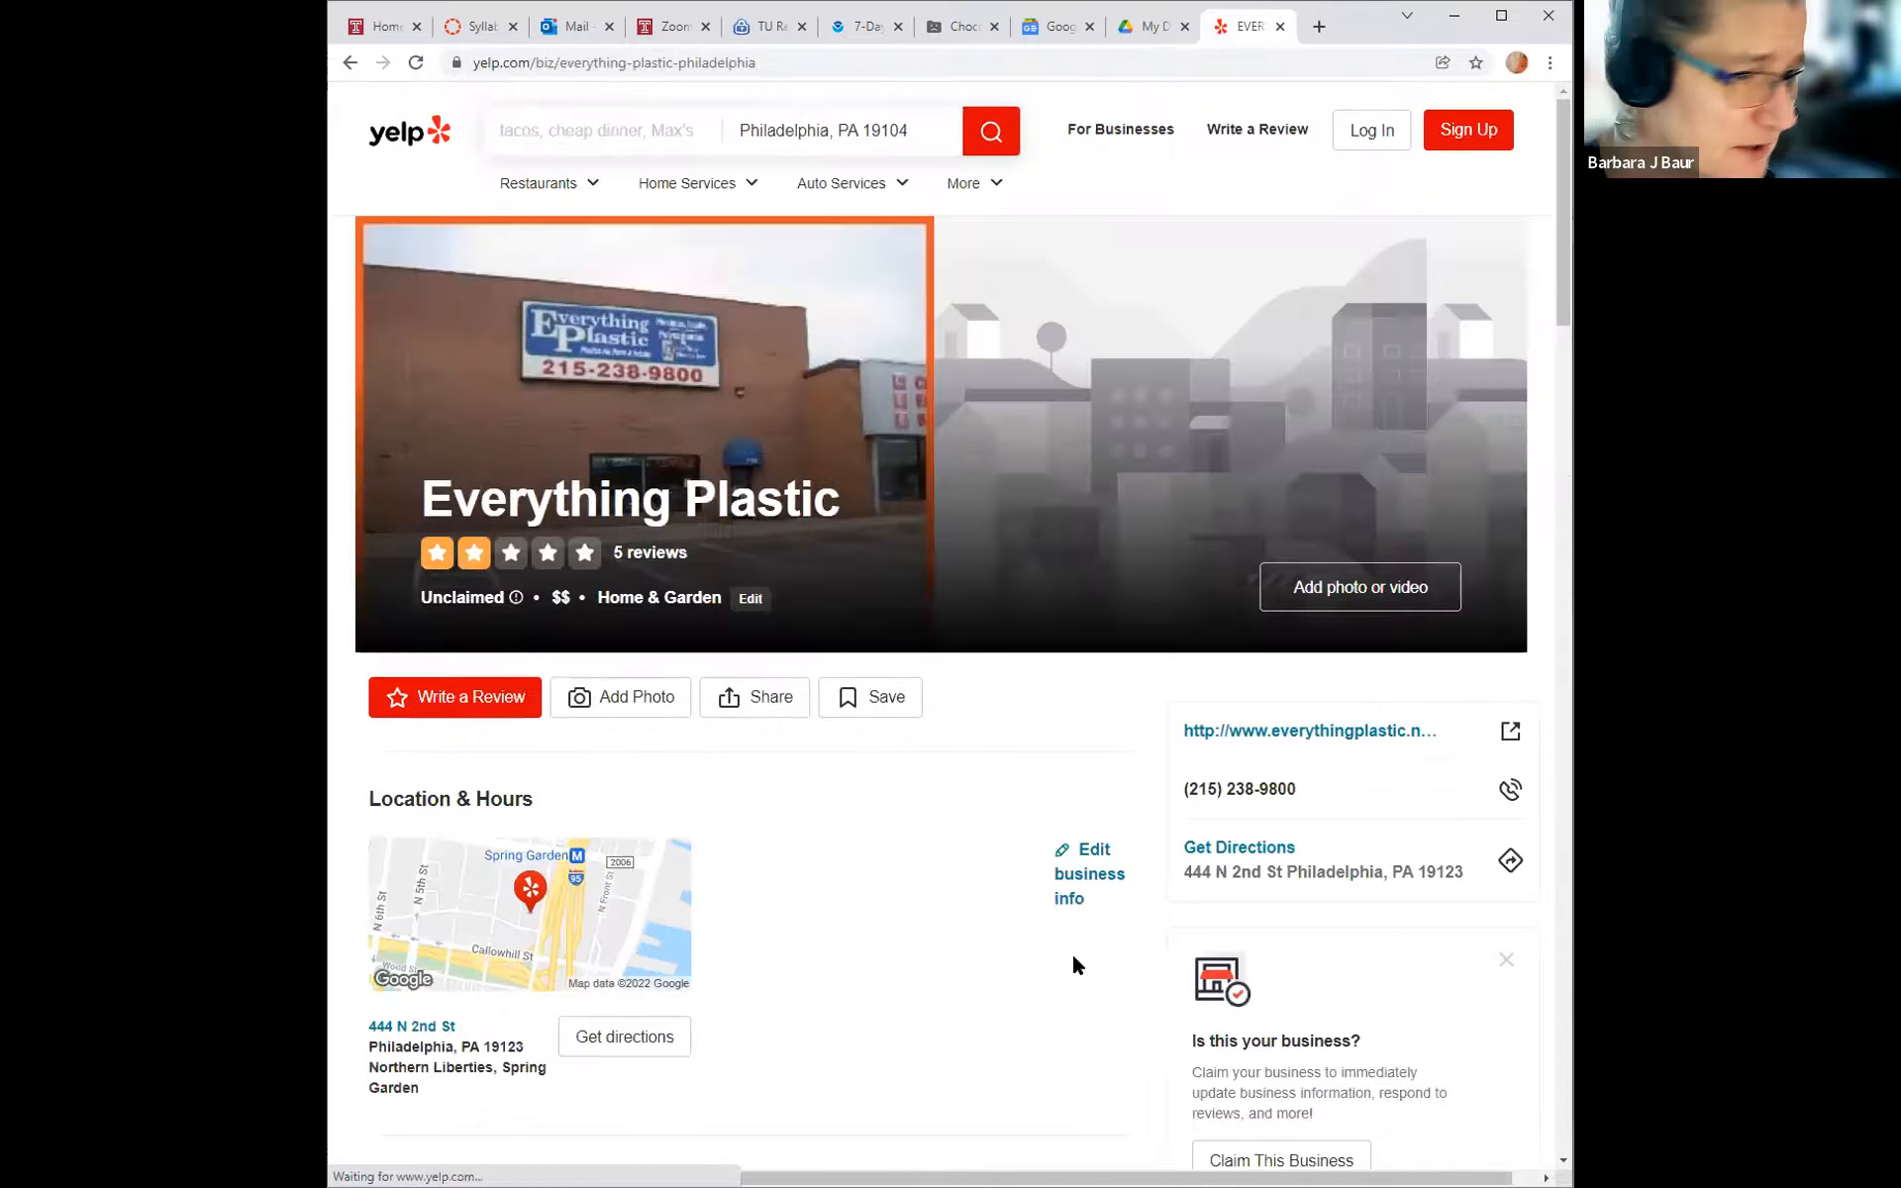
Look over Everything Plastic's Yelp listing and dismiss the Google sign-in prompt.
{"action": "scroll", "coordinate": [987, 906], "scroll_direction": "down", "scroll_amount": 2}
{"action": "scroll", "coordinate": [987, 906], "scroll_direction": "down", "scroll_amount": 3}
{"action": "scroll", "coordinate": [988, 901], "scroll_direction": "up", "scroll_amount": 5}
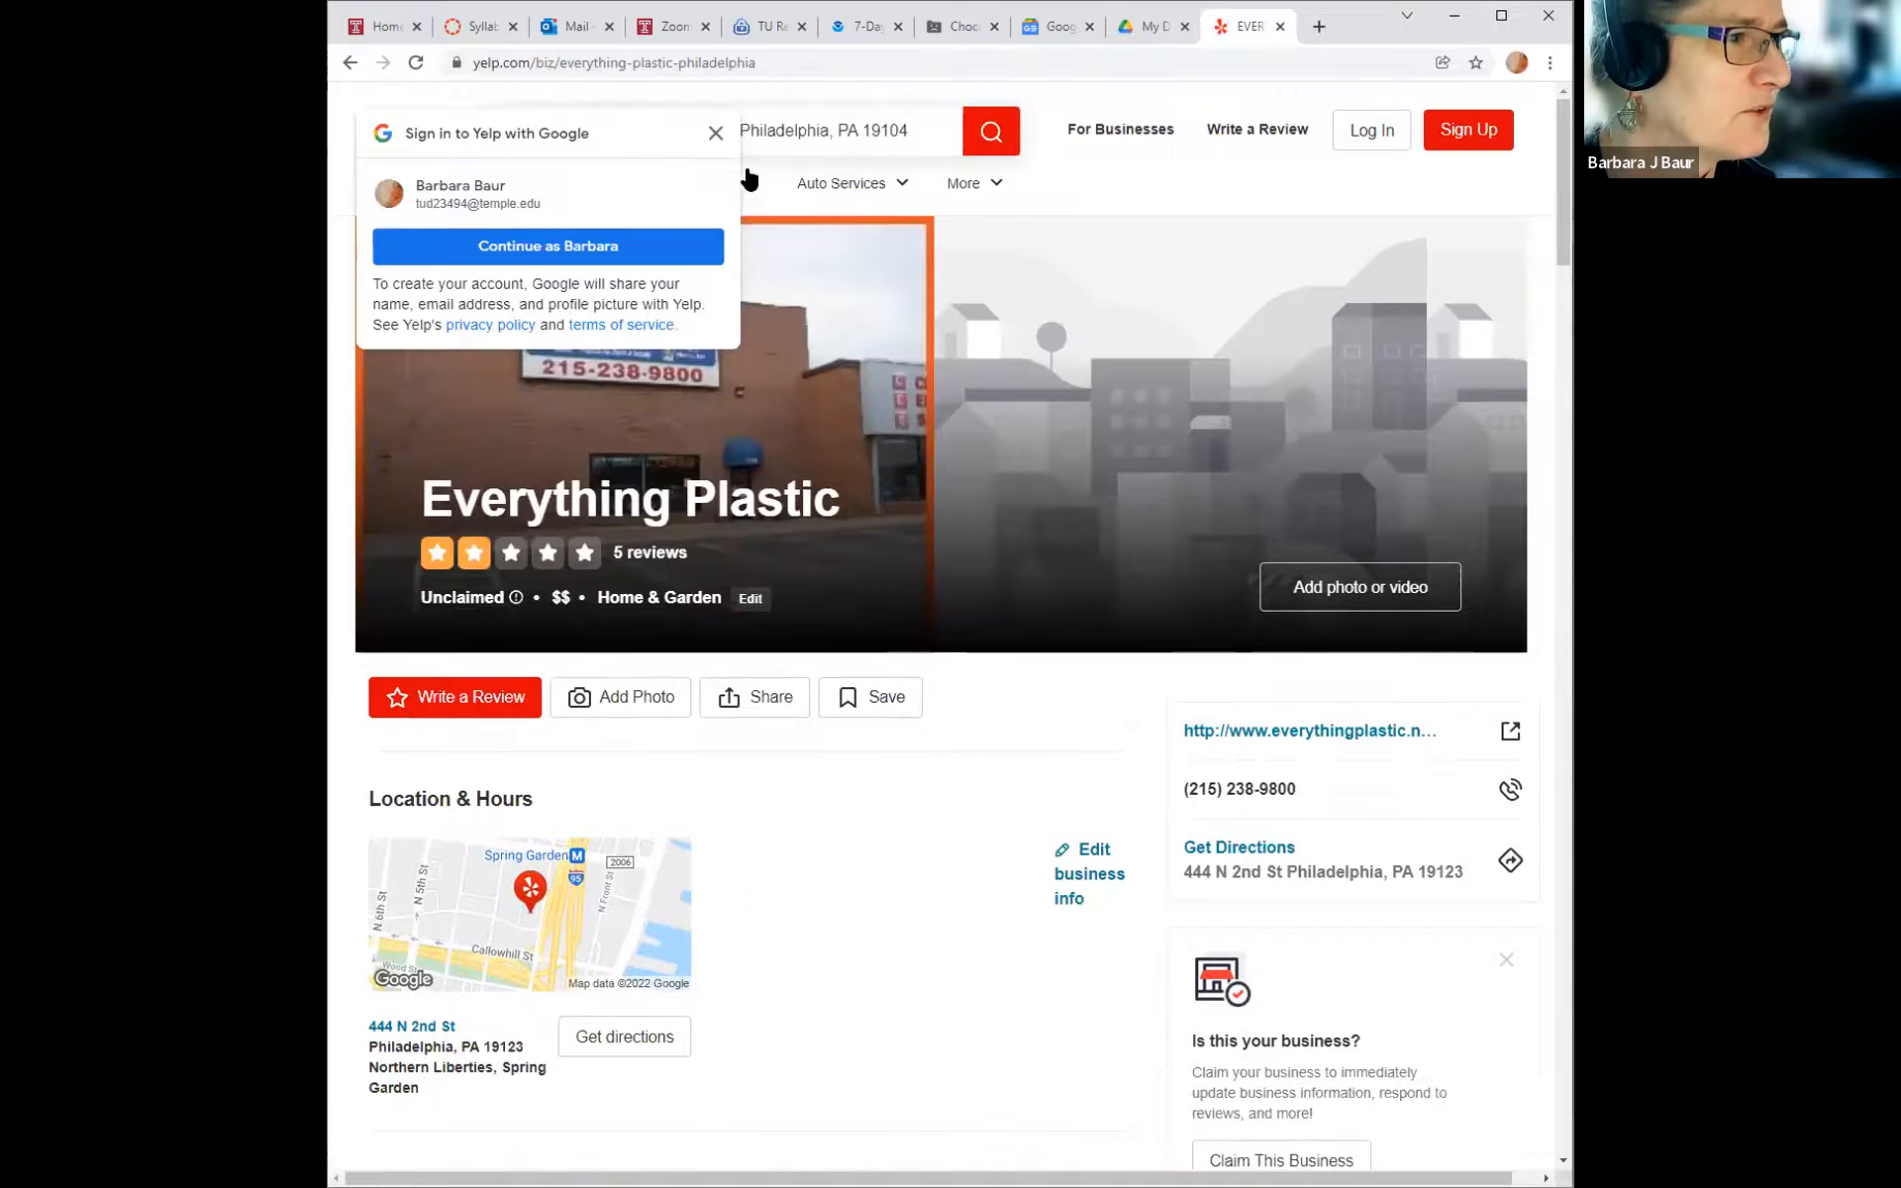
{"action": "left_click", "coordinate": [715, 134]}
{"action": "mouse_move", "coordinate": [852, 186]}
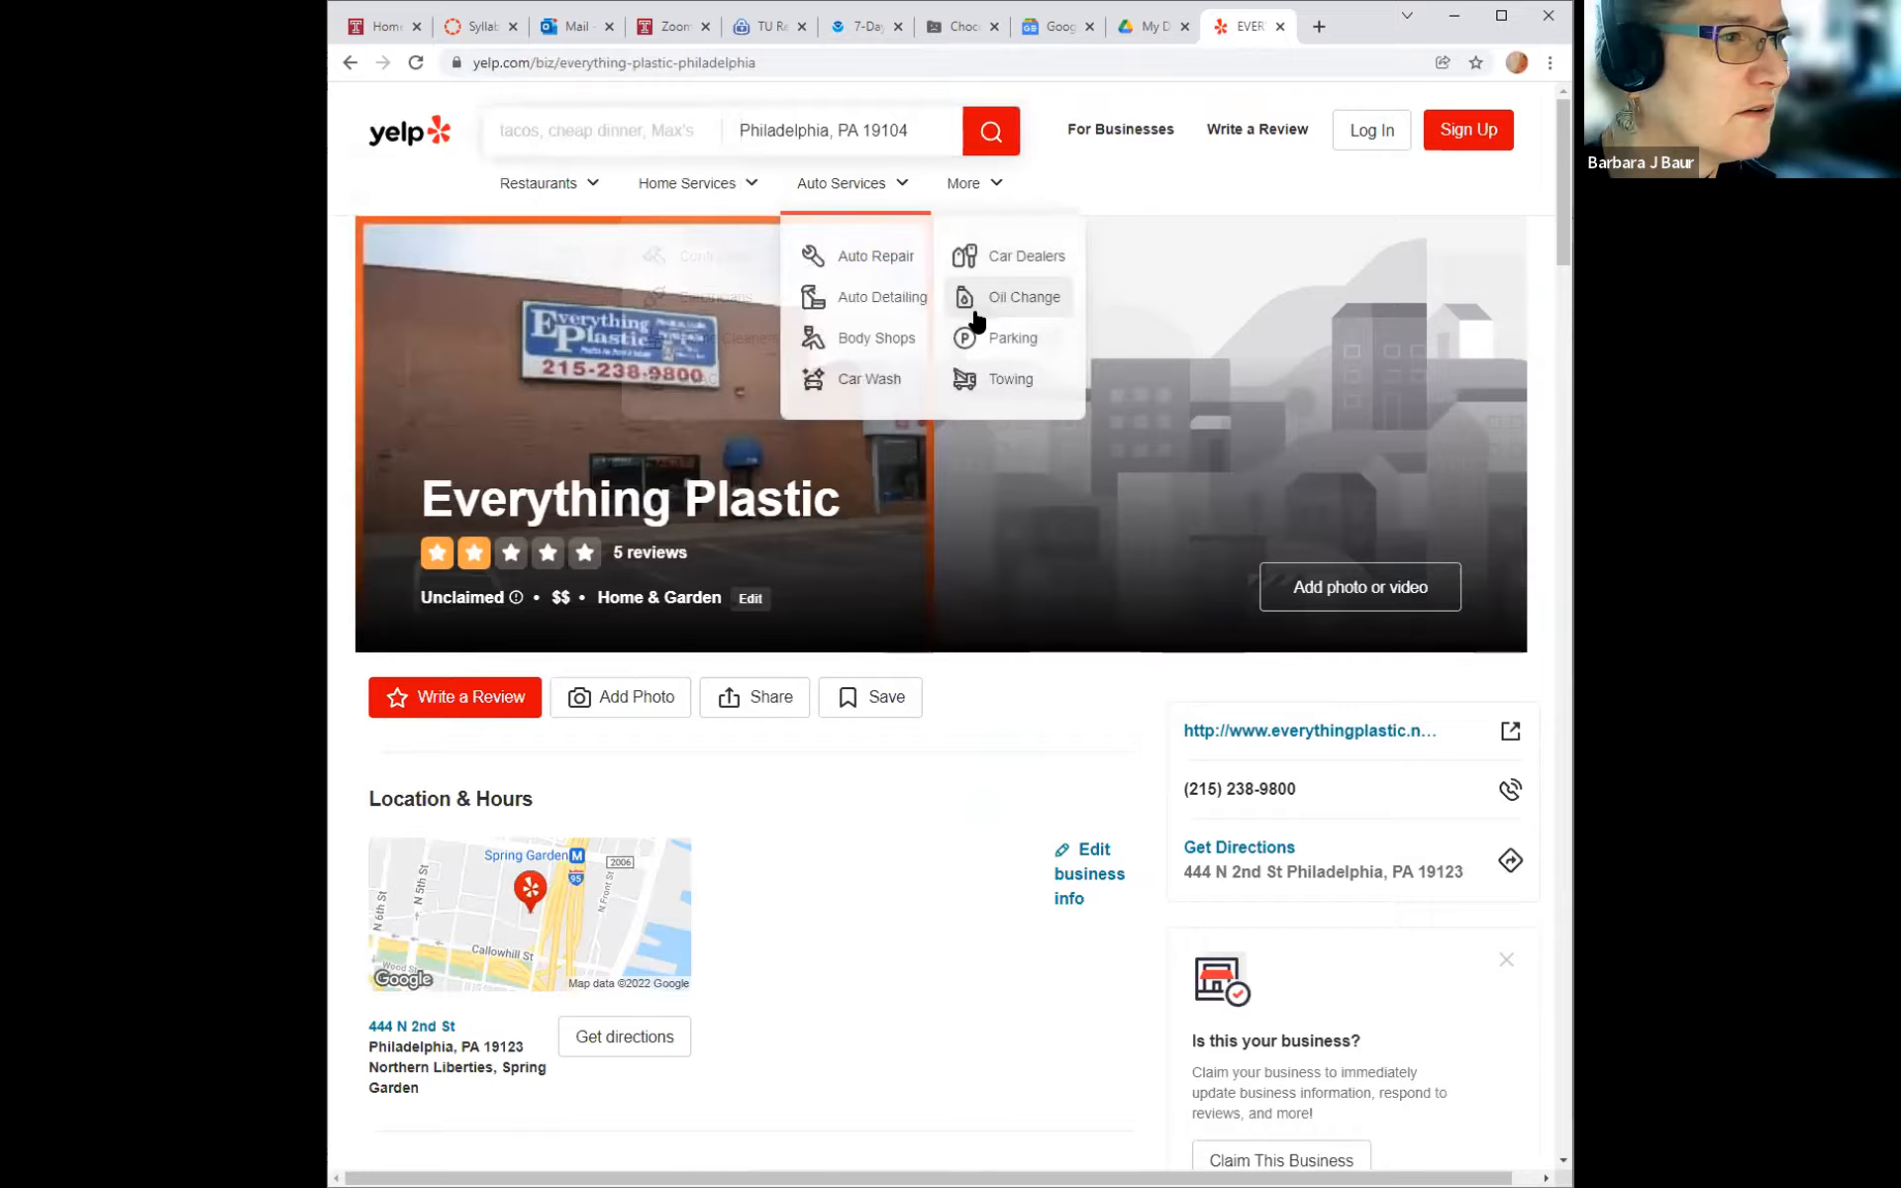
{"action": "scroll", "coordinate": [992, 563], "scroll_direction": "down", "scroll_amount": 1}
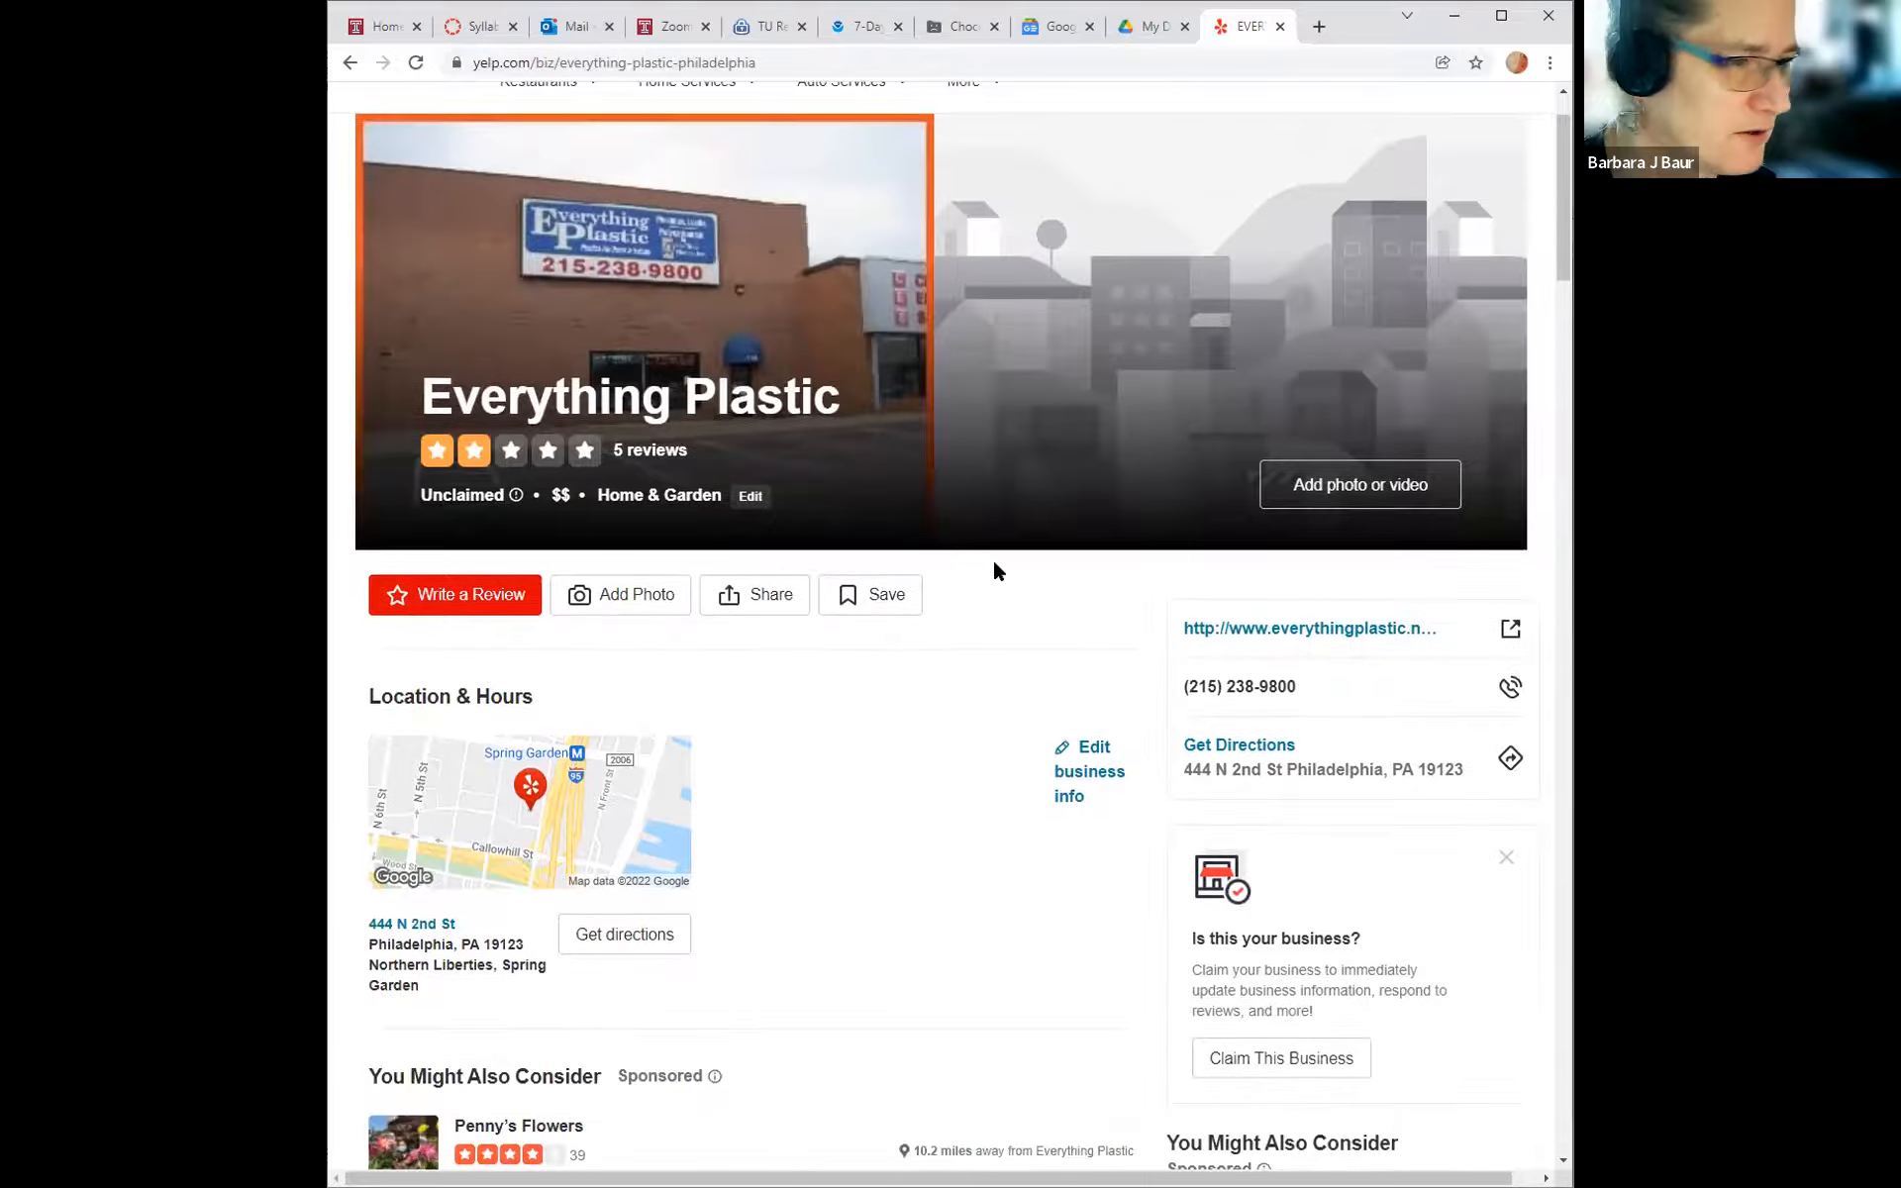
Open the Everything Plastic website from the listing and go to its Raw Materials page.
{"action": "left_click", "coordinate": [1369, 628]}
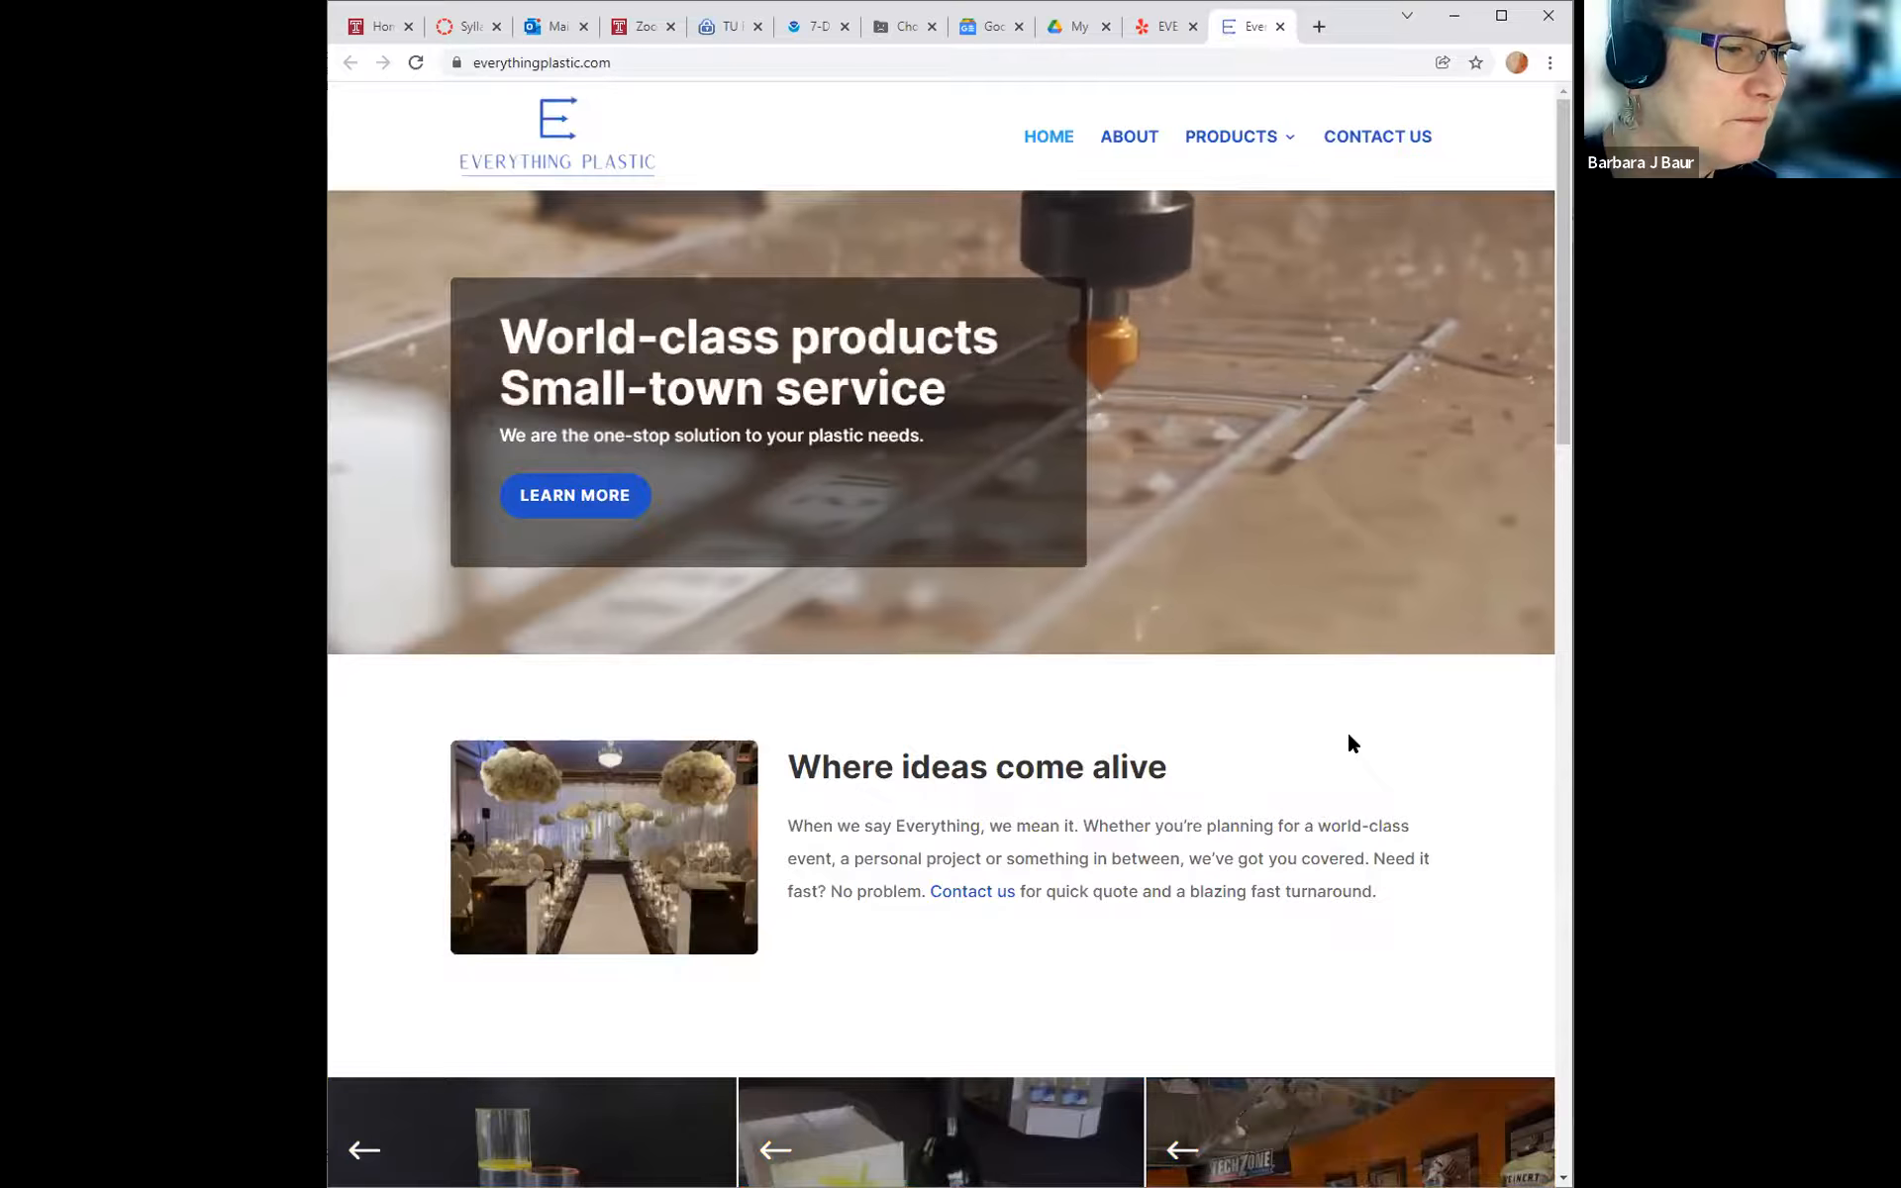
{"action": "scroll", "coordinate": [1361, 718], "scroll_direction": "down", "scroll_amount": 4}
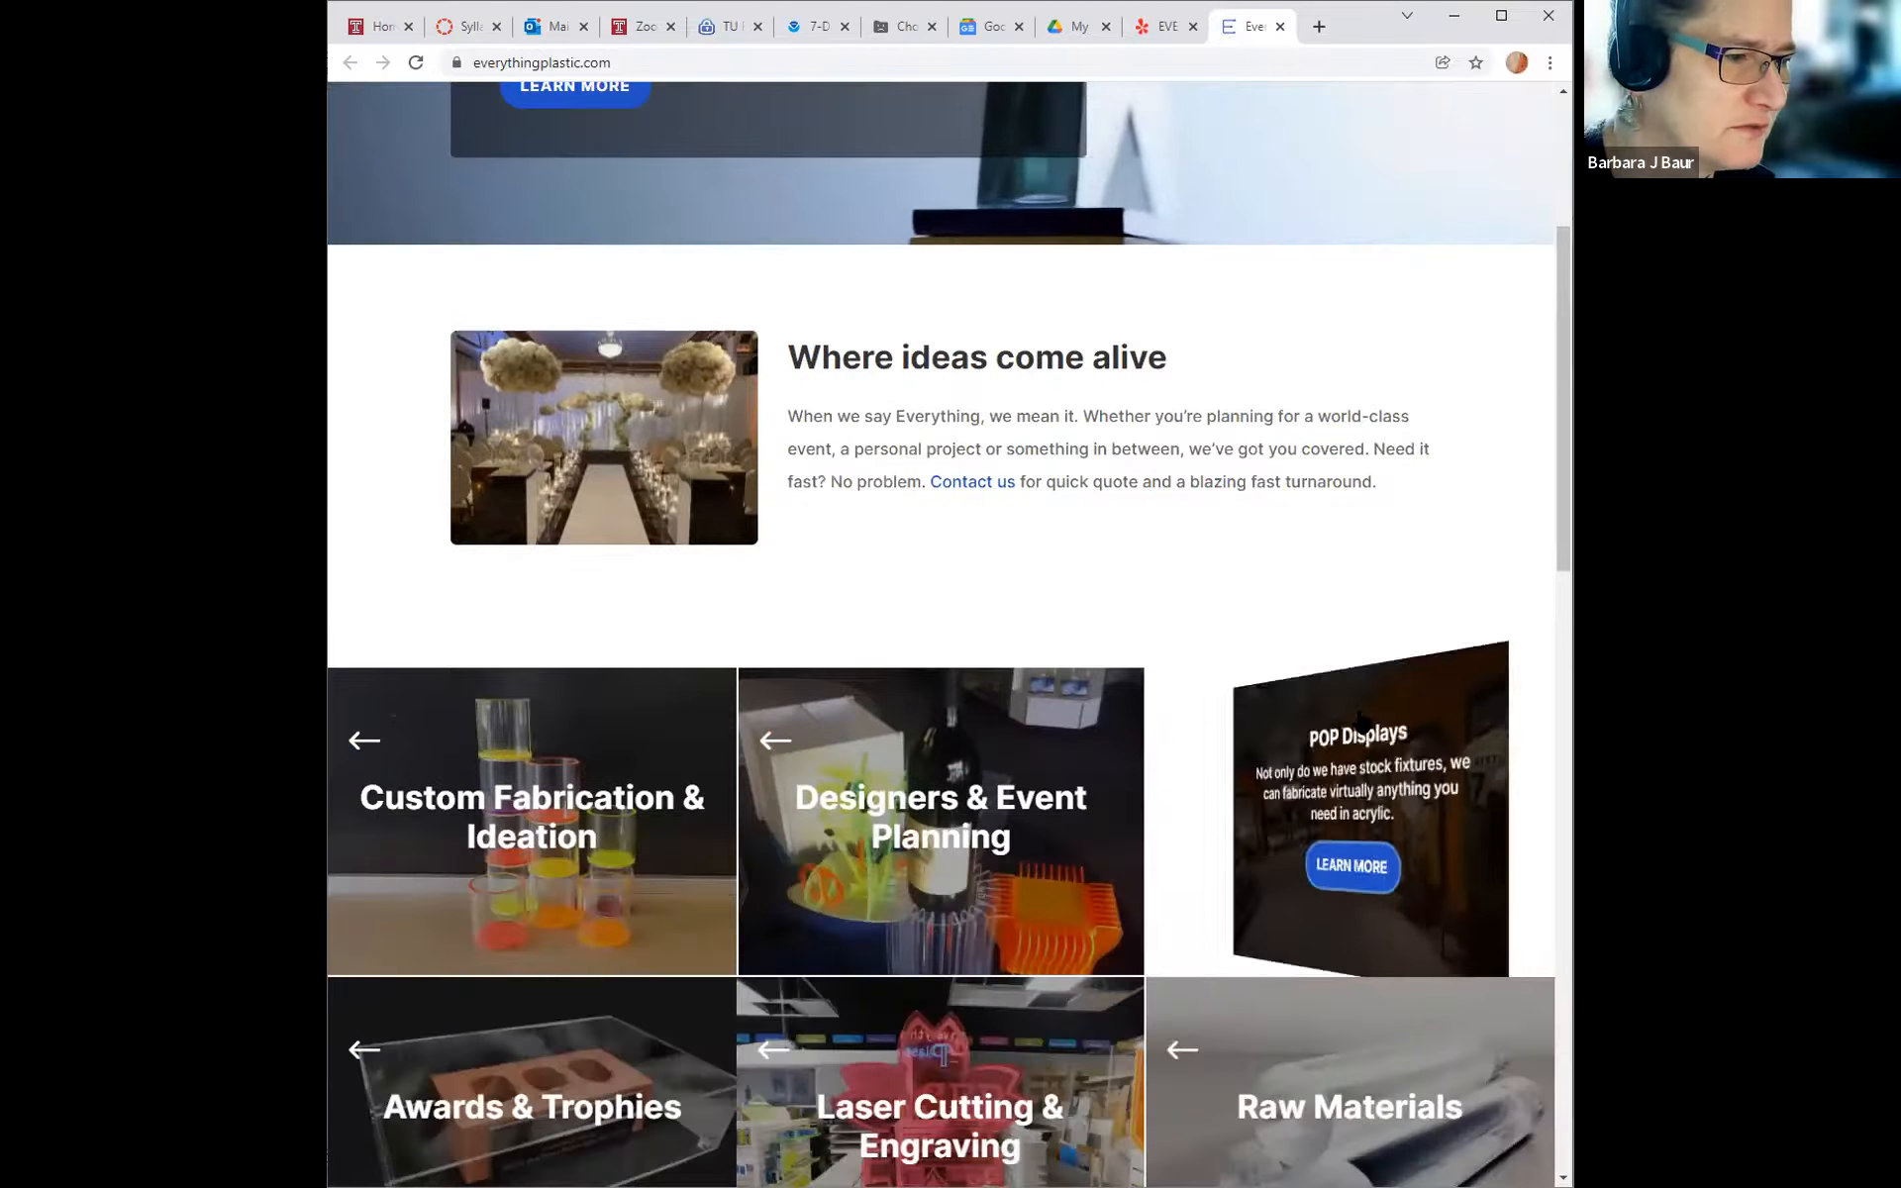
{"action": "scroll", "coordinate": [1361, 718], "scroll_direction": "down", "scroll_amount": 4}
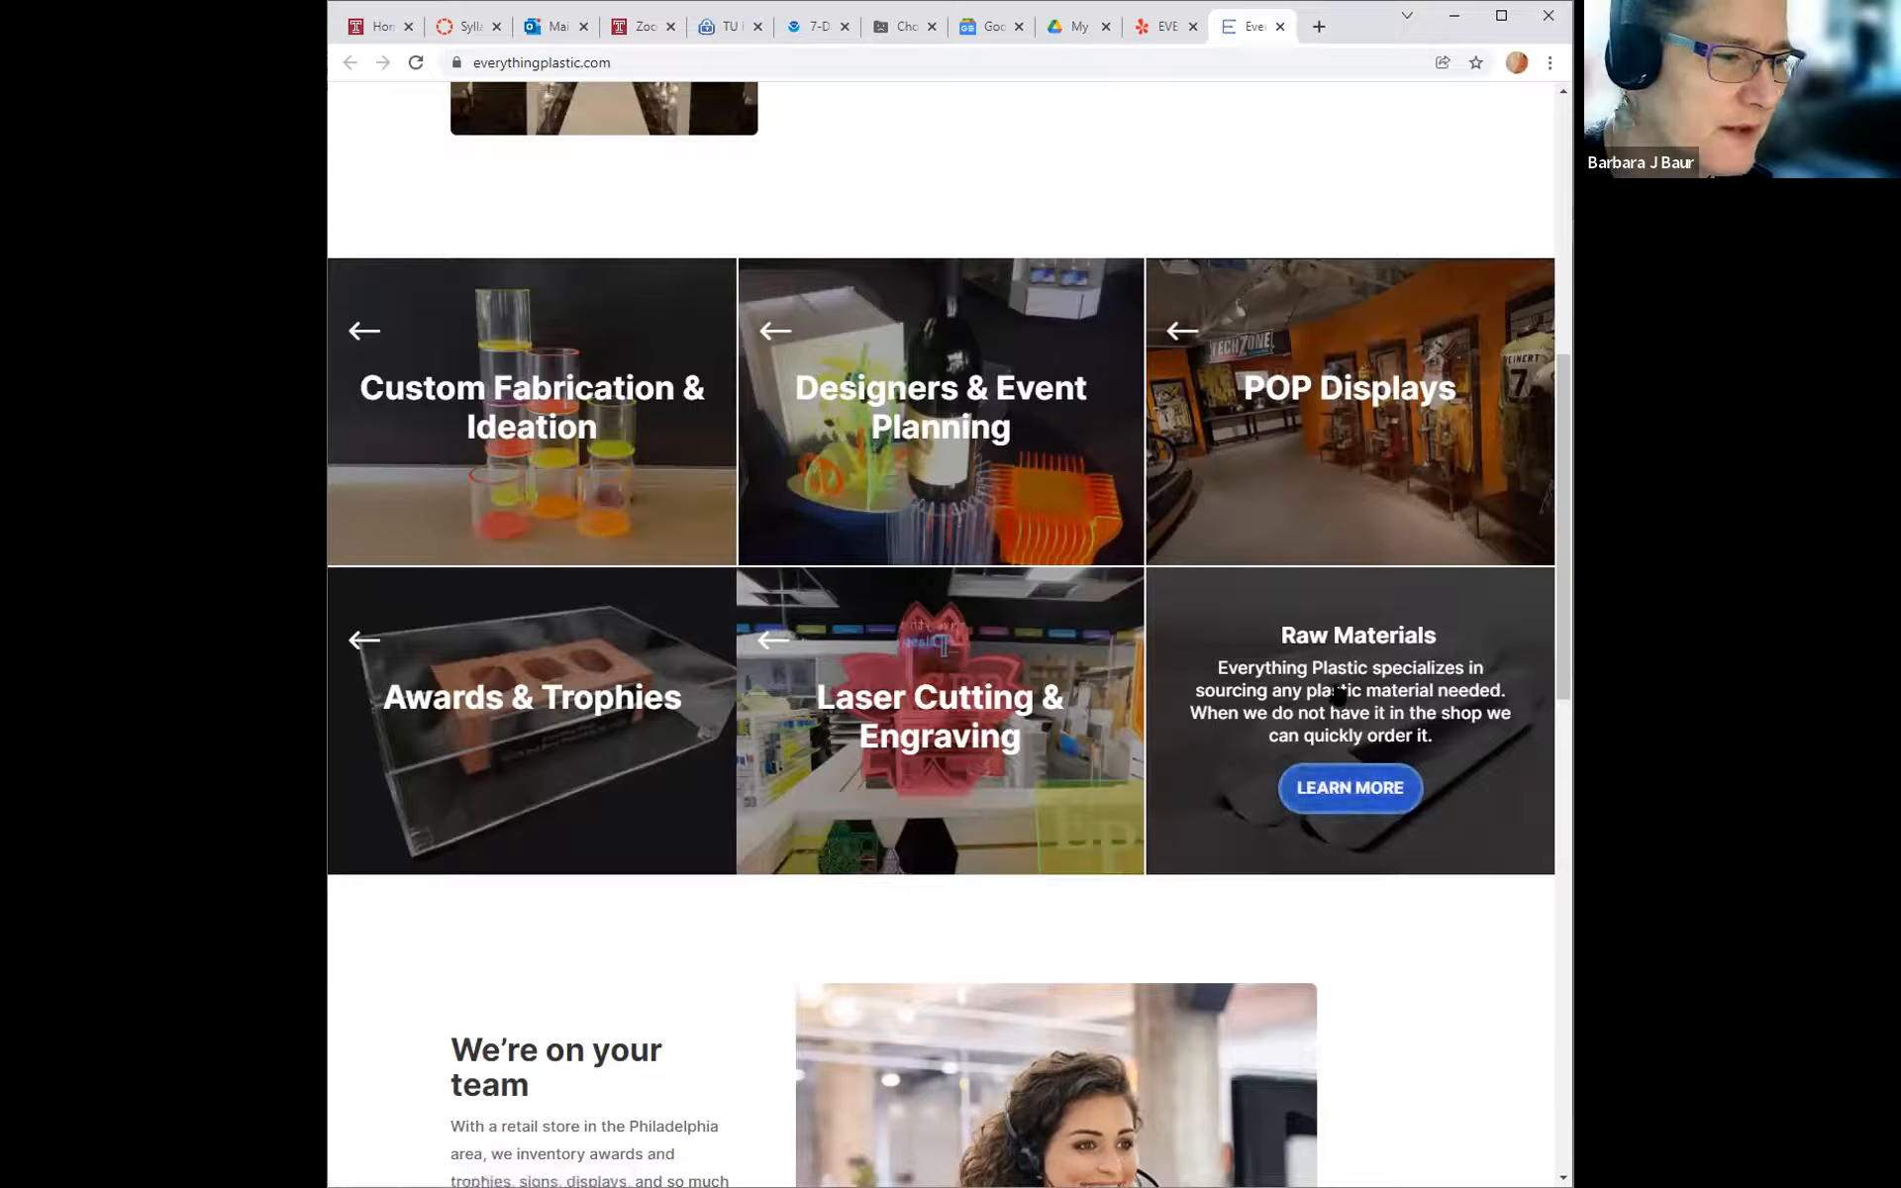
{"action": "left_click", "coordinate": [1348, 790]}
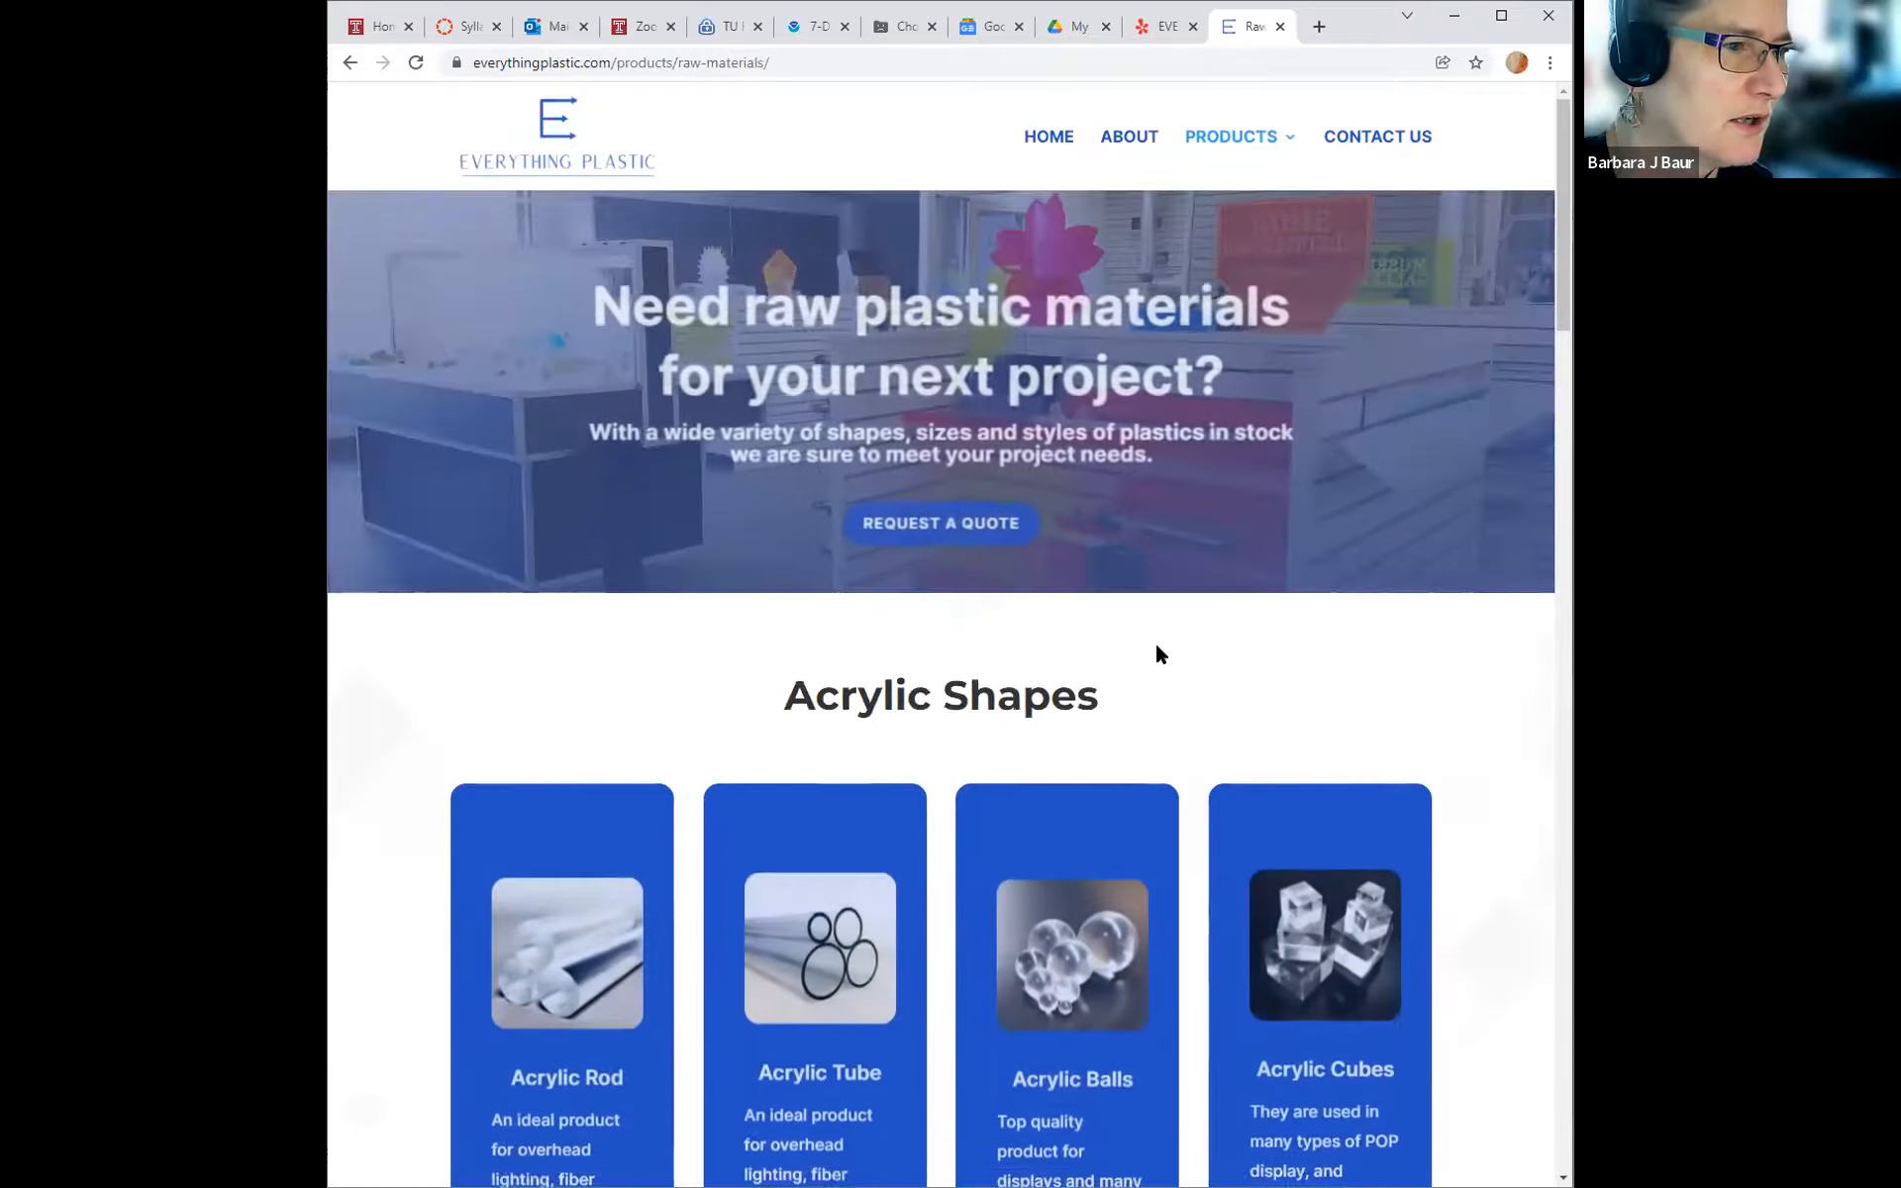
Examine the Raw Materials page for its acrylic shapes, acrylic sheets and other kinds of sheets down to the contact form.
{"action": "scroll", "coordinate": [1158, 651], "scroll_direction": "down", "scroll_amount": 3}
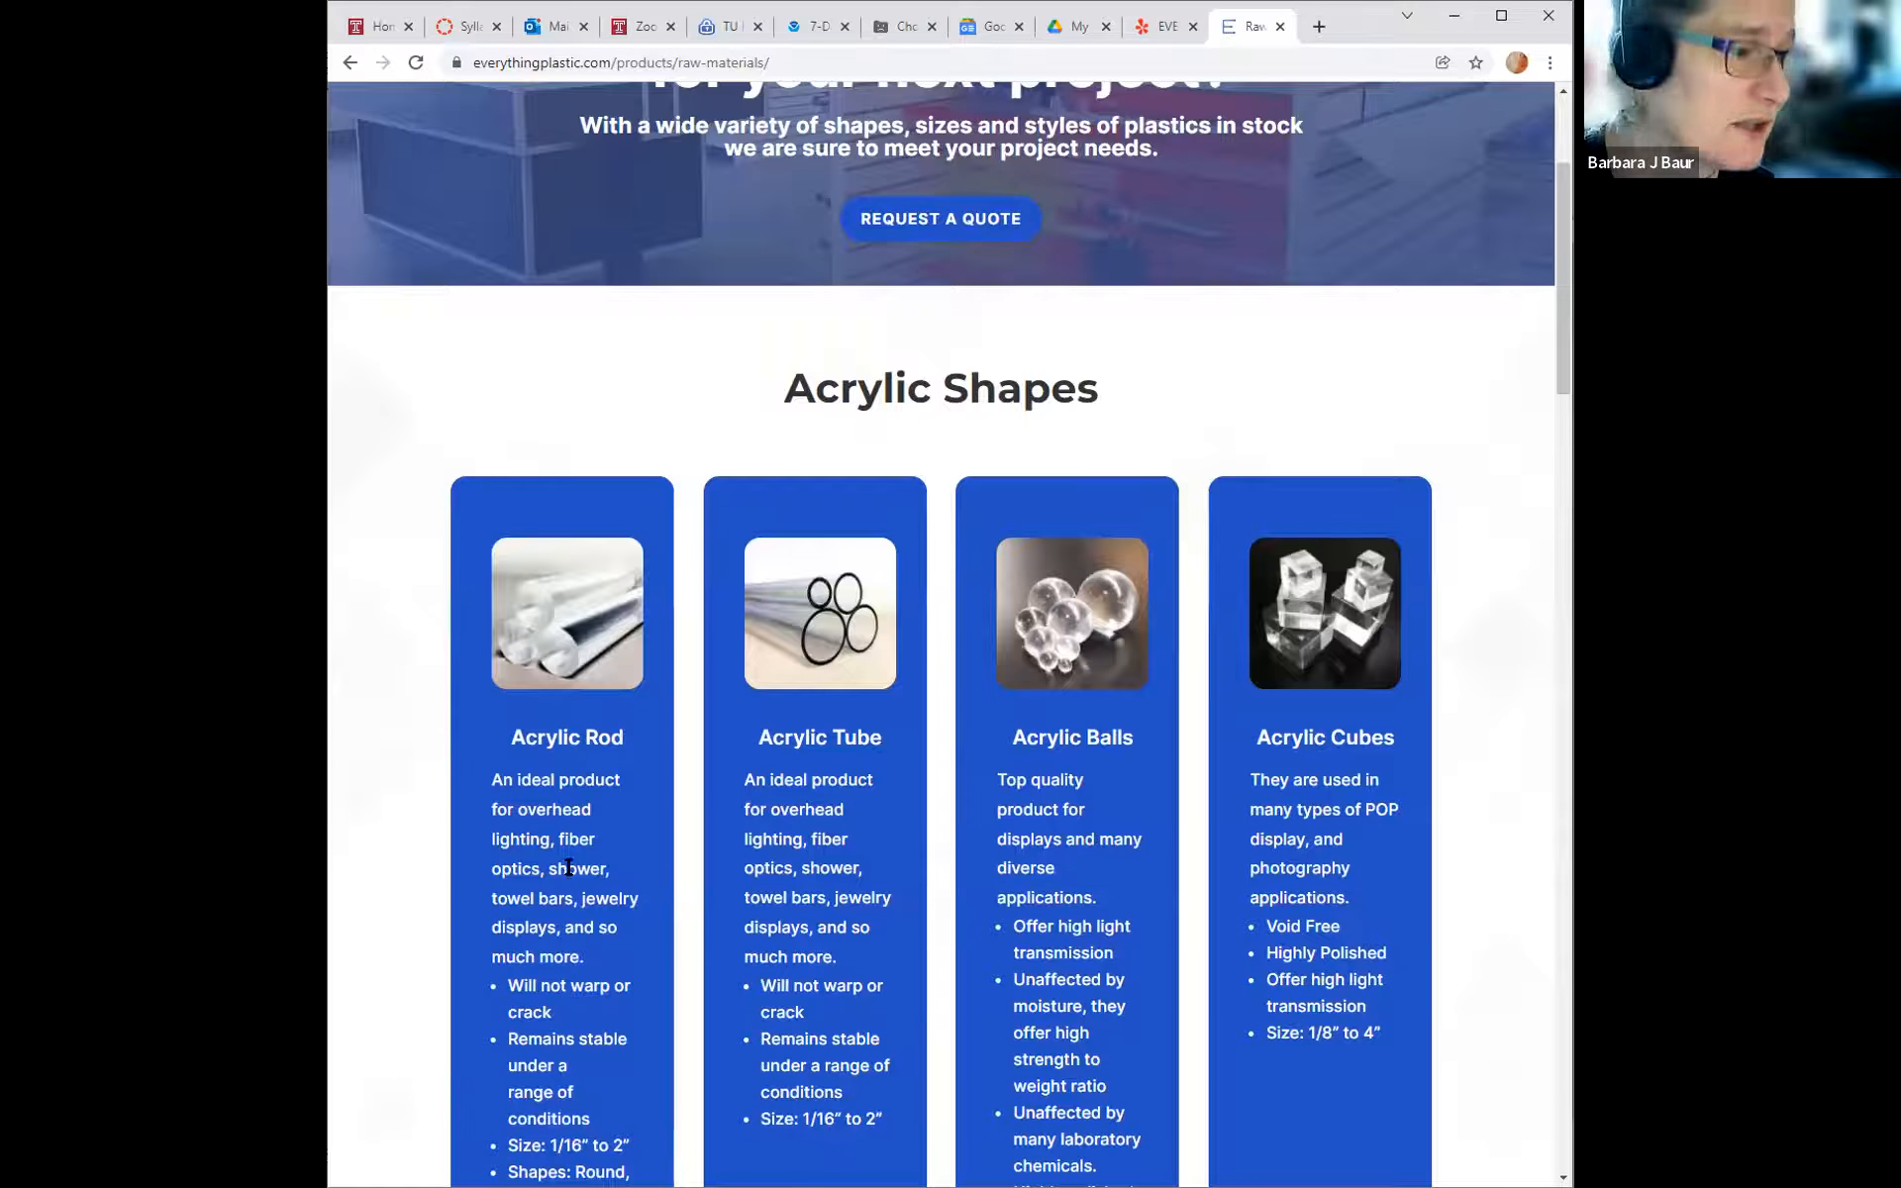
{"action": "scroll", "coordinate": [1040, 729], "scroll_direction": "down", "scroll_amount": 4}
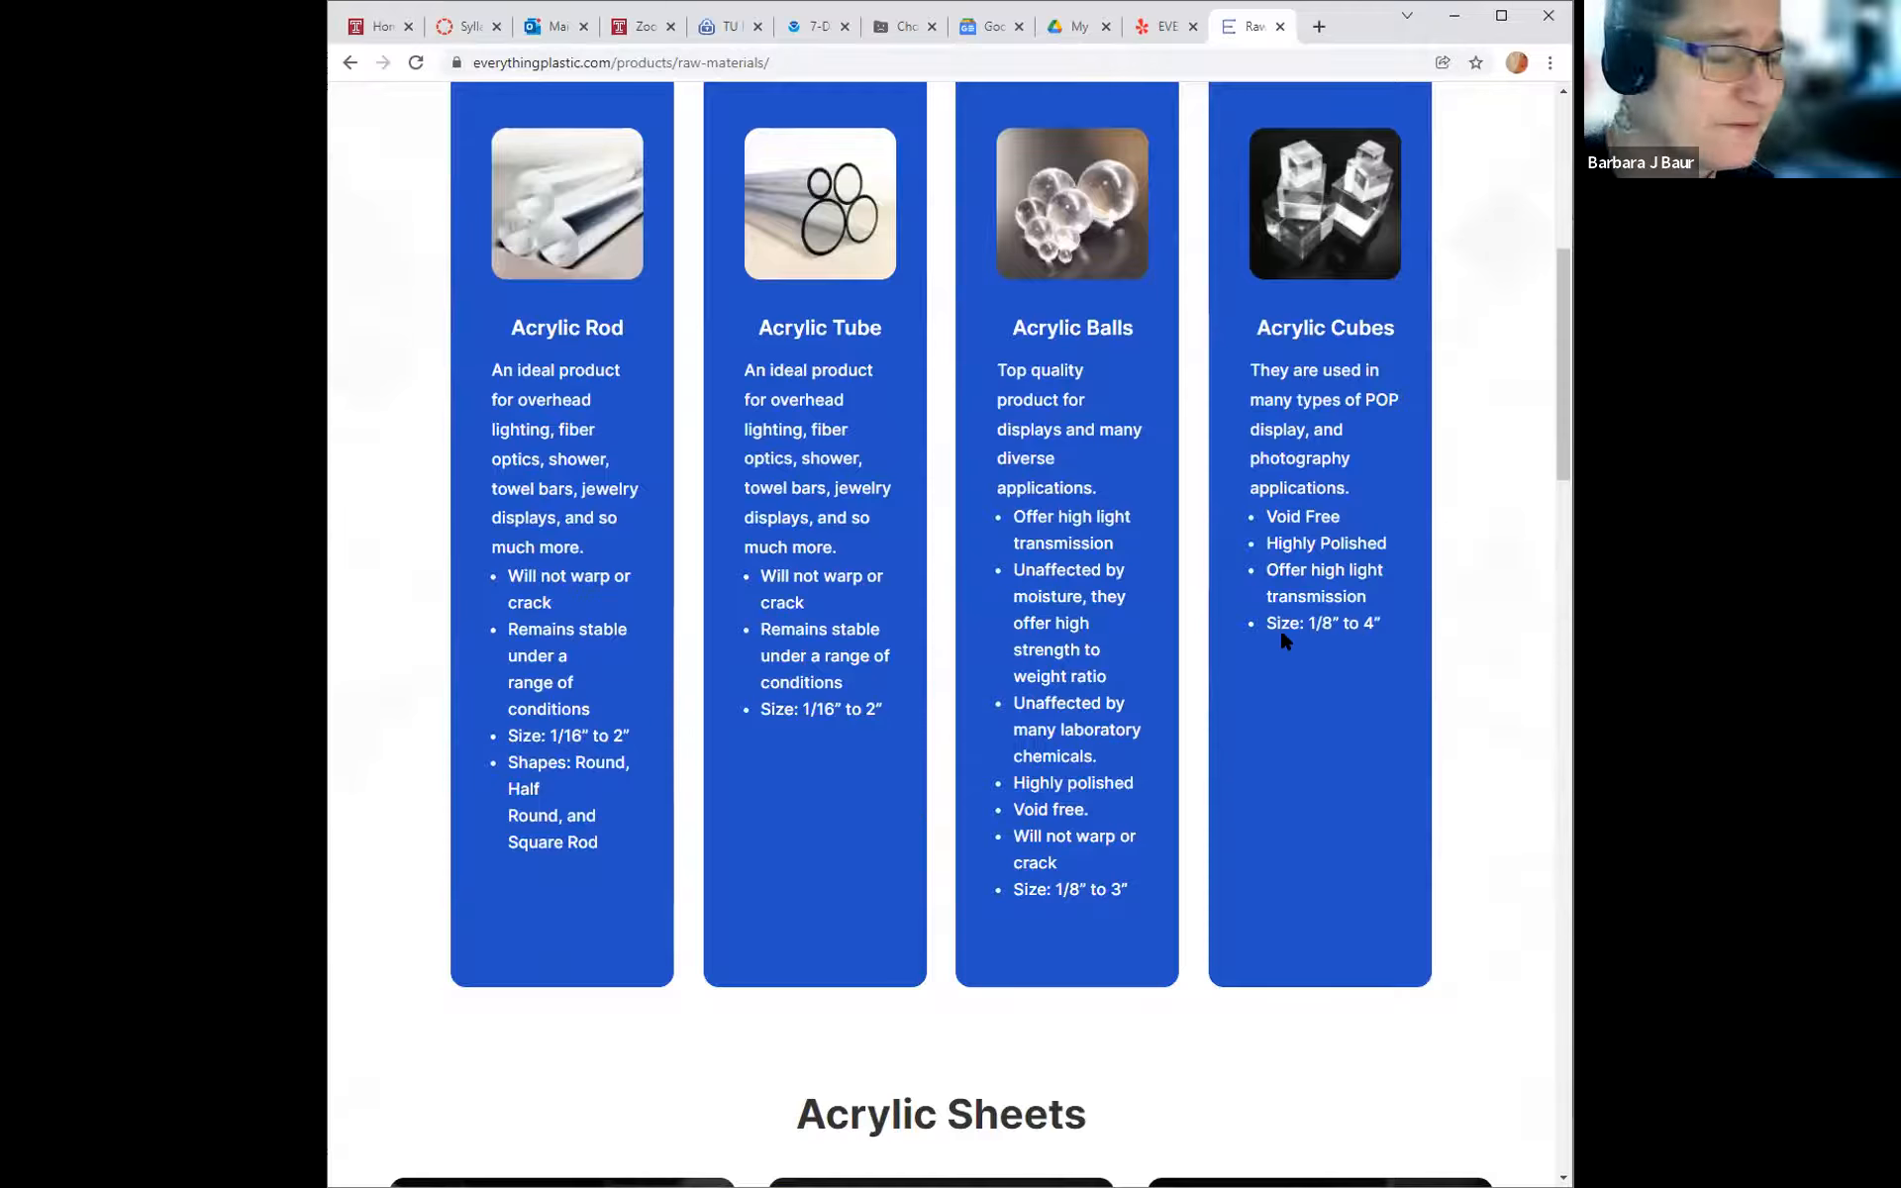
{"action": "scroll", "coordinate": [1279, 626], "scroll_direction": "down", "scroll_amount": 6}
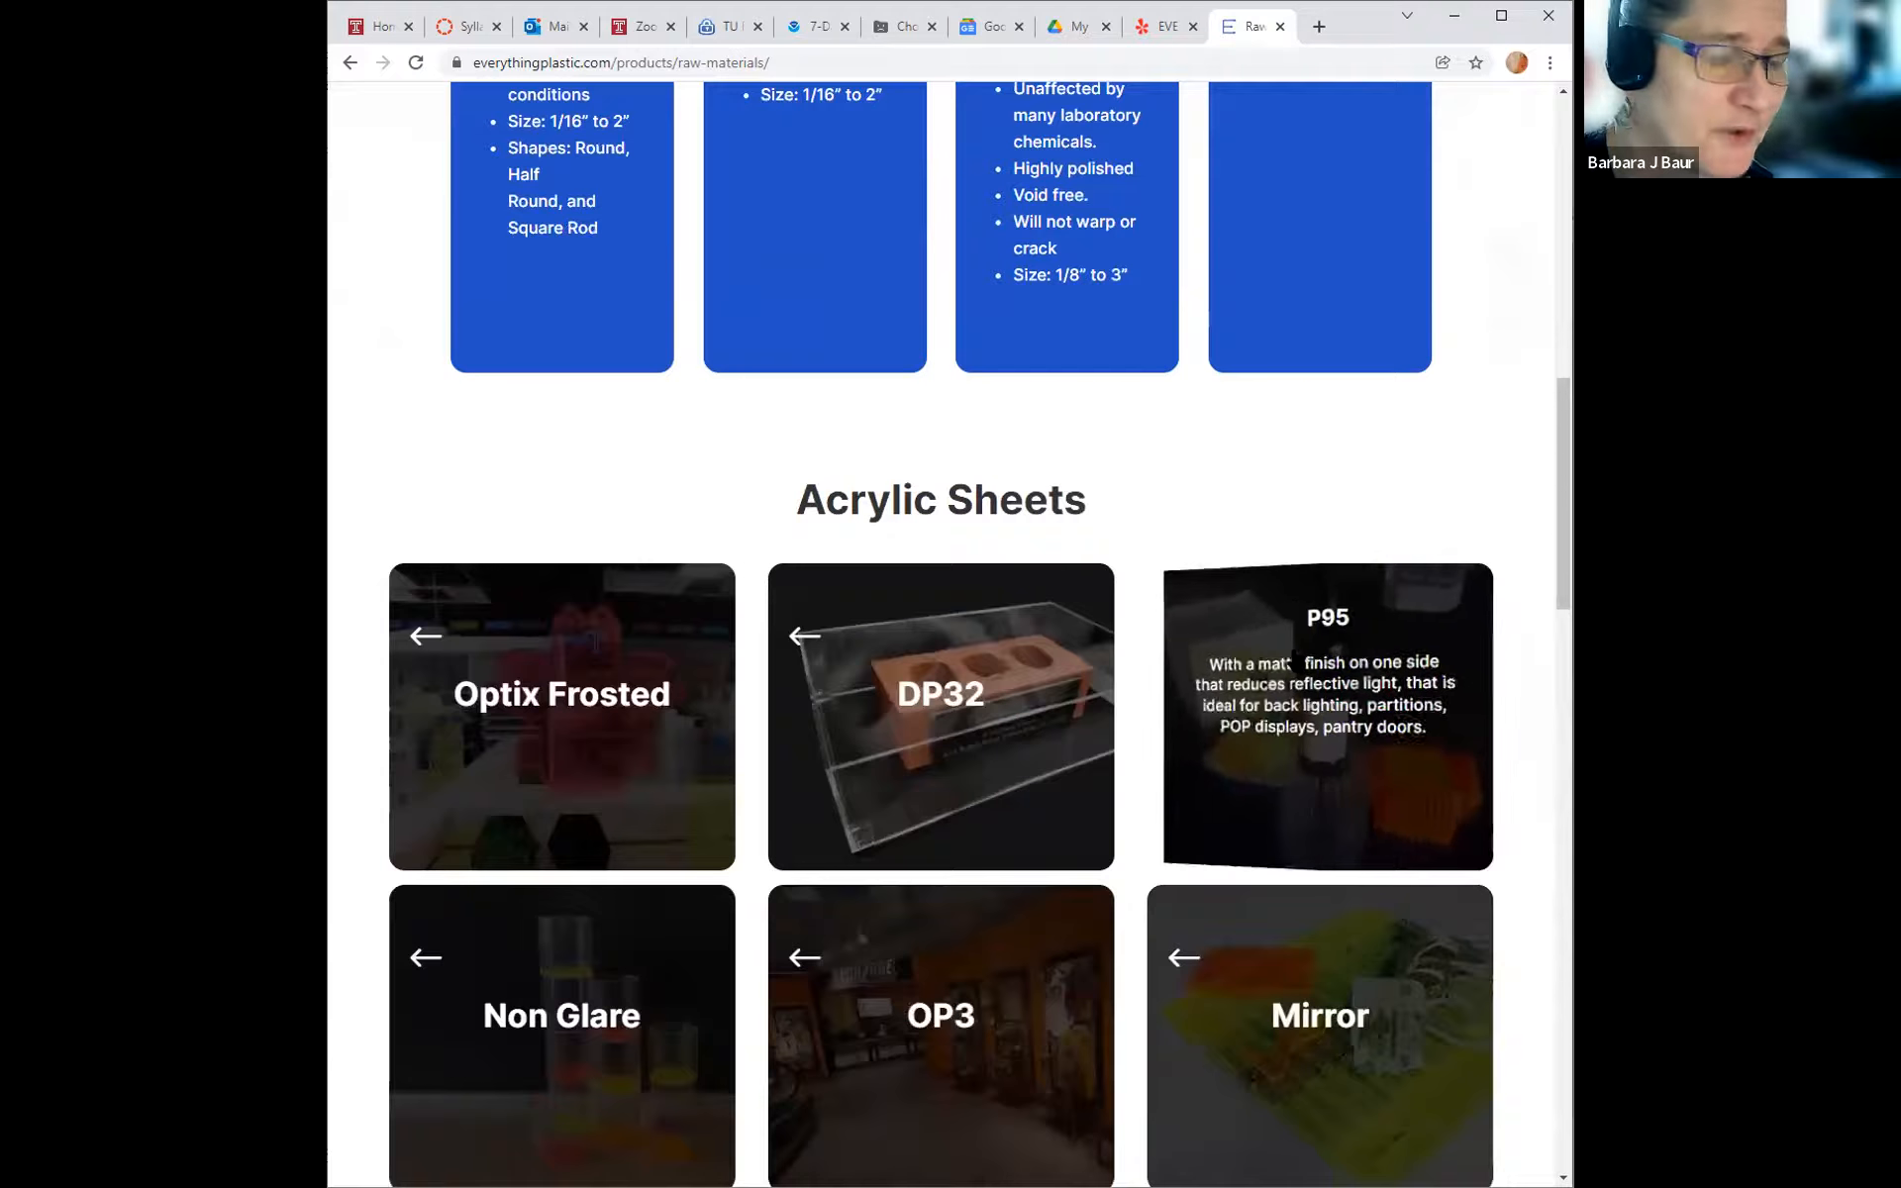
{"action": "scroll", "coordinate": [990, 832], "scroll_direction": "down", "scroll_amount": 3}
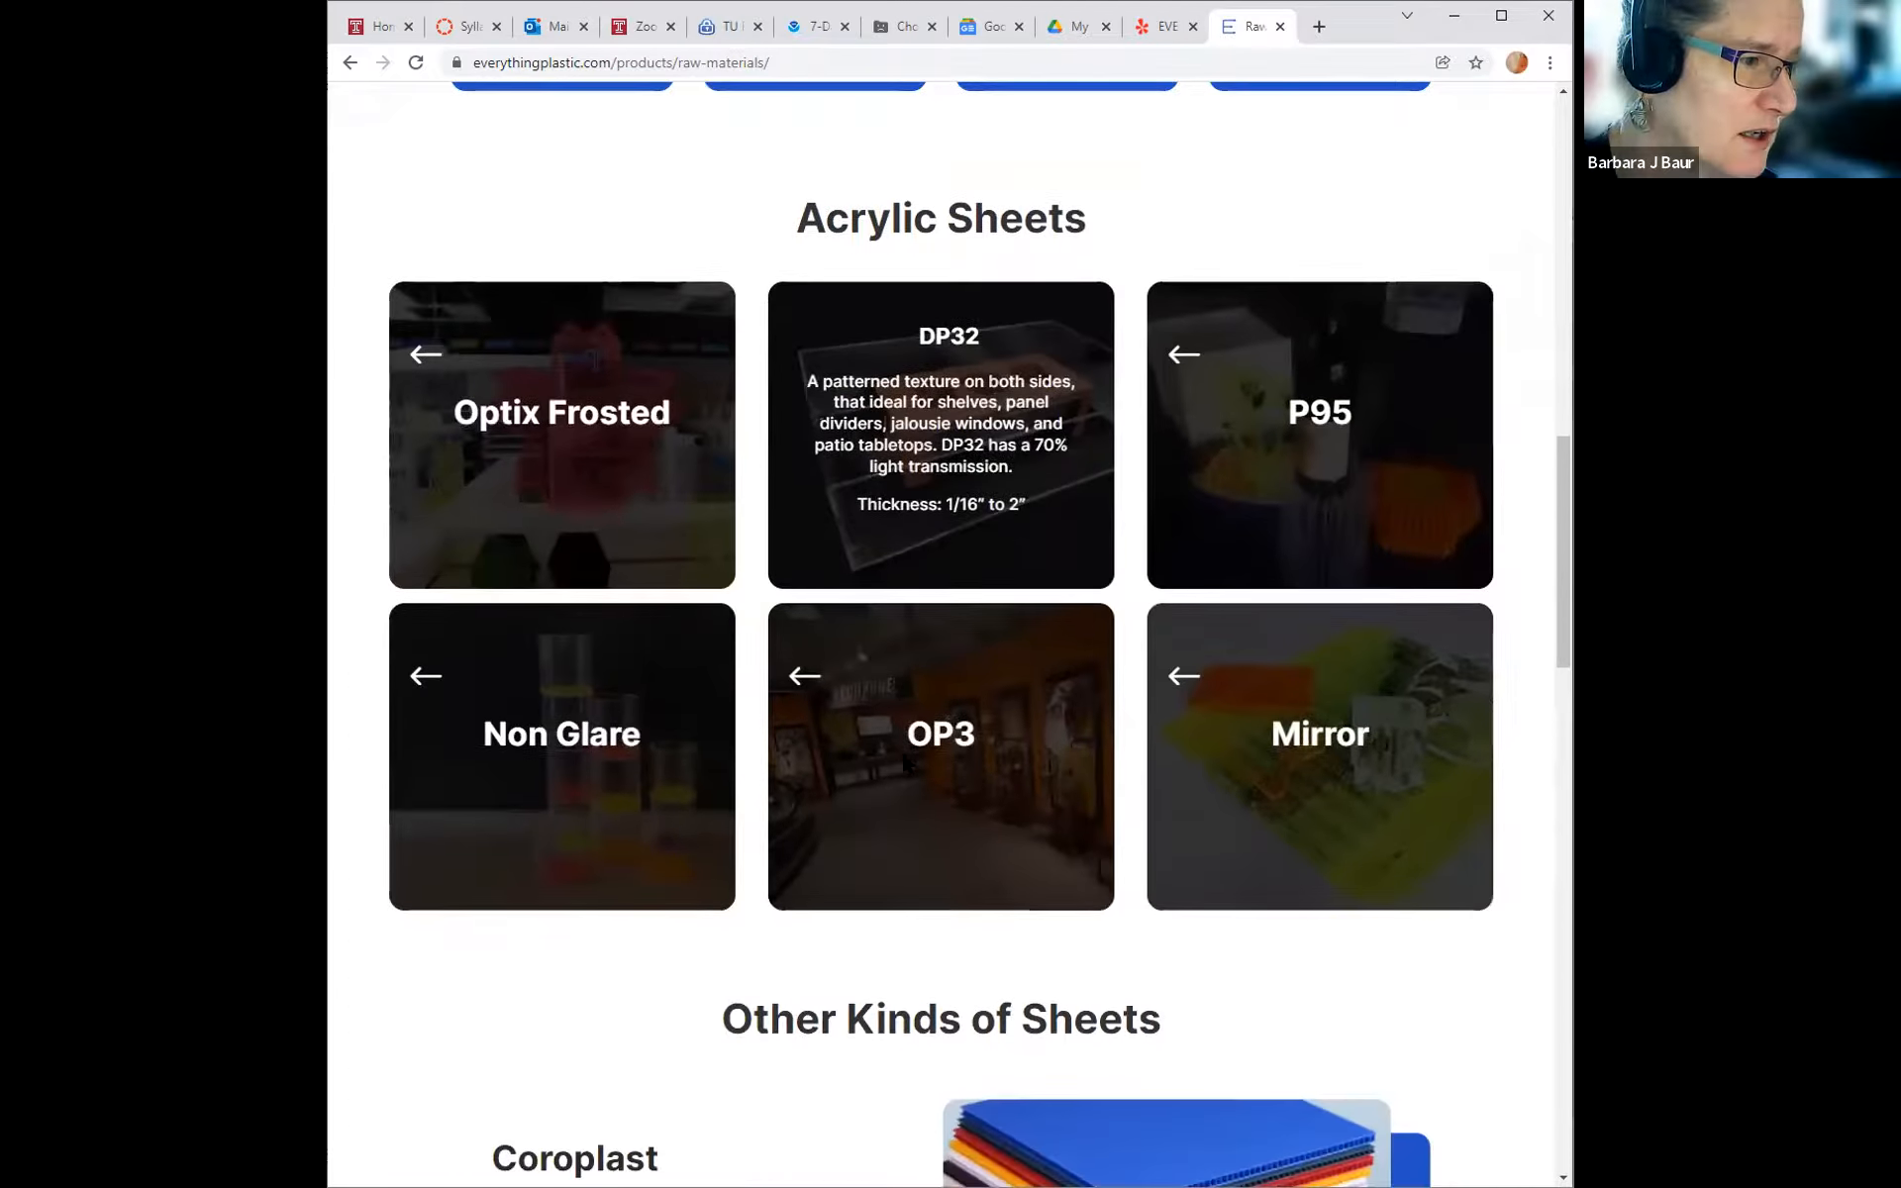
{"action": "scroll", "coordinate": [921, 718], "scroll_direction": "down", "scroll_amount": 2}
{"action": "scroll", "coordinate": [1313, 731], "scroll_direction": "down", "scroll_amount": 4}
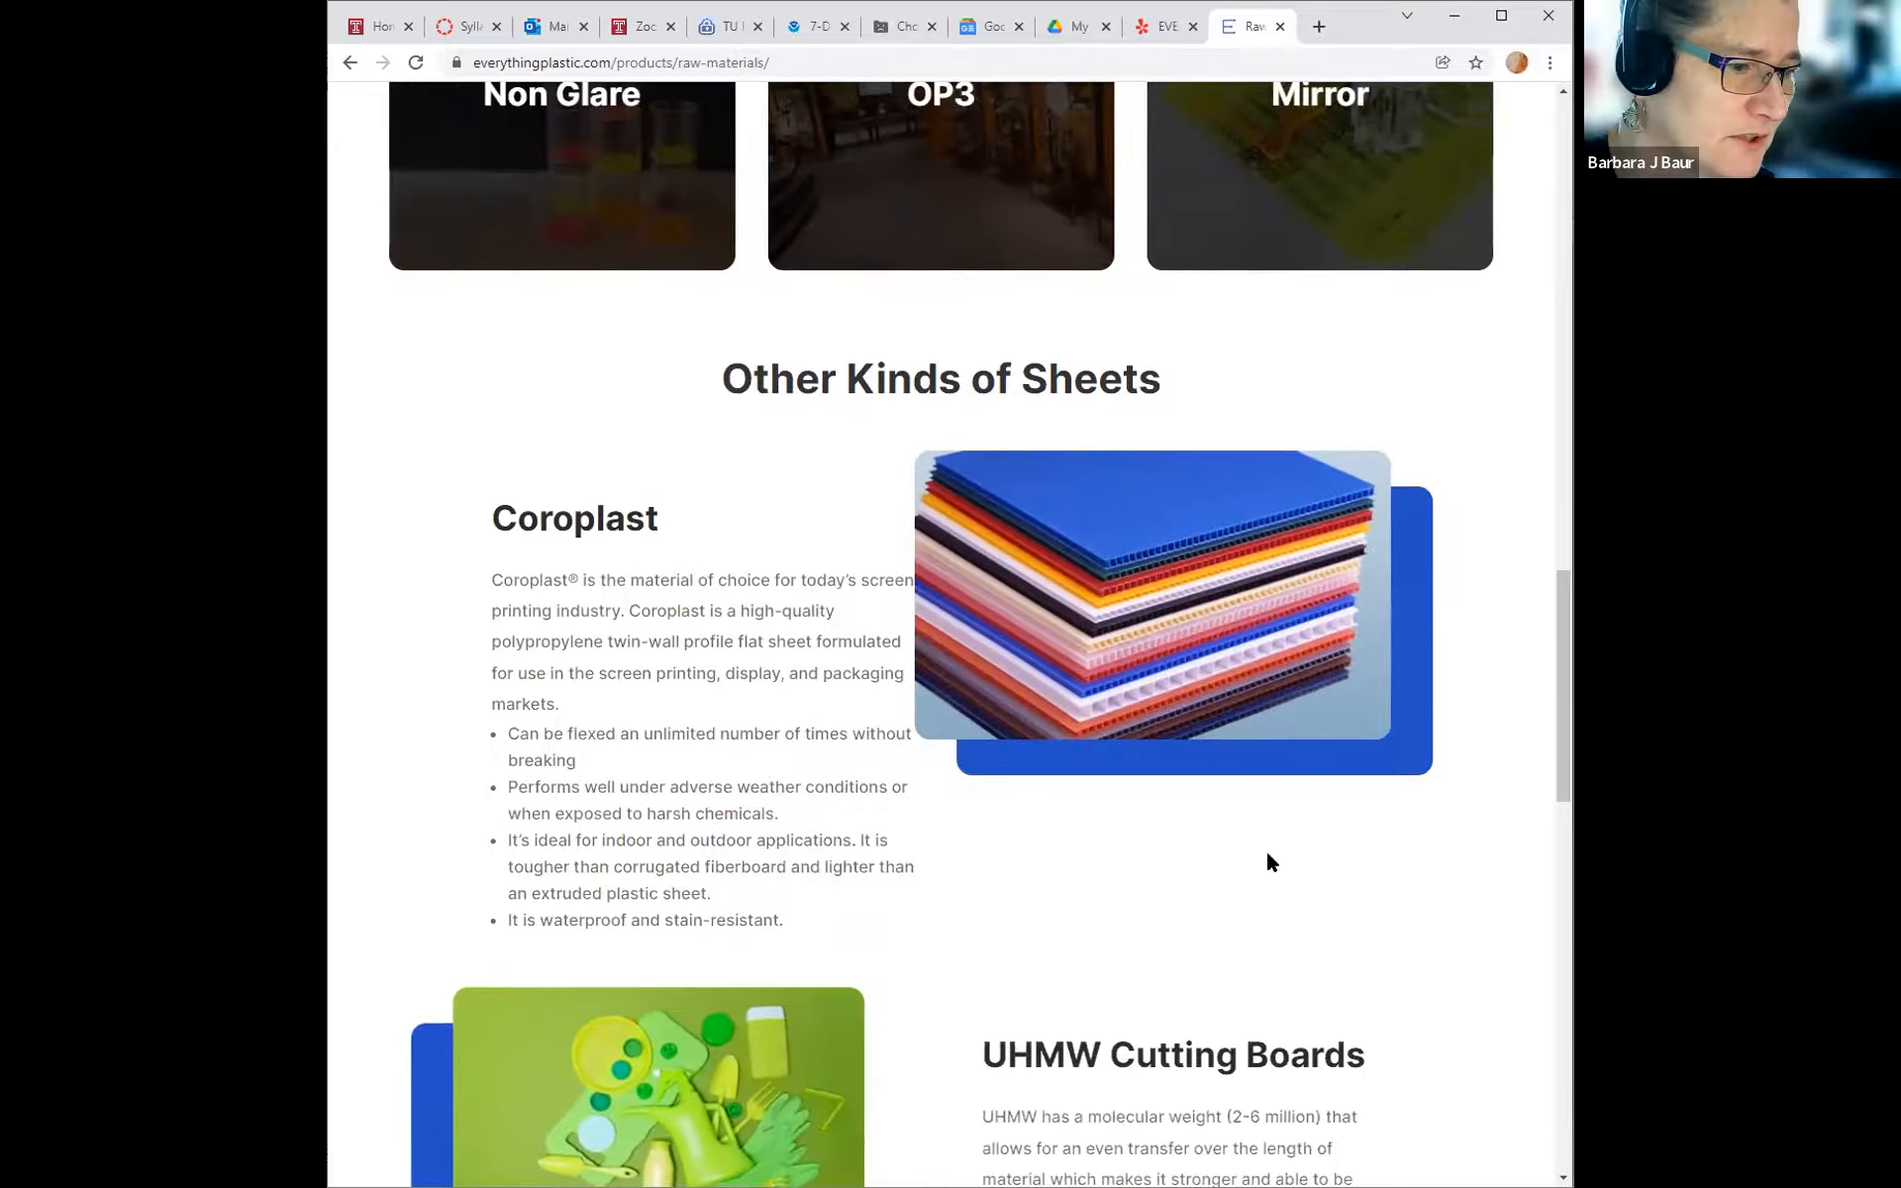
{"action": "scroll", "coordinate": [1205, 863], "scroll_direction": "down", "scroll_amount": 4}
{"action": "scroll", "coordinate": [1351, 773], "scroll_direction": "down", "scroll_amount": 2}
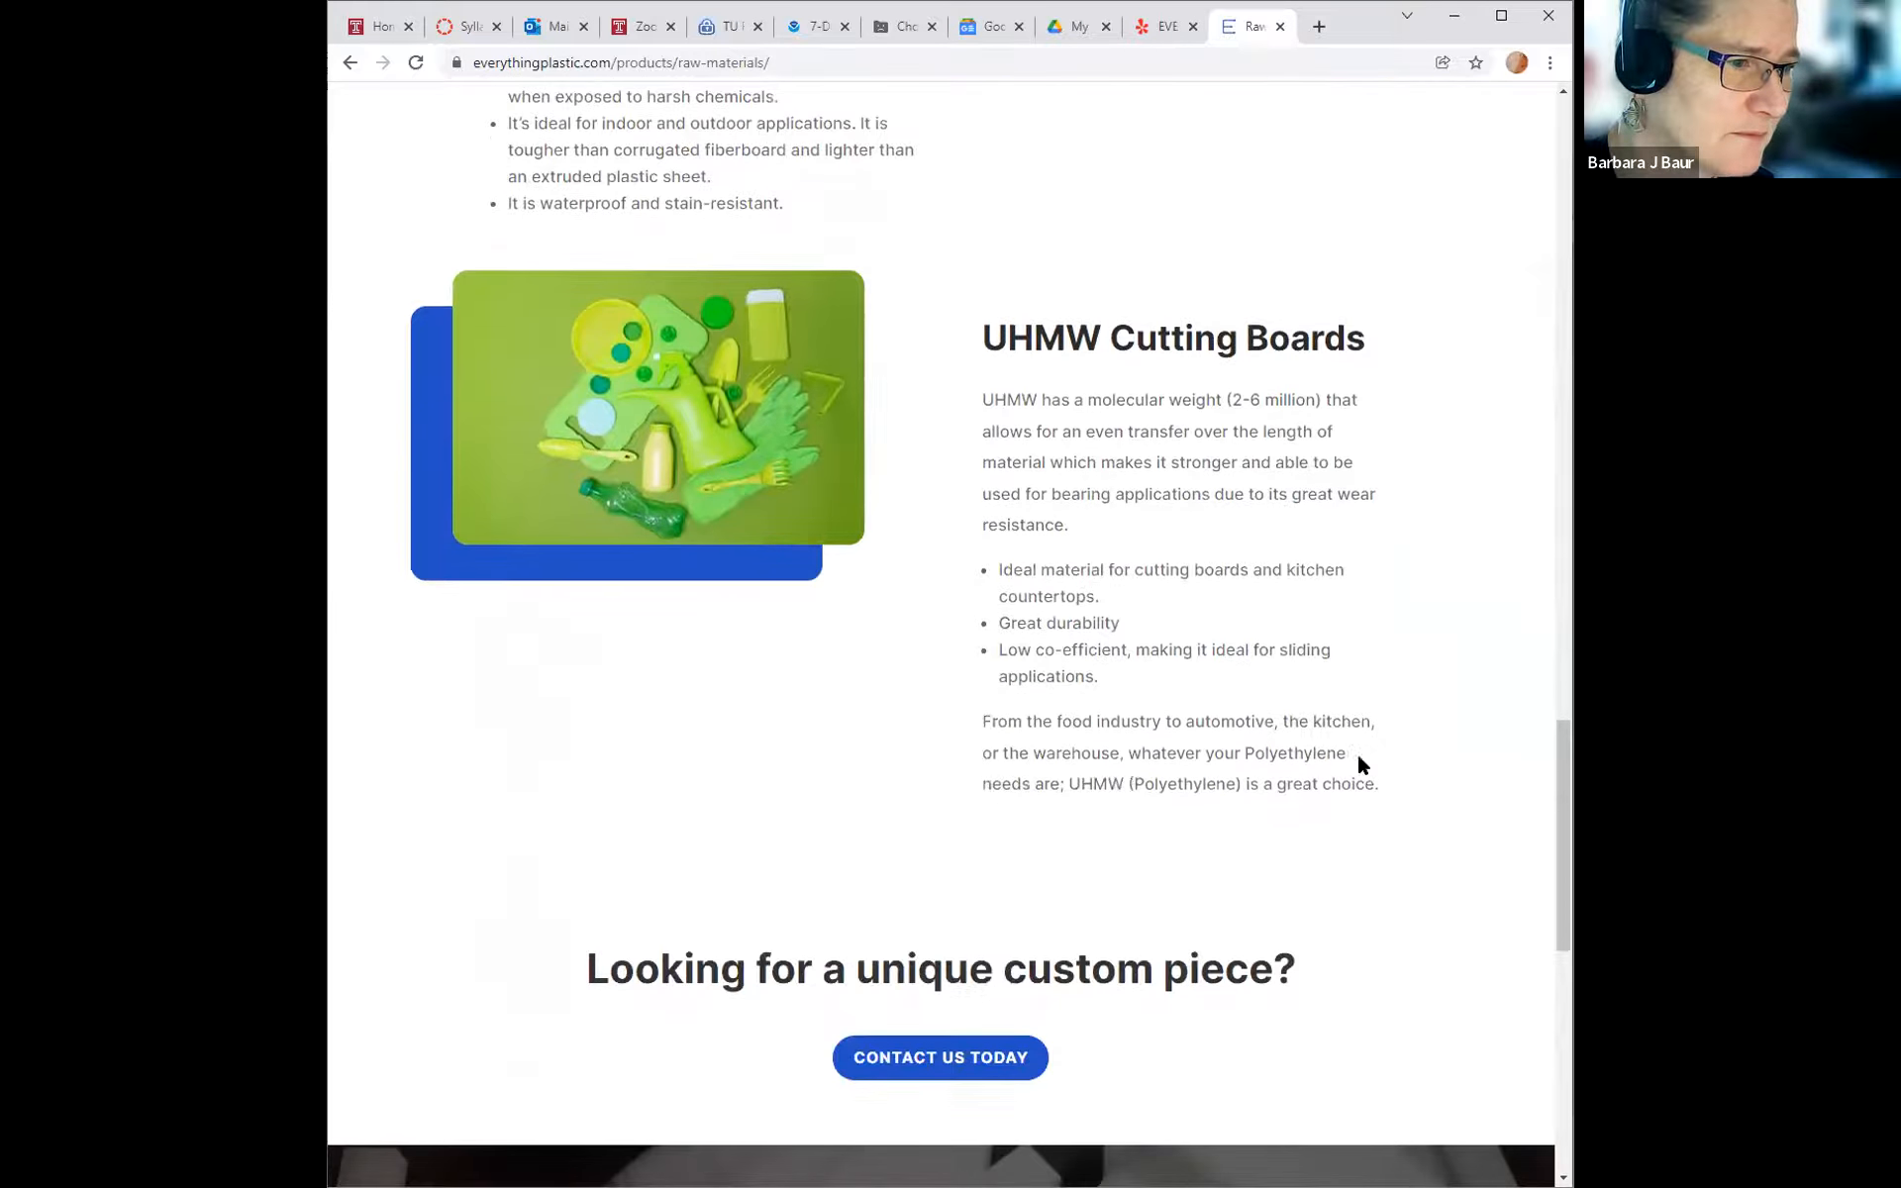
{"action": "scroll", "coordinate": [1376, 728], "scroll_direction": "down", "scroll_amount": 4}
{"action": "scroll", "coordinate": [1379, 728], "scroll_direction": "up", "scroll_amount": 4}
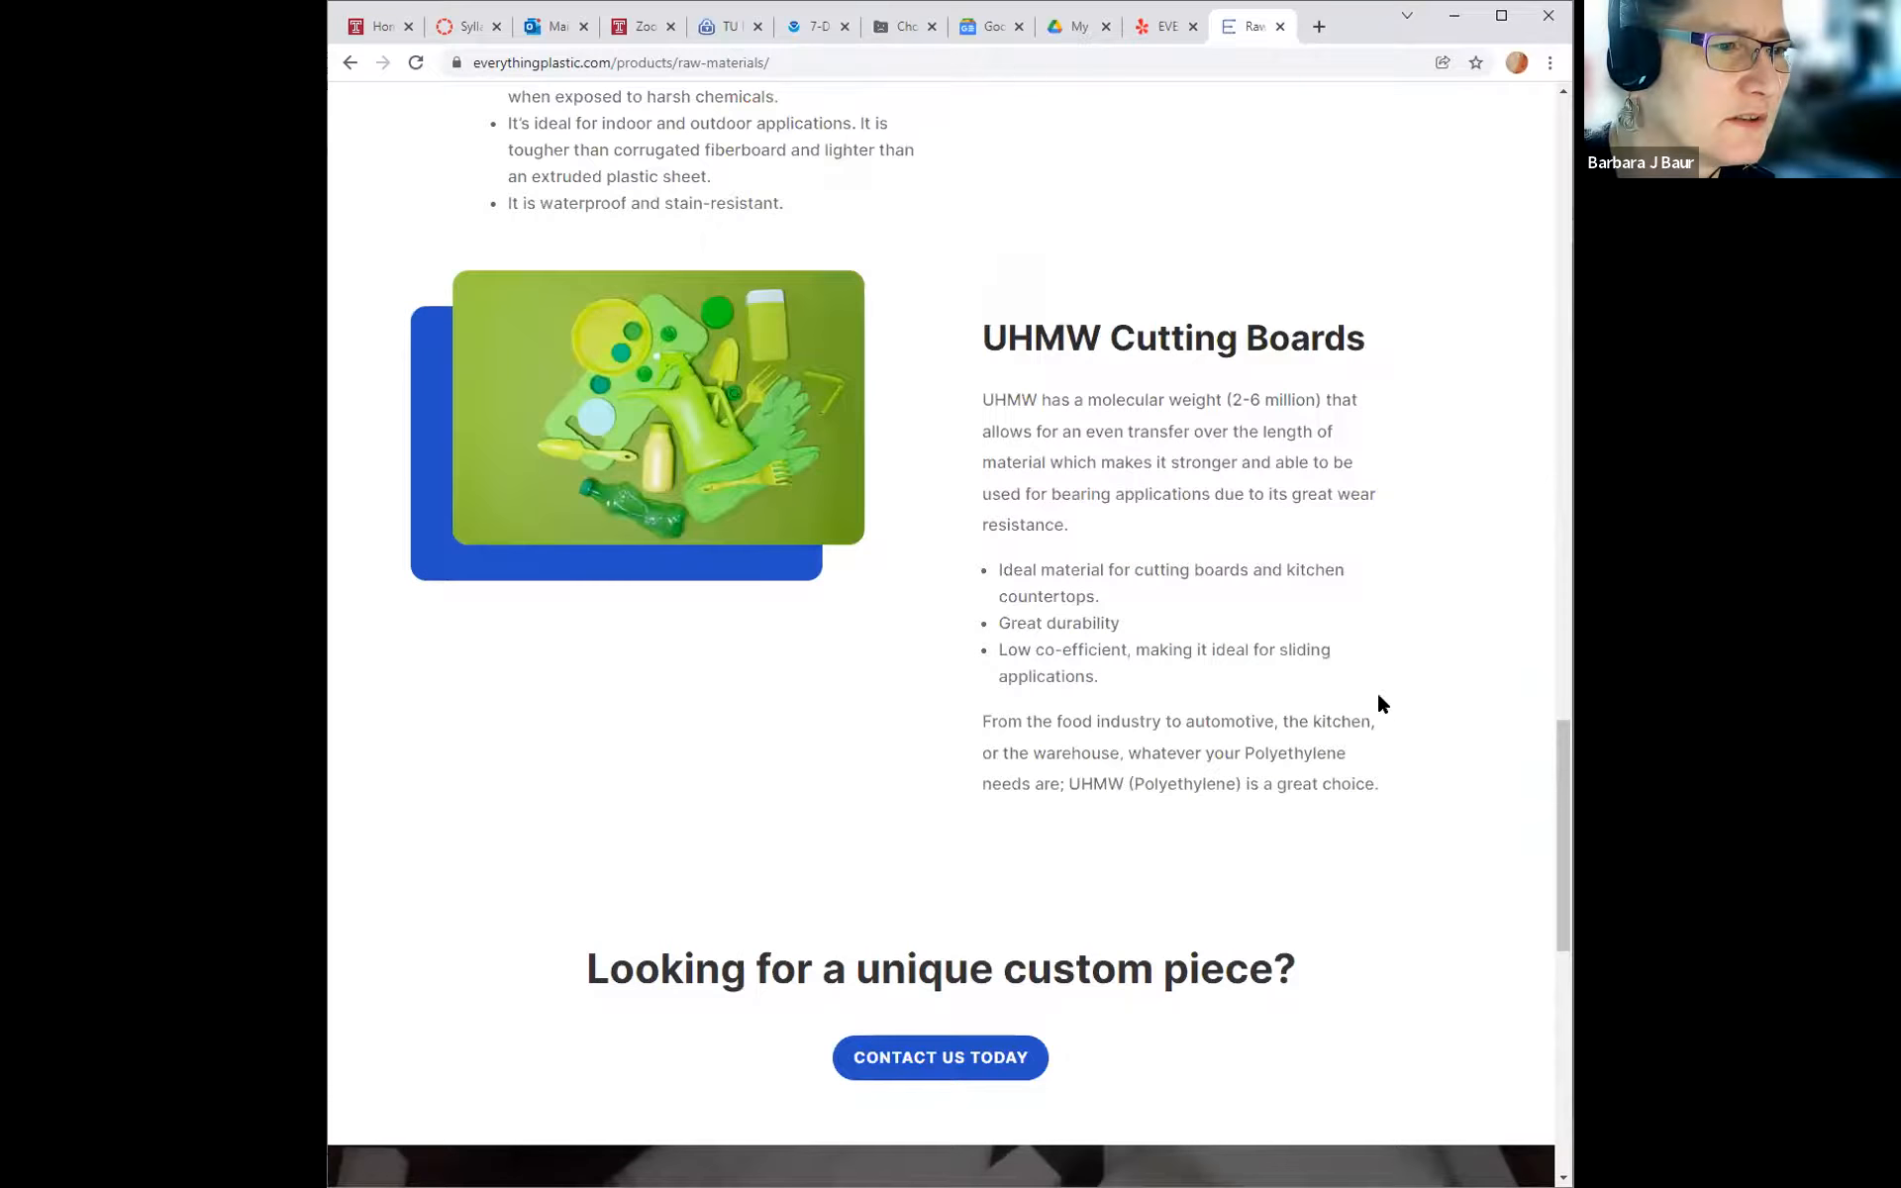
{"action": "scroll", "coordinate": [1409, 539], "scroll_direction": "down", "scroll_amount": 4}
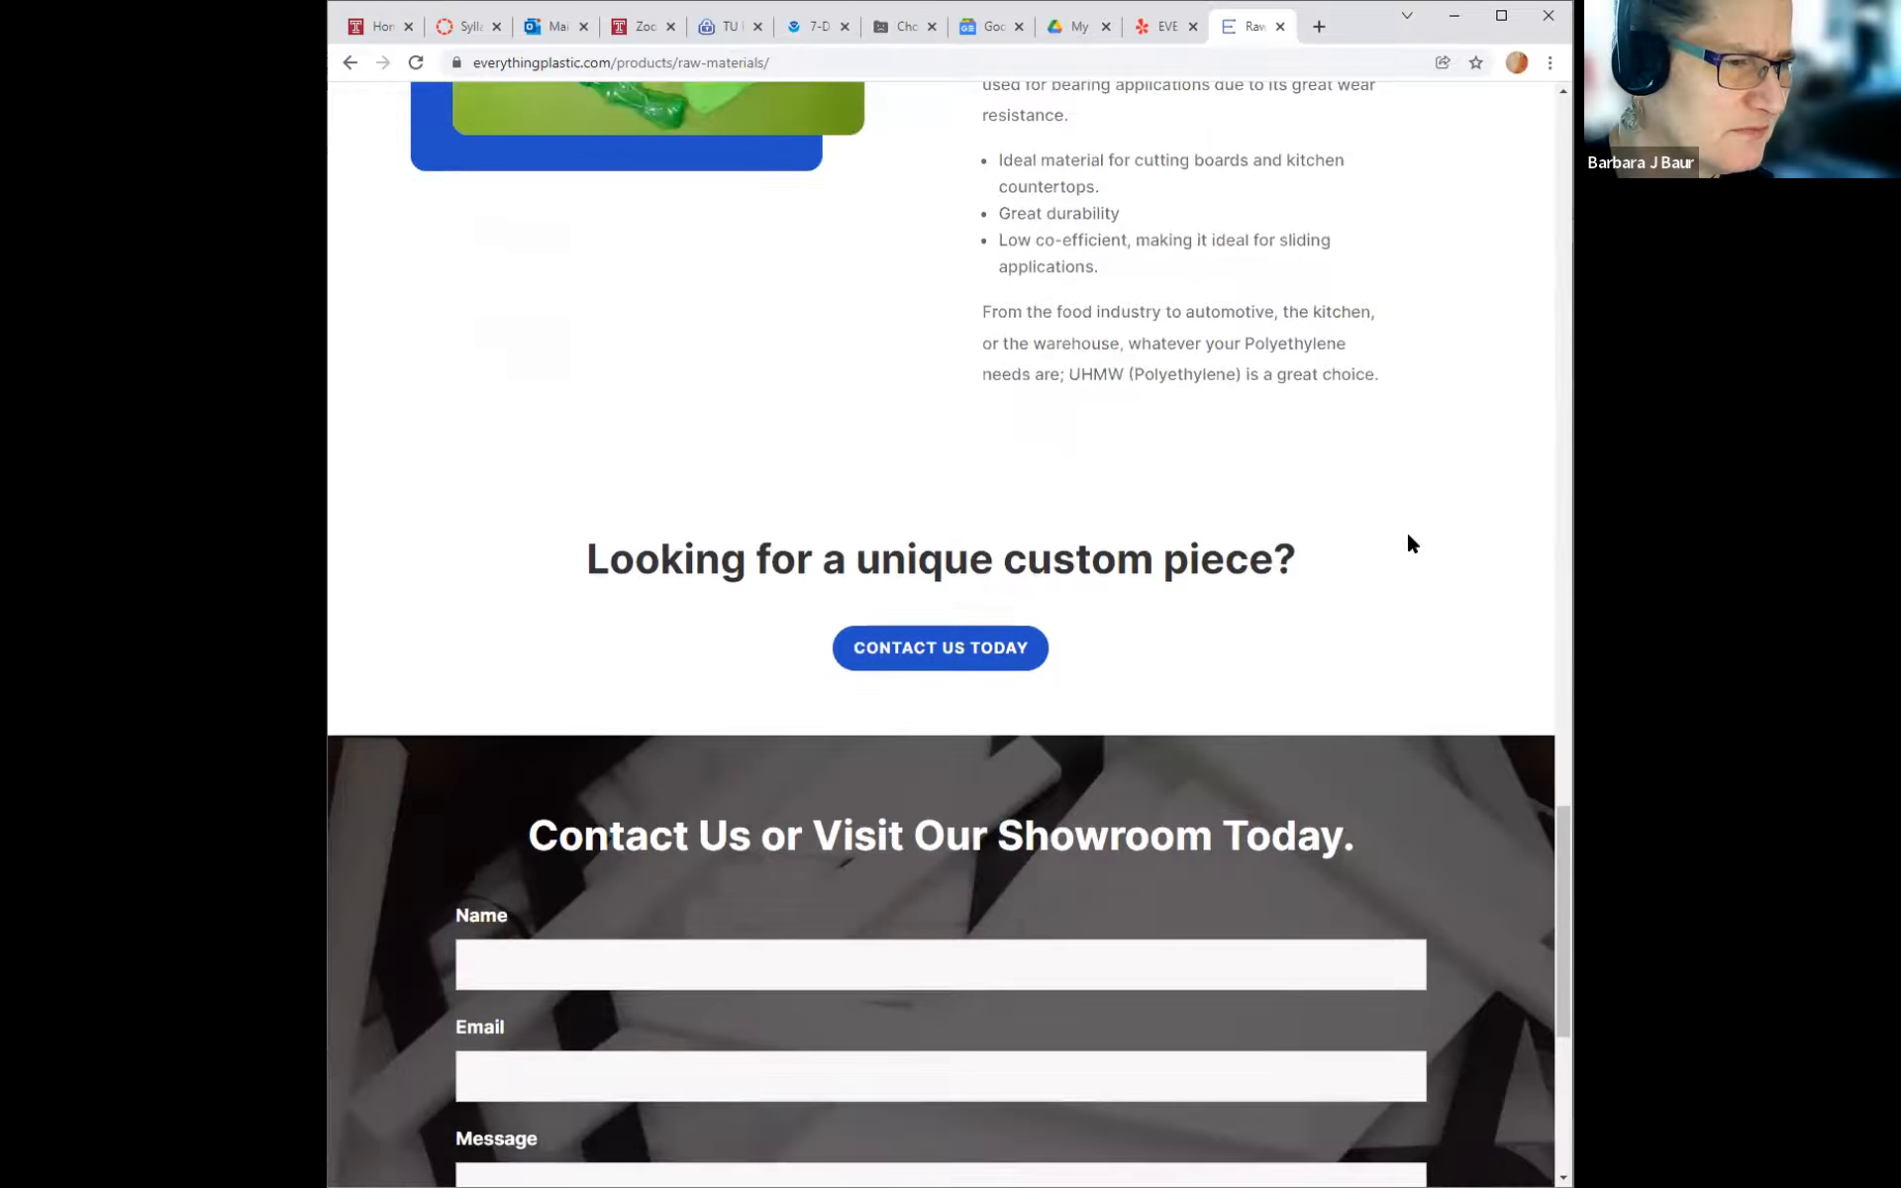
Return to the Acrylic Sheets section and read the details on the Optix Frosted and Mirror cards.
{"action": "scroll", "coordinate": [1412, 543], "scroll_direction": "up", "scroll_amount": 8}
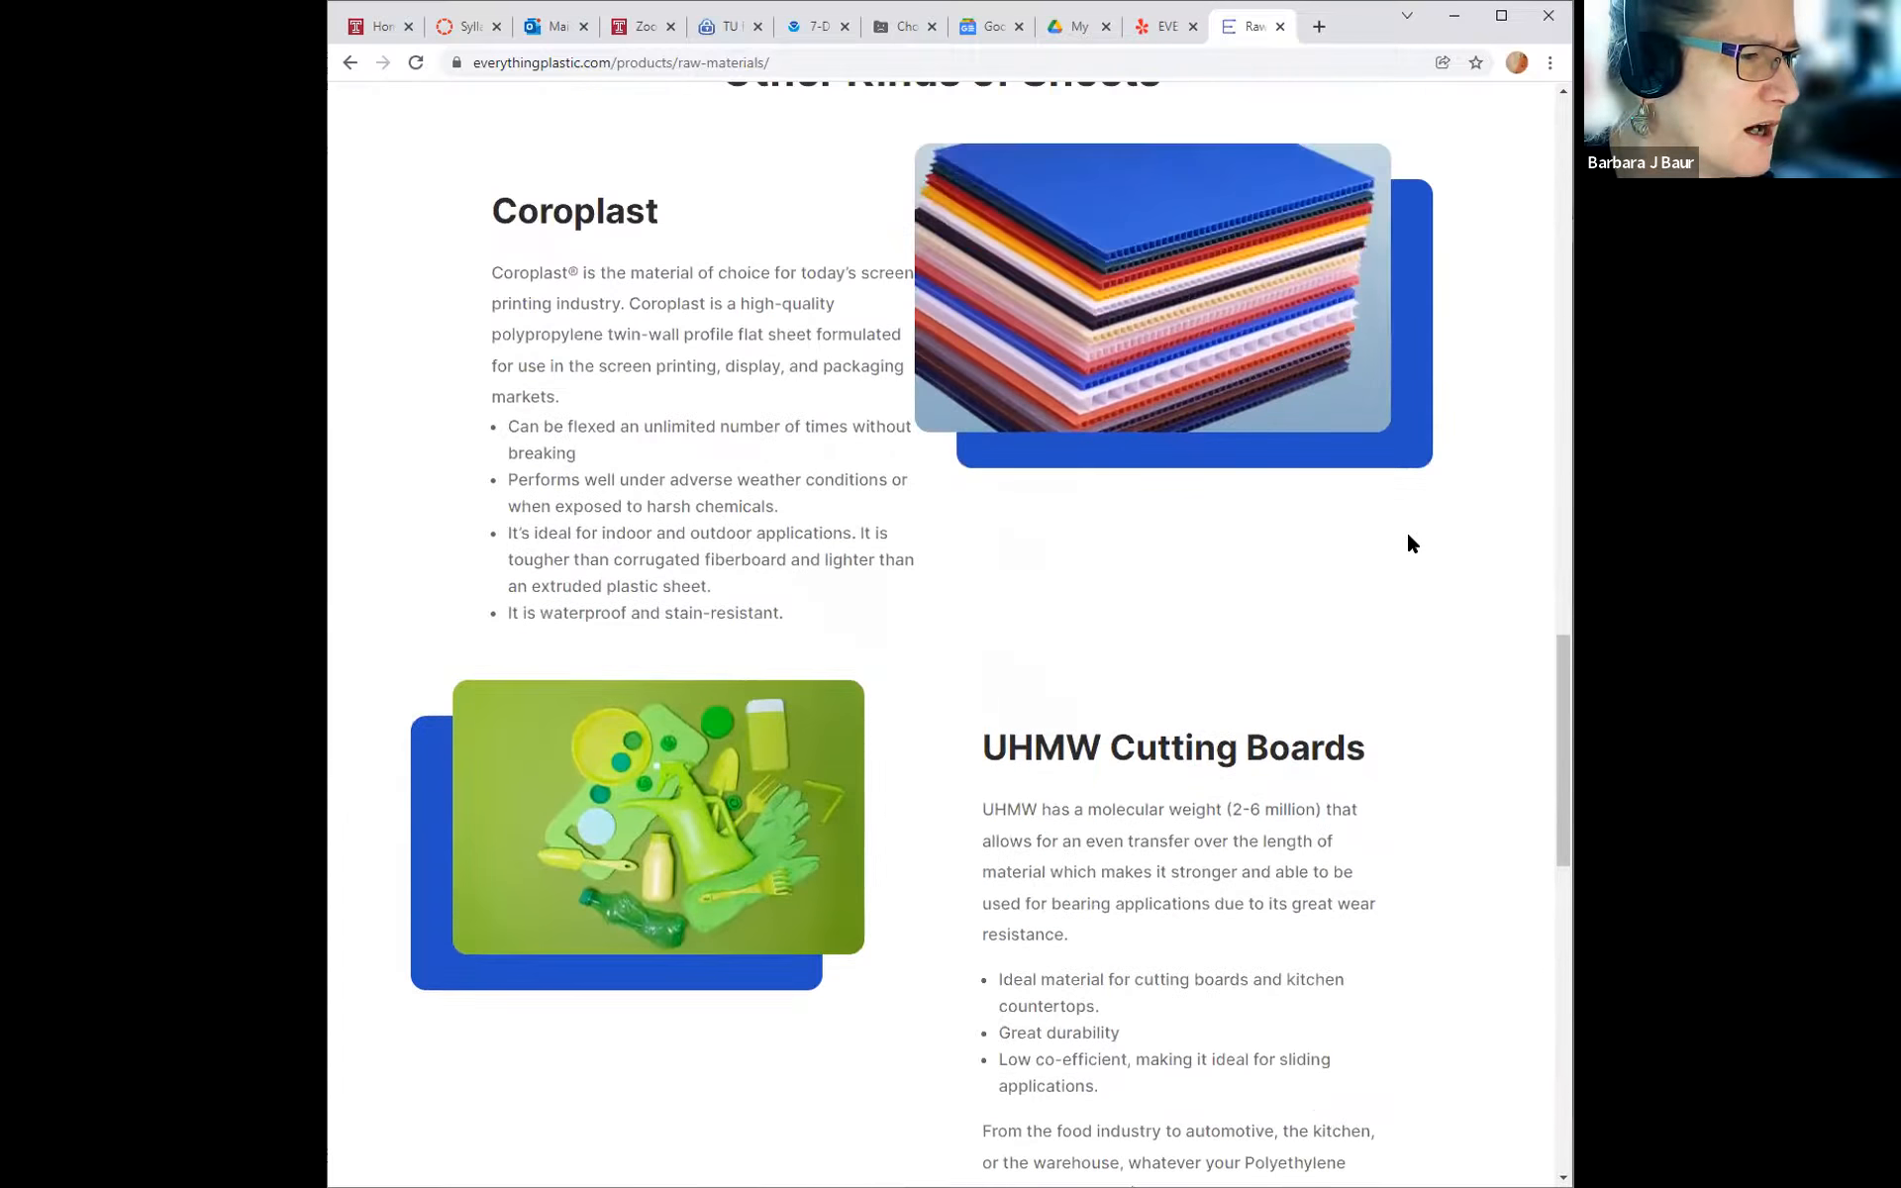
{"action": "scroll", "coordinate": [1412, 543], "scroll_direction": "up", "scroll_amount": 9}
{"action": "mouse_move", "coordinate": [582, 421]}
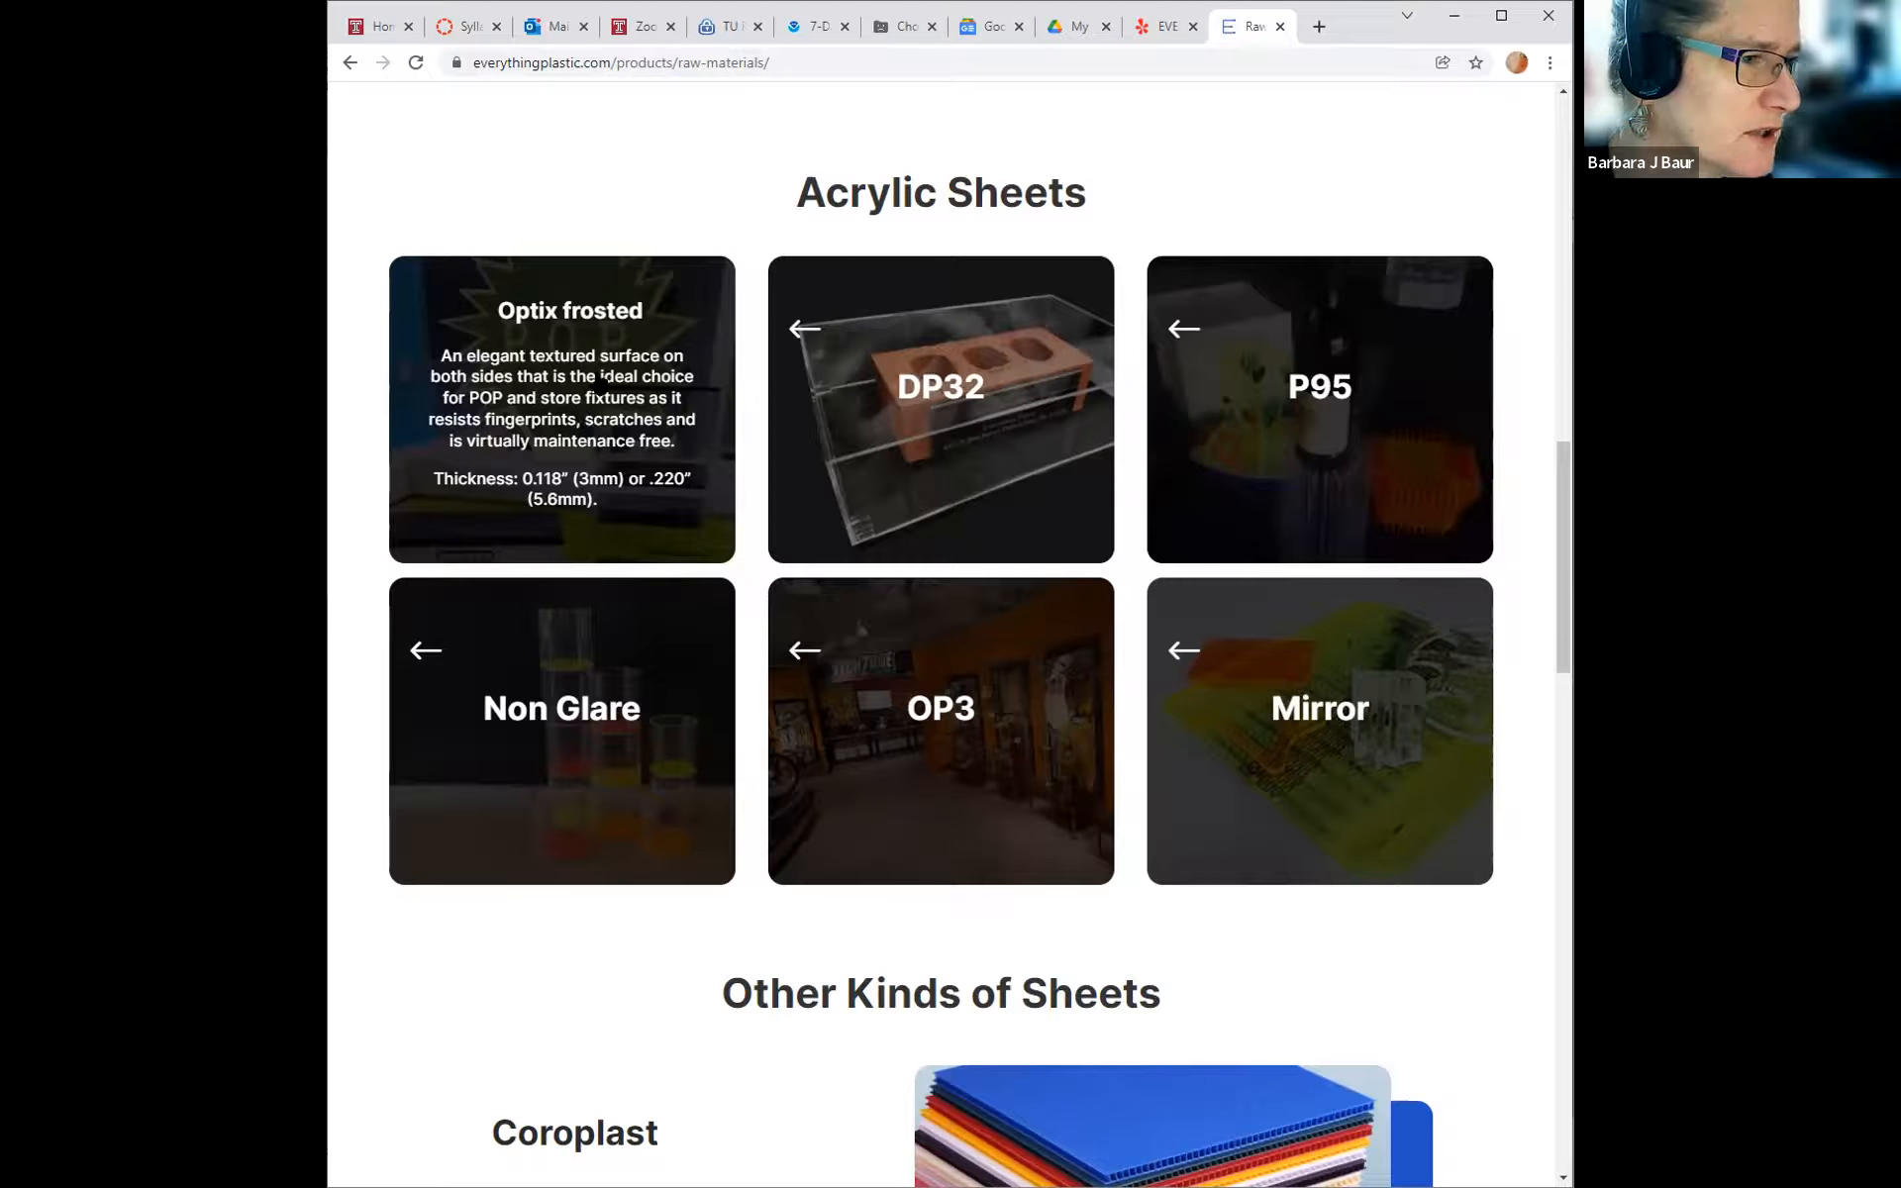
{"action": "mouse_move", "coordinate": [1251, 758]}
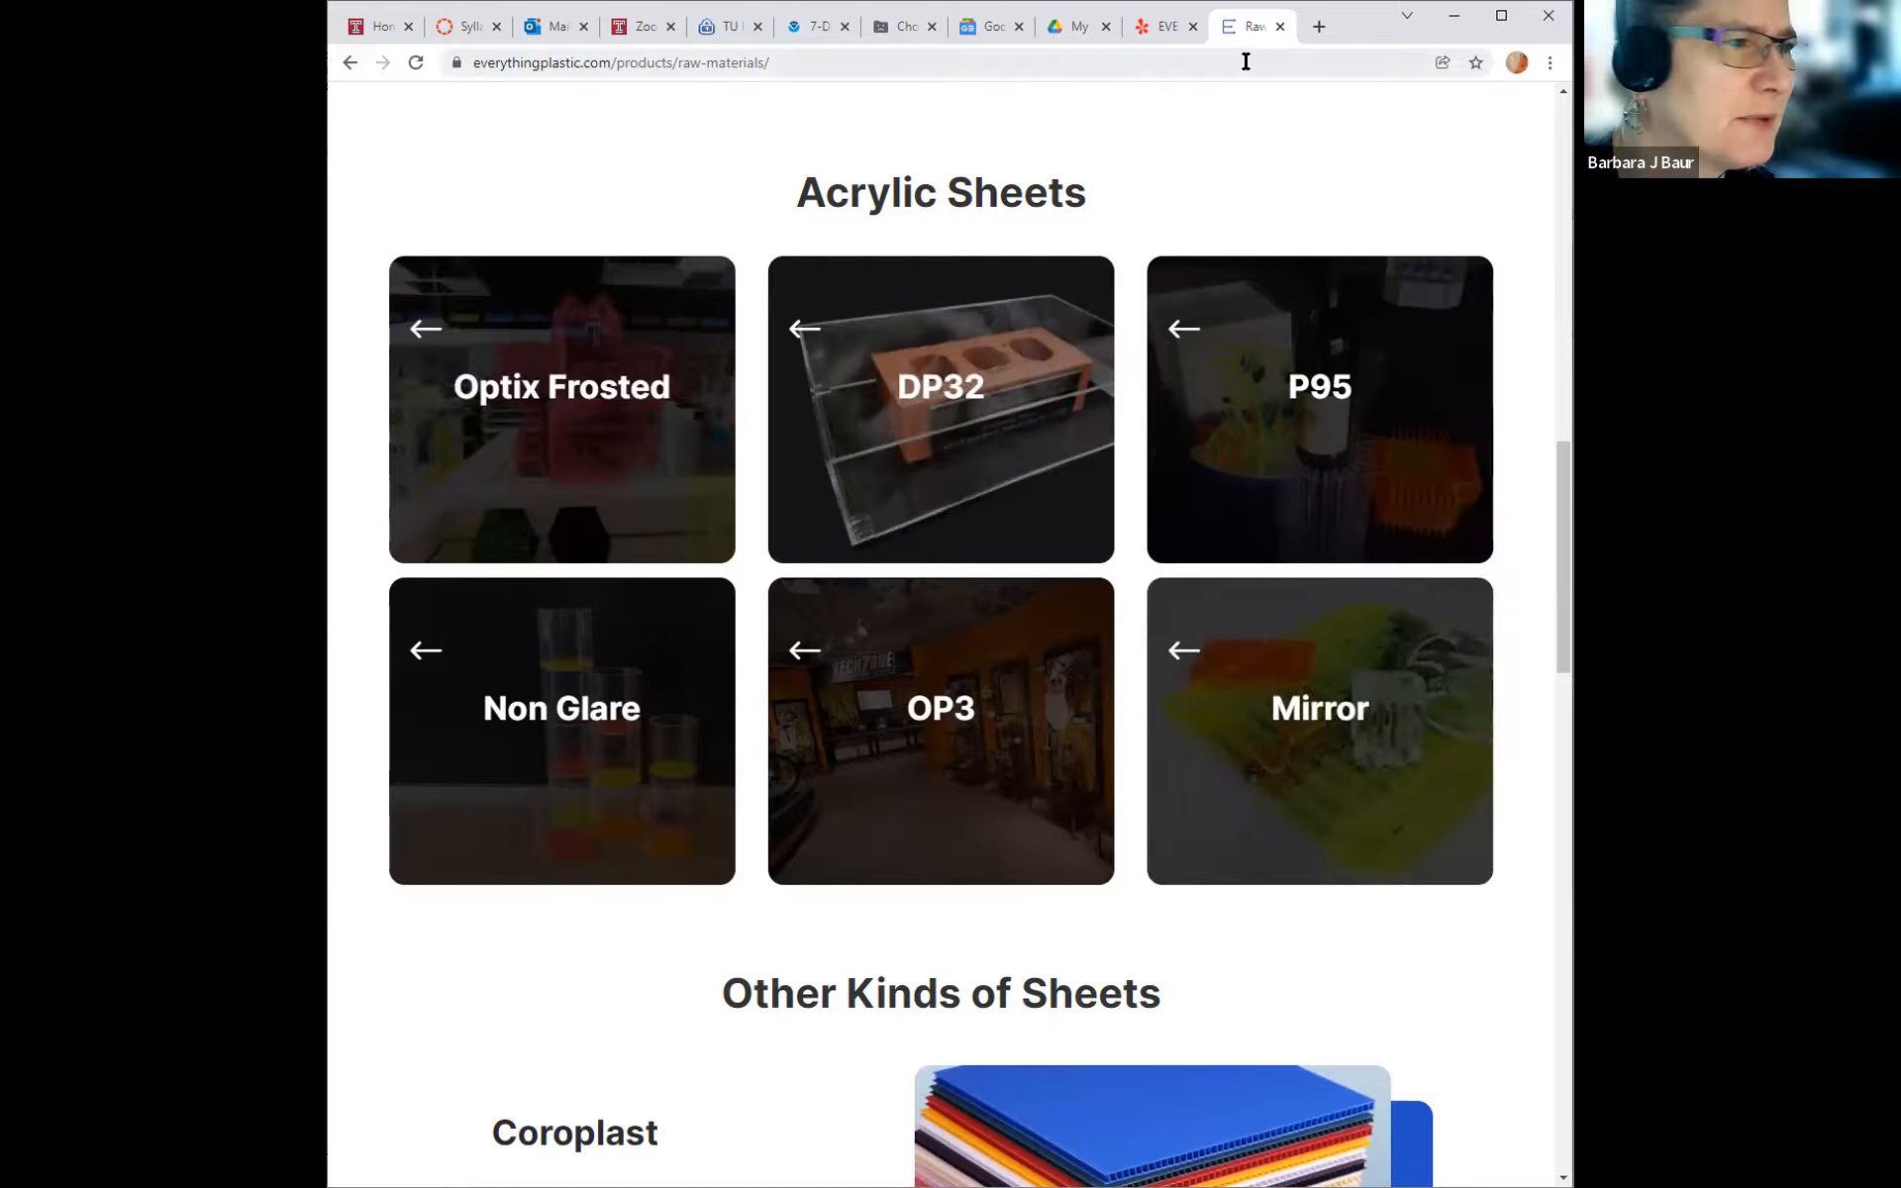
Search for "canalplastics" in a new browser tab and open the Canal Plastics Center store site.
{"action": "left_click", "coordinate": [1320, 27]}
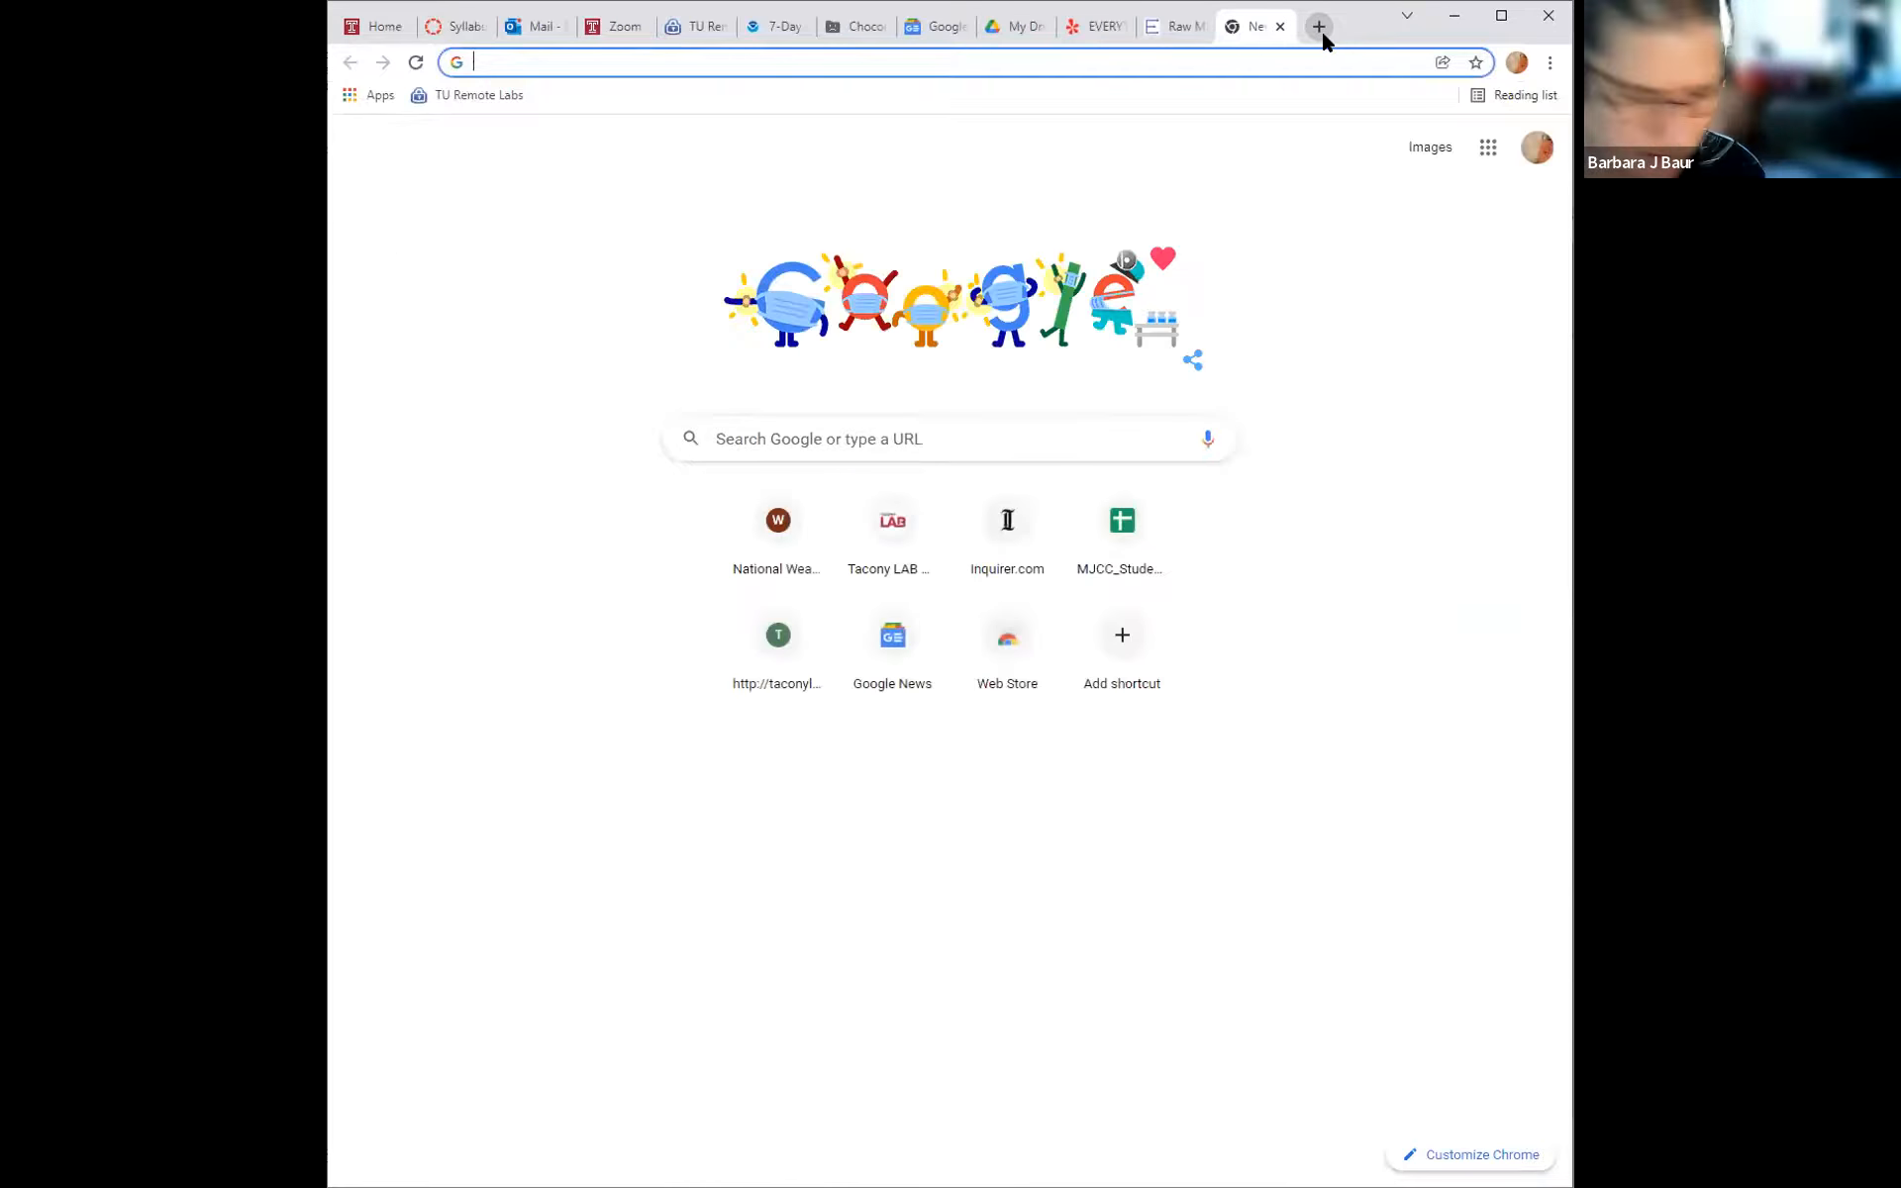
{"action": "type", "text": "canalplastics"}
{"action": "key", "text": "Return"}
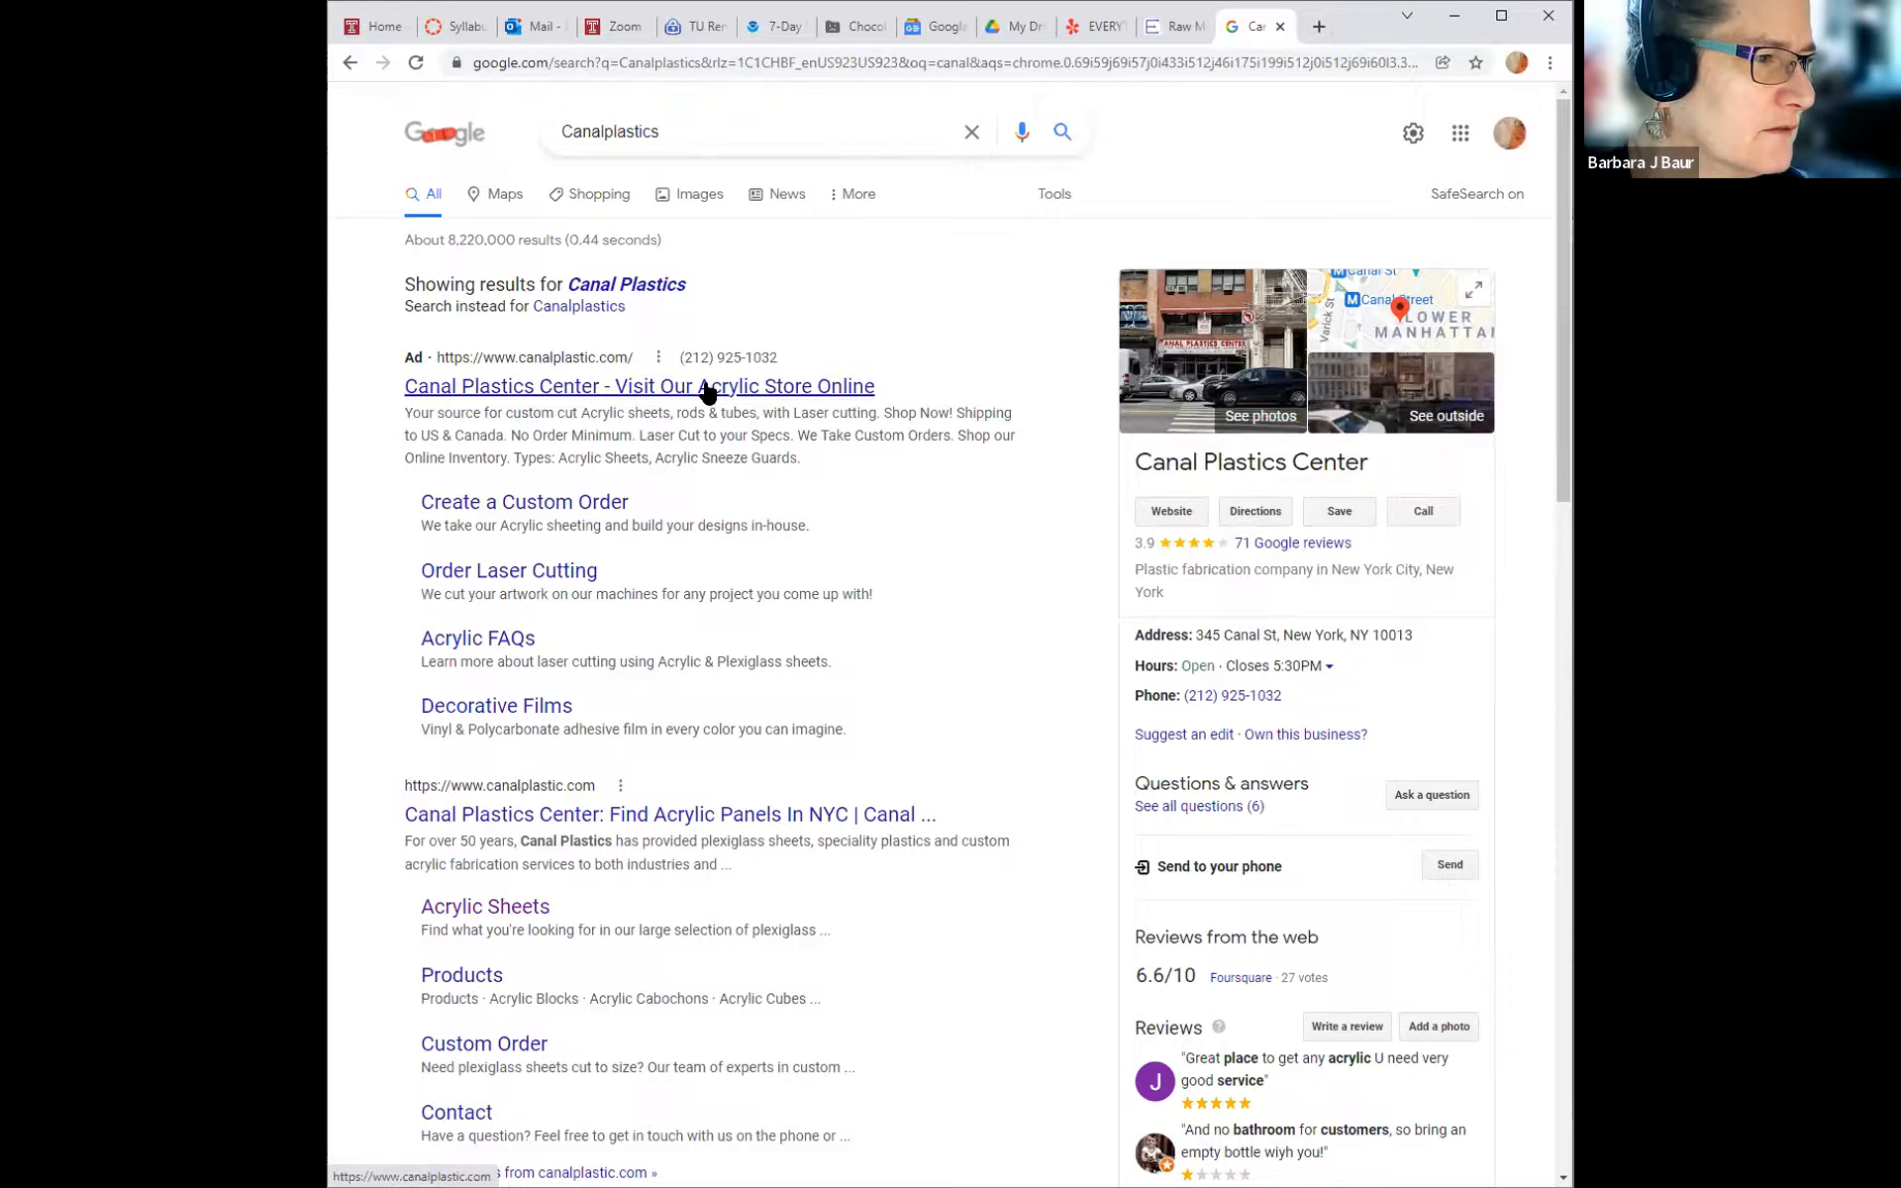
{"action": "left_click", "coordinate": [705, 385]}
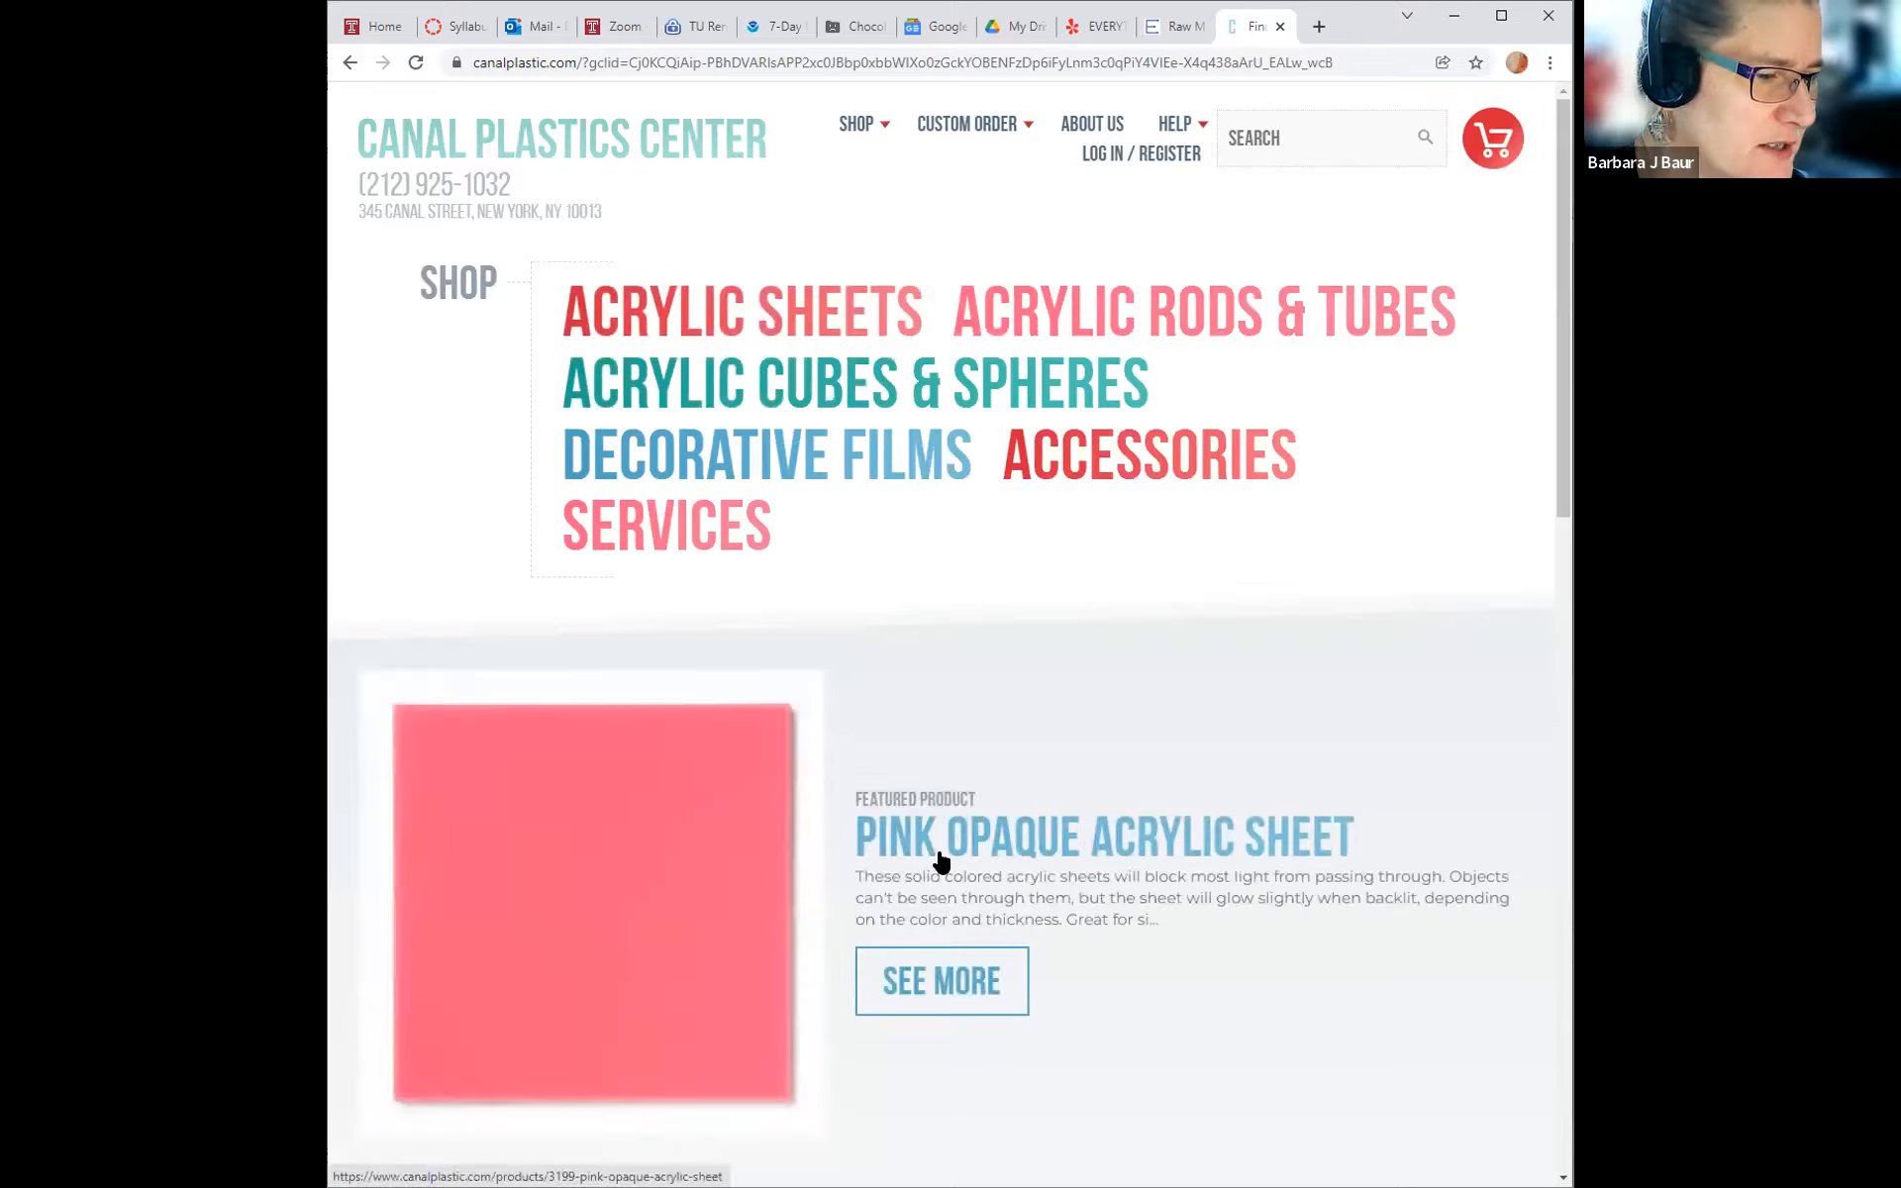
Look through the Canal Plastics Center home page and open its Acrylic Sheets collection.
{"action": "scroll", "coordinate": [940, 862], "scroll_direction": "down", "scroll_amount": 9}
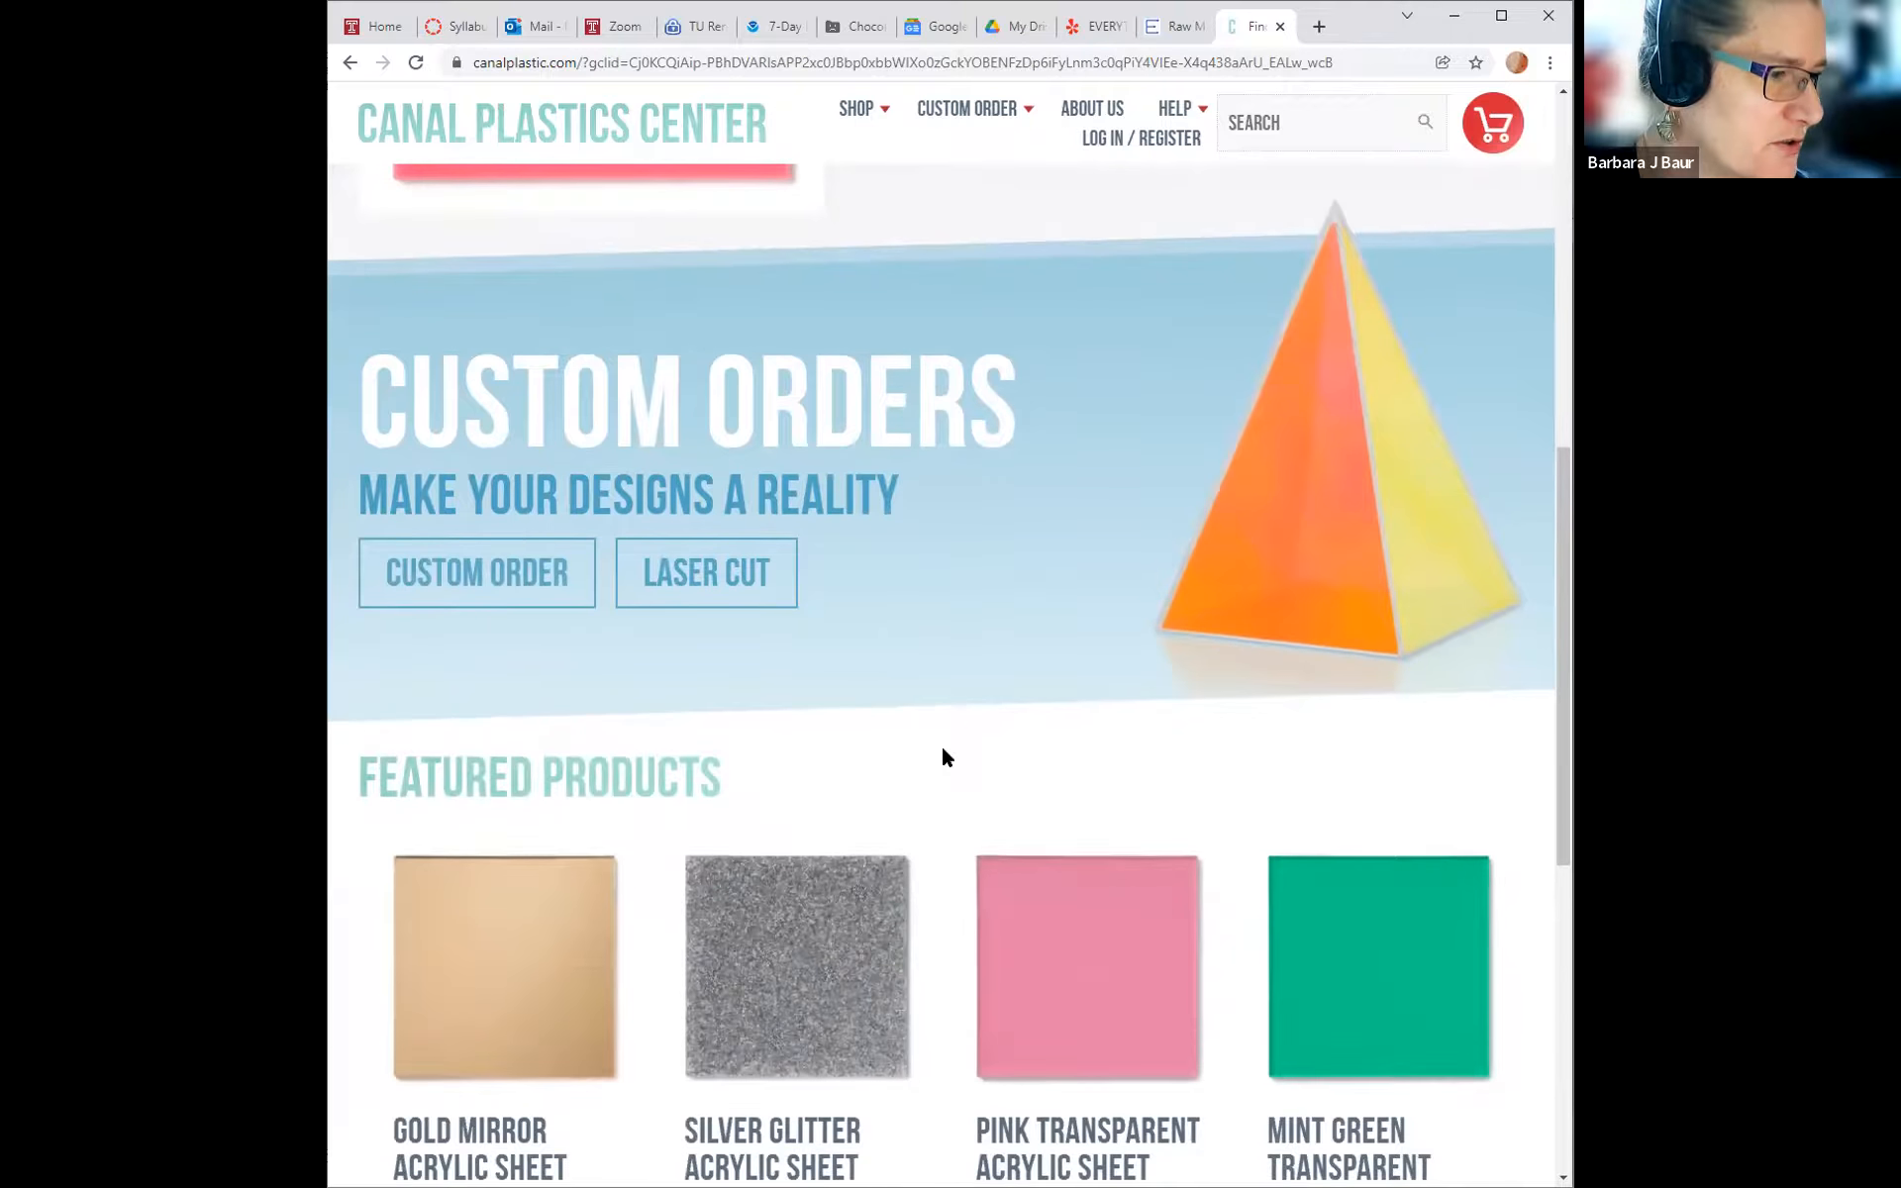
{"action": "scroll", "coordinate": [943, 757], "scroll_direction": "down", "scroll_amount": 8}
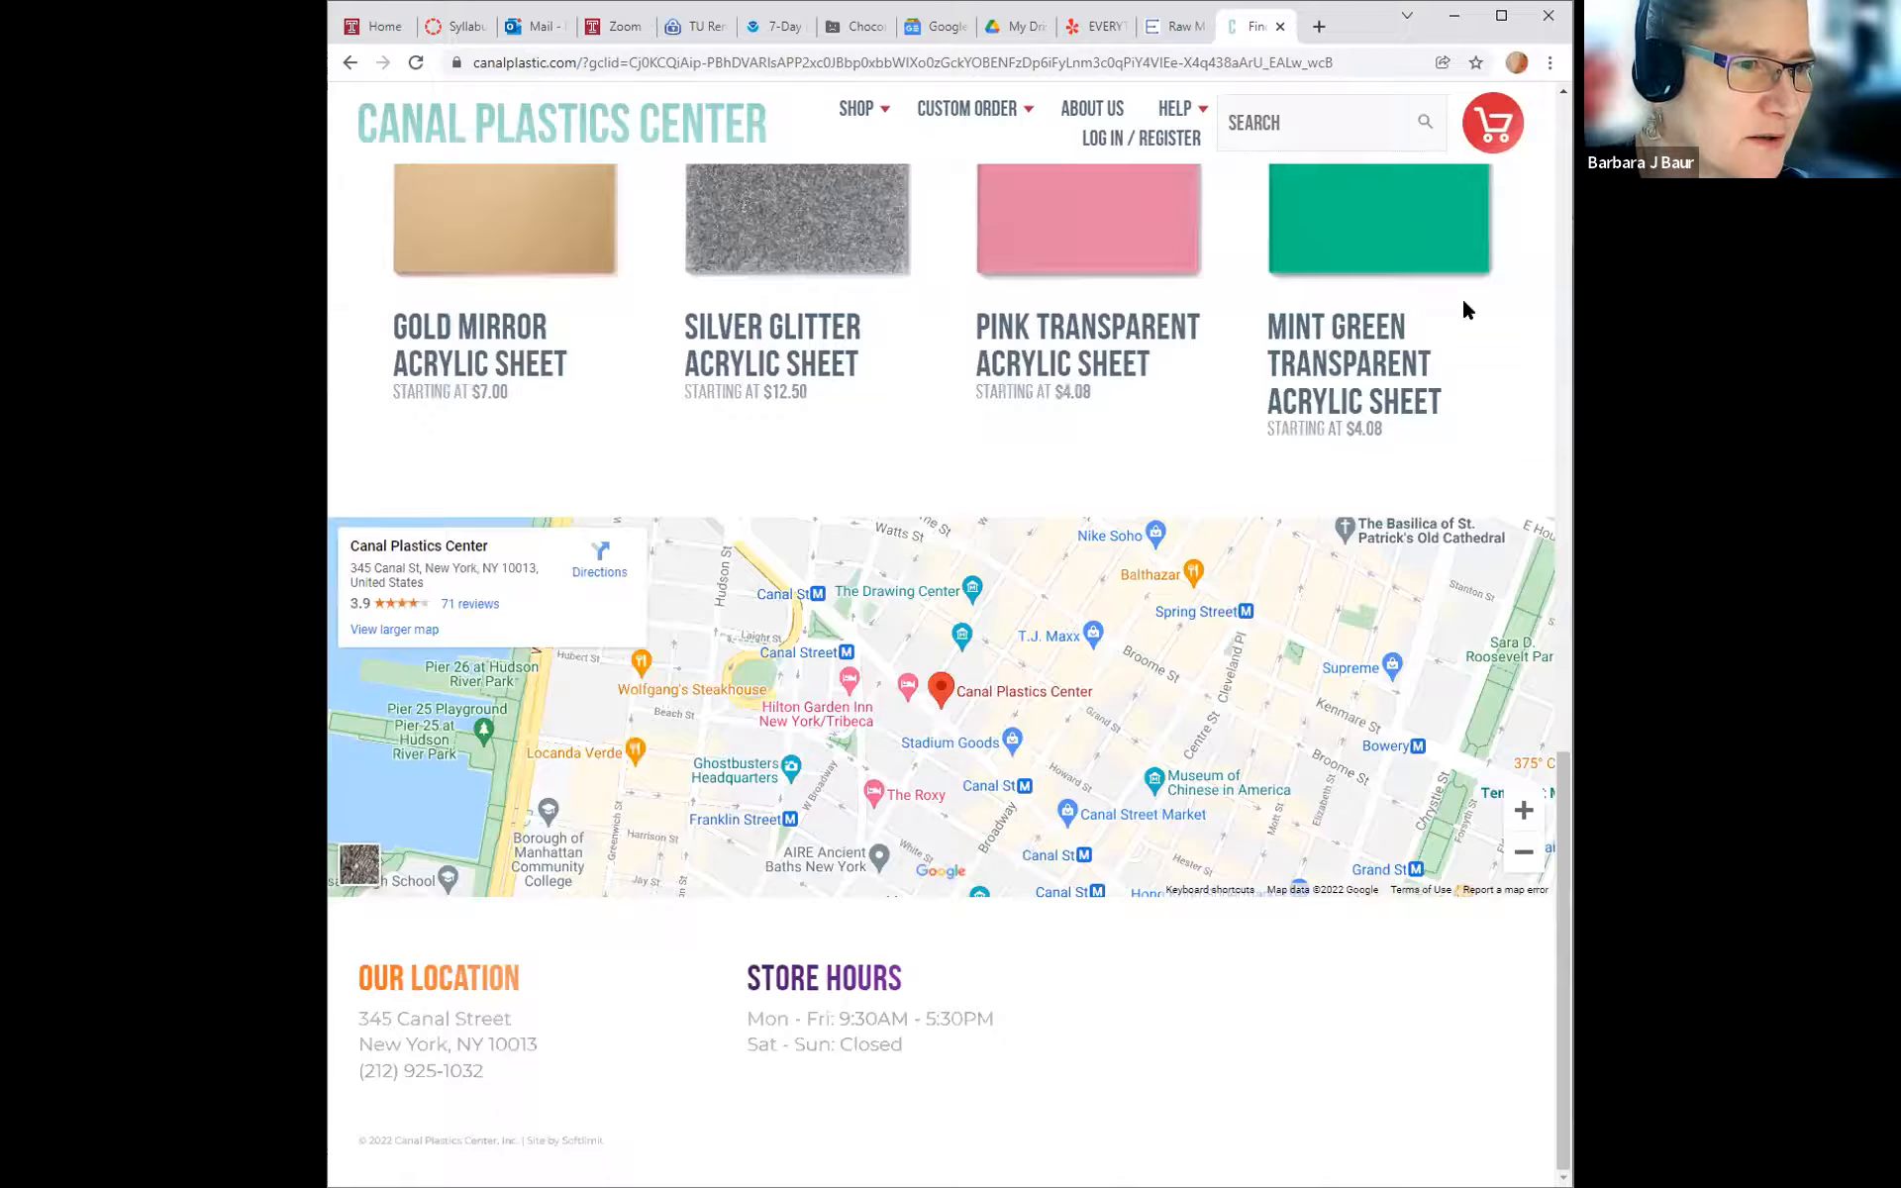
{"action": "scroll", "coordinate": [911, 495], "scroll_direction": "up", "scroll_amount": 8}
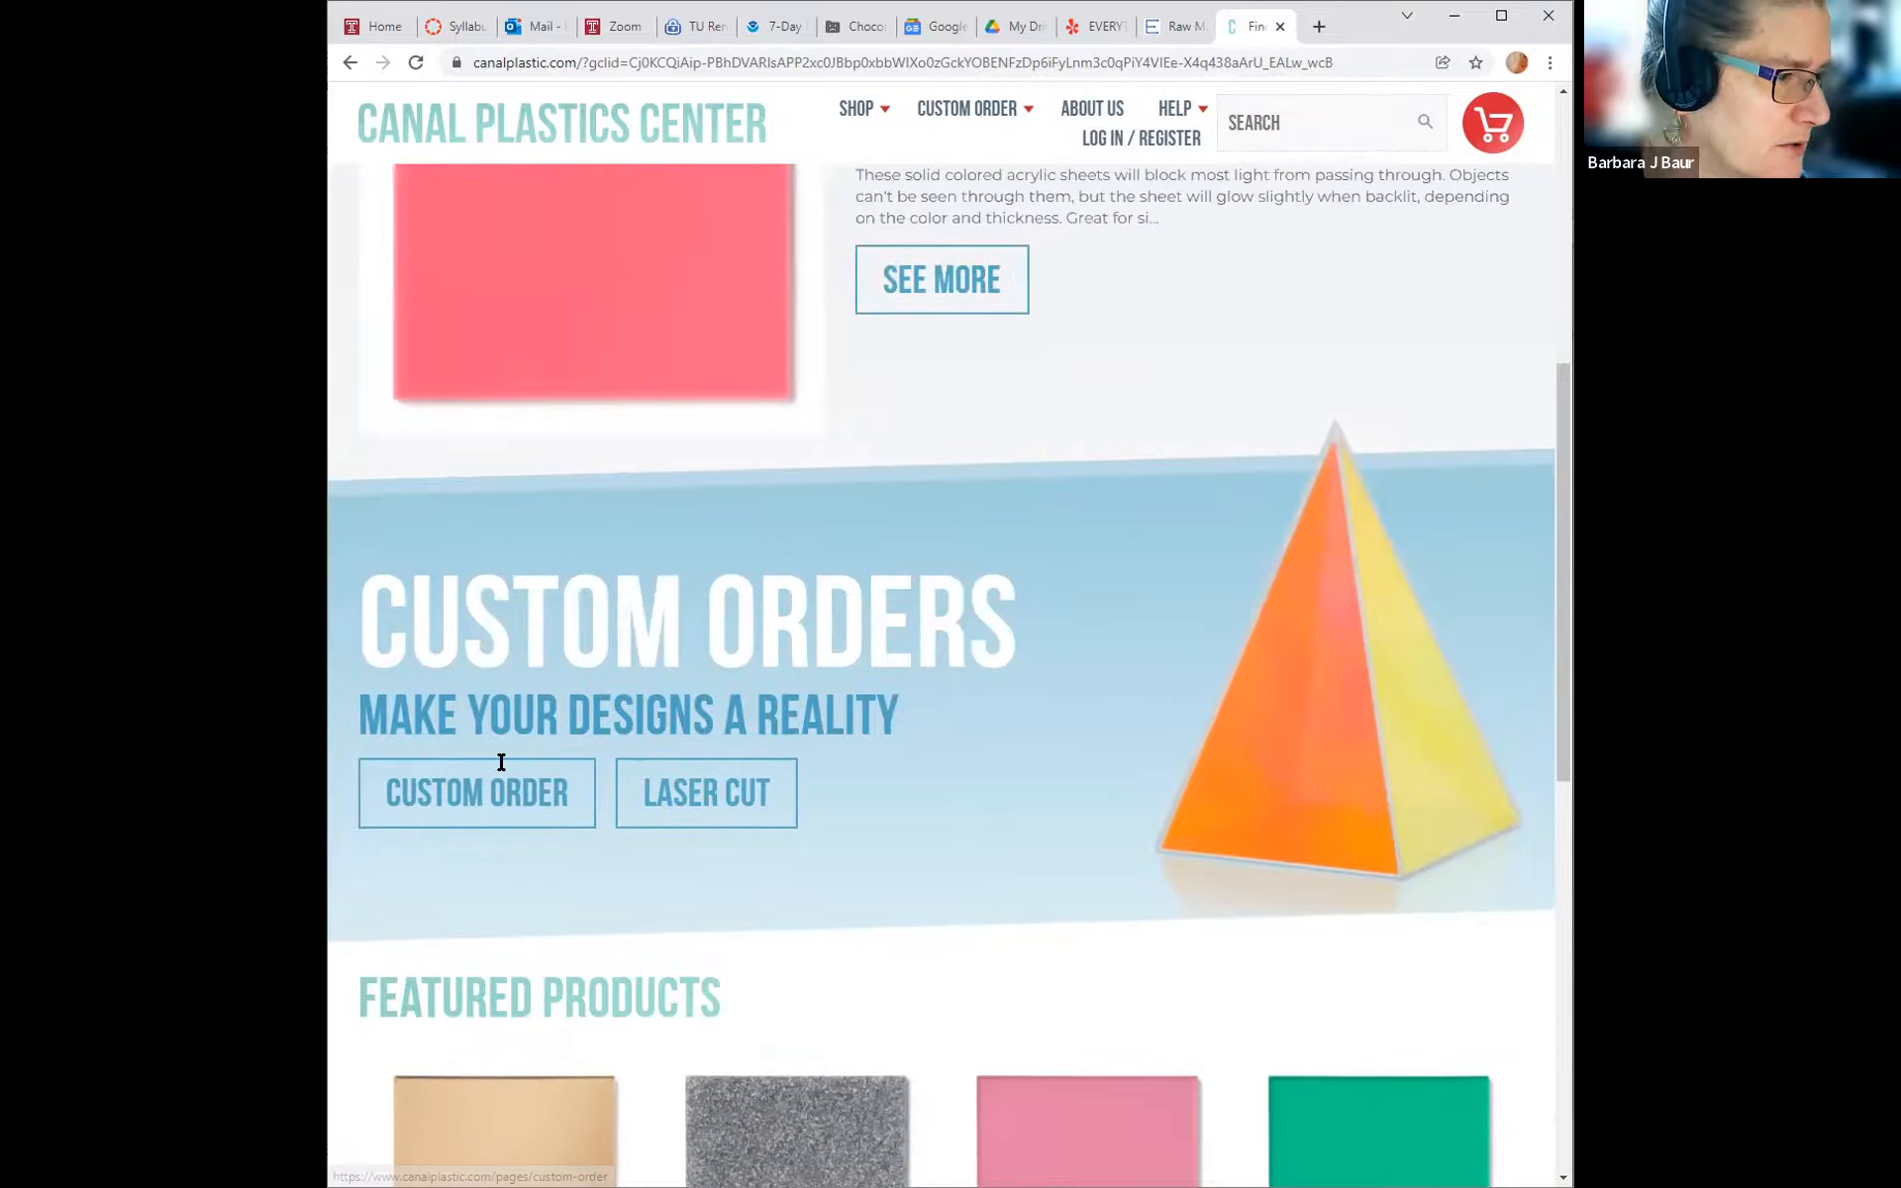
{"action": "scroll", "coordinate": [611, 565], "scroll_direction": "up", "scroll_amount": 3}
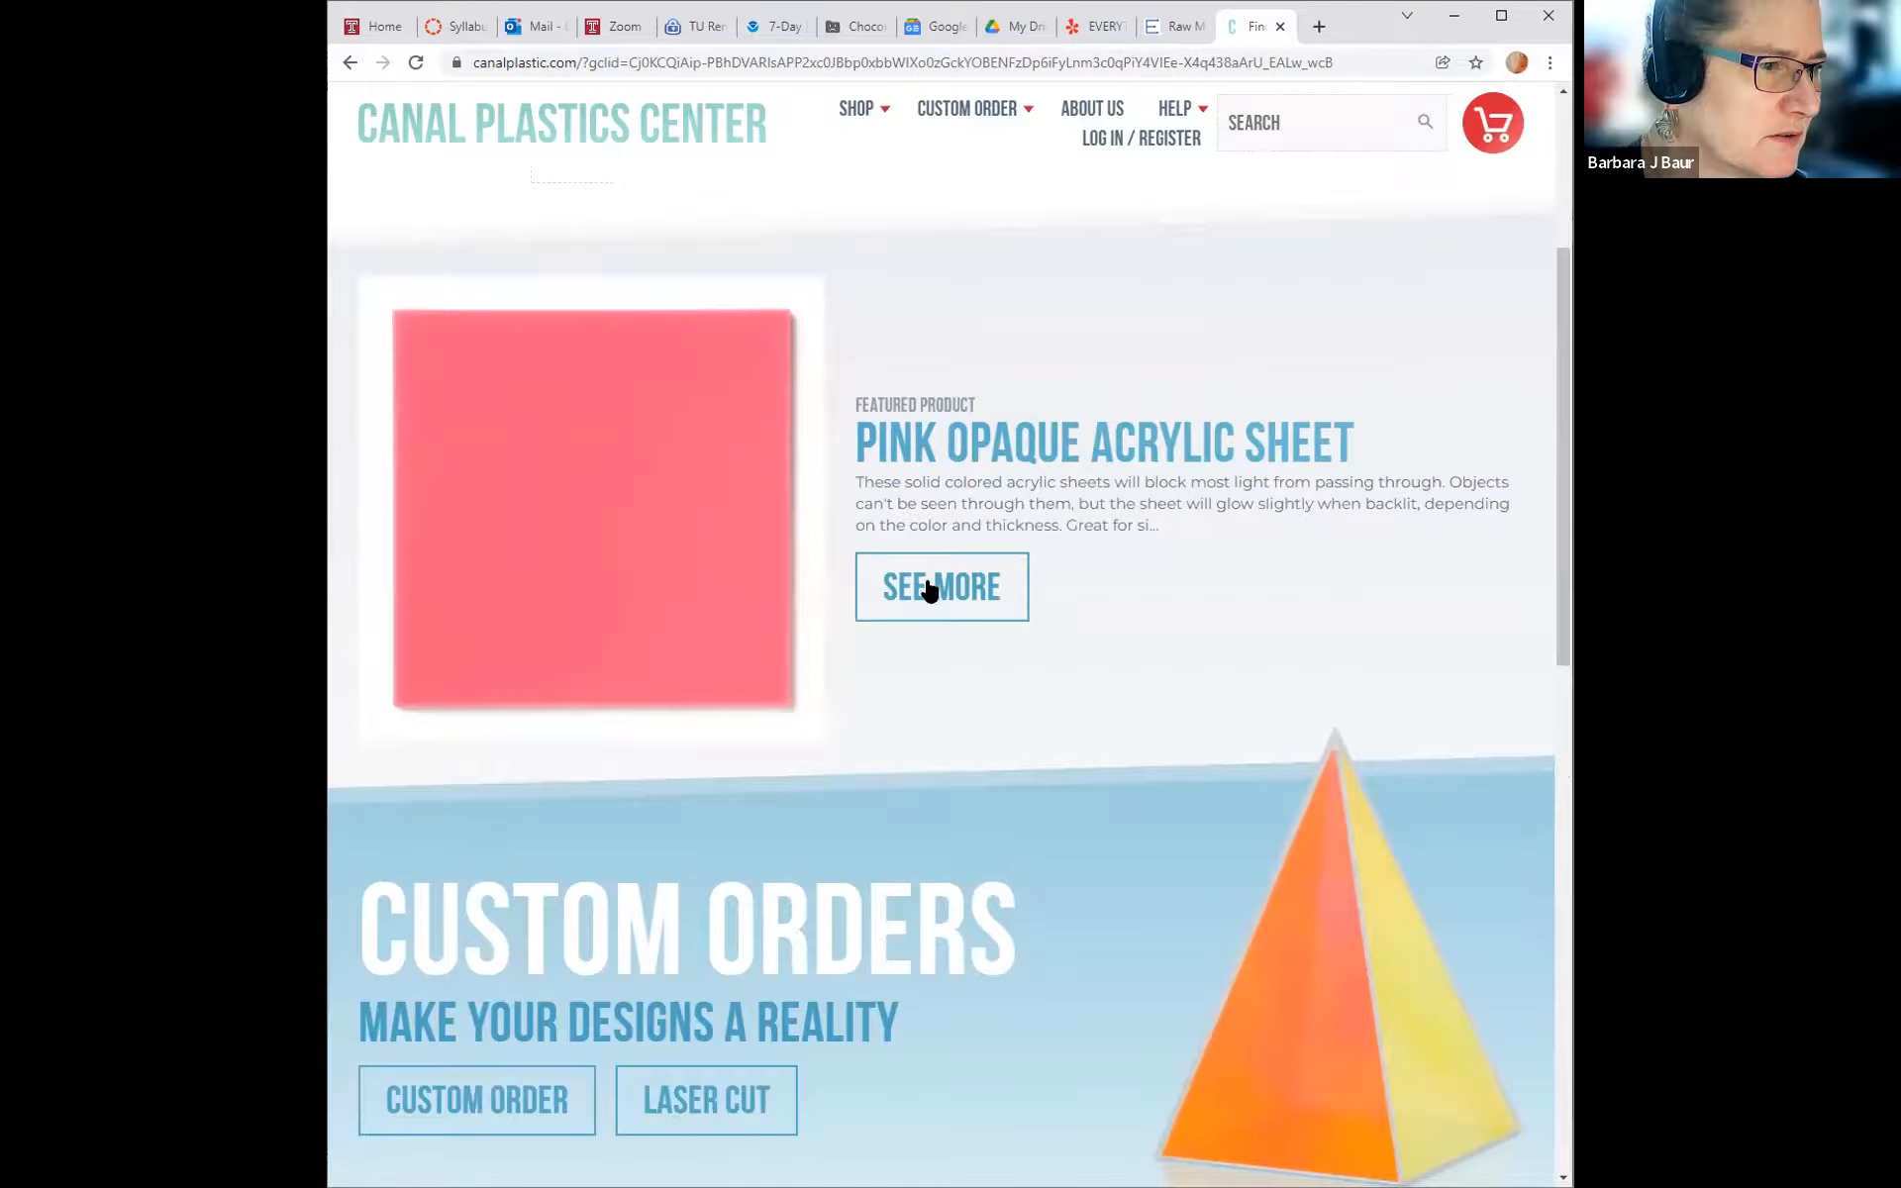
{"action": "scroll", "coordinate": [926, 510], "scroll_direction": "up", "scroll_amount": 4}
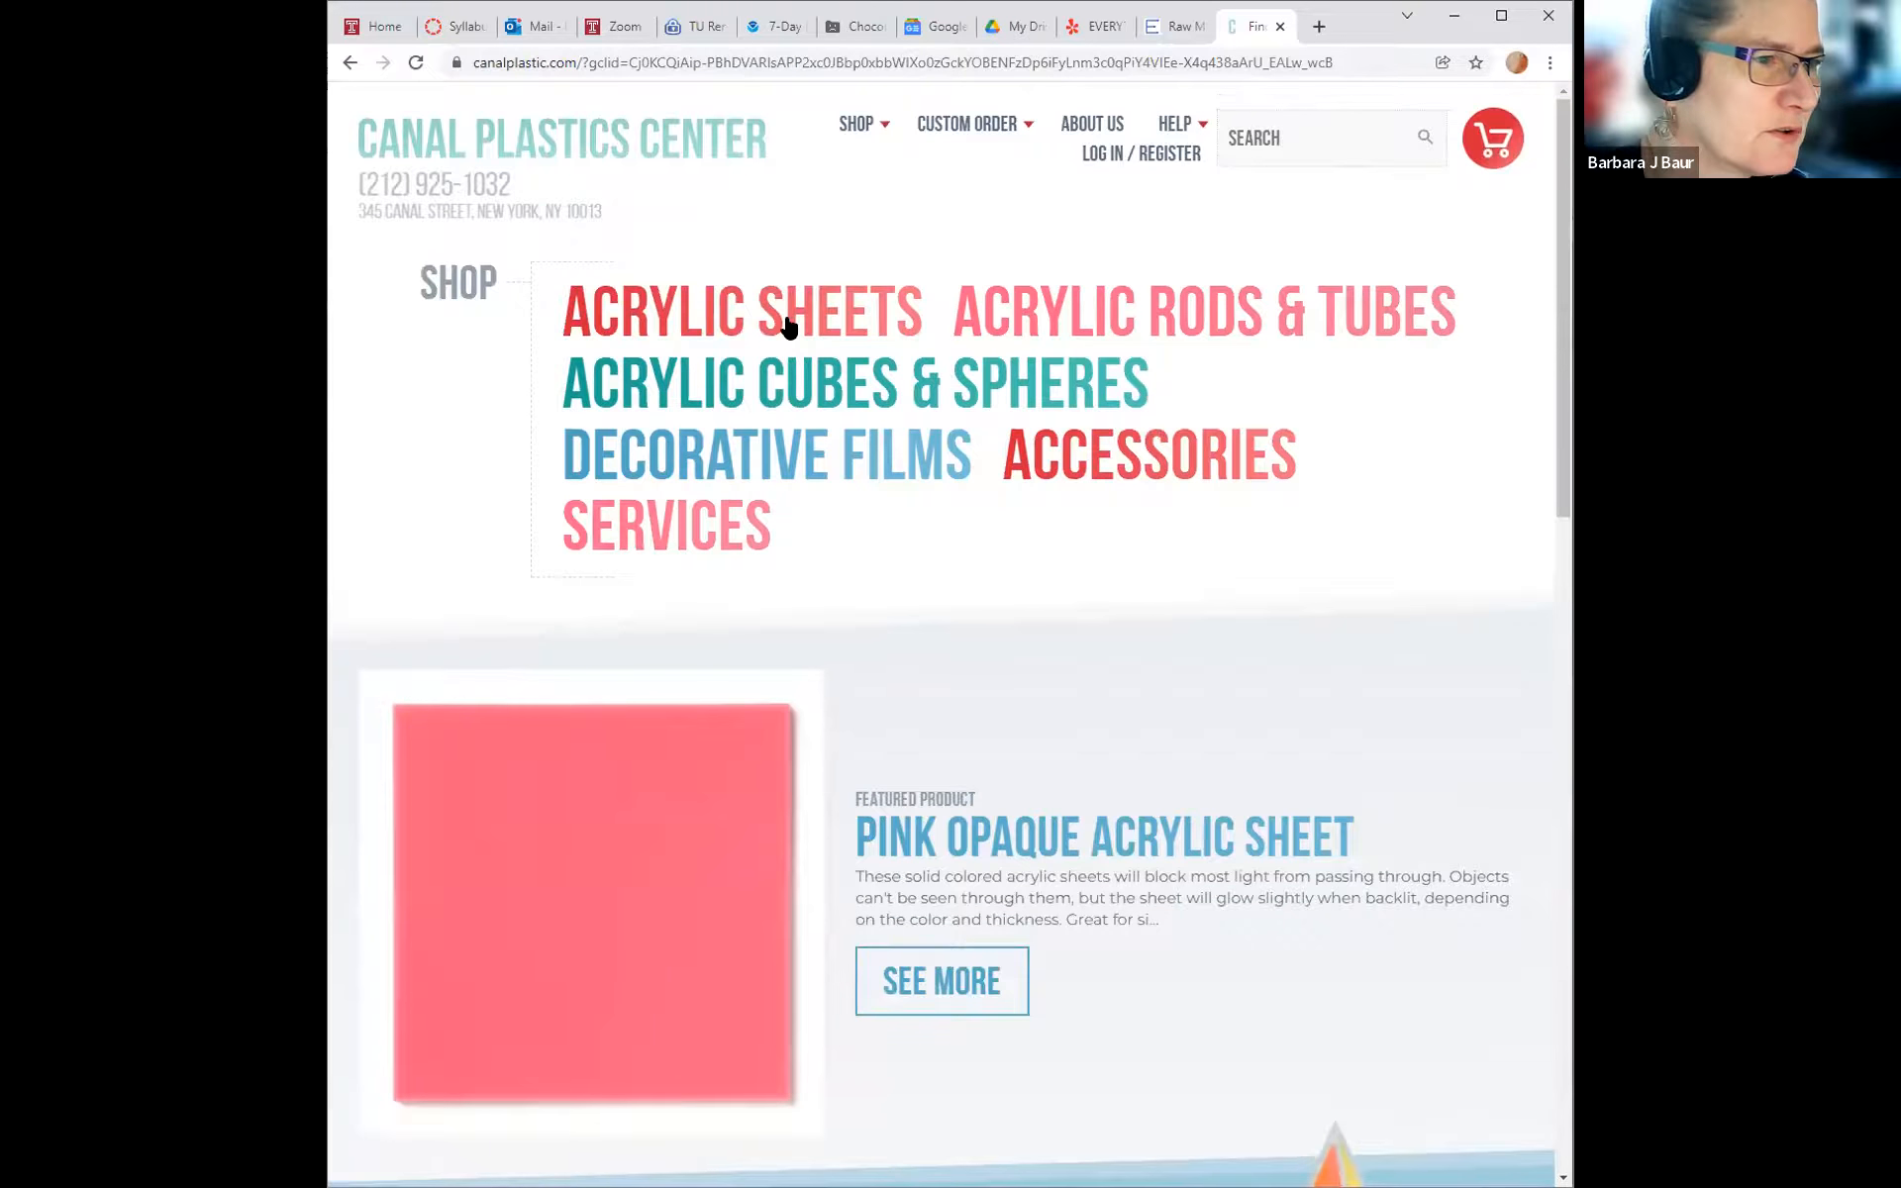
{"action": "left_click", "coordinate": [787, 322]}
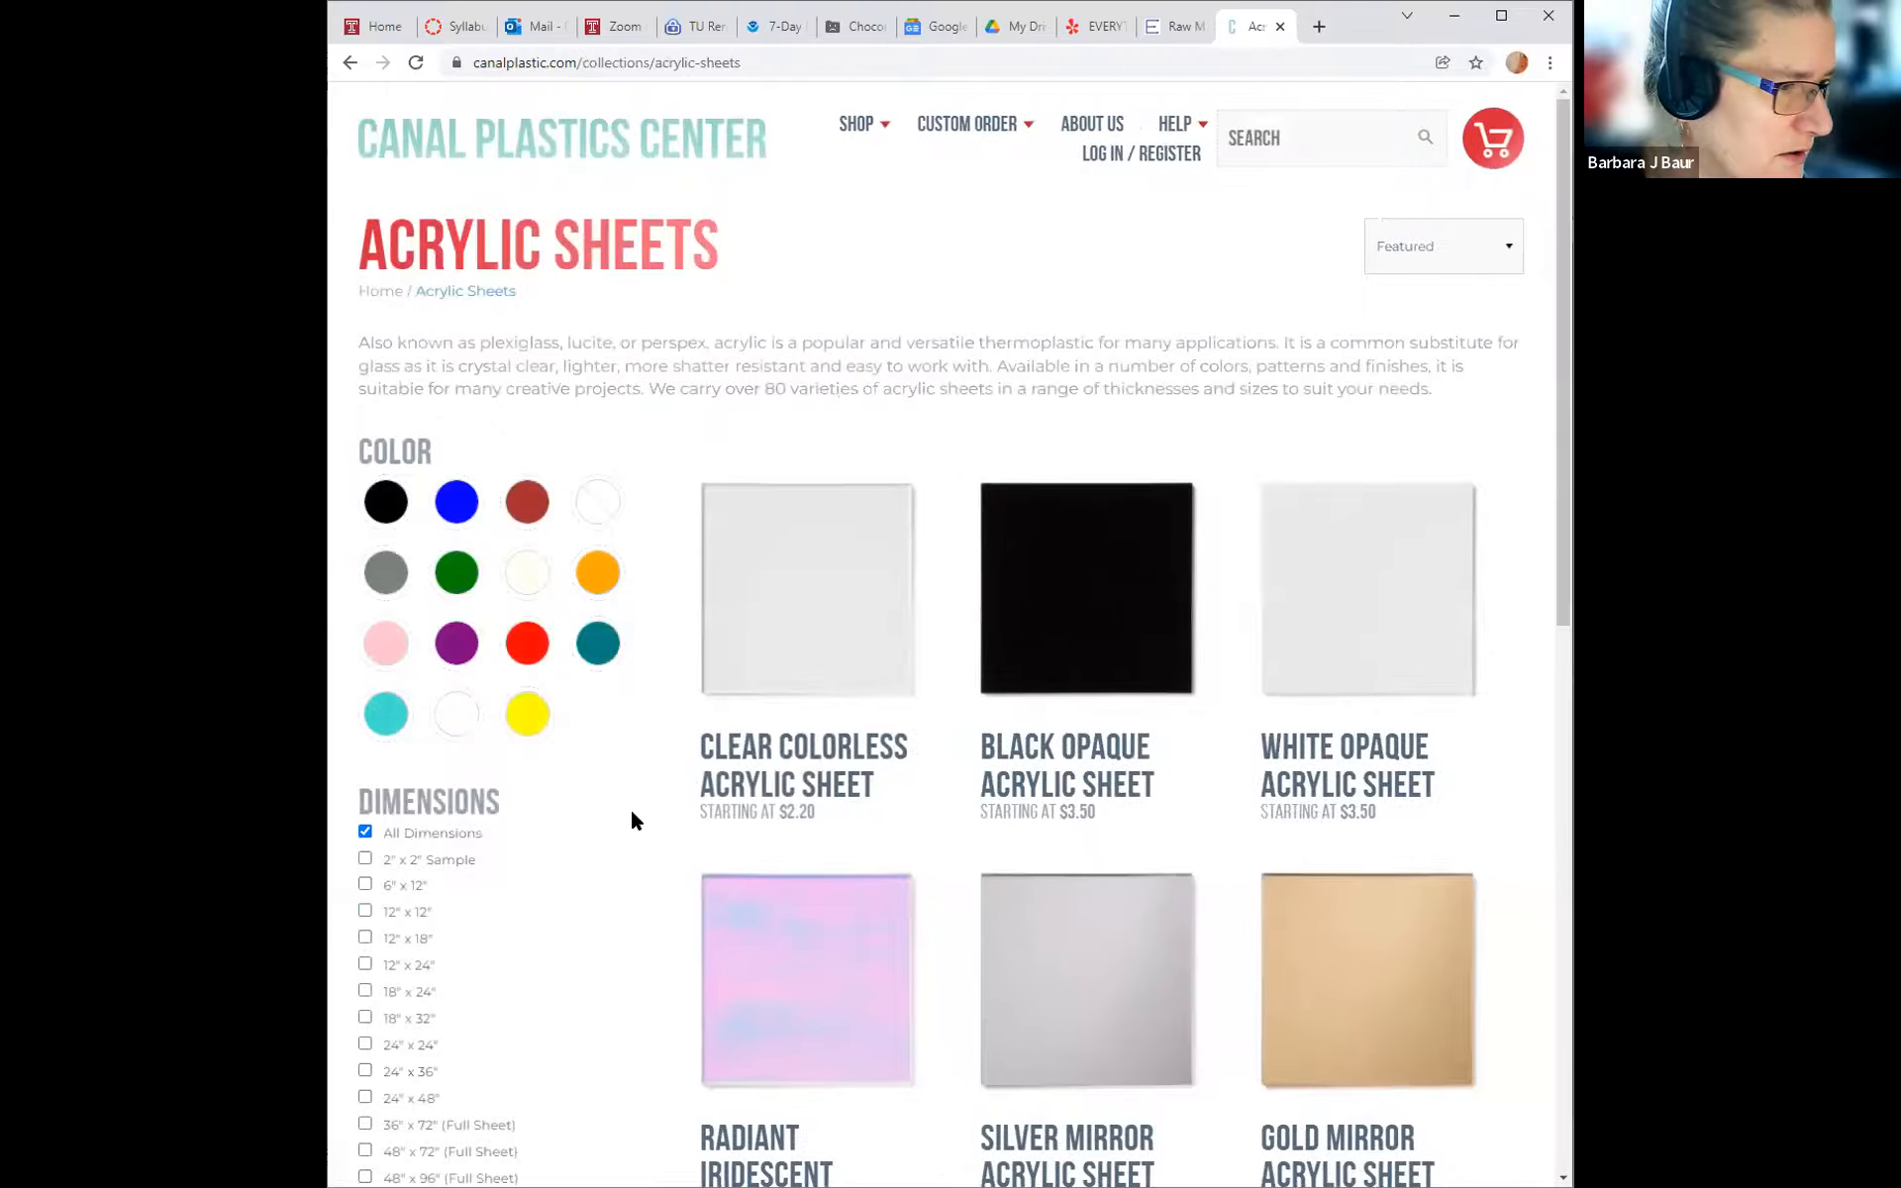
Browse the collection's colors, open the Green Fluorescent Acrylic Sheet and show its second product photo.
{"action": "scroll", "coordinate": [632, 812], "scroll_direction": "down", "scroll_amount": 8}
{"action": "scroll", "coordinate": [632, 820], "scroll_direction": "down", "scroll_amount": 20}
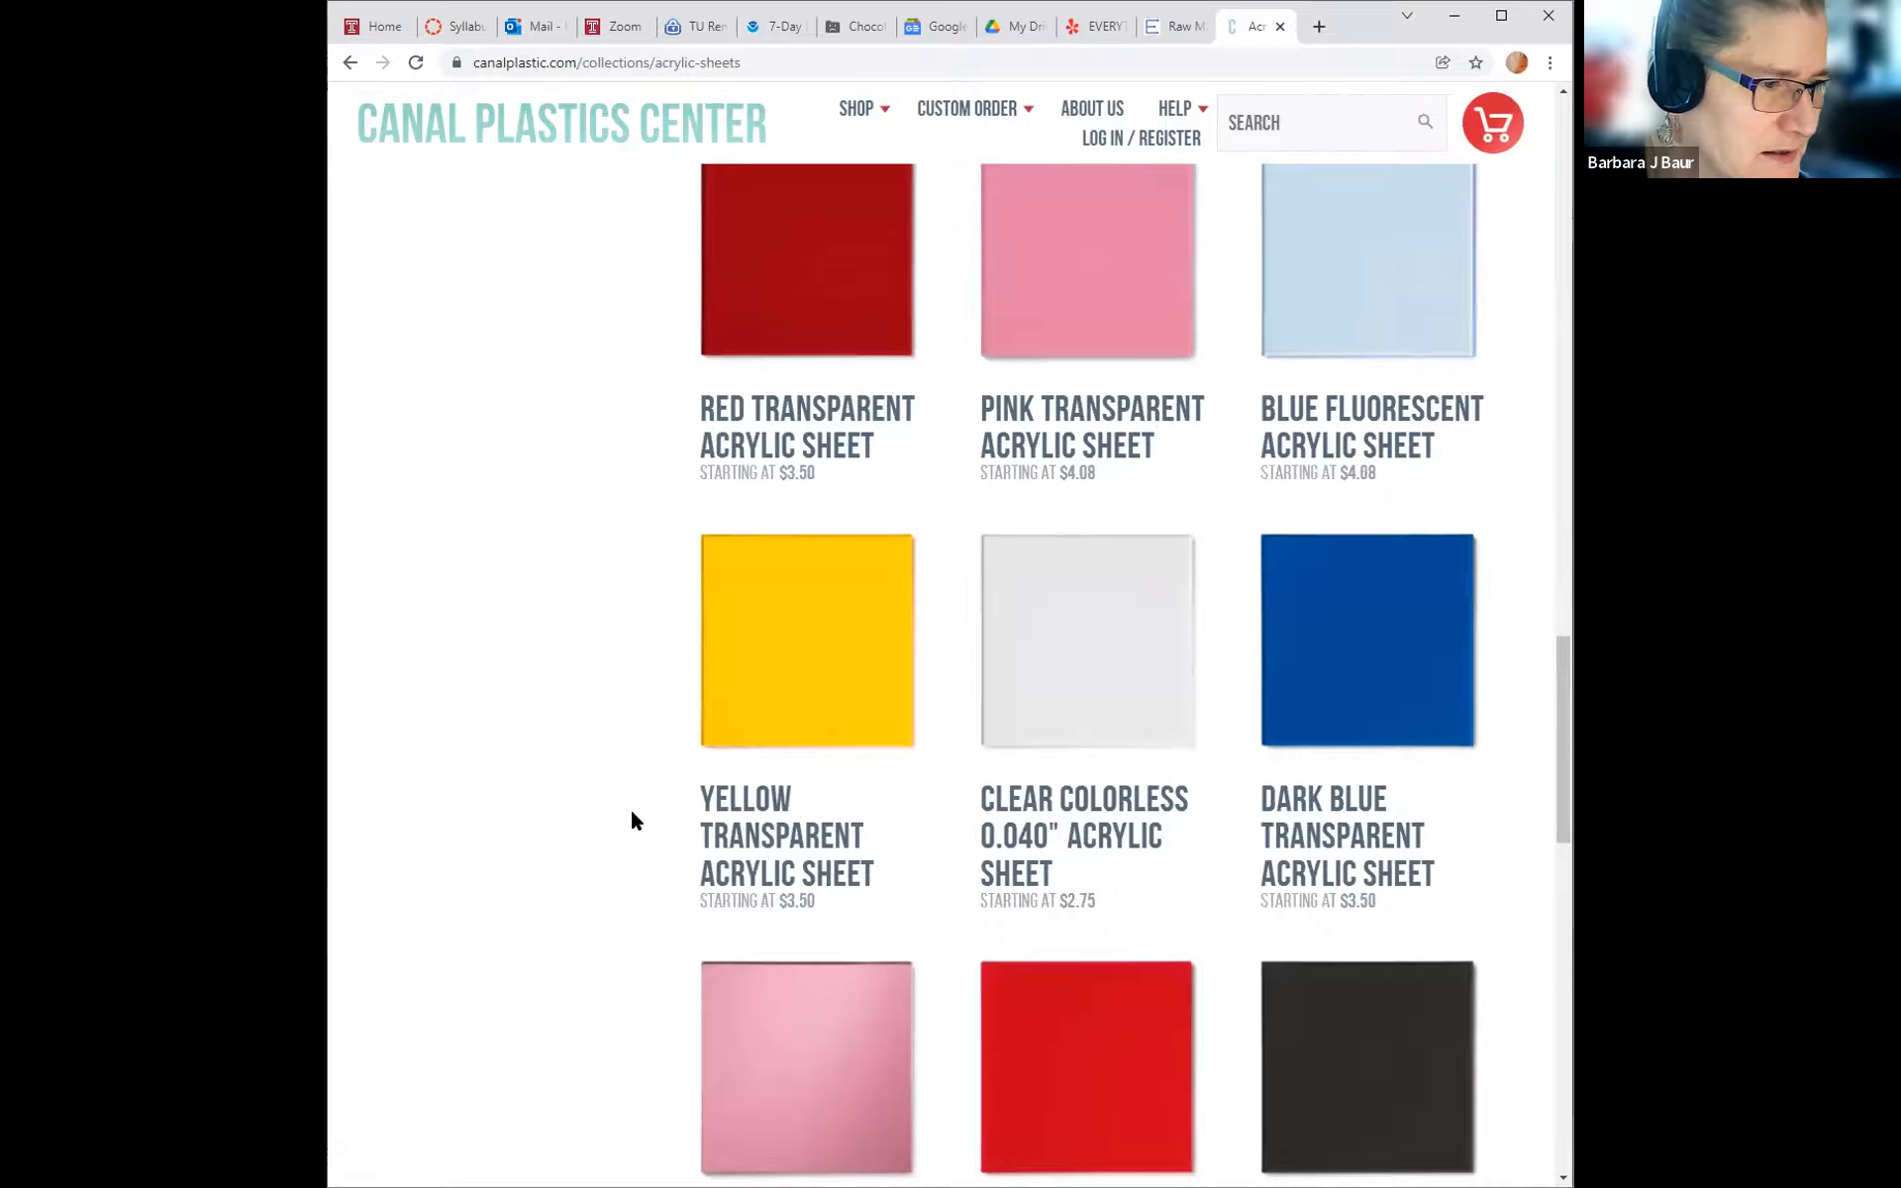
{"action": "scroll", "coordinate": [635, 820], "scroll_direction": "down", "scroll_amount": 4}
{"action": "scroll", "coordinate": [634, 819], "scroll_direction": "down", "scroll_amount": 8}
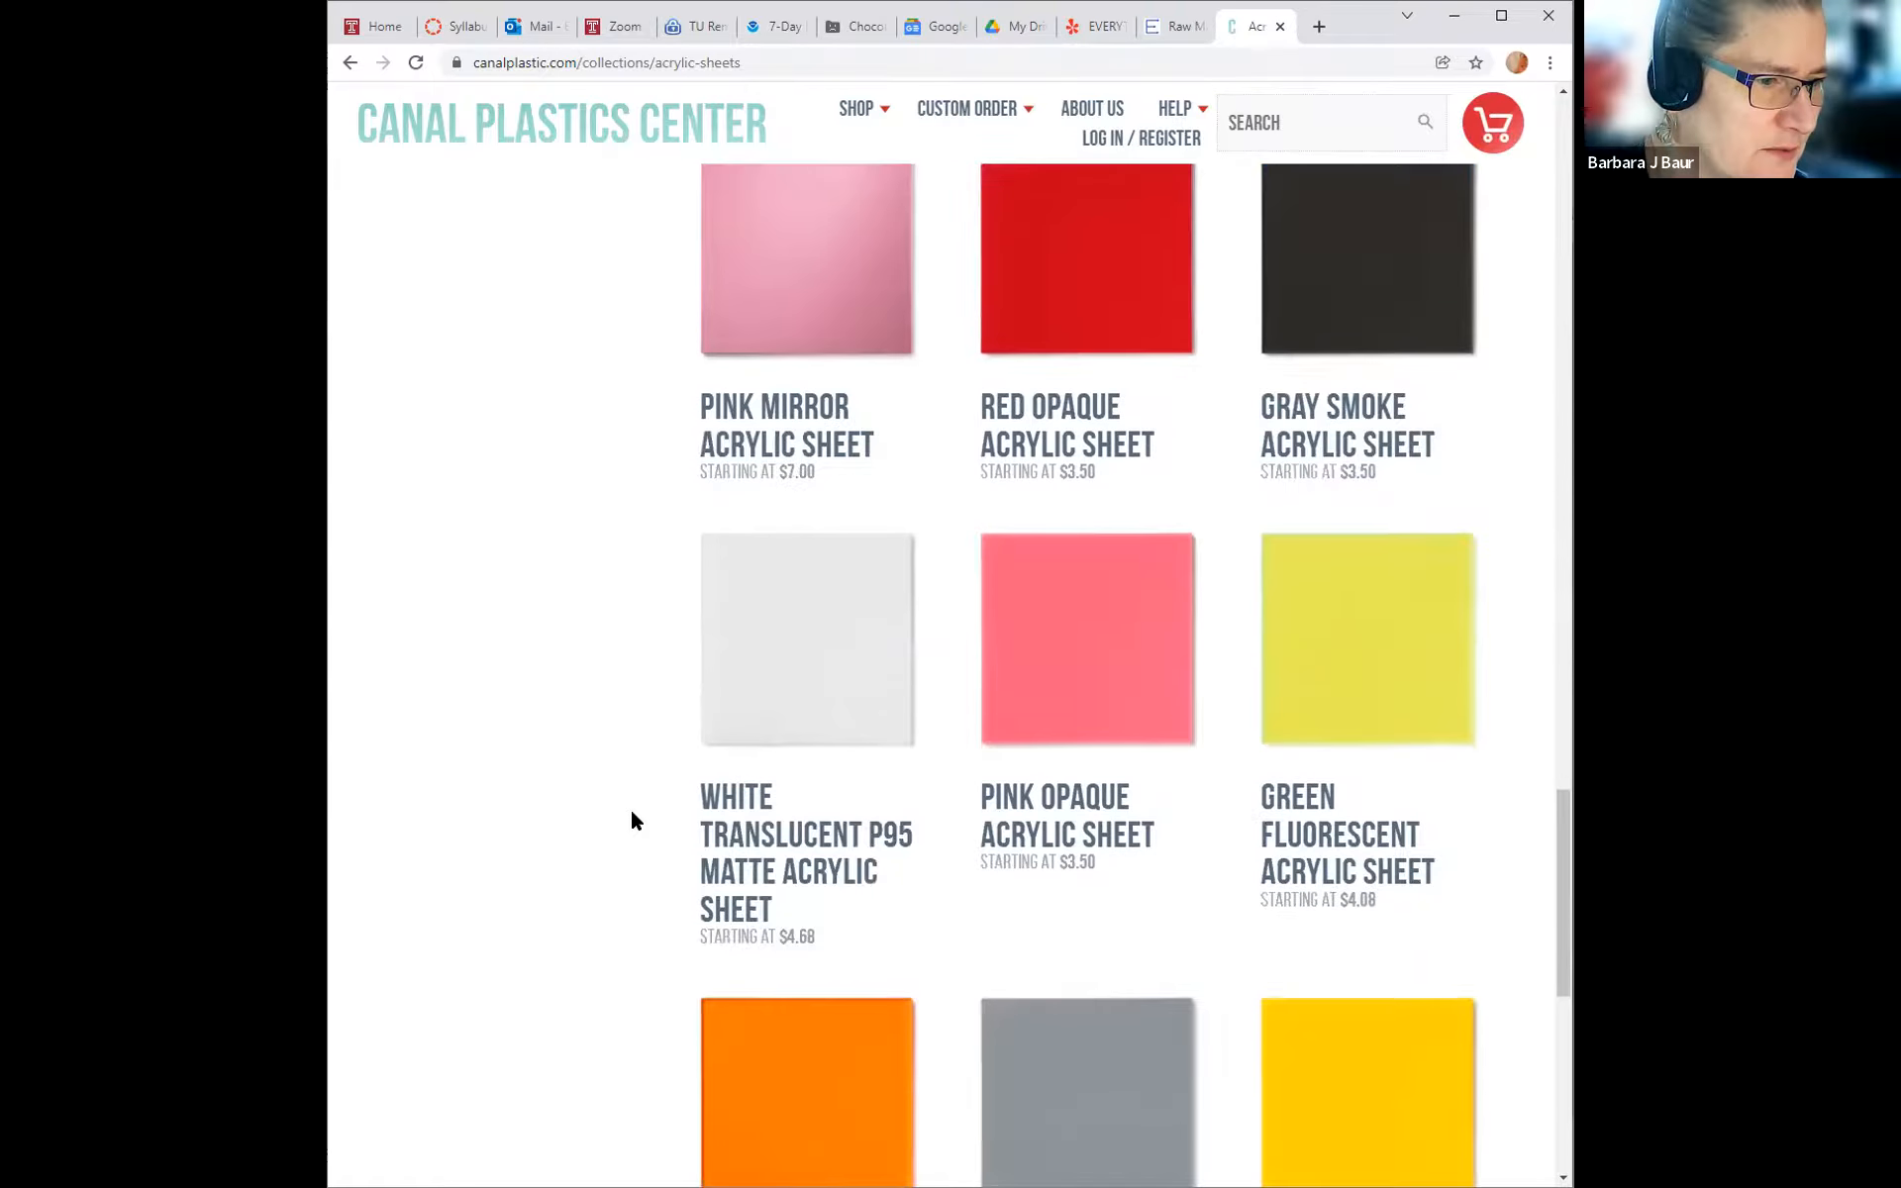
{"action": "left_click", "coordinate": [1358, 253]}
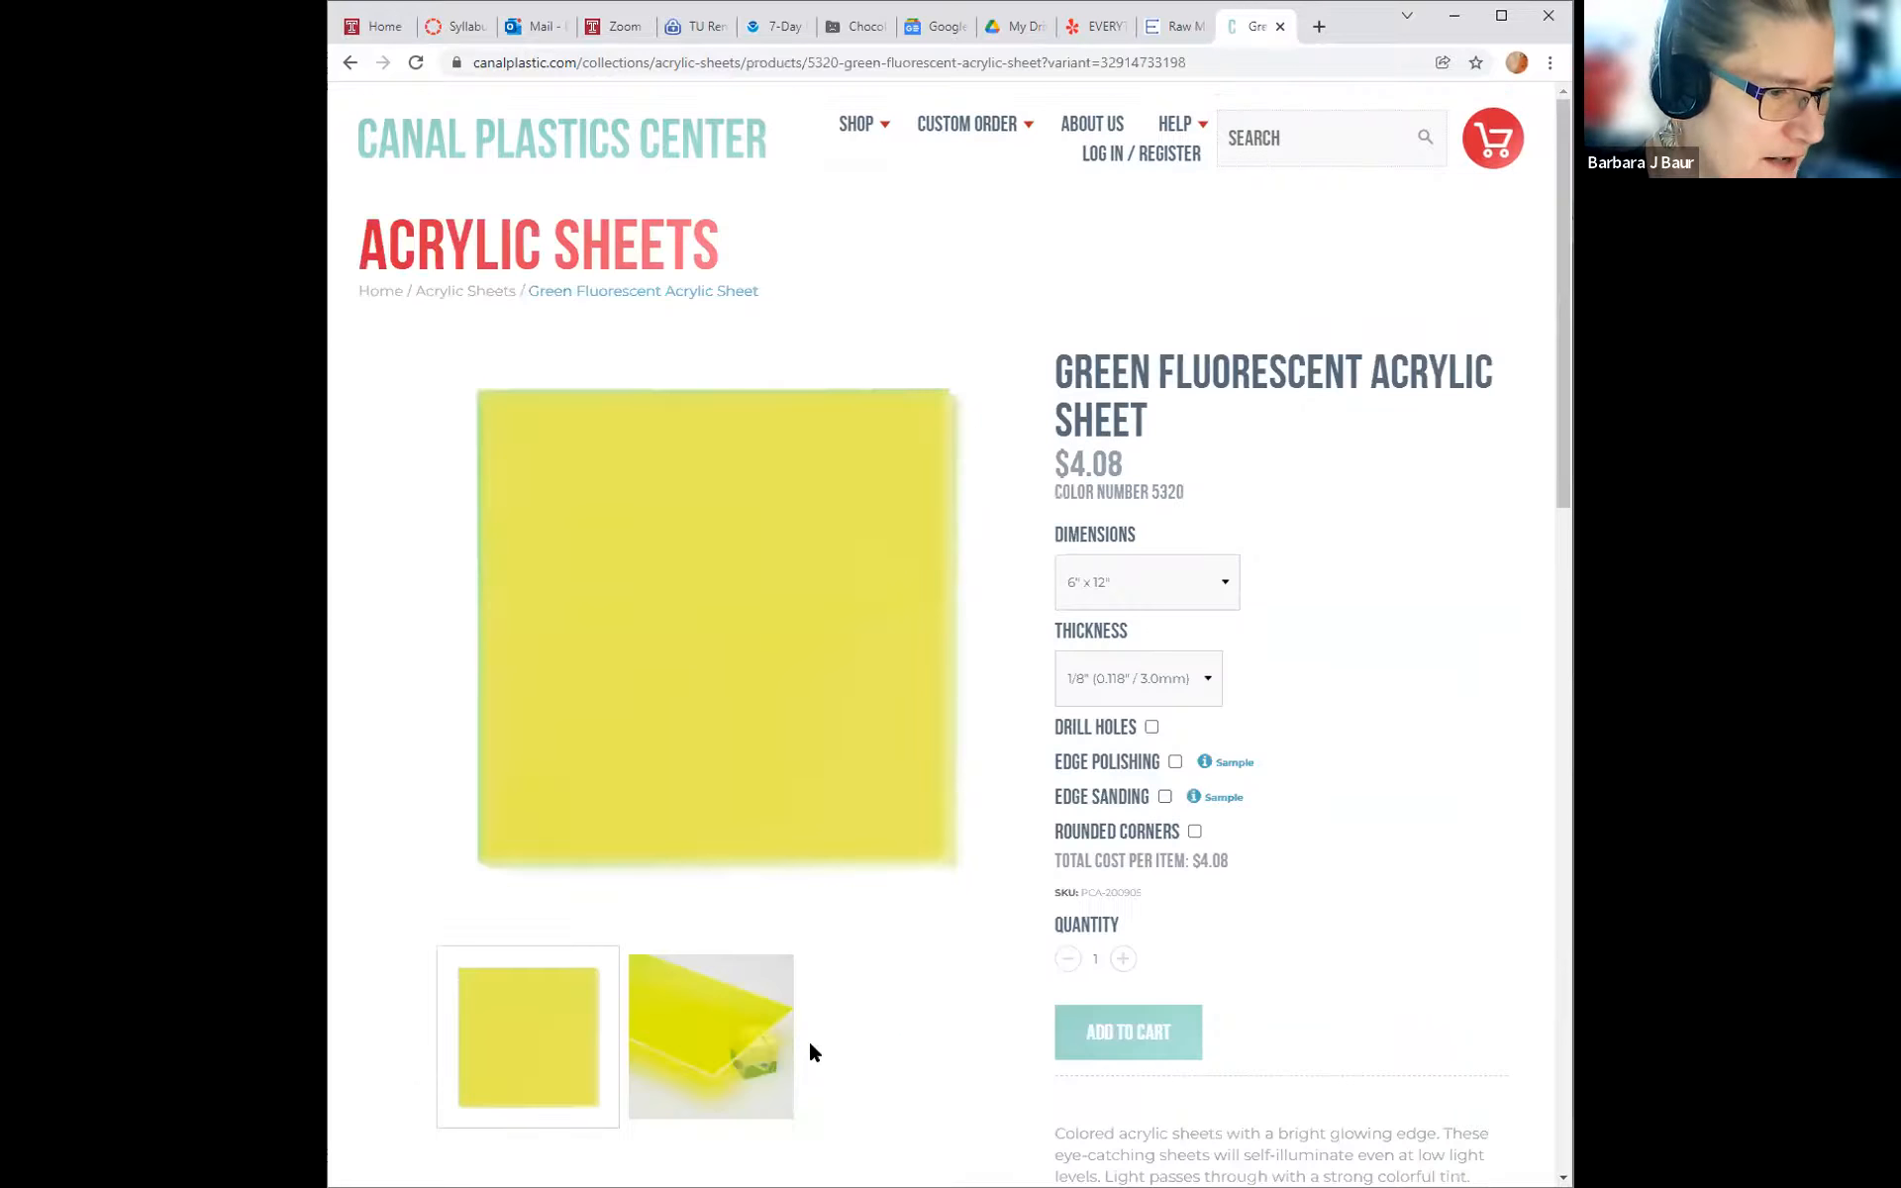
{"action": "left_click", "coordinate": [673, 1052]}
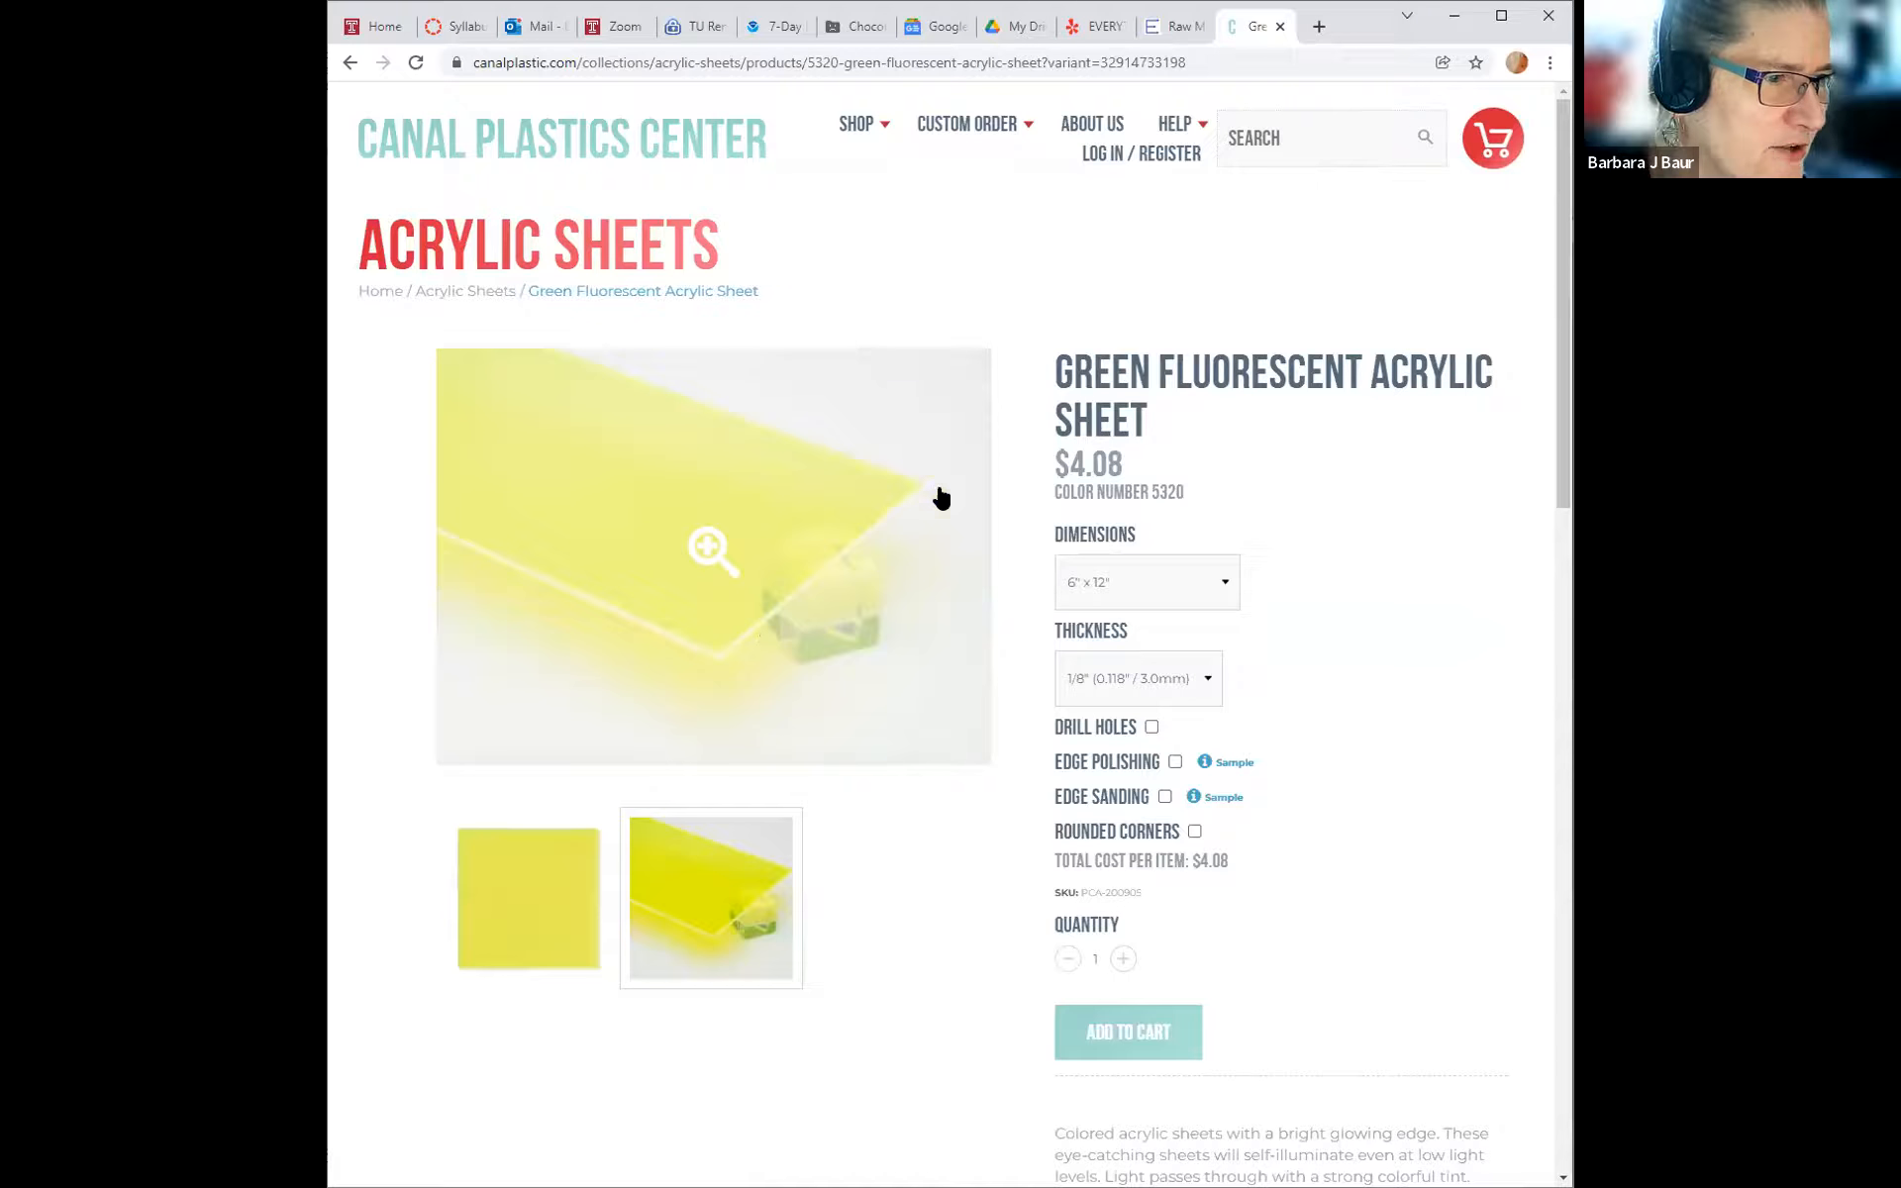